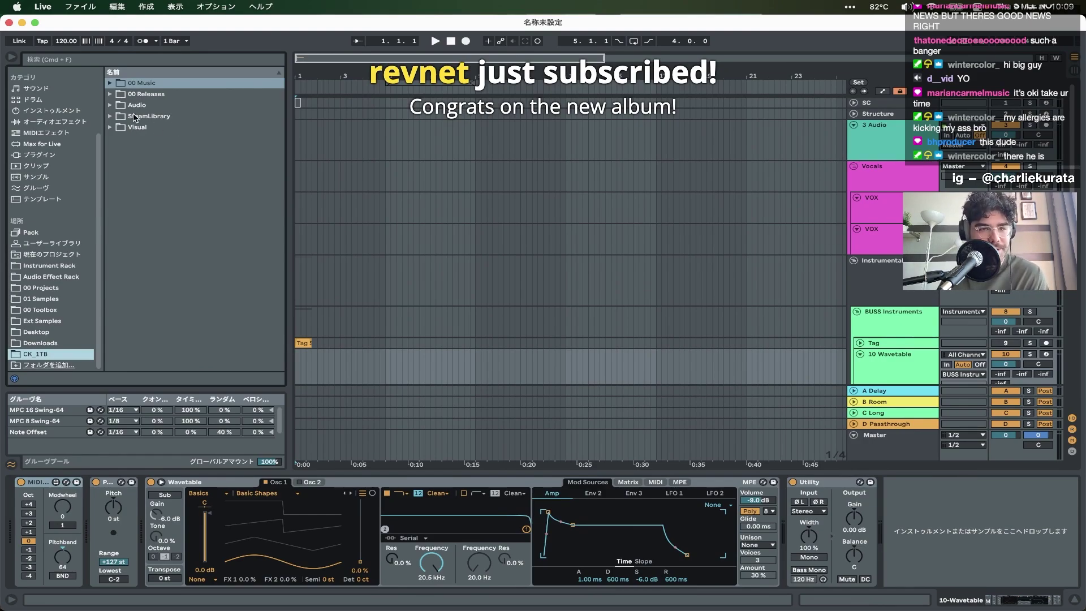
- Expand the 00 Music folder on the CK_1TB drive and its Charlie subfolder in the browser
{"action": "left_click", "coordinate": [154, 88]}
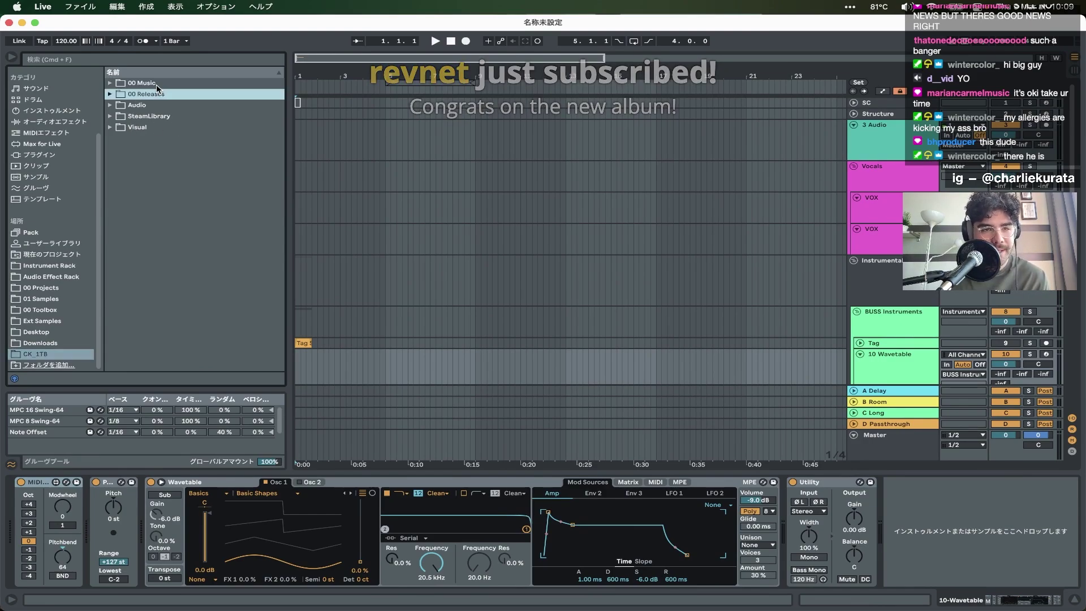
{"action": "key", "text": "Right"}
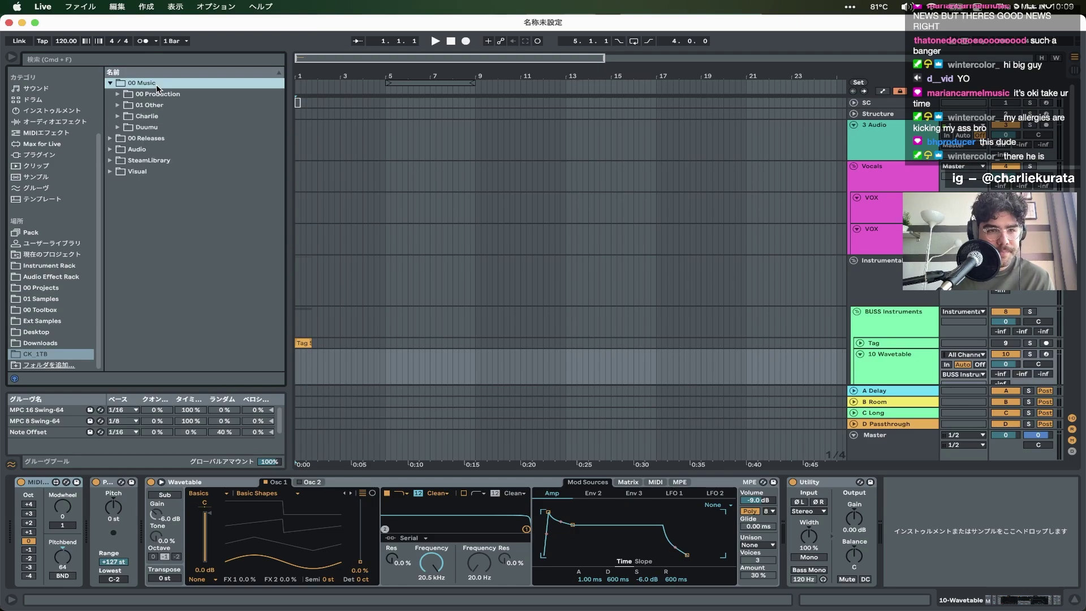
{"action": "key", "text": "Down"}
{"action": "key", "text": "Down"}
{"action": "key", "text": "Down"}
{"action": "key", "text": "Right"}
{"action": "key", "text": "Down"}
{"action": "key", "text": "Down"}
{"action": "key", "text": "Down"}
{"action": "key", "text": "Down"}
{"action": "key", "text": "Down"}
{"action": "key", "text": "Down"}
{"action": "key", "text": "Down"}
{"action": "key", "text": "Down"}
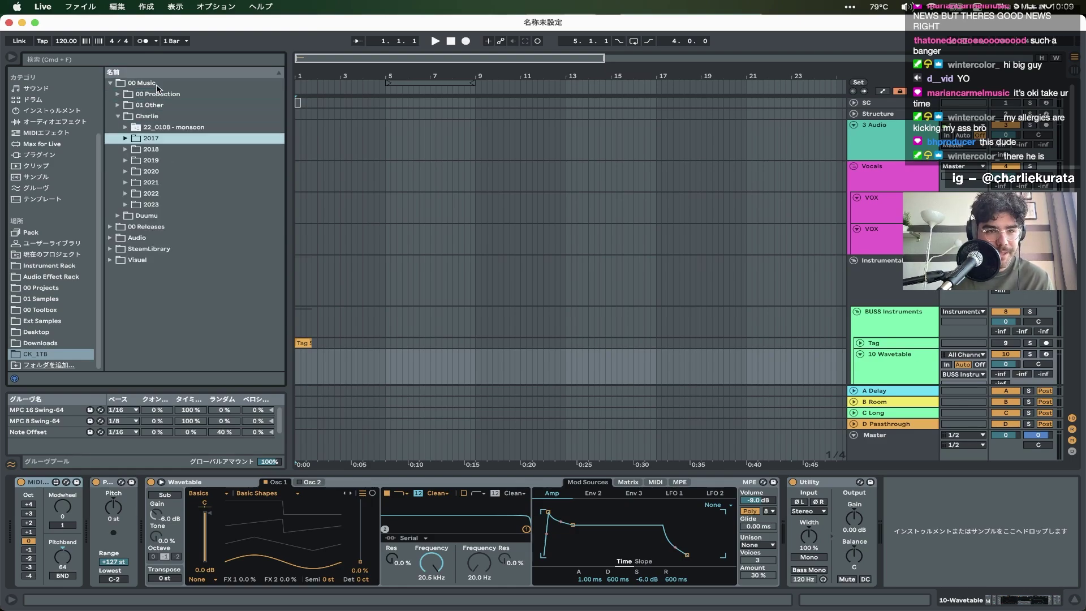
- Expand the 2023 folder and the fycf folder inside it
{"action": "key", "text": "Right"}
{"action": "key", "text": "Down"}
{"action": "key", "text": "Down"}
{"action": "key", "text": "Right"}
{"action": "key", "text": "Down"}
{"action": "key", "text": "Down"}
{"action": "key", "text": "Down"}
{"action": "key", "text": "Down"}
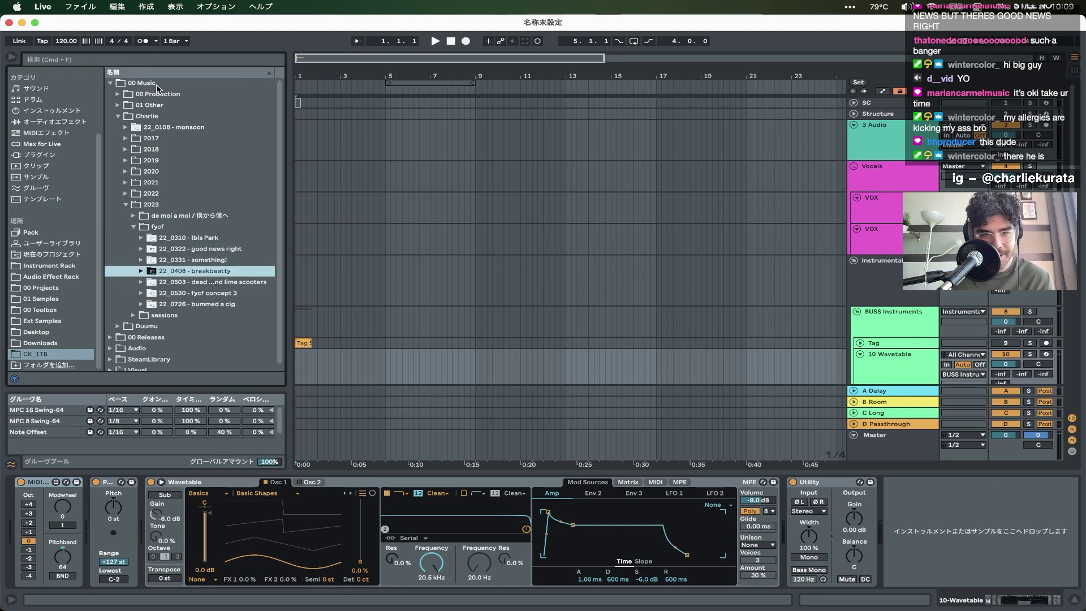
- Expand the 22_0331 - something! project folder and open the set 22_0331 - something!.als
{"action": "key", "text": "Up"}
{"action": "key", "text": "Right"}
{"action": "key", "text": "Down"}
{"action": "key", "text": "Down"}
{"action": "key", "text": "Down"}
{"action": "key", "text": "Down"}
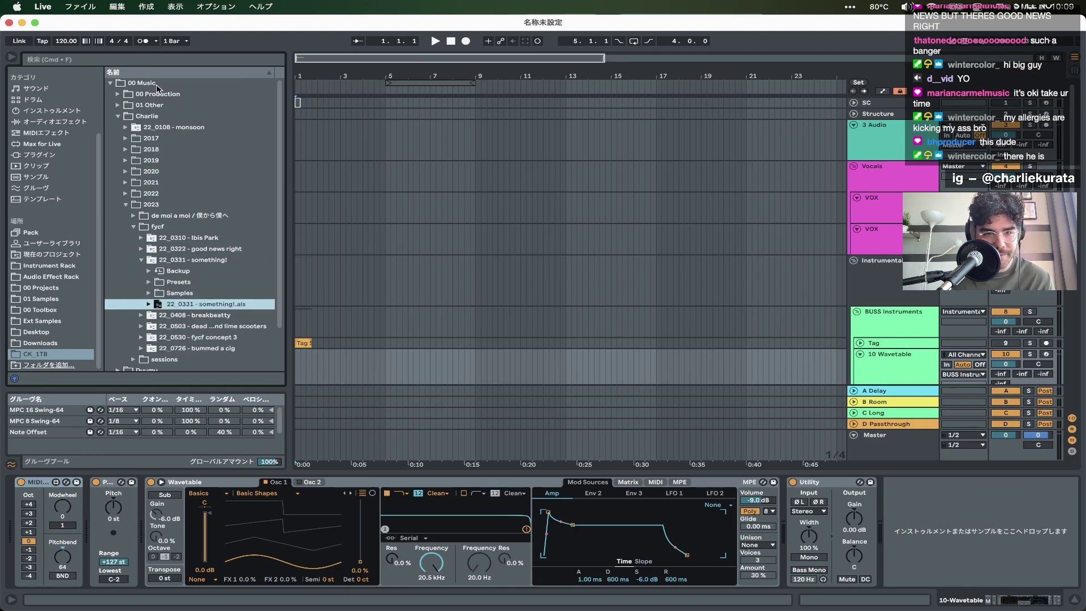
{"action": "key", "text": "Return"}
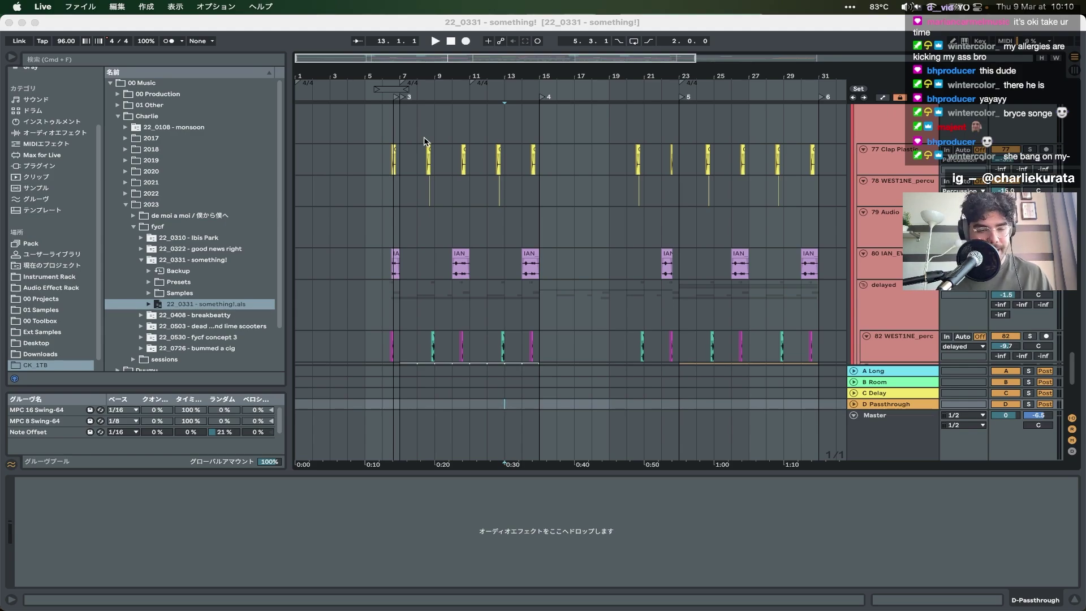
- Check the stream in OBS and return to Live to look over the set's drum and instrument tracks
{"action": "key", "text": "super+Tab"}
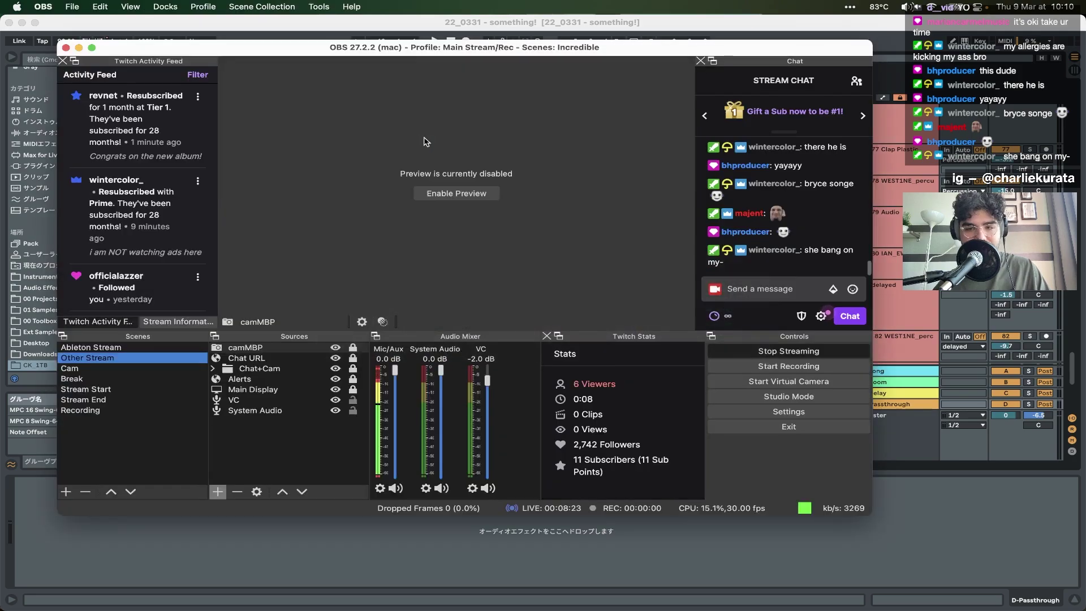
{"action": "key", "text": "super+Tab"}
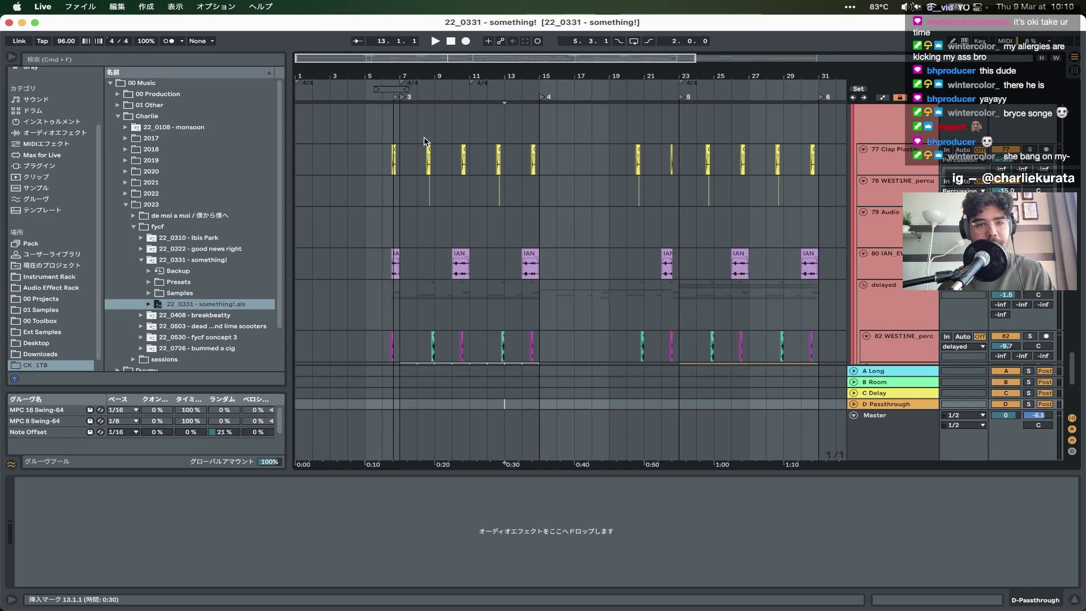
{"action": "scroll", "coordinate": [427, 195], "scroll_direction": "up", "scroll_amount": 10}
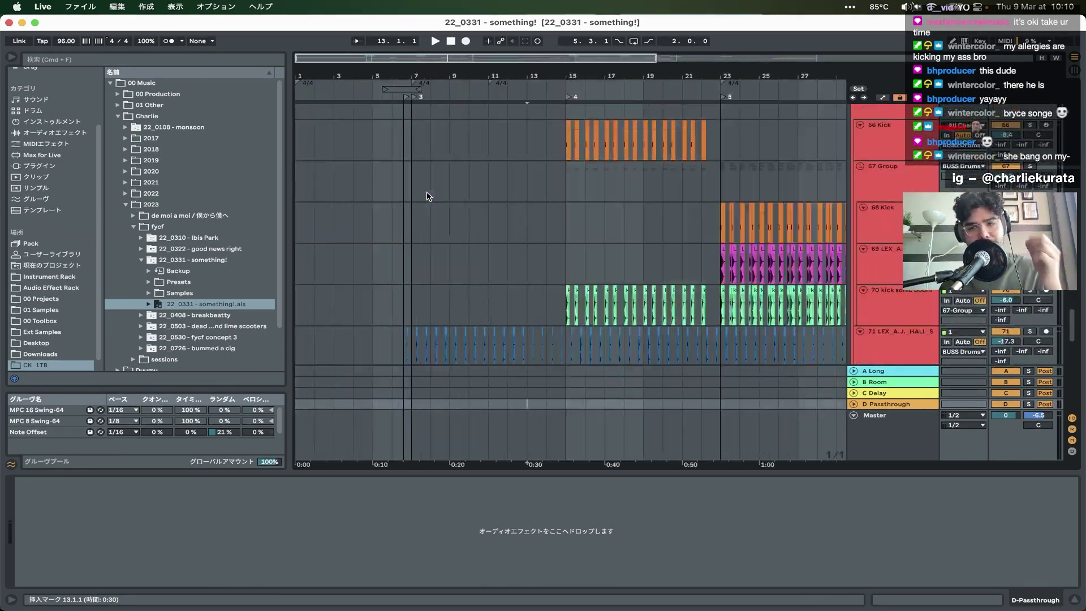
{"action": "scroll", "coordinate": [427, 195], "scroll_direction": "up", "scroll_amount": 10}
- Force quit the Spotify app while keeping the Live set window in front
{"action": "mouse_move", "coordinate": [23, 248]}
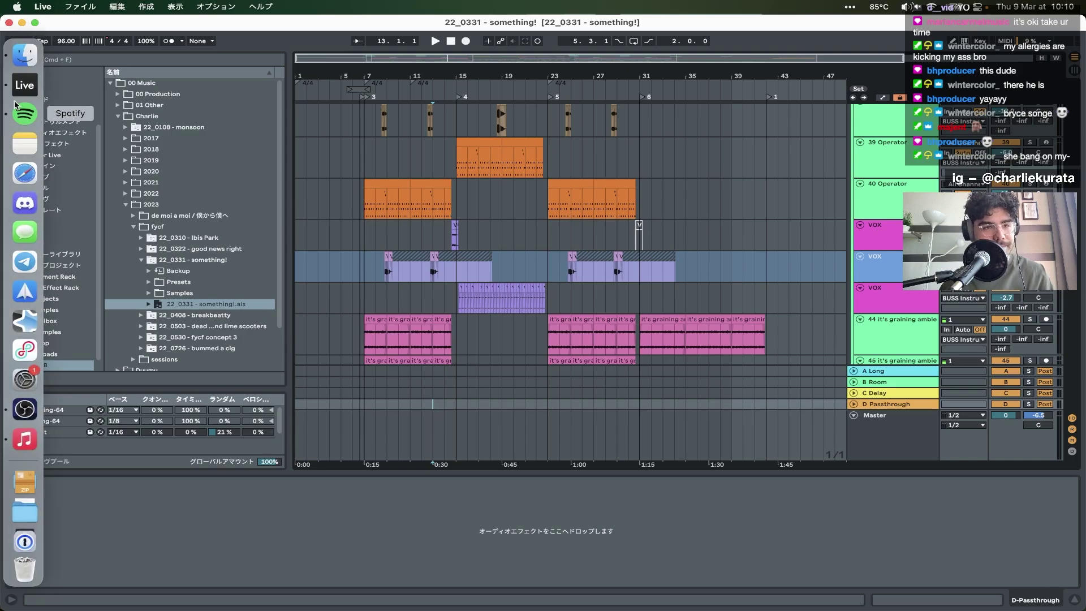
{"action": "key", "text": "ctrl+Up"}
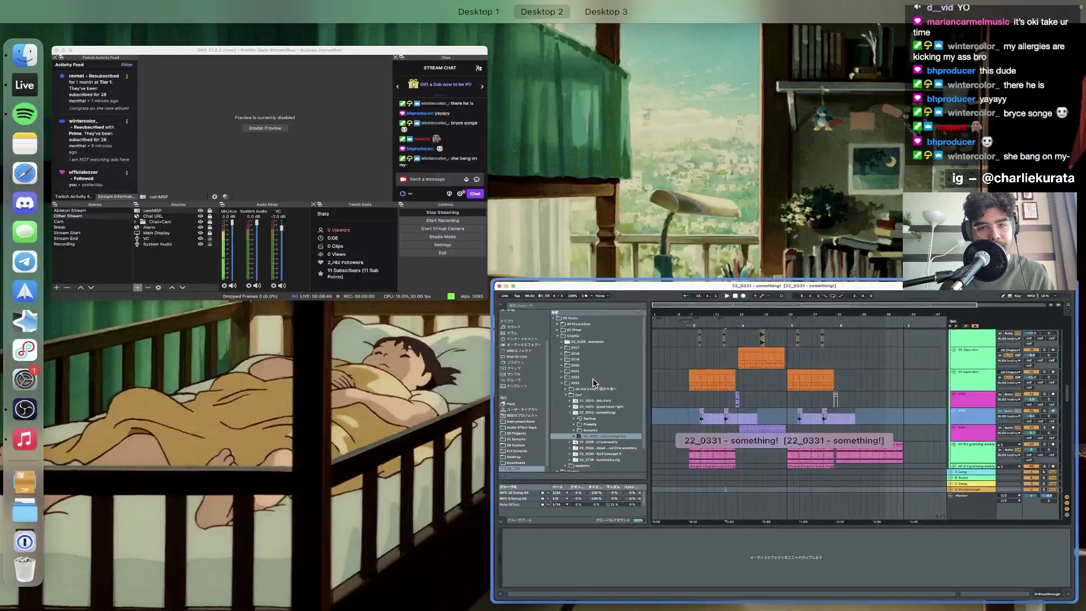
{"action": "left_click", "coordinate": [593, 383]}
{"action": "right_click", "coordinate": [24, 85]}
{"action": "left_click", "coordinate": [85, 171]}
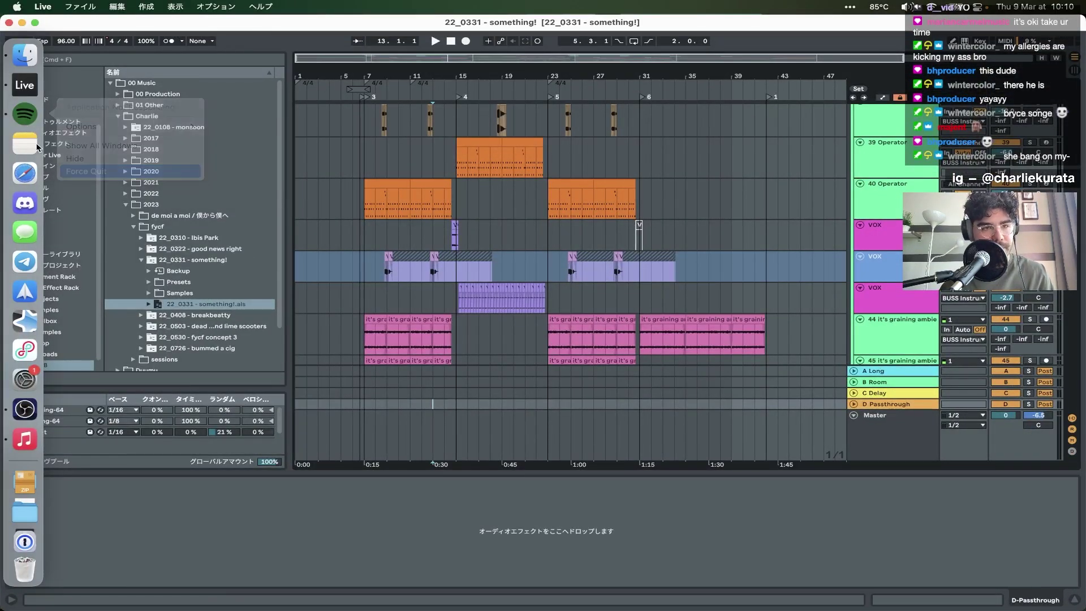
- Relaunch Spotify and open the artist page for Charlie from the recent searches
{"action": "left_click", "coordinate": [18, 116]}
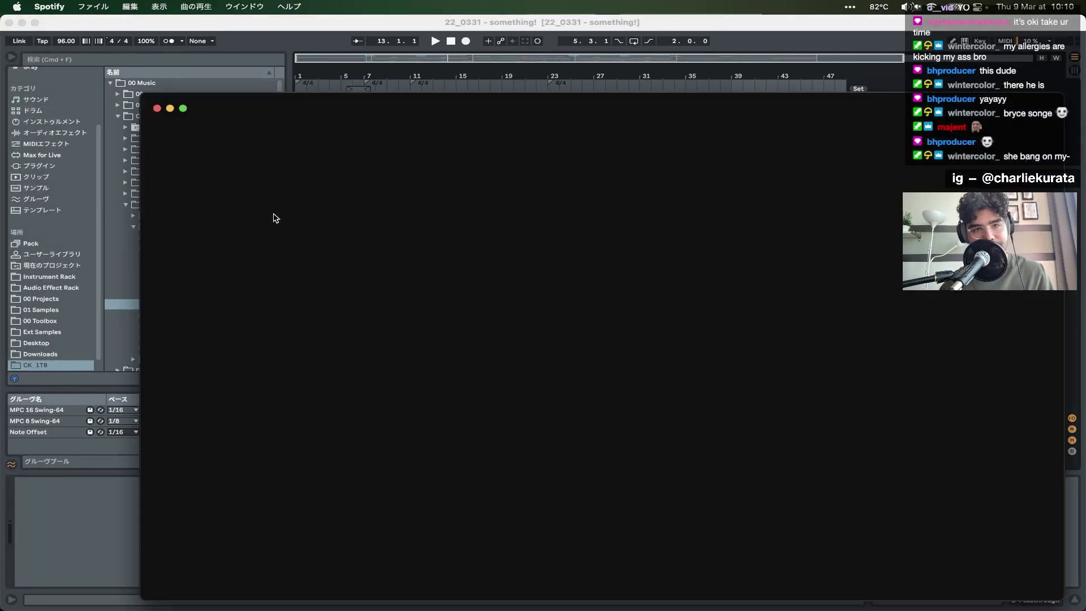
{"action": "left_click", "coordinate": [169, 155]}
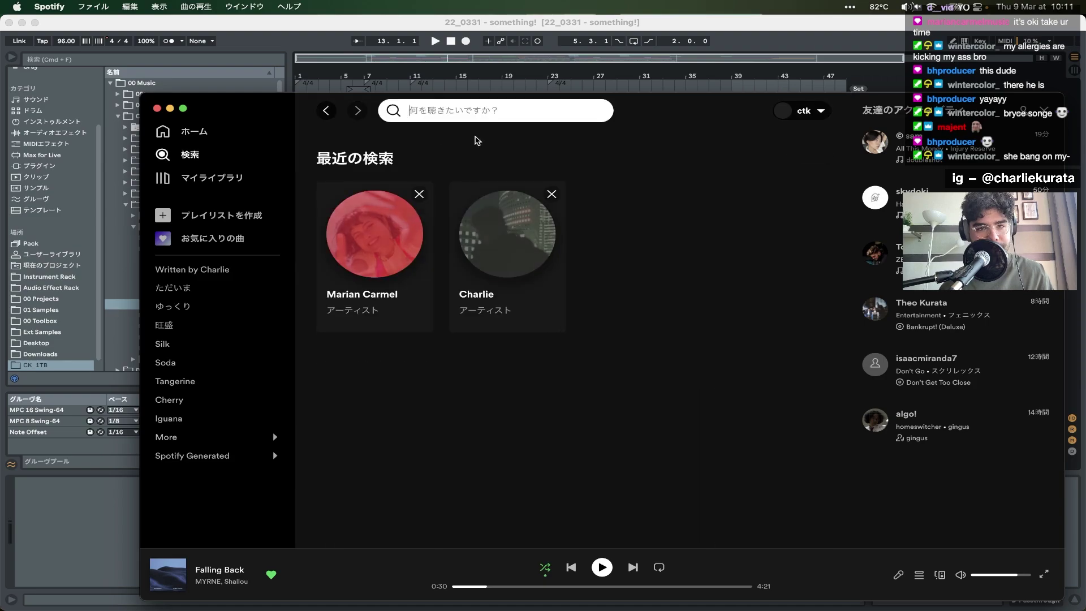
{"action": "left_click", "coordinate": [483, 212]}
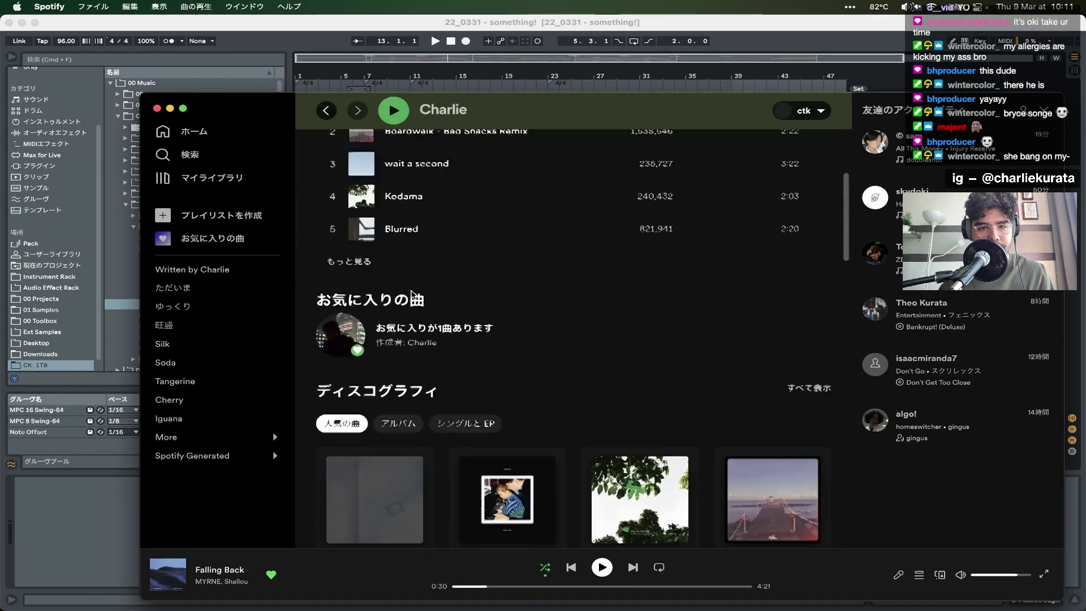
- Open the album funyoucanfeel from the artist's discography and examine its track list, repositioning the Spotify window
{"action": "scroll", "coordinate": [411, 293], "scroll_direction": "down", "scroll_amount": 4}
{"action": "left_click", "coordinate": [346, 403]}
{"action": "scroll", "coordinate": [538, 316], "scroll_direction": "down", "scroll_amount": 2}
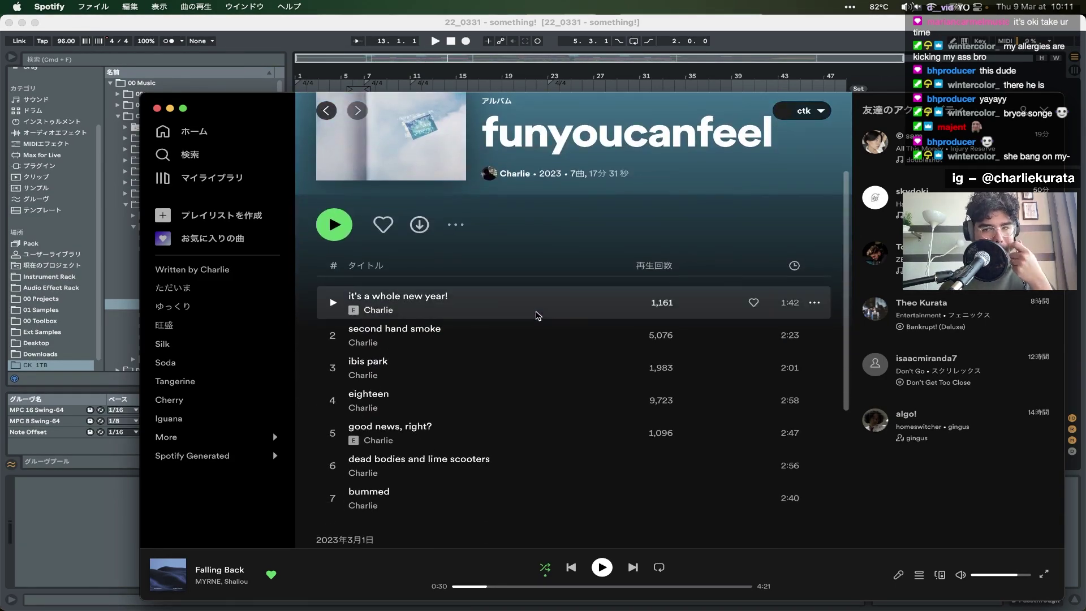
{"action": "scroll", "coordinate": [537, 315], "scroll_direction": "down", "scroll_amount": 2}
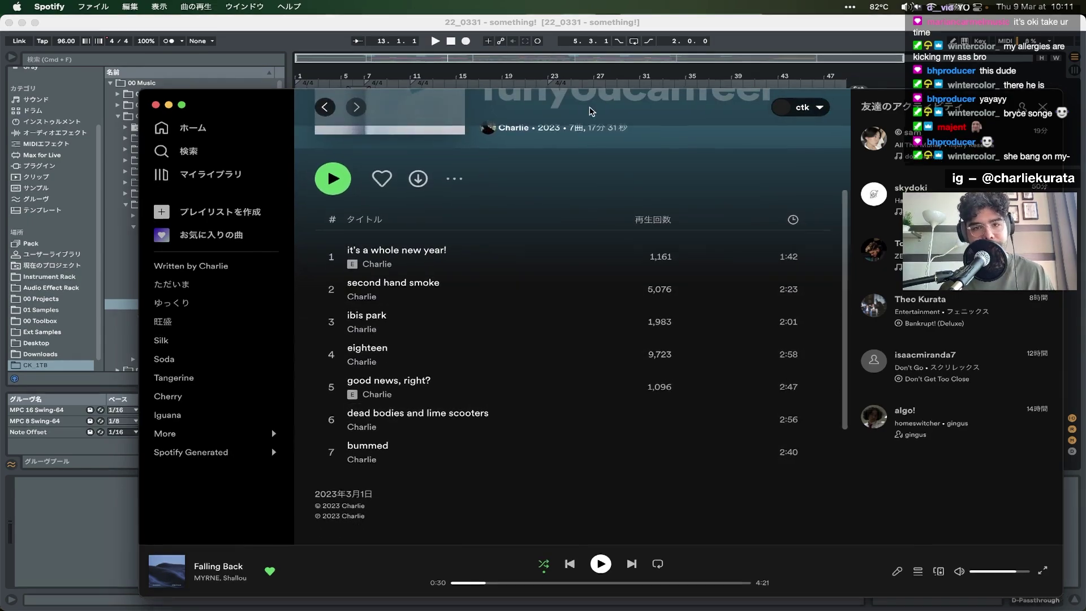
{"action": "left_click_drag", "start_coordinate": [590, 111], "coordinate": [564, 56]}
{"action": "scroll", "coordinate": [535, 153], "scroll_direction": "up", "scroll_amount": 1}
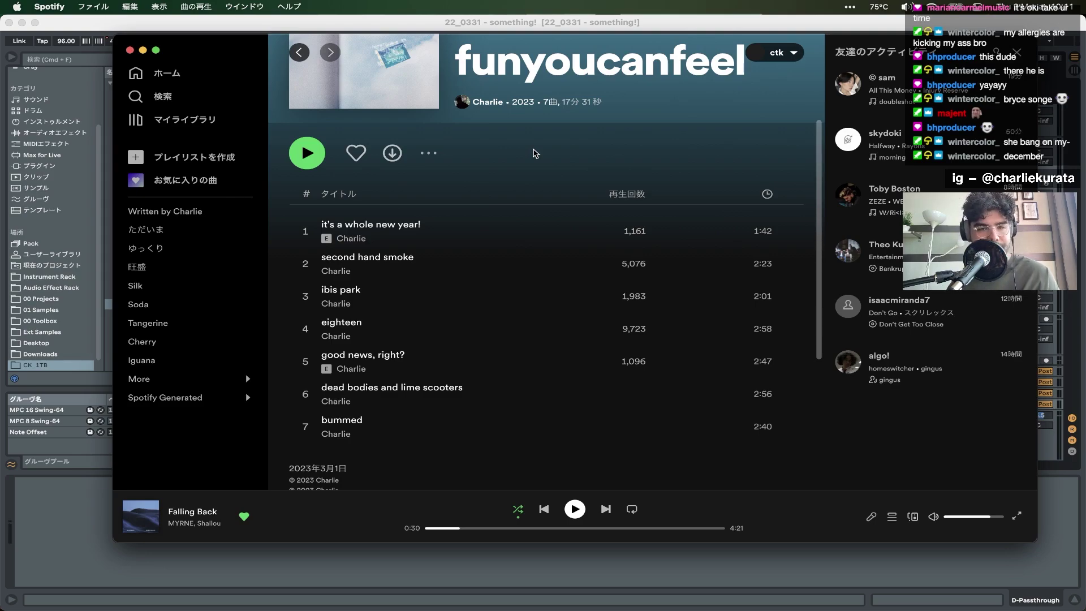
{"action": "scroll", "coordinate": [534, 153], "scroll_direction": "up", "scroll_amount": 3}
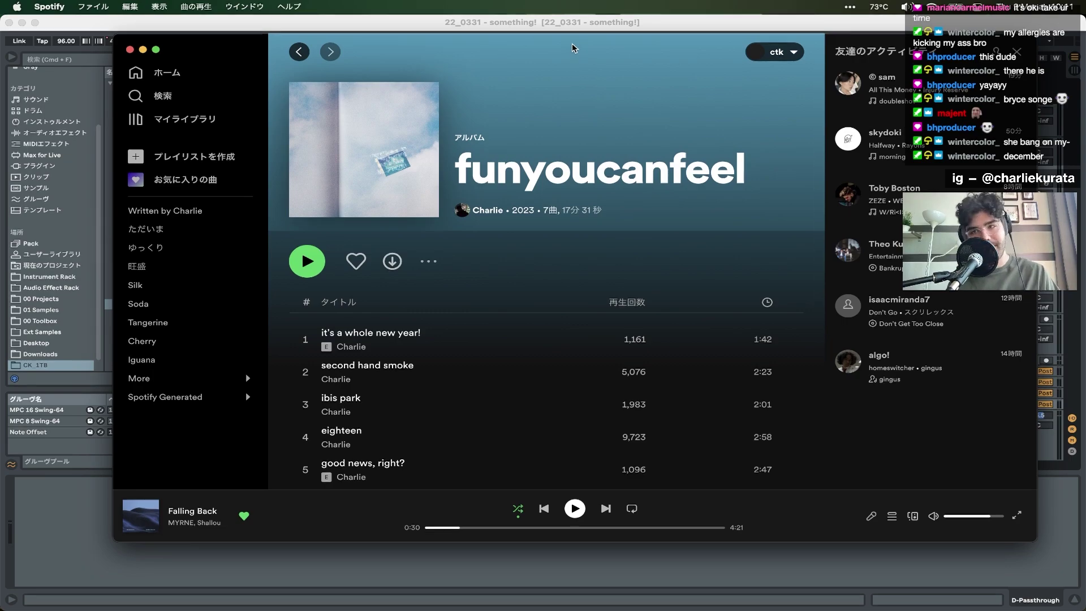
{"action": "left_click_drag", "start_coordinate": [573, 49], "coordinate": [618, 47]}
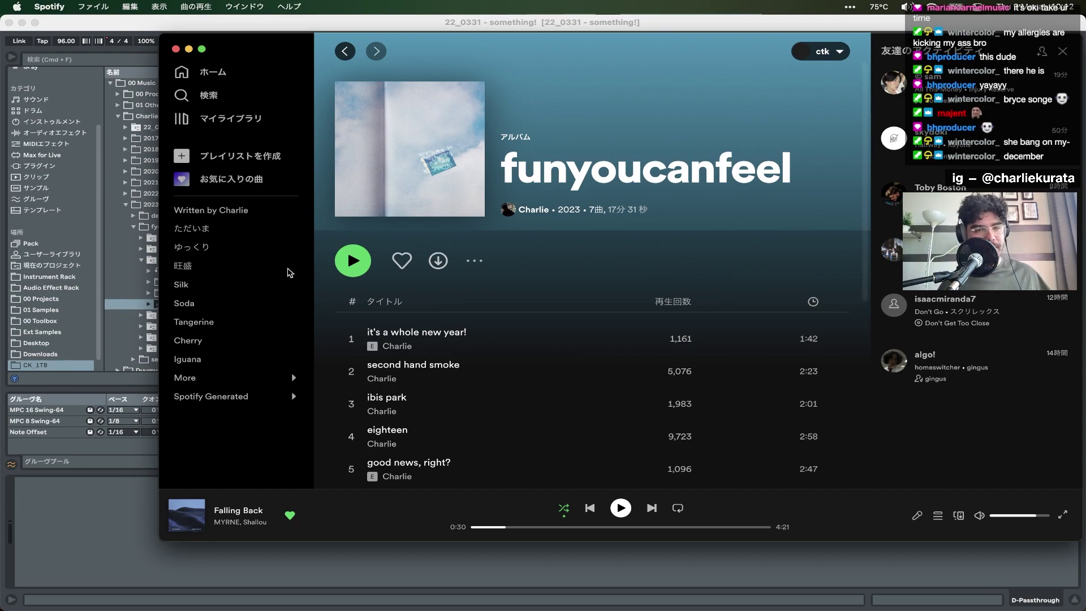
- Open the playlist Written by Charlie and look over its songs
{"action": "left_click", "coordinate": [264, 210]}
{"action": "scroll", "coordinate": [640, 196], "scroll_direction": "down", "scroll_amount": 15}
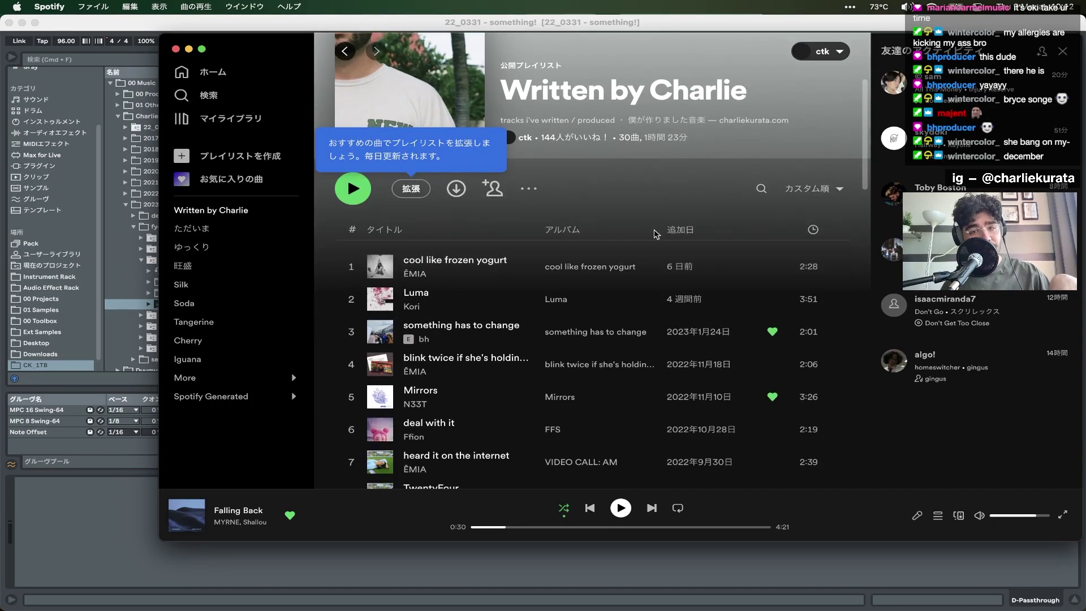
{"action": "scroll", "coordinate": [641, 196], "scroll_direction": "up", "scroll_amount": 15}
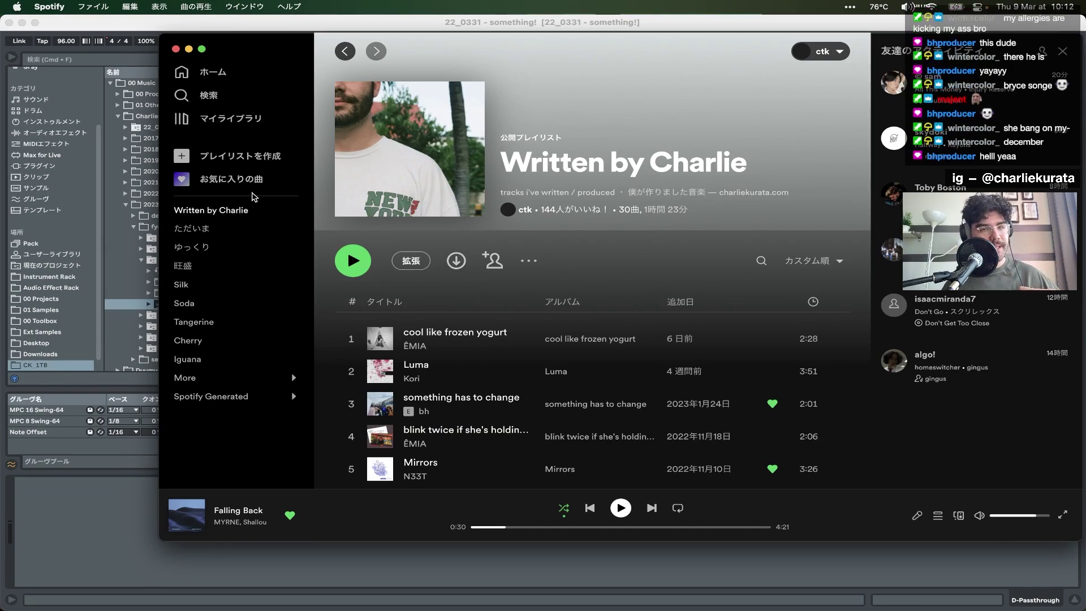
- Reopen Charlie's artist page from the recent searches and look over the popular songs and discography
{"action": "left_click", "coordinate": [208, 95]}
{"action": "left_click", "coordinate": [516, 158]}
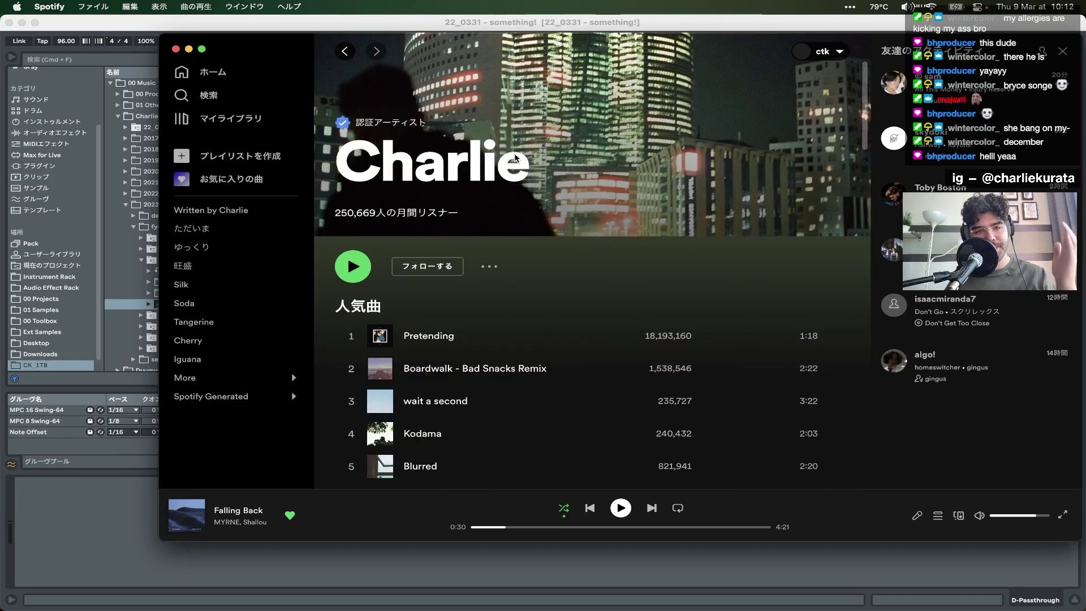
{"action": "scroll", "coordinate": [568, 291], "scroll_direction": "down", "scroll_amount": 5}
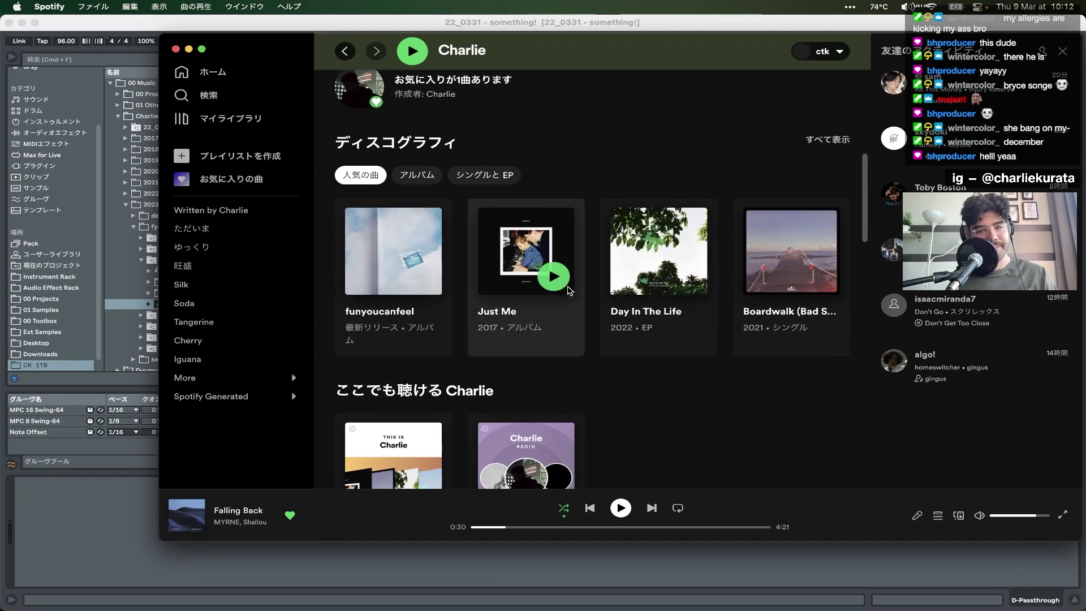
{"action": "scroll", "coordinate": [568, 291], "scroll_direction": "up", "scroll_amount": 10}
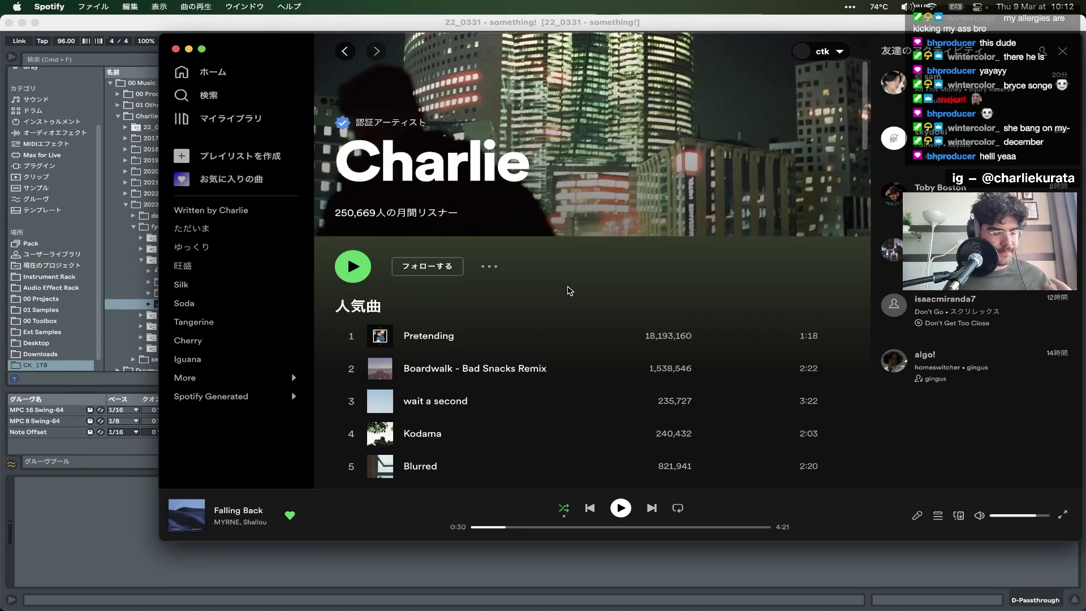
- Hide Spotify, switch back to Live and look through the vocal tracks in the arrangement
{"action": "key", "text": "cmd+h"}
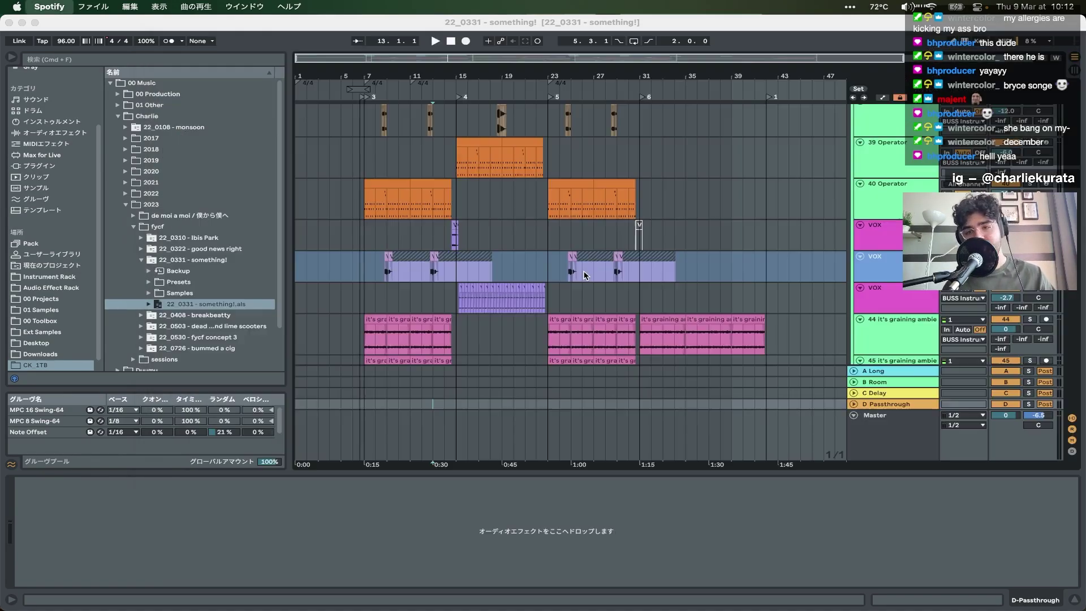
{"action": "left_click", "coordinate": [431, 219]}
{"action": "scroll", "coordinate": [431, 219], "scroll_direction": "up", "scroll_amount": 5}
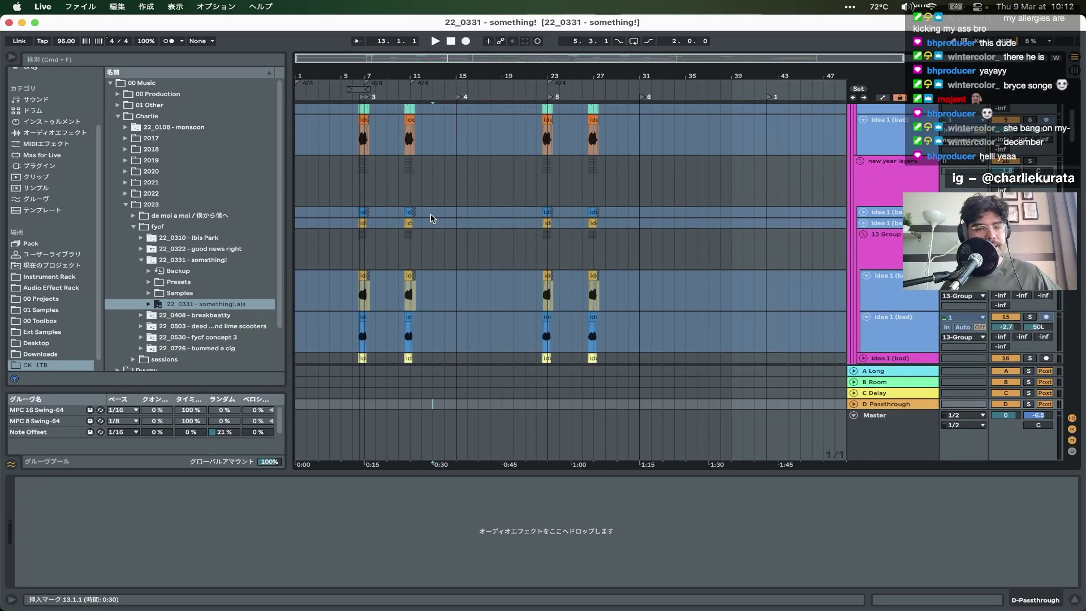
{"action": "scroll", "coordinate": [431, 218], "scroll_direction": "down", "scroll_amount": 8}
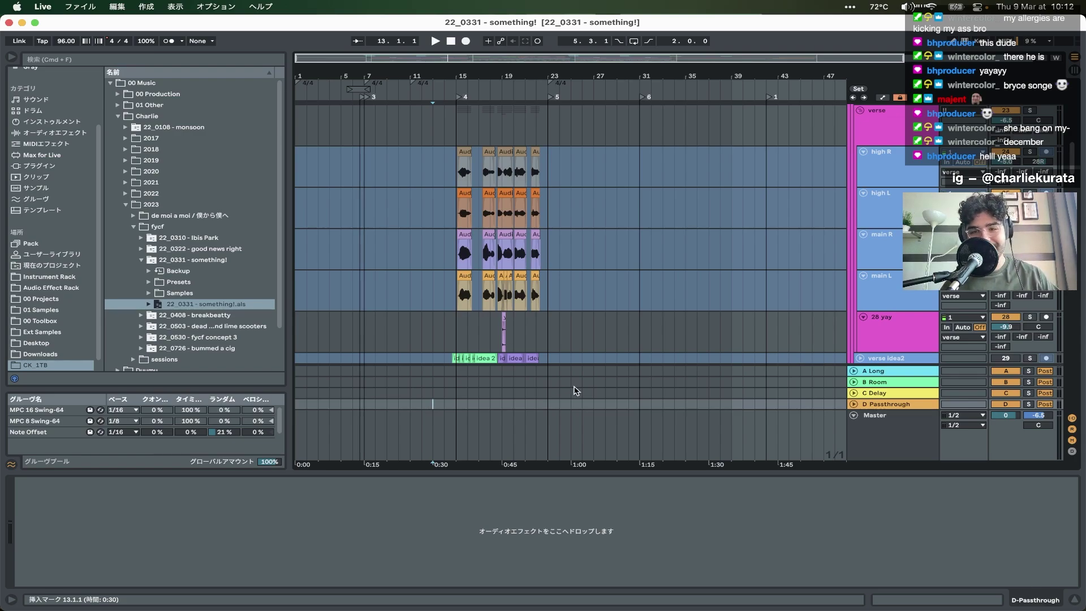
- Hide the device view and narrow the browser slightly to give the arrangement more room
{"action": "key", "text": "super+alt+l"}
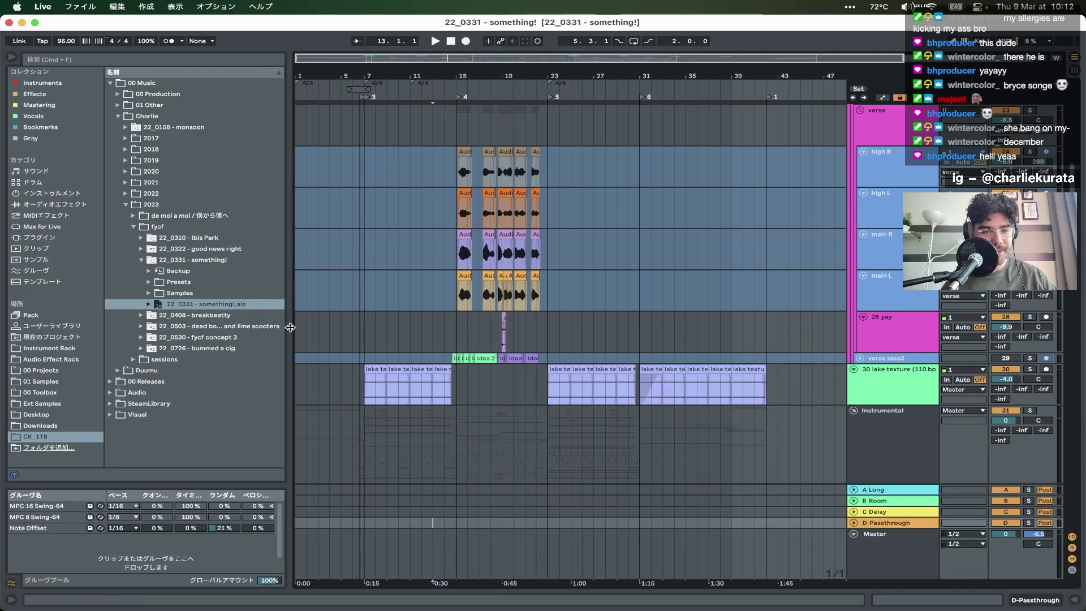
{"action": "left_click_drag", "start_coordinate": [288, 328], "coordinate": [273, 329]}
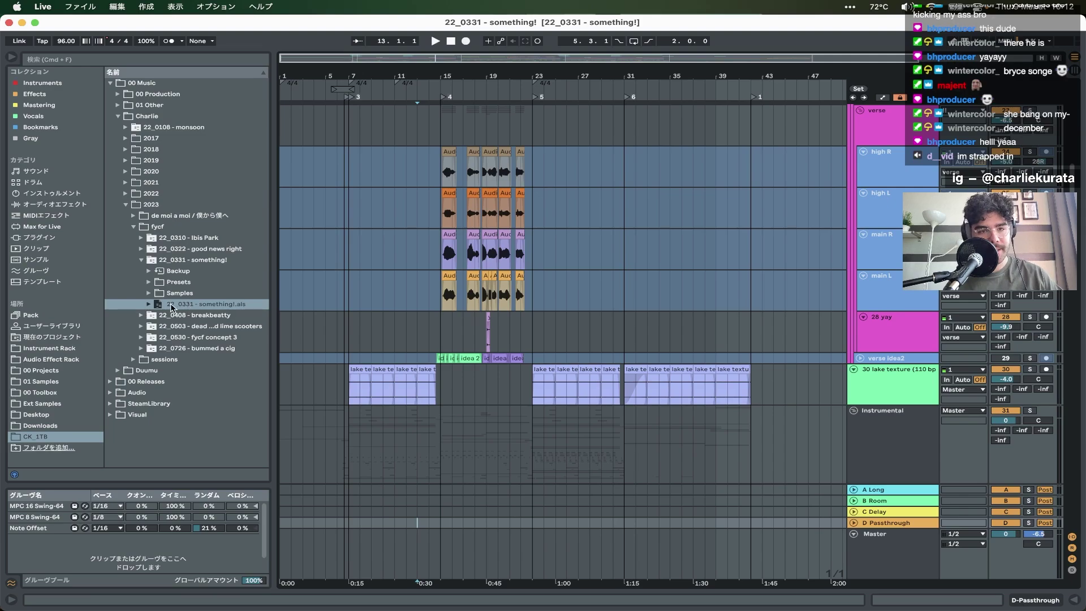
- Fold the Vocals group track in the arrangement and look over the instrumental tracks below it
{"action": "left_click", "coordinate": [194, 238]}
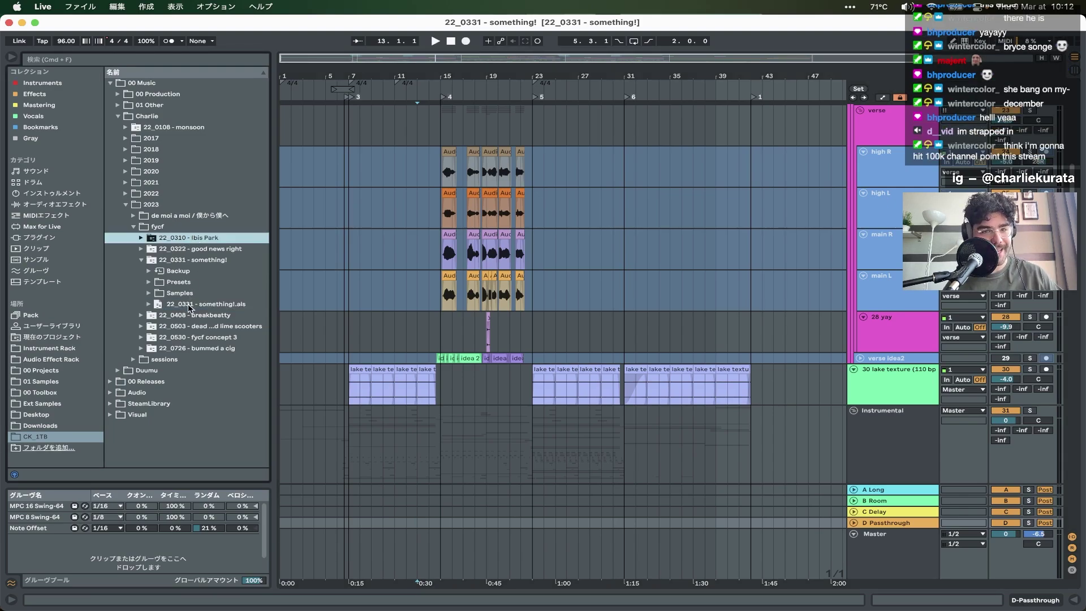
{"action": "left_click_drag", "start_coordinate": [190, 306], "coordinate": [429, 112]}
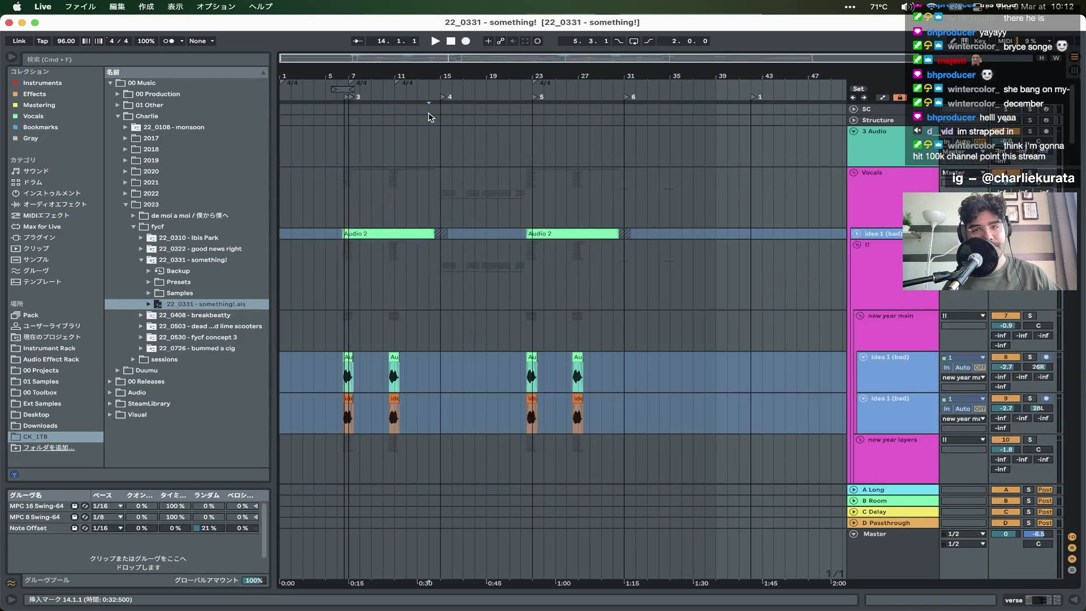
{"action": "left_click", "coordinate": [853, 174]}
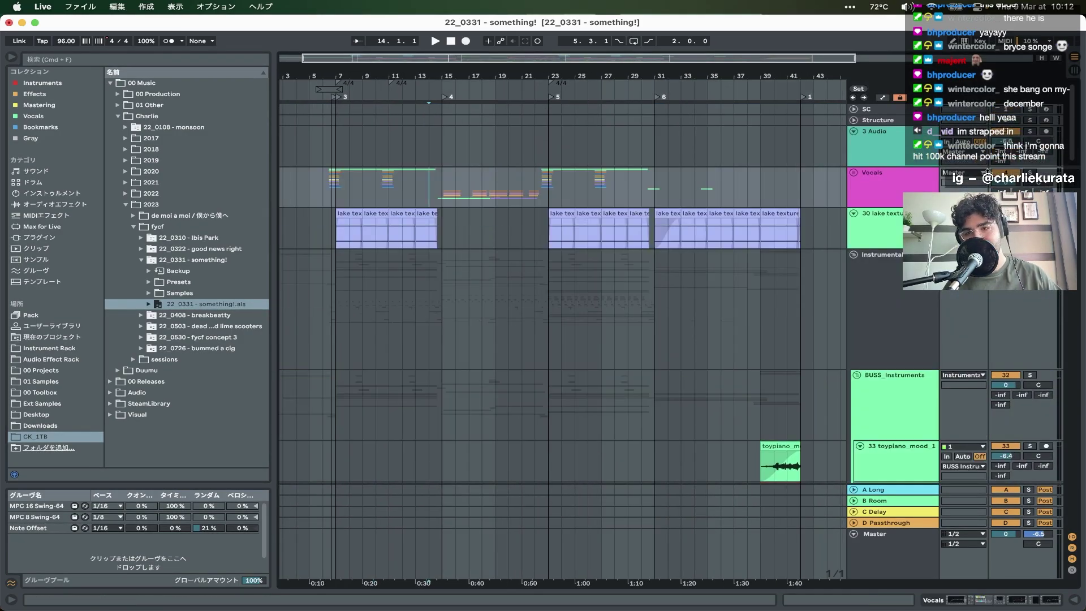
{"action": "scroll", "coordinate": [441, 254], "scroll_direction": "down", "scroll_amount": 3}
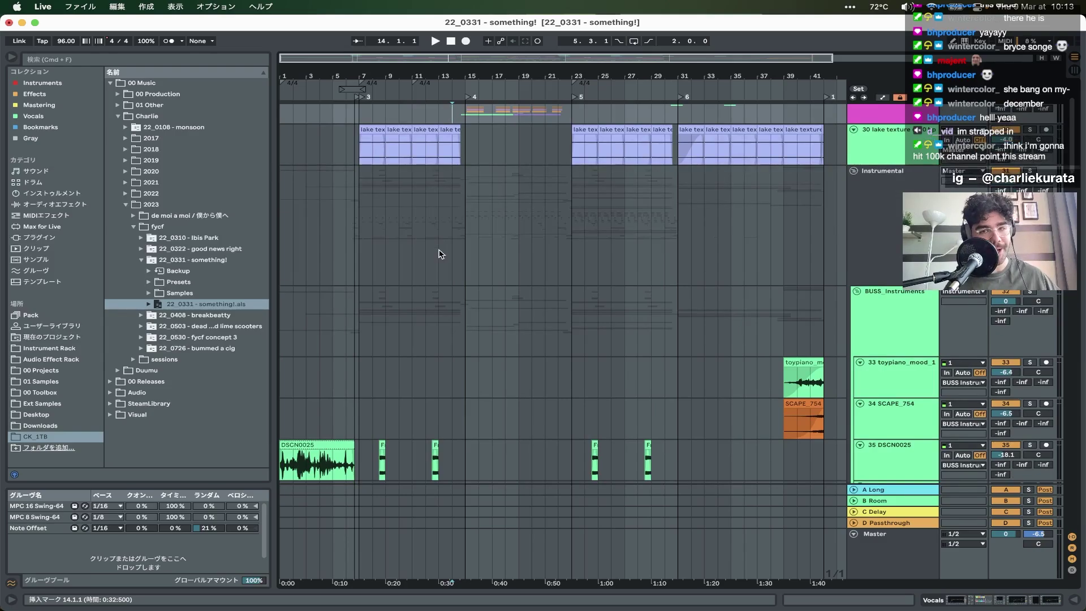
{"action": "scroll", "coordinate": [442, 253], "scroll_direction": "up", "scroll_amount": 3}
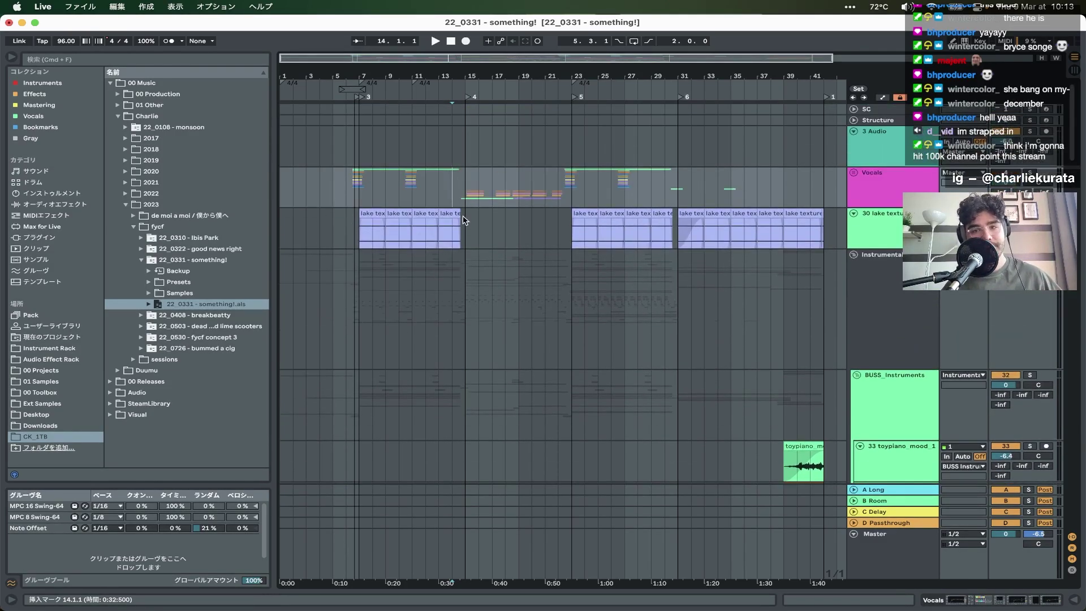
- Select bars 15 to 22 on the Vocals group, unfold the group and look over the verse vocal tracks
{"action": "left_click_drag", "start_coordinate": [467, 196], "coordinate": [611, 196]}
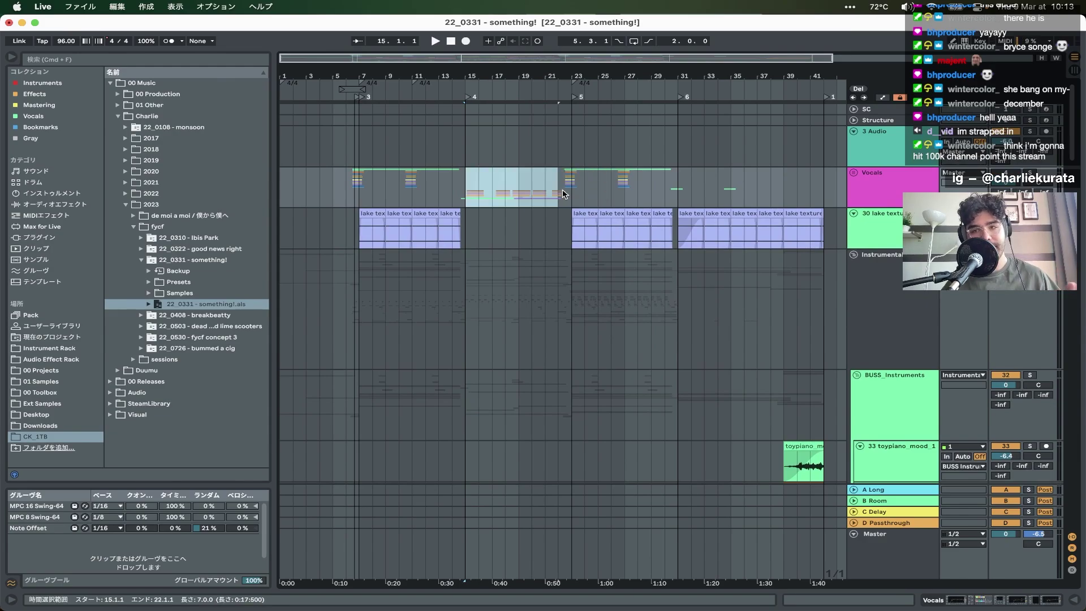
{"action": "scroll", "coordinate": [563, 194], "scroll_direction": "up", "scroll_amount": 5}
{"action": "left_click", "coordinate": [853, 173]}
{"action": "scroll", "coordinate": [591, 261], "scroll_direction": "down", "scroll_amount": 5}
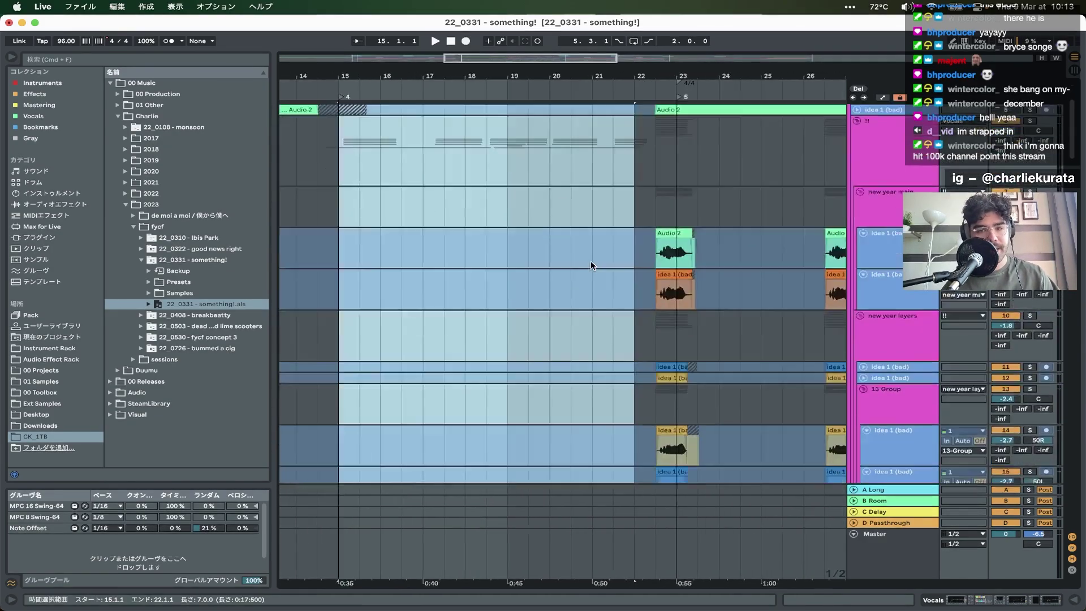
{"action": "scroll", "coordinate": [591, 261], "scroll_direction": "up", "scroll_amount": 4}
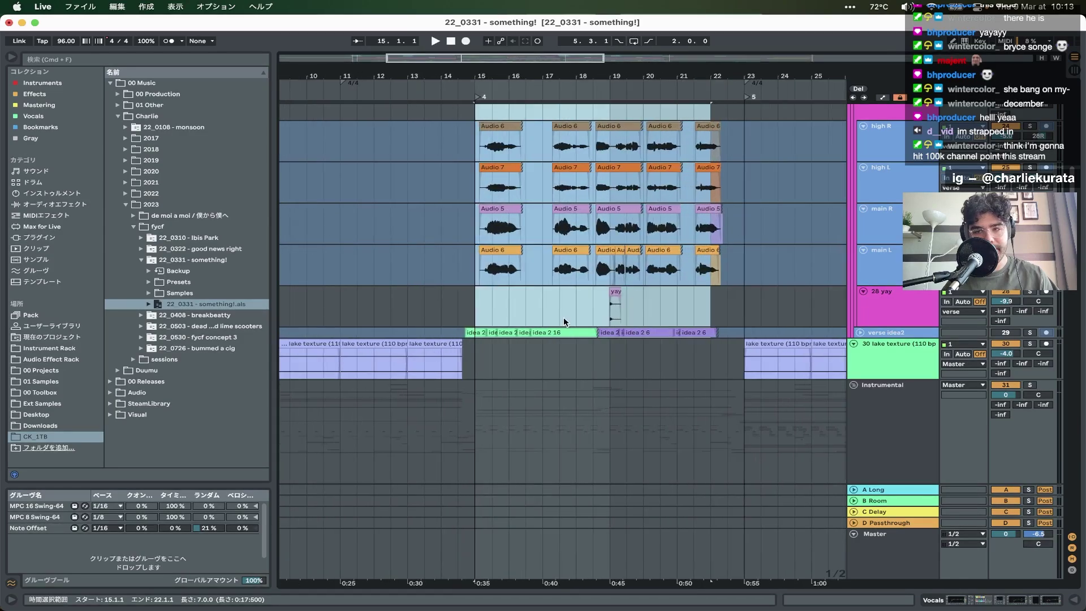
{"action": "left_click", "coordinate": [860, 332]}
{"action": "left_click", "coordinate": [859, 333]}
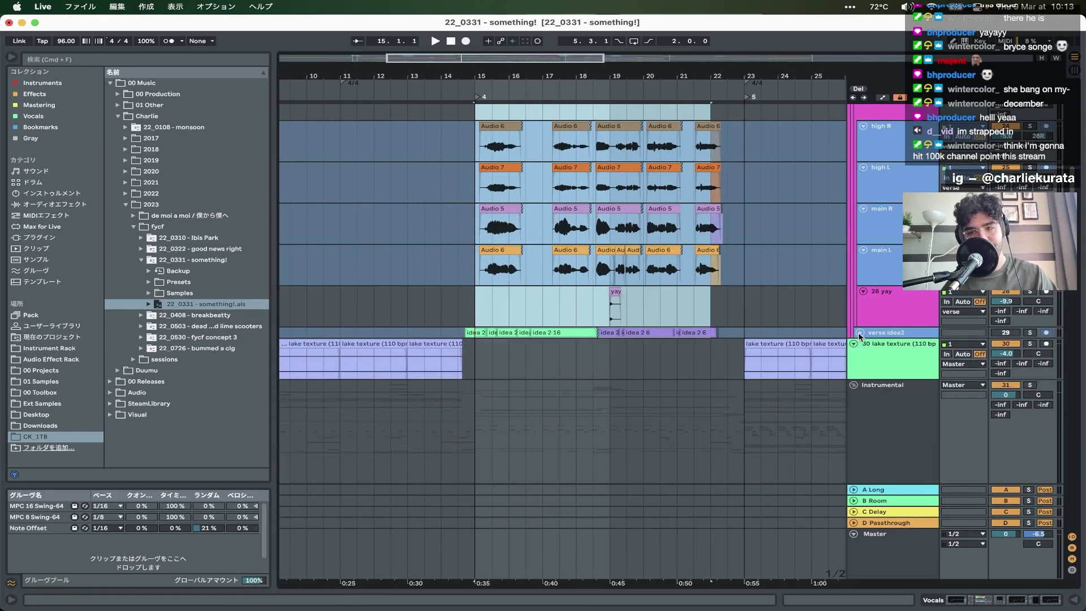
- Return to the start of the Vocals group and fold it
{"action": "scroll", "coordinate": [857, 332], "scroll_direction": "up", "scroll_amount": 10}
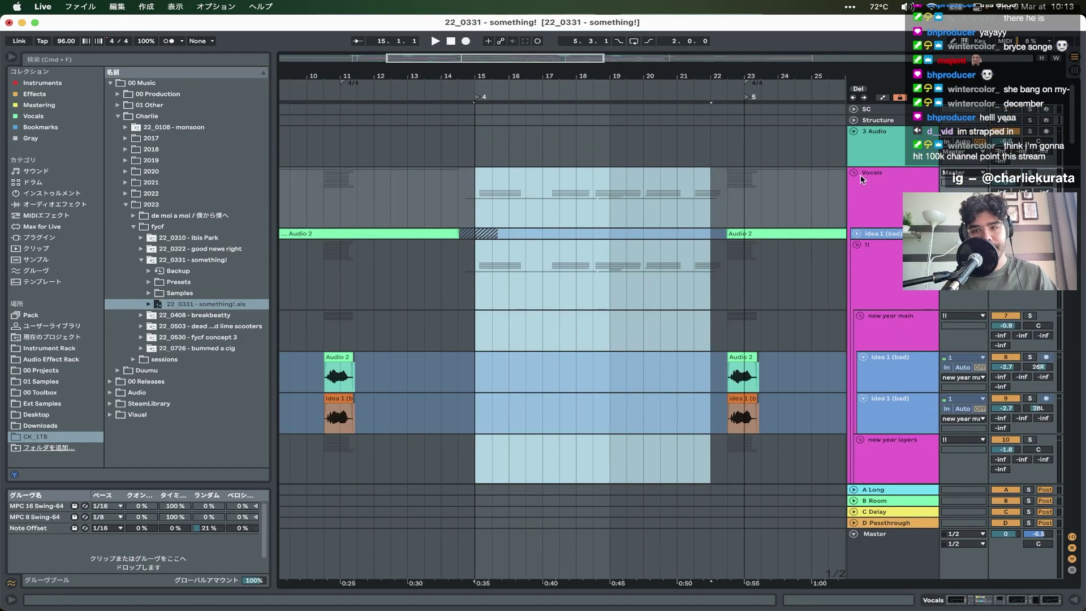
{"action": "left_click", "coordinate": [857, 234]}
{"action": "left_click", "coordinate": [856, 233]}
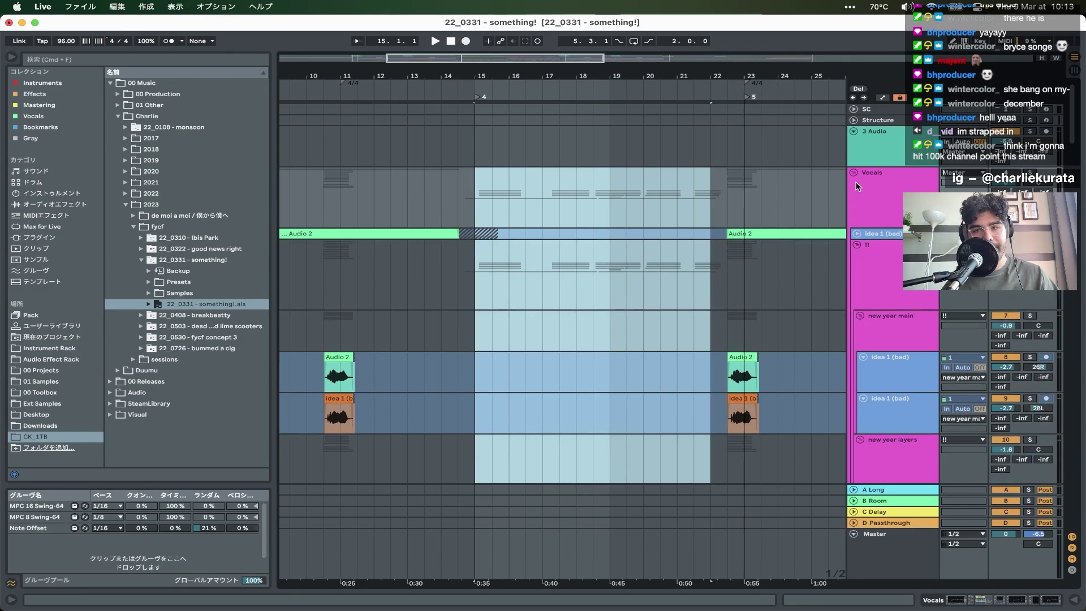
{"action": "left_click", "coordinate": [853, 173]}
- Look over the instrument, drum and percussion tracks across the whole arrangement
{"action": "key", "text": "minus"}
{"action": "scroll", "coordinate": [560, 277], "scroll_direction": "down", "scroll_amount": 15}
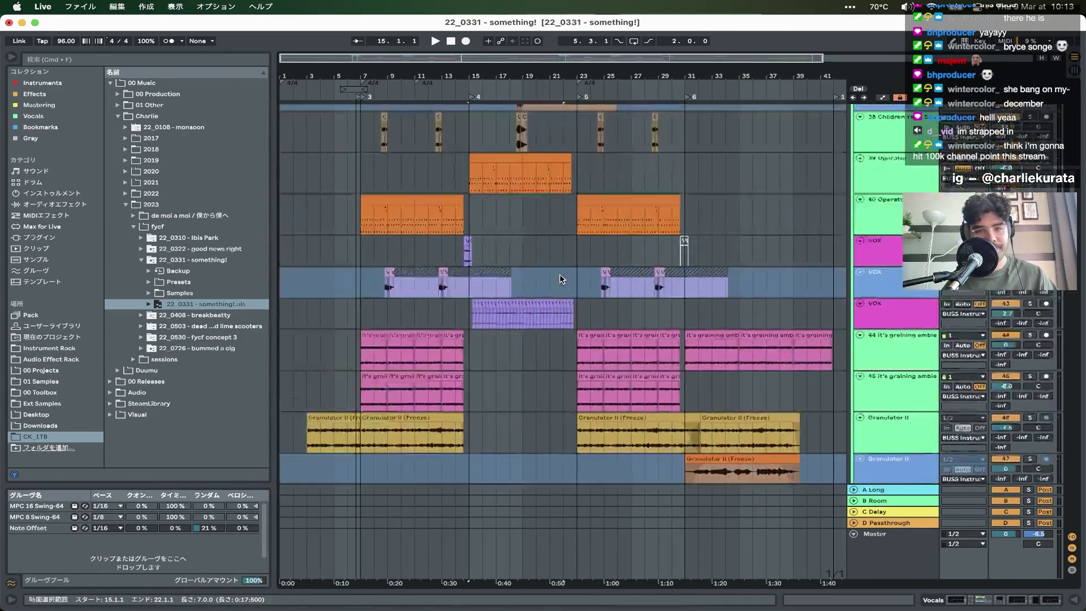
{"action": "scroll", "coordinate": [559, 274], "scroll_direction": "down", "scroll_amount": 20}
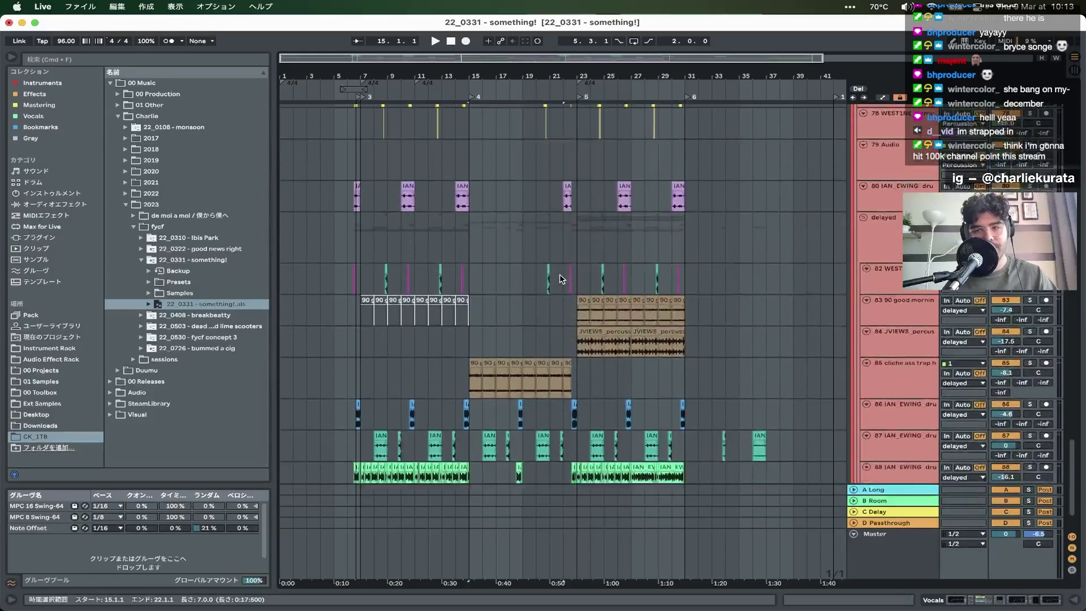
{"action": "scroll", "coordinate": [560, 278], "scroll_direction": "up", "scroll_amount": 20}
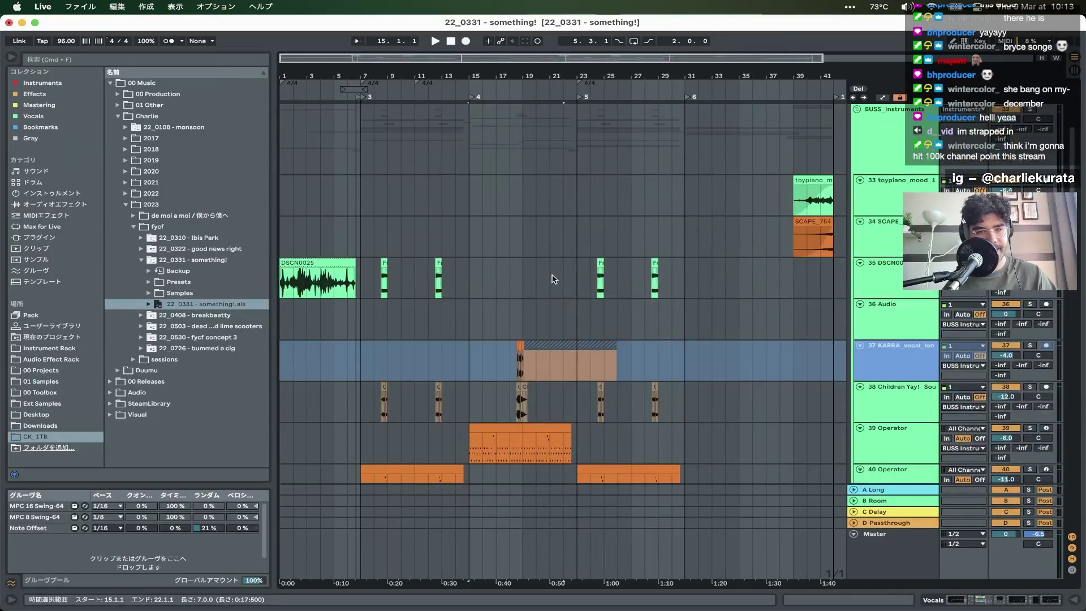
- Select the DSCN0025 clip at the start of the arrangement and play the intro from bar 1
{"action": "key", "text": "plus"}
{"action": "left_click", "coordinate": [302, 264]}
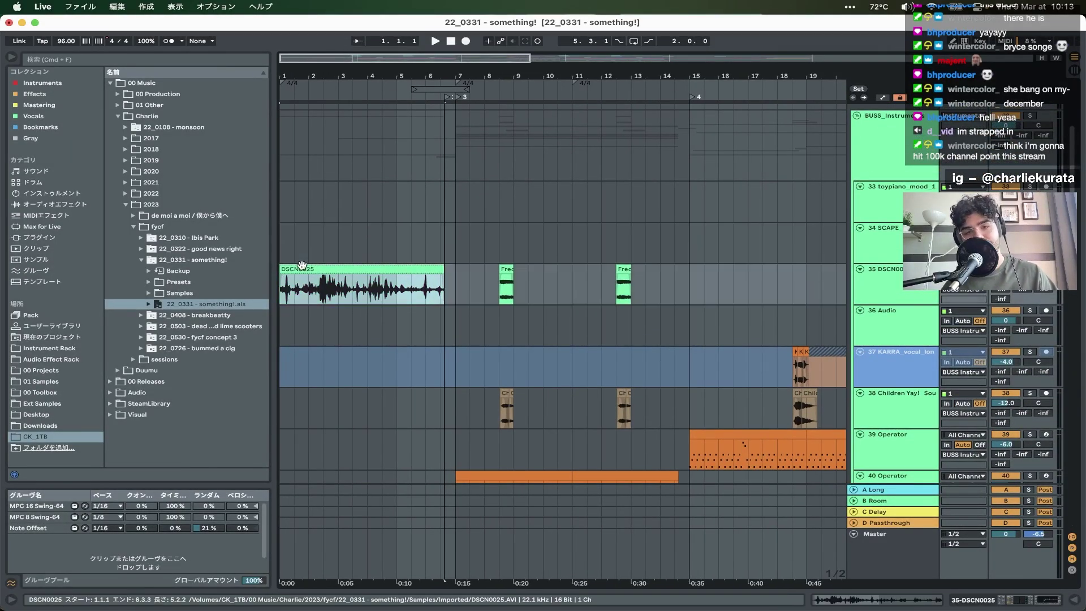
{"action": "key", "text": "space"}
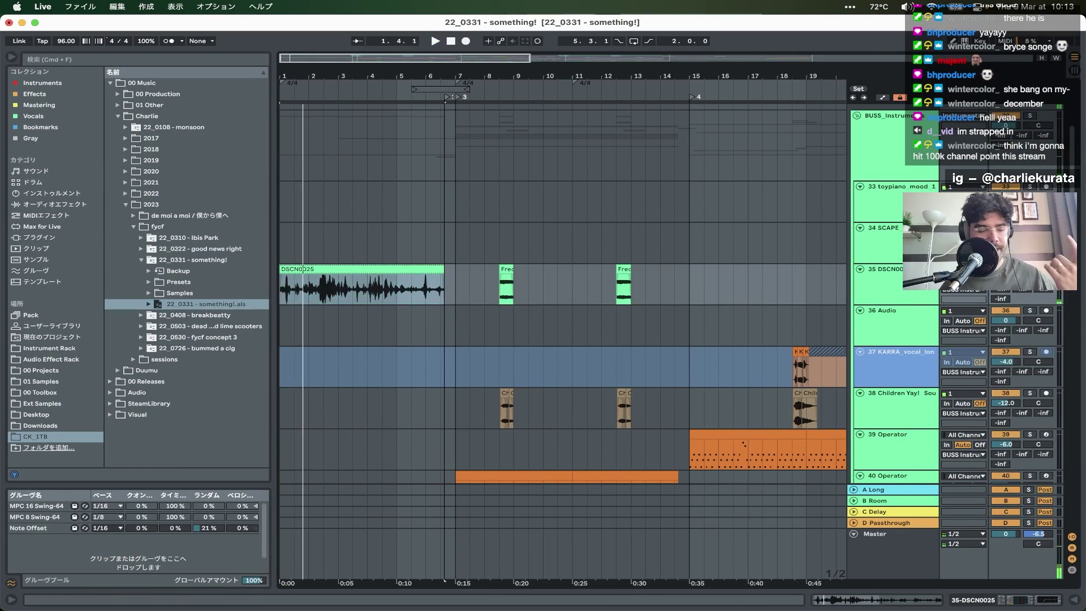
{"action": "key", "text": "space"}
{"action": "scroll", "coordinate": [562, 339], "scroll_direction": "down", "scroll_amount": 10}
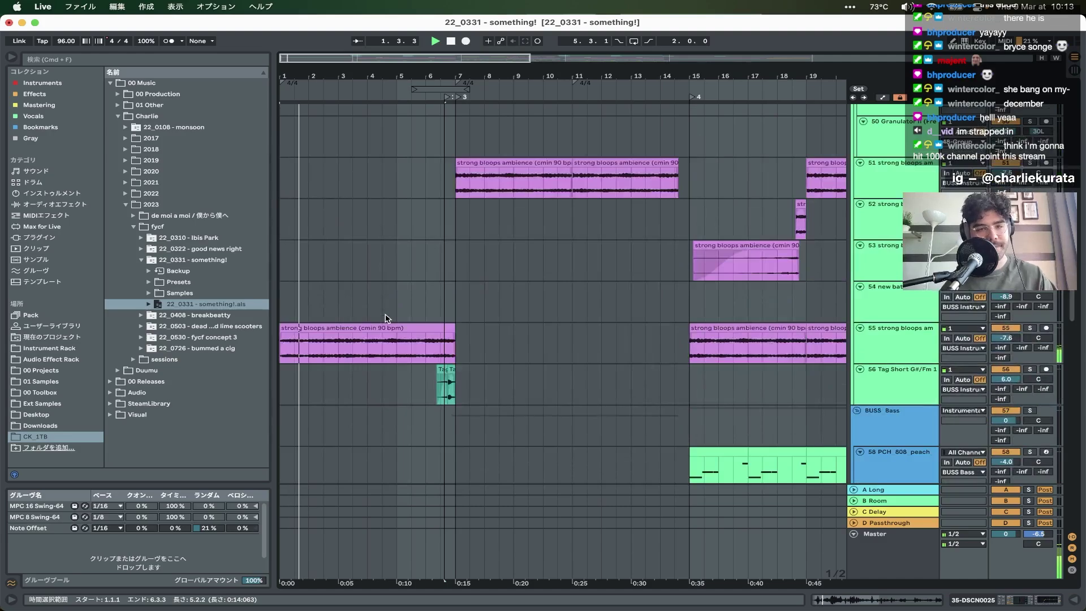
- Listen to the strong bloops ambience clip at the start of track 55 with its track soloed
{"action": "left_click", "coordinate": [362, 345]}
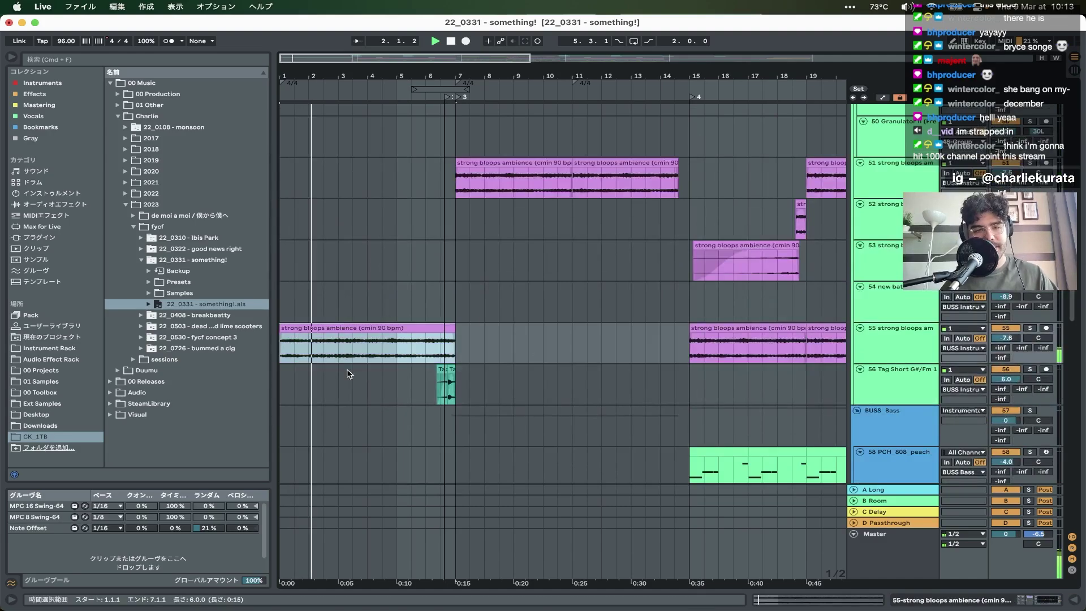
{"action": "left_click", "coordinate": [1030, 328]}
{"action": "key", "text": "space"}
- Paste a copy of the strong bloops ambience clip at bar 8 of track 55 and turn off its warping
{"action": "left_click", "coordinate": [485, 345]}
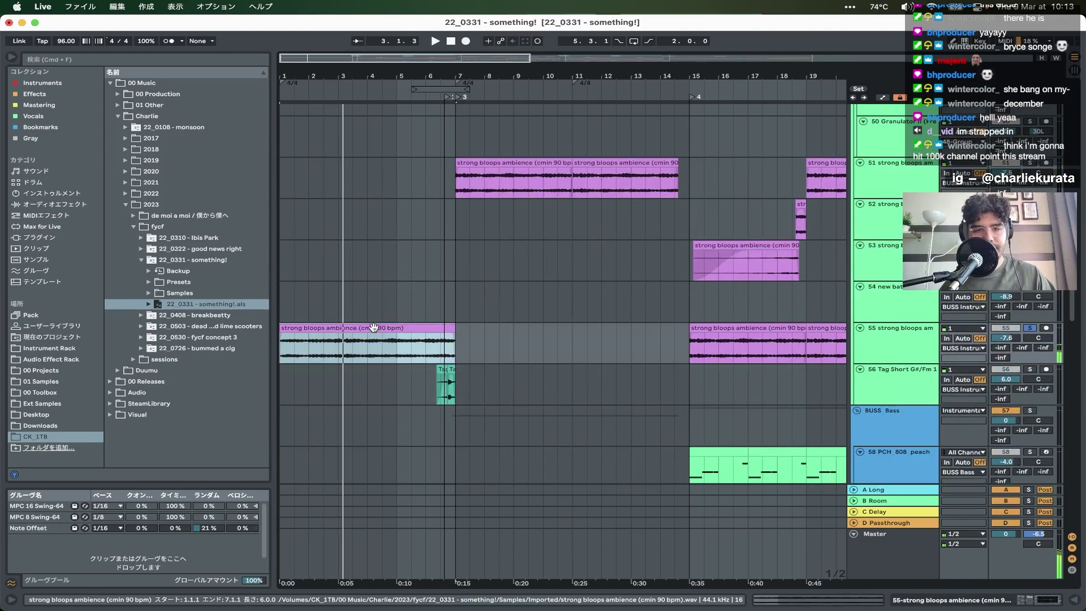
{"action": "key", "text": "cmd+v"}
{"action": "key", "text": "cmd+alt+l"}
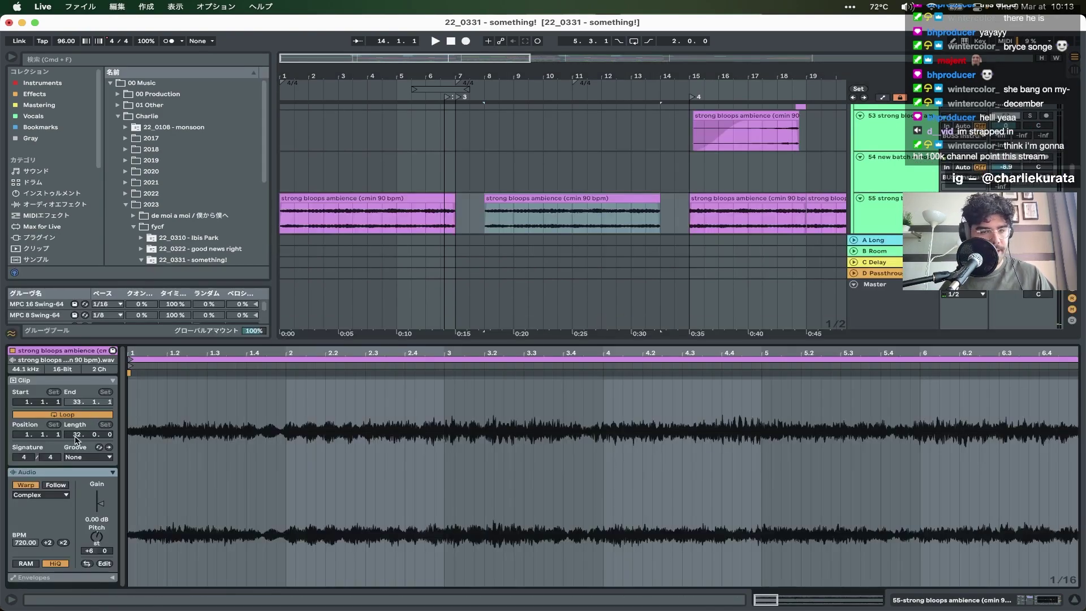
{"action": "left_click", "coordinate": [25, 484]}
- Lengthen the unwarped copy, play it and reset its pitch to 0 semitones
{"action": "left_click", "coordinate": [494, 199]}
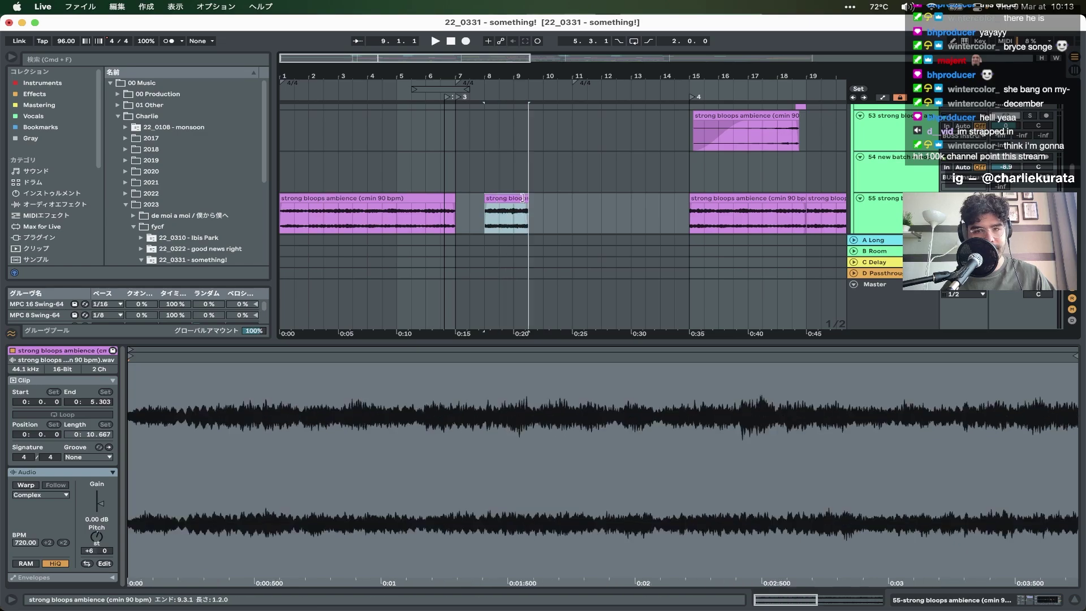
{"action": "left_click_drag", "start_coordinate": [501, 215], "coordinate": [572, 215]}
{"action": "key", "text": "space"}
{"action": "left_click", "coordinate": [97, 537]}
{"action": "key", "text": "Delete"}
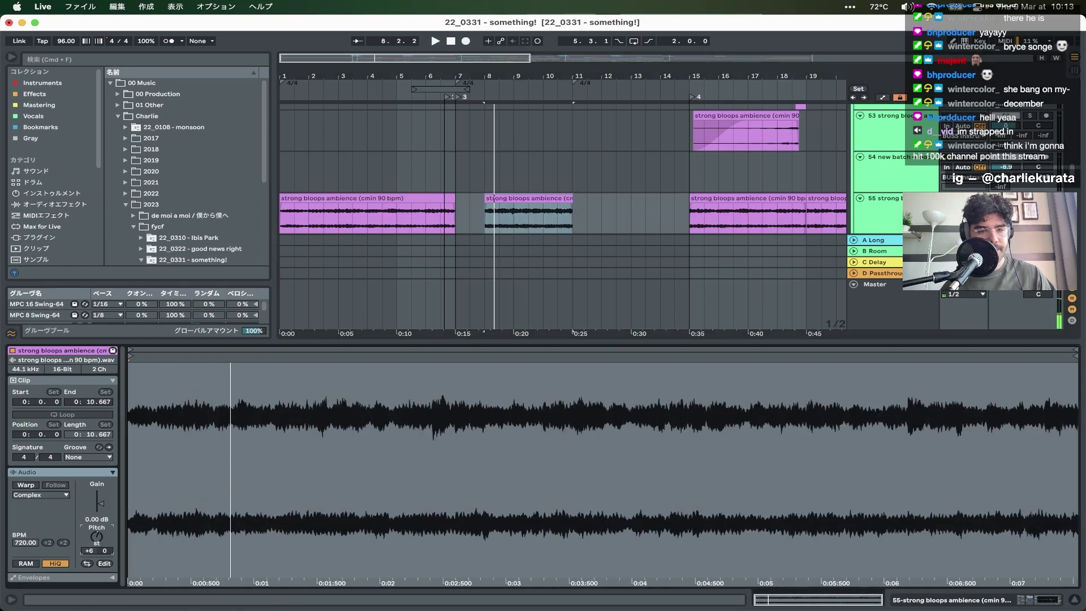
- Stop playback and delete the copied strong bloops ambience clip at bar 8
{"action": "left_click", "coordinate": [560, 197]}
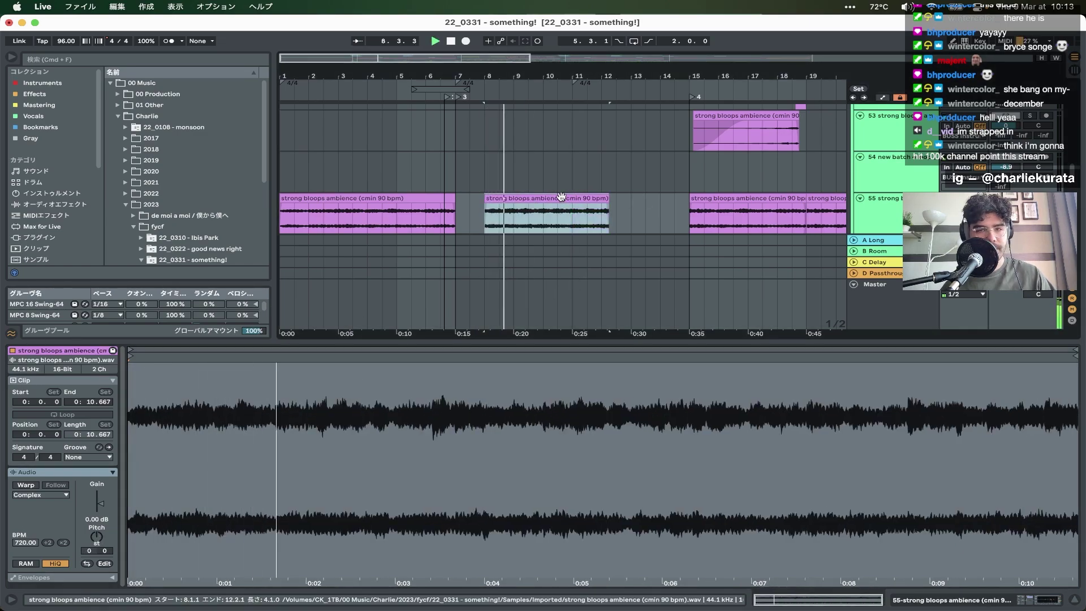
{"action": "key", "text": "space"}
{"action": "key", "text": "Delete"}
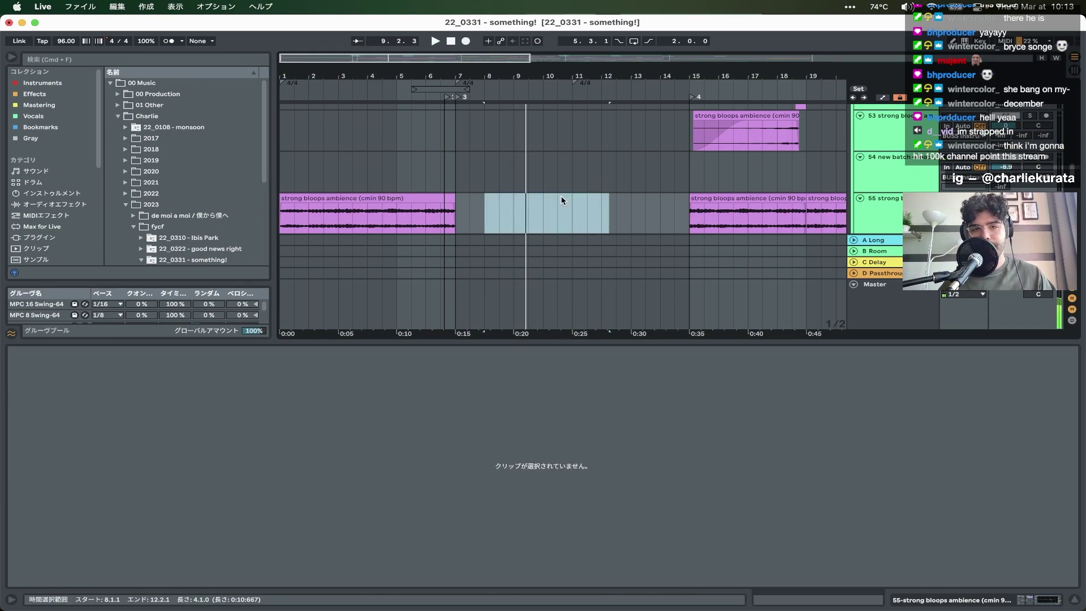
- Play the strong bloops ambience clip from bar 1 and hide the clip view
{"action": "left_click", "coordinate": [434, 199]}
{"action": "key", "text": "space"}
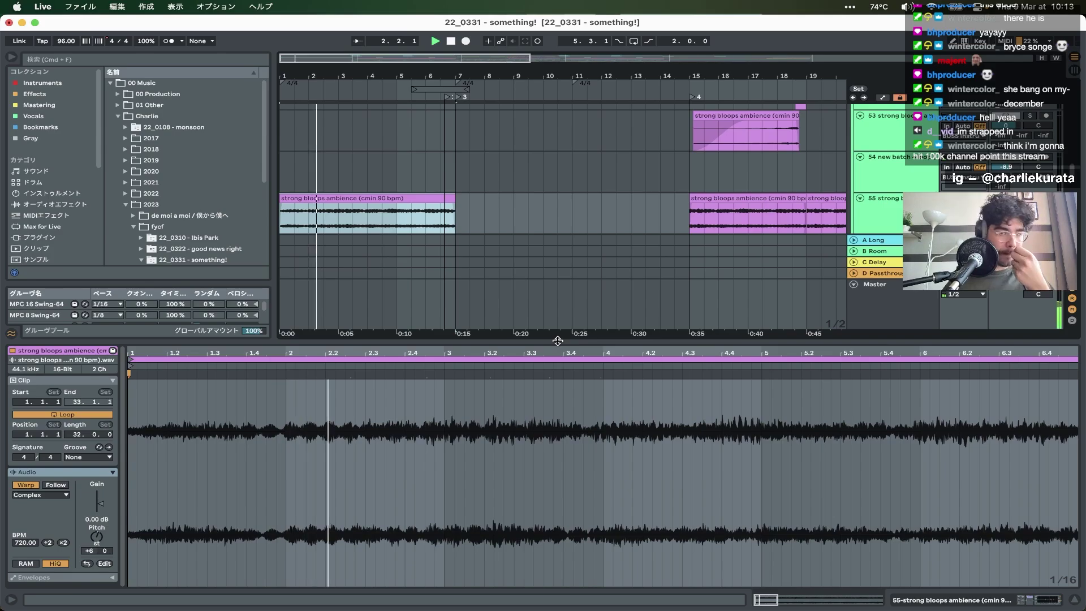
{"action": "left_click_drag", "start_coordinate": [558, 341], "coordinate": [558, 591]}
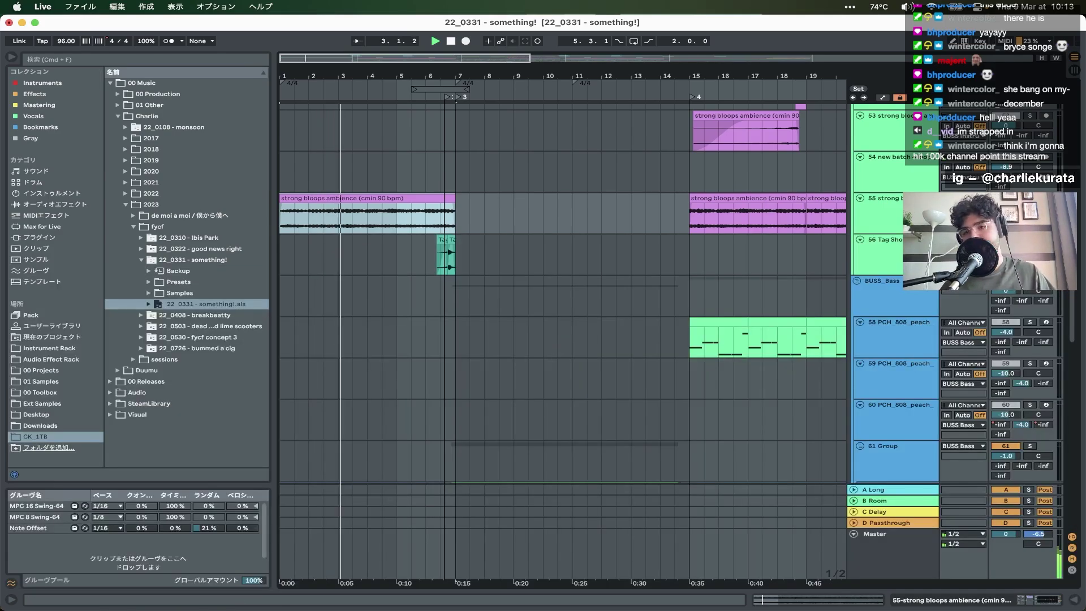
- Stop playback and play the first Granulator II (Freeze) clip from 5.3.1
{"action": "scroll", "coordinate": [407, 199], "scroll_direction": "up", "scroll_amount": 10}
{"action": "key", "text": "space"}
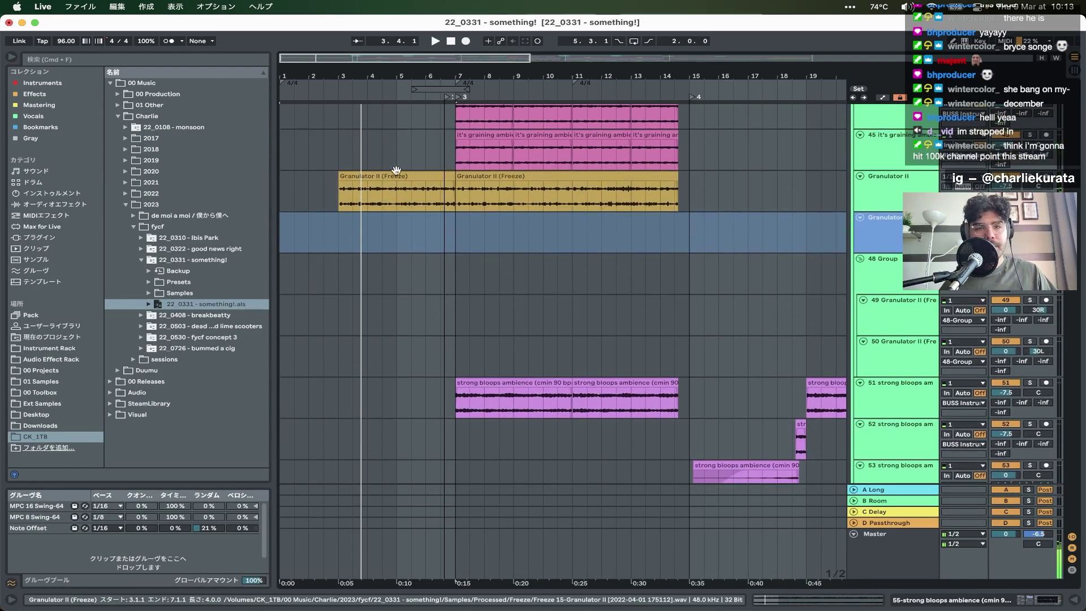
{"action": "left_click", "coordinate": [408, 199]}
{"action": "key", "text": "space"}
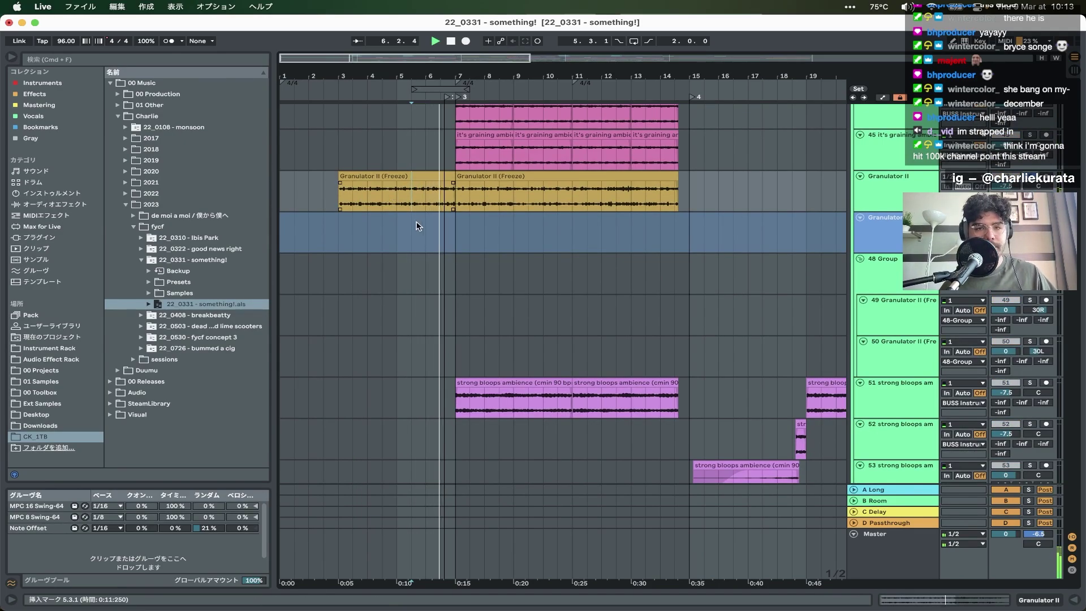
- Play the Granulator II (Freeze) clip soloed from bar 4, and select the two it's graining ambience tracks
{"action": "scroll", "coordinate": [417, 225], "scroll_direction": "down", "scroll_amount": 10}
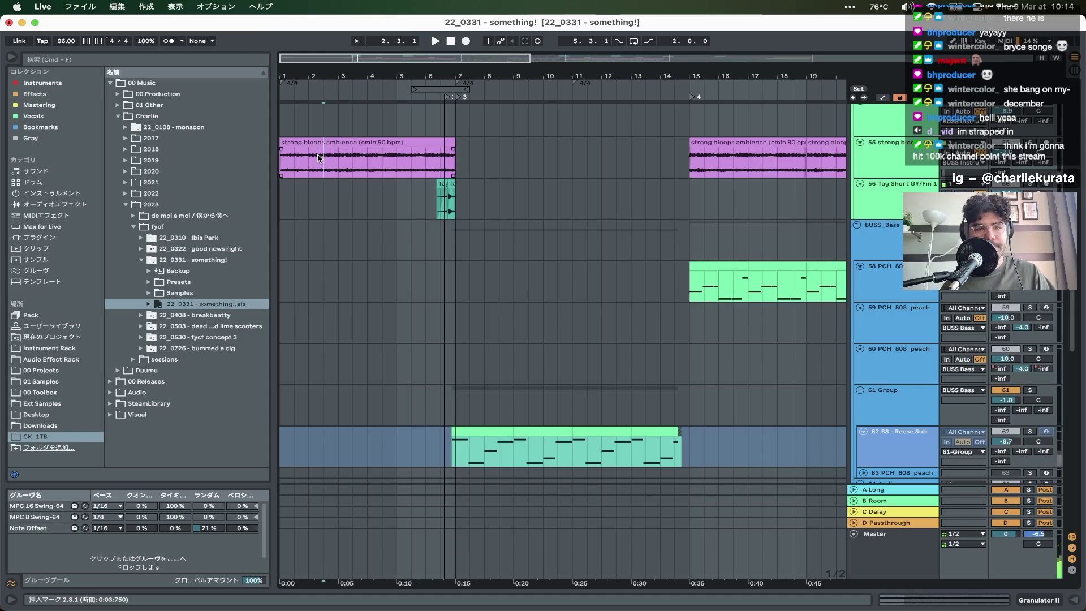
{"action": "left_click_drag", "start_coordinate": [430, 158], "coordinate": [327, 159]}
{"action": "scroll", "coordinate": [328, 159], "scroll_direction": "up", "scroll_amount": 10}
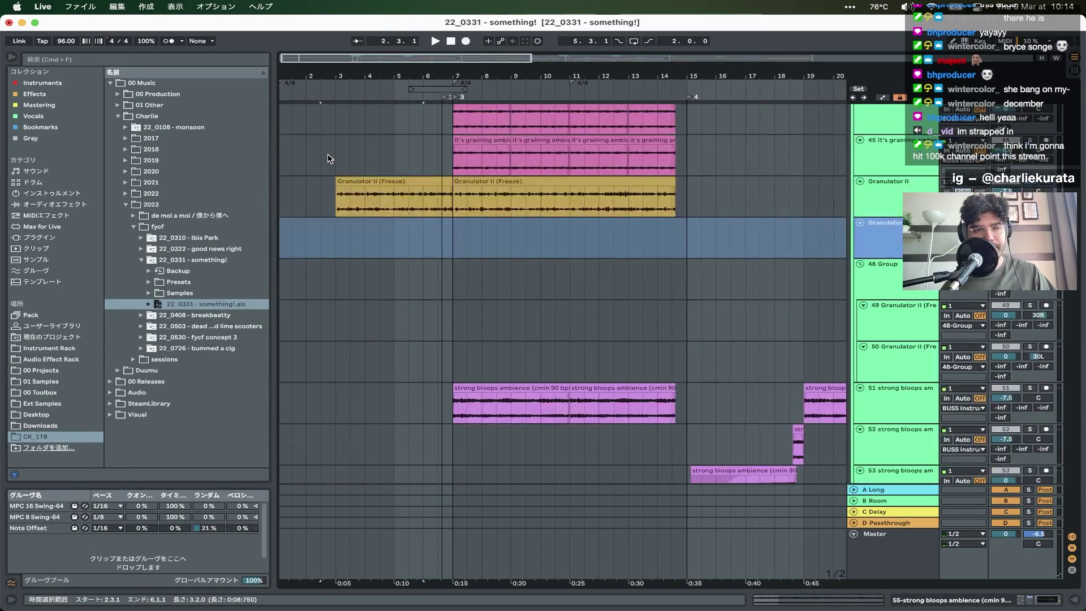
{"action": "left_click", "coordinate": [370, 205]}
{"action": "key", "text": "space"}
{"action": "scroll", "coordinate": [372, 210], "scroll_direction": "up", "scroll_amount": 8}
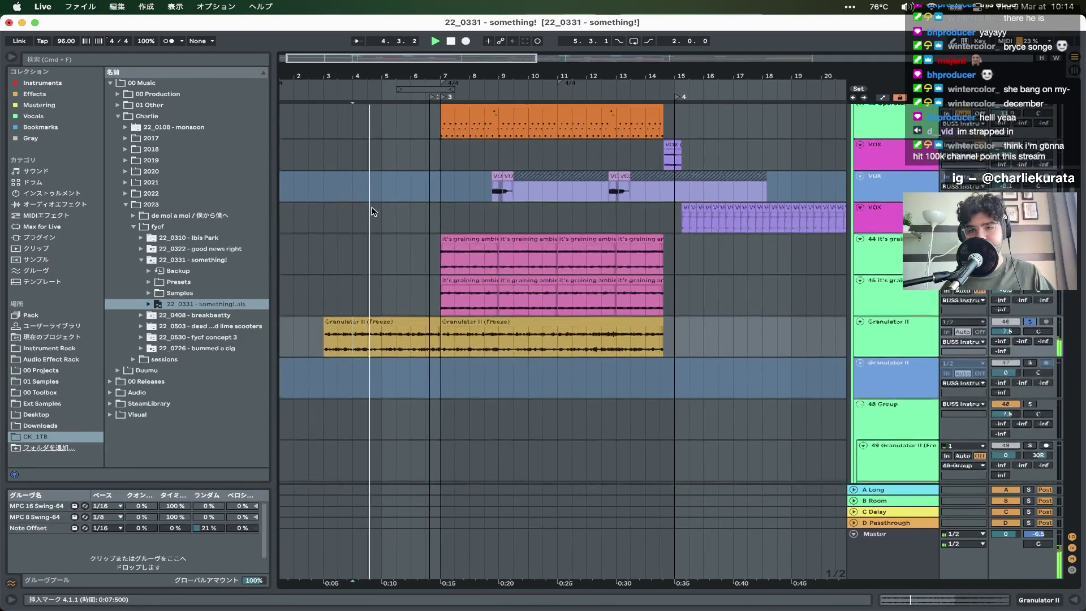
{"action": "key", "text": "space"}
{"action": "left_click", "coordinate": [884, 310]}
{"action": "left_click", "coordinate": [893, 266], "text": "shift"}
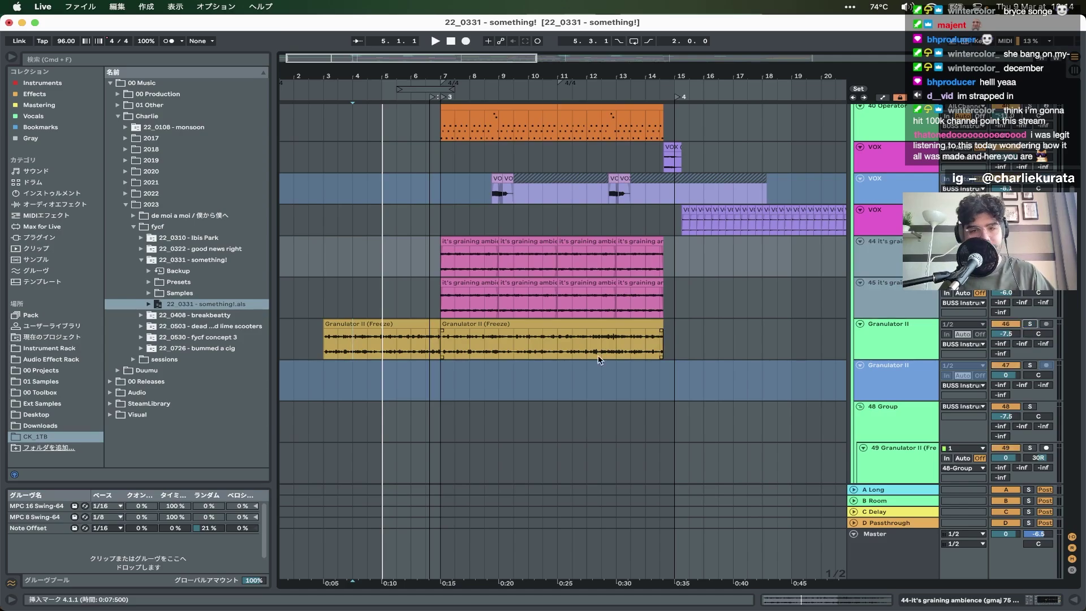
- Play the arrangement from 6.2.3, just before the first fill on the WEST1NE percussion track
{"action": "scroll", "coordinate": [422, 363], "scroll_direction": "down", "scroll_amount": 10}
{"action": "scroll", "coordinate": [422, 363], "scroll_direction": "up", "scroll_amount": 3}
{"action": "left_click", "coordinate": [422, 380]}
{"action": "scroll", "coordinate": [422, 380], "scroll_direction": "down", "scroll_amount": 5}
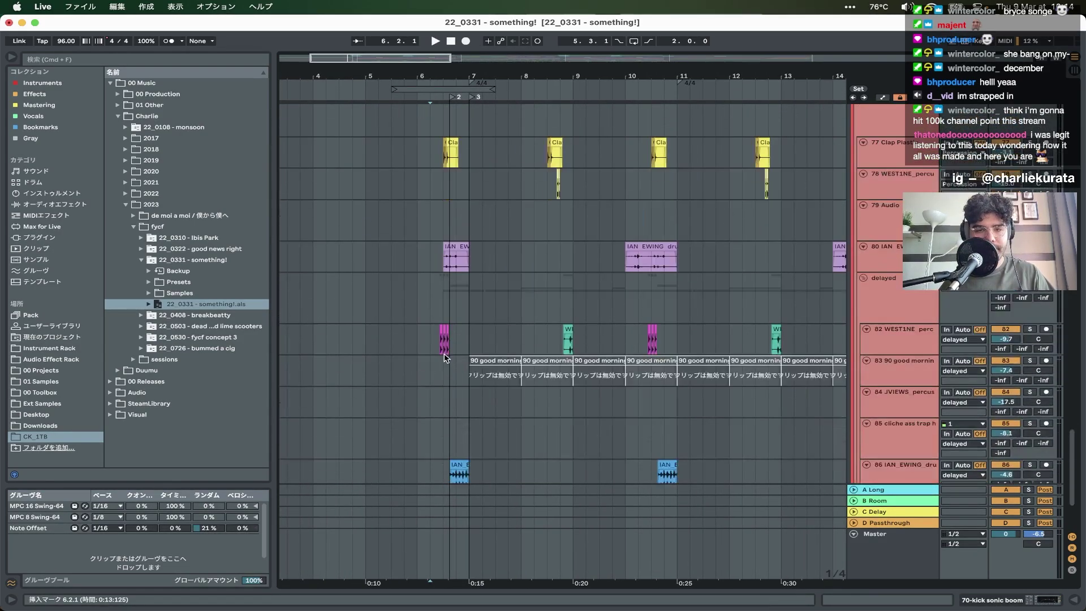
{"action": "scroll", "coordinate": [422, 380], "scroll_direction": "up", "scroll_amount": 3}
{"action": "left_click", "coordinate": [426, 346]}
{"action": "key", "text": "space"}
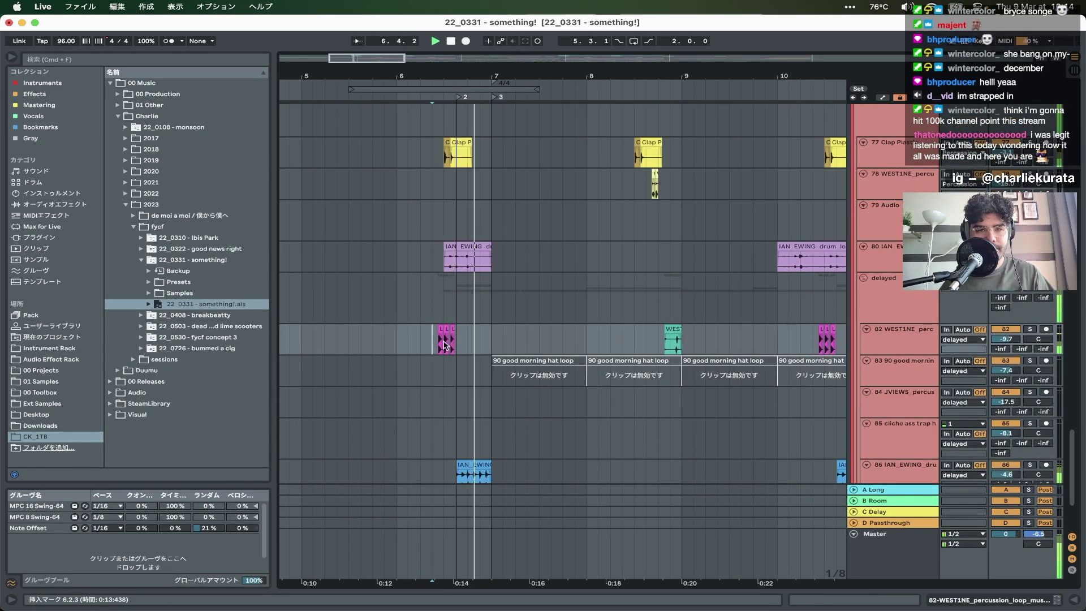
- Loop the arrangement section from bar 7 to bar 15
{"action": "scroll", "coordinate": [447, 334], "scroll_direction": "up", "scroll_amount": 3}
{"action": "scroll", "coordinate": [467, 323], "scroll_direction": "up", "scroll_amount": 5}
{"action": "scroll", "coordinate": [467, 324], "scroll_direction": "up", "scroll_amount": 10}
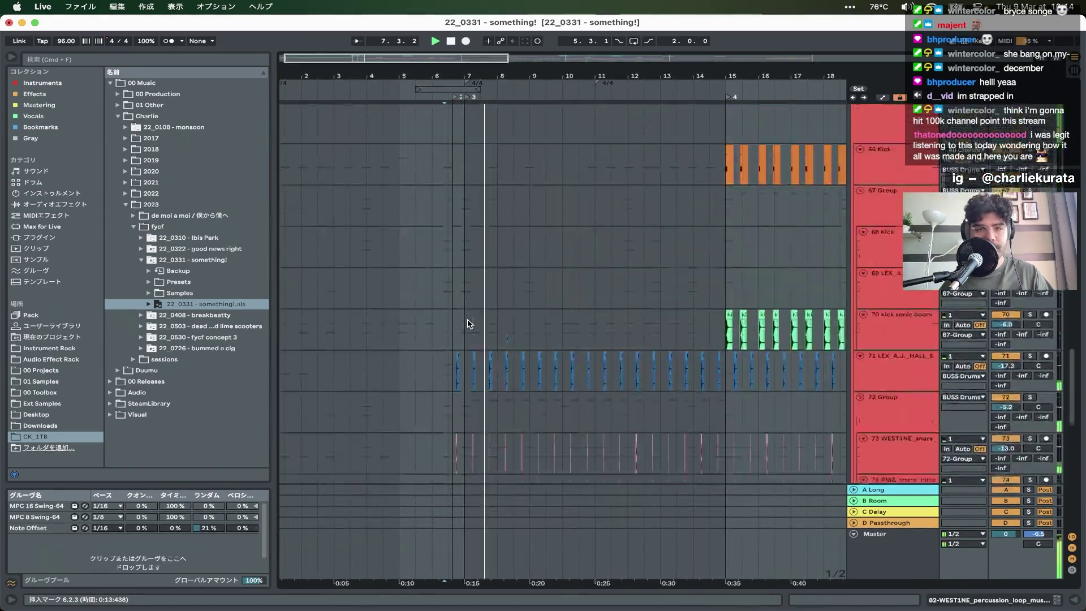
{"action": "scroll", "coordinate": [467, 323], "scroll_direction": "up", "scroll_amount": 15}
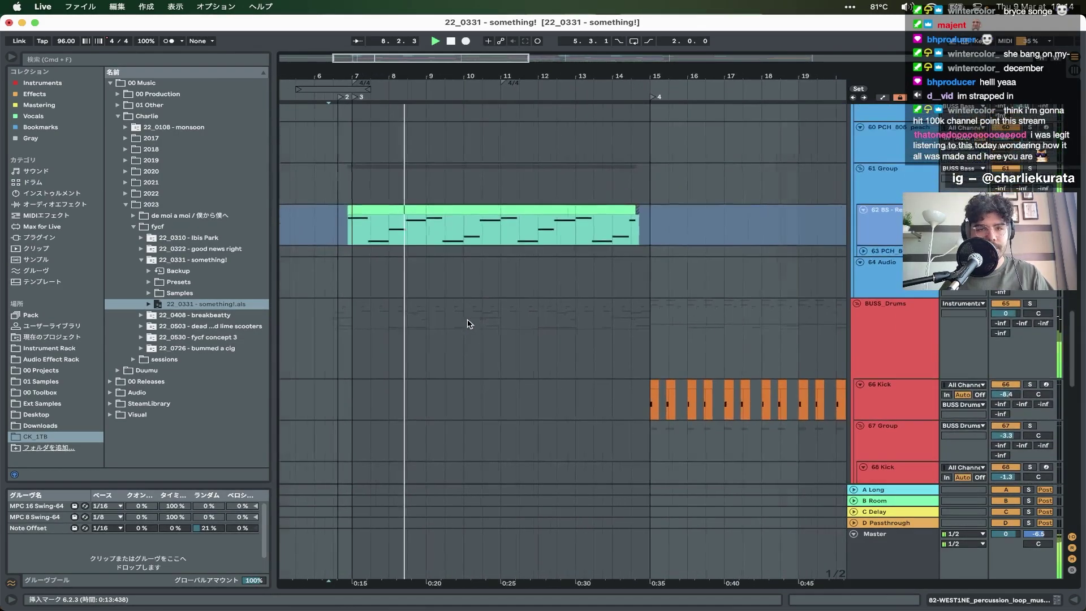
{"action": "scroll", "coordinate": [467, 320], "scroll_direction": "up", "scroll_amount": 5}
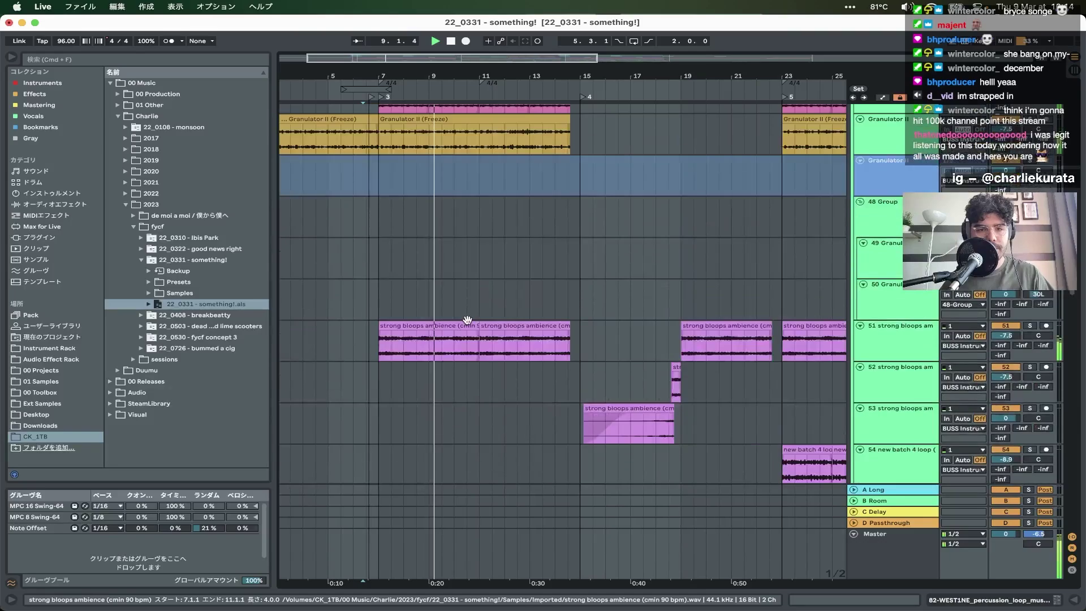
{"action": "left_click_drag", "start_coordinate": [378, 267], "coordinate": [582, 270]}
{"action": "key", "text": "super+l"}
- Select bars 8 to 12 of the Granulator II (Freeze) clip, and play the track 40 Operator clip from bar 7
{"action": "scroll", "coordinate": [447, 263], "scroll_direction": "up", "scroll_amount": 4}
{"action": "scroll", "coordinate": [447, 263], "scroll_direction": "up", "scroll_amount": 2}
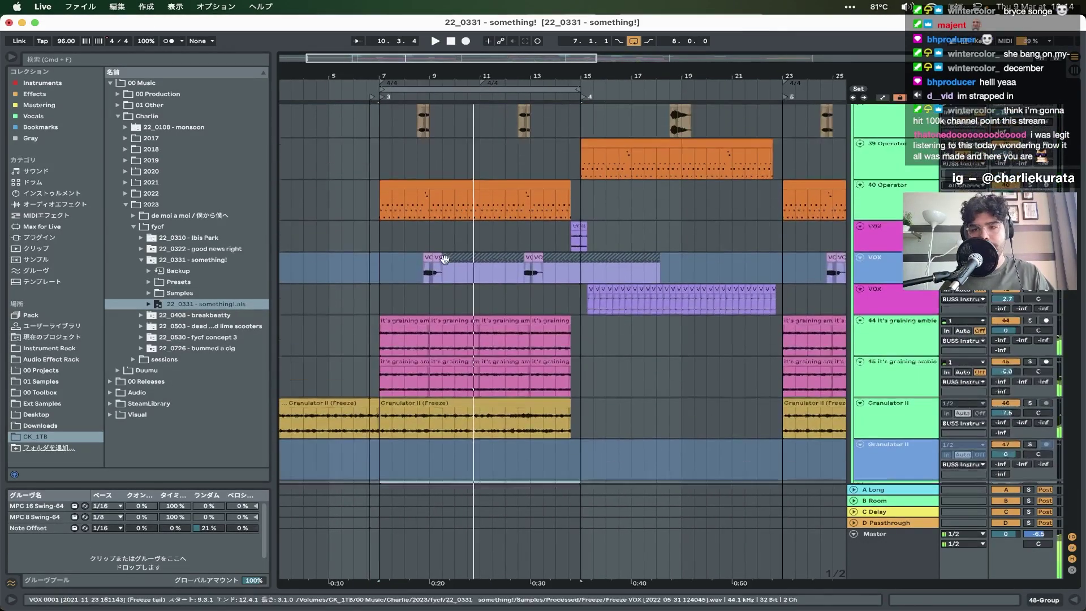
{"action": "key", "text": "space"}
{"action": "left_click", "coordinate": [405, 430]}
{"action": "left_click_drag", "start_coordinate": [405, 430], "coordinate": [508, 430]}
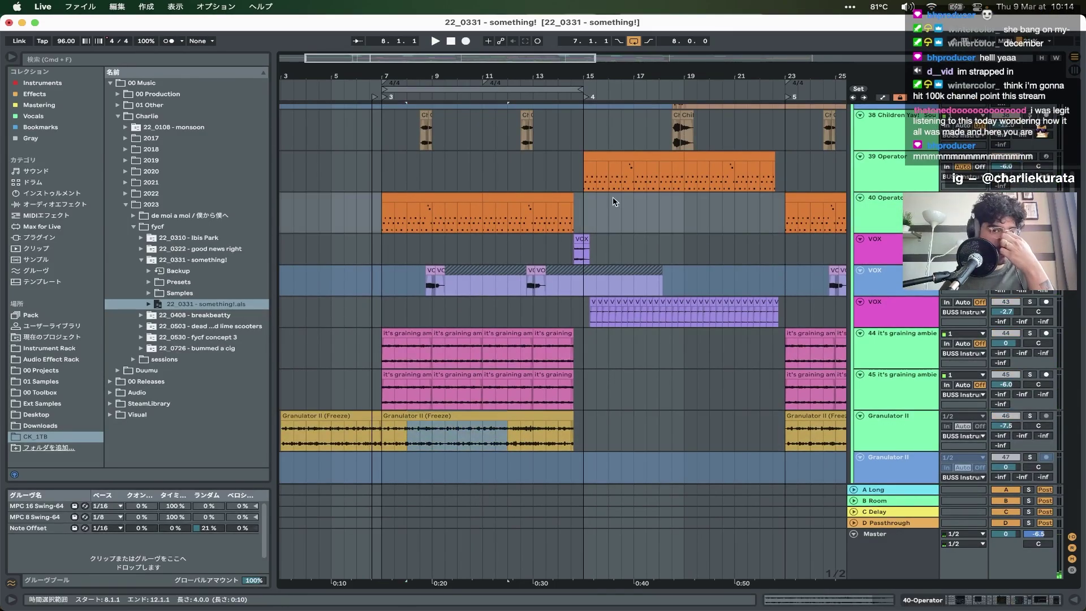
{"action": "left_click", "coordinate": [431, 213]}
{"action": "key", "text": "space"}
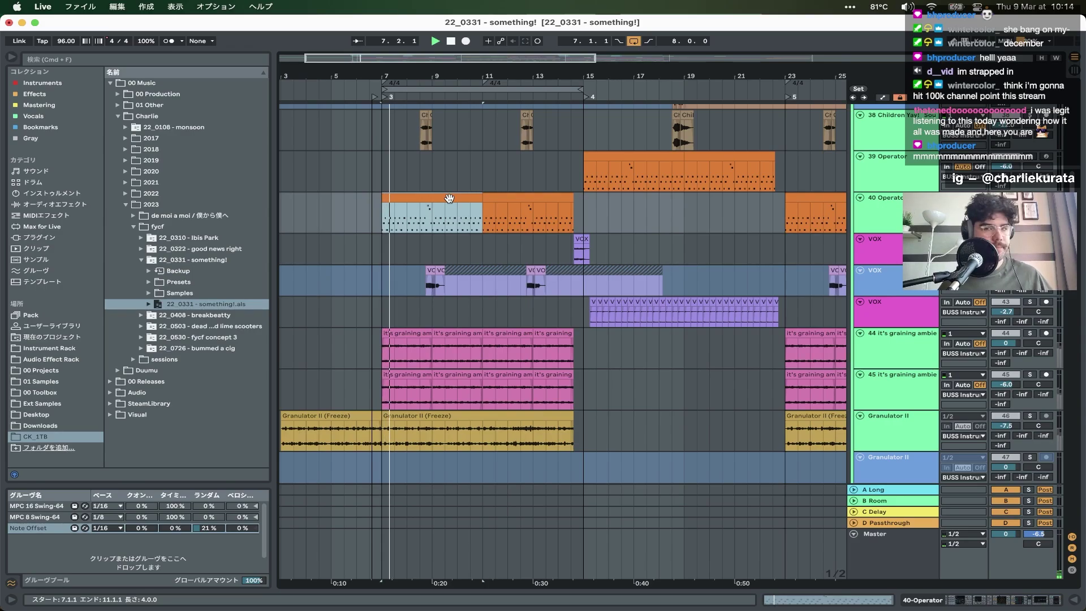
- Show the device chain of track 40 Operator during playback to examine the Lowpass device's filter frequency movement
{"action": "key", "text": "shift+Tab"}
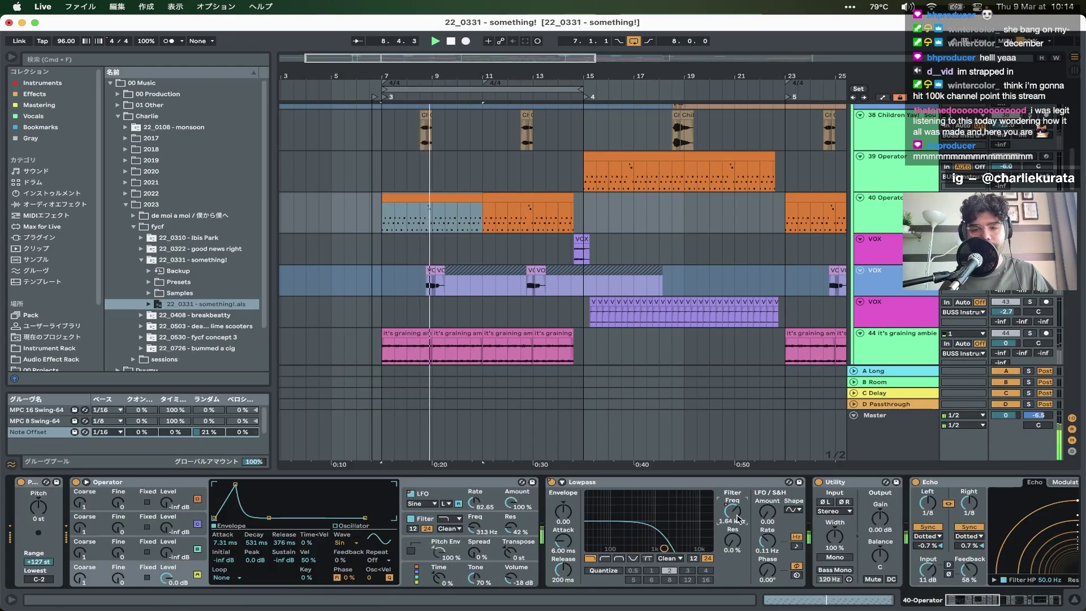
{"action": "key", "text": "a"}
{"action": "key", "text": "a"}
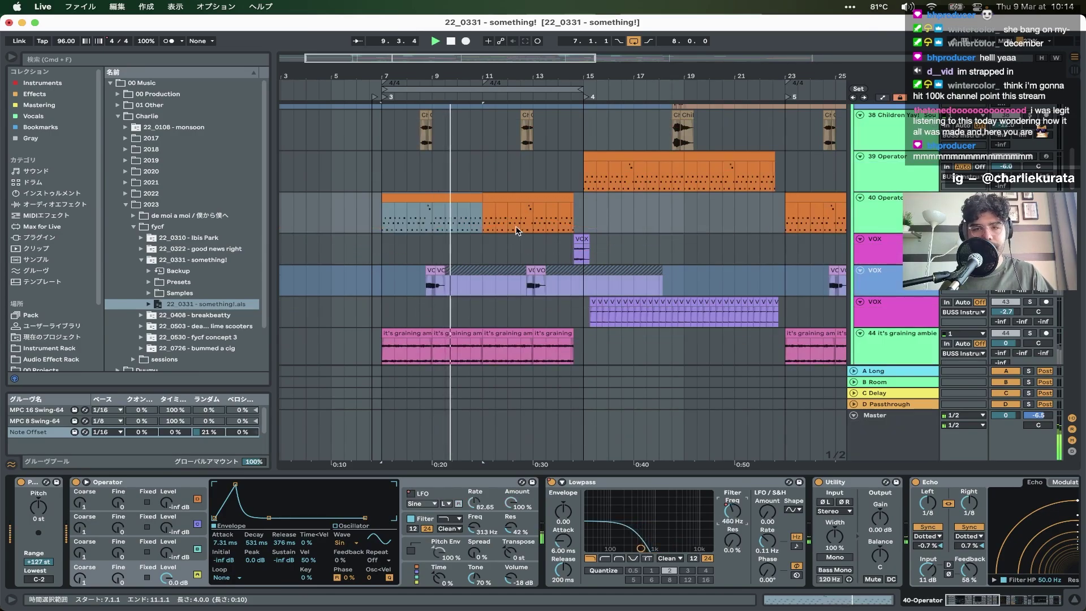
{"action": "scroll", "coordinate": [695, 338], "scroll_direction": "down", "scroll_amount": 3}
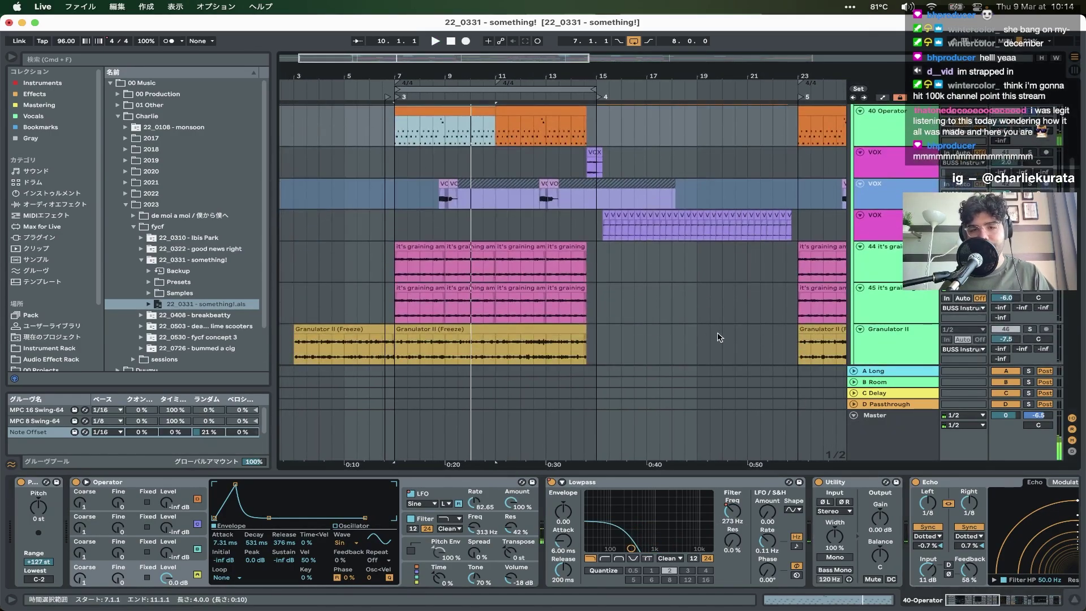
- Solo the Granulator II track 46 and play its frozen clips at bar 7 and bar 3
{"action": "left_click", "coordinate": [1025, 330]}
{"action": "key", "text": "space"}
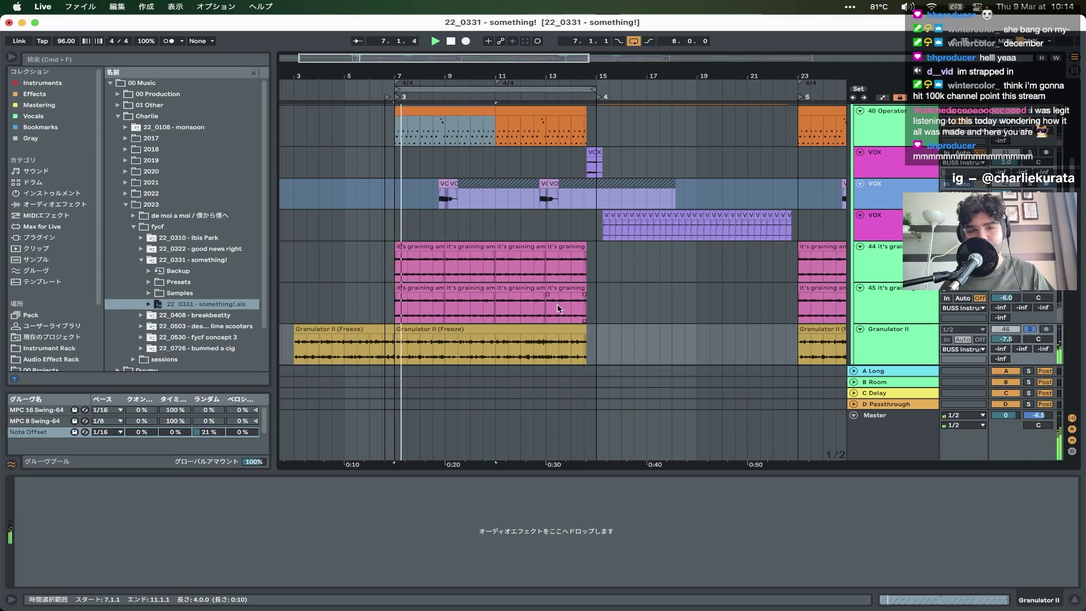
{"action": "left_click", "coordinate": [514, 331]}
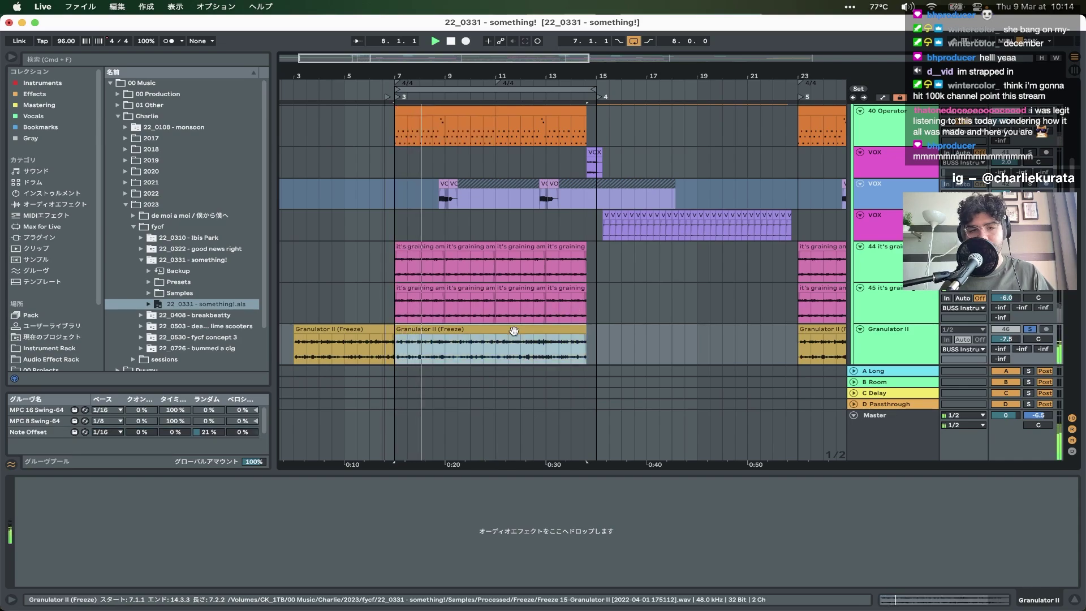
{"action": "left_click", "coordinate": [328, 329]}
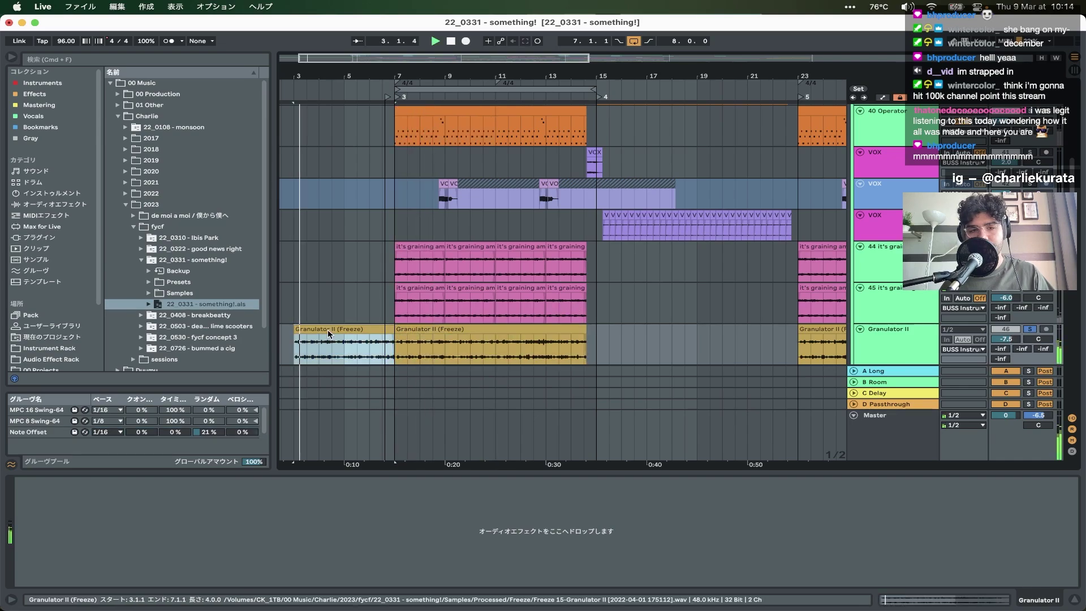
{"action": "double_click", "coordinate": [327, 329]}
{"action": "key", "text": "super+alt+l"}
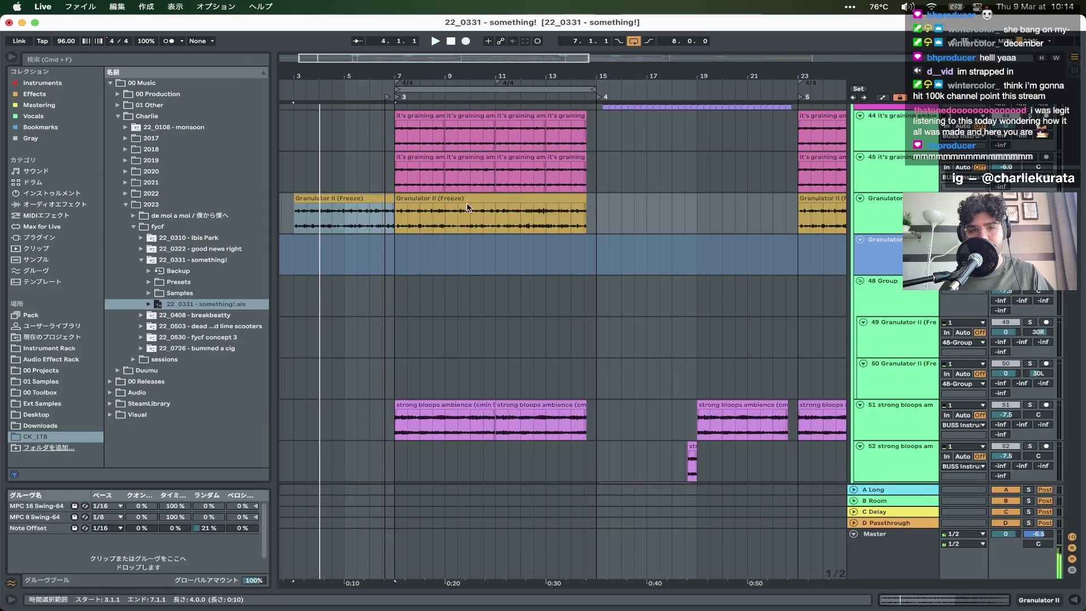
{"action": "key", "text": "space"}
- Solo the track 45 it's graining ambience and play it from bar 7
{"action": "left_click", "coordinate": [888, 338]}
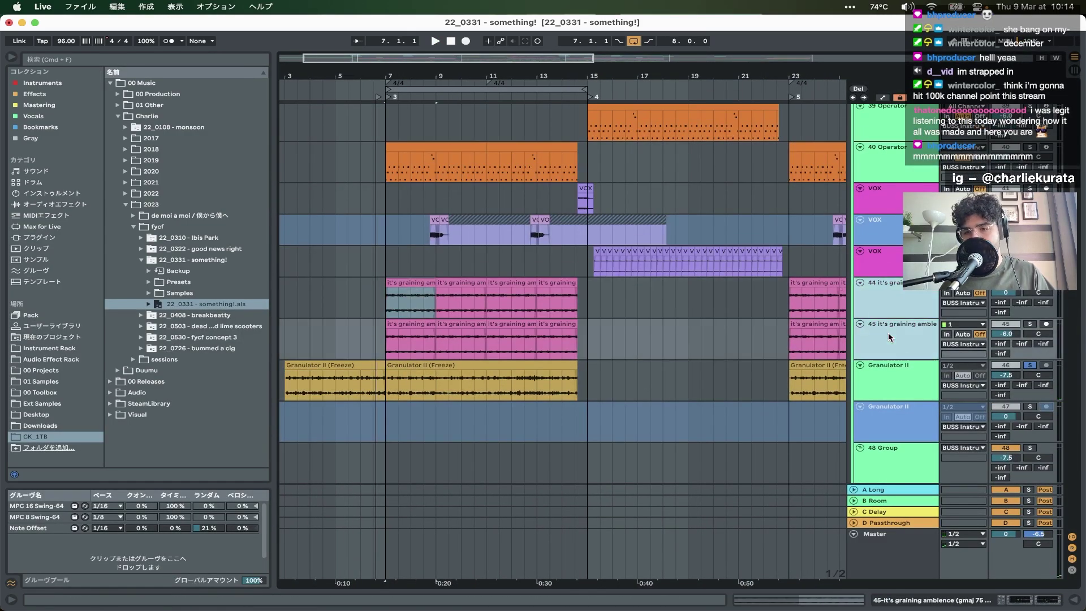
{"action": "left_click", "coordinate": [1030, 324]}
{"action": "key", "text": "space"}
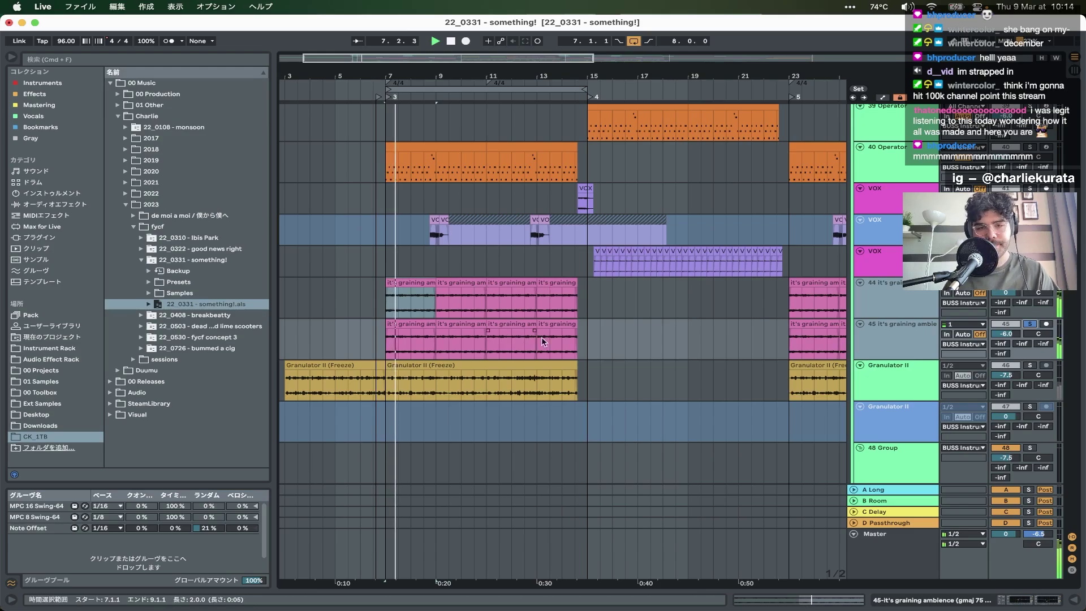
{"action": "key", "text": "space"}
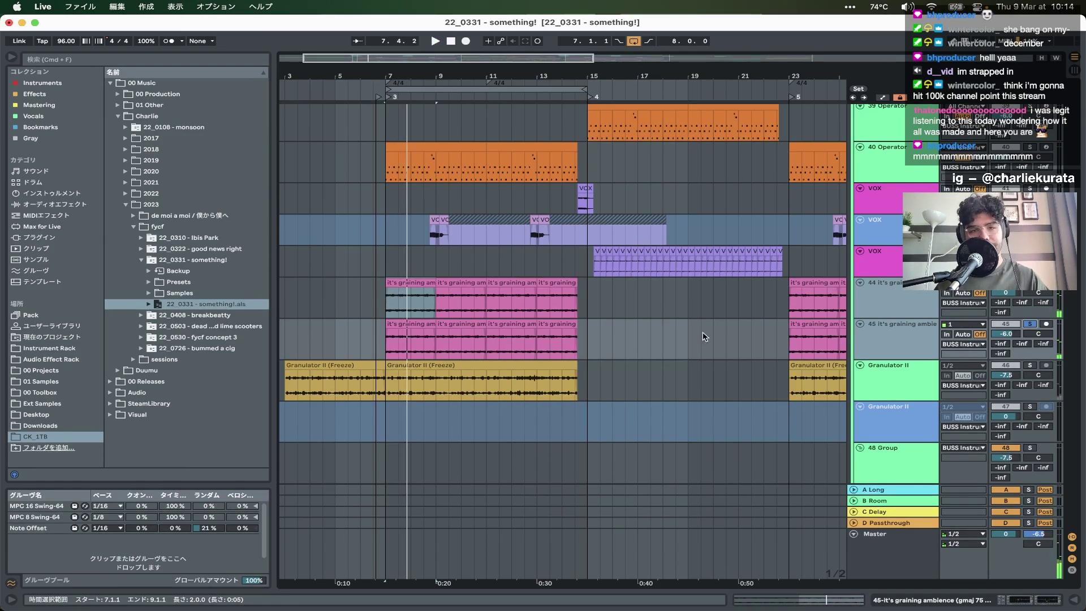
- Locate the Reese Sub bass track 62 and show its device chain to examine its rack and Operator
{"action": "scroll", "coordinate": [824, 298], "scroll_direction": "down", "scroll_amount": 15}
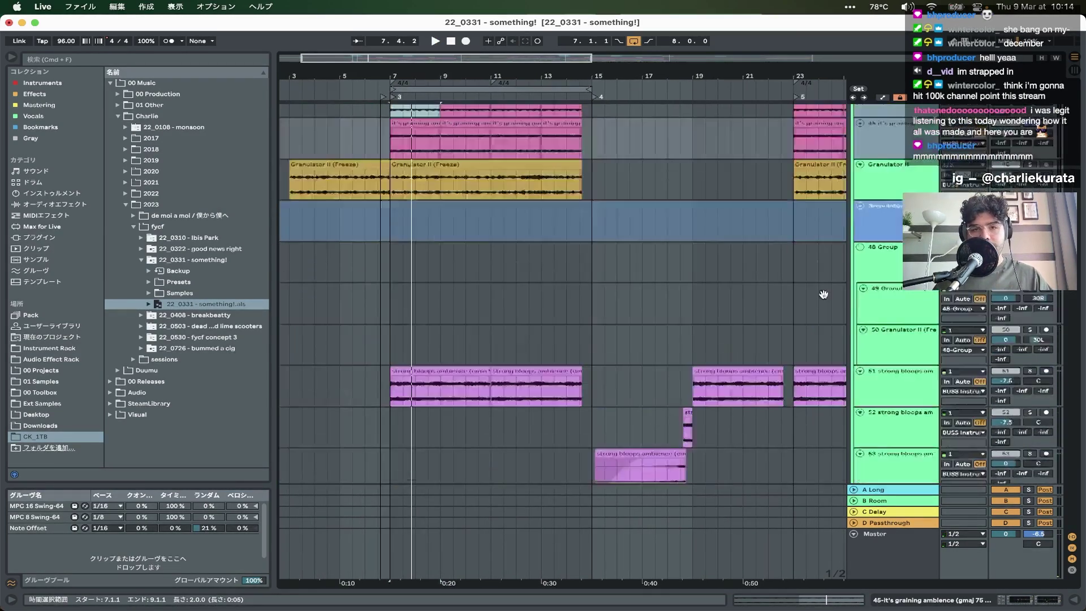
{"action": "scroll", "coordinate": [824, 298], "scroll_direction": "down", "scroll_amount": 10}
{"action": "scroll", "coordinate": [903, 300], "scroll_direction": "up", "scroll_amount": 8}
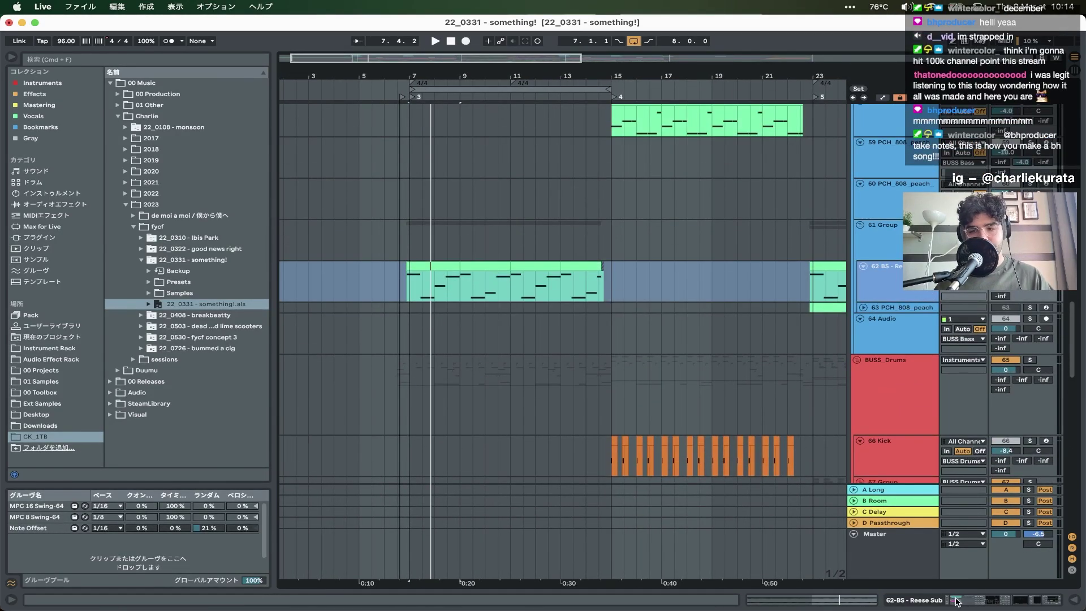
{"action": "key", "text": "super+alt+l"}
{"action": "scroll", "coordinate": [154, 534], "scroll_direction": "right", "scroll_amount": 3}
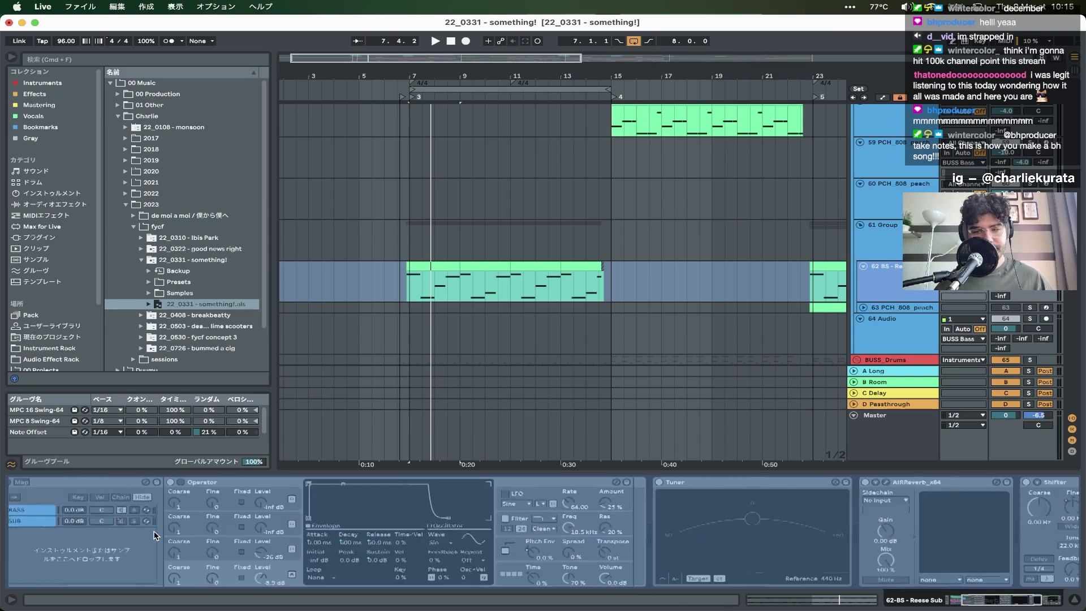
{"action": "scroll", "coordinate": [154, 534], "scroll_direction": "left", "scroll_amount": 3}
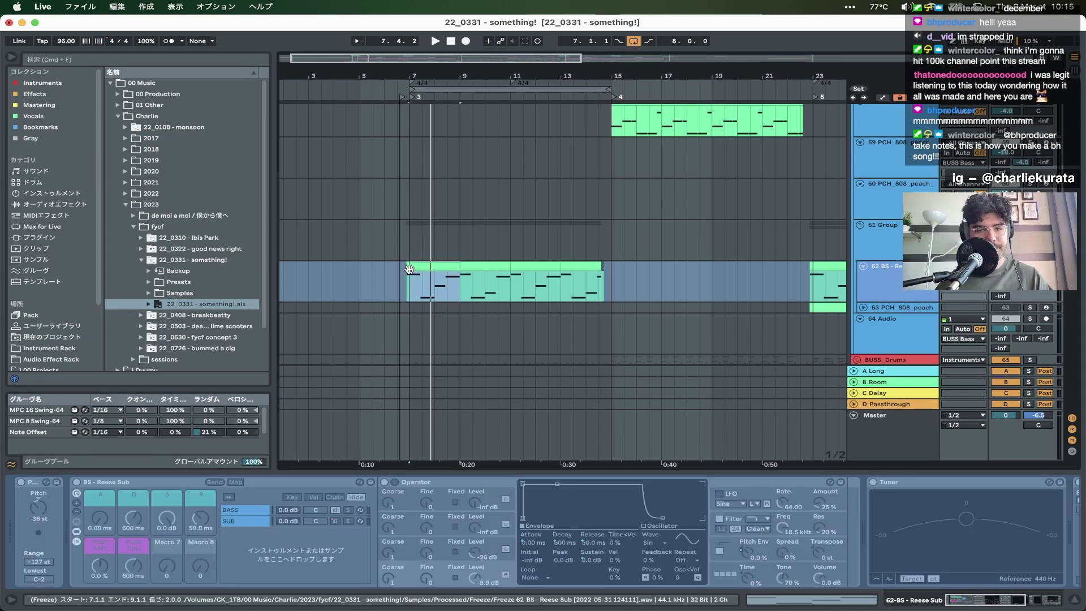
- Play the Reese Sub clip from its start just before bar 7, and look through its device chain up to the Shifter
{"action": "left_click", "coordinate": [407, 267]}
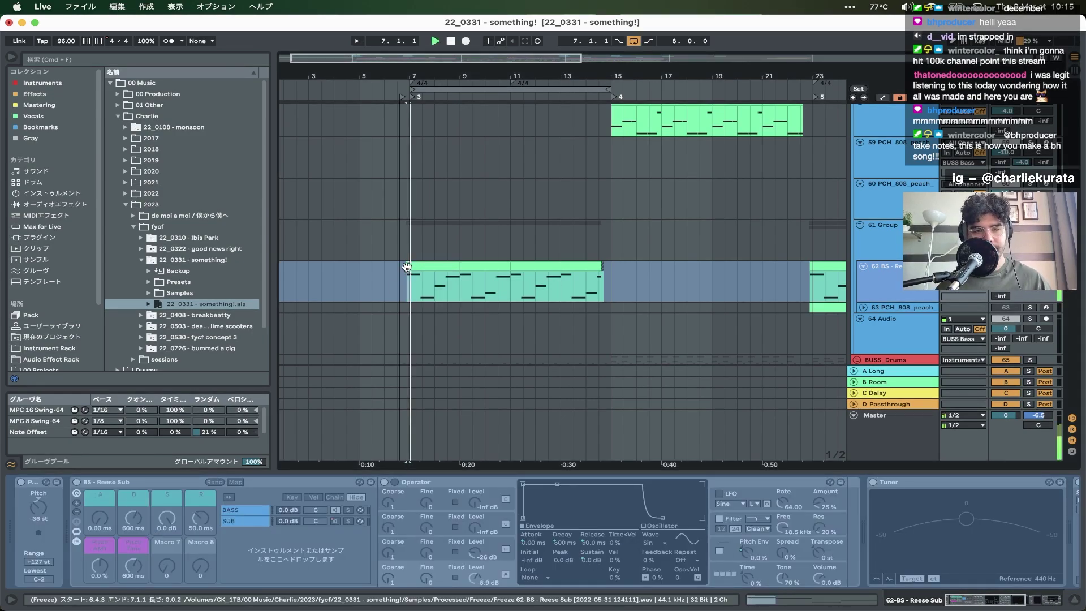
{"action": "left_click_drag", "start_coordinate": [407, 267], "coordinate": [429, 267]}
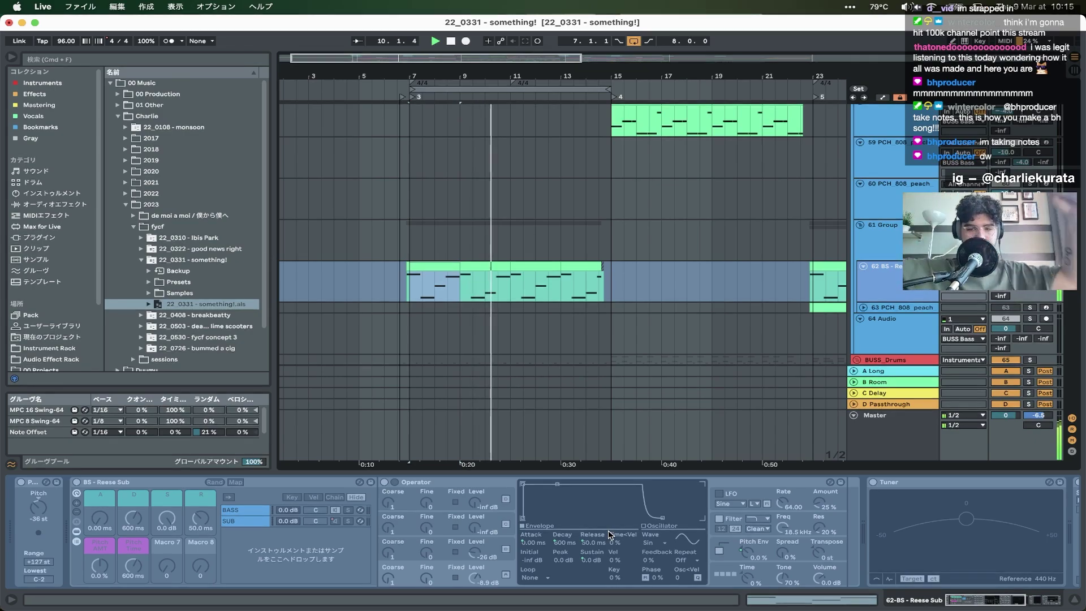
{"action": "left_click", "coordinate": [880, 450]}
{"action": "key", "text": "Up"}
{"action": "scroll", "coordinate": [792, 543], "scroll_direction": "down", "scroll_amount": 3}
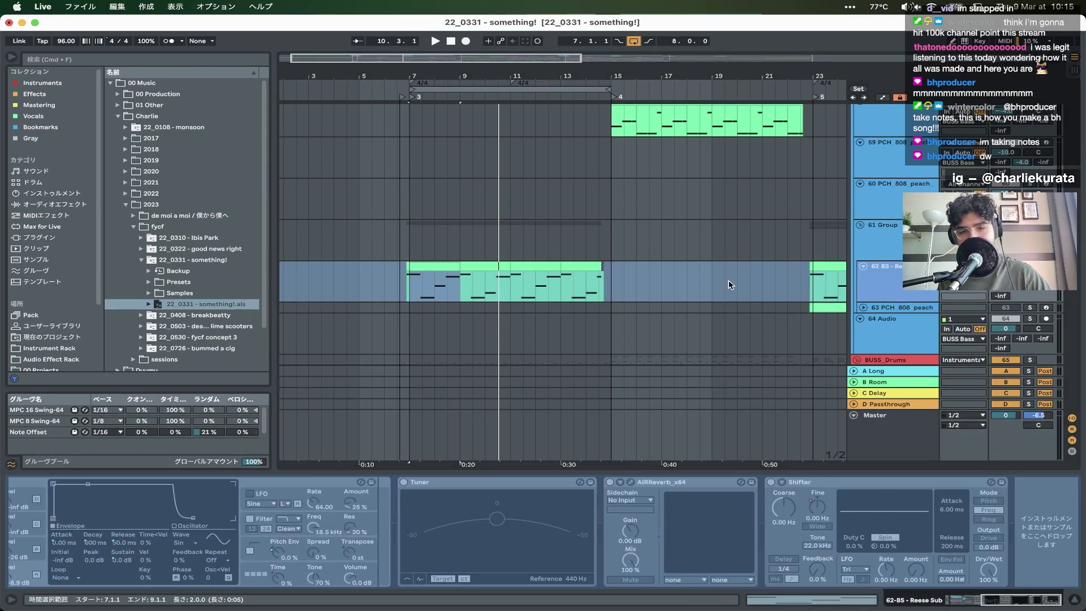
- Play the chopped IAN_EWING drum loop on percussion track 88 from 6.3.1
{"action": "scroll", "coordinate": [729, 285], "scroll_direction": "down", "scroll_amount": 10}
{"action": "scroll", "coordinate": [541, 231], "scroll_direction": "up", "scroll_amount": 5}
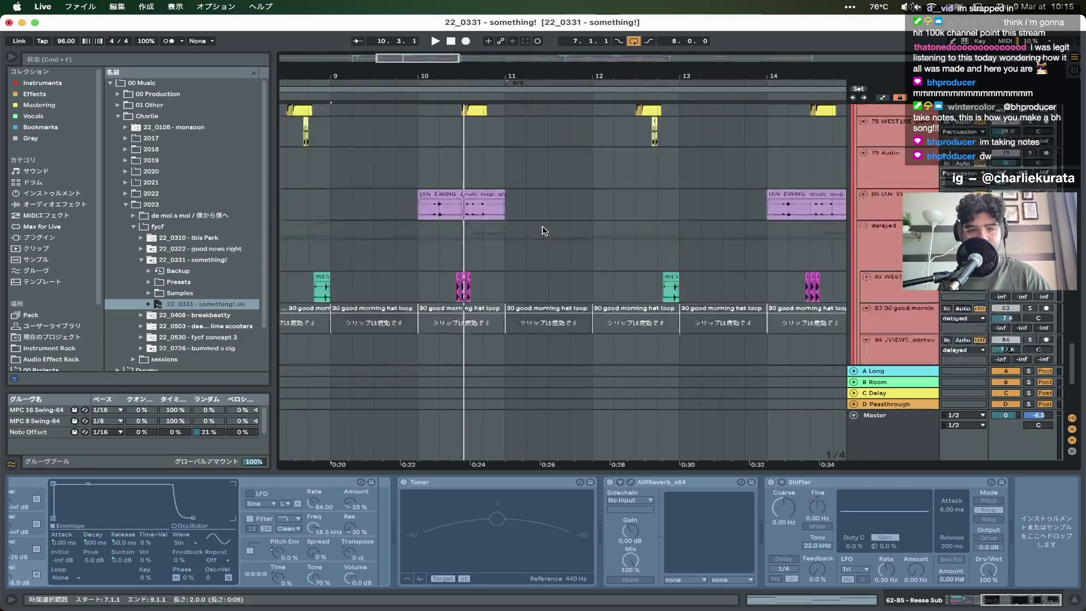
{"action": "scroll", "coordinate": [541, 230], "scroll_direction": "down", "scroll_amount": 5}
{"action": "scroll", "coordinate": [543, 232], "scroll_direction": "down", "scroll_amount": 5}
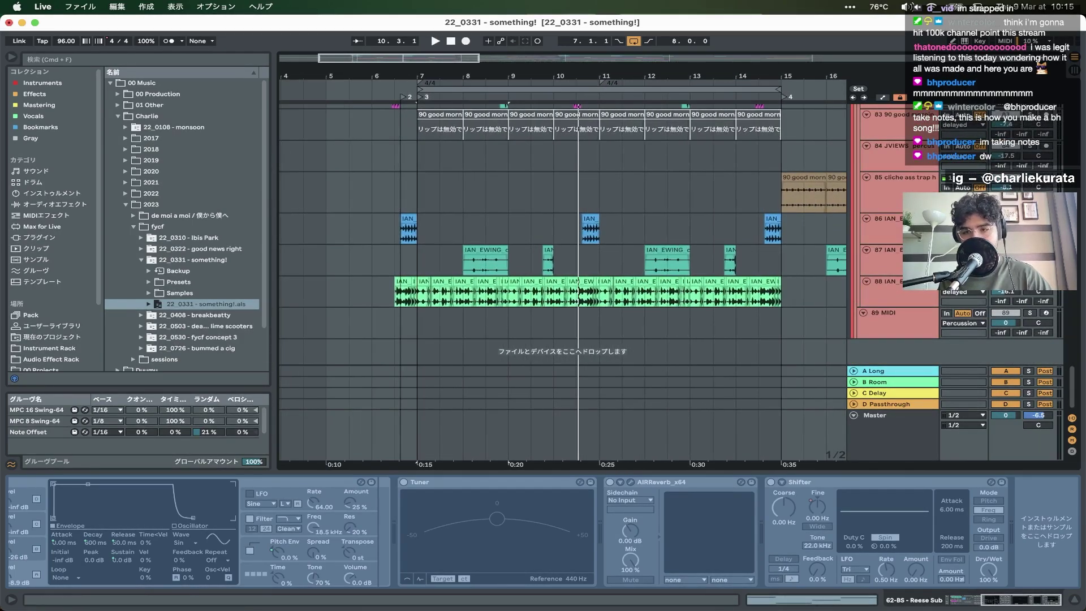
{"action": "left_click", "coordinate": [392, 299]}
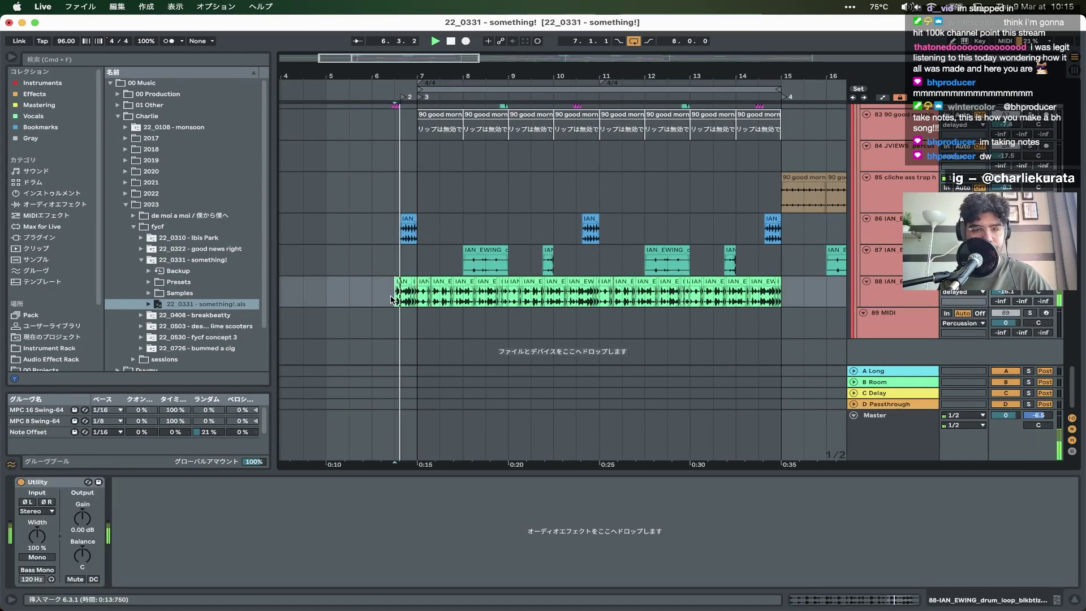
{"action": "scroll", "coordinate": [455, 286], "scroll_direction": "up", "scroll_amount": 5}
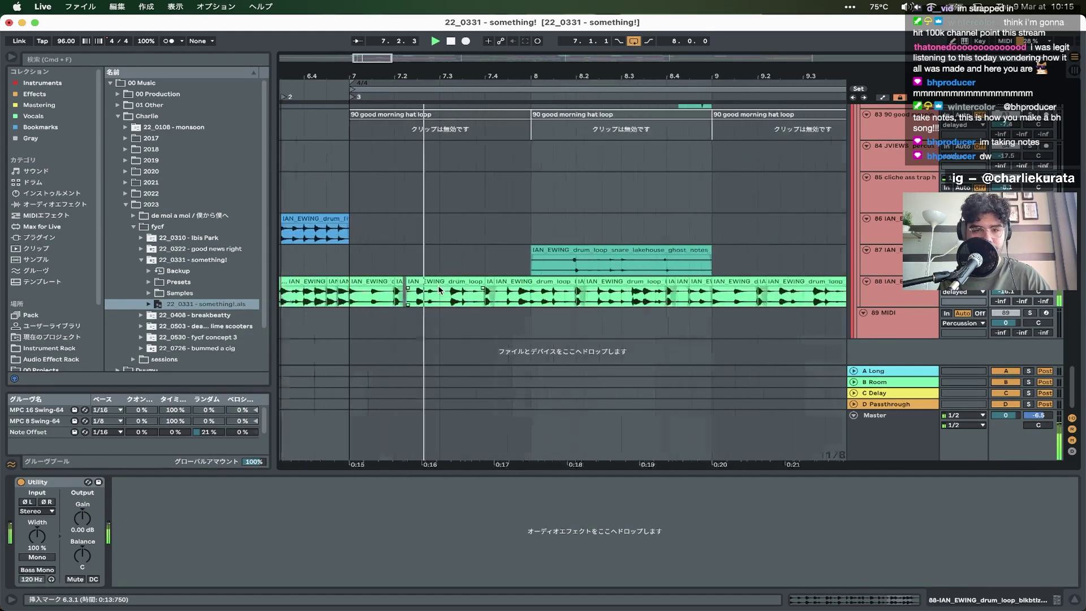
{"action": "scroll", "coordinate": [439, 289], "scroll_direction": "down", "scroll_amount": 5}
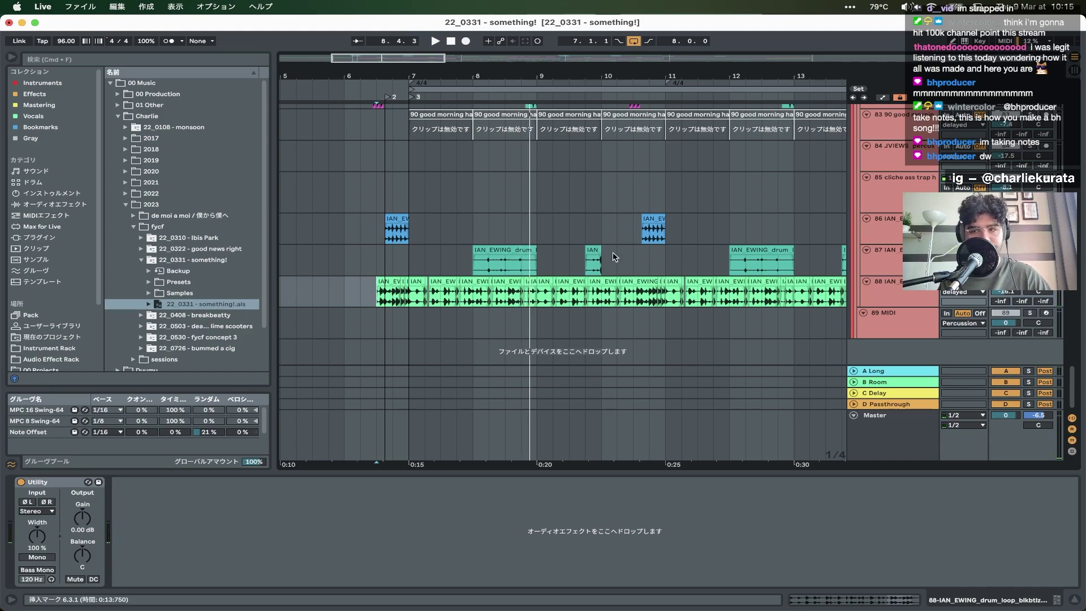
- Play the snare ghost notes clip on track 87 at bar 8, and the WEST1NE percussion clip on track 82 soloed from 8.4.2
{"action": "left_click", "coordinate": [517, 252]}
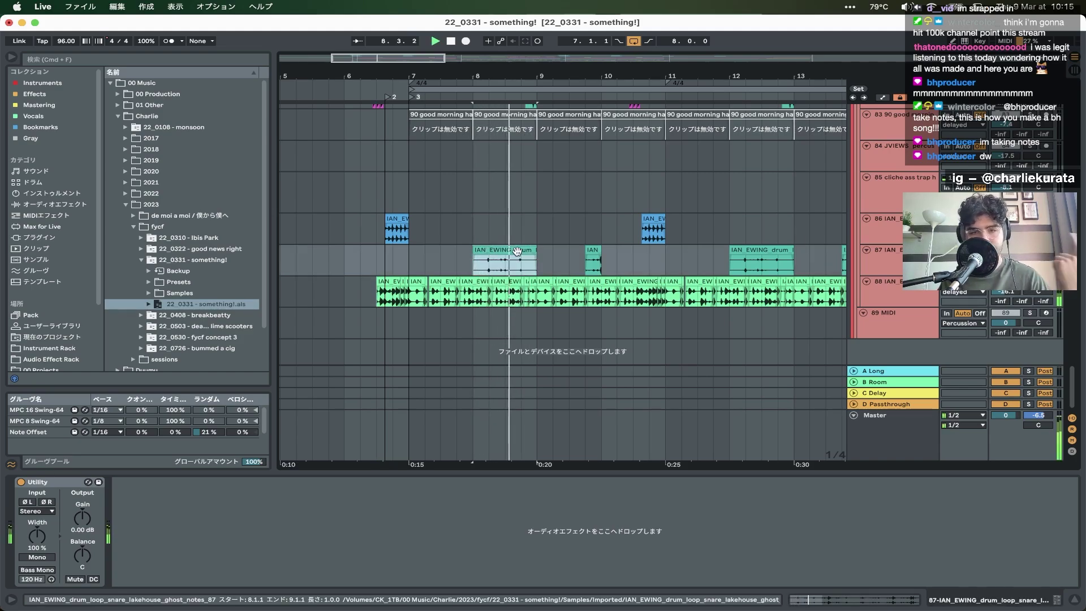
{"action": "scroll", "coordinate": [516, 251], "scroll_direction": "up", "scroll_amount": 8}
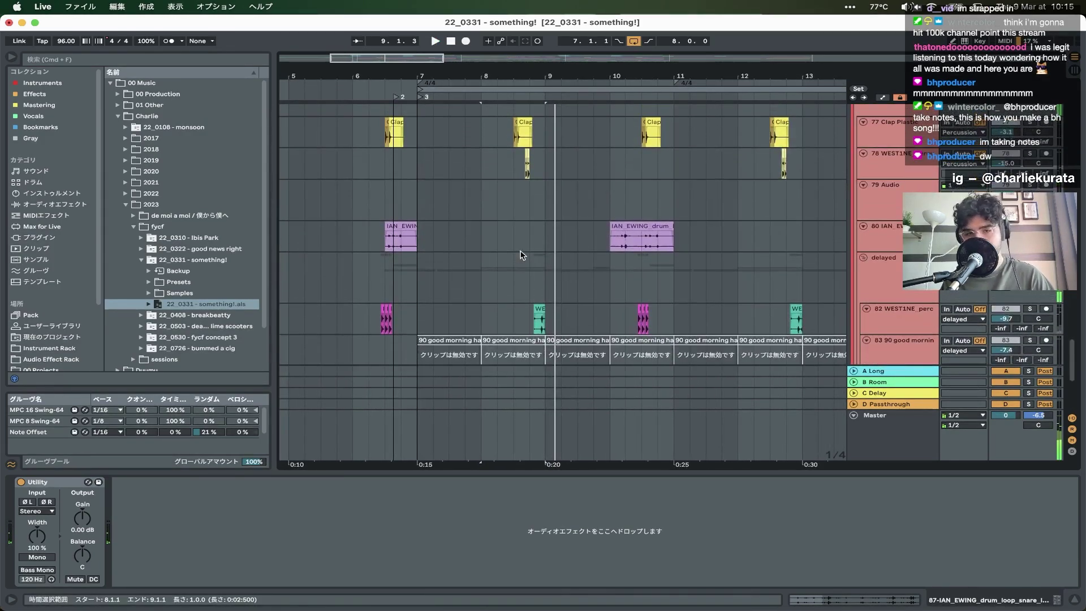
{"action": "left_click", "coordinate": [536, 310]}
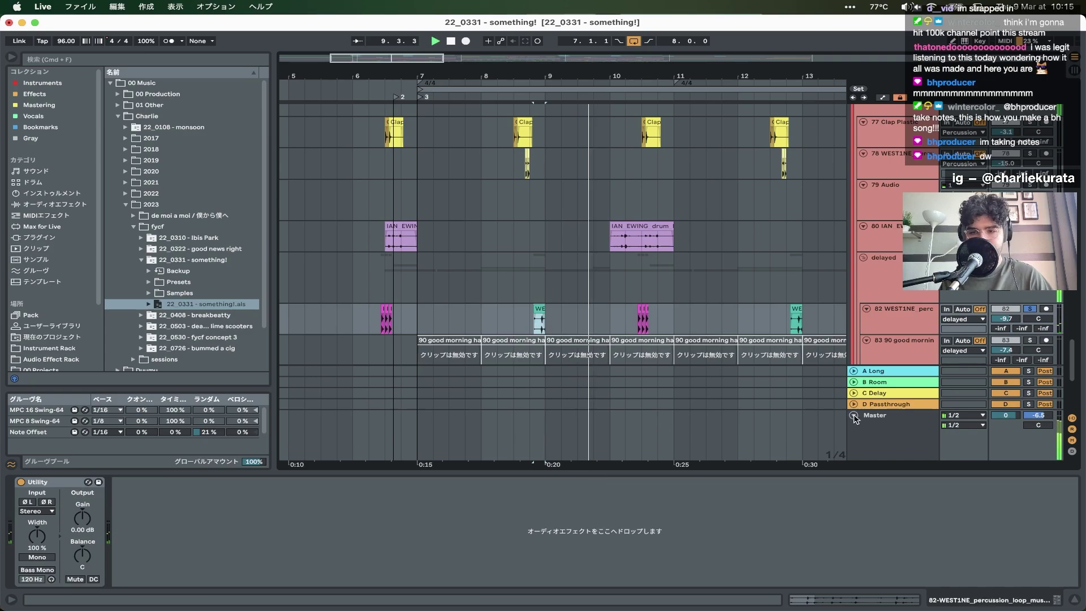
{"action": "scroll", "coordinate": [647, 320], "scroll_direction": "up", "scroll_amount": 3}
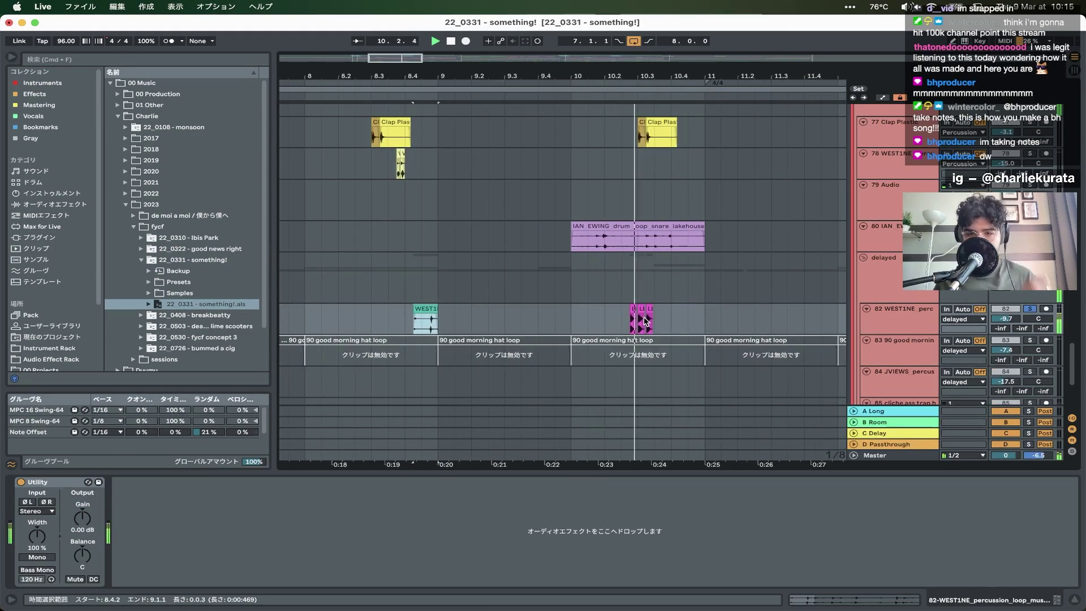
{"action": "scroll", "coordinate": [647, 321], "scroll_direction": "up", "scroll_amount": 2}
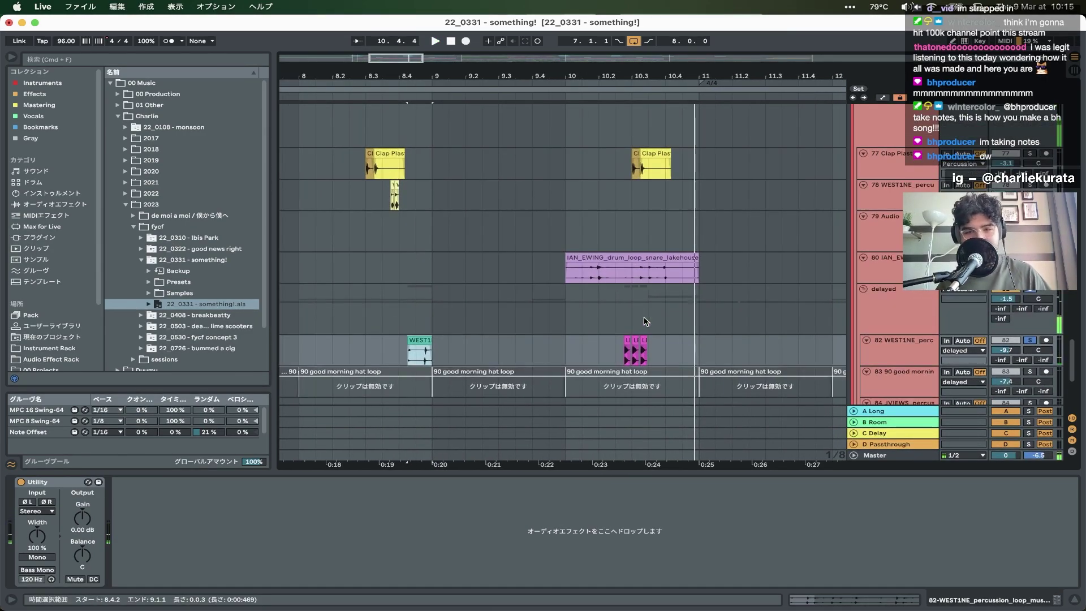
- Play the WEST1NE_snare_thack track from around 8.4.2 and compare its hits with the Clap Nectarine clips
{"action": "scroll", "coordinate": [640, 379], "scroll_direction": "down", "scroll_amount": 5}
{"action": "scroll", "coordinate": [806, 331], "scroll_direction": "up", "scroll_amount": 2}
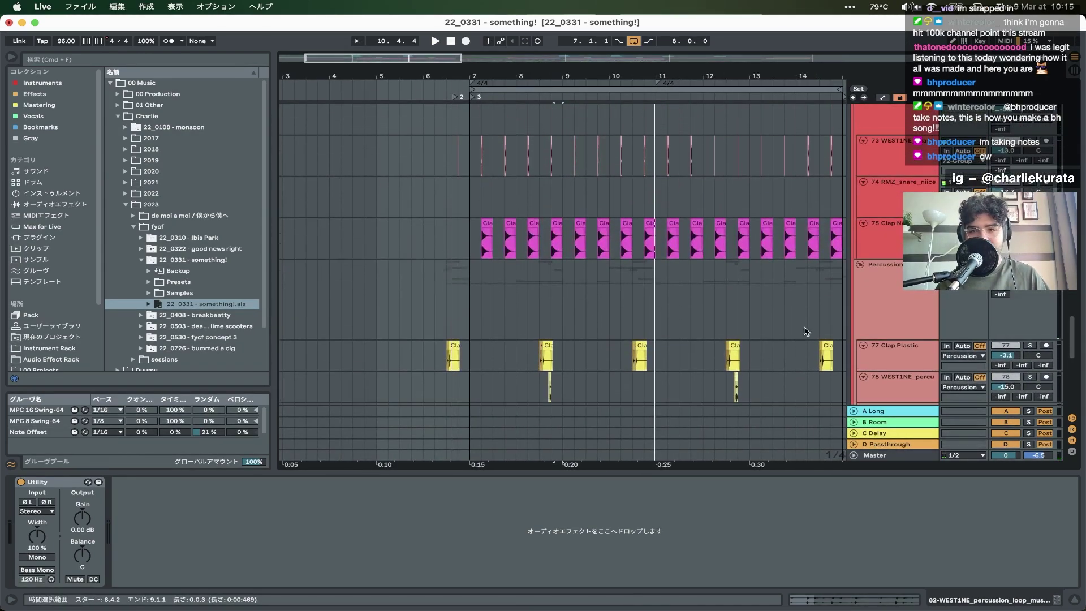
{"action": "left_click_drag", "start_coordinate": [559, 164], "coordinate": [568, 164]}
{"action": "key", "text": "space"}
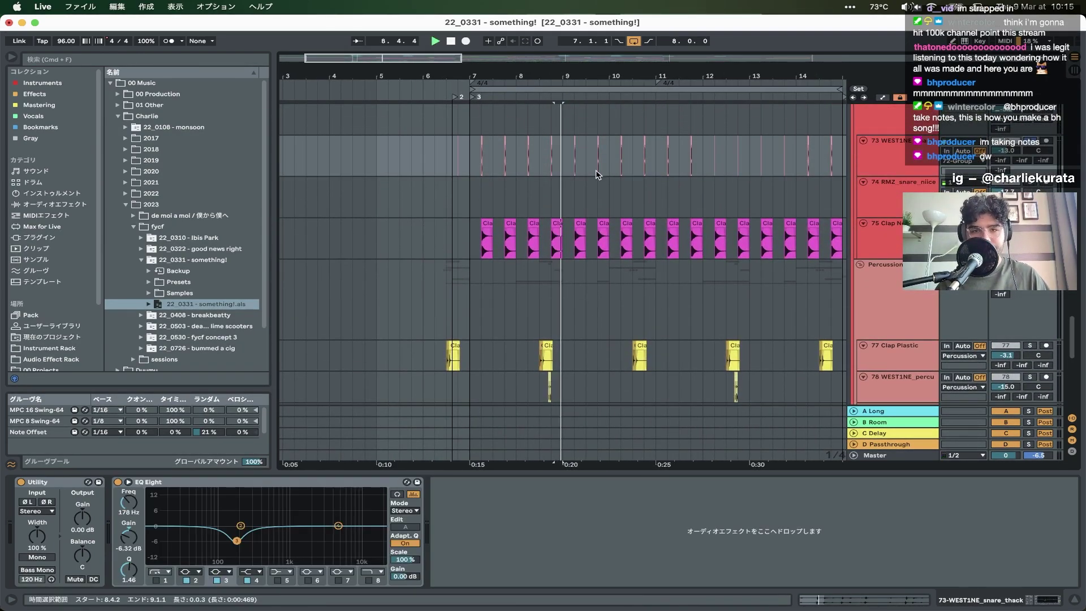
{"action": "scroll", "coordinate": [597, 174], "scroll_direction": "up", "scroll_amount": 5}
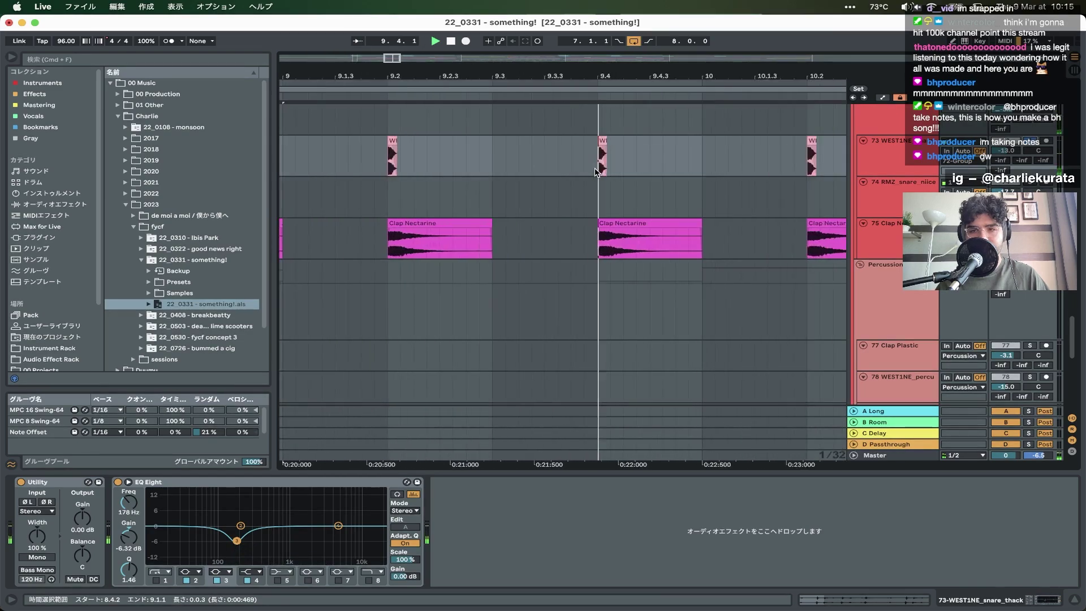
{"action": "scroll", "coordinate": [597, 174], "scroll_direction": "down", "scroll_amount": 8}
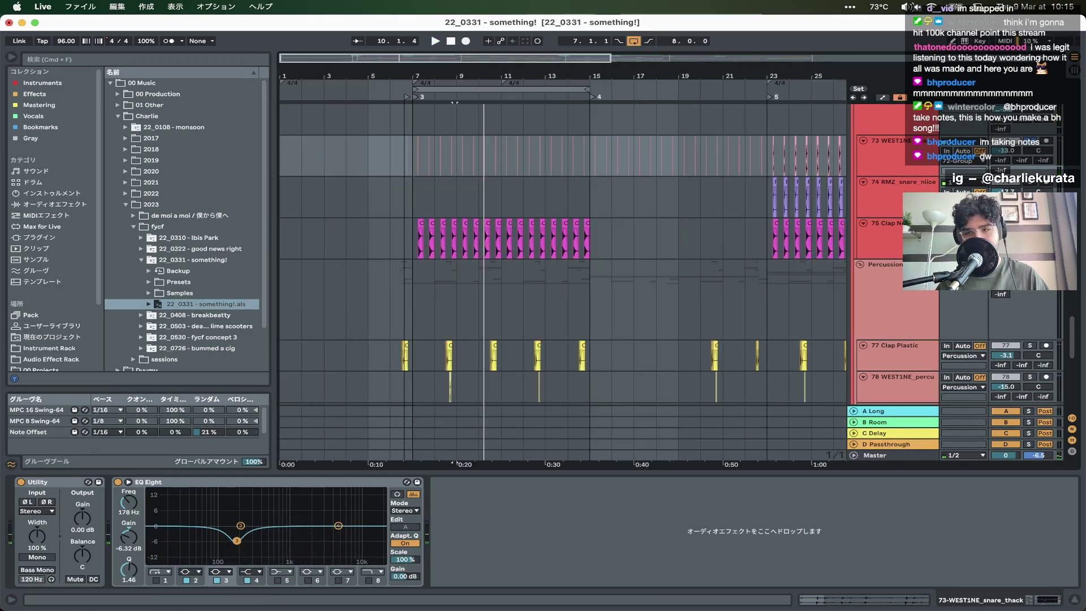
{"action": "scroll", "coordinate": [595, 244], "scroll_direction": "up", "scroll_amount": 4}
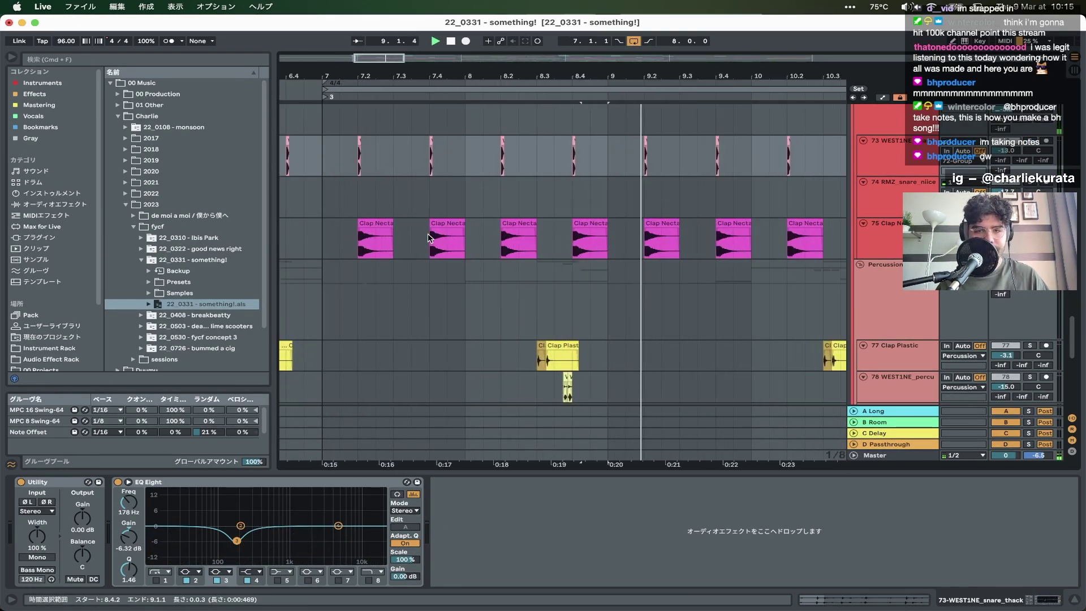
{"action": "scroll", "coordinate": [595, 243], "scroll_direction": "down", "scroll_amount": 2}
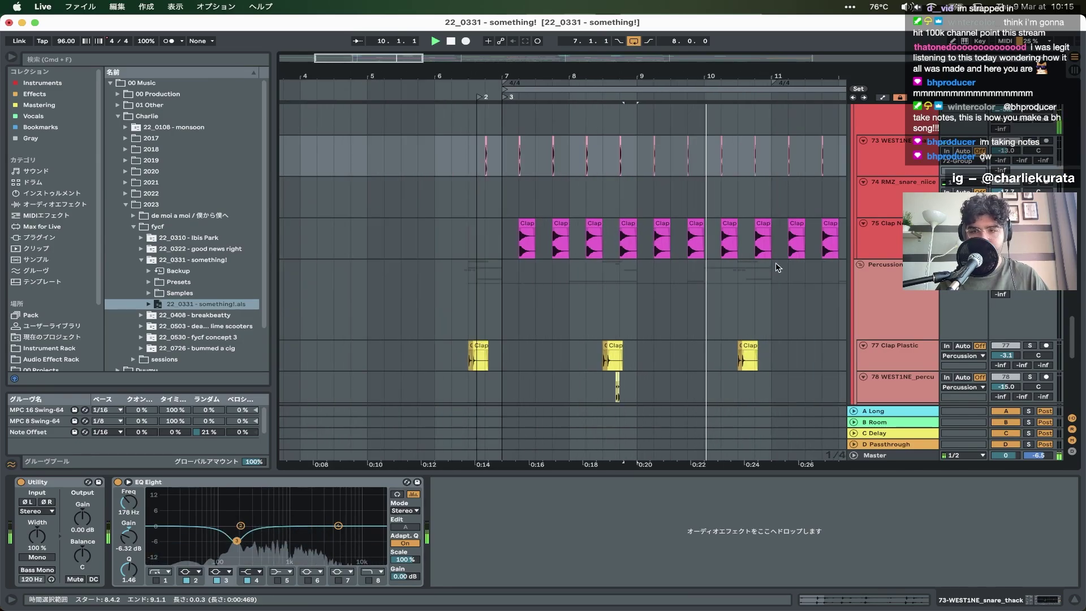
- Play the Children Yay! sound effect on track 38 and the crowd whistle clip on track 35 from 8.2.1
{"action": "scroll", "coordinate": [458, 247], "scroll_direction": "up", "scroll_amount": 15}
{"action": "scroll", "coordinate": [458, 247], "scroll_direction": "left", "scroll_amount": 2}
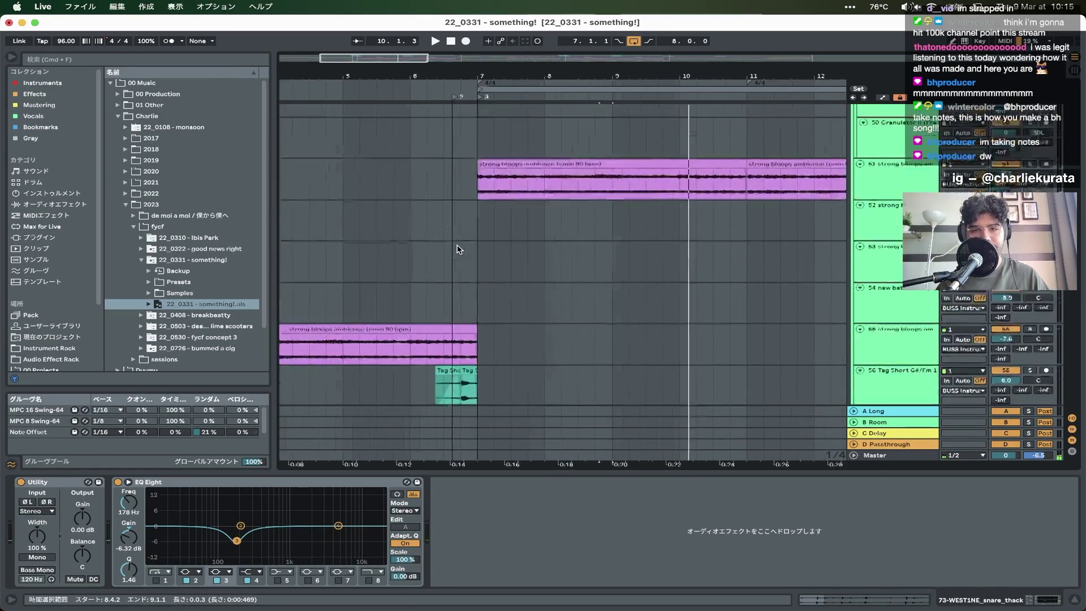
{"action": "scroll", "coordinate": [462, 249], "scroll_direction": "up", "scroll_amount": 5}
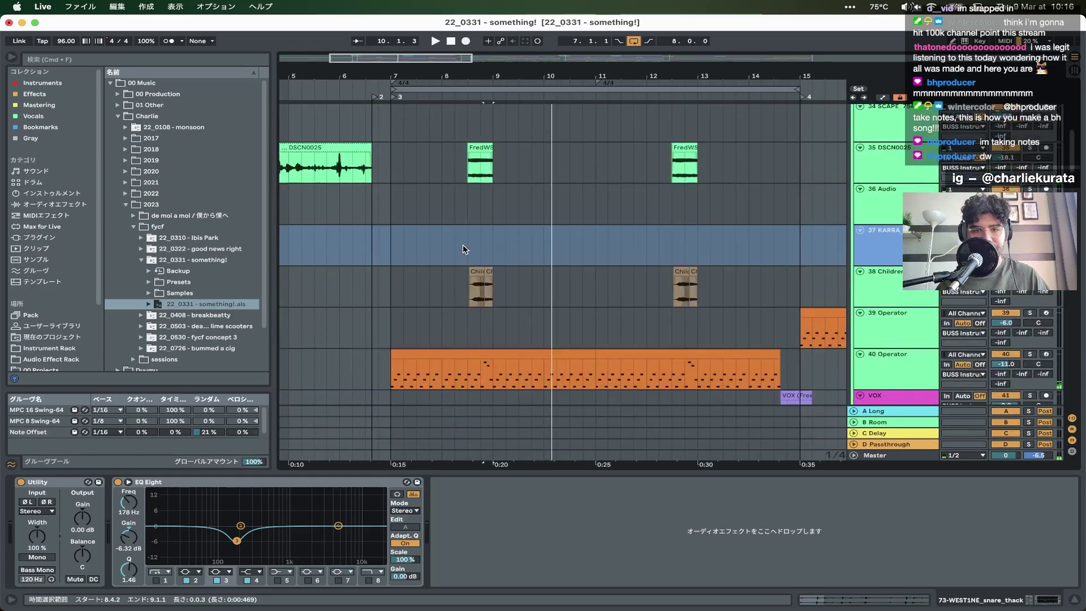
{"action": "left_click", "coordinate": [455, 285]}
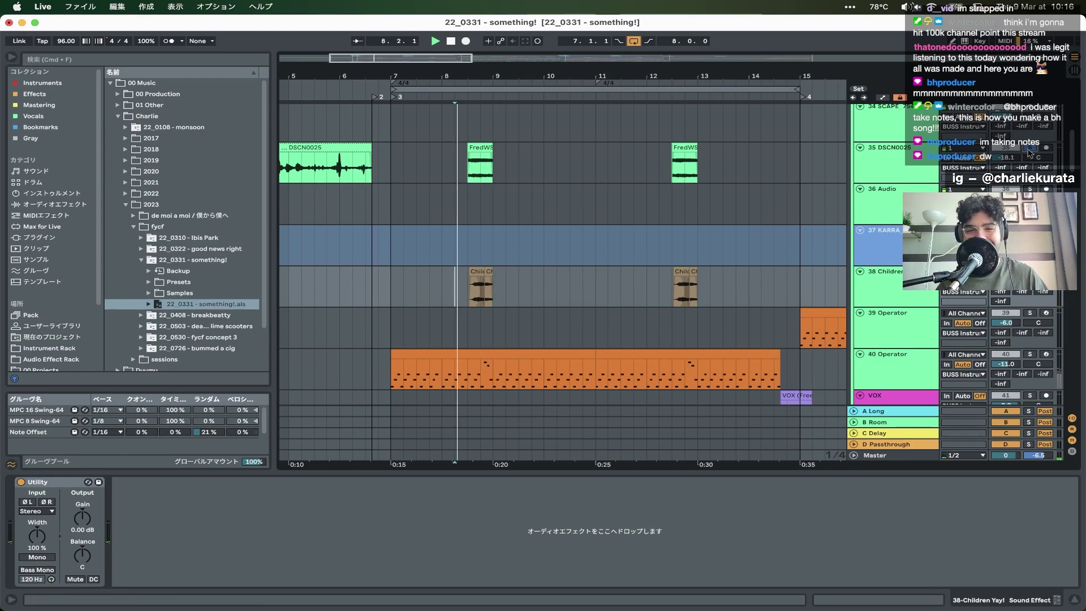
{"action": "scroll", "coordinate": [468, 180], "scroll_direction": "up", "scroll_amount": 4}
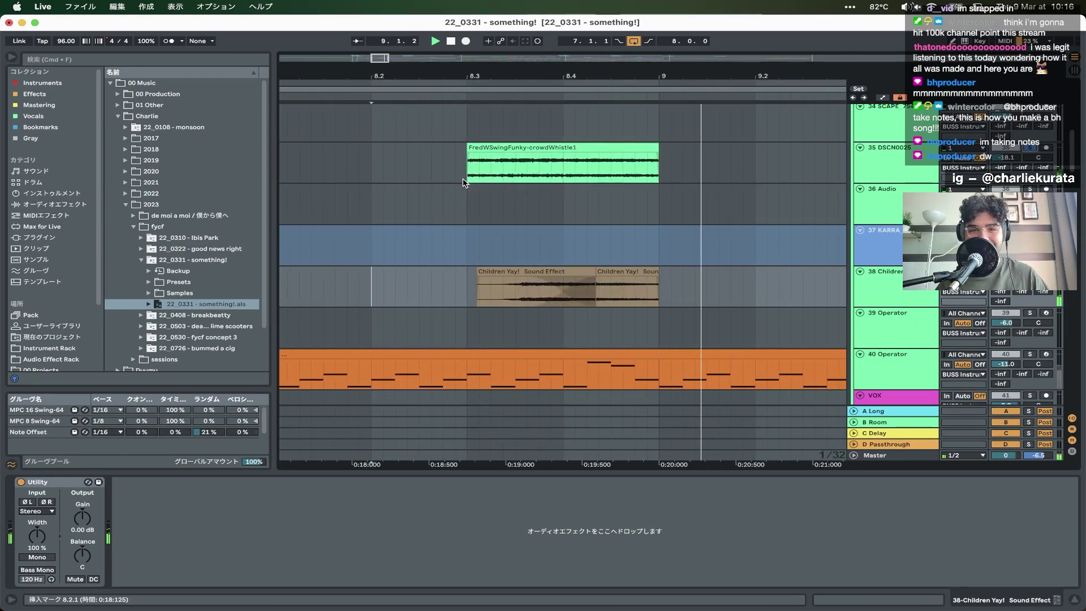
- Play the short VOX clips on track 42 from 8.4.1, and their repeat just before bar 13
{"action": "scroll", "coordinate": [464, 181], "scroll_direction": "down", "scroll_amount": 6}
{"action": "scroll", "coordinate": [464, 181], "scroll_direction": "down", "scroll_amount": 5}
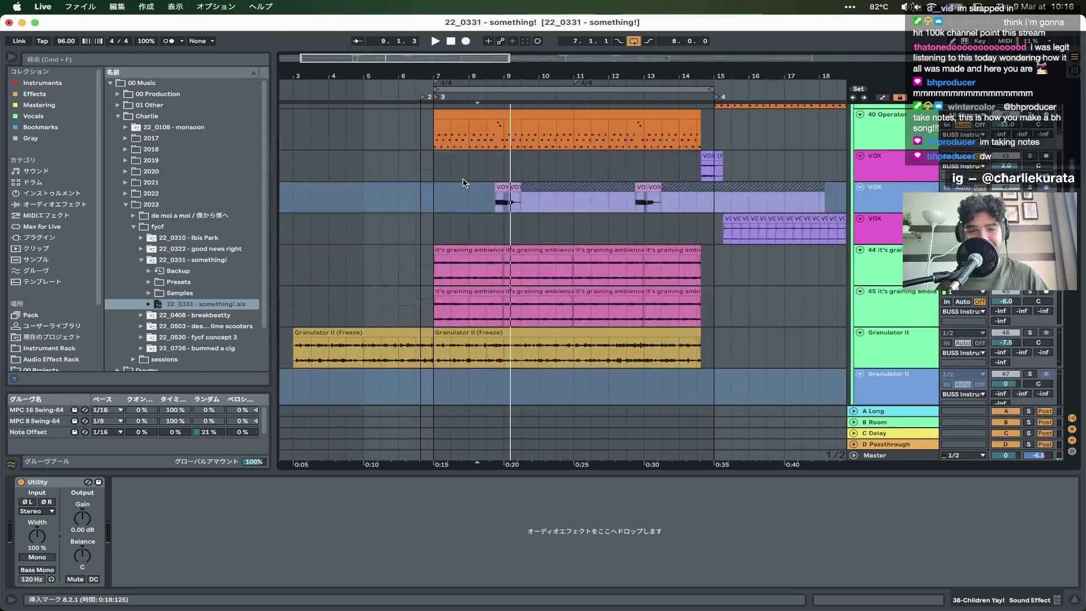
{"action": "left_click", "coordinate": [496, 196]}
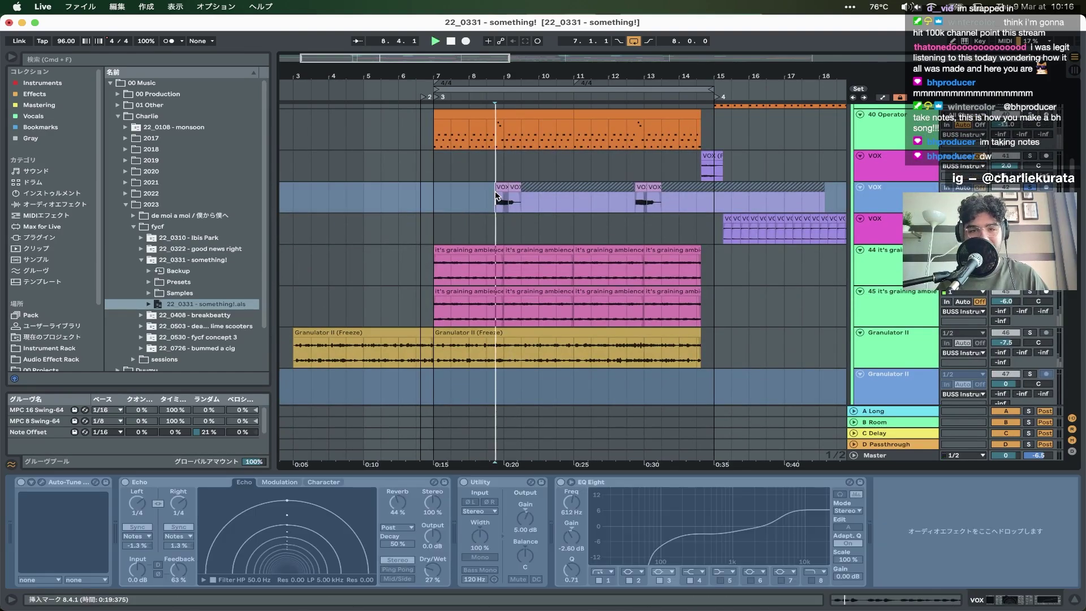
{"action": "key", "text": "space"}
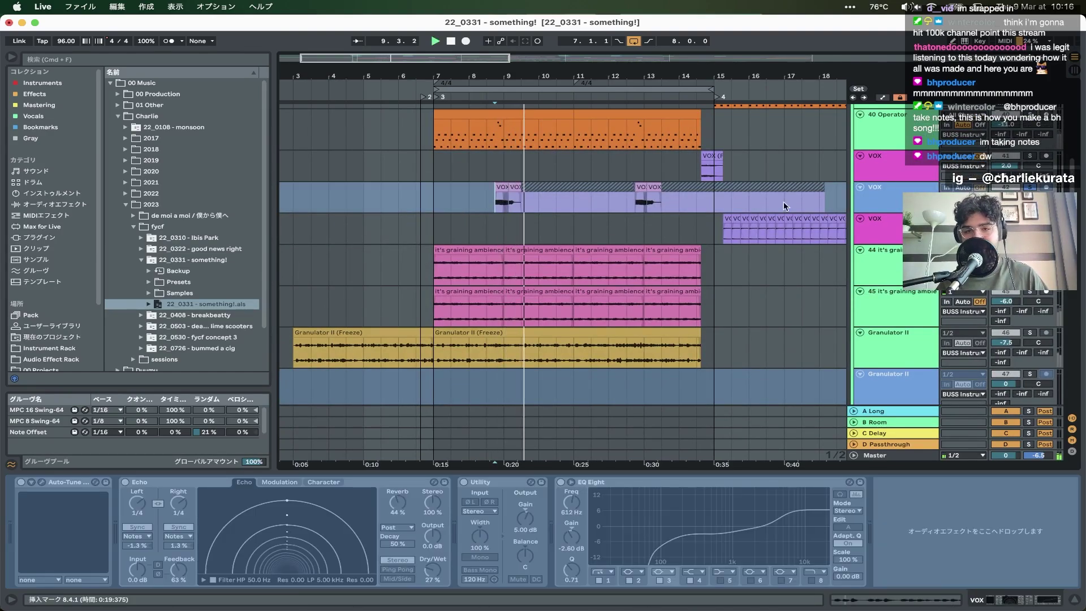
{"action": "left_click", "coordinate": [643, 187]}
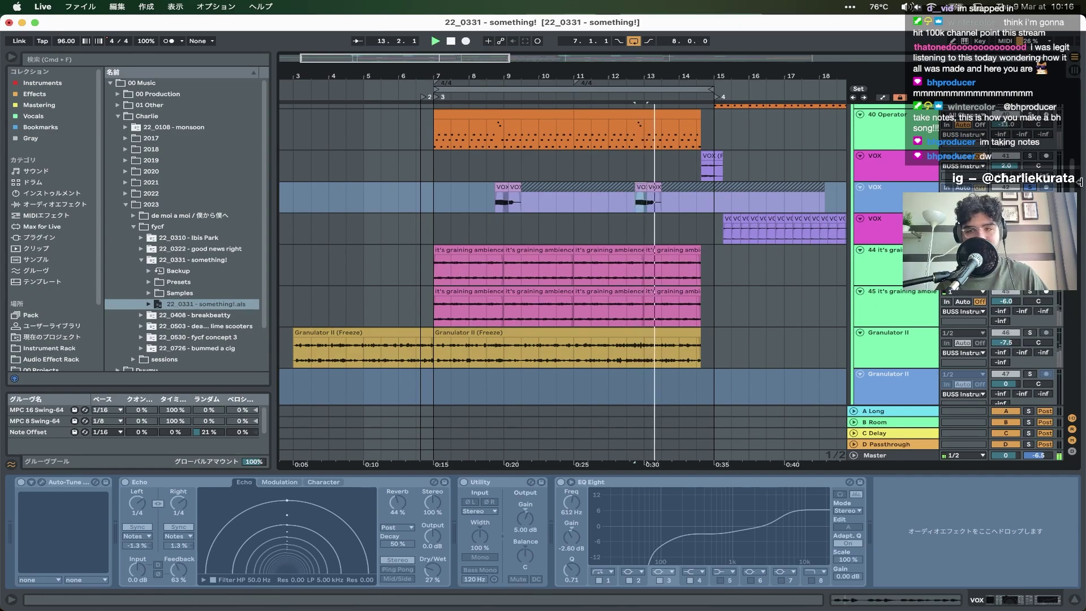
- Play the section from 6.3.3 and look over its vocal, Operator, ambience and bass layers up to the transition into bar 15
{"action": "left_click", "coordinate": [419, 192]}
{"action": "key", "text": "space"}
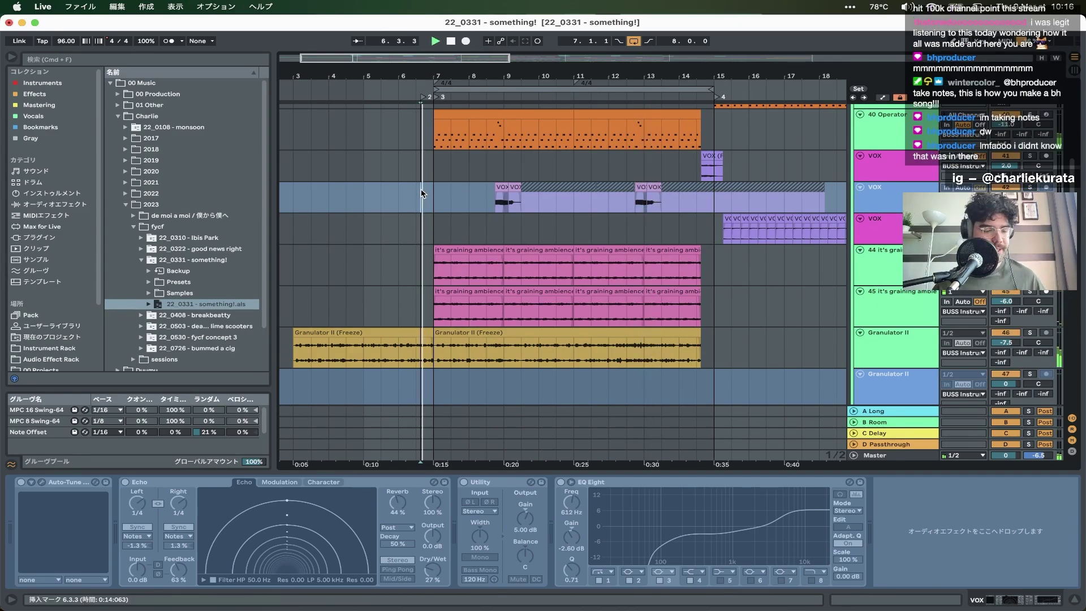
{"action": "scroll", "coordinate": [497, 247], "scroll_direction": "up", "scroll_amount": 3}
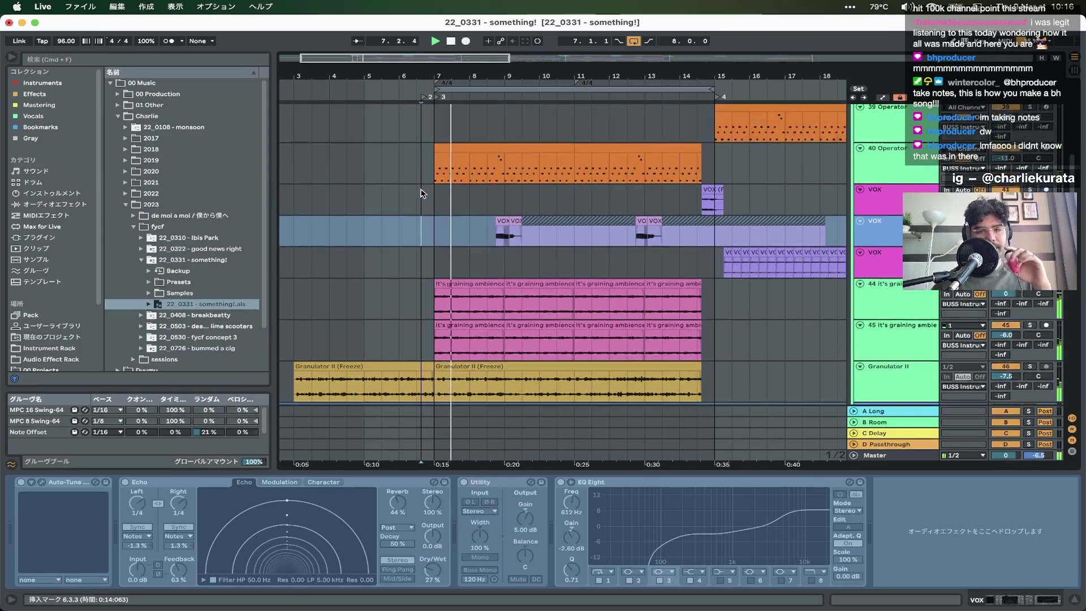
{"action": "scroll", "coordinate": [496, 247], "scroll_direction": "up", "scroll_amount": 10}
{"action": "scroll", "coordinate": [497, 243], "scroll_direction": "down", "scroll_amount": 3}
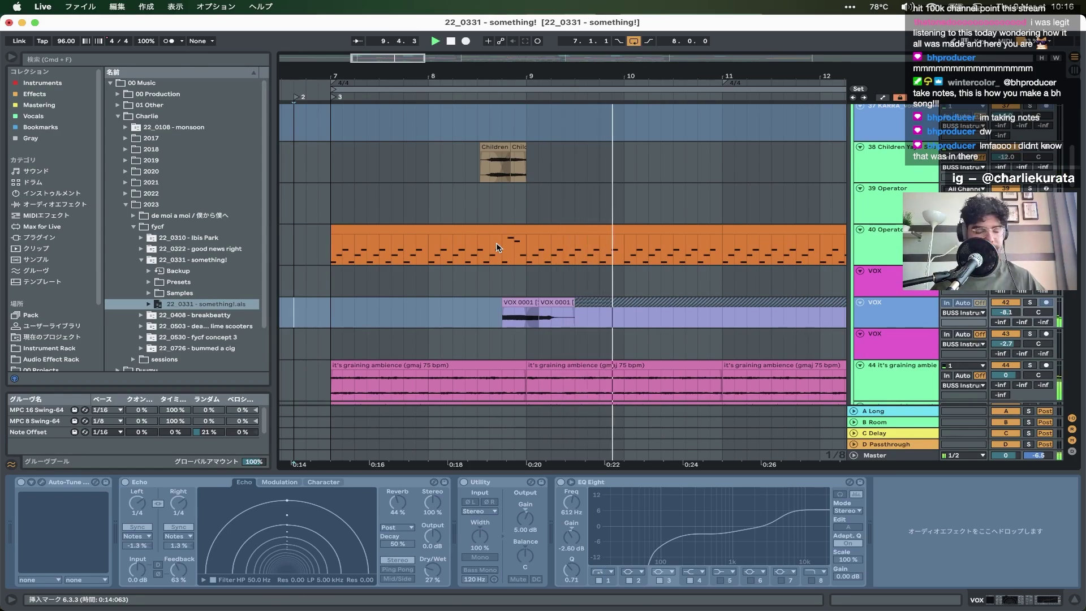
{"action": "scroll", "coordinate": [497, 248], "scroll_direction": "down", "scroll_amount": 10}
{"action": "scroll", "coordinate": [497, 247], "scroll_direction": "down", "scroll_amount": 15}
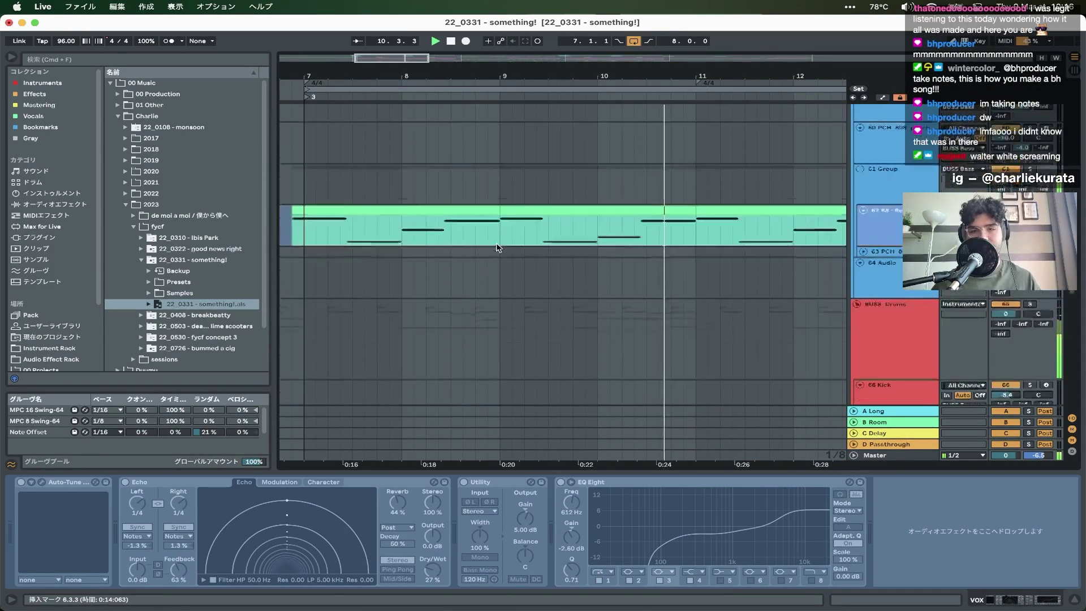
{"action": "scroll", "coordinate": [497, 247], "scroll_direction": "up", "scroll_amount": 15}
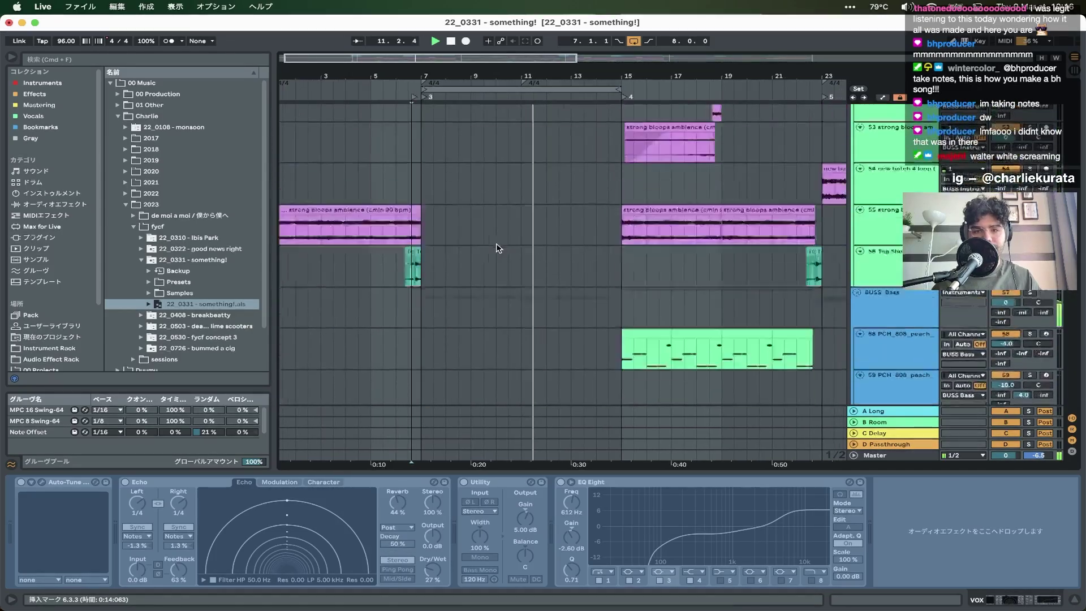
{"action": "scroll", "coordinate": [497, 247], "scroll_direction": "right", "scroll_amount": 3}
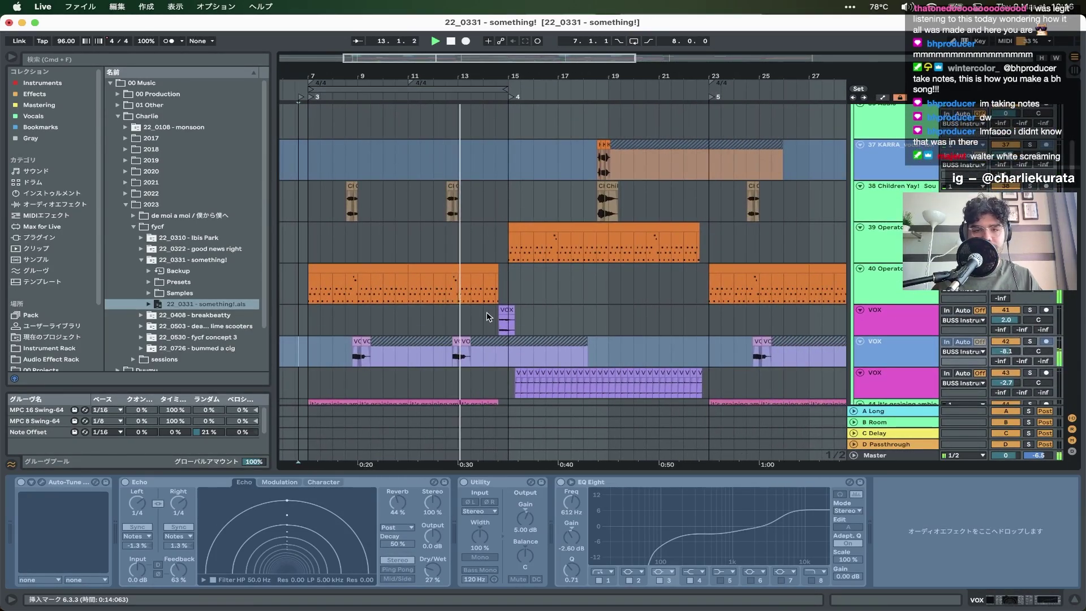
{"action": "scroll", "coordinate": [489, 317], "scroll_direction": "up", "scroll_amount": 3}
{"action": "scroll", "coordinate": [486, 311], "scroll_direction": "down", "scroll_amount": 3}
{"action": "scroll", "coordinate": [487, 311], "scroll_direction": "right", "scroll_amount": 3}
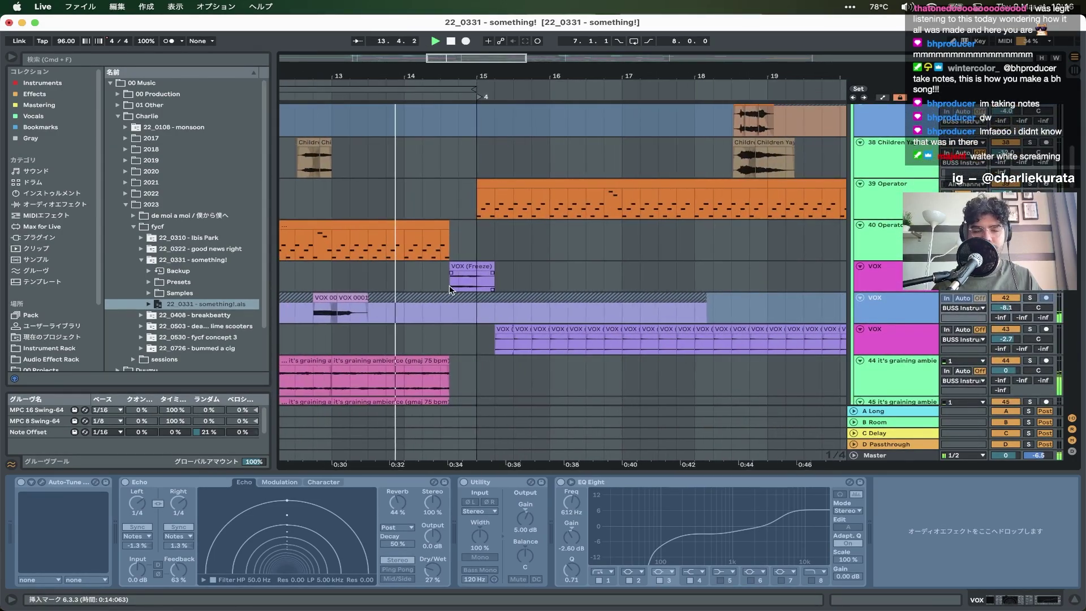
- Play the frozen VOX clip on track 41 from 14.3.3 and examine its Lowpass, Echo and Utility chain
{"action": "scroll", "coordinate": [450, 290], "scroll_direction": "up", "scroll_amount": 3}
{"action": "left_click", "coordinate": [449, 290]}
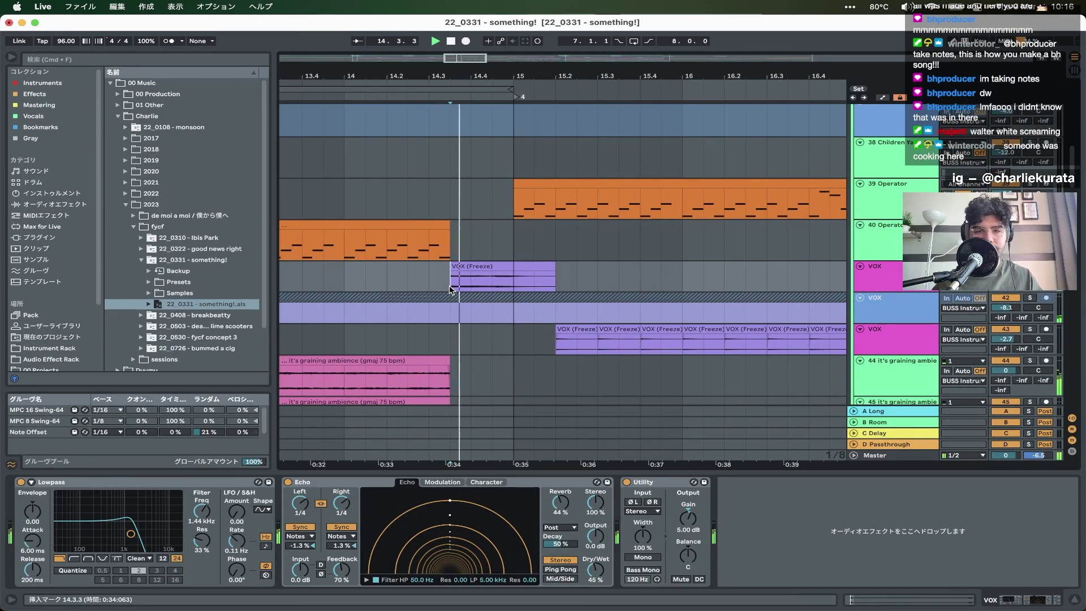
{"action": "key", "text": "space"}
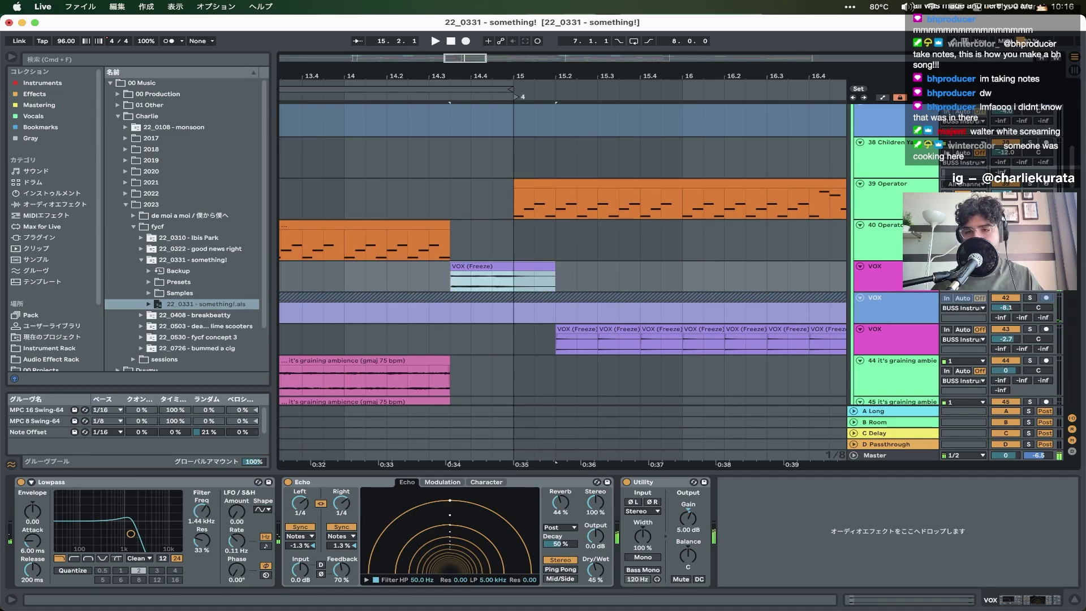
{"action": "key", "text": "space"}
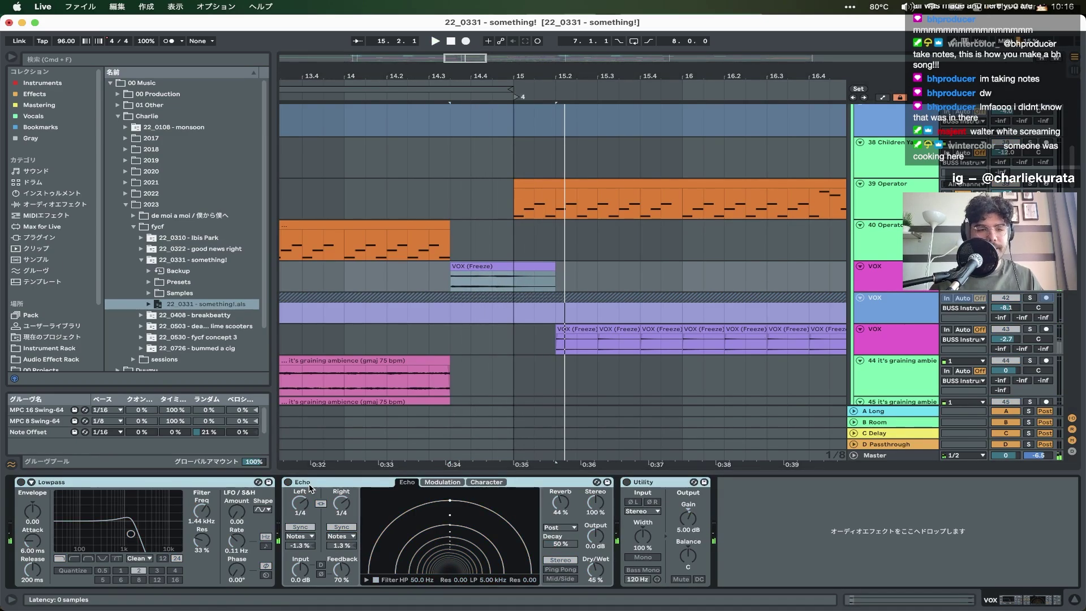
{"action": "left_click", "coordinate": [310, 488]}
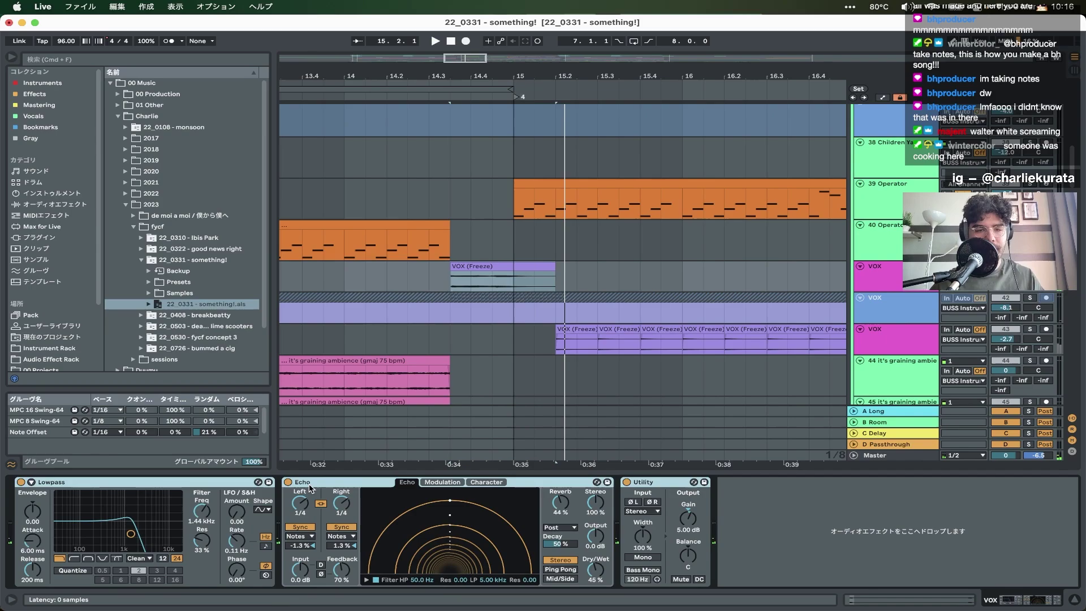
- Open the waveform of the frozen VOX clip at 14.3.3, play it, and close the detail view
{"action": "double_click", "coordinate": [487, 268]}
{"action": "key", "text": "space"}
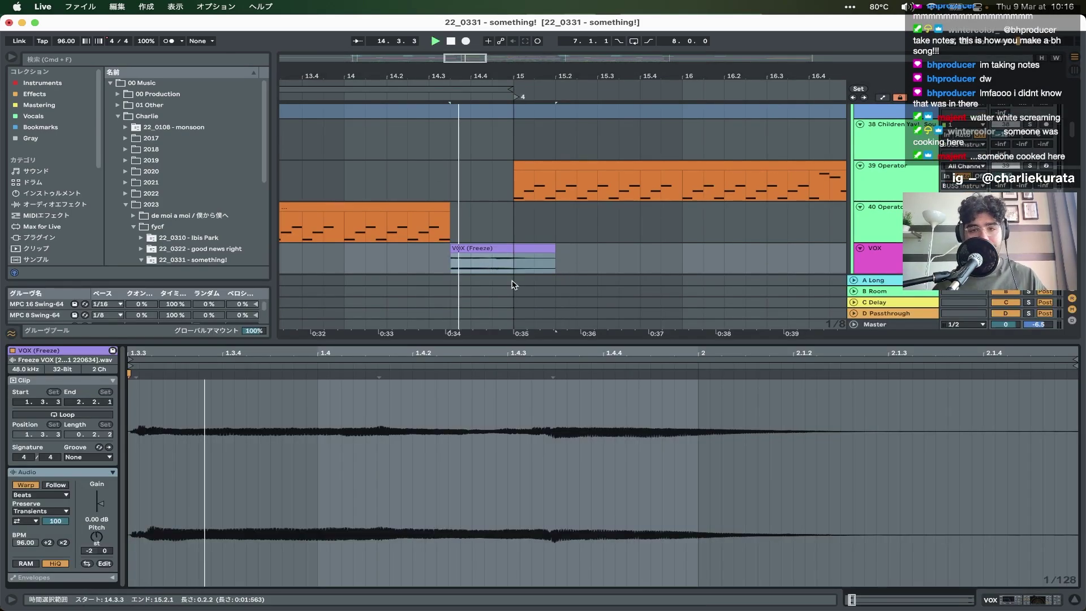
{"action": "key", "text": "super+alt+l"}
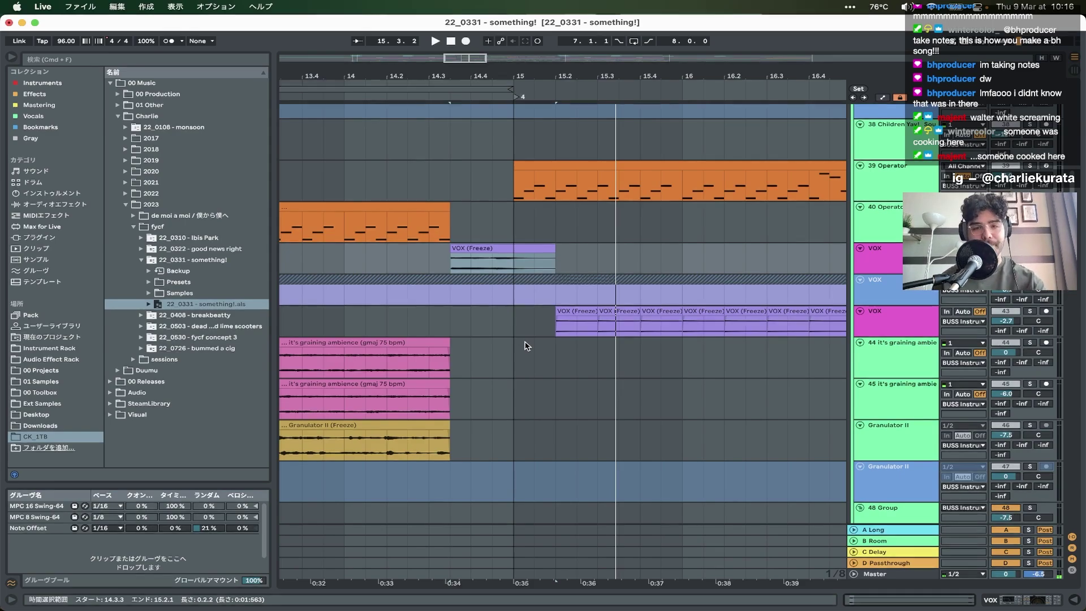
- Look over the section starting at bar 15 across the vocal, ambience, bass, drum and percussion tracks
{"action": "scroll", "coordinate": [677, 283], "scroll_direction": "down", "scroll_amount": 3}
{"action": "key", "text": "minus"}
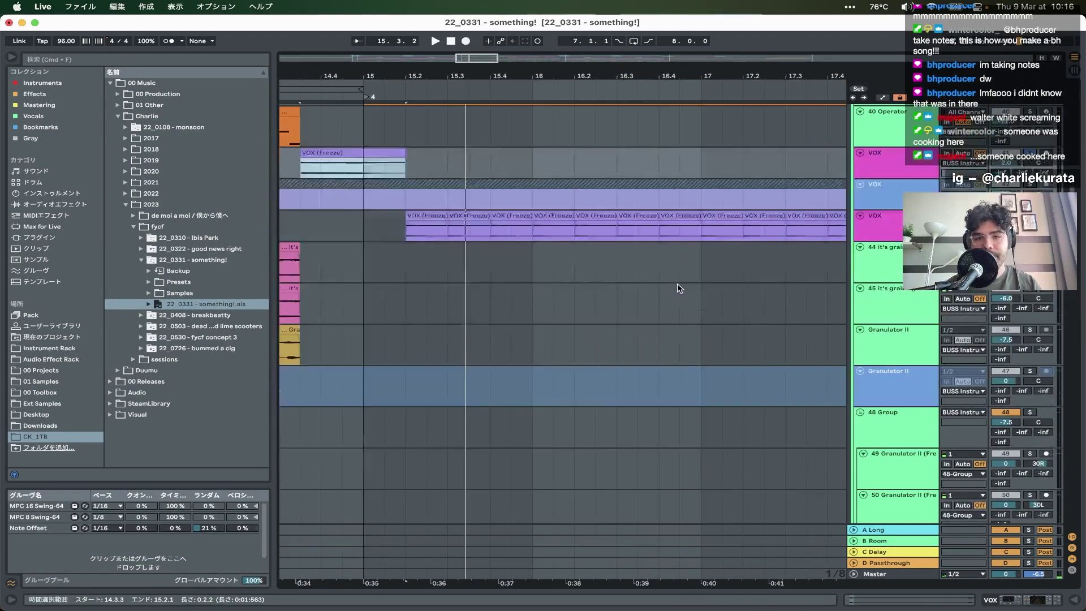
{"action": "scroll", "coordinate": [635, 242], "scroll_direction": "right", "scroll_amount": 4}
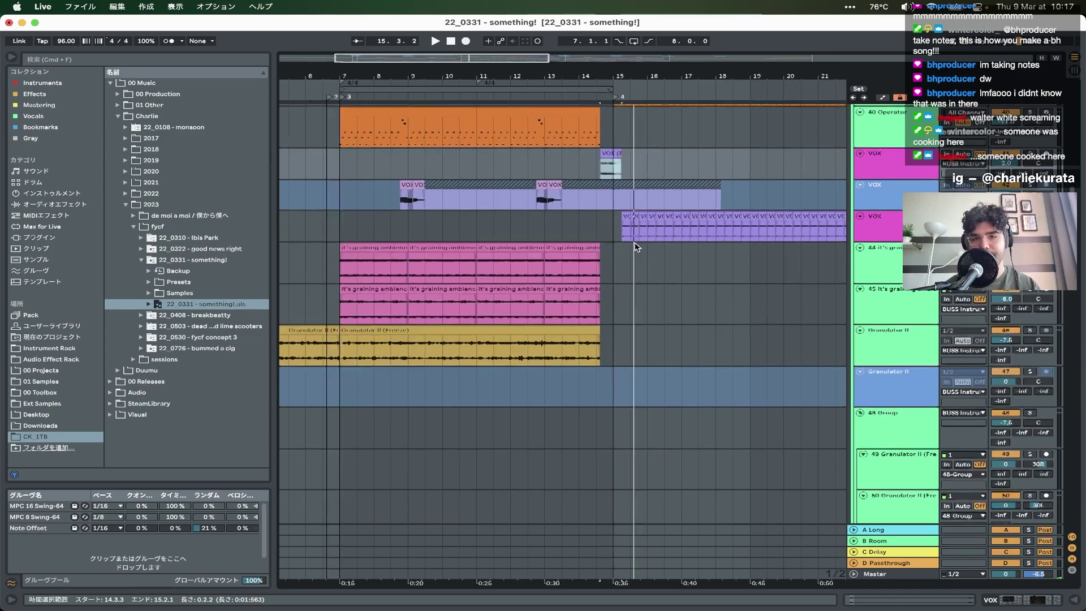
{"action": "scroll", "coordinate": [635, 243], "scroll_direction": "up", "scroll_amount": 3}
{"action": "scroll", "coordinate": [475, 223], "scroll_direction": "down", "scroll_amount": 3}
{"action": "scroll", "coordinate": [475, 223], "scroll_direction": "down", "scroll_amount": 10}
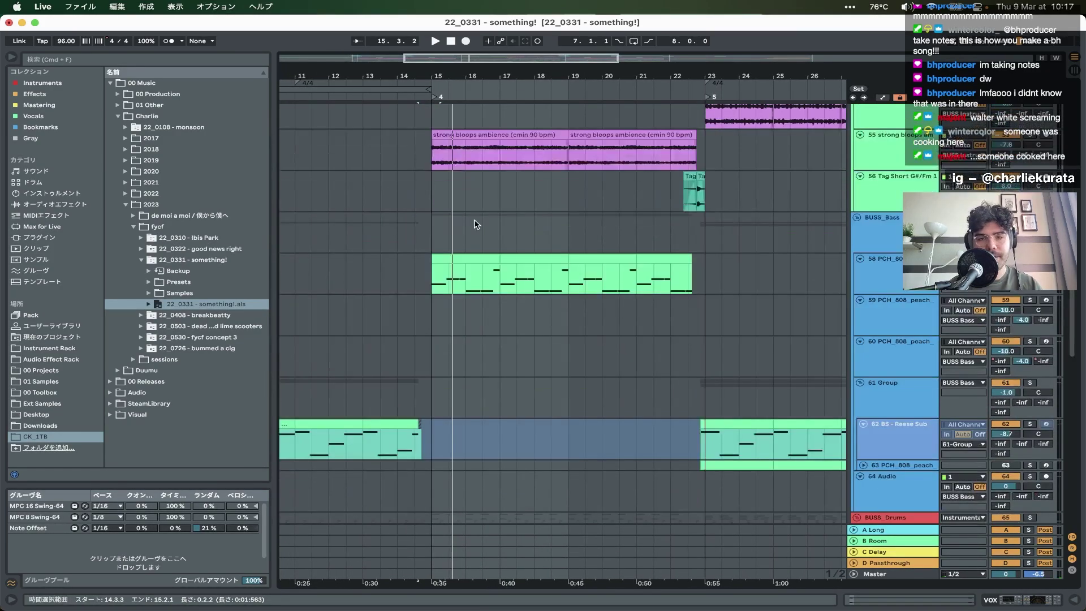
{"action": "left_click", "coordinate": [435, 220]}
{"action": "key", "text": "plus"}
{"action": "scroll", "coordinate": [436, 223], "scroll_direction": "down", "scroll_amount": 8}
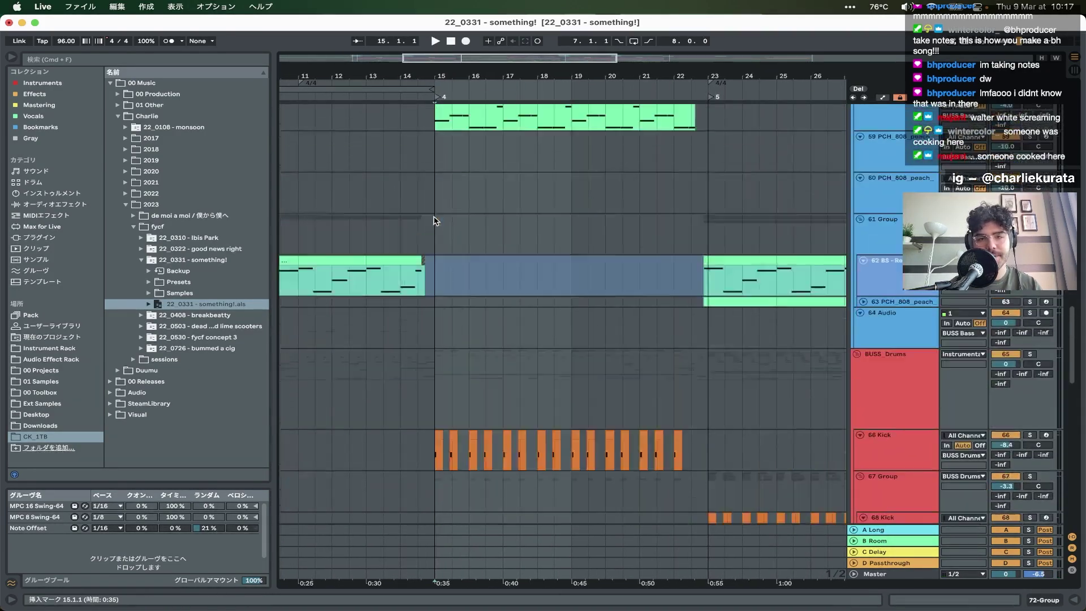
{"action": "scroll", "coordinate": [437, 294], "scroll_direction": "up", "scroll_amount": 10}
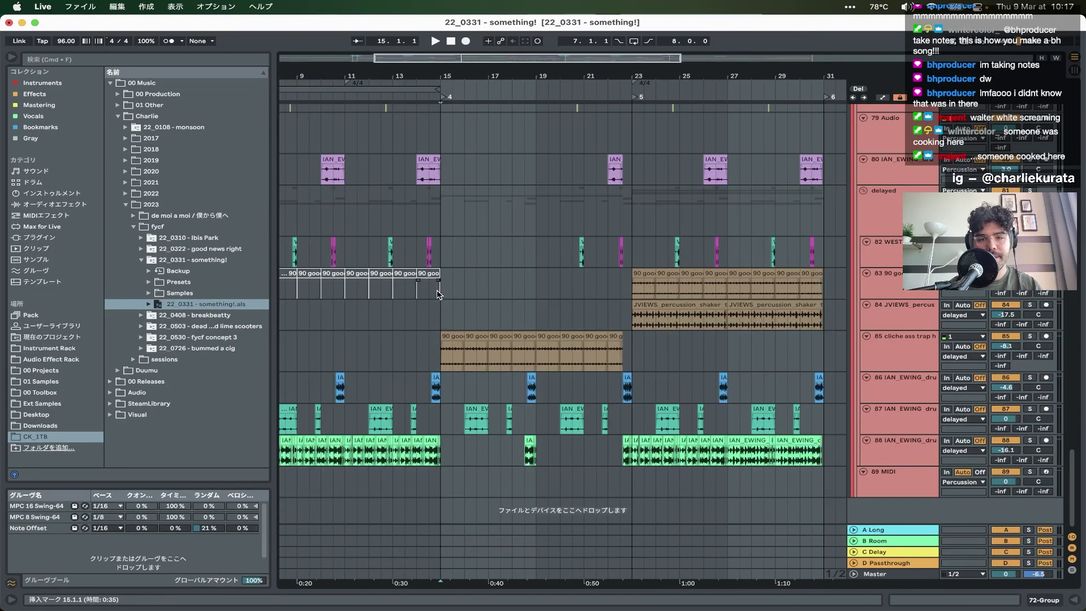
{"action": "key", "text": "minus"}
- Play the drum section from 15.1.1 and follow the kick, snare and percussion tracks in the BUSS_Drums group
{"action": "left_click", "coordinate": [932, 148]}
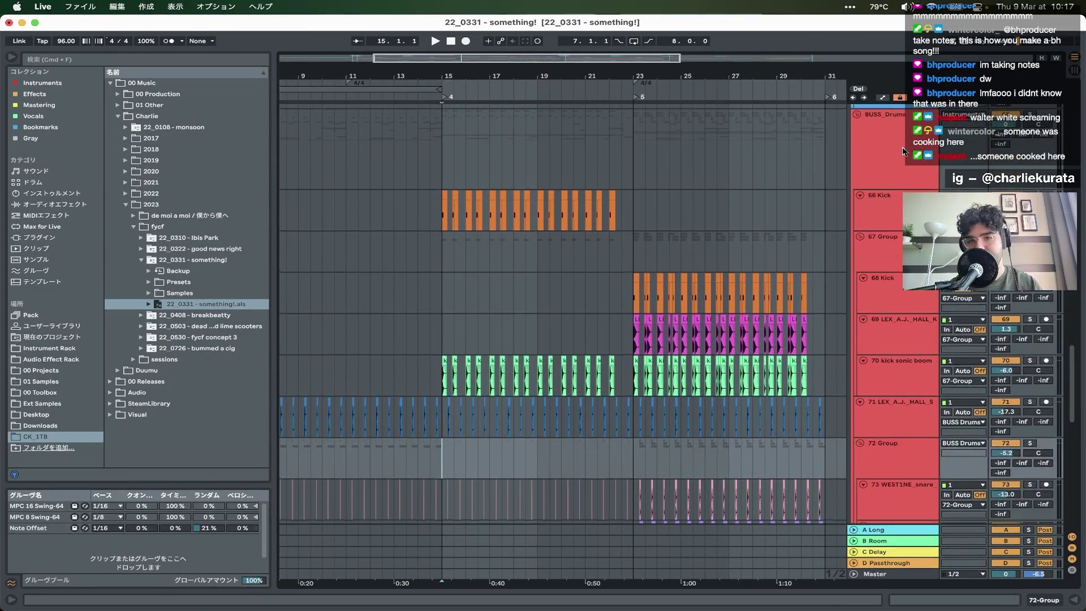
{"action": "left_click", "coordinate": [441, 272]}
{"action": "key", "text": "space"}
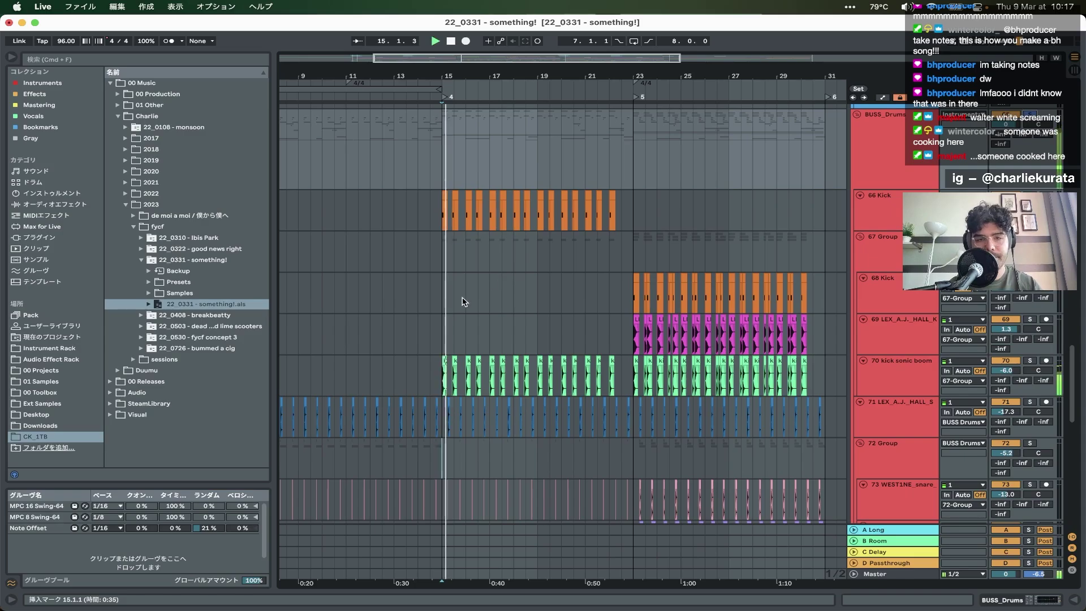
{"action": "key", "text": "plus"}
{"action": "key", "text": "plus"}
{"action": "key", "text": "plus"}
{"action": "key", "text": "minus"}
{"action": "scroll", "coordinate": [462, 302], "scroll_direction": "down", "scroll_amount": 10}
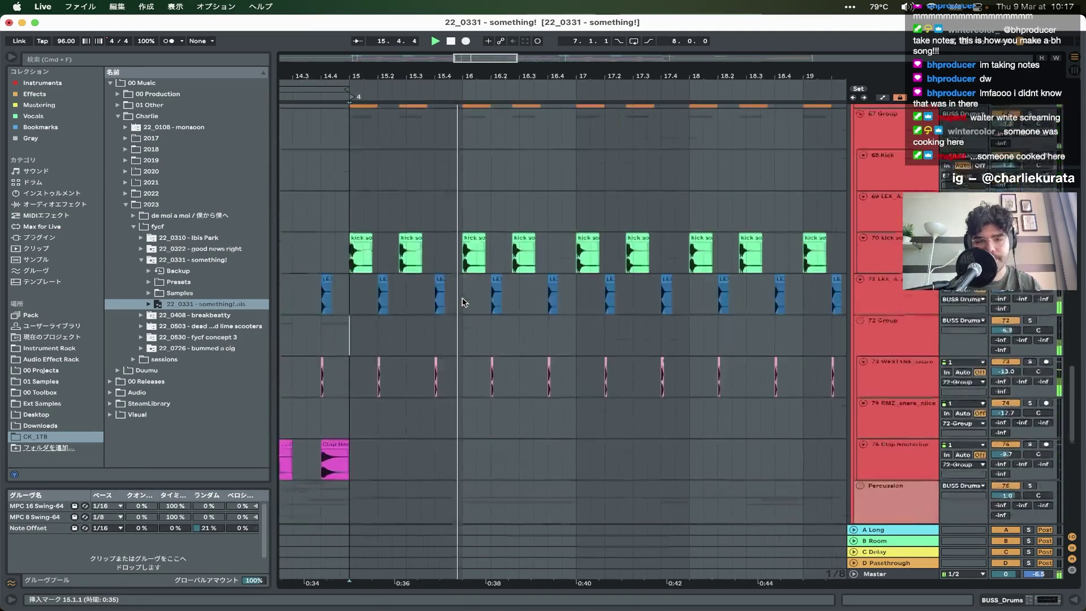
{"action": "scroll", "coordinate": [462, 301], "scroll_direction": "down", "scroll_amount": 5}
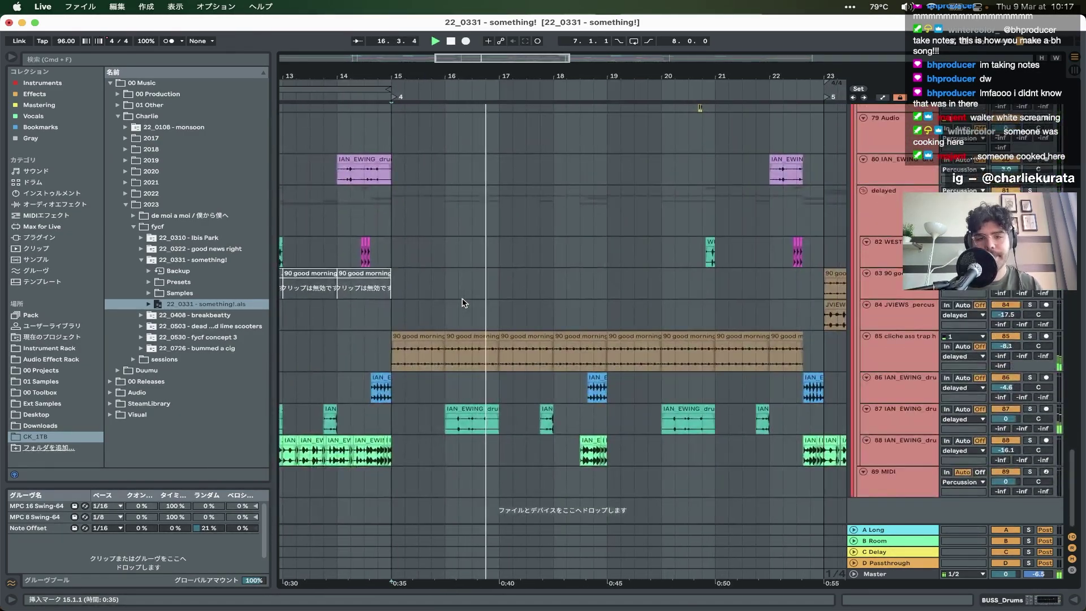
{"action": "left_click_drag", "start_coordinate": [392, 457], "coordinate": [553, 377]}
{"action": "left_click", "coordinate": [563, 395]}
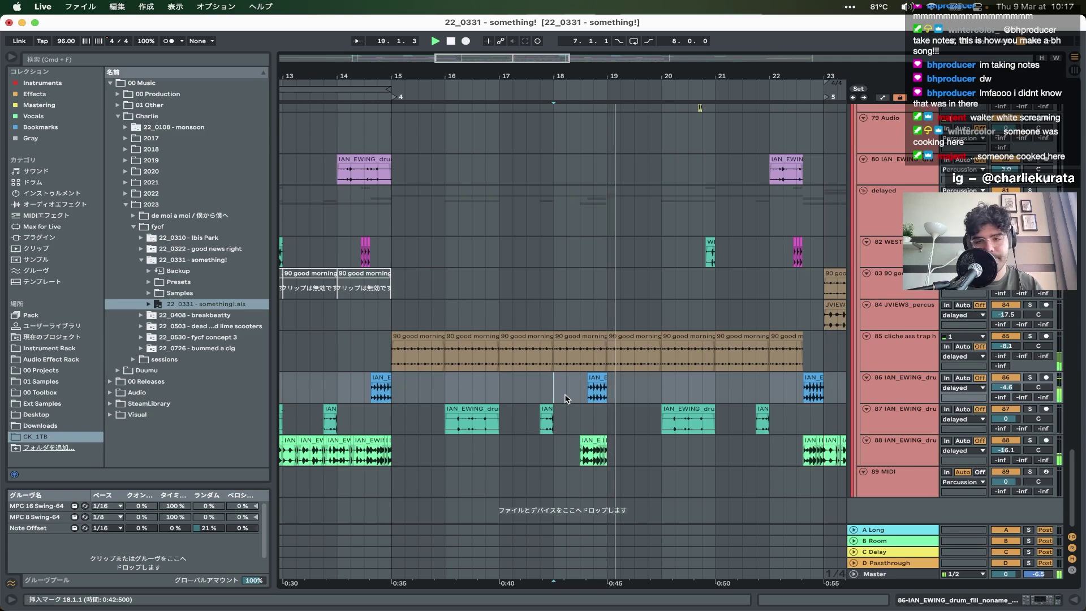
{"action": "key", "text": "space"}
- Examine the IAN_EWING snare loop clips on track 87 between bars 15 and 19, and play them from 17.4.1
{"action": "left_click_drag", "start_coordinate": [419, 419], "coordinate": [608, 419]}
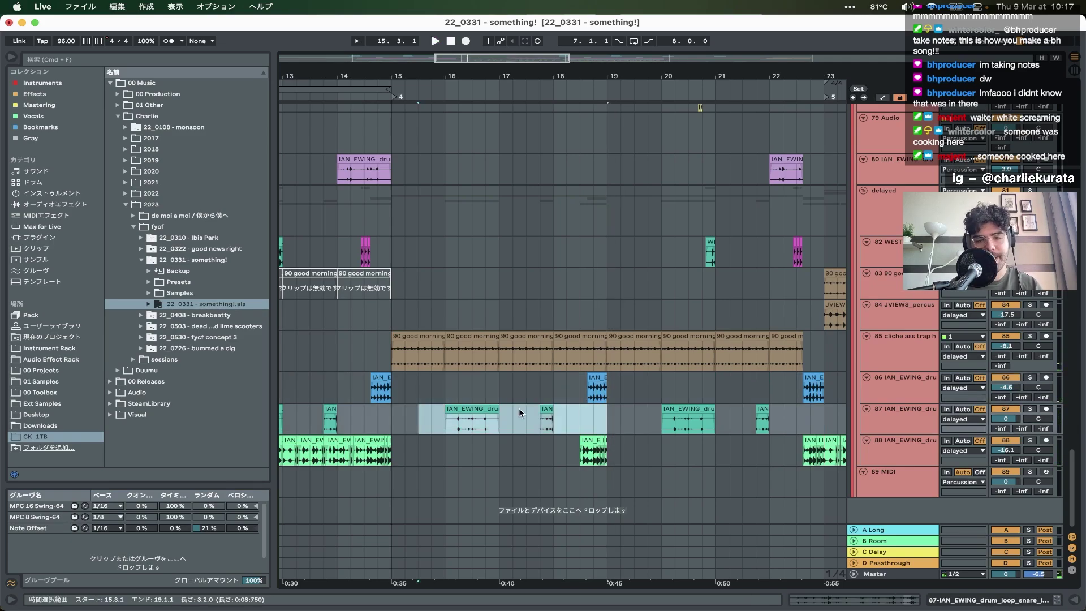
{"action": "key", "text": "z"}
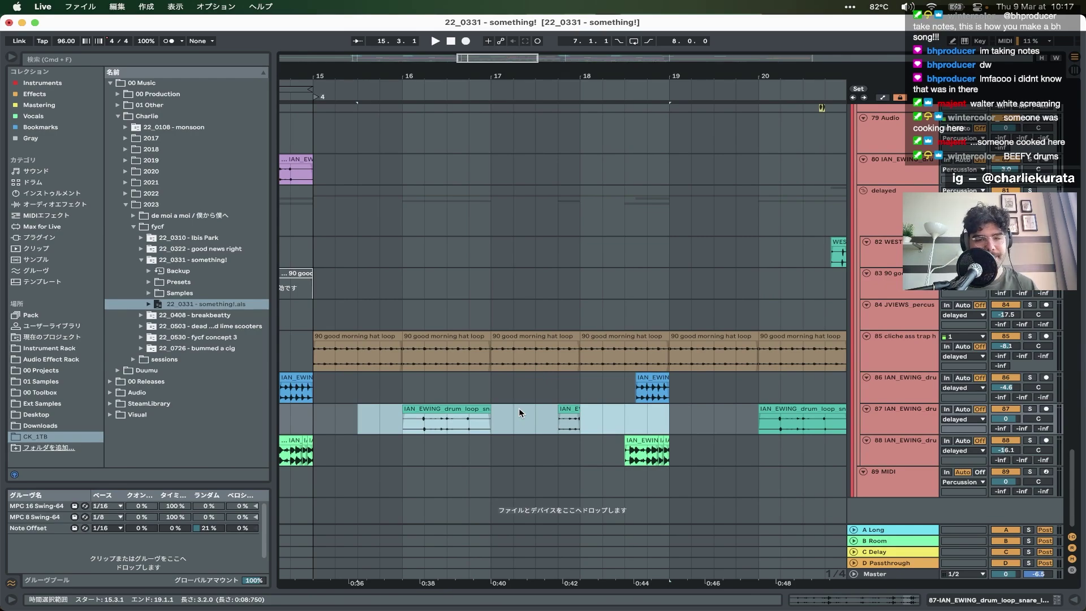
{"action": "left_click", "coordinate": [476, 409]}
{"action": "left_click", "coordinate": [559, 434]}
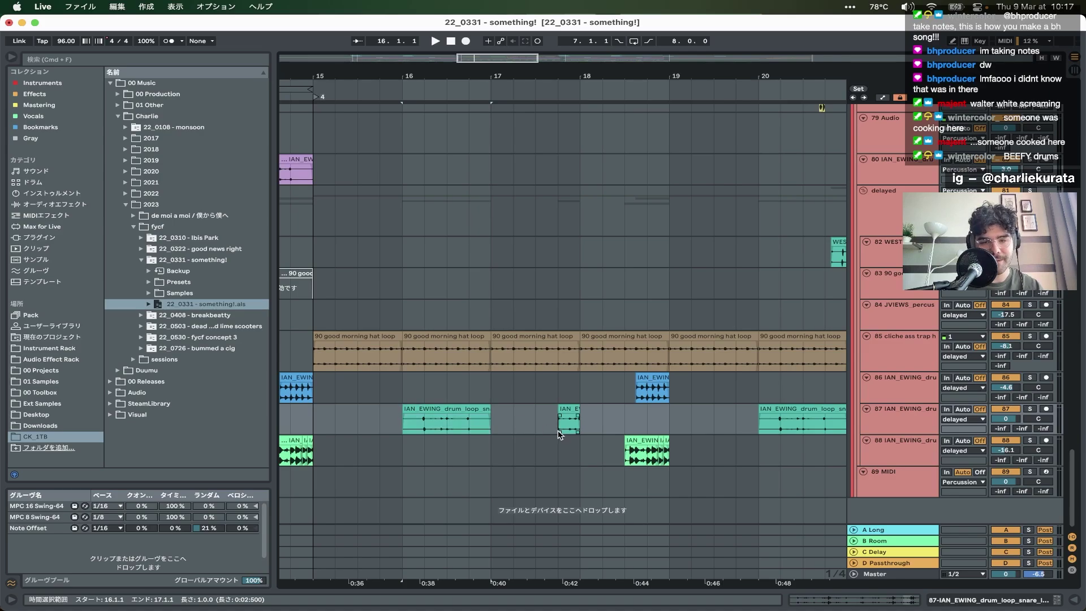
{"action": "left_click", "coordinate": [556, 428]}
{"action": "key", "text": "space"}
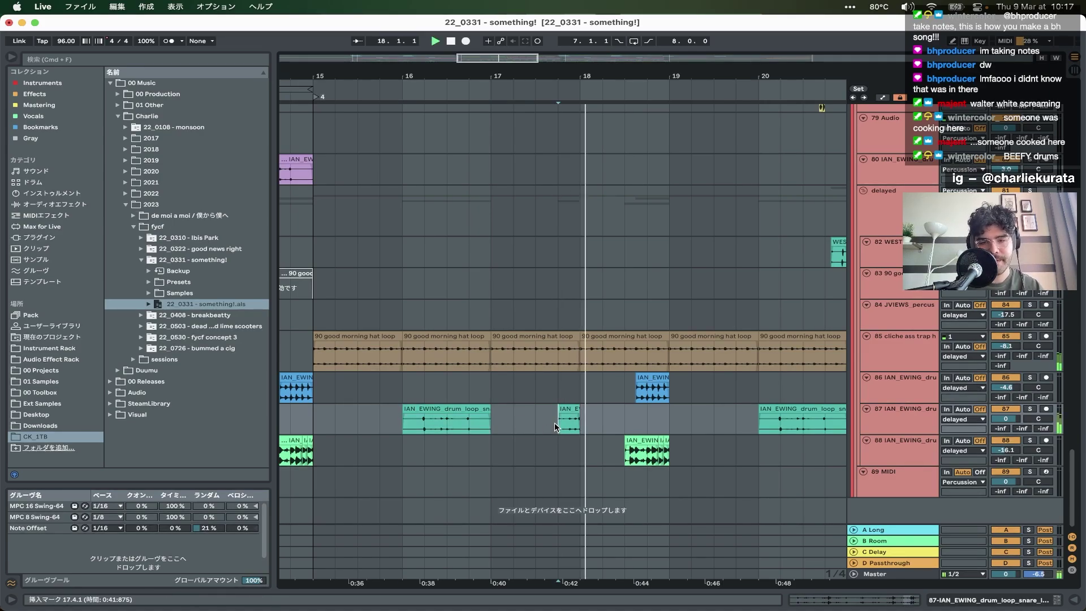
- Solo the PCH_808_peach bass track 58 in the BUSS_Bass group
{"action": "scroll", "coordinate": [554, 422], "scroll_direction": "up", "scroll_amount": 10}
{"action": "key", "text": "minus"}
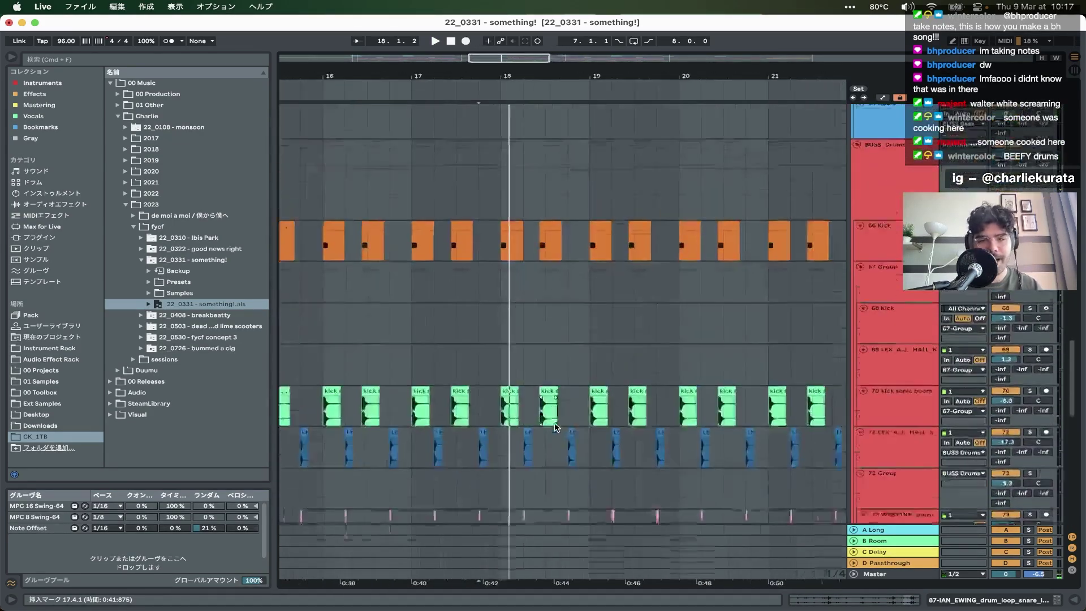
{"action": "scroll", "coordinate": [554, 427], "scroll_direction": "up", "scroll_amount": 10}
{"action": "key", "text": "plus"}
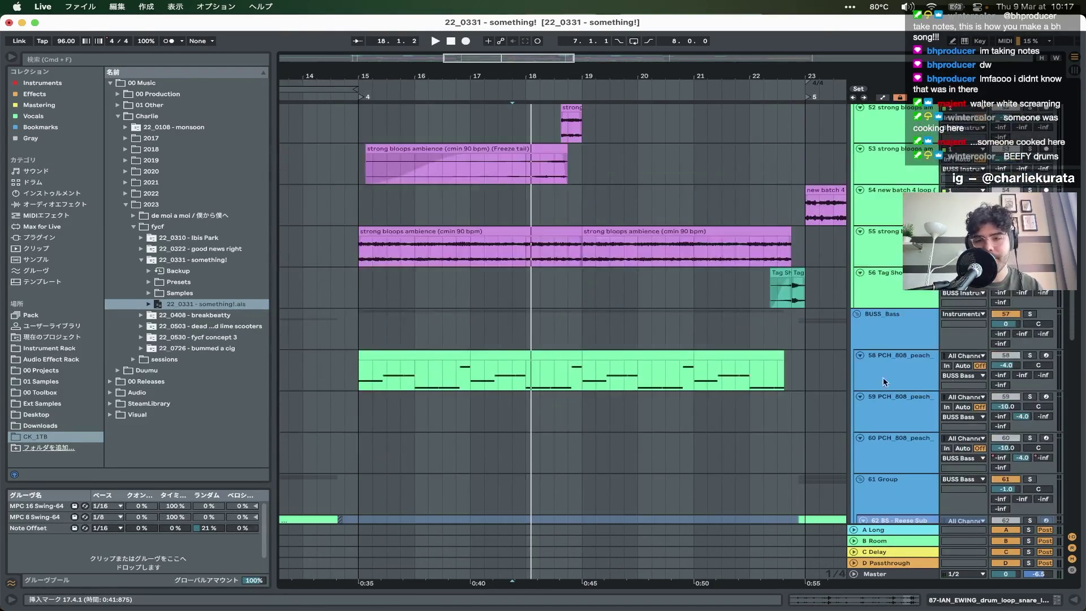
{"action": "left_click", "coordinate": [912, 365]}
{"action": "left_click", "coordinate": [1030, 356]}
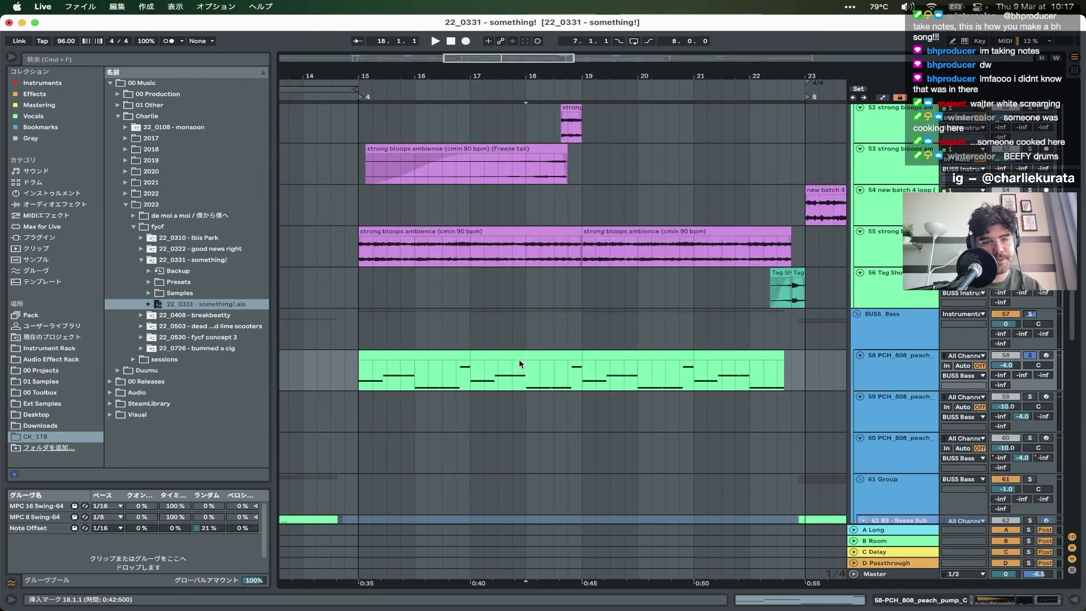
- Play the track 58 bass clip from 15.1.1 and open its MIDI notes for viewing
{"action": "left_click", "coordinate": [461, 351]}
{"action": "key", "text": "space"}
{"action": "double_click", "coordinate": [459, 352]}
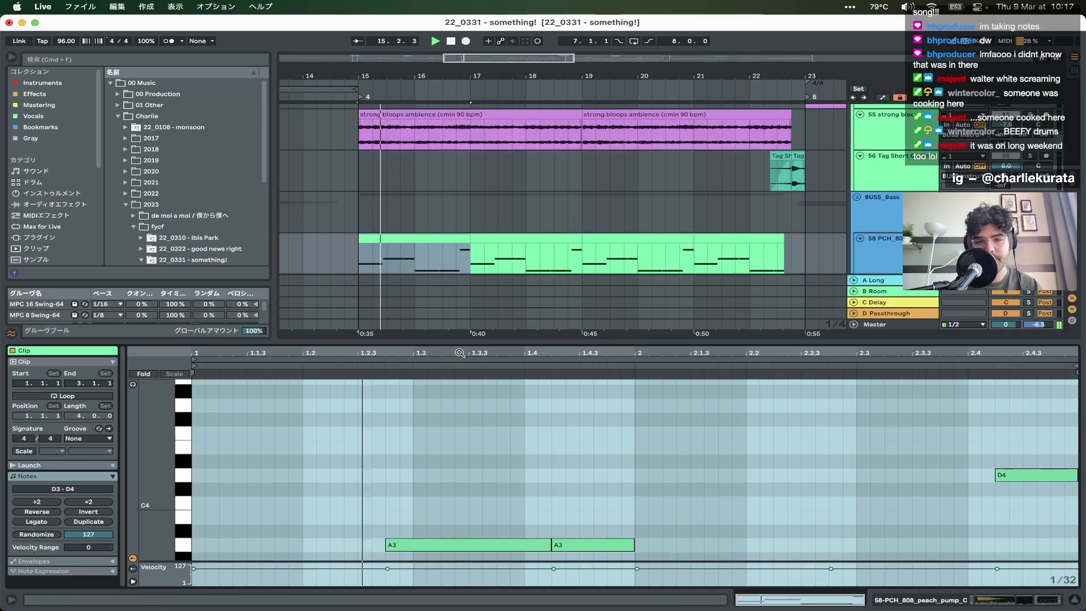
{"action": "scroll", "coordinate": [566, 475], "scroll_direction": "up", "scroll_amount": 5}
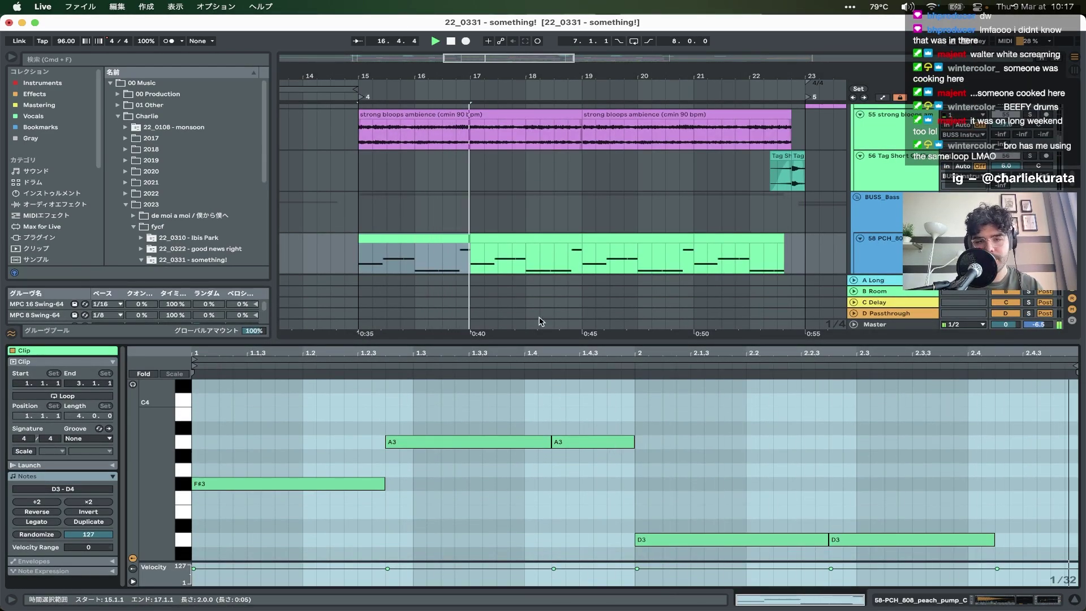
- Close the bass clip's note view, then solo the strong bloops ambience track 55 and play it from 15.1.1
{"action": "key", "text": "super+alt+l"}
{"action": "scroll", "coordinate": [497, 344], "scroll_direction": "up", "scroll_amount": 5}
{"action": "key", "text": "space"}
{"action": "scroll", "coordinate": [496, 344], "scroll_direction": "down", "scroll_amount": 5}
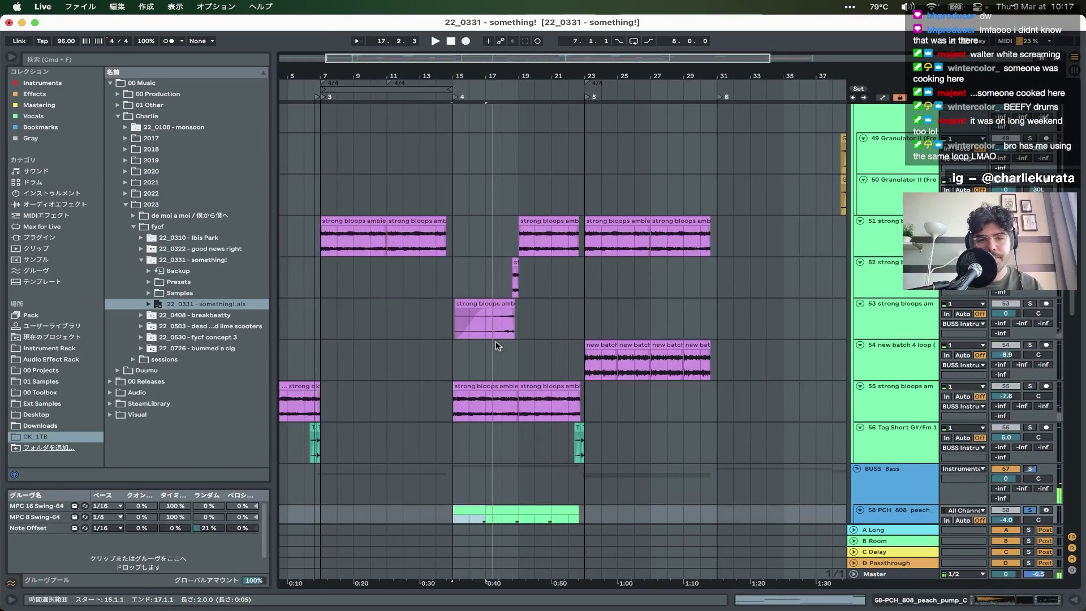
{"action": "left_click", "coordinate": [492, 386]}
{"action": "left_click", "coordinate": [1027, 386]}
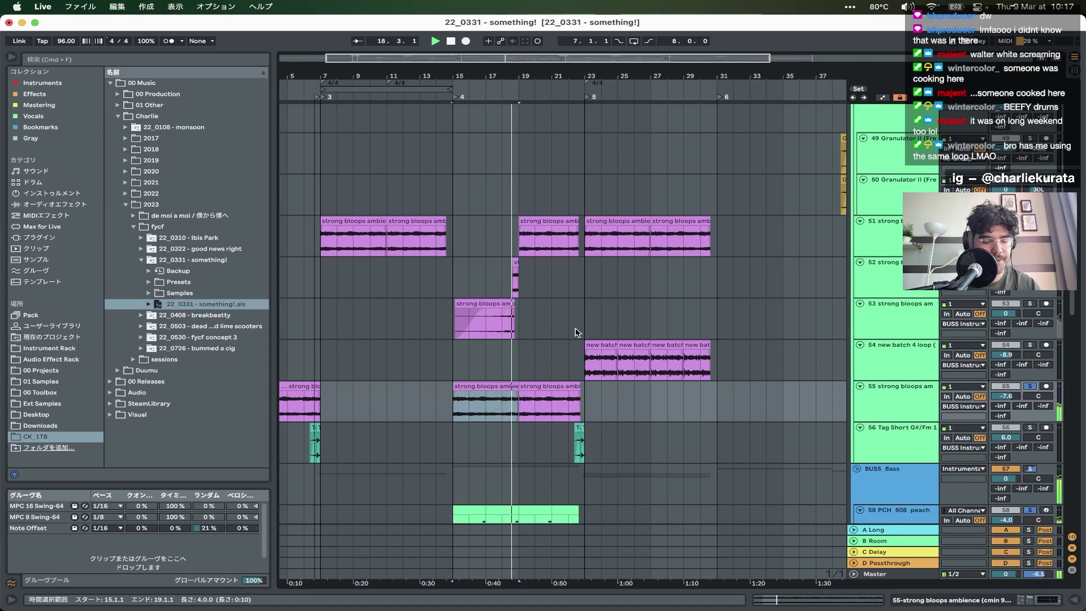
- Select the strong bloops ambience tracks 52 and 53 and play the section from 18.1.1
{"action": "scroll", "coordinate": [576, 333], "scroll_direction": "up", "scroll_amount": 5}
{"action": "scroll", "coordinate": [577, 333], "scroll_direction": "left", "scroll_amount": 3}
{"action": "key", "text": "space"}
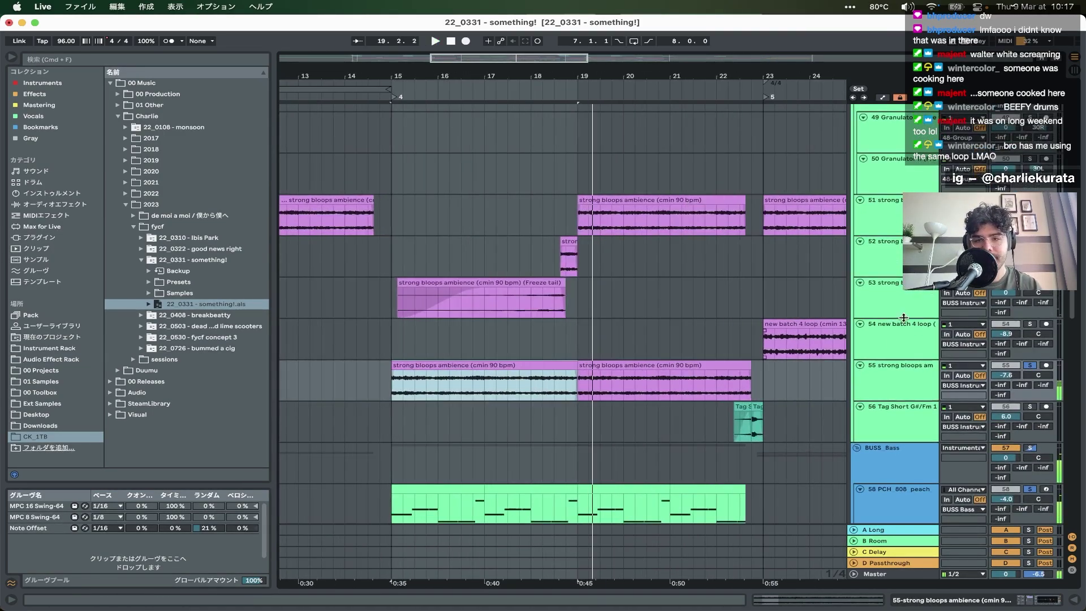
{"action": "left_click", "coordinate": [892, 315]}
{"action": "key", "text": "Up"}
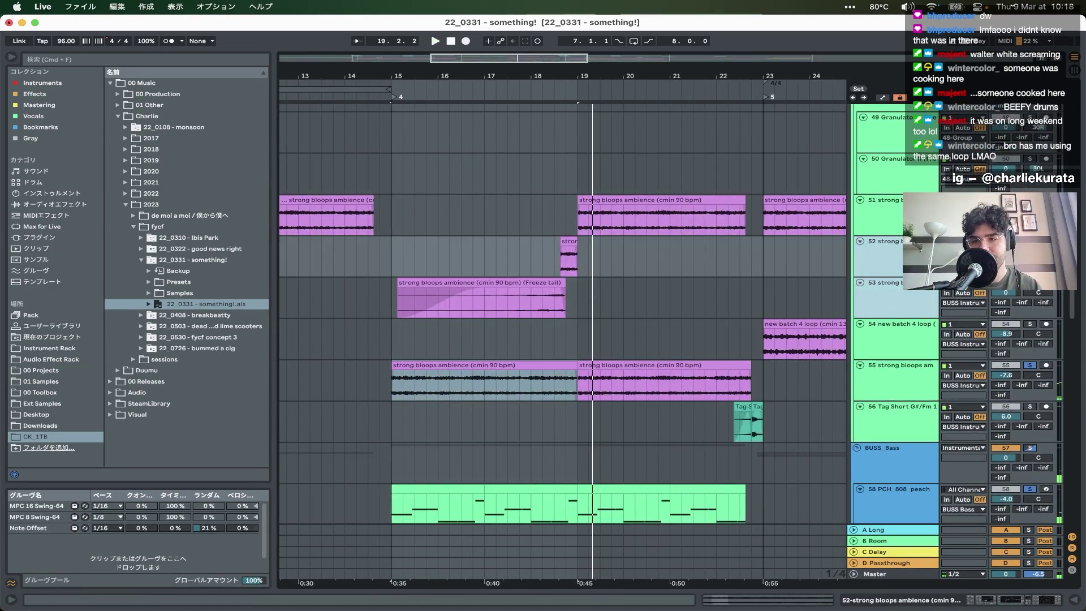
{"action": "left_click", "coordinate": [531, 255]}
{"action": "key", "text": "space"}
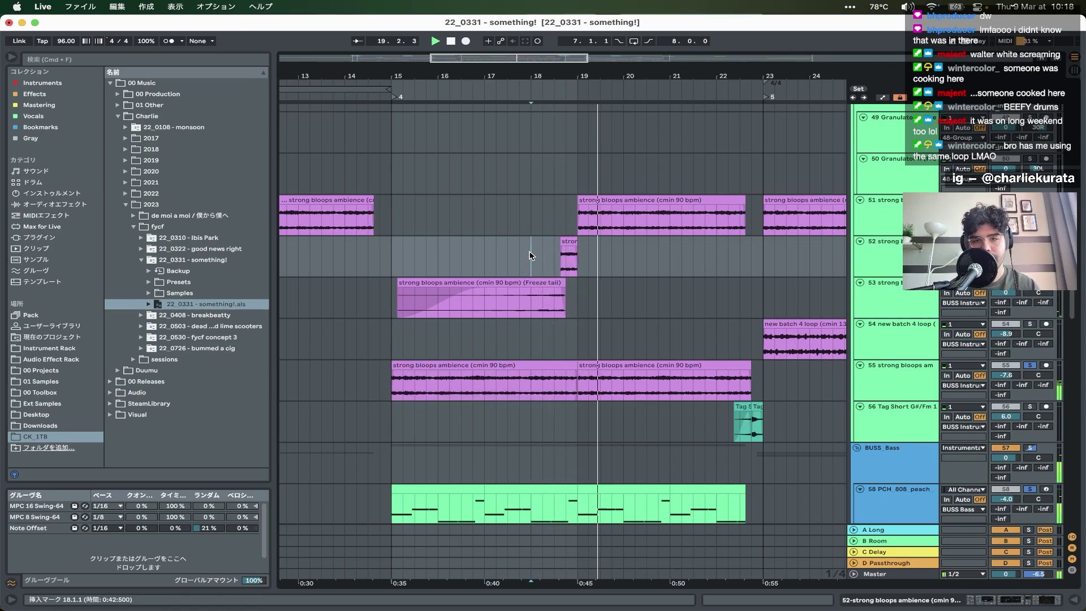
- Show the automation lanes and play the short strong bloops clip on track 52 from 18.3.3
{"action": "key", "text": "space"}
{"action": "key", "text": "a"}
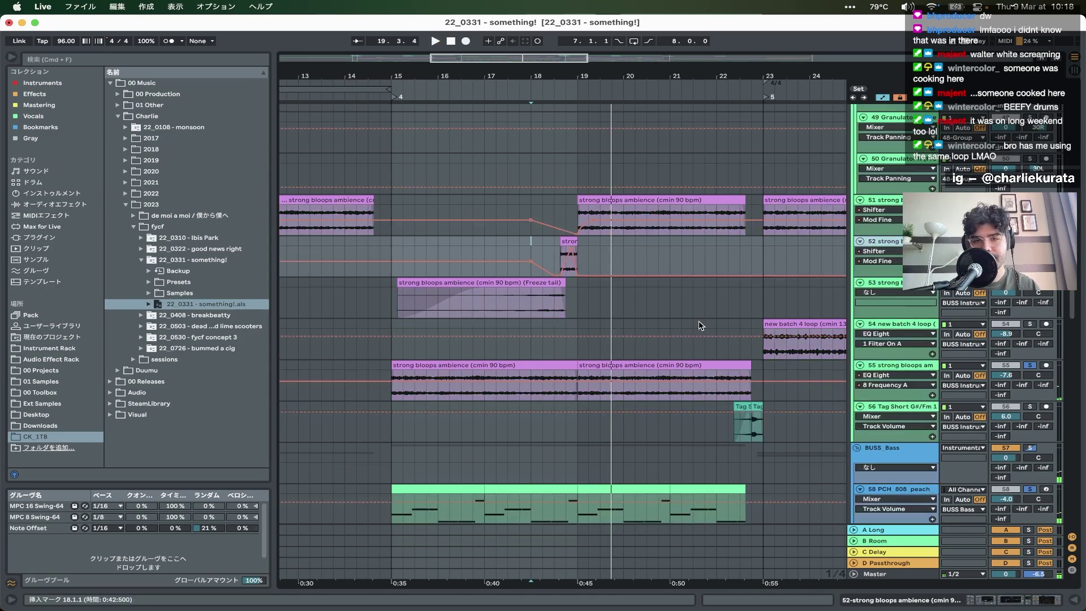
{"action": "key", "text": "plus"}
{"action": "key", "text": "plus"}
{"action": "key", "text": "plus"}
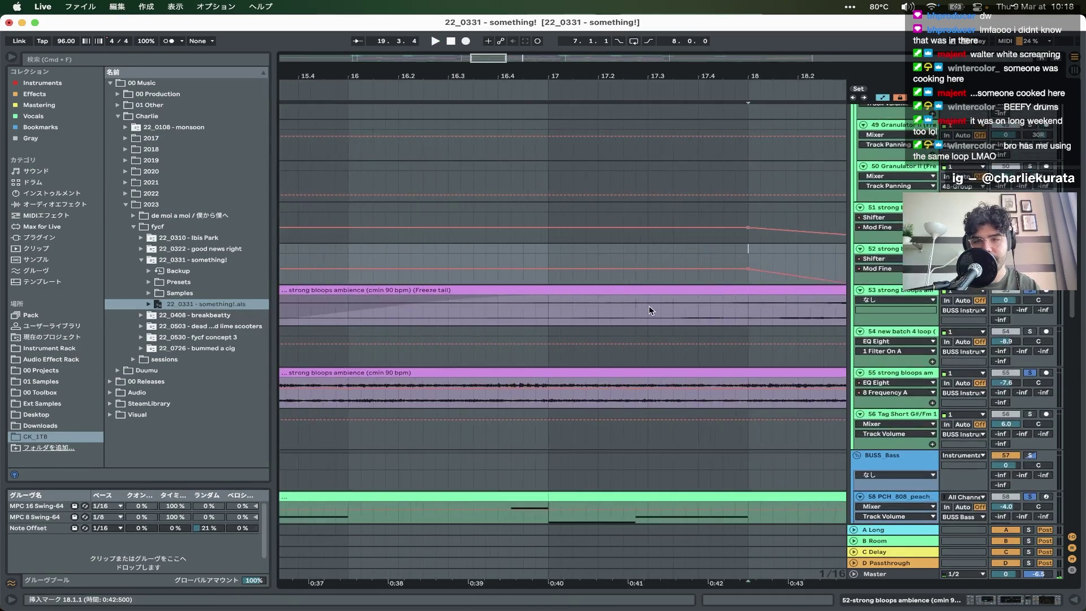
{"action": "left_click", "coordinate": [681, 254]}
{"action": "key", "text": "space"}
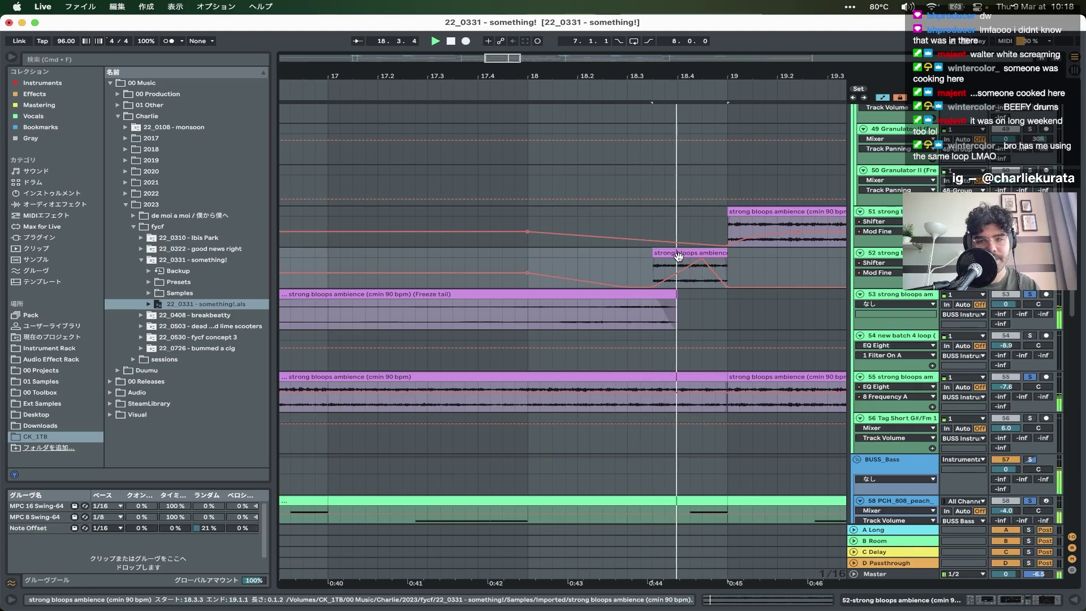
- Inspect the Shifter Mod Fine automation on track 52 and replay its short clip from 18.3.4
{"action": "left_click", "coordinate": [873, 270]}
{"action": "left_click", "coordinate": [873, 270]}
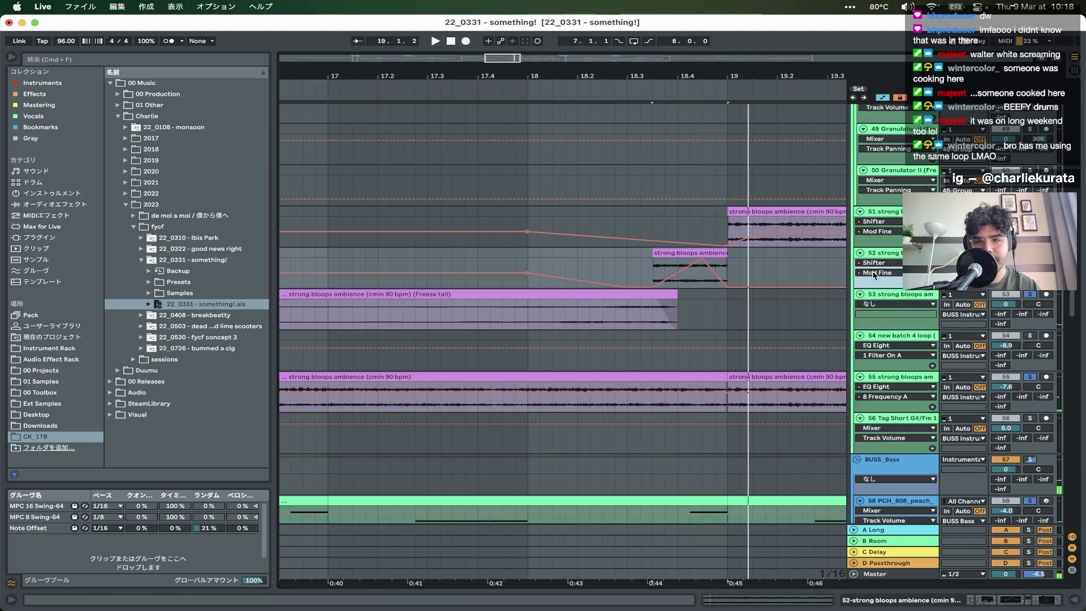
{"action": "left_click", "coordinate": [874, 273]}
{"action": "left_click", "coordinate": [875, 275]}
{"action": "left_click", "coordinate": [667, 262]}
{"action": "key", "text": "space"}
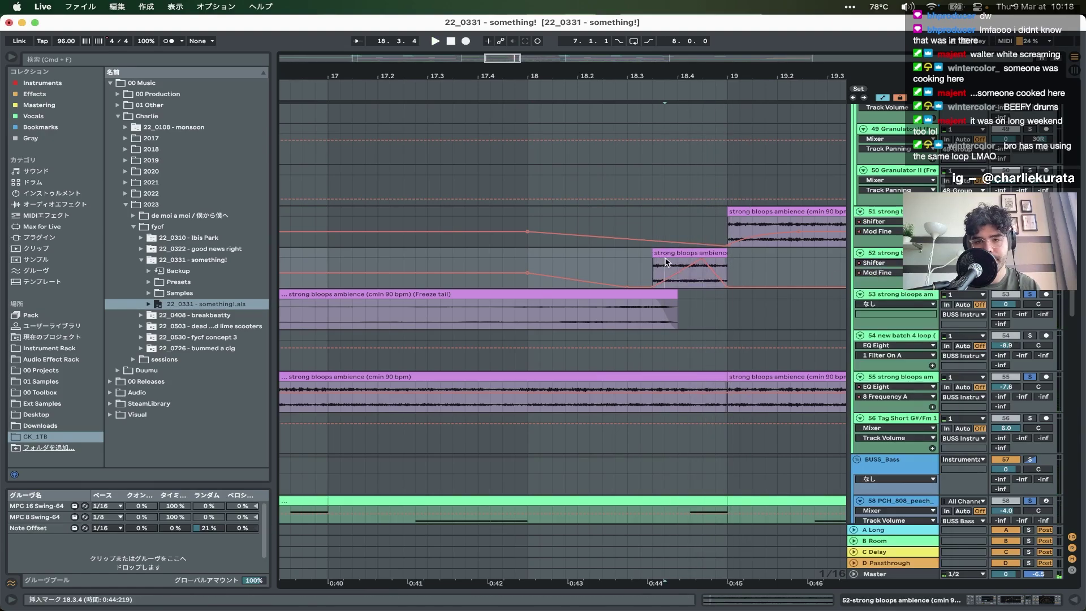
- Hide the automation lanes, play the ambience transition from 18.1.1 and select the track 51 clip starting at 19.1.1
{"action": "key", "text": "minus"}
{"action": "key", "text": "minus"}
{"action": "key", "text": "minus"}
{"action": "left_click_drag", "start_coordinate": [666, 252], "coordinate": [280, 294]}
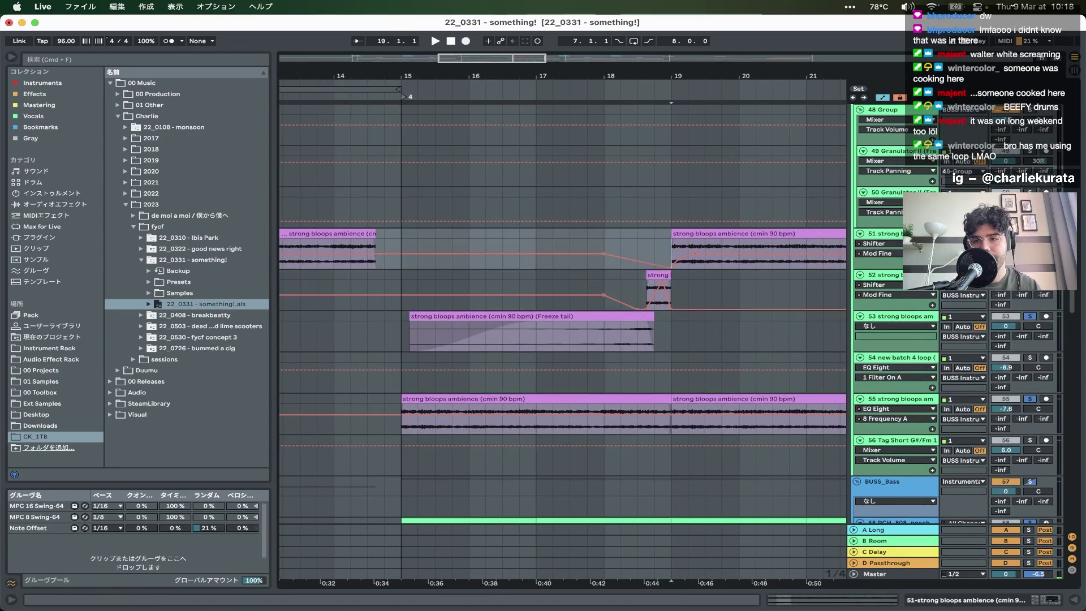
{"action": "key", "text": "a"}
{"action": "scroll", "coordinate": [605, 247], "scroll_direction": "right", "scroll_amount": 5}
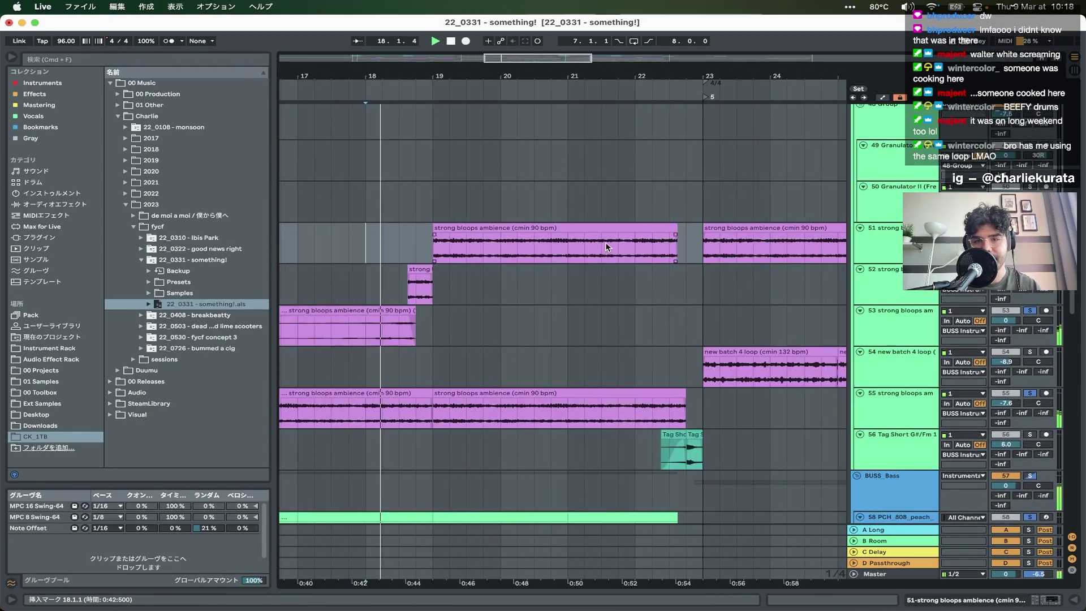
{"action": "left_click", "coordinate": [568, 230]}
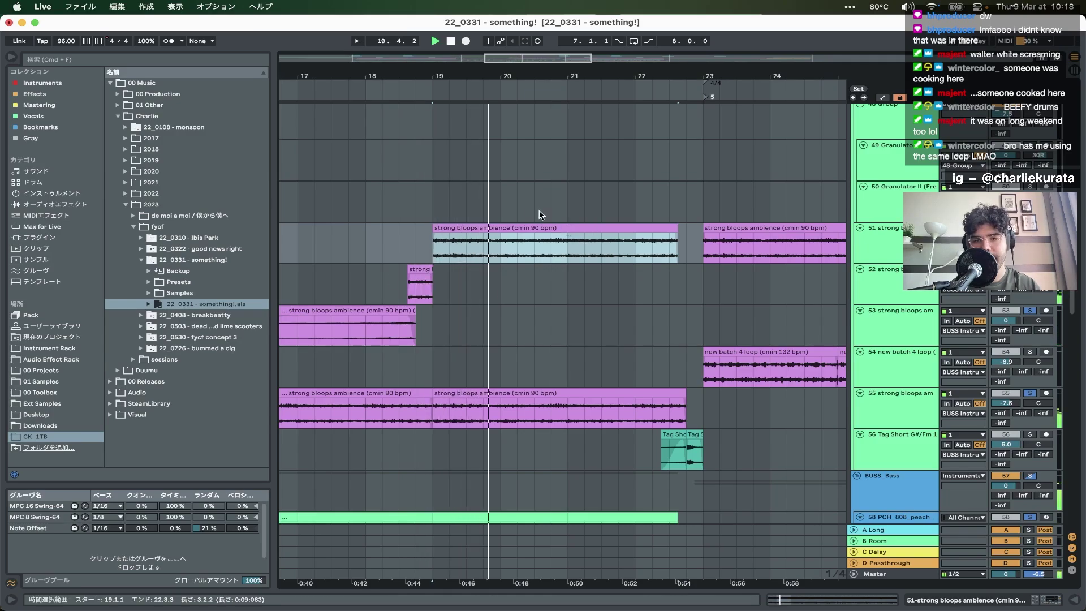
- Solo VOX tracks 41, 42 and 43 and play the vocal clip on track 41 leading into bar 15
{"action": "scroll", "coordinate": [554, 223], "scroll_direction": "up", "scroll_amount": 10}
{"action": "scroll", "coordinate": [541, 216], "scroll_direction": "down", "scroll_amount": 5}
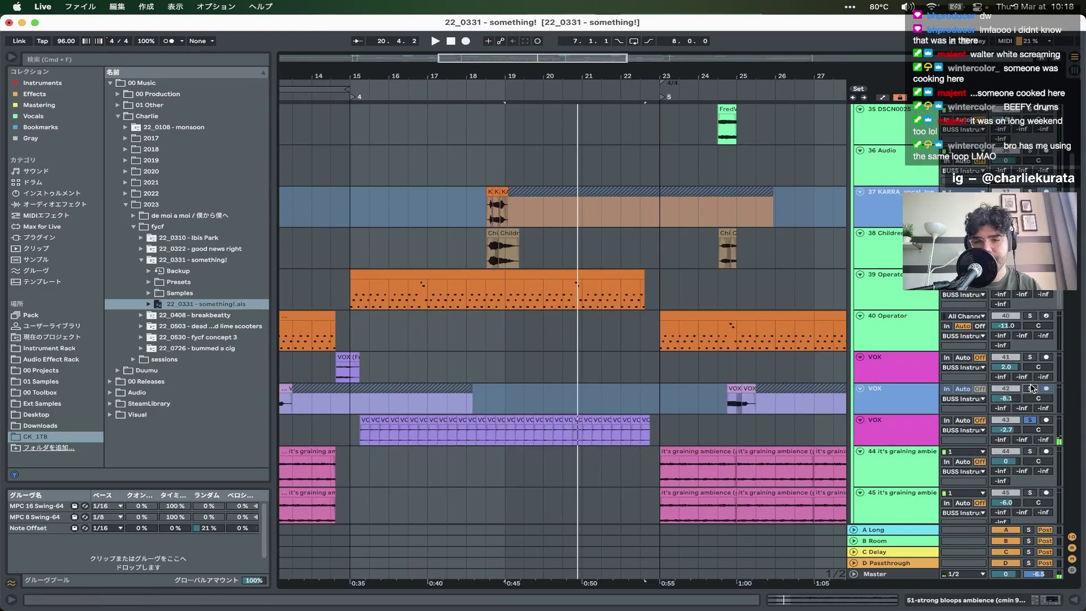
{"action": "left_click", "coordinate": [338, 362]}
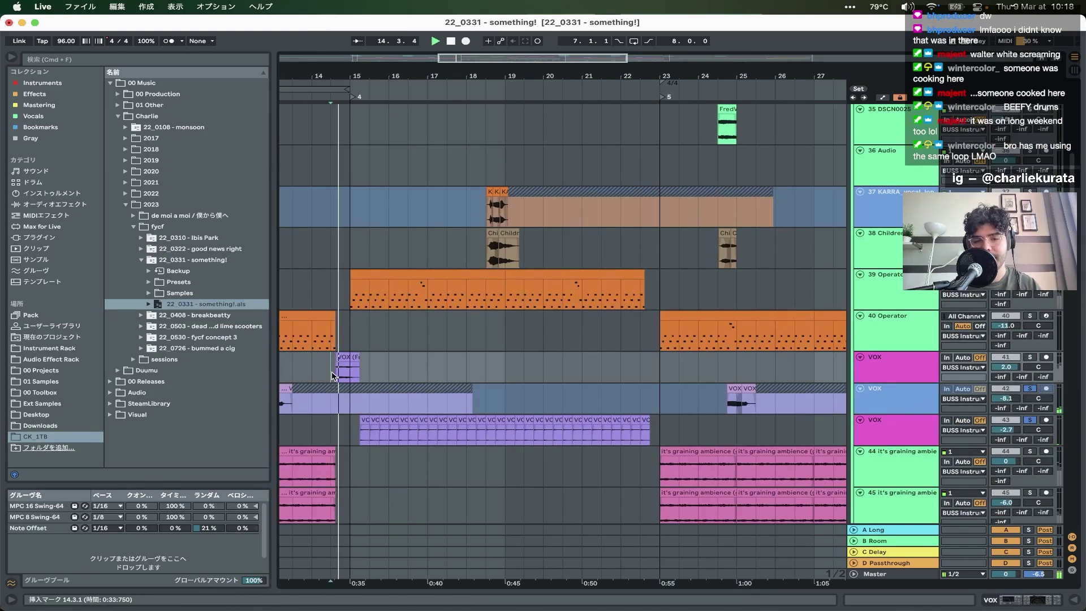
{"action": "left_click", "coordinate": [1030, 357]}
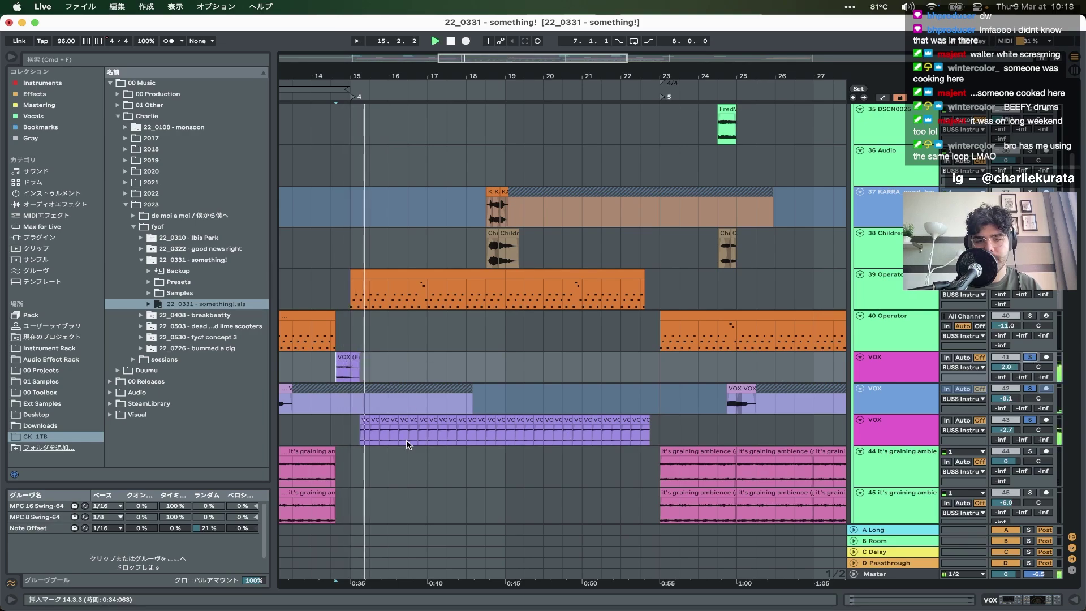
- Solo only VOX track 43 and play its repeated vocal chops from 15.4.1
{"action": "scroll", "coordinate": [408, 445], "scroll_direction": "up", "scroll_amount": 5}
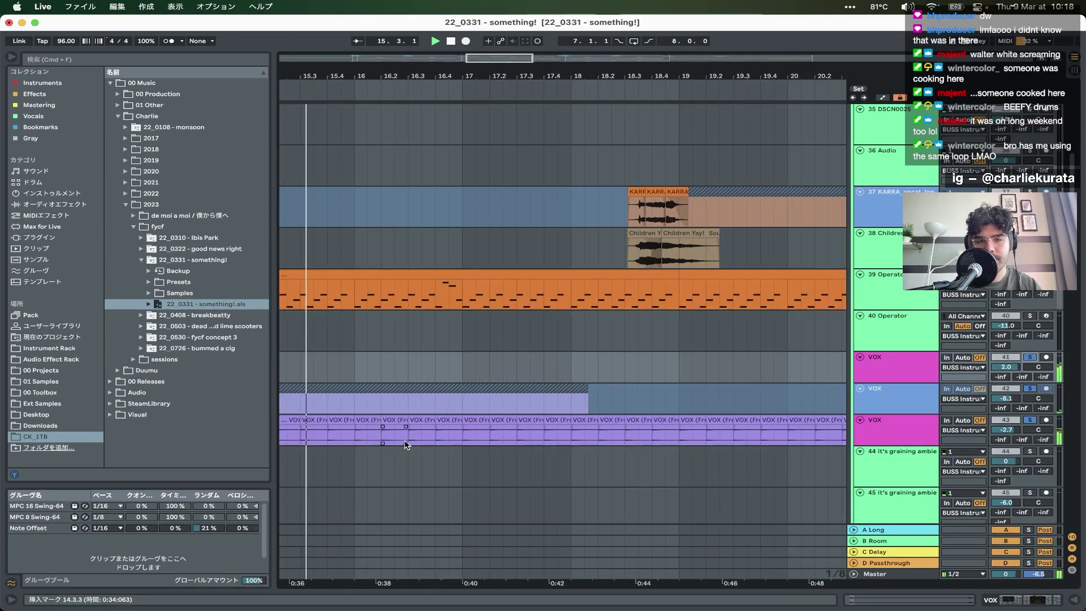
{"action": "left_click", "coordinate": [1030, 421]}
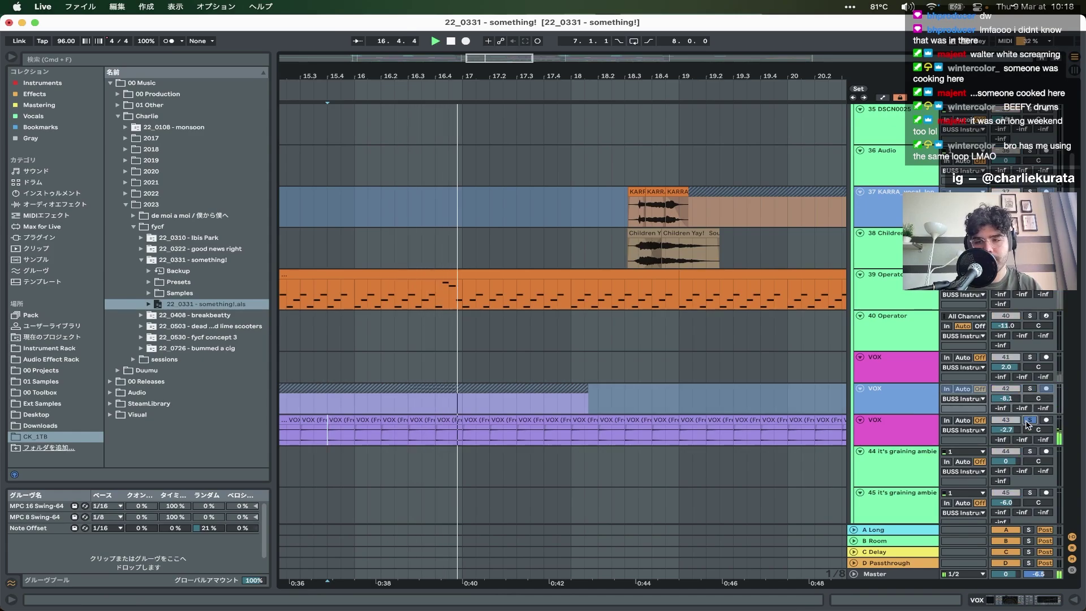
{"action": "scroll", "coordinate": [614, 439], "scroll_direction": "down", "scroll_amount": 5}
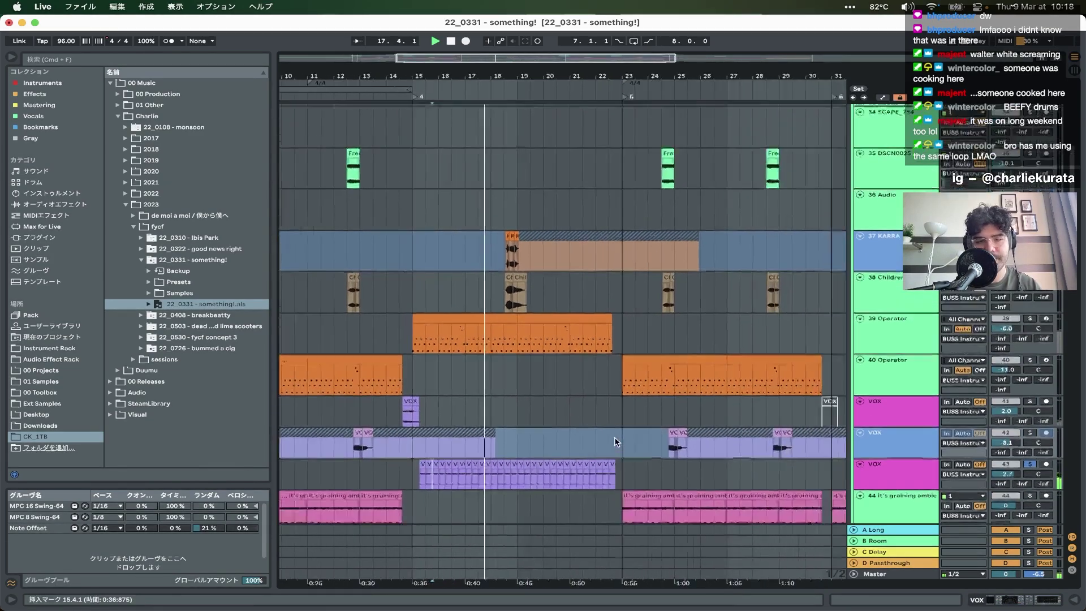
- Add Operator track 39 to the solo and play its MIDI clip from 15.1.1 to 19.1.1
{"action": "scroll", "coordinate": [616, 442], "scroll_direction": "right", "scroll_amount": 3}
{"action": "scroll", "coordinate": [616, 442], "scroll_direction": "up", "scroll_amount": 1}
{"action": "left_click", "coordinate": [1030, 342]}
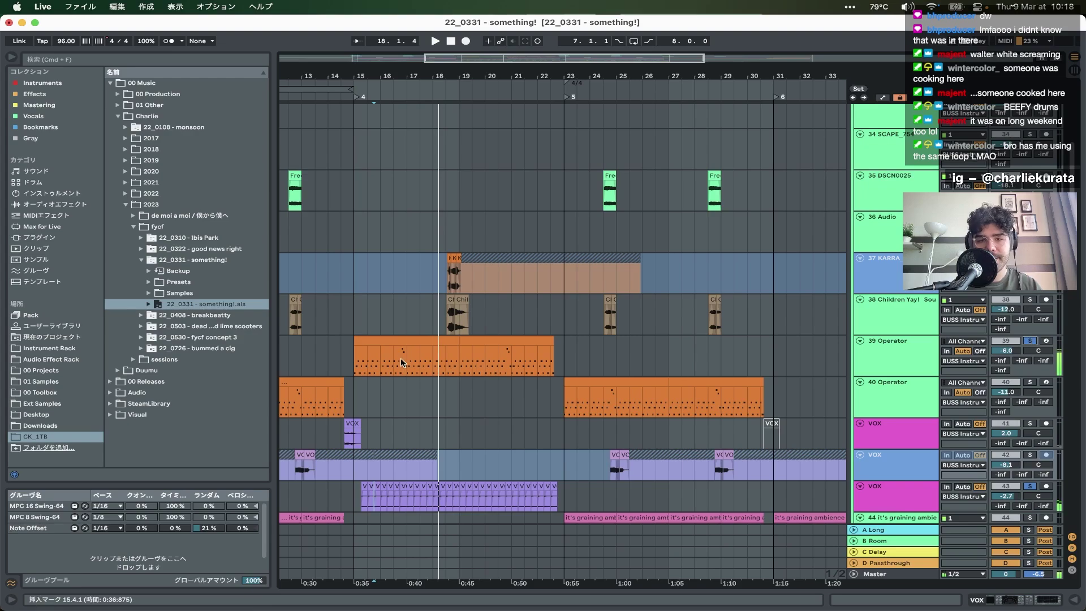
{"action": "left_click_drag", "start_coordinate": [402, 363], "coordinate": [453, 360]}
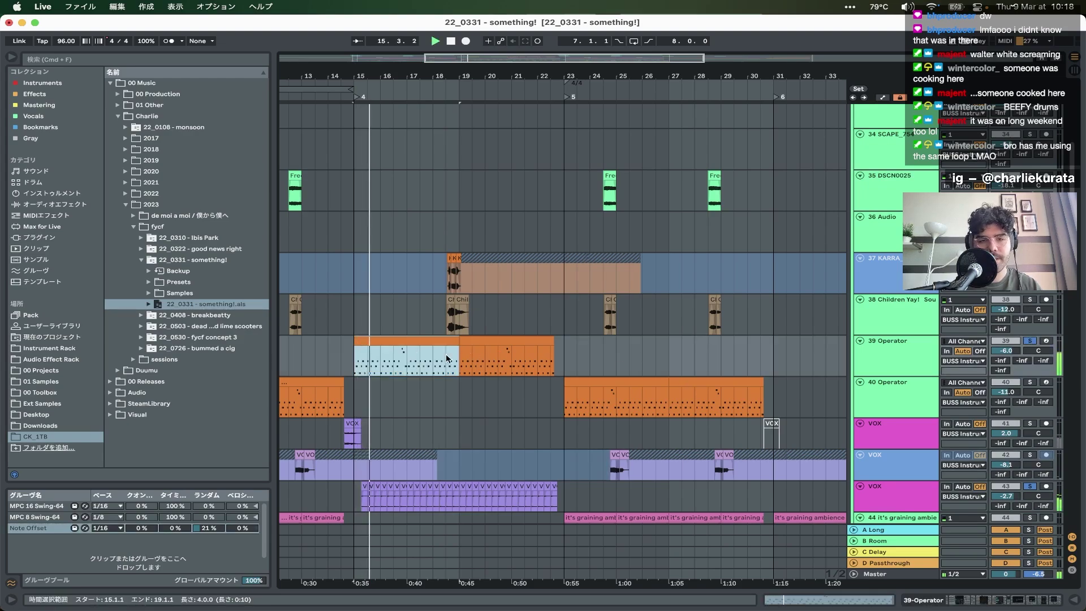
- Show automation lanes and display the Operator device's Filter Freq parameter on track 39
{"action": "key", "text": "a"}
{"action": "left_click", "coordinate": [884, 351]}
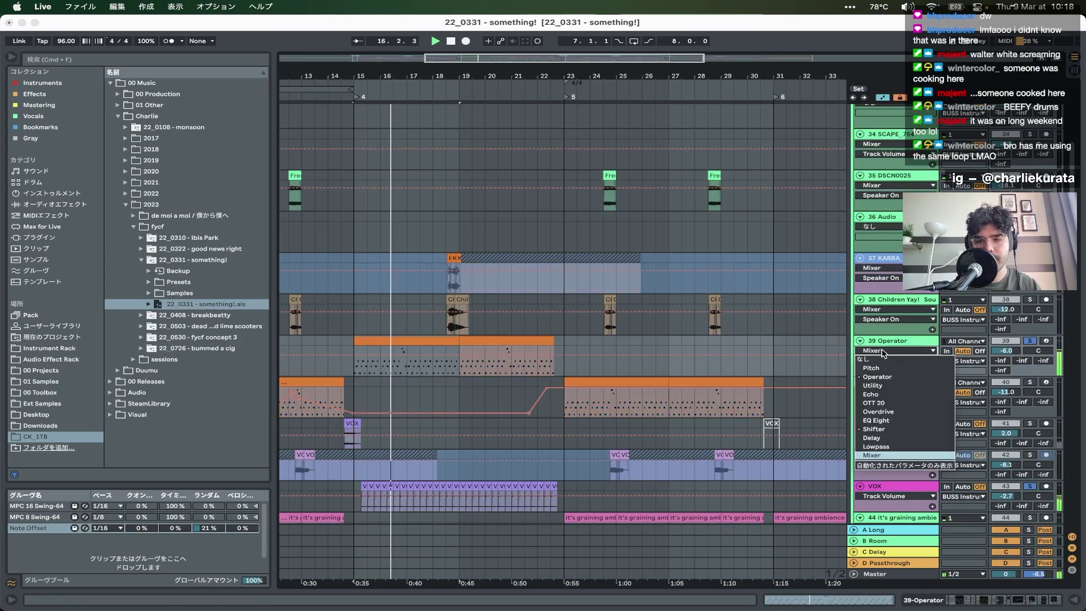
{"action": "left_click", "coordinate": [903, 377]}
{"action": "left_click", "coordinate": [896, 360]}
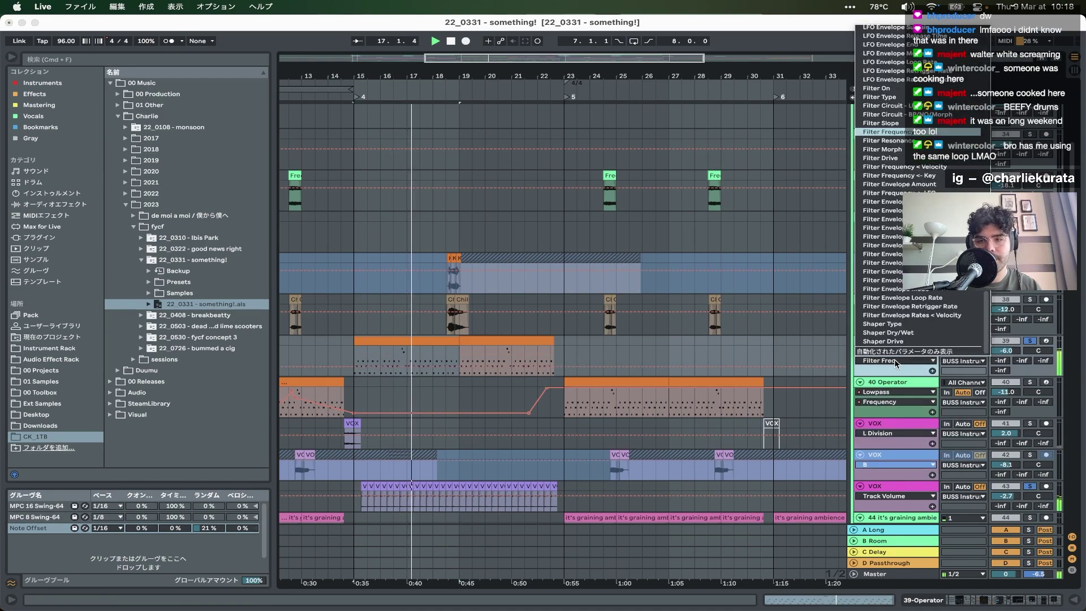
{"action": "left_click", "coordinate": [896, 361]}
- Check the Shifter automation on track 39 and return the lane to the Operator device
{"action": "left_click", "coordinate": [897, 351]}
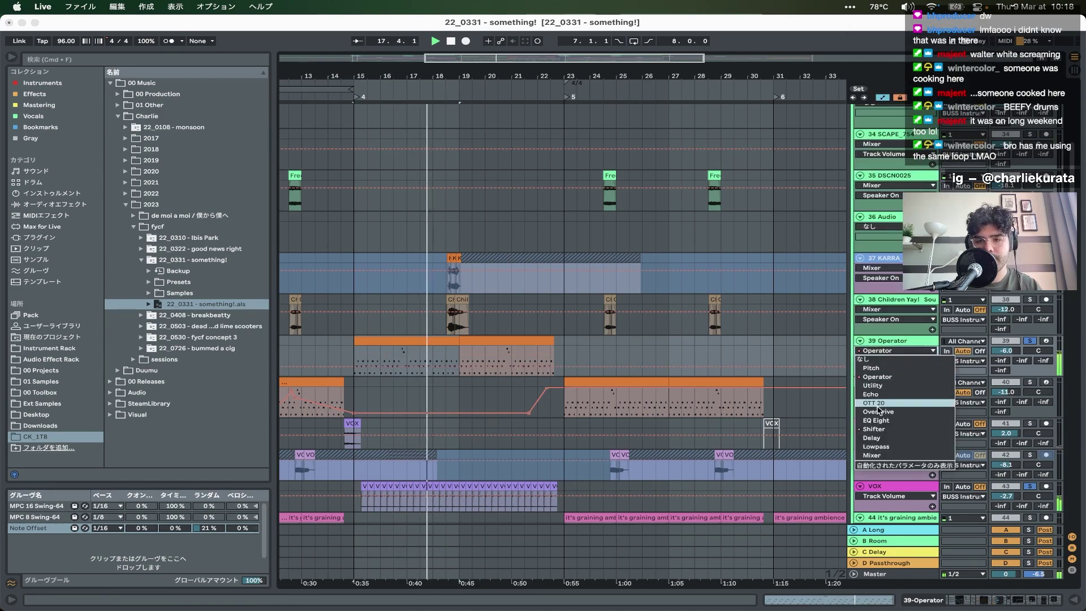
{"action": "left_click", "coordinate": [880, 428]}
{"action": "left_click", "coordinate": [882, 351]}
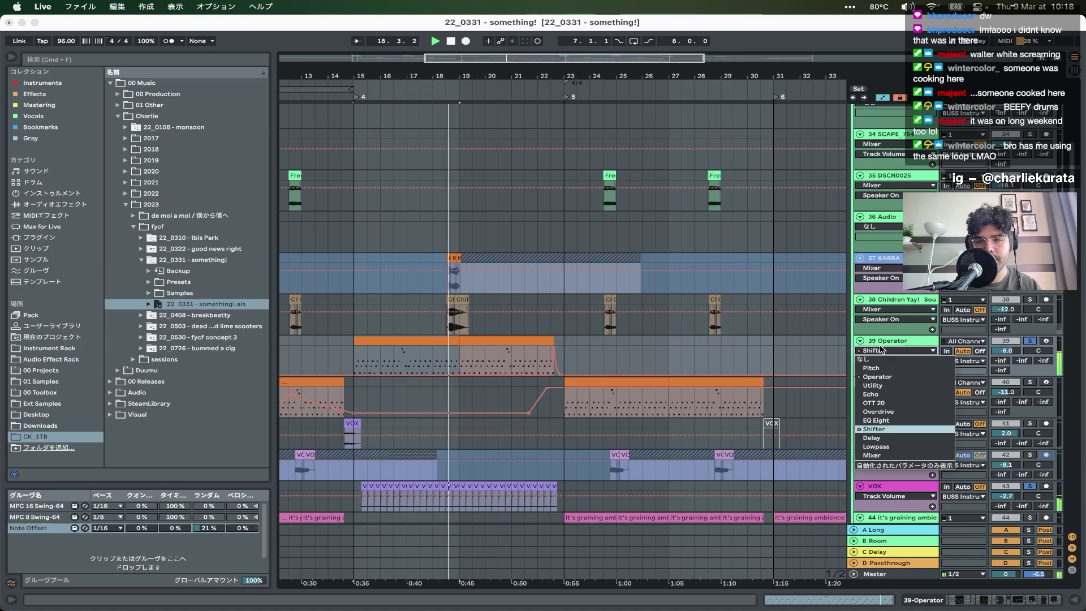
{"action": "left_click", "coordinate": [877, 376]}
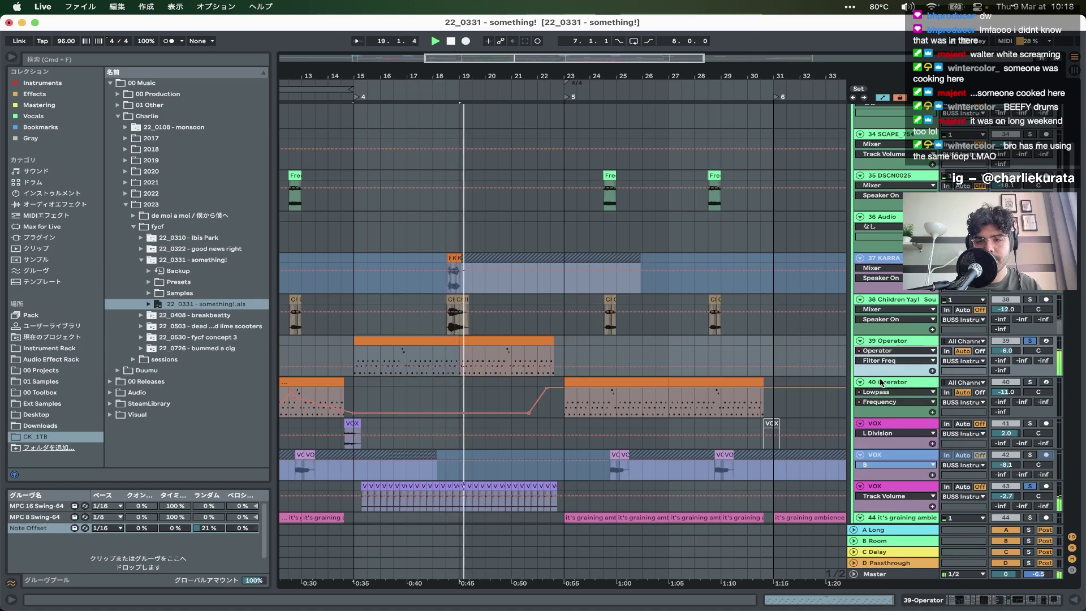
- Open the track 39 device chain, view the Operator's LFO settings and keep the track soloed
{"action": "left_click", "coordinate": [983, 598]}
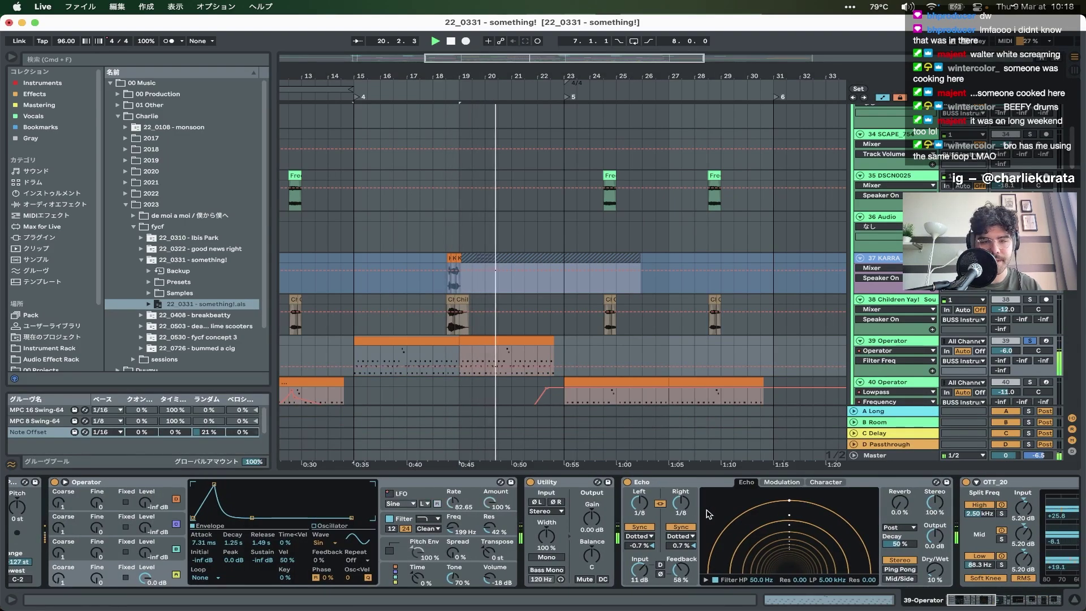
{"action": "left_click", "coordinate": [423, 496]}
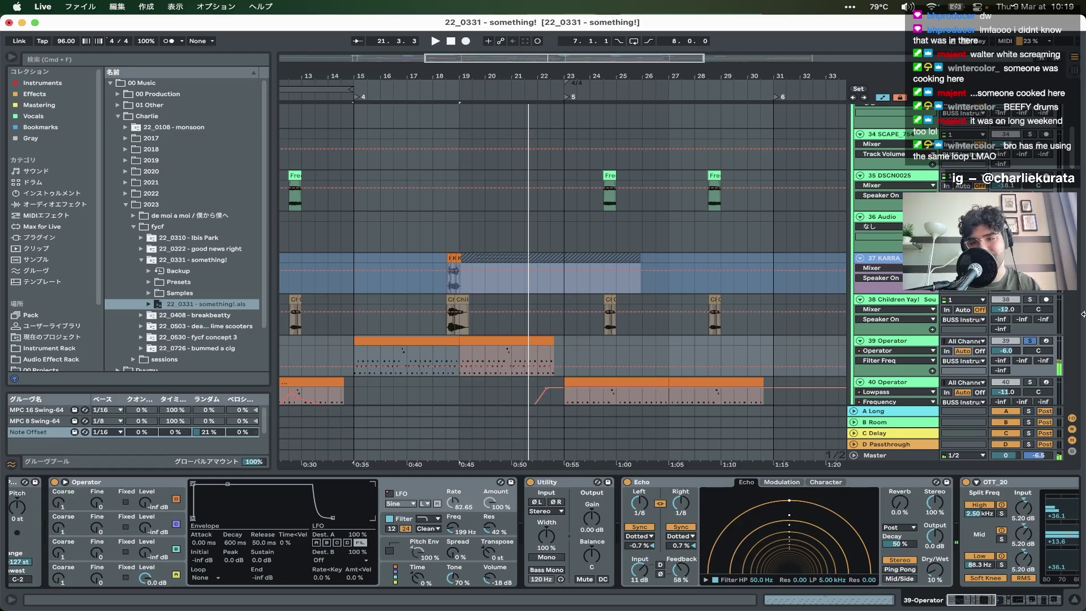
{"action": "left_click", "coordinate": [1029, 342]}
{"action": "left_click", "coordinate": [1031, 342]}
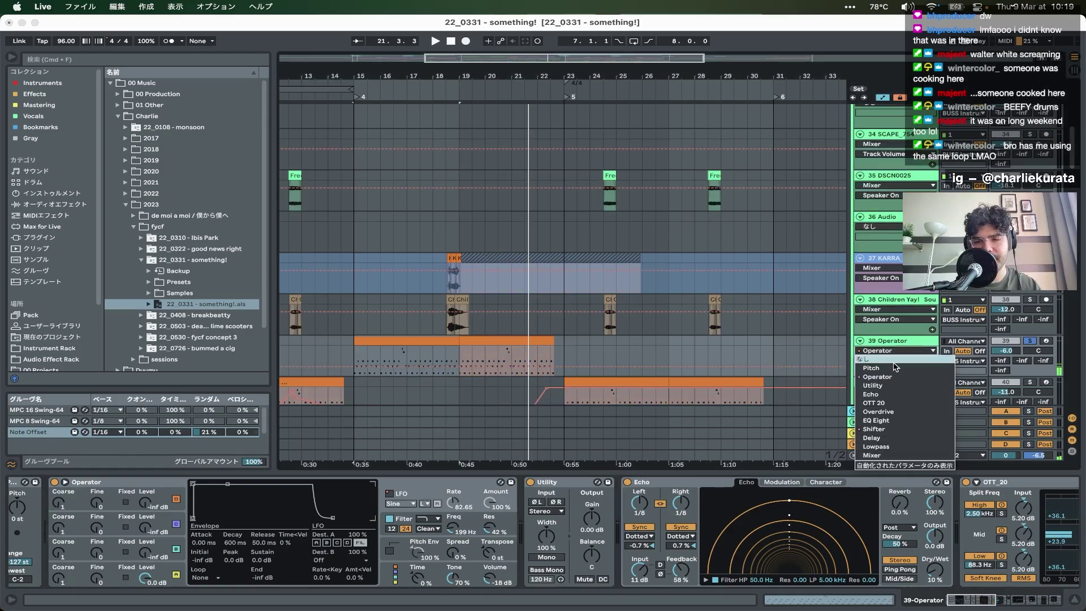
- Display the Operator's LFO On parameter in track 39's automation lane
{"action": "left_click", "coordinate": [895, 361]}
{"action": "scroll", "coordinate": [904, 192], "scroll_direction": "up", "scroll_amount": 10}
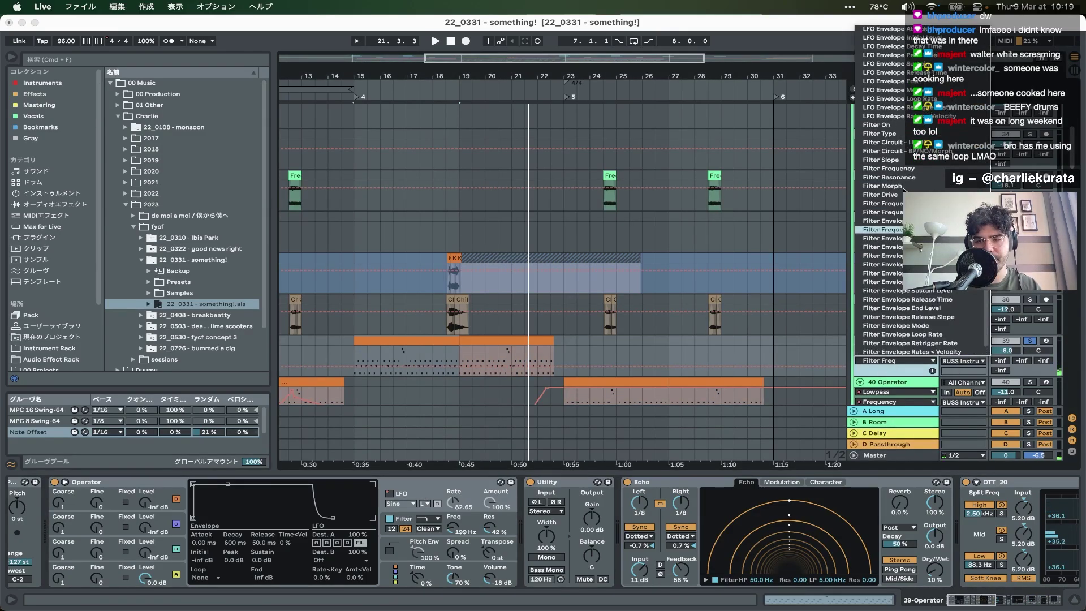
{"action": "left_click", "coordinate": [880, 221]}
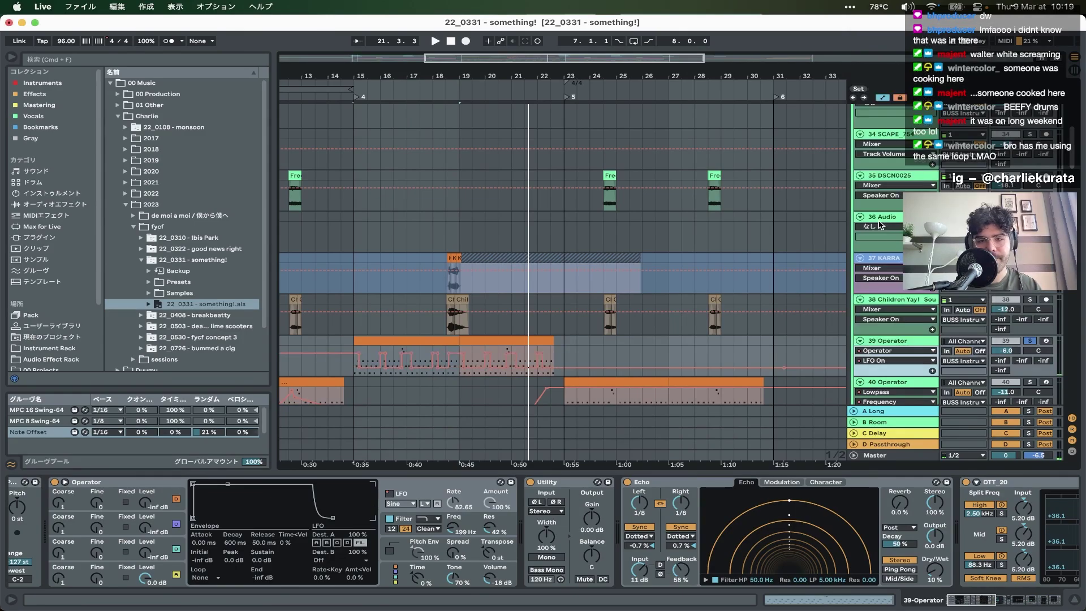
- Play the soloed Operator track 39 from 15.1.1 to hear its LFO On automation
{"action": "scroll", "coordinate": [435, 358], "scroll_direction": "up", "scroll_amount": 5}
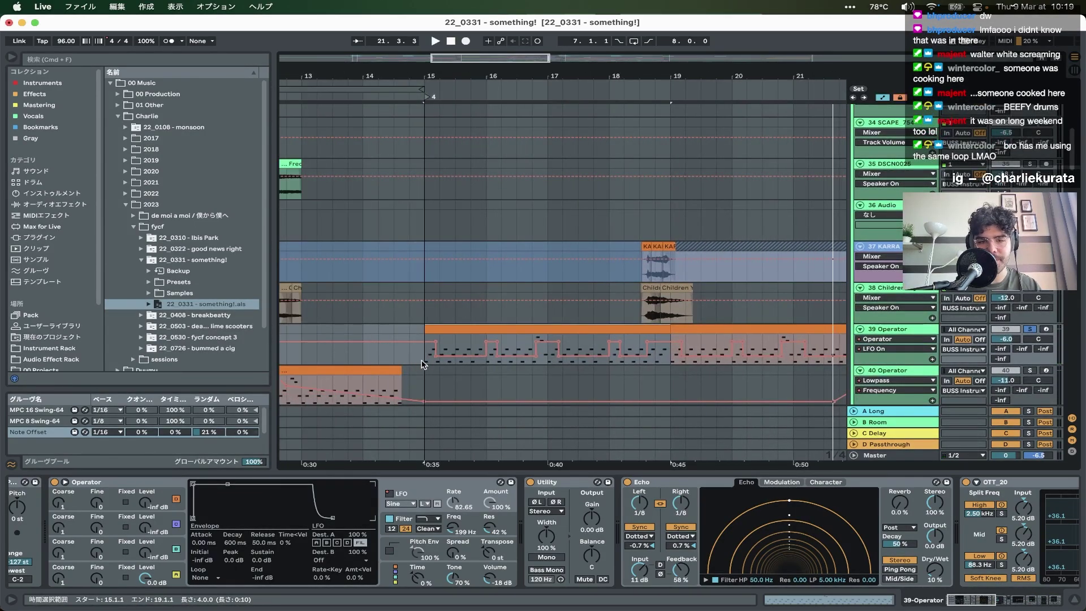
{"action": "left_click", "coordinate": [424, 365]}
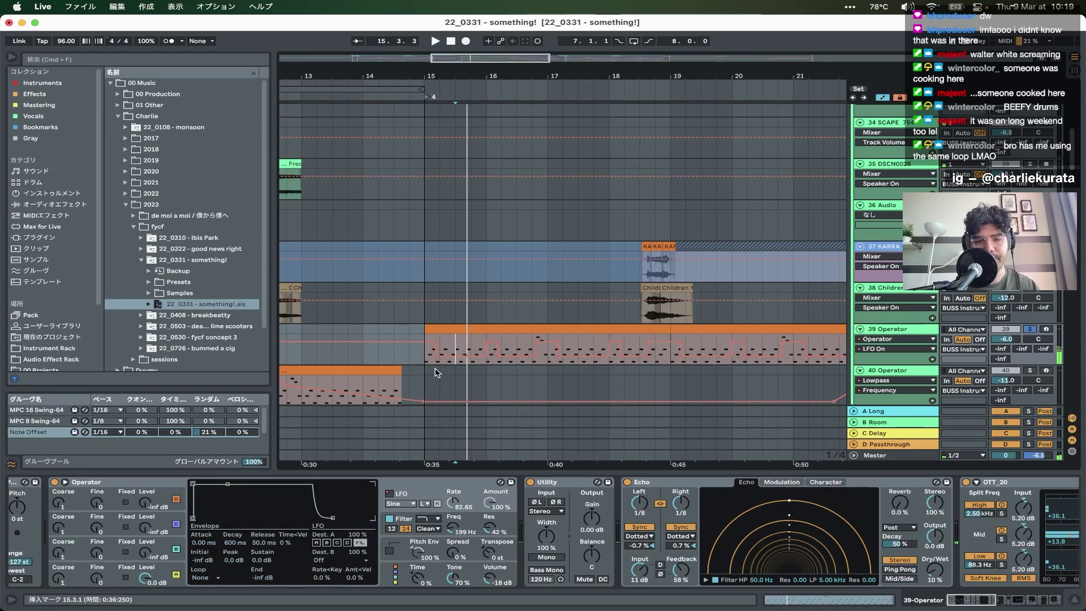
{"action": "key", "text": "space"}
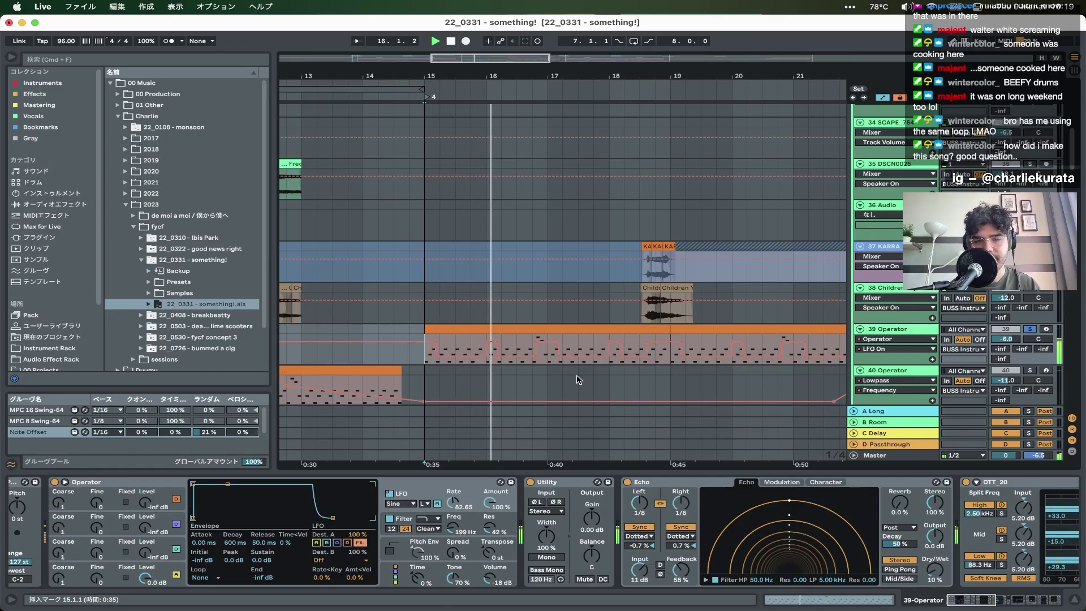
{"action": "scroll", "coordinate": [578, 379], "scroll_direction": "down", "scroll_amount": 3}
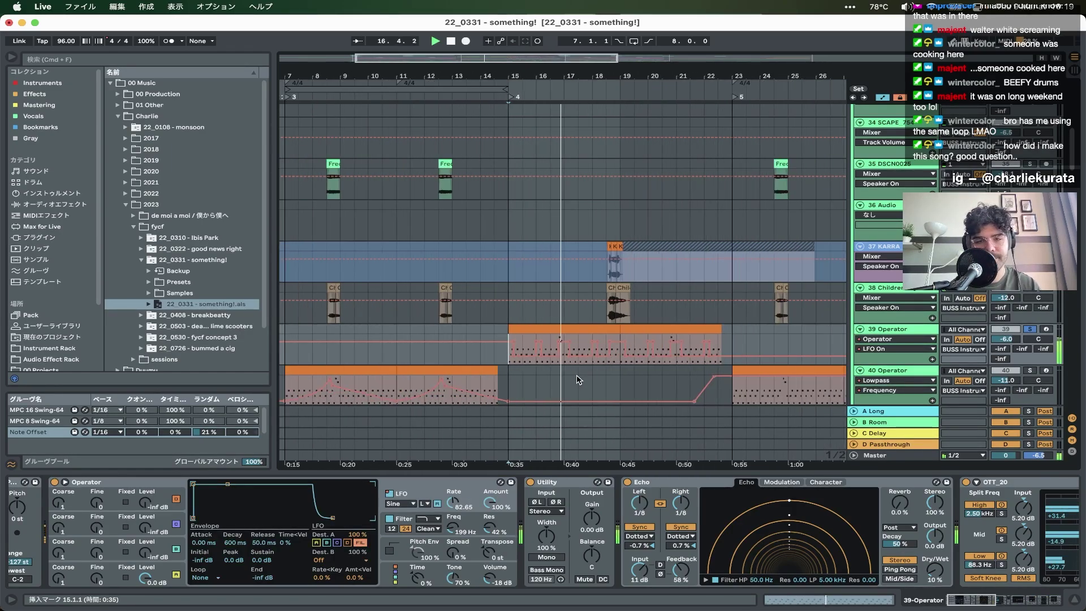
{"action": "scroll", "coordinate": [613, 369], "scroll_direction": "up", "scroll_amount": 3}
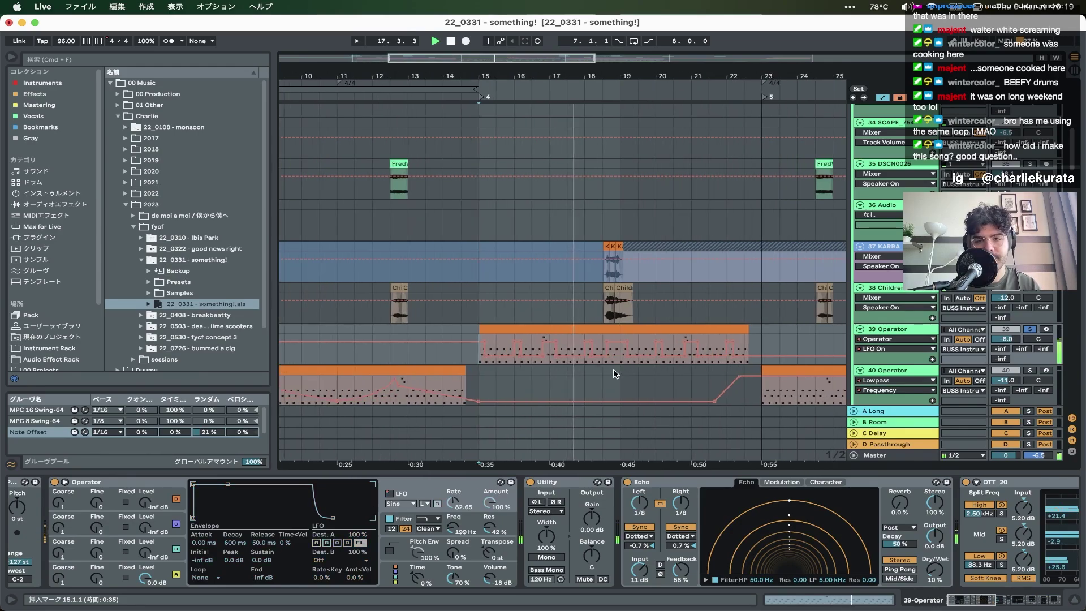
- Hide the automation lanes and play from 18.1.4 to hear the KARRA vocal and Children Yay! clips on tracks 37 and 38
{"action": "key", "text": "a"}
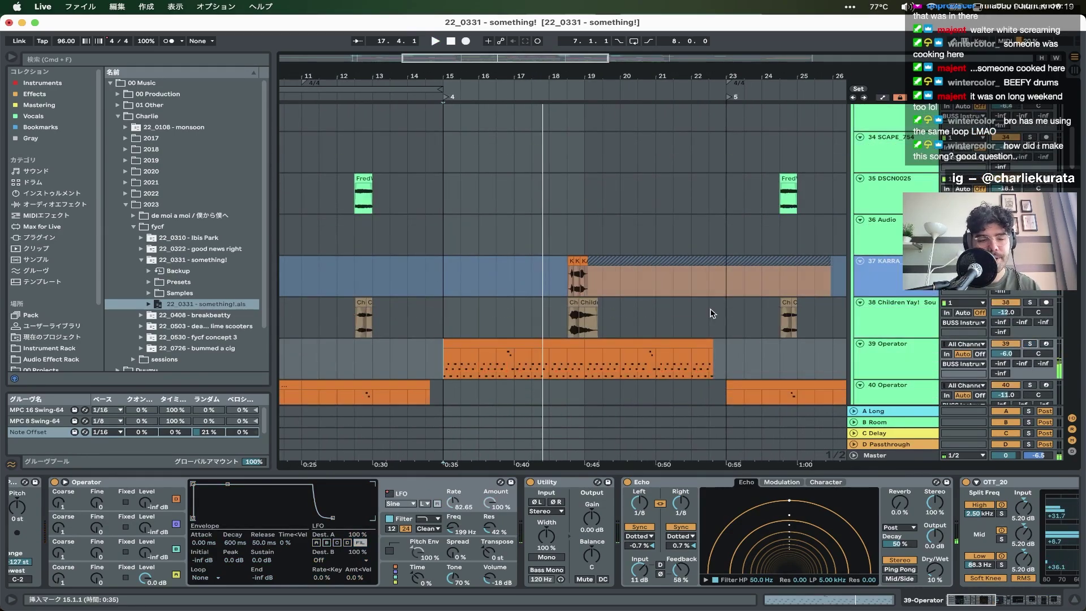
{"action": "scroll", "coordinate": [625, 297], "scroll_direction": "up", "scroll_amount": 9}
{"action": "left_click", "coordinate": [502, 310]}
{"action": "scroll", "coordinate": [498, 310], "scroll_direction": "up", "scroll_amount": 4}
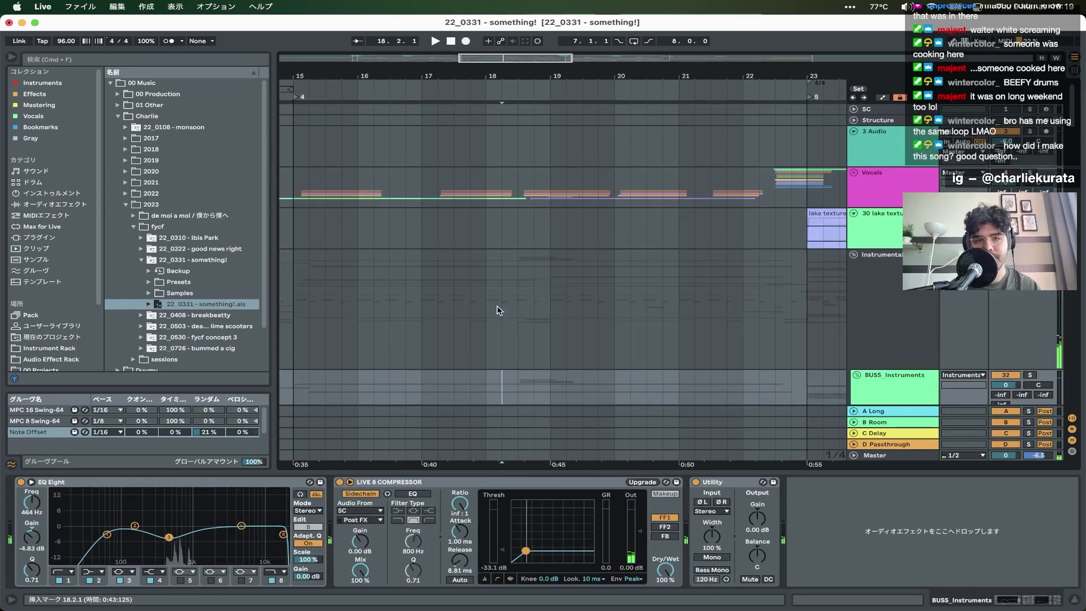
{"action": "scroll", "coordinate": [526, 282], "scroll_direction": "down", "scroll_amount": 6}
{"action": "scroll", "coordinate": [509, 277], "scroll_direction": "up", "scroll_amount": 4}
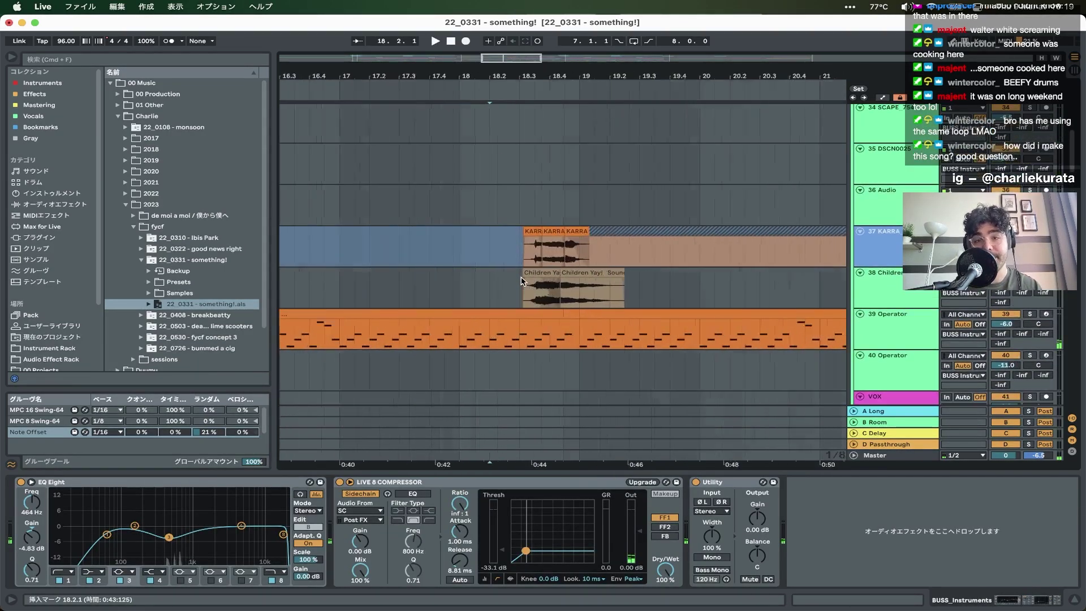
{"action": "left_click", "coordinate": [450, 263]}
{"action": "key", "text": "space"}
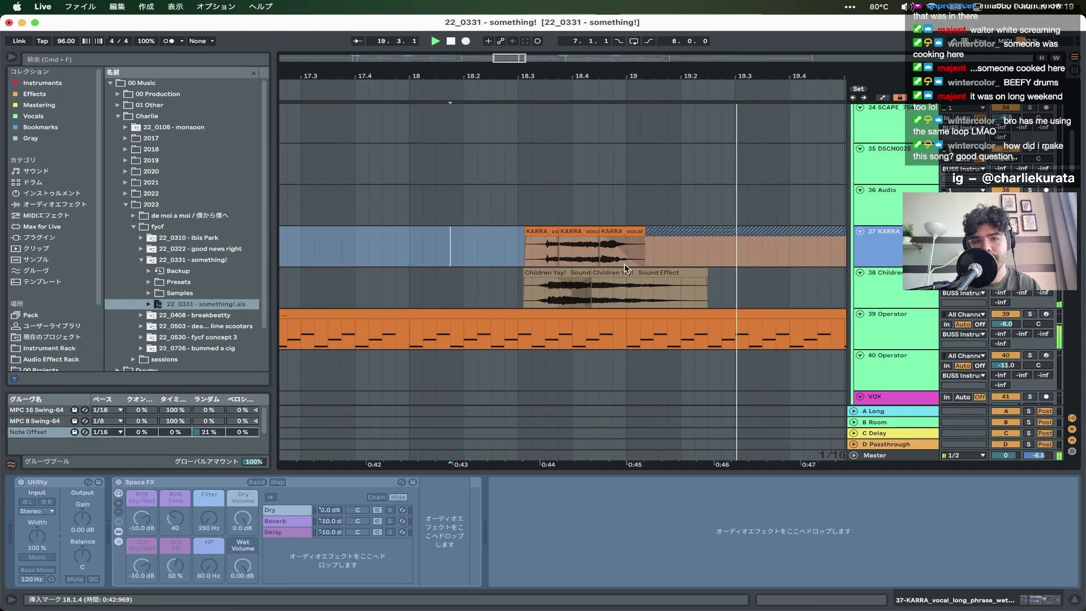
- Unfold the Vocals group and play the verse vocal layers from 19.1.1
{"action": "scroll", "coordinate": [626, 268], "scroll_direction": "down", "scroll_amount": 4}
{"action": "scroll", "coordinate": [626, 267], "scroll_direction": "up", "scroll_amount": 10}
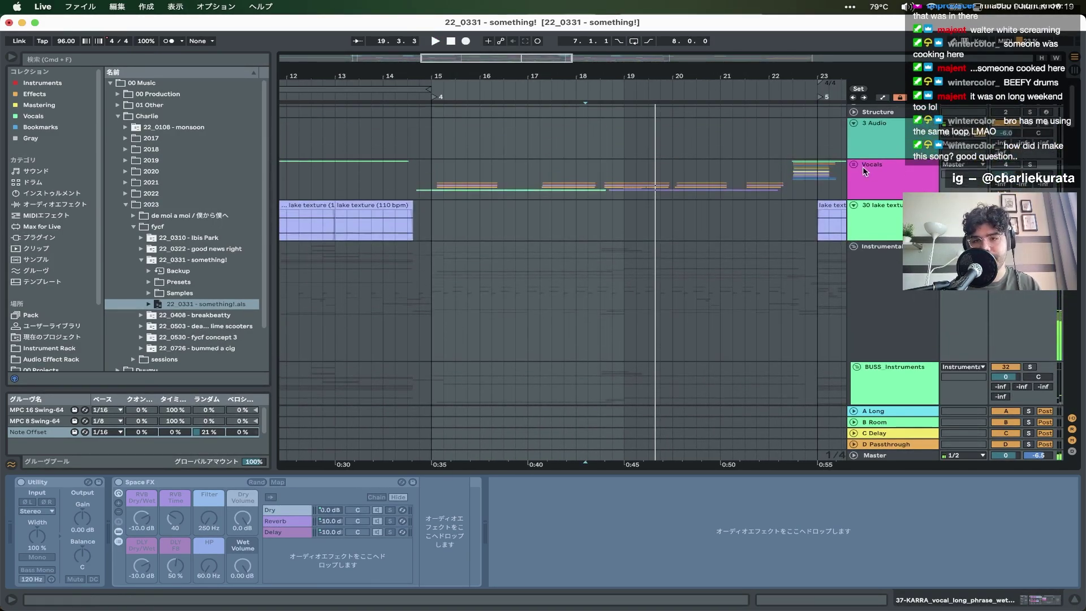
{"action": "left_click", "coordinate": [854, 165]}
{"action": "scroll", "coordinate": [552, 282], "scroll_direction": "down", "scroll_amount": 3}
{"action": "scroll", "coordinate": [731, 252], "scroll_direction": "up", "scroll_amount": 4}
{"action": "scroll", "coordinate": [731, 252], "scroll_direction": "down", "scroll_amount": 2}
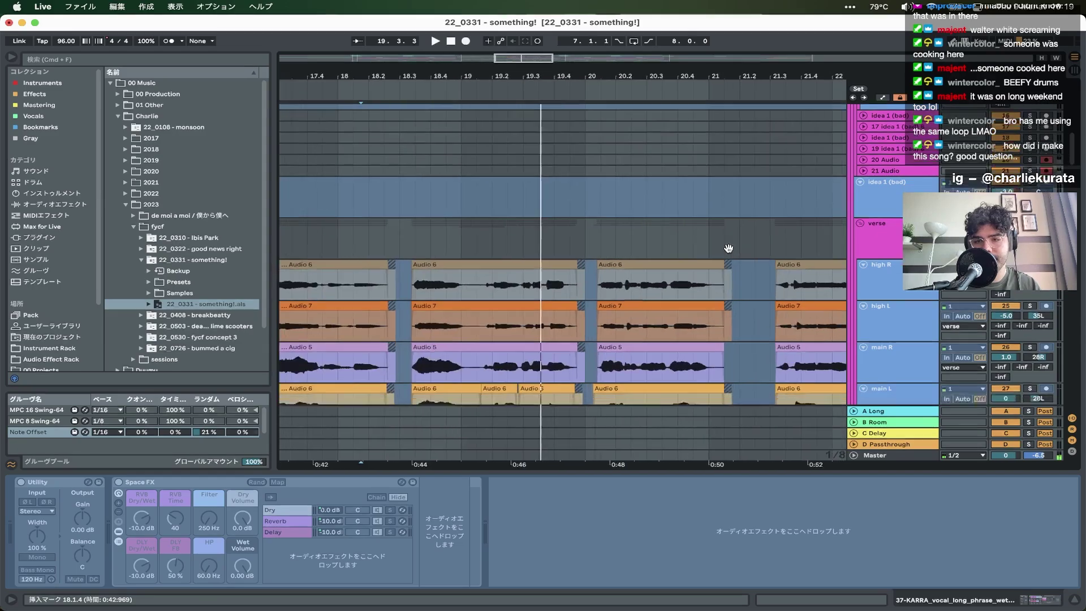
{"action": "left_click", "coordinate": [507, 223]}
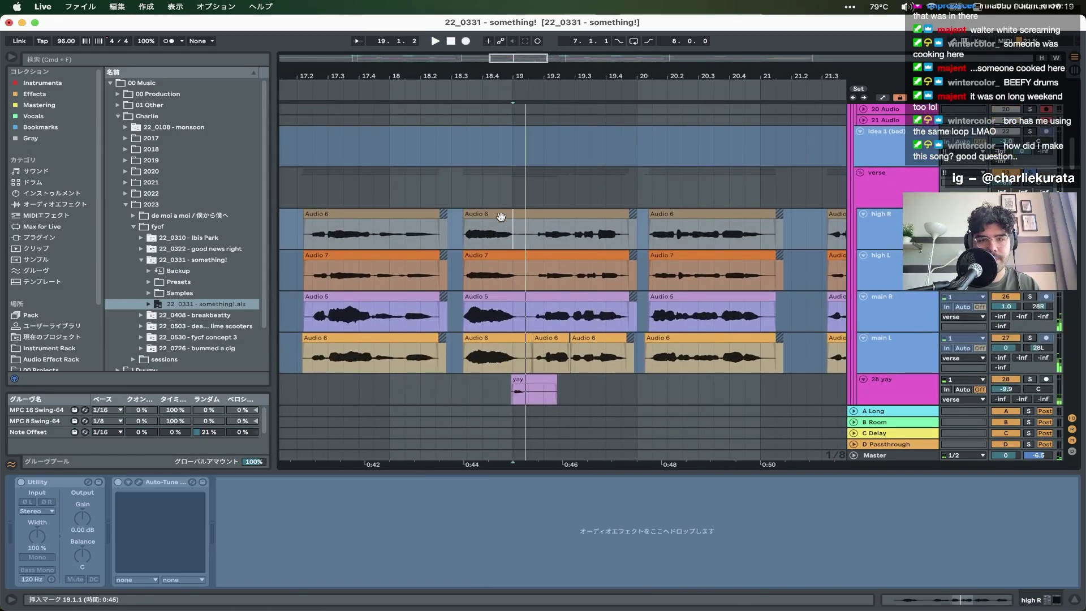
- Play the verse vocals again from the start of the high R clip that begins just before bar 19
{"action": "left_click", "coordinate": [491, 211]}
{"action": "key", "text": "space"}
{"action": "scroll", "coordinate": [491, 212], "scroll_direction": "up", "scroll_amount": 5}
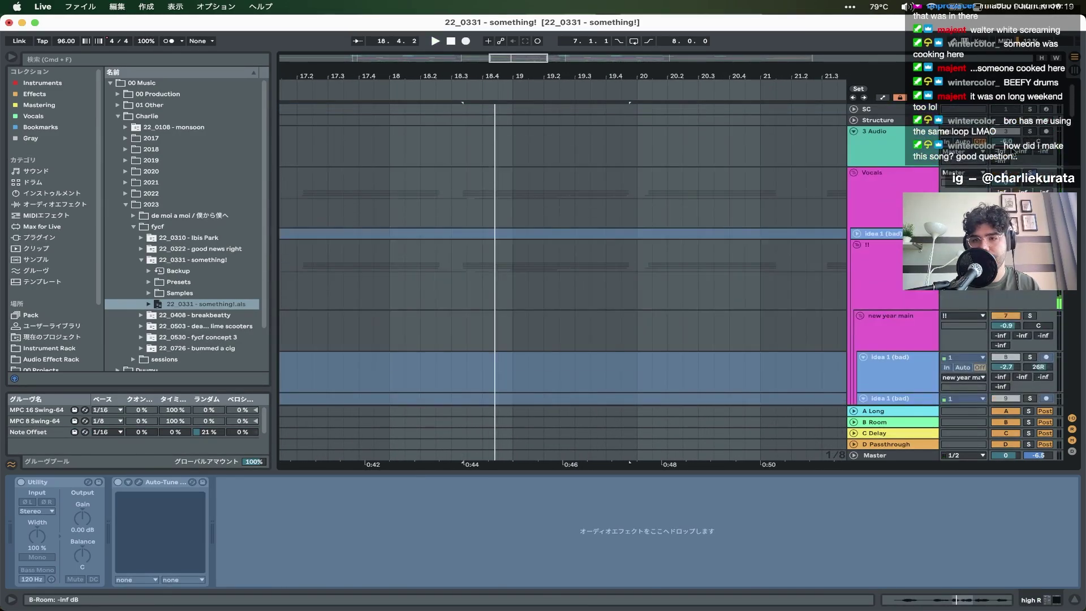
{"action": "key", "text": "space"}
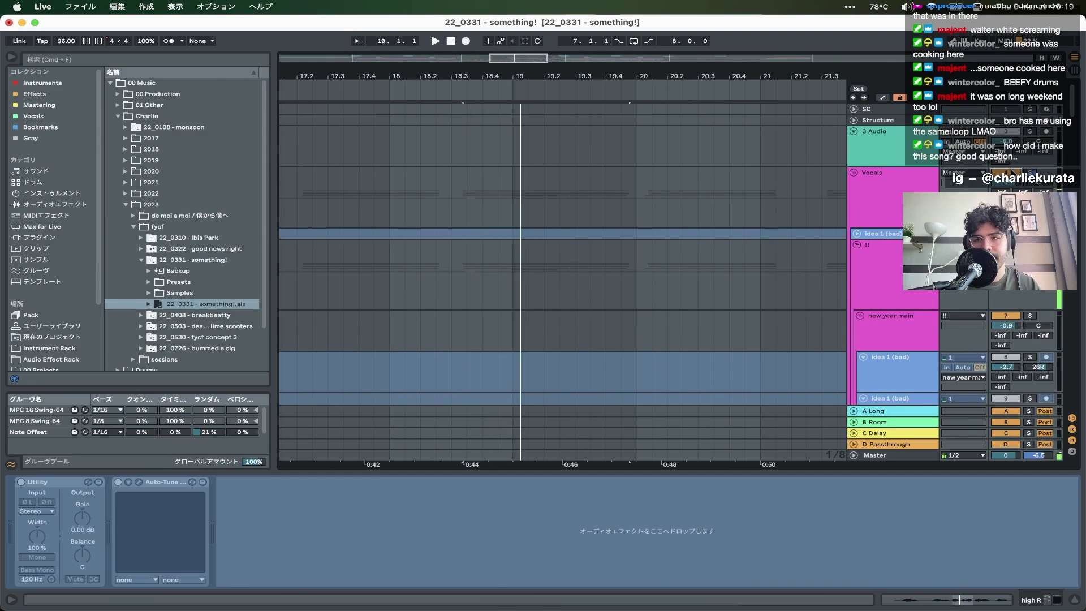
- Fold the Vocals group, then solo track 38 Children Yay! and play its clips before bar 19
{"action": "left_click", "coordinate": [860, 172]}
{"action": "left_click", "coordinate": [854, 173]}
{"action": "scroll", "coordinate": [871, 164], "scroll_direction": "down", "scroll_amount": 3}
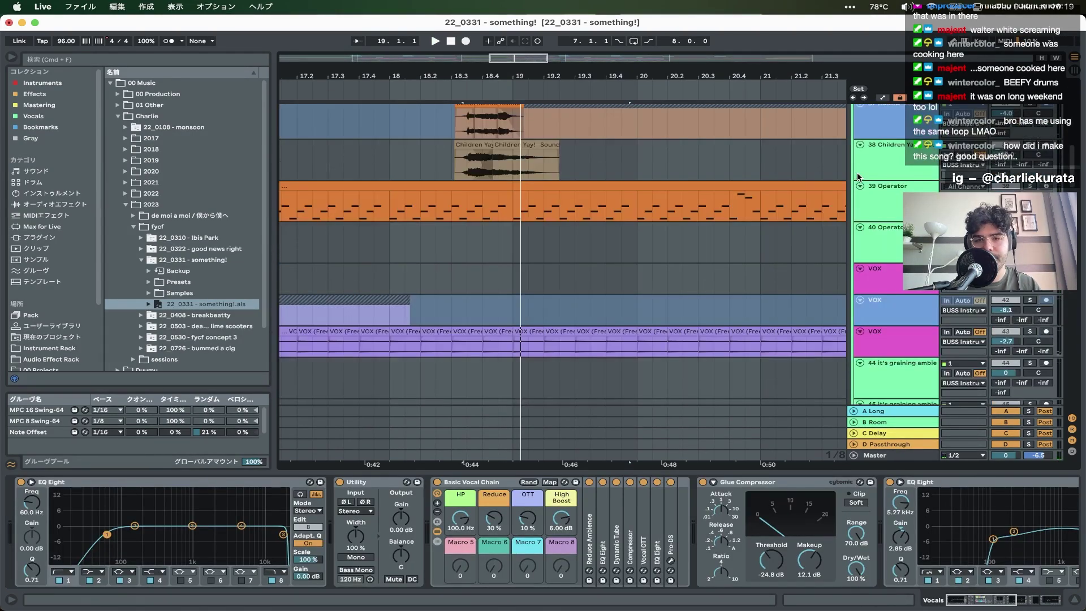
{"action": "left_click", "coordinate": [894, 147]}
{"action": "scroll", "coordinate": [894, 147], "scroll_direction": "up", "scroll_amount": 1}
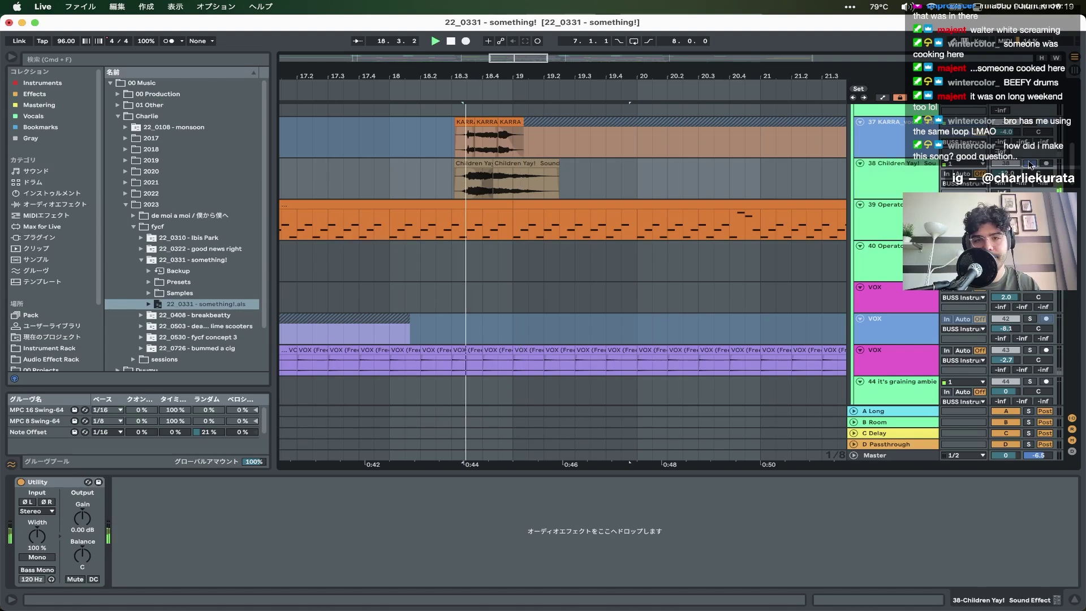
{"action": "scroll", "coordinate": [905, 168], "scroll_direction": "up", "scroll_amount": 2}
{"action": "key", "text": "space"}
- Solo the KARRA vocal track 37 and play its first short clip from 18.3.1
{"action": "left_click", "coordinate": [904, 169]}
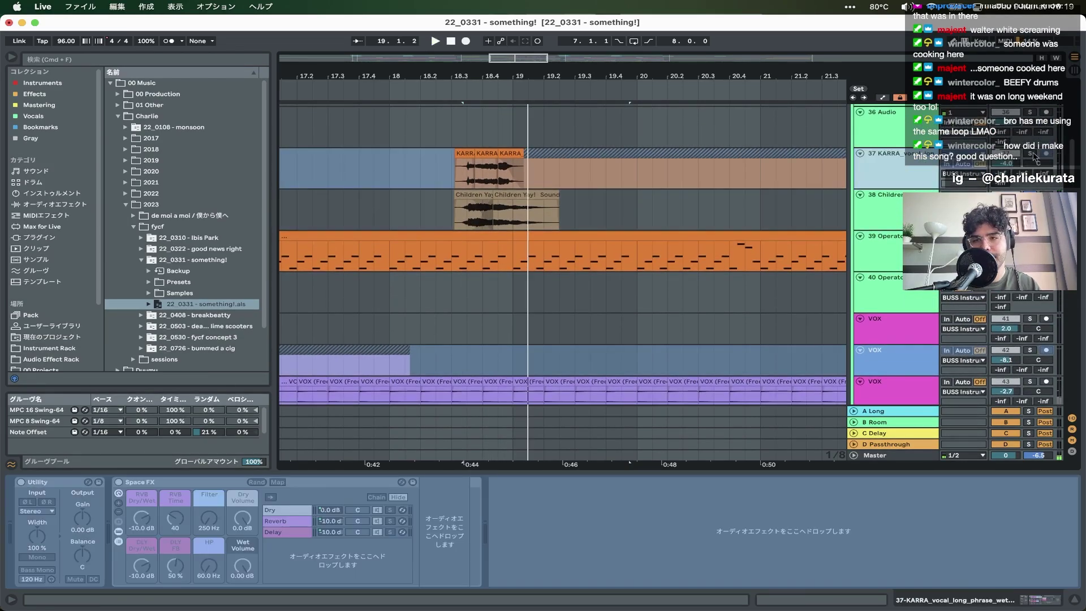
{"action": "left_click", "coordinate": [1032, 154]}
{"action": "left_click", "coordinate": [462, 154]}
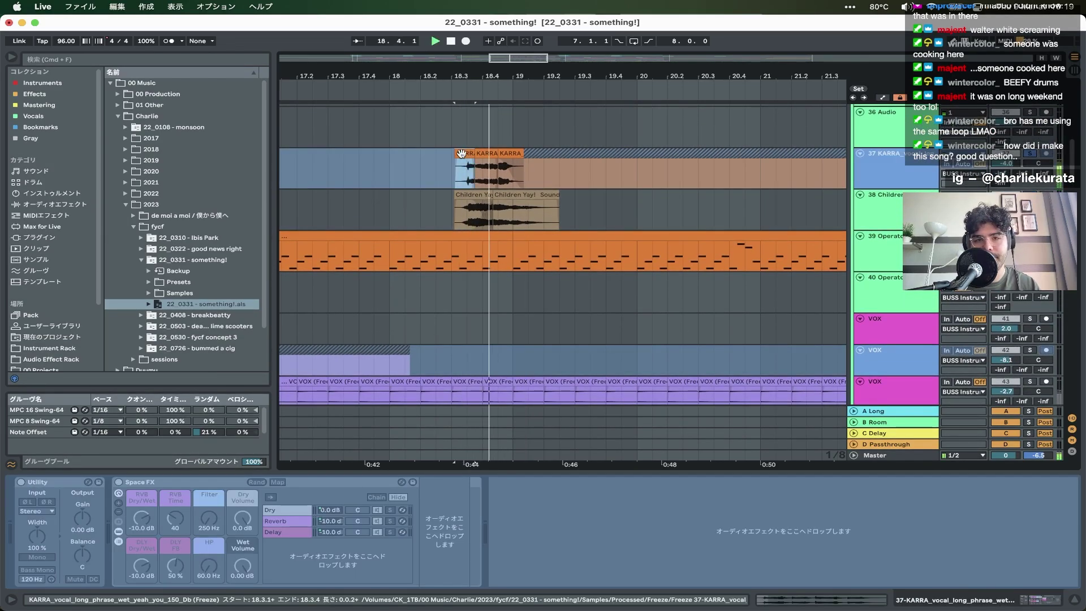
{"action": "key", "text": "space"}
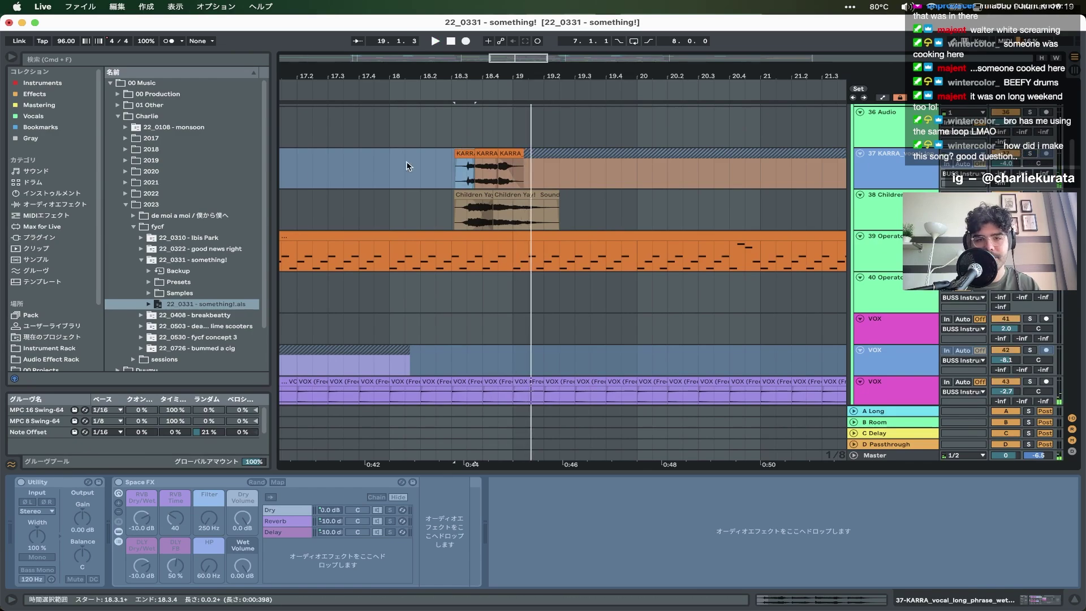
- Play the unsoloed arrangement from 17.4.3 to hear the KARRA and Children Yay! clips in context
{"action": "left_click", "coordinate": [374, 172]}
{"action": "key", "text": "space"}
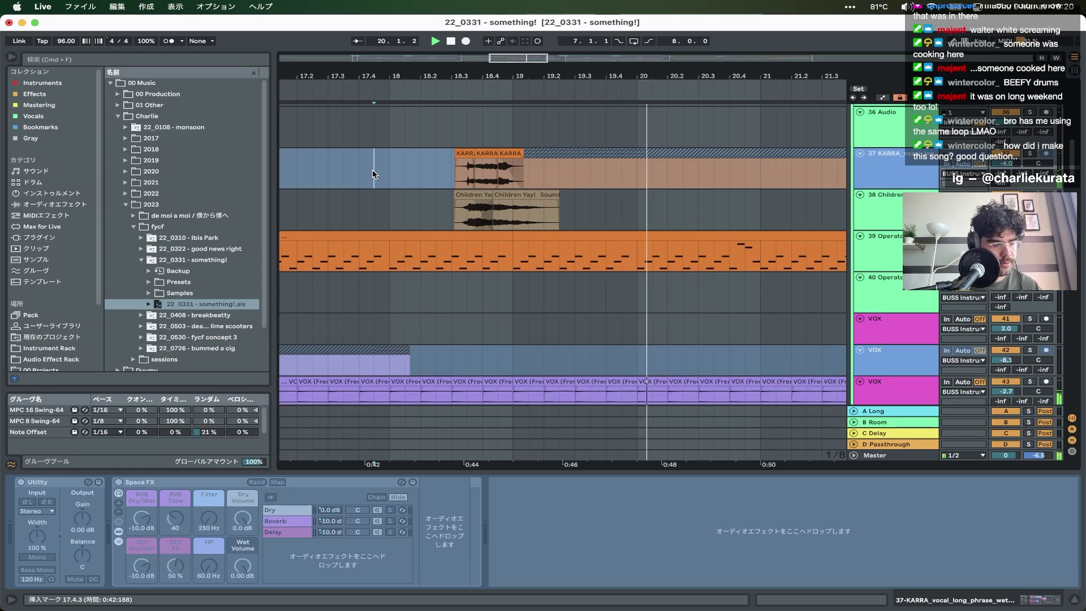
{"action": "scroll", "coordinate": [590, 205], "scroll_direction": "down", "scroll_amount": 3, "text": "super"}
{"action": "scroll", "coordinate": [589, 205], "scroll_direction": "down", "scroll_amount": 8}
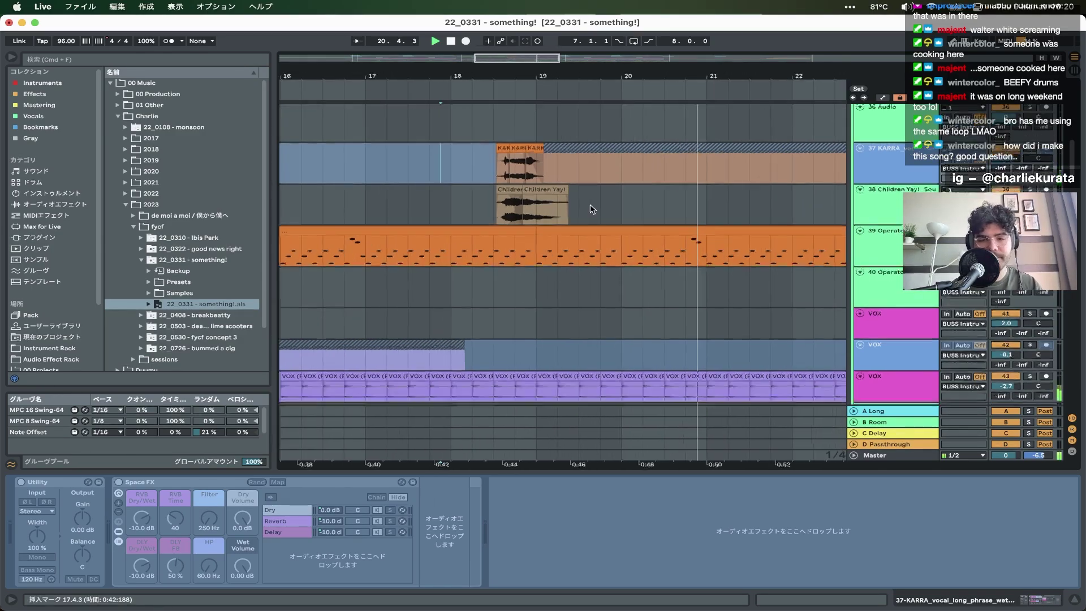
{"action": "scroll", "coordinate": [582, 247], "scroll_direction": "down", "scroll_amount": 8}
- Select the range 21.4.1 to 23.3.1 around the Tag Short clips on track 56 and listen to the transition into bar 23
{"action": "scroll", "coordinate": [582, 247], "scroll_direction": "down", "scroll_amount": 2, "text": "super"}
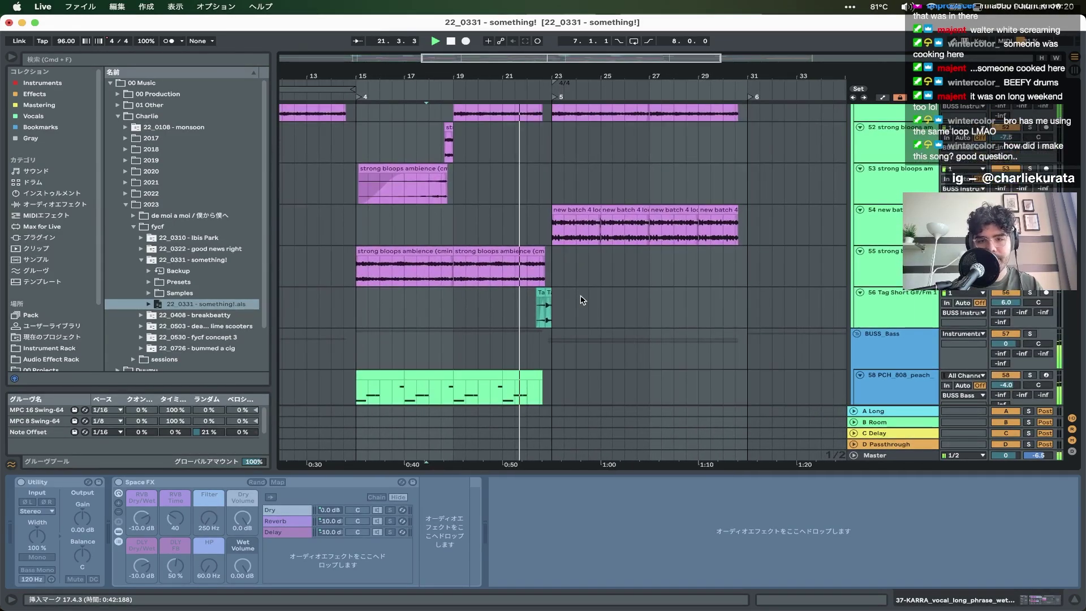
{"action": "left_click_drag", "start_coordinate": [531, 309], "coordinate": [431, 310]}
{"action": "scroll", "coordinate": [553, 309], "scroll_direction": "up", "scroll_amount": 3, "text": "super"}
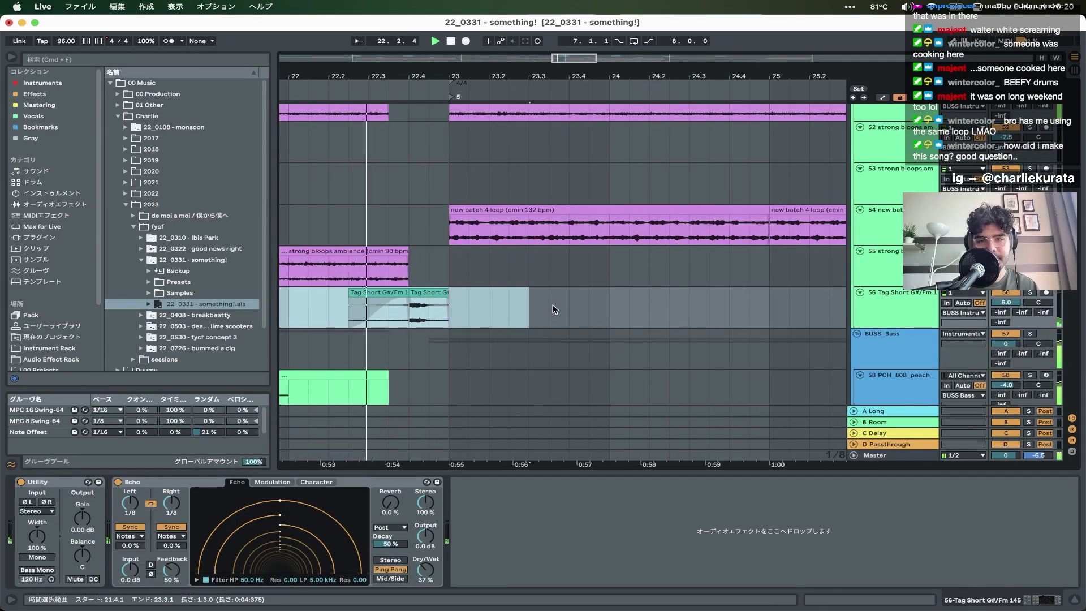
{"action": "scroll", "coordinate": [553, 309], "scroll_direction": "up", "scroll_amount": 8}
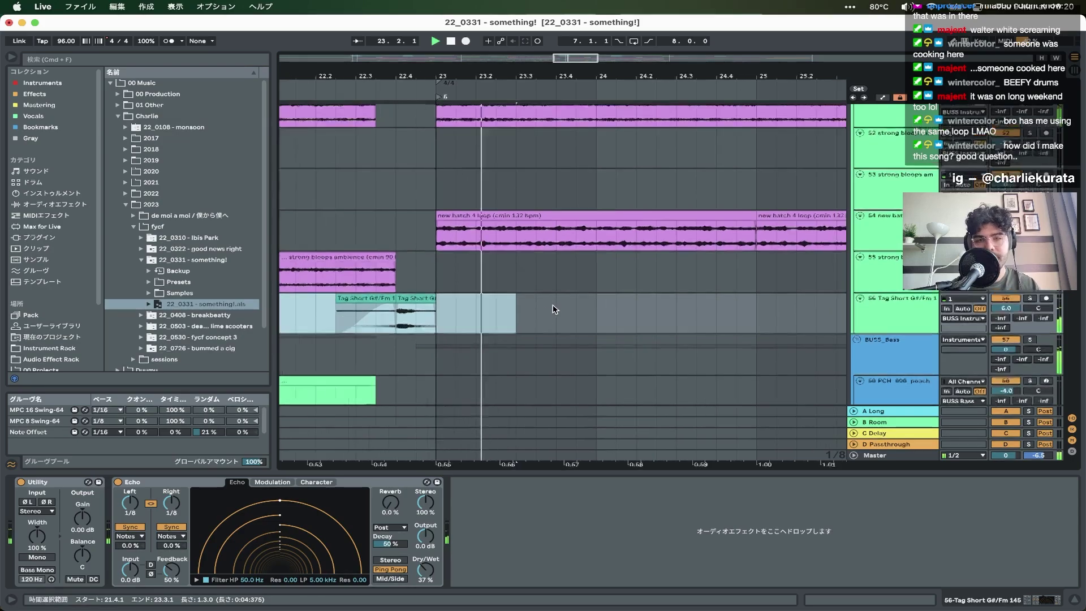
- Solo the BUSS_Drums group and play it from 7.1.1
{"action": "scroll", "coordinate": [552, 308], "scroll_direction": "down", "scroll_amount": 3, "text": "super"}
{"action": "scroll", "coordinate": [544, 341], "scroll_direction": "down", "scroll_amount": 9}
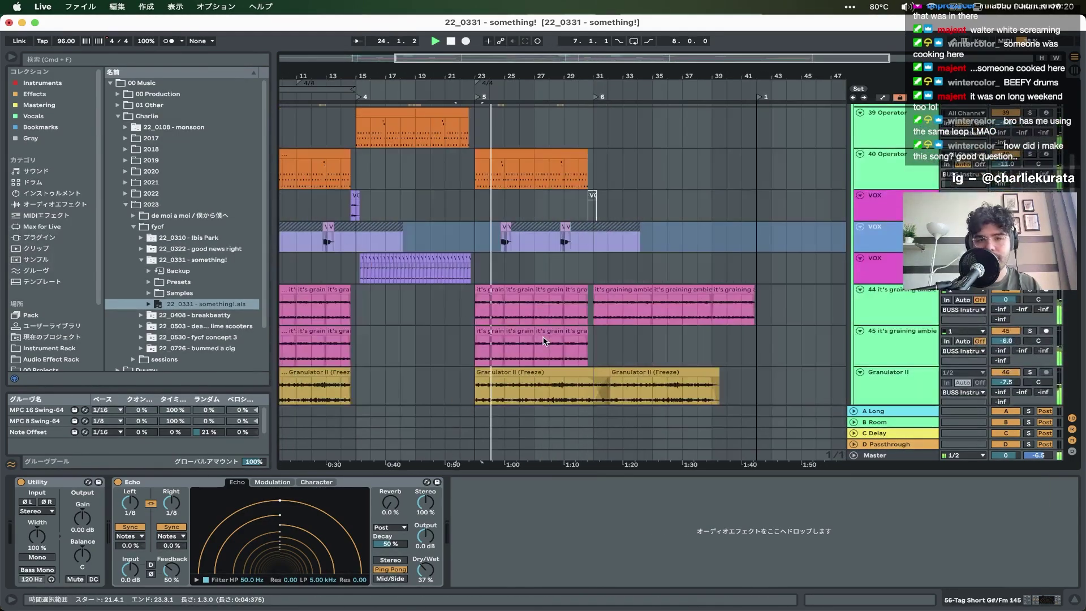
{"action": "scroll", "coordinate": [544, 341], "scroll_direction": "down", "scroll_amount": 4, "text": "super"}
{"action": "scroll", "coordinate": [544, 341], "scroll_direction": "down", "scroll_amount": 15}
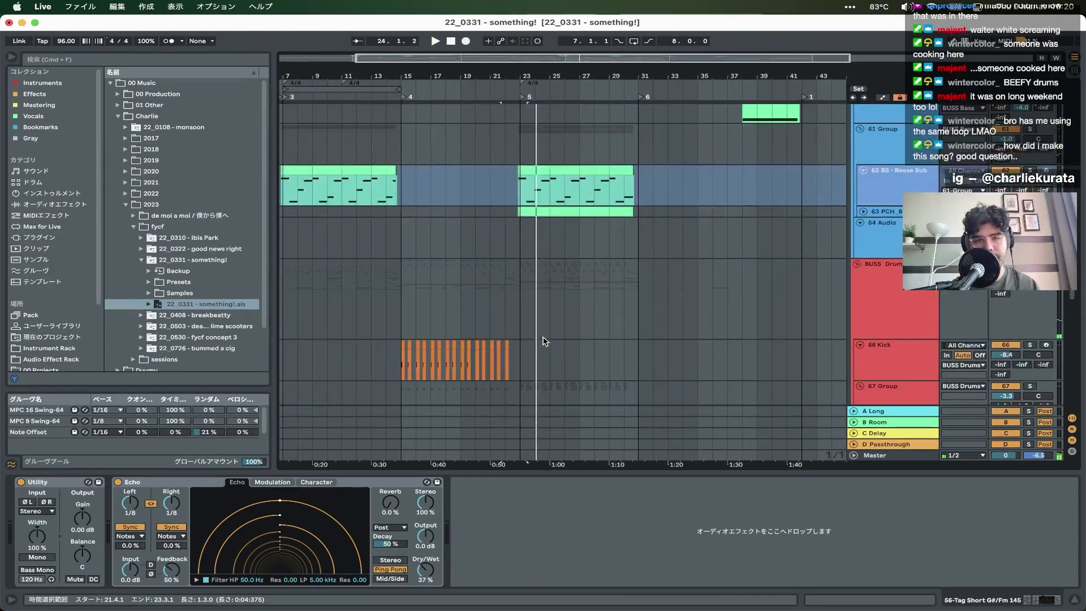
{"action": "scroll", "coordinate": [545, 341], "scroll_direction": "up", "scroll_amount": 4}
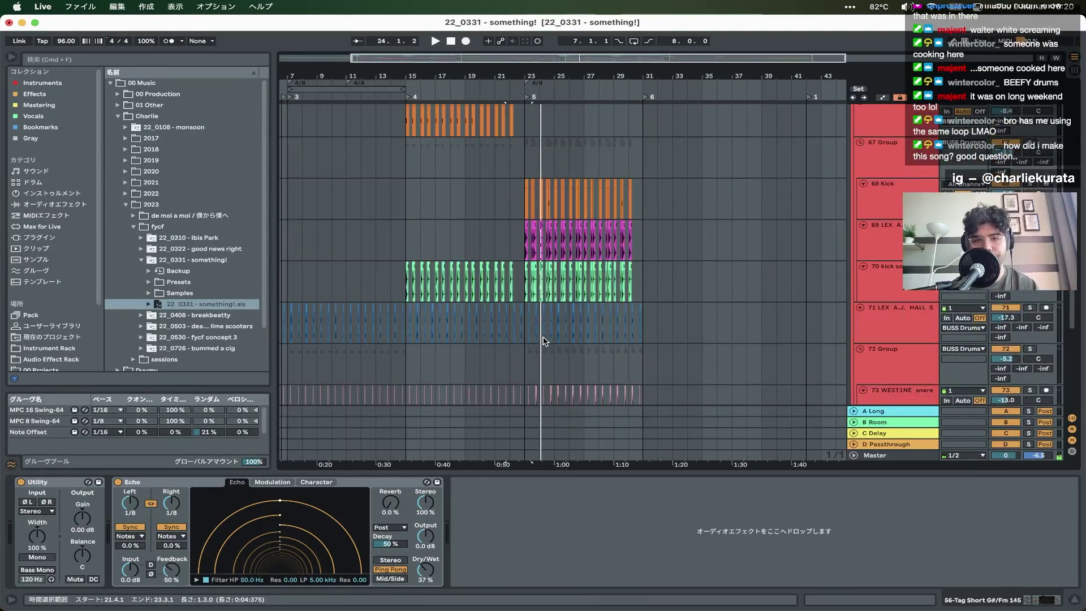
{"action": "scroll", "coordinate": [899, 155], "scroll_direction": "up", "scroll_amount": 4}
{"action": "left_click", "coordinate": [899, 154]}
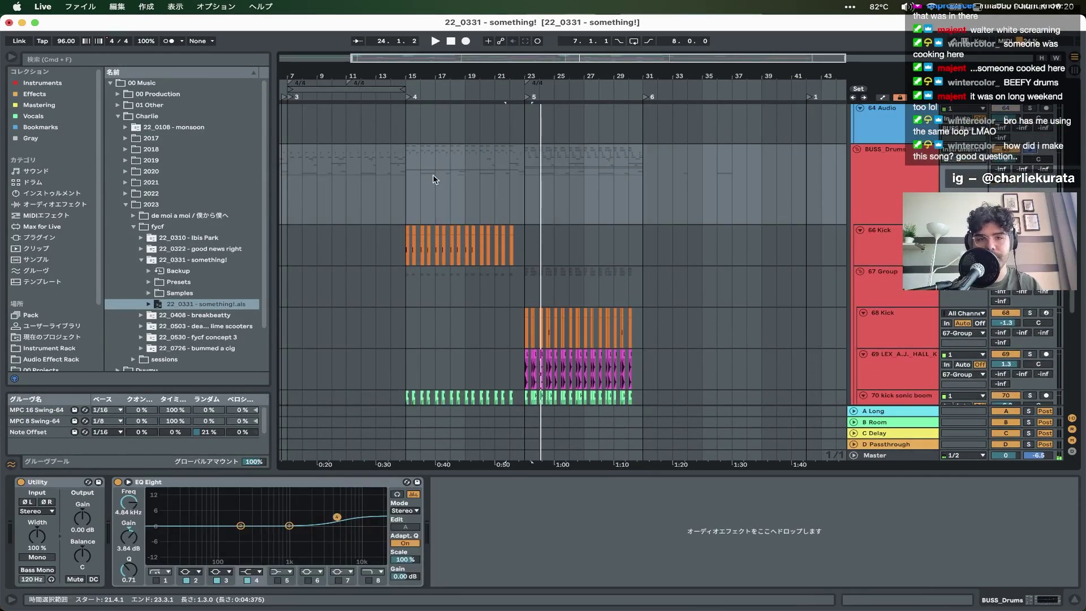
{"action": "left_click", "coordinate": [287, 176]}
{"action": "key", "text": "space"}
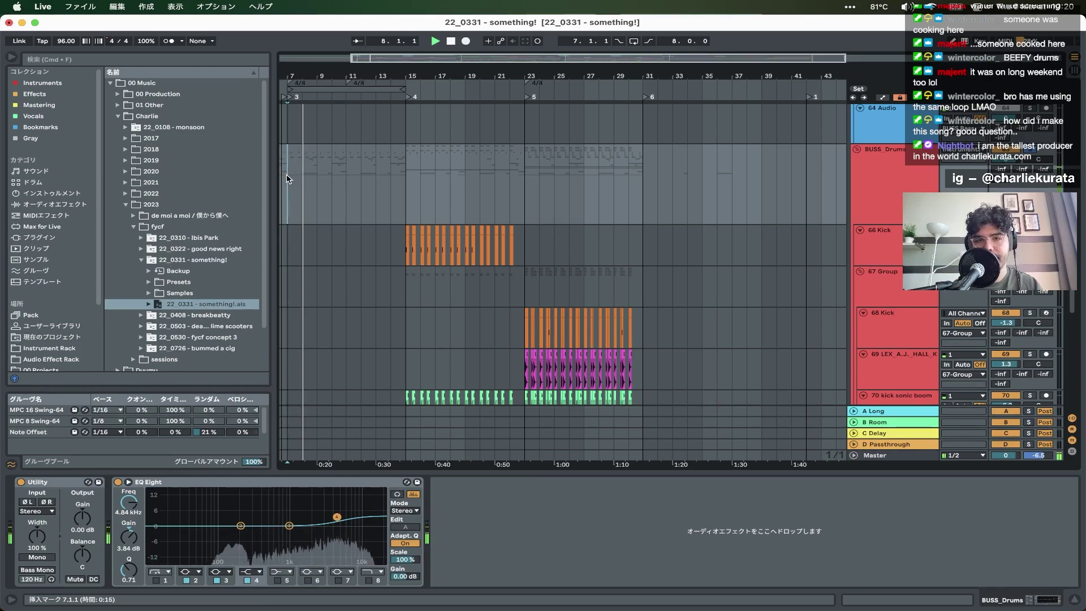
- Play the soloed drums from 23.1.1 and look through the kick, snare and percussion loop tracks down to track 89
{"action": "left_click", "coordinate": [523, 187]}
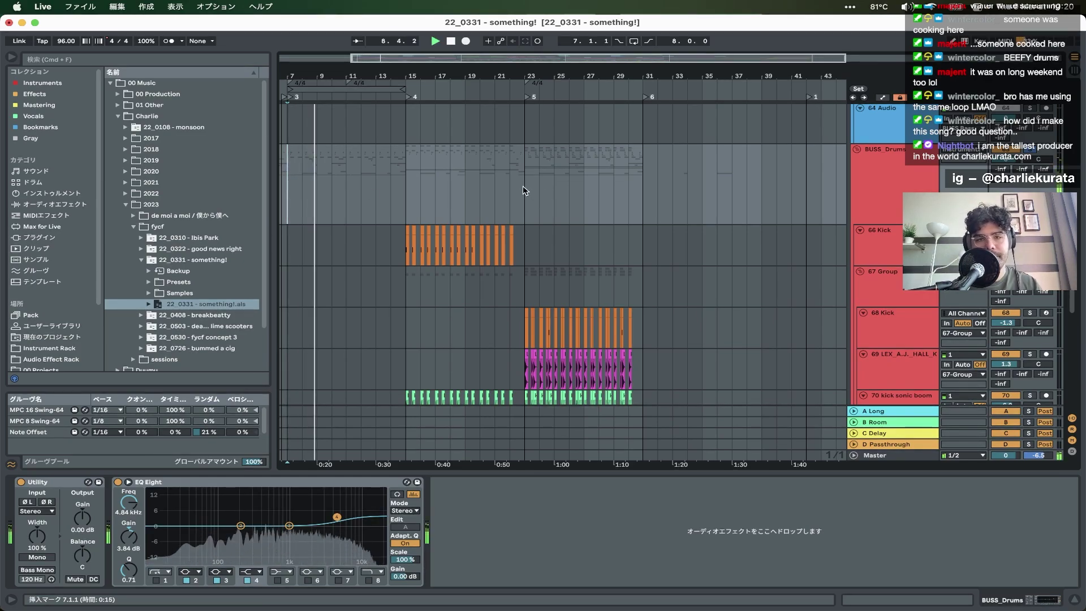
{"action": "key", "text": "space"}
{"action": "scroll", "coordinate": [523, 185], "scroll_direction": "up", "scroll_amount": 5}
{"action": "key", "text": "space"}
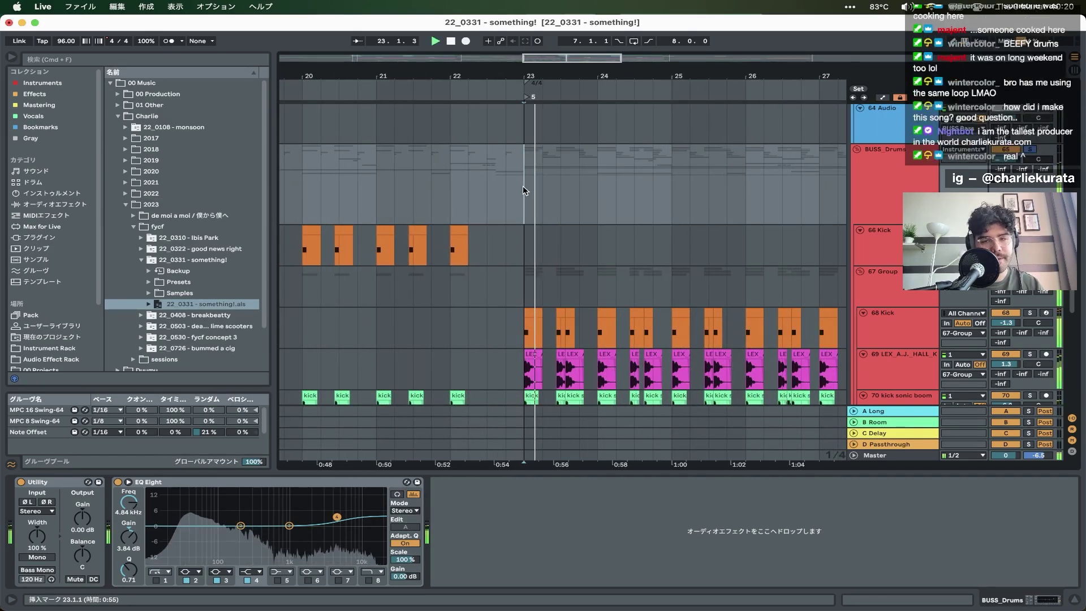
{"action": "scroll", "coordinate": [522, 185], "scroll_direction": "down", "scroll_amount": 2}
{"action": "scroll", "coordinate": [522, 186], "scroll_direction": "down", "scroll_amount": 2}
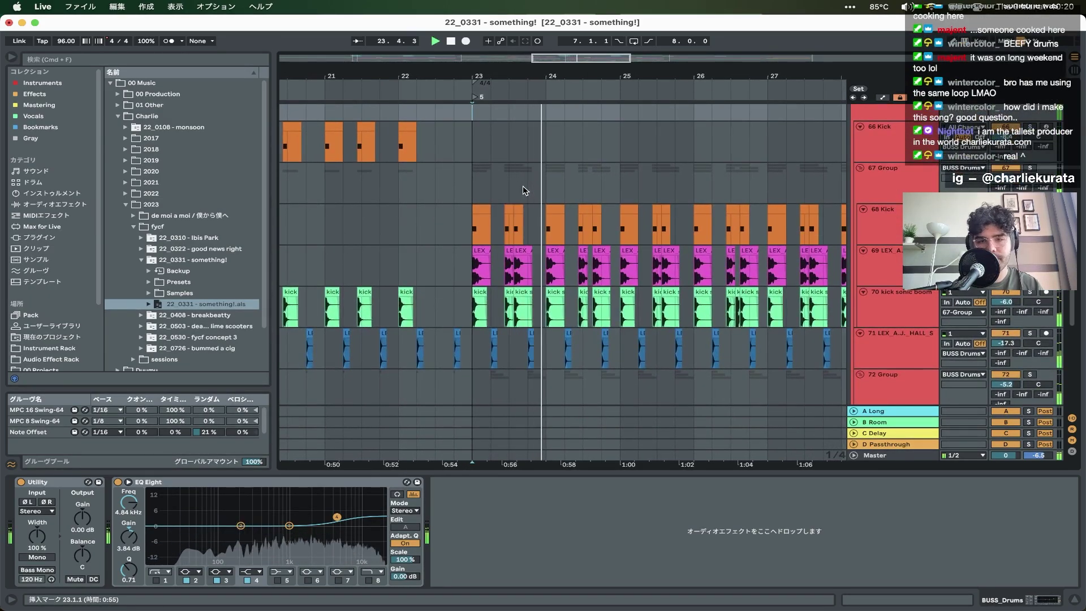
{"action": "scroll", "coordinate": [523, 185], "scroll_direction": "down", "scroll_amount": 10}
{"action": "scroll", "coordinate": [523, 185], "scroll_direction": "right", "scroll_amount": 1}
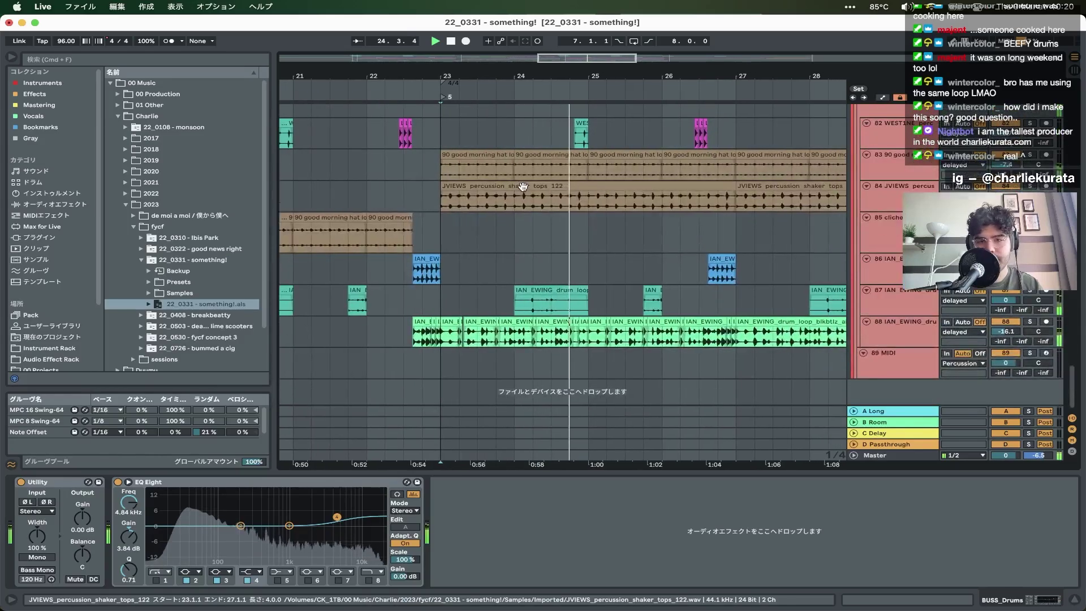
- Select the JVIEWS percussion shaker tops clip on track 84 and play the soloed loop from 23.1.1
{"action": "scroll", "coordinate": [523, 185], "scroll_direction": "up", "scroll_amount": 3}
{"action": "left_click", "coordinate": [522, 193]}
{"action": "key", "text": "space"}
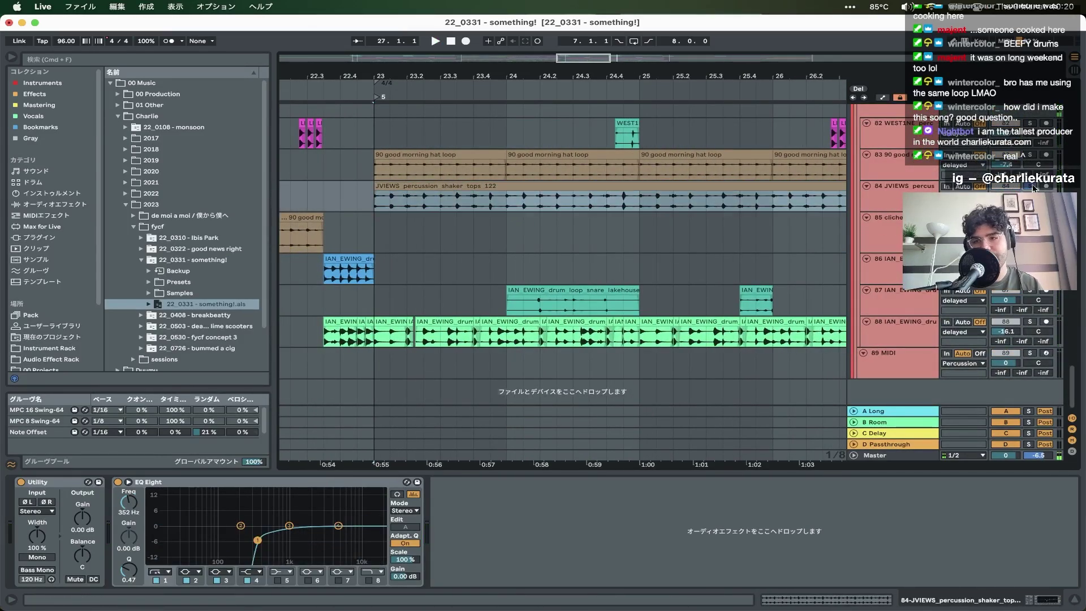
{"action": "key", "text": "space"}
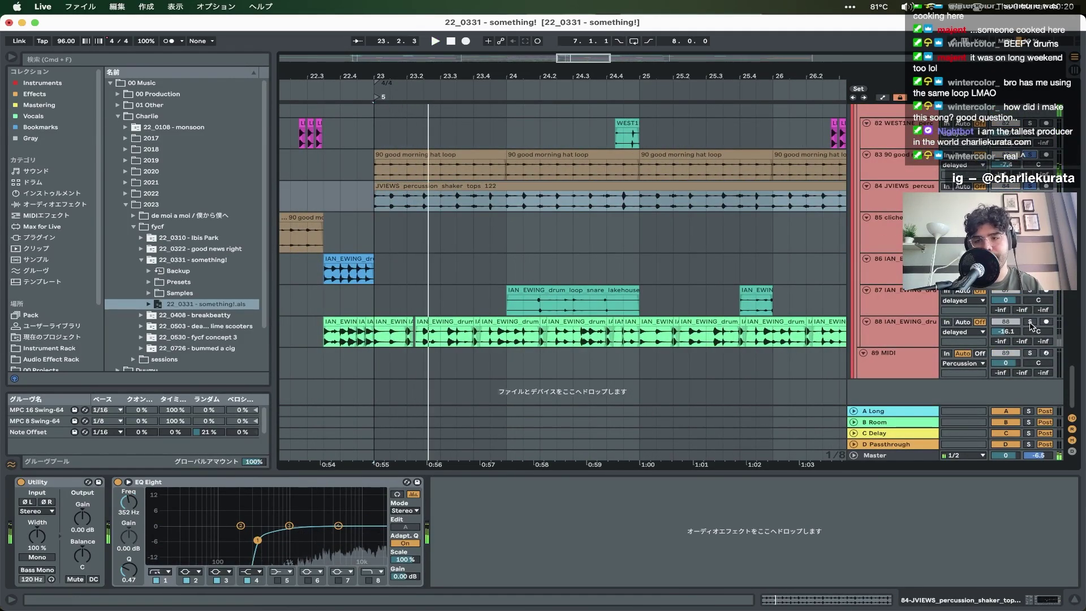
- Solo the 72 Group snare layers, play them from 23.1.3 and look up through the neighbouring kick tracks
{"action": "scroll", "coordinate": [1014, 300], "scroll_direction": "up", "scroll_amount": 8}
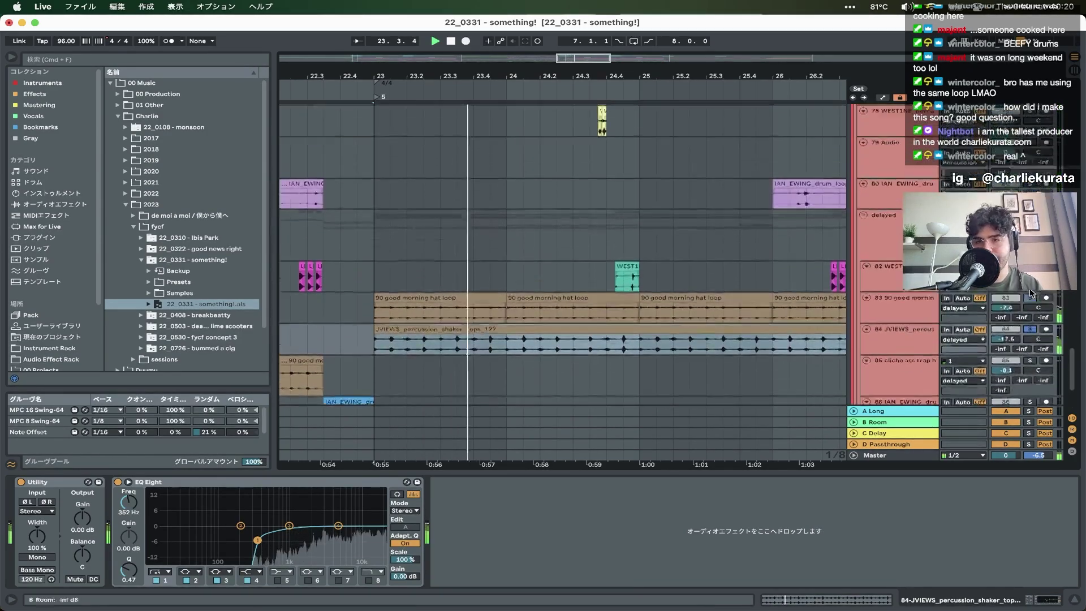
{"action": "scroll", "coordinate": [1029, 282], "scroll_direction": "up", "scroll_amount": 3}
{"action": "key", "text": "space"}
{"action": "left_click", "coordinate": [1031, 150]}
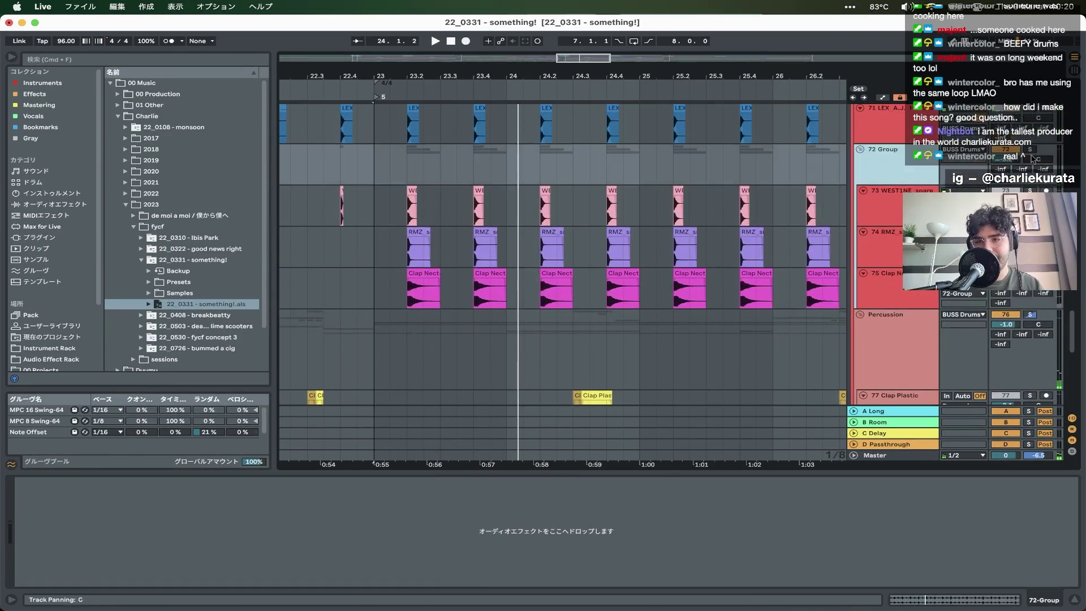
{"action": "left_click", "coordinate": [390, 168]}
{"action": "key", "text": "space"}
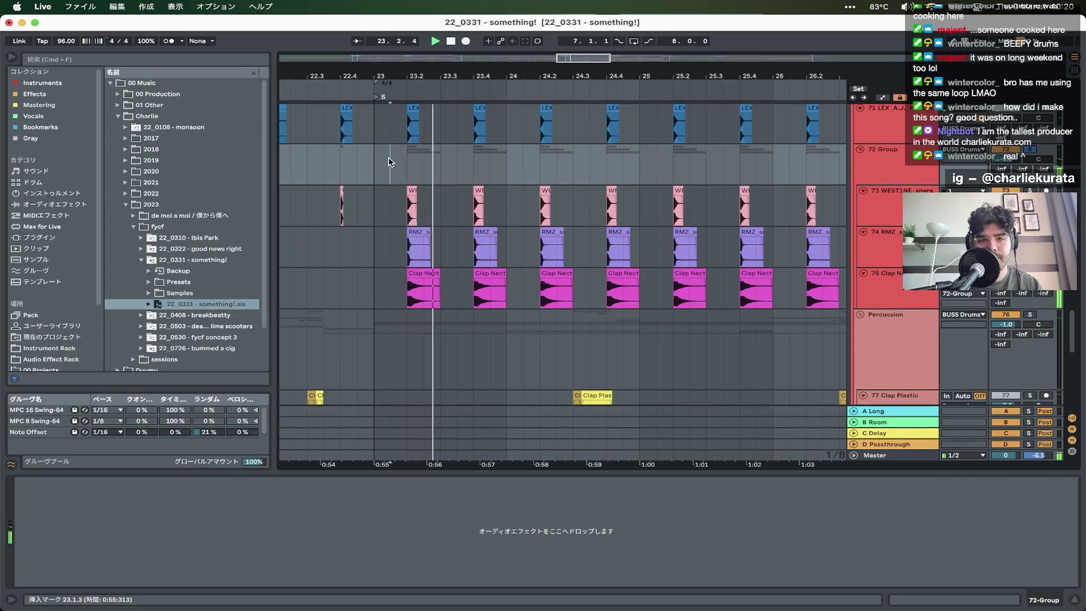
{"action": "scroll", "coordinate": [389, 163], "scroll_direction": "up", "scroll_amount": 2}
{"action": "scroll", "coordinate": [389, 162], "scroll_direction": "up", "scroll_amount": 1}
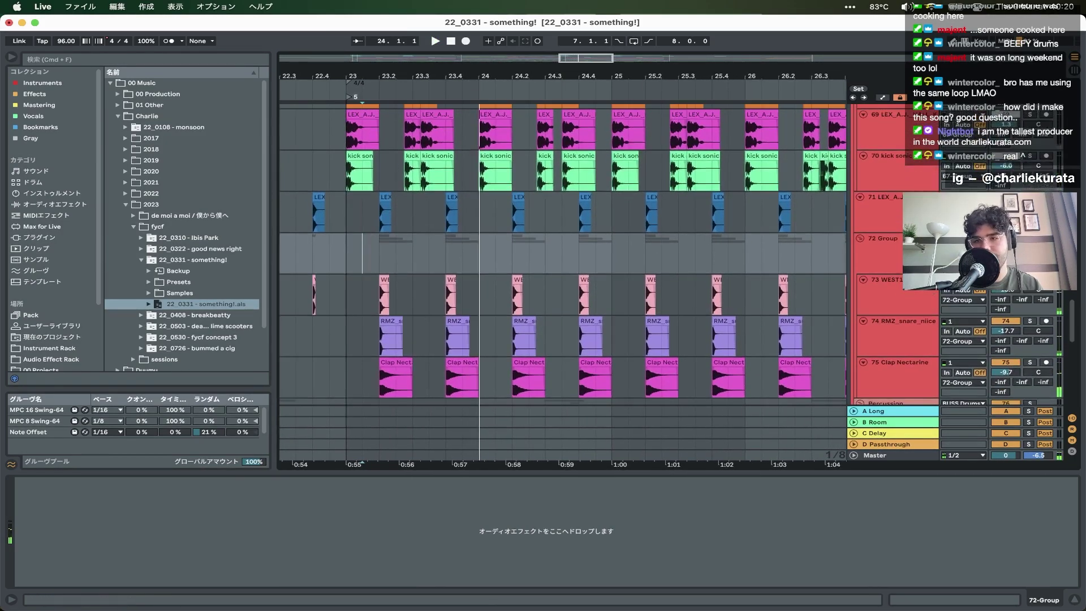
{"action": "scroll", "coordinate": [695, 194], "scroll_direction": "up", "scroll_amount": 4}
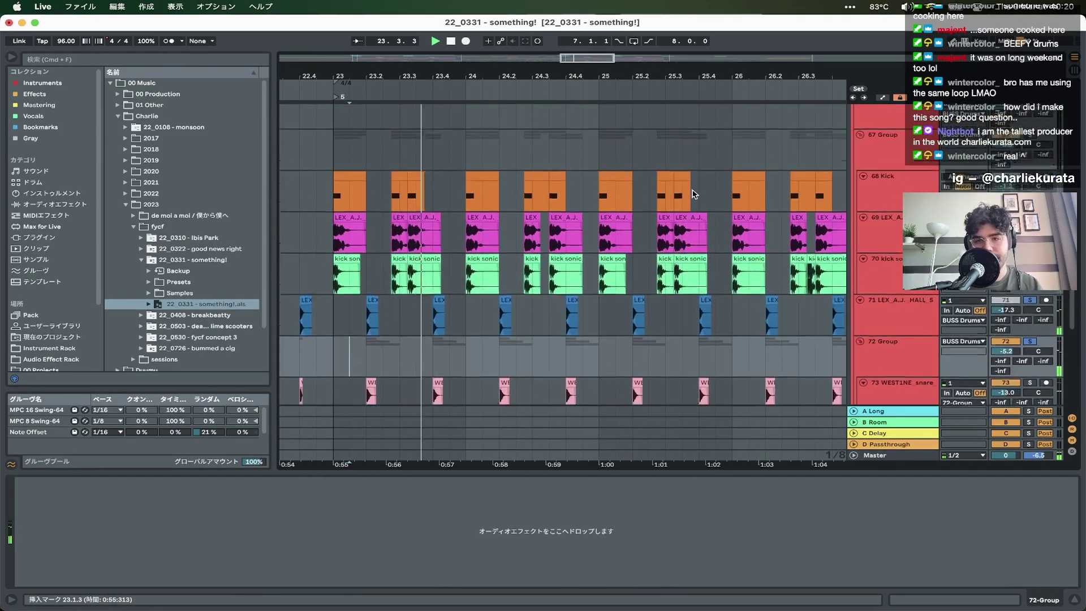
{"action": "key", "text": "space"}
- Show the device chains of the 68 Kick and 69 LEX_A.J._HALL_KICK tracks and play the kick layers from 23.1.1
{"action": "left_click", "coordinate": [898, 183]}
{"action": "scroll", "coordinate": [546, 281], "scroll_direction": "down", "scroll_amount": 3}
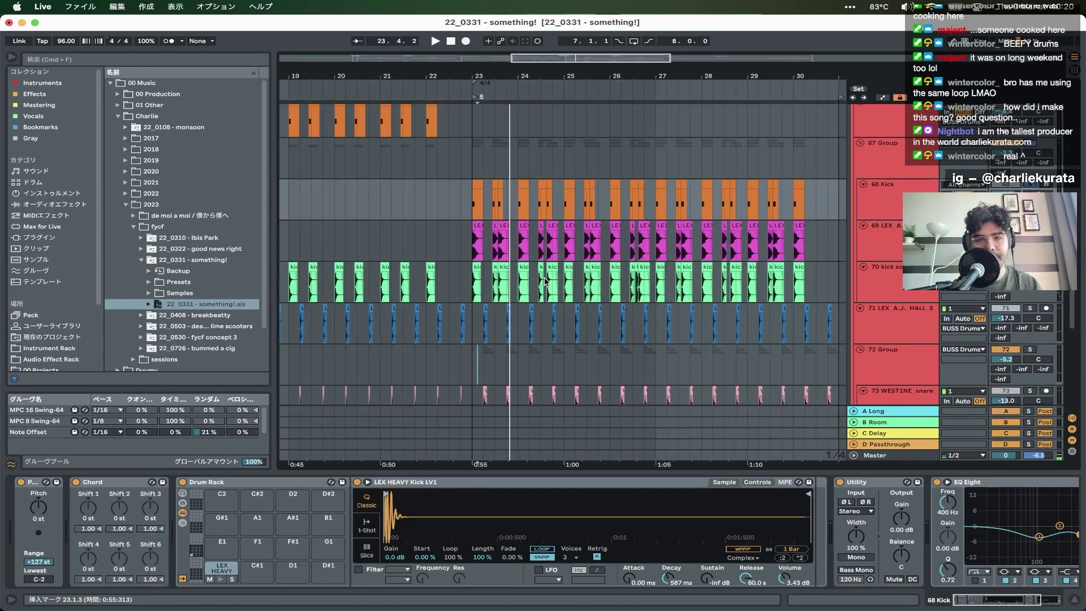
{"action": "key", "text": "space"}
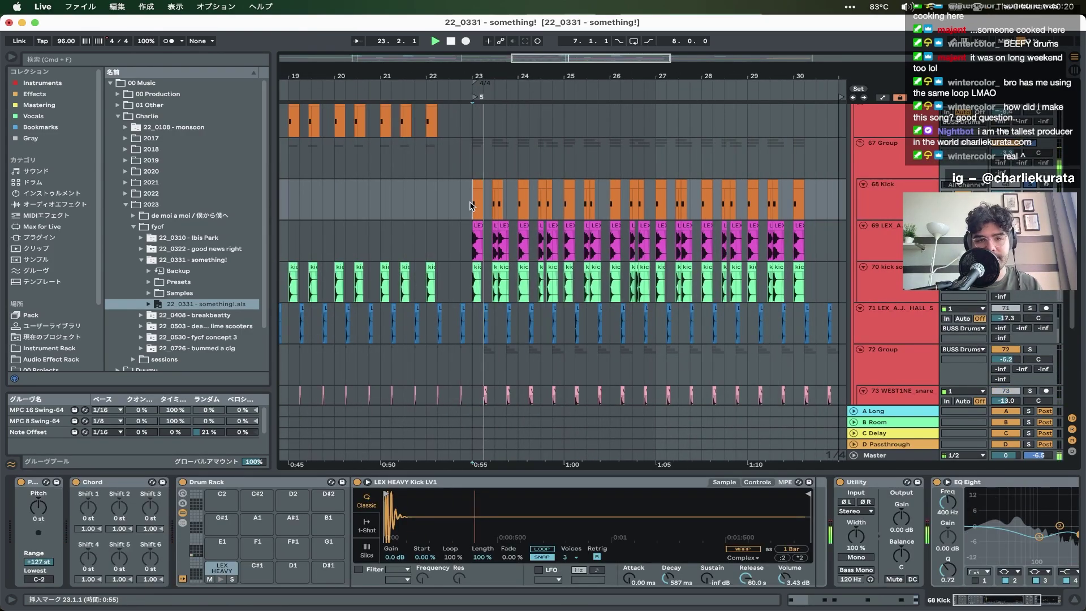
{"action": "left_click", "coordinate": [899, 244]}
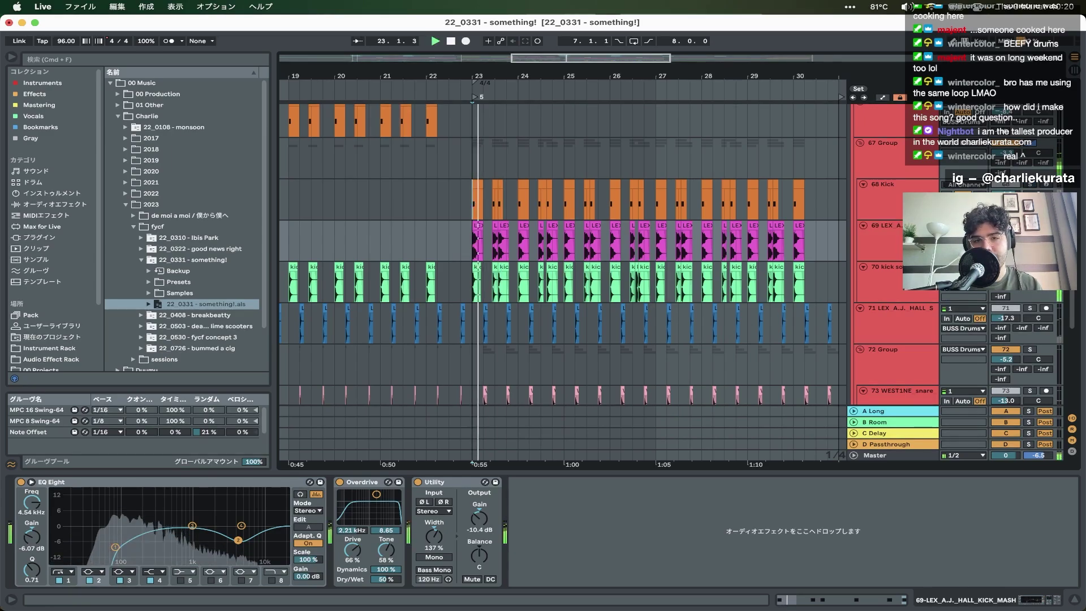
{"action": "key", "text": "space"}
{"action": "key", "text": "space"}
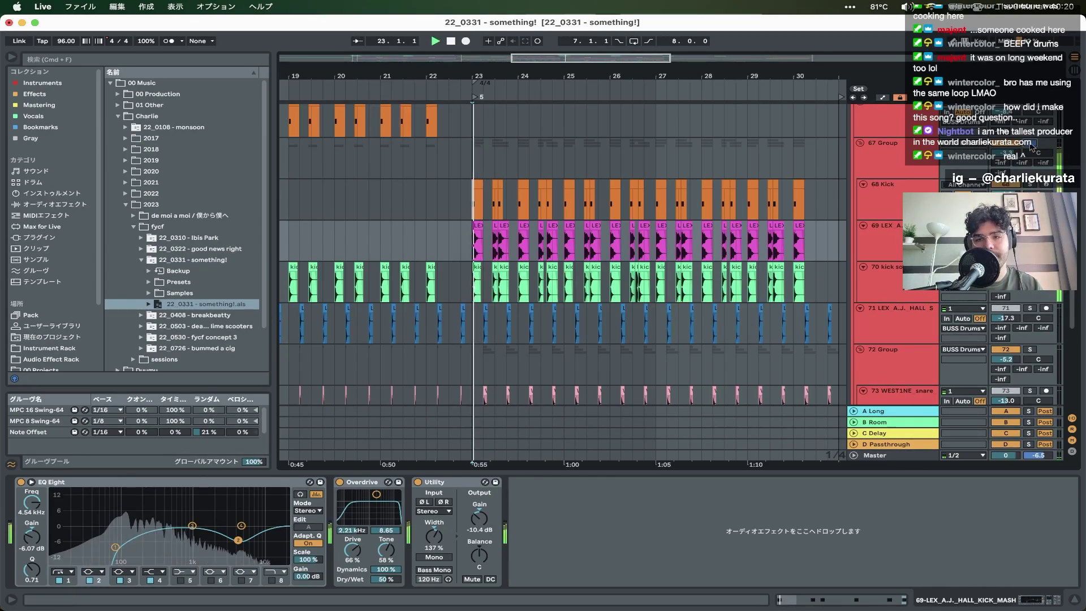
{"action": "key", "text": "space"}
- Play the arrangement from 22.1.1 on the 67 Group through section 5, following the bass and percussion tracks
{"action": "scroll", "coordinate": [872, 188], "scroll_direction": "down", "scroll_amount": 1}
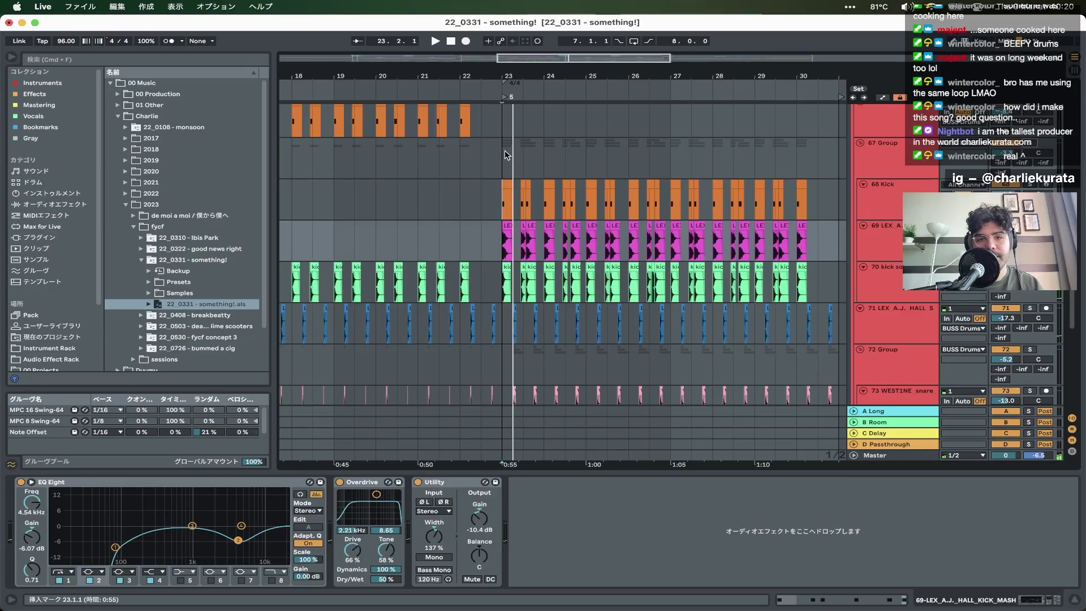
{"action": "left_click", "coordinate": [465, 151]}
{"action": "scroll", "coordinate": [465, 150], "scroll_direction": "down", "scroll_amount": 10}
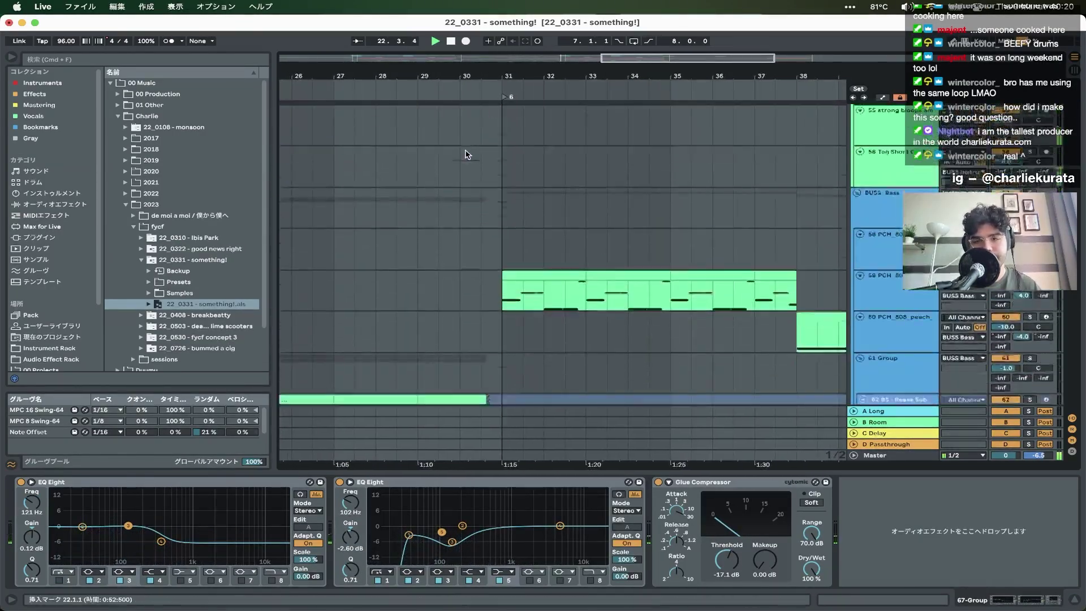
{"action": "scroll", "coordinate": [465, 156], "scroll_direction": "down", "scroll_amount": 10}
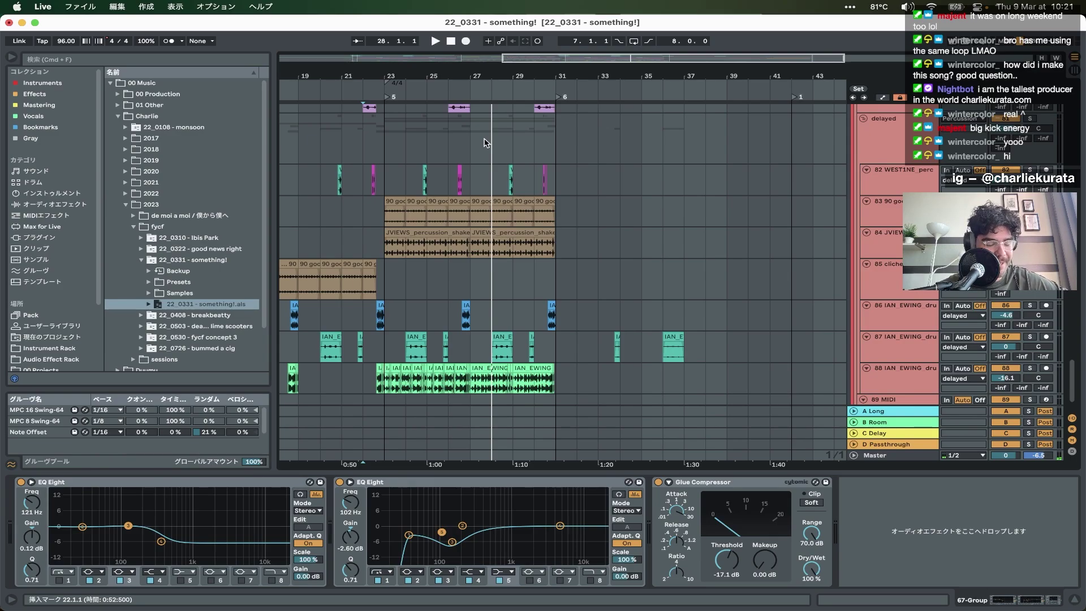
- Look back through the drum, bass and instrument tracks up to the Vocals group around section 5
{"action": "scroll", "coordinate": [485, 141], "scroll_direction": "up", "scroll_amount": 10}
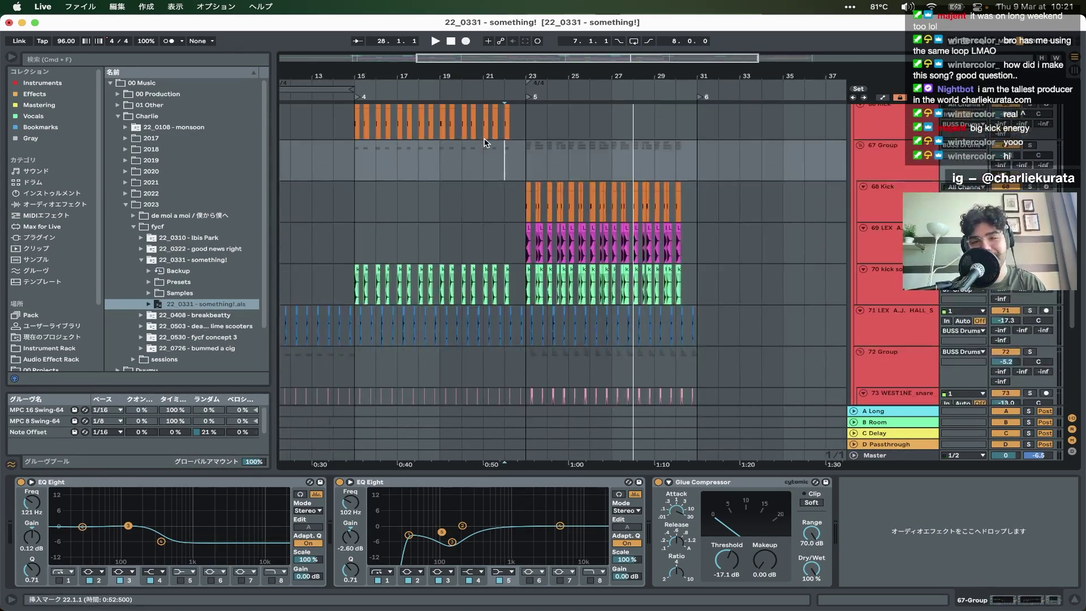
{"action": "scroll", "coordinate": [485, 142], "scroll_direction": "left", "scroll_amount": 5}
{"action": "scroll", "coordinate": [486, 142], "scroll_direction": "up", "scroll_amount": 5}
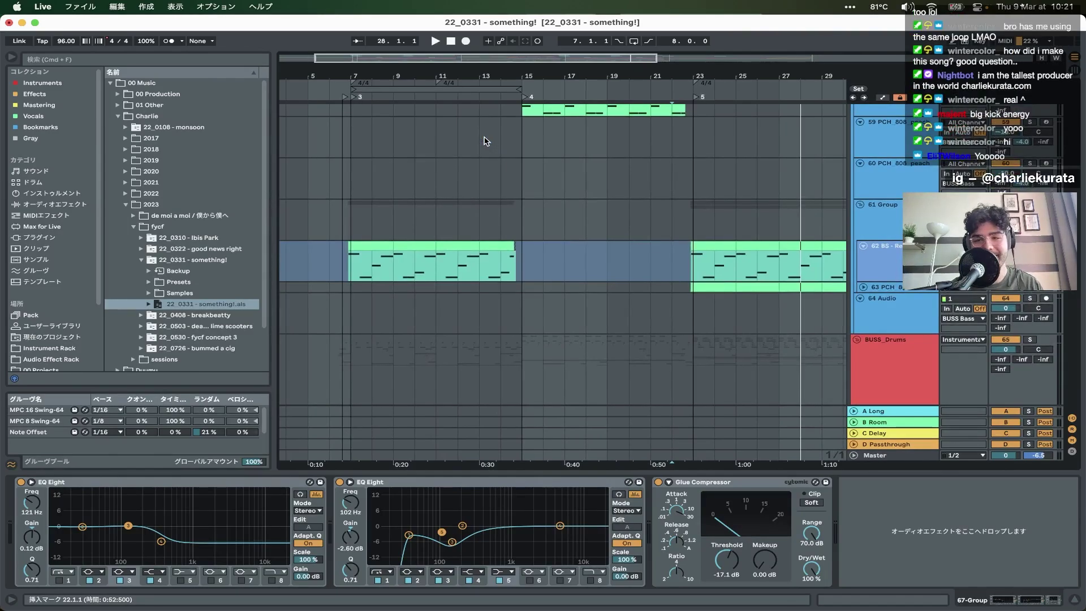
{"action": "scroll", "coordinate": [485, 141], "scroll_direction": "up", "scroll_amount": 10}
{"action": "scroll", "coordinate": [485, 142], "scroll_direction": "down", "scroll_amount": 10}
{"action": "scroll", "coordinate": [485, 142], "scroll_direction": "right", "scroll_amount": 2}
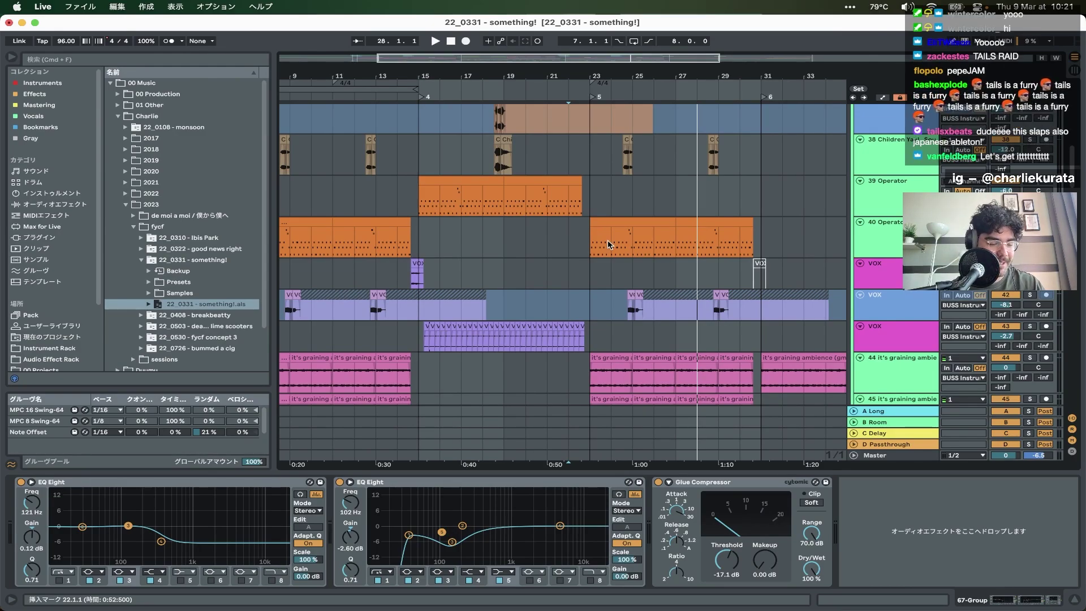
{"action": "scroll", "coordinate": [608, 244], "scroll_direction": "up", "scroll_amount": 10}
{"action": "scroll", "coordinate": [608, 244], "scroll_direction": "right", "scroll_amount": 3}
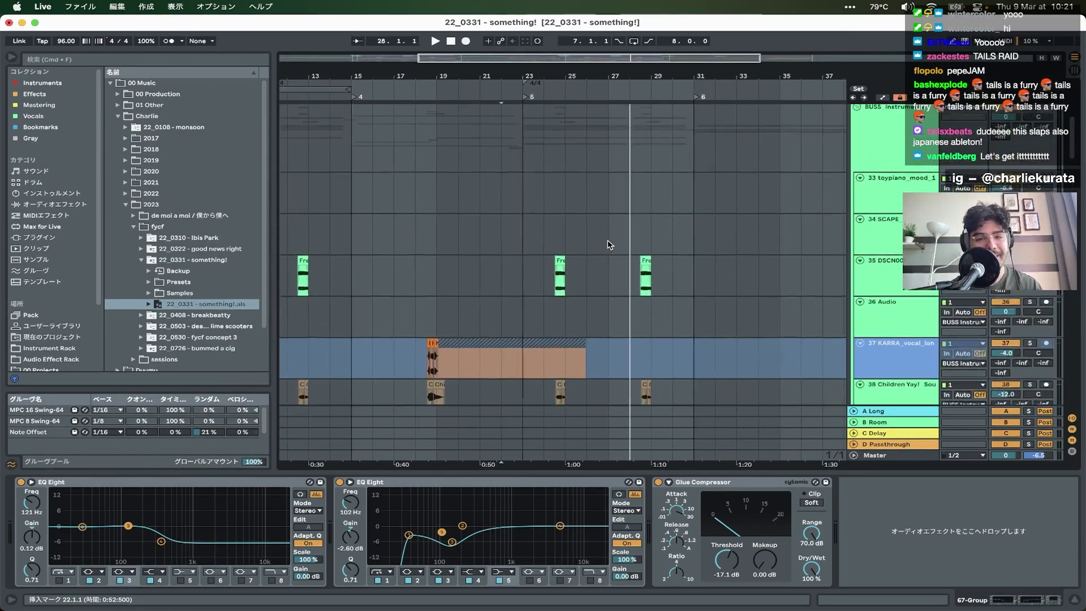
{"action": "scroll", "coordinate": [608, 244], "scroll_direction": "up", "scroll_amount": 5}
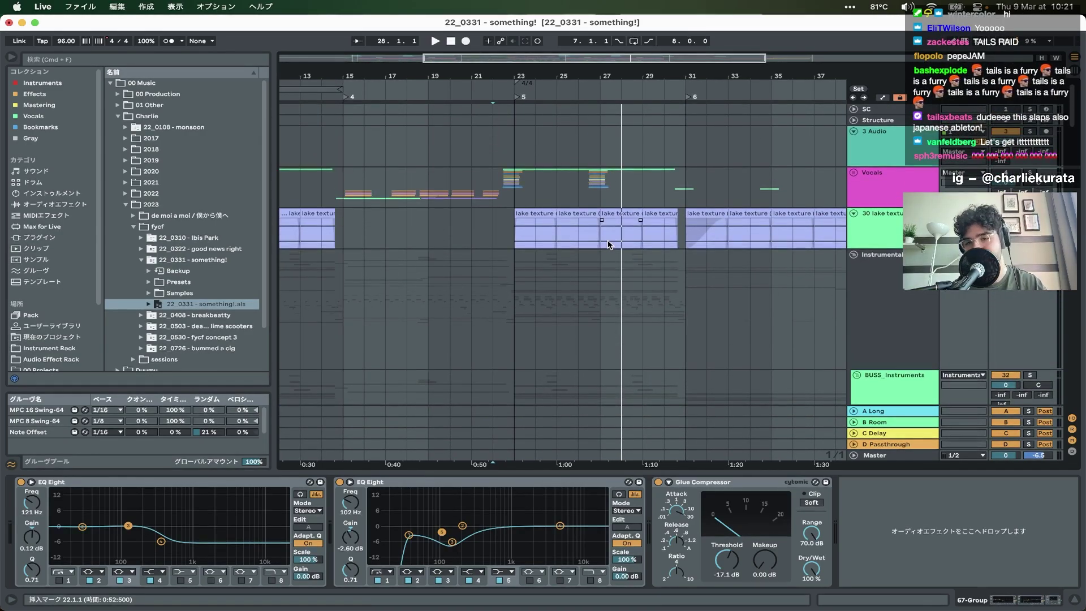
- Select the lake texture clip from 25.1.1 to 27.1.1 on track 30 and play it
{"action": "left_click", "coordinate": [869, 238]}
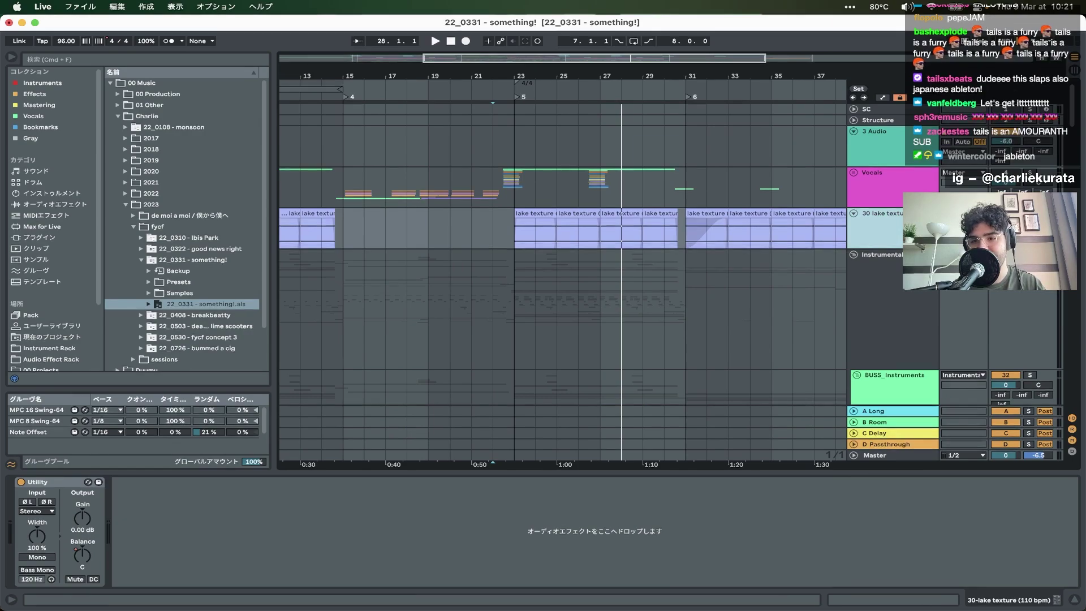
{"action": "left_click", "coordinate": [563, 220]}
{"action": "key", "text": "space"}
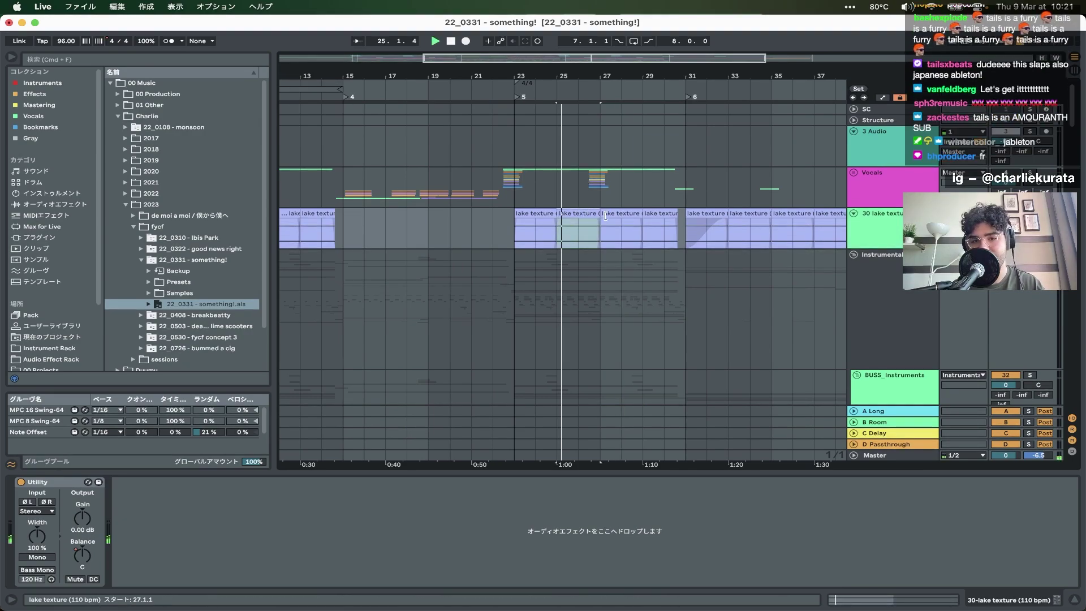
- Select 31.1.1 to 33.1.1 of the PCH_808_peach clip on track 59, solo the track and play it
{"action": "scroll", "coordinate": [790, 245], "scroll_direction": "right", "scroll_amount": 5}
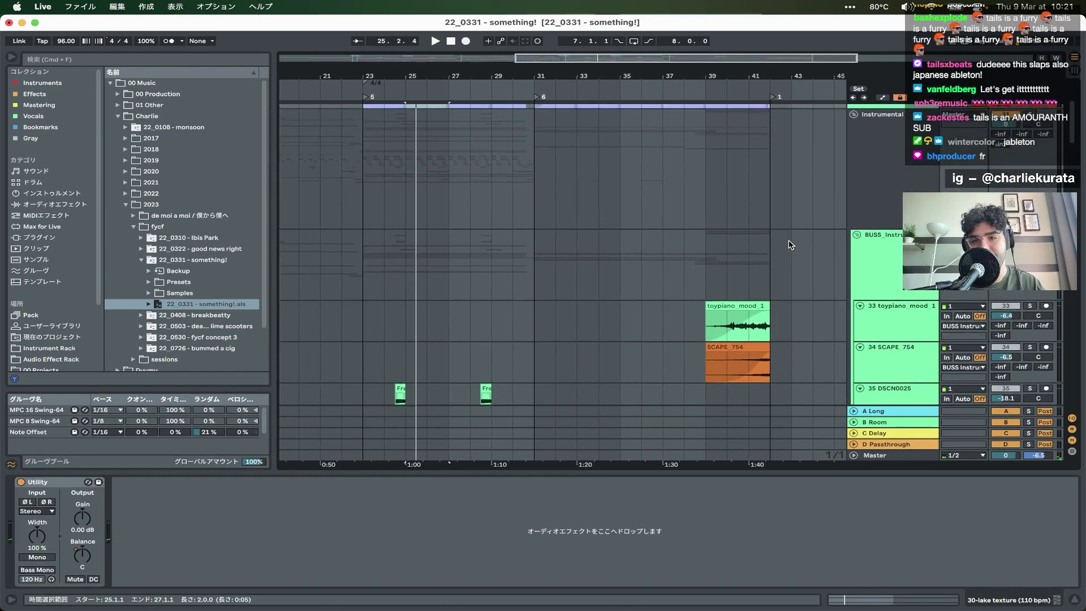
{"action": "scroll", "coordinate": [712, 272], "scroll_direction": "down", "scroll_amount": 15}
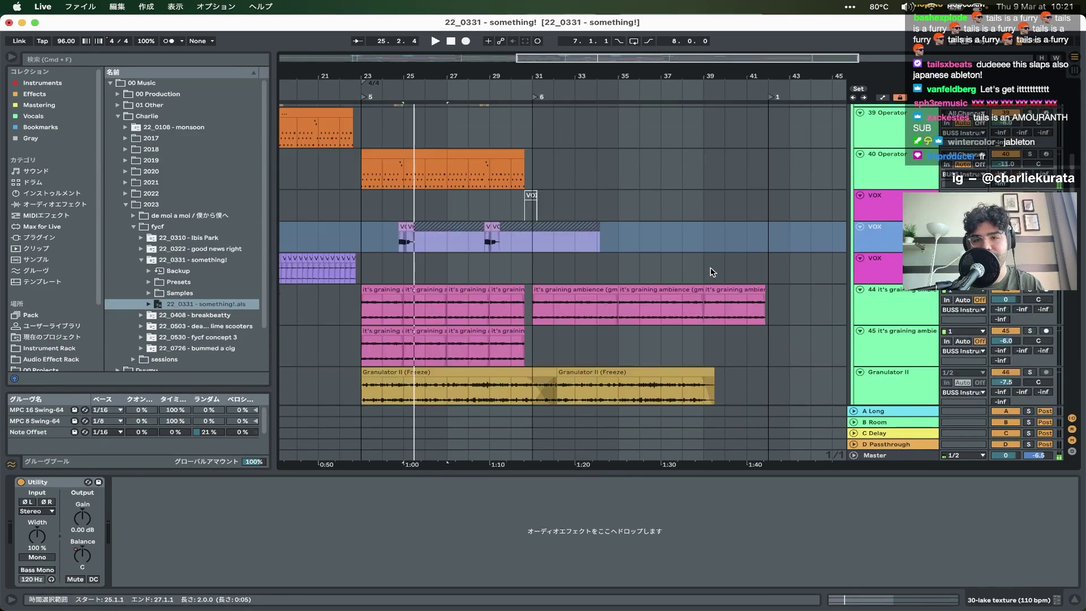
{"action": "scroll", "coordinate": [635, 259], "scroll_direction": "up", "scroll_amount": 10}
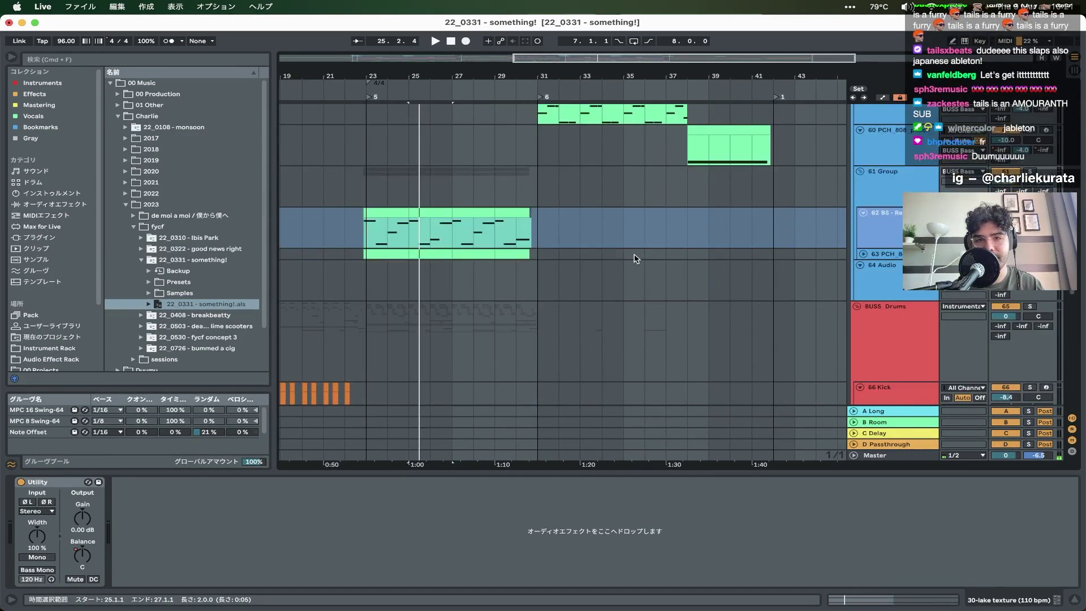
{"action": "scroll", "coordinate": [636, 259], "scroll_direction": "left", "scroll_amount": 5}
{"action": "key", "text": "minus"}
{"action": "left_click", "coordinate": [611, 362]}
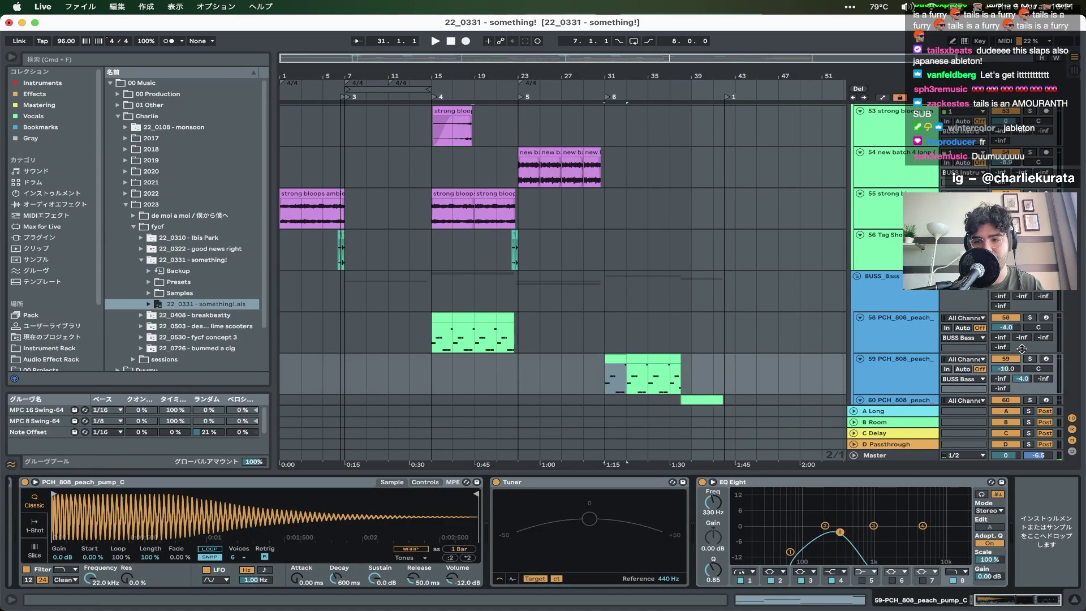
{"action": "left_click", "coordinate": [1029, 359]}
{"action": "key", "text": "space"}
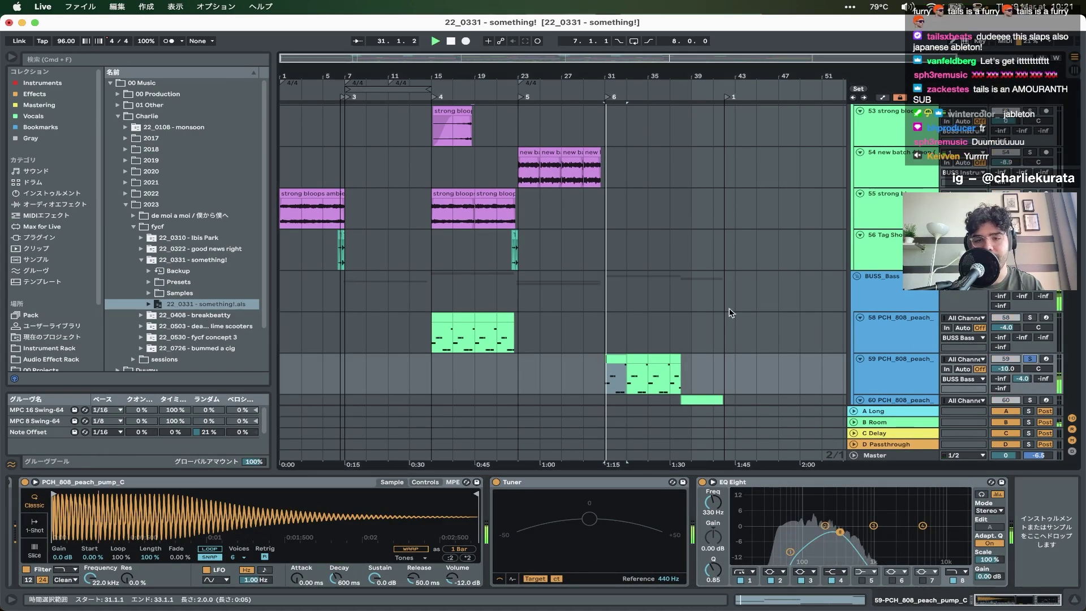
{"action": "scroll", "coordinate": [639, 333], "scroll_direction": "up", "scroll_amount": 5}
{"action": "scroll", "coordinate": [639, 334], "scroll_direction": "down", "scroll_amount": 5}
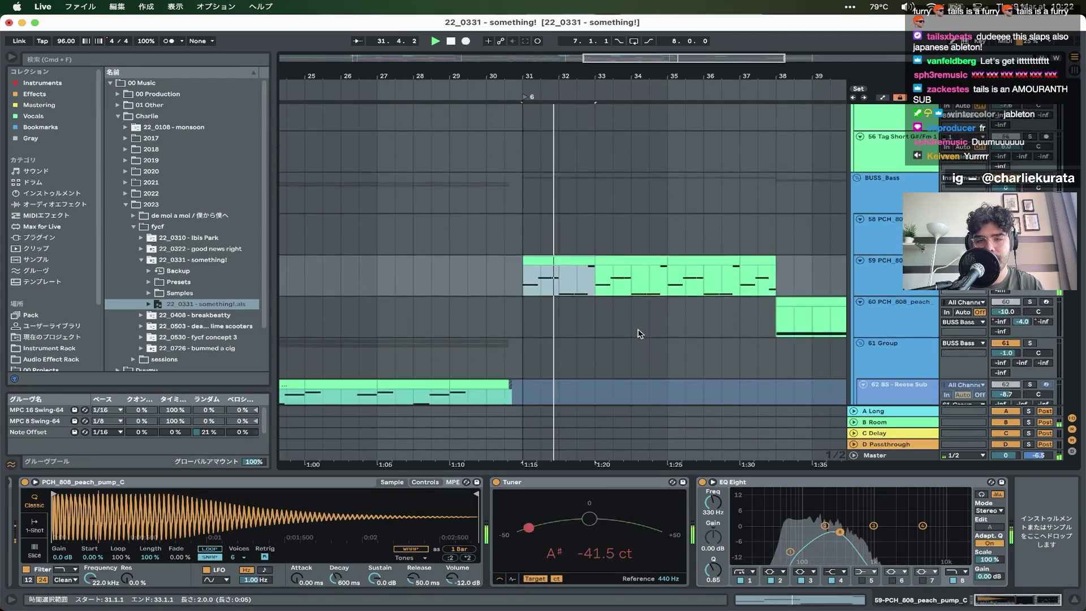
{"action": "scroll", "coordinate": [639, 333], "scroll_direction": "down", "scroll_amount": 3}
{"action": "scroll", "coordinate": [639, 334], "scroll_direction": "up", "scroll_amount": 5}
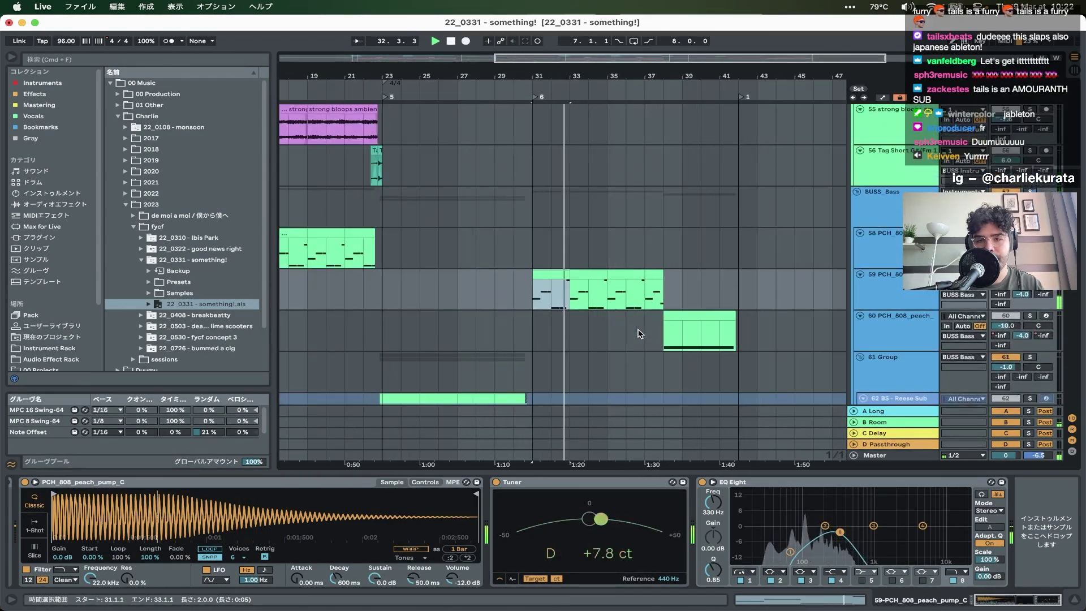
- Select the second Granulator II (Freeze) clip on track 46 and play the soloed Granulator texture, looking up to the lake texture clips
{"action": "scroll", "coordinate": [640, 334], "scroll_direction": "up", "scroll_amount": 3}
{"action": "scroll", "coordinate": [642, 333], "scroll_direction": "up", "scroll_amount": 6}
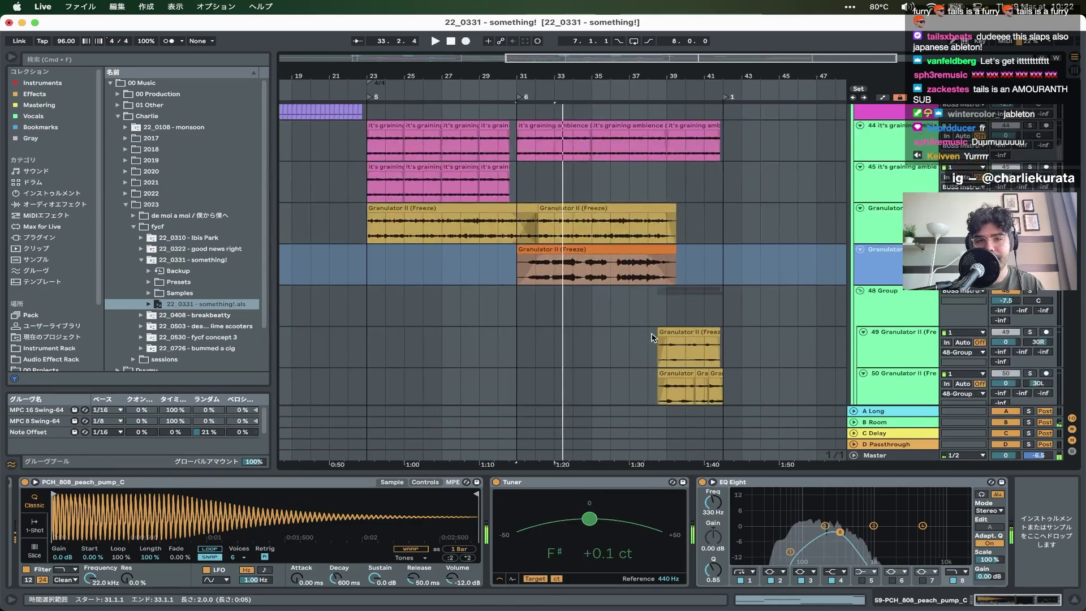
{"action": "left_click", "coordinate": [894, 306]}
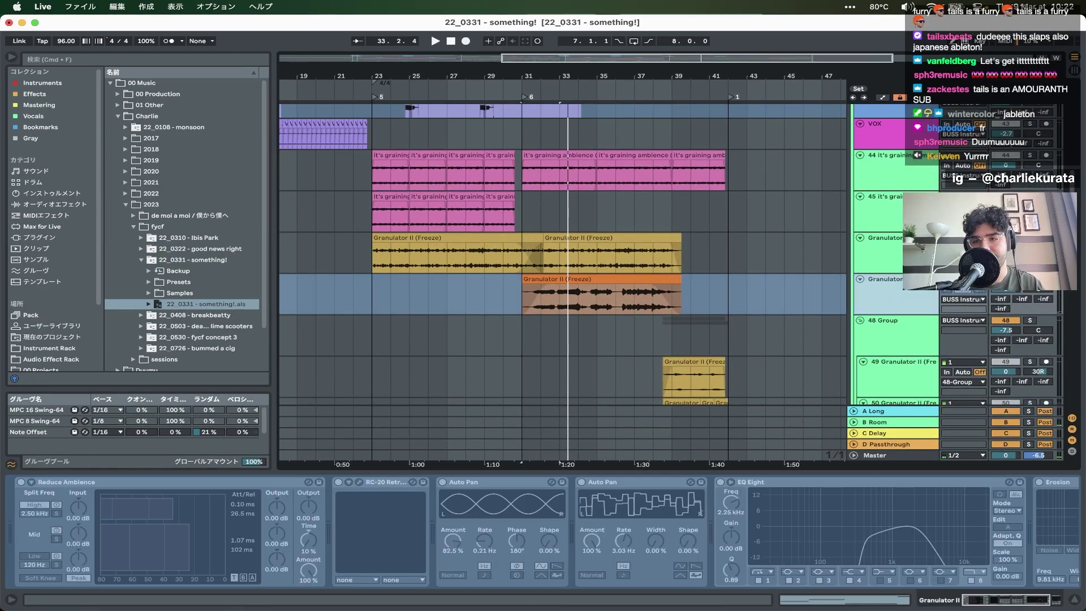
{"action": "left_click", "coordinate": [565, 243]}
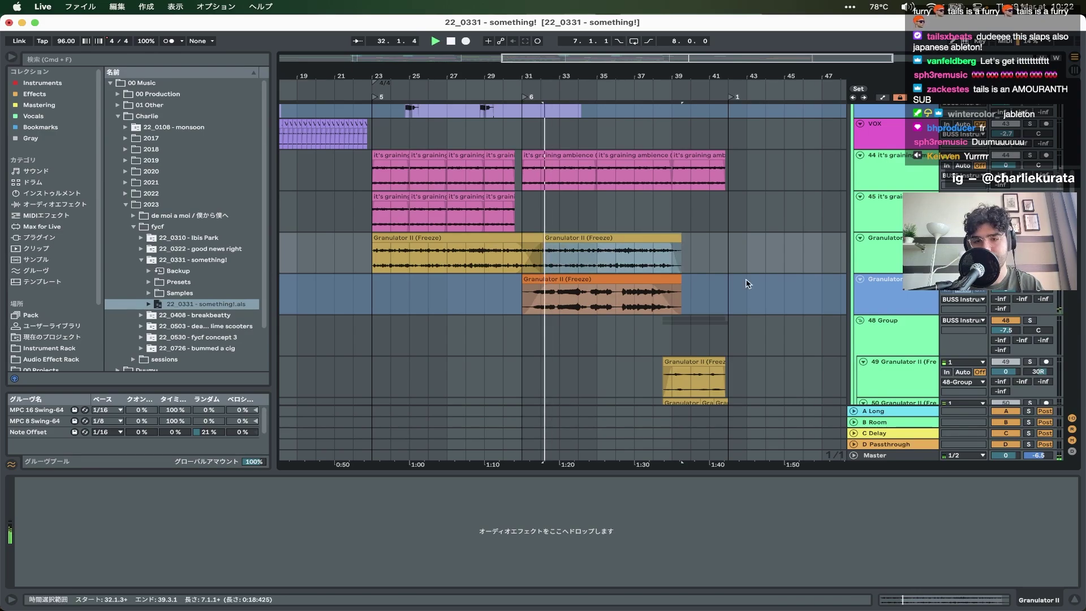
{"action": "scroll", "coordinate": [562, 300], "scroll_direction": "up", "scroll_amount": 5}
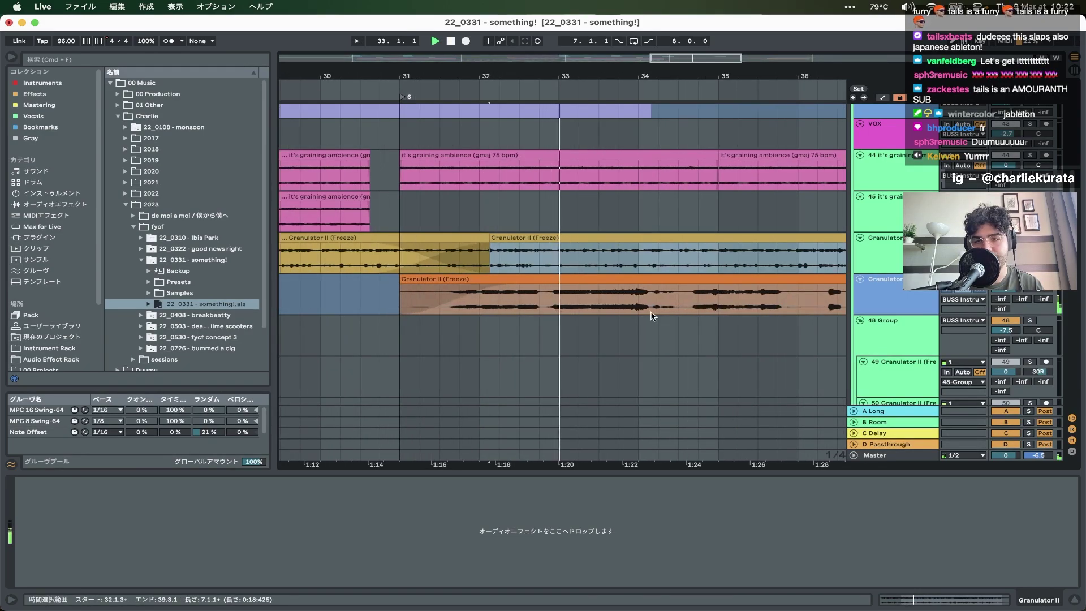
{"action": "scroll", "coordinate": [654, 316], "scroll_direction": "down", "scroll_amount": 6}
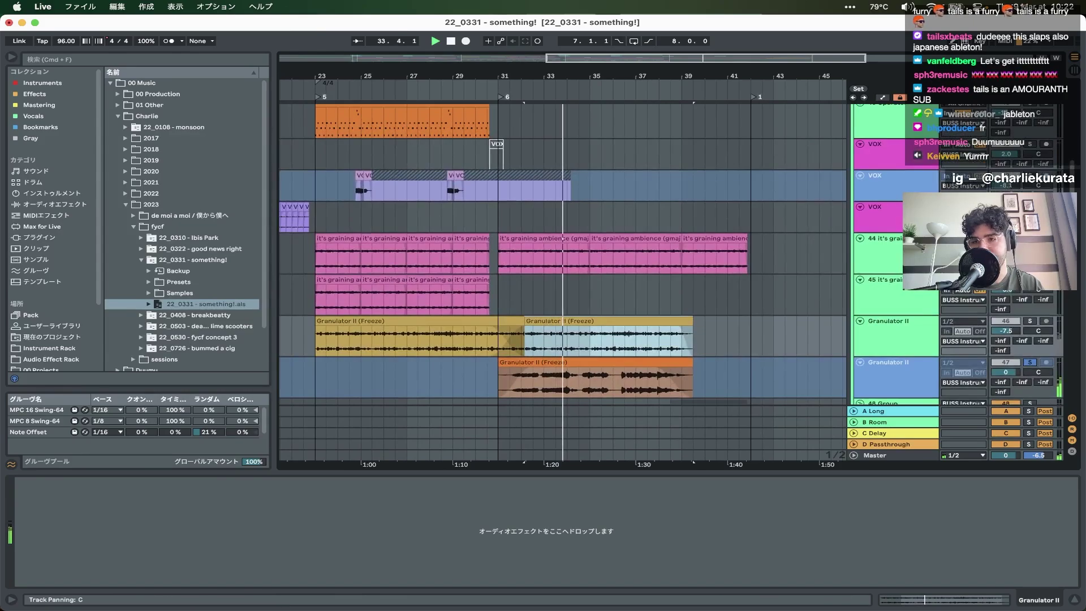
{"action": "scroll", "coordinate": [495, 351], "scroll_direction": "up", "scroll_amount": 2}
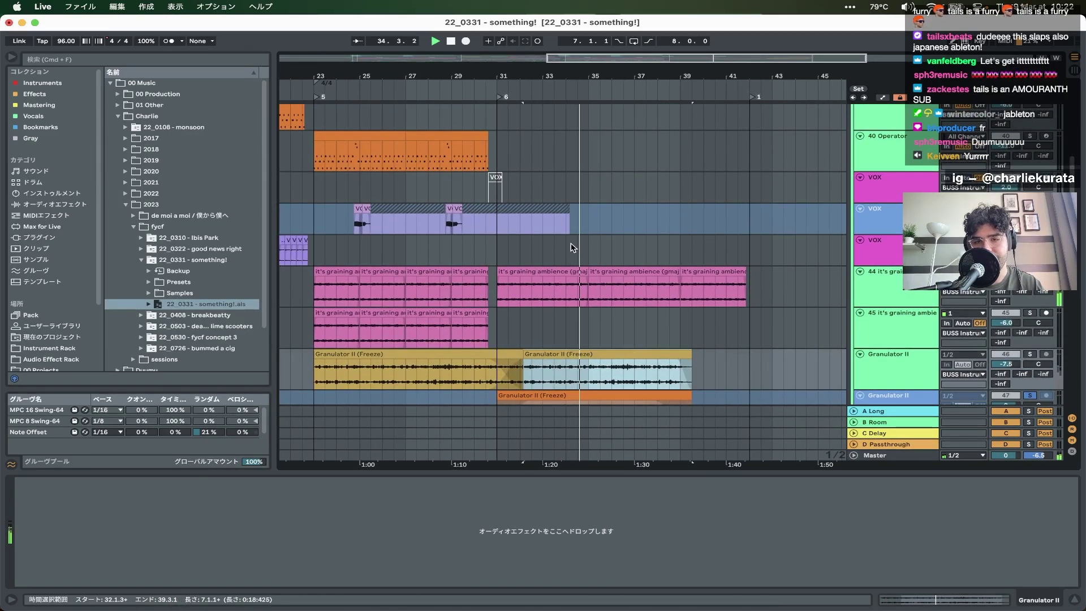
{"action": "scroll", "coordinate": [572, 247], "scroll_direction": "up", "scroll_amount": 15}
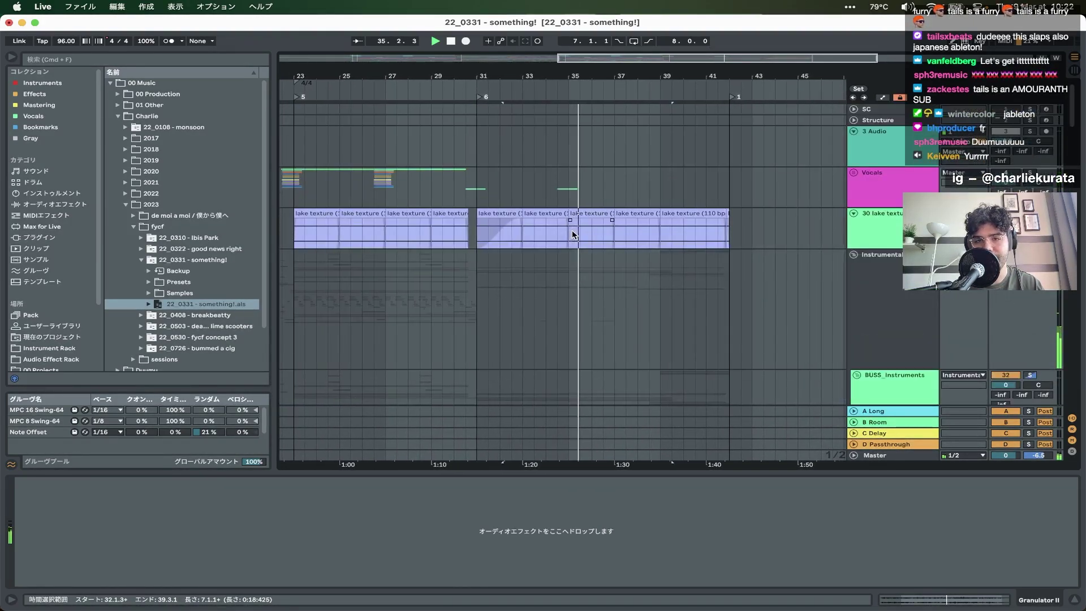
- Select 35.1.1 to 37.1.1 of the PCH_808_peach clip on track 59 and play it with the full arrangement
{"action": "scroll", "coordinate": [729, 216], "scroll_direction": "down", "scroll_amount": 15}
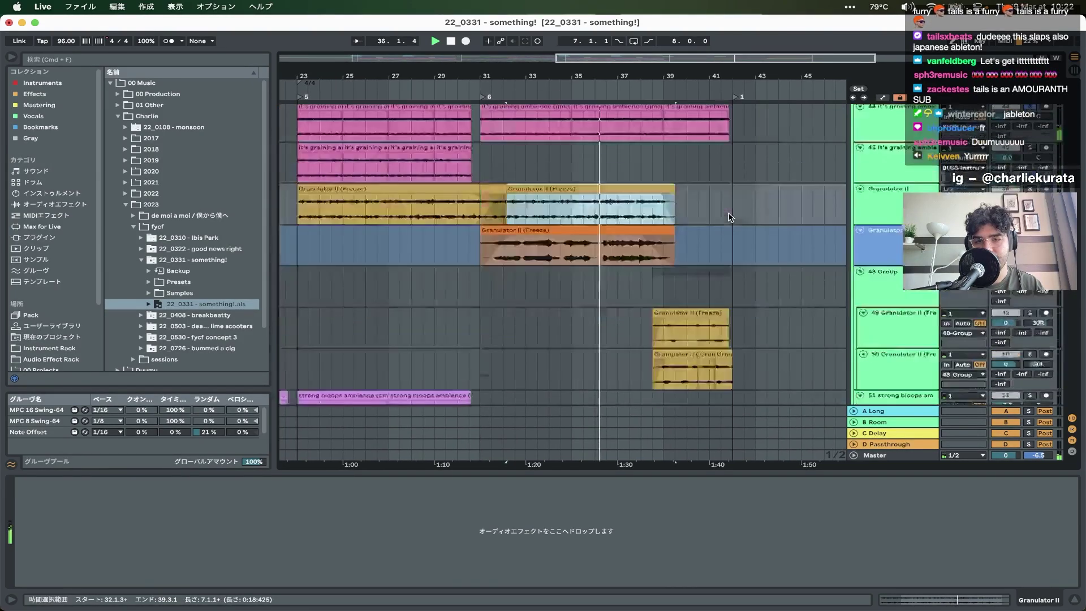
{"action": "scroll", "coordinate": [730, 217], "scroll_direction": "down", "scroll_amount": 10}
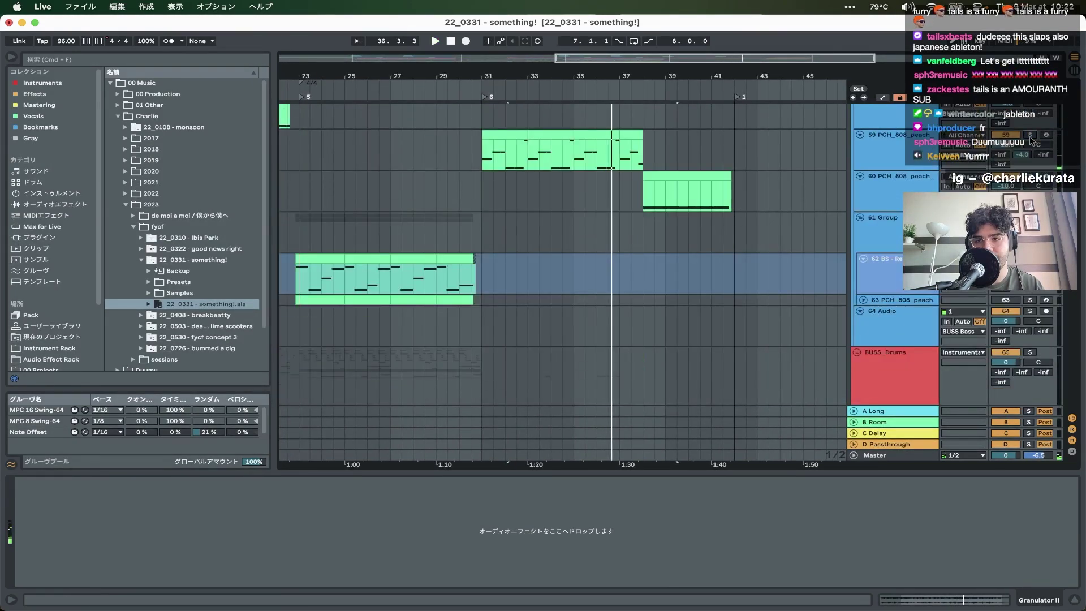
{"action": "left_click", "coordinate": [599, 141]}
{"action": "key", "text": "space"}
- Look over the drum tracks and the closing Granulator II (Freeze) clips on tracks 49 and 50 during playback
{"action": "scroll", "coordinate": [588, 137], "scroll_direction": "up", "scroll_amount": 5}
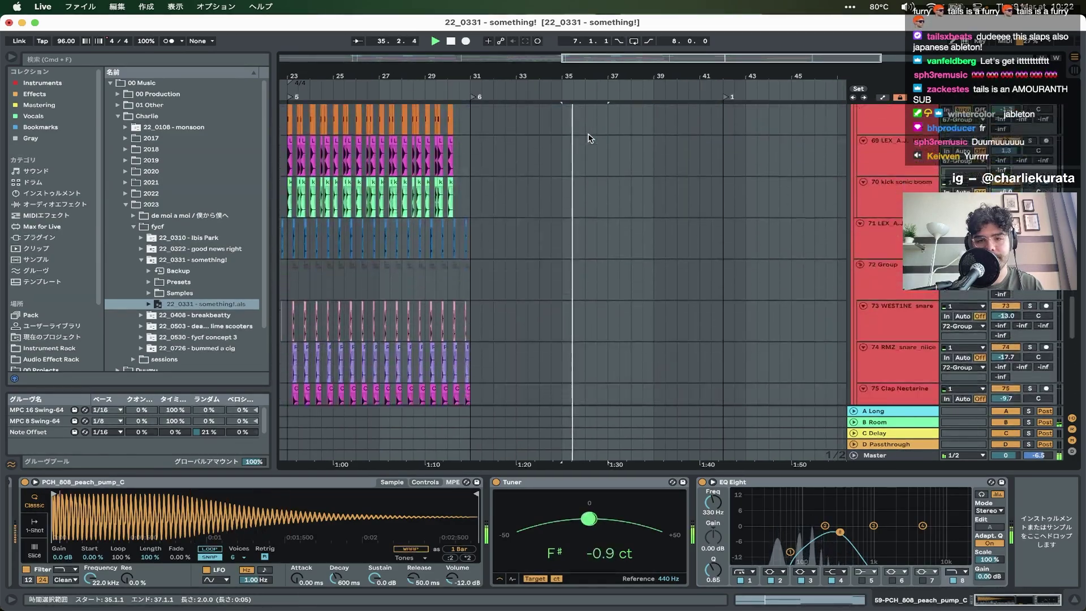
{"action": "scroll", "coordinate": [588, 138], "scroll_direction": "down", "scroll_amount": 5}
{"action": "scroll", "coordinate": [588, 137], "scroll_direction": "up", "scroll_amount": 10}
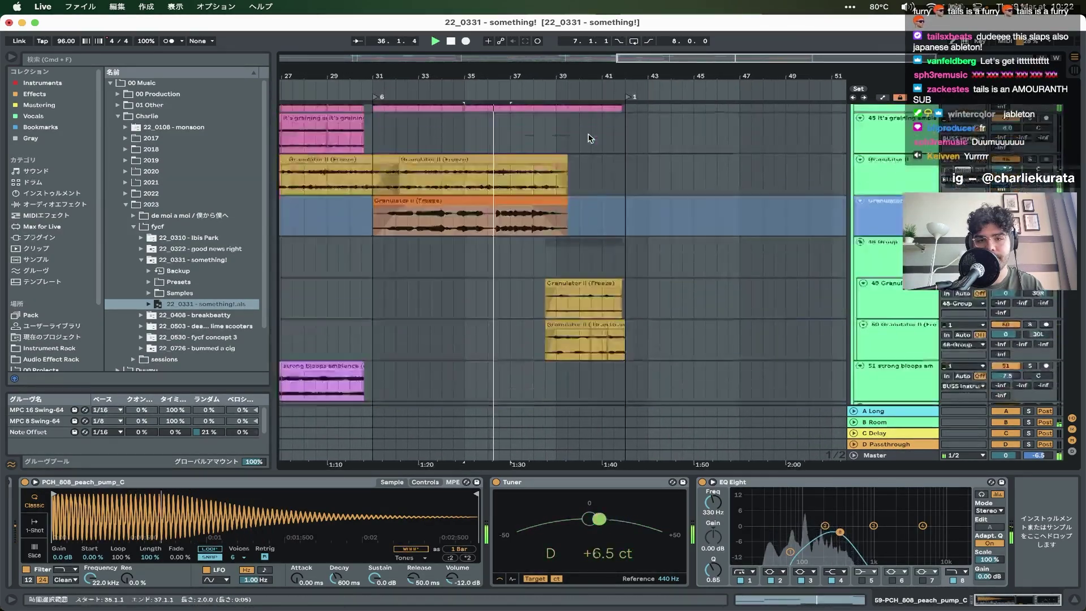
{"action": "scroll", "coordinate": [588, 290], "scroll_direction": "up", "scroll_amount": 3}
{"action": "scroll", "coordinate": [589, 316], "scroll_direction": "up", "scroll_amount": 5}
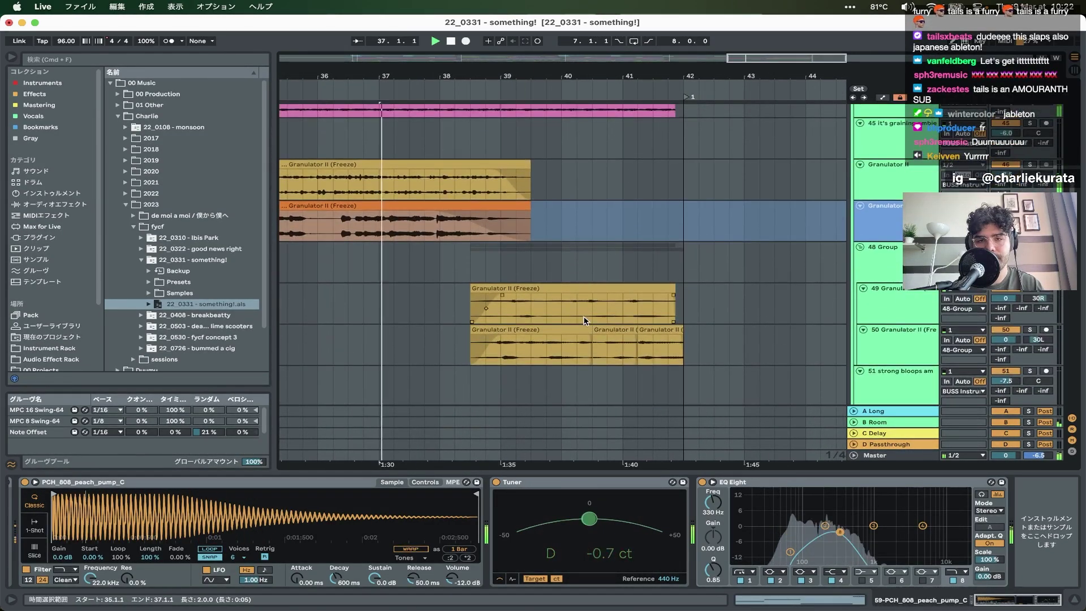
- Select the PCH_808_peach clip on track 60 from 38.1.1 to 41.4.3 and play it
{"action": "scroll", "coordinate": [585, 320], "scroll_direction": "down", "scroll_amount": 15}
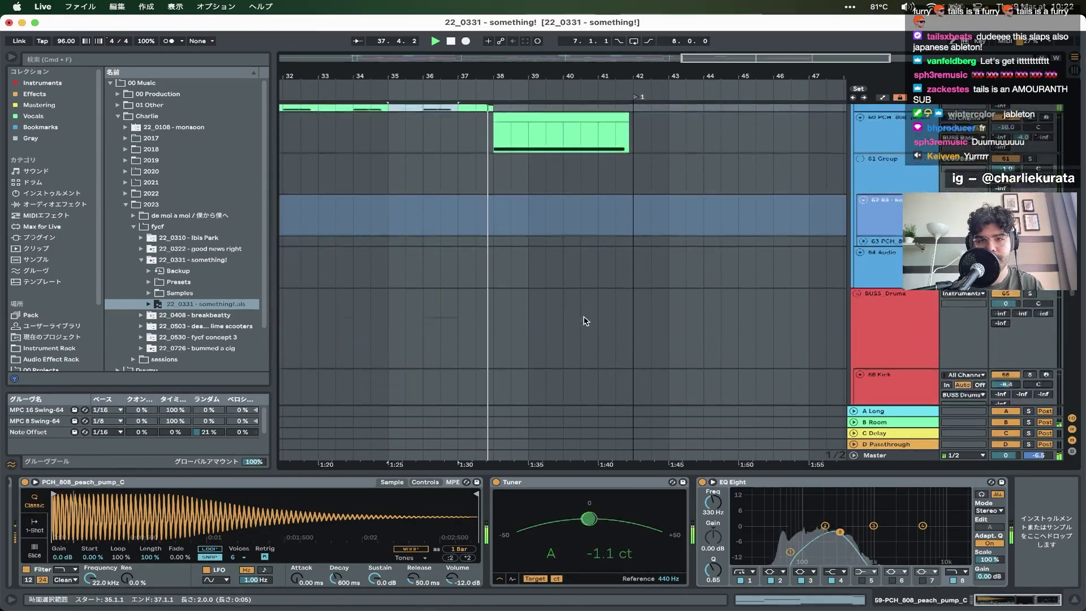
{"action": "left_click", "coordinate": [891, 231]}
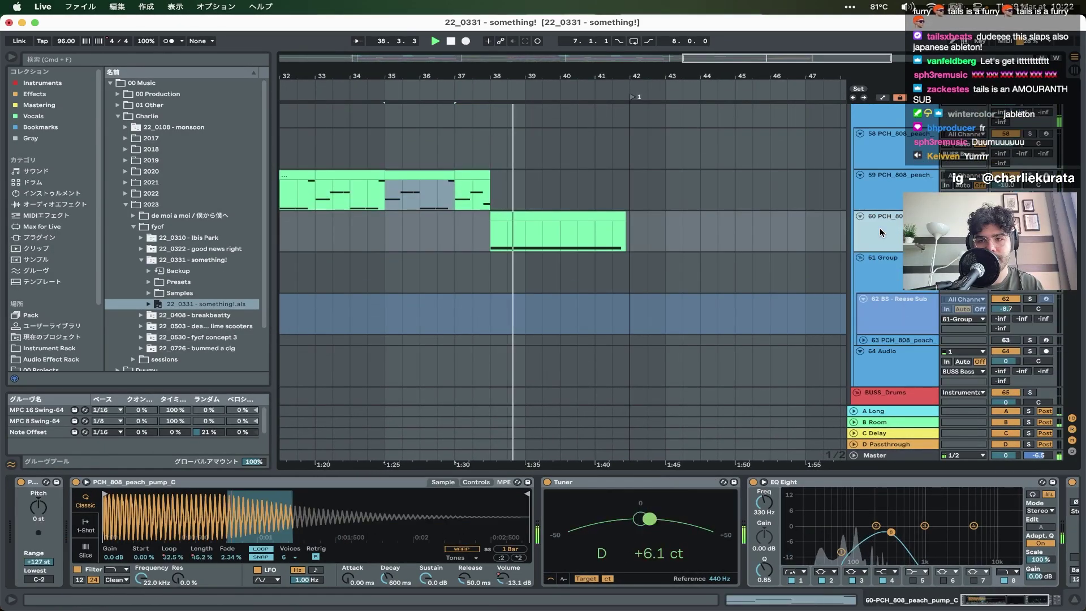
{"action": "left_click", "coordinate": [563, 213]}
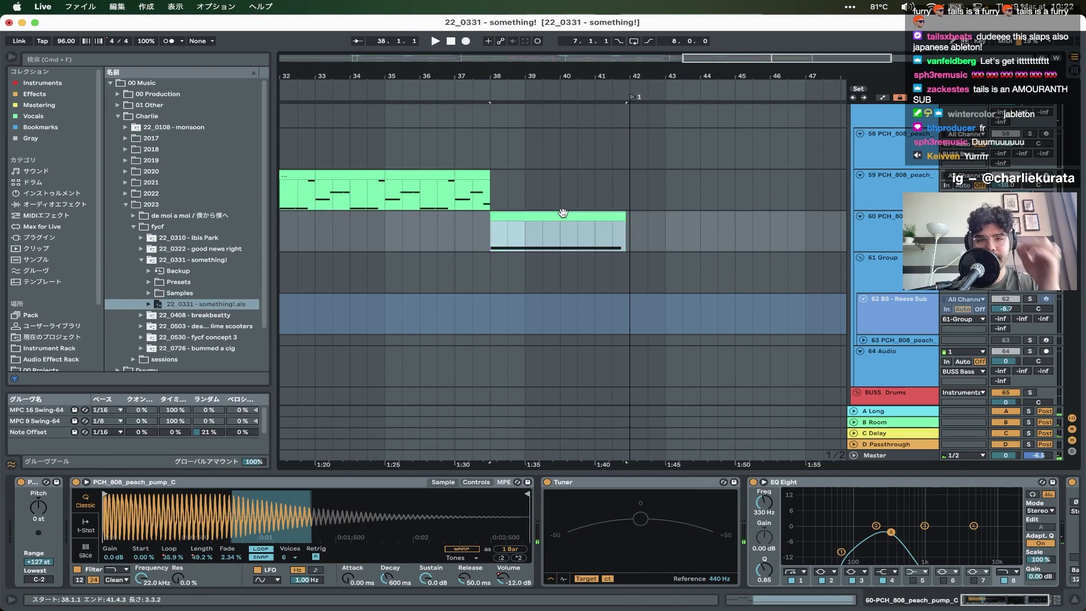
{"action": "key", "text": "space"}
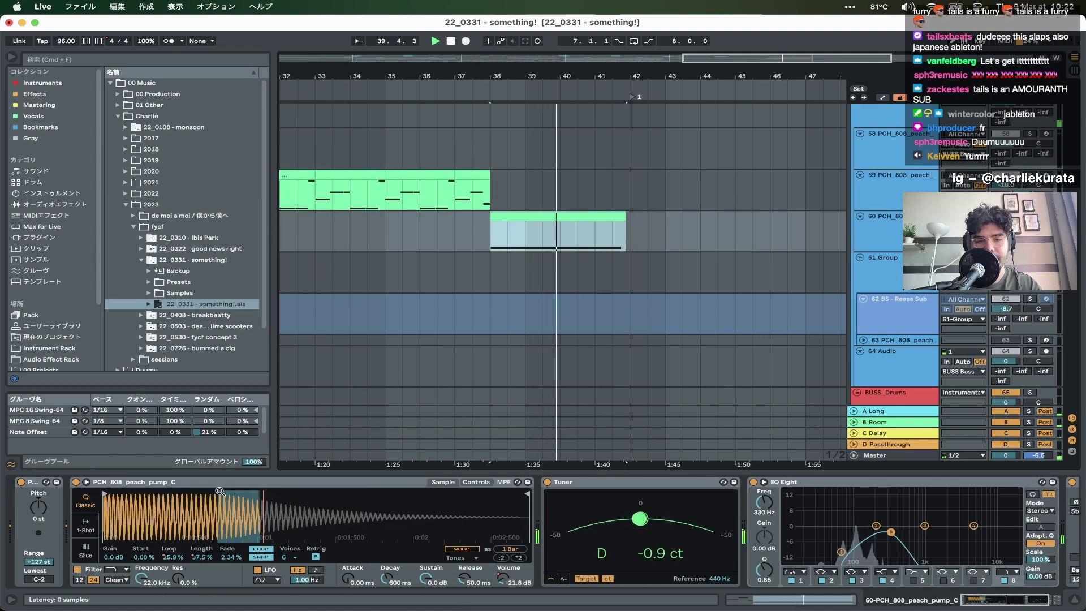
{"action": "key", "text": "space"}
- Play the ending of the arrangement from 41.1.1, looking from the drum tracks up to the ambience and Granulator clips
{"action": "scroll", "coordinate": [713, 390], "scroll_direction": "down", "scroll_amount": 10}
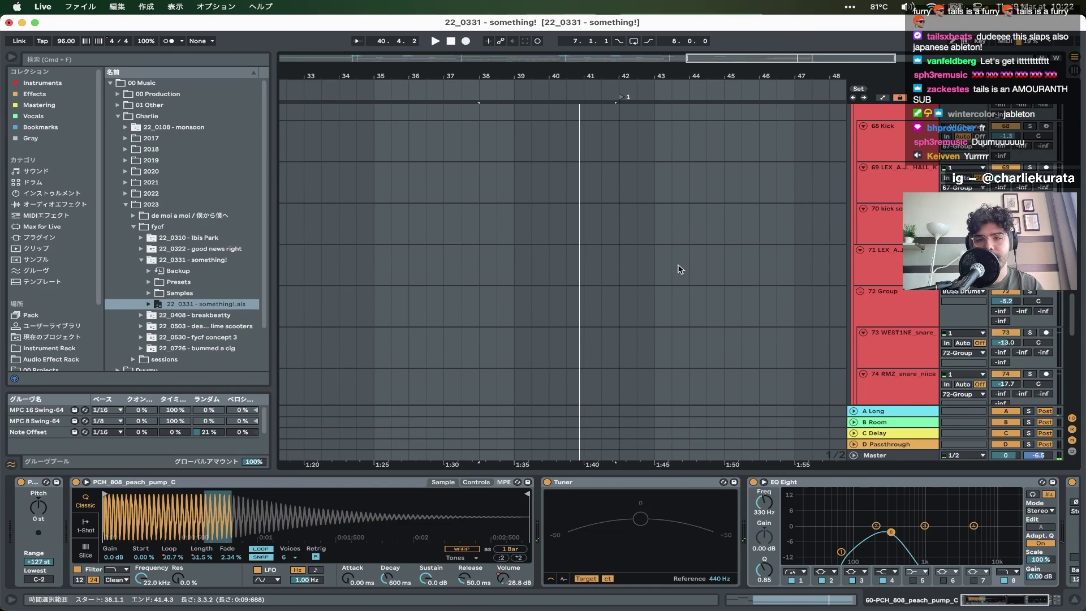
{"action": "left_click", "coordinate": [575, 270]}
{"action": "key", "text": "space"}
{"action": "scroll", "coordinate": [574, 269], "scroll_direction": "down", "scroll_amount": 5}
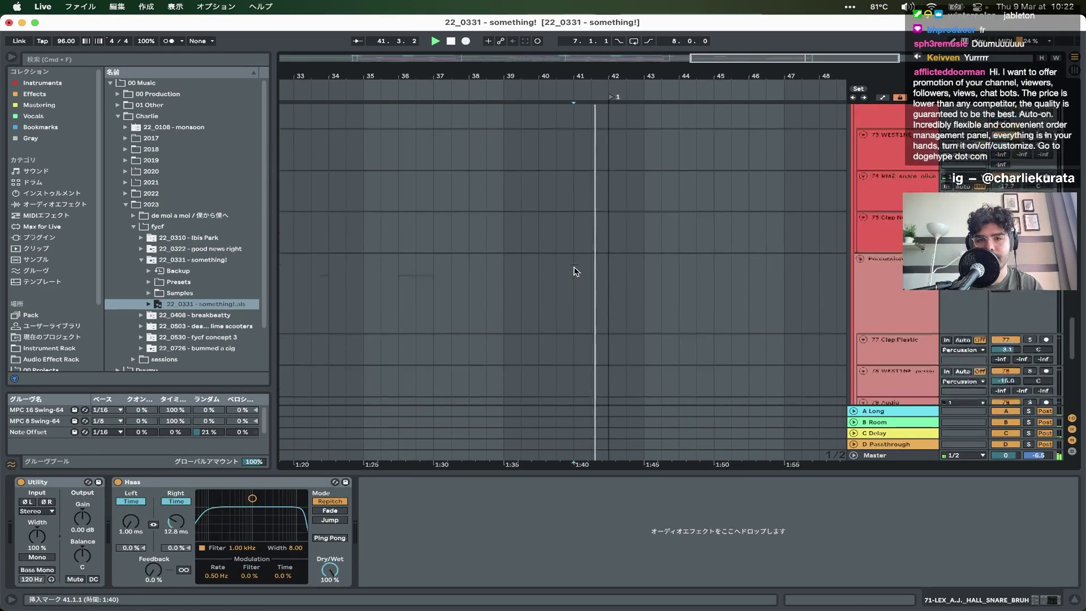
{"action": "scroll", "coordinate": [574, 270], "scroll_direction": "up", "scroll_amount": 15}
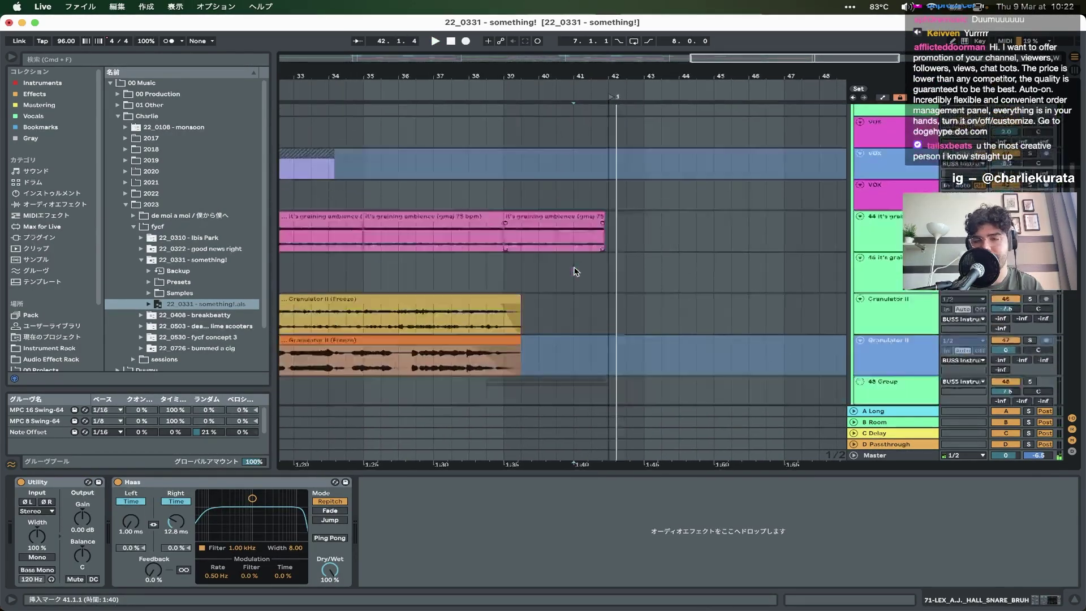
- Solo track 33 toypiano_mood_1, play it from bar 41, and switch the solo to track 34 SCAPE_754
{"action": "scroll", "coordinate": [575, 271], "scroll_direction": "up", "scroll_amount": 10}
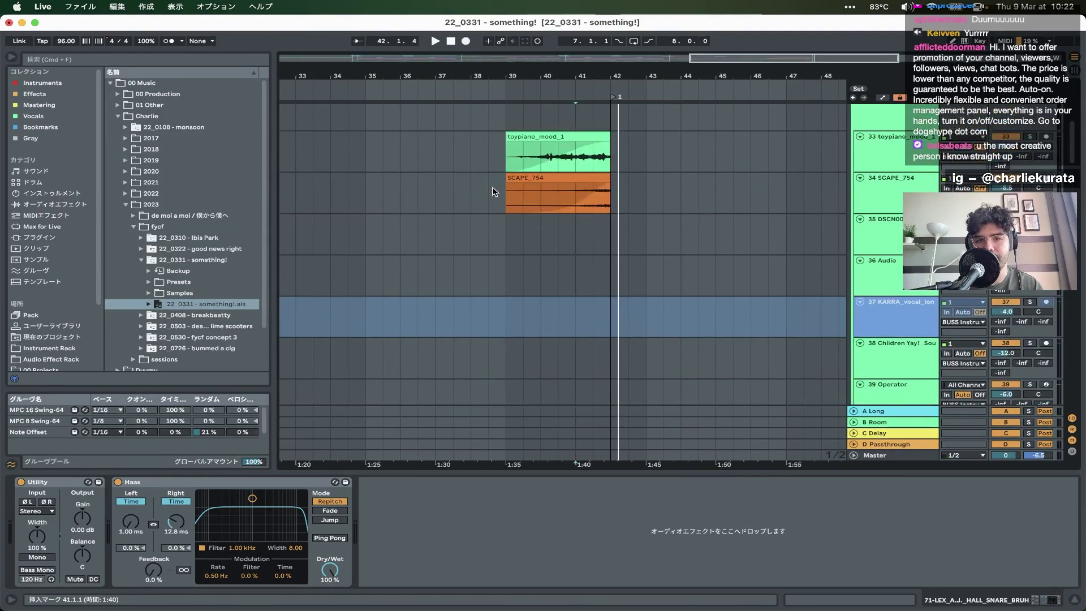
{"action": "left_click", "coordinate": [638, 155]}
{"action": "scroll", "coordinate": [789, 193], "scroll_direction": "up", "scroll_amount": 4}
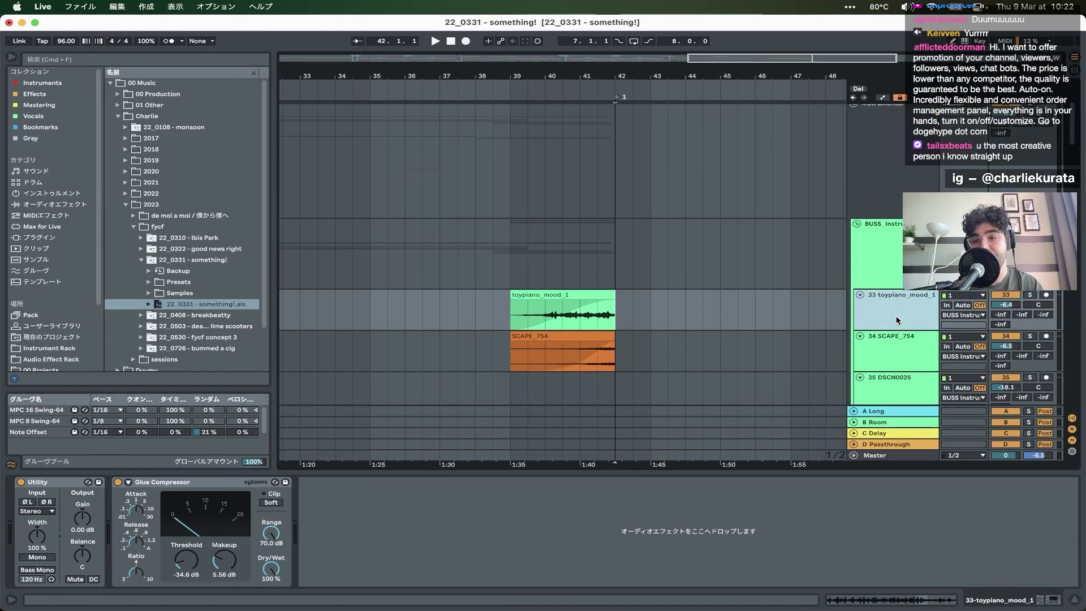
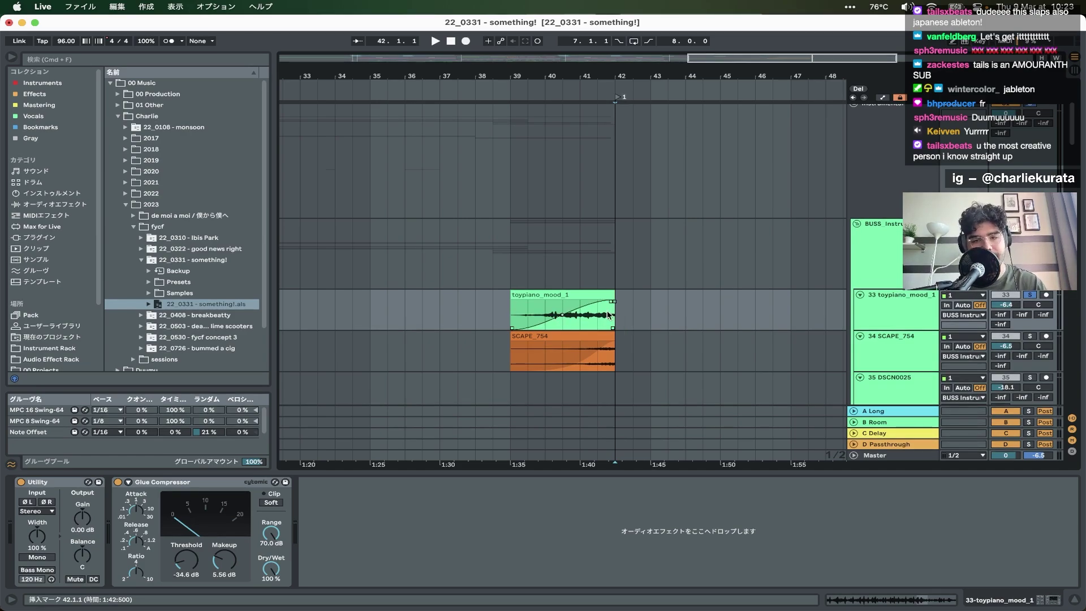
{"action": "left_click", "coordinate": [573, 324]}
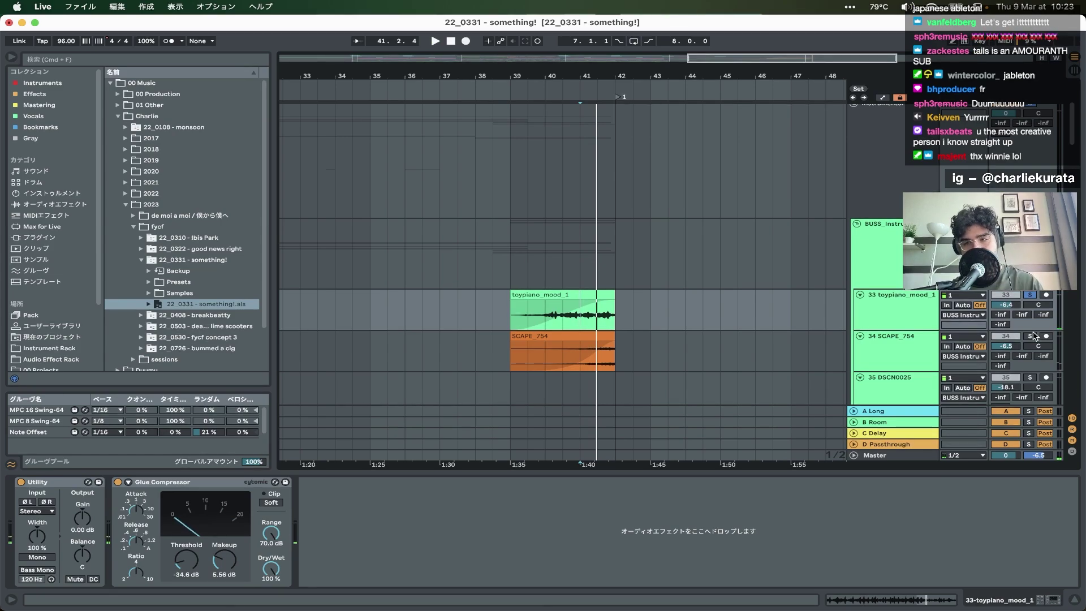
{"action": "left_click", "coordinate": [1030, 336]}
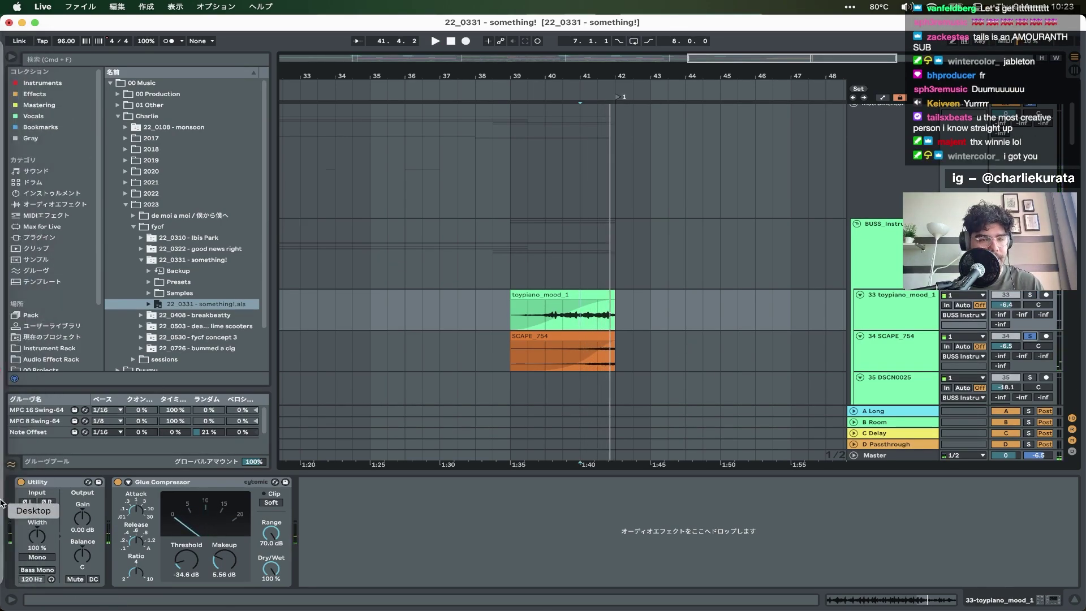
- Switch to Music and play the end of "it's a whole new year!" from funyoucanfeel into "second hand smoke"
{"action": "left_click", "coordinate": [27, 446]}
{"action": "left_click", "coordinate": [425, 289]}
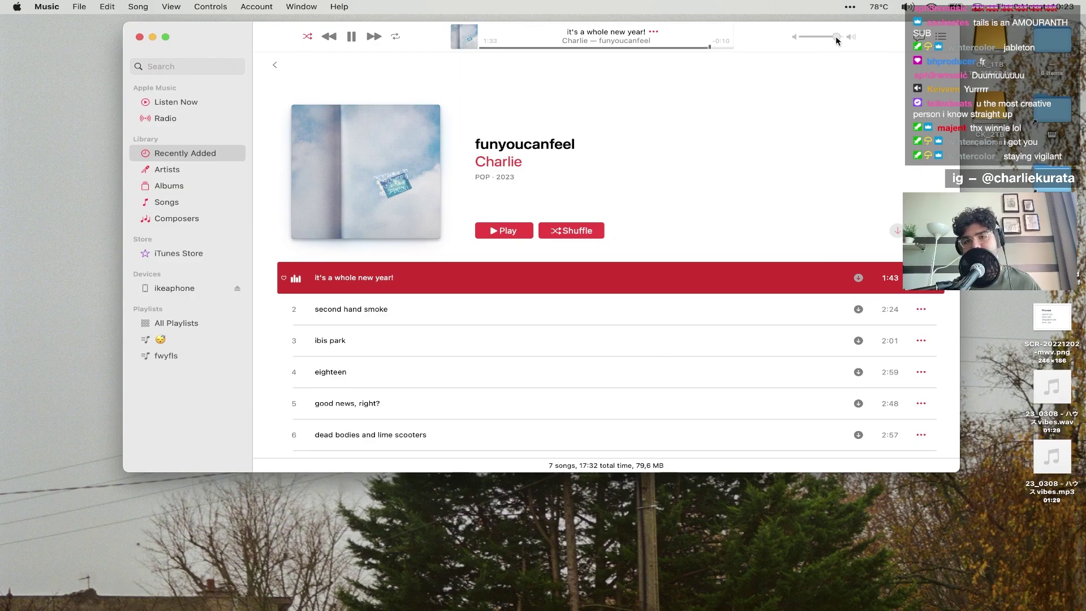
{"action": "left_click", "coordinate": [450, 80]}
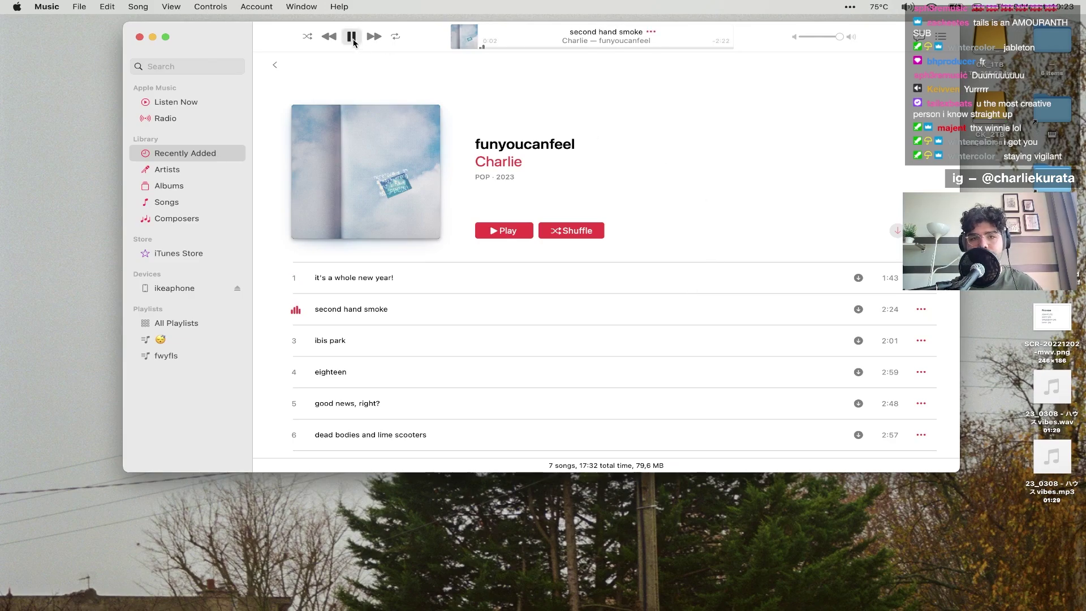
- Switch back to Ableton Live and collapse the Instrumental group to show the whole arrangement
{"action": "key", "text": "super+Tab"}
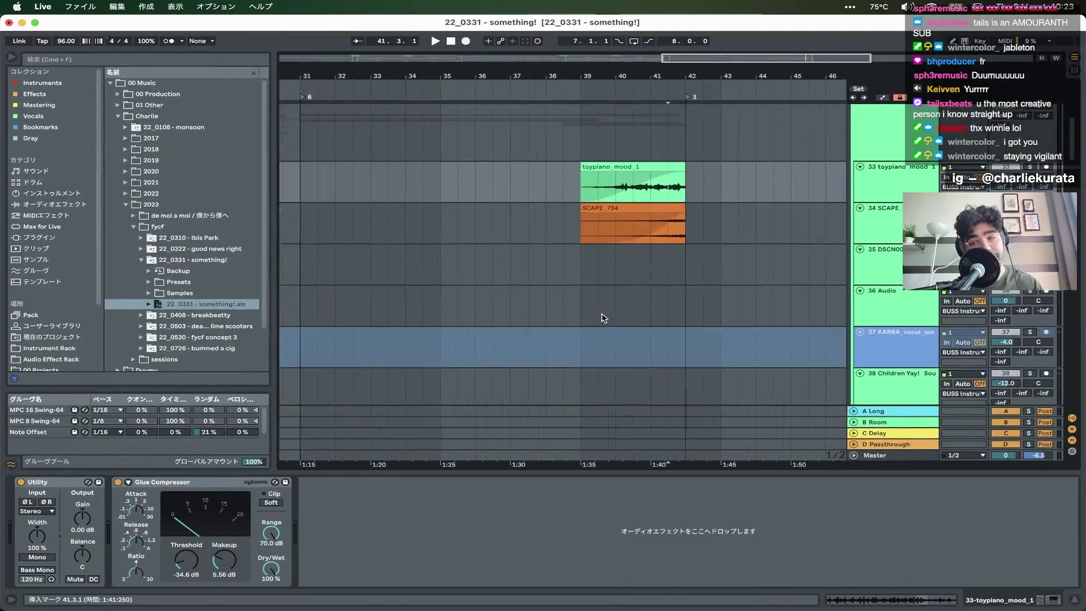
{"action": "scroll", "coordinate": [881, 240], "scroll_direction": "up", "scroll_amount": 5}
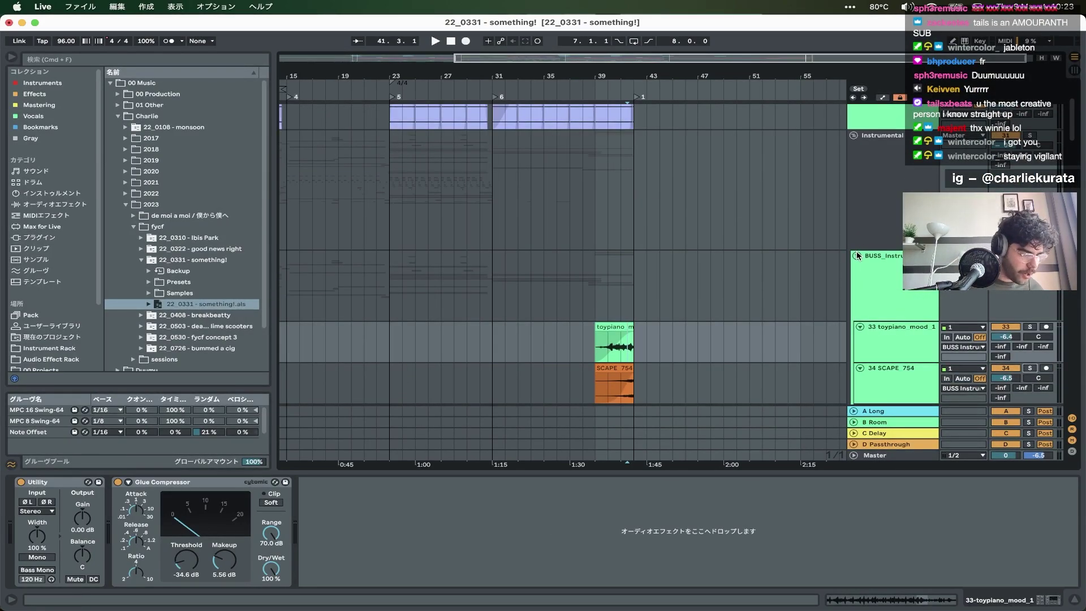
{"action": "left_click", "coordinate": [853, 135]}
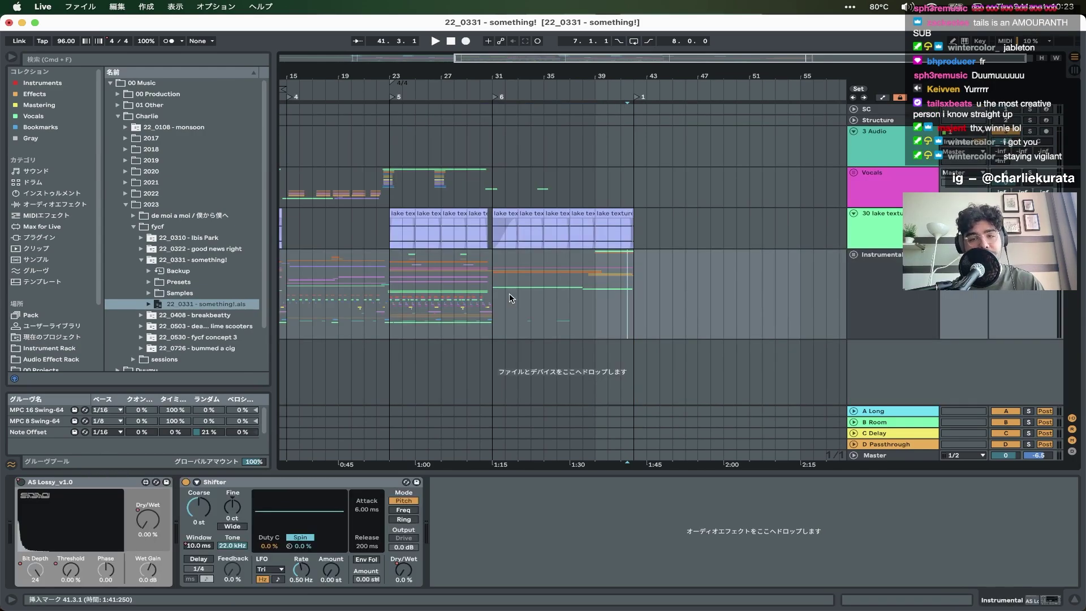
{"action": "scroll", "coordinate": [509, 293], "scroll_direction": "down", "scroll_amount": 2}
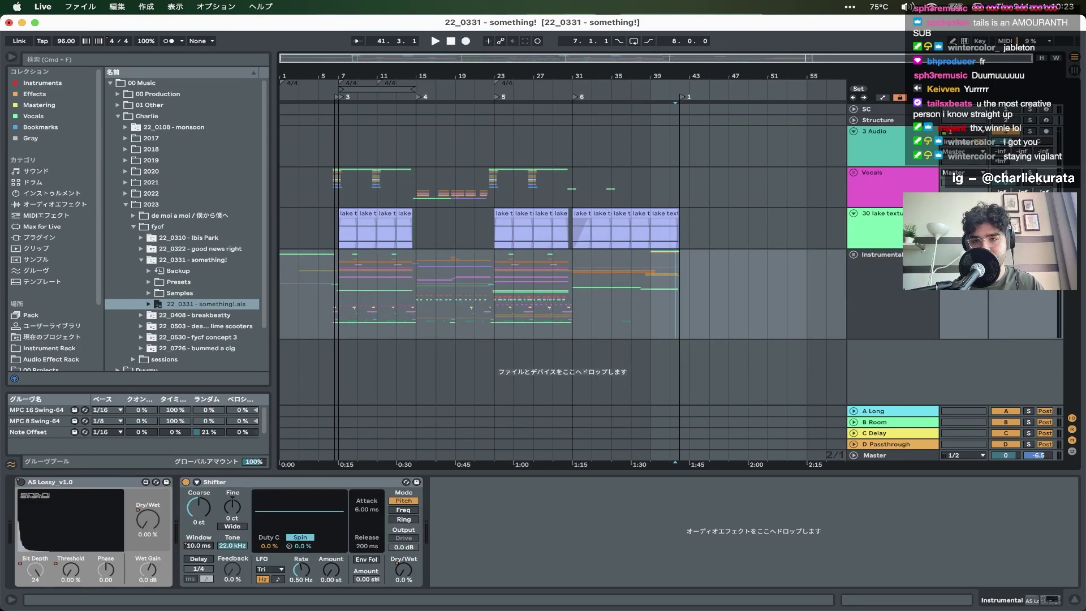
- Expand the Vocals group and look over its new year main and new year layers tracks
{"action": "left_click", "coordinate": [880, 186]}
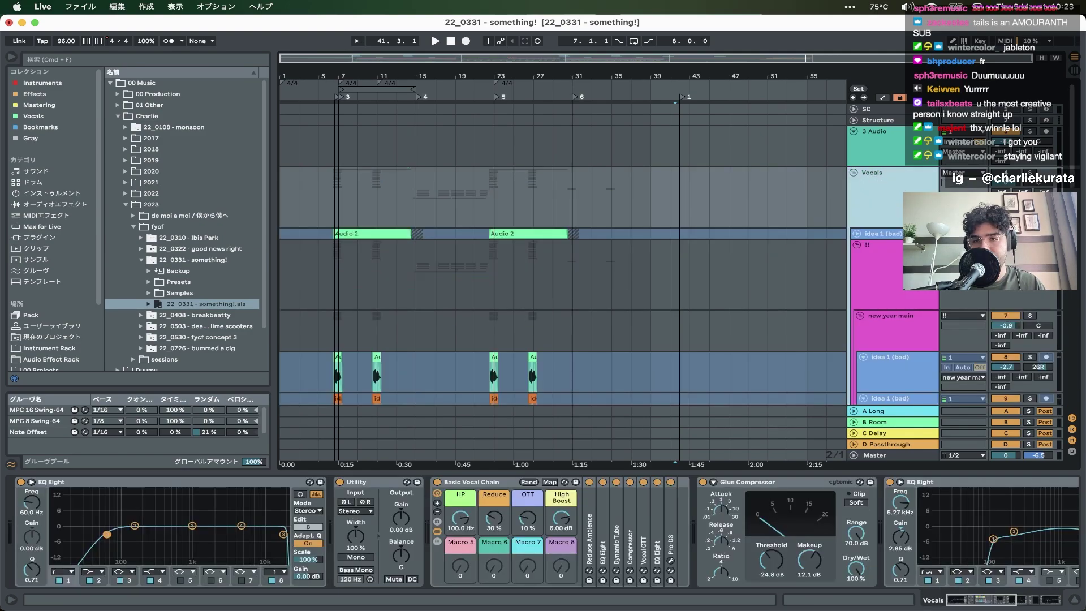
{"action": "scroll", "coordinate": [426, 263], "scroll_direction": "up", "scroll_amount": 5}
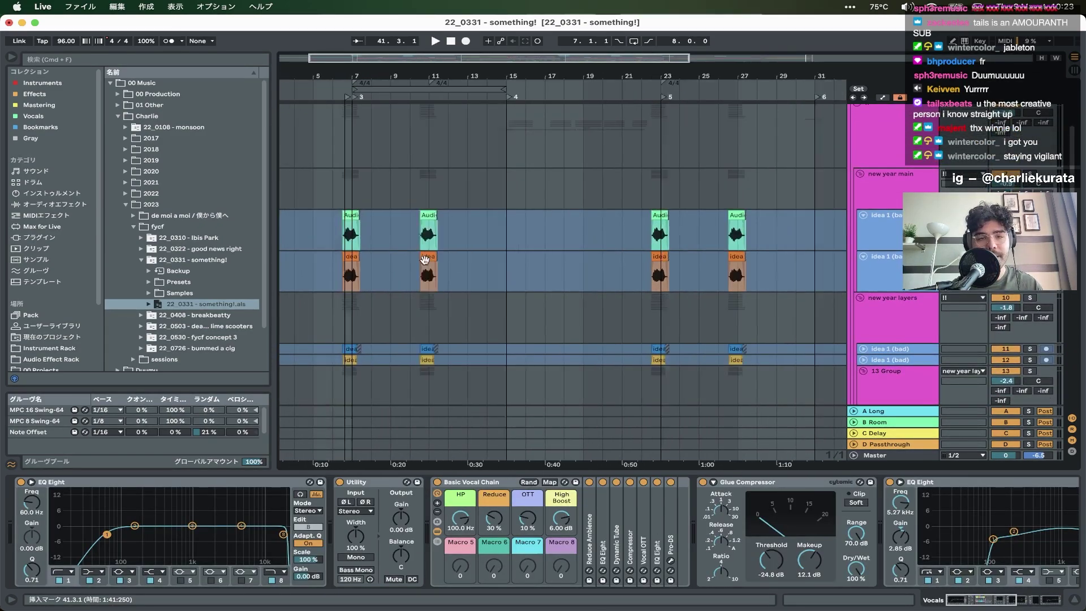
{"action": "scroll", "coordinate": [427, 264], "scroll_direction": "left", "scroll_amount": 3}
- Unfold the idea 1 (bad) track under Vocals and play its soloed Audio 2 clip from 6.2.4
{"action": "left_click", "coordinate": [875, 231]}
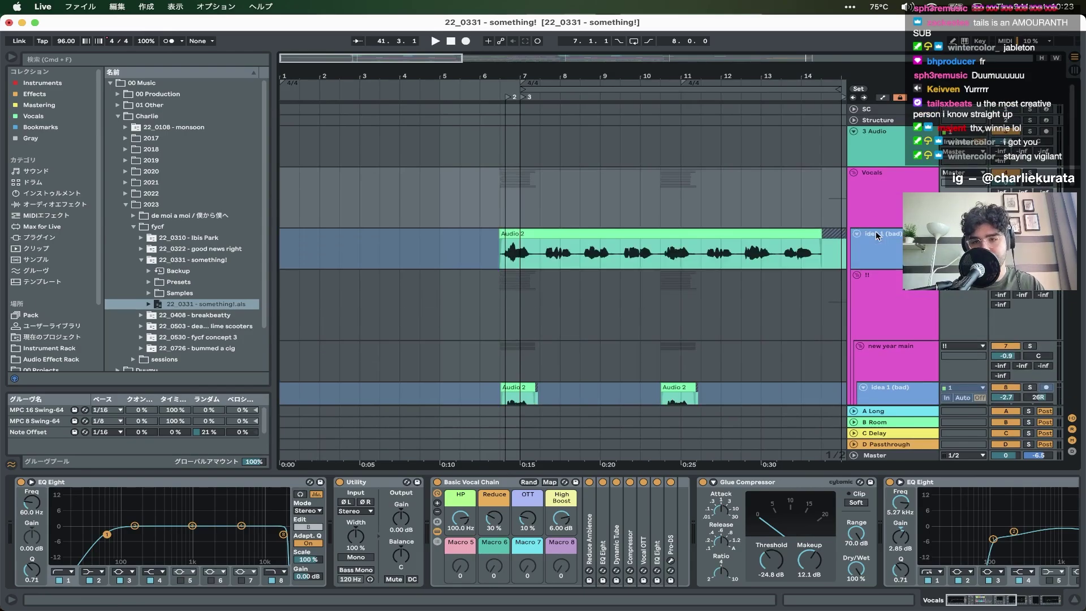
{"action": "left_click", "coordinate": [533, 233]}
{"action": "scroll", "coordinate": [533, 233], "scroll_direction": "up", "scroll_amount": 3}
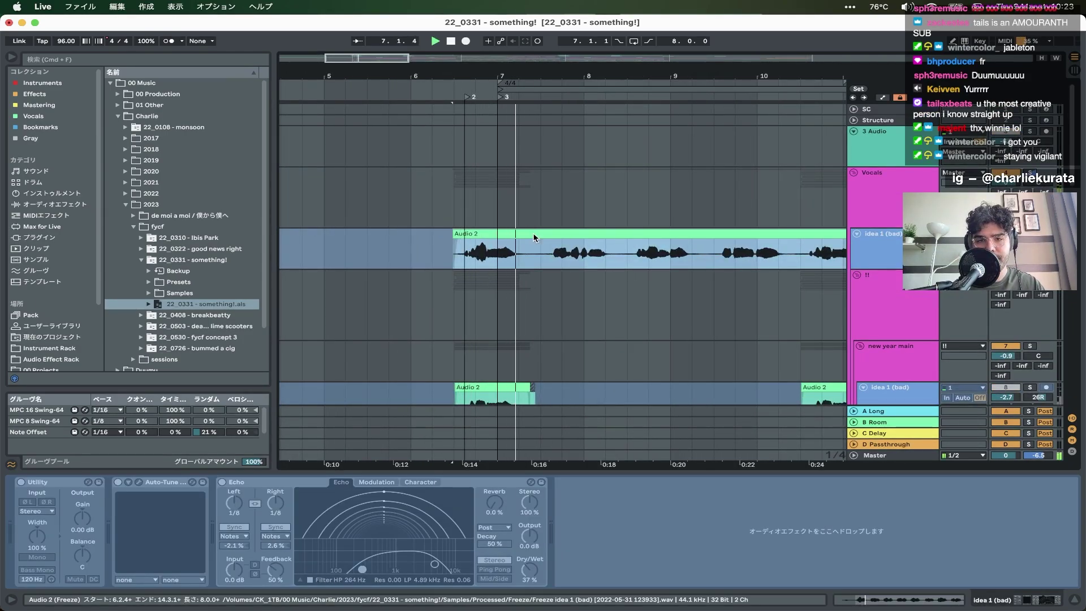
{"action": "scroll", "coordinate": [674, 338], "scroll_direction": "down", "scroll_amount": 5}
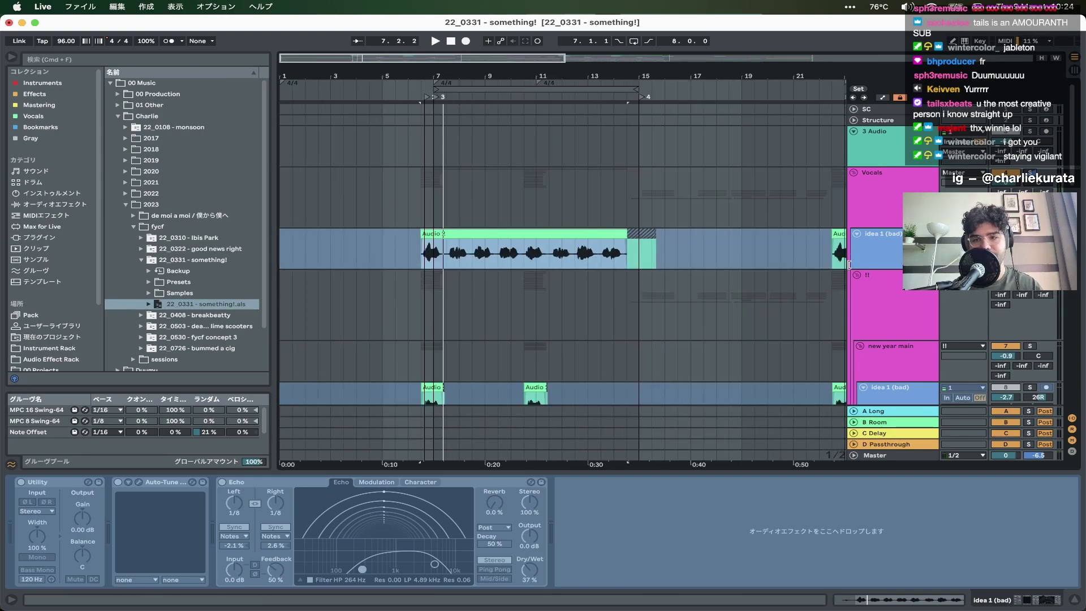
- Collapse the !! vocal group and play the Audio 2 clip together with the lake texture and instrumental
{"action": "left_click", "coordinate": [857, 275]}
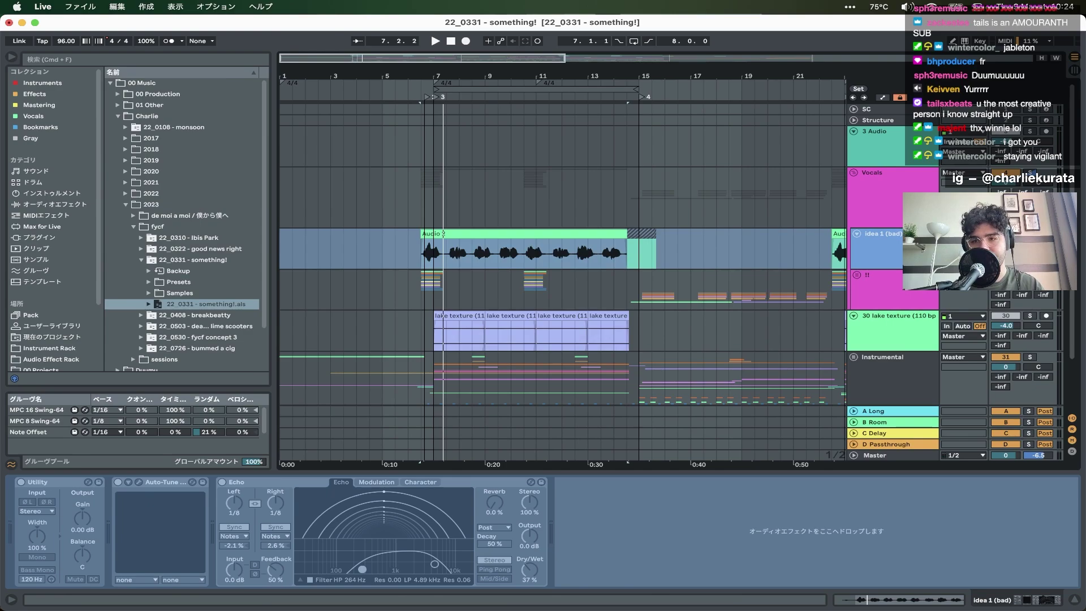
{"action": "left_click", "coordinate": [419, 249]}
{"action": "scroll", "coordinate": [452, 247], "scroll_direction": "up", "scroll_amount": 5}
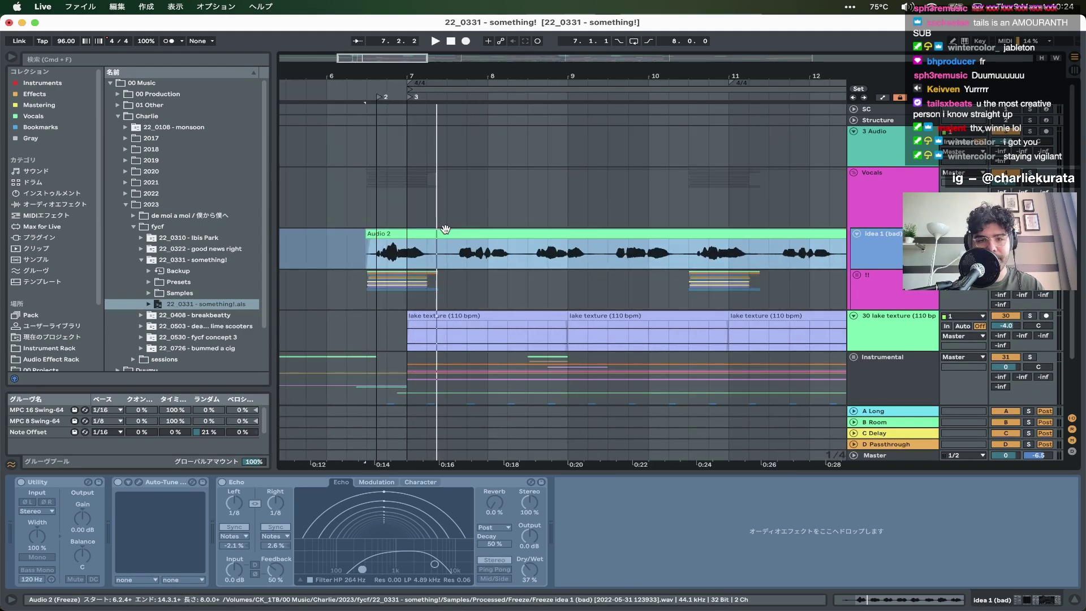
{"action": "key", "text": "space"}
{"action": "scroll", "coordinate": [479, 248], "scroll_direction": "down", "scroll_amount": 2}
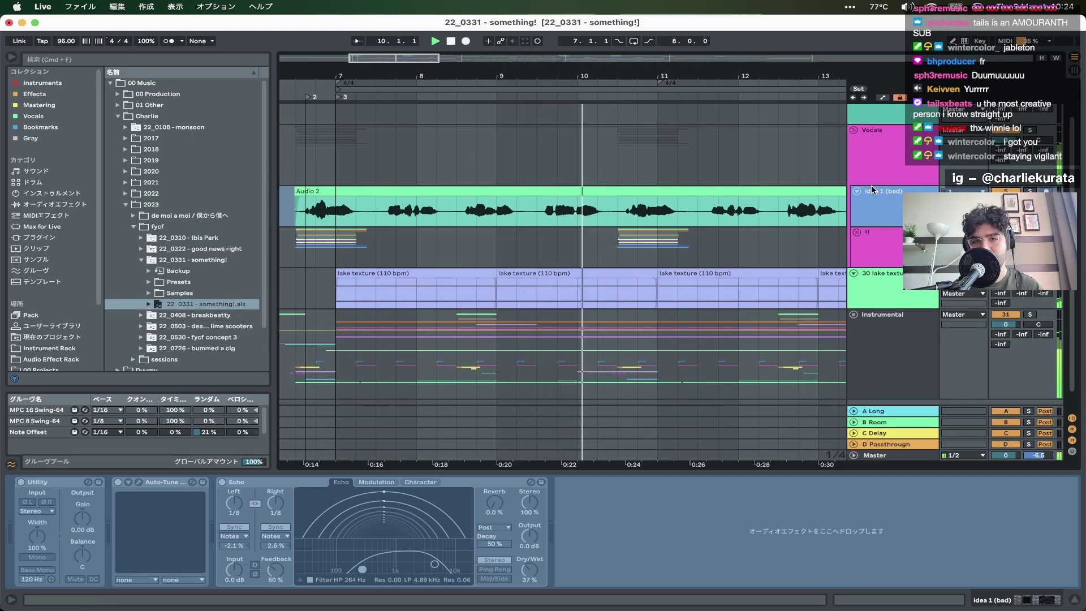
{"action": "scroll", "coordinate": [673, 214], "scroll_direction": "up", "scroll_amount": 2}
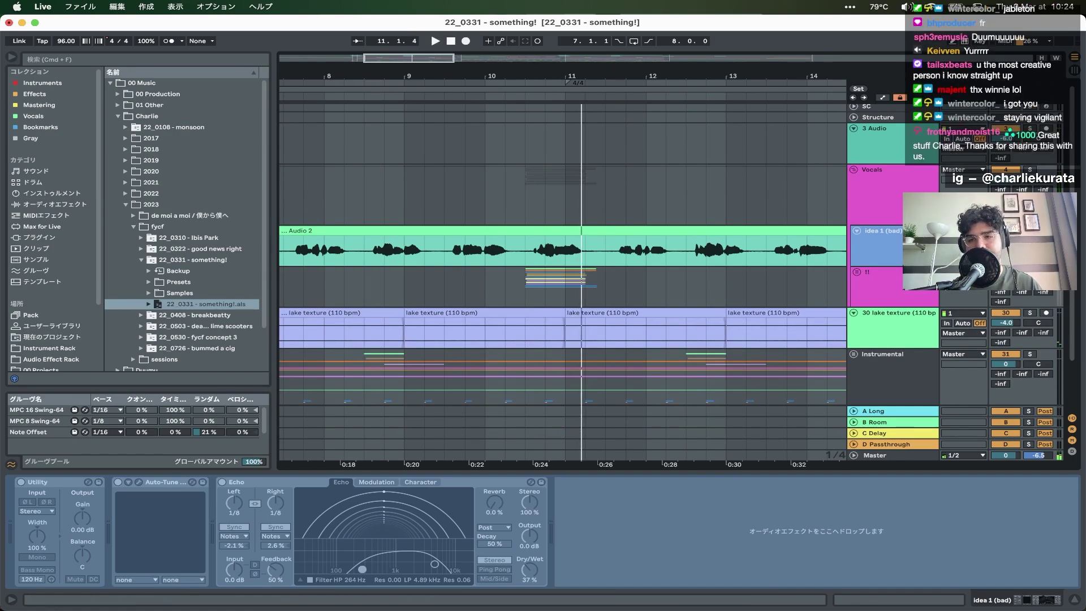
- Fold the idea 1 (bad) track, expand the !! group and examine its main and layer vocal clips around 6.2.1
{"action": "left_click", "coordinate": [857, 232]}
{"action": "left_click", "coordinate": [859, 242]}
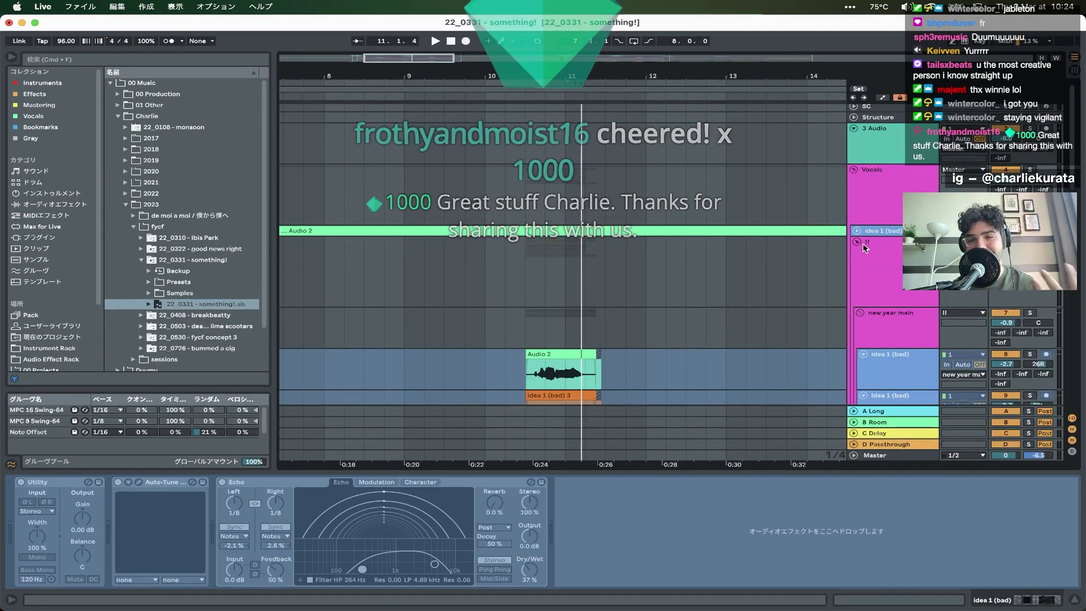
{"action": "scroll", "coordinate": [553, 246], "scroll_direction": "down", "scroll_amount": 3}
{"action": "scroll", "coordinate": [388, 230], "scroll_direction": "down", "scroll_amount": 6}
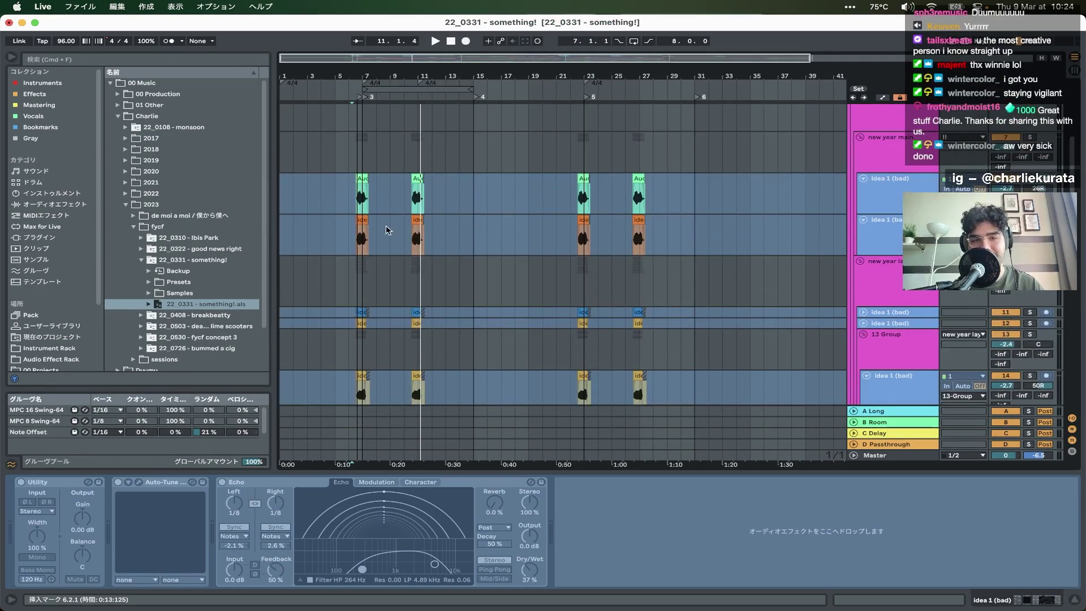
{"action": "scroll", "coordinate": [373, 229], "scroll_direction": "down", "scroll_amount": 3}
{"action": "scroll", "coordinate": [359, 229], "scroll_direction": "left", "scroll_amount": 3}
{"action": "scroll", "coordinate": [381, 201], "scroll_direction": "left", "scroll_amount": 2}
{"action": "scroll", "coordinate": [381, 201], "scroll_direction": "up", "scroll_amount": 3}
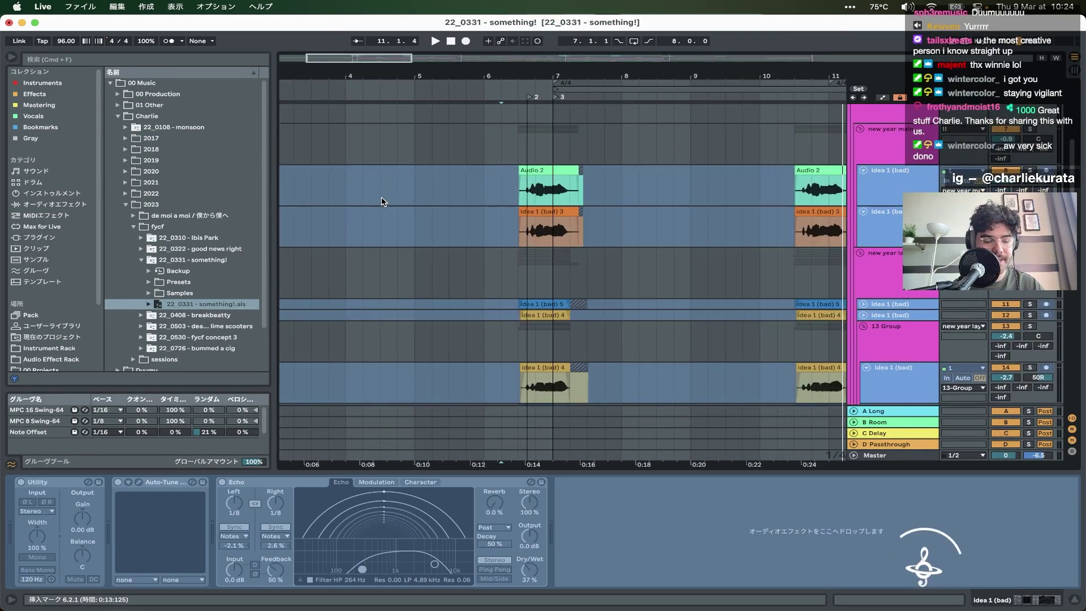
- Solo the new year main group and play its vocal clips from 6.3.1
{"action": "scroll", "coordinate": [449, 194], "scroll_direction": "up", "scroll_amount": 3}
{"action": "left_click", "coordinate": [601, 166]}
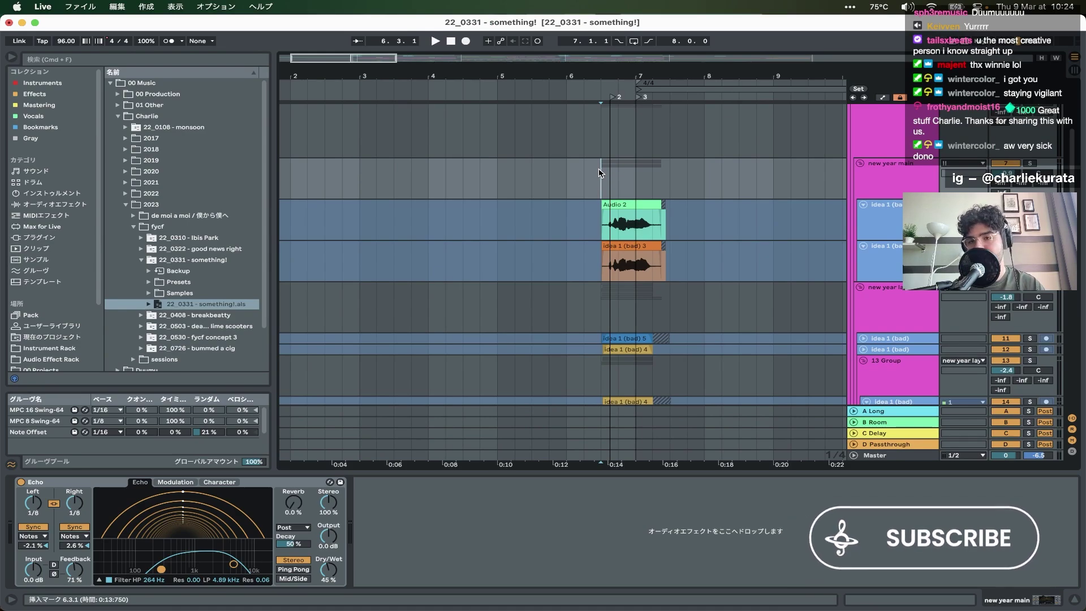
{"action": "left_click", "coordinate": [911, 161]}
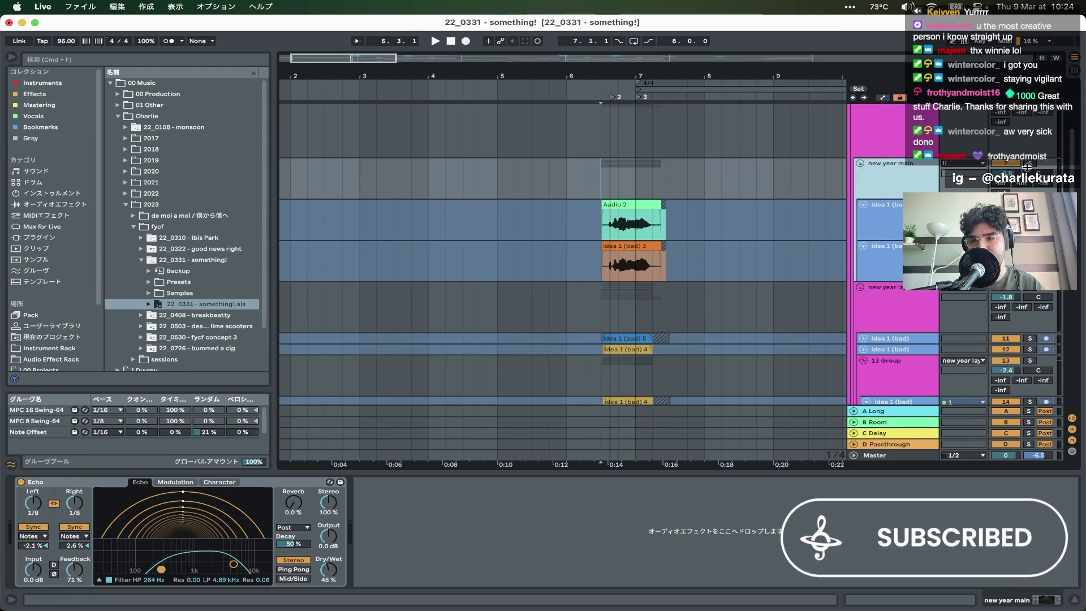
{"action": "key", "text": "space"}
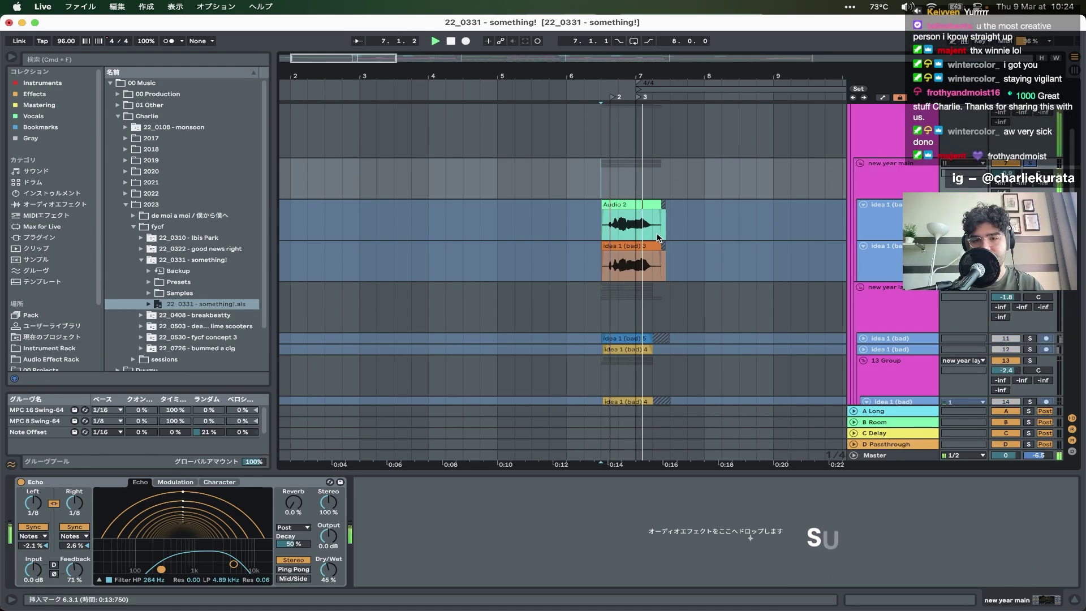
{"action": "key", "text": "space"}
- Play the new year layers group on its own from 6.3.1 and look through its layer tracks
{"action": "scroll", "coordinate": [660, 226], "scroll_direction": "down", "scroll_amount": 2}
{"action": "left_click", "coordinate": [912, 296]}
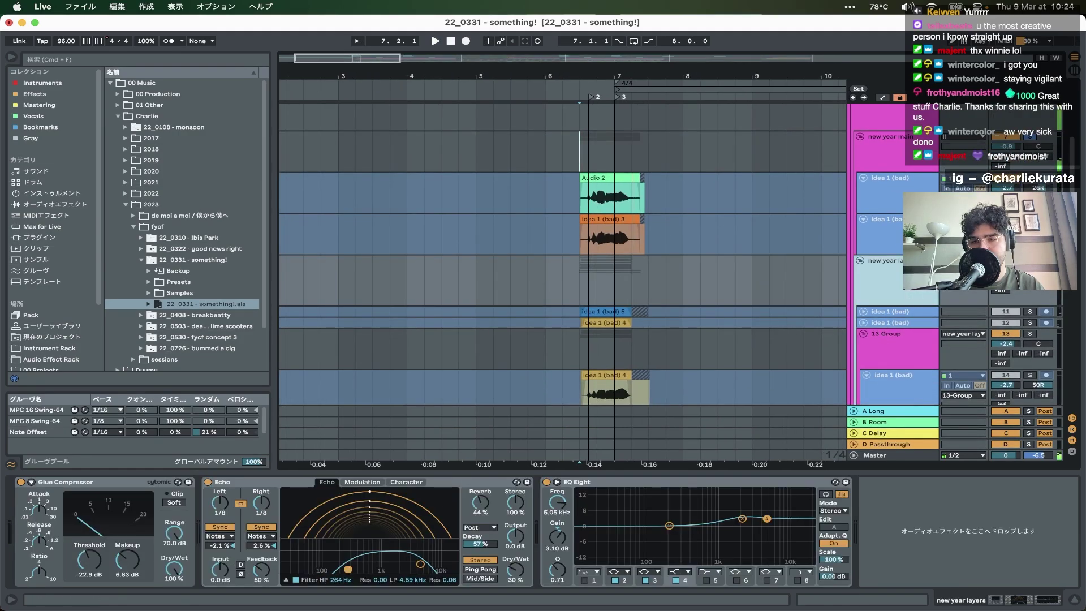
{"action": "scroll", "coordinate": [696, 332], "scroll_direction": "down", "scroll_amount": 2}
{"action": "left_click", "coordinate": [615, 334]}
{"action": "key", "text": "space"}
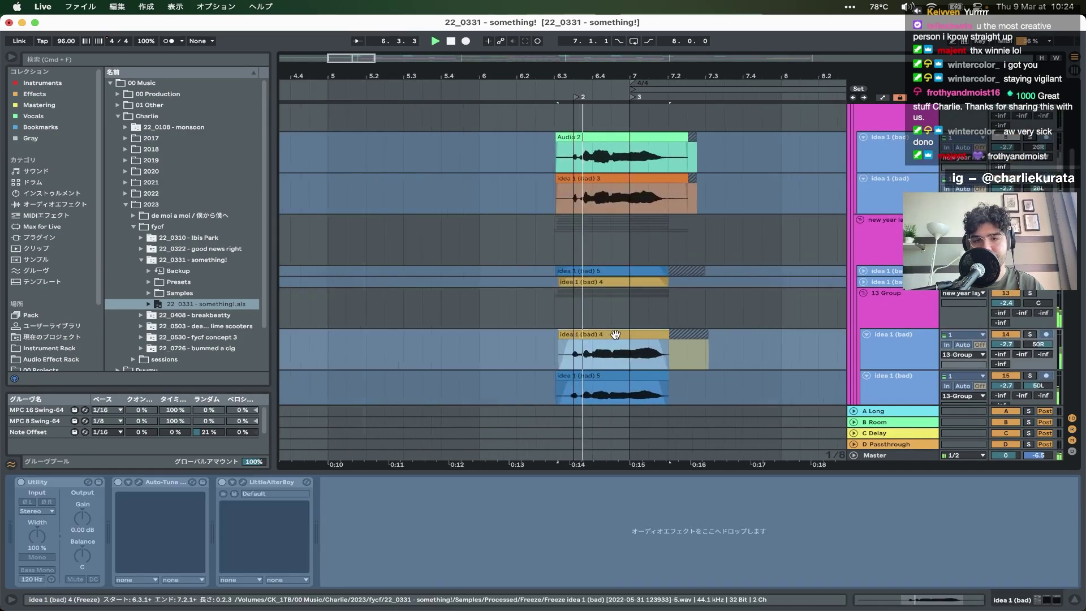
{"action": "scroll", "coordinate": [615, 334], "scroll_direction": "down", "scroll_amount": 3}
{"action": "key", "text": "space"}
{"action": "scroll", "coordinate": [615, 334], "scroll_direction": "up", "scroll_amount": 2}
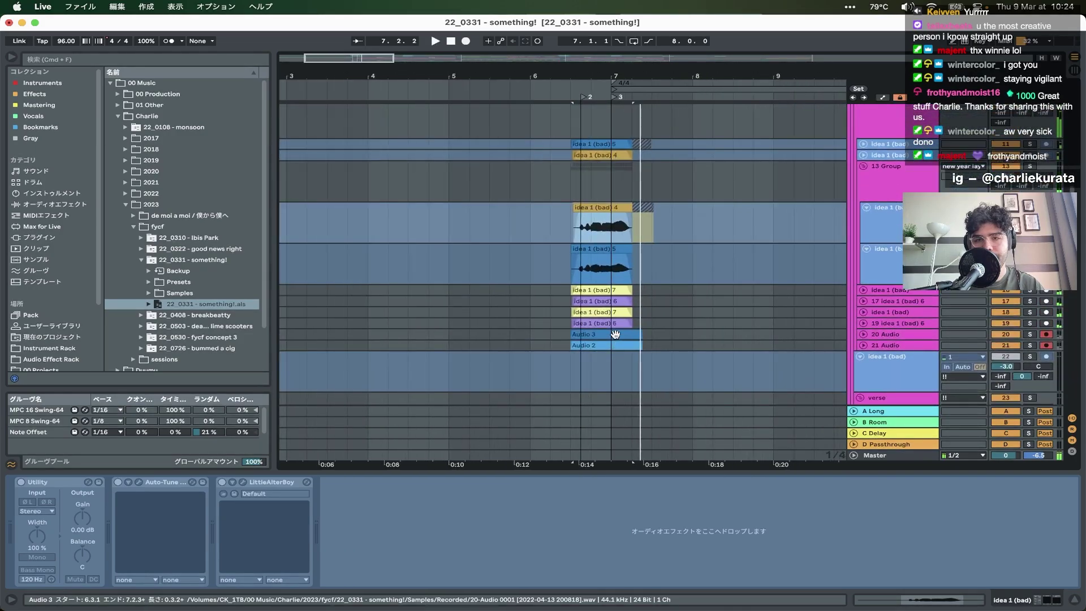
- Unfold the first two idea 1 (bad) tracks in new year layers and play them soloed from 6.3.1
{"action": "left_click", "coordinate": [889, 153]}
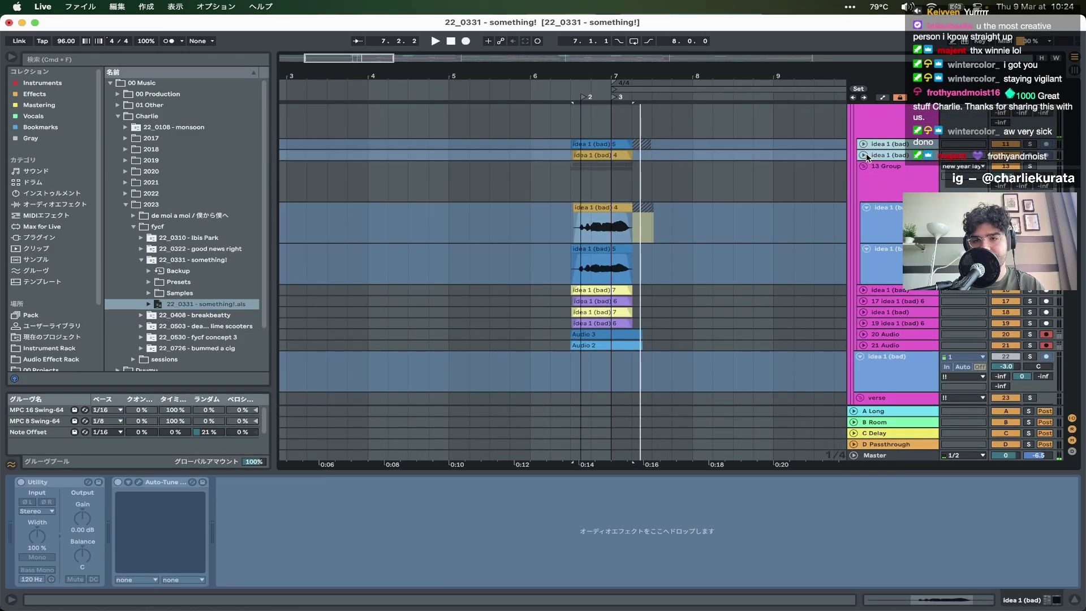
{"action": "key", "text": "alt+plus"}
{"action": "key", "text": "space"}
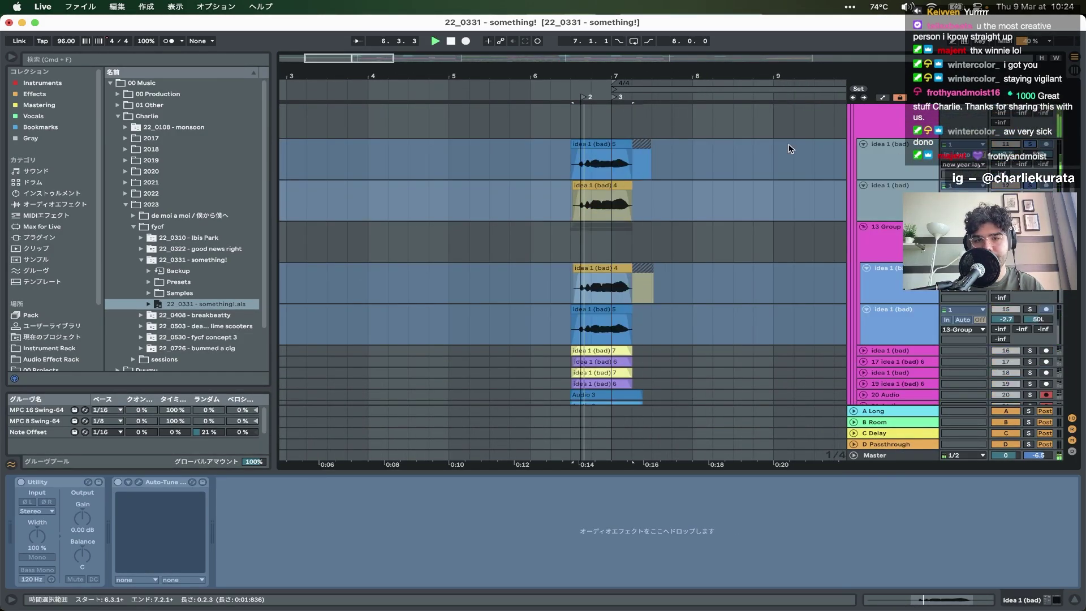
{"action": "scroll", "coordinate": [695, 167], "scroll_direction": "up", "scroll_amount": 1}
{"action": "scroll", "coordinate": [695, 168], "scroll_direction": "up", "scroll_amount": 1}
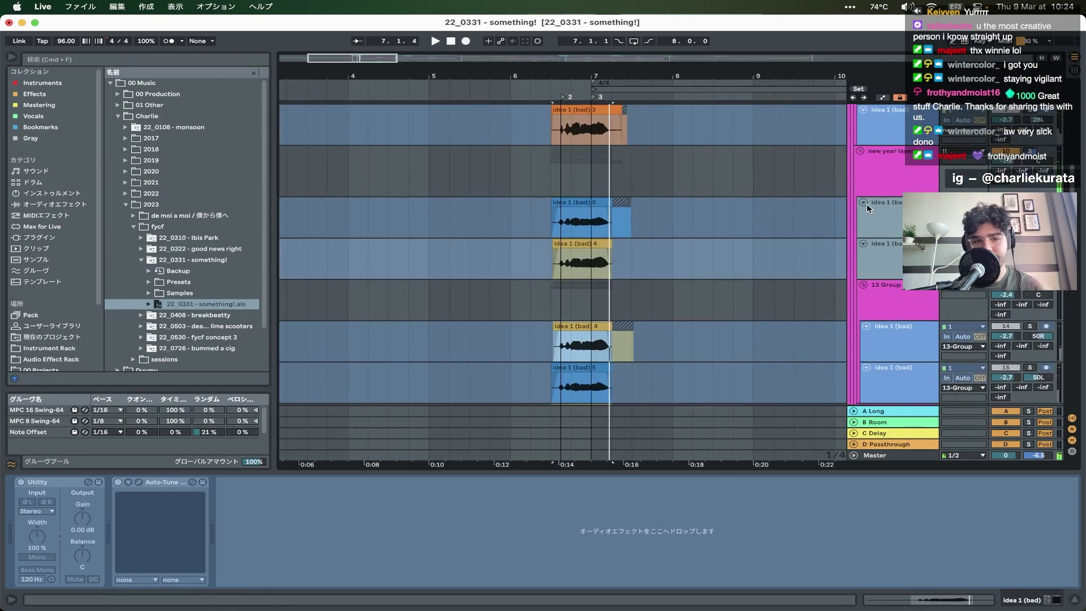
{"action": "left_click", "coordinate": [874, 179]}
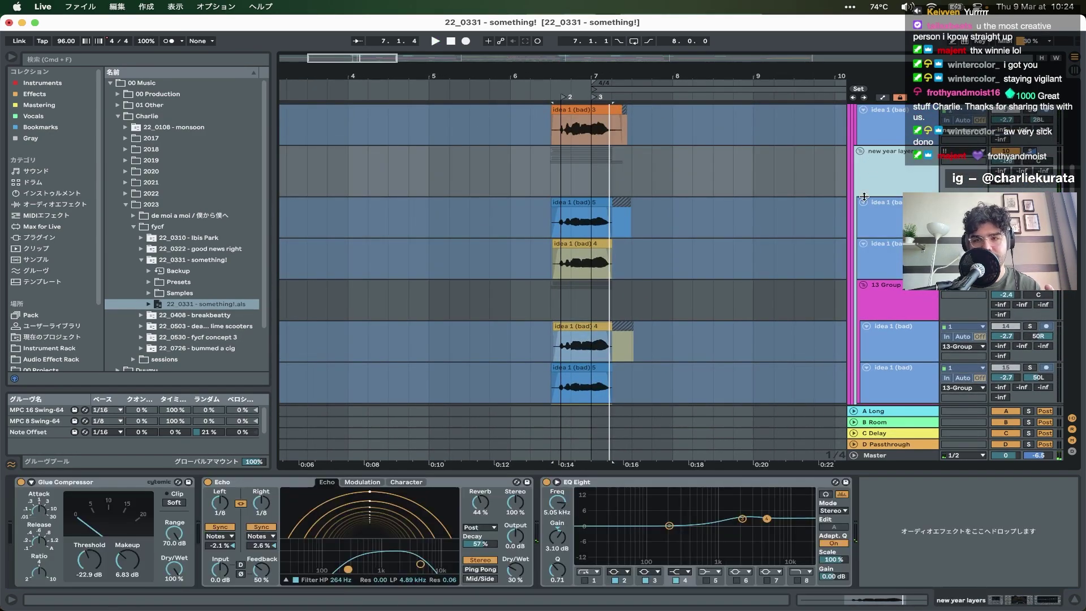
{"action": "left_click", "coordinate": [863, 196]}
{"action": "left_click", "coordinate": [874, 151]}
{"action": "left_click", "coordinate": [860, 152]}
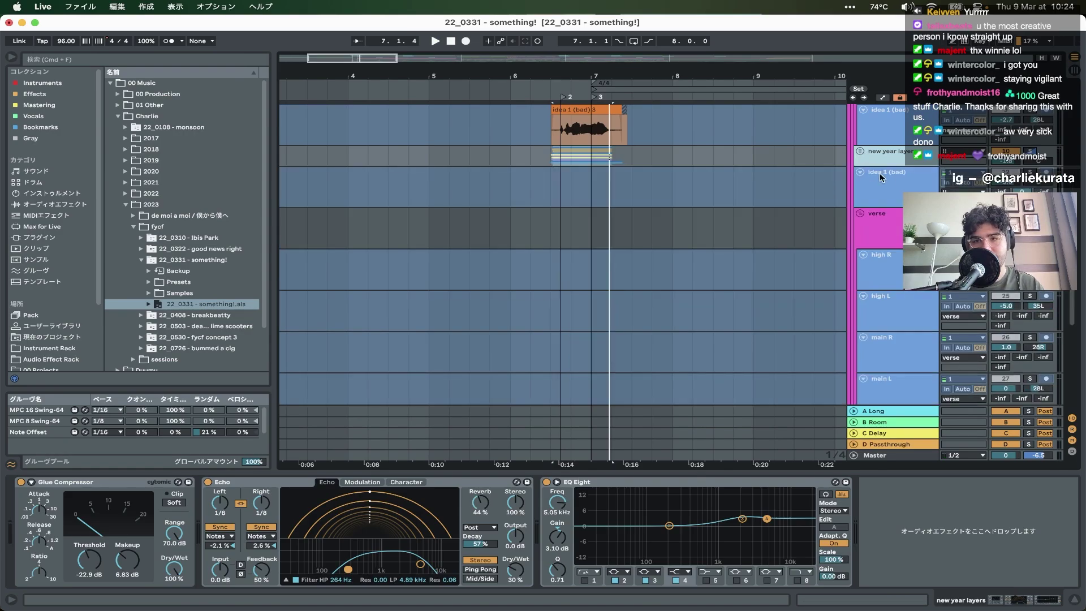
{"action": "left_click", "coordinate": [880, 172]}
{"action": "left_click", "coordinate": [853, 175]}
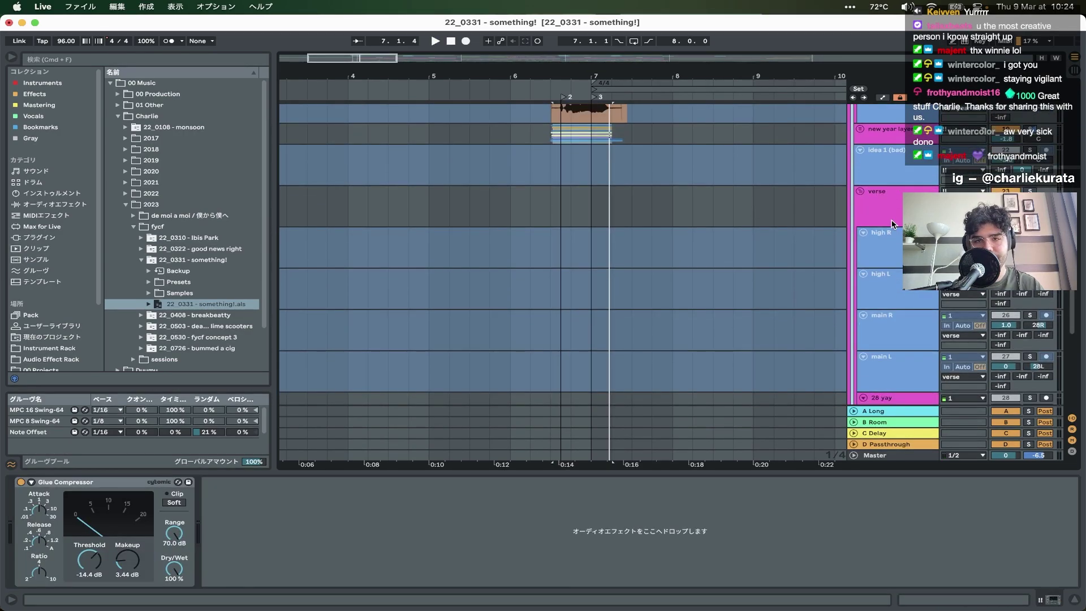
{"action": "key", "text": "alt+super+u"}
- Play the idea 1 (bad) 4 and idea 1 (bad) 5 clips of 13 Group on their own from 6.3.1
{"action": "left_click", "coordinate": [717, 235]}
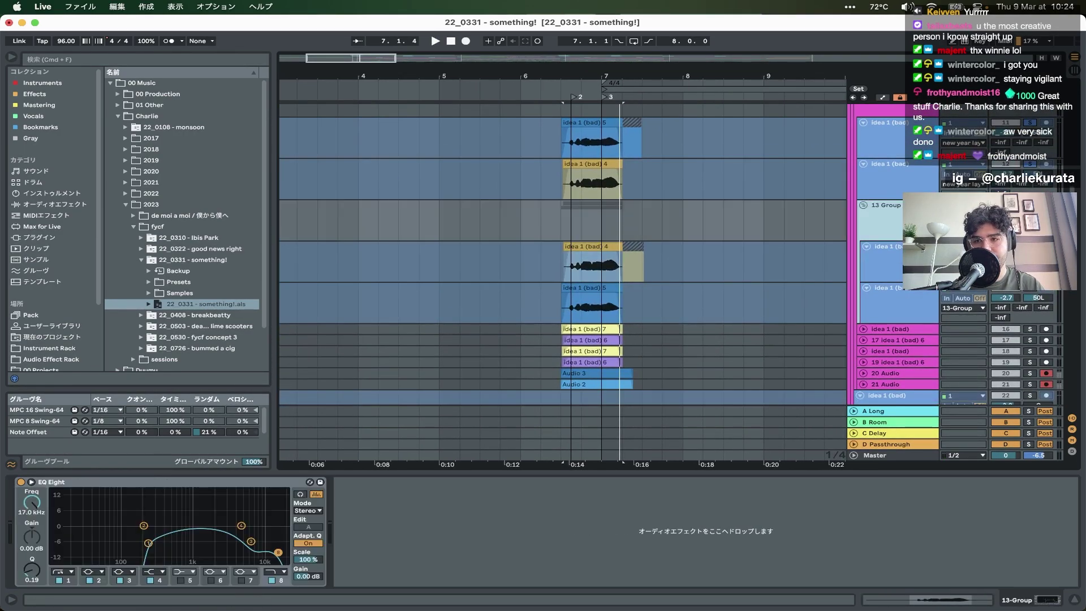
{"action": "left_click", "coordinate": [586, 248]}
{"action": "key", "text": "space"}
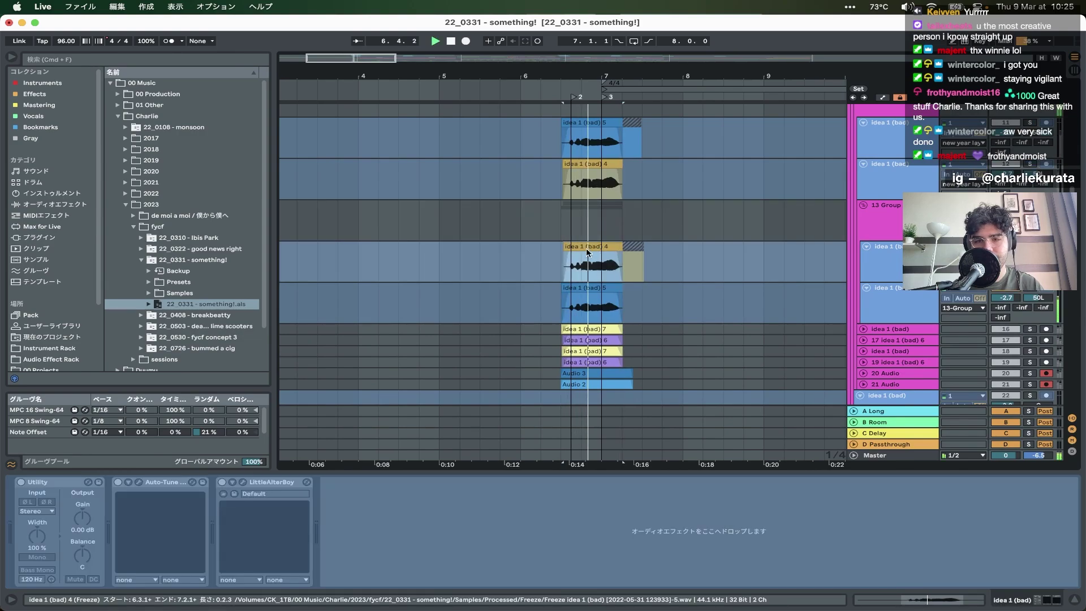
{"action": "scroll", "coordinate": [865, 276], "scroll_direction": "down", "scroll_amount": 3}
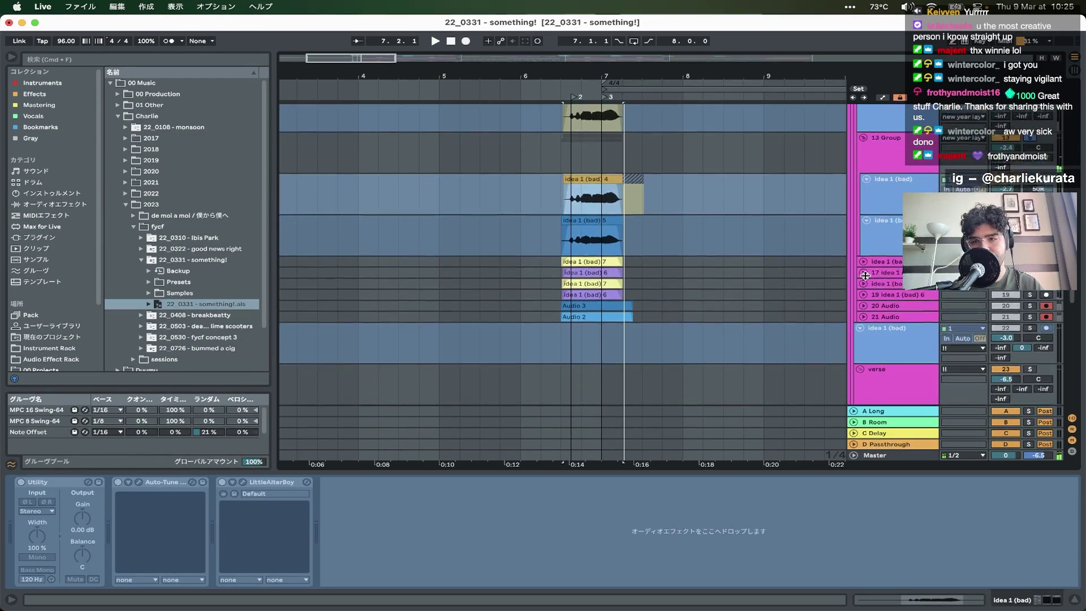
- Unfold tracks 16 through 21 of the new year layers group together to show their waveforms
{"action": "scroll", "coordinate": [865, 276], "scroll_direction": "down", "scroll_amount": 1}
{"action": "left_click", "coordinate": [897, 245]}
{"action": "left_click", "coordinate": [884, 303]}
{"action": "left_click", "coordinate": [863, 300], "text": "alt"}
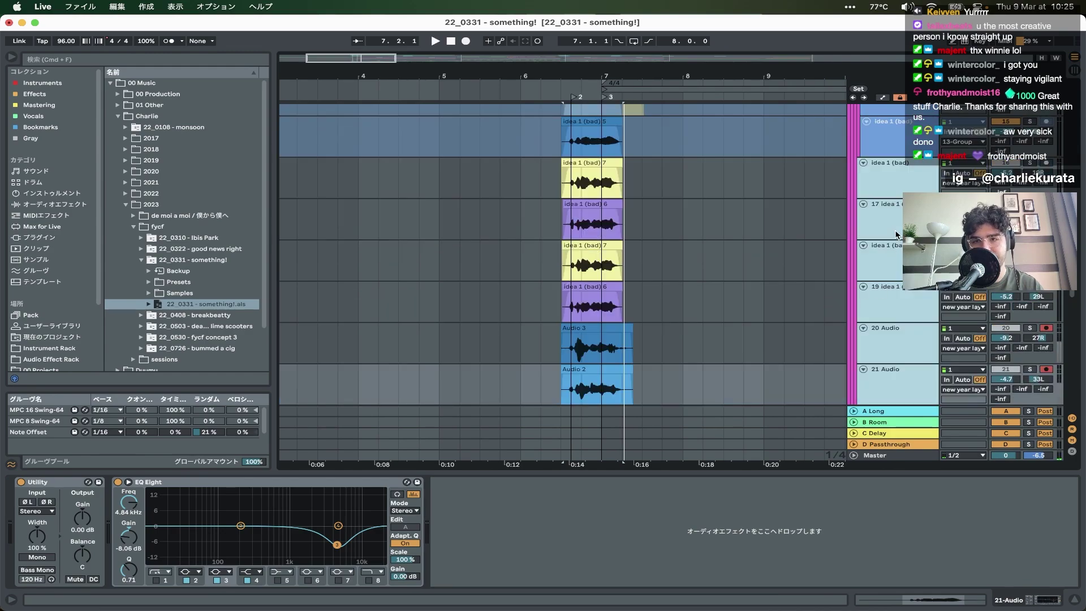
- Solo layer tracks 16 to 19 and play their idea 1 (bad) 7 and idea 1 (bad) 6 clips from 6.3.1
{"action": "left_click", "coordinate": [895, 228]}
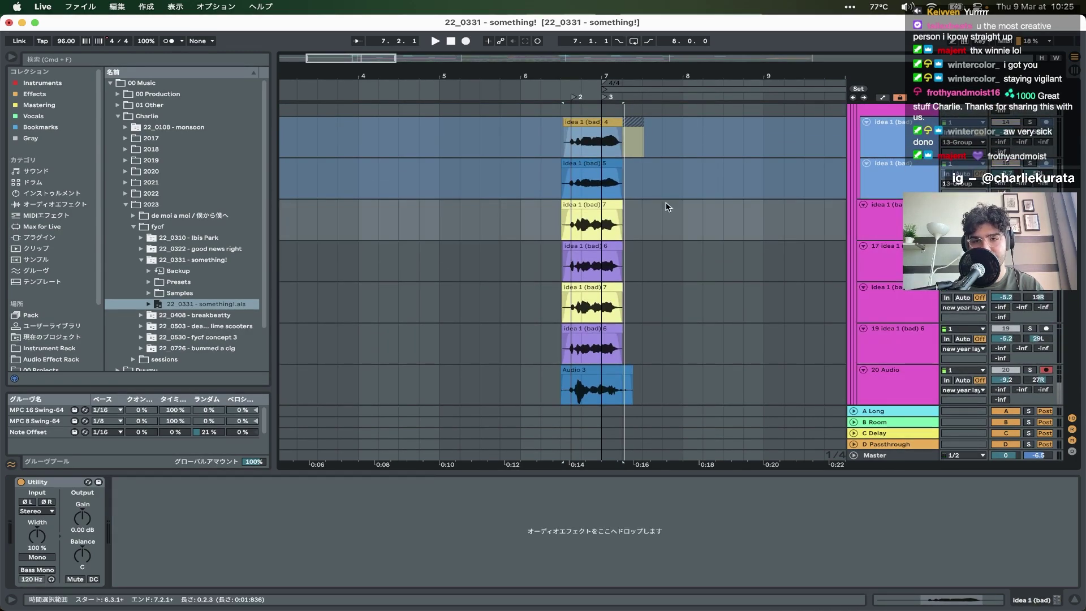
{"action": "left_click", "coordinate": [588, 205]}
{"action": "key", "text": "space"}
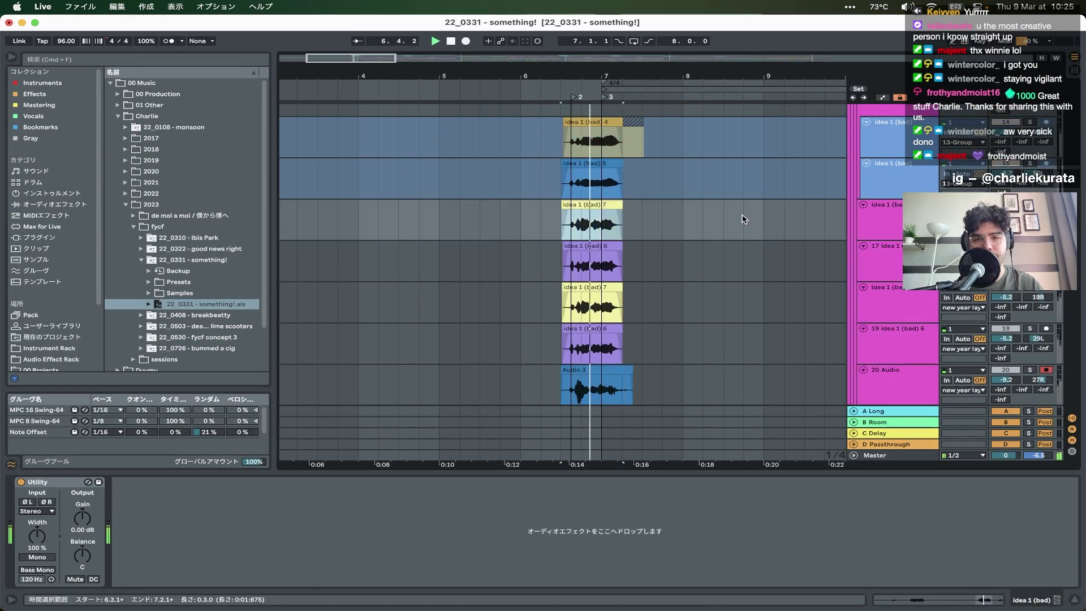
{"action": "left_click", "coordinate": [1030, 292]}
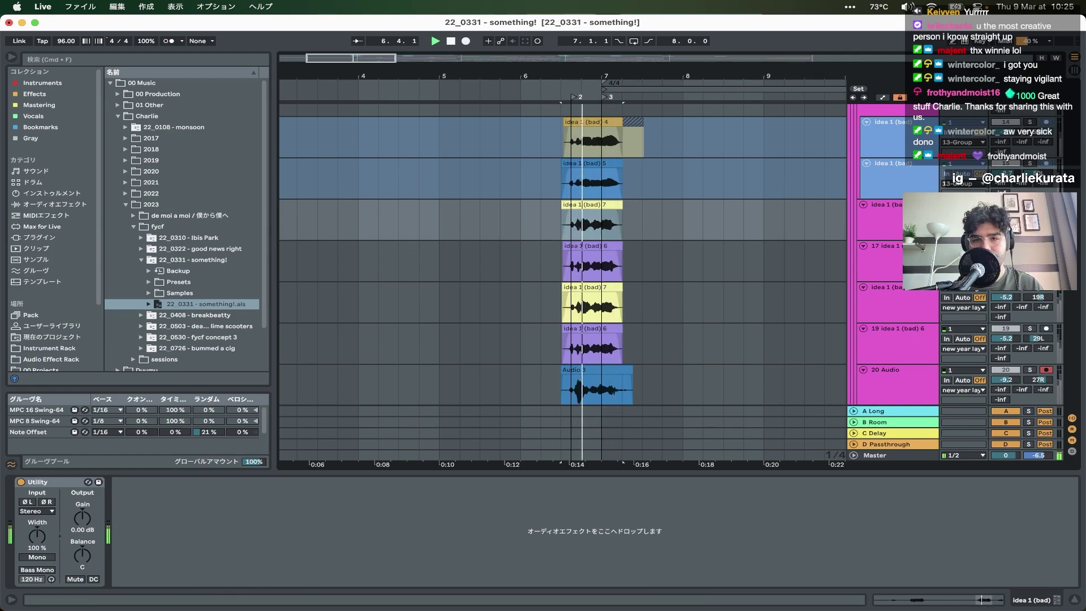
{"action": "left_click", "coordinate": [1029, 330]}
{"action": "scroll", "coordinate": [723, 278], "scroll_direction": "down", "scroll_amount": 1}
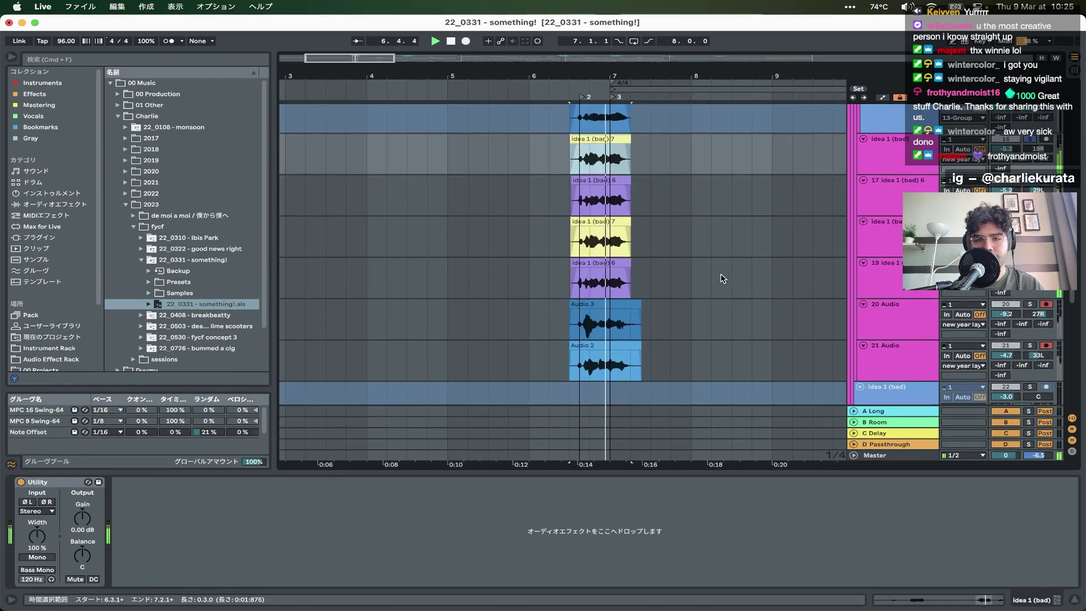
{"action": "key", "text": "space"}
- Solo the 20 Audio and 21 Audio tracks and play their Audio 3 and Audio 2 clips from 6.3.1
{"action": "left_click", "coordinate": [921, 331]}
{"action": "left_click", "coordinate": [898, 360], "text": "shift"}
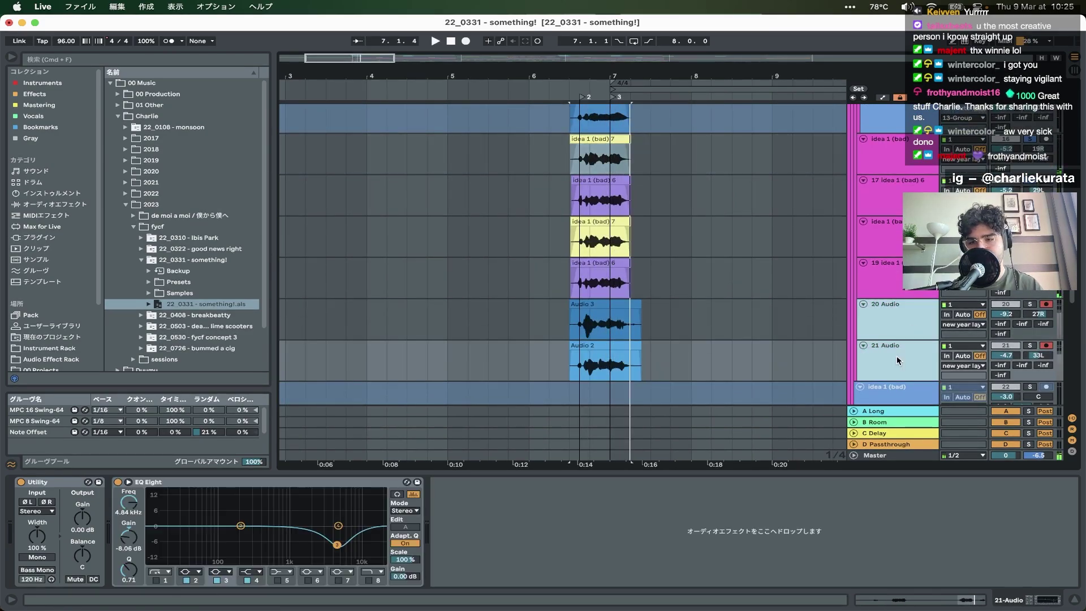
{"action": "left_click", "coordinate": [1030, 304]}
{"action": "left_click", "coordinate": [633, 314]}
{"action": "key", "text": "space"}
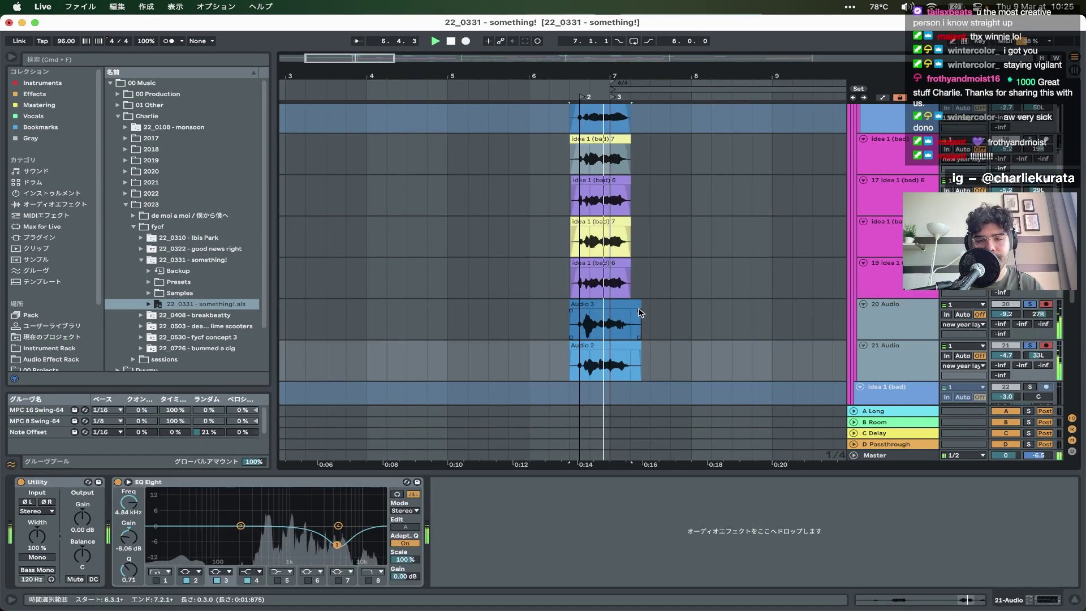
{"action": "key", "text": "space"}
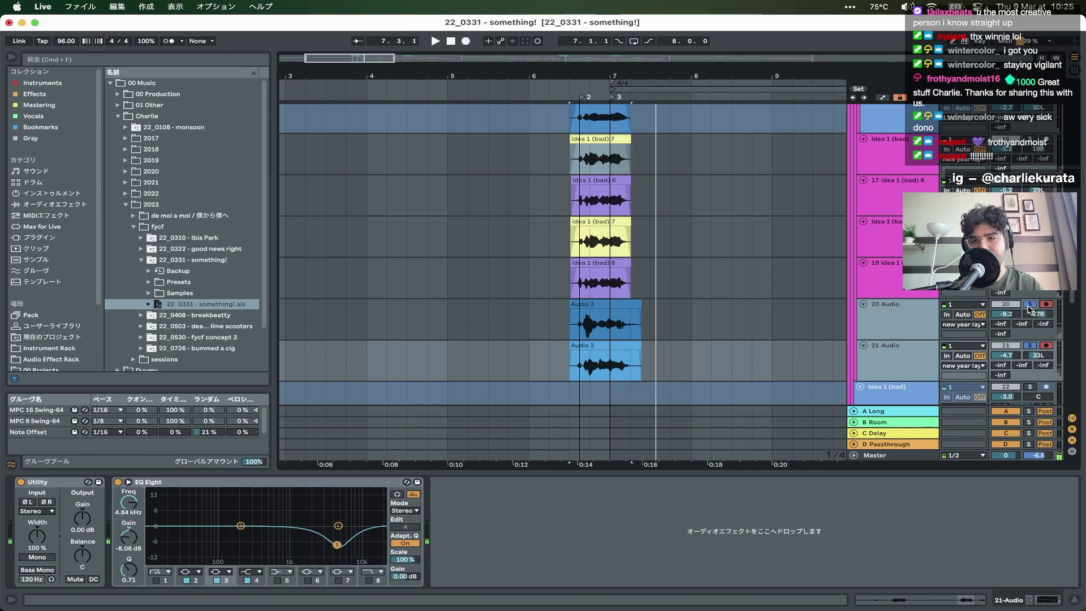
- Play the full arrangement from 6.2.1 without solos and collapse the new year layers group
{"action": "left_click", "coordinate": [549, 275]}
{"action": "key", "text": "space"}
{"action": "scroll", "coordinate": [548, 273], "scroll_direction": "up", "scroll_amount": 5}
{"action": "scroll", "coordinate": [548, 273], "scroll_direction": "right", "scroll_amount": 3}
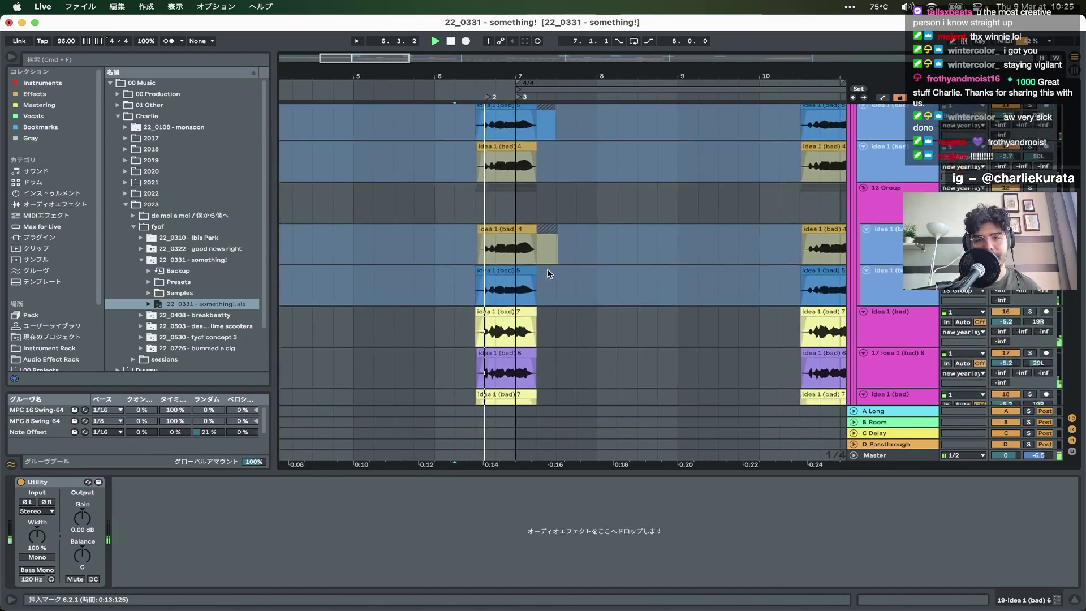
{"action": "scroll", "coordinate": [547, 274], "scroll_direction": "up", "scroll_amount": 3}
{"action": "left_click", "coordinate": [860, 151]}
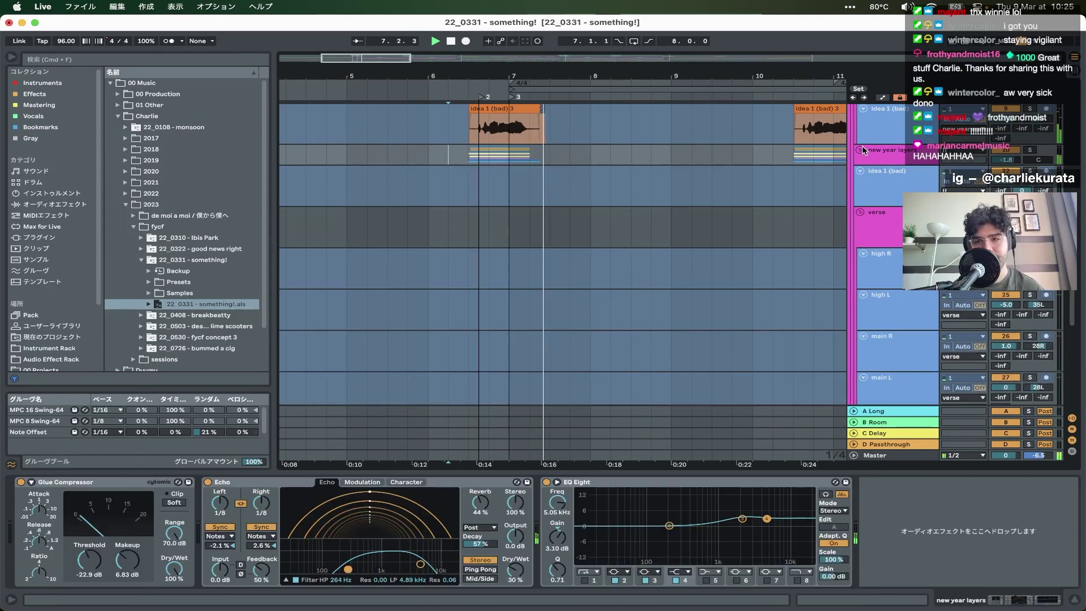
- Stop playback and examine the new year clips and the verse group's high and main vocal clips along the timeline
{"action": "scroll", "coordinate": [547, 226], "scroll_direction": "down", "scroll_amount": 10}
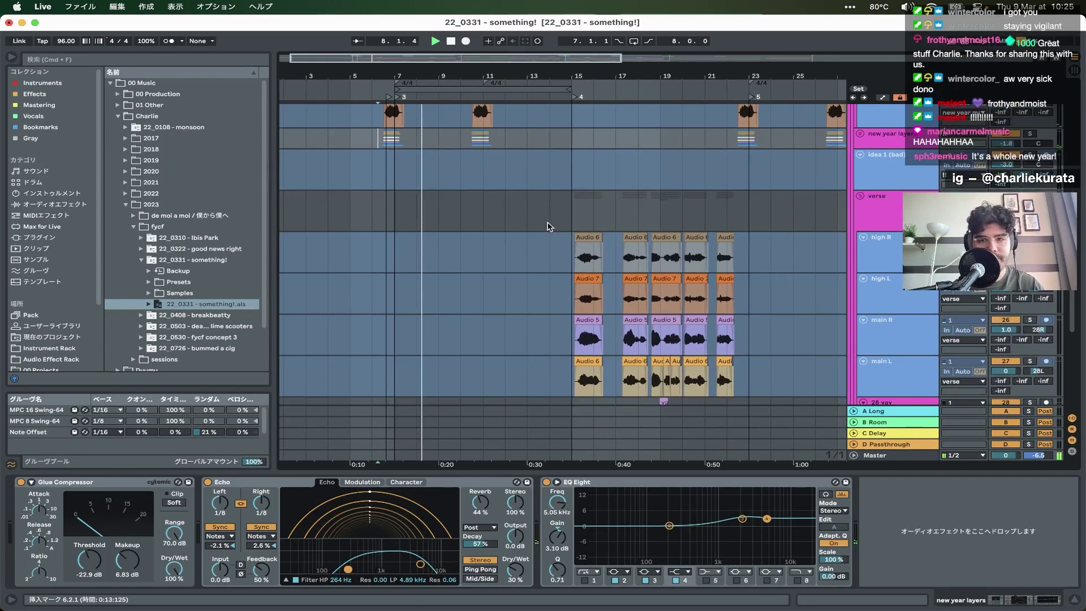
{"action": "scroll", "coordinate": [488, 305], "scroll_direction": "up", "scroll_amount": 5}
{"action": "scroll", "coordinate": [487, 305], "scroll_direction": "left", "scroll_amount": 3}
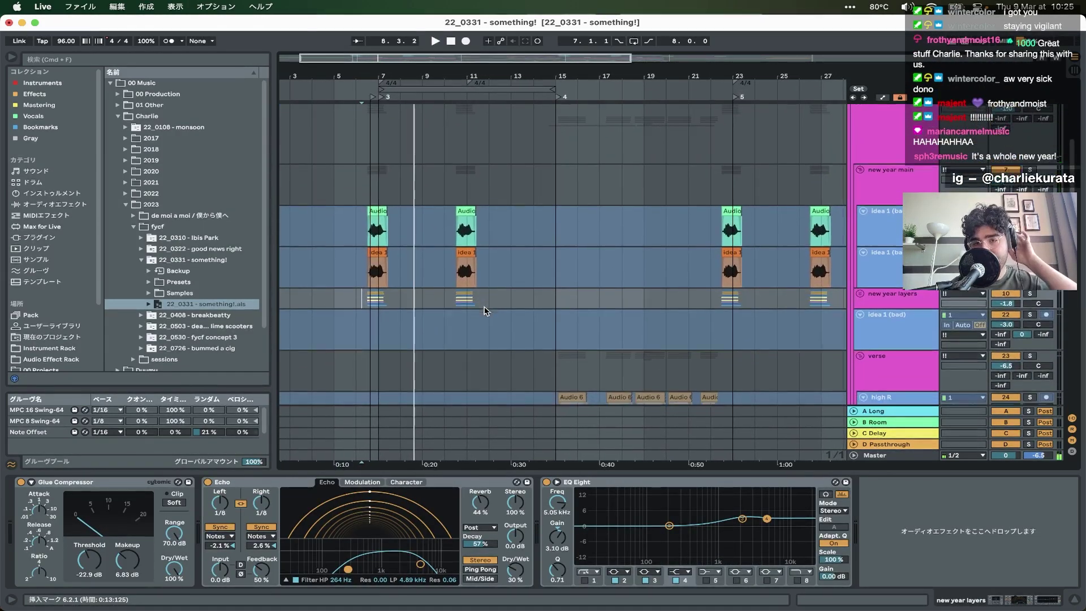
{"action": "scroll", "coordinate": [484, 311], "scroll_direction": "down", "scroll_amount": 3}
{"action": "scroll", "coordinate": [484, 308], "scroll_direction": "right", "scroll_amount": 3}
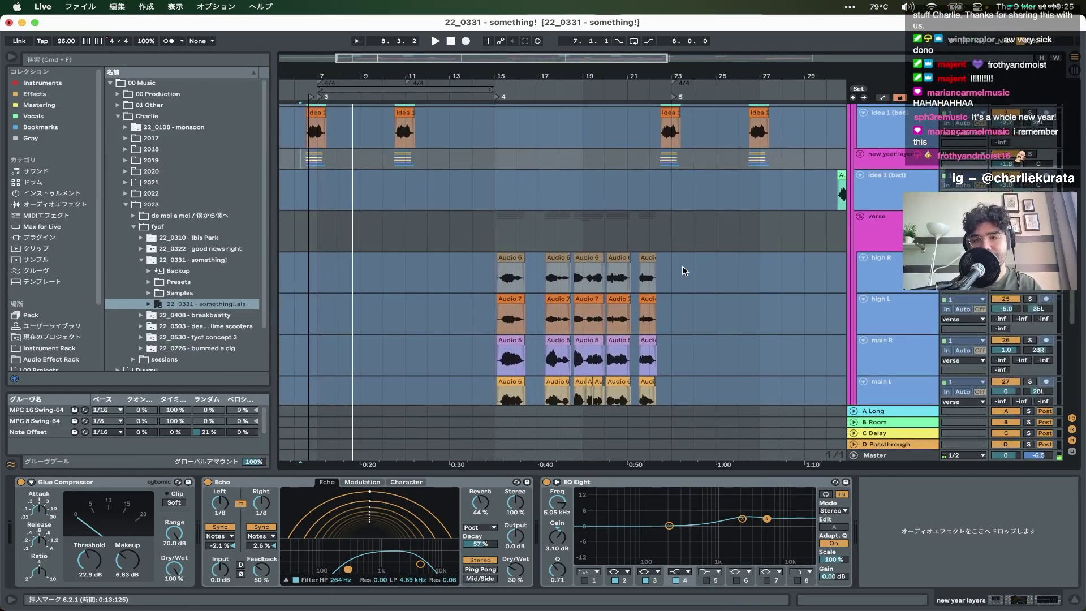
{"action": "scroll", "coordinate": [682, 271], "scroll_direction": "up", "scroll_amount": 5}
{"action": "scroll", "coordinate": [683, 271], "scroll_direction": "down", "scroll_amount": 5}
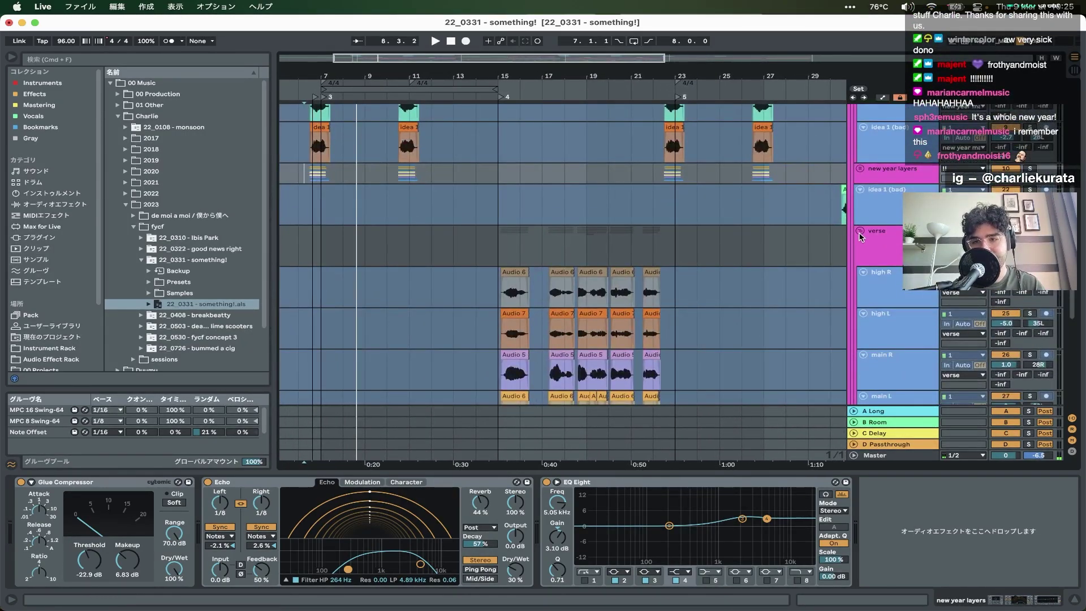
- Collapse the verse group and play the verse section with verse idea2 and the instrumental from 14.1.1
{"action": "scroll", "coordinate": [683, 271], "scroll_direction": "down", "scroll_amount": 3}
{"action": "left_click", "coordinate": [860, 243]}
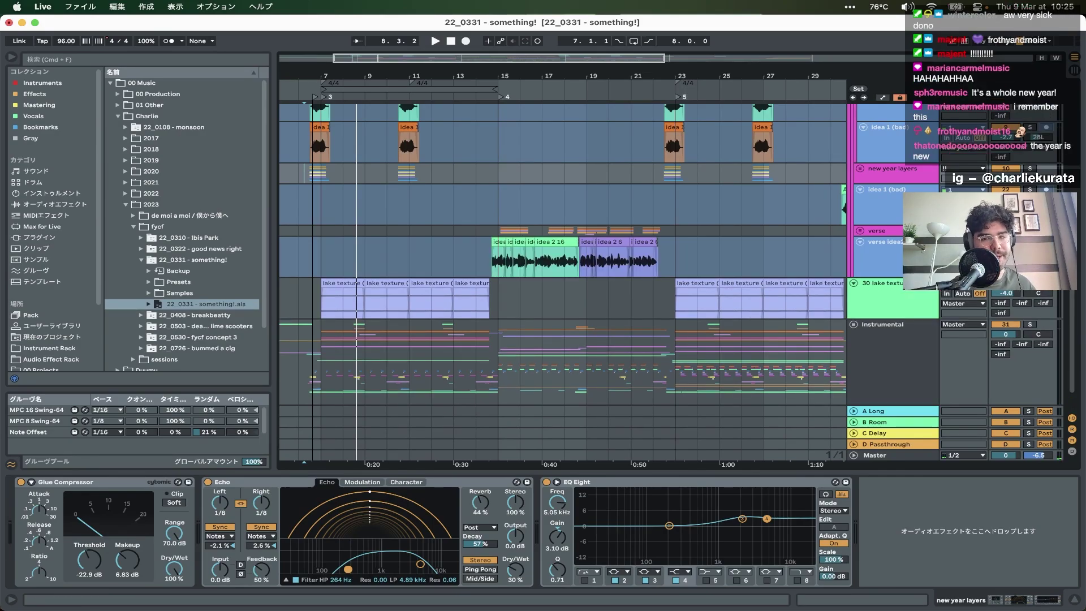
{"action": "scroll", "coordinate": [569, 293], "scroll_direction": "up", "scroll_amount": 3}
{"action": "left_click", "coordinate": [411, 255]}
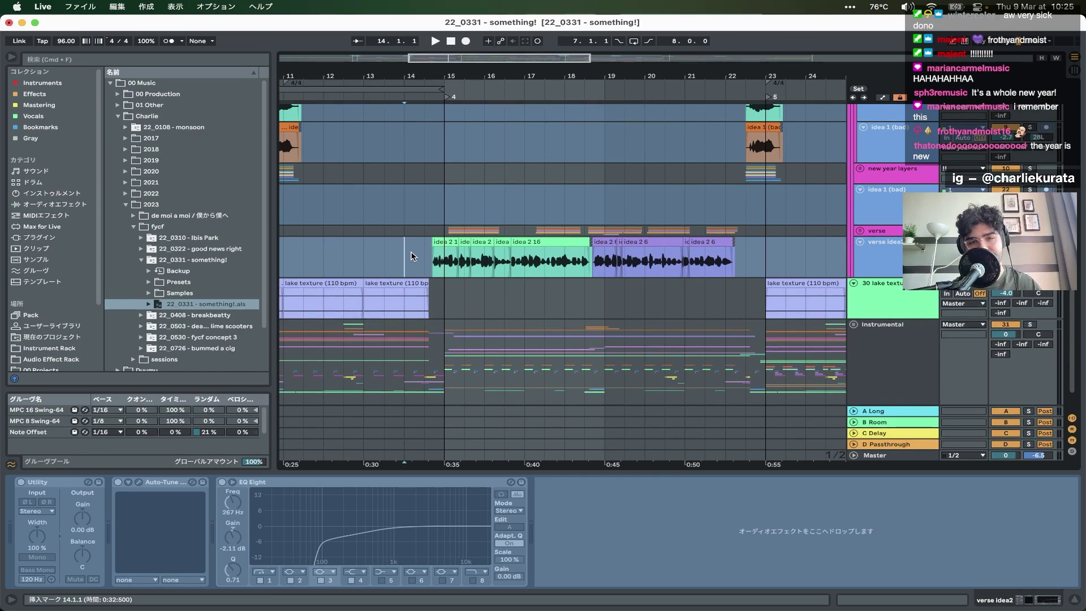
{"action": "key", "text": "space"}
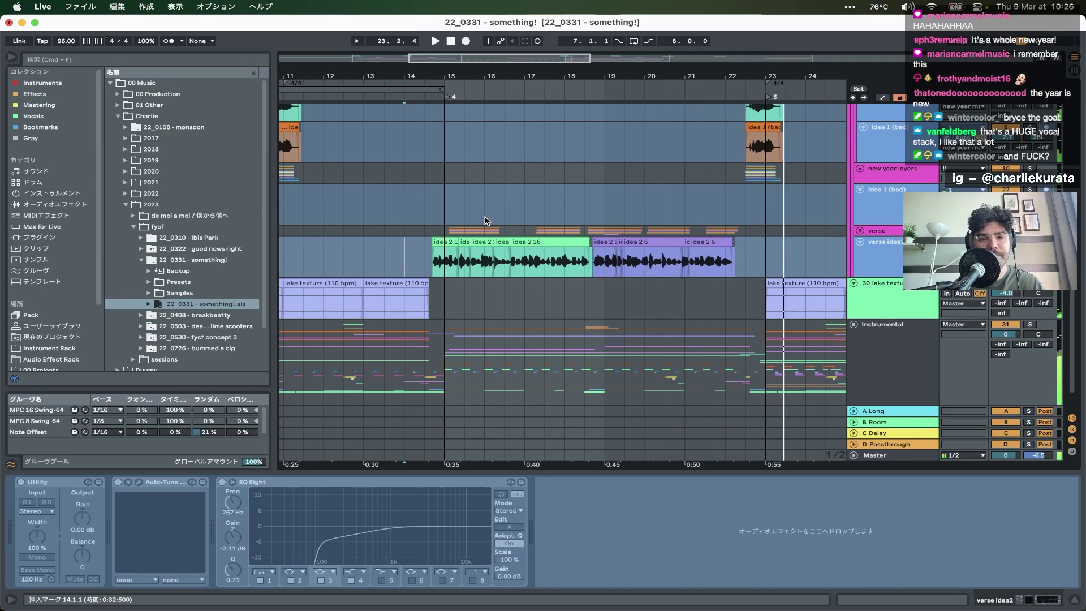
- Place the insert marker at 14.3.1, fold verse idea2 and expand the verse group to show its high, main and yay tracks
{"action": "left_click", "coordinate": [423, 266]}
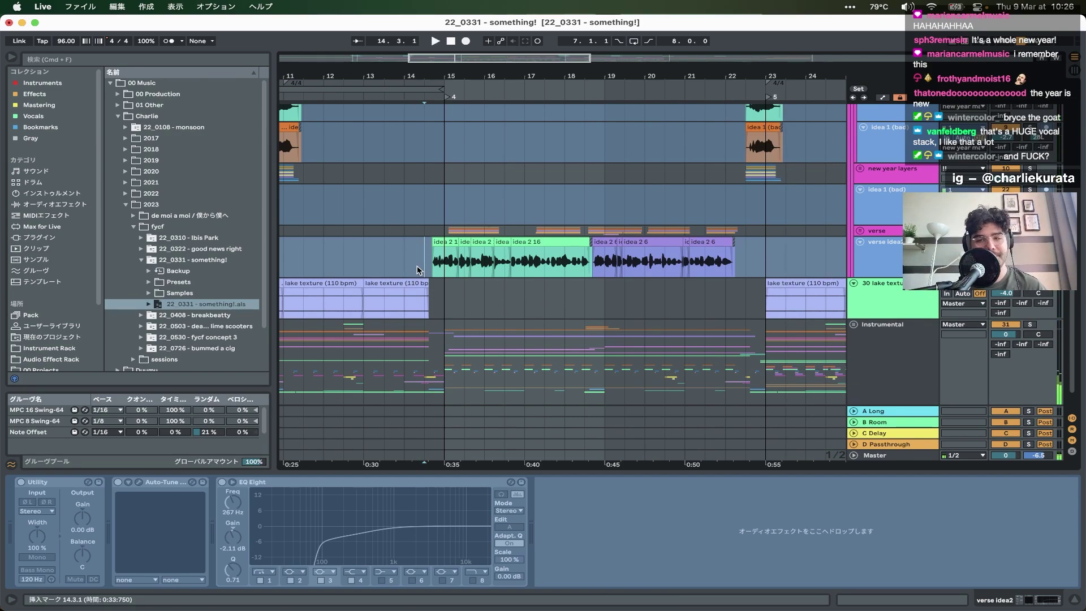
{"action": "left_click", "coordinate": [860, 242]}
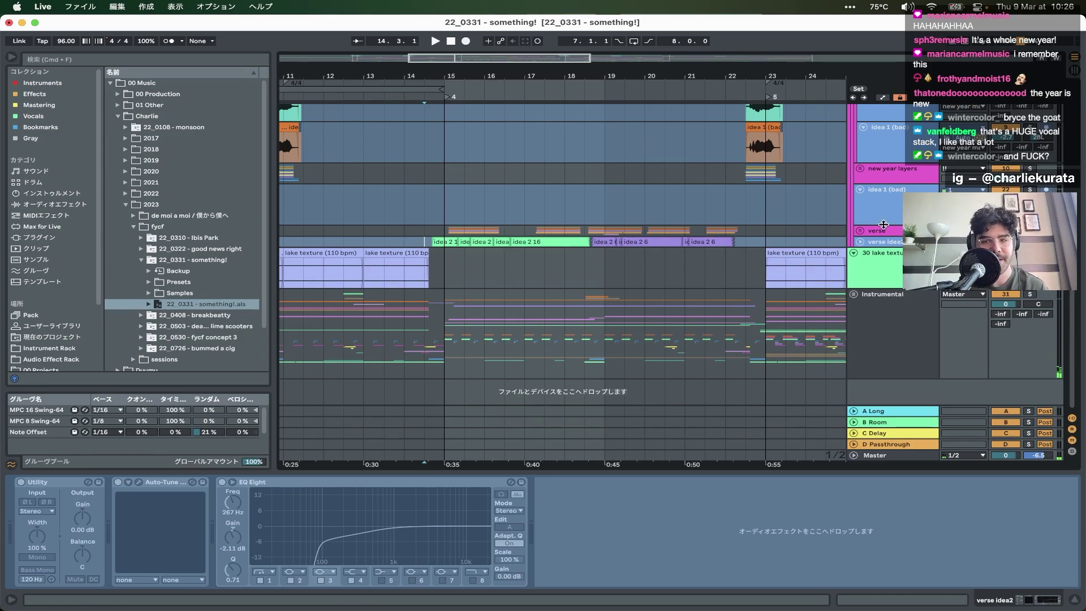
{"action": "left_click", "coordinate": [860, 231]}
{"action": "scroll", "coordinate": [665, 271], "scroll_direction": "down", "scroll_amount": 5}
{"action": "scroll", "coordinate": [664, 268], "scroll_direction": "down", "scroll_amount": 3}
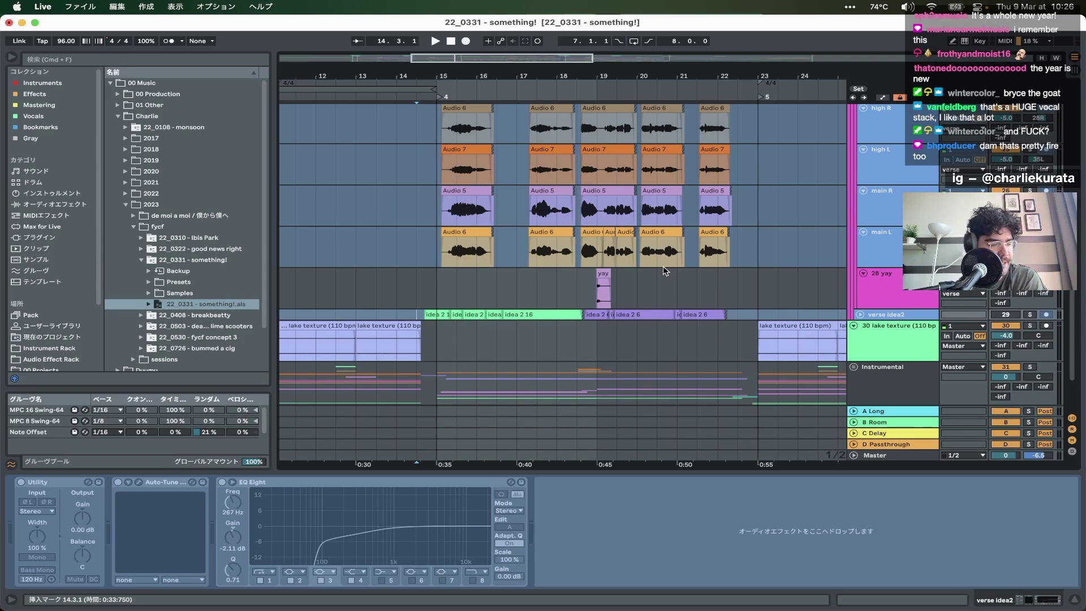
- Loop the verse group from 15.1.1 to 23.1.1 and play the looped section
{"action": "scroll", "coordinate": [663, 266], "scroll_direction": "up", "scroll_amount": 5}
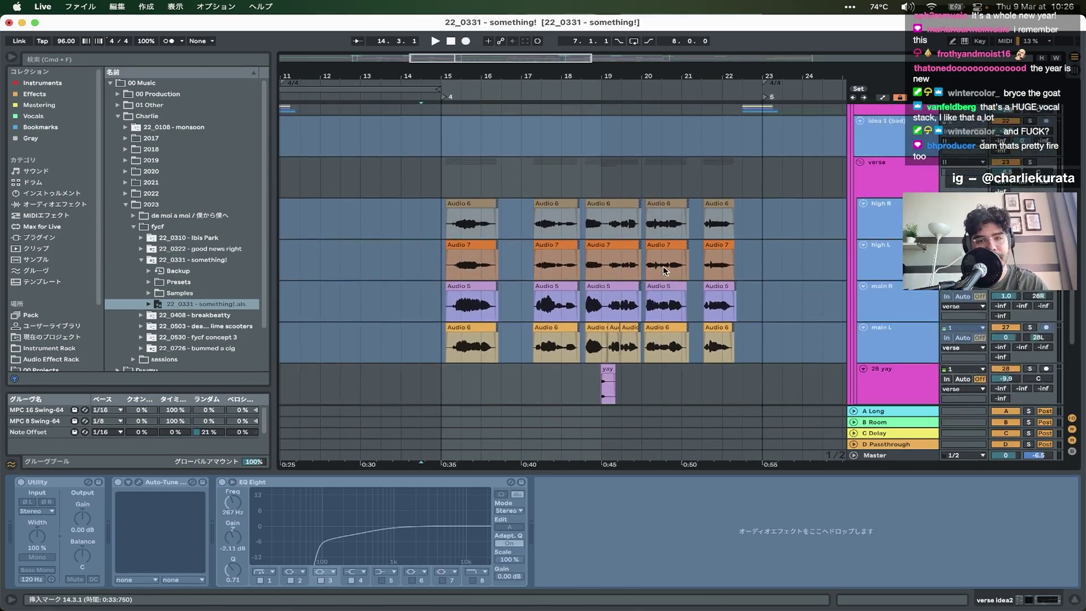
{"action": "left_click", "coordinate": [434, 219]}
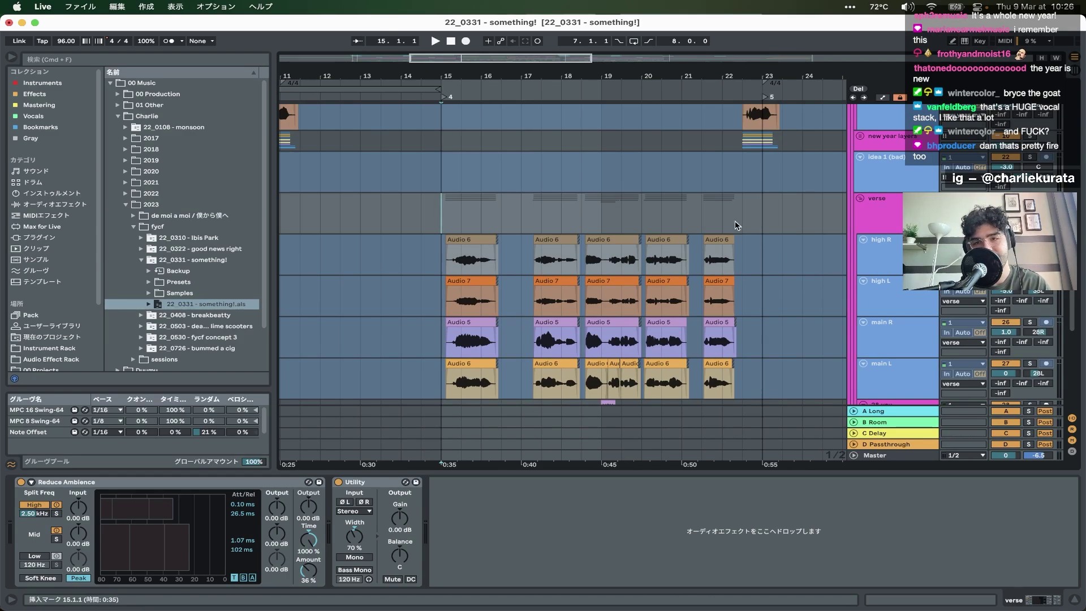
{"action": "left_click", "coordinate": [758, 214], "text": "shift"}
{"action": "key", "text": "super+l"}
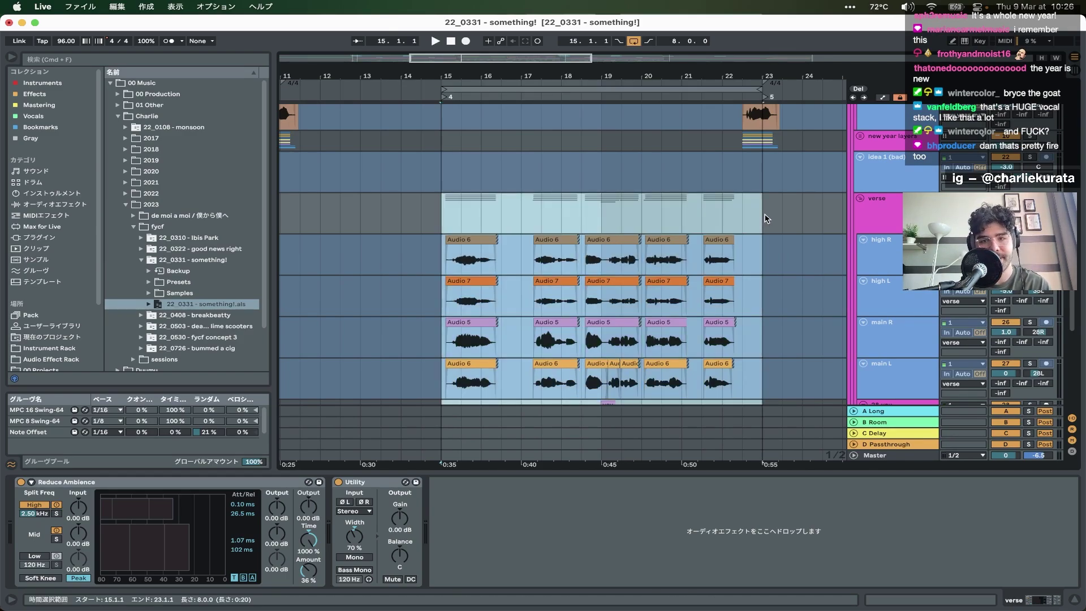
{"action": "key", "text": "space"}
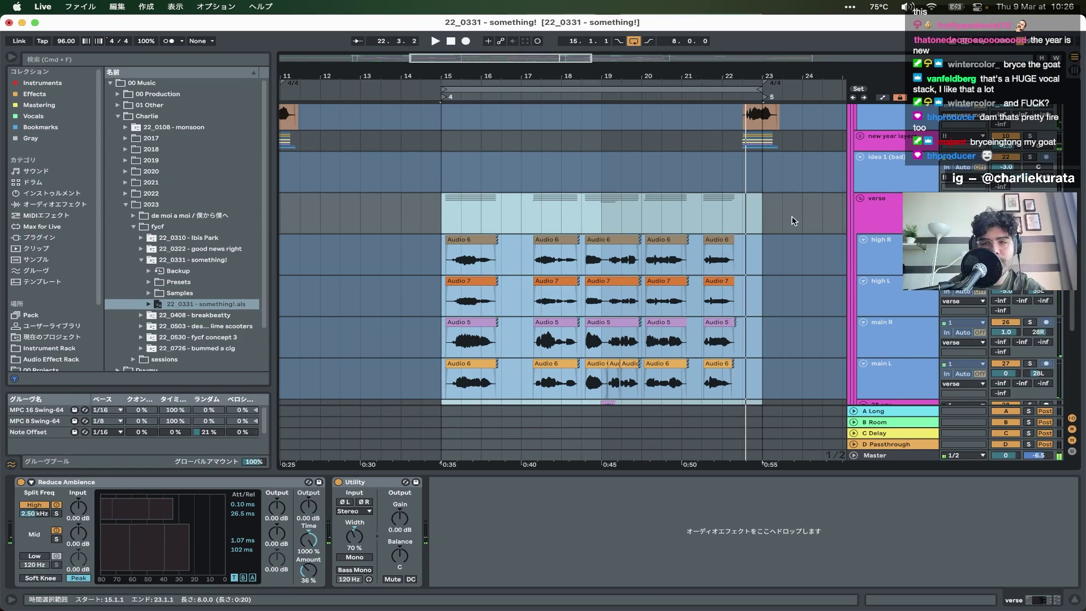
- Solo the main R and main L vocal tracks and play their first verse phrase from 15.1.3
{"action": "scroll", "coordinate": [794, 221], "scroll_direction": "down", "scroll_amount": 3}
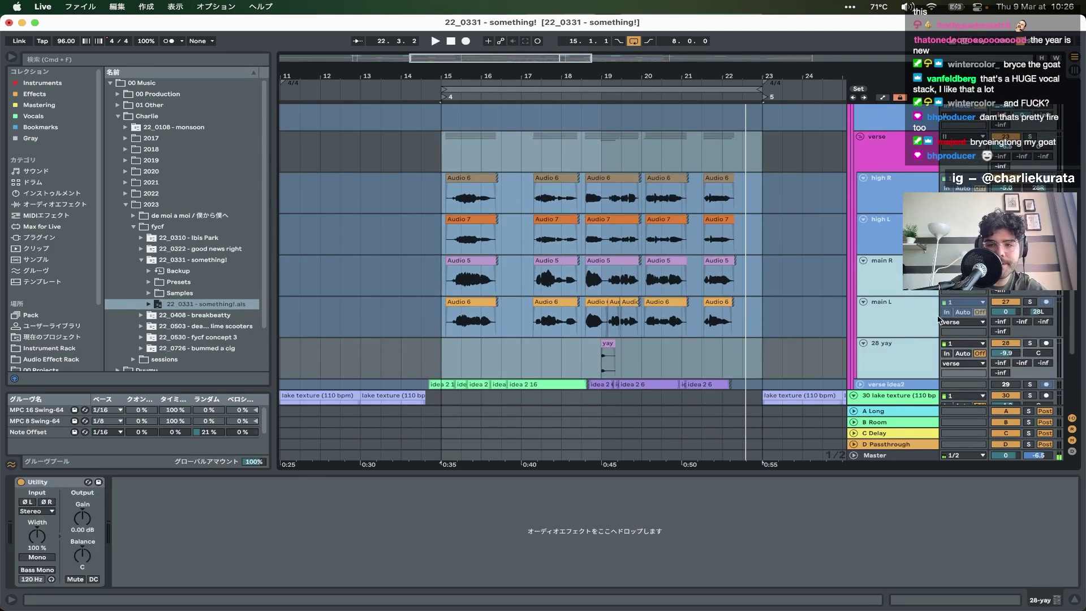
{"action": "left_click", "coordinate": [894, 276]}
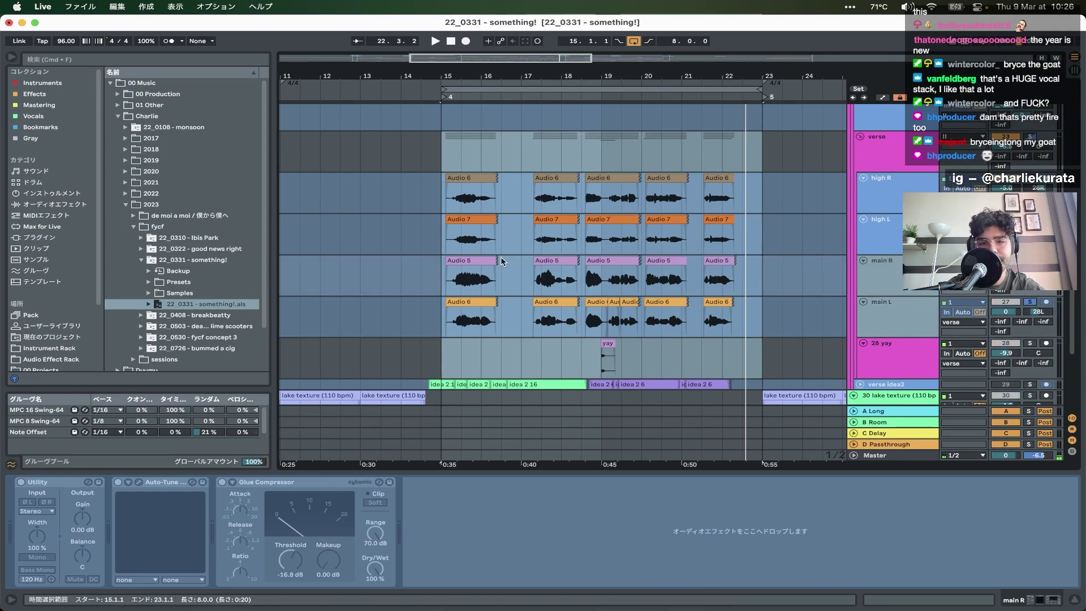
{"action": "left_click", "coordinate": [483, 261]}
{"action": "key", "text": "space"}
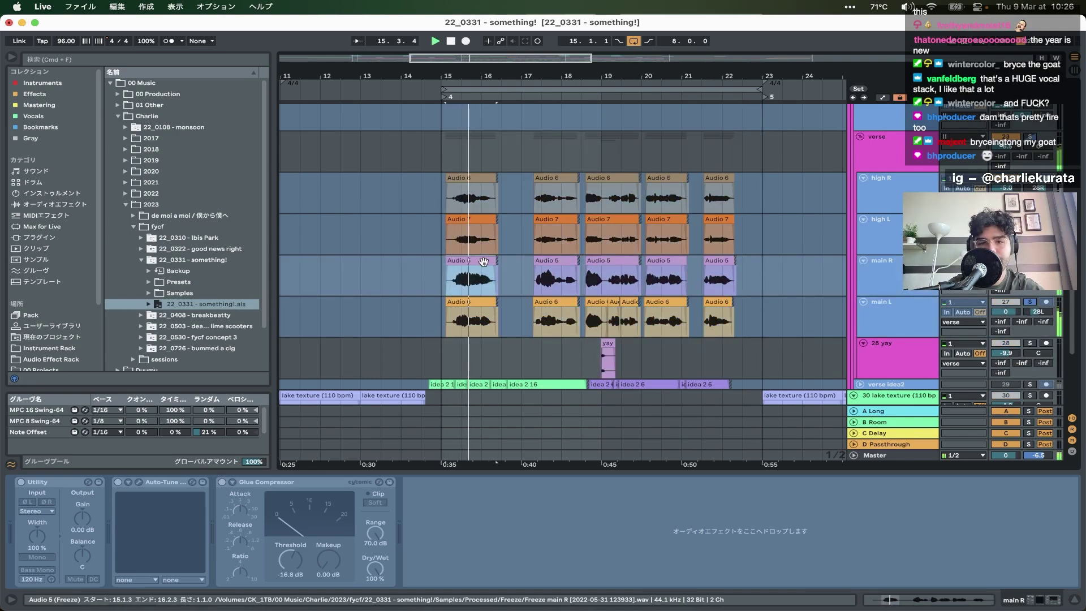
- Solo the high R and high L vocal tracks instead and play the same phrase, stopping at its end
{"action": "left_click", "coordinate": [889, 233]}
{"action": "key", "text": "Up"}
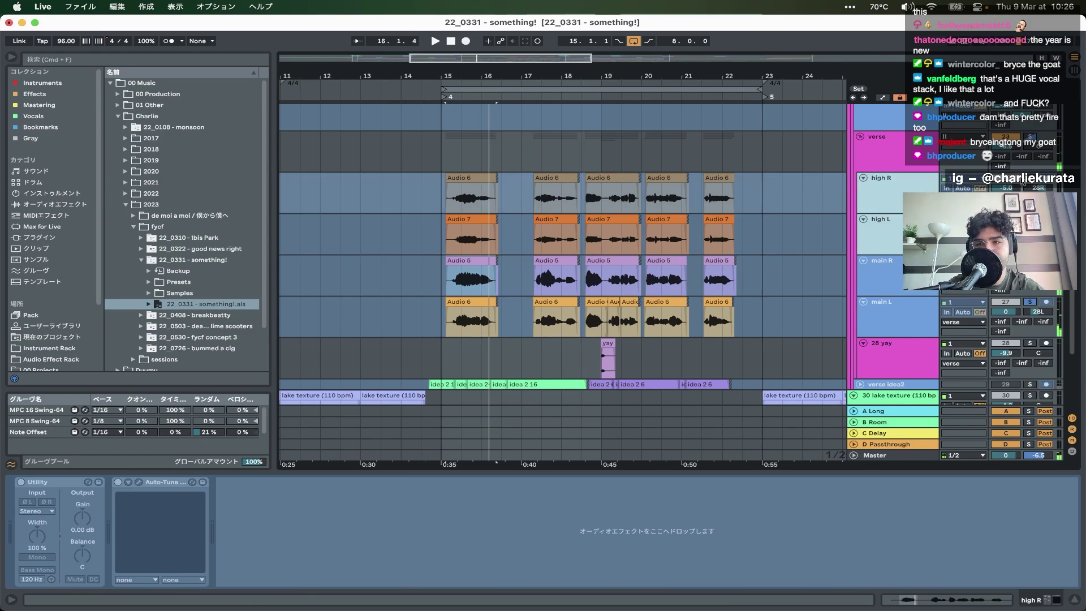
{"action": "key", "text": "space"}
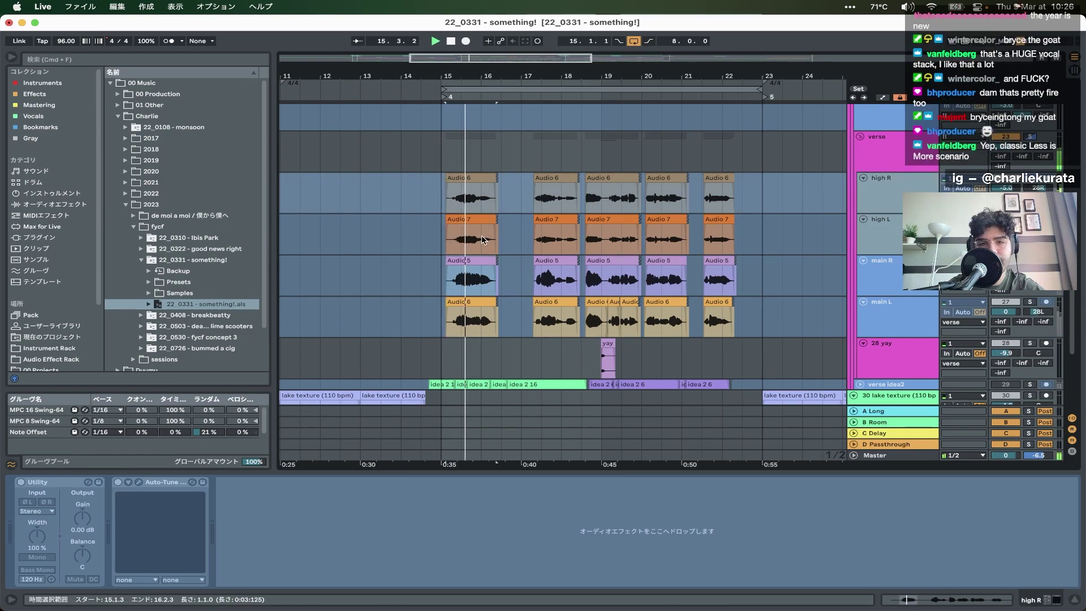
{"action": "key", "text": "space"}
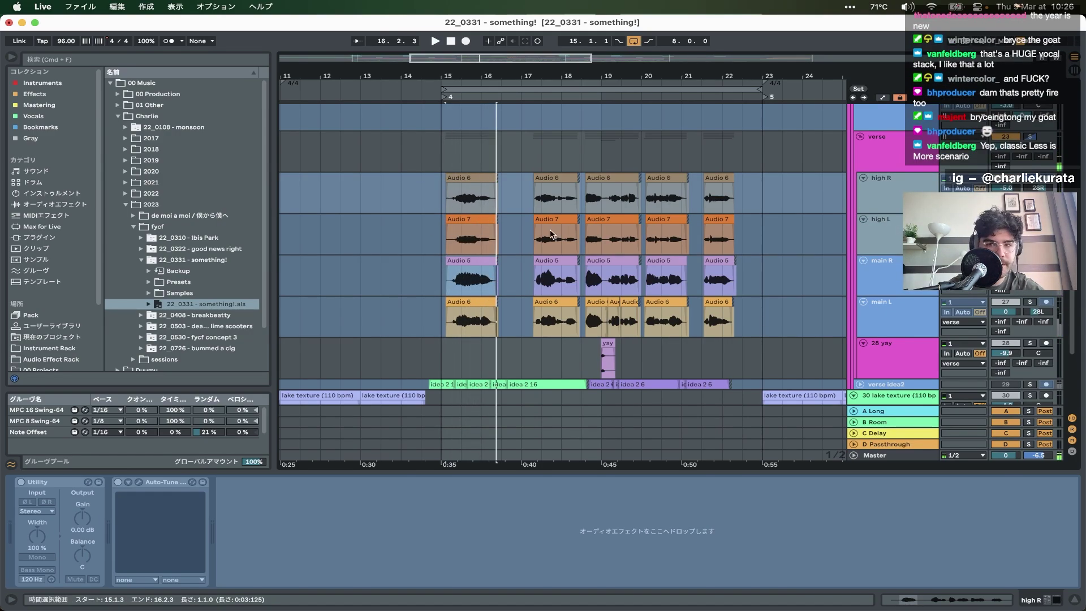
- Collapse the verse group, turn off the loop and fit the whole arrangement in view
{"action": "left_click", "coordinate": [861, 136]}
{"action": "left_click", "coordinate": [633, 42]}
{"action": "key", "text": "w"}
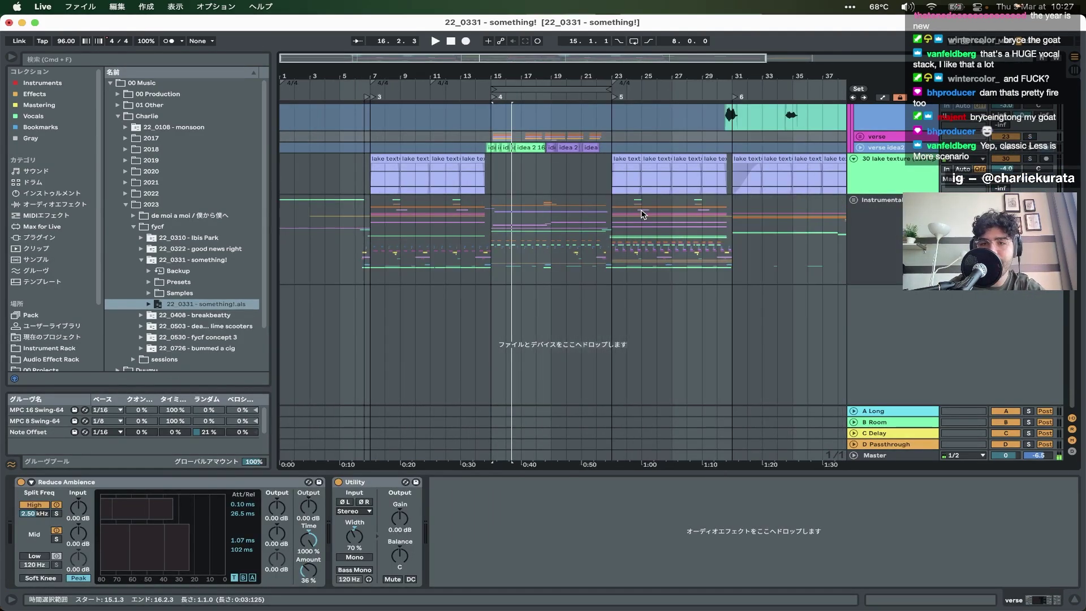
{"action": "key", "text": "h"}
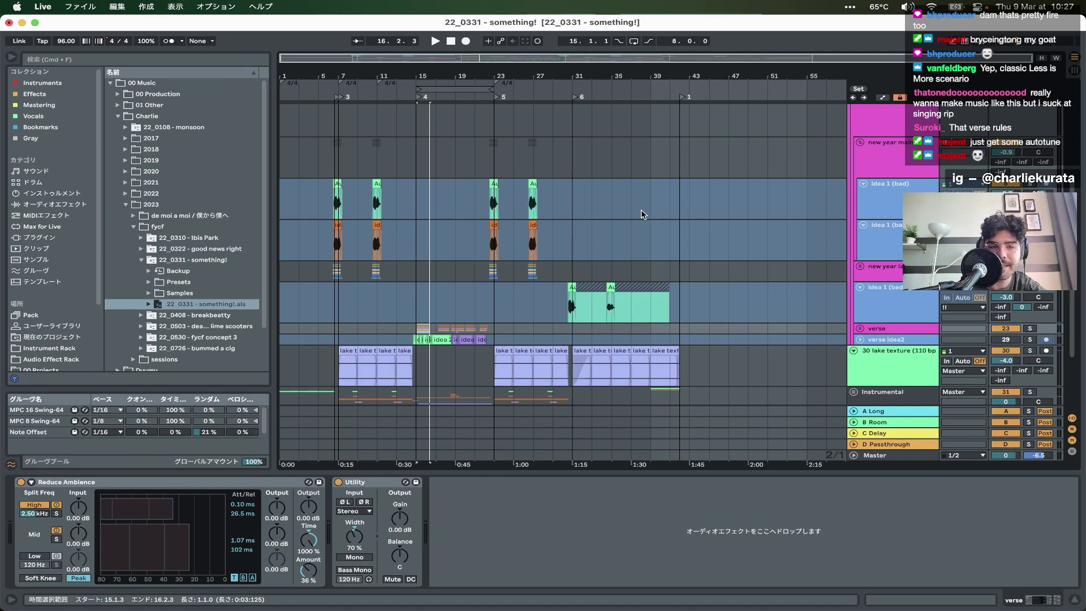
- Collapse the whole Vocals group and fold the lake texture track
{"action": "scroll", "coordinate": [468, 262], "scroll_direction": "down", "scroll_amount": 3}
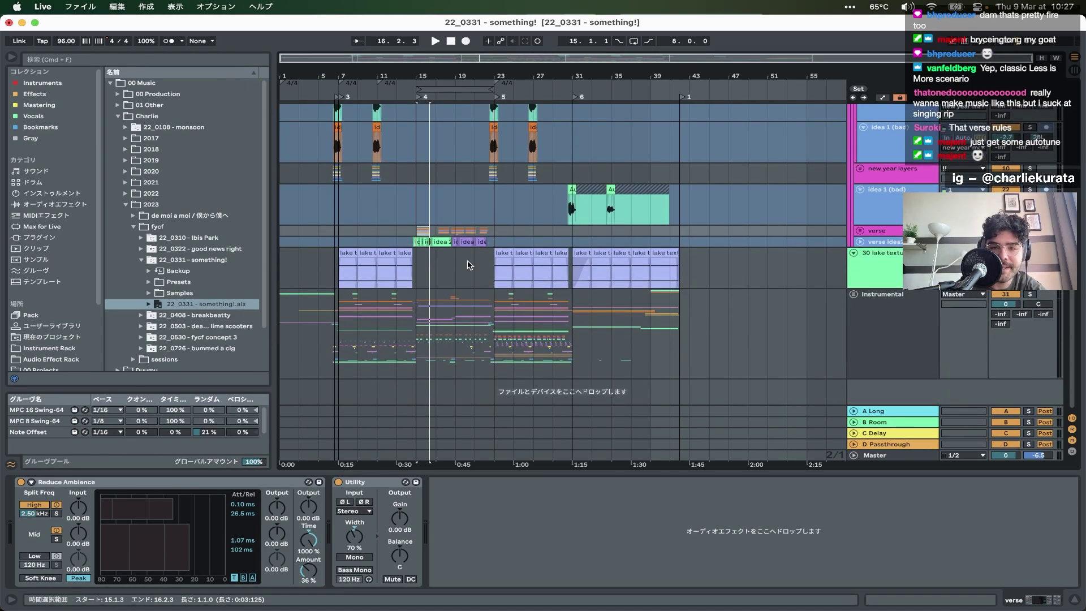
{"action": "scroll", "coordinate": [467, 265], "scroll_direction": "up", "scroll_amount": 3}
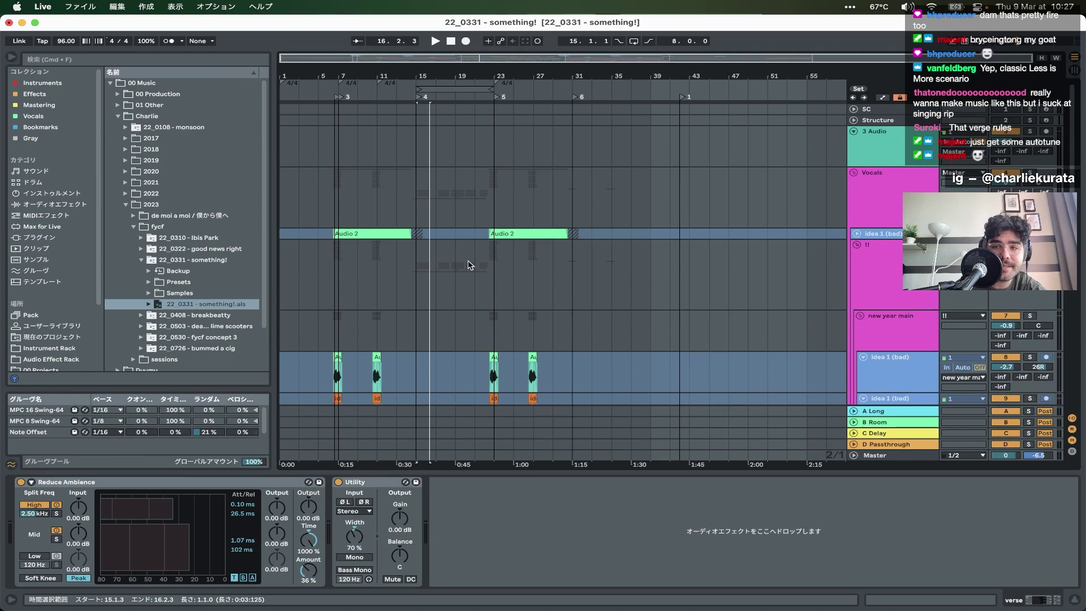
{"action": "left_click", "coordinate": [855, 183]}
{"action": "left_click", "coordinate": [854, 213]}
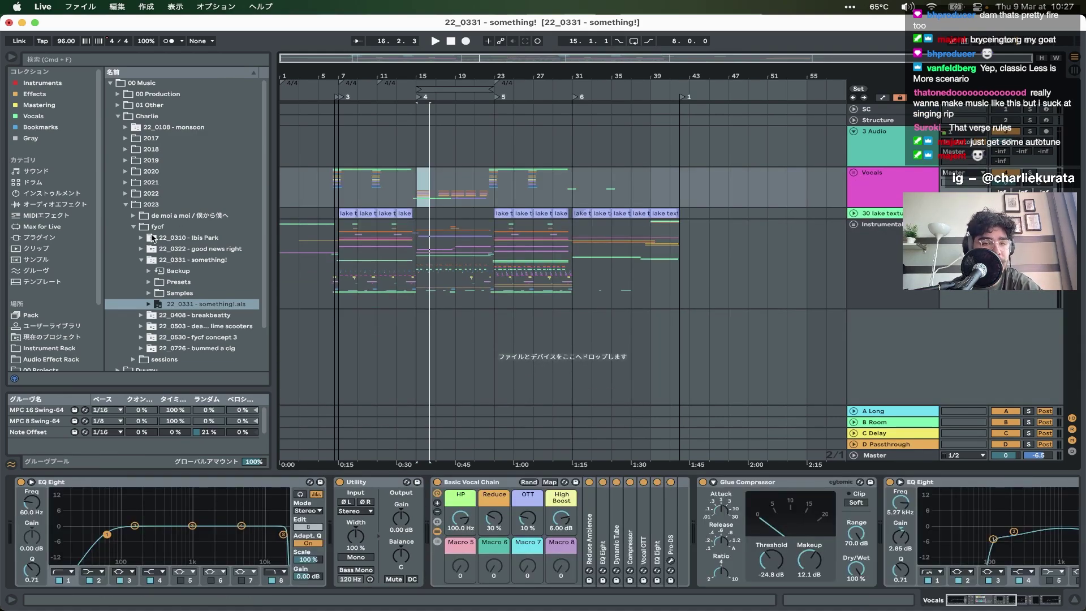
- Collapse the 22_0331 - something! project folder and expand the 22_0408 - breakbeatty project folder
{"action": "left_click", "coordinate": [142, 260]}
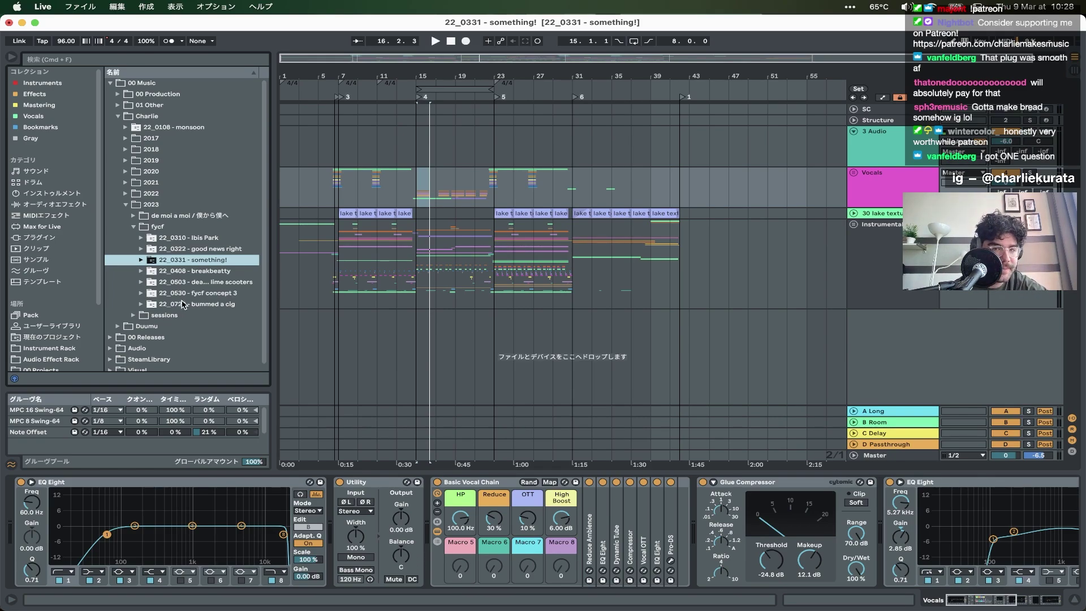
{"action": "left_click", "coordinate": [175, 274]}
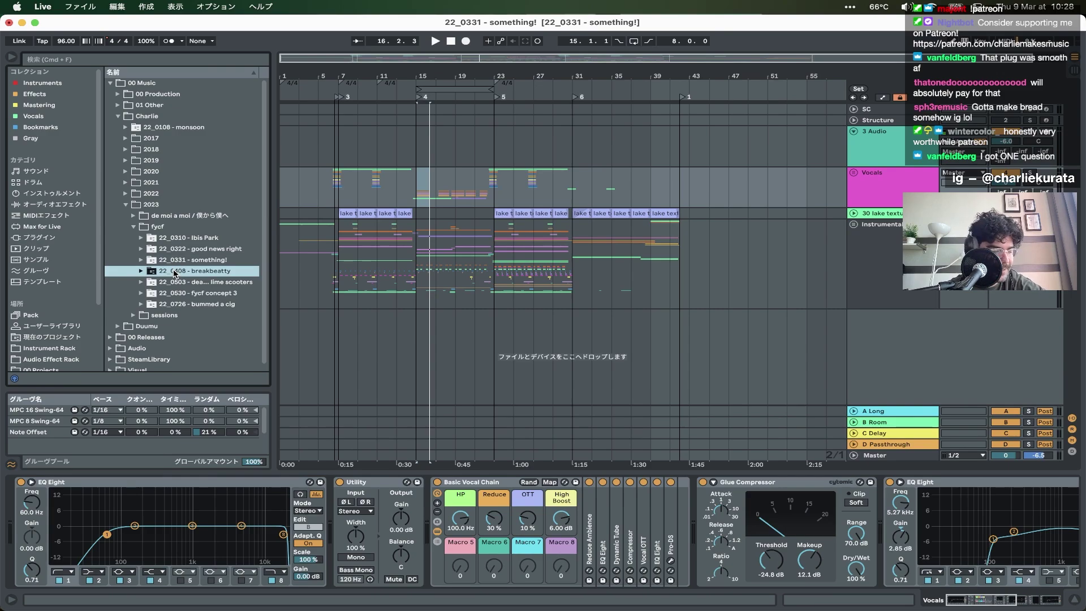
{"action": "double_click", "coordinate": [174, 273]}
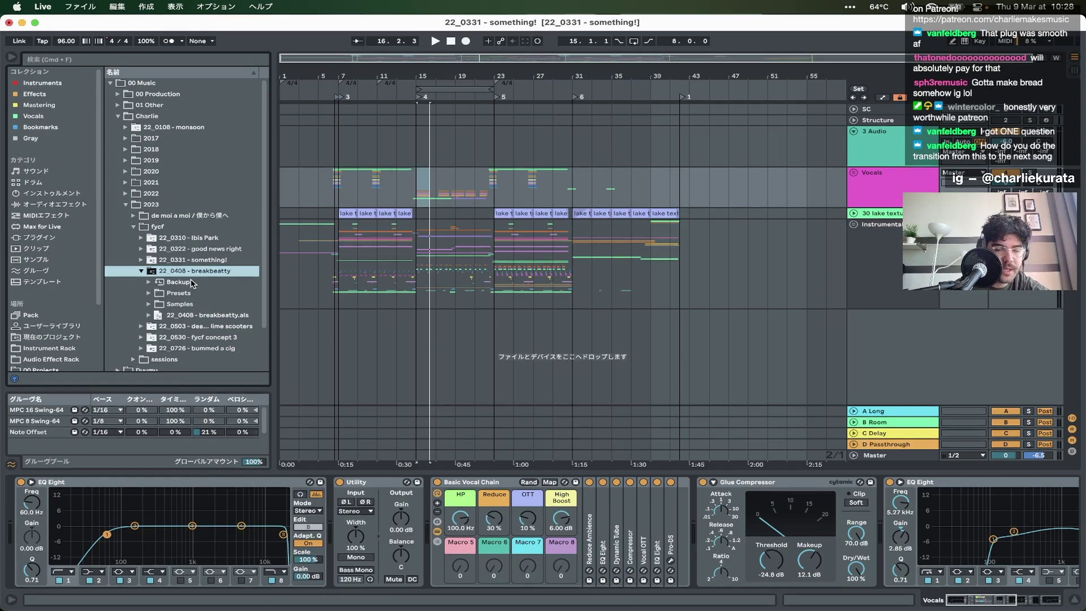
- Place the insert marker at 42.1.1, expand the Instrumental group and examine the toypiano_mood_1 and SCAPE_754 clips at the song's end
{"action": "scroll", "coordinate": [650, 247], "scroll_direction": "up", "scroll_amount": 5}
{"action": "scroll", "coordinate": [649, 251], "scroll_direction": "down", "scroll_amount": 6}
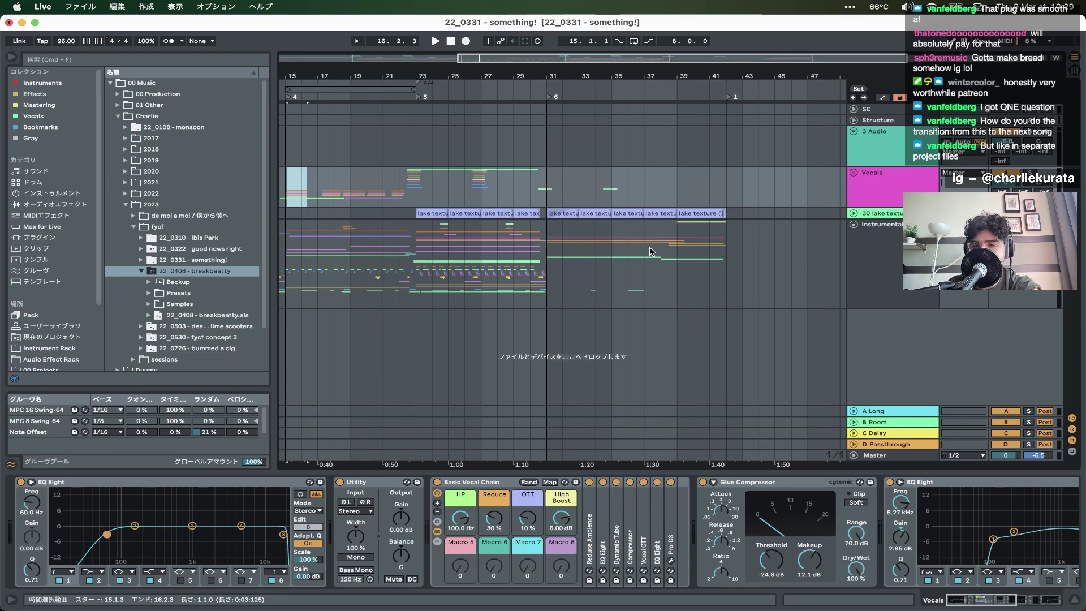
{"action": "mouse_move", "coordinate": [727, 253]}
{"action": "left_mouse_down"}
{"action": "mouse_move", "coordinate": [651, 252]}
{"action": "mouse_move", "coordinate": [727, 253]}
{"action": "left_mouse_up"}
{"action": "left_click", "coordinate": [854, 225]}
{"action": "scroll", "coordinate": [718, 262], "scroll_direction": "up", "scroll_amount": 5}
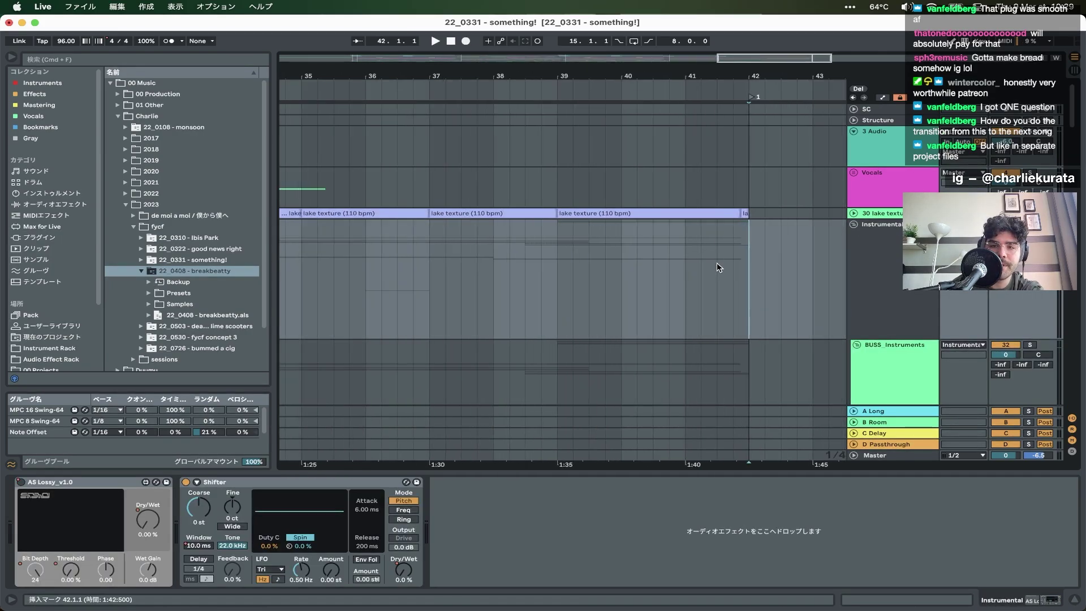
{"action": "scroll", "coordinate": [717, 263], "scroll_direction": "down", "scroll_amount": 10}
{"action": "scroll", "coordinate": [717, 262], "scroll_direction": "up", "scroll_amount": 7}
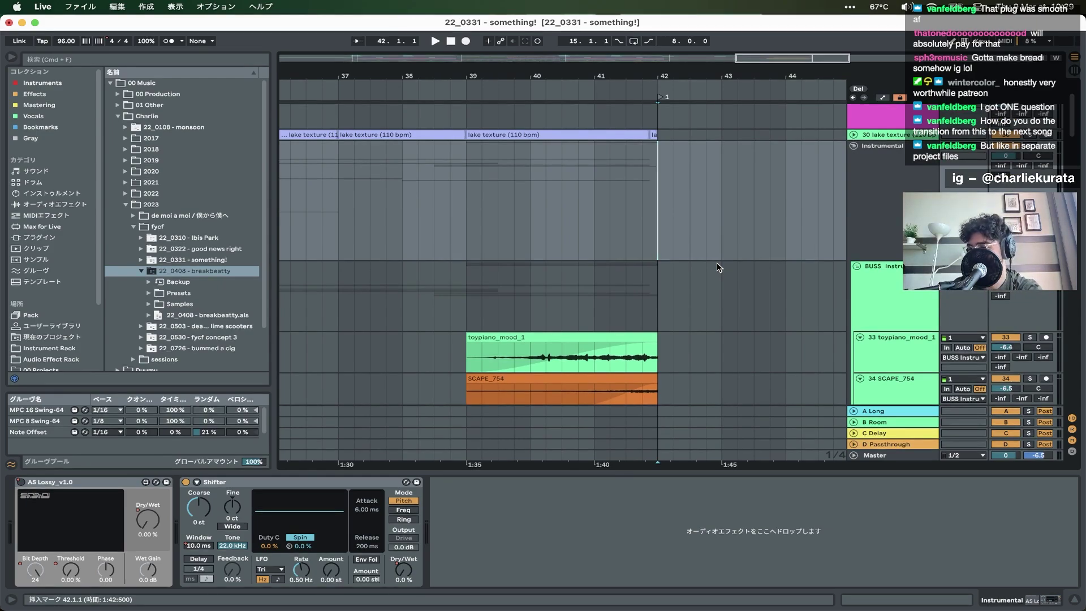
{"action": "scroll", "coordinate": [886, 266], "scroll_direction": "down", "scroll_amount": 5}
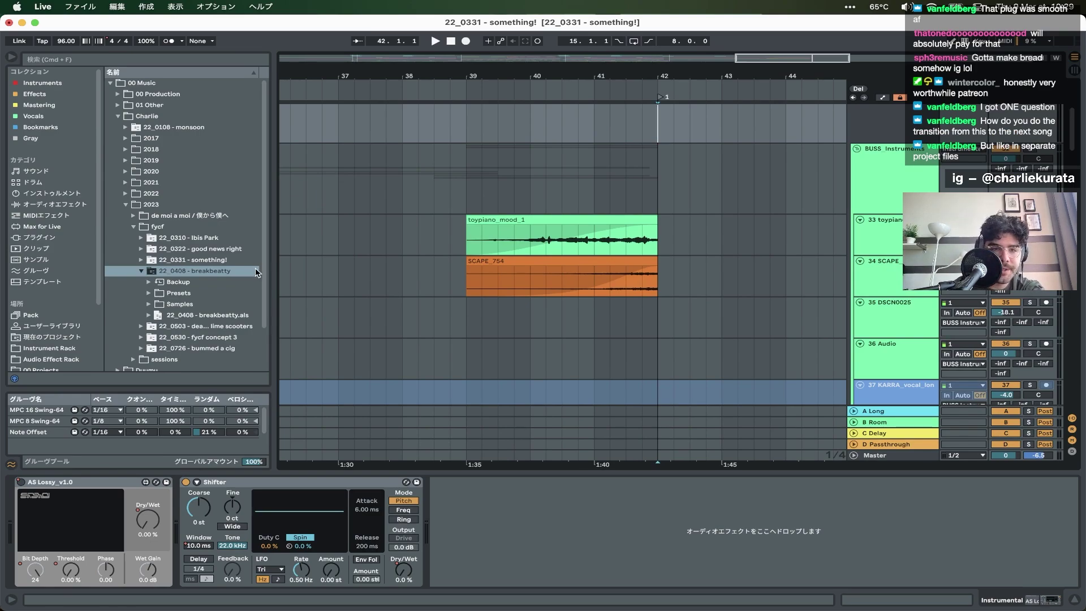
- Play the song's ending from 40.4.1 to hear the toypiano_mood_1 and SCAPE_754 layers fade in, and stop after 42.1.1
{"action": "left_click", "coordinate": [481, 178]}
{"action": "key", "text": "Down"}
{"action": "key", "text": "Down"}
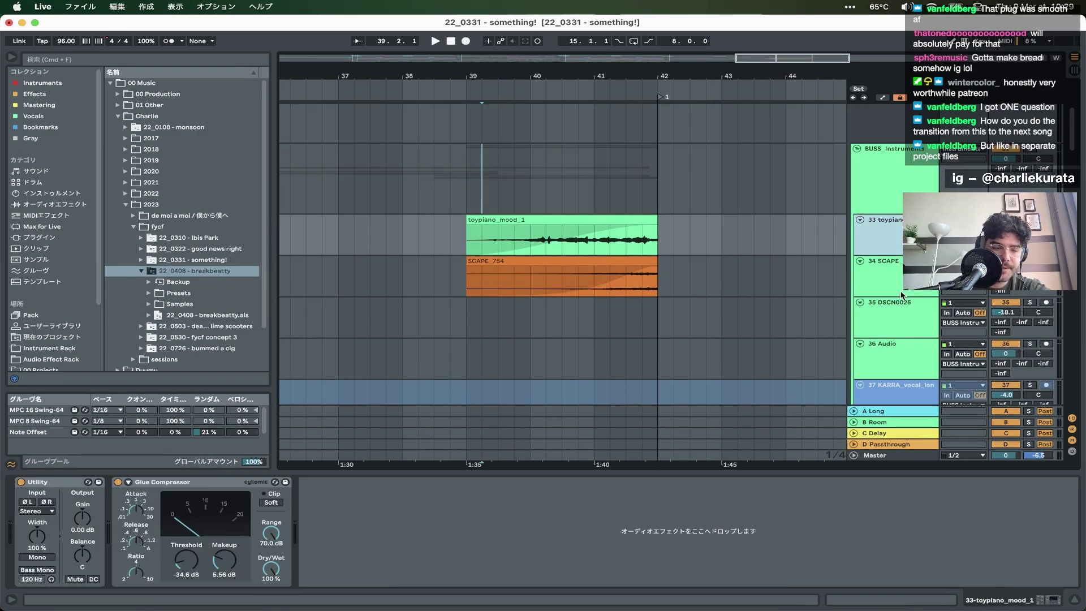
{"action": "left_click", "coordinate": [583, 189]}
{"action": "key", "text": "space"}
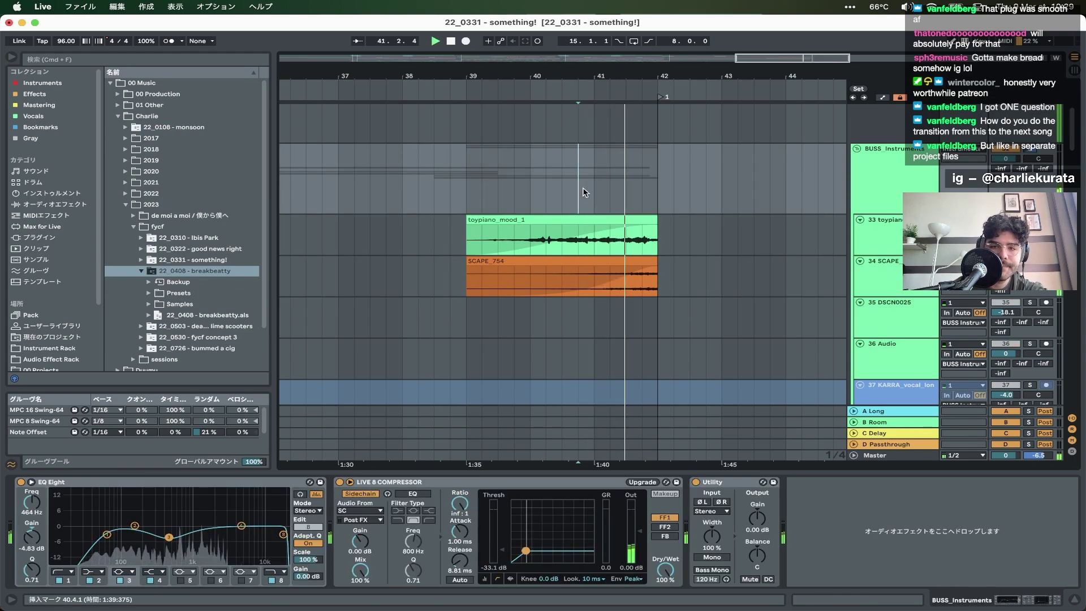
{"action": "key", "text": "space"}
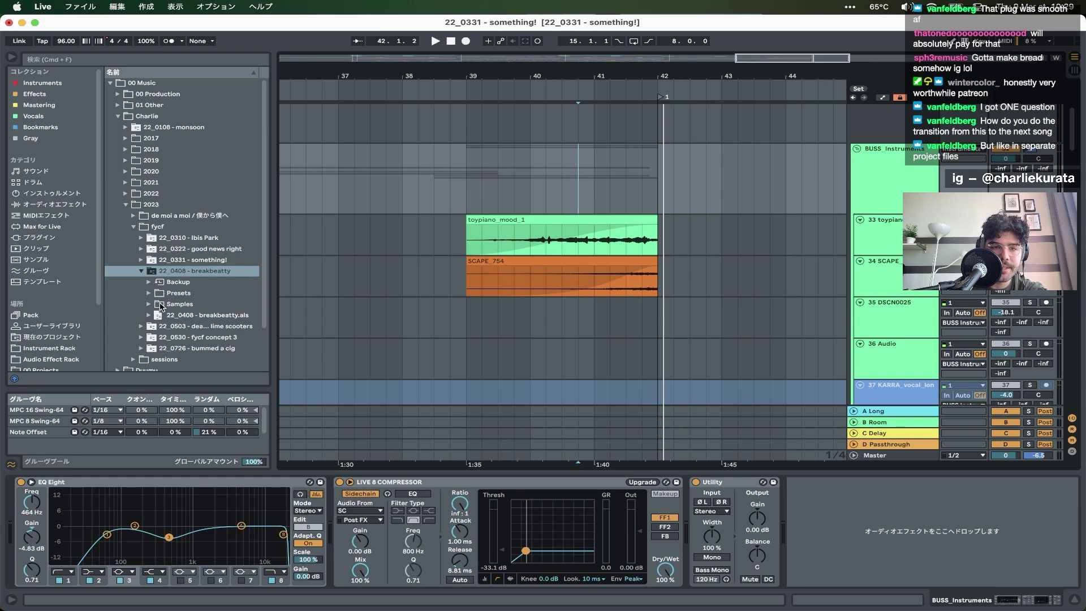
- Open 22_0408 - breakbeatty.als without saving changes to the current set, and collapse its Vocals group
{"action": "double_click", "coordinate": [210, 315]}
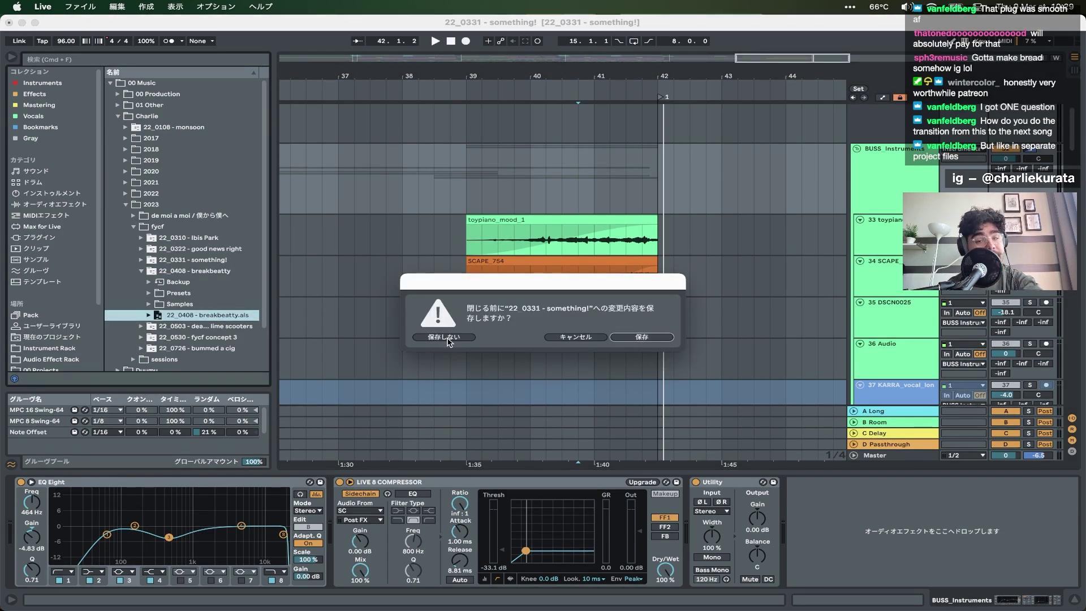
{"action": "left_click", "coordinate": [446, 338]}
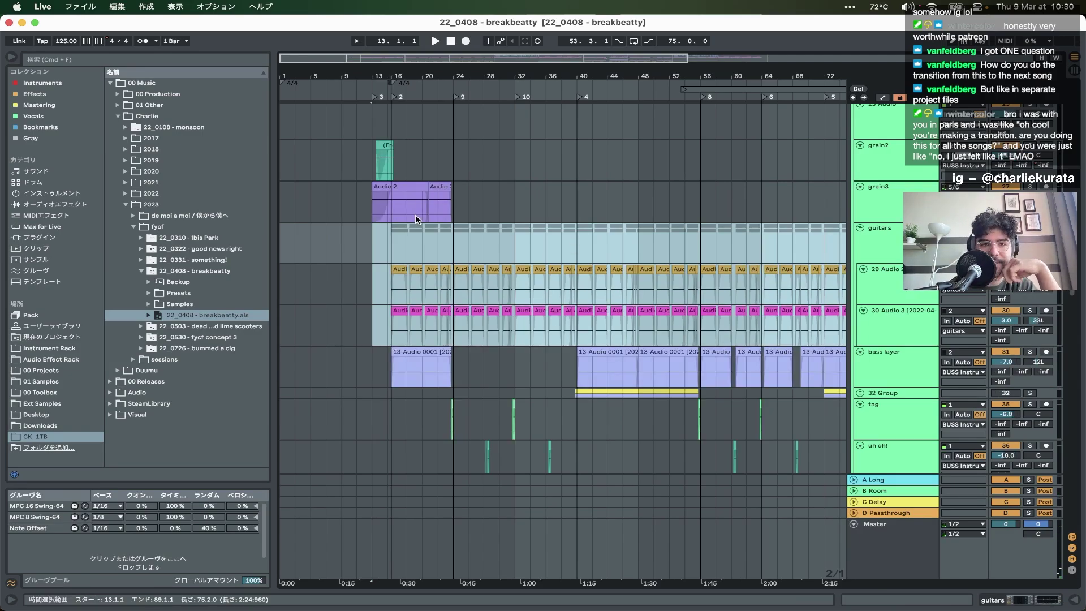
{"action": "scroll", "coordinate": [416, 219], "scroll_direction": "up", "scroll_amount": 10}
{"action": "scroll", "coordinate": [415, 219], "scroll_direction": "up", "scroll_amount": 10}
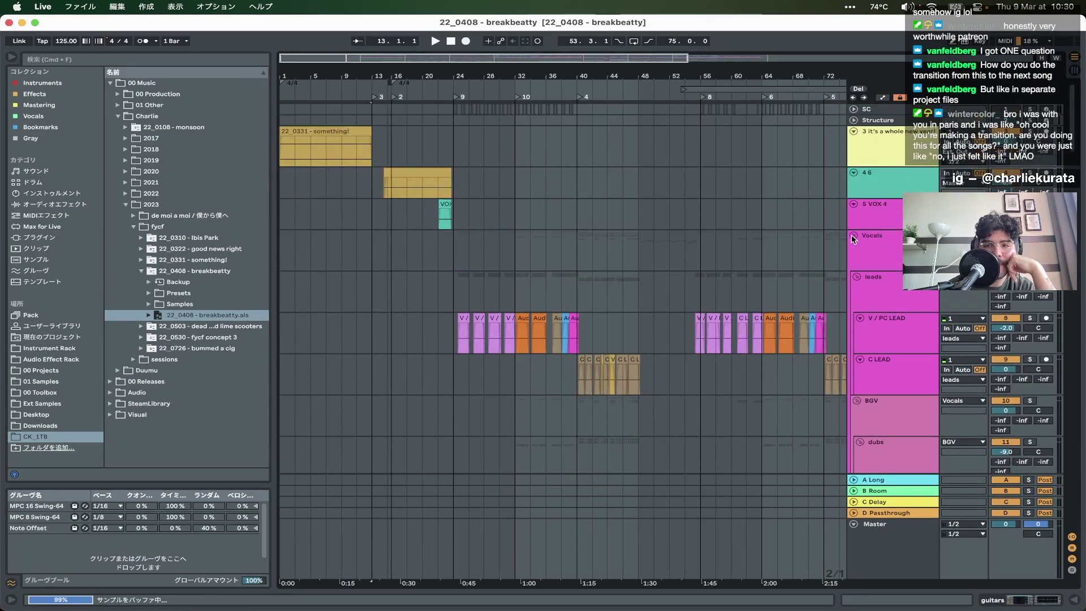
{"action": "left_click", "coordinate": [854, 237]}
- Show the details of the 22_0331 - something! audio clip and play it briefly from 7.2.1
{"action": "scroll", "coordinate": [338, 172], "scroll_direction": "up", "scroll_amount": 3}
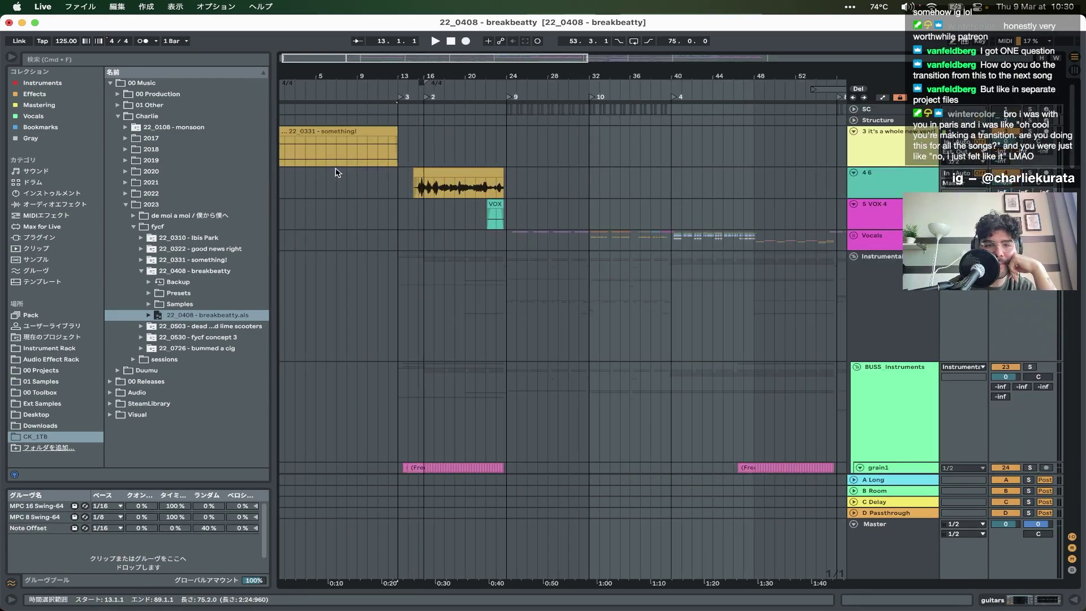
{"action": "scroll", "coordinate": [337, 172], "scroll_direction": "up", "scroll_amount": 5}
{"action": "double_click", "coordinate": [449, 134]}
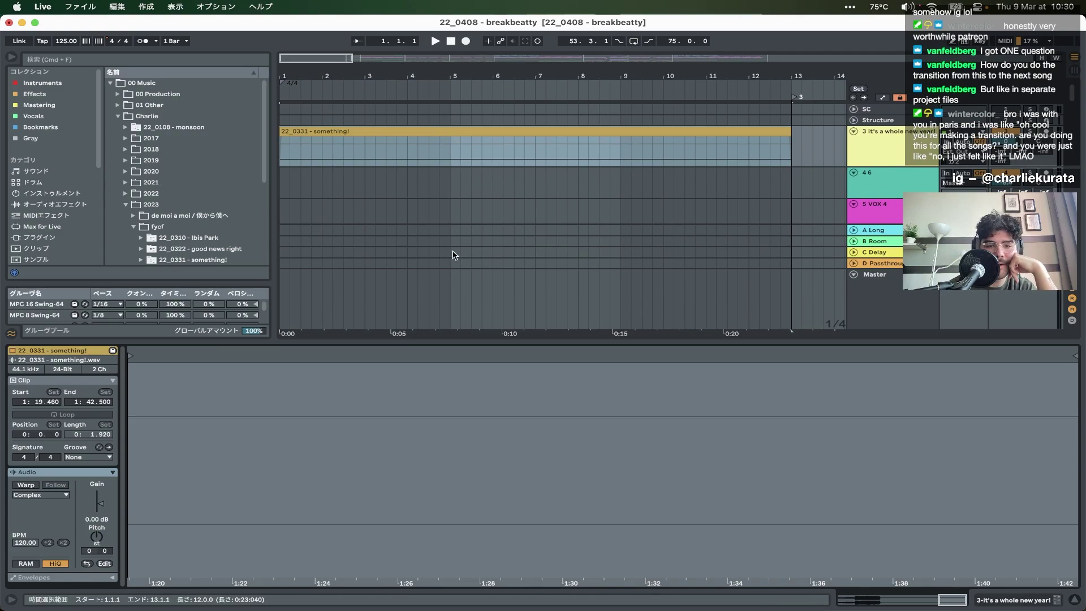
{"action": "left_click", "coordinate": [546, 145]}
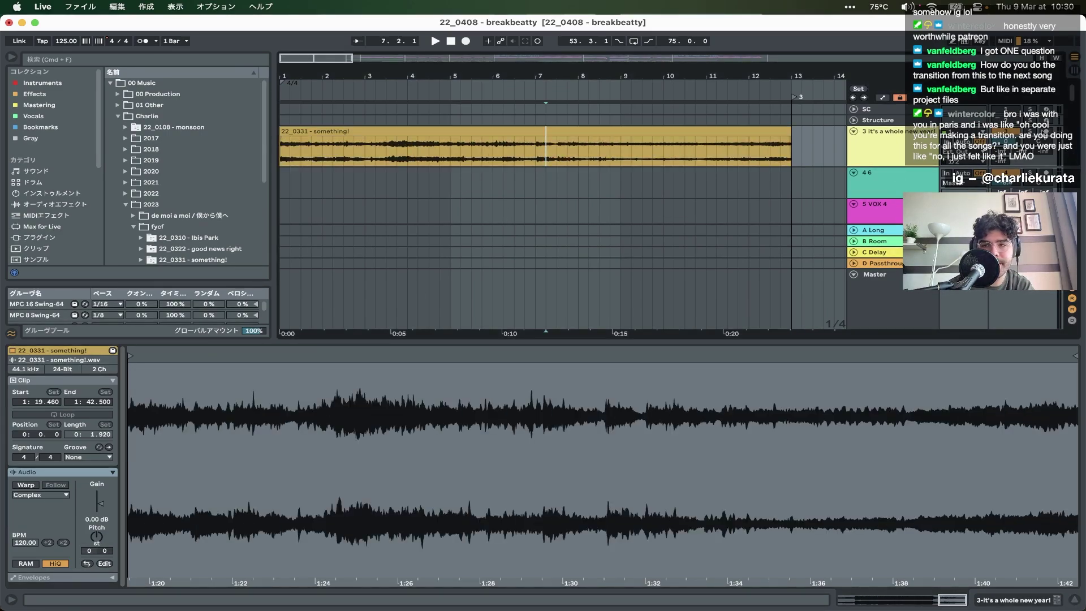
{"action": "key", "text": "space"}
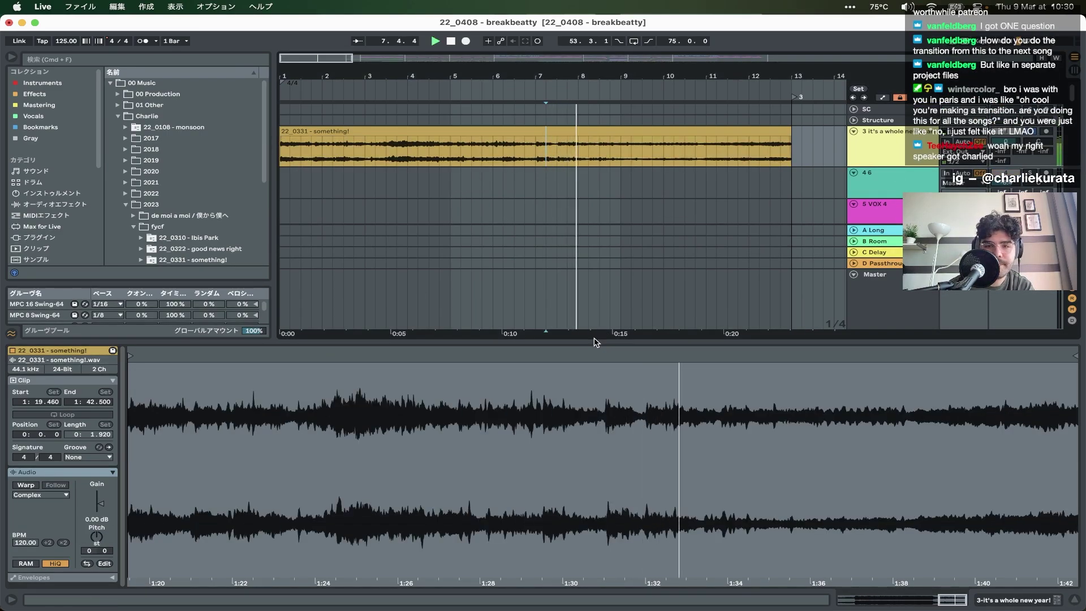
{"action": "key", "text": "space"}
- Play the transition from 11.3.1, hide the clip details, examine the grain tracks entering around bar 13 and stop playback
{"action": "left_click", "coordinate": [726, 149]}
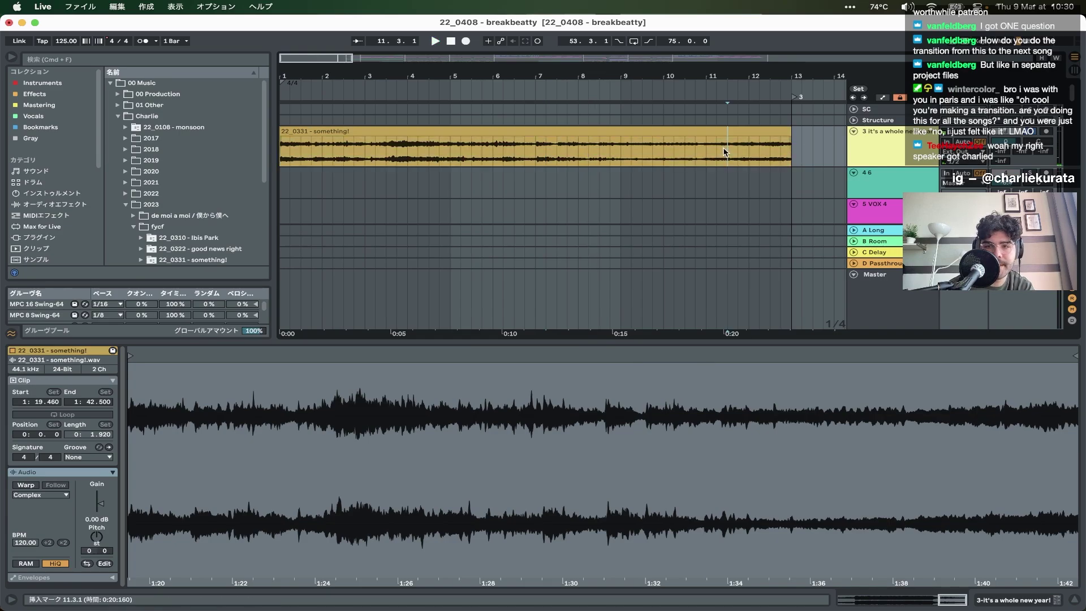
{"action": "key", "text": "space"}
{"action": "double_click", "coordinate": [762, 341]}
{"action": "scroll", "coordinate": [762, 340], "scroll_direction": "down", "scroll_amount": 10}
{"action": "scroll", "coordinate": [762, 340], "scroll_direction": "right", "scroll_amount": 5}
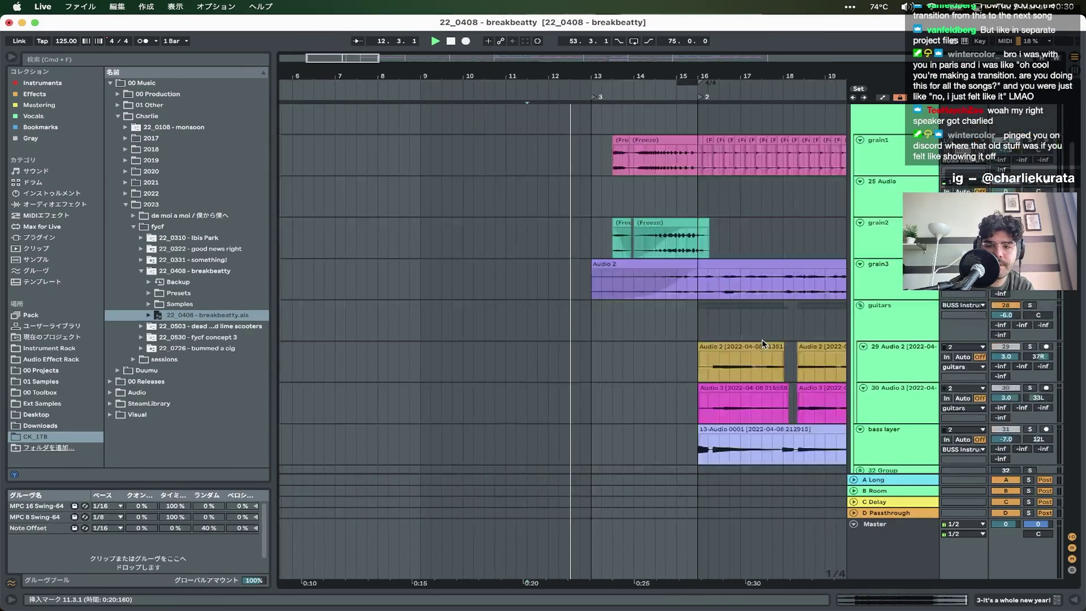
{"action": "scroll", "coordinate": [762, 340], "scroll_direction": "down", "scroll_amount": 5}
{"action": "scroll", "coordinate": [708, 342], "scroll_direction": "down", "scroll_amount": 5}
{"action": "key", "text": "space"}
{"action": "scroll", "coordinate": [324, 281], "scroll_direction": "up", "scroll_amount": 10}
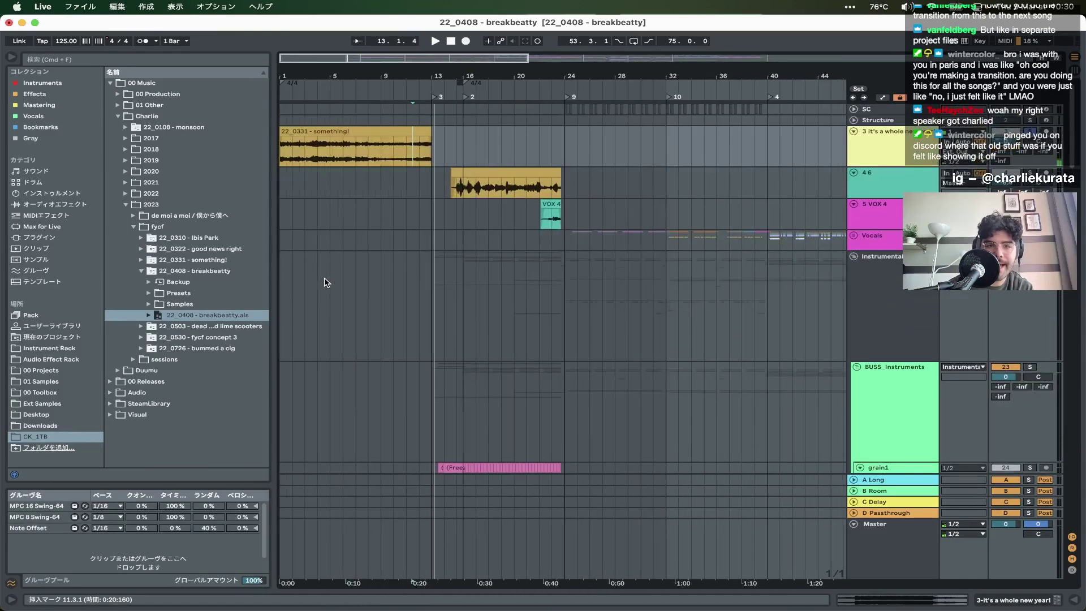
- Solo the toypiano thing track, play its toypiano_mood_1 clips from 13.1.1 and stop after bar 16
{"action": "scroll", "coordinate": [434, 260], "scroll_direction": "down", "scroll_amount": 3}
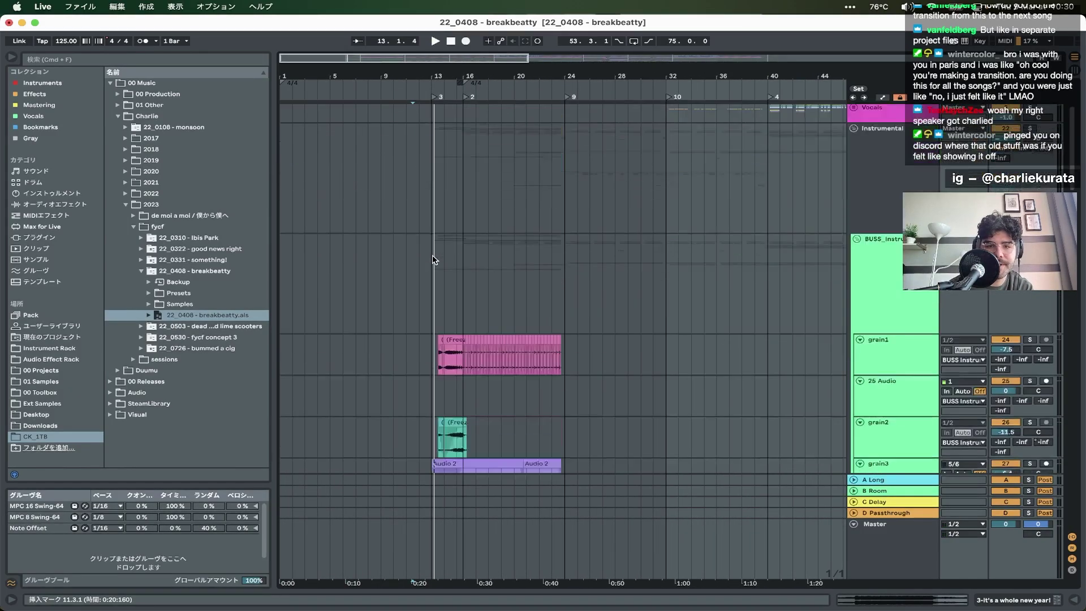
{"action": "scroll", "coordinate": [434, 260], "scroll_direction": "down", "scroll_amount": 15}
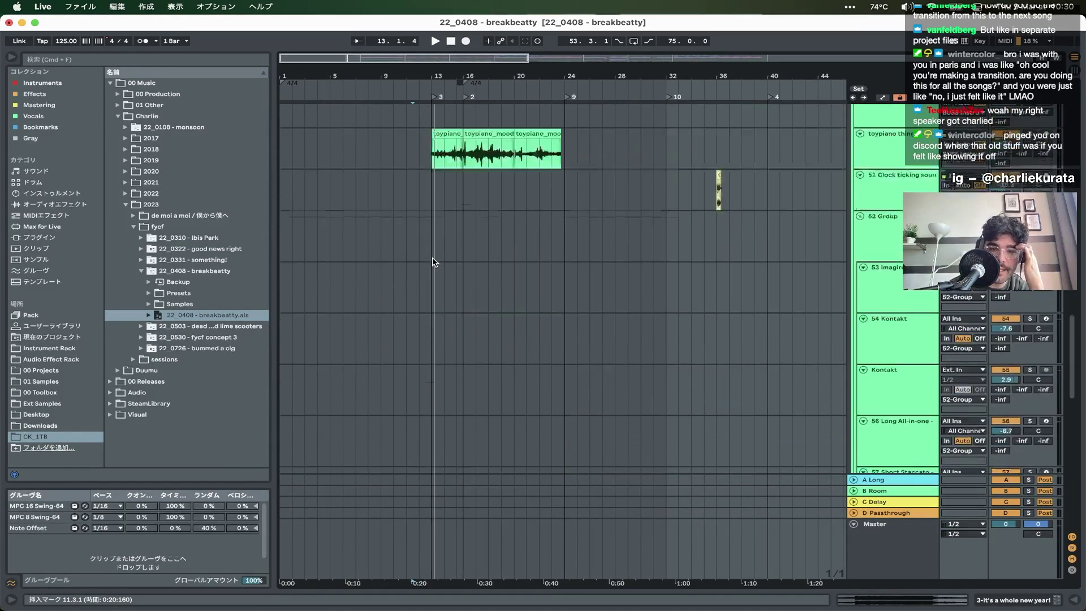
{"action": "scroll", "coordinate": [433, 261], "scroll_direction": "down", "scroll_amount": 2}
{"action": "scroll", "coordinate": [433, 261], "scroll_direction": "up", "scroll_amount": 6}
{"action": "left_click", "coordinate": [457, 188]}
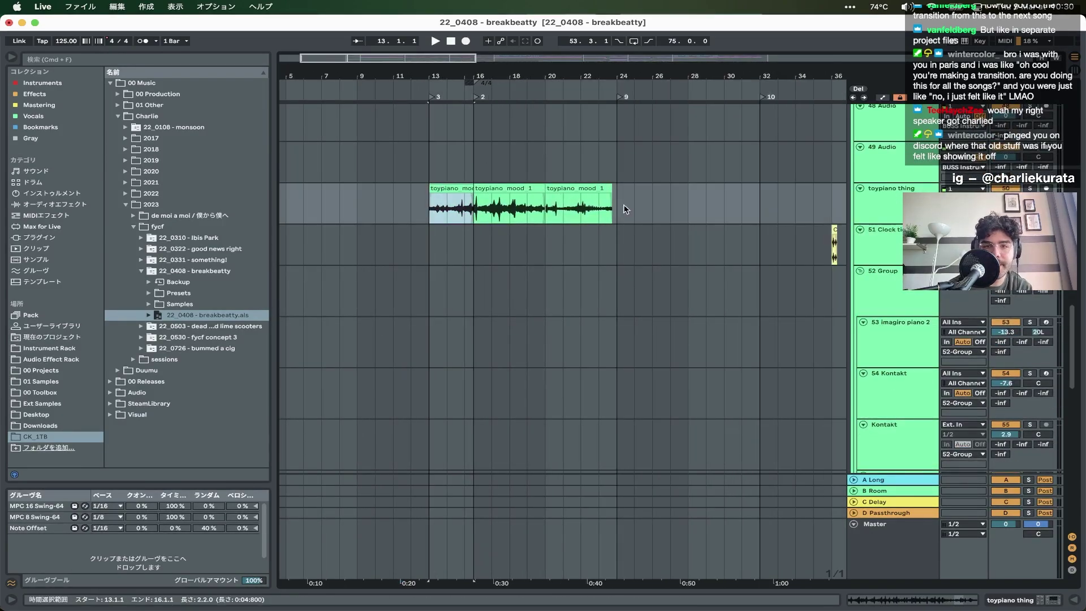
{"action": "left_click", "coordinate": [1030, 189]}
{"action": "key", "text": "space"}
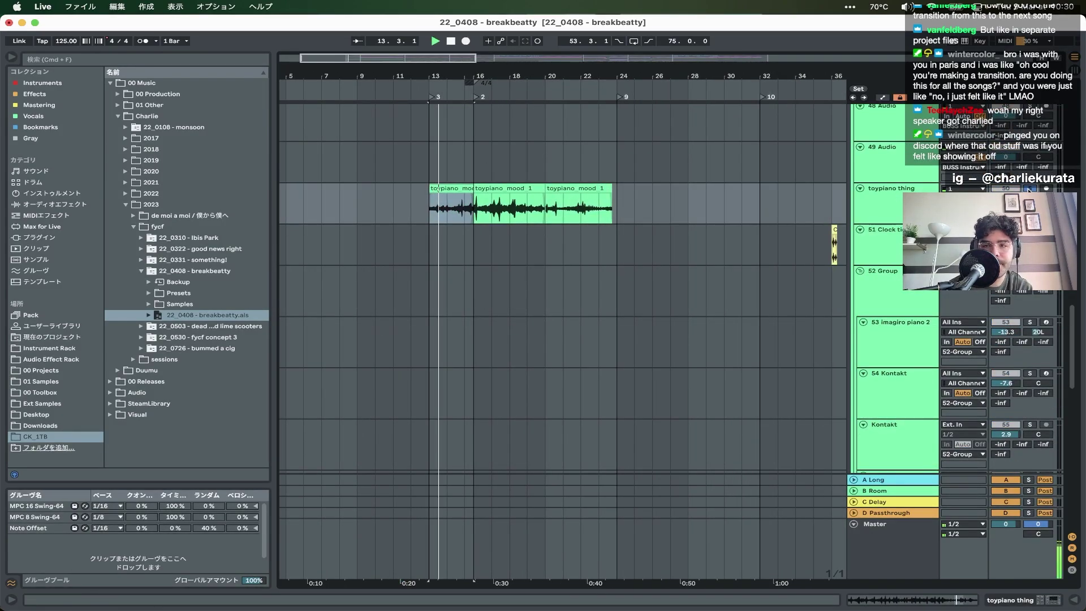
{"action": "left_click", "coordinate": [429, 215]}
{"action": "key", "text": "space"}
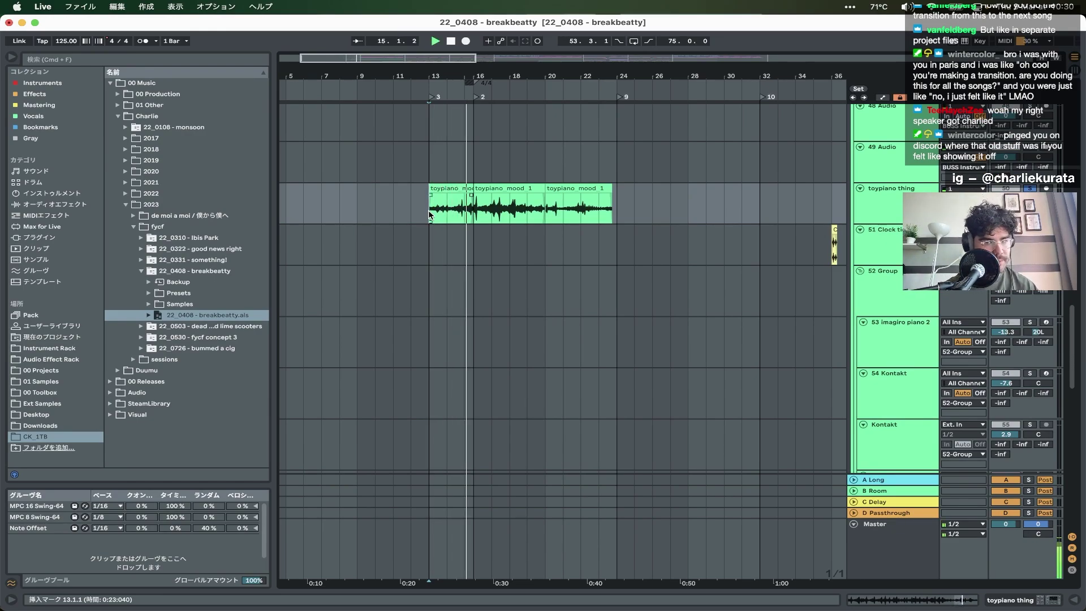
{"action": "scroll", "coordinate": [483, 203], "scroll_direction": "up", "scroll_amount": 3}
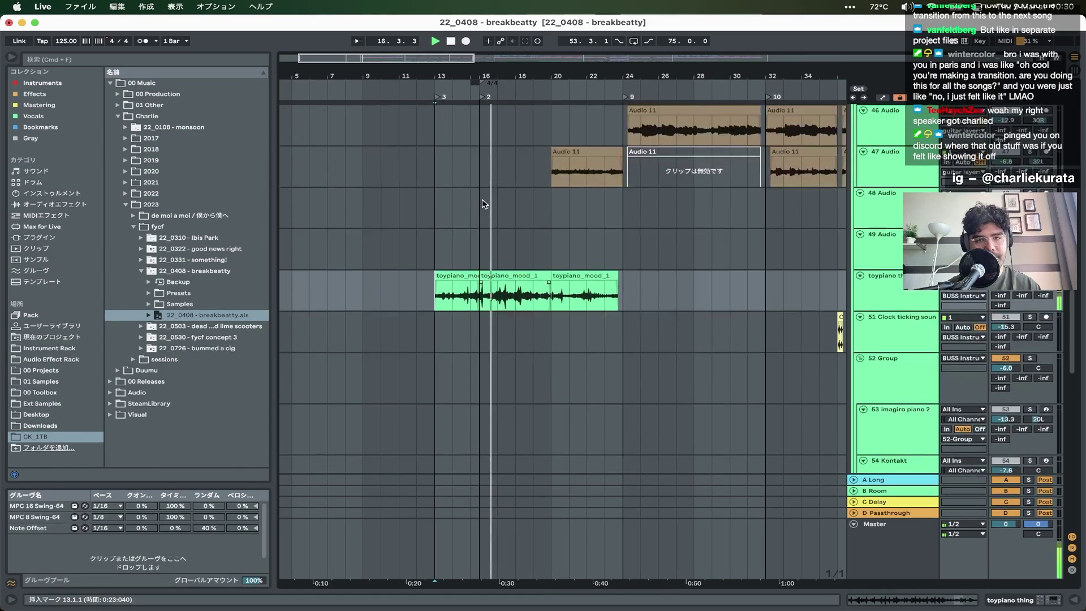
{"action": "scroll", "coordinate": [483, 204], "scroll_direction": "up", "scroll_amount": 5}
{"action": "scroll", "coordinate": [482, 204], "scroll_direction": "up", "scroll_amount": 5}
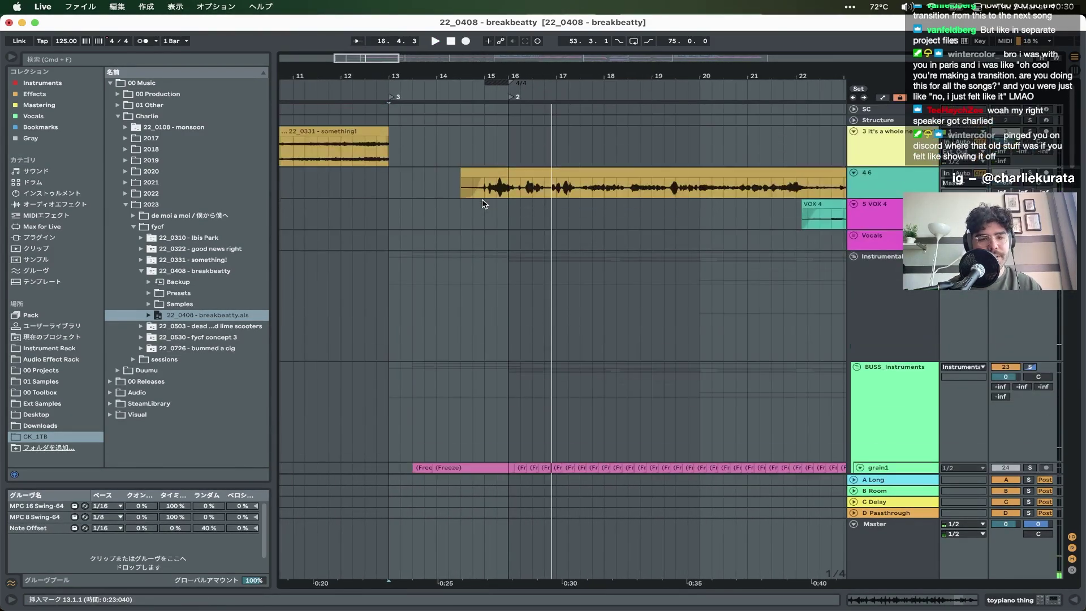
- Solo the grain1 and grain2 tracks and play their freeze clips from 13.3.1 until just after bar 16
{"action": "scroll", "coordinate": [482, 204], "scroll_direction": "down", "scroll_amount": 10}
{"action": "left_click", "coordinate": [437, 215]}
{"action": "key", "text": "space"}
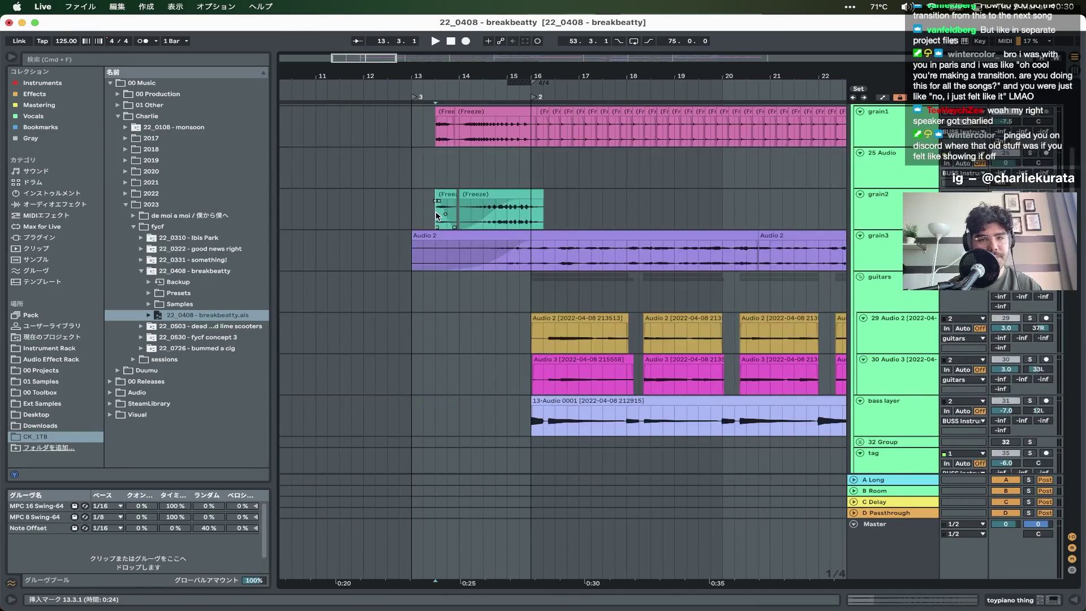
{"action": "scroll", "coordinate": [574, 230], "scroll_direction": "up", "scroll_amount": 3}
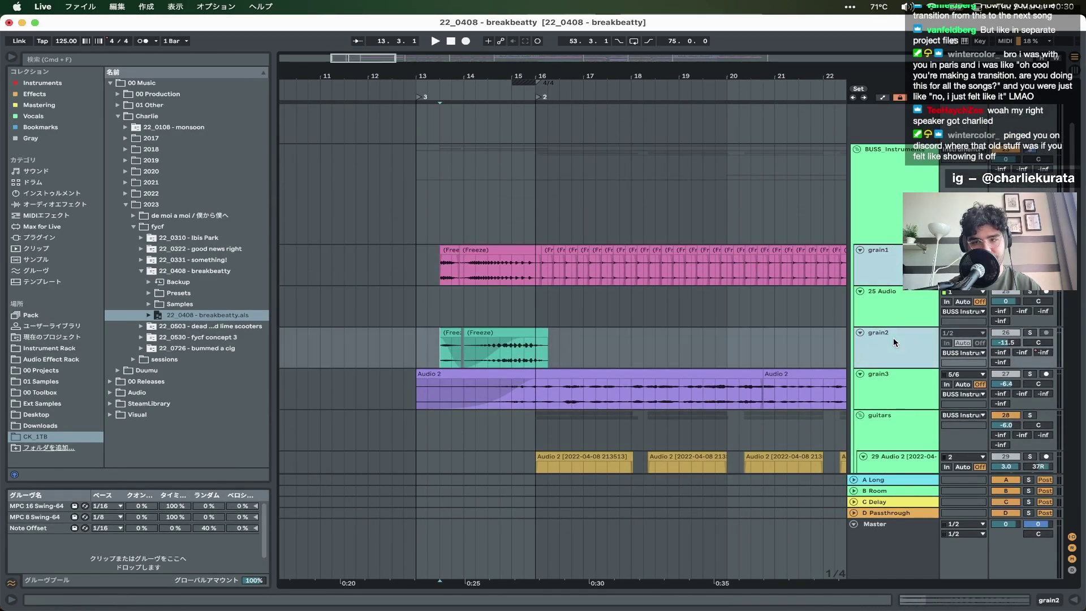
{"action": "left_click", "coordinate": [1029, 333]}
{"action": "key", "text": "space"}
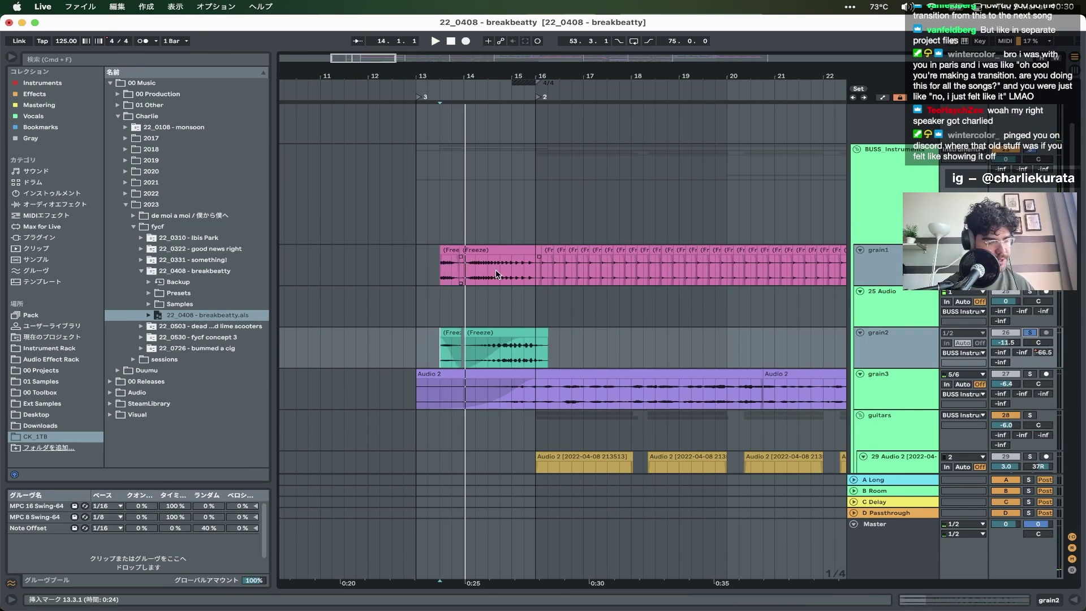
{"action": "key", "text": "space"}
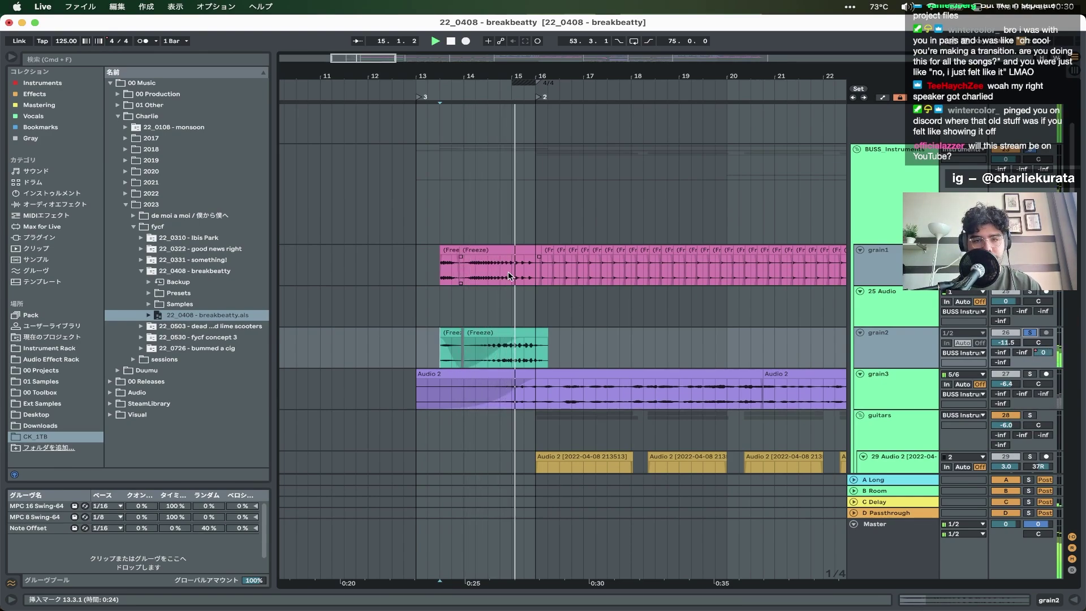
{"action": "key", "text": "space"}
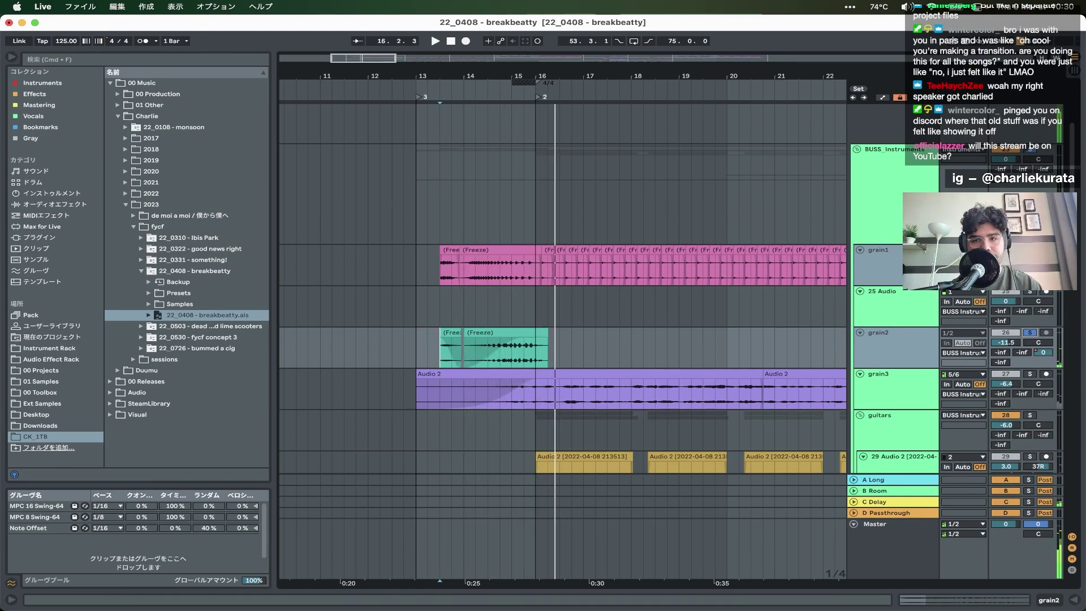
- Show the details of grain1's first (Freeze) clip, expand its Envelopes section and play the clip
{"action": "left_click", "coordinate": [891, 264]}
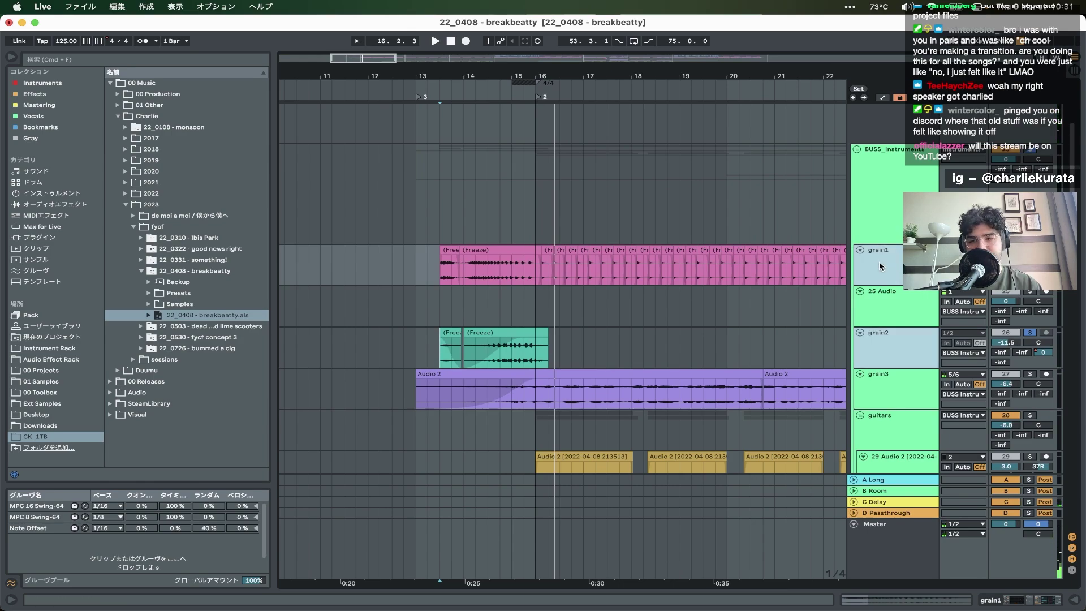
{"action": "left_click", "coordinate": [461, 250]}
{"action": "double_click", "coordinate": [442, 250]}
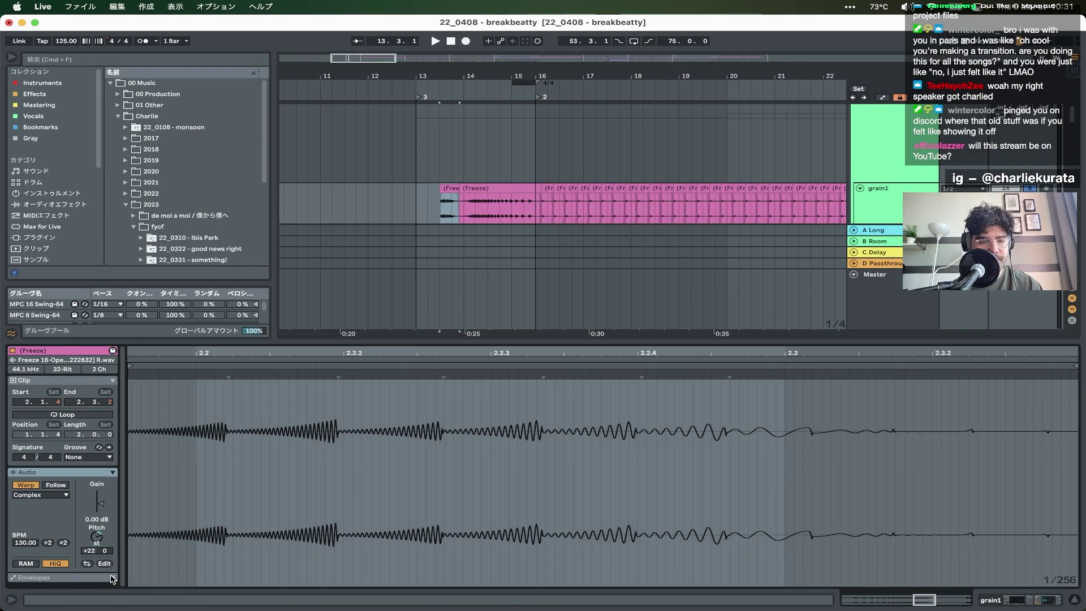
{"action": "left_click", "coordinate": [55, 578]}
{"action": "left_click", "coordinate": [45, 528]}
{"action": "left_click", "coordinate": [46, 528]}
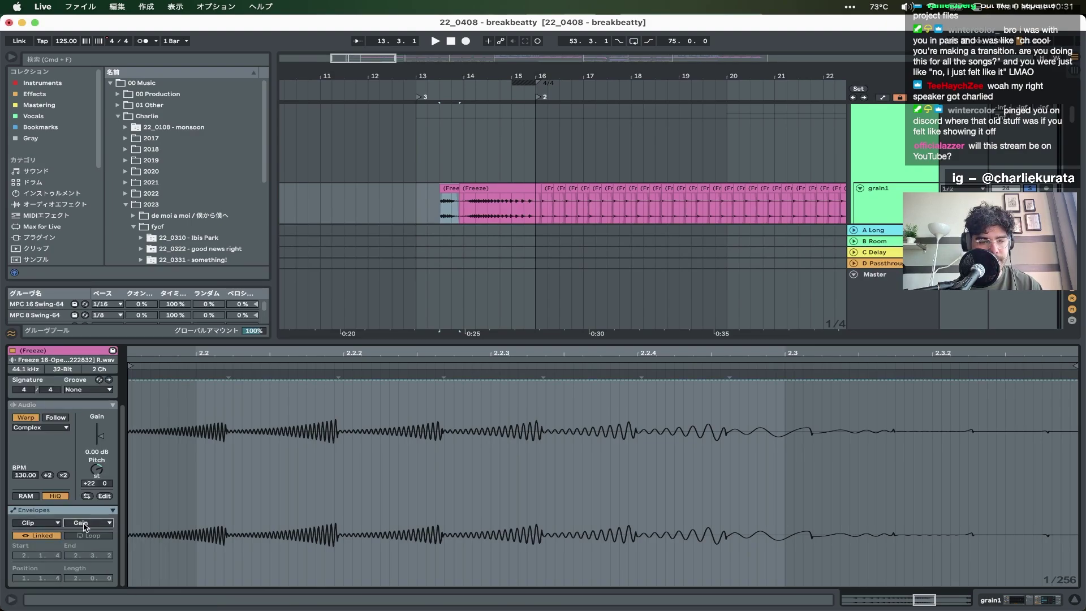
{"action": "key", "text": "space"}
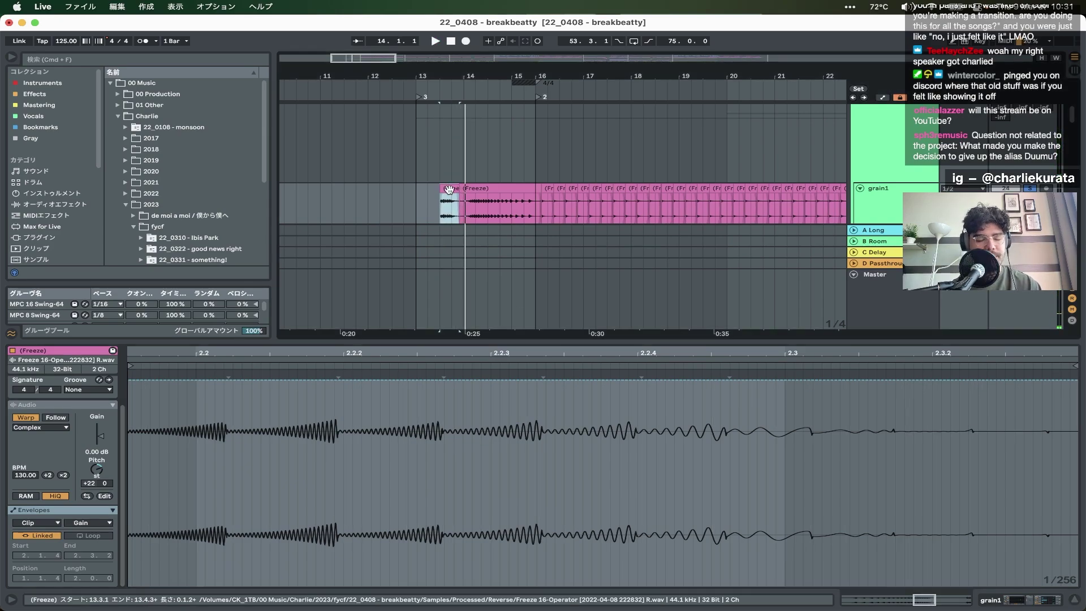
- Try extending grain1's first (Freeze) clip back to 13.2.1 and reversing it, and play the variation
{"action": "mouse_move", "coordinate": [441, 189]}
{"action": "left_mouse_down"}
{"action": "mouse_move", "coordinate": [354, 189]}
{"action": "mouse_move", "coordinate": [433, 190]}
{"action": "left_mouse_up"}
{"action": "key", "text": "space"}
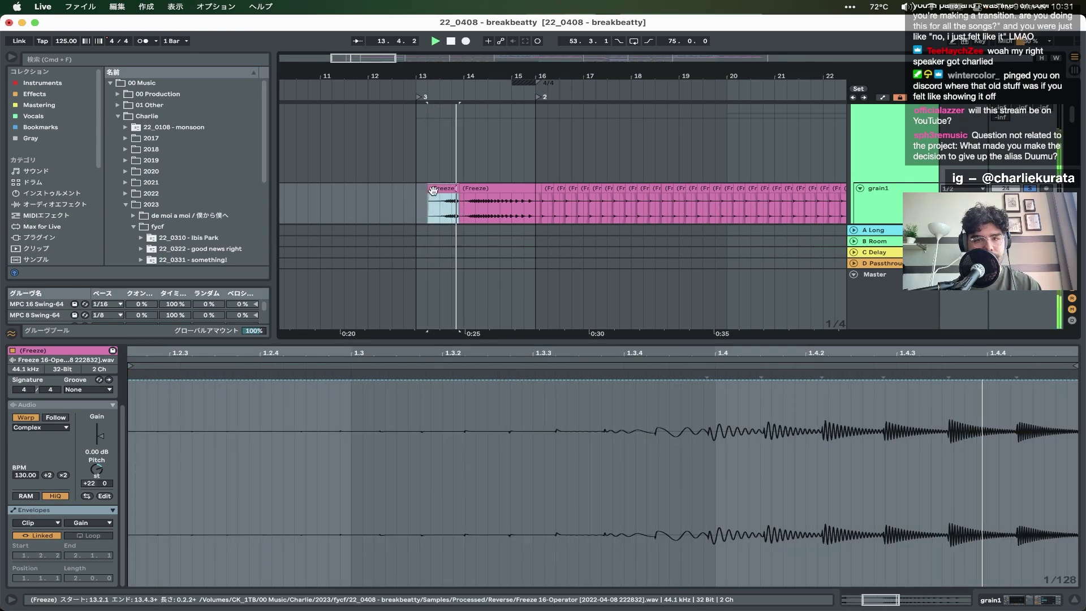
{"action": "key", "text": "space"}
{"action": "key", "text": "r"}
{"action": "key", "text": "space"}
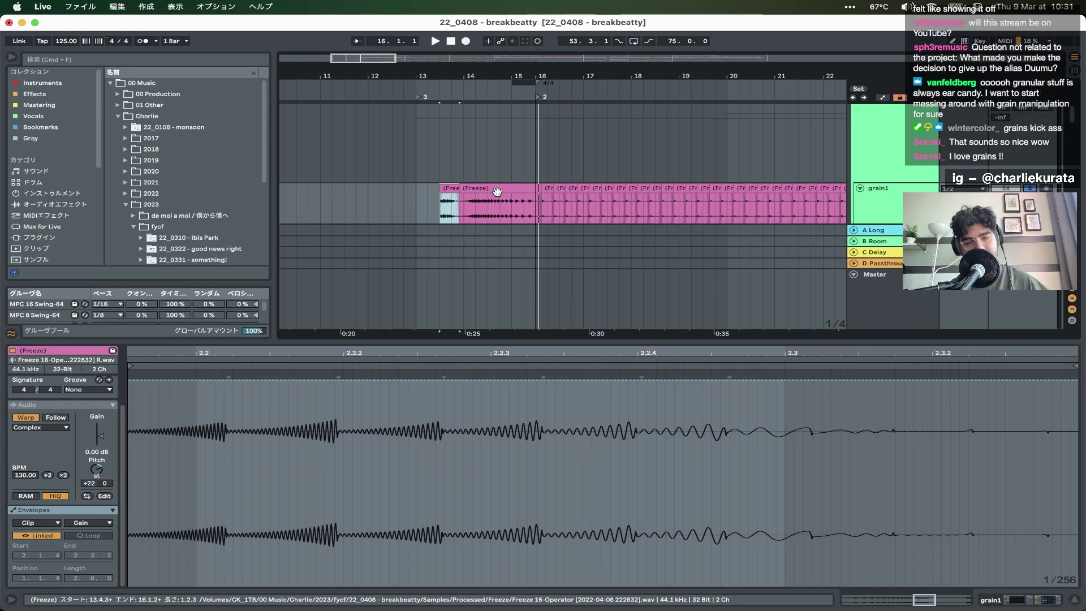
- Hide the clip details and play the soloed grain tracks from 14.1.1
{"action": "key", "text": "super+alt+l"}
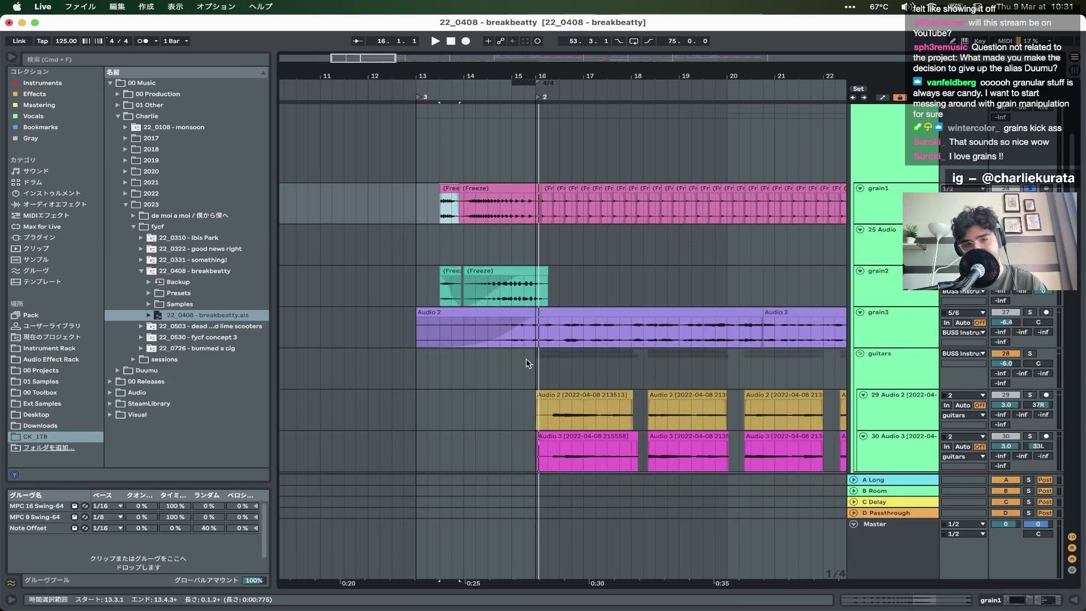
{"action": "scroll", "coordinate": [526, 363], "scroll_direction": "down", "scroll_amount": 3}
{"action": "left_click", "coordinate": [512, 210]}
{"action": "key", "text": "space"}
{"action": "scroll", "coordinate": [514, 209], "scroll_direction": "left", "scroll_amount": 3}
{"action": "scroll", "coordinate": [514, 209], "scroll_direction": "down", "scroll_amount": 1}
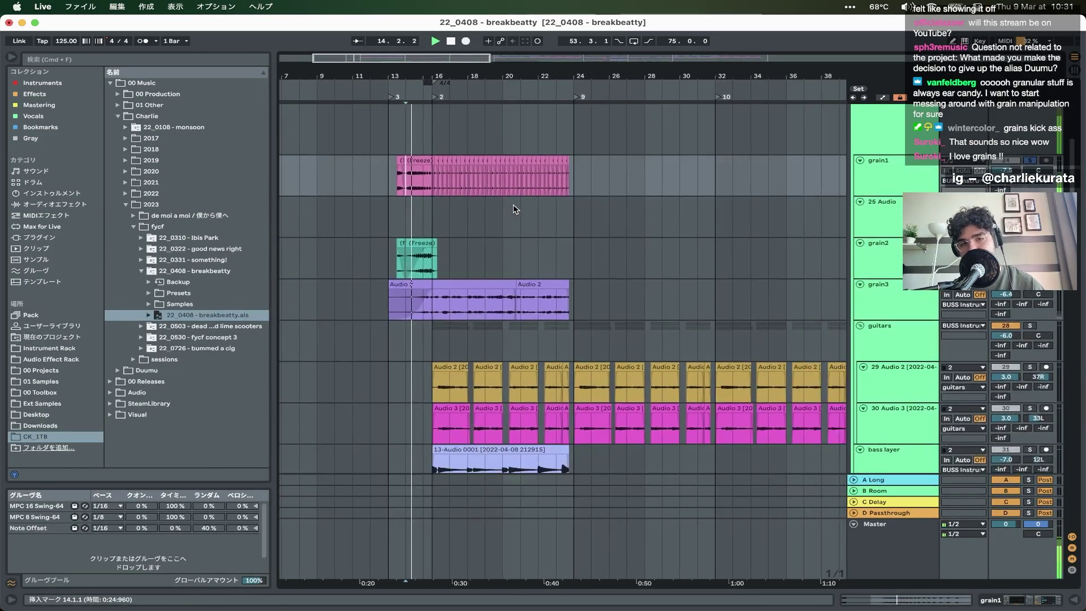
{"action": "scroll", "coordinate": [506, 209], "scroll_direction": "up", "scroll_amount": 3}
{"action": "scroll", "coordinate": [497, 211], "scroll_direction": "down", "scroll_amount": 1}
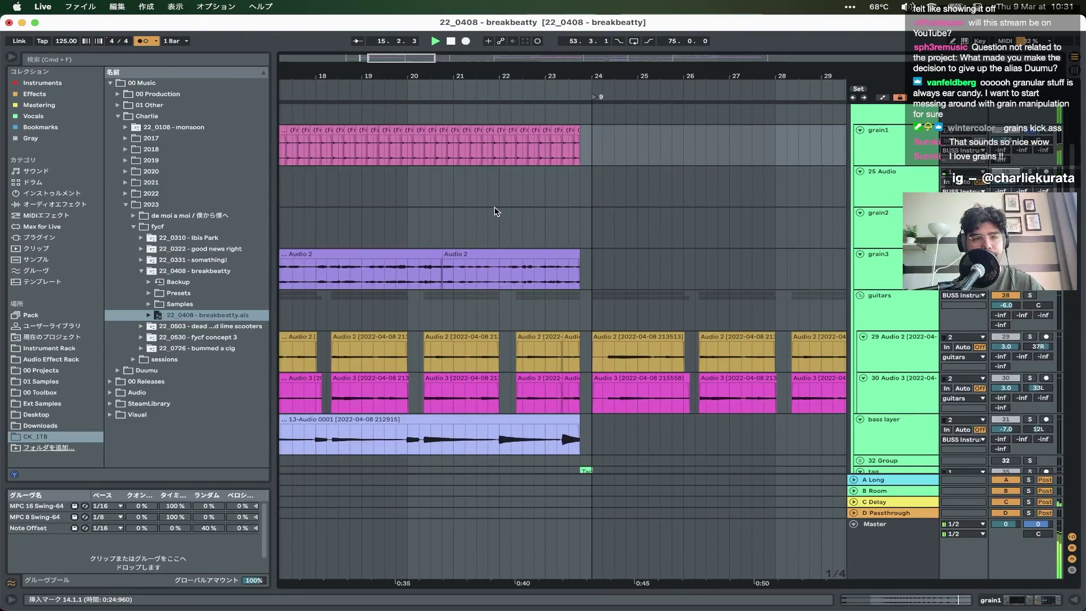
- Place the insert marker at 16.1.1, examine the grain, guitar and bass layer clips, and stop playback
{"action": "scroll", "coordinate": [496, 209], "scroll_direction": "left", "scroll_amount": 5}
{"action": "left_click", "coordinate": [384, 189]}
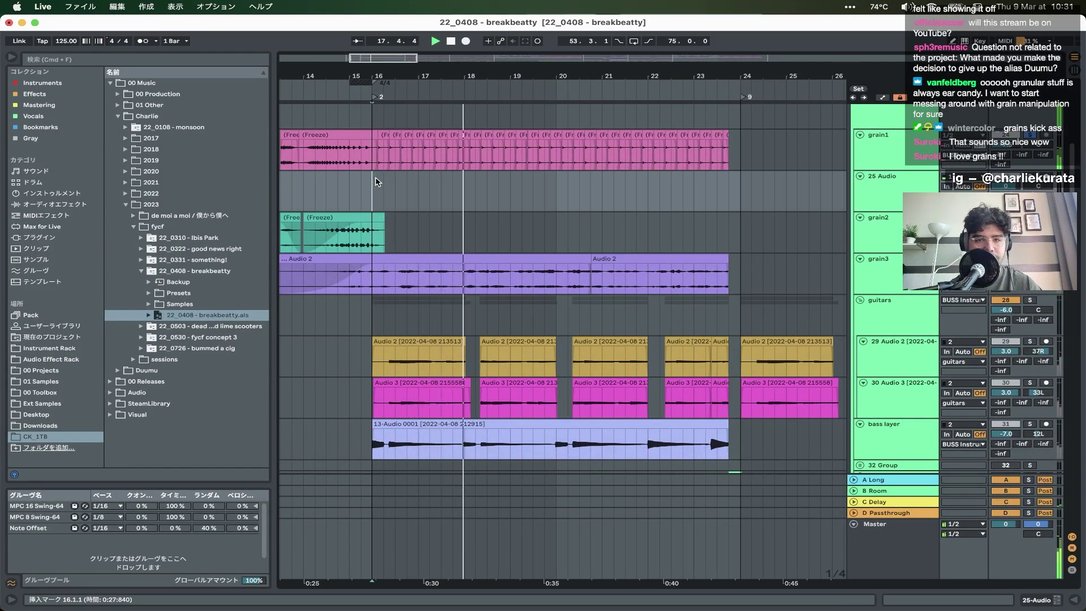
{"action": "scroll", "coordinate": [377, 192], "scroll_direction": "left", "scroll_amount": 8}
{"action": "scroll", "coordinate": [375, 204], "scroll_direction": "down", "scroll_amount": 5}
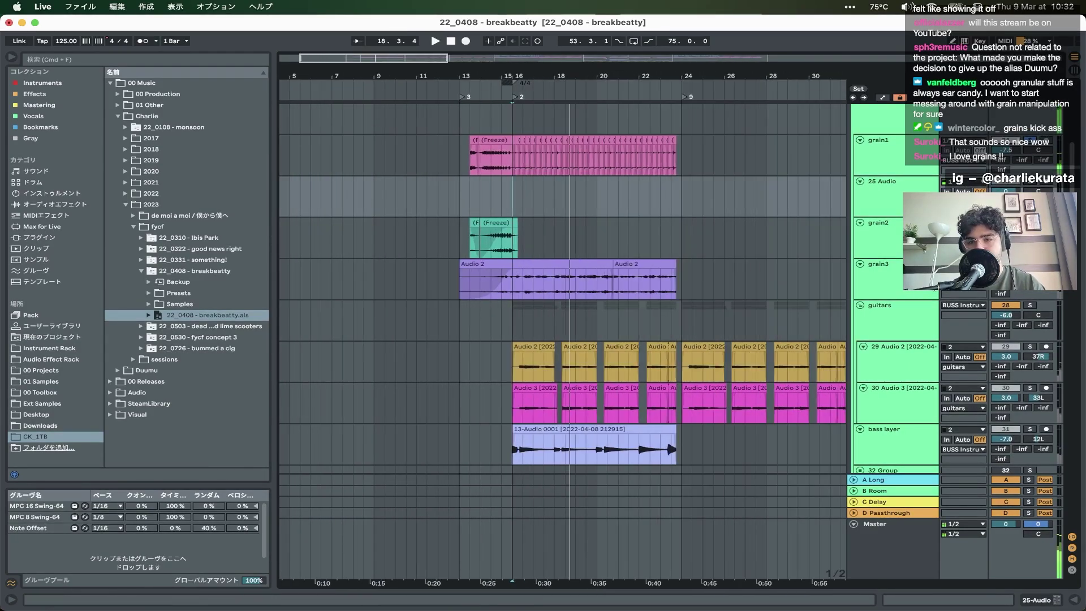
- Play the arrangement from bar 15 and review the instrument, guitar layer and percussion tracks around the grain layers
{"action": "left_click", "coordinate": [880, 274]}
{"action": "scroll", "coordinate": [723, 182], "scroll_direction": "up", "scroll_amount": 5}
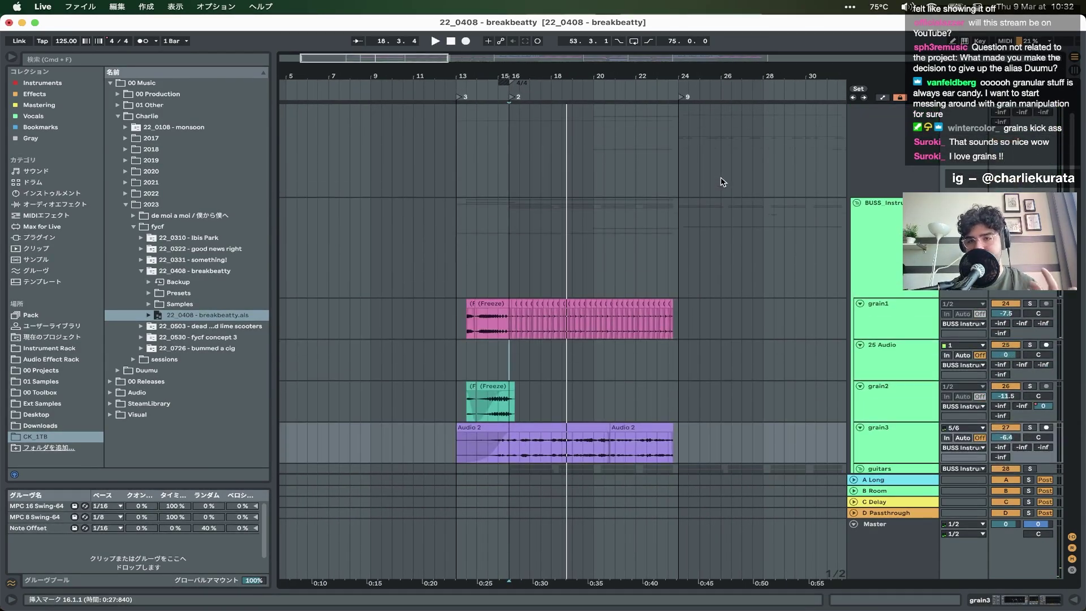
{"action": "scroll", "coordinate": [857, 199], "scroll_direction": "up", "scroll_amount": 5}
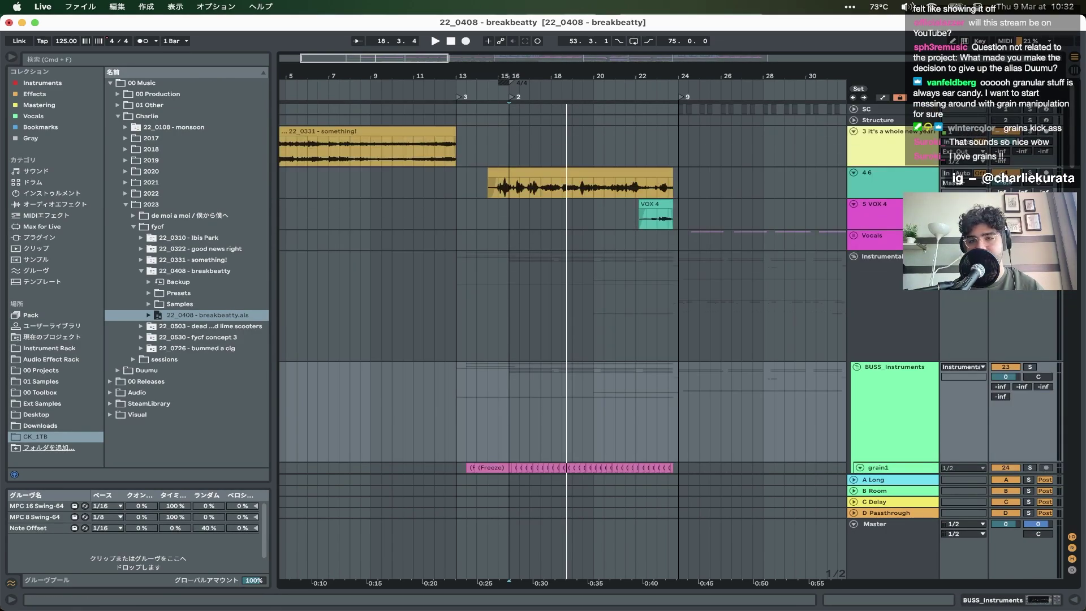
{"action": "scroll", "coordinate": [588, 321], "scroll_direction": "down", "scroll_amount": 7}
{"action": "left_click", "coordinate": [471, 186]}
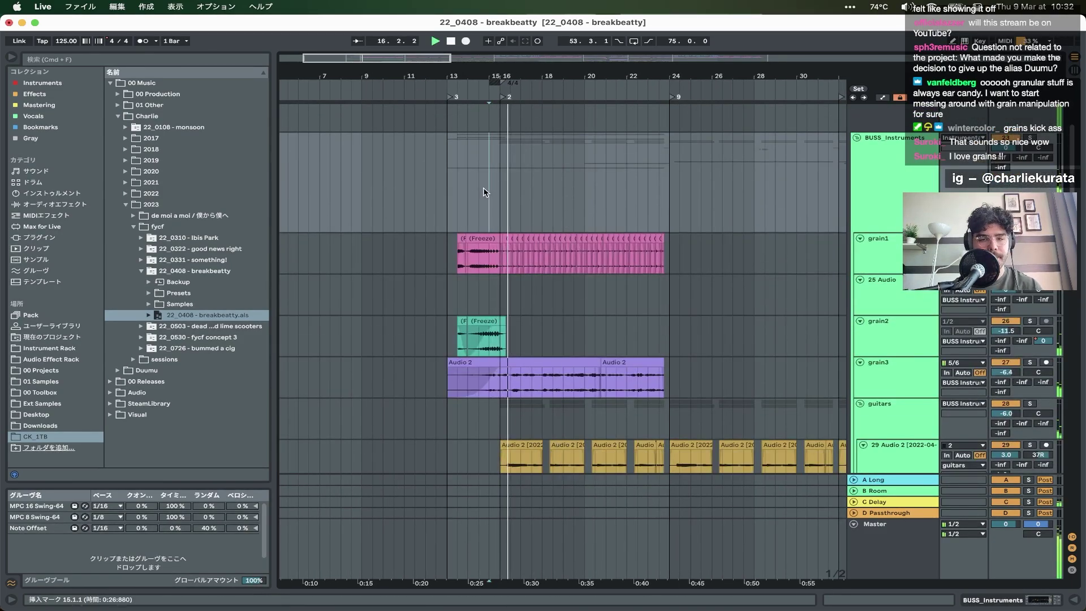
{"action": "scroll", "coordinate": [483, 192], "scroll_direction": "down", "scroll_amount": 5}
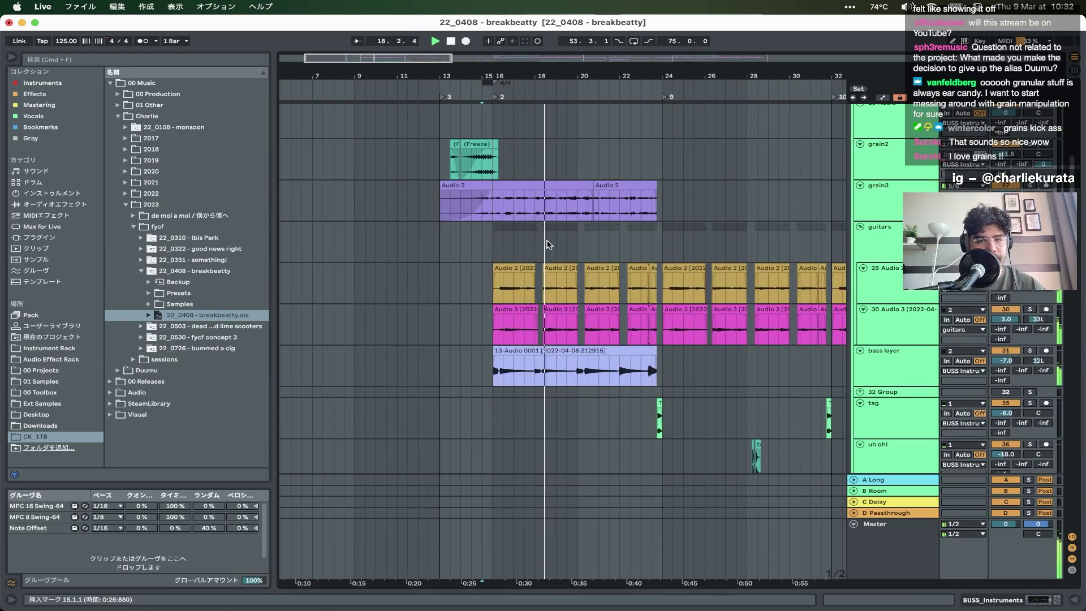
{"action": "scroll", "coordinate": [526, 226], "scroll_direction": "down", "scroll_amount": 5}
{"action": "scroll", "coordinate": [547, 245], "scroll_direction": "down", "scroll_amount": 20}
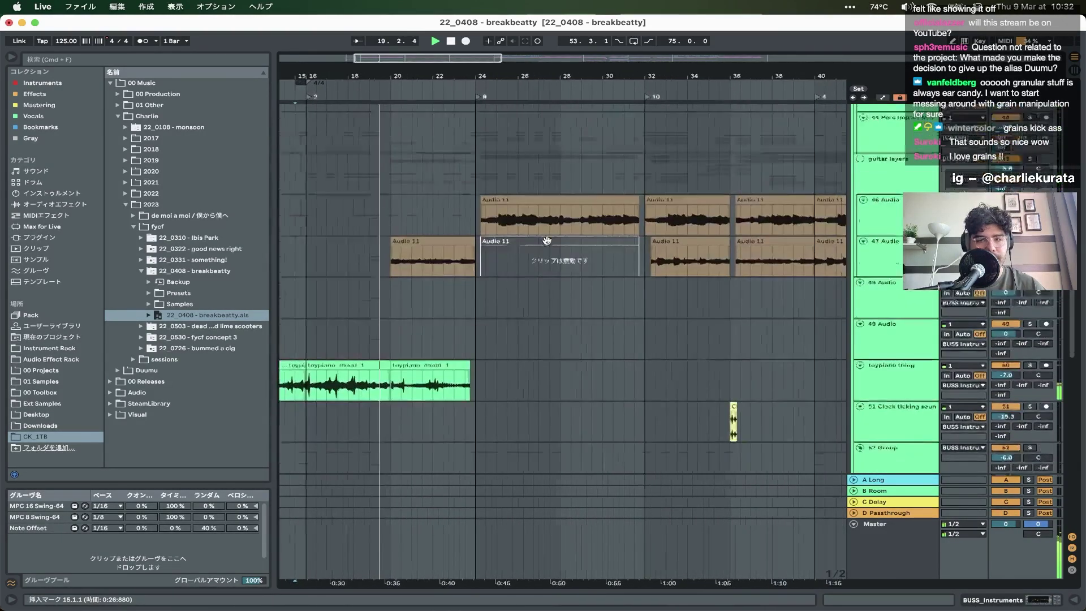
{"action": "scroll", "coordinate": [547, 244], "scroll_direction": "up", "scroll_amount": 15}
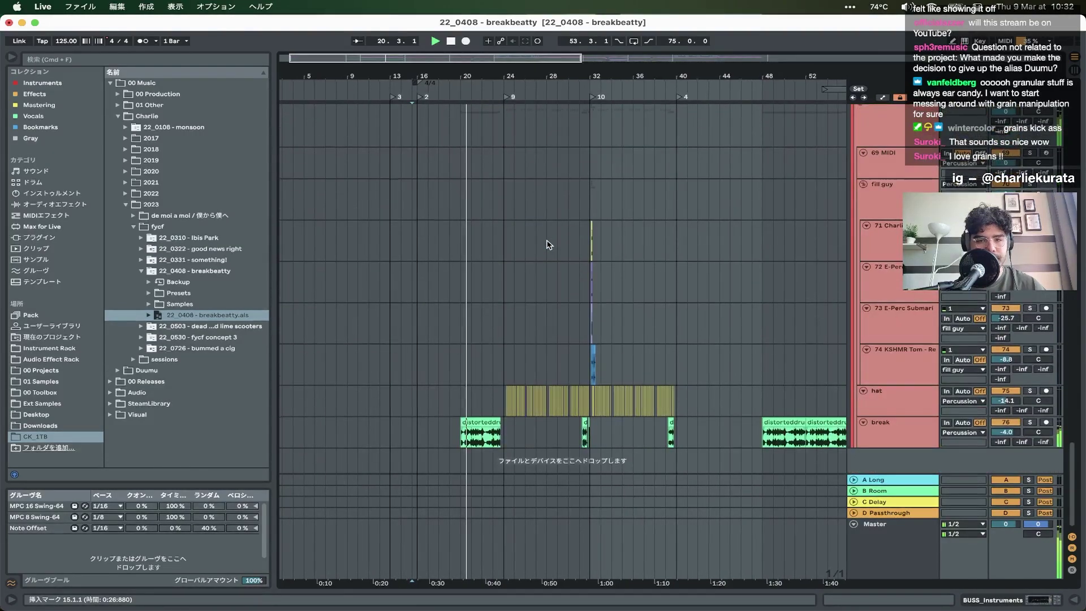
{"action": "scroll", "coordinate": [547, 245], "scroll_direction": "down", "scroll_amount": 15}
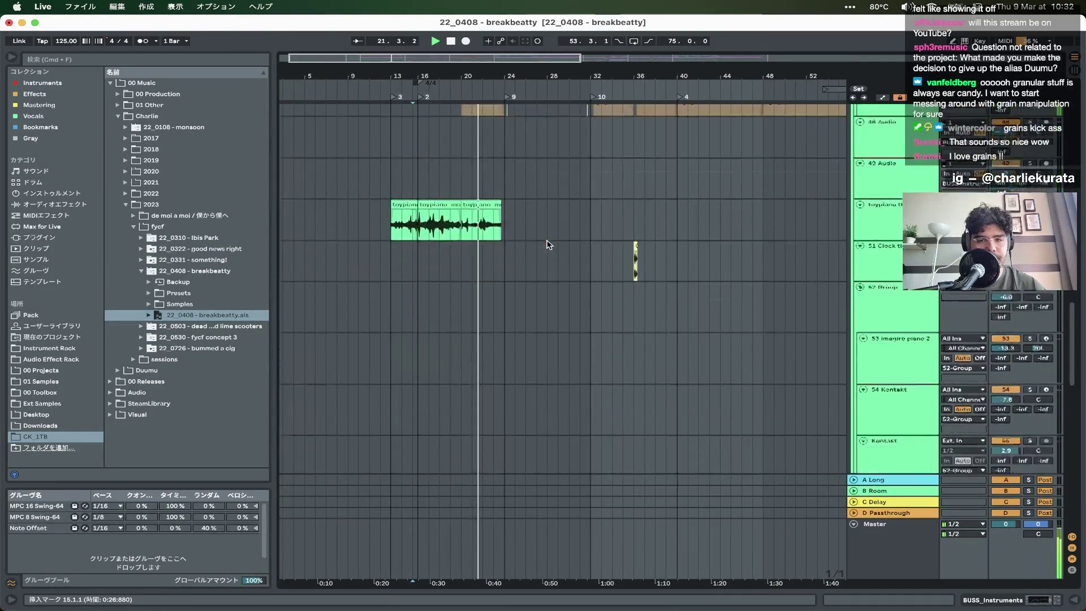
{"action": "scroll", "coordinate": [547, 245], "scroll_direction": "up", "scroll_amount": 15}
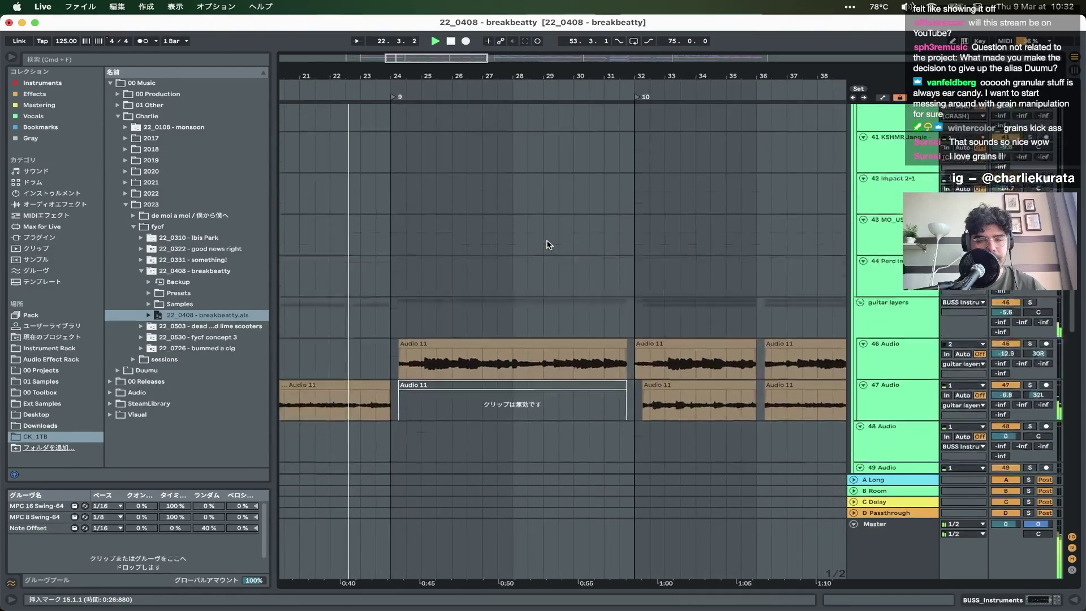
- Play the arrangement from bar 24 and review the guitar layers, bass and drum tracks of that section
{"action": "scroll", "coordinate": [509, 238], "scroll_direction": "down", "scroll_amount": 5}
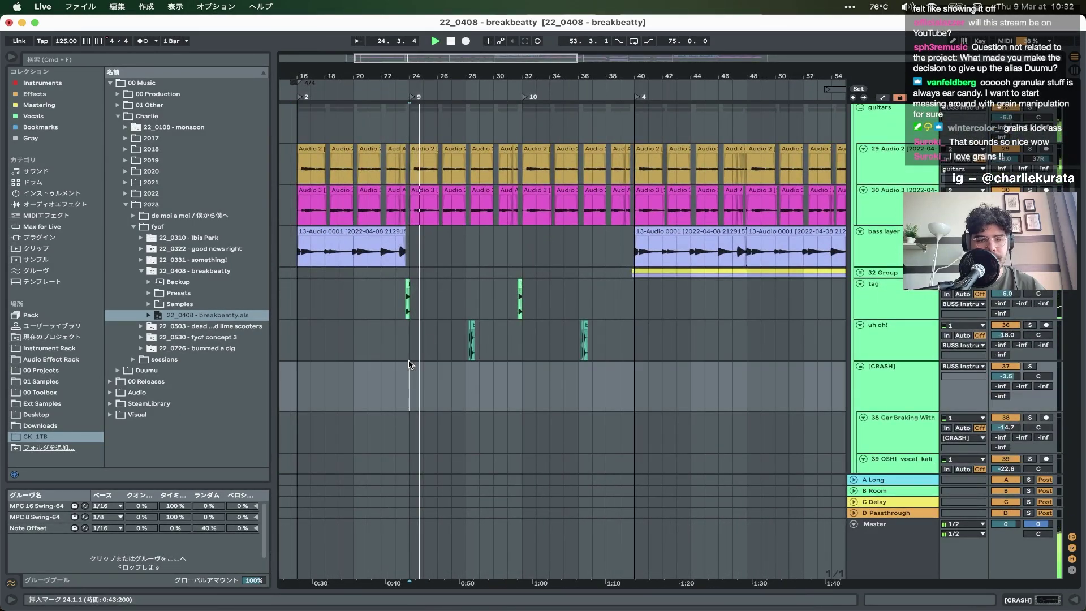
{"action": "scroll", "coordinate": [431, 308], "scroll_direction": "down", "scroll_amount": 10}
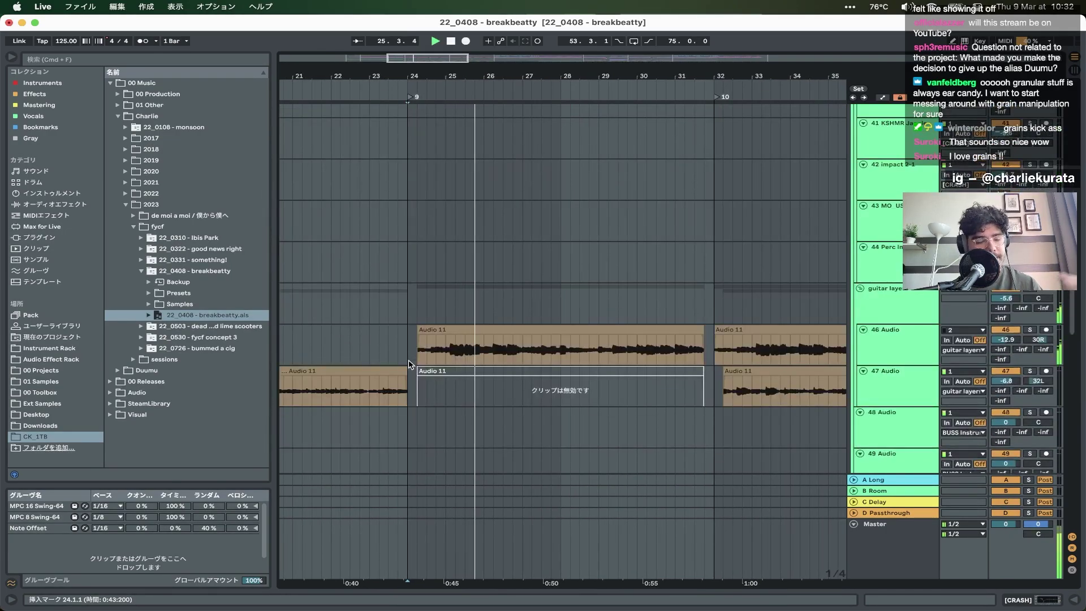
{"action": "scroll", "coordinate": [401, 390], "scroll_direction": "down", "scroll_amount": 8}
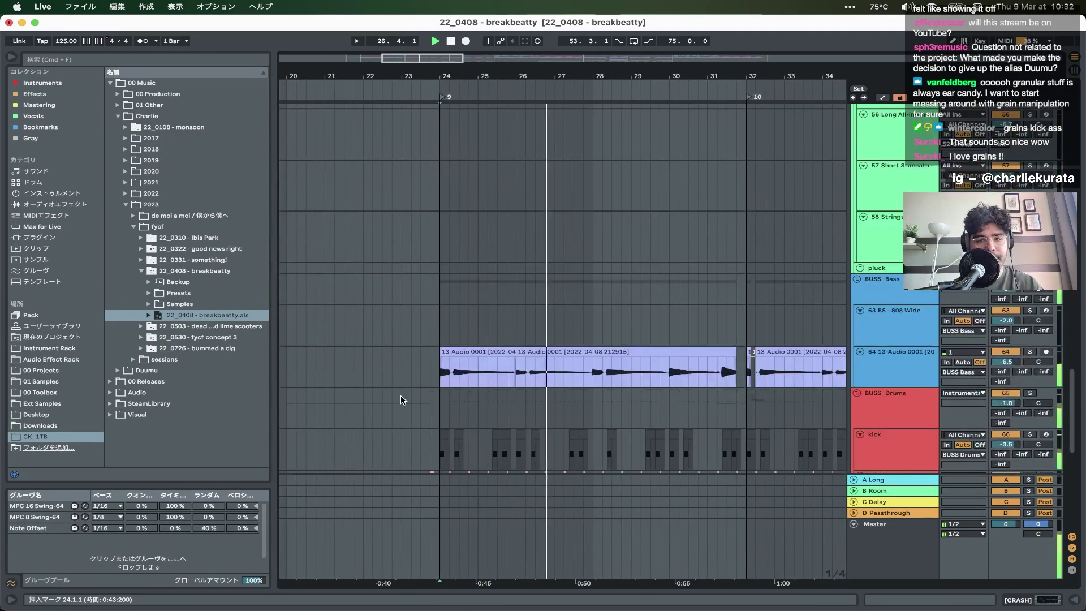
{"action": "scroll", "coordinate": [400, 394], "scroll_direction": "down", "scroll_amount": 5}
{"action": "scroll", "coordinate": [400, 394], "scroll_direction": "up", "scroll_amount": 15}
{"action": "scroll", "coordinate": [401, 395], "scroll_direction": "left", "scroll_amount": 5}
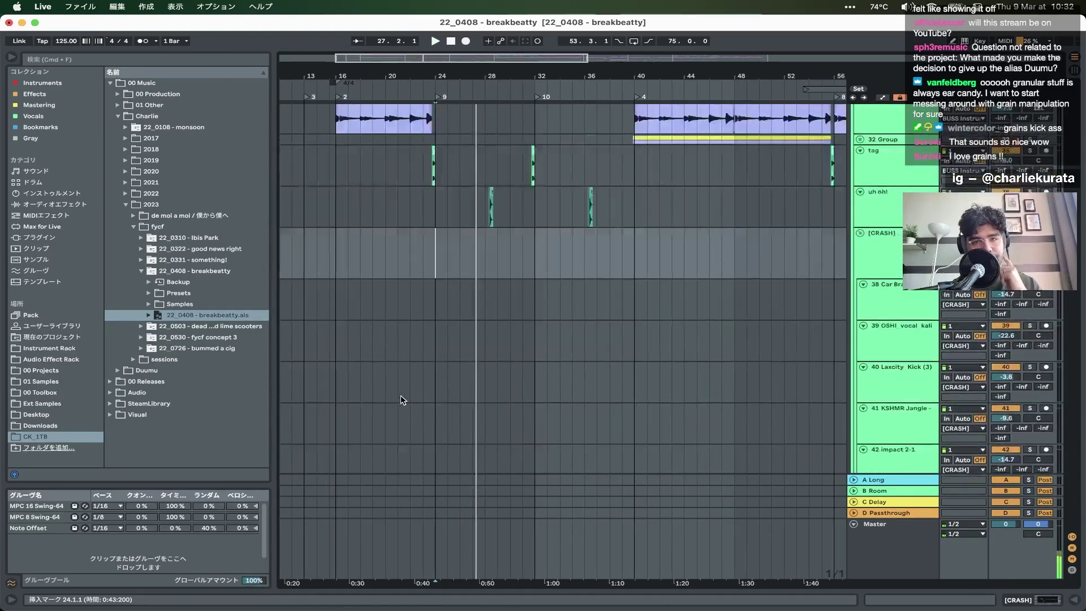
- Solo the grain3 track and play it from bar 16
{"action": "scroll", "coordinate": [416, 385], "scroll_direction": "up", "scroll_amount": 5}
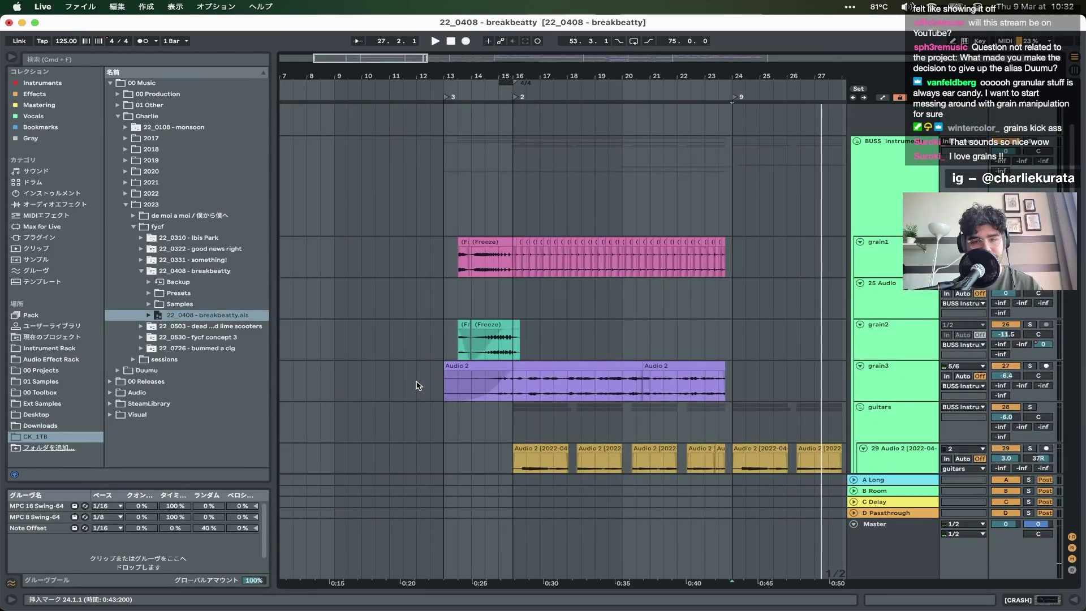
{"action": "left_click", "coordinate": [506, 398]}
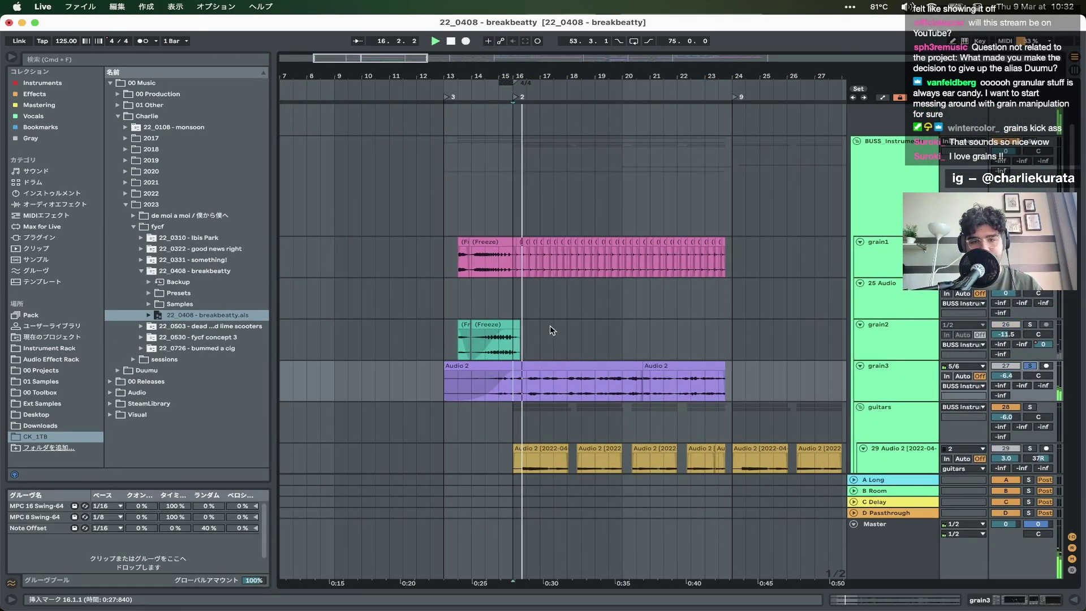
{"action": "scroll", "coordinate": [586, 360], "scroll_direction": "down", "scroll_amount": 6}
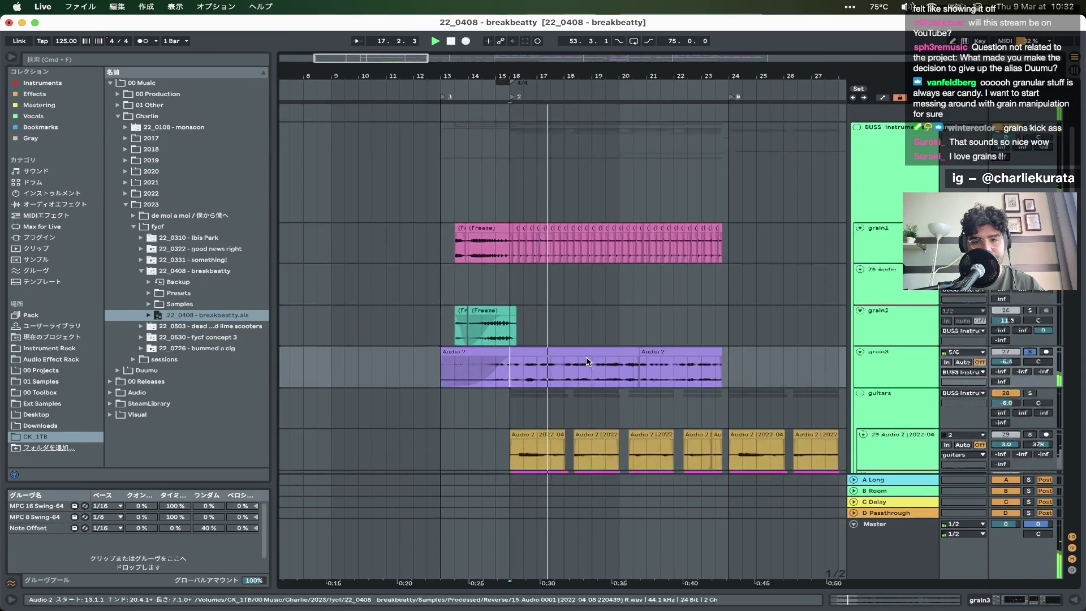
- Solo the guitars group, play it from bar 16 and examine its first Audio 2 and Audio 3 clips up close
{"action": "key", "text": "Down"}
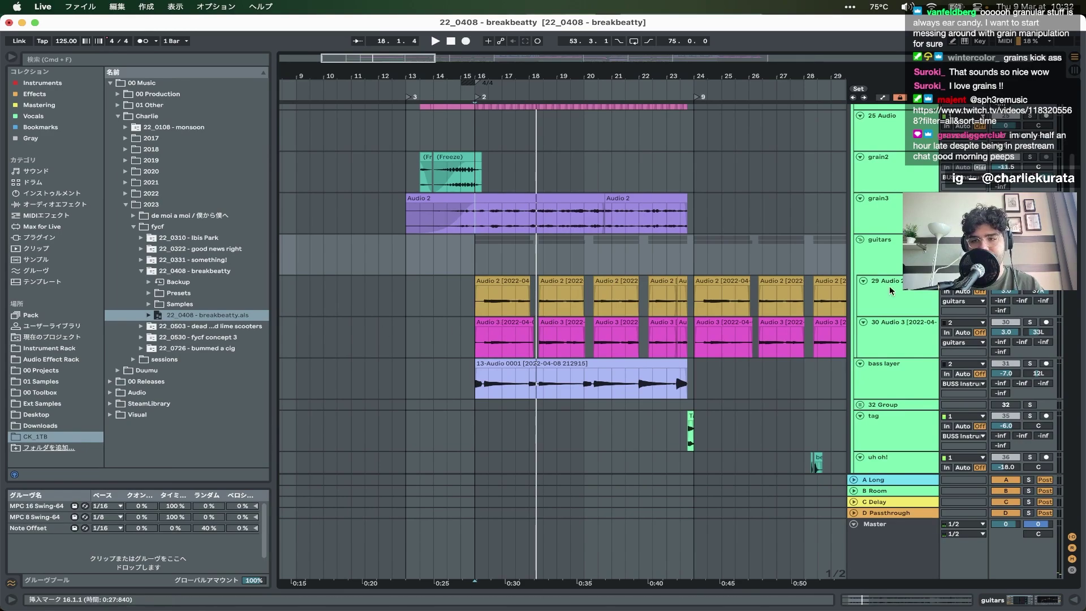
{"action": "left_click", "coordinate": [485, 323]}
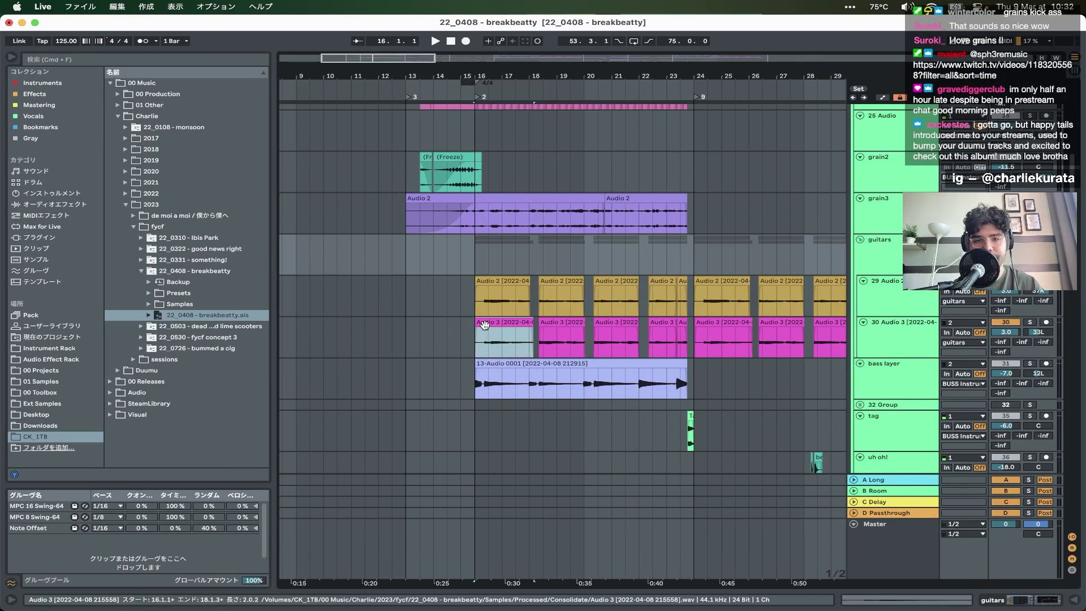
{"action": "key", "text": "space"}
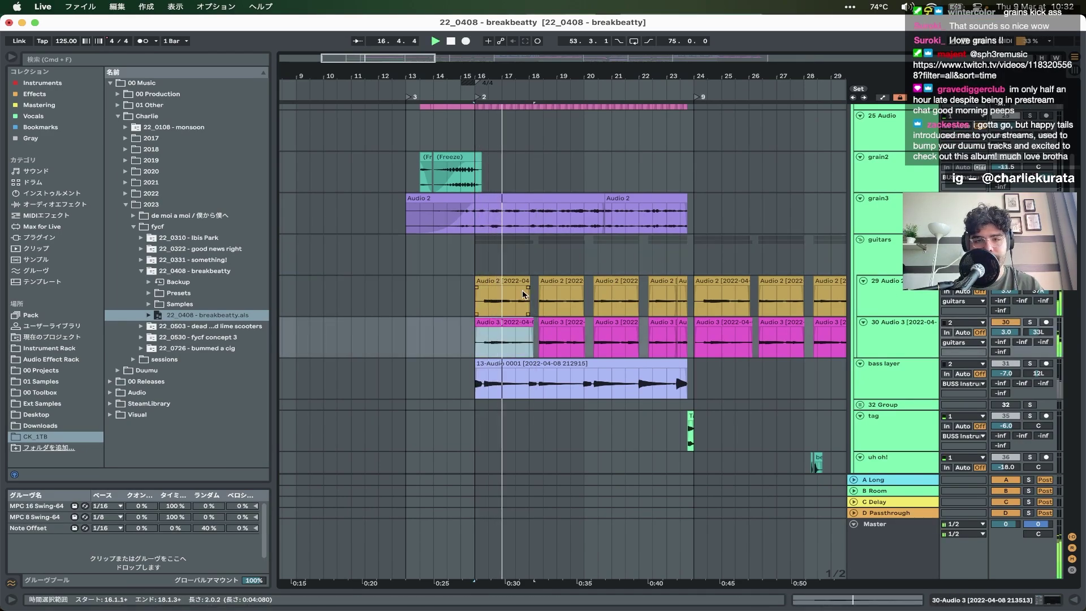
{"action": "left_click", "coordinate": [499, 294]}
{"action": "key", "text": "z"}
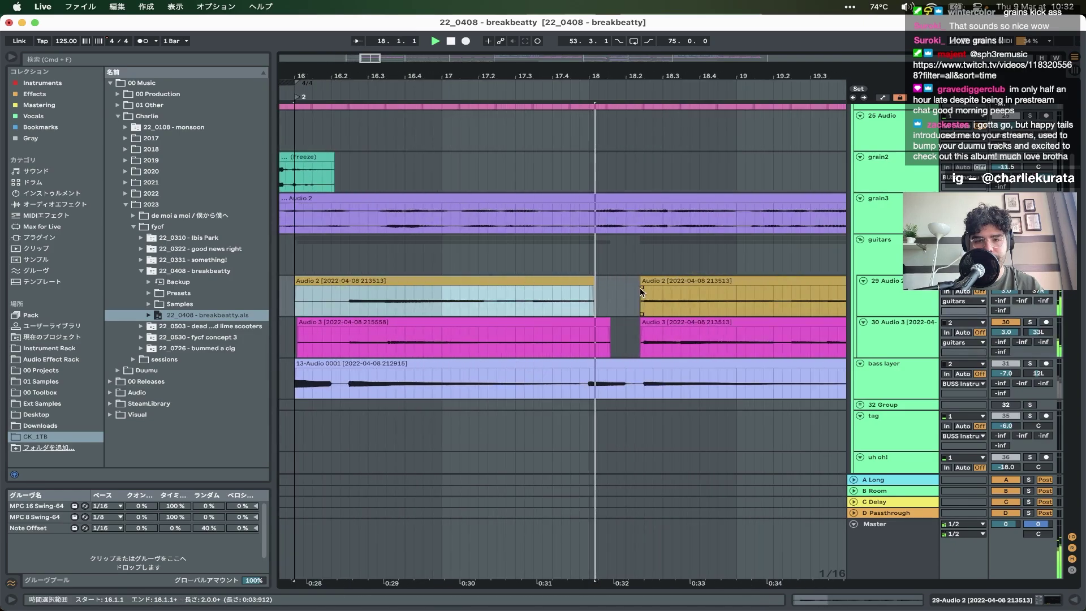
{"action": "key", "text": "x"}
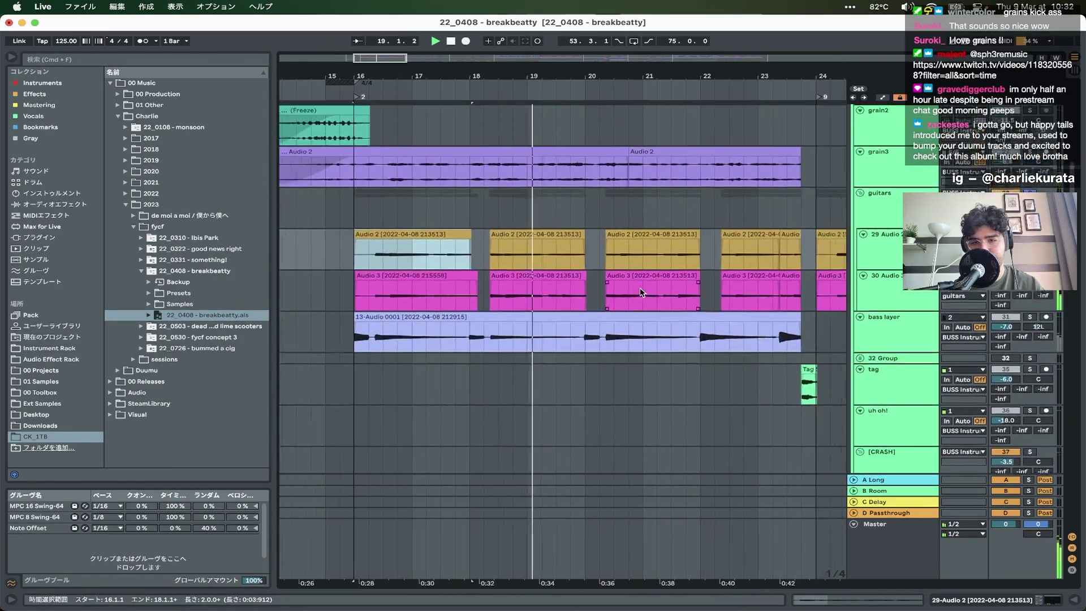
- Audition the soloed bass layer clip from bar 16 and the soloed toypiano thing track from 16.3.1
{"action": "left_click", "coordinate": [597, 324]}
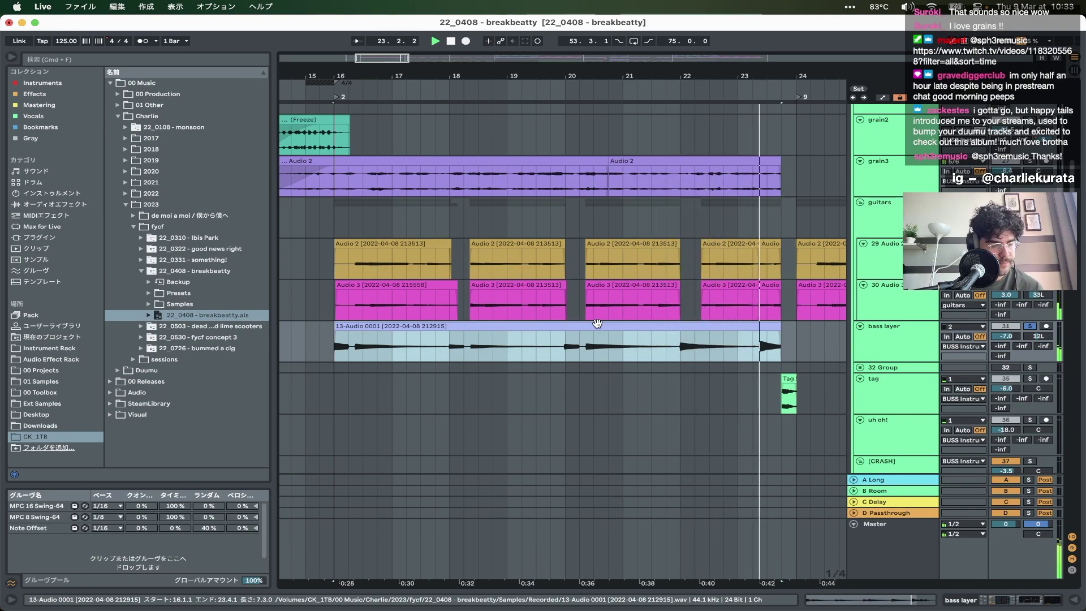
{"action": "scroll", "coordinate": [623, 339], "scroll_direction": "down", "scroll_amount": 5}
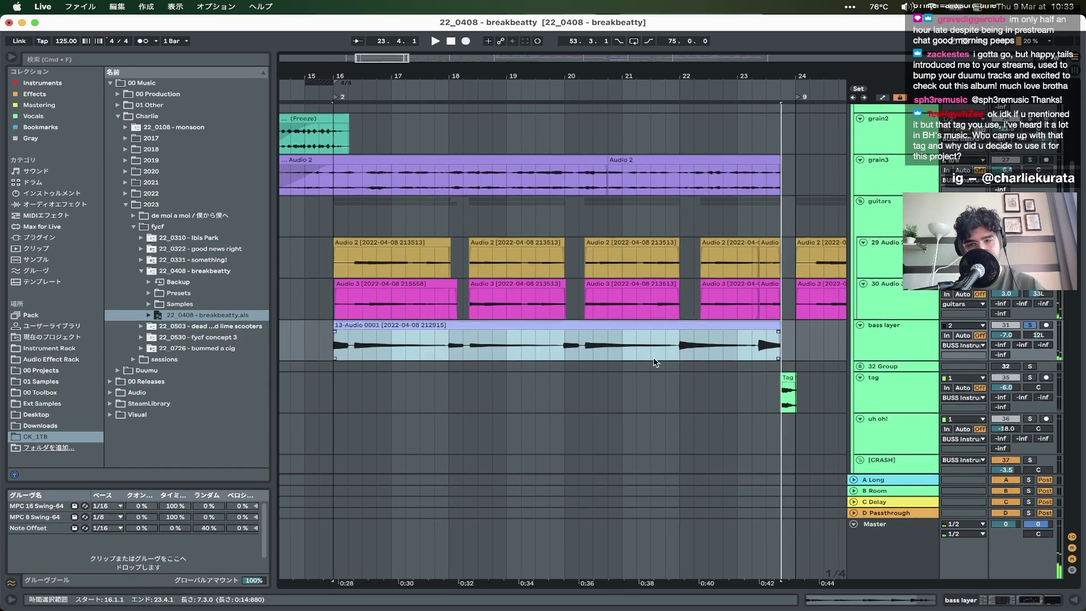
{"action": "scroll", "coordinate": [655, 362], "scroll_direction": "down", "scroll_amount": 4}
{"action": "scroll", "coordinate": [655, 362], "scroll_direction": "down", "scroll_amount": 3}
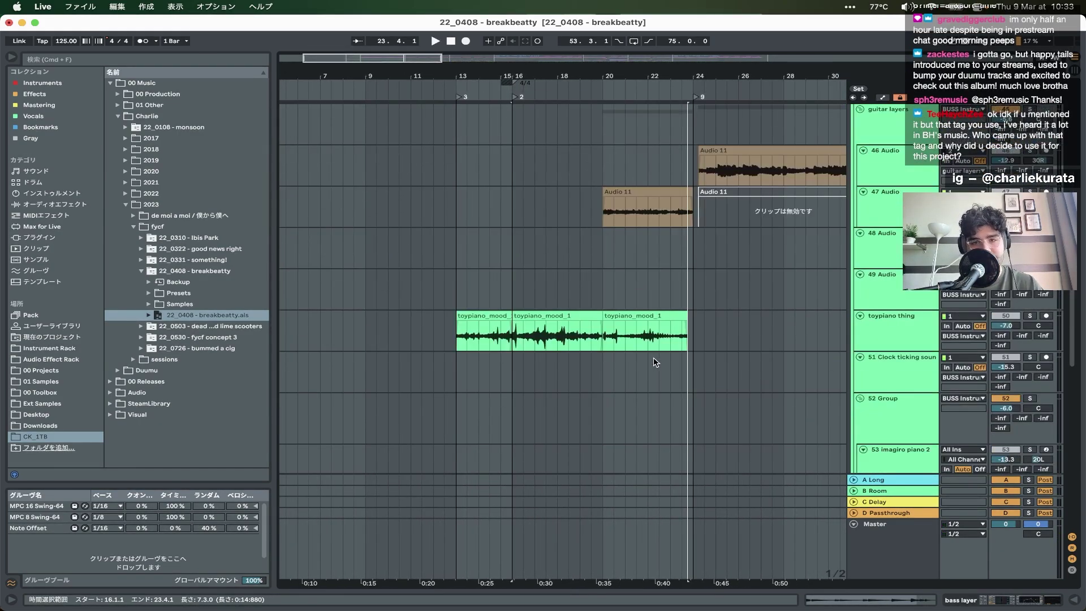
{"action": "left_click", "coordinate": [514, 324]}
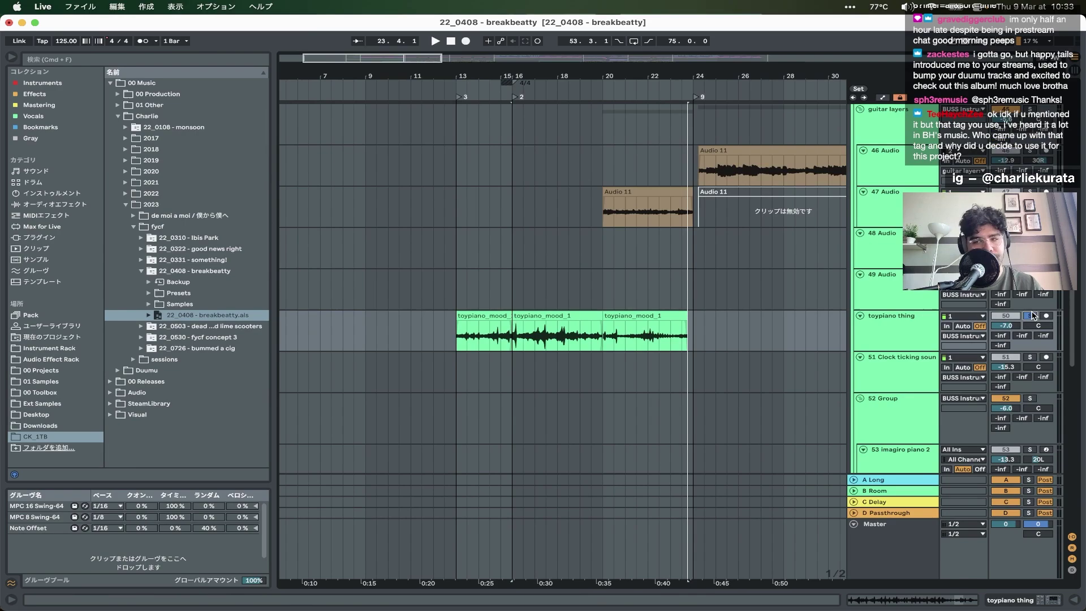
{"action": "left_click", "coordinate": [523, 339]}
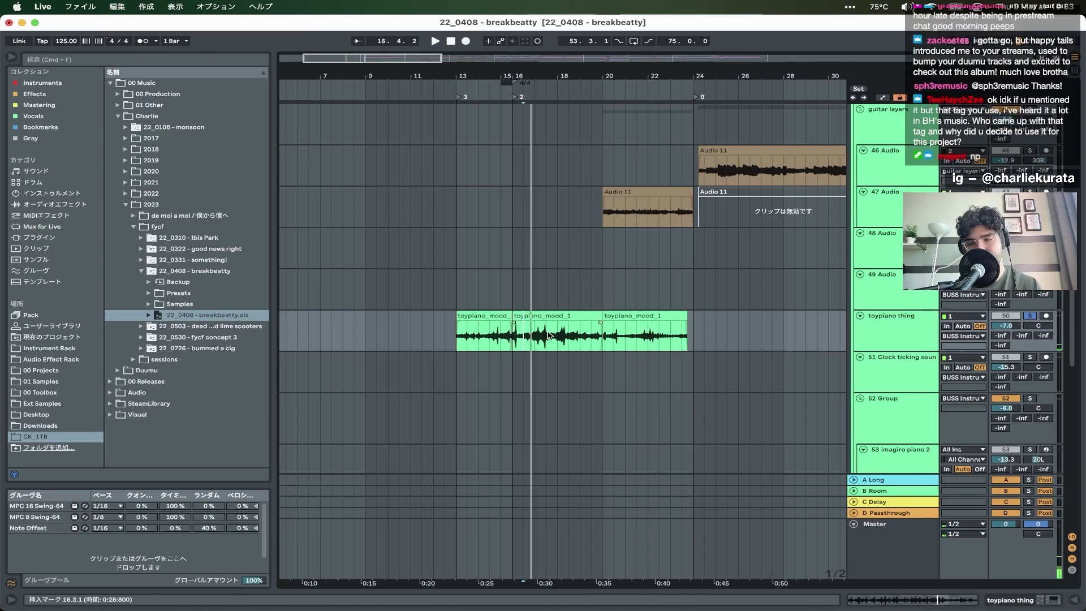
- Select the Audio 11 clip at bar 20 on track 47 as the playback range and return to the guitars group
{"action": "scroll", "coordinate": [571, 331], "scroll_direction": "up", "scroll_amount": 3}
{"action": "scroll", "coordinate": [571, 331], "scroll_direction": "right", "scroll_amount": 3}
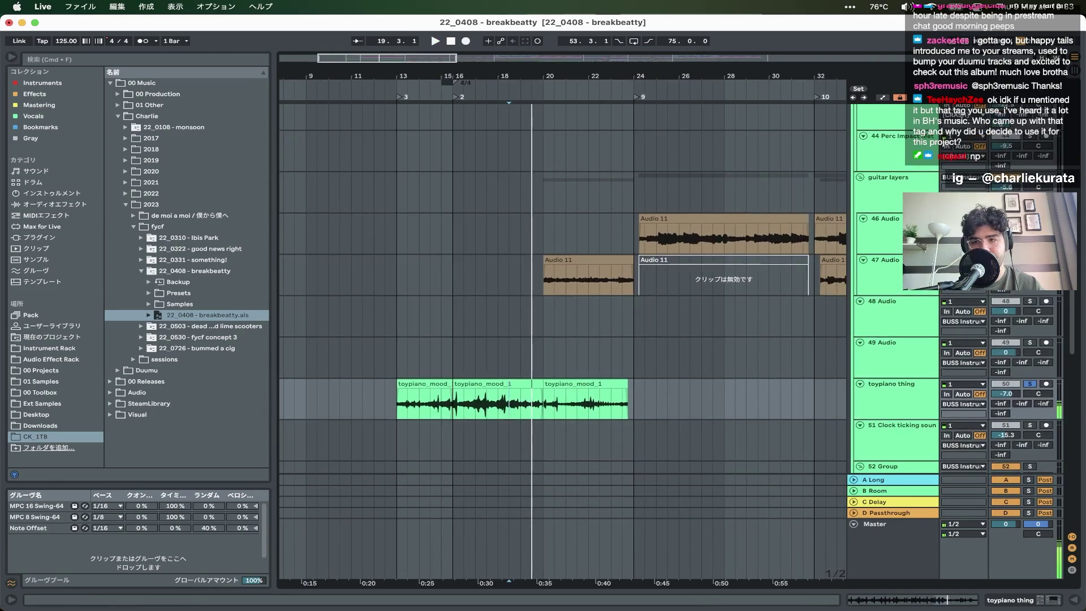
{"action": "left_click", "coordinate": [570, 264]}
{"action": "scroll", "coordinate": [573, 261], "scroll_direction": "up", "scroll_amount": 2}
{"action": "scroll", "coordinate": [571, 261], "scroll_direction": "up", "scroll_amount": 10}
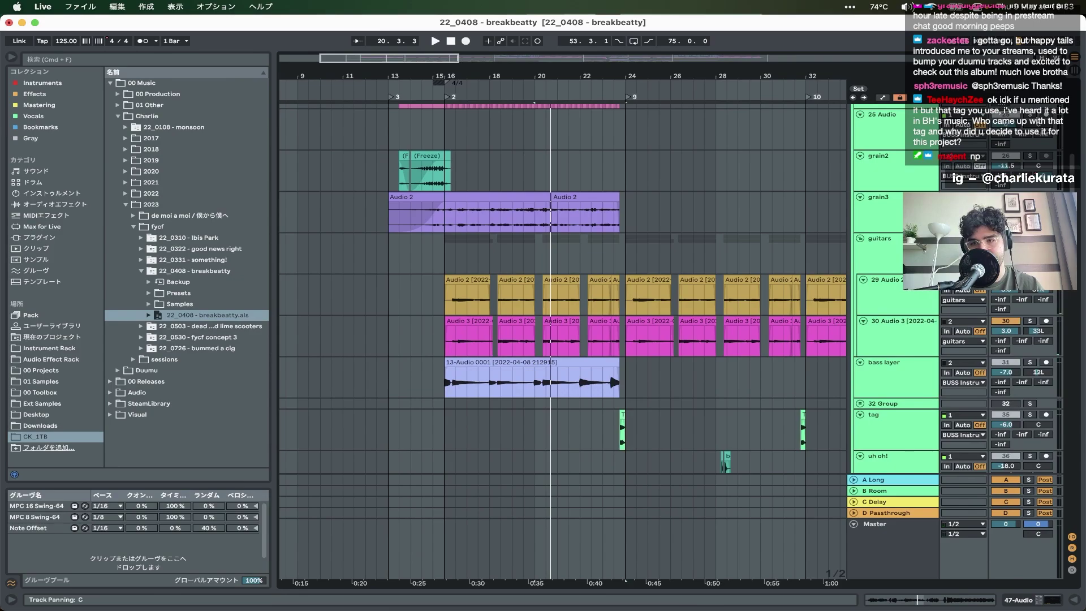
- Solo the bass layer, play from bar 20 and review the drum and break tracks around bar 24
{"action": "left_click", "coordinate": [1030, 362]}
{"action": "scroll", "coordinate": [654, 350], "scroll_direction": "up", "scroll_amount": 5}
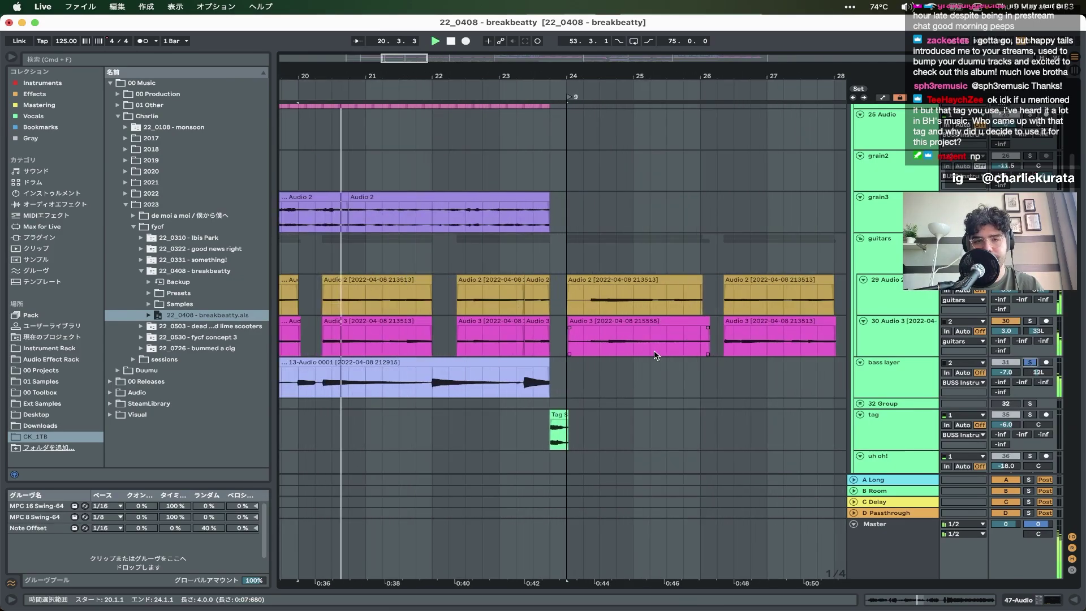
{"action": "scroll", "coordinate": [654, 350], "scroll_direction": "down", "scroll_amount": 1}
{"action": "scroll", "coordinate": [654, 354], "scroll_direction": "down", "scroll_amount": 6}
{"action": "scroll", "coordinate": [654, 354], "scroll_direction": "down", "scroll_amount": 3}
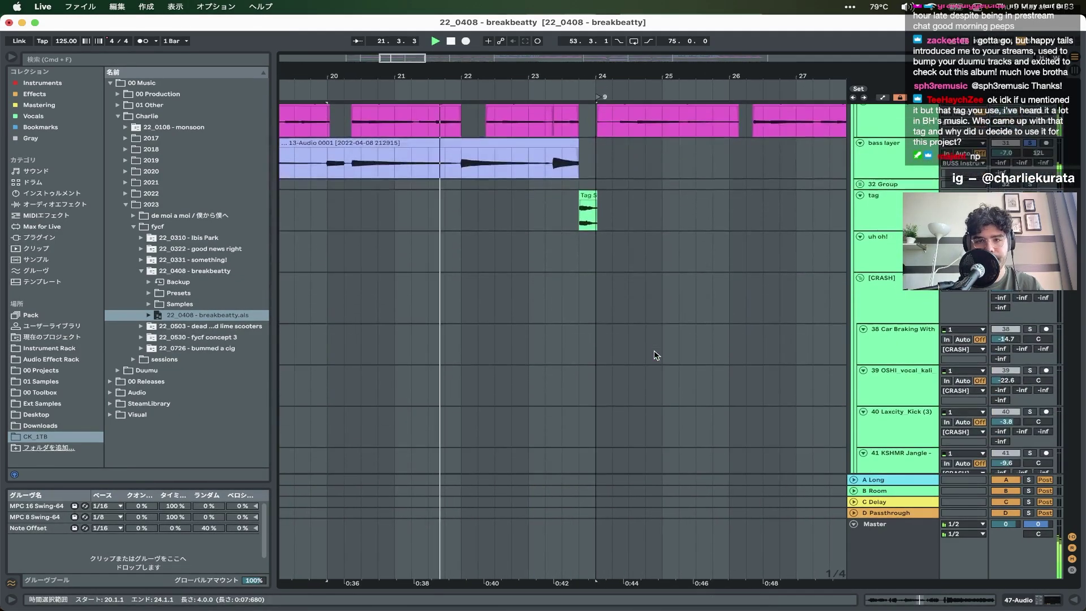
{"action": "scroll", "coordinate": [655, 355], "scroll_direction": "down", "scroll_amount": 15}
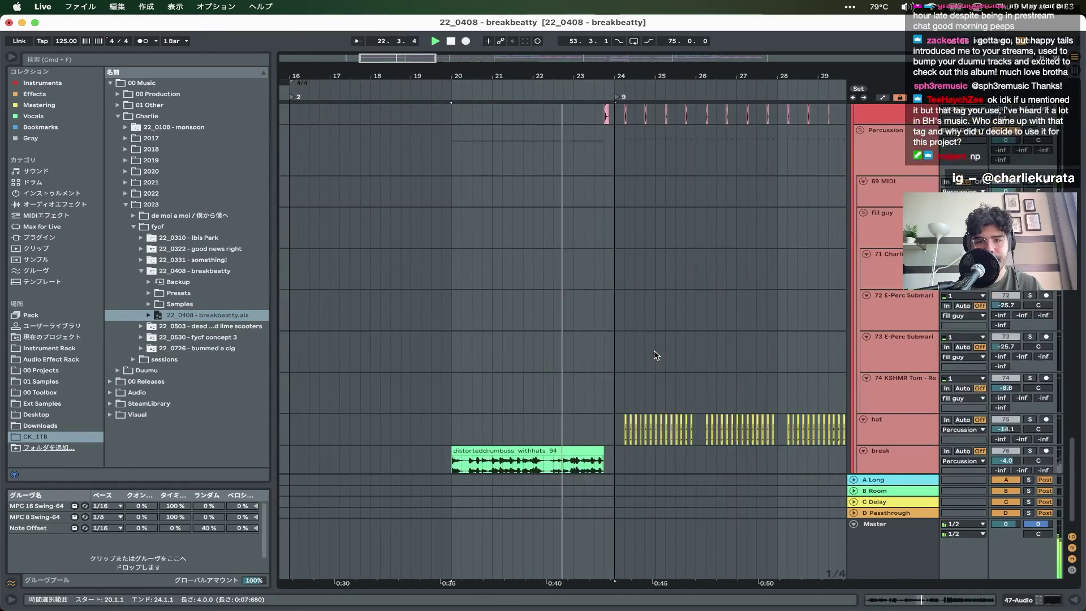
{"action": "scroll", "coordinate": [654, 351], "scroll_direction": "up", "scroll_amount": 10}
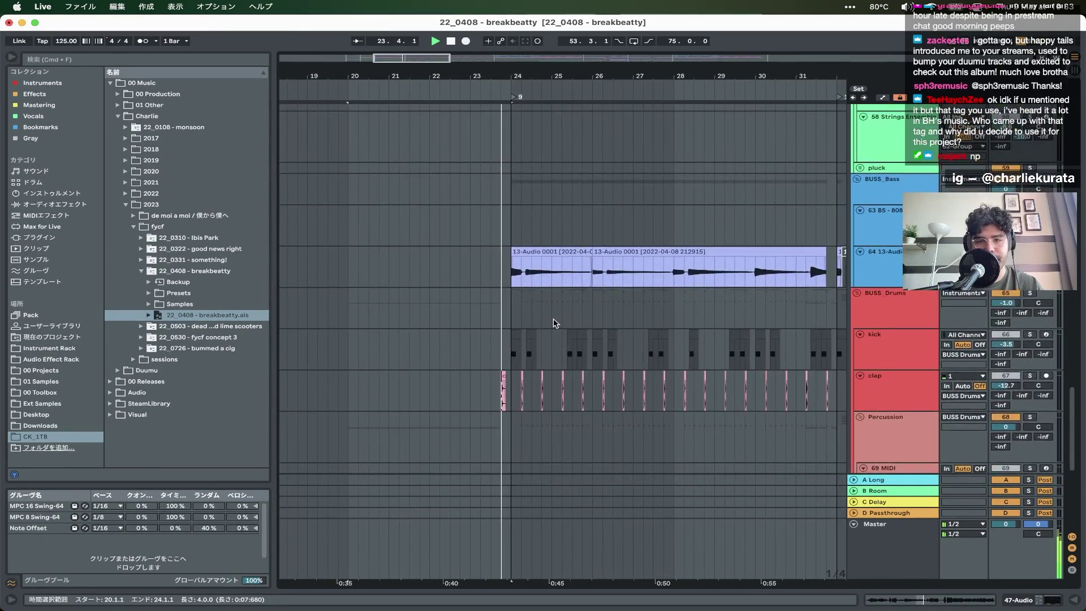
- Solo the BUSS_Drums group and select its section from bar 24 to bar 32
{"action": "scroll", "coordinate": [557, 325], "scroll_direction": "up", "scroll_amount": 1}
{"action": "left_click", "coordinate": [911, 347]}
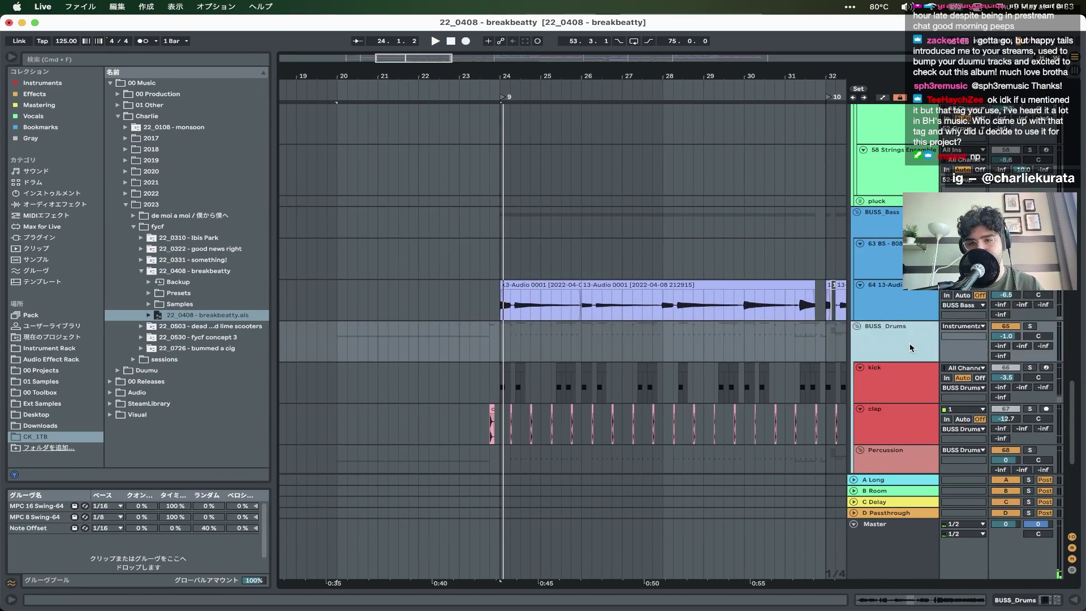
{"action": "left_click", "coordinate": [1029, 325]}
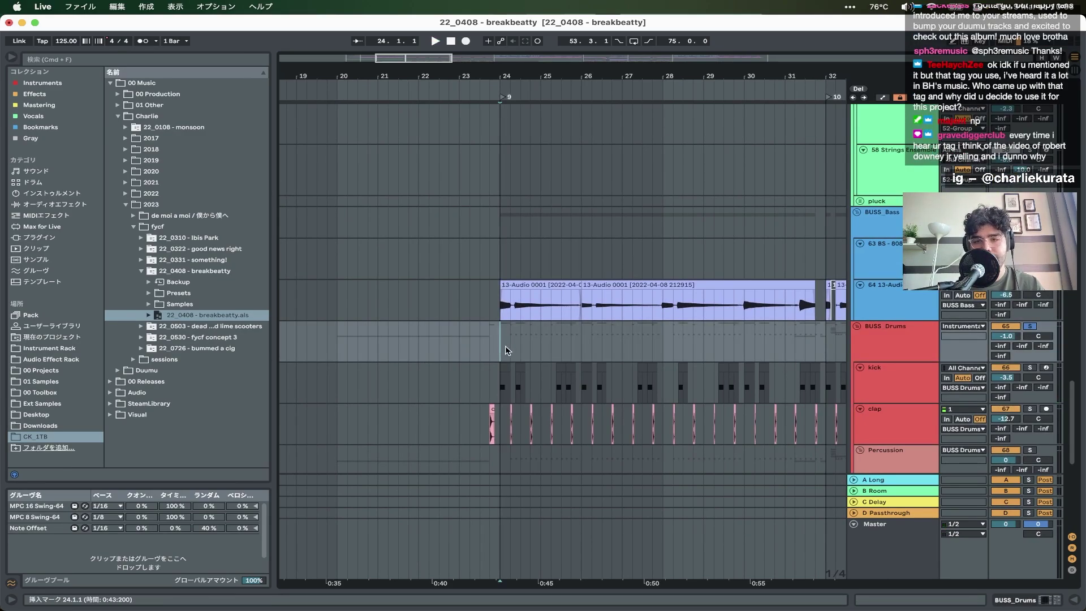
{"action": "left_click_drag", "start_coordinate": [505, 345], "coordinate": [816, 350]}
{"action": "key", "text": "super+z"}
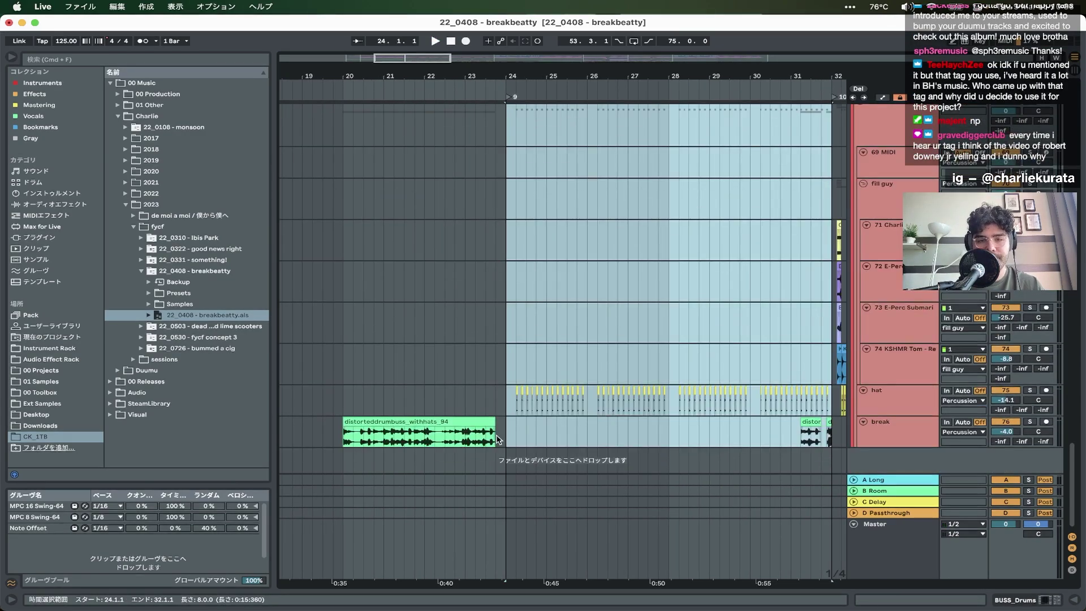
- Solo the break track and paste a copy of its distorteddrumbuss_withhats_94 clip at 5.3.1
{"action": "left_click", "coordinate": [1030, 422]}
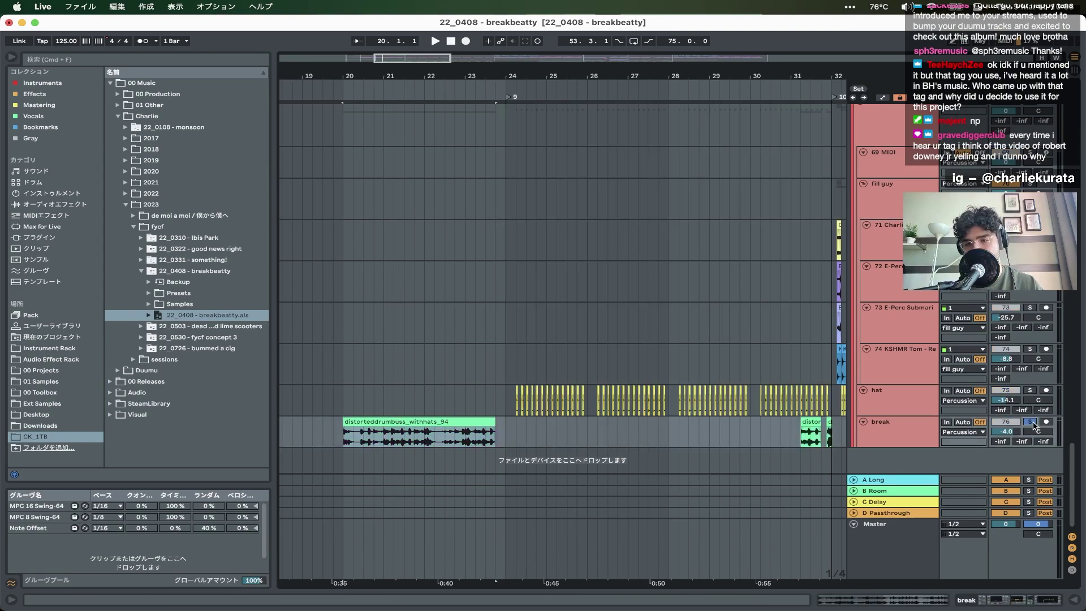
{"action": "scroll", "coordinate": [375, 424], "scroll_direction": "left", "scroll_amount": 15}
{"action": "left_click", "coordinate": [462, 436]}
{"action": "key", "text": "super+v"}
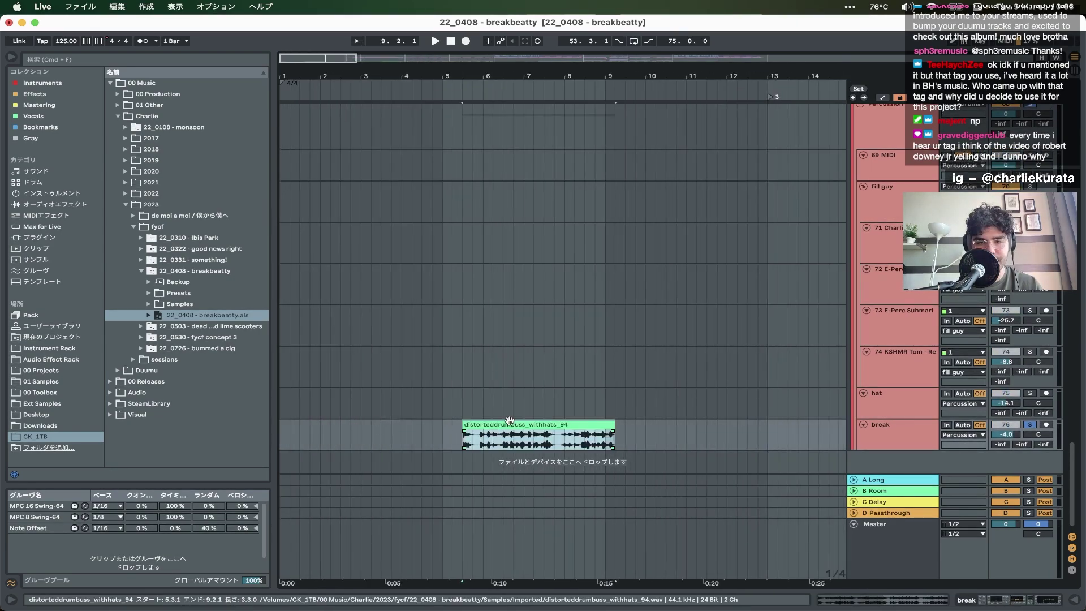
- Turn off warping on the pasted break clip, reset its pitch to 0 and extend its end to about 10.4.2 while playing it
{"action": "double_click", "coordinate": [464, 439]}
{"action": "left_click", "coordinate": [34, 485]}
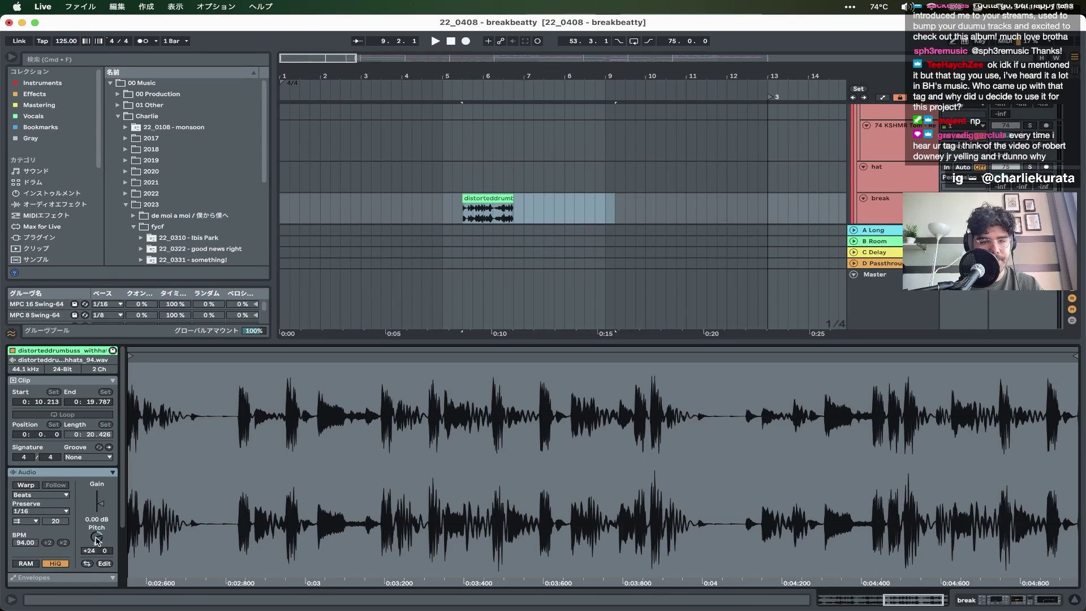
{"action": "key", "text": "super+z"}
{"action": "left_click", "coordinate": [645, 213], "text": "shift"}
{"action": "key", "text": "space"}
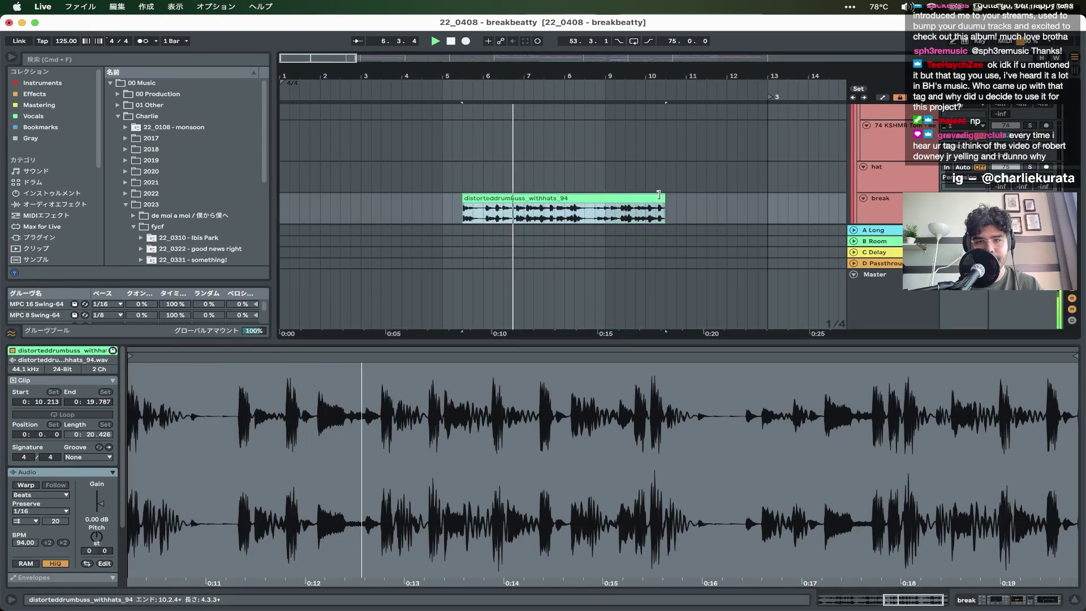
{"action": "left_click_drag", "start_coordinate": [666, 208], "coordinate": [734, 200]}
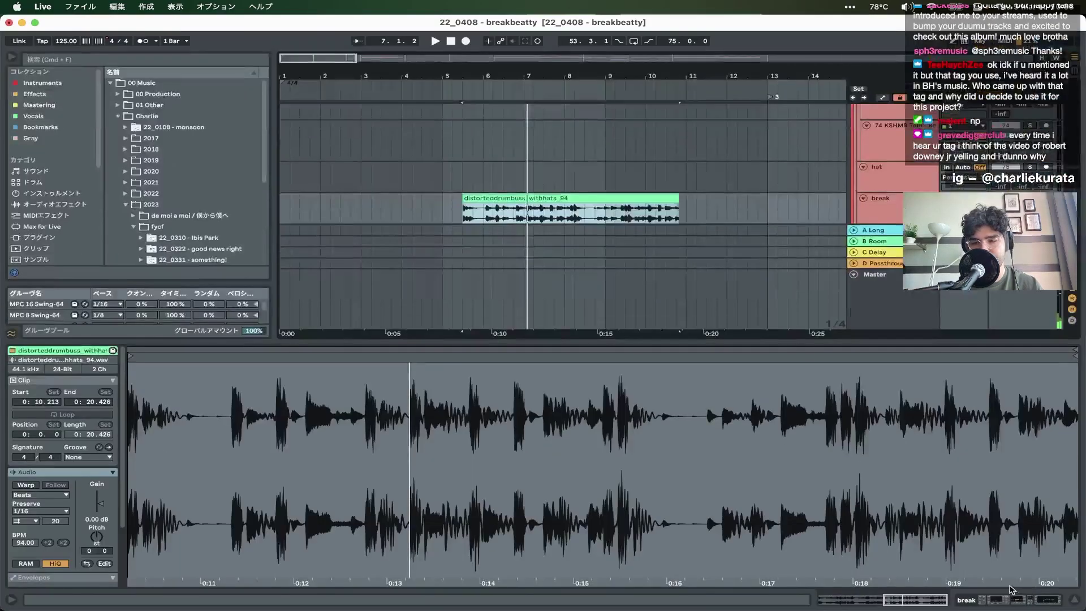
- Bypass the break track's effect devices and audition the unwarped clip dry
{"action": "left_click", "coordinate": [990, 598]}
{"action": "left_click", "coordinate": [762, 486]}
{"action": "key", "text": "space"}
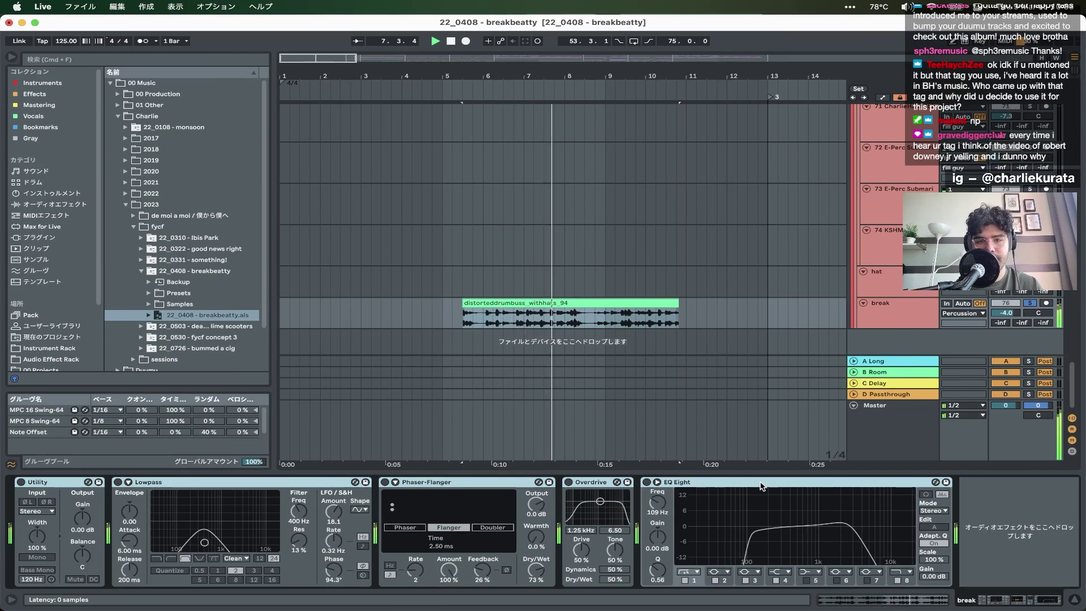
{"action": "key", "text": "space"}
- Delete the unwarped break clip at 5.3.1 and undo the deletion
{"action": "left_click", "coordinate": [496, 302]}
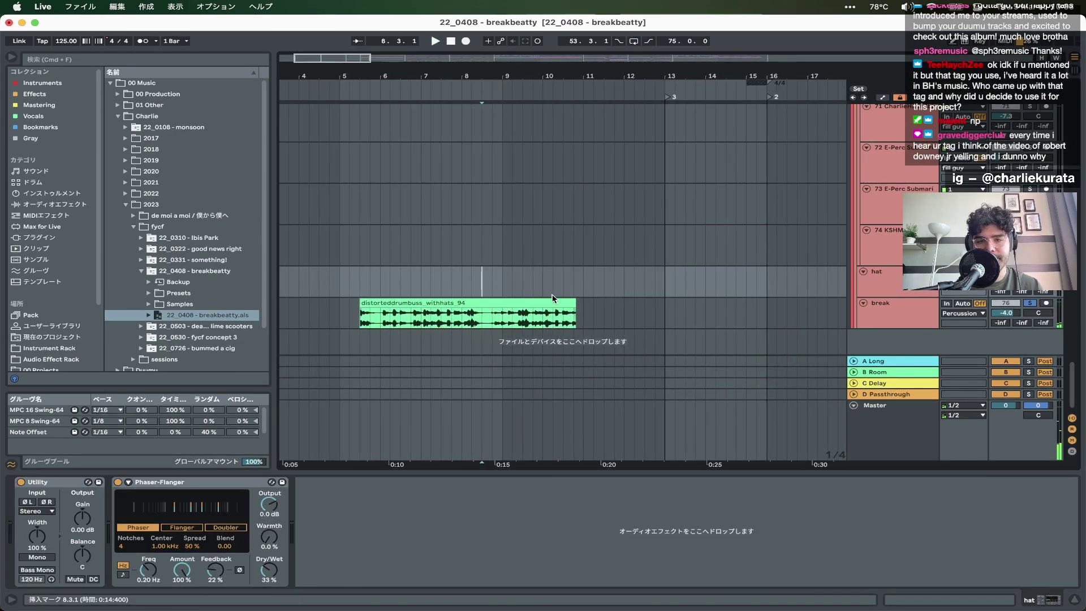
{"action": "key", "text": "Delete"}
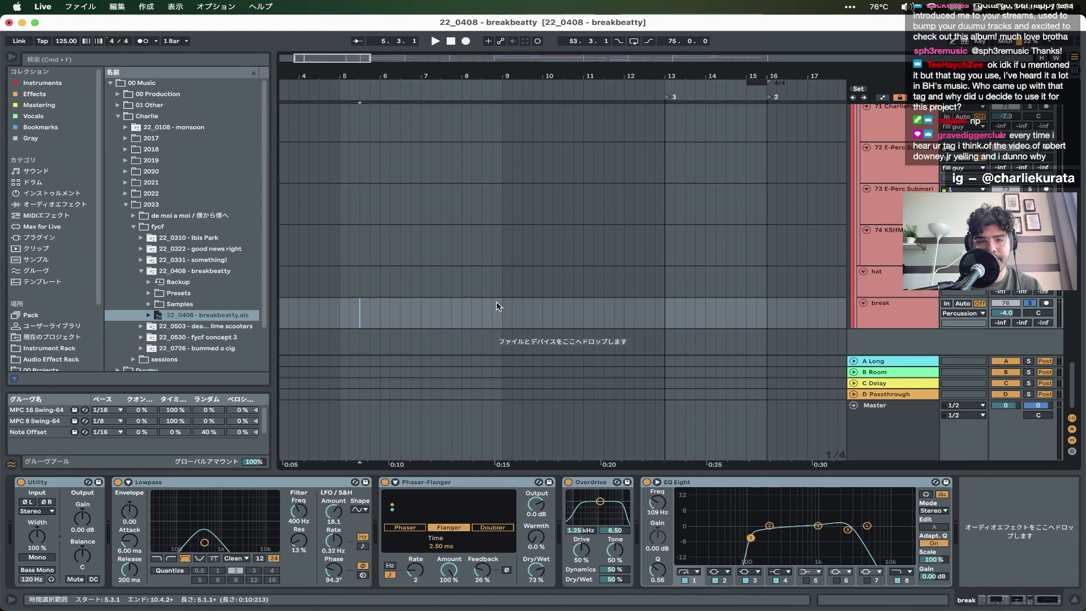
{"action": "key", "text": "super+z"}
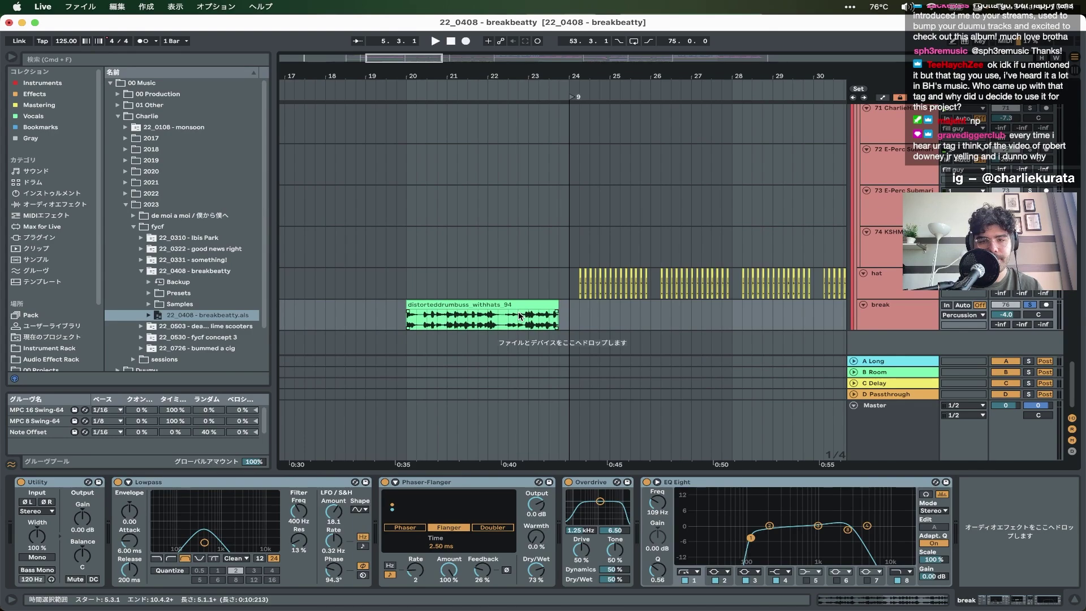
- Play the original break clip at bar 20 and inspect its warp, transient and pitch settings
{"action": "key", "text": "space"}
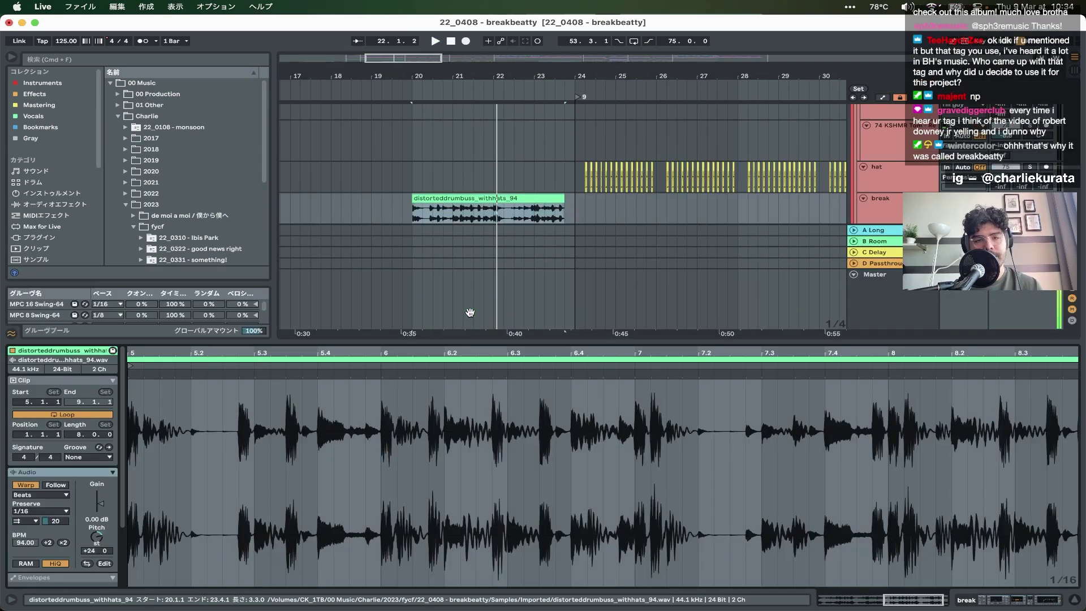
{"action": "double_click", "coordinate": [466, 313]}
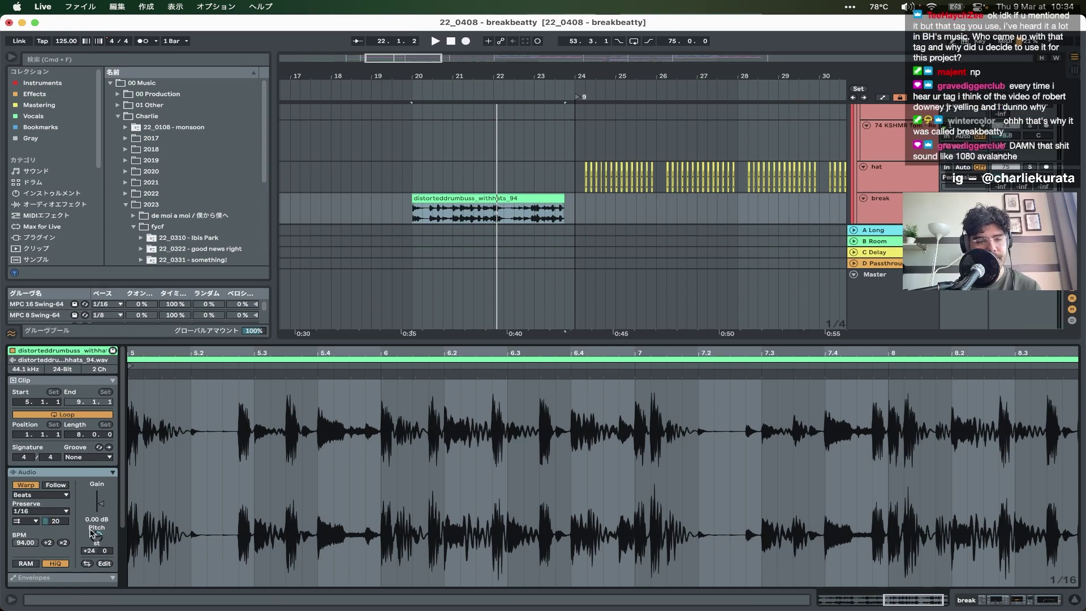
{"action": "left_click", "coordinate": [32, 521]}
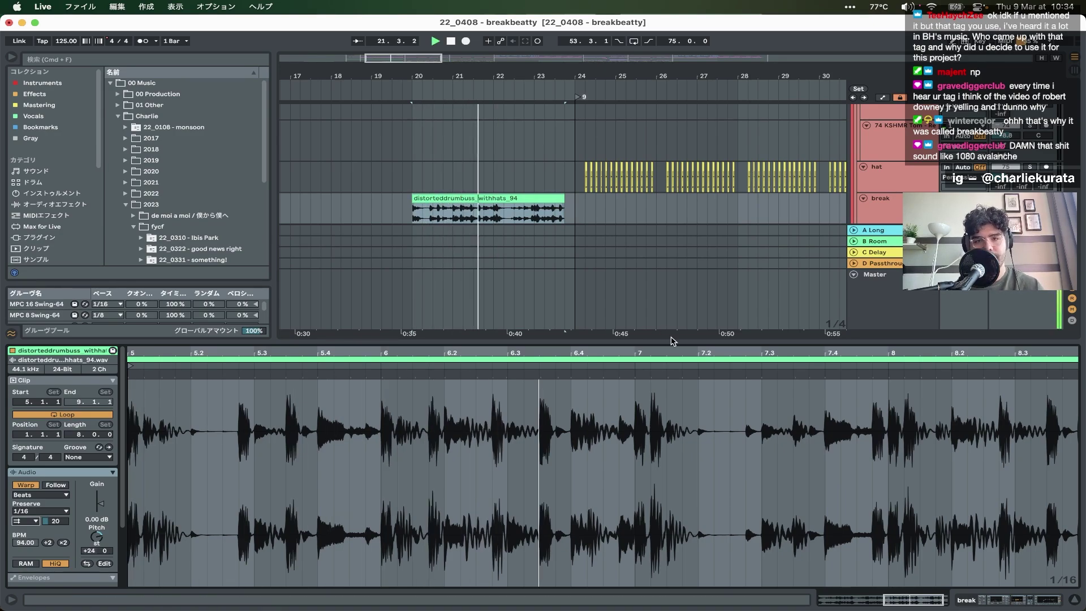
- Reactivate Lowpass, Phaser-Flanger, Overdrive and EQ Eight on the break track one by one while auditioning the clip from bar 20
{"action": "left_click", "coordinate": [996, 601]}
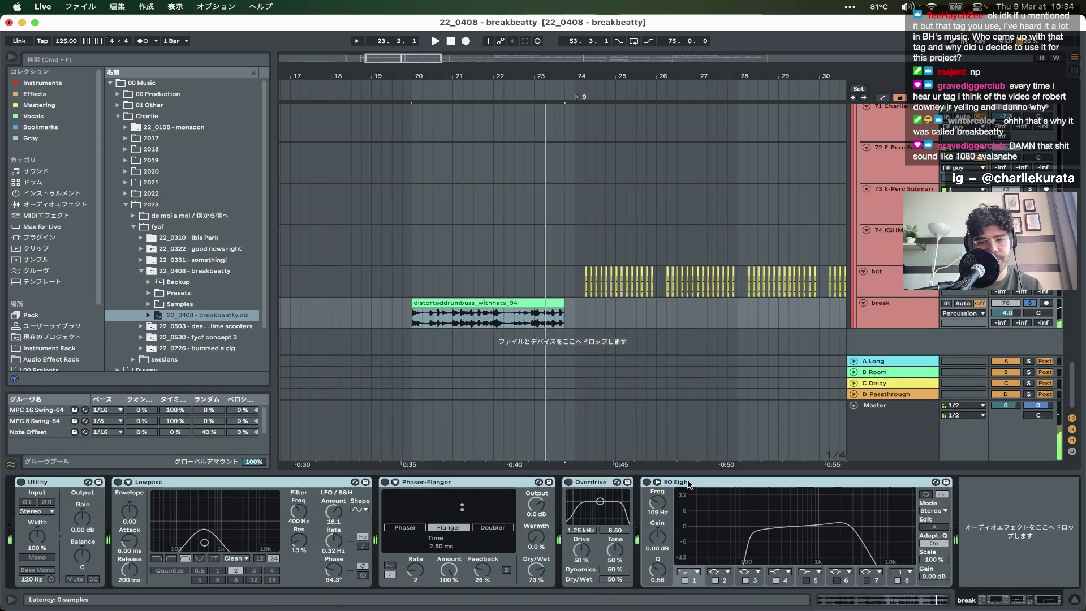
{"action": "left_click", "coordinate": [207, 486]}
{"action": "key", "text": "0"}
{"action": "key", "text": "space"}
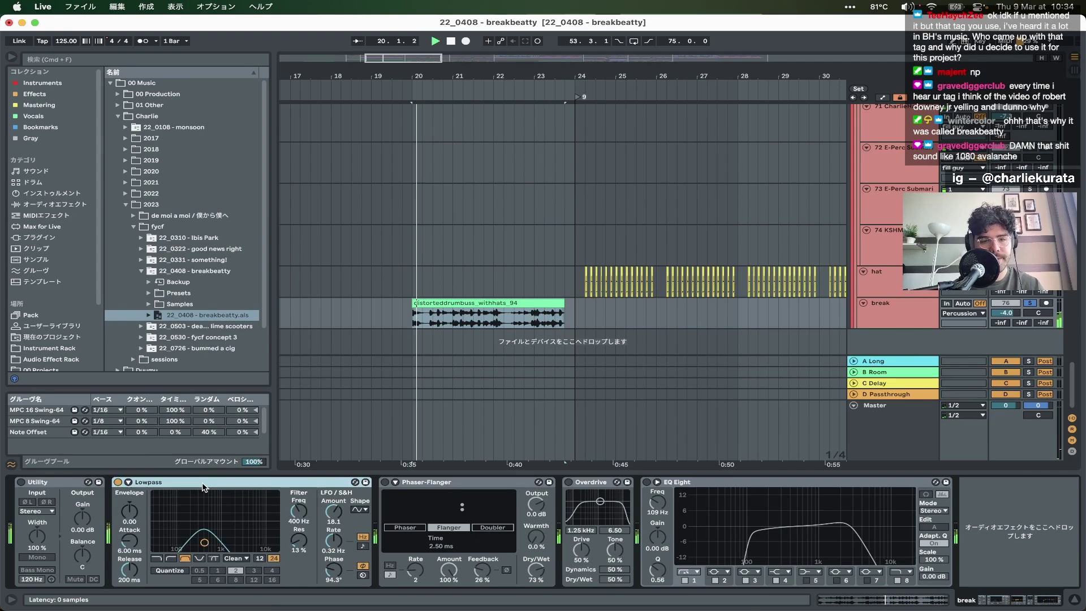
{"action": "left_click", "coordinate": [468, 483]}
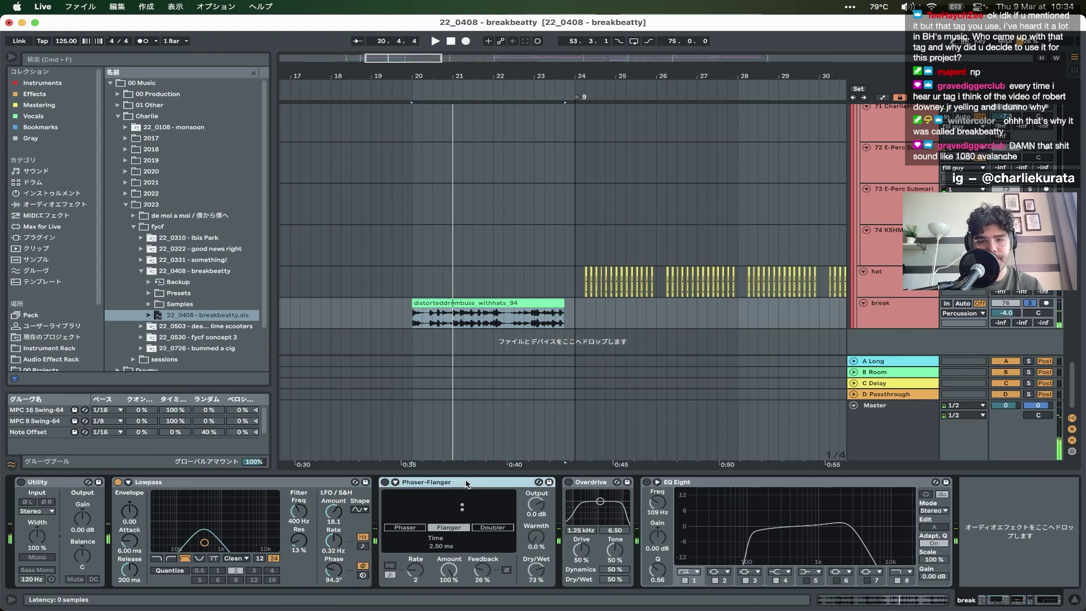
{"action": "left_click", "coordinate": [601, 484]}
{"action": "key", "text": "0"}
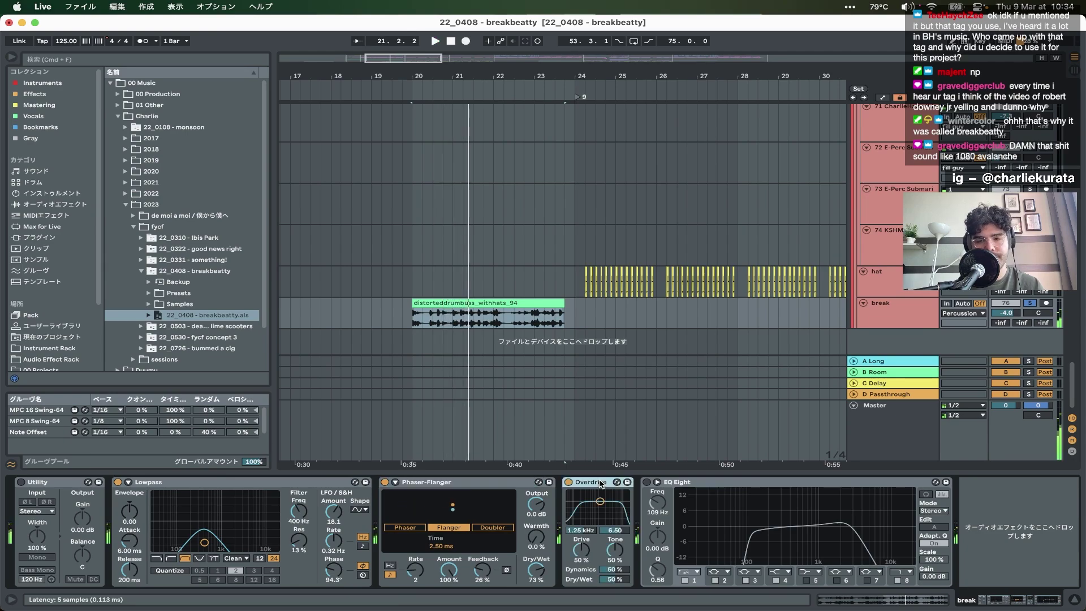
{"action": "left_click", "coordinate": [729, 493]}
{"action": "key", "text": "0"}
{"action": "key", "text": "space"}
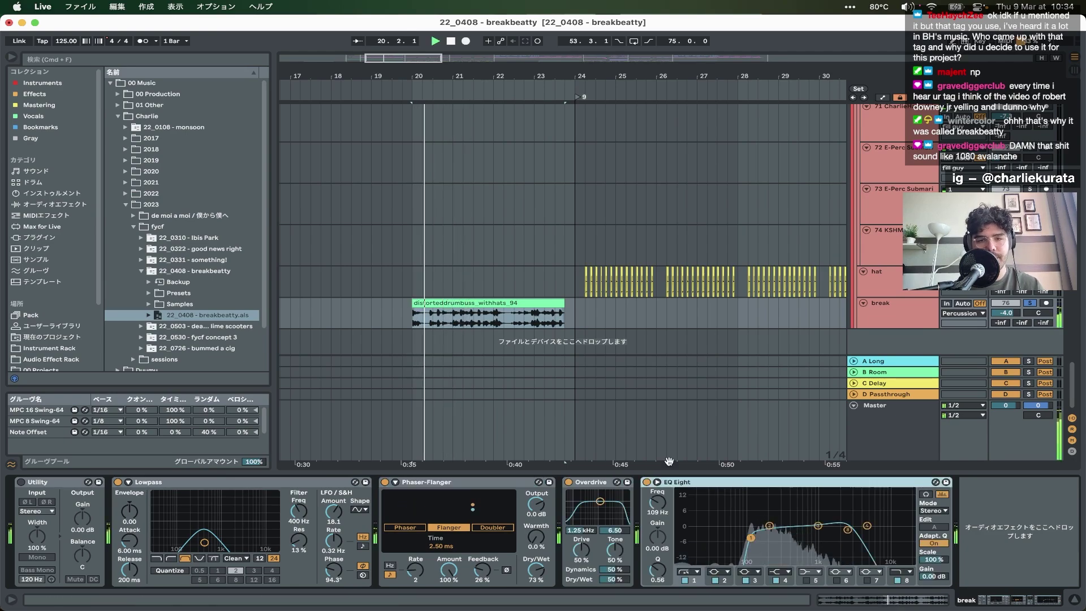
- Hide the device view and play the break clip from bar 20 up to bar 24, looking over the bass and drum tracks
{"action": "key", "text": "minus"}
{"action": "key", "text": "minus"}
{"action": "scroll", "coordinate": [509, 352], "scroll_direction": "up", "scroll_amount": 3}
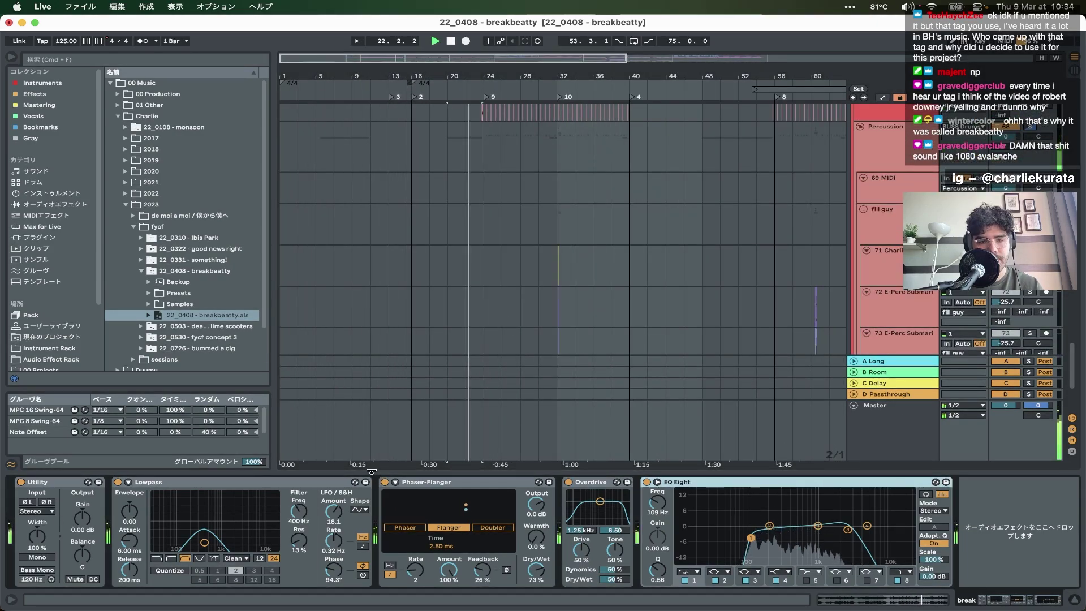
{"action": "key", "text": "super+alt+l"}
{"action": "key", "text": "space"}
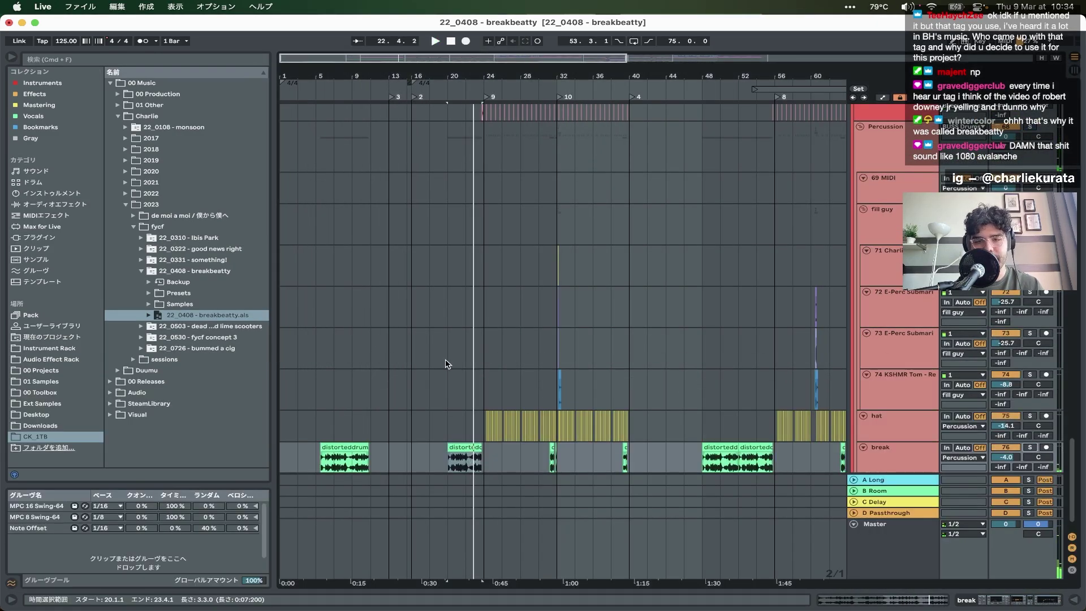
{"action": "key", "text": "space"}
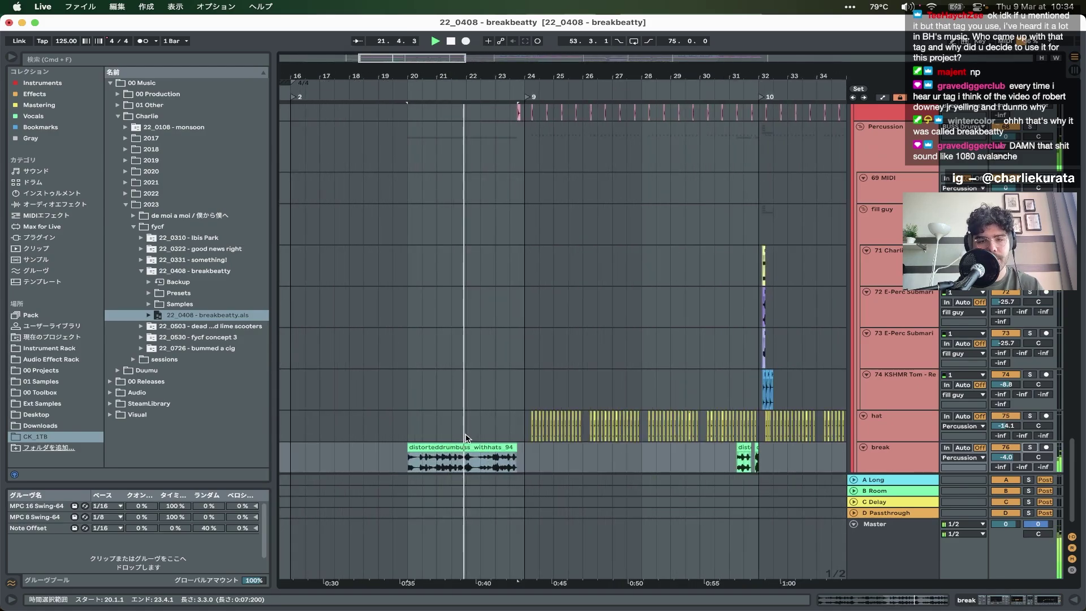
{"action": "scroll", "coordinate": [465, 437], "scroll_direction": "up", "scroll_amount": 10}
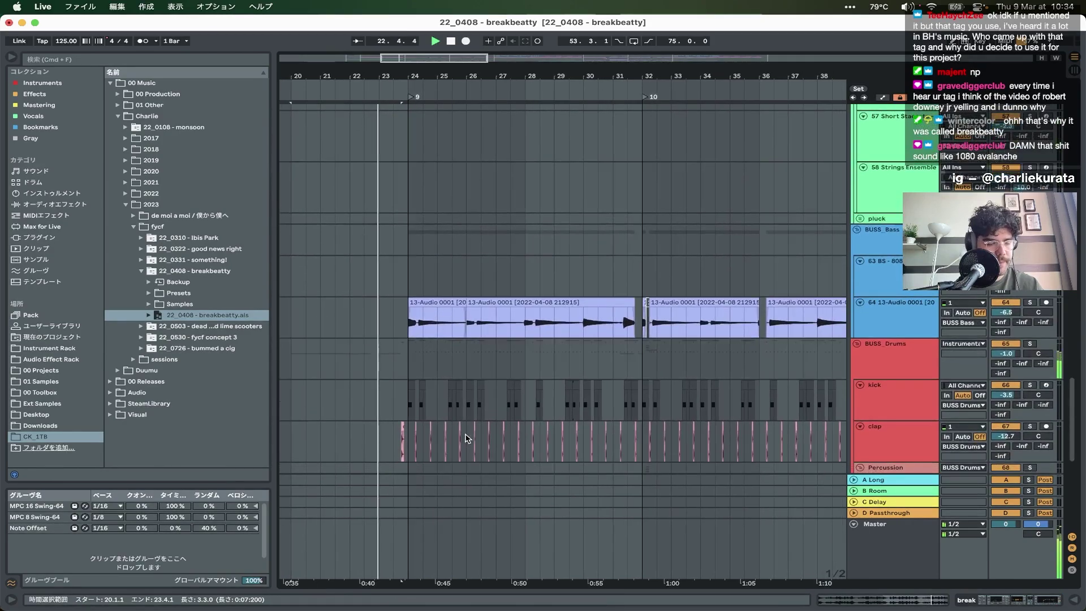
{"action": "scroll", "coordinate": [465, 438], "scroll_direction": "down", "scroll_amount": 5}
{"action": "scroll", "coordinate": [465, 437], "scroll_direction": "up", "scroll_amount": 3}
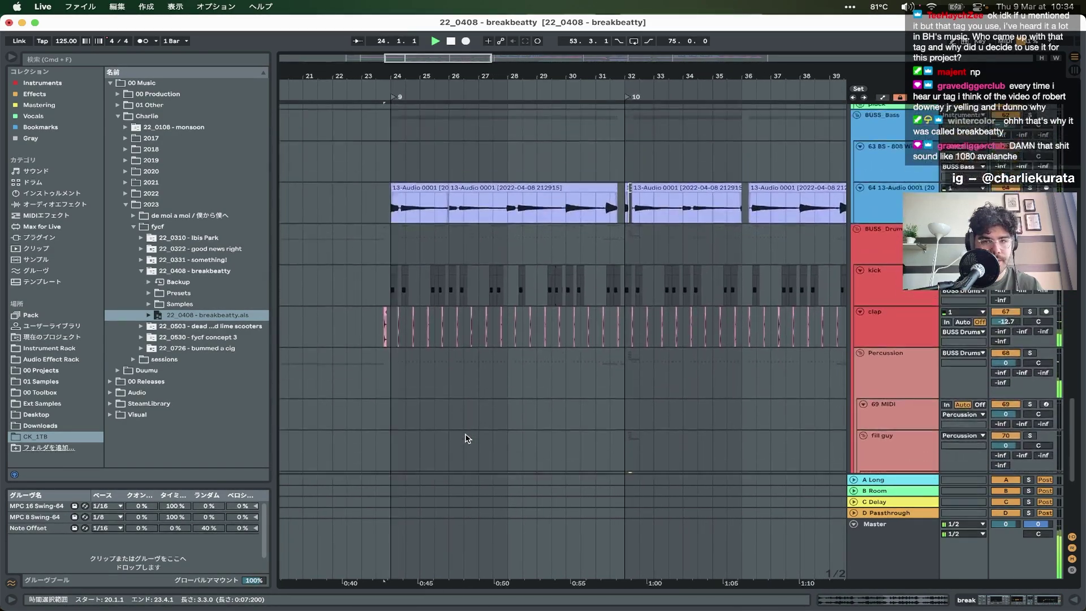
{"action": "key", "text": "space"}
- Play the soloed BUSS_Drums group from bar 24 and loop its section from bar 24 to bar 32
{"action": "left_click", "coordinate": [393, 290]}
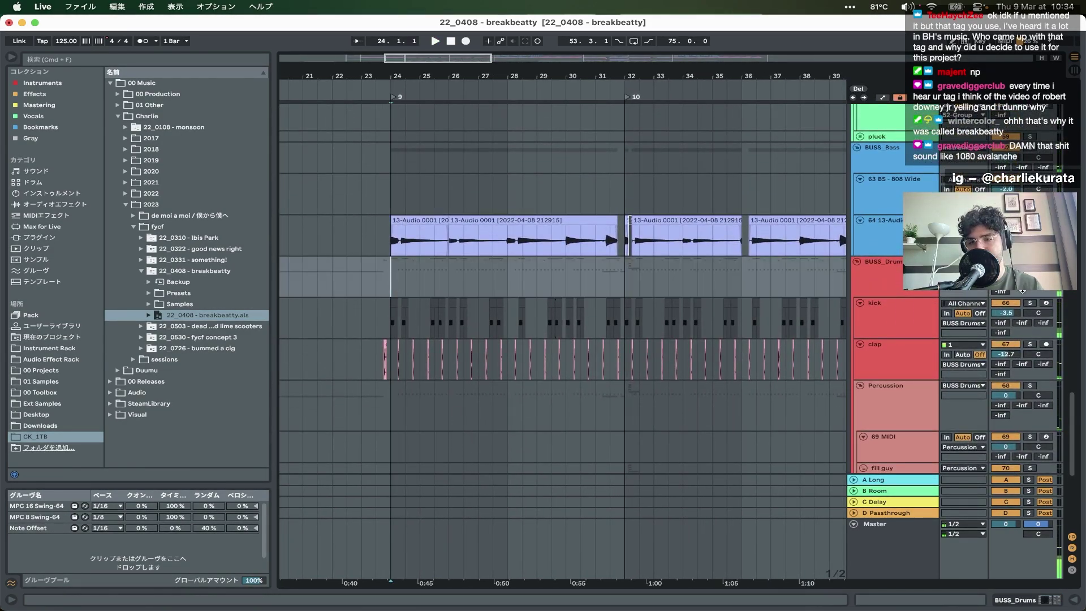
{"action": "key", "text": "space"}
{"action": "left_click", "coordinate": [626, 276], "text": "shift"}
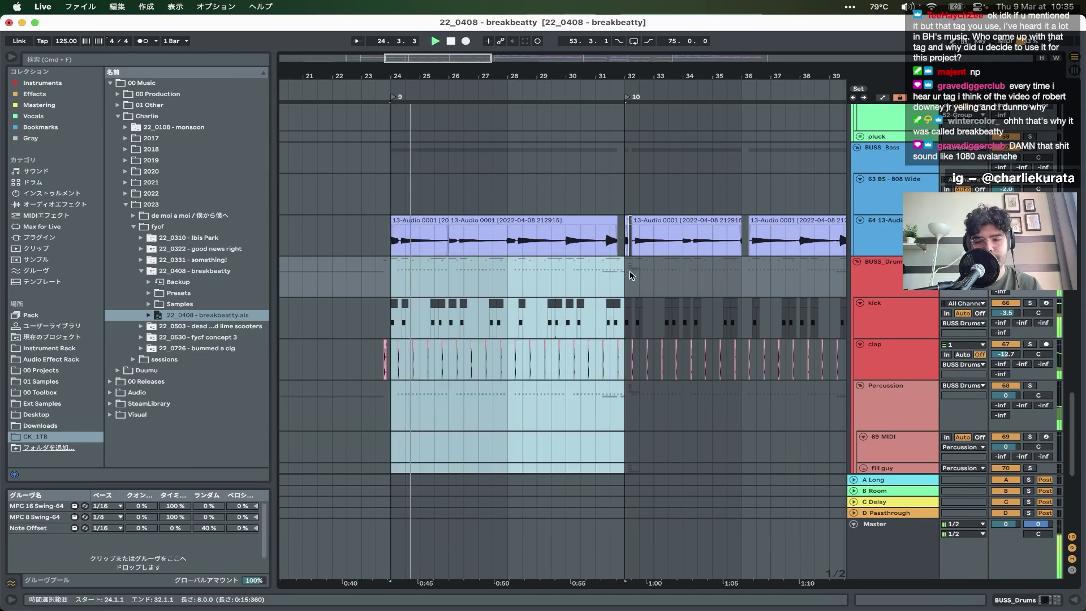
{"action": "key", "text": "super+l"}
- Examine the kick, clap, percussion, hat and break tracks from bar 24 to bar 32 while the loop plays
{"action": "scroll", "coordinate": [456, 335], "scroll_direction": "up", "scroll_amount": 3}
{"action": "scroll", "coordinate": [456, 335], "scroll_direction": "down", "scroll_amount": 6}
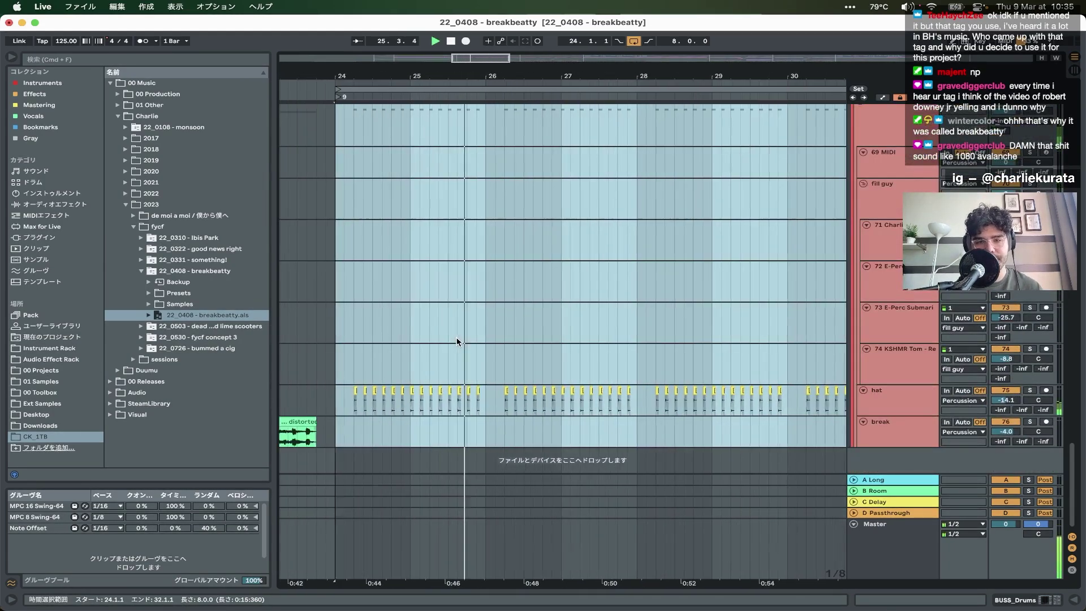
{"action": "scroll", "coordinate": [456, 339], "scroll_direction": "up", "scroll_amount": 5}
{"action": "scroll", "coordinate": [456, 340], "scroll_direction": "down", "scroll_amount": 4}
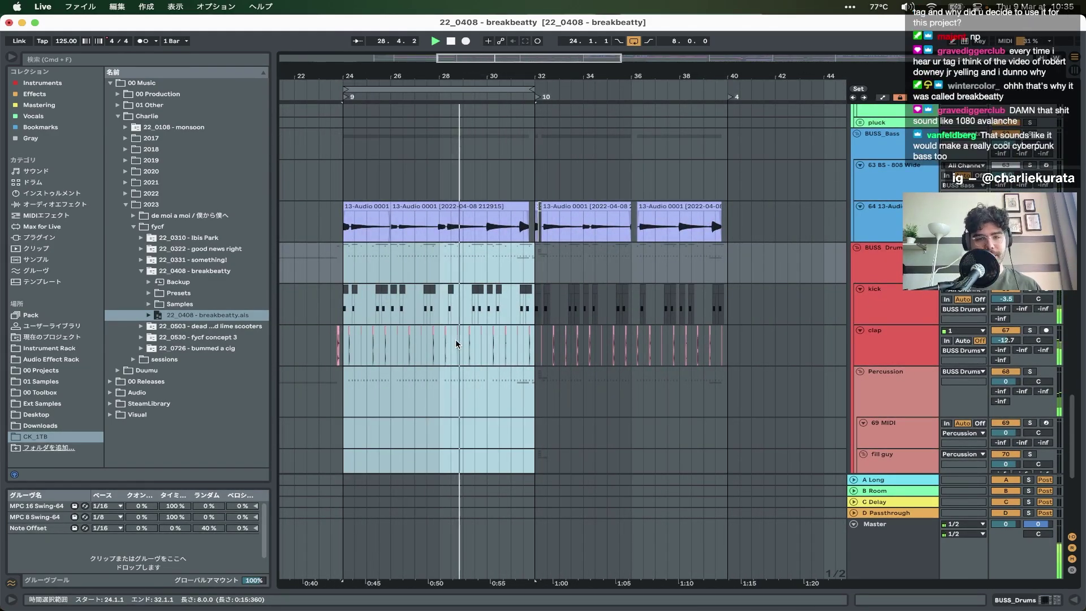
{"action": "scroll", "coordinate": [456, 343], "scroll_direction": "down", "scroll_amount": 1}
{"action": "scroll", "coordinate": [456, 343], "scroll_direction": "down", "scroll_amount": 5}
{"action": "scroll", "coordinate": [517, 345], "scroll_direction": "up", "scroll_amount": 5}
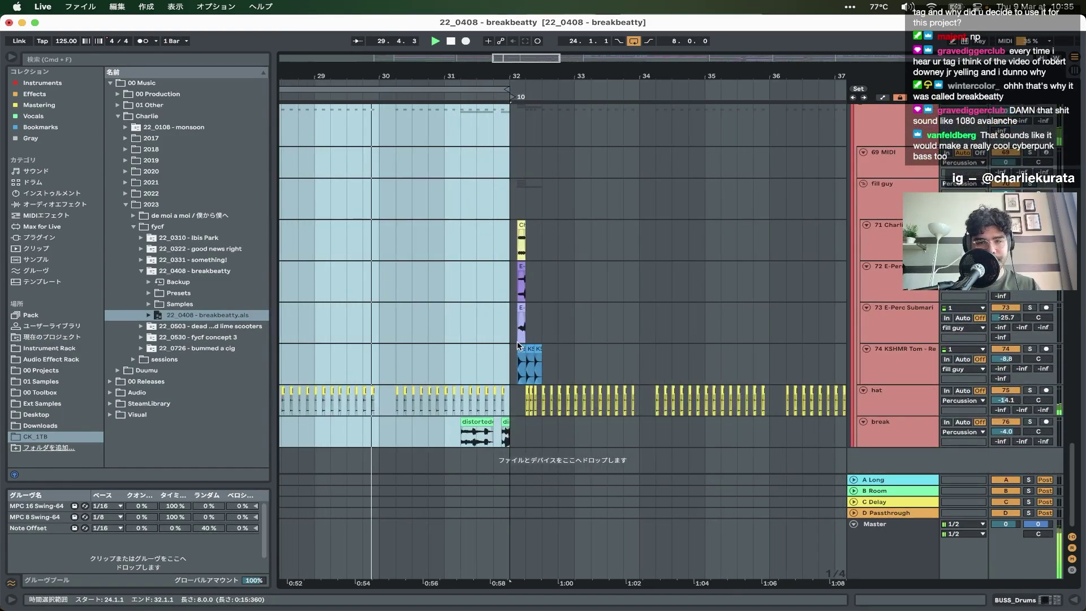
- Turn off the loop, place the insert marker at 32.1.1 and listen to the drums past bar 32
{"action": "scroll", "coordinate": [518, 345], "scroll_direction": "up", "scroll_amount": 3}
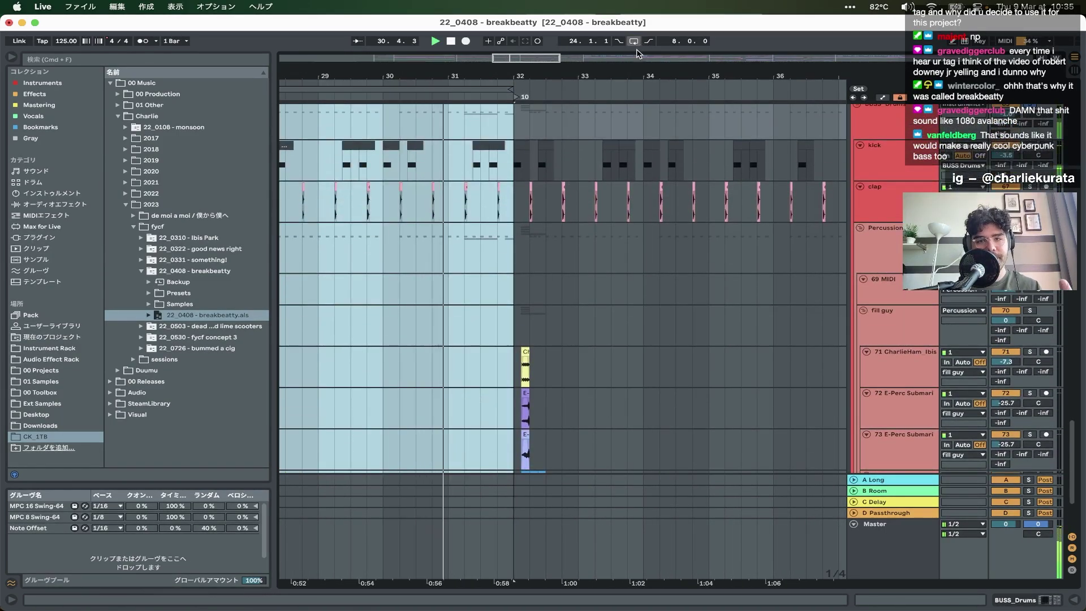
{"action": "left_click", "coordinate": [510, 293]}
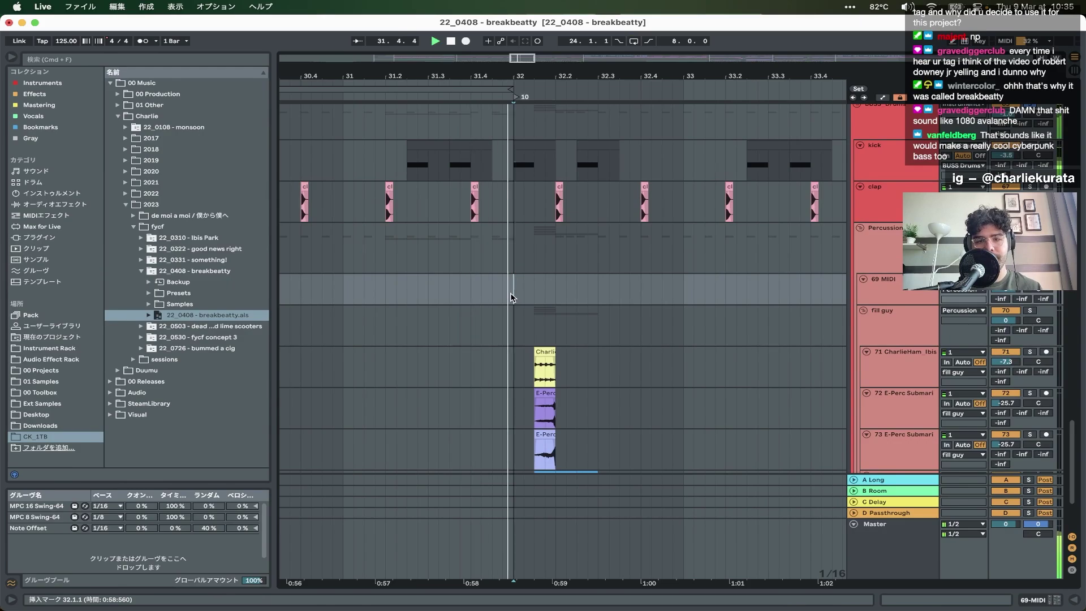
{"action": "scroll", "coordinate": [511, 298], "scroll_direction": "up", "scroll_amount": 3}
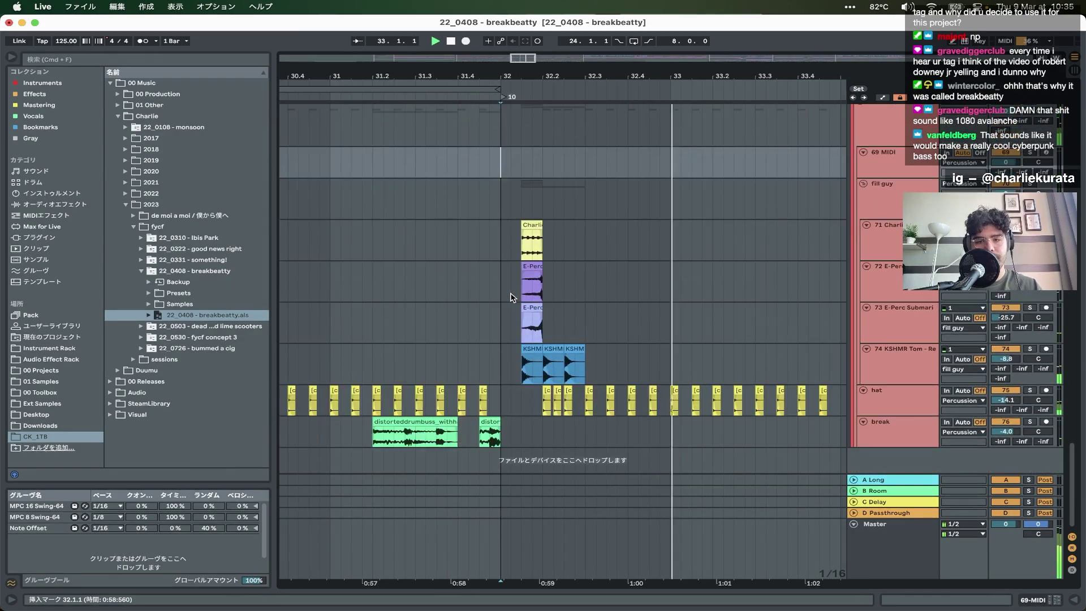
{"action": "scroll", "coordinate": [511, 298], "scroll_direction": "down", "scroll_amount": 5}
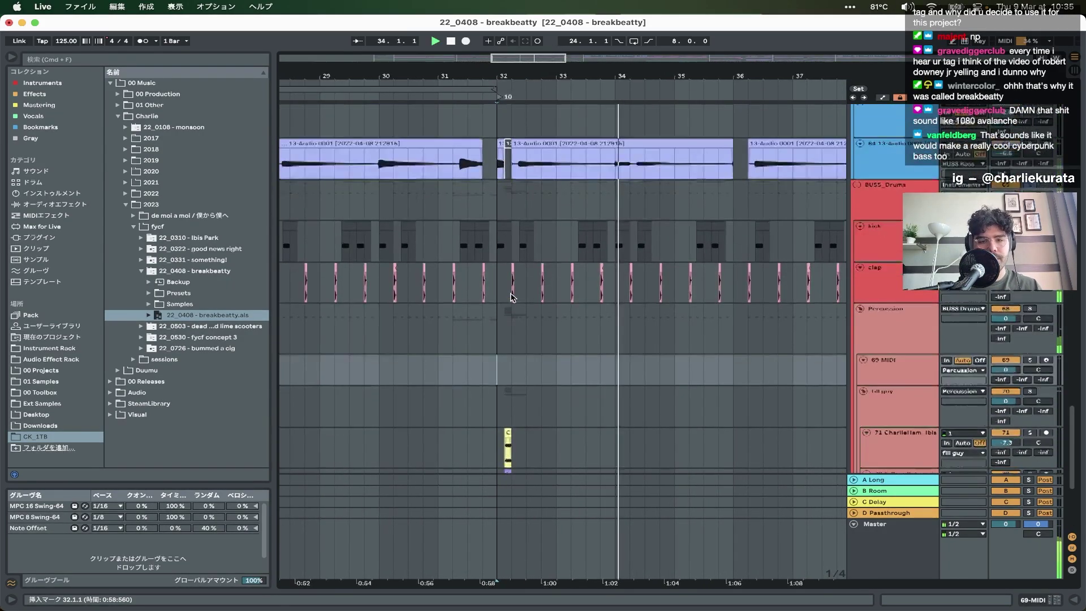
{"action": "scroll", "coordinate": [510, 298], "scroll_direction": "down", "scroll_amount": 5}
{"action": "scroll", "coordinate": [511, 298], "scroll_direction": "up", "scroll_amount": 2}
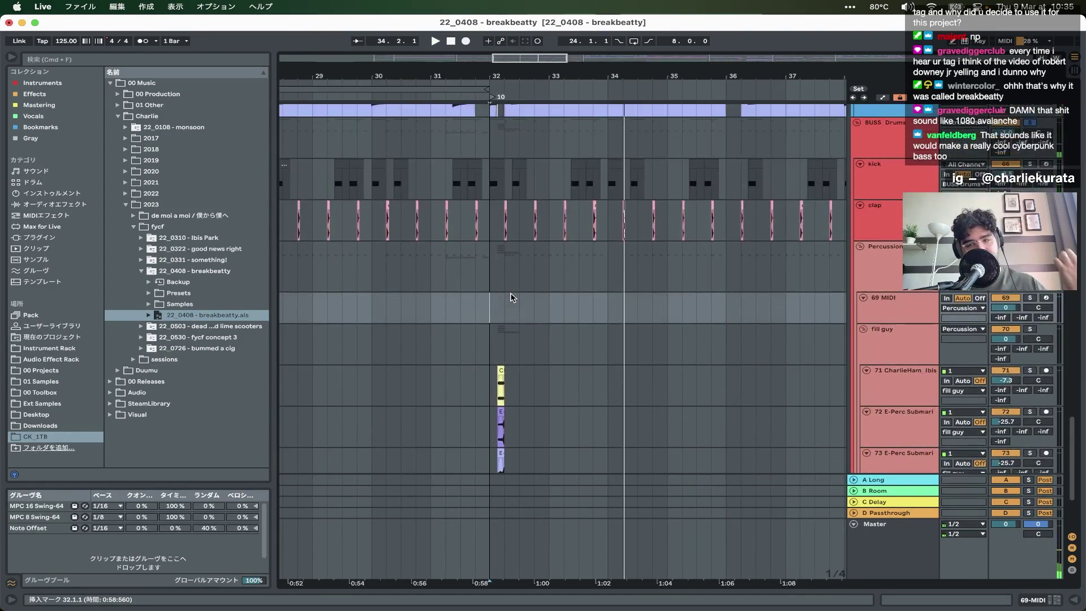
- Audition the fill guy group's percussion and tom fill from 32.1.1
{"action": "scroll", "coordinate": [511, 298], "scroll_direction": "down", "scroll_amount": 4}
{"action": "key", "text": "plus"}
{"action": "key", "text": "plus"}
{"action": "key", "text": "plus"}
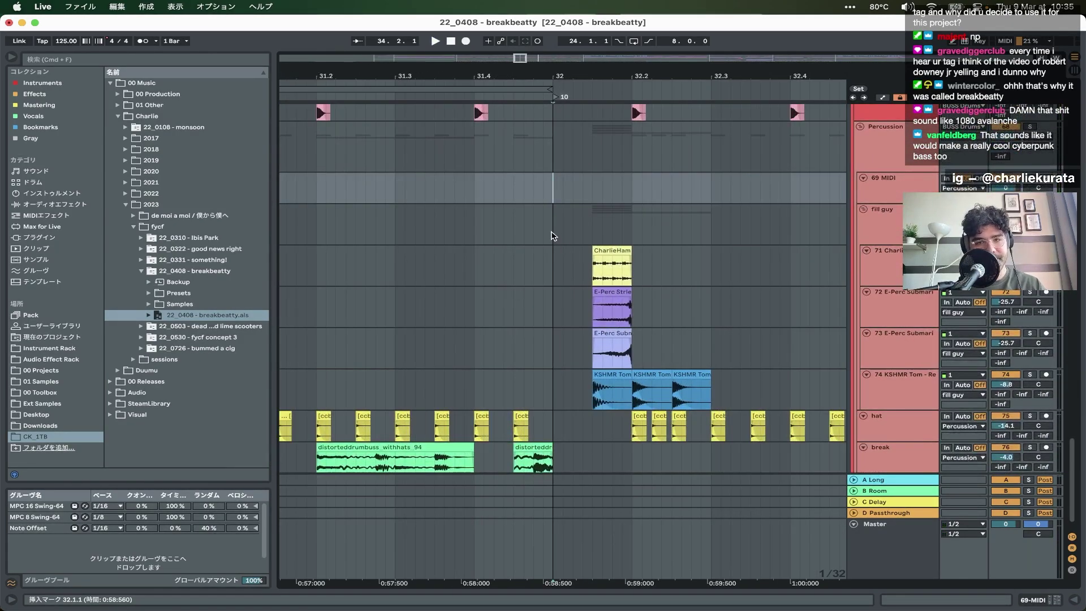
{"action": "left_click", "coordinate": [553, 236]}
{"action": "key", "text": "space"}
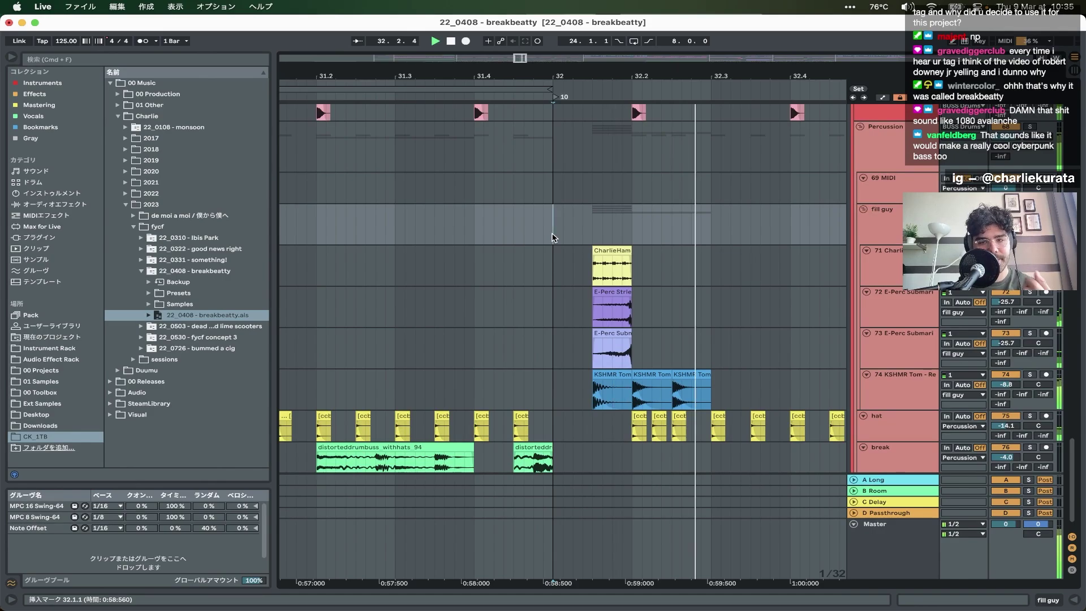
{"action": "key", "text": "space"}
- Examine where the drum fills and break clips recur across the arrangement after bar 32
{"action": "key", "text": "minus"}
{"action": "key", "text": "minus"}
{"action": "key", "text": "minus"}
{"action": "scroll", "coordinate": [716, 291], "scroll_direction": "up", "scroll_amount": 5}
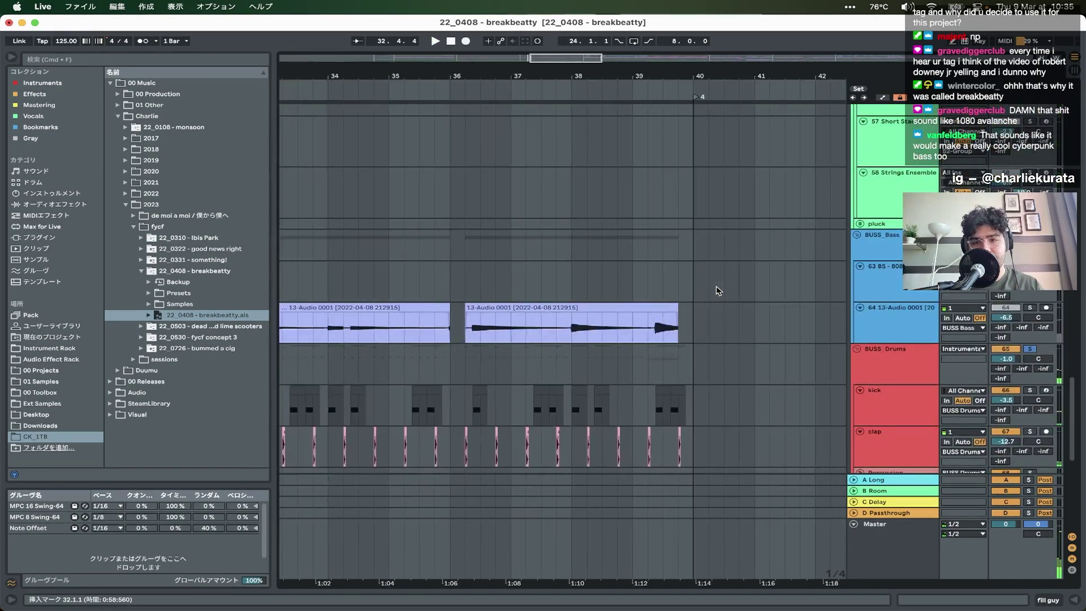
{"action": "key", "text": "minus"}
{"action": "scroll", "coordinate": [716, 291], "scroll_direction": "down", "scroll_amount": 5}
{"action": "scroll", "coordinate": [717, 291], "scroll_direction": "right", "scroll_amount": 8}
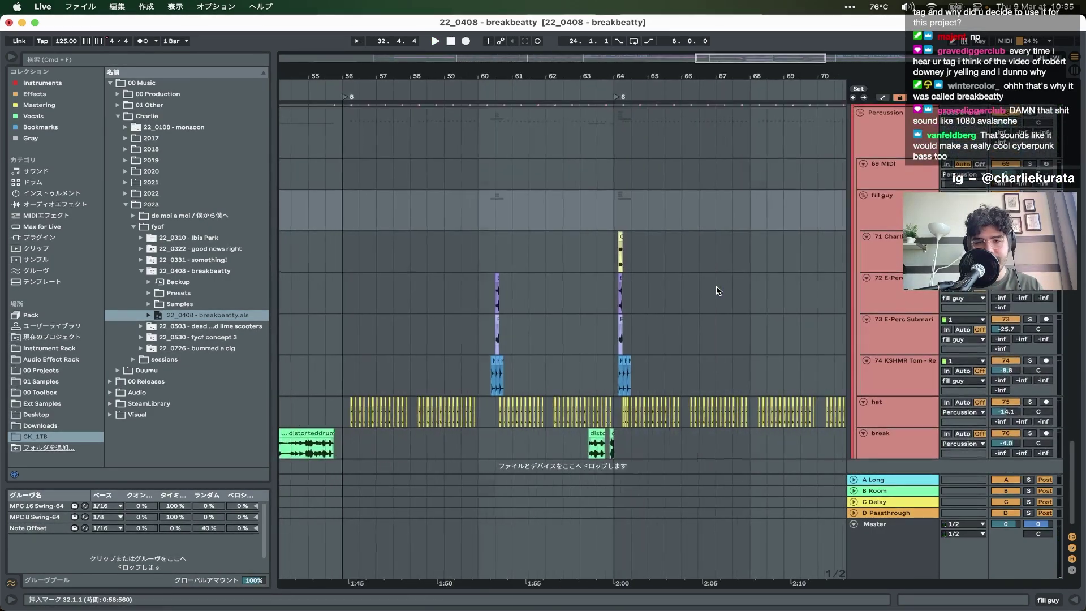
{"action": "scroll", "coordinate": [710, 308], "scroll_direction": "left", "scroll_amount": 4}
{"action": "scroll", "coordinate": [705, 328], "scroll_direction": "up", "scroll_amount": 5}
{"action": "key", "text": "minus"}
{"action": "key", "text": "minus"}
{"action": "key", "text": "minus"}
{"action": "scroll", "coordinate": [704, 364], "scroll_direction": "down", "scroll_amount": 5}
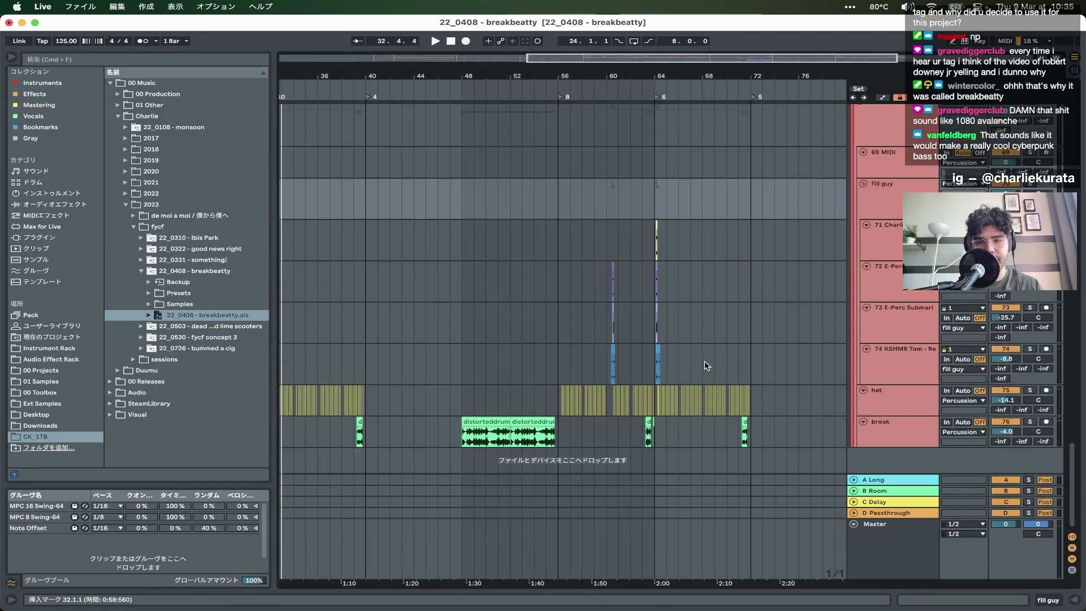
- Place the insert marker at 60.1.1 and play the soloed drums through the percussion and tom fill
{"action": "key", "text": "plus"}
{"action": "key", "text": "plus"}
{"action": "left_click", "coordinate": [531, 221]}
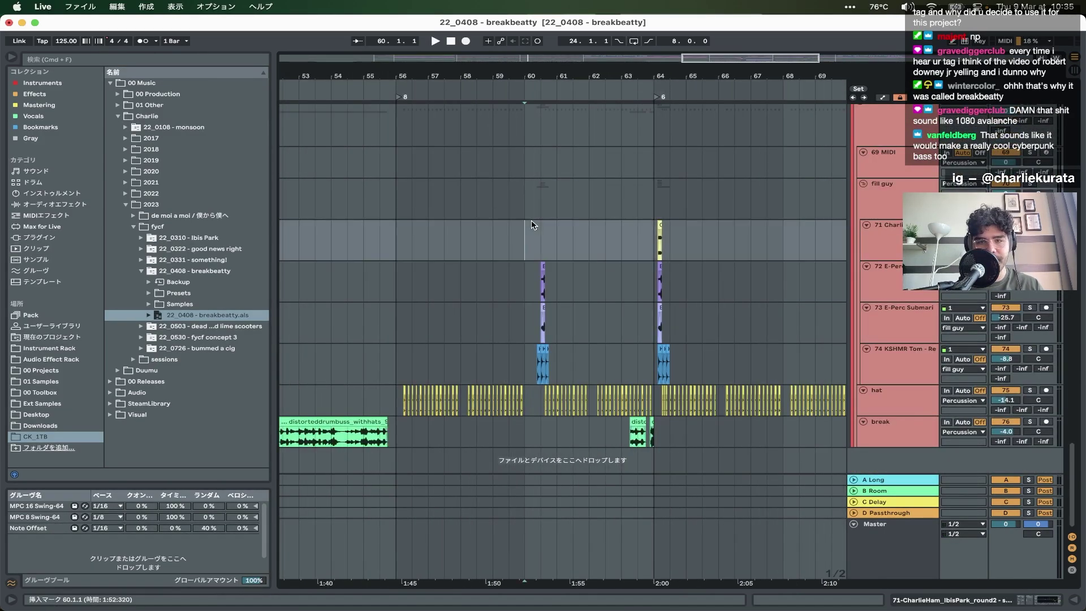
{"action": "key", "text": "plus"}
{"action": "key", "text": "plus"}
{"action": "key", "text": "plus"}
{"action": "key", "text": "space"}
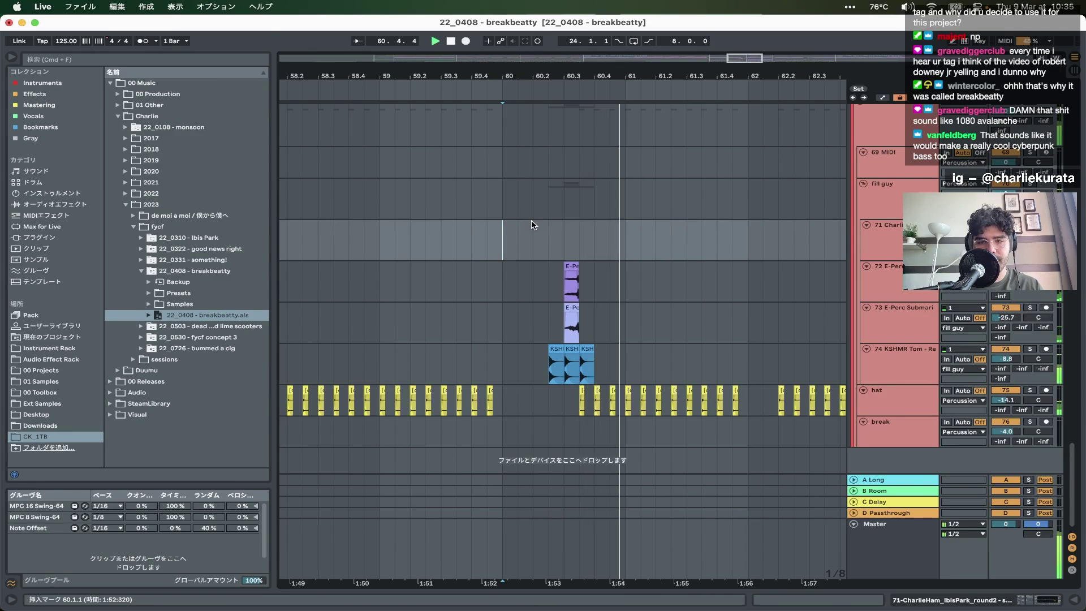
- Locate the bass layer track, solo it and play its clip from 40.1.1
{"action": "key", "text": "minus"}
{"action": "key", "text": "minus"}
{"action": "key", "text": "minus"}
{"action": "key", "text": "minus"}
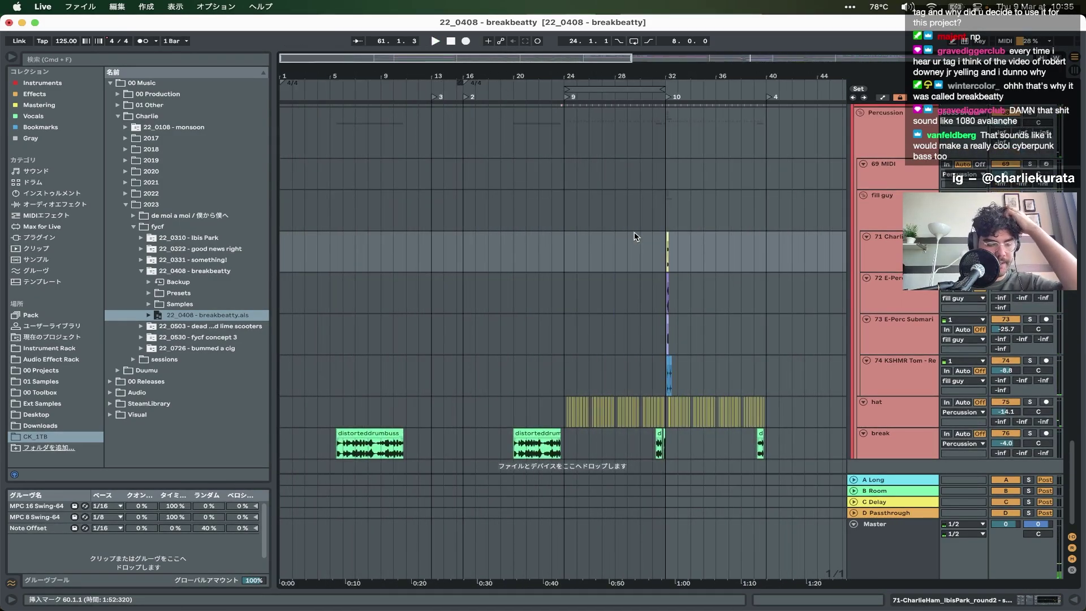
{"action": "scroll", "coordinate": [636, 236], "scroll_direction": "up", "scroll_amount": 15}
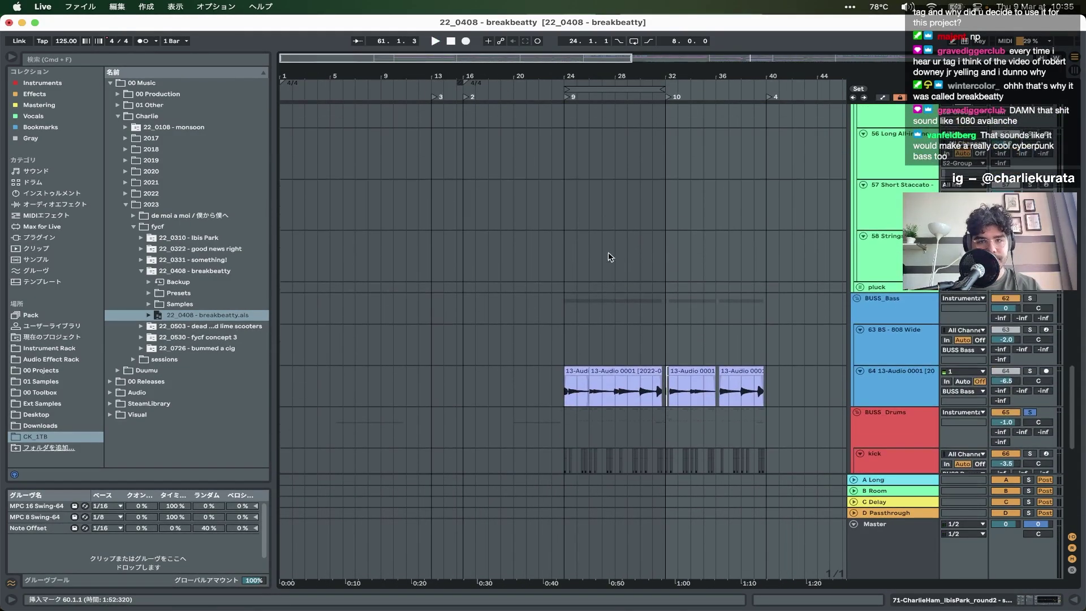
{"action": "scroll", "coordinate": [507, 358], "scroll_direction": "down", "scroll_amount": 12}
{"action": "scroll", "coordinate": [505, 357], "scroll_direction": "up", "scroll_amount": 10}
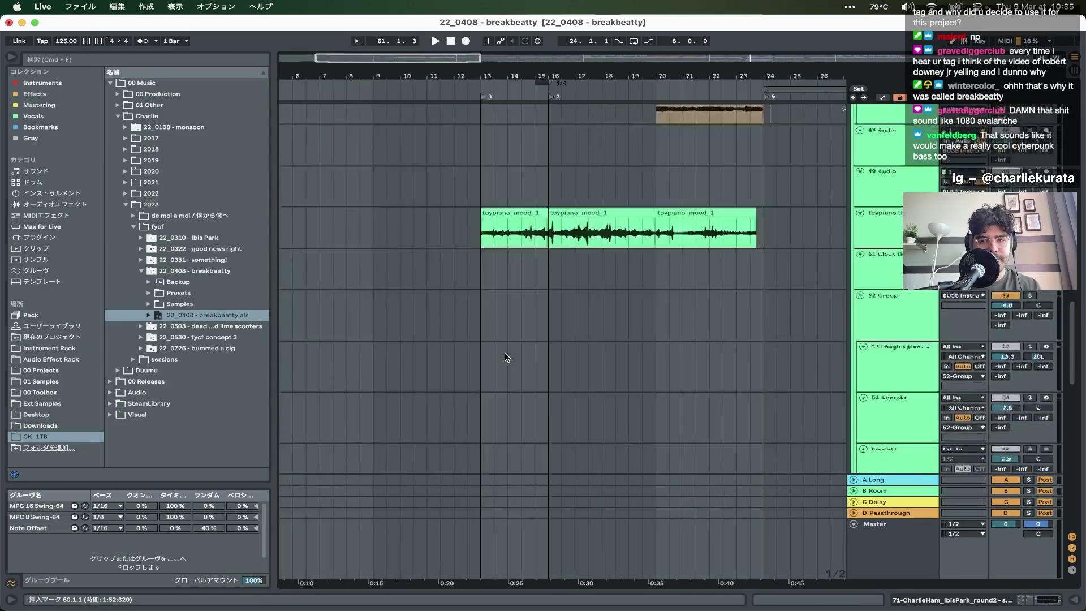
{"action": "key", "text": "plus"}
{"action": "scroll", "coordinate": [504, 358], "scroll_direction": "down", "scroll_amount": 15}
{"action": "key", "text": "minus"}
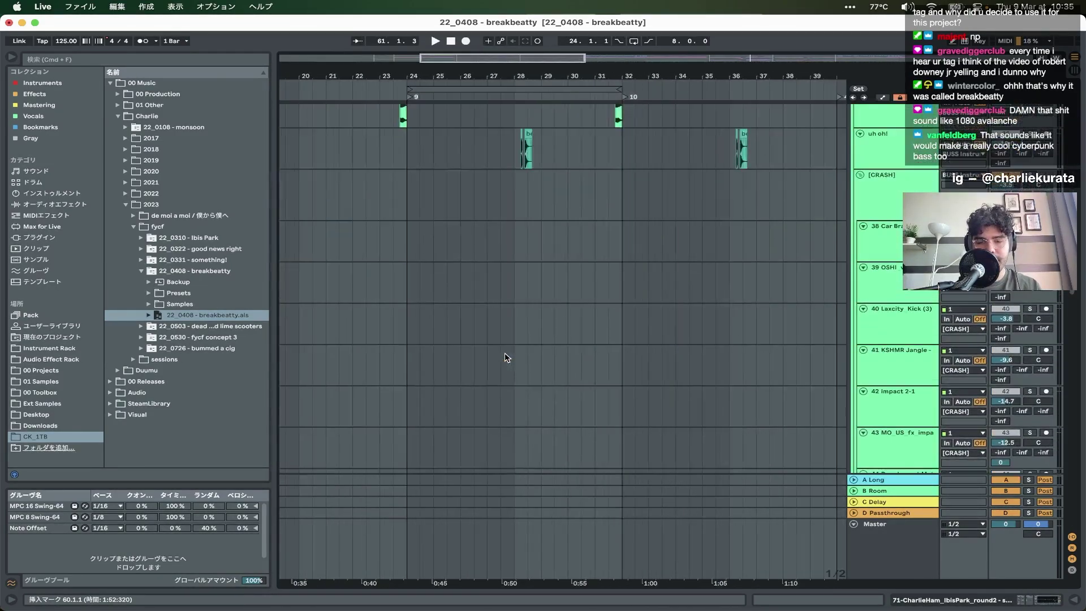
{"action": "scroll", "coordinate": [519, 358], "scroll_direction": "up", "scroll_amount": 8}
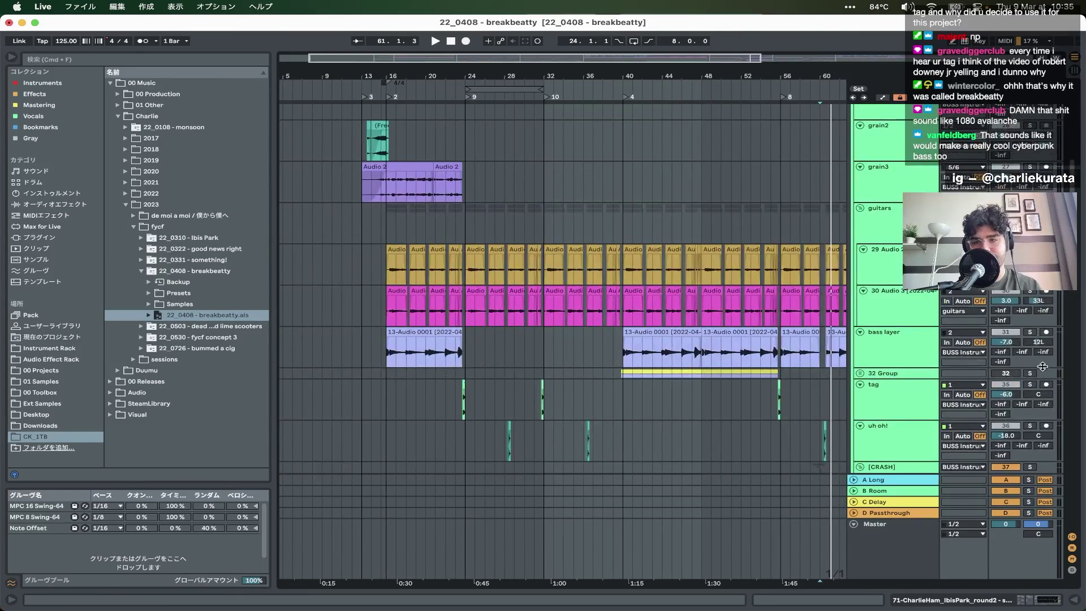
{"action": "left_click", "coordinate": [659, 347]}
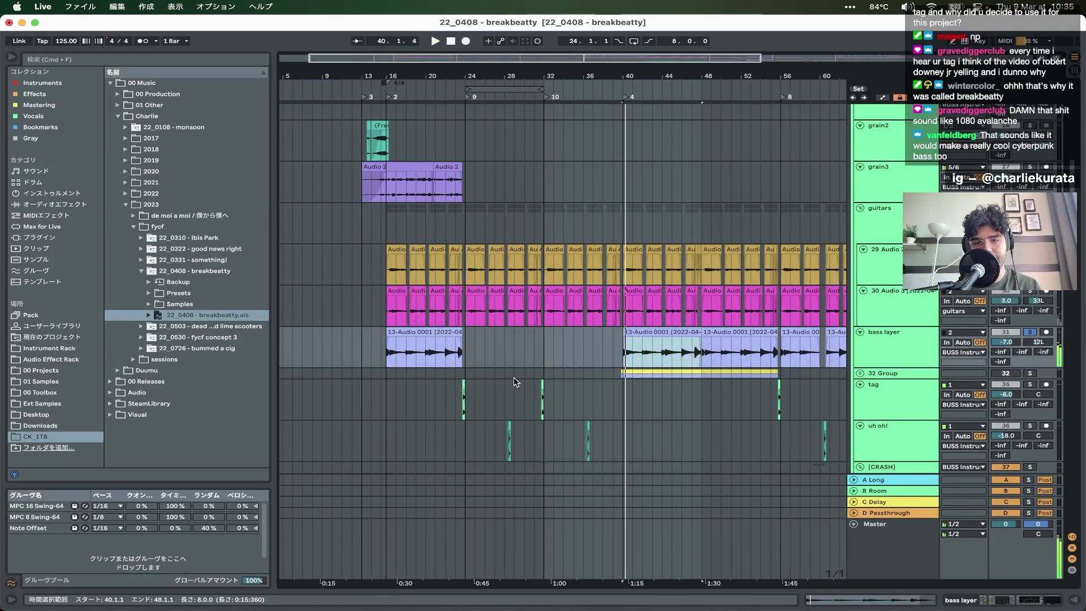
- Solo the 64 13-Audio 0001 track in the BUSS_Bass group and play its first clip from bar 24
{"action": "scroll", "coordinate": [516, 382], "scroll_direction": "down", "scroll_amount": 10}
{"action": "scroll", "coordinate": [539, 301], "scroll_direction": "down", "scroll_amount": 10}
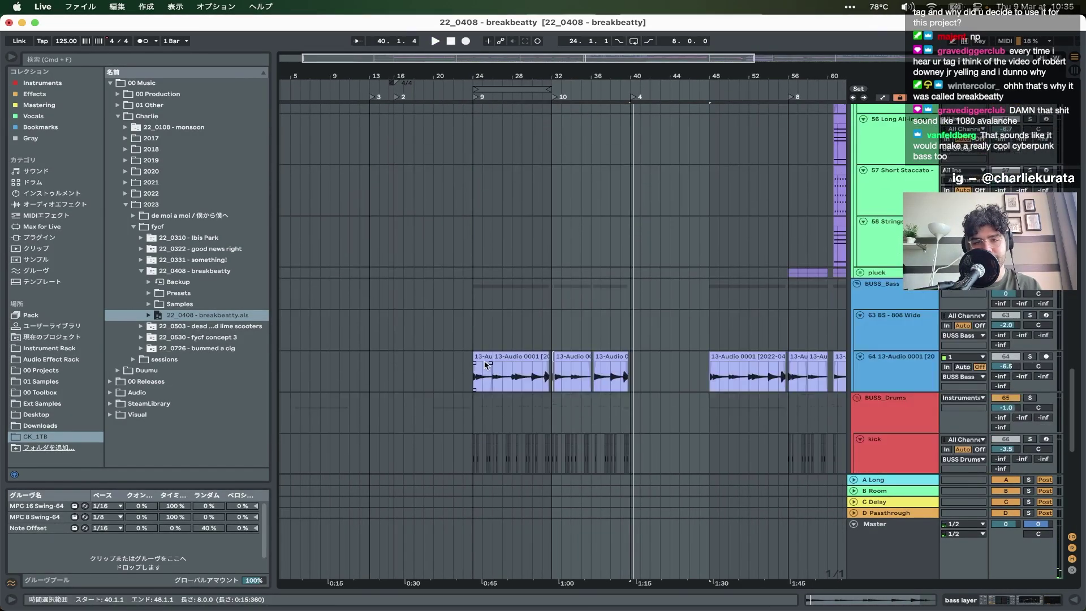
{"action": "left_click", "coordinate": [485, 364]}
{"action": "left_click", "coordinate": [1030, 357]}
{"action": "key", "text": "space"}
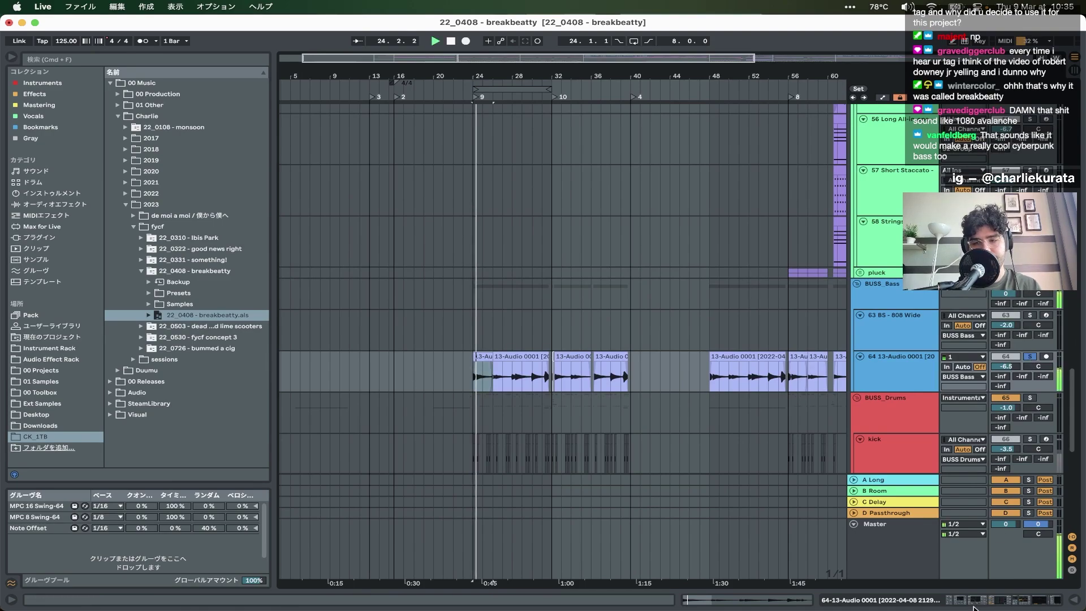
- Open the soloed bass track's device chain, examine its effects from Lowpass to soothe2 during playback, and hide it again
{"action": "key", "text": "shift+Tab"}
{"action": "scroll", "coordinate": [582, 526], "scroll_direction": "right", "scroll_amount": 10}
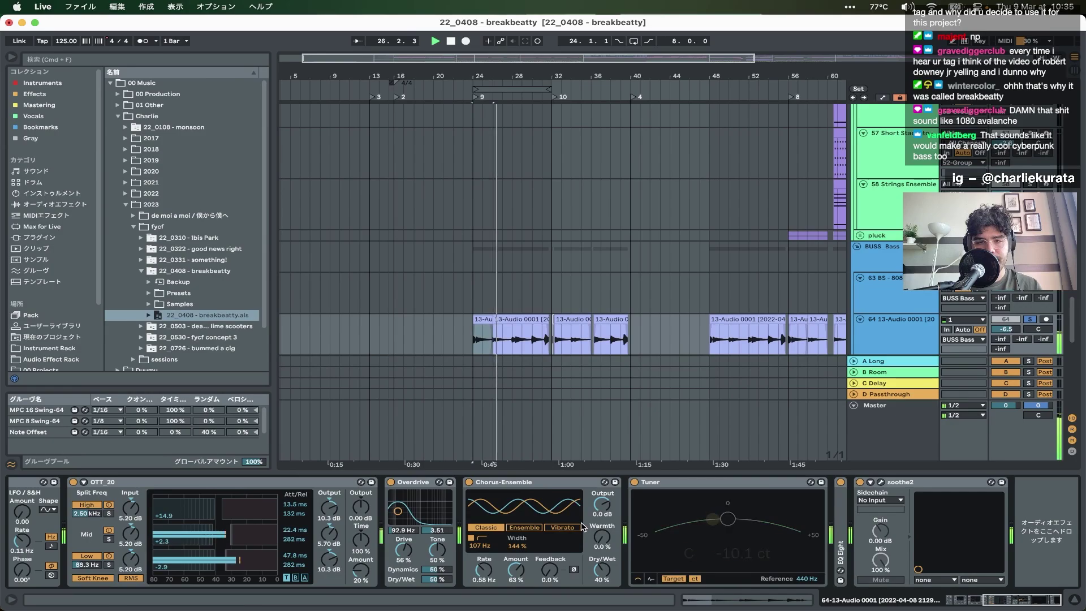
{"action": "scroll", "coordinate": [583, 526], "scroll_direction": "left", "scroll_amount": 10}
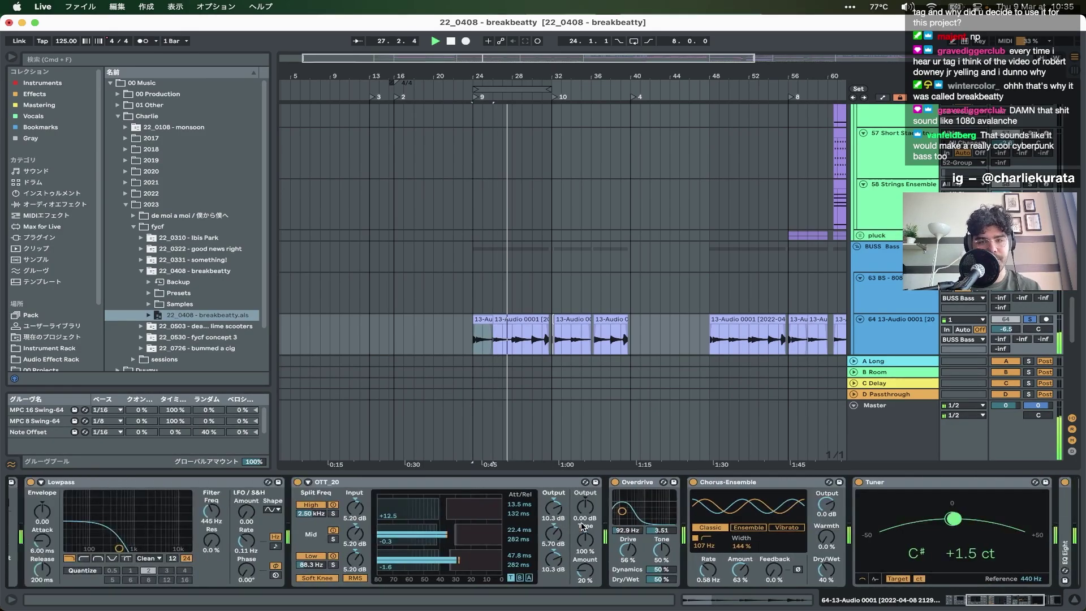
{"action": "key", "text": "super+alt+l"}
- Solo the guitar layers and play the 46 Audio clip from 24.2.1
{"action": "scroll", "coordinate": [503, 331], "scroll_direction": "up", "scroll_amount": 10}
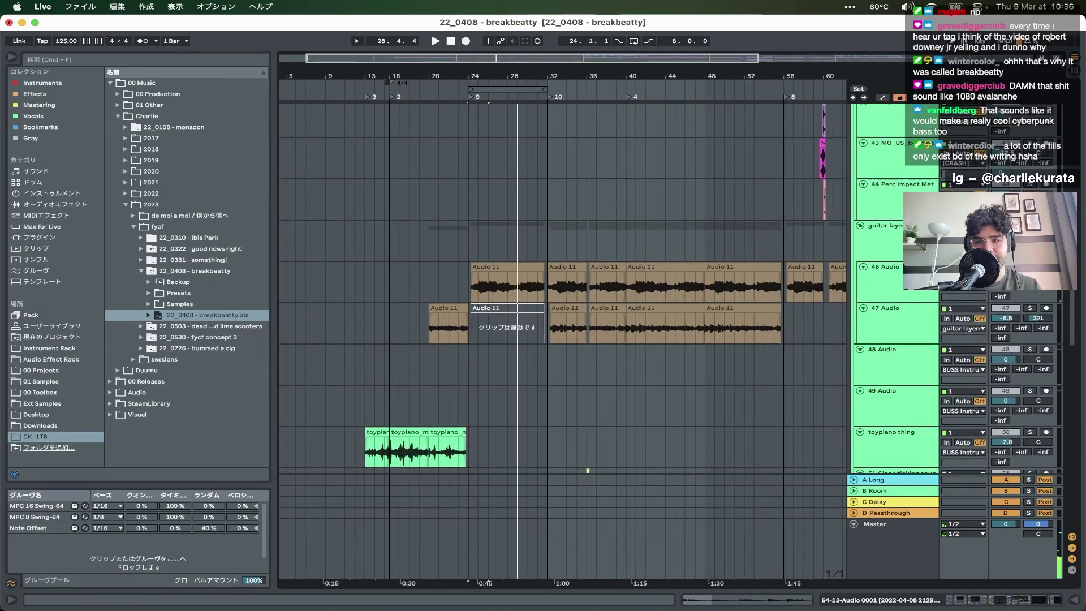
{"action": "left_click", "coordinate": [498, 285]}
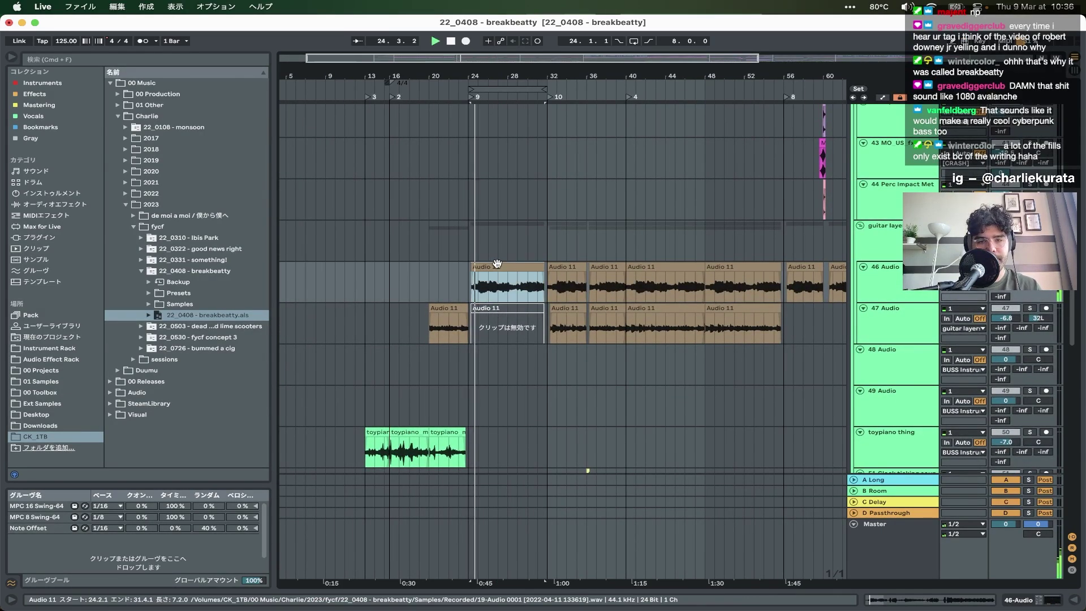
{"action": "scroll", "coordinate": [497, 285], "scroll_direction": "up", "scroll_amount": 5}
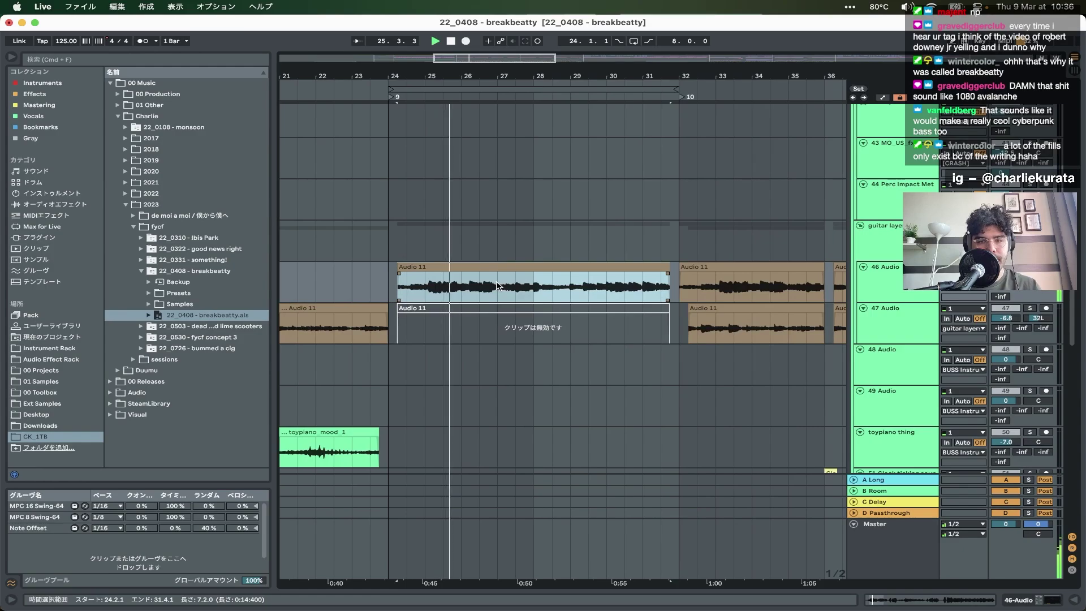
- Solo the uh oh! track and play its vocal sample from 28.1.1
{"action": "scroll", "coordinate": [492, 303], "scroll_direction": "up", "scroll_amount": 15}
{"action": "scroll", "coordinate": [486, 300], "scroll_direction": "up", "scroll_amount": 3}
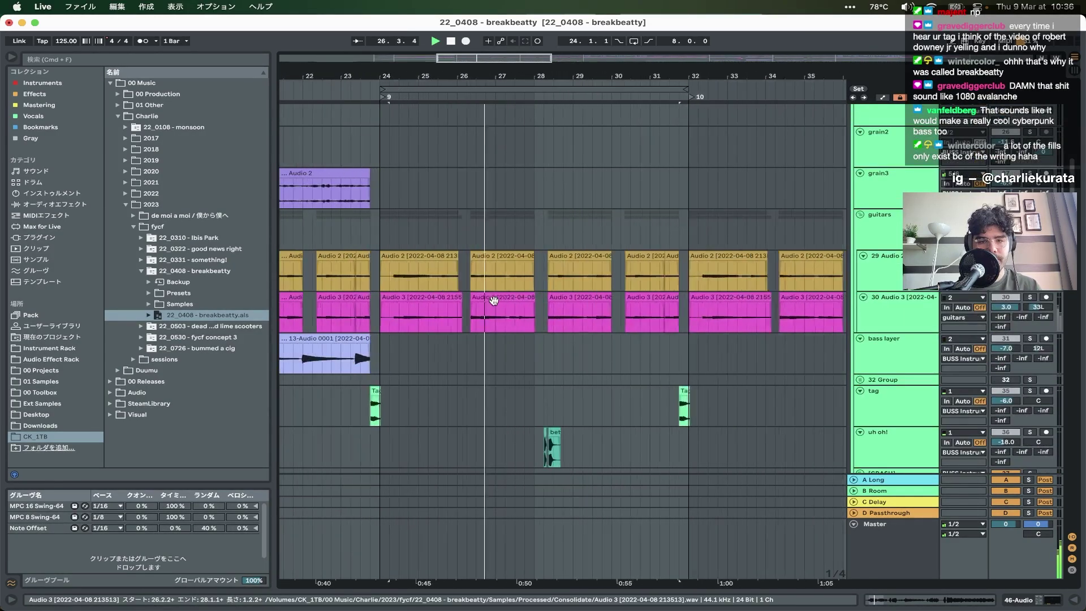
{"action": "key", "text": "space"}
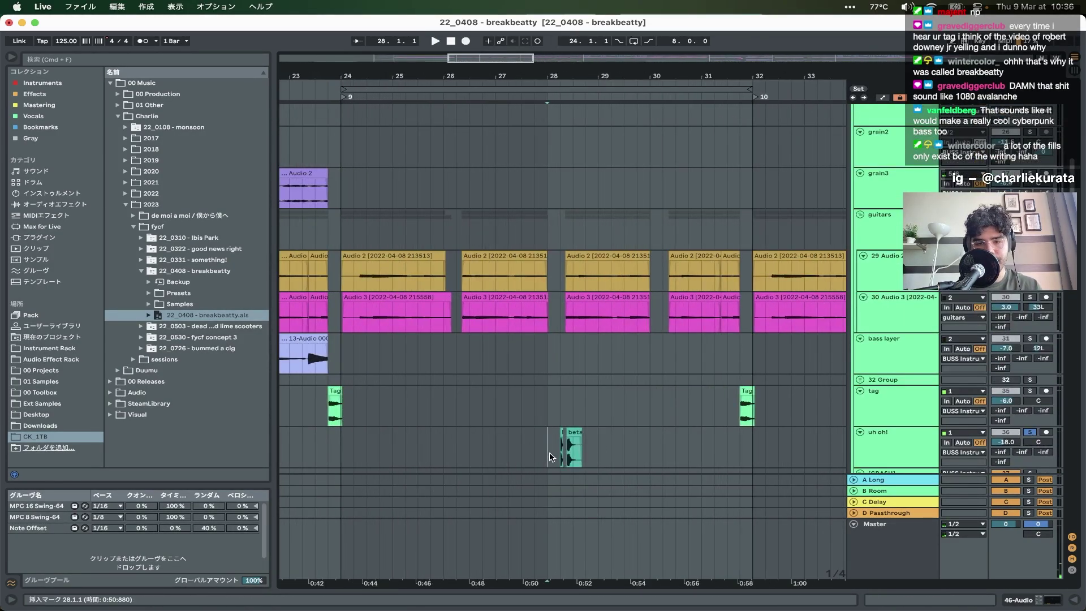
{"action": "left_click", "coordinate": [548, 453]}
{"action": "key", "text": "space"}
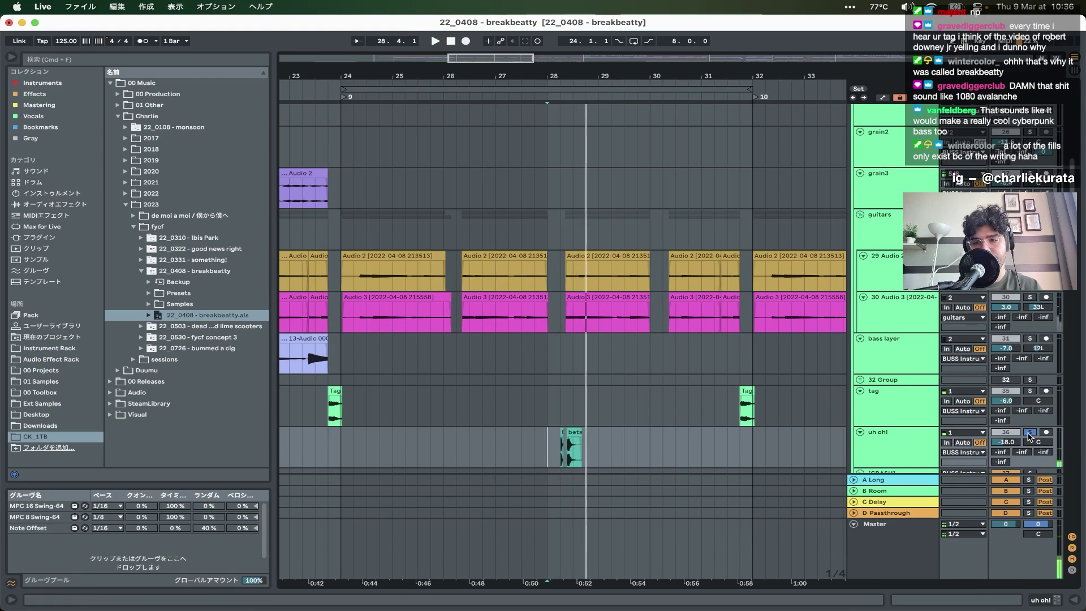
- Play the unsoloed mix from 23.3.1, just before the tag clip, and examine the guitar, bass and drum tracks
{"action": "left_click", "coordinate": [326, 408]}
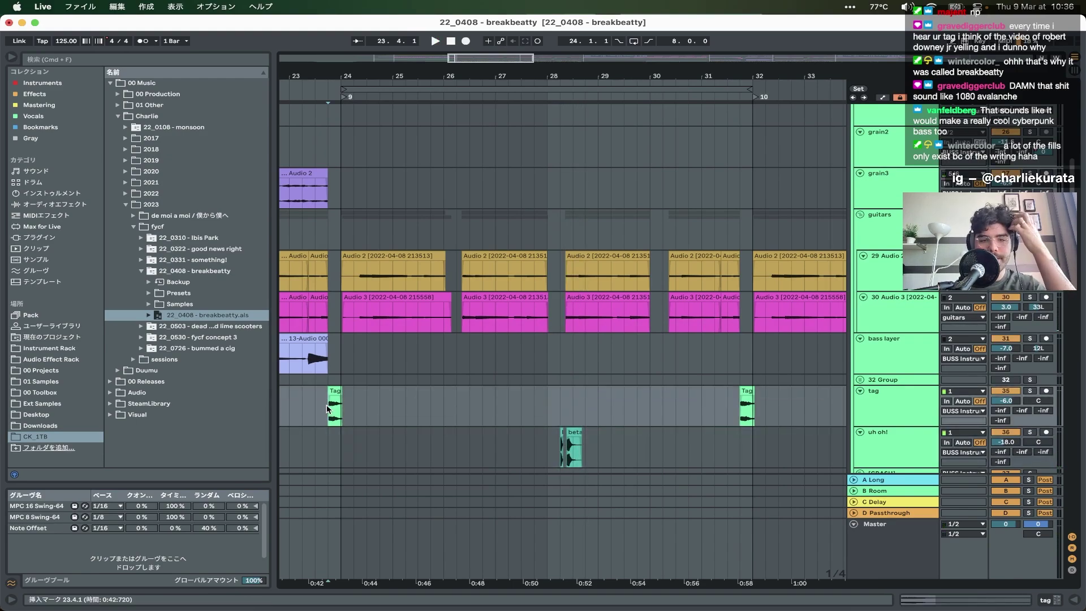
{"action": "key", "text": "space"}
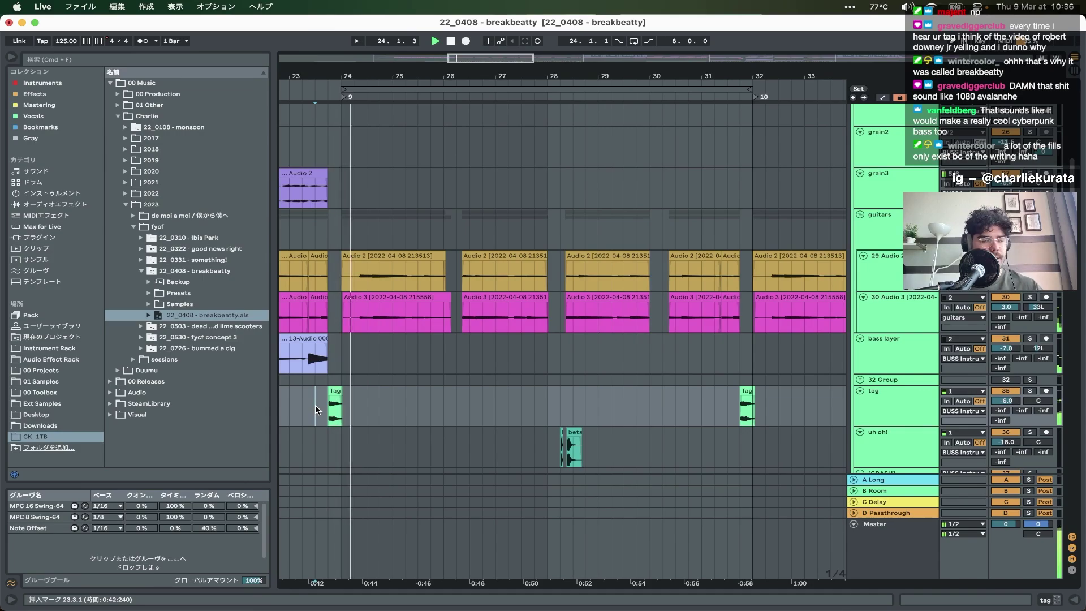
{"action": "scroll", "coordinate": [444, 407], "scroll_direction": "down", "scroll_amount": 15}
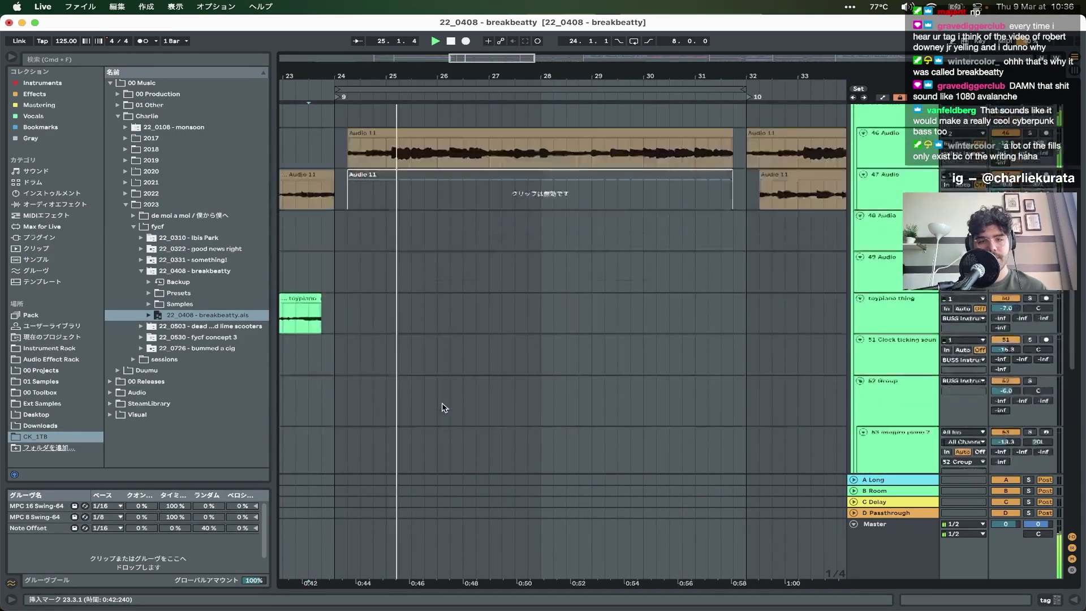
{"action": "scroll", "coordinate": [444, 407], "scroll_direction": "down", "scroll_amount": 5}
{"action": "scroll", "coordinate": [444, 408], "scroll_direction": "down", "scroll_amount": 10}
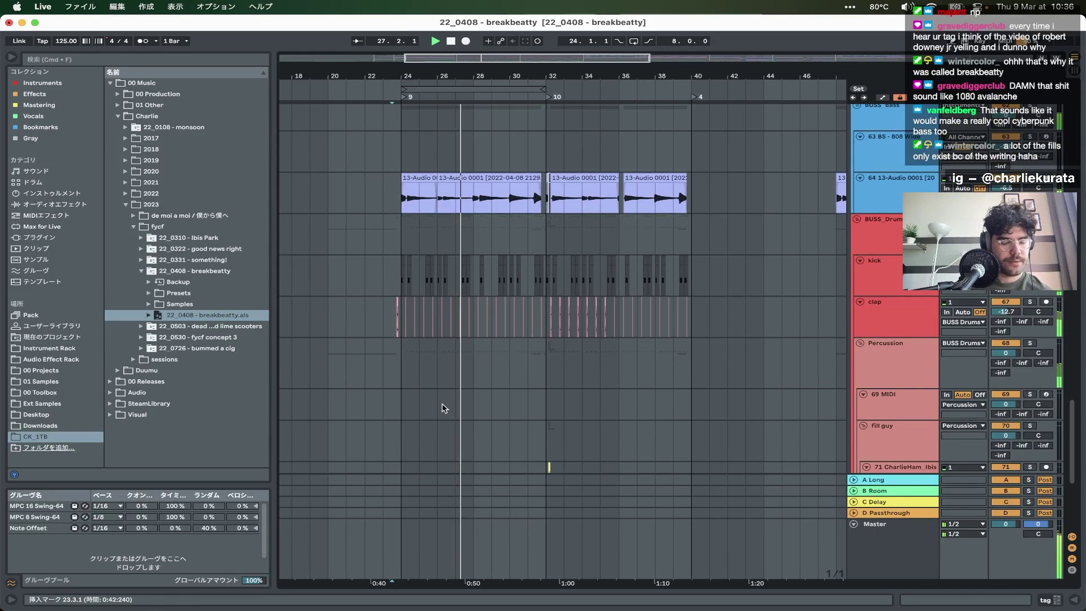
{"action": "scroll", "coordinate": [444, 407], "scroll_direction": "up", "scroll_amount": 3}
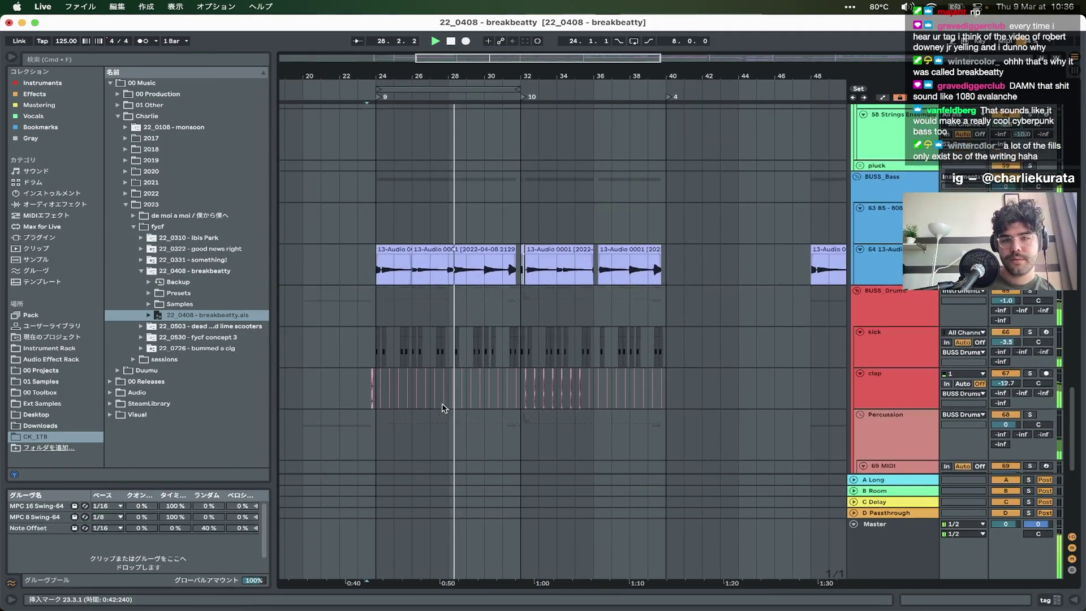
{"action": "scroll", "coordinate": [444, 407], "scroll_direction": "up", "scroll_amount": 10}
{"action": "scroll", "coordinate": [444, 407], "scroll_direction": "up", "scroll_amount": 3}
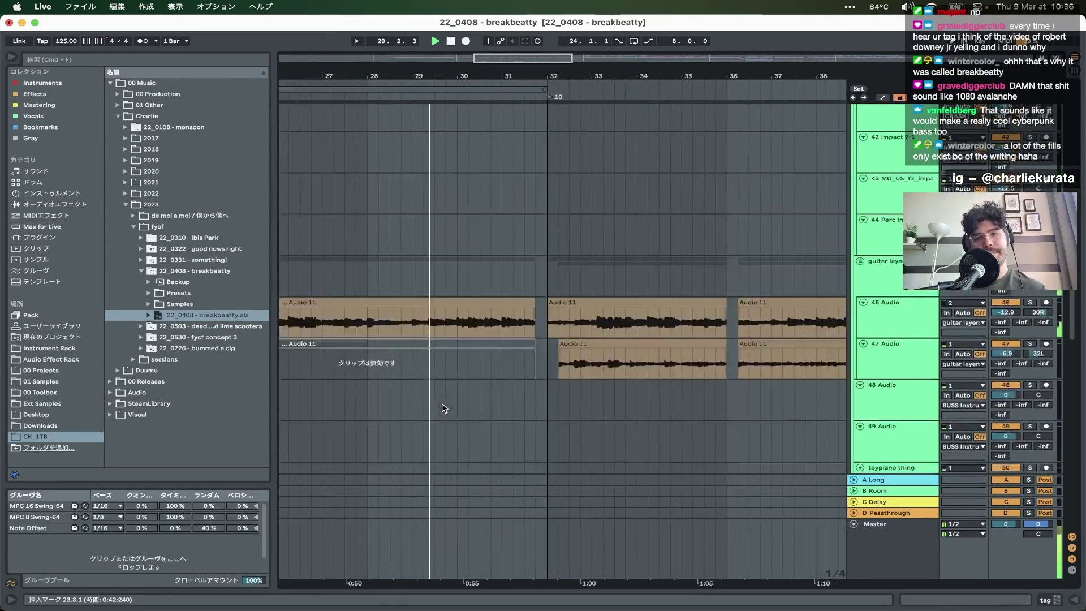
{"action": "scroll", "coordinate": [444, 407], "scroll_direction": "up", "scroll_amount": 10}
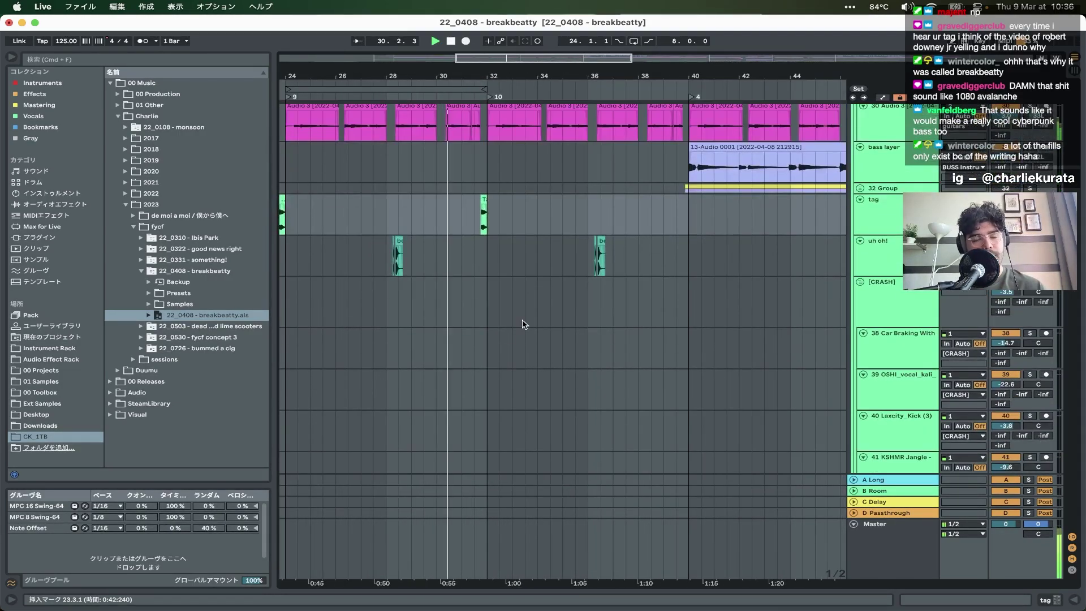
- Place the insert marker at 31.3.1 and play the full mix into bar 32 while examining the instrument tracks
{"action": "left_click", "coordinate": [474, 263]}
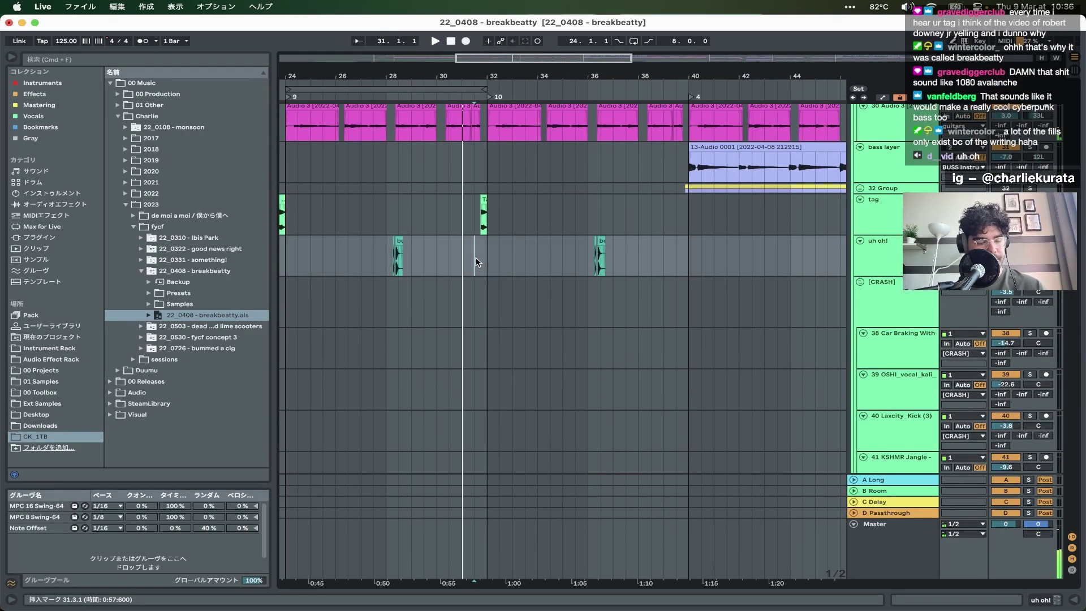
{"action": "scroll", "coordinate": [477, 262], "scroll_direction": "up", "scroll_amount": 2}
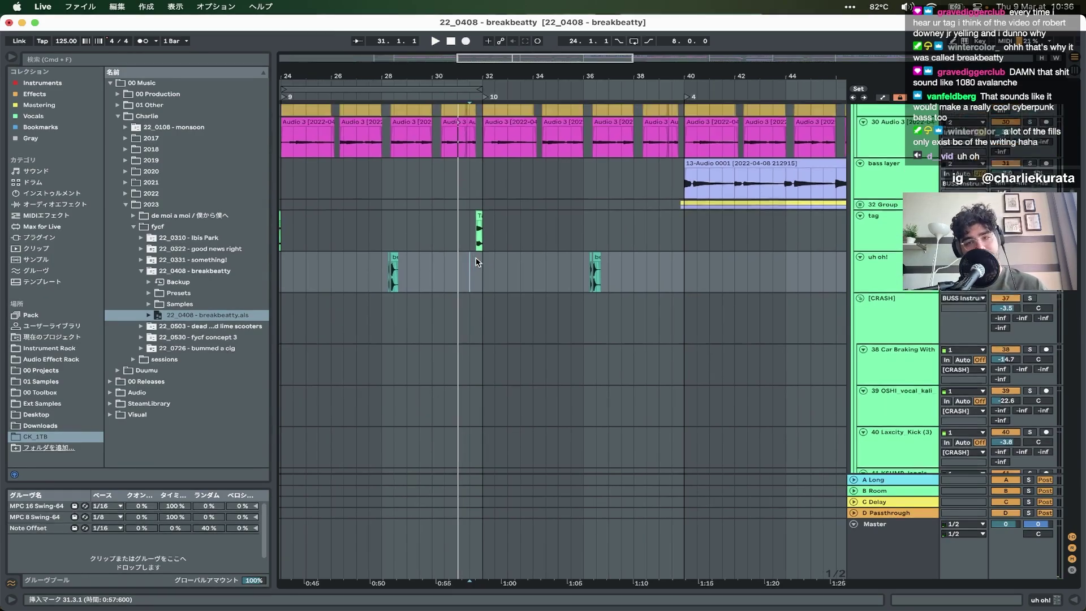
{"action": "key", "text": "space"}
{"action": "scroll", "coordinate": [473, 284], "scroll_direction": "down", "scroll_amount": 10}
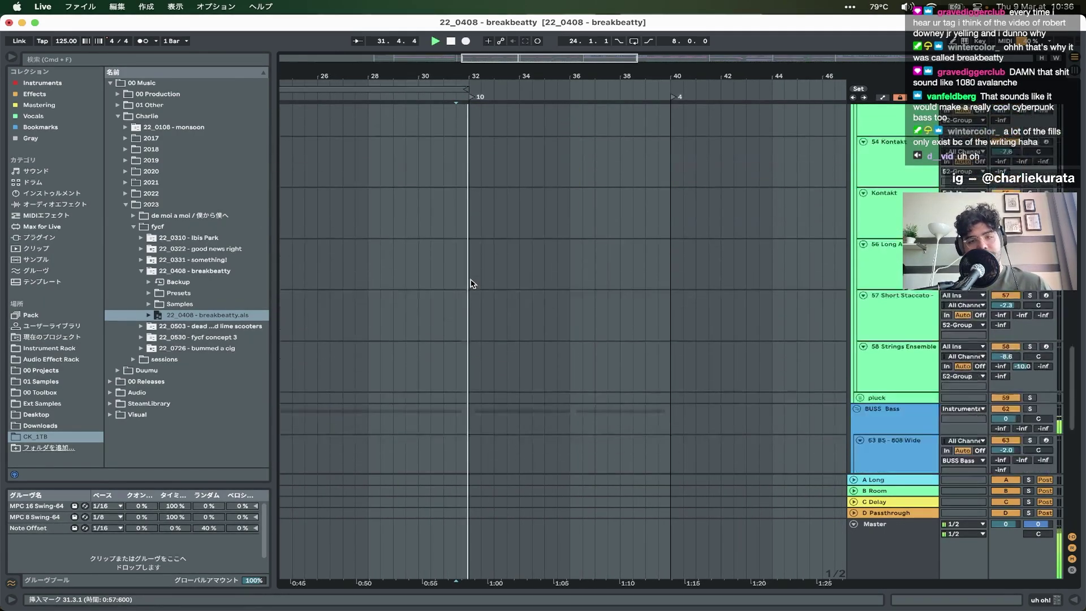
{"action": "scroll", "coordinate": [473, 284], "scroll_direction": "up", "scroll_amount": 10}
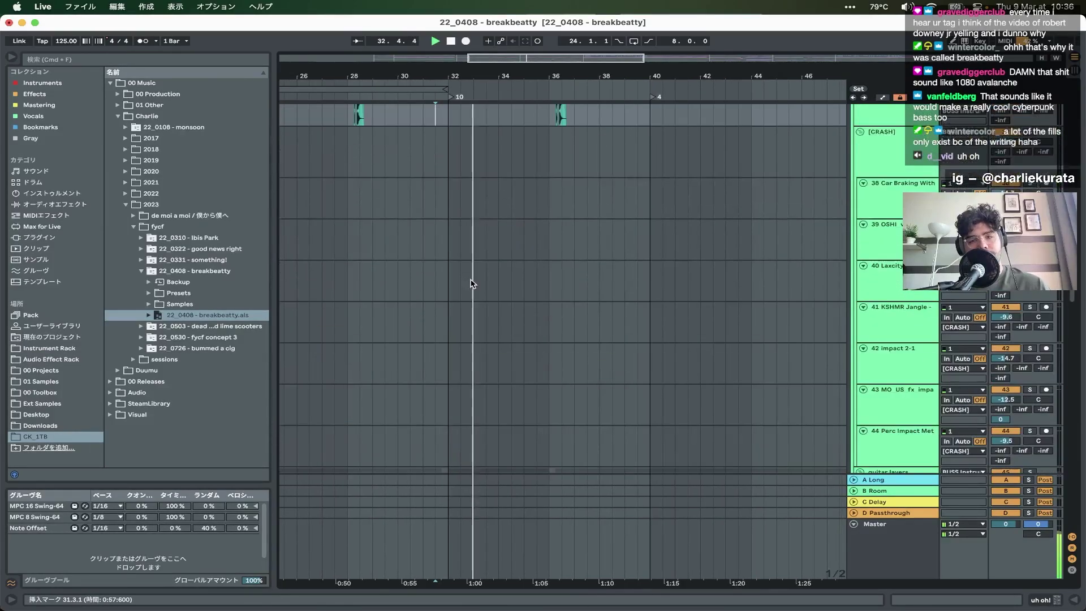
{"action": "scroll", "coordinate": [473, 284], "scroll_direction": "down", "scroll_amount": 3}
{"action": "scroll", "coordinate": [473, 284], "scroll_direction": "up", "scroll_amount": 5}
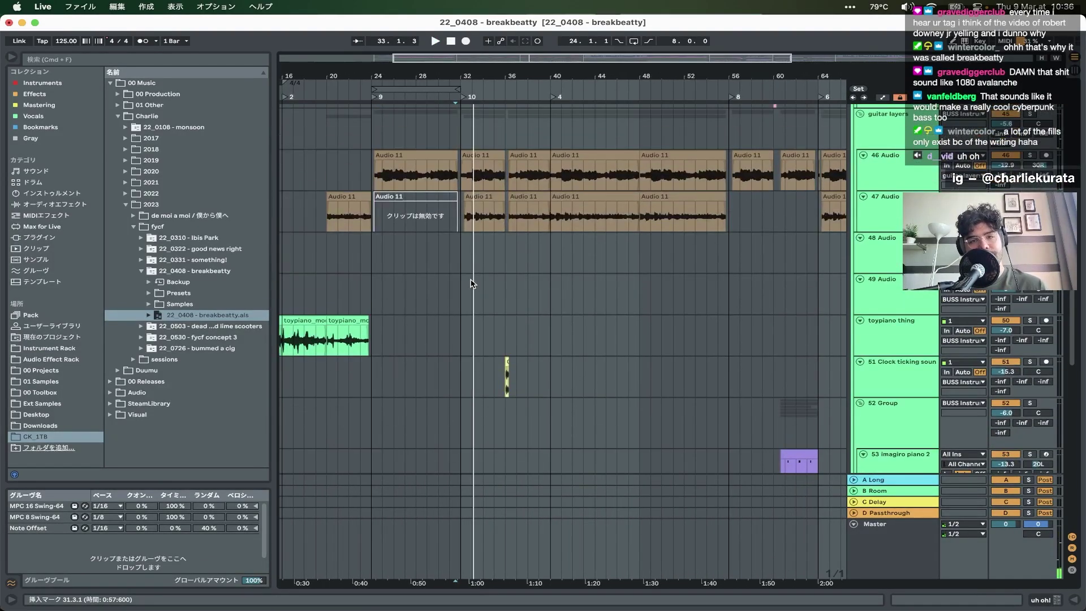
- Play the 47 Audio guitar clip from 32.2.1 with the guitar layers soloed, and with the full mix
{"action": "left_click", "coordinate": [485, 214]}
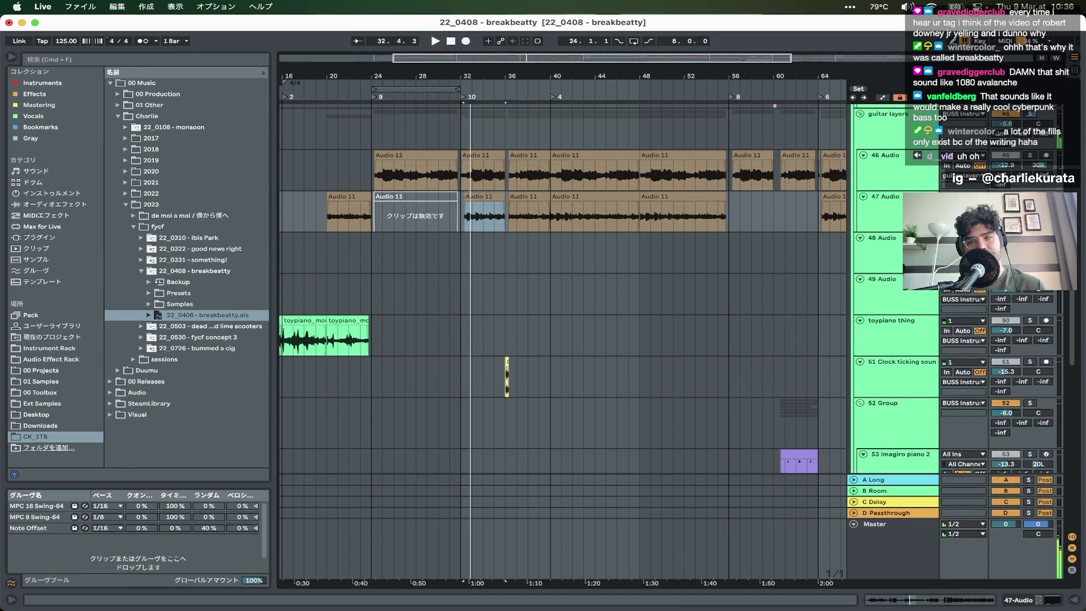
{"action": "scroll", "coordinate": [485, 290], "scroll_direction": "up", "scroll_amount": 5}
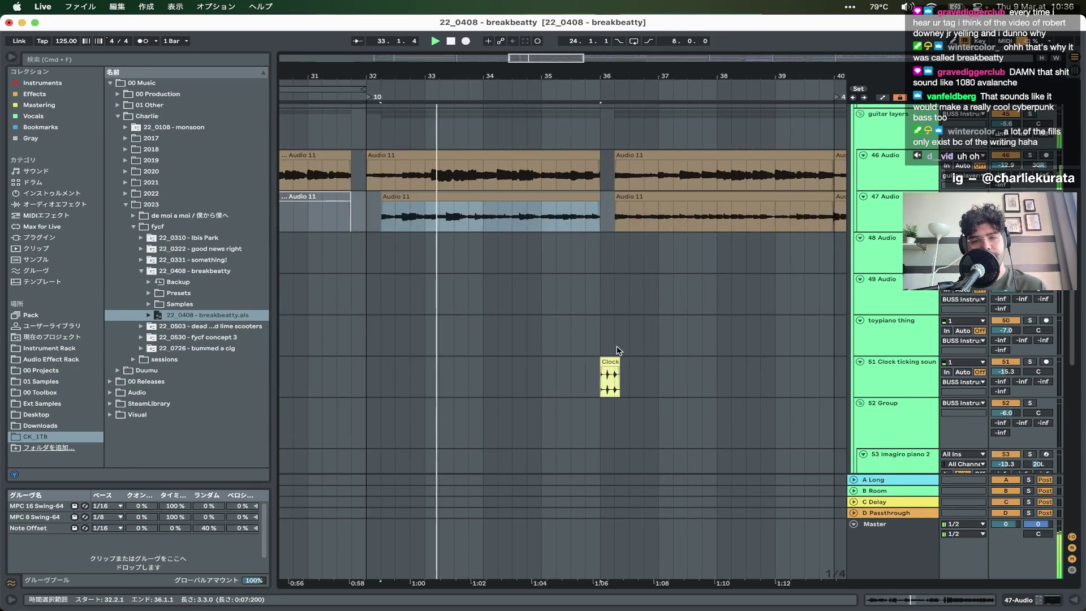
- Select the range 35.3.3 to 36.4.3 around the clip on the 51 Clock ticking track while the full mix plays through it
{"action": "scroll", "coordinate": [617, 346], "scroll_direction": "up", "scroll_amount": 2}
{"action": "left_click_drag", "start_coordinate": [547, 365], "coordinate": [685, 366]}
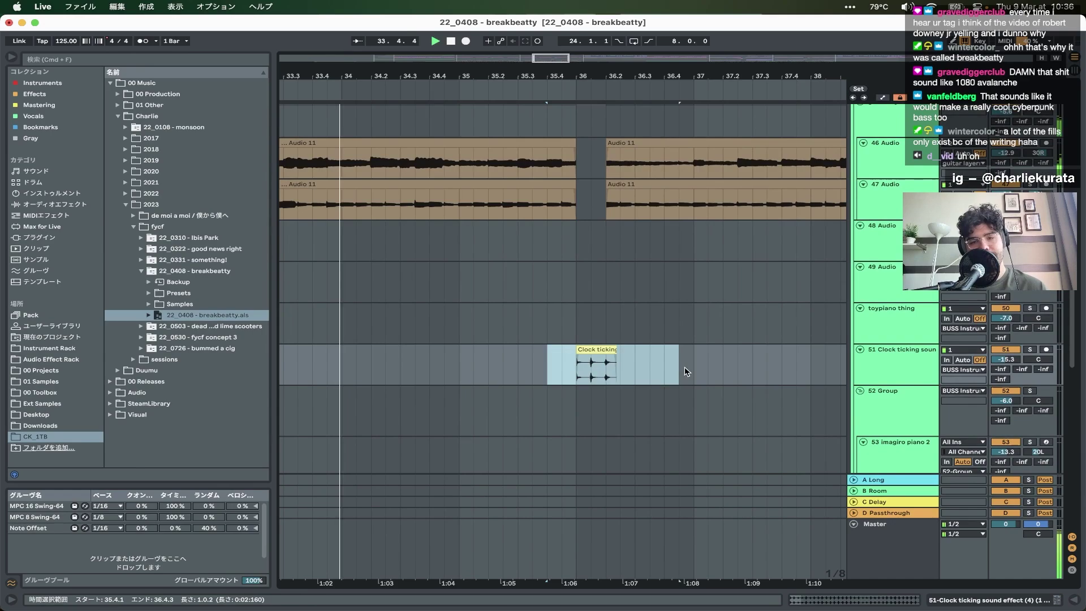
{"action": "left_click", "coordinate": [527, 365], "text": "shift"}
{"action": "scroll", "coordinate": [497, 365], "scroll_direction": "right", "scroll_amount": 5}
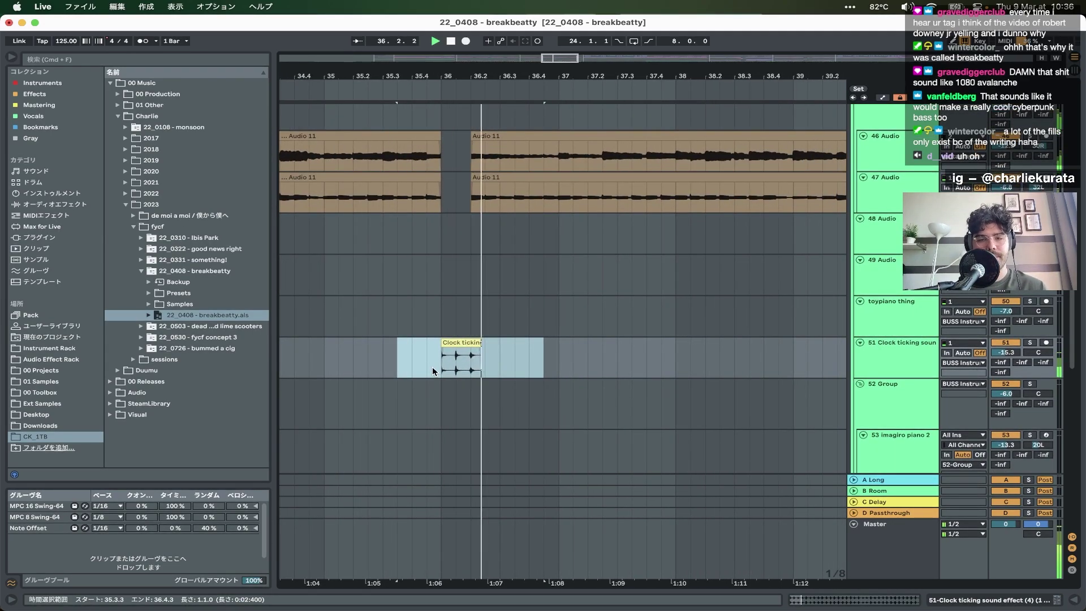
- Examine the guitar, bass layer, tag and uh oh! tracks and 32 Group from bar 36 to bar 56 during playback
{"action": "scroll", "coordinate": [588, 342], "scroll_direction": "down", "scroll_amount": 5}
{"action": "scroll", "coordinate": [588, 342], "scroll_direction": "up", "scroll_amount": 3}
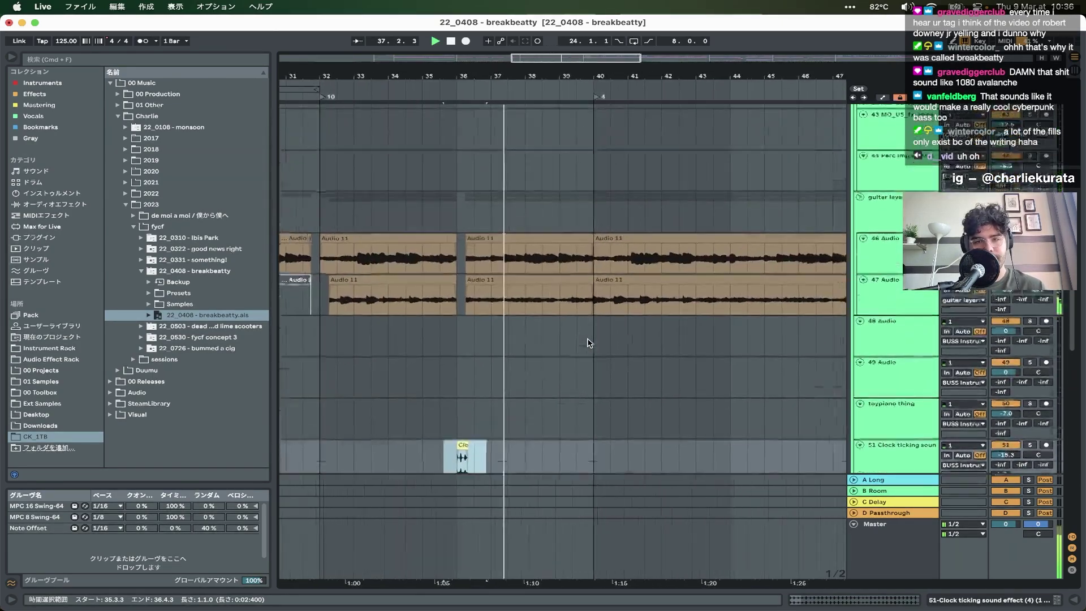
{"action": "scroll", "coordinate": [588, 342], "scroll_direction": "up", "scroll_amount": 10}
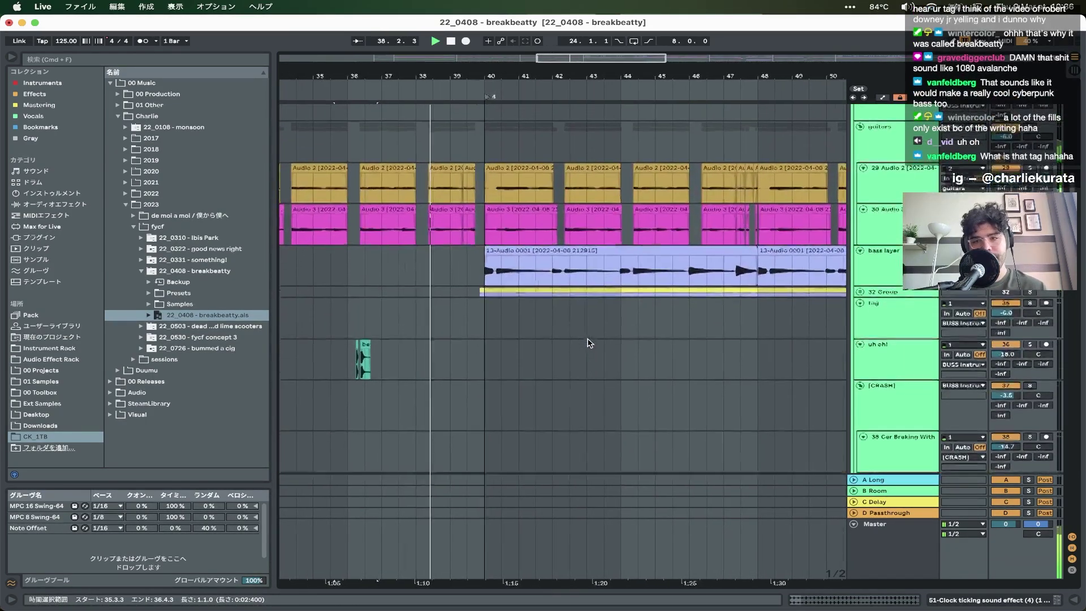
{"action": "scroll", "coordinate": [704, 343], "scroll_direction": "down", "scroll_amount": 5}
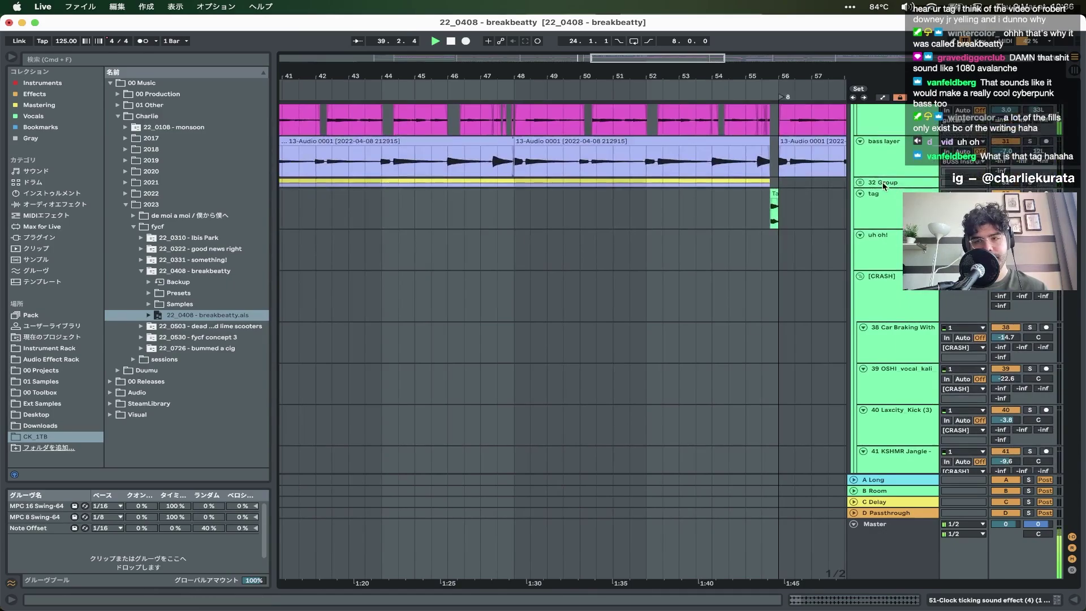
{"action": "left_click", "coordinate": [859, 182]}
{"action": "left_click", "coordinate": [860, 182]}
{"action": "scroll", "coordinate": [636, 244], "scroll_direction": "left", "scroll_amount": 5}
{"action": "scroll", "coordinate": [636, 243], "scroll_direction": "up", "scroll_amount": 1}
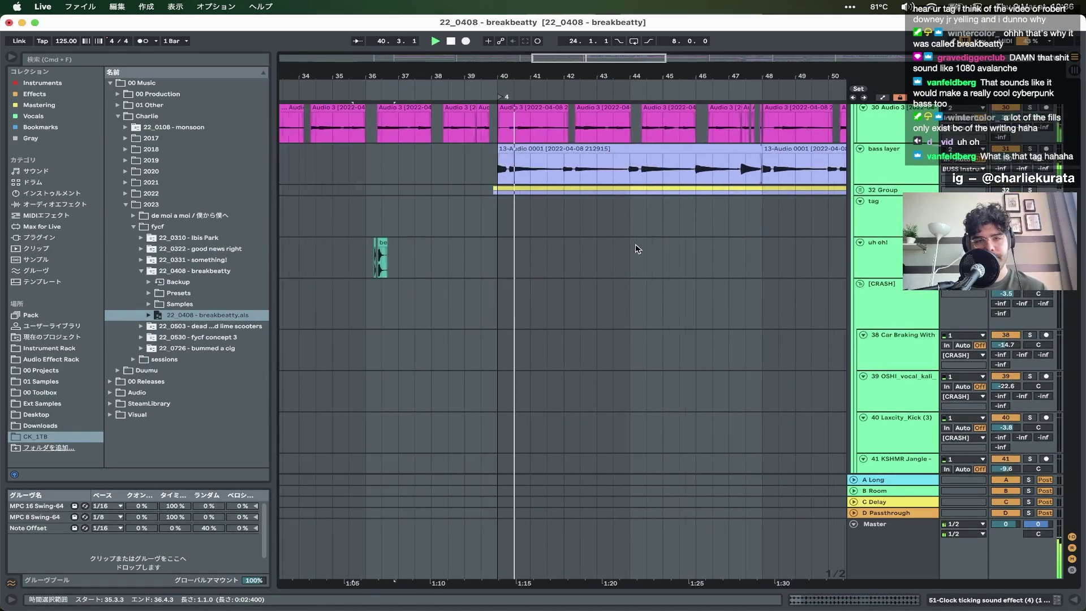
{"action": "scroll", "coordinate": [636, 243], "scroll_direction": "down", "scroll_amount": 3}
{"action": "scroll", "coordinate": [632, 260], "scroll_direction": "up", "scroll_amount": 4}
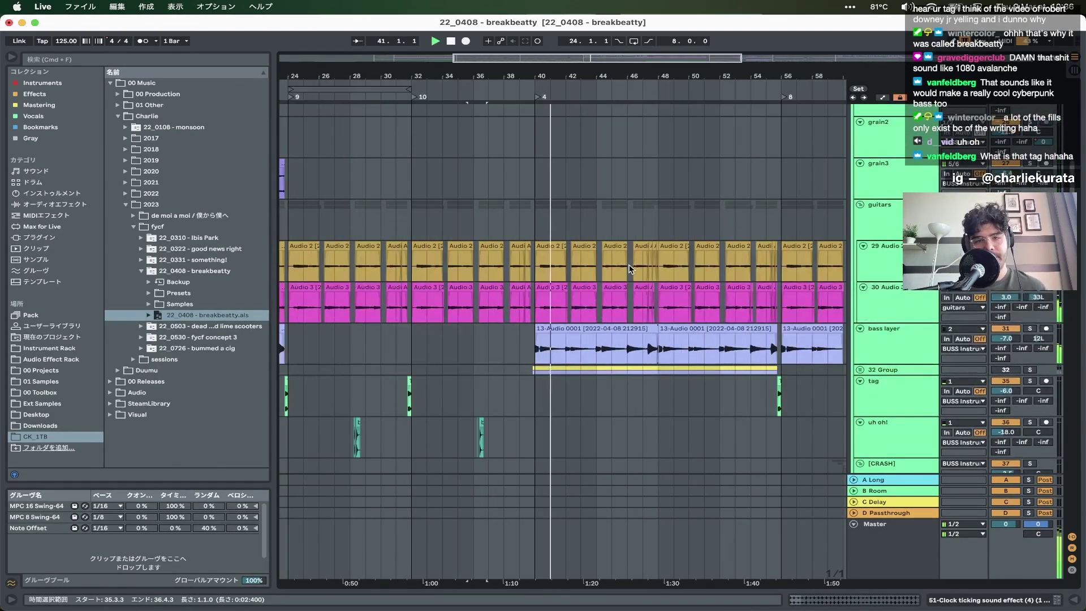
- Select the guitar clips from 40.1.1 to 56.1.1 and play that section with the guitars soloed
{"action": "left_click", "coordinate": [545, 341]}
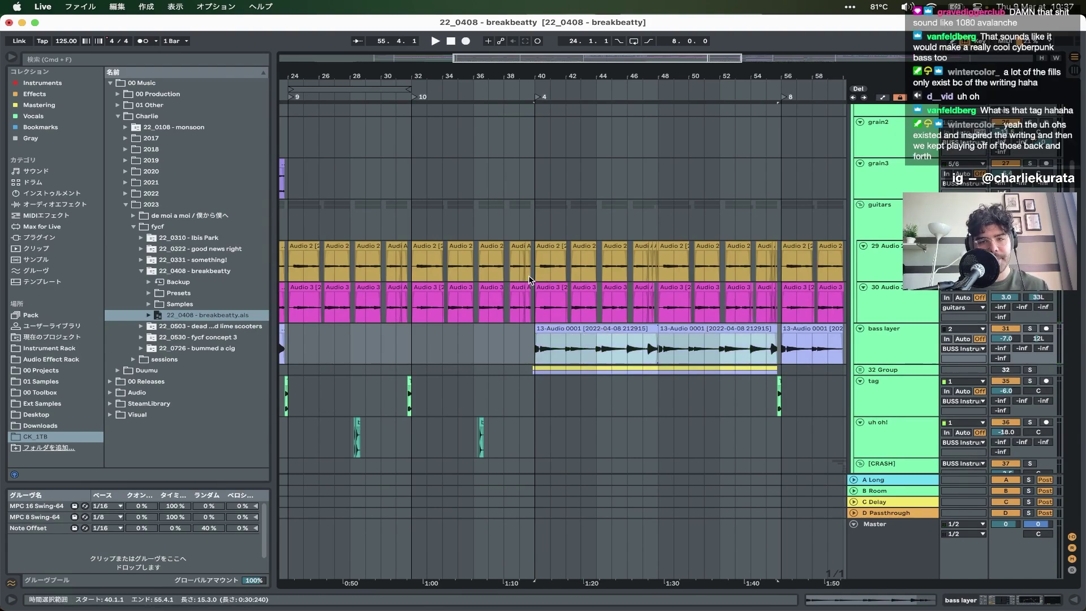
{"action": "left_click", "coordinate": [550, 287]}
{"action": "left_click", "coordinate": [781, 276], "text": "shift"}
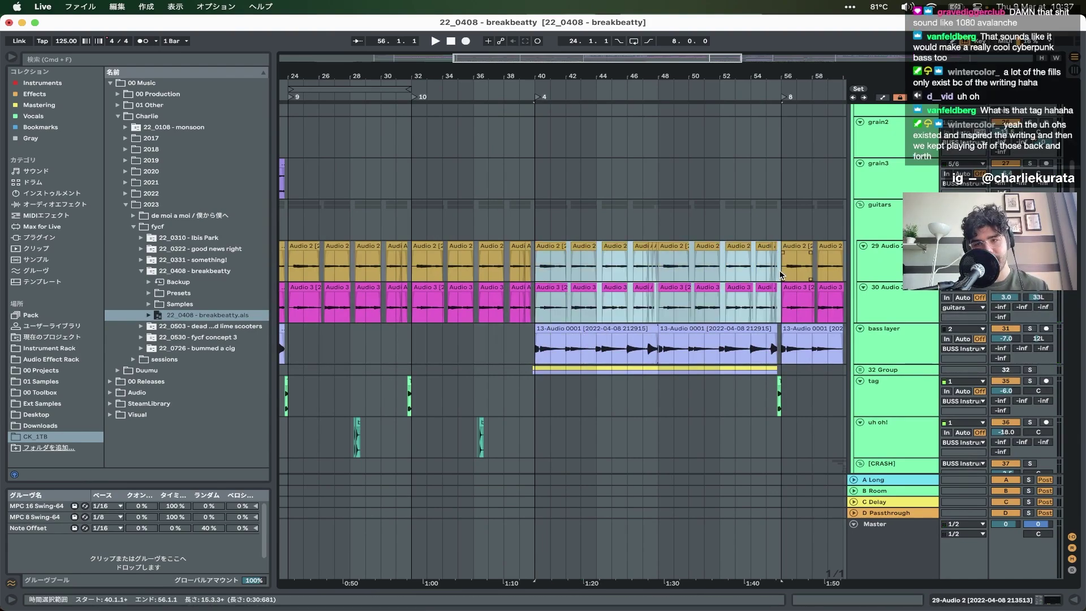
{"action": "key", "text": "space"}
{"action": "key", "text": "z"}
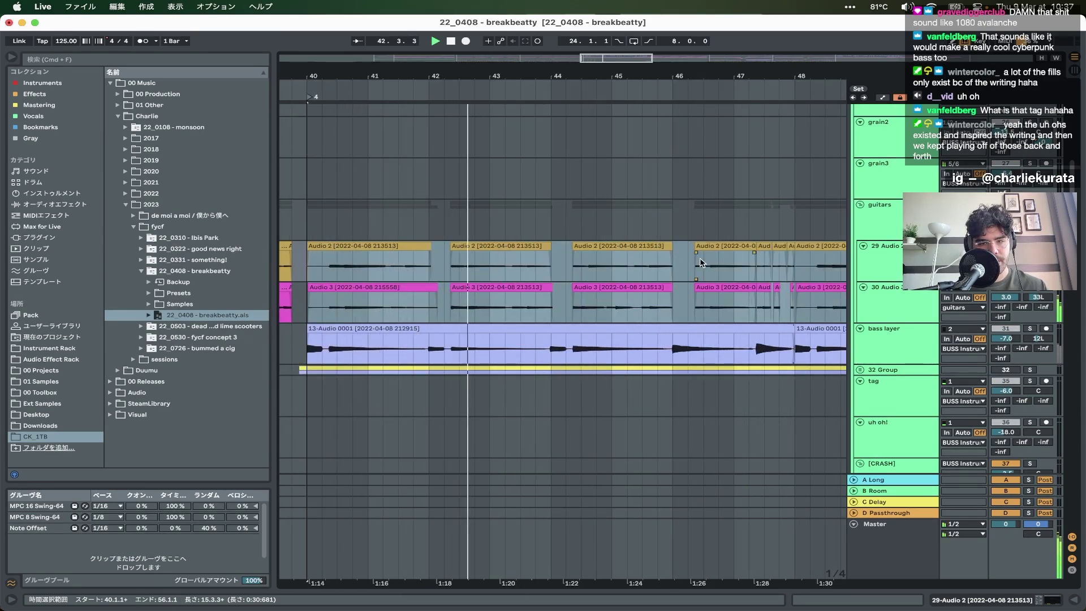
{"action": "left_click", "coordinate": [686, 222]}
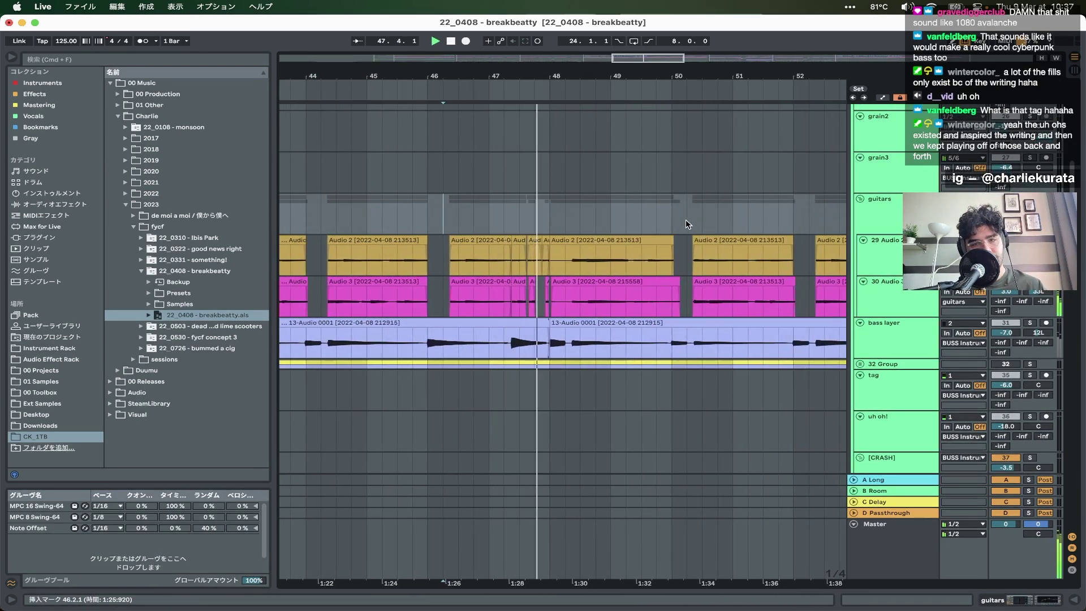
{"action": "key", "text": "minus"}
{"action": "key", "text": "minus"}
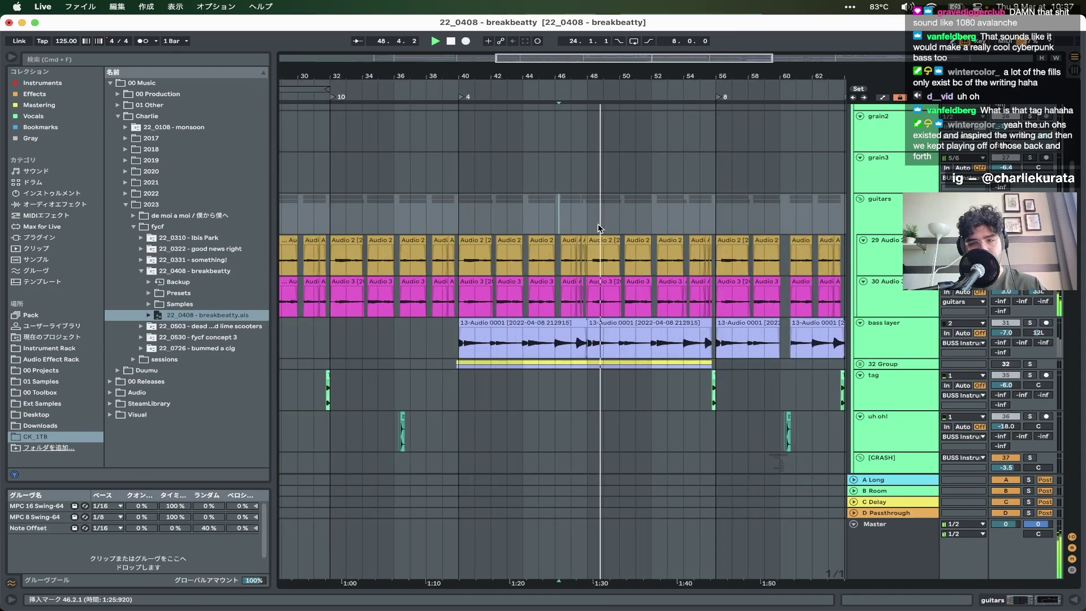
- Play the full mix from 48.1.1, where the break clips start, and examine the drum, guitar and bass tracks
{"action": "scroll", "coordinate": [598, 222], "scroll_direction": "down", "scroll_amount": 3}
{"action": "scroll", "coordinate": [598, 223], "scroll_direction": "down", "scroll_amount": 10}
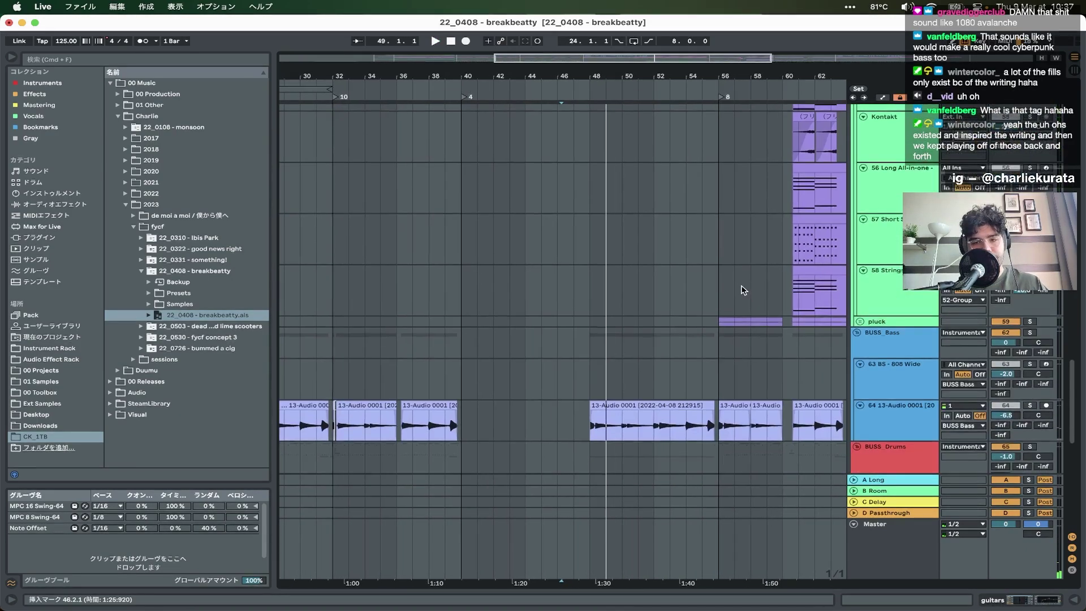
{"action": "scroll", "coordinate": [743, 290], "scroll_direction": "down", "scroll_amount": 5}
{"action": "scroll", "coordinate": [743, 289], "scroll_direction": "up", "scroll_amount": 5}
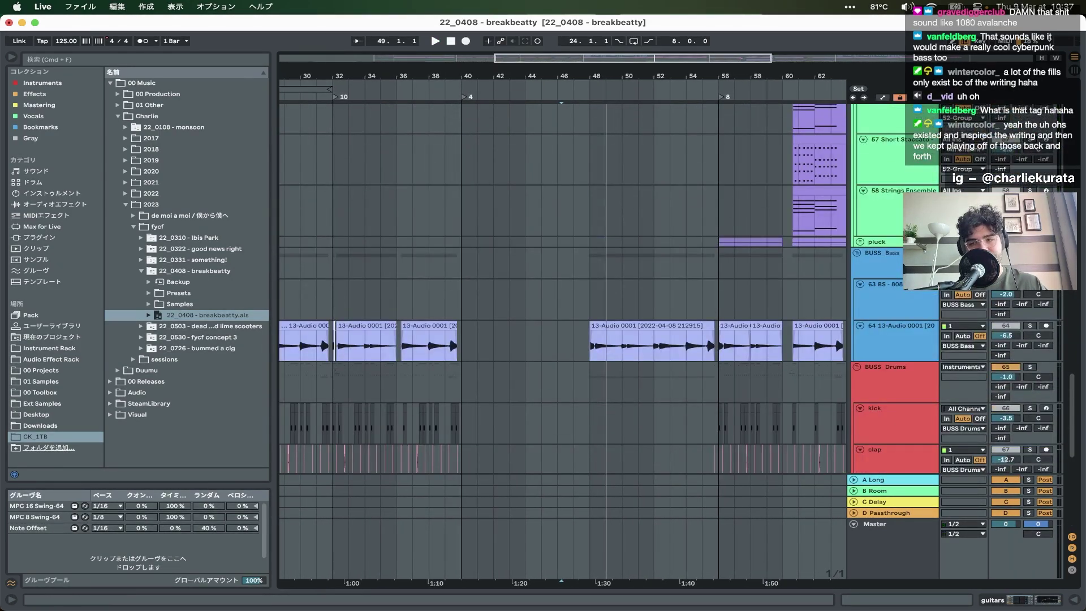
{"action": "scroll", "coordinate": [585, 389], "scroll_direction": "down", "scroll_amount": 5}
{"action": "left_click", "coordinate": [589, 390]}
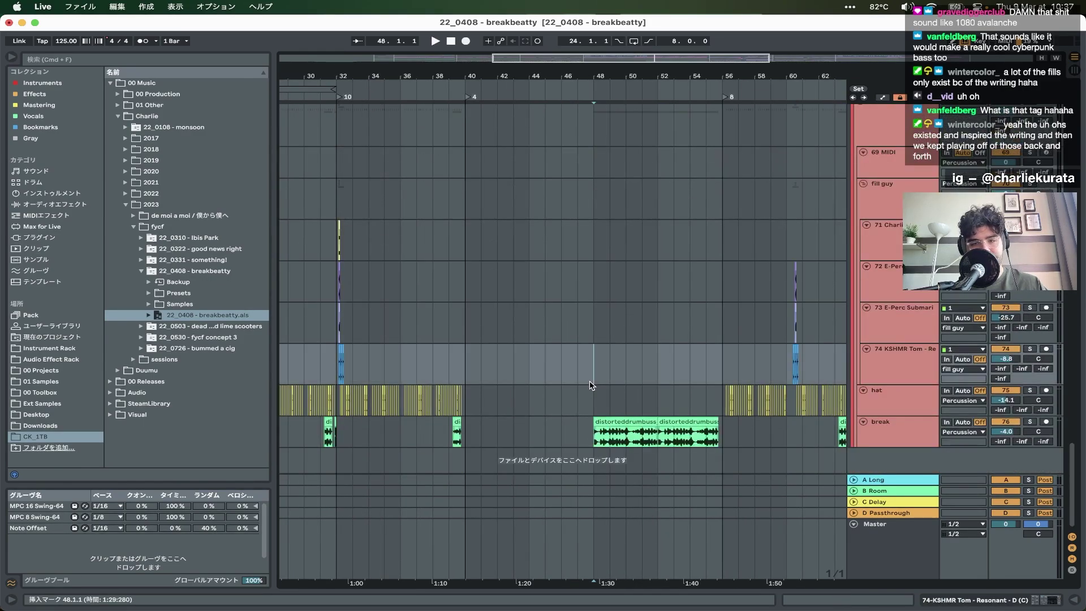
{"action": "key", "text": "space"}
{"action": "scroll", "coordinate": [590, 386], "scroll_direction": "up", "scroll_amount": 2}
{"action": "scroll", "coordinate": [590, 385], "scroll_direction": "up", "scroll_amount": 15}
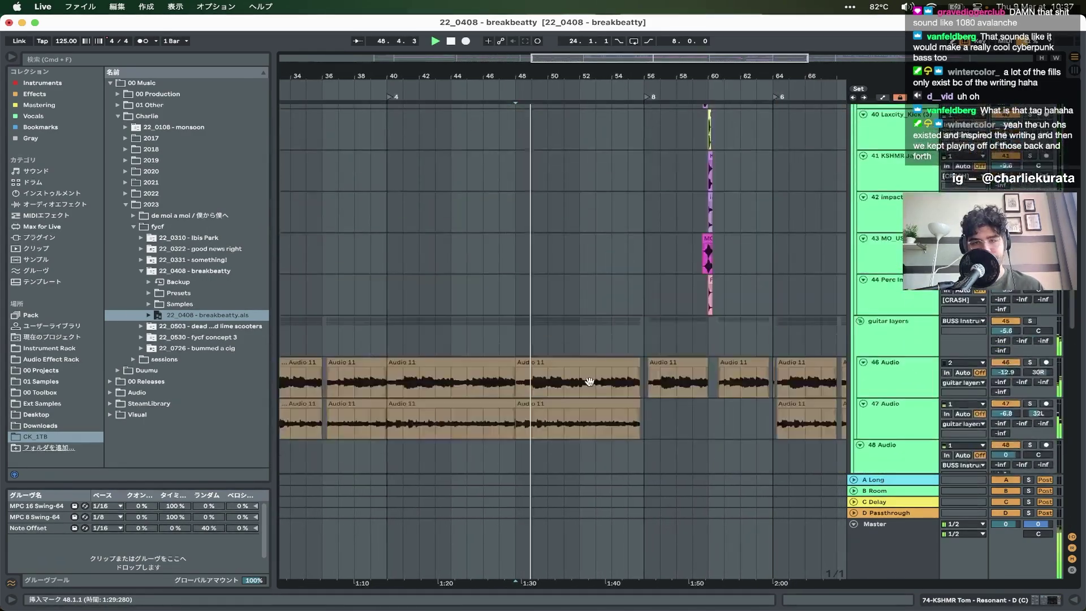
{"action": "scroll", "coordinate": [590, 386], "scroll_direction": "up", "scroll_amount": 5}
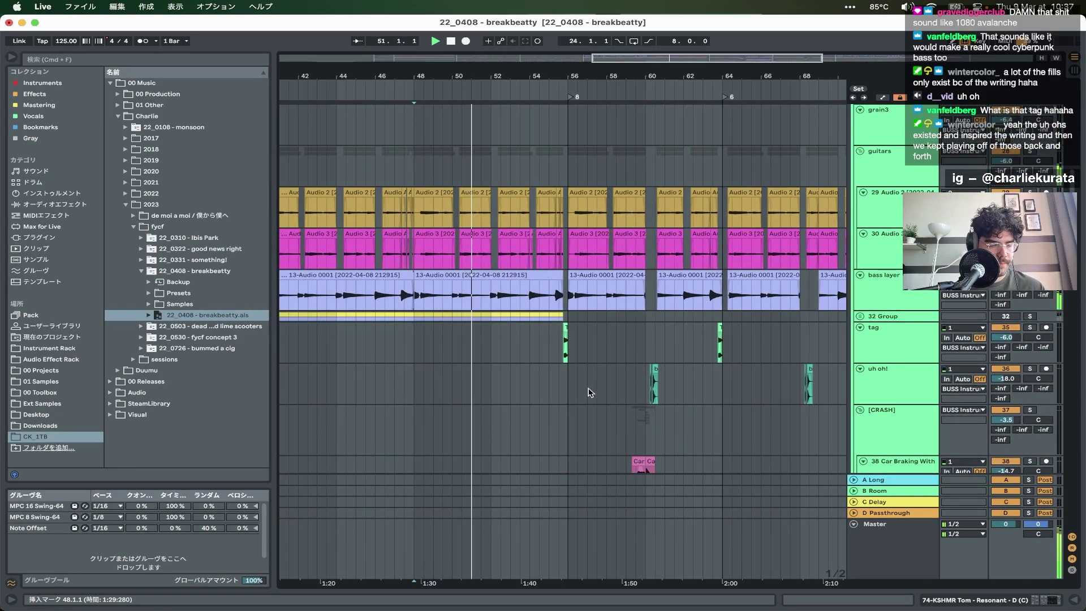
- Solo the tag track and play its clip just before bar 32
{"action": "scroll", "coordinate": [591, 389], "scroll_direction": "left", "scroll_amount": 5}
{"action": "scroll", "coordinate": [591, 389], "scroll_direction": "down", "scroll_amount": 1}
{"action": "scroll", "coordinate": [590, 392], "scroll_direction": "left", "scroll_amount": 2}
{"action": "scroll", "coordinate": [590, 392], "scroll_direction": "down", "scroll_amount": 1}
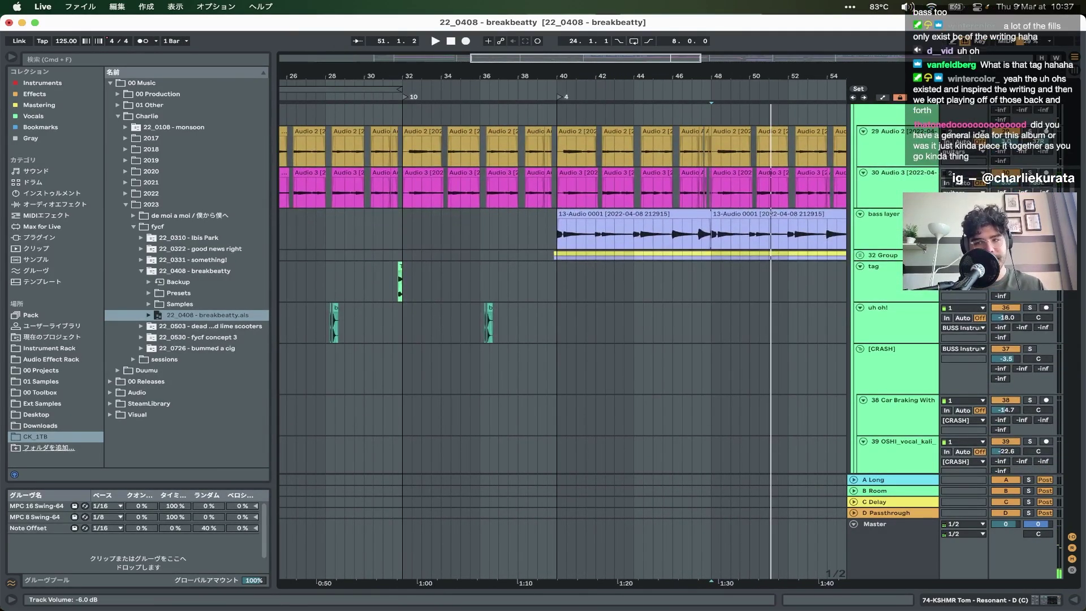
{"action": "scroll", "coordinate": [382, 290], "scroll_direction": "up", "scroll_amount": 3}
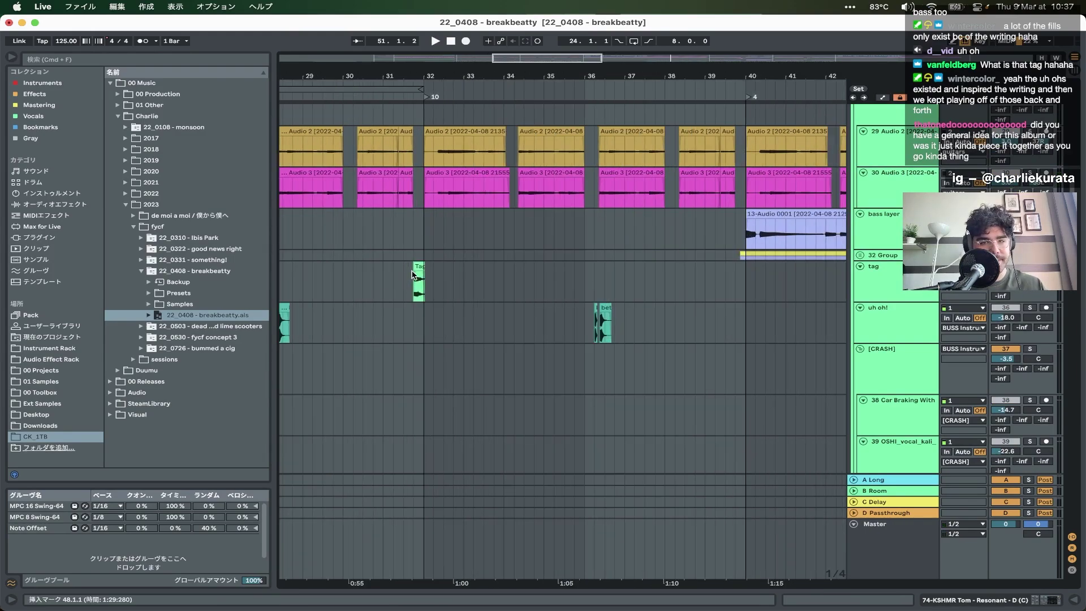
{"action": "left_click", "coordinate": [419, 283]}
{"action": "key", "text": "space"}
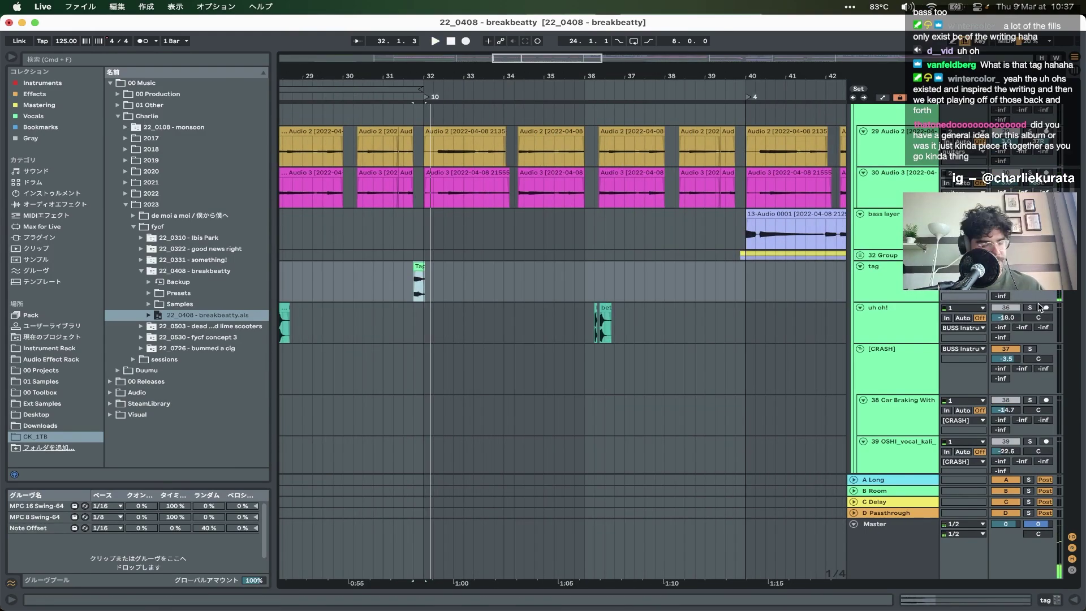
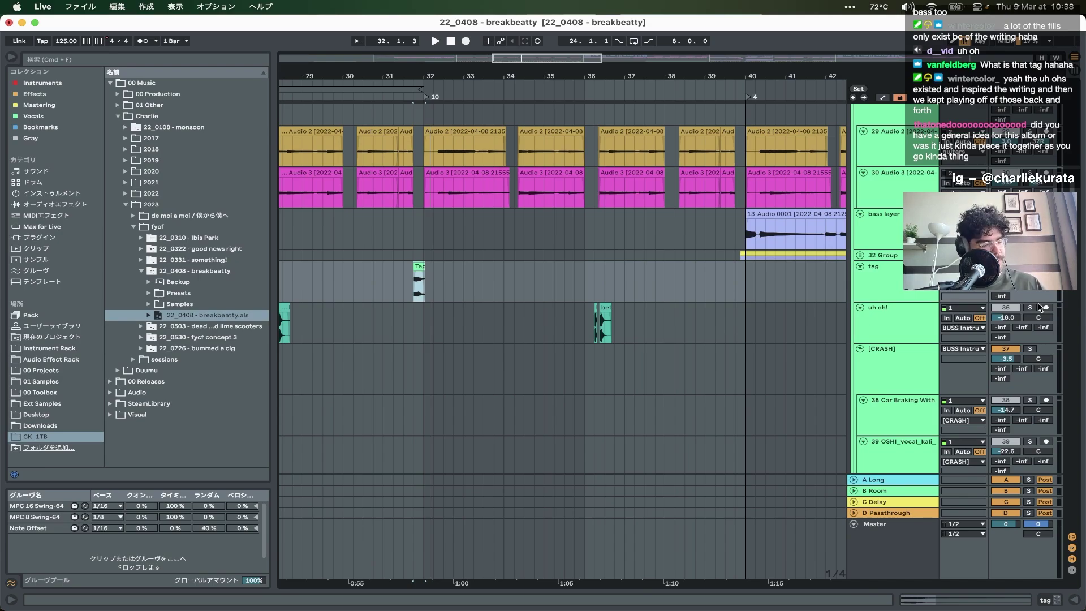
- Play the full mix from 40.1.1 with the 47 Audio guitar clip selected, and examine the instrument tracks
{"action": "scroll", "coordinate": [1027, 334], "scroll_direction": "down", "scroll_amount": 5}
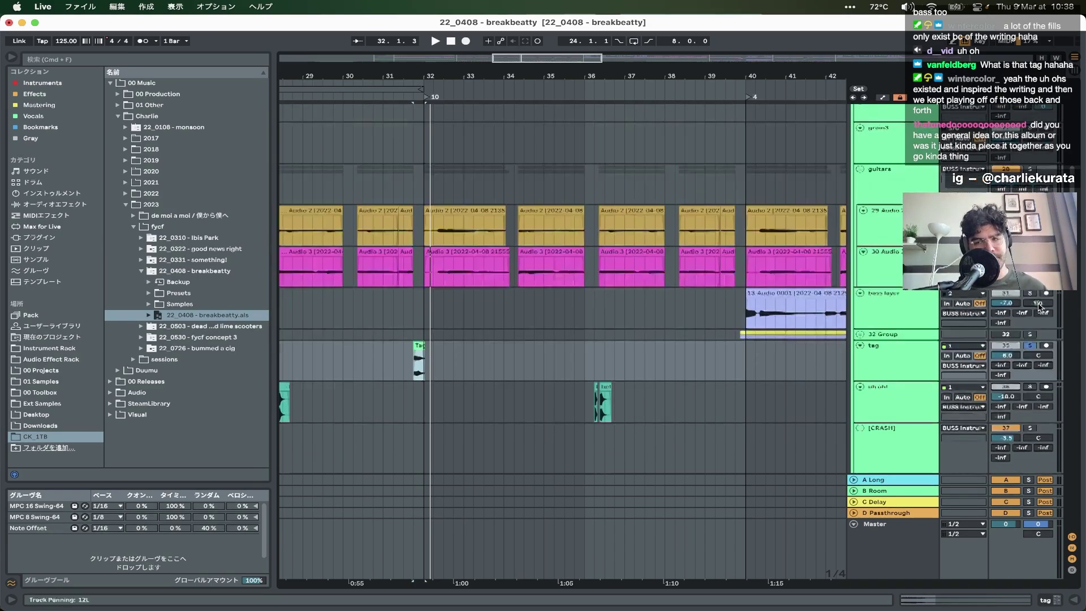
{"action": "scroll", "coordinate": [1021, 351], "scroll_direction": "up", "scroll_amount": 5}
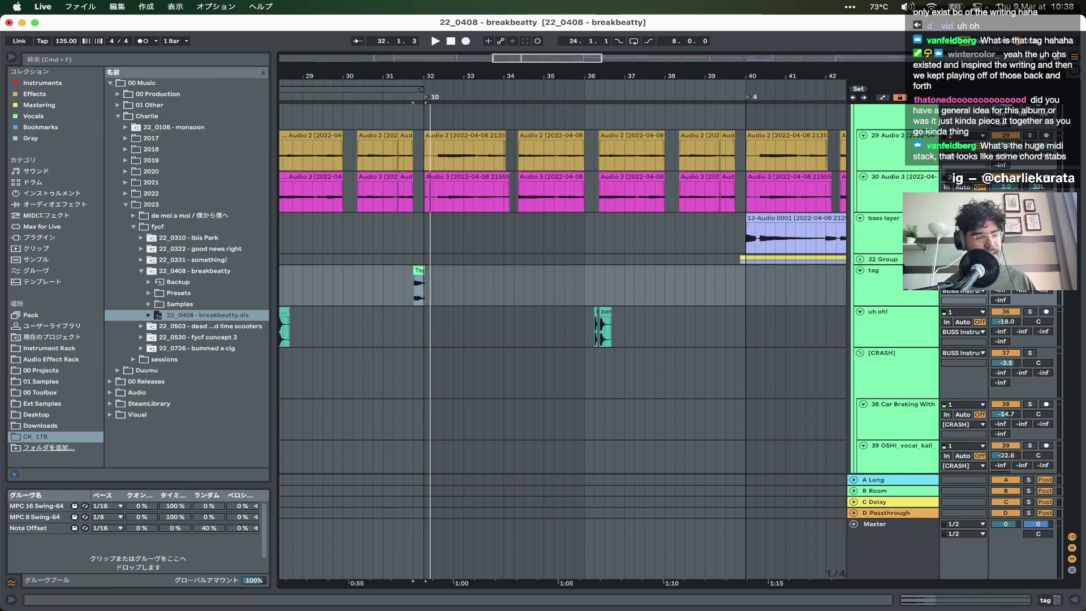
{"action": "scroll", "coordinate": [799, 238], "scroll_direction": "up", "scroll_amount": 5}
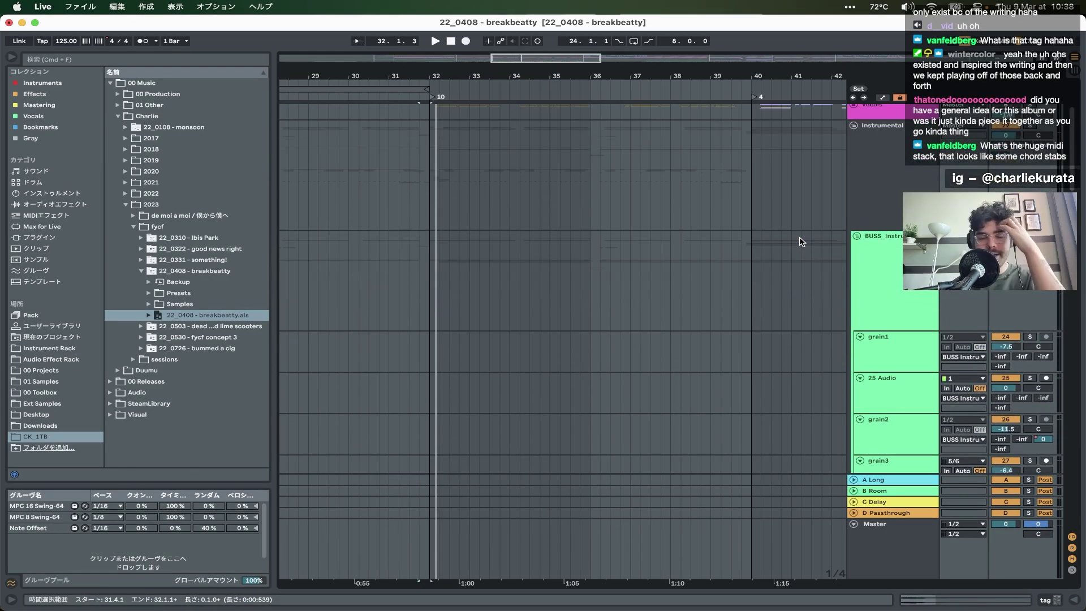
{"action": "scroll", "coordinate": [799, 241], "scroll_direction": "down", "scroll_amount": 8}
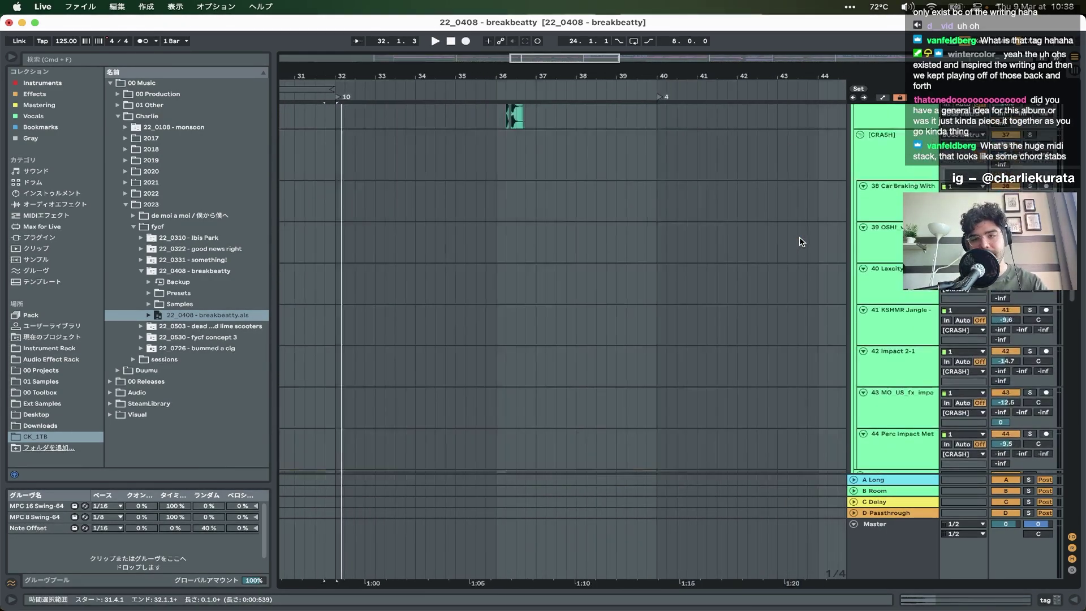
{"action": "scroll", "coordinate": [800, 243], "scroll_direction": "up", "scroll_amount": 5}
{"action": "scroll", "coordinate": [800, 244], "scroll_direction": "down", "scroll_amount": 10}
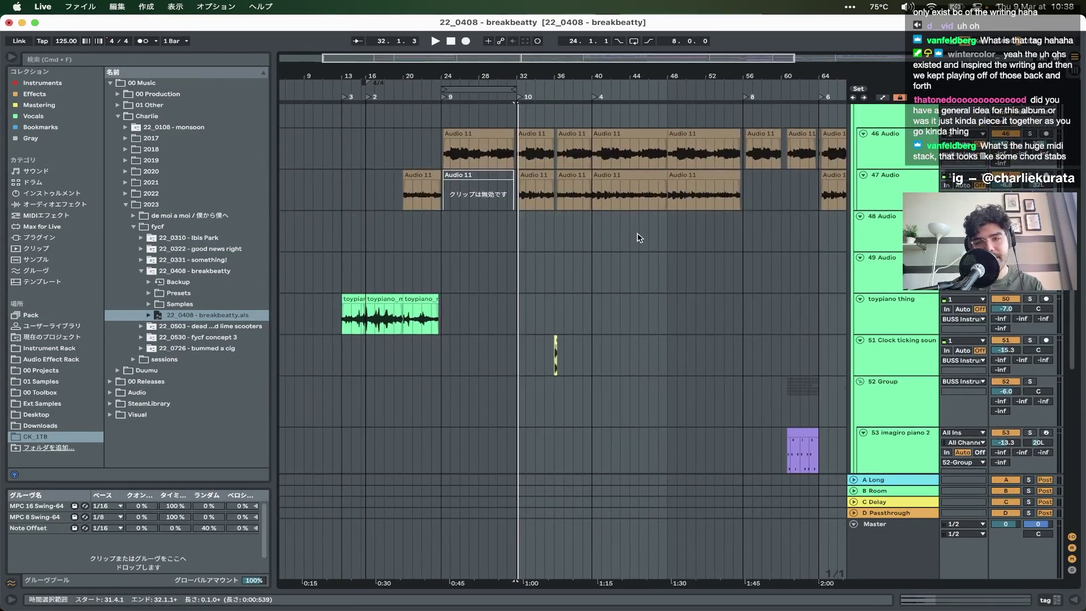
{"action": "left_click", "coordinate": [635, 184]}
{"action": "key", "text": "space"}
{"action": "scroll", "coordinate": [657, 193], "scroll_direction": "up", "scroll_amount": 3}
{"action": "scroll", "coordinate": [657, 194], "scroll_direction": "left", "scroll_amount": 2}
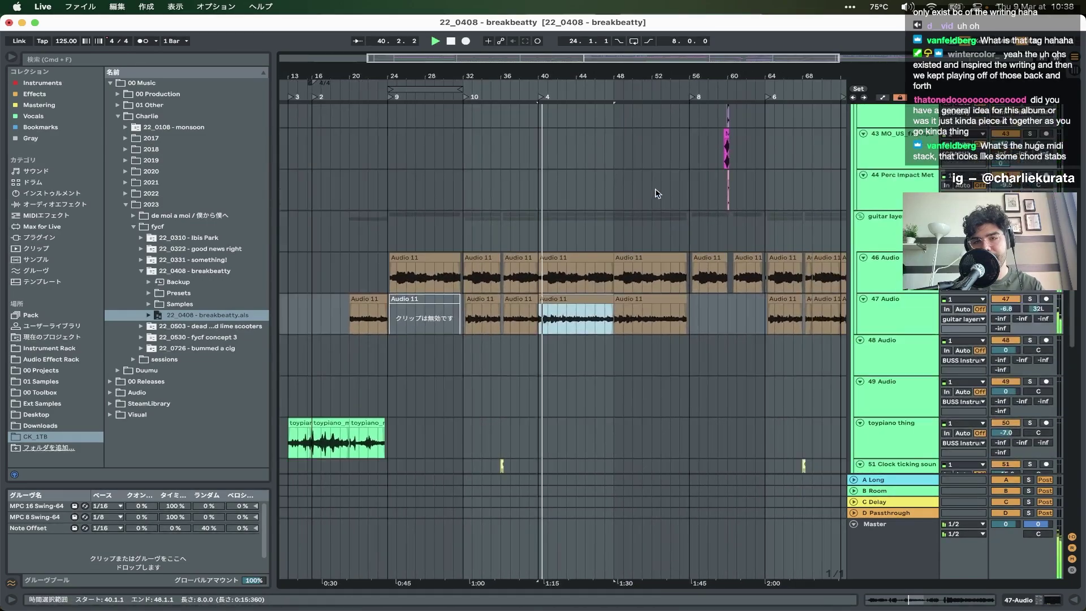
{"action": "scroll", "coordinate": [657, 193], "scroll_direction": "up", "scroll_amount": 10}
{"action": "key", "text": "space"}
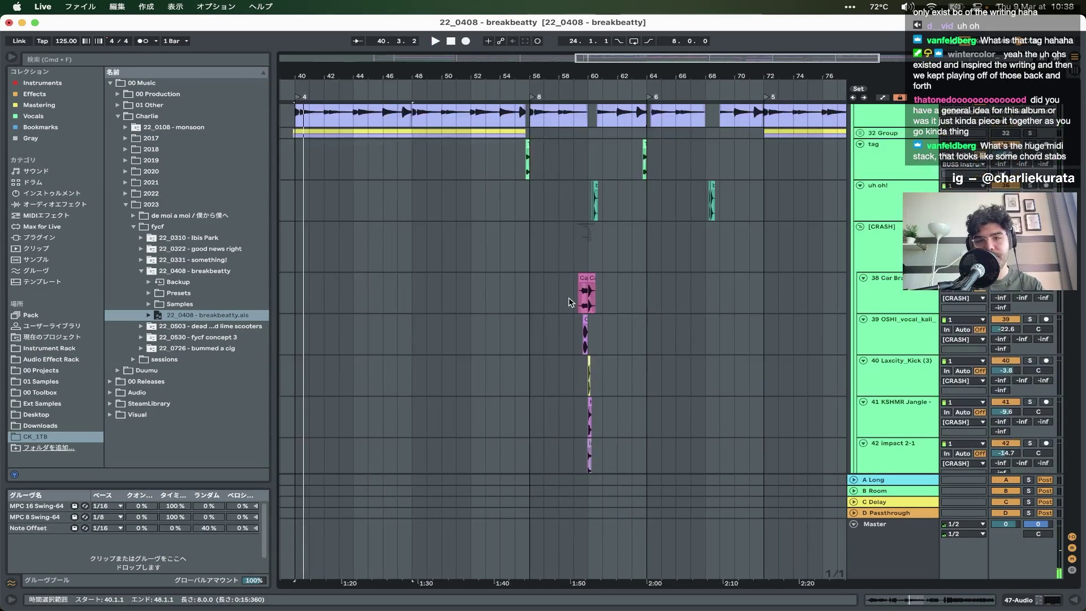
- Place the insert marker at 59.1.1 on the [CRASH] group and play the full mix through its layered clips
{"action": "scroll", "coordinate": [570, 301], "scroll_direction": "up", "scroll_amount": 5}
{"action": "left_click", "coordinate": [583, 333]}
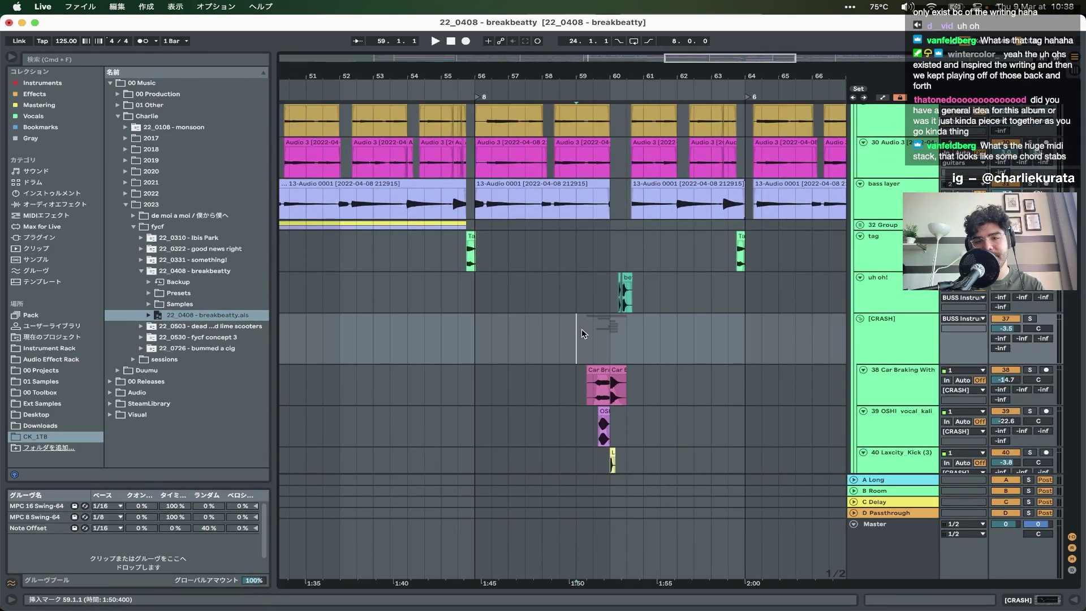
{"action": "scroll", "coordinate": [583, 333], "scroll_direction": "up", "scroll_amount": 2}
{"action": "scroll", "coordinate": [582, 332], "scroll_direction": "down", "scroll_amount": 3}
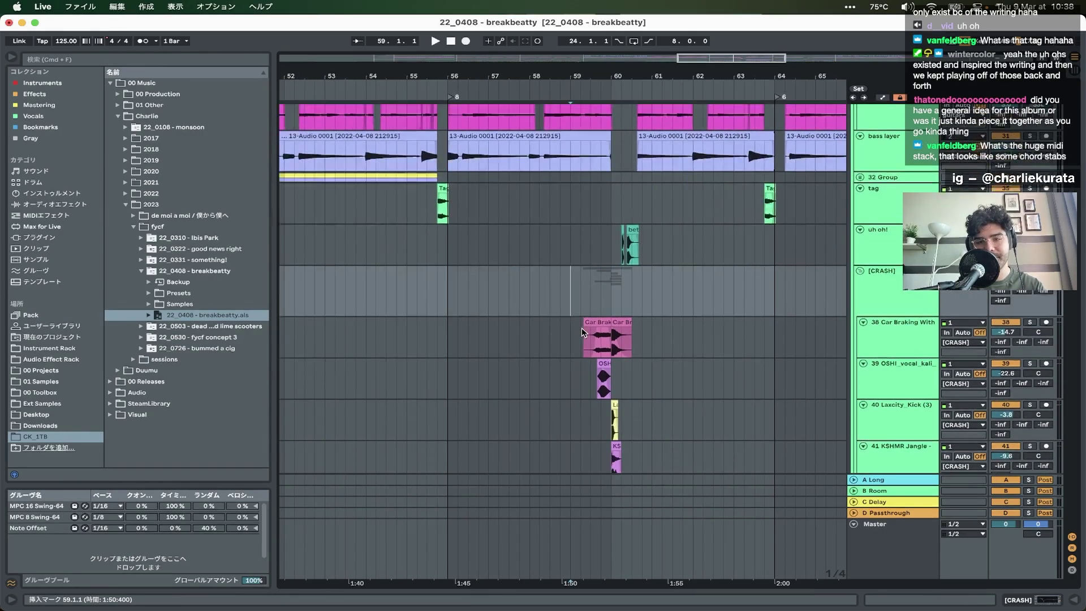
{"action": "key", "text": "space"}
{"action": "scroll", "coordinate": [647, 328], "scroll_direction": "up", "scroll_amount": 3}
{"action": "scroll", "coordinate": [588, 275], "scroll_direction": "down", "scroll_amount": 5}
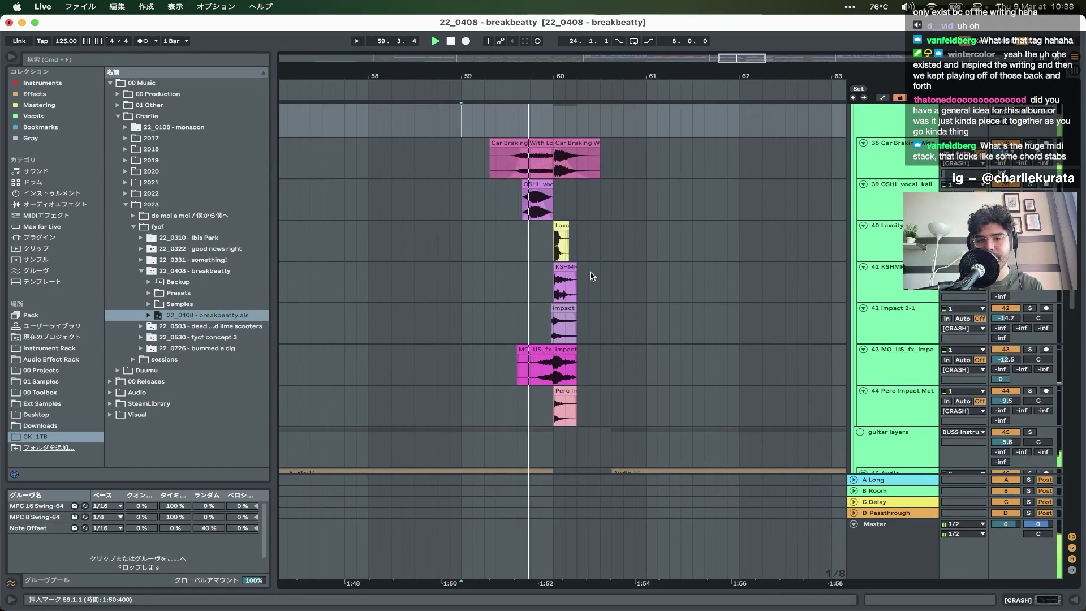
{"action": "scroll", "coordinate": [590, 276], "scroll_direction": "up", "scroll_amount": 1}
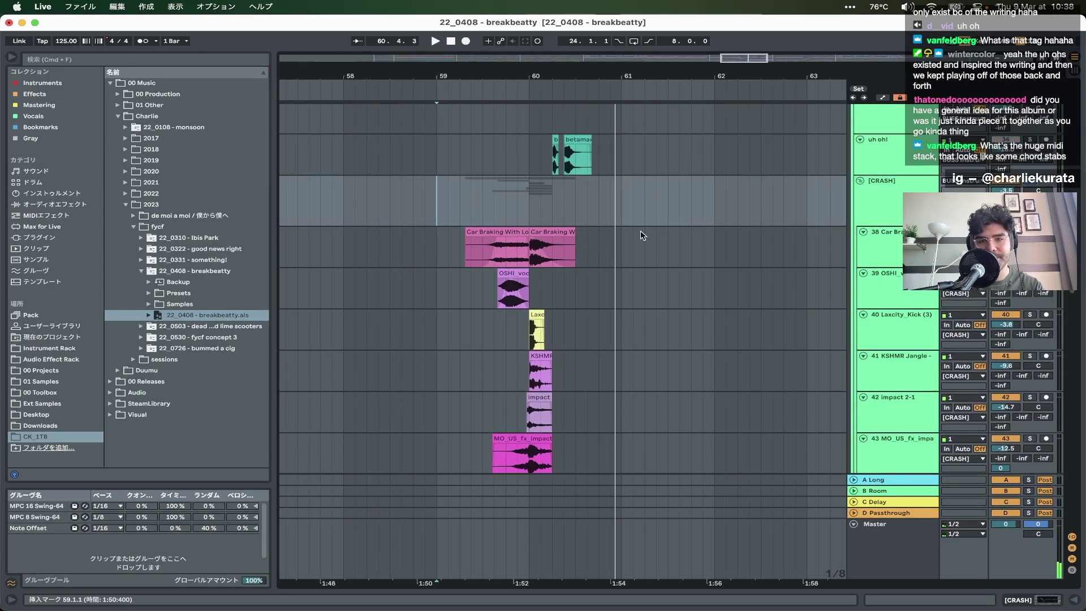
- Play the soloed [CRASH] group from 59.1.1, and place the insert marker at 59.3.1 in the Car Braking clip
{"action": "key", "text": "space"}
{"action": "scroll", "coordinate": [640, 230], "scroll_direction": "up", "scroll_amount": 3}
{"action": "scroll", "coordinate": [533, 242], "scroll_direction": "down", "scroll_amount": 4}
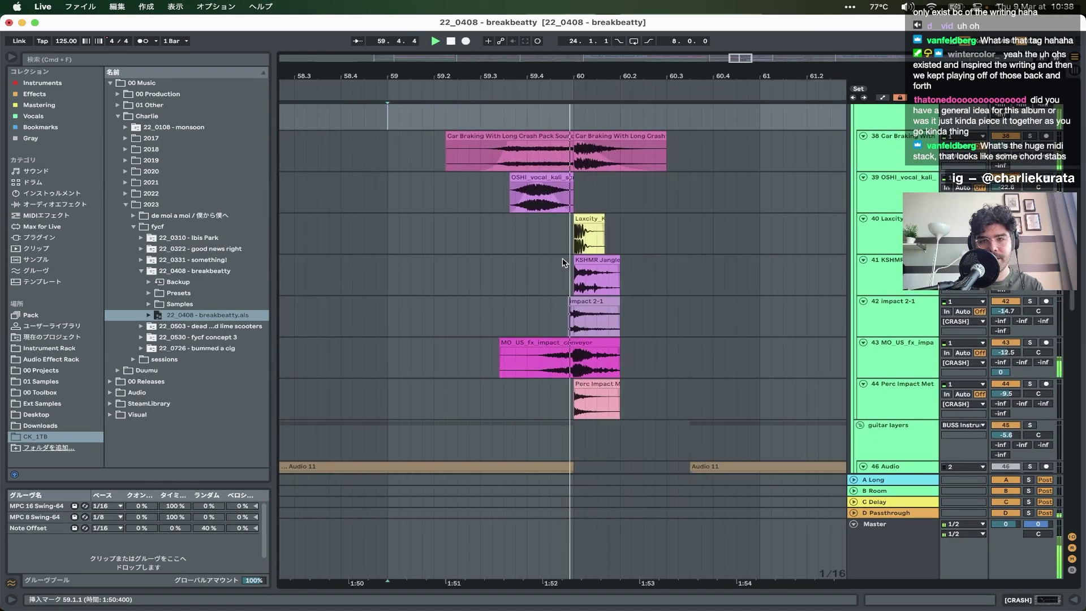
{"action": "scroll", "coordinate": [564, 263], "scroll_direction": "up", "scroll_amount": 3}
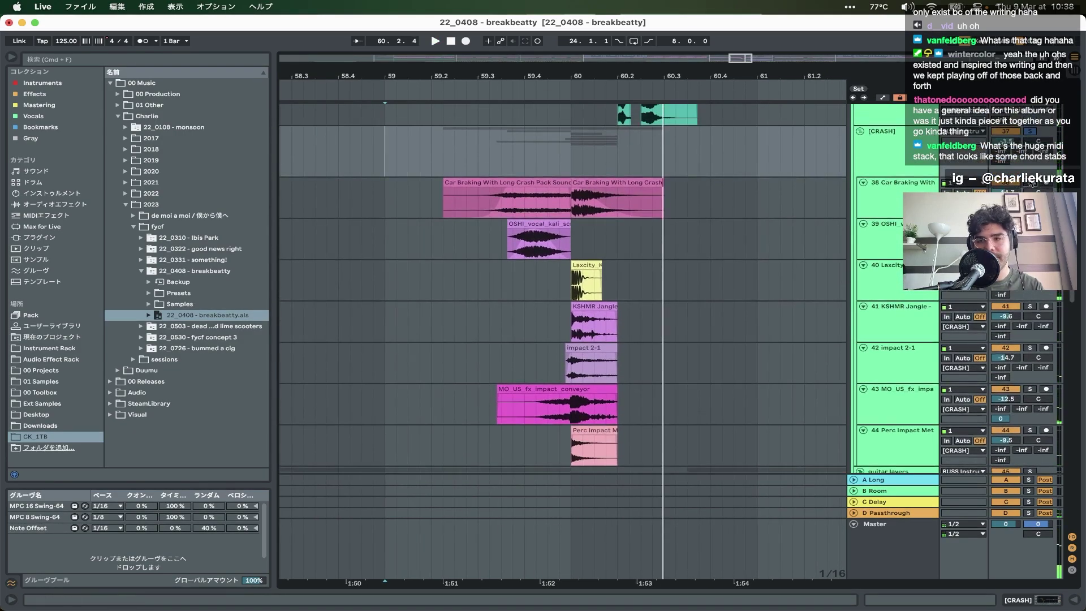
{"action": "key", "text": "space"}
{"action": "left_click", "coordinate": [473, 208]}
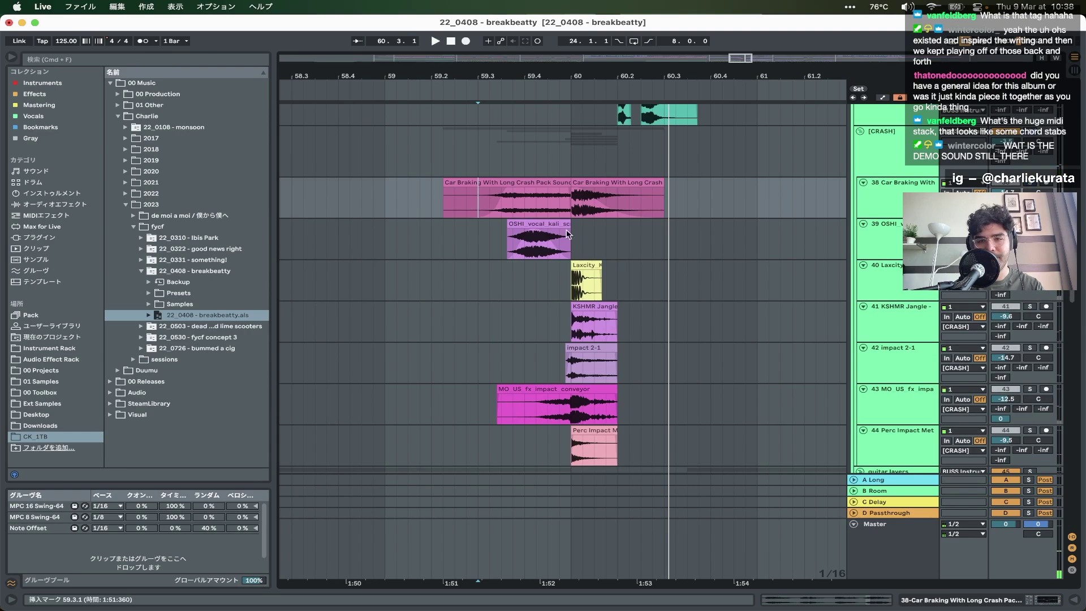
- Play the OSHI vocal scream and Laxcity kick layers of the [CRASH] group, and solo the KSHMR Jangle track
{"action": "left_click", "coordinate": [534, 241]}
{"action": "key", "text": "space"}
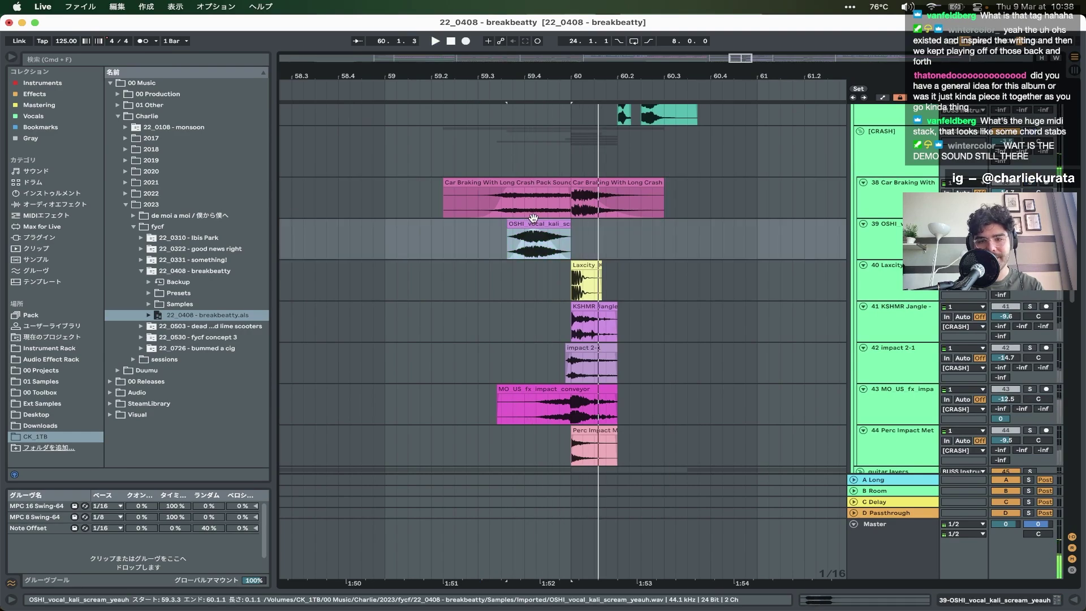
{"action": "left_click", "coordinate": [575, 265]}
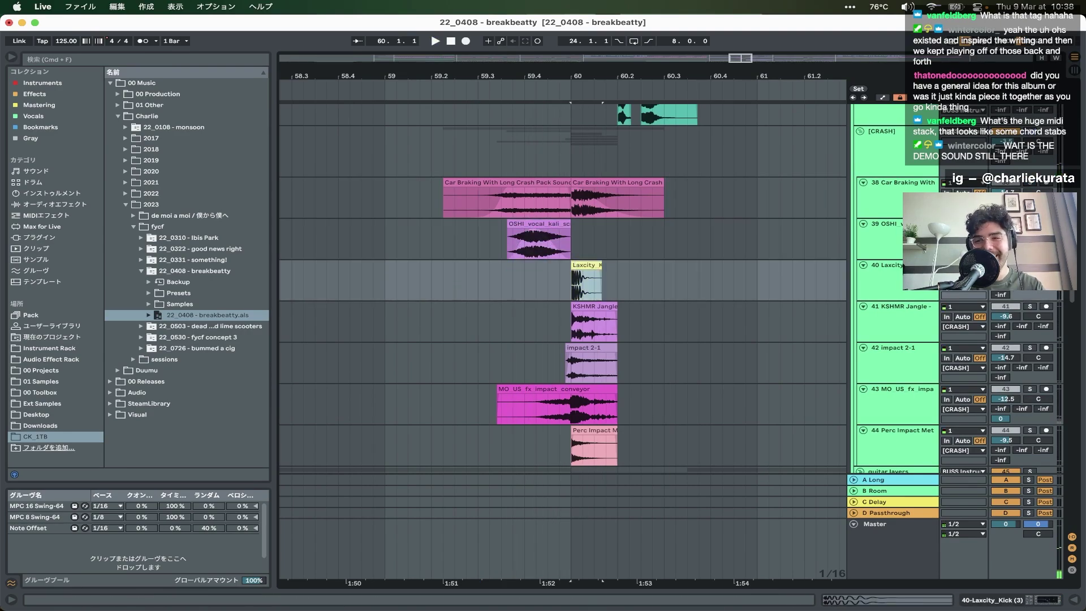
{"action": "left_click", "coordinate": [1030, 306]}
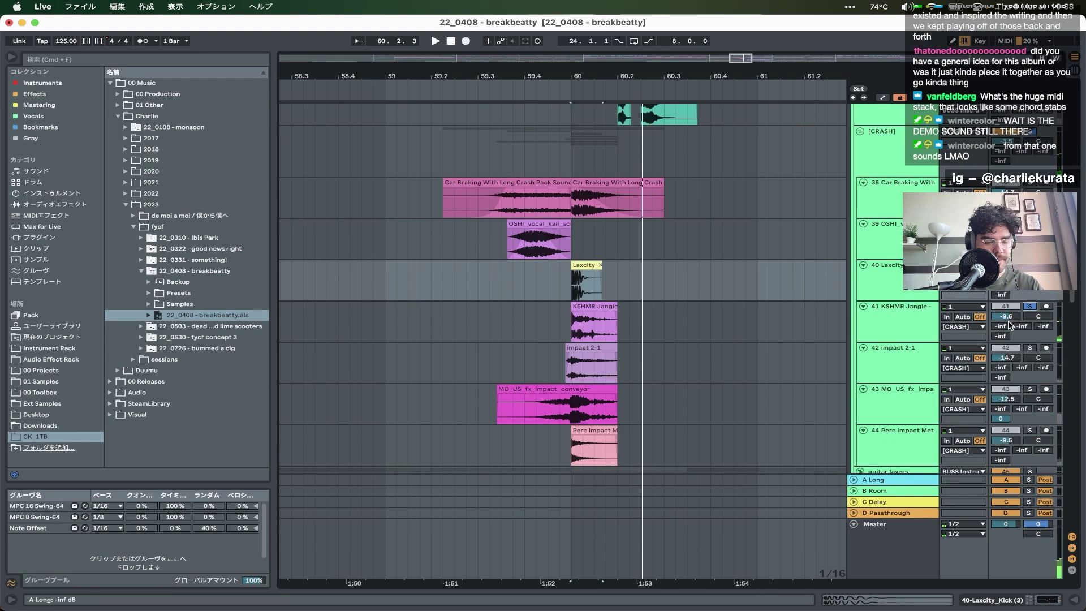
- Solo and play the impact 2-1, MO_US_fx_impact_conveyor and Perc Impact Metal layers one after another
{"action": "left_click", "coordinate": [1029, 351]}
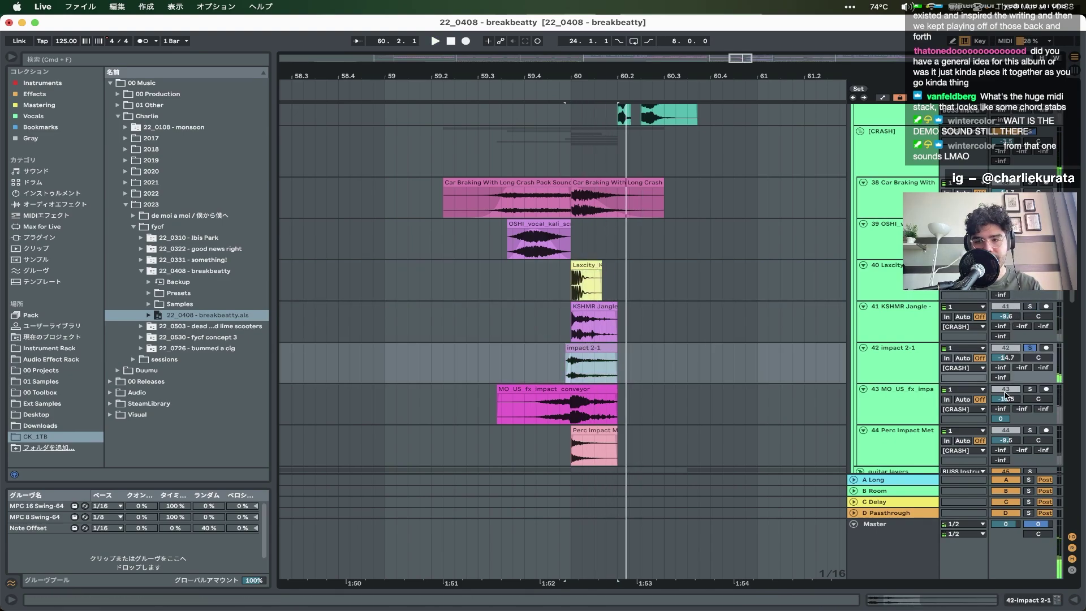
{"action": "left_click", "coordinate": [535, 391]}
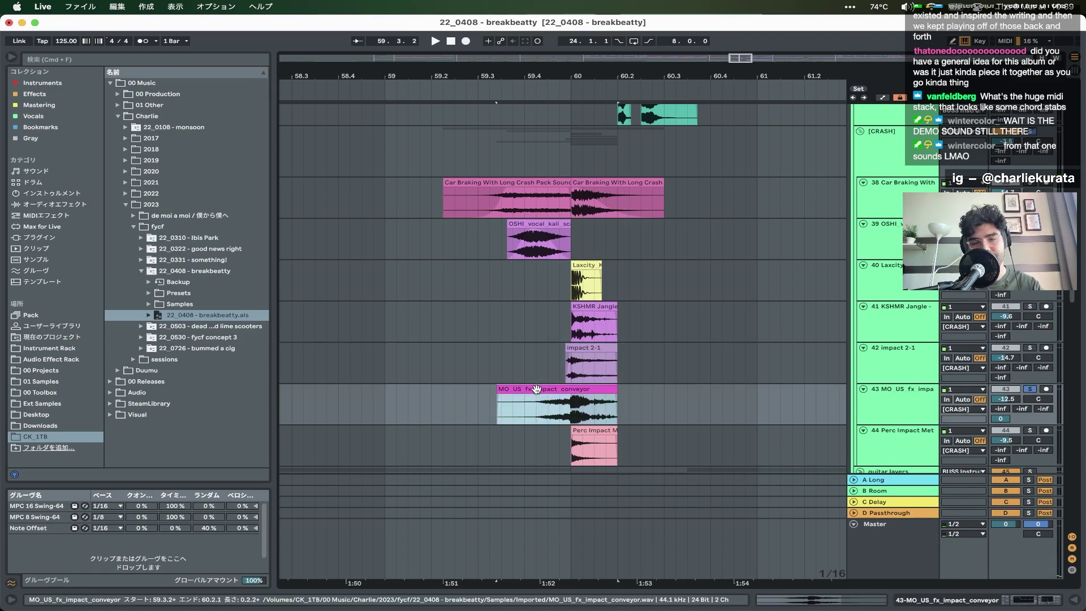
{"action": "left_click", "coordinate": [1028, 431]}
{"action": "left_click", "coordinate": [595, 430]}
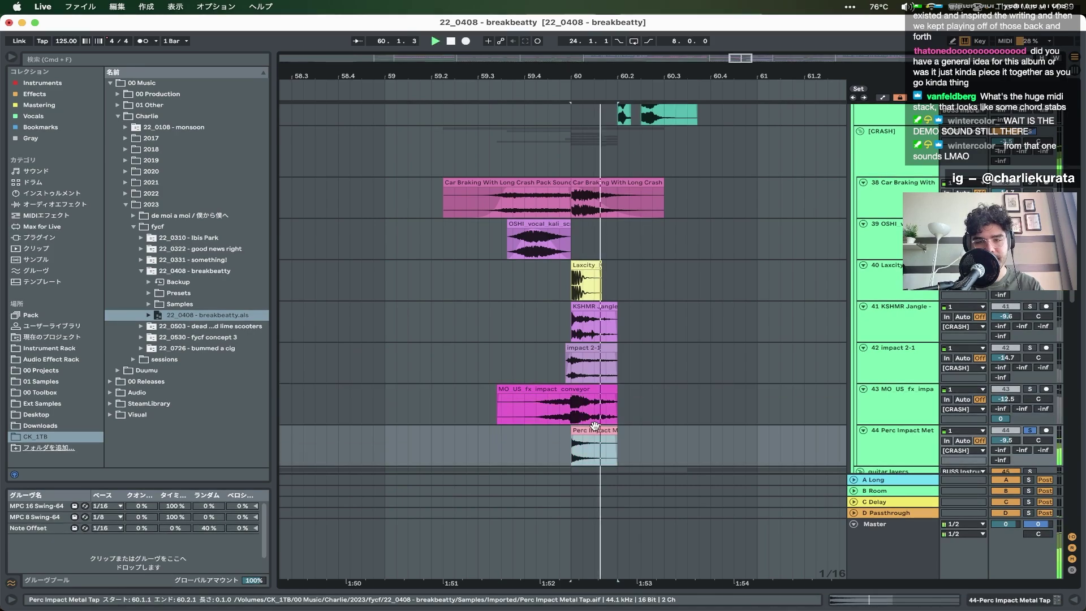
- Solo the whole [CRASH] group and play it from 59.3.1
{"action": "scroll", "coordinate": [595, 428], "scroll_direction": "up", "scroll_amount": 1}
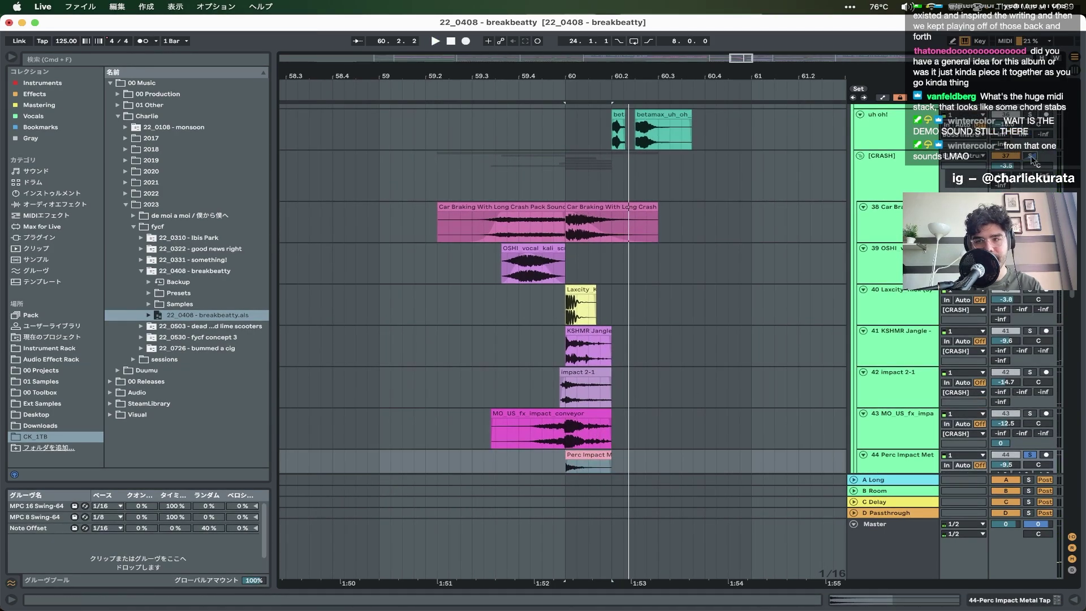
{"action": "left_click", "coordinate": [476, 183]}
{"action": "key", "text": "space"}
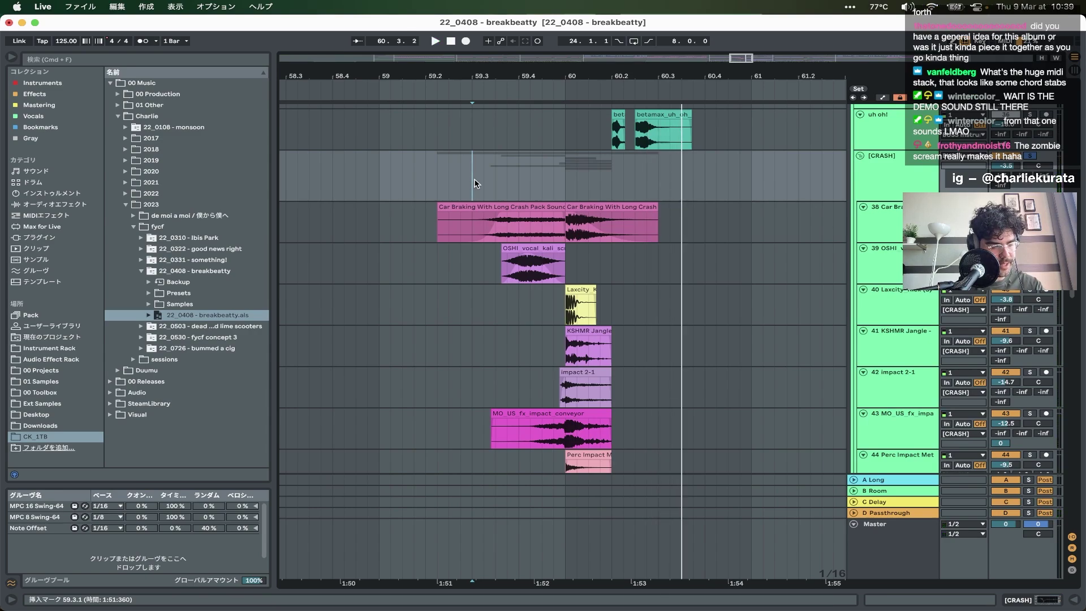
- Place the insert marker at 59.2.1 on the [CRASH] group and play the full mix through the crash
{"action": "scroll", "coordinate": [475, 183], "scroll_direction": "down", "scroll_amount": 5}
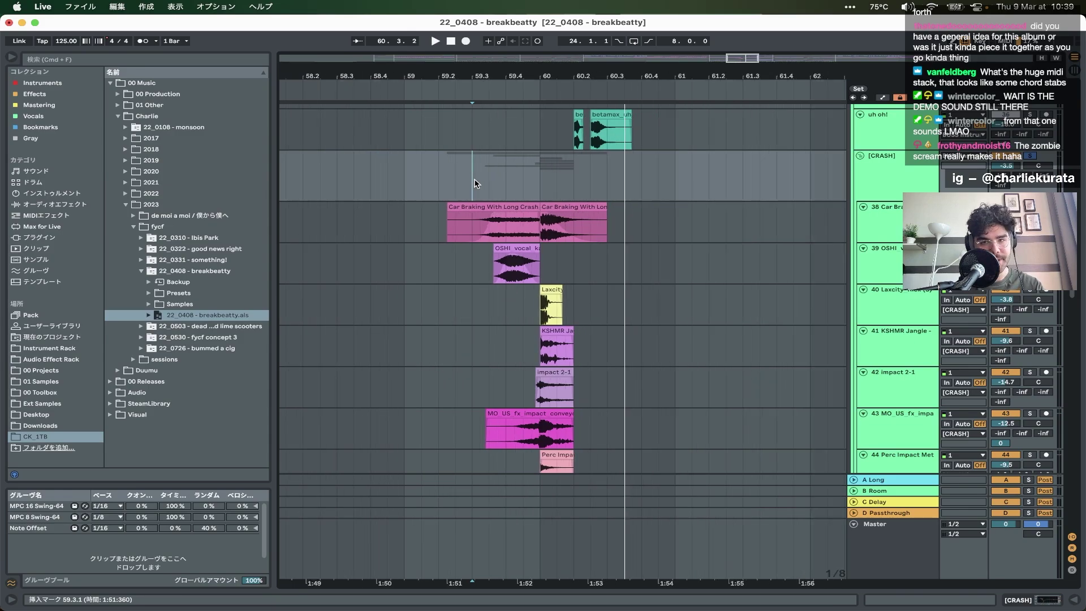
{"action": "scroll", "coordinate": [475, 183], "scroll_direction": "down", "scroll_amount": 5}
{"action": "scroll", "coordinate": [475, 182], "scroll_direction": "up", "scroll_amount": 10}
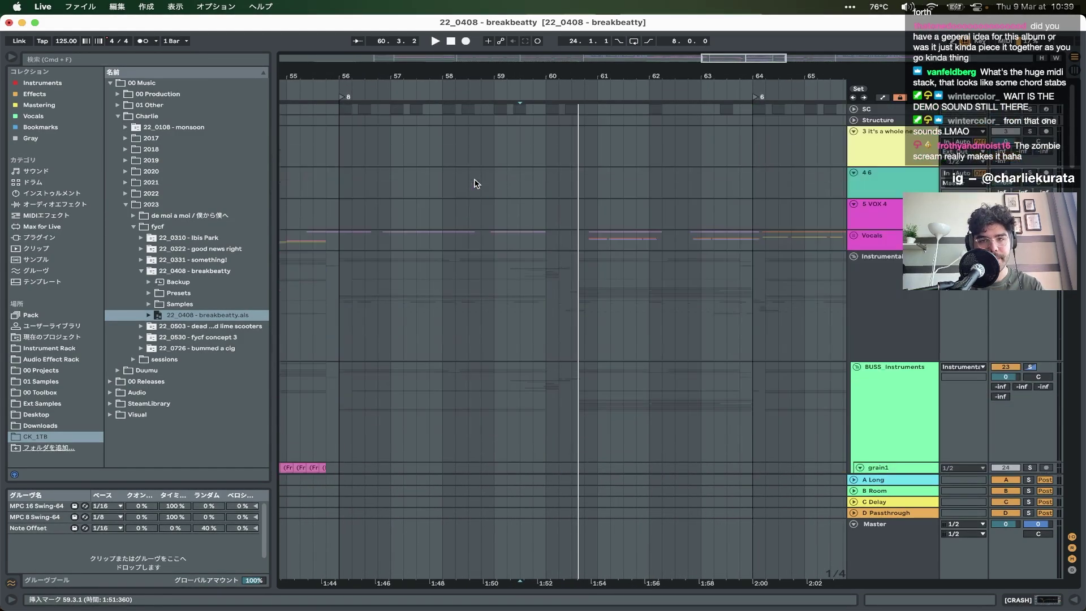
{"action": "scroll", "coordinate": [475, 182], "scroll_direction": "down", "scroll_amount": 2}
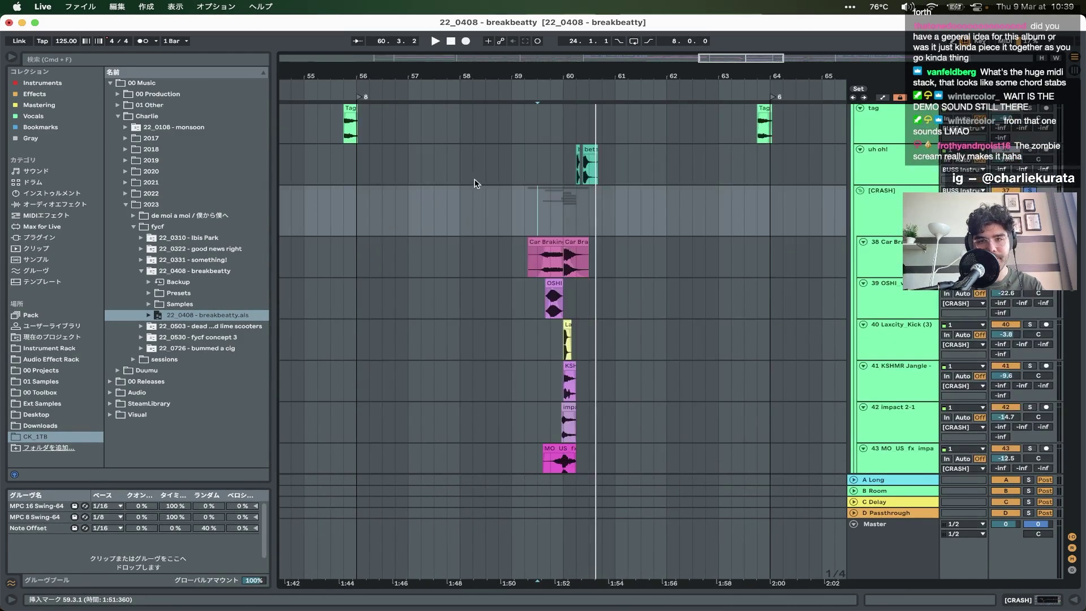
{"action": "left_click", "coordinate": [524, 199]}
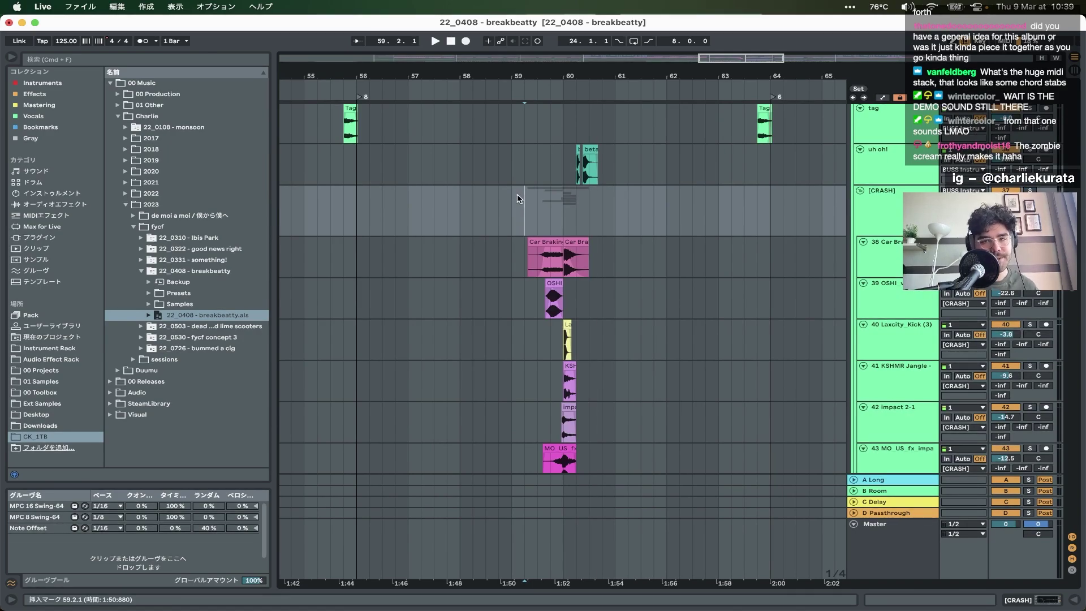
{"action": "key", "text": "space"}
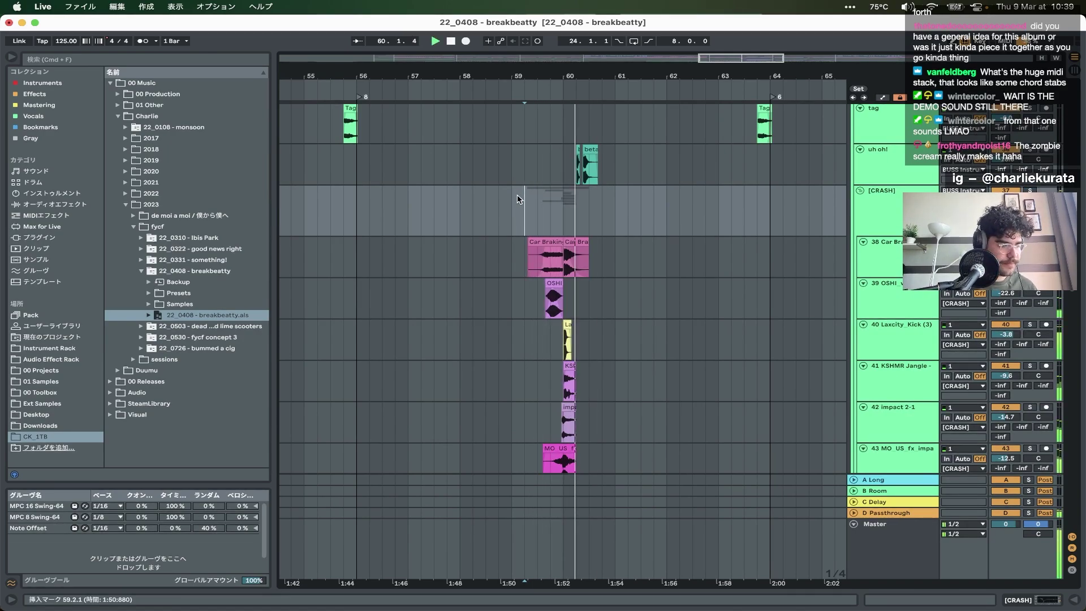
{"action": "scroll", "coordinate": [632, 277], "scroll_direction": "up", "scroll_amount": 5}
{"action": "scroll", "coordinate": [632, 277], "scroll_direction": "up", "scroll_amount": 4}
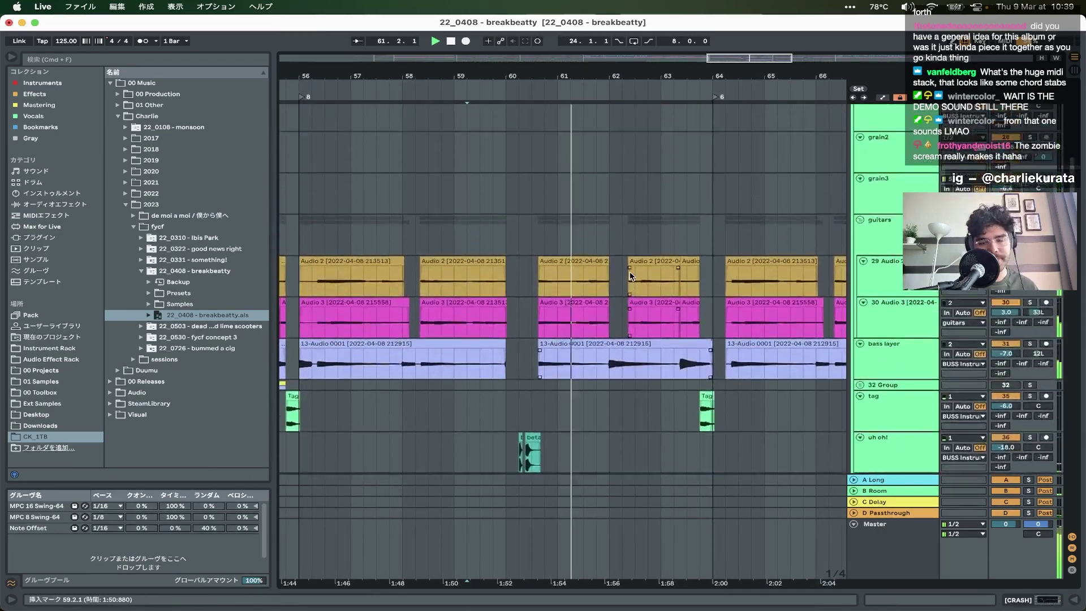
- Unfold the pluck group, solo it and play from the 60 Operator clip at 56.1.1
{"action": "scroll", "coordinate": [632, 277], "scroll_direction": "down", "scroll_amount": 10}
{"action": "scroll", "coordinate": [630, 280], "scroll_direction": "down", "scroll_amount": 8}
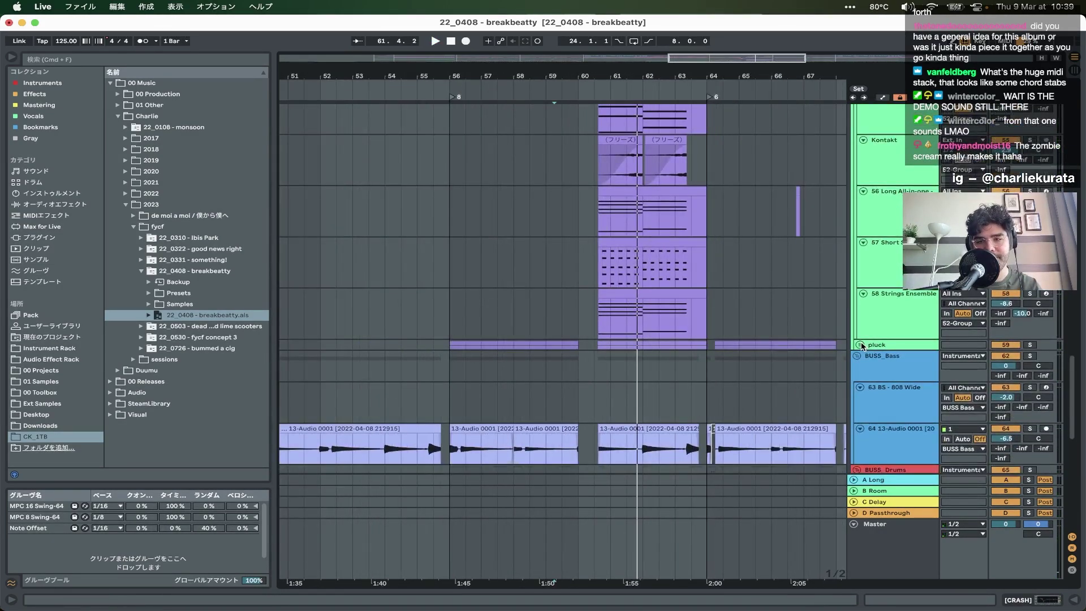
{"action": "left_click", "coordinate": [861, 345]}
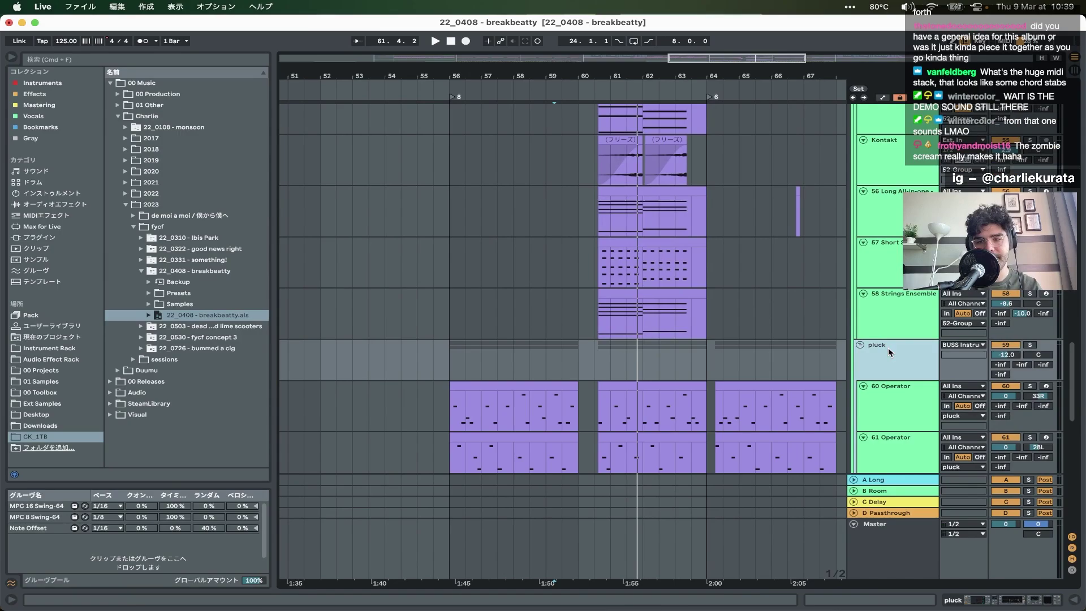
{"action": "left_click", "coordinate": [469, 396]}
{"action": "scroll", "coordinate": [558, 396], "scroll_direction": "up", "scroll_amount": 5}
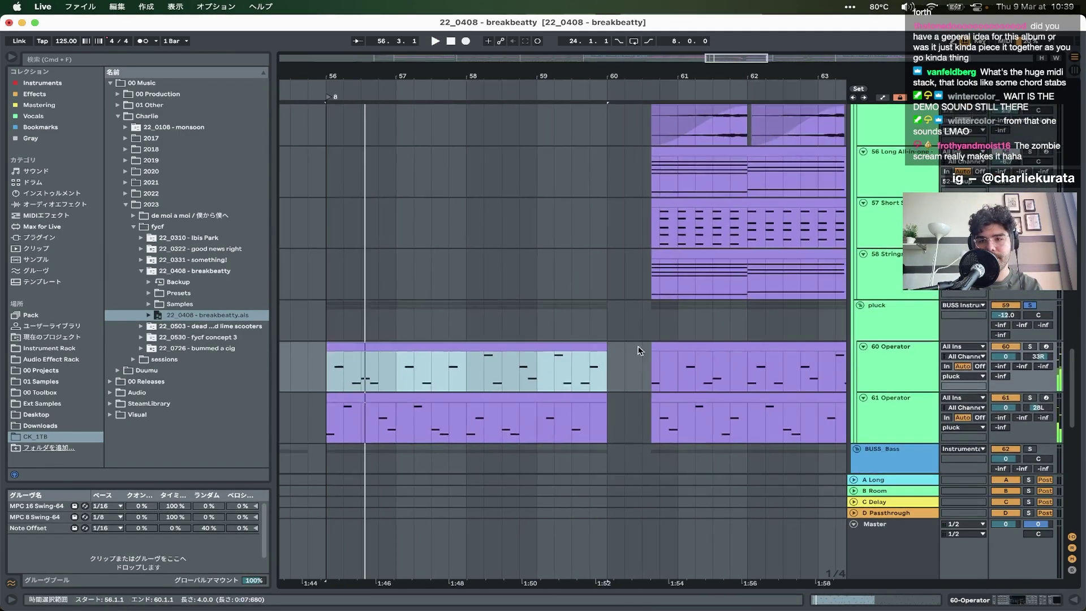
- Play the soloed pluck group from 64.1.1 and loop the range from 64.1.1 to 68.1.1
{"action": "scroll", "coordinate": [638, 351], "scroll_direction": "right", "scroll_amount": 5}
{"action": "left_click", "coordinate": [465, 324]}
{"action": "key", "text": "space"}
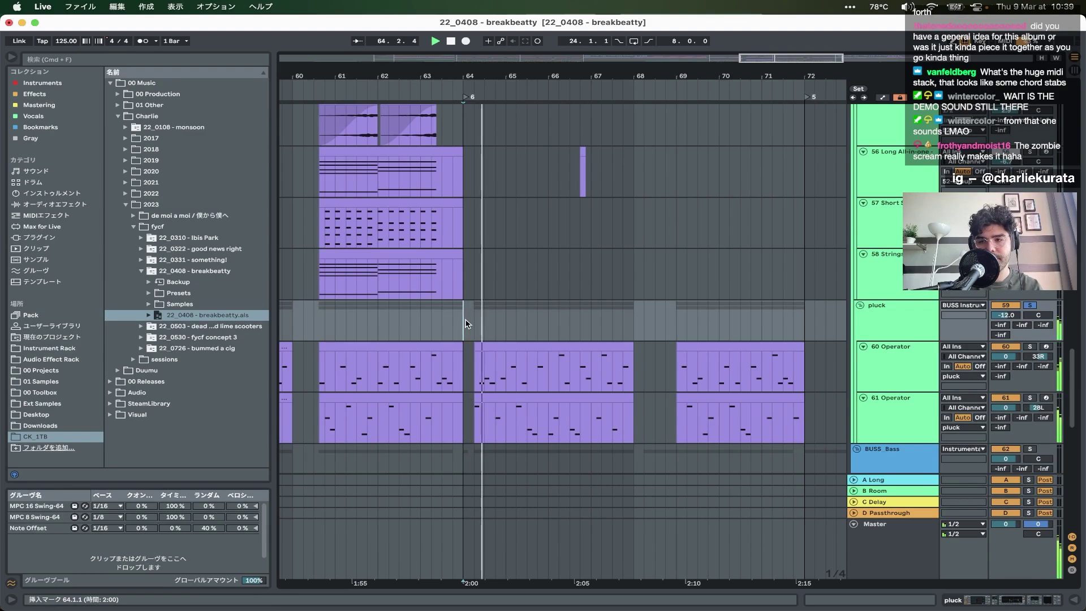
{"action": "left_click", "coordinate": [631, 325], "text": "shift"}
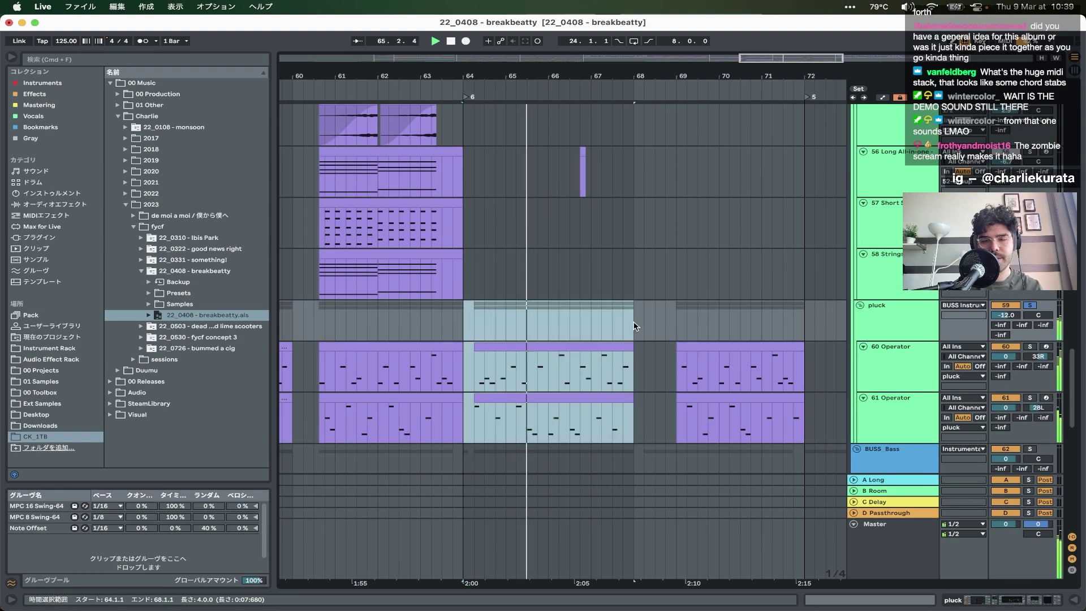
{"action": "key", "text": "super+l"}
- Delete the short stray clip between 66.1.1 and 67.2.1 on the 56 Long All-in-one track, and stop playback
{"action": "left_click_drag", "start_coordinate": [550, 170], "coordinate": [603, 187]}
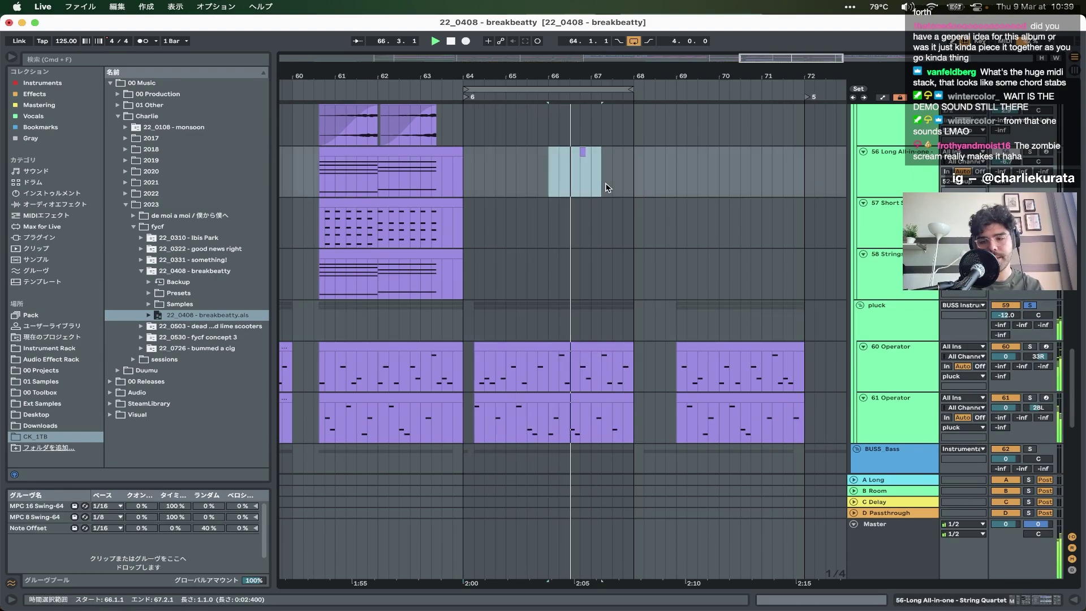
{"action": "left_click", "coordinate": [559, 356]}
{"action": "key", "text": "space"}
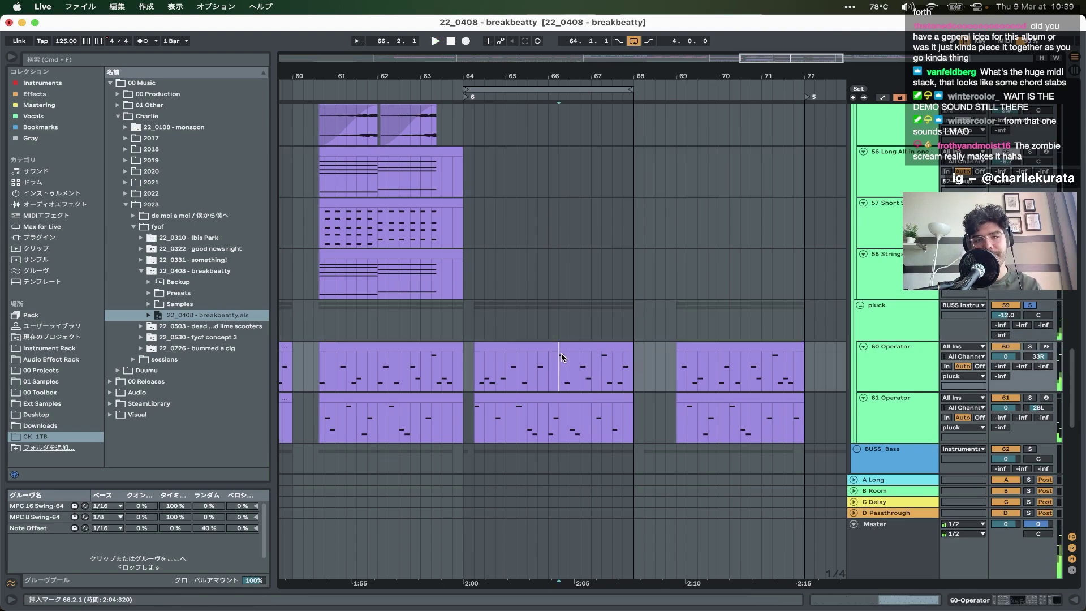
- Compare the pluck layers from 64.2.1 by soloing and playing 61 Operator, 60 Operator and both together
{"action": "left_click", "coordinate": [892, 441]}
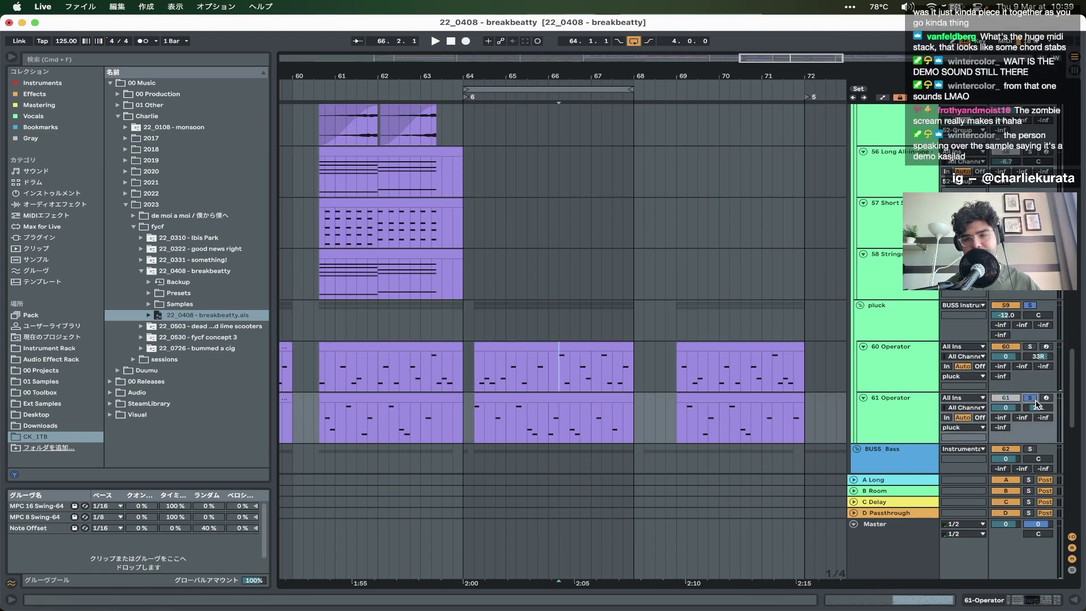
{"action": "left_click", "coordinate": [473, 427]}
{"action": "key", "text": "space"}
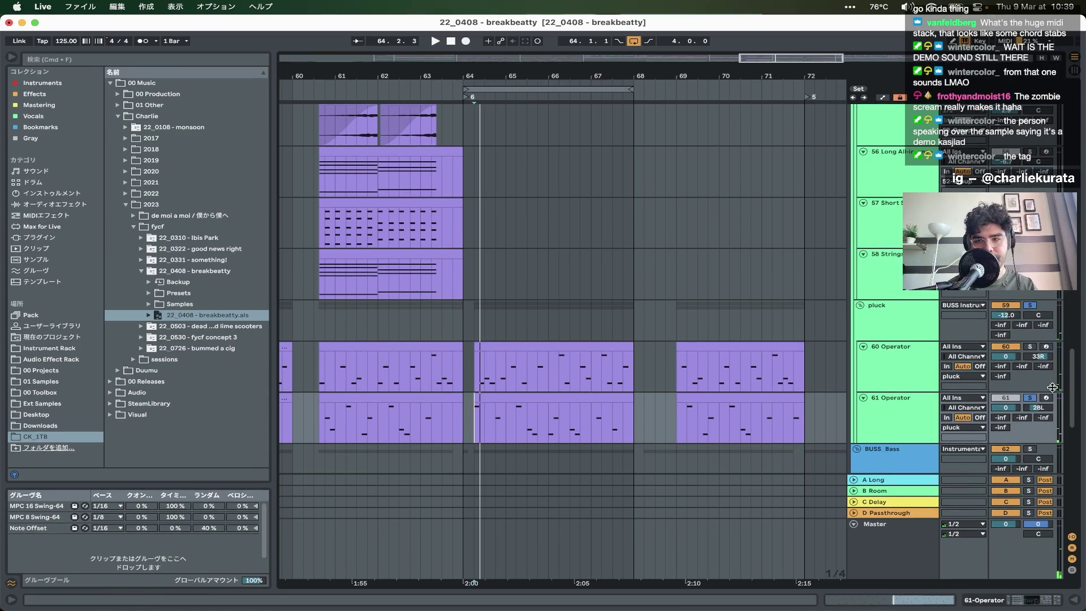
{"action": "key", "text": "space"}
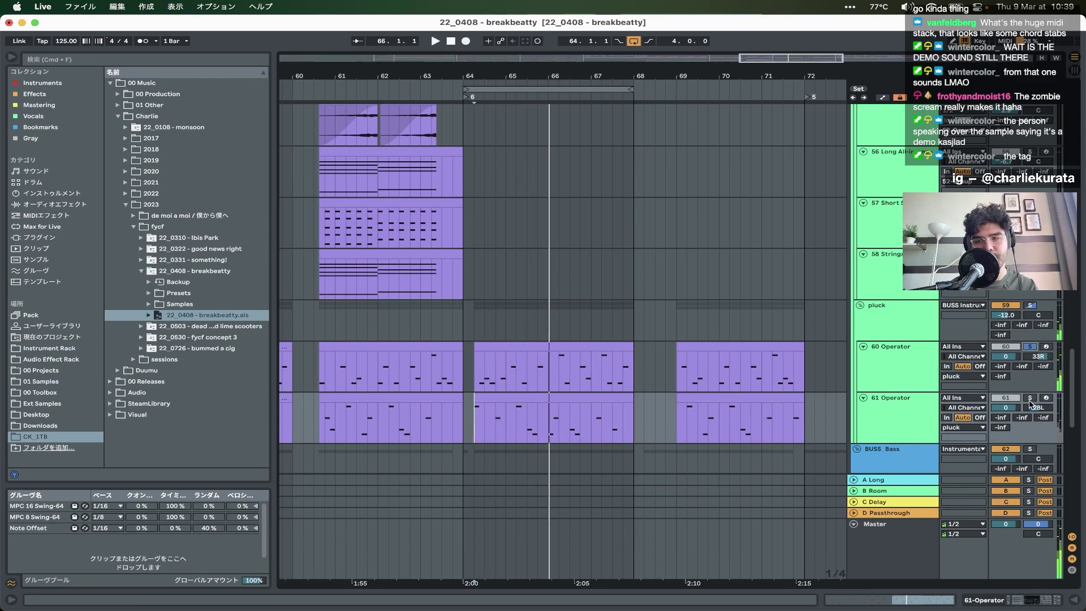
{"action": "key", "text": "space"}
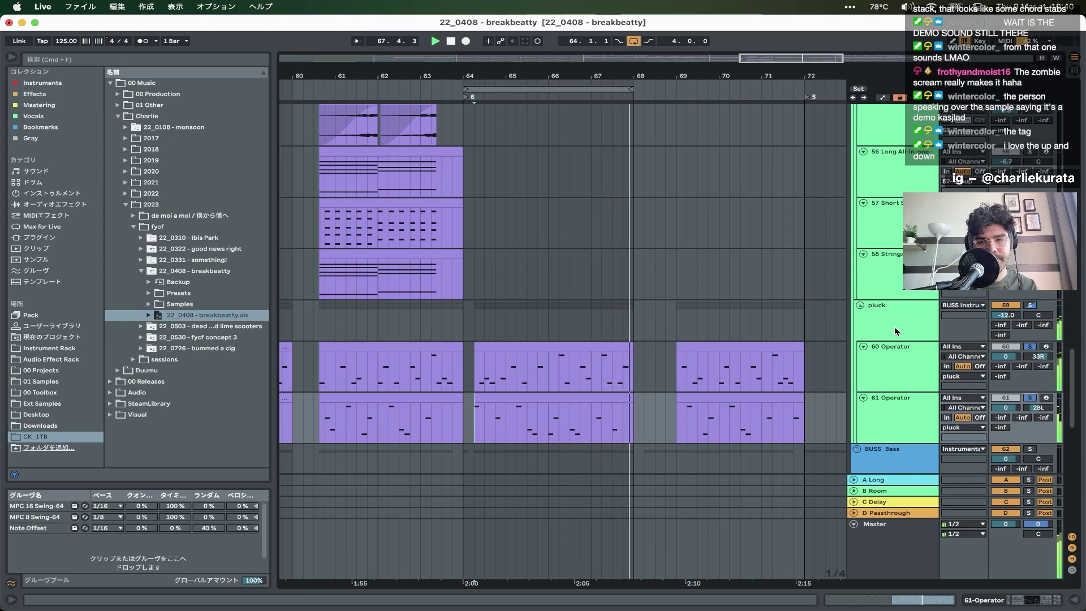
- Stop playback and show the device chain of the pluck group
{"action": "left_click", "coordinate": [894, 332]}
{"action": "key", "text": "space"}
{"action": "left_click", "coordinate": [1028, 600]}
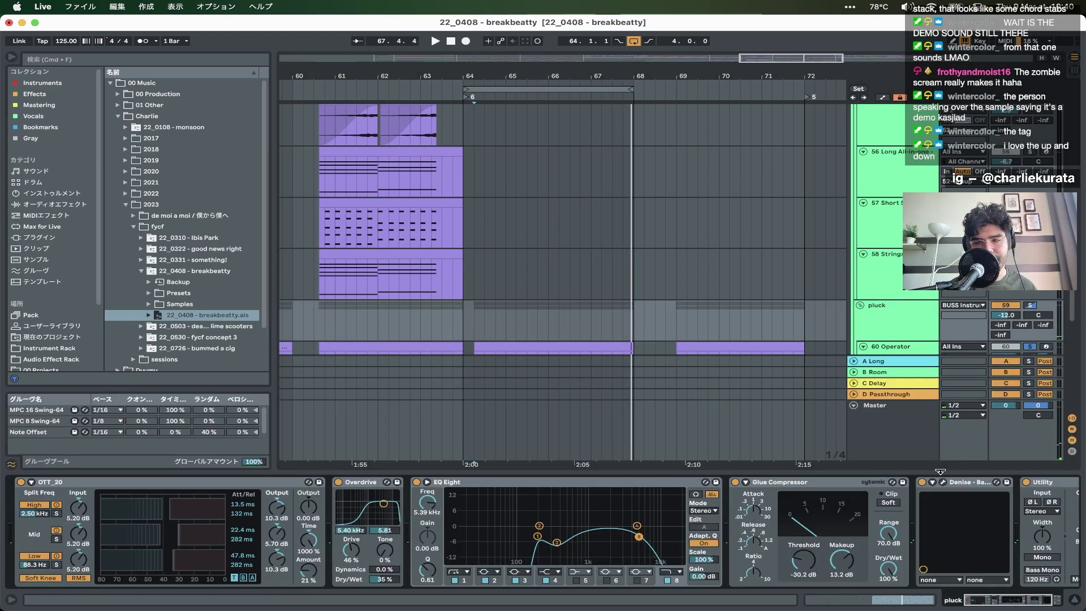
{"action": "scroll", "coordinate": [895, 305], "scroll_direction": "down", "scroll_amount": 3}
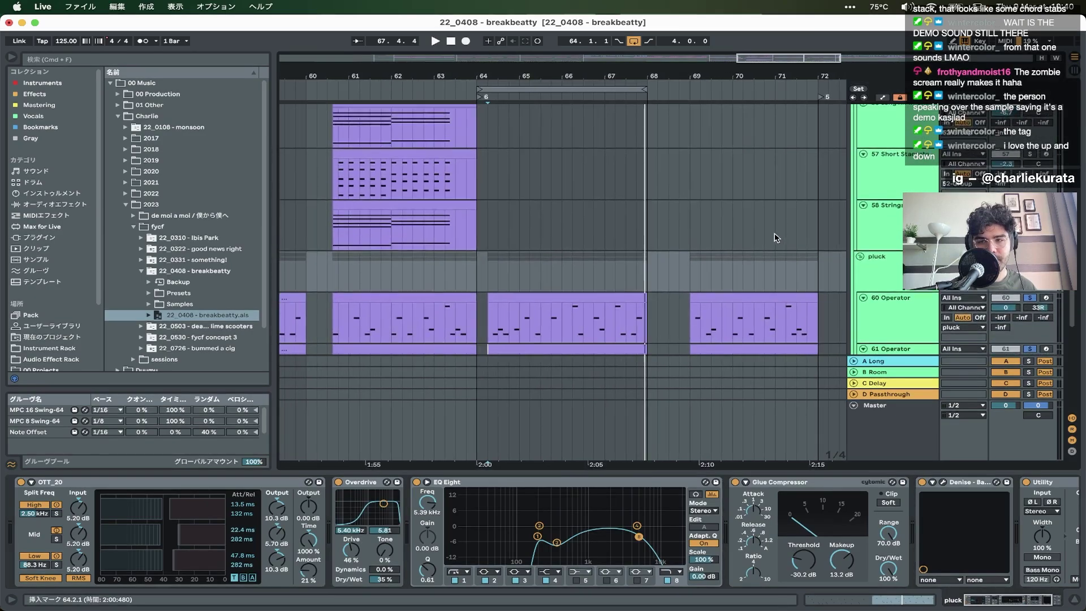
- Show the 60 Operator track's devices, examine the Alligator in its Reason Rack Plugin Effect, and close the plugin window
{"action": "left_click", "coordinate": [895, 304]}
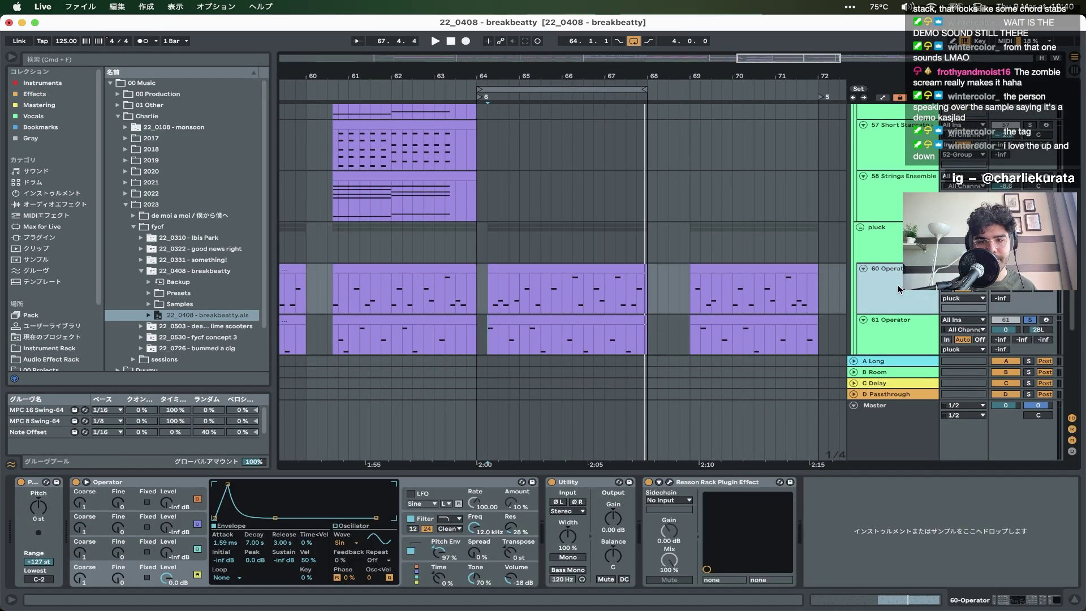
{"action": "left_click", "coordinate": [669, 483]}
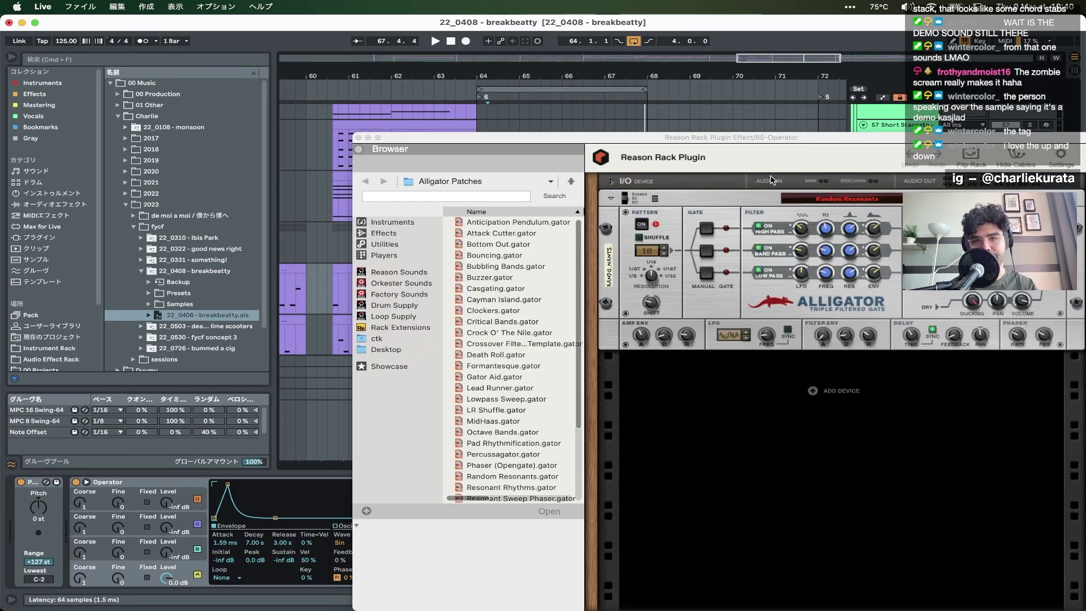
{"action": "left_click_drag", "start_coordinate": [738, 139], "coordinate": [503, 75]}
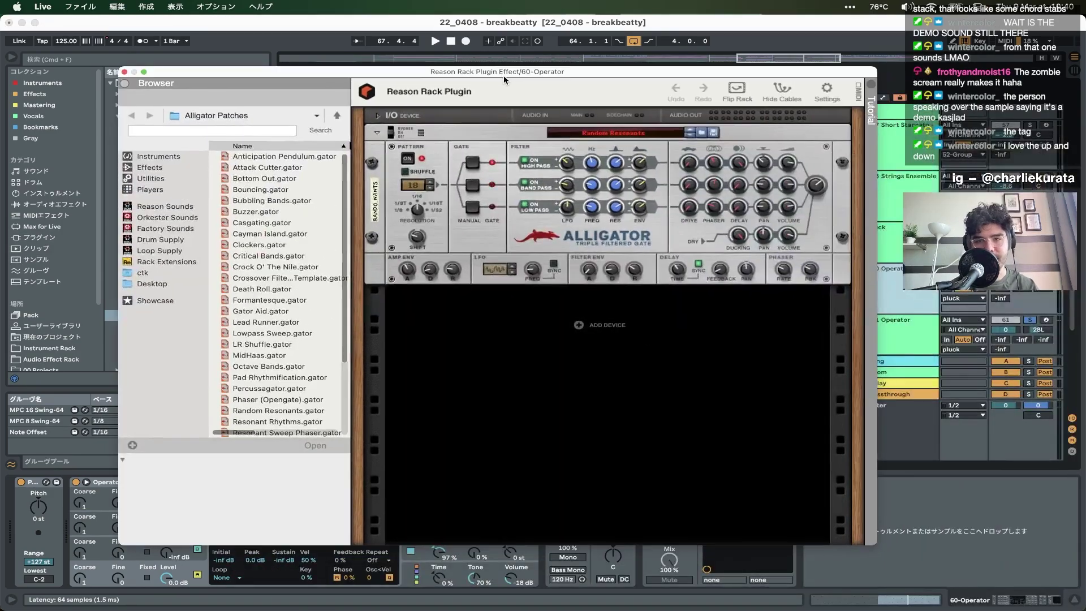
{"action": "left_click", "coordinate": [124, 72]}
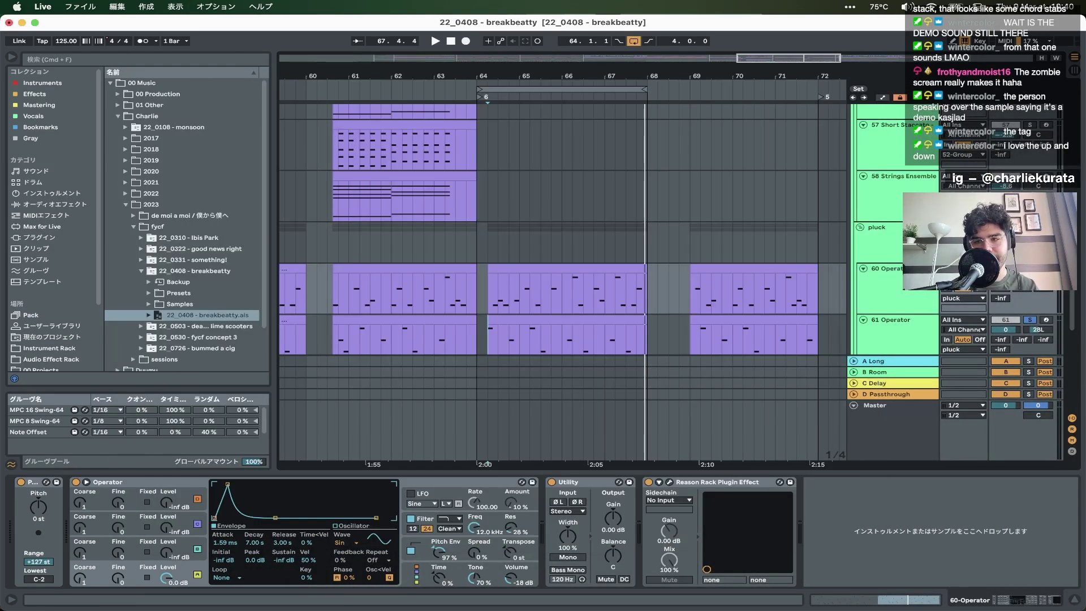
- Play the soloed plucks with the Reason Rack Plugin Effect on 60 Operator bypassed and re-enabled, and go back to the string tracks
{"action": "key", "text": "space"}
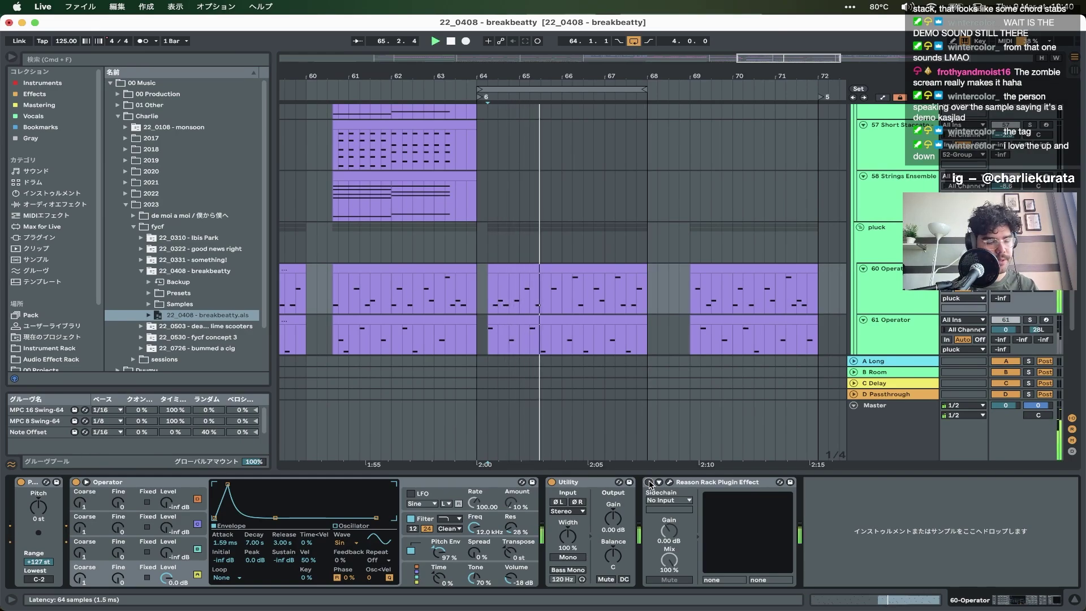
{"action": "key", "text": "space"}
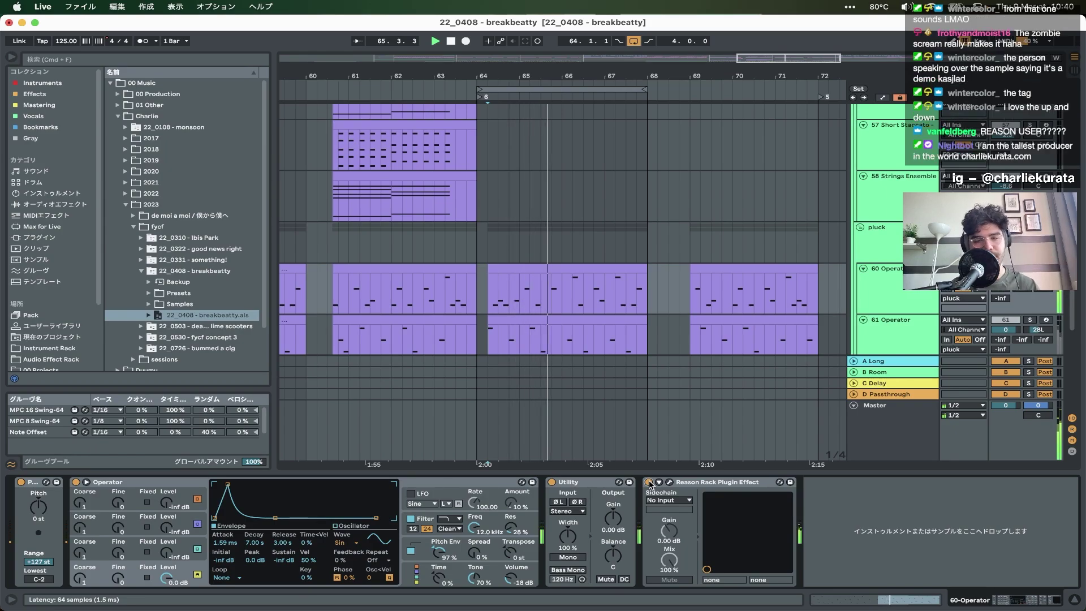
{"action": "key", "text": "space"}
{"action": "scroll", "coordinate": [726, 294], "scroll_direction": "up", "scroll_amount": 5}
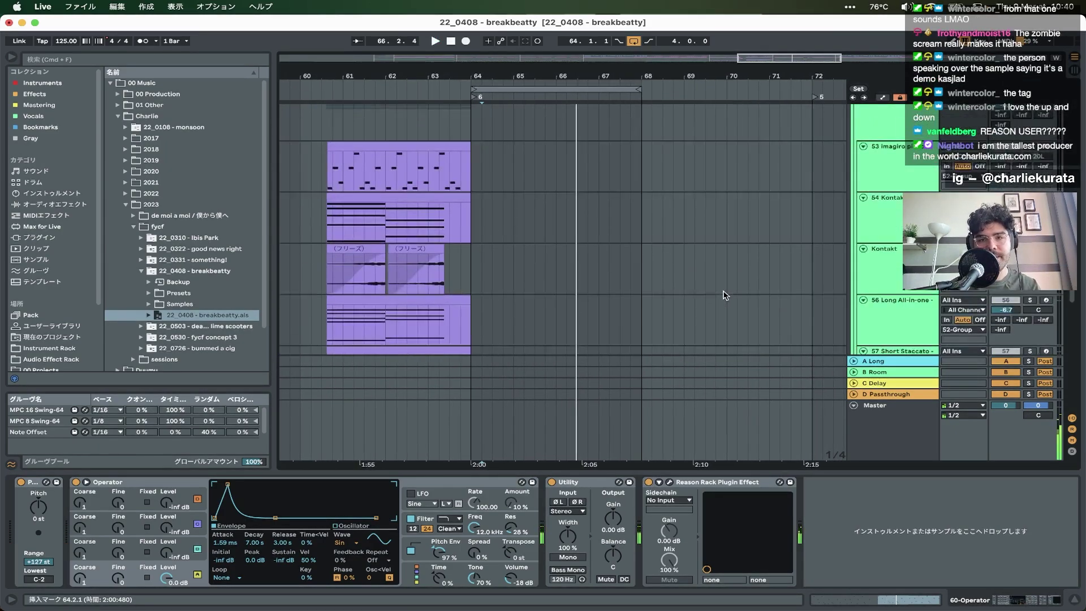
{"action": "key", "text": "minus"}
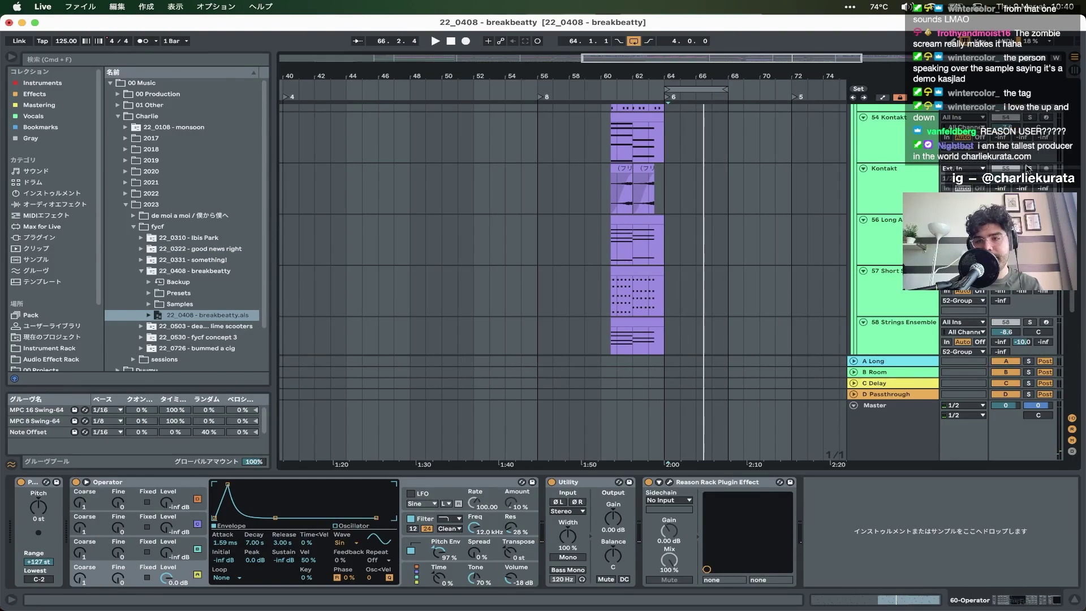
- Play the string section in the 52 Group from 60.1.1
{"action": "left_click_drag", "start_coordinate": [675, 77], "coordinate": [644, 211]}
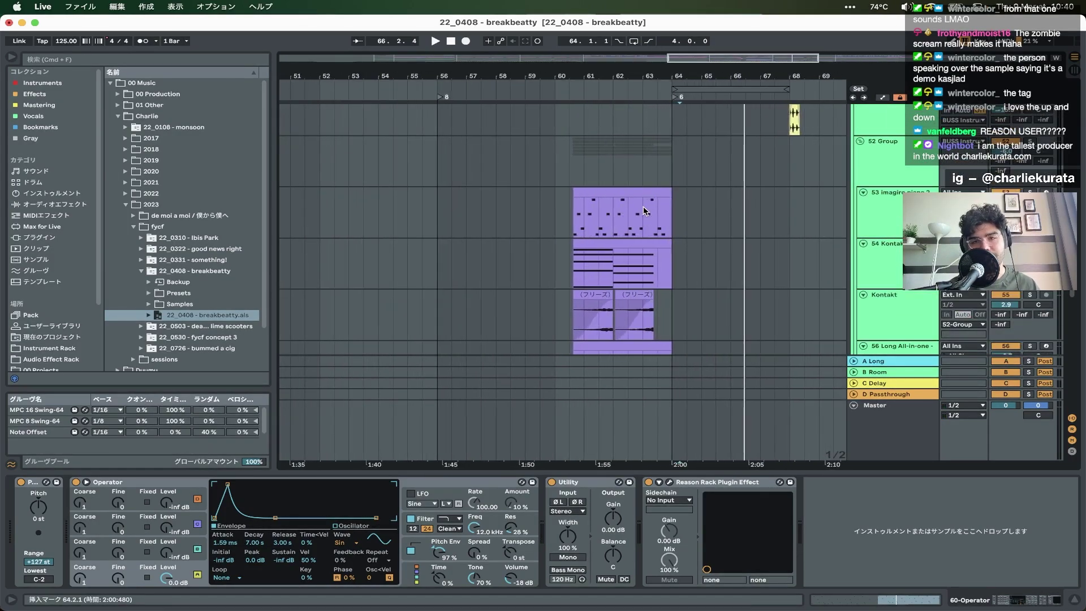
{"action": "left_click", "coordinate": [555, 227]}
{"action": "scroll", "coordinate": [791, 215], "scroll_direction": "up", "scroll_amount": 2}
{"action": "left_click", "coordinate": [892, 197]}
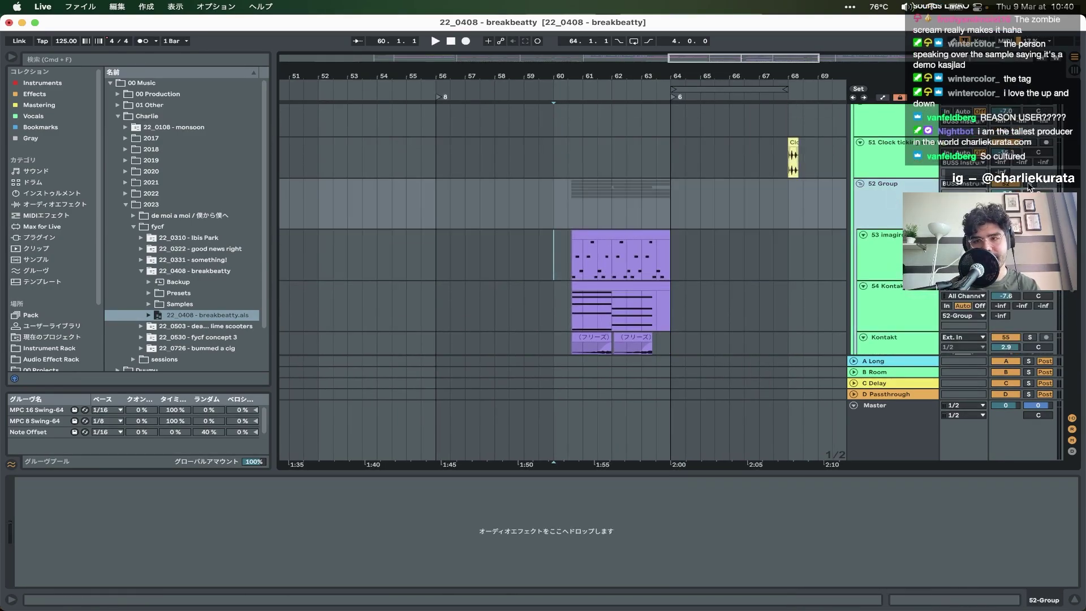
{"action": "key", "text": "space"}
{"action": "key", "text": "z"}
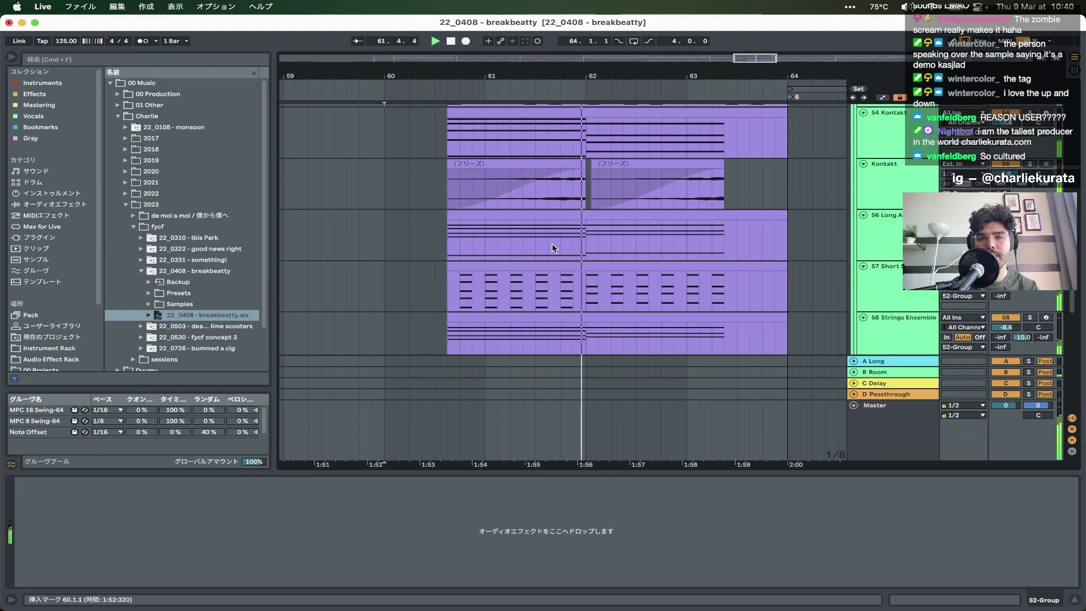
{"action": "key", "text": "x"}
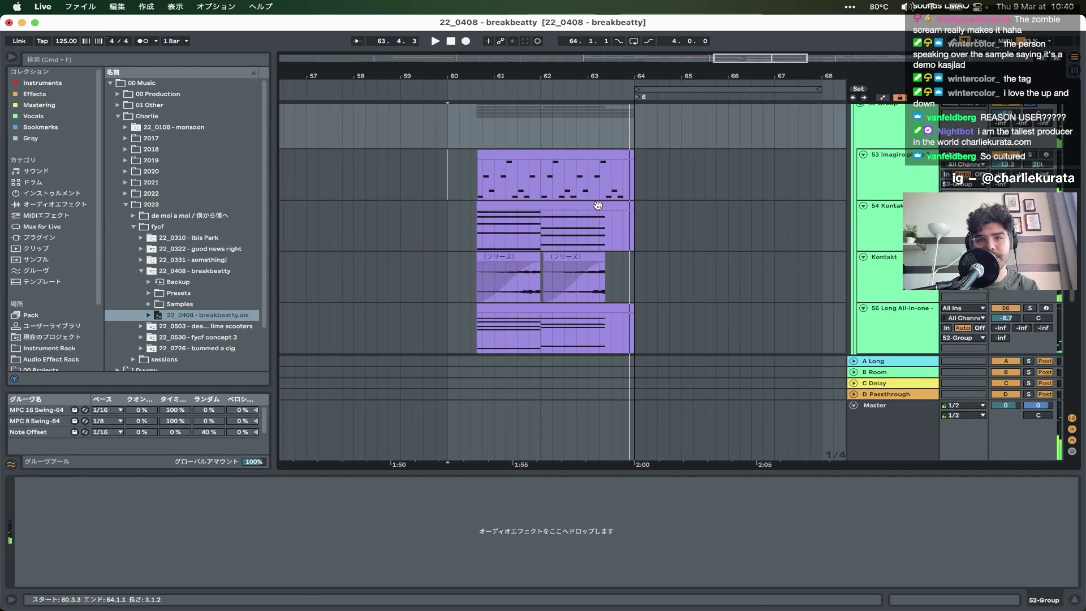
{"action": "key", "text": "space"}
- Select the 53 imagiro piano 2 clip starting at 60.3.3 and play that track soloed
{"action": "left_click", "coordinate": [557, 153]}
{"action": "left_click", "coordinate": [1028, 156]}
{"action": "key", "text": "space"}
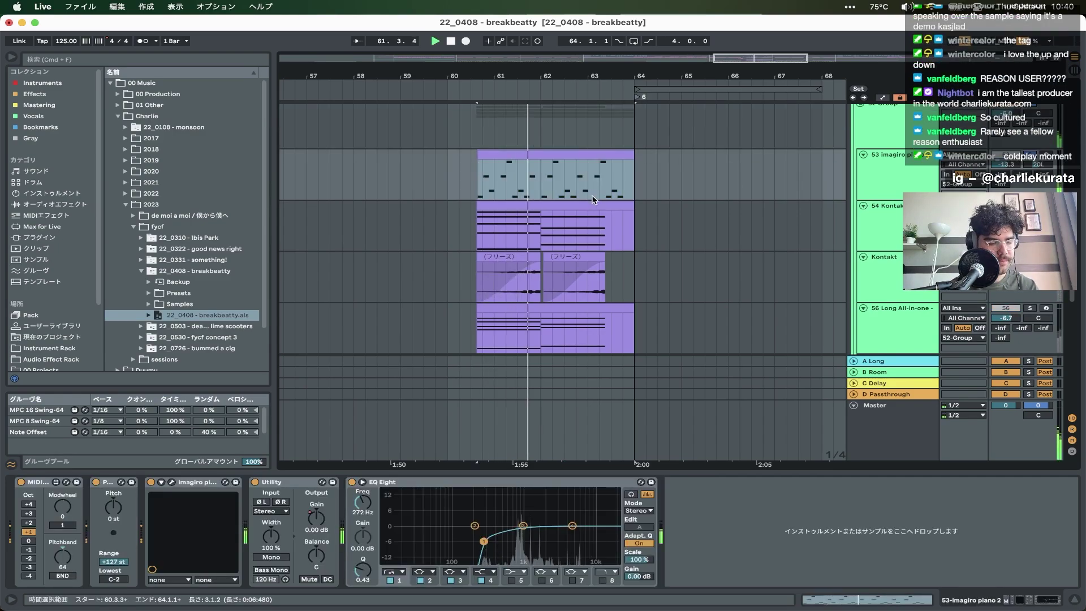
{"action": "scroll", "coordinate": [626, 238], "scroll_direction": "down", "scroll_amount": 2}
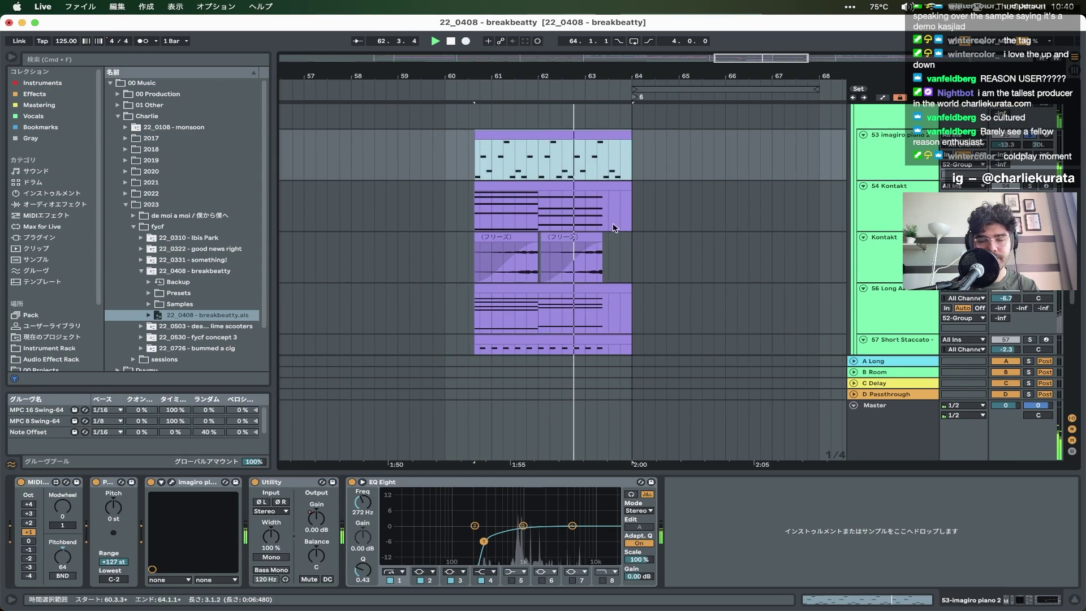
{"action": "key", "text": "space"}
- Play the 54 Kontakt layer from the start of its clip at 60.3.3
{"action": "left_click", "coordinate": [584, 185]}
{"action": "key", "text": "space"}
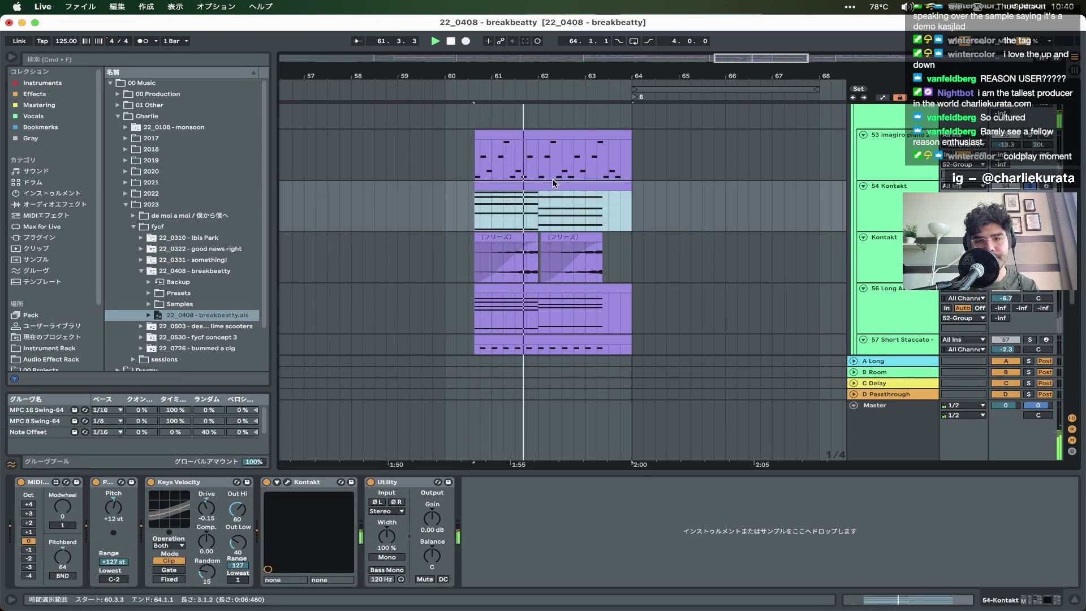
{"action": "scroll", "coordinate": [602, 212], "scroll_direction": "down", "scroll_amount": 2}
{"action": "key", "text": "space"}
{"action": "key", "text": "space"}
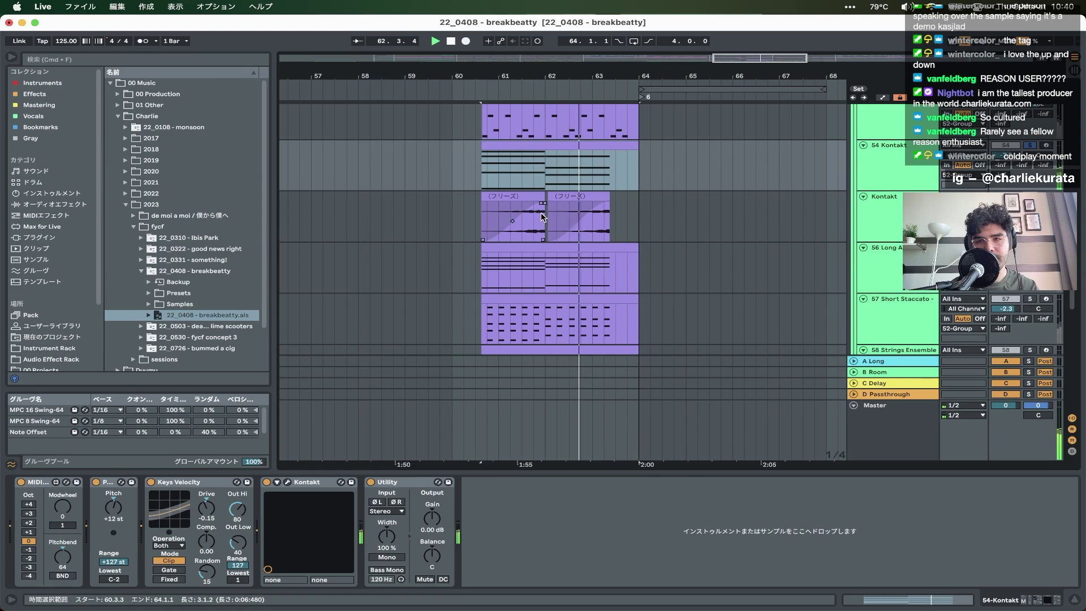
{"action": "scroll", "coordinate": [824, 262], "scroll_direction": "down", "scroll_amount": 2}
{"action": "key", "text": "space"}
- Select string tracks 56 to 58 and play them together, with the Long All-in-one String Quartet devices shown
{"action": "left_click", "coordinate": [900, 180]}
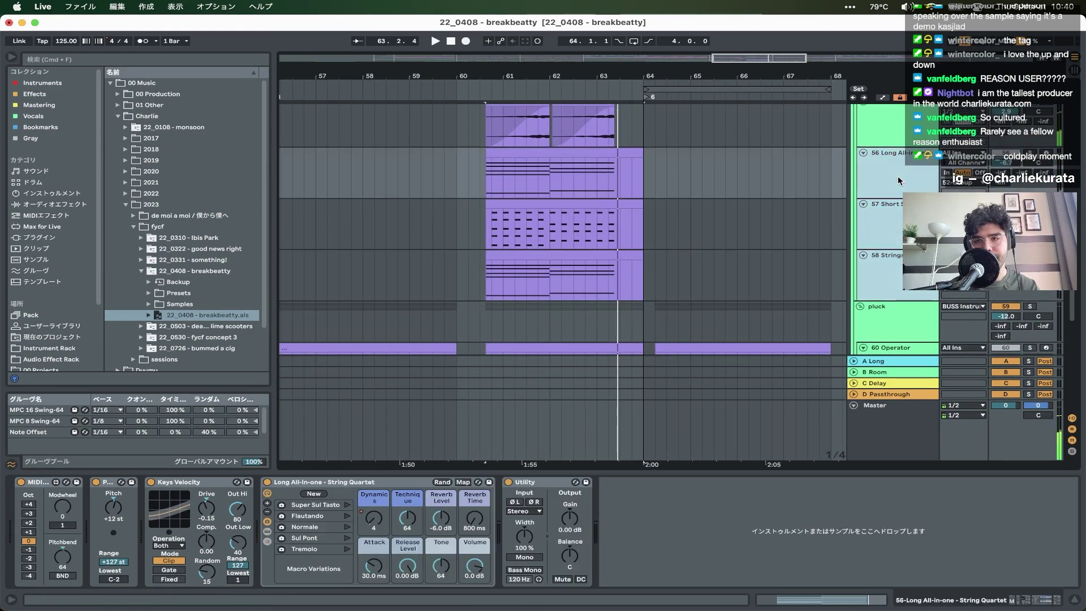
{"action": "left_click", "coordinate": [603, 180]}
{"action": "key", "text": "space"}
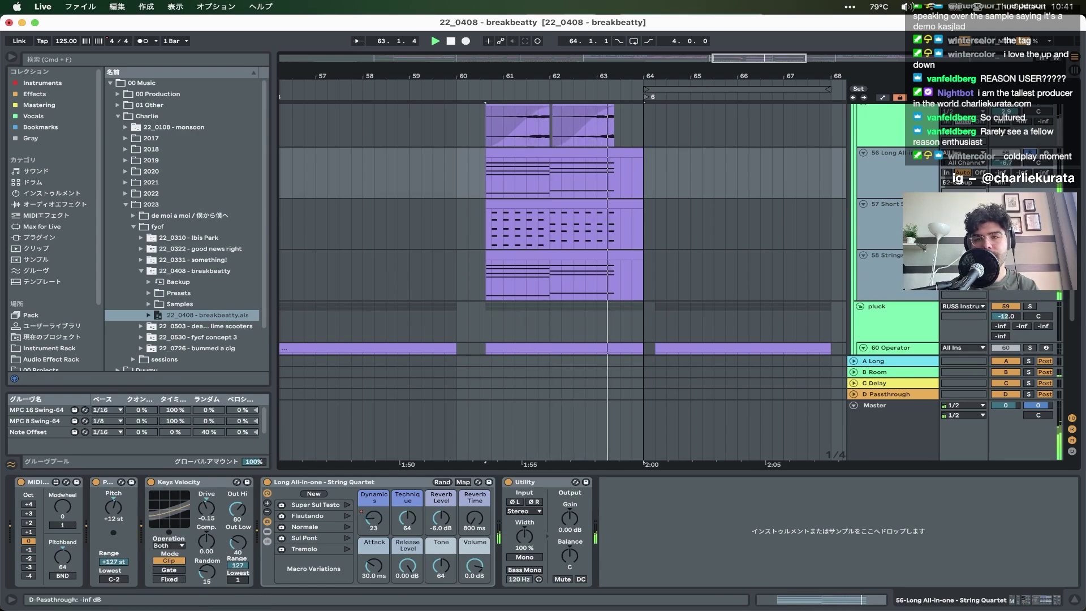
{"action": "scroll", "coordinate": [630, 189], "scroll_direction": "up", "scroll_amount": 3}
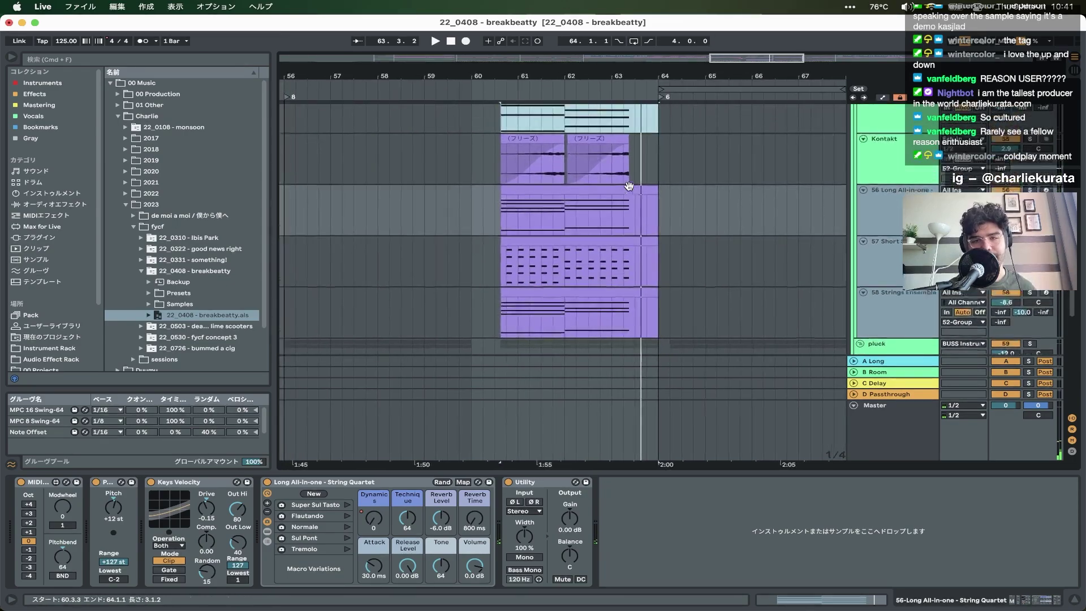
- Look over the audio, string, pluck and percussion tracks across the arrangement
{"action": "scroll", "coordinate": [630, 189], "scroll_direction": "down", "scroll_amount": 5}
{"action": "scroll", "coordinate": [629, 190], "scroll_direction": "up", "scroll_amount": 3}
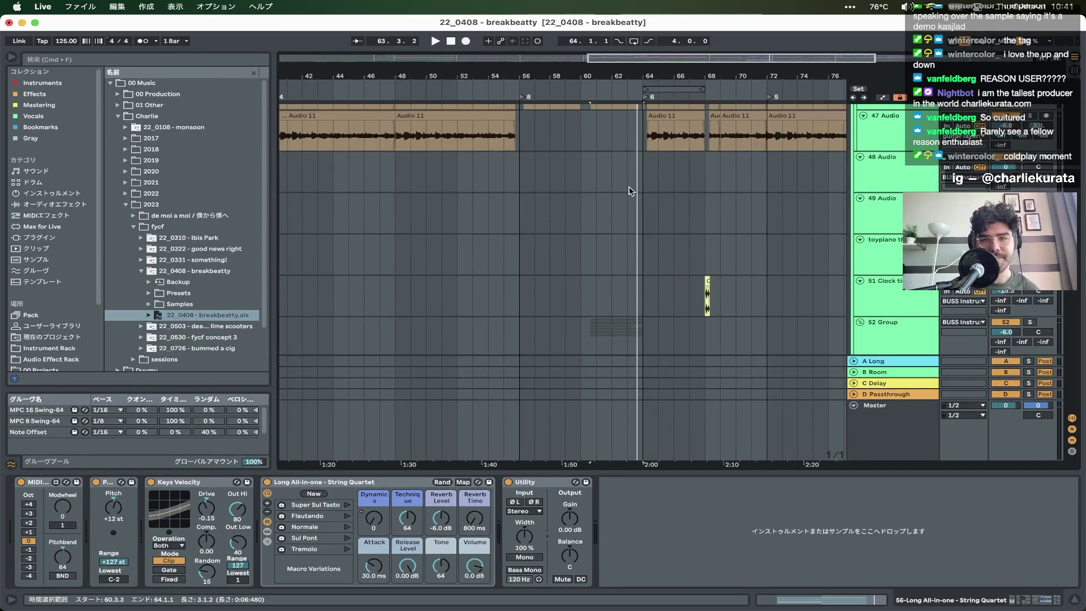
{"action": "scroll", "coordinate": [630, 189], "scroll_direction": "up", "scroll_amount": 4}
{"action": "scroll", "coordinate": [632, 192], "scroll_direction": "down", "scroll_amount": 5}
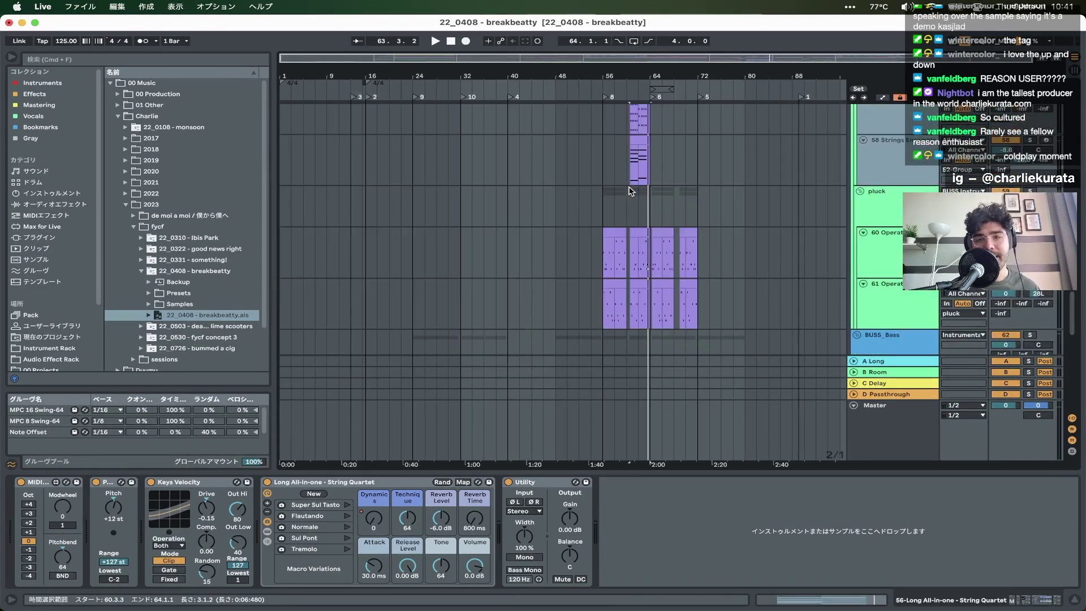
{"action": "scroll", "coordinate": [640, 191], "scroll_direction": "down", "scroll_amount": 5}
{"action": "scroll", "coordinate": [667, 201], "scroll_direction": "up", "scroll_amount": 6}
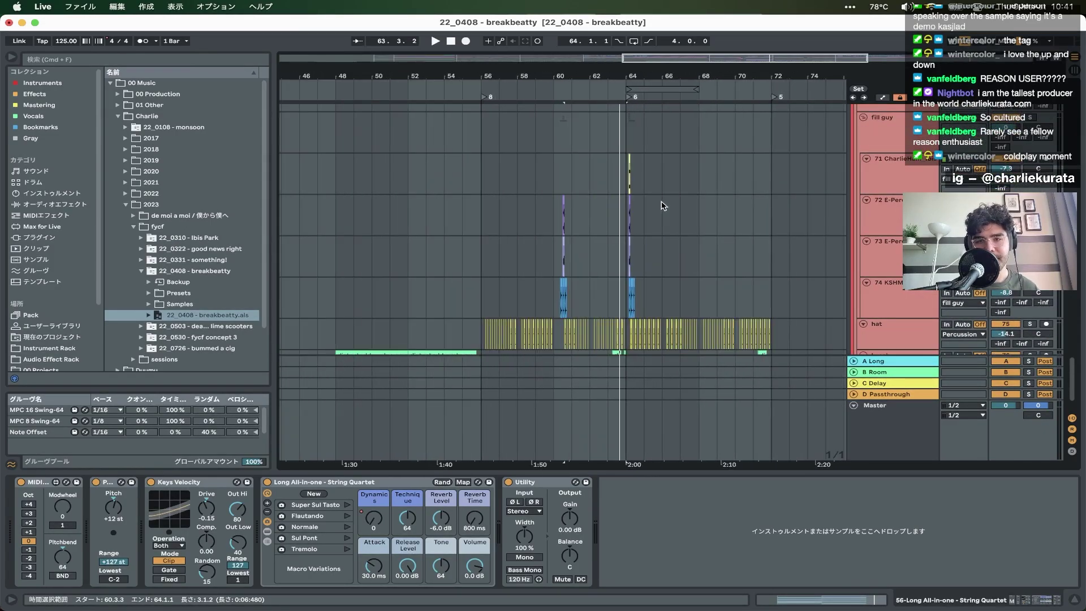
{"action": "scroll", "coordinate": [650, 208], "scroll_direction": "up", "scroll_amount": 10}
{"action": "scroll", "coordinate": [650, 208], "scroll_direction": "right", "scroll_amount": 3}
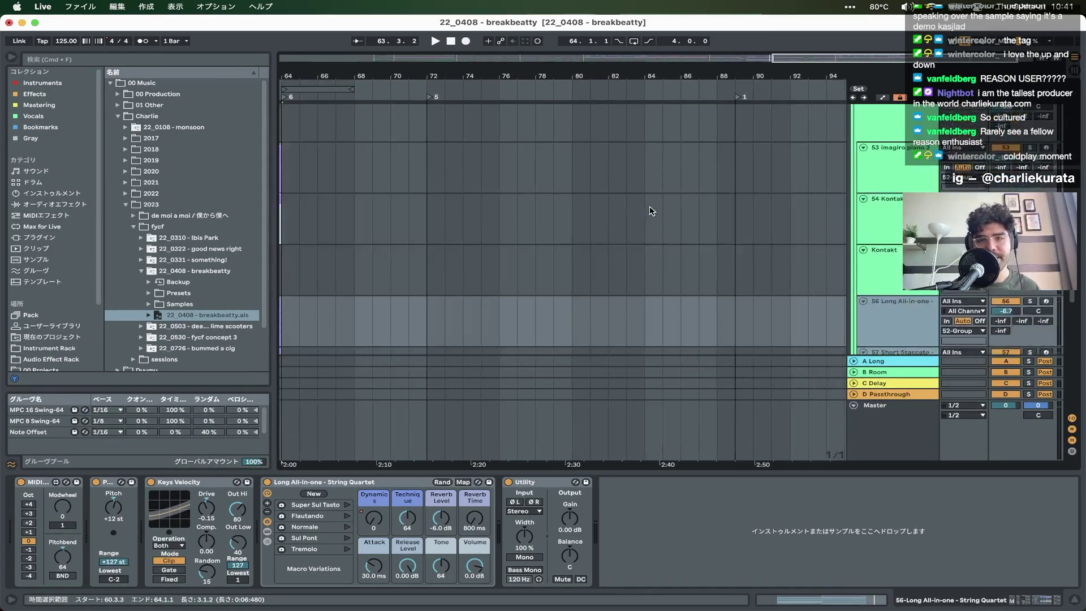
- Select the 29 Audio 2 guitar clips from 72.1.1 to 89.1.1 and examine the grain tracks above them
{"action": "scroll", "coordinate": [649, 207], "scroll_direction": "up", "scroll_amount": 10}
{"action": "left_click_drag", "start_coordinate": [421, 223], "coordinate": [737, 140]}
{"action": "scroll", "coordinate": [736, 145], "scroll_direction": "down", "scroll_amount": 5}
{"action": "scroll", "coordinate": [764, 169], "scroll_direction": "up", "scroll_amount": 10}
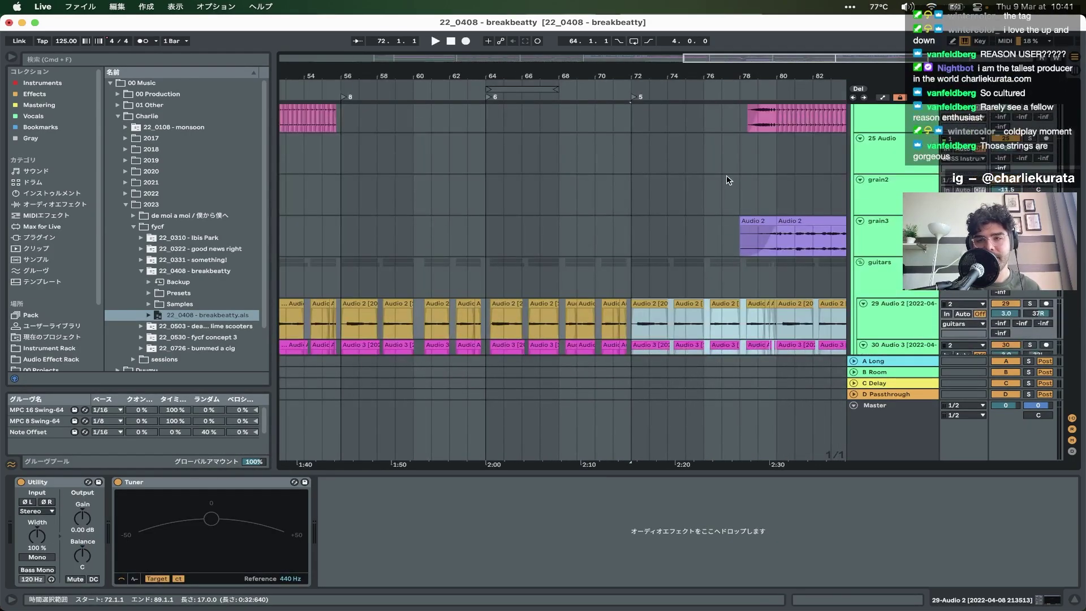
{"action": "scroll", "coordinate": [750, 198], "scroll_direction": "down", "scroll_amount": 5}
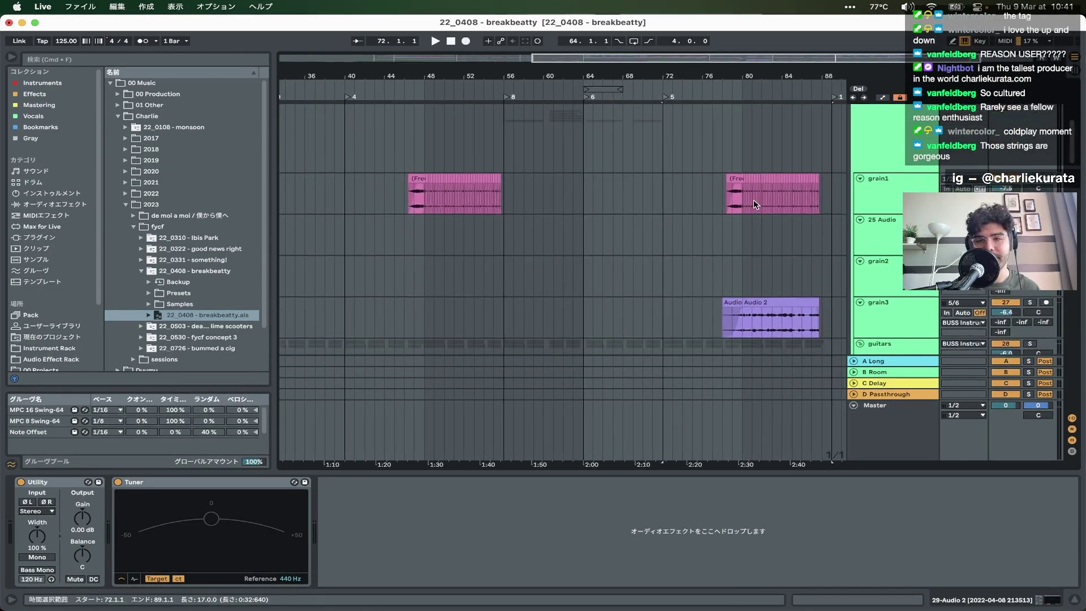
{"action": "scroll", "coordinate": [801, 200], "scroll_direction": "up", "scroll_amount": 4}
- Fold the BUSS_Instruments and Instrumental groups and show the tracks inside the Vocals group
{"action": "left_click", "coordinate": [853, 238]}
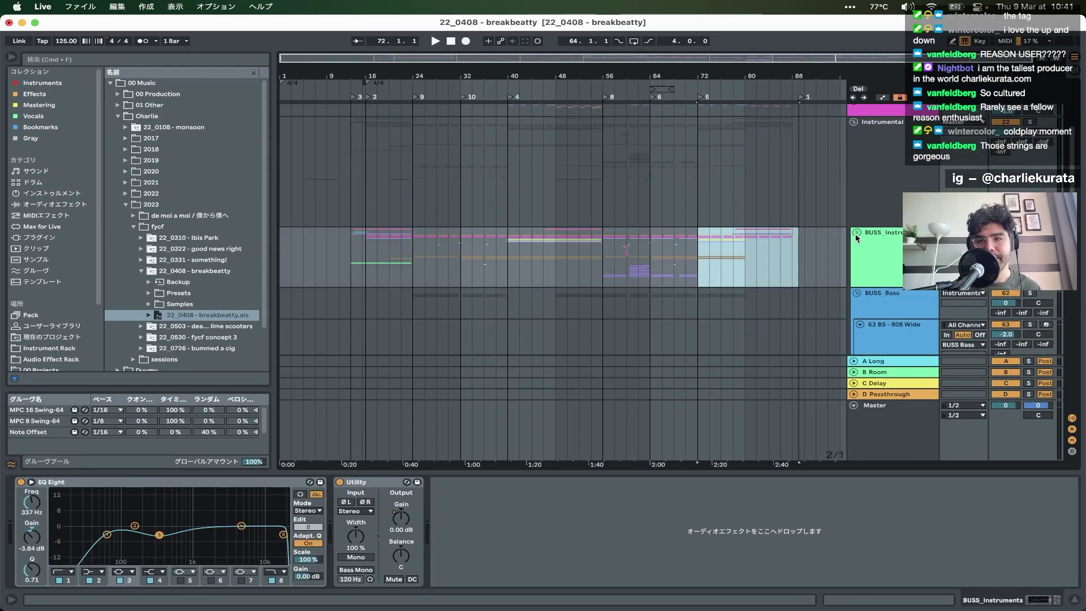
{"action": "left_click", "coordinate": [854, 123]}
{"action": "scroll", "coordinate": [853, 119], "scroll_direction": "up", "scroll_amount": 3}
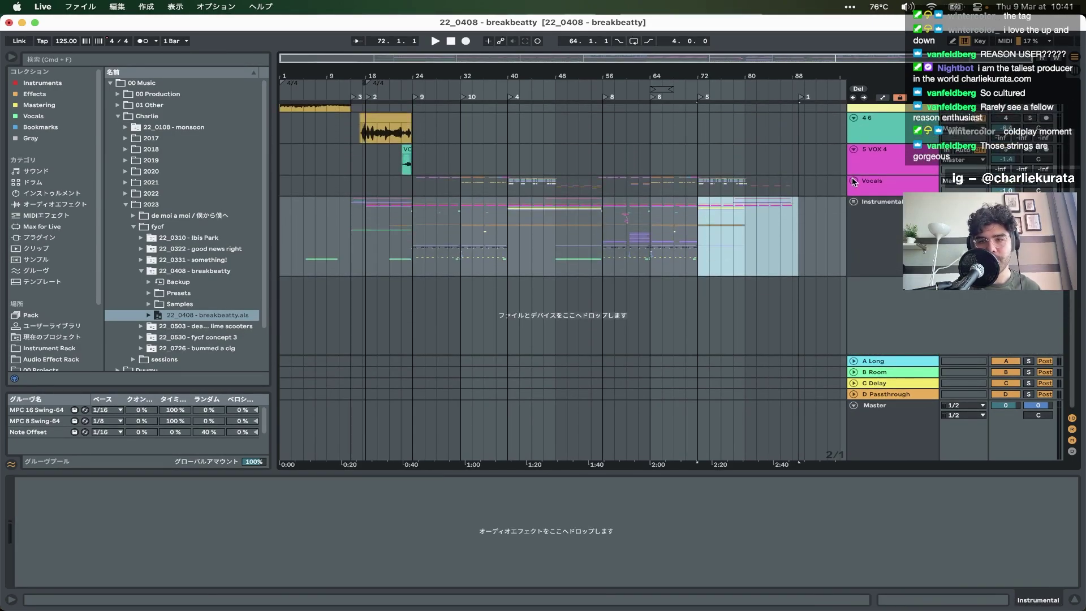
{"action": "scroll", "coordinate": [413, 249], "scroll_direction": "up", "scroll_amount": 3}
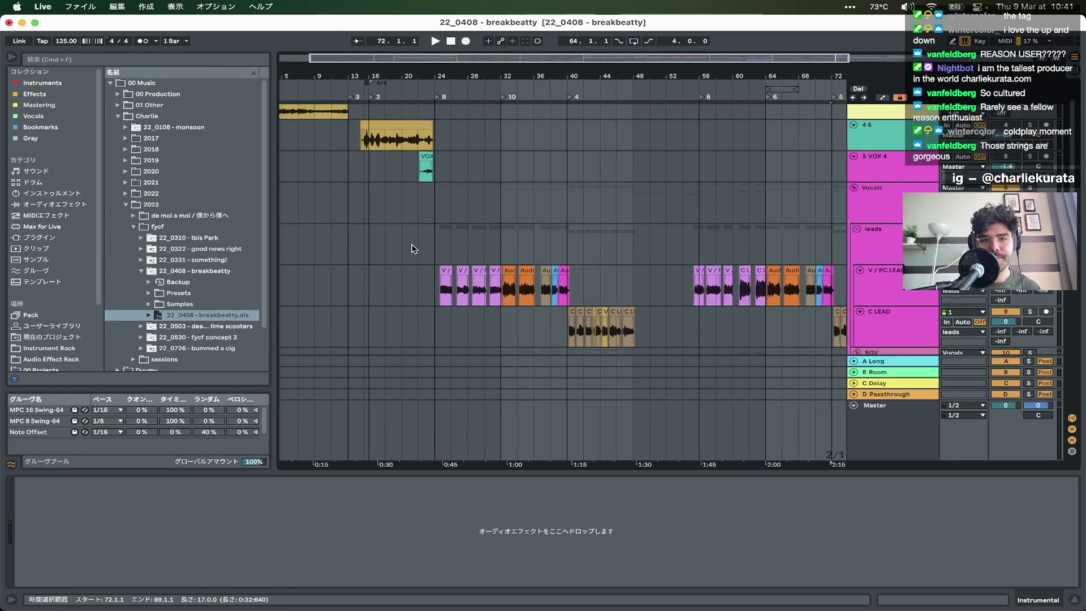
{"action": "scroll", "coordinate": [413, 246], "scroll_direction": "up", "scroll_amount": 2}
- Switch to Discord, open the unread direct message and jump to the earlier message it replies to
{"action": "mouse_move", "coordinate": [12, 205]}
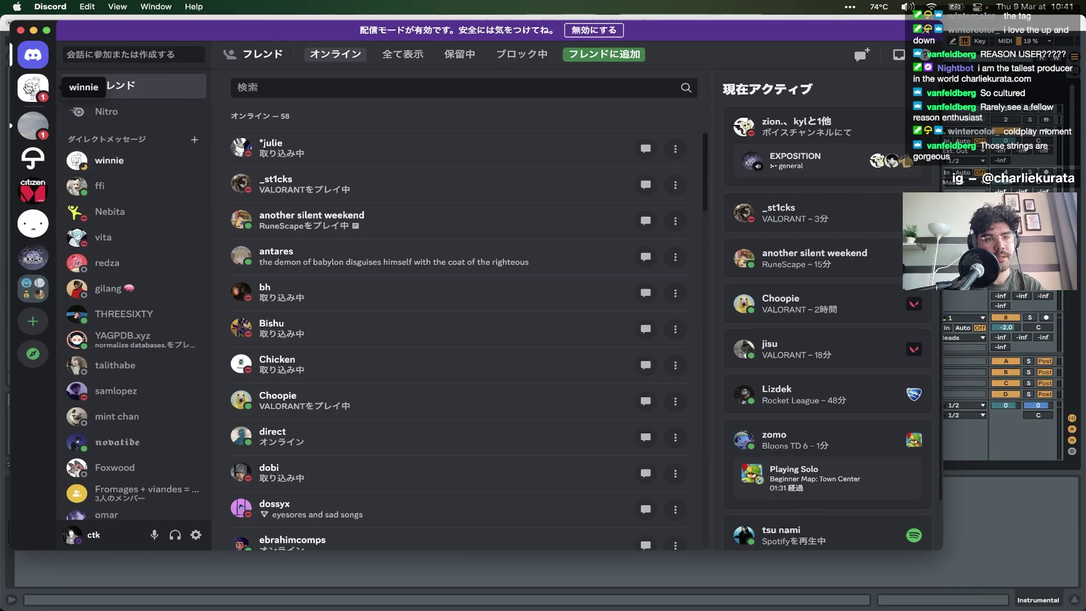
{"action": "left_click", "coordinate": [32, 88]}
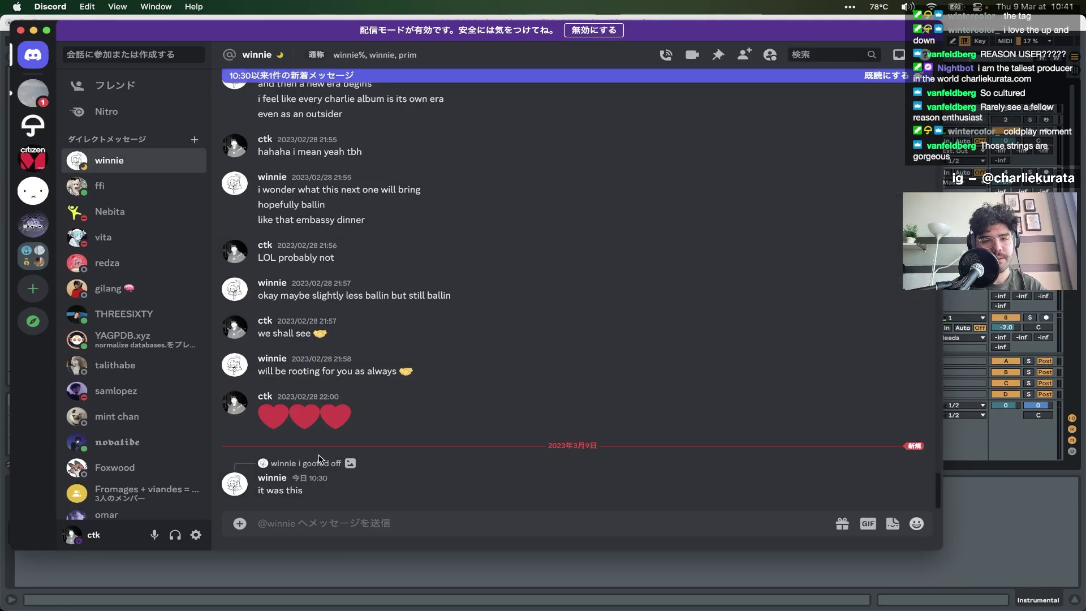
{"action": "left_click", "coordinate": [318, 465]}
{"action": "key", "text": "super+Tab"}
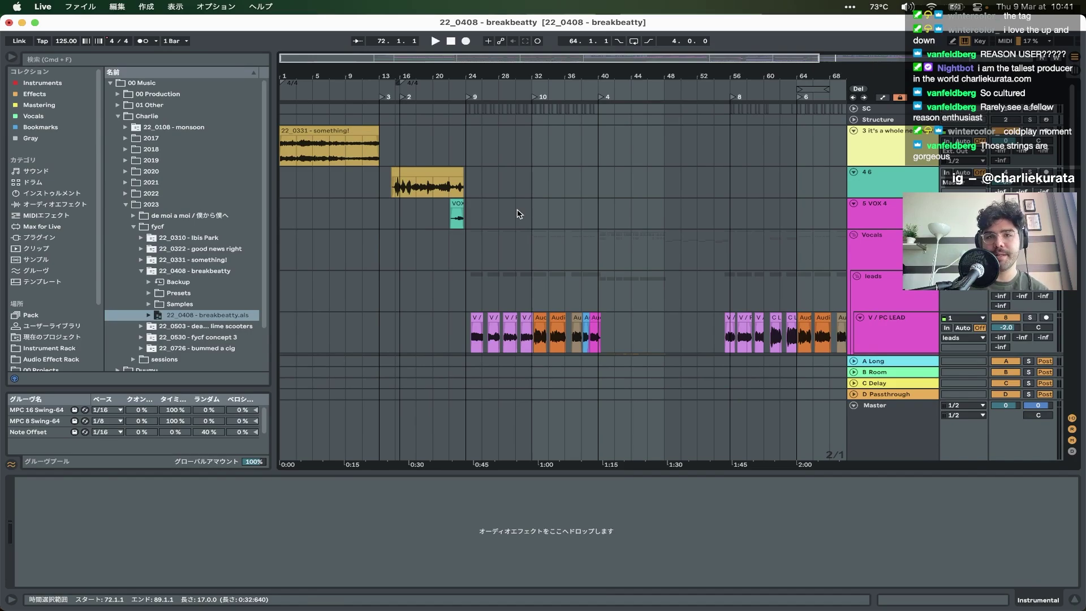
- Return to Discord, check the SoundSource volume controls and play breakbeatty_thing_idk_man.wav
{"action": "key", "text": "ctrl+Up"}
{"action": "left_click", "coordinate": [280, 355]}
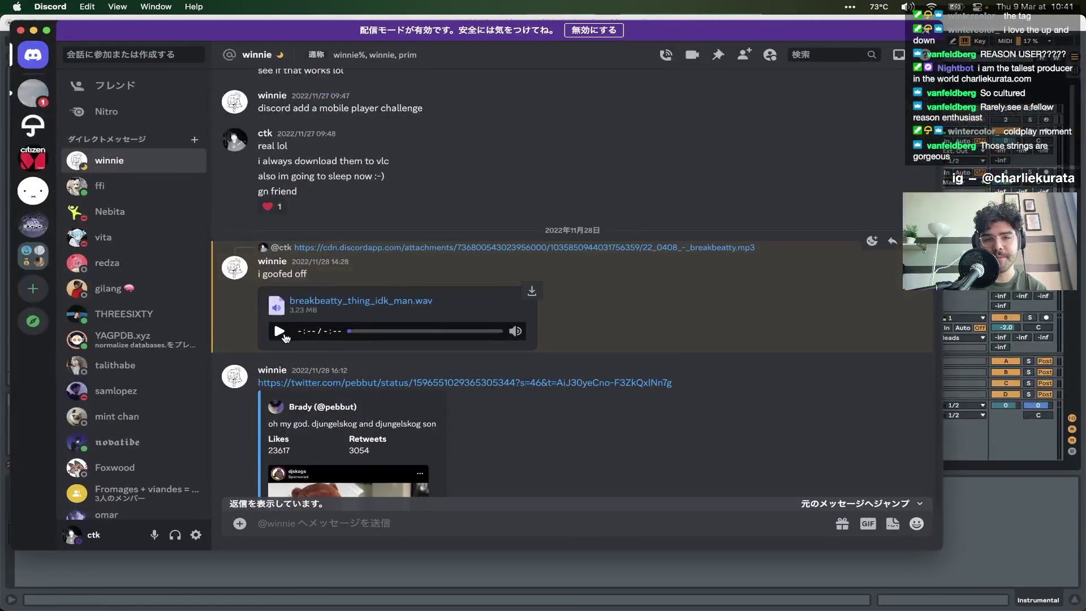
{"action": "left_click", "coordinate": [931, 6]}
{"action": "left_click", "coordinate": [908, 6]}
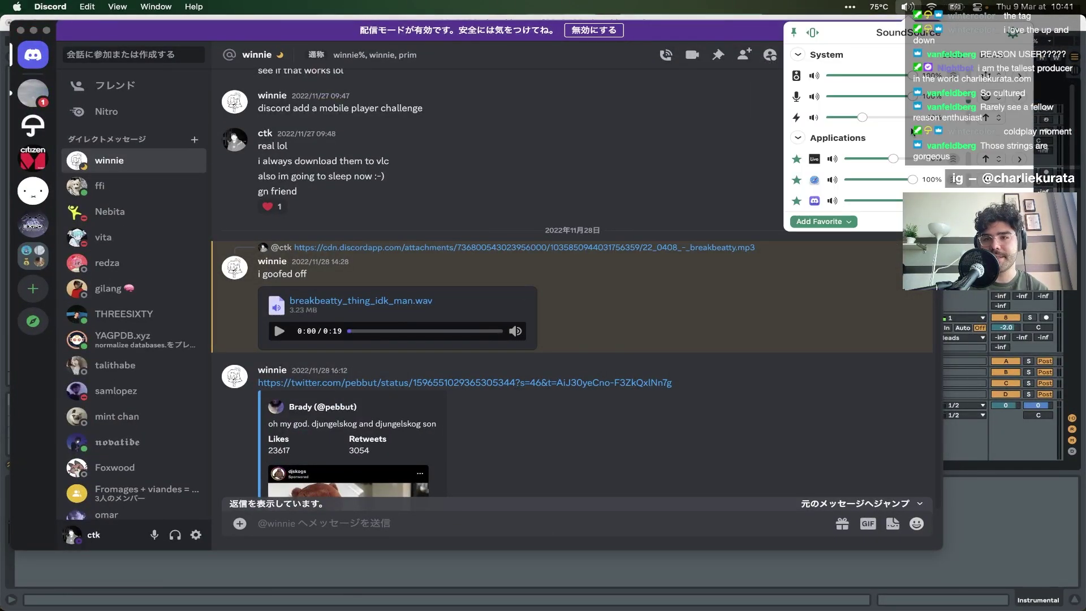
{"action": "left_click", "coordinate": [318, 322]}
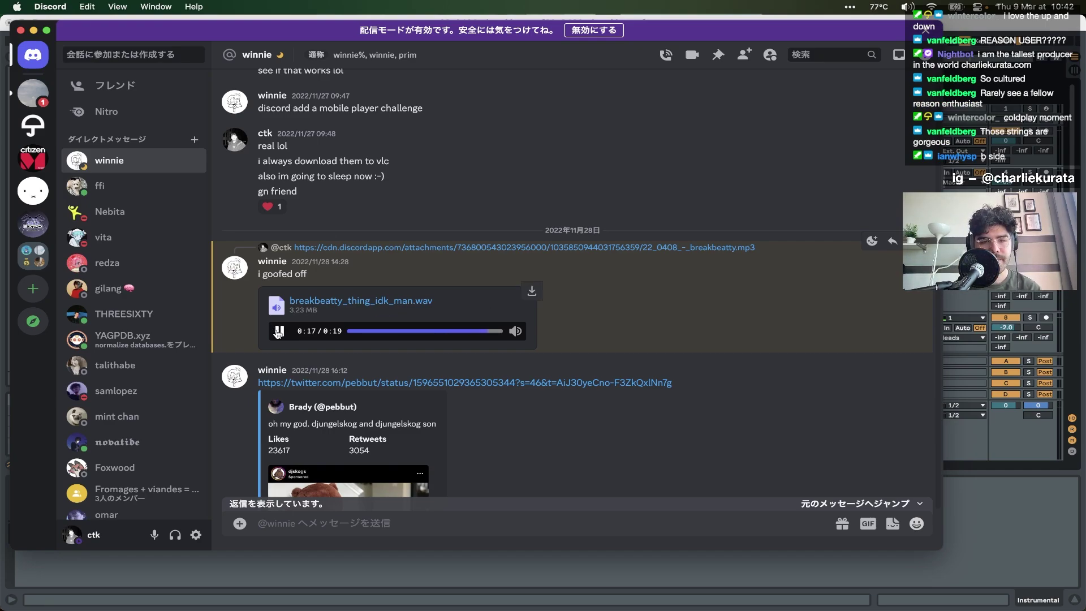
- Switch back to Live, hide the device view to enlarge the arrangement and look over the lead and background vocal tracks
{"action": "key", "text": "super+Tab"}
{"action": "scroll", "coordinate": [554, 270], "scroll_direction": "down", "scroll_amount": 5}
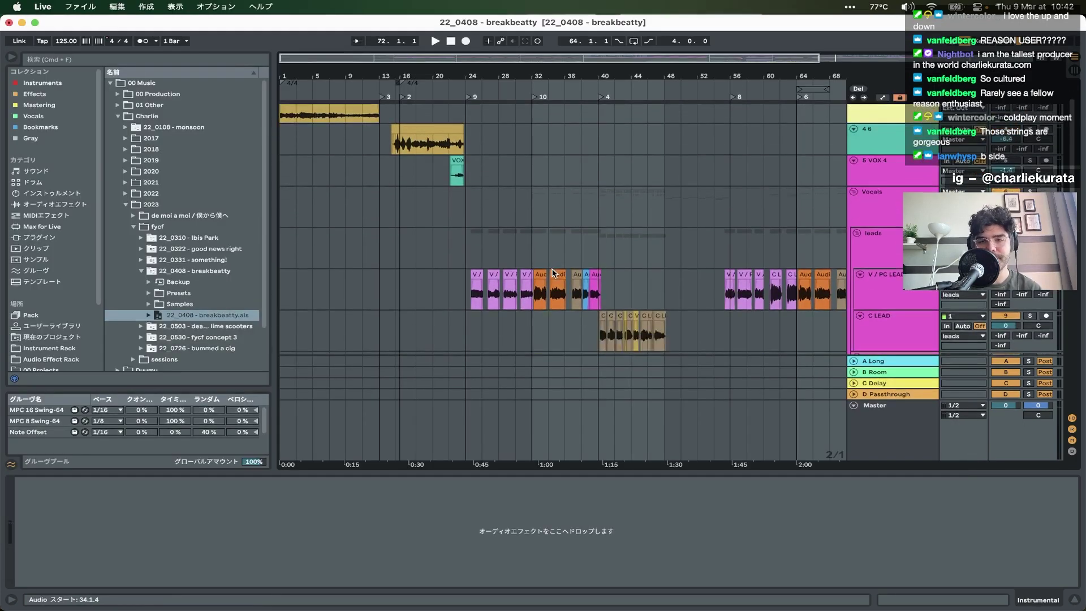
{"action": "scroll", "coordinate": [554, 271], "scroll_direction": "down", "scroll_amount": 5}
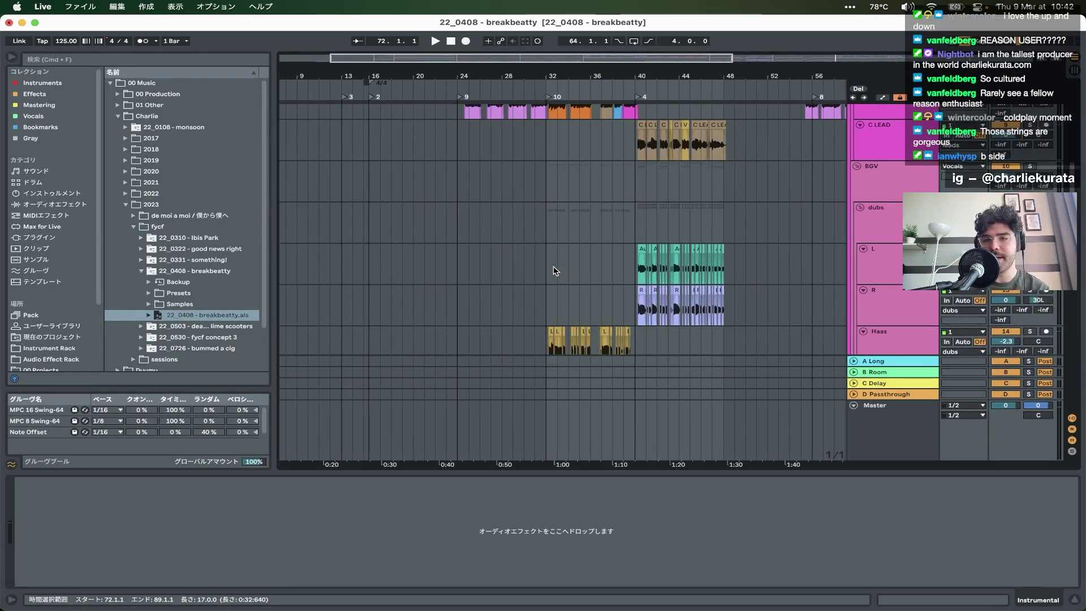
{"action": "scroll", "coordinate": [555, 271], "scroll_direction": "down", "scroll_amount": 2}
{"action": "left_click_drag", "start_coordinate": [520, 476], "coordinate": [520, 586]}
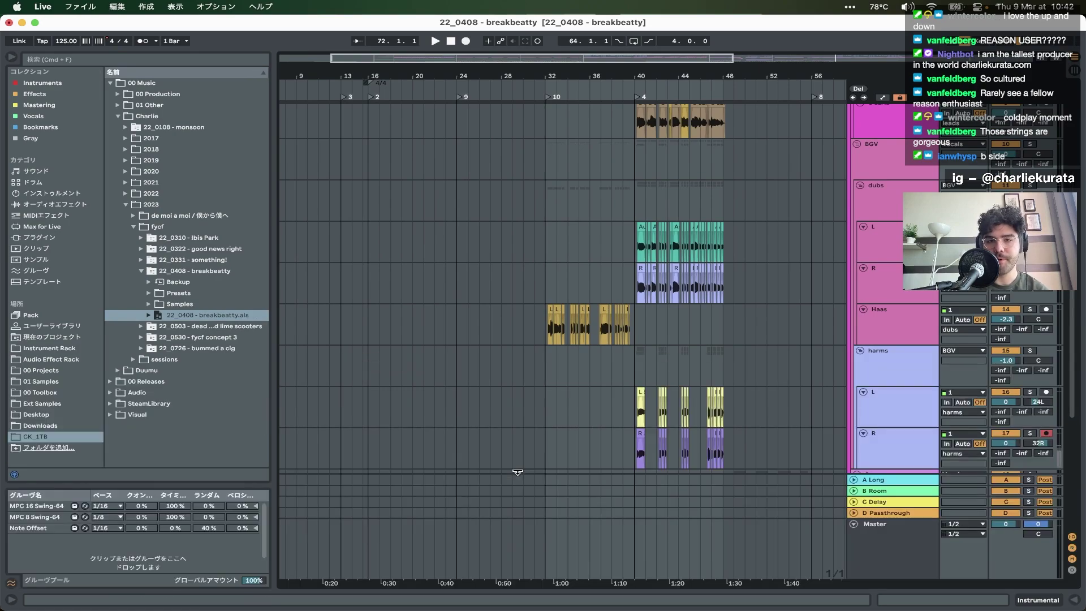
{"action": "scroll", "coordinate": [485, 283], "scroll_direction": "up", "scroll_amount": 10}
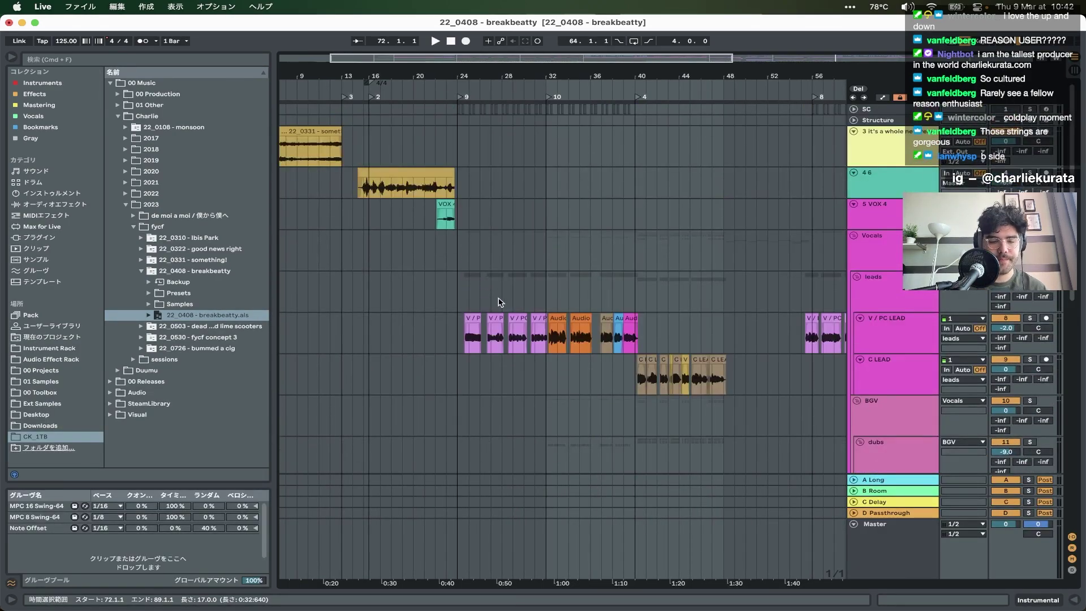
- Switch to Notes and open the second hand smoke lyrics in the charlie folder
{"action": "key", "text": "super+space"}
{"action": "key", "text": "Escape"}
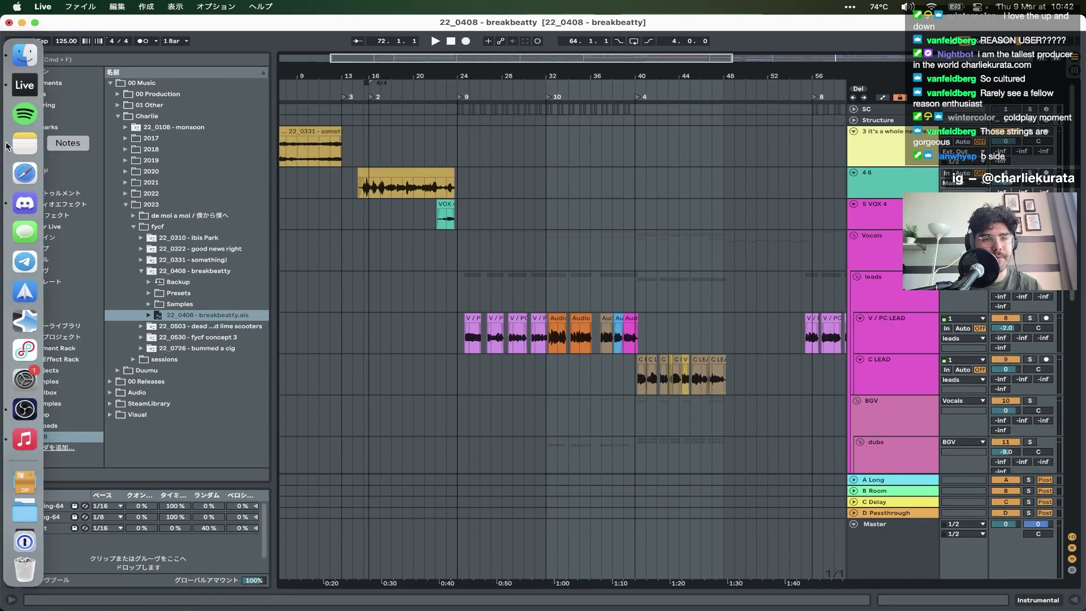
{"action": "right_click", "coordinate": [8, 192]}
{"action": "left_click", "coordinate": [80, 260]}
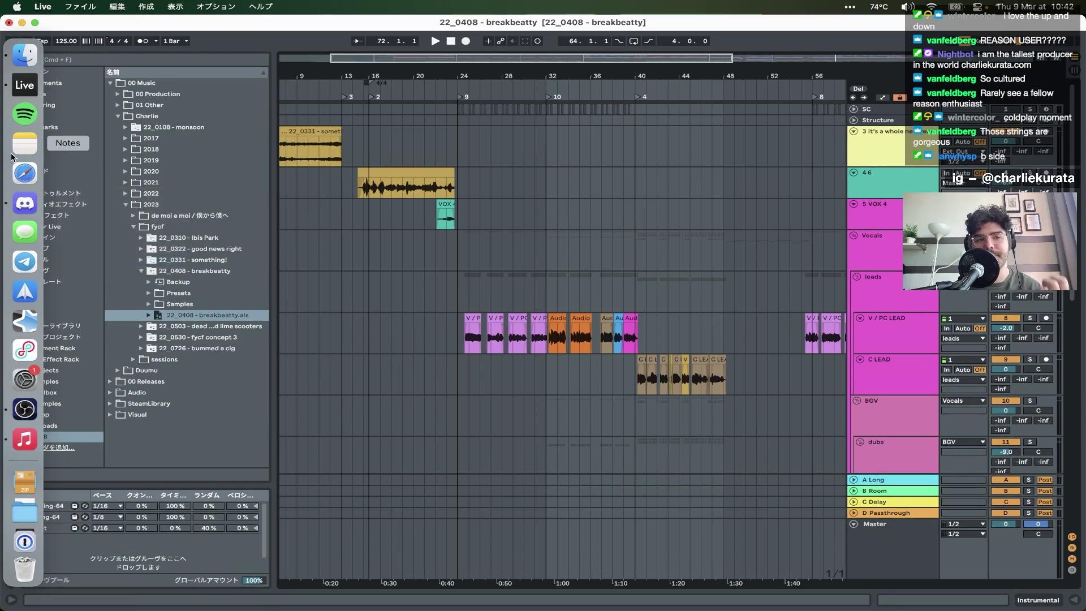
{"action": "left_click", "coordinate": [15, 149]}
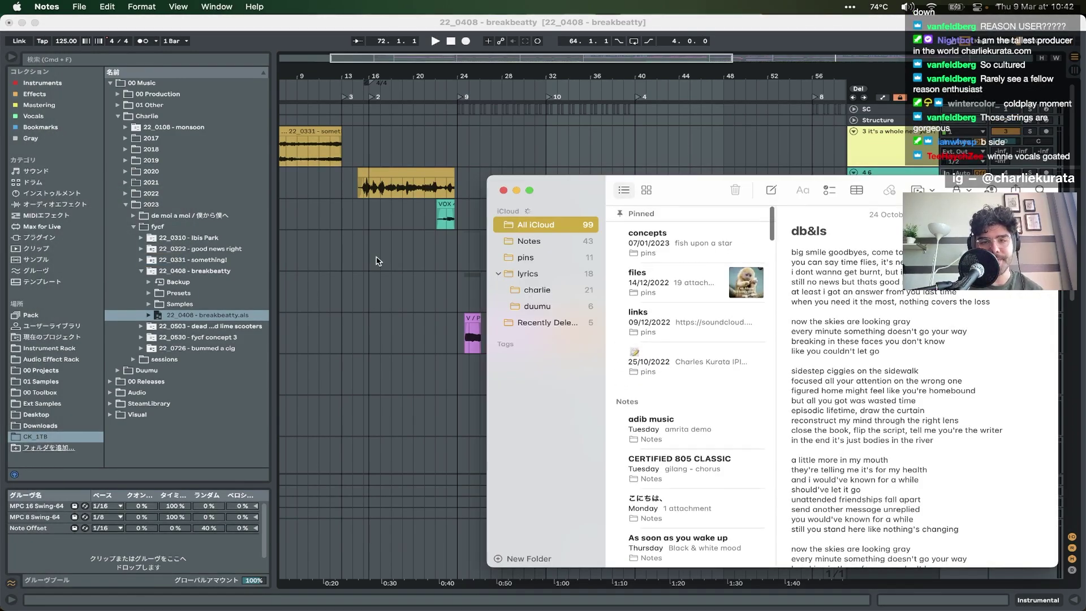
{"action": "left_click", "coordinate": [540, 291]}
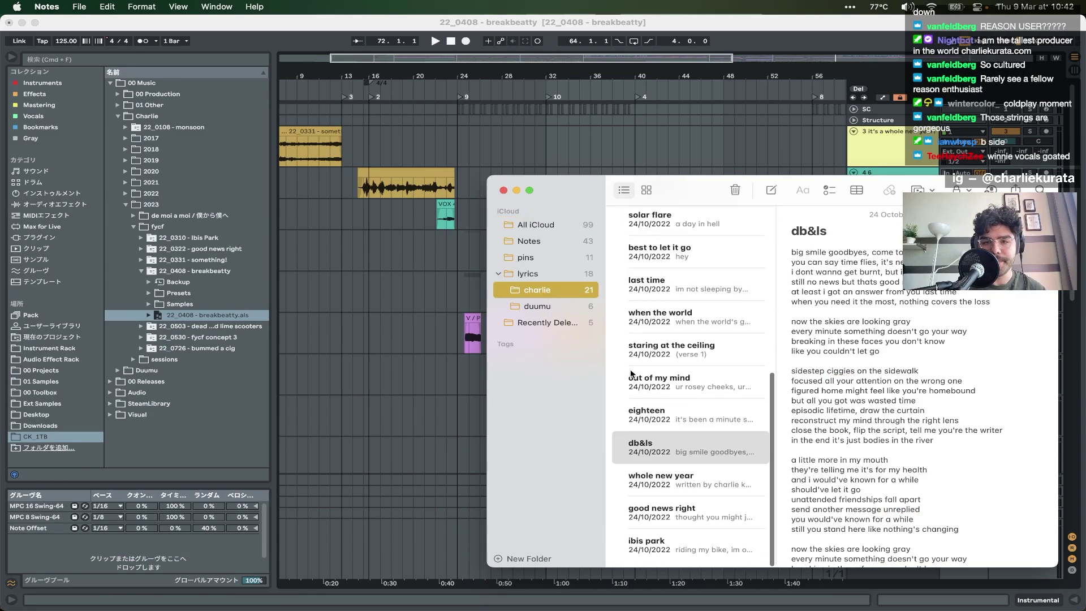
{"action": "scroll", "coordinate": [688, 396], "scroll_direction": "up", "scroll_amount": 10}
{"action": "left_click", "coordinate": [689, 236]}
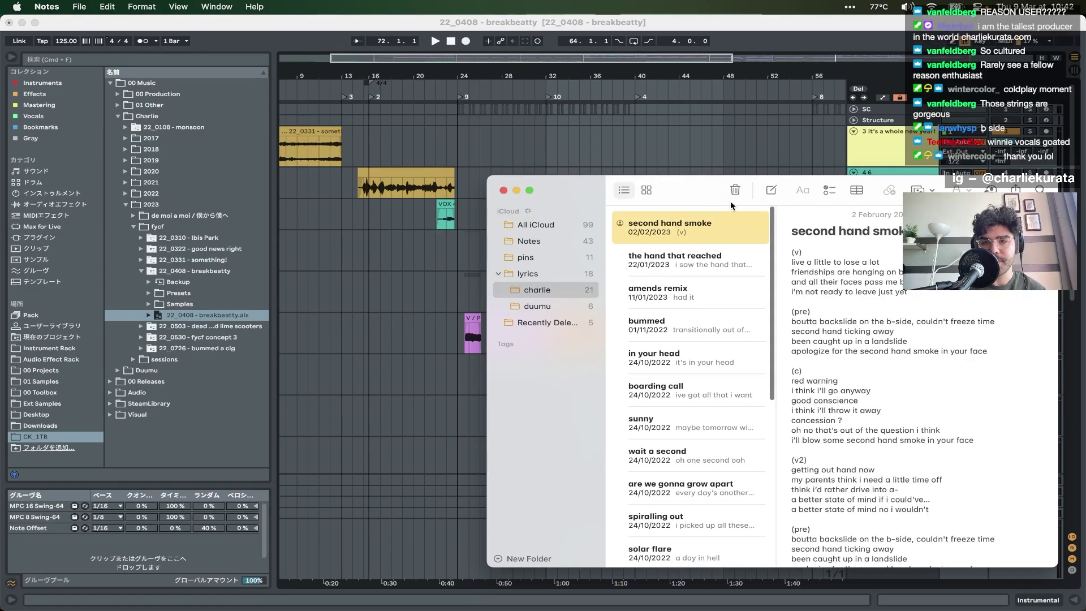
- Move the Notes window clear of the webcam area and highlight the first verse and pre-chorus lyrics of second hand smoke
{"action": "left_click_drag", "start_coordinate": [731, 202], "coordinate": [548, 180]}
{"action": "scroll", "coordinate": [759, 266], "scroll_direction": "down", "scroll_amount": 2}
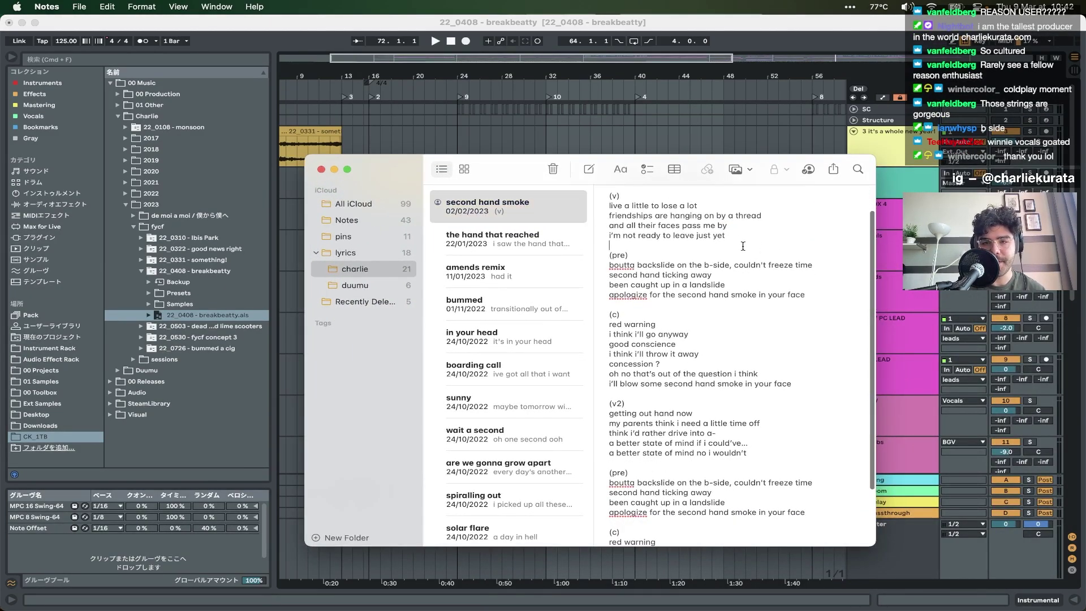
{"action": "left_click_drag", "start_coordinate": [738, 238], "coordinate": [616, 226]}
{"action": "left_click", "coordinate": [615, 226]}
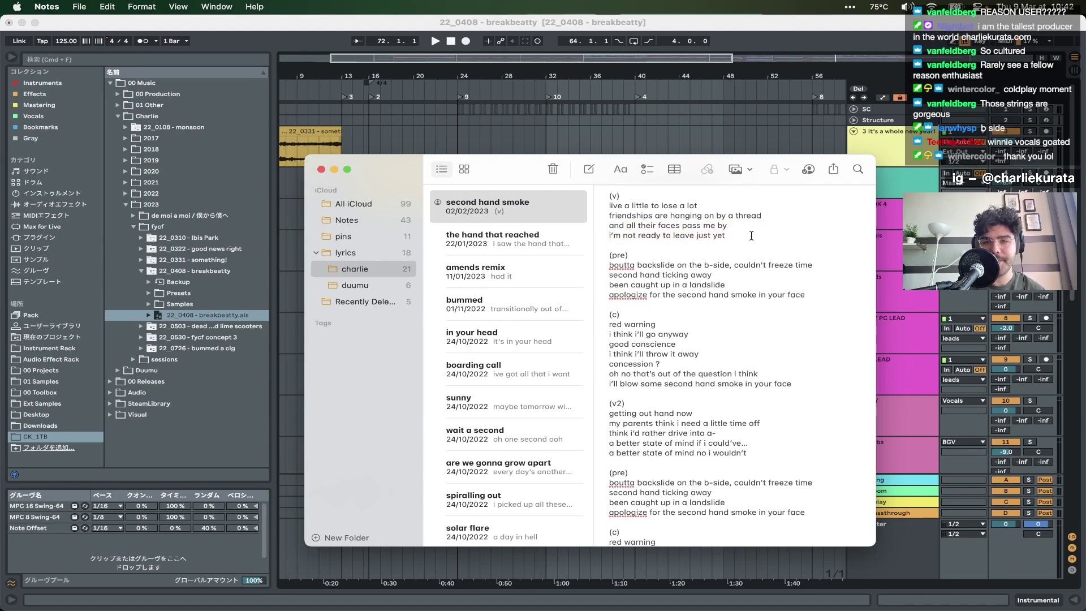
{"action": "left_click_drag", "start_coordinate": [751, 236], "coordinate": [592, 204]}
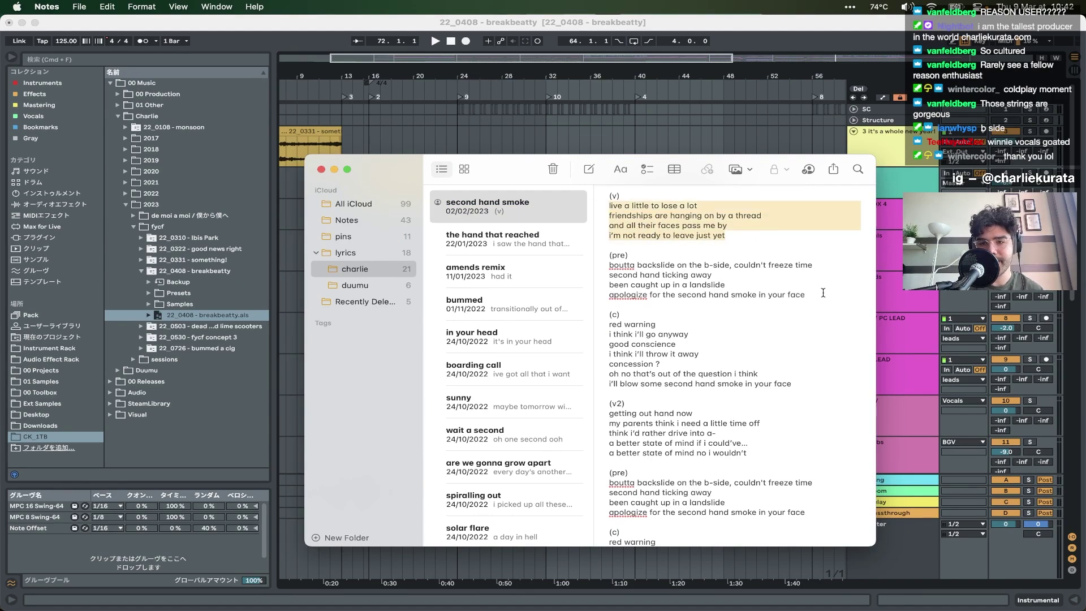
{"action": "left_click_drag", "start_coordinate": [823, 292], "coordinate": [584, 263]}
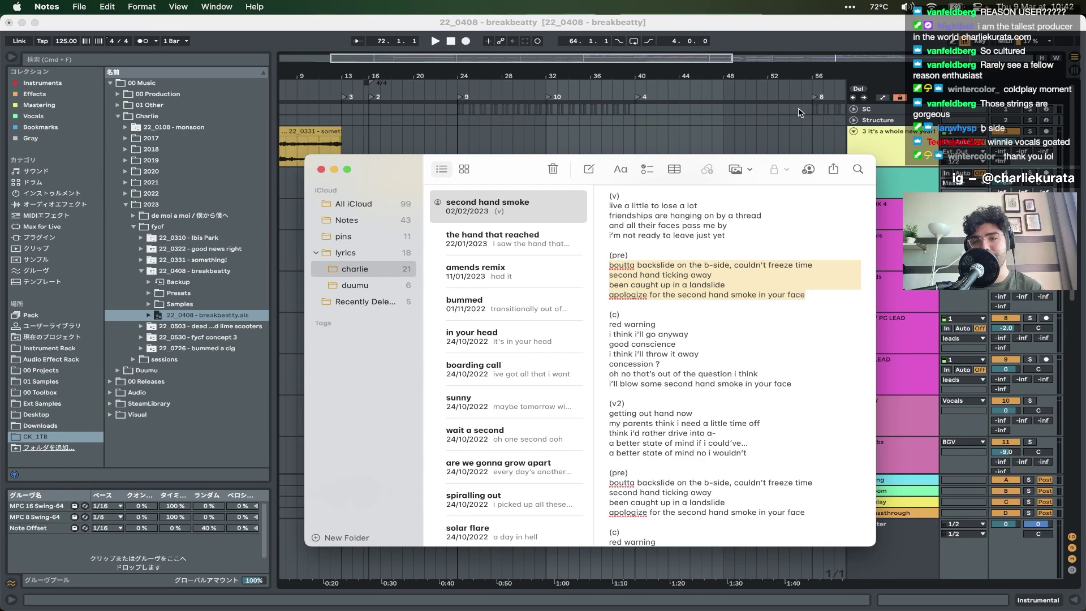
- Switch back to Live, play the song from bar 24 where the lead vocals enter, and stop playback
{"action": "left_click", "coordinate": [699, 121]}
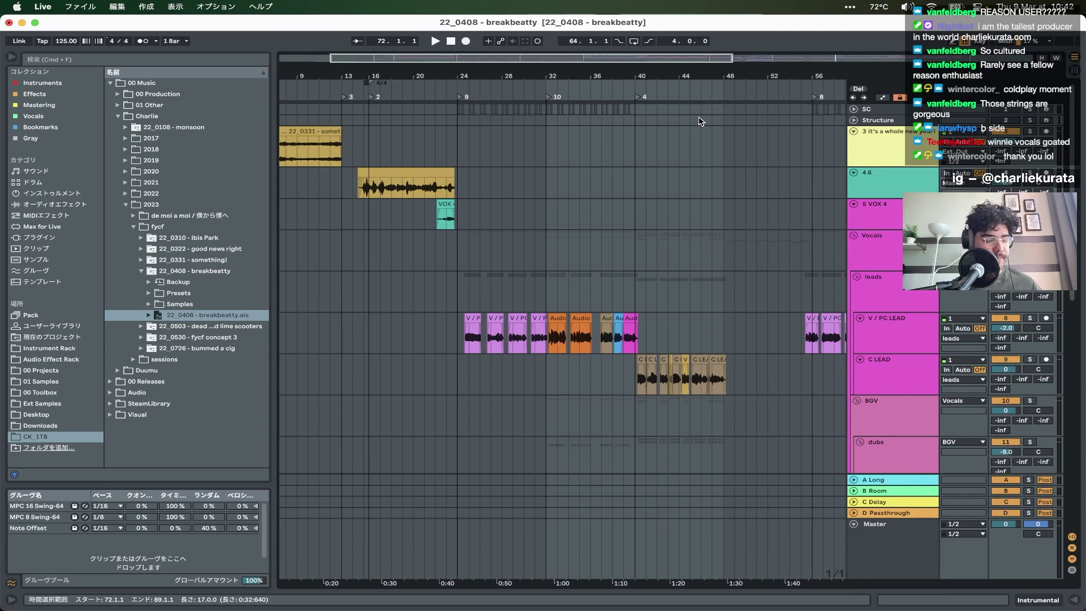
{"action": "scroll", "coordinate": [730, 251], "scroll_direction": "down", "scroll_amount": 2}
{"action": "scroll", "coordinate": [731, 251], "scroll_direction": "up", "scroll_amount": 3}
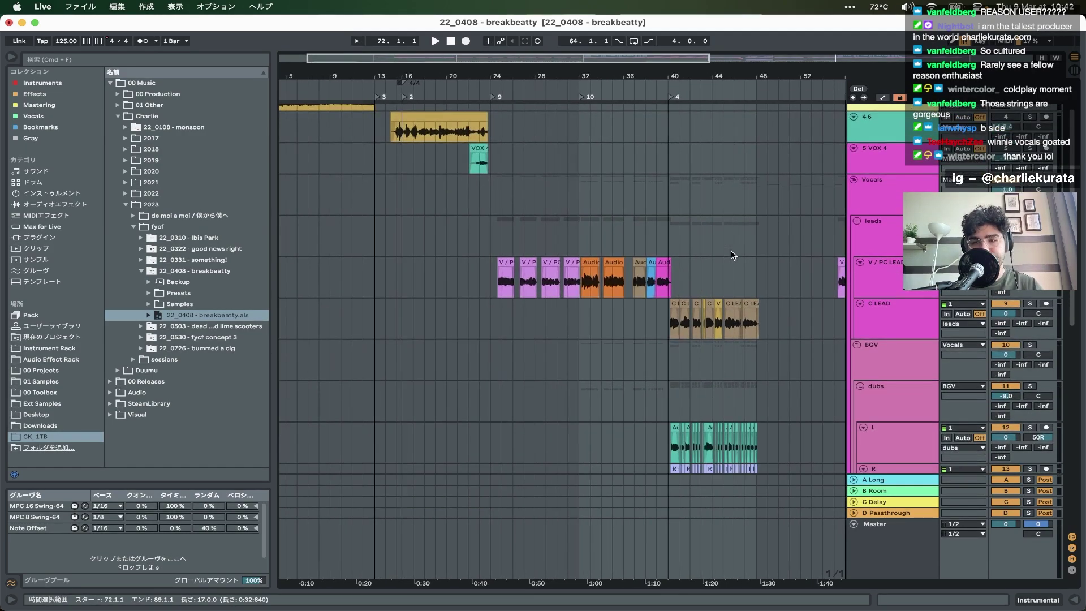
{"action": "left_click", "coordinate": [430, 237]}
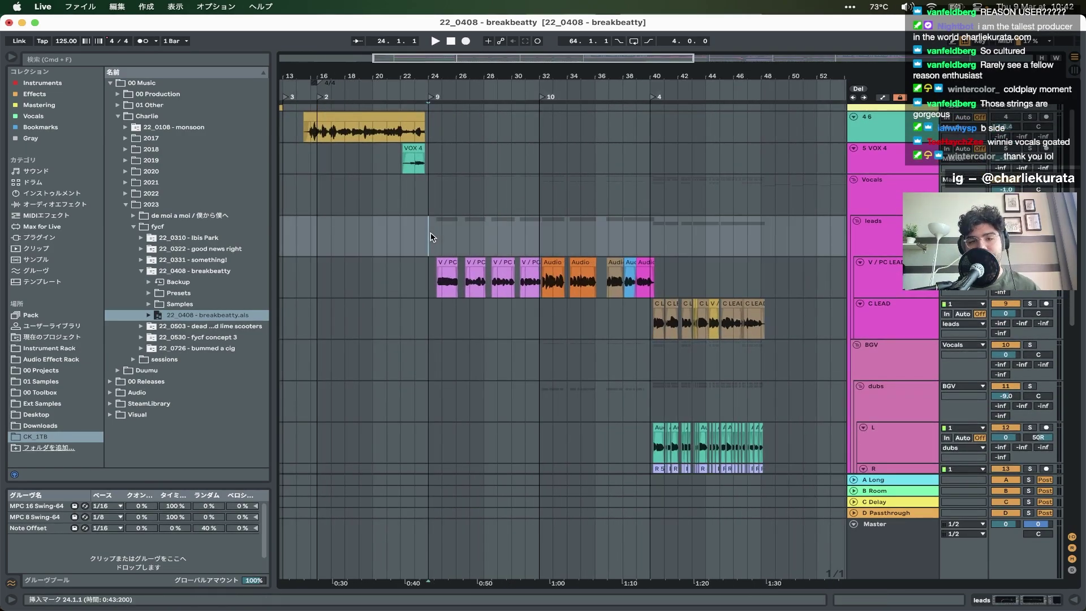
{"action": "scroll", "coordinate": [429, 236], "scroll_direction": "down", "scroll_amount": 4}
{"action": "scroll", "coordinate": [432, 236], "scroll_direction": "up", "scroll_amount": 1}
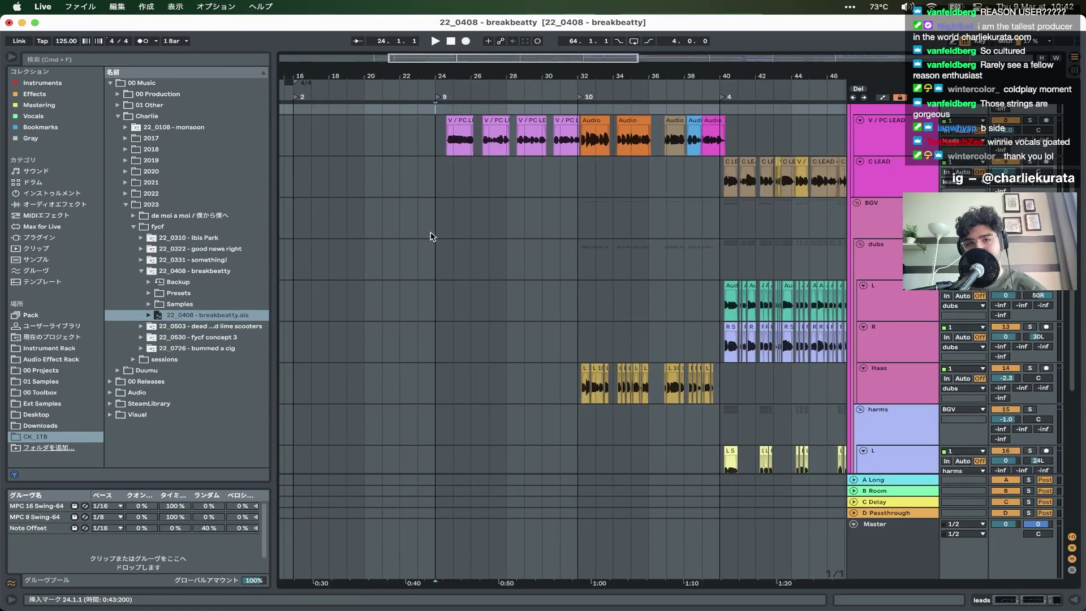
{"action": "scroll", "coordinate": [430, 236], "scroll_direction": "up", "scroll_amount": 1}
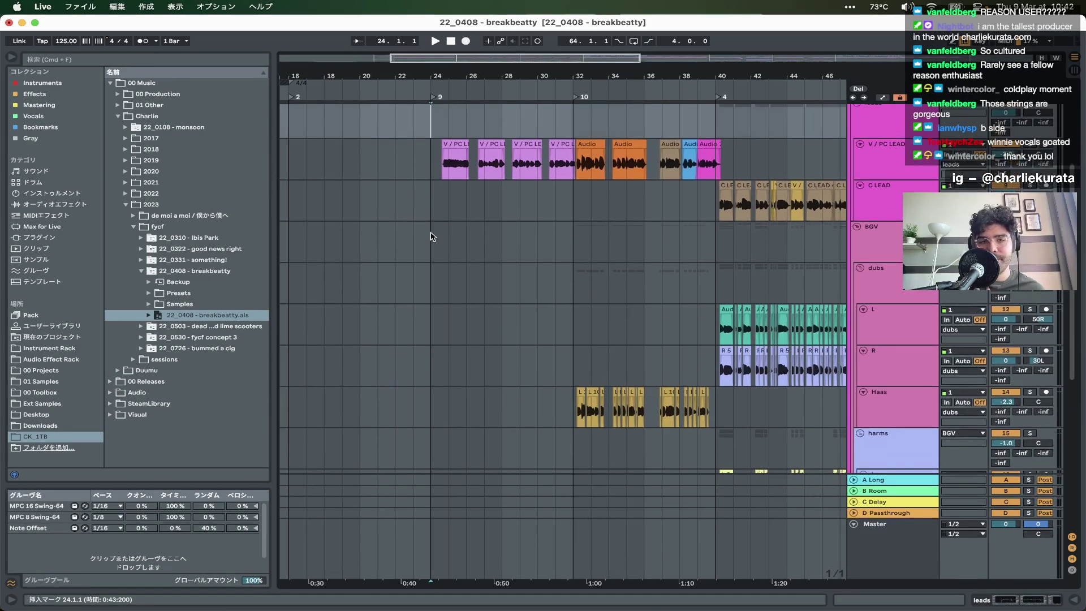
{"action": "key", "text": "space"}
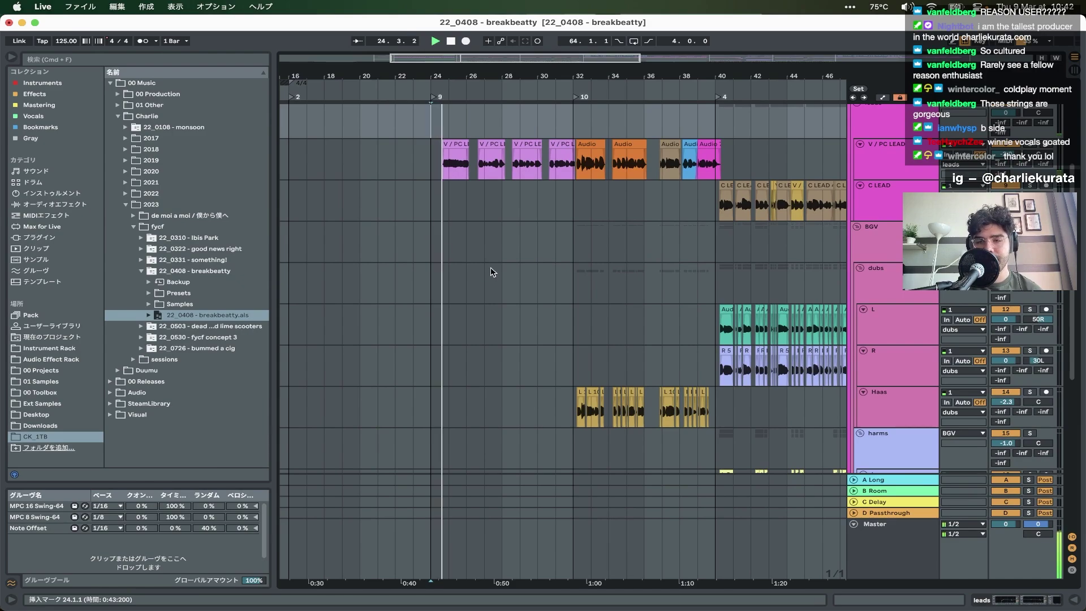
{"action": "scroll", "coordinate": [491, 267], "scroll_direction": "up", "scroll_amount": 1}
{"action": "scroll", "coordinate": [490, 271], "scroll_direction": "up", "scroll_amount": 3}
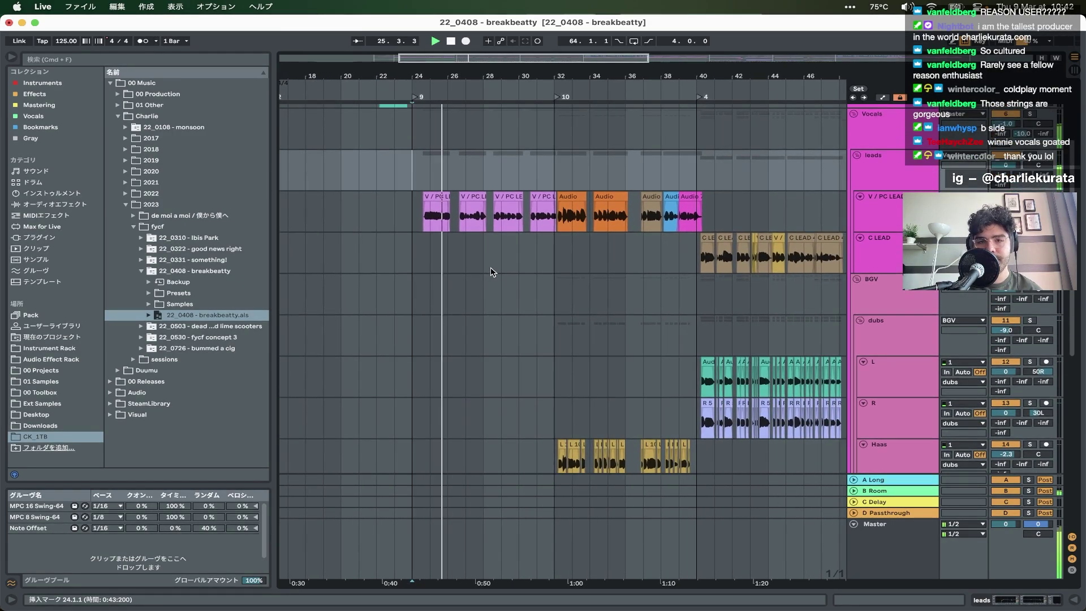
{"action": "scroll", "coordinate": [490, 271], "scroll_direction": "up", "scroll_amount": 1}
{"action": "key", "text": "space"}
- Show the device view and examine the Vocals group's EQ Eight, Utility and Glue Compressor
{"action": "left_click", "coordinate": [893, 170]}
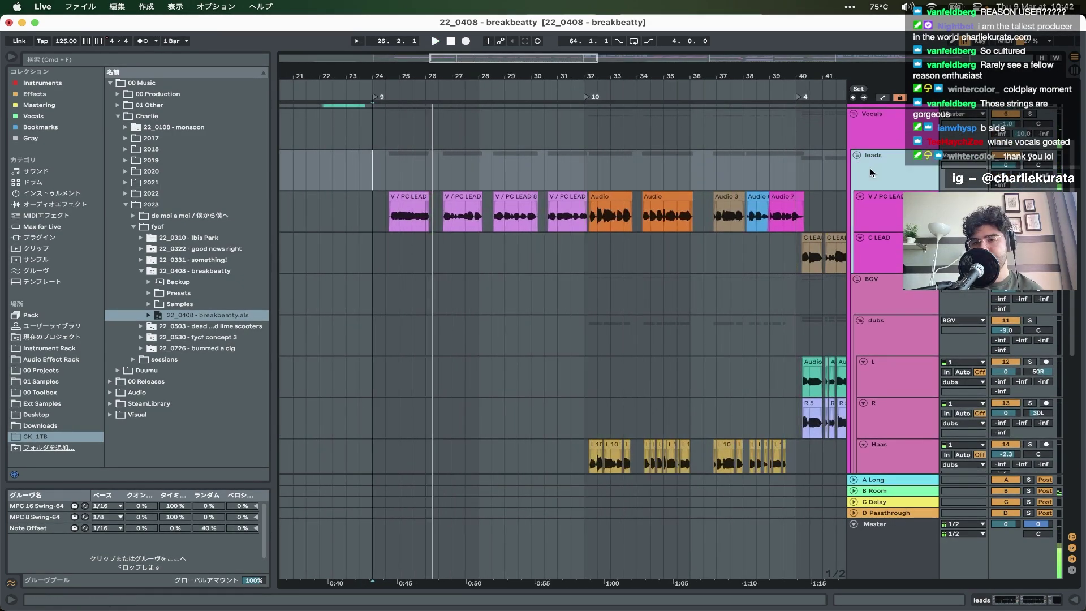
{"action": "left_click", "coordinate": [996, 598]}
{"action": "left_click", "coordinate": [897, 138]}
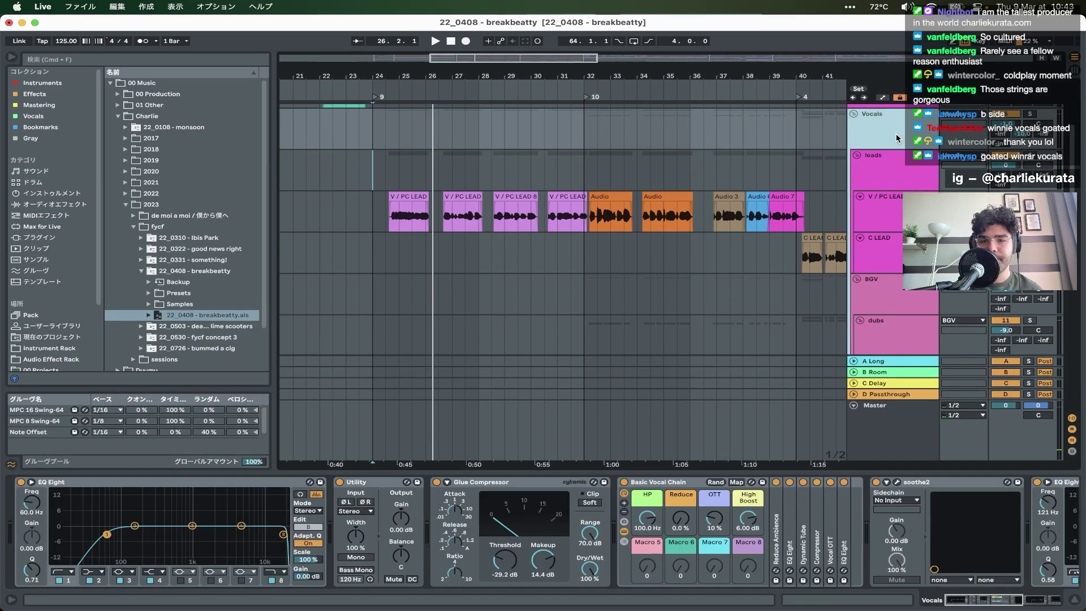
{"action": "left_click", "coordinate": [633, 528]}
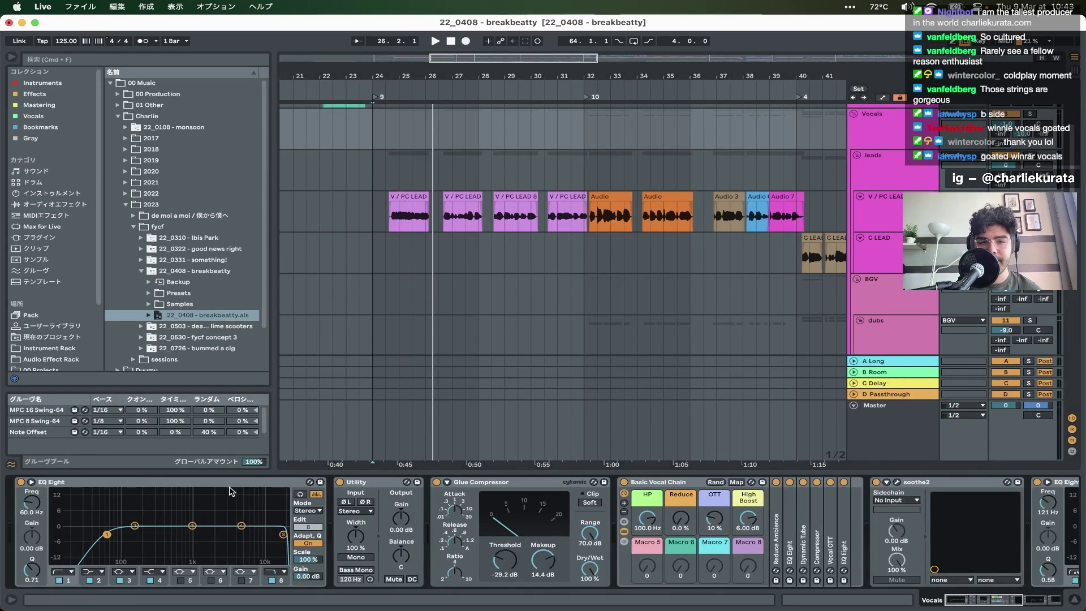
{"action": "left_click", "coordinate": [230, 490]}
{"action": "scroll", "coordinate": [231, 487], "scroll_direction": "right", "scroll_amount": 5}
{"action": "left_click", "coordinate": [231, 485]}
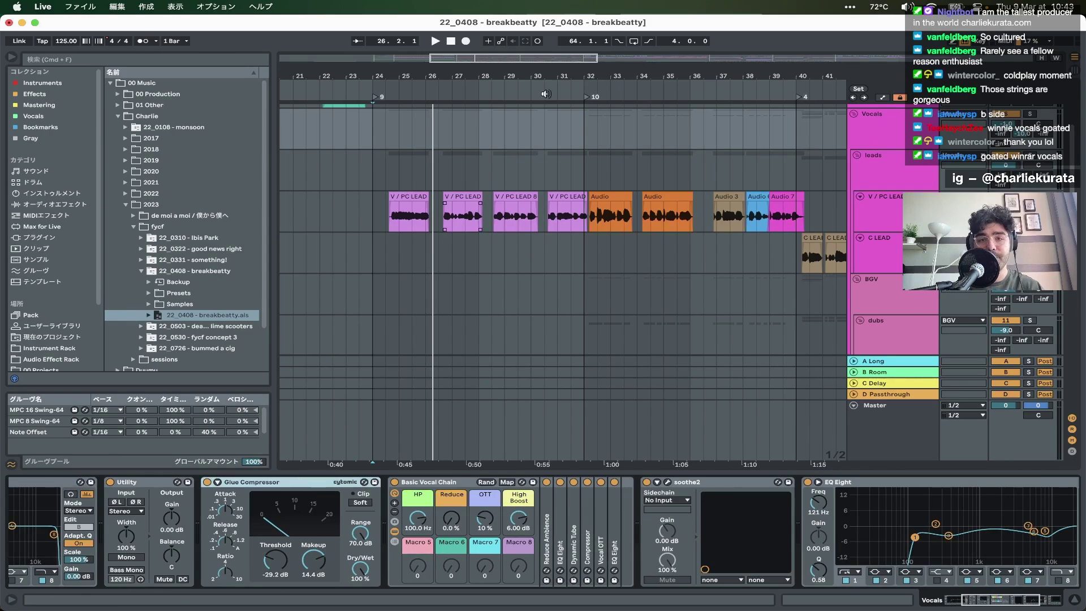
- Play the vocals from bar 25 and examine the Glue Compressor and the Basic Vocal Chain rack
{"action": "left_click", "coordinate": [399, 130]}
{"action": "key", "text": "space"}
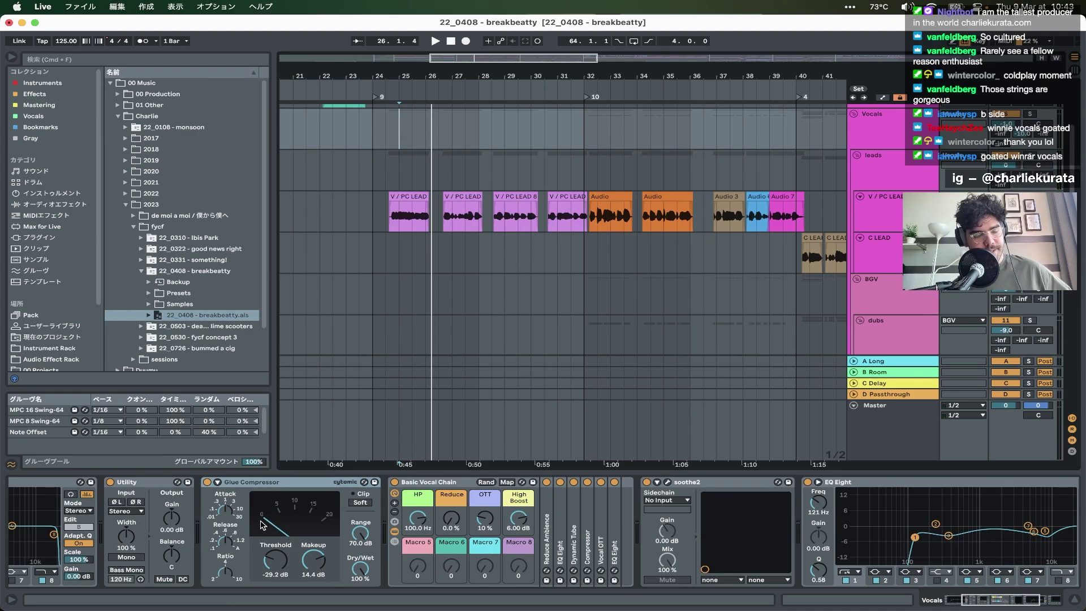
{"action": "left_click", "coordinate": [439, 502]}
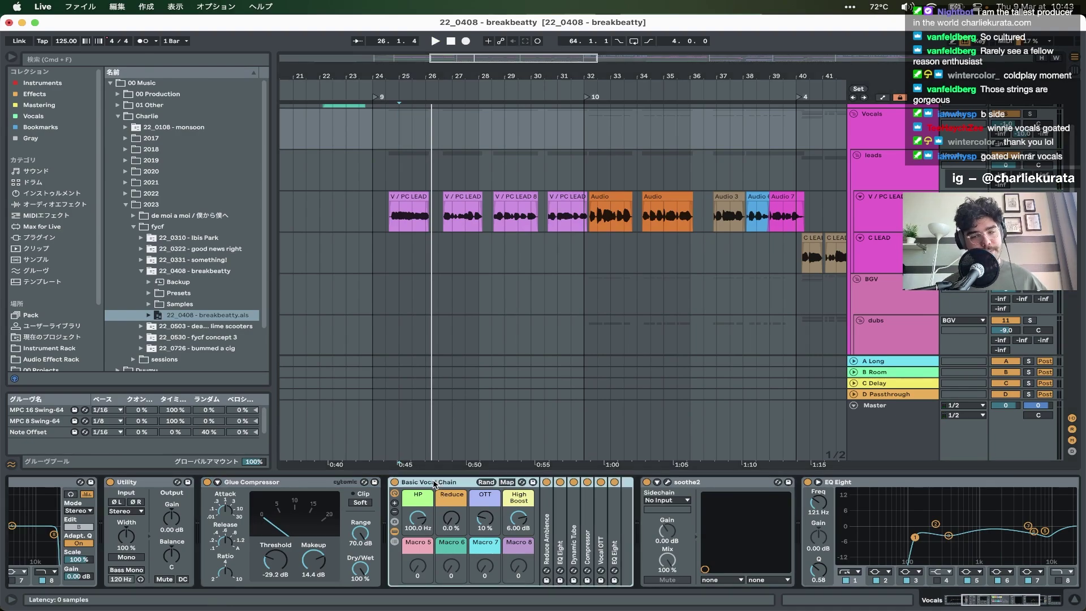
{"action": "scroll", "coordinate": [434, 485], "scroll_direction": "right", "scroll_amount": 3}
{"action": "scroll", "coordinate": [434, 485], "scroll_direction": "right", "scroll_amount": 3}
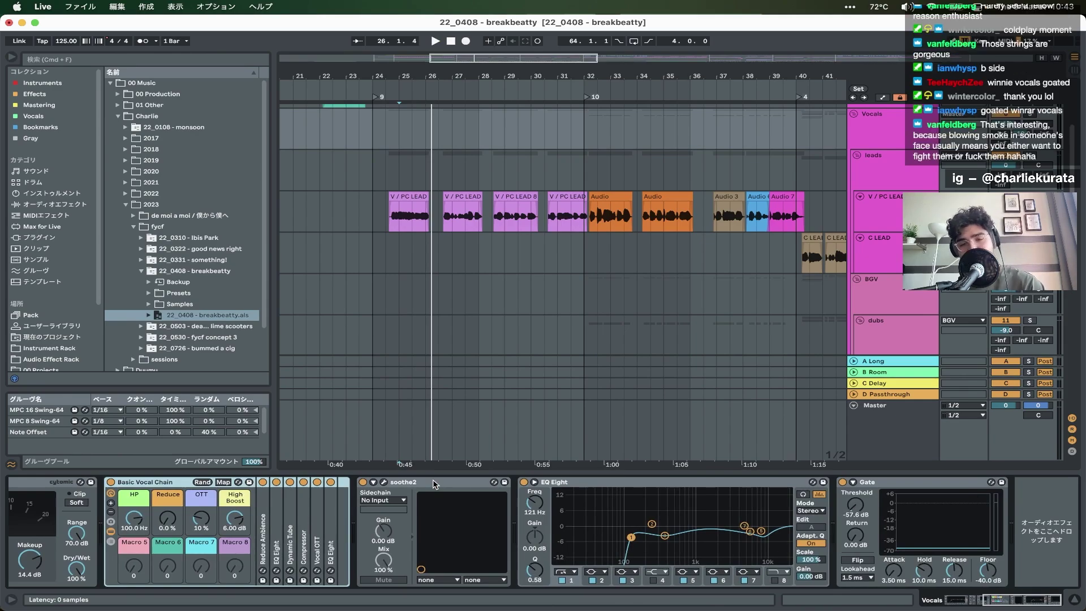
- Open the soothe2 plugin window on the Vocals group, play the vocals through it, and close the window
{"action": "left_click", "coordinate": [436, 486]}
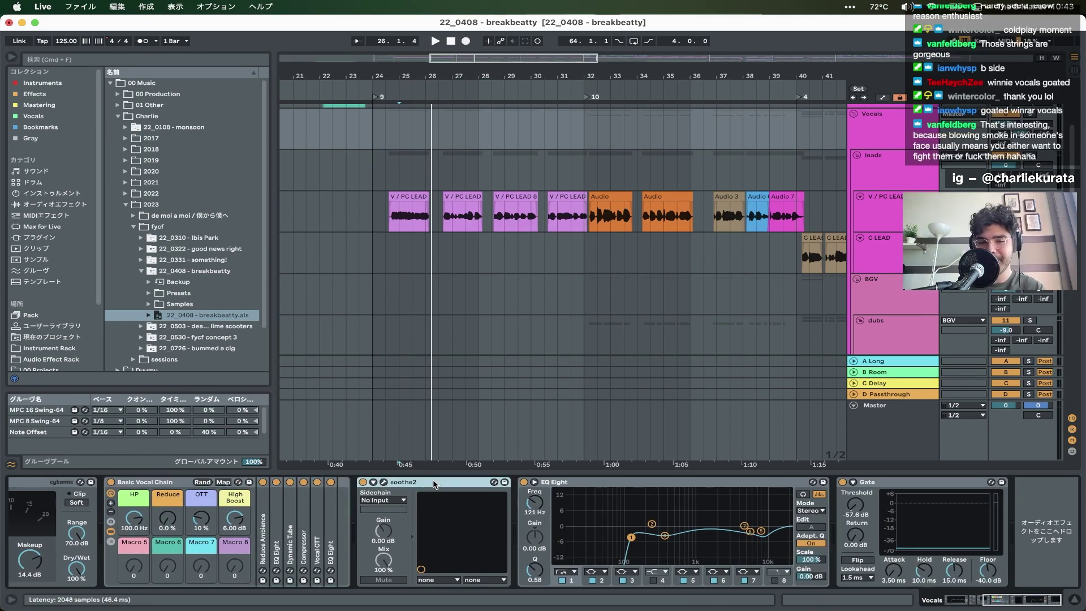
{"action": "left_click", "coordinate": [383, 482]}
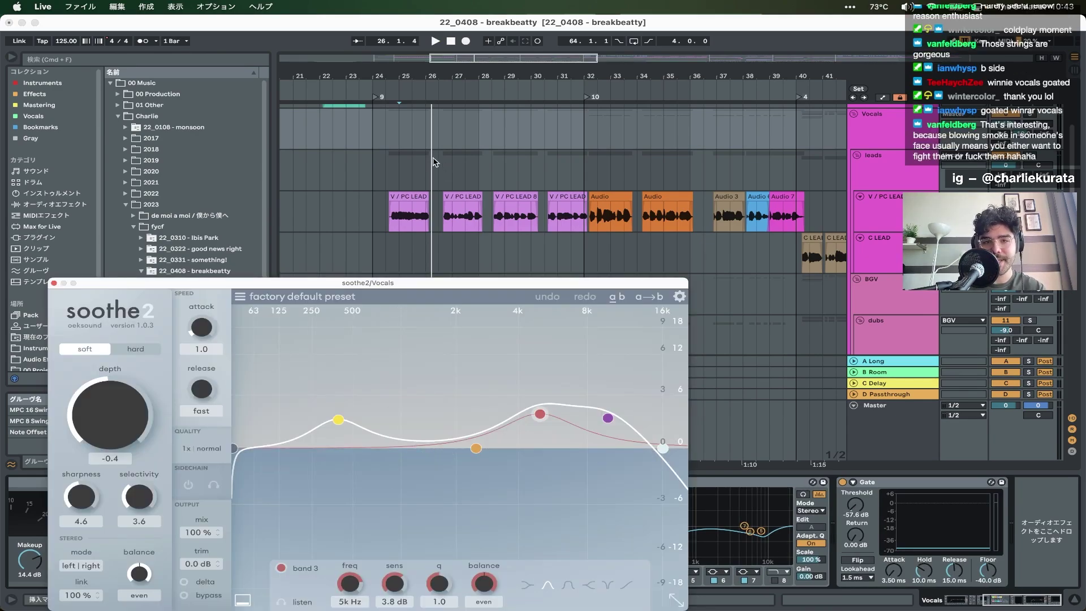
{"action": "key", "text": "space"}
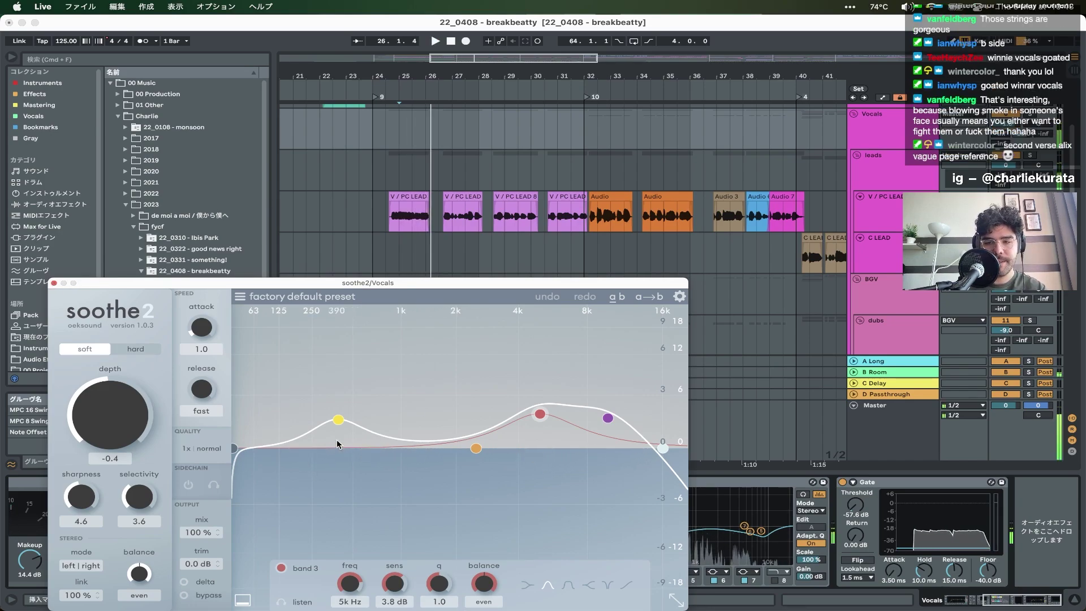
{"action": "left_click", "coordinate": [54, 283]}
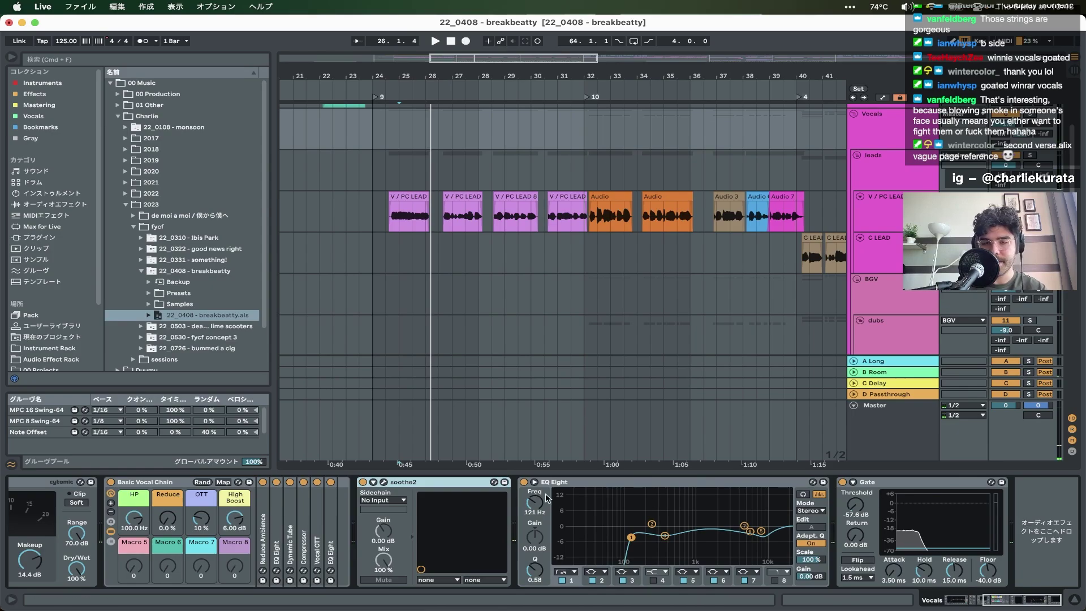
- Look over the vocal subgroups by folding the leads and BGV groups, and unfold leads again
{"action": "scroll", "coordinate": [453, 217], "scroll_direction": "down", "scroll_amount": 3}
{"action": "scroll", "coordinate": [453, 217], "scroll_direction": "down", "scroll_amount": 1}
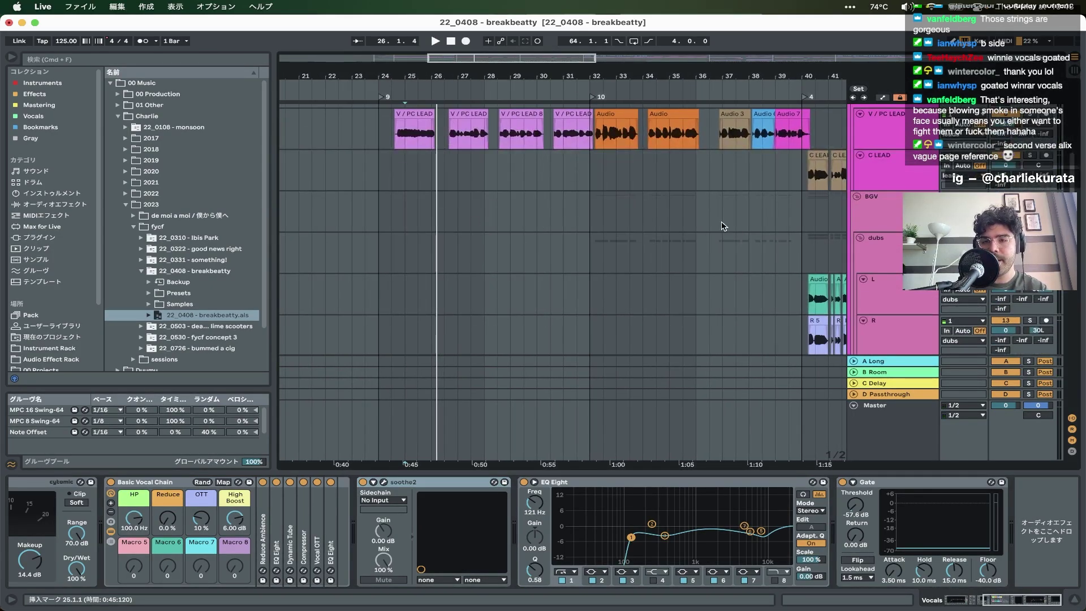
{"action": "scroll", "coordinate": [723, 227], "scroll_direction": "up", "scroll_amount": 5}
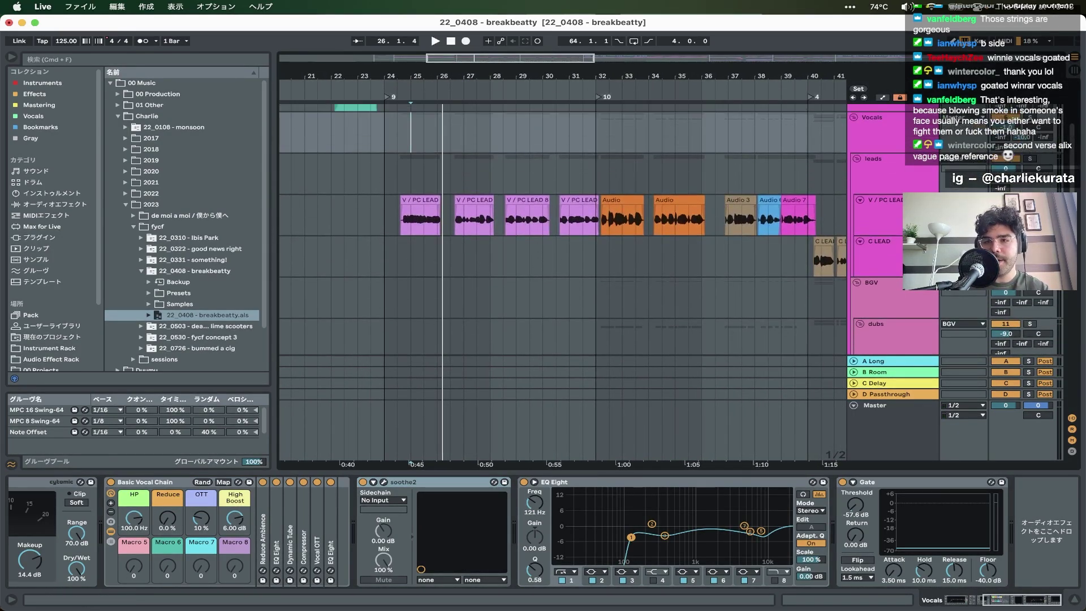
{"action": "left_click", "coordinate": [857, 159]}
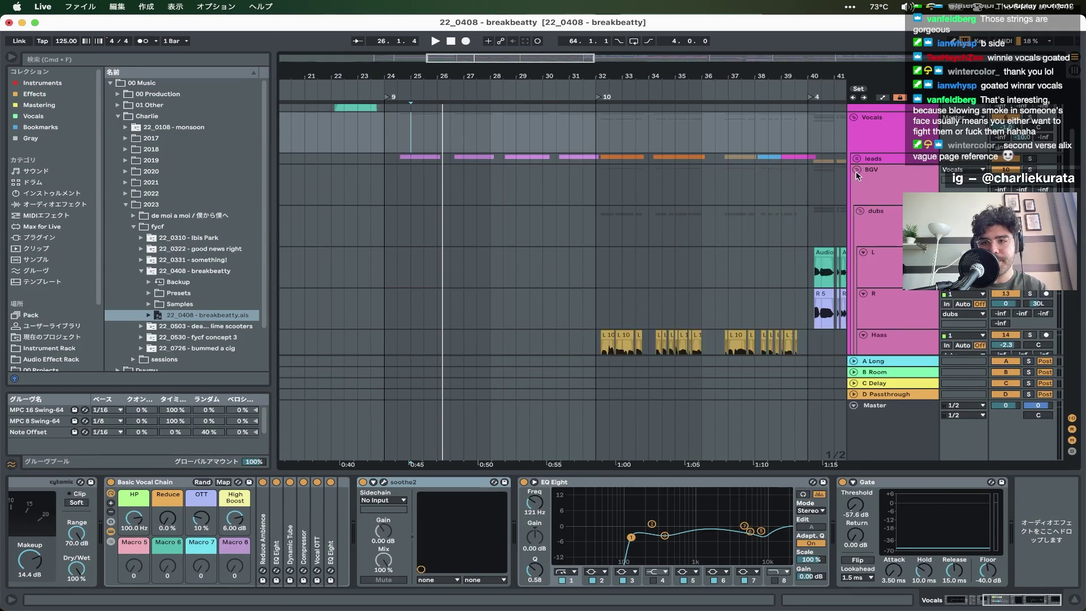
{"action": "left_click", "coordinate": [856, 170]}
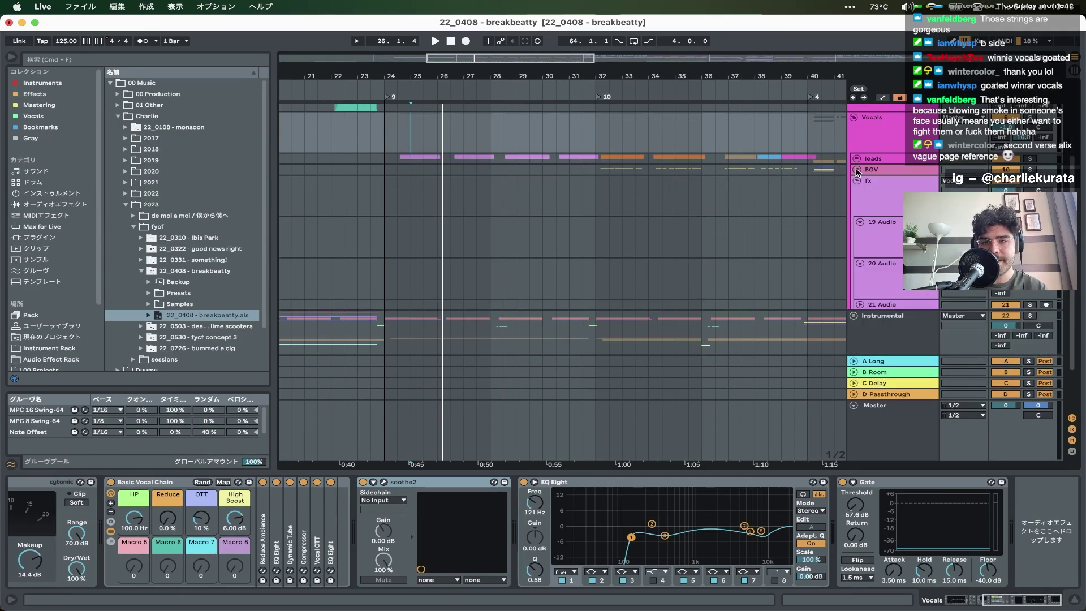
{"action": "left_click", "coordinate": [857, 159]}
- Examine the device chains of the leads group and its V / PC LEAD and C LEAD tracks
{"action": "left_click", "coordinate": [884, 176]}
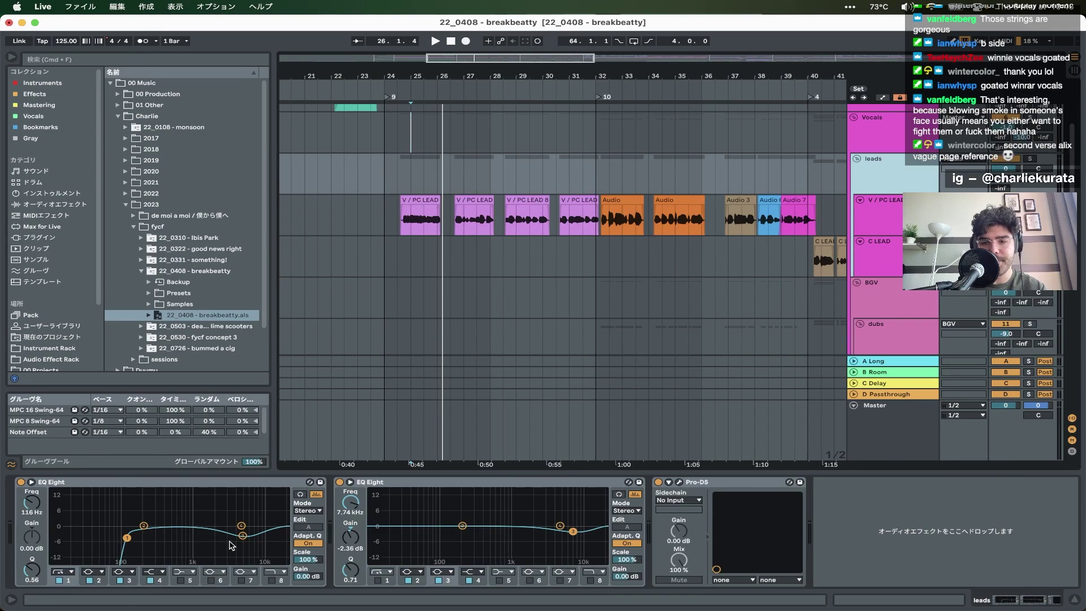
{"action": "key", "text": "Down"}
{"action": "key", "text": "Down"}
{"action": "key", "text": "Up"}
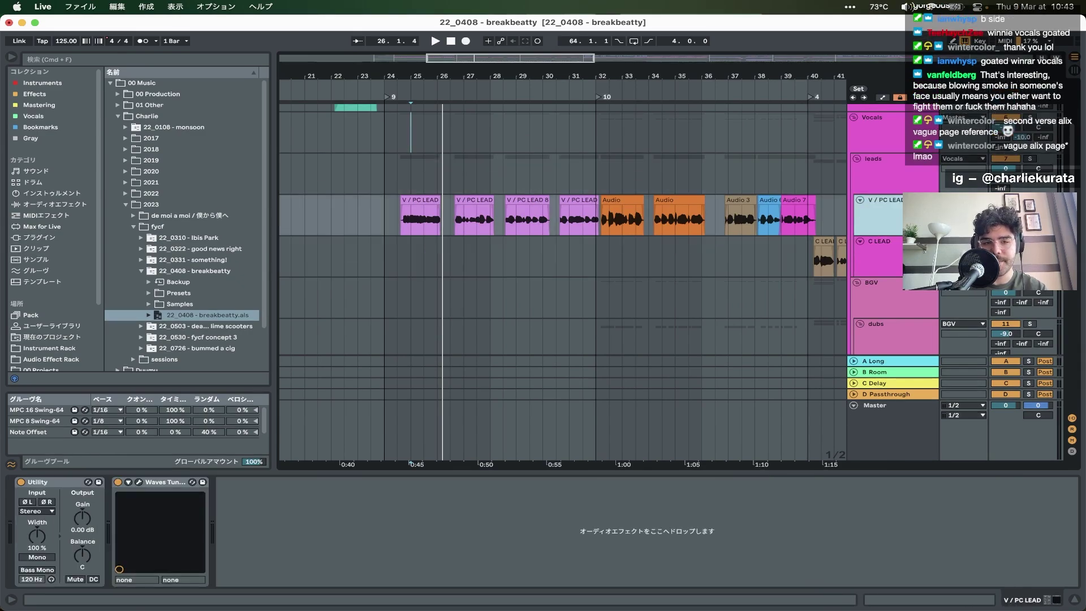
{"action": "key", "text": "Up"}
{"action": "key", "text": "Down"}
{"action": "key", "text": "Down"}
{"action": "key", "text": "Up"}
{"action": "key", "text": "Up"}
- Fold the leads group and examine the devices on the BGV group, the dubs group and its L track
{"action": "key", "text": "Left"}
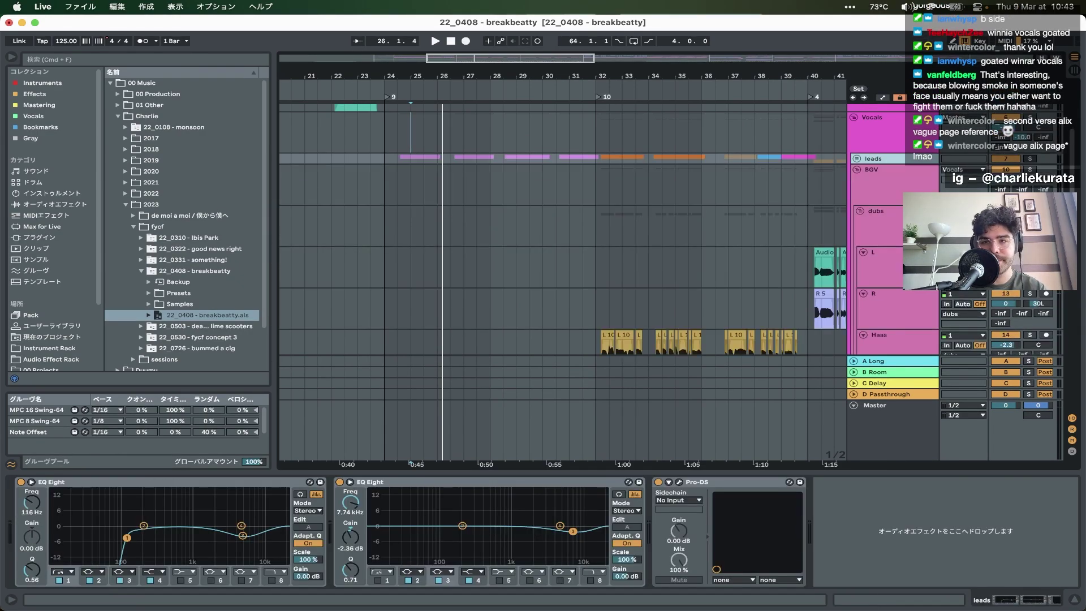
{"action": "key", "text": "Down"}
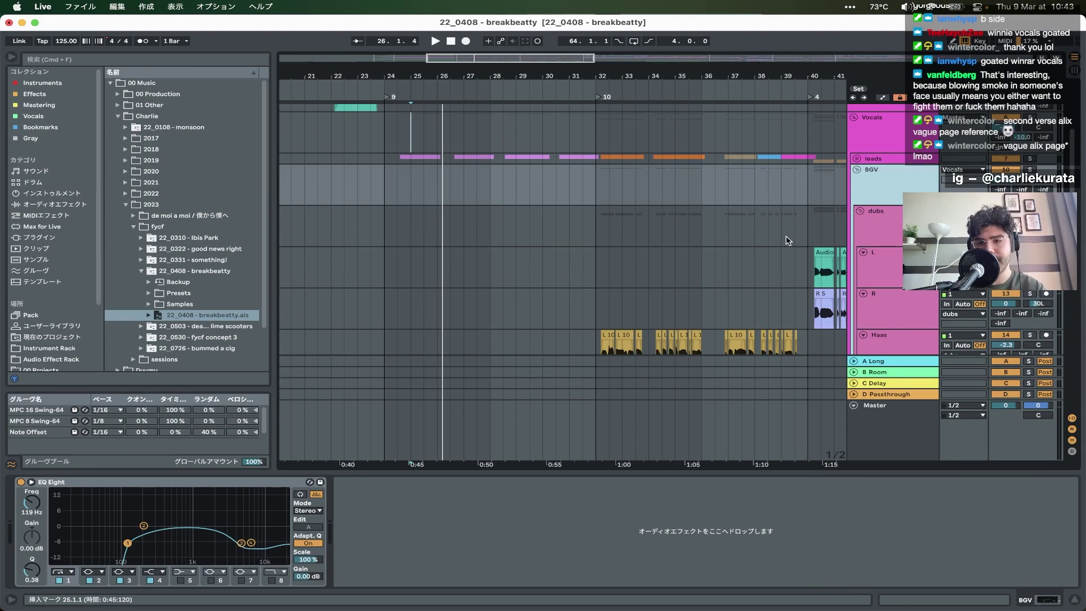
{"action": "scroll", "coordinate": [786, 240], "scroll_direction": "right", "scroll_amount": 3}
{"action": "scroll", "coordinate": [787, 240], "scroll_direction": "down", "scroll_amount": 1}
{"action": "left_click", "coordinate": [908, 185]}
{"action": "key", "text": "Down"}
{"action": "key", "text": "Down"}
{"action": "key", "text": "Down"}
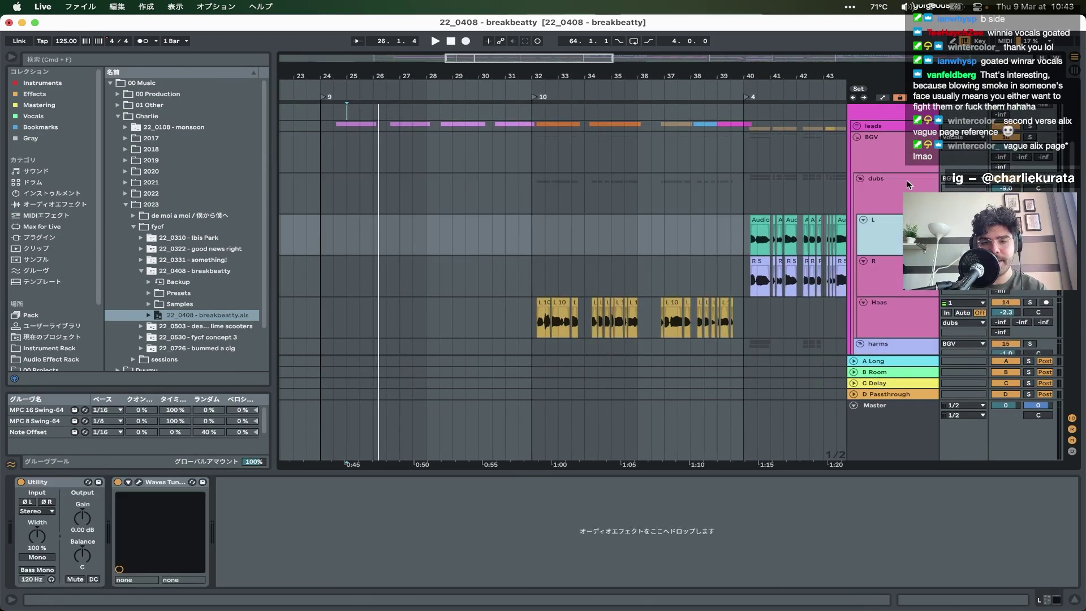
- Examine the effects on the Haas track and on the harms group with its L and R tracks
{"action": "scroll", "coordinate": [906, 184], "scroll_direction": "down", "scroll_amount": 5}
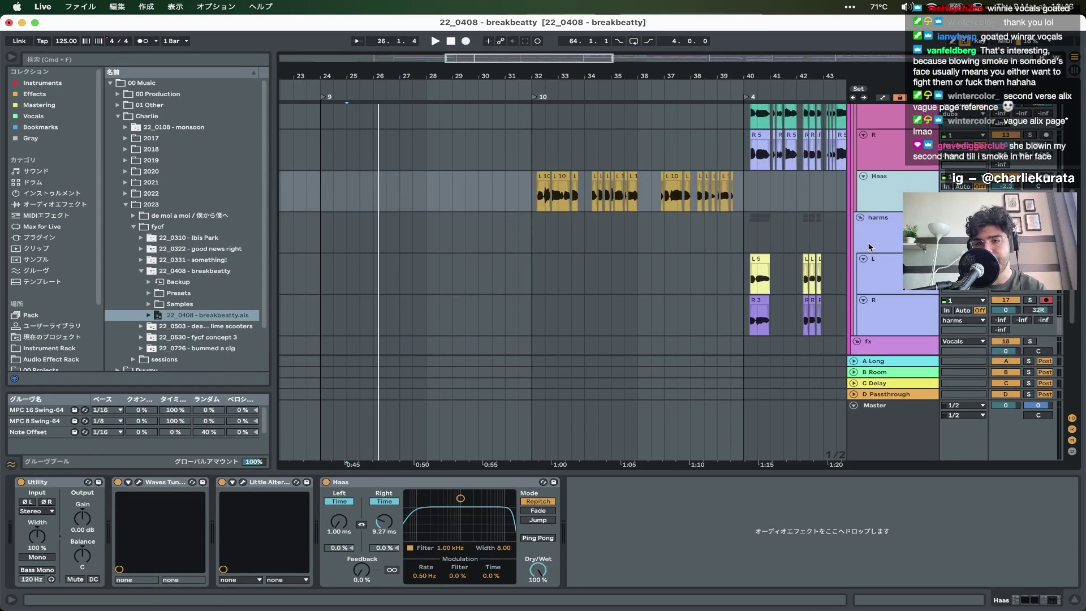
{"action": "left_click", "coordinate": [917, 297]}
{"action": "left_click", "coordinate": [916, 266]}
{"action": "left_click", "coordinate": [916, 223]}
{"action": "scroll", "coordinate": [916, 223], "scroll_direction": "down", "scroll_amount": 5}
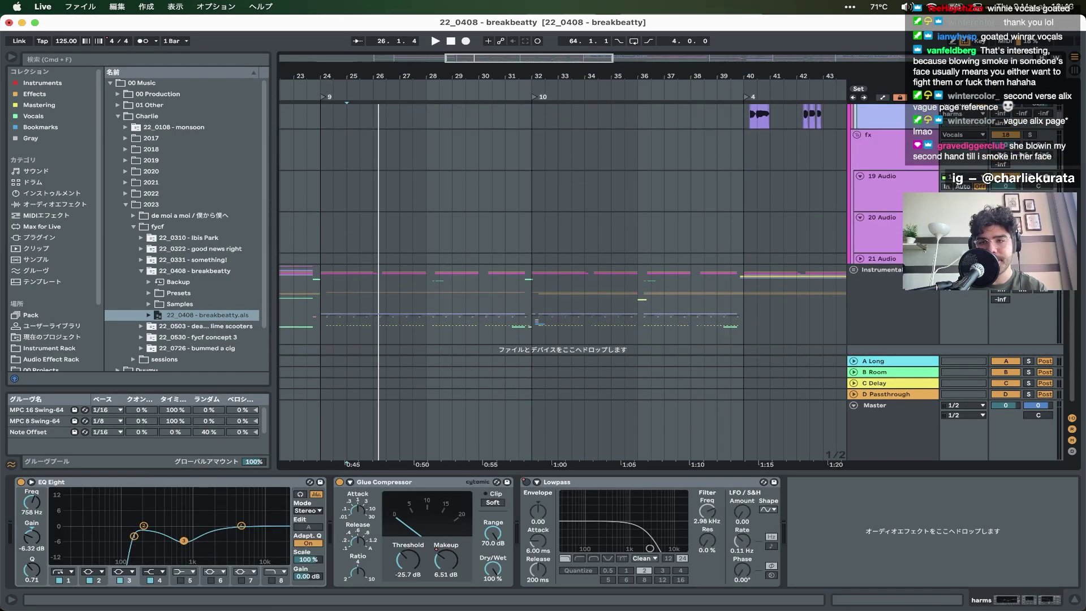
- Select the fx group and look over its vocal clips between bars 48 and 56
{"action": "left_click", "coordinate": [883, 148]}
{"action": "scroll", "coordinate": [713, 203], "scroll_direction": "right", "scroll_amount": 10}
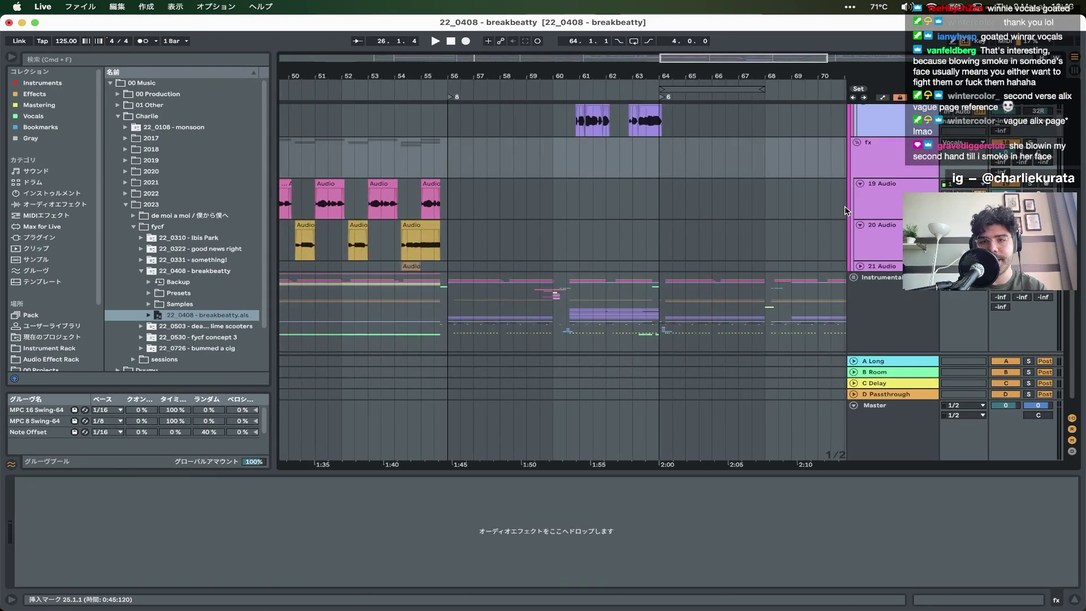
{"action": "scroll", "coordinate": [844, 206], "scroll_direction": "left", "scroll_amount": 3}
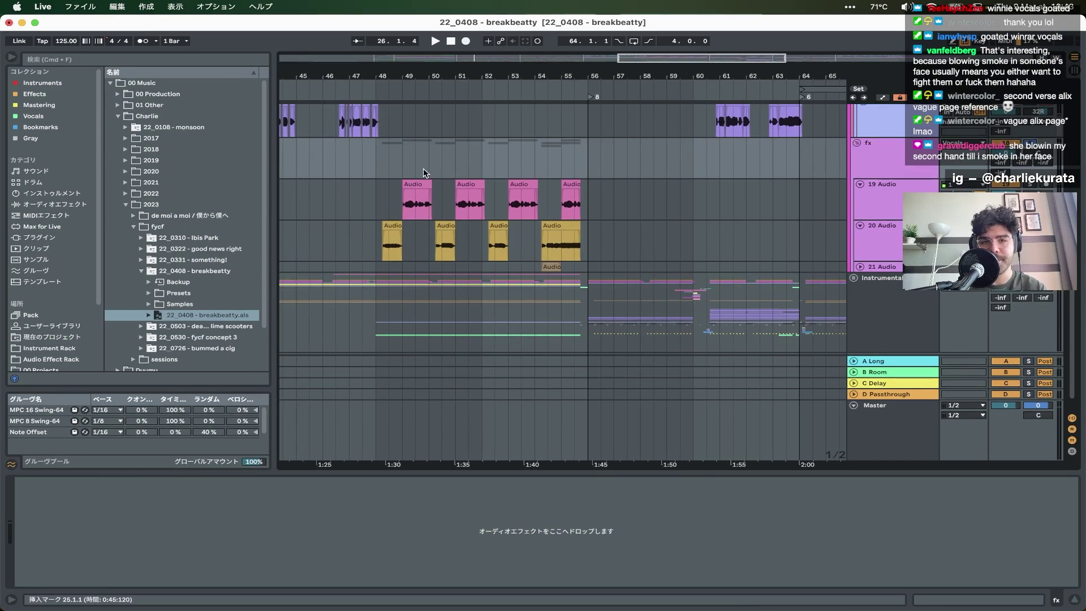
- Play the fx group's vocal clips from bar 48 in the arrangement
{"action": "left_click", "coordinate": [382, 158]}
{"action": "key", "text": "space"}
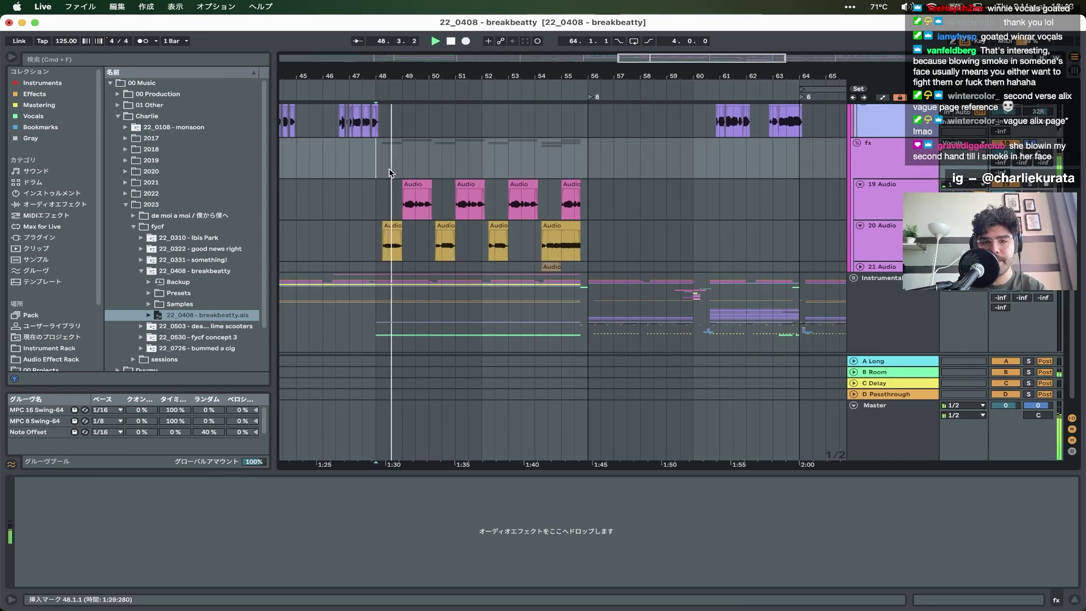
{"action": "scroll", "coordinate": [389, 173], "scroll_direction": "up", "scroll_amount": 3}
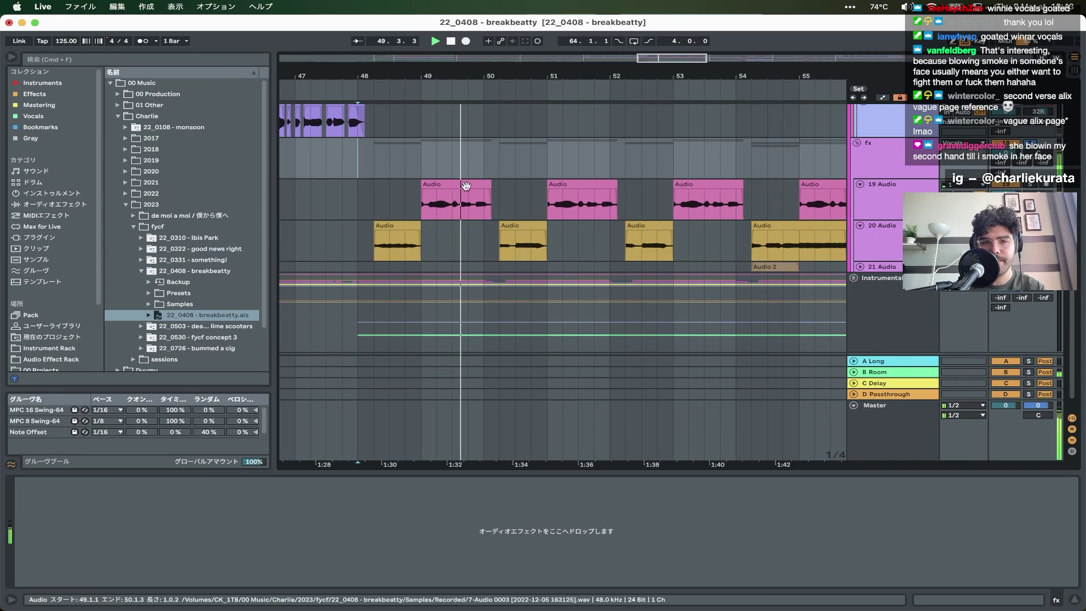
{"action": "scroll", "coordinate": [520, 237], "scroll_direction": "down", "scroll_amount": 3}
- Copy the 20 Audio track with its clips and effects to the upper level, between the 4 6 and VOX 4 tracks
{"action": "left_click", "coordinate": [886, 251]}
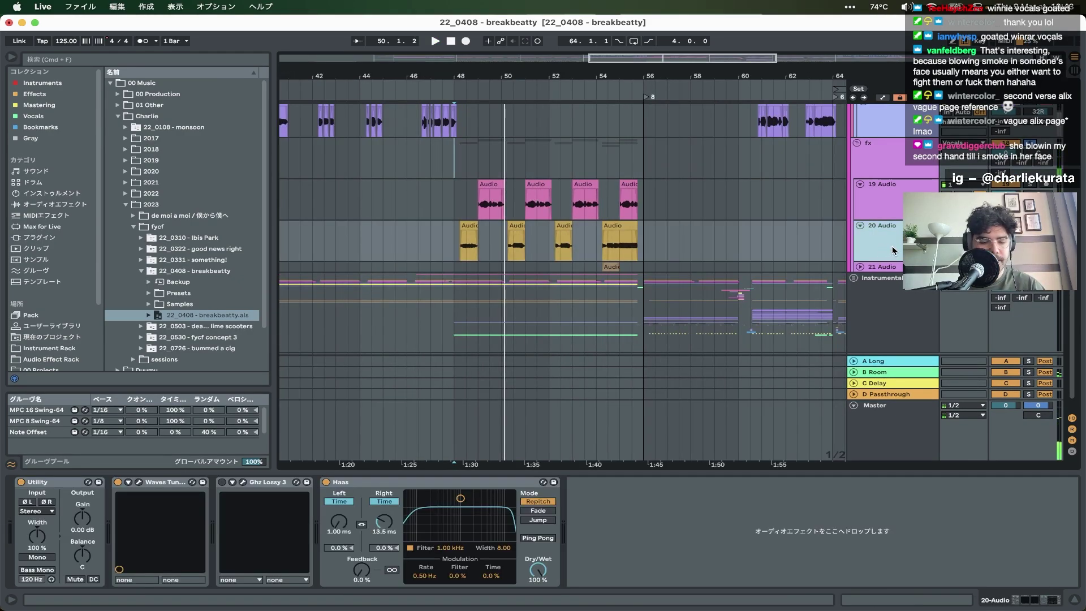
{"action": "scroll", "coordinate": [891, 266], "scroll_direction": "up", "scroll_amount": 3}
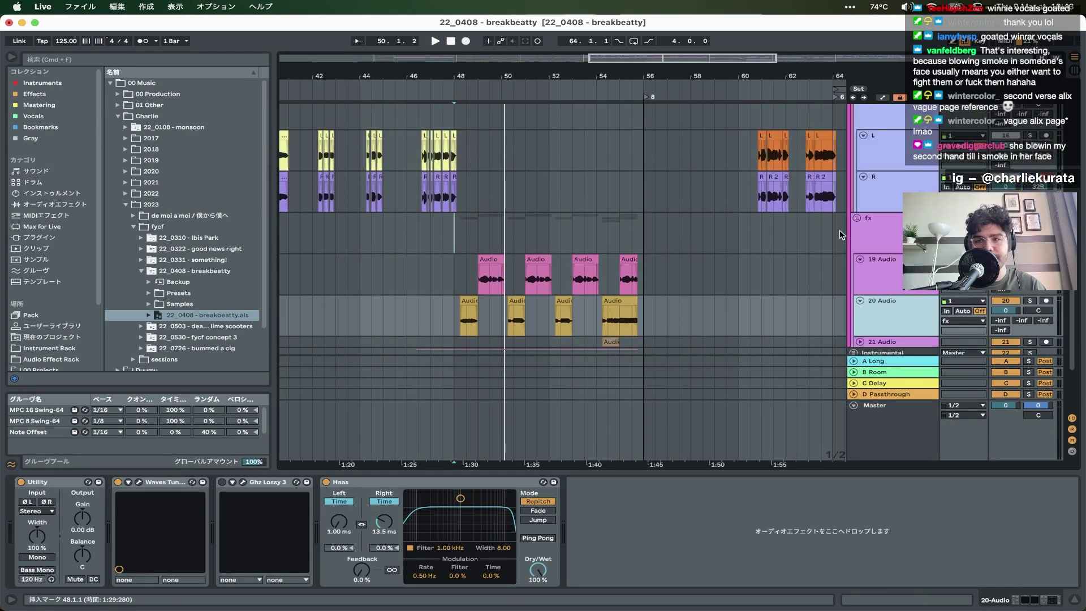
{"action": "scroll", "coordinate": [853, 231], "scroll_direction": "up", "scroll_amount": 5}
{"action": "left_click", "coordinate": [883, 212]}
{"action": "key", "text": "super+v"}
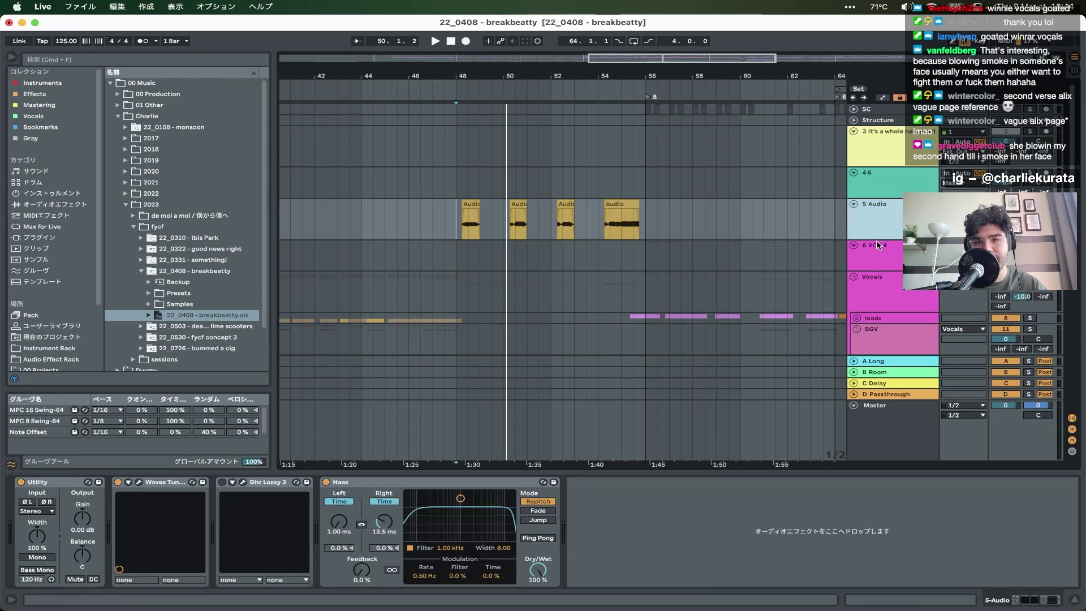
- Extend the copied track's first vocal clip in both directions so the uncut recording spans bars 40 to 56
{"action": "key", "text": "minus"}
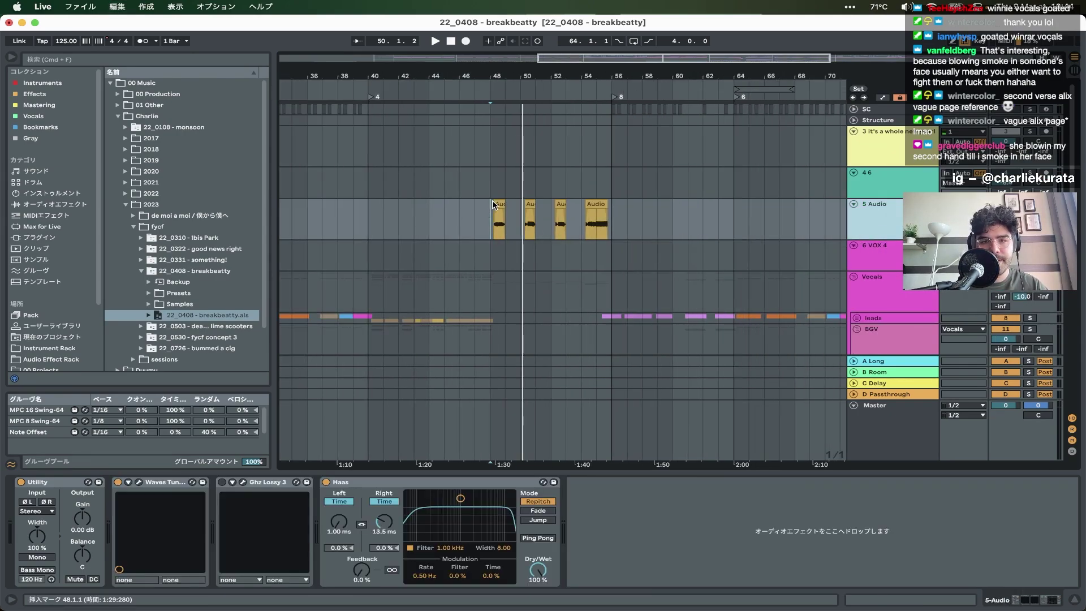
{"action": "left_click_drag", "start_coordinate": [493, 205], "coordinate": [368, 206]}
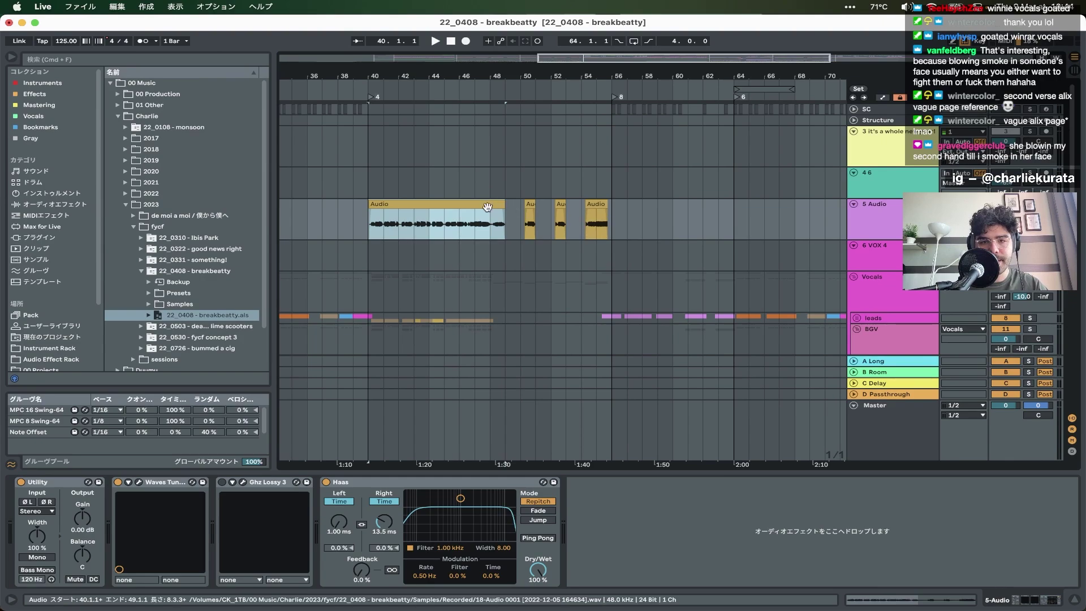
{"action": "left_click_drag", "start_coordinate": [503, 205], "coordinate": [825, 209]}
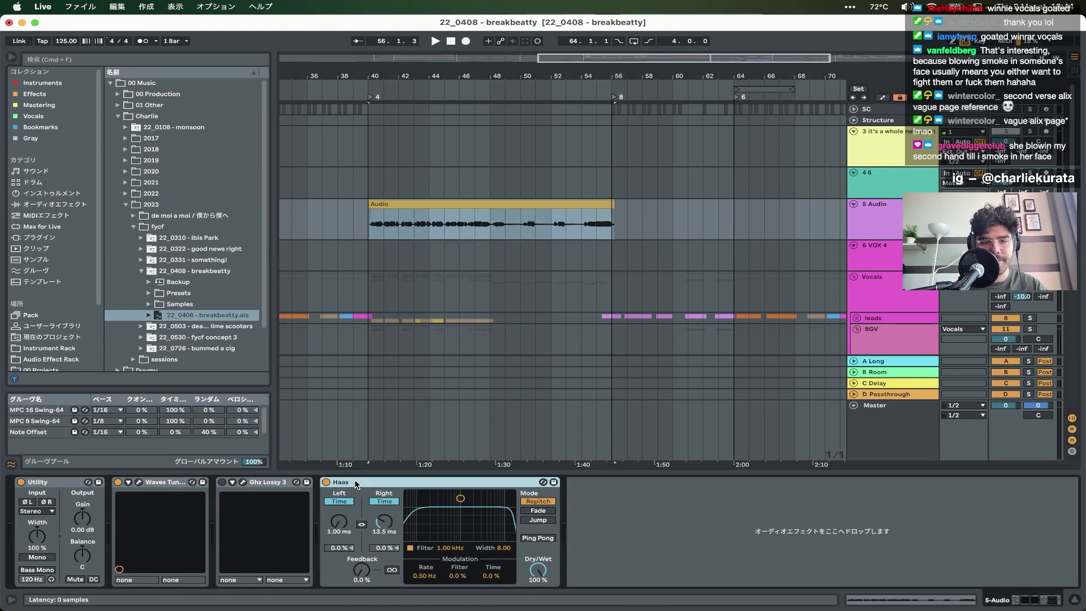
- Deactivate all devices on the copied track and play the dry recording from bar 40
{"action": "key", "text": "super+a"}
{"action": "key", "text": "0"}
{"action": "key", "text": "space"}
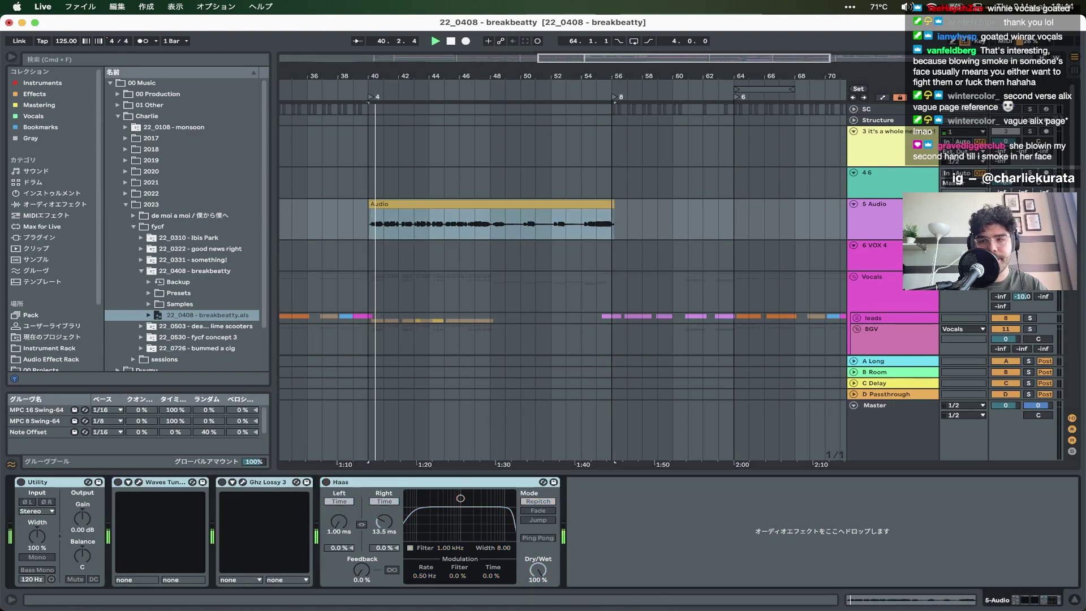
{"action": "key", "text": "plus"}
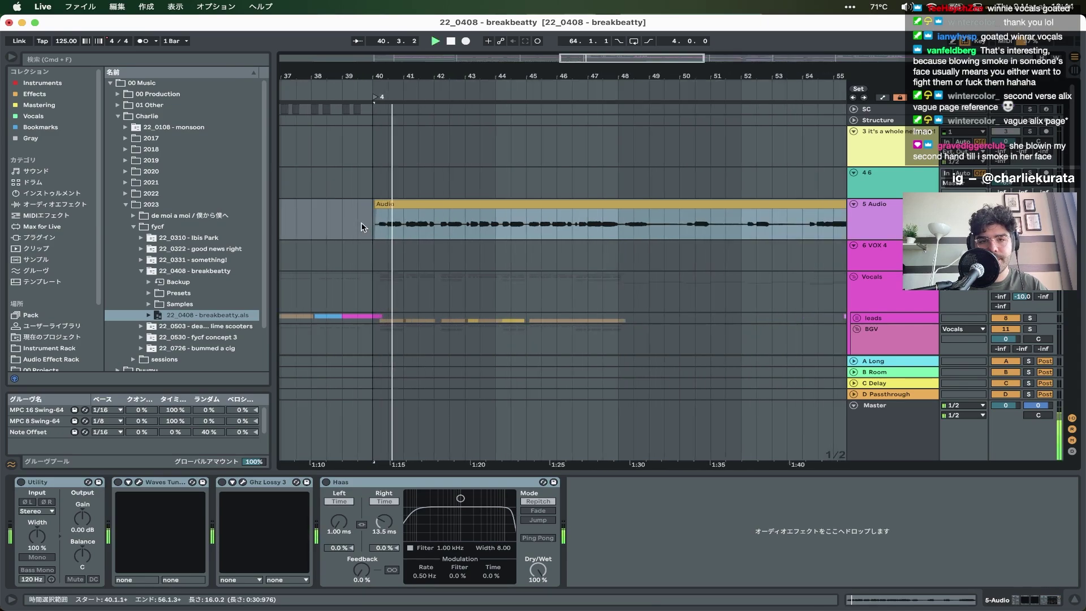
{"action": "key", "text": "plus"}
{"action": "key", "text": "z"}
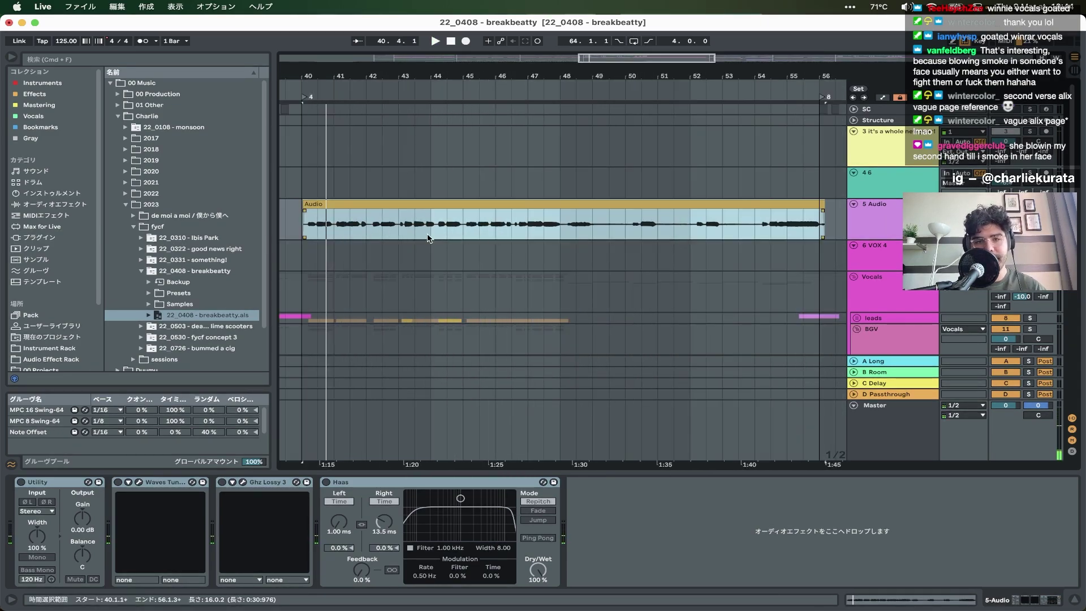
- Replay the recording from bar 40 and turn Utility and Waves Tune back on
{"action": "left_click", "coordinate": [289, 226]}
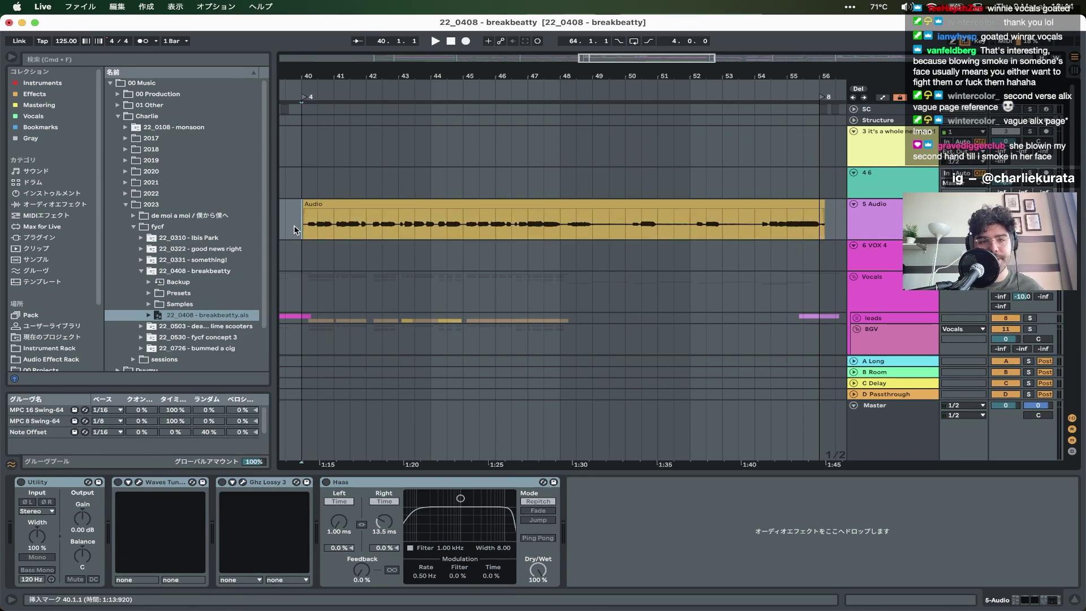
{"action": "key", "text": "space"}
{"action": "left_click", "coordinate": [154, 486]}
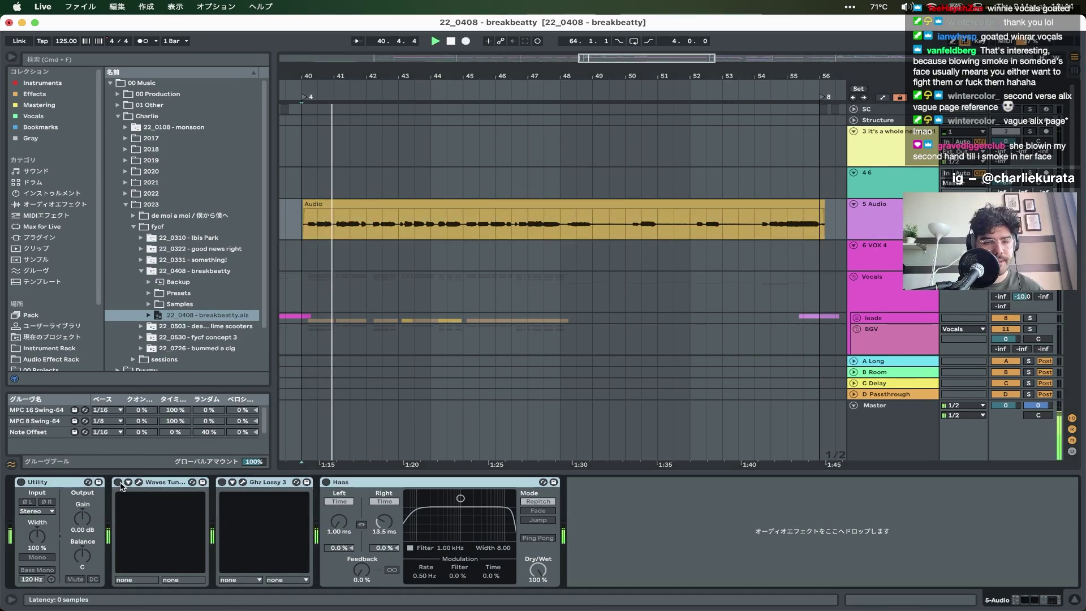
{"action": "left_click", "coordinate": [348, 486], "text": "shift"}
{"action": "key", "text": "super+0"}
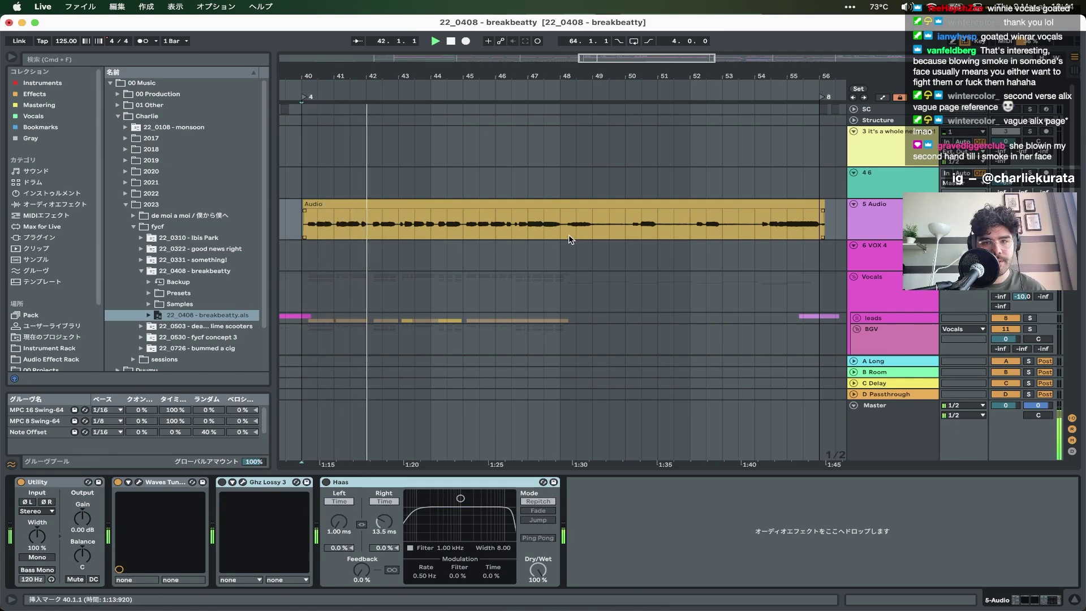
- Audition the recording from 47.3 and from bar 48, and delete the copied vocal track
{"action": "left_click", "coordinate": [543, 229]}
{"action": "key", "text": "space"}
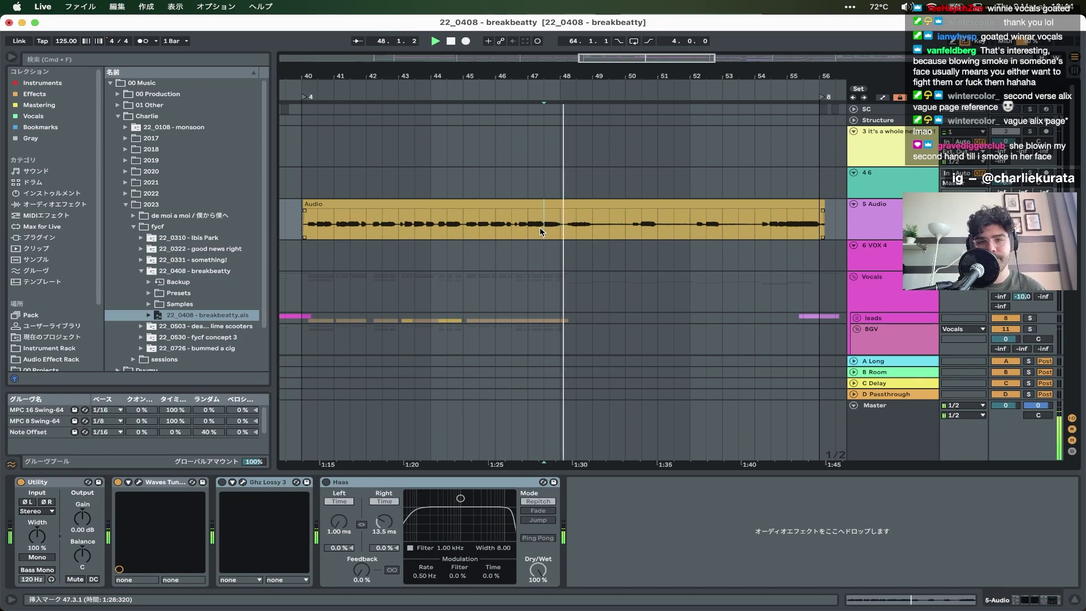
{"action": "left_click", "coordinate": [564, 232]}
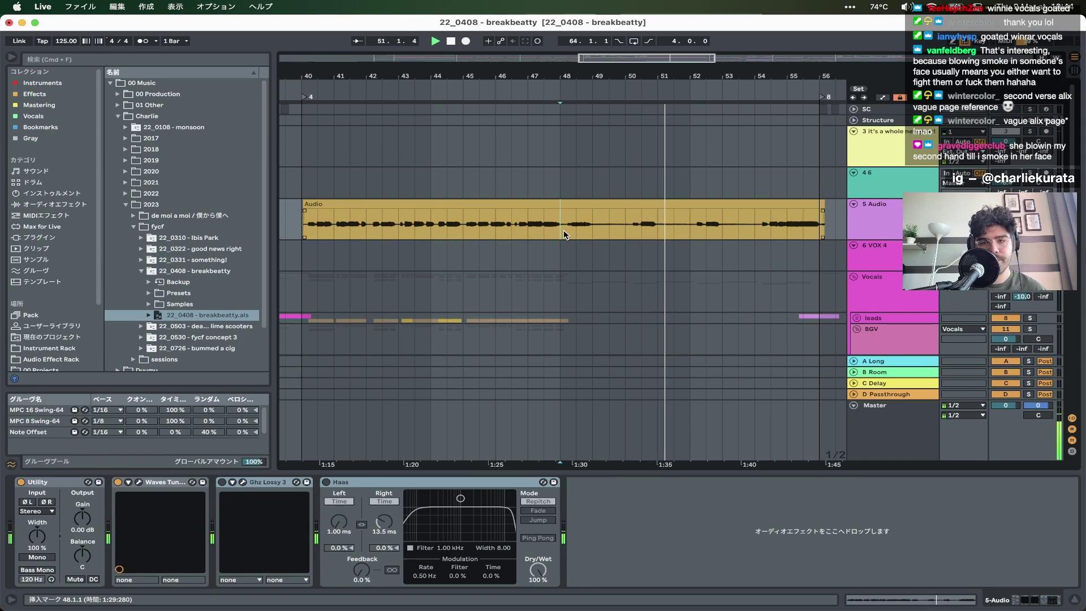
{"action": "left_click", "coordinate": [881, 211]}
{"action": "key", "text": "Delete"}
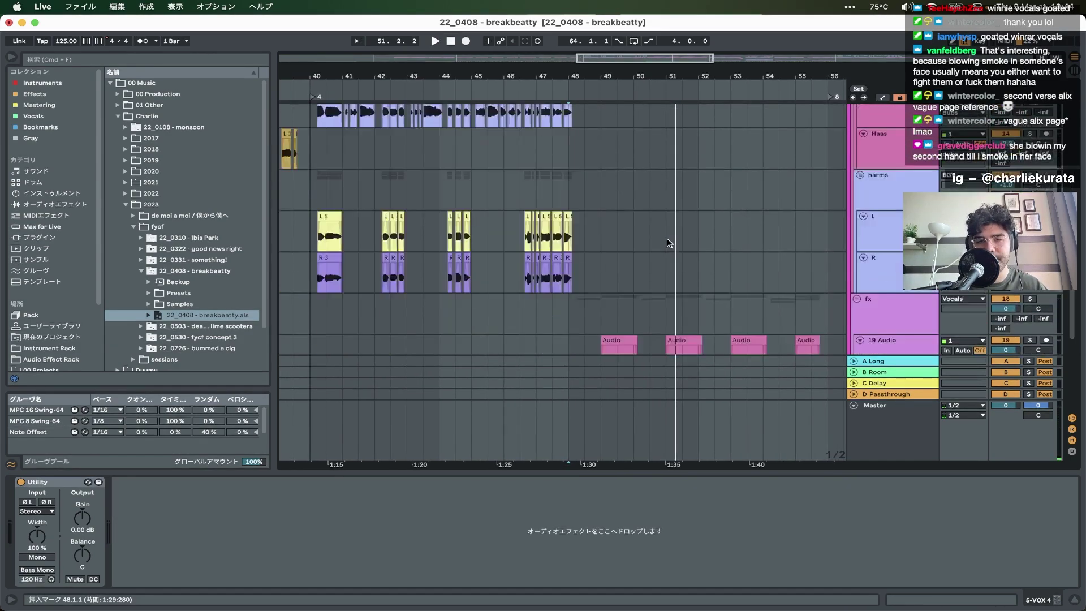
- Play the processed fx vocals in the full mix from bar 48 to bar 56
{"action": "left_click", "coordinate": [581, 303]}
{"action": "key", "text": "space"}
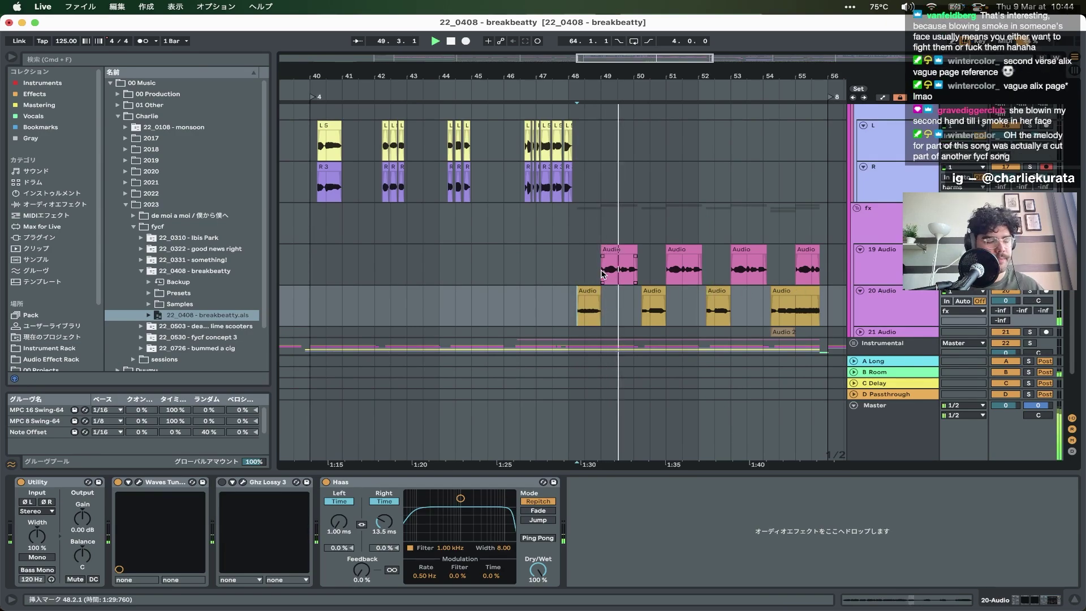
{"action": "scroll", "coordinate": [603, 275], "scroll_direction": "right", "scroll_amount": 3}
{"action": "scroll", "coordinate": [603, 274], "scroll_direction": "right", "scroll_amount": 2}
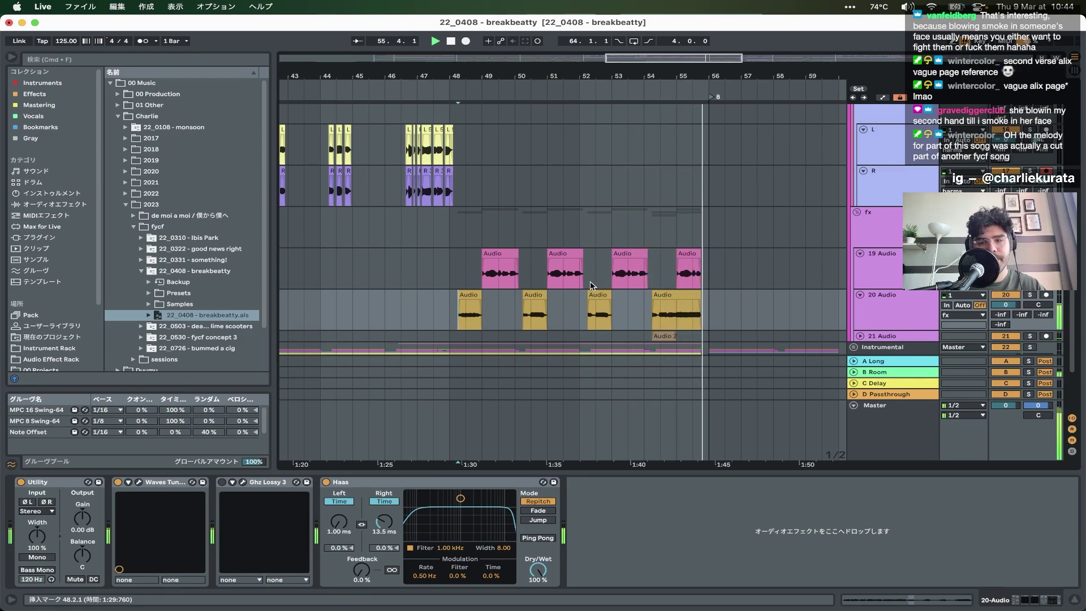
{"action": "scroll", "coordinate": [592, 286], "scroll_direction": "up", "scroll_amount": 2}
{"action": "scroll", "coordinate": [592, 286], "scroll_direction": "left", "scroll_amount": 1}
{"action": "scroll", "coordinate": [592, 286], "scroll_direction": "up", "scroll_amount": 4}
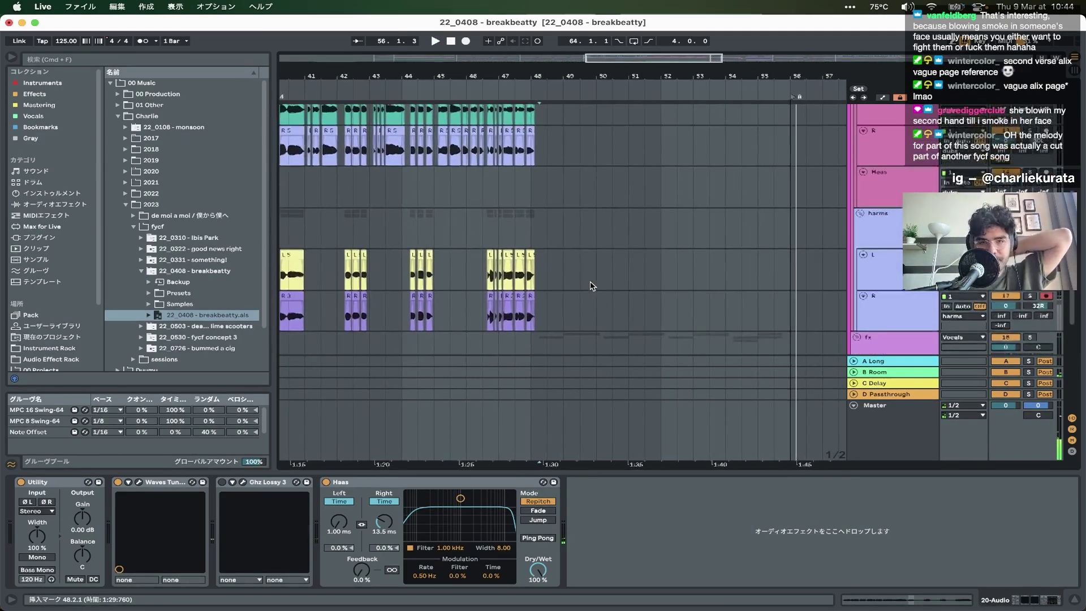
{"action": "scroll", "coordinate": [593, 285], "scroll_direction": "left", "scroll_amount": 2}
- Switch to Finder and open the Audio folder on the CK_1TB drive
{"action": "mouse_move", "coordinate": [10, 278]}
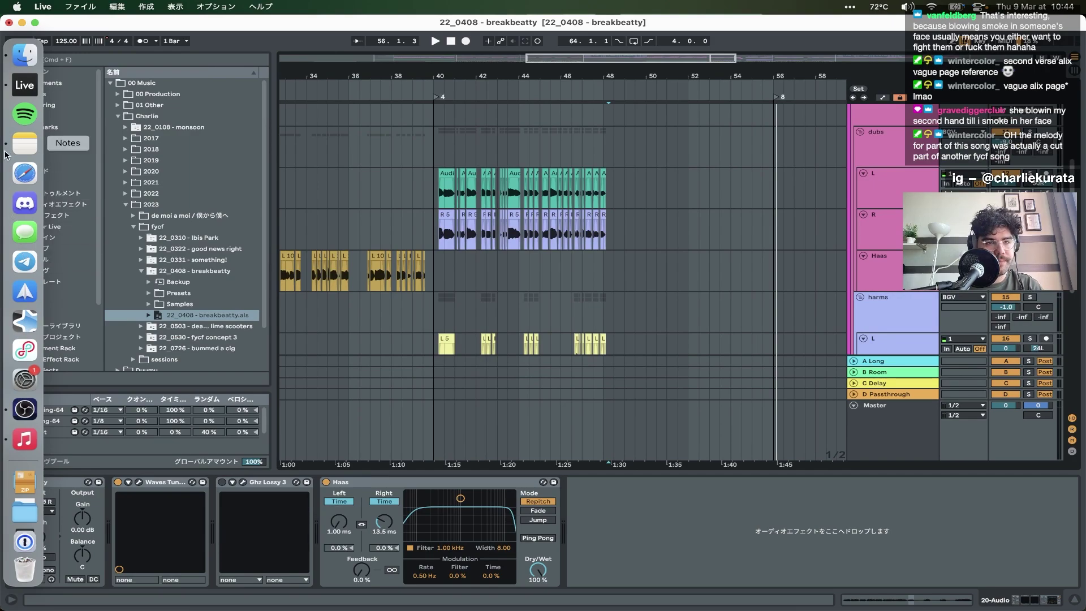
{"action": "left_click", "coordinate": [24, 55]}
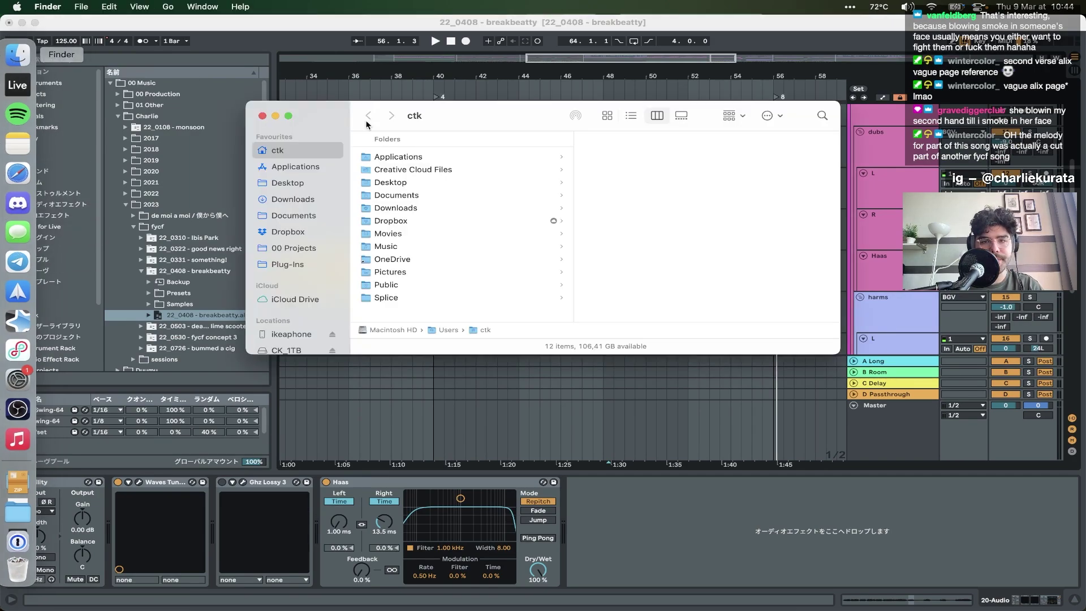
{"action": "scroll", "coordinate": [291, 335], "scroll_direction": "down", "scroll_amount": 1}
{"action": "left_click", "coordinate": [289, 338]}
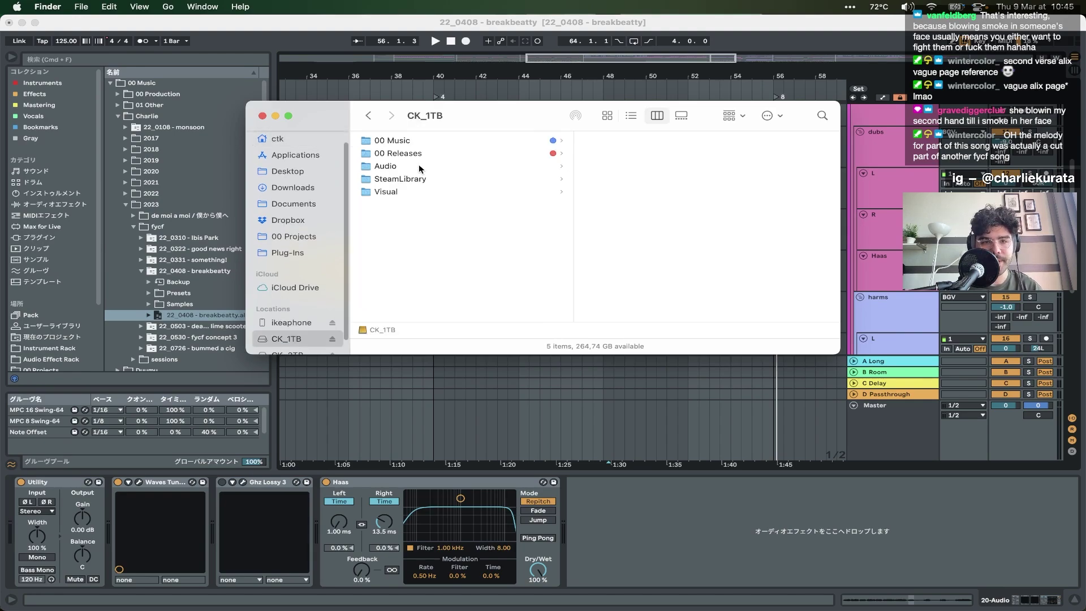
{"action": "left_click", "coordinate": [399, 141]}
{"action": "key", "text": "Down"}
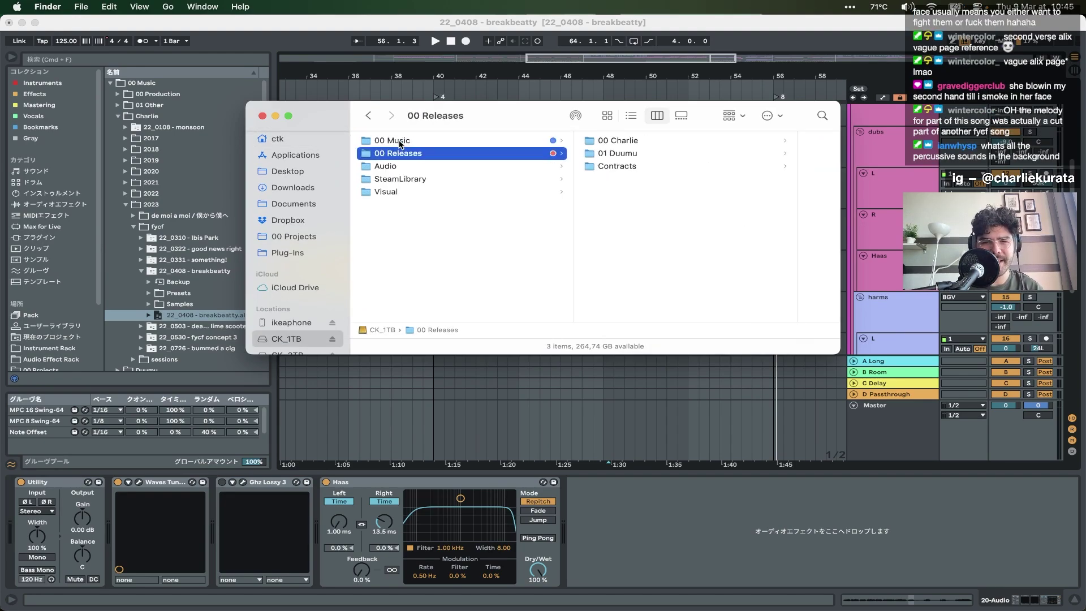
{"action": "key", "text": "Up"}
{"action": "key", "text": "Right"}
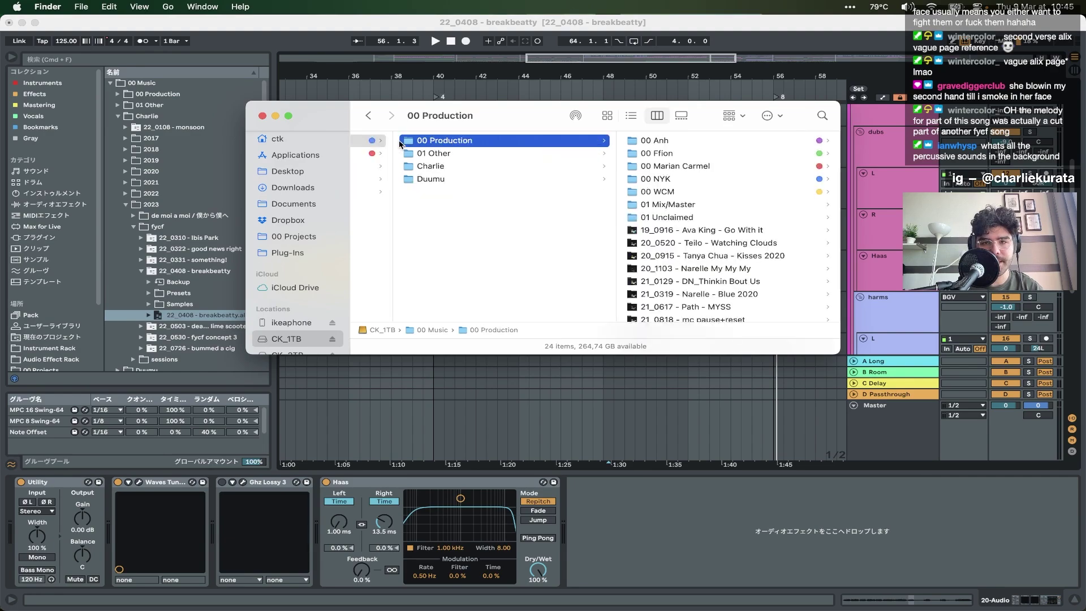
{"action": "key", "text": "Down"}
{"action": "key", "text": "Down"}
{"action": "key", "text": "Left"}
{"action": "key", "text": "Down"}
{"action": "key", "text": "Down"}
{"action": "key", "text": "Right"}
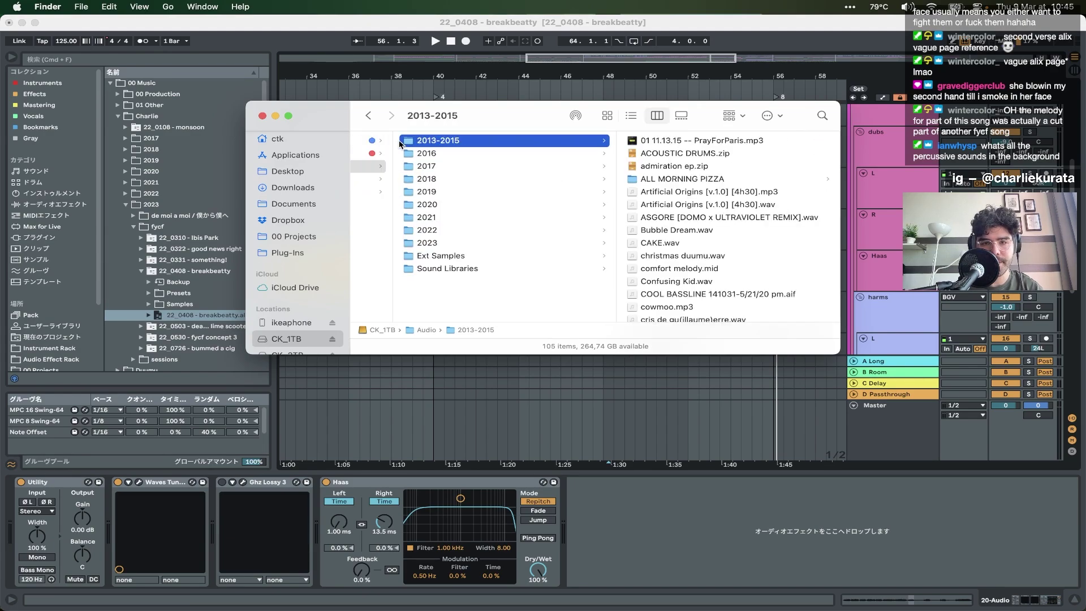
- Open the 2022 folder and look through its audio bounces
{"action": "key", "text": "Down"}
{"action": "key", "text": "Down"}
{"action": "key", "text": "Down"}
{"action": "key", "text": "Down"}
{"action": "key", "text": "Down"}
{"action": "key", "text": "Down"}
{"action": "key", "text": "Down"}
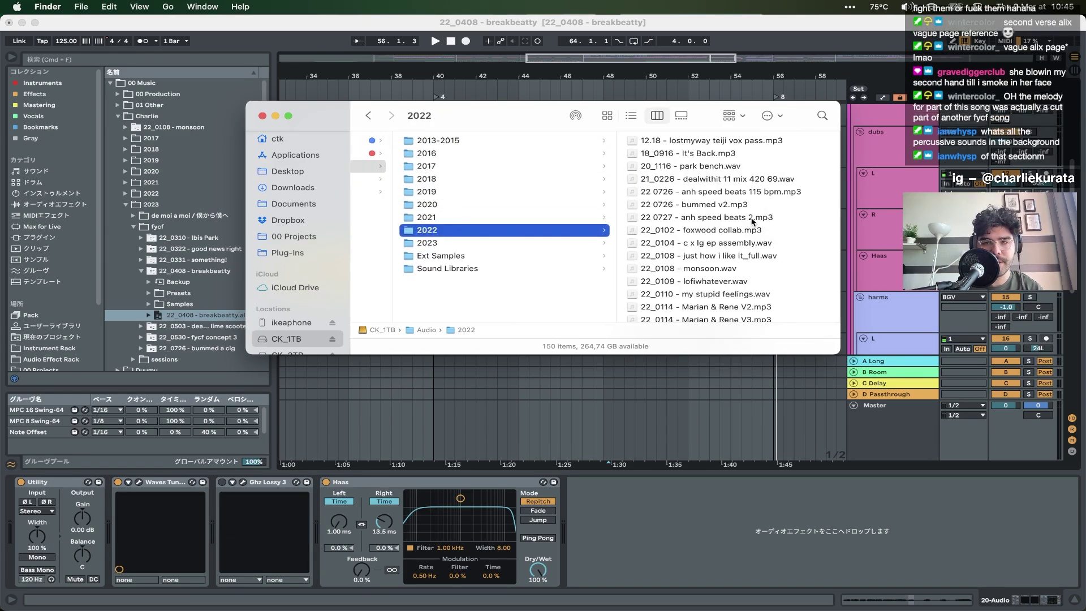
{"action": "scroll", "coordinate": [762, 184], "scroll_direction": "down", "scroll_amount": 15}
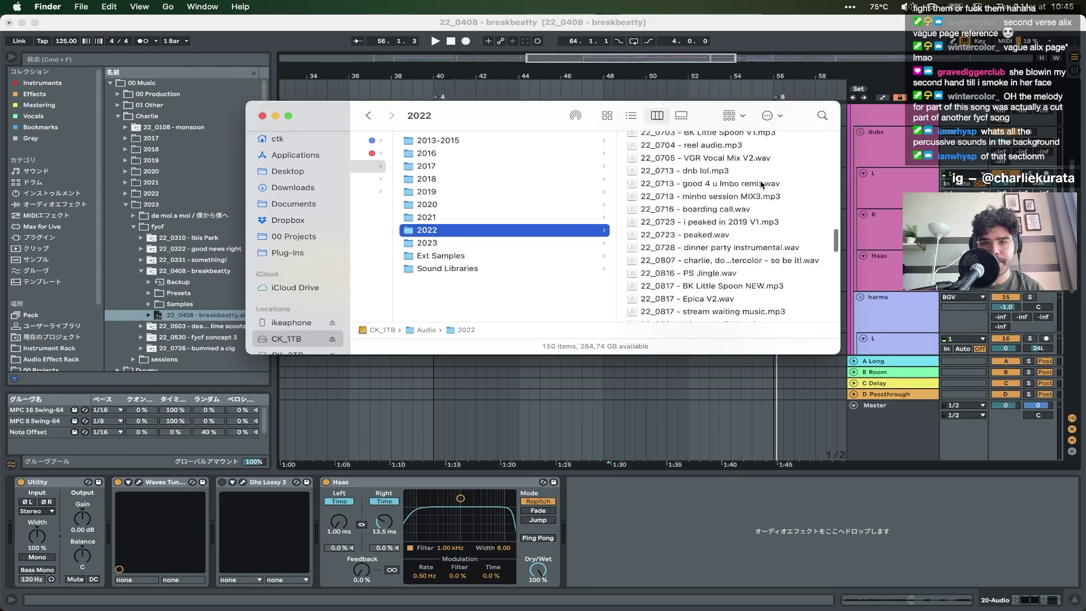
- Search the 2022 folder for "2019" and preview 22_0723 - i peaked in 2019 V1.mp3
{"action": "left_click", "coordinate": [819, 115]}
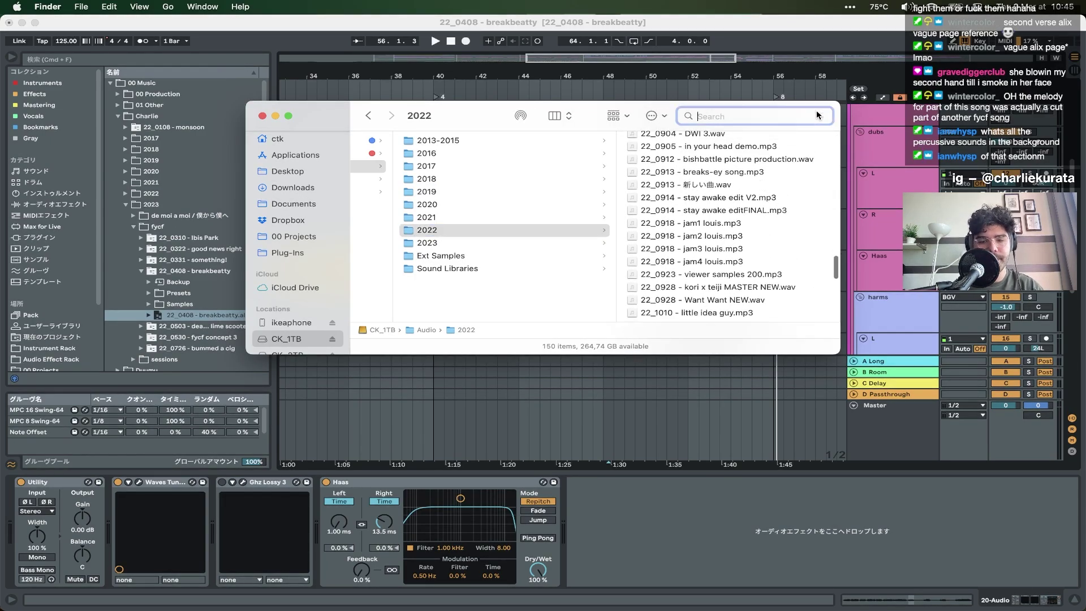
{"action": "type", "text": "2019"}
{"action": "left_click", "coordinate": [458, 141]}
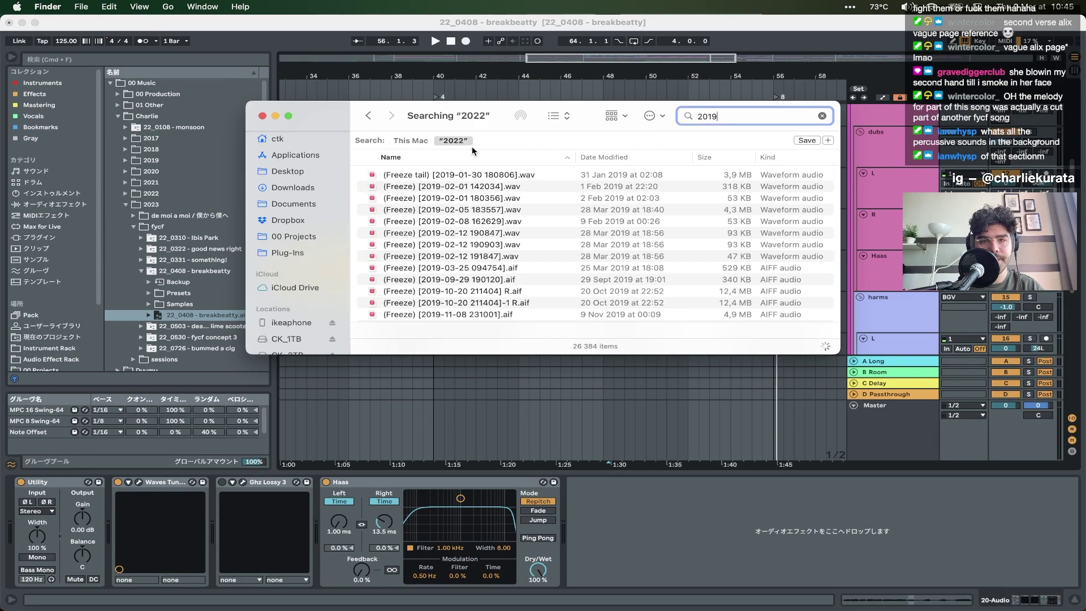
{"action": "left_click", "coordinate": [469, 175]}
{"action": "key", "text": "space"}
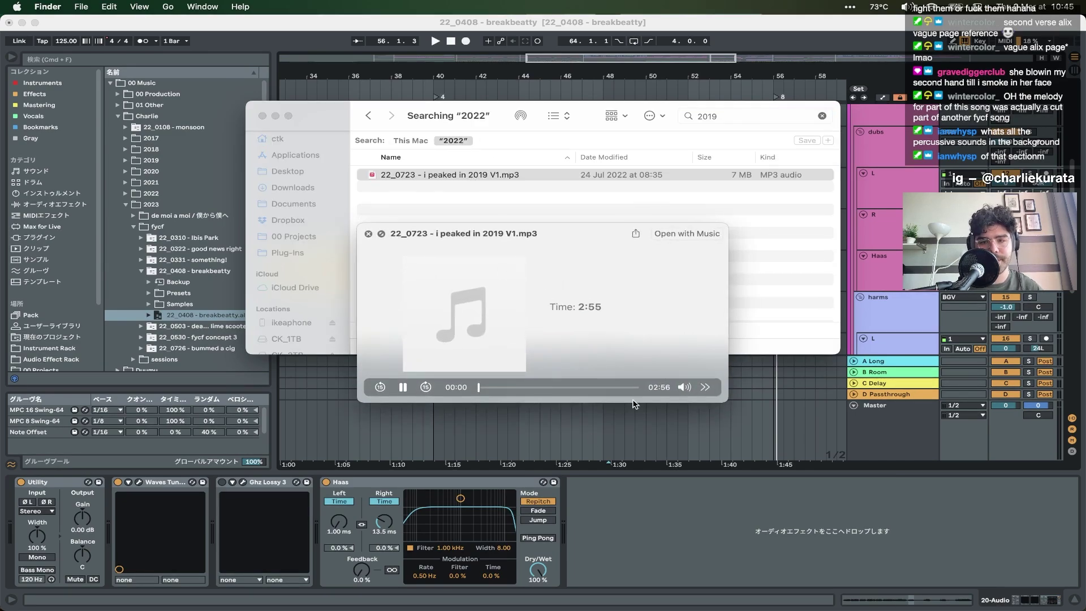
- Skip ahead in the song preview, turn its volume down slightly, listen to the section and close the preview
{"action": "left_click", "coordinate": [518, 387]}
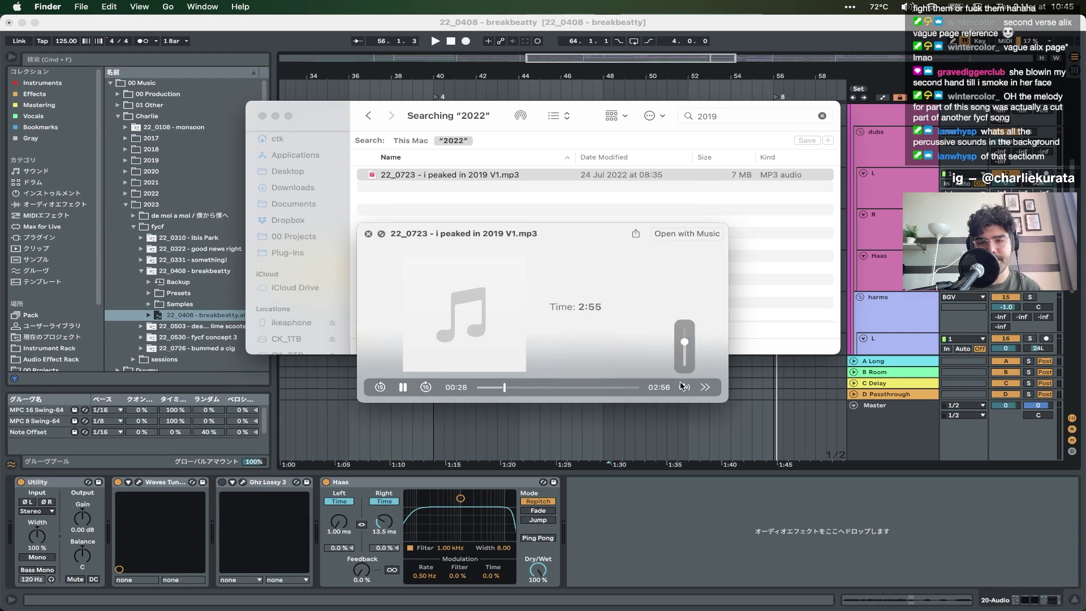
{"action": "left_click", "coordinate": [684, 364]}
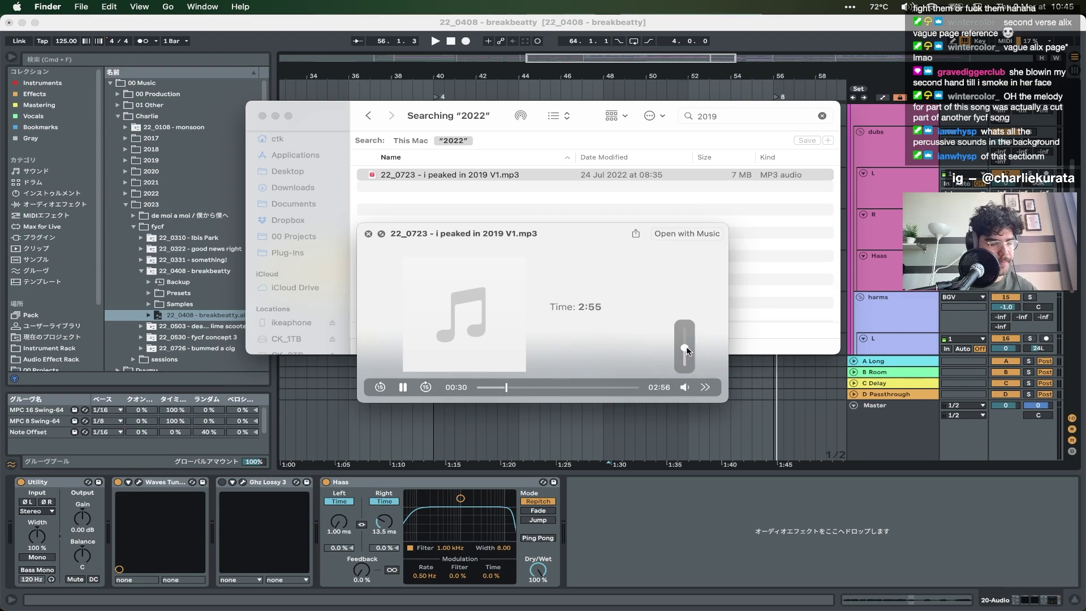
{"action": "left_click_drag", "start_coordinate": [687, 347], "coordinate": [687, 345]}
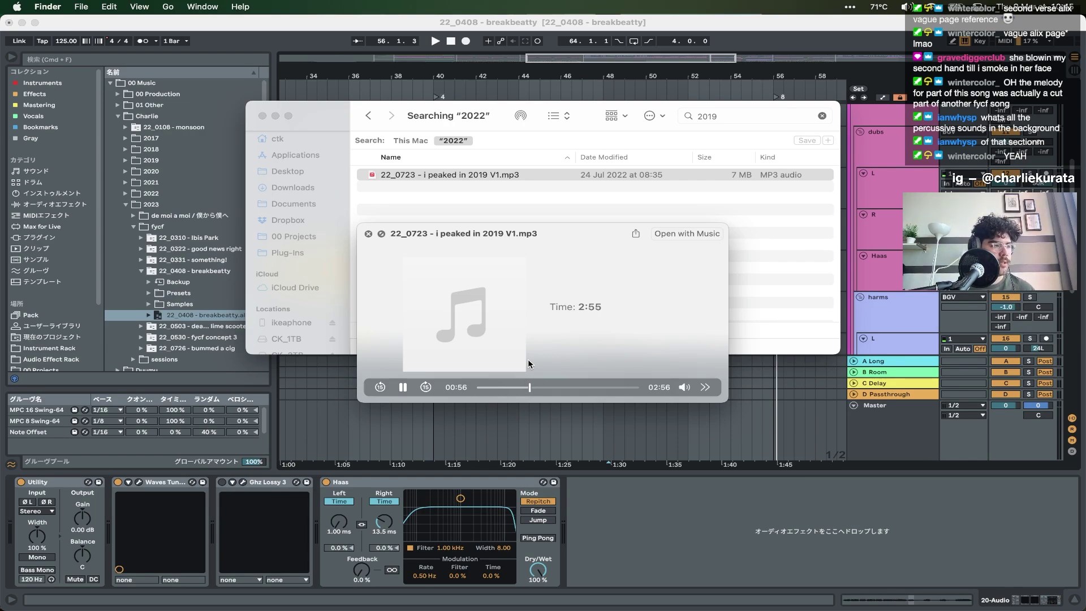
{"action": "key", "text": "space"}
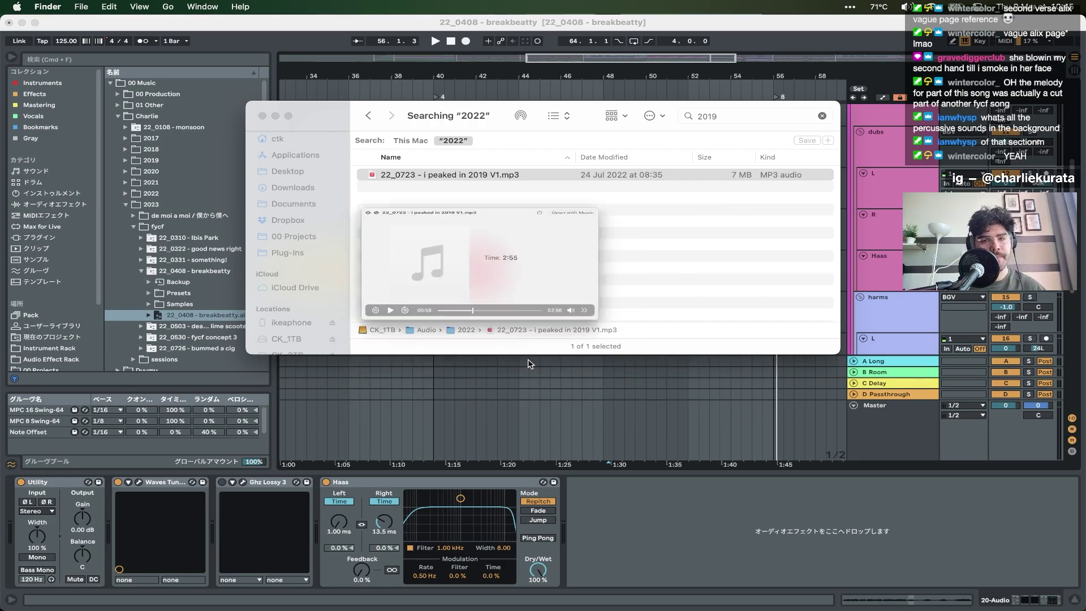
- Switch back to the breakbeatty project in Live, start playback at bar 40 and unfold the leads group
{"action": "left_click", "coordinate": [655, 417]}
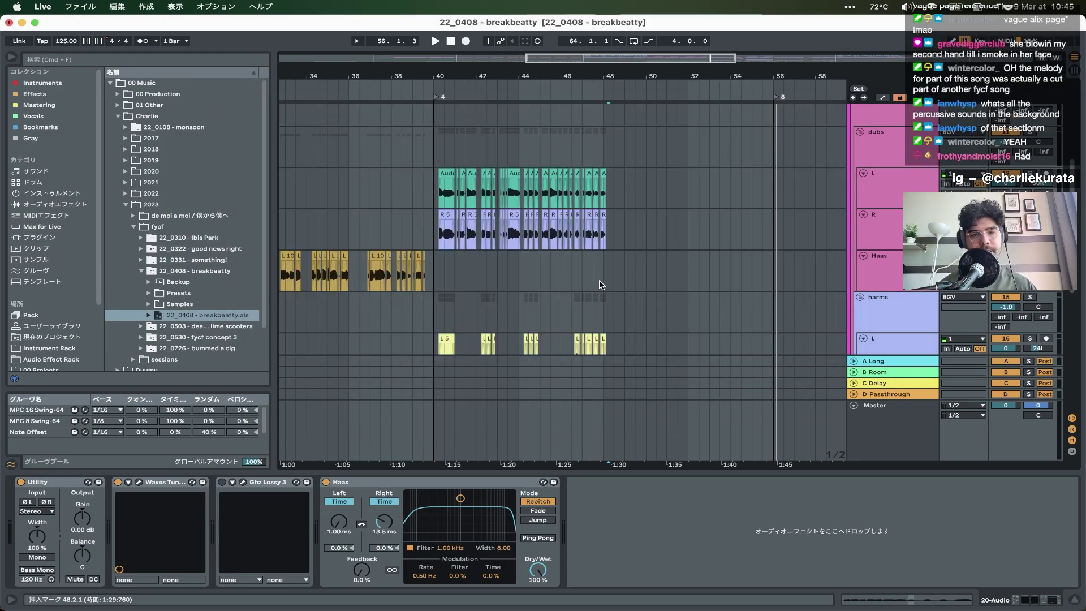
{"action": "scroll", "coordinate": [600, 285], "scroll_direction": "up", "scroll_amount": 5}
{"action": "scroll", "coordinate": [601, 284], "scroll_direction": "left", "scroll_amount": 6}
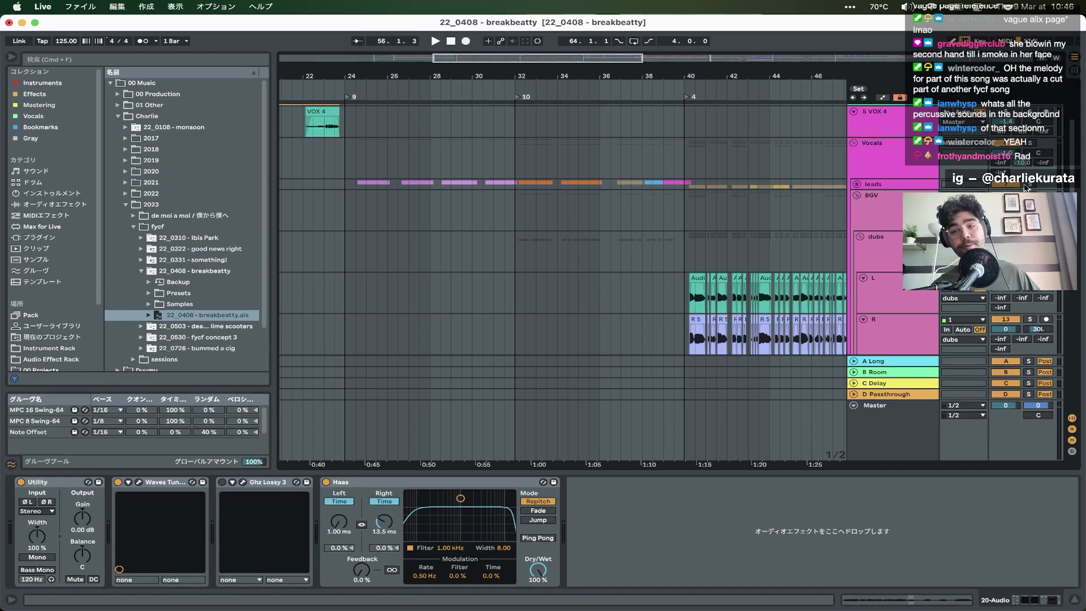
{"action": "left_click", "coordinate": [686, 185]}
{"action": "key", "text": "space"}
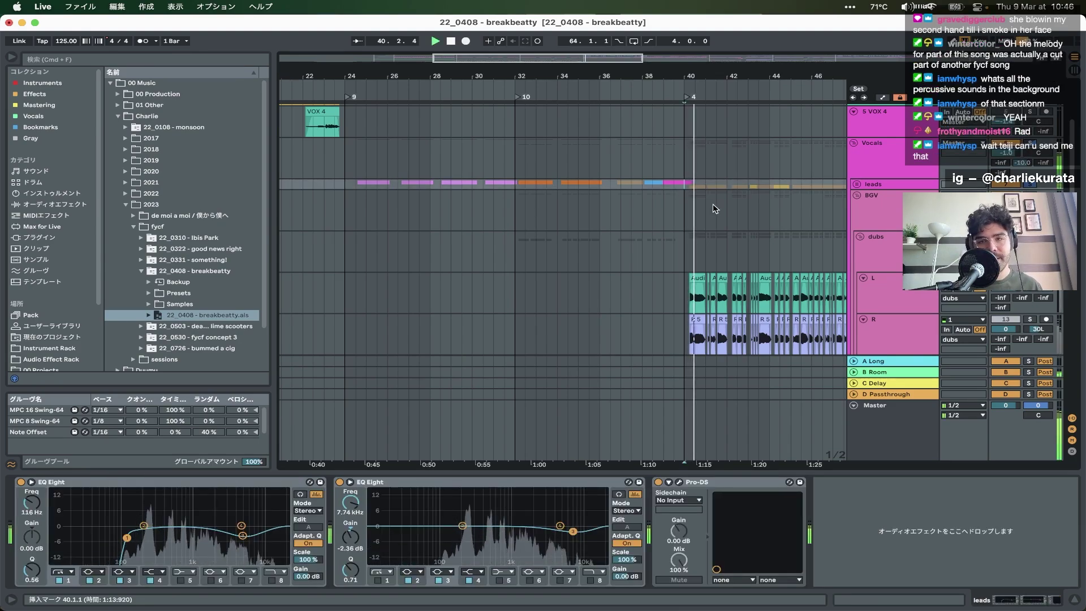
{"action": "key", "text": "plus"}
{"action": "left_click", "coordinate": [855, 191]}
{"action": "scroll", "coordinate": [650, 229], "scroll_direction": "down", "scroll_amount": 3}
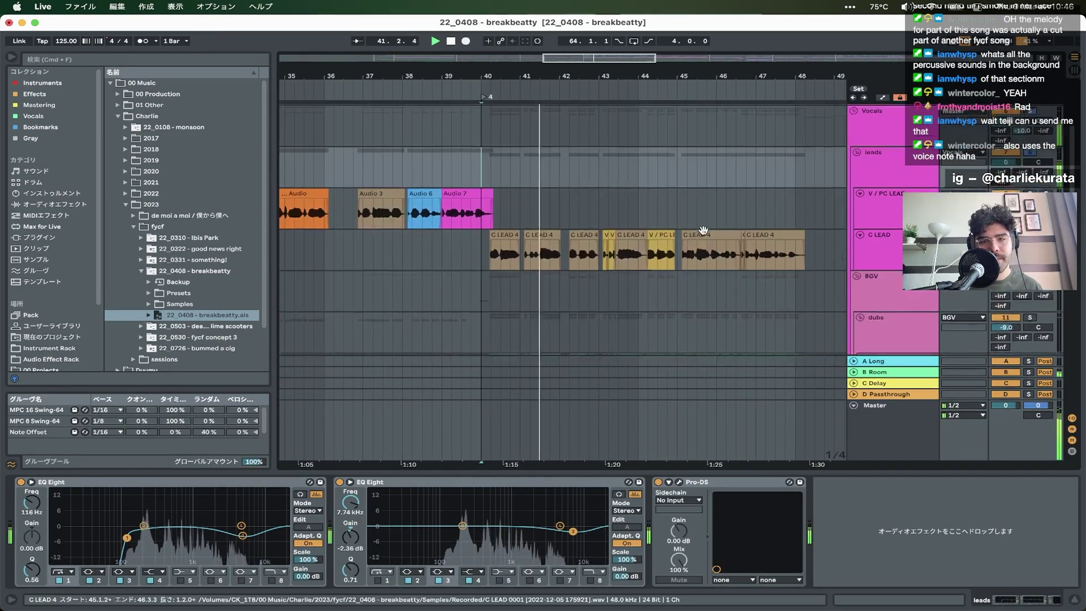
- Follow the C LEAD, dubs and harms clips between bars 40 and 48 while the section plays
{"action": "scroll", "coordinate": [650, 229], "scroll_direction": "up", "scroll_amount": 2}
{"action": "scroll", "coordinate": [651, 232], "scroll_direction": "down", "scroll_amount": 2}
{"action": "scroll", "coordinate": [650, 232], "scroll_direction": "right", "scroll_amount": 1}
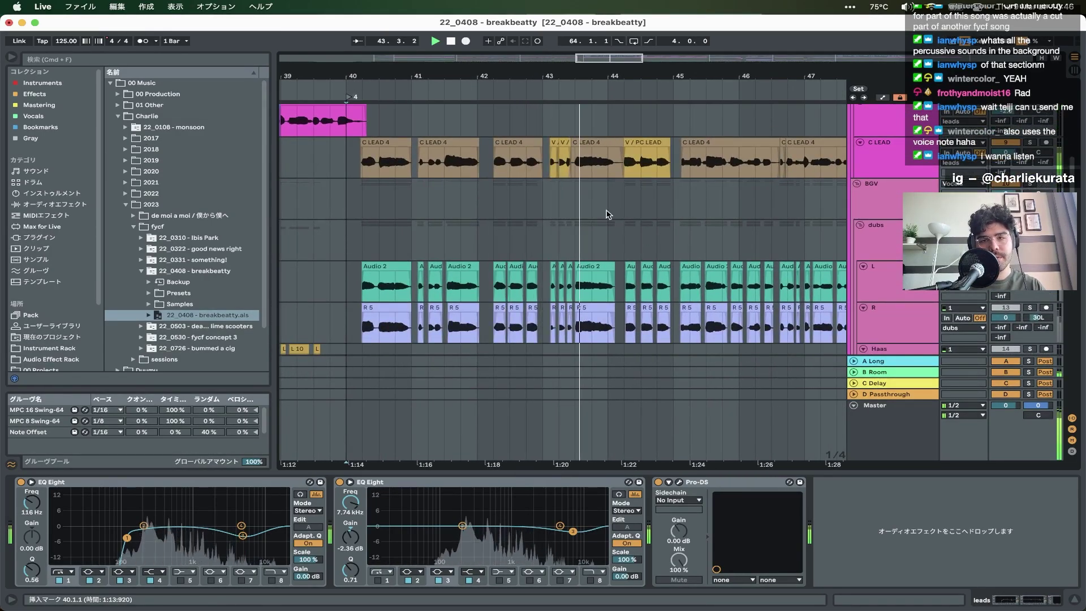
{"action": "scroll", "coordinate": [606, 214], "scroll_direction": "right", "scroll_amount": 1}
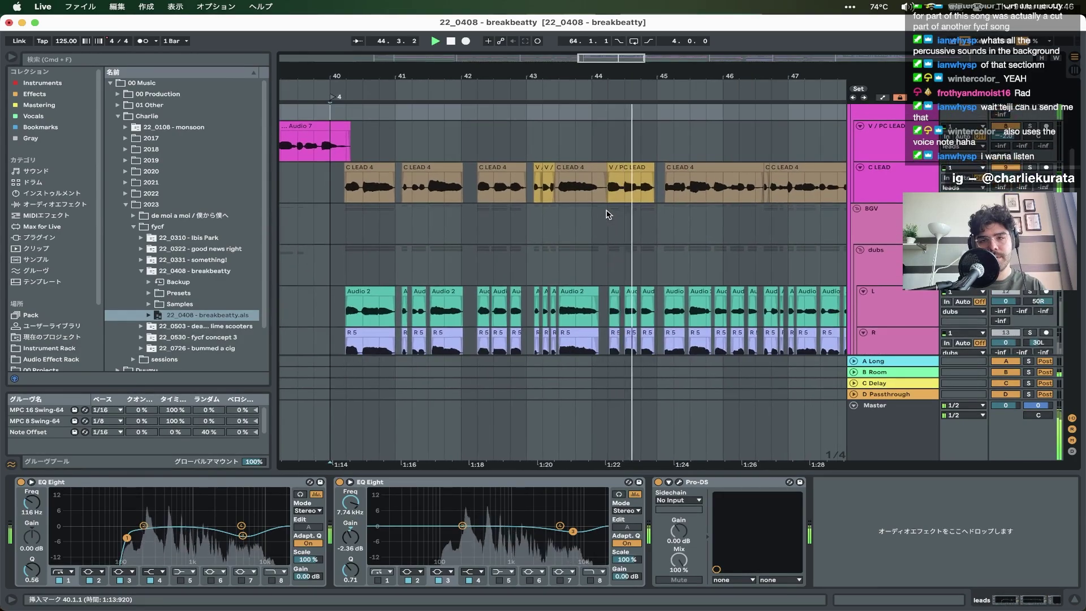
{"action": "scroll", "coordinate": [606, 214], "scroll_direction": "up", "scroll_amount": 2}
{"action": "scroll", "coordinate": [606, 214], "scroll_direction": "right", "scroll_amount": 3}
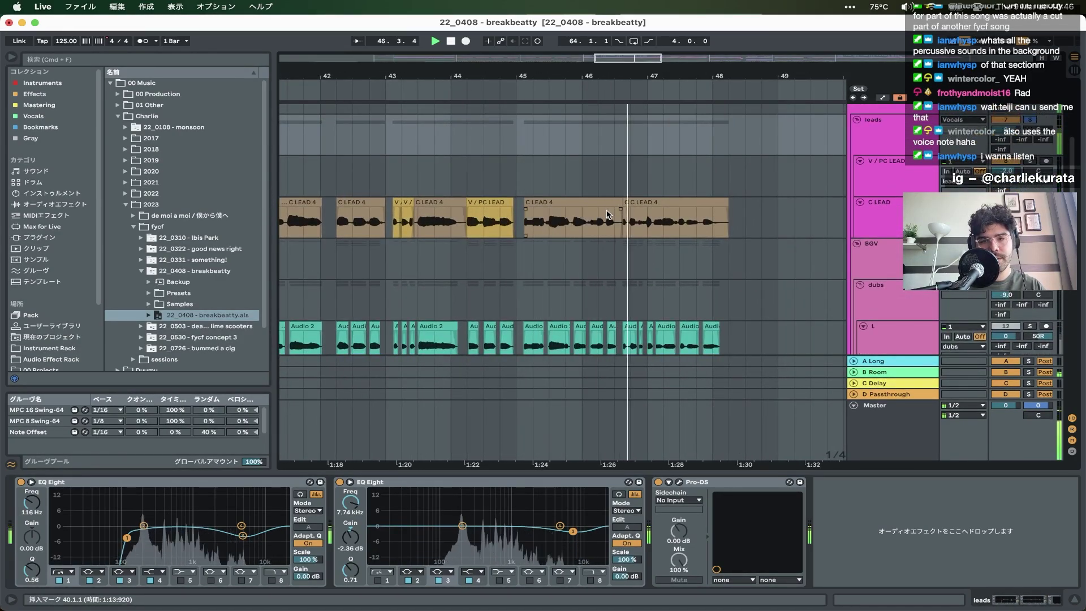
{"action": "scroll", "coordinate": [641, 221], "scroll_direction": "down", "scroll_amount": 5}
{"action": "scroll", "coordinate": [641, 220], "scroll_direction": "left", "scroll_amount": 3}
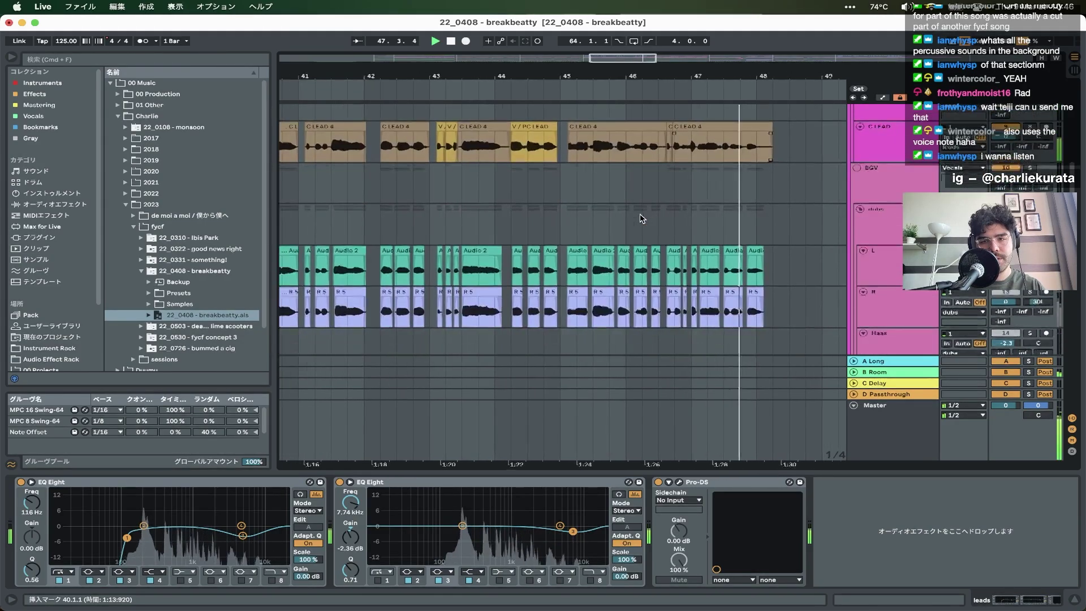
{"action": "scroll", "coordinate": [641, 226], "scroll_direction": "down", "scroll_amount": 1}
{"action": "scroll", "coordinate": [641, 227], "scroll_direction": "left", "scroll_amount": 1}
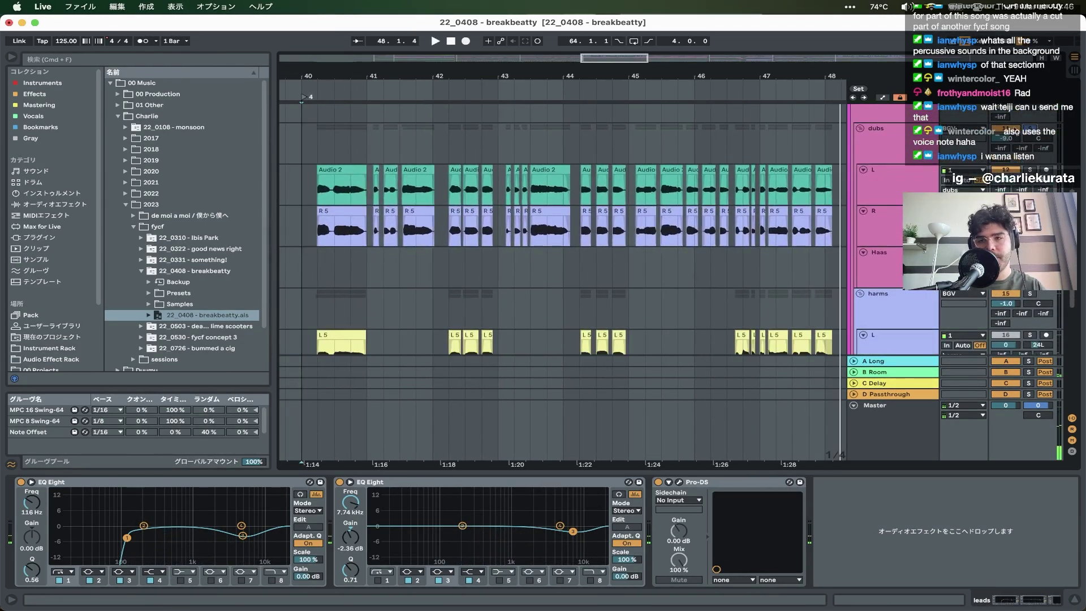
- Play the section from bar 40.2.1 on the dubs track and view the harms and dubs layers, then stop
{"action": "left_click", "coordinate": [317, 144]}
{"action": "key", "text": "space"}
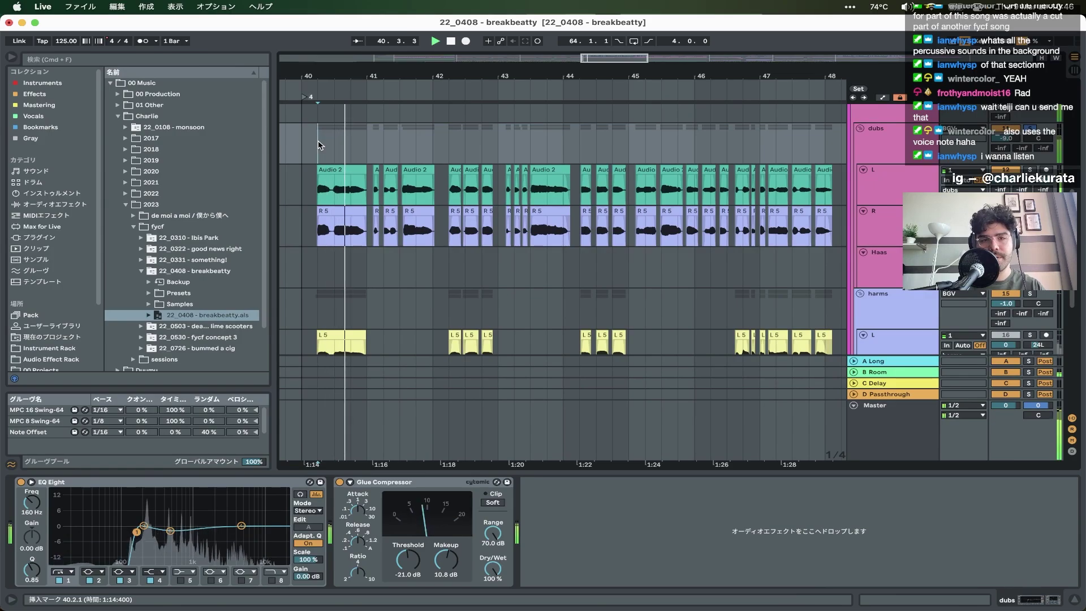
{"action": "scroll", "coordinate": [318, 144], "scroll_direction": "down", "scroll_amount": 5}
{"action": "scroll", "coordinate": [318, 144], "scroll_direction": "left", "scroll_amount": 1}
{"action": "key", "text": "space"}
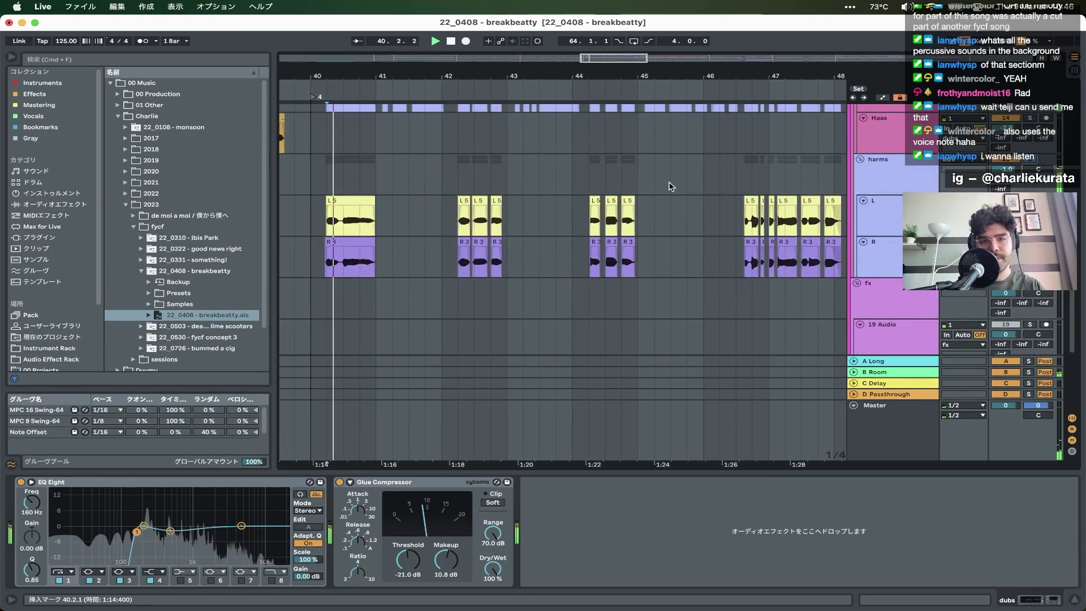
{"action": "scroll", "coordinate": [477, 204], "scroll_direction": "up", "scroll_amount": 2}
{"action": "scroll", "coordinate": [476, 203], "scroll_direction": "left", "scroll_amount": 1}
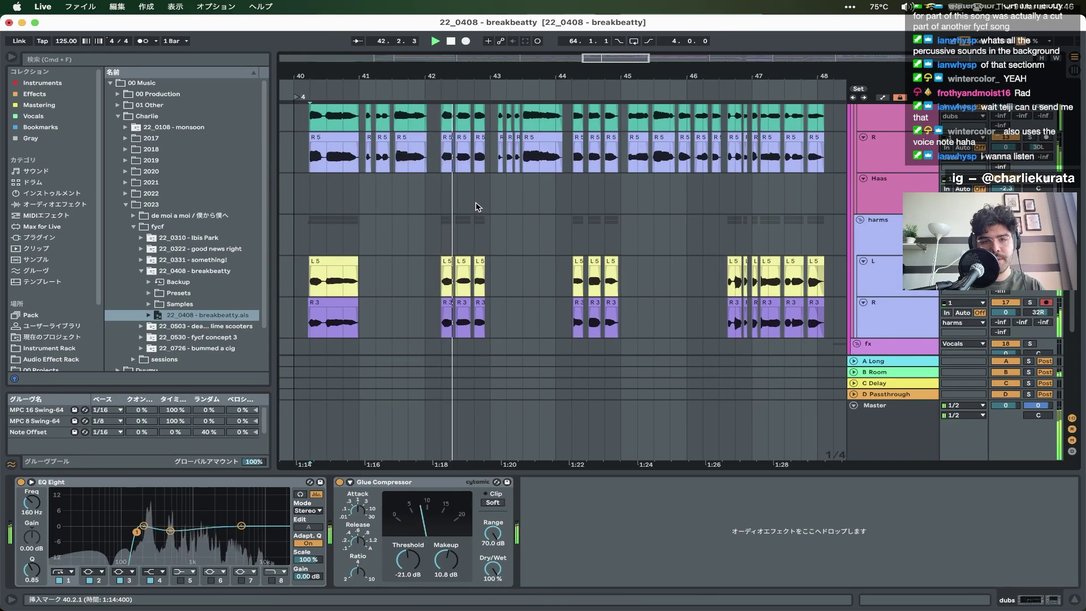
{"action": "scroll", "coordinate": [476, 206], "scroll_direction": "up", "scroll_amount": 4}
{"action": "key", "text": "space"}
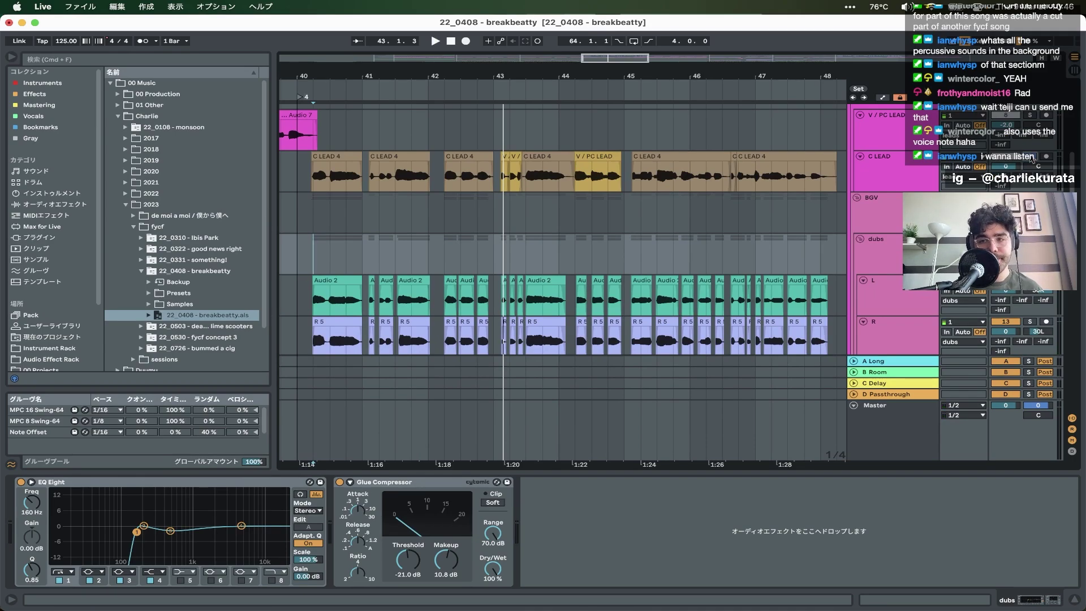
- Play the C LEAD section from bar 40, then replay the phrase from bar 43
{"action": "left_click", "coordinate": [304, 180]}
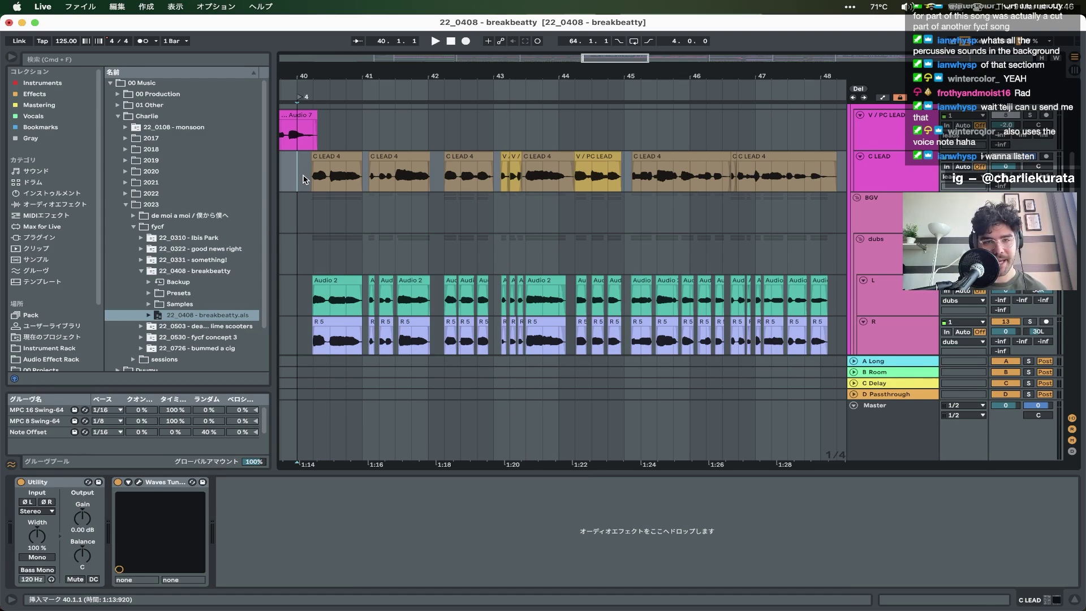
{"action": "key", "text": "space"}
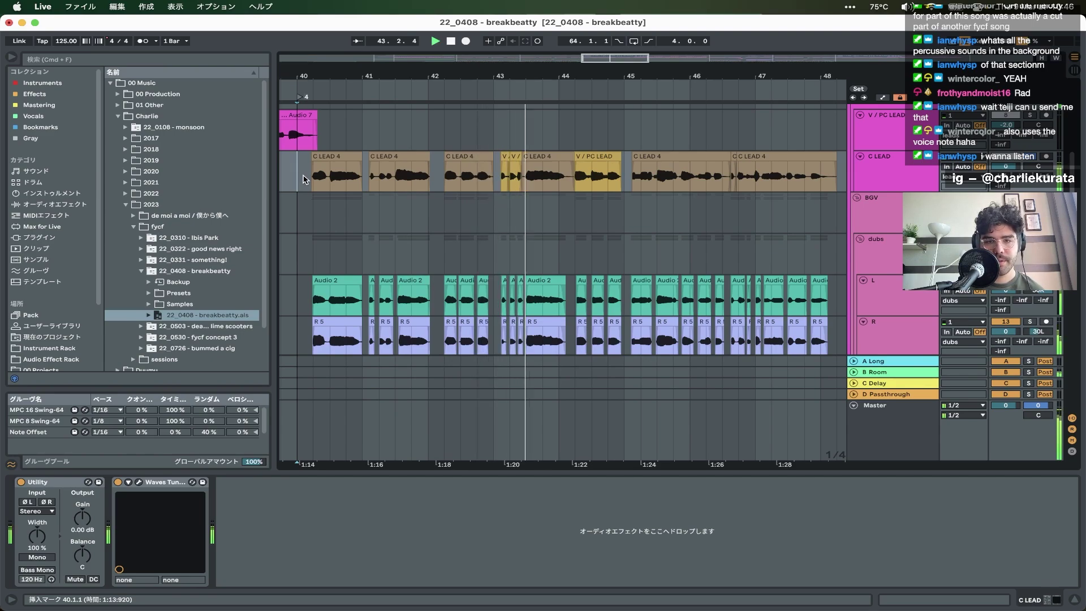
{"action": "key", "text": "space"}
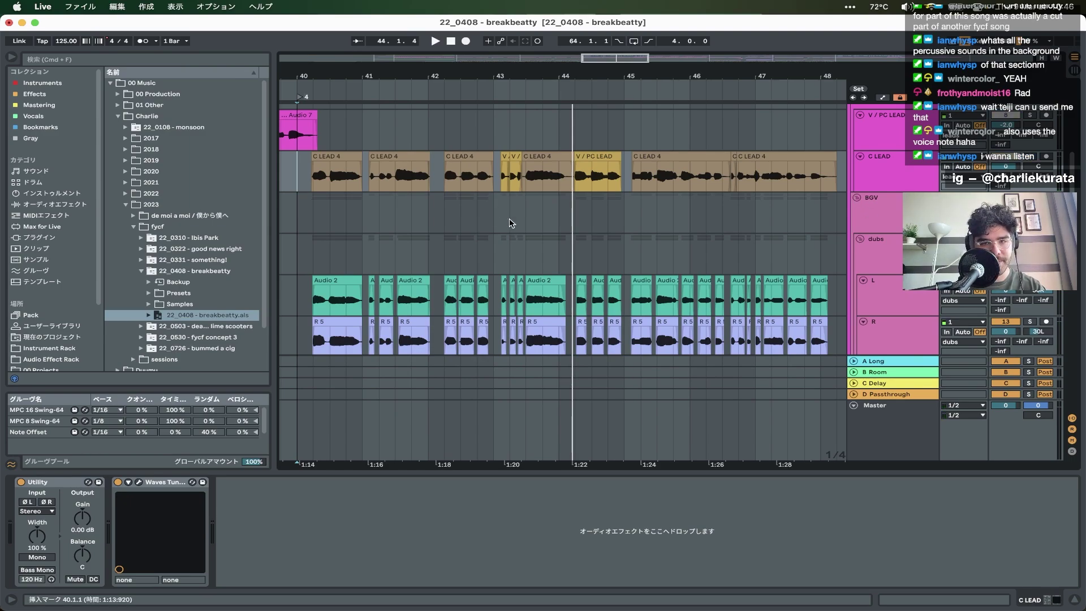
{"action": "left_click", "coordinate": [490, 215]}
{"action": "key", "text": "space"}
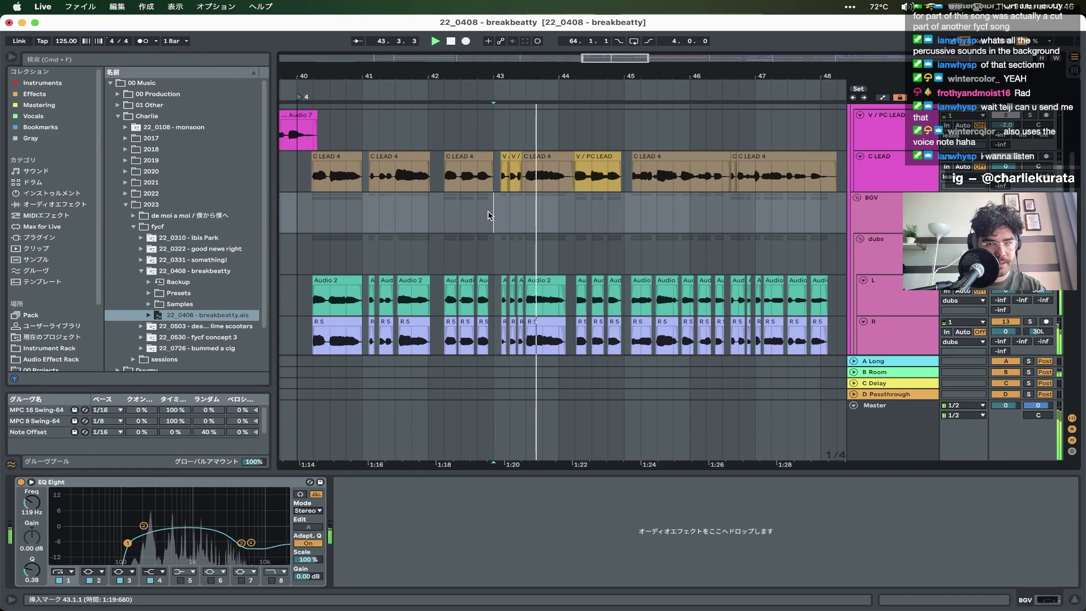
{"action": "key", "text": "space"}
- Look over the fx, lead and BGV clips from bar 40 through the second verse at bar 56
{"action": "scroll", "coordinate": [578, 222], "scroll_direction": "down", "scroll_amount": 10}
{"action": "key", "text": "minus"}
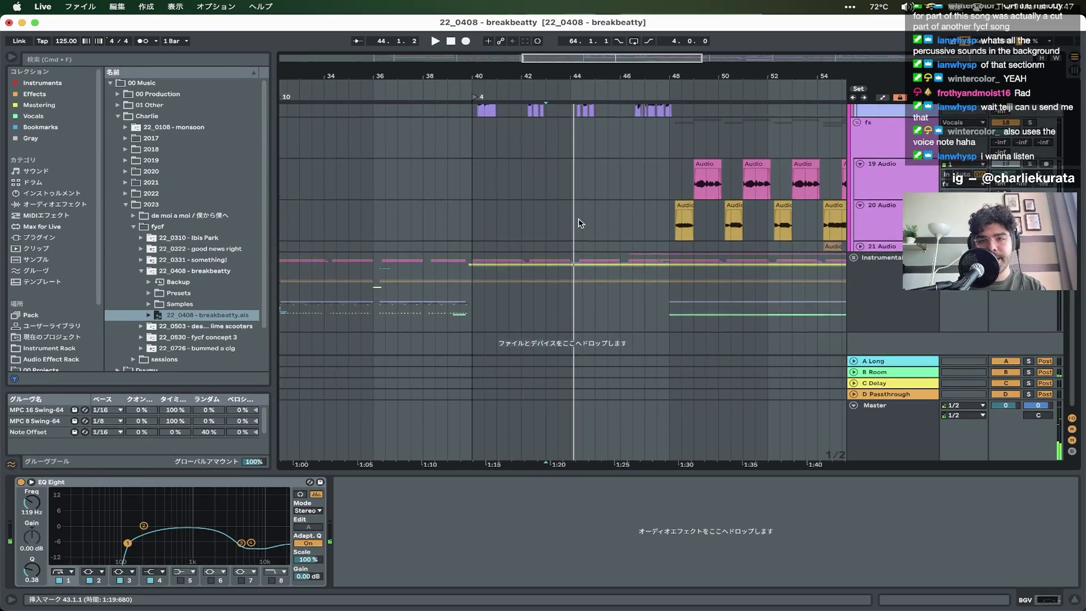
{"action": "scroll", "coordinate": [578, 222], "scroll_direction": "up", "scroll_amount": 10}
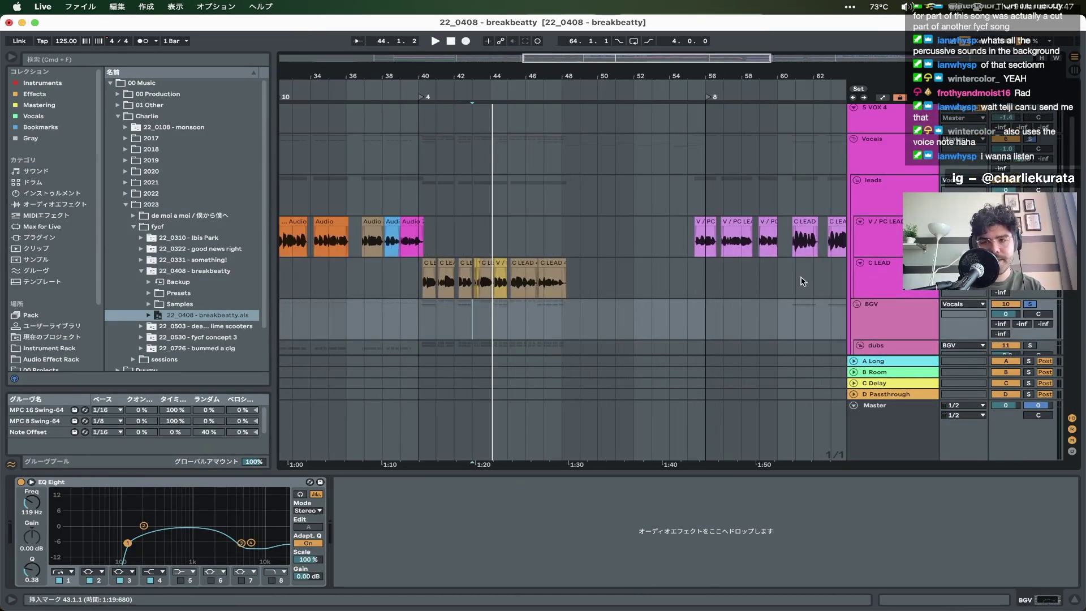
{"action": "scroll", "coordinate": [802, 281], "scroll_direction": "down", "scroll_amount": 3}
{"action": "scroll", "coordinate": [801, 281], "scroll_direction": "down", "scroll_amount": 2}
{"action": "scroll", "coordinate": [802, 281], "scroll_direction": "right", "scroll_amount": 1}
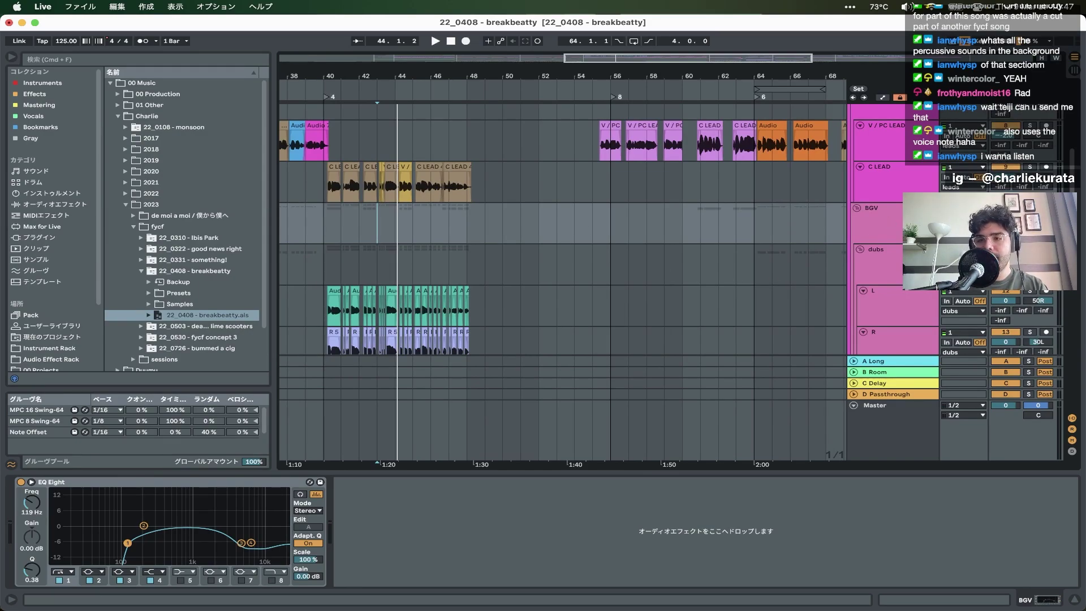
{"action": "scroll", "coordinate": [820, 219], "scroll_direction": "up", "scroll_amount": 2}
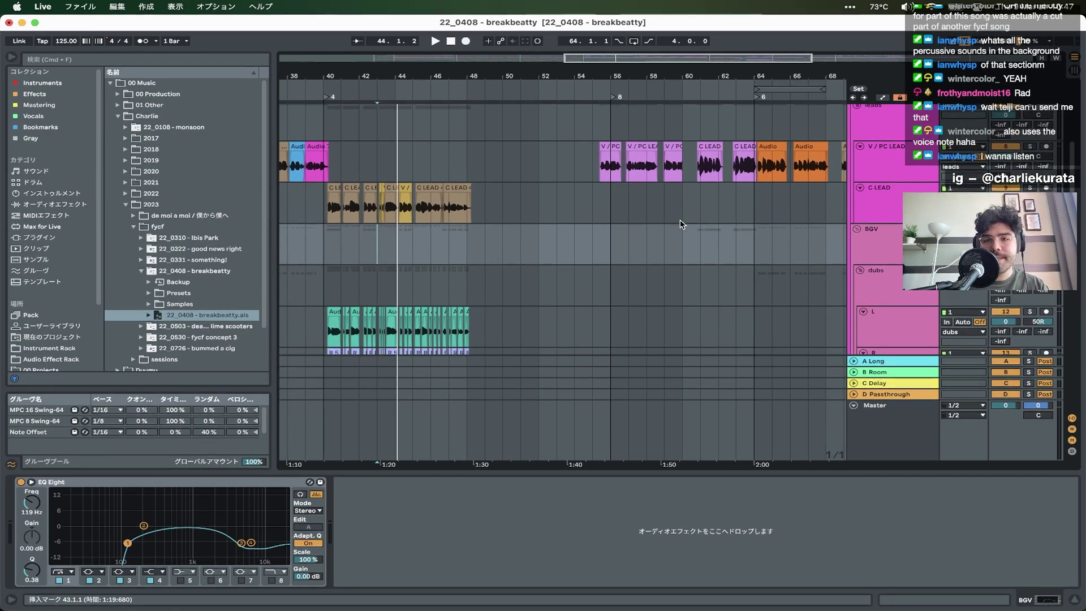
{"action": "scroll", "coordinate": [680, 220], "scroll_direction": "down", "scroll_amount": 1}
- Switch to Notes, highlight the line "think i'd rather drive into a-" in the second hand smoke lyrics, and return to Live
{"action": "key", "text": "ctrl+Up"}
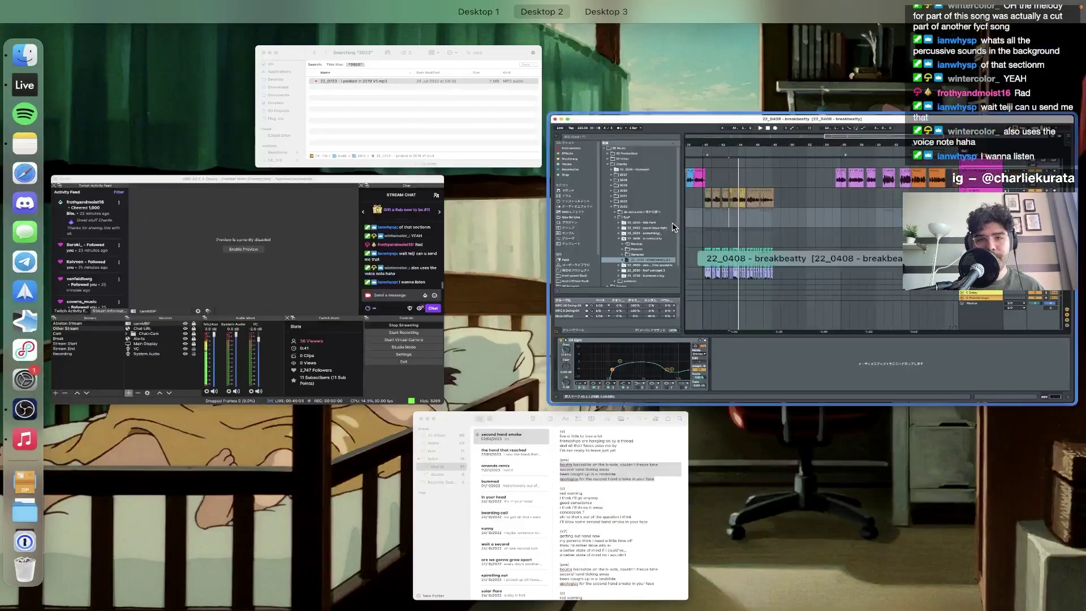
{"action": "left_click", "coordinate": [518, 446]}
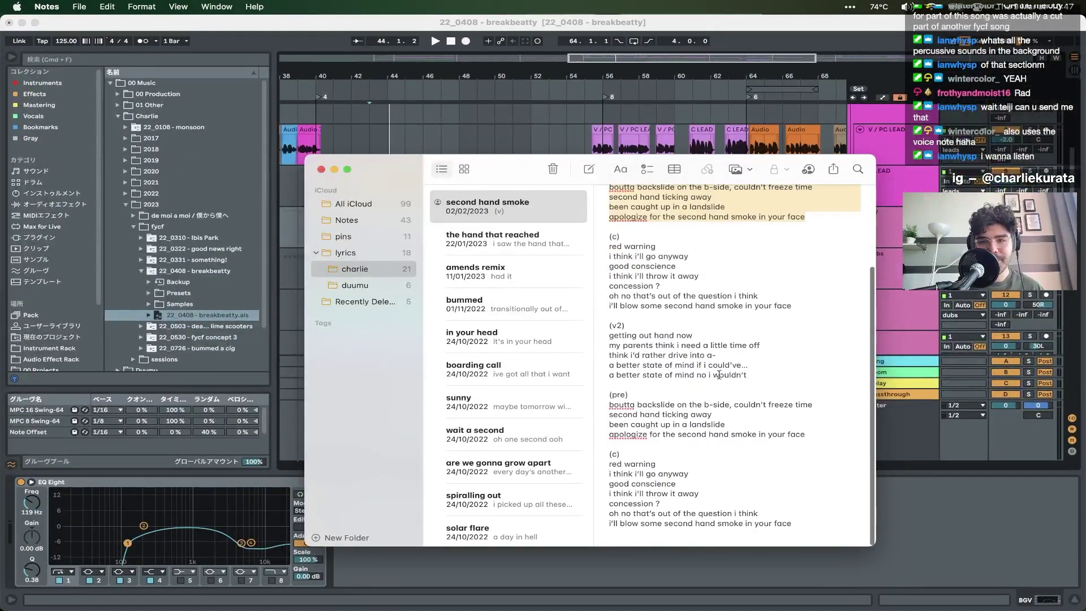
{"action": "left_click_drag", "start_coordinate": [716, 355], "coordinate": [588, 357]}
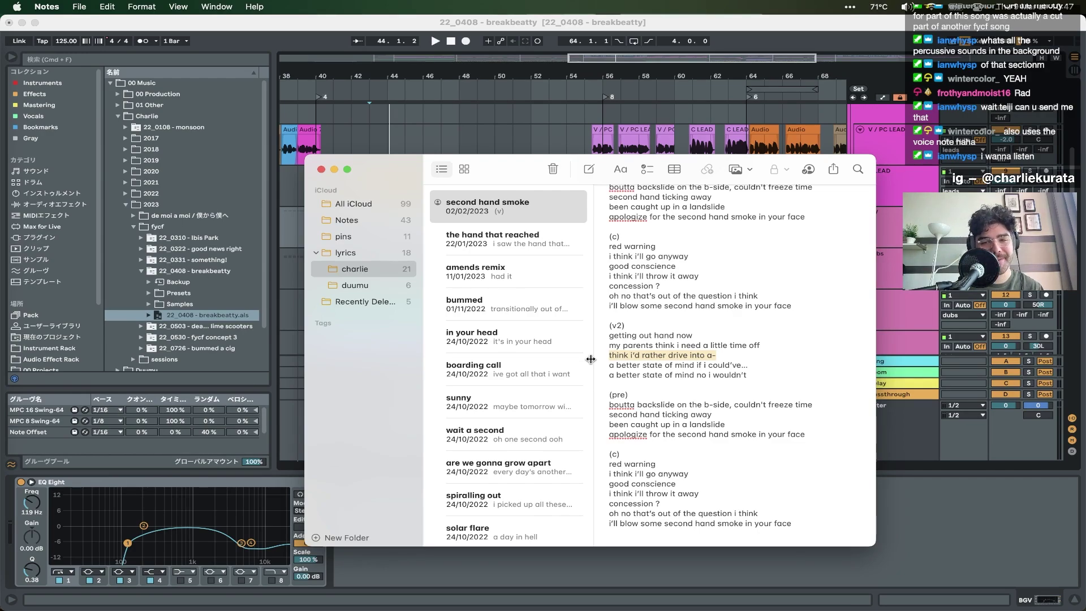
{"action": "left_click", "coordinate": [881, 386]}
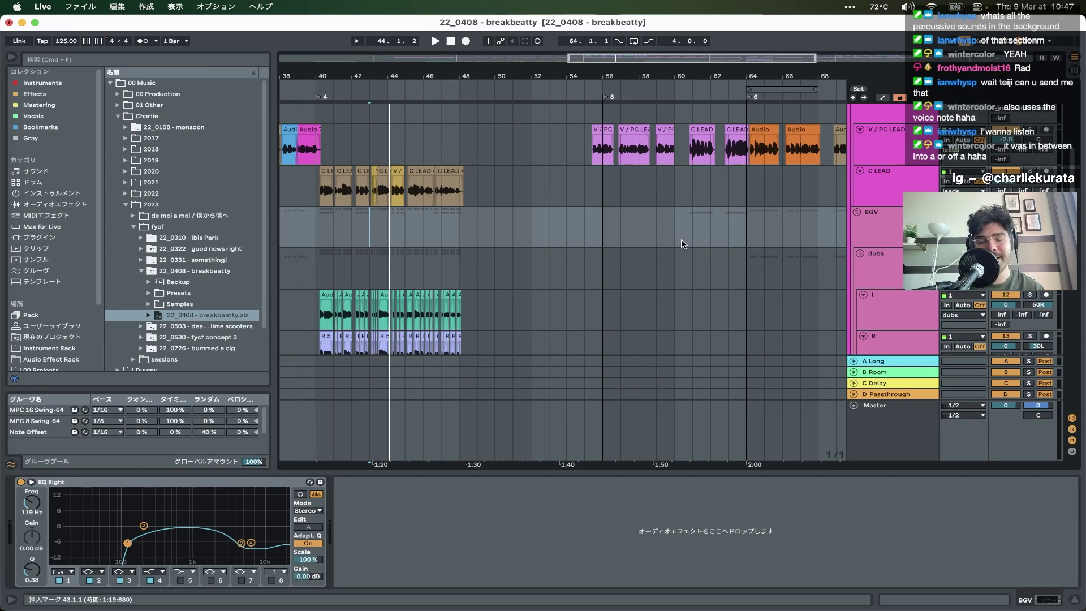
- Play the second verse from bar 59, then move the start marker to bar 61, zoom in there and stop
{"action": "scroll", "coordinate": [683, 244], "scroll_direction": "down", "scroll_amount": 10}
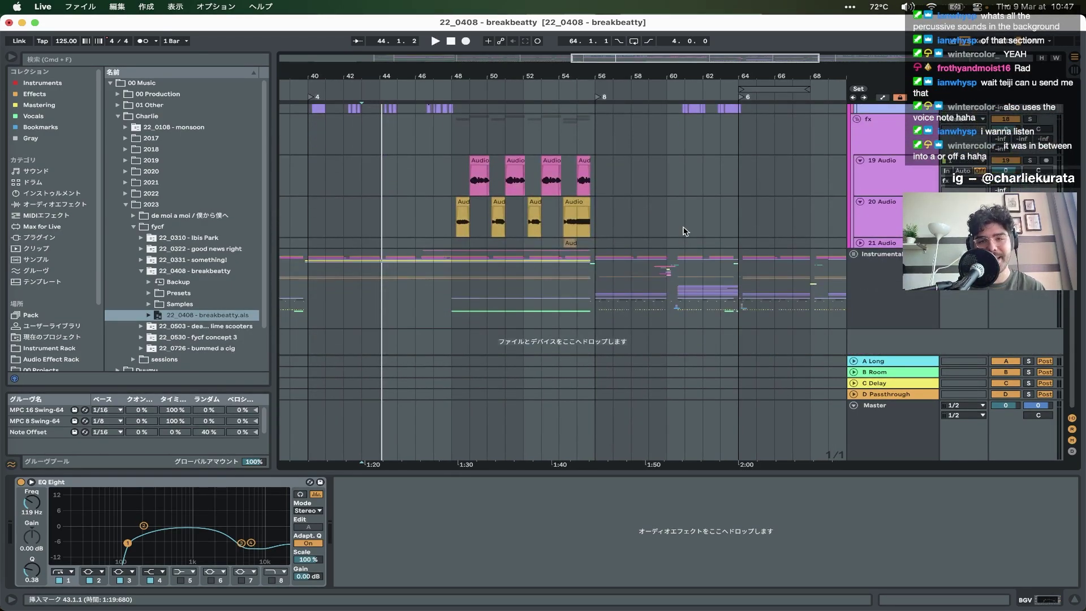
{"action": "left_click", "coordinate": [650, 234]}
{"action": "key", "text": "space"}
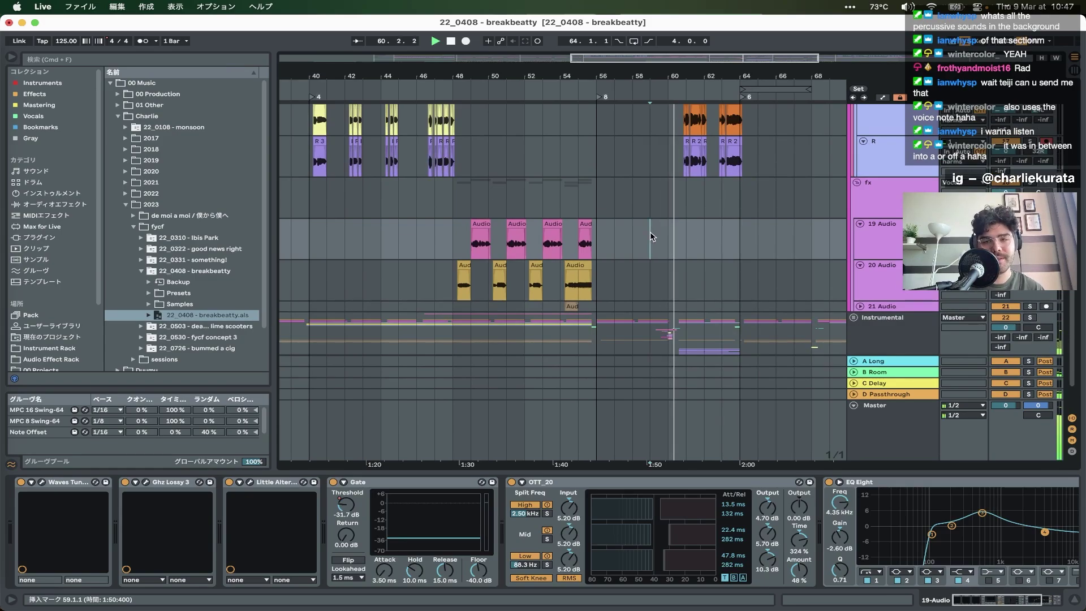
{"action": "left_click", "coordinate": [687, 248]}
{"action": "key", "text": "plus"}
{"action": "key", "text": "plus"}
{"action": "key", "text": "plus"}
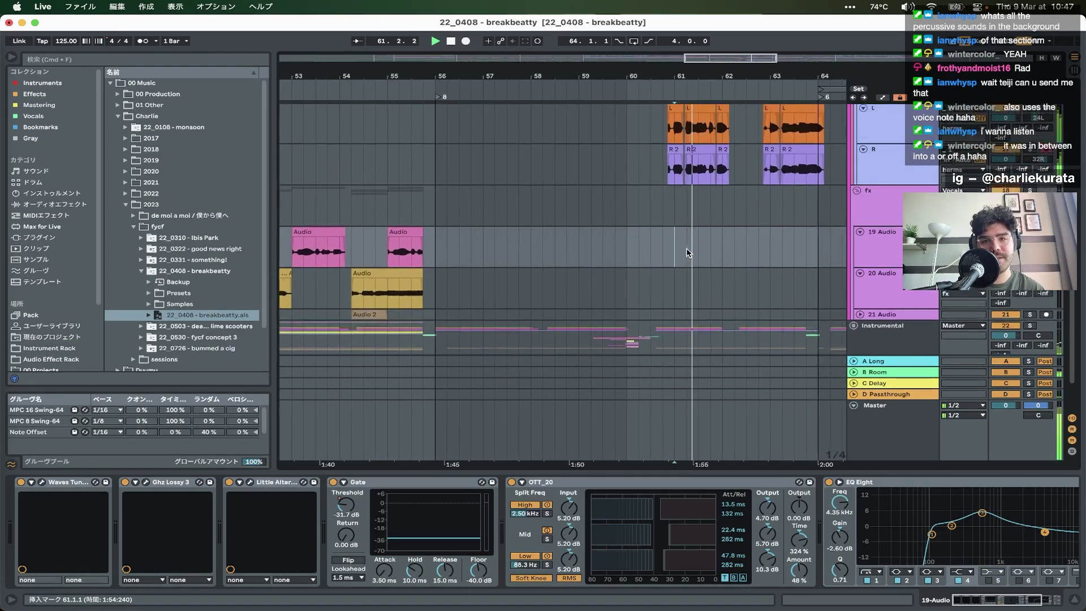
{"action": "key", "text": "space"}
- Select the first C LEAD 3 clip on the V / PC LEAD track, just before bar 61
{"action": "scroll", "coordinate": [687, 249], "scroll_direction": "up", "scroll_amount": 5}
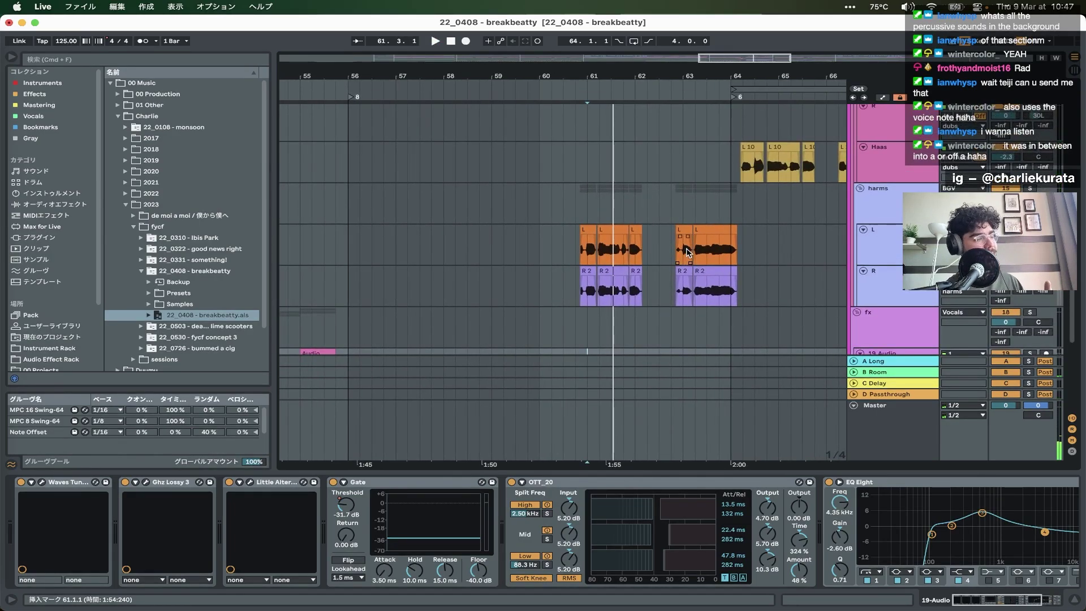
{"action": "scroll", "coordinate": [688, 252], "scroll_direction": "right", "scroll_amount": 1}
{"action": "scroll", "coordinate": [779, 250], "scroll_direction": "up", "scroll_amount": 5}
{"action": "scroll", "coordinate": [779, 250], "scroll_direction": "up", "scroll_amount": 5}
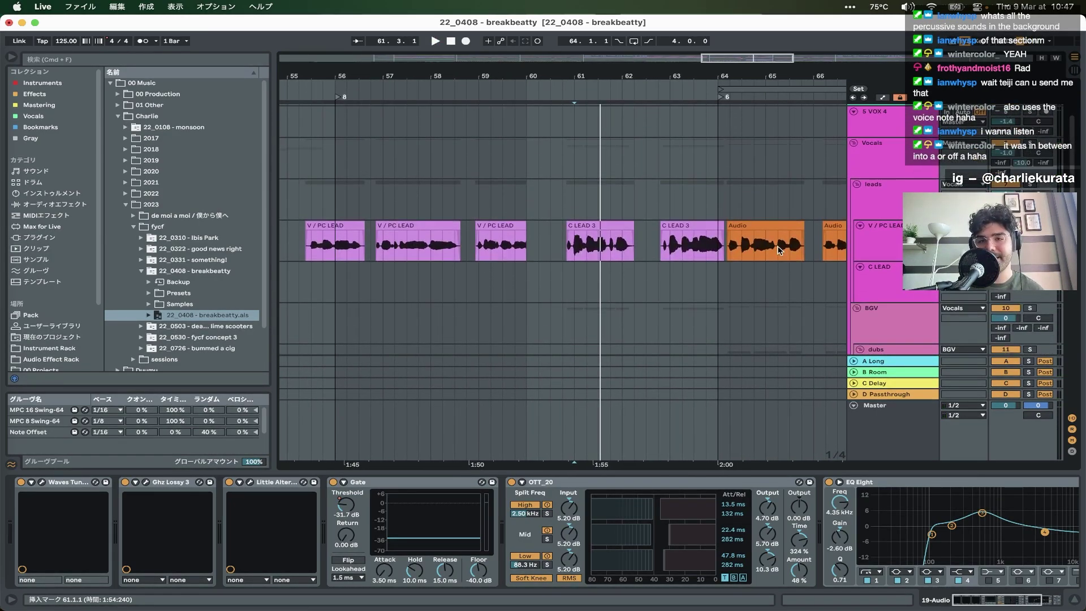
{"action": "left_click", "coordinate": [588, 222]}
- Check the verse 2 lyrics in Notes again, return to Live and play from the selected C LEAD 3 clip
{"action": "key", "text": "ctrl+Up"}
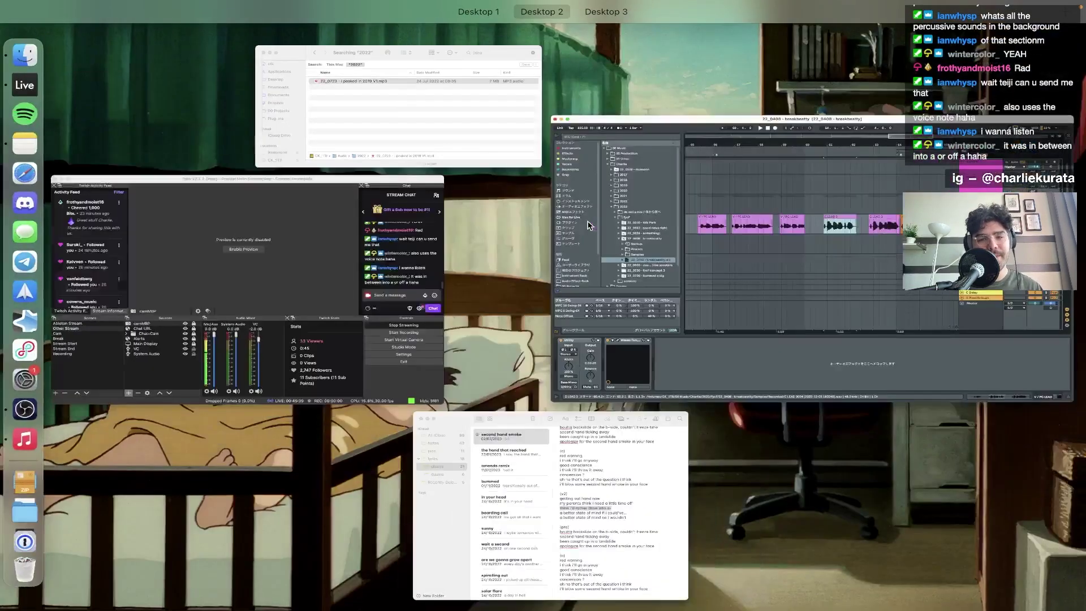
{"action": "left_click", "coordinate": [467, 440]}
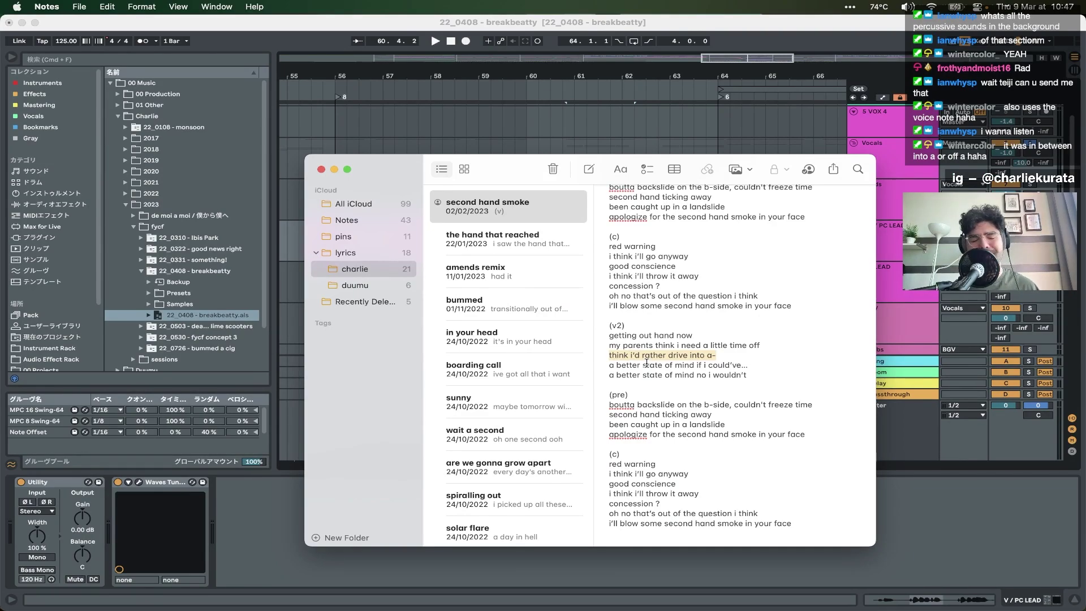
{"action": "key", "text": "super+Tab"}
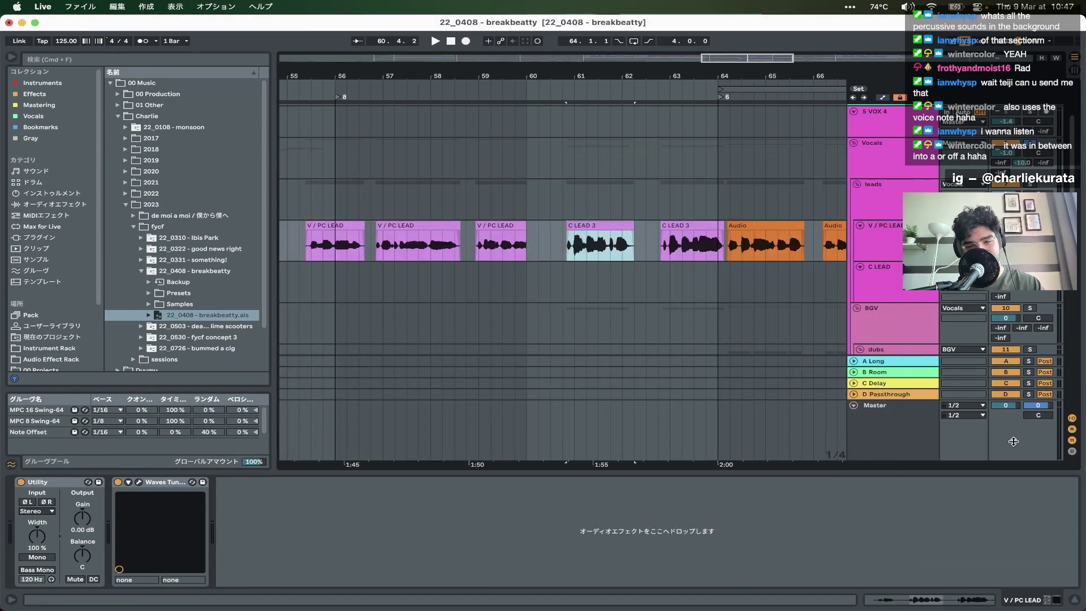
{"action": "key", "text": "space"}
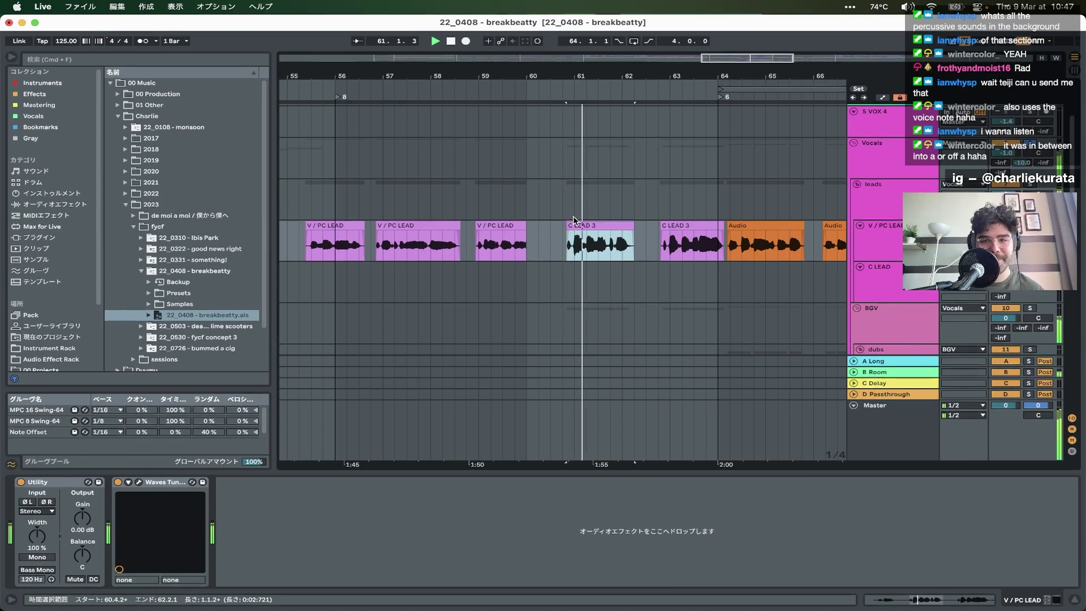
{"action": "scroll", "coordinate": [622, 216], "scroll_direction": "down", "scroll_amount": 2}
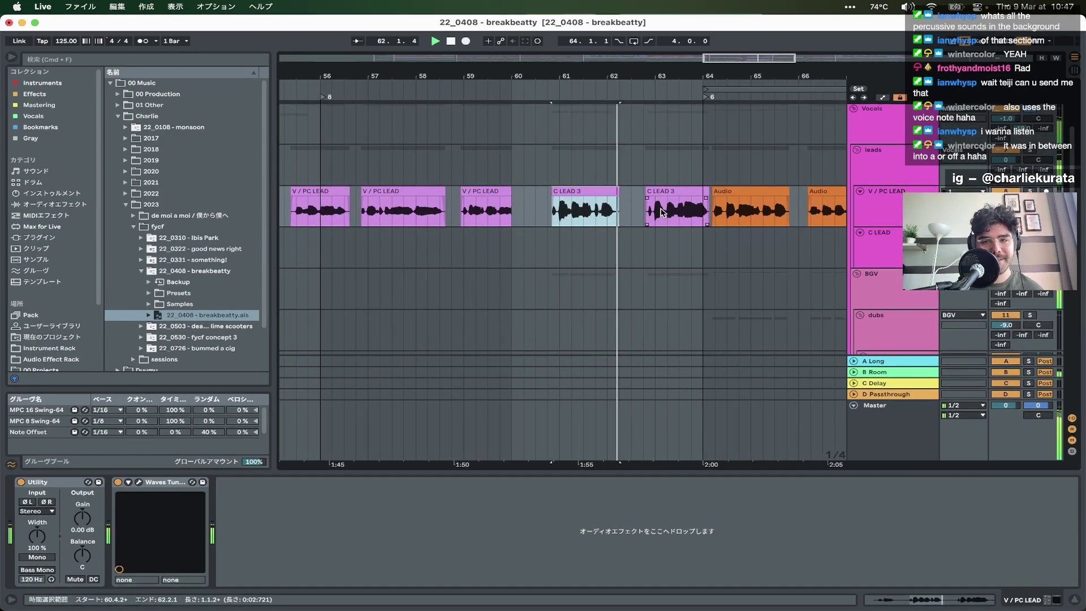
- Look over the dub and harmony vocal tracks, then fold the Vocals group
{"action": "scroll", "coordinate": [662, 213], "scroll_direction": "down", "scroll_amount": 2}
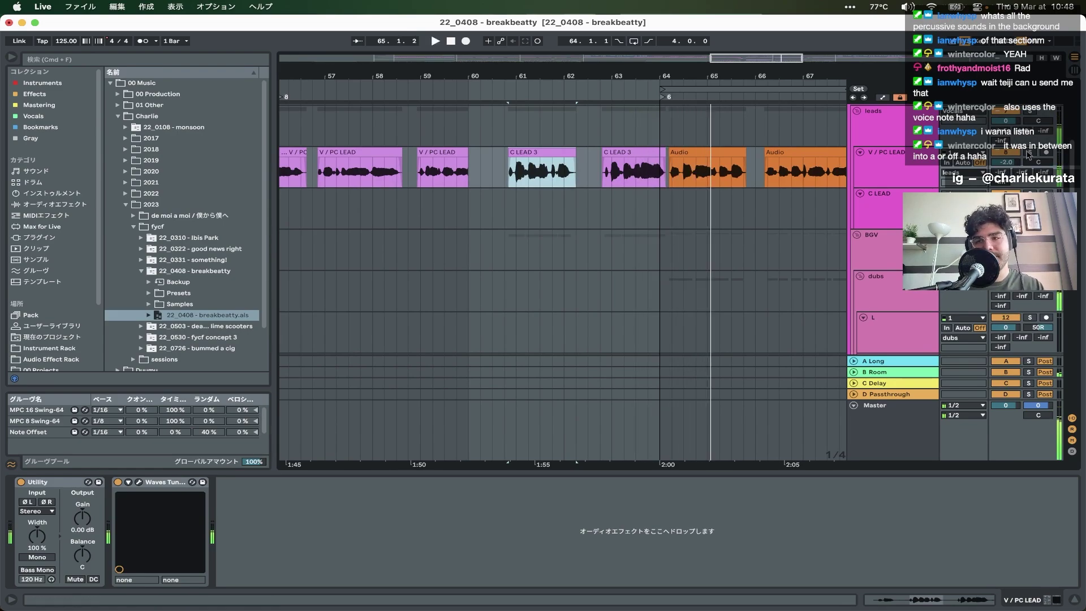
{"action": "scroll", "coordinate": [676, 258], "scroll_direction": "down", "scroll_amount": 2}
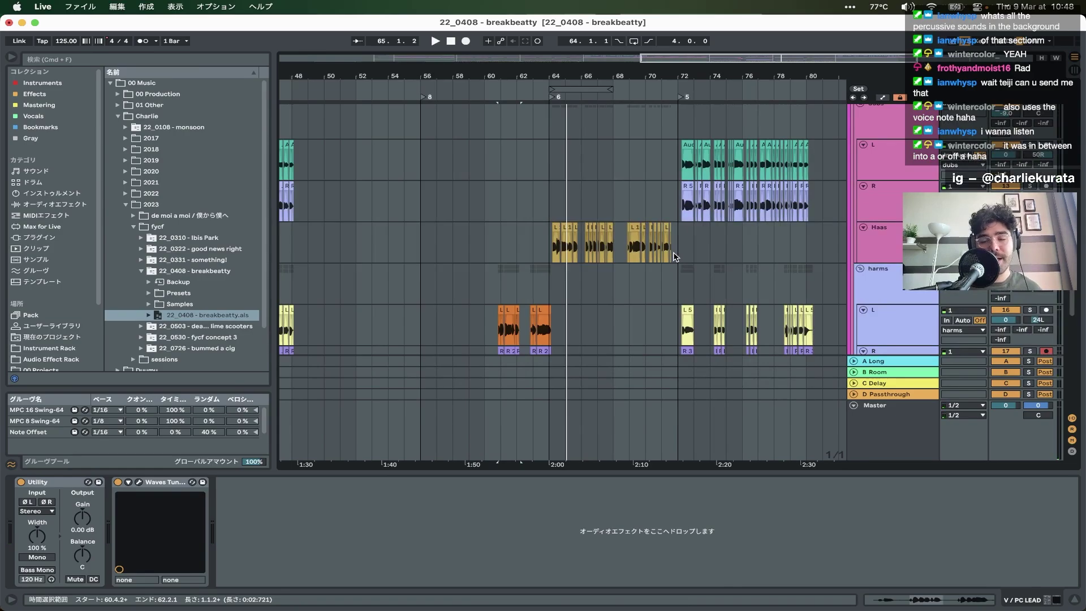
{"action": "scroll", "coordinate": [676, 257], "scroll_direction": "up", "scroll_amount": 10}
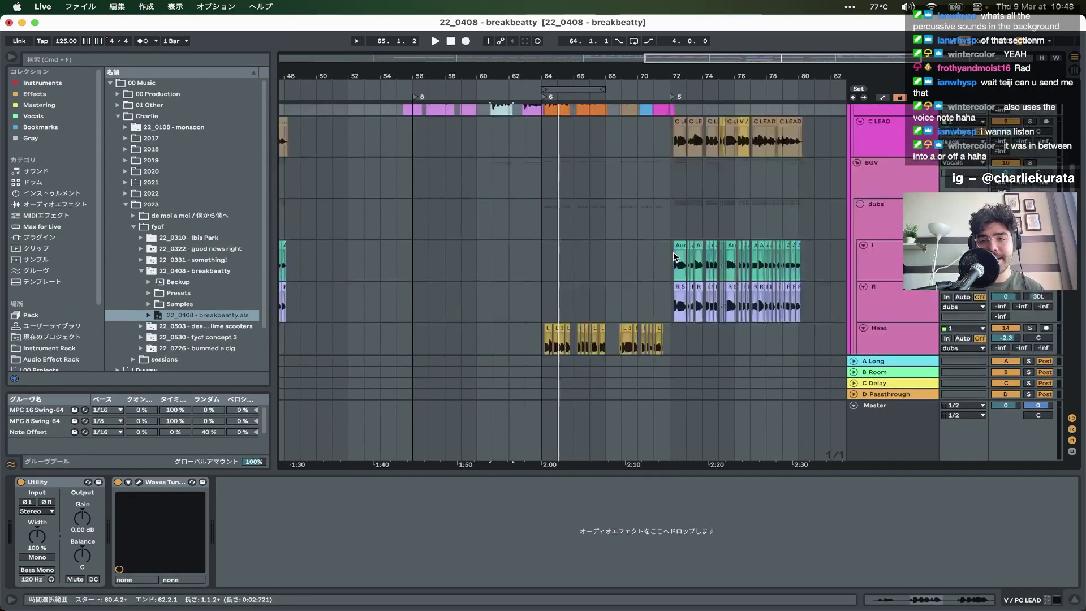
{"action": "left_click", "coordinate": [854, 236]}
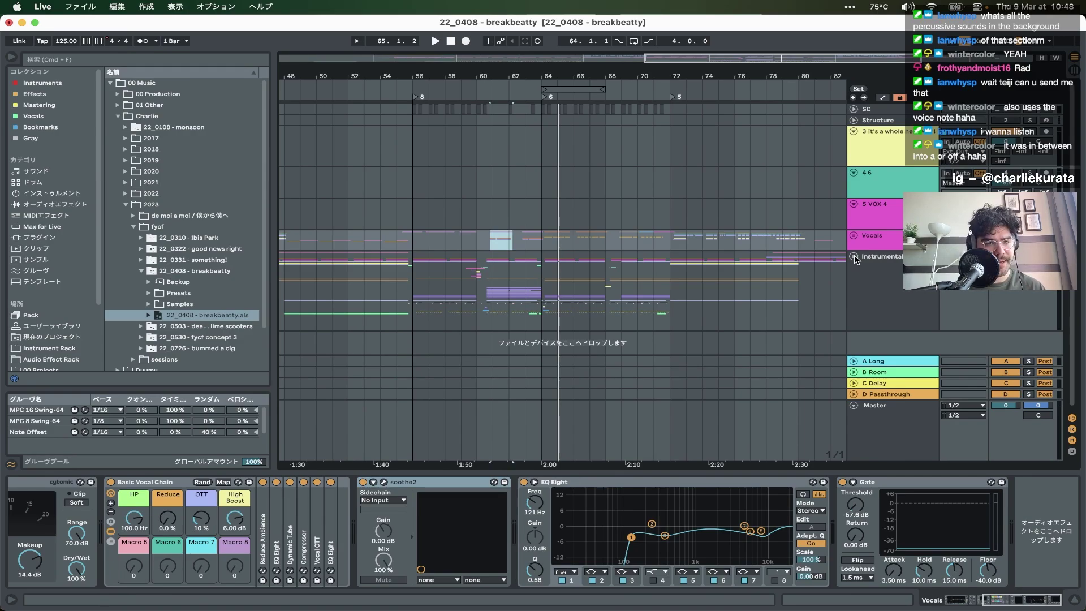
- Switch to Music to view "ibis park" on the funyoucanfeel album, then return to Live
{"action": "left_click", "coordinate": [22, 438]}
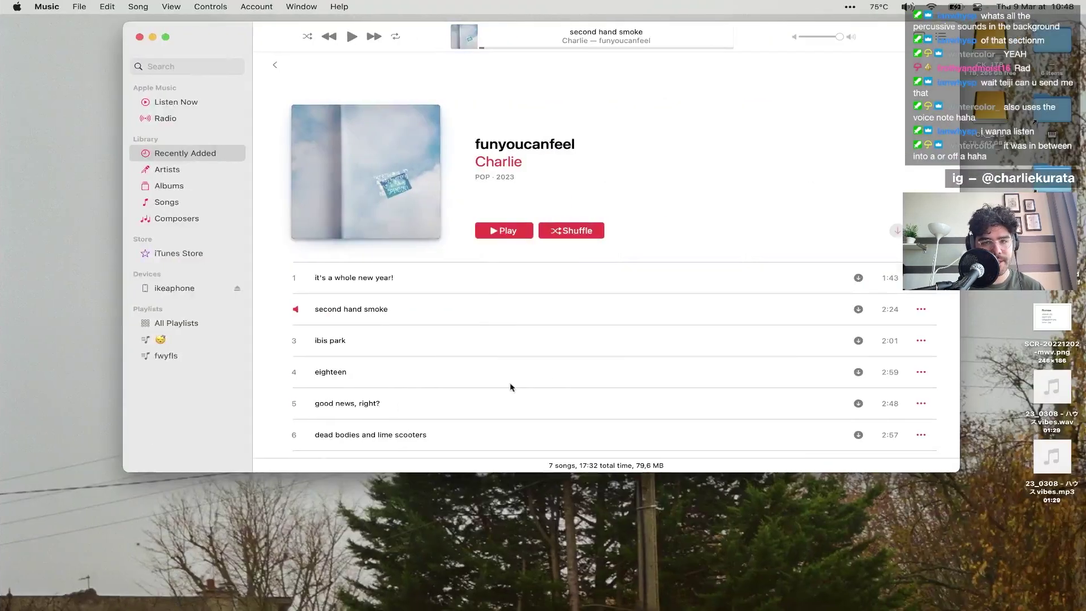
{"action": "left_click", "coordinate": [395, 339]}
{"action": "key", "text": "ctrl+Left"}
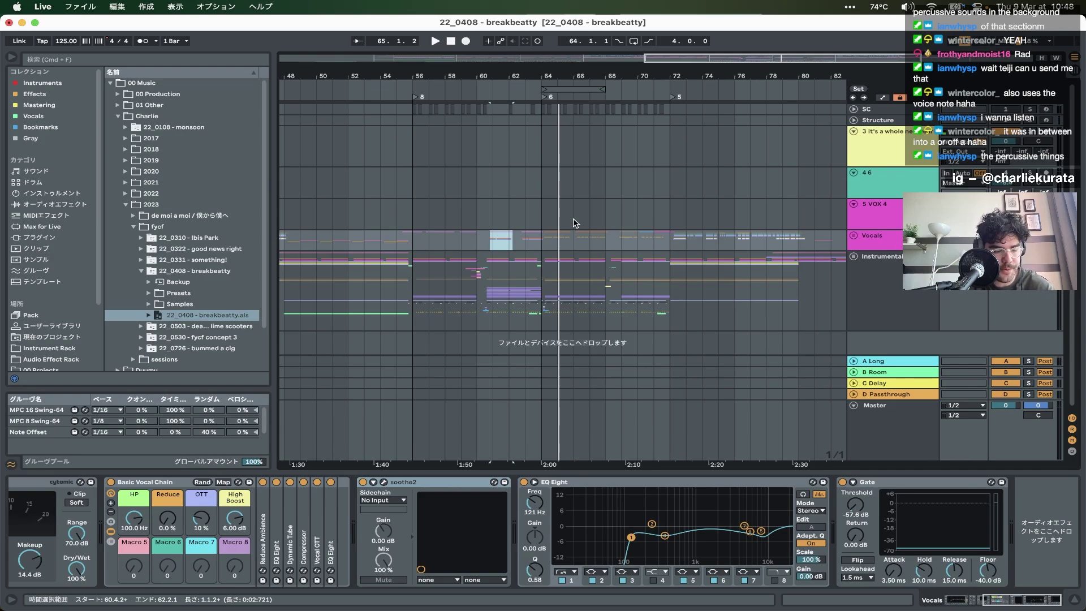
- Unfold the Instrumentals group and play the soloed break track from its distorteddrumbuss clip at bar 48
{"action": "scroll", "coordinate": [562, 300], "scroll_direction": "left", "scroll_amount": 1}
{"action": "scroll", "coordinate": [562, 301], "scroll_direction": "down", "scroll_amount": 1}
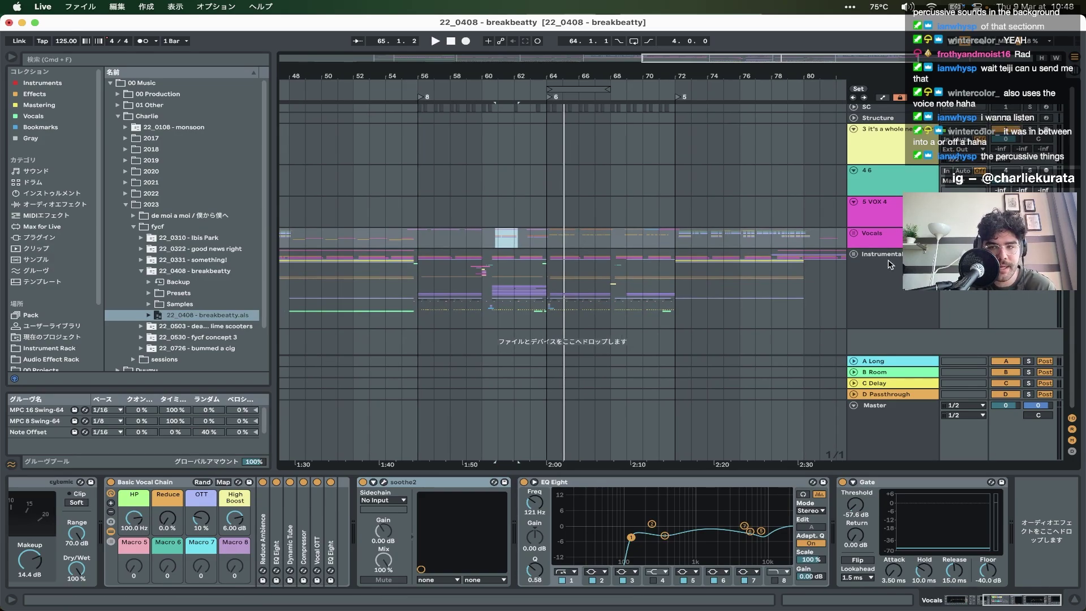
{"action": "left_click", "coordinate": [854, 255]}
{"action": "scroll", "coordinate": [662, 306], "scroll_direction": "down", "scroll_amount": 5}
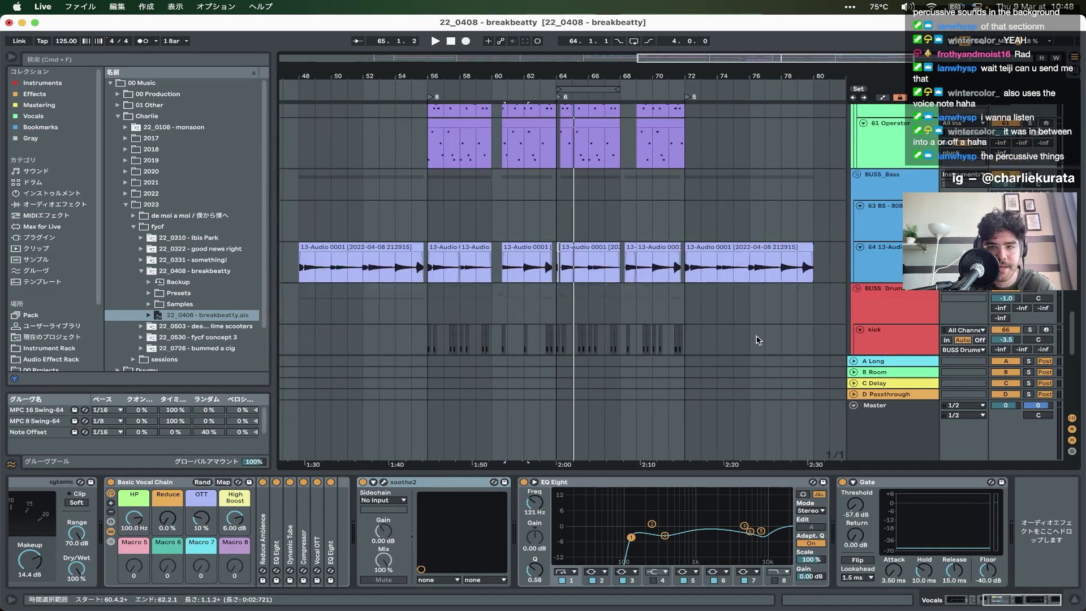
{"action": "scroll", "coordinate": [756, 305], "scroll_direction": "left", "scroll_amount": 2}
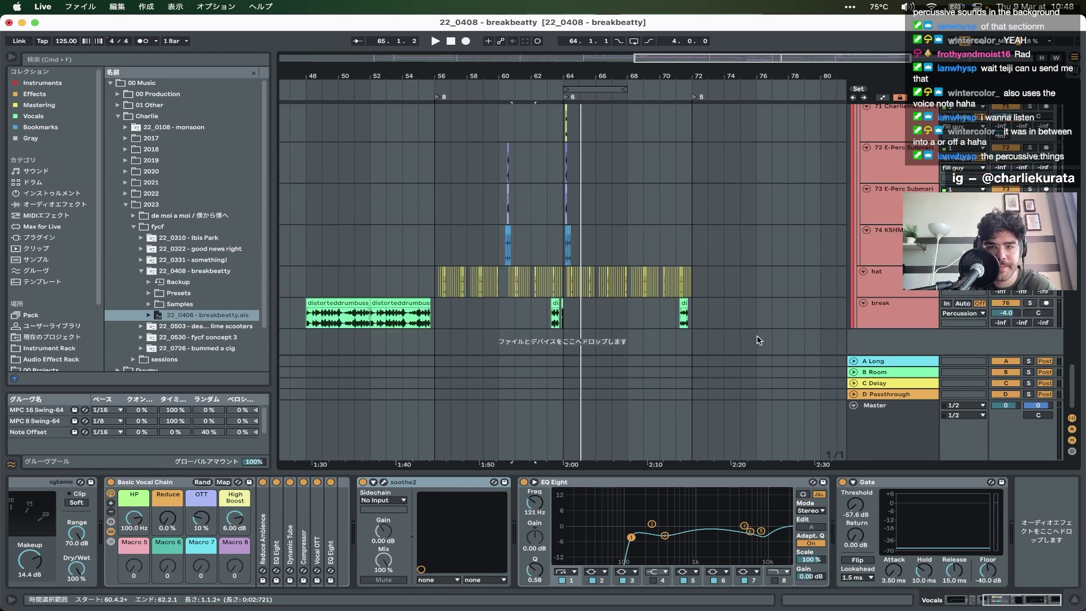
{"action": "left_click", "coordinate": [338, 304]}
{"action": "key", "text": "space"}
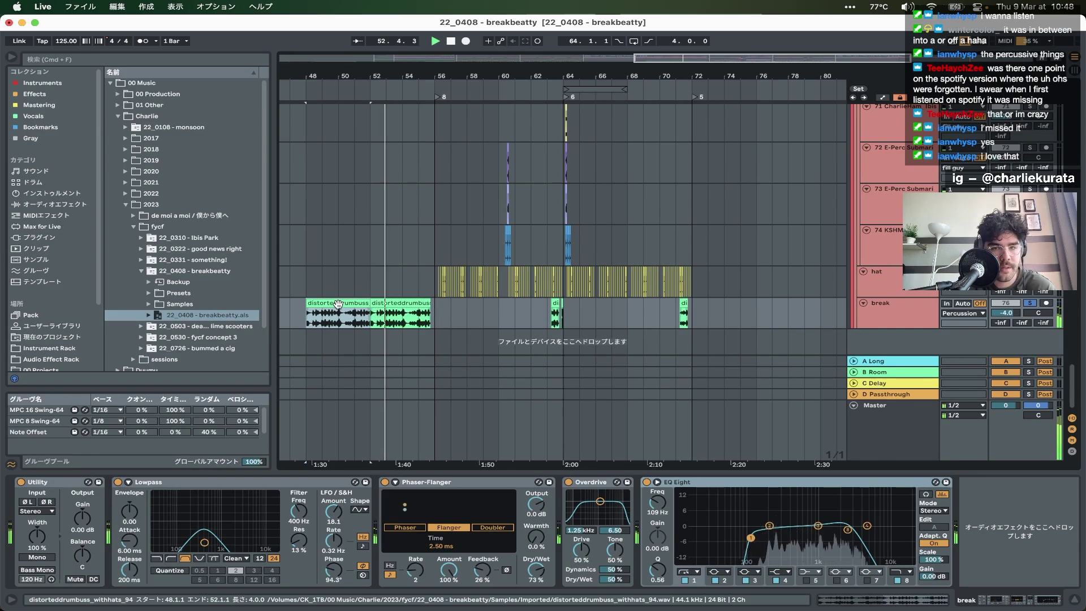
- Paste a copy of the distorteddrumbuss clip at bar 40 on the break track, with warping off and pitch reset to 0
{"action": "scroll", "coordinate": [396, 342], "scroll_direction": "left", "scroll_amount": 10}
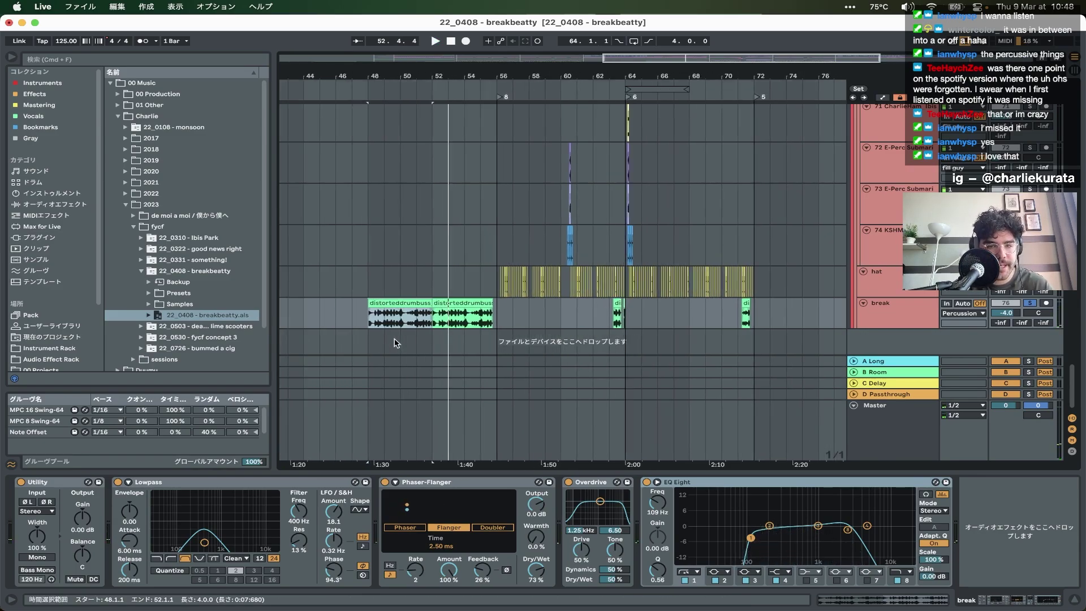
{"action": "left_click", "coordinate": [655, 315]}
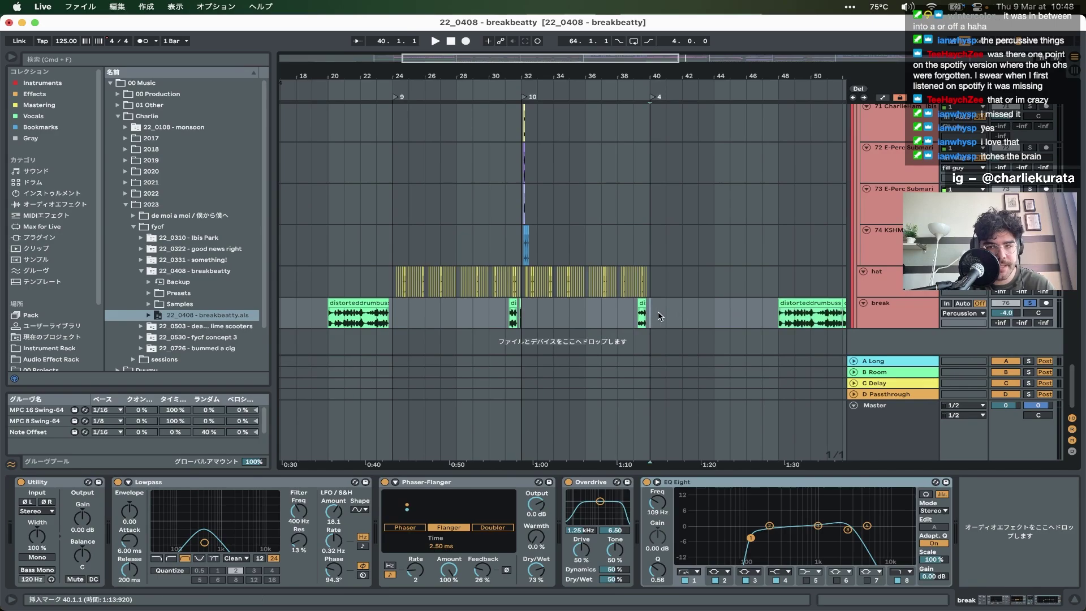
{"action": "key", "text": "super+v"}
{"action": "key", "text": "shift+Tab"}
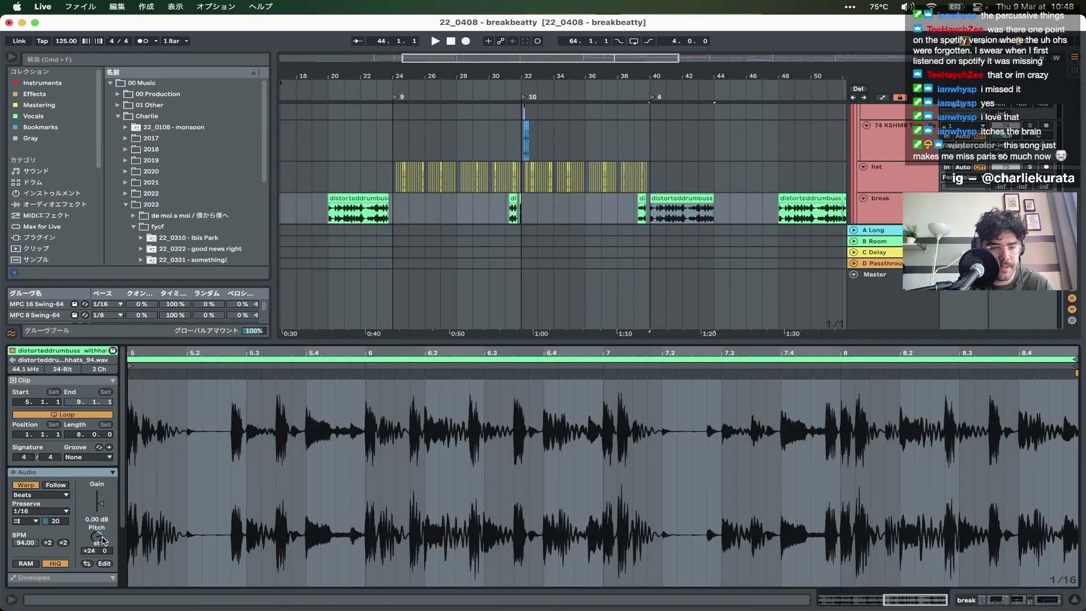
{"action": "left_click", "coordinate": [26, 486]}
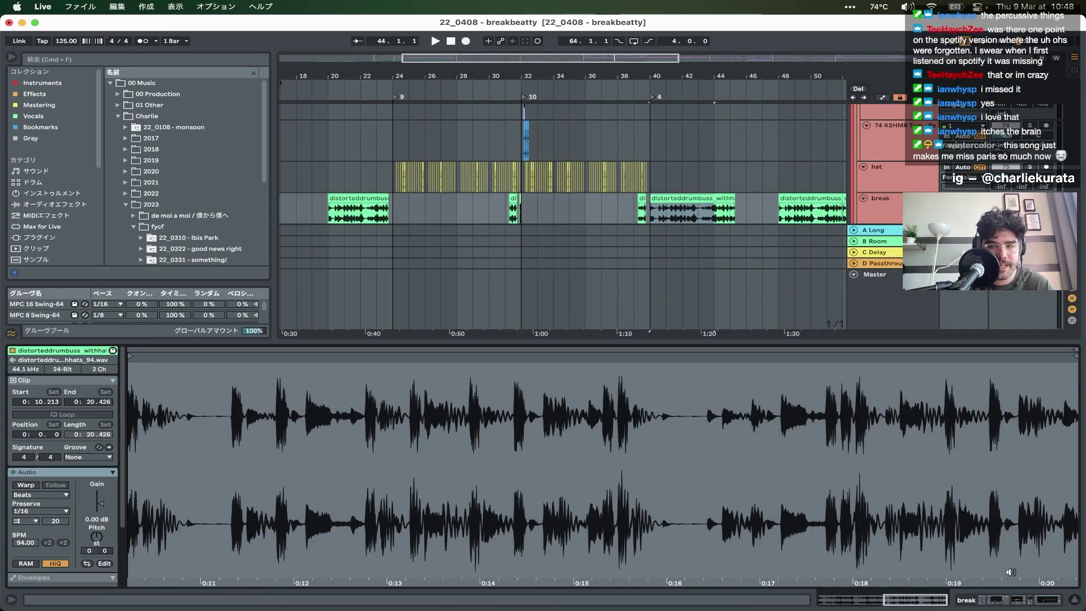
- Deactivate all devices on the break track and play the unwarped clip from bar 40
{"action": "left_click", "coordinate": [975, 602]}
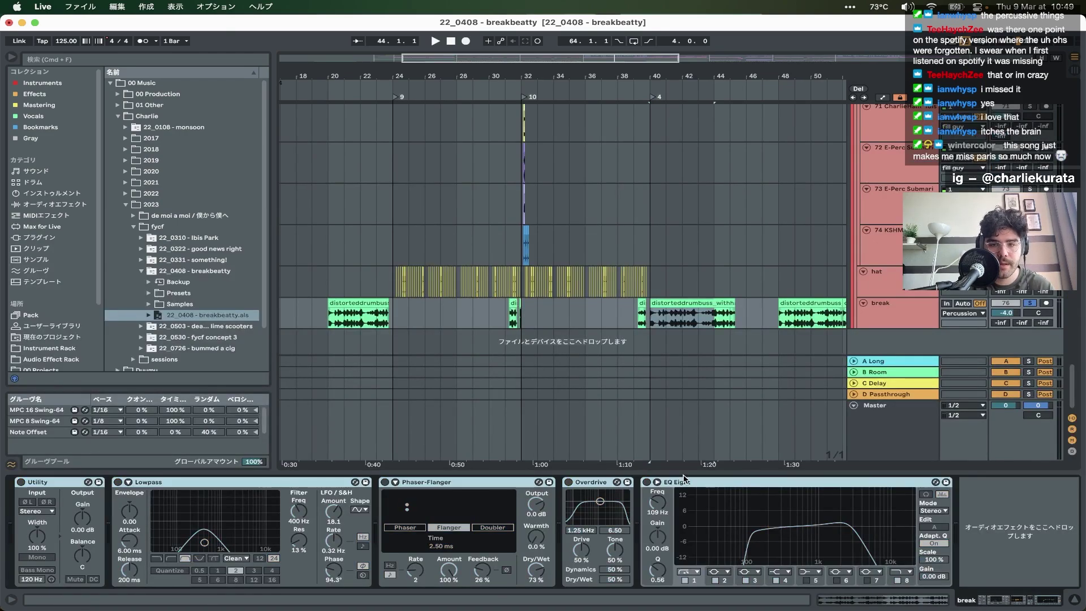
{"action": "left_click", "coordinate": [672, 299]}
{"action": "key", "text": "space"}
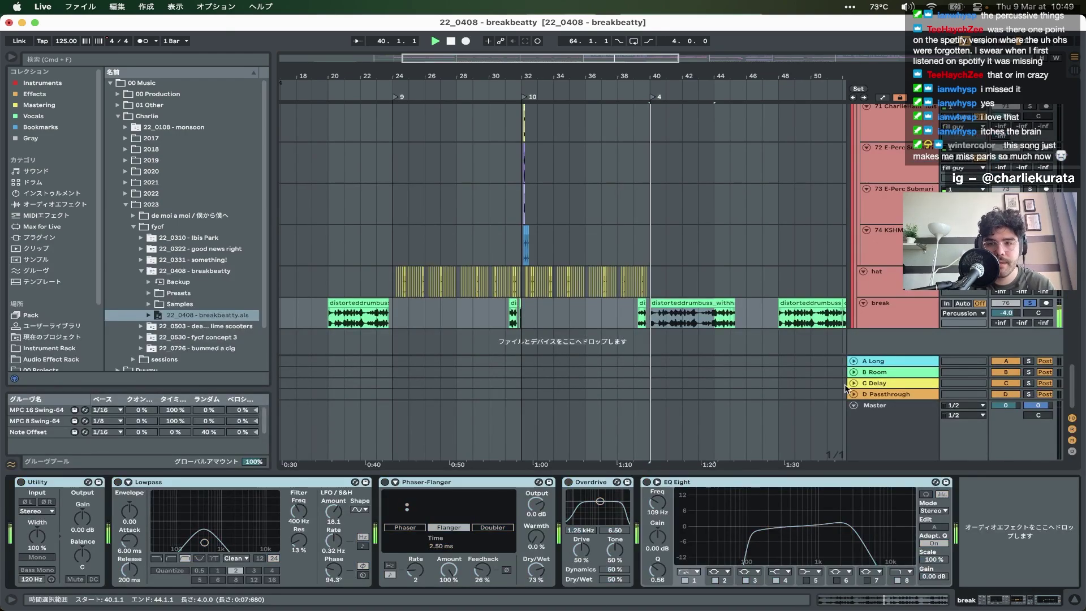
{"action": "double_click", "coordinate": [671, 298]}
{"action": "double_click", "coordinate": [645, 347]}
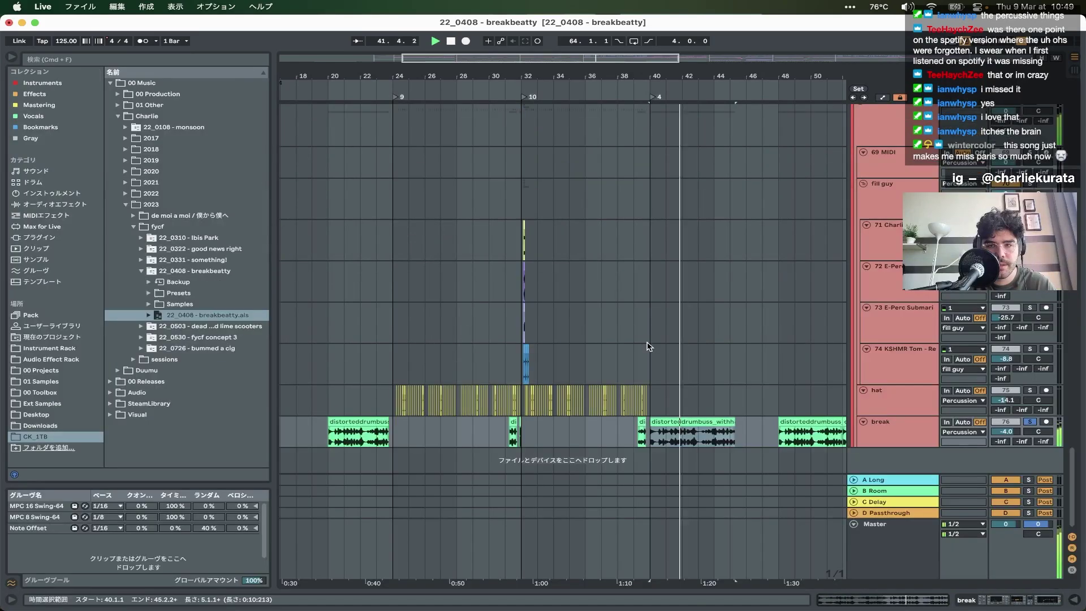
- Undo the warp change, bypass the break track's devices again and play the bar 40 clip with its pitch at 0
{"action": "left_click", "coordinate": [581, 424]}
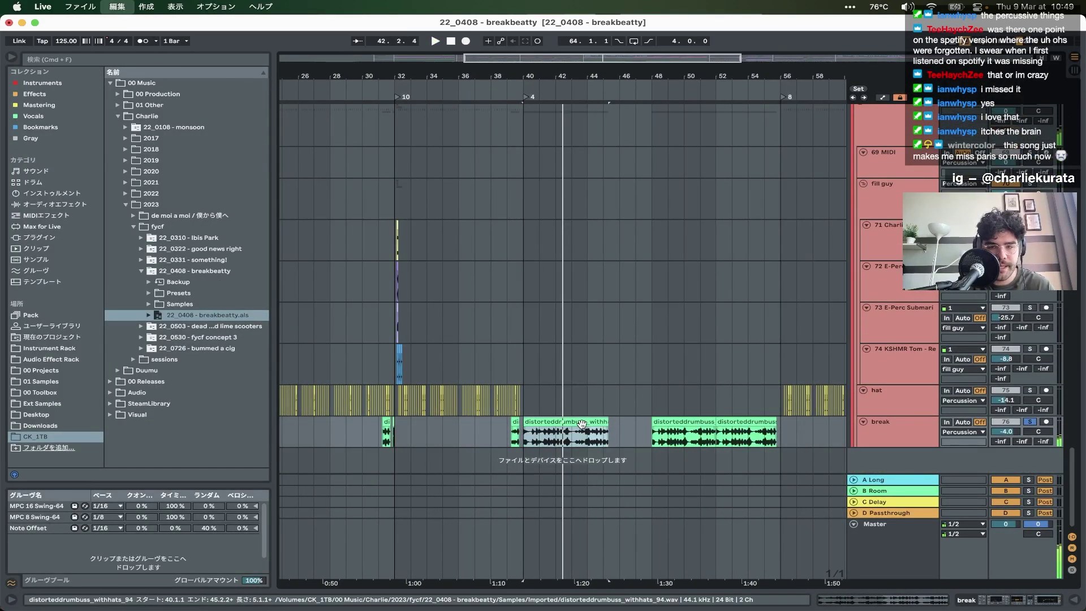
{"action": "left_click", "coordinate": [992, 602]}
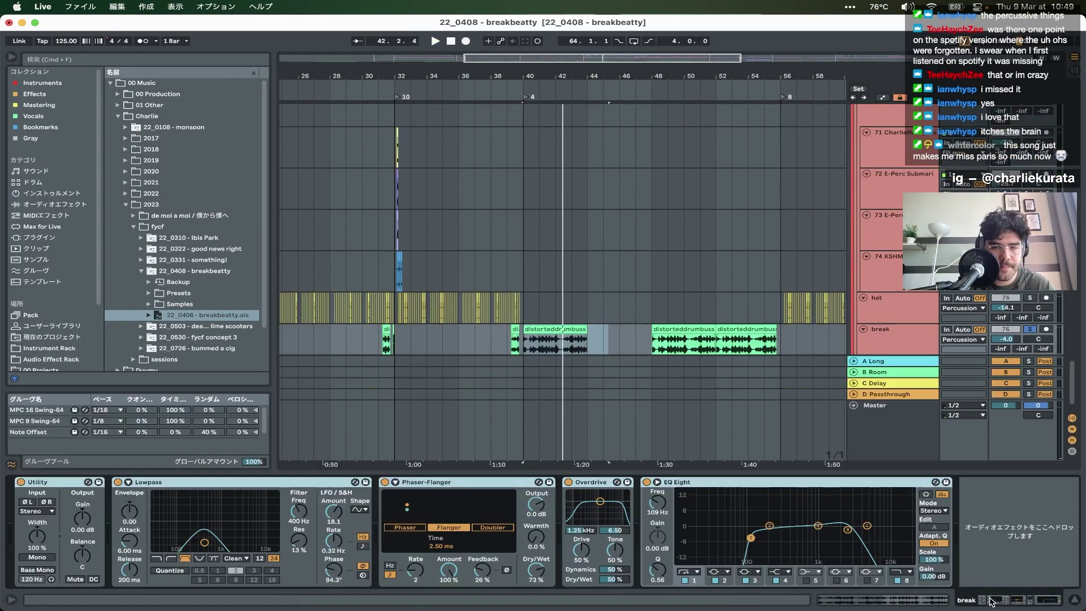
{"action": "key", "text": "0"}
{"action": "double_click", "coordinate": [515, 332]}
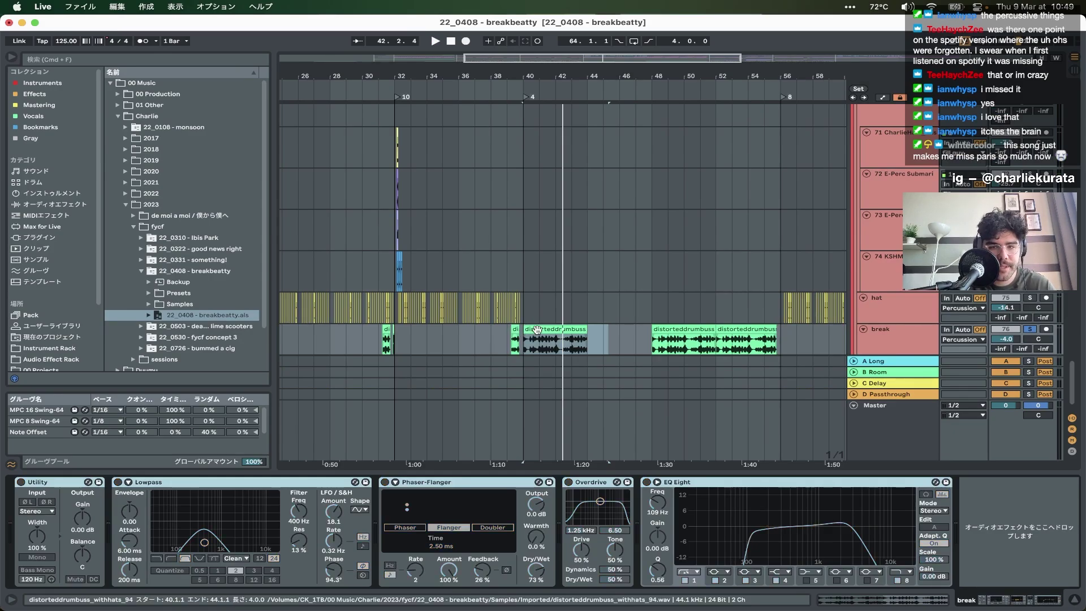
{"action": "key", "text": "space"}
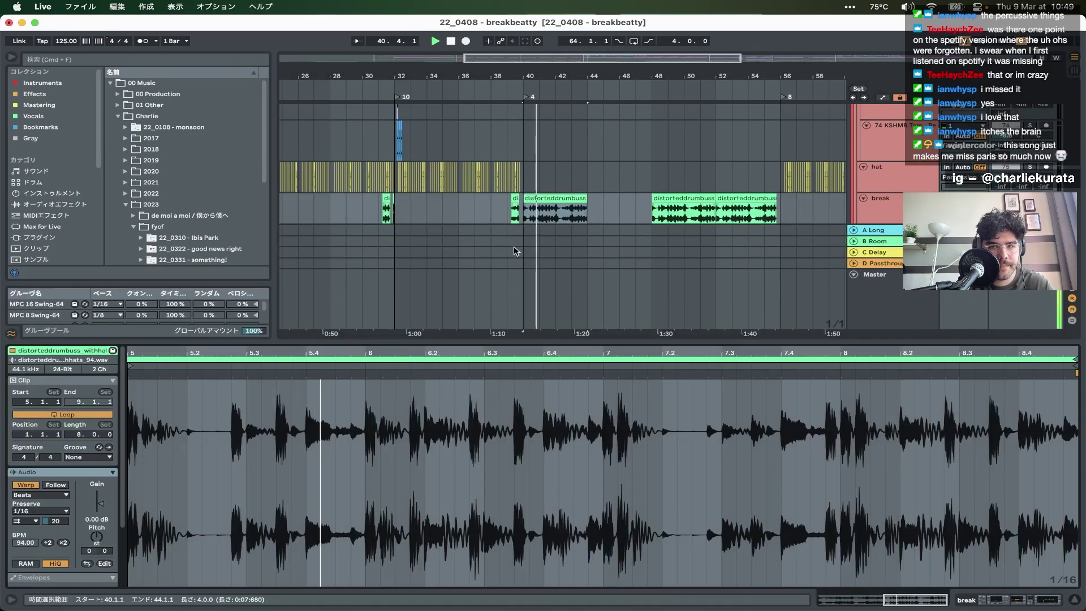
- Restore the bar 40 clip's pitch to +24 semitones, play it and show the break track's device chain
{"action": "left_click", "coordinate": [543, 200]}
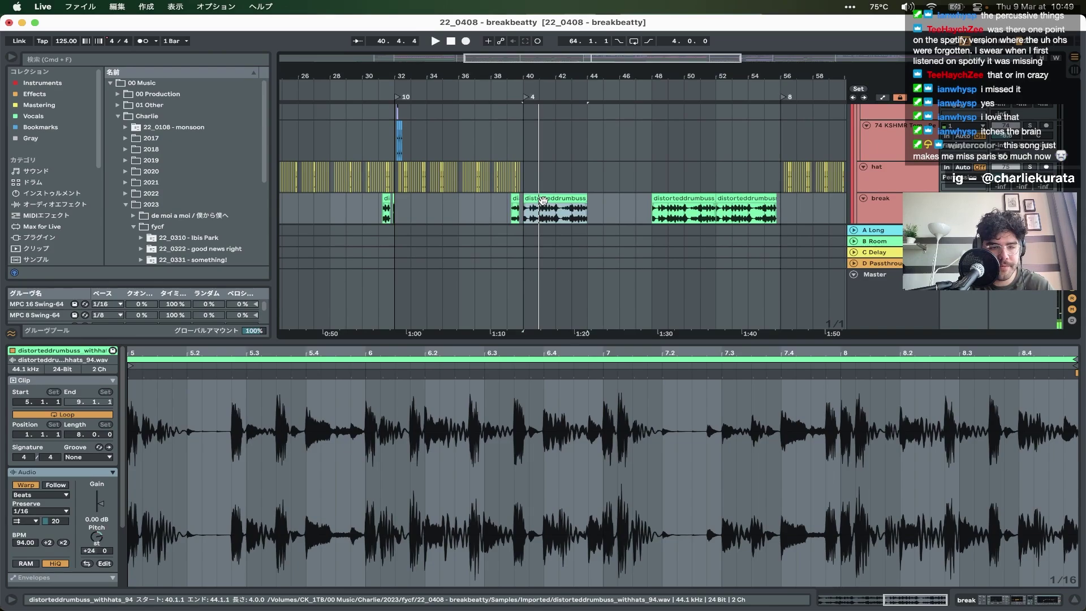
{"action": "key", "text": "space"}
{"action": "left_click", "coordinate": [972, 601]}
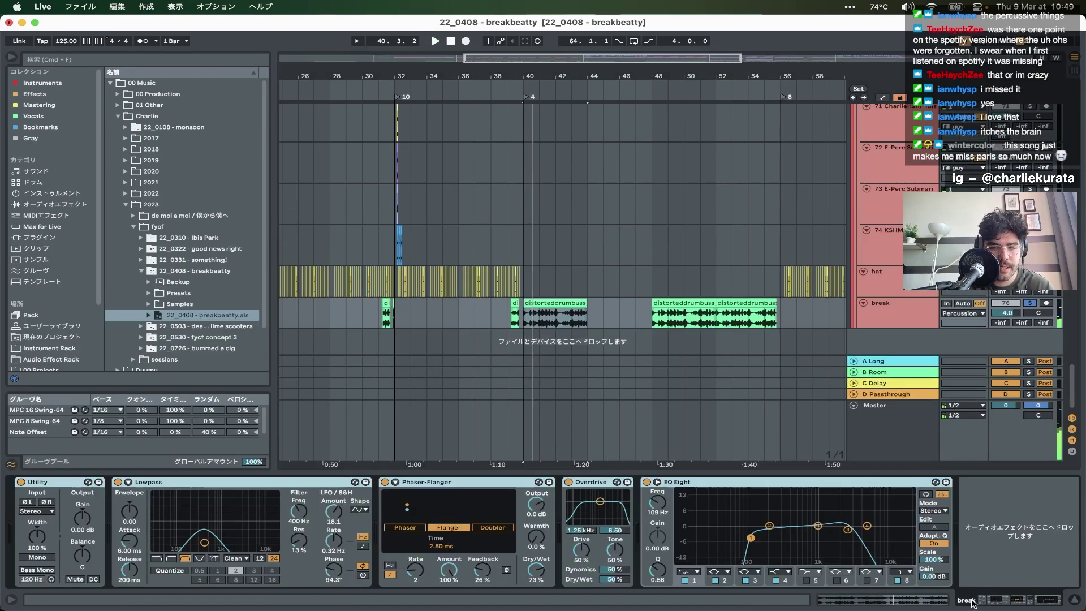
{"action": "key", "text": "space"}
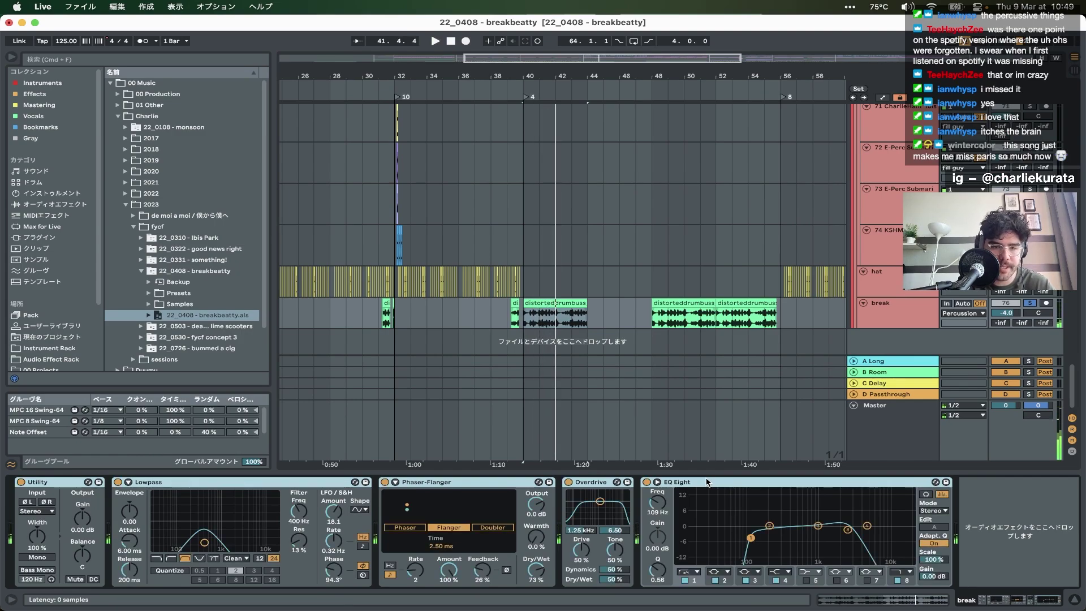
- Inspect the Lowpass and EQ Eight devices, then play the bar 40 clip through the full break effect chain
{"action": "left_click", "coordinate": [230, 486]}
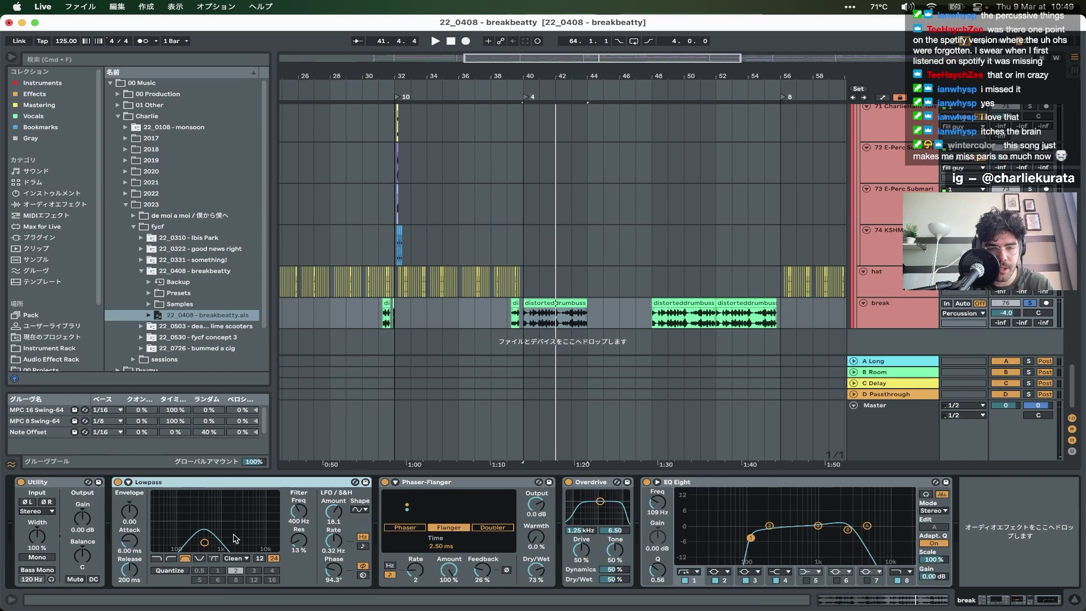
{"action": "left_click", "coordinate": [713, 484]}
{"action": "key", "text": "space"}
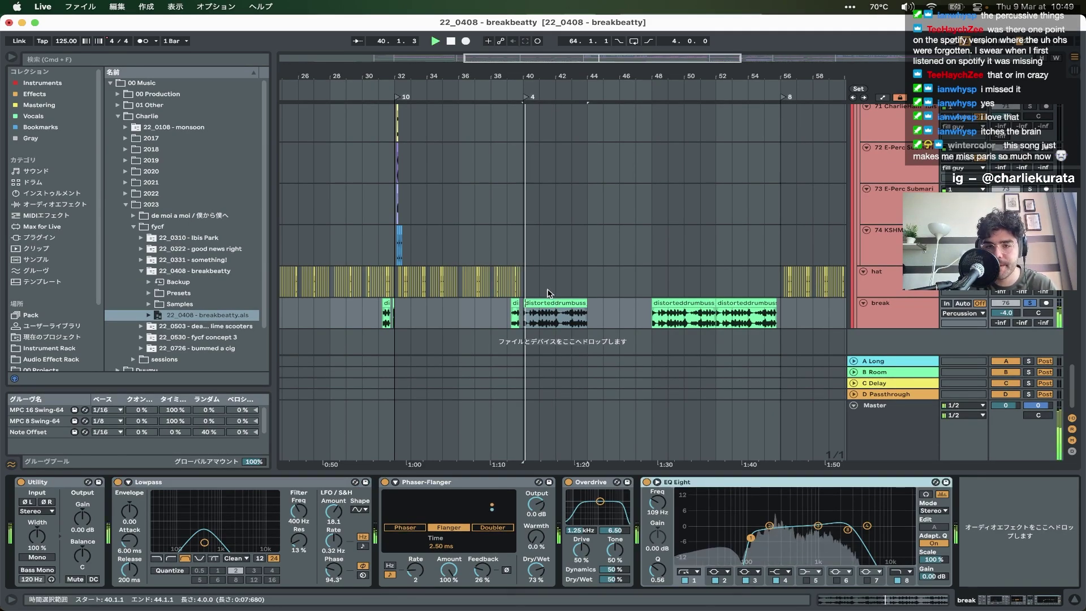
{"action": "left_click", "coordinate": [551, 304]}
{"action": "key", "text": "z"}
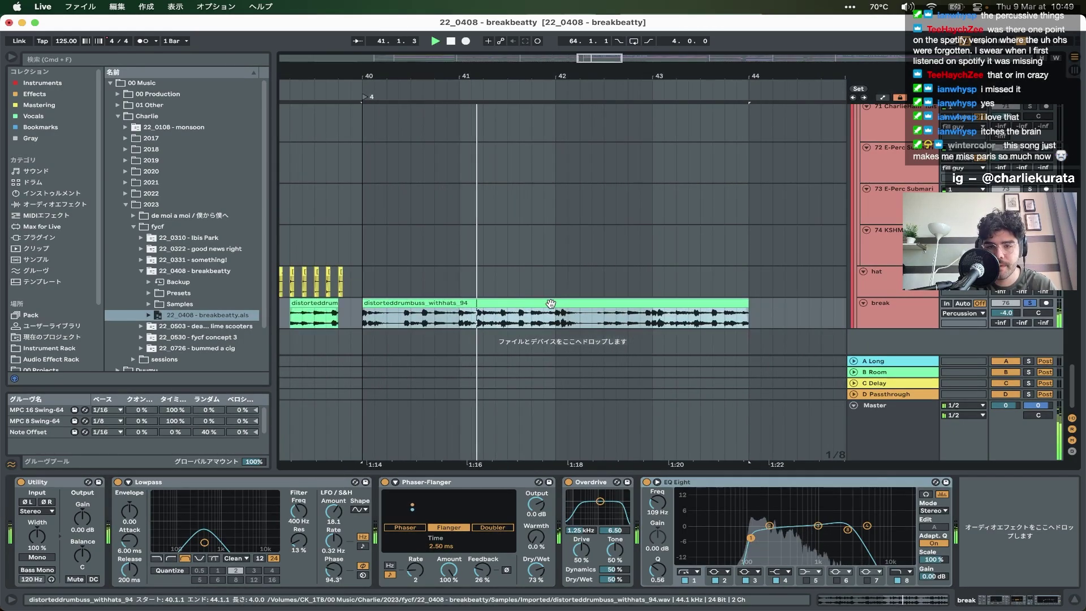
{"action": "key", "text": "minus"}
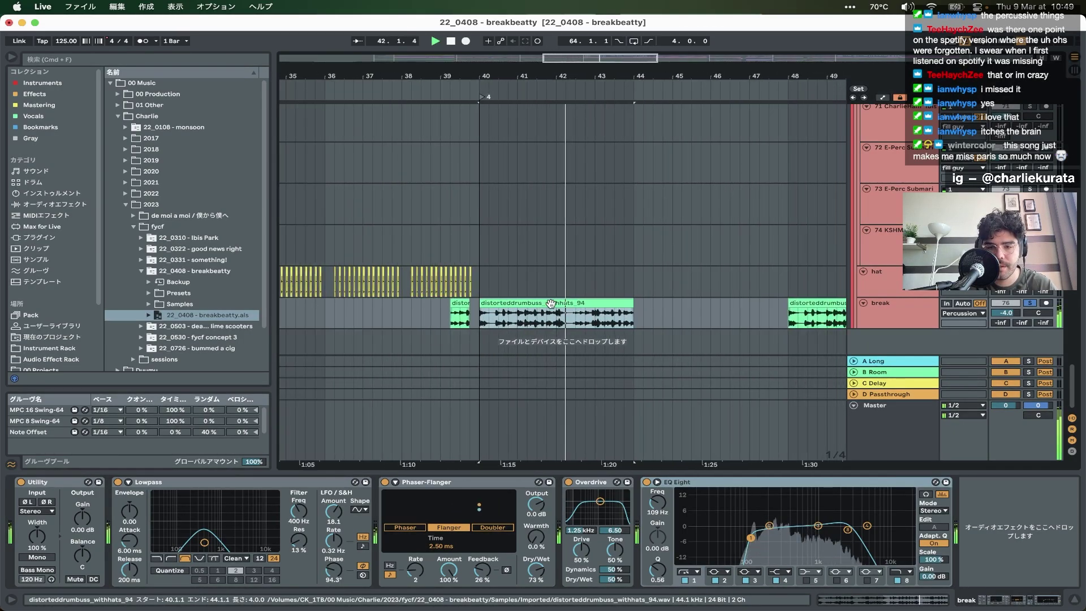
{"action": "key", "text": "minus"}
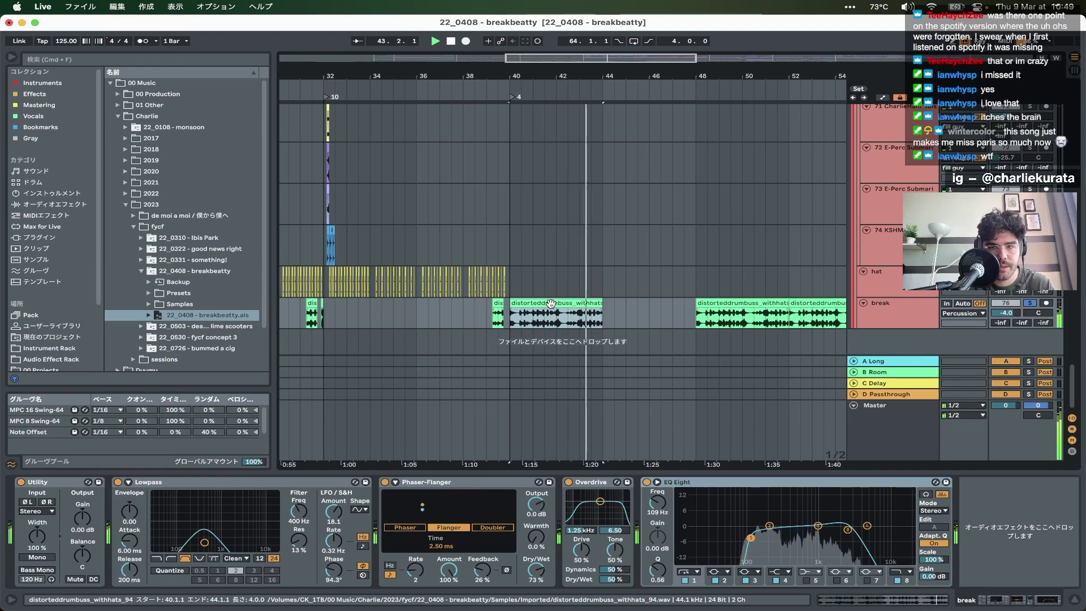
- Delete the copied clip at bar 40 and play the original break from bar 47.3
{"action": "key", "text": "Delete"}
{"action": "left_click", "coordinate": [683, 316]}
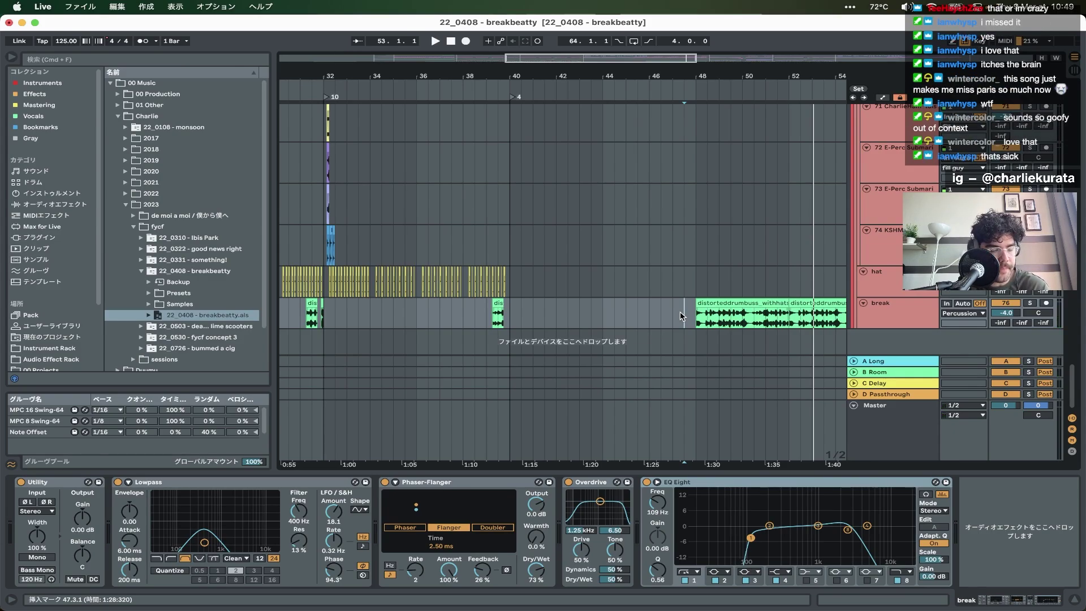
{"action": "scroll", "coordinate": [681, 317], "scroll_direction": "down", "scroll_amount": 5}
{"action": "scroll", "coordinate": [682, 316], "scroll_direction": "up", "scroll_amount": 8}
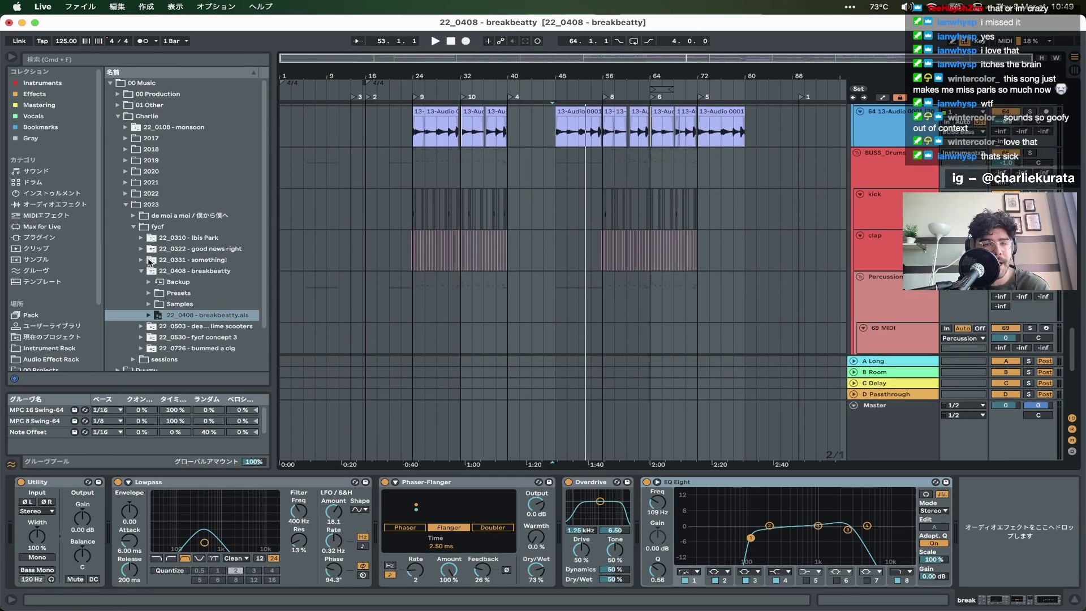
- Open 22_0310 - Ibis Park.als from the fycf folder without saving the breakbeatty changes, and look over its instrument tracks
{"action": "left_click", "coordinate": [138, 237]}
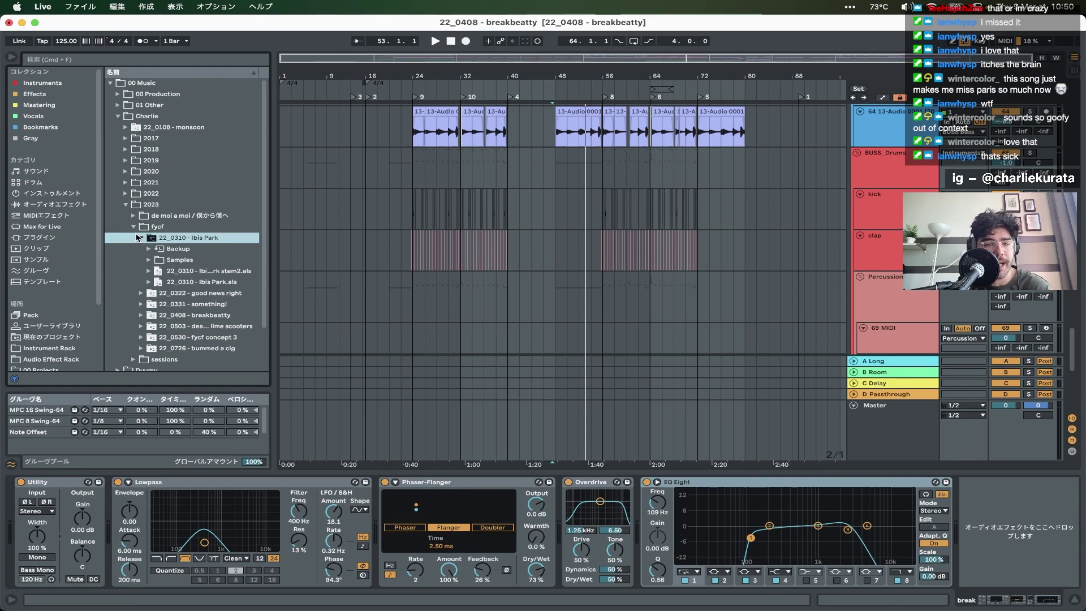
{"action": "double_click", "coordinate": [194, 282]}
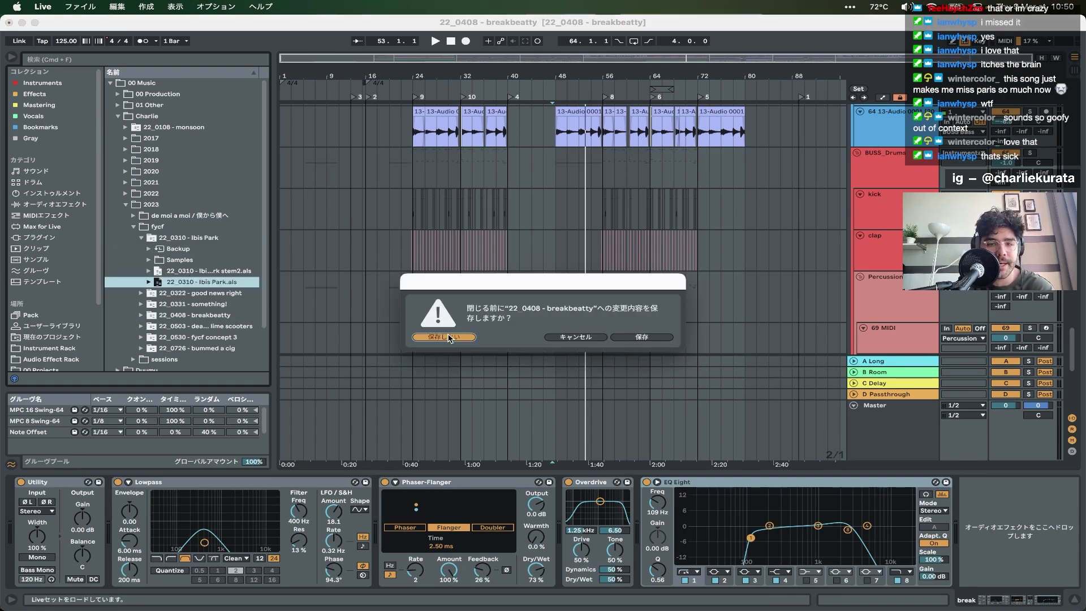
{"action": "left_click", "coordinate": [446, 338]}
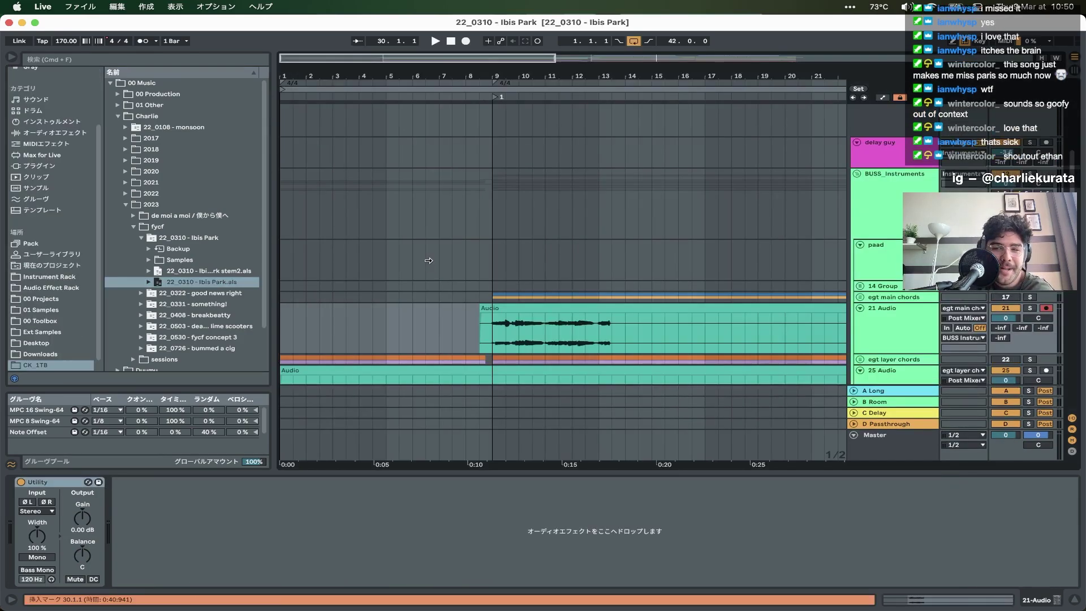
{"action": "key", "text": "minus"}
{"action": "key", "text": "minus"}
{"action": "scroll", "coordinate": [428, 260], "scroll_direction": "down", "scroll_amount": 10}
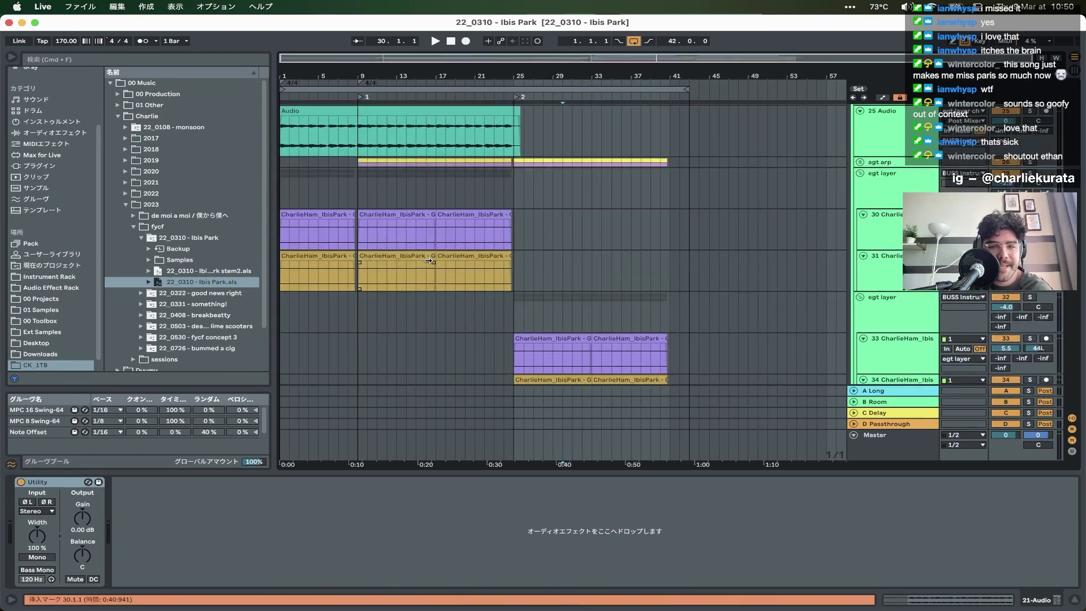
- Check the details of the disabled-plugin message and show the Vocals group's device chain
{"action": "scroll", "coordinate": [428, 261], "scroll_direction": "down", "scroll_amount": 15}
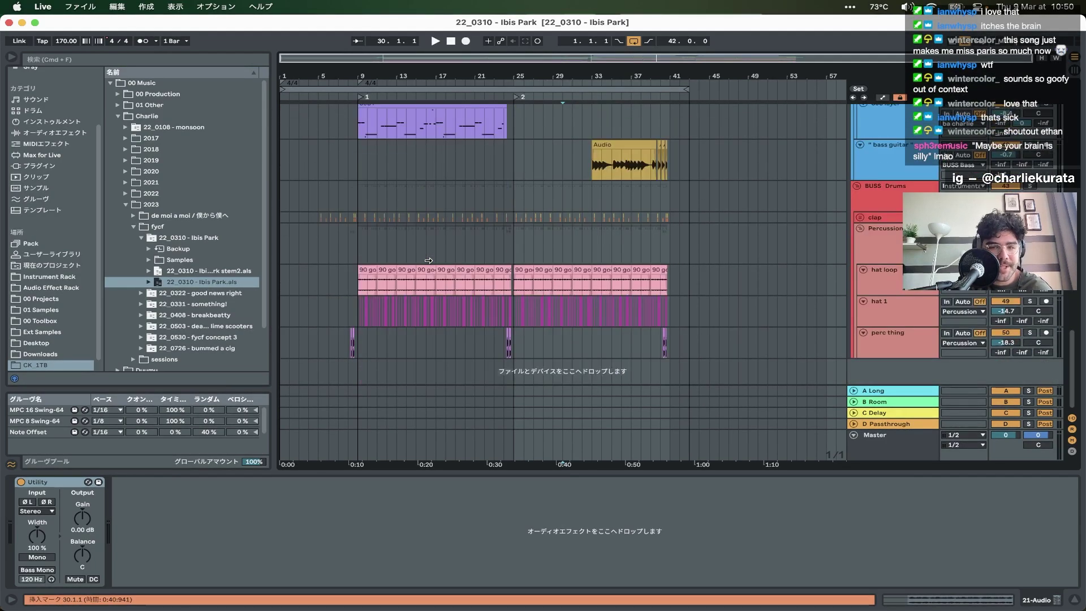
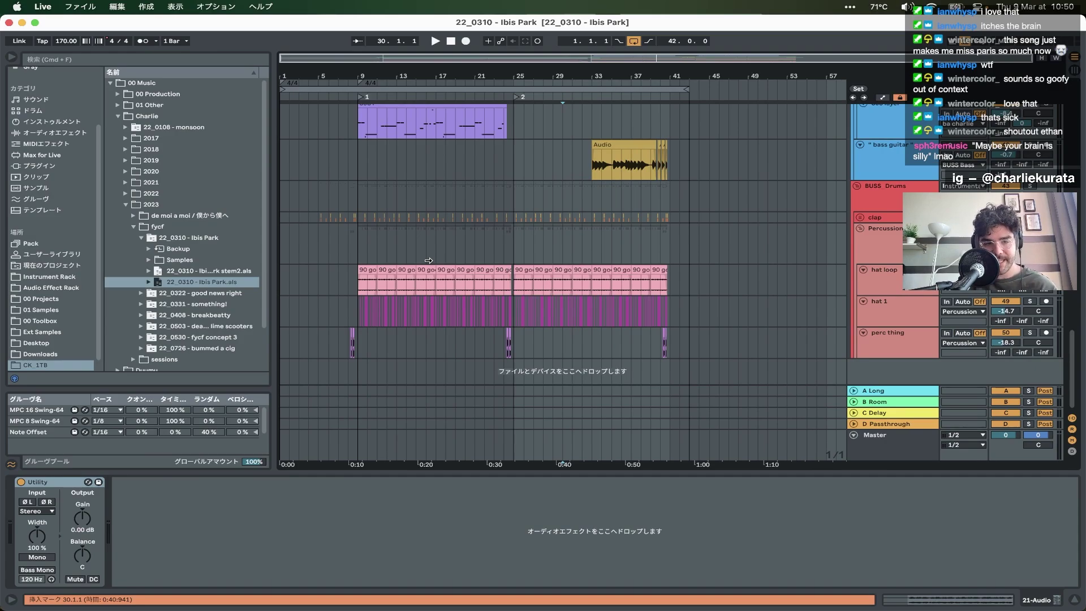
{"action": "left_click", "coordinate": [56, 601]}
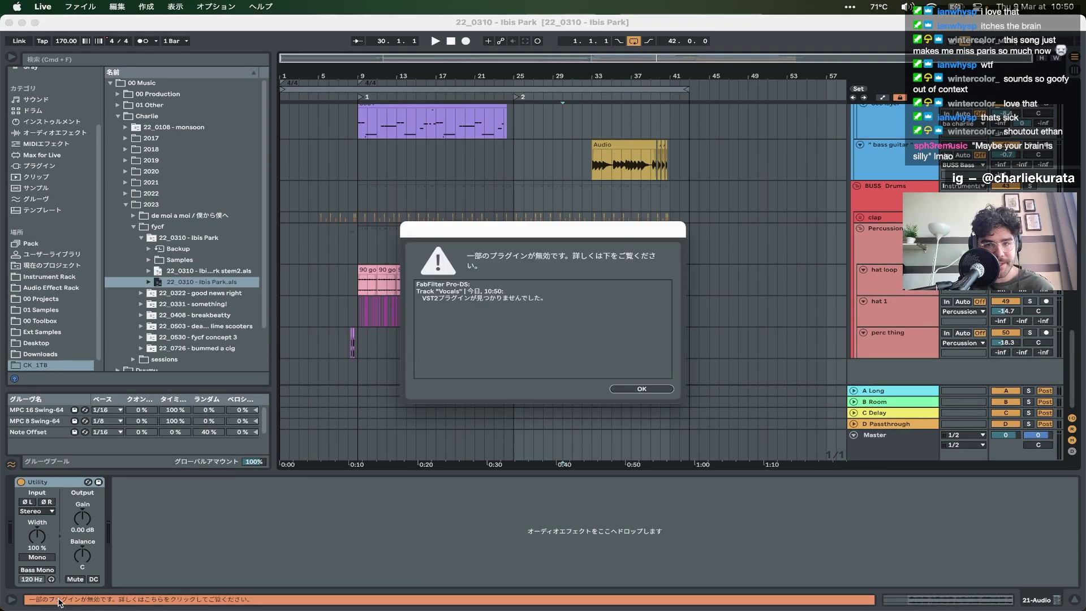
{"action": "left_click", "coordinate": [641, 388]}
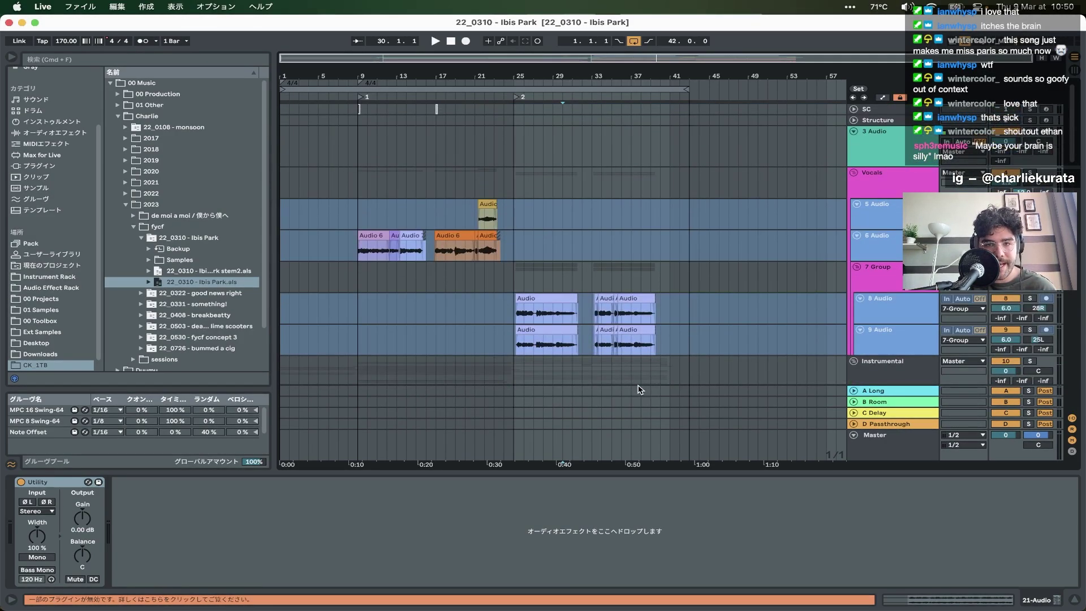
{"action": "left_click", "coordinate": [862, 176]}
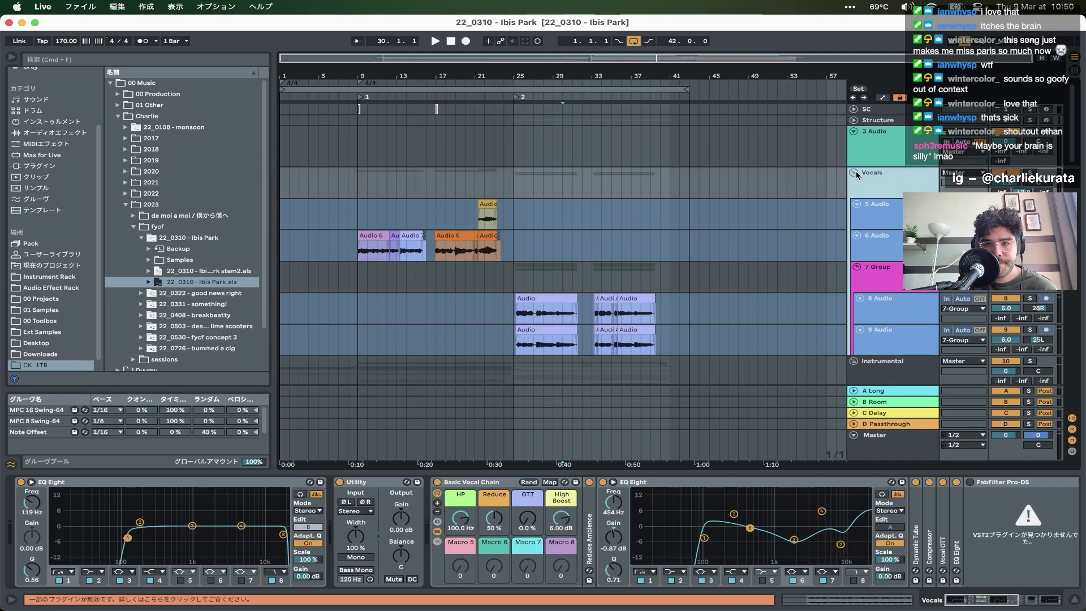
{"action": "left_click", "coordinate": [862, 176]}
- Solo the 25 Audio track and play it from bar 1
{"action": "scroll", "coordinate": [309, 324], "scroll_direction": "down", "scroll_amount": 5}
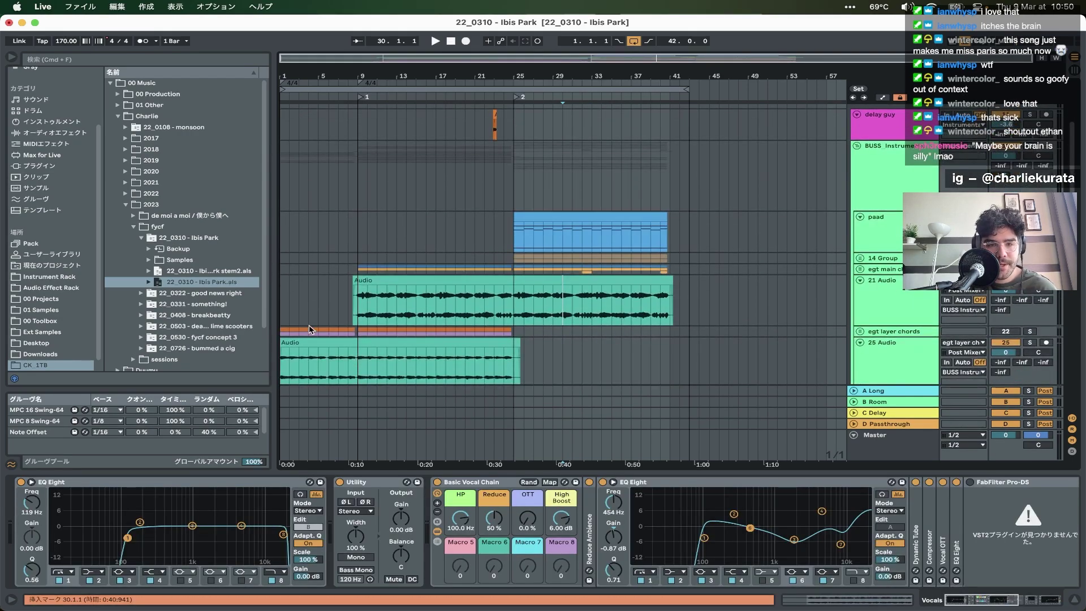
{"action": "scroll", "coordinate": [309, 324], "scroll_direction": "down", "scroll_amount": 2}
{"action": "left_click", "coordinate": [314, 299]}
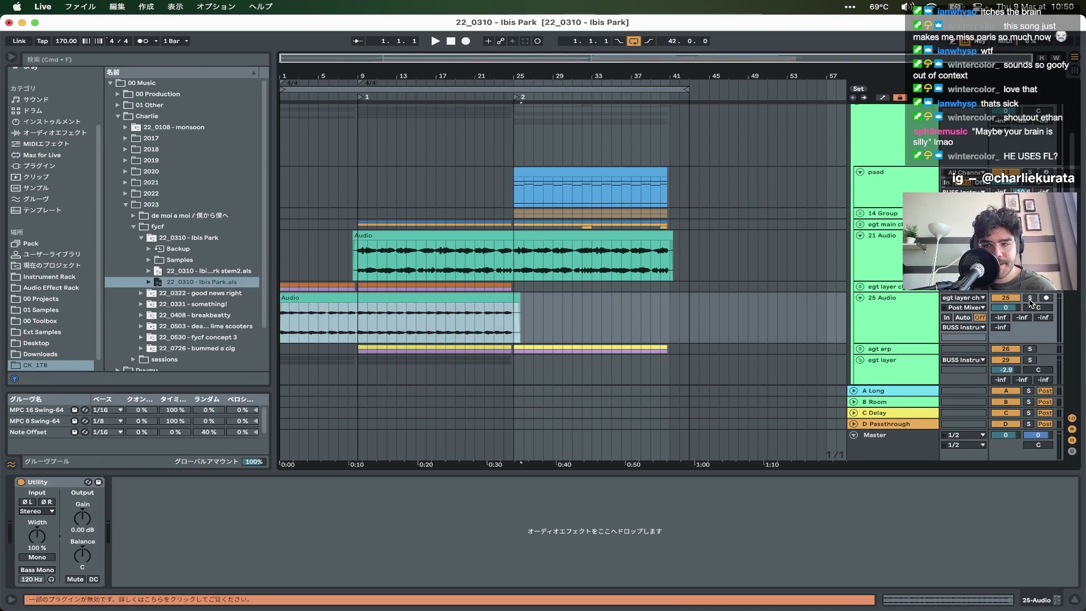
{"action": "key", "text": "space"}
{"action": "key", "text": "plus"}
{"action": "key", "text": "plus"}
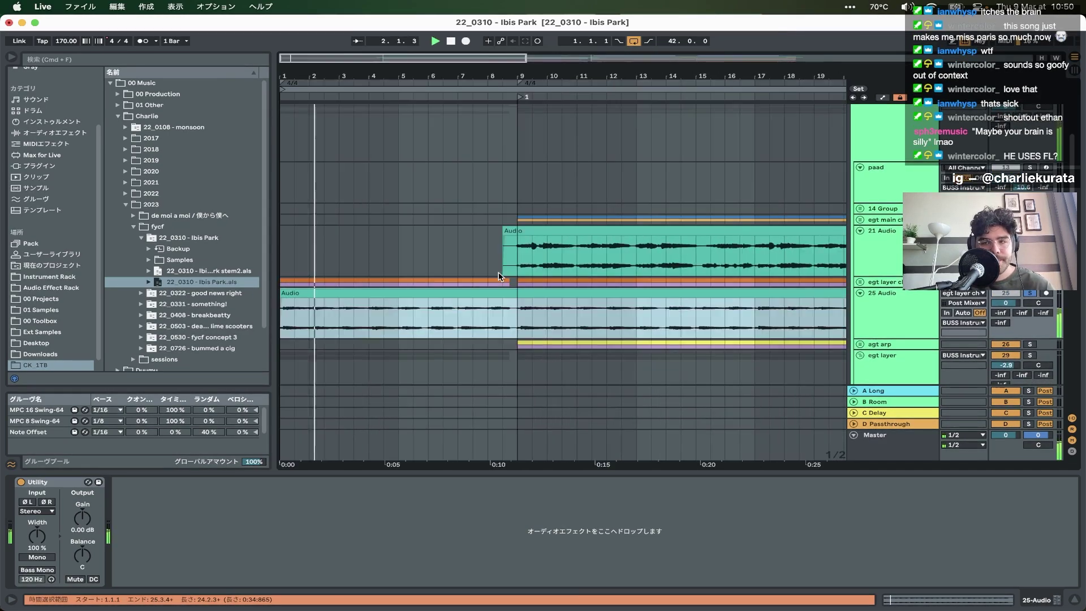
- Expand the egt layer chords and egt layer groups, and play the soloed egt layer from the start
{"action": "left_click", "coordinate": [859, 282]}
{"action": "scroll", "coordinate": [861, 280], "scroll_direction": "down", "scroll_amount": 3}
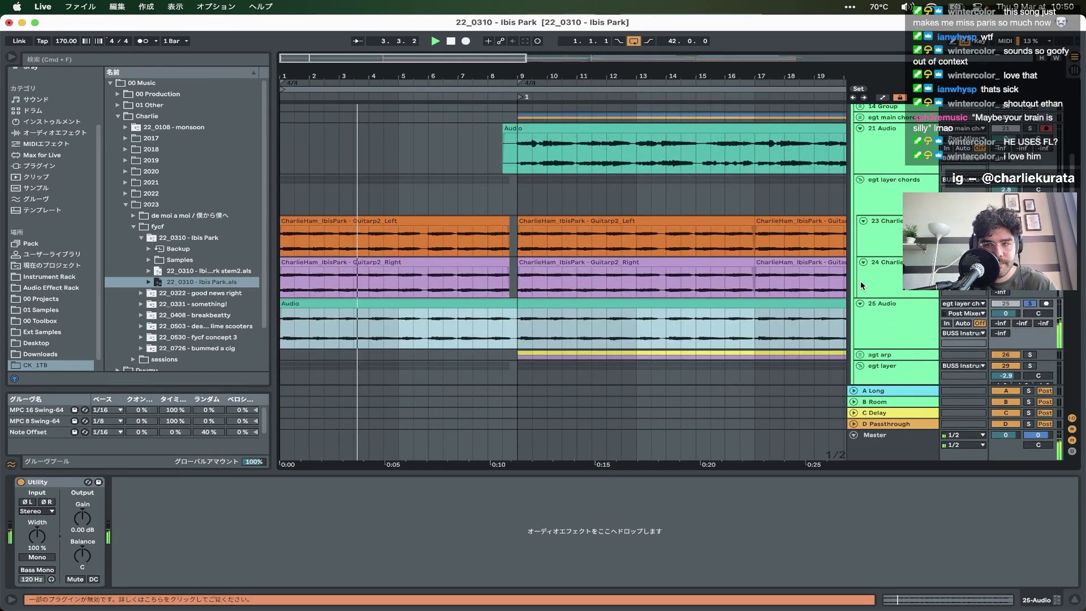
{"action": "left_click", "coordinate": [860, 280]}
{"action": "scroll", "coordinate": [458, 278], "scroll_direction": "down", "scroll_amount": 3}
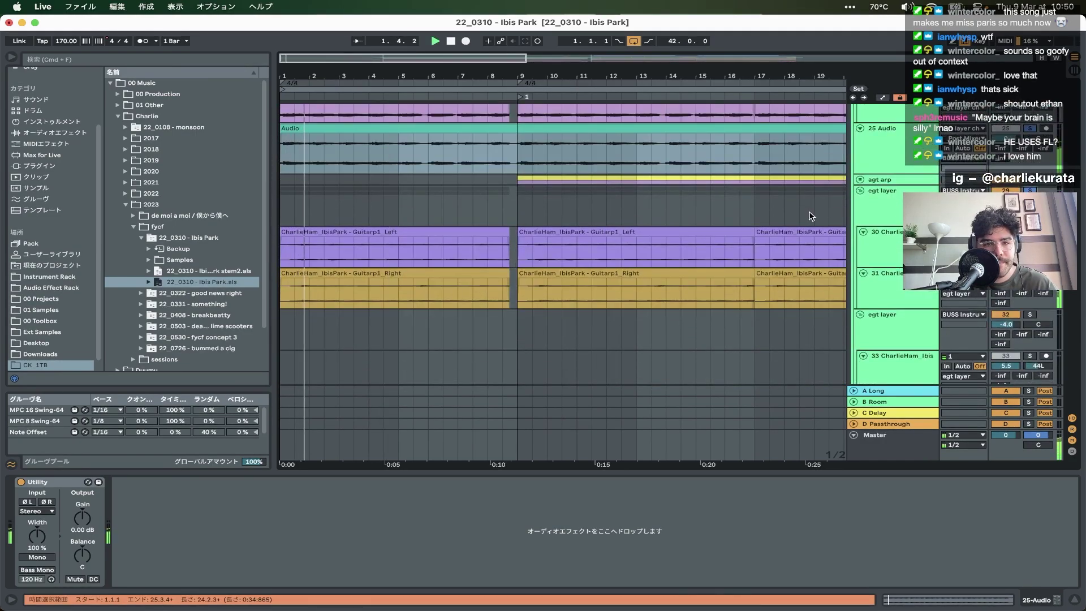
{"action": "scroll", "coordinate": [604, 229], "scroll_direction": "up", "scroll_amount": 2}
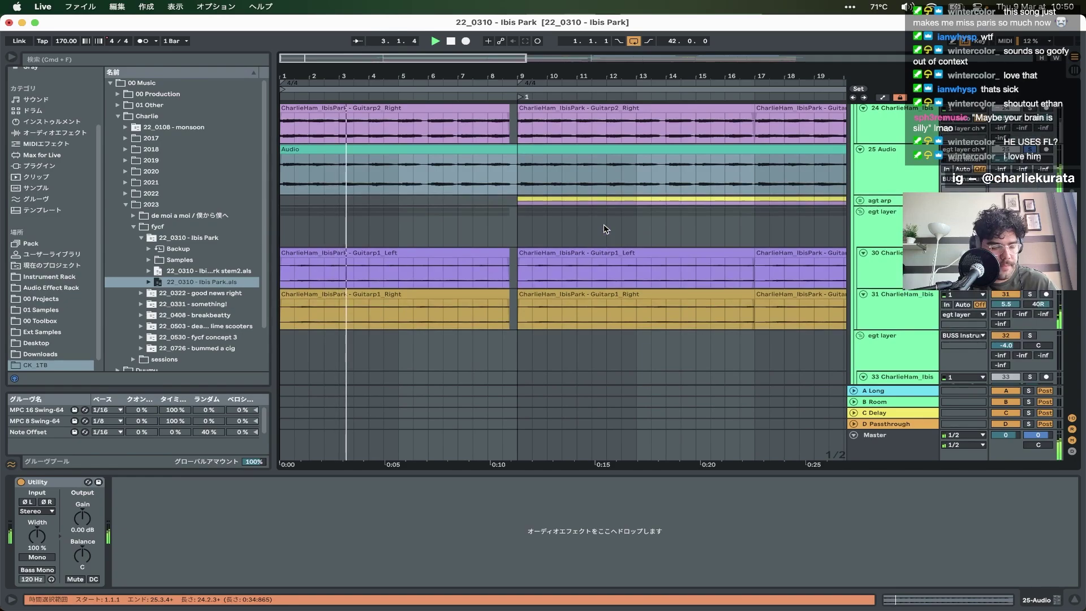
{"action": "scroll", "coordinate": [603, 224], "scroll_direction": "up", "scroll_amount": 5}
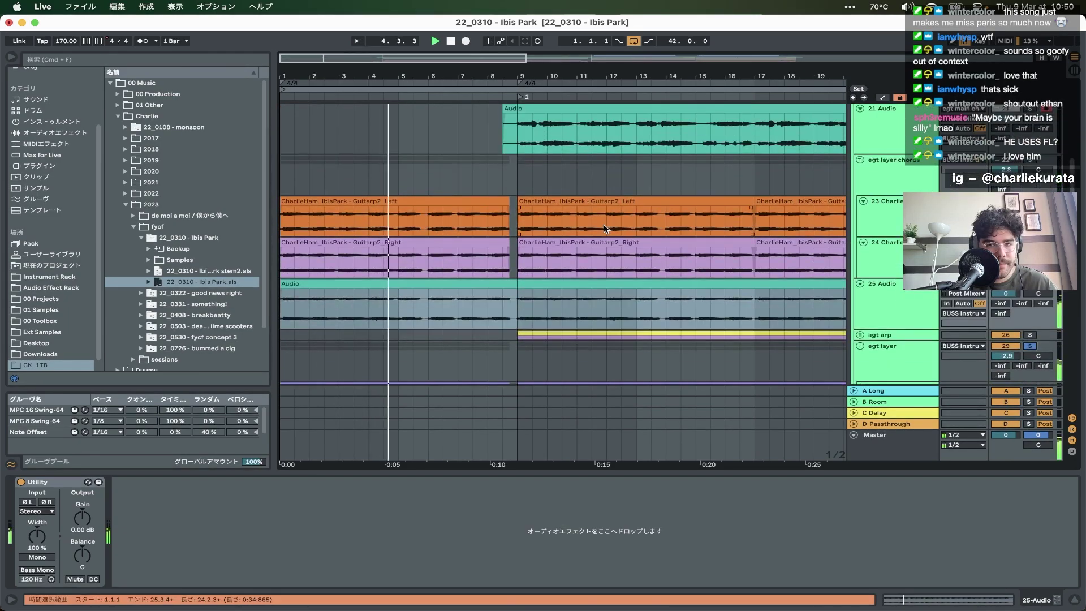
- Solo the egt layer chords group and play its Guitarp2 clips from bar 1
{"action": "left_click", "coordinate": [1030, 160]}
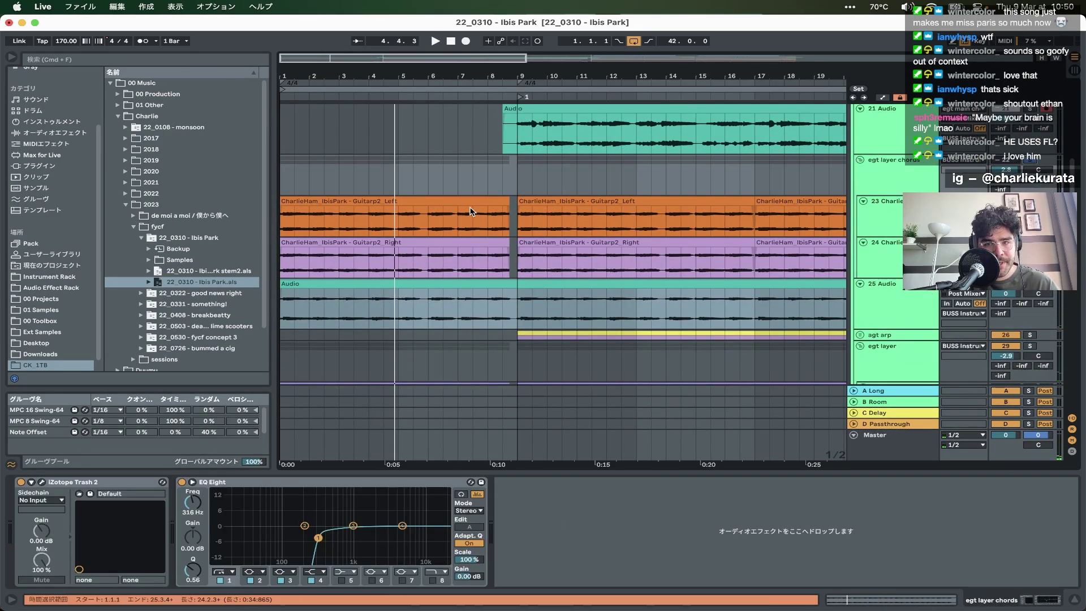
{"action": "left_click", "coordinate": [400, 199]}
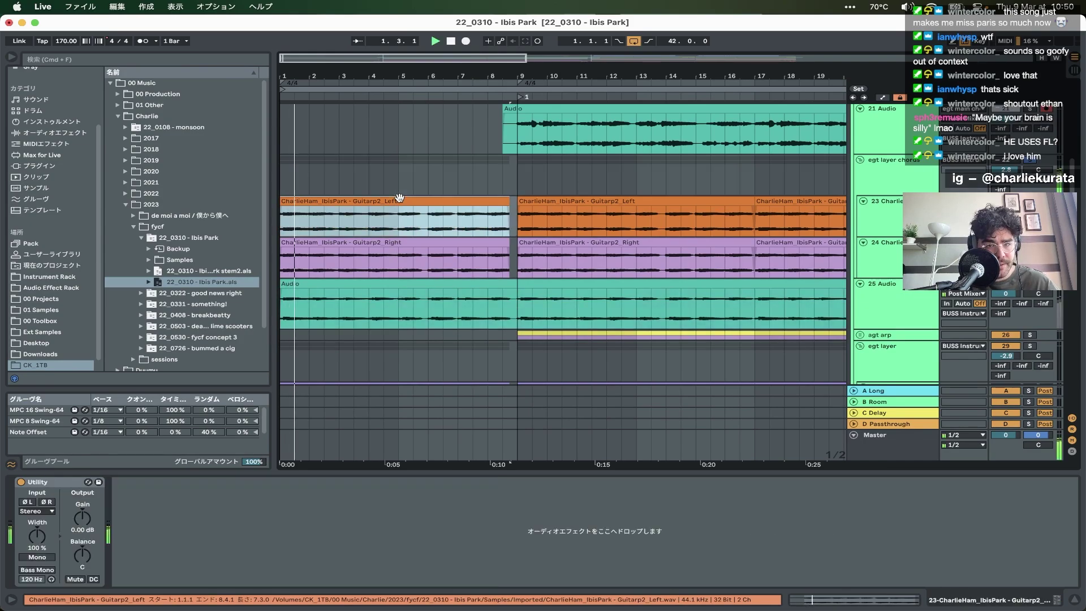
{"action": "left_click", "coordinate": [648, 224]}
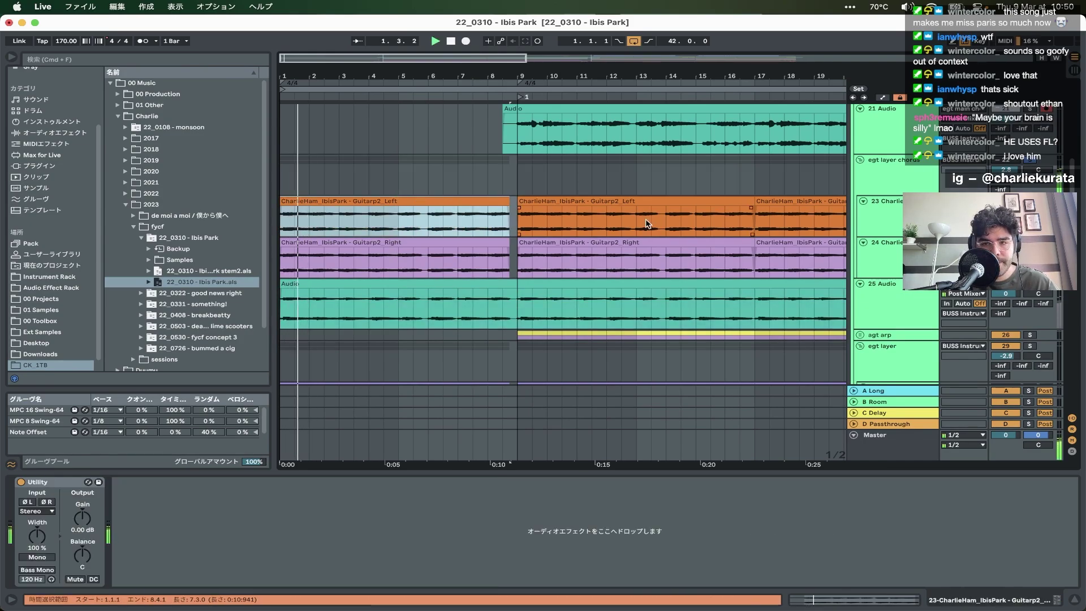
{"action": "key", "text": "minus"}
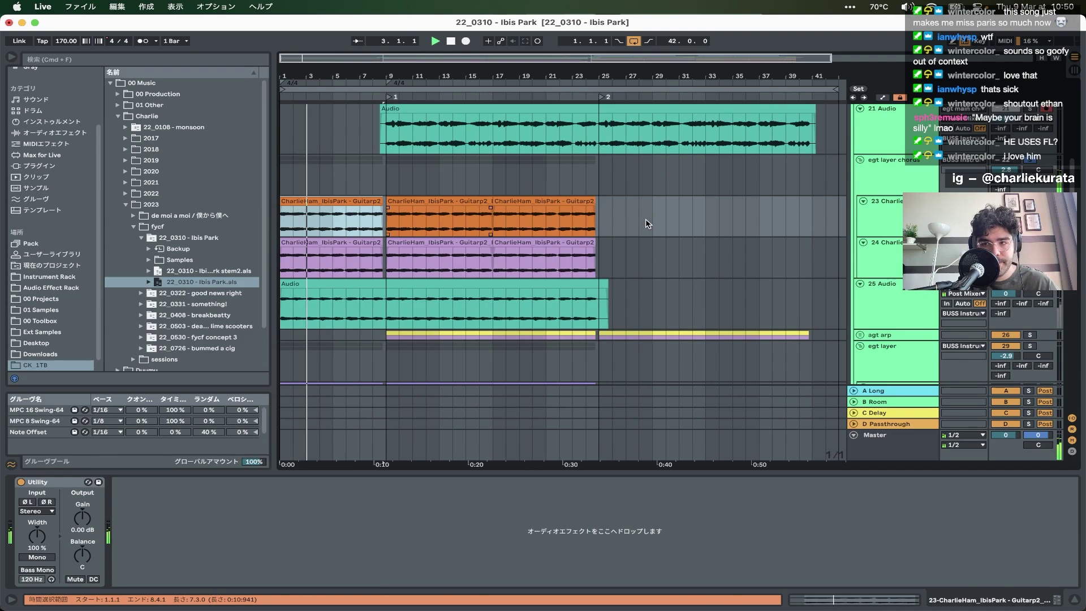
- Collapse the egt layer chords group, select the egt layer group and play the song from the start without solo
{"action": "left_click", "coordinate": [860, 160]}
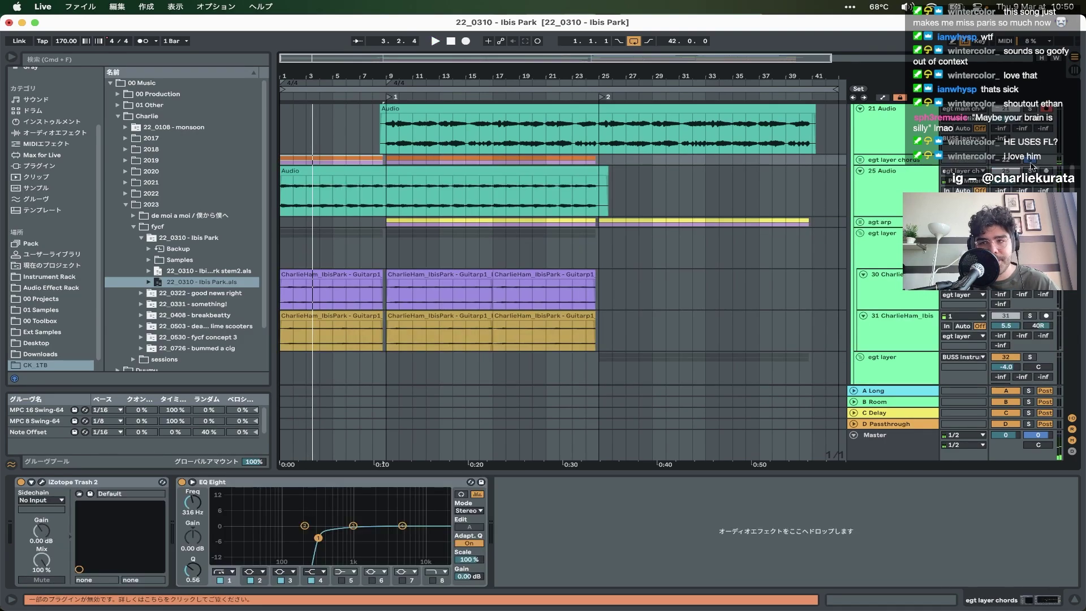
{"action": "left_click", "coordinate": [853, 232]}
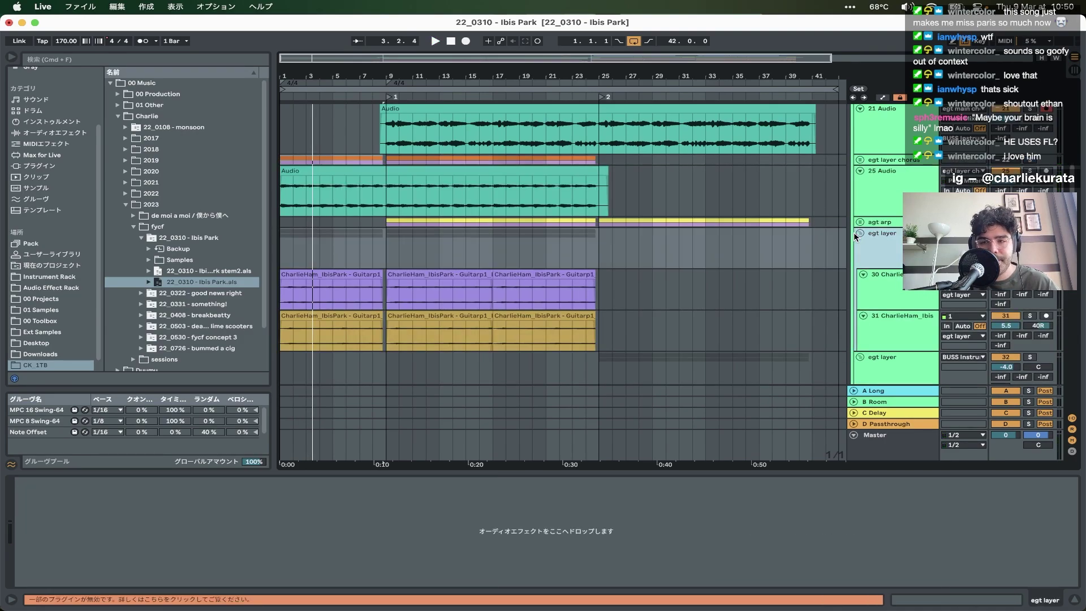
{"action": "key", "text": "space"}
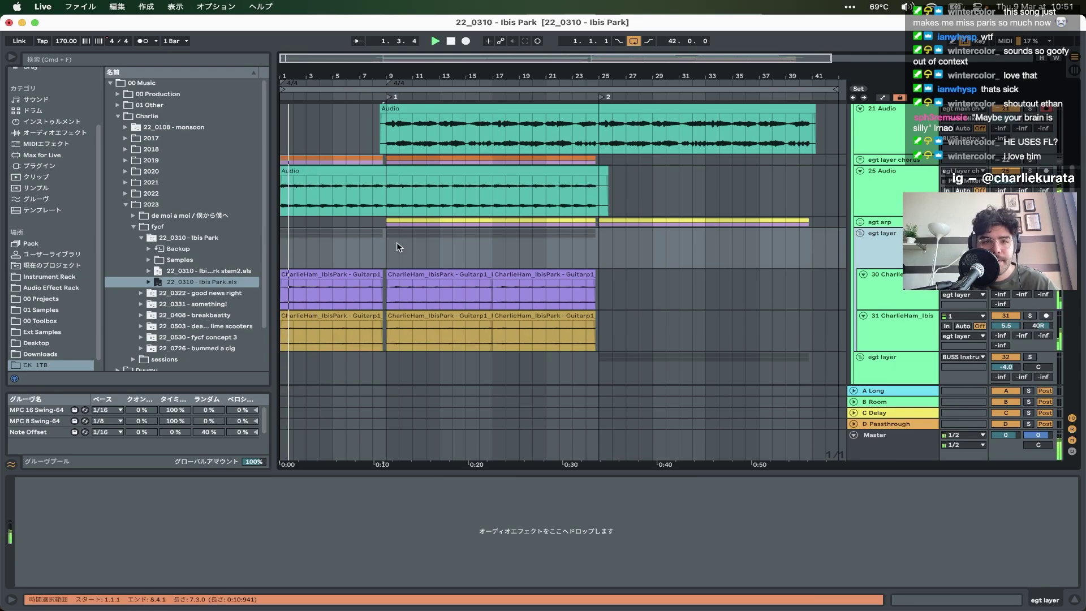
- Look over the 808, bass guitar, clap and percussion tracks while the intro plays
{"action": "scroll", "coordinate": [396, 242], "scroll_direction": "up", "scroll_amount": 10}
{"action": "scroll", "coordinate": [396, 242], "scroll_direction": "up", "scroll_amount": 5}
{"action": "scroll", "coordinate": [399, 246], "scroll_direction": "up", "scroll_amount": 5}
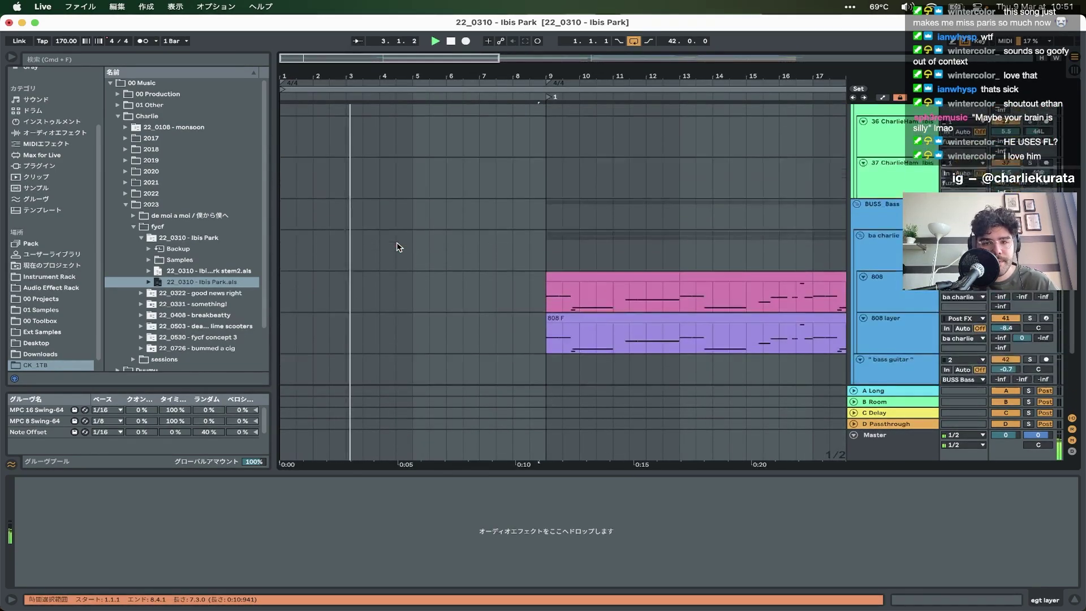
{"action": "scroll", "coordinate": [399, 247], "scroll_direction": "down", "scroll_amount": 2}
{"action": "scroll", "coordinate": [399, 246], "scroll_direction": "down", "scroll_amount": 5}
{"action": "scroll", "coordinate": [398, 247], "scroll_direction": "down", "scroll_amount": 1}
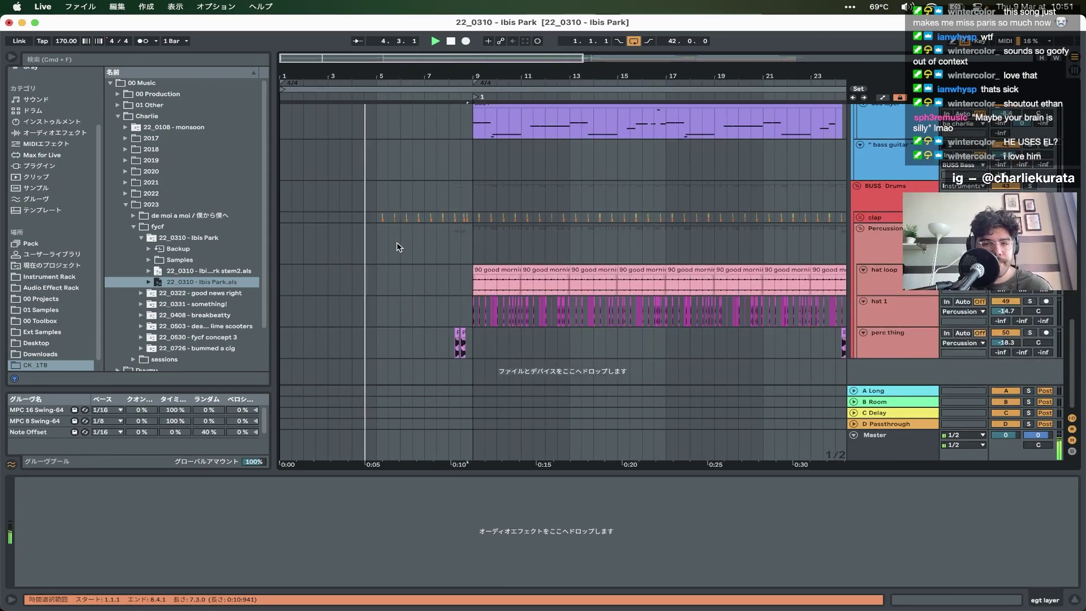
{"action": "scroll", "coordinate": [398, 247], "scroll_direction": "up", "scroll_amount": 2}
{"action": "scroll", "coordinate": [399, 247], "scroll_direction": "right", "scroll_amount": 2}
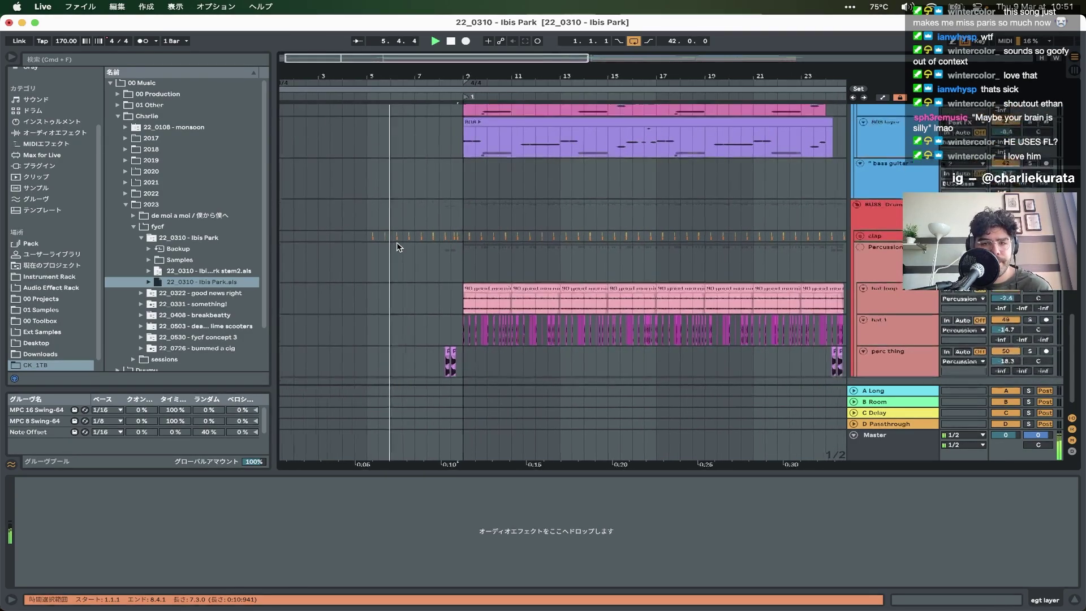
- Solo the perc thing track and play its first clip from 8.2.1
{"action": "scroll", "coordinate": [371, 303], "scroll_direction": "down", "scroll_amount": 2}
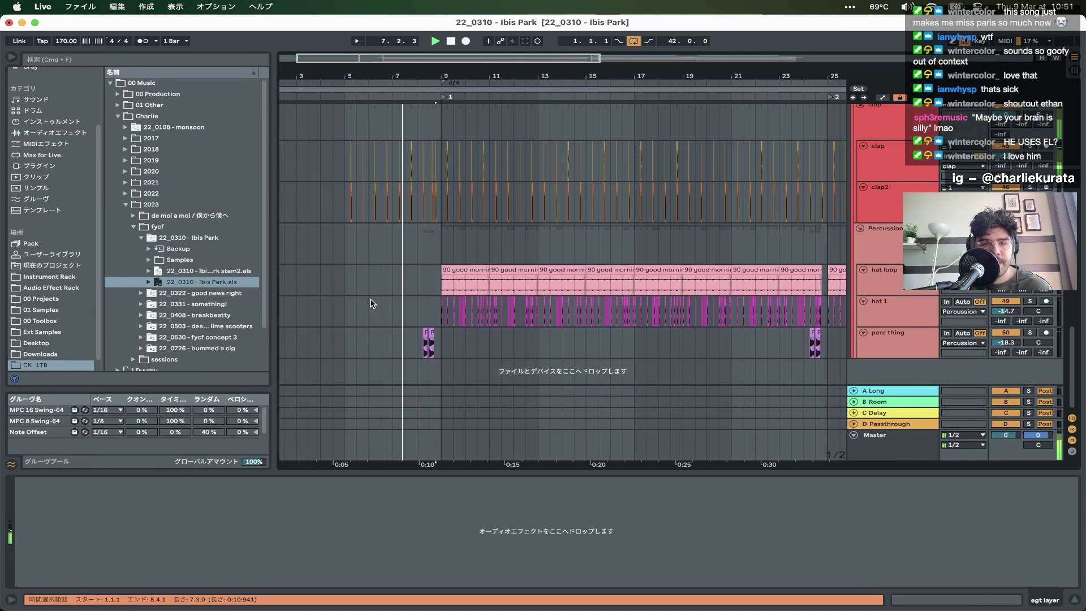
{"action": "scroll", "coordinate": [371, 300], "scroll_direction": "up", "scroll_amount": 6}
{"action": "left_click", "coordinate": [458, 343]}
{"action": "key", "text": "space"}
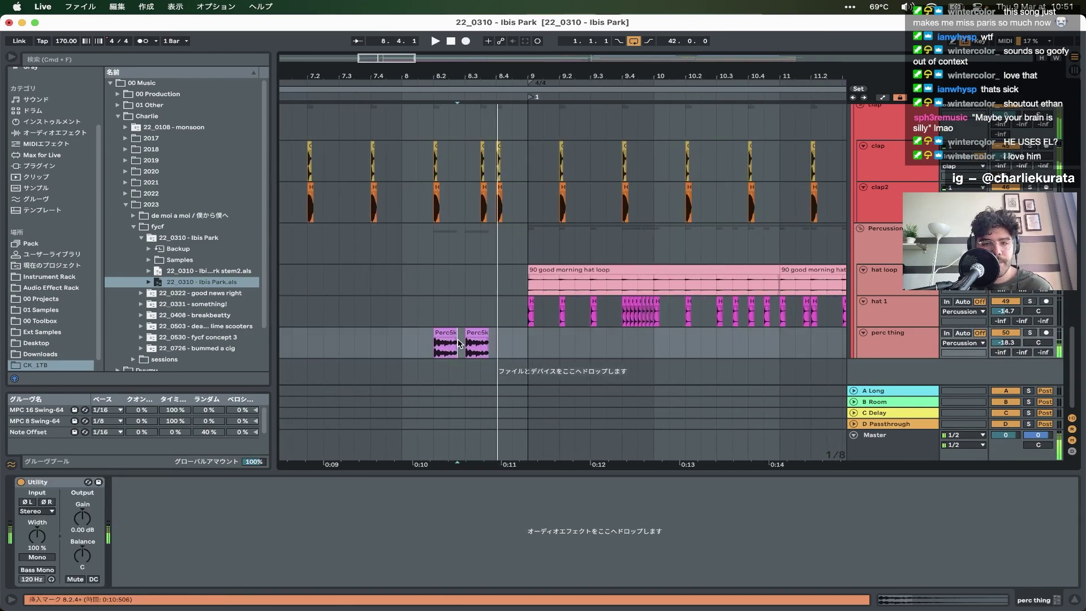
{"action": "key", "text": "space"}
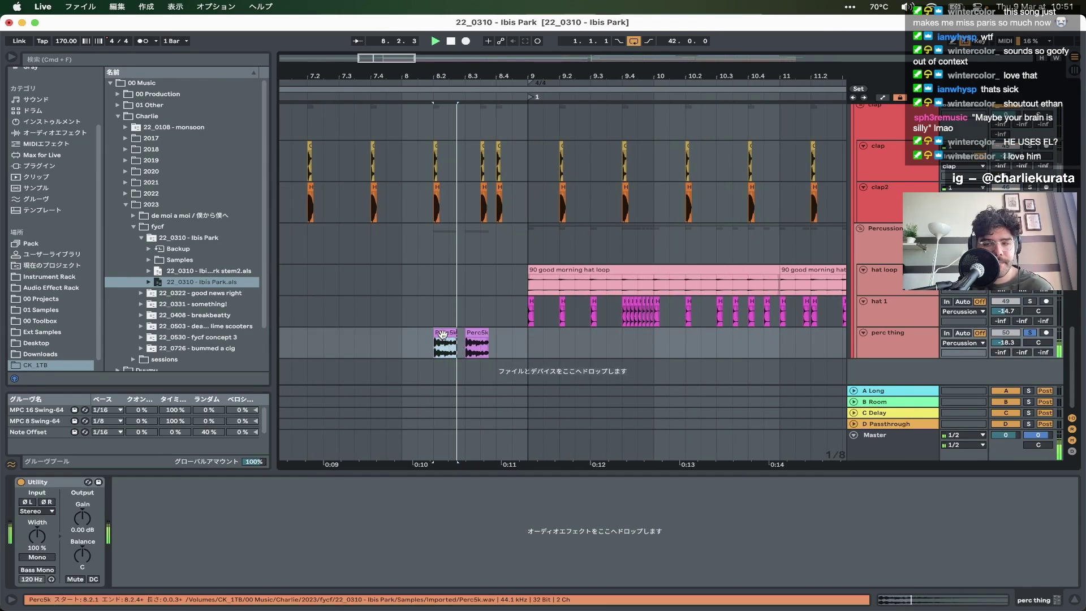
{"action": "key", "text": "space"}
{"action": "scroll", "coordinate": [649, 295], "scroll_direction": "down", "scroll_amount": 2}
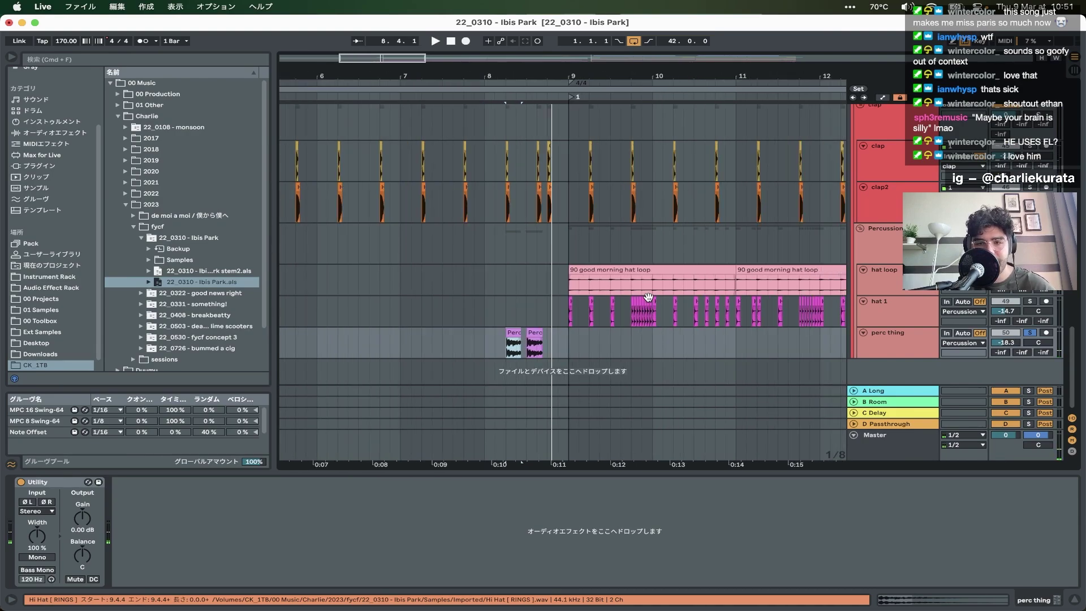
- Solo the BUSS_Bass group and play from the 808 F clip on the 808 layer track at bar 9
{"action": "scroll", "coordinate": [832, 259], "scroll_direction": "up", "scroll_amount": 1}
{"action": "scroll", "coordinate": [833, 259], "scroll_direction": "up", "scroll_amount": 5}
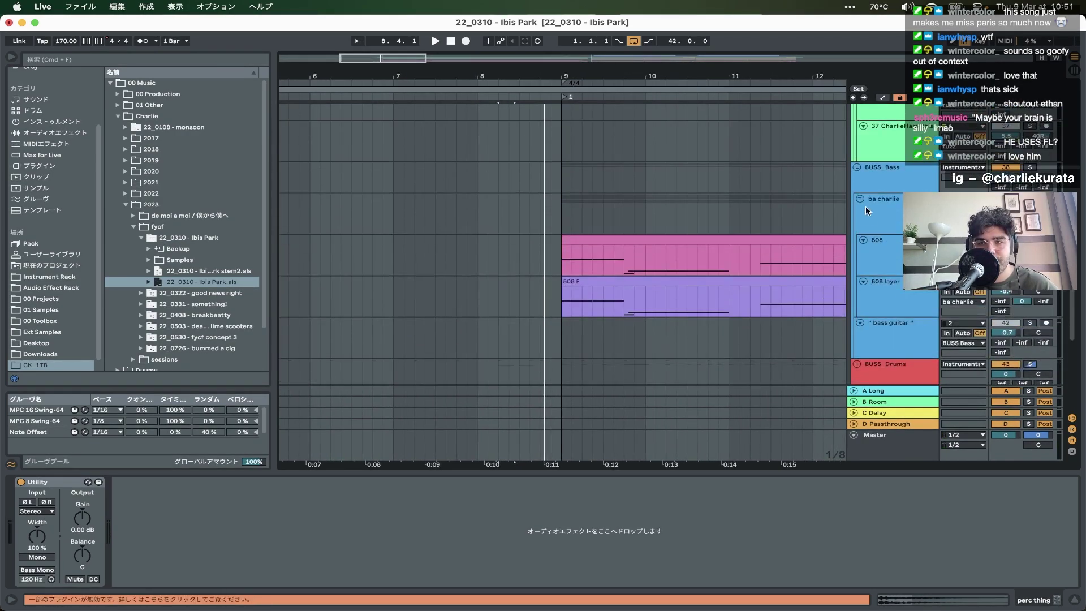
{"action": "left_click", "coordinate": [880, 187]}
{"action": "left_click", "coordinate": [1031, 167]}
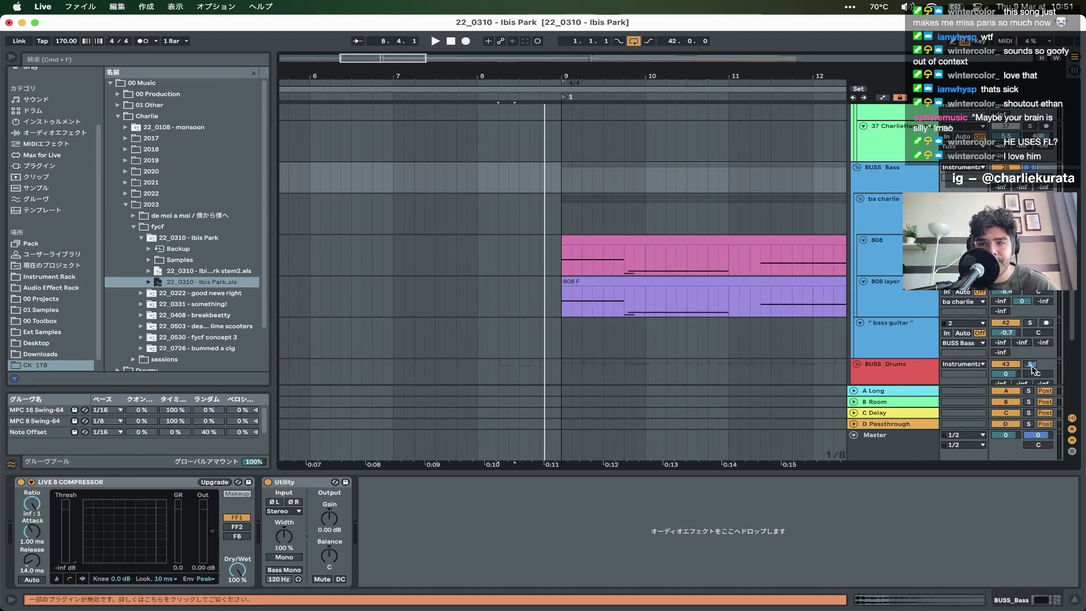
{"action": "scroll", "coordinate": [667, 257], "scroll_direction": "down", "scroll_amount": 3}
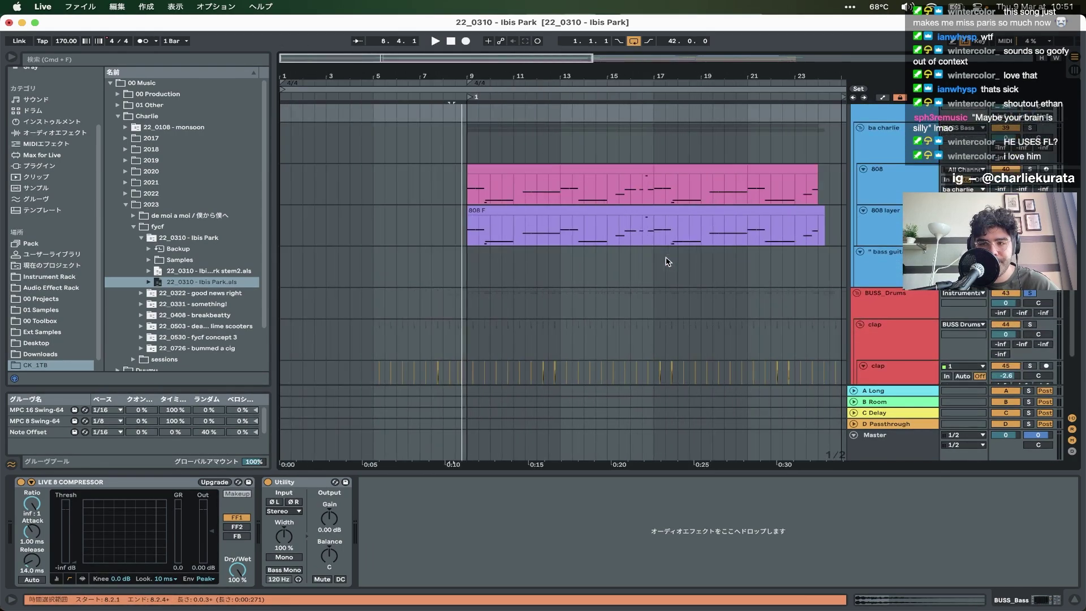
{"action": "left_click", "coordinate": [502, 207]}
{"action": "key", "text": "space"}
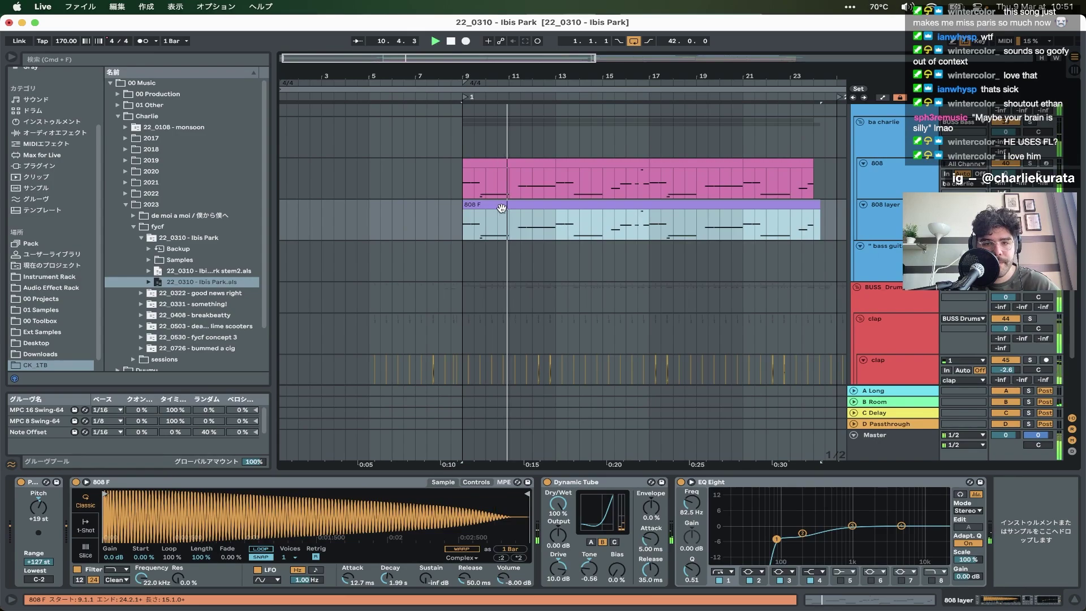
{"action": "scroll", "coordinate": [518, 283], "scroll_direction": "down", "scroll_amount": 5}
{"action": "scroll", "coordinate": [558, 290], "scroll_direction": "up", "scroll_amount": 2}
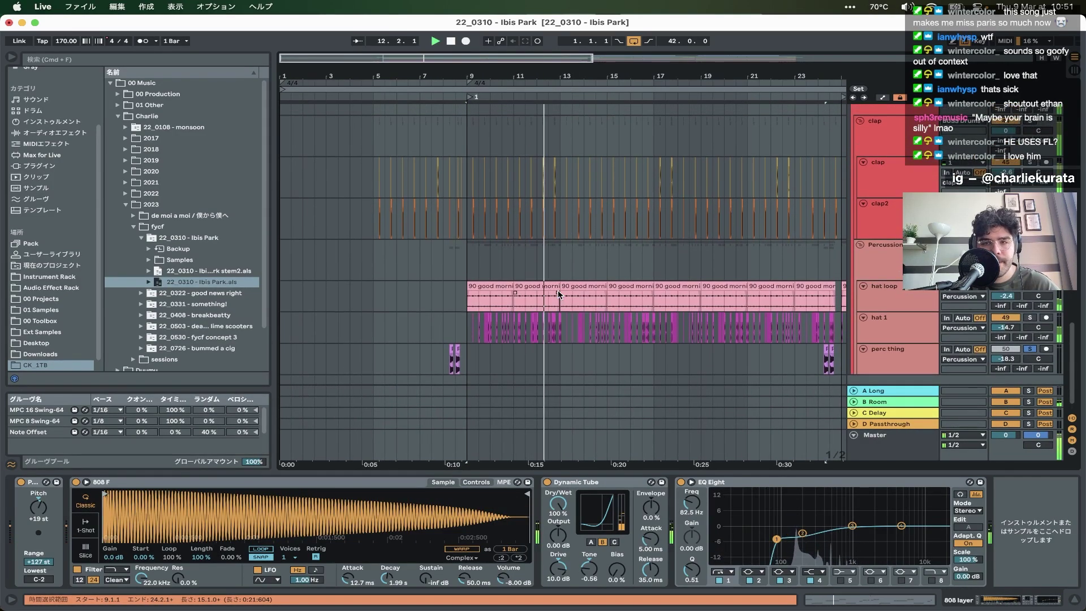
{"action": "key", "text": "space"}
- Solo the BUSS_Drums group and play the hats and claps from 9.1.1
{"action": "scroll", "coordinate": [887, 247], "scroll_direction": "up", "scroll_amount": 3}
{"action": "scroll", "coordinate": [887, 247], "scroll_direction": "up", "scroll_amount": 2}
{"action": "left_click", "coordinate": [1025, 186]}
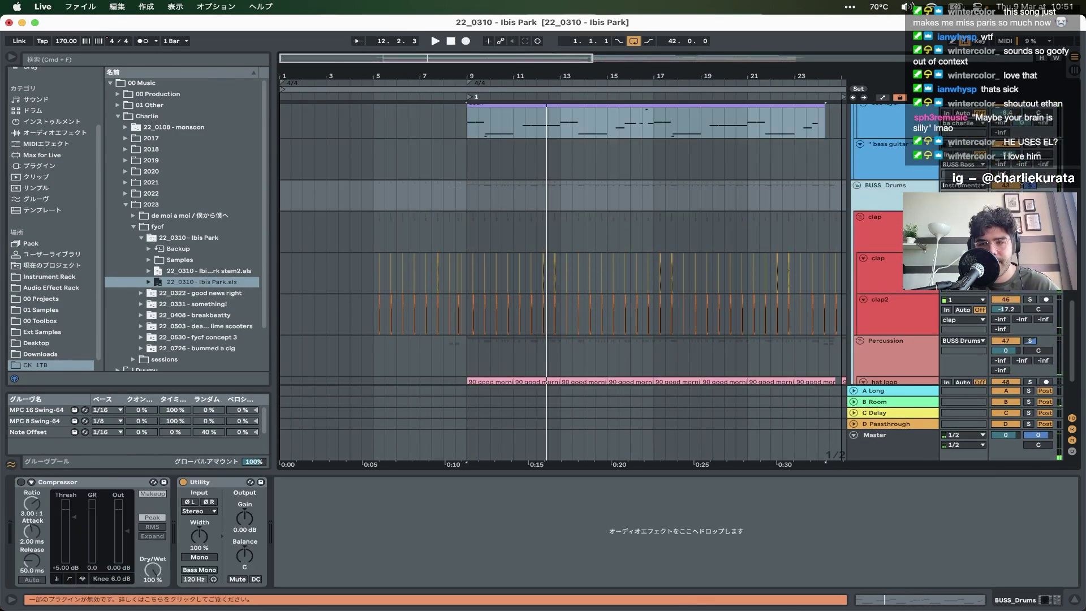
{"action": "scroll", "coordinate": [454, 313], "scroll_direction": "down", "scroll_amount": 3}
{"action": "scroll", "coordinate": [446, 316], "scroll_direction": "up", "scroll_amount": 3}
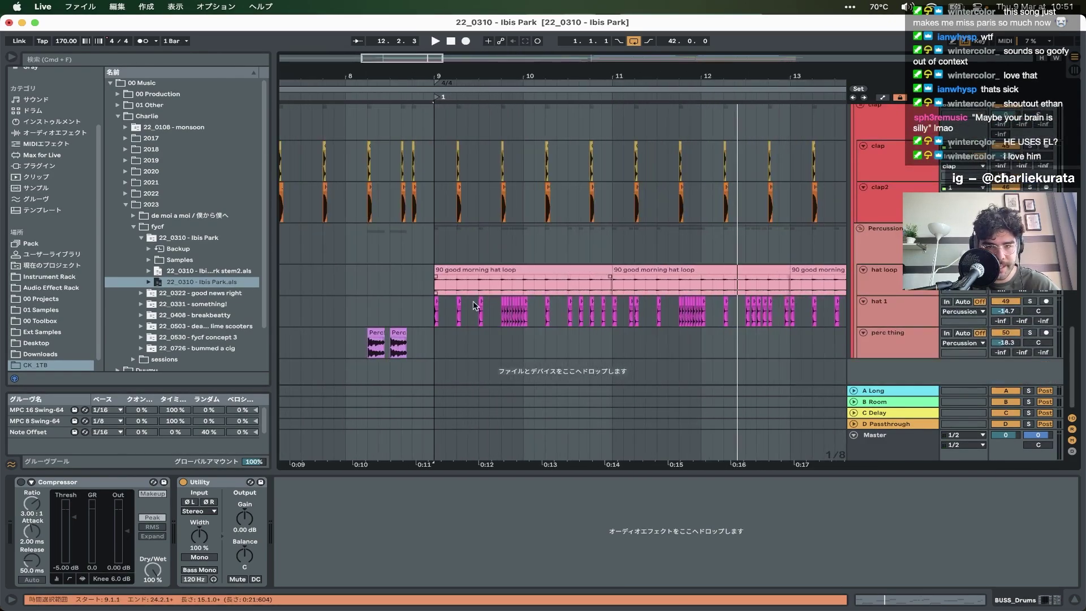
{"action": "left_click", "coordinate": [429, 323]}
{"action": "key", "text": "space"}
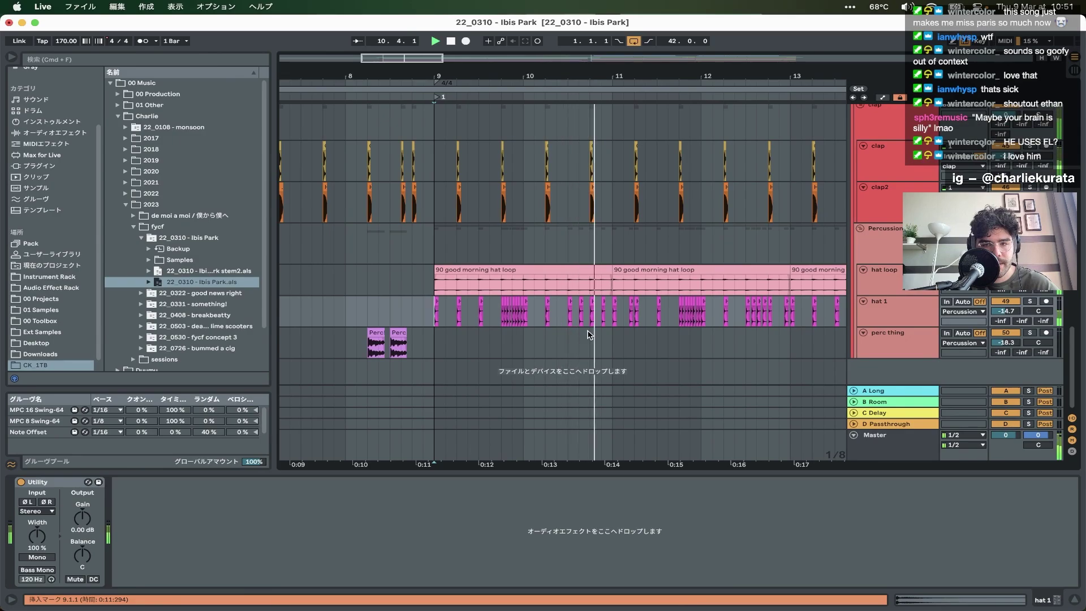
{"action": "scroll", "coordinate": [588, 335], "scroll_direction": "down", "scroll_amount": 3}
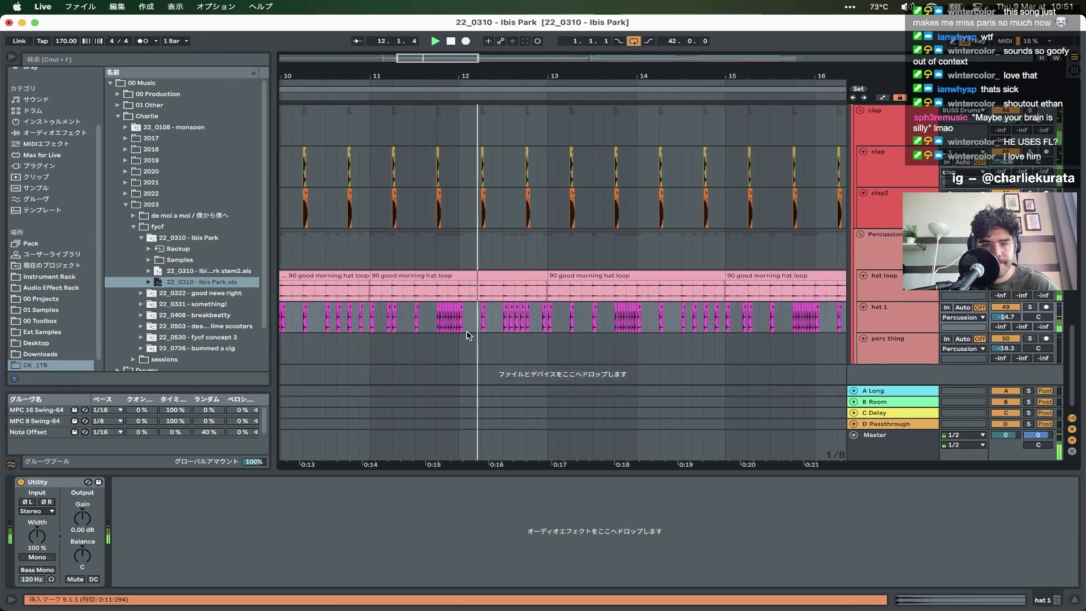
{"action": "scroll", "coordinate": [466, 334], "scroll_direction": "down", "scroll_amount": 10}
{"action": "key", "text": "space"}
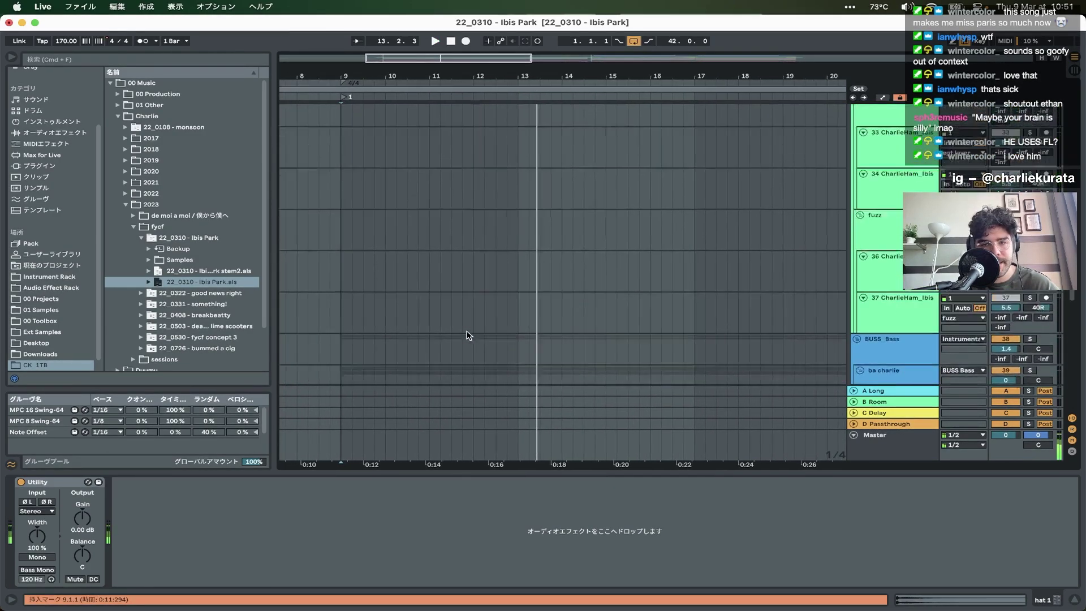
- Play the first section of the 808 track on its own from 9.1.1
{"action": "scroll", "coordinate": [466, 334], "scroll_direction": "down", "scroll_amount": 10}
{"action": "left_click", "coordinate": [958, 294]}
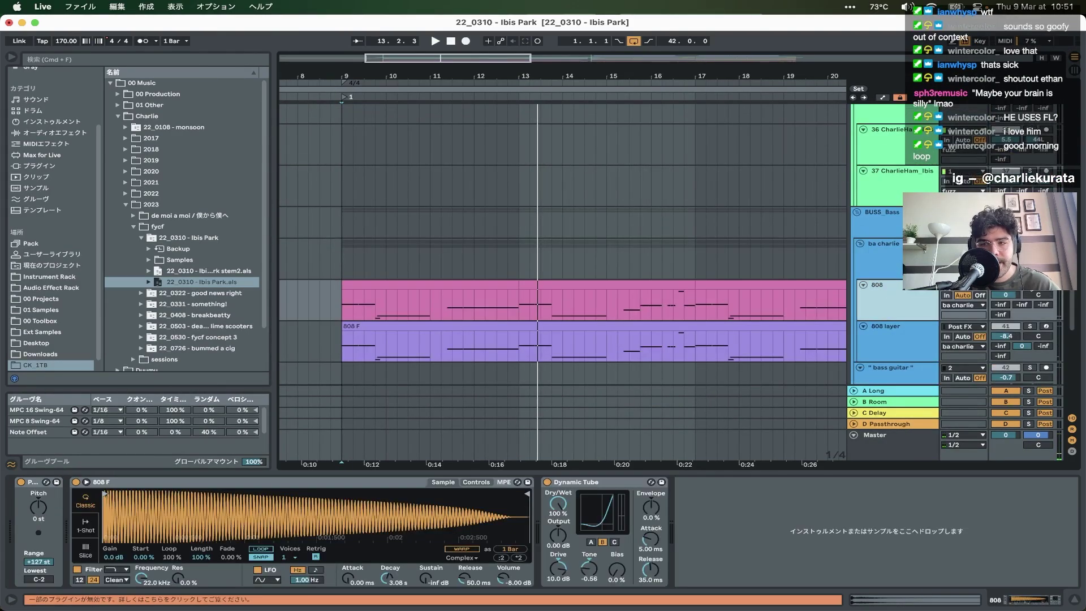
{"action": "key", "text": "space"}
{"action": "left_click", "coordinate": [403, 286]}
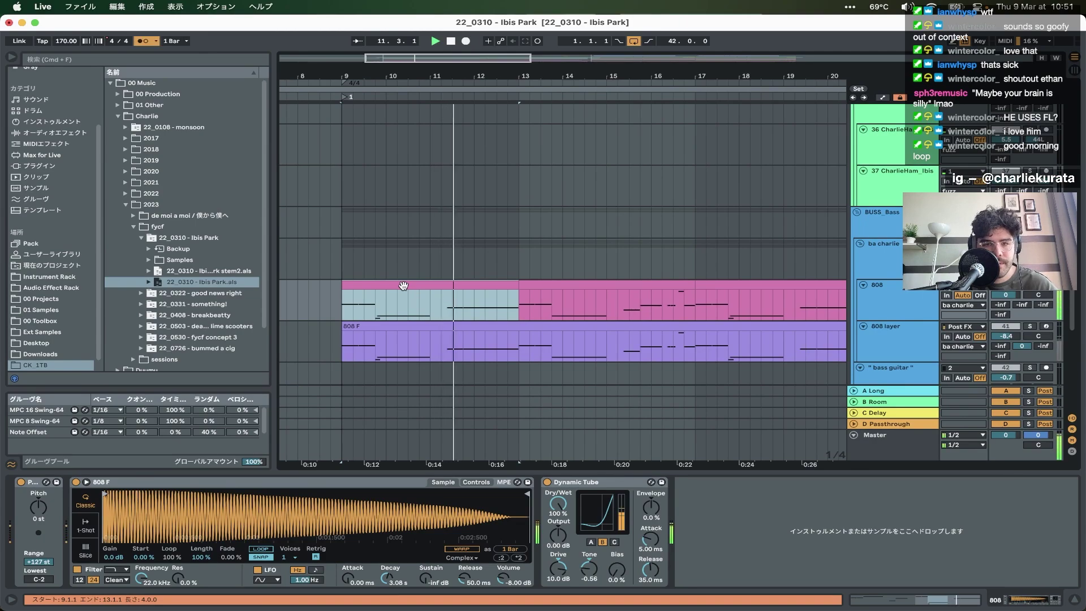
{"action": "key", "text": "space"}
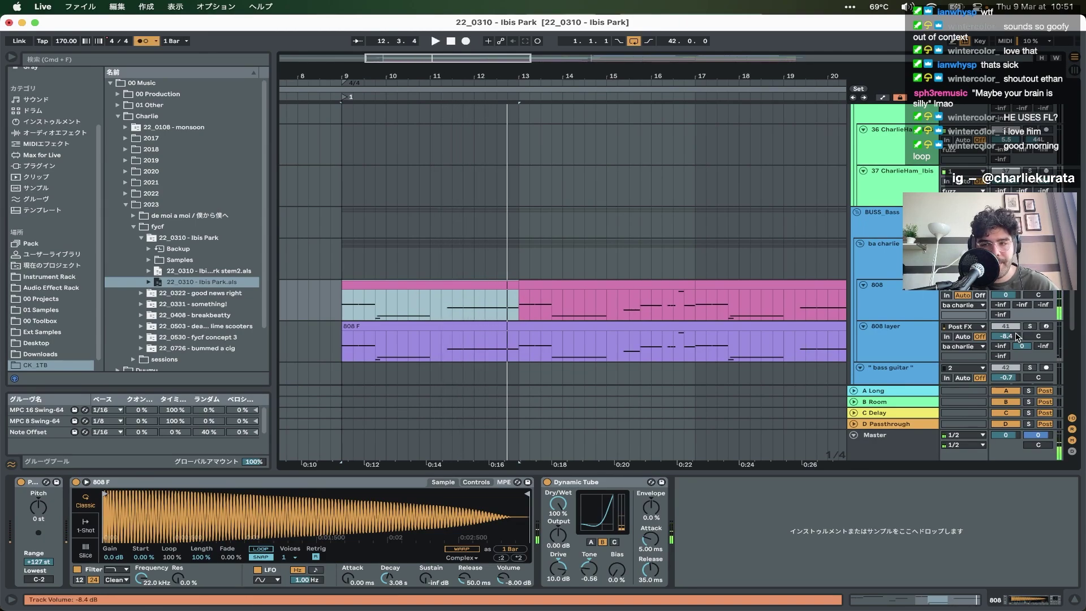
- Solo the 808 layer track and play its 808 F clip from bar 9
{"action": "left_click", "coordinate": [1029, 328]}
{"action": "left_click", "coordinate": [492, 326]}
{"action": "key", "text": "space"}
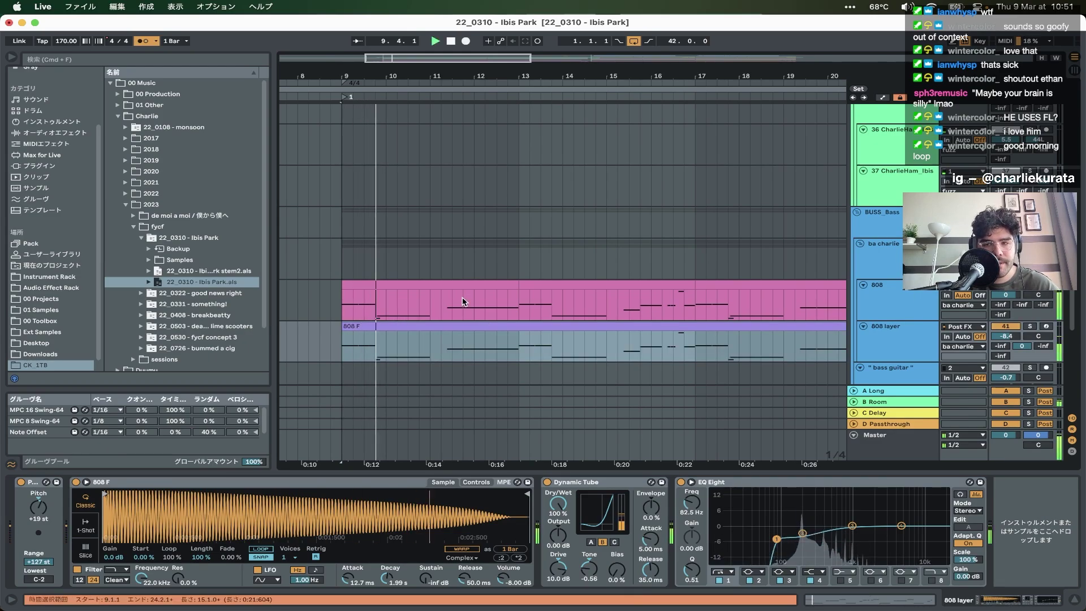
- Play the 21 Audio track's clip from 9.1.1
{"action": "key", "text": "z"}
{"action": "scroll", "coordinate": [458, 317], "scroll_direction": "down", "scroll_amount": 5}
{"action": "scroll", "coordinate": [455, 334], "scroll_direction": "right", "scroll_amount": 3}
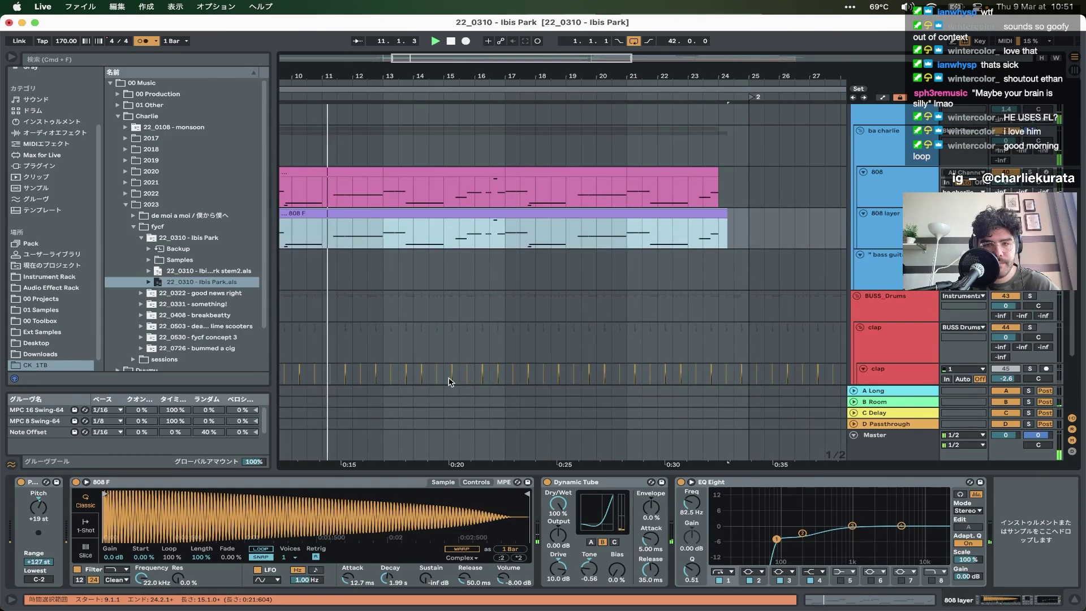
{"action": "key", "text": "minus"}
{"action": "scroll", "coordinate": [375, 310], "scroll_direction": "up", "scroll_amount": 6}
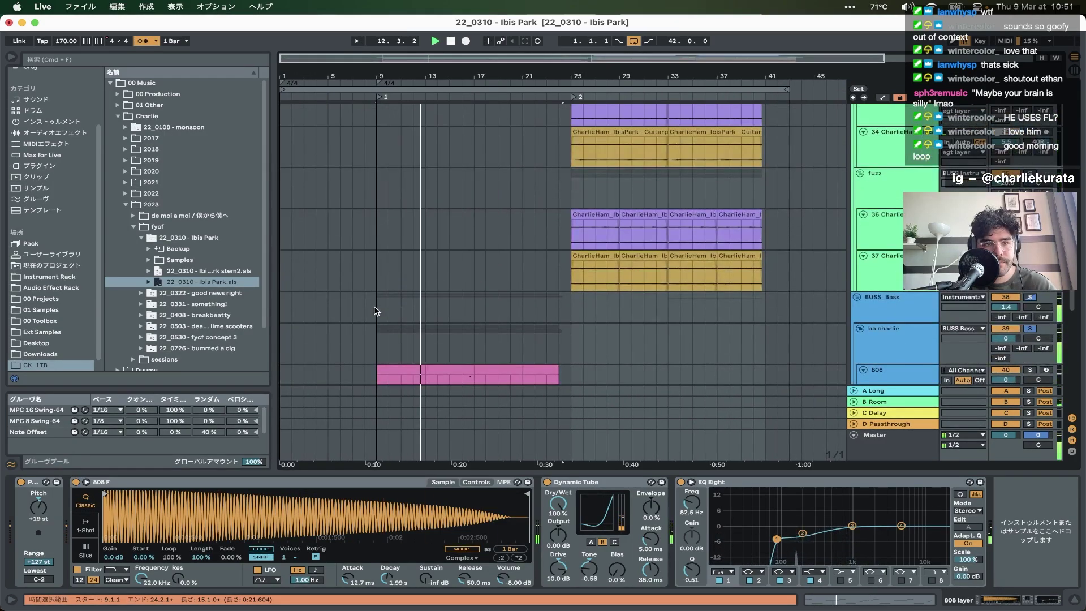
{"action": "scroll", "coordinate": [375, 311], "scroll_direction": "up", "scroll_amount": 10}
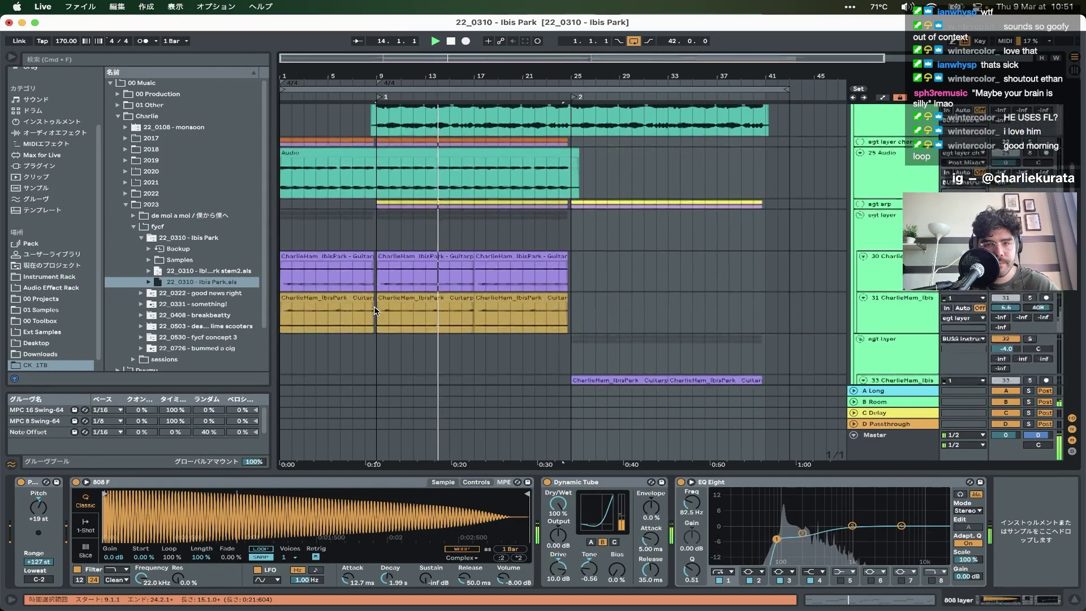
{"action": "scroll", "coordinate": [375, 311], "scroll_direction": "up", "scroll_amount": 2}
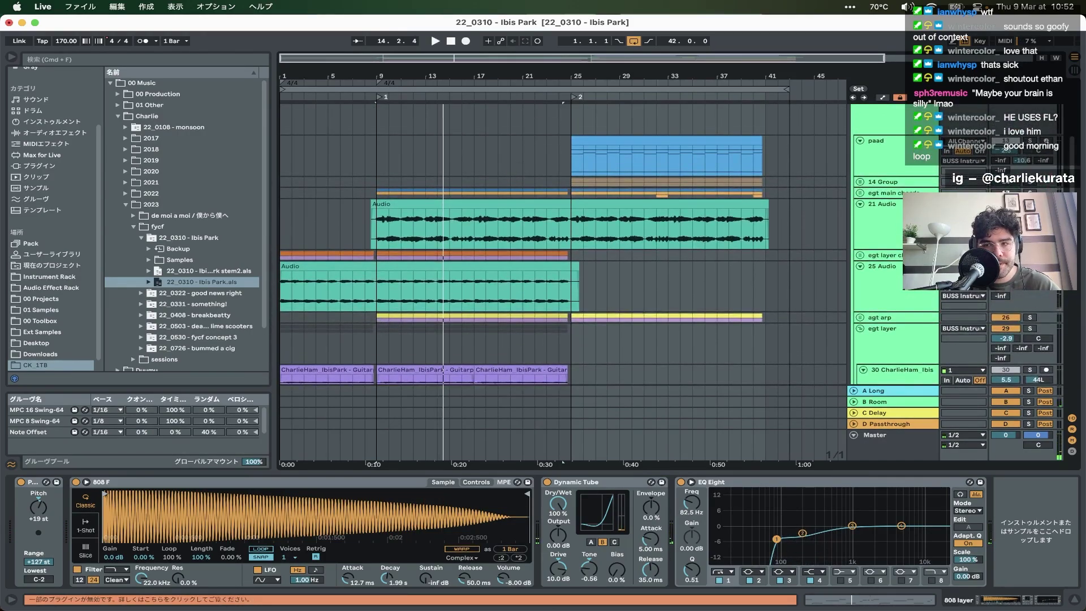
{"action": "left_click", "coordinate": [383, 237]}
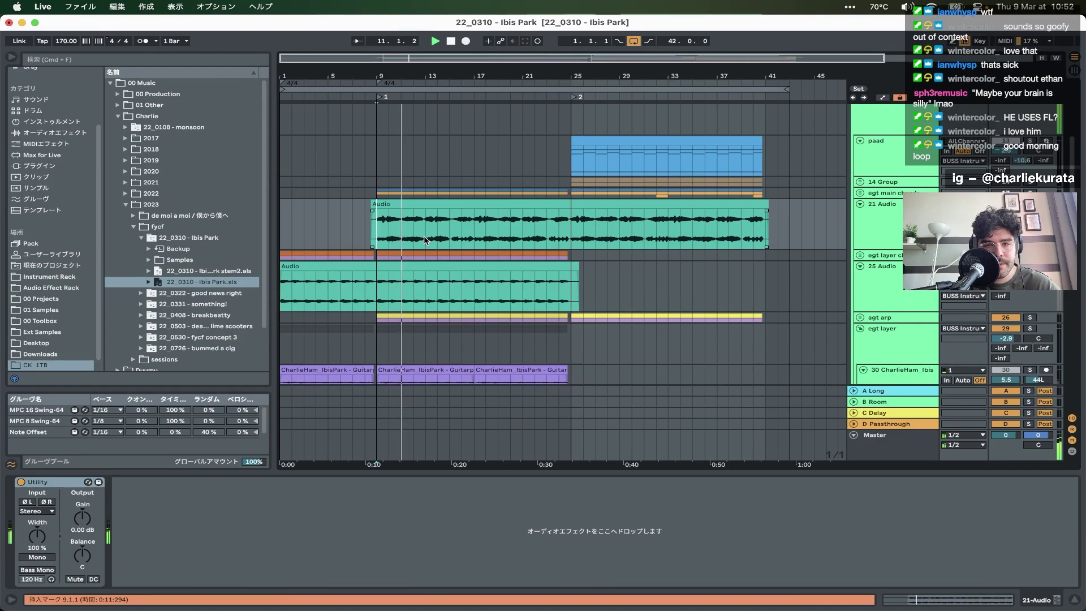
{"action": "scroll", "coordinate": [426, 240], "scroll_direction": "down", "scroll_amount": 5}
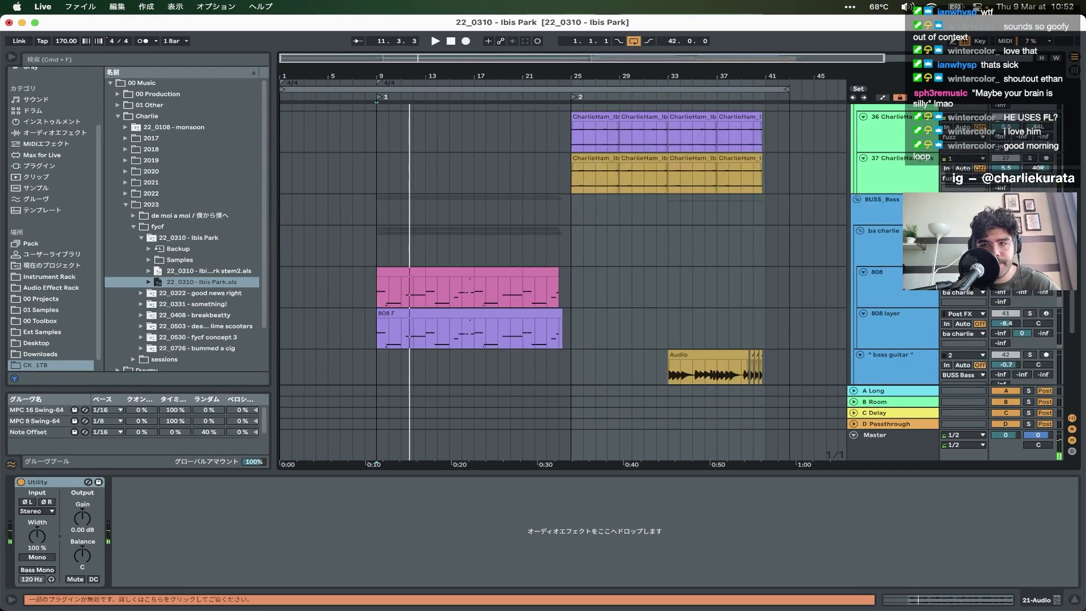
- Play the 808 layer together with the 21 Audio chords from 9.1.1
{"action": "key", "text": "space"}
{"action": "scroll", "coordinate": [362, 233], "scroll_direction": "up", "scroll_amount": 5}
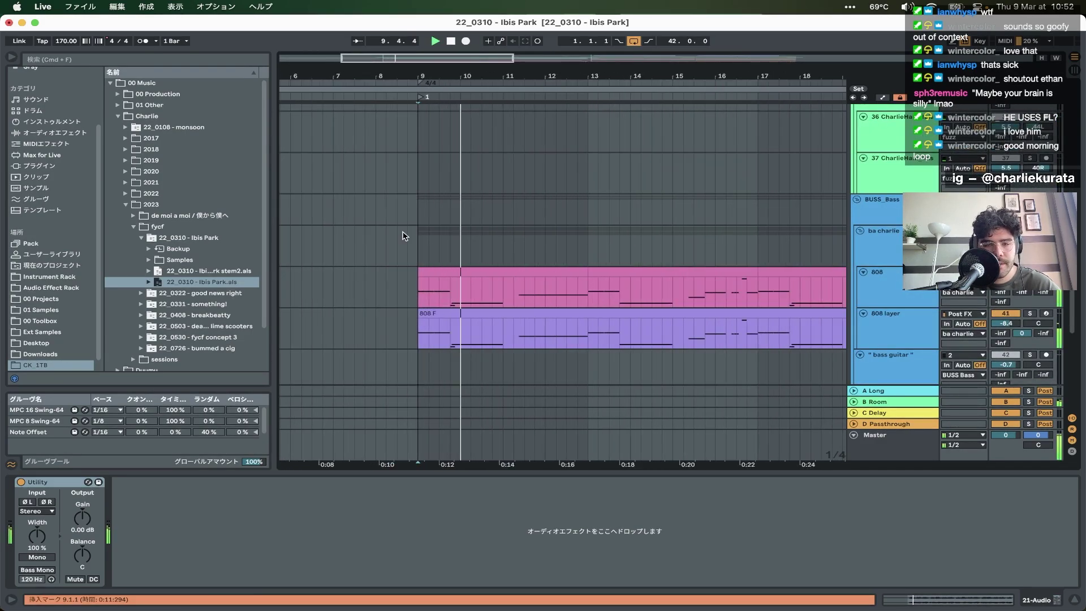
{"action": "scroll", "coordinate": [460, 241], "scroll_direction": "up", "scroll_amount": 10}
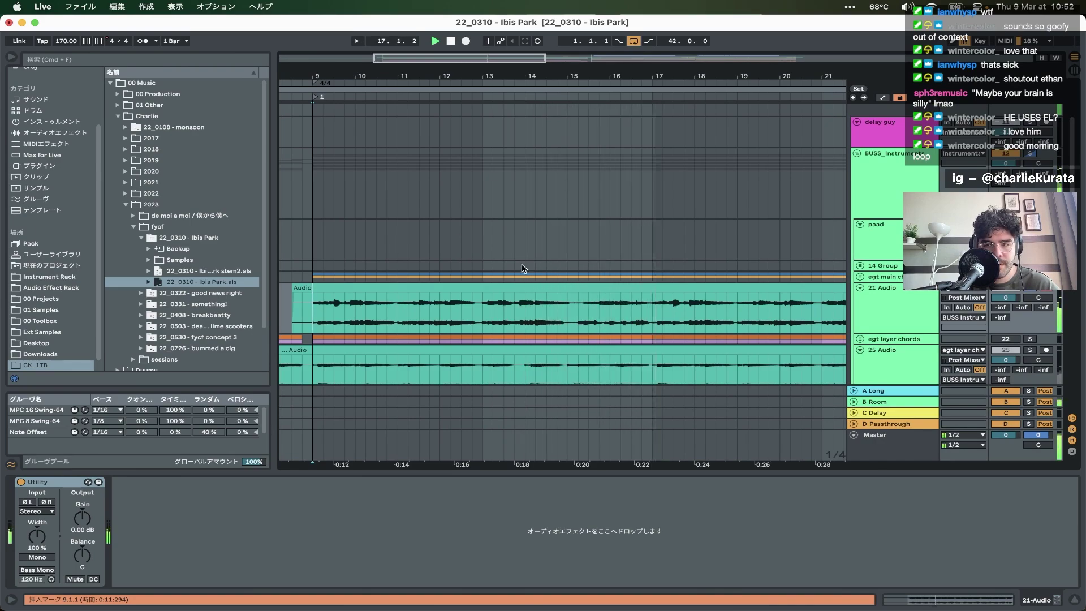
{"action": "key", "text": "space"}
- Expand the egt main chords group, then play the 19 Audio track from 15.1.1 and open its first Audio 6 clip
{"action": "left_click", "coordinate": [860, 277]}
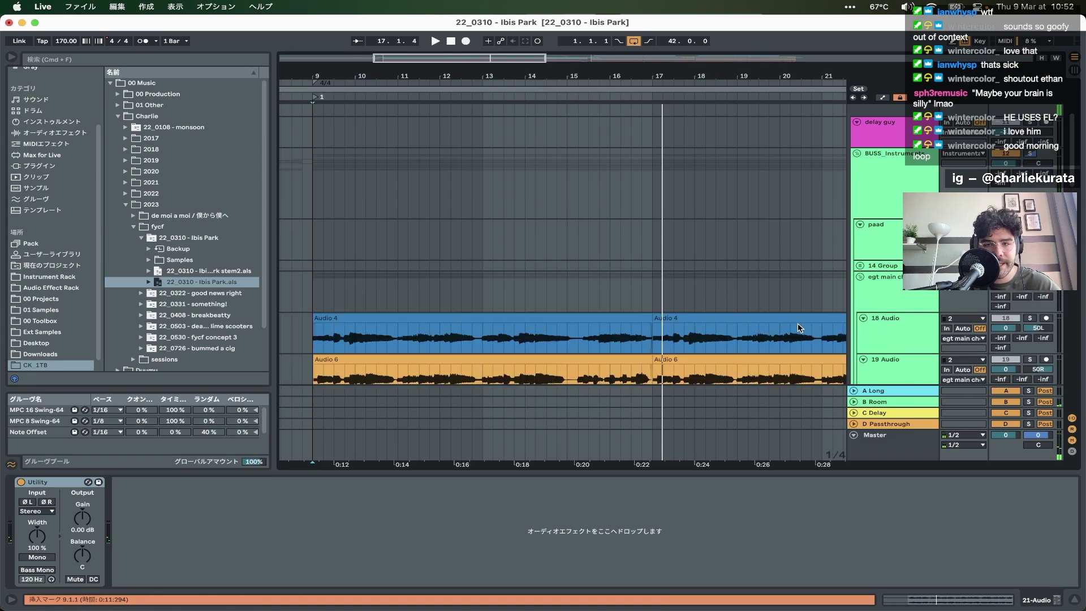
{"action": "scroll", "coordinate": [798, 323], "scroll_direction": "down", "scroll_amount": 3}
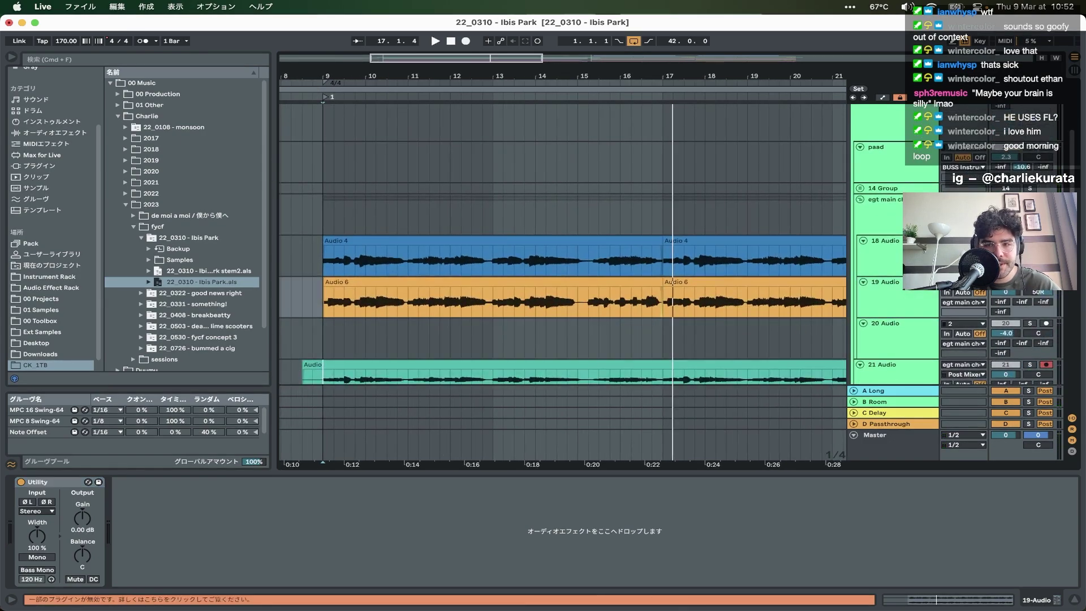
{"action": "left_click", "coordinate": [577, 300]}
{"action": "key", "text": "space"}
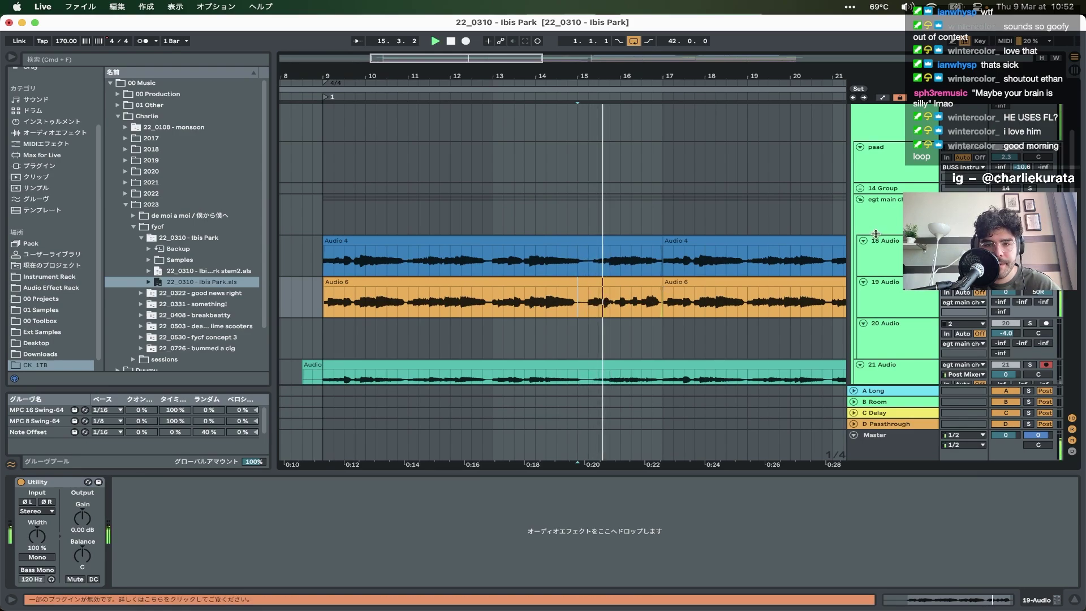
{"action": "key", "text": "space"}
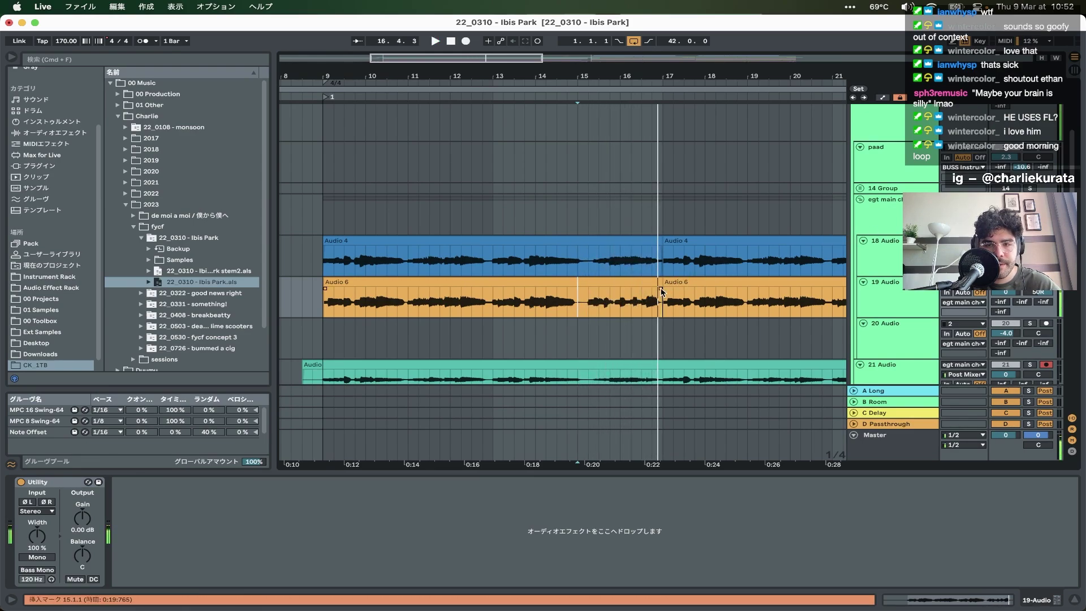
{"action": "double_click", "coordinate": [626, 291]}
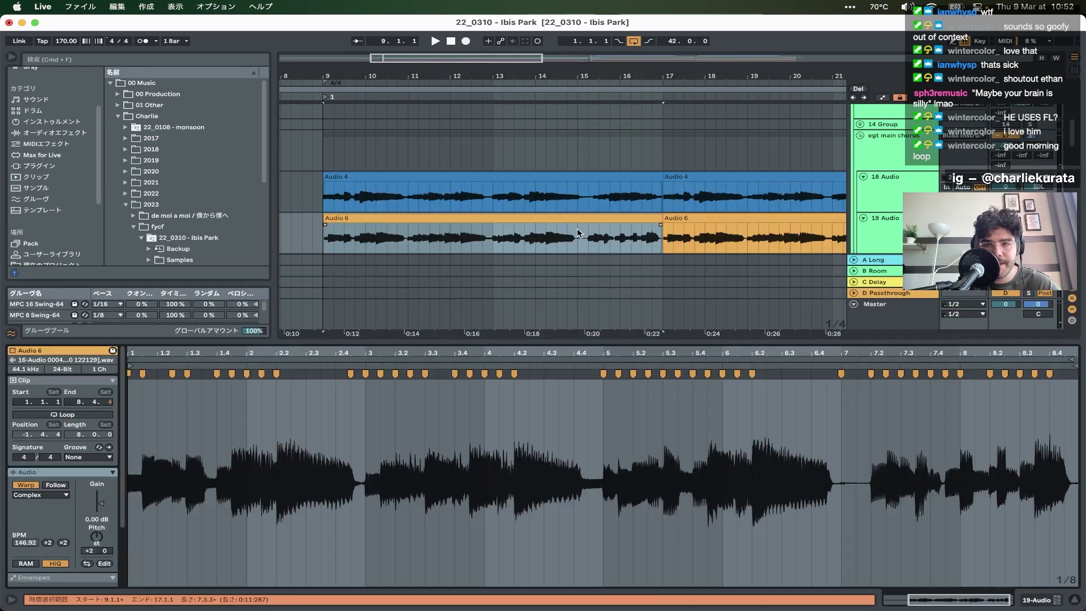
- Collapse the egt main chords group and play the 21 Audio clip from 15.2.1
{"action": "left_click", "coordinate": [860, 137]}
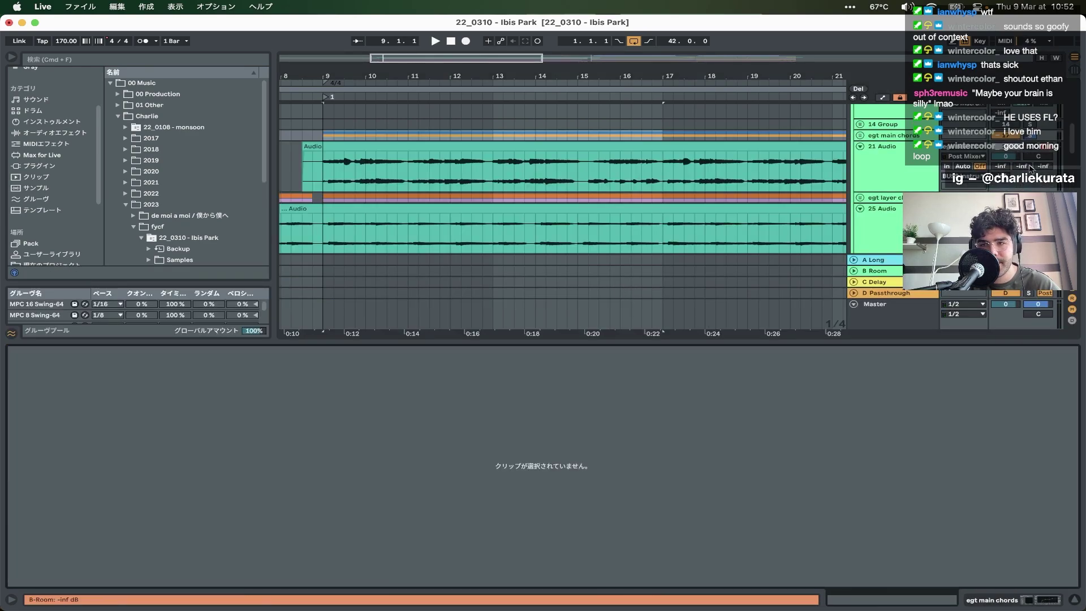
{"action": "left_click", "coordinate": [589, 165]}
{"action": "key", "text": "space"}
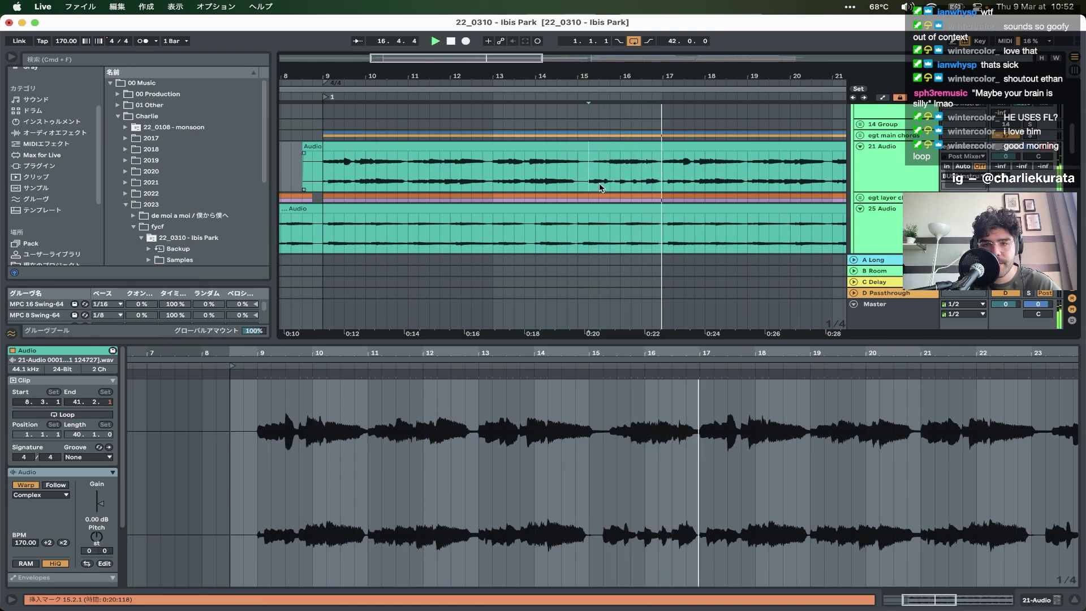
- Hide the clip detail view and solo the egt arp group
{"action": "key", "text": "super+alt+l"}
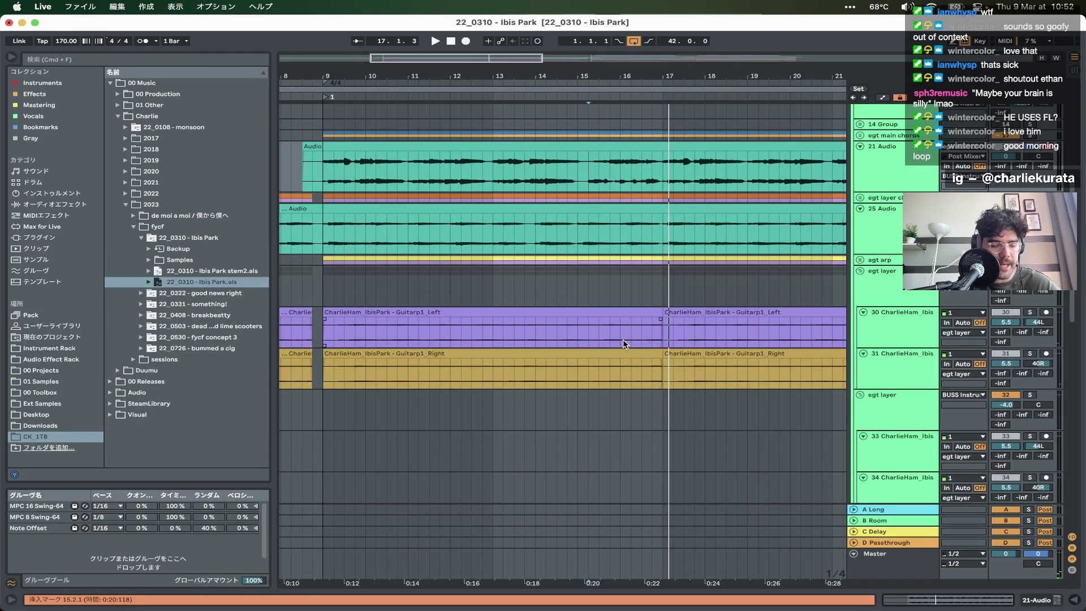
{"action": "scroll", "coordinate": [622, 340], "scroll_direction": "down", "scroll_amount": 4}
{"action": "scroll", "coordinate": [623, 340], "scroll_direction": "up", "scroll_amount": 2}
{"action": "scroll", "coordinate": [623, 340], "scroll_direction": "right", "scroll_amount": 1}
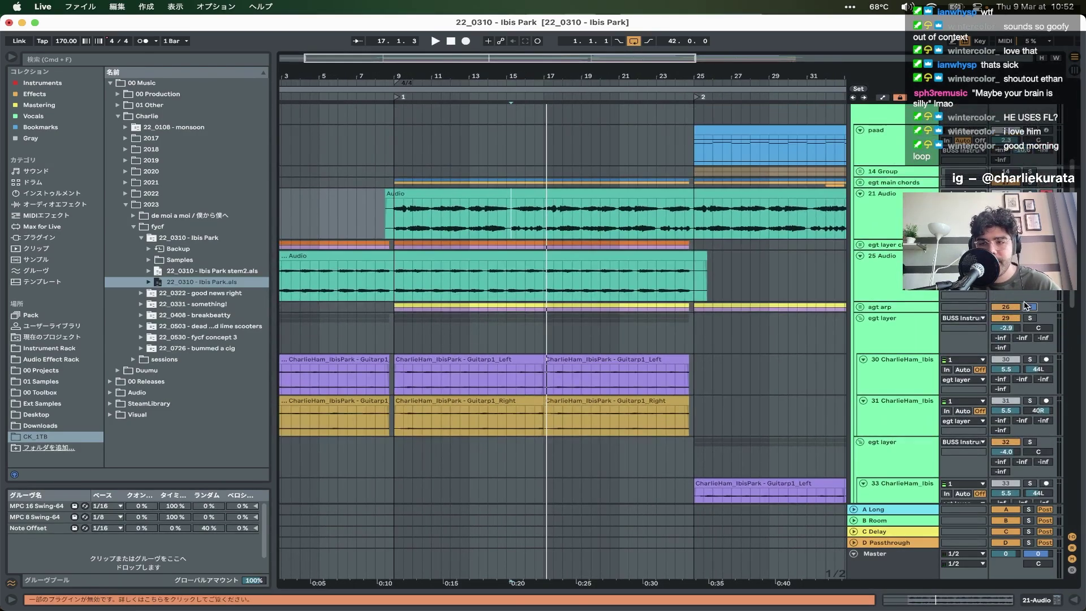
- Play the full mix from 15.2.1 while looking over the instrument, bass and drum tracks
{"action": "key", "text": "space"}
{"action": "scroll", "coordinate": [549, 303], "scroll_direction": "down", "scroll_amount": 10}
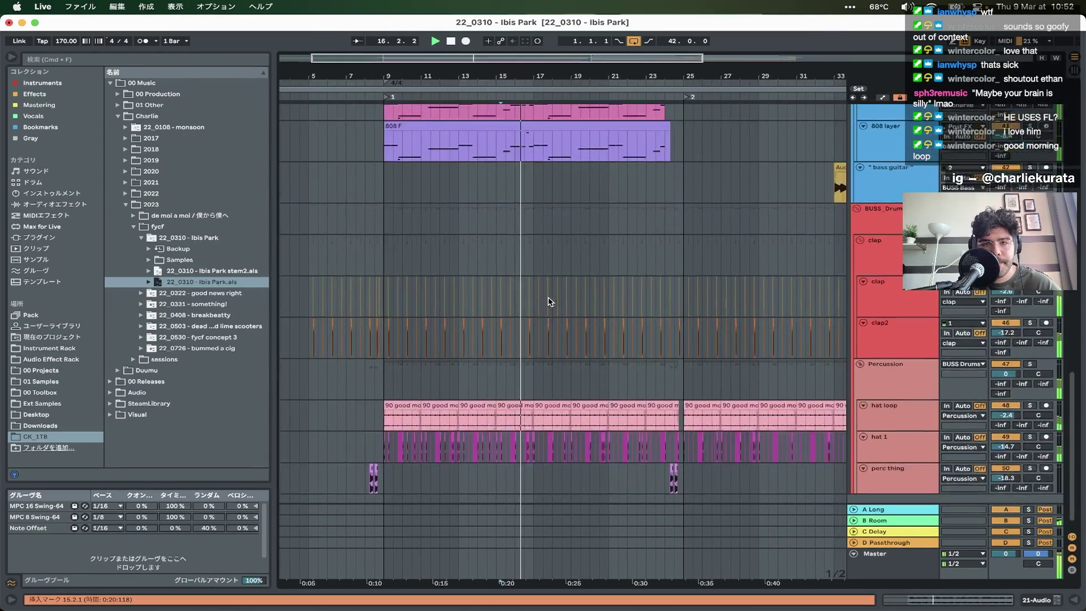
{"action": "scroll", "coordinate": [549, 303], "scroll_direction": "up", "scroll_amount": 12}
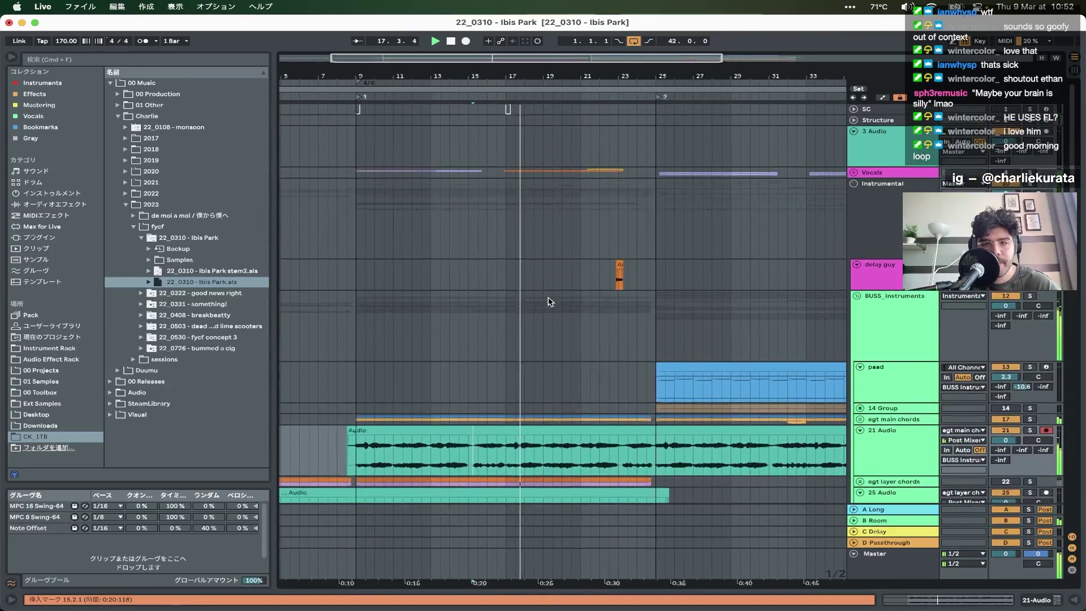
- Place the insert marker at 22.1.1 on the delay guy track and listen past its clip up to bar 25
{"action": "scroll", "coordinate": [548, 302], "scroll_direction": "up", "scroll_amount": 5}
{"action": "left_click", "coordinate": [518, 275]}
{"action": "scroll", "coordinate": [518, 275], "scroll_direction": "up", "scroll_amount": 3}
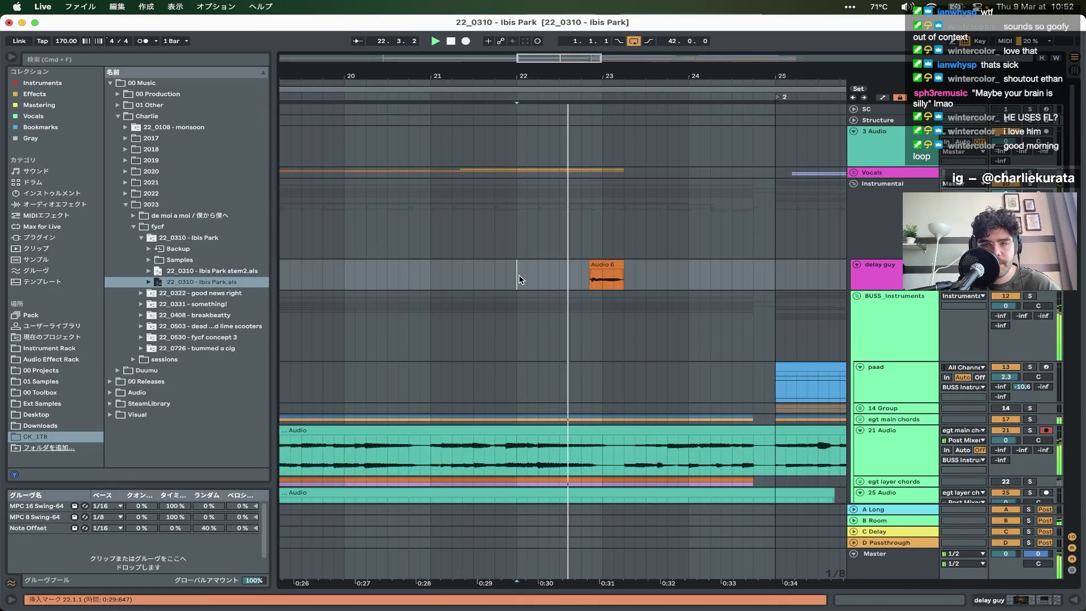
{"action": "scroll", "coordinate": [537, 279], "scroll_direction": "down", "scroll_amount": 4}
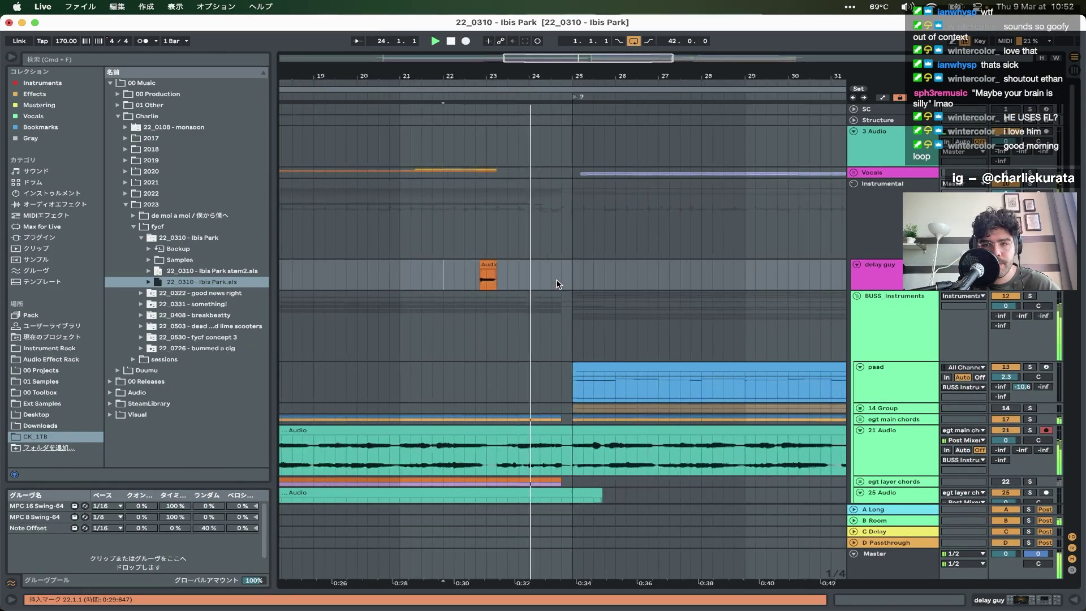
{"action": "scroll", "coordinate": [558, 284], "scroll_direction": "down", "scroll_amount": 2}
{"action": "key", "text": "space"}
- Show the delay guy track's effects and play its soloed Audio 6 clip from 22.4.2
{"action": "left_click", "coordinate": [895, 284]}
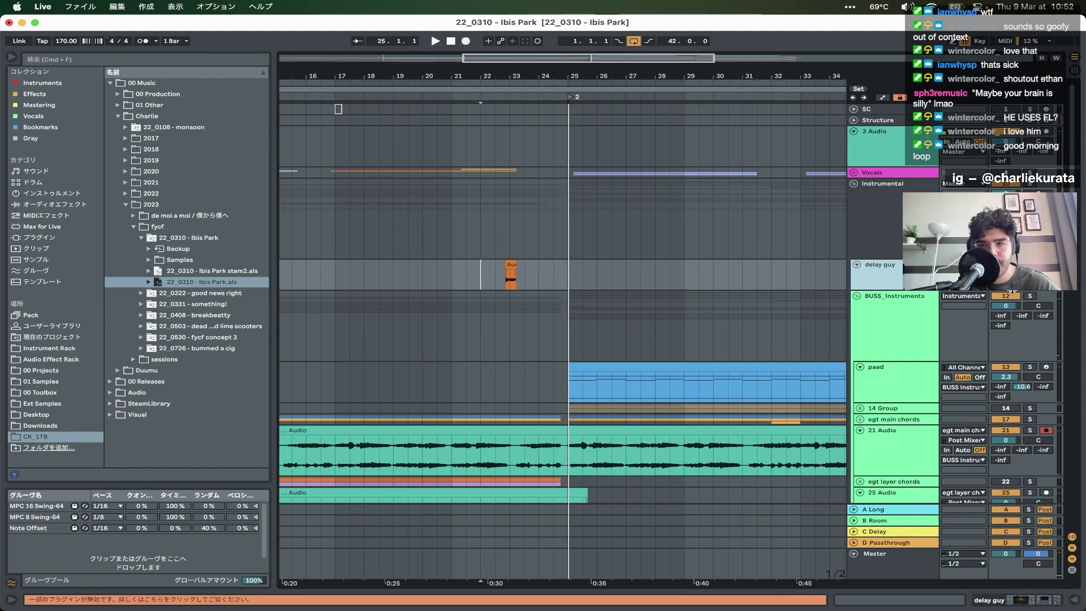
{"action": "left_click", "coordinate": [511, 278]}
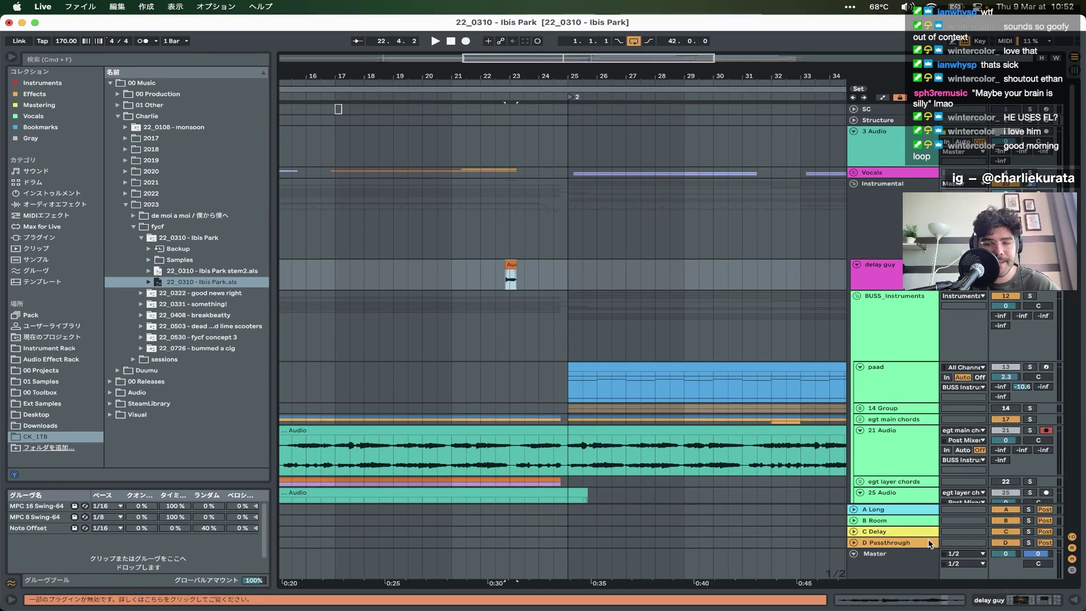
{"action": "left_click", "coordinate": [1025, 602]}
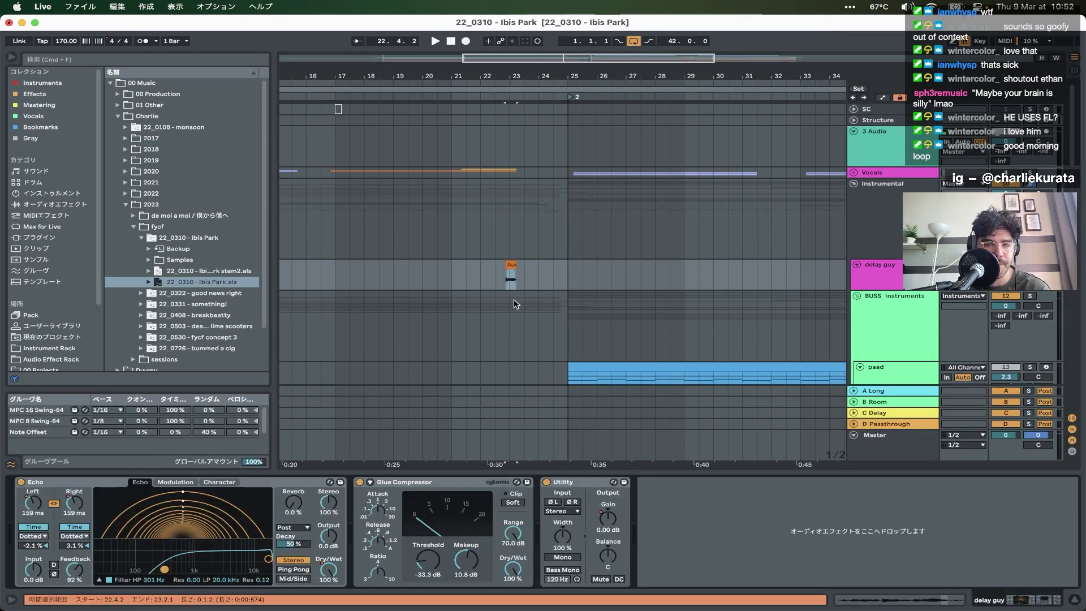
{"action": "left_click", "coordinate": [505, 266]}
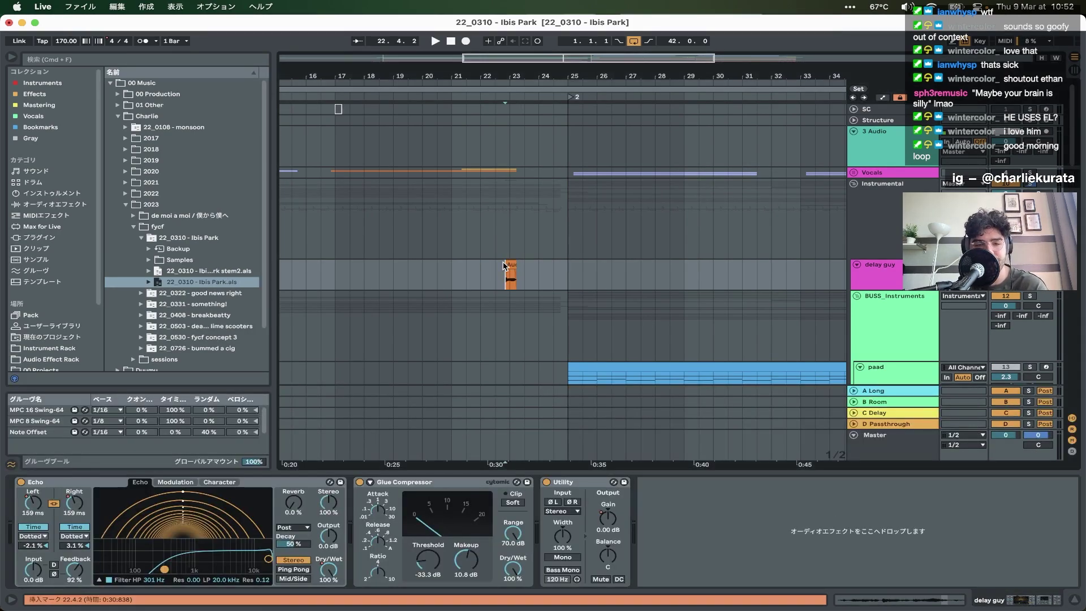
{"action": "key", "text": "space"}
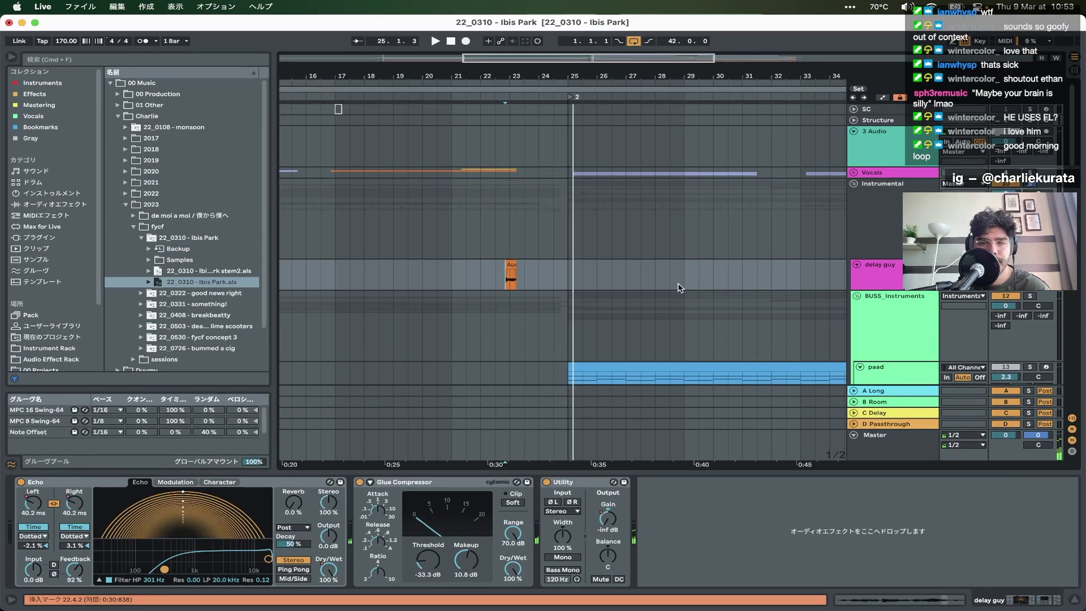
- Play the full mix from the paad clip at 25.1.1, then select bars 25 to 33 of that clip
{"action": "scroll", "coordinate": [800, 291], "scroll_direction": "down", "scroll_amount": 4}
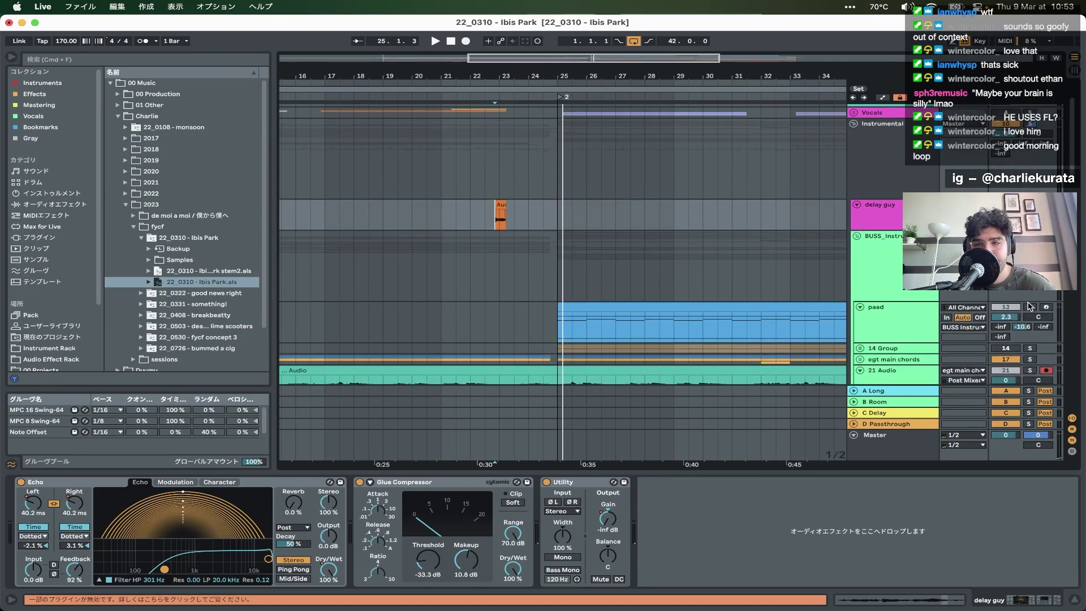
{"action": "left_click", "coordinate": [707, 311]}
{"action": "scroll", "coordinate": [707, 311], "scroll_direction": "down", "scroll_amount": 5}
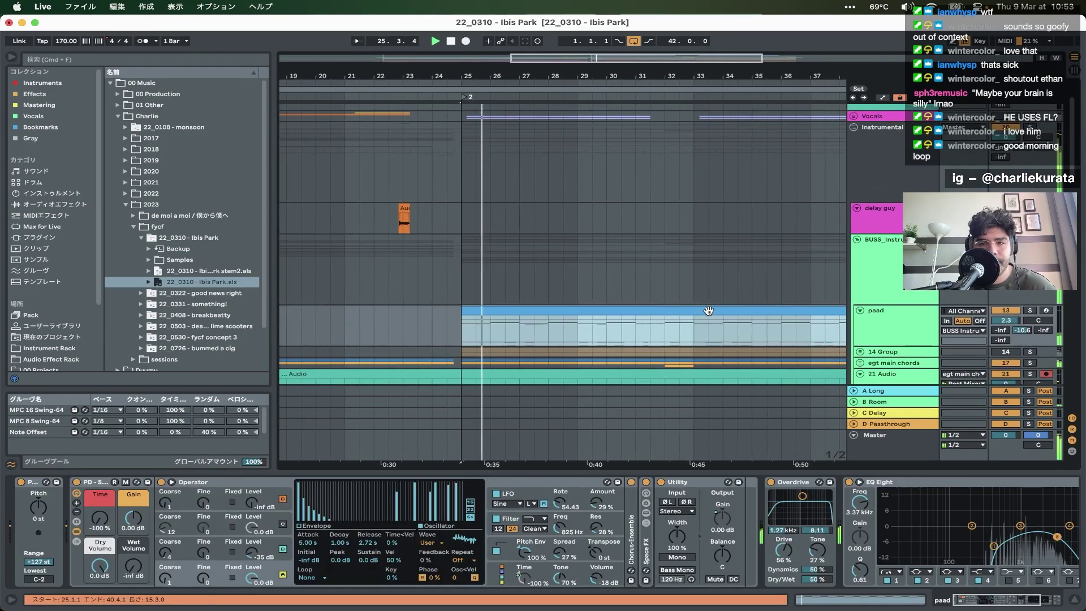
{"action": "scroll", "coordinate": [708, 311], "scroll_direction": "down", "scroll_amount": 3}
{"action": "left_click_drag", "start_coordinate": [655, 323], "coordinate": [536, 324]}
{"action": "scroll", "coordinate": [539, 324], "scroll_direction": "down", "scroll_amount": 4}
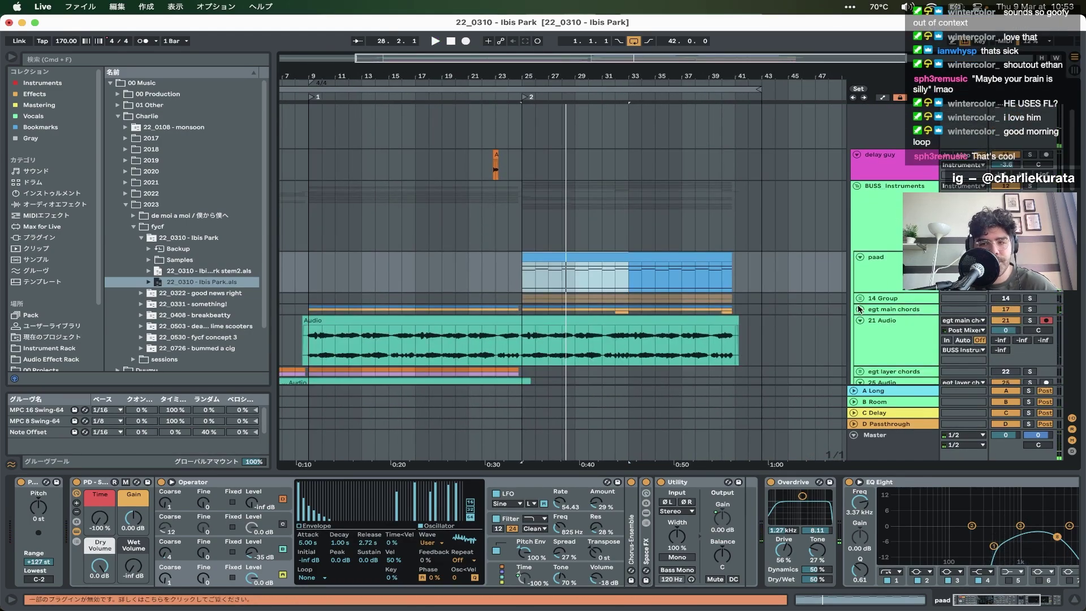
- Select the whole paad clip and play the paad track on its own from 25.1.1
{"action": "scroll", "coordinate": [854, 321], "scroll_direction": "down", "scroll_amount": 5}
{"action": "scroll", "coordinate": [853, 320], "scroll_direction": "up", "scroll_amount": 5}
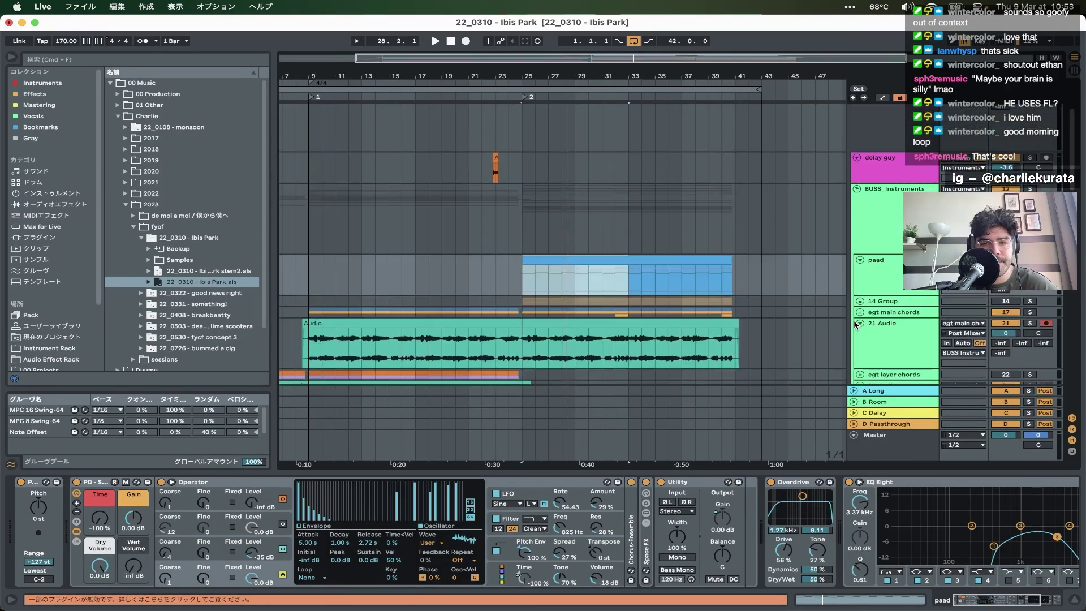
{"action": "left_click", "coordinate": [596, 259]}
{"action": "key", "text": "space"}
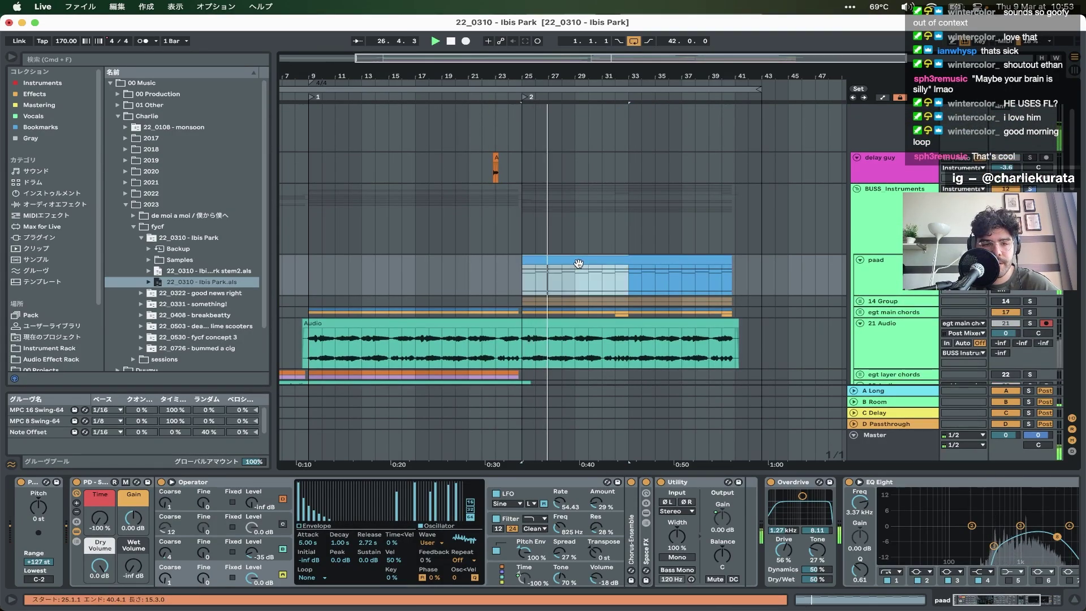
- Select the first left guitar clip on fuzz track 36 and play the guitar layers from 25.1.1
{"action": "scroll", "coordinate": [578, 263], "scroll_direction": "down", "scroll_amount": 10}
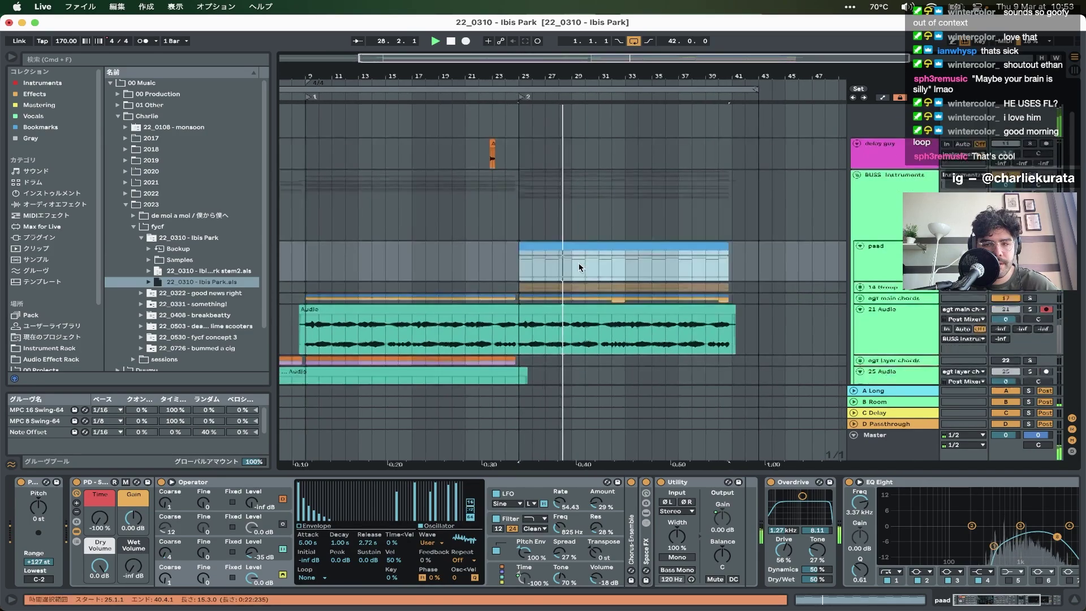
{"action": "scroll", "coordinate": [579, 267], "scroll_direction": "up", "scroll_amount": 5}
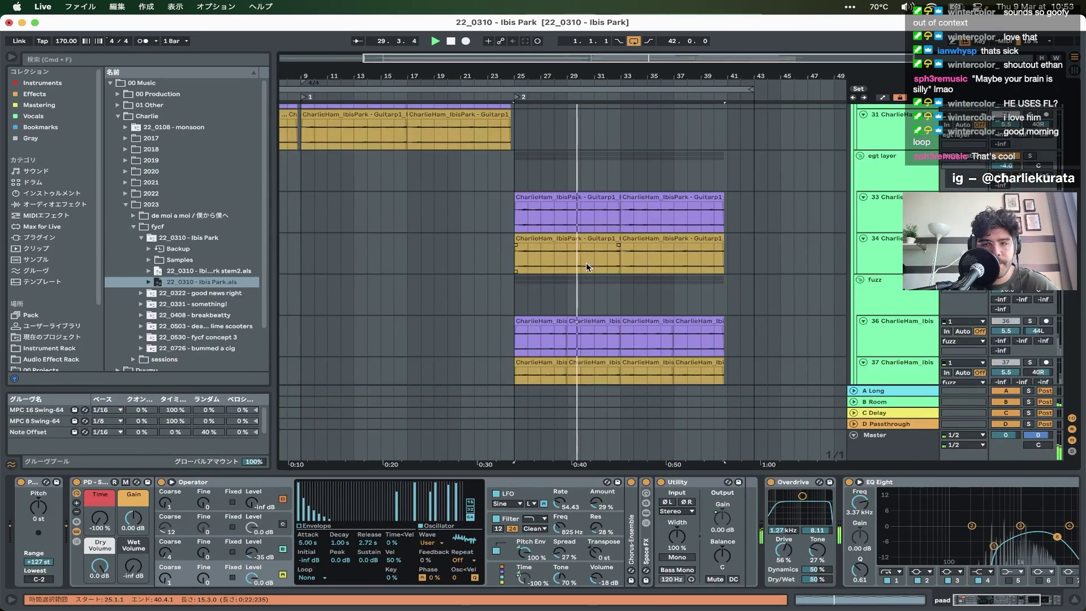
{"action": "left_click", "coordinate": [549, 345]}
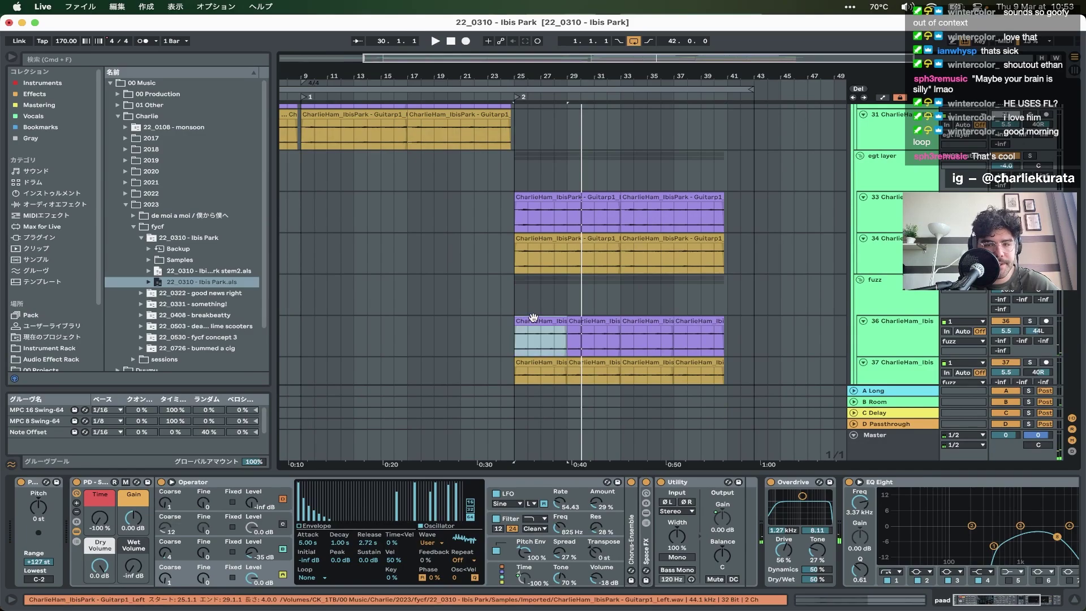
{"action": "key", "text": "space"}
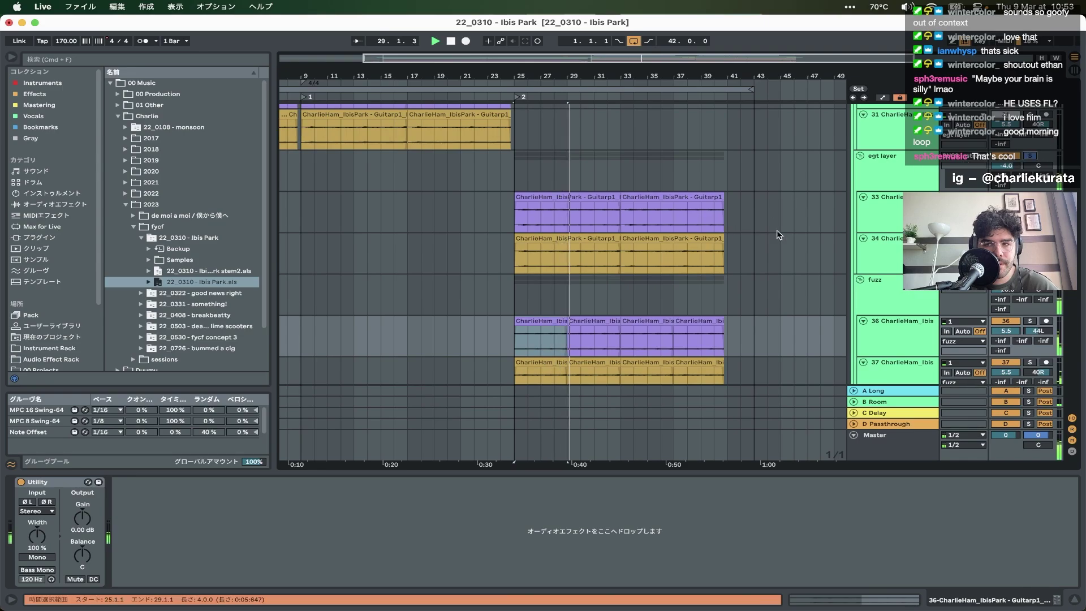
- Stop the guitar layers, then play the soloed bass guitar clip from 33.1.1
{"action": "scroll", "coordinate": [779, 235], "scroll_direction": "up", "scroll_amount": 10}
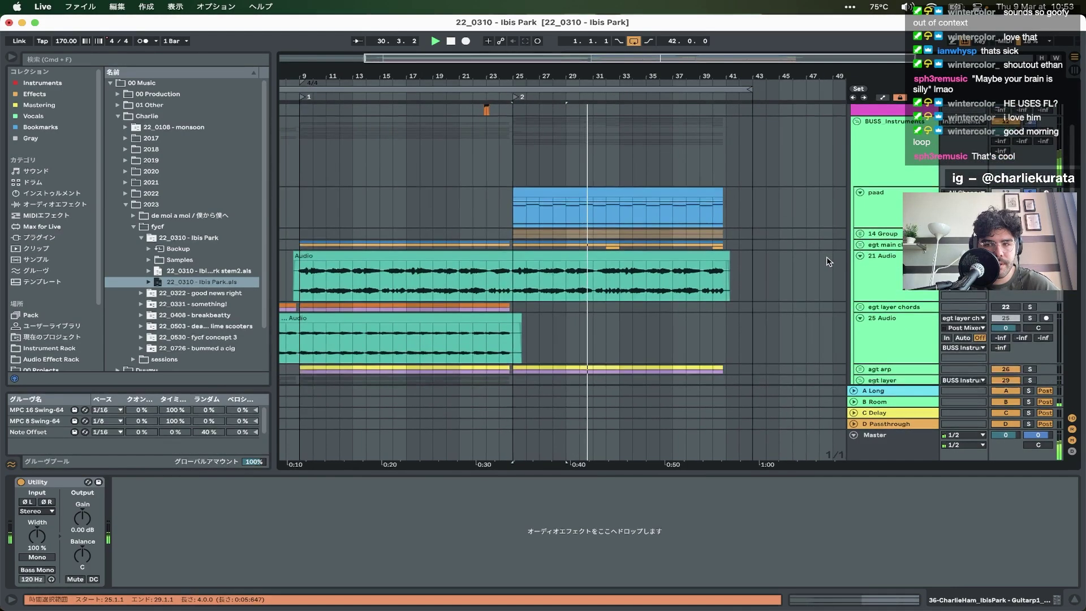
{"action": "scroll", "coordinate": [829, 262], "scroll_direction": "down", "scroll_amount": 2}
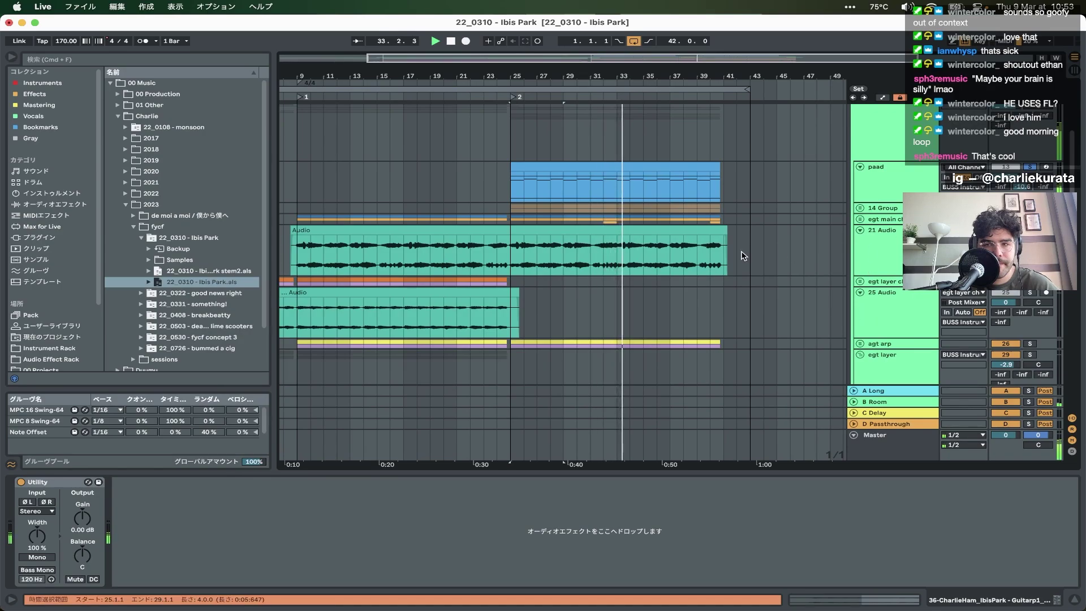
{"action": "scroll", "coordinate": [743, 255], "scroll_direction": "up", "scroll_amount": 8}
{"action": "scroll", "coordinate": [743, 256], "scroll_direction": "down", "scroll_amount": 10}
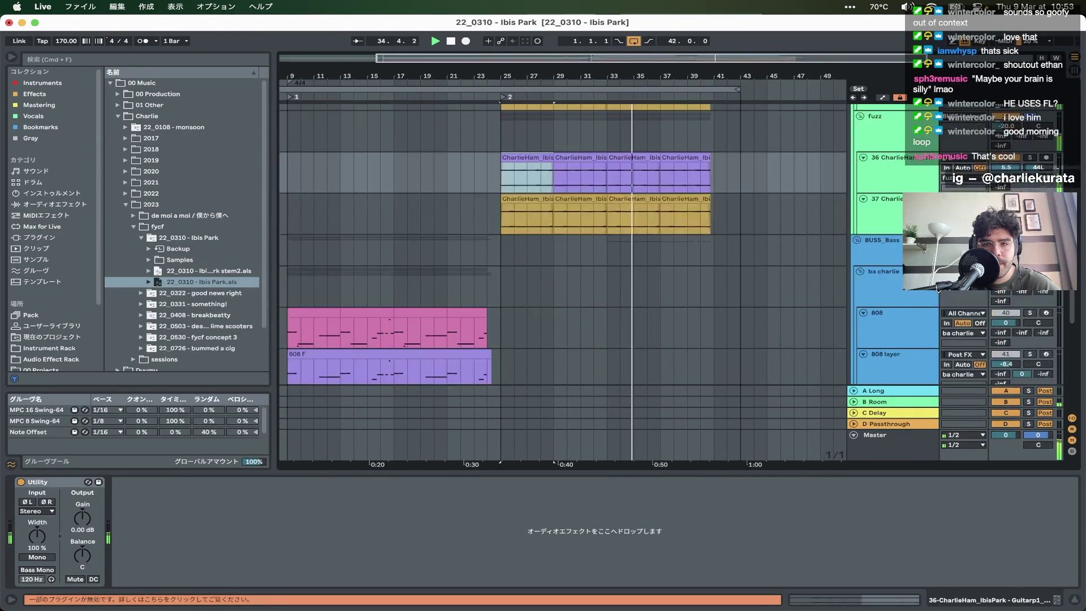
{"action": "scroll", "coordinate": [565, 255], "scroll_direction": "up", "scroll_amount": 4}
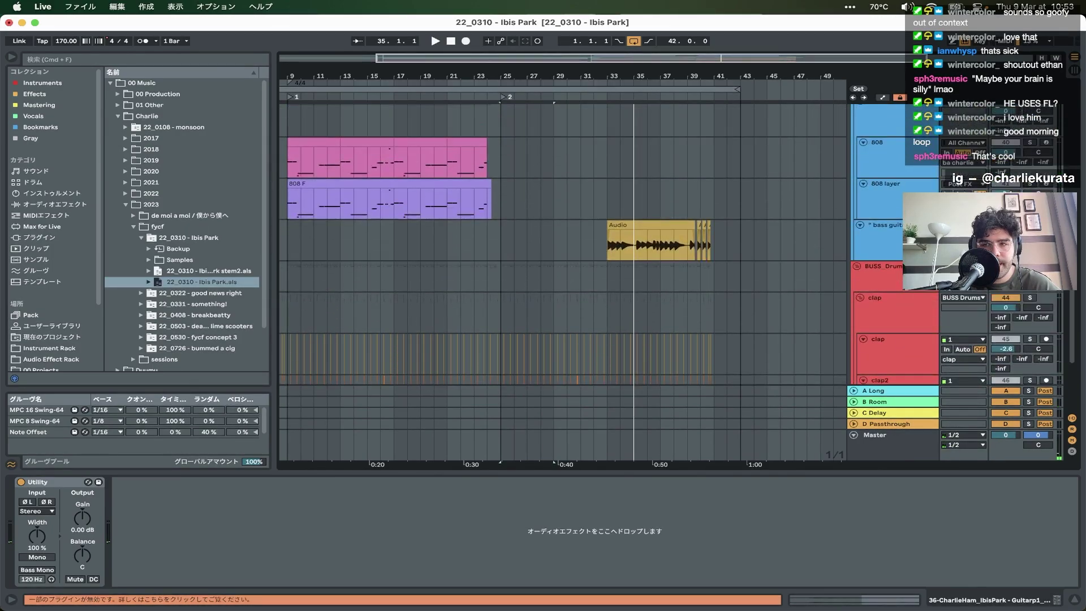
{"action": "left_click", "coordinate": [663, 224]}
{"action": "key", "text": "space"}
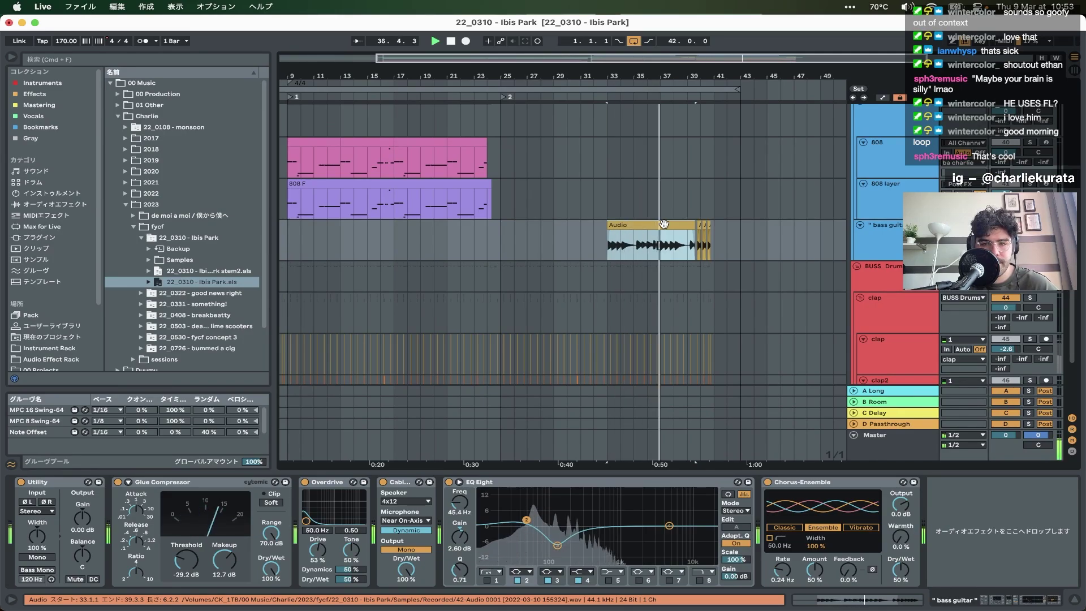
- Replay bar 33 onwards with the full mix and expand the egt main chords group
{"action": "key", "text": "space"}
{"action": "key", "text": "space"}
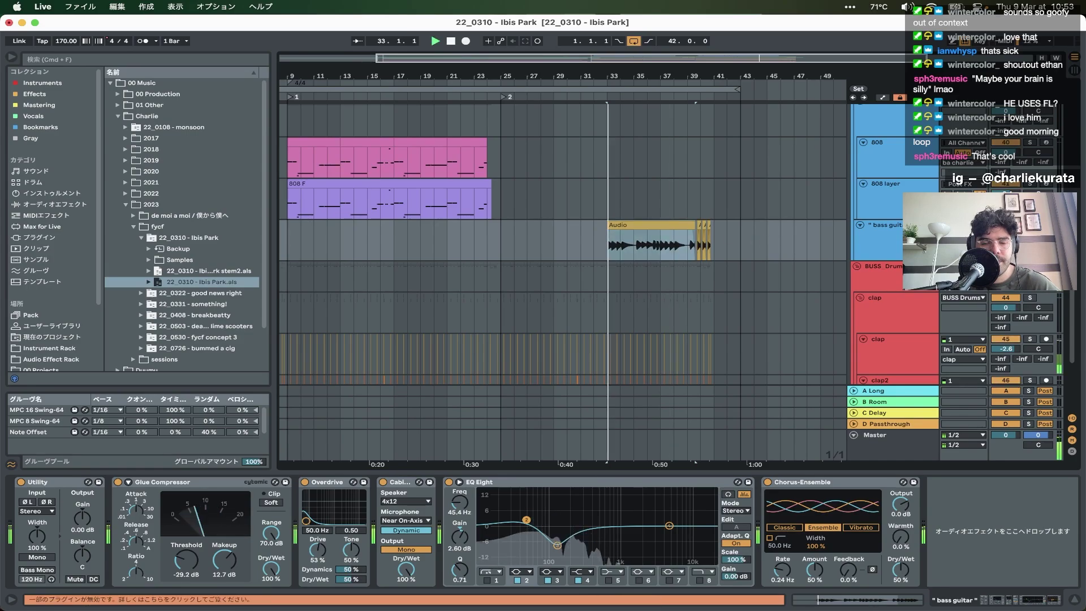
{"action": "scroll", "coordinate": [638, 243], "scroll_direction": "down", "scroll_amount": 15}
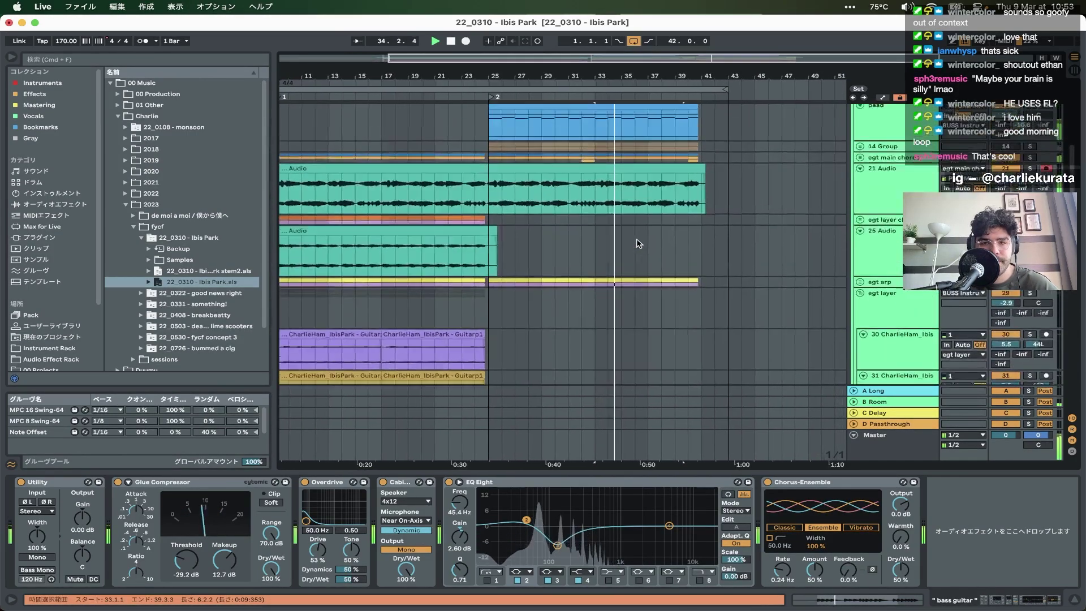
{"action": "scroll", "coordinate": [638, 243], "scroll_direction": "up", "scroll_amount": 3}
{"action": "left_click", "coordinate": [860, 210]}
{"action": "left_click", "coordinate": [860, 211]}
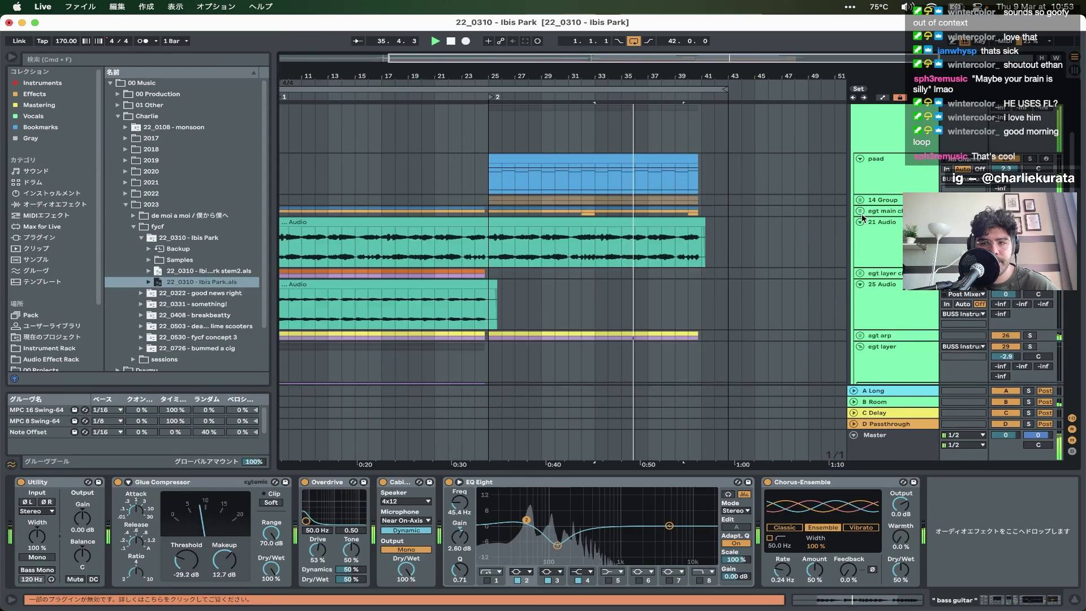
{"action": "left_click", "coordinate": [860, 210]}
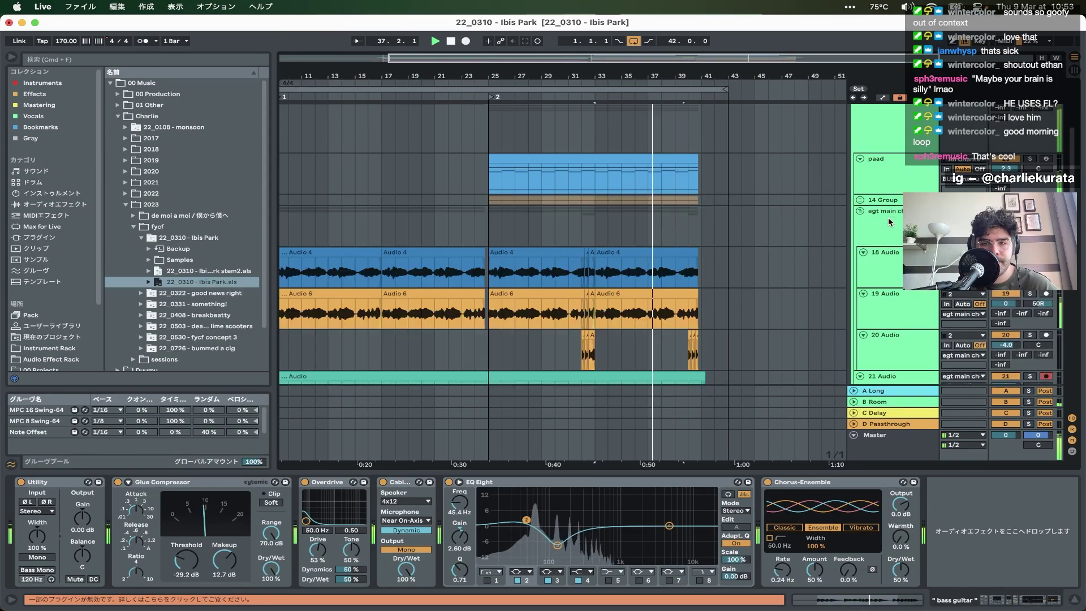
- Stop playback with the arrangement loop turned off and expand the Vocals group
{"action": "scroll", "coordinate": [639, 188], "scroll_direction": "up", "scroll_amount": 10}
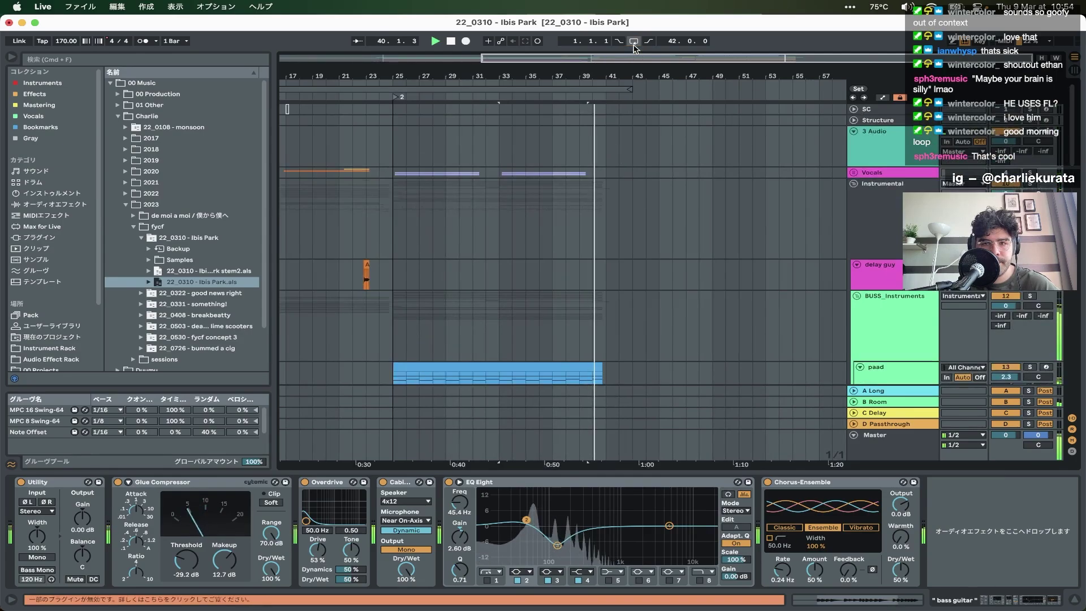
{"action": "key", "text": "space"}
{"action": "left_click", "coordinate": [853, 172]}
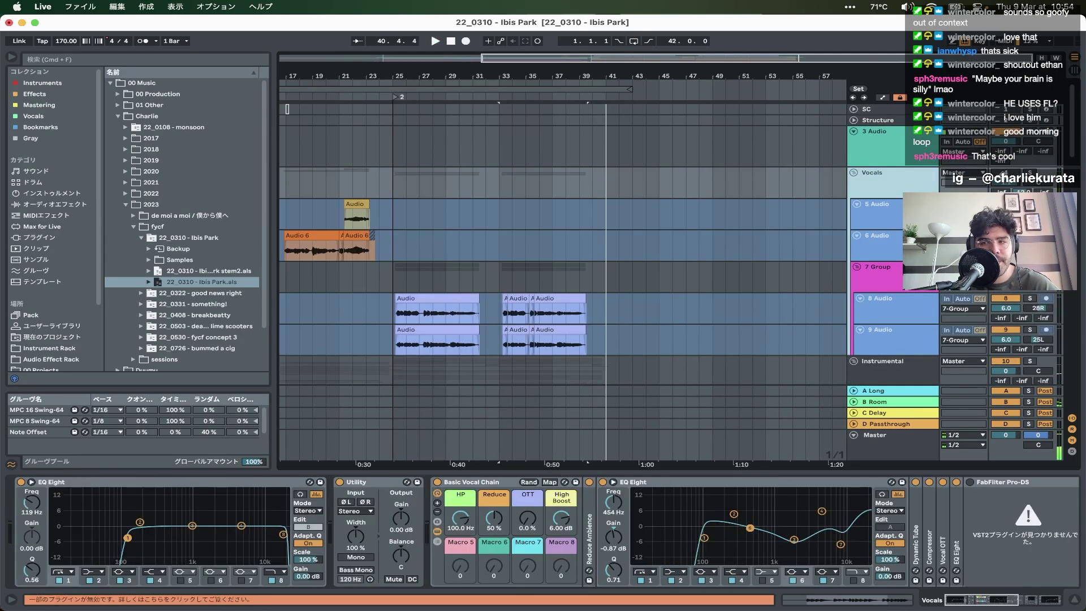
- Play the vocals on the 6 Audio track from the first Audio 6 clip at 9.1.1
{"action": "scroll", "coordinate": [709, 222], "scroll_direction": "left", "scroll_amount": 5}
{"action": "left_click", "coordinate": [401, 237]}
{"action": "key", "text": "space"}
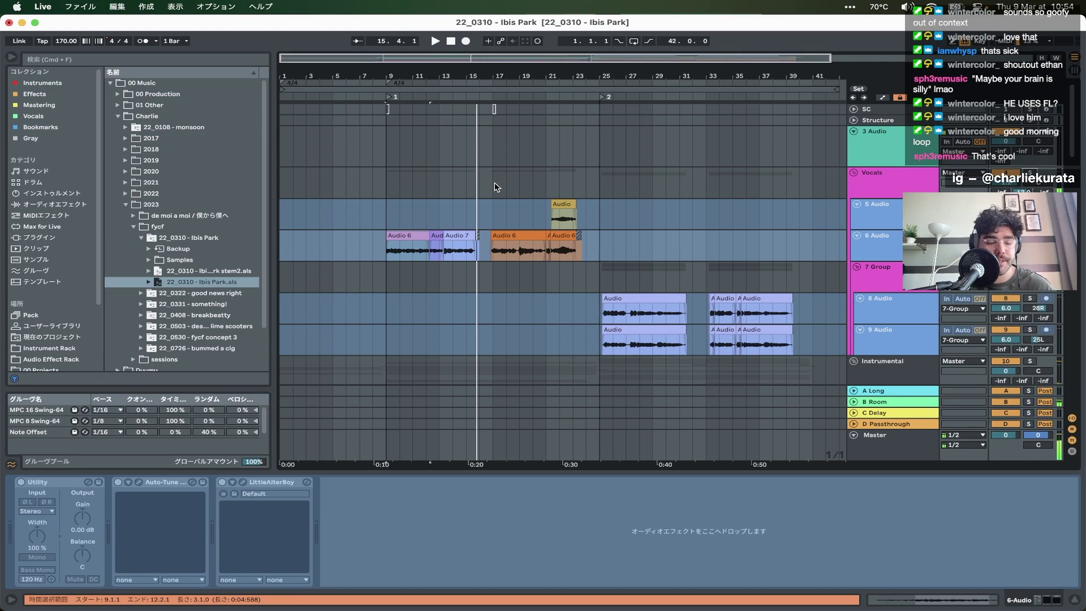
- Replay the vocals from 9.1.1 and examine the Vocals group's effects chain, then follow playback towards the 7 Group clips
{"action": "left_click", "coordinate": [867, 192]}
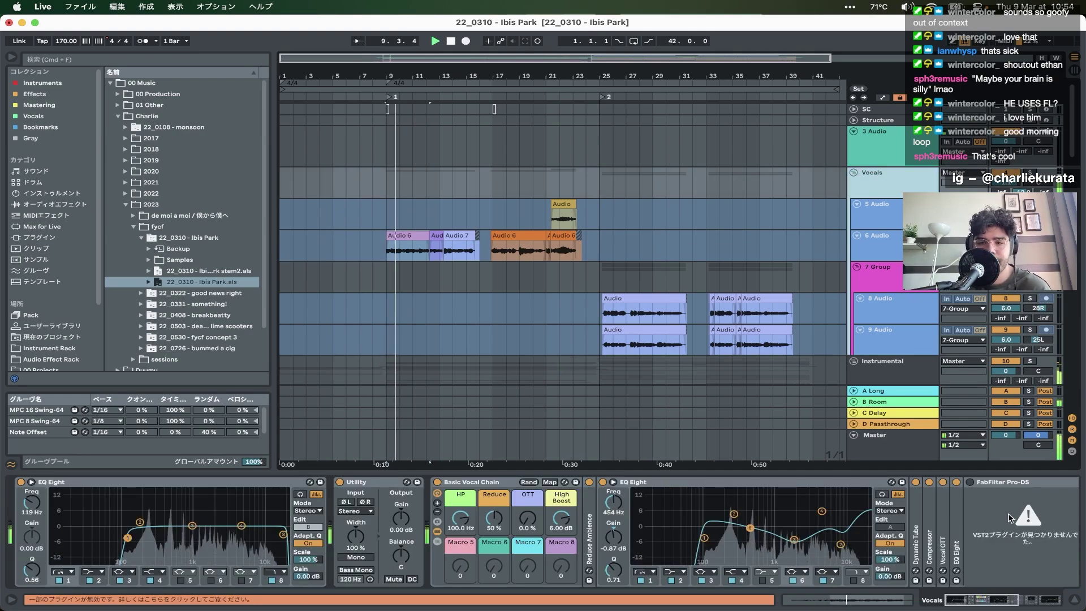
{"action": "scroll", "coordinate": [971, 532], "scroll_direction": "right", "scroll_amount": 10}
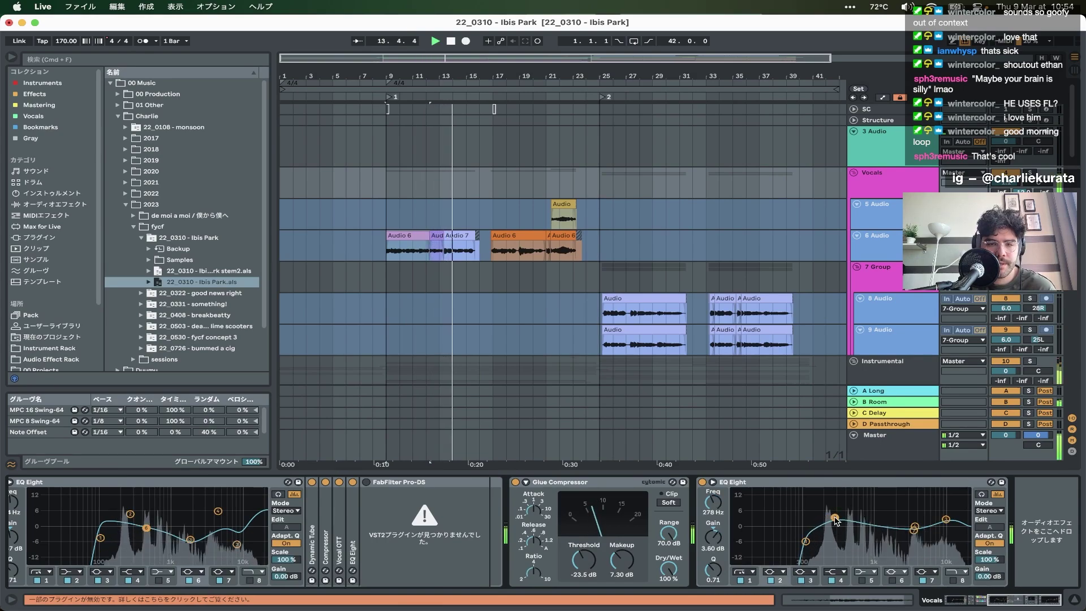
{"action": "scroll", "coordinate": [506, 222], "scroll_direction": "up", "scroll_amount": 5}
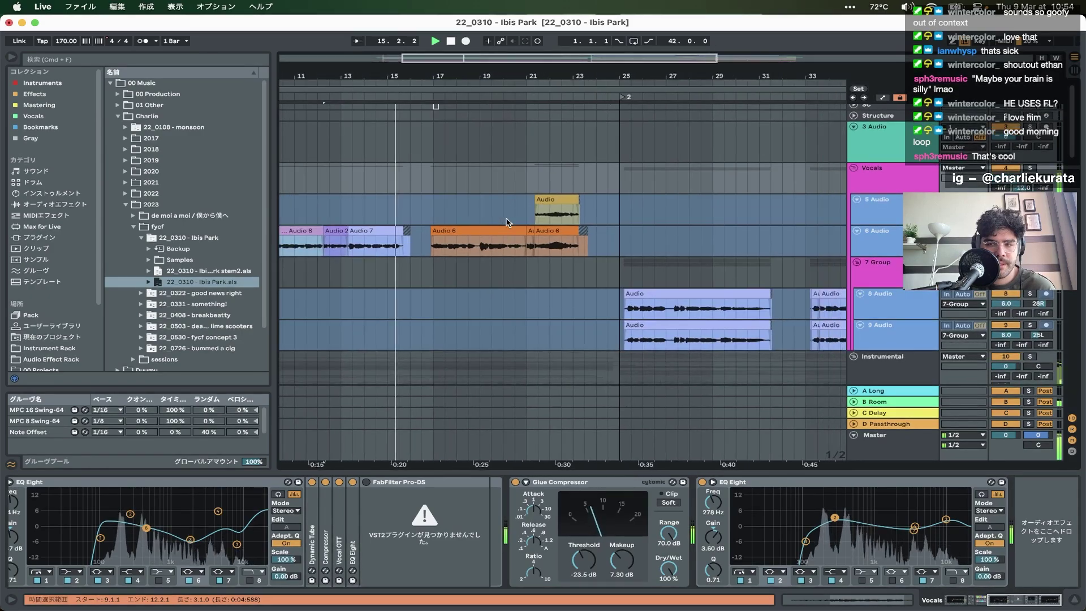
{"action": "scroll", "coordinate": [507, 222], "scroll_direction": "right", "scroll_amount": 3}
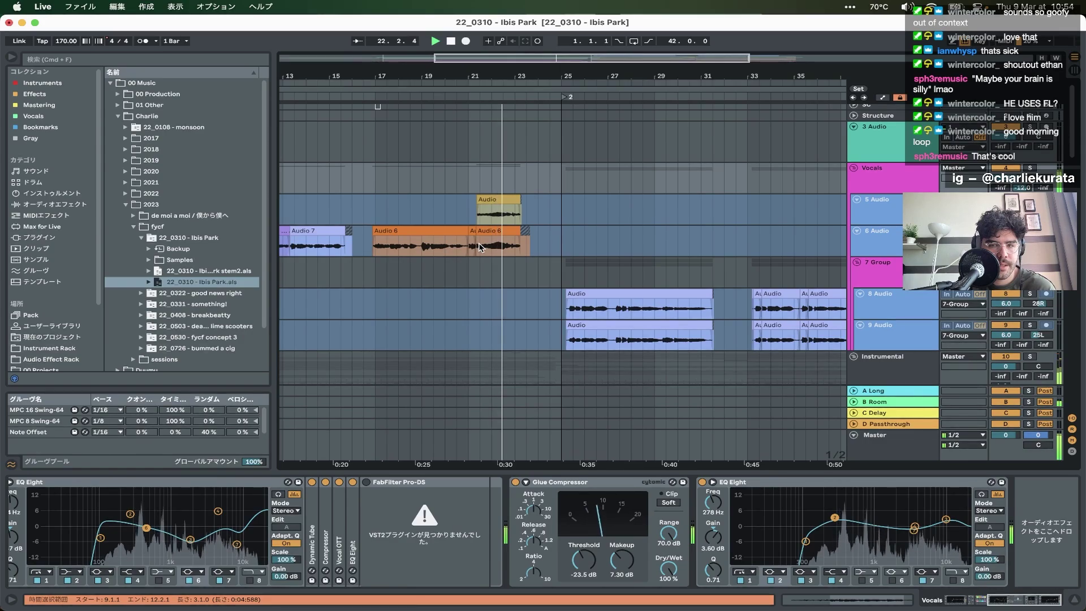
{"action": "scroll", "coordinate": [478, 241], "scroll_direction": "right", "scroll_amount": 10}
{"action": "scroll", "coordinate": [452, 238], "scroll_direction": "down", "scroll_amount": 2}
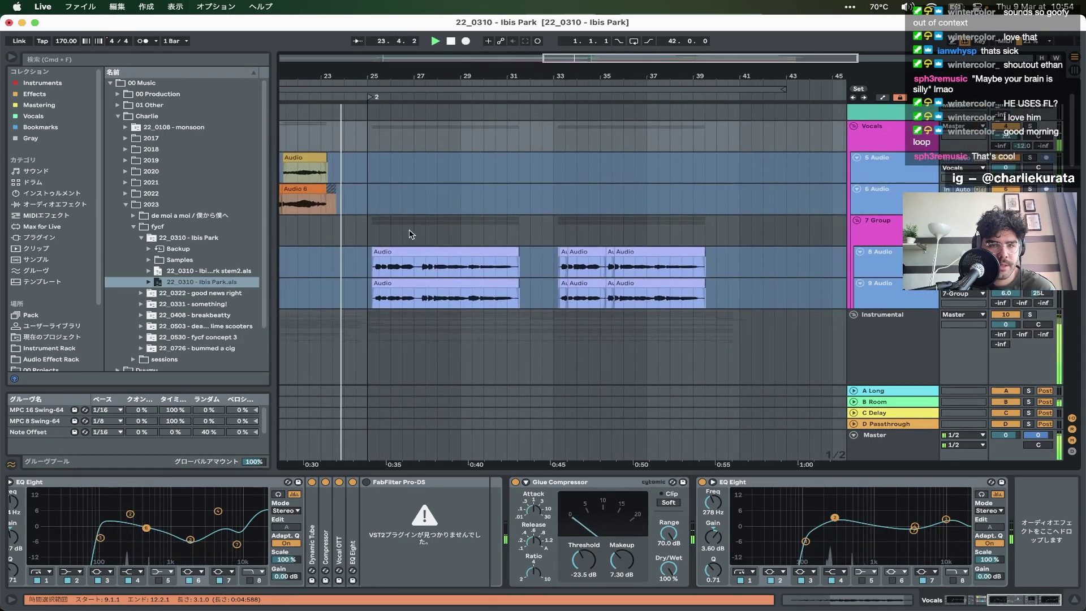
- Play the 7 Group vocals from 25.1.1 and follow the 8 Audio and 9 Audio clips to their end
{"action": "left_click", "coordinate": [362, 228]}
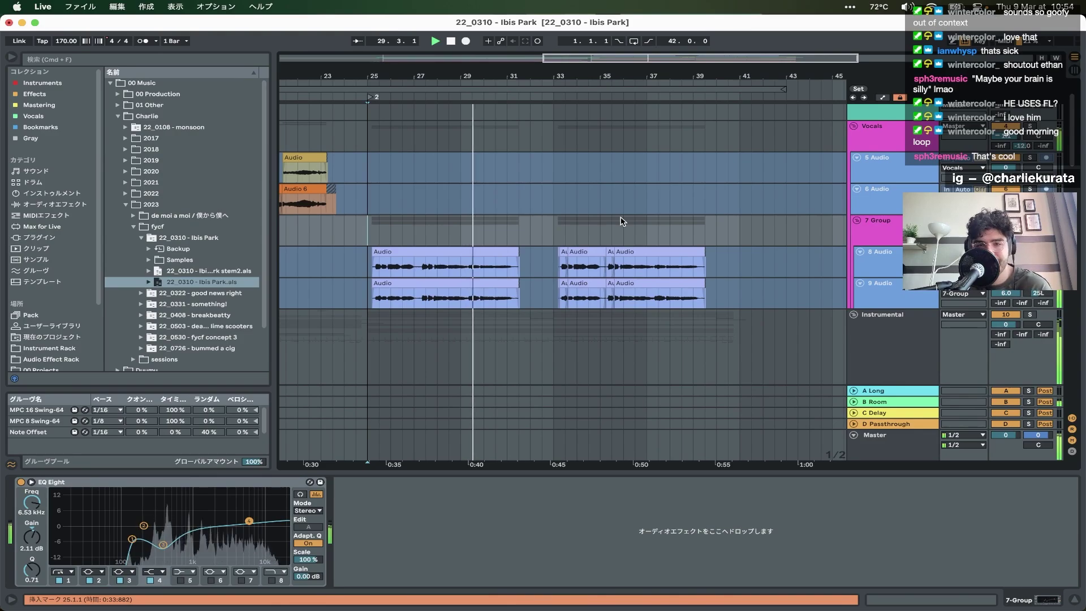
{"action": "scroll", "coordinate": [512, 223], "scroll_direction": "down", "scroll_amount": 1}
{"action": "scroll", "coordinate": [513, 222], "scroll_direction": "right", "scroll_amount": 1}
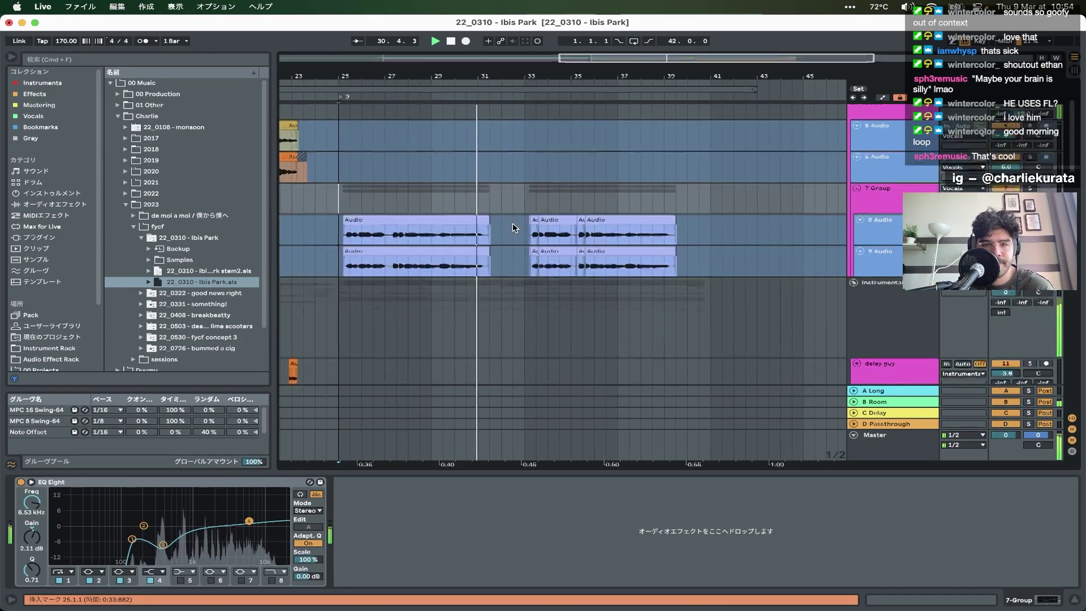
{"action": "scroll", "coordinate": [512, 223], "scroll_direction": "down", "scroll_amount": 3}
{"action": "scroll", "coordinate": [601, 228], "scroll_direction": "down", "scroll_amount": 2}
{"action": "scroll", "coordinate": [603, 230], "scroll_direction": "up", "scroll_amount": 2}
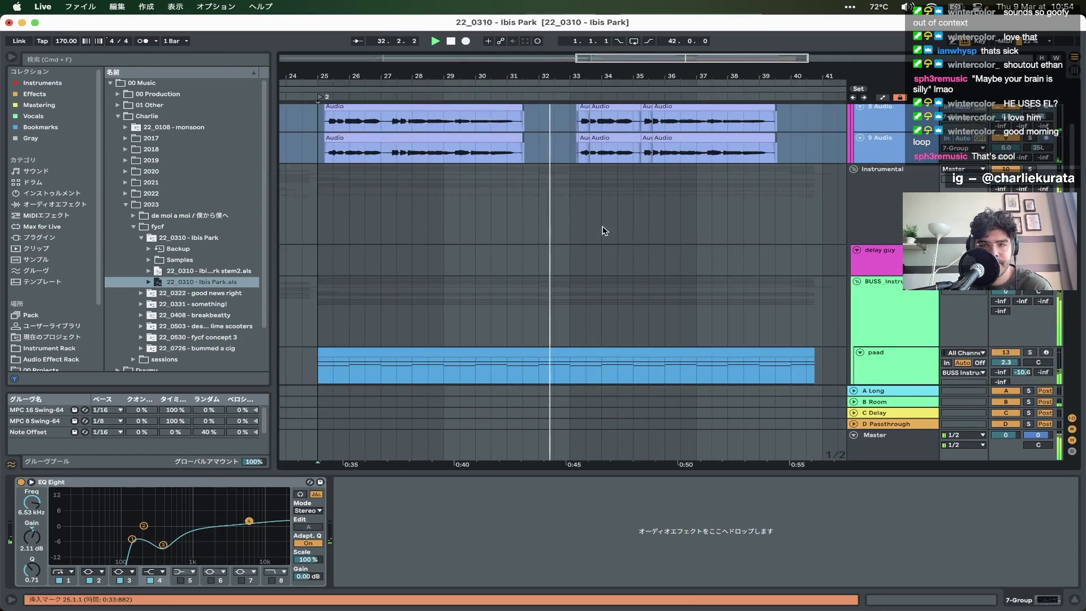
{"action": "scroll", "coordinate": [604, 230], "scroll_direction": "up", "scroll_amount": 5}
{"action": "scroll", "coordinate": [604, 230], "scroll_direction": "right", "scroll_amount": 2}
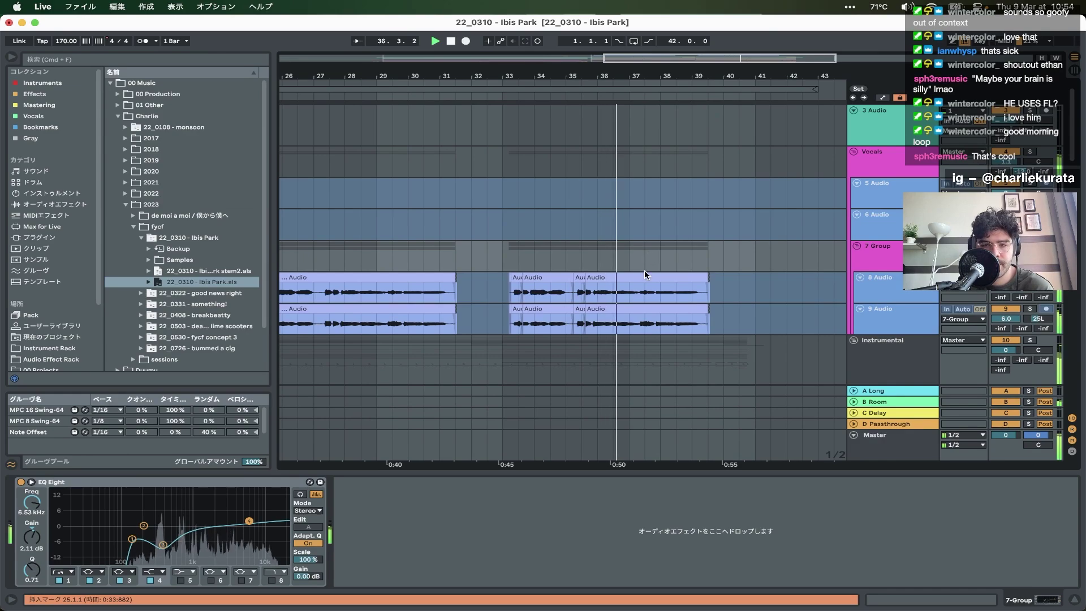
{"action": "scroll", "coordinate": [636, 249], "scroll_direction": "down", "scroll_amount": 2}
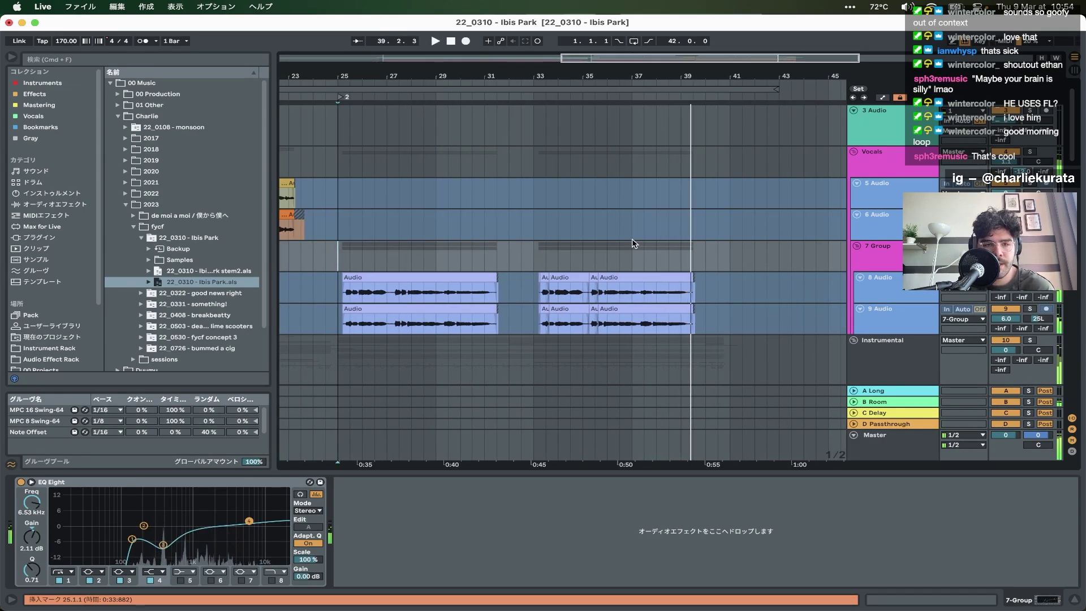
- Open the 22_0310 - Ibis Park stem2 project without saving the changes to the current one
{"action": "double_click", "coordinate": [191, 275]}
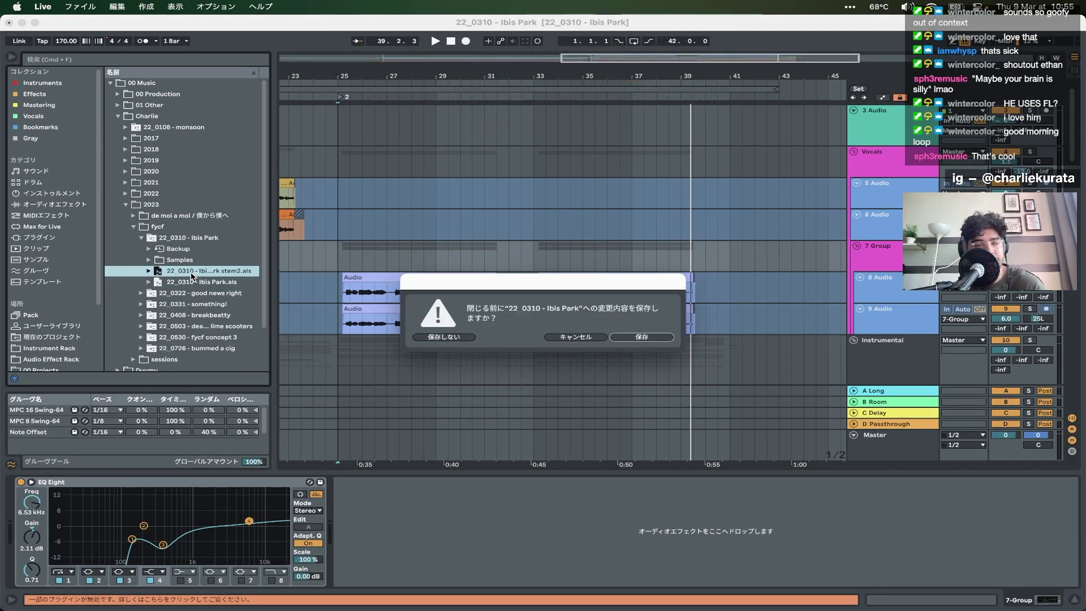
{"action": "left_click", "coordinate": [442, 337]}
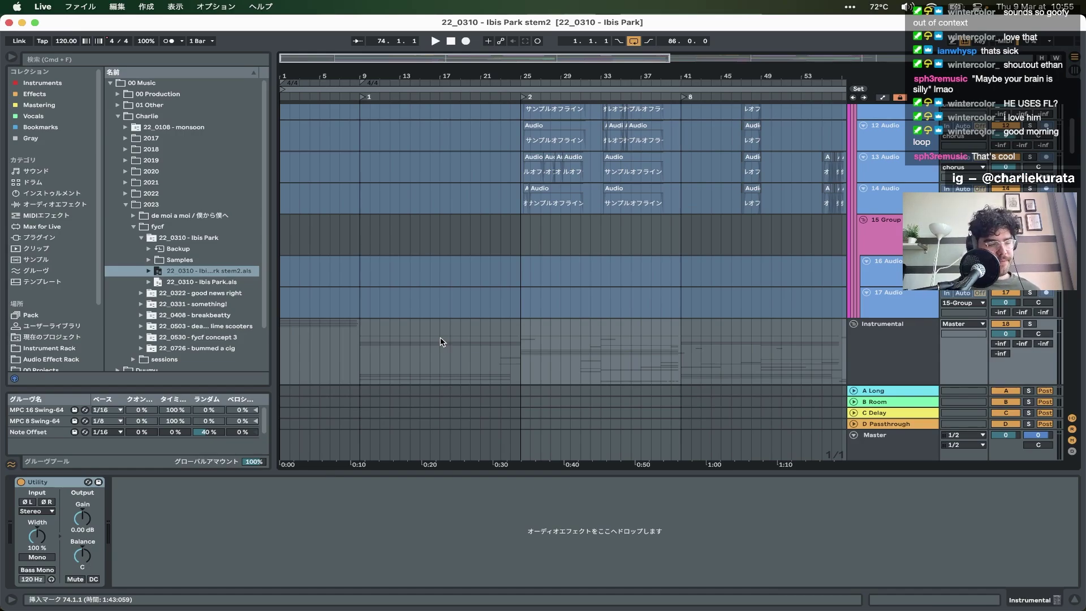
{"action": "key", "text": "ctrl+Right"}
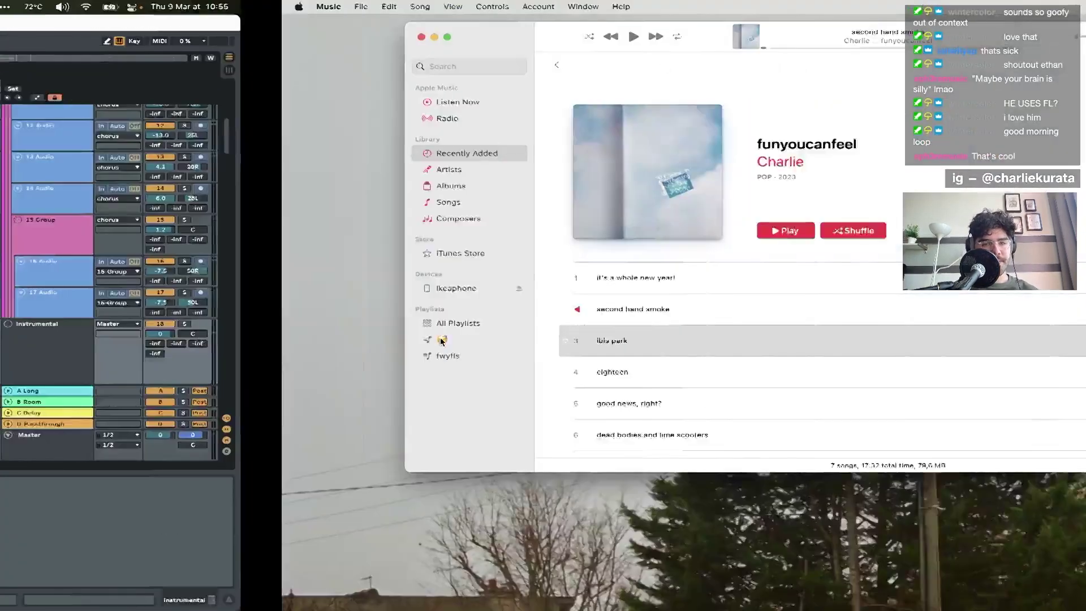
{"action": "left_click", "coordinate": [440, 338]}
{"action": "scroll", "coordinate": [440, 339], "scroll_direction": "down", "scroll_amount": 2}
{"action": "key", "text": "ctrl+Left"}
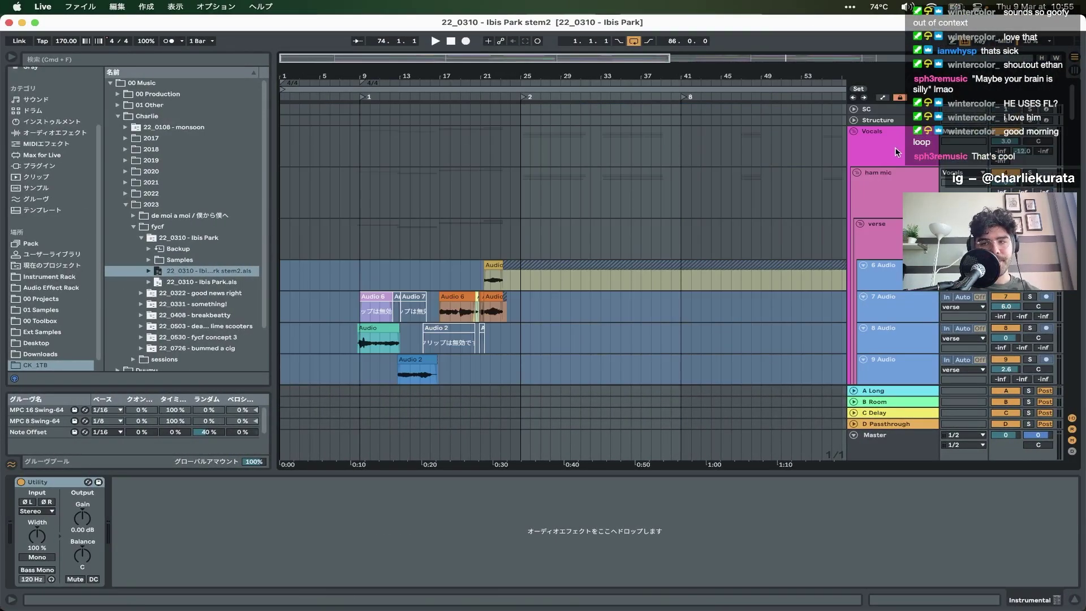
- Collapse the Vocals group and look over the instrumental tracks down to the percussion stems
{"action": "left_click", "coordinate": [854, 133]}
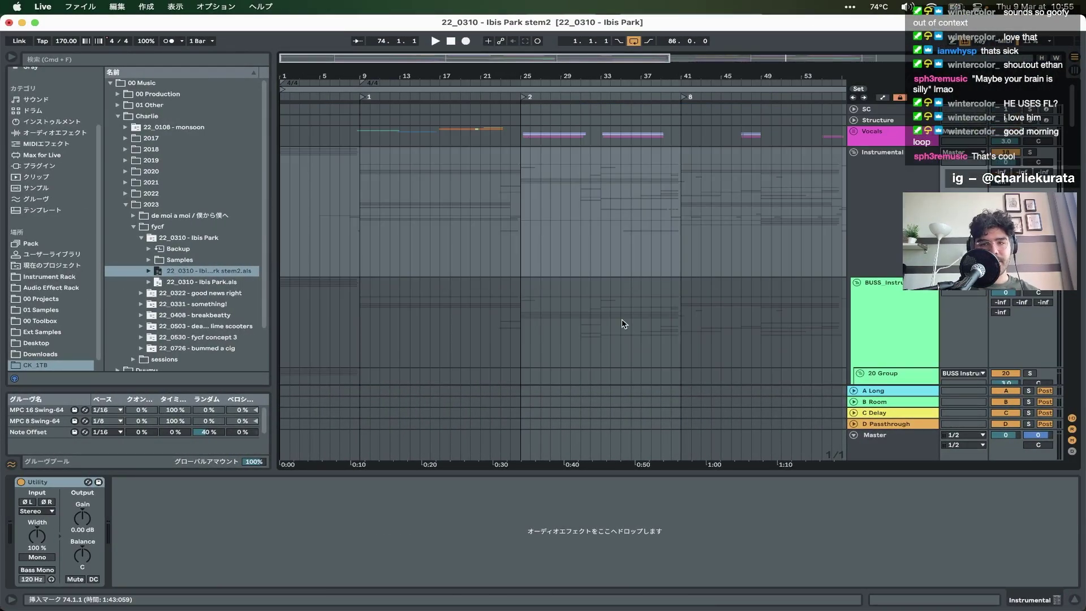
{"action": "scroll", "coordinate": [622, 323], "scroll_direction": "down", "scroll_amount": 10}
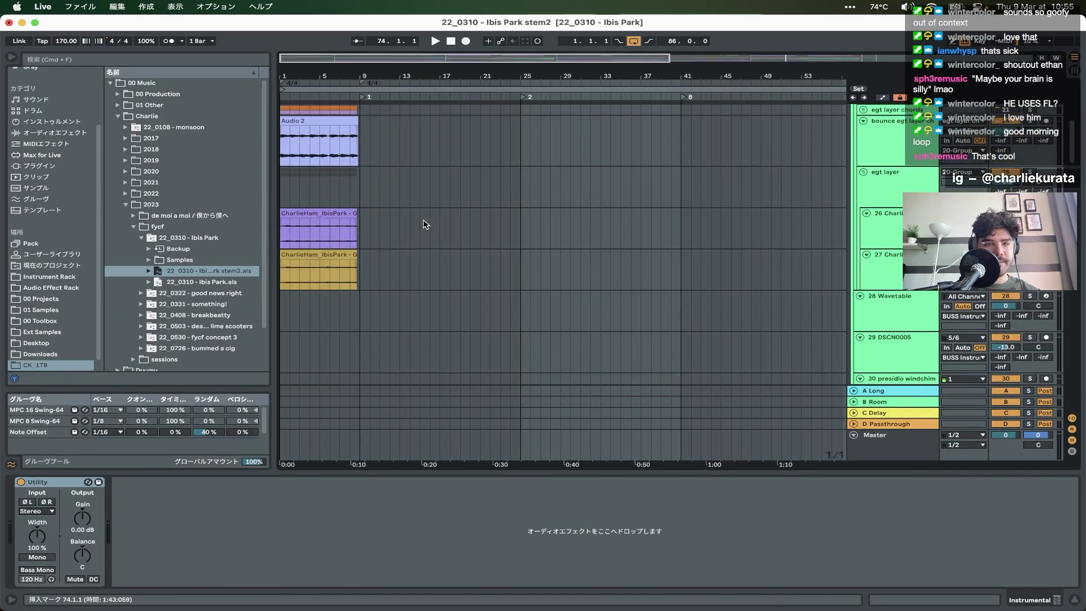
{"action": "scroll", "coordinate": [425, 224], "scroll_direction": "down", "scroll_amount": 15}
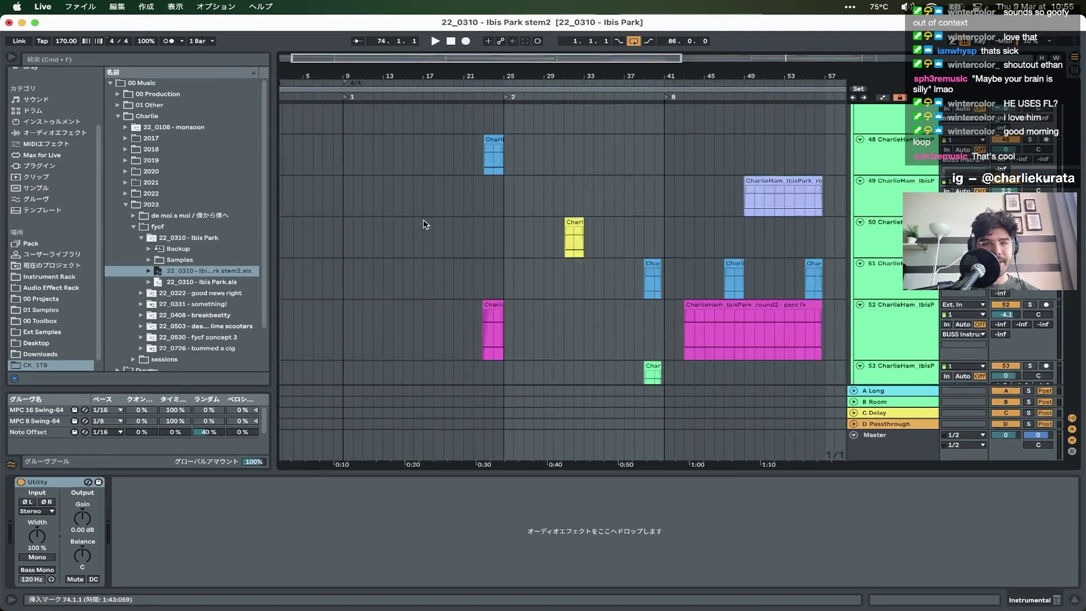
{"action": "key", "text": "minus"}
{"action": "scroll", "coordinate": [425, 224], "scroll_direction": "up", "scroll_amount": 12}
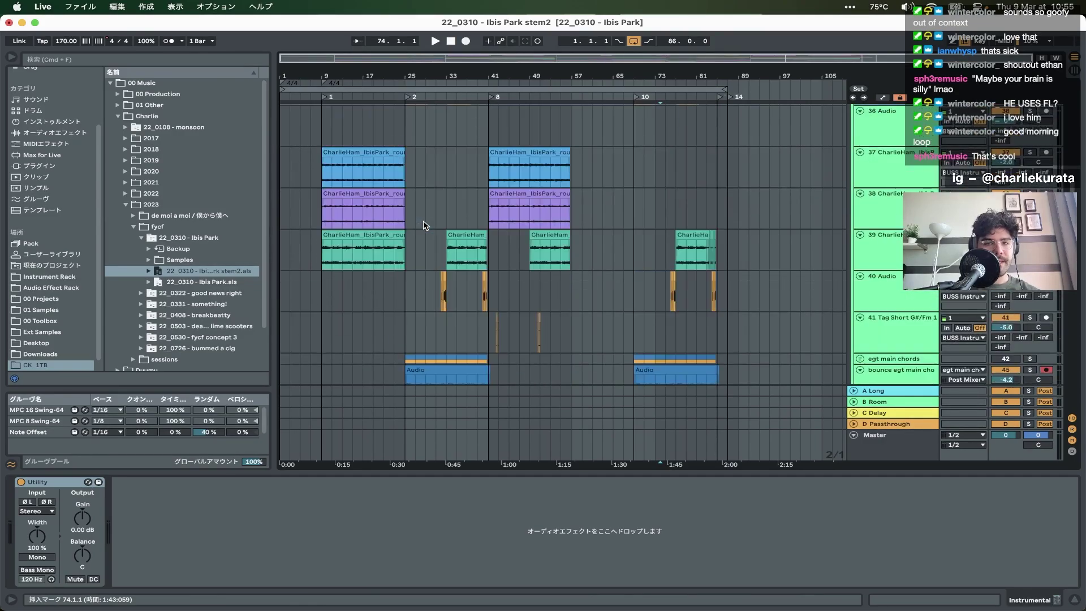
{"action": "key", "text": "plus"}
{"action": "scroll", "coordinate": [430, 237], "scroll_direction": "up", "scroll_amount": 5}
{"action": "scroll", "coordinate": [436, 246], "scroll_direction": "down", "scroll_amount": 4}
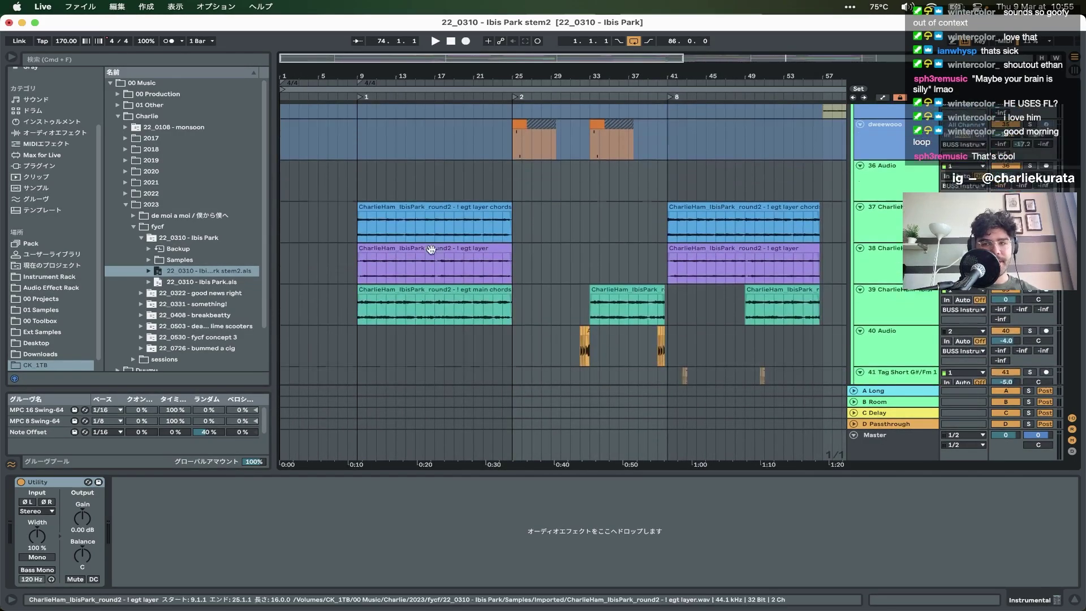
- Play the soloed egt layer chords, egt layer and egt main chords stems from 9.1.1, ending with the insert marker at 8.1.1
{"action": "scroll", "coordinate": [431, 249], "scroll_direction": "down", "scroll_amount": 1}
{"action": "left_click", "coordinate": [926, 292]}
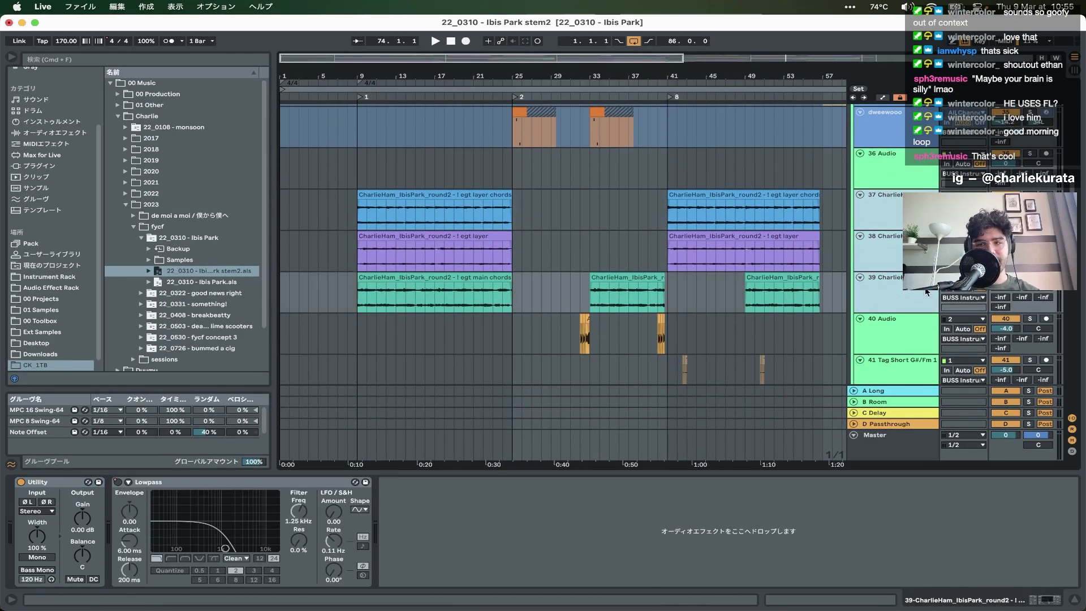
{"action": "left_click", "coordinate": [390, 281]}
{"action": "key", "text": "space"}
{"action": "key", "text": "z"}
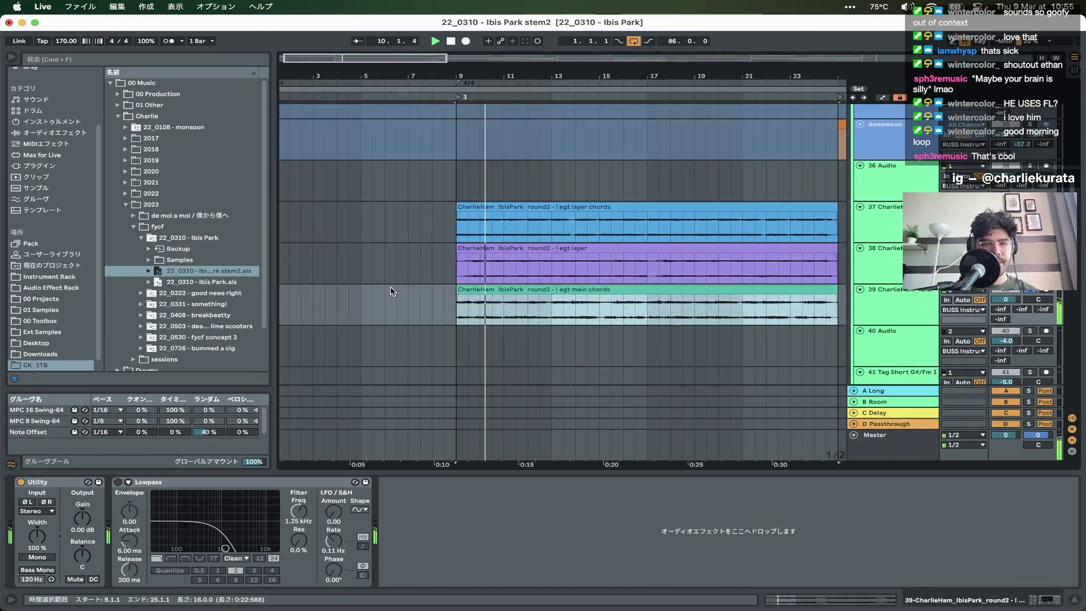
{"action": "key", "text": "x"}
{"action": "left_click", "coordinate": [390, 286]}
{"action": "scroll", "coordinate": [391, 289], "scroll_direction": "up", "scroll_amount": 3}
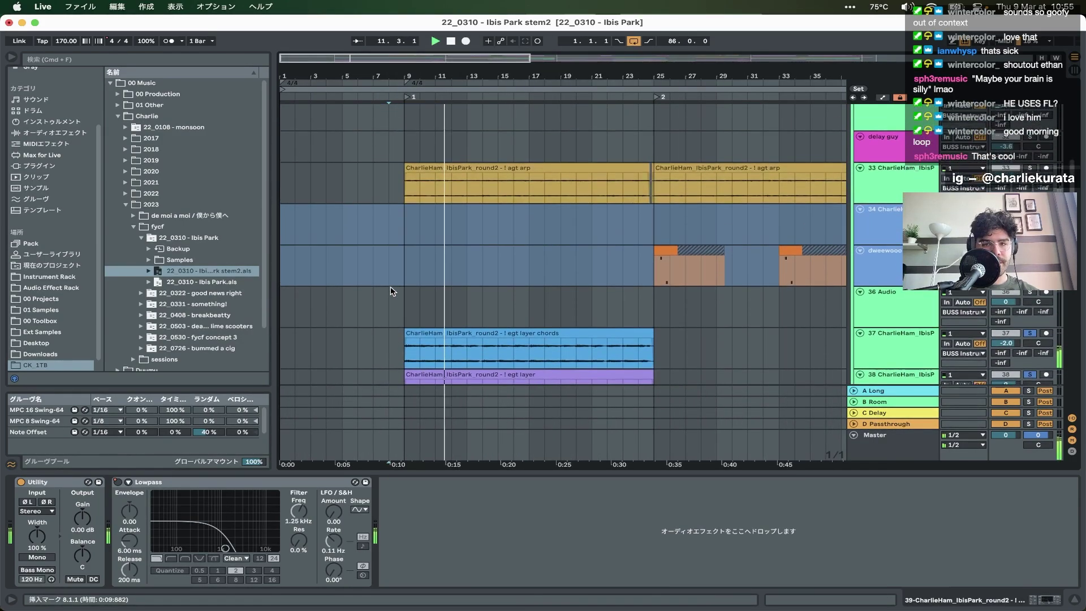
{"action": "key", "text": "space"}
{"action": "scroll", "coordinate": [390, 291], "scroll_direction": "down", "scroll_amount": 1}
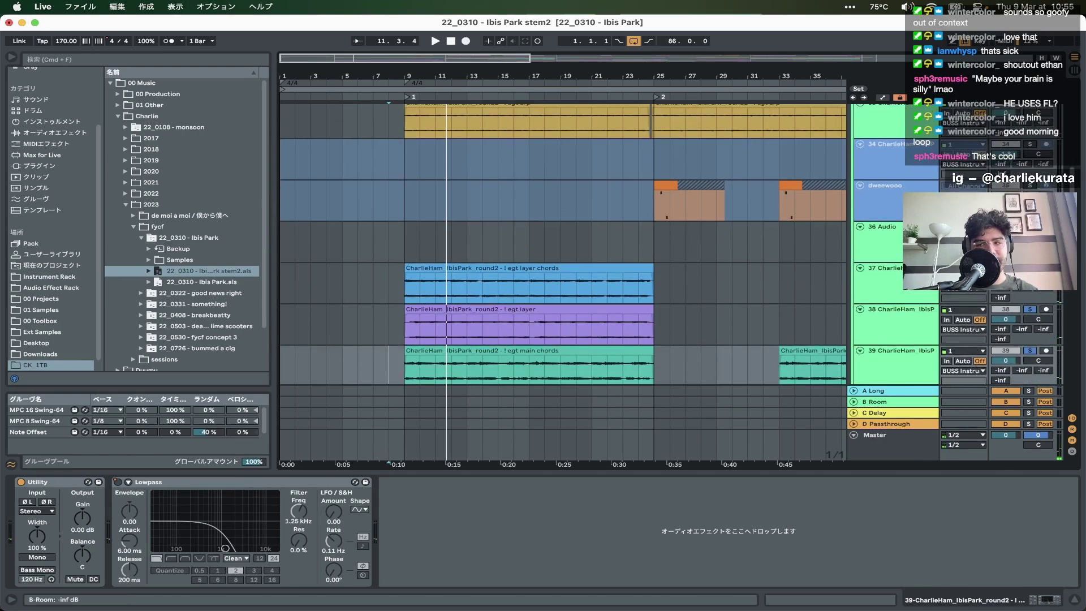
- Replay the guitar stems from 8.1.1 with the egt layer track soloed and add the egt main chords track to the solo
{"action": "key", "text": "space"}
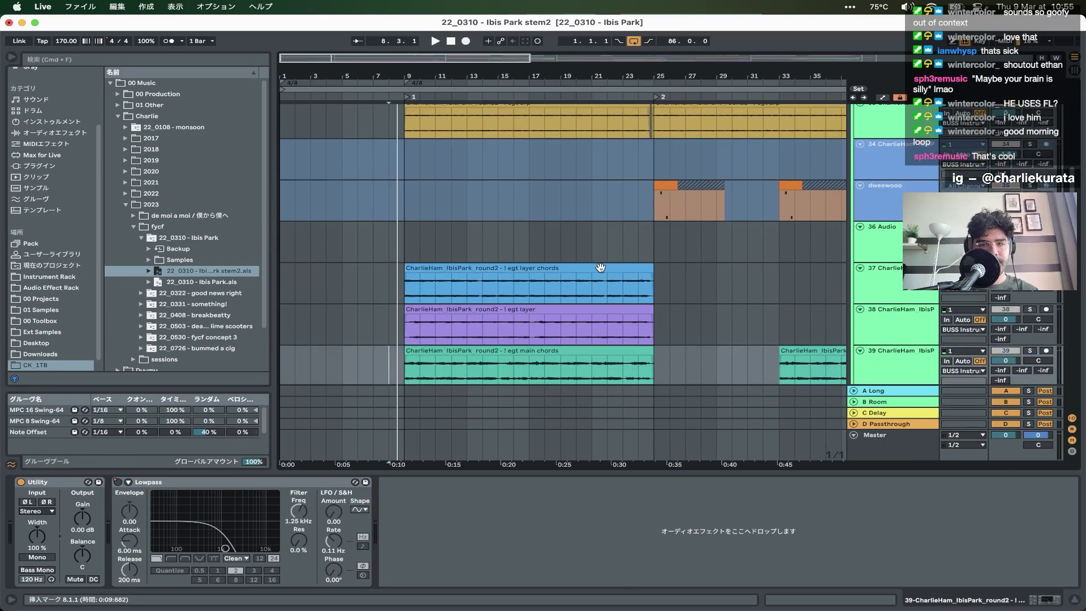
{"action": "left_click", "coordinate": [601, 268]}
{"action": "left_click", "coordinate": [1029, 309]}
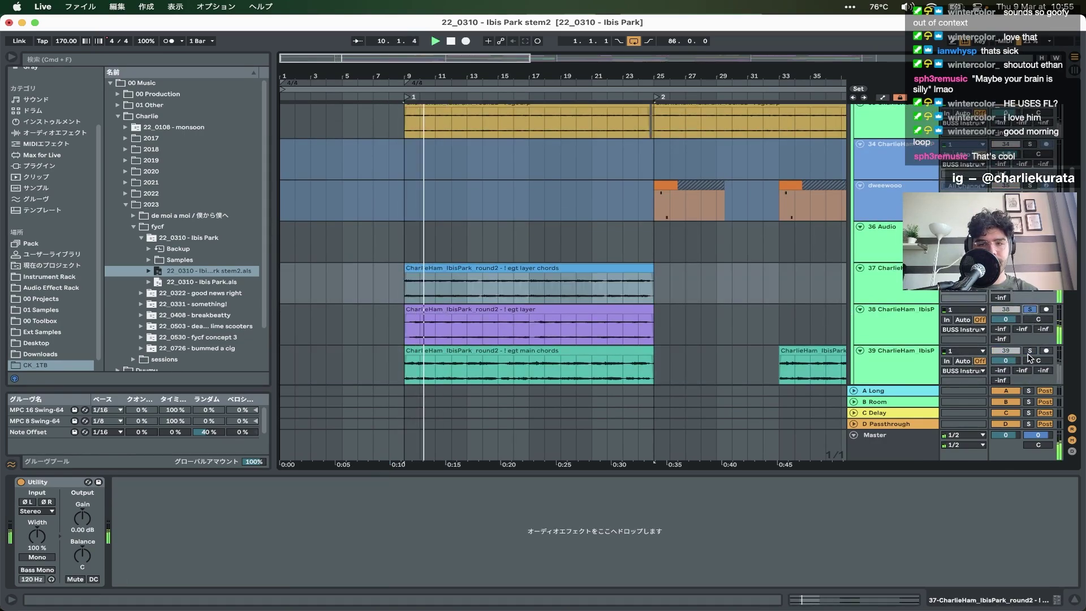
{"action": "left_click", "coordinate": [1030, 352]}
{"action": "left_click", "coordinate": [473, 322]}
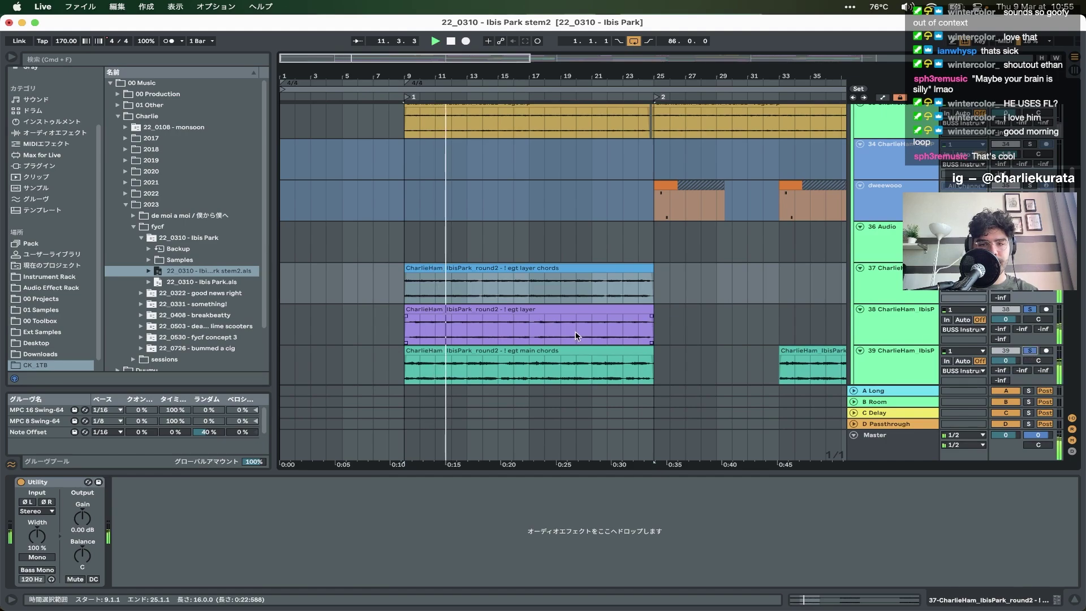
- Play the Audio 2 clip on the bounce egt layer chords track from 1.1.1
{"action": "scroll", "coordinate": [576, 336], "scroll_direction": "up", "scroll_amount": 5}
{"action": "key", "text": "minus"}
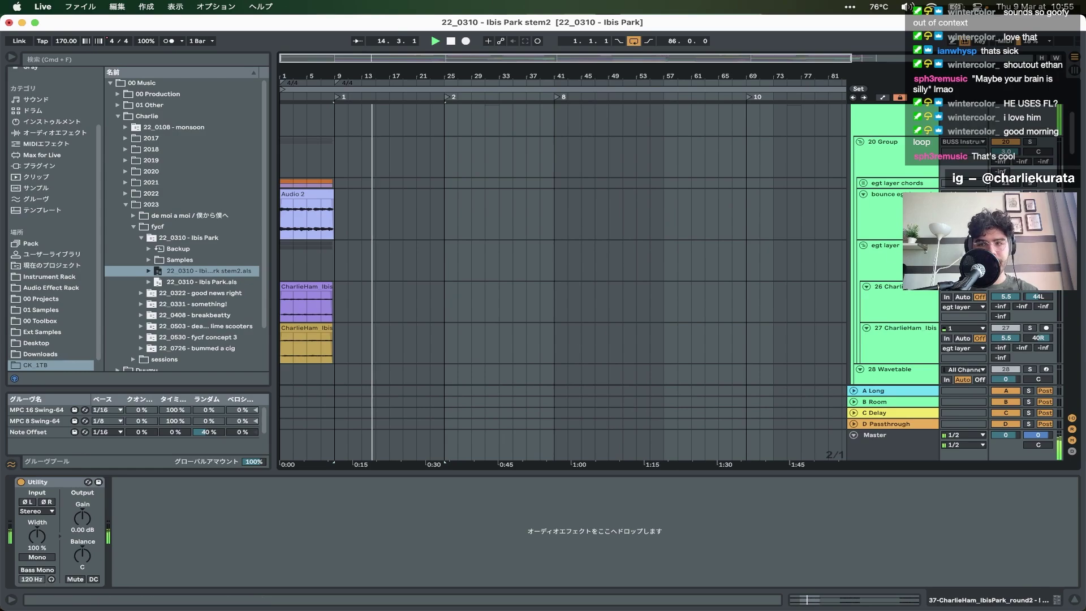
{"action": "left_click", "coordinate": [298, 189]}
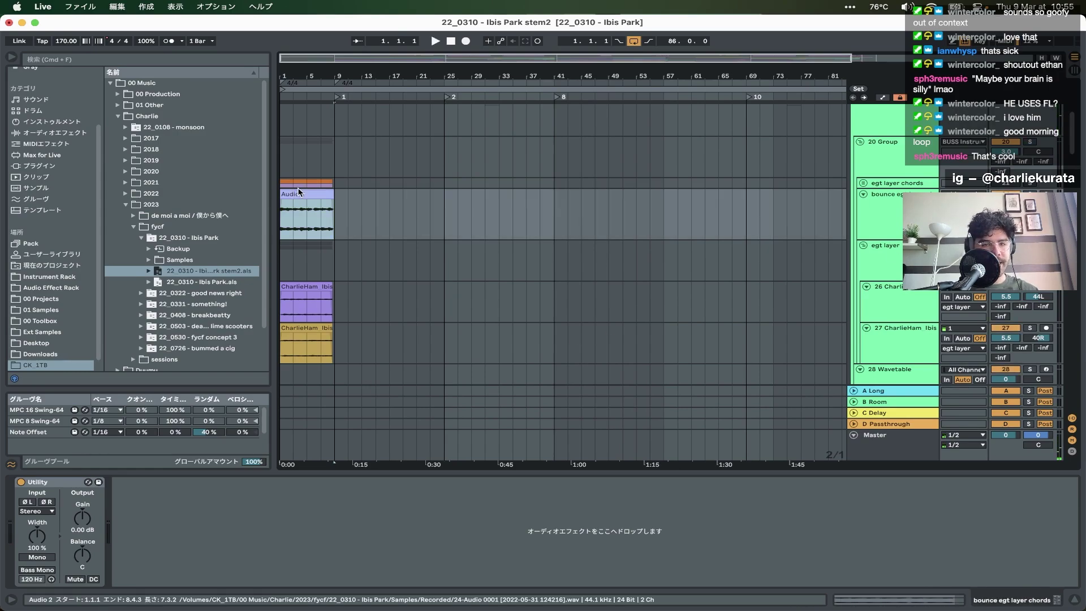
{"action": "key", "text": "plus"}
{"action": "key", "text": "z"}
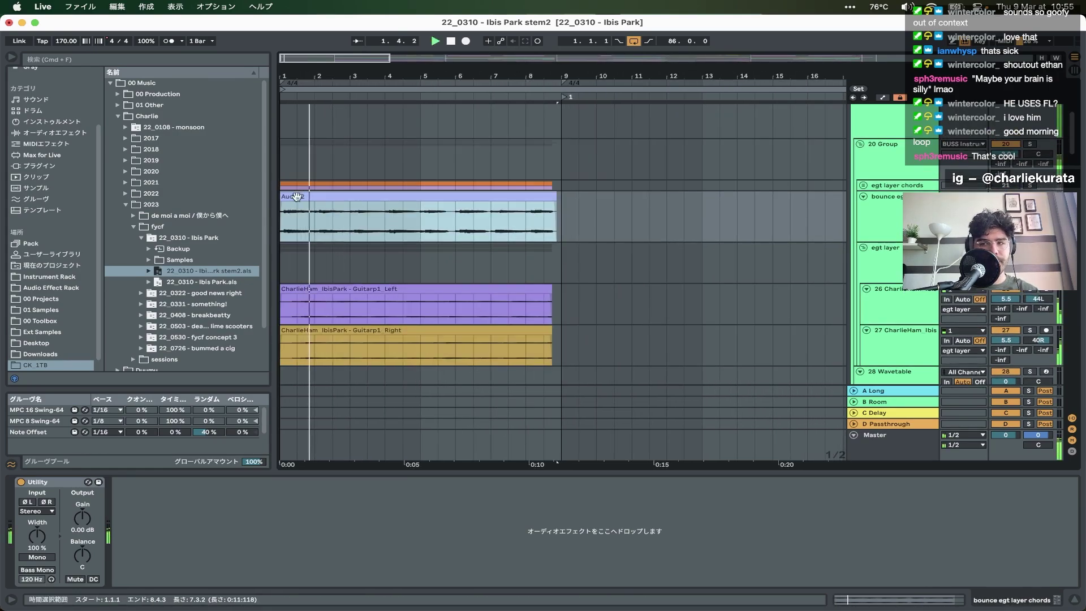
- Play the 808 track in the ba charlie bass group from its first clip section at 9.1.1
{"action": "key", "text": "minus"}
{"action": "scroll", "coordinate": [296, 207], "scroll_direction": "down", "scroll_amount": 10}
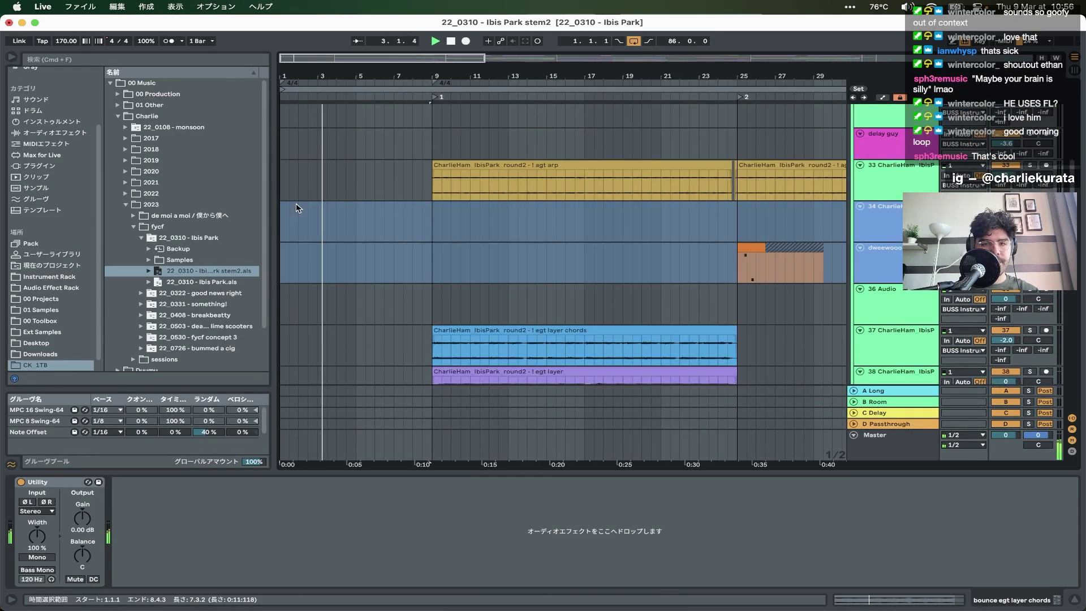
{"action": "scroll", "coordinate": [332, 303], "scroll_direction": "down", "scroll_amount": 10}
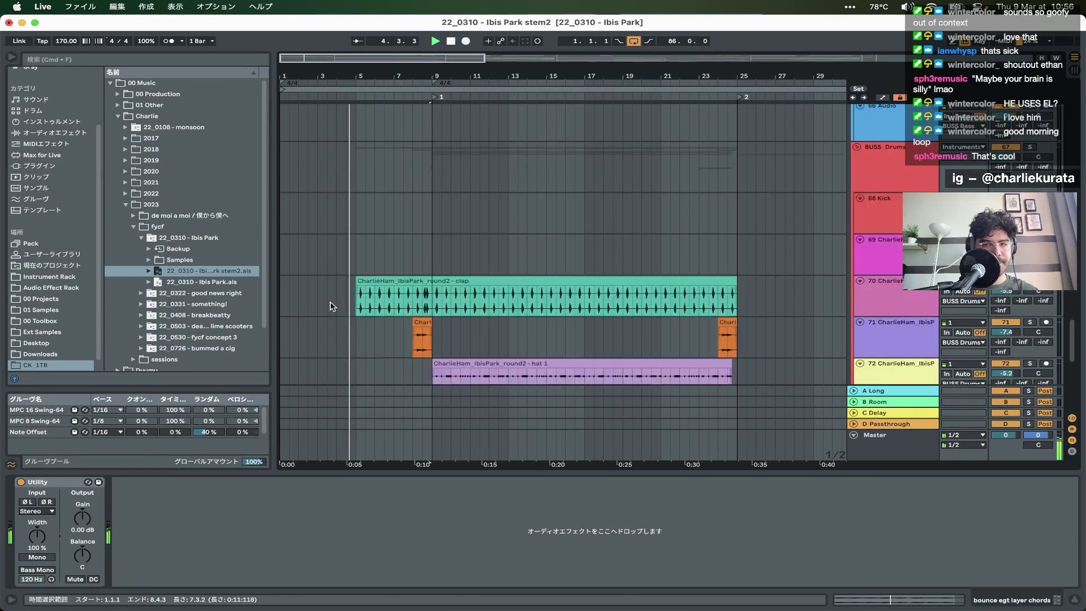
{"action": "scroll", "coordinate": [332, 306], "scroll_direction": "up", "scroll_amount": 4}
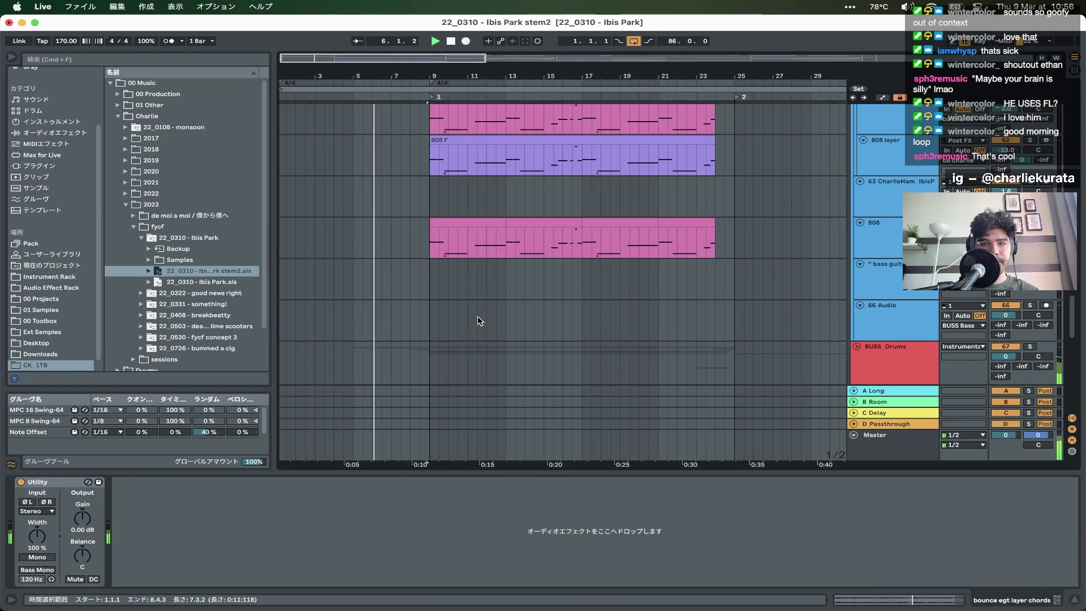
{"action": "scroll", "coordinate": [478, 321], "scroll_direction": "up", "scroll_amount": 3}
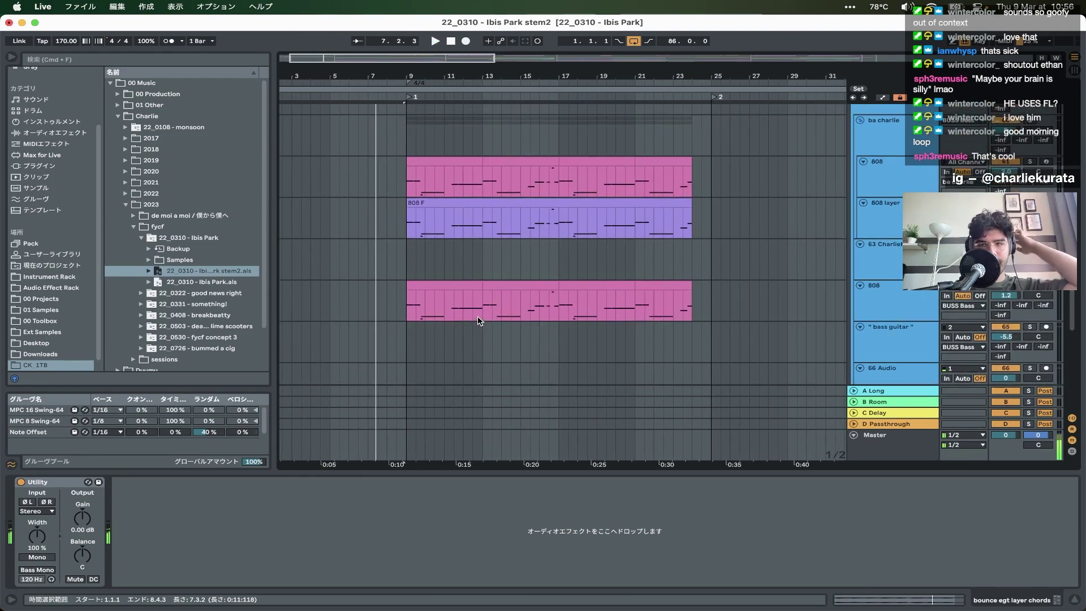
{"action": "scroll", "coordinate": [477, 316], "scroll_direction": "up", "scroll_amount": 2}
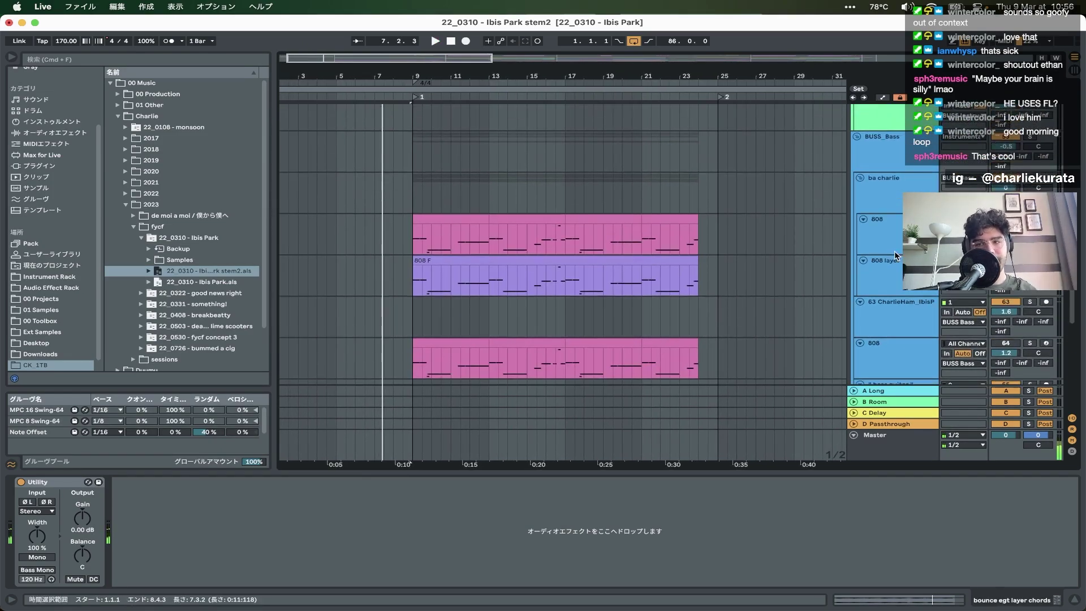
{"action": "left_click", "coordinate": [430, 221]}
{"action": "key", "text": "space"}
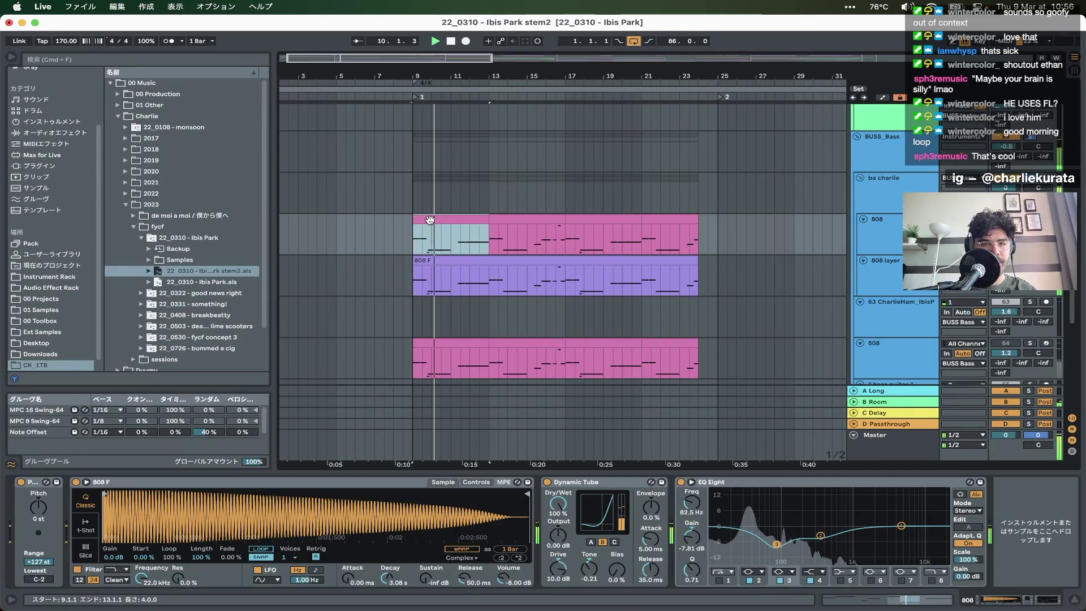
- Look over the drum, bass and instrument tracks while the 808 plays, ending at the Vocals group
{"action": "scroll", "coordinate": [448, 259], "scroll_direction": "down", "scroll_amount": 10}
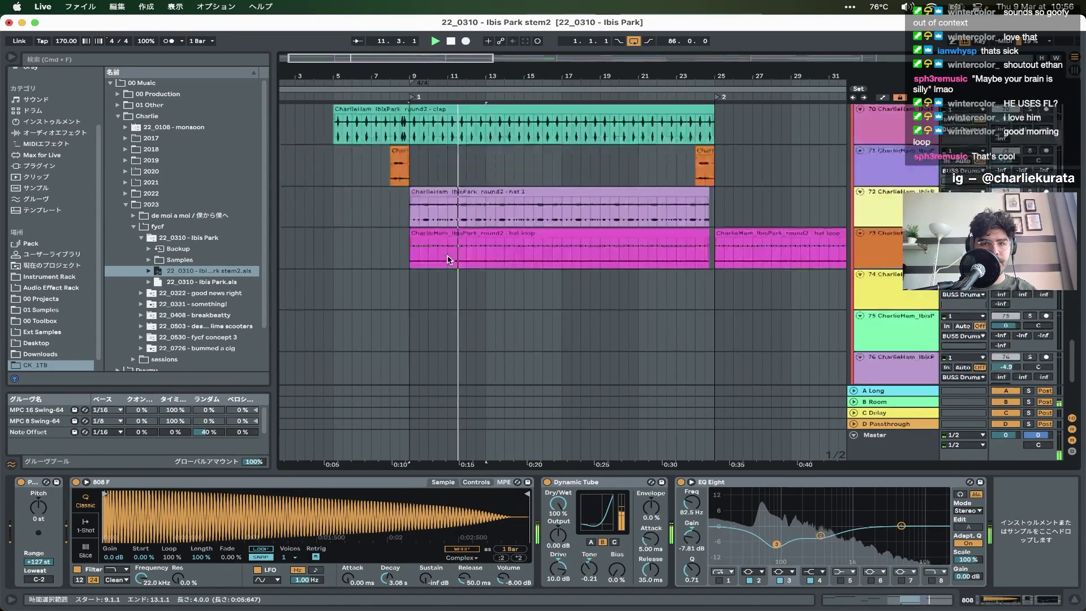
{"action": "scroll", "coordinate": [449, 259], "scroll_direction": "up", "scroll_amount": 10}
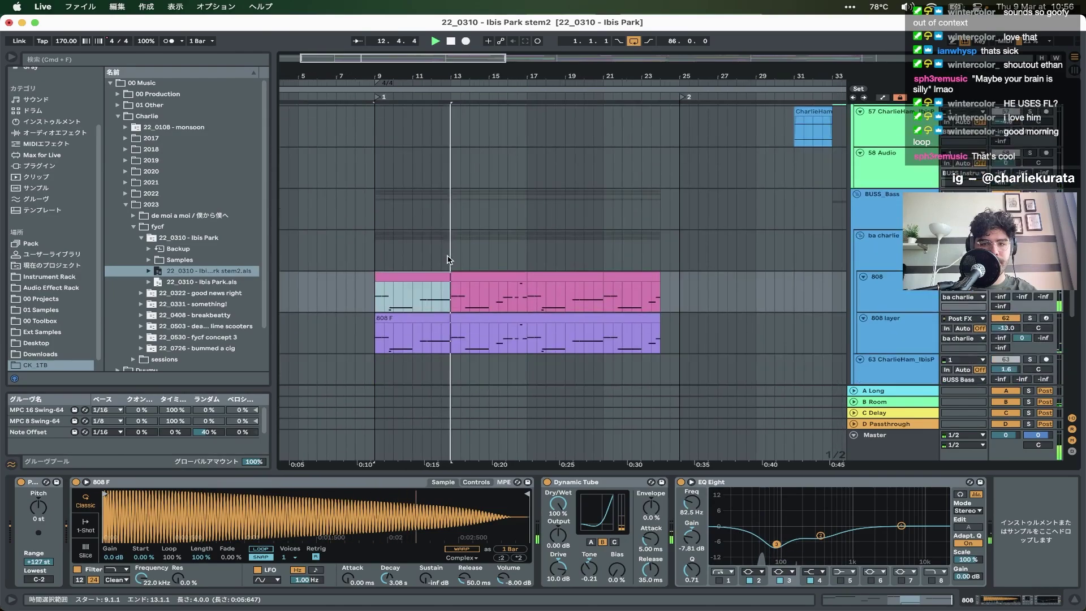
{"action": "scroll", "coordinate": [448, 259], "scroll_direction": "down", "scroll_amount": 2}
{"action": "scroll", "coordinate": [448, 258], "scroll_direction": "down", "scroll_amount": 6}
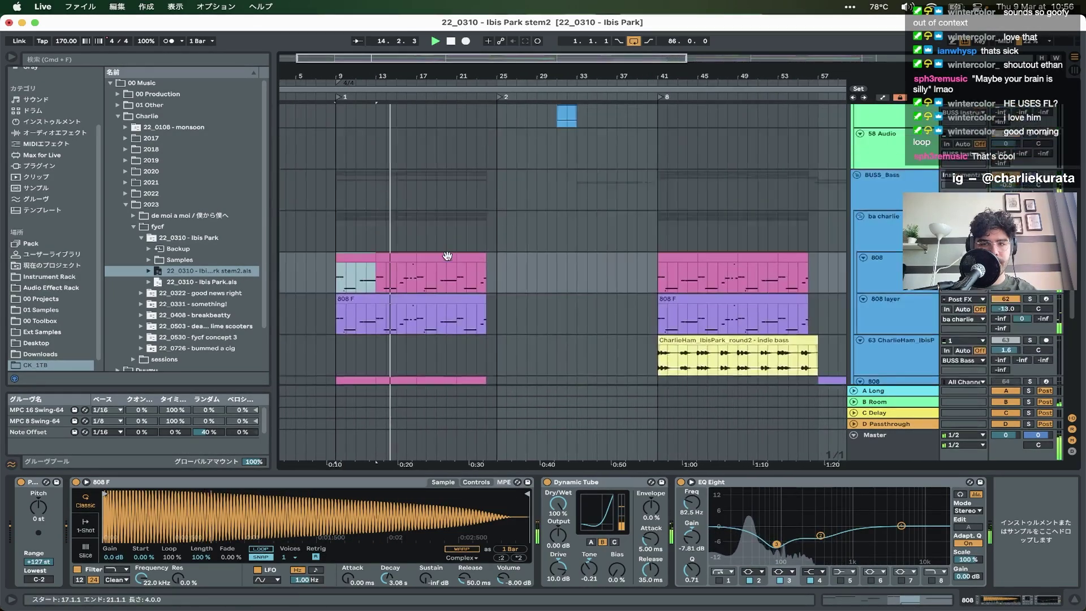
{"action": "scroll", "coordinate": [447, 256], "scroll_direction": "up", "scroll_amount": 15}
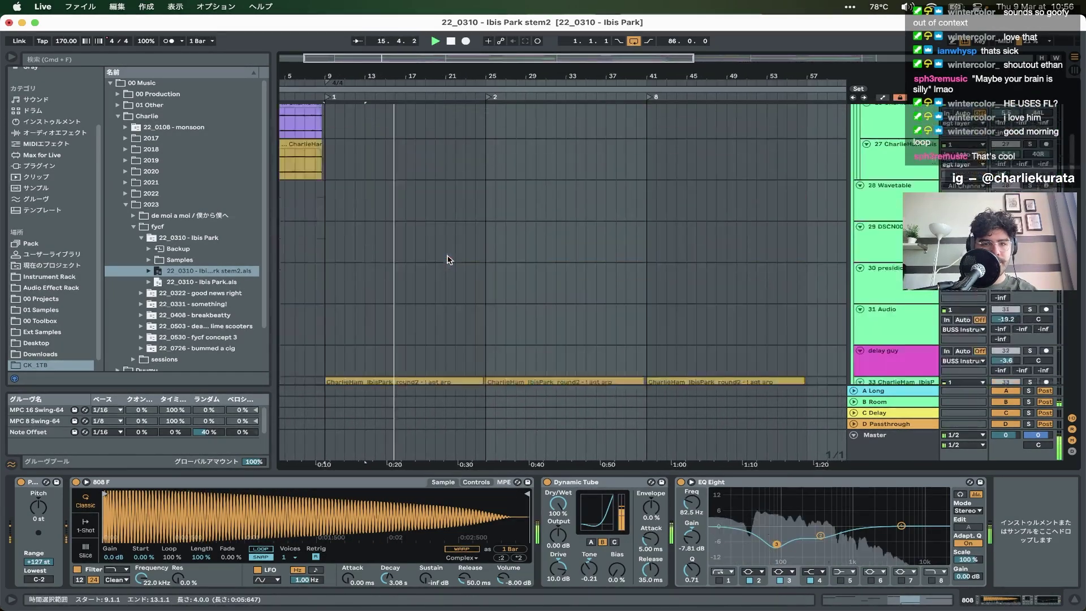
{"action": "scroll", "coordinate": [448, 259], "scroll_direction": "up", "scroll_amount": 15}
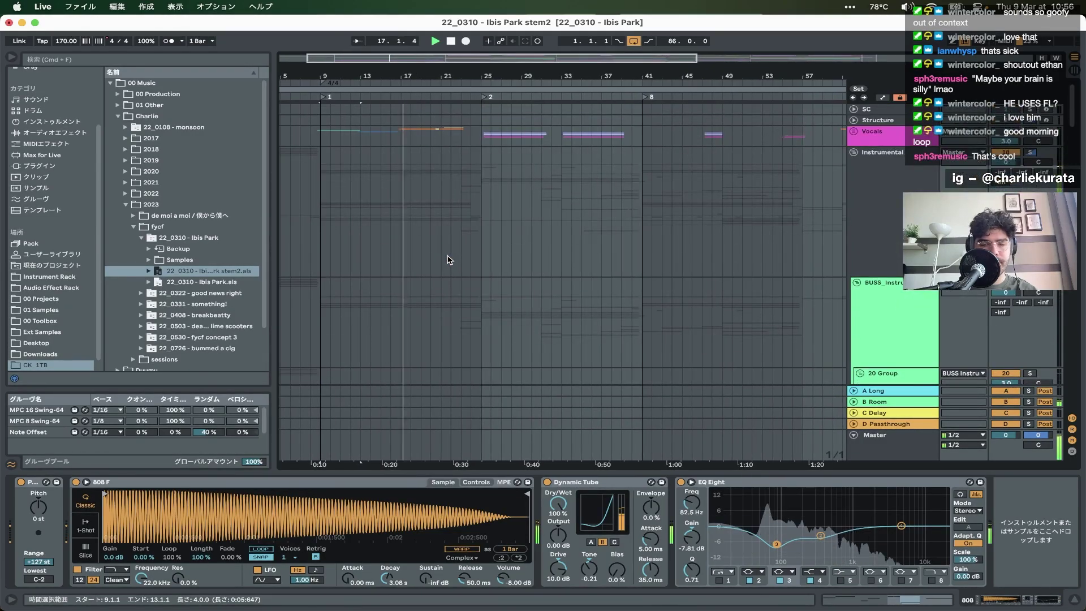
- Play the song from 24.1.1 with the marker on the 41 Tag Short track and look over the tracks below
{"action": "scroll", "coordinate": [538, 245], "scroll_direction": "down", "scroll_amount": 5}
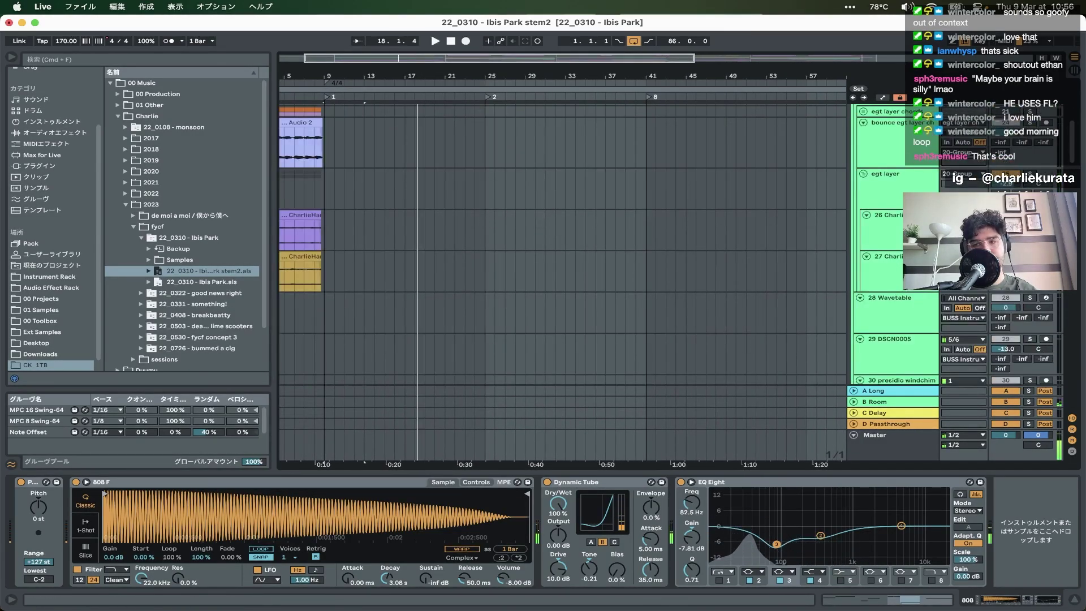
{"action": "scroll", "coordinate": [461, 215], "scroll_direction": "down", "scroll_amount": 6}
{"action": "left_click", "coordinate": [479, 262]}
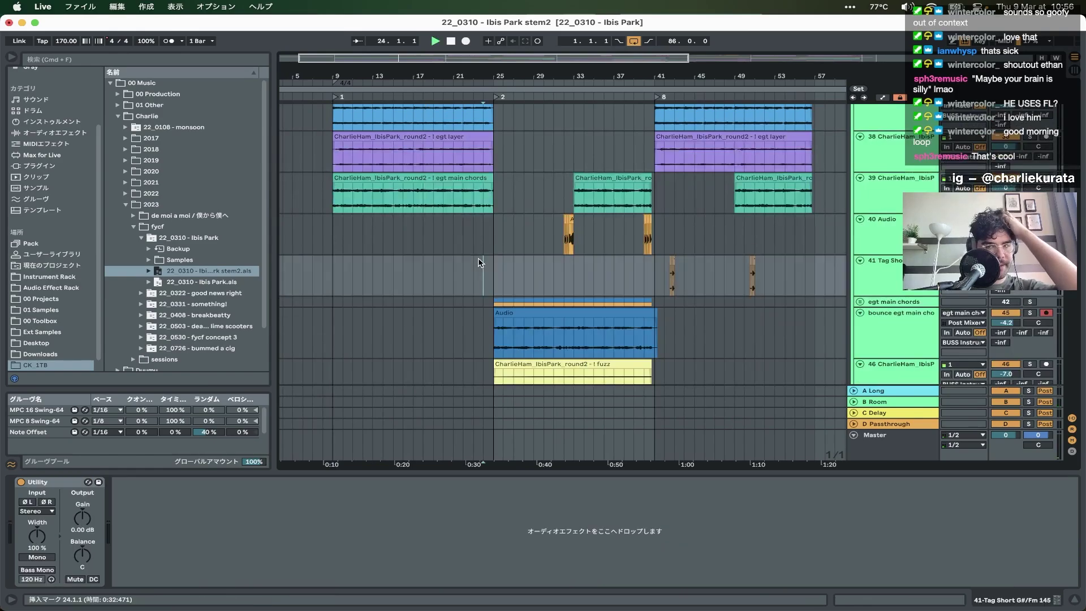
{"action": "scroll", "coordinate": [479, 262], "scroll_direction": "down", "scroll_amount": 1}
{"action": "key", "text": "space"}
{"action": "scroll", "coordinate": [470, 257], "scroll_direction": "down", "scroll_amount": 5}
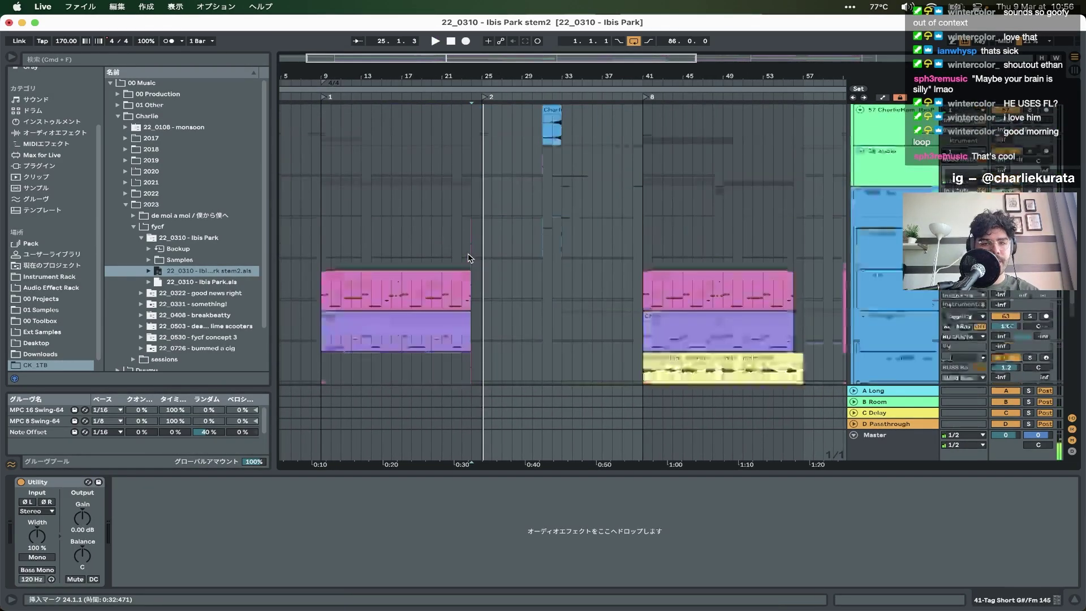
- Play the two-bar transition clip on track 48 from 23.1.1
{"action": "scroll", "coordinate": [470, 257], "scroll_direction": "up", "scroll_amount": 4}
{"action": "scroll", "coordinate": [524, 261], "scroll_direction": "up", "scroll_amount": 2}
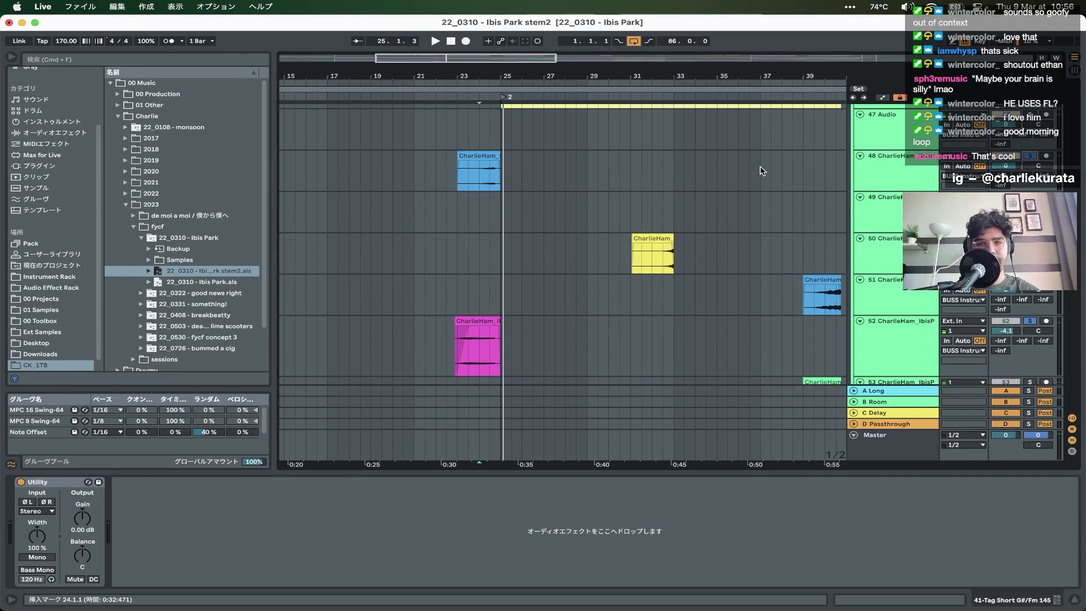
{"action": "left_click", "coordinate": [479, 154]}
{"action": "key", "text": "space"}
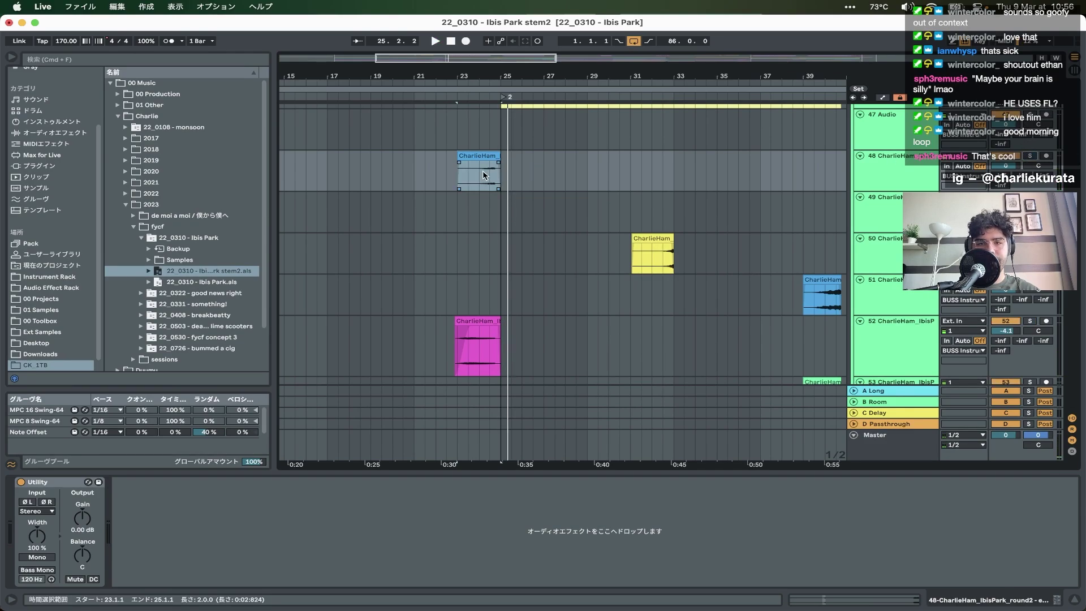
- Play from 25.1.1 and audition both dweewooo clips, the first at 25.1.1 and the second at 33.1.1
{"action": "key", "text": "space"}
{"action": "scroll", "coordinate": [503, 181], "scroll_direction": "up", "scroll_amount": 5}
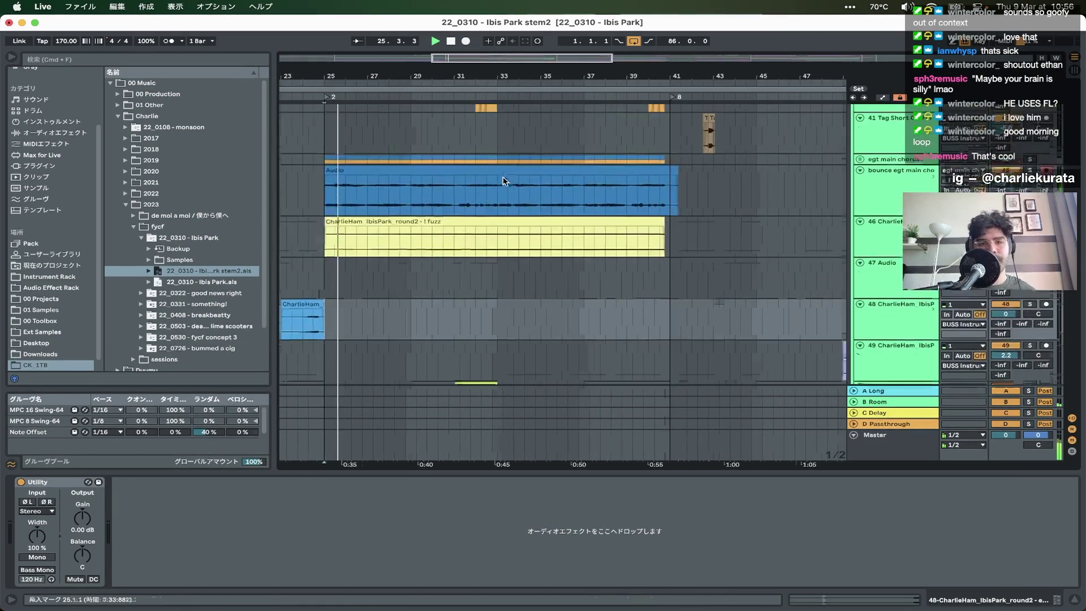
{"action": "scroll", "coordinate": [505, 181], "scroll_direction": "up", "scroll_amount": 5}
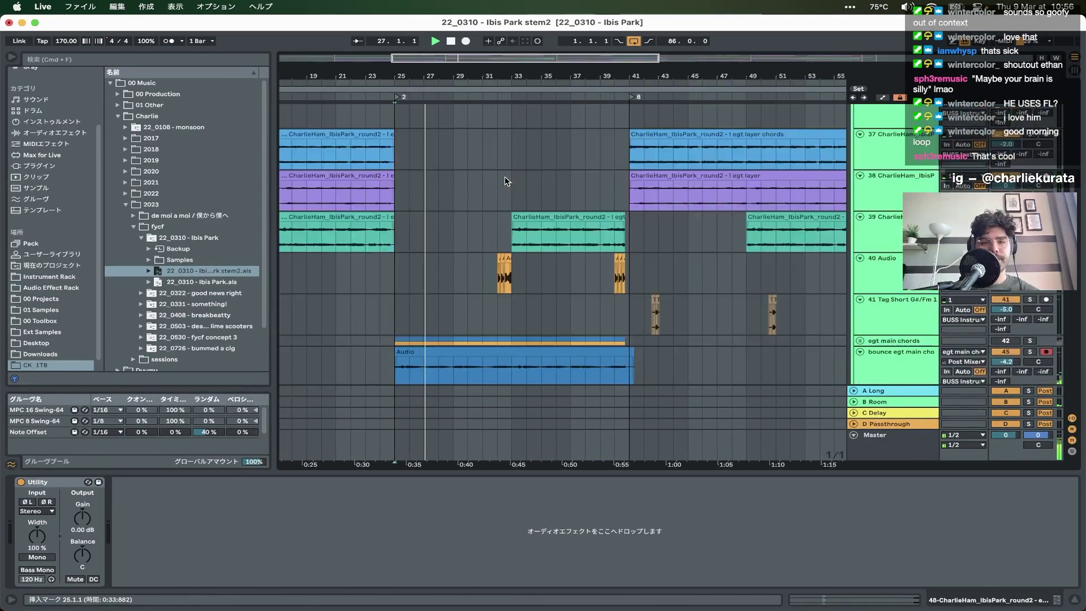
{"action": "scroll", "coordinate": [506, 181], "scroll_direction": "up", "scroll_amount": 5}
{"action": "left_click_drag", "start_coordinate": [403, 247], "coordinate": [421, 247]}
{"action": "key", "text": "space"}
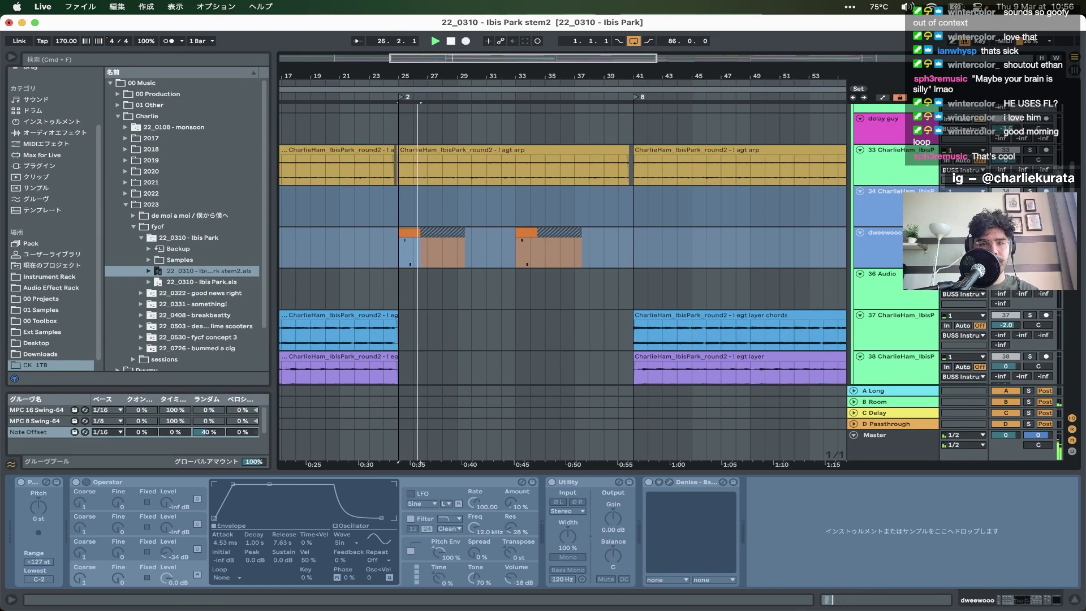
{"action": "left_click", "coordinate": [526, 231]}
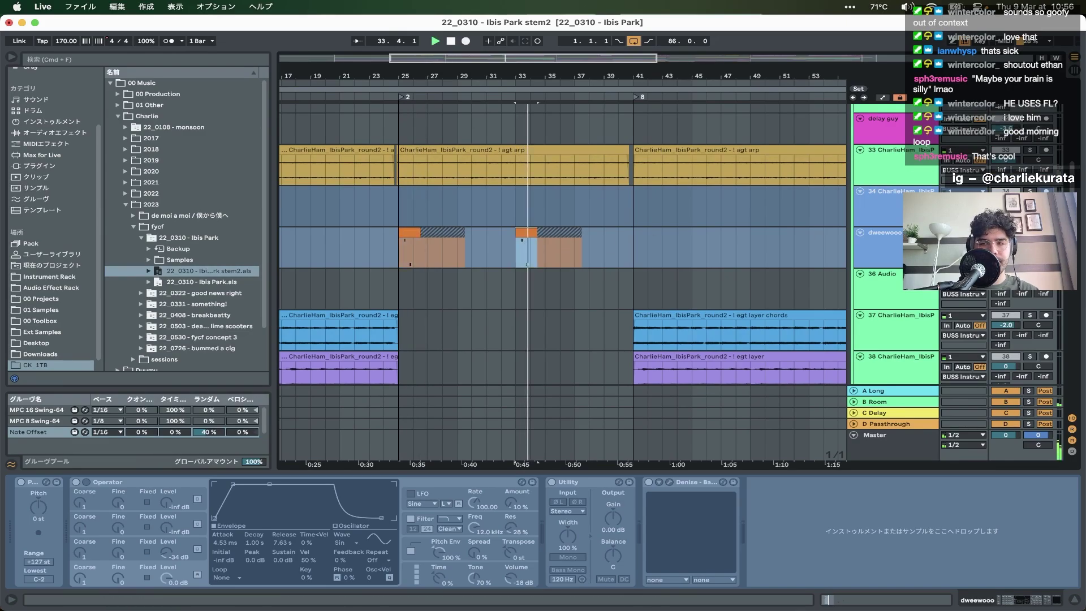
- Replay from the first dweewooo clip at 25.1.1 and look over instrument tracks 40 to 58 during playback
{"action": "left_click", "coordinate": [403, 237]}
{"action": "scroll", "coordinate": [403, 238], "scroll_direction": "down", "scroll_amount": 5}
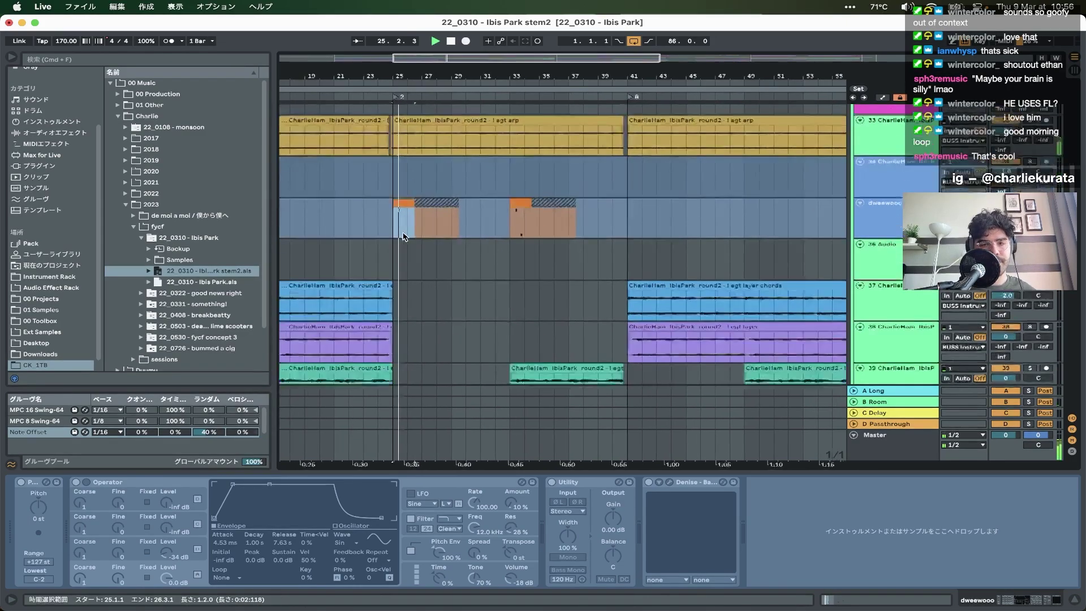
{"action": "scroll", "coordinate": [404, 237], "scroll_direction": "down", "scroll_amount": 2}
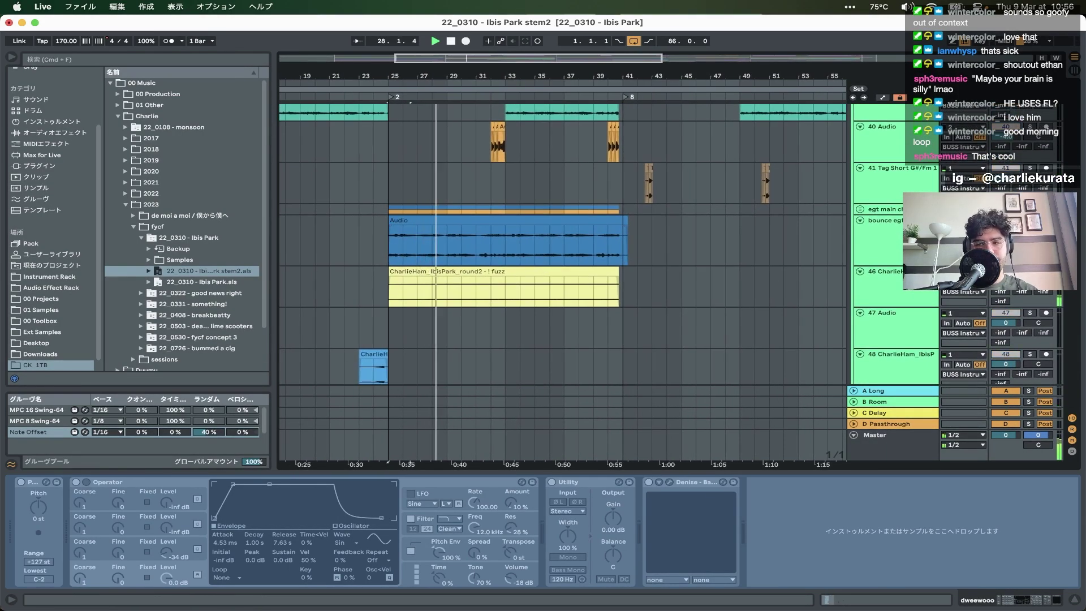
{"action": "scroll", "coordinate": [751, 279], "scroll_direction": "down", "scroll_amount": 5}
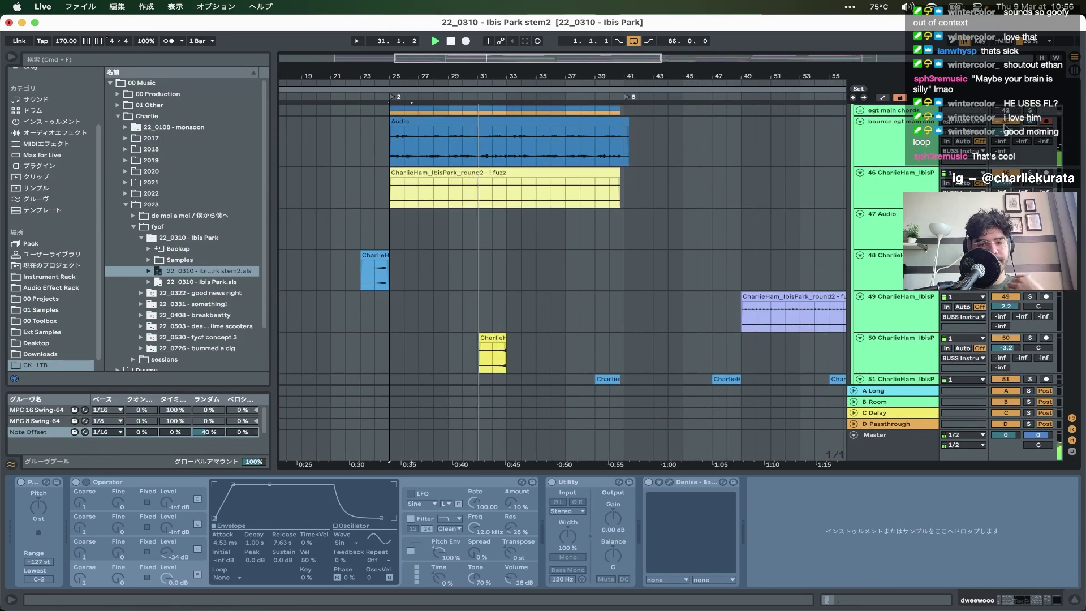
{"action": "scroll", "coordinate": [632, 185], "scroll_direction": "down", "scroll_amount": 1}
{"action": "scroll", "coordinate": [632, 186], "scroll_direction": "down", "scroll_amount": 15}
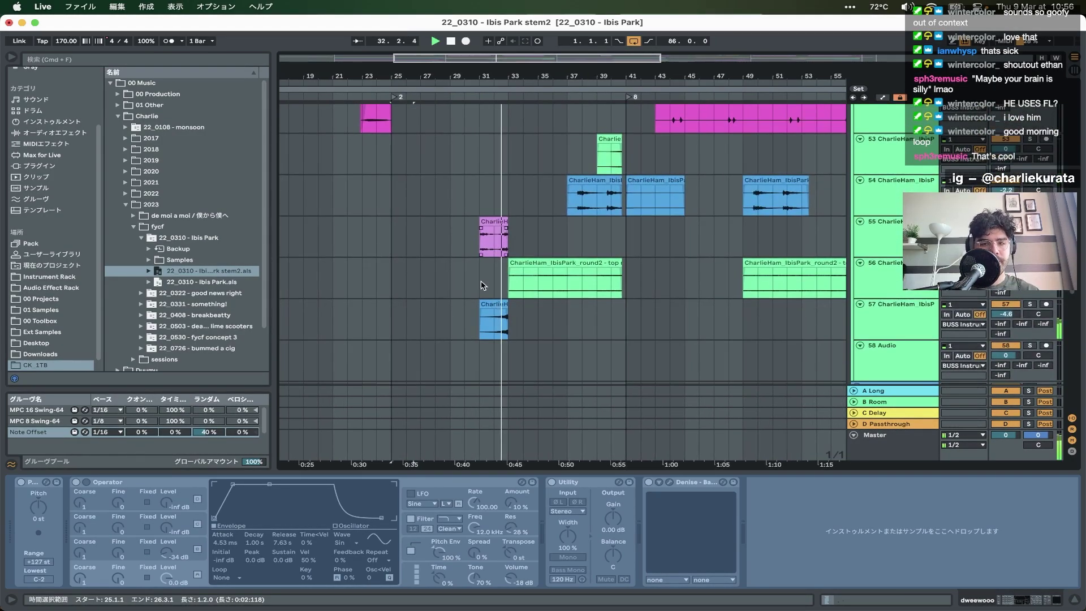
{"action": "scroll", "coordinate": [482, 283], "scroll_direction": "up", "scroll_amount": 5}
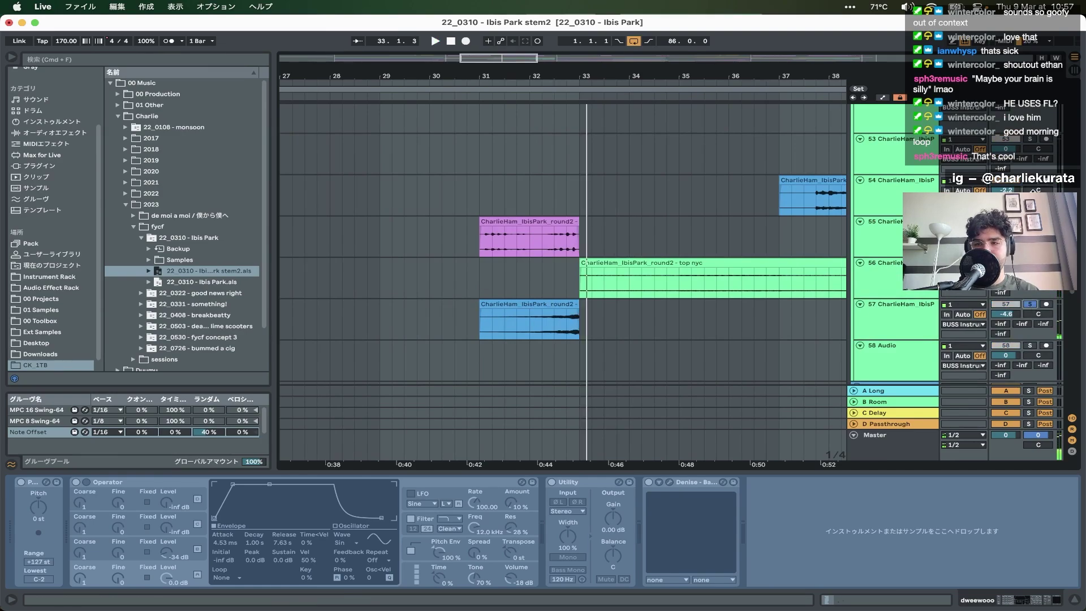
- Play the two-bar "the wacky" clip on track 55 from 31.1.1
{"action": "left_click", "coordinate": [909, 195]}
{"action": "left_click", "coordinate": [534, 222]}
{"action": "key", "text": "space"}
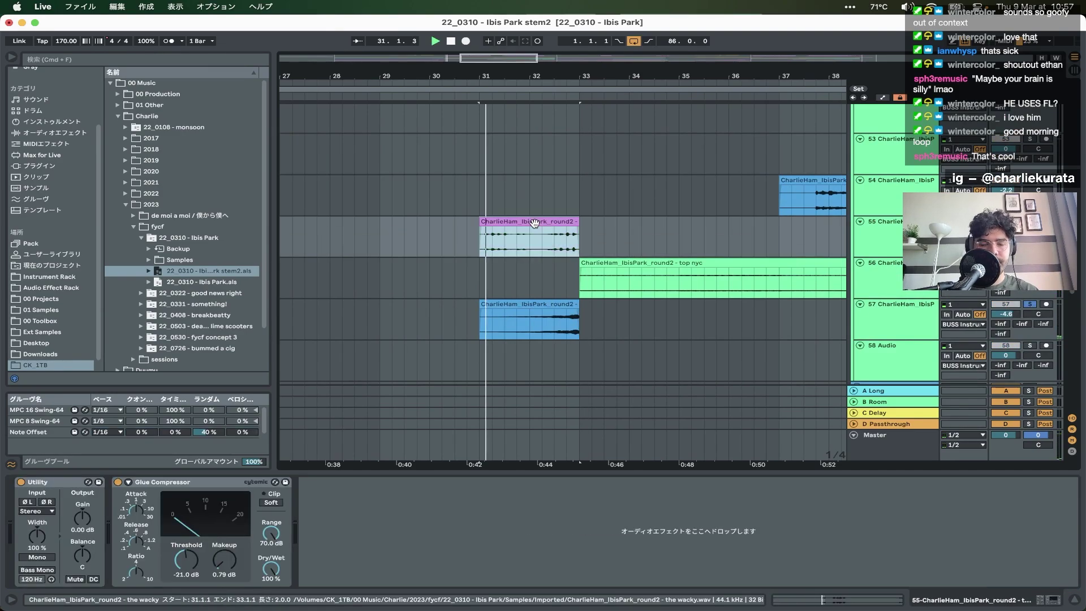
{"action": "scroll", "coordinate": [534, 222], "scroll_direction": "down", "scroll_amount": 3}
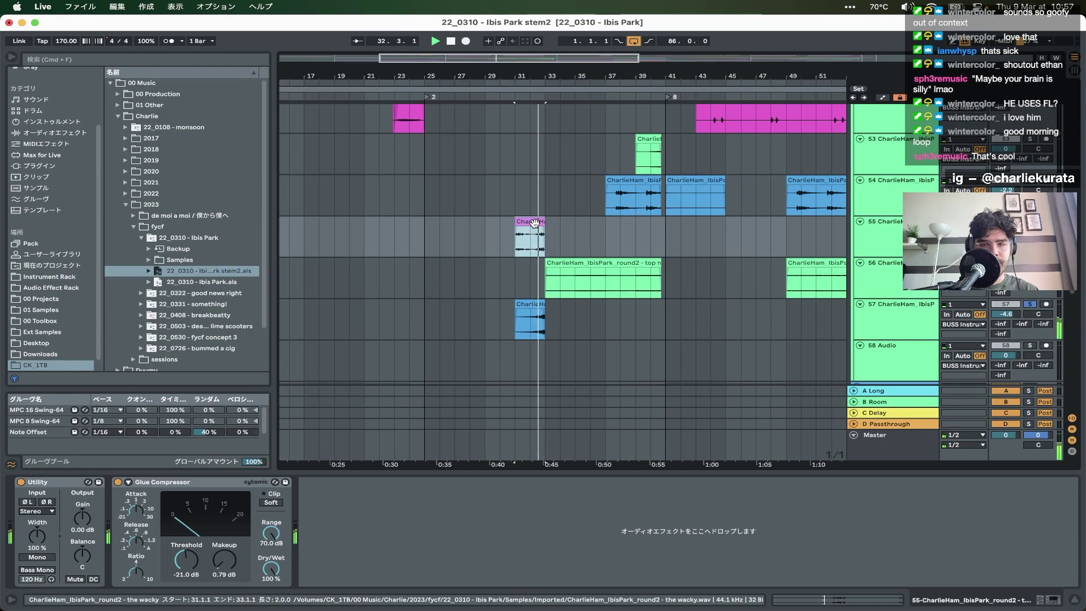
{"action": "key", "text": "space"}
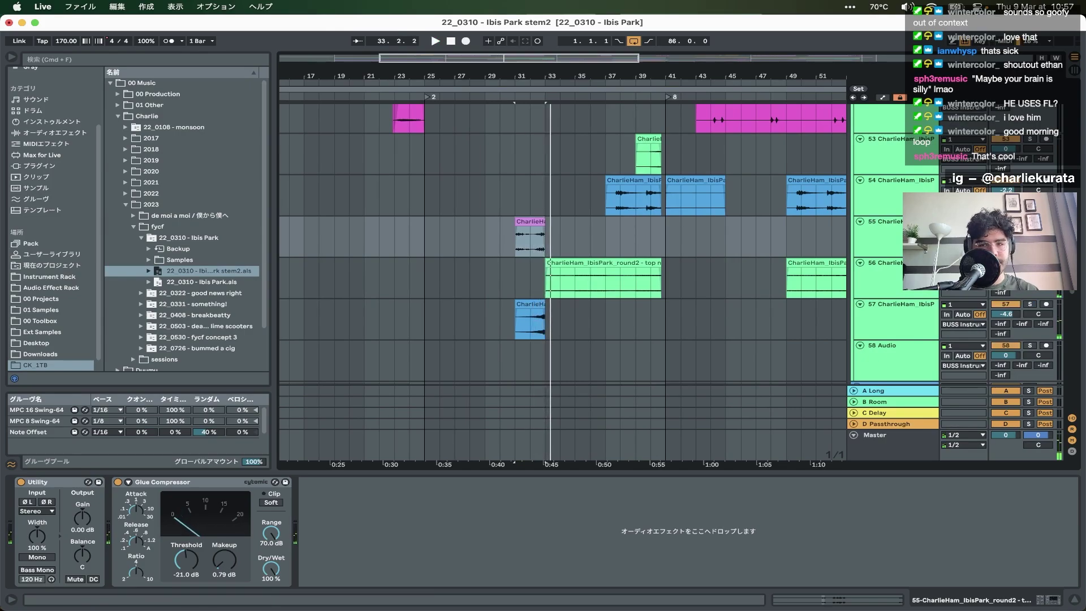
- Play the transition into bar 33 from 32.1.1, with the marker on track 54
{"action": "left_click", "coordinate": [545, 207]}
{"action": "key", "text": "space"}
{"action": "scroll", "coordinate": [531, 208], "scroll_direction": "up", "scroll_amount": 5}
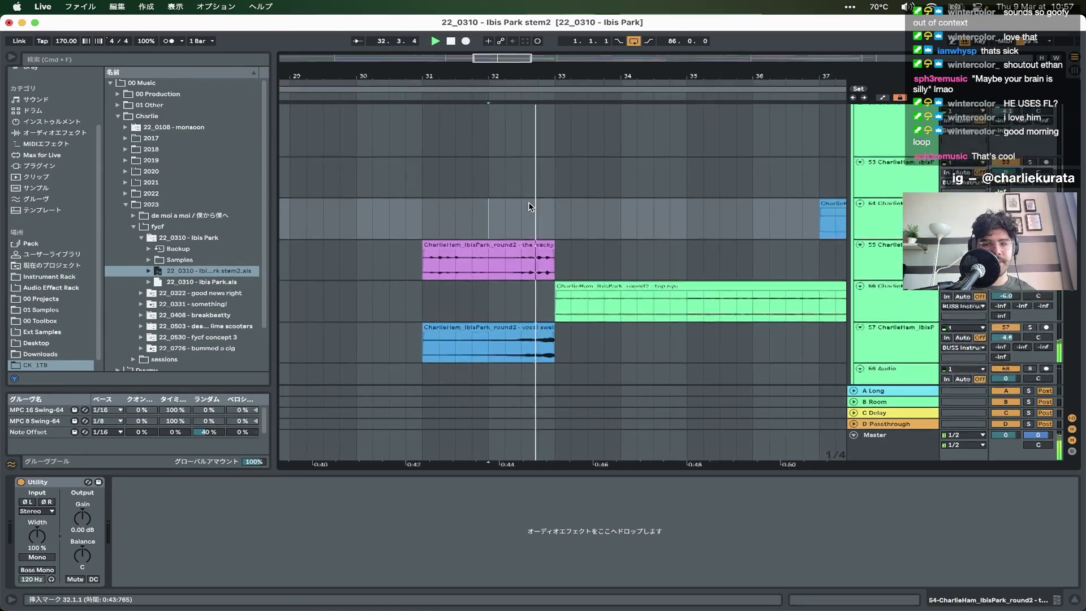
{"action": "scroll", "coordinate": [531, 206], "scroll_direction": "up", "scroll_amount": 5}
- Examine the fuzz, piano, perc fx and top nyc clips after bar 33 while the song plays
{"action": "scroll", "coordinate": [531, 206], "scroll_direction": "down", "scroll_amount": 4}
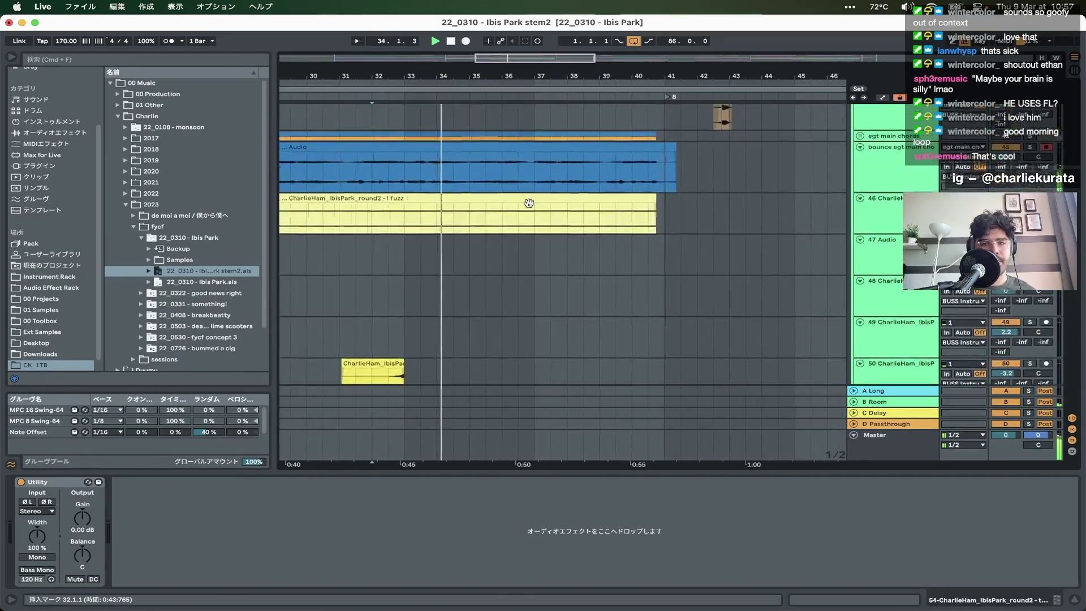
{"action": "scroll", "coordinate": [531, 206], "scroll_direction": "down", "scroll_amount": 4}
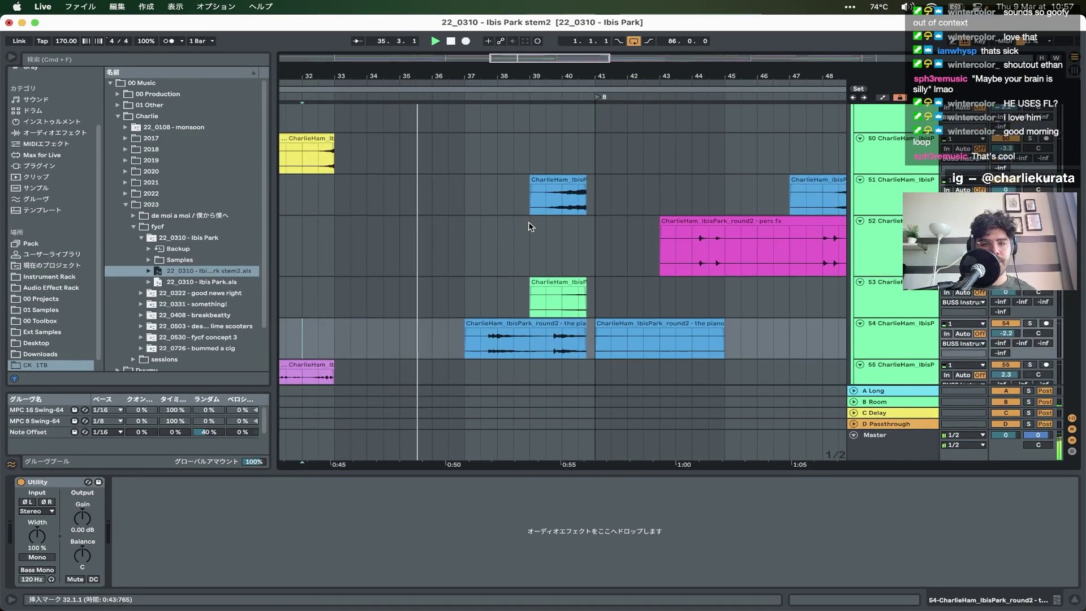
{"action": "scroll", "coordinate": [469, 280], "scroll_direction": "down", "scroll_amount": 1}
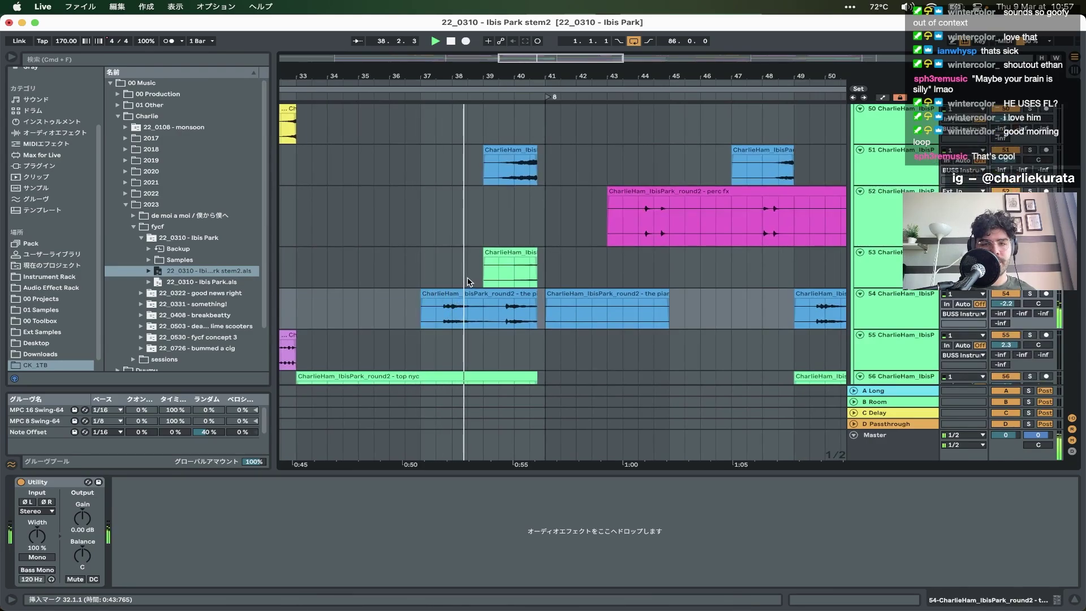
{"action": "scroll", "coordinate": [467, 281], "scroll_direction": "up", "scroll_amount": 2}
{"action": "scroll", "coordinate": [468, 281], "scroll_direction": "right", "scroll_amount": 5}
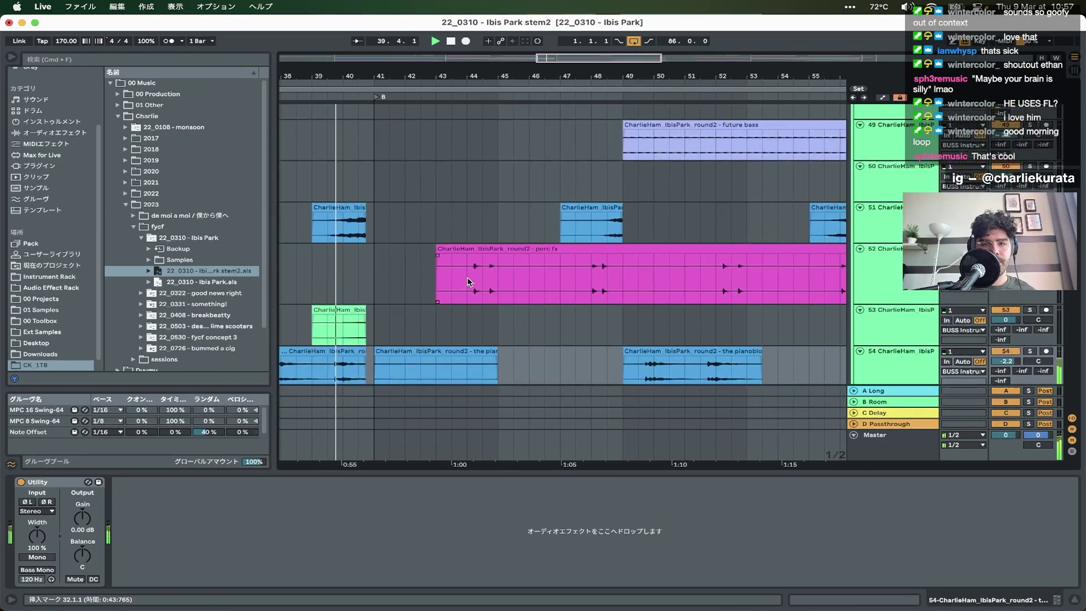
{"action": "scroll", "coordinate": [440, 275], "scroll_direction": "down", "scroll_amount": 1}
{"action": "scroll", "coordinate": [440, 275], "scroll_direction": "down", "scroll_amount": 2}
{"action": "scroll", "coordinate": [440, 275], "scroll_direction": "left", "scroll_amount": 4}
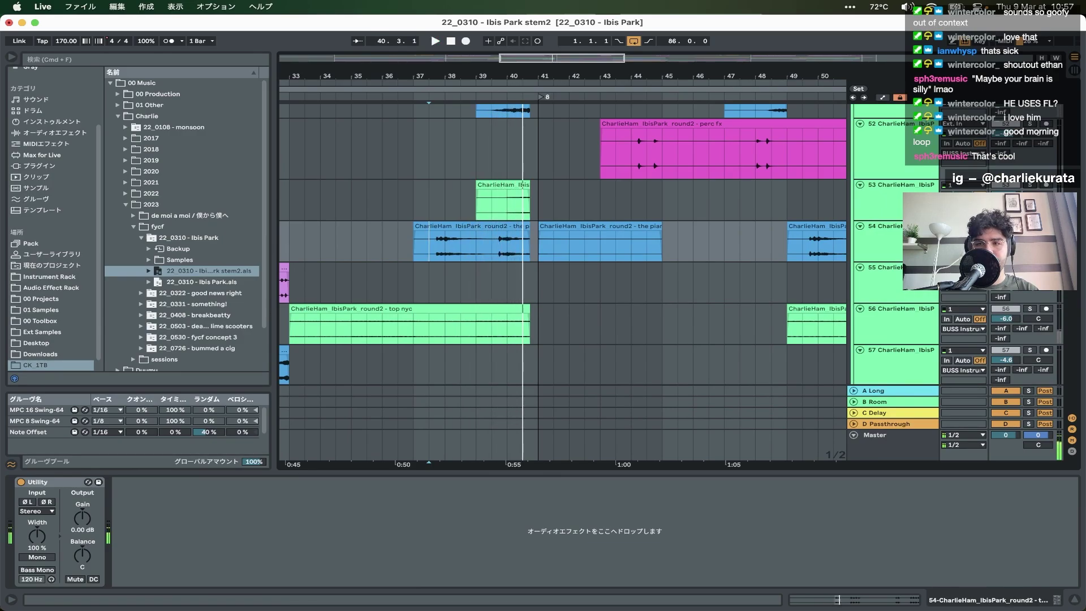
- Replay from 37.3.1 on track 54 and examine the egt main chords clip and the chopped audio on track 40
{"action": "left_click", "coordinate": [436, 209]}
{"action": "scroll", "coordinate": [506, 210], "scroll_direction": "up", "scroll_amount": 5}
{"action": "scroll", "coordinate": [479, 285], "scroll_direction": "up", "scroll_amount": 3}
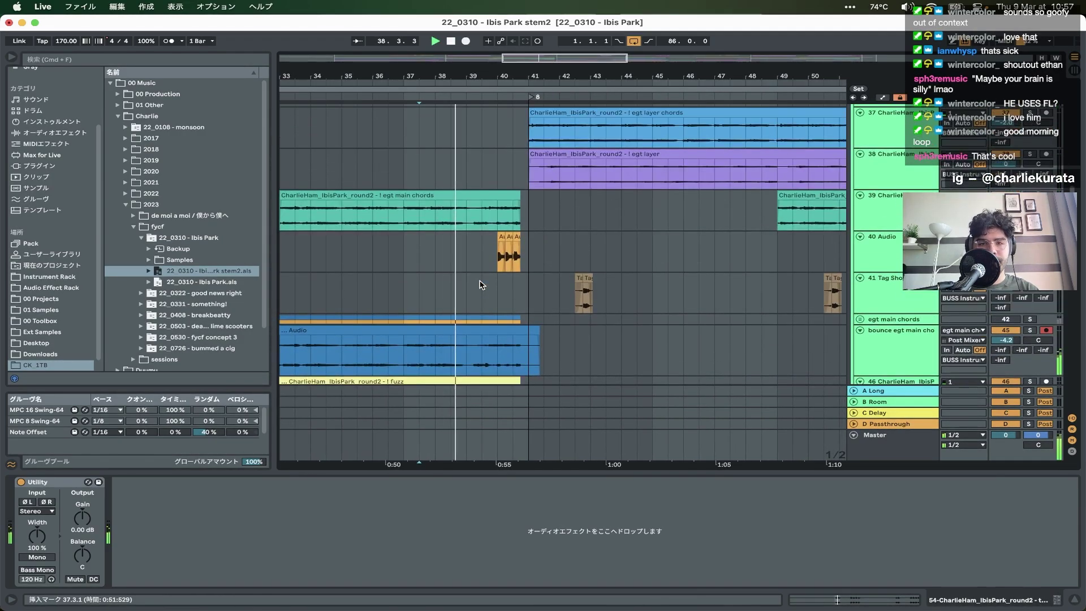
{"action": "scroll", "coordinate": [478, 284], "scroll_direction": "up", "scroll_amount": 2}
{"action": "scroll", "coordinate": [620, 281], "scroll_direction": "up", "scroll_amount": 2}
{"action": "scroll", "coordinate": [537, 274], "scroll_direction": "right", "scroll_amount": 2}
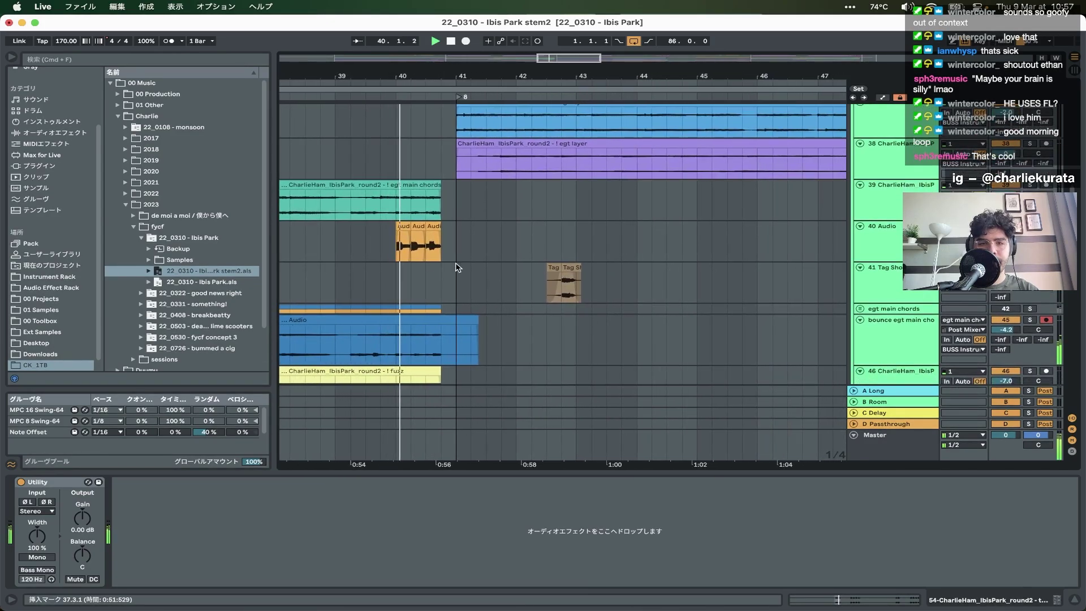
- Play the indie bass clip on track 63 from 41.1.1
{"action": "scroll", "coordinate": [460, 263], "scroll_direction": "down", "scroll_amount": 5}
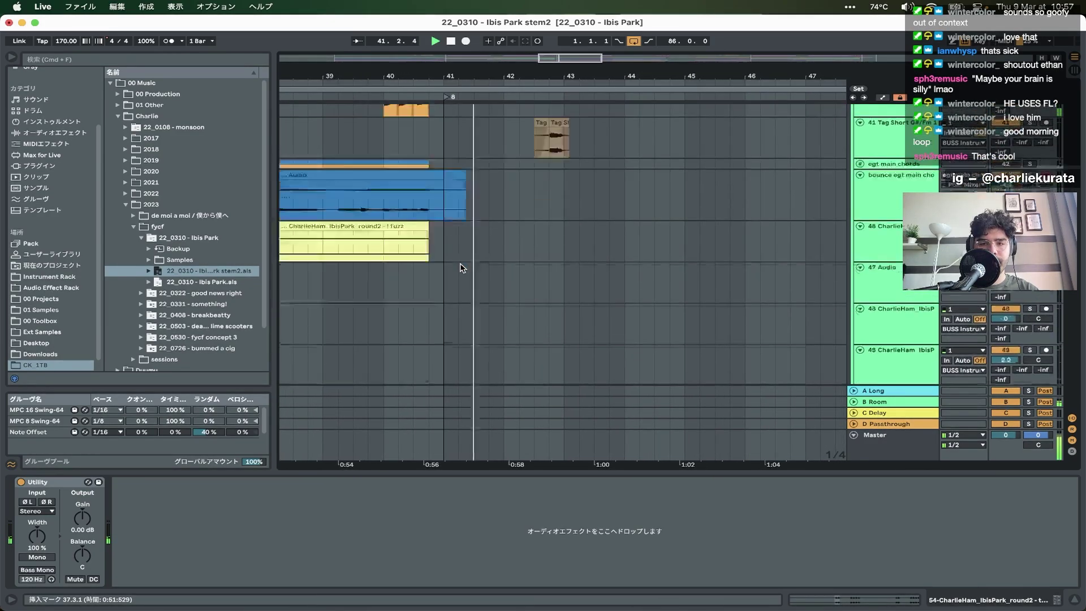
{"action": "scroll", "coordinate": [461, 265], "scroll_direction": "down", "scroll_amount": 3}
{"action": "scroll", "coordinate": [444, 337], "scroll_direction": "down", "scroll_amount": 5}
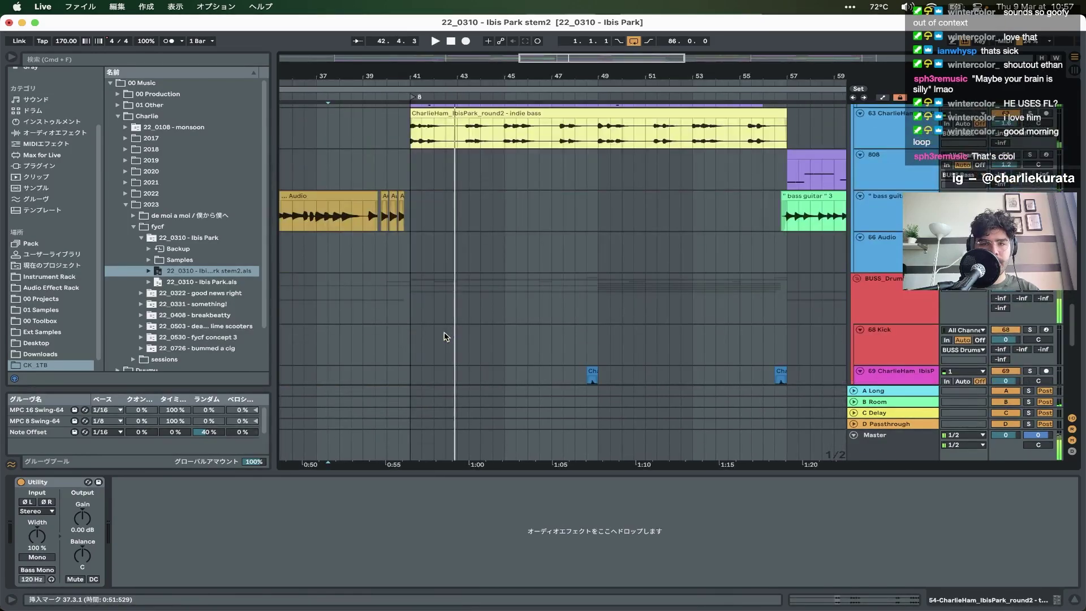
{"action": "left_click", "coordinate": [504, 209]}
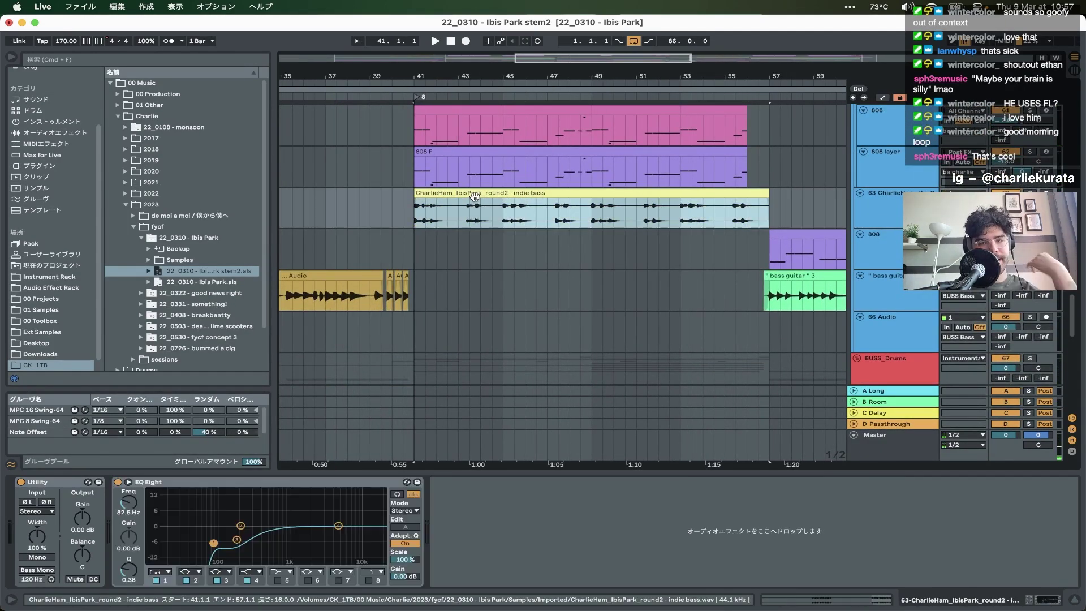
{"action": "key", "text": "space"}
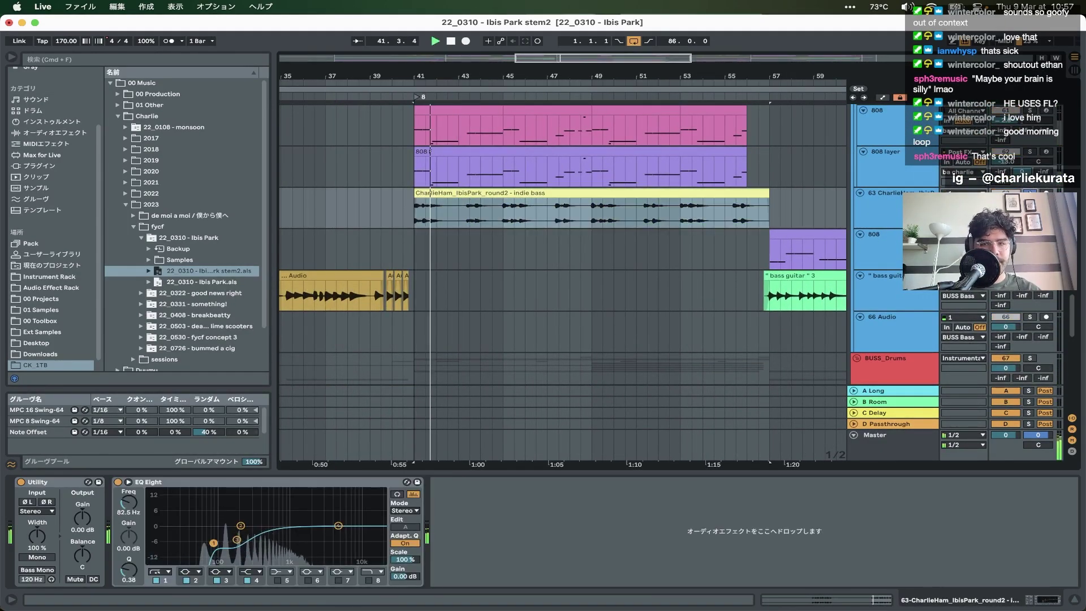
- Play the BUSS_Drums group from 41.1.1 and bring its hat loop and snaps clips into close view
{"action": "scroll", "coordinate": [594, 280], "scroll_direction": "down", "scroll_amount": 5}
{"action": "scroll", "coordinate": [593, 280], "scroll_direction": "up", "scroll_amount": 5}
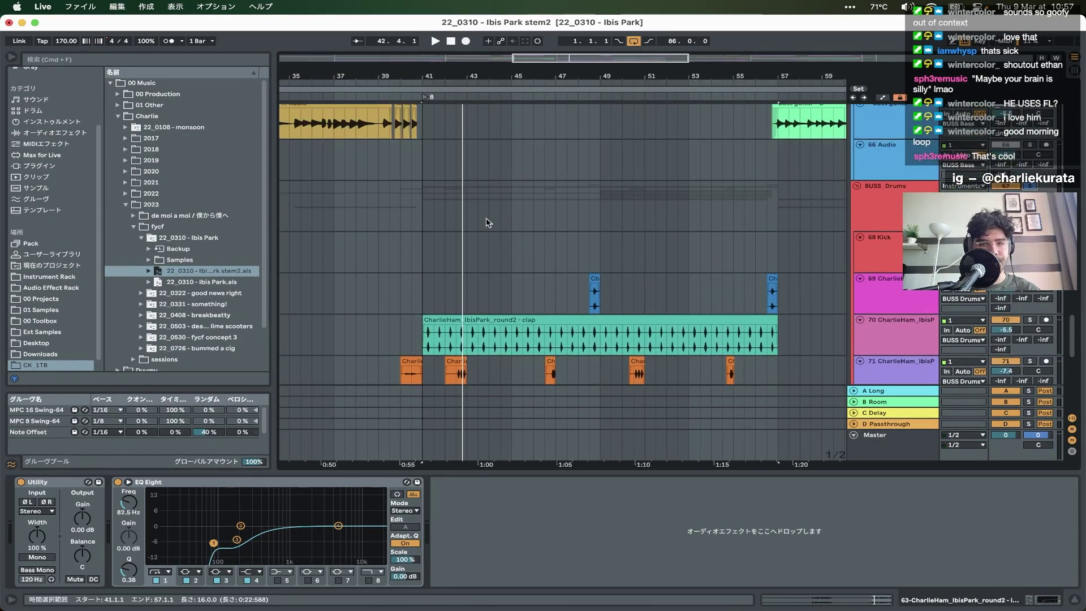
{"action": "left_click", "coordinate": [425, 213]}
{"action": "key", "text": "space"}
{"action": "scroll", "coordinate": [421, 271], "scroll_direction": "down", "scroll_amount": 5}
{"action": "key", "text": "plus"}
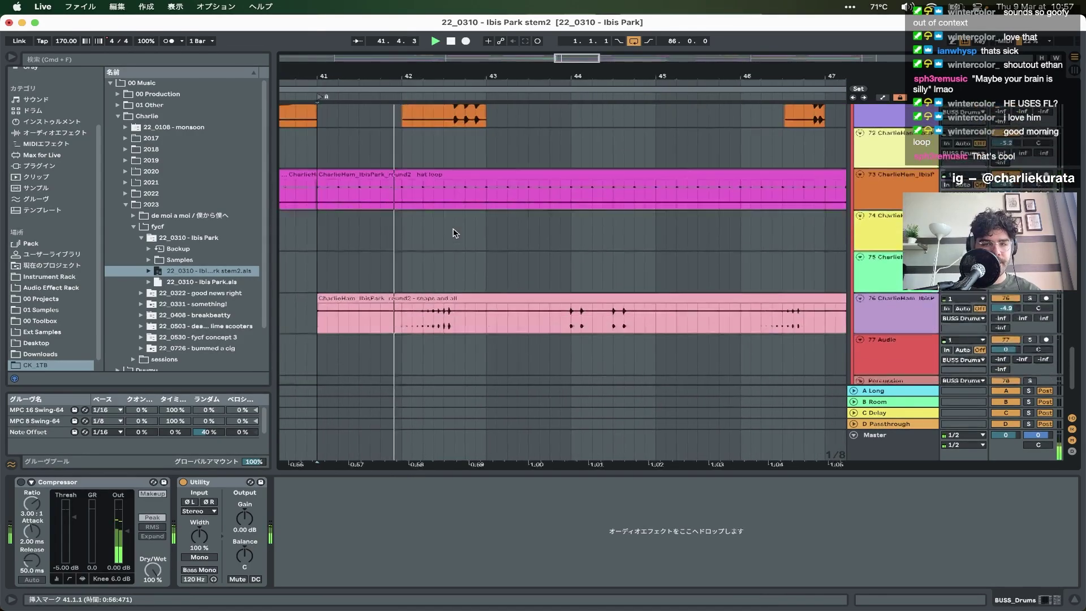
- Examine the hat loop, hat 1, hat2 2, hats 3 and snaps and all clips around bar 49 during playback
{"action": "scroll", "coordinate": [422, 317], "scroll_direction": "up", "scroll_amount": 2}
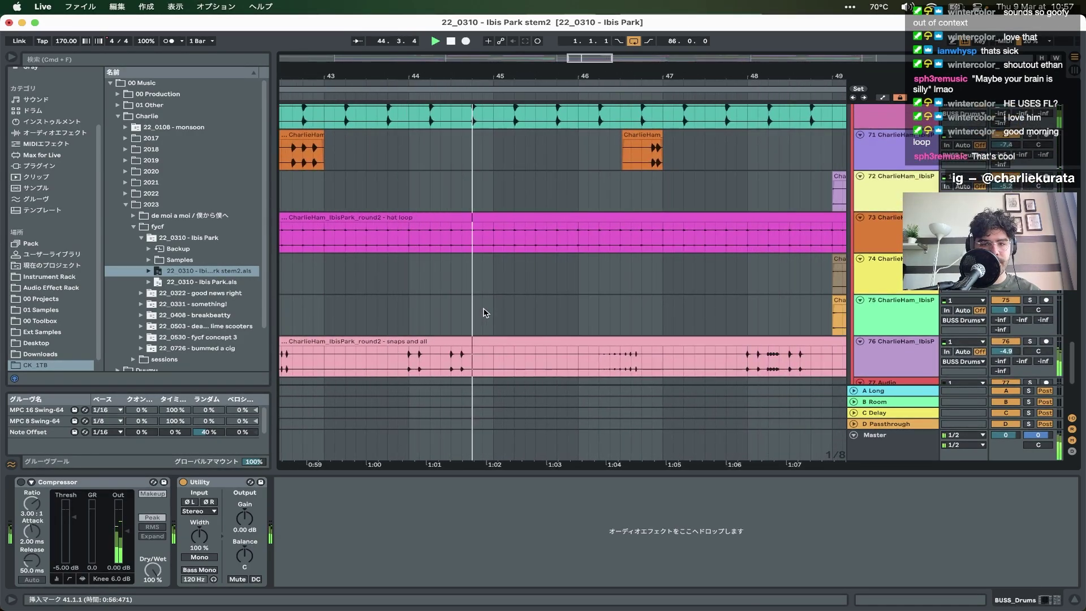
{"action": "scroll", "coordinate": [482, 316], "scroll_direction": "up", "scroll_amount": 3}
{"action": "scroll", "coordinate": [481, 328], "scroll_direction": "right", "scroll_amount": 5}
{"action": "scroll", "coordinate": [473, 349], "scroll_direction": "down", "scroll_amount": 3}
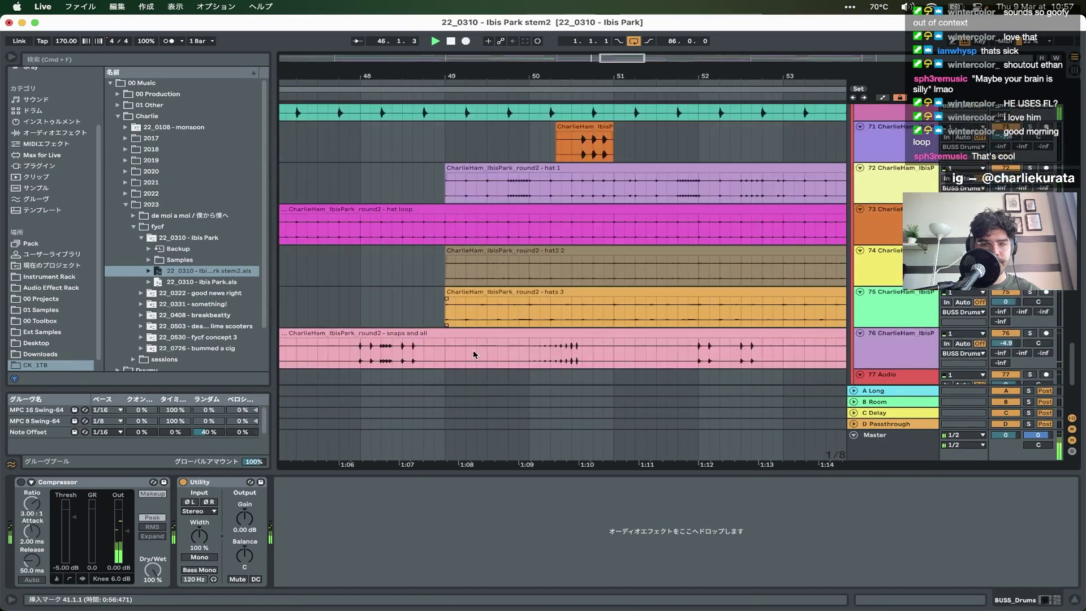
{"action": "scroll", "coordinate": [473, 349], "scroll_direction": "down", "scroll_amount": 5}
{"action": "scroll", "coordinate": [523, 346], "scroll_direction": "up", "scroll_amount": 2}
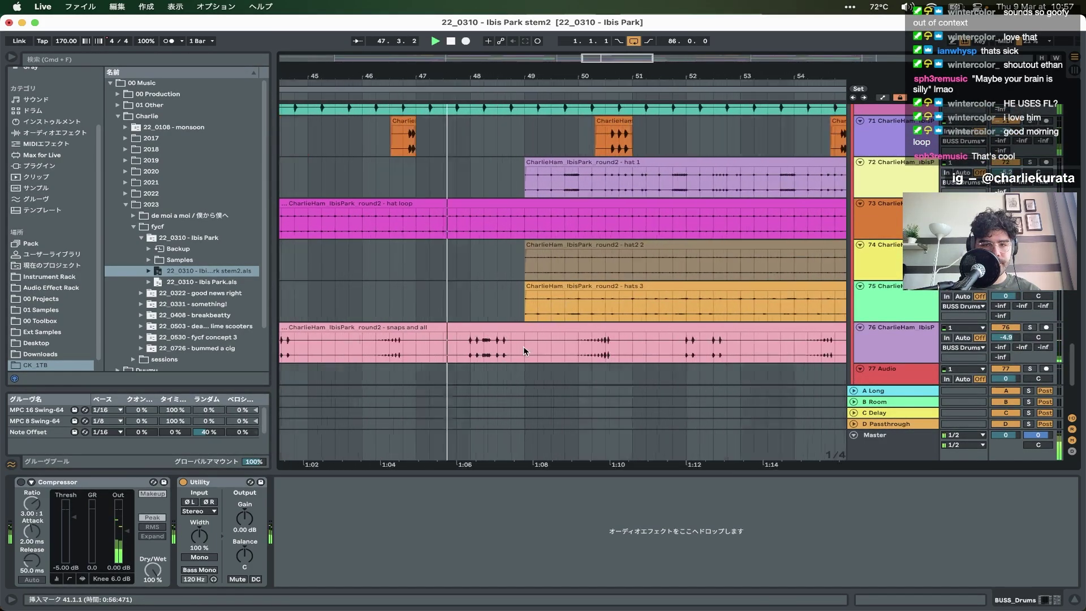
{"action": "scroll", "coordinate": [524, 346], "scroll_direction": "up", "scroll_amount": 3}
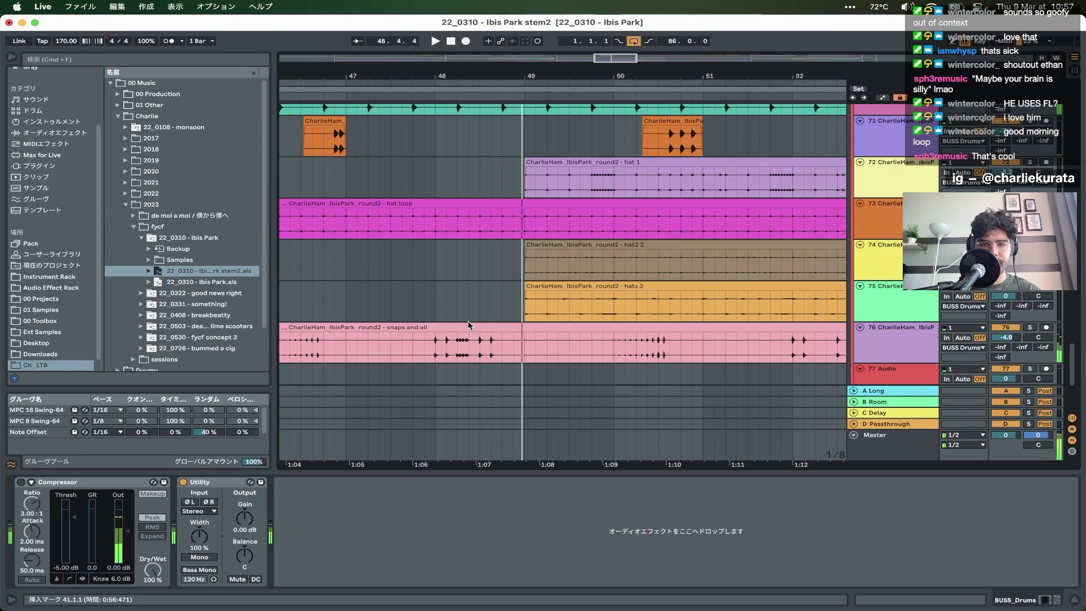
- Play the perc fx clip on track 52 from 44.1.1
{"action": "scroll", "coordinate": [468, 325], "scroll_direction": "down", "scroll_amount": 3}
{"action": "scroll", "coordinate": [468, 325], "scroll_direction": "up", "scroll_amount": 6}
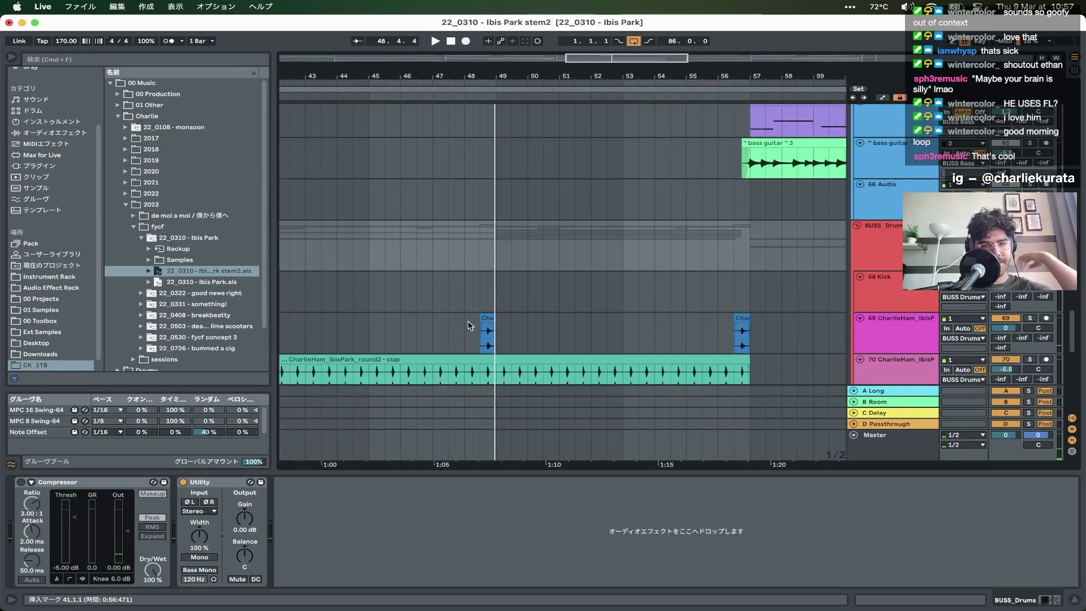
{"action": "scroll", "coordinate": [762, 231], "scroll_direction": "up", "scroll_amount": 10}
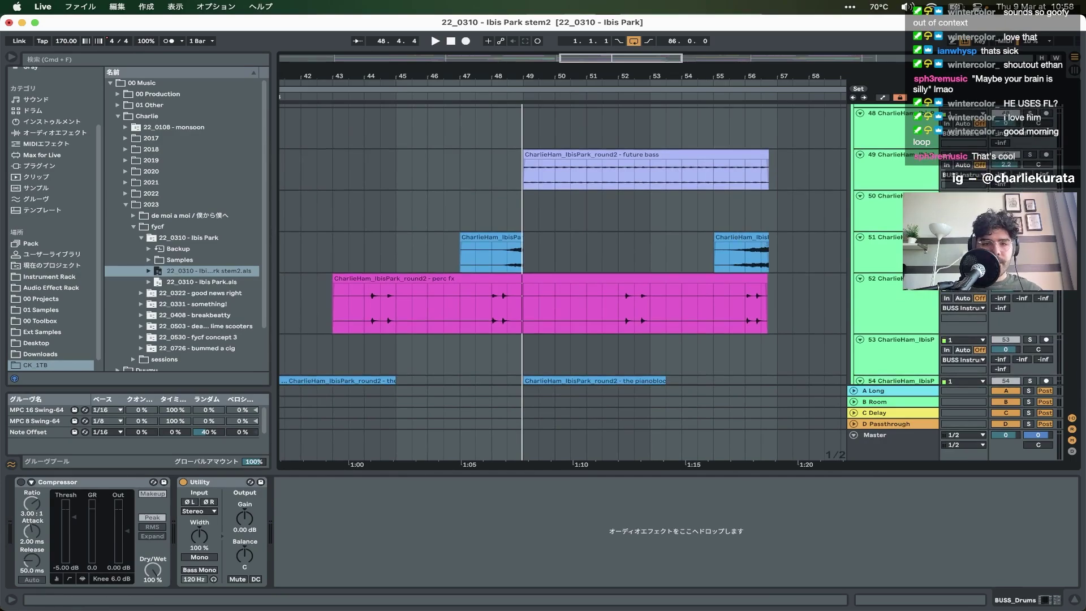
{"action": "left_click", "coordinate": [362, 317]}
{"action": "key", "text": "space"}
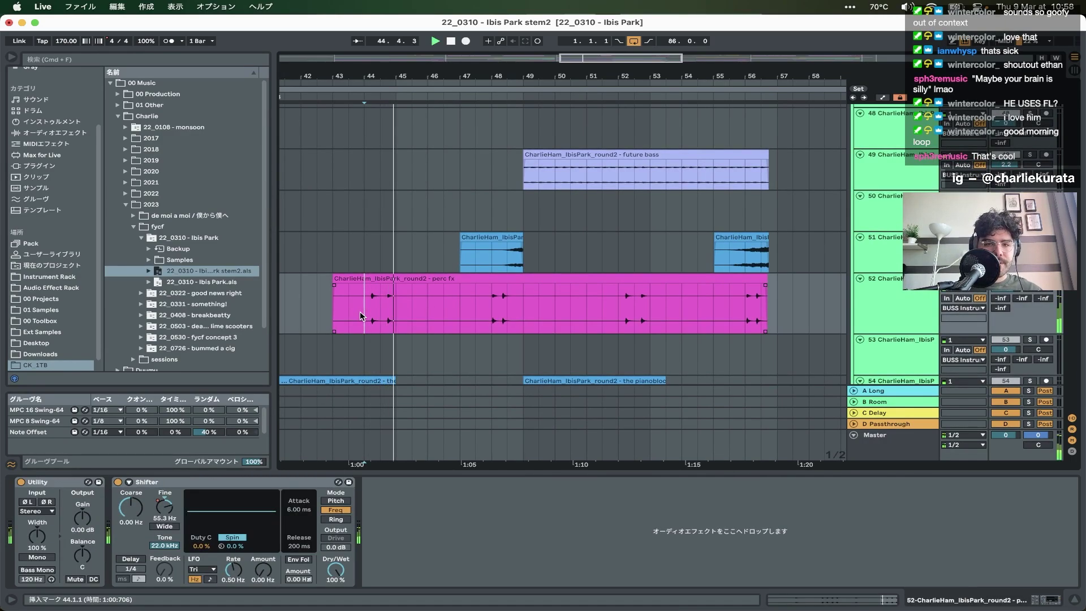
{"action": "key", "text": "space"}
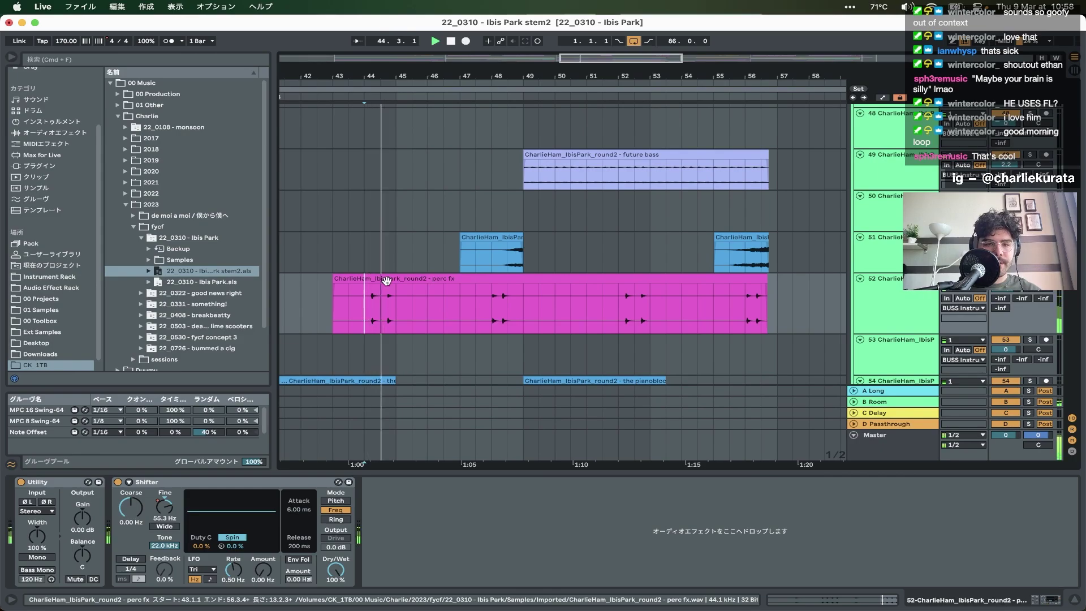
- Examine the egt layer, future bass, pianoloopy and top nyc clips between bars 41 and 57 during playback
{"action": "scroll", "coordinate": [396, 286], "scroll_direction": "up", "scroll_amount": 8}
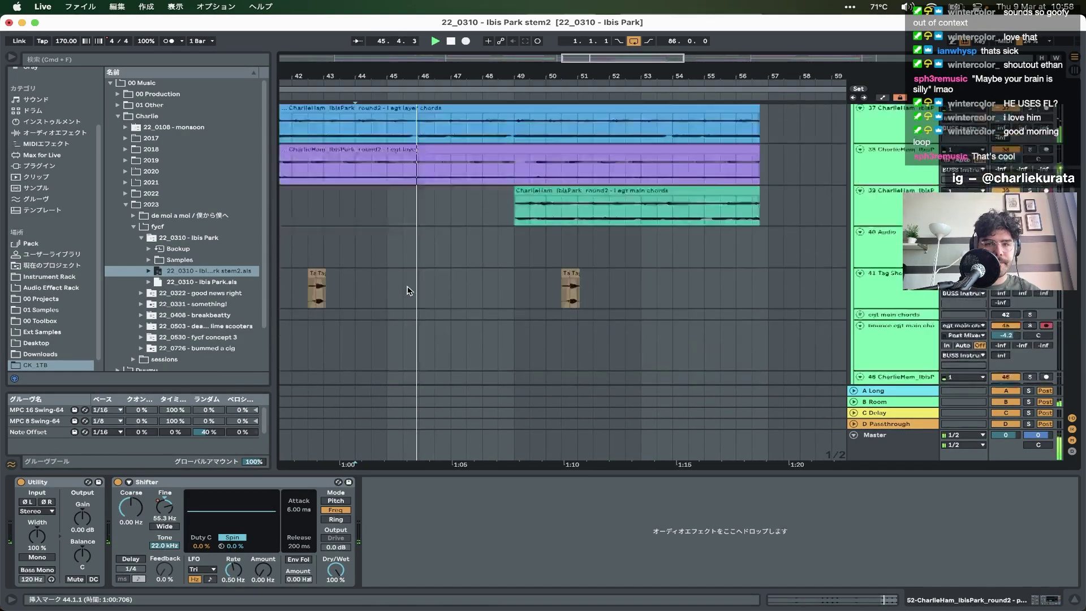
{"action": "scroll", "coordinate": [408, 291], "scroll_direction": "down", "scroll_amount": 6}
{"action": "scroll", "coordinate": [407, 291], "scroll_direction": "up", "scroll_amount": 1}
{"action": "scroll", "coordinate": [407, 291], "scroll_direction": "down", "scroll_amount": 4}
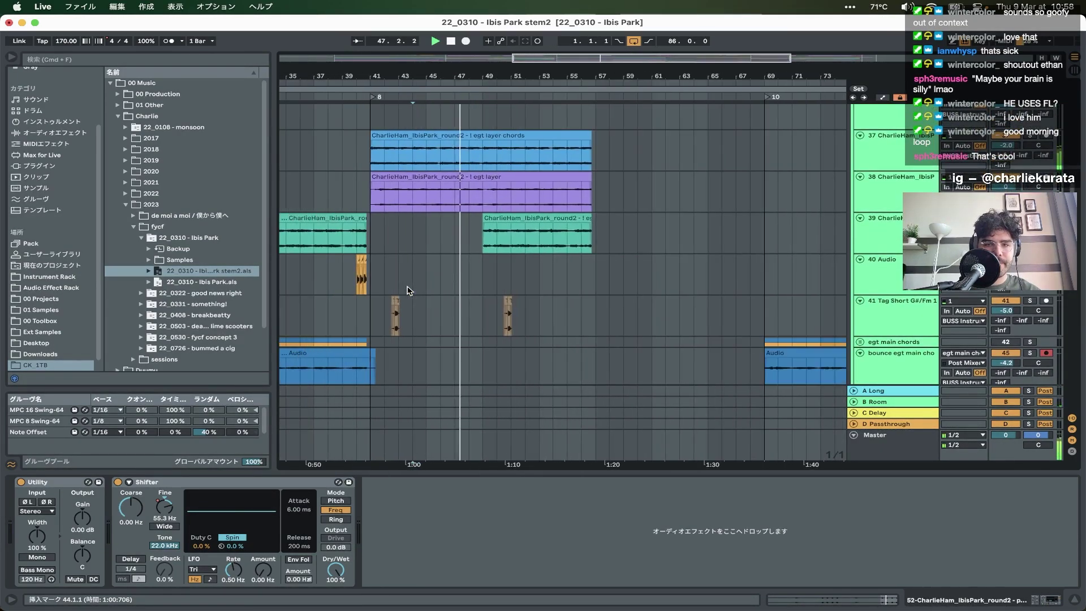
{"action": "scroll", "coordinate": [410, 291], "scroll_direction": "down", "scroll_amount": 5}
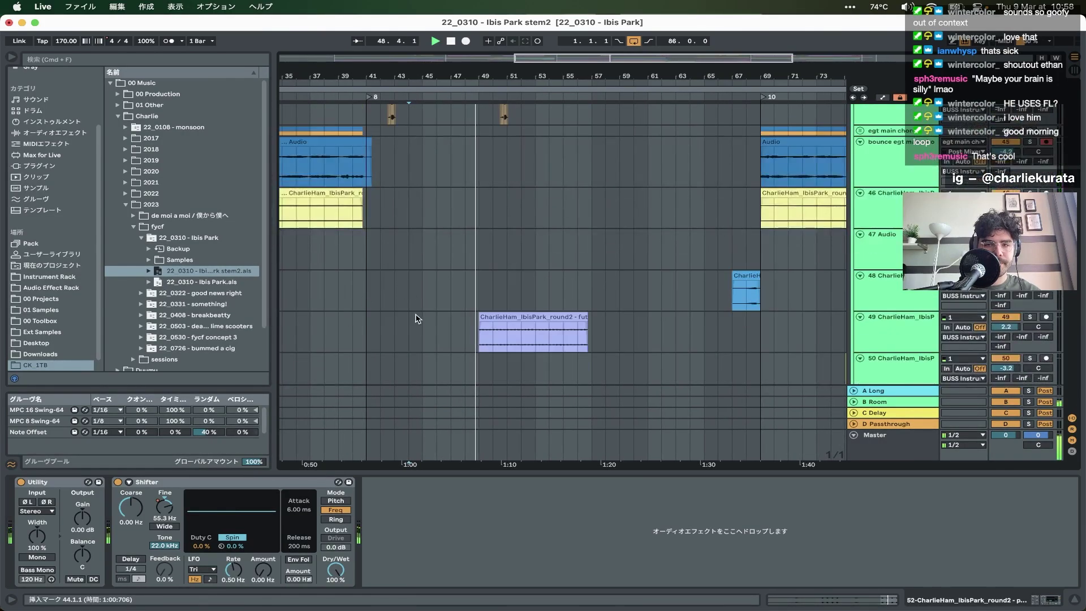
{"action": "scroll", "coordinate": [487, 313], "scroll_direction": "down", "scroll_amount": 5}
{"action": "scroll", "coordinate": [486, 314], "scroll_direction": "down", "scroll_amount": 20}
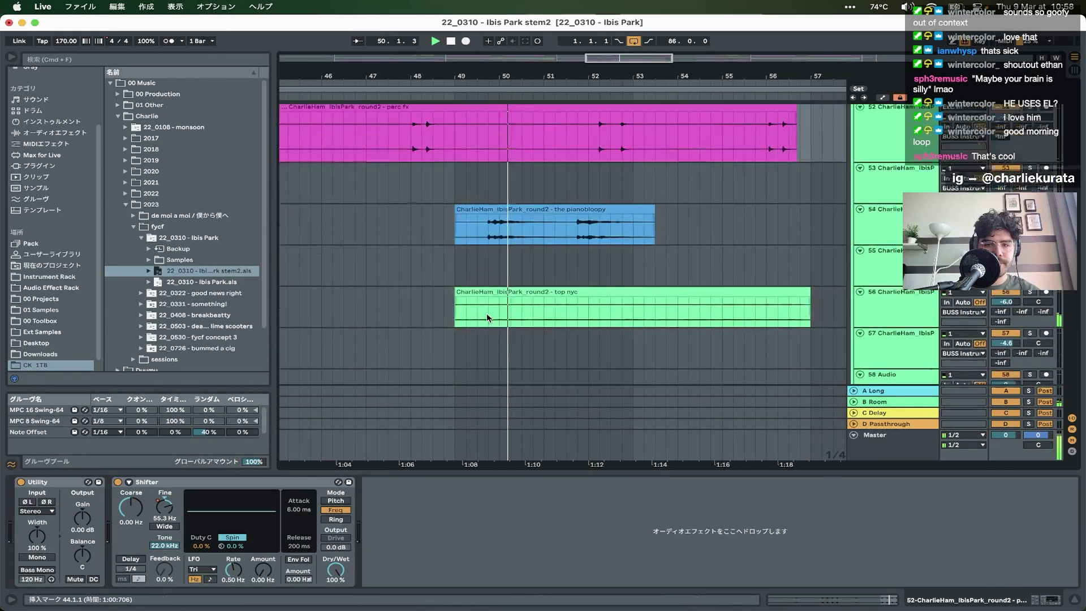
- Play the drum layers from 49.1.1, with the start point on the hats 3 track
{"action": "scroll", "coordinate": [487, 313], "scroll_direction": "up", "scroll_amount": 4}
{"action": "key", "text": "space"}
{"action": "left_click", "coordinate": [432, 282]}
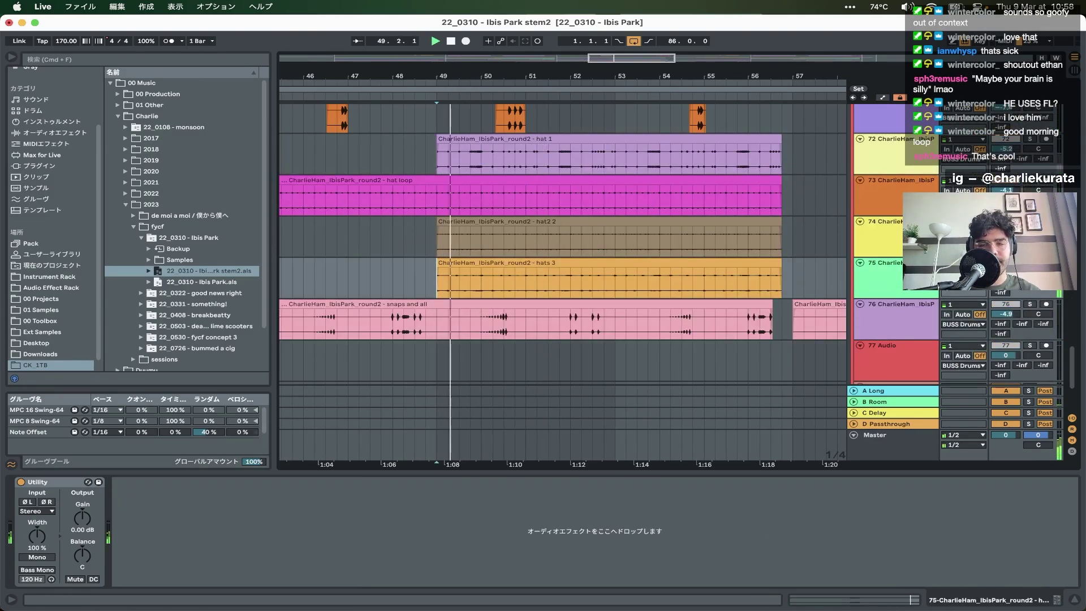
- Set the insert point to 49.1.1 on track 33 and briefly play the section containing the future bass clip
{"action": "scroll", "coordinate": [600, 213], "scroll_direction": "up", "scroll_amount": 20}
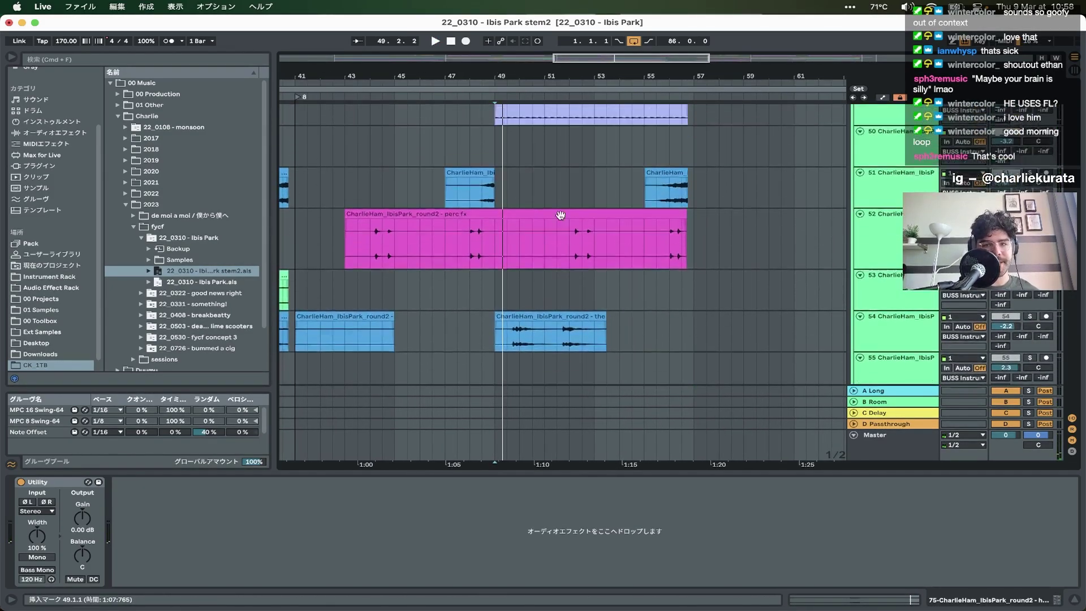
{"action": "scroll", "coordinate": [562, 219], "scroll_direction": "up", "scroll_amount": 15}
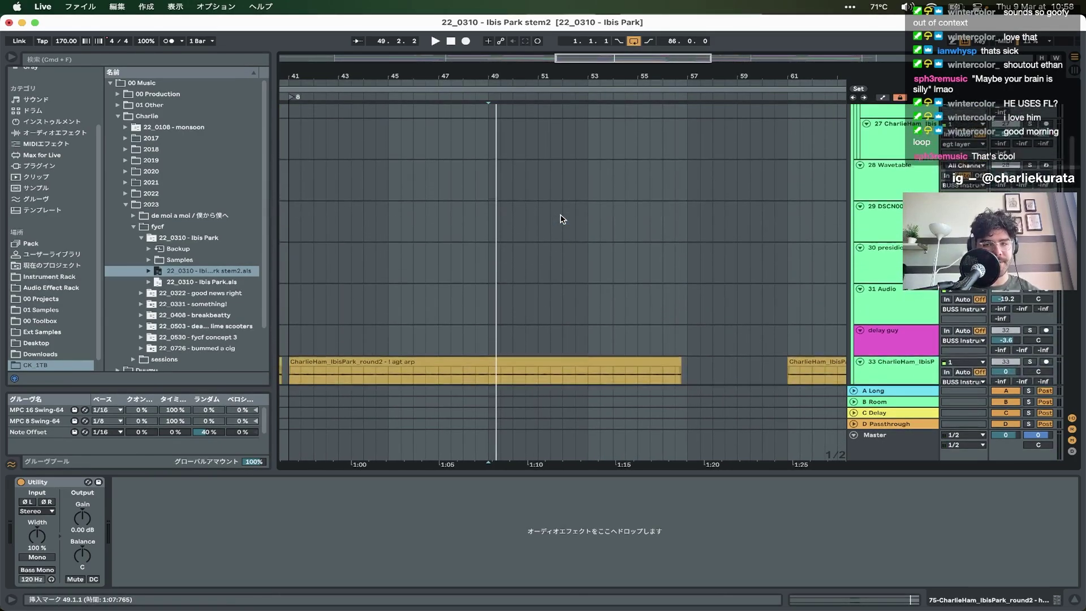
{"action": "scroll", "coordinate": [537, 243], "scroll_direction": "down", "scroll_amount": 2}
{"action": "left_click", "coordinate": [496, 293]}
{"action": "scroll", "coordinate": [496, 293], "scroll_direction": "up", "scroll_amount": 15}
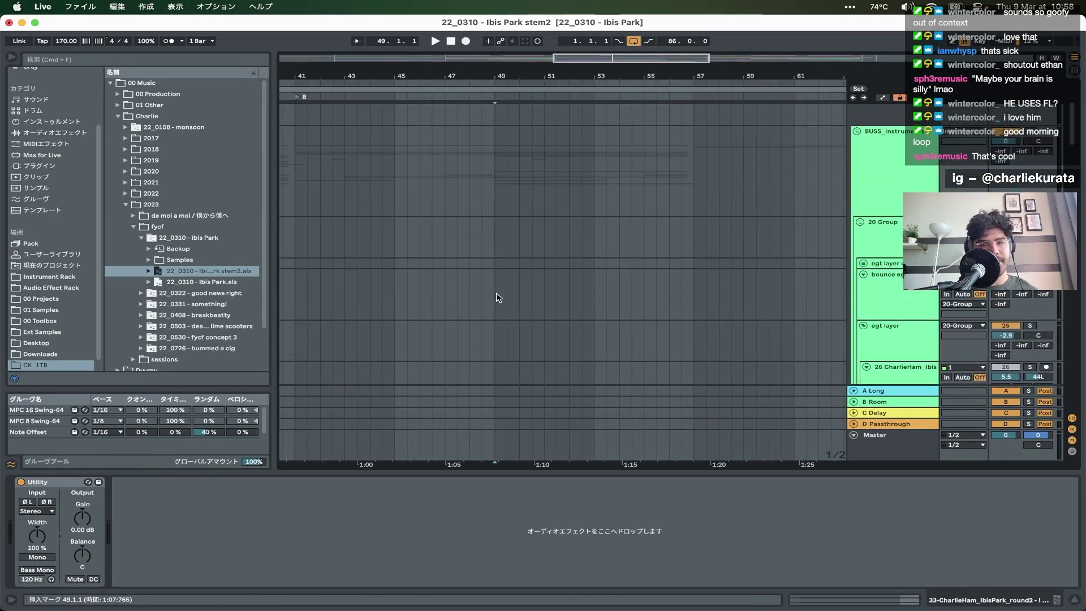
{"action": "scroll", "coordinate": [497, 297], "scroll_direction": "down", "scroll_amount": 15}
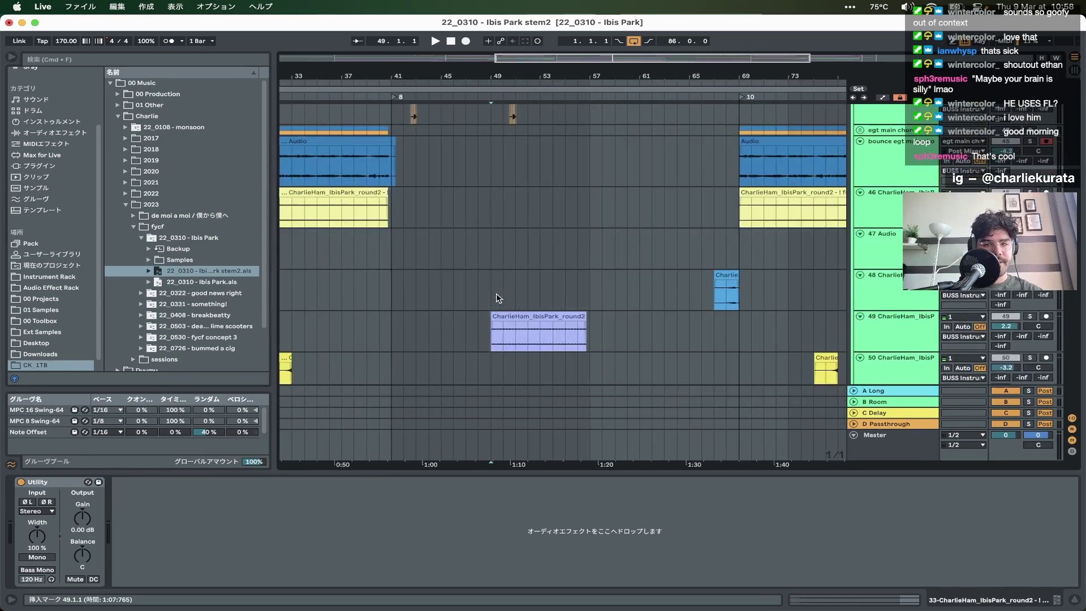
{"action": "key", "text": "space"}
{"action": "key", "text": "space"}
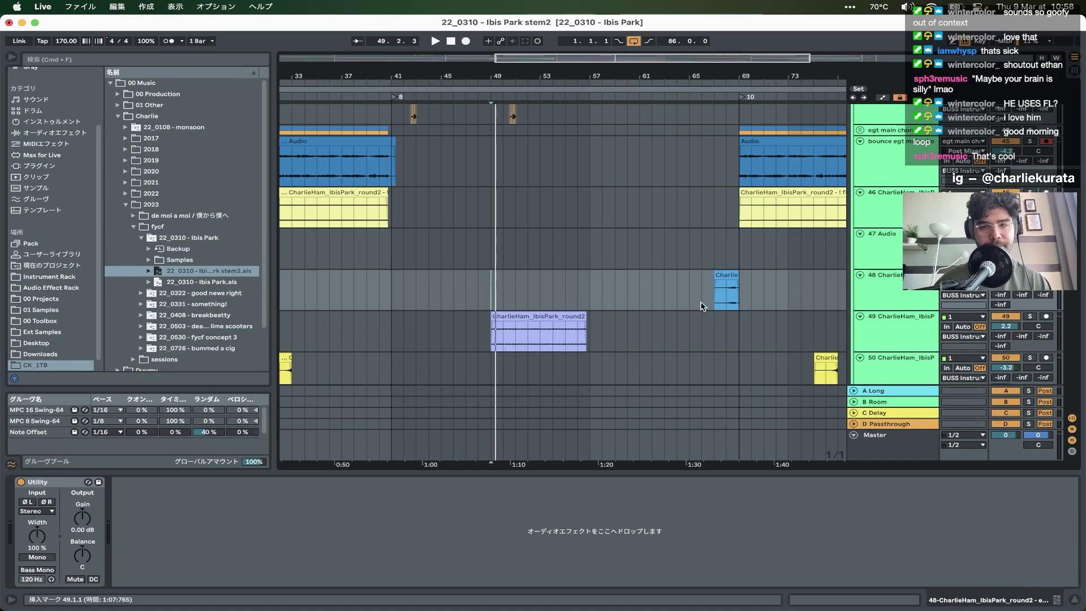
- Play the arrangement from 55.1.1 on the dweewooo track
{"action": "scroll", "coordinate": [702, 306], "scroll_direction": "up", "scroll_amount": 2}
{"action": "scroll", "coordinate": [577, 266], "scroll_direction": "up", "scroll_amount": 5}
{"action": "scroll", "coordinate": [577, 265], "scroll_direction": "up", "scroll_amount": 10}
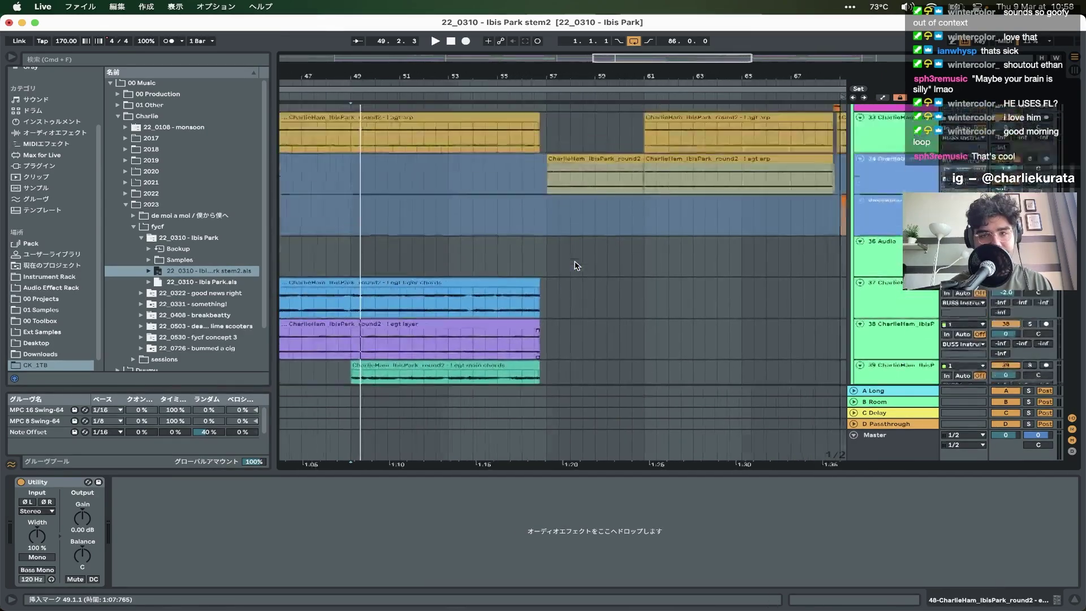
{"action": "left_click", "coordinate": [526, 299]}
{"action": "scroll", "coordinate": [498, 307], "scroll_direction": "up", "scroll_amount": 3}
{"action": "scroll", "coordinate": [498, 307], "scroll_direction": "right", "scroll_amount": 2}
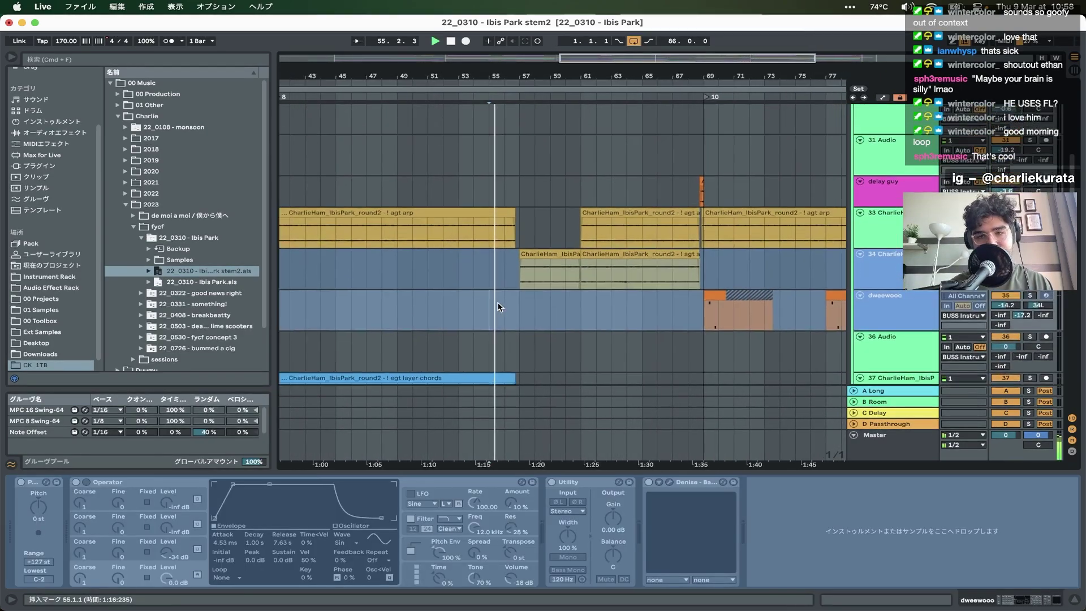
- Replay from 56.1.1 on the dweewooo track and examine the arp and guitar clips around bar 57
{"action": "left_click", "coordinate": [460, 350]}
{"action": "key", "text": "space"}
{"action": "scroll", "coordinate": [459, 351], "scroll_direction": "up", "scroll_amount": 2}
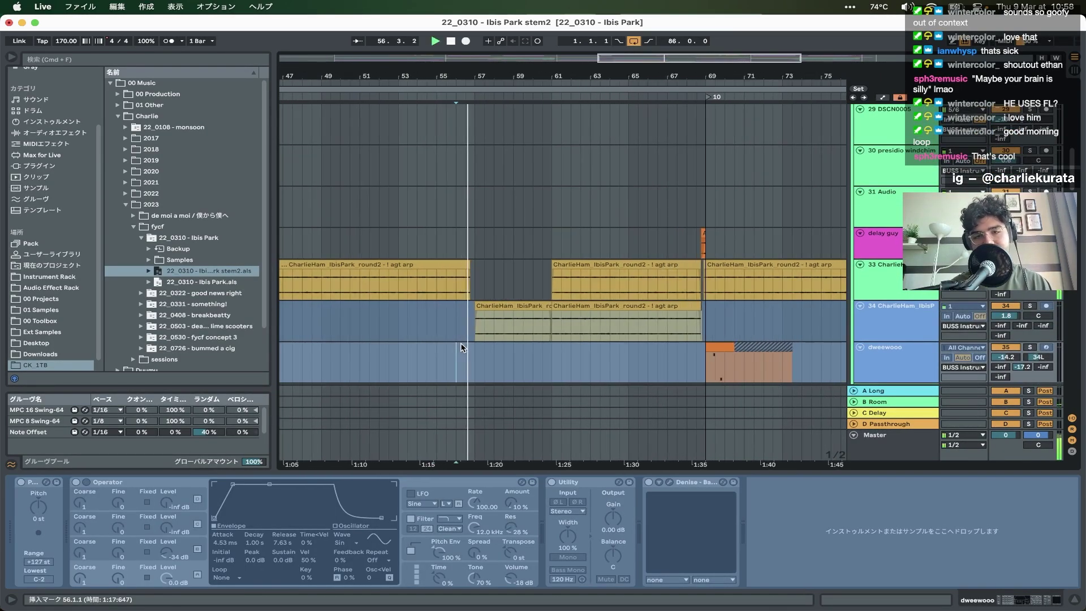
{"action": "scroll", "coordinate": [461, 346], "scroll_direction": "down", "scroll_amount": 10}
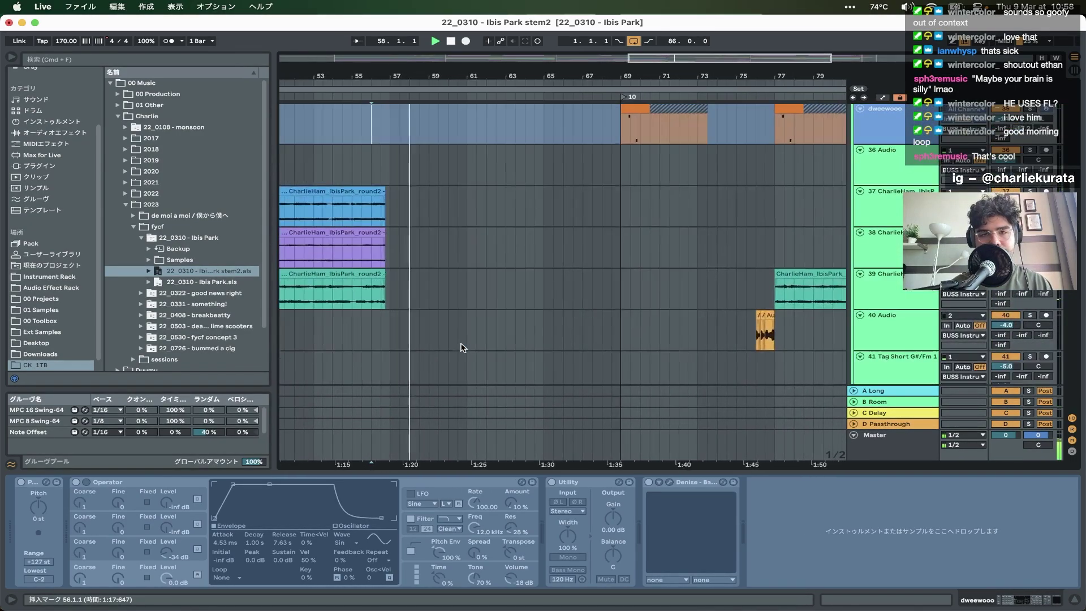
{"action": "scroll", "coordinate": [461, 346], "scroll_direction": "down", "scroll_amount": 2}
- Stop playback and mark the empty range from 57.1.1 to 61.1.1 on track 38
{"action": "key", "text": "space"}
{"action": "left_click_drag", "start_coordinate": [405, 247], "coordinate": [466, 249]}
{"action": "left_click", "coordinate": [467, 249]}
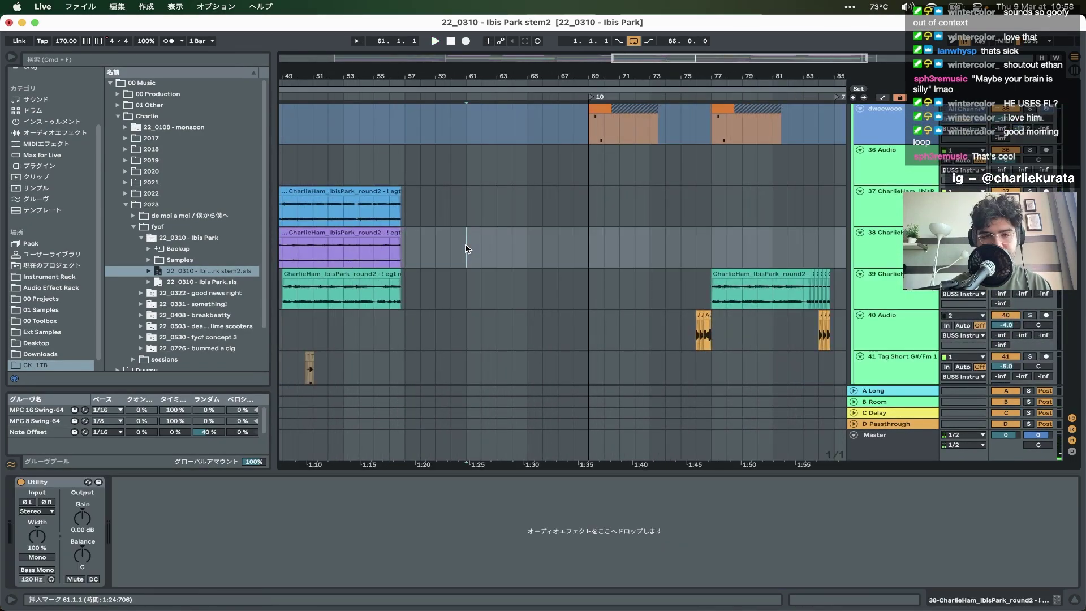
- Play the drums from 56.3.1 on track 76 and mark the gap from 57.1.1 to 60.4.3 on track 74
{"action": "scroll", "coordinate": [405, 247], "scroll_direction": "down", "scroll_amount": 20}
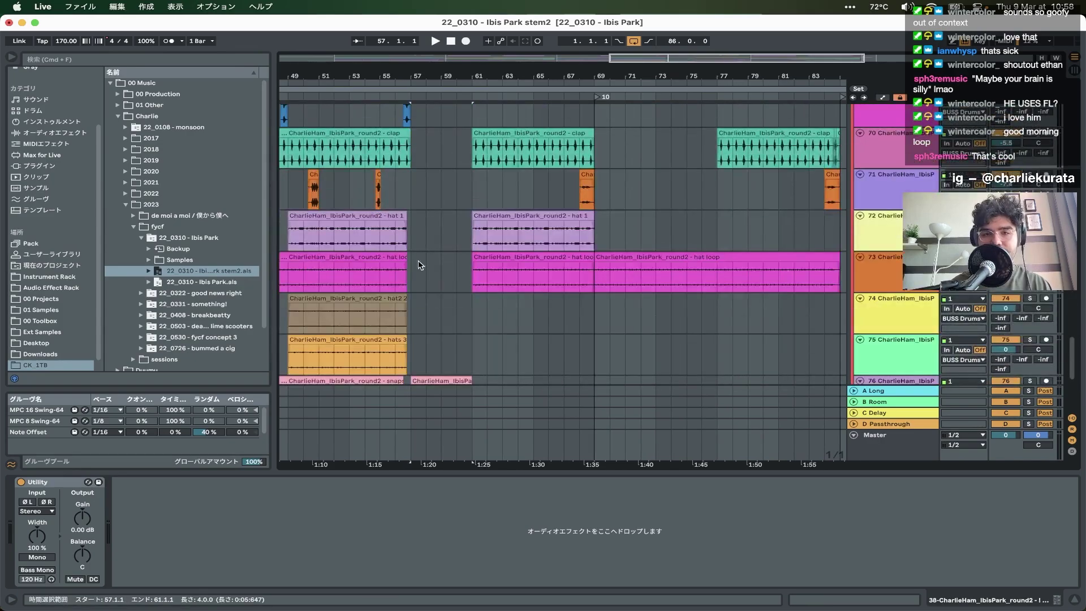
{"action": "scroll", "coordinate": [417, 263], "scroll_direction": "up", "scroll_amount": 2}
{"action": "left_click", "coordinate": [397, 226]}
{"action": "scroll", "coordinate": [397, 232], "scroll_direction": "up", "scroll_amount": 3}
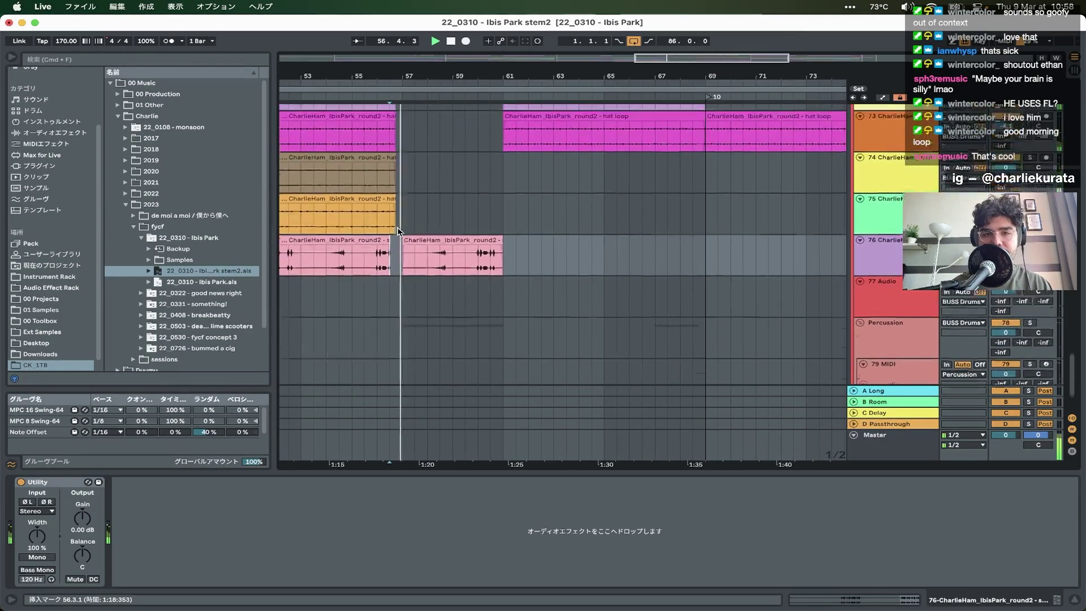
{"action": "scroll", "coordinate": [401, 244], "scroll_direction": "up", "scroll_amount": 3}
{"action": "key", "text": "space"}
{"action": "left_click_drag", "start_coordinate": [401, 244], "coordinate": [749, 249]}
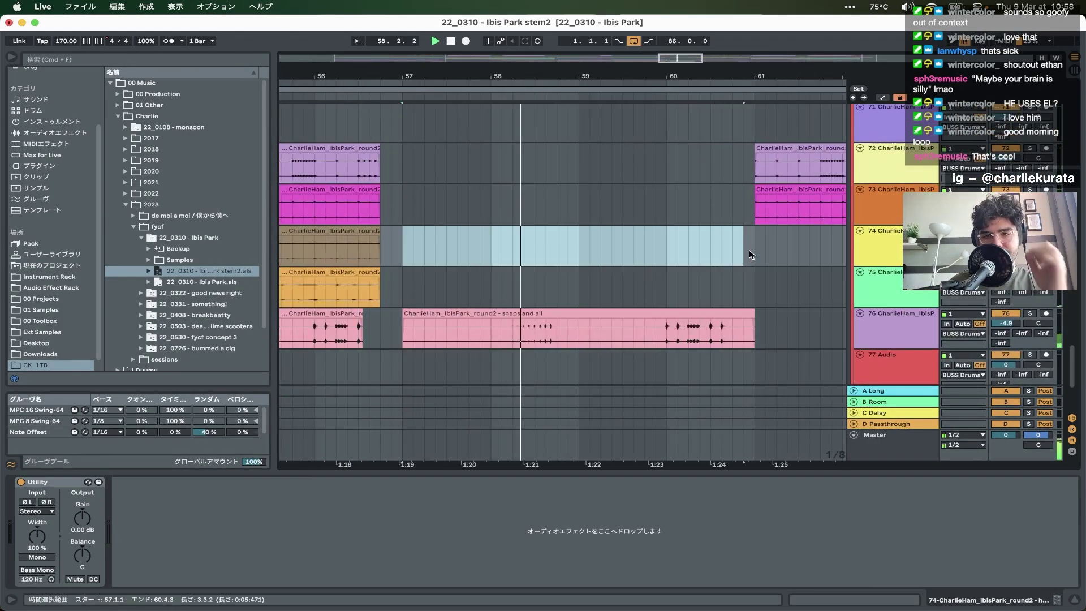
- Examine the clap, hat 1 and hat loop clips from bar 61 to bar 69 during playback
{"action": "scroll", "coordinate": [749, 250], "scroll_direction": "down", "scroll_amount": 4}
{"action": "scroll", "coordinate": [749, 254], "scroll_direction": "right", "scroll_amount": 6}
{"action": "scroll", "coordinate": [749, 254], "scroll_direction": "up", "scroll_amount": 1}
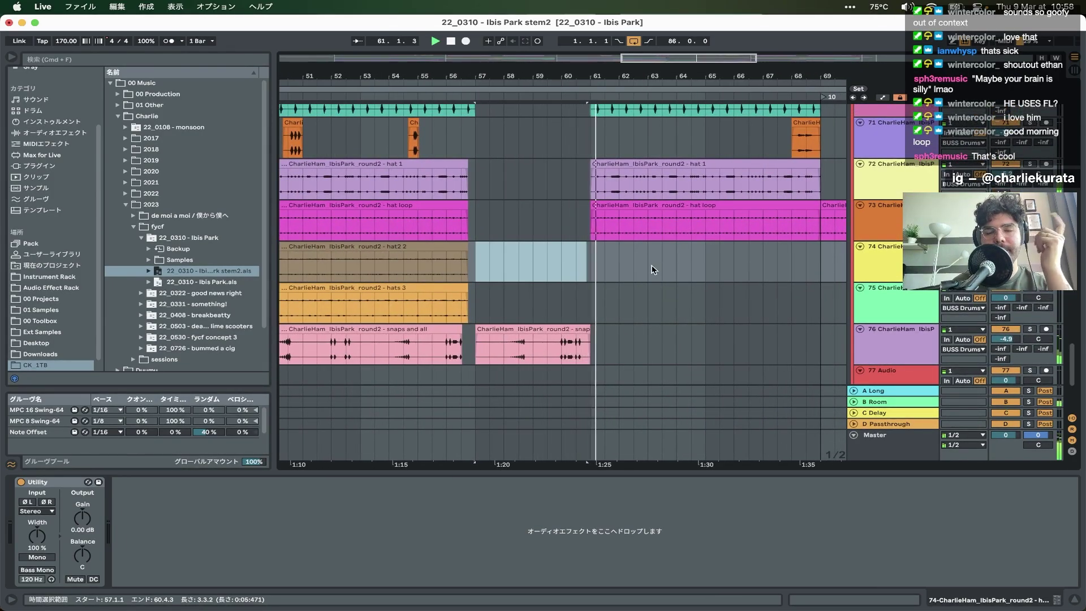
{"action": "scroll", "coordinate": [678, 269], "scroll_direction": "right", "scroll_amount": 4}
{"action": "scroll", "coordinate": [679, 269], "scroll_direction": "up", "scroll_amount": 2}
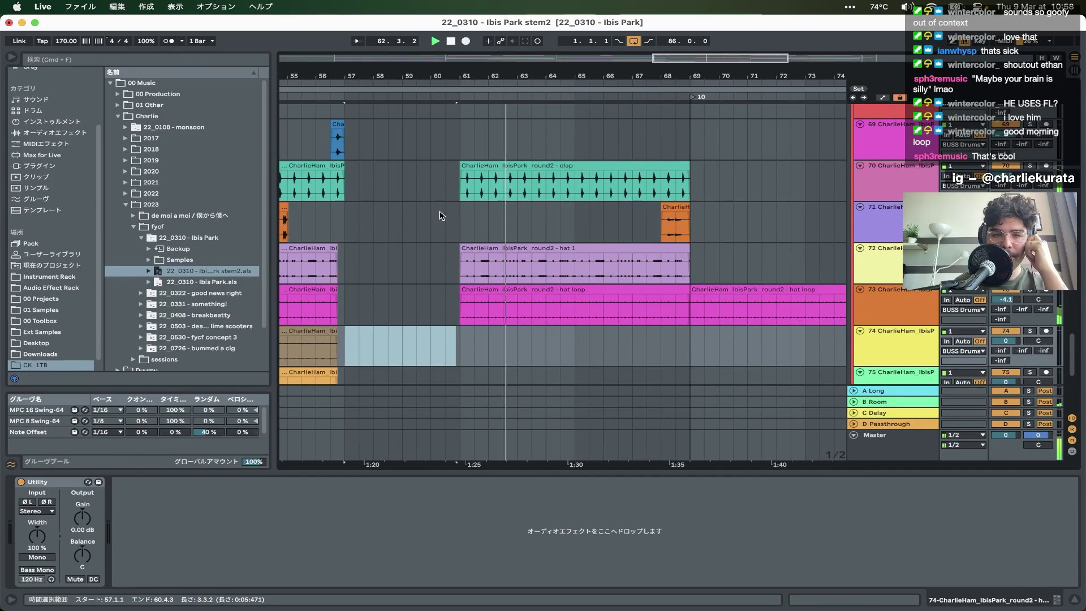
{"action": "scroll", "coordinate": [441, 215], "scroll_direction": "right", "scroll_amount": 3}
{"action": "scroll", "coordinate": [441, 216], "scroll_direction": "up", "scroll_amount": 3}
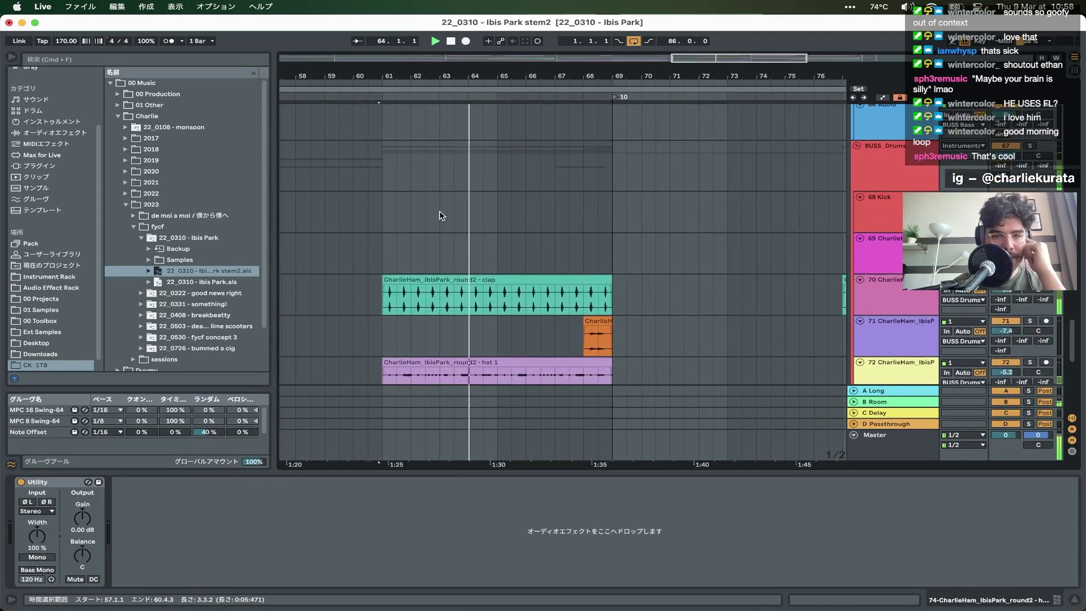
- Examine the 808 clips and the instrument clips leading into bar 69 during playback
{"action": "scroll", "coordinate": [440, 216], "scroll_direction": "up", "scroll_amount": 15}
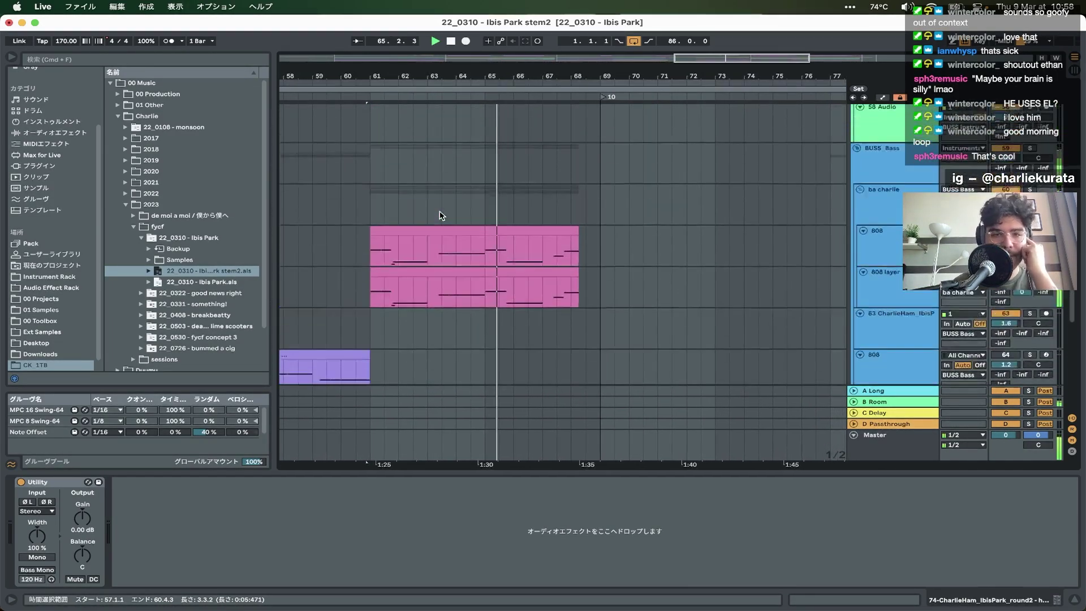
{"action": "scroll", "coordinate": [440, 215], "scroll_direction": "right", "scroll_amount": 3}
{"action": "scroll", "coordinate": [440, 215], "scroll_direction": "up", "scroll_amount": 7}
{"action": "scroll", "coordinate": [441, 216], "scroll_direction": "right", "scroll_amount": 1}
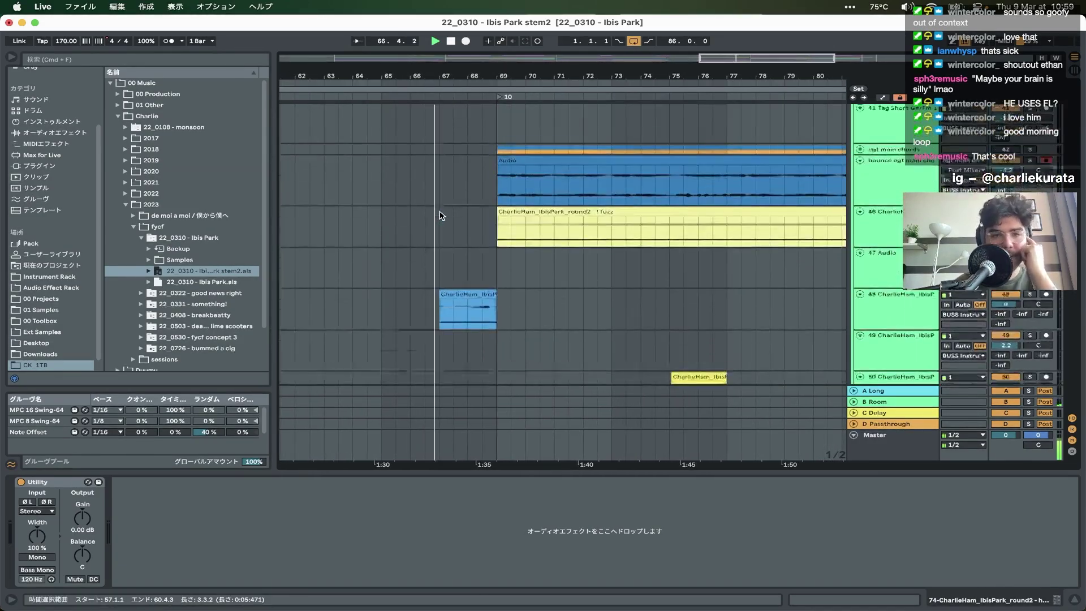
{"action": "scroll", "coordinate": [441, 216], "scroll_direction": "up", "scroll_amount": 10}
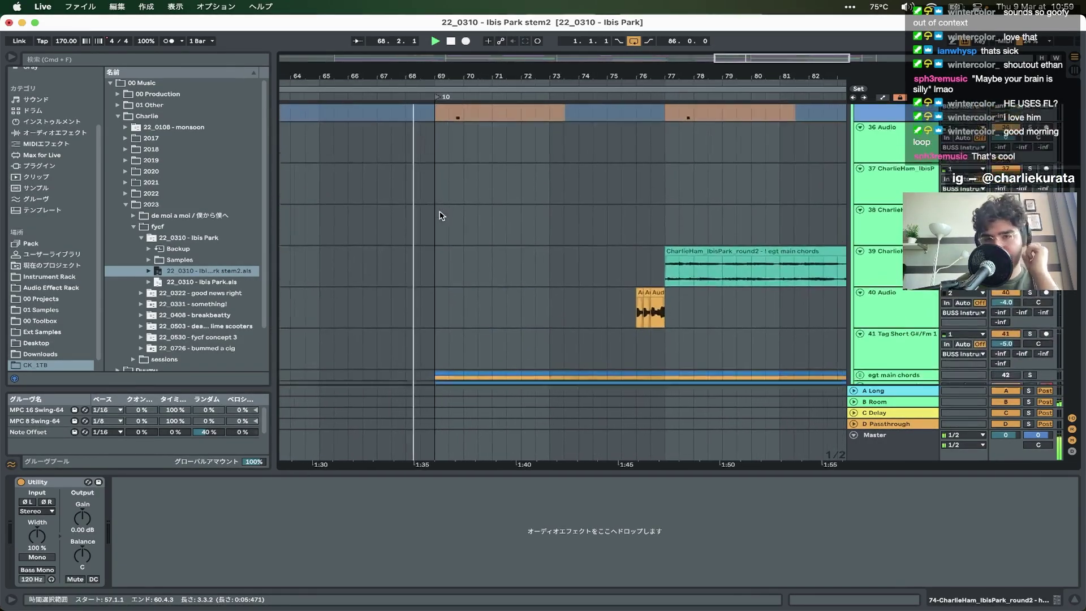
- Examine the arp and dweewooo clips around bar 69, then return to the start of the song
{"action": "key", "text": "minus"}
{"action": "key", "text": "minus"}
{"action": "scroll", "coordinate": [441, 216], "scroll_direction": "up", "scroll_amount": 2}
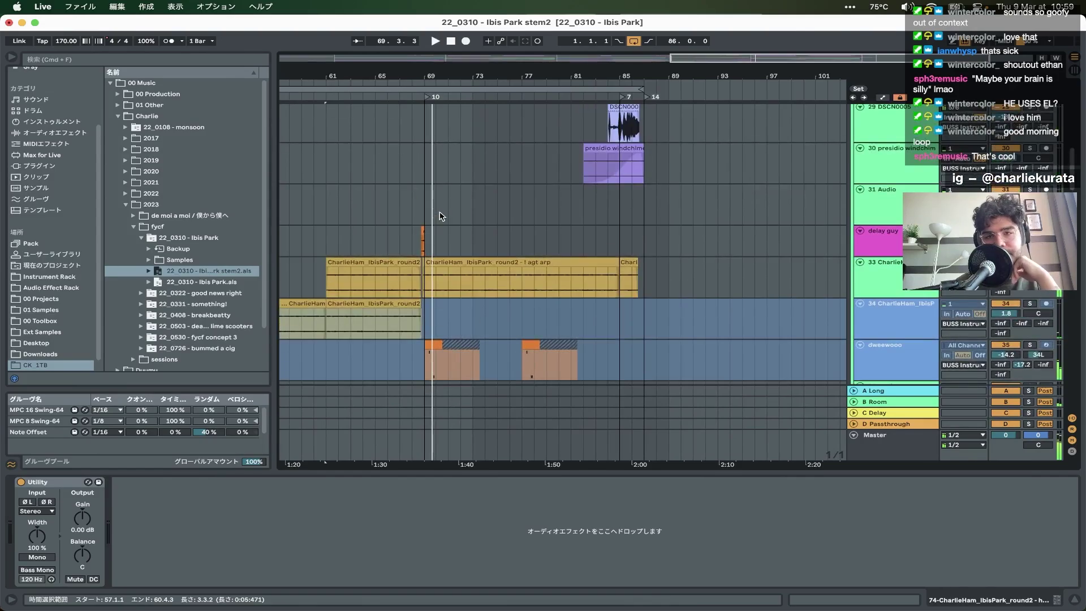
{"action": "scroll", "coordinate": [441, 215], "scroll_direction": "up", "scroll_amount": 10}
{"action": "scroll", "coordinate": [441, 215], "scroll_direction": "left", "scroll_amount": 15}
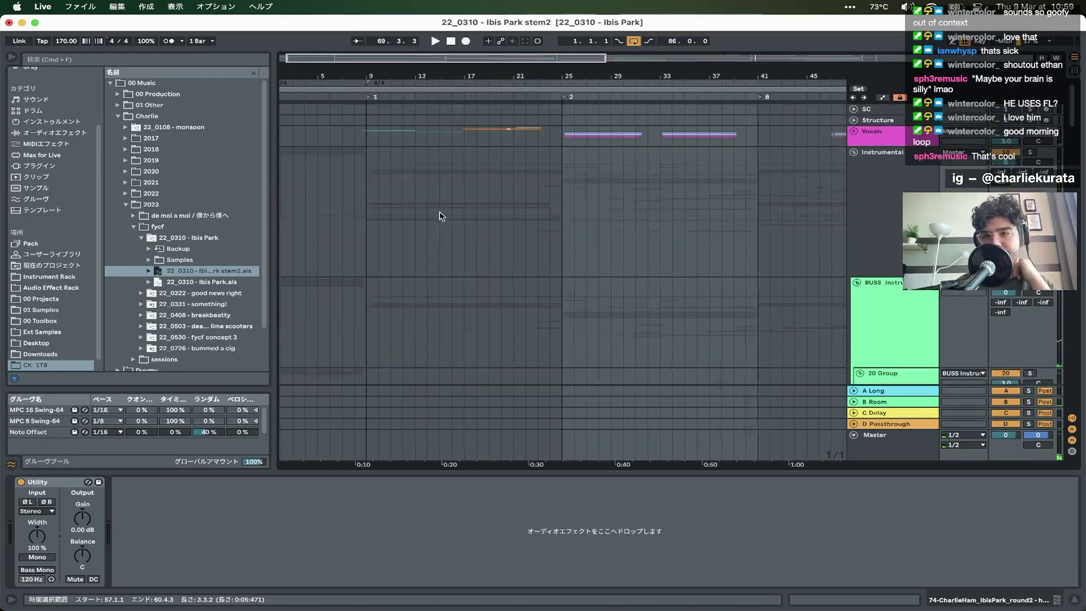
- Unfold the Vocals group and play the verse vocal clip on track 8 from 8.4.1
{"action": "scroll", "coordinate": [871, 129], "scroll_direction": "up", "scroll_amount": 1}
{"action": "left_click", "coordinate": [870, 129]}
{"action": "scroll", "coordinate": [405, 207], "scroll_direction": "down", "scroll_amount": 3}
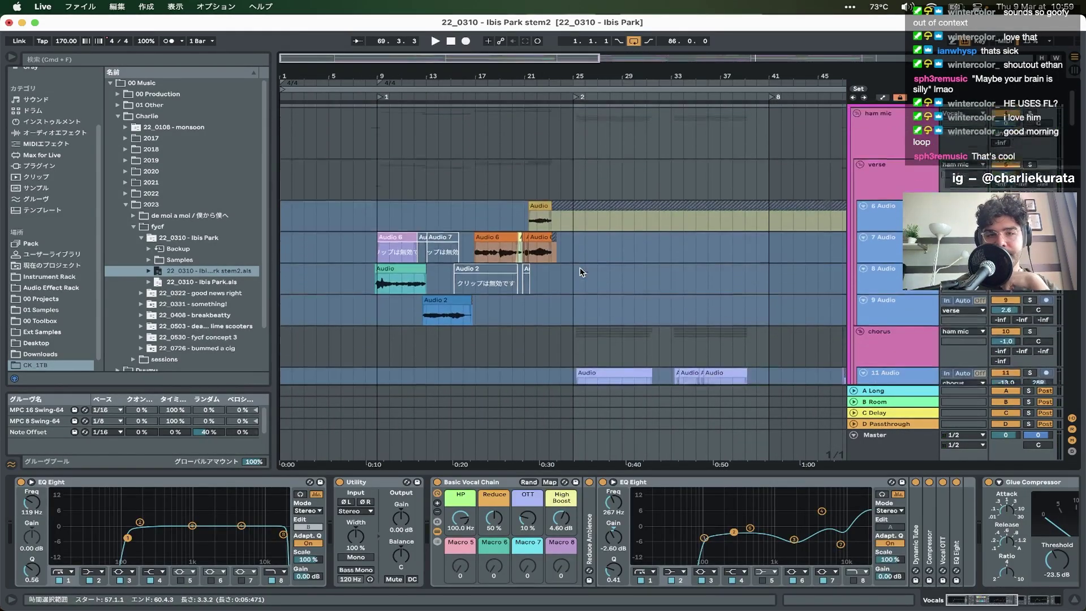
{"action": "left_click", "coordinate": [405, 207]}
{"action": "key", "text": "space"}
{"action": "key", "text": "z"}
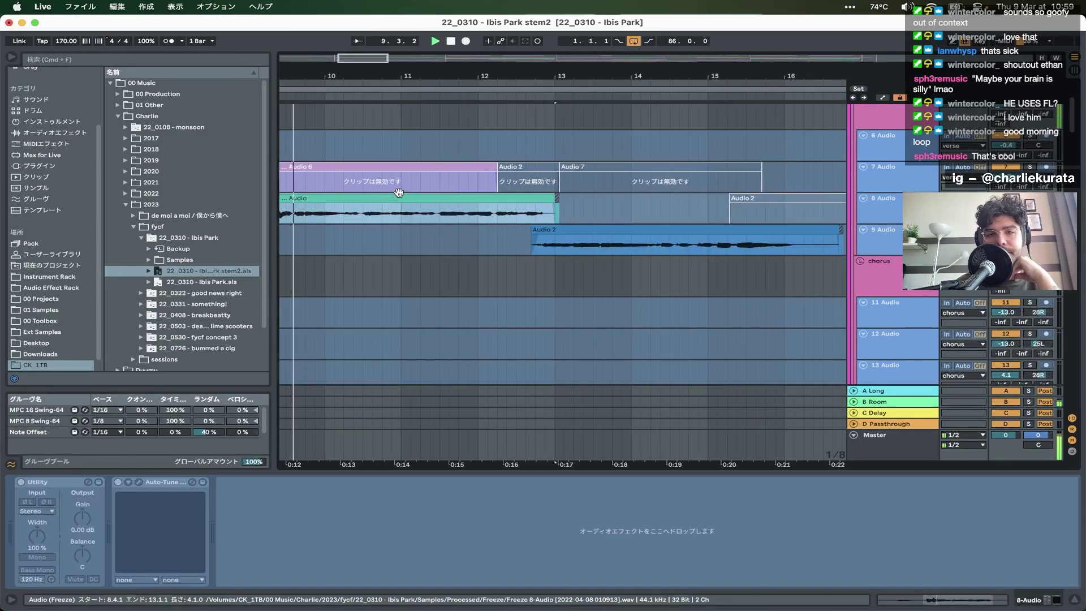
- Examine the verse vocal clips on tracks 6 to 9 up to the chorus entry at bar 25 during playback
{"action": "key", "text": "x"}
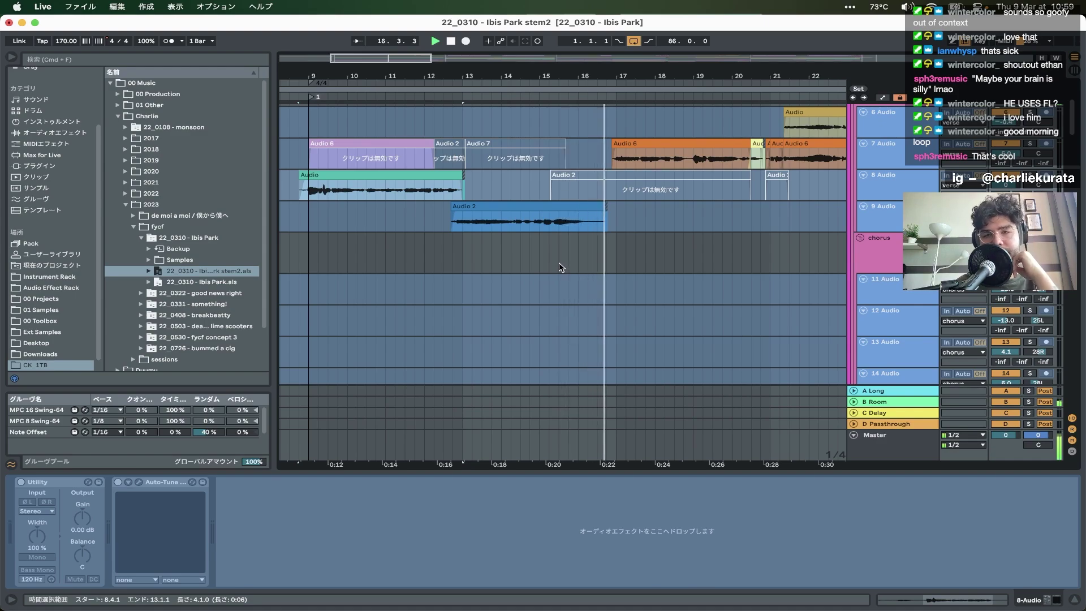
{"action": "scroll", "coordinate": [559, 262], "scroll_direction": "up", "scroll_amount": 1}
{"action": "scroll", "coordinate": [558, 268], "scroll_direction": "right", "scroll_amount": 5}
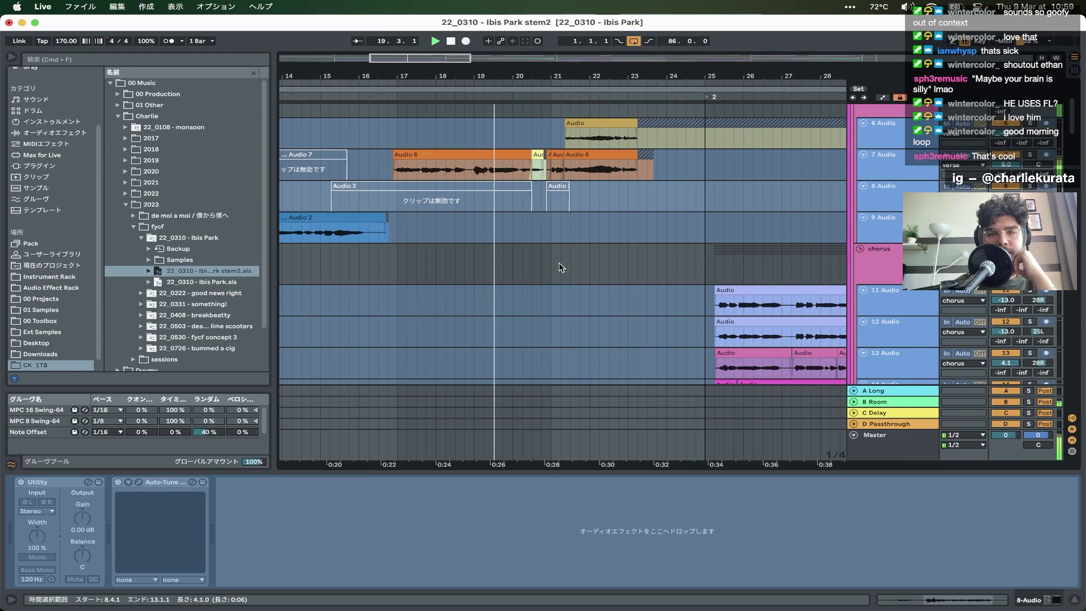
{"action": "scroll", "coordinate": [559, 268], "scroll_direction": "up", "scroll_amount": 1}
{"action": "scroll", "coordinate": [559, 267], "scroll_direction": "right", "scroll_amount": 1}
{"action": "scroll", "coordinate": [559, 268], "scroll_direction": "right", "scroll_amount": 1}
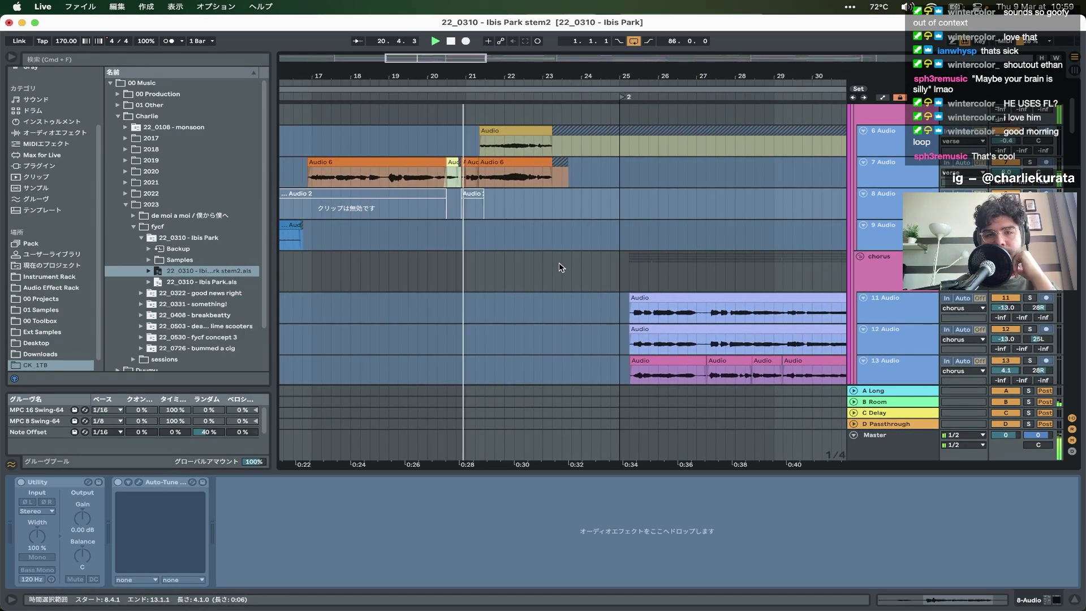
- View the chorus vocal clips on tracks 11 to 14, and open the ibis park lyrics note in Notes
{"action": "scroll", "coordinate": [559, 263], "scroll_direction": "down", "scroll_amount": 5}
{"action": "scroll", "coordinate": [558, 263], "scroll_direction": "down", "scroll_amount": 3, "text": "ctrl"}
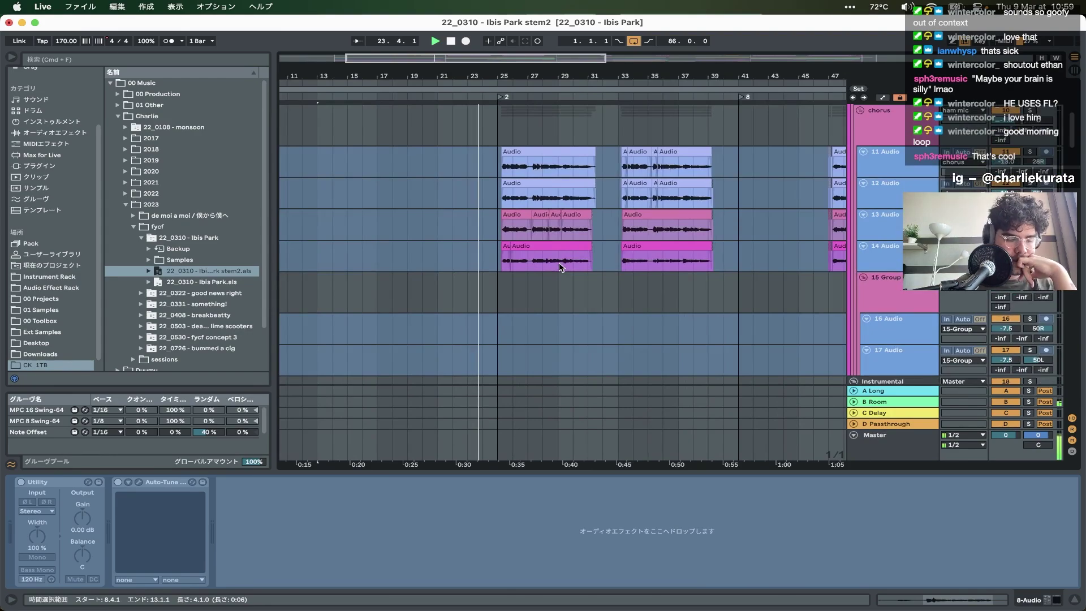
{"action": "mouse_move", "coordinate": [1, 142]}
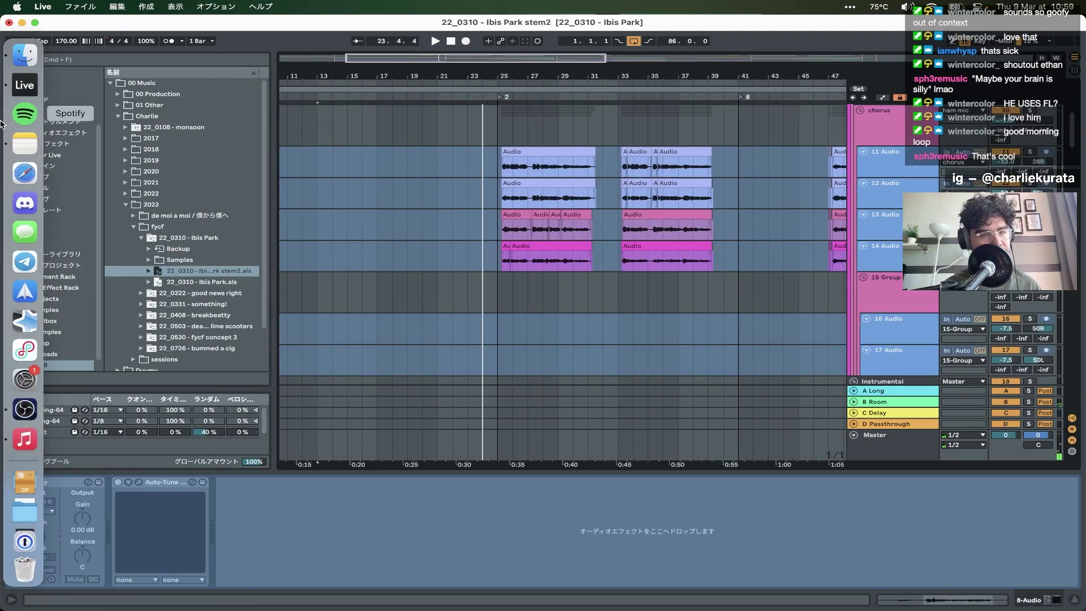
{"action": "left_click", "coordinate": [23, 142]}
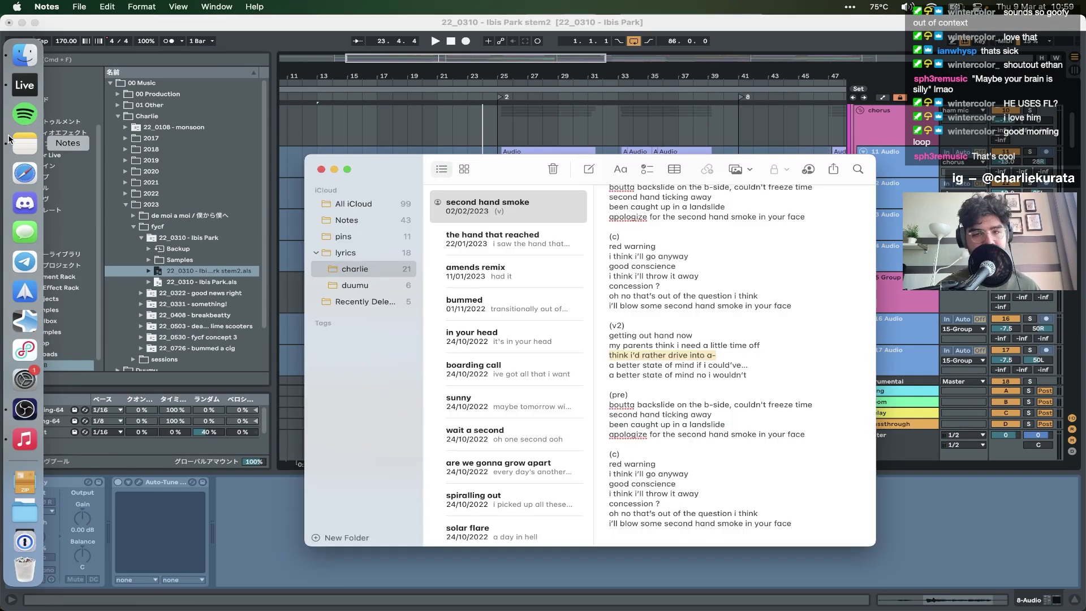
{"action": "scroll", "coordinate": [530, 363], "scroll_direction": "down", "scroll_amount": 8}
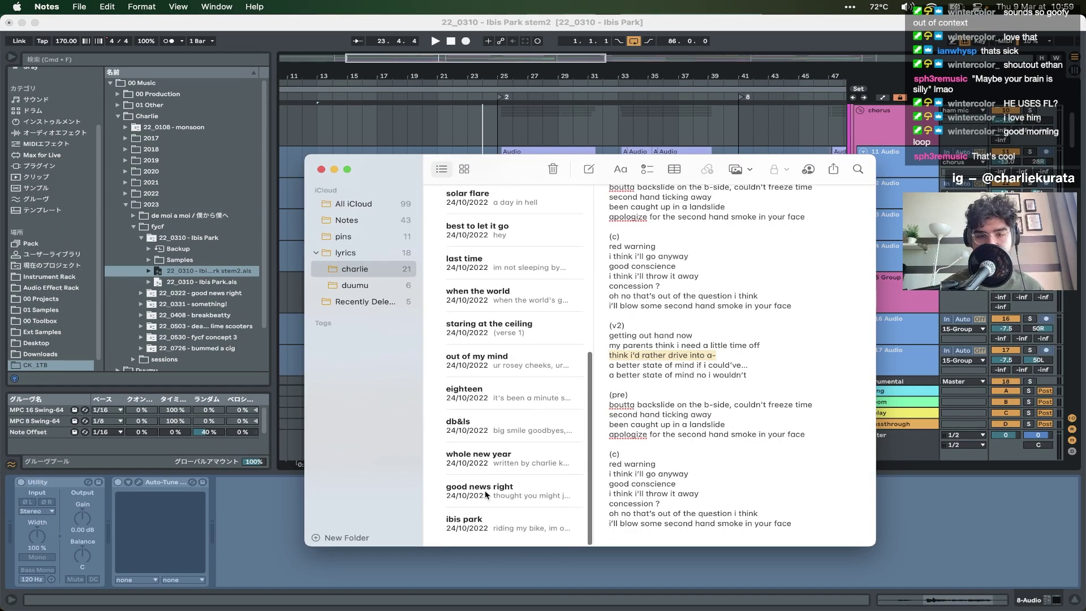
{"action": "left_click", "coordinate": [497, 521]}
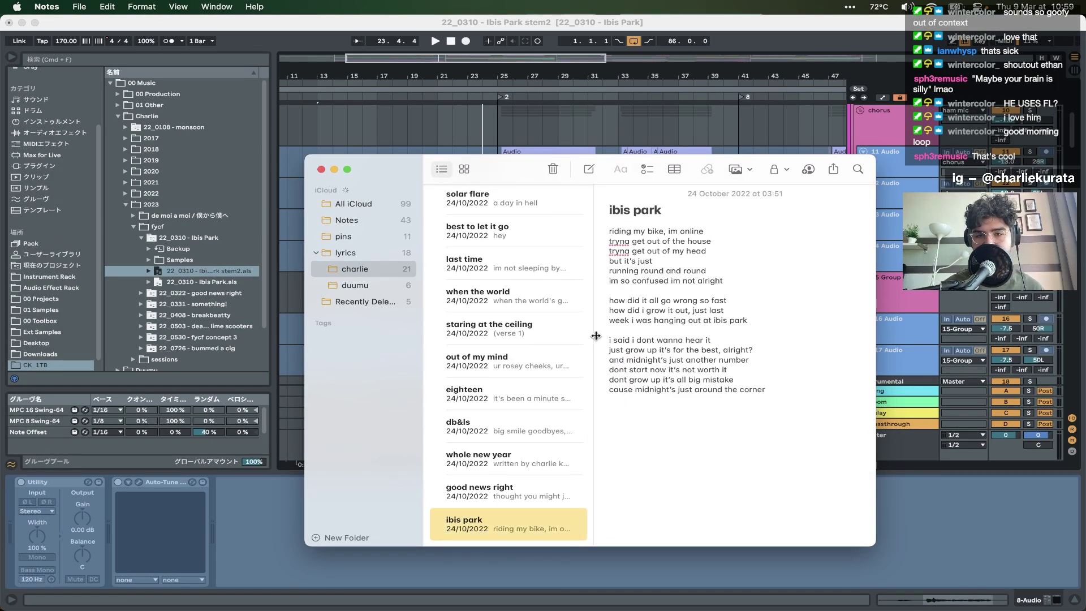
- Highlight the lyrics from "i said i dont wanna hear it" to "and midnight's just another number", and return to Live
{"action": "mouse_move", "coordinate": [609, 350]}
{"action": "left_mouse_down"}
{"action": "mouse_move", "coordinate": [786, 351]}
{"action": "mouse_move", "coordinate": [602, 339]}
{"action": "left_mouse_up"}
{"action": "left_click", "coordinate": [760, 358]}
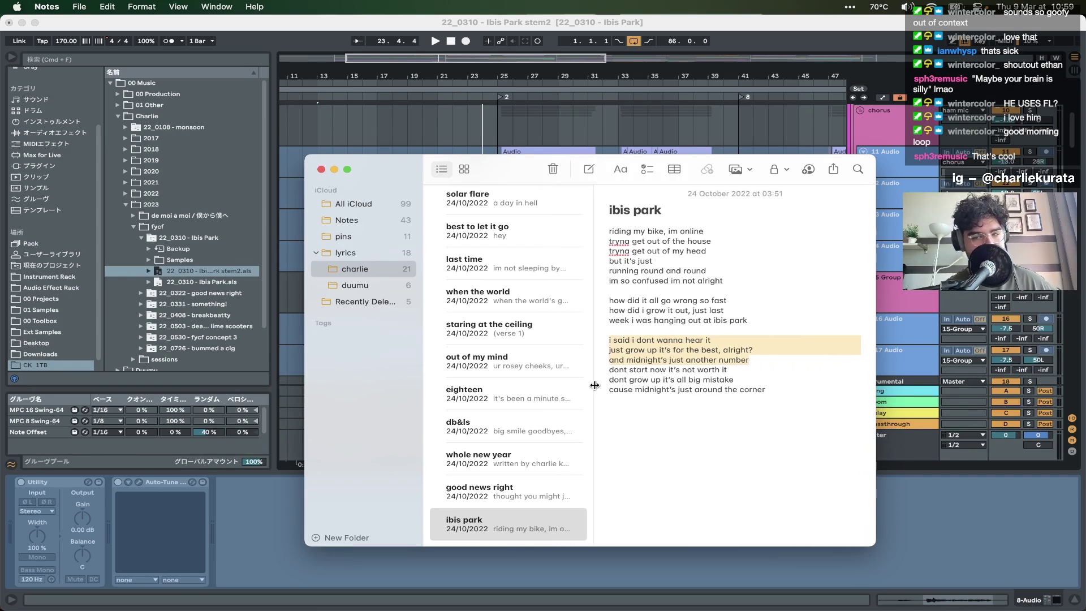
{"action": "left_click", "coordinate": [630, 122]}
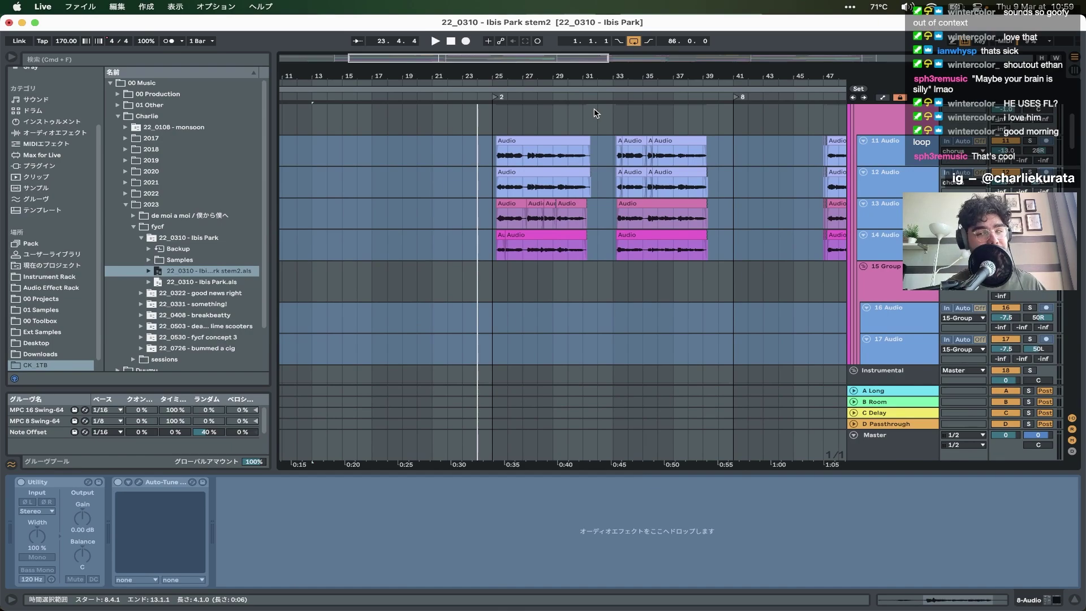
- Select the chorus vocal group and play its opening clips from 25.1.1
{"action": "scroll", "coordinate": [594, 113], "scroll_direction": "up", "scroll_amount": 2}
{"action": "left_click", "coordinate": [949, 140]}
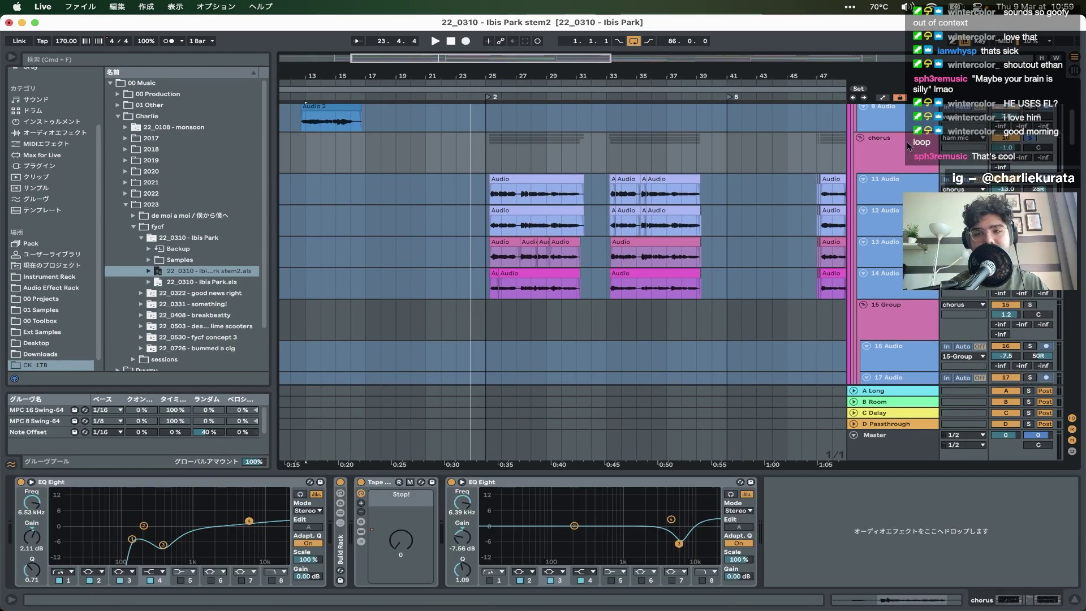
{"action": "left_click", "coordinate": [489, 156]}
{"action": "key", "text": "plus"}
{"action": "key", "text": "space"}
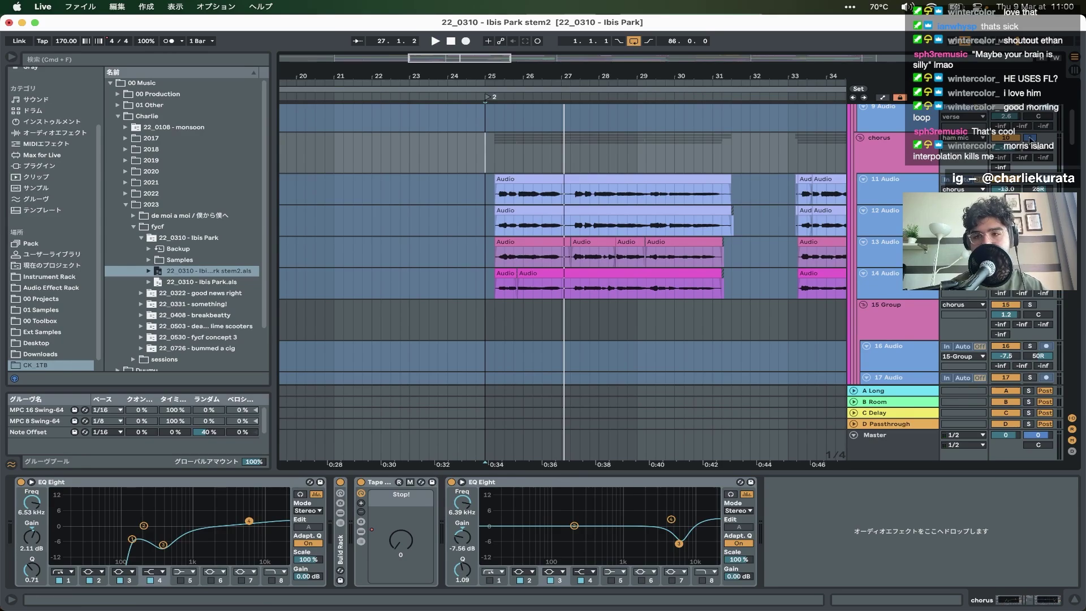
{"action": "key", "text": "space"}
- Replay the chorus vocals from 25.1.1 with the clips on tracks 11 to 14 in view
{"action": "scroll", "coordinate": [647, 201], "scroll_direction": "down", "scroll_amount": 6}
{"action": "key", "text": "minus"}
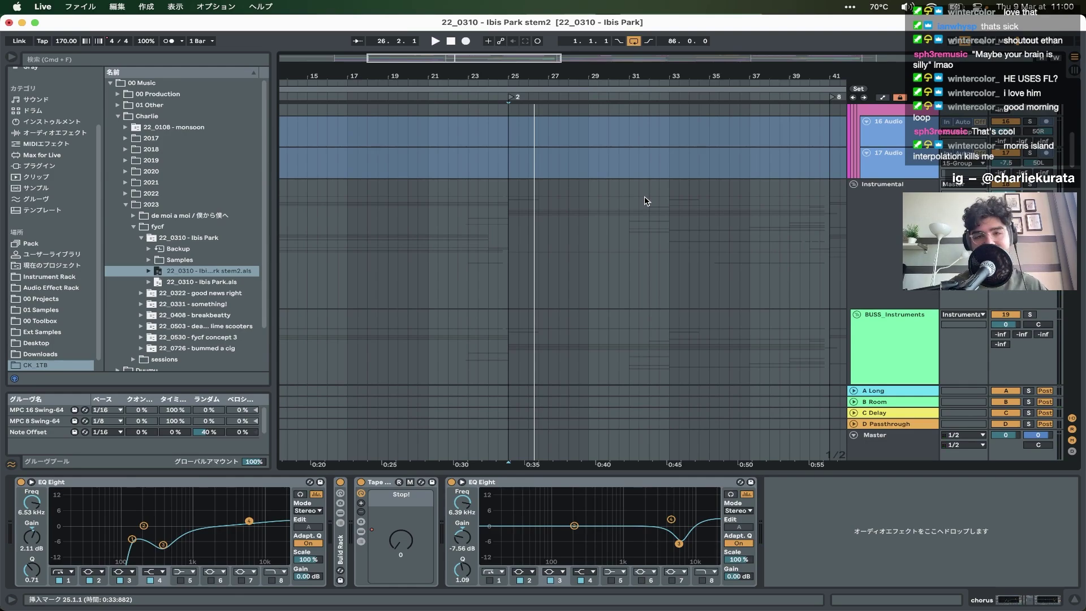
{"action": "scroll", "coordinate": [646, 201], "scroll_direction": "up", "scroll_amount": 6}
{"action": "key", "text": "minus"}
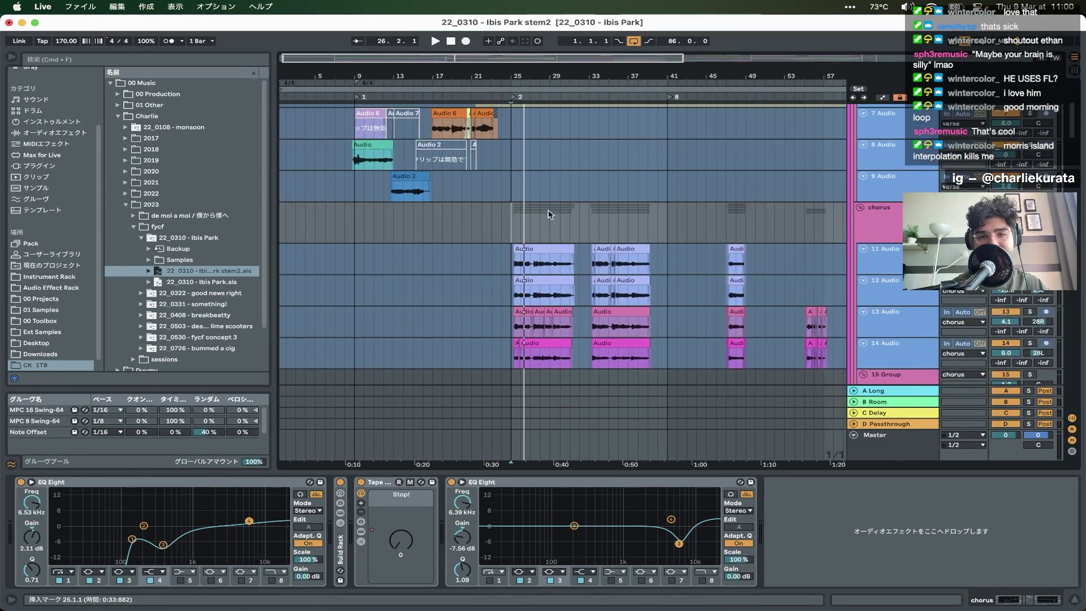
{"action": "key", "text": "plus"}
{"action": "key", "text": "space"}
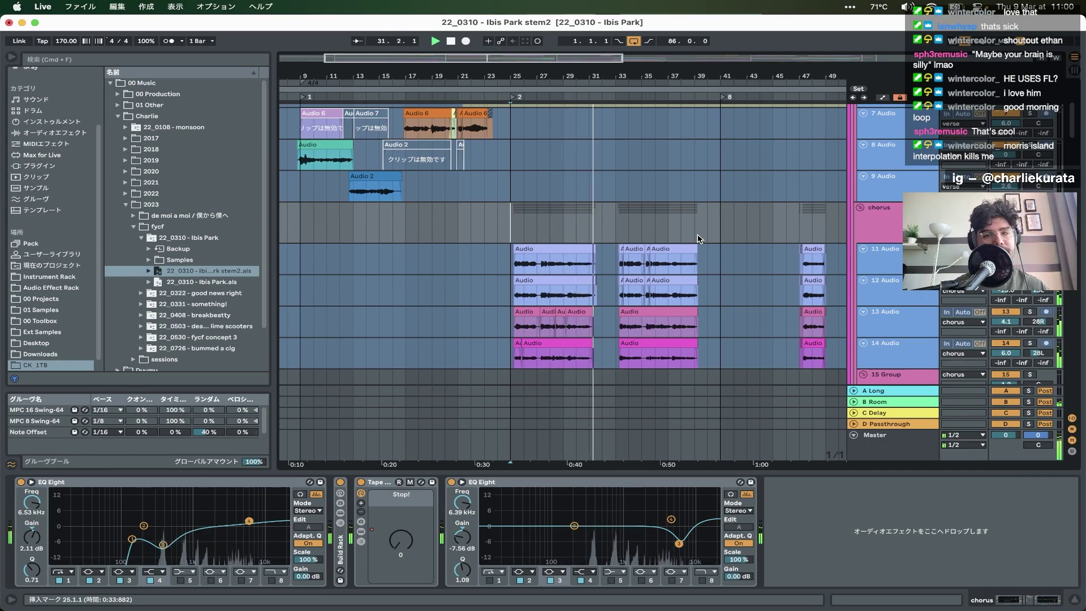
- Examine the instrument and guitar clips beneath the chorus during playback, stop at bar 35 and return to the vocal tracks
{"action": "scroll", "coordinate": [626, 236], "scroll_direction": "down", "scroll_amount": 10}
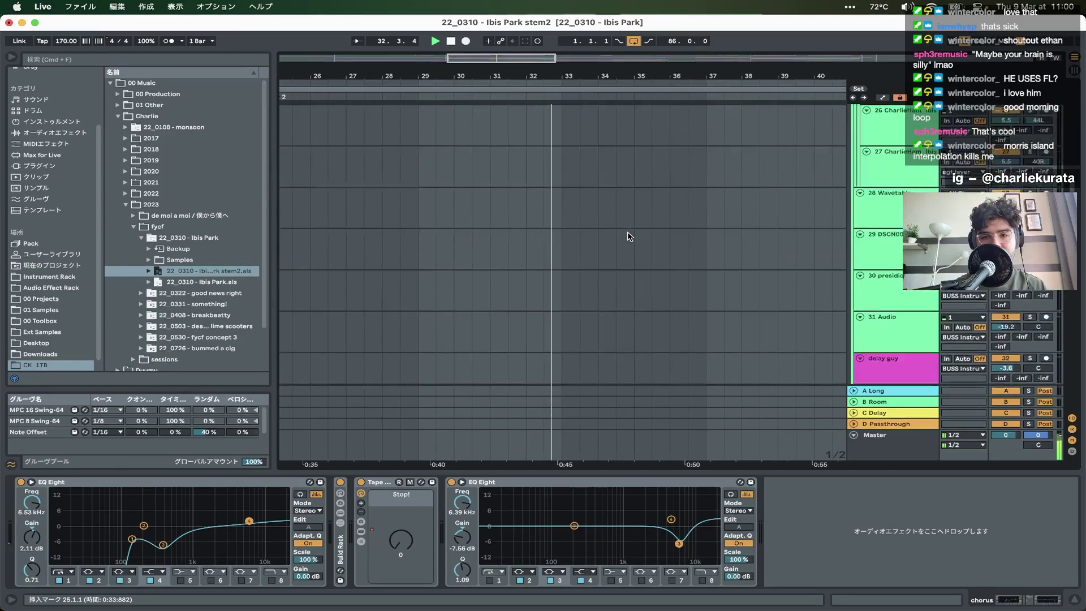
{"action": "scroll", "coordinate": [628, 237], "scroll_direction": "down", "scroll_amount": 3}
{"action": "scroll", "coordinate": [628, 236], "scroll_direction": "down", "scroll_amount": 10}
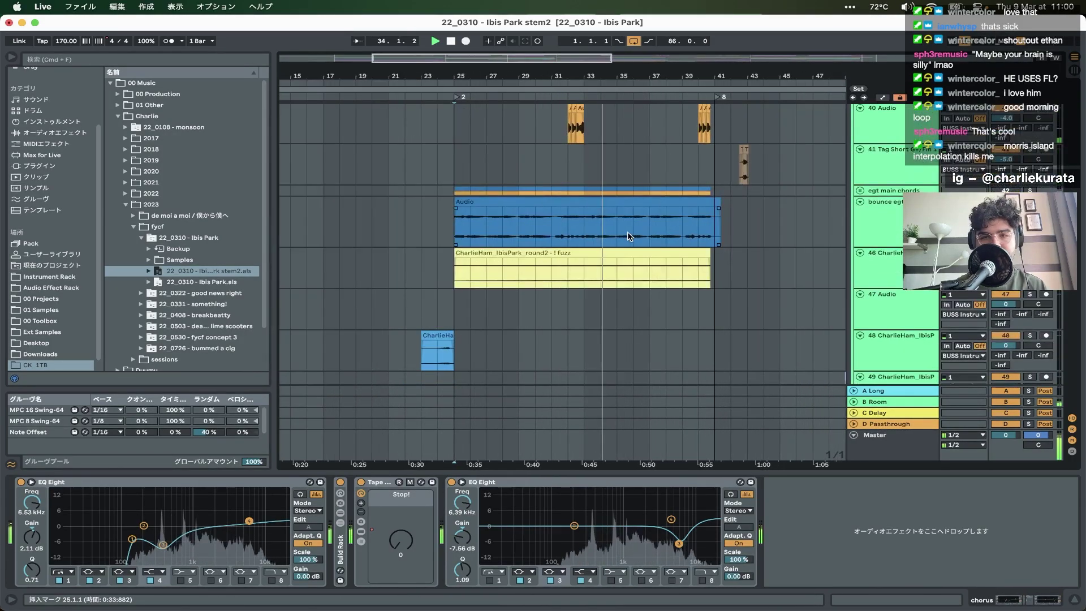
{"action": "scroll", "coordinate": [628, 237], "scroll_direction": "up", "scroll_amount": 15}
{"action": "key", "text": "space"}
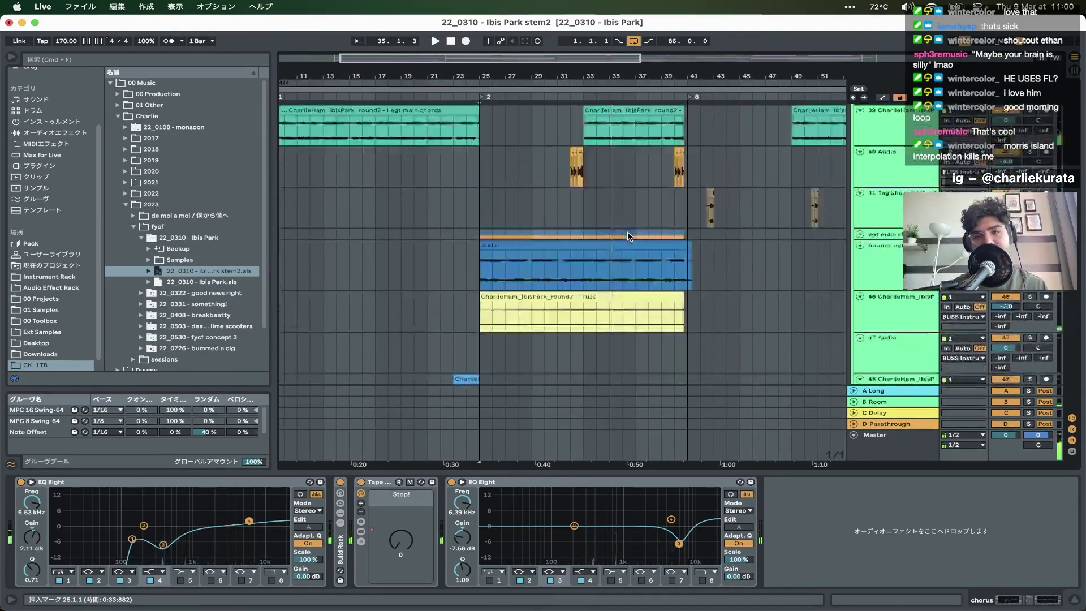
{"action": "scroll", "coordinate": [629, 237], "scroll_direction": "up", "scroll_amount": 15}
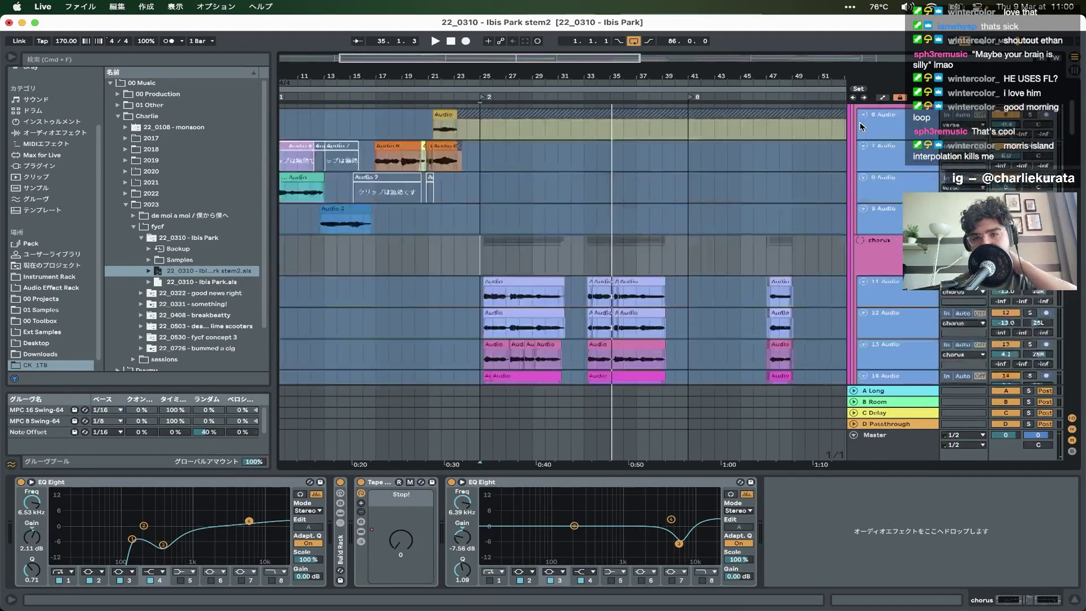
- Fold the Vocals group and play the instrumental from 30.3.1 around the main chords guitar clips
{"action": "left_click", "coordinate": [852, 144]}
{"action": "left_click", "coordinate": [853, 132]}
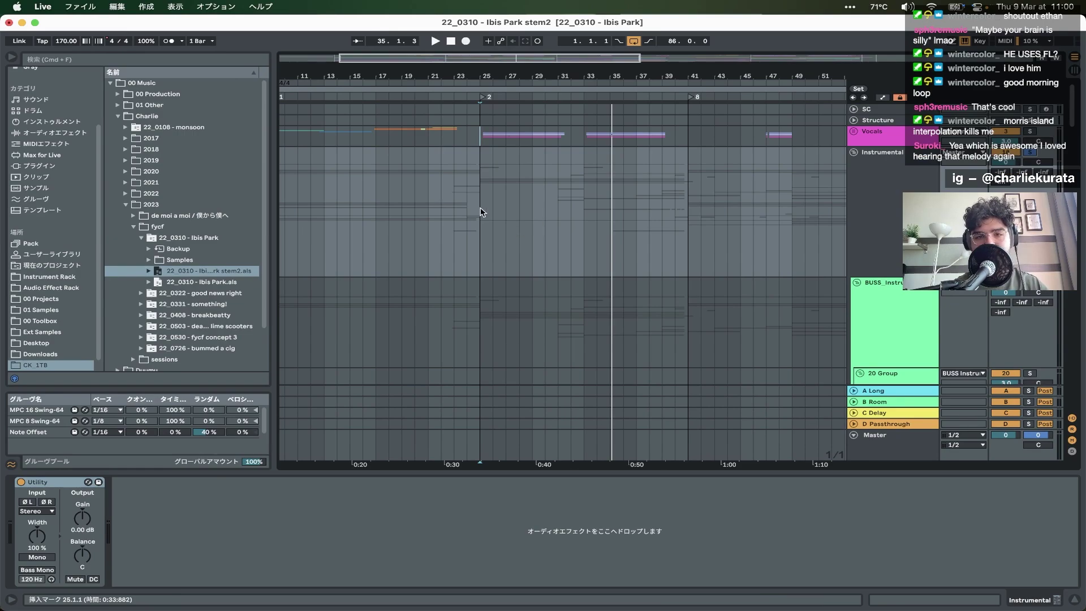
{"action": "key", "text": "space"}
{"action": "scroll", "coordinate": [492, 226], "scroll_direction": "down", "scroll_amount": 15}
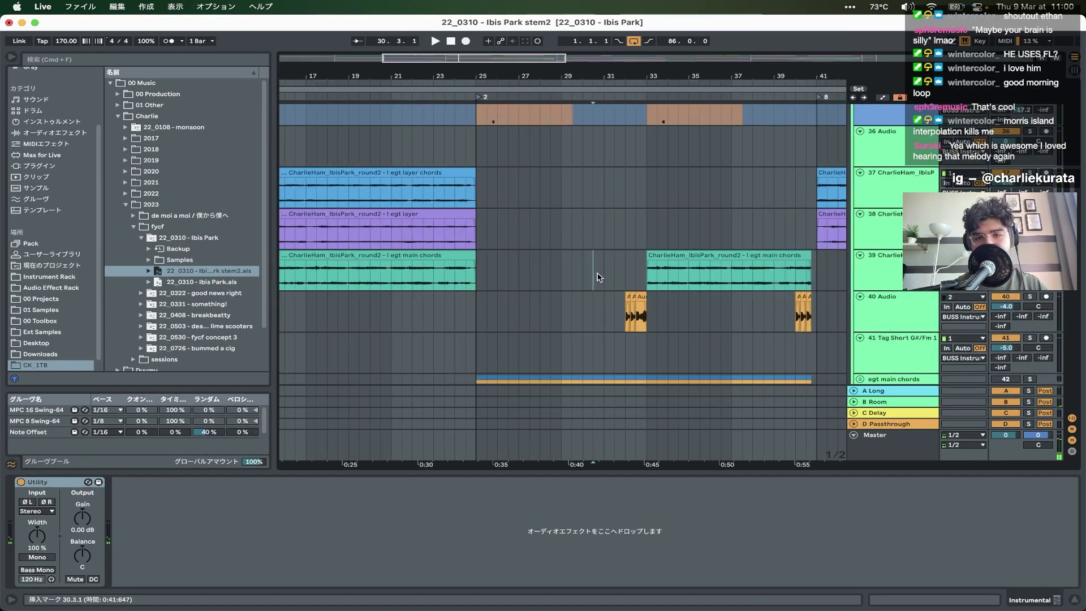
{"action": "key", "text": "space"}
- Examine the effect, drum and fuzz guitar clips around bar 33 during playback, and stop at bar 35
{"action": "scroll", "coordinate": [600, 278], "scroll_direction": "down", "scroll_amount": 10}
{"action": "scroll", "coordinate": [599, 277], "scroll_direction": "right", "scroll_amount": 5}
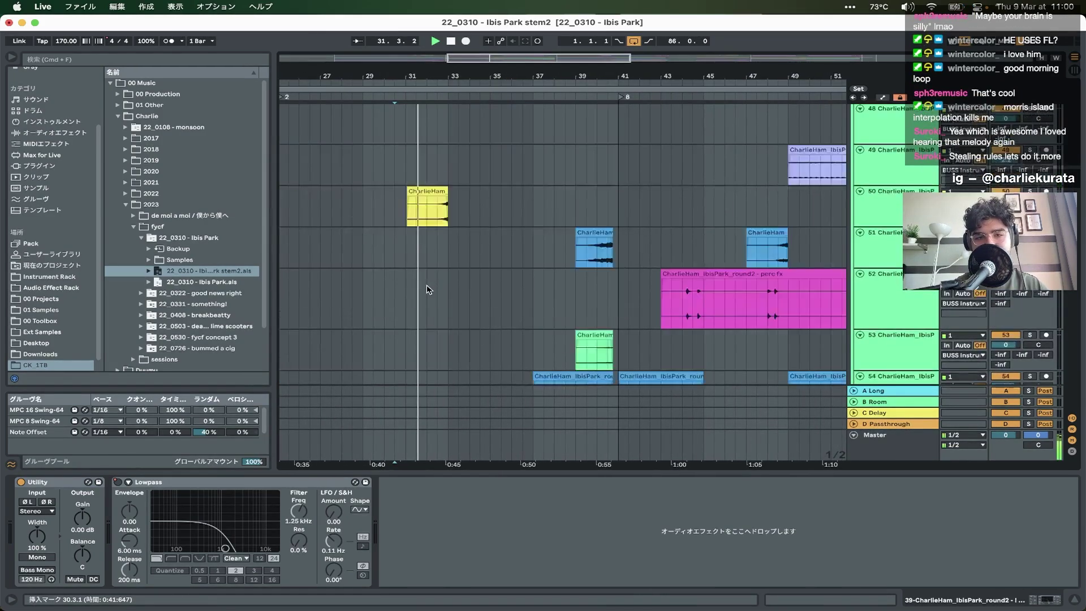
{"action": "scroll", "coordinate": [428, 290], "scroll_direction": "down", "scroll_amount": 20}
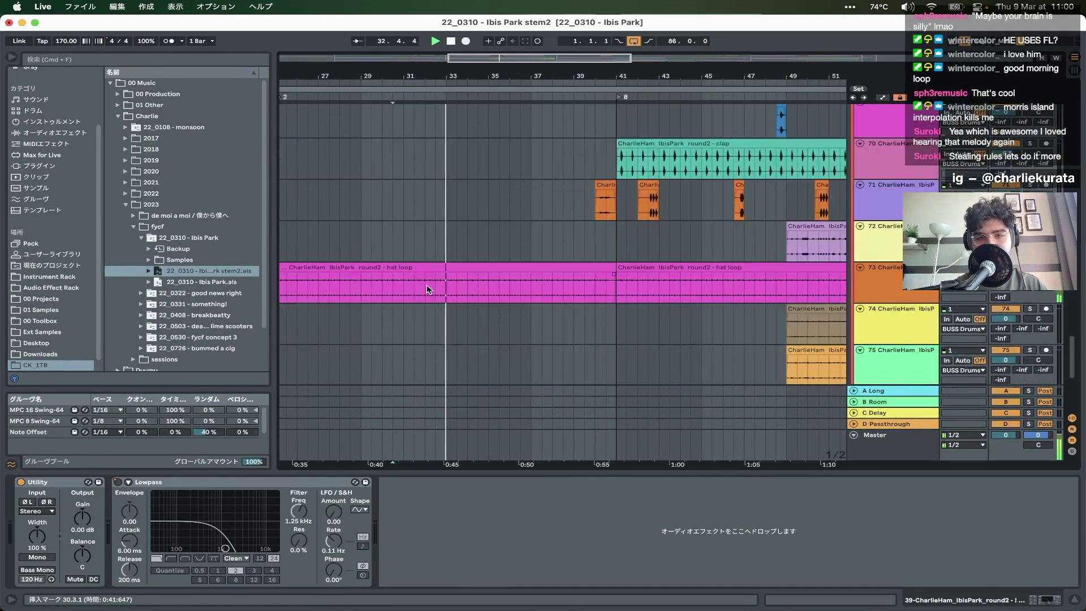
{"action": "scroll", "coordinate": [427, 287], "scroll_direction": "up", "scroll_amount": 20}
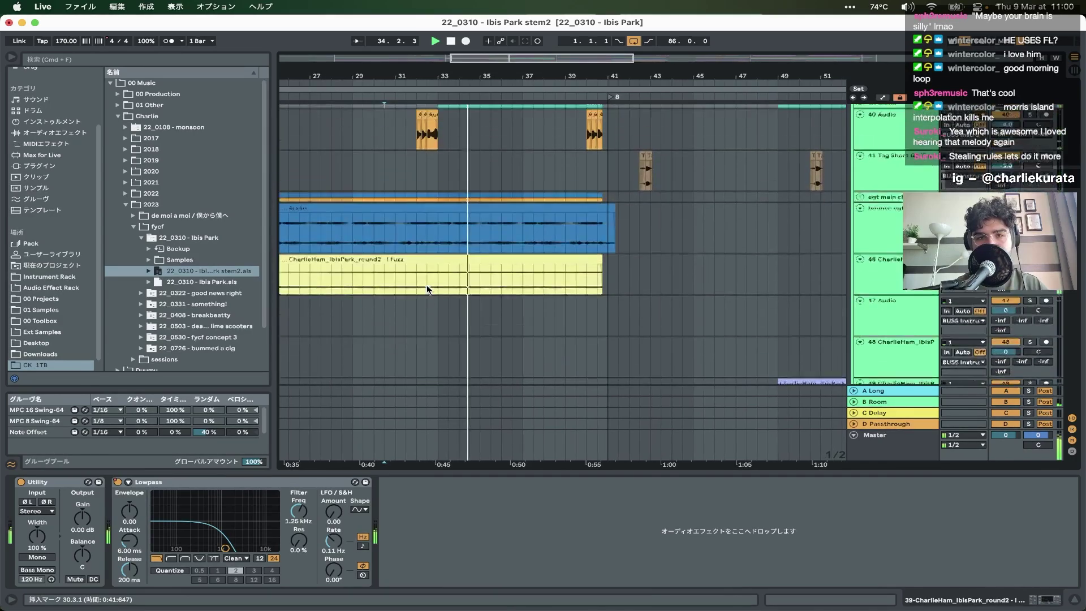
{"action": "scroll", "coordinate": [427, 288], "scroll_direction": "up", "scroll_amount": 1}
{"action": "key", "text": "space"}
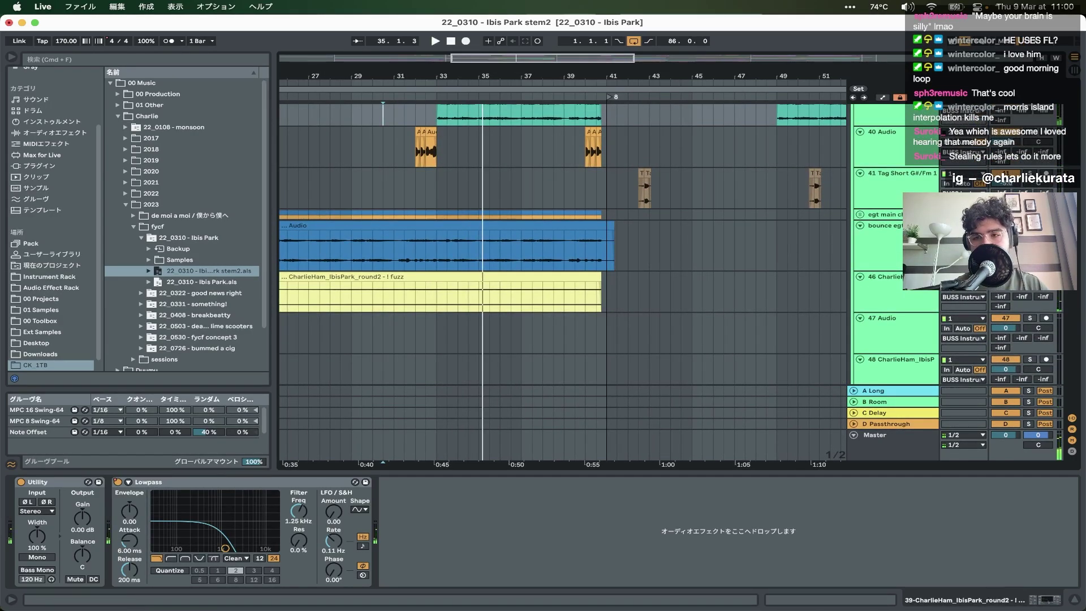
- Play the chorus guitars from 33.1.1 on the fuzz clip of track 46
{"action": "left_click", "coordinate": [430, 307]}
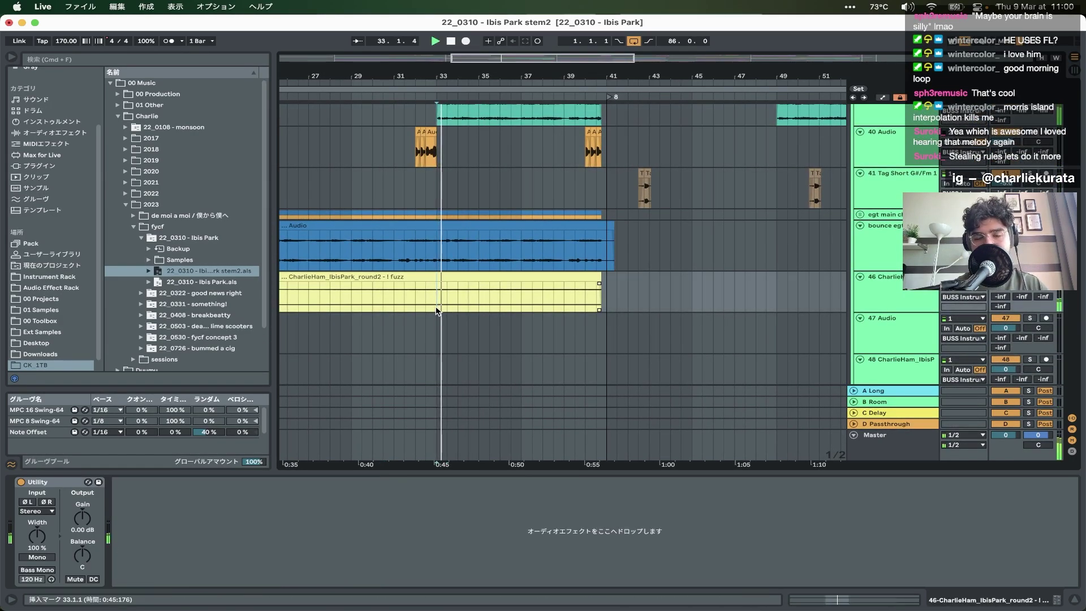
{"action": "left_click", "coordinate": [446, 309]}
{"action": "key", "text": "space"}
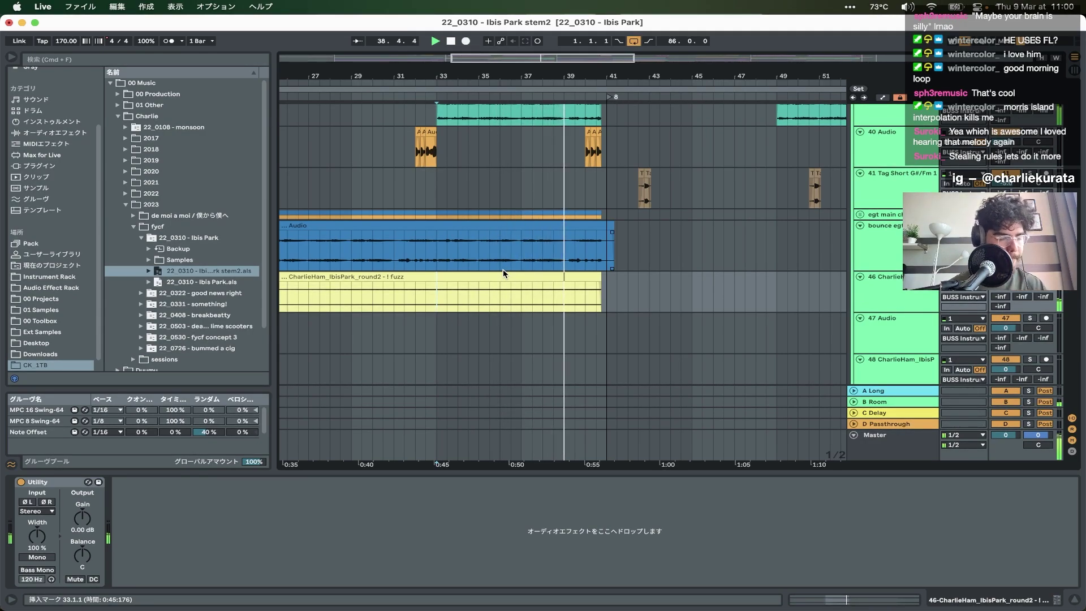
- Review the layered guitar clips around bar 41 and fold the Instrumental group in the full arrangement view
{"action": "scroll", "coordinate": [568, 233], "scroll_direction": "up", "scroll_amount": 3}
{"action": "scroll", "coordinate": [568, 233], "scroll_direction": "up", "scroll_amount": 4}
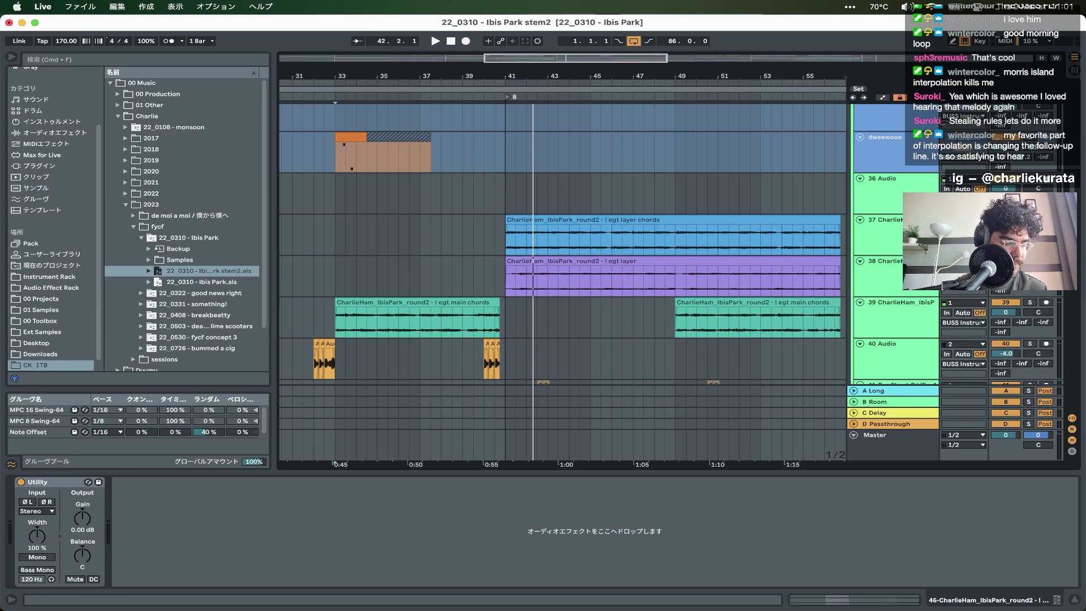
{"action": "scroll", "coordinate": [528, 214], "scroll_direction": "up", "scroll_amount": 6}
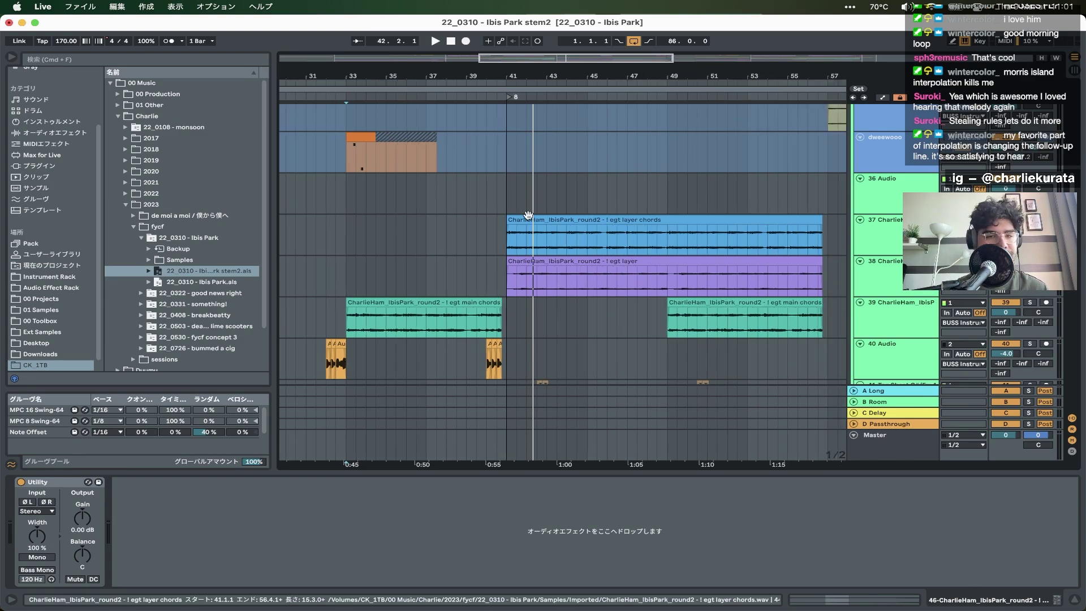
{"action": "scroll", "coordinate": [528, 219], "scroll_direction": "up", "scroll_amount": 5}
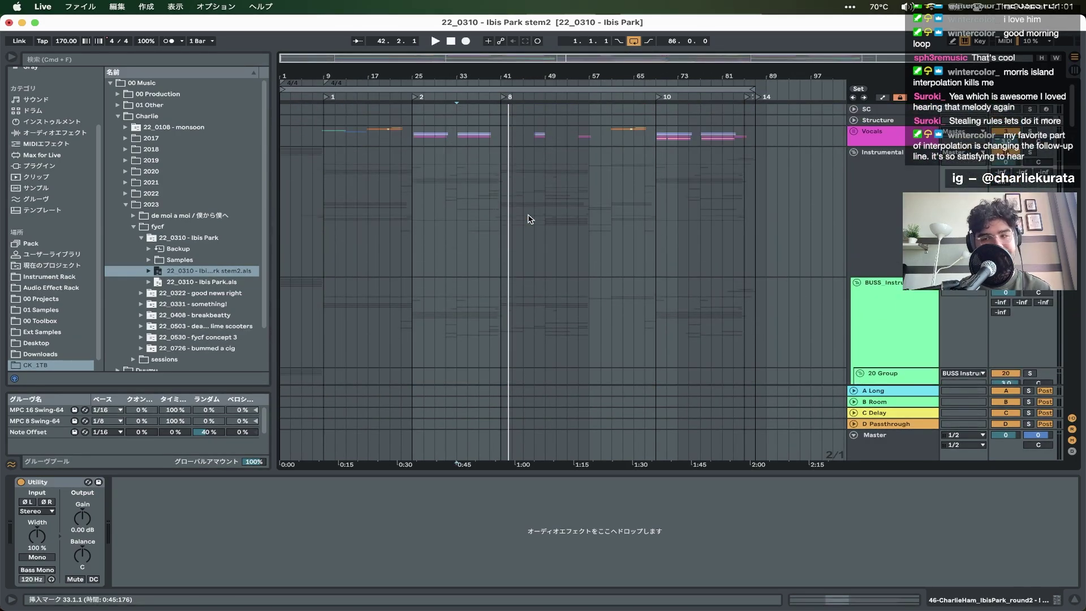
{"action": "left_click", "coordinate": [855, 154]}
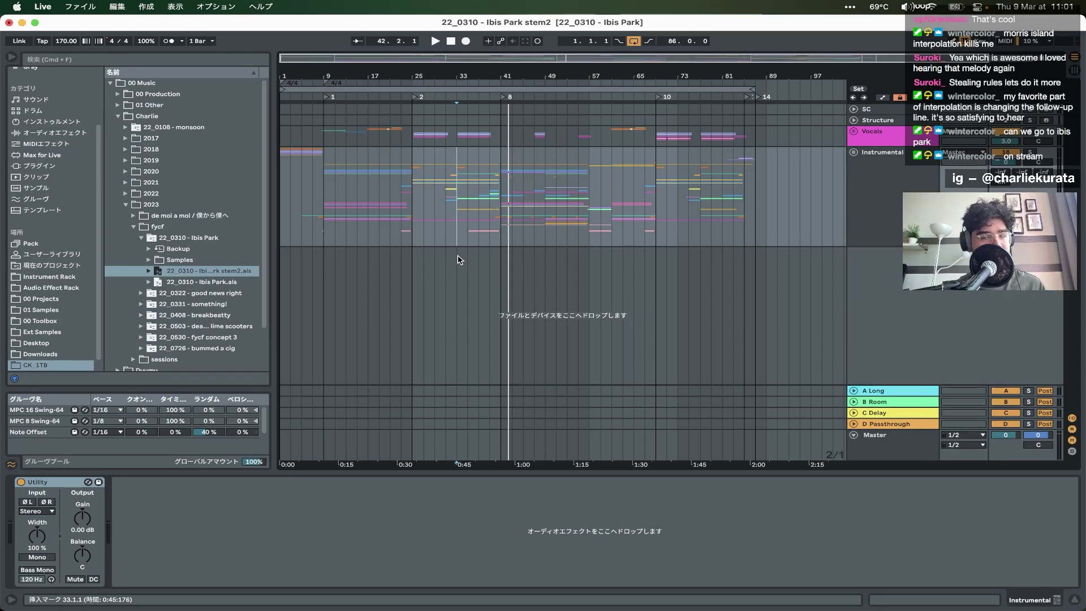
- Check the funyoucanfeel album's track list in Music and return to Live
{"action": "key", "text": "ctrl+Right"}
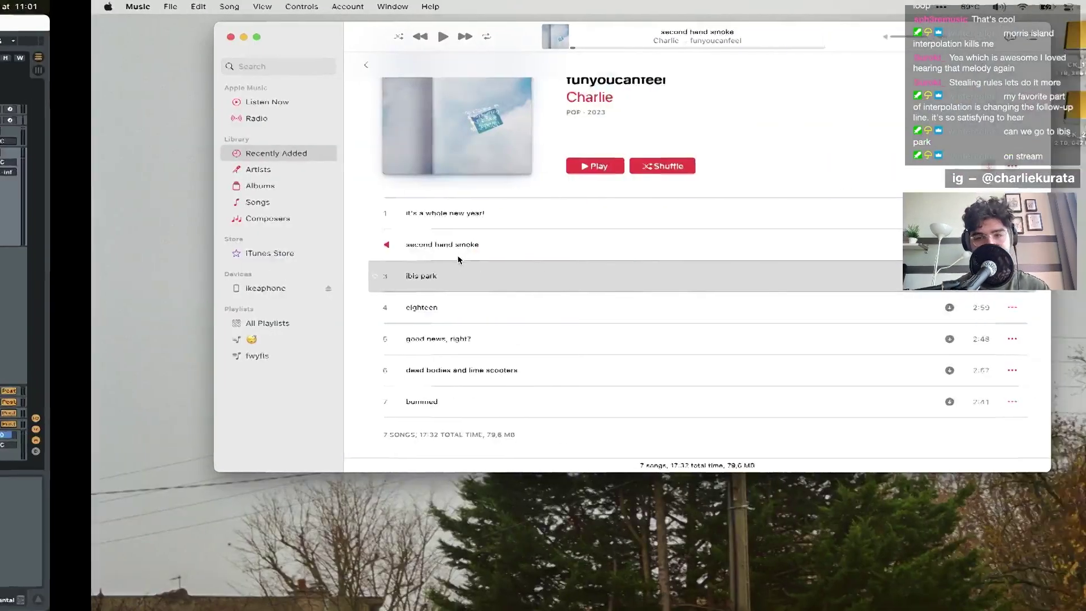
{"action": "key", "text": "ctrl+Left"}
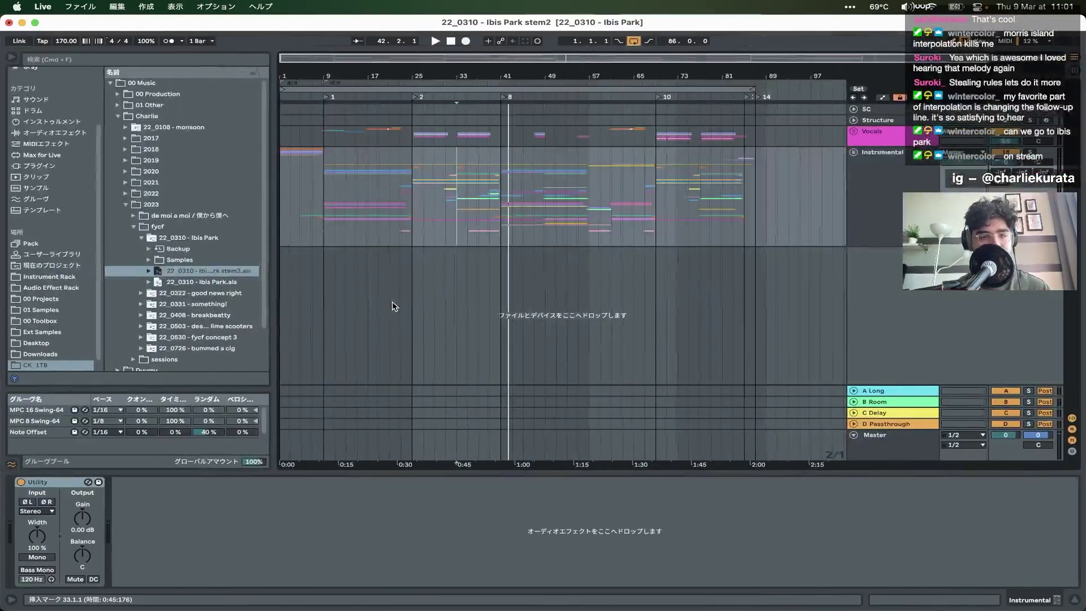
- Collapse the 22_0310 - Ibis Park folder and open 22_0530 - eighteenyears.als from the 22_0530 - fycf concept 3 folder
{"action": "left_click", "coordinate": [140, 239]}
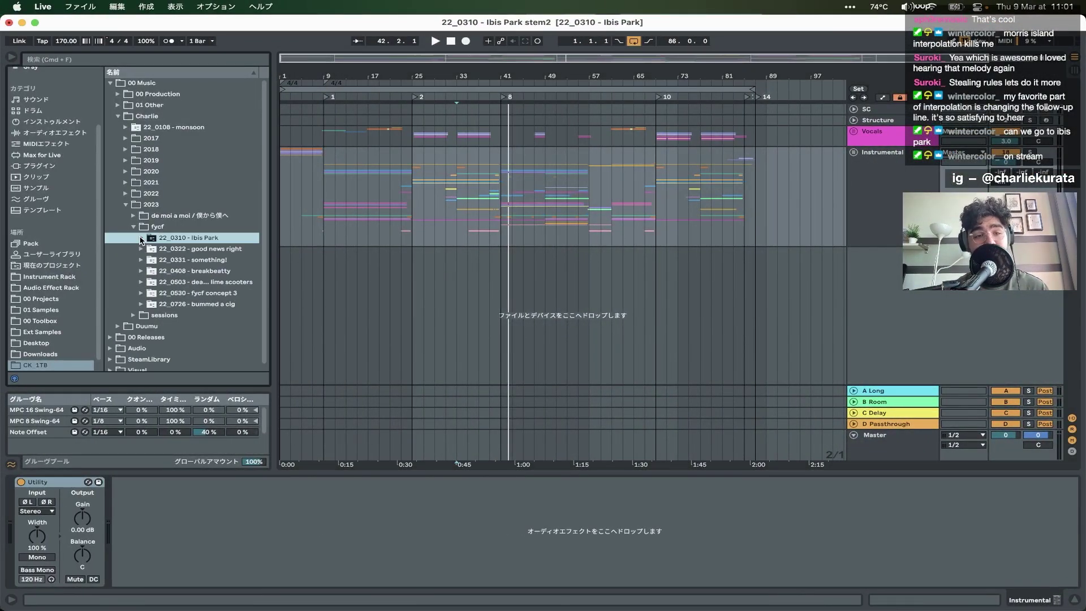
{"action": "left_click", "coordinate": [135, 286]}
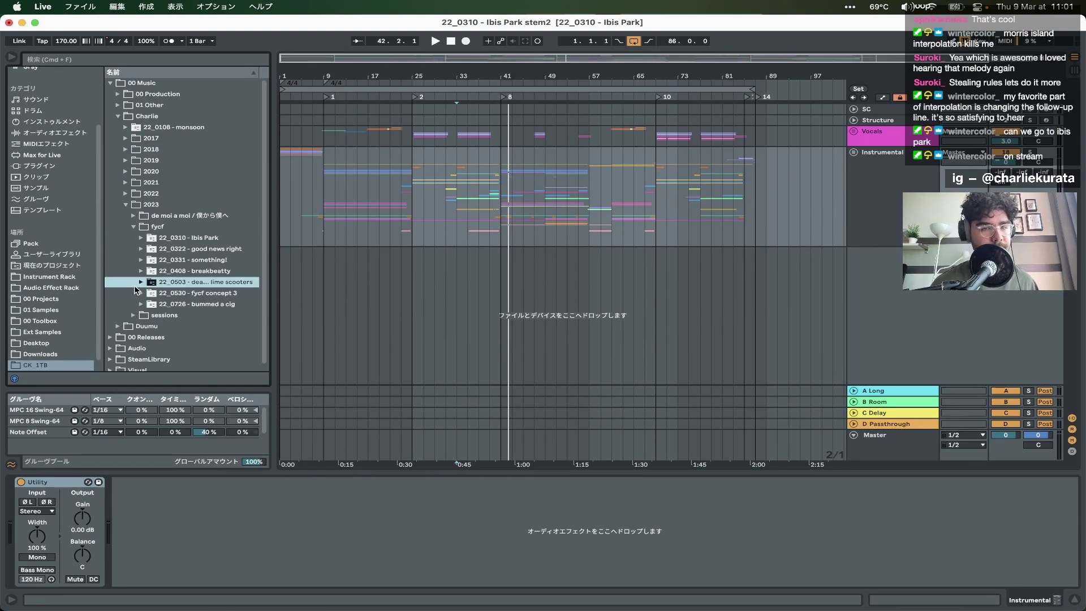
{"action": "left_click", "coordinate": [136, 292]}
{"action": "left_click", "coordinate": [139, 294]}
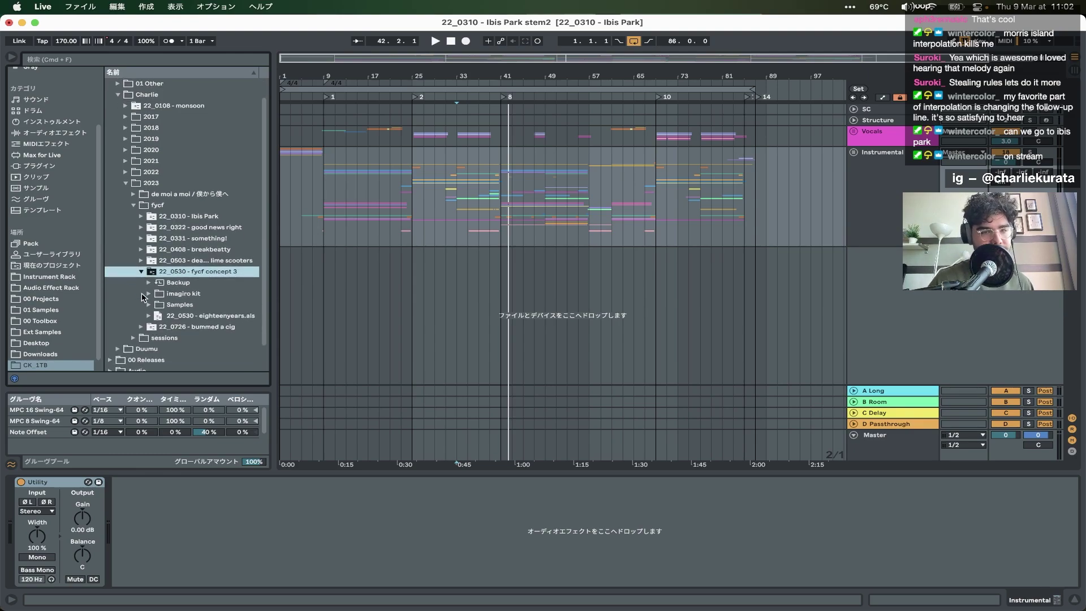
{"action": "double_click", "coordinate": [180, 318]}
{"action": "left_click", "coordinate": [428, 337]}
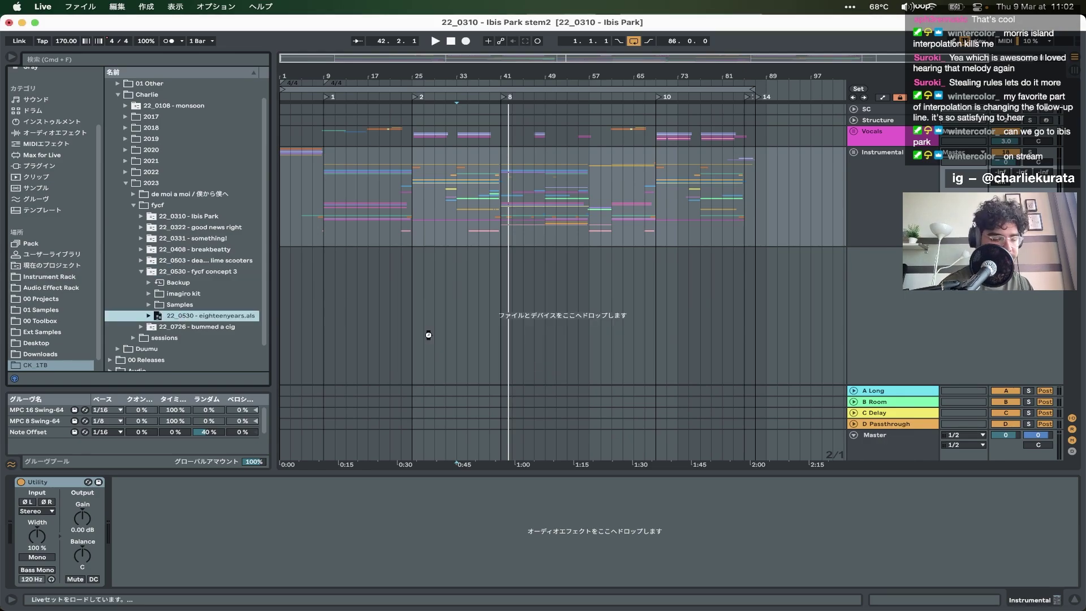
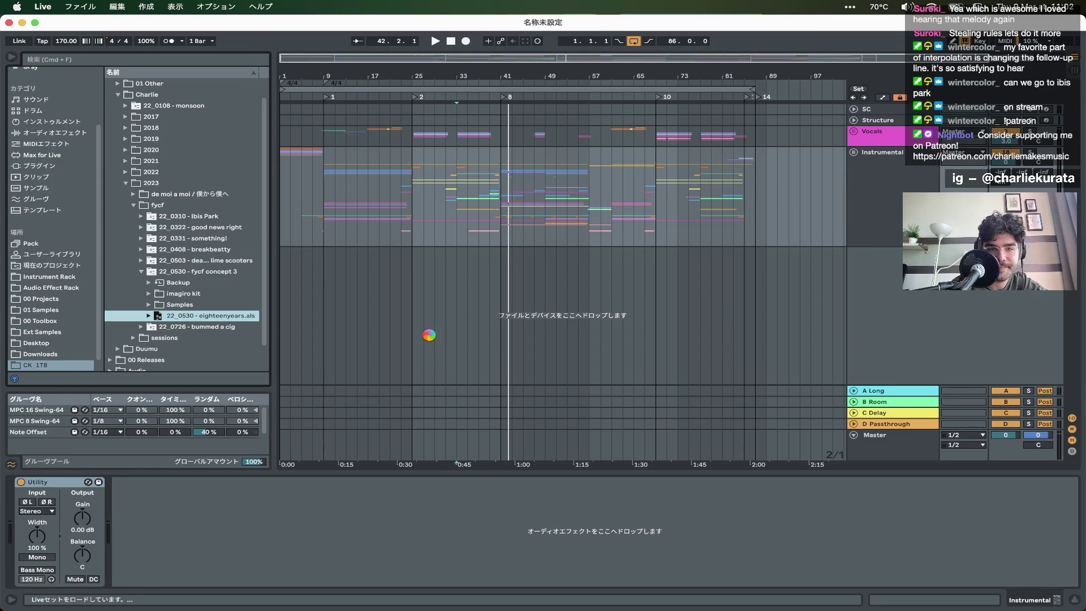
- Select the track eighteen in Music's funyoucanfeel track list and return to Live with the eighteenyears project
{"action": "key", "text": "super+Tab"}
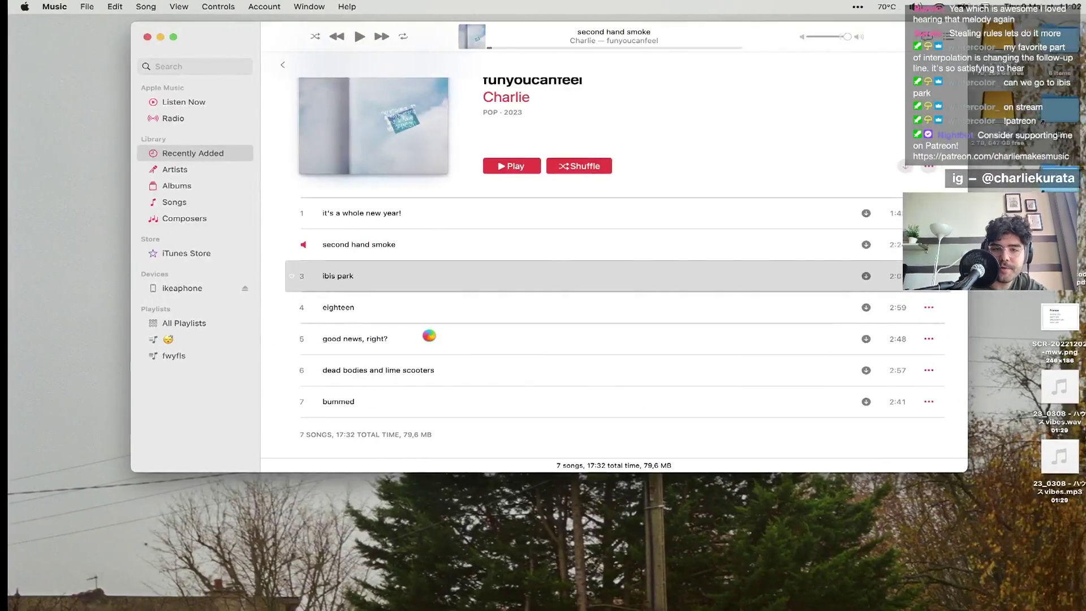
{"action": "key", "text": "super+Tab"}
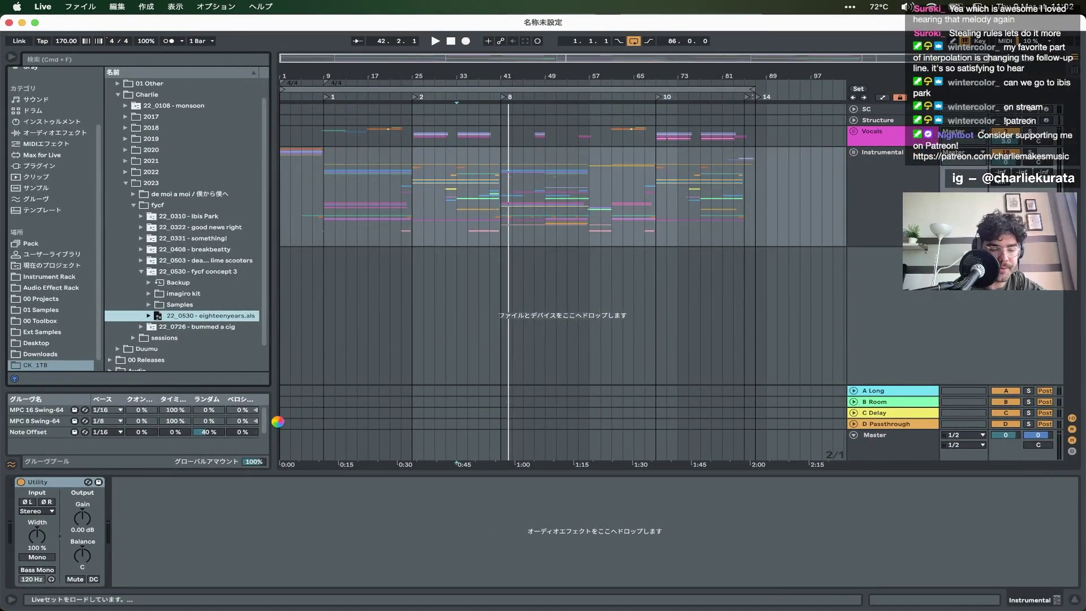
{"action": "key", "text": "super+Tab"}
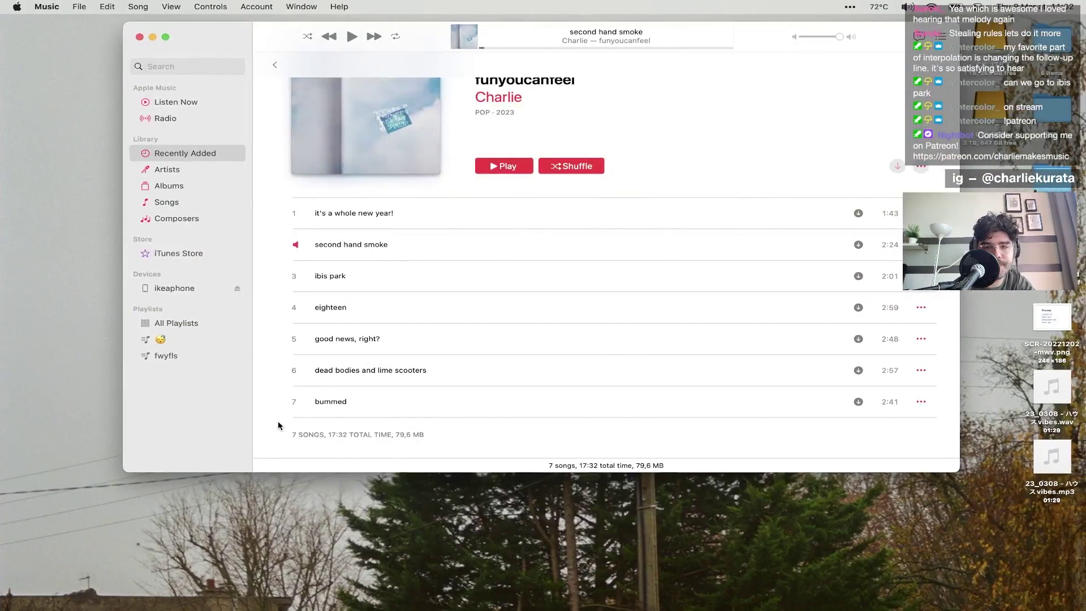
{"action": "key", "text": "super+Tab"}
{"action": "key", "text": "super+Tab"}
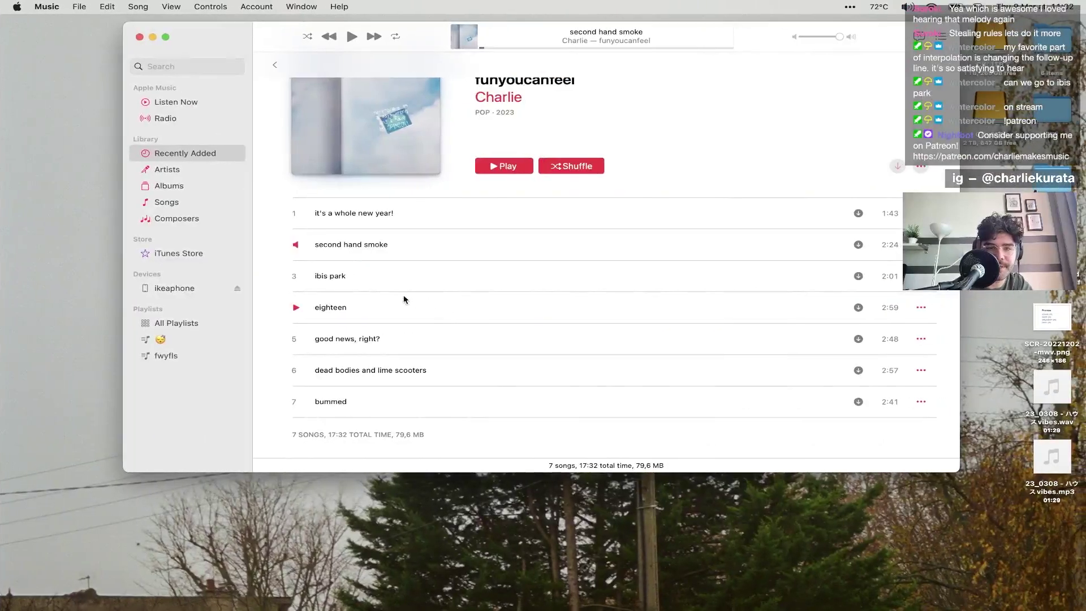
{"action": "left_click", "coordinate": [364, 338]}
{"action": "left_click", "coordinate": [357, 370]}
{"action": "key", "text": "Up"}
{"action": "key", "text": "Up"}
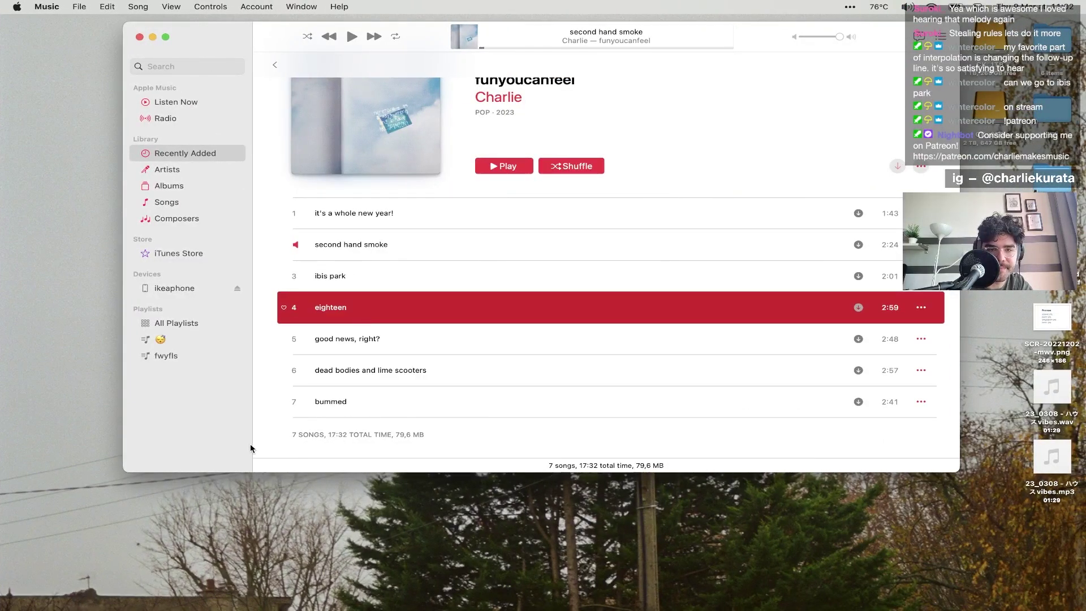
{"action": "key", "text": "super+Tab"}
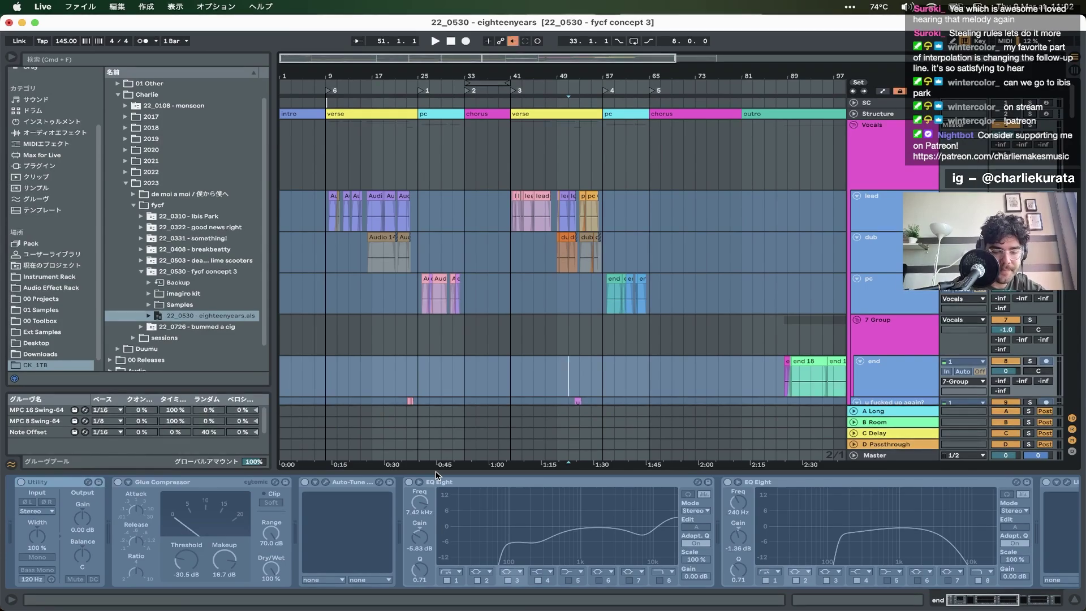
- Fold the Vocals group and look through the instrument, guitar and impact tracks, placing the insert marker at 9.1.1 on BUSS_Instruments
{"action": "left_click", "coordinate": [853, 125]}
{"action": "scroll", "coordinate": [448, 305], "scroll_direction": "down", "scroll_amount": 5}
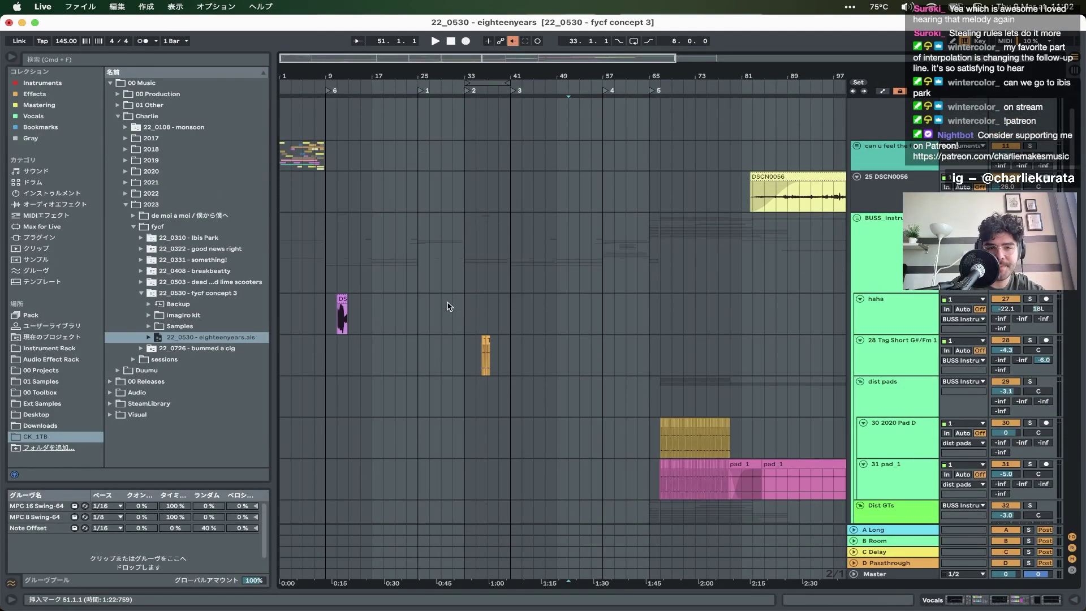
{"action": "scroll", "coordinate": [448, 306], "scroll_direction": "down", "scroll_amount": 1}
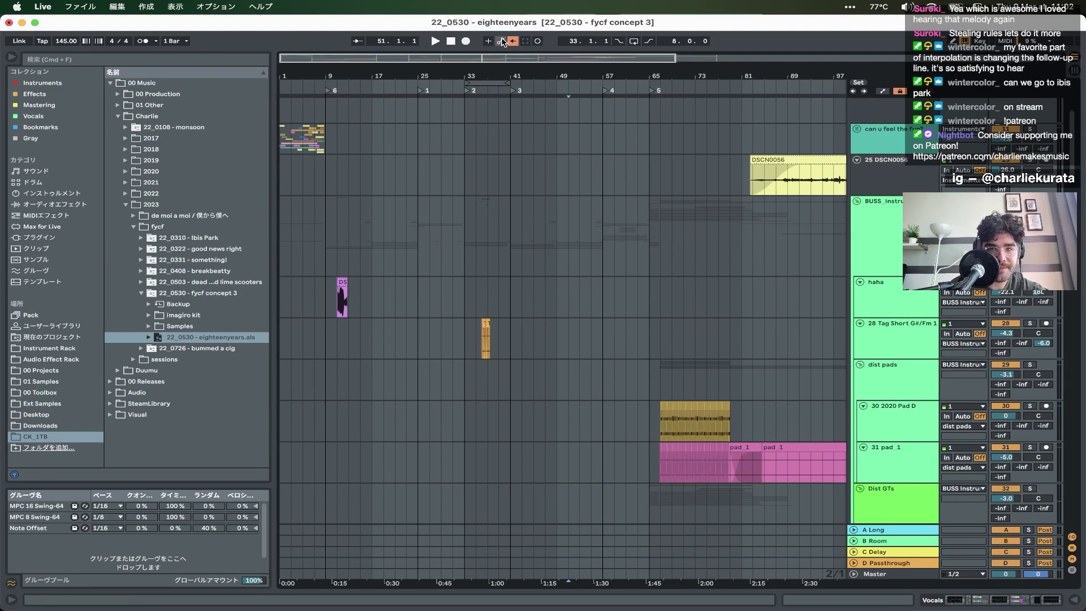
{"action": "left_click", "coordinate": [325, 245]}
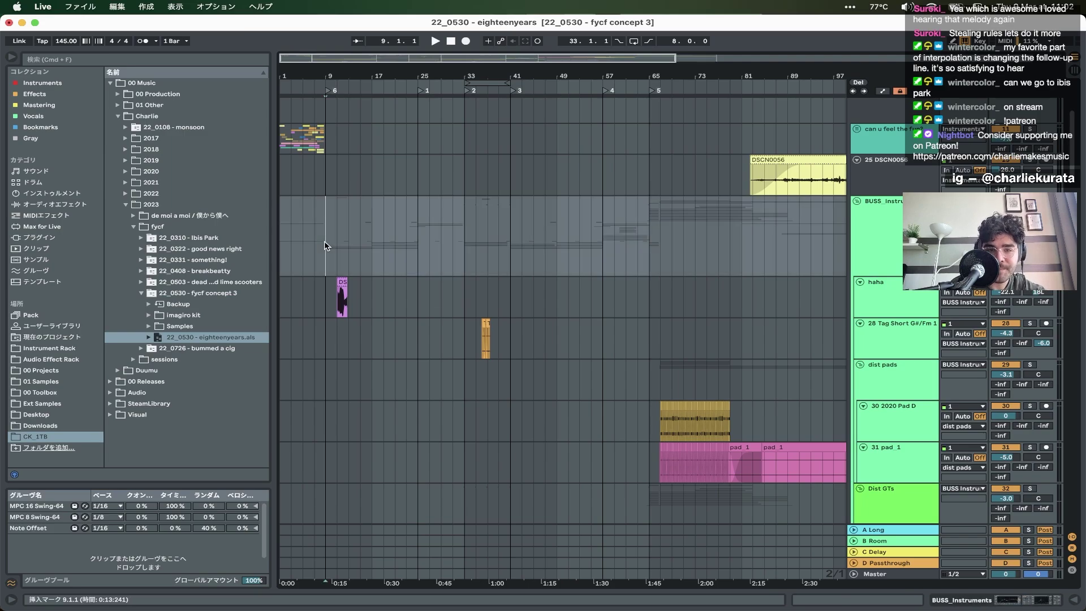
{"action": "scroll", "coordinate": [325, 246], "scroll_direction": "down", "scroll_amount": 3}
{"action": "scroll", "coordinate": [326, 246], "scroll_direction": "up", "scroll_amount": 4}
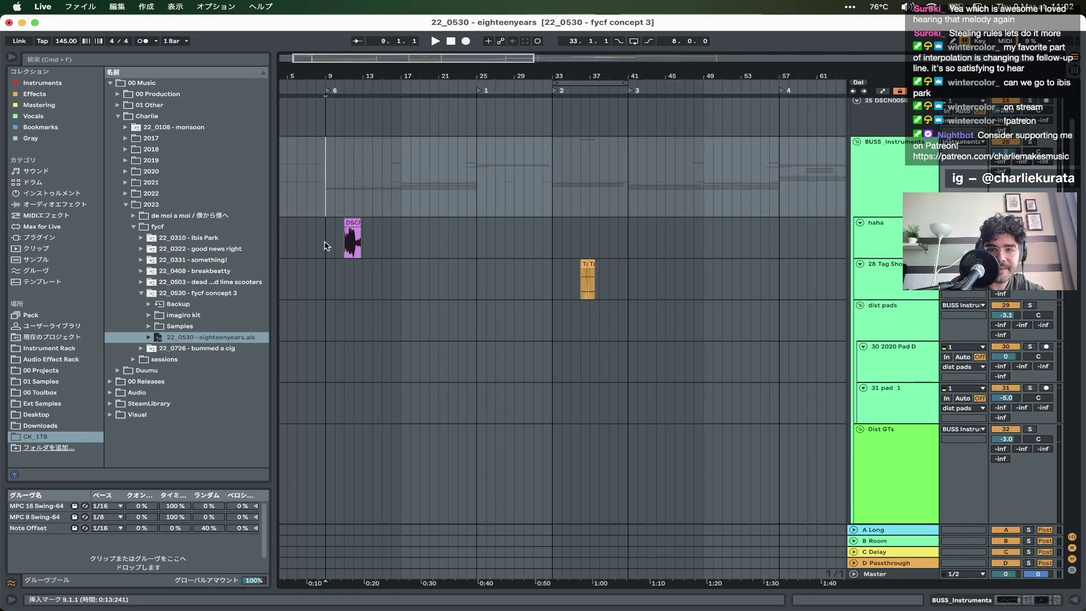
{"action": "scroll", "coordinate": [325, 245], "scroll_direction": "down", "scroll_amount": 10}
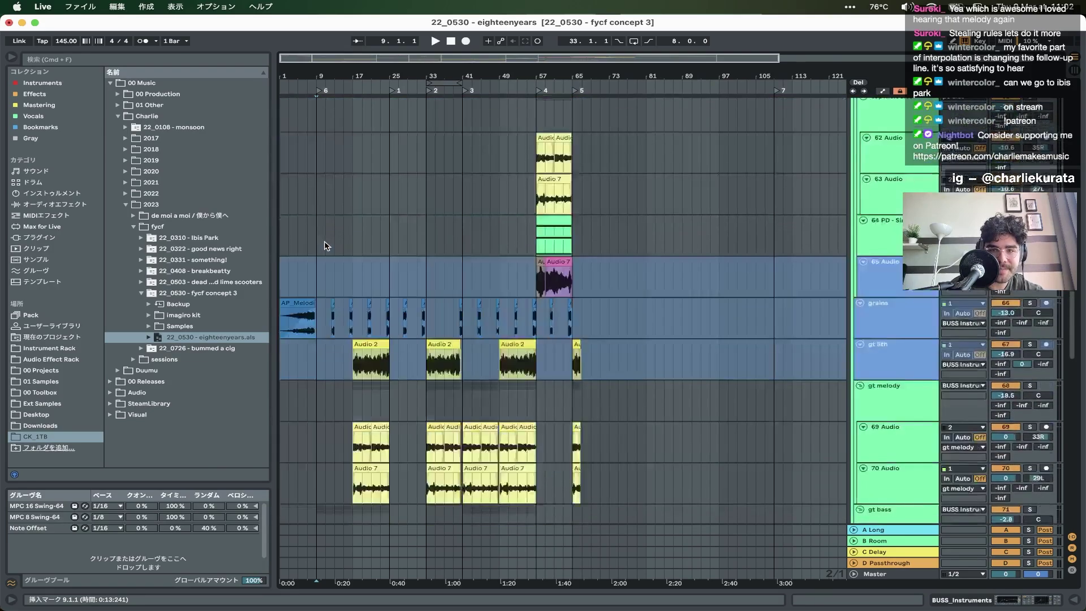
{"action": "scroll", "coordinate": [325, 245], "scroll_direction": "down", "scroll_amount": 12}
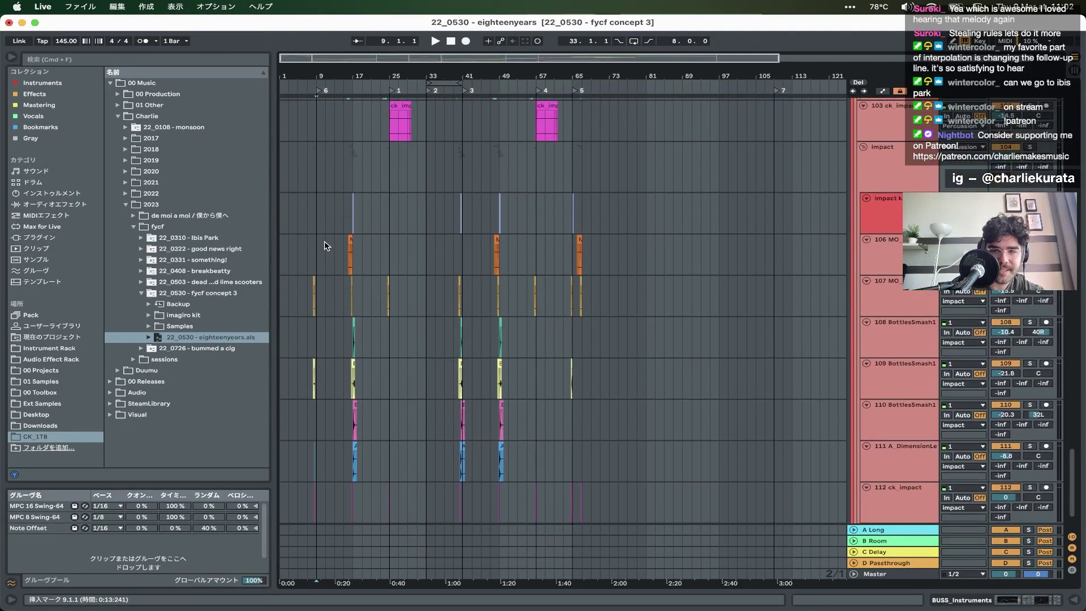
{"action": "scroll", "coordinate": [325, 245], "scroll_direction": "up", "scroll_amount": 2}
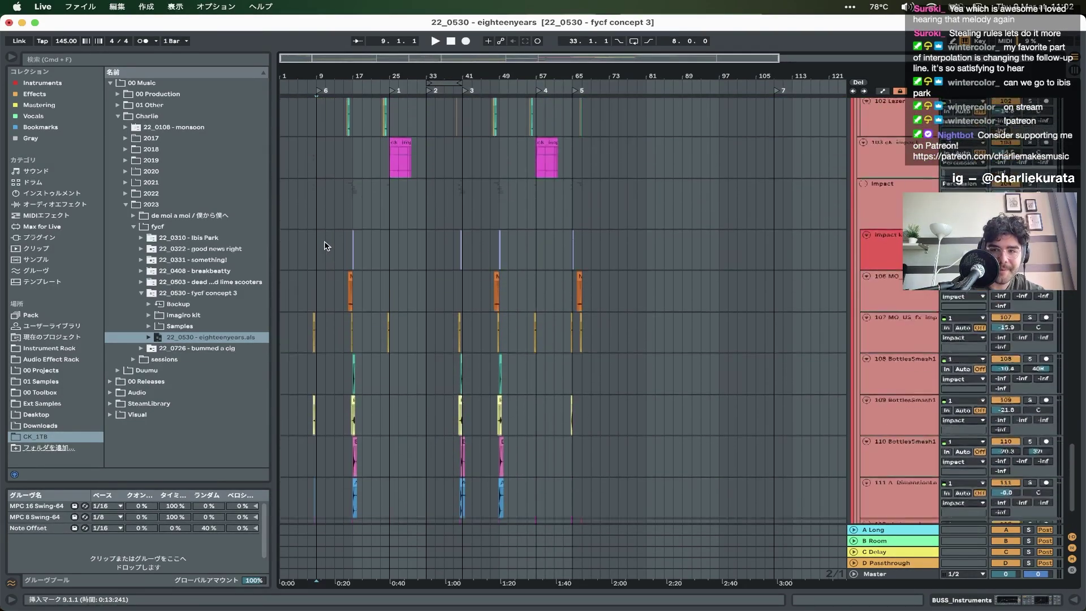
- Fold the impact group and review the drum, bass and instrument tracks back up to the song structure row
{"action": "left_click", "coordinate": [863, 189]}
{"action": "scroll", "coordinate": [767, 207], "scroll_direction": "up", "scroll_amount": 10}
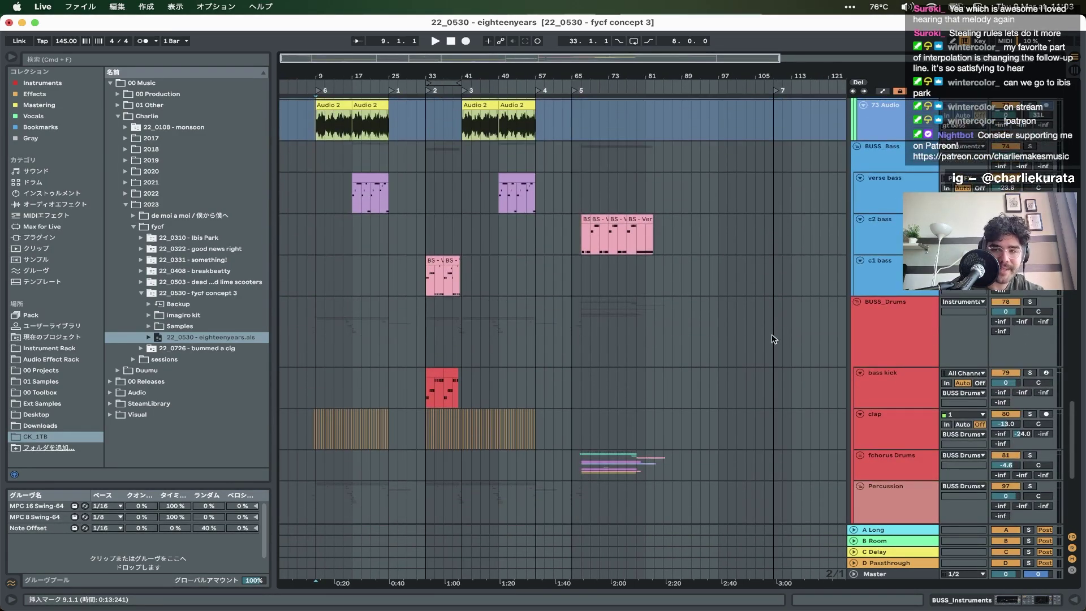
{"action": "scroll", "coordinate": [618, 316], "scroll_direction": "up", "scroll_amount": 10}
{"action": "scroll", "coordinate": [618, 316], "scroll_direction": "up", "scroll_amount": 5}
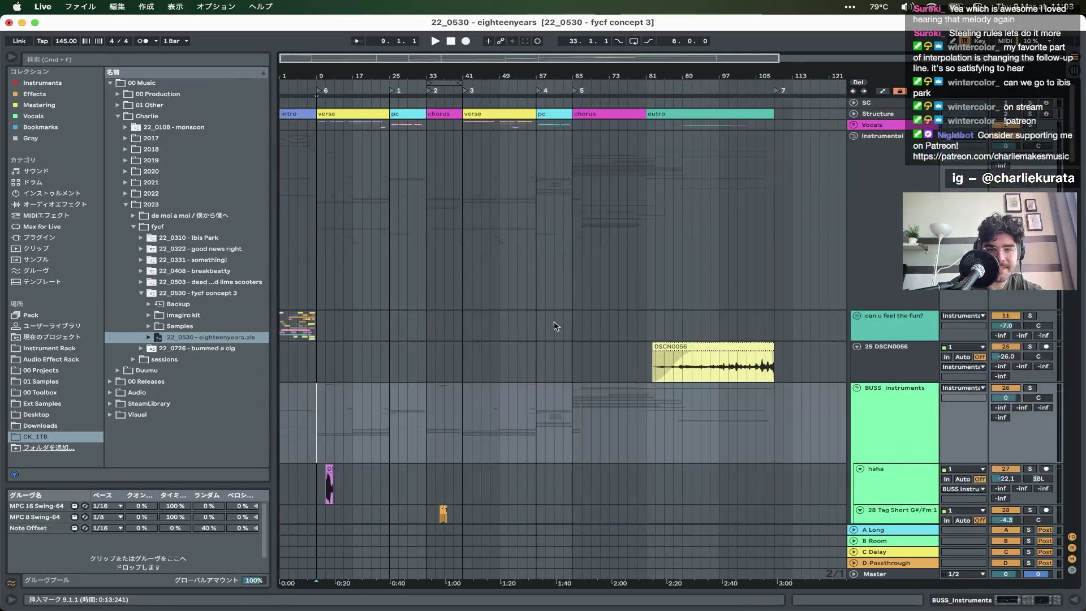
{"action": "scroll", "coordinate": [373, 379], "scroll_direction": "down", "scroll_amount": 5}
{"action": "scroll", "coordinate": [373, 379], "scroll_direction": "up", "scroll_amount": 5}
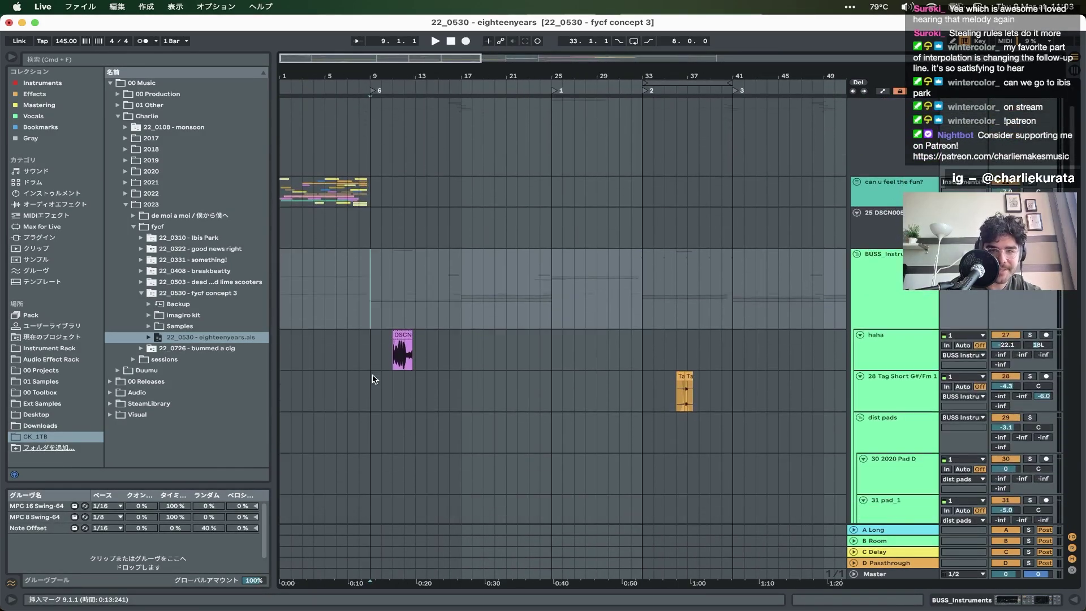
- Unfold the can u feel the fun? group and play its intro clips from 1.1.1
{"action": "left_click", "coordinate": [282, 190]}
{"action": "left_click", "coordinate": [855, 169]}
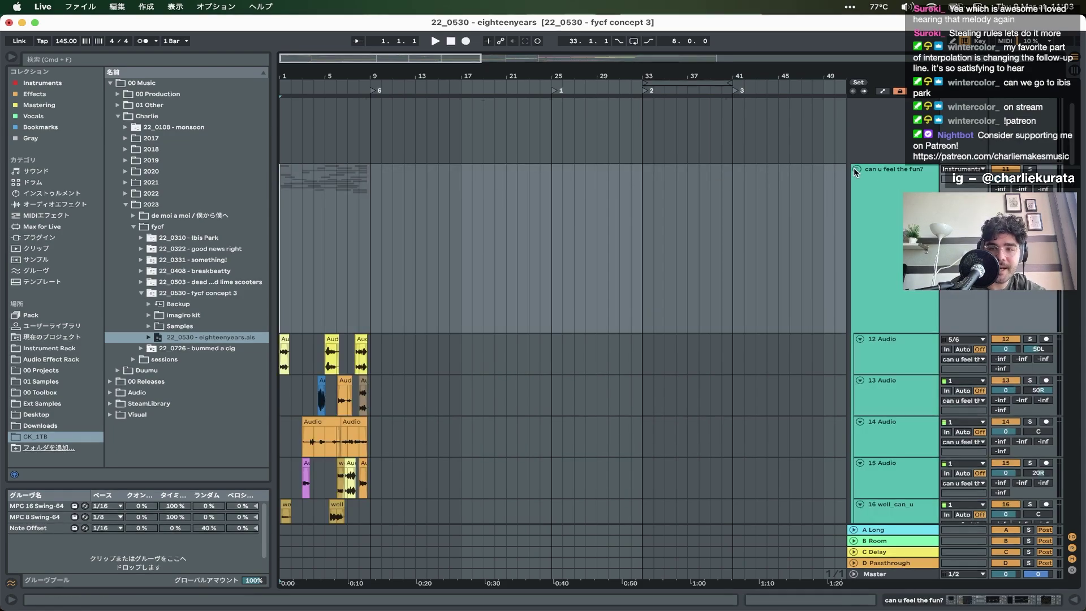
{"action": "key", "text": "space"}
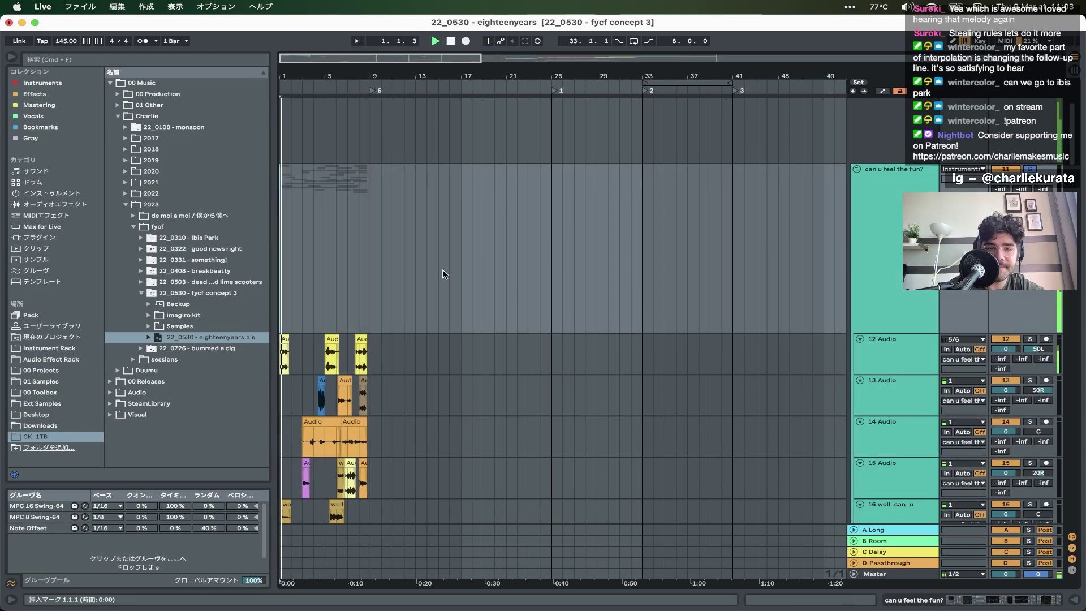
{"action": "scroll", "coordinate": [320, 279], "scroll_direction": "down", "scroll_amount": 1}
{"action": "scroll", "coordinate": [320, 278], "scroll_direction": "up", "scroll_amount": 5}
{"action": "scroll", "coordinate": [323, 279], "scroll_direction": "down", "scroll_amount": 3}
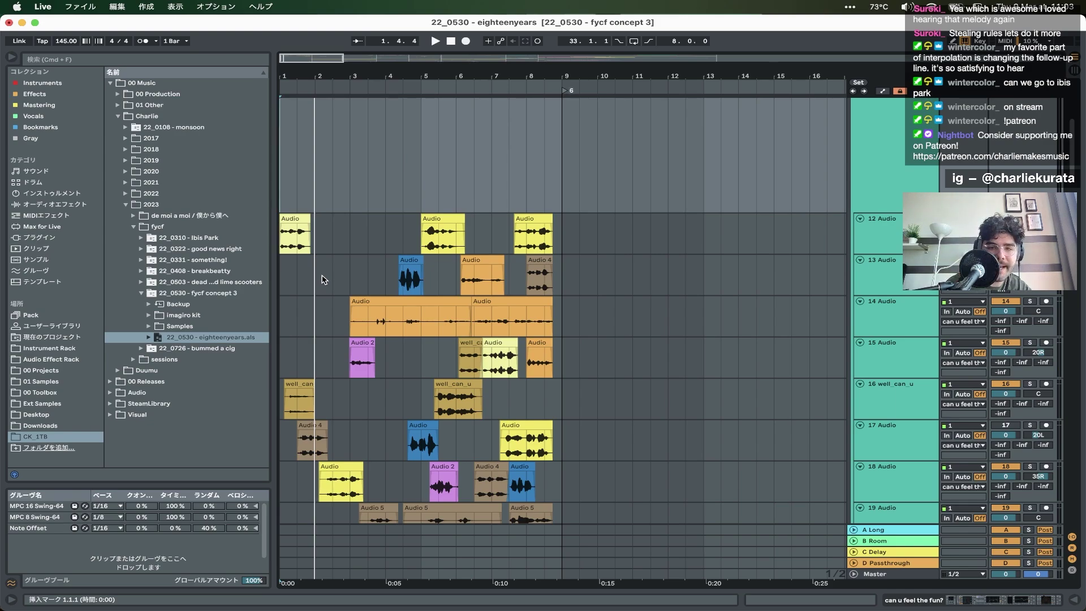
- Solo track 14 Audio and play its recording from 3.1.1 to the end of the intro
{"action": "left_click", "coordinate": [898, 309]}
{"action": "left_click", "coordinate": [1030, 301]}
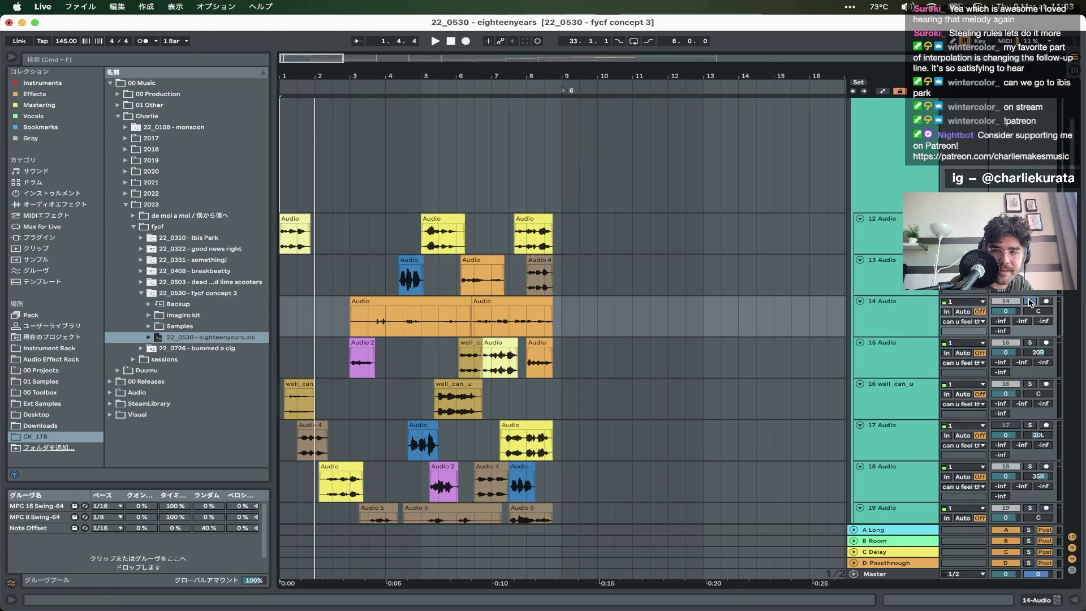
{"action": "left_click", "coordinate": [441, 315]}
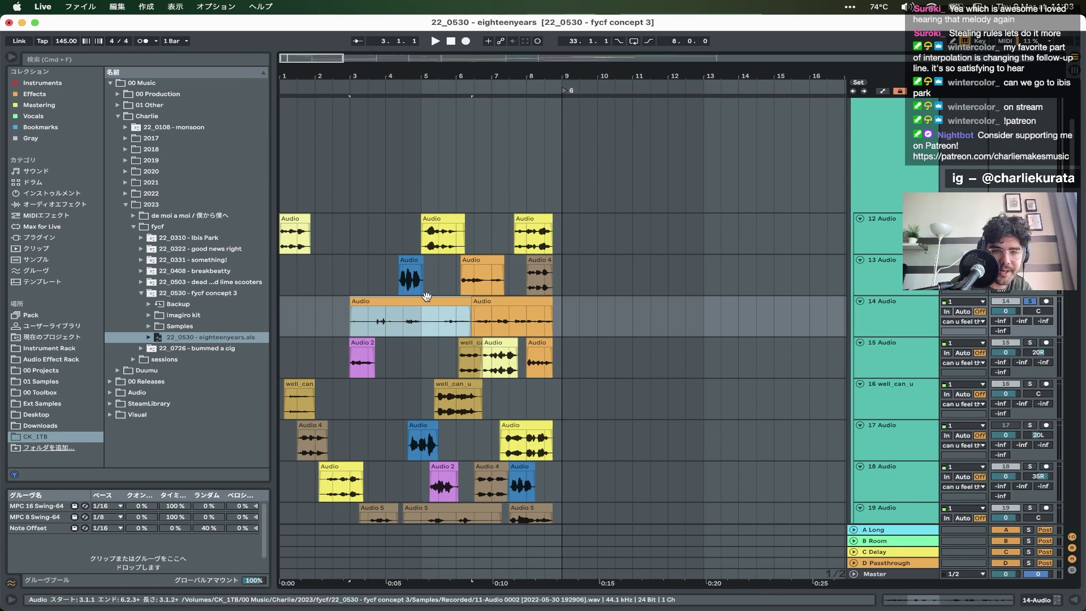
{"action": "key", "text": "space"}
{"action": "key", "text": "plus"}
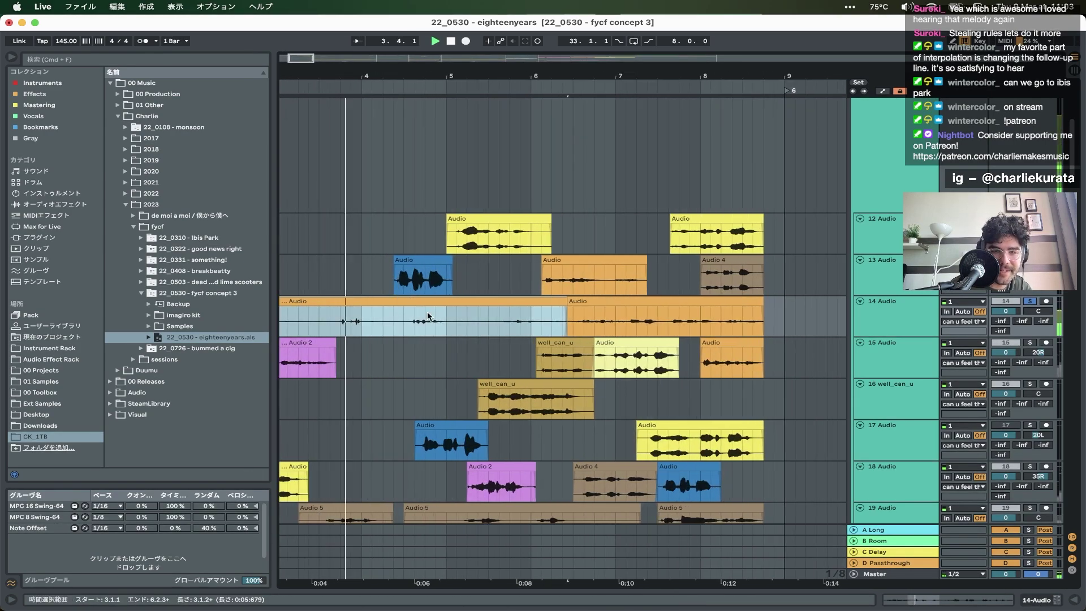
{"action": "key", "text": "minus"}
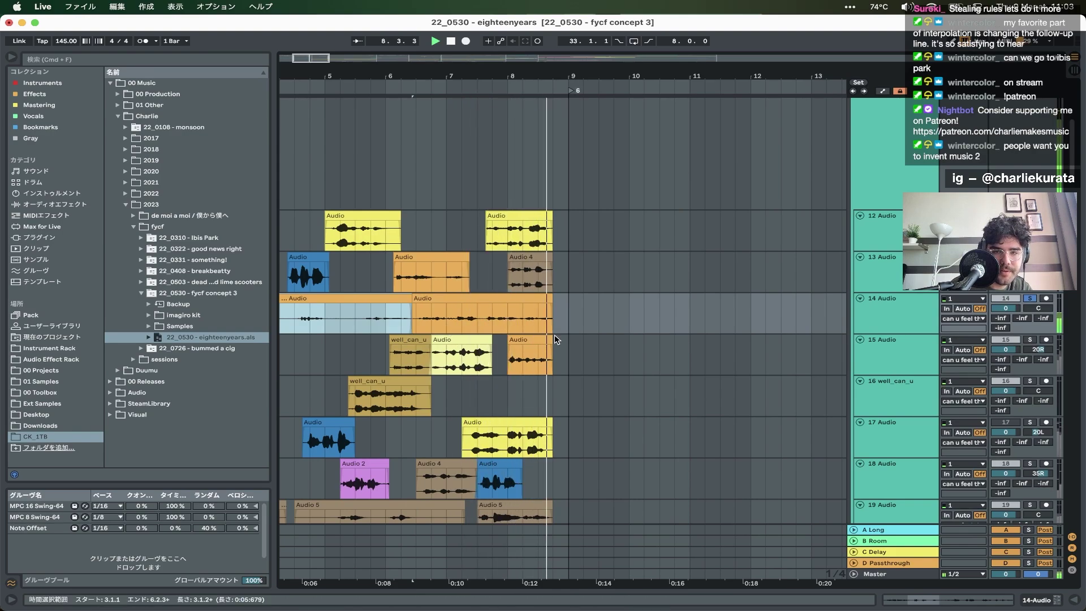
{"action": "key", "text": "minus"}
{"action": "key", "text": "minus"}
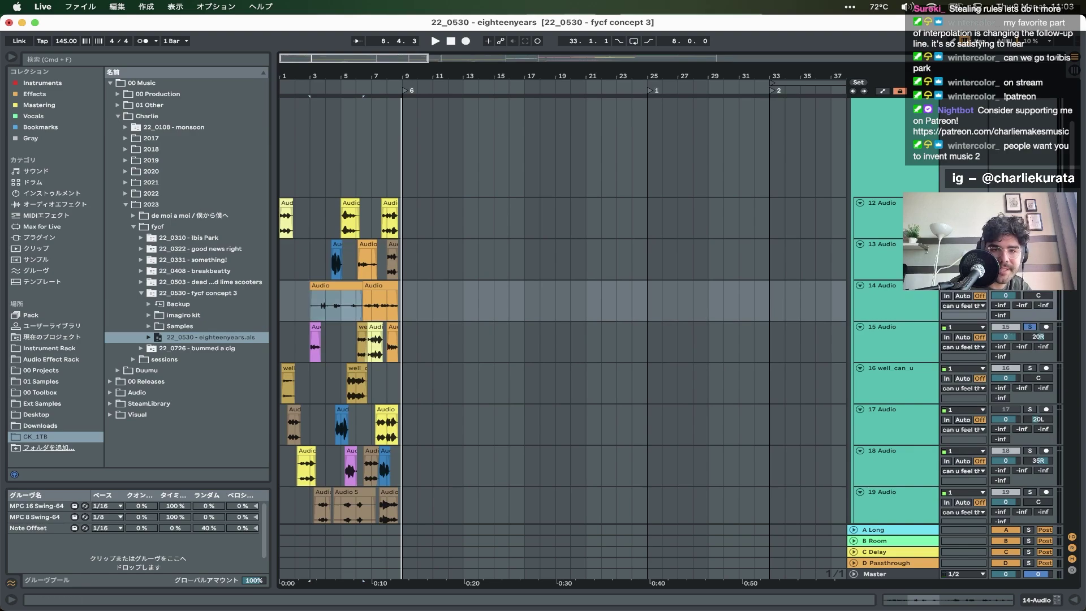
- Audition the track 12 clips at 1.1.1 and 5.1.1 and the Audio 4 clip at 8.1.1 on track 13
{"action": "left_click", "coordinate": [286, 204]}
{"action": "key", "text": "space"}
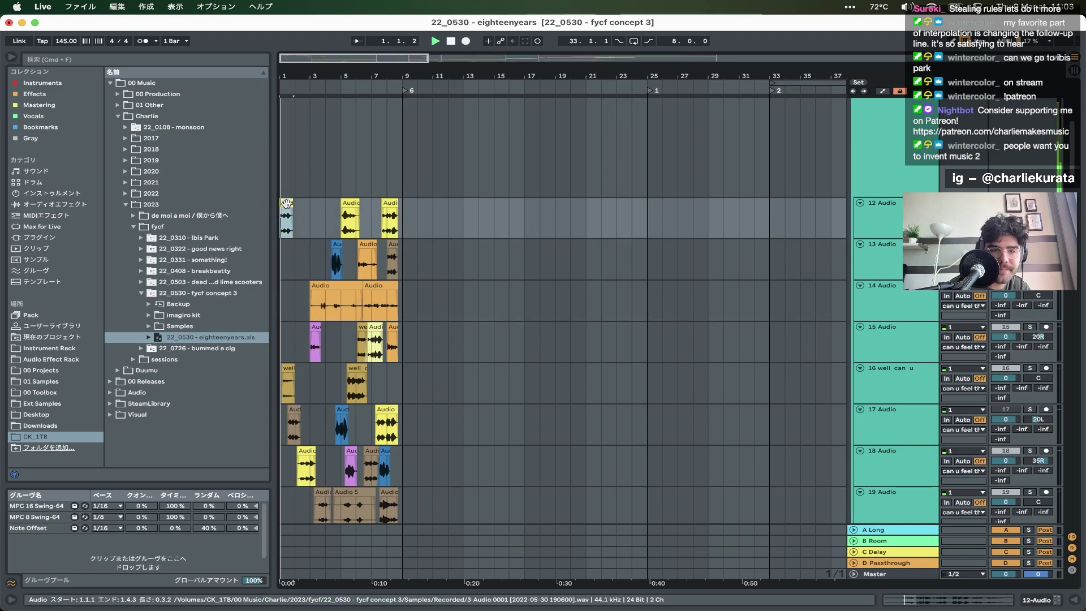
{"action": "key", "text": "plus"}
{"action": "key", "text": "plus"}
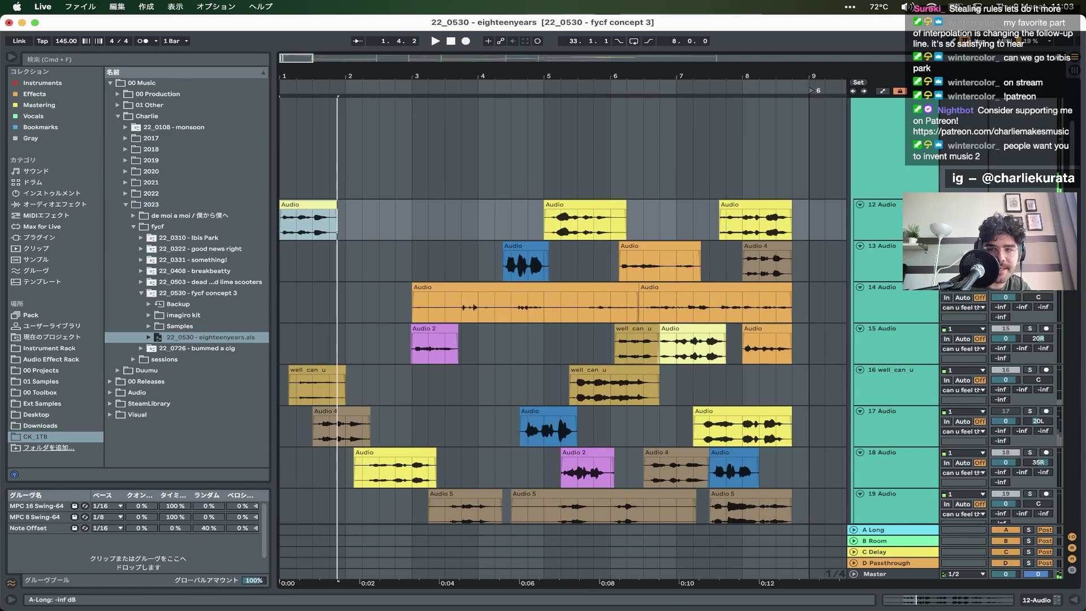
{"action": "left_click", "coordinate": [594, 206]}
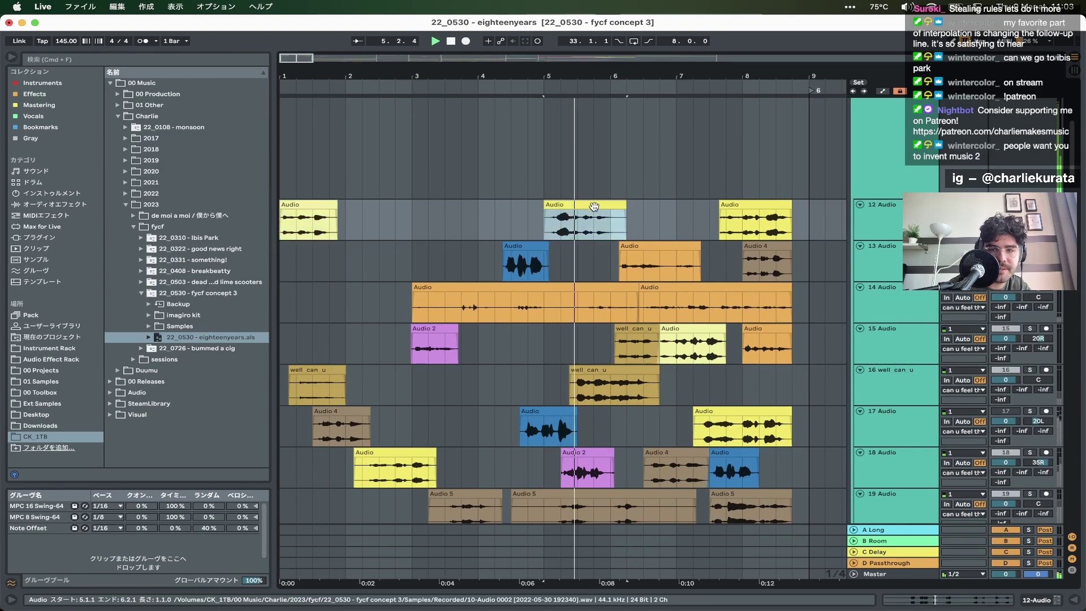
{"action": "left_click", "coordinate": [302, 204]}
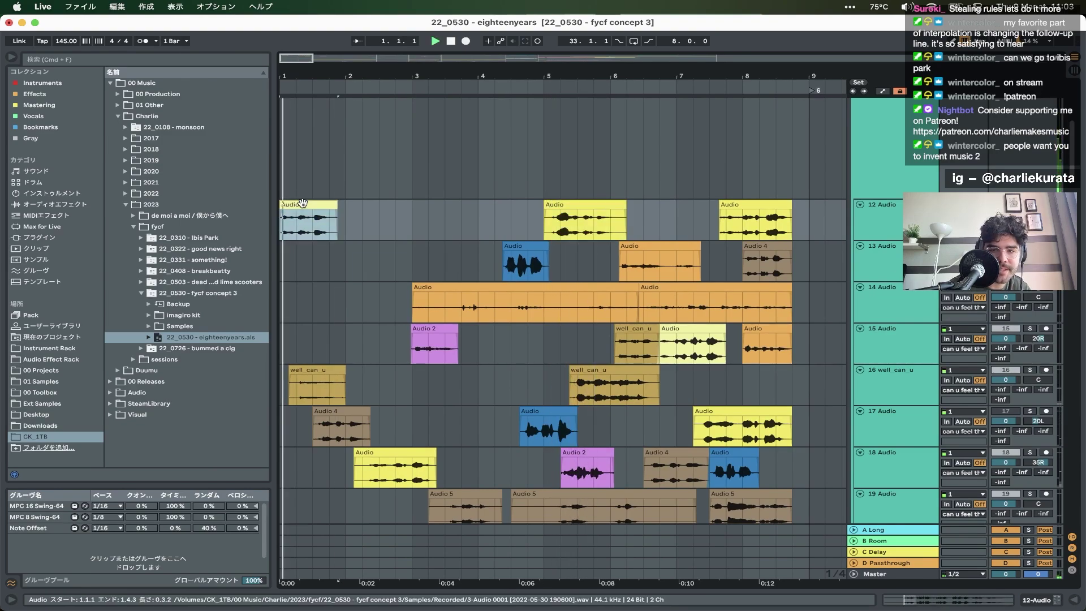
{"action": "left_click", "coordinate": [593, 206]}
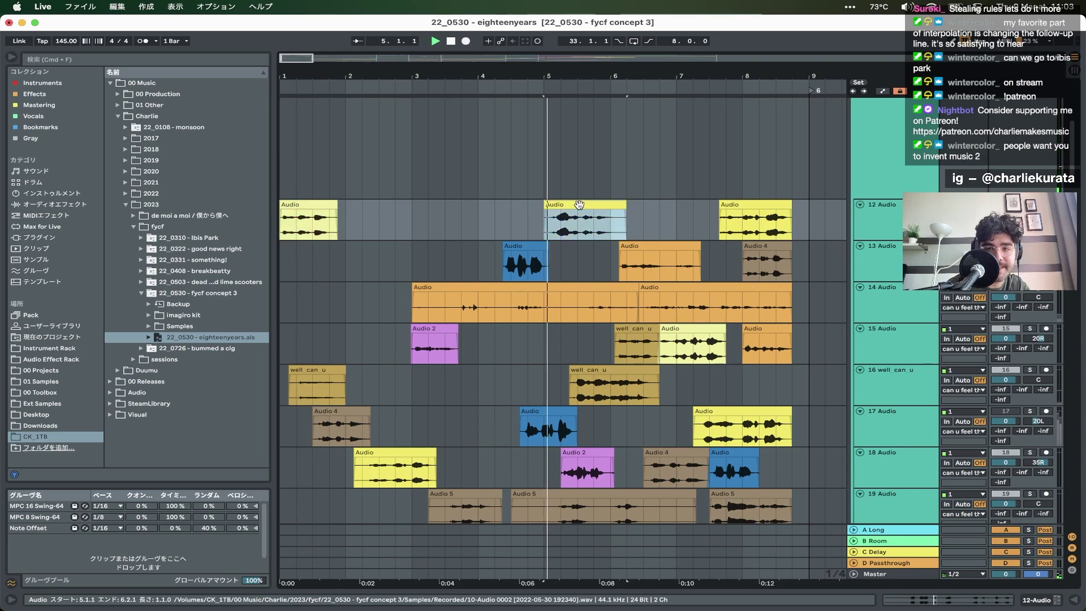
{"action": "left_click", "coordinate": [759, 246]}
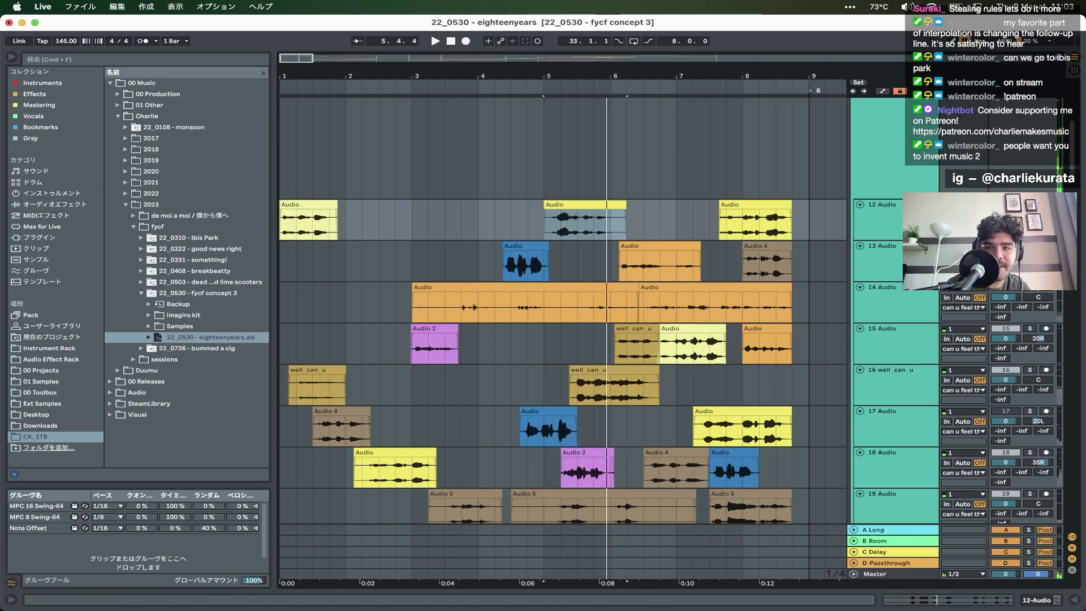
{"action": "left_click", "coordinate": [758, 245]}
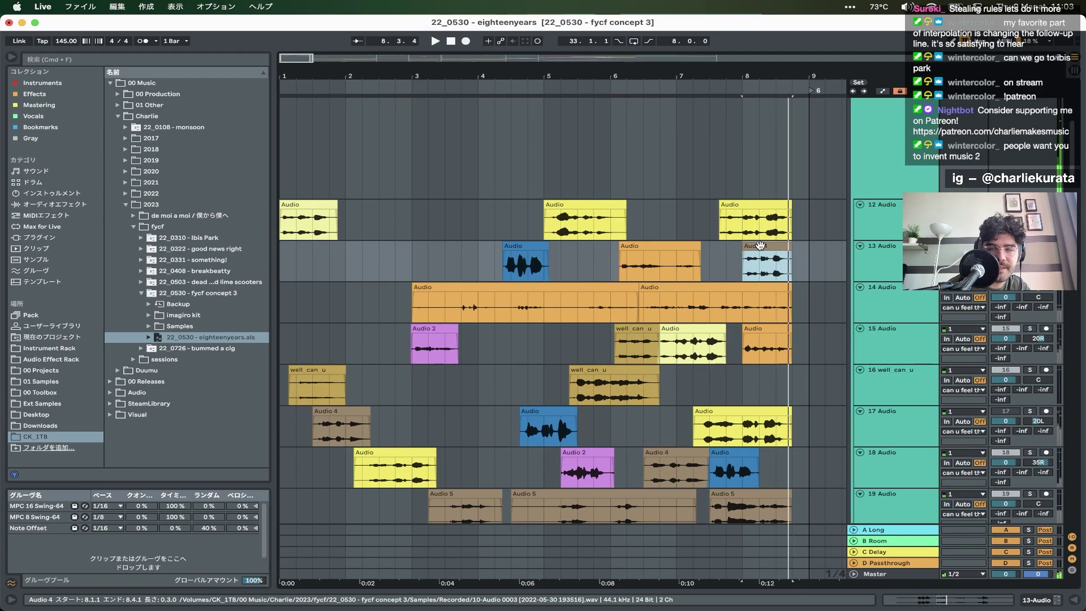
- Audition the Audio and well_can_u clips on track 15 and select the well_can_u clip at 5.2.3 on track 16
{"action": "scroll", "coordinate": [923, 306], "scroll_direction": "down", "scroll_amount": 2}
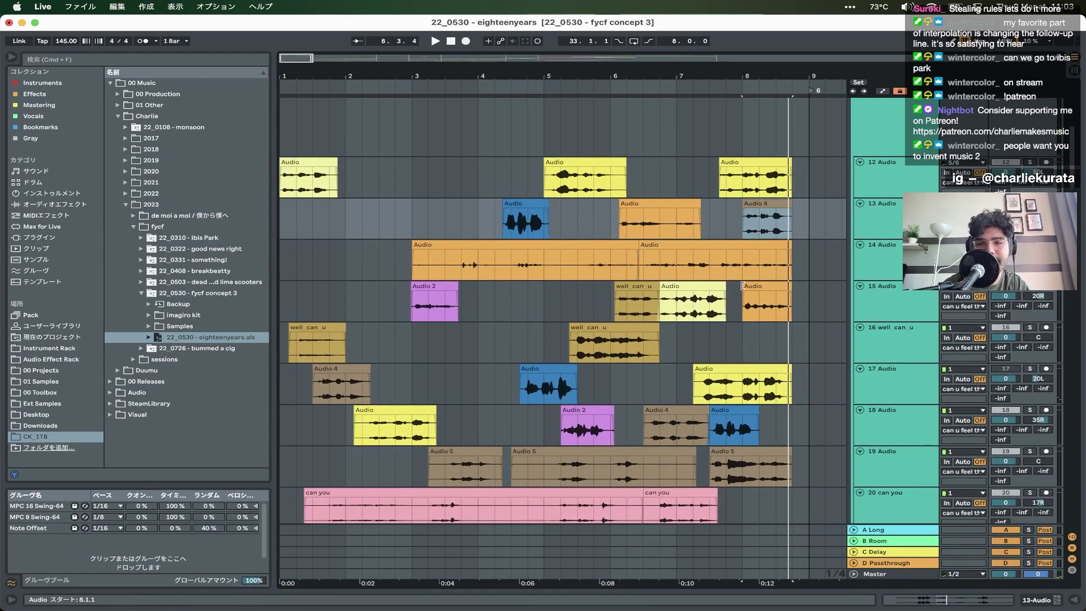
{"action": "left_click", "coordinate": [678, 290]}
{"action": "key", "text": "space"}
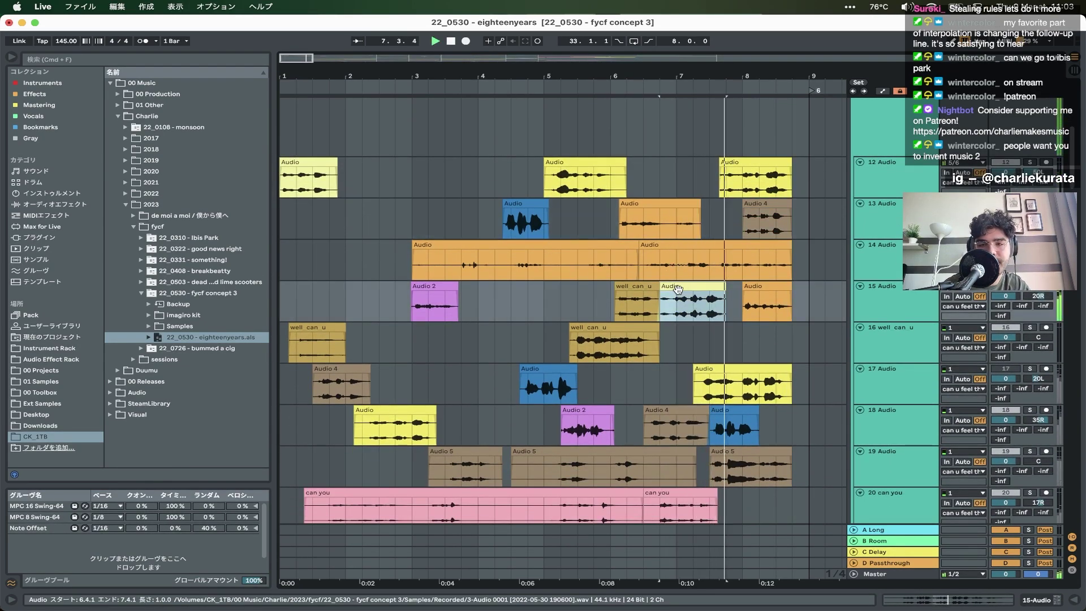
{"action": "key", "text": "Left"}
{"action": "key", "text": "space"}
{"action": "key", "text": "space"}
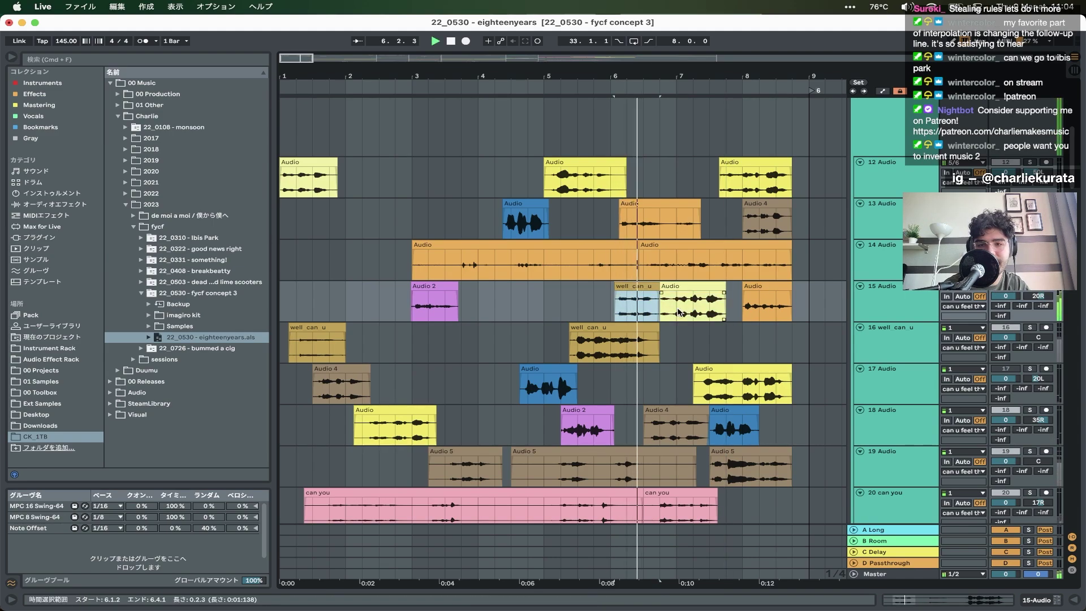
{"action": "key", "text": "space"}
{"action": "left_click", "coordinate": [614, 331]}
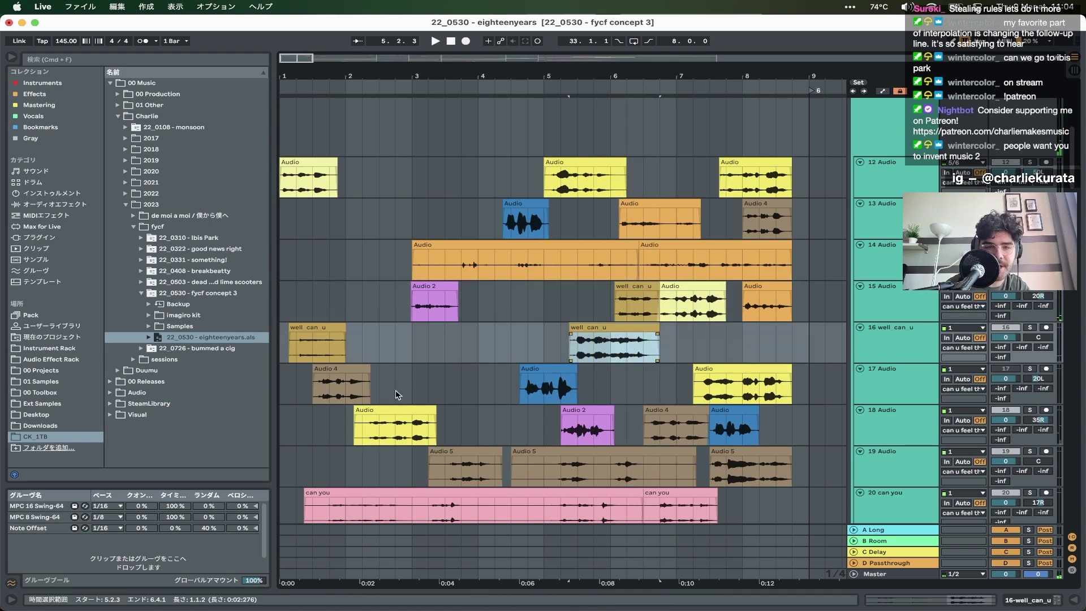
- Solo track 17 Audio and play its Audio 4 clip from 1.3.1
{"action": "left_click", "coordinate": [334, 369]}
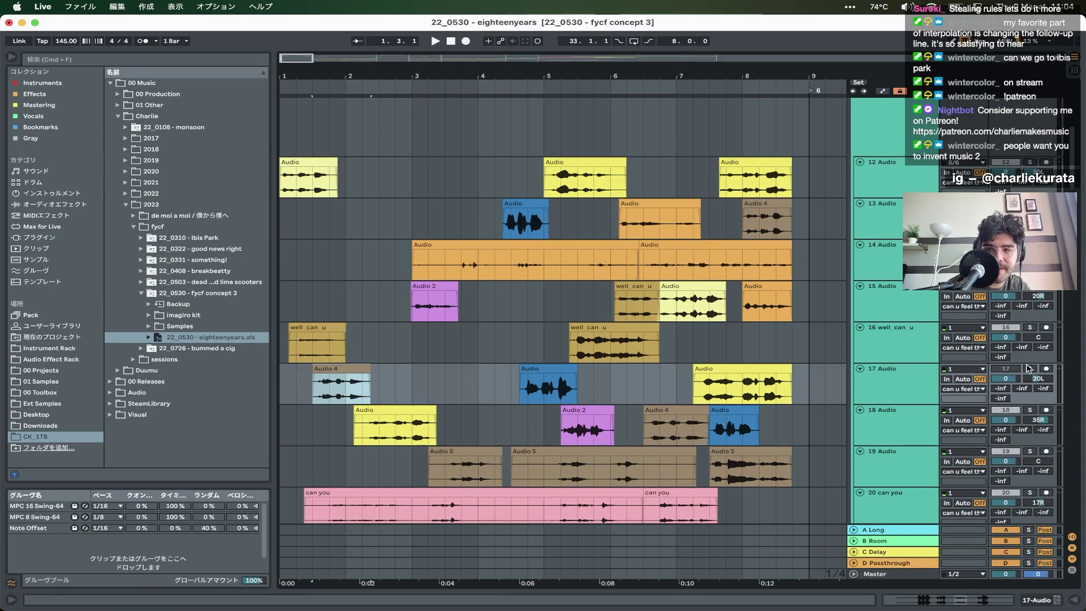
{"action": "left_click", "coordinate": [1030, 369]}
{"action": "key", "text": "space"}
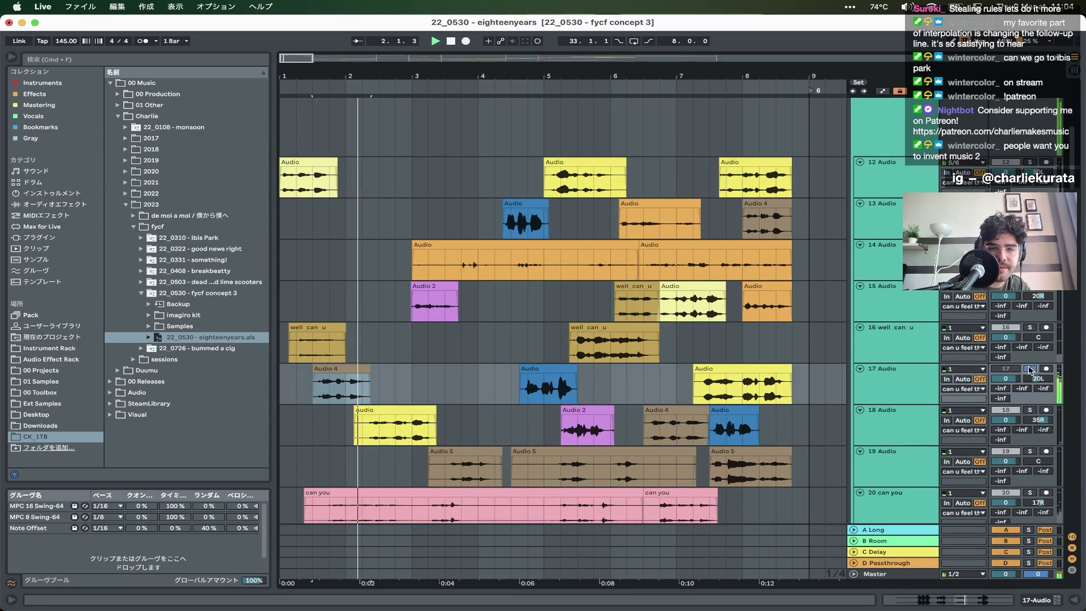
- Audition the 1307_Wilderness_Trail_12 recording and the surrounding intro layers on tracks 20 to 24 from 3.1.1
{"action": "scroll", "coordinate": [554, 420], "scroll_direction": "down", "scroll_amount": 6}
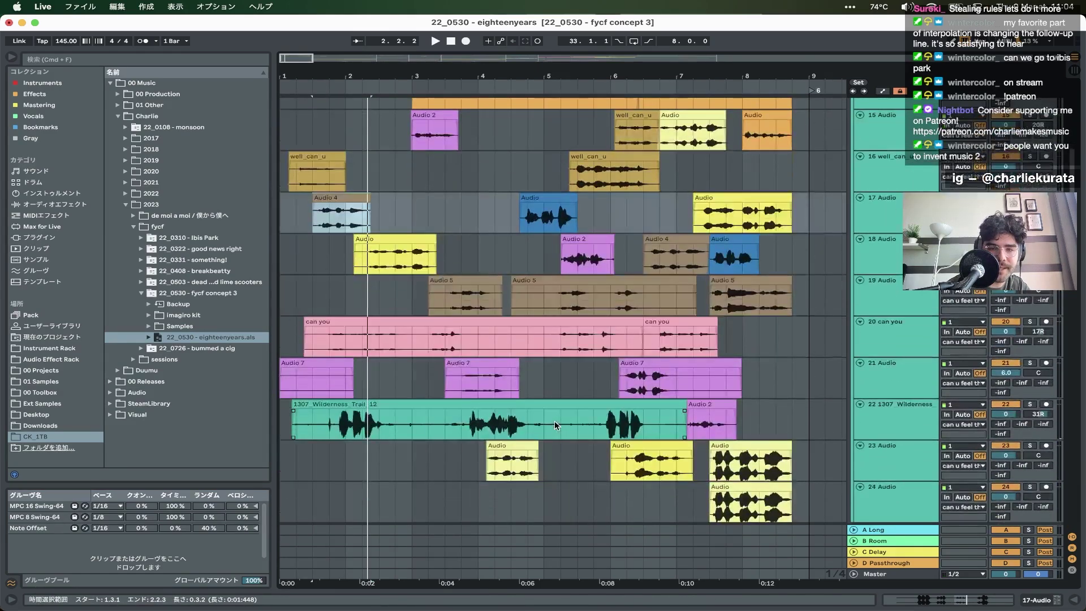
{"action": "left_click", "coordinate": [479, 353]}
{"action": "key", "text": "space"}
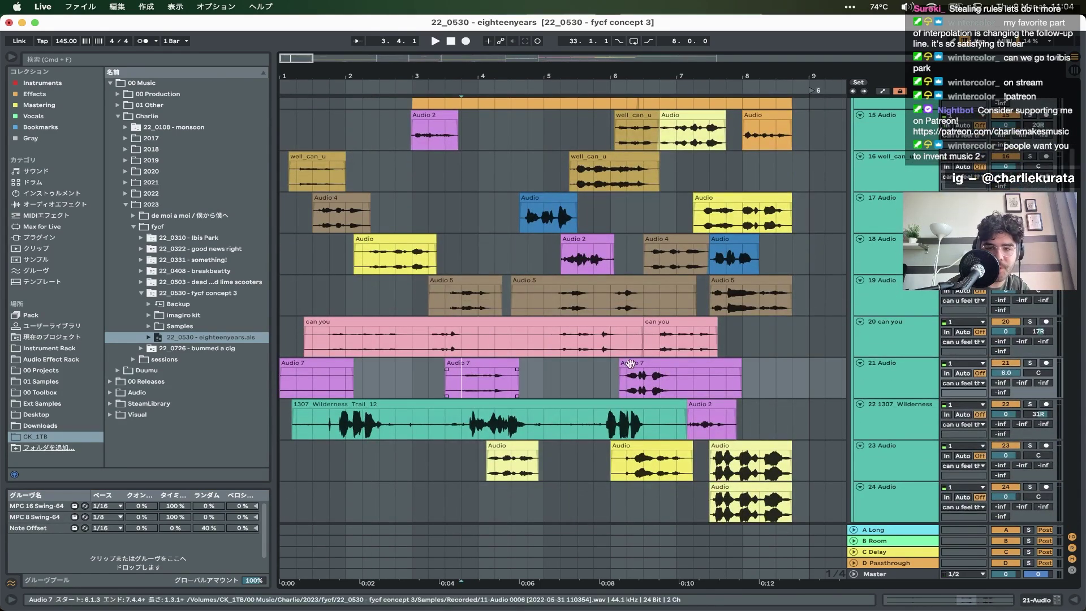
{"action": "left_click", "coordinate": [412, 461]}
{"action": "key", "text": "space"}
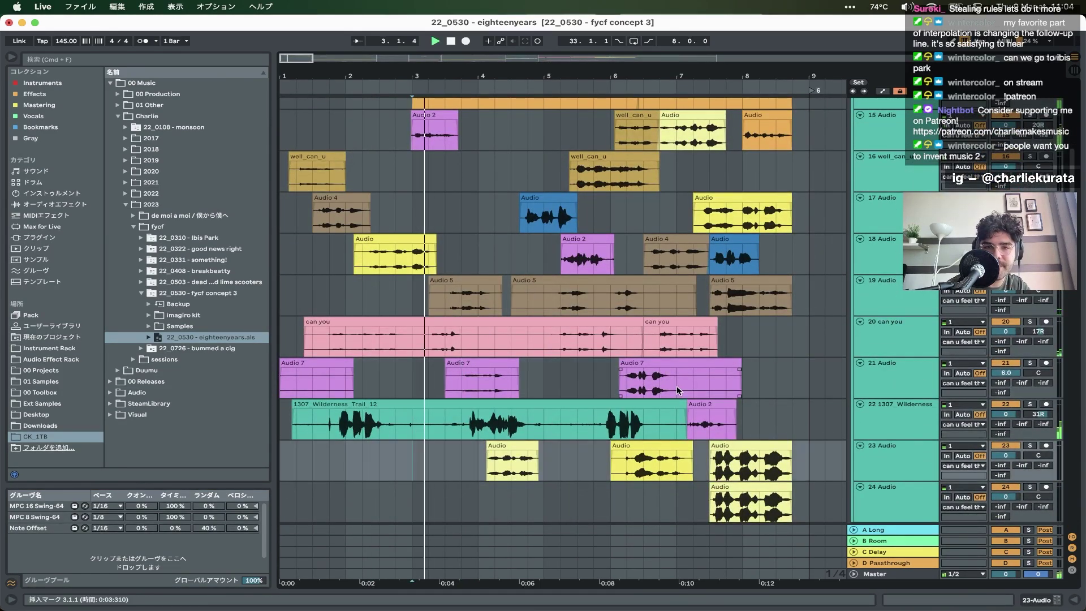
{"action": "key", "text": "space"}
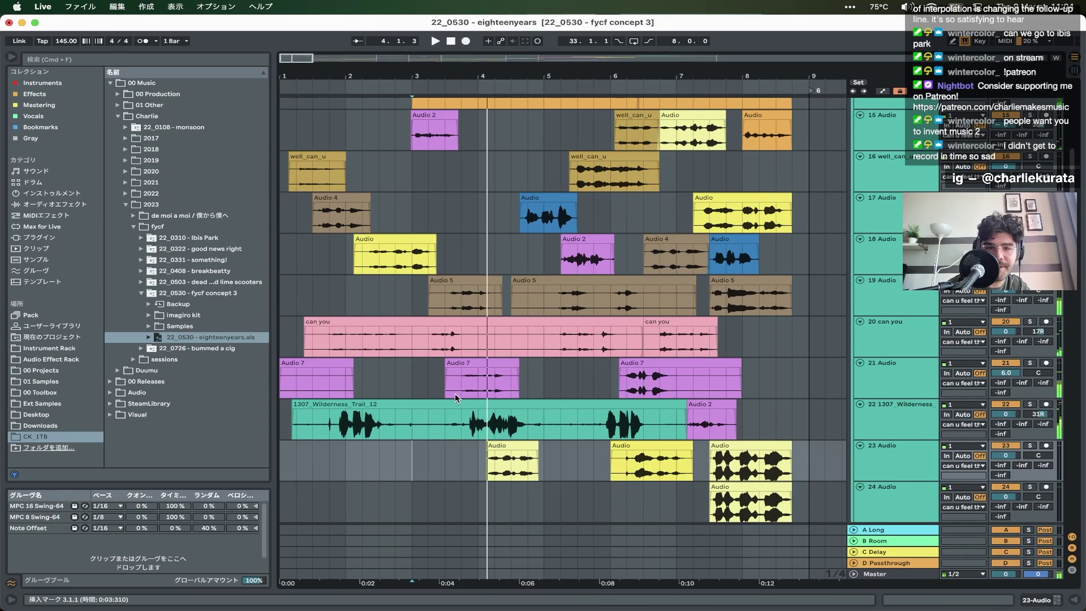
- Solo track 19 Audio and play its first Audio 5 clip from 3.3.1
{"action": "scroll", "coordinate": [454, 392], "scroll_direction": "up", "scroll_amount": 6}
{"action": "key", "text": "space"}
{"action": "left_click", "coordinate": [445, 430]}
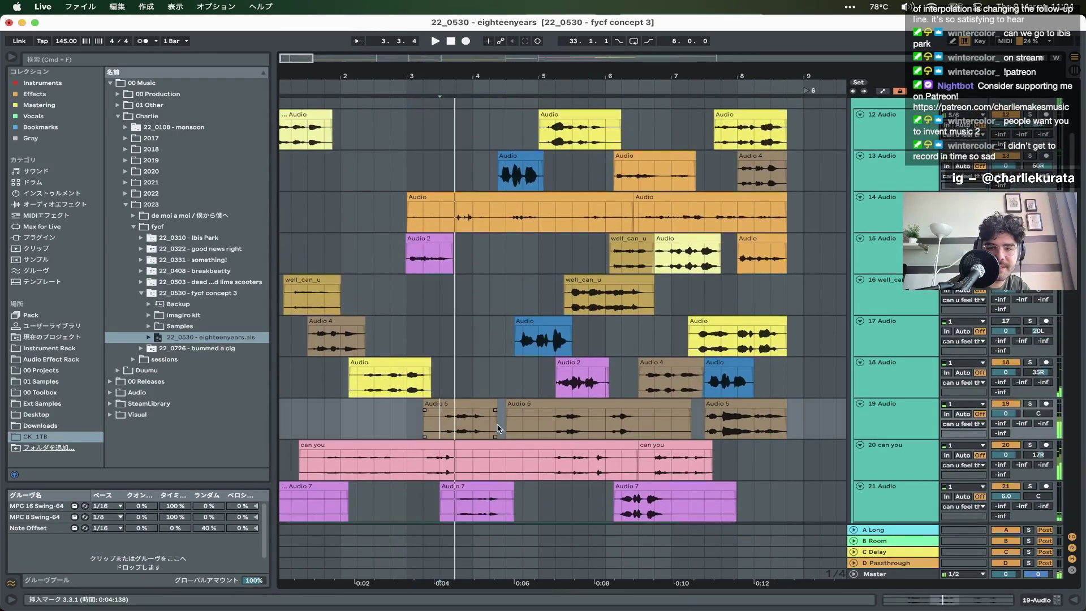
{"action": "key", "text": "space"}
{"action": "key", "text": "space"}
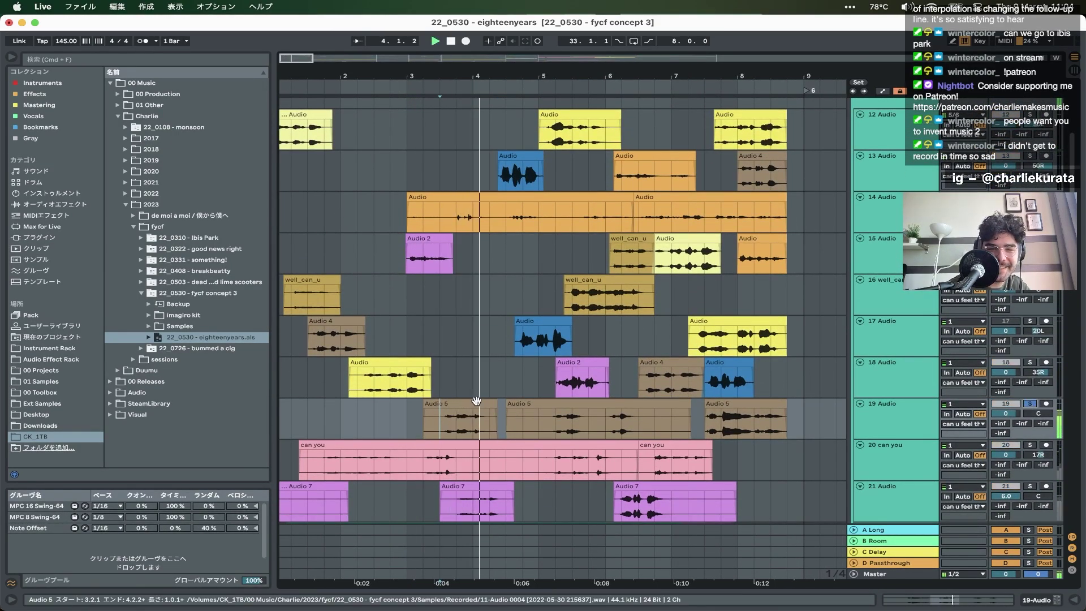
{"action": "key", "text": "space"}
{"action": "left_click", "coordinate": [1028, 403]}
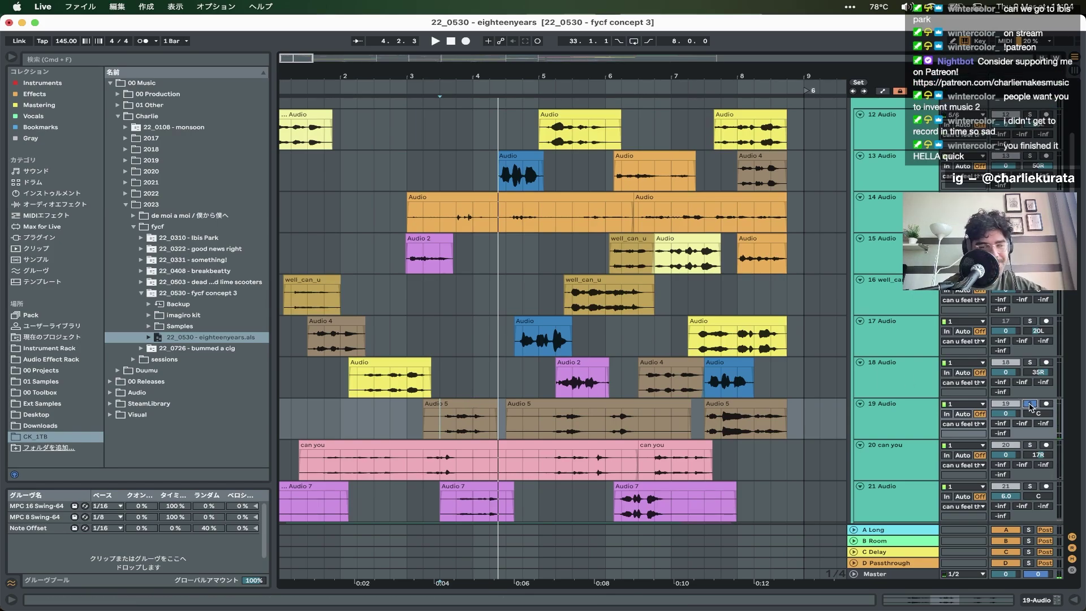
- Select the can u feel the fun? group and inspect its device chain through to the Echo and final Utility
{"action": "key", "text": "minus"}
{"action": "scroll", "coordinate": [564, 349], "scroll_direction": "up", "scroll_amount": 2}
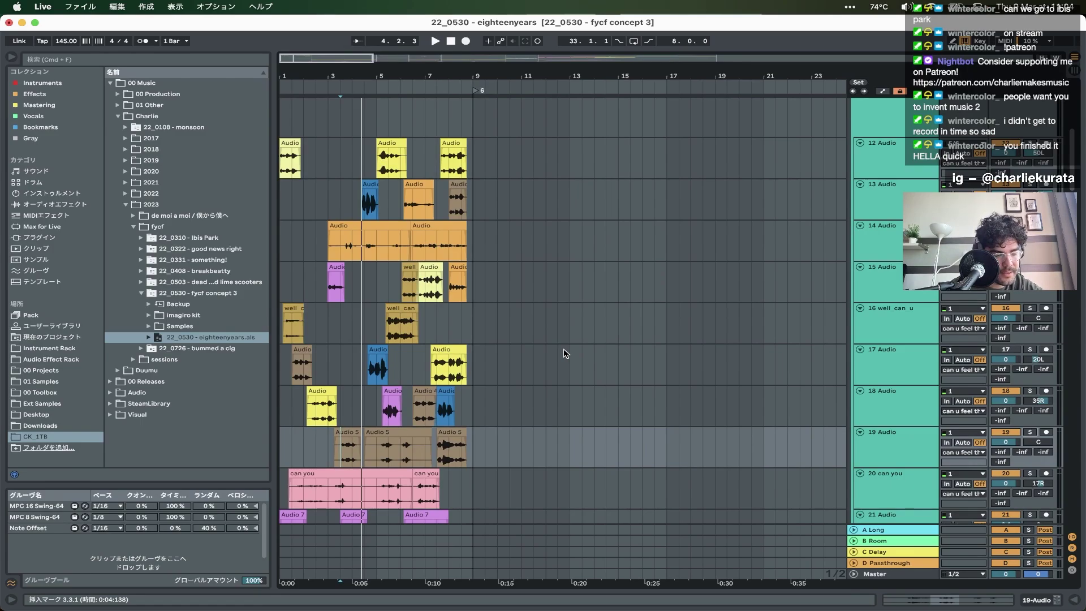
{"action": "scroll", "coordinate": [564, 348], "scroll_direction": "up", "scroll_amount": 10}
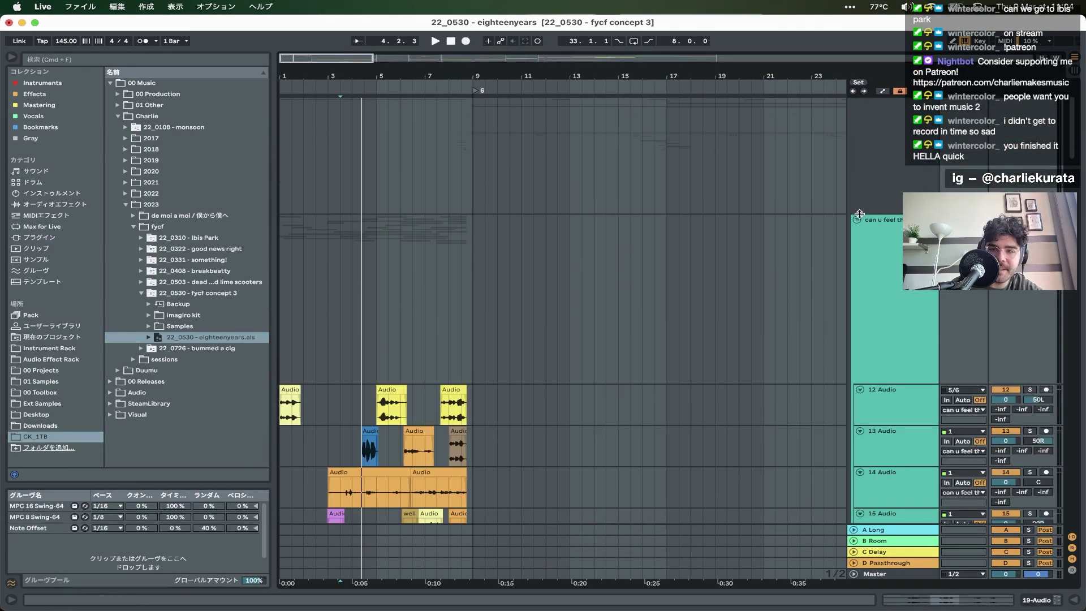
{"action": "left_click", "coordinate": [857, 219]}
{"action": "left_click", "coordinate": [857, 219]}
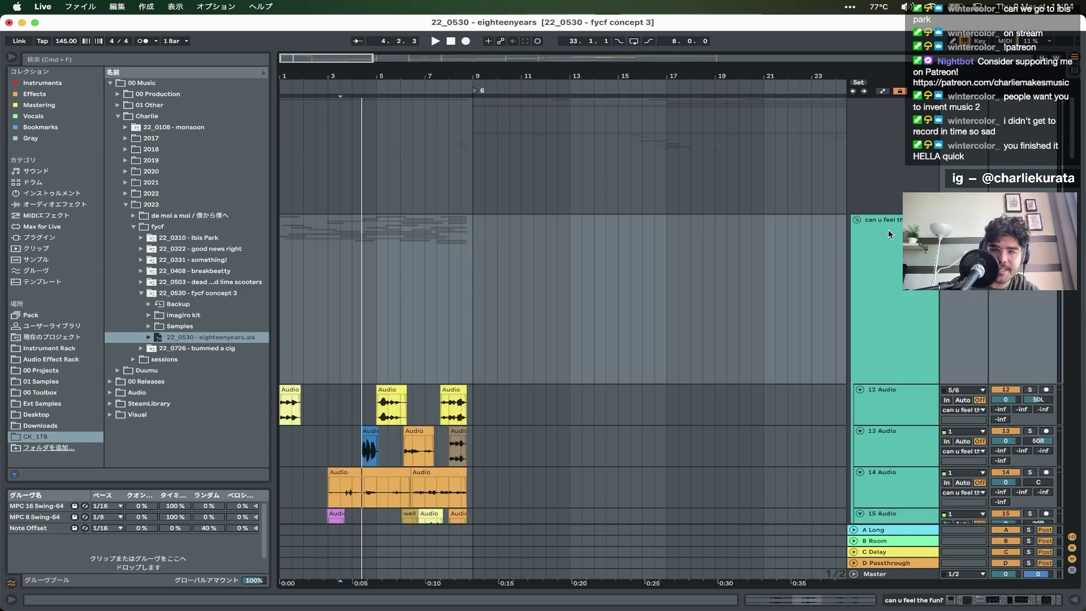
{"action": "left_click", "coordinate": [888, 230]}
{"action": "left_click", "coordinate": [990, 598]}
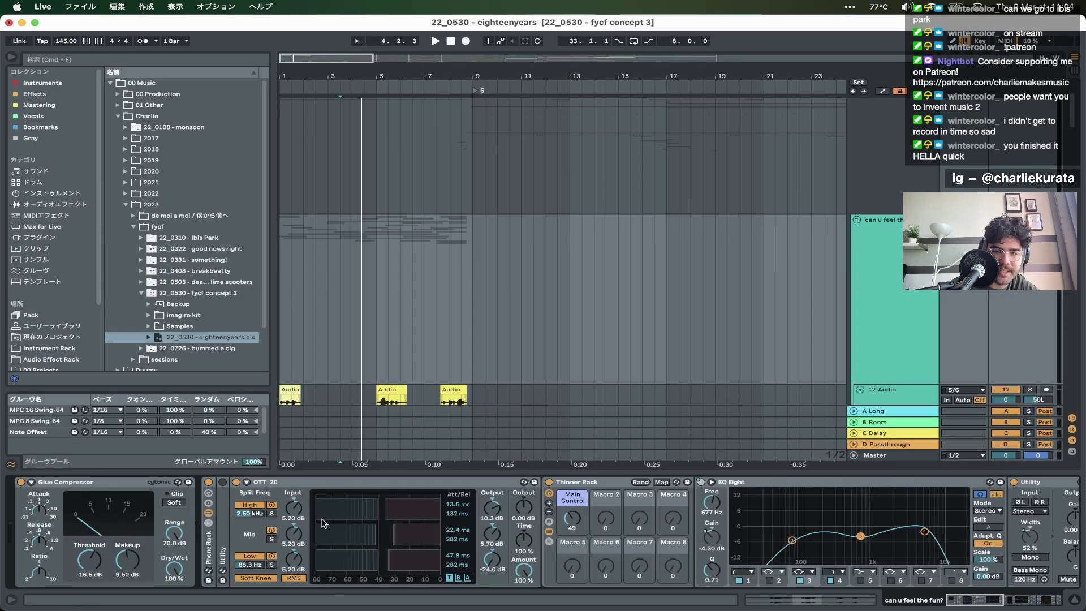
{"action": "scroll", "coordinate": [322, 523], "scroll_direction": "right", "scroll_amount": 10}
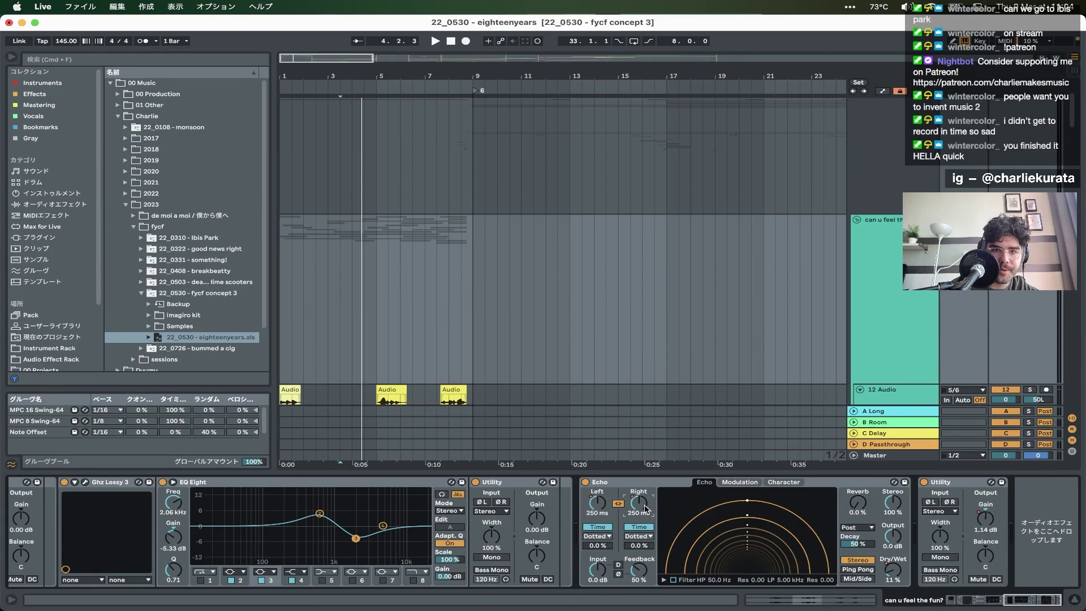
- Show the group's Echo L Time automation and play the intro from 5.1.1 to its end
{"action": "key", "text": "a"}
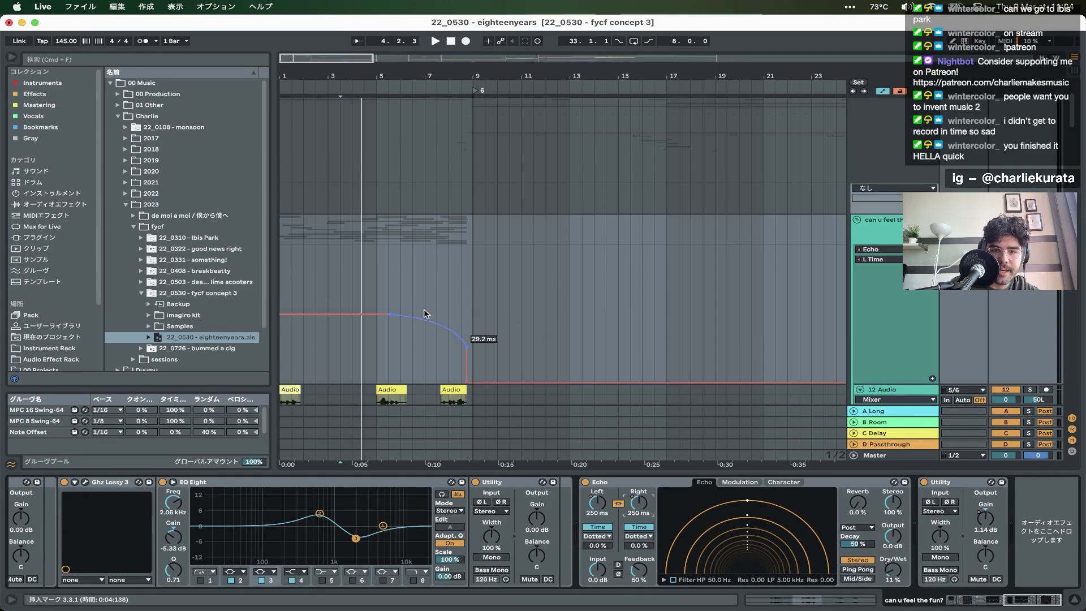
{"action": "left_click", "coordinate": [374, 294]}
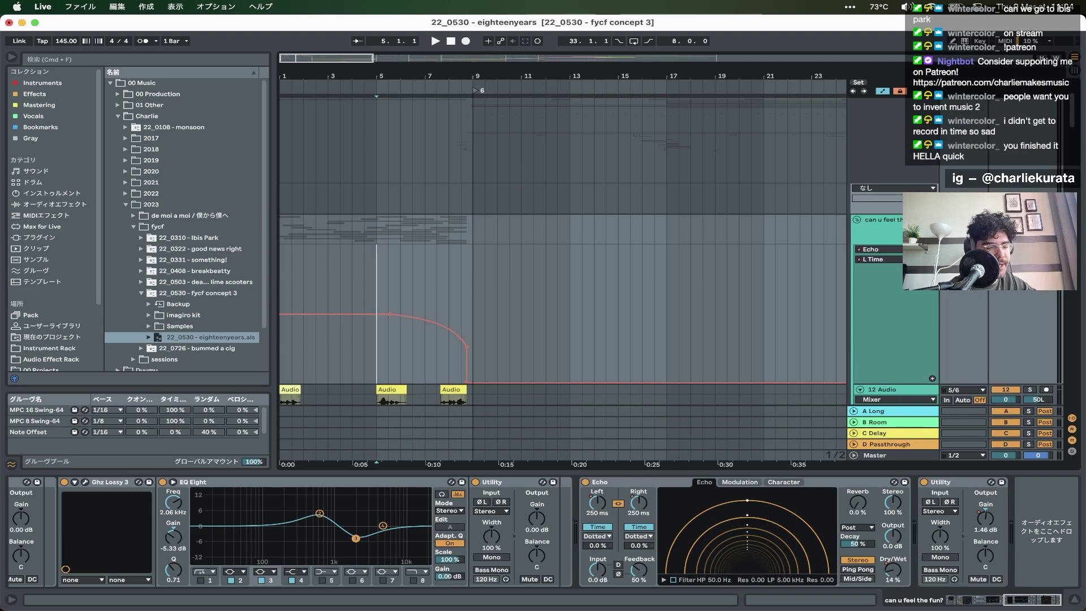
{"action": "key", "text": "space"}
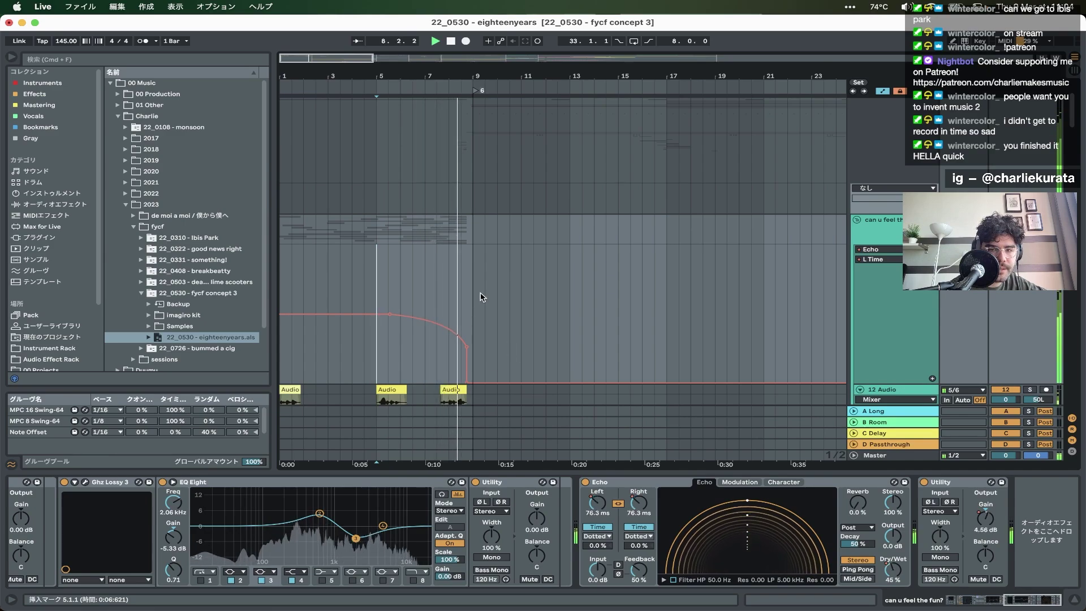
{"action": "key", "text": "space"}
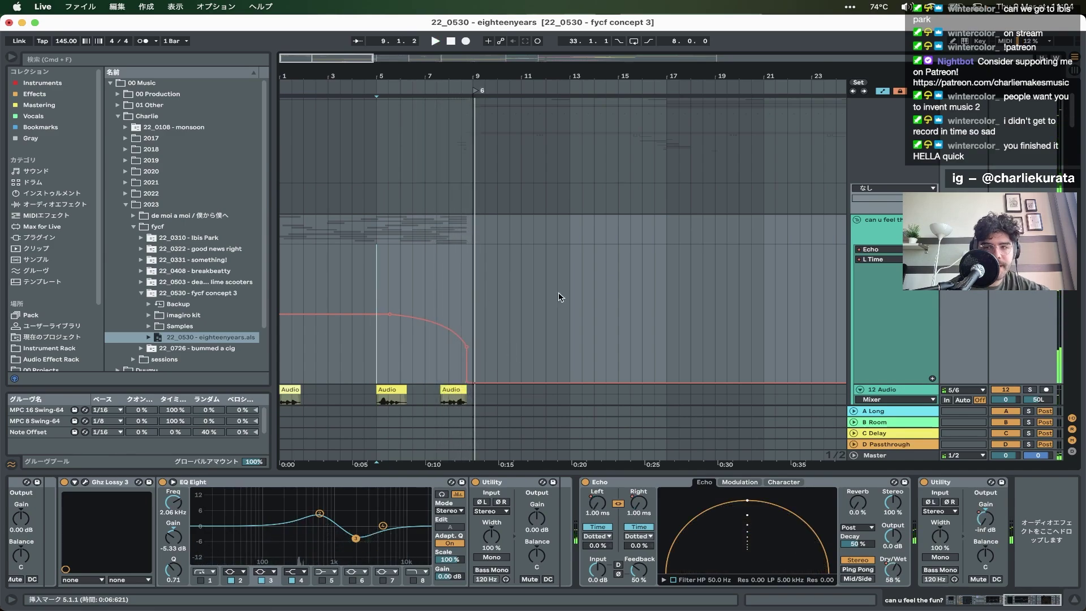
- Fold the can u feel the fun? group and audition the pc pad clip from 1.1.1 and 5.1.1
{"action": "left_click", "coordinate": [857, 219]}
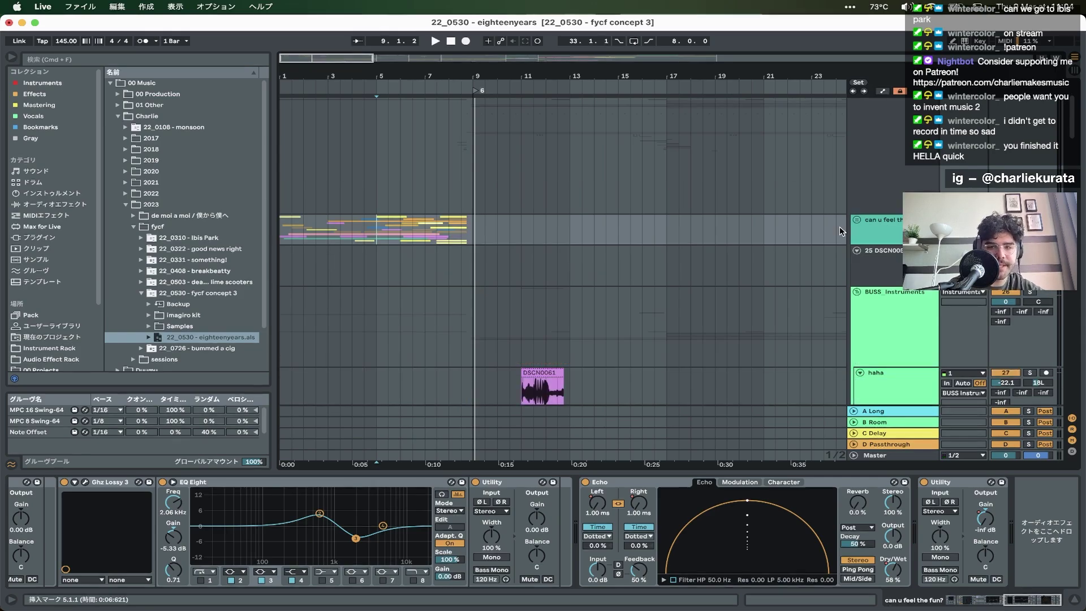
{"action": "scroll", "coordinate": [498, 254], "scroll_direction": "down", "scroll_amount": 5}
{"action": "scroll", "coordinate": [498, 258], "scroll_direction": "down", "scroll_amount": 10}
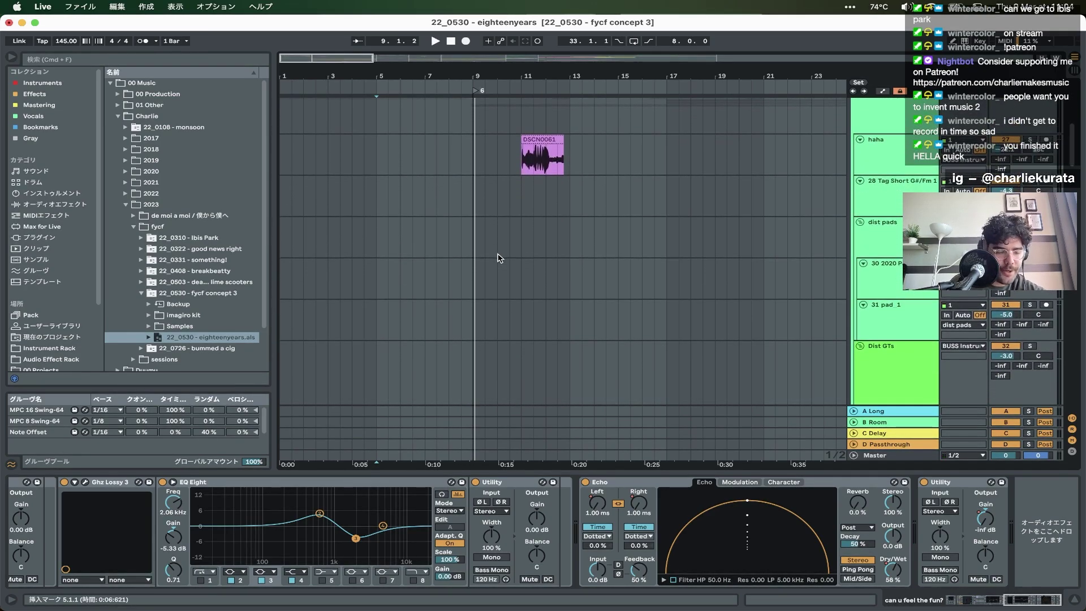
{"action": "scroll", "coordinate": [498, 256], "scroll_direction": "down", "scroll_amount": 5}
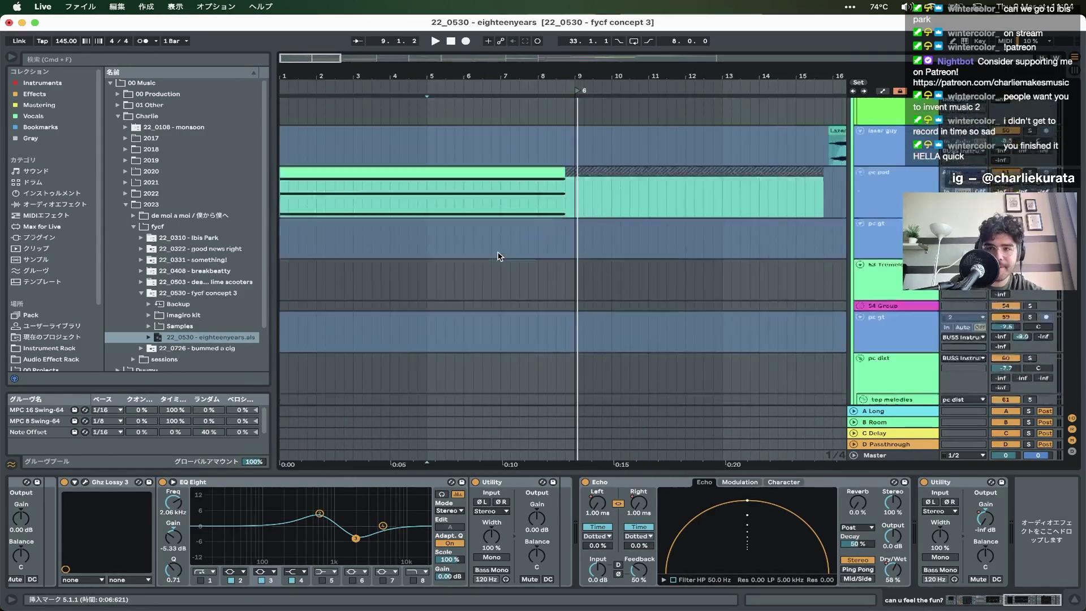
{"action": "left_click", "coordinate": [395, 255]}
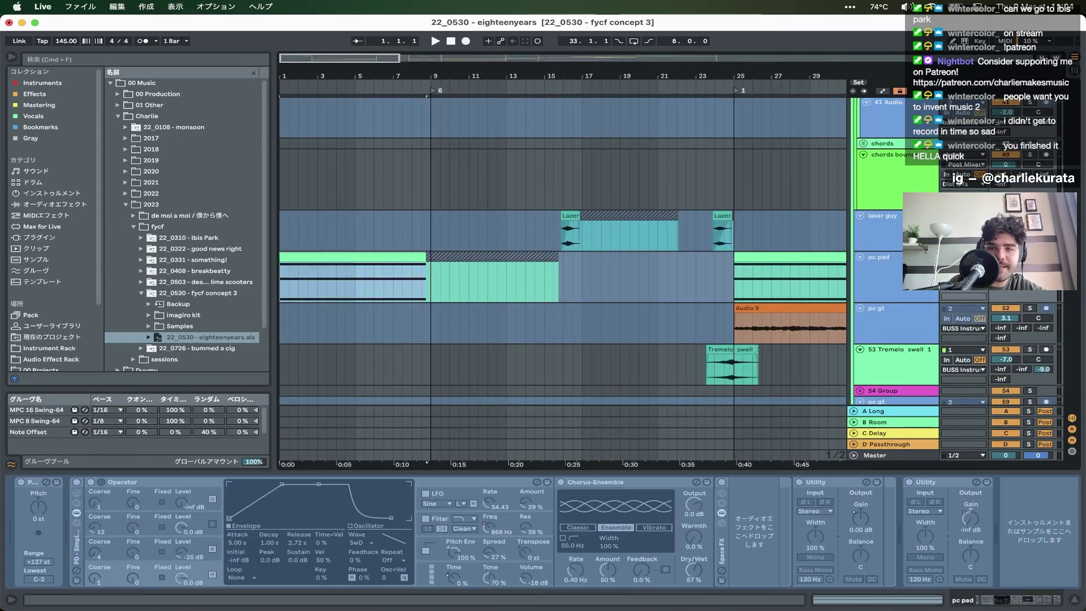
{"action": "key", "text": "space"}
{"action": "left_click", "coordinate": [358, 282]}
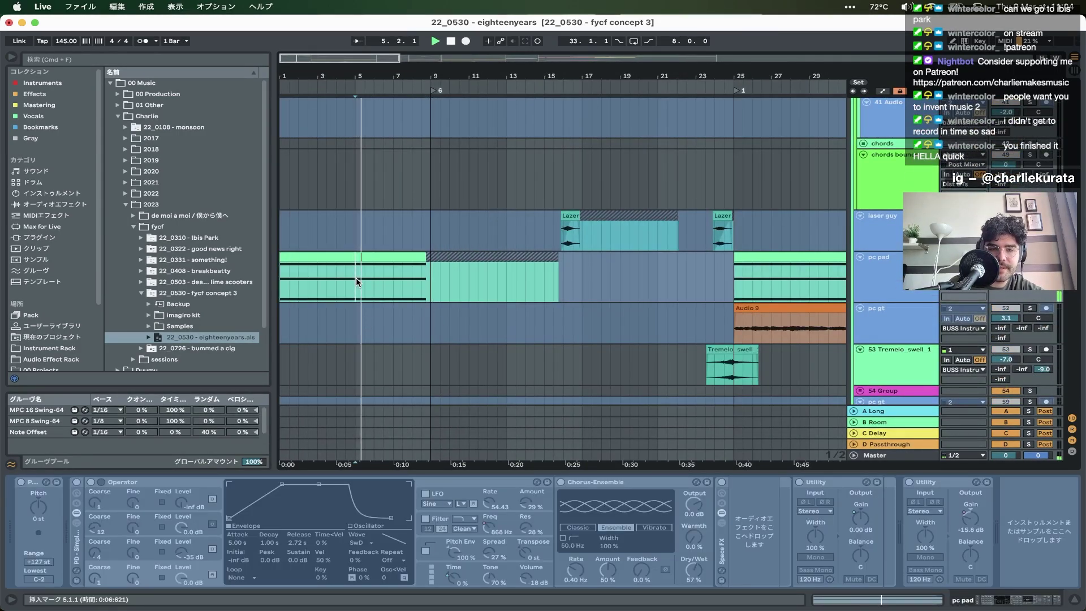
- Solo the grains track and play its AP_Melodic_120_Gb_Solace_FA (Freeze) clip from 1.1.1 and 5.1.1
{"action": "scroll", "coordinate": [357, 281], "scroll_direction": "down", "scroll_amount": 6}
{"action": "left_click", "coordinate": [340, 157]}
{"action": "key", "text": "space"}
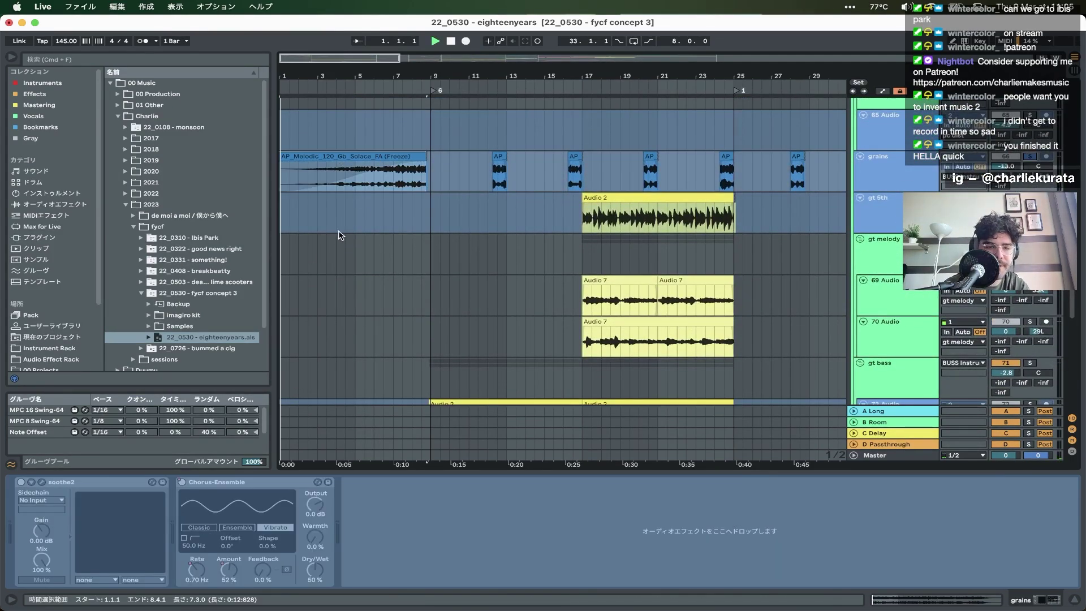
{"action": "left_click", "coordinate": [356, 185]}
{"action": "key", "text": "space"}
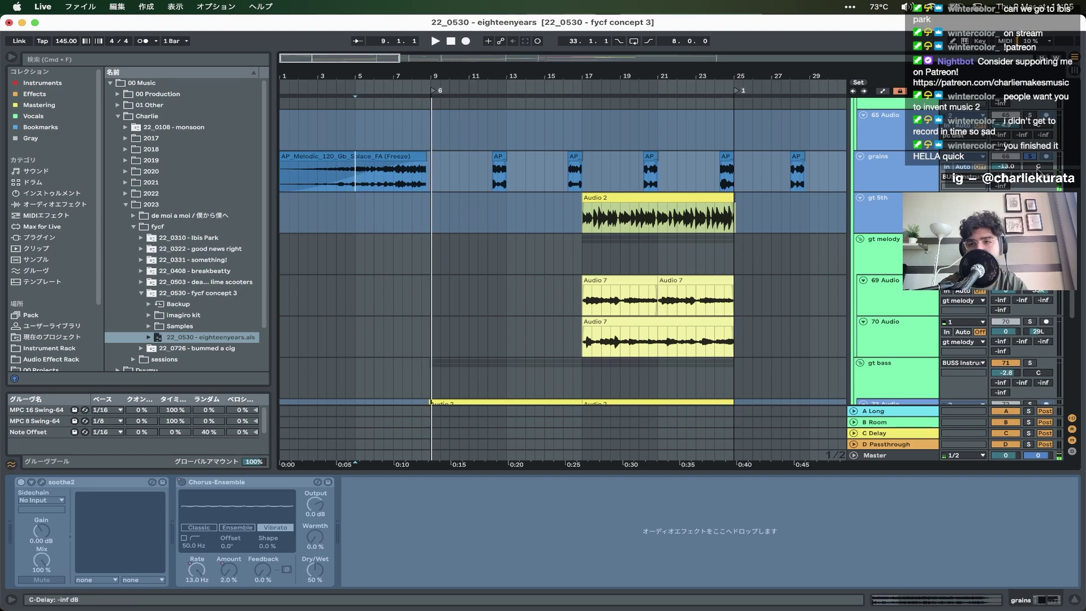
- Loop the verse section from 9.1.1 to 25.1.1 and start its playback
{"action": "scroll", "coordinate": [1035, 160], "scroll_direction": "up", "scroll_amount": 10}
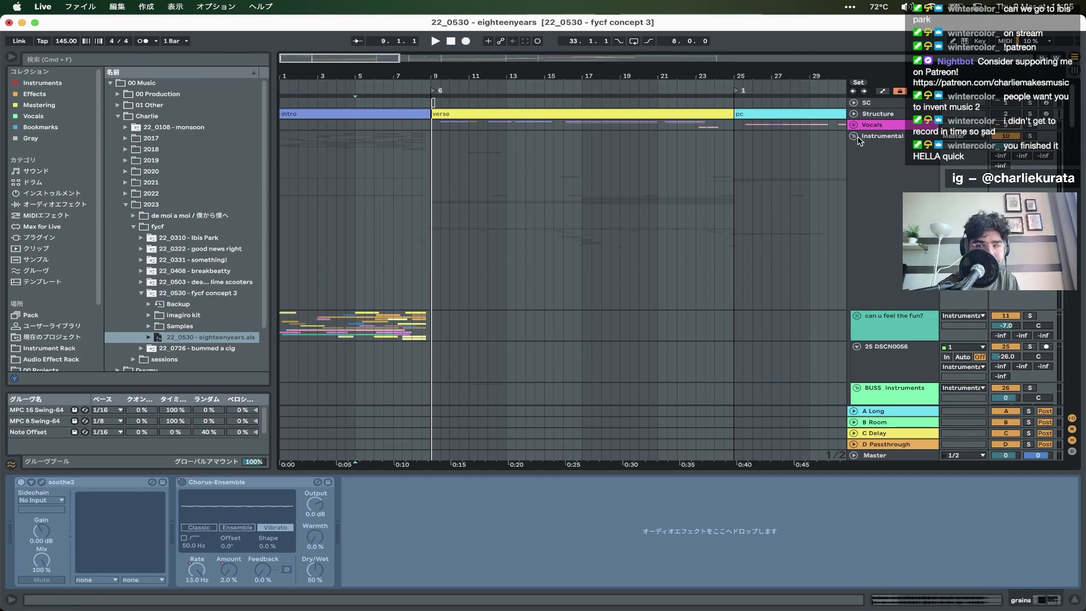
{"action": "scroll", "coordinate": [798, 189], "scroll_direction": "down", "scroll_amount": 10}
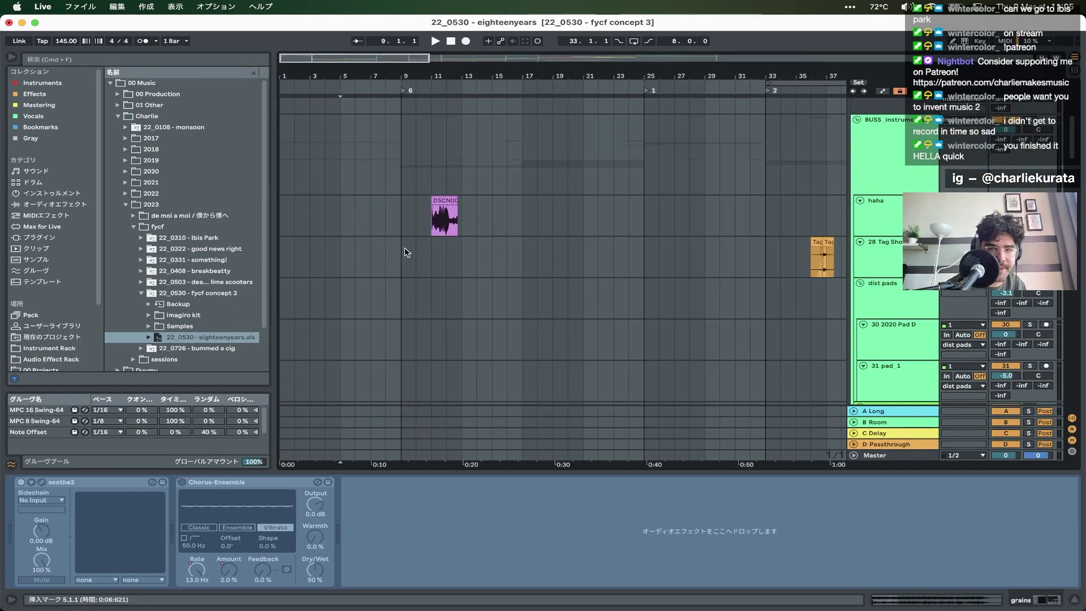
{"action": "left_click_drag", "start_coordinate": [406, 252], "coordinate": [636, 246]}
{"action": "key", "text": "super+l"}
{"action": "key", "text": "space"}
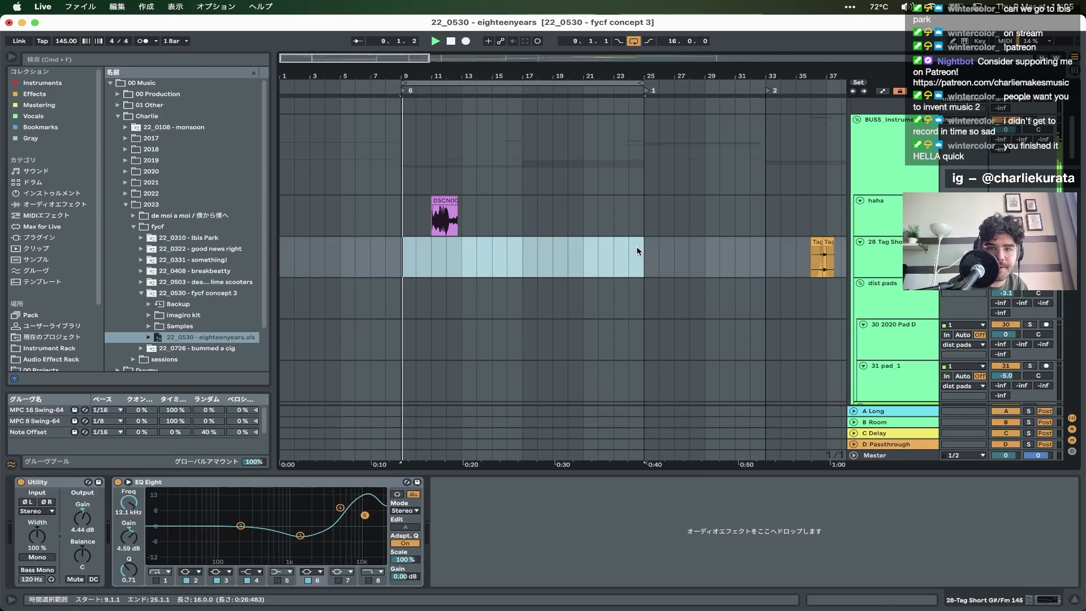
- Find the gt bass group and audition the verse guitar clip Audio 2 on its track 72 Audio
{"action": "scroll", "coordinate": [513, 284], "scroll_direction": "down", "scroll_amount": 15}
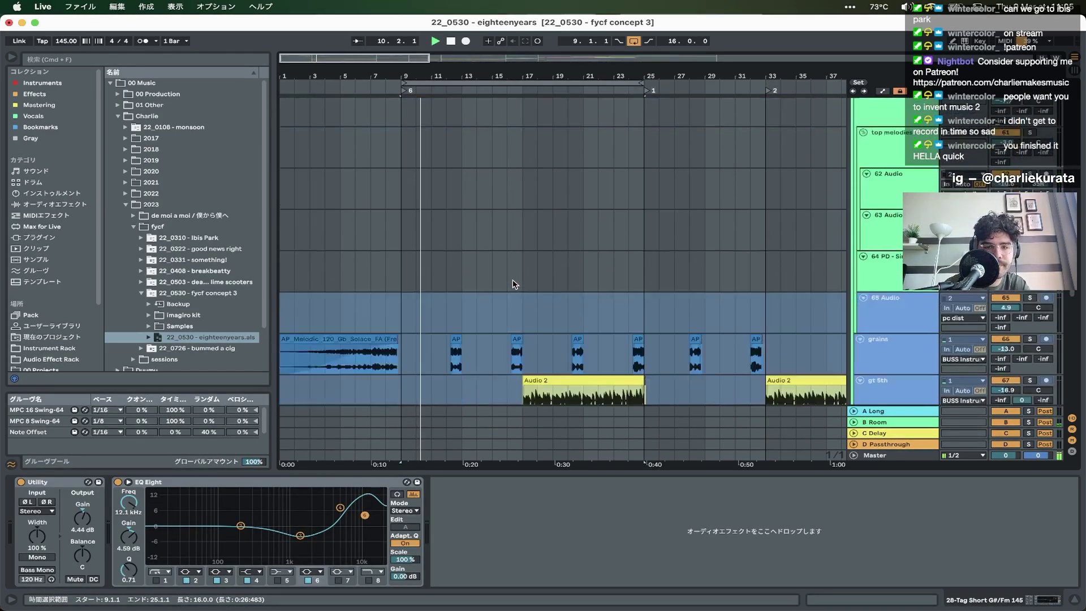
{"action": "scroll", "coordinate": [512, 284], "scroll_direction": "down", "scroll_amount": 10}
{"action": "left_click", "coordinate": [908, 185]}
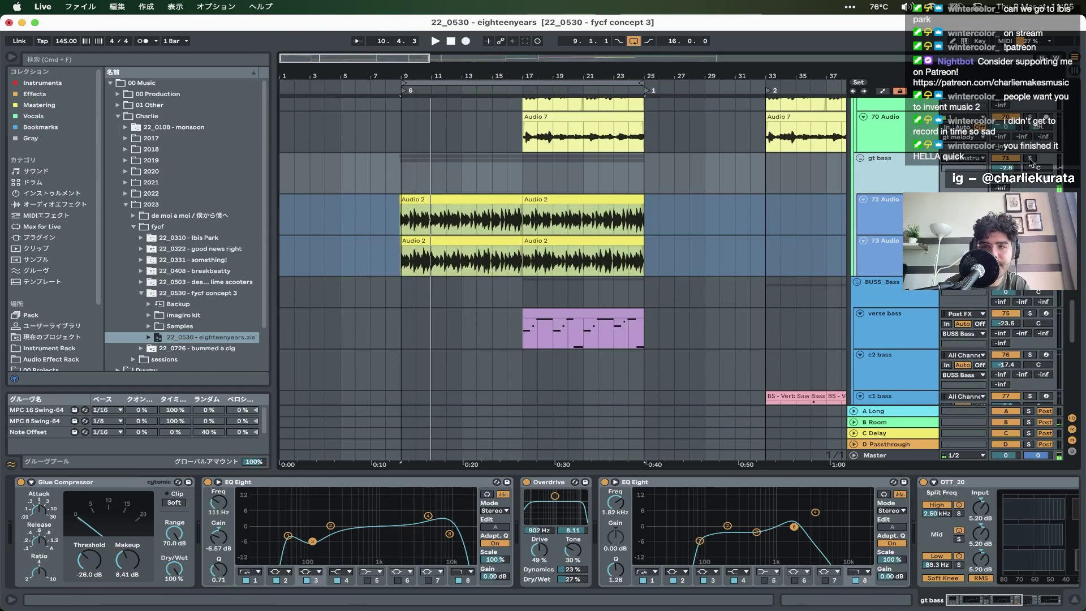
{"action": "left_click", "coordinate": [441, 200]}
{"action": "scroll", "coordinate": [526, 225], "scroll_direction": "down", "scroll_amount": 10}
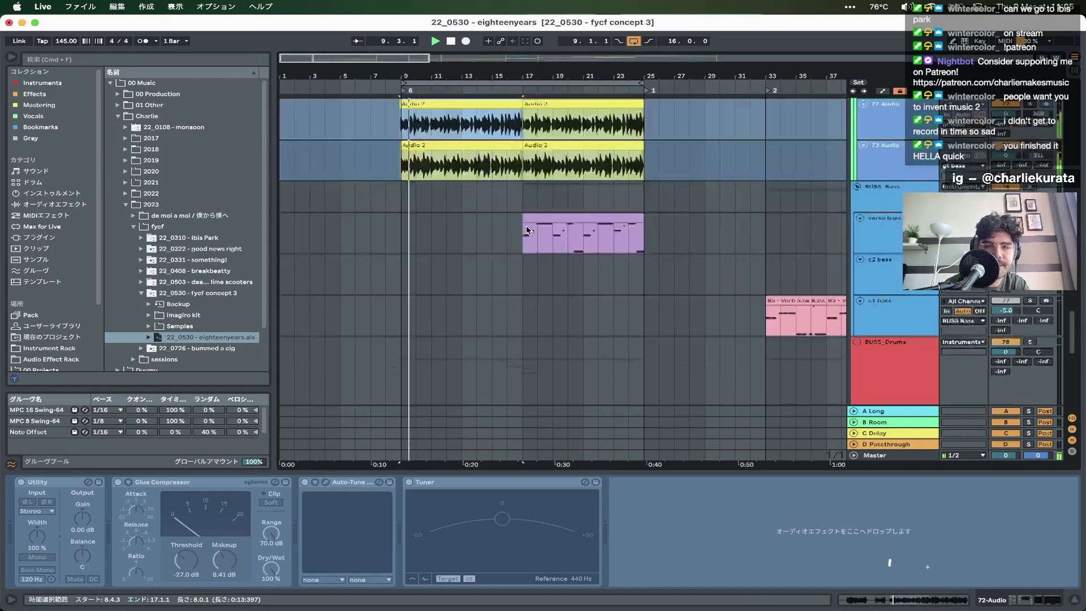
- Find the BUSS_Drums group and play its verse drum parts from 9.1.1
{"action": "key", "text": "plus"}
{"action": "scroll", "coordinate": [526, 226], "scroll_direction": "up", "scroll_amount": 5}
{"action": "scroll", "coordinate": [526, 225], "scroll_direction": "left", "scroll_amount": 2}
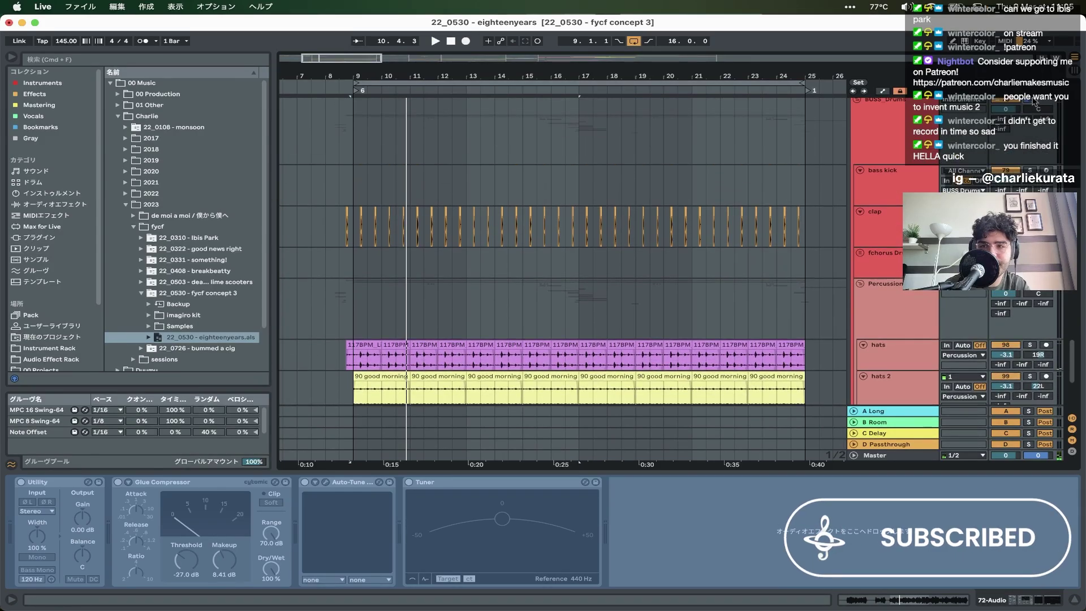
{"action": "left_click", "coordinate": [351, 132]}
{"action": "scroll", "coordinate": [430, 164], "scroll_direction": "down", "scroll_amount": 4}
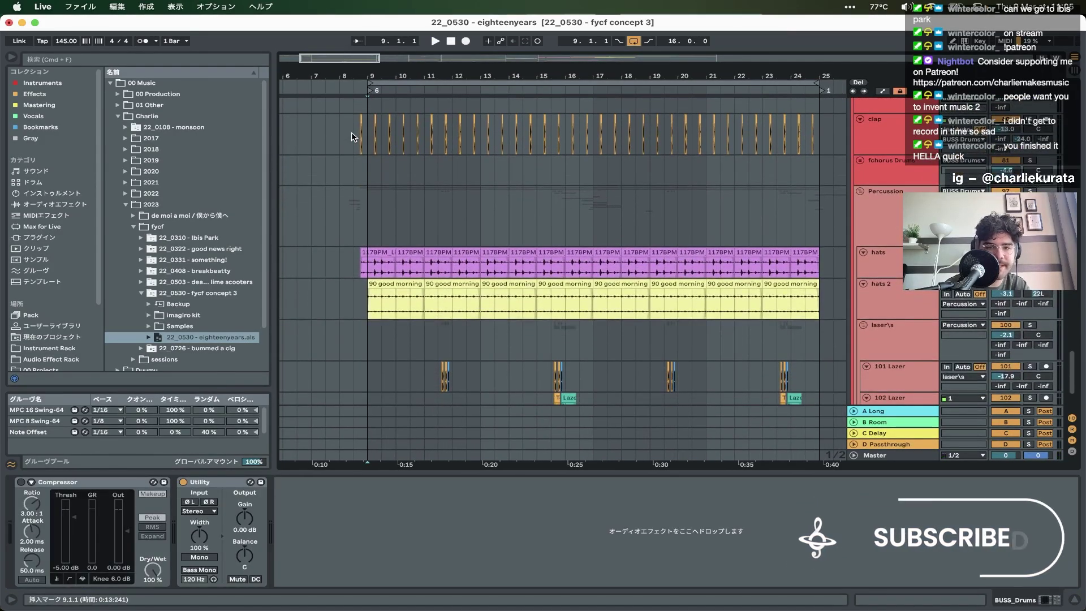
{"action": "key", "text": "space"}
- Select the range from 11.3.1 to 12.3.1 around the laser hits on track 101 Lazer for a closer look
{"action": "scroll", "coordinate": [446, 289], "scroll_direction": "up", "scroll_amount": 3}
{"action": "left_click_drag", "start_coordinate": [417, 376], "coordinate": [516, 378]}
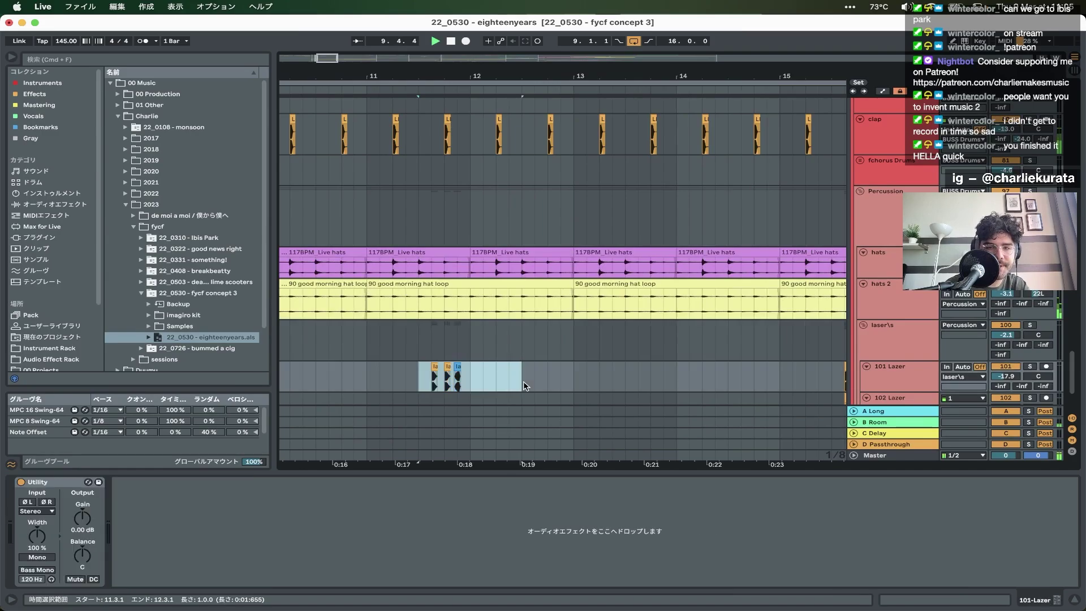
{"action": "scroll", "coordinate": [525, 386], "scroll_direction": "down", "scroll_amount": 2}
{"action": "scroll", "coordinate": [526, 386], "scroll_direction": "down", "scroll_amount": 3}
{"action": "scroll", "coordinate": [485, 351], "scroll_direction": "up", "scroll_amount": 4}
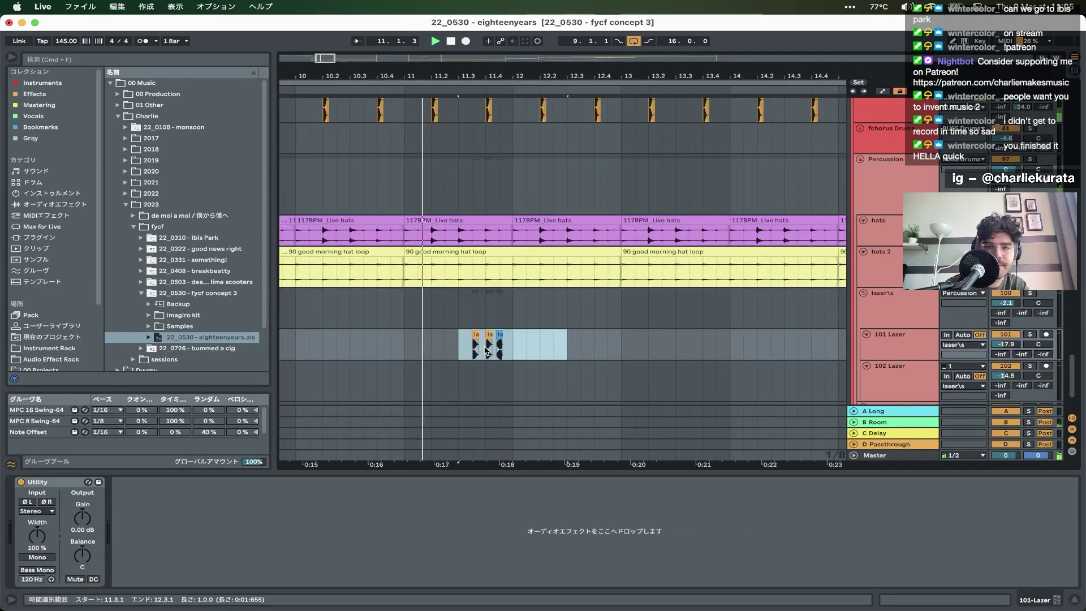
- Play the laser hits on tracks 101 Lazer and 102 Lazer from 15.3.1
{"action": "scroll", "coordinate": [535, 344], "scroll_direction": "down", "scroll_amount": 4}
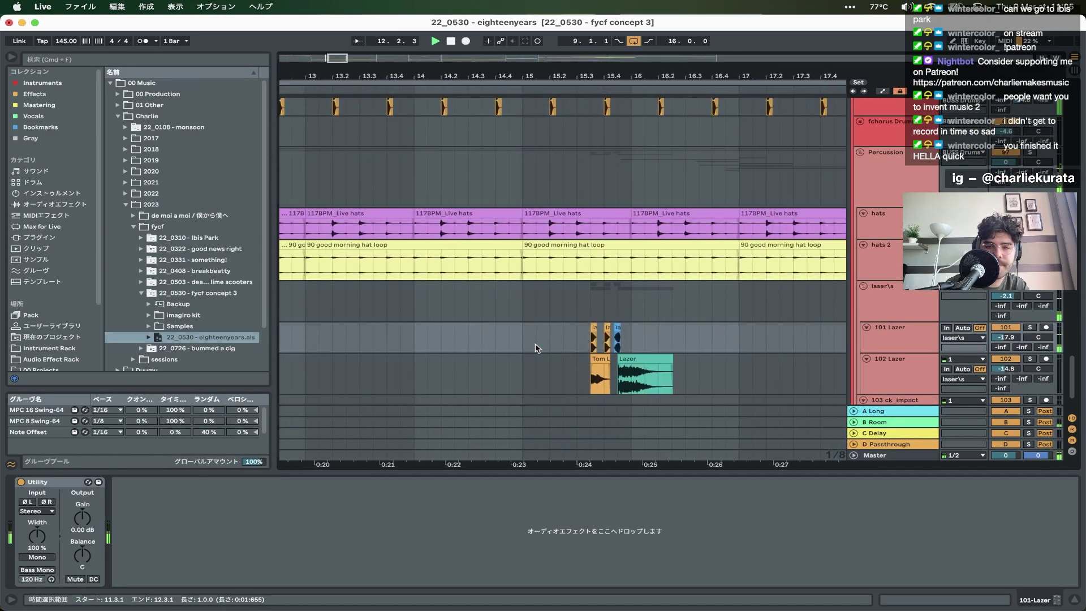
{"action": "left_click", "coordinate": [544, 327]}
{"action": "key", "text": "space"}
{"action": "scroll", "coordinate": [544, 327], "scroll_direction": "down", "scroll_amount": 3}
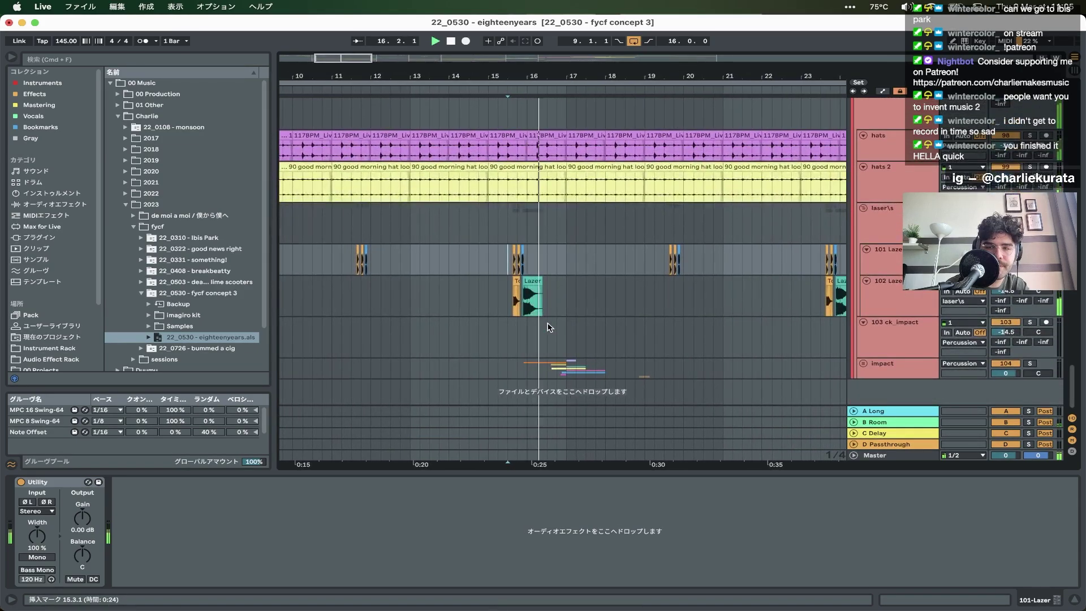
- Play the impact group's effects from 16.1.1 and expand the group to inspect its layered samples
{"action": "left_click", "coordinate": [523, 361]}
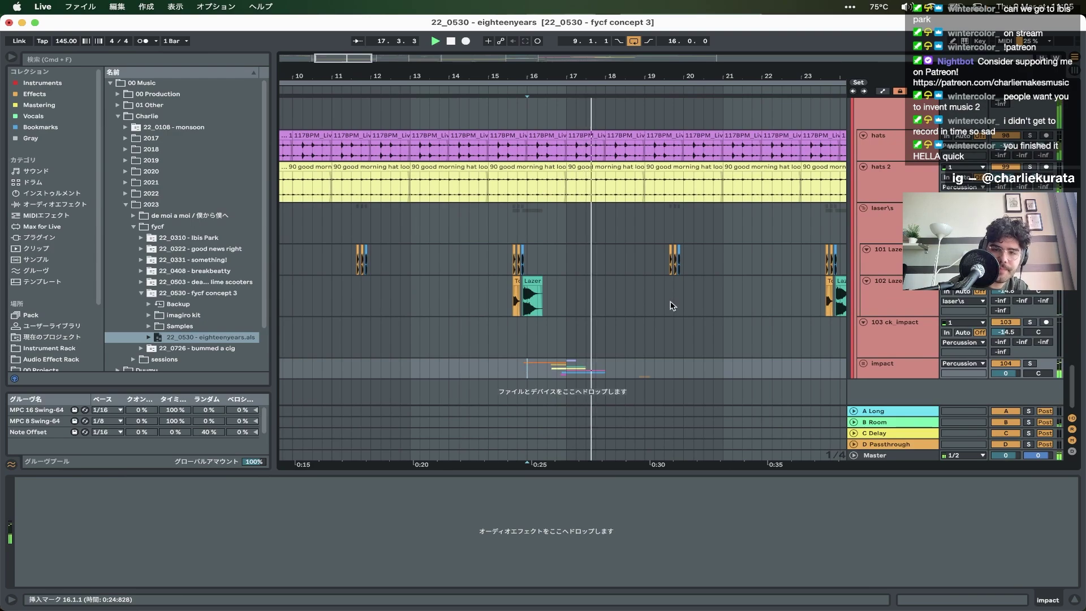
{"action": "left_click", "coordinate": [863, 363]}
{"action": "scroll", "coordinate": [554, 298], "scroll_direction": "down", "scroll_amount": 10}
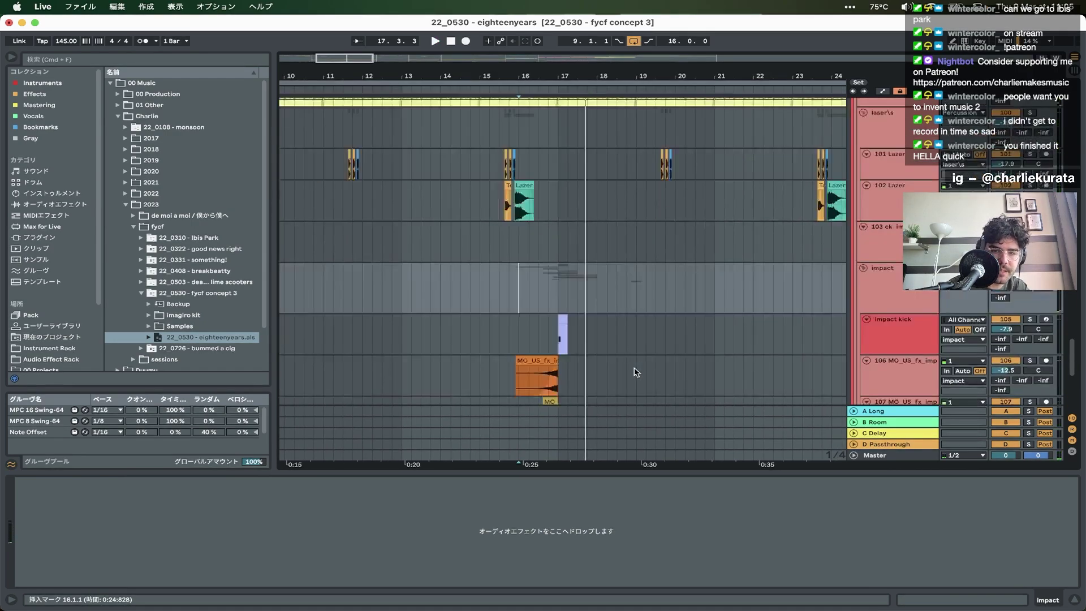
{"action": "scroll", "coordinate": [553, 299], "scroll_direction": "up", "scroll_amount": 5}
{"action": "scroll", "coordinate": [509, 291], "scroll_direction": "up", "scroll_amount": 8}
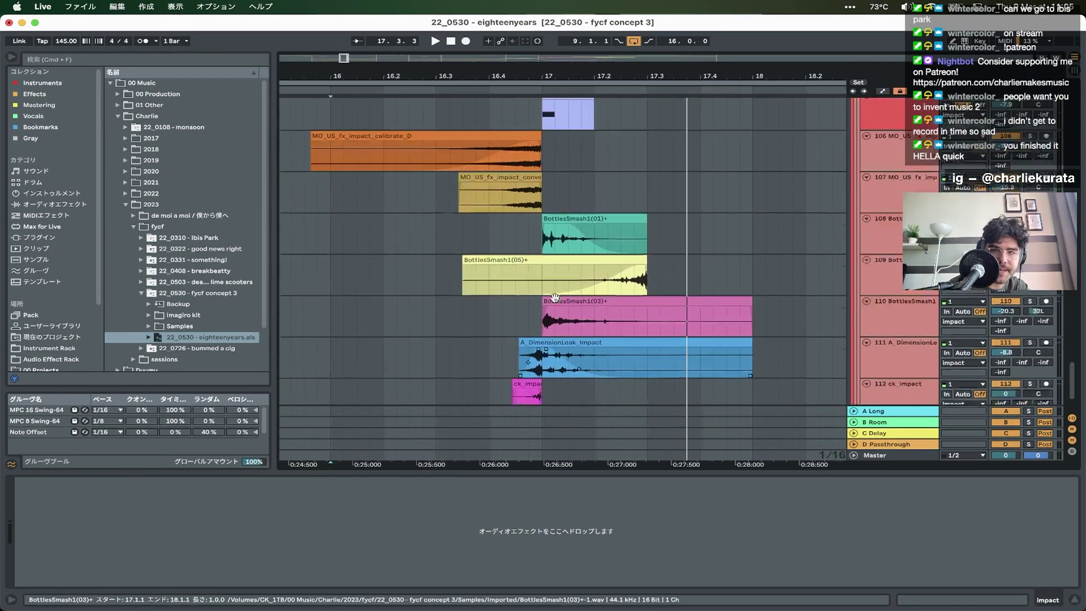
- Select 16.2.2 to 17.1.1 on the MO_US_fx_impact_calibrate_D clip of track 106 and audition it soloed
{"action": "left_click_drag", "start_coordinate": [396, 301], "coordinate": [541, 301]}
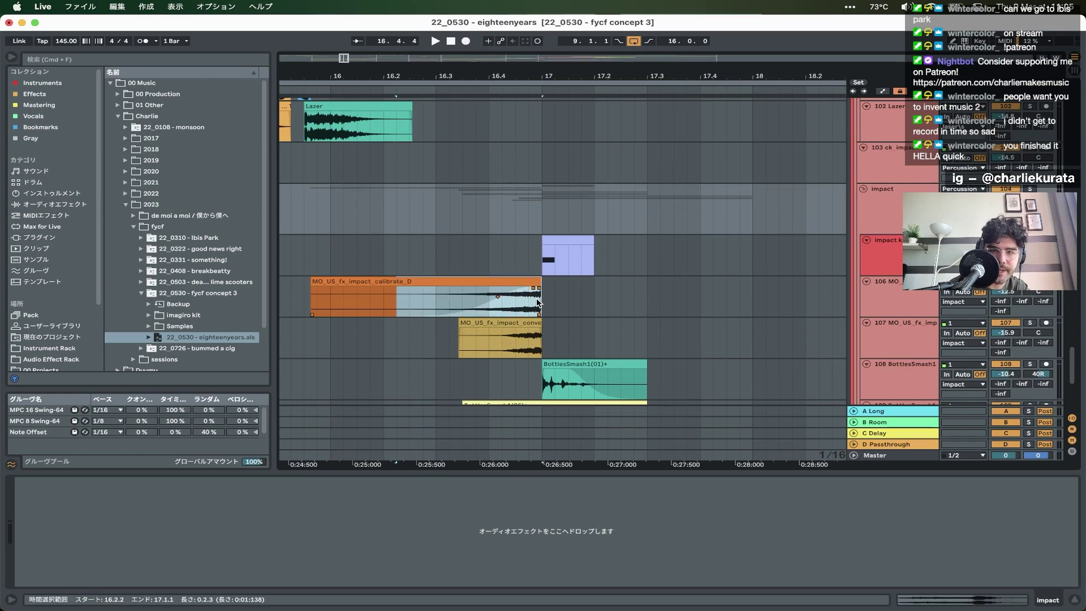
{"action": "left_click", "coordinate": [1033, 291]}
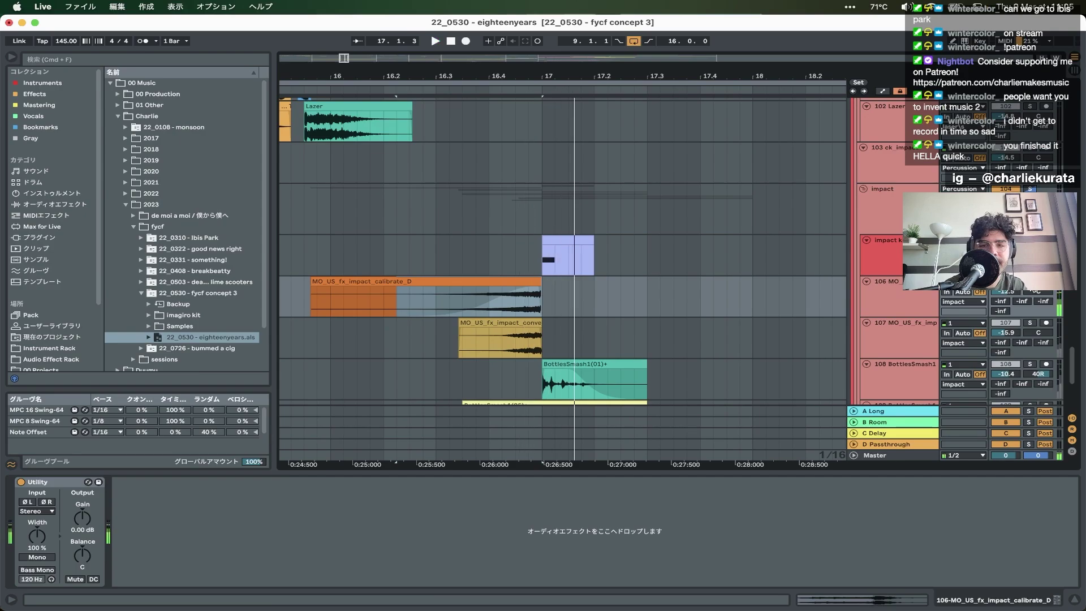
{"action": "scroll", "coordinate": [880, 211], "scroll_direction": "up", "scroll_amount": 10}
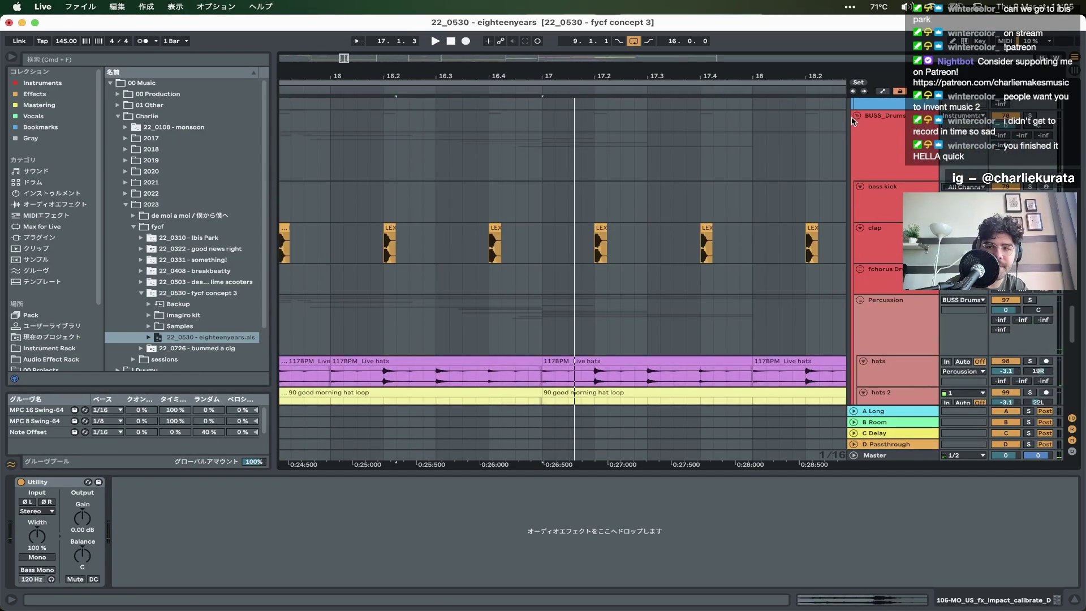
- Collapse the impact group and return to the verse guitar and bass tracks
{"action": "scroll", "coordinate": [875, 252], "scroll_direction": "down", "scroll_amount": 10}
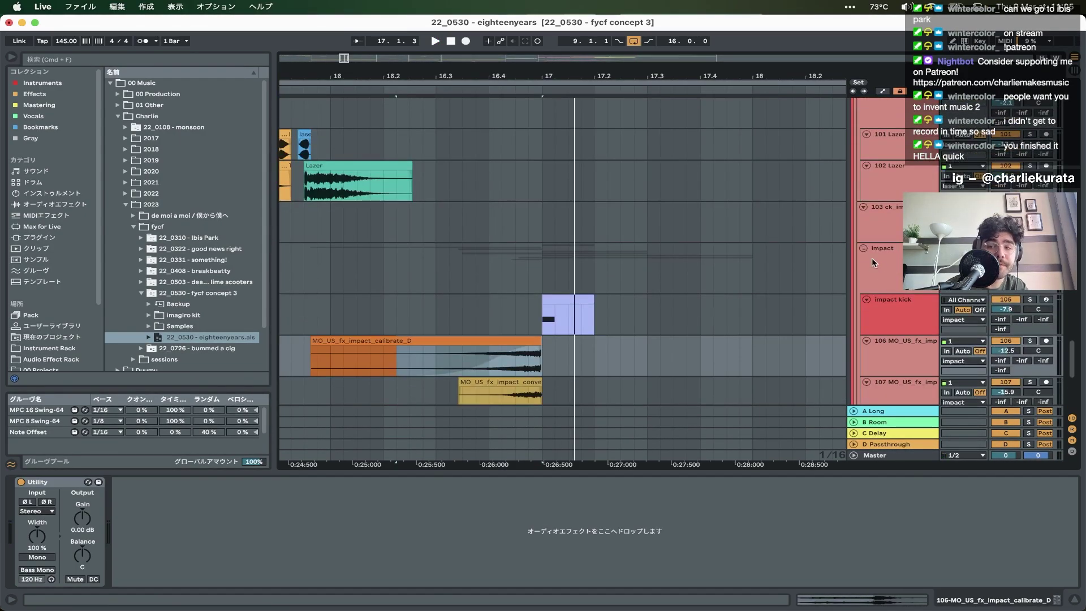
{"action": "left_click", "coordinate": [863, 245]}
{"action": "key", "text": "minus"}
{"action": "key", "text": "minus"}
{"action": "key", "text": "minus"}
{"action": "scroll", "coordinate": [588, 241], "scroll_direction": "up", "scroll_amount": 10}
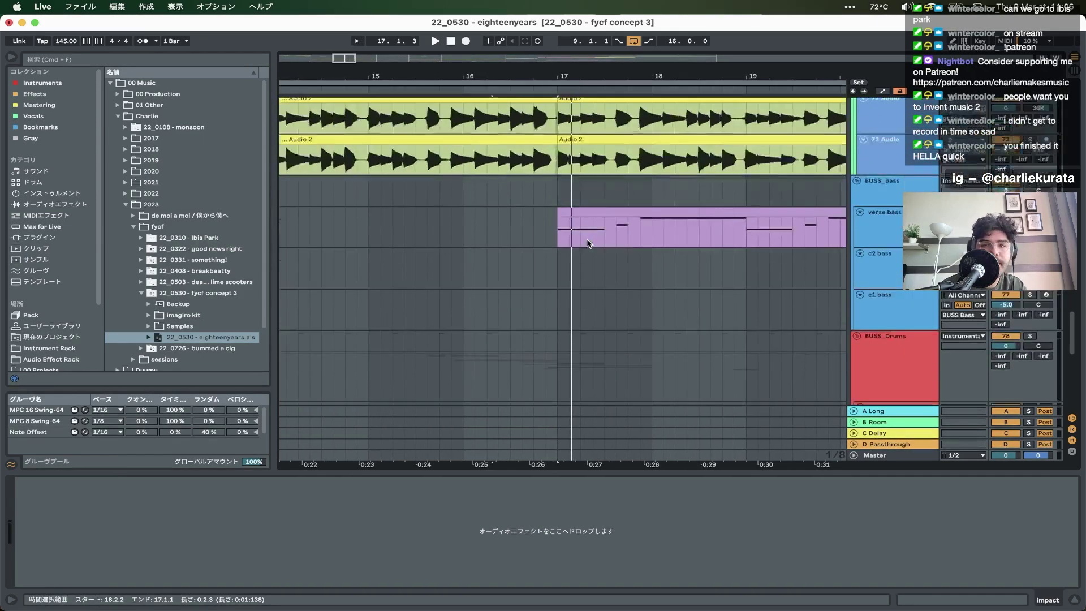
- Look through the BUSS_Instruments tracks for the grains track, playing the verse briefly from 13.1.1
{"action": "scroll", "coordinate": [583, 265], "scroll_direction": "up", "scroll_amount": 15}
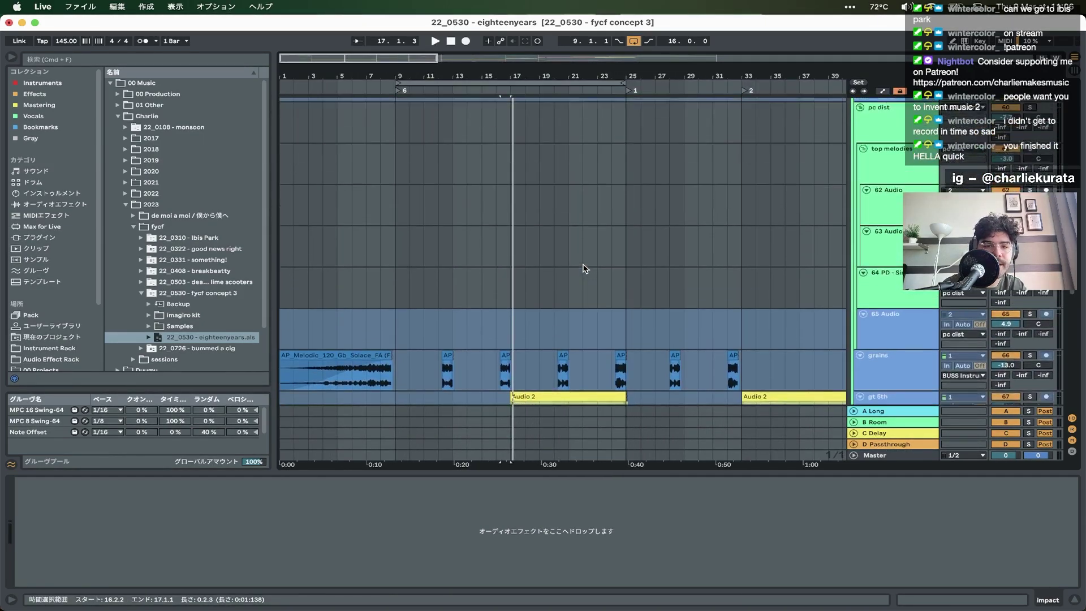
{"action": "key", "text": "minus"}
{"action": "key", "text": "minus"}
{"action": "scroll", "coordinate": [458, 286], "scroll_direction": "up", "scroll_amount": 5}
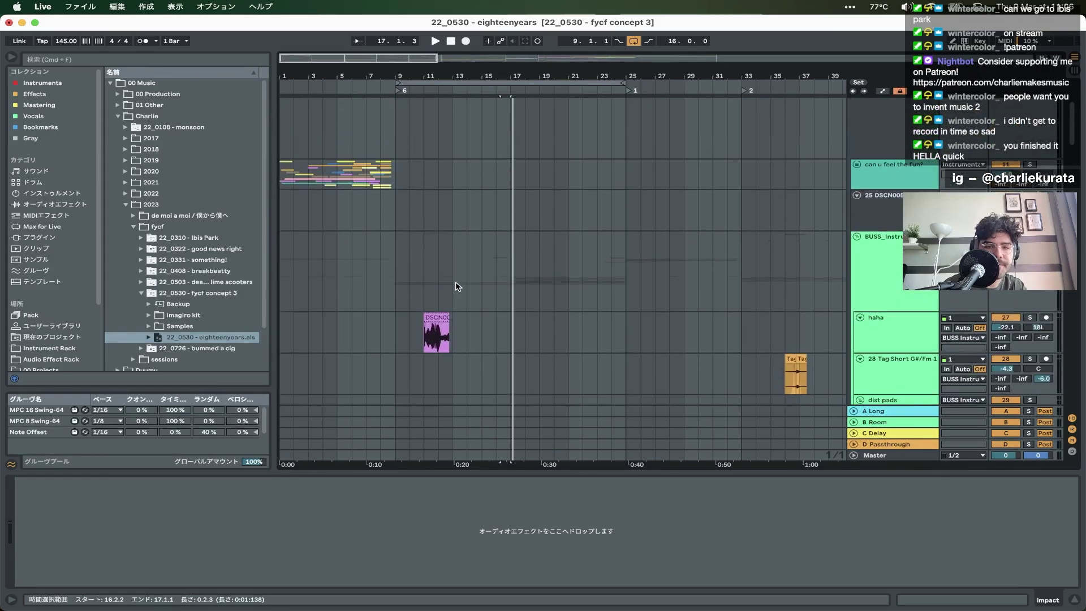
{"action": "scroll", "coordinate": [455, 281], "scroll_direction": "down", "scroll_amount": 6}
{"action": "left_click", "coordinate": [454, 281]}
{"action": "key", "text": "space"}
{"action": "scroll", "coordinate": [445, 286], "scroll_direction": "down", "scroll_amount": 15}
{"action": "key", "text": "plus"}
{"action": "key", "text": "plus"}
{"action": "key", "text": "space"}
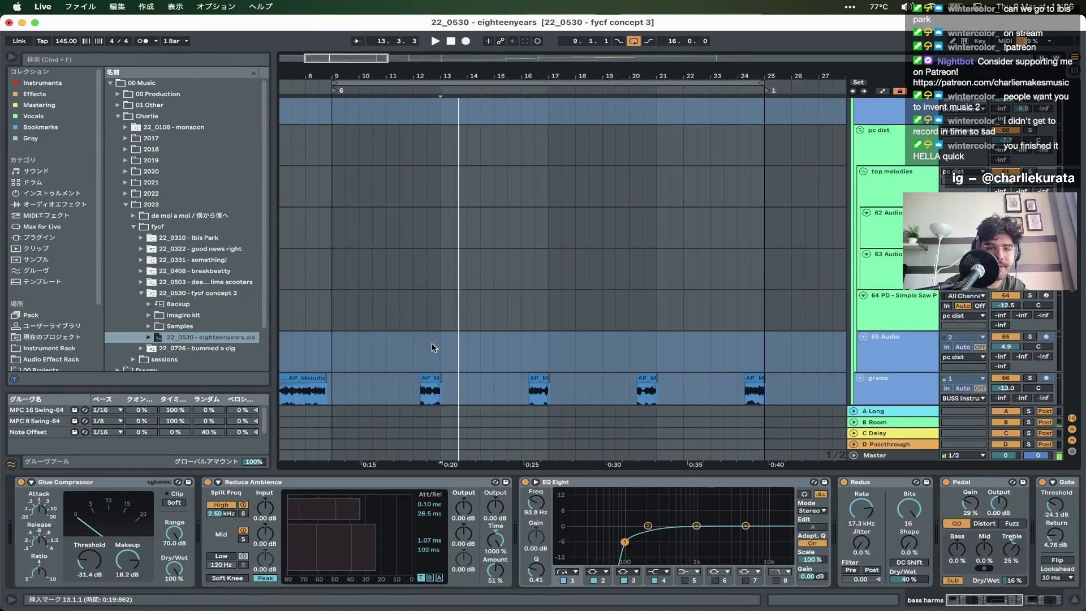
- Audition the AP_Melodic clip on the grains track from 12.2.1 to 13.1.1
{"action": "left_click", "coordinate": [431, 374]}
{"action": "key", "text": "space"}
{"action": "key", "text": "plus"}
{"action": "key", "text": "plus"}
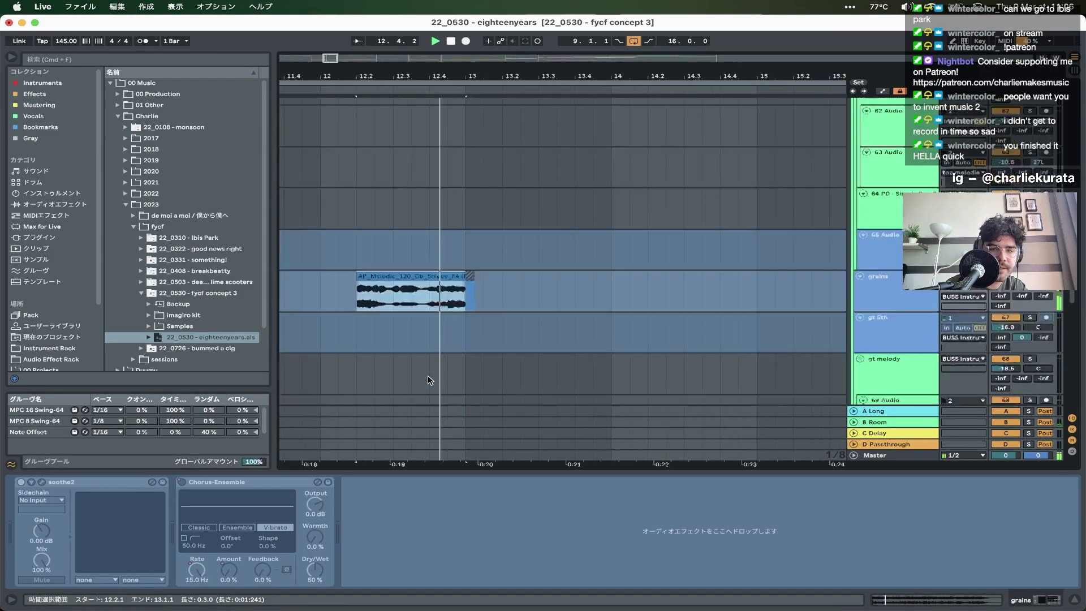
- Select 16.1.1 to 17.1.1 on the gt 5th track and survey the guitar and bass clips entering at 17.1.1
{"action": "scroll", "coordinate": [429, 381], "scroll_direction": "down", "scroll_amount": 10}
{"action": "scroll", "coordinate": [427, 375], "scroll_direction": "up", "scroll_amount": 2}
{"action": "key", "text": "minus"}
{"action": "key", "text": "minus"}
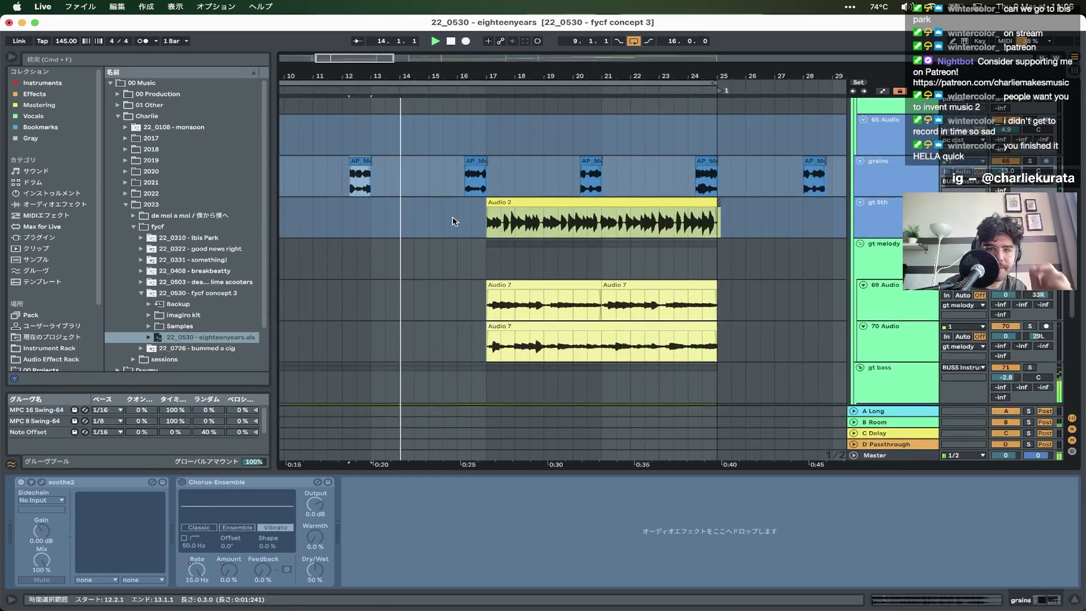
{"action": "left_click_drag", "start_coordinate": [451, 222], "coordinate": [492, 221]}
{"action": "left_click", "coordinate": [492, 222]}
{"action": "scroll", "coordinate": [491, 221], "scroll_direction": "down", "scroll_amount": 5}
{"action": "key", "text": "minus"}
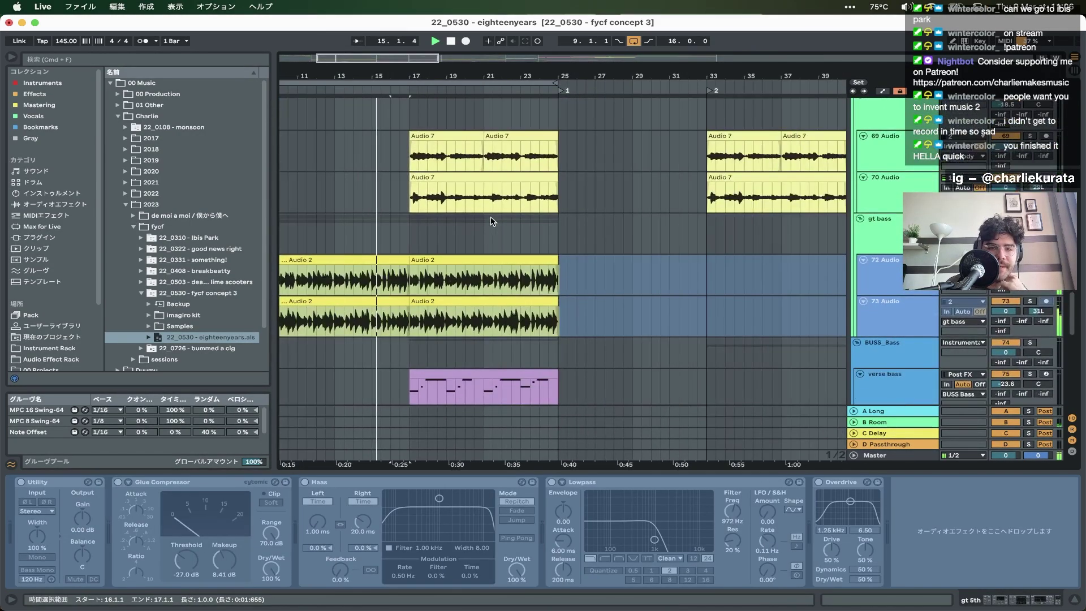
- Select the verse bass clip from 17.1.1 and audition its track soloed
{"action": "key", "text": "plus"}
{"action": "key", "text": "plus"}
{"action": "left_click_drag", "start_coordinate": [427, 349], "coordinate": [623, 342]}
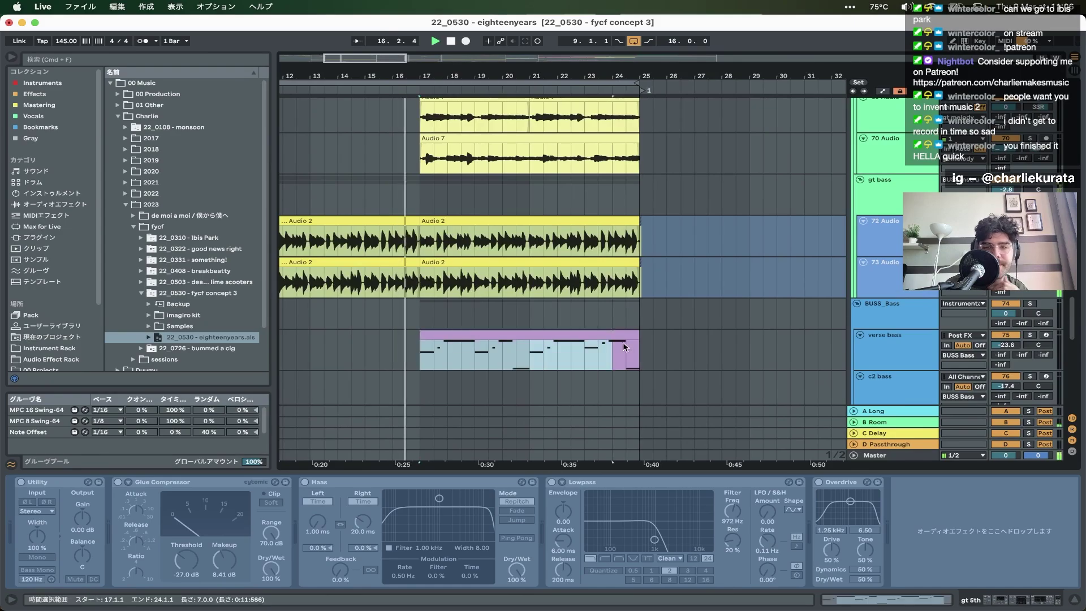
{"action": "left_click", "coordinate": [1030, 334]}
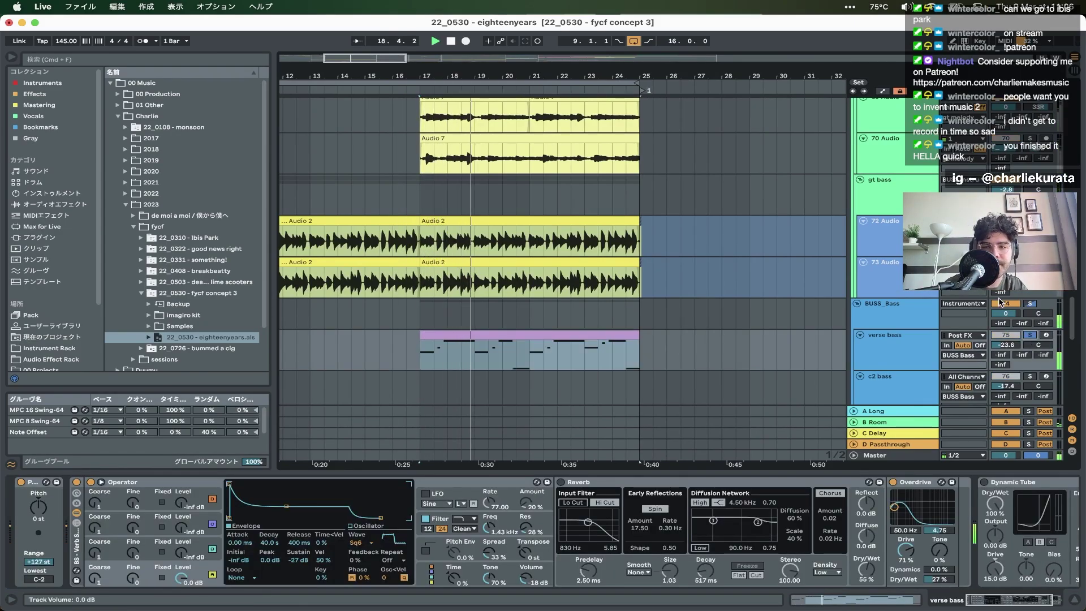
- Audition the soloed gt bass group from 17.1.1, and compare it with the verse bass
{"action": "scroll", "coordinate": [642, 272], "scroll_direction": "up", "scroll_amount": 5}
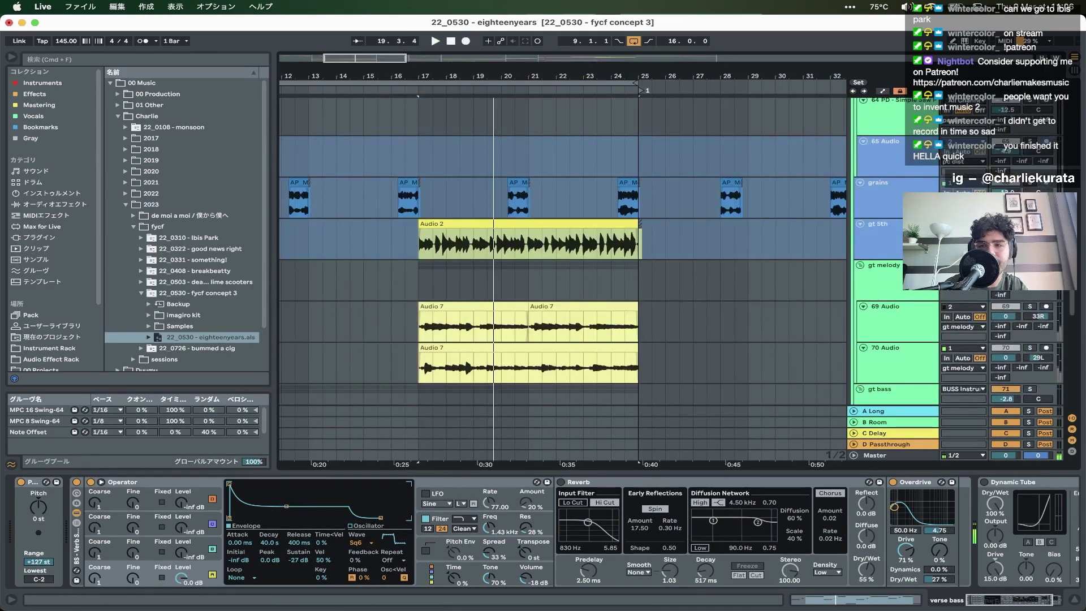
{"action": "scroll", "coordinate": [562, 252], "scroll_direction": "down", "scroll_amount": 4}
{"action": "key", "text": "space"}
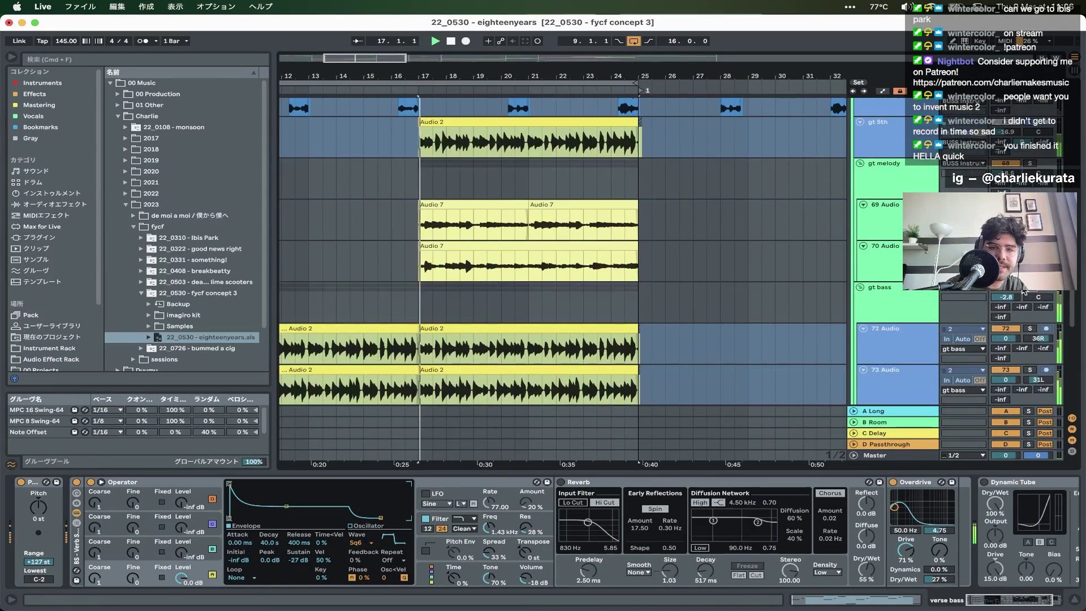
{"action": "scroll", "coordinate": [450, 317], "scroll_direction": "up", "scroll_amount": 3}
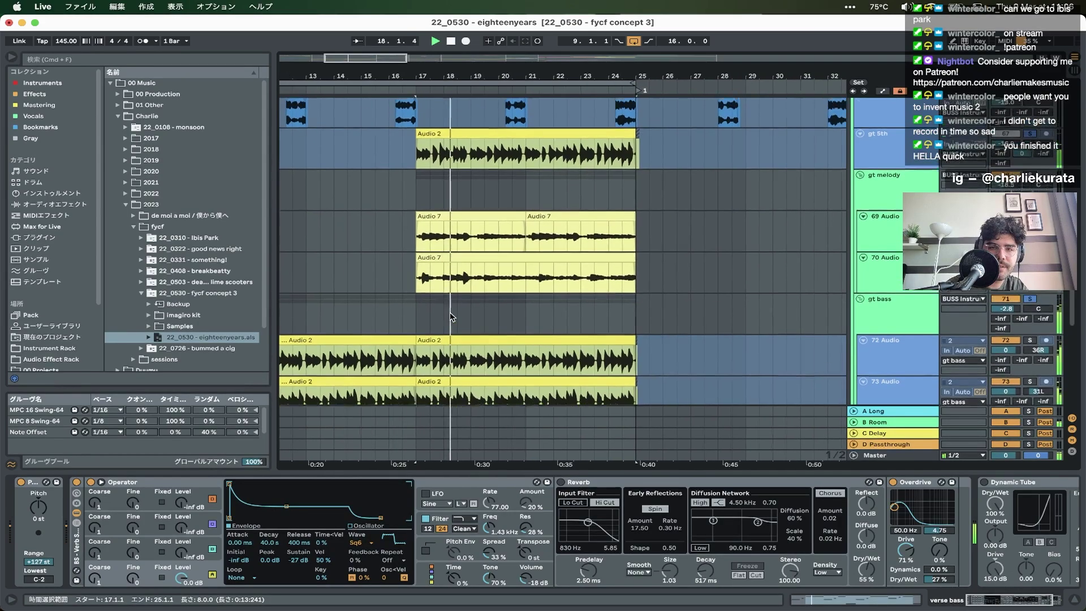
{"action": "scroll", "coordinate": [451, 317], "scroll_direction": "up", "scroll_amount": 4}
{"action": "scroll", "coordinate": [451, 318], "scroll_direction": "down", "scroll_amount": 6}
{"action": "key", "text": "space"}
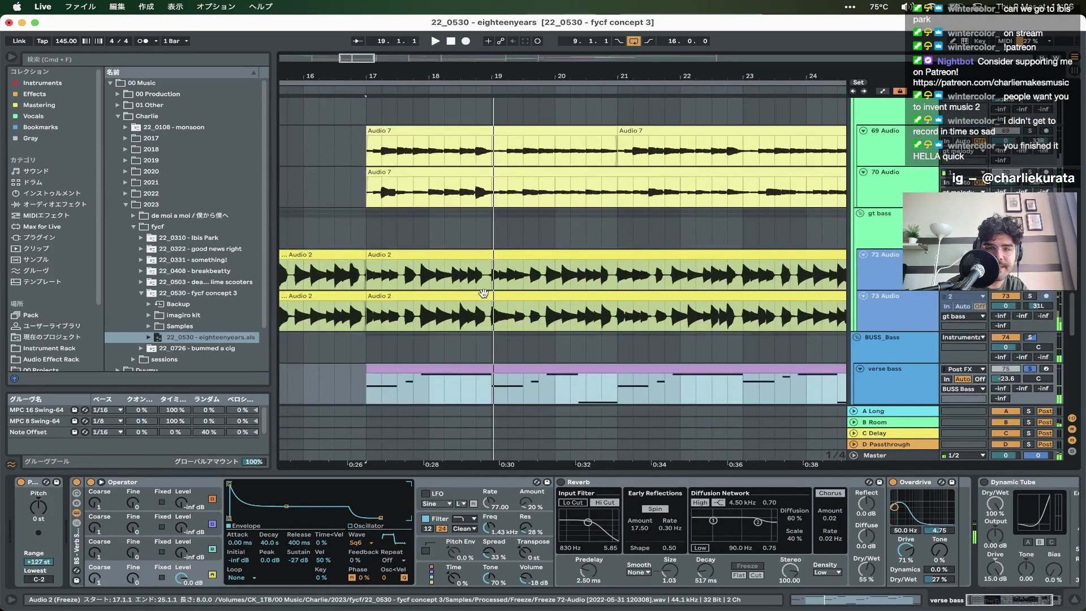
- Solo the gt melody group and audition its Audio 7 guitar clips from 17.1.1
{"action": "scroll", "coordinate": [469, 306], "scroll_direction": "up", "scroll_amount": 12}
{"action": "scroll", "coordinate": [485, 297], "scroll_direction": "down", "scroll_amount": 9}
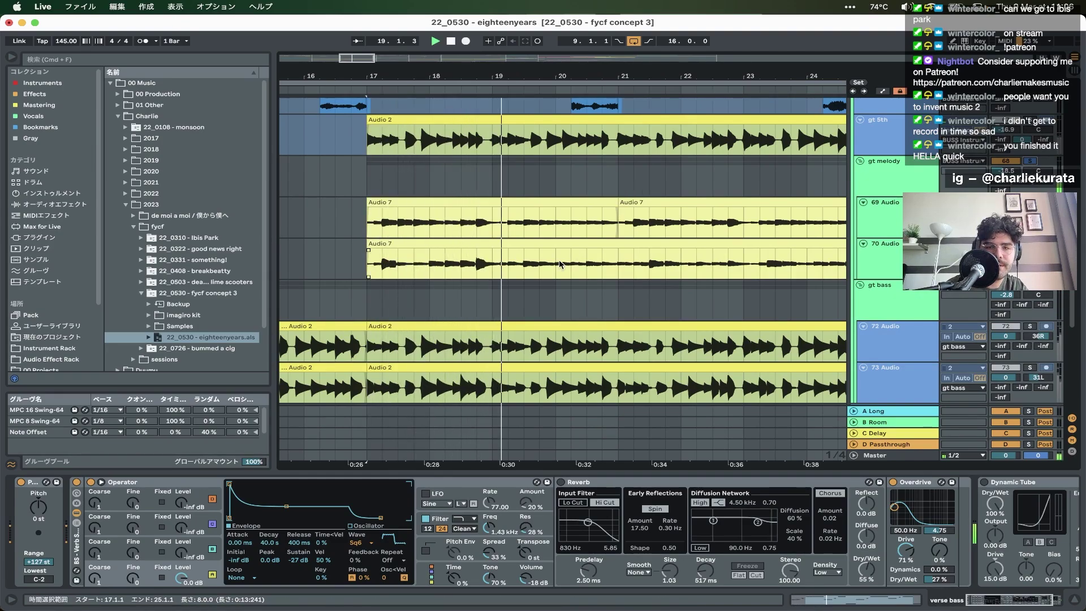
{"action": "scroll", "coordinate": [559, 260], "scroll_direction": "up", "scroll_amount": 5}
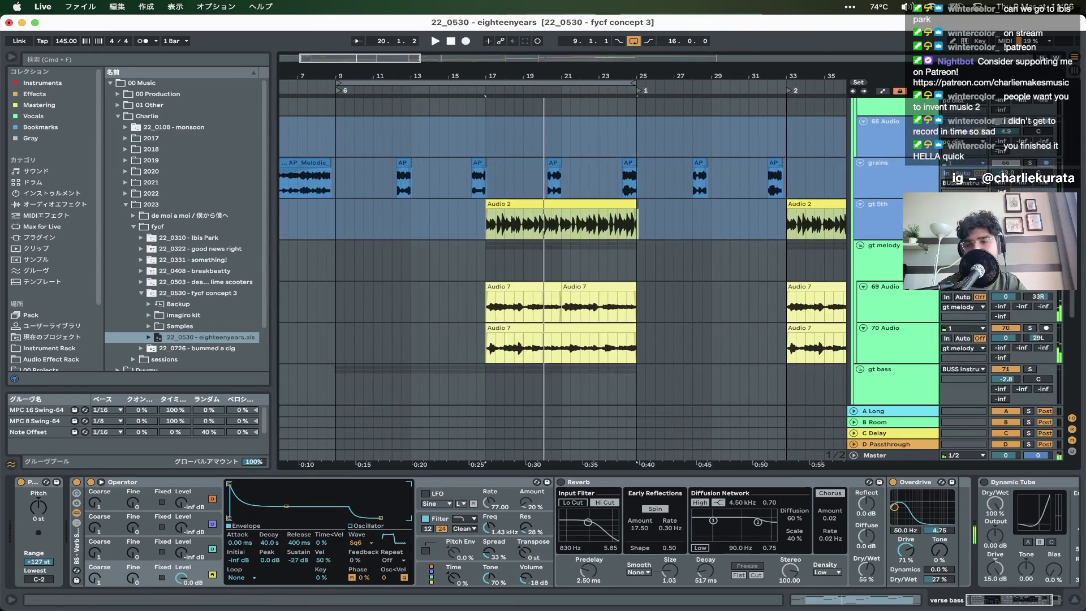
- Turn off the arrangement loop so playback continues past the verse
{"action": "scroll", "coordinate": [586, 225], "scroll_direction": "up", "scroll_amount": 15}
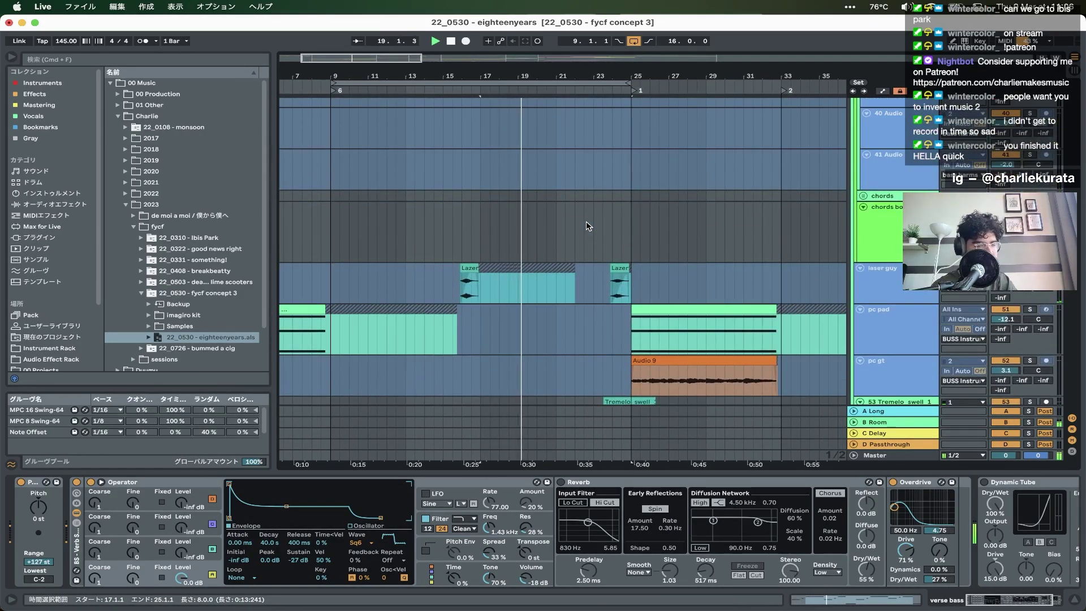
{"action": "scroll", "coordinate": [586, 222], "scroll_direction": "up", "scroll_amount": 10}
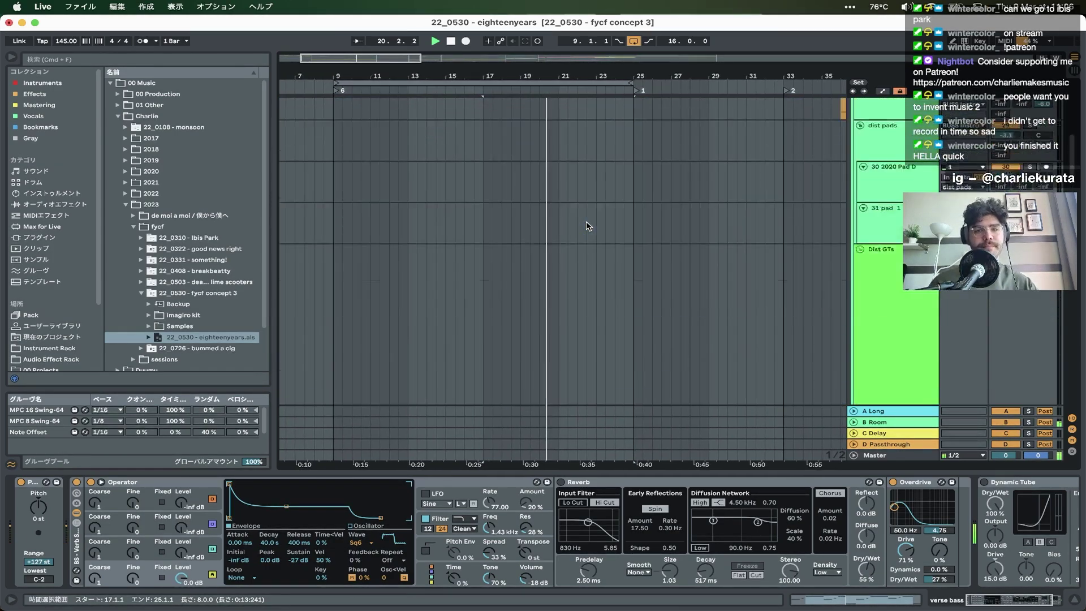
{"action": "left_click", "coordinate": [650, 41]}
{"action": "scroll", "coordinate": [583, 223], "scroll_direction": "right", "scroll_amount": 5}
{"action": "scroll", "coordinate": [584, 220], "scroll_direction": "down", "scroll_amount": 12}
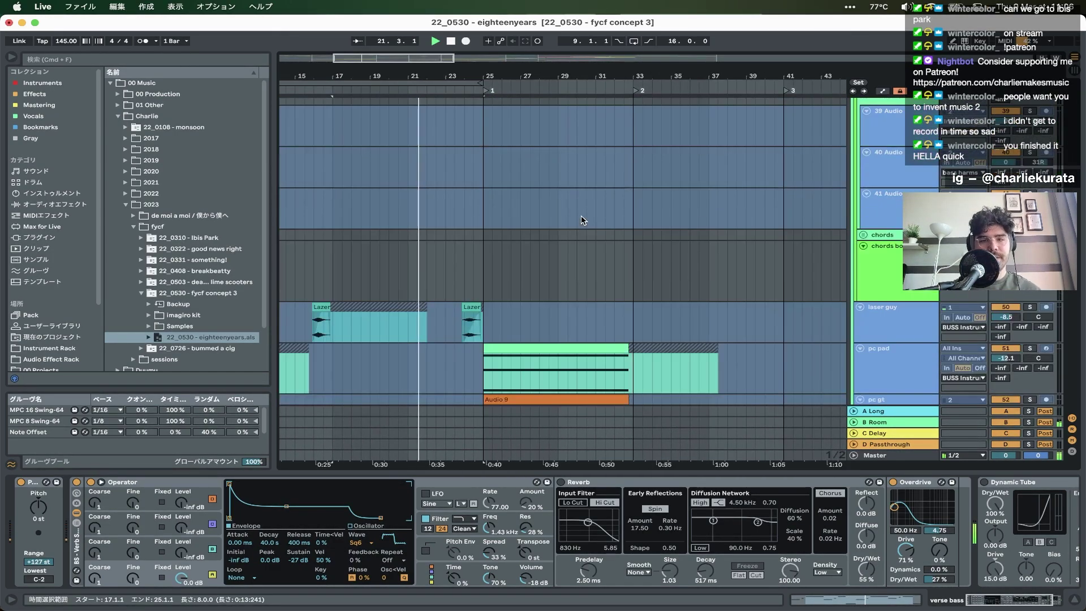
- Follow playback into the section at 25.1.1 and examine the laser guy, pc pad, pc gt and Tremelo_swell_1 tracks
{"action": "scroll", "coordinate": [490, 221], "scroll_direction": "up", "scroll_amount": 5}
{"action": "scroll", "coordinate": [632, 243], "scroll_direction": "up", "scroll_amount": 8}
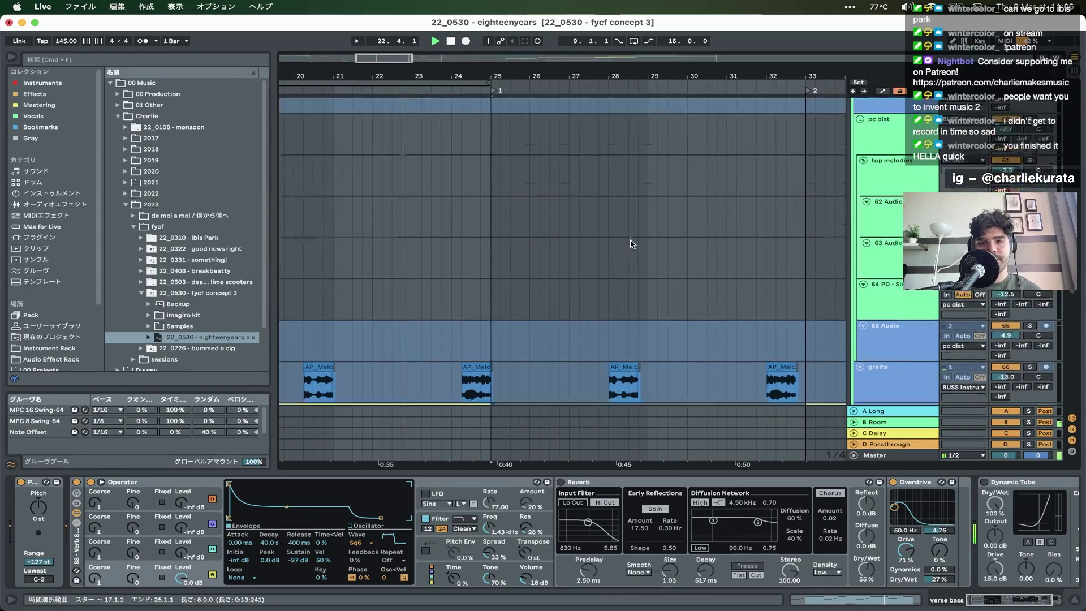
{"action": "scroll", "coordinate": [632, 243], "scroll_direction": "down", "scroll_amount": 3}
{"action": "scroll", "coordinate": [554, 268], "scroll_direction": "up", "scroll_amount": 5}
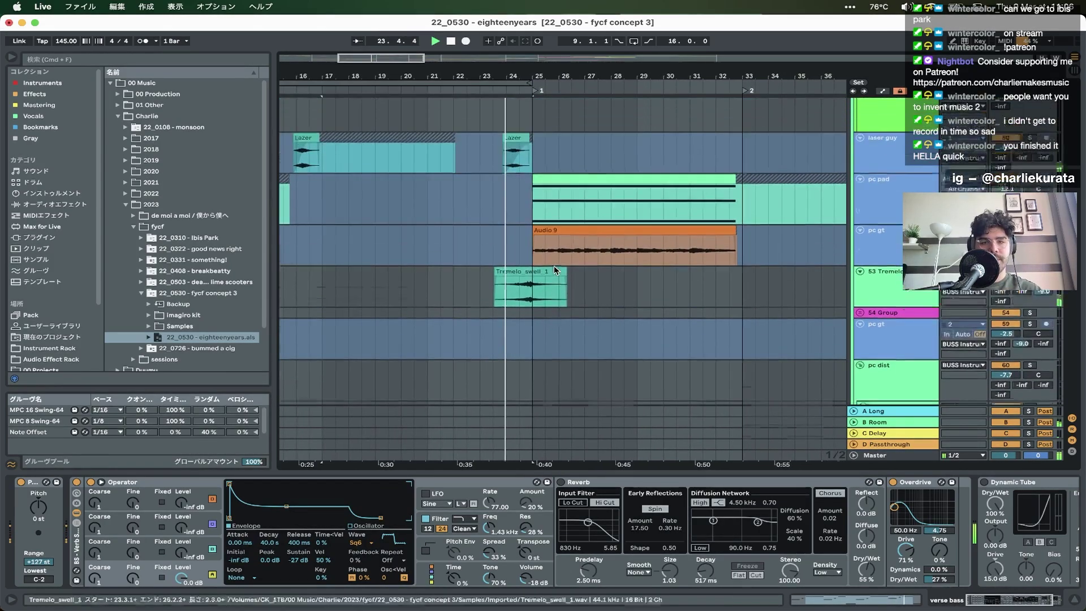
{"action": "scroll", "coordinate": [554, 267], "scroll_direction": "up", "scroll_amount": 4}
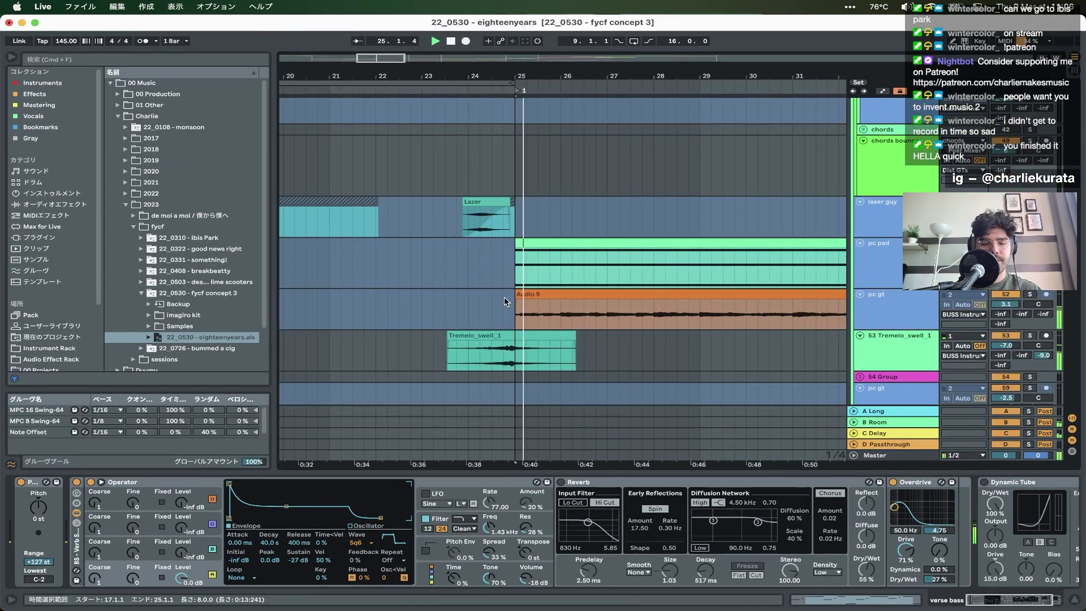
- Audition the Tremelo_swell_1 clip on track 53 from 23.3.1
{"action": "scroll", "coordinate": [526, 316], "scroll_direction": "down", "scroll_amount": 9}
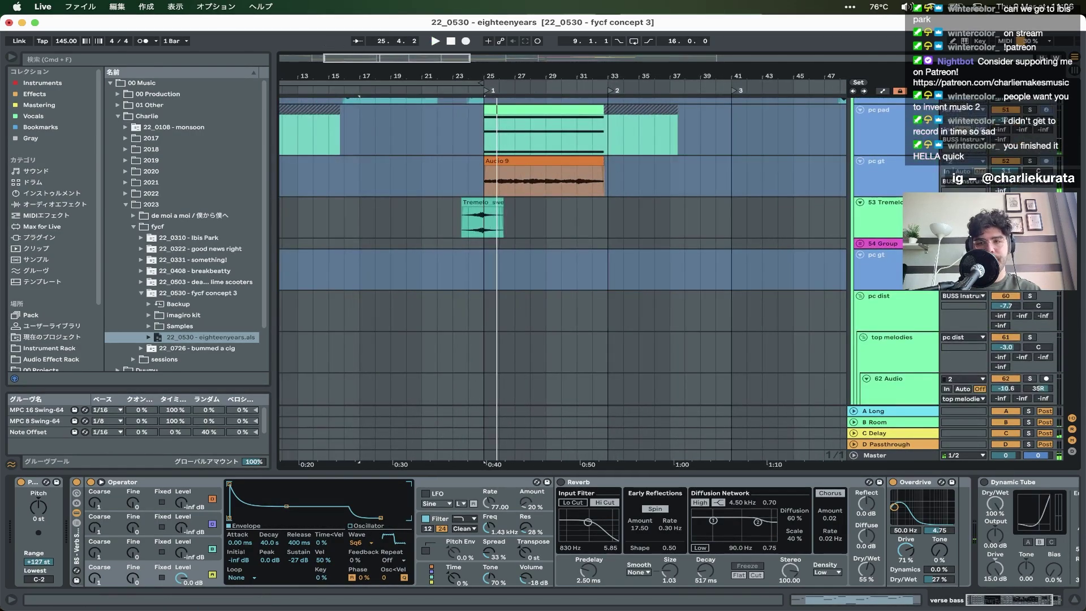
{"action": "left_click", "coordinate": [464, 223]}
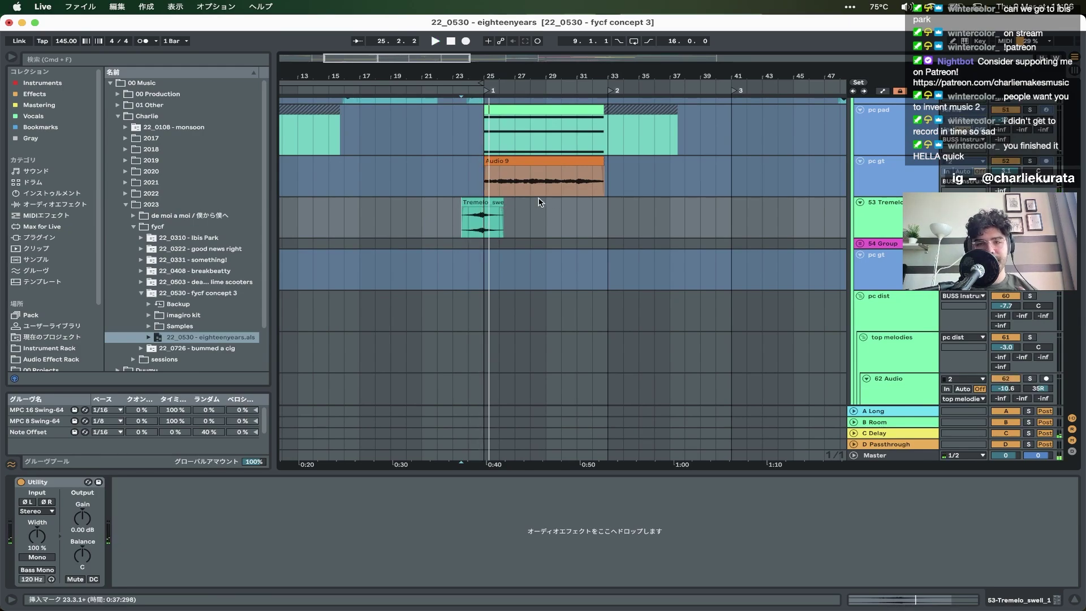
- Audition the ck_impact clip on track 103, soloed, from its start just before 25.1.1
{"action": "scroll", "coordinate": [539, 202], "scroll_direction": "down", "scroll_amount": 15}
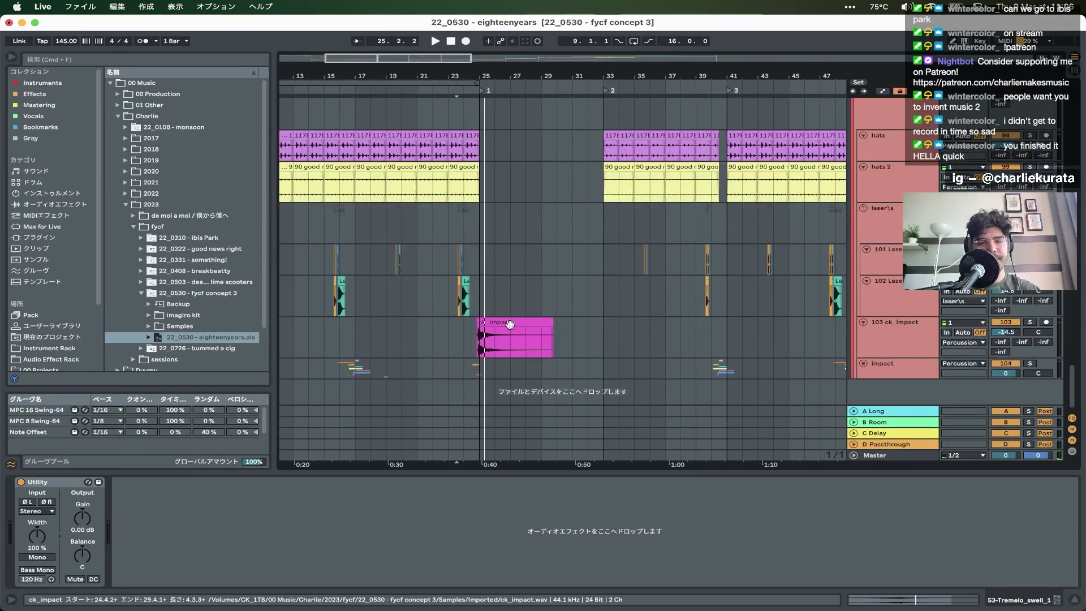
{"action": "left_click", "coordinate": [510, 324]}
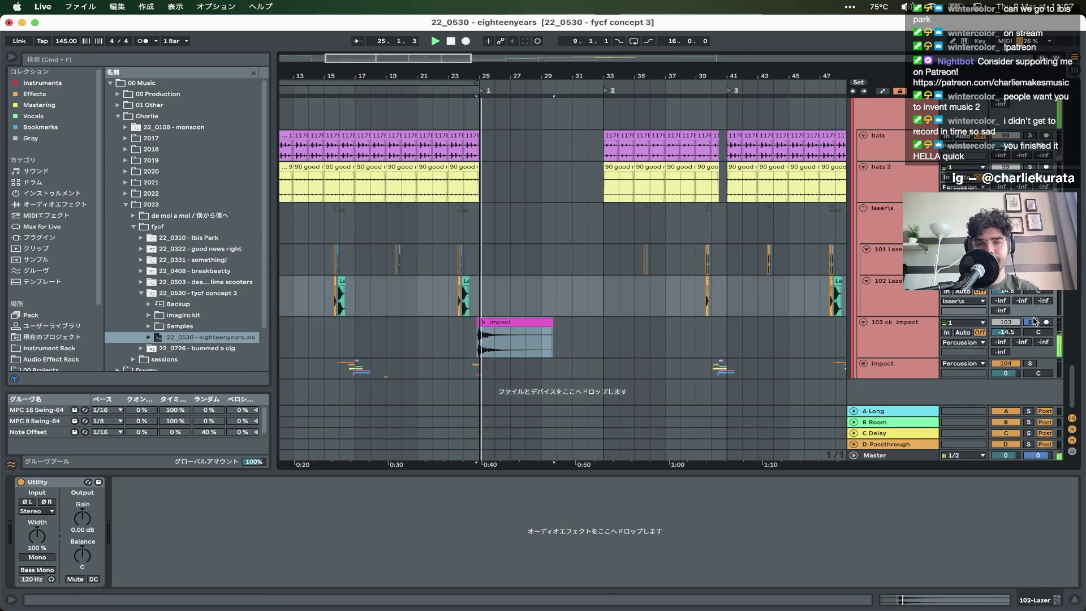
{"action": "scroll", "coordinate": [518, 238], "scroll_direction": "up", "scroll_amount": 12}
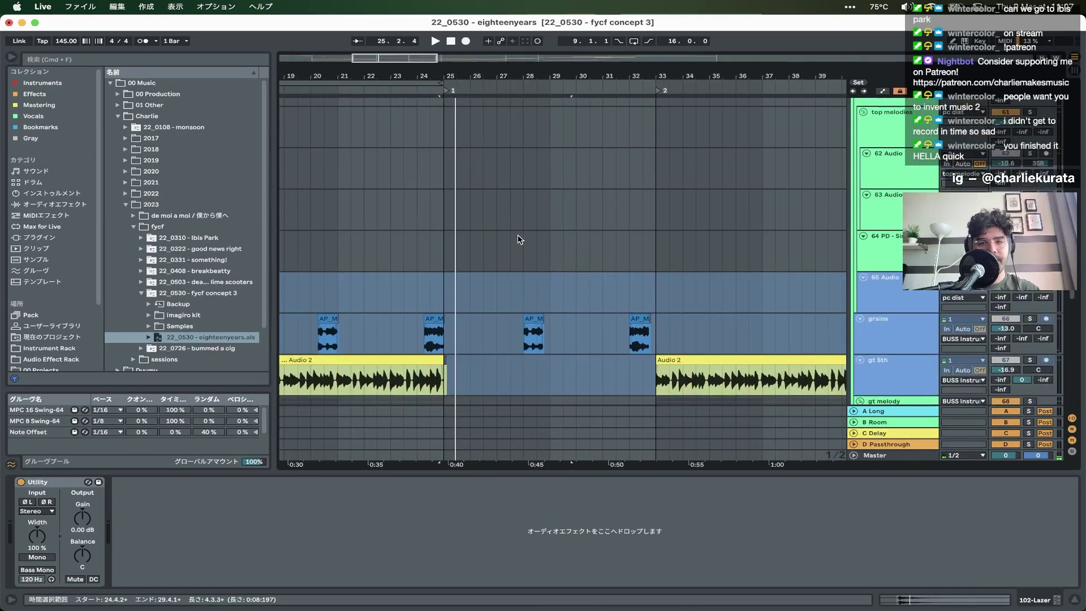
- Audition the Audio 9 clip on the pc gt track together with the pc pad from 25.1.1
{"action": "scroll", "coordinate": [516, 237], "scroll_direction": "up", "scroll_amount": 10}
{"action": "left_click", "coordinate": [487, 253]}
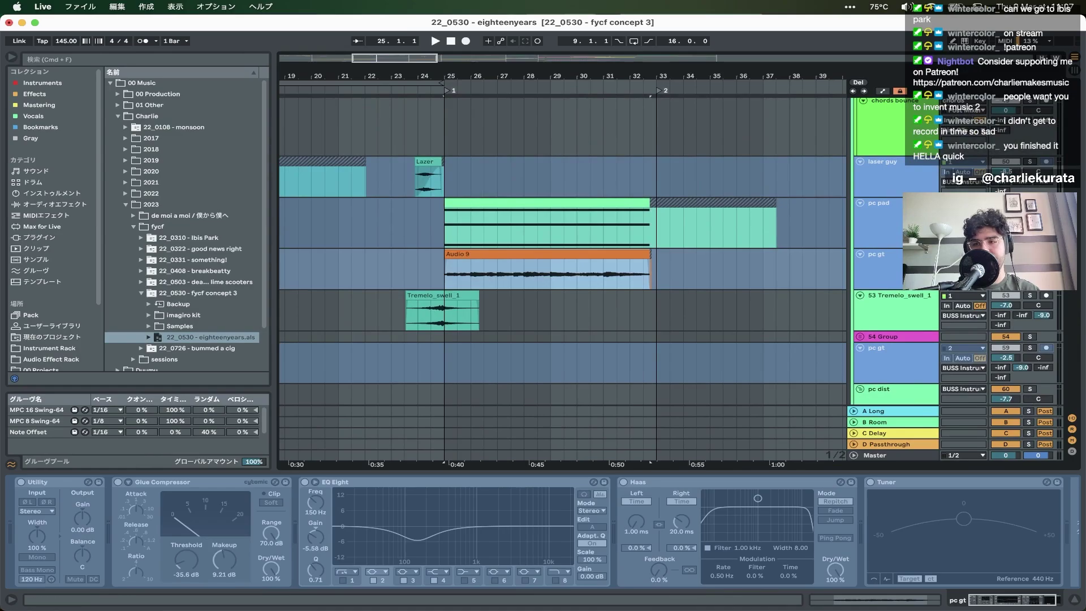
{"action": "key", "text": "space"}
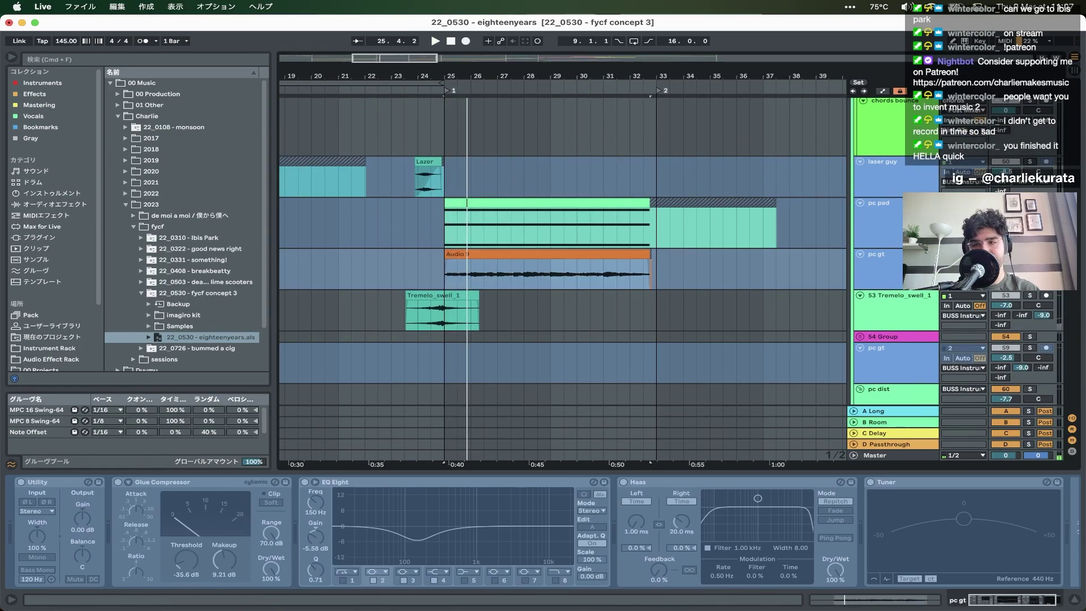
{"action": "key", "text": "space"}
{"action": "scroll", "coordinate": [548, 272], "scroll_direction": "up", "scroll_amount": 12}
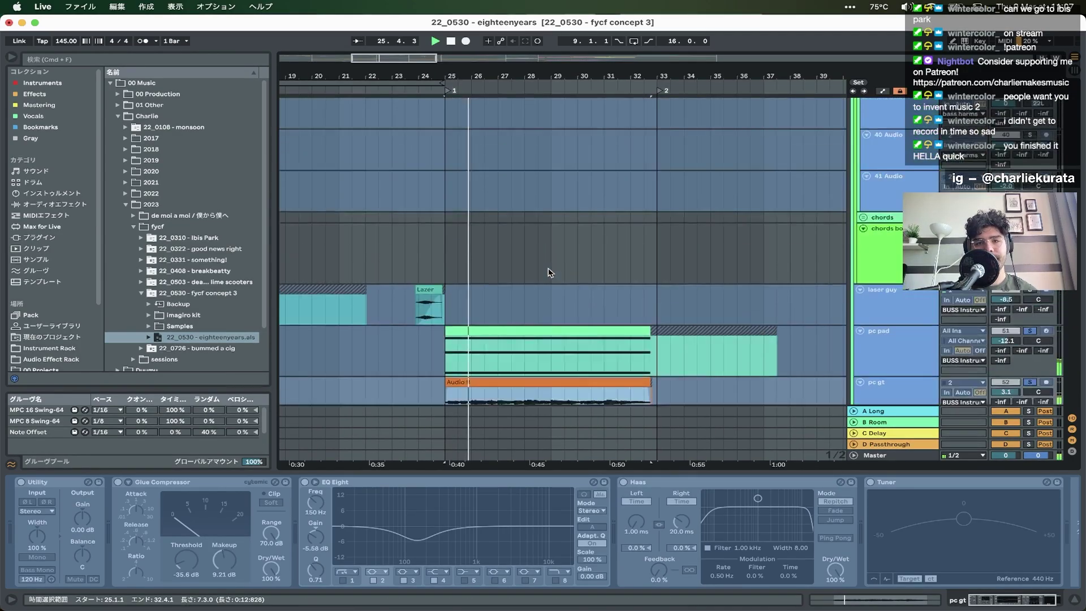
- Audition the grains clip near 28.1.1, soloed
{"action": "scroll", "coordinate": [548, 273], "scroll_direction": "down", "scroll_amount": 15}
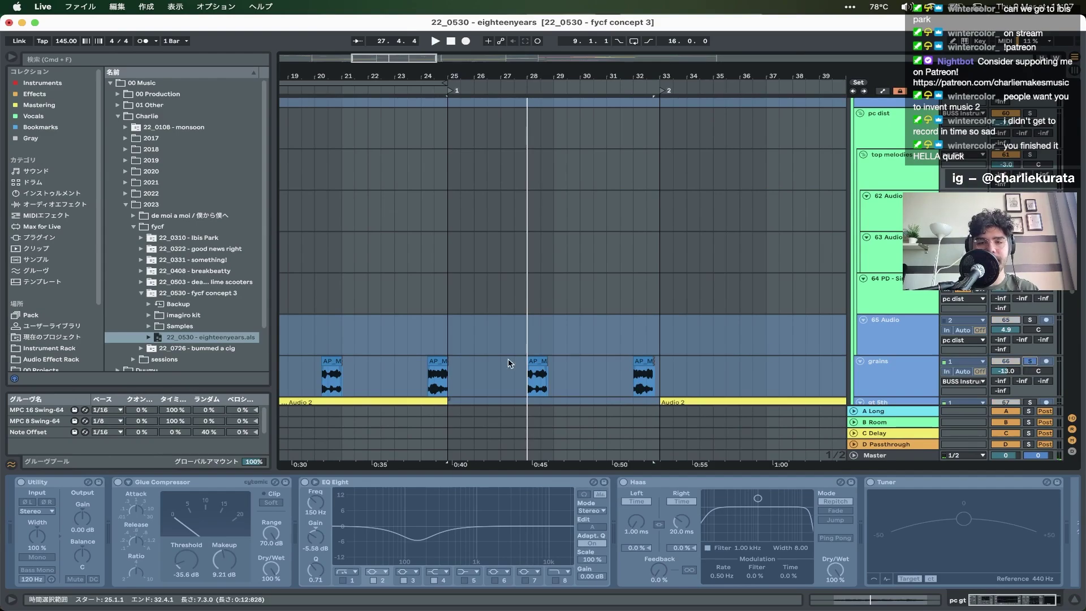
{"action": "left_click", "coordinate": [540, 365]}
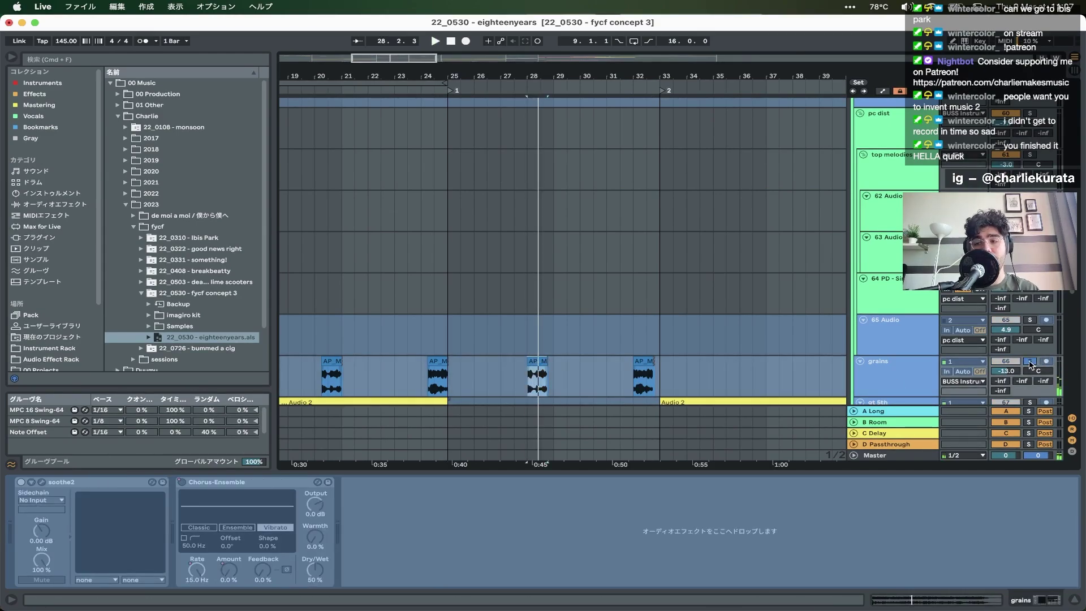
{"action": "key", "text": "space"}
- Play the arrangement from 24.3.1 through the section at 25.1.1 and examine its tracks up to locator 2 at 33.1.1
{"action": "left_click", "coordinate": [434, 311]}
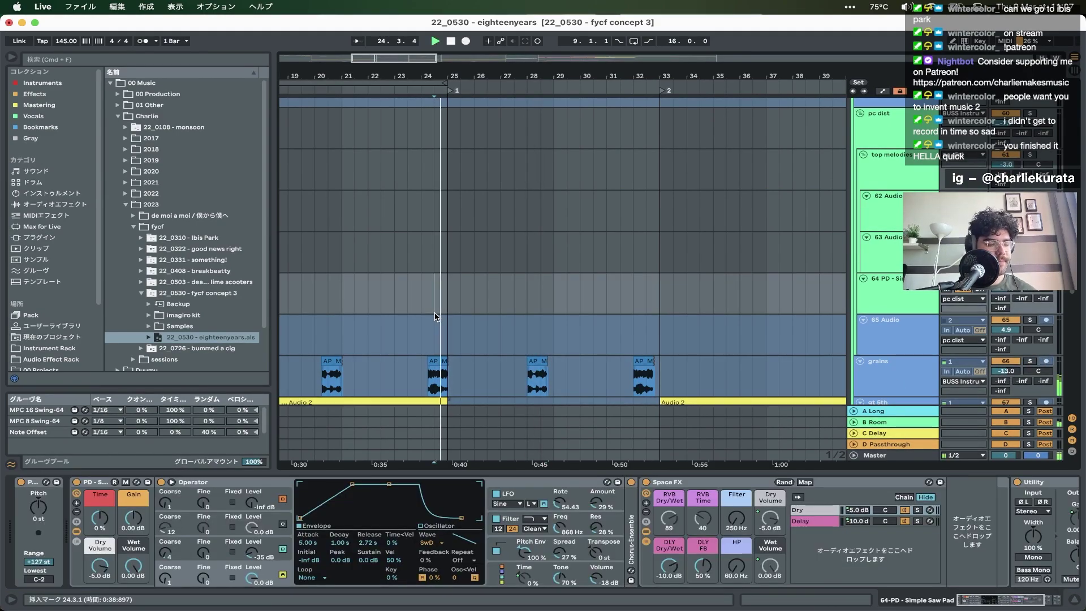
{"action": "scroll", "coordinate": [434, 316], "scroll_direction": "up", "scroll_amount": 10}
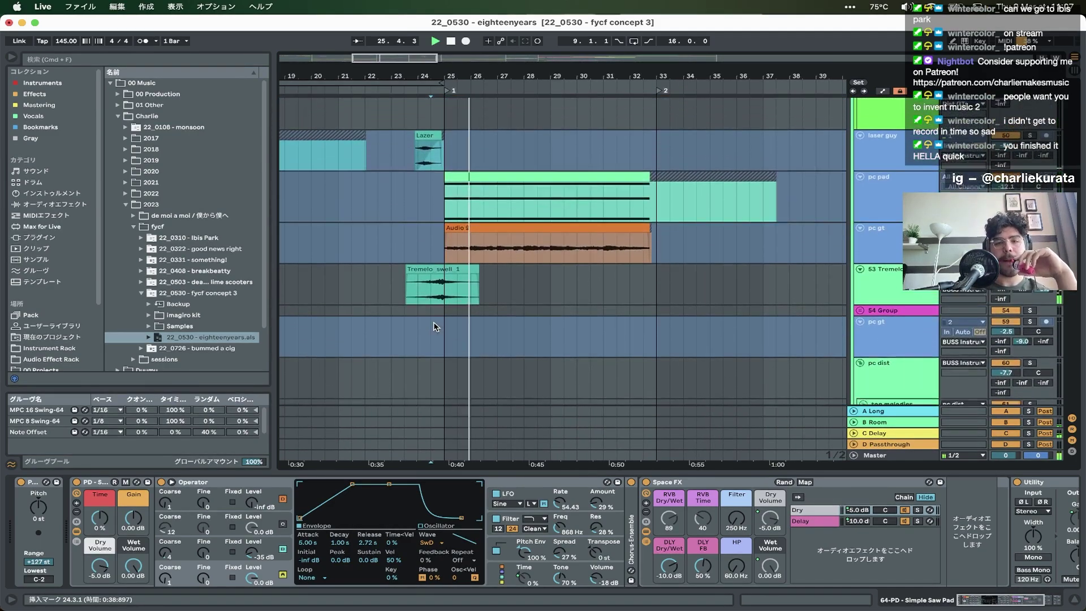
{"action": "scroll", "coordinate": [435, 327], "scroll_direction": "down", "scroll_amount": 10}
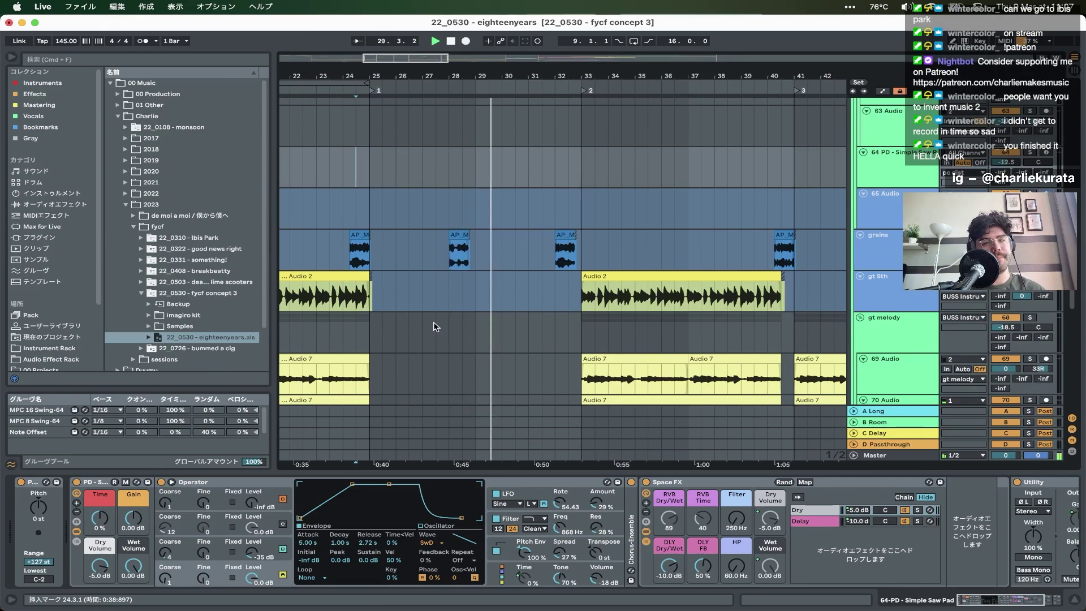
{"action": "scroll", "coordinate": [434, 327], "scroll_direction": "up", "scroll_amount": 10}
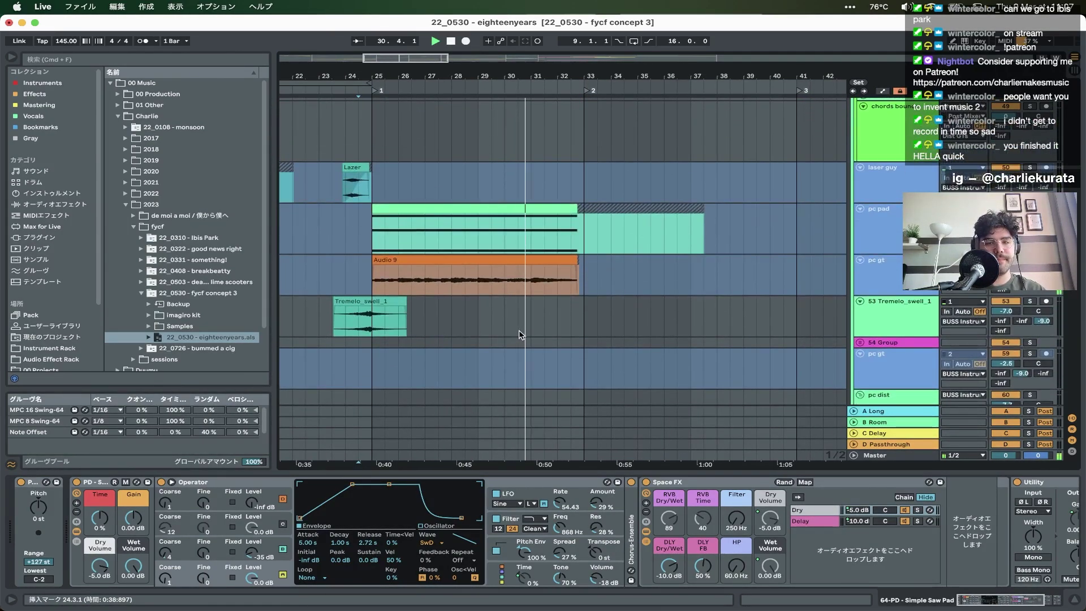
{"action": "scroll", "coordinate": [520, 334], "scroll_direction": "up", "scroll_amount": 10}
{"action": "key", "text": "minus"}
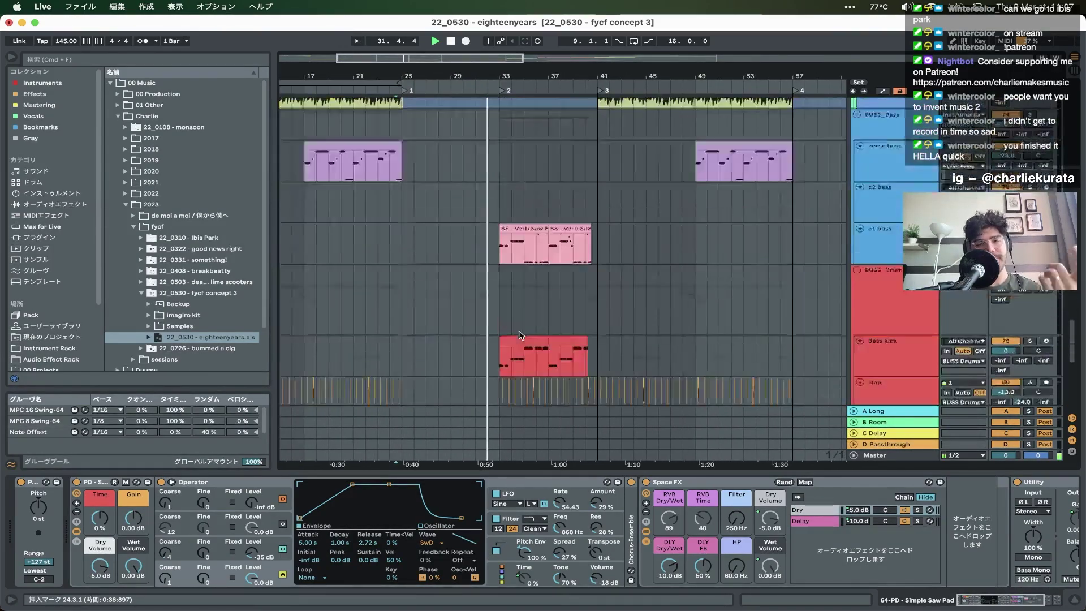
{"action": "key", "text": "plus"}
{"action": "scroll", "coordinate": [518, 334], "scroll_direction": "down", "scroll_amount": 10}
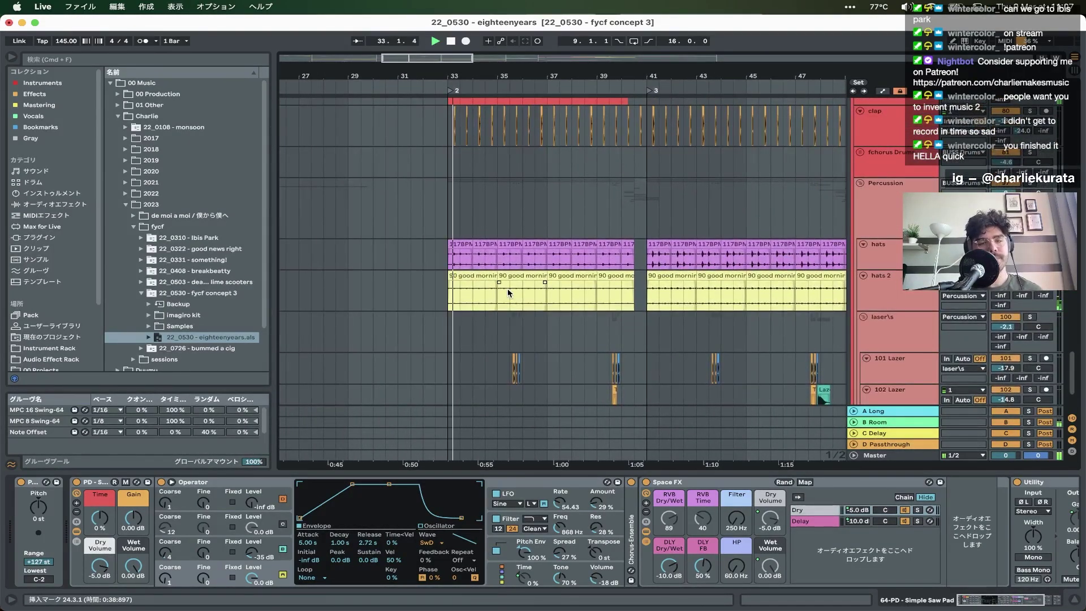
- Select the Percussion group from 33.1.1 to 41.1.1 and examine the guitar and pad tracks playing over that section
{"action": "left_click_drag", "start_coordinate": [451, 212], "coordinate": [644, 205]}
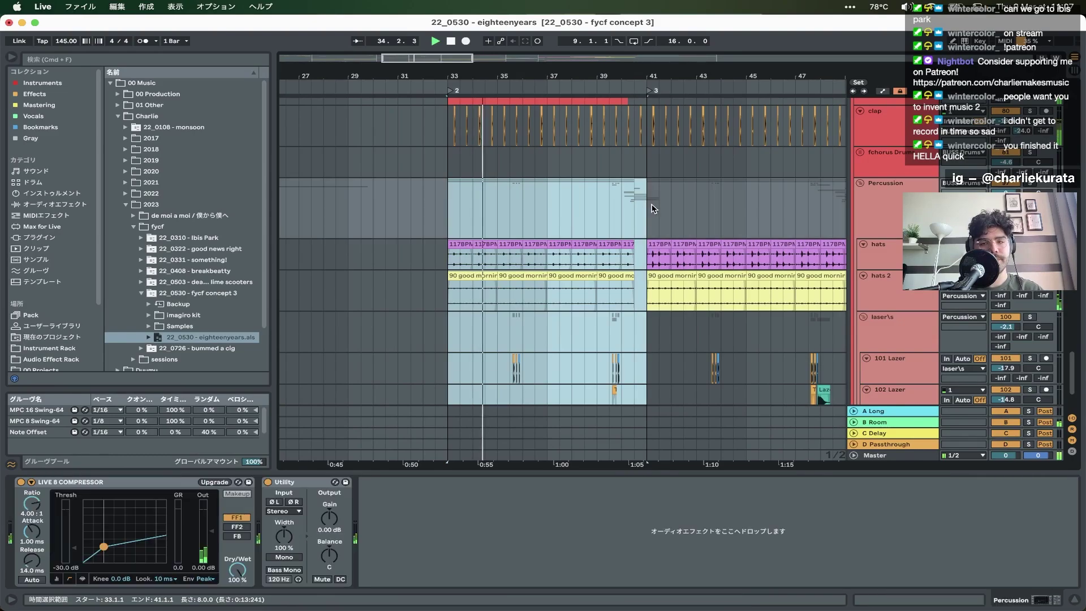
{"action": "scroll", "coordinate": [651, 207], "scroll_direction": "up", "scroll_amount": 5}
{"action": "scroll", "coordinate": [653, 208], "scroll_direction": "up", "scroll_amount": 8}
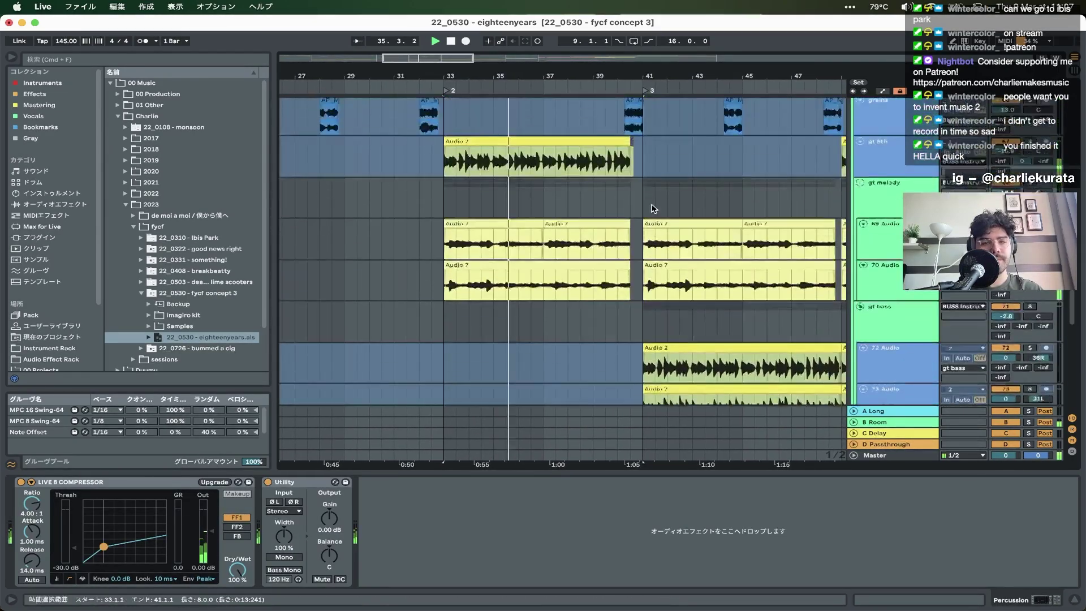
{"action": "scroll", "coordinate": [653, 208], "scroll_direction": "down", "scroll_amount": 10}
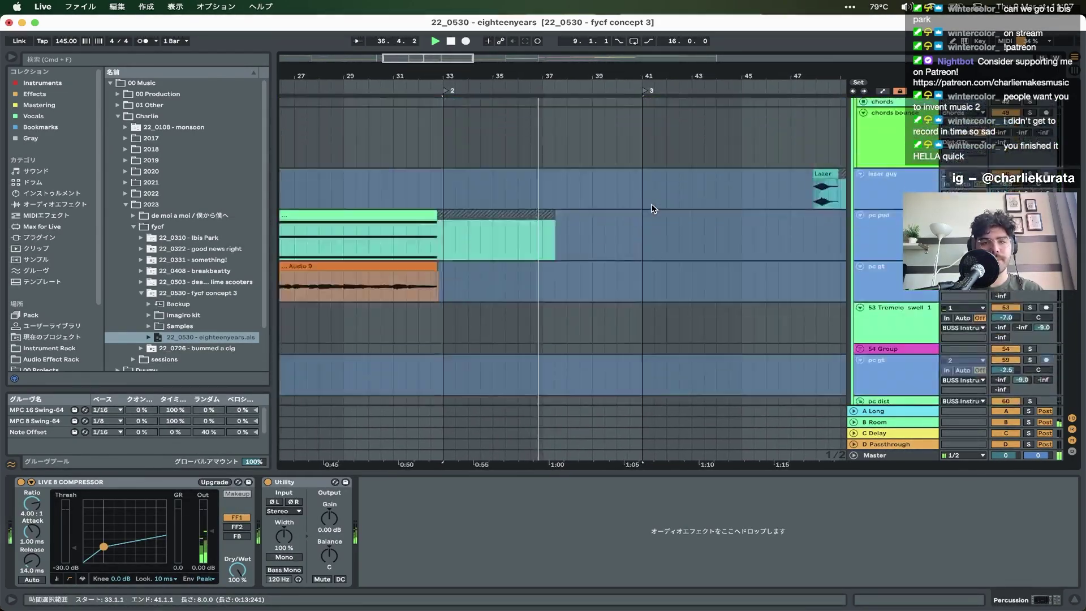
{"action": "scroll", "coordinate": [653, 209], "scroll_direction": "up", "scroll_amount": 6}
- Audition the Audio 2 clip on the gt 5th track, soloed, from 33.1.1
{"action": "left_click", "coordinate": [633, 203]}
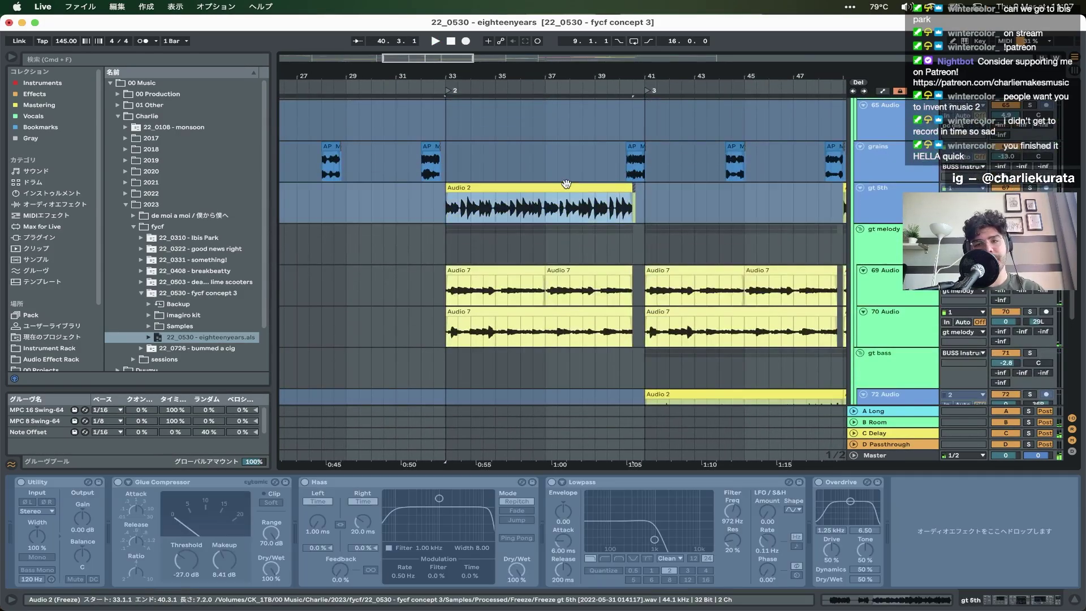
{"action": "left_click", "coordinate": [1030, 187]}
{"action": "key", "text": "space"}
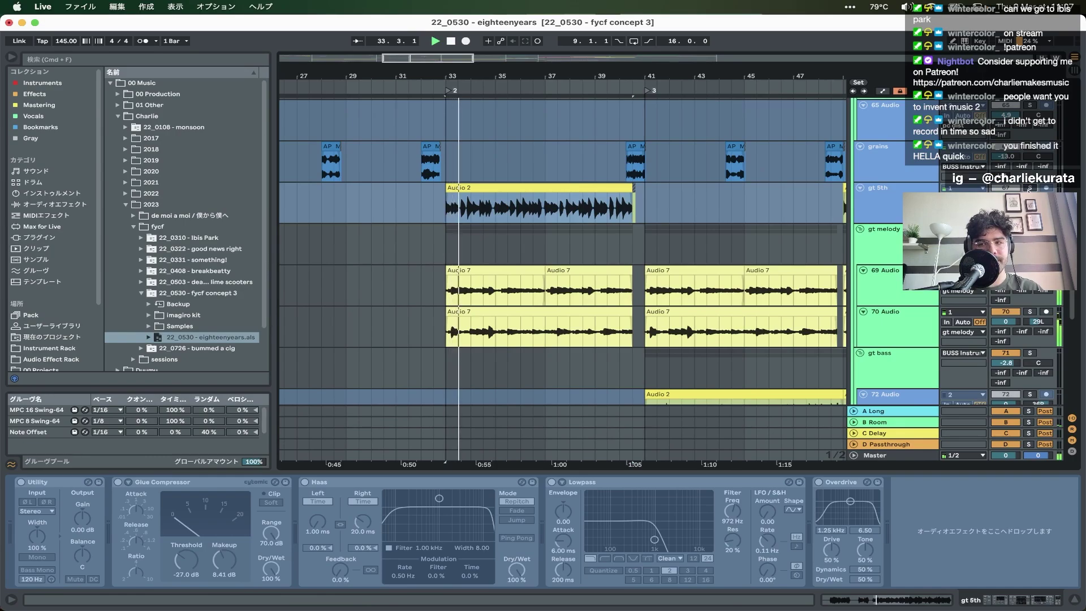
- Audition the first Verb Saw Bass clip on the c1 bass track from 33.1.1, and inspect its MIDI notes and device chain
{"action": "scroll", "coordinate": [581, 219], "scroll_direction": "up", "scroll_amount": 3}
{"action": "scroll", "coordinate": [581, 219], "scroll_direction": "down", "scroll_amount": 5}
{"action": "scroll", "coordinate": [581, 219], "scroll_direction": "down", "scroll_amount": 2}
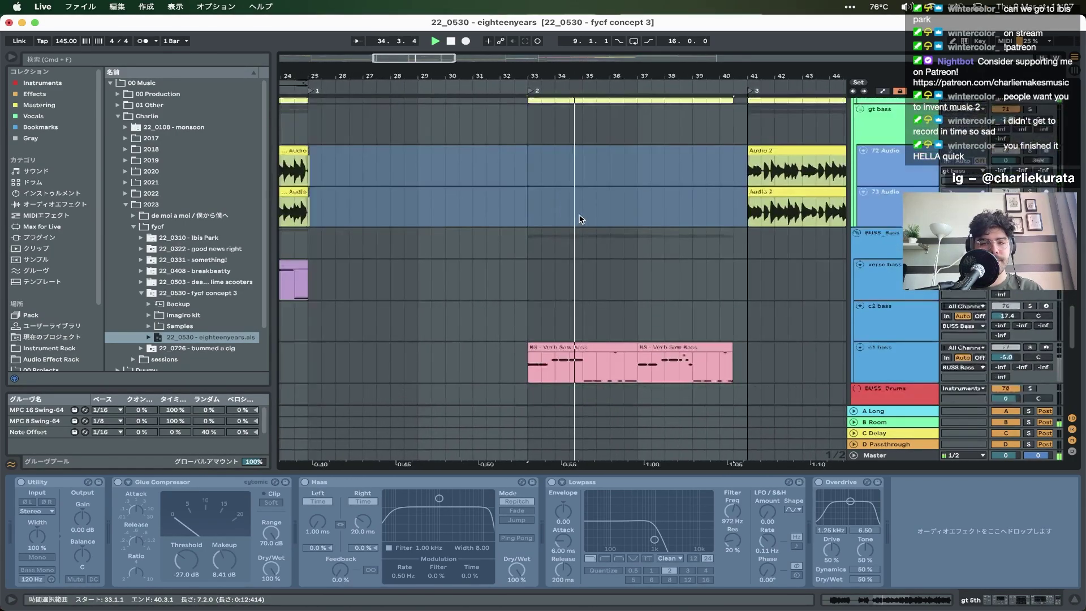
{"action": "scroll", "coordinate": [581, 219], "scroll_direction": "down", "scroll_amount": 6}
{"action": "scroll", "coordinate": [990, 159], "scroll_direction": "up", "scroll_amount": 3}
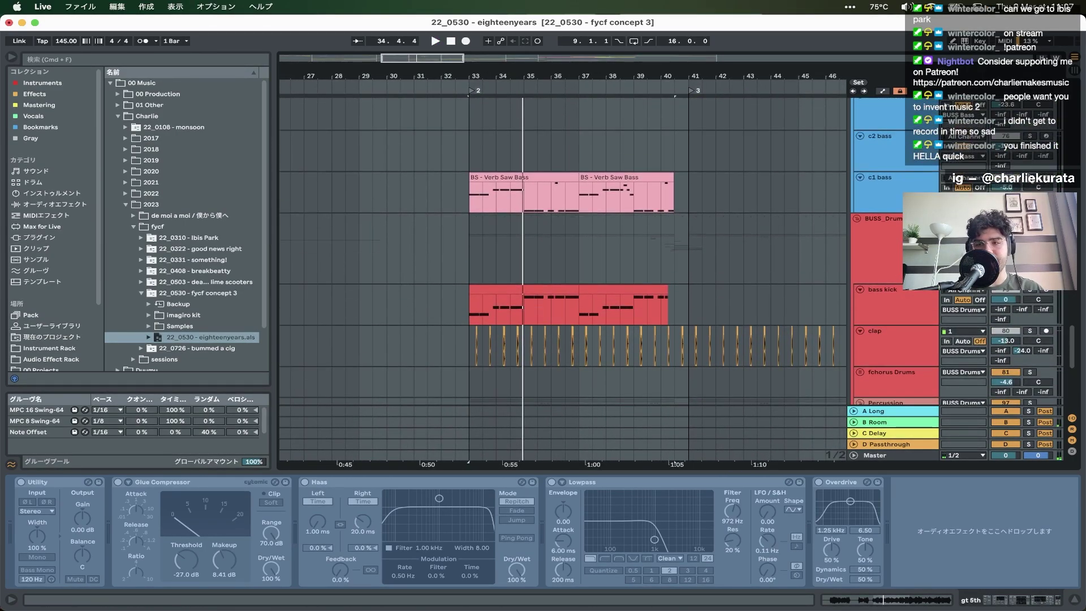
{"action": "key", "text": "space"}
{"action": "left_click", "coordinate": [521, 188]}
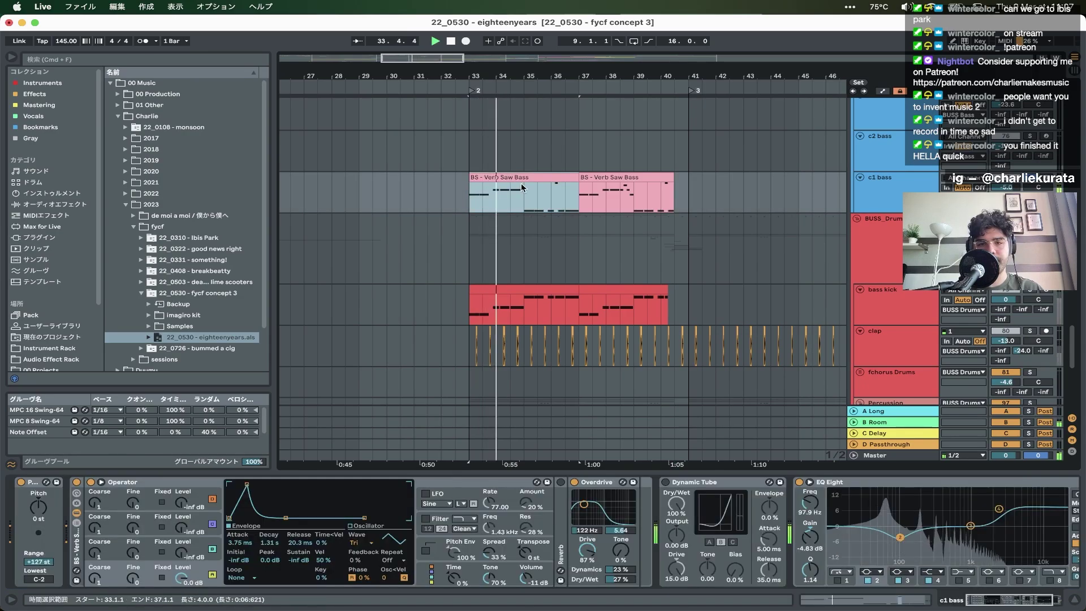
{"action": "double_click", "coordinate": [521, 182]}
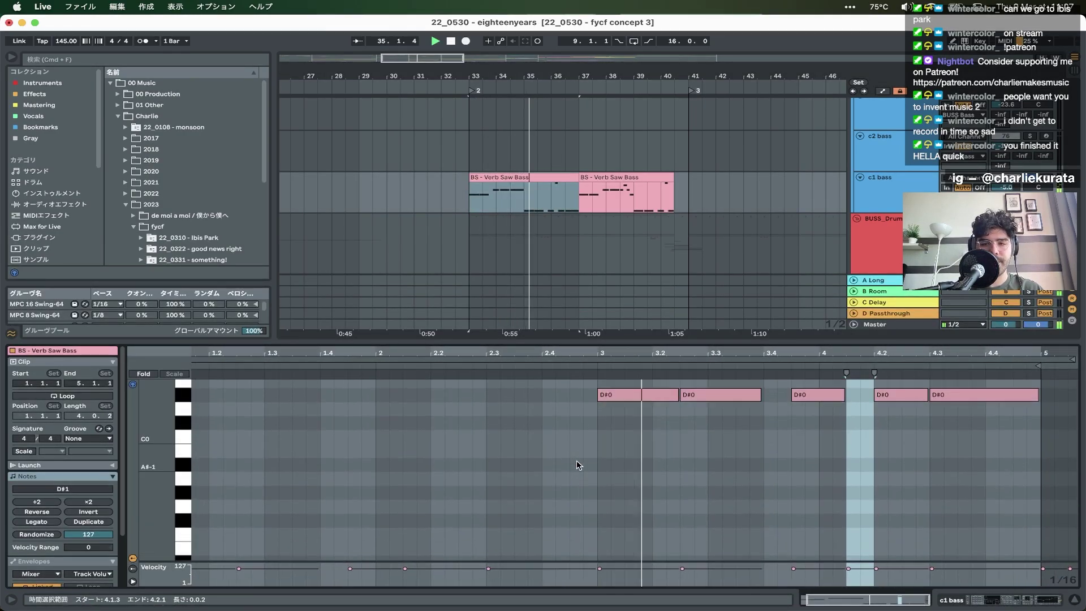
{"action": "key", "text": "shift+Tab"}
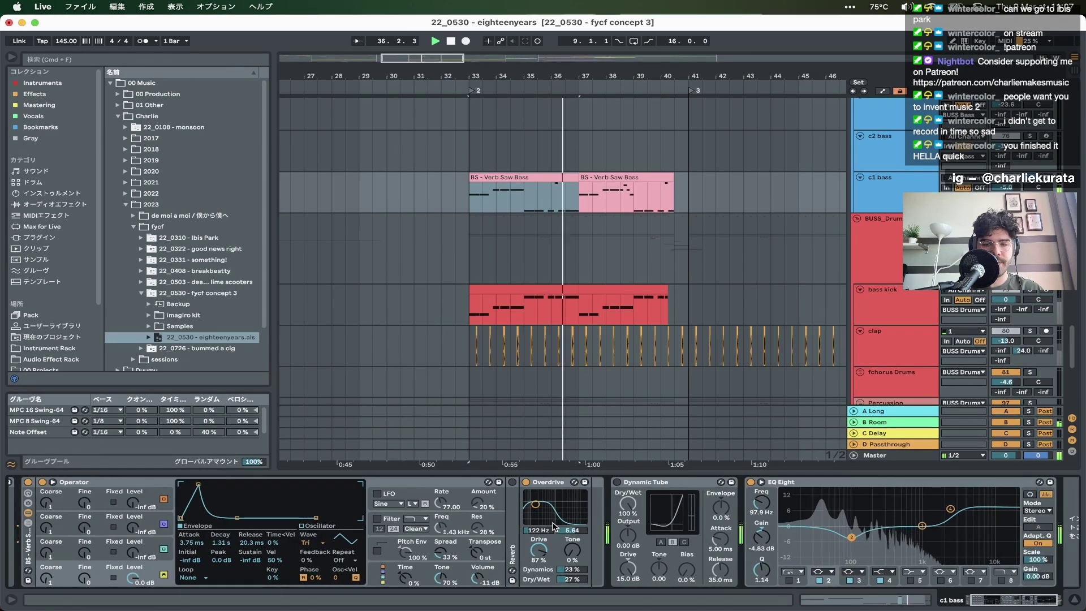
{"action": "scroll", "coordinate": [555, 527], "scroll_direction": "left", "scroll_amount": 2}
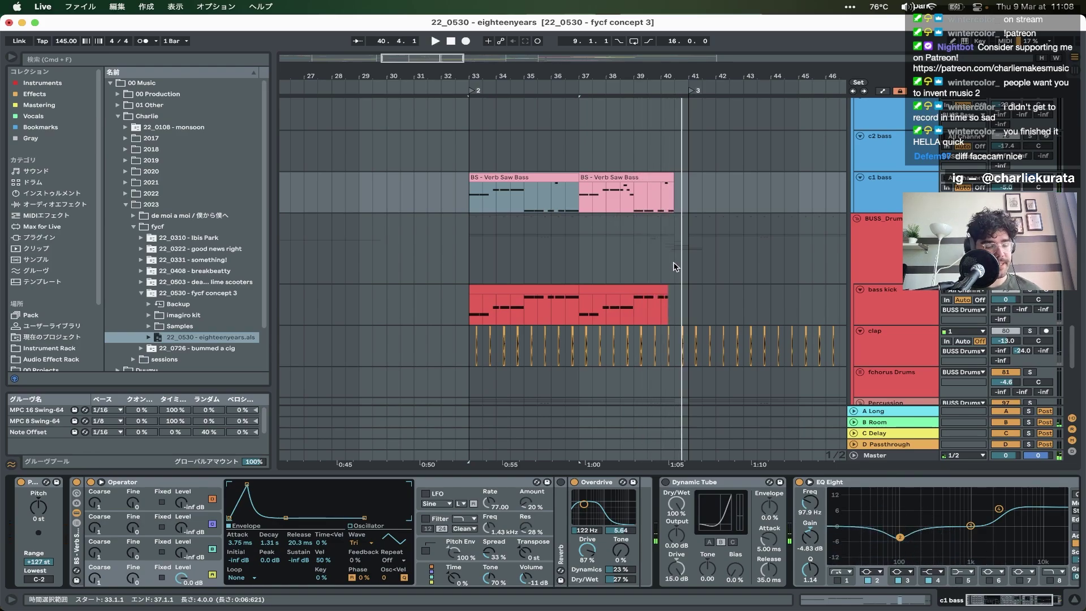
- Compare the bass kick clip's device chain with that of c1 bass, and replay the c1 bass clip from 33.1.1
{"action": "key", "text": "ctrl+Up"}
{"action": "left_click", "coordinate": [629, 274]}
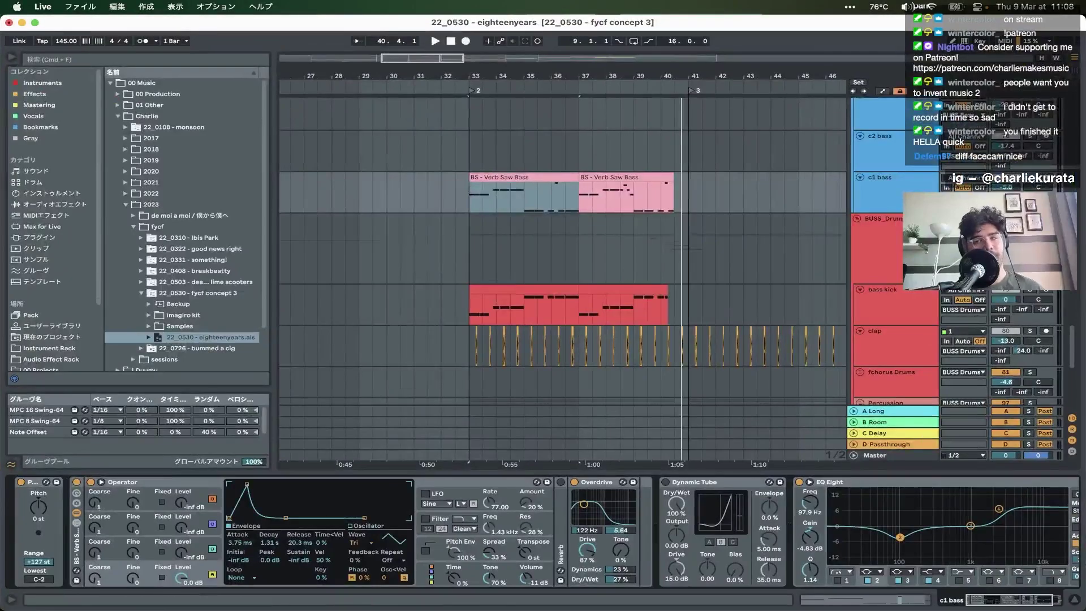
{"action": "left_click", "coordinate": [523, 287]}
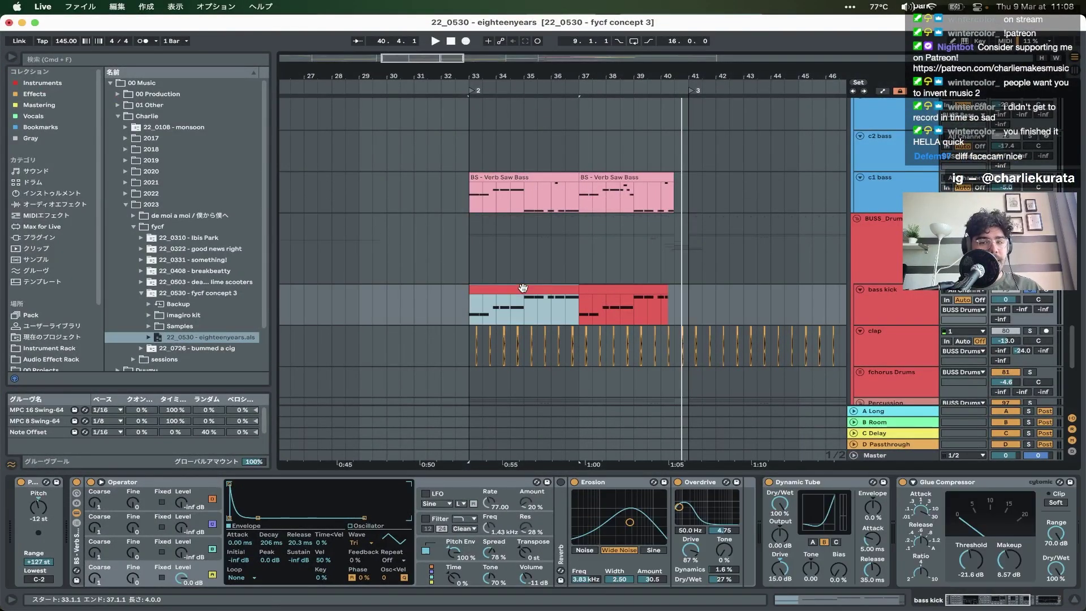
{"action": "left_click", "coordinate": [494, 177]}
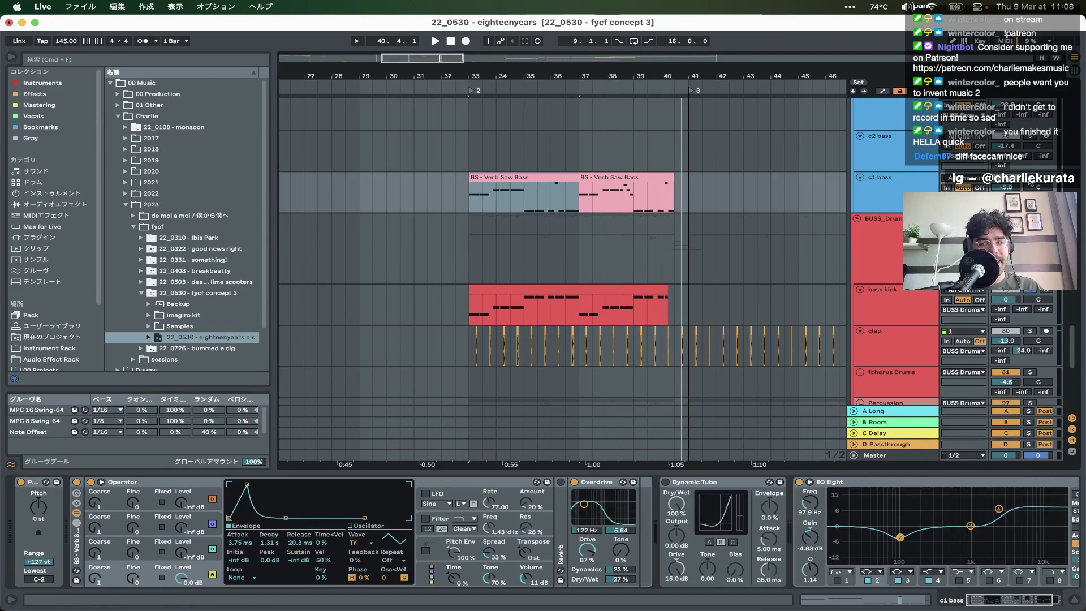
{"action": "key", "text": "space"}
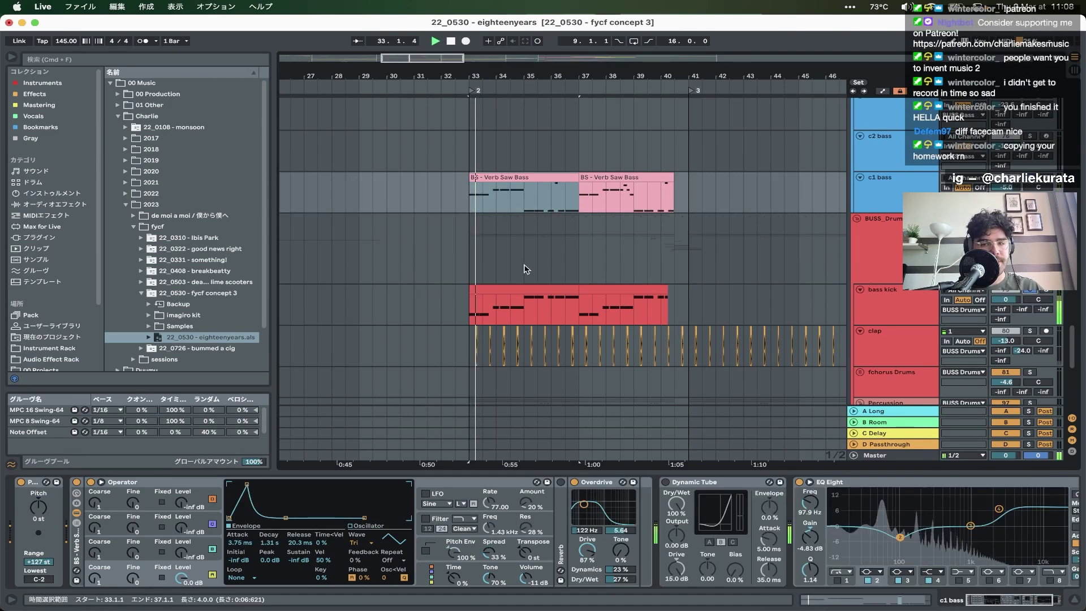
- Examine the Operator envelope's decay on the bass kick track and audition its clip from 33.1.1
{"action": "left_click", "coordinate": [490, 290]}
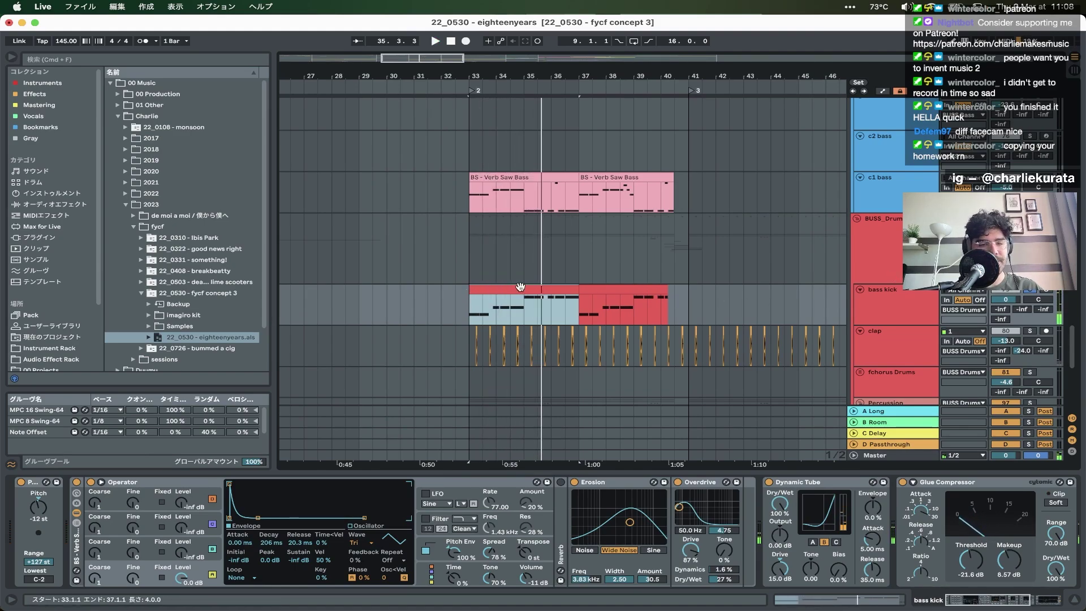
{"action": "left_click_drag", "start_coordinate": [264, 543], "coordinate": [264, 503]}
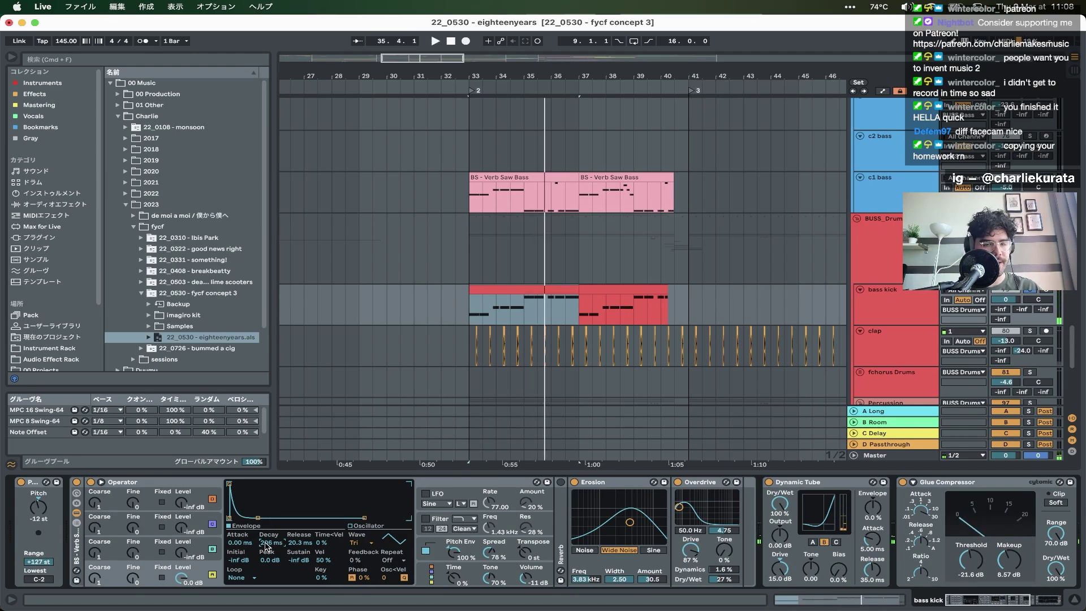
{"action": "key", "text": "space"}
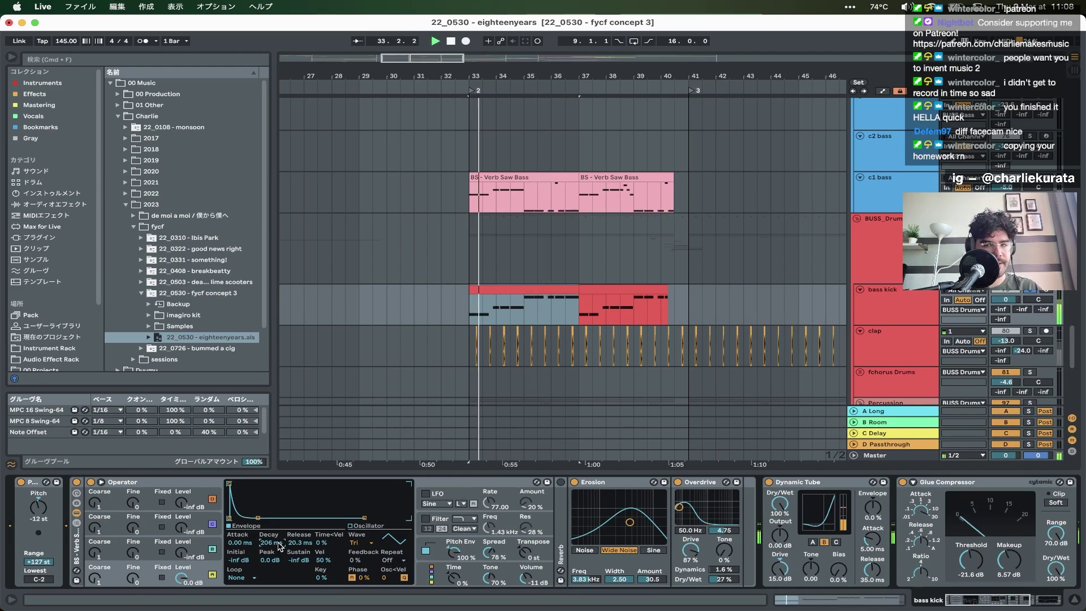
{"action": "key", "text": "space"}
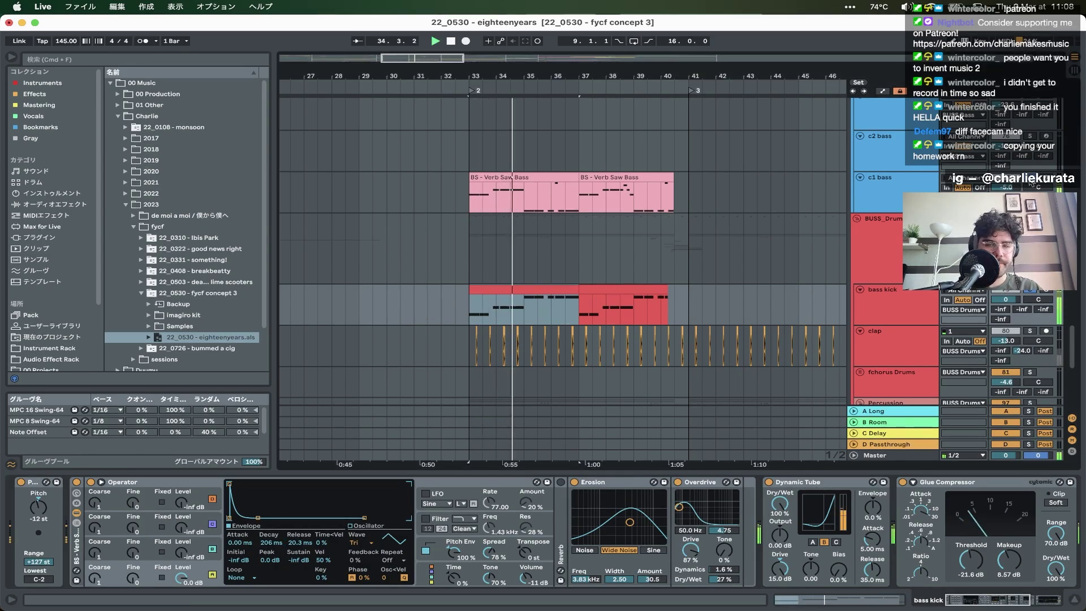
- Examine the hats, laser and impact tracks, and audition the short clips on the 35 Audio track, soloed, from 32.3.1
{"action": "scroll", "coordinate": [666, 266], "scroll_direction": "down", "scroll_amount": 2}
{"action": "scroll", "coordinate": [666, 265], "scroll_direction": "down", "scroll_amount": 10}
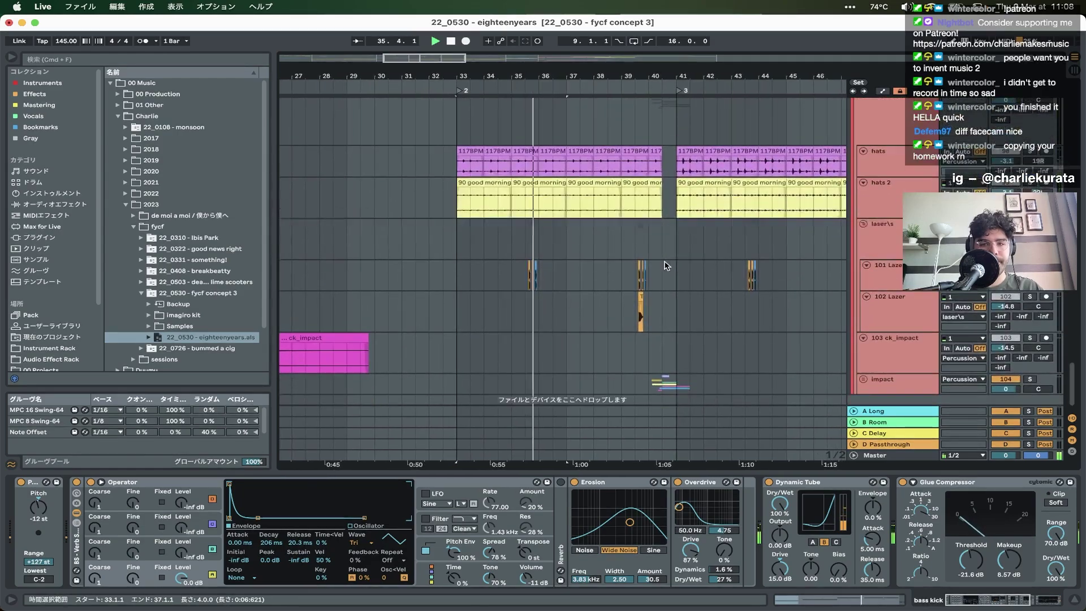
{"action": "scroll", "coordinate": [667, 266], "scroll_direction": "down", "scroll_amount": 8}
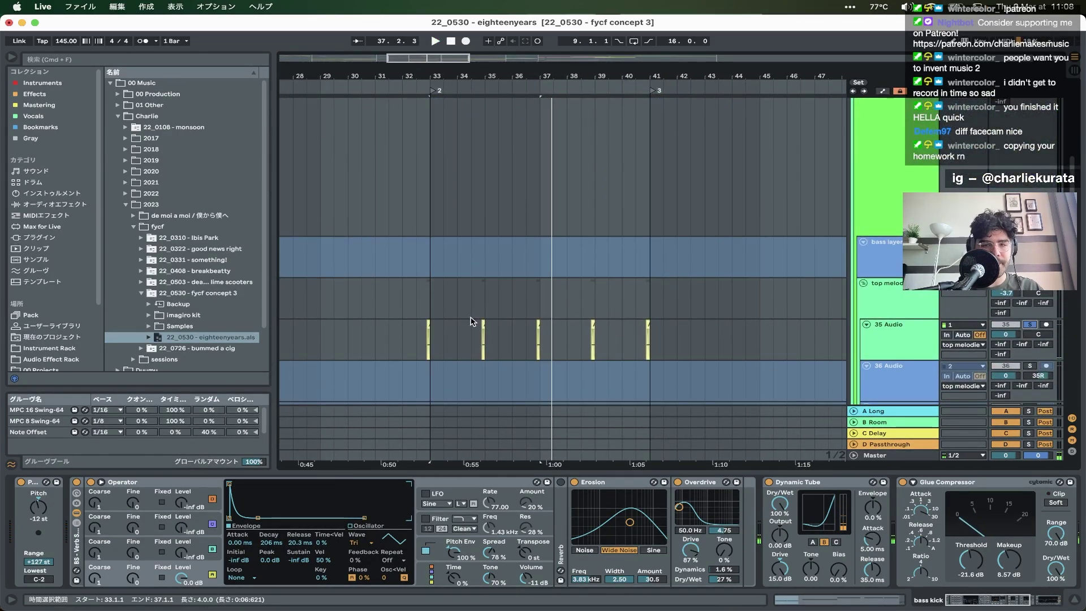
{"action": "left_click", "coordinate": [417, 339]}
{"action": "key", "text": "space"}
- Examine the Dist GTs group's bass layer and top melodies clips in the section at locator 5, bar 65
{"action": "scroll", "coordinate": [418, 342], "scroll_direction": "right", "scroll_amount": 12}
{"action": "scroll", "coordinate": [418, 342], "scroll_direction": "down", "scroll_amount": 10}
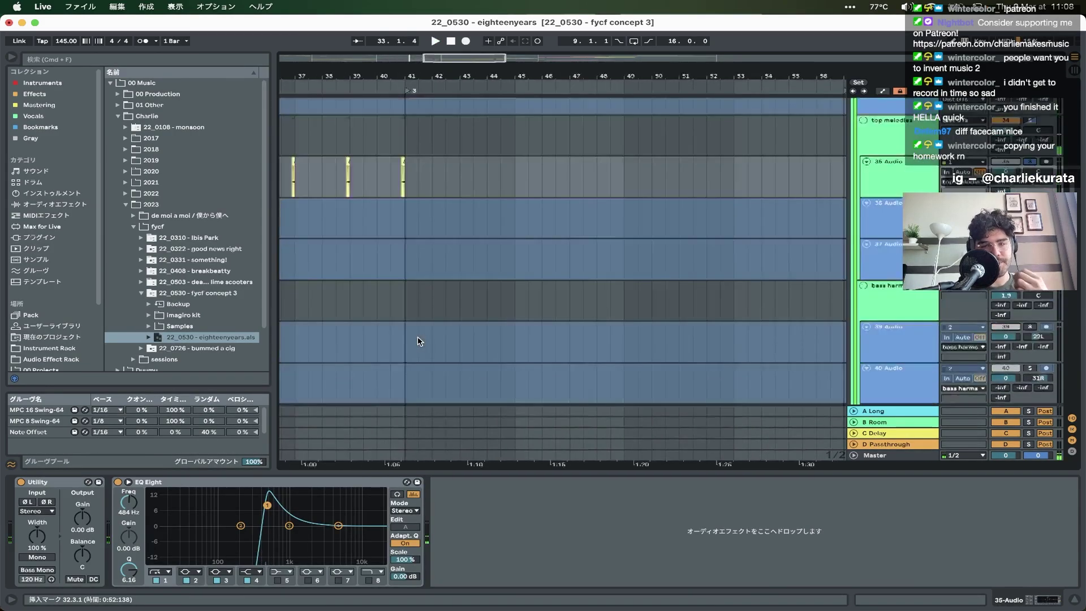
{"action": "scroll", "coordinate": [418, 342], "scroll_direction": "down", "scroll_amount": 5}
{"action": "scroll", "coordinate": [418, 341], "scroll_direction": "up", "scroll_amount": 8}
{"action": "scroll", "coordinate": [419, 341], "scroll_direction": "up", "scroll_amount": 3}
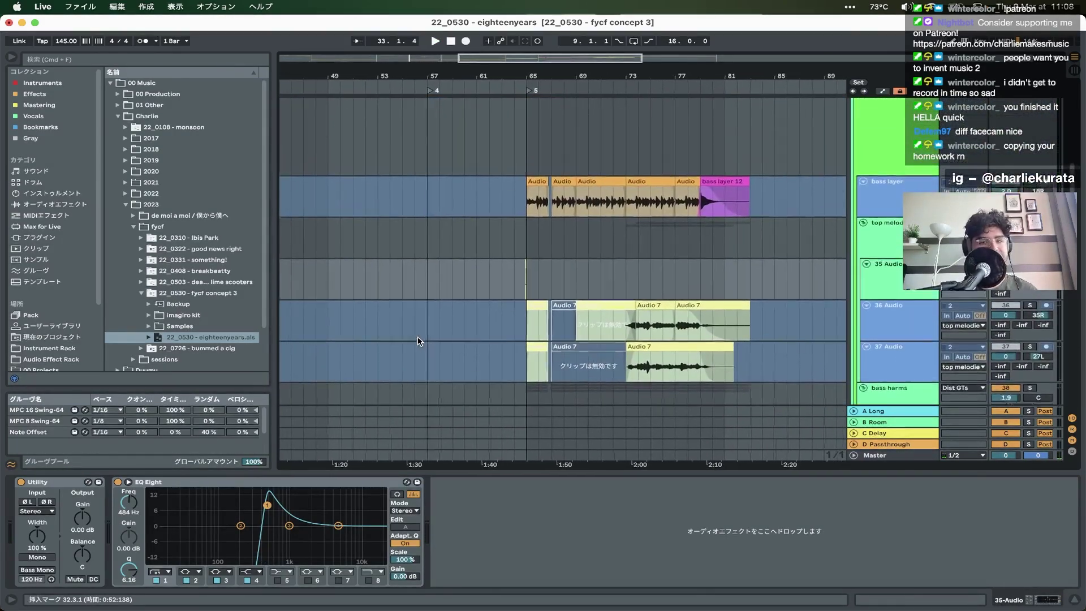
{"action": "scroll", "coordinate": [617, 272], "scroll_direction": "left", "scroll_amount": 1}
{"action": "scroll", "coordinate": [618, 272], "scroll_direction": "up", "scroll_amount": 5}
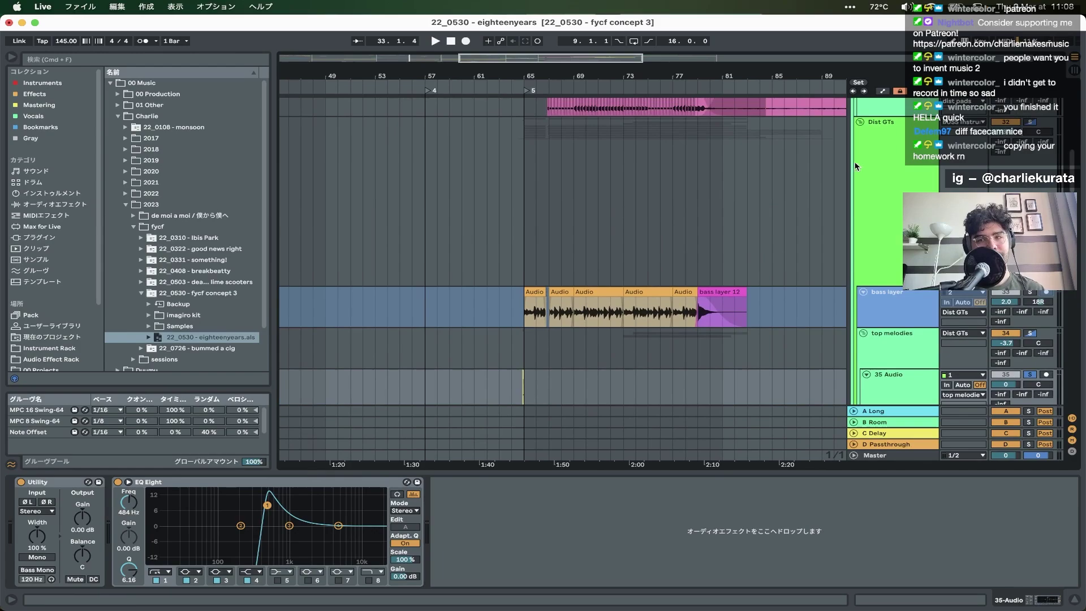
- Extend the short 35 Audio clip just before locator 5 so that it ends at 66.4.3
{"action": "left_click", "coordinate": [860, 122]}
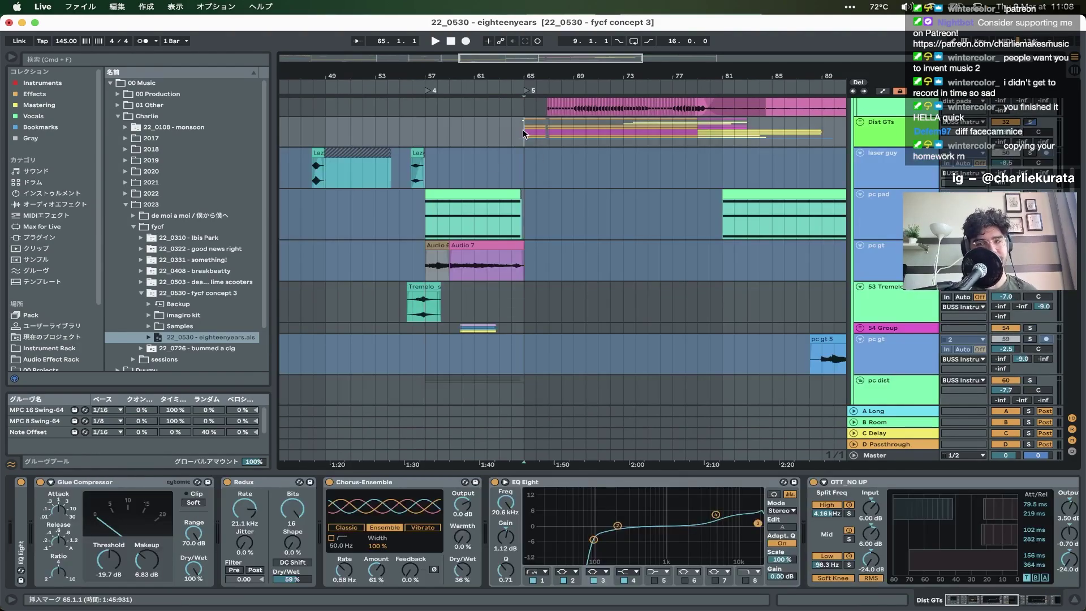
{"action": "scroll", "coordinate": [523, 229], "scroll_direction": "down", "scroll_amount": 10}
{"action": "scroll", "coordinate": [523, 229], "scroll_direction": "up", "scroll_amount": 6}
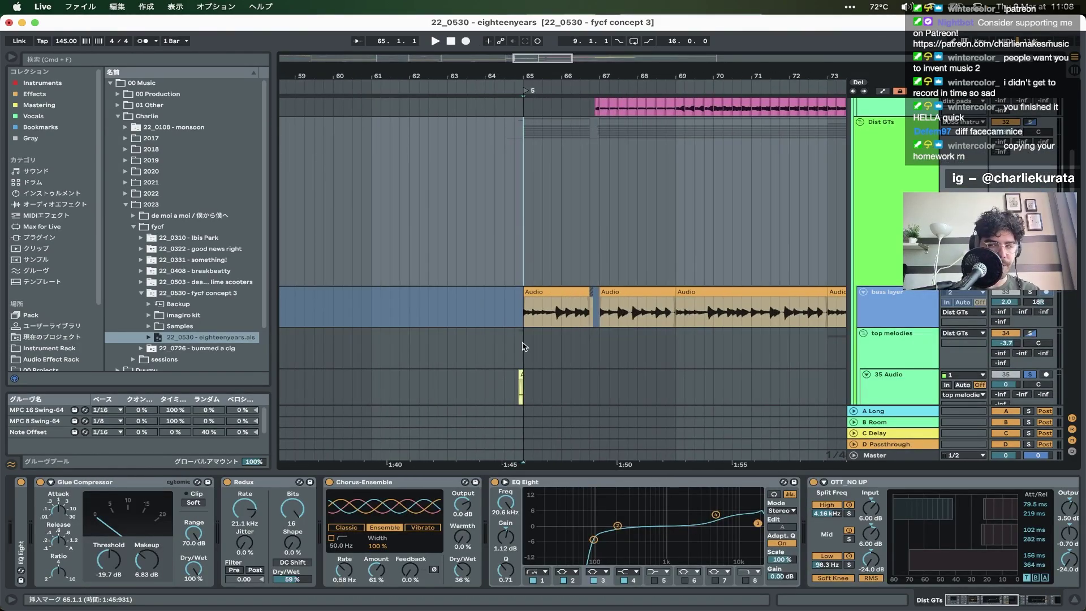
{"action": "scroll", "coordinate": [523, 347], "scroll_direction": "down", "scroll_amount": 1}
{"action": "left_click_drag", "start_coordinate": [515, 343], "coordinate": [671, 347]}
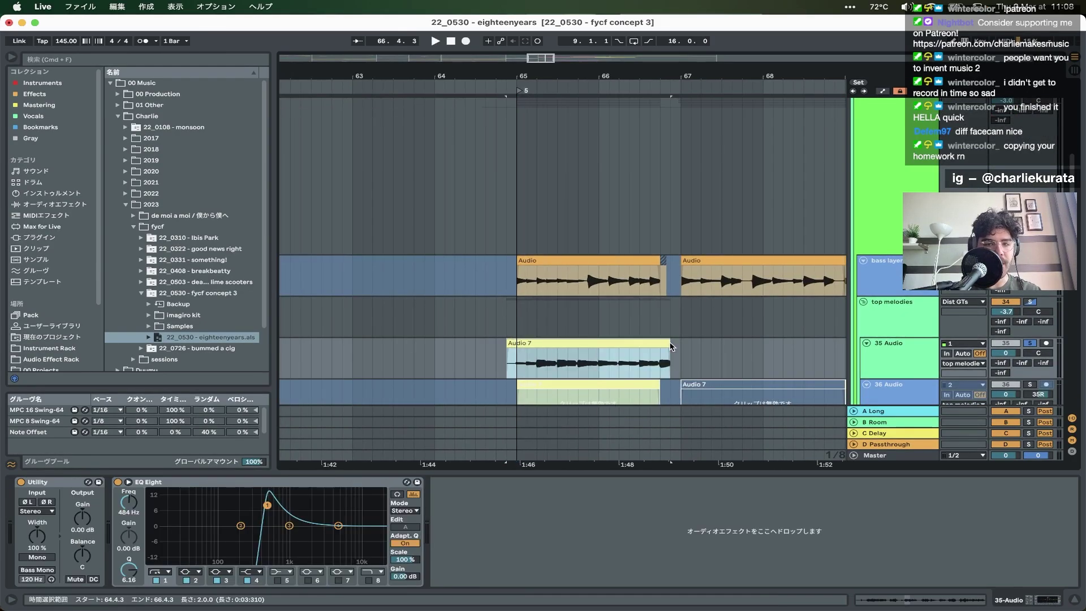
- Audition the extended 35 Audio clip, and trim its end back to 65.1.1
{"action": "left_click", "coordinate": [502, 365]}
{"action": "key", "text": "space"}
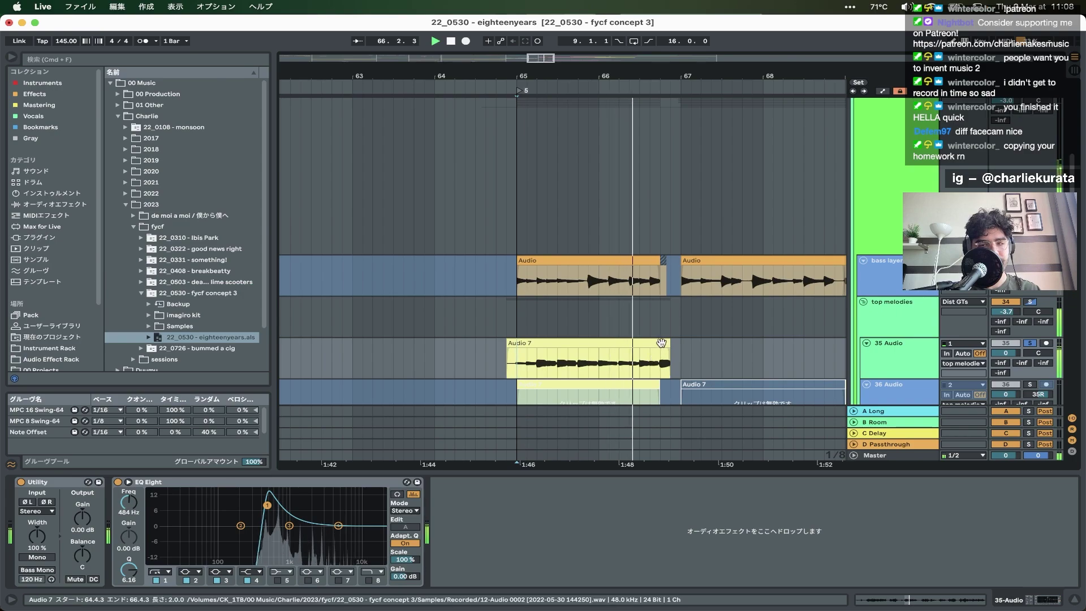
{"action": "key", "text": "space"}
{"action": "left_click_drag", "start_coordinate": [668, 355], "coordinate": [504, 340]}
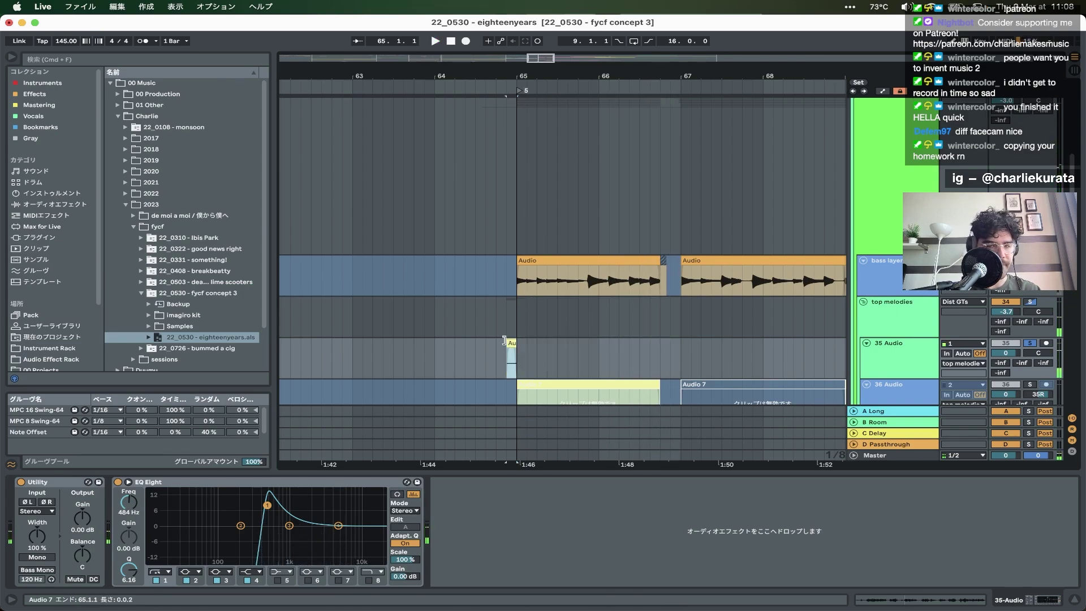
{"action": "left_click", "coordinate": [510, 357]}
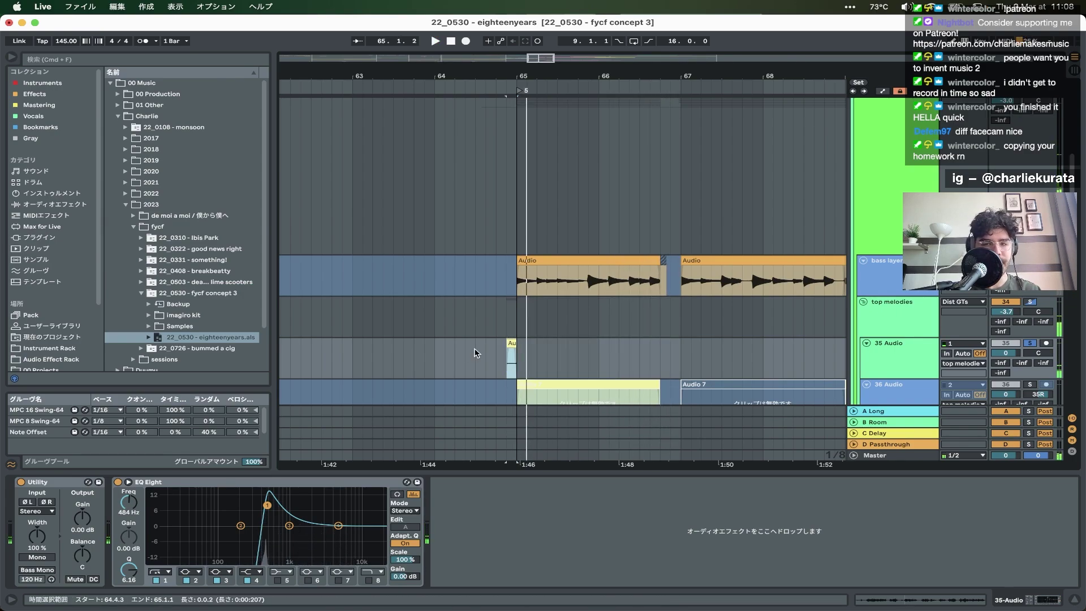
- Audition the short 35 Audio clips around locator 2 in the full mix, unsoloed, from 32.3.1
{"action": "scroll", "coordinate": [464, 358], "scroll_direction": "down", "scroll_amount": 1}
{"action": "scroll", "coordinate": [464, 357], "scroll_direction": "left", "scroll_amount": 3}
{"action": "scroll", "coordinate": [464, 358], "scroll_direction": "down", "scroll_amount": 5}
{"action": "scroll", "coordinate": [464, 358], "scroll_direction": "left", "scroll_amount": 12}
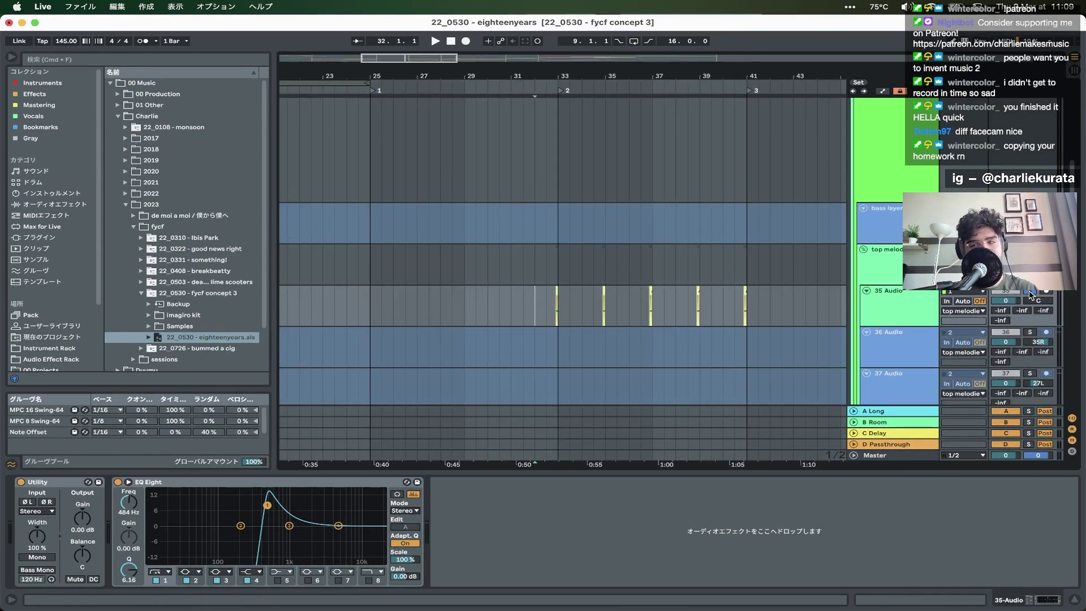
{"action": "key", "text": "space"}
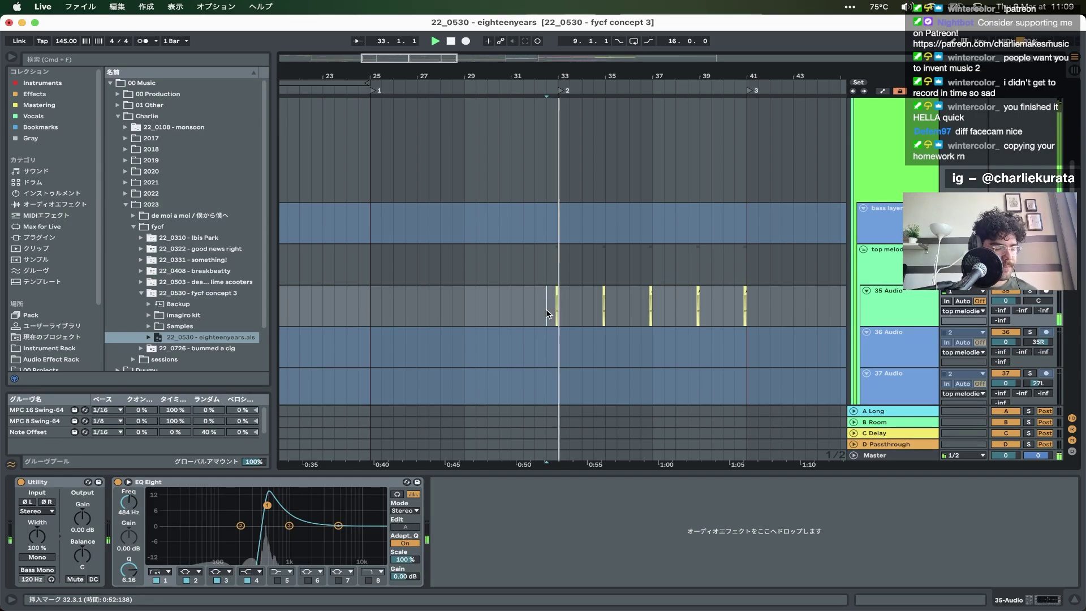
{"action": "scroll", "coordinate": [545, 309], "scroll_direction": "down", "scroll_amount": 3}
{"action": "scroll", "coordinate": [537, 283], "scroll_direction": "right", "scroll_amount": 3}
{"action": "scroll", "coordinate": [526, 242], "scroll_direction": "up", "scroll_amount": 3}
{"action": "scroll", "coordinate": [526, 242], "scroll_direction": "down", "scroll_amount": 1}
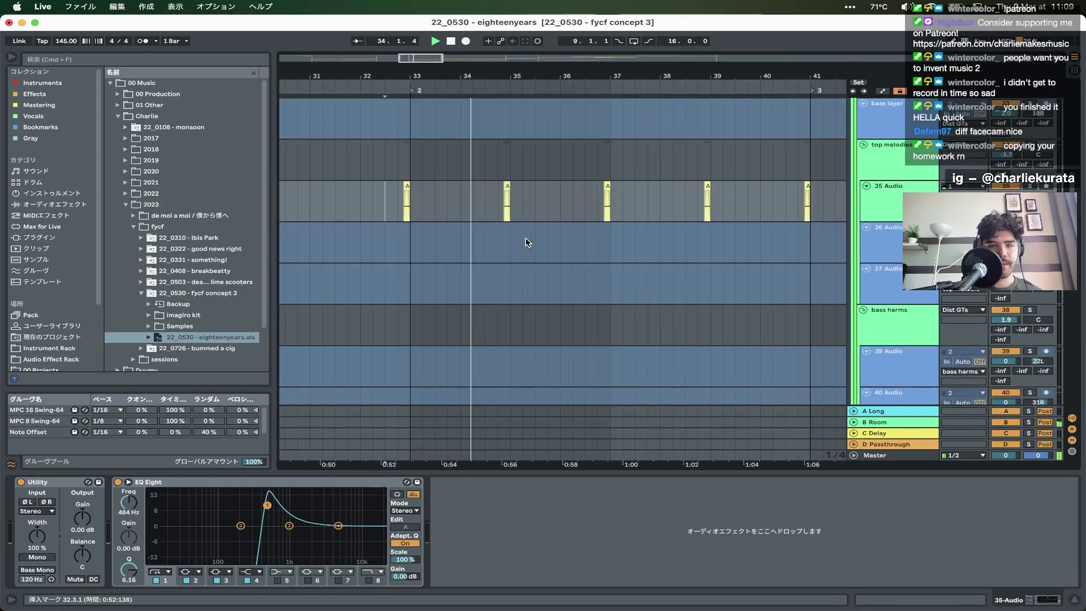
- Examine the pc dist, grains, gt 5th and gt melody tracks between locators 2 and 4 during playback
{"action": "scroll", "coordinate": [507, 218], "scroll_direction": "down", "scroll_amount": 10}
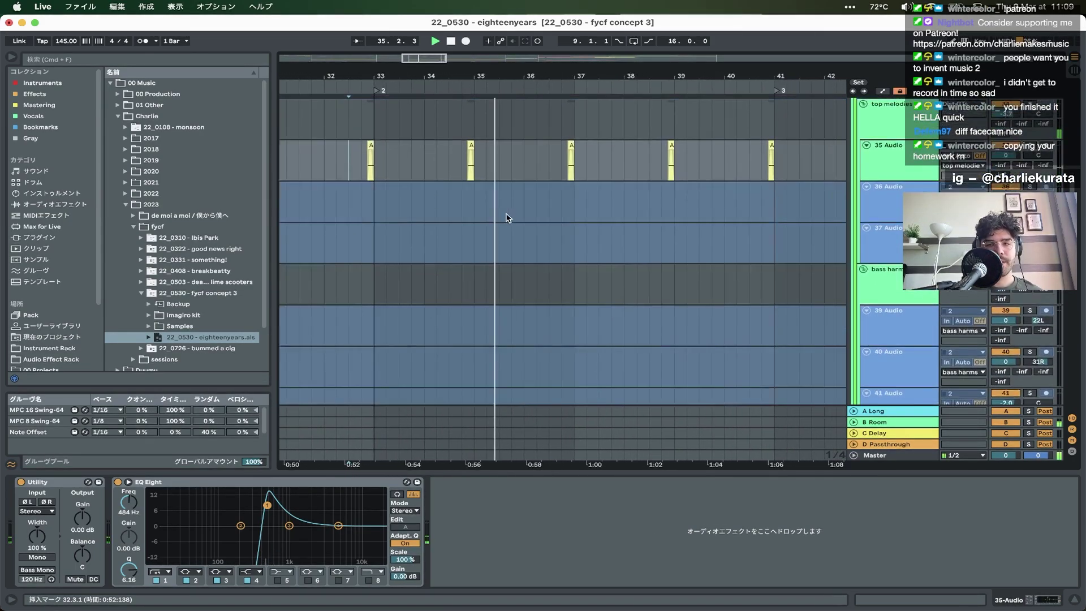
{"action": "scroll", "coordinate": [507, 218], "scroll_direction": "up", "scroll_amount": 10}
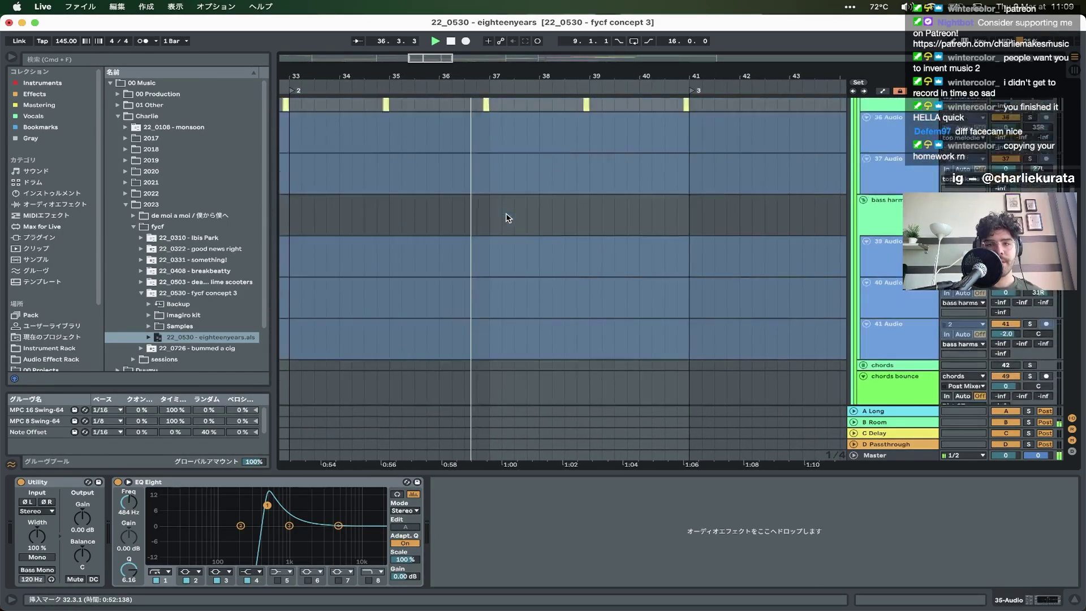
{"action": "scroll", "coordinate": [508, 218], "scroll_direction": "down", "scroll_amount": 15}
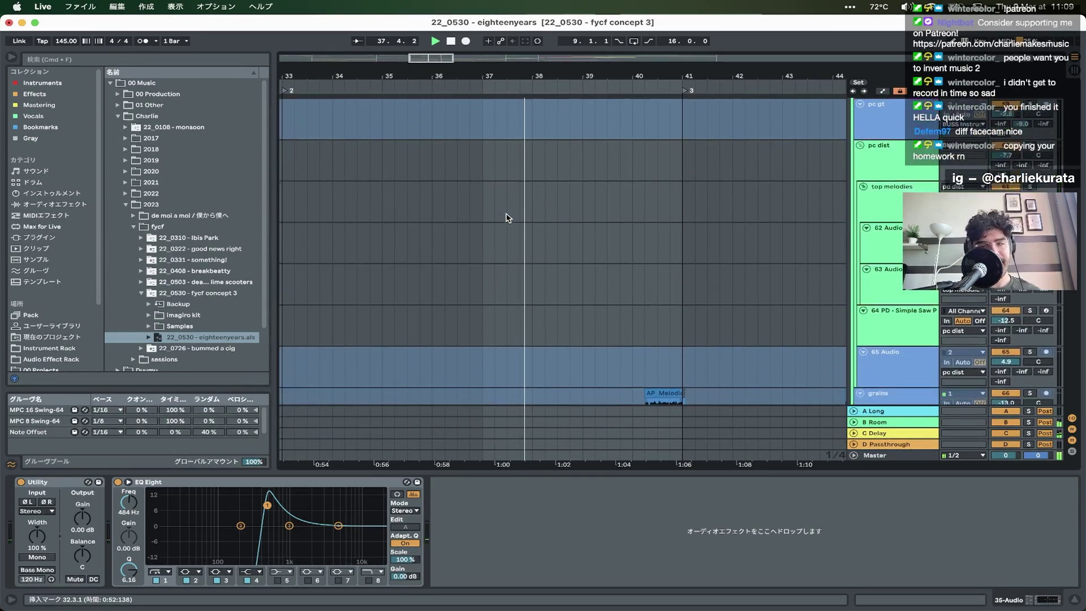
{"action": "scroll", "coordinate": [507, 218], "scroll_direction": "up", "scroll_amount": 2}
{"action": "scroll", "coordinate": [508, 218], "scroll_direction": "down", "scroll_amount": 5}
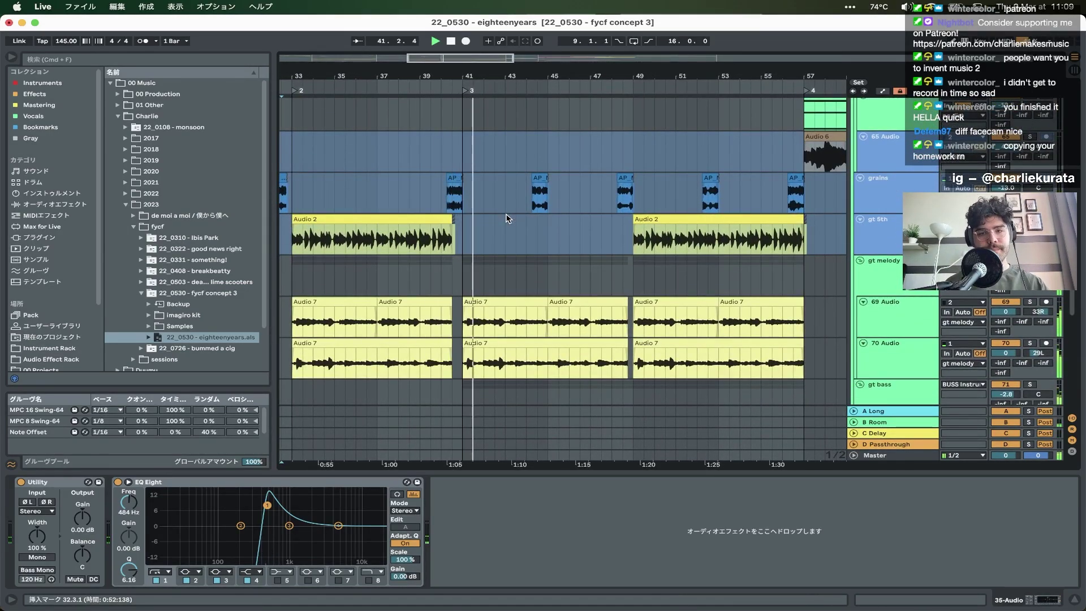
{"action": "scroll", "coordinate": [507, 219], "scroll_direction": "up", "scroll_amount": 20}
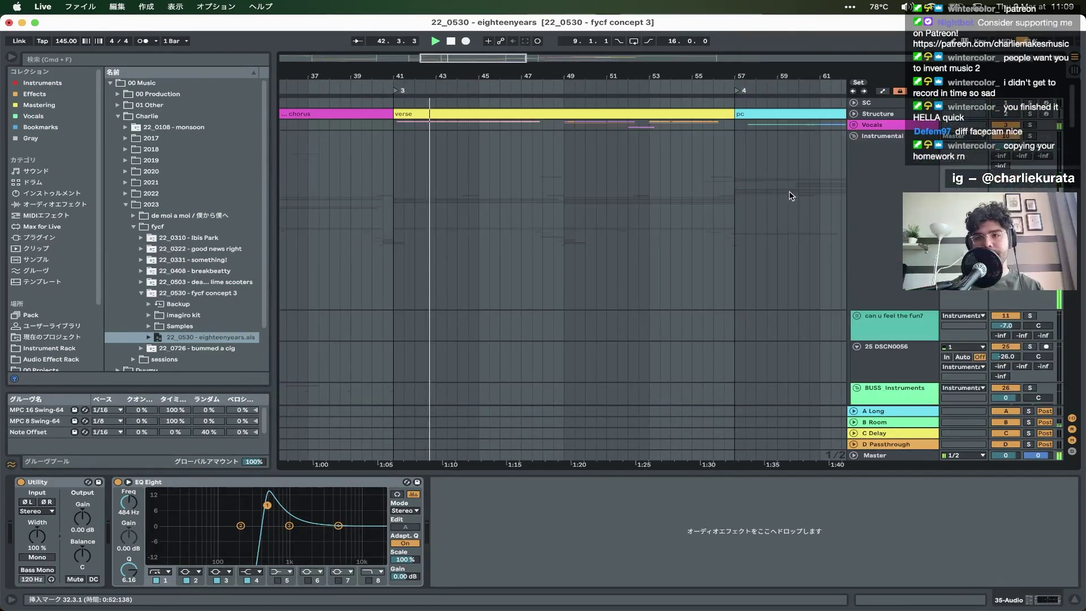
{"action": "scroll", "coordinate": [582, 191], "scroll_direction": "down", "scroll_amount": 15}
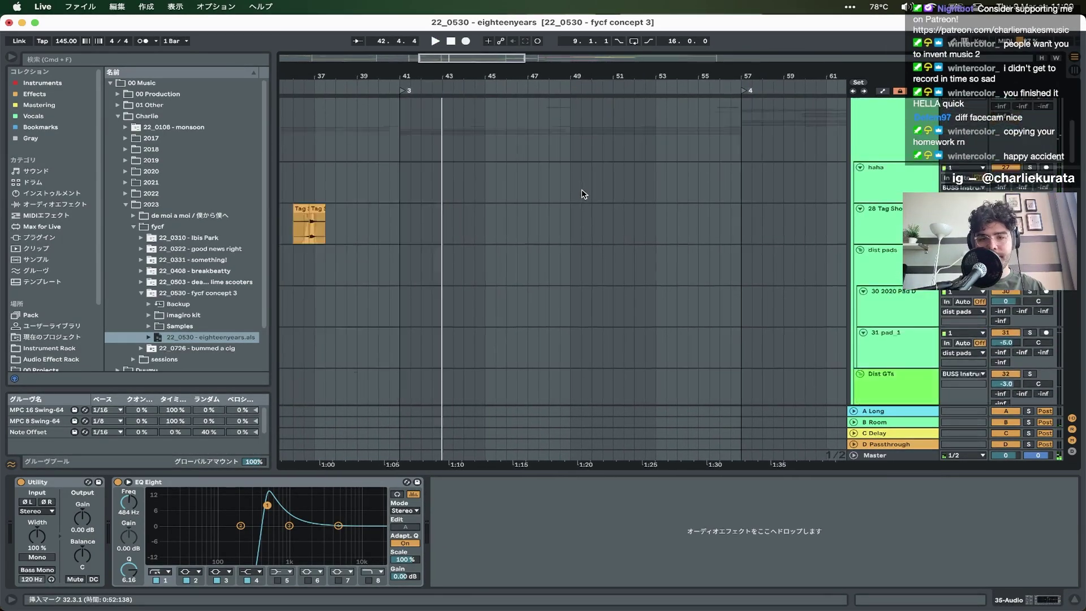
- Play the gt melody group's section from 41.1.1 to 49.1.1, and examine its clips across the arrangement
{"action": "scroll", "coordinate": [497, 258], "scroll_direction": "down", "scroll_amount": 10}
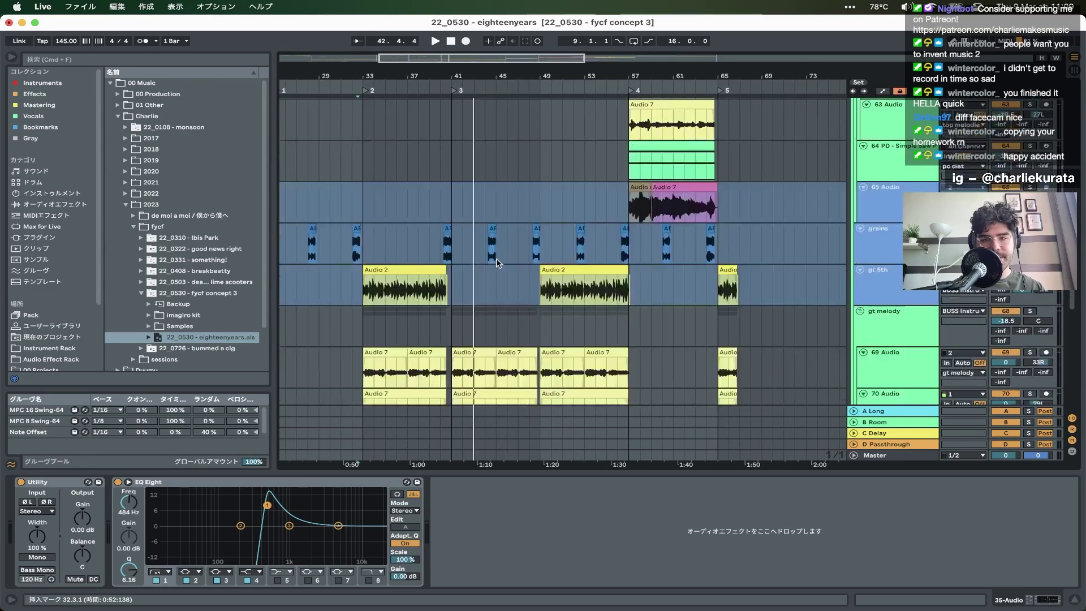
{"action": "scroll", "coordinate": [497, 259], "scroll_direction": "up", "scroll_amount": 10}
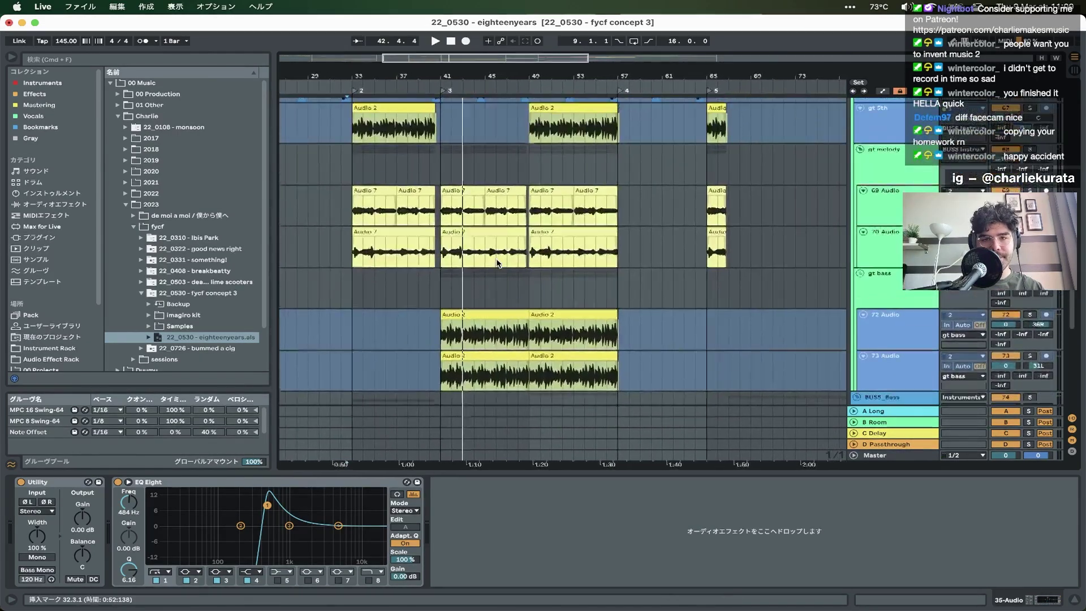
{"action": "left_click_drag", "start_coordinate": [448, 179], "coordinate": [532, 173]}
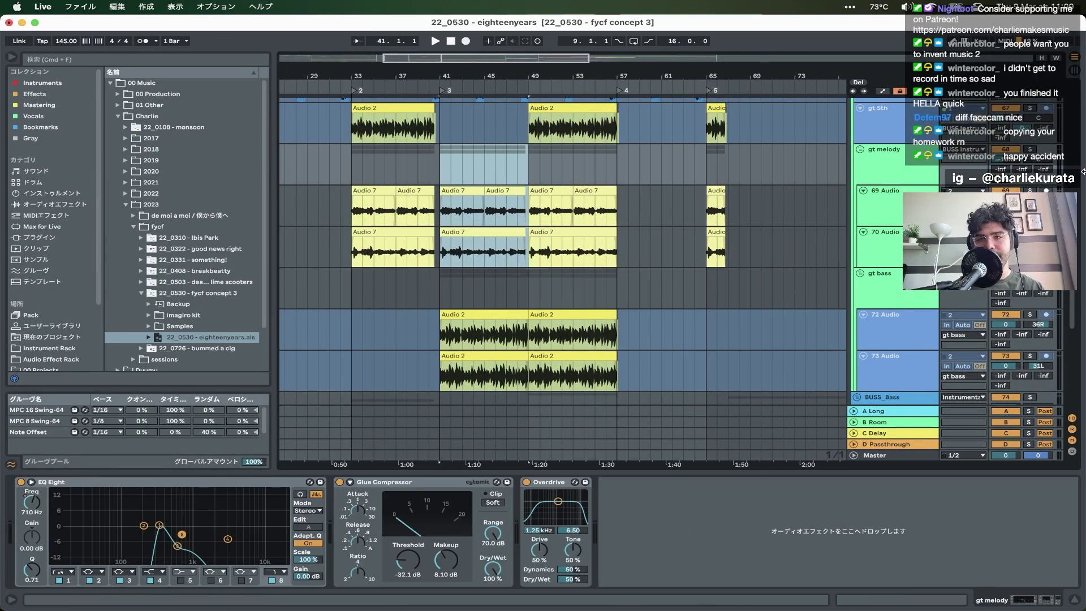
{"action": "key", "text": "space"}
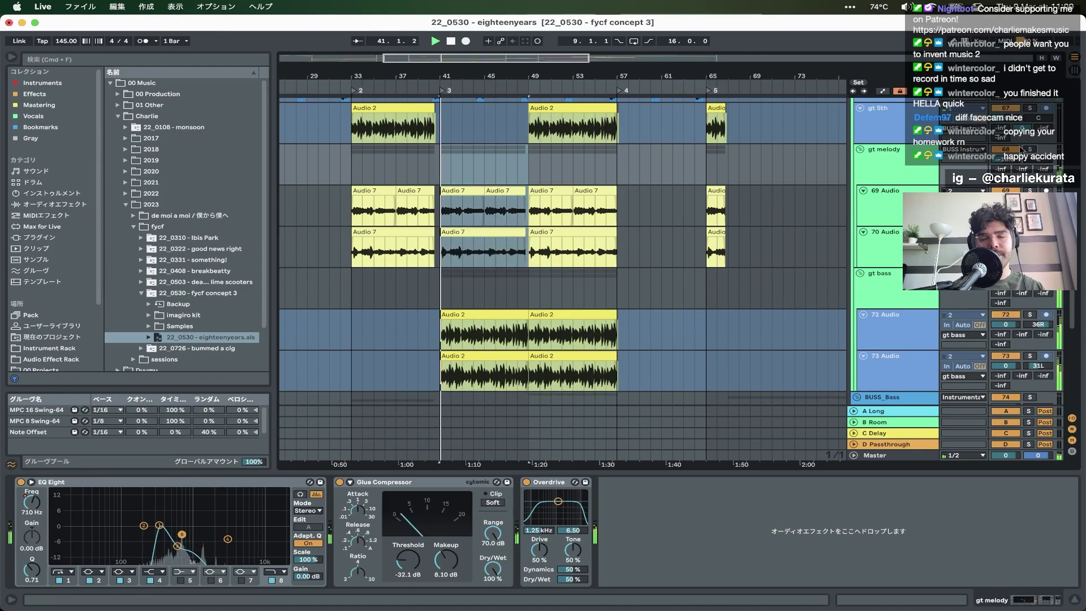
{"action": "key", "text": "minus"}
{"action": "key", "text": "minus"}
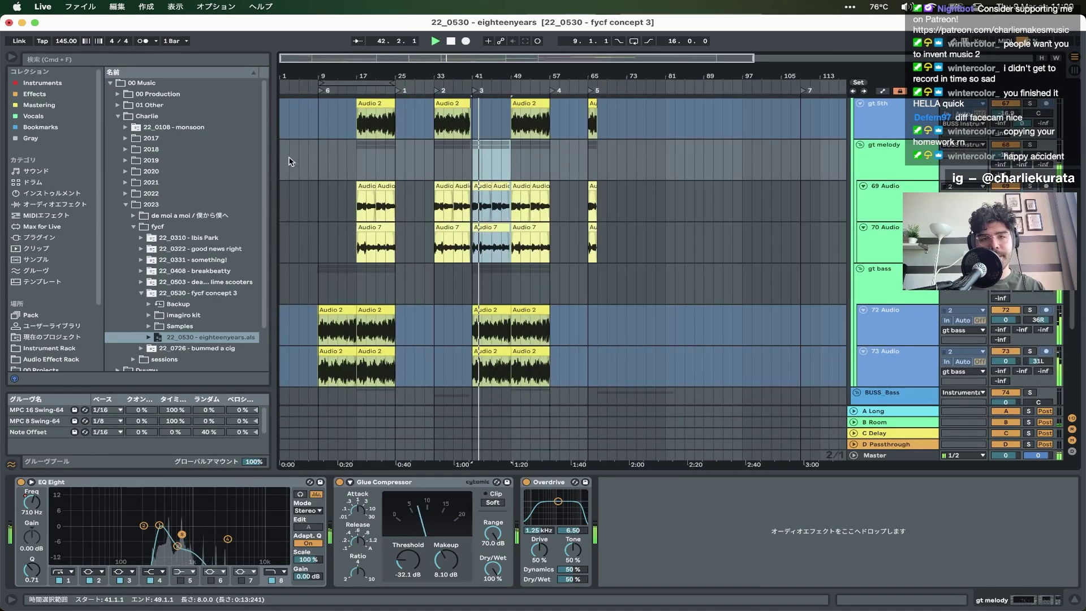
- Play the arrangement from bar 9 and from bar 48 of the gt melody group to review the guitar layers
{"action": "left_click", "coordinate": [317, 161]}
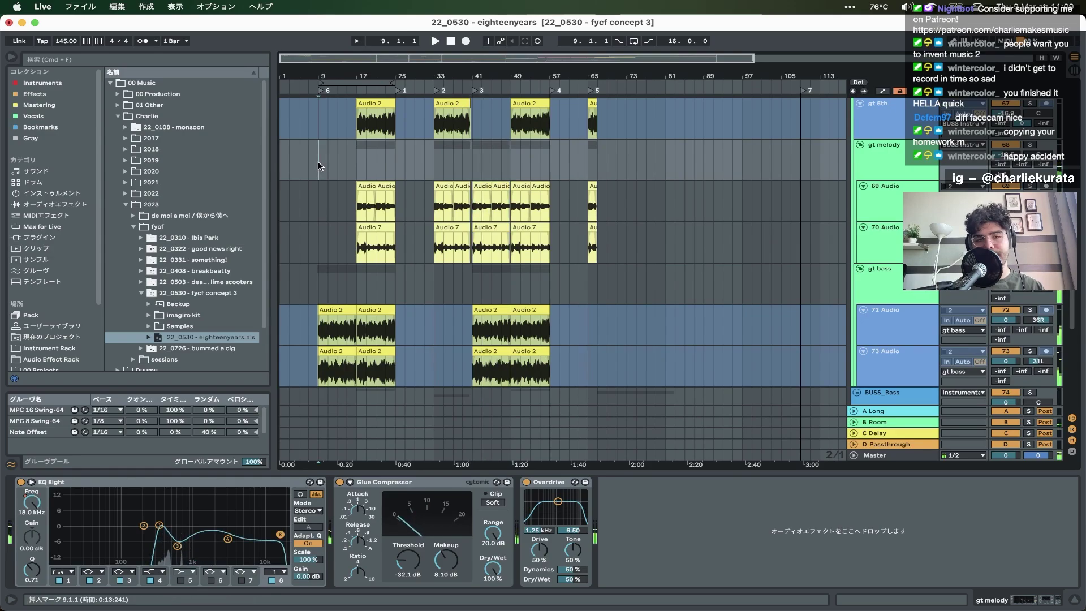
{"action": "left_click", "coordinate": [511, 164]}
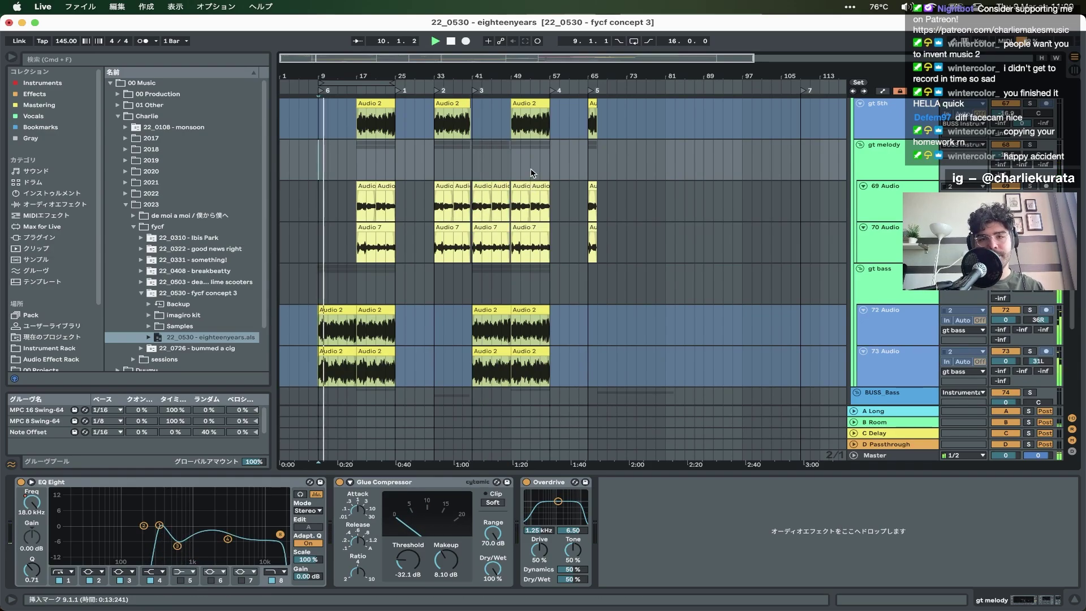
{"action": "key", "text": "space"}
{"action": "key", "text": "plus"}
{"action": "key", "text": "plus"}
{"action": "scroll", "coordinate": [496, 163], "scroll_direction": "up", "scroll_amount": 10}
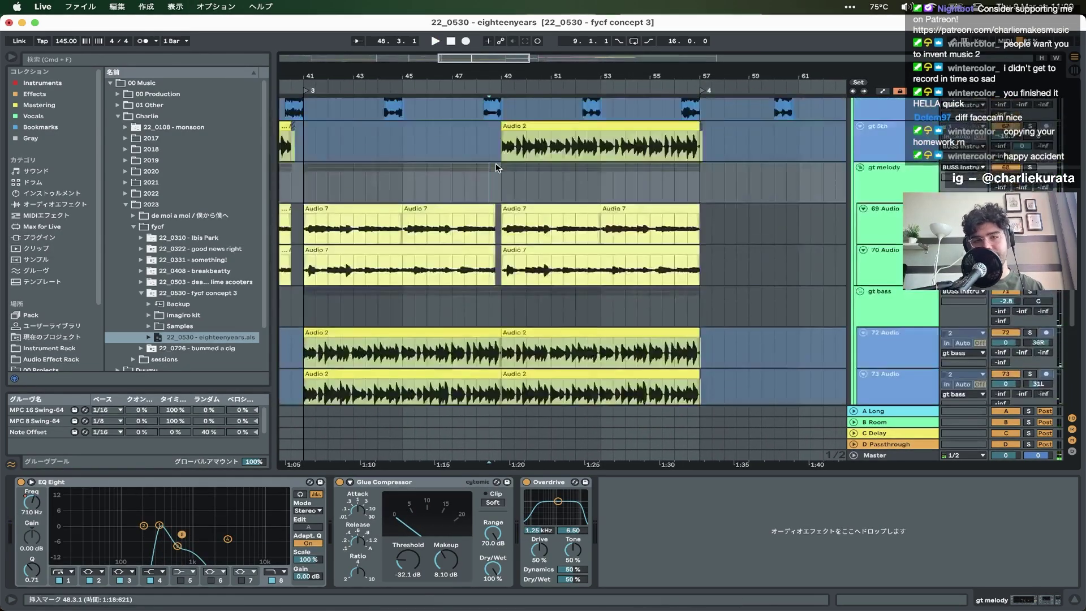
{"action": "key", "text": "space"}
{"action": "scroll", "coordinate": [495, 163], "scroll_direction": "down", "scroll_amount": 8}
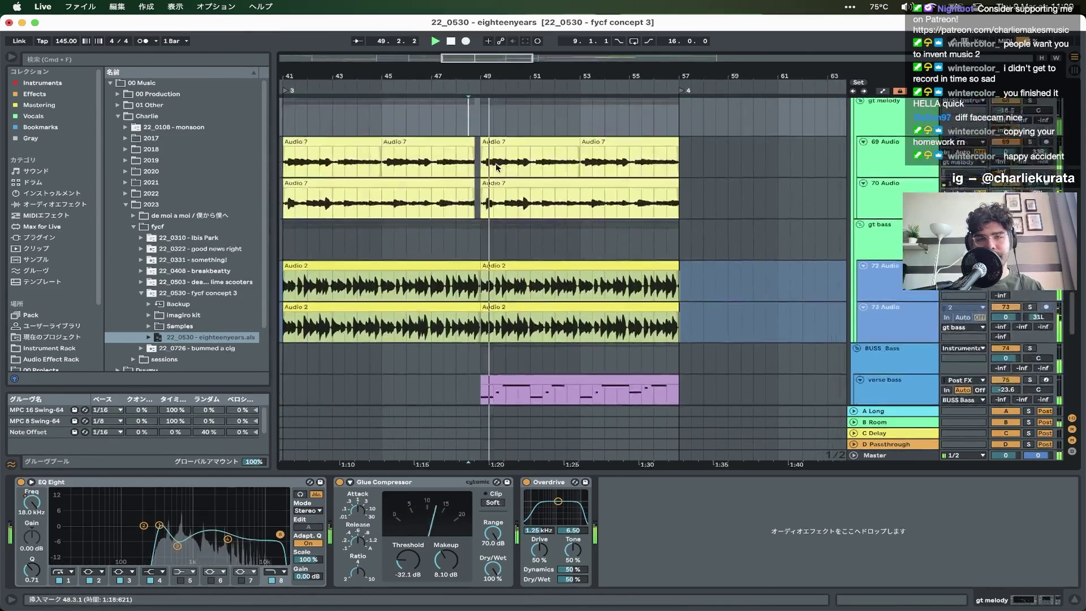
{"action": "key", "text": "minus"}
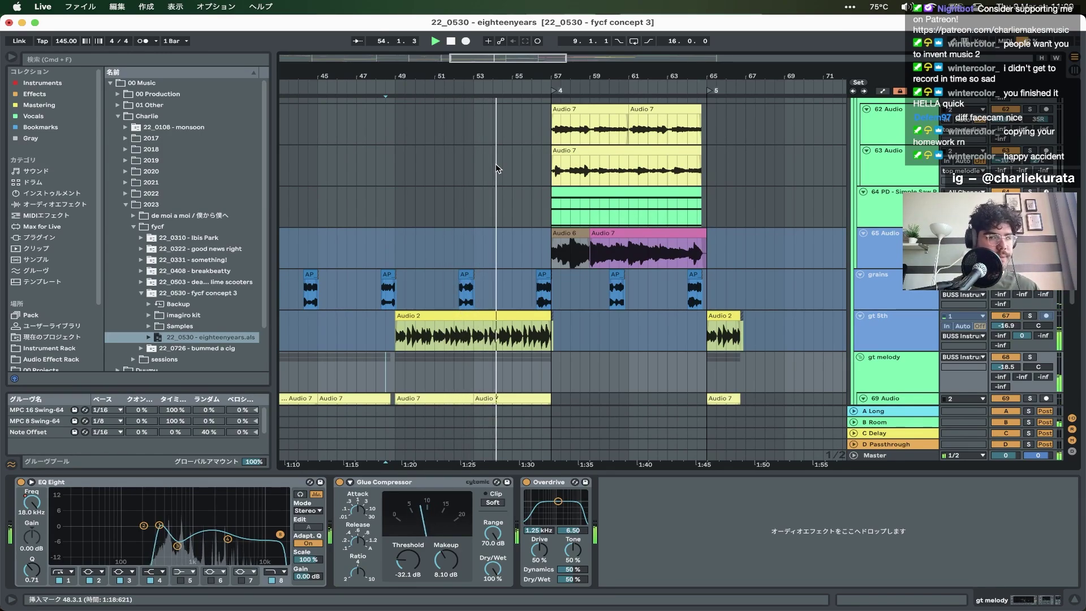
- Play the pc gt track from the start of its Audio 6 clip at bar 57
{"action": "scroll", "coordinate": [495, 167], "scroll_direction": "up", "scroll_amount": 5}
{"action": "scroll", "coordinate": [489, 227], "scroll_direction": "up", "scroll_amount": 3}
{"action": "scroll", "coordinate": [481, 229], "scroll_direction": "up", "scroll_amount": 4}
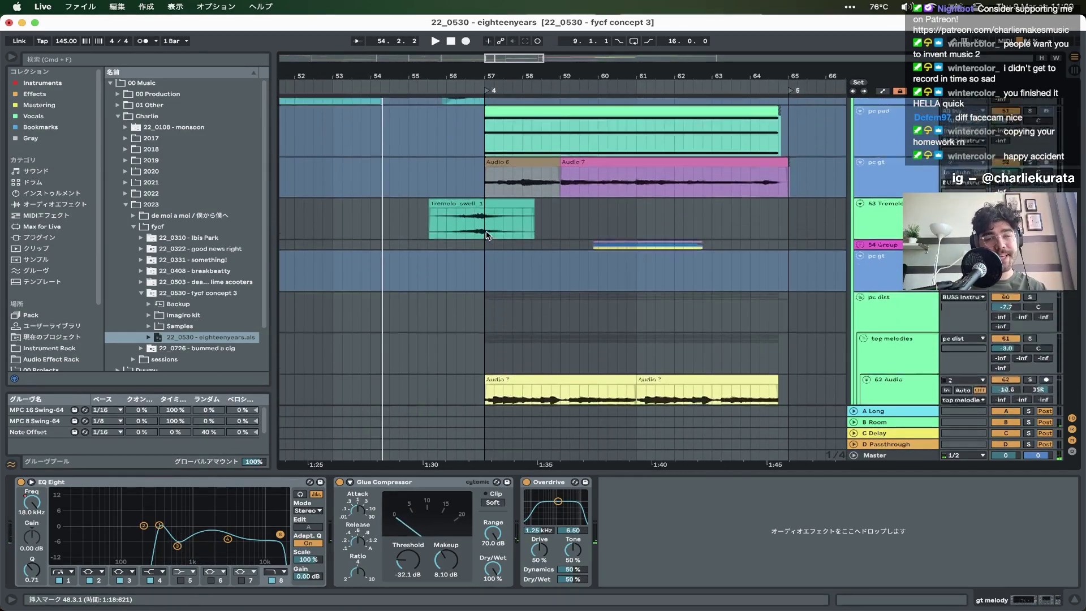
{"action": "left_click", "coordinate": [445, 210]}
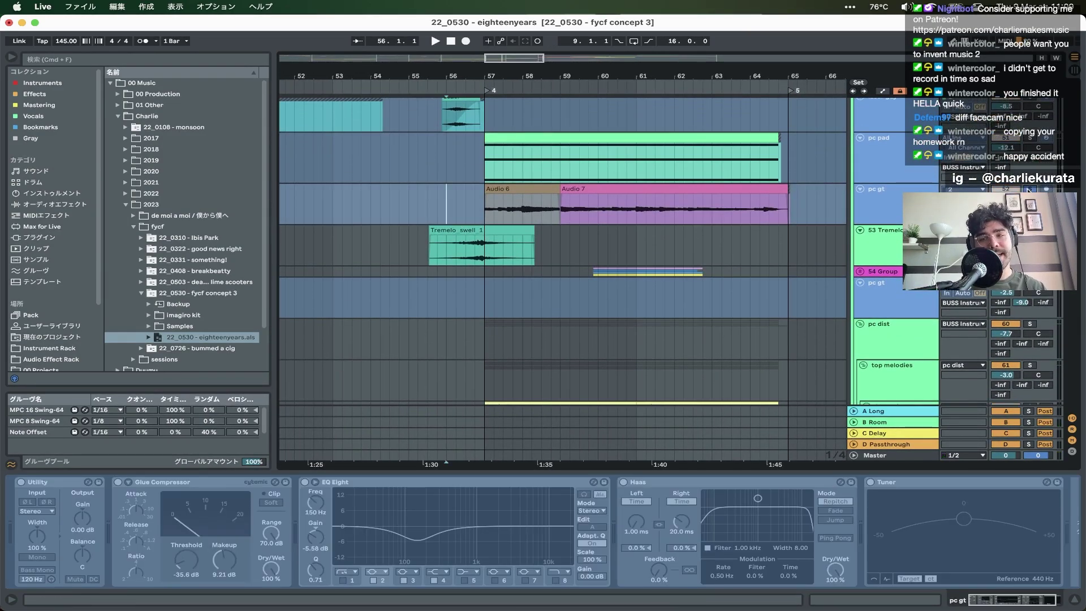
{"action": "left_click", "coordinate": [497, 189]}
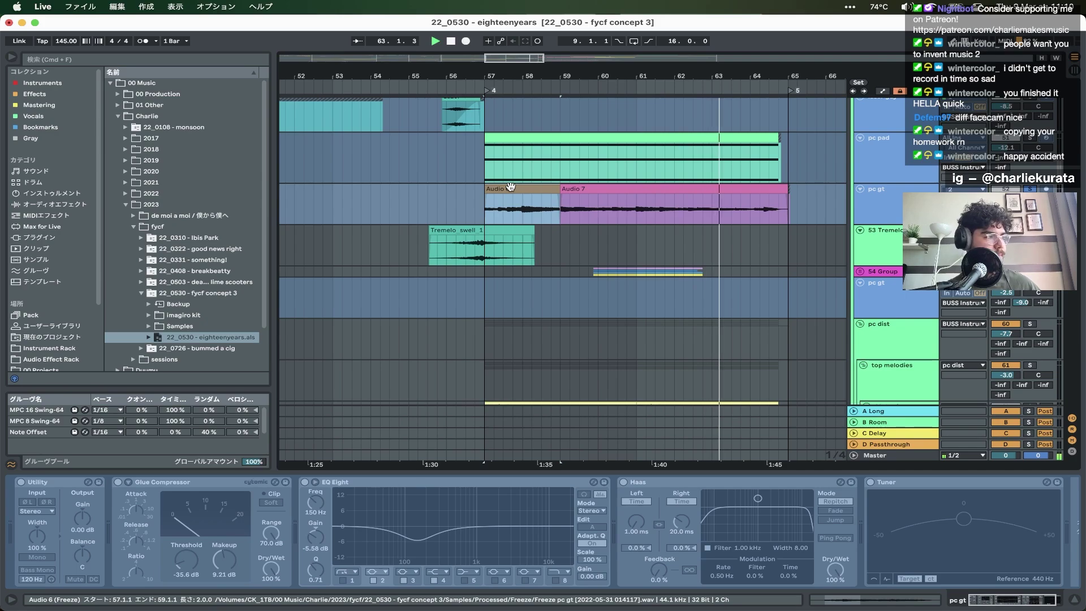
- Unfold the 54 Group to play its frozen pc clips from bar 59, and fold the group again
{"action": "left_click", "coordinate": [860, 270]}
{"action": "left_click", "coordinate": [571, 284]}
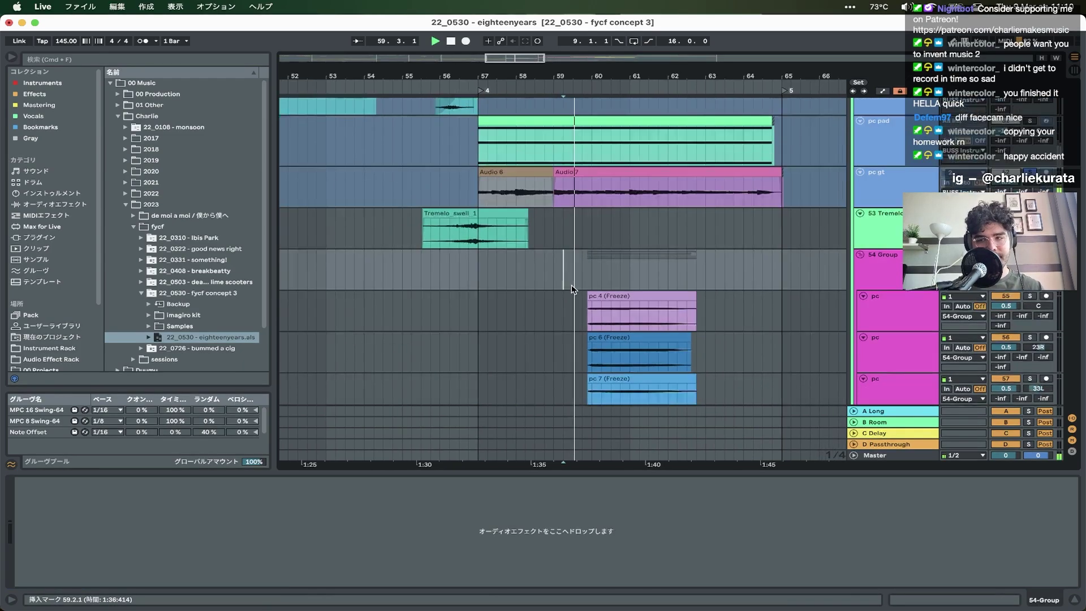
{"action": "scroll", "coordinate": [571, 284], "scroll_direction": "down", "scroll_amount": 3}
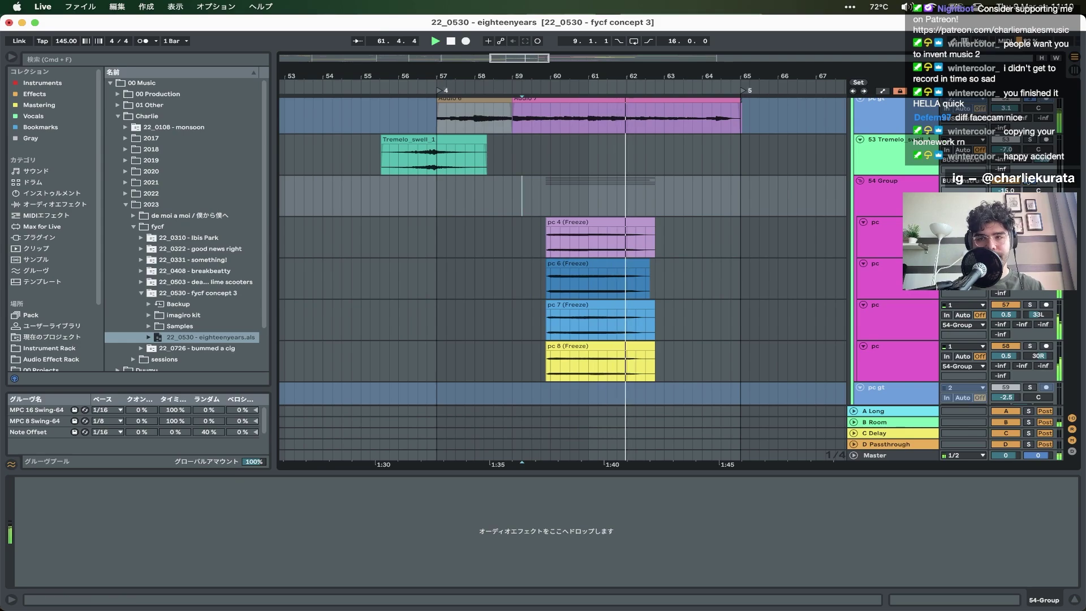
{"action": "key", "text": "space"}
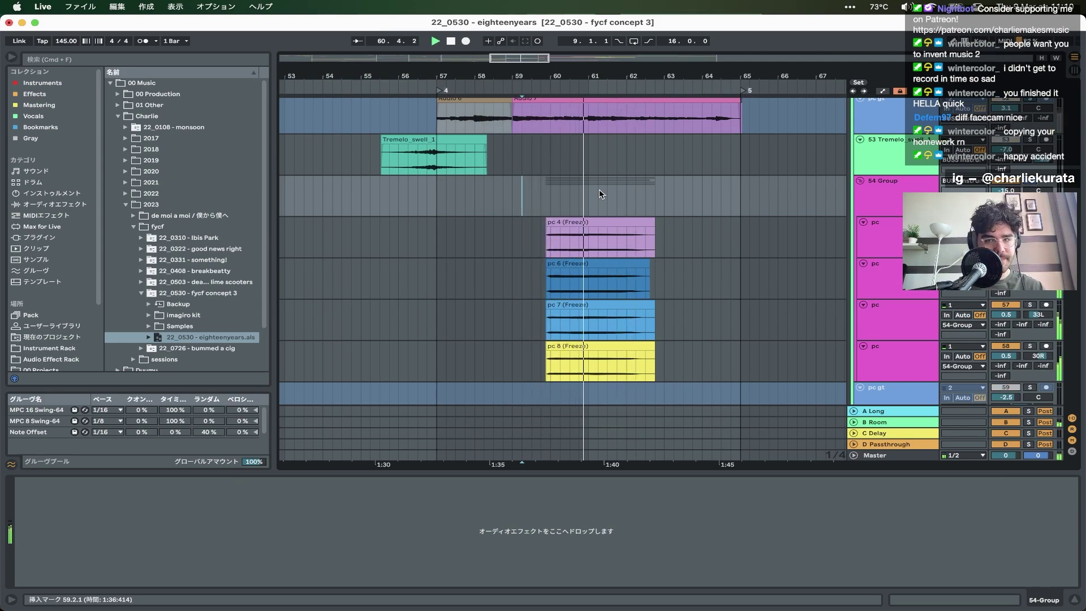
{"action": "left_click", "coordinate": [859, 181]}
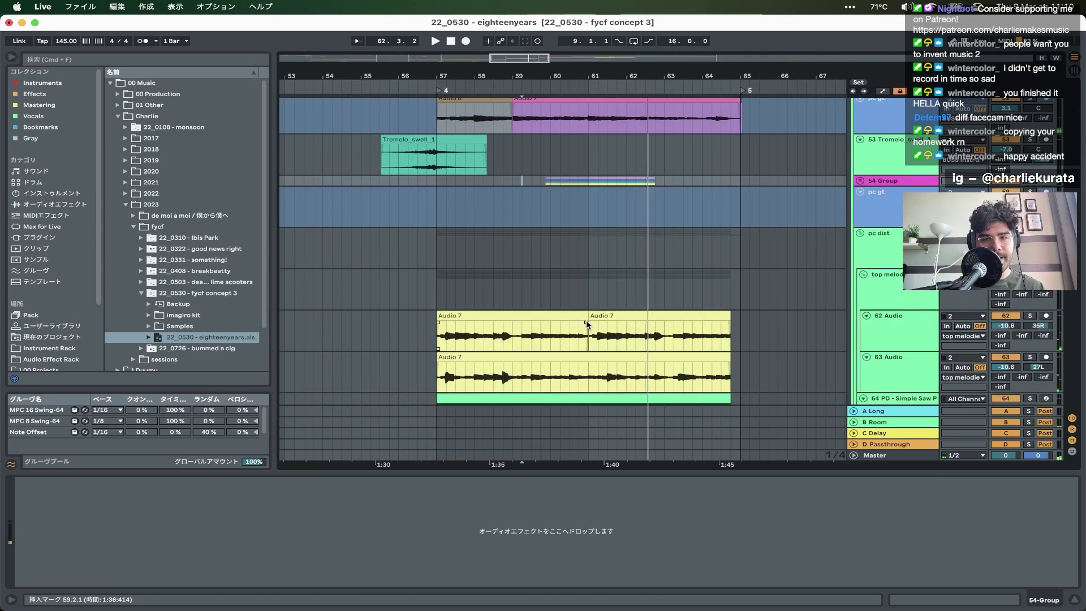
- Solo the pc dist group and play its layers from bar 57 and from bar 61
{"action": "scroll", "coordinate": [586, 324], "scroll_direction": "down", "scroll_amount": 5}
{"action": "scroll", "coordinate": [586, 326], "scroll_direction": "down", "scroll_amount": 6}
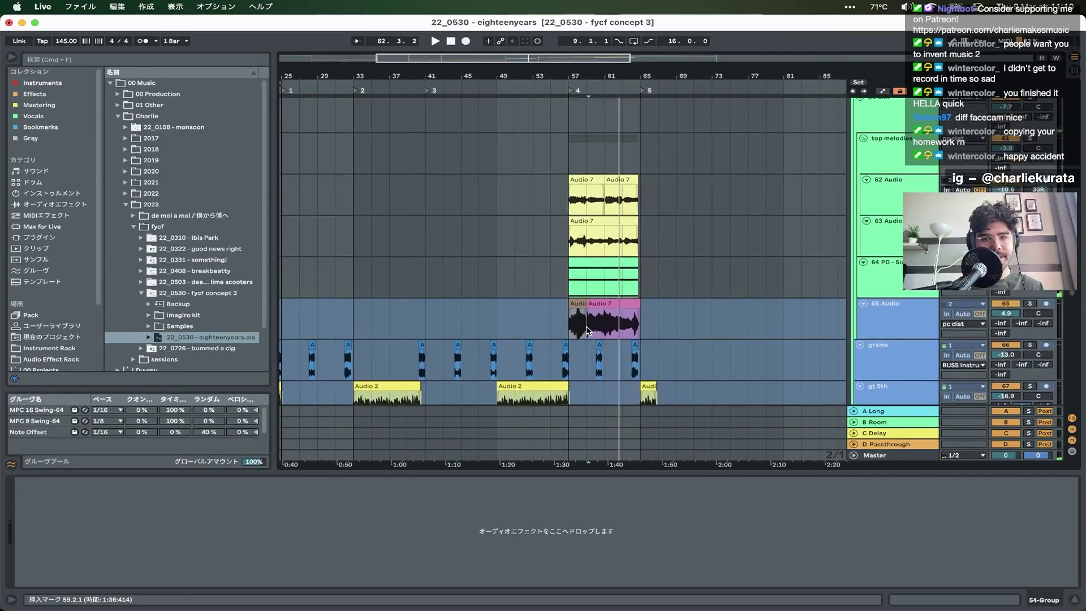
{"action": "scroll", "coordinate": [587, 329], "scroll_direction": "up", "scroll_amount": 3}
{"action": "left_click", "coordinate": [887, 175]}
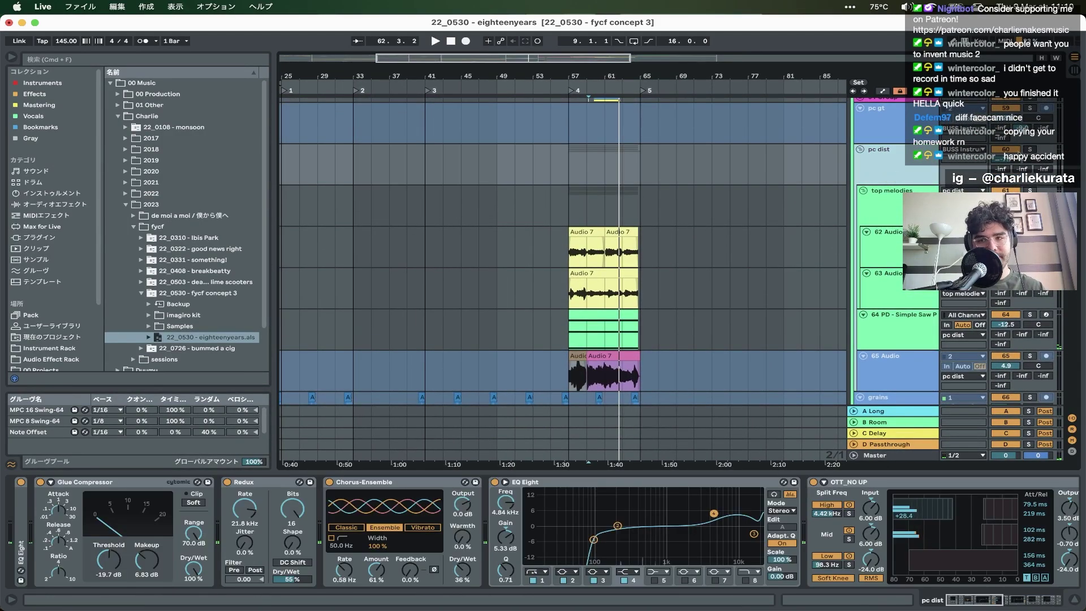
{"action": "left_click", "coordinate": [1030, 148]}
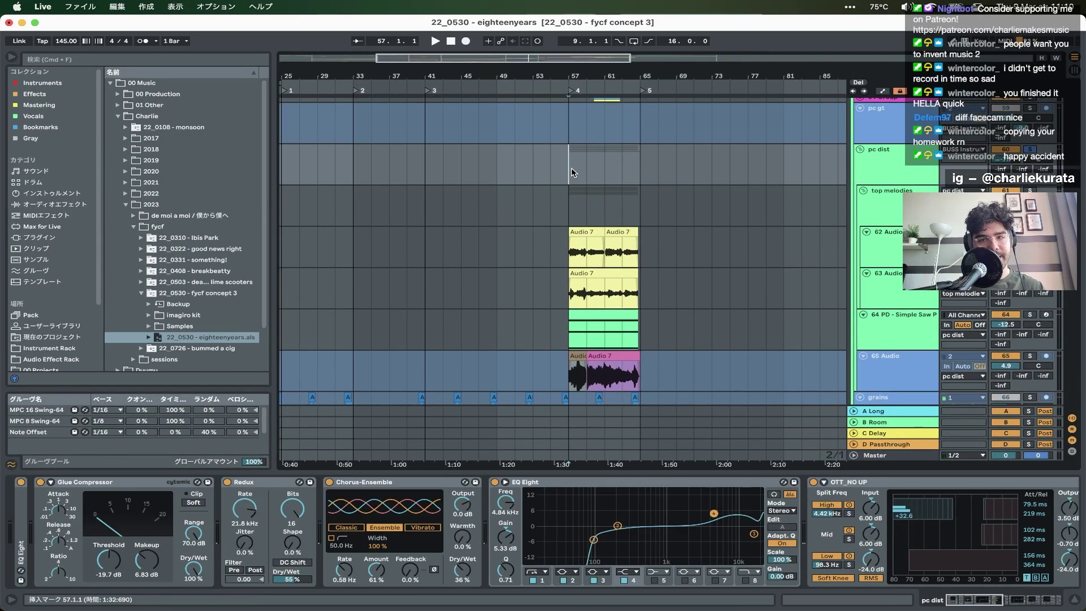
{"action": "key", "text": "space"}
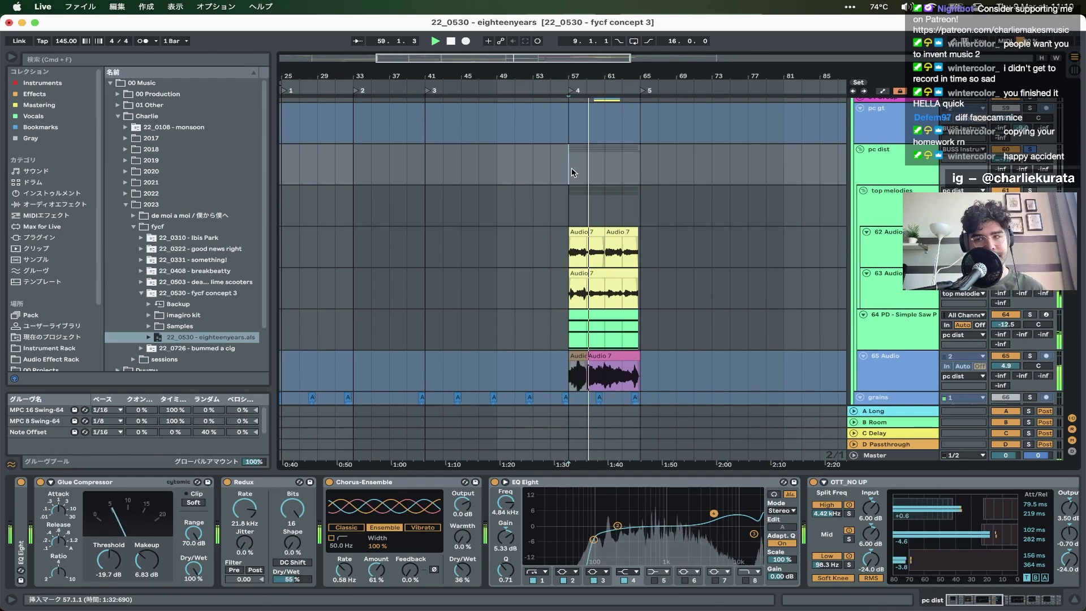
{"action": "left_click", "coordinate": [604, 170]}
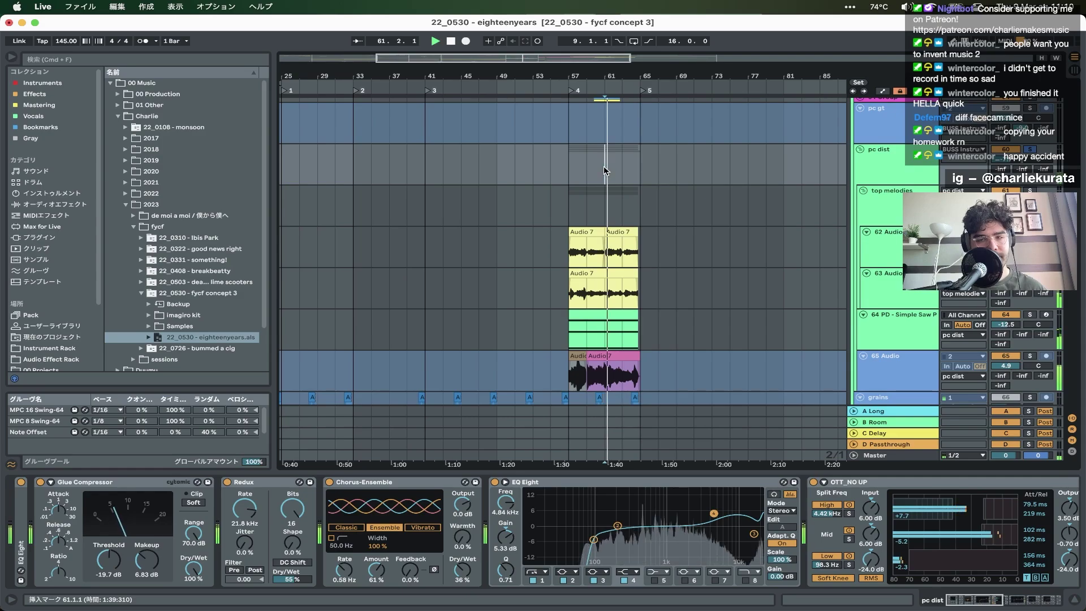
{"action": "key", "text": "plus"}
{"action": "key", "text": "plus"}
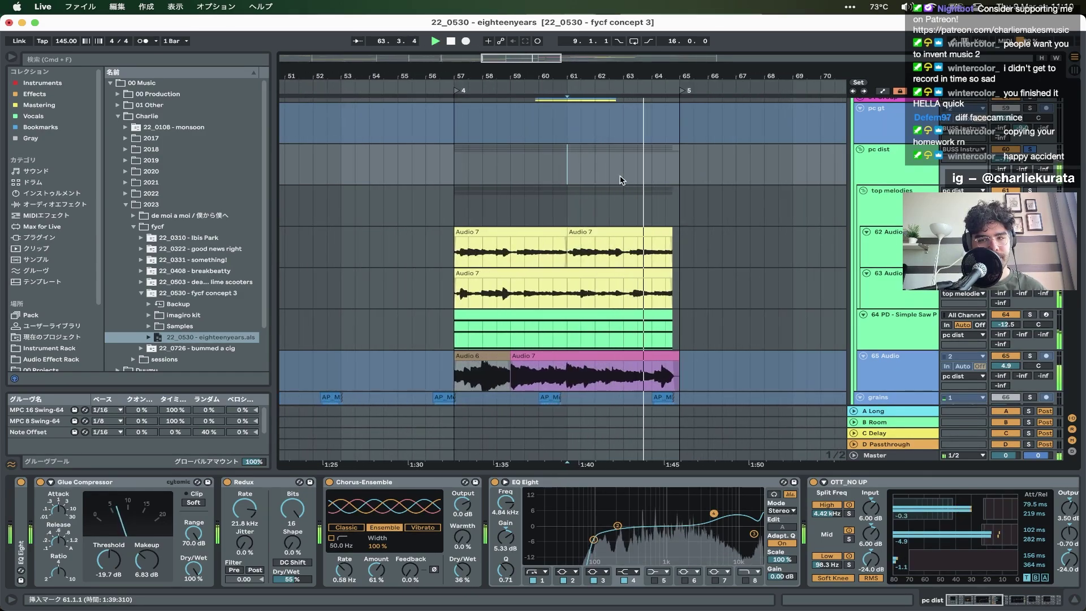
{"action": "scroll", "coordinate": [622, 180], "scroll_direction": "down", "scroll_amount": 2}
{"action": "scroll", "coordinate": [622, 180], "scroll_direction": "right", "scroll_amount": 2}
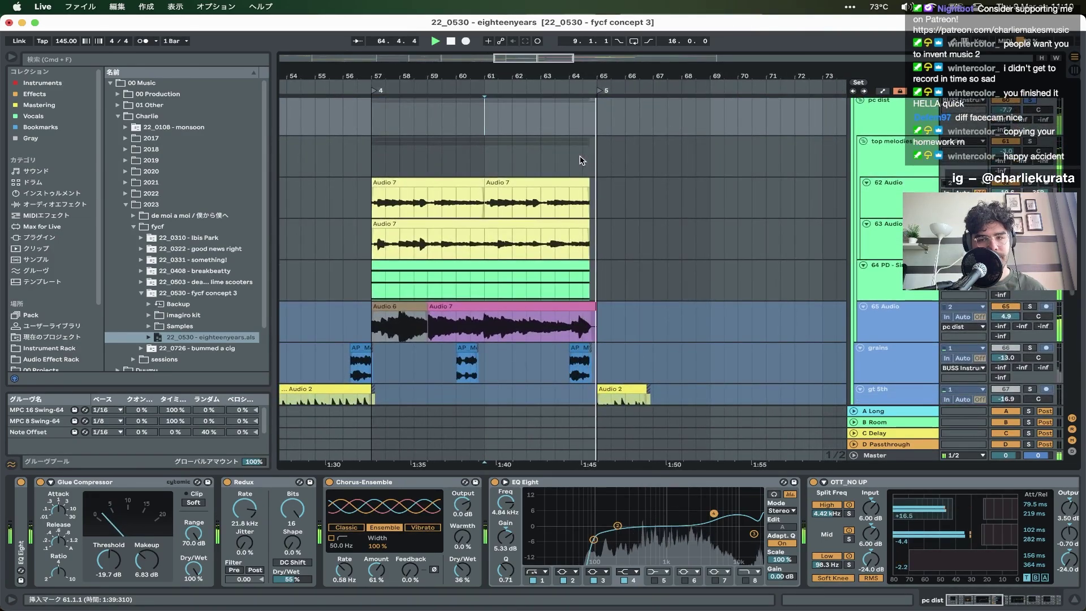
- Play the pc pad track from bar 59
{"action": "scroll", "coordinate": [563, 252], "scroll_direction": "up", "scroll_amount": 5}
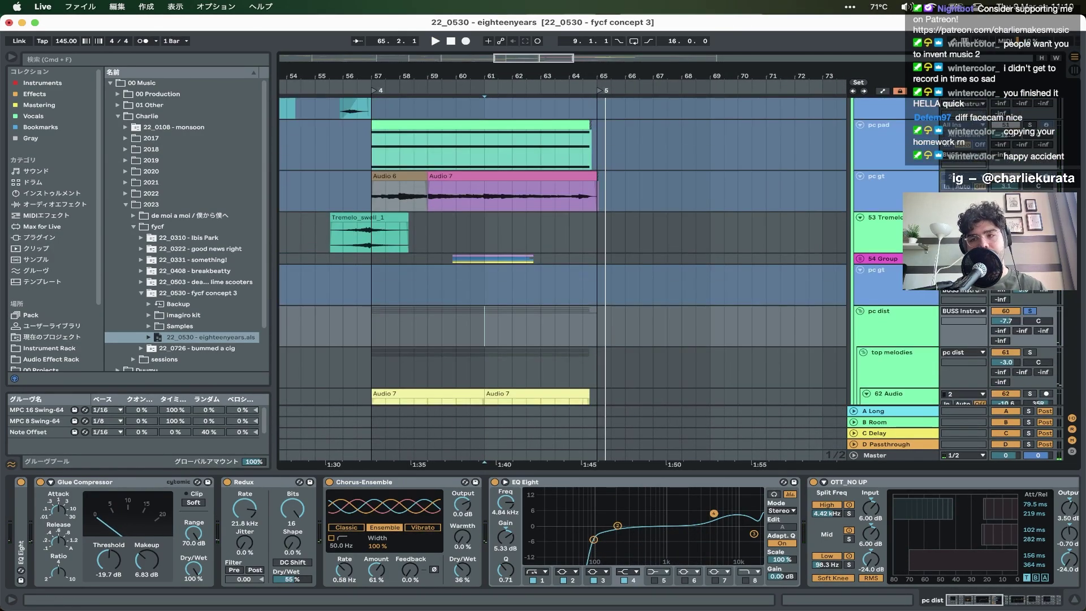
{"action": "scroll", "coordinate": [999, 311], "scroll_direction": "up", "scroll_amount": 2}
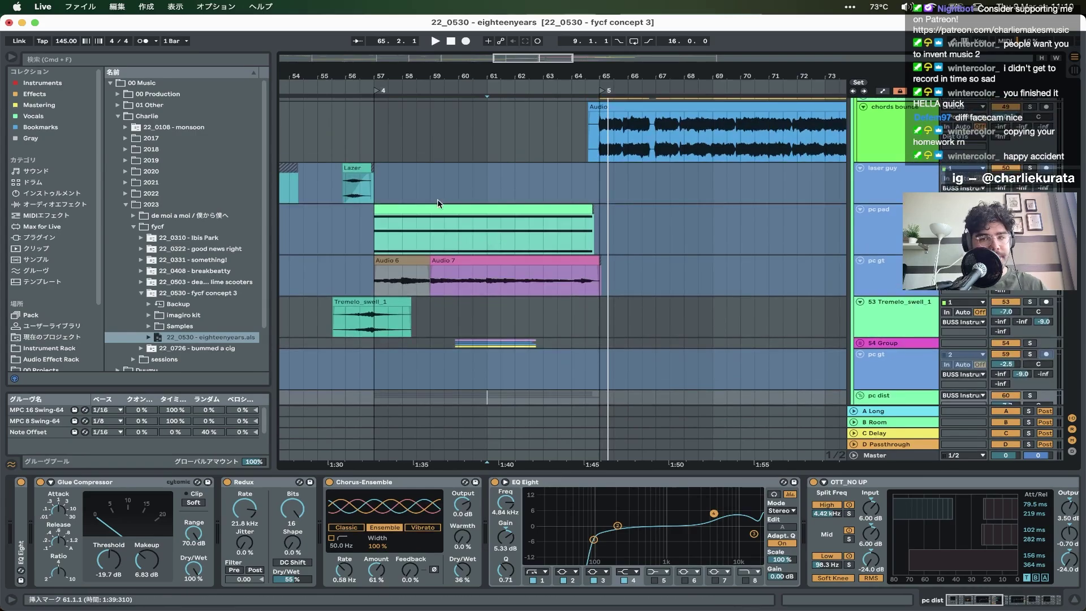
{"action": "left_click", "coordinate": [431, 209]}
{"action": "scroll", "coordinate": [486, 262], "scroll_direction": "up", "scroll_amount": 4}
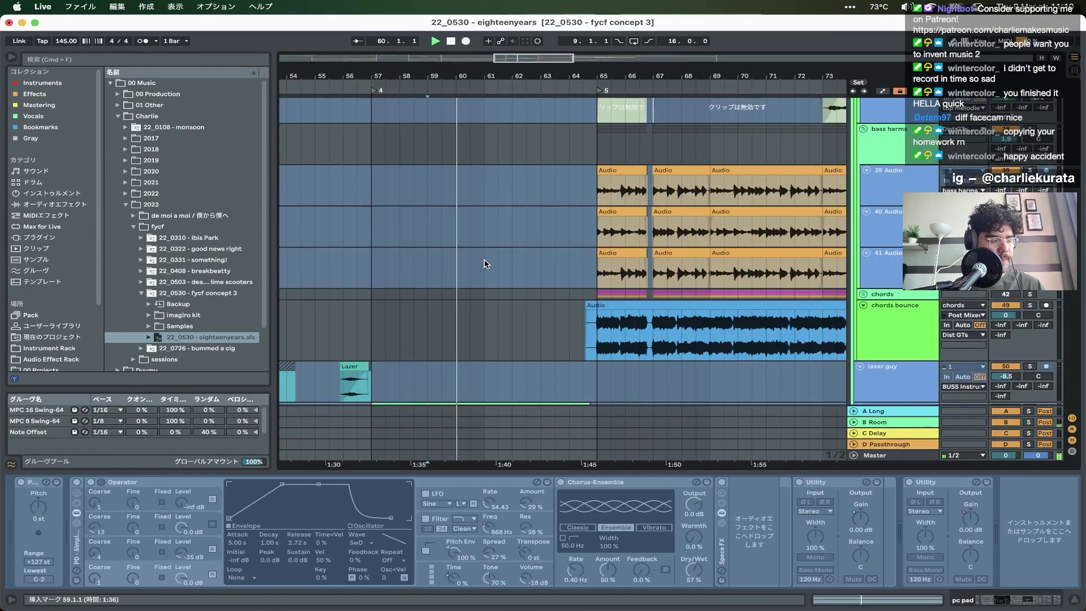
- Play the short clip on the 35 Audio track just before bar 65
{"action": "scroll", "coordinate": [485, 263], "scroll_direction": "up", "scroll_amount": 6}
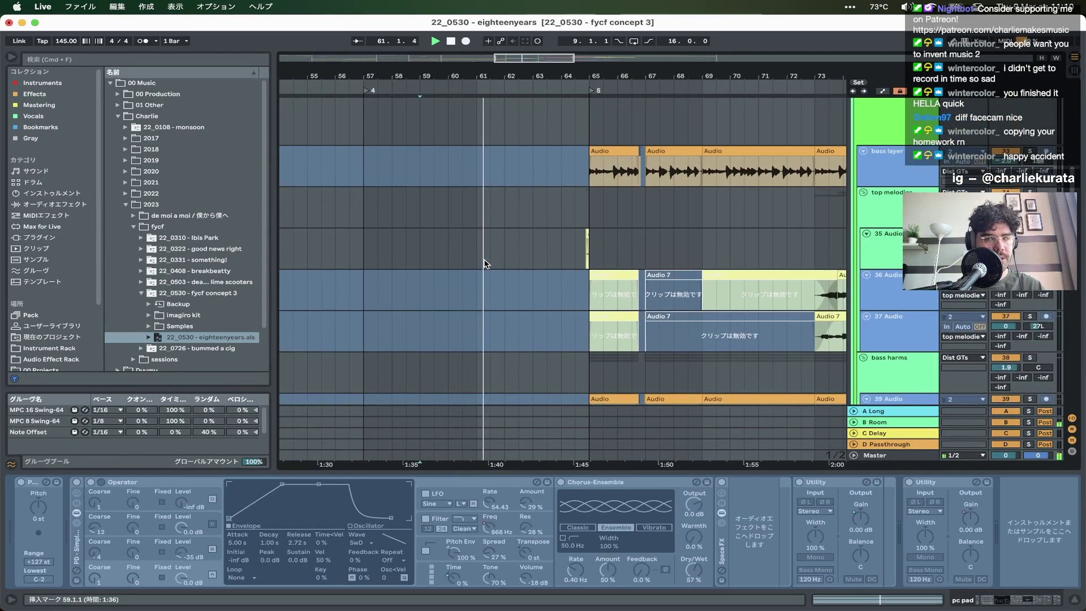
{"action": "scroll", "coordinate": [490, 303], "scroll_direction": "up", "scroll_amount": 5}
{"action": "left_click", "coordinate": [522, 316]}
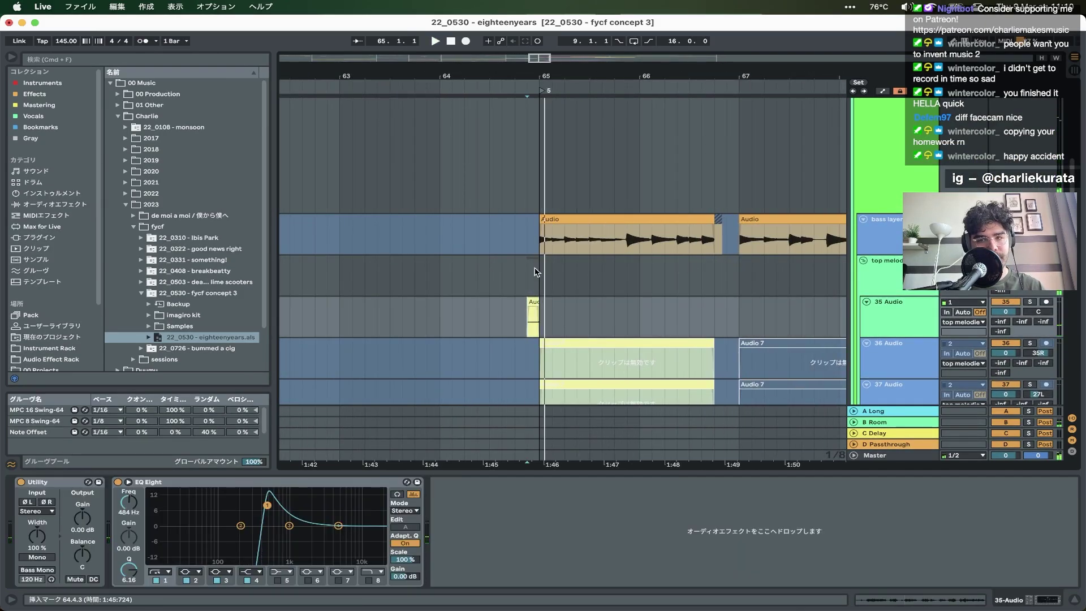
- Select bars 65 to 67 on the bass harms group and play from the selection
{"action": "scroll", "coordinate": [536, 272], "scroll_direction": "down", "scroll_amount": 7}
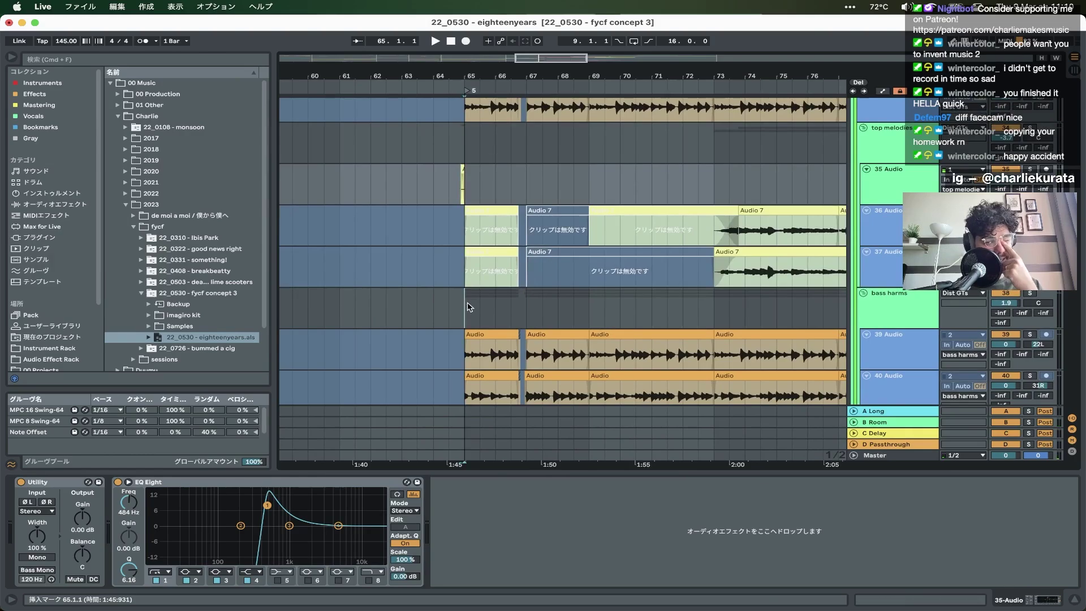
{"action": "left_click", "coordinate": [463, 304]}
{"action": "left_click_drag", "start_coordinate": [462, 308], "coordinate": [538, 305]}
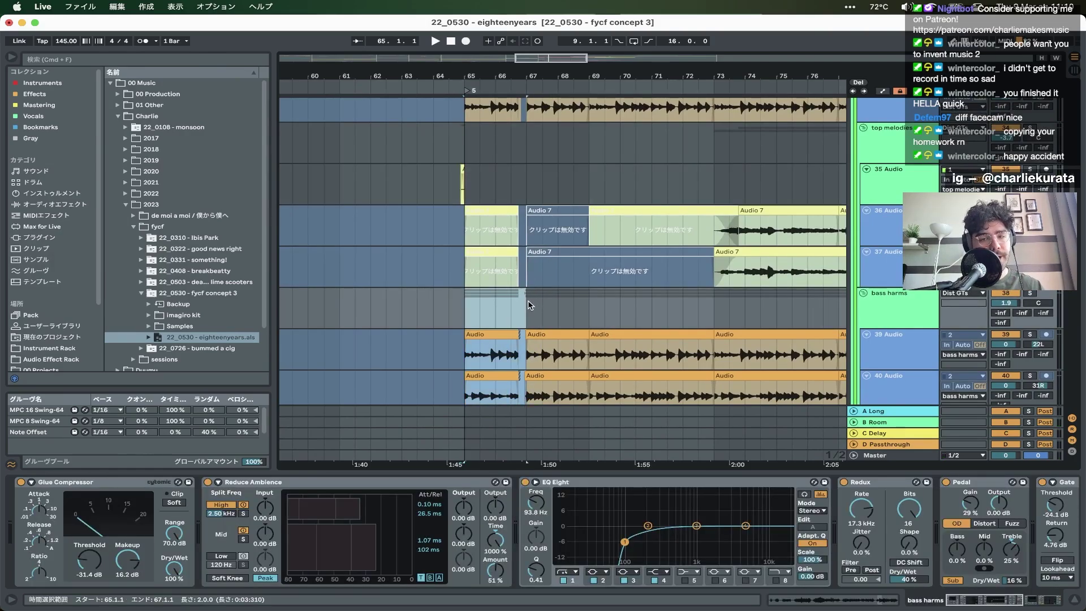
{"action": "scroll", "coordinate": [529, 305], "scroll_direction": "down", "scroll_amount": 4}
{"action": "scroll", "coordinate": [529, 305], "scroll_direction": "down", "scroll_amount": 4}
{"action": "key", "text": "space"}
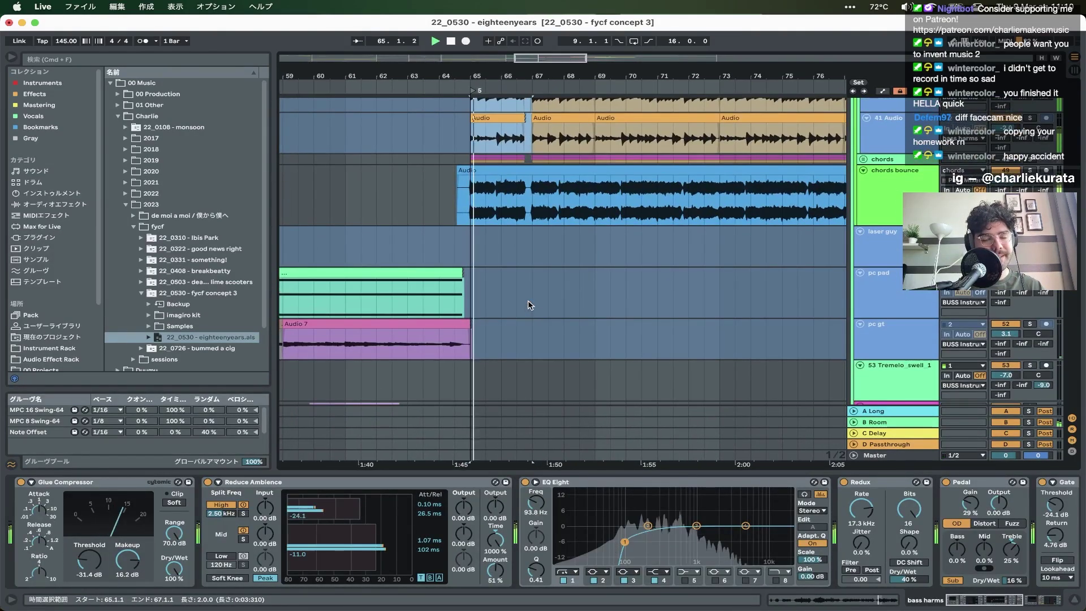
- Play the chords bounce track from bar 67
{"action": "scroll", "coordinate": [529, 306], "scroll_direction": "up", "scroll_amount": 6}
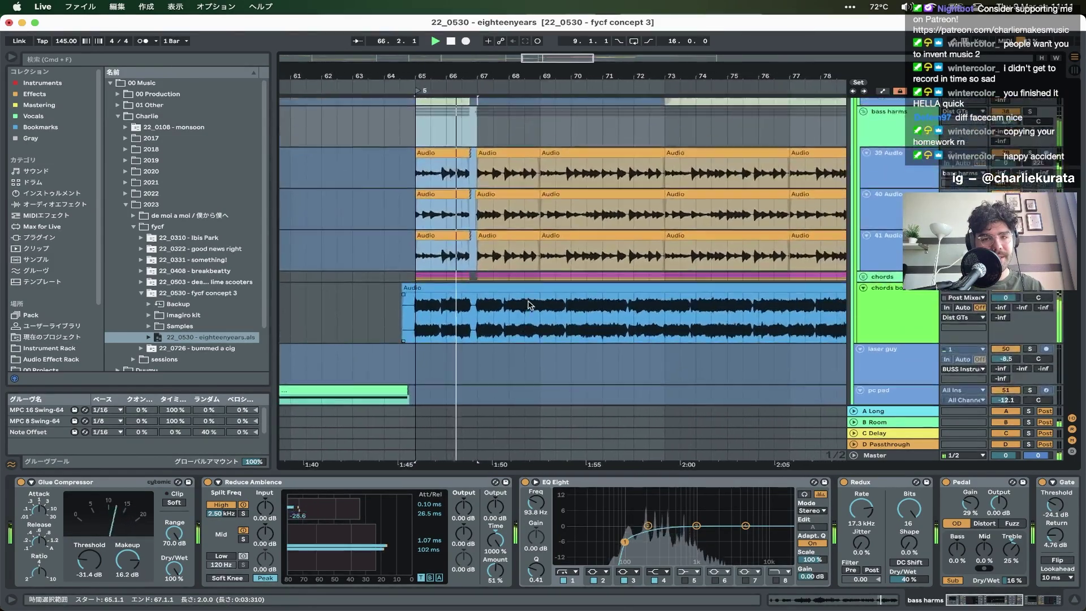
{"action": "left_click", "coordinate": [477, 316]}
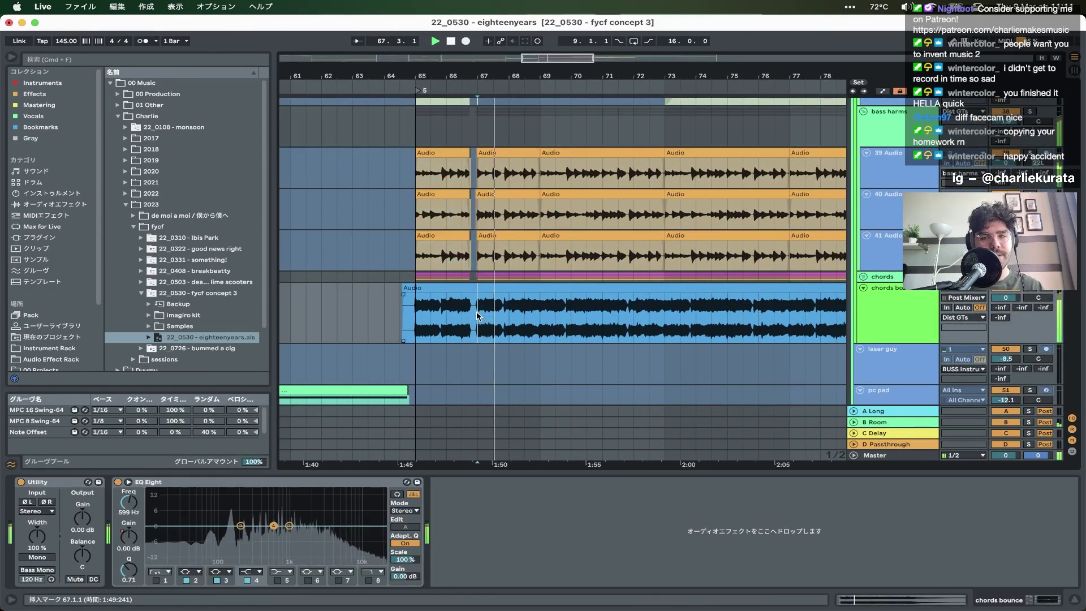
{"action": "scroll", "coordinate": [477, 316], "scroll_direction": "down", "scroll_amount": 15}
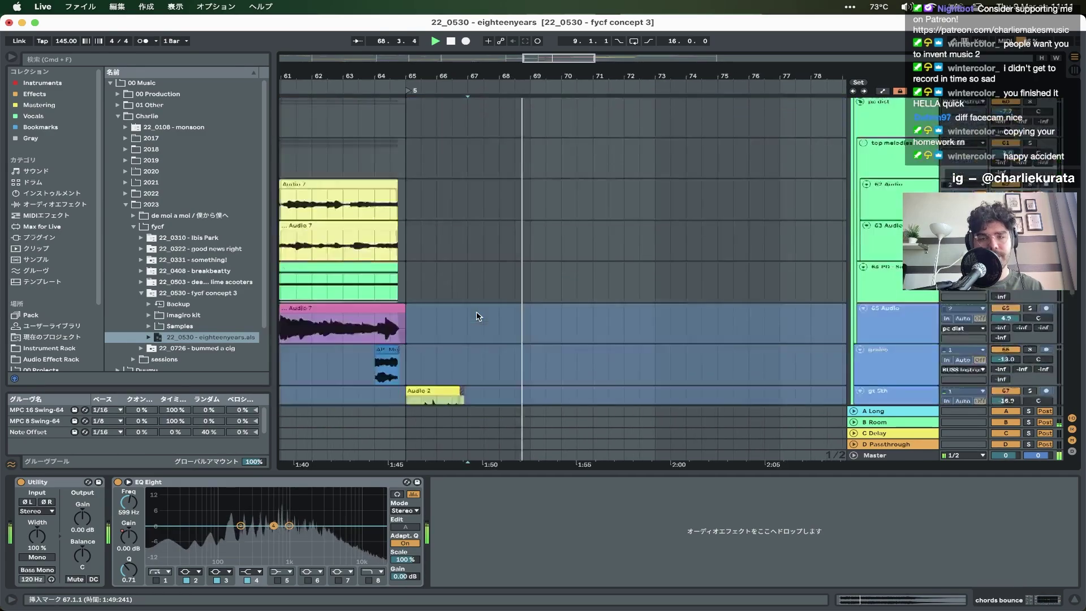
{"action": "key", "text": "space"}
- Unfold and solo the fchorus Drums group and play its drum layers from bar 66
{"action": "scroll", "coordinate": [477, 315], "scroll_direction": "up", "scroll_amount": 5}
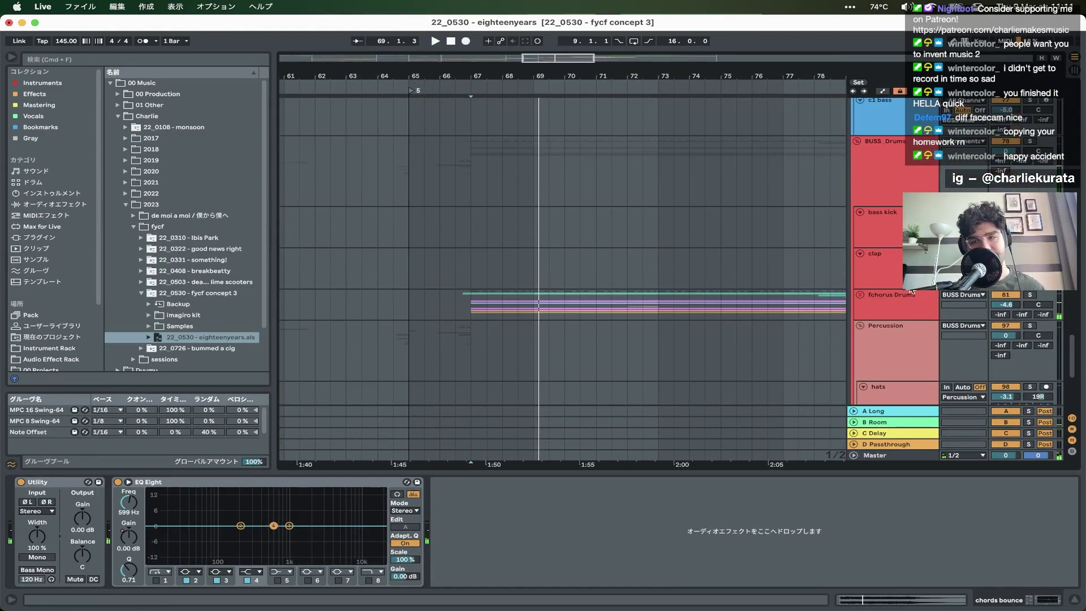
{"action": "left_click", "coordinate": [859, 295]}
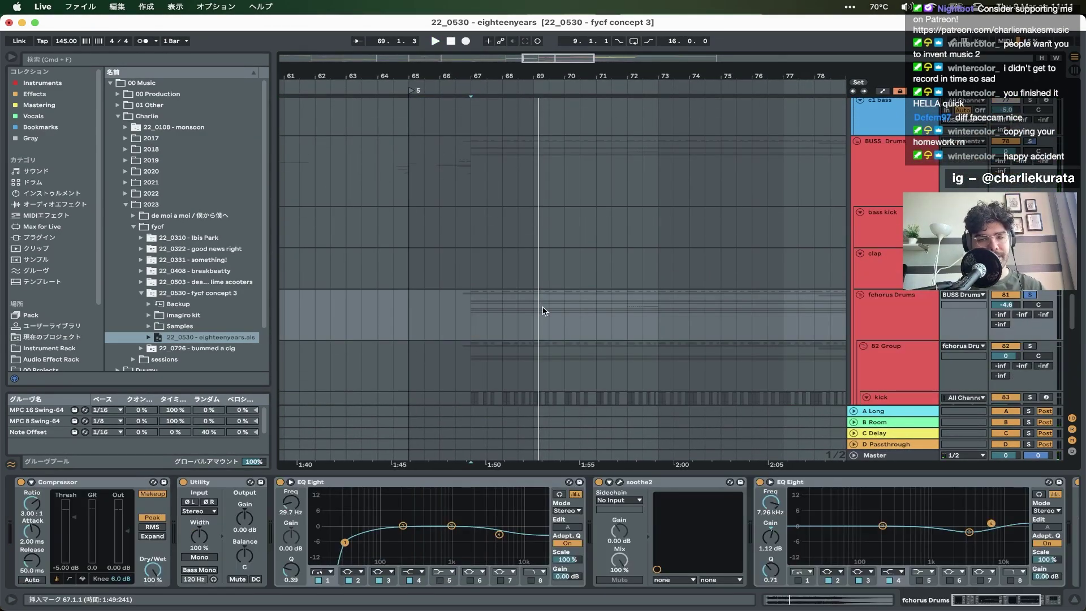
{"action": "left_click", "coordinate": [457, 316]}
{"action": "scroll", "coordinate": [455, 315], "scroll_direction": "down", "scroll_amount": 8}
{"action": "key", "text": "space"}
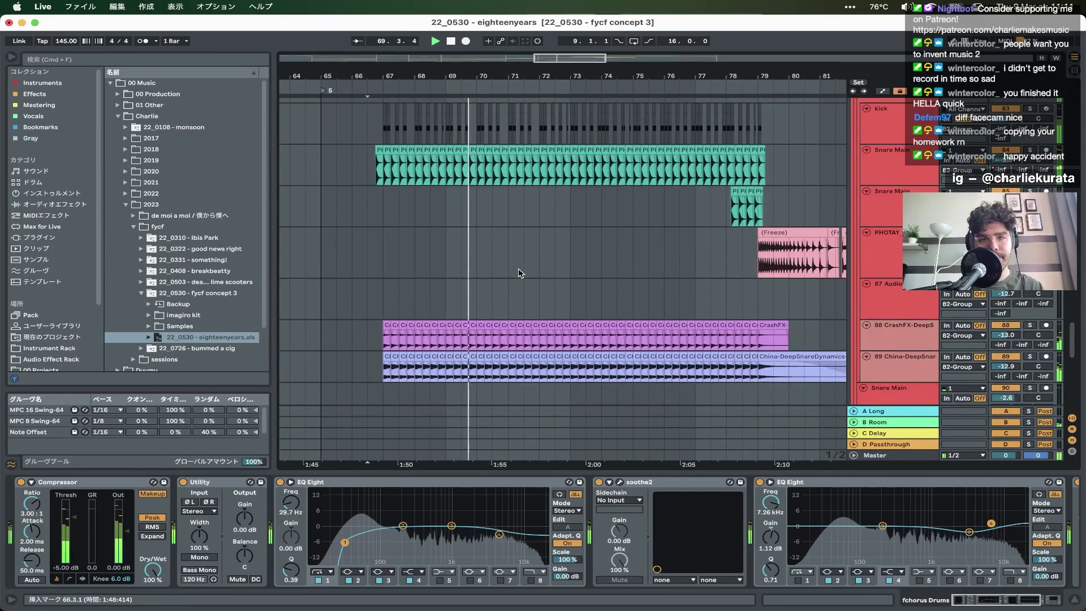
{"action": "scroll", "coordinate": [519, 269], "scroll_direction": "down", "scroll_amount": 3}
{"action": "scroll", "coordinate": [518, 270], "scroll_direction": "down", "scroll_amount": 5}
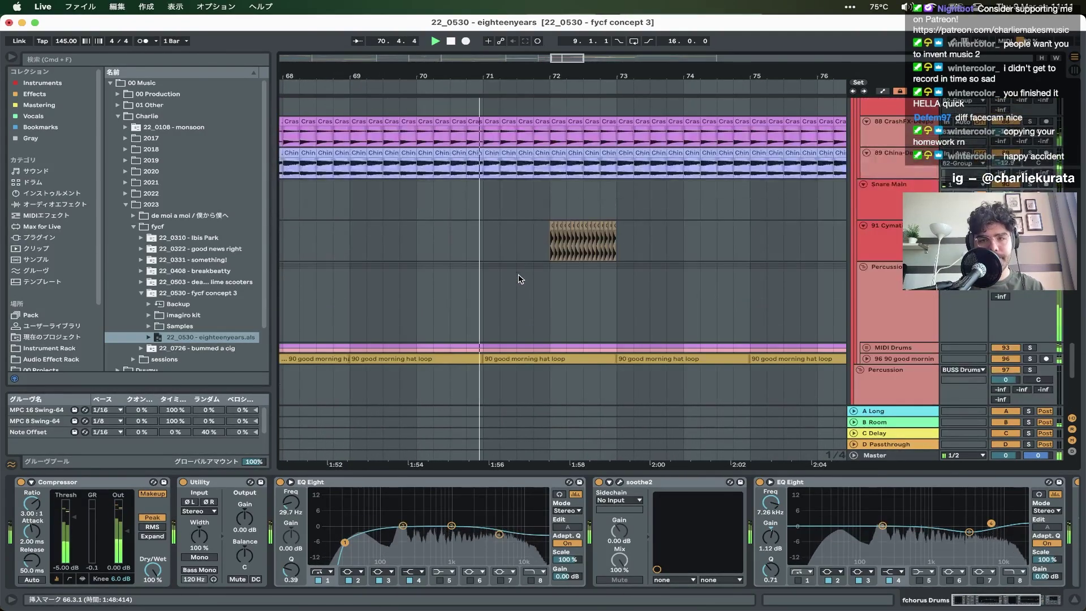
{"action": "key", "text": "space"}
{"action": "scroll", "coordinate": [518, 282], "scroll_direction": "up", "scroll_amount": 5}
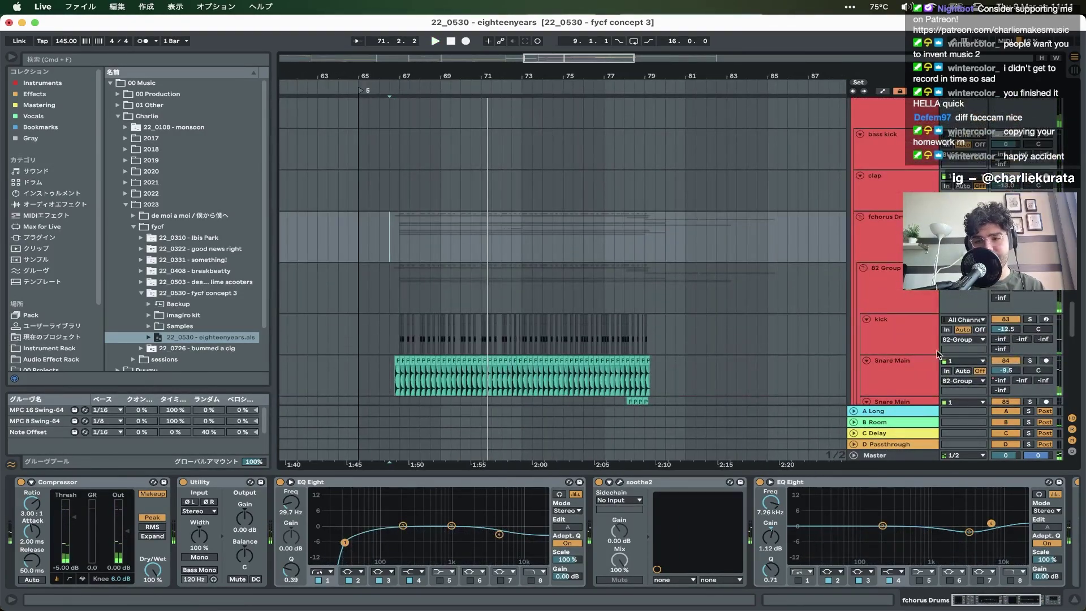
- Solo the kick track inside the 82 Group and play it from bar 67
{"action": "left_click", "coordinate": [1006, 370]}
{"action": "left_click", "coordinate": [1029, 320]}
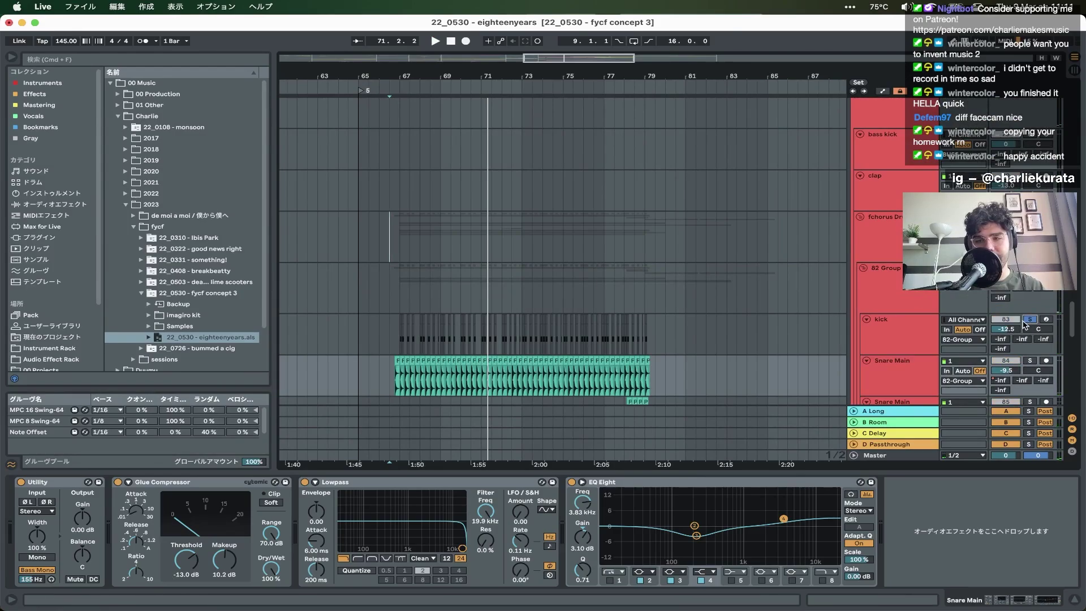
{"action": "left_click", "coordinate": [403, 347]}
{"action": "key", "text": "space"}
- Replay the percussion layers from bar 67, unfolding the MIDI Drums group to show its kit tracks and folding it again
{"action": "scroll", "coordinate": [449, 345], "scroll_direction": "down", "scroll_amount": 5}
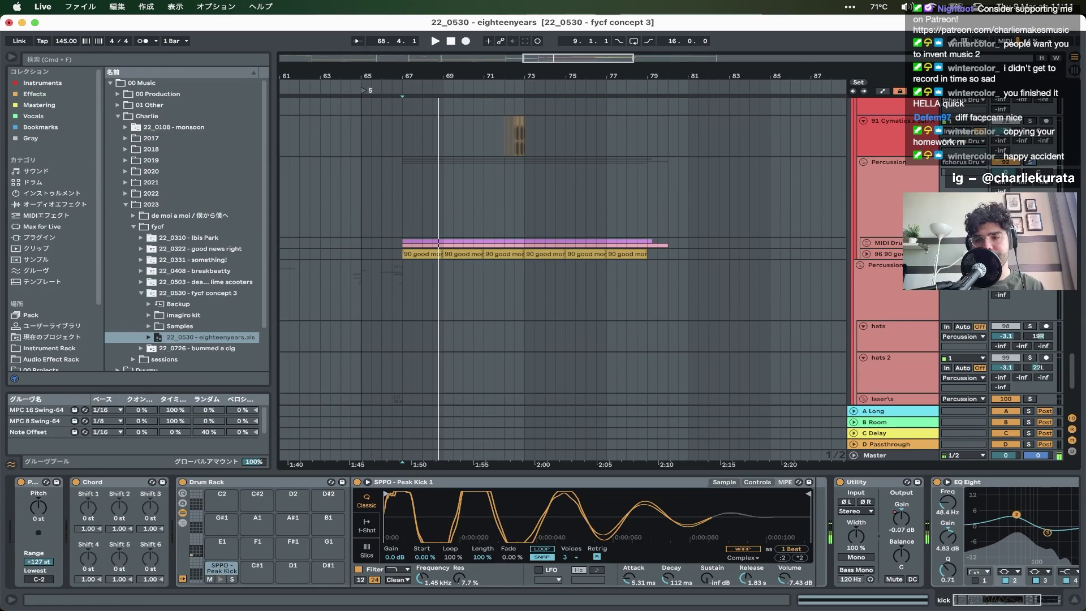
{"action": "key", "text": "space"}
{"action": "key", "text": "space"}
{"action": "left_click", "coordinate": [867, 244]}
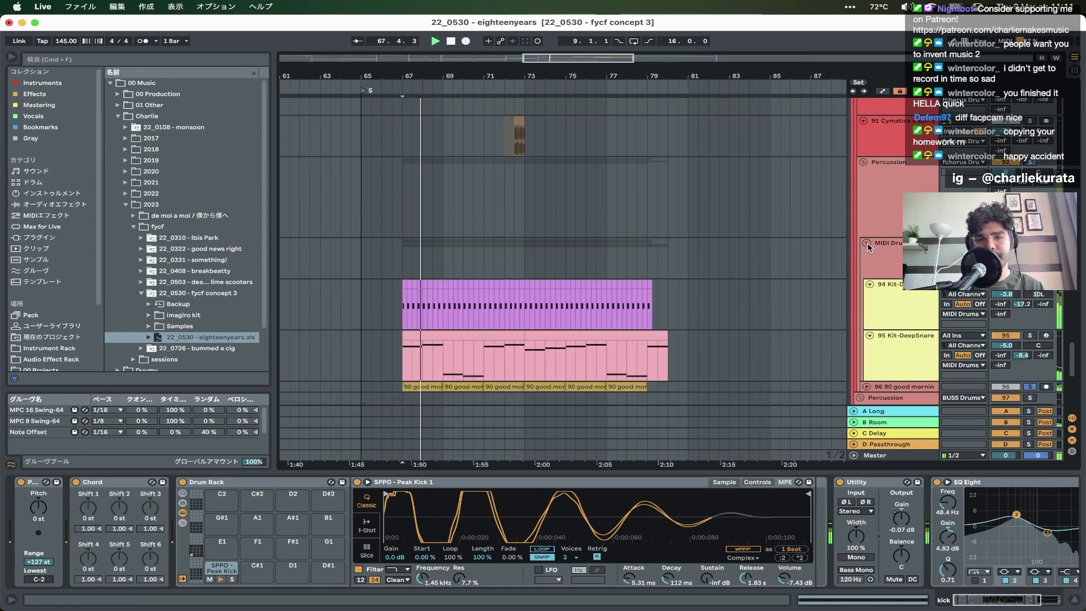
{"action": "left_click", "coordinate": [866, 244]}
{"action": "scroll", "coordinate": [651, 249], "scroll_direction": "up", "scroll_amount": 10}
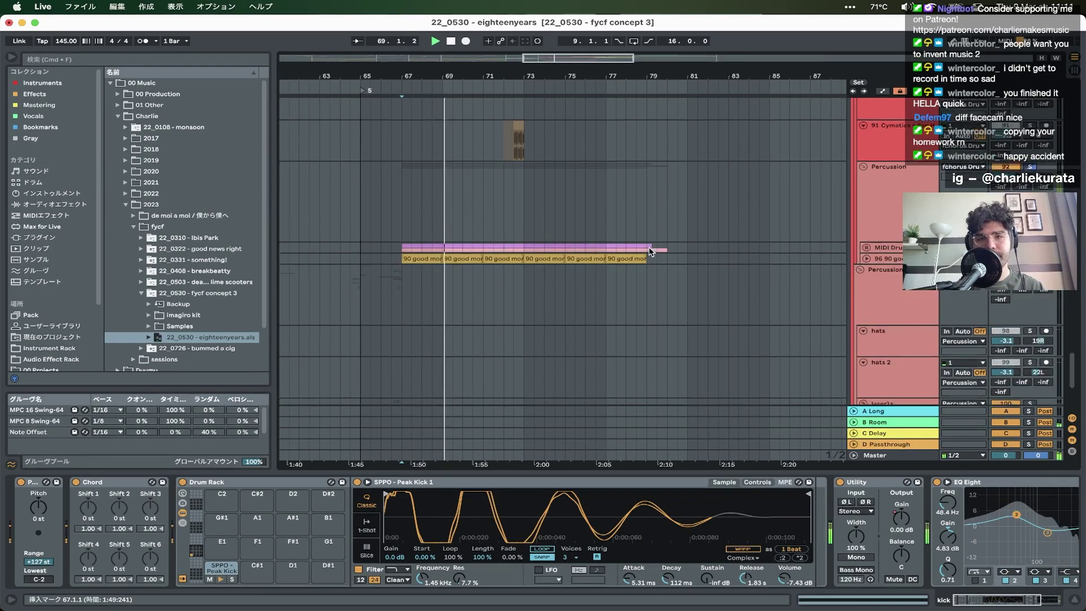
- Solo the c2 bass track and play its first Verb Saw Bass clip from bar 67
{"action": "left_click", "coordinate": [927, 295]}
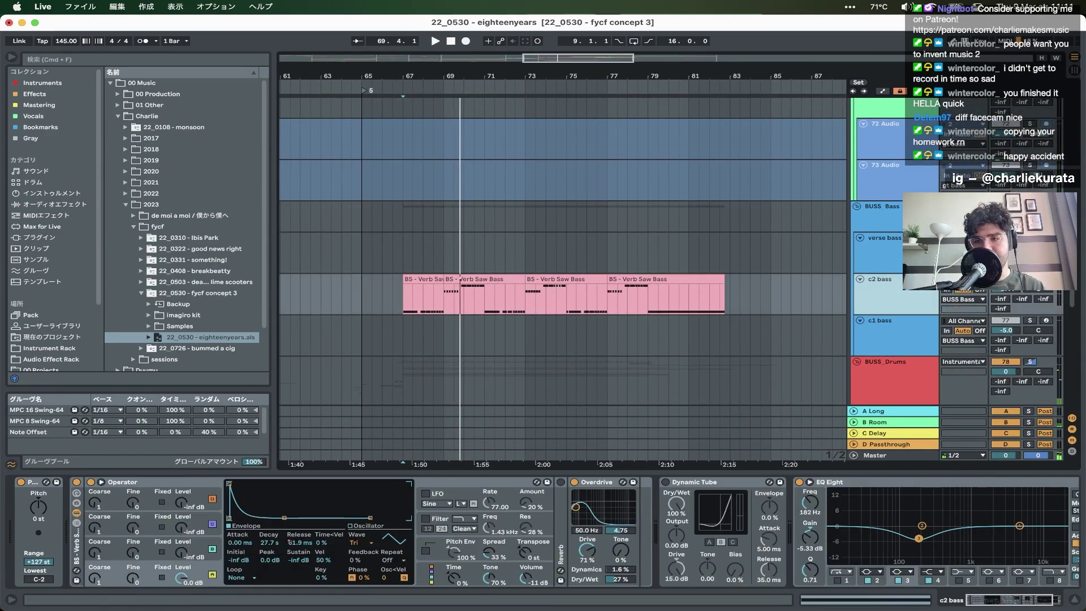
{"action": "left_click", "coordinate": [413, 286]}
{"action": "key", "text": "space"}
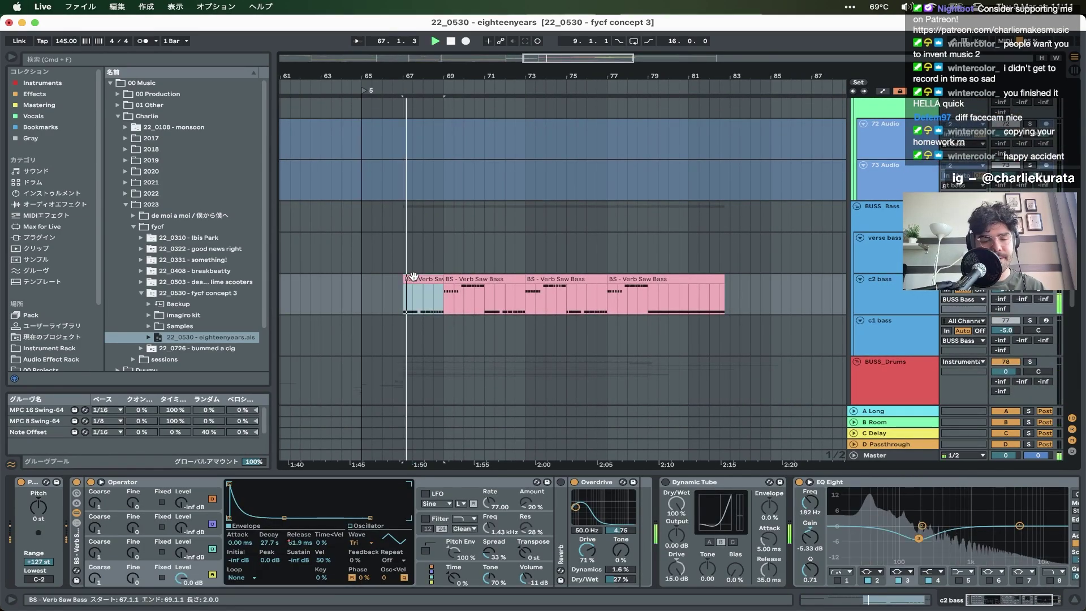
{"action": "scroll", "coordinate": [413, 278], "scroll_direction": "up", "scroll_amount": 2}
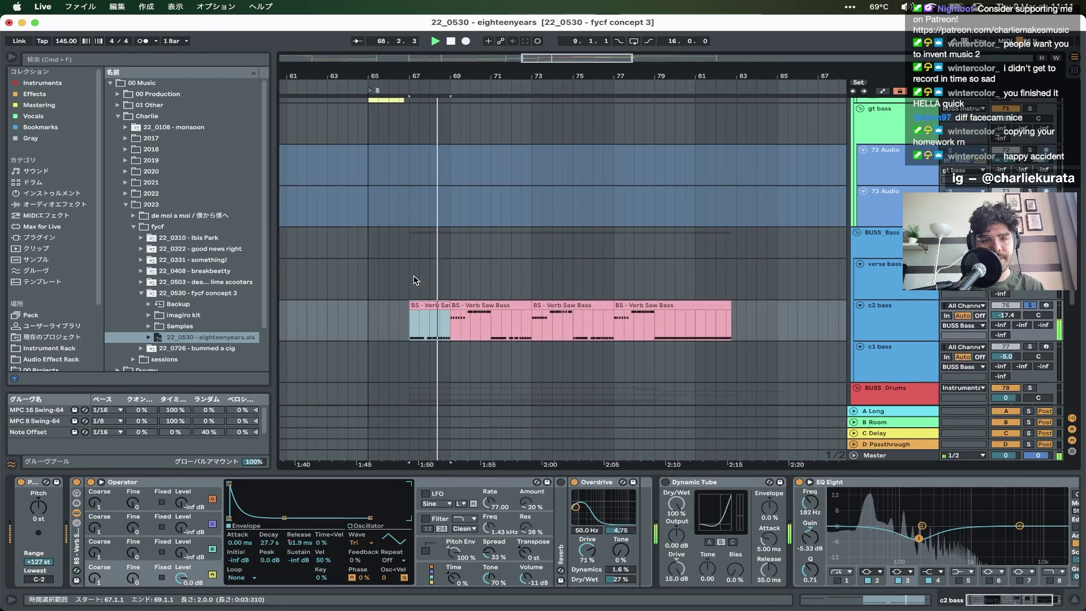
{"action": "scroll", "coordinate": [416, 280], "scroll_direction": "up", "scroll_amount": 3}
{"action": "scroll", "coordinate": [415, 280], "scroll_direction": "up", "scroll_amount": 1}
{"action": "scroll", "coordinate": [415, 280], "scroll_direction": "down", "scroll_amount": 4}
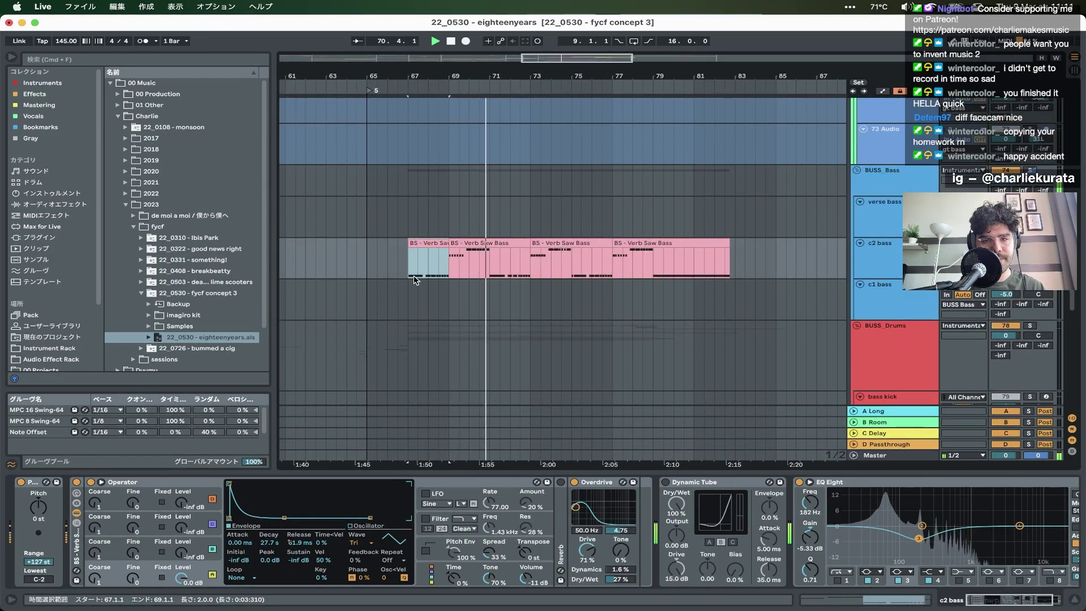
- Solo the chords bounce track and play it from bar 67
{"action": "scroll", "coordinate": [416, 280], "scroll_direction": "up", "scroll_amount": 5}
{"action": "scroll", "coordinate": [416, 280], "scroll_direction": "up", "scroll_amount": 5}
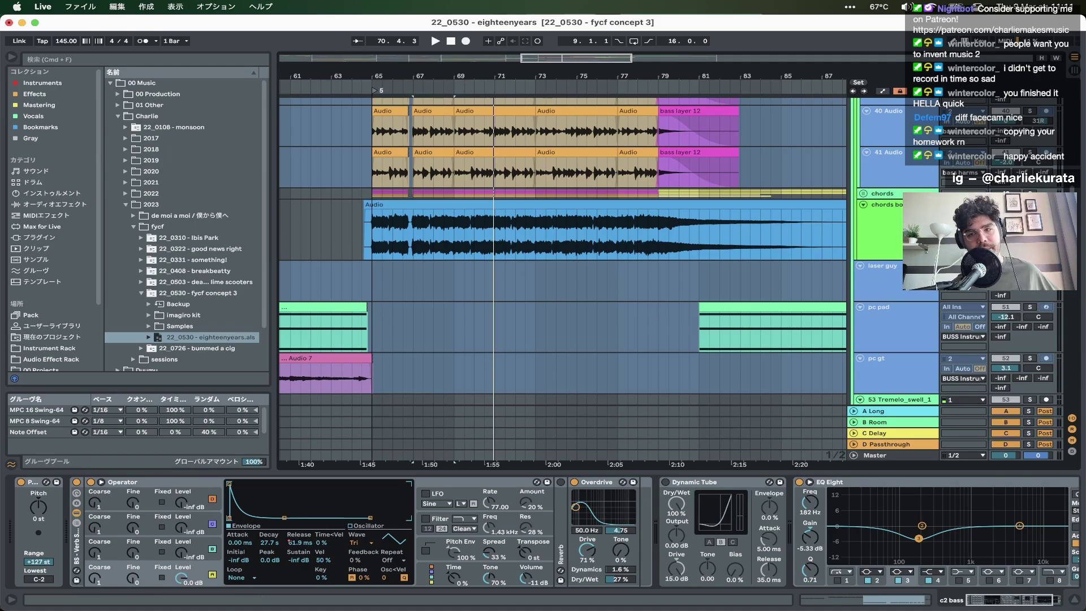
{"action": "left_click", "coordinate": [864, 198]}
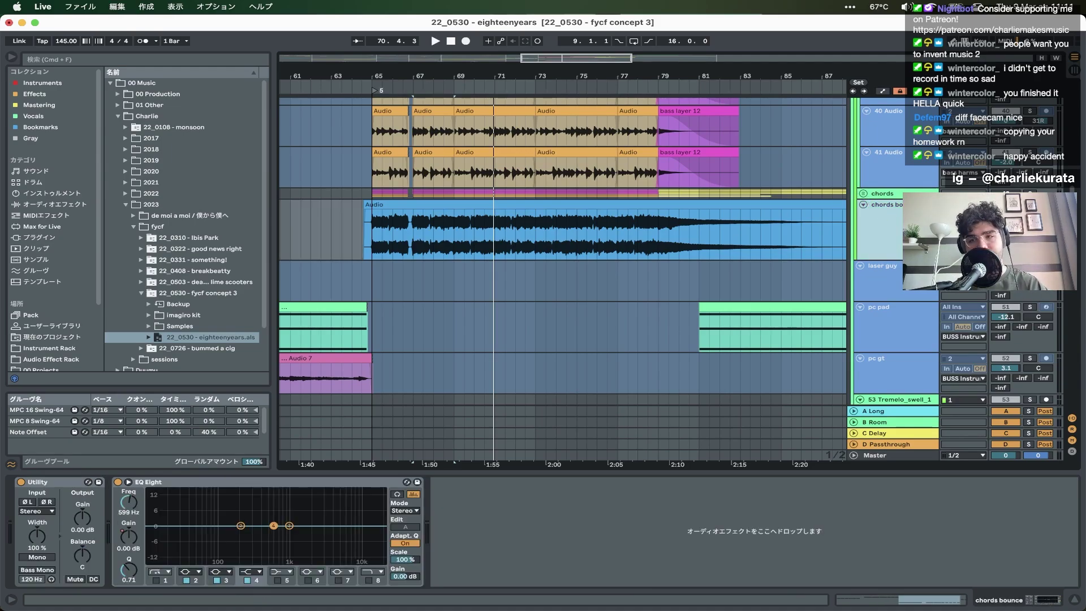
{"action": "left_click", "coordinate": [416, 237]}
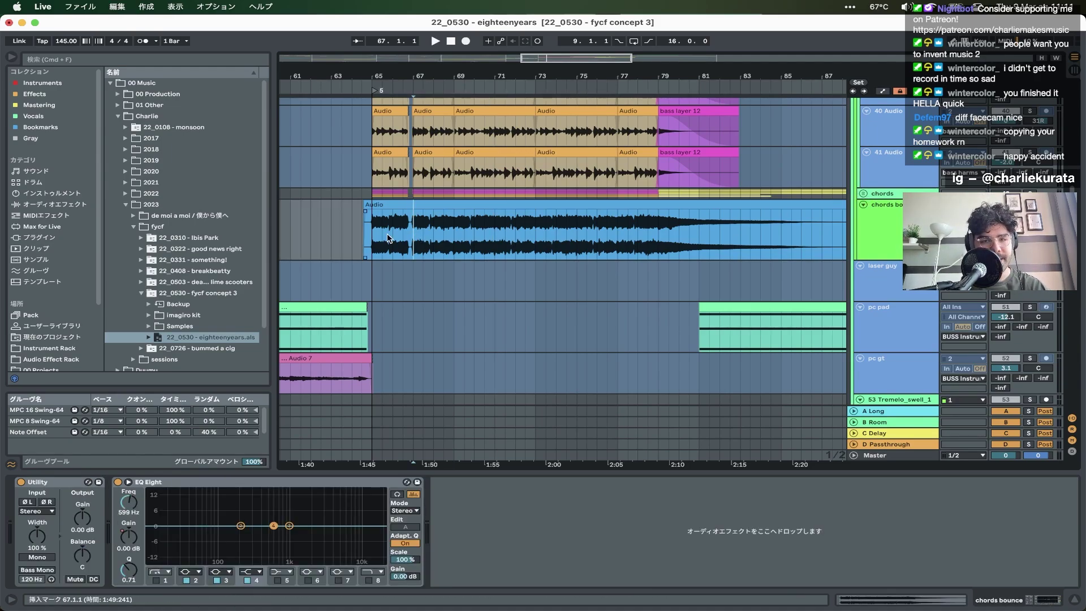
{"action": "key", "text": "space"}
{"action": "scroll", "coordinate": [430, 238], "scroll_direction": "up", "scroll_amount": 3}
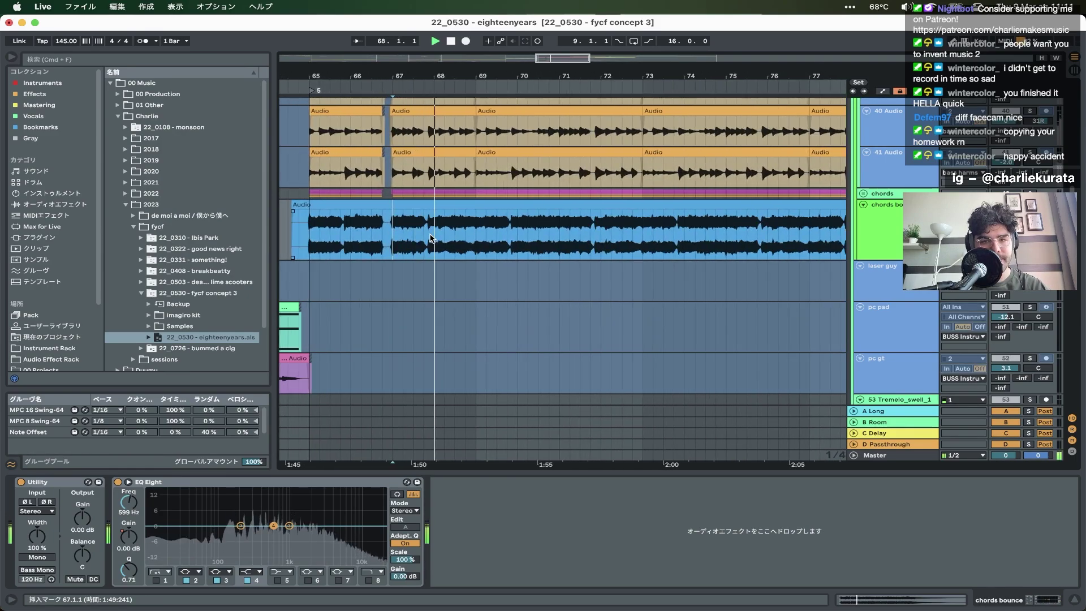
{"action": "scroll", "coordinate": [430, 238], "scroll_direction": "up", "scroll_amount": 1}
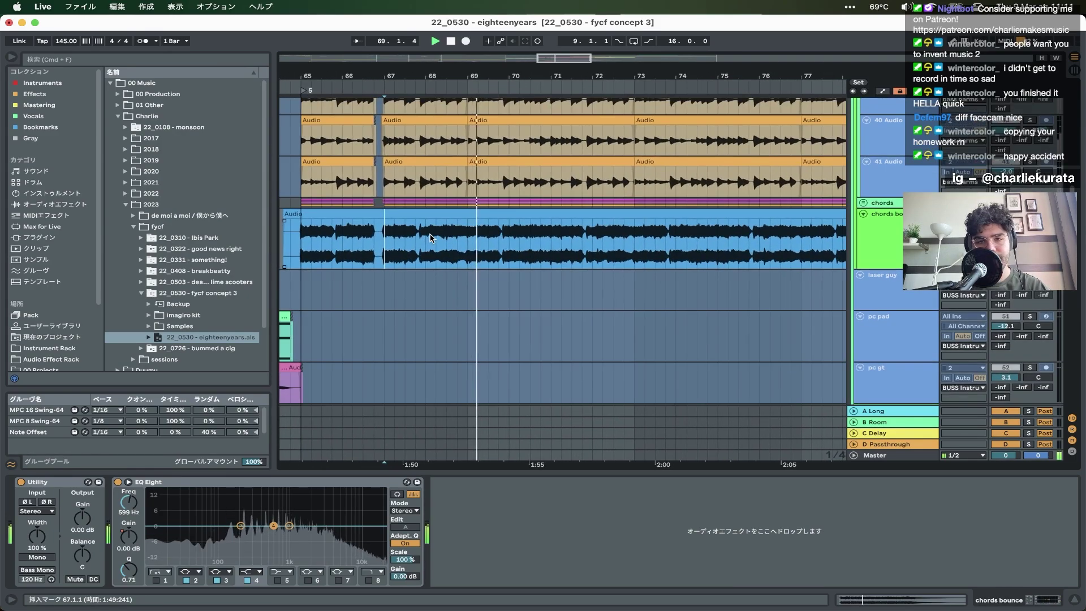
{"action": "scroll", "coordinate": [424, 271], "scroll_direction": "down", "scroll_amount": 3}
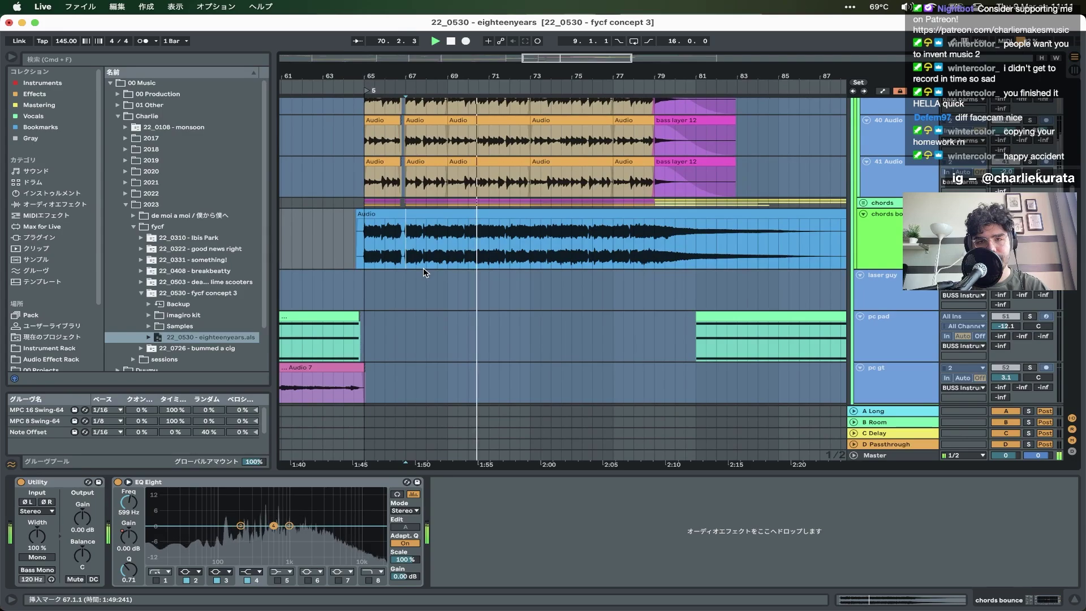
{"action": "scroll", "coordinate": [423, 267], "scroll_direction": "down", "scroll_amount": 2}
- Unfold the chords group to show its main and fifth guitar tracks, and stop playback
{"action": "left_click", "coordinate": [863, 203]}
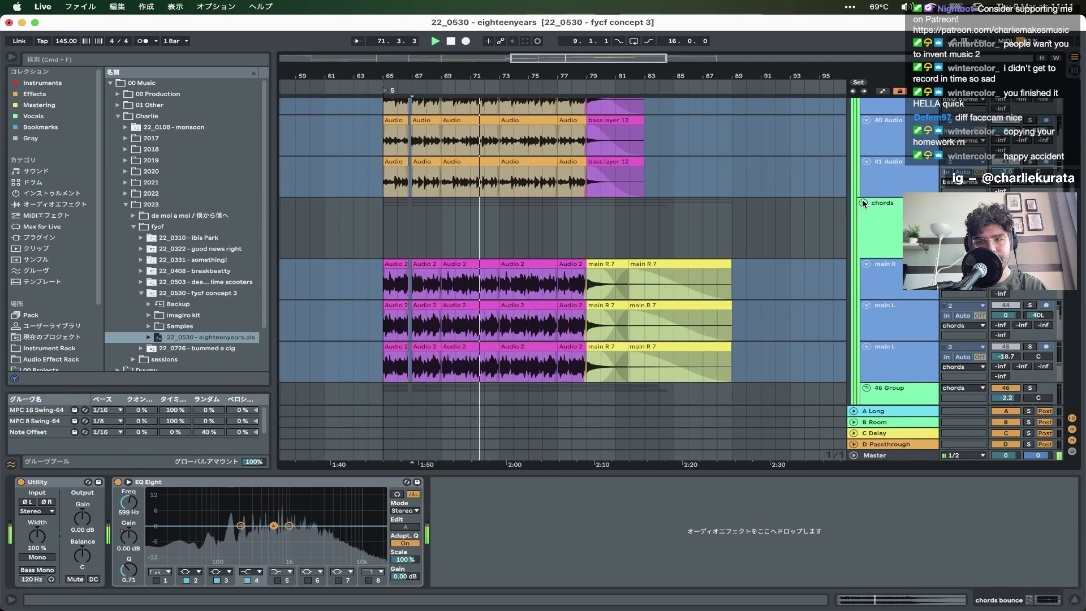
{"action": "key", "text": "space"}
{"action": "scroll", "coordinate": [901, 317], "scroll_direction": "down", "scroll_amount": 1}
- Select the Dist GTs group to show its effect chain
{"action": "scroll", "coordinate": [901, 318], "scroll_direction": "up", "scroll_amount": 10}
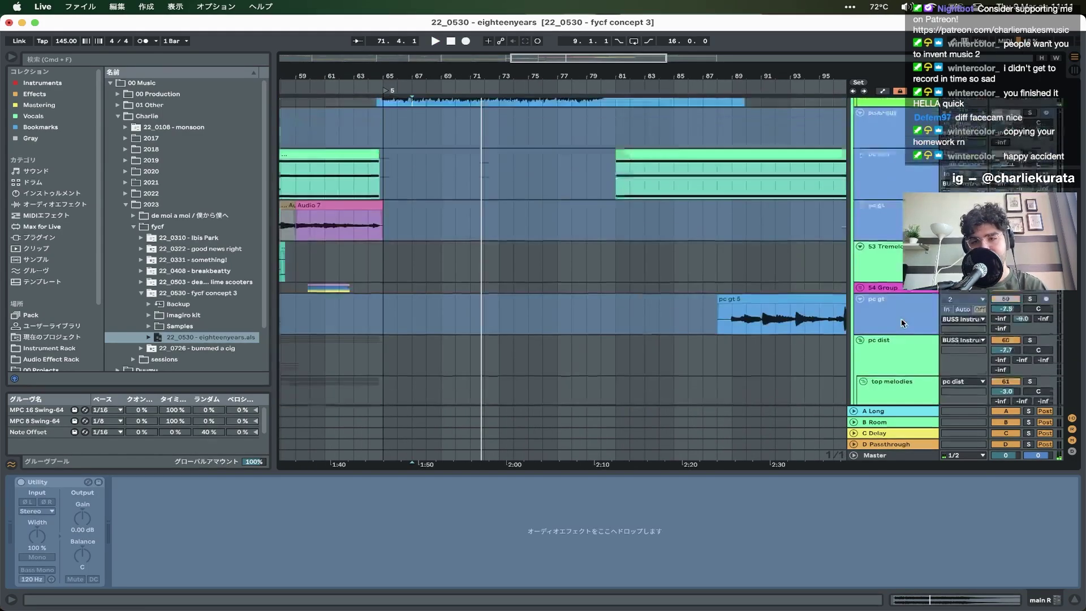
{"action": "scroll", "coordinate": [884, 223], "scroll_direction": "up", "scroll_amount": 4}
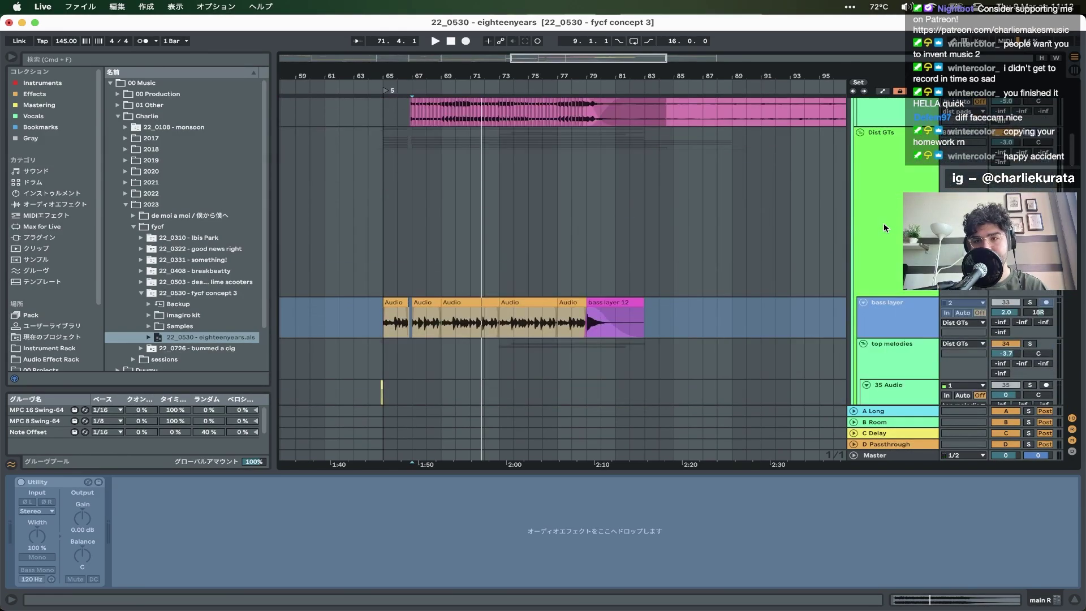
{"action": "left_click", "coordinate": [884, 223]}
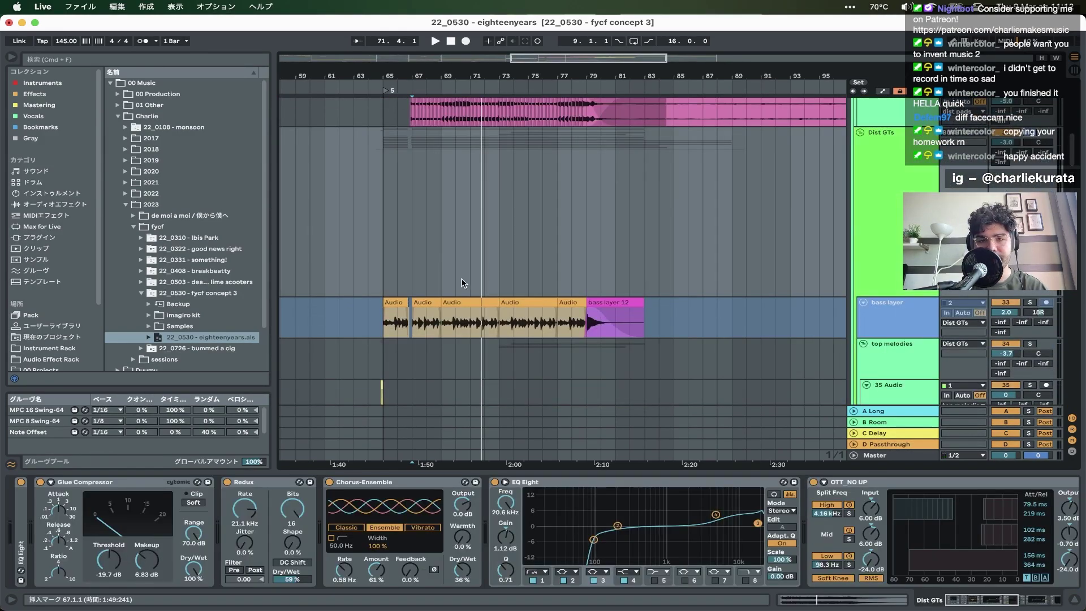
{"action": "scroll", "coordinate": [421, 184], "scroll_direction": "down", "scroll_amount": 3}
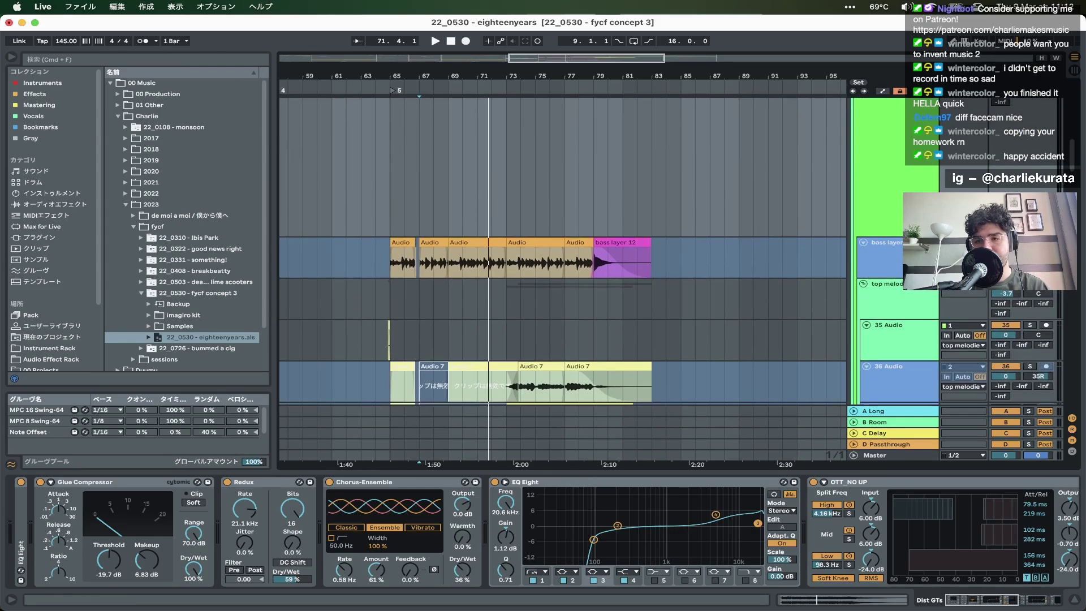
- Solo the bass layer track and play its clip from bar 67
{"action": "left_click", "coordinate": [882, 260]}
{"action": "left_click", "coordinate": [441, 245]}
{"action": "key", "text": "space"}
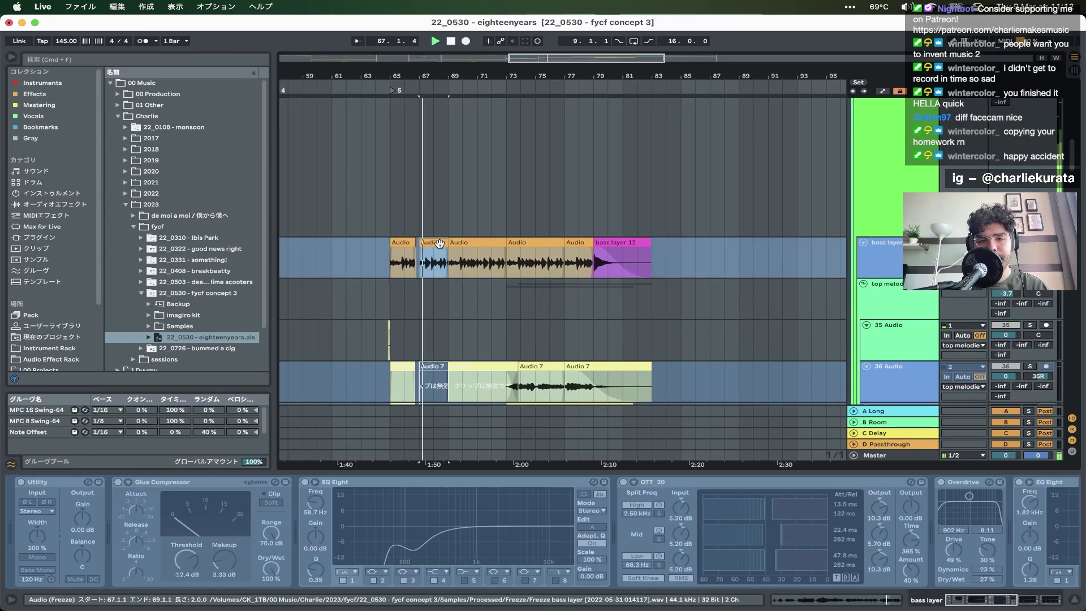
{"action": "scroll", "coordinate": [441, 244], "scroll_direction": "up", "scroll_amount": 3}
{"action": "key", "text": "super+d"}
{"action": "key", "text": "super+d"}
{"action": "key", "text": "super+d"}
{"action": "key", "text": "super+d"}
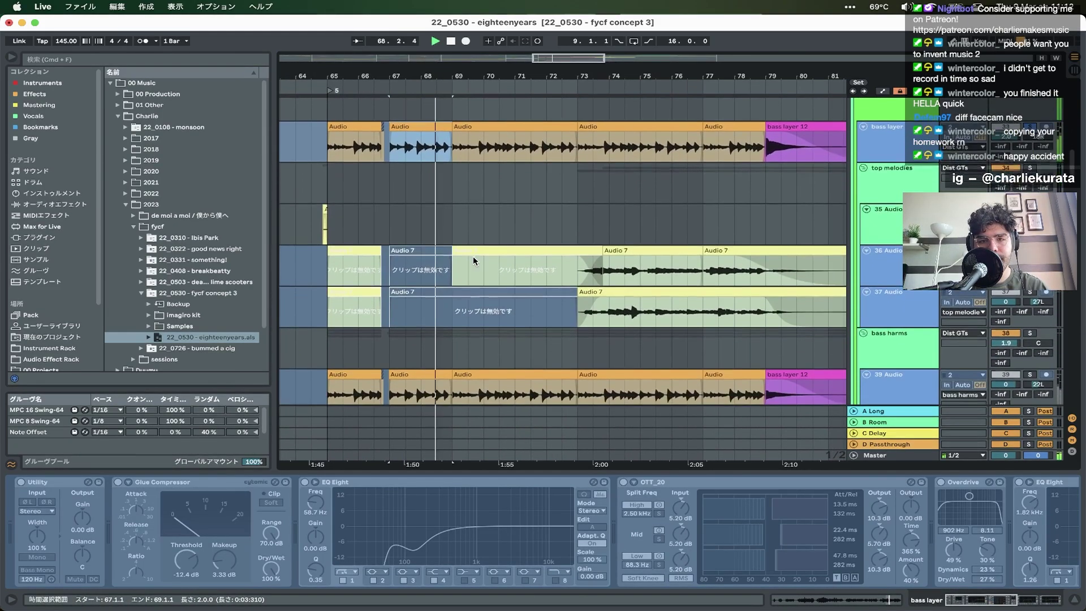
- Solo the bass harms group and play its three tracks from bar 69
{"action": "scroll", "coordinate": [474, 261], "scroll_direction": "down", "scroll_amount": 2}
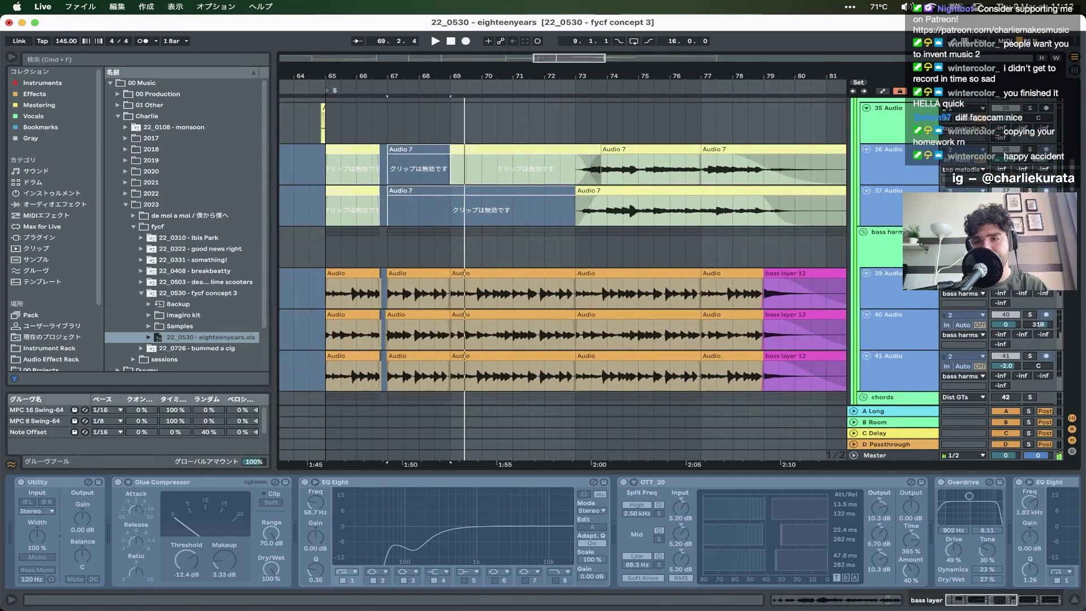
{"action": "left_click", "coordinate": [450, 257]}
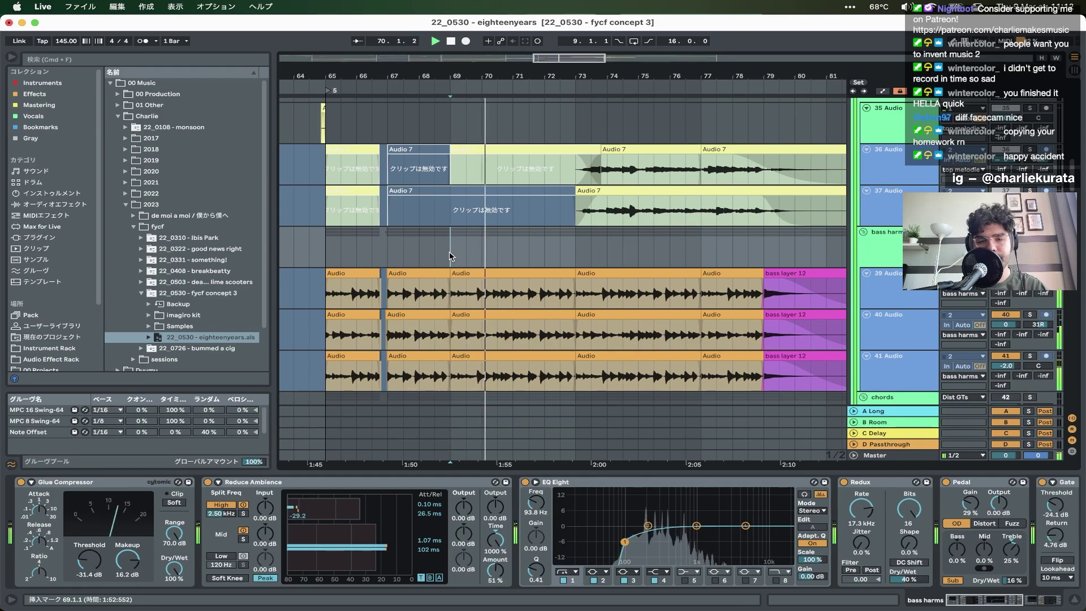
{"action": "scroll", "coordinate": [465, 259], "scroll_direction": "down", "scroll_amount": 8}
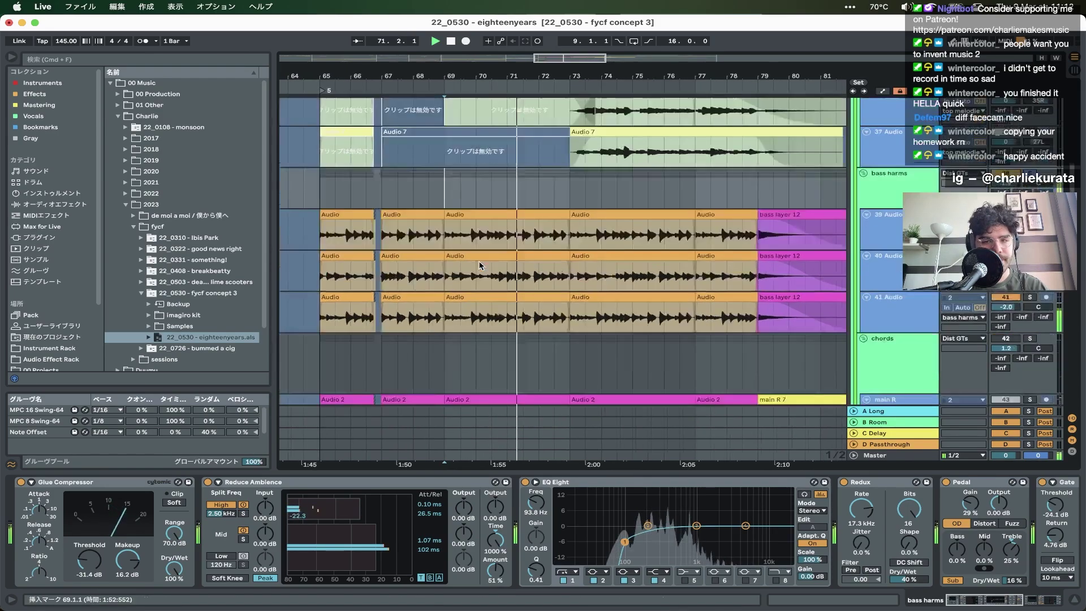
{"action": "scroll", "coordinate": [478, 263], "scroll_direction": "up", "scroll_amount": 3}
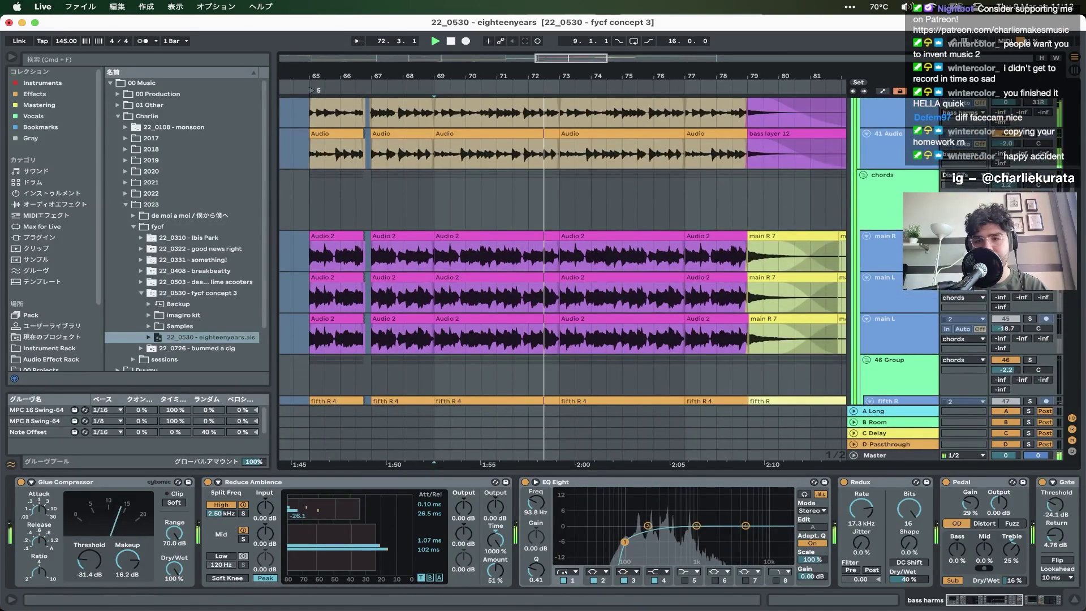
- Solo the main L chord track and play its Audio 2 clip from bar 69
{"action": "left_click", "coordinate": [880, 175]}
{"action": "left_click", "coordinate": [902, 274]}
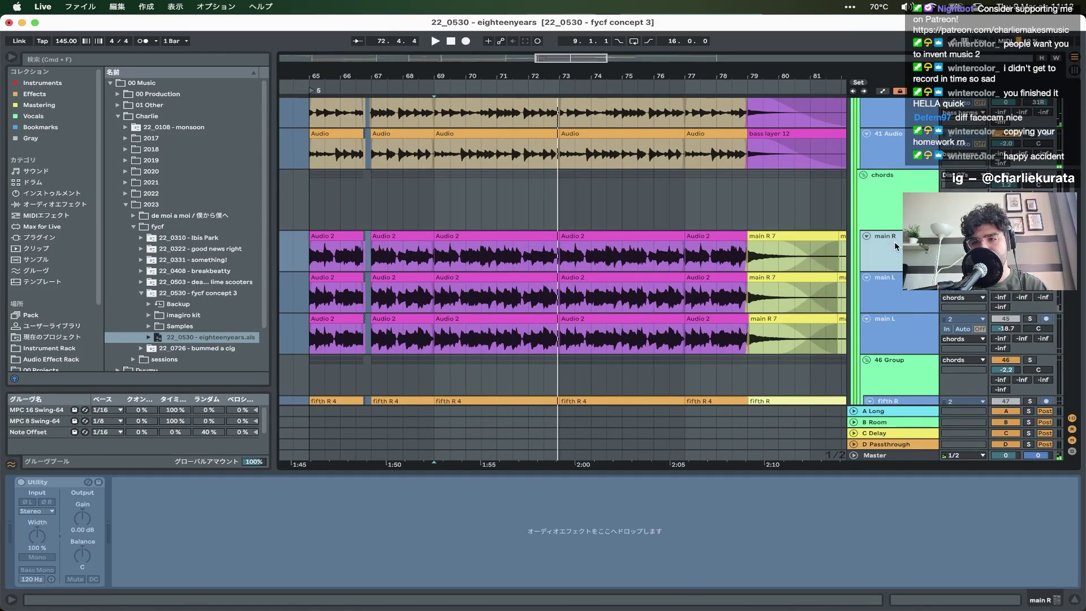
{"action": "left_click", "coordinate": [413, 277]}
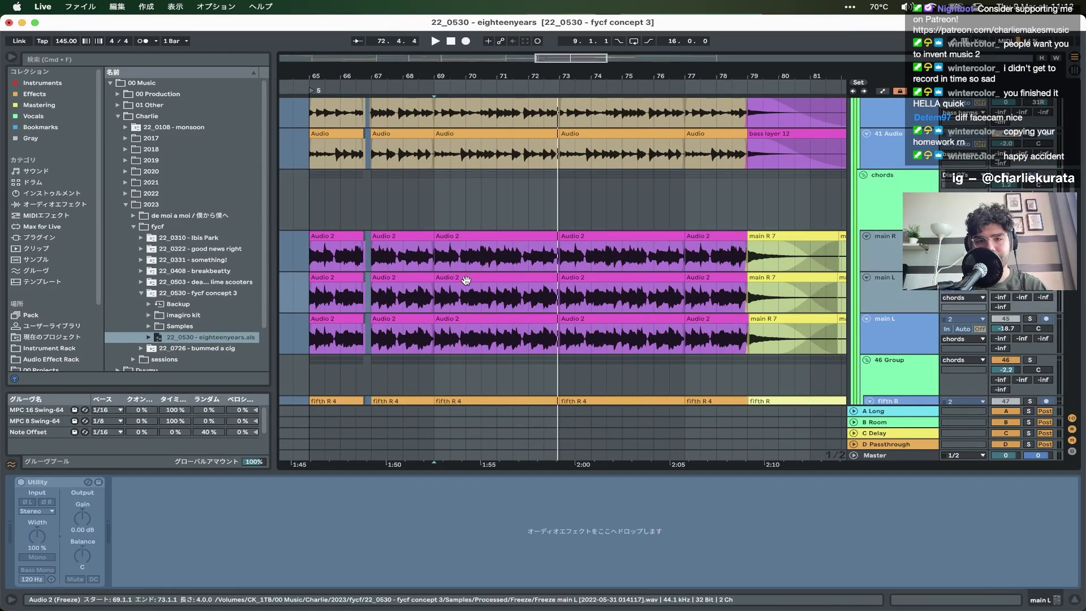
{"action": "key", "text": "space"}
{"action": "key", "text": "space"}
{"action": "left_click", "coordinate": [475, 280]}
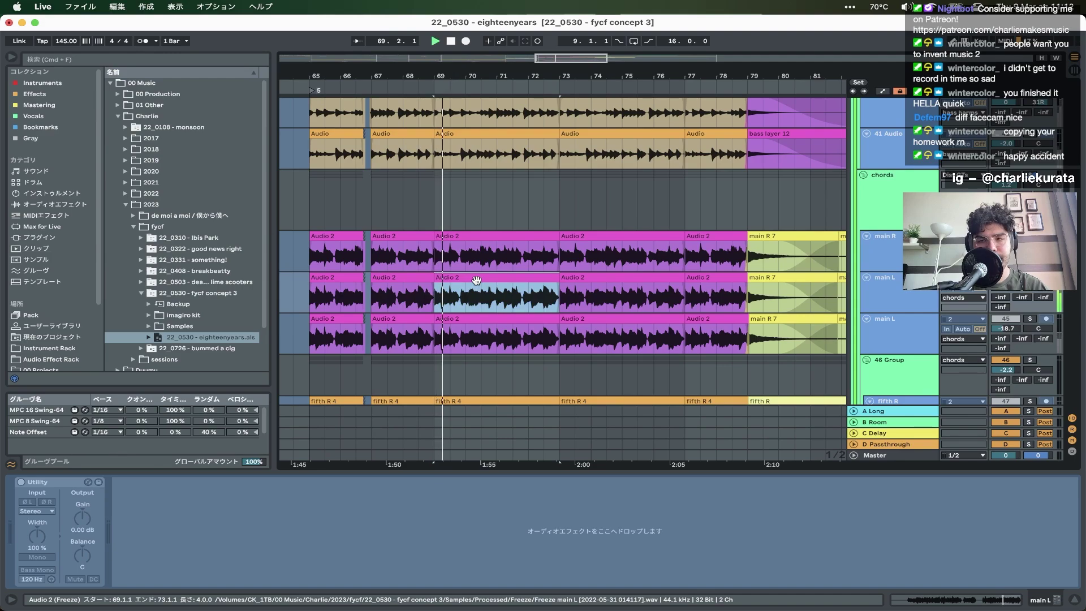
- Lower the chords group's track volume to -9.1 dB while the main chord part plays
{"action": "key", "text": "space"}
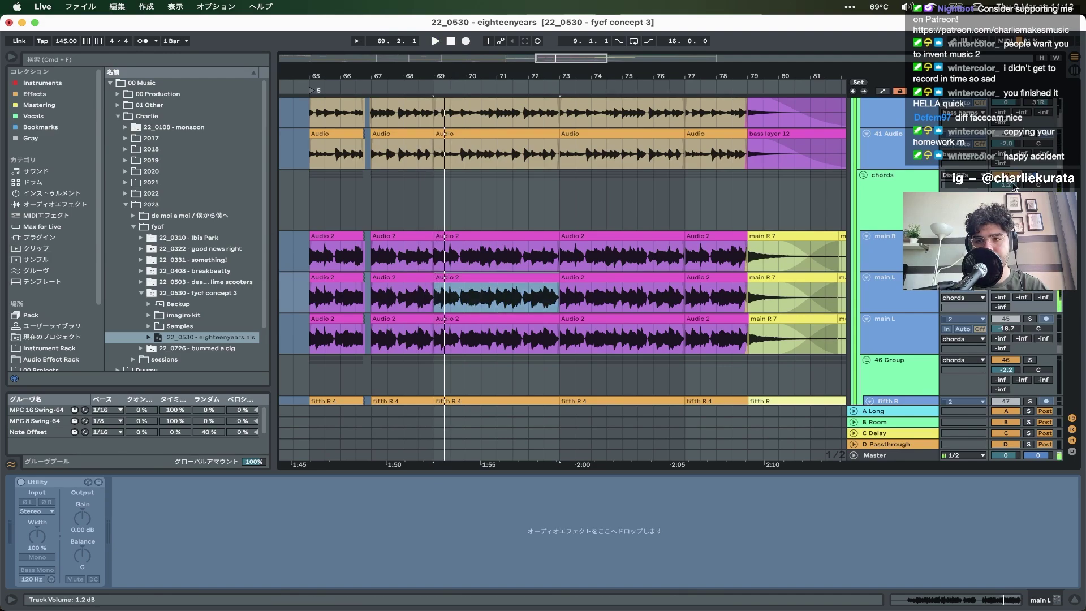
{"action": "key", "text": "space"}
{"action": "left_click_drag", "start_coordinate": [1014, 187], "coordinate": [1014, 209]}
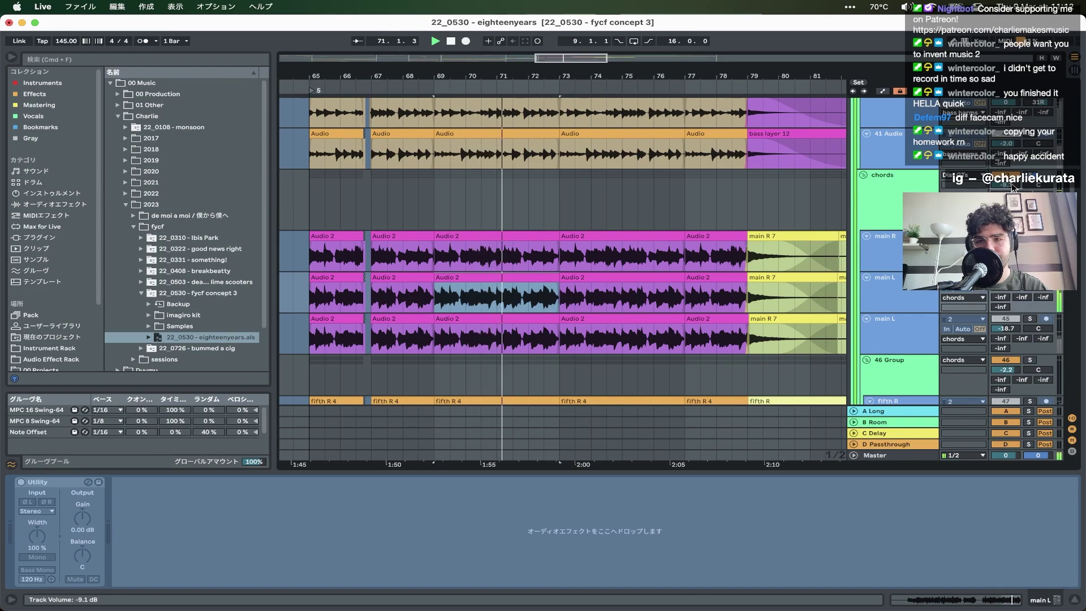
- Solo the 46 Group and play its fifth R and fifth L tracks from bar 69
{"action": "scroll", "coordinate": [1012, 188], "scroll_direction": "down", "scroll_amount": 3}
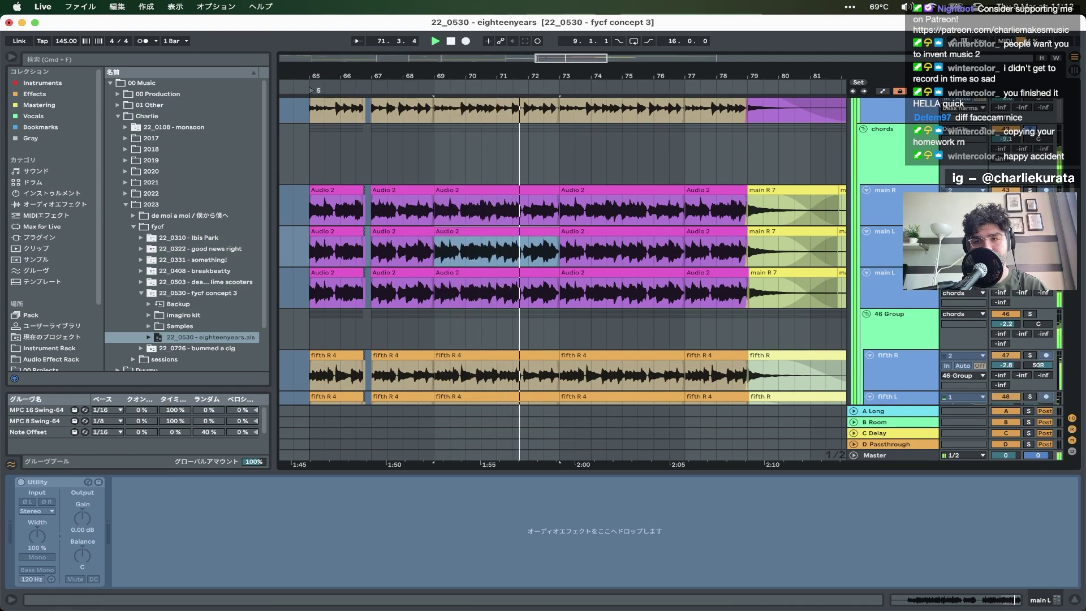
{"action": "scroll", "coordinate": [563, 272], "scroll_direction": "down", "scroll_amount": 3}
{"action": "left_click", "coordinate": [565, 376]}
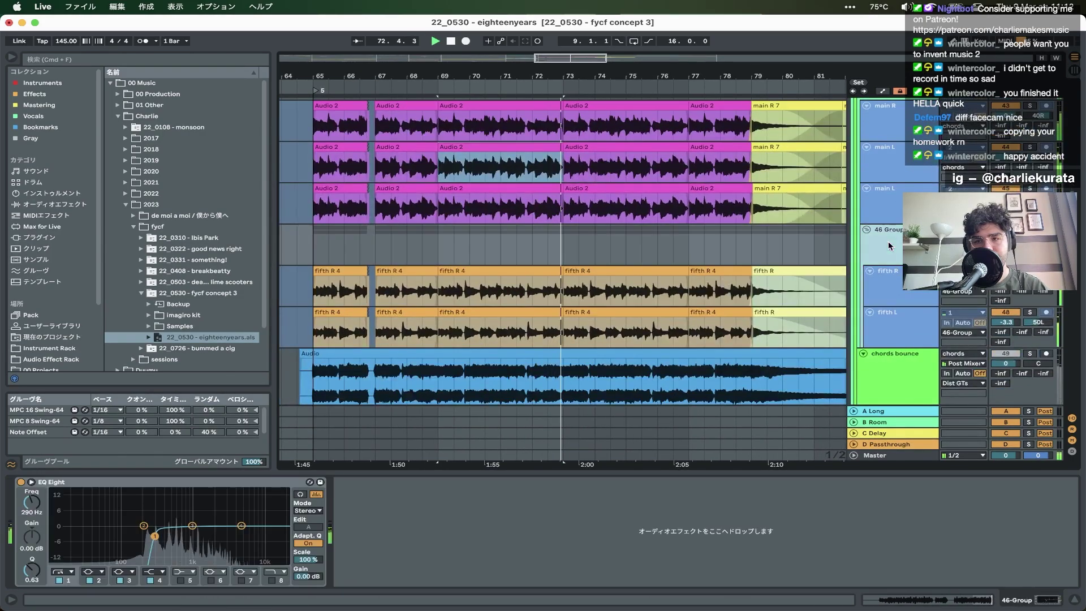
{"action": "left_click", "coordinate": [437, 247]}
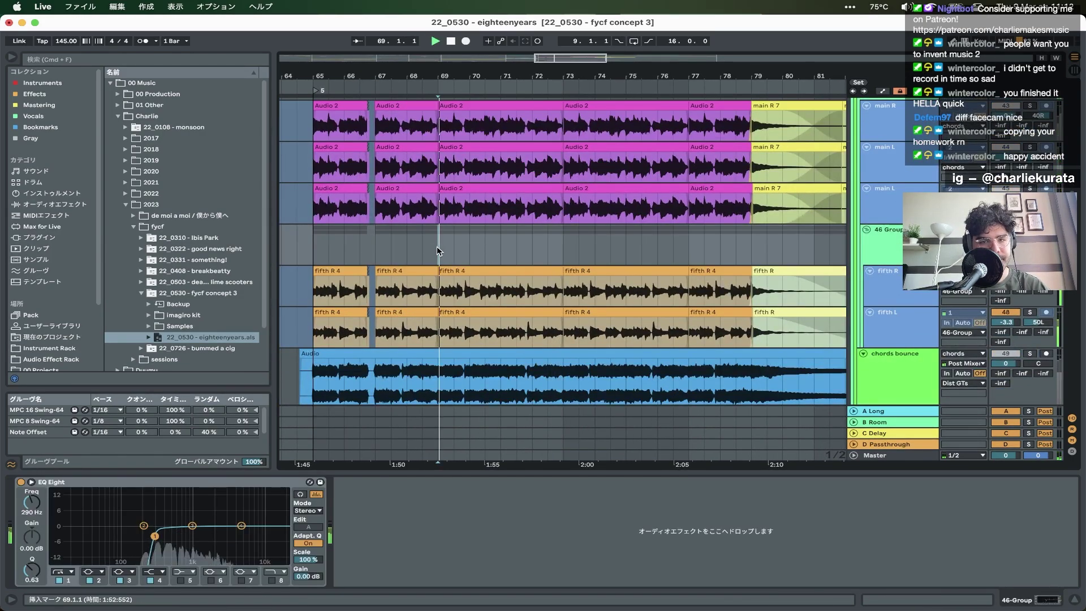
{"action": "key", "text": "space"}
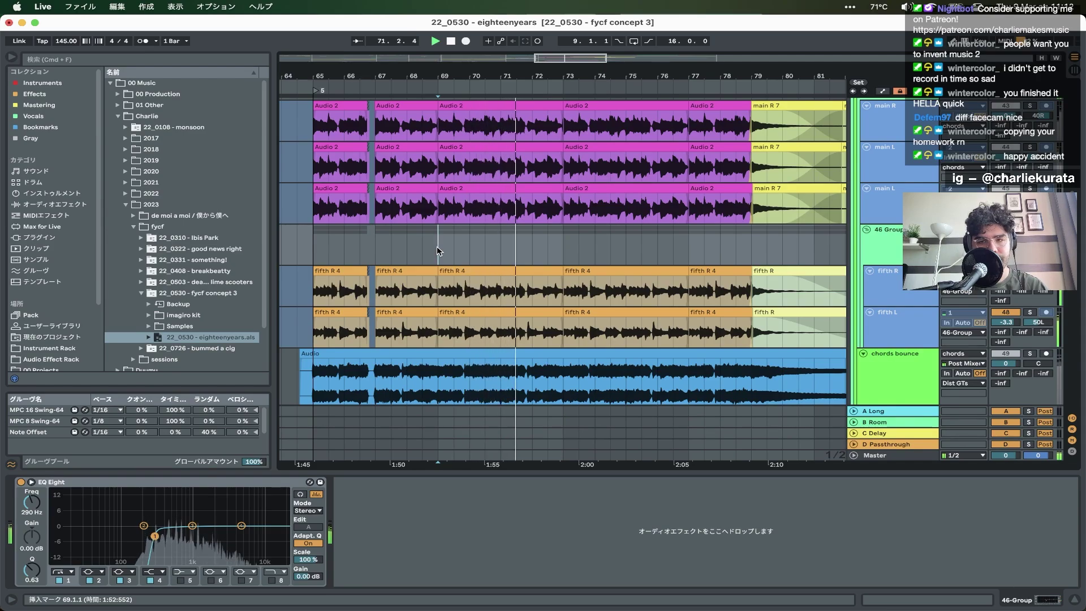
{"action": "scroll", "coordinate": [902, 302], "scroll_direction": "up", "scroll_amount": 2}
{"action": "scroll", "coordinate": [902, 302], "scroll_direction": "up", "scroll_amount": 4}
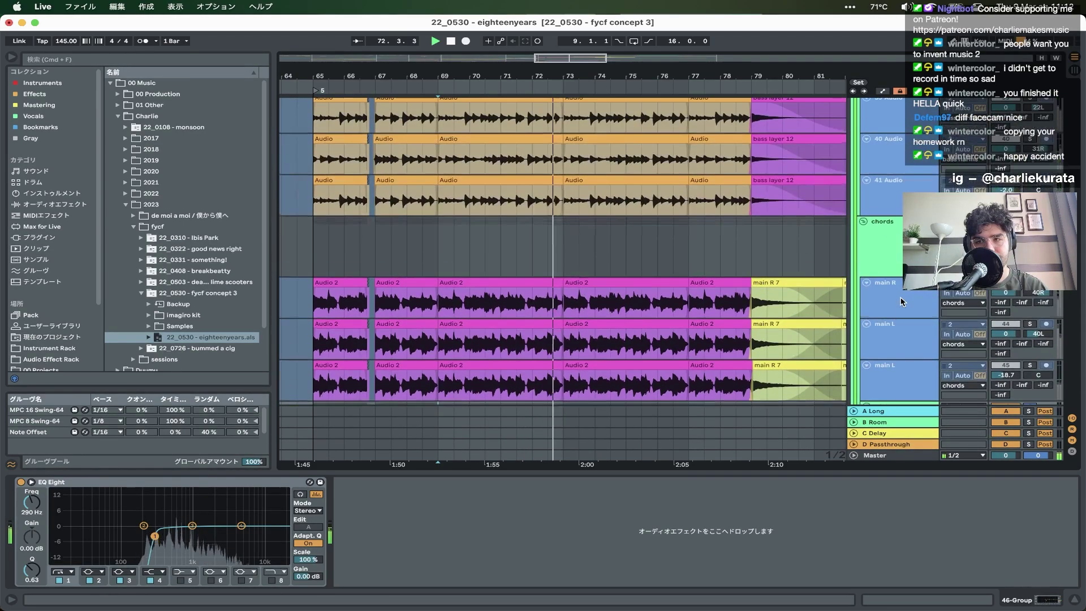
- Collapse the chords group and bypass the effect devices on the Dist GTs group
{"action": "left_click", "coordinate": [863, 221]}
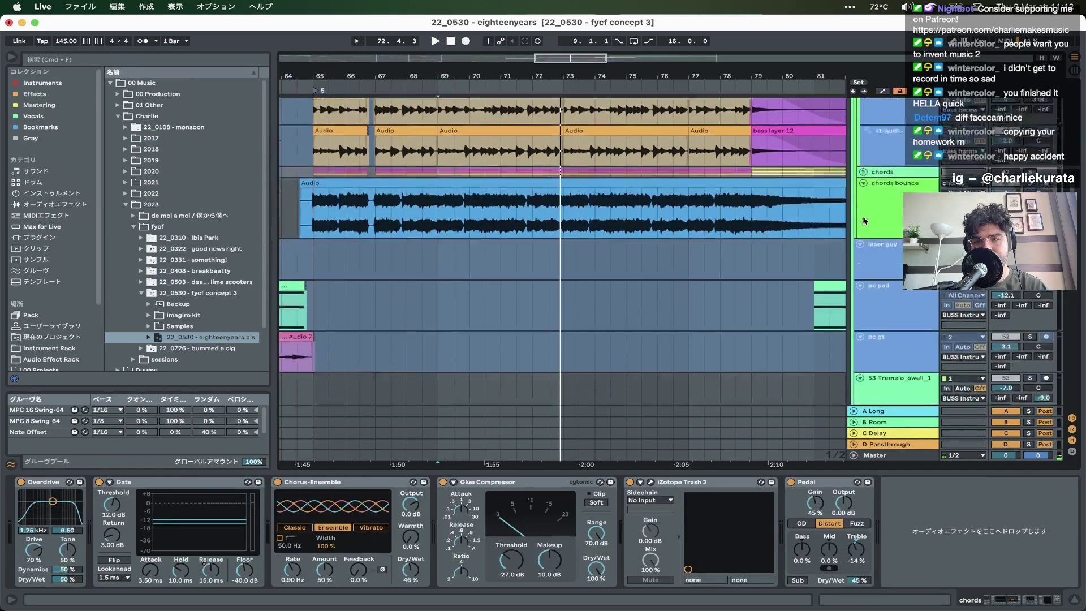
{"action": "scroll", "coordinate": [863, 216], "scroll_direction": "up", "scroll_amount": 2}
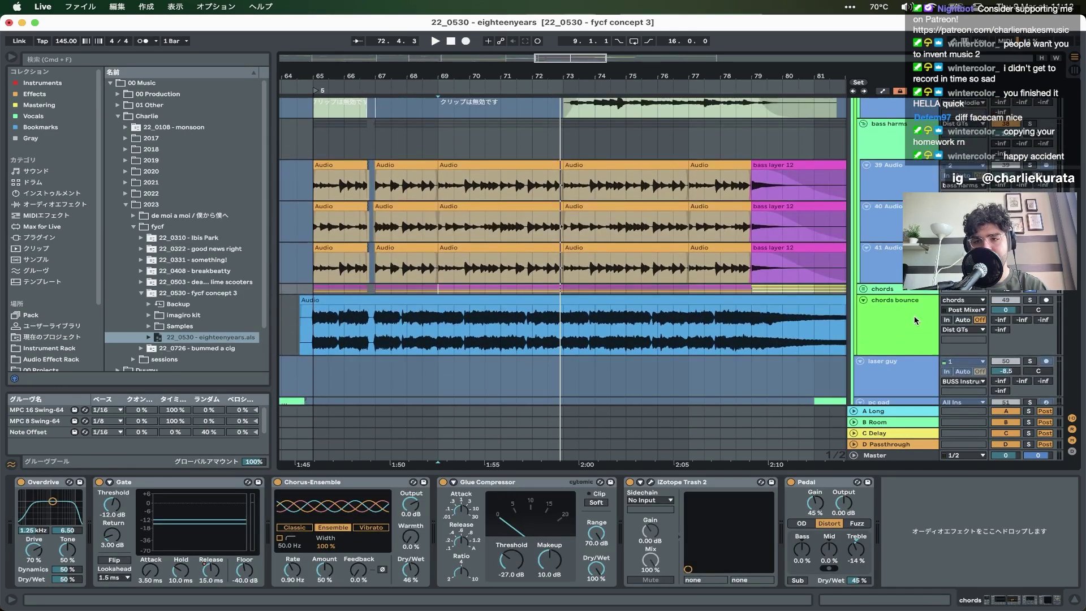
{"action": "left_click", "coordinate": [999, 309]}
{"action": "scroll", "coordinate": [891, 201], "scroll_direction": "up", "scroll_amount": 4}
{"action": "left_click", "coordinate": [892, 201]}
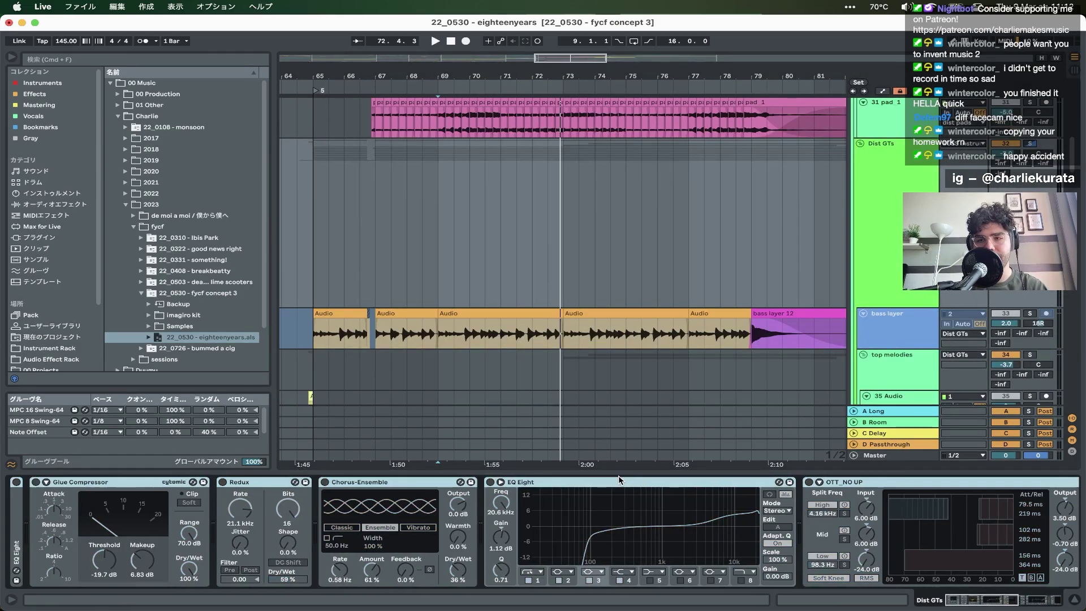
- Bypass the chords group's effects and play it from bar 69 while re-enabling them in order from Overdrive and Gate through to Pedal
{"action": "scroll", "coordinate": [795, 301], "scroll_direction": "down", "scroll_amount": 1}
{"action": "scroll", "coordinate": [794, 296], "scroll_direction": "down", "scroll_amount": 5}
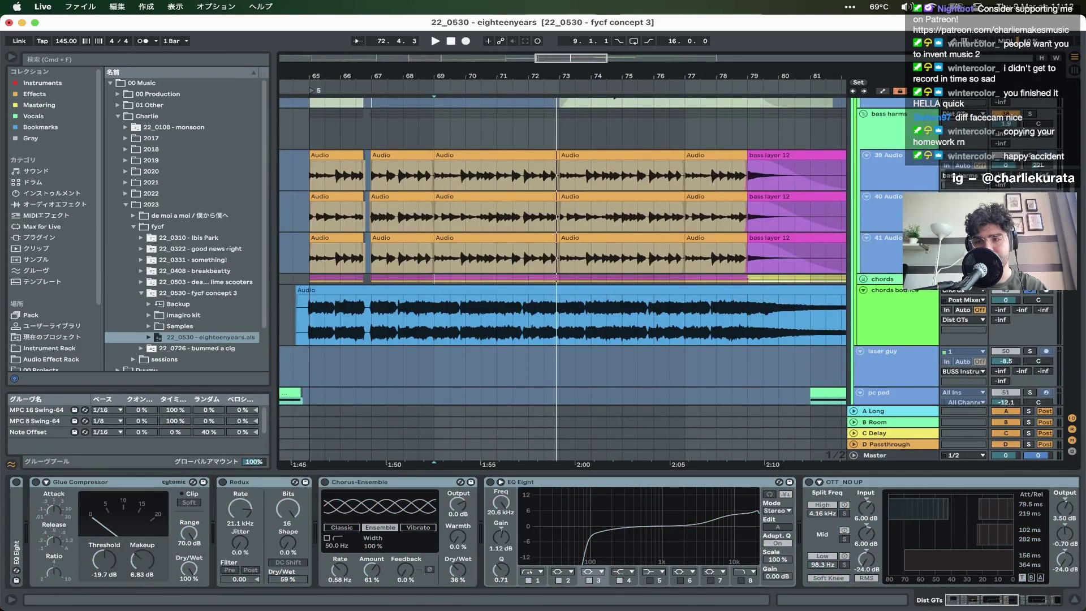
{"action": "left_click", "coordinate": [792, 279]}
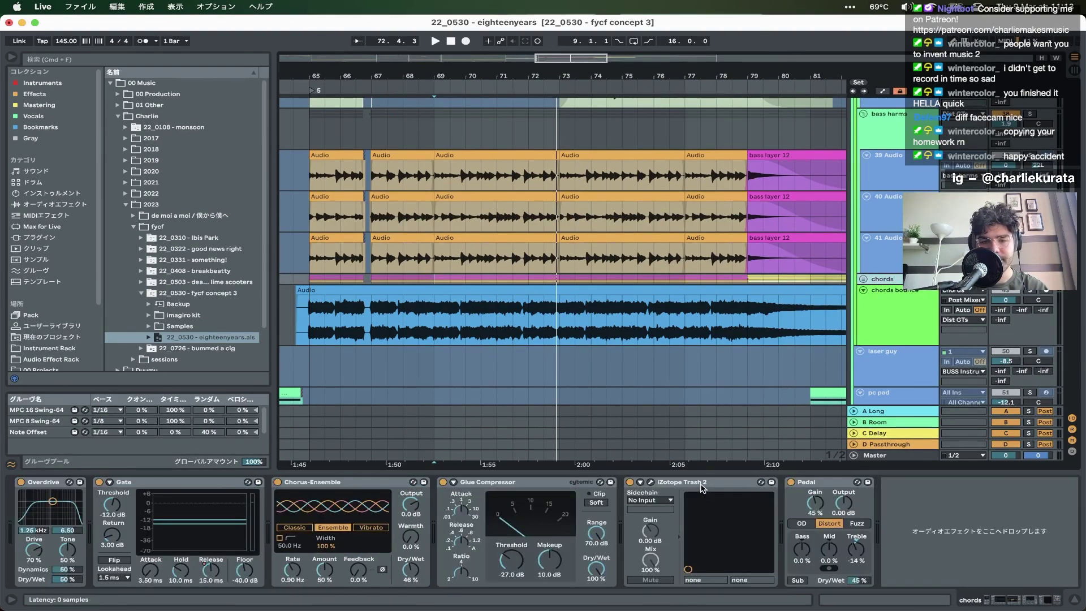
{"action": "key", "text": "space"}
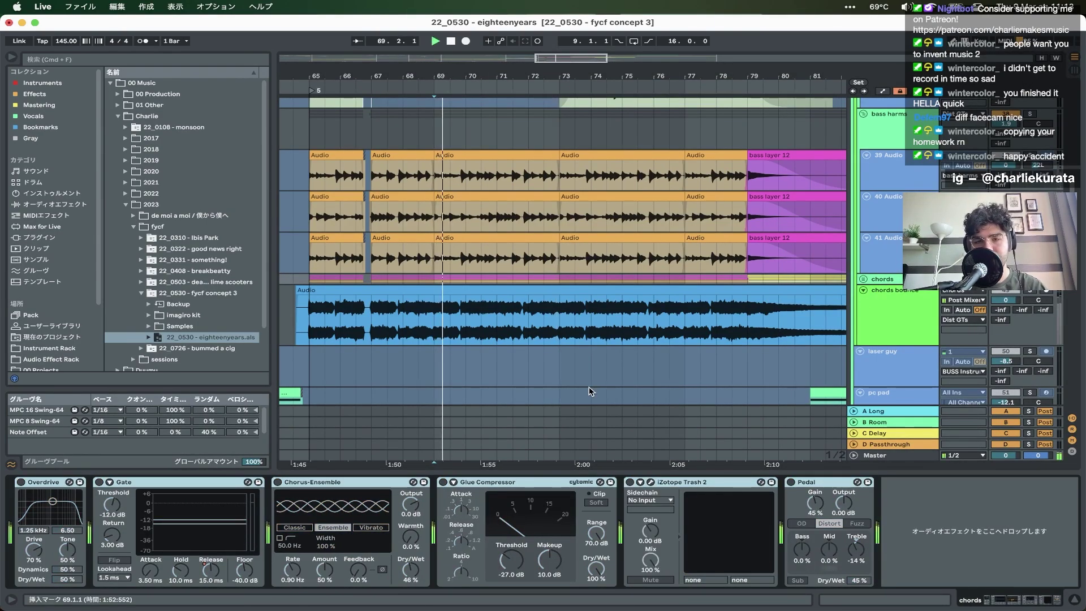
{"action": "left_click", "coordinate": [40, 485]}
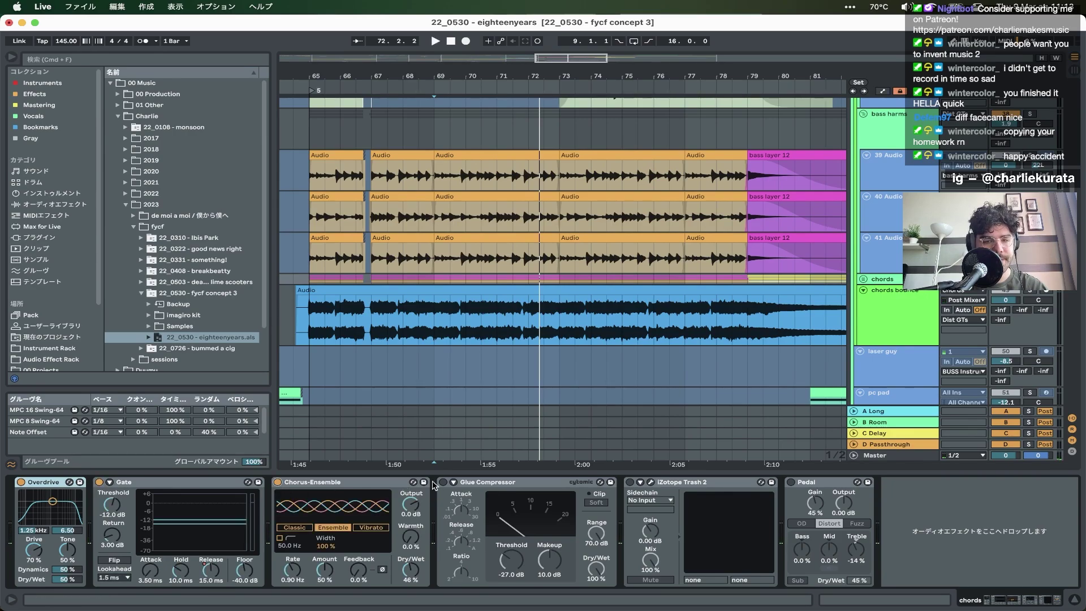
{"action": "key", "text": "space"}
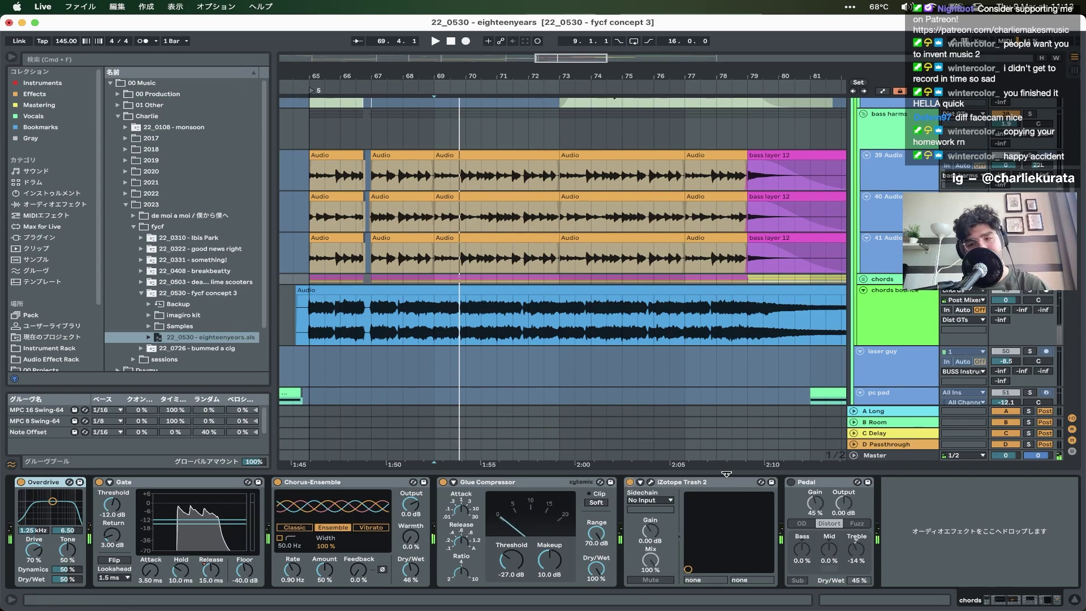
{"action": "left_click", "coordinate": [791, 482]}
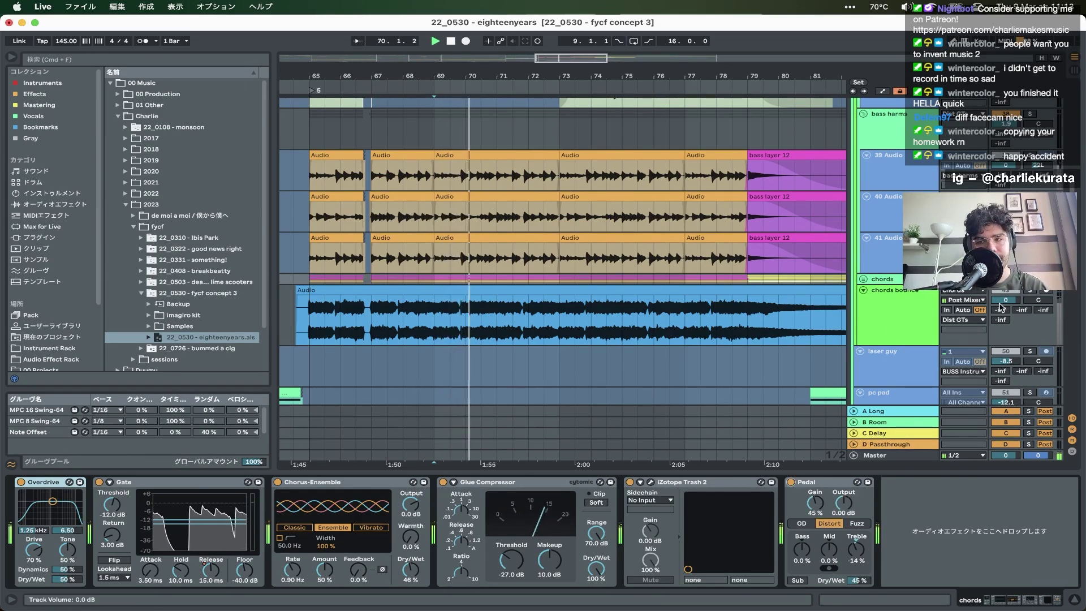
- Play the soloed chords bounce track and re-enable EQ Eight, Glue Compressor and Redux on the Dist GTs group
{"action": "left_click", "coordinate": [881, 325]}
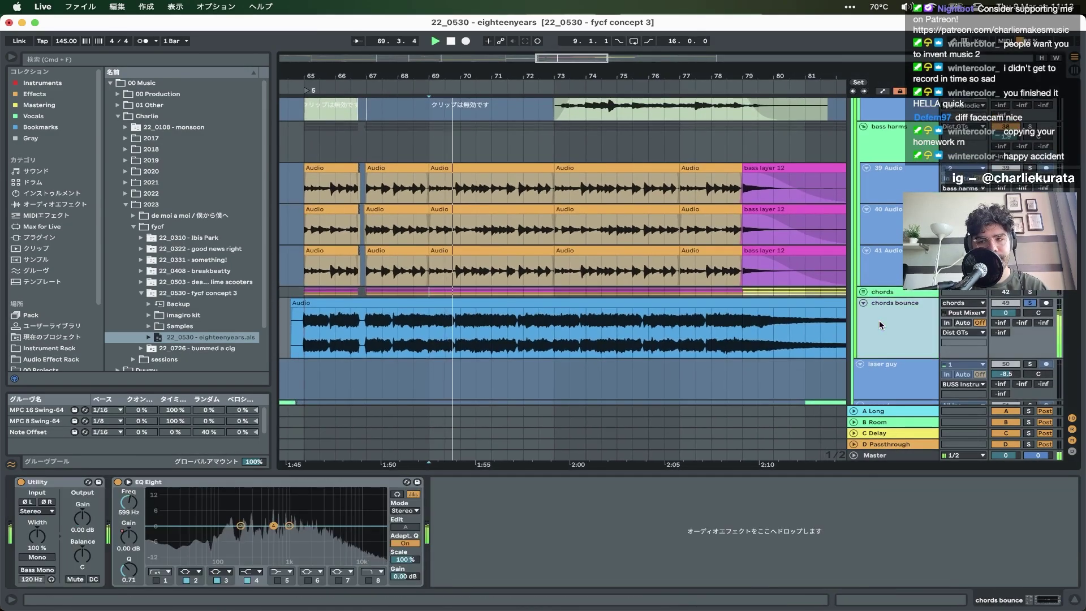
{"action": "scroll", "coordinate": [881, 325], "scroll_direction": "up", "scroll_amount": 5}
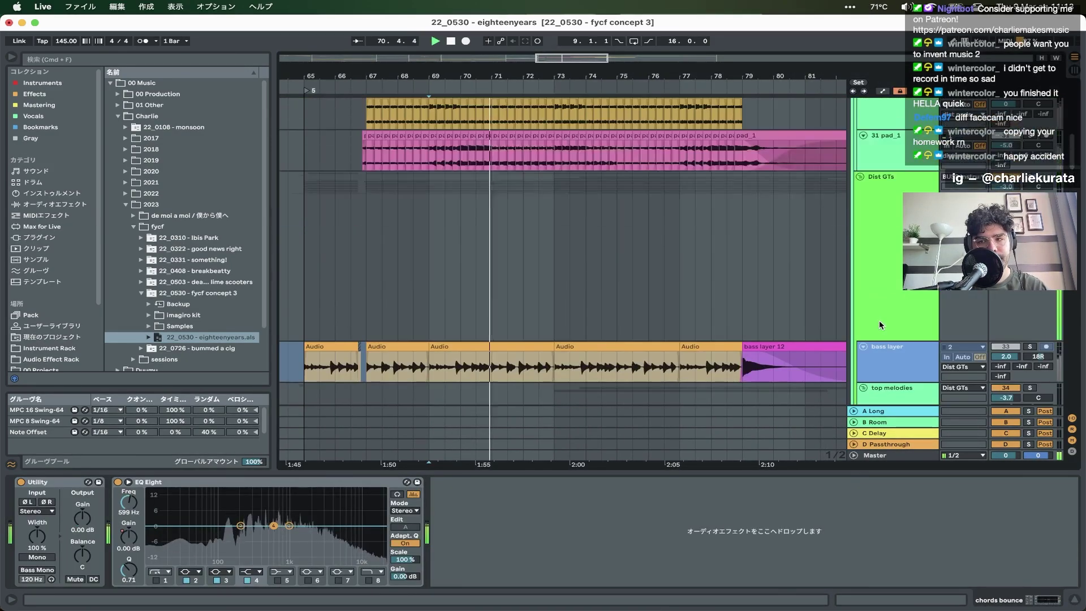
{"action": "left_click", "coordinate": [881, 277]}
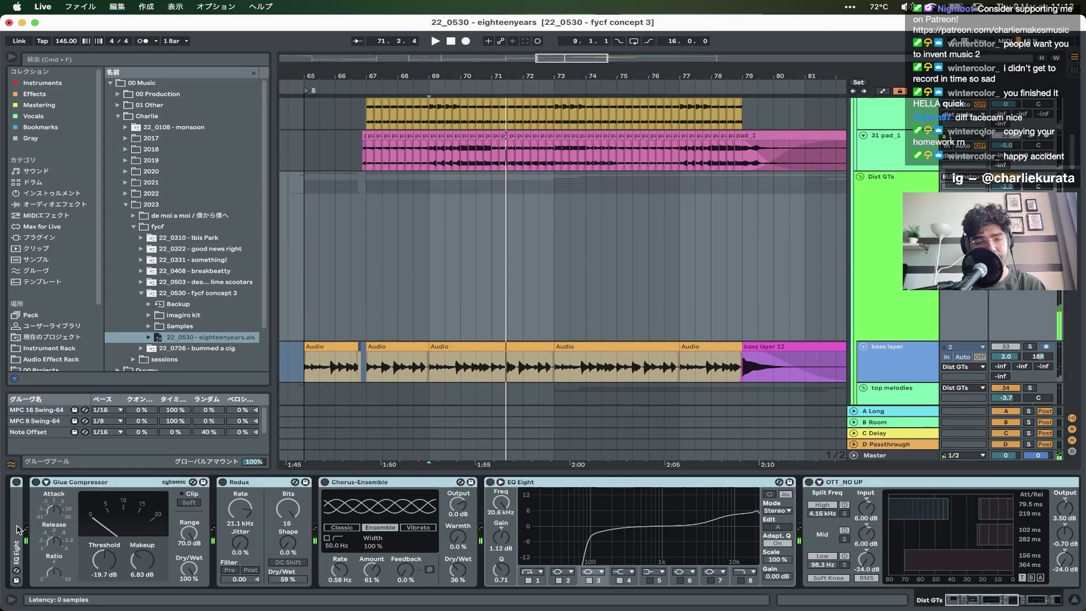
{"action": "scroll", "coordinate": [17, 508], "scroll_direction": "left", "scroll_amount": 1}
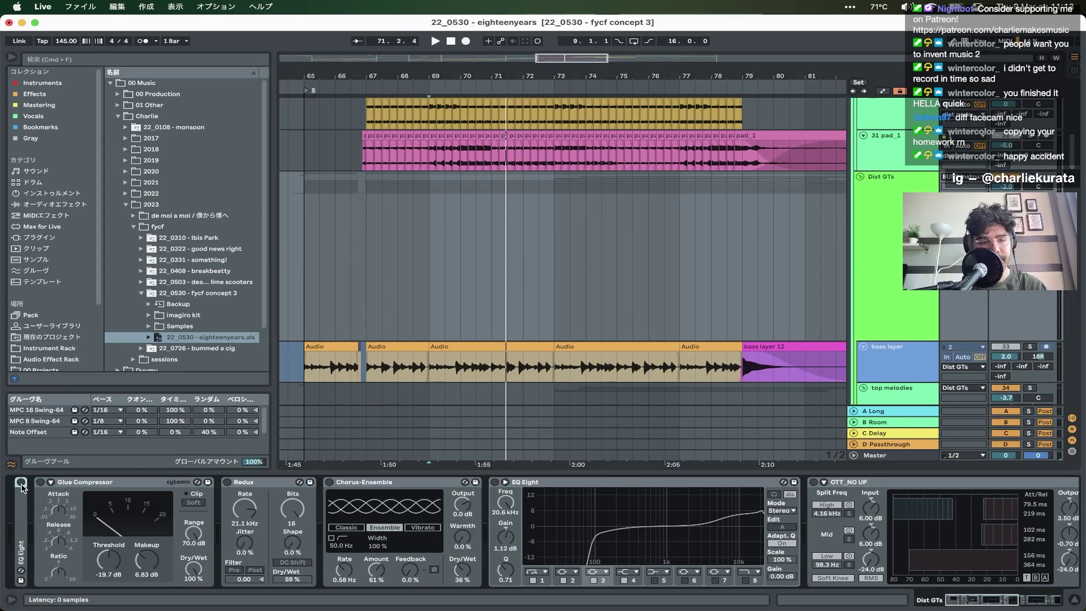
{"action": "left_click", "coordinate": [40, 482]}
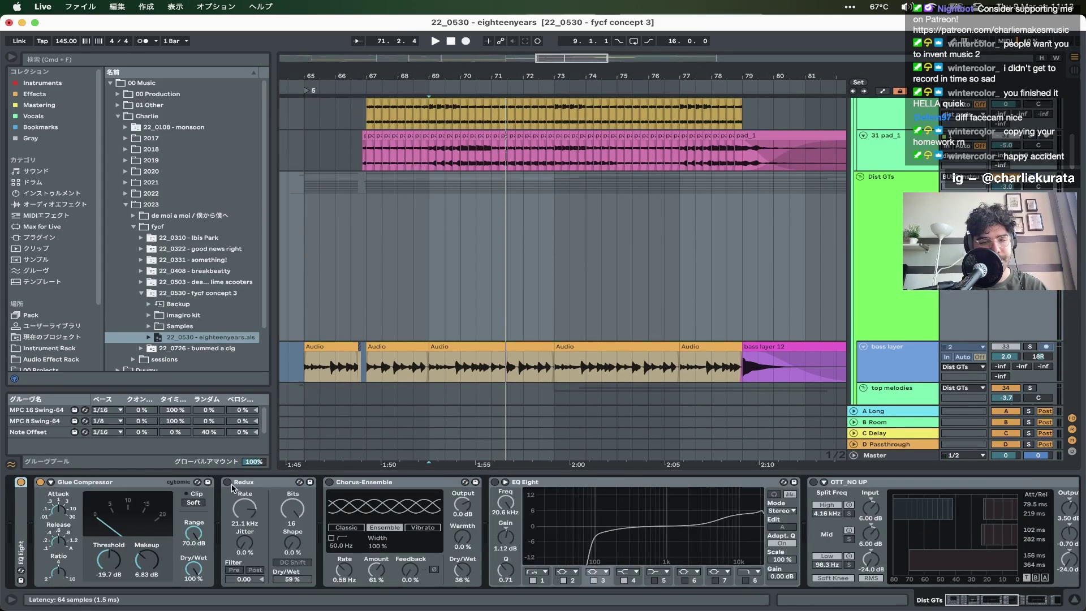
{"action": "key", "text": "space"}
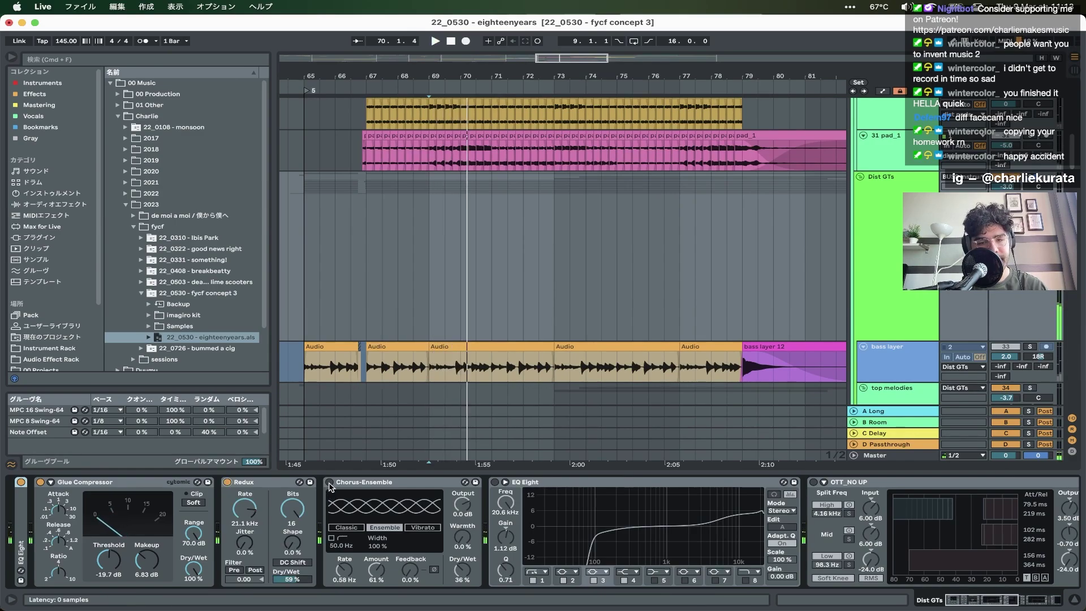
- Re-enable the Dist GTs group's Chorus-Ensemble, both further EQ Eights, OTT_NO UP and Pro-Q 3, and hide the device view
{"action": "left_click", "coordinate": [496, 481]}
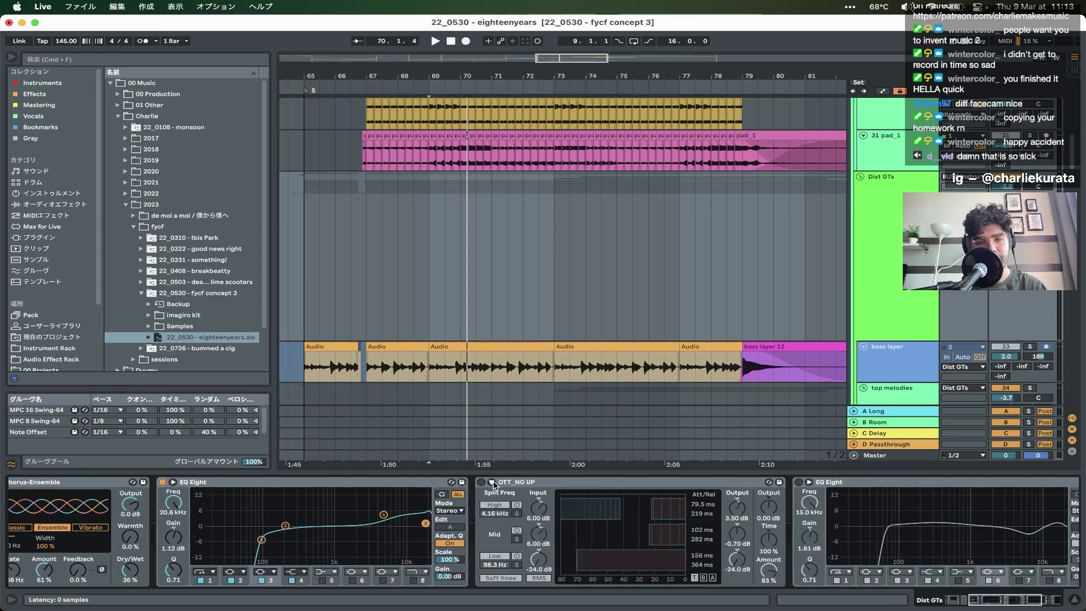
{"action": "left_click", "coordinate": [480, 483]}
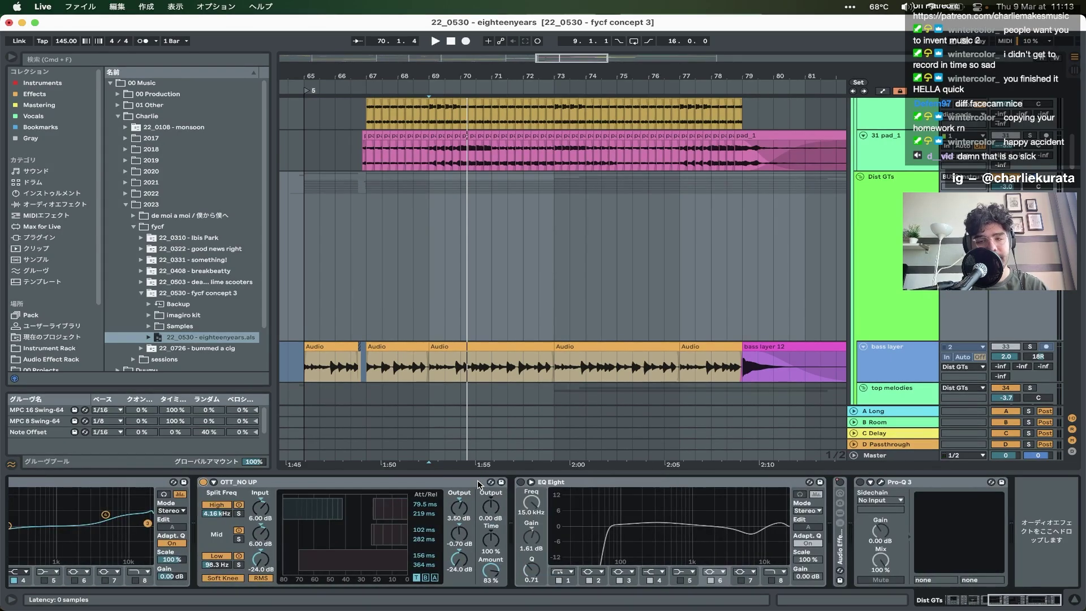
{"action": "left_click", "coordinate": [520, 482]}
{"action": "double_click", "coordinate": [842, 546]}
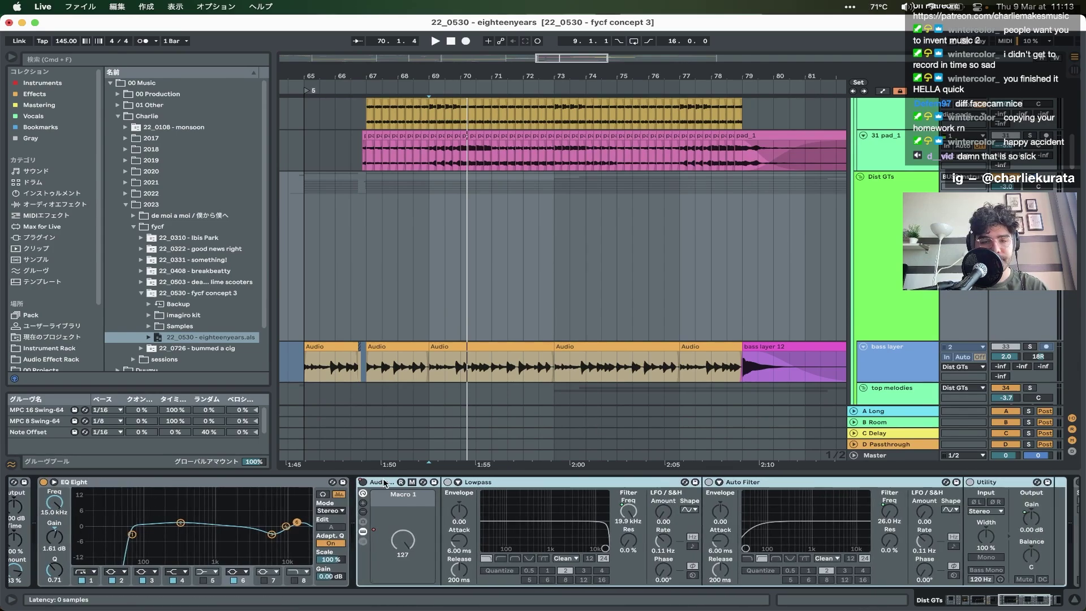
{"action": "double_click", "coordinate": [384, 482]}
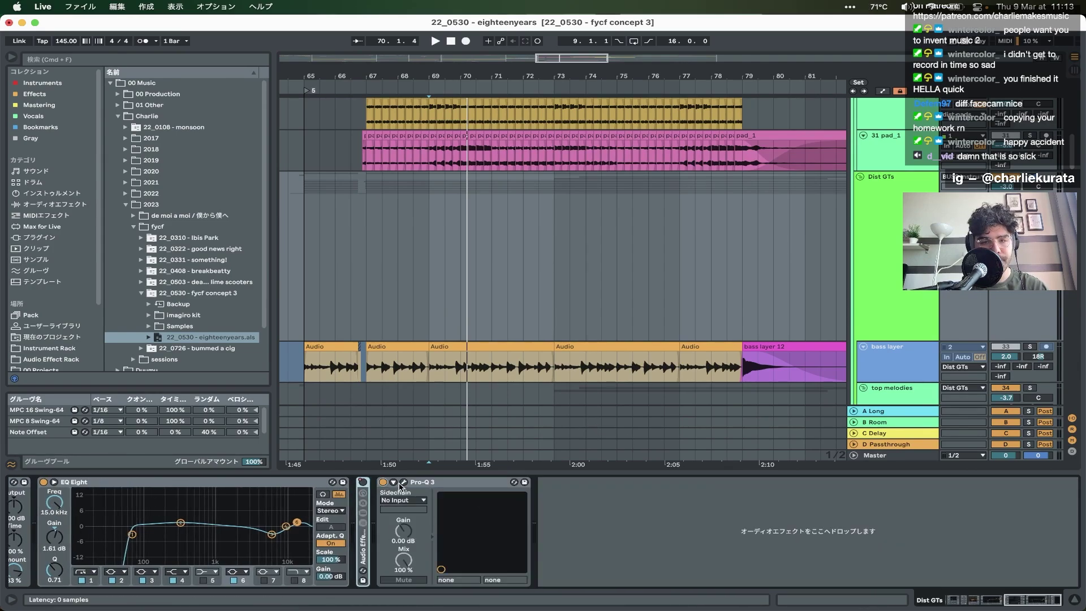
{"action": "key", "text": "super+alt+l"}
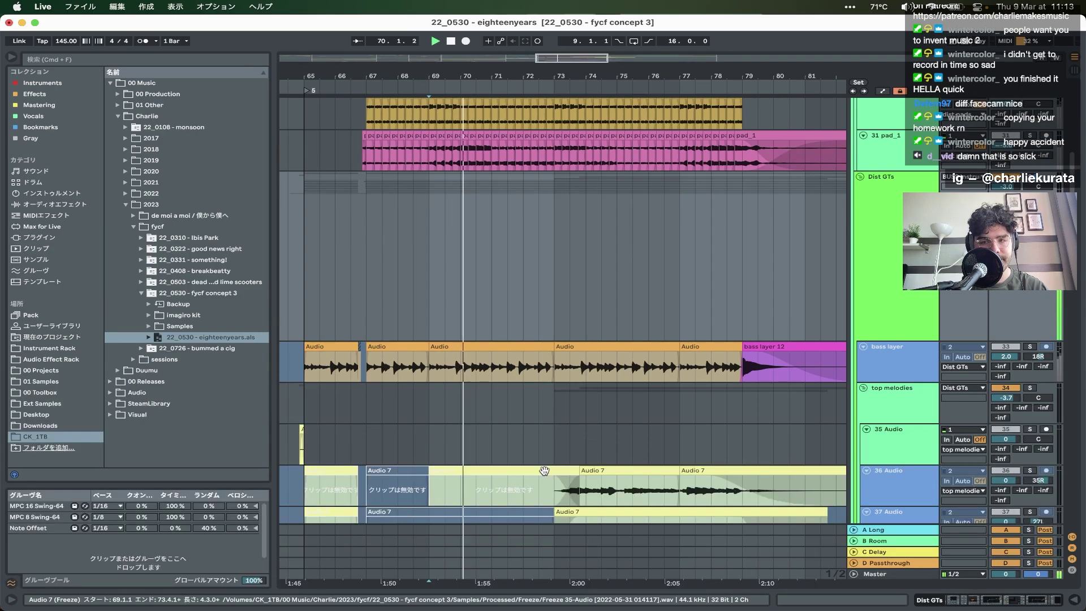
- Play the soloed Dist GTs group from bar 69, briefly collapsing and re-expanding its tracks
{"action": "scroll", "coordinate": [572, 320], "scroll_direction": "down", "scroll_amount": 5}
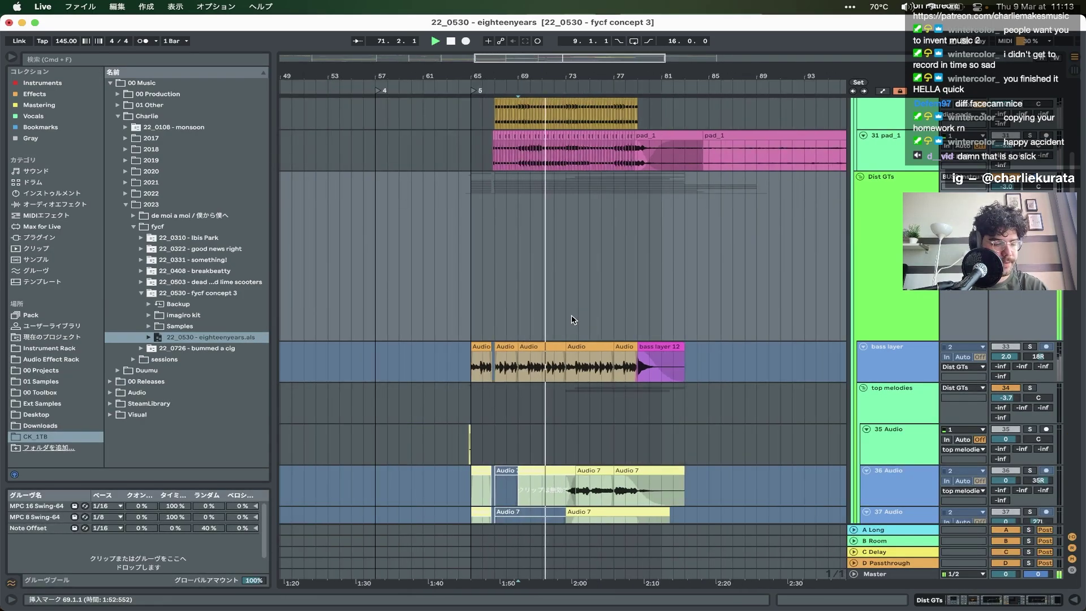
{"action": "scroll", "coordinate": [893, 314], "scroll_direction": "down", "scroll_amount": 1}
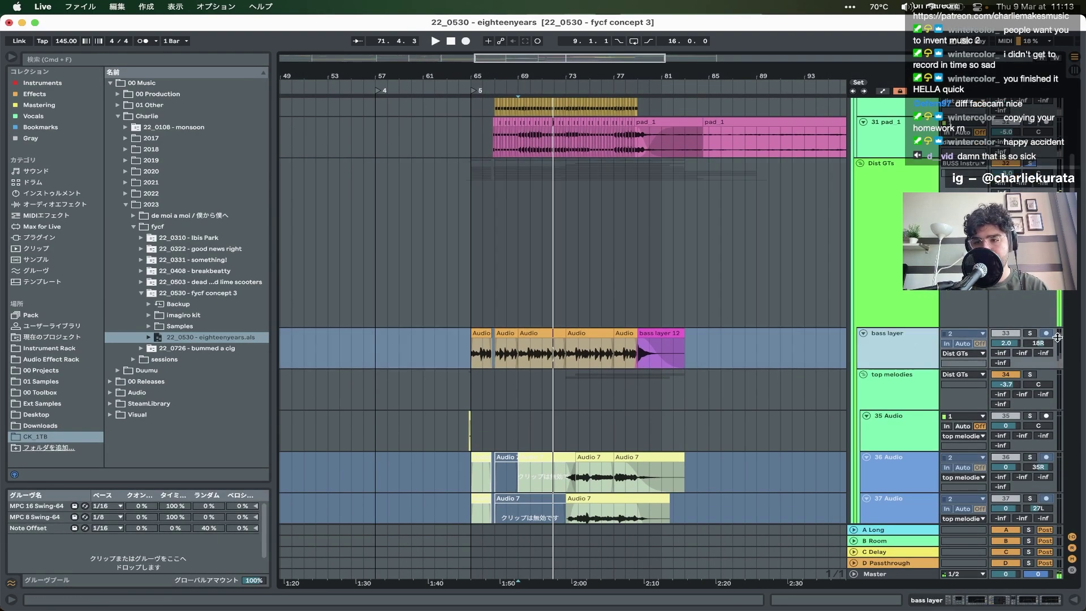
{"action": "key", "text": "space"}
{"action": "left_click", "coordinate": [860, 163]}
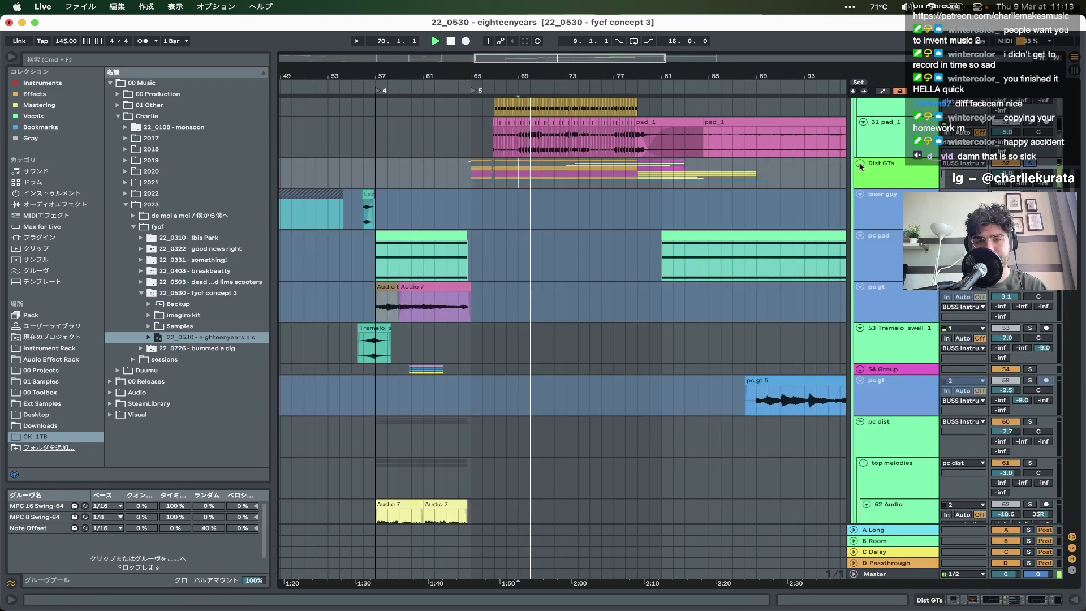
{"action": "left_click", "coordinate": [861, 163]}
{"action": "scroll", "coordinate": [731, 265], "scroll_direction": "down", "scroll_amount": 5}
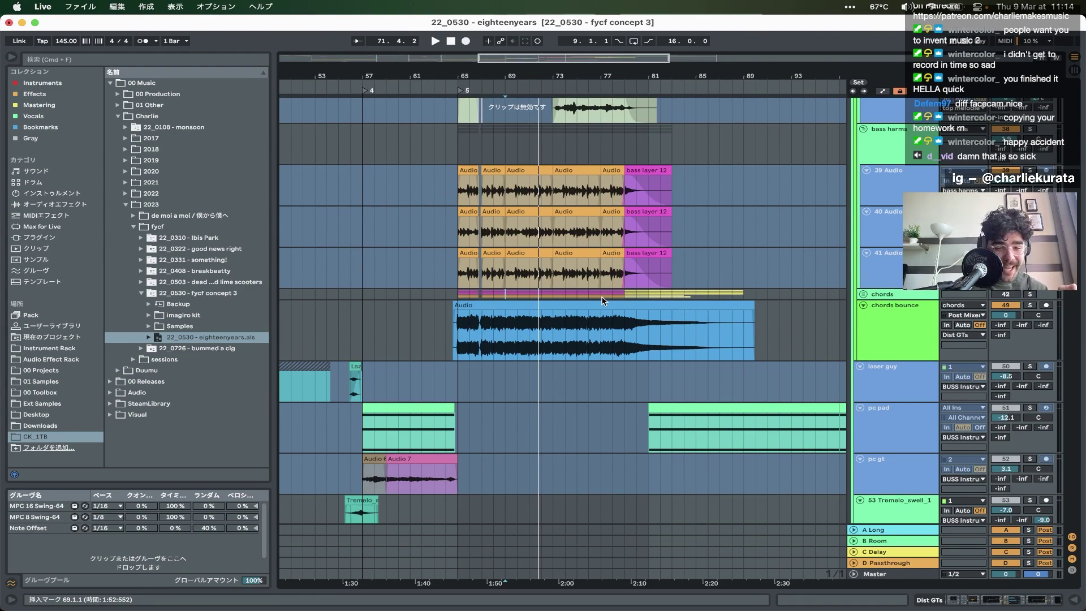
- Solo the dist pads group and play its 2020 Pad D and pad_1 tracks from bar 67
{"action": "scroll", "coordinate": [604, 300], "scroll_direction": "up", "scroll_amount": 10}
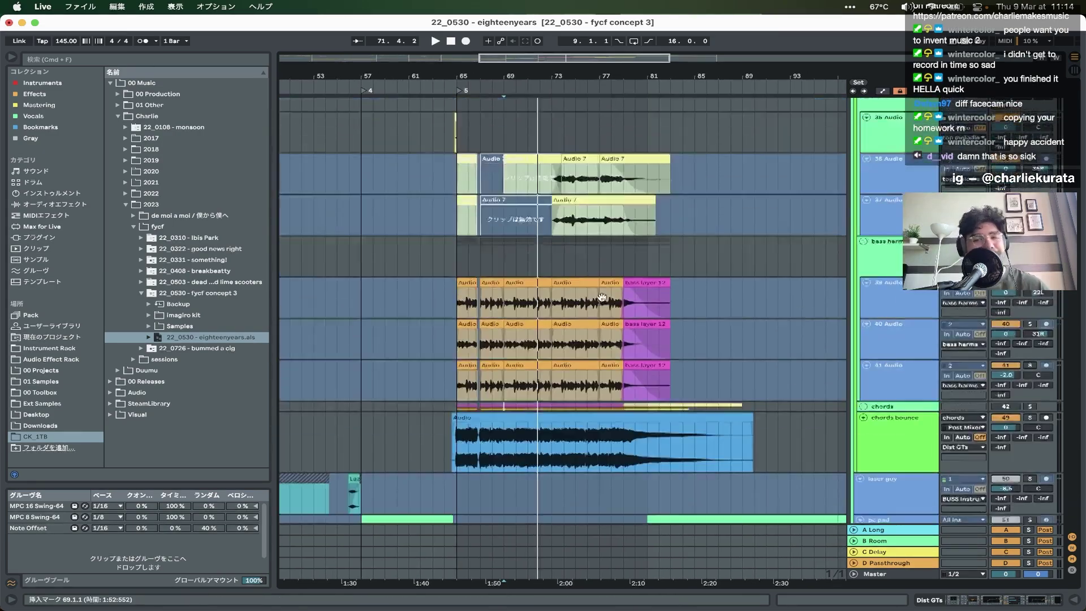
{"action": "scroll", "coordinate": [603, 288], "scroll_direction": "up", "scroll_amount": 8}
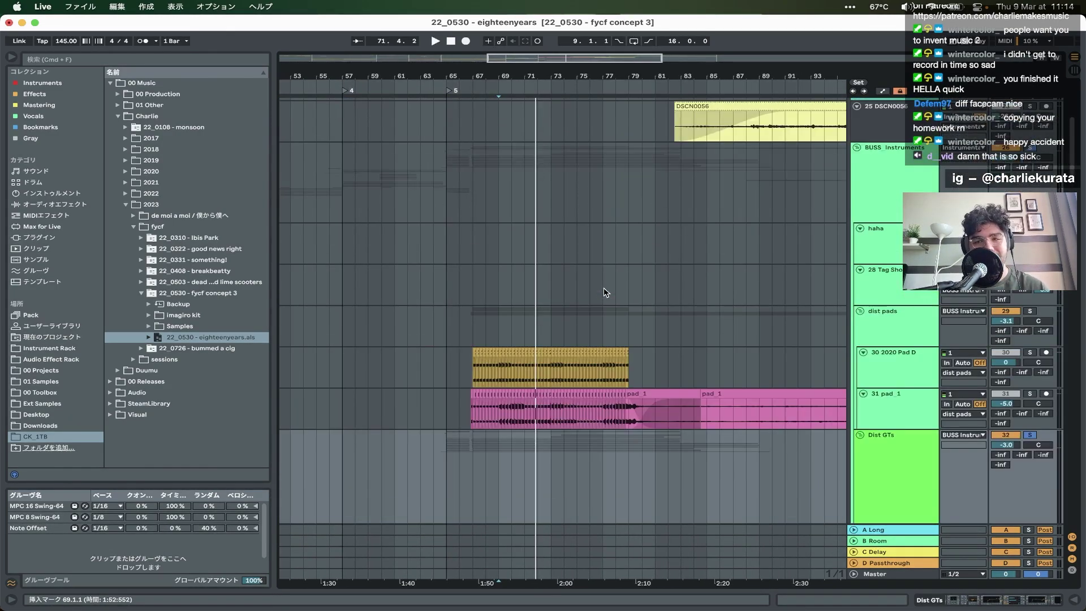
{"action": "left_click", "coordinate": [1021, 321]}
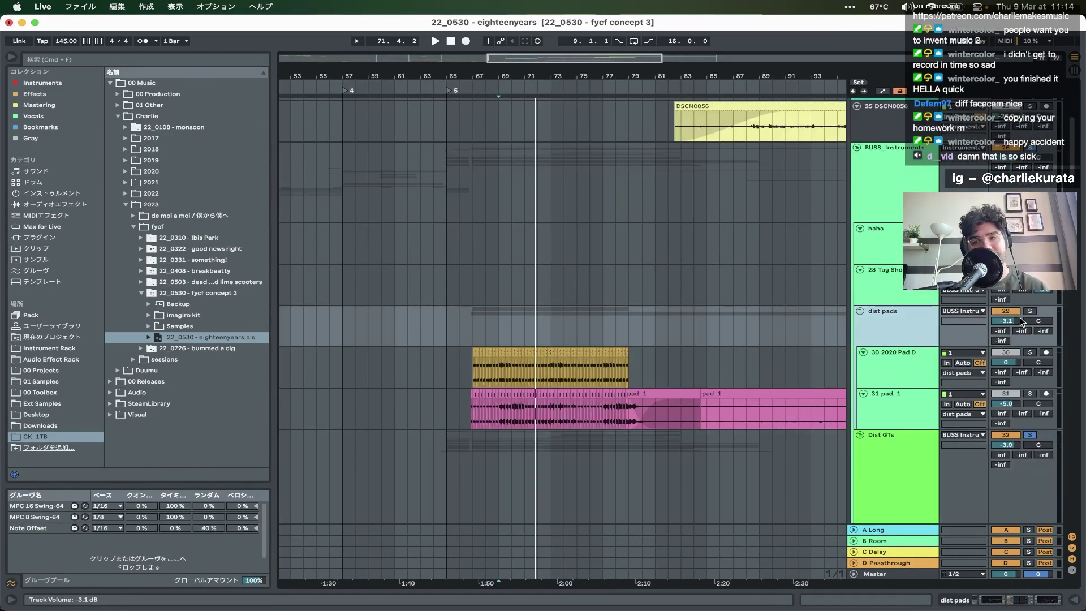
{"action": "left_click", "coordinate": [476, 324]}
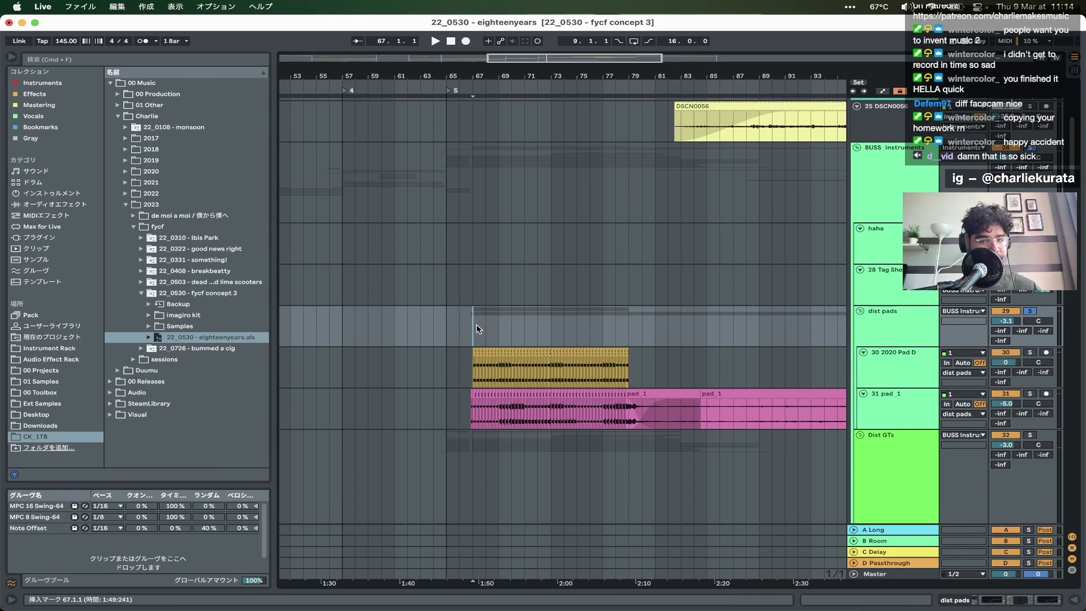
{"action": "key", "text": "plus"}
{"action": "key", "text": "space"}
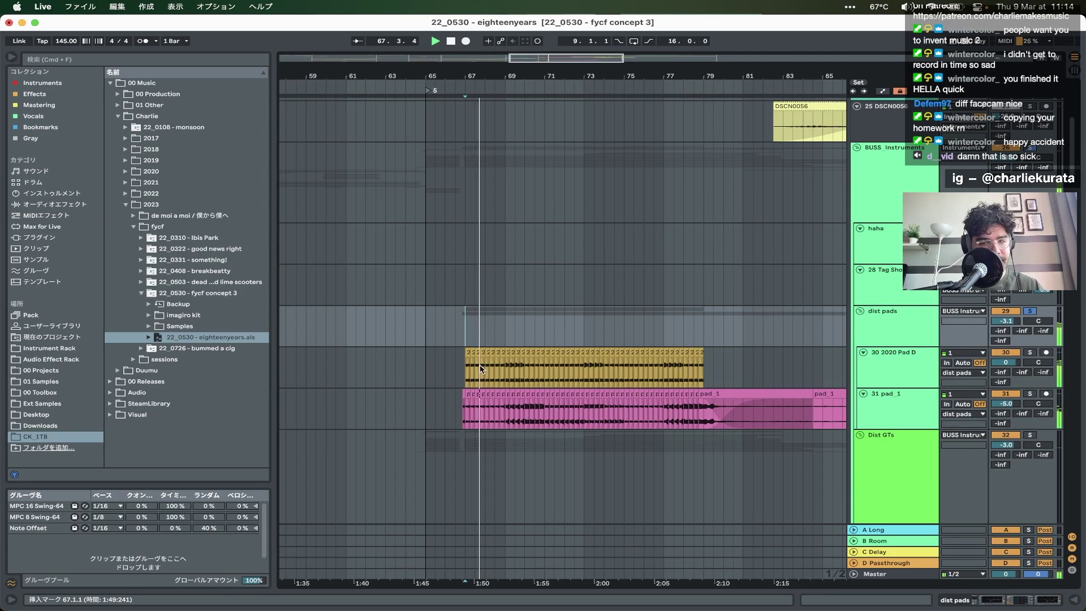
- Examine the chopped 2020 Pad D and pad_1 clips up close around bars 68 to 73 while they play
{"action": "key", "text": "plus"}
{"action": "key", "text": "plus"}
{"action": "scroll", "coordinate": [568, 341], "scroll_direction": "down", "scroll_amount": 2}
{"action": "scroll", "coordinate": [568, 342], "scroll_direction": "right", "scroll_amount": 2}
{"action": "scroll", "coordinate": [569, 341], "scroll_direction": "down", "scroll_amount": 1}
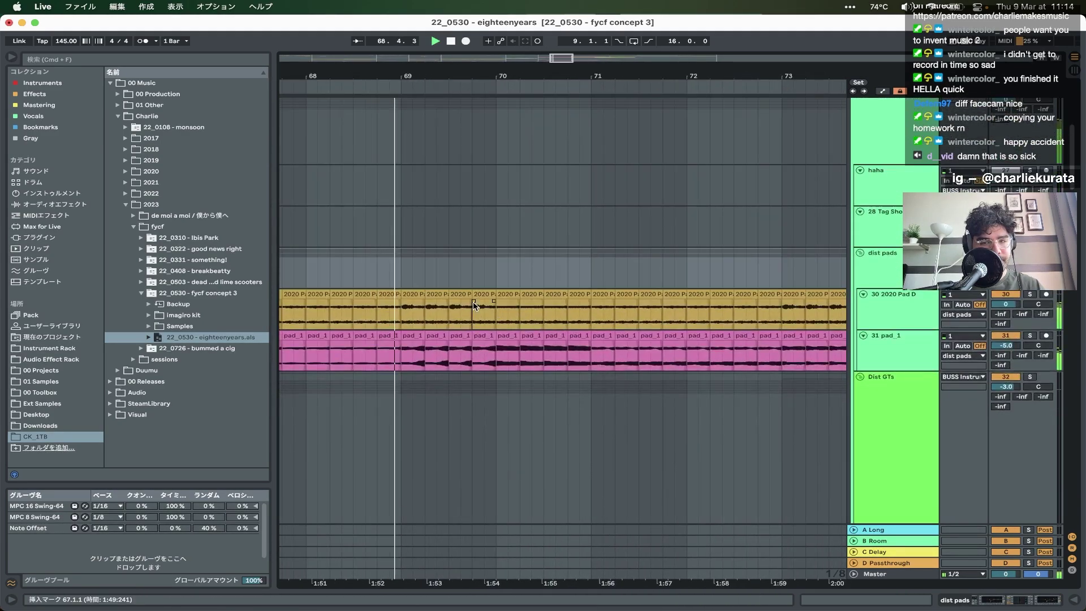
{"action": "key", "text": "minus"}
{"action": "key", "text": "minus"}
{"action": "key", "text": "minus"}
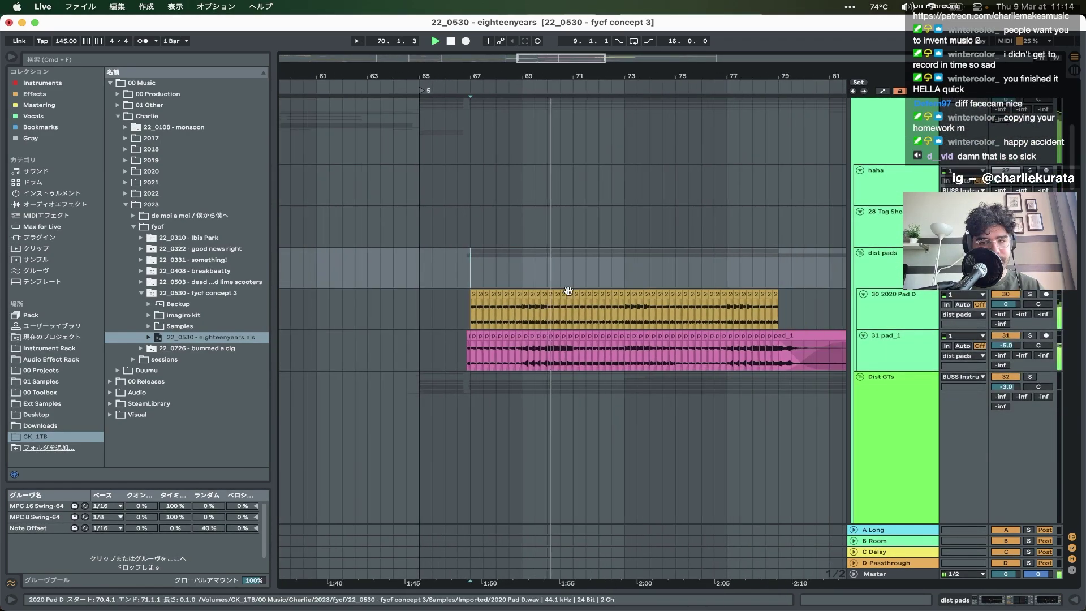
{"action": "key", "text": "space"}
- Show the track automation, display the dist pads group's Overdrive Dry/Wet envelope, and play the pads from bar 73
{"action": "key", "text": "a"}
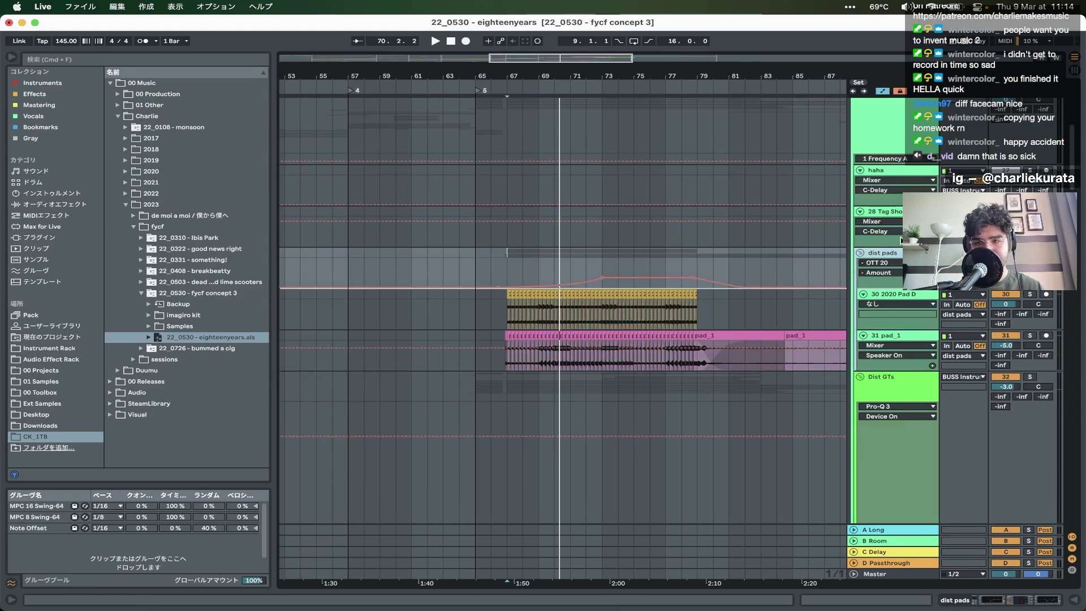
{"action": "left_click", "coordinate": [889, 263]}
{"action": "left_click", "coordinate": [896, 274]}
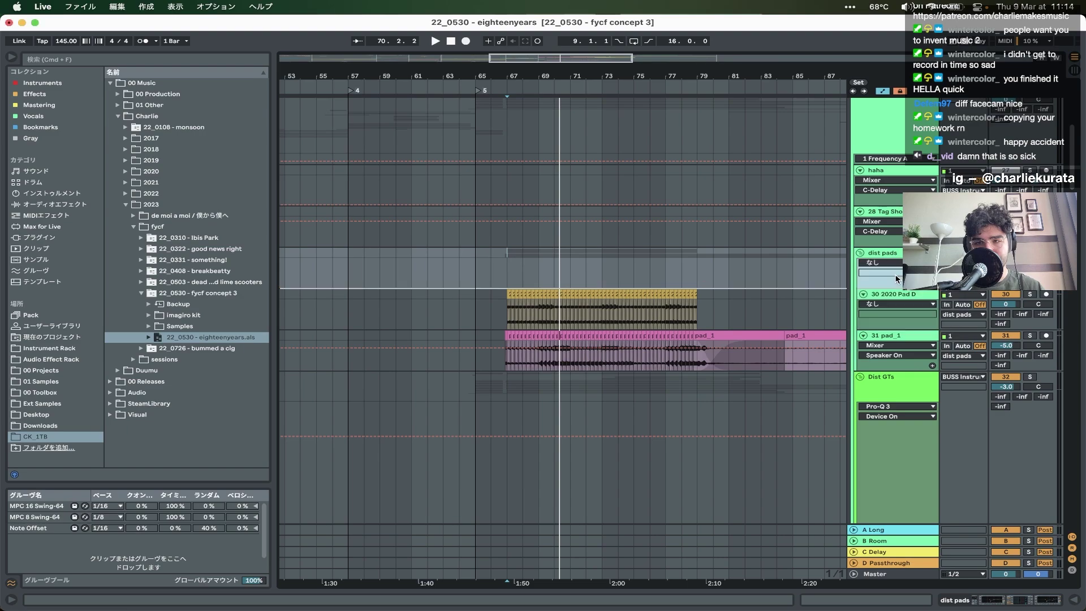
{"action": "left_click", "coordinate": [880, 265]}
{"action": "left_click", "coordinate": [876, 275]}
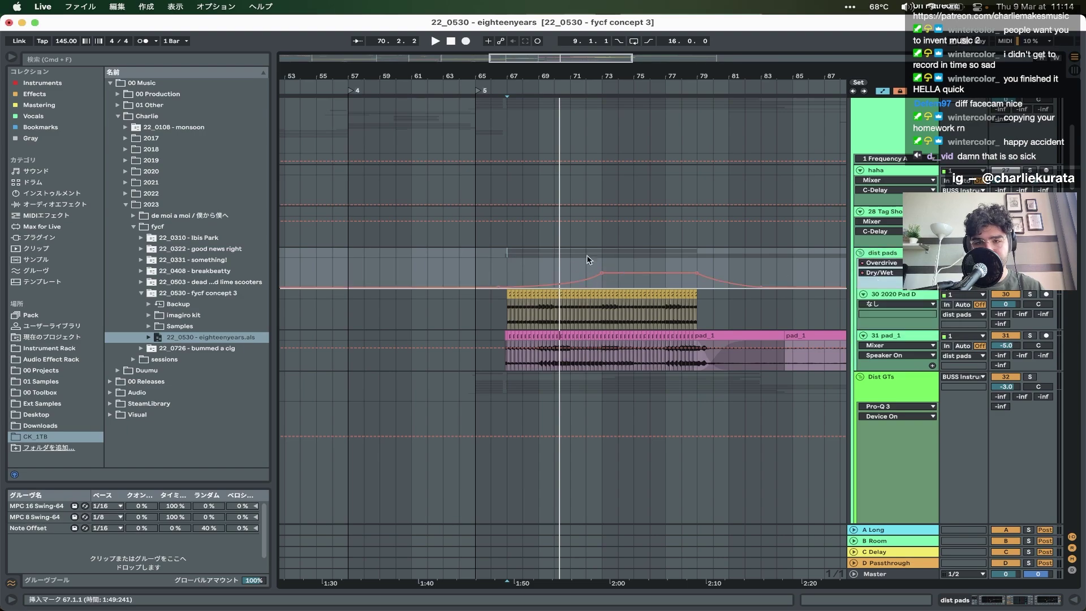
{"action": "key", "text": "space"}
{"action": "left_click", "coordinate": [881, 294]}
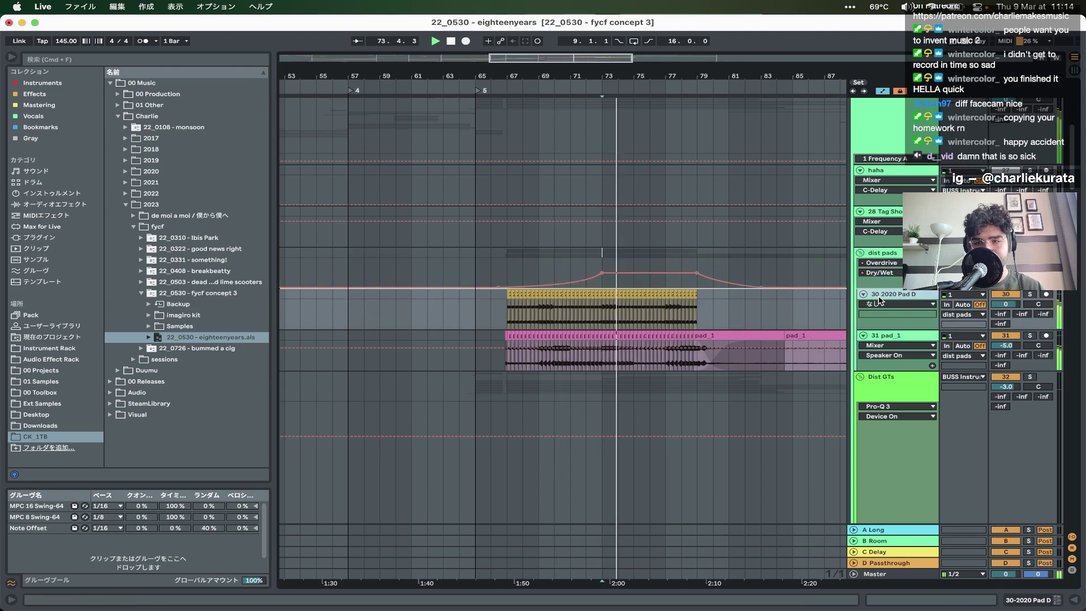
- Hide the track automation and play the dist pads group from bar 67, moving the insert marker on to bar 76
{"action": "key", "text": "a"}
{"action": "left_click", "coordinate": [507, 271]}
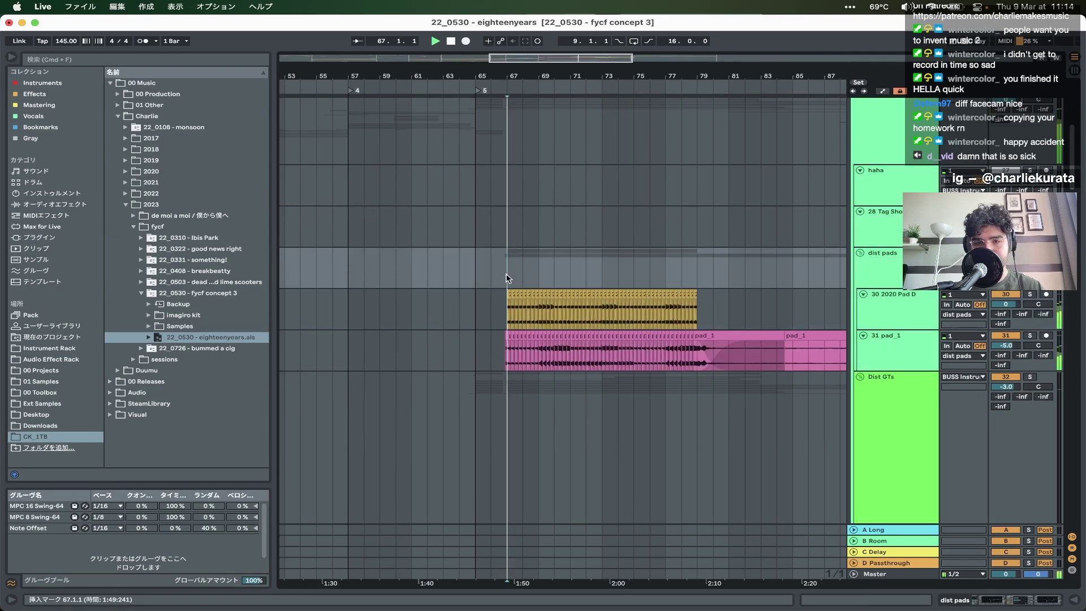
{"action": "left_click", "coordinate": [649, 277]}
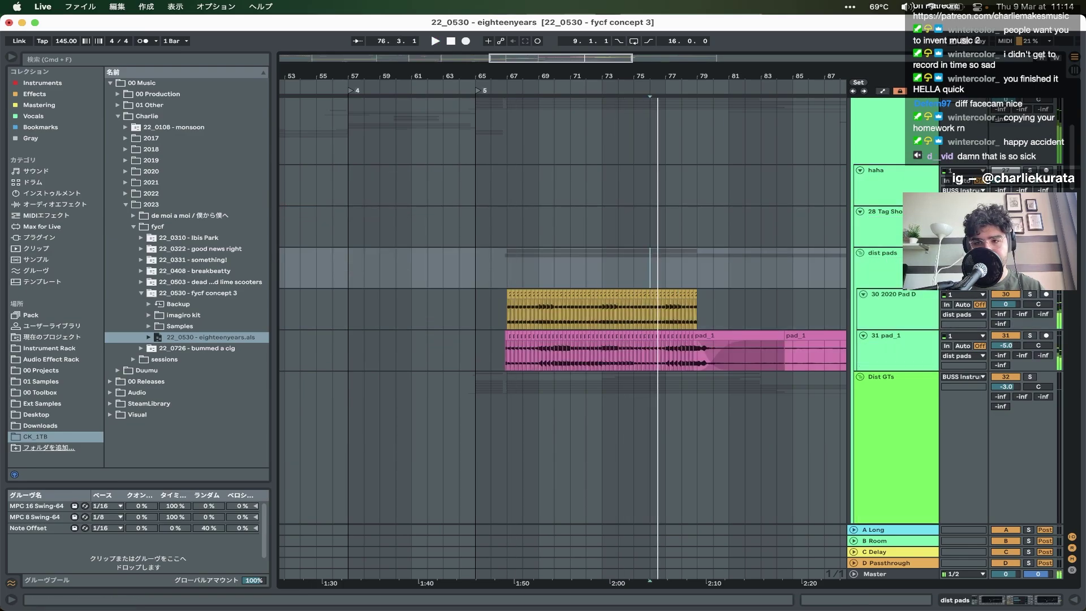
- Collapse the Dist GTs group and play the arrangement from bar 77
{"action": "scroll", "coordinate": [640, 287], "scroll_direction": "down", "scroll_amount": 10}
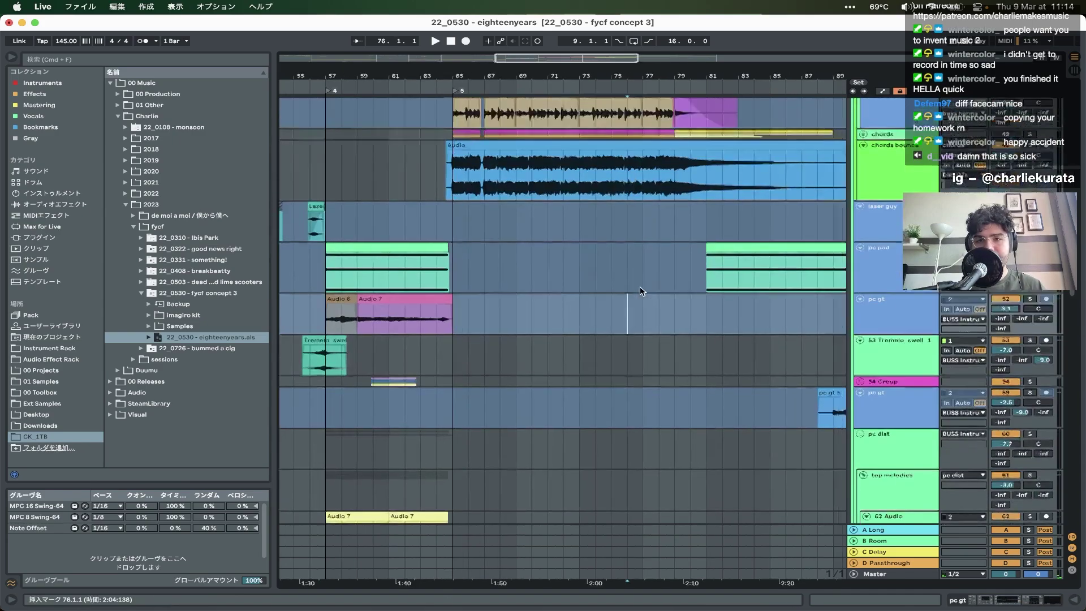
{"action": "scroll", "coordinate": [640, 286], "scroll_direction": "up", "scroll_amount": 3}
{"action": "scroll", "coordinate": [640, 286], "scroll_direction": "up", "scroll_amount": 5}
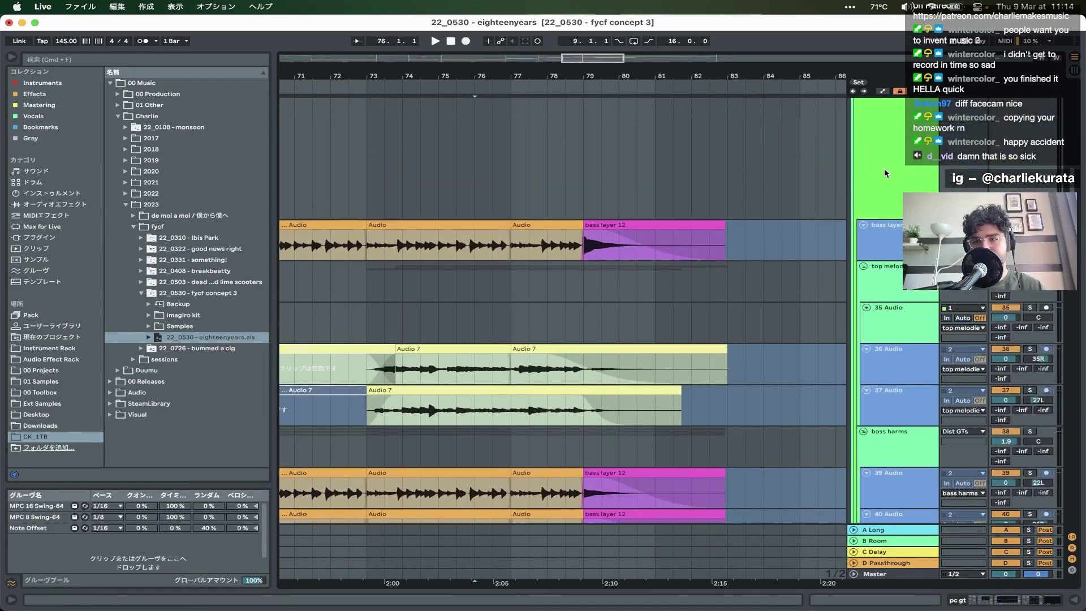
{"action": "scroll", "coordinate": [886, 174], "scroll_direction": "up", "scroll_amount": 3}
{"action": "left_click", "coordinate": [859, 170]}
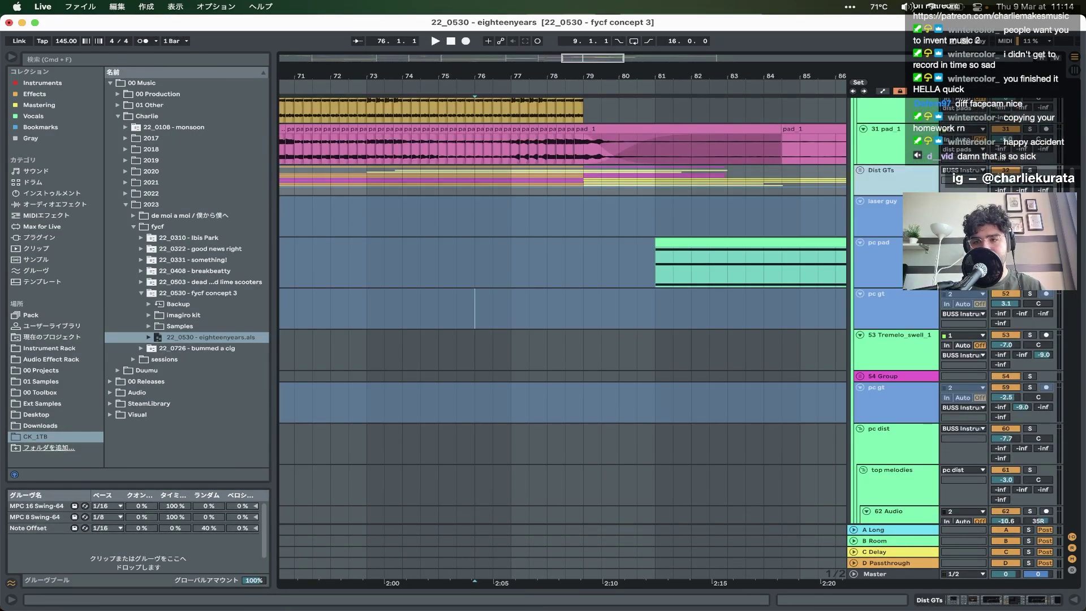
{"action": "key", "text": "space"}
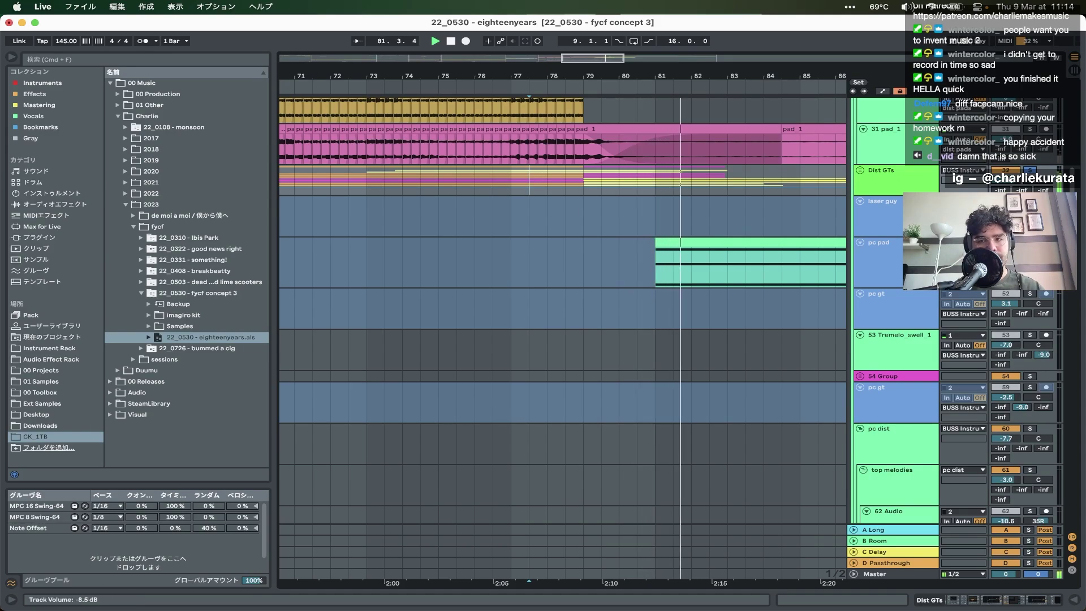
- Expand the Dist GTs group, examine its bass layer, bass harms and chords tracks during playback, and collapse it again
{"action": "left_click", "coordinate": [861, 170]}
{"action": "scroll", "coordinate": [700, 284], "scroll_direction": "down", "scroll_amount": 5}
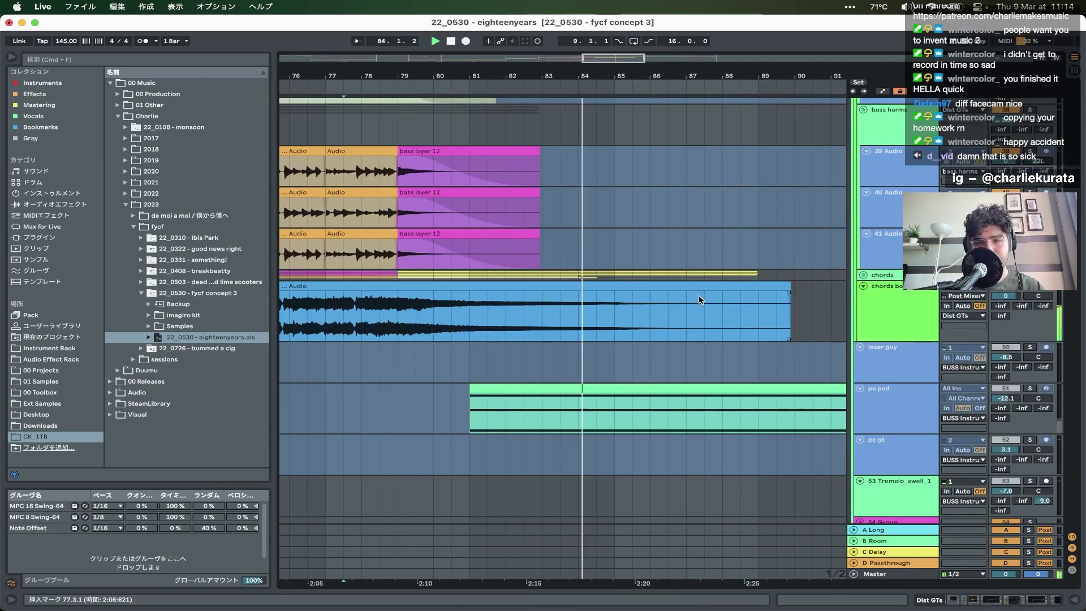
{"action": "scroll", "coordinate": [702, 298], "scroll_direction": "down", "scroll_amount": 3}
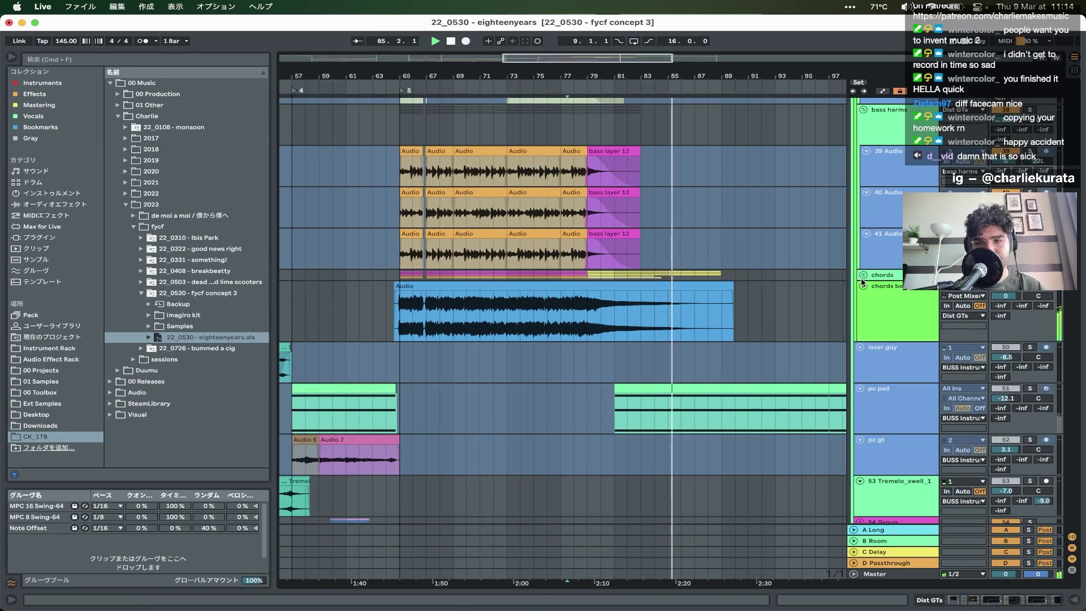
{"action": "scroll", "coordinate": [856, 288], "scroll_direction": "up", "scroll_amount": 2}
{"action": "scroll", "coordinate": [858, 288], "scroll_direction": "up", "scroll_amount": 10}
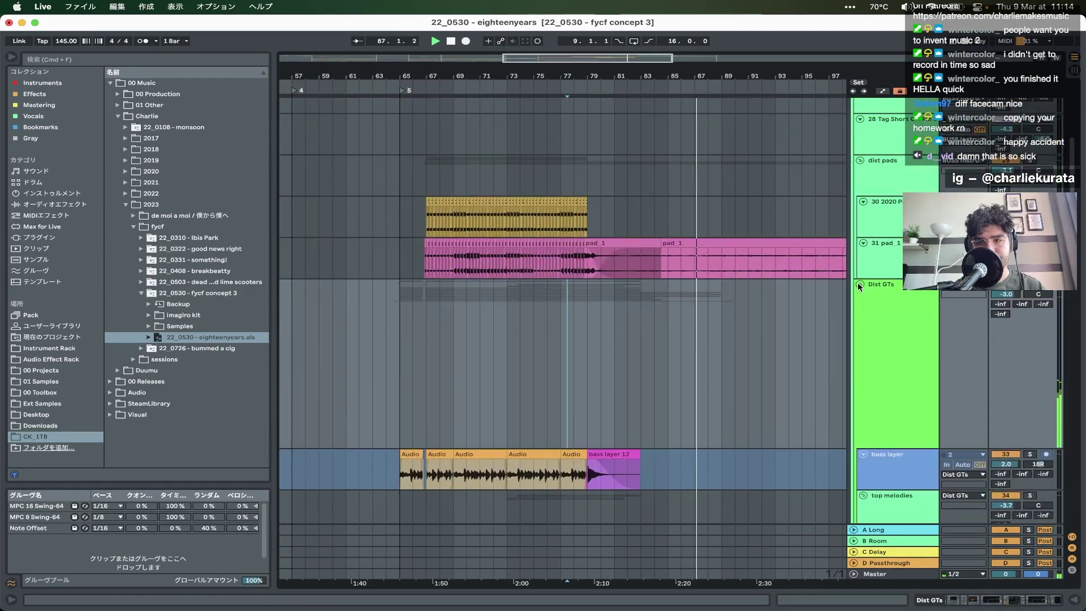
{"action": "left_click", "coordinate": [860, 284]}
{"action": "scroll", "coordinate": [677, 256], "scroll_direction": "down", "scroll_amount": 5}
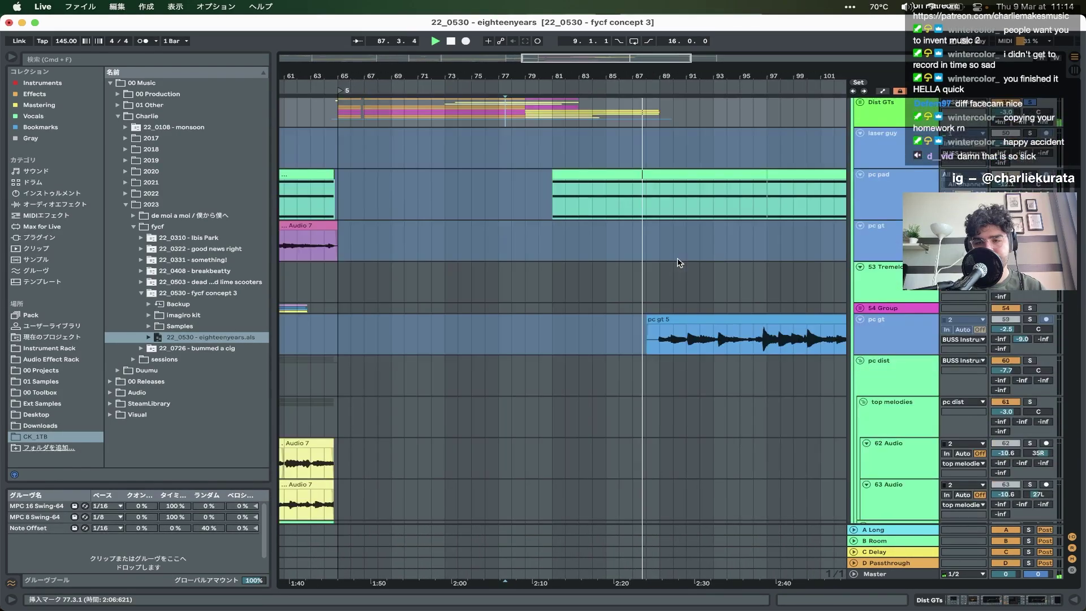
- Solo the pc pad track and play it from bar 88
{"action": "scroll", "coordinate": [677, 257], "scroll_direction": "up", "scroll_amount": 3}
{"action": "scroll", "coordinate": [677, 257], "scroll_direction": "up", "scroll_amount": 2}
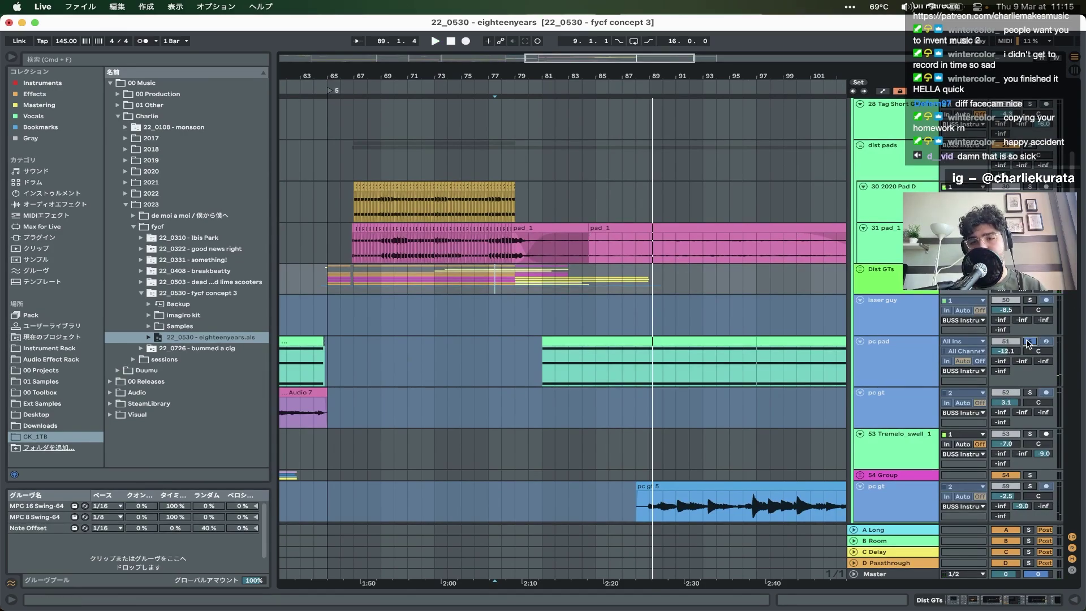
{"action": "left_click", "coordinate": [639, 374]}
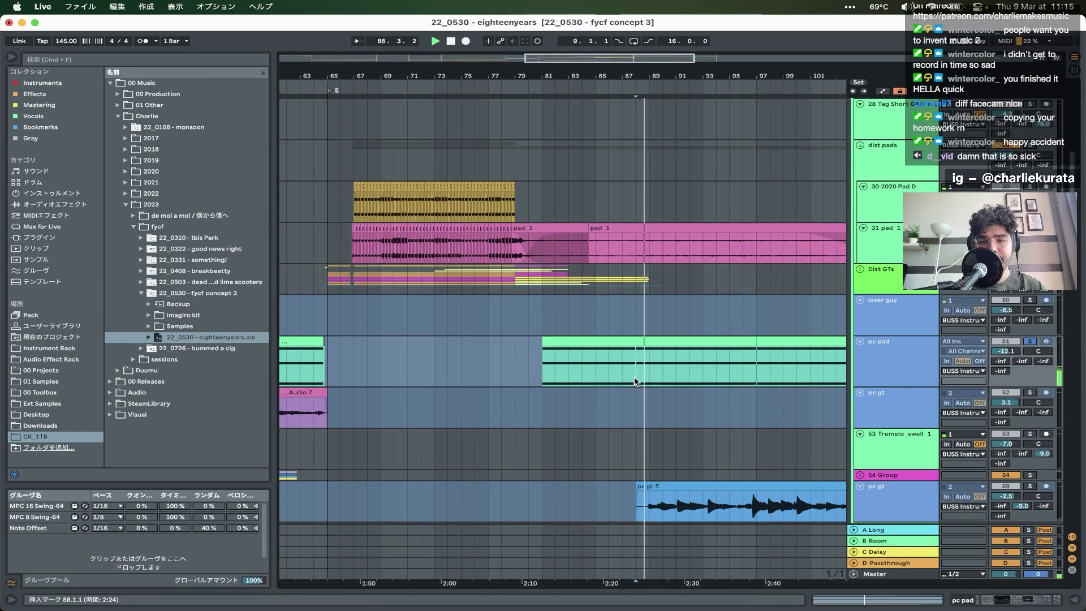
- Play the pc gt 5 guitar clip from the middle of bar 88
{"action": "scroll", "coordinate": [638, 376], "scroll_direction": "down", "scroll_amount": 7}
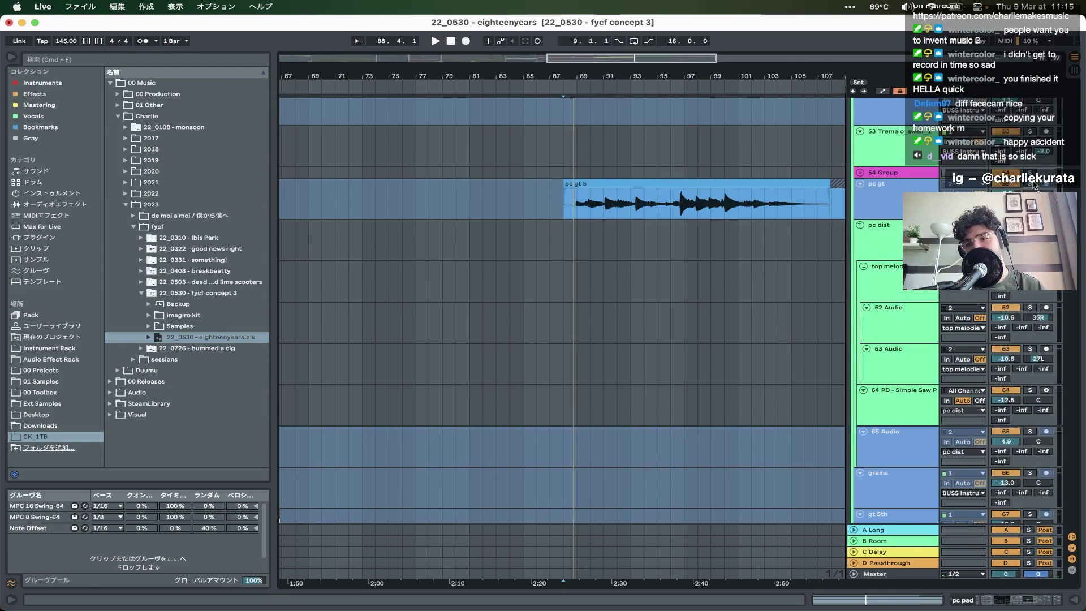
{"action": "left_click", "coordinate": [574, 211]}
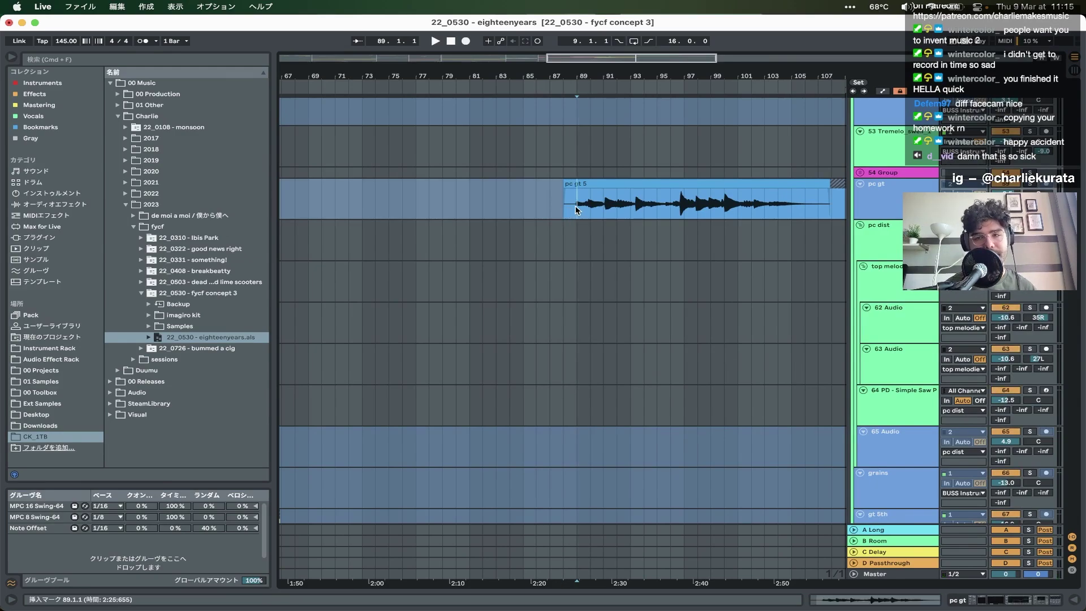
{"action": "scroll", "coordinate": [574, 211], "scroll_direction": "up", "scroll_amount": 3}
{"action": "key", "text": "space"}
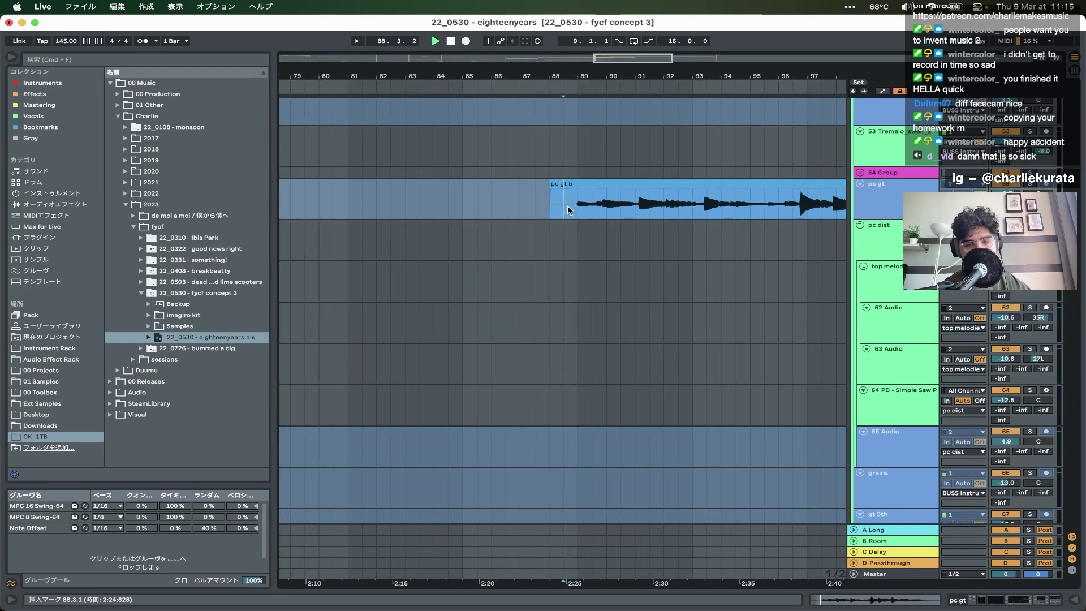
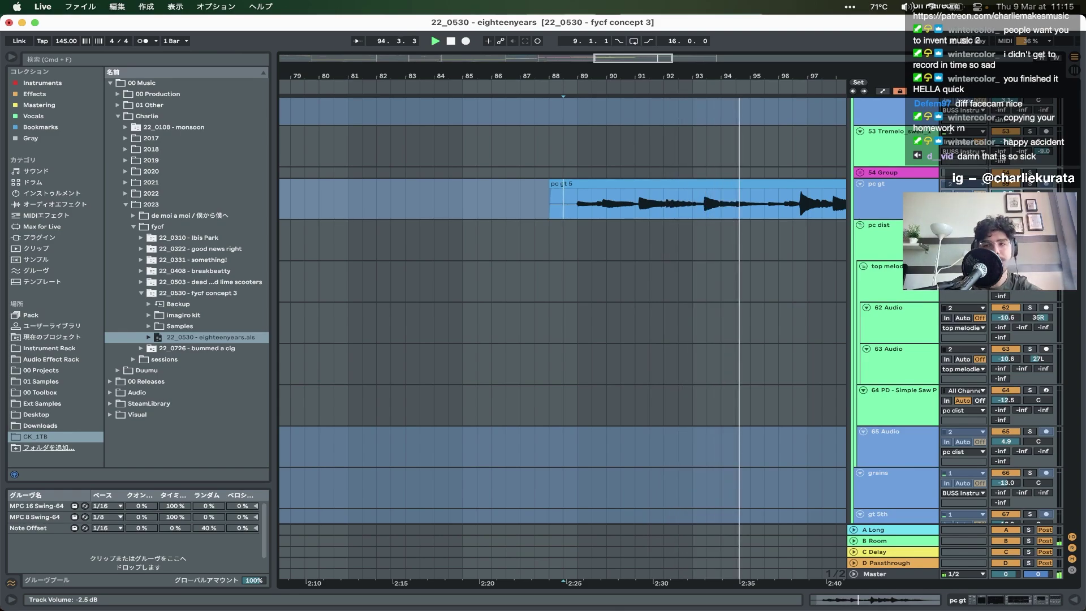
- Examine the outro's pad, guitar, percussion and DSCN0056 tracks while the arrangement plays
{"action": "scroll", "coordinate": [733, 240], "scroll_direction": "up", "scroll_amount": 10}
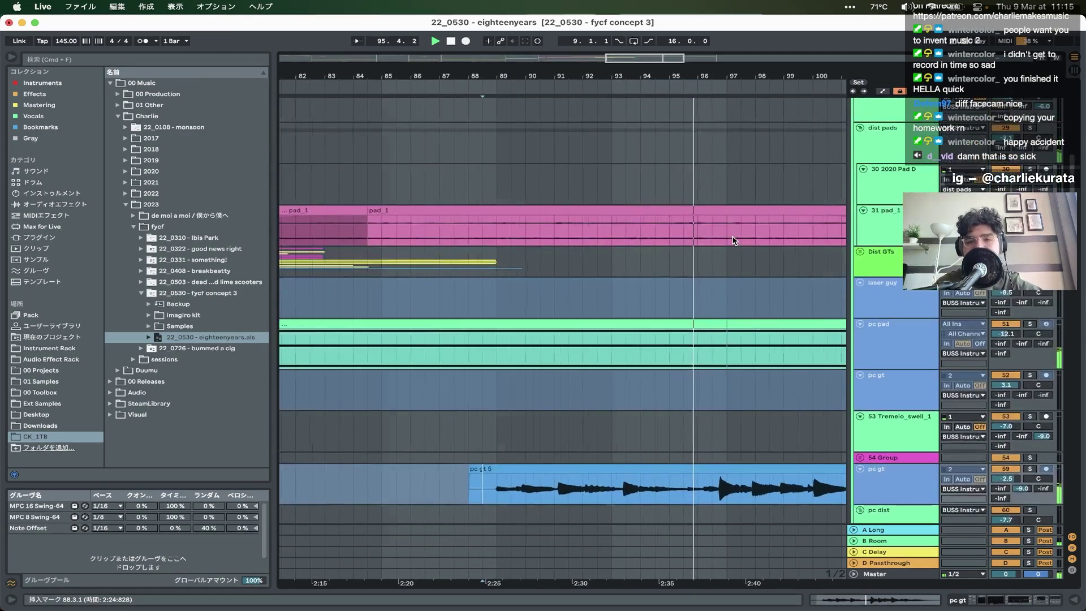
{"action": "scroll", "coordinate": [733, 241], "scroll_direction": "down", "scroll_amount": 5}
{"action": "scroll", "coordinate": [733, 241], "scroll_direction": "up", "scroll_amount": 5}
{"action": "scroll", "coordinate": [734, 240], "scroll_direction": "up", "scroll_amount": 5}
{"action": "scroll", "coordinate": [734, 240], "scroll_direction": "down", "scroll_amount": 5}
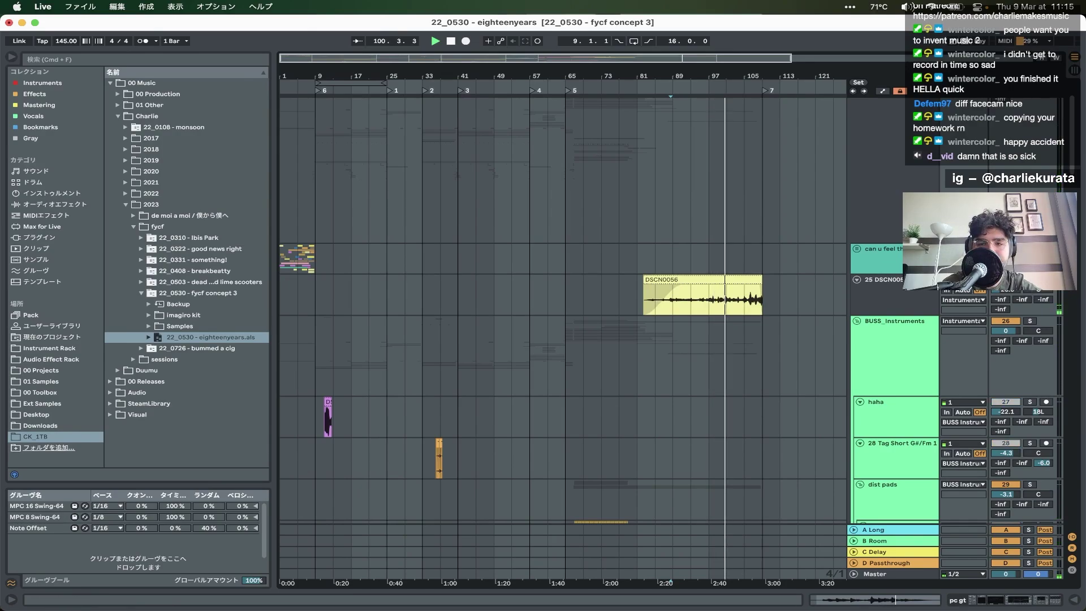
{"action": "scroll", "coordinate": [621, 291], "scroll_direction": "up", "scroll_amount": 5}
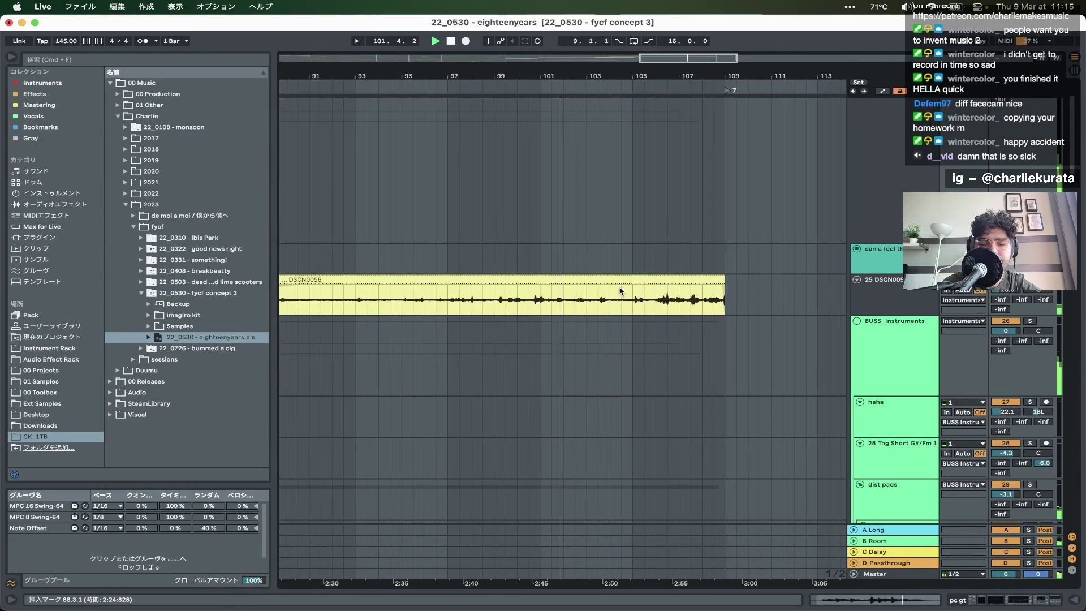
{"action": "scroll", "coordinate": [620, 292], "scroll_direction": "down", "scroll_amount": 15}
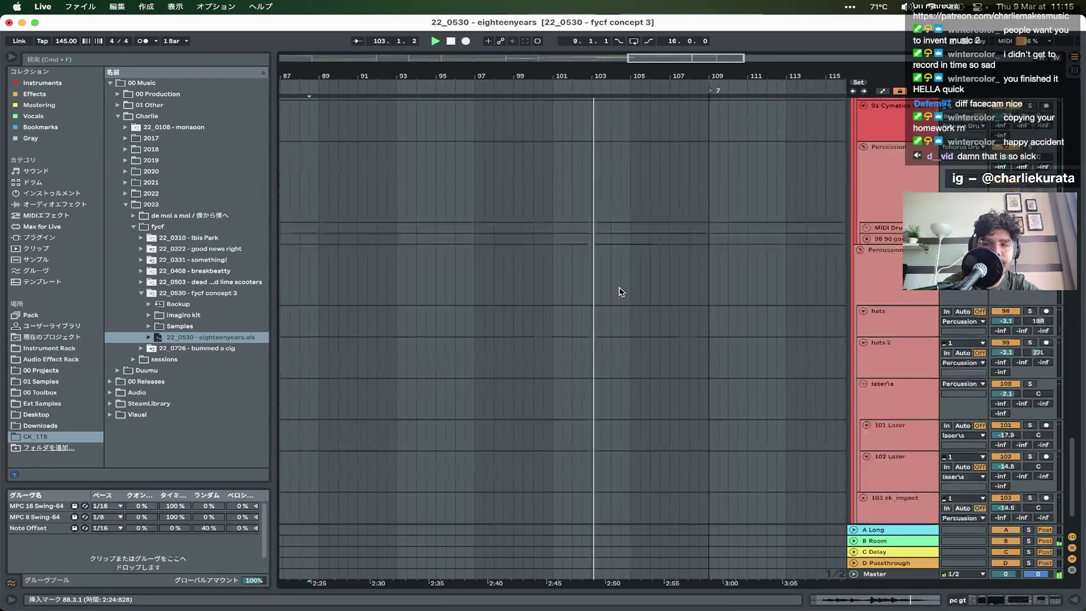
{"action": "scroll", "coordinate": [620, 291], "scroll_direction": "down", "scroll_amount": 15}
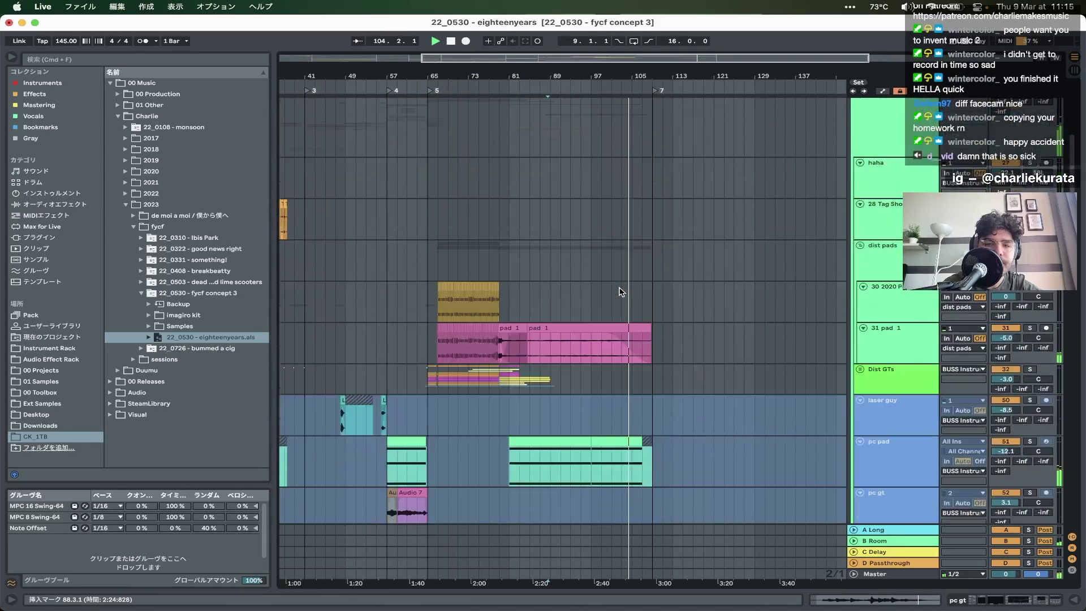
{"action": "scroll", "coordinate": [620, 292], "scroll_direction": "up", "scroll_amount": 5}
{"action": "scroll", "coordinate": [621, 292], "scroll_direction": "down", "scroll_amount": 3}
- Solo the pad_1 track, play it from bar 96 while checking its long clip's properties, and unsolo it
{"action": "key", "text": "space"}
{"action": "left_click", "coordinate": [564, 278]}
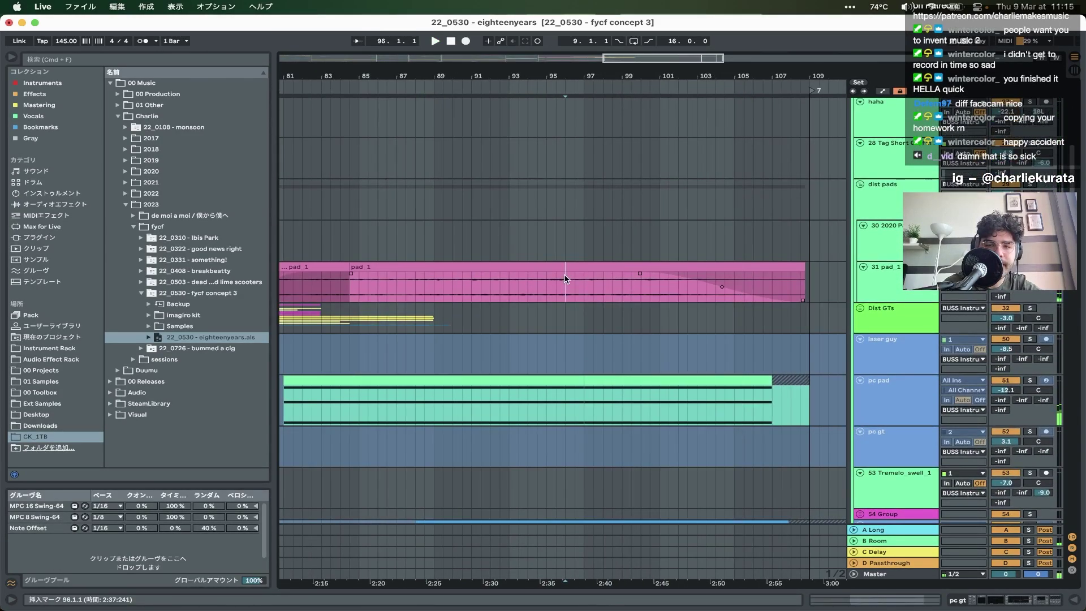
{"action": "key", "text": "space"}
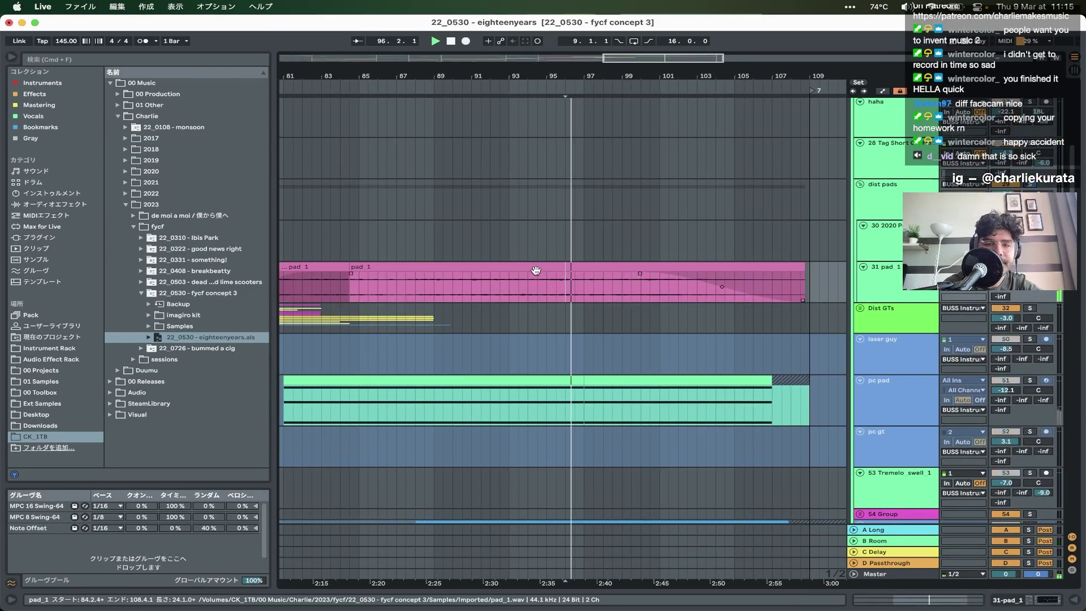
{"action": "double_click", "coordinate": [535, 271]}
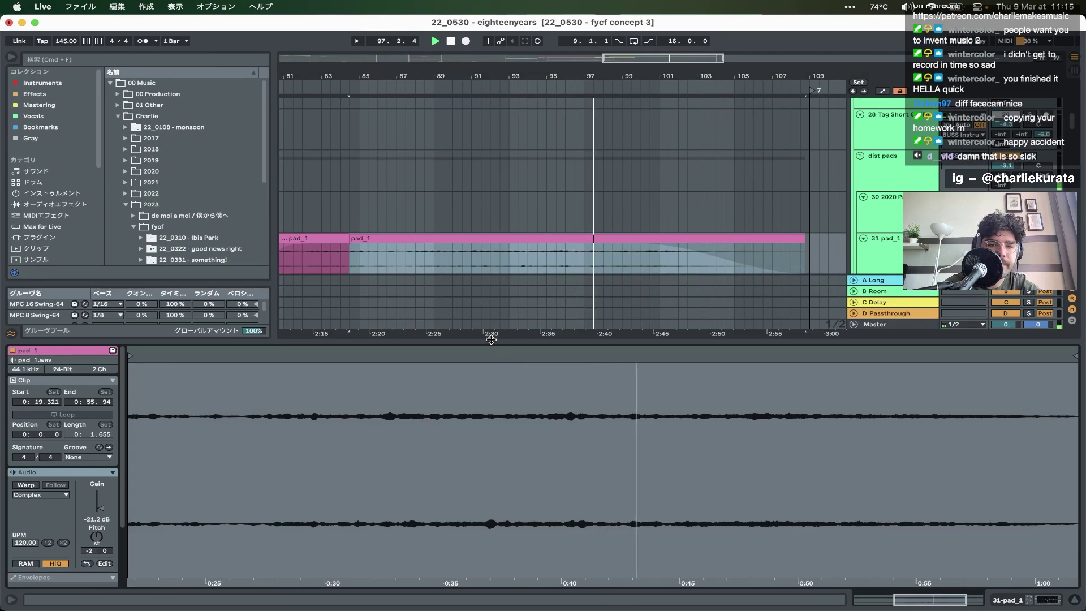
{"action": "key", "text": "super+alt+l"}
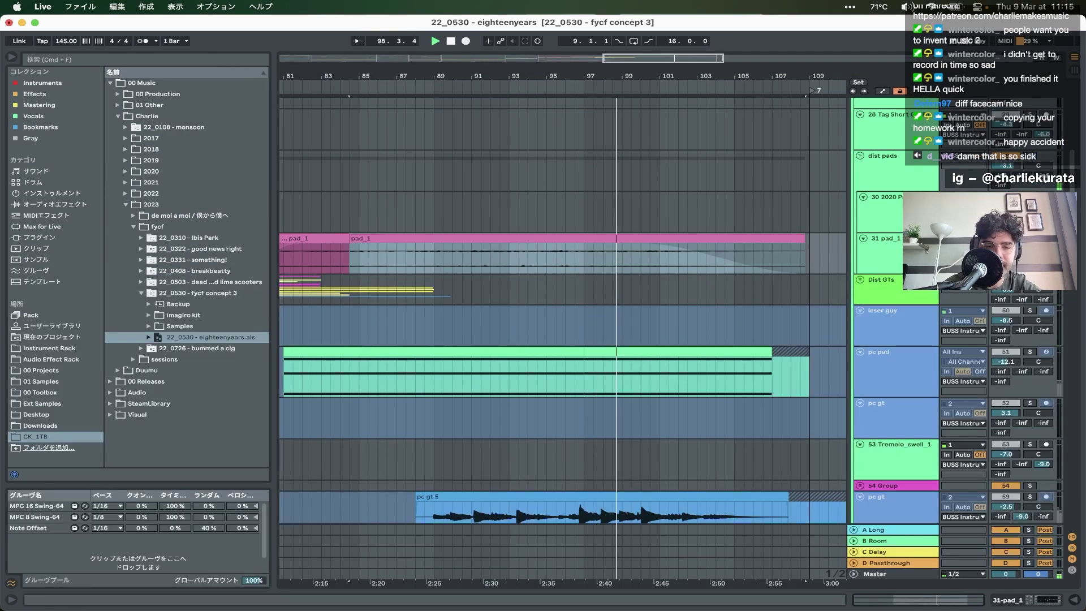
{"action": "key", "text": "s"}
{"action": "key", "text": "space"}
- Collapse the Instrumental group and expand the Vocals group
{"action": "scroll", "coordinate": [626, 280], "scroll_direction": "down", "scroll_amount": 5}
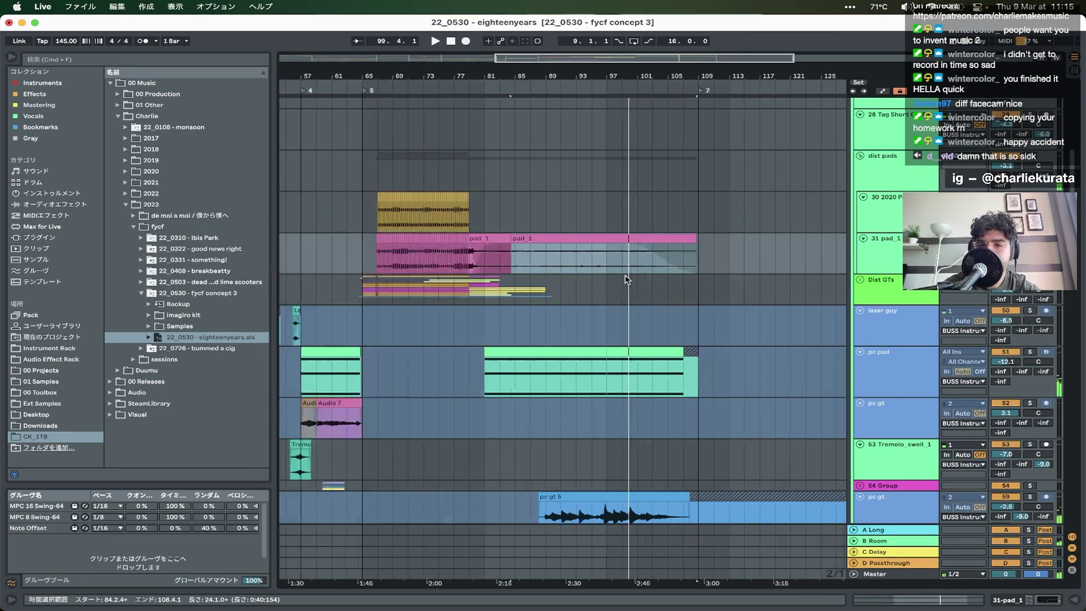
{"action": "scroll", "coordinate": [625, 280], "scroll_direction": "down", "scroll_amount": 5}
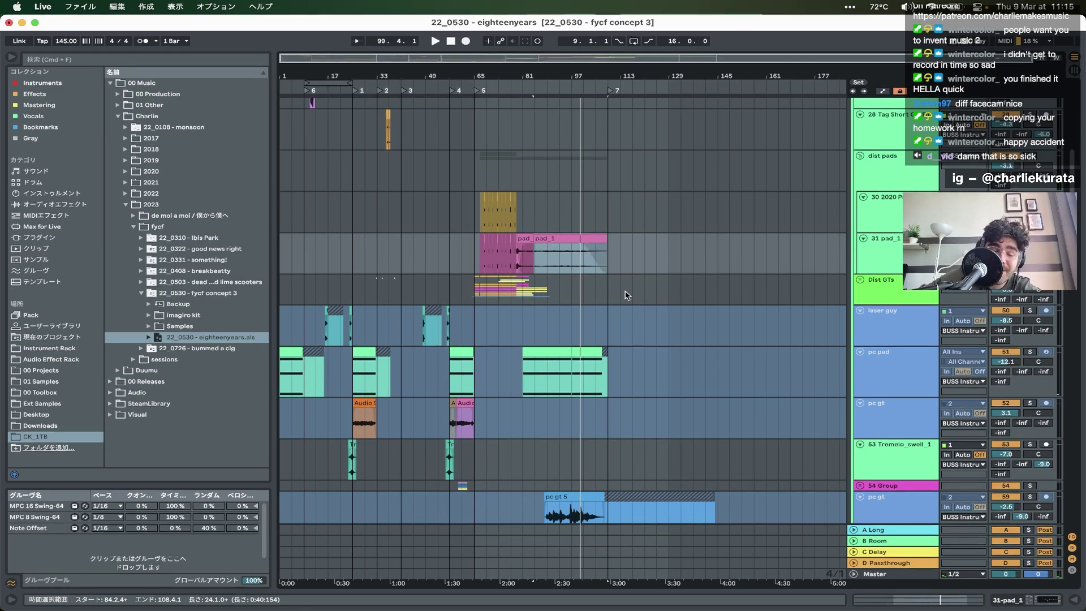
{"action": "scroll", "coordinate": [625, 295], "scroll_direction": "up", "scroll_amount": 20}
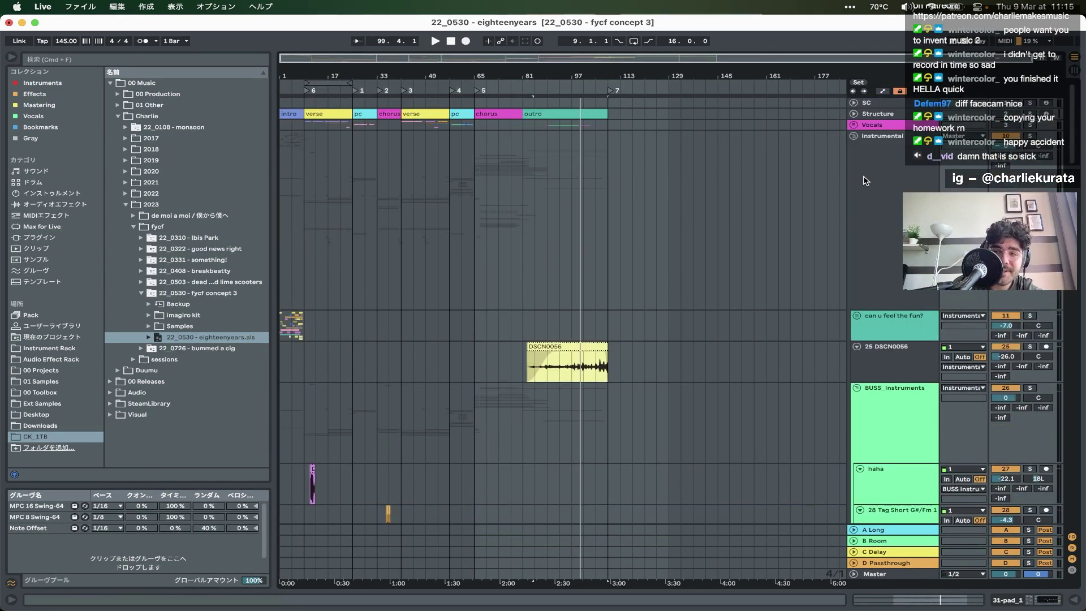
{"action": "left_click", "coordinate": [853, 136]}
{"action": "left_click", "coordinate": [854, 125]}
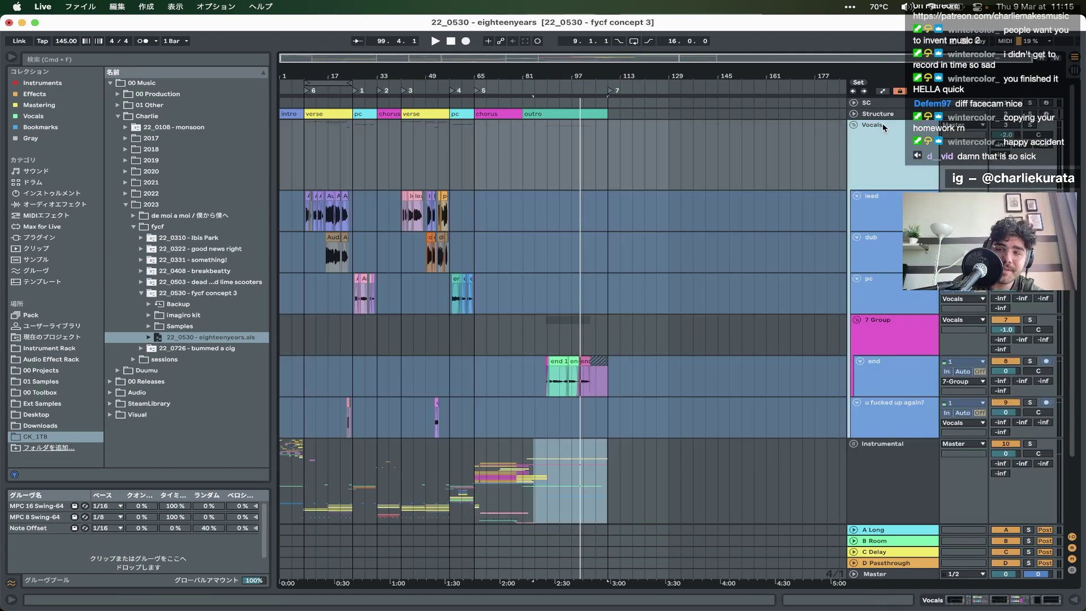
- Solo the "u fucked up again?" vocal track and play its clips from bar 23
{"action": "left_click", "coordinate": [364, 247]}
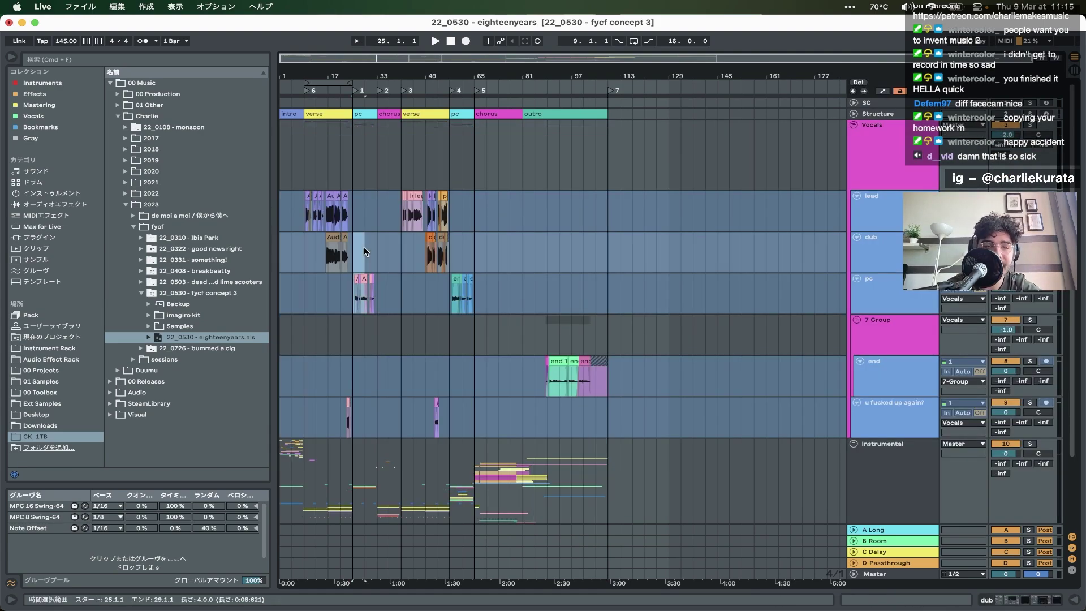
{"action": "scroll", "coordinate": [364, 247], "scroll_direction": "up", "scroll_amount": 10}
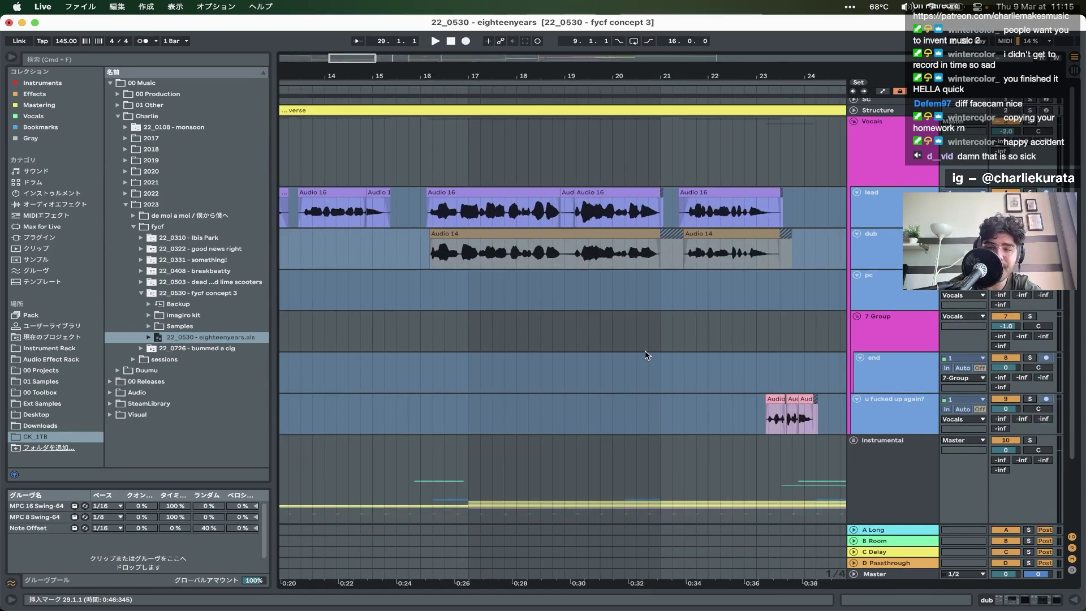
{"action": "left_click", "coordinate": [768, 385]}
{"action": "left_click", "coordinate": [1029, 400]}
{"action": "key", "text": "space"}
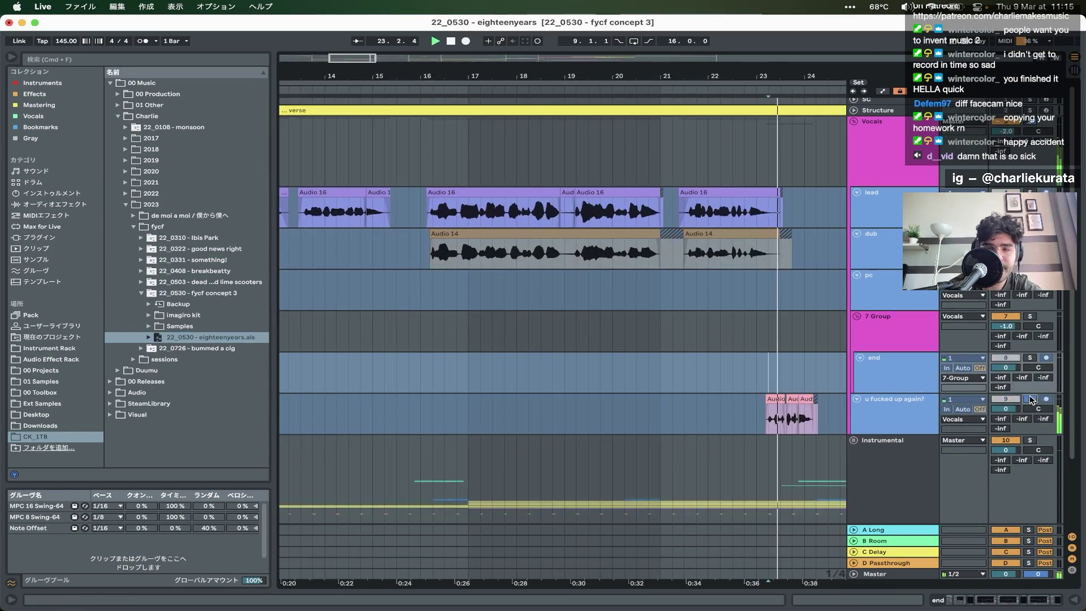
{"action": "key", "text": "space"}
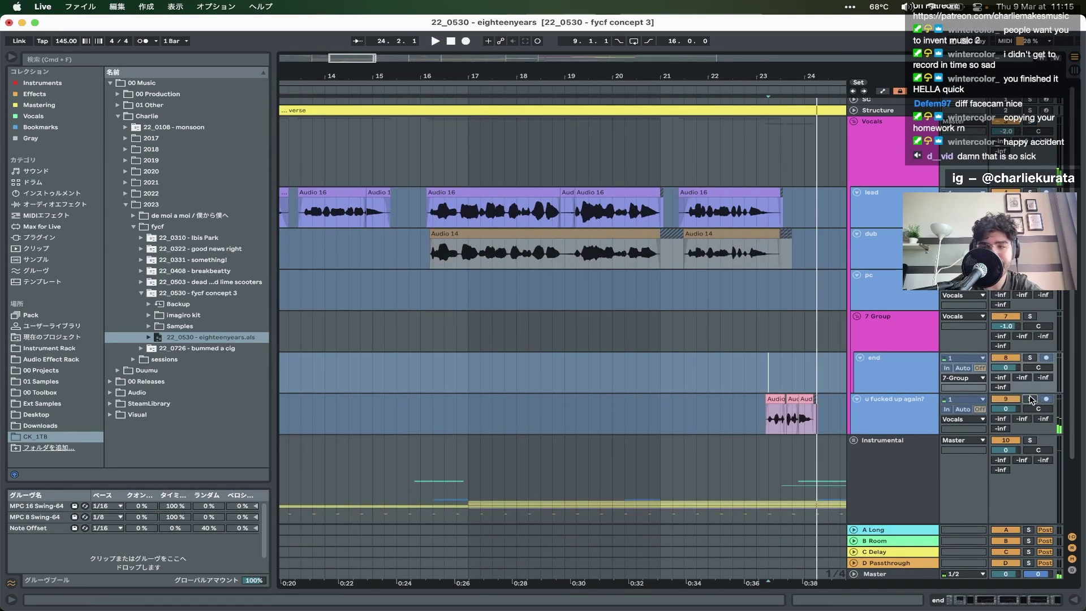
- Play the end vocal clips in the outro from around bar 94
{"action": "left_click", "coordinate": [605, 330]}
{"action": "scroll", "coordinate": [605, 332], "scroll_direction": "down", "scroll_amount": 5}
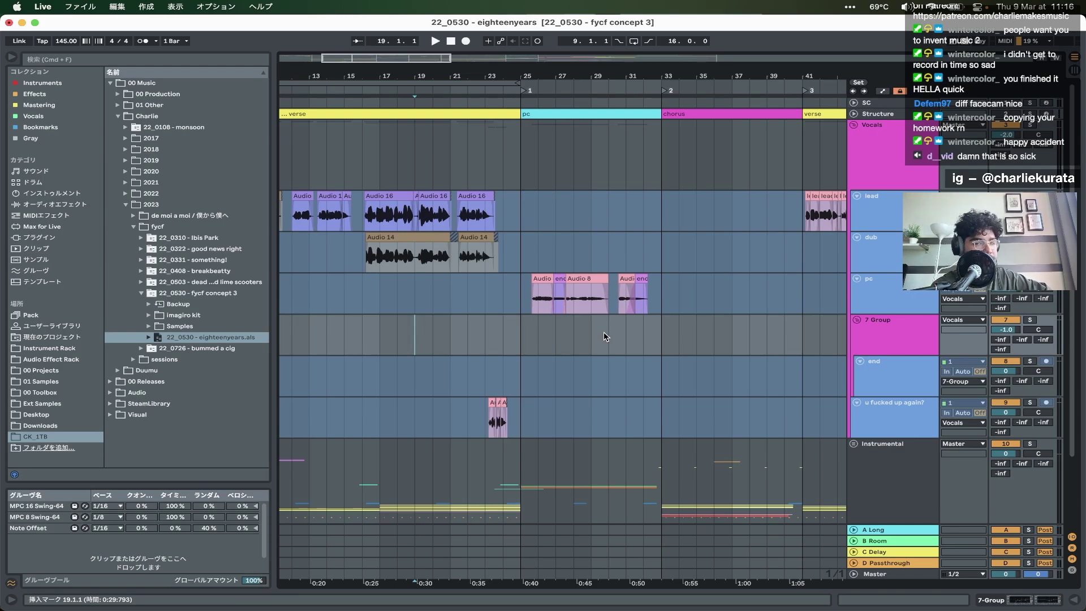
{"action": "scroll", "coordinate": [605, 336], "scroll_direction": "right", "scroll_amount": 15}
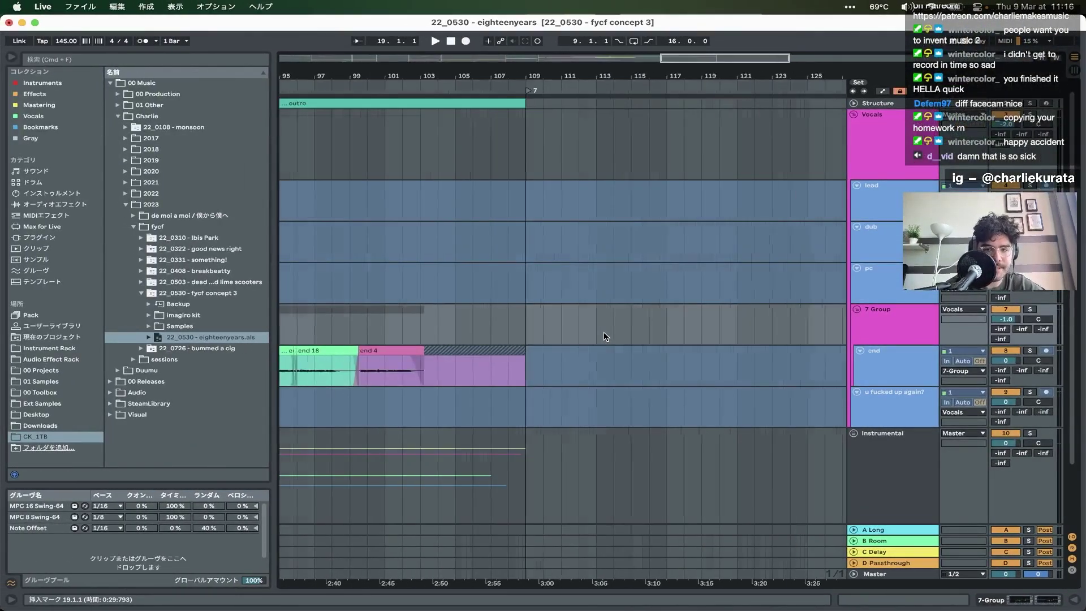
{"action": "scroll", "coordinate": [604, 336], "scroll_direction": "down", "scroll_amount": 3}
{"action": "scroll", "coordinate": [453, 271], "scroll_direction": "up", "scroll_amount": 5}
{"action": "left_click", "coordinate": [452, 270]}
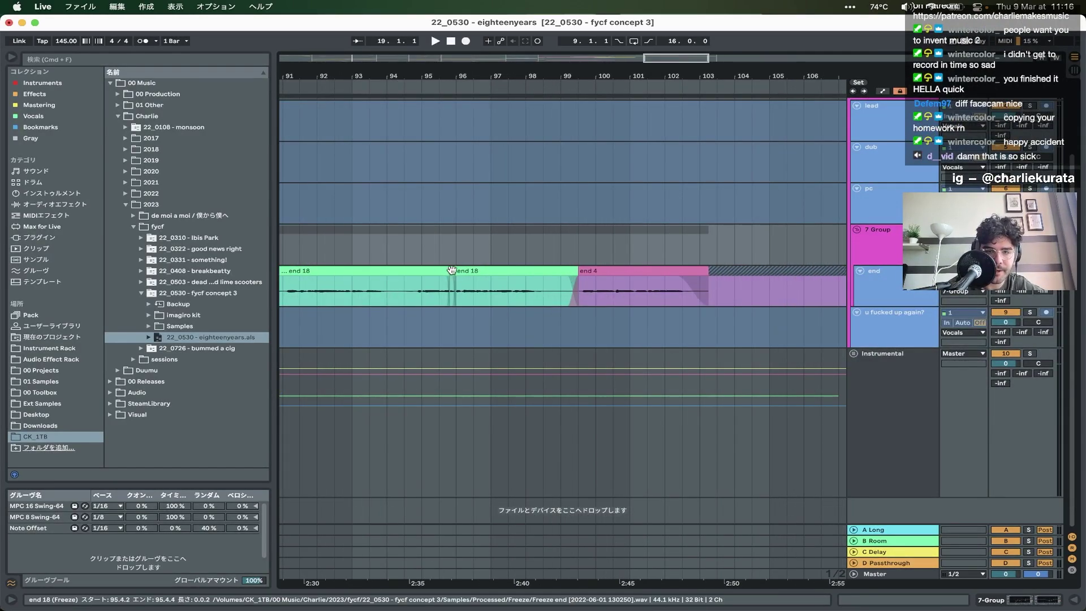
{"action": "key", "text": "space"}
{"action": "left_click", "coordinate": [404, 293]}
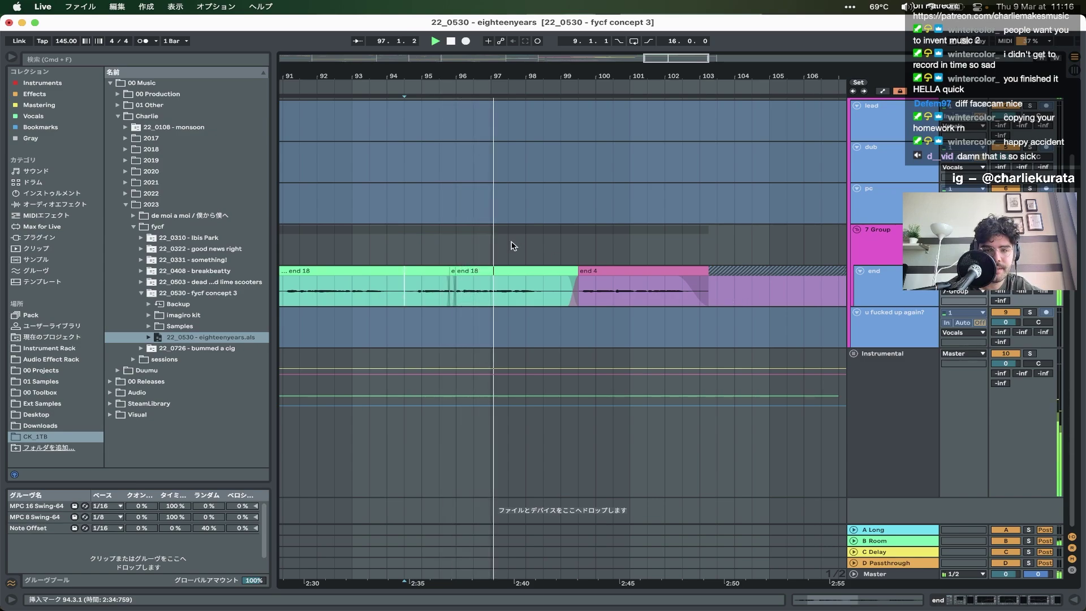
{"action": "left_click", "coordinate": [400, 247]}
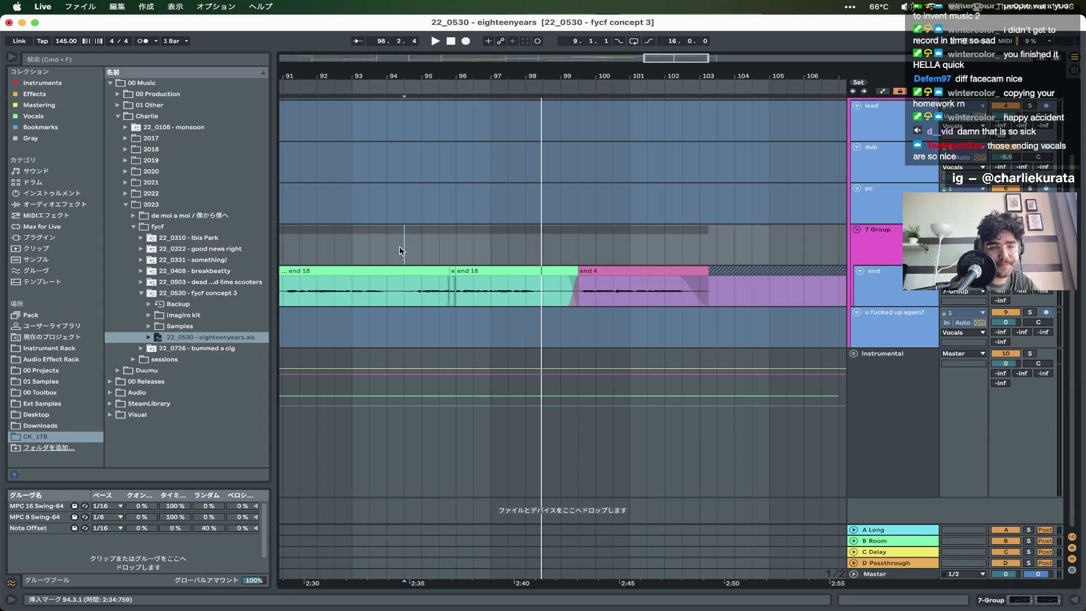
- Collapse the 22_0530 - fycf concept 3 folder in the browser and focus the arrangement on the verse's lead, dub and pc vocal clips
{"action": "left_click", "coordinate": [140, 293]}
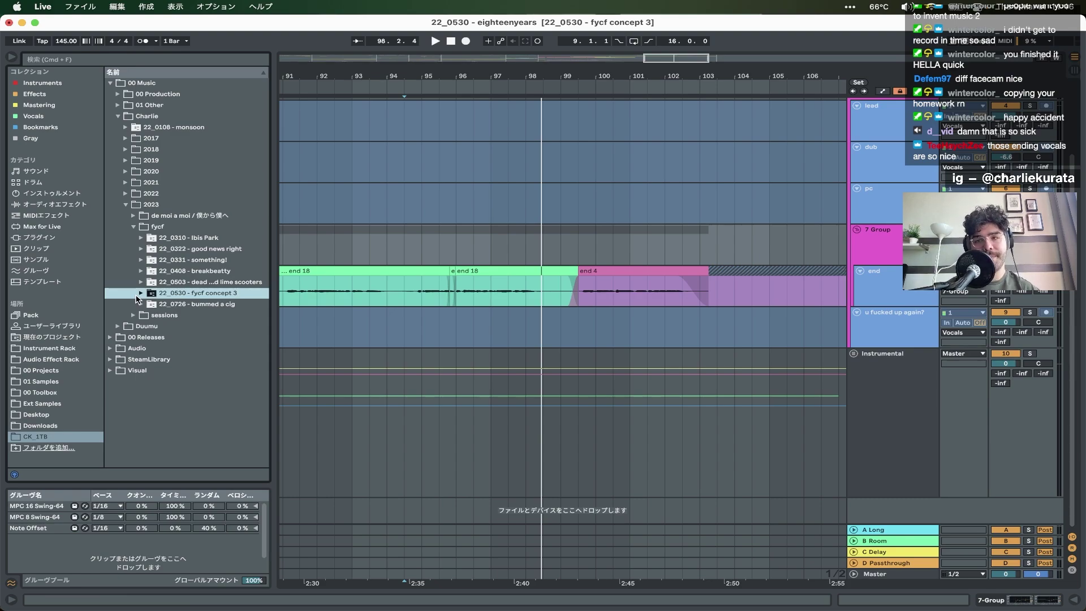
{"action": "key", "text": "h"}
{"action": "key", "text": "w"}
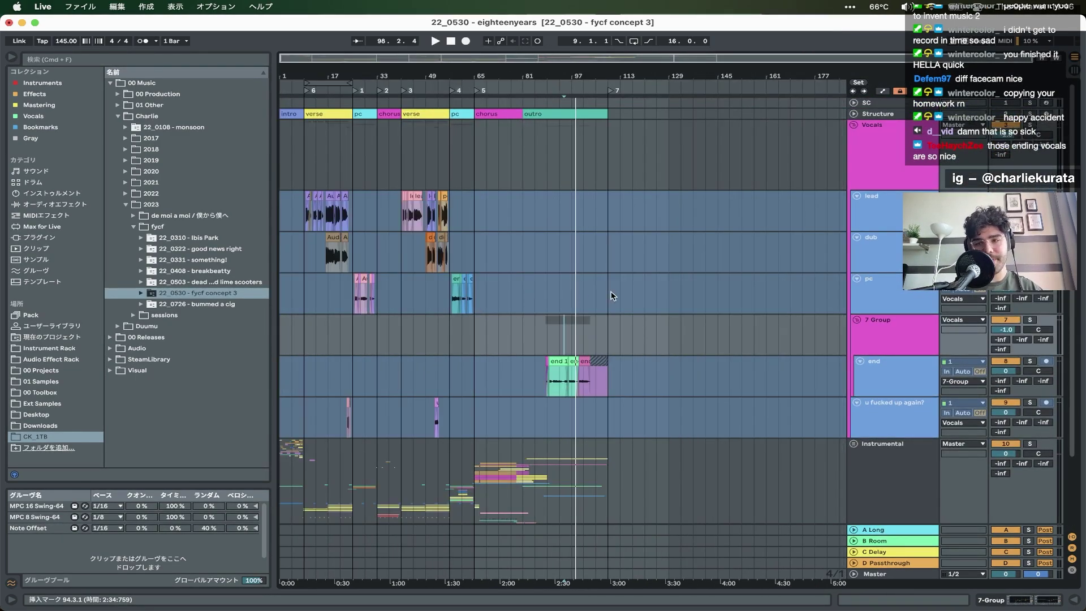
{"action": "left_click_drag", "start_coordinate": [613, 295], "coordinate": [309, 207]}
{"action": "key", "text": "z"}
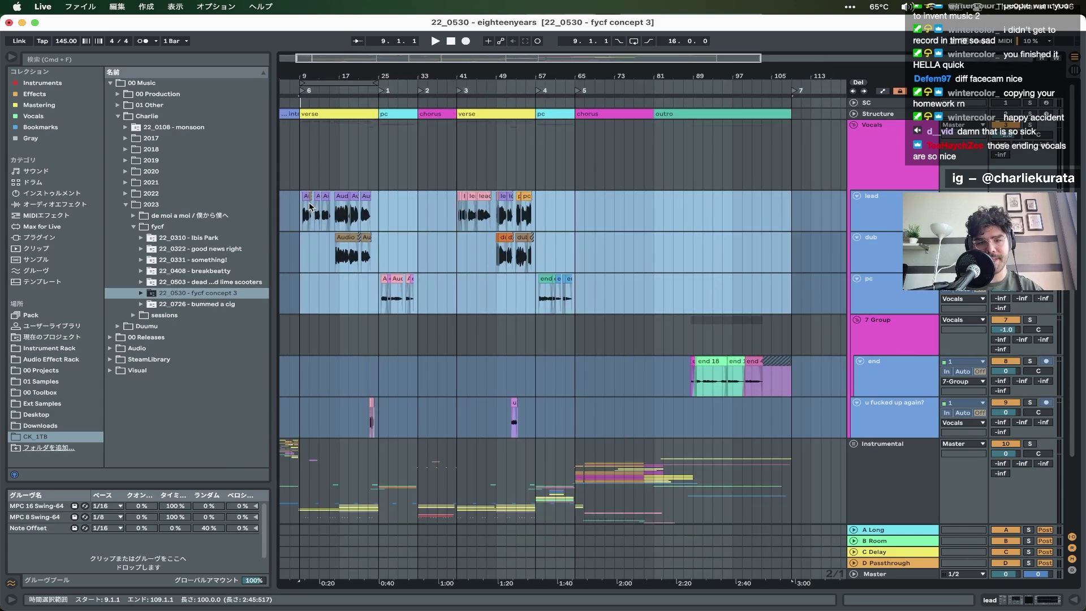
{"action": "key", "text": "plus"}
{"action": "key", "text": "plus"}
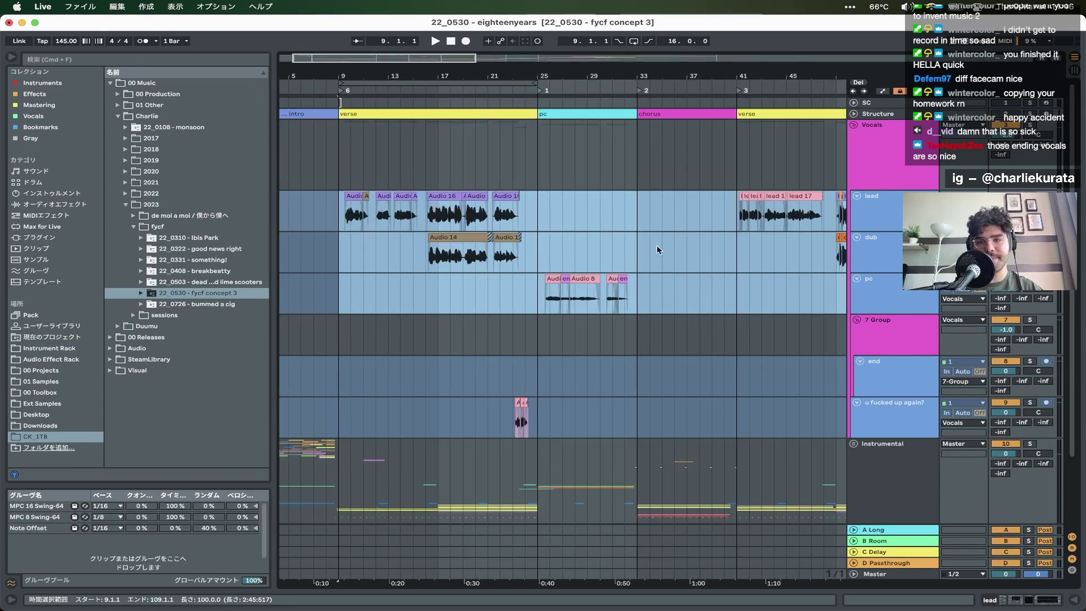
- Play the verse vocals from the lead clip at bar 16 and stop playback partway through
{"action": "left_click", "coordinate": [658, 250]}
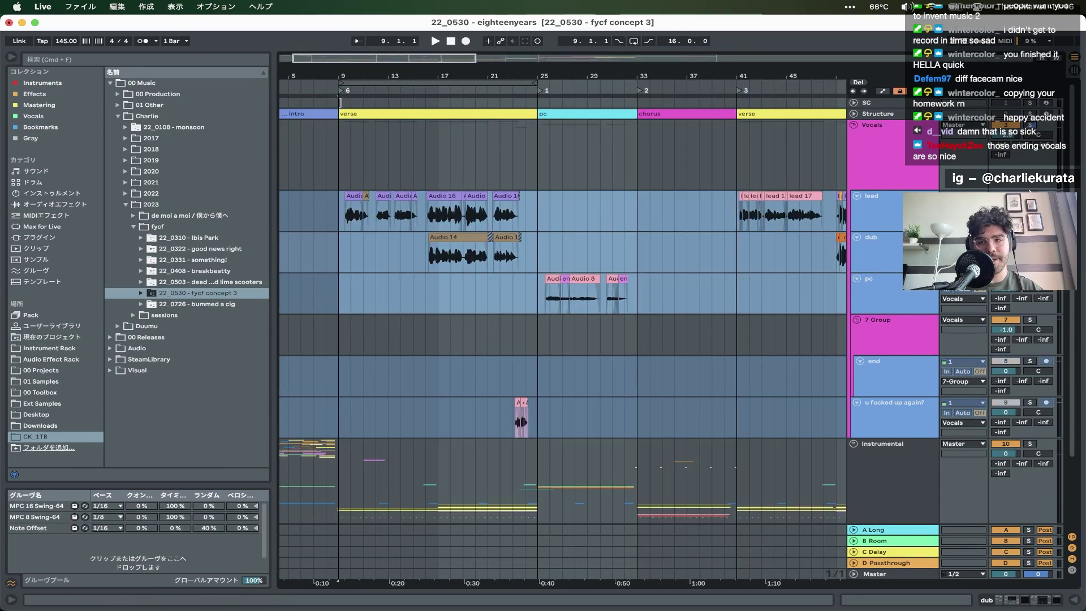
{"action": "left_click", "coordinate": [431, 195]}
{"action": "key", "text": "plus"}
{"action": "key", "text": "plus"}
{"action": "key", "text": "space"}
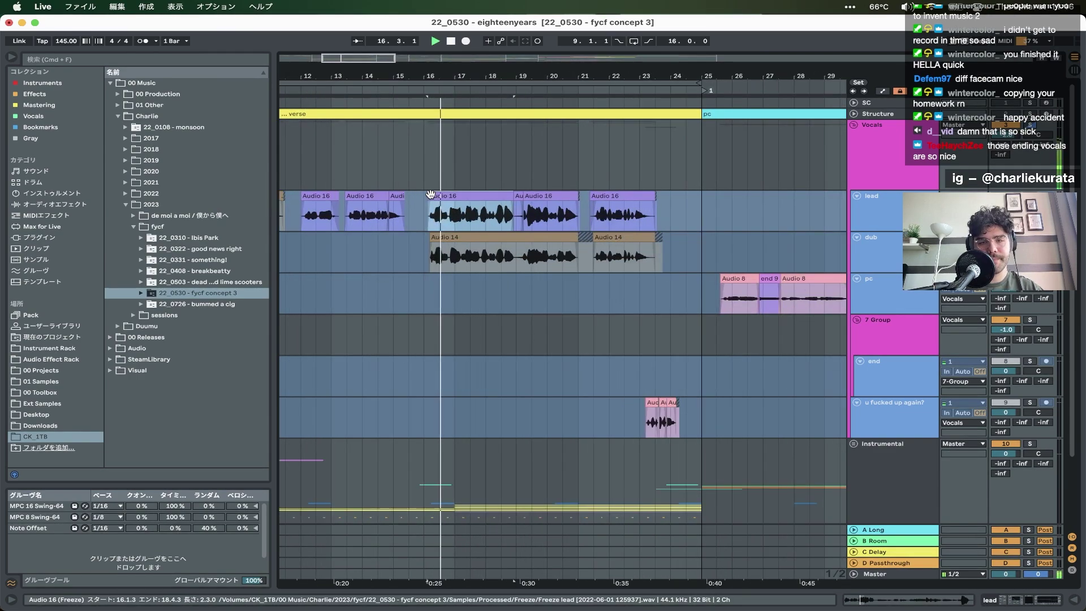
{"action": "key", "text": "minus"}
{"action": "key", "text": "minus"}
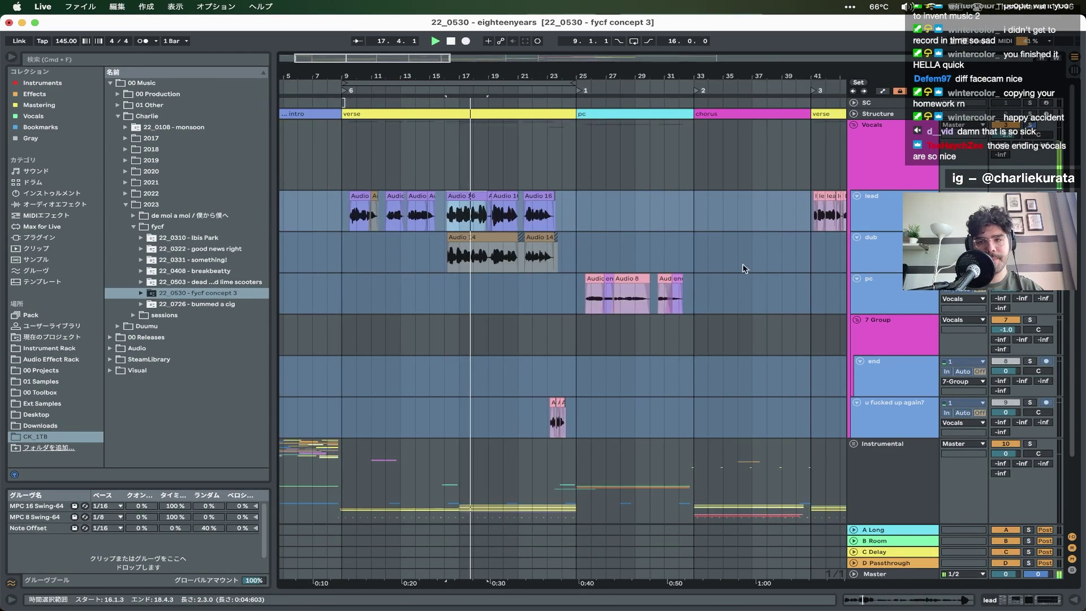
{"action": "left_click", "coordinate": [744, 269]}
{"action": "key", "text": "space"}
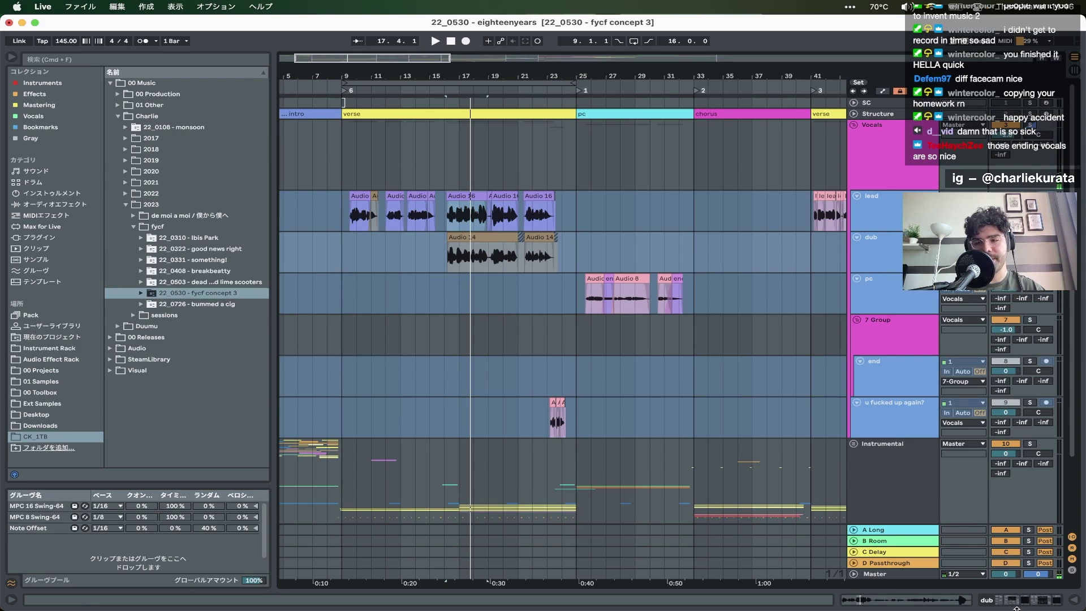
- Show the dub track's device chain and play the doubled verse vocals from bar 16
{"action": "key", "text": "shift+Tab"}
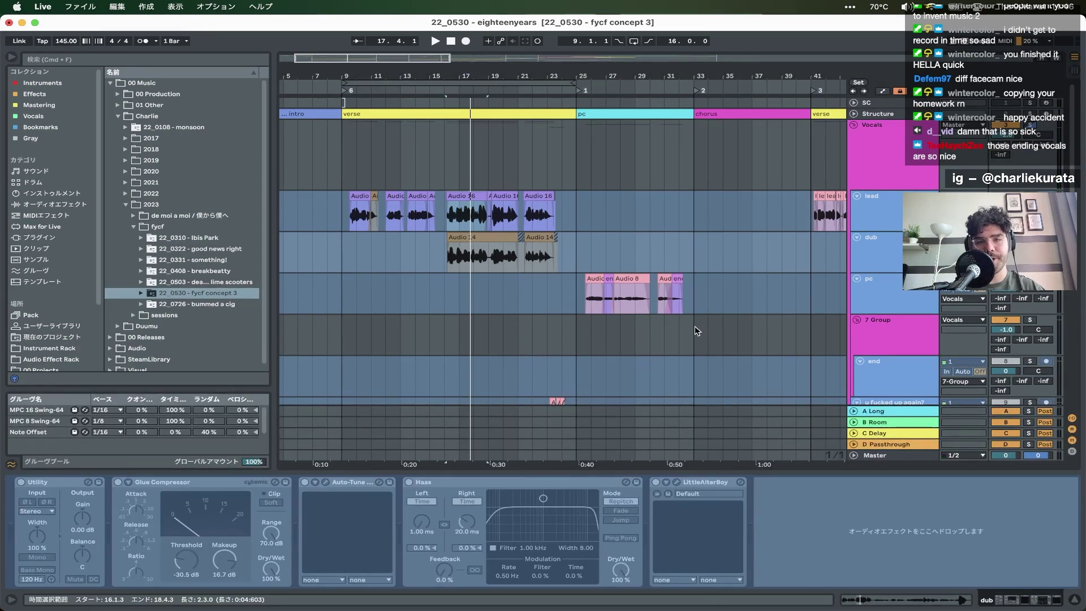
{"action": "key", "text": "space"}
{"action": "key", "text": "plus"}
{"action": "key", "text": "plus"}
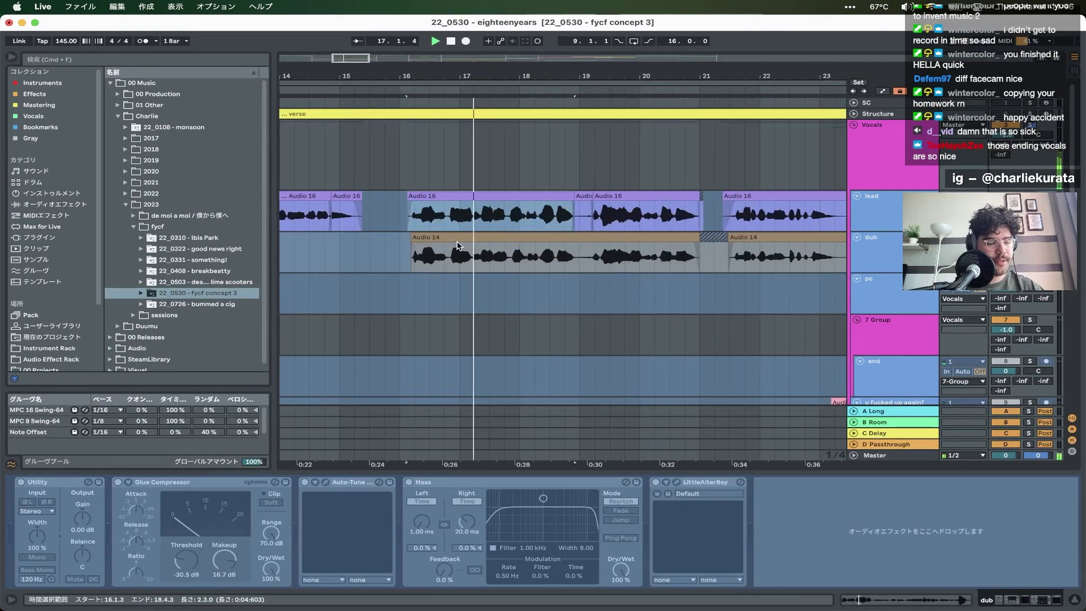
{"action": "key", "text": "minus"}
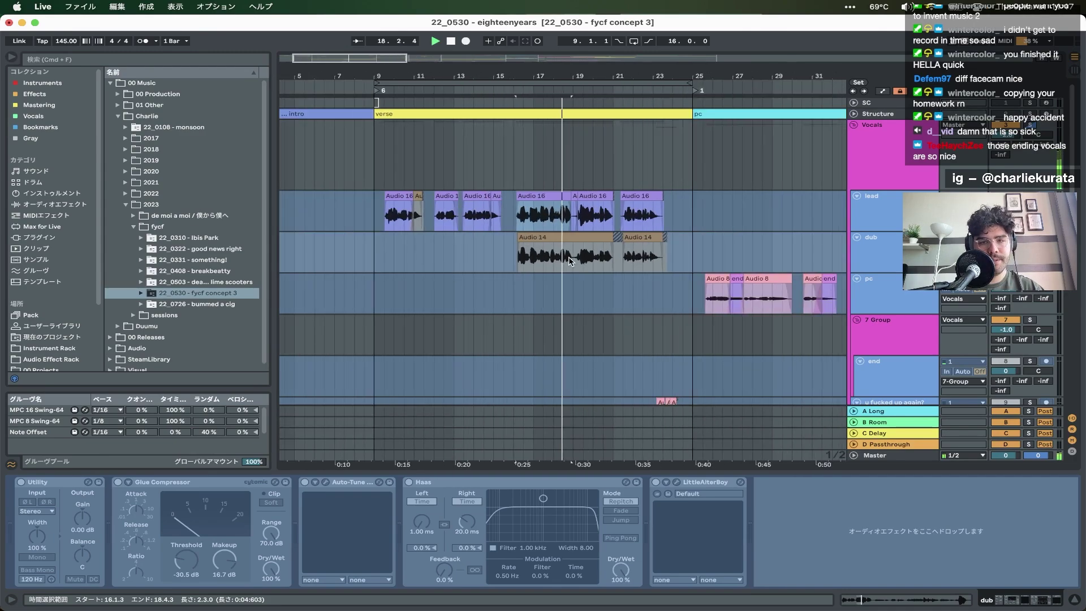
{"action": "key", "text": "space"}
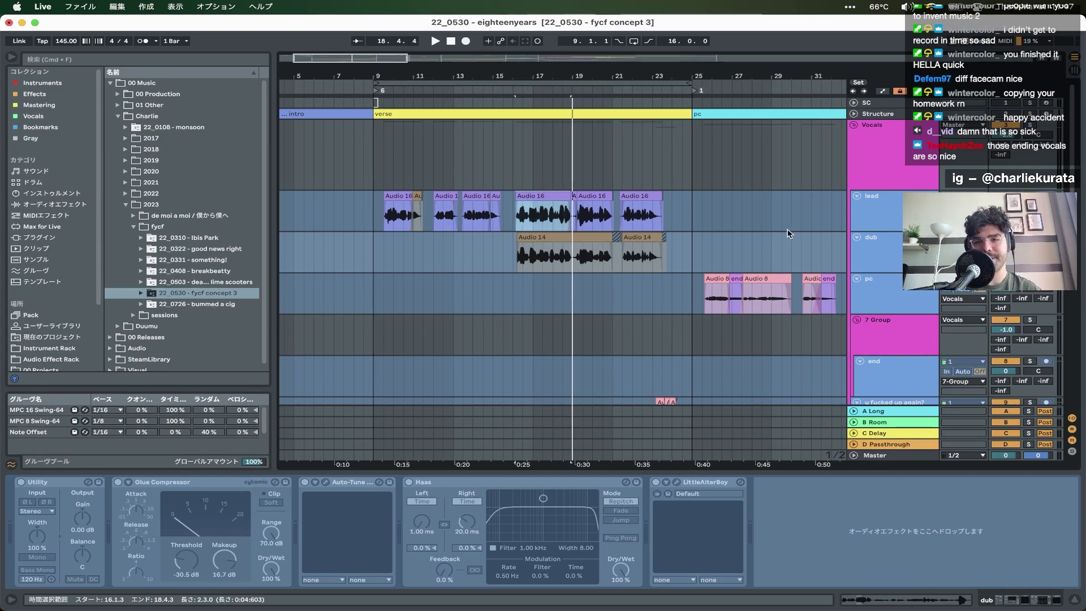
- Play the second verse's lead vocal clips from bar 43 and again from bar 45
{"action": "scroll", "coordinate": [789, 234], "scroll_direction": "right", "scroll_amount": 10}
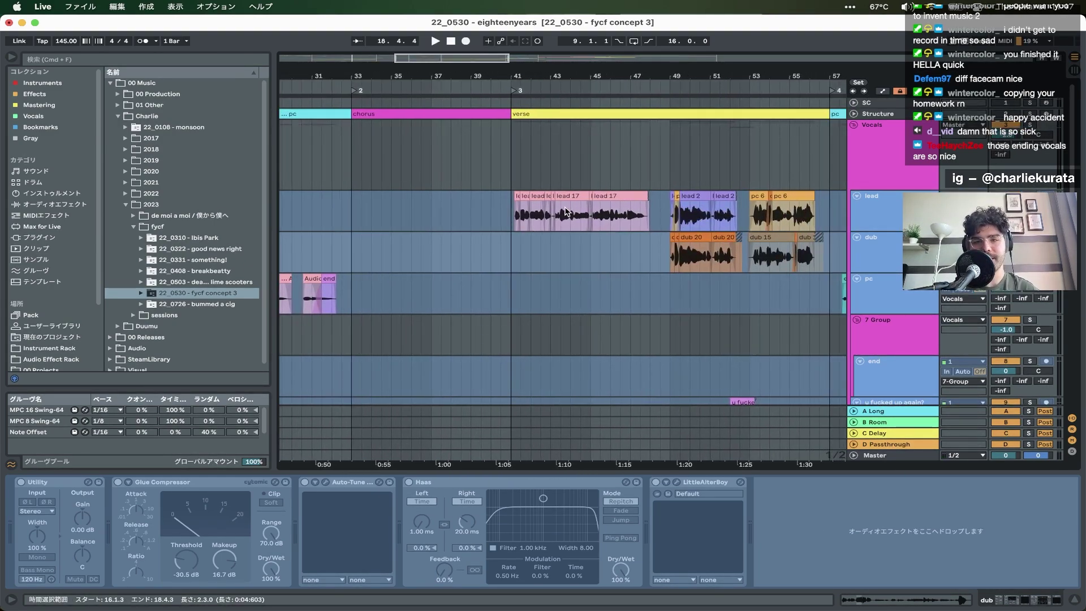
{"action": "left_click", "coordinate": [554, 222]}
{"action": "key", "text": "space"}
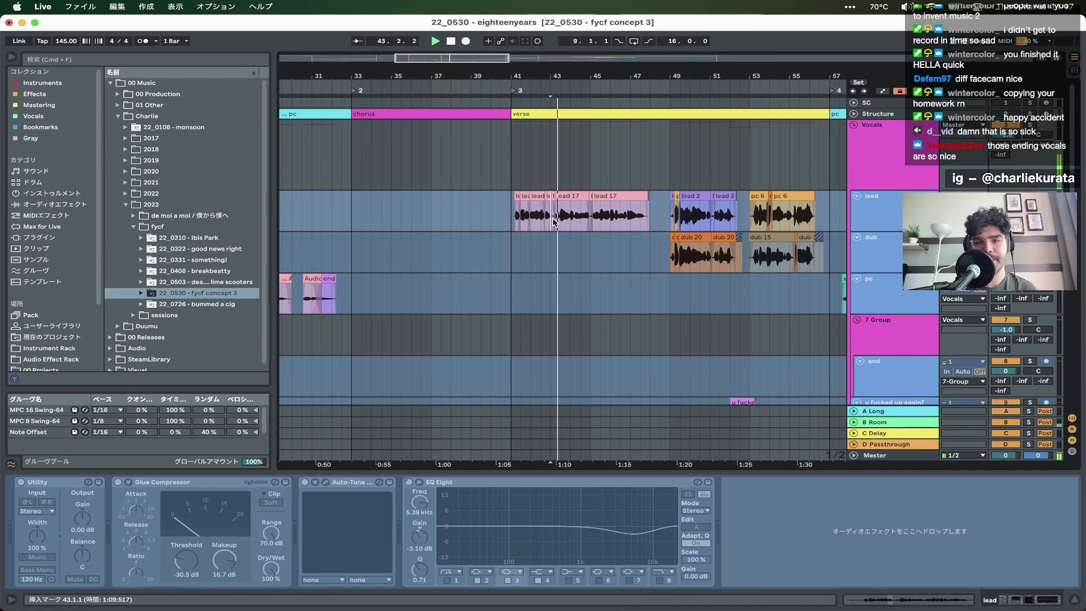
{"action": "scroll", "coordinate": [582, 223], "scroll_direction": "up", "scroll_amount": 3}
{"action": "left_click", "coordinate": [602, 228]}
{"action": "key", "text": "super+space"}
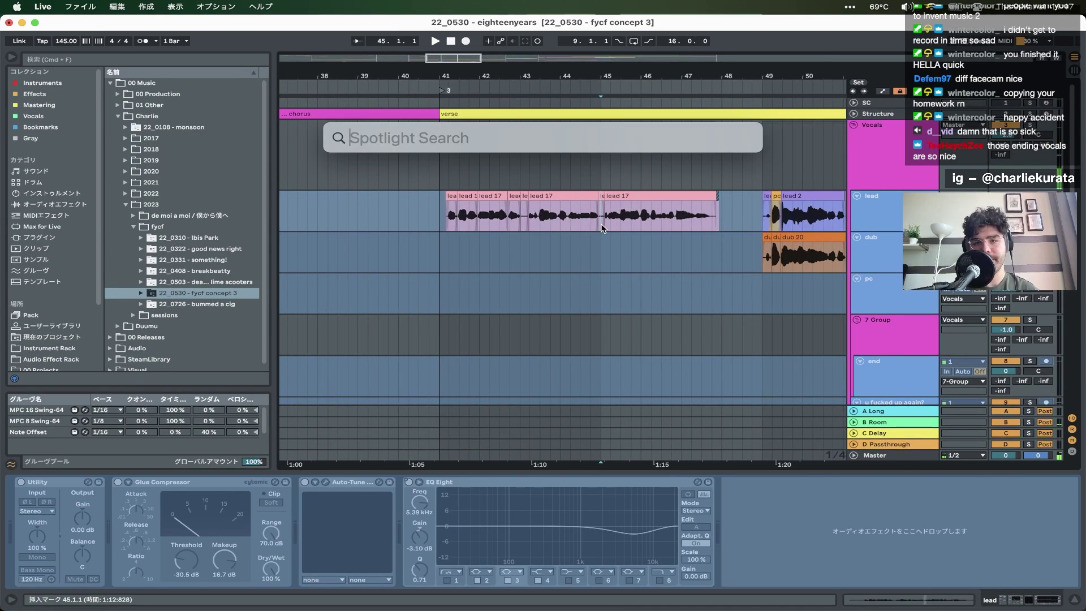
{"action": "key", "text": "Escape"}
{"action": "key", "text": "space"}
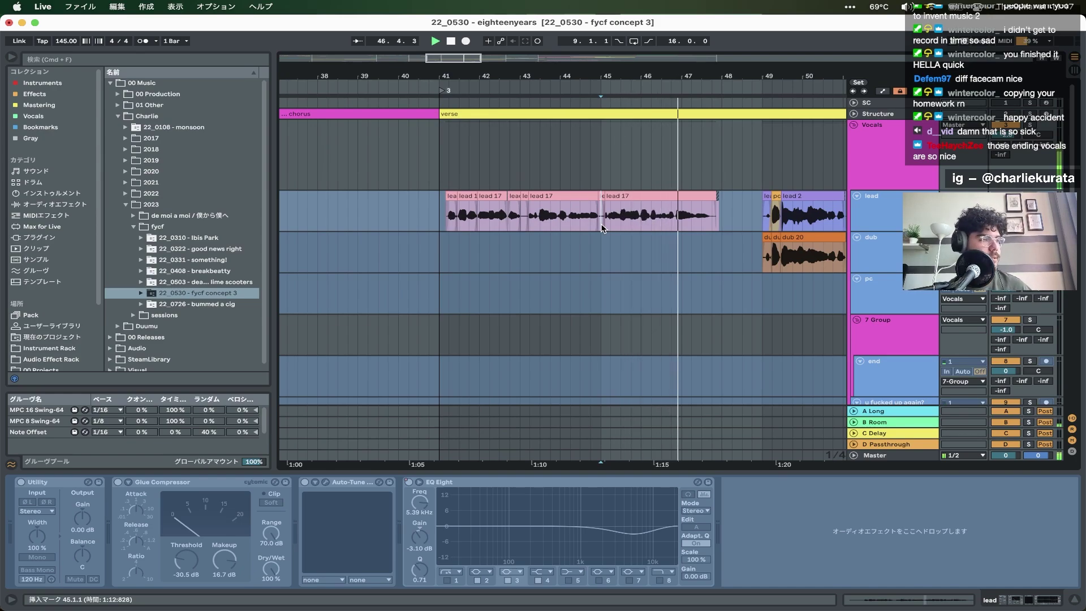
{"action": "key", "text": "space"}
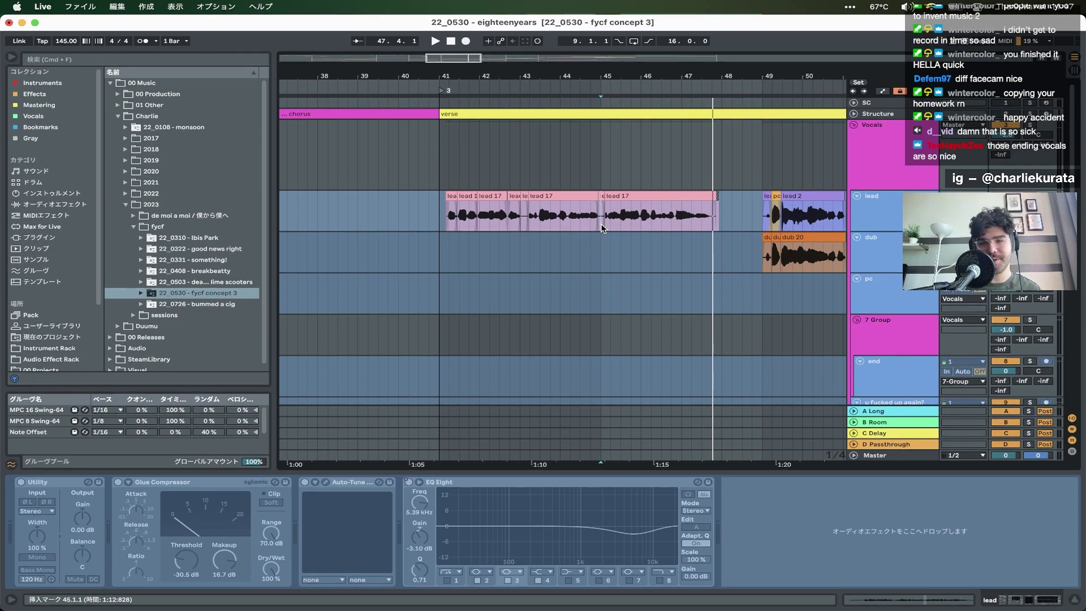
- Play the start of the second verse's lead vocal from bar 41
{"action": "scroll", "coordinate": [602, 228], "scroll_direction": "left", "scroll_amount": 3}
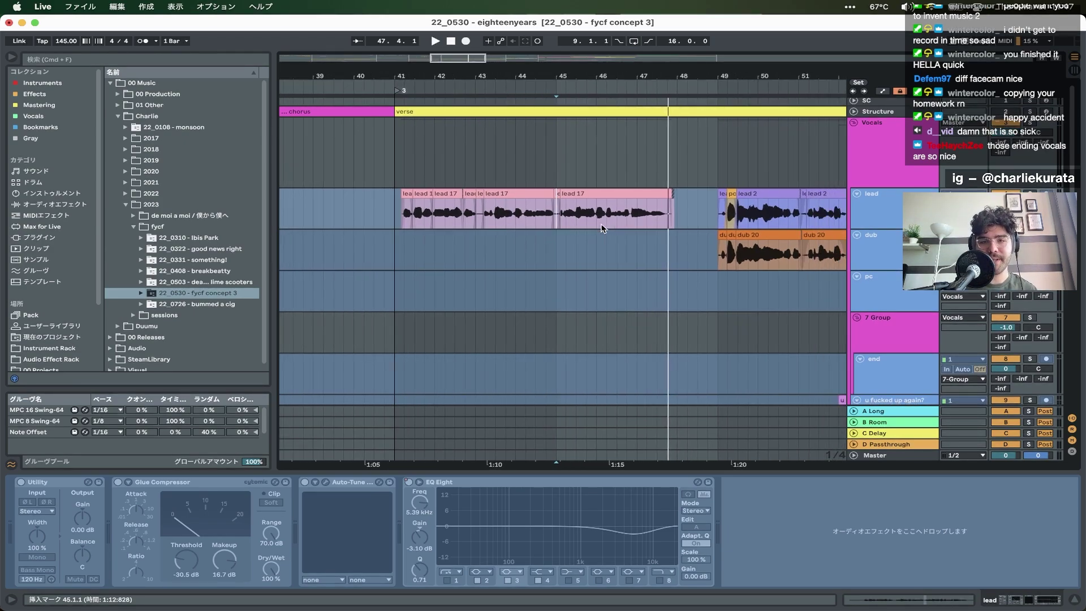
{"action": "left_click", "coordinate": [367, 198]}
{"action": "key", "text": "space"}
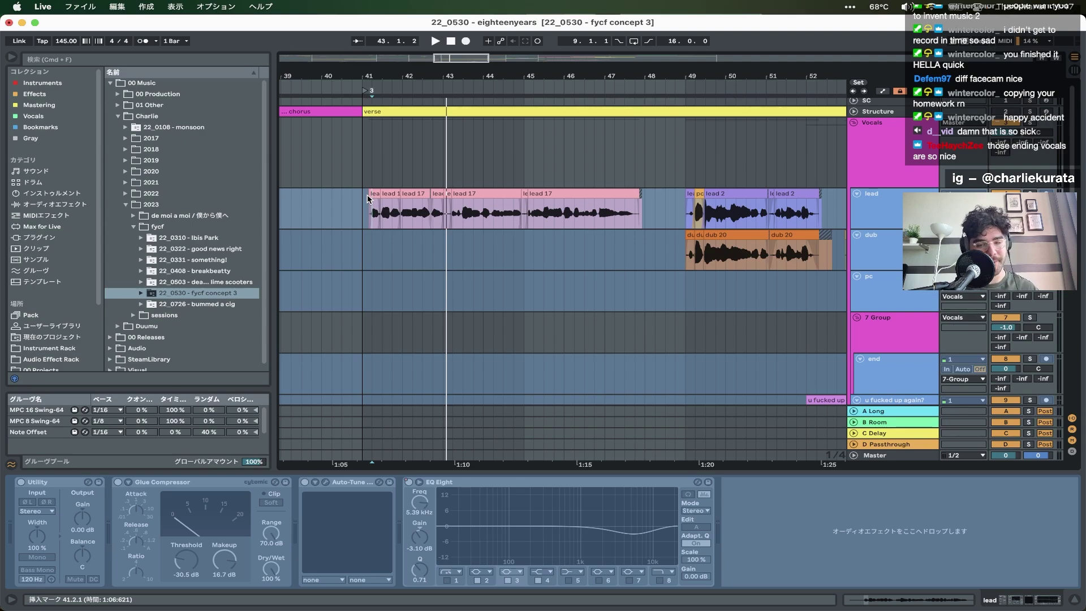
- Look over the remaining second-verse vocal clips and collapse the Vocals group
{"action": "scroll", "coordinate": [527, 172], "scroll_direction": "down", "scroll_amount": 3}
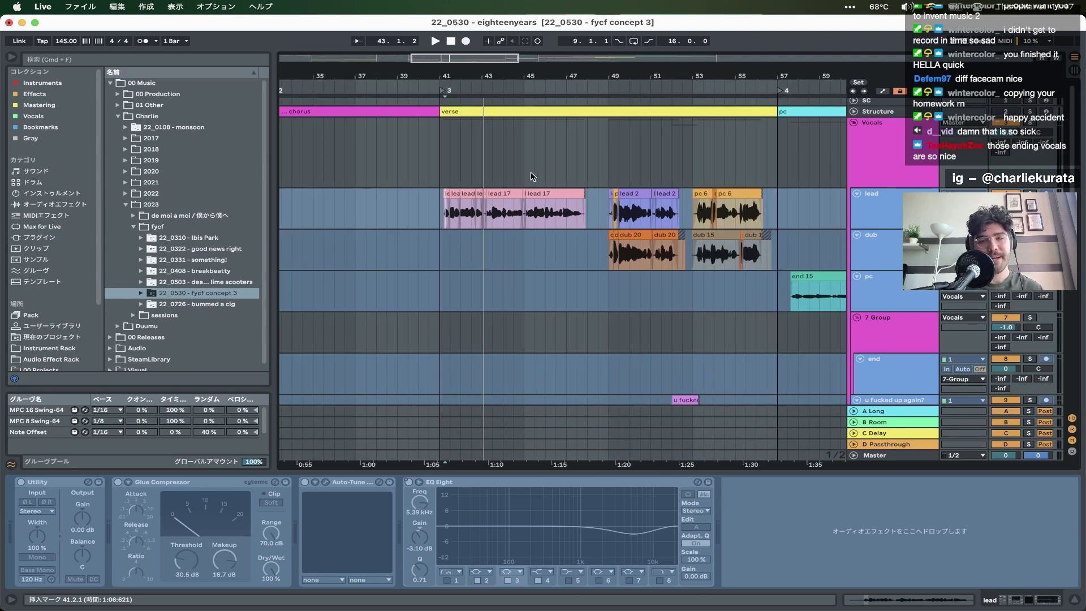
{"action": "left_click", "coordinate": [652, 193]}
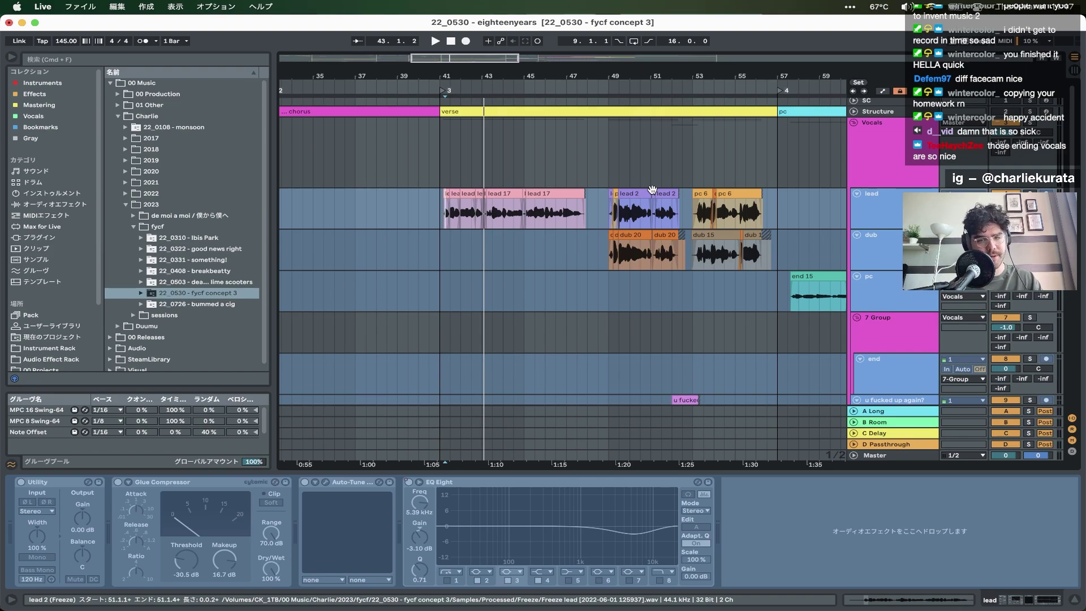
{"action": "scroll", "coordinate": [365, 306], "scroll_direction": "down", "scroll_amount": 5}
{"action": "key", "text": "minus"}
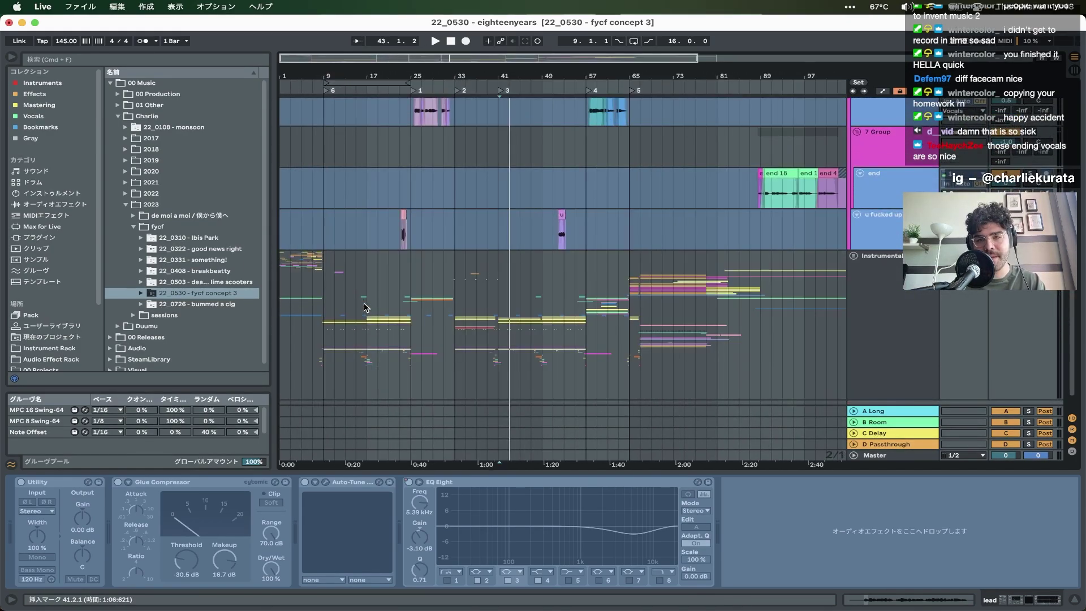
{"action": "scroll", "coordinate": [364, 305], "scroll_direction": "up", "scroll_amount": 5}
{"action": "left_click", "coordinate": [853, 125]}
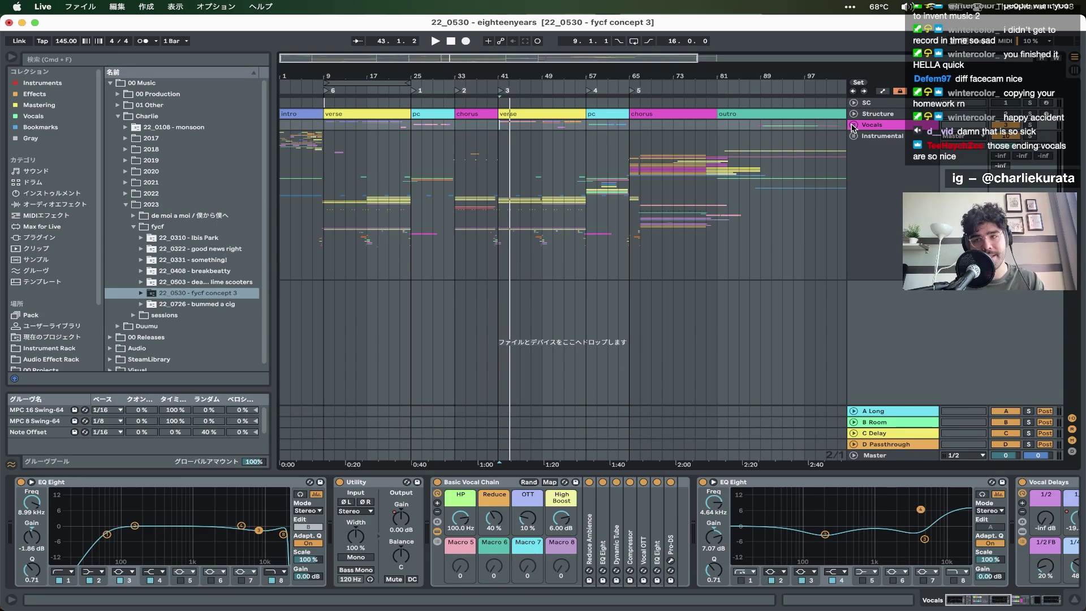
- Switch to Music, pick out "good news, right?" in the funyoucanfeel track list, and return to Live
{"action": "key", "text": "ctrl+Right"}
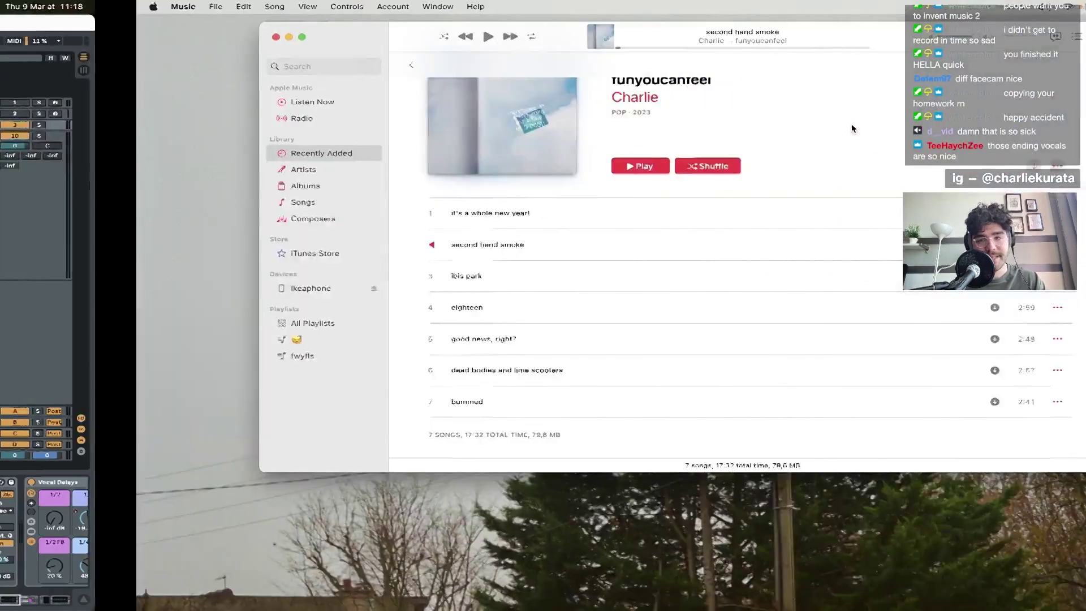
{"action": "left_click", "coordinate": [521, 340]}
{"action": "key", "text": "ctrl+Left"}
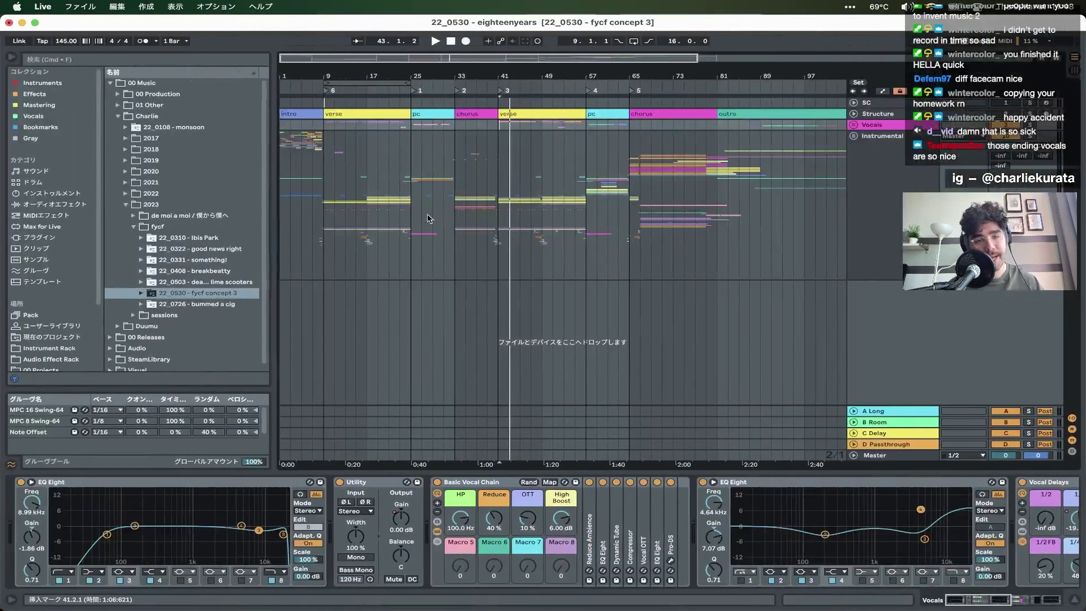
- Open the set 22_0322 - fycf perhaps.als from the 22_0322 - good news right project folder
{"action": "left_click", "coordinate": [377, 190]}
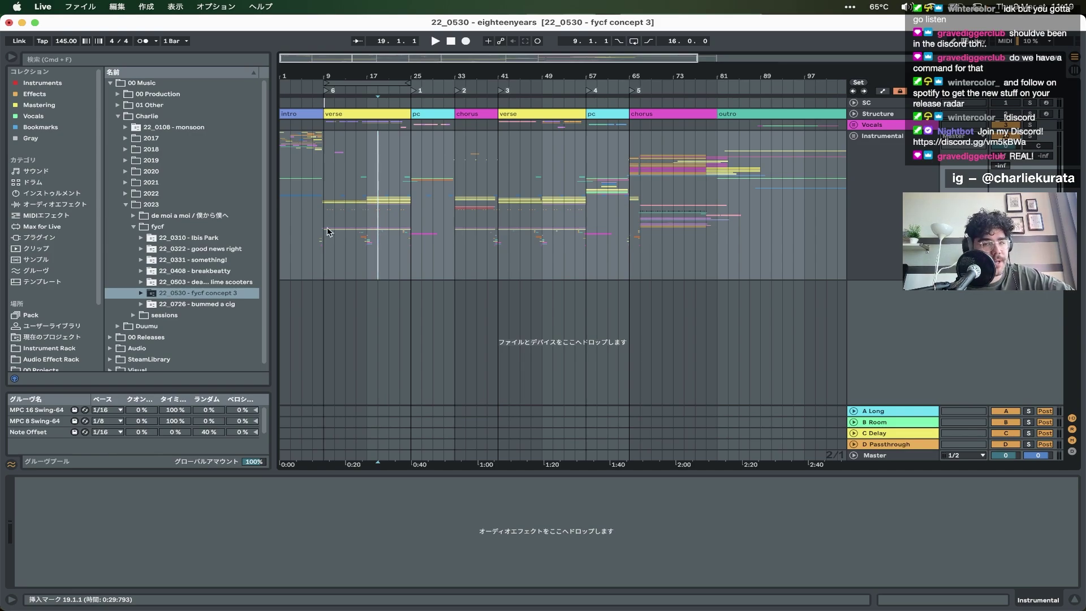
{"action": "left_click", "coordinate": [141, 249]}
{"action": "left_click", "coordinate": [185, 281]}
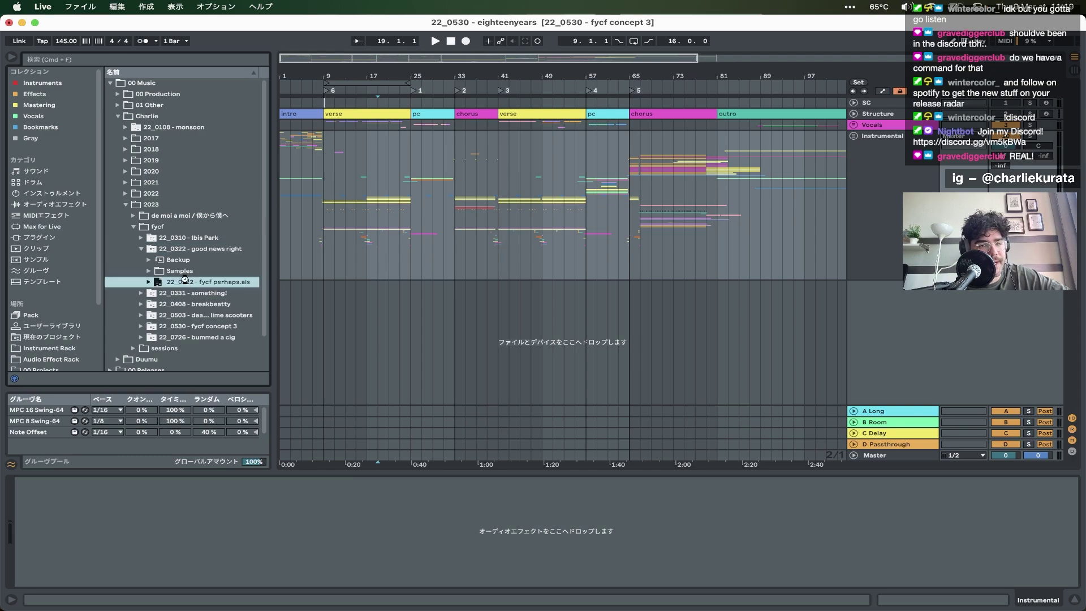
{"action": "double_click", "coordinate": [185, 280]}
{"action": "left_click", "coordinate": [465, 339]}
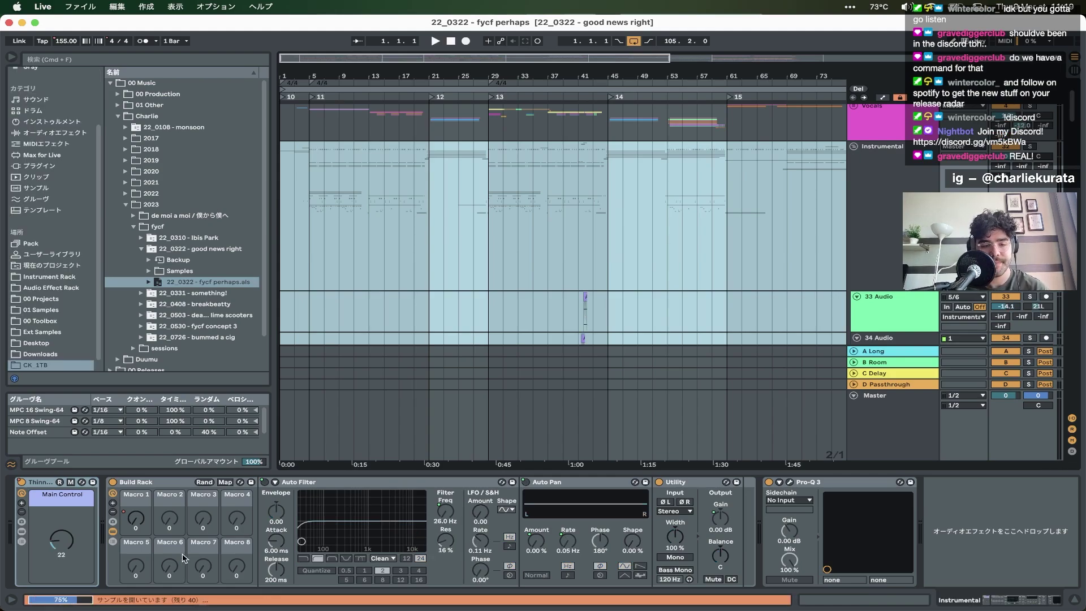
- Read and dismiss the disabled plug-ins report, and look through the set's instrumental tracks
{"action": "left_click", "coordinate": [87, 601]}
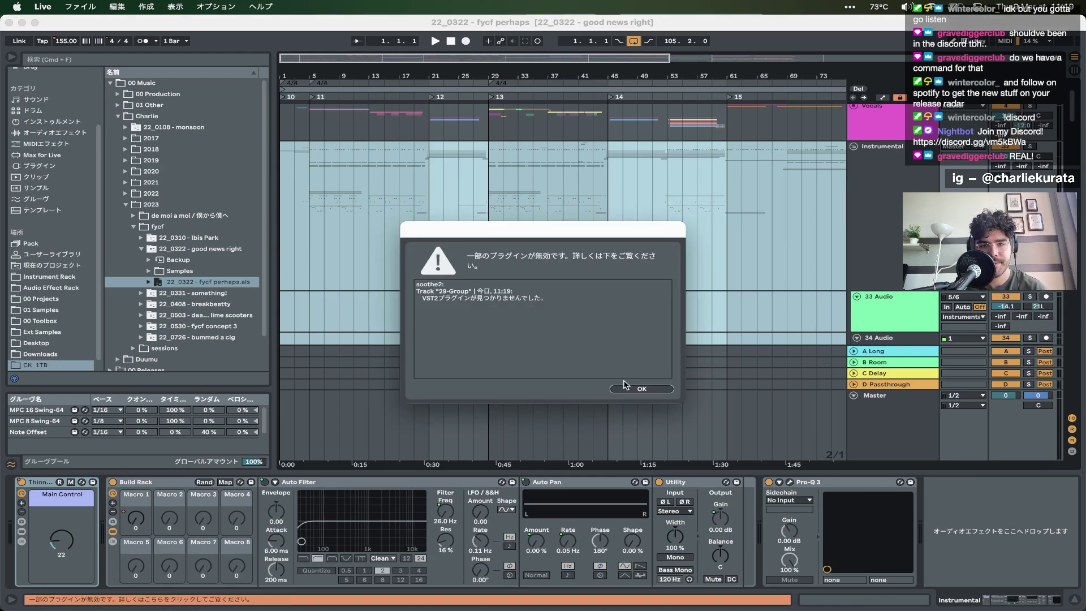
{"action": "left_click", "coordinate": [637, 390]}
{"action": "scroll", "coordinate": [650, 311], "scroll_direction": "down", "scroll_amount": 10}
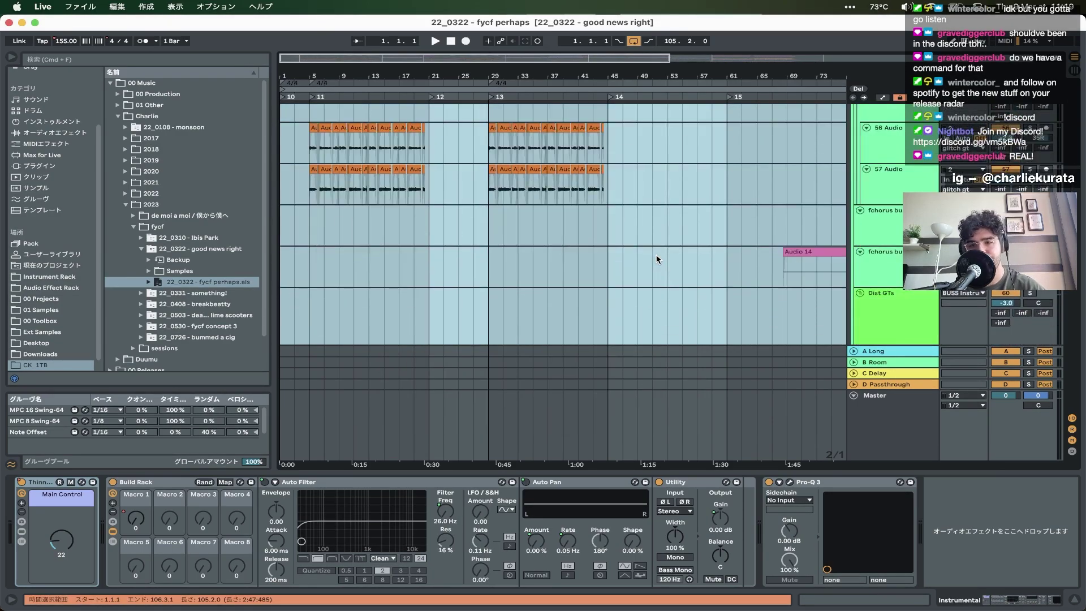
- Look back over the instrumental tracks up to the start of the set, hiding the device view for more room
{"action": "scroll", "coordinate": [656, 259], "scroll_direction": "up", "scroll_amount": 8}
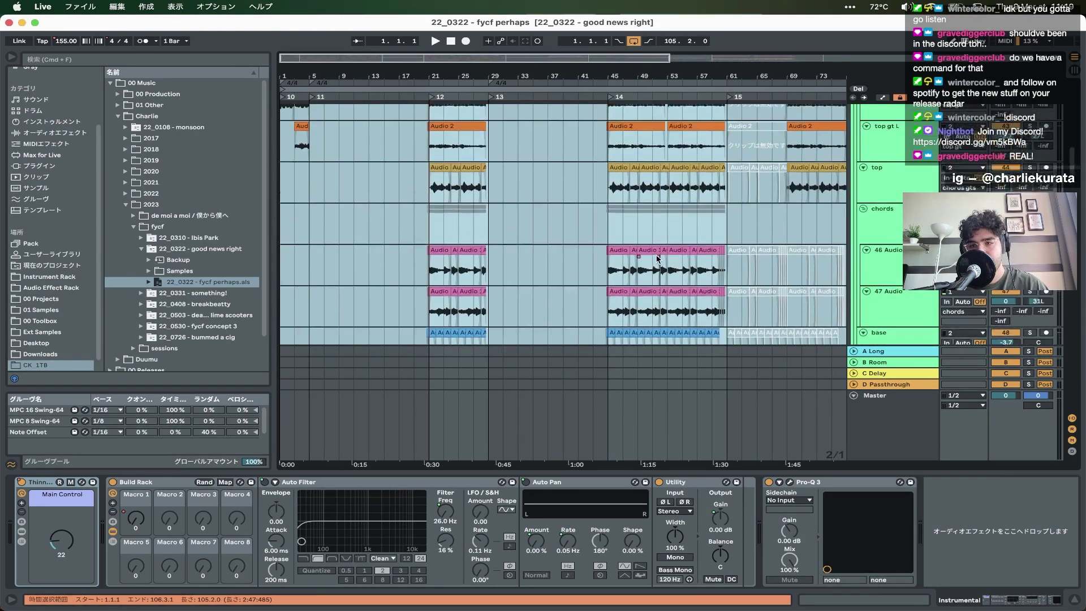
{"action": "scroll", "coordinate": [656, 259], "scroll_direction": "up", "scroll_amount": 3}
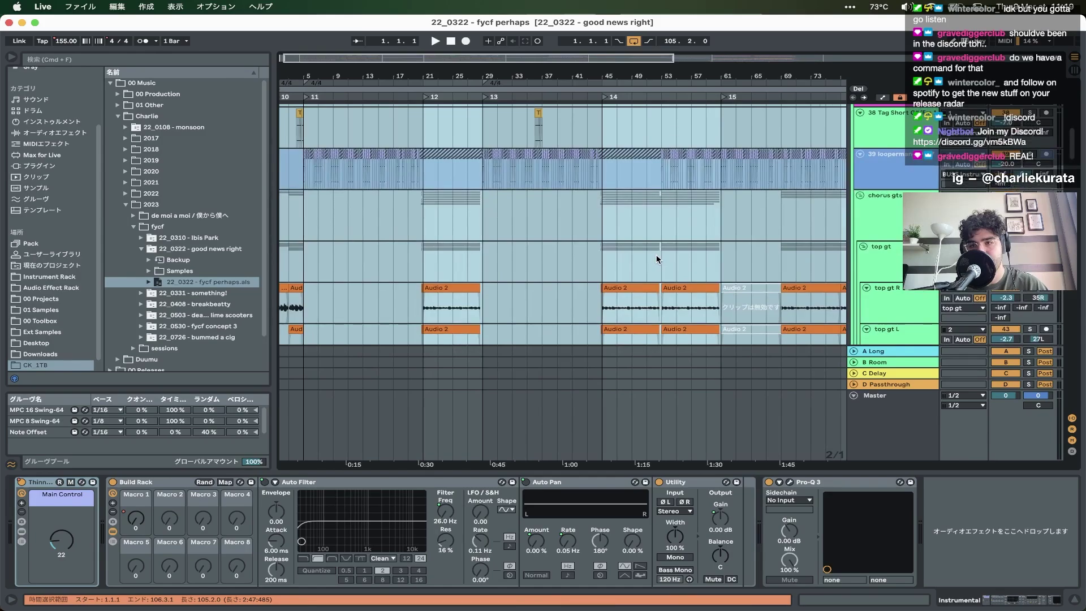
{"action": "scroll", "coordinate": [751, 200], "scroll_direction": "up", "scroll_amount": 2}
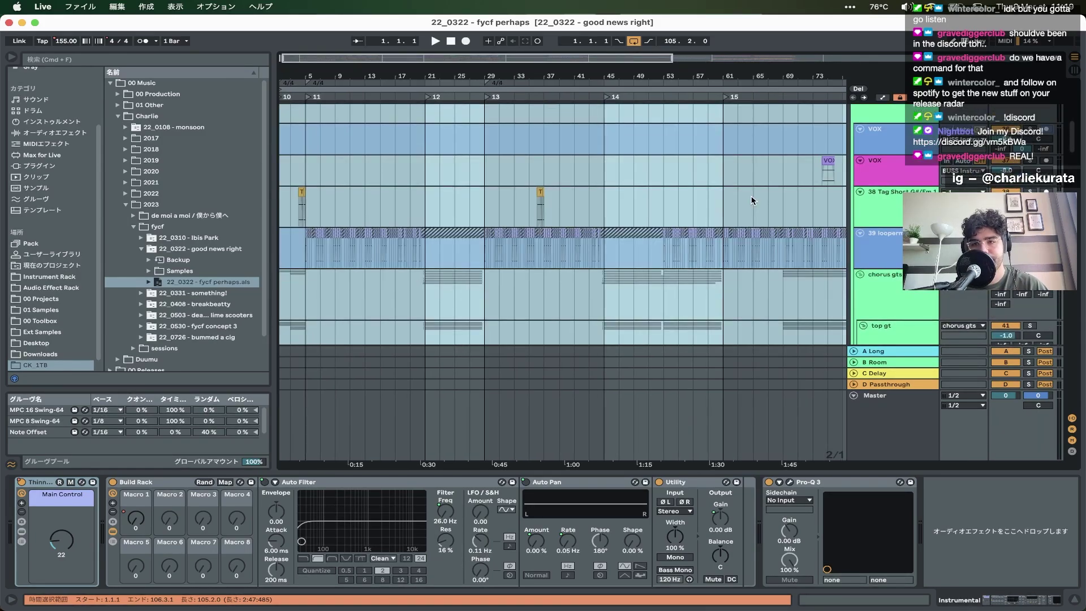
{"action": "scroll", "coordinate": [730, 232], "scroll_direction": "up", "scroll_amount": 2}
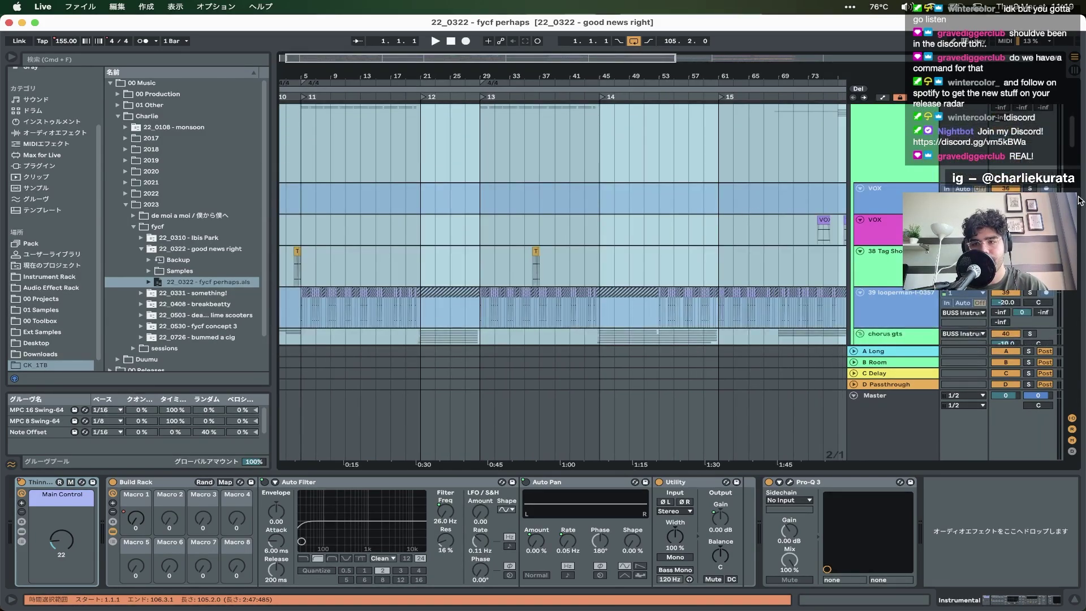
{"action": "key", "text": "alt+super+u"}
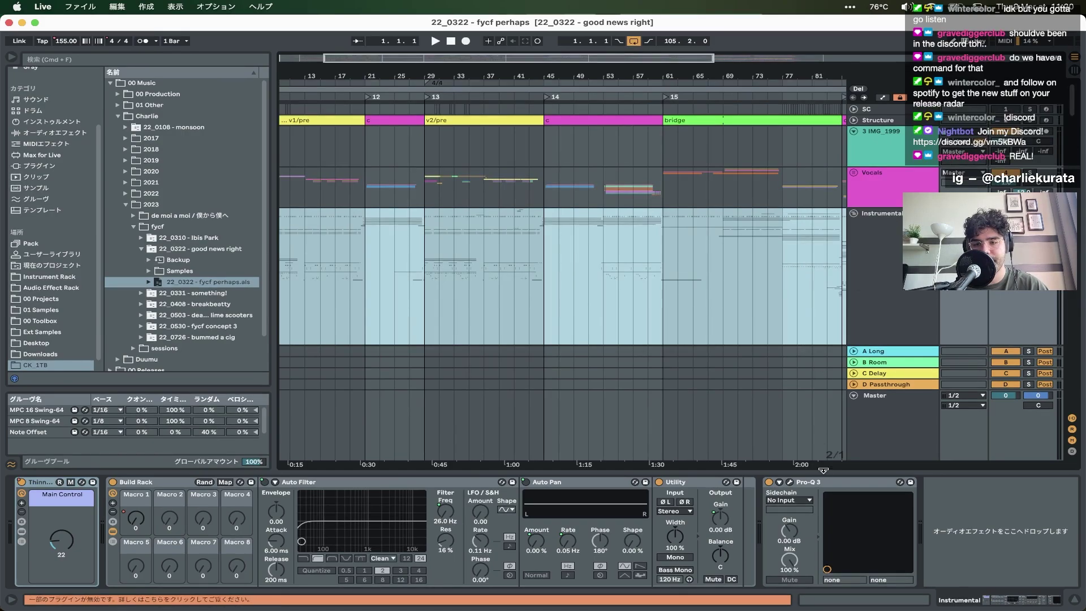
{"action": "key", "text": "alt+super+l"}
{"action": "scroll", "coordinate": [838, 288], "scroll_direction": "down", "scroll_amount": 6}
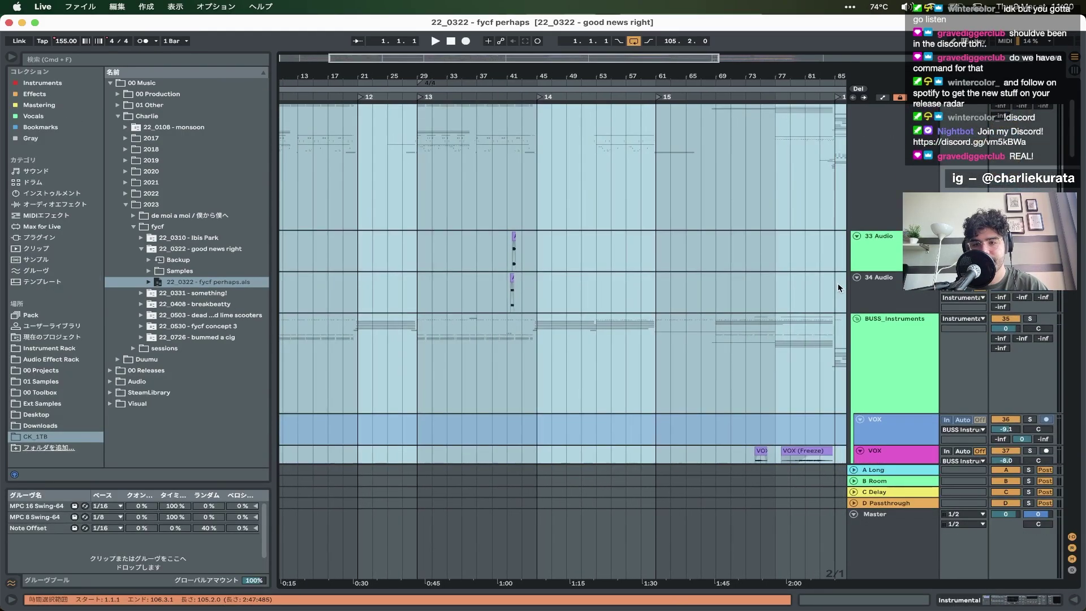
{"action": "scroll", "coordinate": [838, 287], "scroll_direction": "up", "scroll_amount": 6}
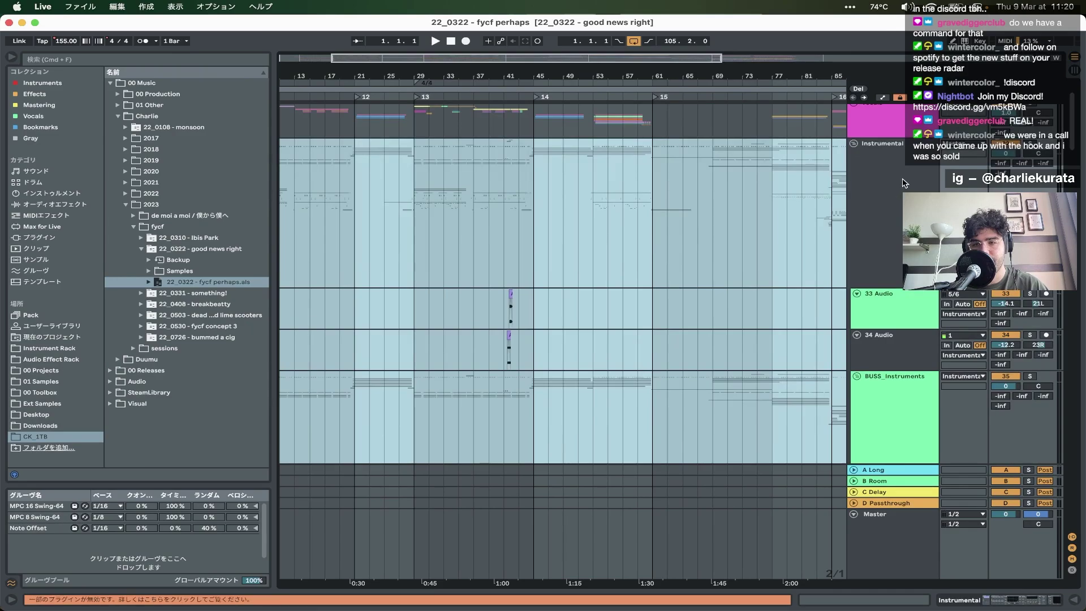
- Expand the Vocals group and look over its verses, dubs, chorus and harms tracks
{"action": "left_click", "coordinate": [854, 173]}
{"action": "scroll", "coordinate": [856, 178], "scroll_direction": "down", "scroll_amount": 5}
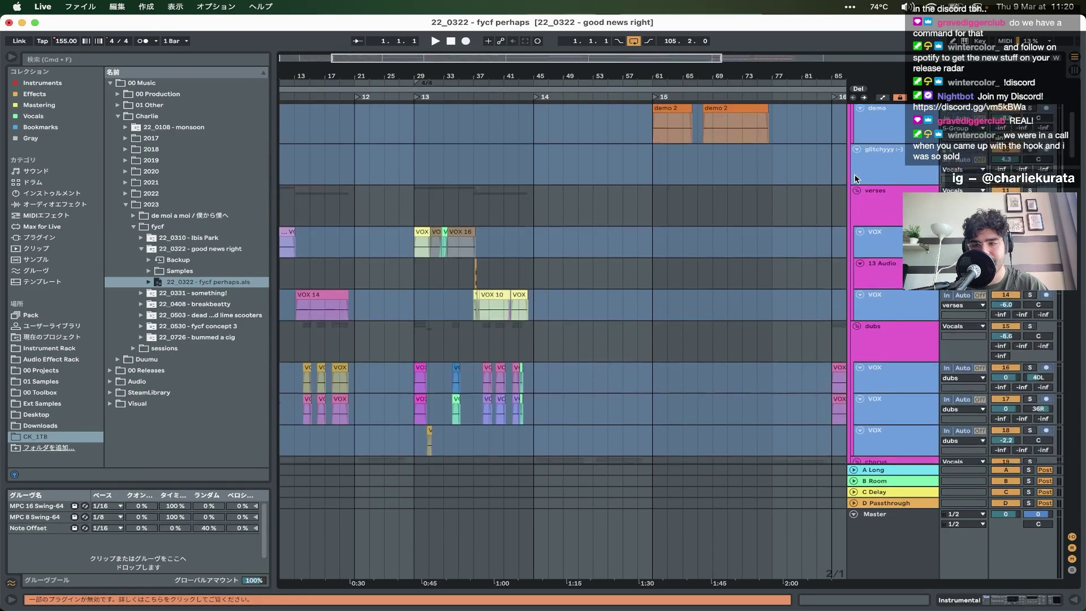
{"action": "scroll", "coordinate": [858, 205], "scroll_direction": "down", "scroll_amount": 10}
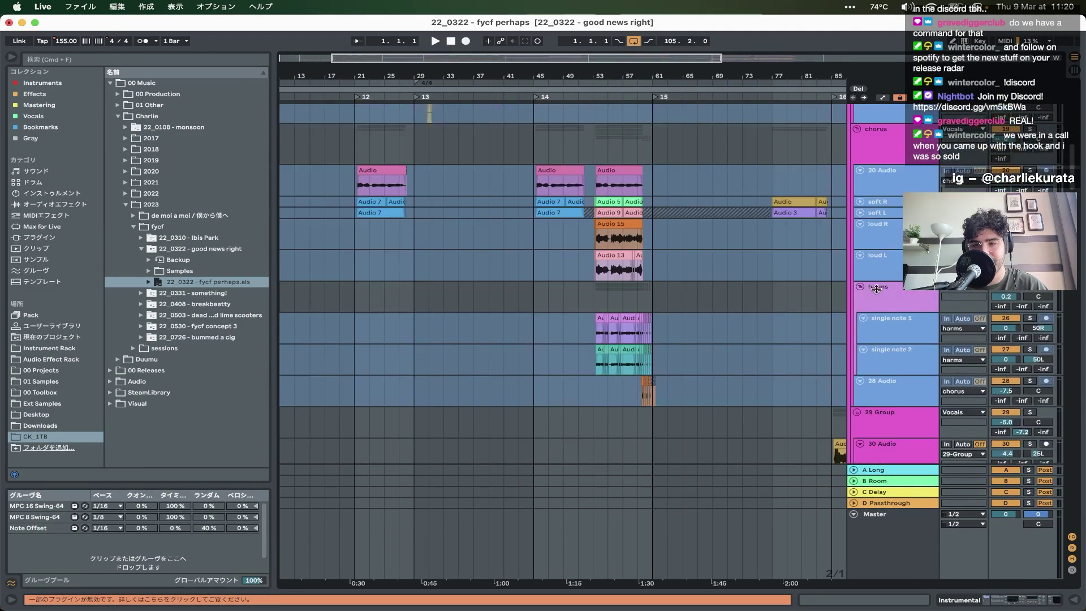
- Replace the missing VST2 soothe2 on 29 Group with the installed soothe2 plug-in
{"action": "left_click", "coordinate": [877, 288]}
{"action": "key", "text": "super+f"}
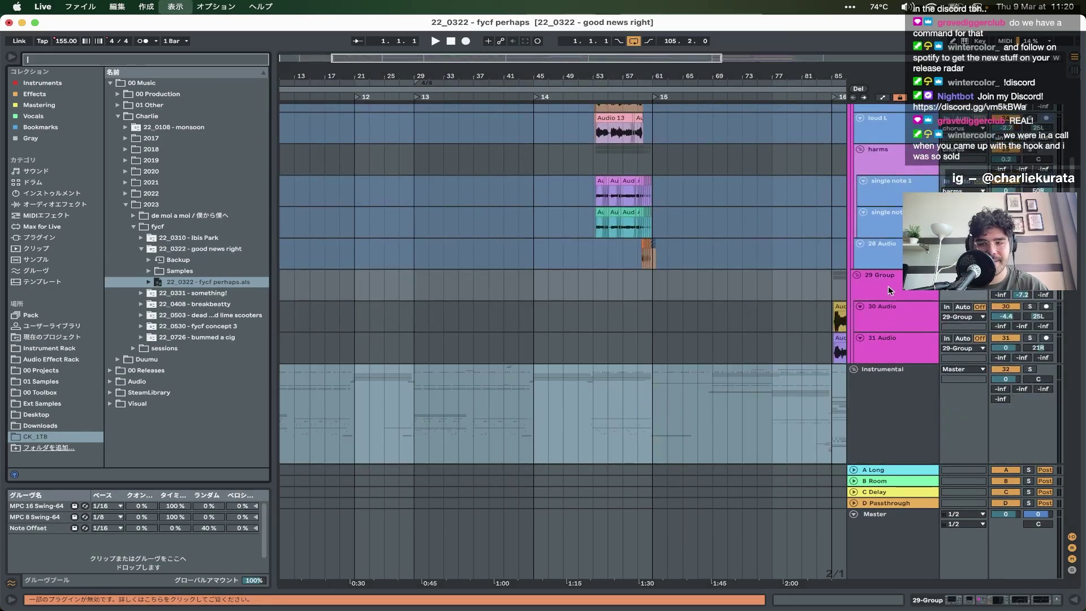
{"action": "type", "text": "soothe vst"}
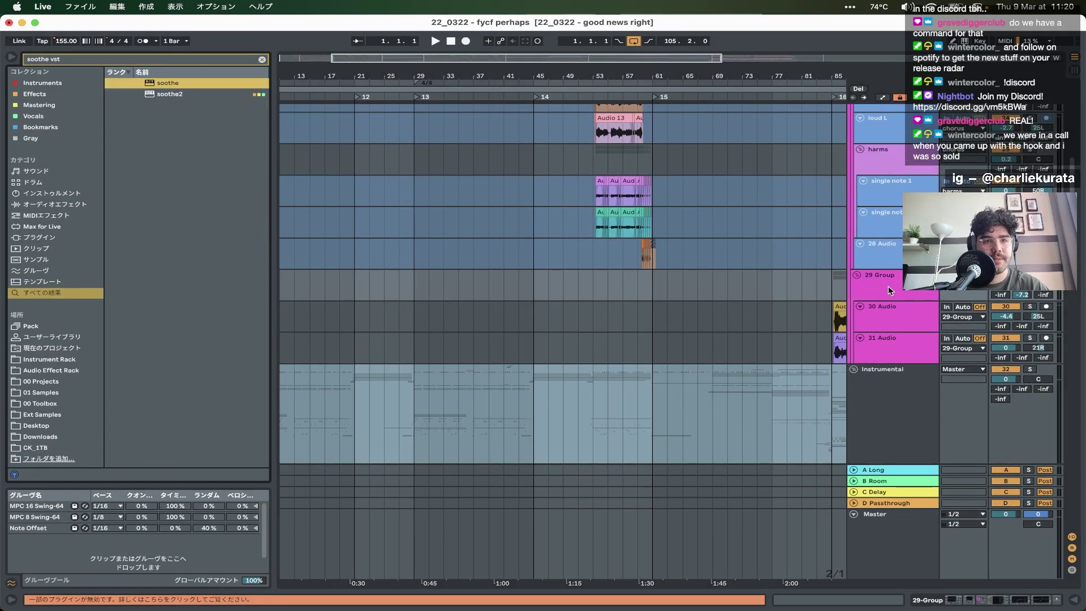
{"action": "key", "text": "Return"}
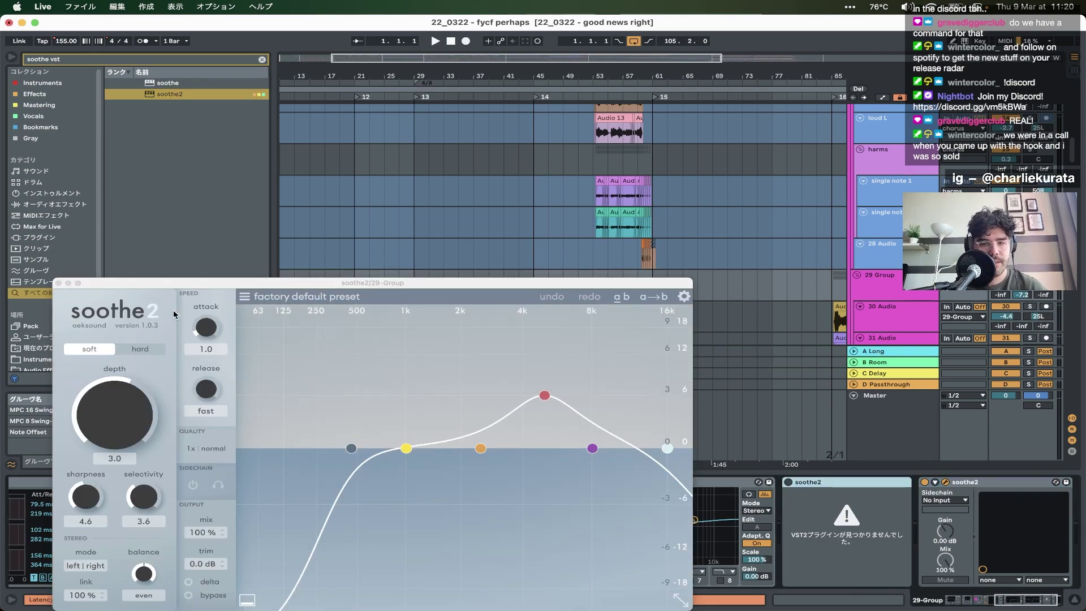
{"action": "key", "text": "Delete"}
- Raise soothe2's band 4 to about 3.2 dB sensitivity at 9.3 kHz and close the plug-in window
{"action": "left_click", "coordinate": [591, 457]}
{"action": "left_click_drag", "start_coordinate": [591, 453], "coordinate": [609, 423]}
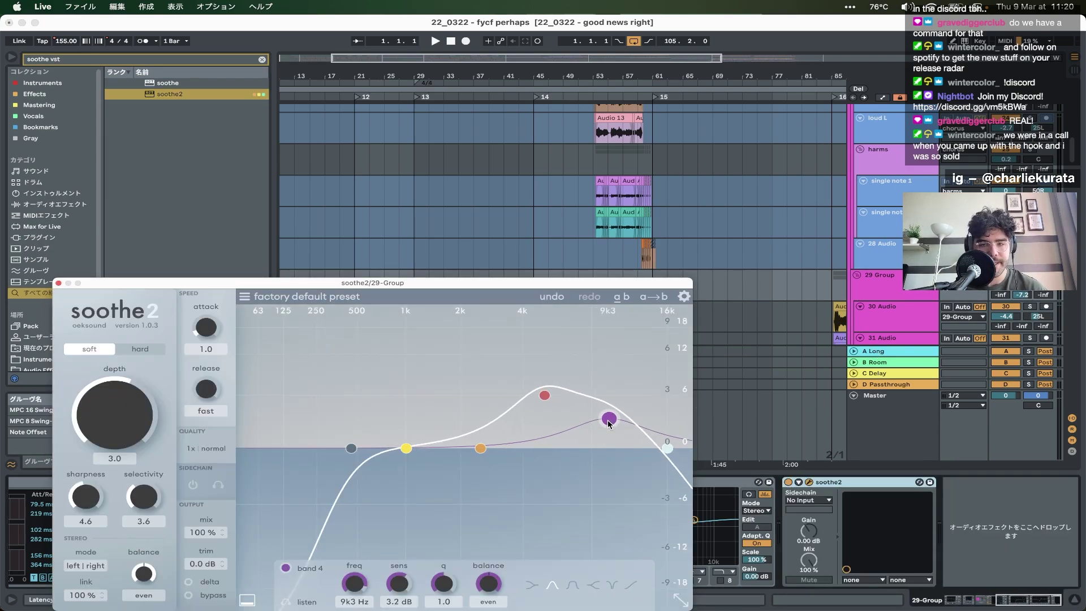
{"action": "left_click", "coordinate": [59, 284]}
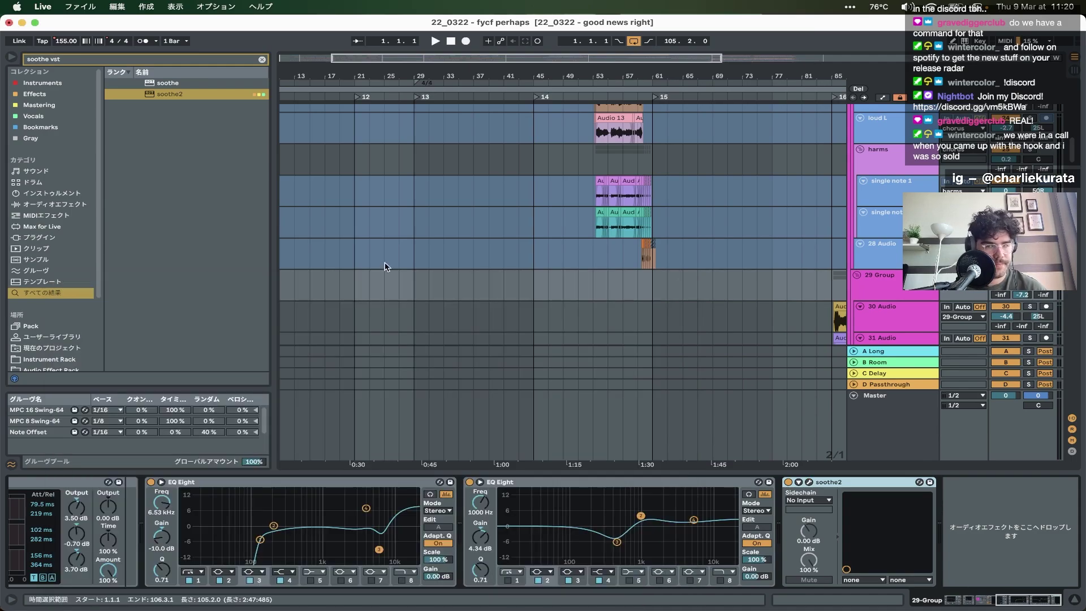
- Collapse the Vocals group and show the full arrangement with the Instrumental group expanded
{"action": "scroll", "coordinate": [654, 252], "scroll_direction": "up", "scroll_amount": 5}
{"action": "scroll", "coordinate": [654, 252], "scroll_direction": "up", "scroll_amount": 3}
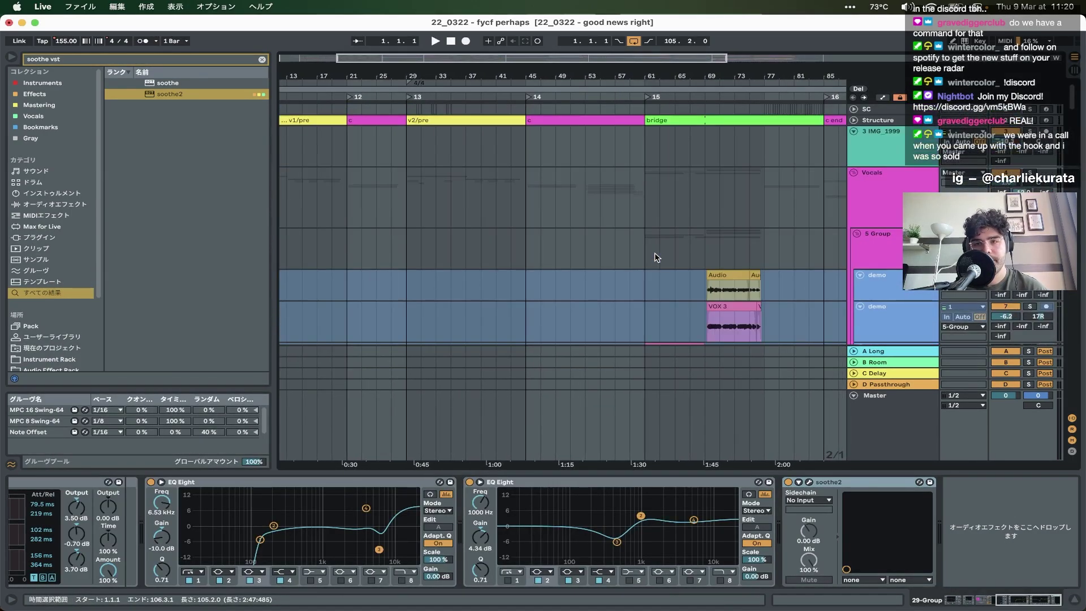
{"action": "left_click", "coordinate": [854, 177]}
{"action": "scroll", "coordinate": [853, 172], "scroll_direction": "down", "scroll_amount": 10}
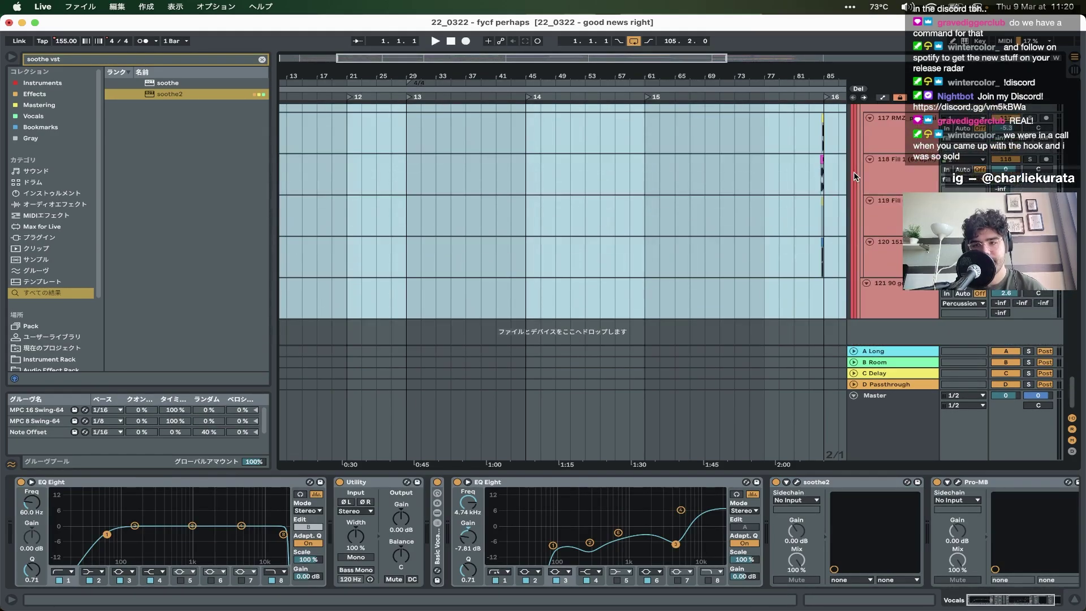
{"action": "left_click_drag", "start_coordinate": [717, 473], "coordinate": [719, 481]}
{"action": "key", "text": "z"}
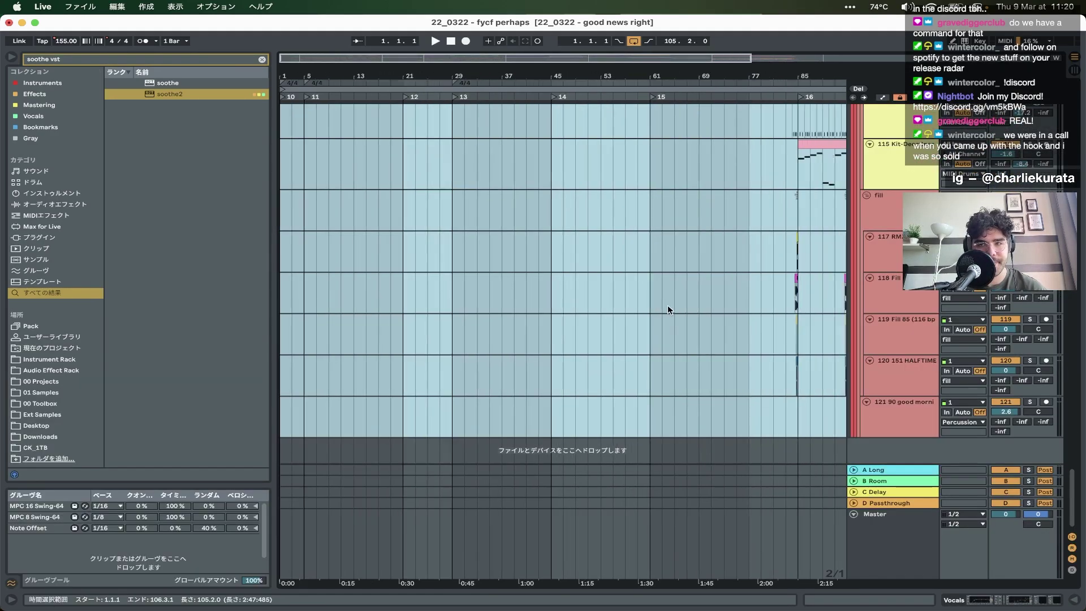
{"action": "scroll", "coordinate": [668, 304], "scroll_direction": "up", "scroll_amount": 15}
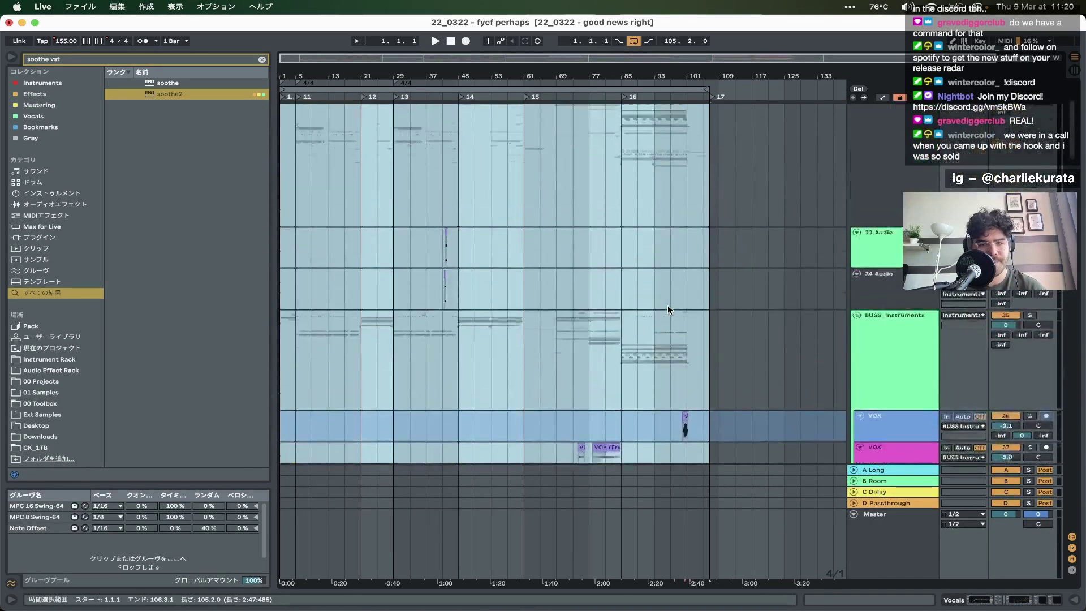
{"action": "left_click", "coordinate": [853, 212]}
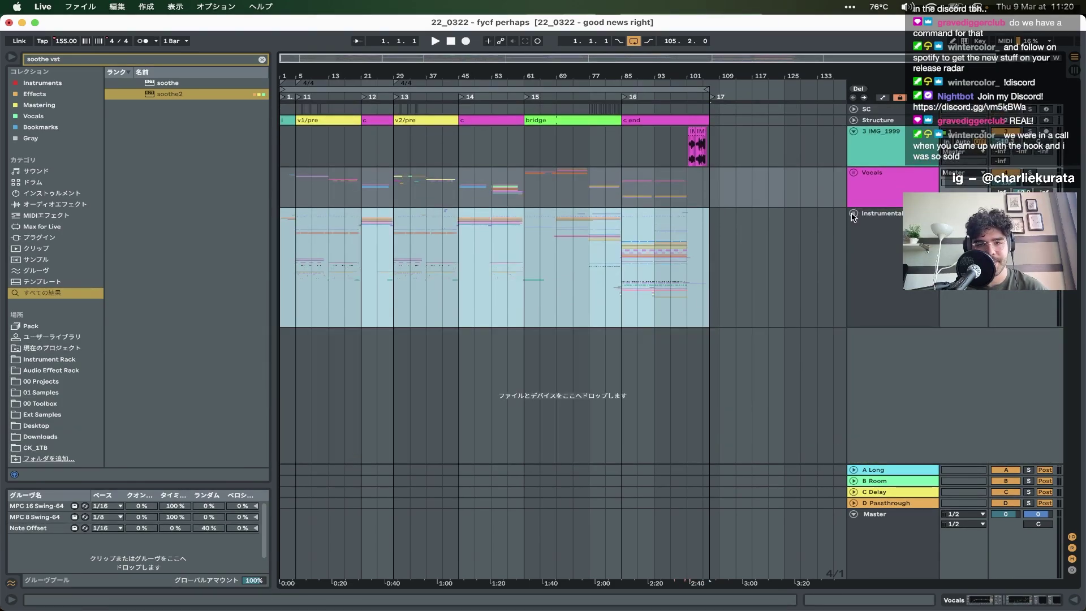
{"action": "left_click", "coordinate": [852, 213]}
- Play the set from the first Audio 2 clip on the top gt R track and listen through the intro
{"action": "scroll", "coordinate": [542, 267], "scroll_direction": "down", "scroll_amount": 5}
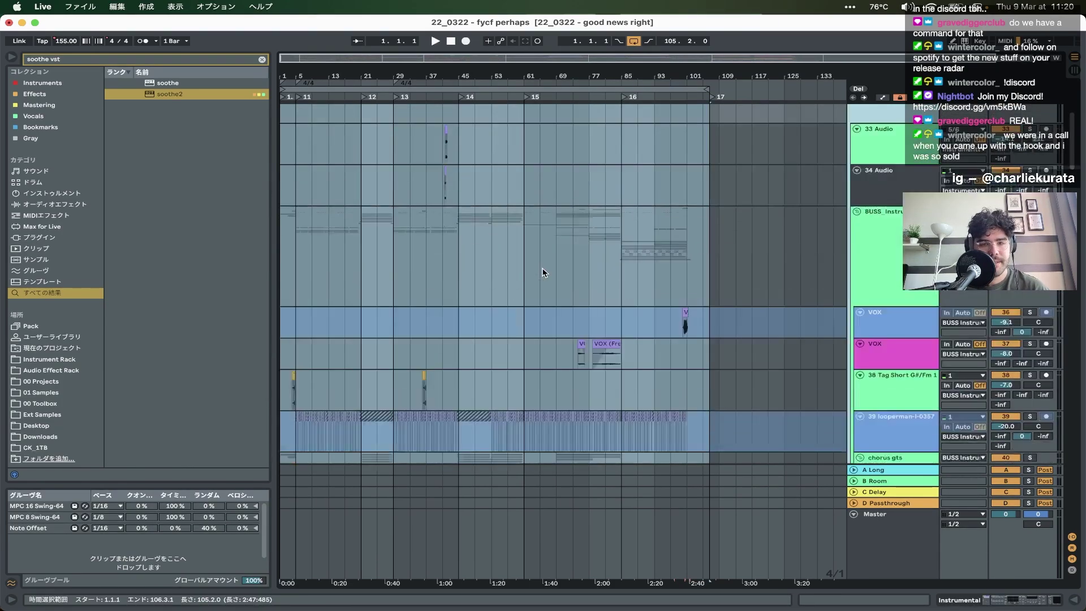
{"action": "scroll", "coordinate": [381, 280], "scroll_direction": "up", "scroll_amount": 4}
{"action": "scroll", "coordinate": [381, 280], "scroll_direction": "up", "scroll_amount": 5}
{"action": "scroll", "coordinate": [381, 280], "scroll_direction": "left", "scroll_amount": 10}
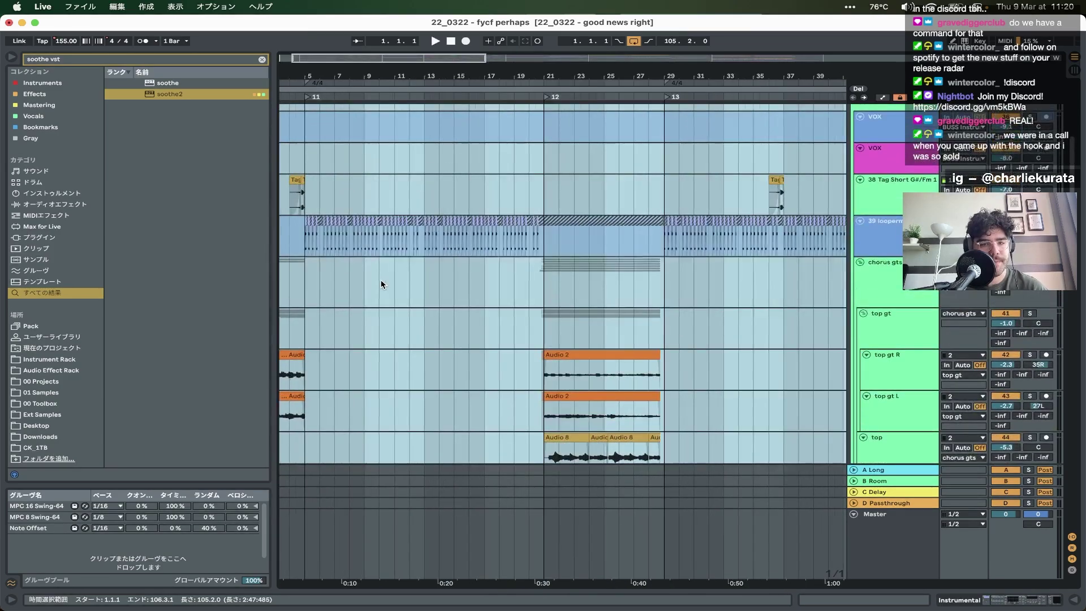
{"action": "scroll", "coordinate": [381, 279], "scroll_direction": "up", "scroll_amount": 3}
{"action": "left_click", "coordinate": [306, 344]}
{"action": "left_click", "coordinate": [294, 352]}
{"action": "key", "text": "space"}
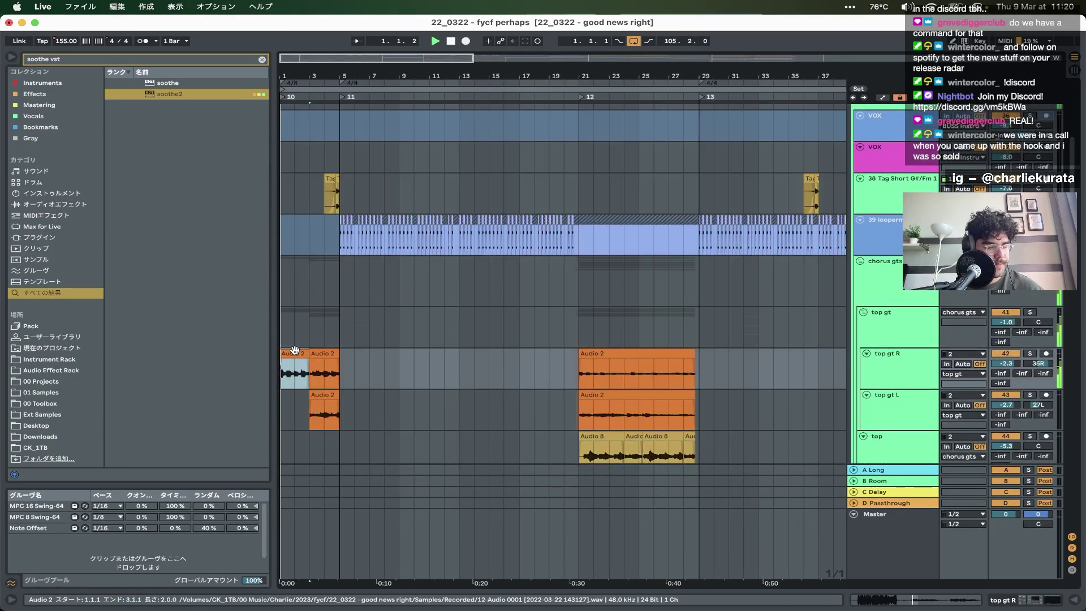
{"action": "scroll", "coordinate": [294, 349], "scroll_direction": "up", "scroll_amount": 3}
{"action": "scroll", "coordinate": [296, 356], "scroll_direction": "up", "scroll_amount": 8}
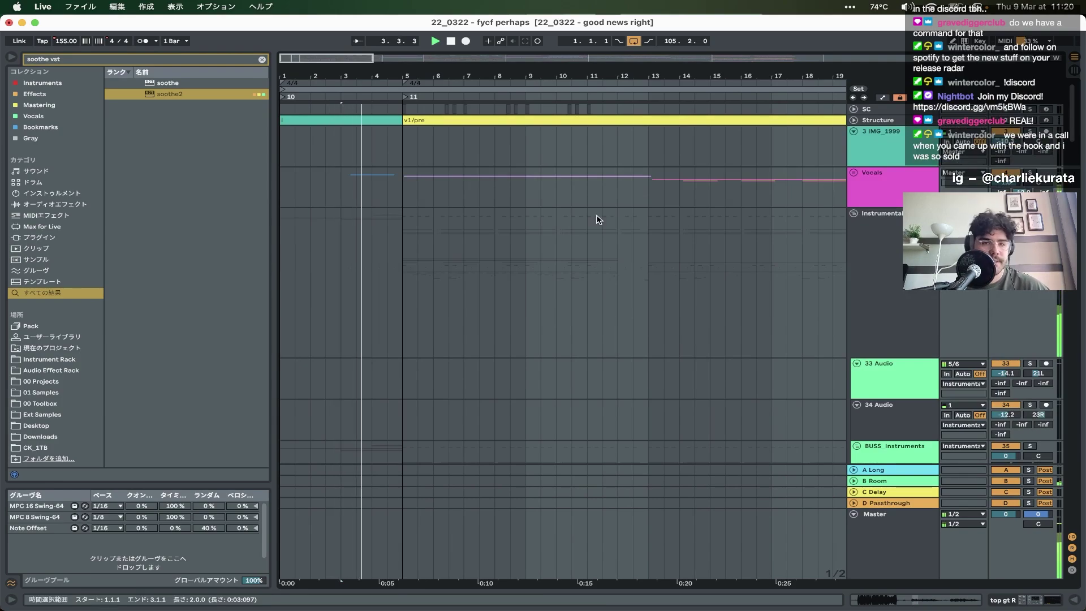
{"action": "left_click", "coordinate": [599, 219]}
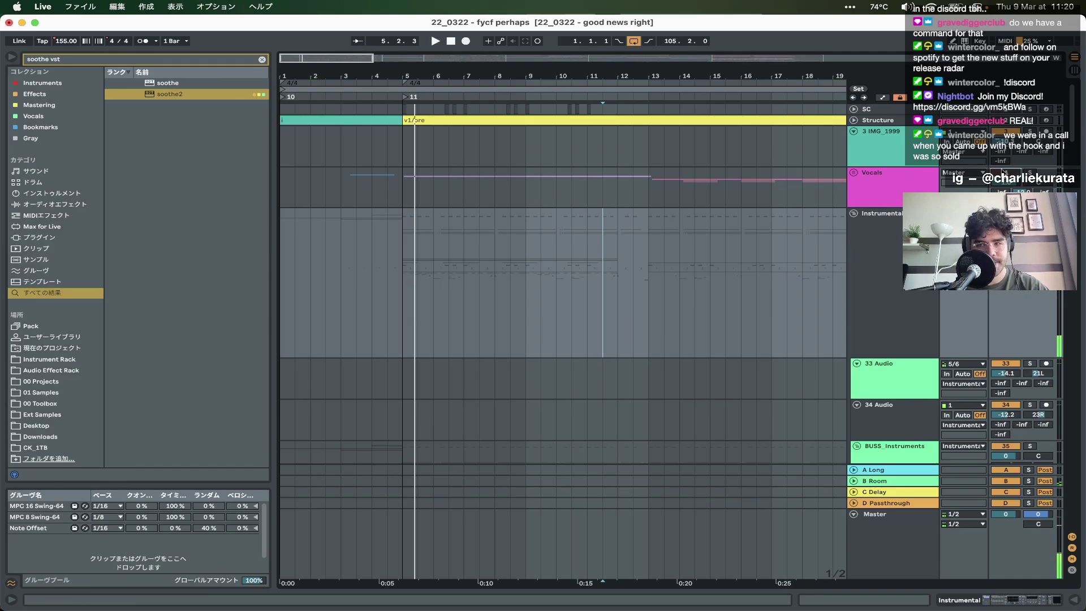
- Solo the arpthing track and listen to its looperman loop from bar 5
{"action": "scroll", "coordinate": [364, 262], "scroll_direction": "down", "scroll_amount": 5}
{"action": "scroll", "coordinate": [386, 326], "scroll_direction": "down", "scroll_amount": 10}
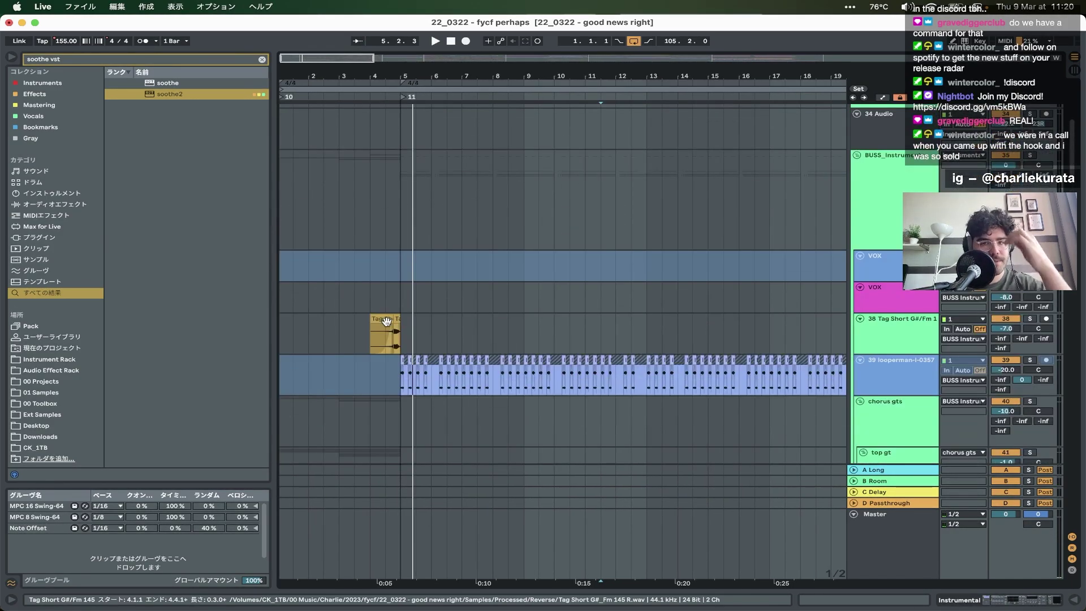
{"action": "scroll", "coordinate": [387, 326], "scroll_direction": "down", "scroll_amount": 10}
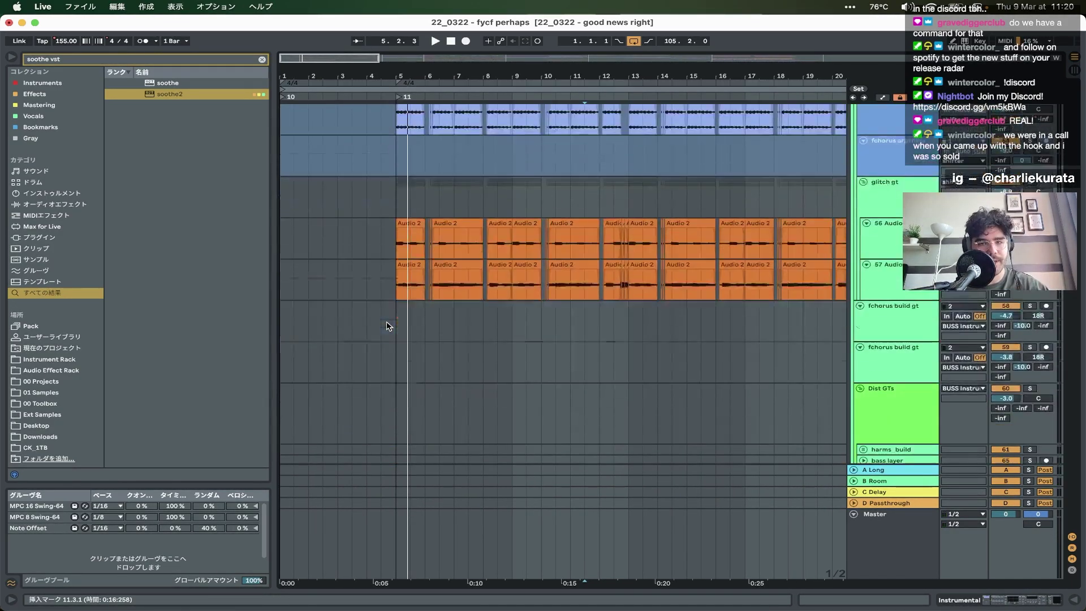
{"action": "left_click", "coordinate": [395, 333]}
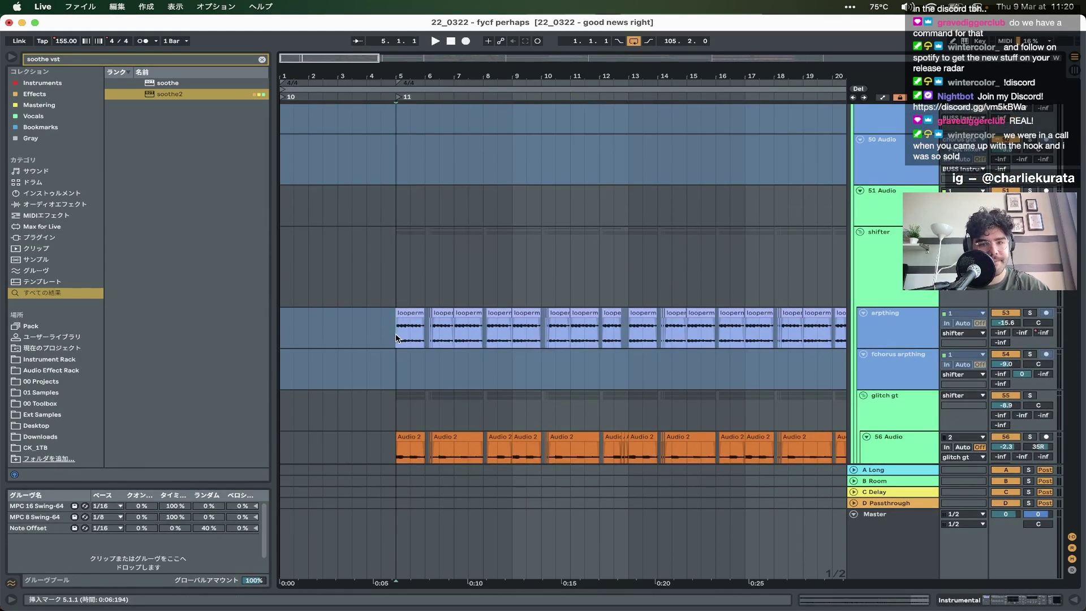
{"action": "left_click", "coordinate": [1031, 313]}
{"action": "key", "text": "space"}
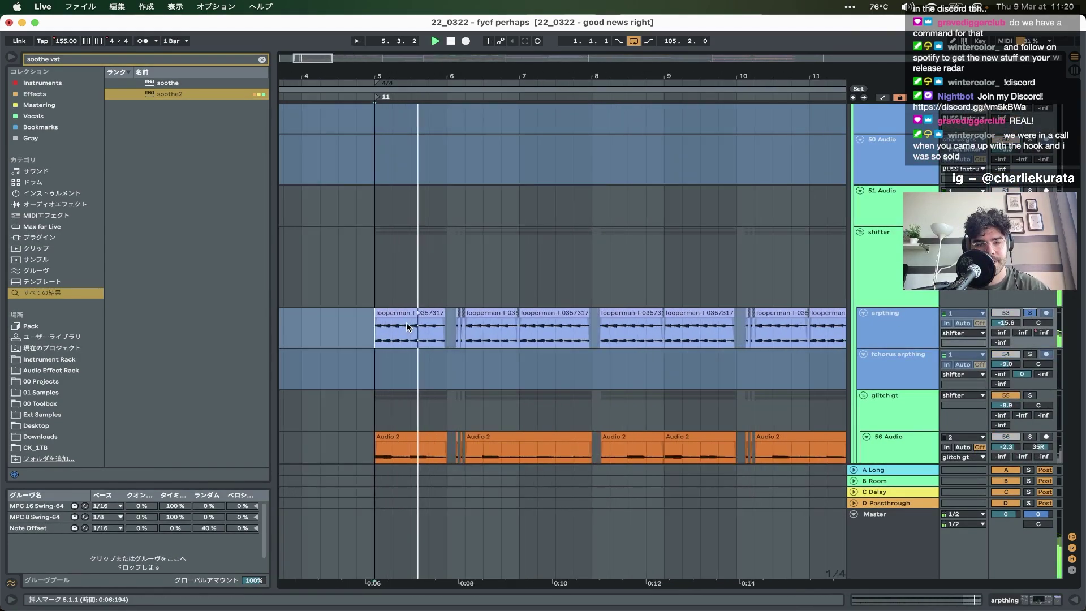
{"action": "scroll", "coordinate": [407, 326], "scroll_direction": "up", "scroll_amount": 3}
{"action": "key", "text": "space"}
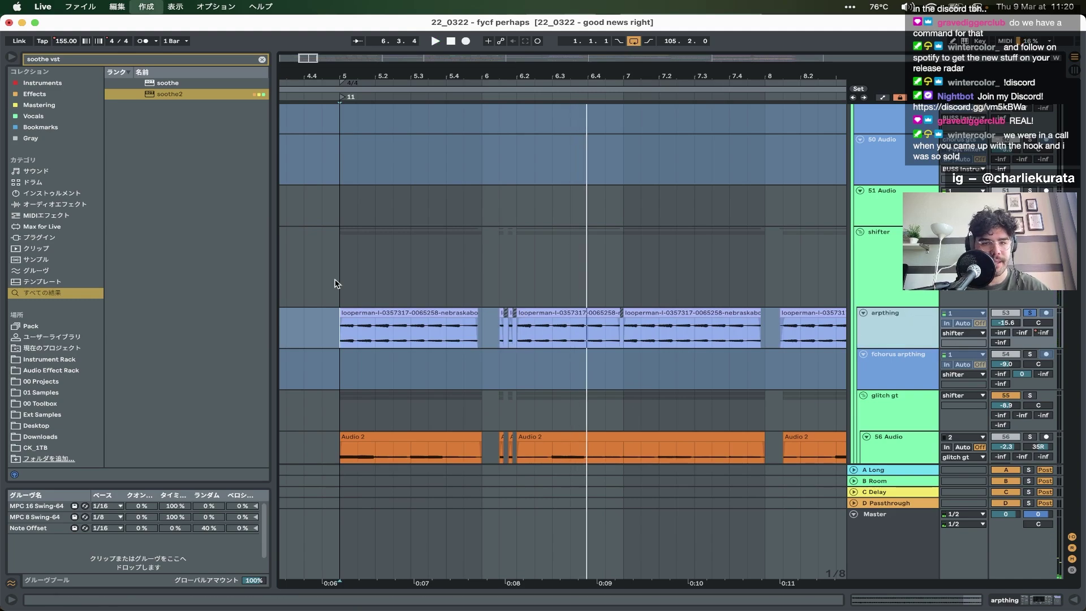
- Clear the browser search and open the current project's Samples > Imported folder
{"action": "key", "text": "super+t"}
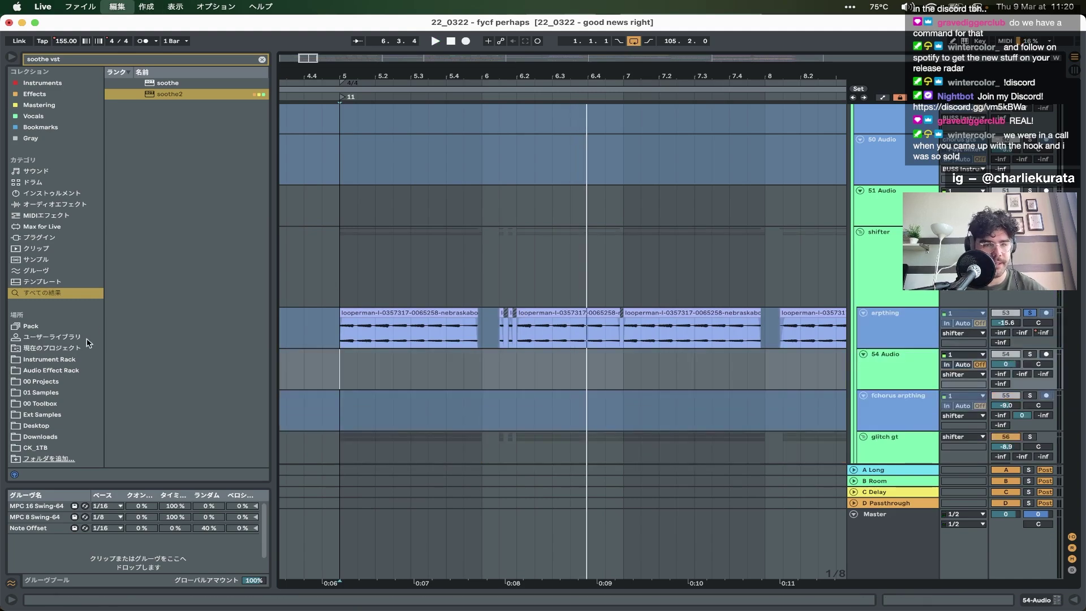
{"action": "key", "text": "super+z"}
{"action": "left_click", "coordinate": [38, 348]}
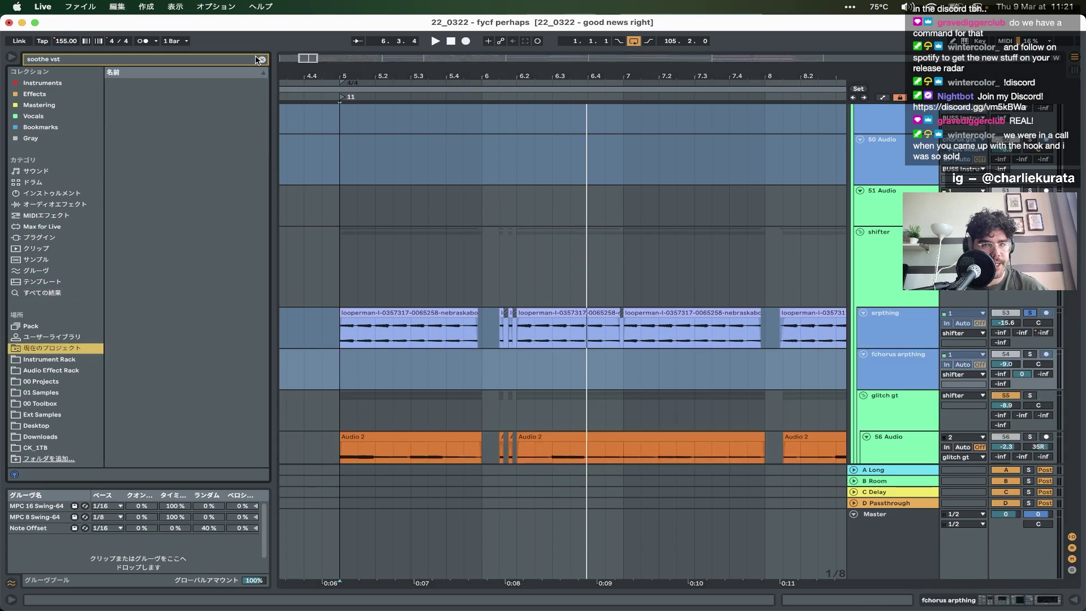
{"action": "left_click", "coordinate": [261, 59]}
{"action": "left_click", "coordinate": [161, 94]}
{"action": "key", "text": "Right"}
{"action": "key", "text": "Down"}
{"action": "key", "text": "Right"}
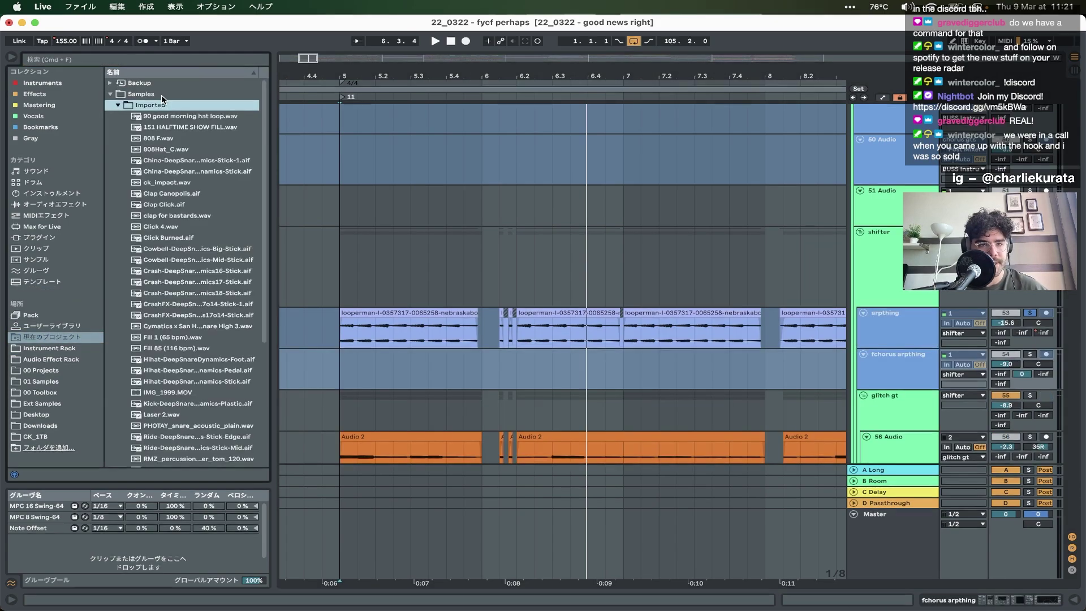
- Look through the Imported samples for the source of the arpthing loop, and collapse the folder
{"action": "scroll", "coordinate": [165, 258], "scroll_direction": "down", "scroll_amount": 3}
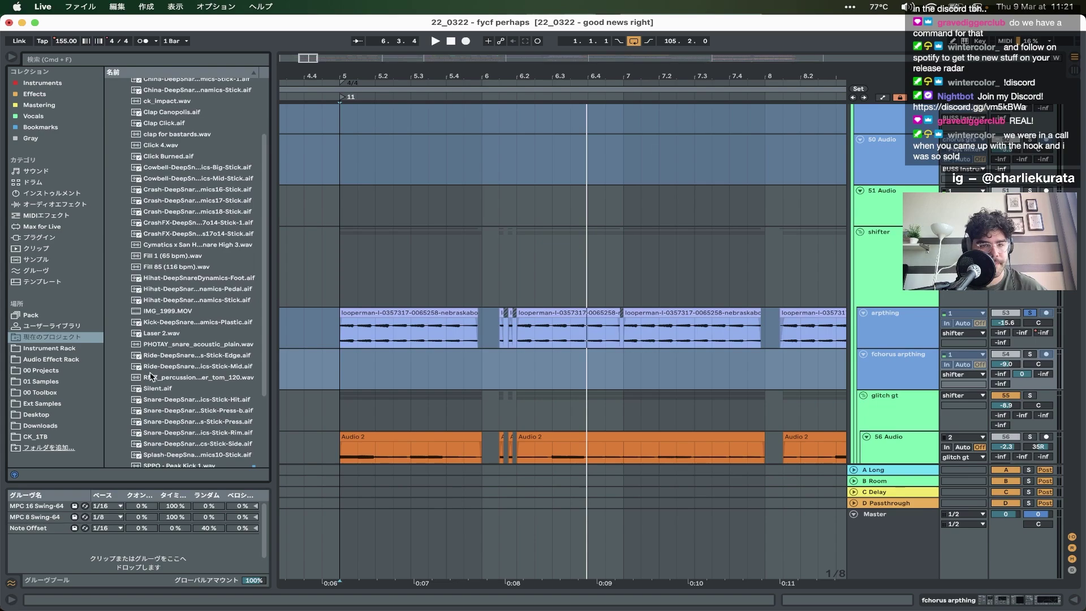
{"action": "scroll", "coordinate": [151, 375], "scroll_direction": "up", "scroll_amount": 1}
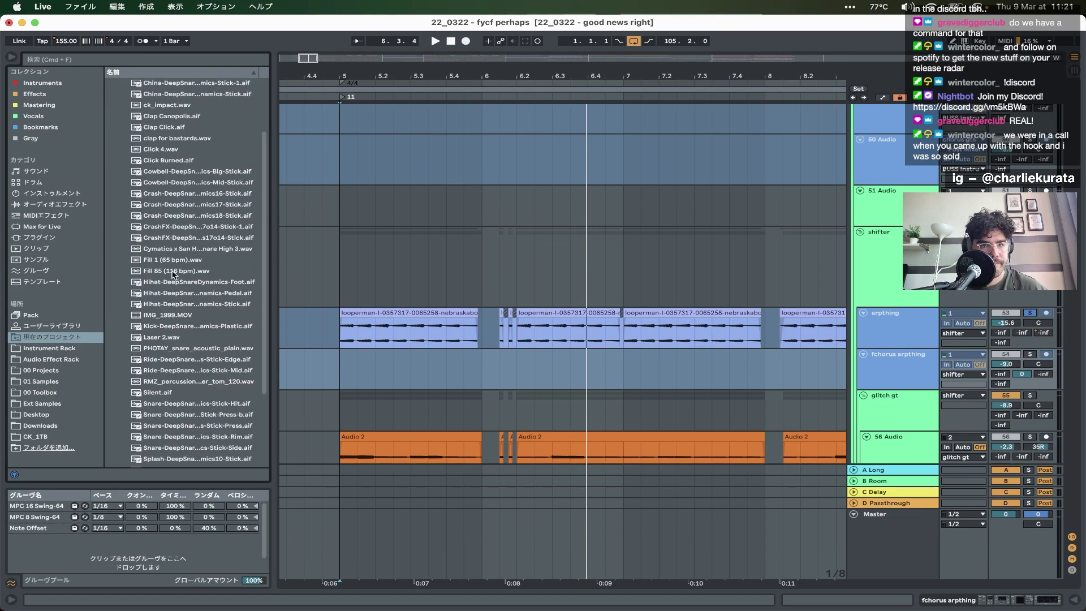
{"action": "scroll", "coordinate": [180, 215], "scroll_direction": "down", "scroll_amount": 2}
{"action": "scroll", "coordinate": [180, 214], "scroll_direction": "down", "scroll_amount": 1}
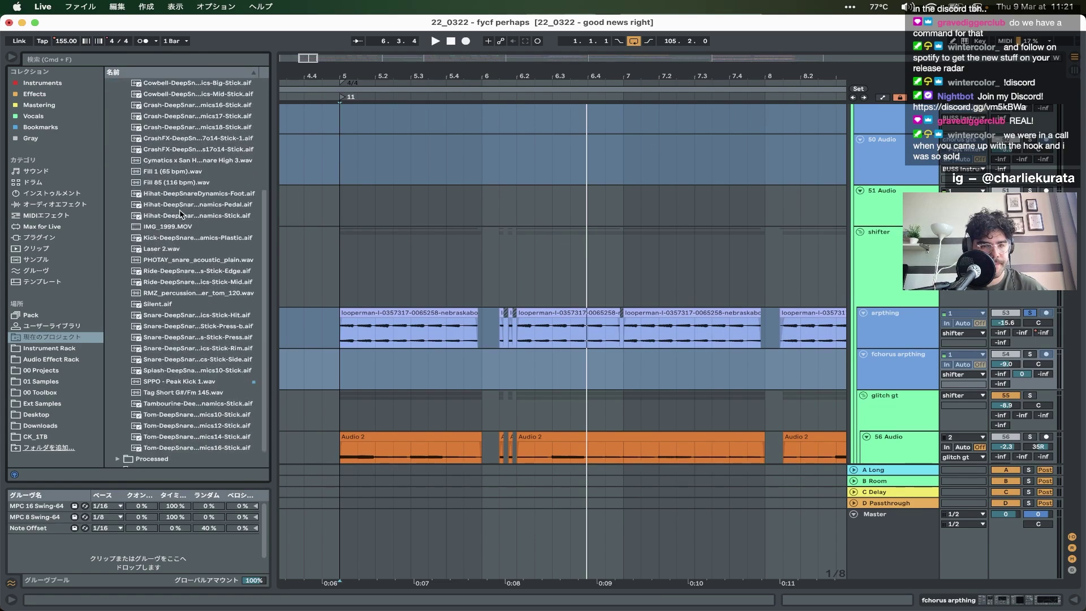
{"action": "scroll", "coordinate": [180, 214], "scroll_direction": "up", "scroll_amount": 2}
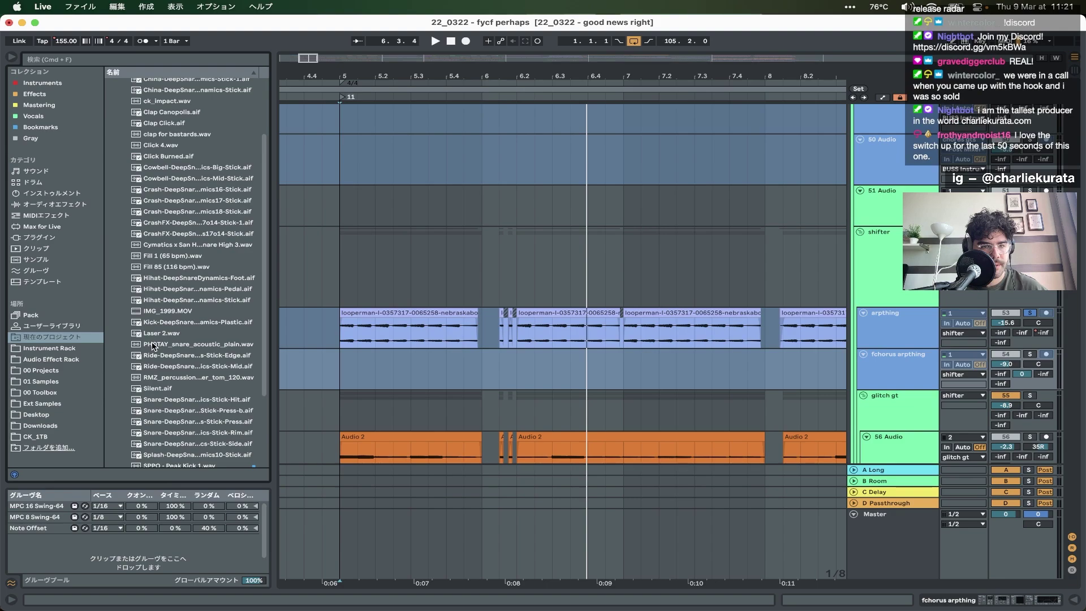
{"action": "scroll", "coordinate": [187, 221], "scroll_direction": "up", "scroll_amount": 10}
{"action": "left_click", "coordinate": [118, 116]}
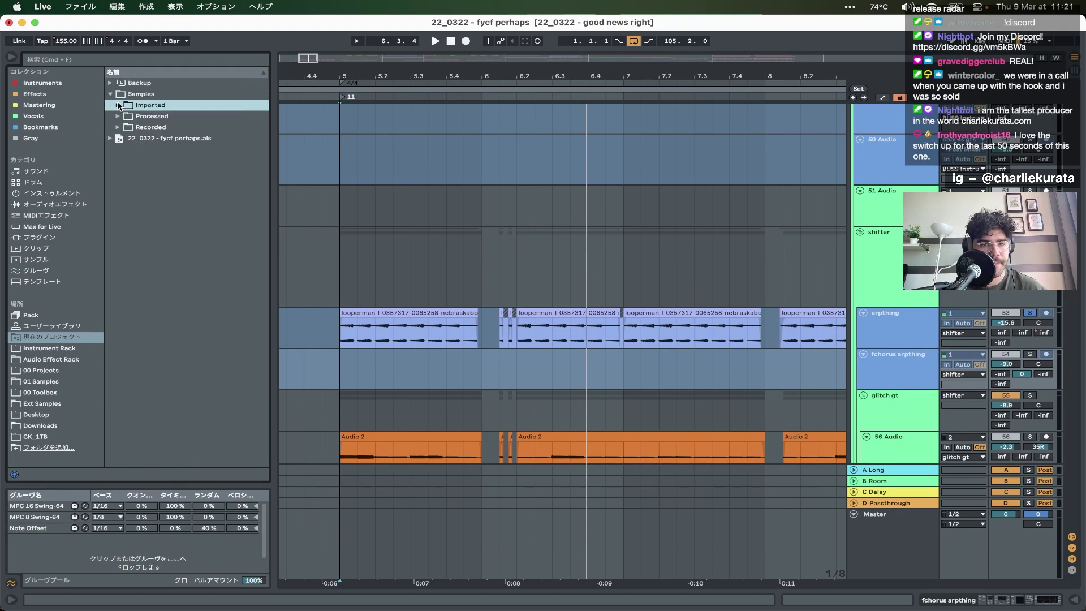
- Check the Consolidate and Freeze subfolders of Processed for the arpthing loop's source file
{"action": "left_click", "coordinate": [119, 117]}
{"action": "key", "text": "Down"}
{"action": "key", "text": "Right"}
{"action": "key", "text": "Left"}
{"action": "key", "text": "Down"}
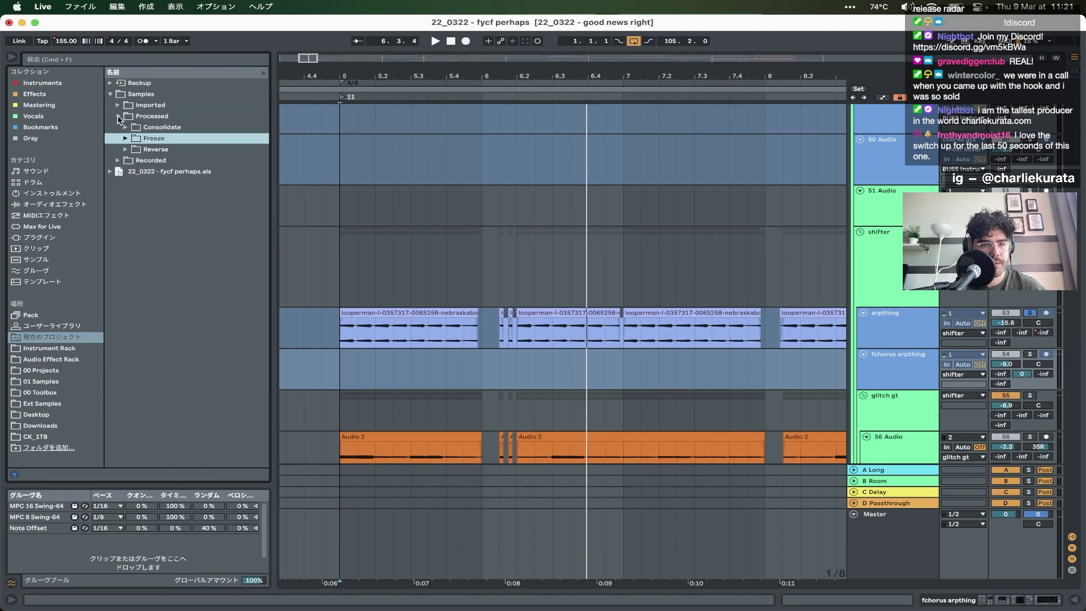
{"action": "key", "text": "Right"}
{"action": "key", "text": "Left"}
- Open the Reverse folder and preview the first two looperman arp-synth samples
{"action": "key", "text": "Down"}
{"action": "key", "text": "Right"}
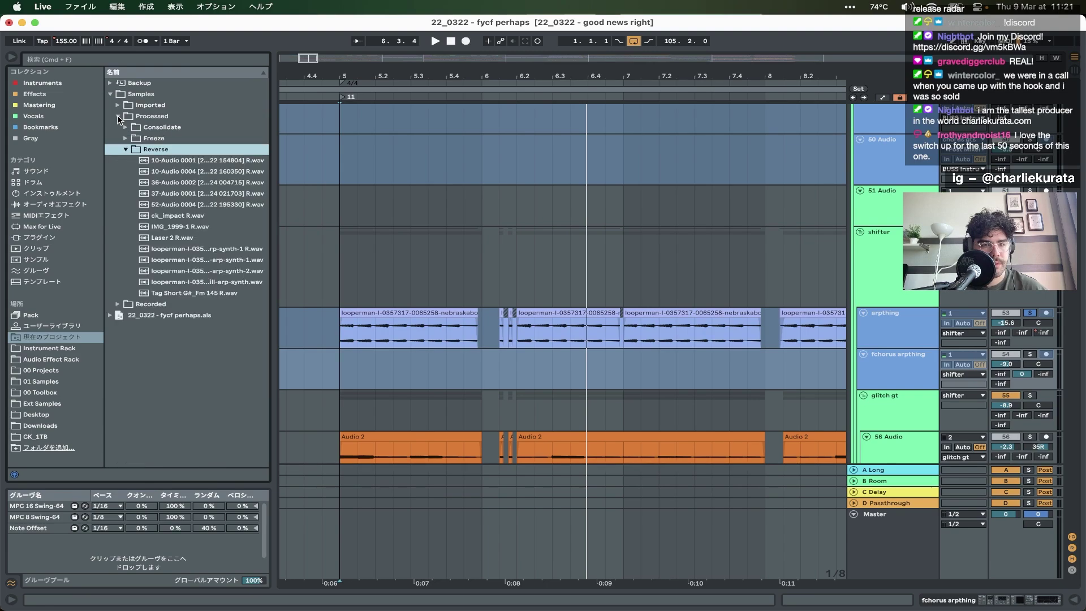
{"action": "left_click", "coordinate": [200, 249]}
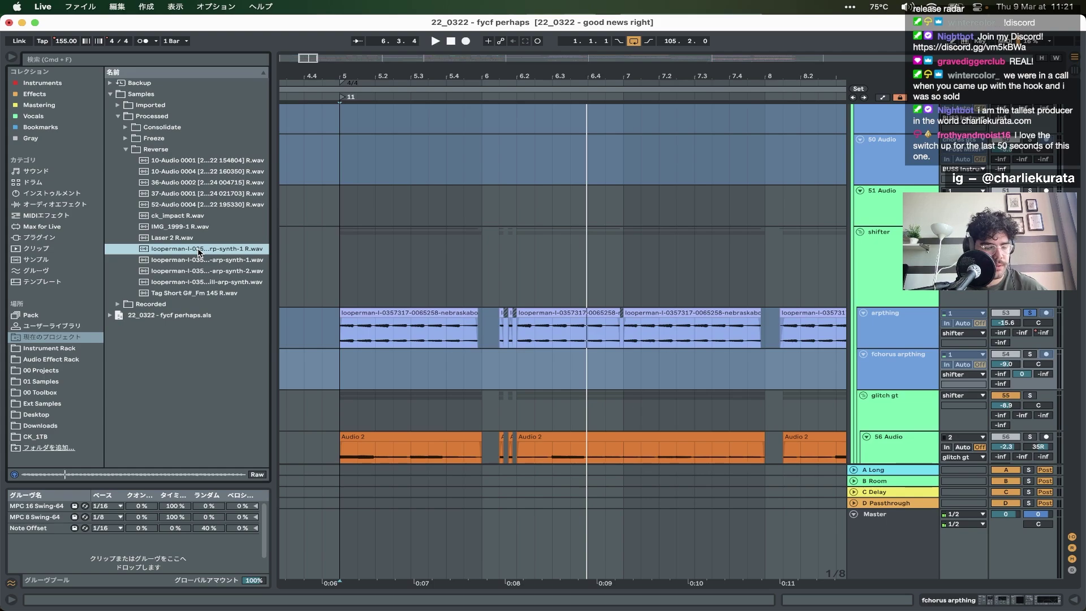
{"action": "key", "text": "Down"}
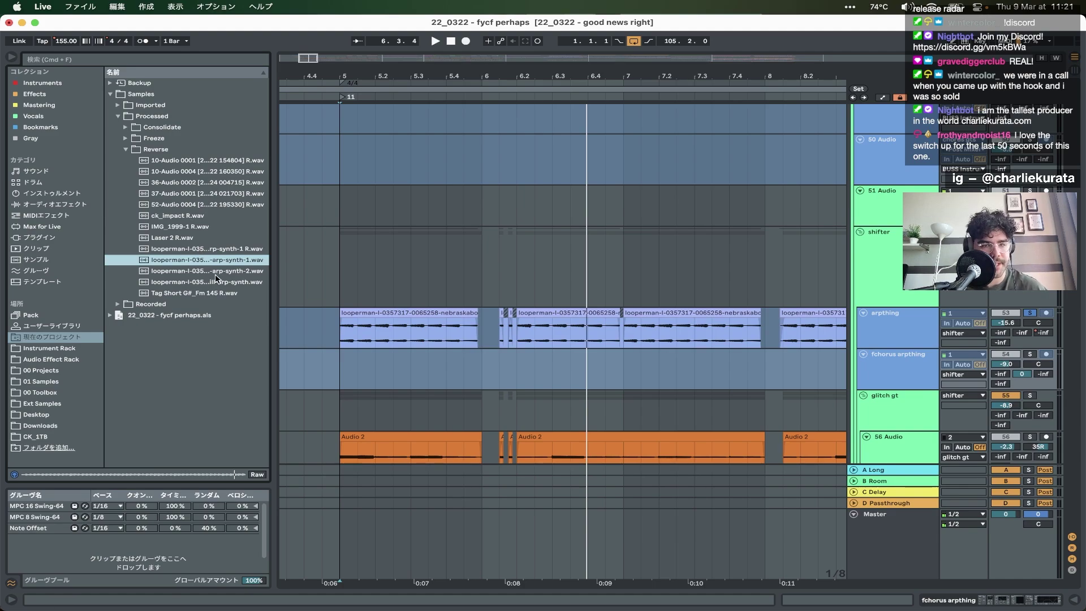
- Play the soloed arpthing track from its first looperman clip at bar 5
{"action": "left_click", "coordinate": [367, 312]}
{"action": "key", "text": "space"}
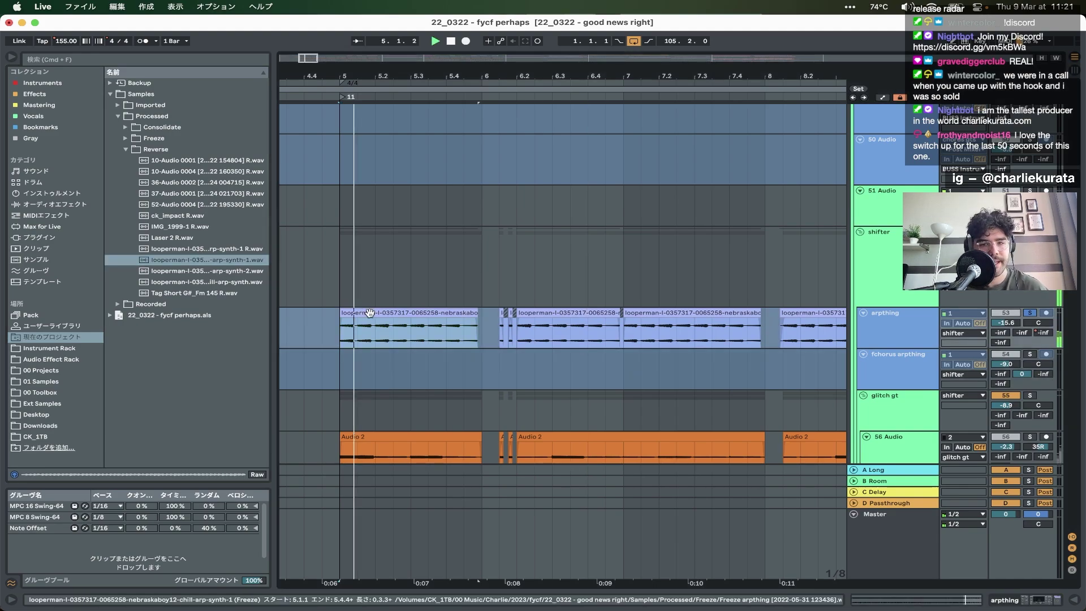
{"action": "scroll", "coordinate": [371, 315], "scroll_direction": "down", "scroll_amount": 3}
{"action": "scroll", "coordinate": [371, 317], "scroll_direction": "down", "scroll_amount": 2}
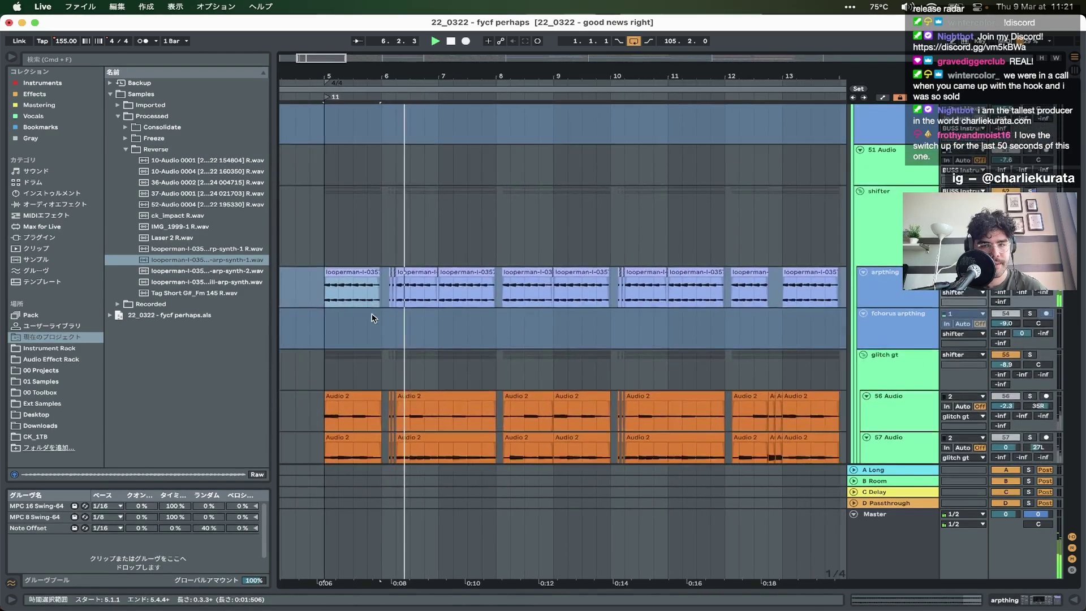
{"action": "scroll", "coordinate": [373, 318], "scroll_direction": "down", "scroll_amount": 2}
{"action": "scroll", "coordinate": [373, 318], "scroll_direction": "right", "scroll_amount": 1}
- Collapse the Reverse, Processed and Samples folders in the browser
{"action": "left_click", "coordinate": [125, 148]}
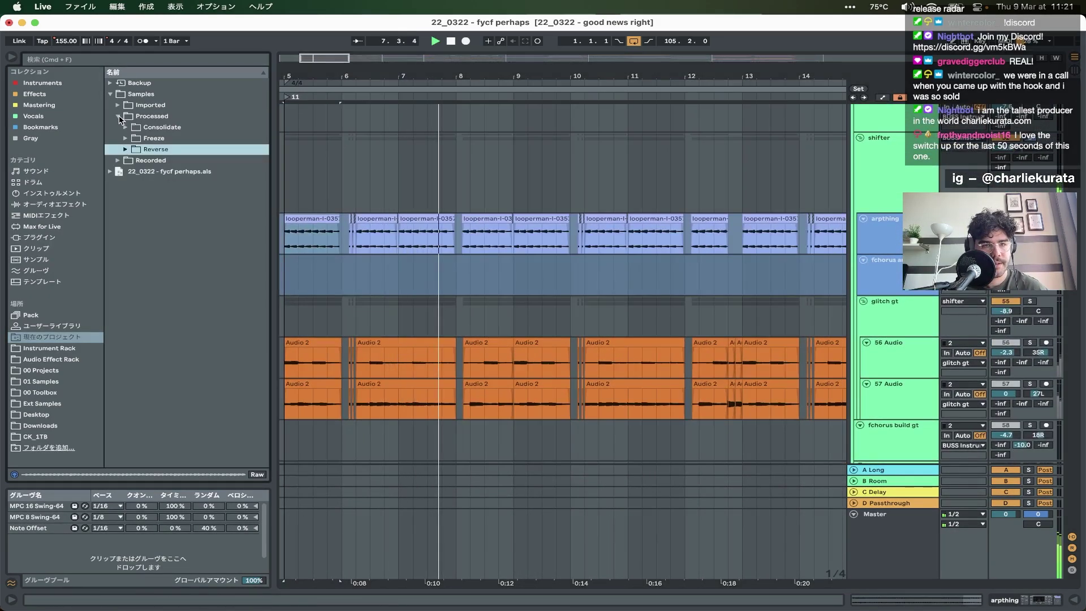
{"action": "left_click", "coordinate": [118, 116]}
{"action": "left_click", "coordinate": [111, 94]}
- Listen on through the soloed arpthing clips up to about bar 13
{"action": "scroll", "coordinate": [402, 184], "scroll_direction": "down", "scroll_amount": 3}
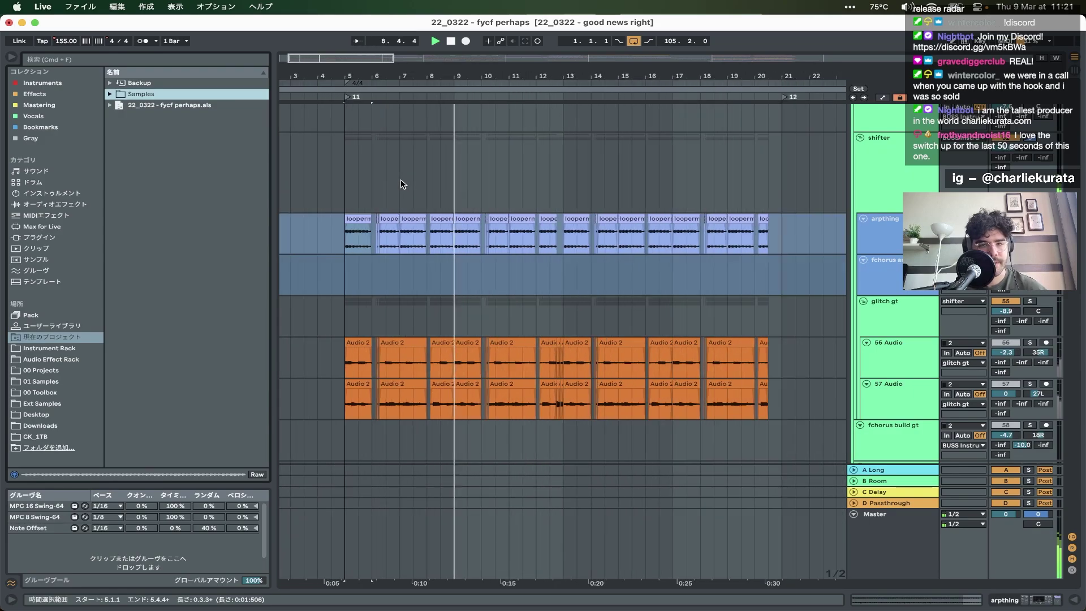
{"action": "scroll", "coordinate": [476, 262], "scroll_direction": "down", "scroll_amount": 2}
{"action": "scroll", "coordinate": [477, 262], "scroll_direction": "left", "scroll_amount": 1}
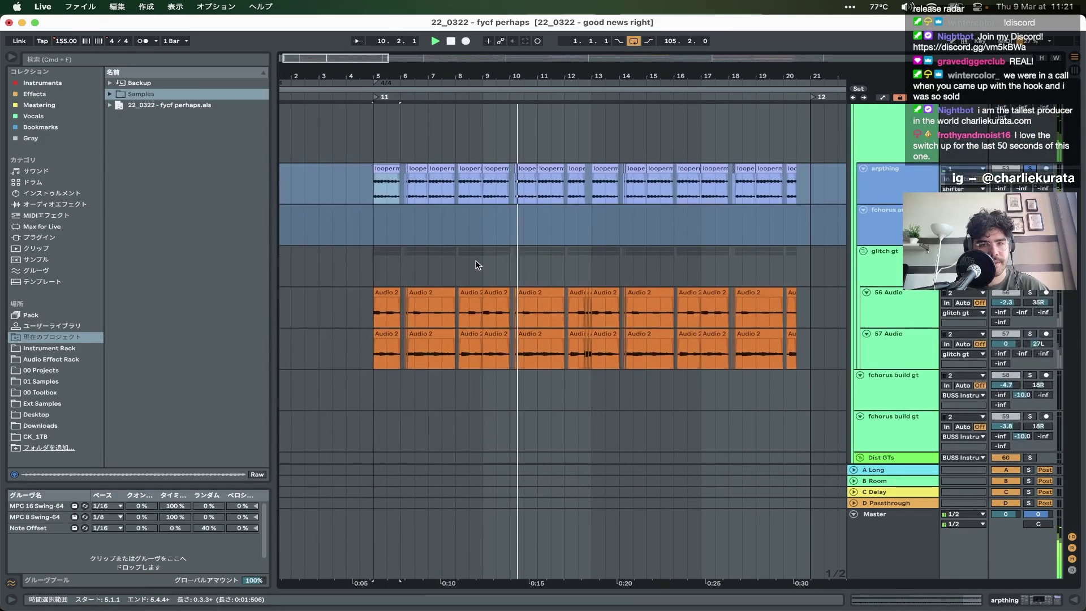
{"action": "scroll", "coordinate": [477, 264], "scroll_direction": "up", "scroll_amount": 3}
{"action": "scroll", "coordinate": [476, 264], "scroll_direction": "left", "scroll_amount": 1}
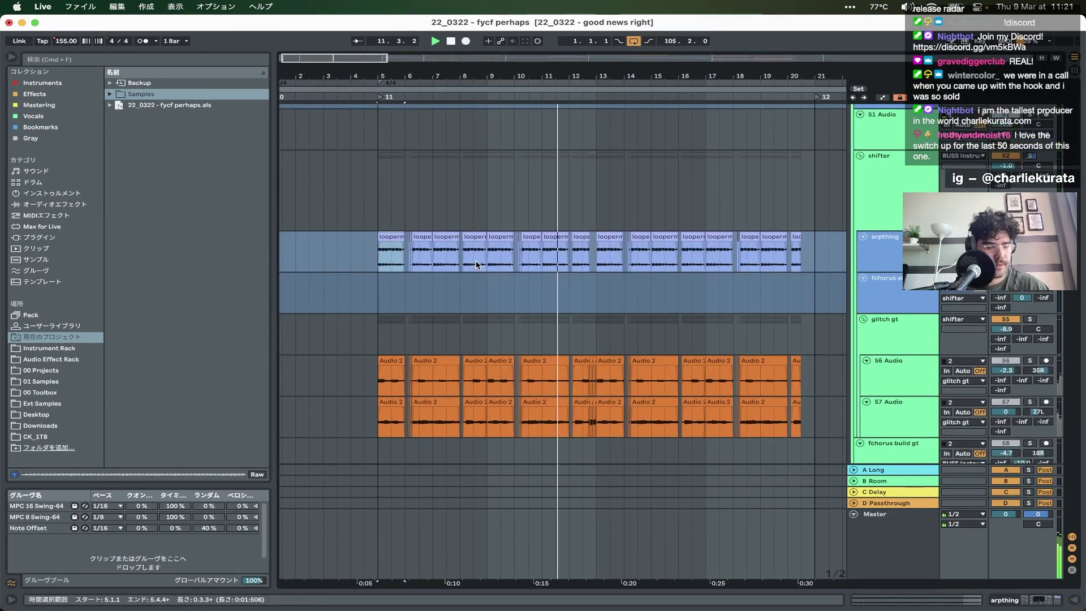
{"action": "scroll", "coordinate": [476, 264], "scroll_direction": "down", "scroll_amount": 2}
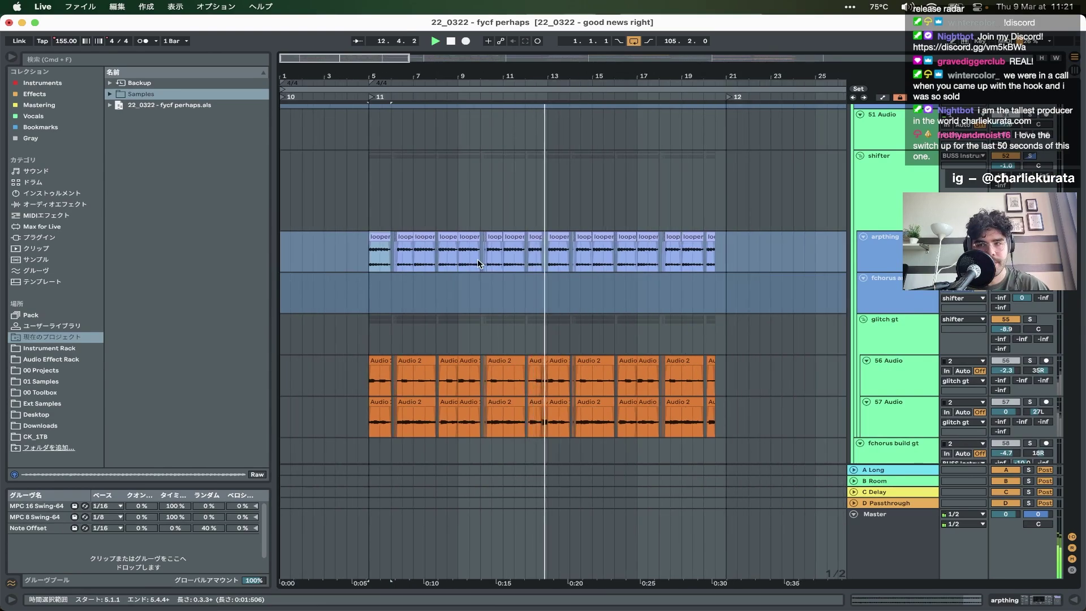
- Solo the glitch gt group and listen to its Audio 2 clips from bar 5
{"action": "left_click", "coordinate": [886, 325]}
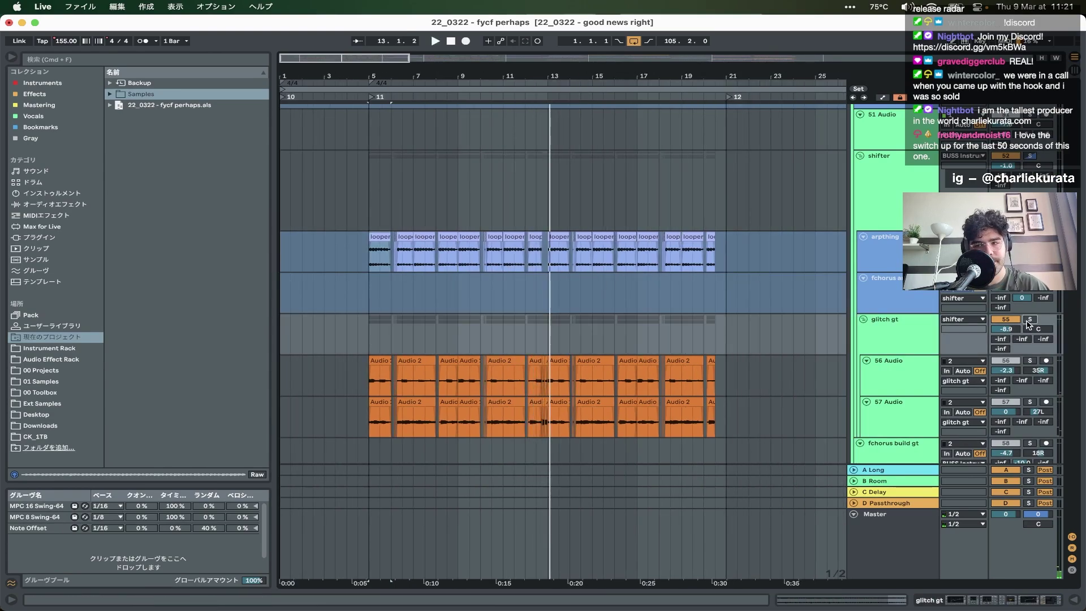
{"action": "left_click", "coordinate": [1030, 320]}
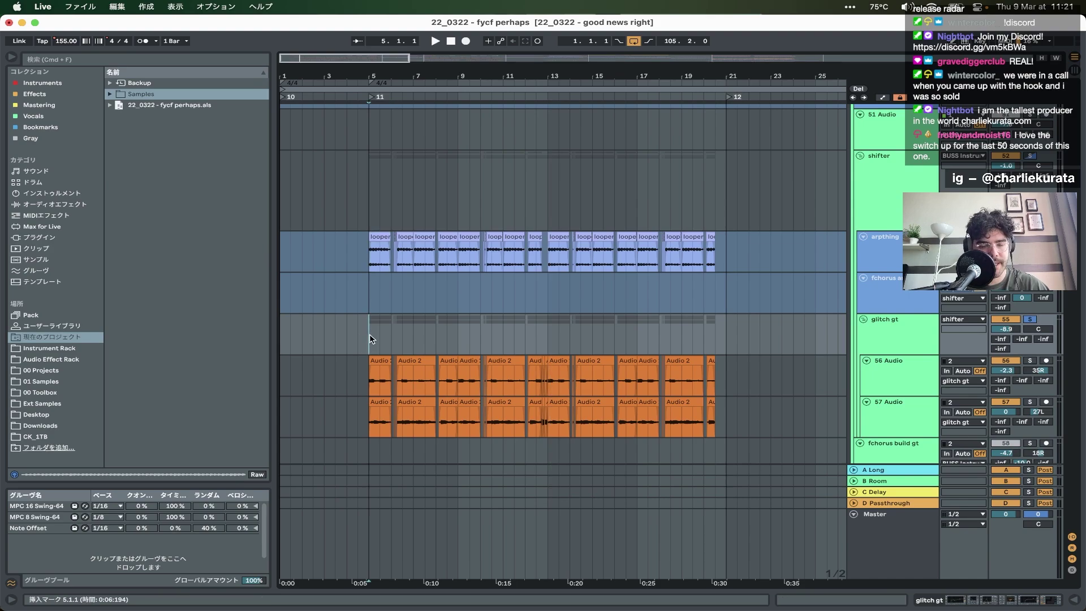
{"action": "left_click", "coordinate": [368, 338]}
{"action": "key", "text": "space"}
{"action": "scroll", "coordinate": [369, 338], "scroll_direction": "up", "scroll_amount": 3}
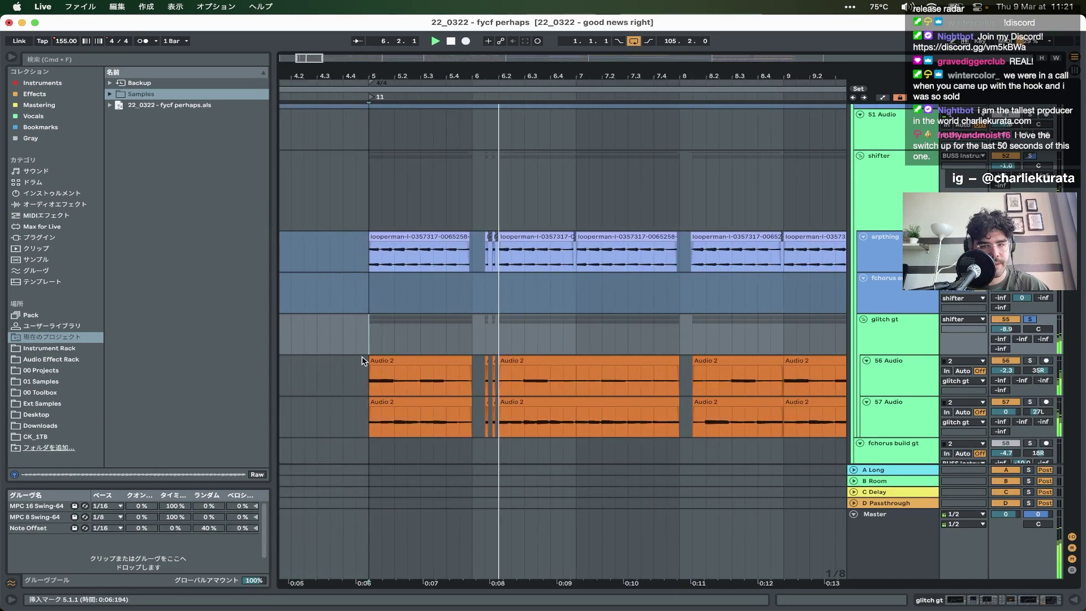
{"action": "scroll", "coordinate": [369, 338], "scroll_direction": "down", "scroll_amount": 3}
{"action": "scroll", "coordinate": [364, 361], "scroll_direction": "up", "scroll_amount": 2}
{"action": "scroll", "coordinate": [364, 361], "scroll_direction": "up", "scroll_amount": 1}
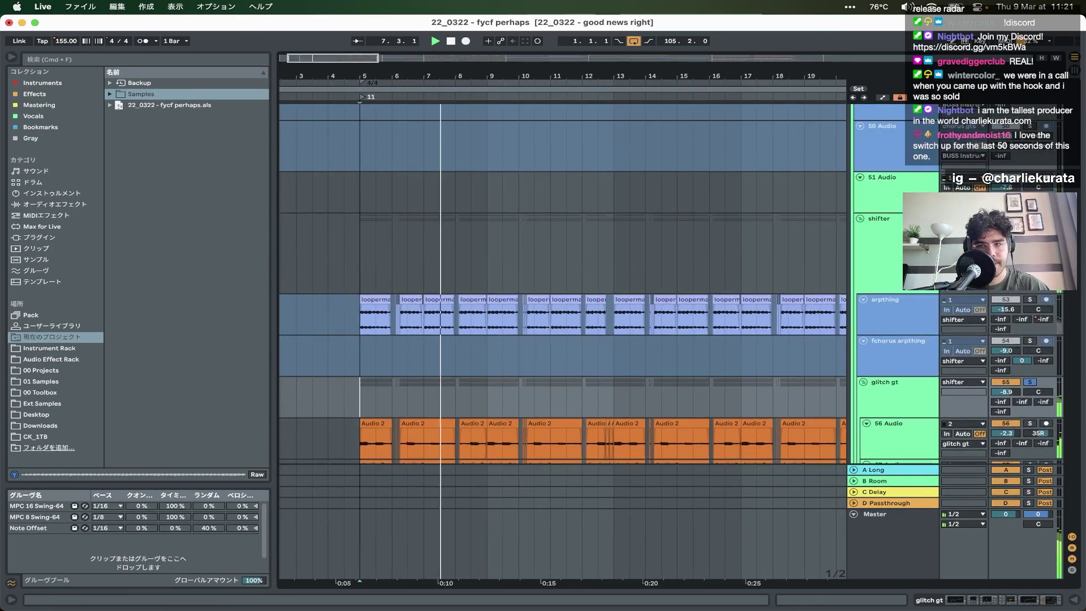
- Show automation with separate lanes for the shifter group's automated envelopes, and reduce the Pitch Window lane's height
{"action": "key", "text": "a"}
{"action": "key", "text": "minus"}
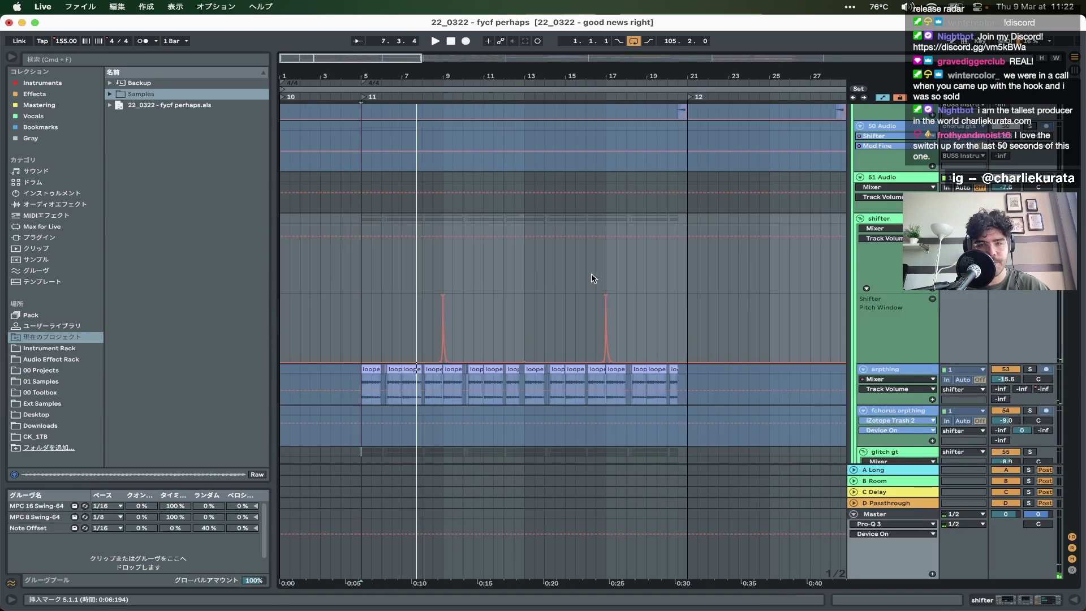
{"action": "right_click", "coordinate": [880, 272]}
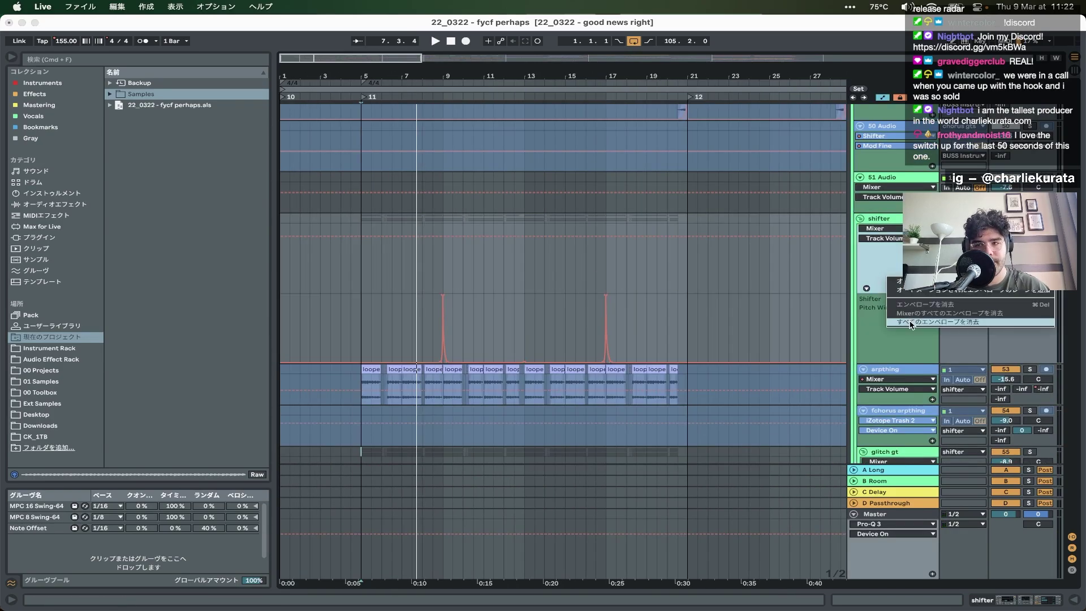
{"action": "left_click", "coordinate": [923, 292]}
{"action": "key", "text": "plus"}
{"action": "key", "text": "plus"}
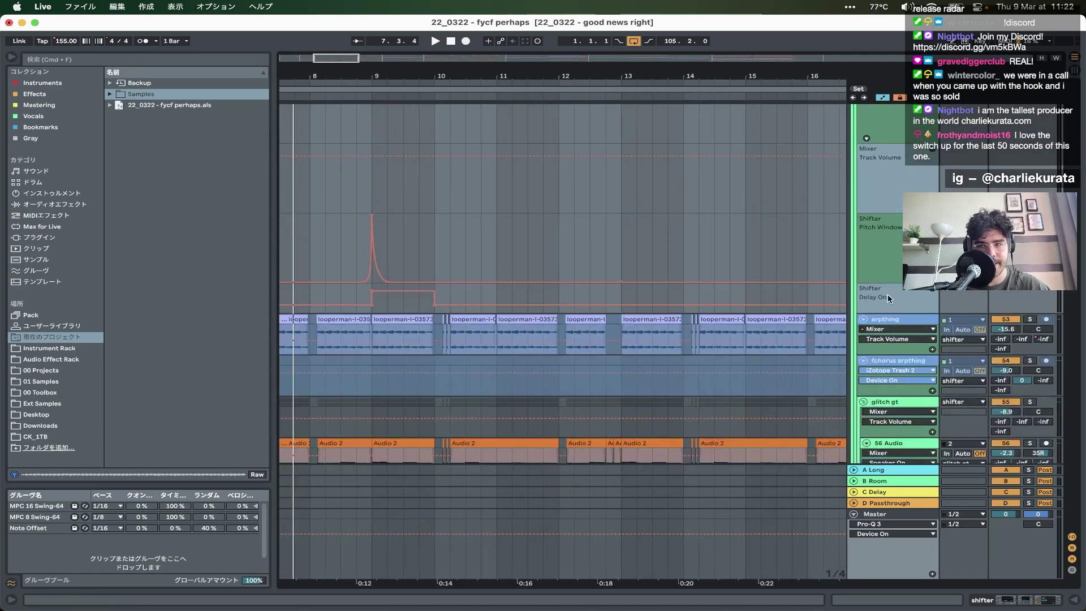
{"action": "left_click_drag", "start_coordinate": [874, 281], "coordinate": [884, 241]}
- Play the shifter group from 8.2.1 through its Pitch Window and Delay On automation, and hide the automation view
{"action": "left_click", "coordinate": [325, 224]}
{"action": "key", "text": "space"}
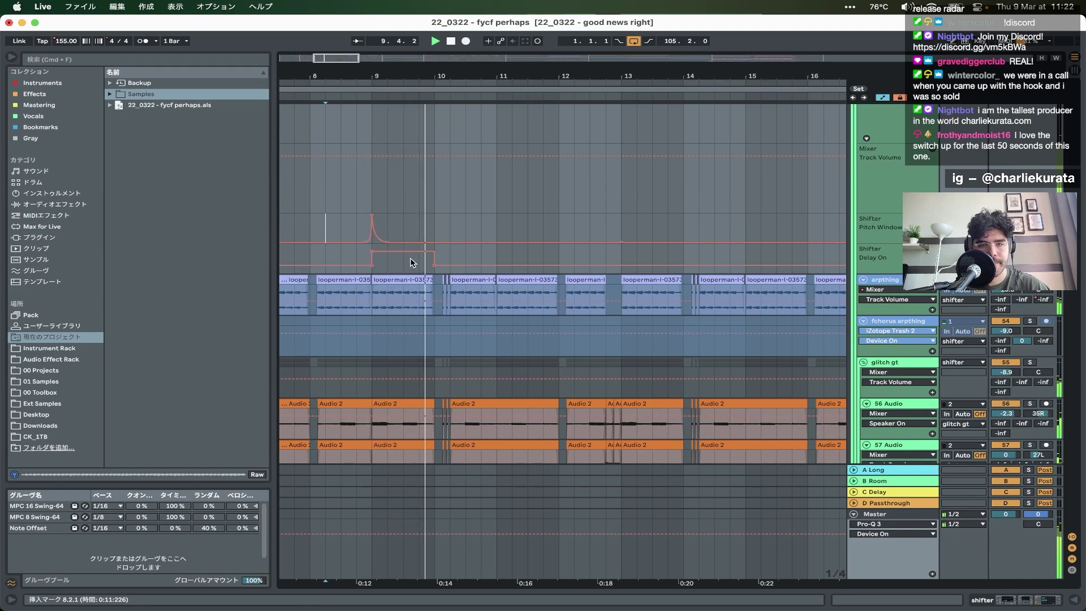
{"action": "key", "text": "minus"}
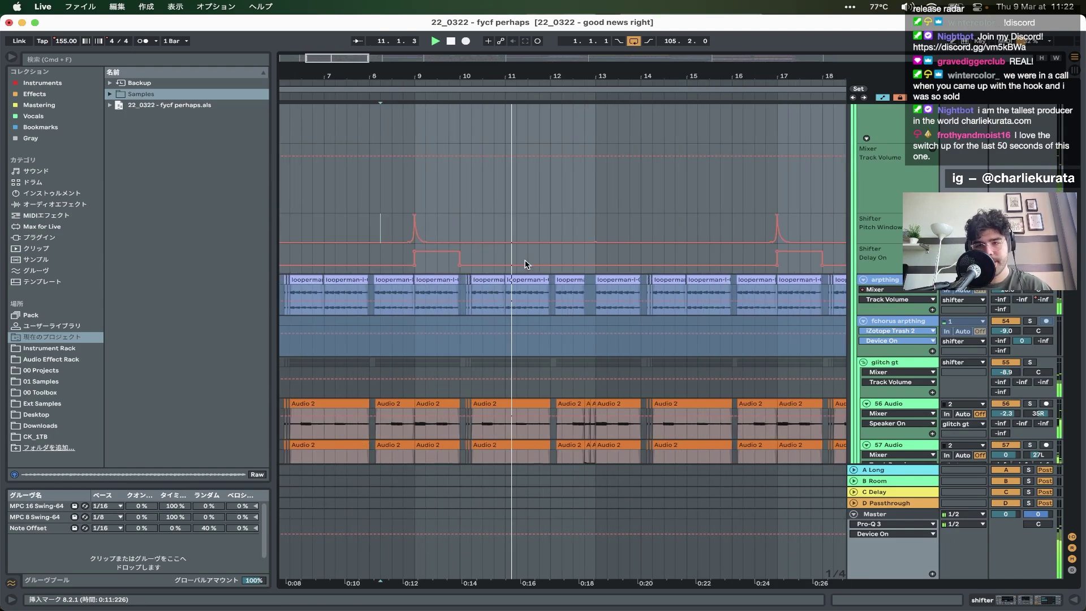
{"action": "key", "text": "a"}
{"action": "key", "text": "minus"}
{"action": "key", "text": "minus"}
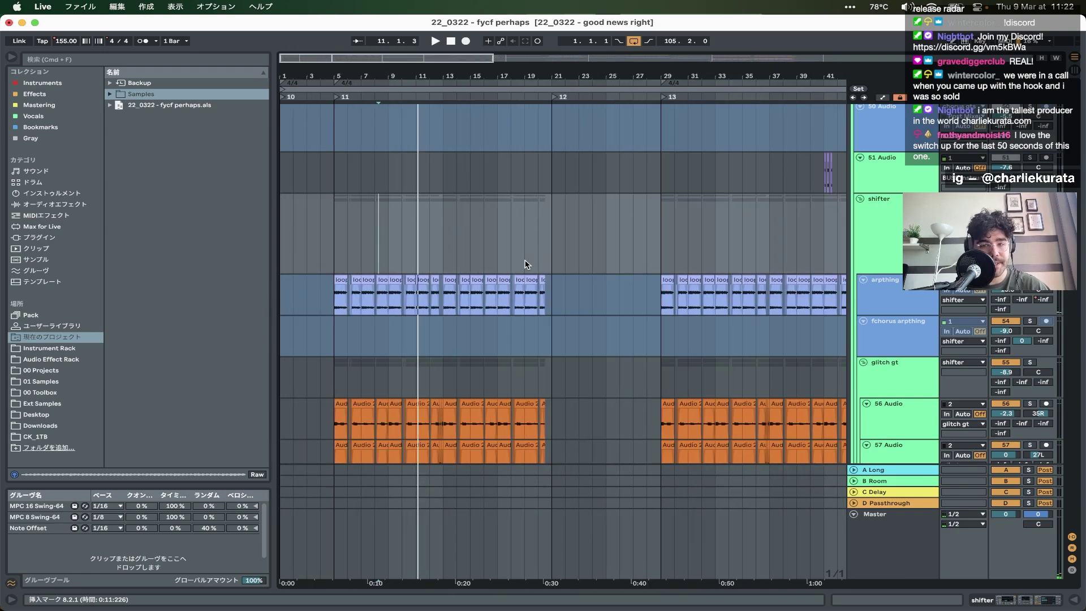
- Solo the 82 Group under BUSS_Bass and listen to its two 808 F tracks from bar 5
{"action": "left_click", "coordinate": [334, 218]}
{"action": "scroll", "coordinate": [331, 225], "scroll_direction": "down", "scroll_amount": 10}
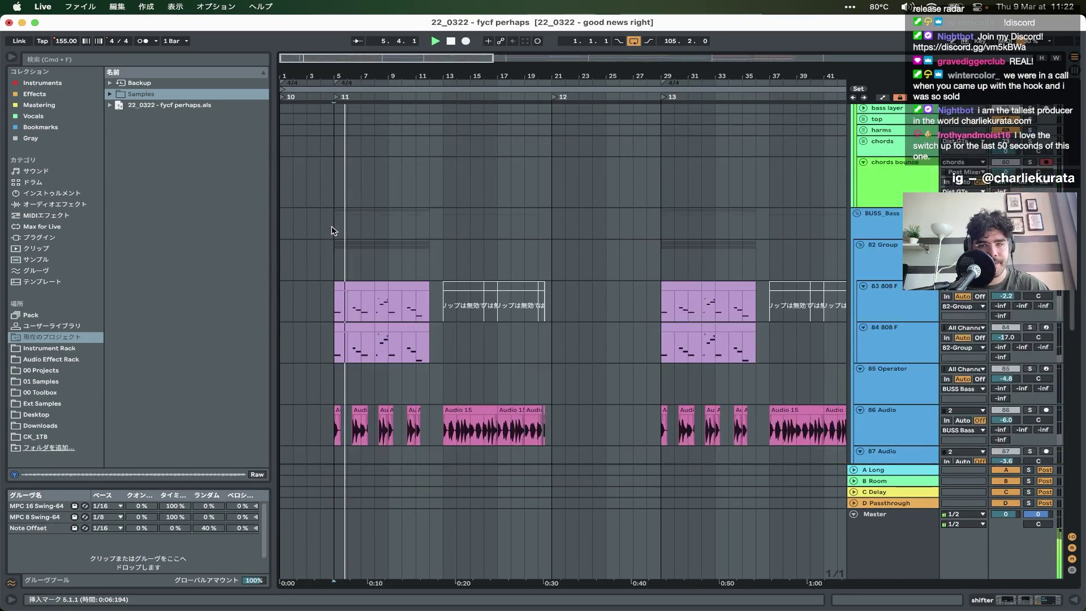
{"action": "left_click", "coordinate": [1006, 328]}
{"action": "key", "text": "space"}
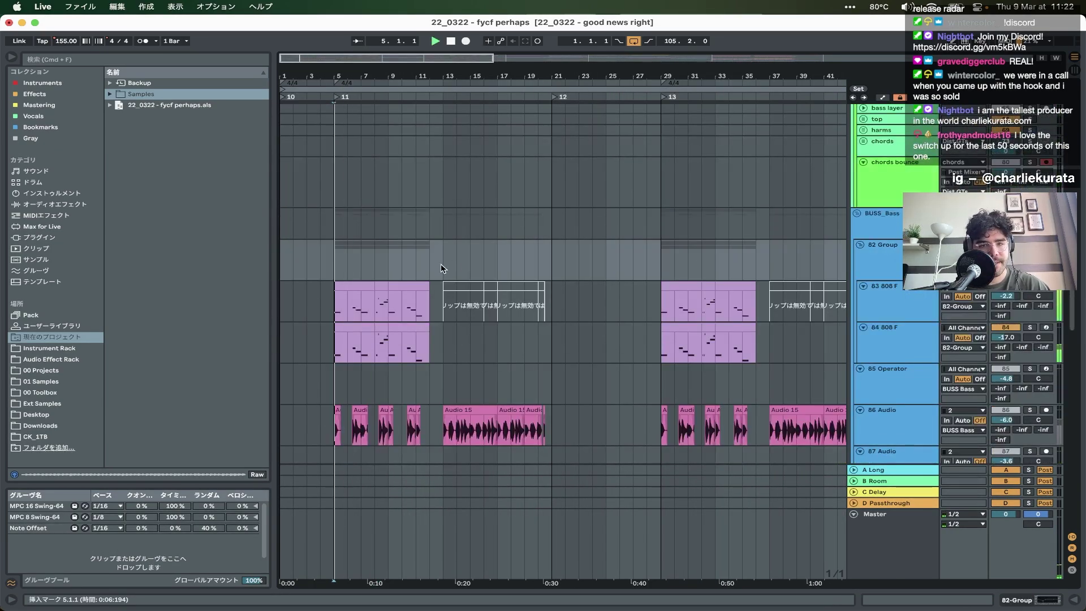
{"action": "scroll", "coordinate": [360, 284], "scroll_direction": "up", "scroll_amount": 5}
{"action": "scroll", "coordinate": [361, 283], "scroll_direction": "down", "scroll_amount": 2}
{"action": "scroll", "coordinate": [360, 282], "scroll_direction": "left", "scroll_amount": 2}
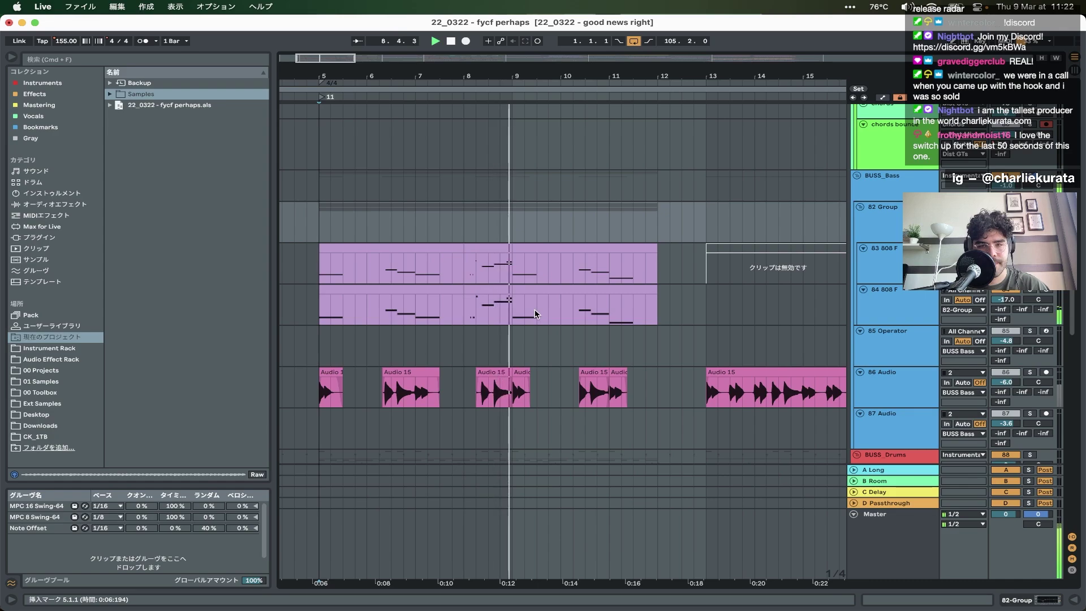
- Solo the 86 Audio bass track and listen to its Audio 15 clips from bar 5 and from 6.2.2
{"action": "scroll", "coordinate": [535, 314], "scroll_direction": "down", "scroll_amount": 5}
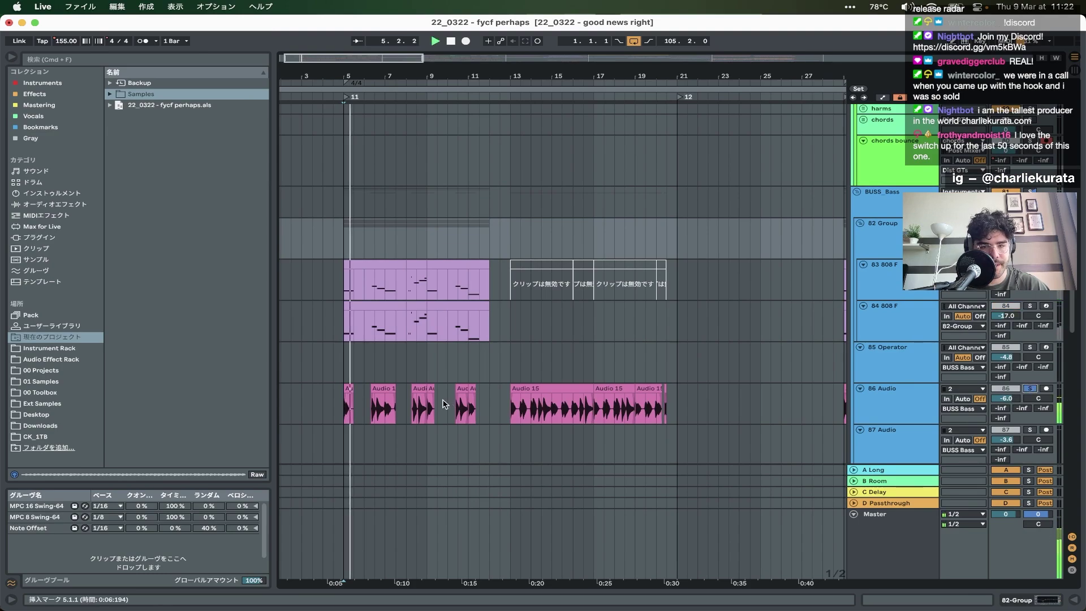
{"action": "scroll", "coordinate": [382, 415], "scroll_direction": "up", "scroll_amount": 5}
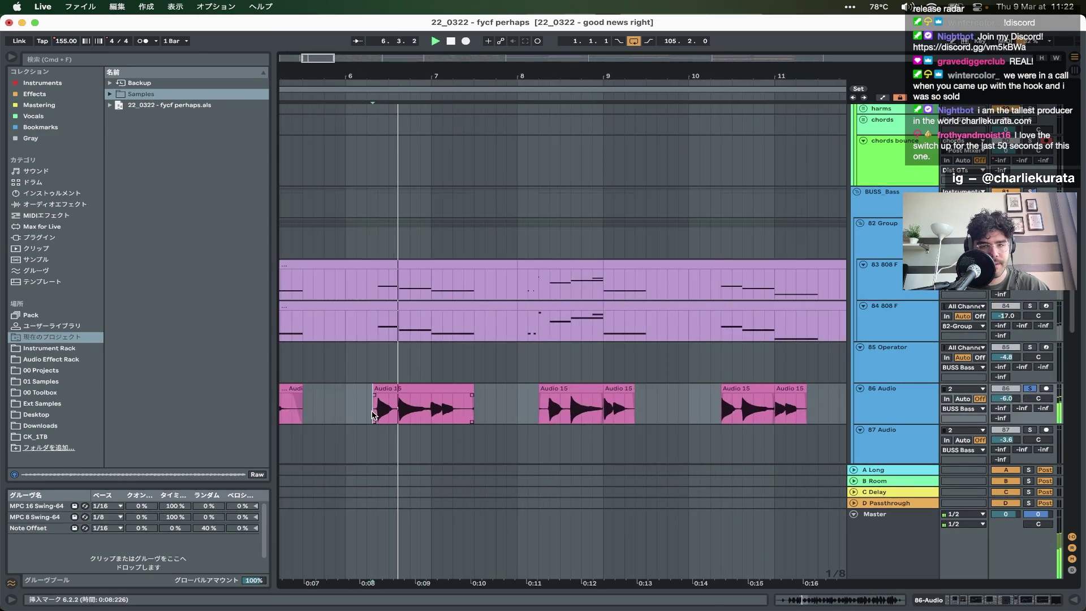
{"action": "scroll", "coordinate": [372, 414], "scroll_direction": "down", "scroll_amount": 5}
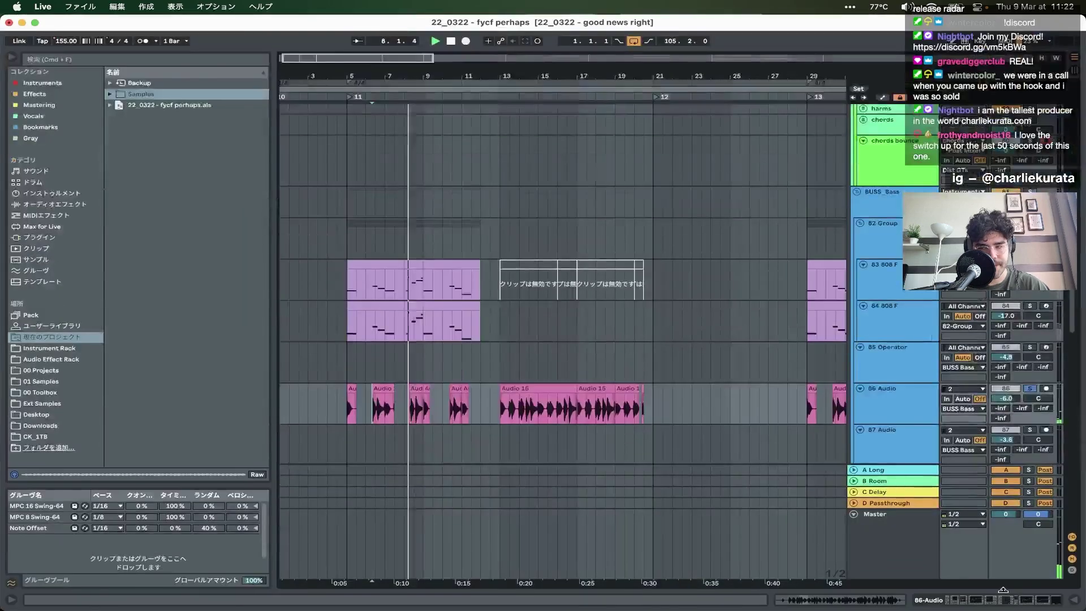
- Open the 86 Audio track's device chain, examine its devices from Tuner back to Utility, and hide the device view
{"action": "left_click", "coordinate": [971, 602]}
{"action": "scroll", "coordinate": [551, 551], "scroll_direction": "right", "scroll_amount": 10}
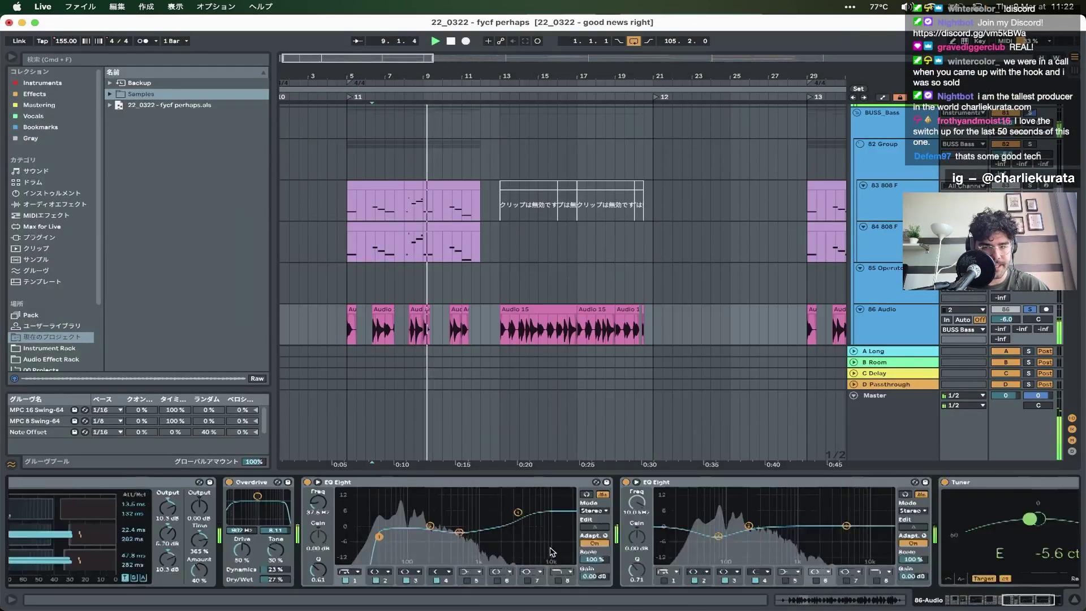
{"action": "scroll", "coordinate": [552, 551], "scroll_direction": "left", "scroll_amount": 6}
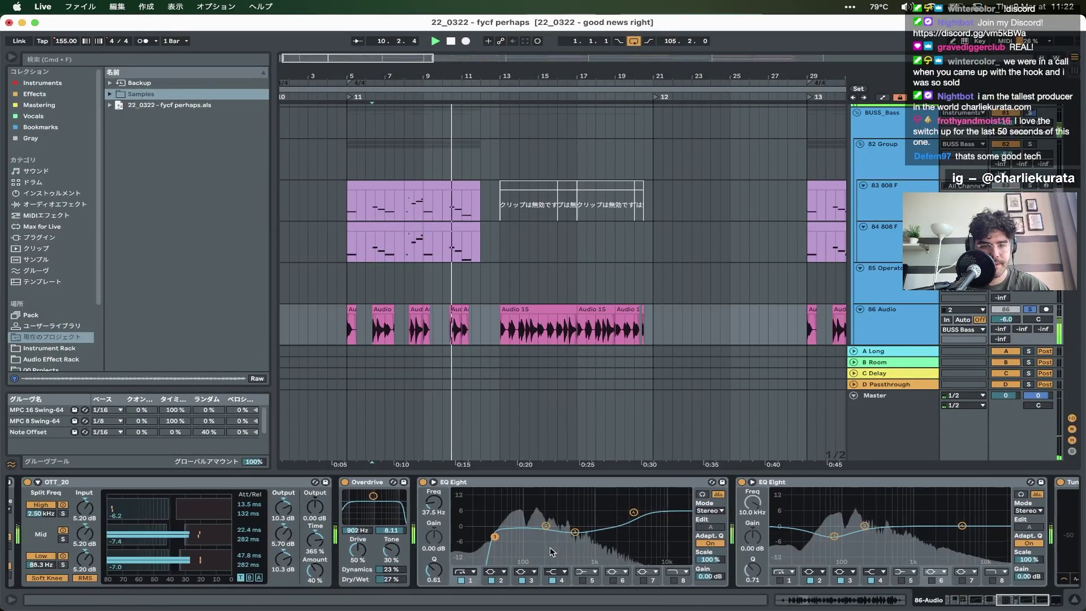
{"action": "scroll", "coordinate": [551, 552], "scroll_direction": "left", "scroll_amount": 7}
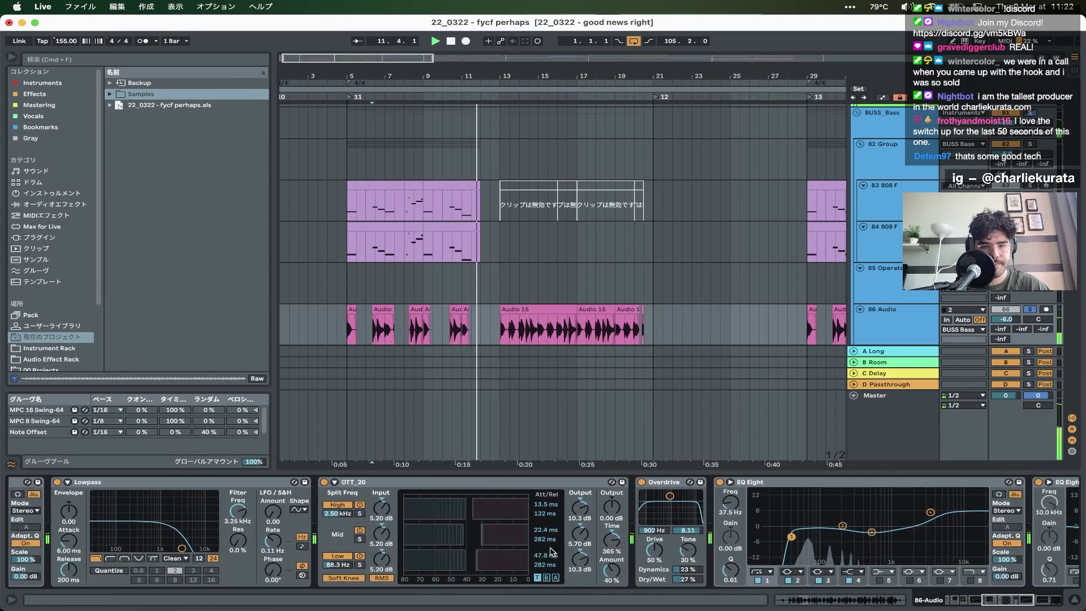
{"action": "scroll", "coordinate": [551, 551], "scroll_direction": "left", "scroll_amount": 12}
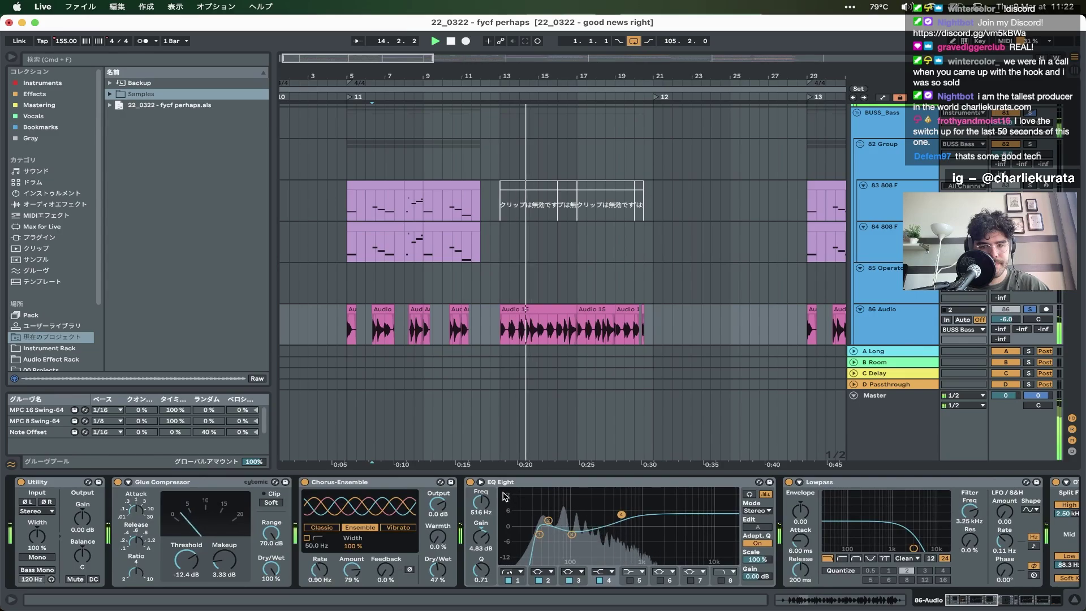
{"action": "key", "text": "super+alt+l"}
- Play the 39 looperman arp track from 5.1.1 and examine its chopped clips
{"action": "scroll", "coordinate": [456, 271], "scroll_direction": "up", "scroll_amount": 20}
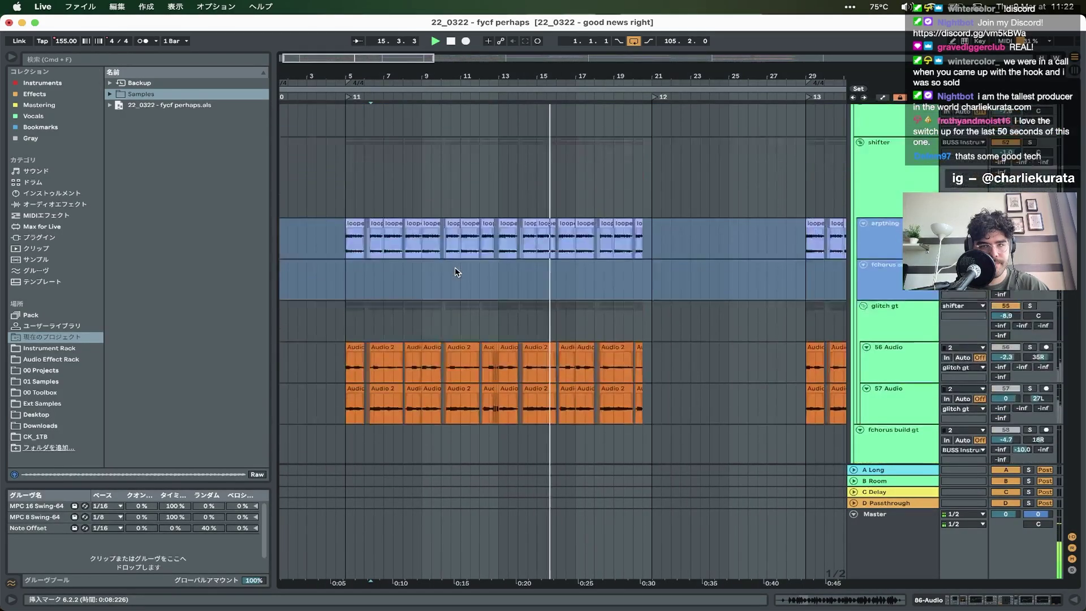
{"action": "scroll", "coordinate": [455, 268], "scroll_direction": "down", "scroll_amount": 8}
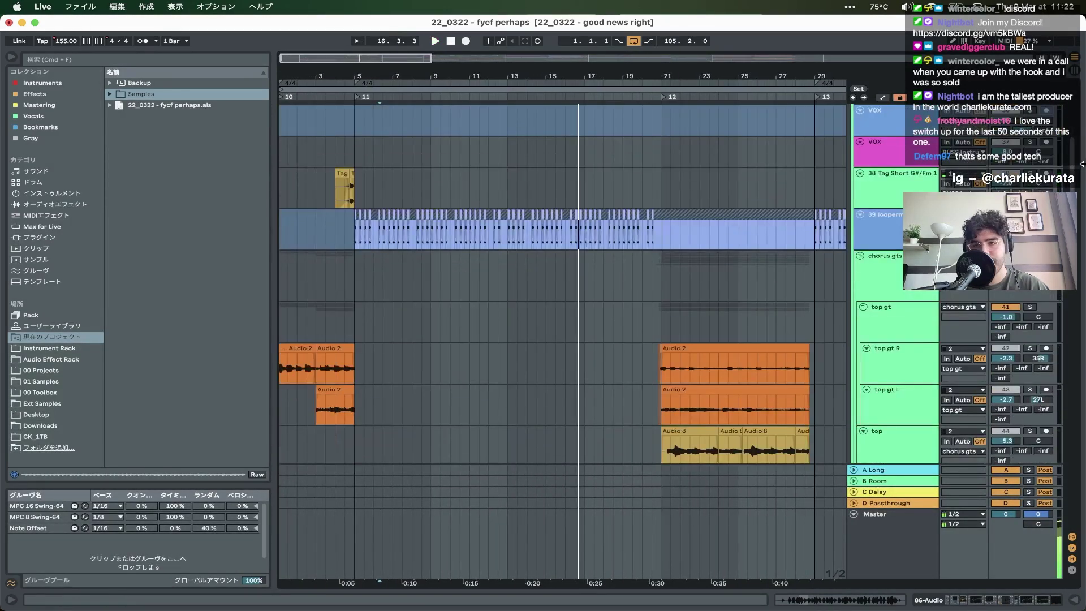
{"action": "left_click", "coordinate": [355, 243]}
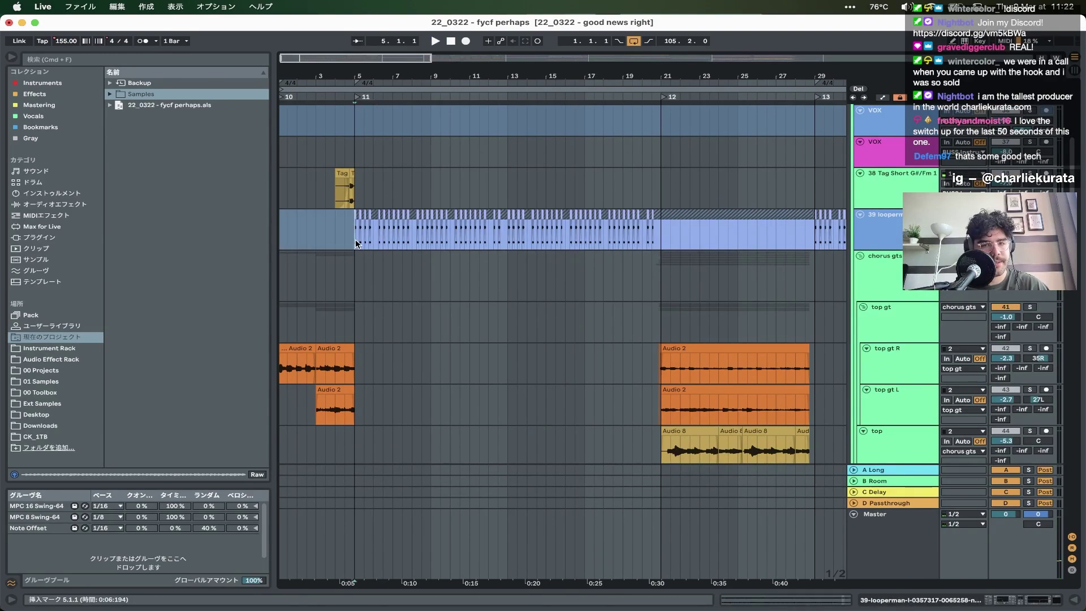
{"action": "scroll", "coordinate": [355, 254], "scroll_direction": "up", "scroll_amount": 4}
{"action": "scroll", "coordinate": [355, 260], "scroll_direction": "up", "scroll_amount": 1}
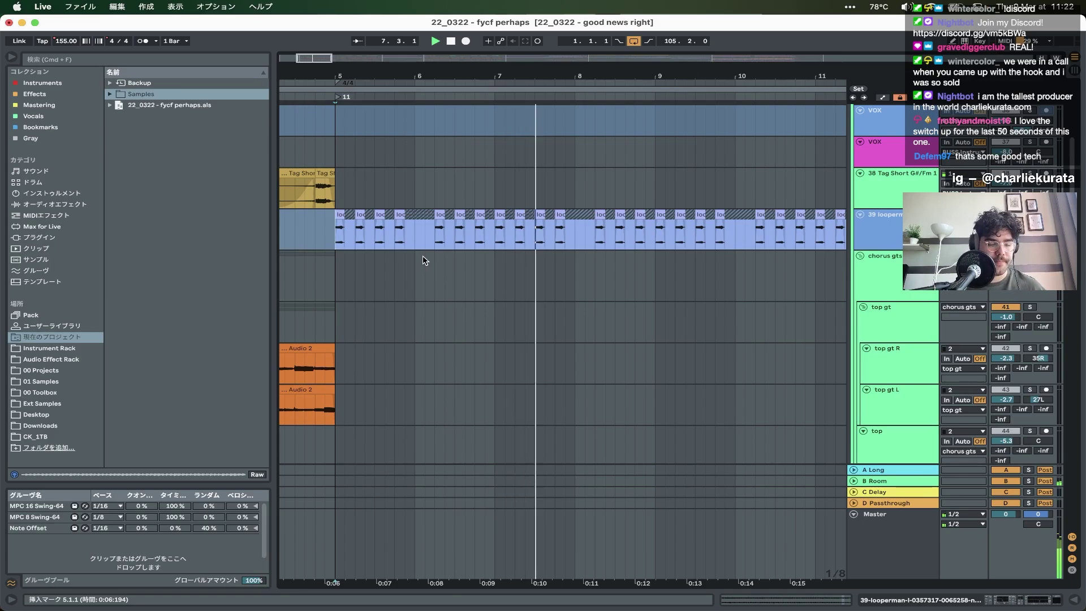
{"action": "scroll", "coordinate": [424, 260], "scroll_direction": "down", "scroll_amount": 6}
{"action": "scroll", "coordinate": [337, 242], "scroll_direction": "up", "scroll_amount": 2}
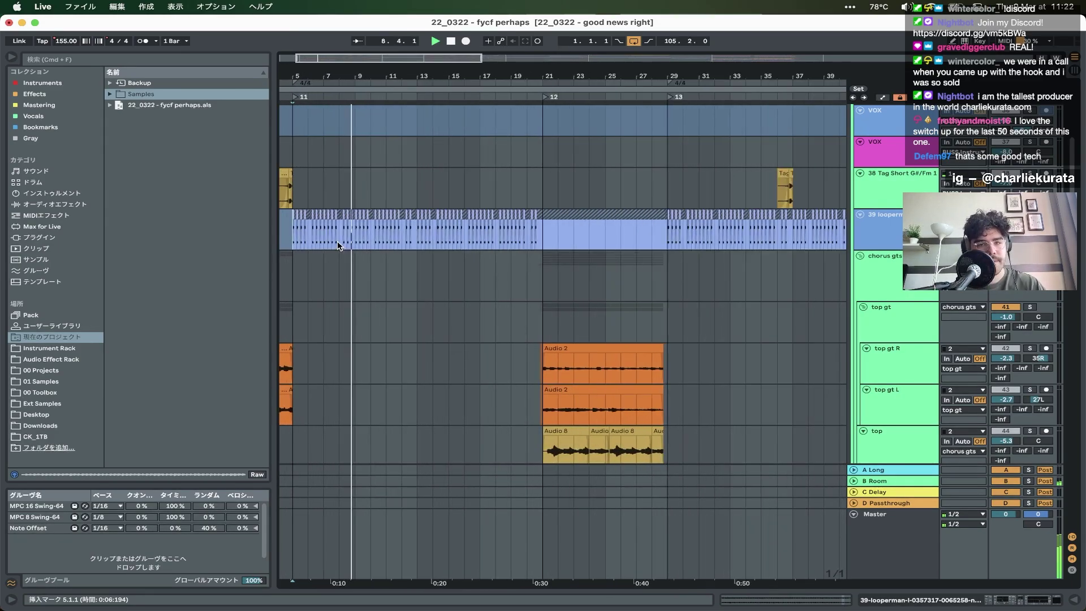
- Play the Main Drums group from bar 5 and examine its percussion tracks from the good morning hat loop to 103 ck_impact
{"action": "scroll", "coordinate": [337, 241], "scroll_direction": "down", "scroll_amount": 2}
{"action": "scroll", "coordinate": [337, 244], "scroll_direction": "down", "scroll_amount": 20}
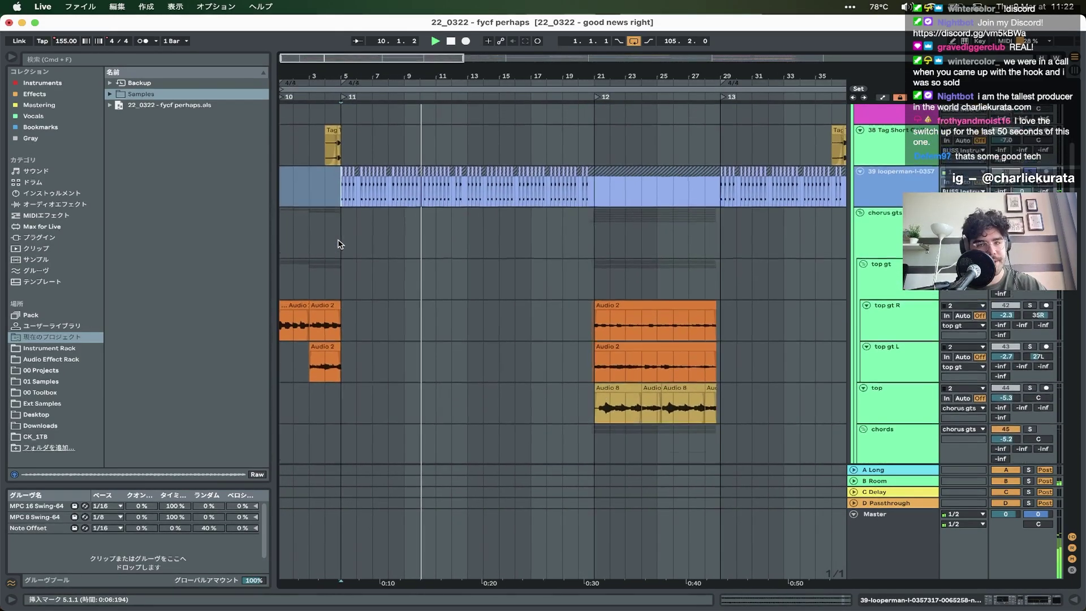
{"action": "scroll", "coordinate": [337, 244], "scroll_direction": "down", "scroll_amount": 8}
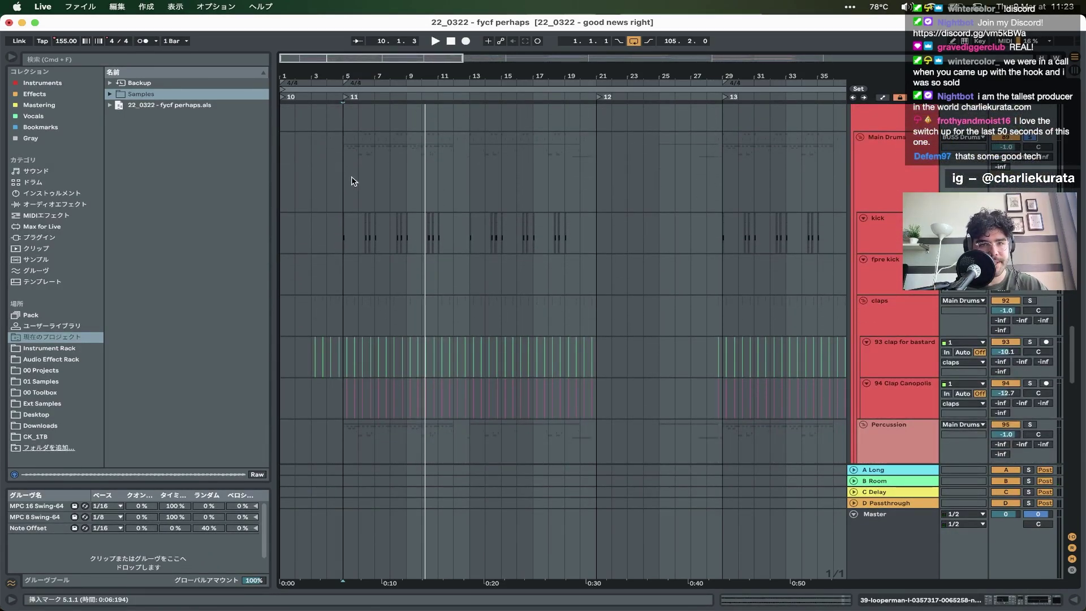
{"action": "left_click", "coordinate": [337, 177]}
{"action": "key", "text": "space"}
{"action": "scroll", "coordinate": [356, 252], "scroll_direction": "up", "scroll_amount": 4}
{"action": "scroll", "coordinate": [356, 254], "scroll_direction": "down", "scroll_amount": 8}
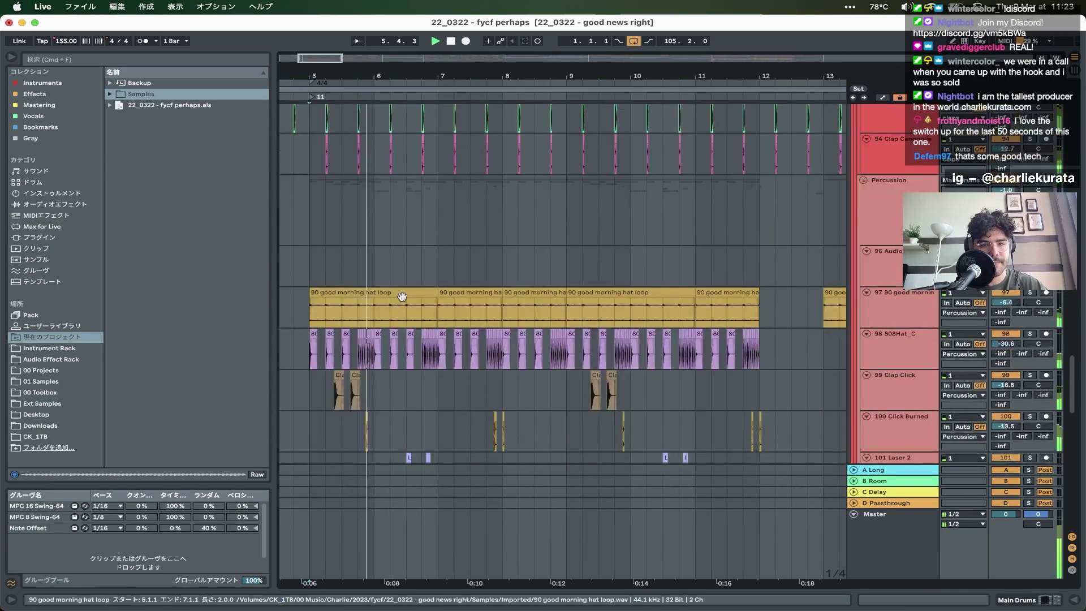
{"action": "scroll", "coordinate": [401, 297], "scroll_direction": "down", "scroll_amount": 7}
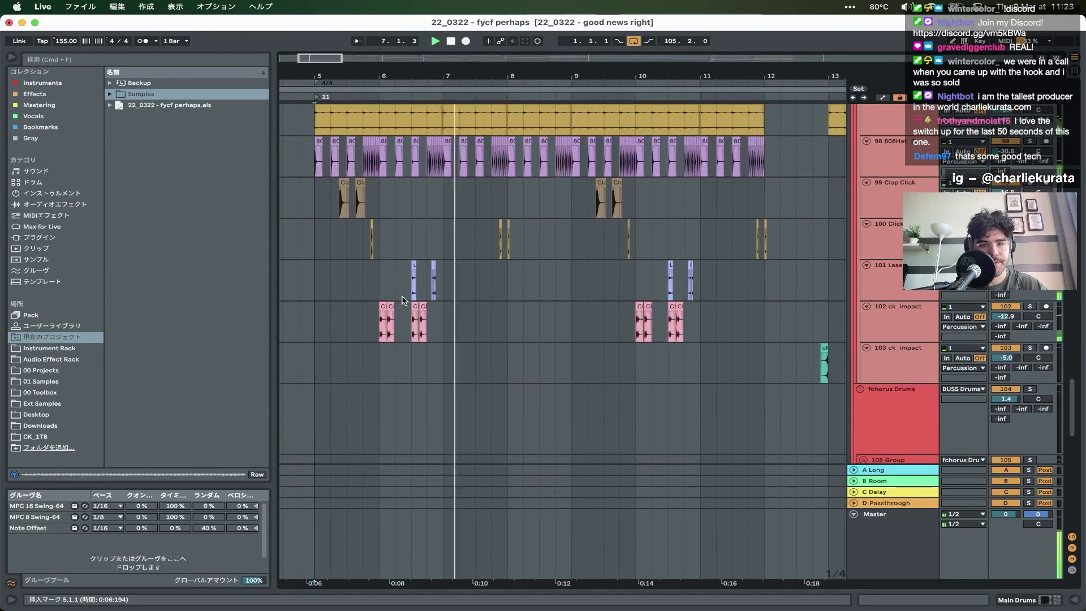
{"action": "scroll", "coordinate": [402, 300], "scroll_direction": "up", "scroll_amount": 1}
{"action": "scroll", "coordinate": [403, 300], "scroll_direction": "down", "scroll_amount": 3}
{"action": "scroll", "coordinate": [404, 300], "scroll_direction": "up", "scroll_amount": 2}
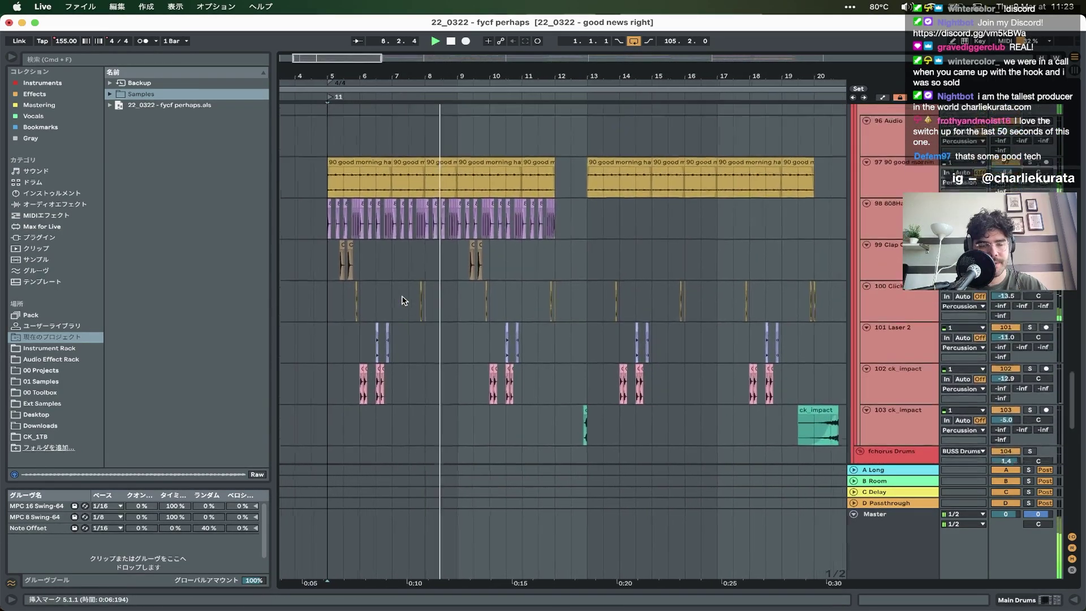
{"action": "scroll", "coordinate": [405, 301], "scroll_direction": "up", "scroll_amount": 3}
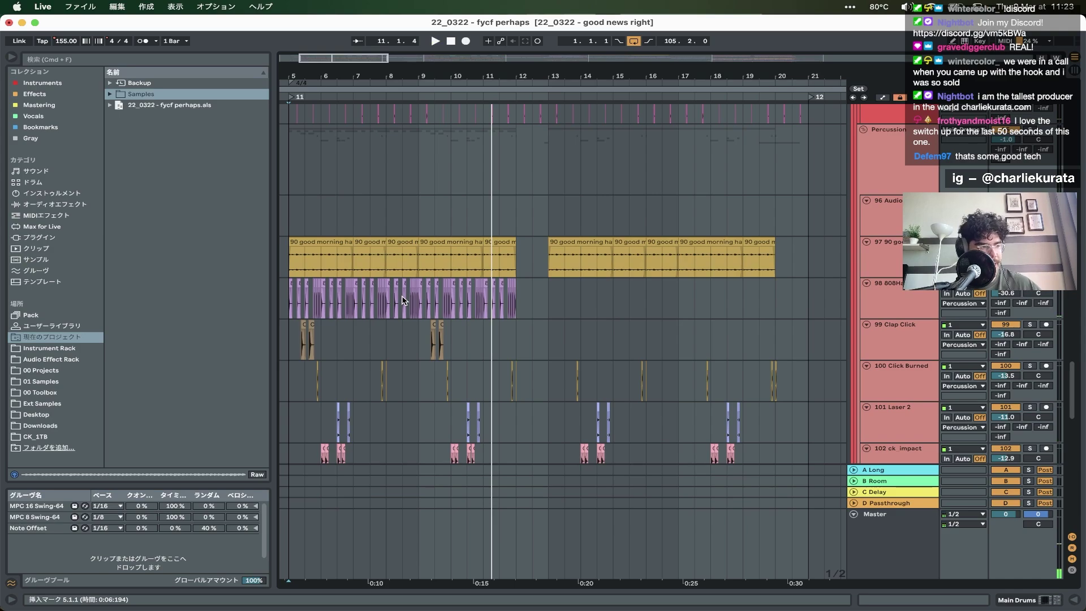
- Solo BUSS_Drums together with the 39 looperman arp track and listen from bar 5
{"action": "scroll", "coordinate": [403, 300], "scroll_direction": "up", "scroll_amount": 10}
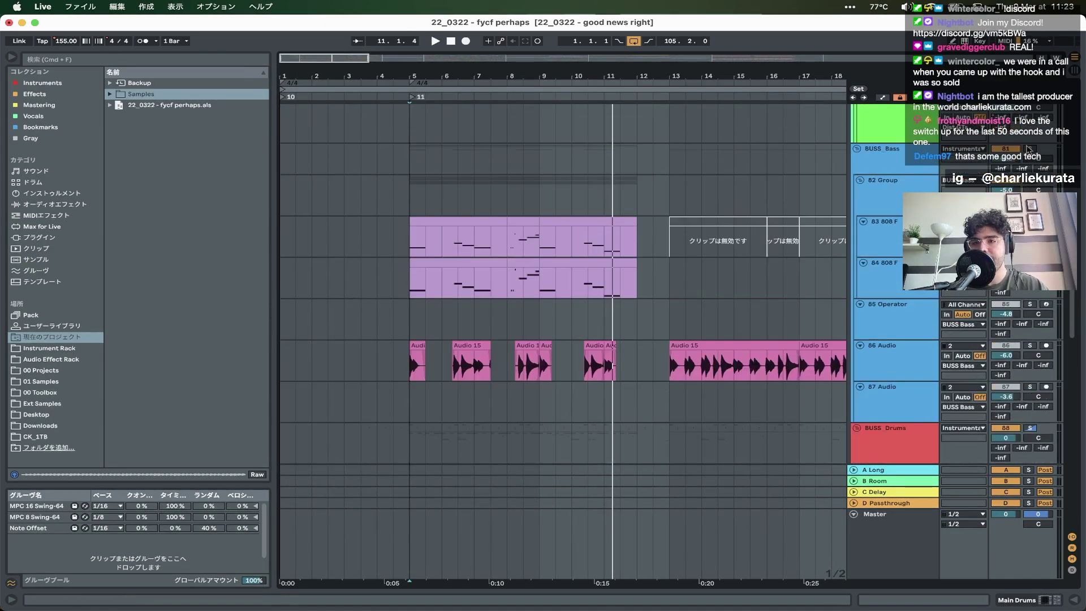
{"action": "key", "text": "space"}
{"action": "scroll", "coordinate": [592, 196], "scroll_direction": "up", "scroll_amount": 15}
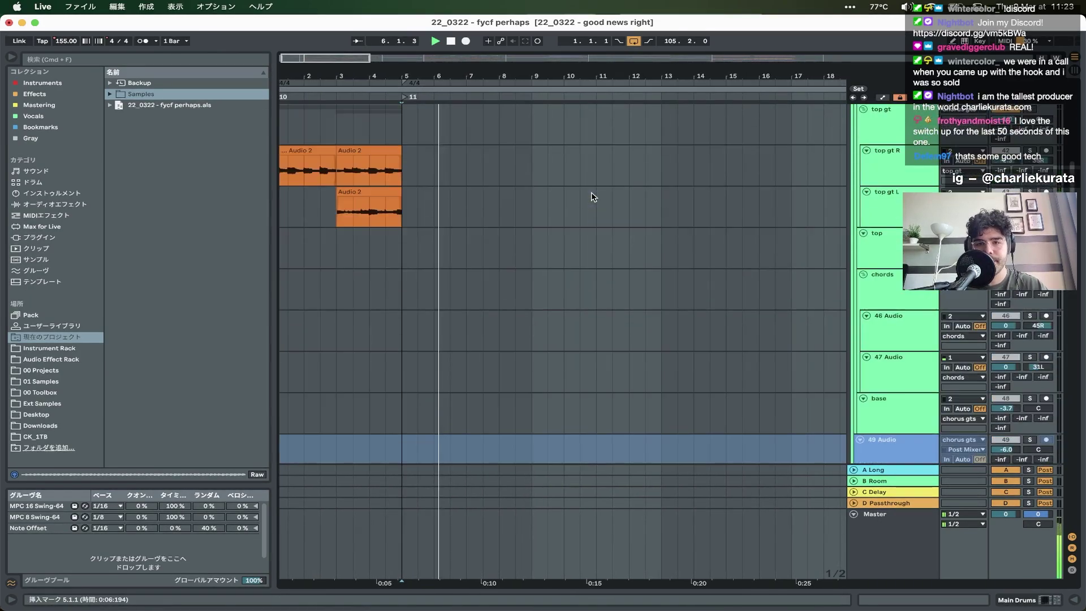
{"action": "scroll", "coordinate": [593, 197], "scroll_direction": "up", "scroll_amount": 10}
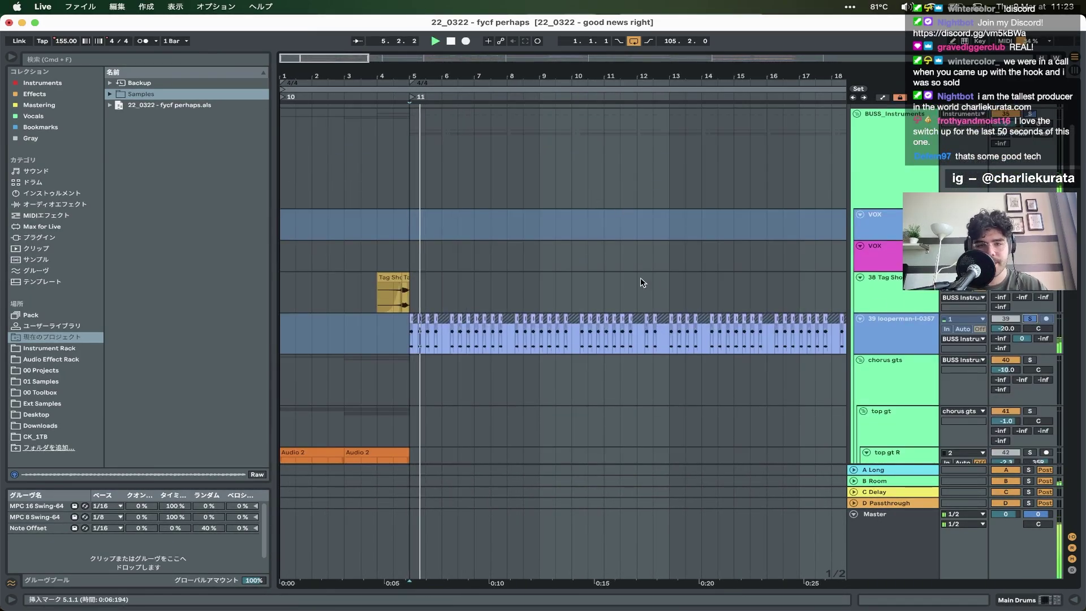
{"action": "scroll", "coordinate": [509, 298], "scroll_direction": "down", "scroll_amount": 5}
{"action": "scroll", "coordinate": [509, 298], "scroll_direction": "up", "scroll_amount": 4}
{"action": "scroll", "coordinate": [509, 299], "scroll_direction": "down", "scroll_amount": 3}
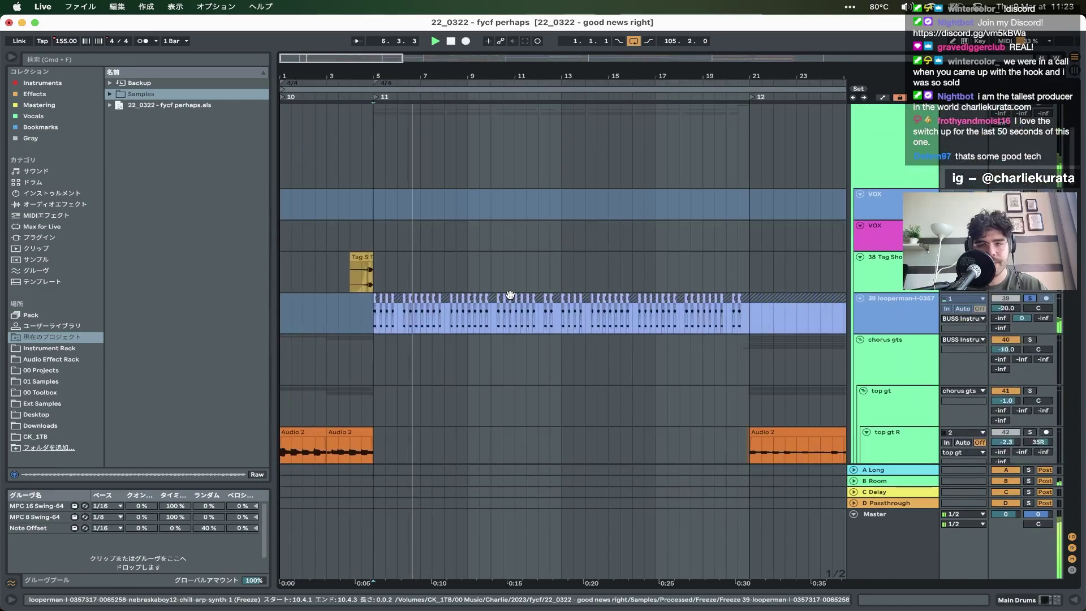
- Solo the shifter group, listen to its arpthing and glitch guitar tracks from bar 5, and turn the solo off
{"action": "scroll", "coordinate": [510, 298], "scroll_direction": "down", "scroll_amount": 10}
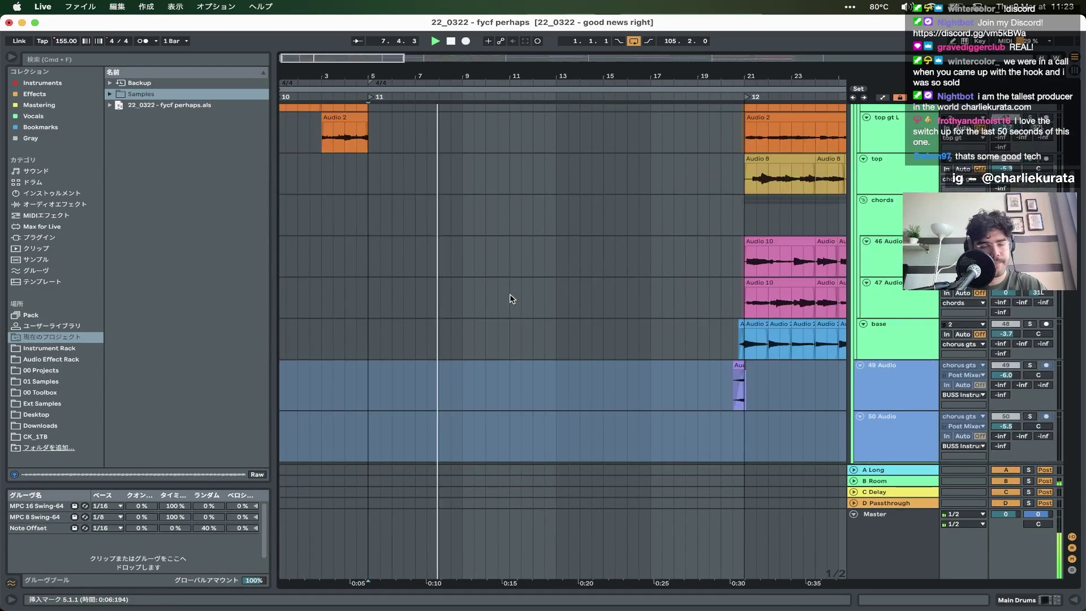
{"action": "scroll", "coordinate": [510, 298], "scroll_direction": "up", "scroll_amount": 14}
{"action": "scroll", "coordinate": [510, 298], "scroll_direction": "down", "scroll_amount": 5}
{"action": "scroll", "coordinate": [510, 298], "scroll_direction": "up", "scroll_amount": 15}
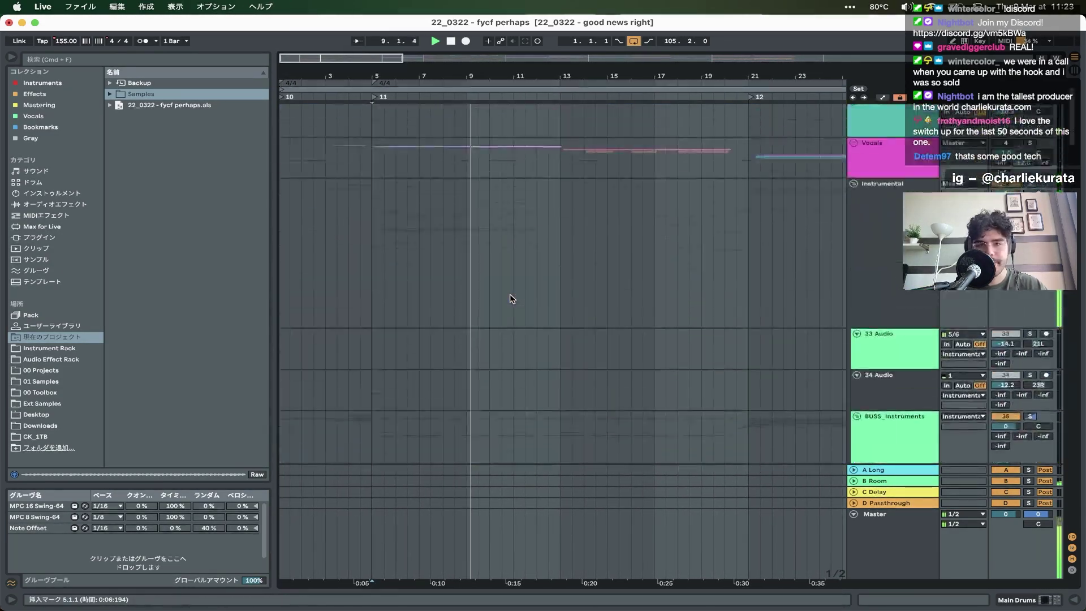
{"action": "scroll", "coordinate": [510, 298], "scroll_direction": "down", "scroll_amount": 10}
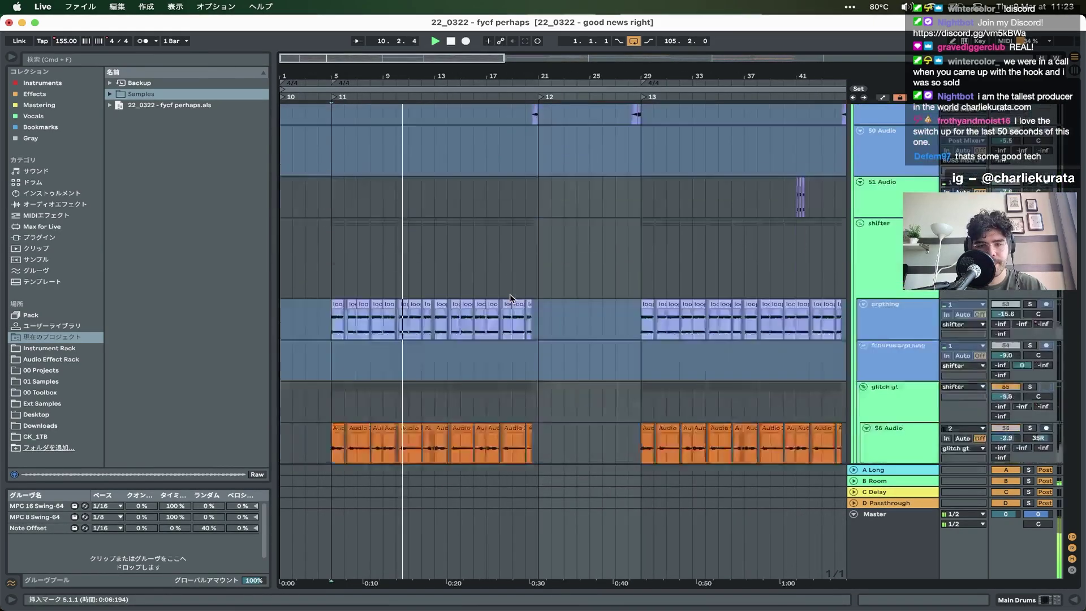
{"action": "scroll", "coordinate": [417, 306], "scroll_direction": "up", "scroll_amount": 6}
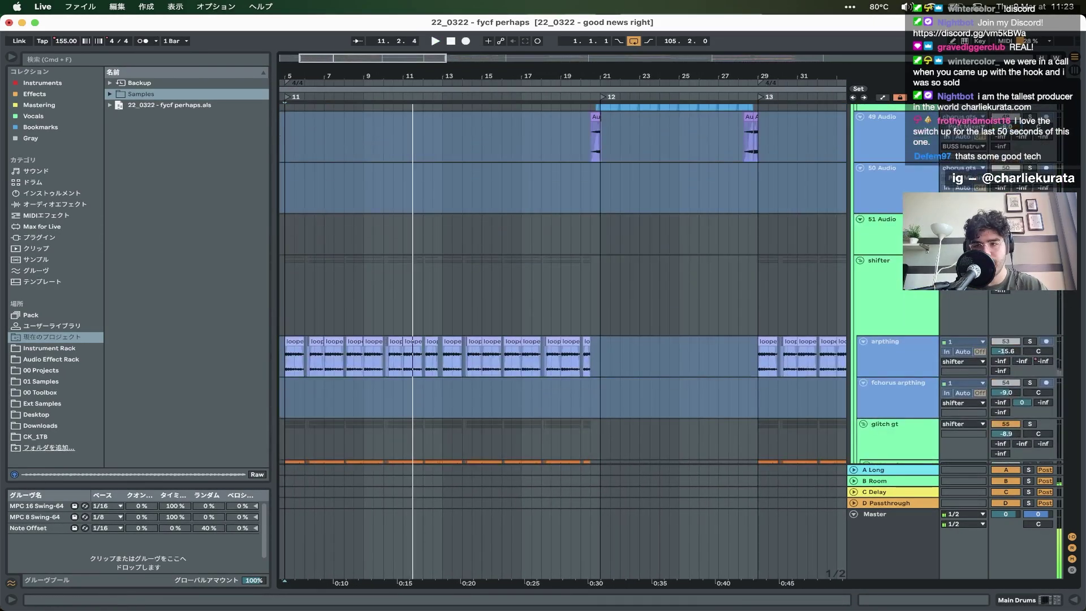
{"action": "scroll", "coordinate": [527, 282], "scroll_direction": "down", "scroll_amount": 10}
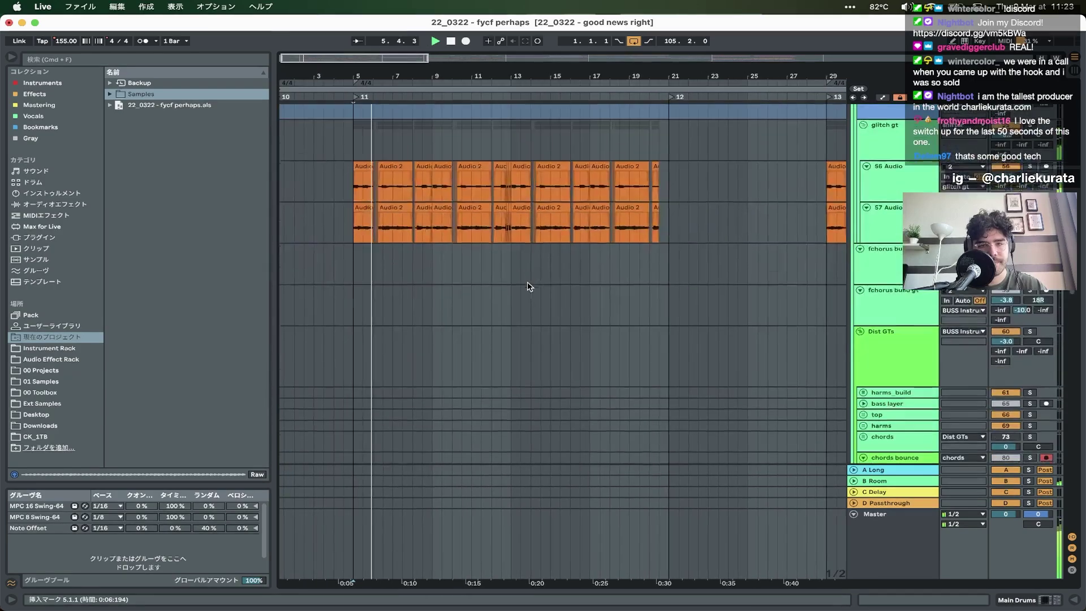
{"action": "scroll", "coordinate": [527, 287], "scroll_direction": "up", "scroll_amount": 10}
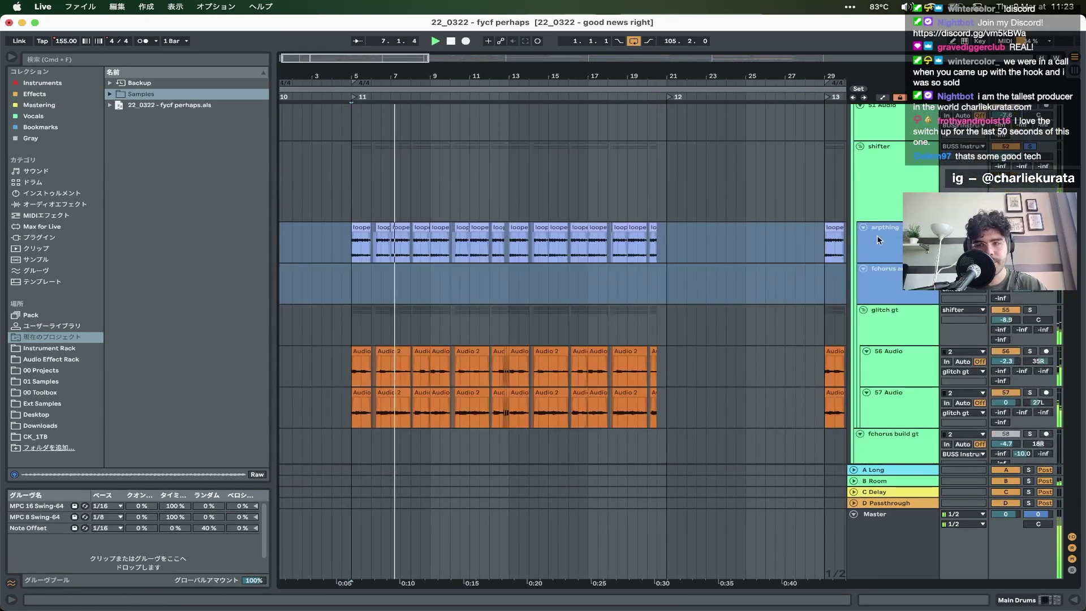
{"action": "left_click", "coordinate": [1030, 146]}
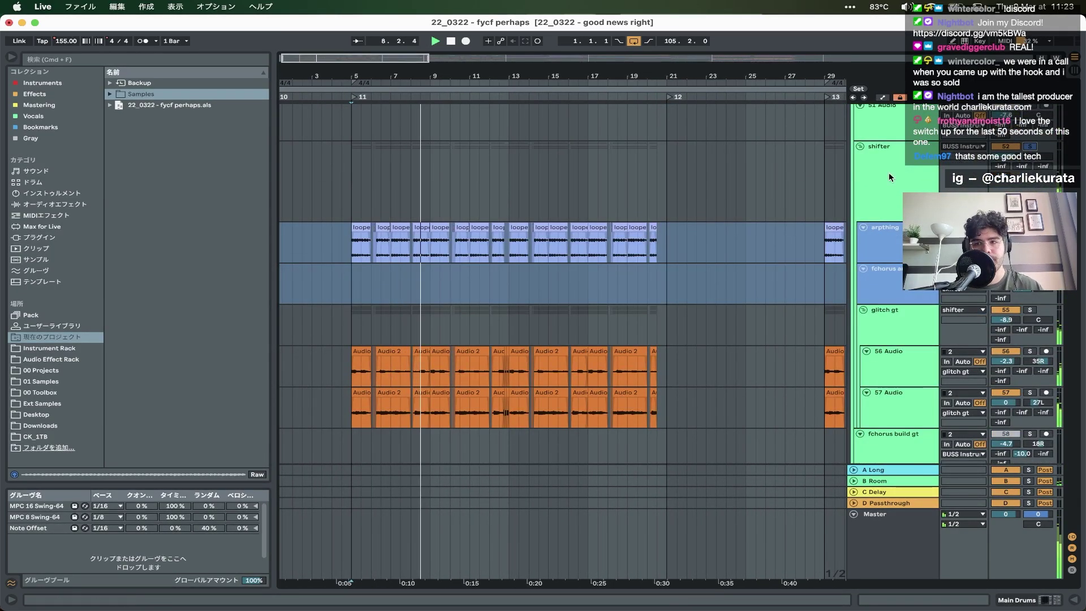
{"action": "left_click", "coordinate": [1030, 146]}
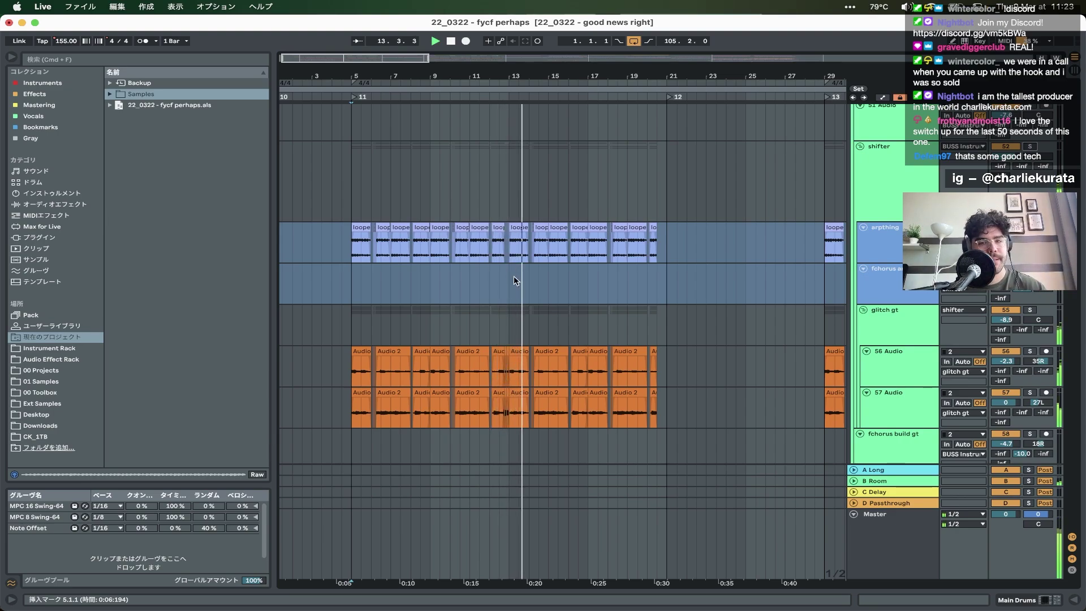
- Play the glitch gt group's short Audio 2 cuts from 12.4.1 to hear the glitch edit leading into bar 13
{"action": "scroll", "coordinate": [513, 280], "scroll_direction": "down", "scroll_amount": 3}
{"action": "scroll", "coordinate": [514, 281], "scroll_direction": "up", "scroll_amount": 5}
{"action": "key", "text": "space"}
{"action": "left_click", "coordinate": [458, 249]}
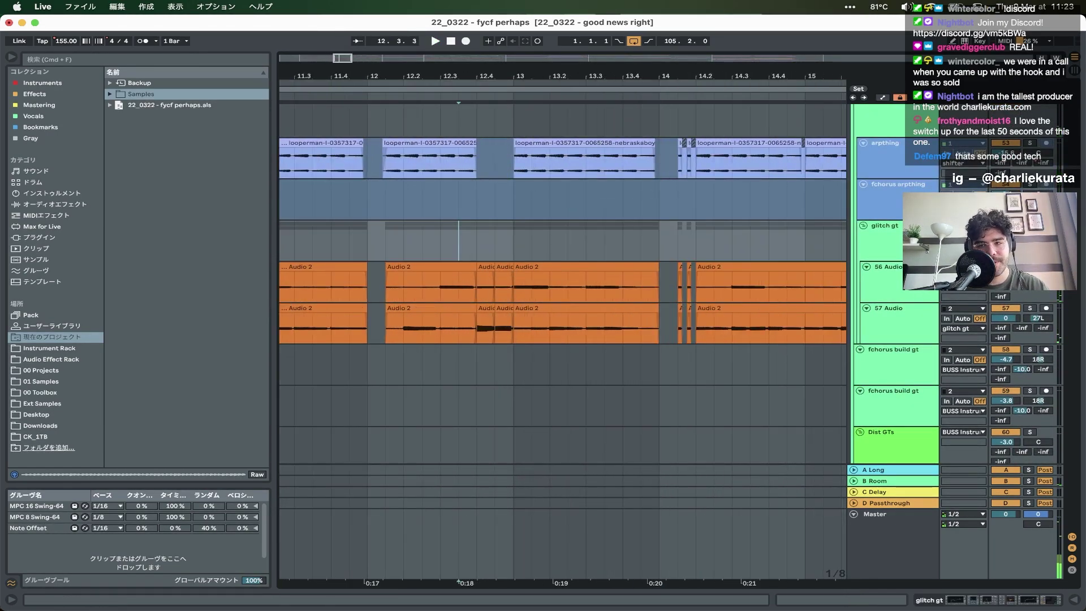
{"action": "left_click", "coordinate": [480, 247]}
{"action": "key", "text": "space"}
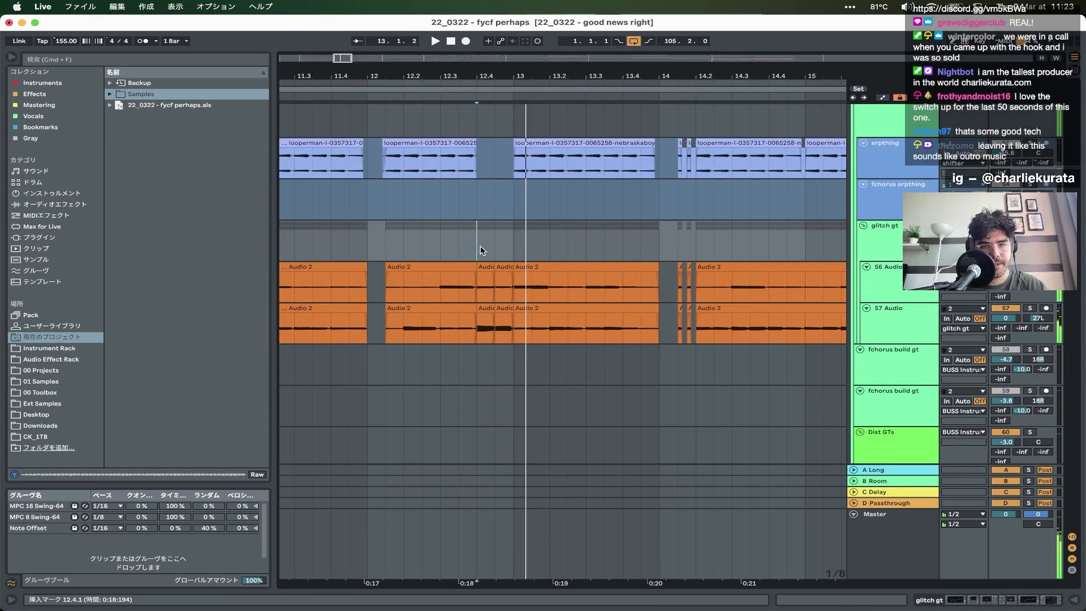
{"action": "key", "text": "space"}
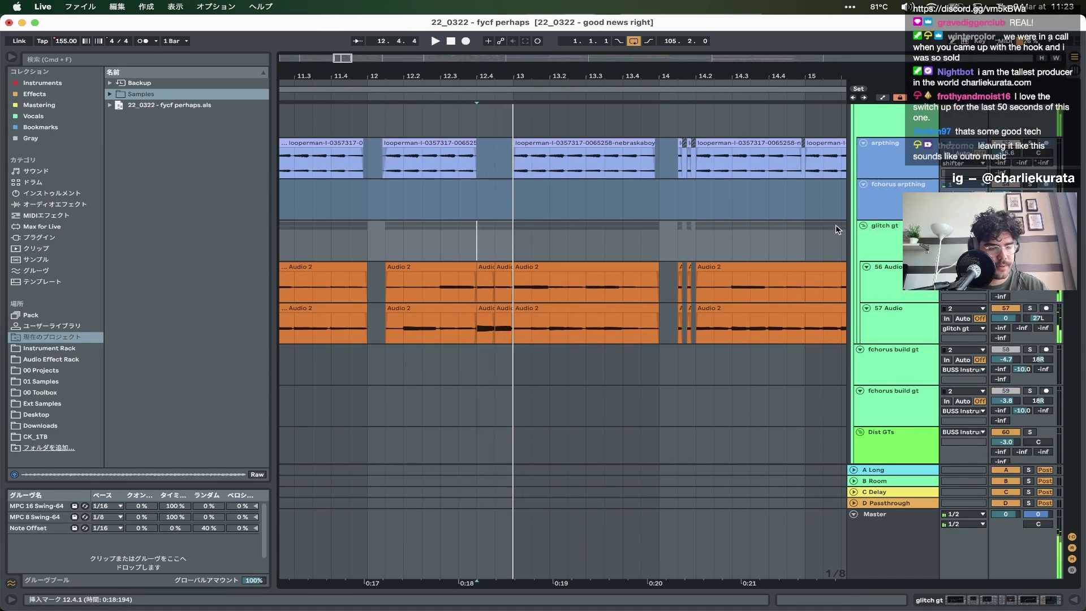
{"action": "key", "text": "space"}
{"action": "scroll", "coordinate": [552, 237], "scroll_direction": "down", "scroll_amount": 5}
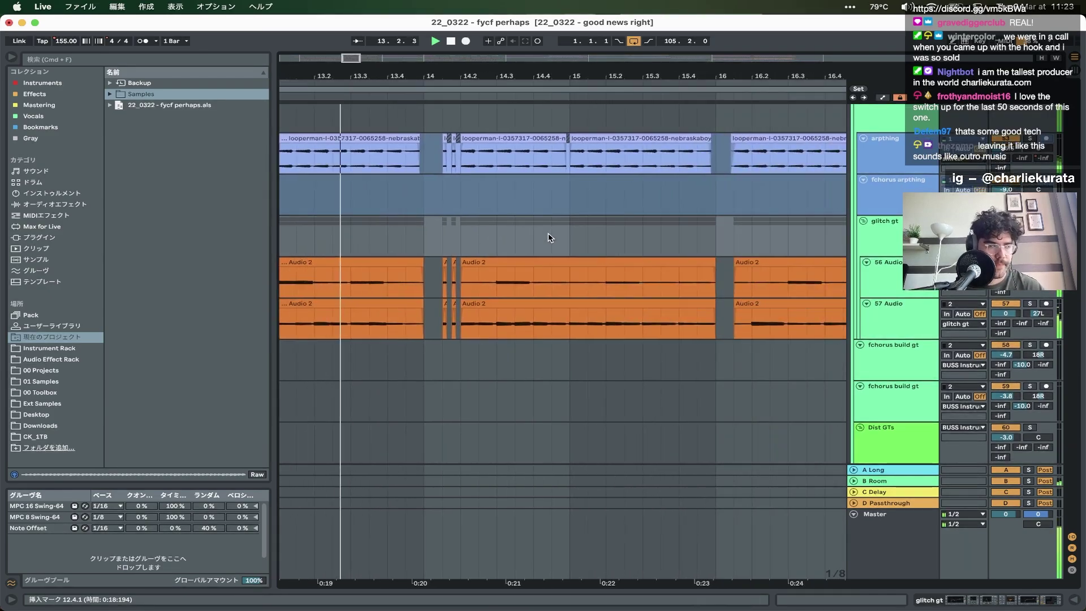
- Examine the arrangement's chorus guitar, clap, percussion, kick and bass tracks, and place the insert marker at 13.1.1 on 85 Operator
{"action": "scroll", "coordinate": [548, 238], "scroll_direction": "up", "scroll_amount": 10}
{"action": "scroll", "coordinate": [548, 236], "scroll_direction": "down", "scroll_amount": 5}
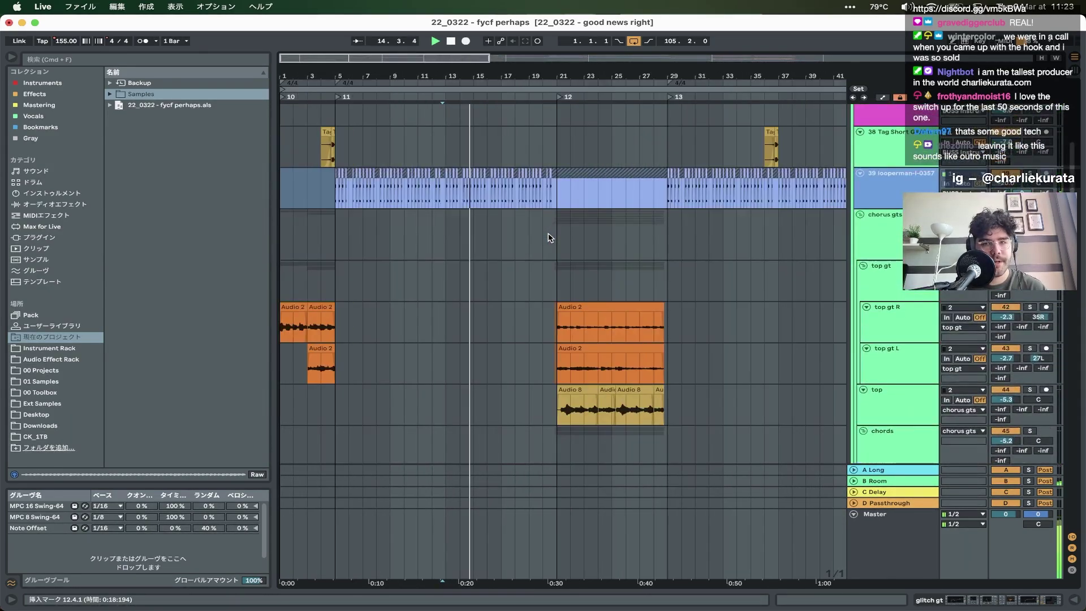
{"action": "scroll", "coordinate": [548, 233], "scroll_direction": "up", "scroll_amount": 5}
{"action": "scroll", "coordinate": [548, 235], "scroll_direction": "down", "scroll_amount": 12}
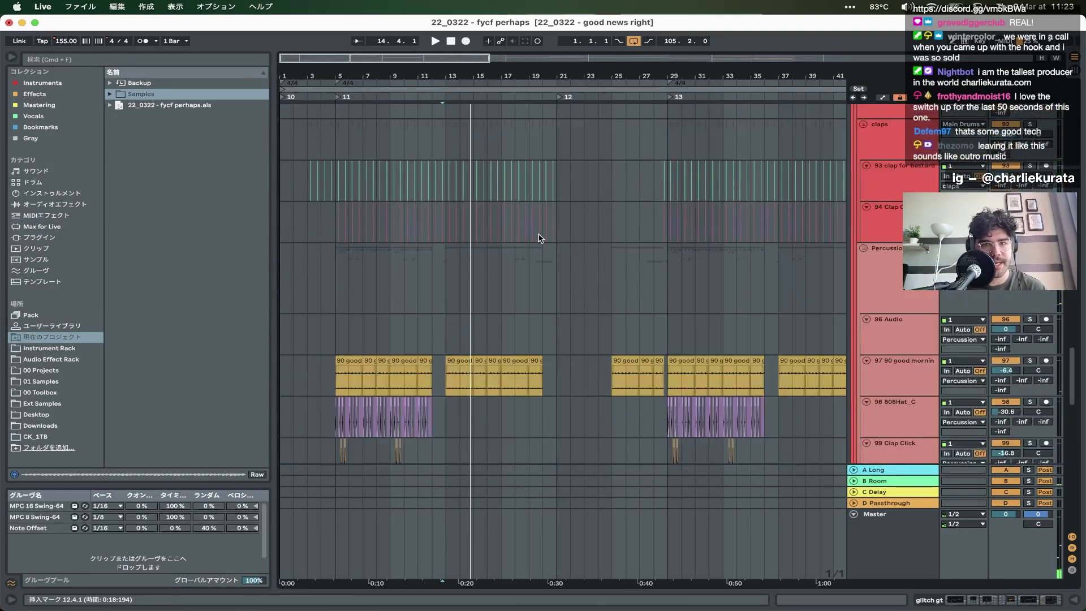
{"action": "scroll", "coordinate": [442, 268], "scroll_direction": "up", "scroll_amount": 8}
{"action": "scroll", "coordinate": [437, 315], "scroll_direction": "up", "scroll_amount": 5}
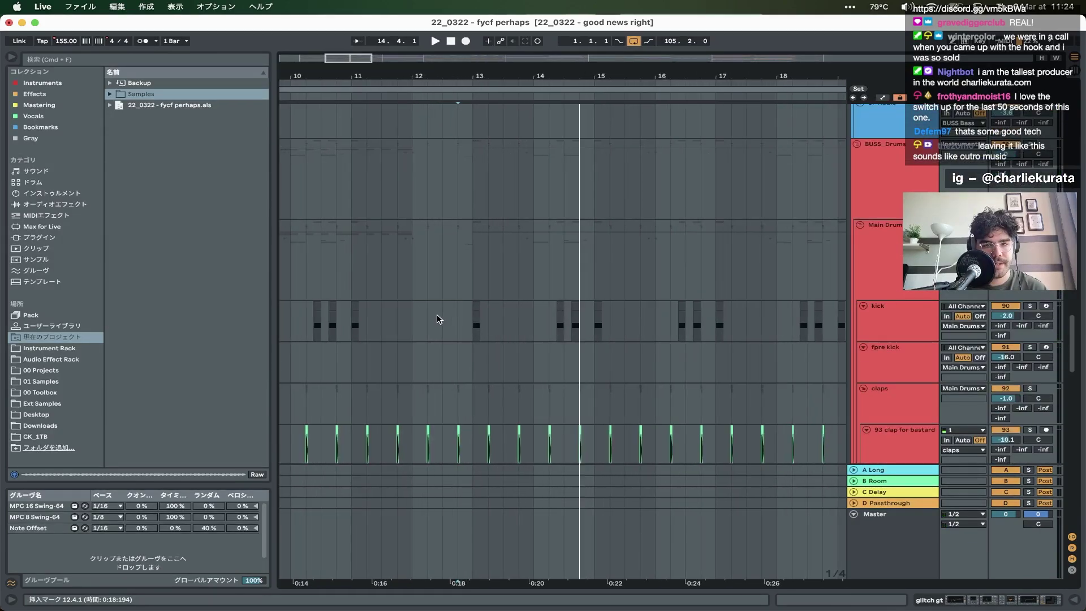
{"action": "scroll", "coordinate": [437, 314], "scroll_direction": "down", "scroll_amount": 5}
{"action": "scroll", "coordinate": [430, 308], "scroll_direction": "up", "scroll_amount": 3}
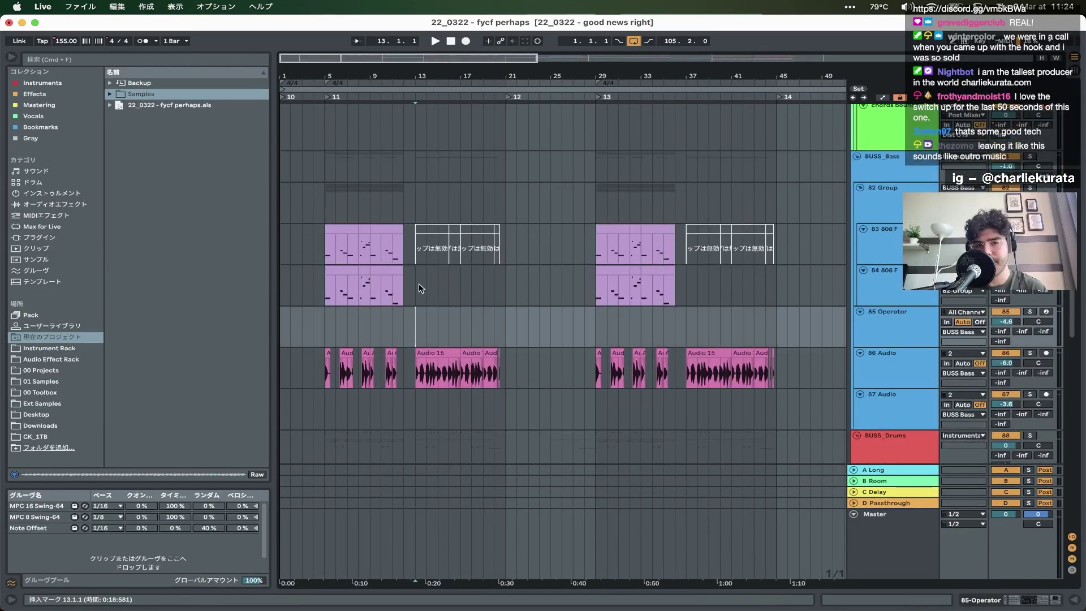
- Play from 13.1.1 and examine the chorus guitar, chords and base tracks around the section starting at bar 21
{"action": "left_click_drag", "start_coordinate": [418, 288], "coordinate": [292, 229]}
{"action": "left_click", "coordinate": [415, 334]}
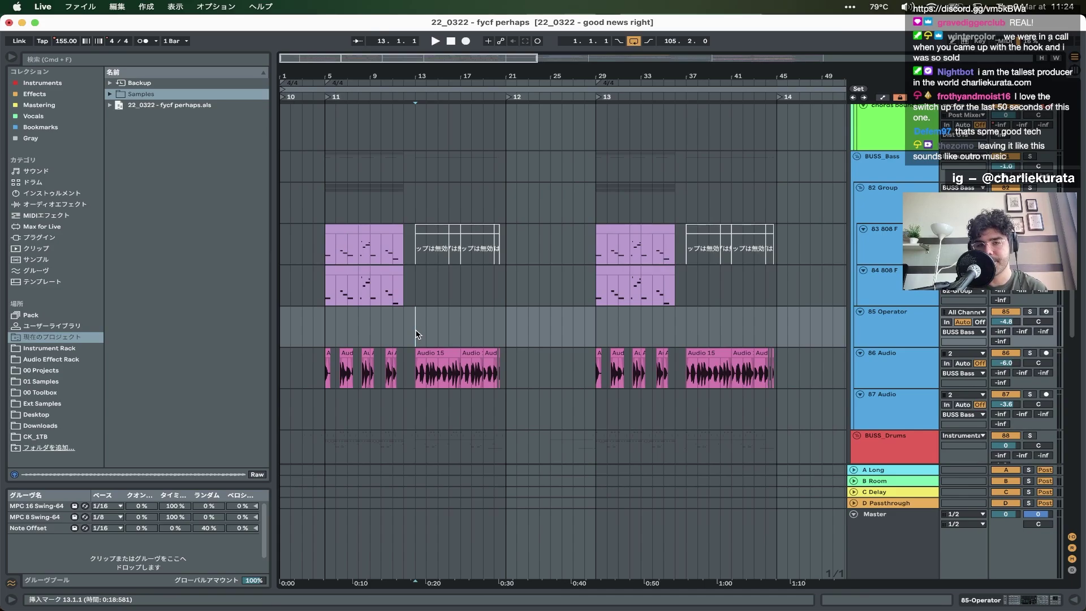
{"action": "scroll", "coordinate": [416, 333], "scroll_direction": "up", "scroll_amount": 15}
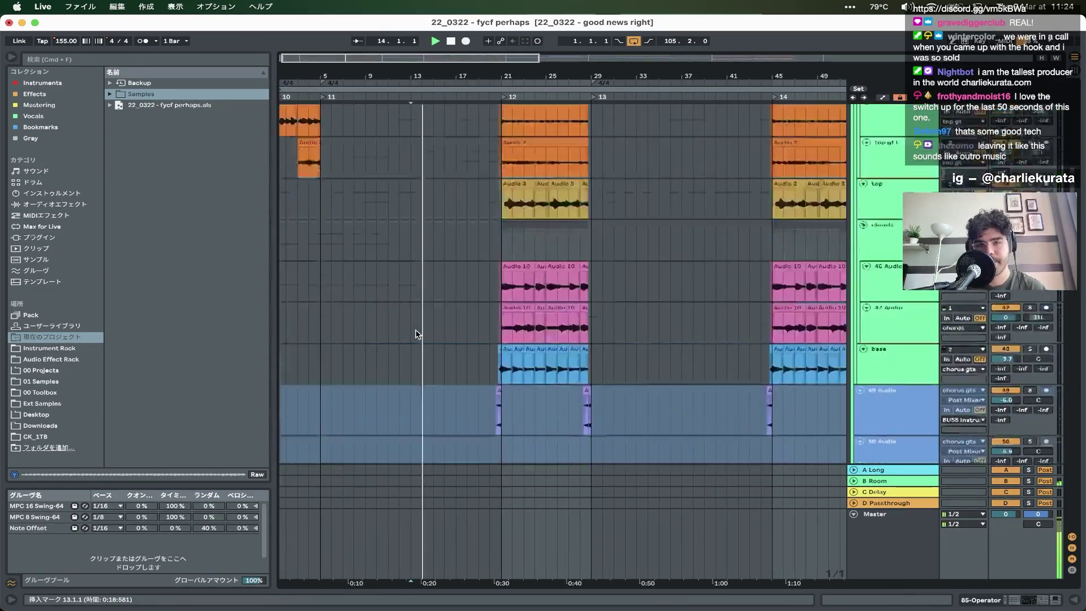
{"action": "scroll", "coordinate": [416, 334], "scroll_direction": "down", "scroll_amount": 5}
{"action": "scroll", "coordinate": [415, 334], "scroll_direction": "up", "scroll_amount": 4}
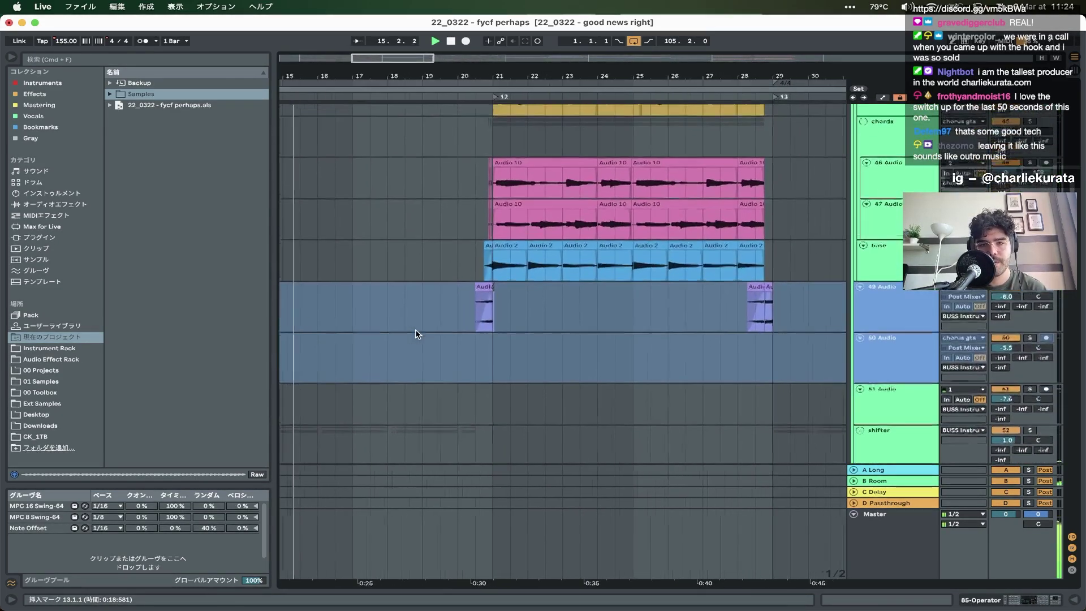
{"action": "scroll", "coordinate": [416, 334], "scroll_direction": "down", "scroll_amount": 4}
{"action": "scroll", "coordinate": [416, 333], "scroll_direction": "up", "scroll_amount": 2}
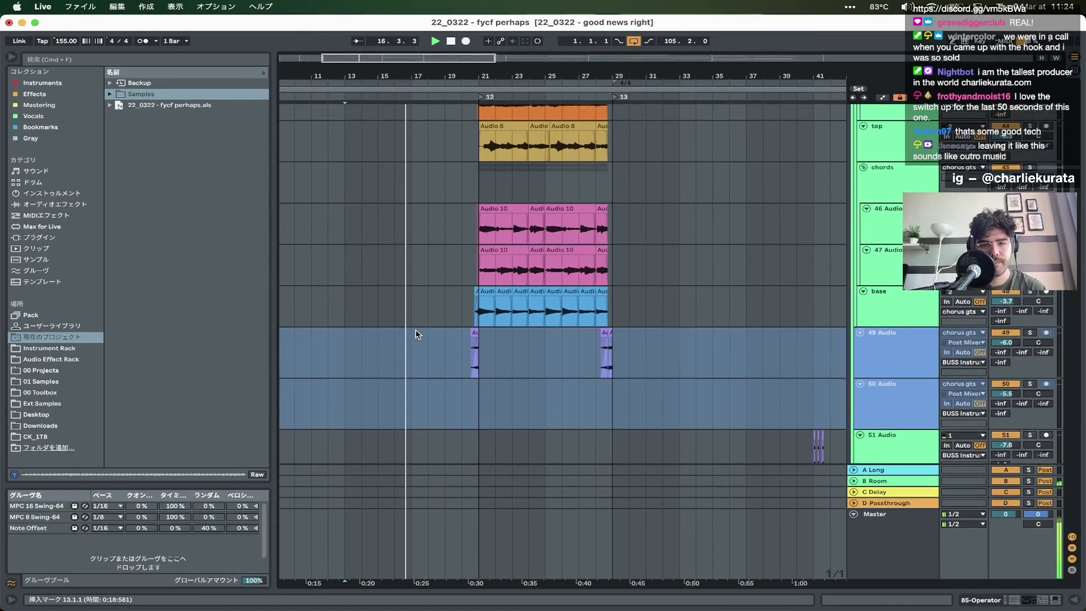
{"action": "scroll", "coordinate": [419, 314], "scroll_direction": "up", "scroll_amount": 2}
{"action": "scroll", "coordinate": [413, 368], "scroll_direction": "up", "scroll_amount": 3}
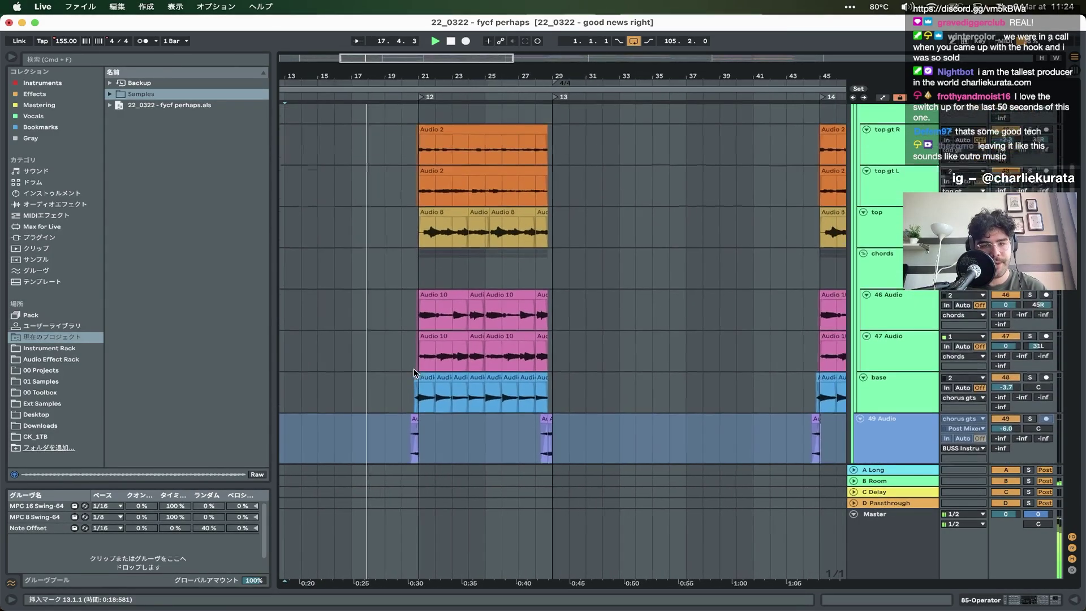
{"action": "scroll", "coordinate": [559, 373], "scroll_direction": "down", "scroll_amount": 3}
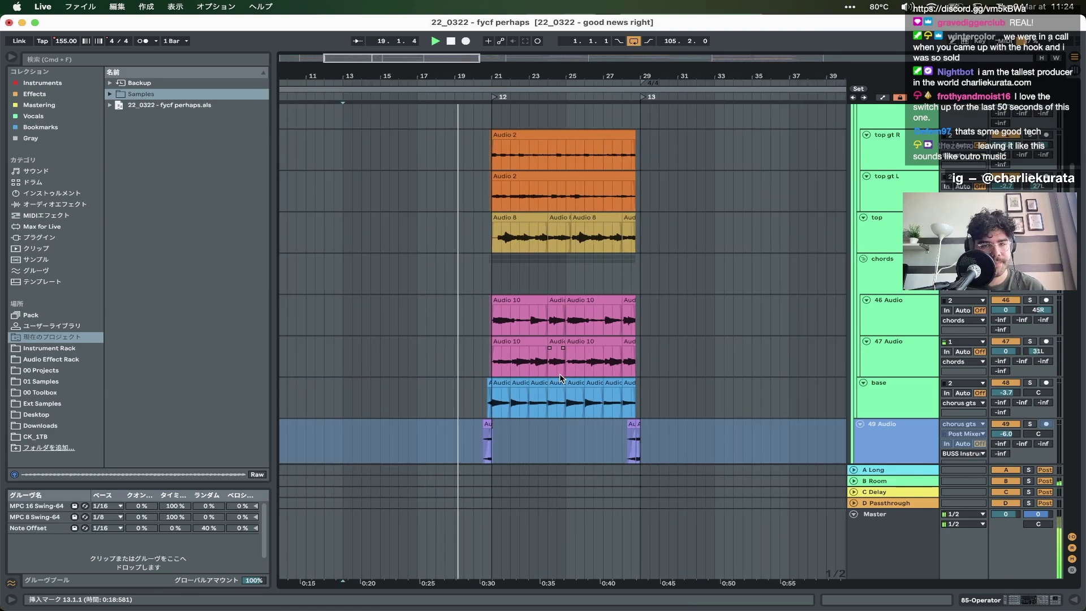
{"action": "scroll", "coordinate": [501, 374], "scroll_direction": "up", "scroll_amount": 5}
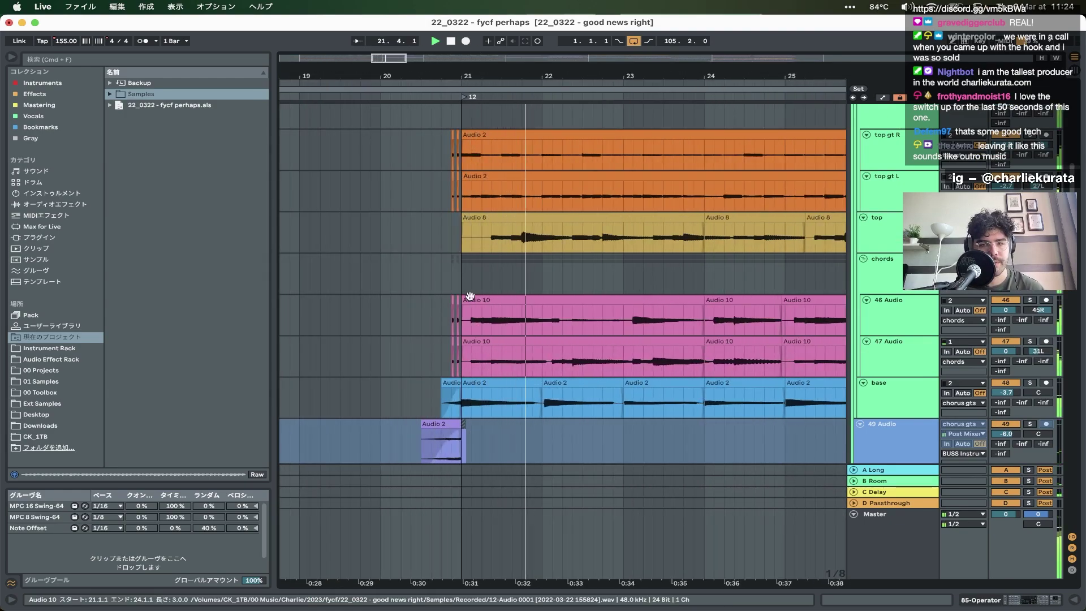
{"action": "scroll", "coordinate": [471, 300], "scroll_direction": "up", "scroll_amount": 2}
{"action": "scroll", "coordinate": [463, 344], "scroll_direction": "down", "scroll_amount": 3}
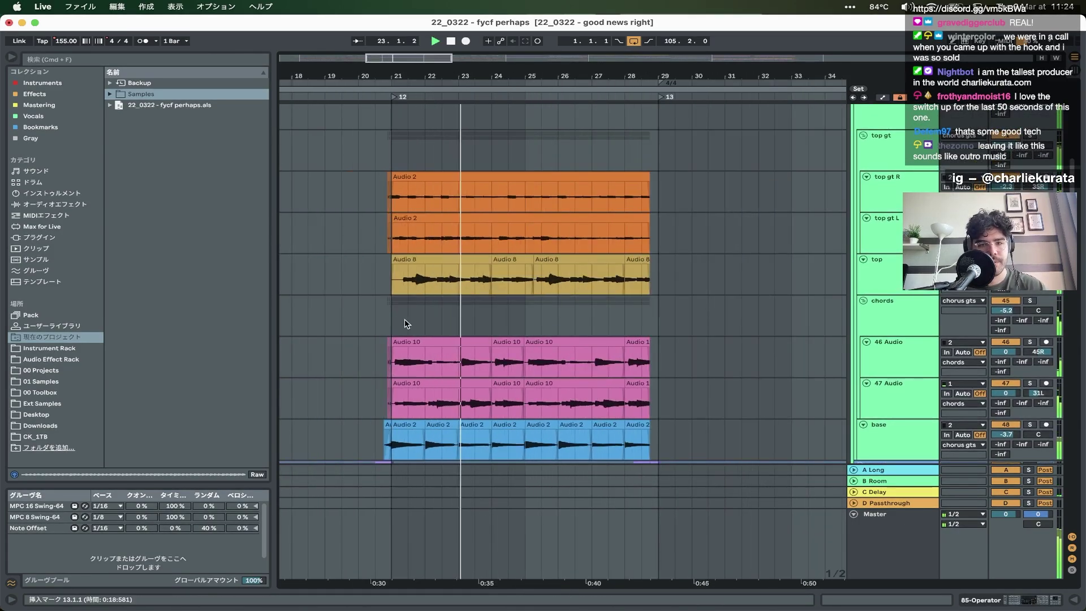
- Loop the eight bars from 21.1.1 and solo the base track, playing it from just before bar 21
{"action": "left_click_drag", "start_coordinate": [405, 324], "coordinate": [658, 304]}
{"action": "key", "text": "super+l"}
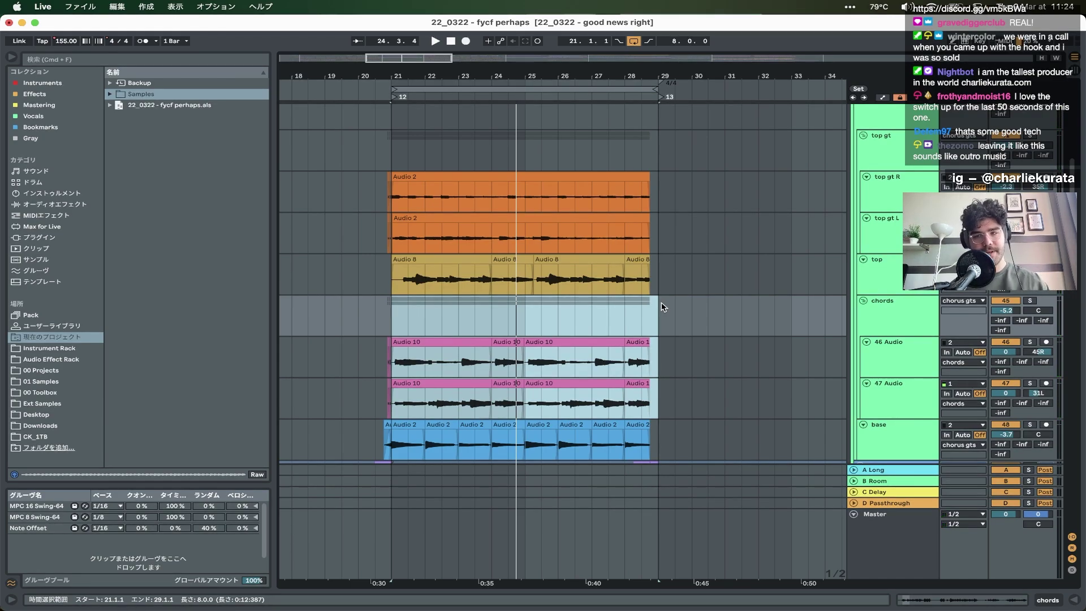
{"action": "left_click", "coordinate": [1029, 425]}
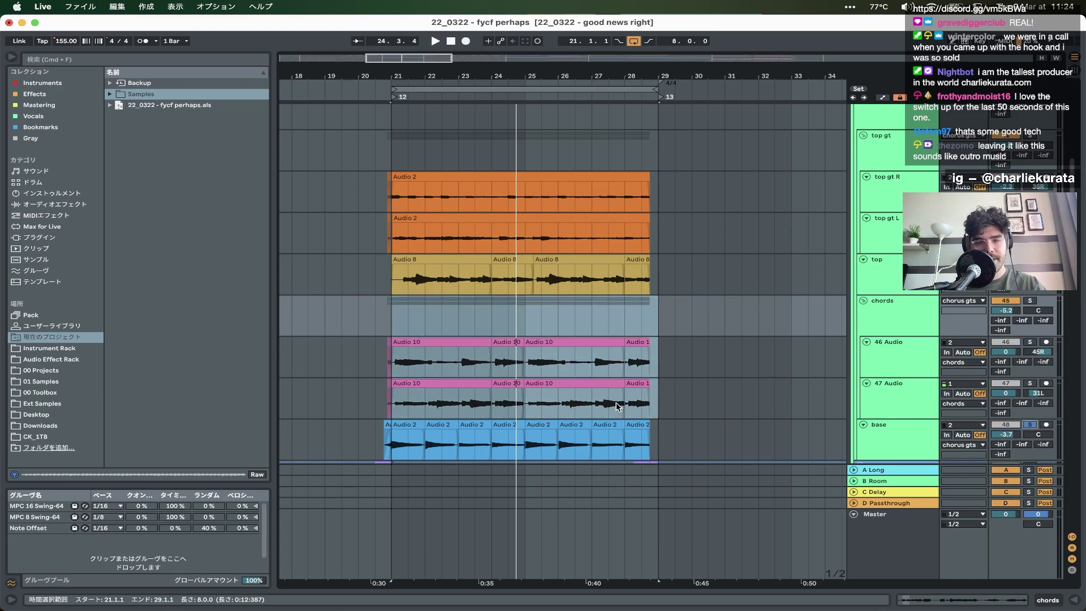
{"action": "left_click", "coordinate": [388, 422]}
{"action": "key", "text": "space"}
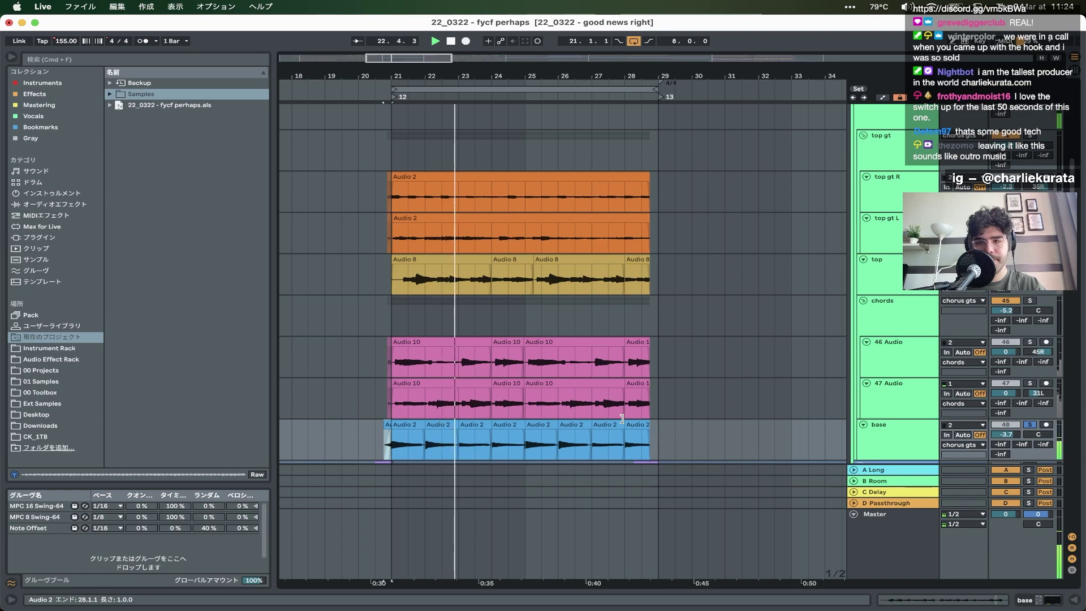
- Solo the chords group together with the base track and listen to the two layers over bars 21 to 29
{"action": "left_click", "coordinate": [1030, 302]}
{"action": "key", "text": "space"}
{"action": "key", "text": "space"}
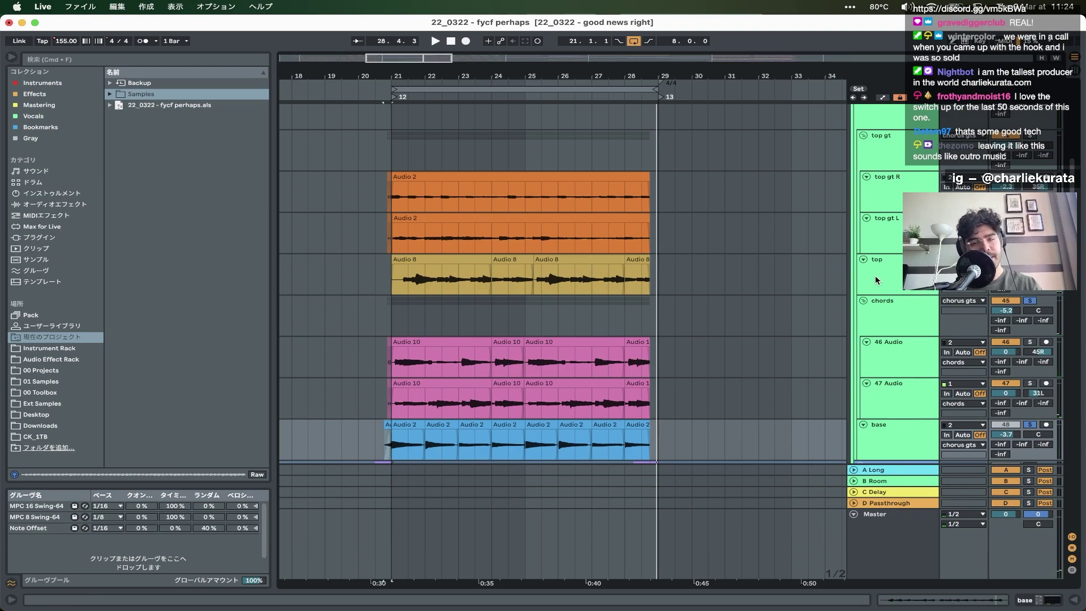
{"action": "key", "text": "space"}
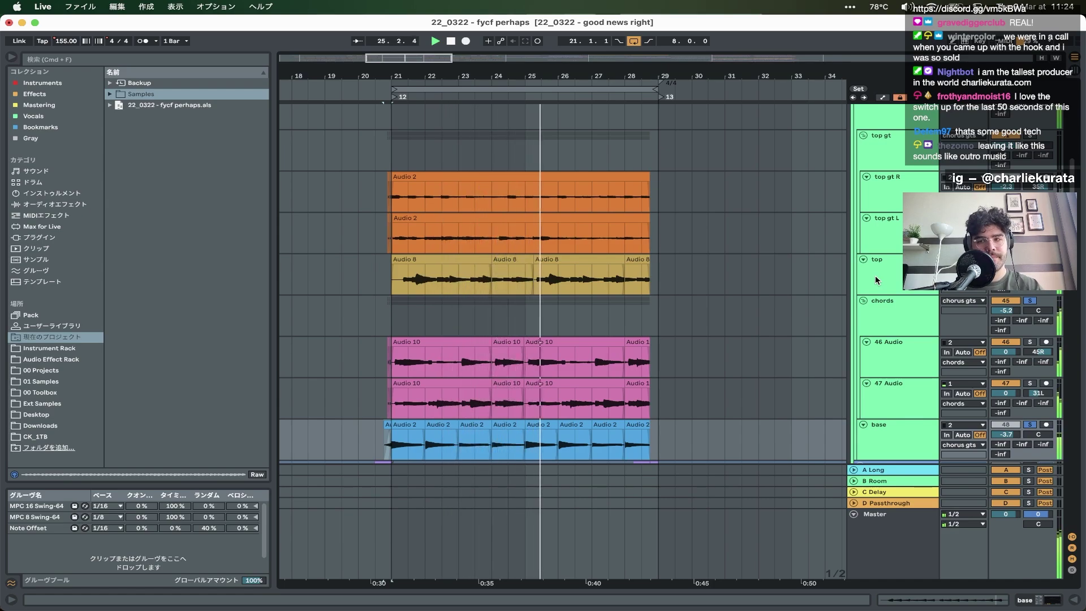
- Solo the top gt group and listen to its guitars from 20.3.1
{"action": "scroll", "coordinate": [875, 280], "scroll_direction": "up", "scroll_amount": 3}
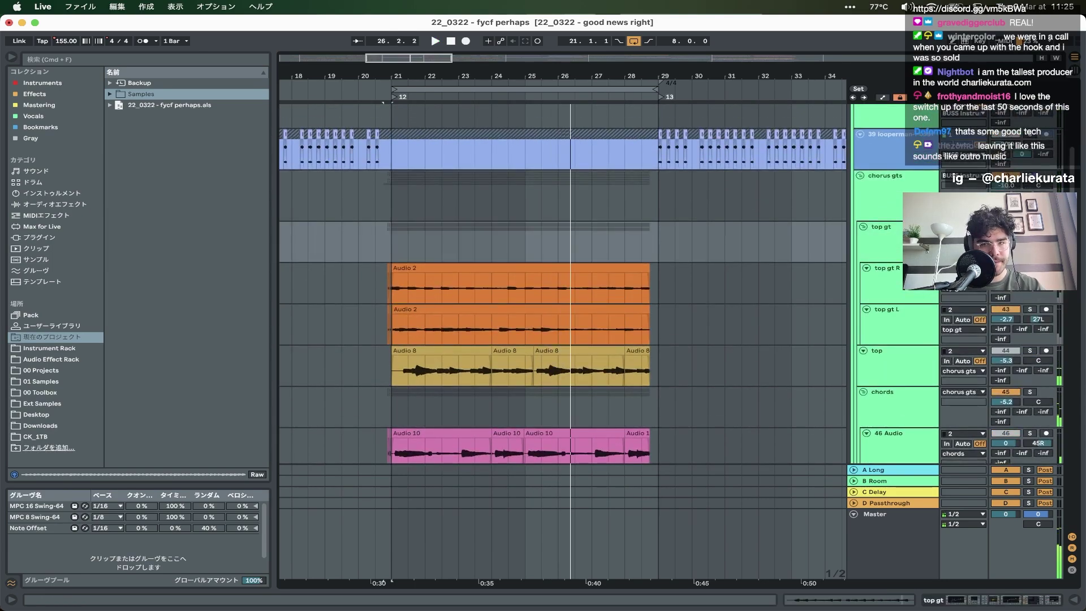
{"action": "left_click", "coordinate": [379, 247]}
{"action": "key", "text": "space"}
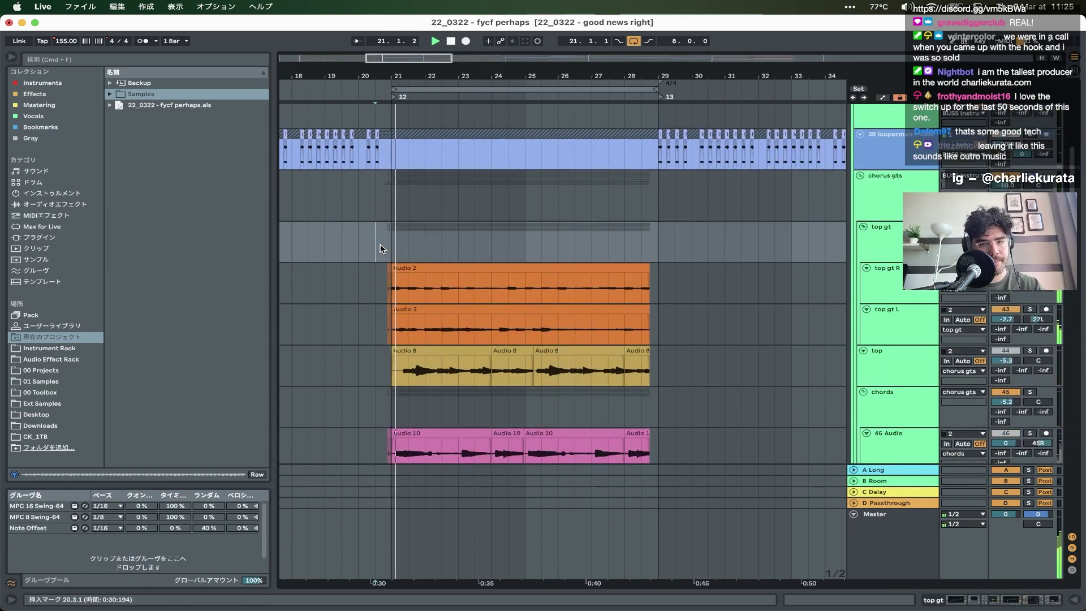
- Solo the whole chorus gts group, play it from 20.3.1 and look over its layered guitar tracks
{"action": "scroll", "coordinate": [395, 245], "scroll_direction": "down", "scroll_amount": 1}
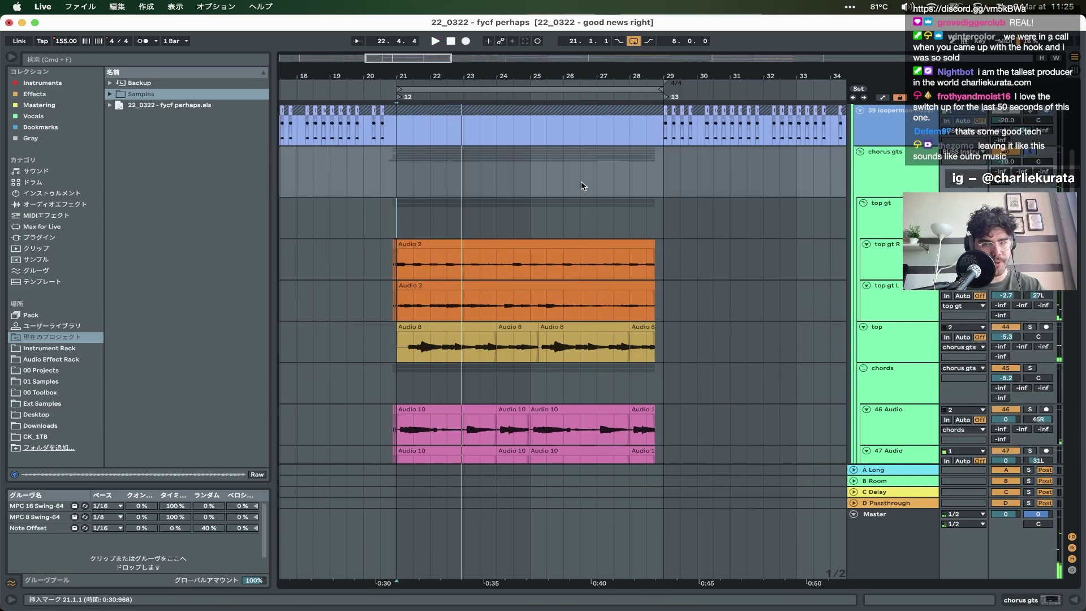
{"action": "left_click", "coordinate": [373, 182]}
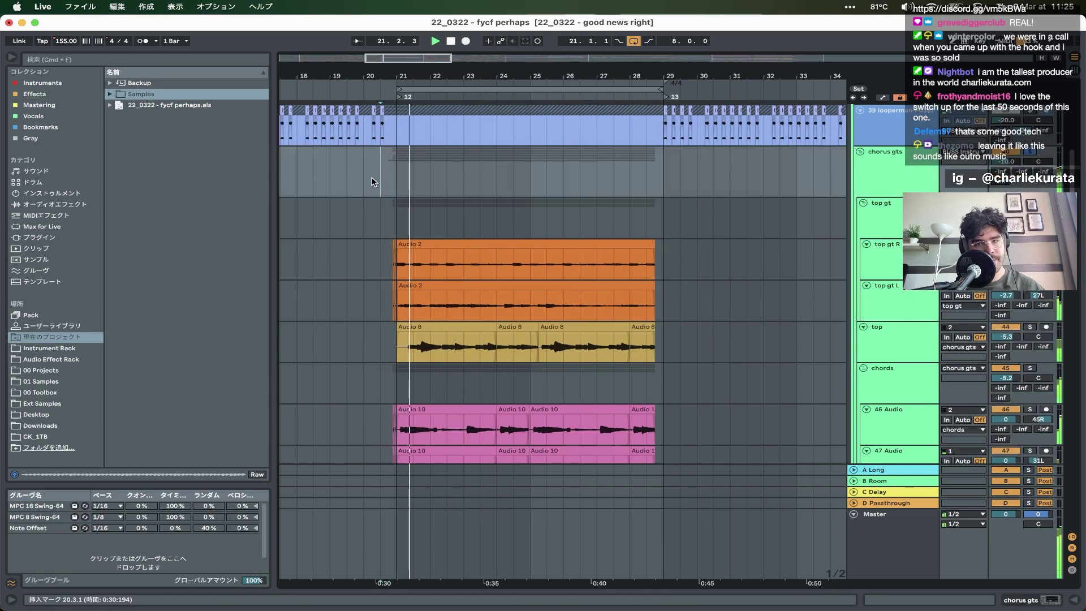
{"action": "scroll", "coordinate": [392, 180], "scroll_direction": "down", "scroll_amount": 10}
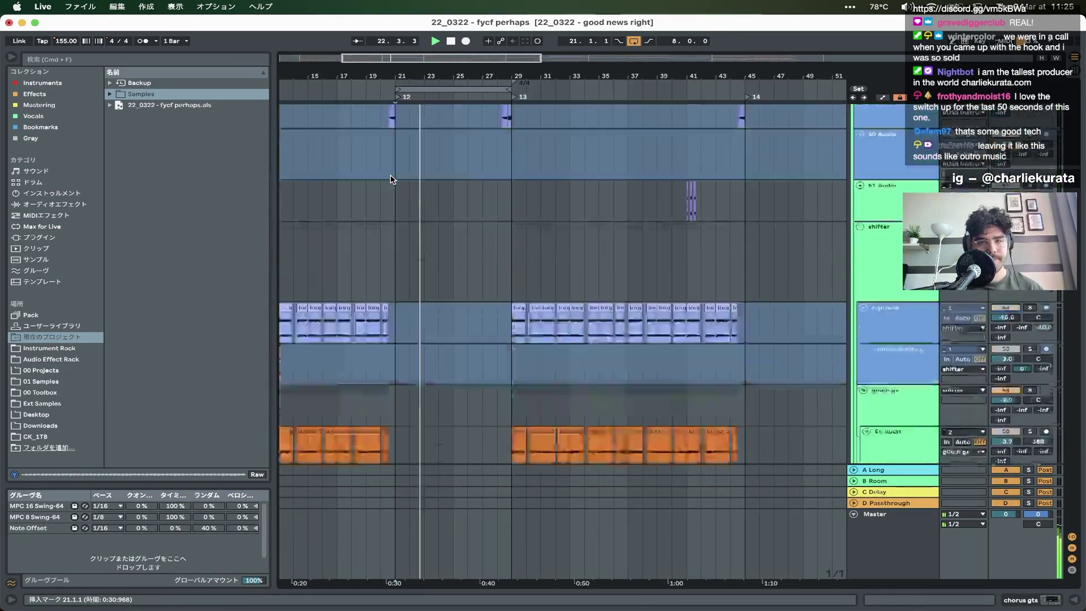
{"action": "scroll", "coordinate": [391, 180], "scroll_direction": "up", "scroll_amount": 3}
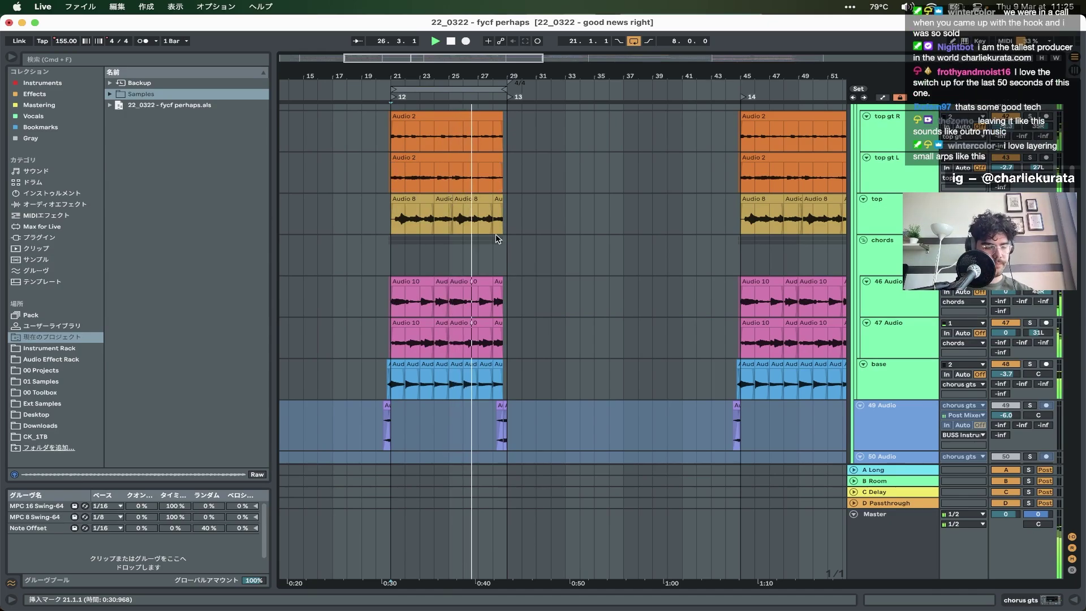
{"action": "scroll", "coordinate": [509, 254], "scroll_direction": "up", "scroll_amount": 5}
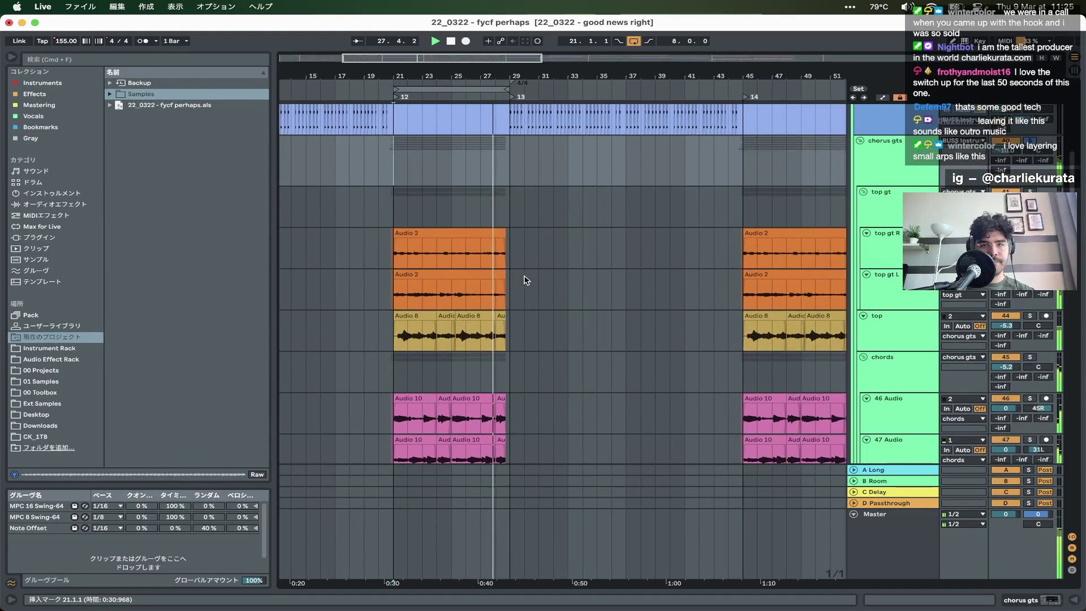
{"action": "scroll", "coordinate": [476, 240], "scroll_direction": "up", "scroll_amount": 6}
{"action": "scroll", "coordinate": [475, 241], "scroll_direction": "up", "scroll_amount": 4}
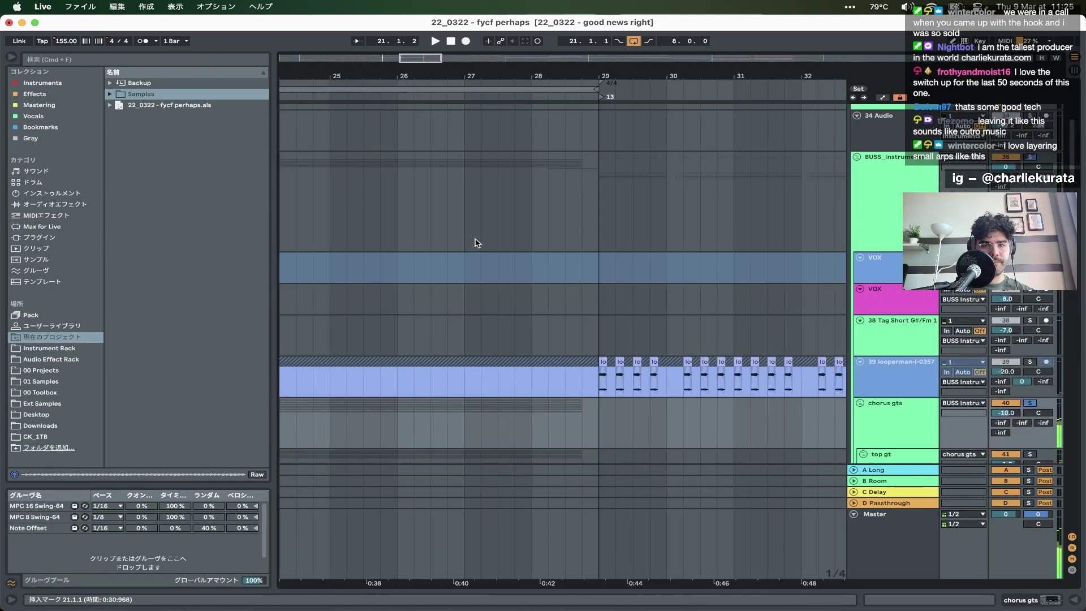
- Turn off the arrangement loop and look over the instrument tracks around bar 29
{"action": "left_click", "coordinate": [633, 42]}
{"action": "scroll", "coordinate": [542, 242], "scroll_direction": "up", "scroll_amount": 10}
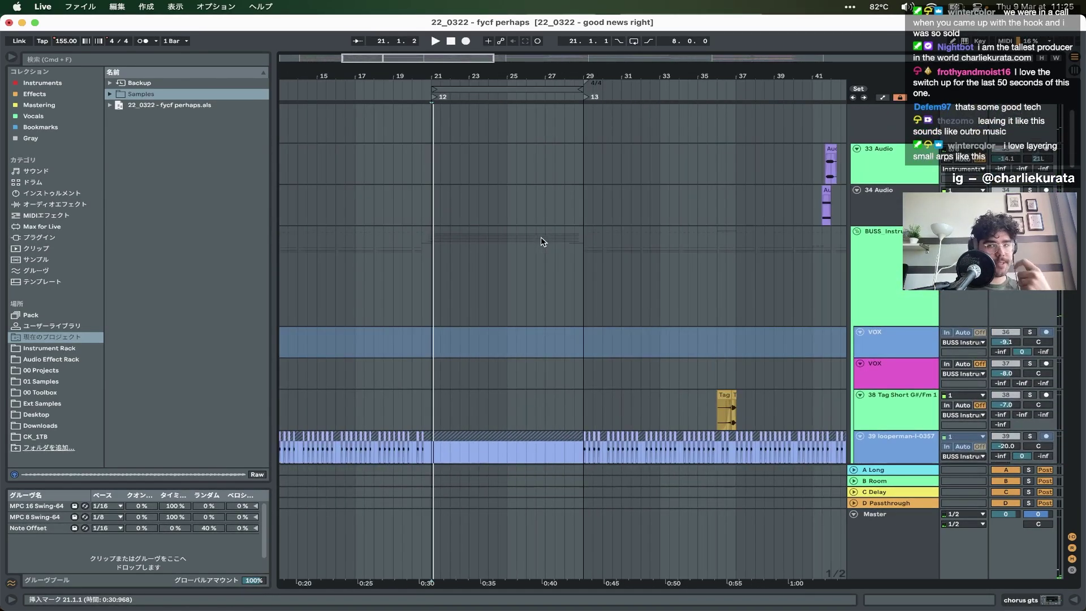
{"action": "scroll", "coordinate": [554, 389], "scroll_direction": "down", "scroll_amount": 5}
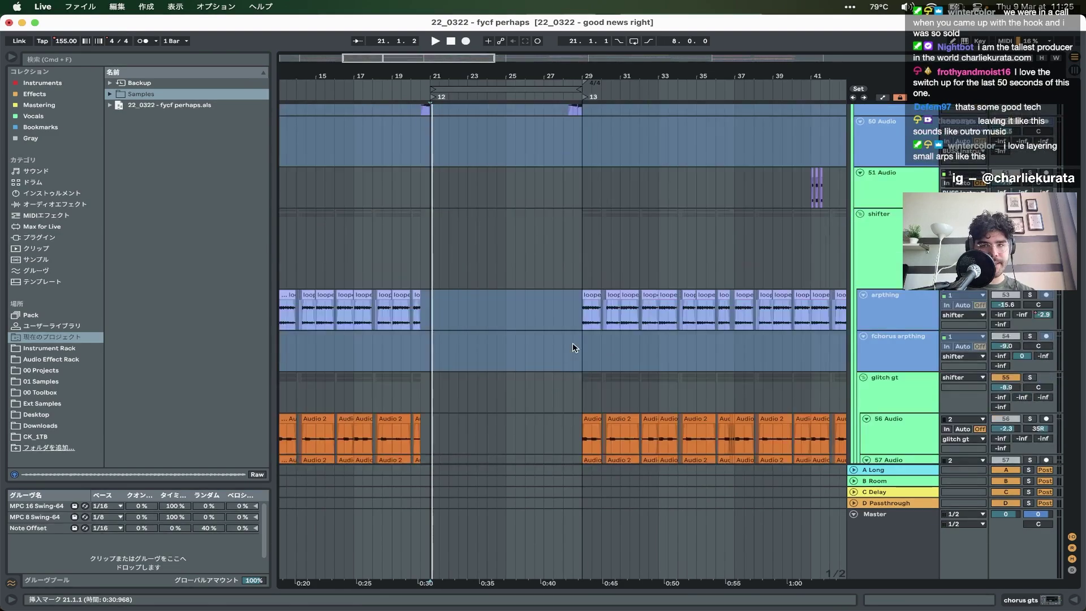
{"action": "scroll", "coordinate": [572, 343], "scroll_direction": "up", "scroll_amount": 5}
- Solo 49 Audio, listen to its Audio 2 clips leading into bar 29 and inspect the clip's settings
{"action": "left_click", "coordinate": [528, 375]}
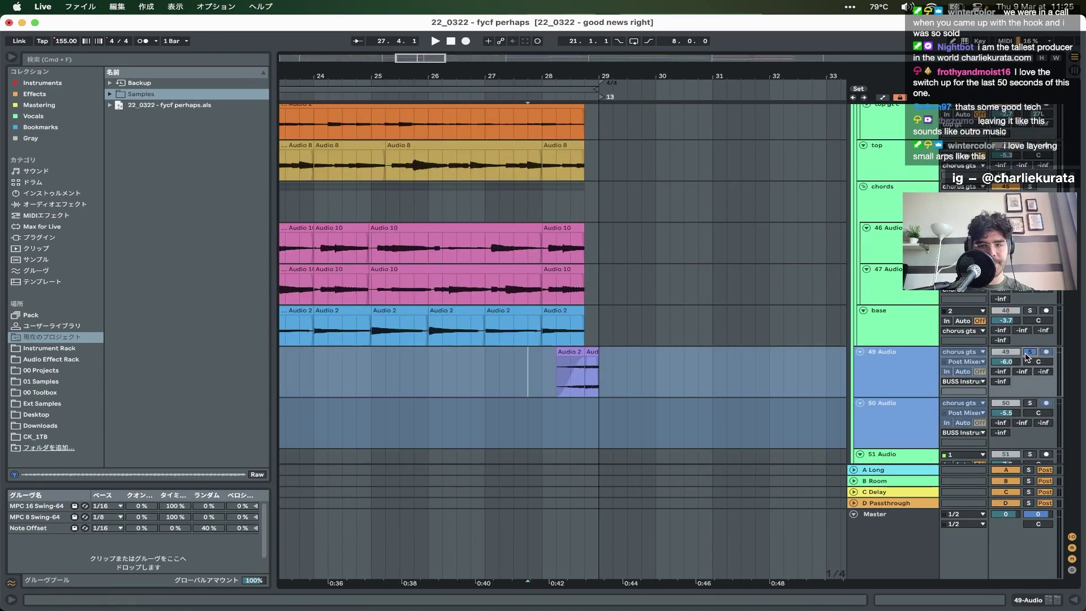
{"action": "double_click", "coordinate": [563, 368]}
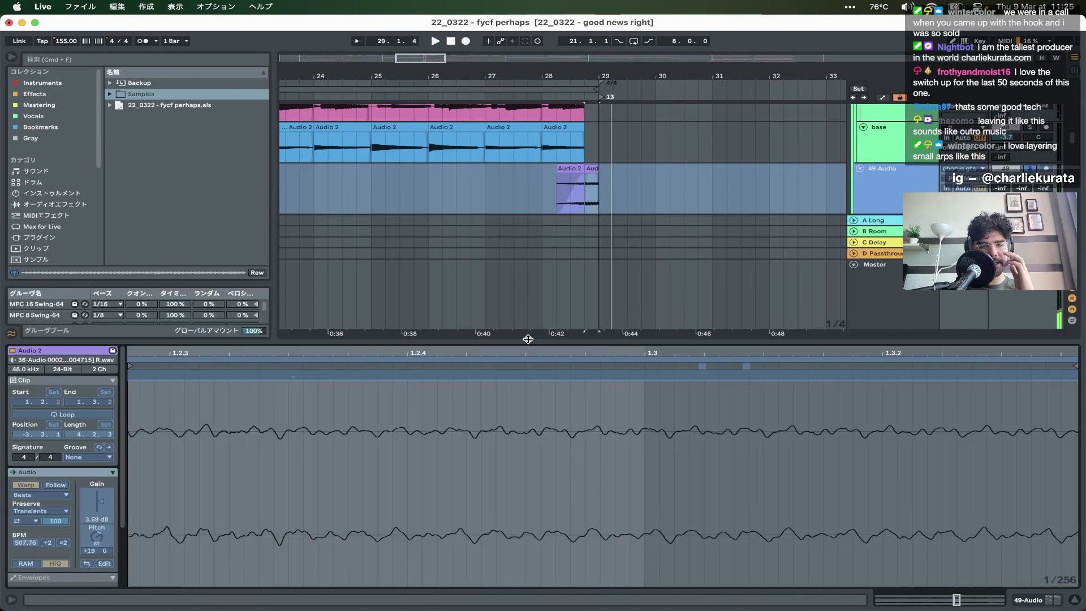
{"action": "key", "text": "super+alt+l"}
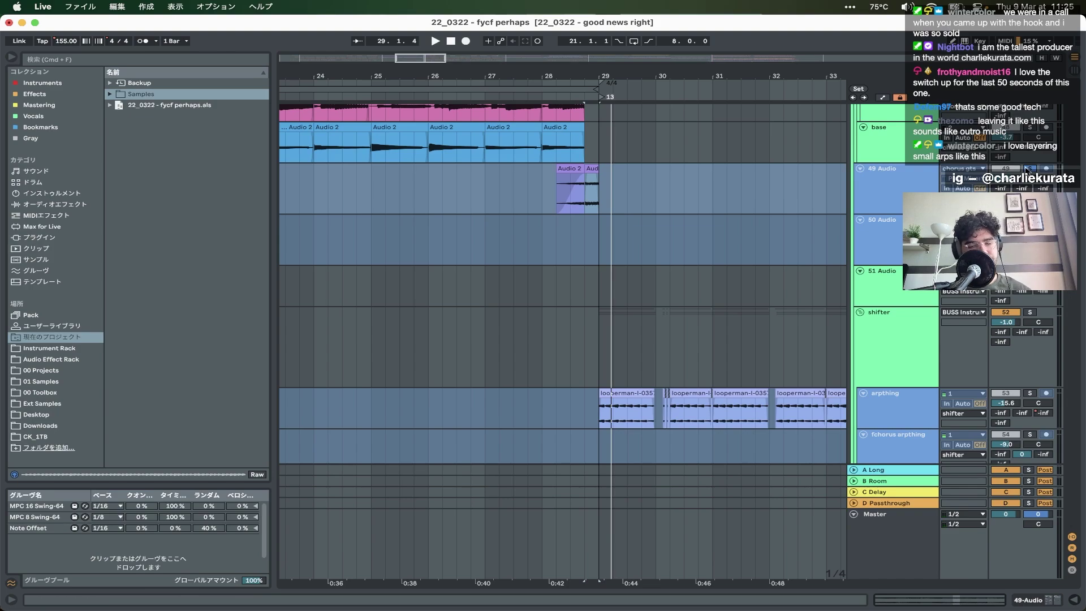
- Play the transition from 27.1.1 through the 49 Audio clips and place the insert marker at 29.1.1
{"action": "left_click", "coordinate": [485, 194]}
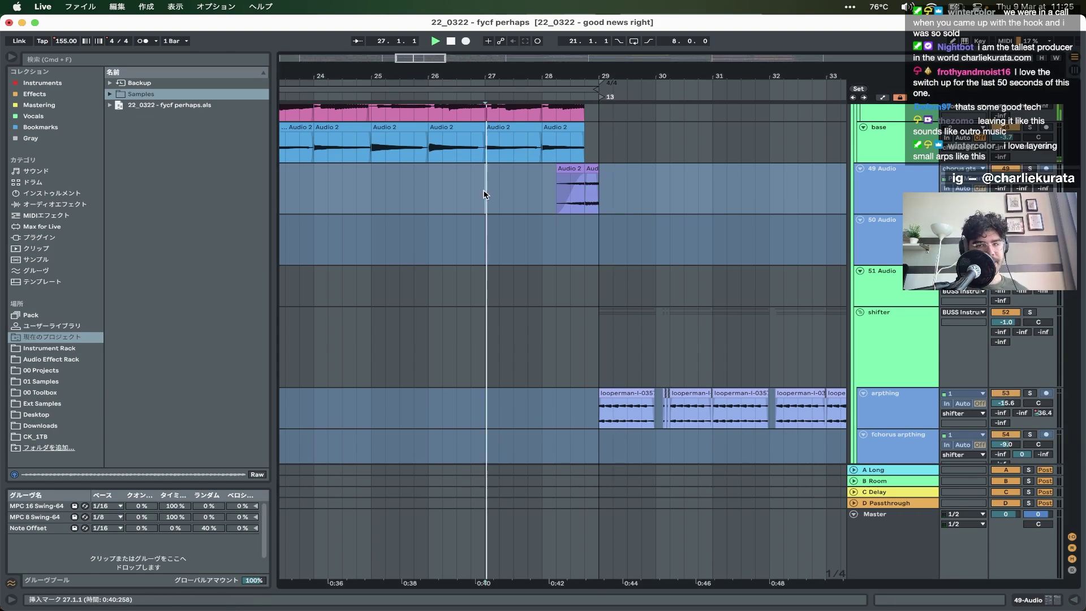
{"action": "scroll", "coordinate": [485, 194], "scroll_direction": "up", "scroll_amount": 2}
{"action": "scroll", "coordinate": [485, 194], "scroll_direction": "down", "scroll_amount": 2}
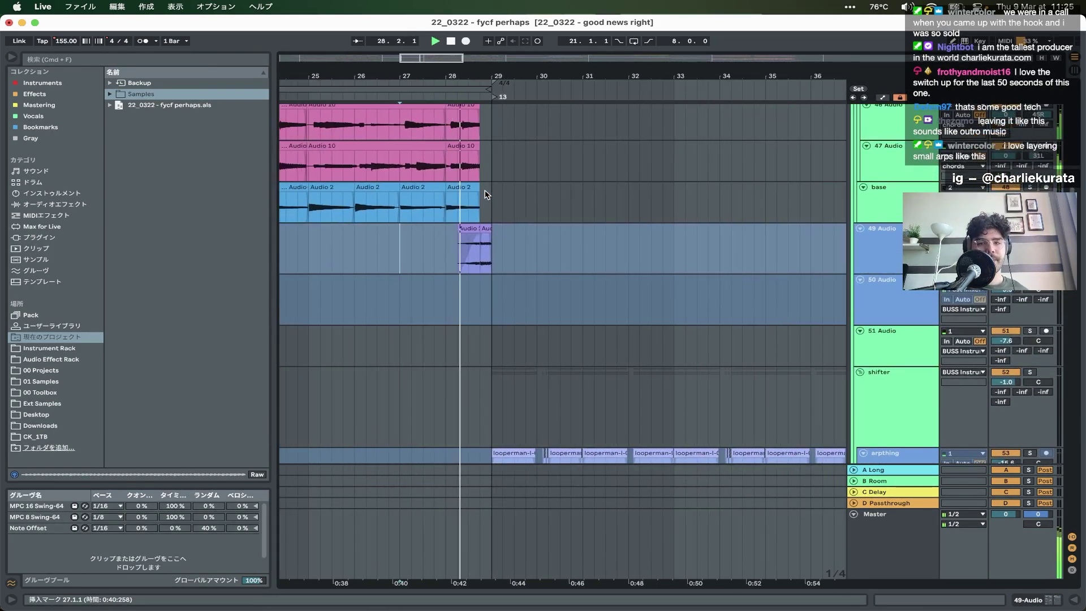
{"action": "left_click", "coordinate": [484, 194]}
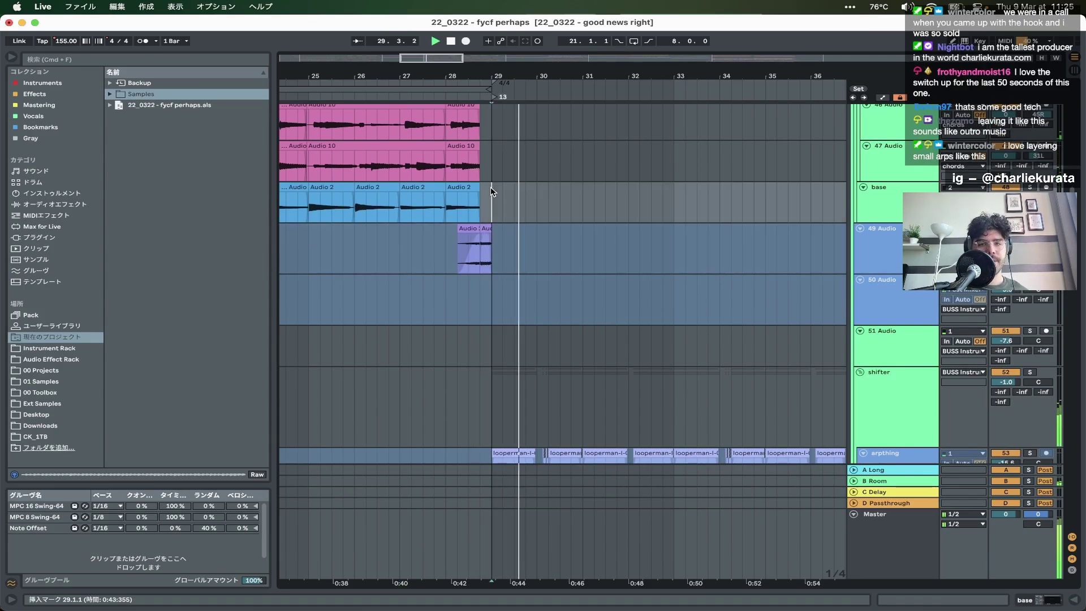
- Examine the vocal, instrument, bass and drum tracks of the section starting at bar 29 during playback
{"action": "scroll", "coordinate": [486, 192], "scroll_direction": "up", "scroll_amount": 10}
{"action": "scroll", "coordinate": [490, 192], "scroll_direction": "down", "scroll_amount": 2}
{"action": "scroll", "coordinate": [491, 192], "scroll_direction": "down", "scroll_amount": 15}
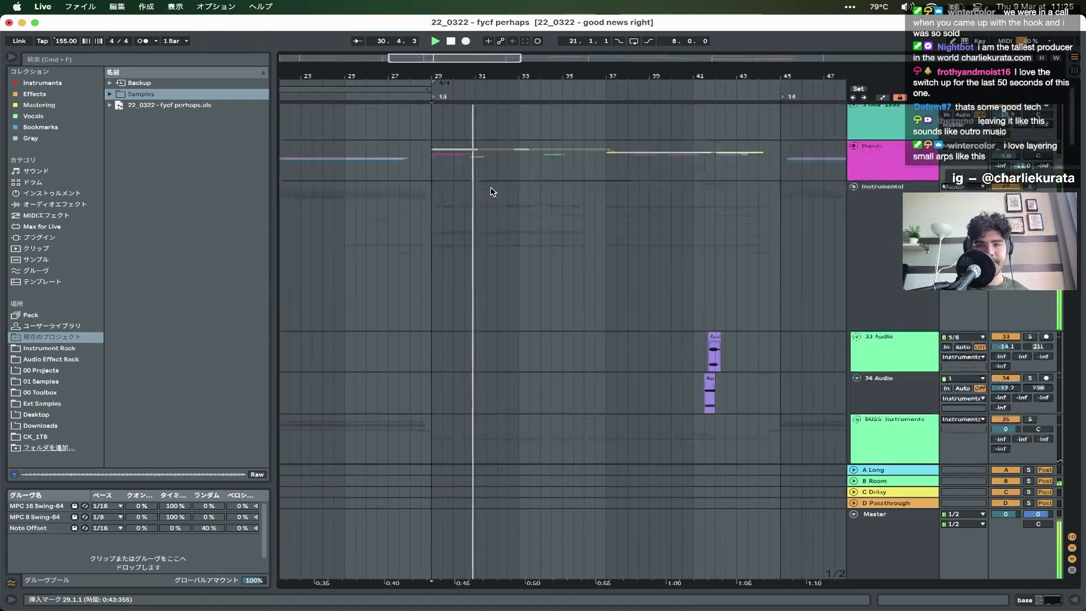
{"action": "scroll", "coordinate": [491, 192], "scroll_direction": "down", "scroll_amount": 8}
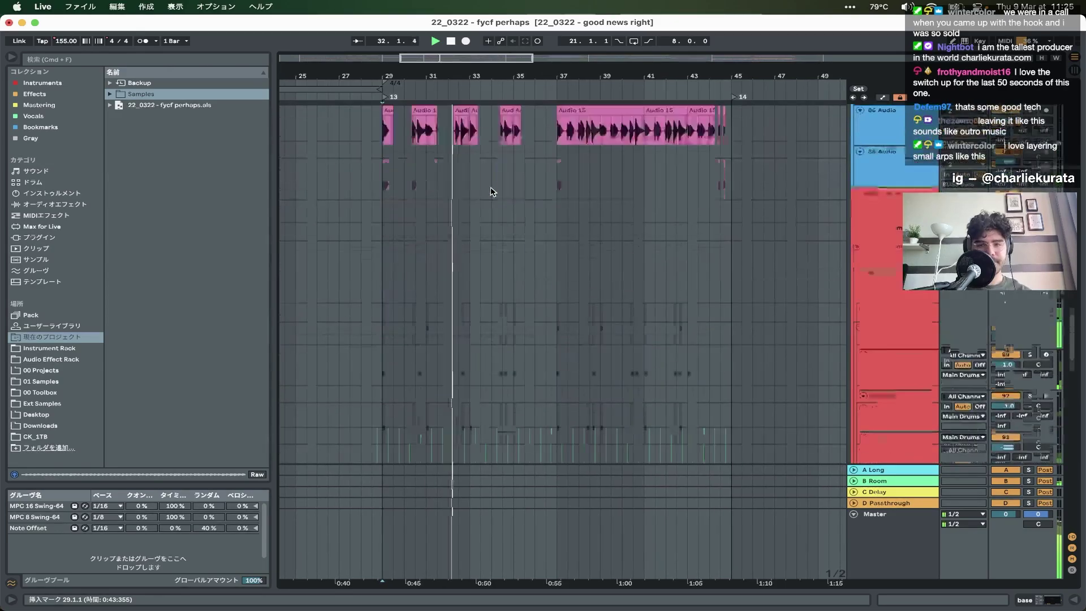
{"action": "scroll", "coordinate": [491, 191], "scroll_direction": "up", "scroll_amount": 20}
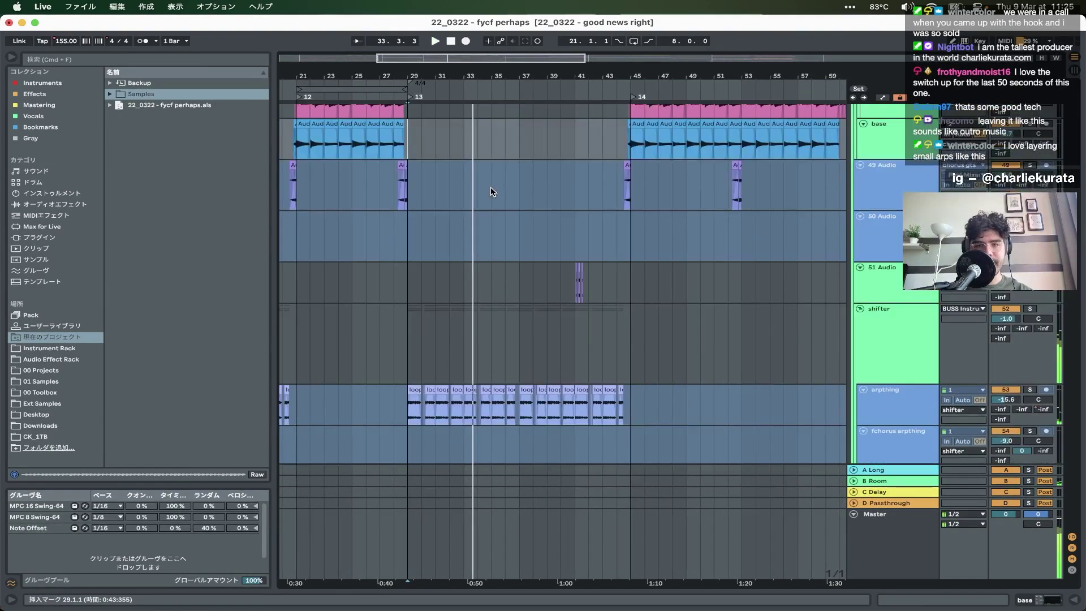
- Play from 36.1.1 and place the insert marker at 40.4.1, just before the short clips on 51 Audio
{"action": "left_click", "coordinate": [510, 265]}
{"action": "key", "text": "space"}
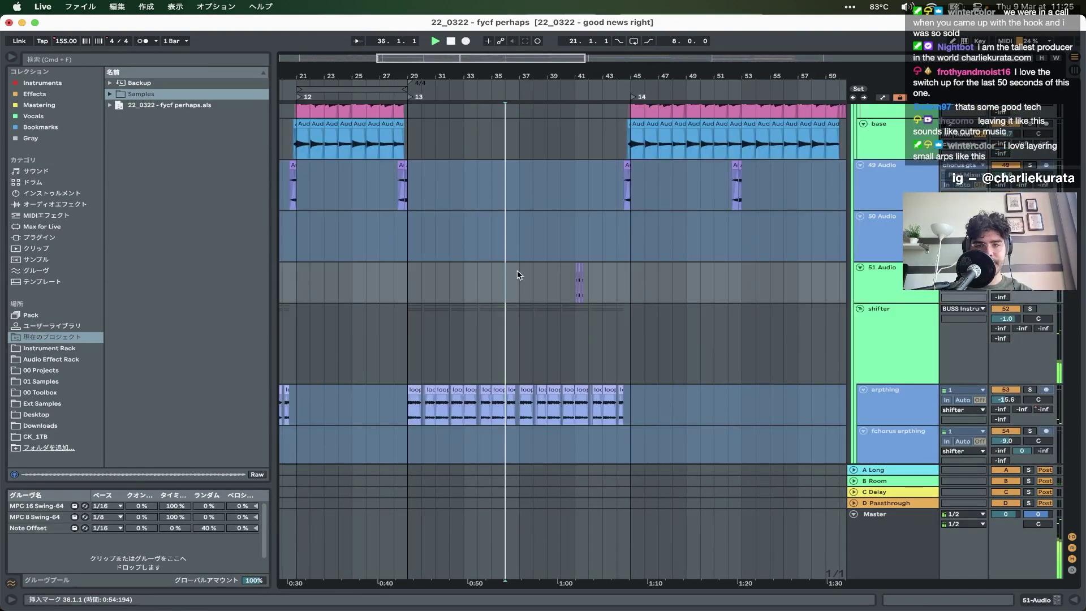
{"action": "scroll", "coordinate": [526, 280], "scroll_direction": "up", "scroll_amount": 3}
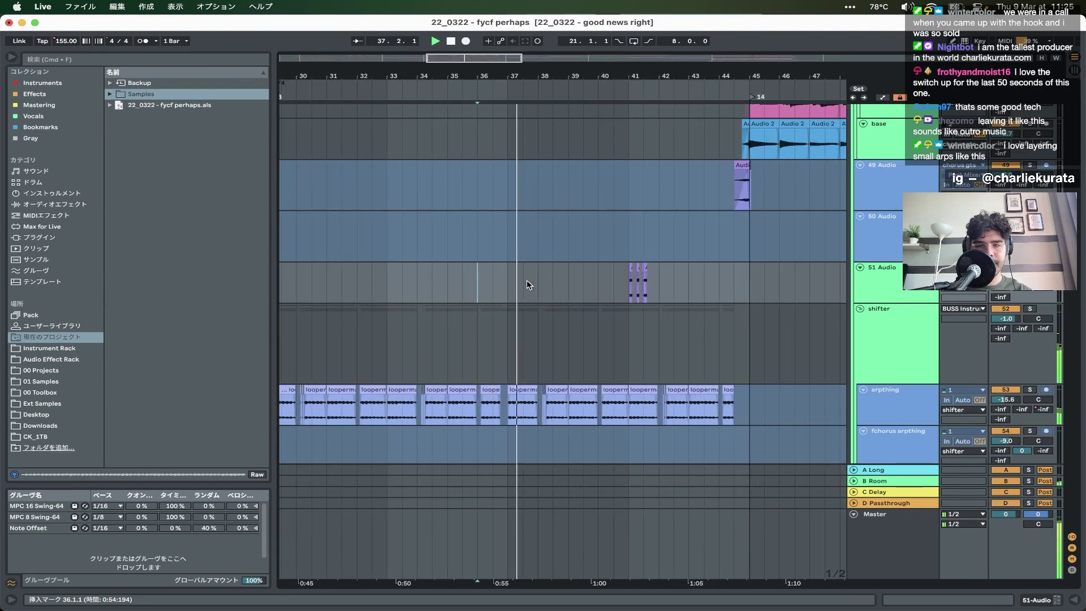
{"action": "left_click", "coordinate": [512, 280]}
{"action": "scroll", "coordinate": [514, 284], "scroll_direction": "up", "scroll_amount": 3}
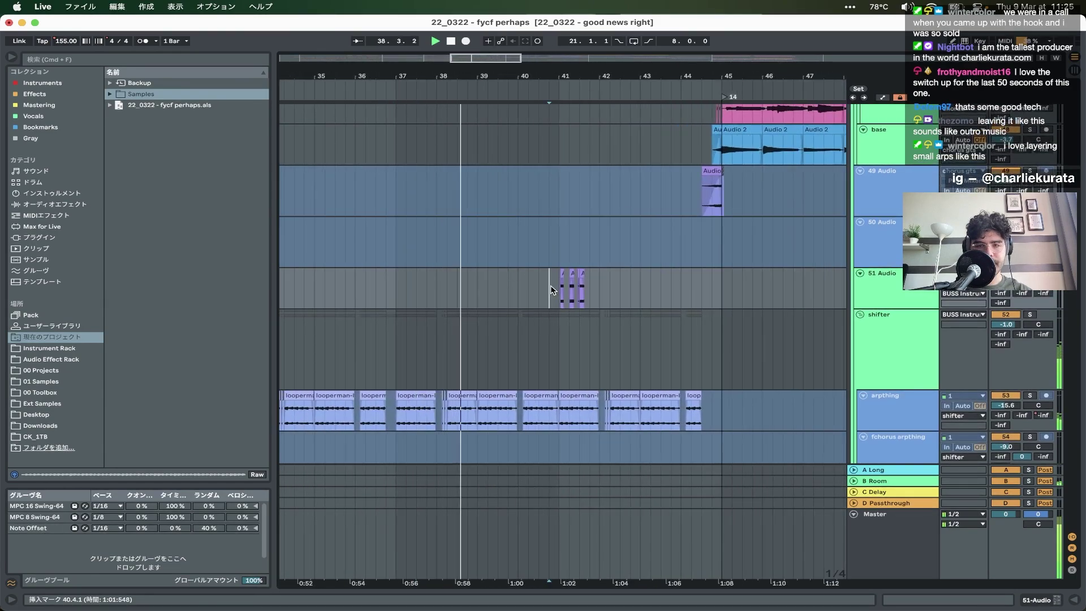
- Play the passage leading into the 51 Audio cuts from 39.4.3 and again from 41.1.1 on the Vocals track
{"action": "left_click_drag", "start_coordinate": [549, 286], "coordinate": [611, 291]}
{"action": "scroll", "coordinate": [559, 291], "scroll_direction": "up", "scroll_amount": 3}
{"action": "scroll", "coordinate": [558, 294], "scroll_direction": "up", "scroll_amount": 10}
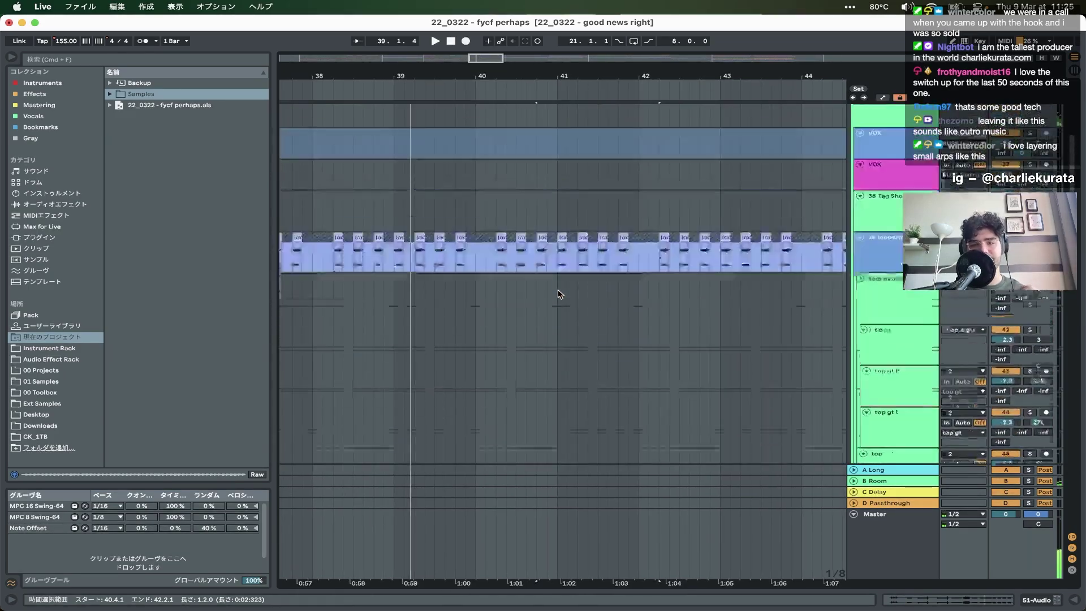
{"action": "scroll", "coordinate": [558, 294], "scroll_direction": "up", "scroll_amount": 5}
{"action": "scroll", "coordinate": [709, 255], "scroll_direction": "down", "scroll_amount": 1}
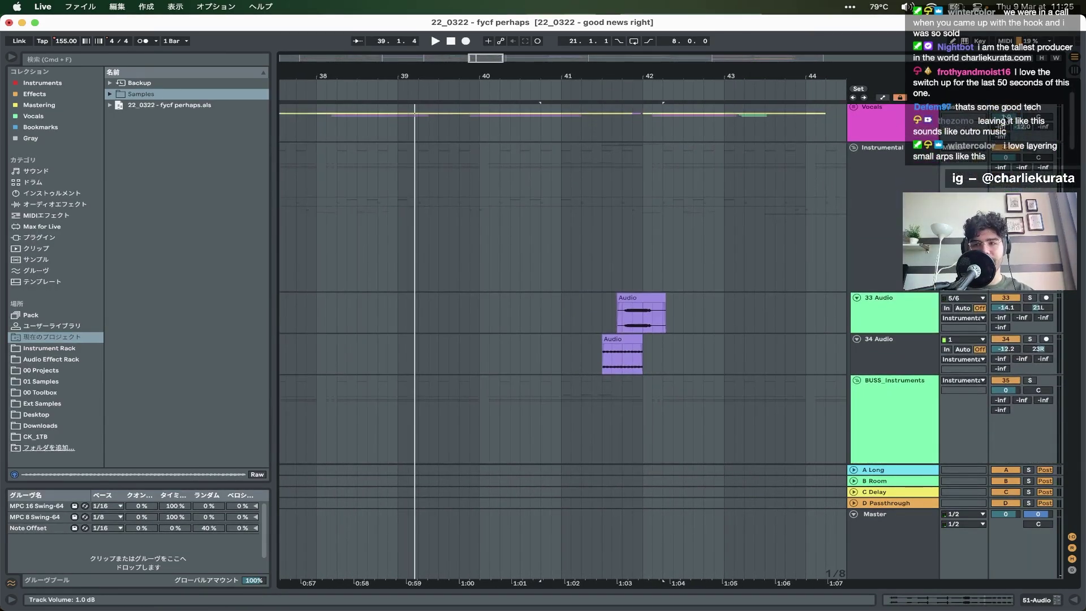
{"action": "left_click", "coordinate": [470, 123]}
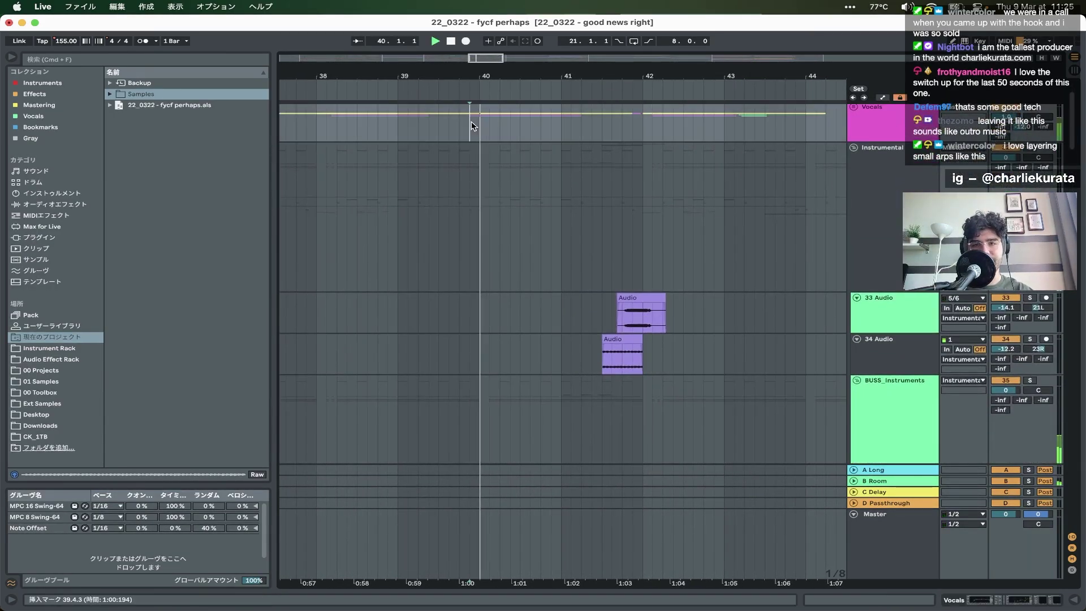
{"action": "left_click", "coordinate": [563, 129]}
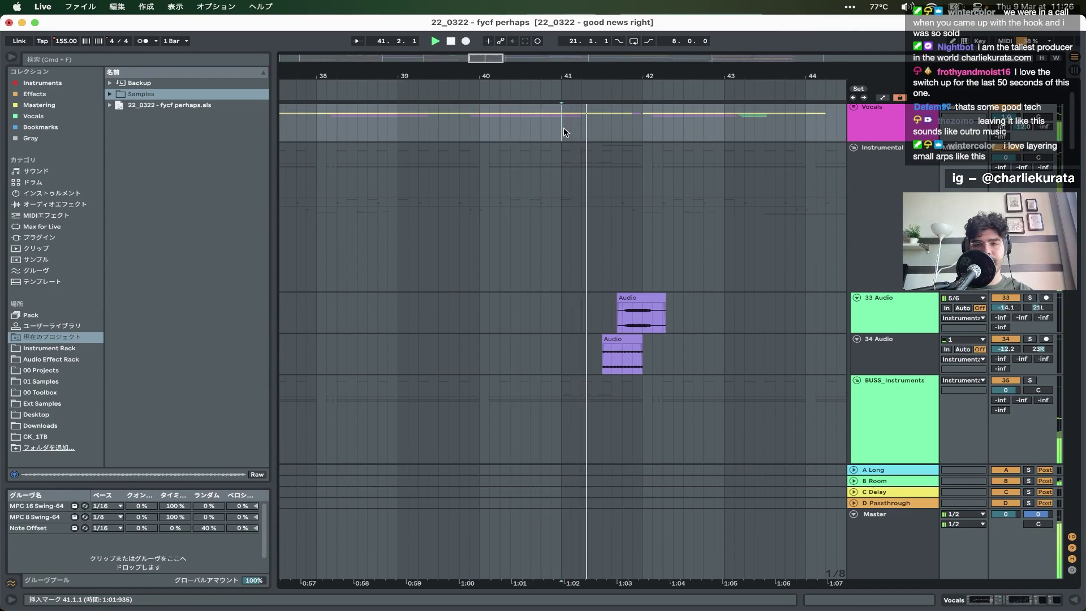
- Select the Instrumental group and look through its tracks down to the shifter and glitch gt groups
{"action": "left_click", "coordinate": [880, 182]}
{"action": "key", "text": "ctrl+Up"}
{"action": "left_click", "coordinate": [853, 306]}
{"action": "scroll", "coordinate": [853, 305], "scroll_direction": "down", "scroll_amount": 5}
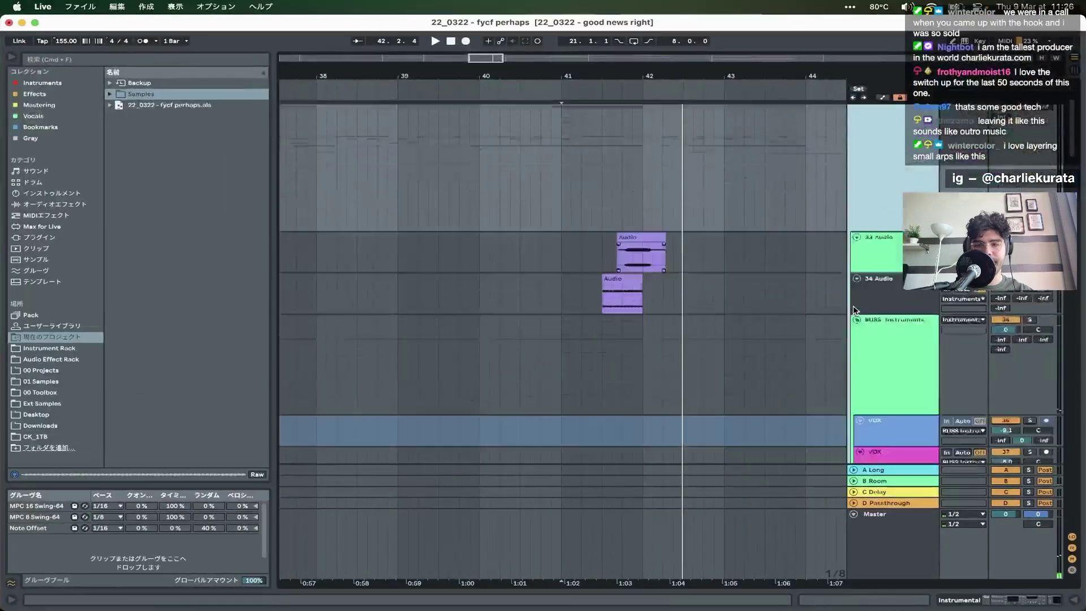
{"action": "scroll", "coordinate": [852, 305], "scroll_direction": "up", "scroll_amount": 5}
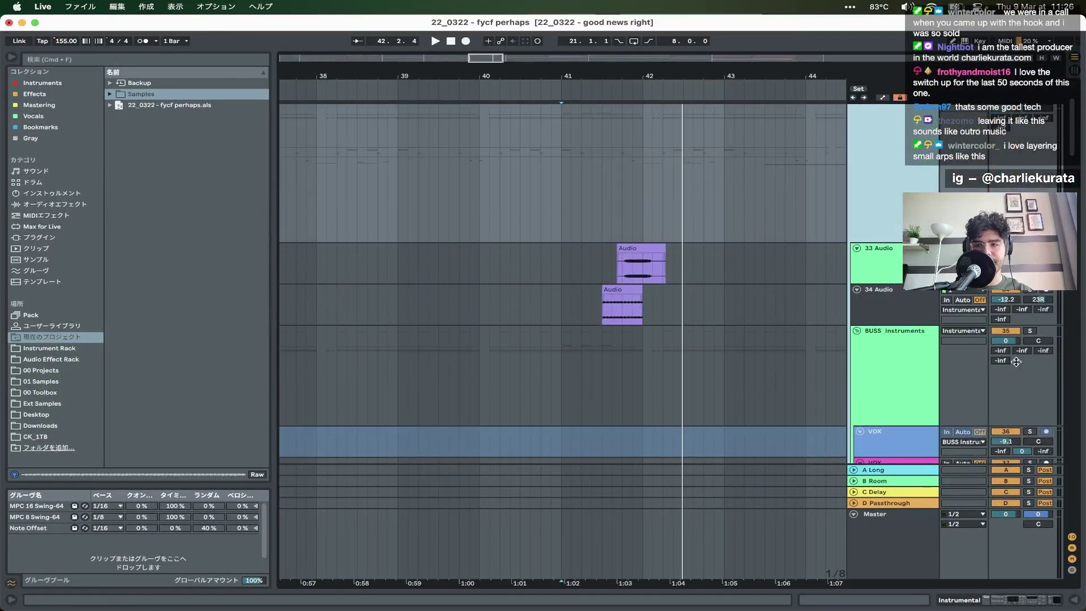
{"action": "scroll", "coordinate": [895, 354], "scroll_direction": "down", "scroll_amount": 10}
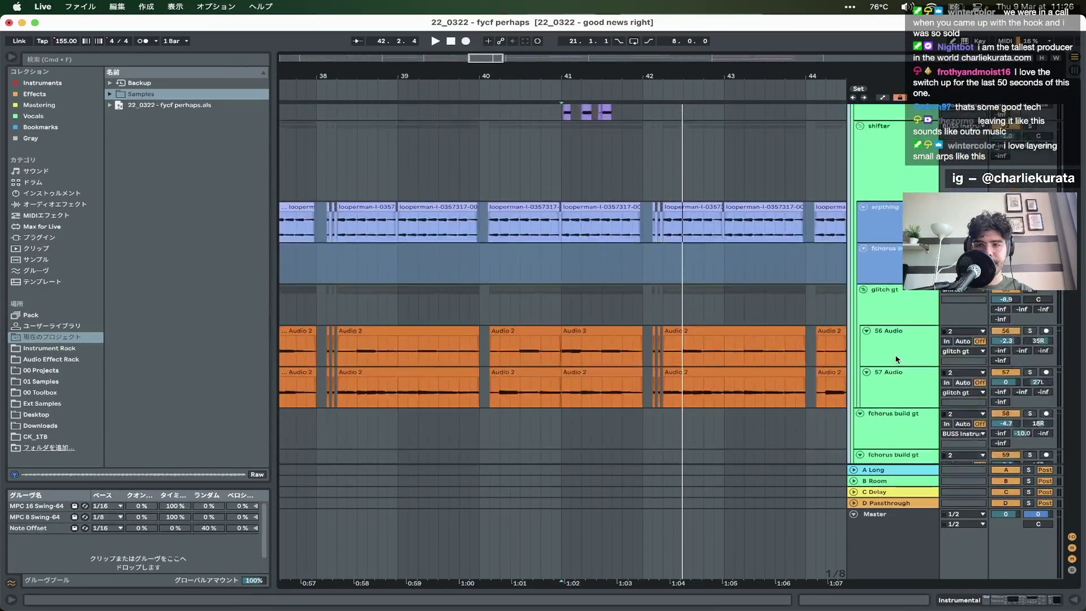
- Inspect the shifter group's device chain and its Shifter automation around bar 41
{"action": "key", "text": "a"}
{"action": "key", "text": "q"}
{"action": "key", "text": "a"}
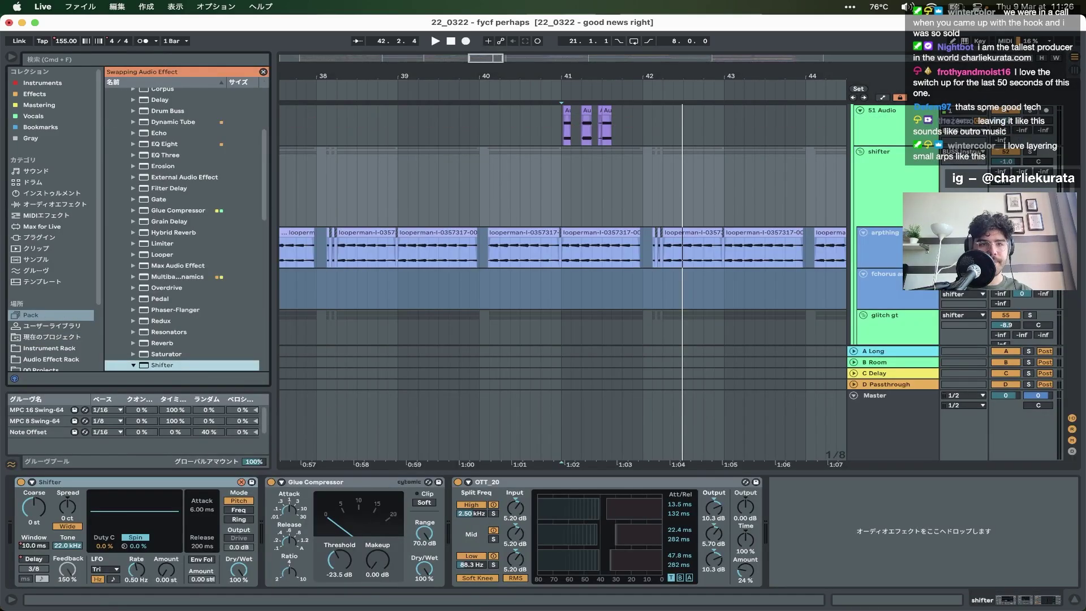
{"action": "key", "text": "q"}
{"action": "key", "text": "a"}
{"action": "left_click", "coordinate": [874, 162]}
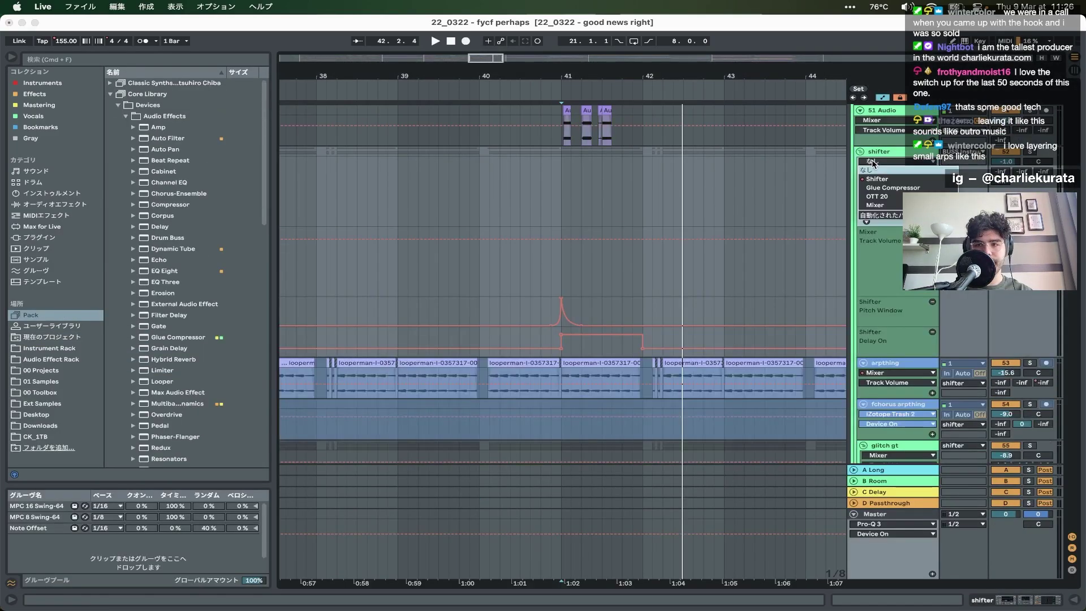
{"action": "key", "text": "Escape"}
{"action": "key", "text": "a"}
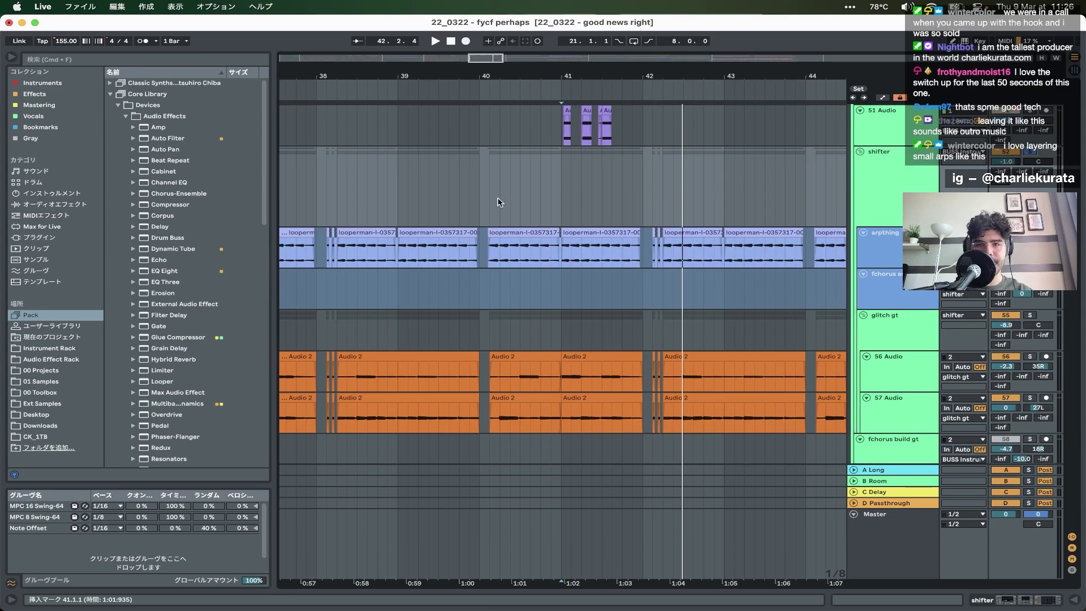
- Play the shifter effect from 41.1.1 and place the insert marker at 38.4.3 on the shifter group
{"action": "left_click", "coordinate": [568, 188]}
{"action": "key", "text": "space"}
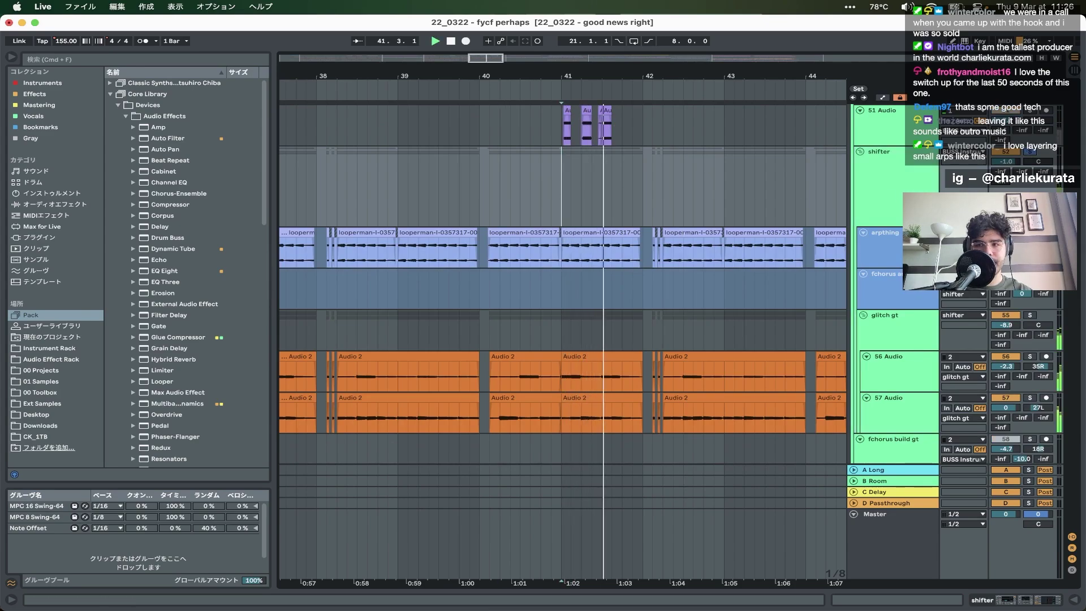
{"action": "left_click", "coordinate": [388, 188]}
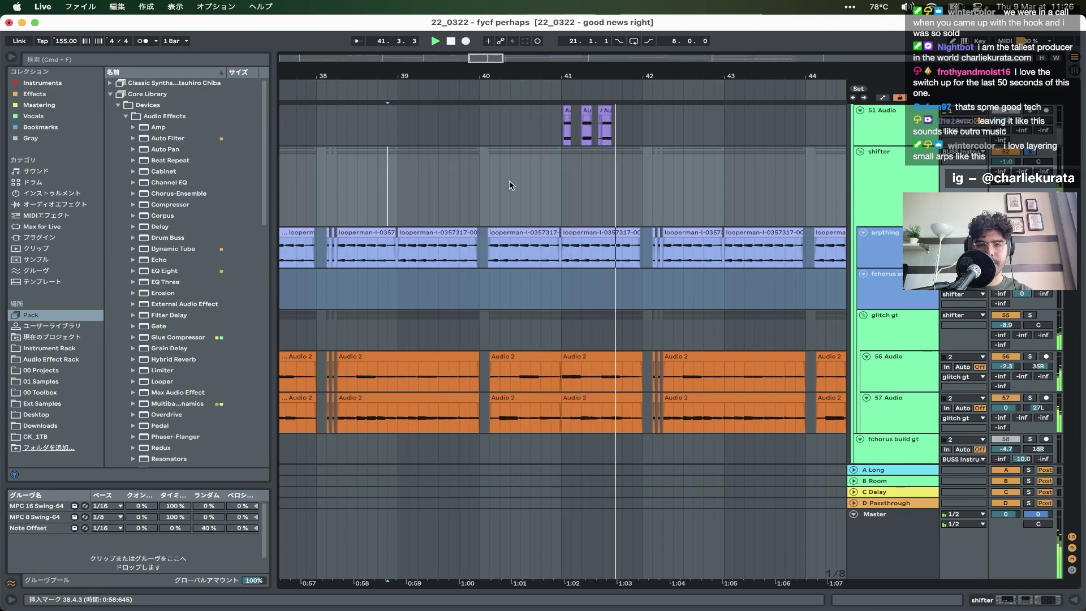
{"action": "scroll", "coordinate": [651, 186], "scroll_direction": "up", "scroll_amount": 4}
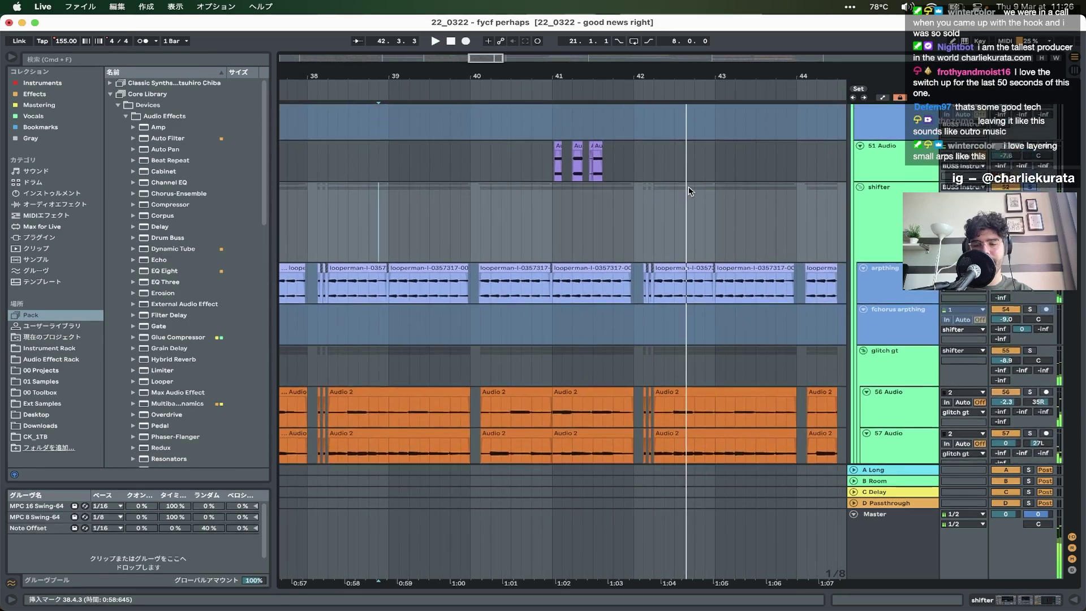
- Solo 51 Audio and listen to its short clips from 41.1.1
{"action": "scroll", "coordinate": [690, 192], "scroll_direction": "up", "scroll_amount": 3}
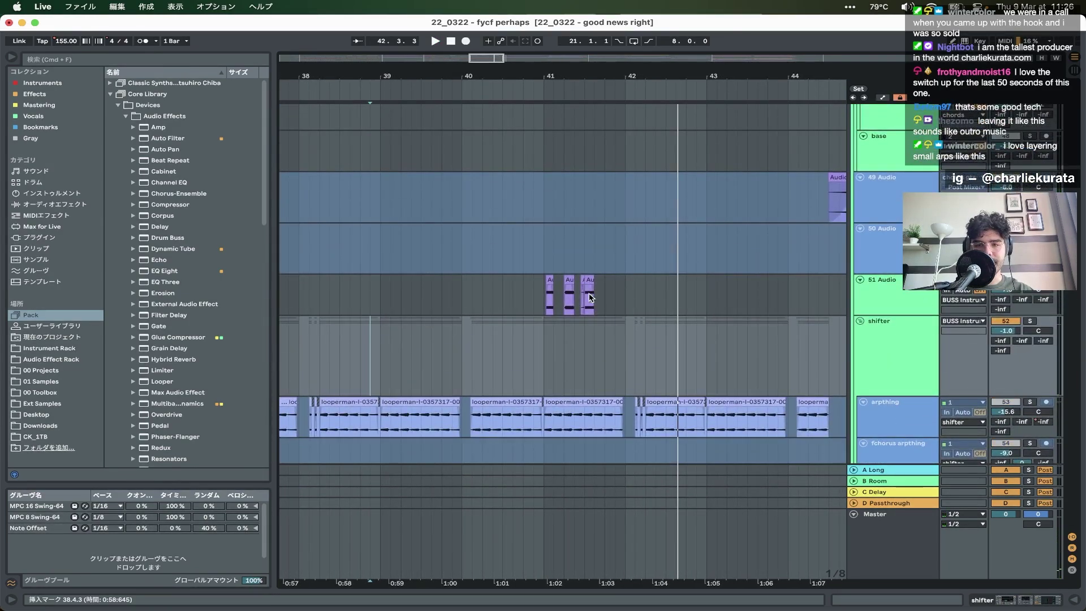
{"action": "left_click", "coordinate": [540, 299]}
{"action": "scroll", "coordinate": [571, 293], "scroll_direction": "up", "scroll_amount": 4}
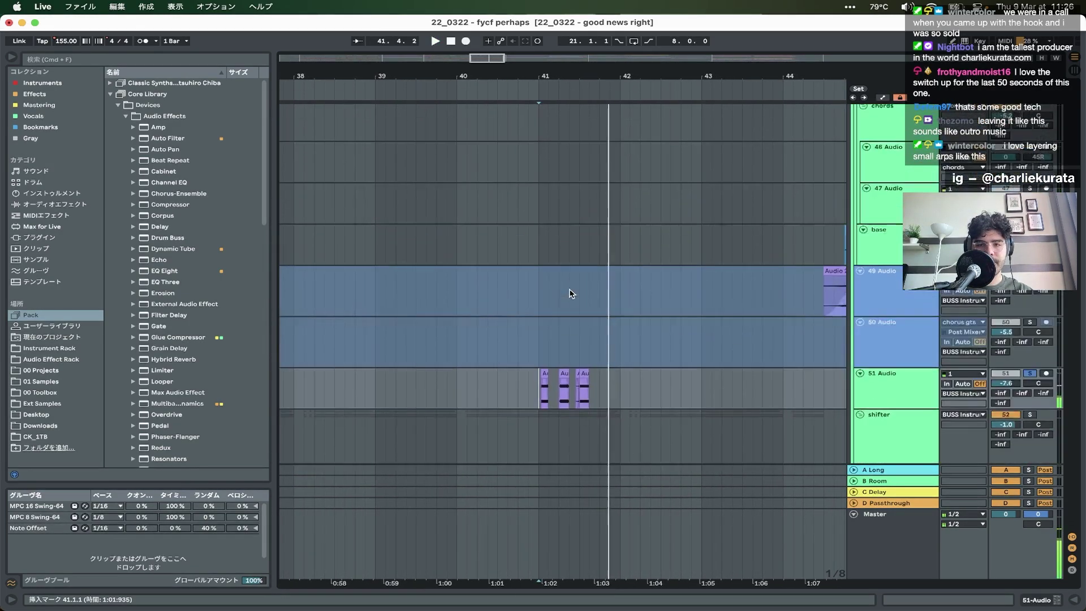
{"action": "scroll", "coordinate": [570, 293], "scroll_direction": "up", "scroll_amount": 6}
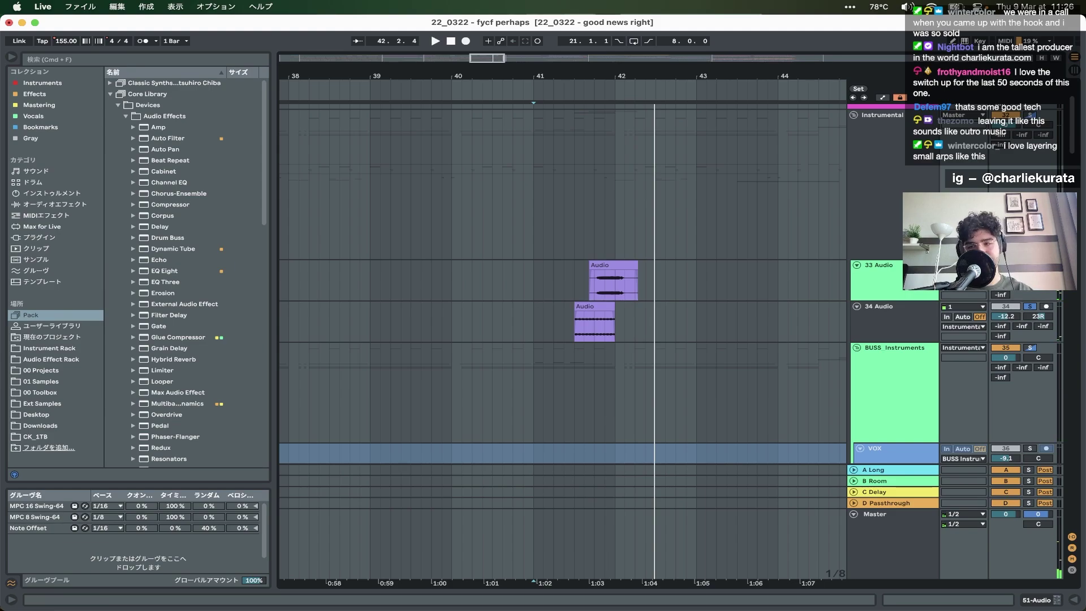
- Play the 33 Audio and 34 Audio clips in context from 40.3.3
{"action": "left_click", "coordinate": [499, 281]}
{"action": "key", "text": "space"}
{"action": "scroll", "coordinate": [499, 283], "scroll_direction": "up", "scroll_amount": 3}
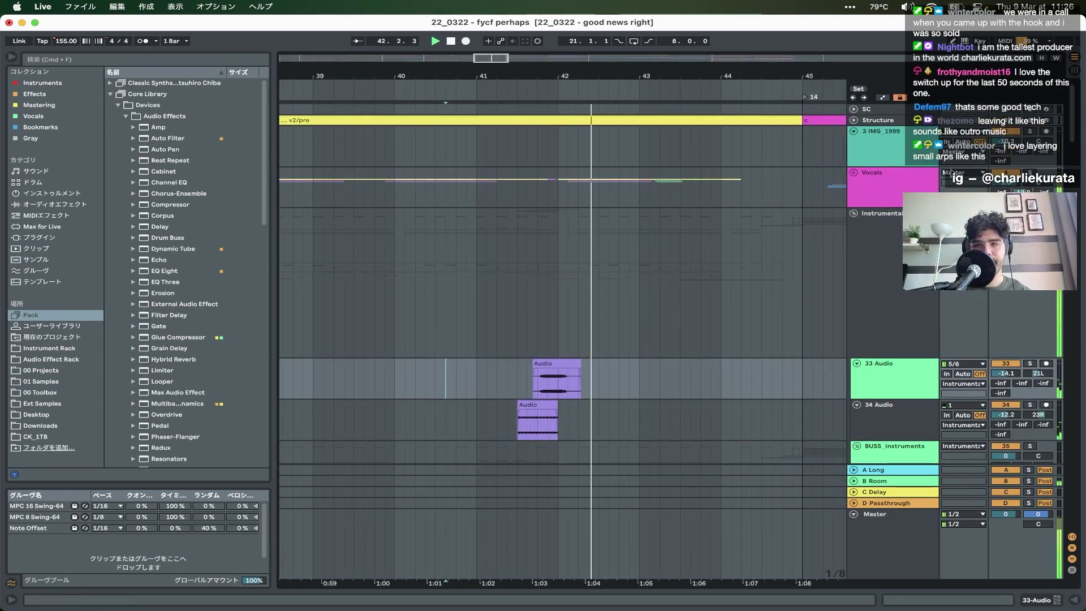
{"action": "scroll", "coordinate": [529, 284], "scroll_direction": "down", "scroll_amount": 10}
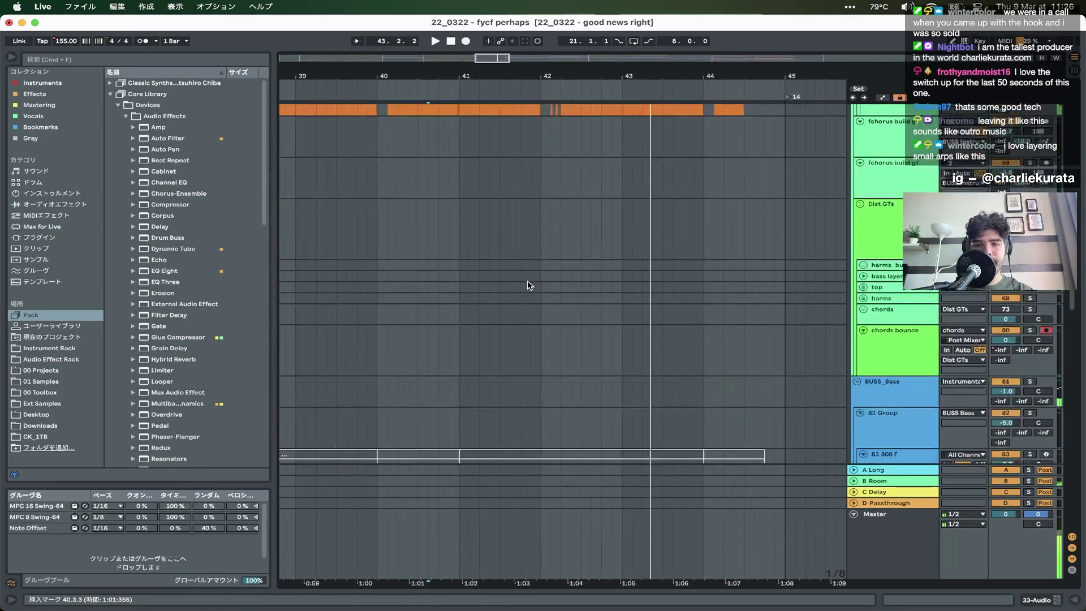
- Play from 44.3.1 on the chords group and examine the chorus guitar tracks from bar 45
{"action": "scroll", "coordinate": [528, 285], "scroll_direction": "up", "scroll_amount": 10}
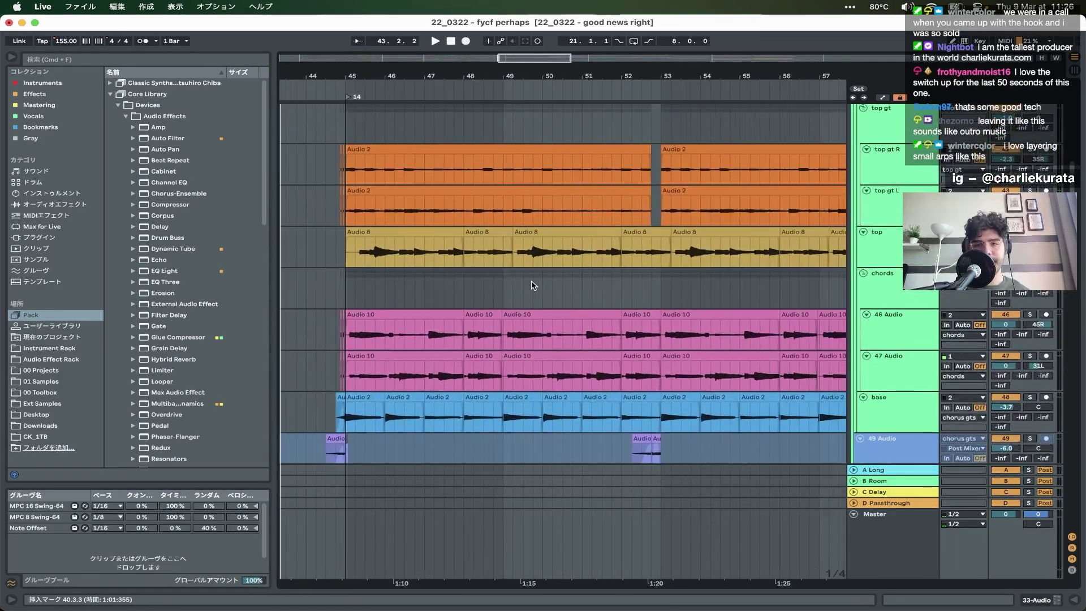
{"action": "scroll", "coordinate": [533, 285], "scroll_direction": "down", "scroll_amount": 3}
{"action": "left_click", "coordinate": [410, 292]}
{"action": "key", "text": "space"}
{"action": "scroll", "coordinate": [410, 293], "scroll_direction": "down", "scroll_amount": 10}
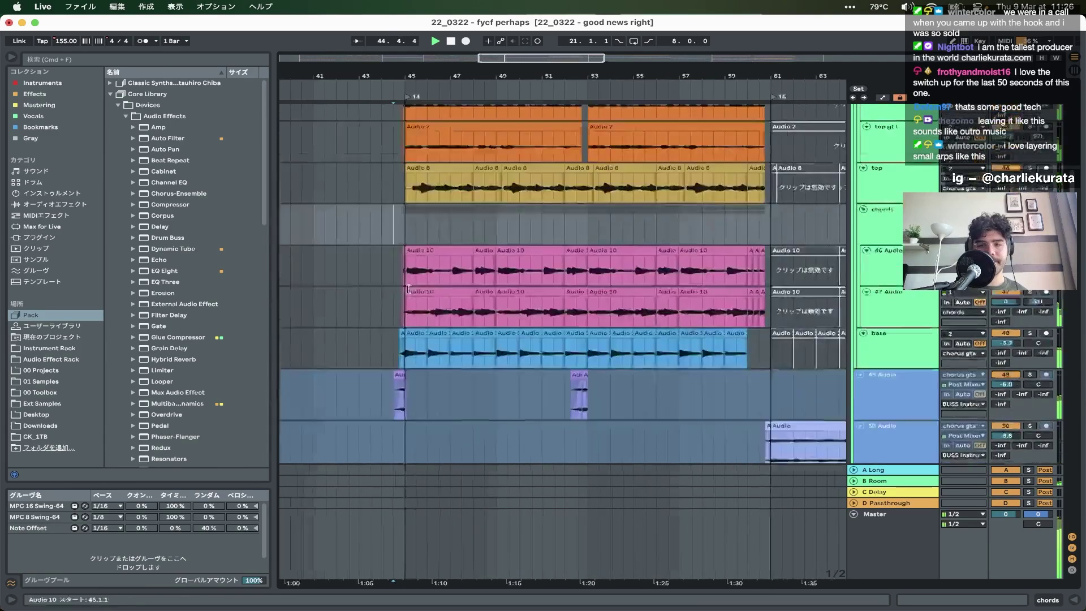
{"action": "scroll", "coordinate": [410, 293], "scroll_direction": "up", "scroll_amount": 10}
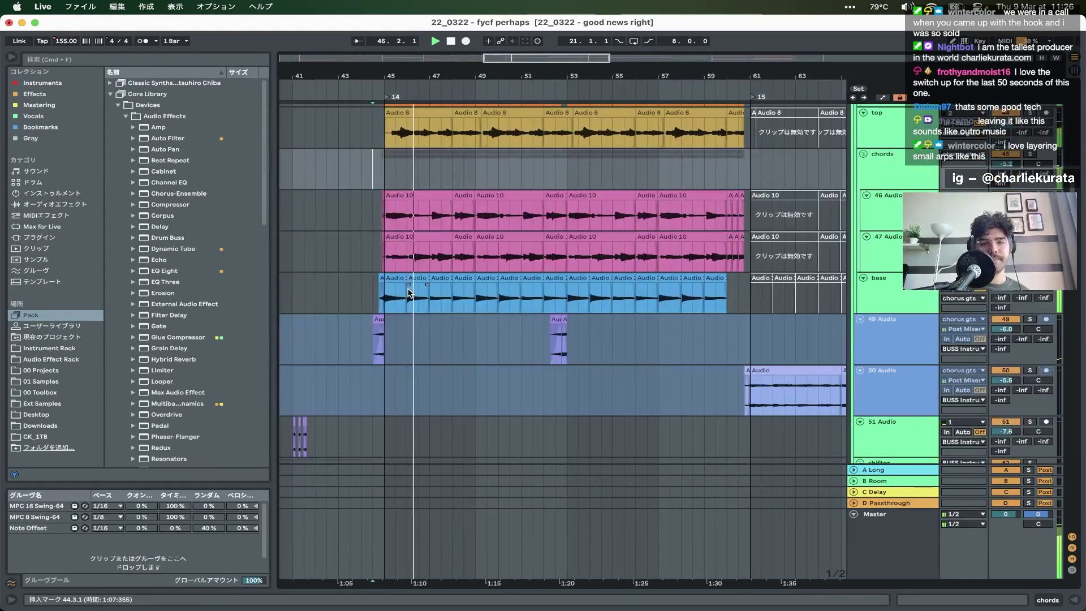
{"action": "scroll", "coordinate": [526, 305], "scroll_direction": "down", "scroll_amount": 3}
{"action": "scroll", "coordinate": [563, 291], "scroll_direction": "up", "scroll_amount": 3}
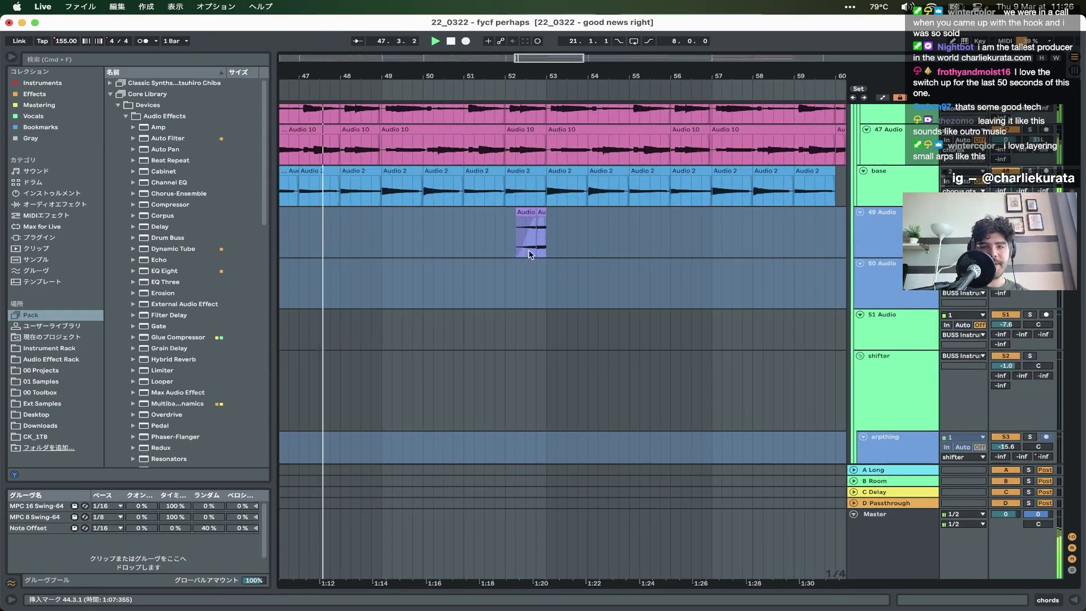
- Select the 52.1.1 to 53.1.1 range over the transition clips on 49 Audio and look down to the drum tracks
{"action": "left_click", "coordinate": [541, 233]}
{"action": "scroll", "coordinate": [550, 242], "scroll_direction": "down", "scroll_amount": 3}
{"action": "scroll", "coordinate": [480, 240], "scroll_direction": "down", "scroll_amount": 10}
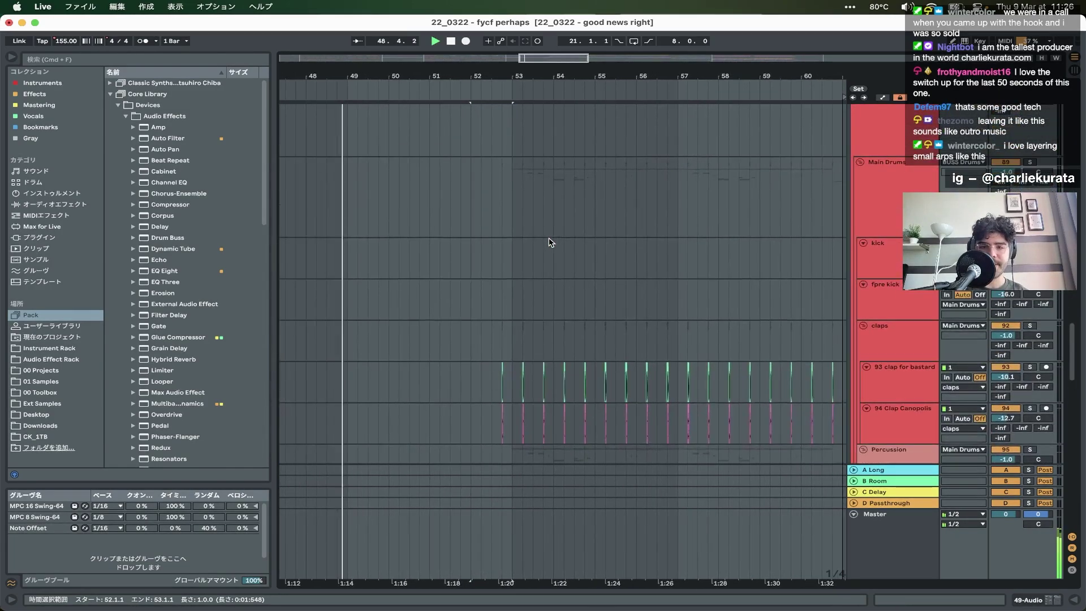
- Highlight the 52.3.1 to 61.1.1 range on the claps tracks and on 86 Audio during playback
{"action": "left_click_drag", "start_coordinate": [501, 218], "coordinate": [754, 139]}
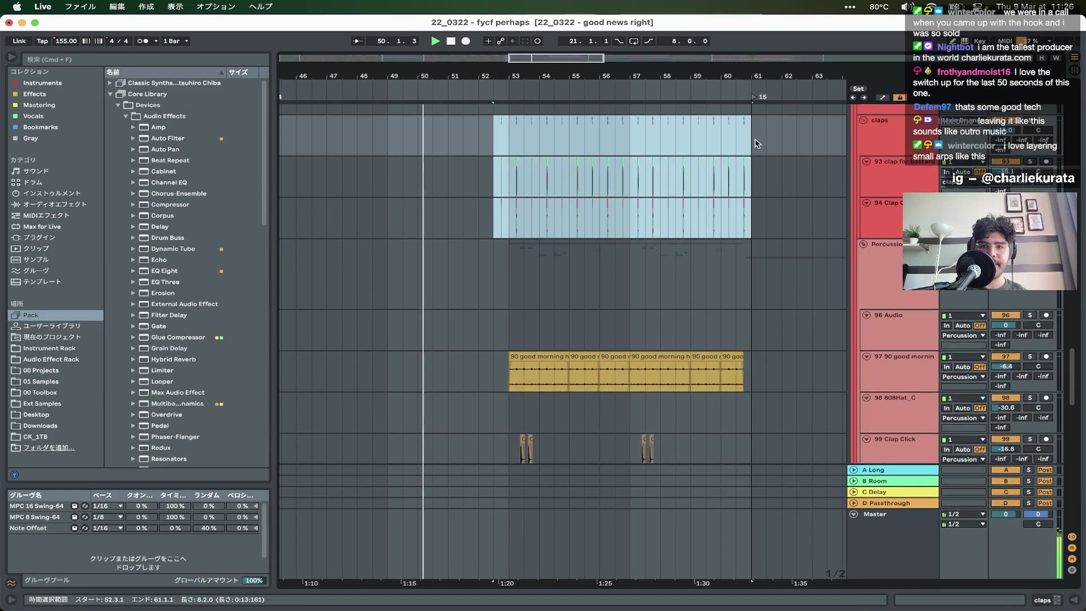
{"action": "scroll", "coordinate": [476, 451], "scroll_direction": "up", "scroll_amount": 10}
{"action": "left_click_drag", "start_coordinate": [490, 396], "coordinate": [748, 388]}
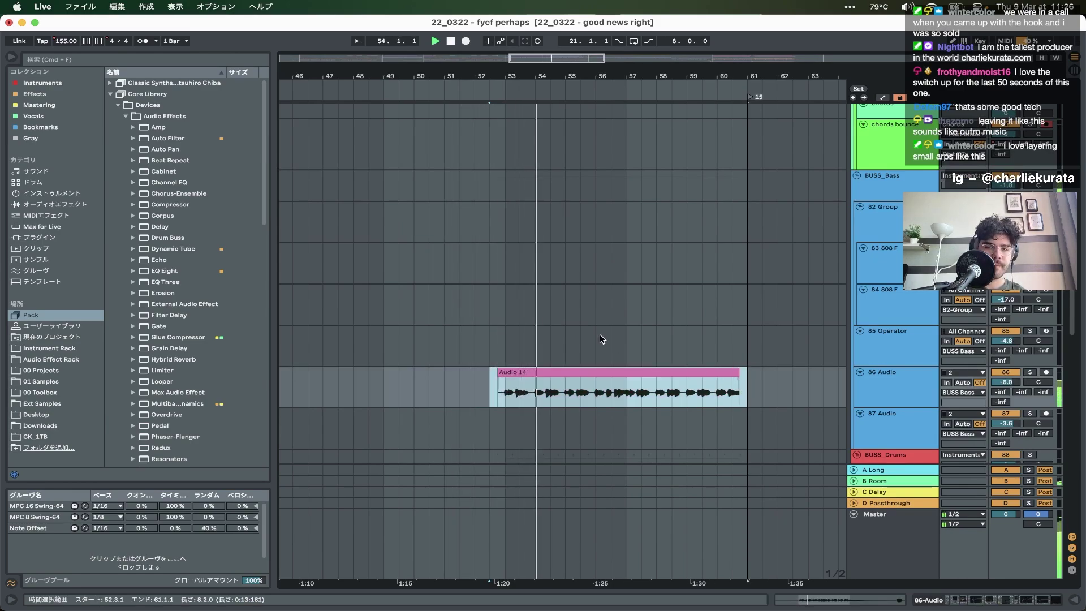
- Examine the chorus guitar tracks and the deactivated clips after bar 61 during playback
{"action": "scroll", "coordinate": [601, 339], "scroll_direction": "up", "scroll_amount": 15}
{"action": "scroll", "coordinate": [601, 338], "scroll_direction": "up", "scroll_amount": 10}
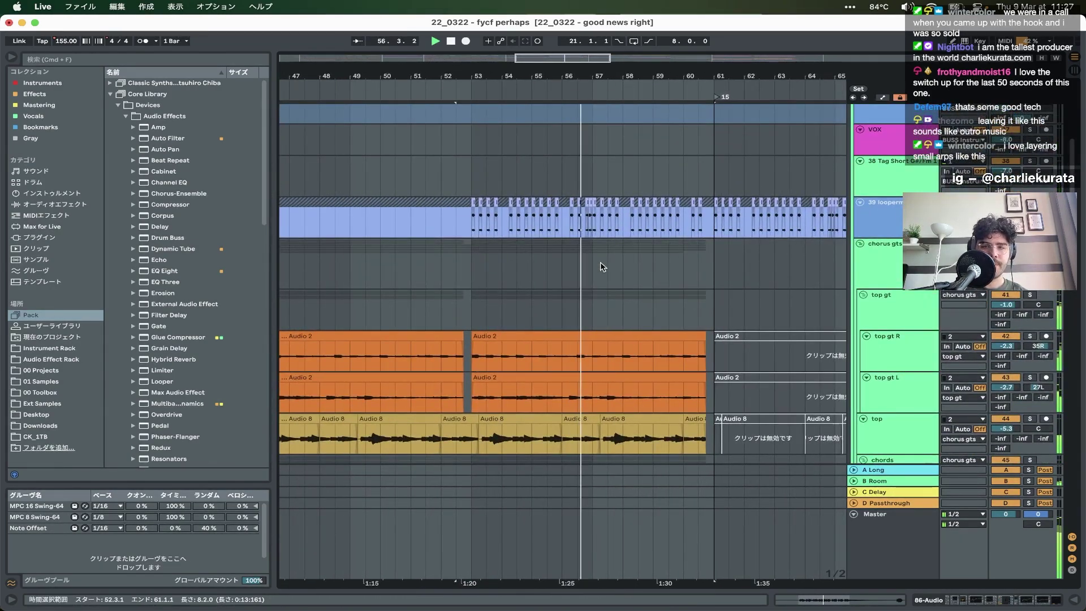
{"action": "scroll", "coordinate": [605, 242], "scroll_direction": "down", "scroll_amount": 10}
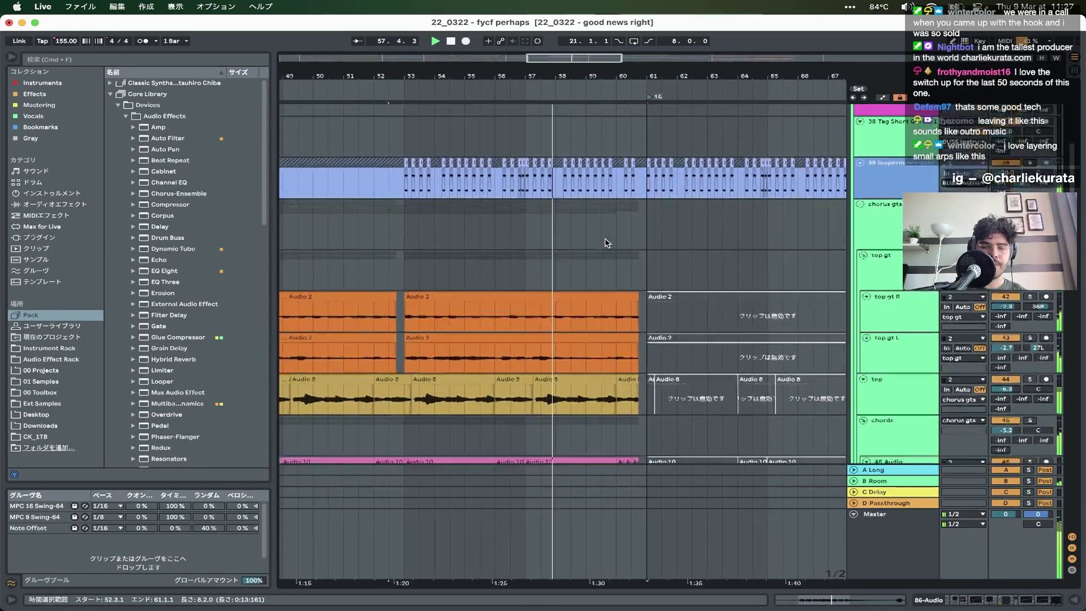
{"action": "scroll", "coordinate": [606, 242], "scroll_direction": "up", "scroll_amount": 5}
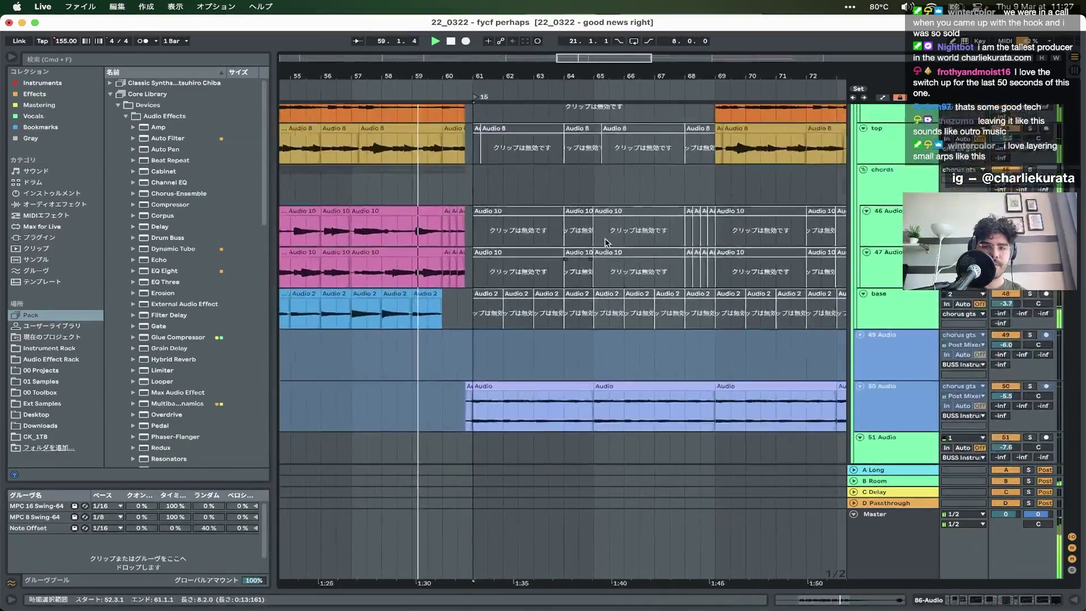
{"action": "scroll", "coordinate": [606, 254], "scroll_direction": "left", "scroll_amount": 3}
{"action": "scroll", "coordinate": [535, 305], "scroll_direction": "up", "scroll_amount": 5}
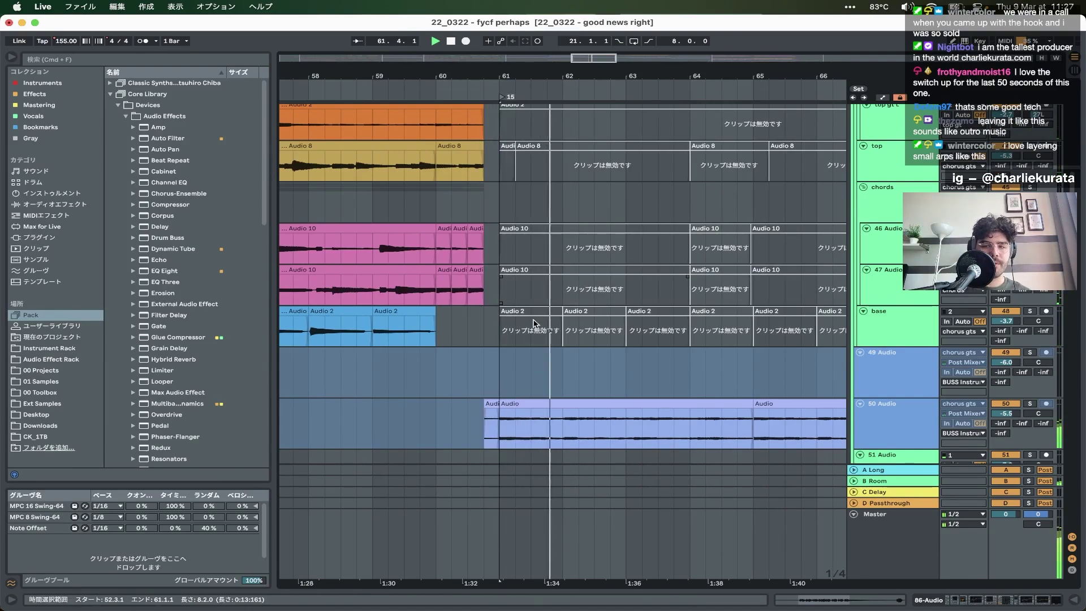
- Solo 50 Audio and play its clips from 60.4.1
{"action": "left_click", "coordinate": [917, 420]}
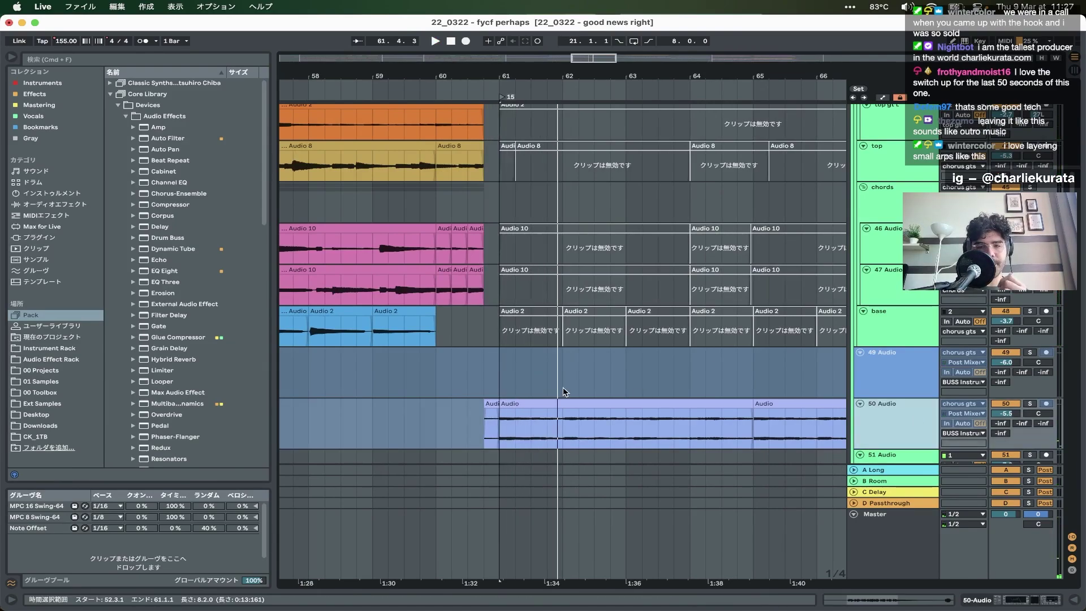
{"action": "left_click", "coordinate": [1029, 403]}
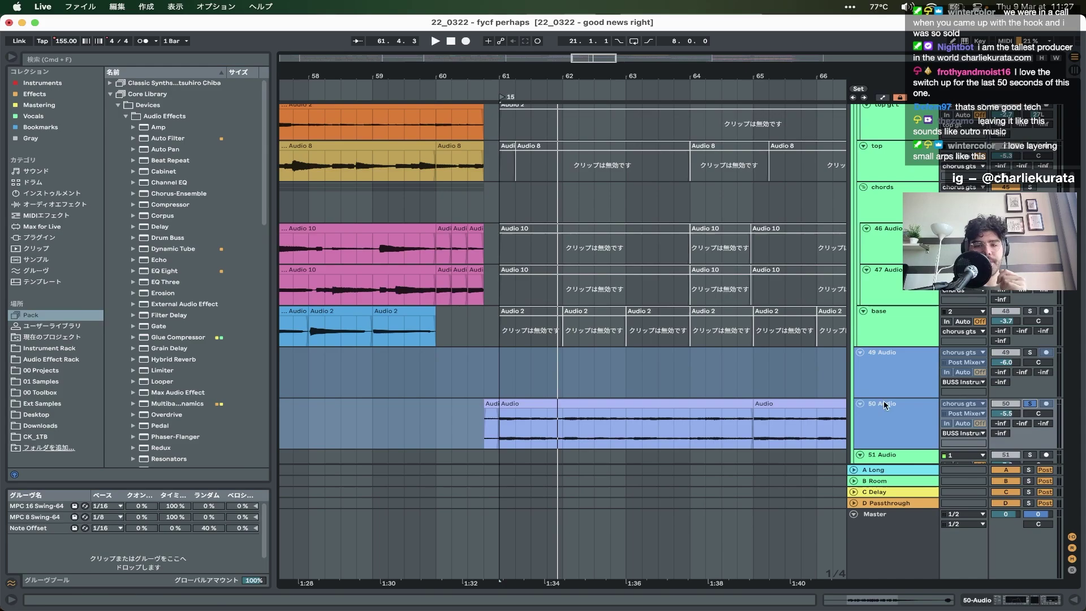
{"action": "left_click", "coordinate": [486, 403]}
{"action": "key", "text": "space"}
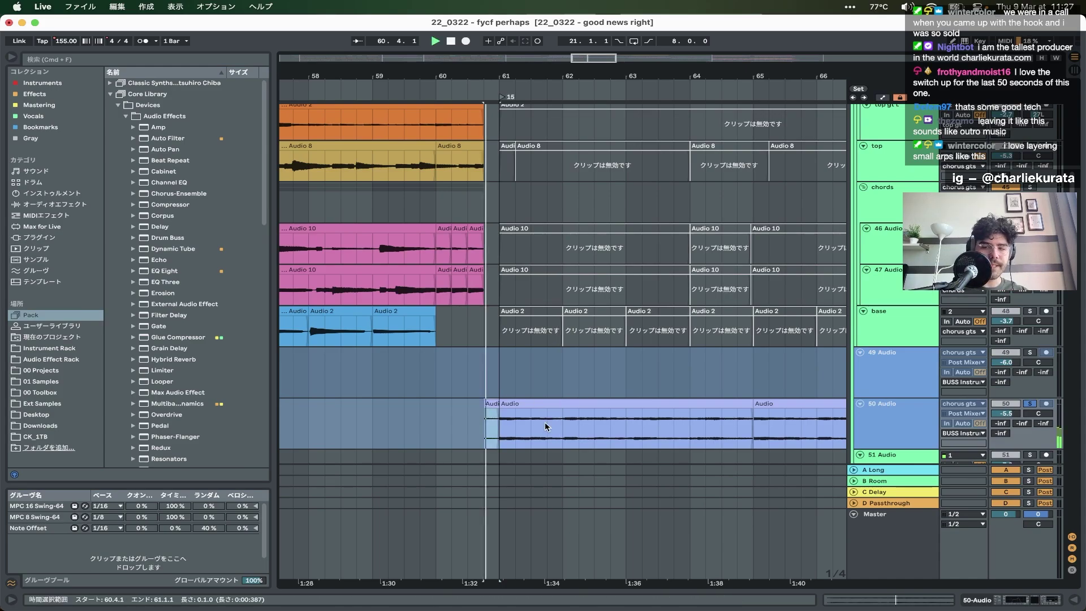
- Select the 50 Audio clip at 61.1.1 and inspect the track's Utility, EQ Eight and Shifter device chain
{"action": "left_click", "coordinate": [586, 403]}
{"action": "scroll", "coordinate": [586, 403], "scroll_direction": "down", "scroll_amount": 5}
{"action": "left_click", "coordinate": [977, 600]}
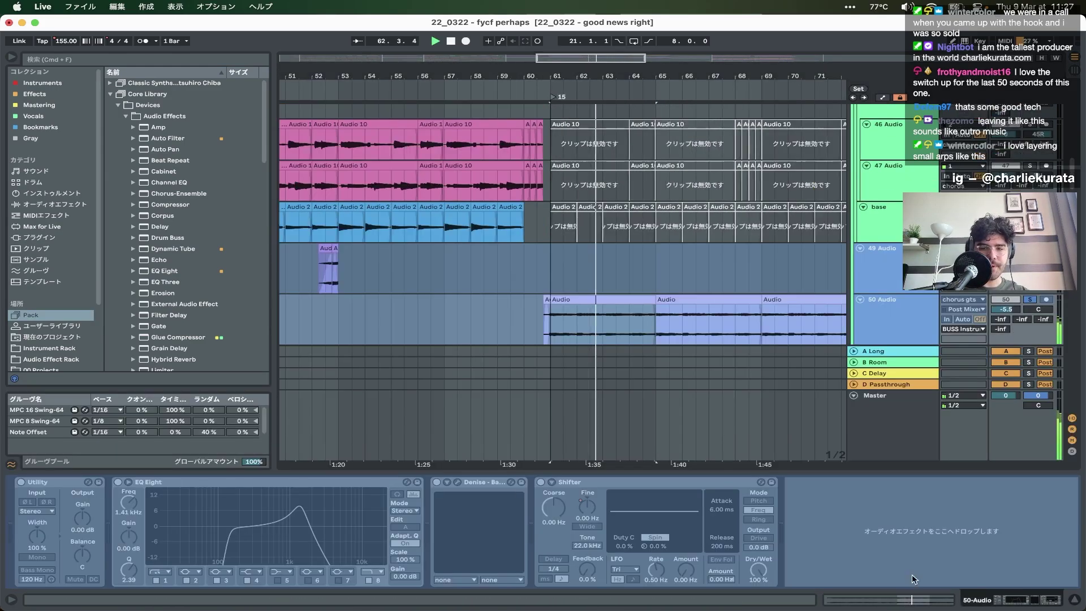
{"action": "key", "text": "x"}
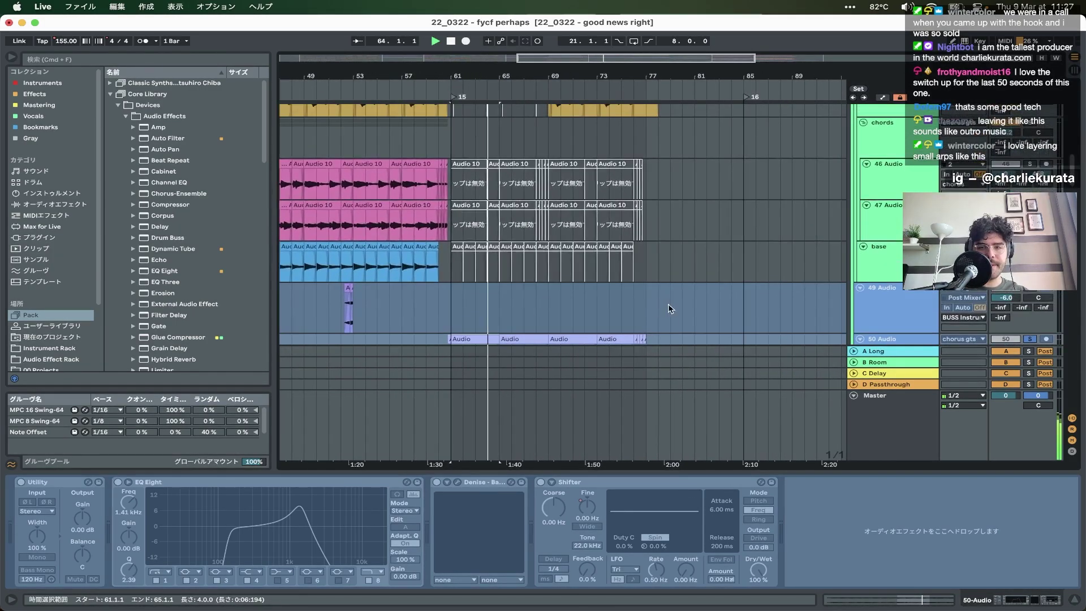
{"action": "key", "text": "super+alt+l"}
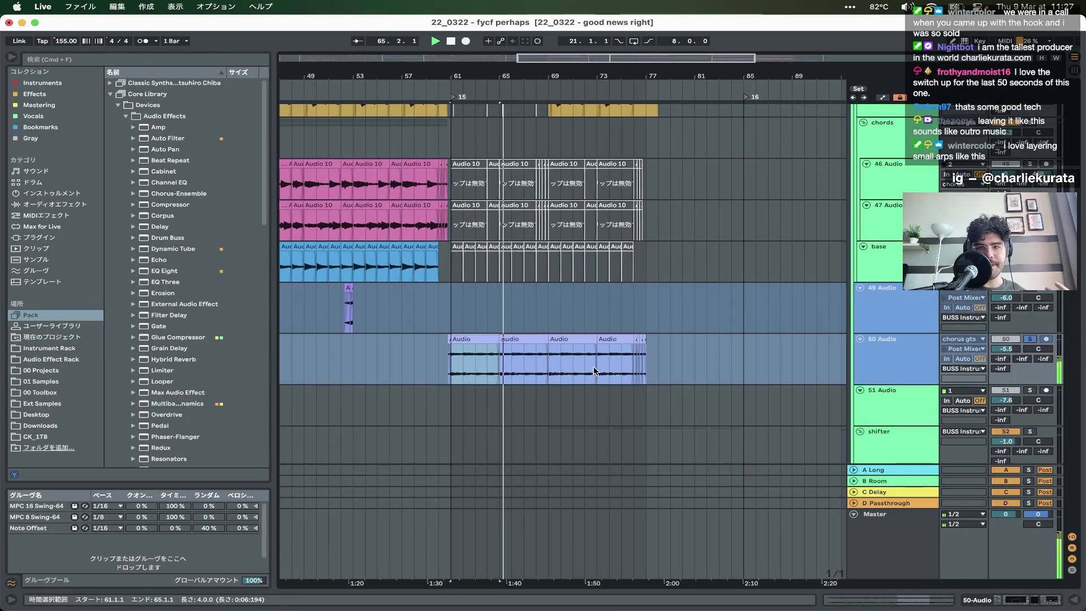
- Examine the chorus guitar clips and the arpthing layer between bars 61 and 85 during playback
{"action": "scroll", "coordinate": [593, 370], "scroll_direction": "up", "scroll_amount": 5}
{"action": "scroll", "coordinate": [611, 384], "scroll_direction": "down", "scroll_amount": 4}
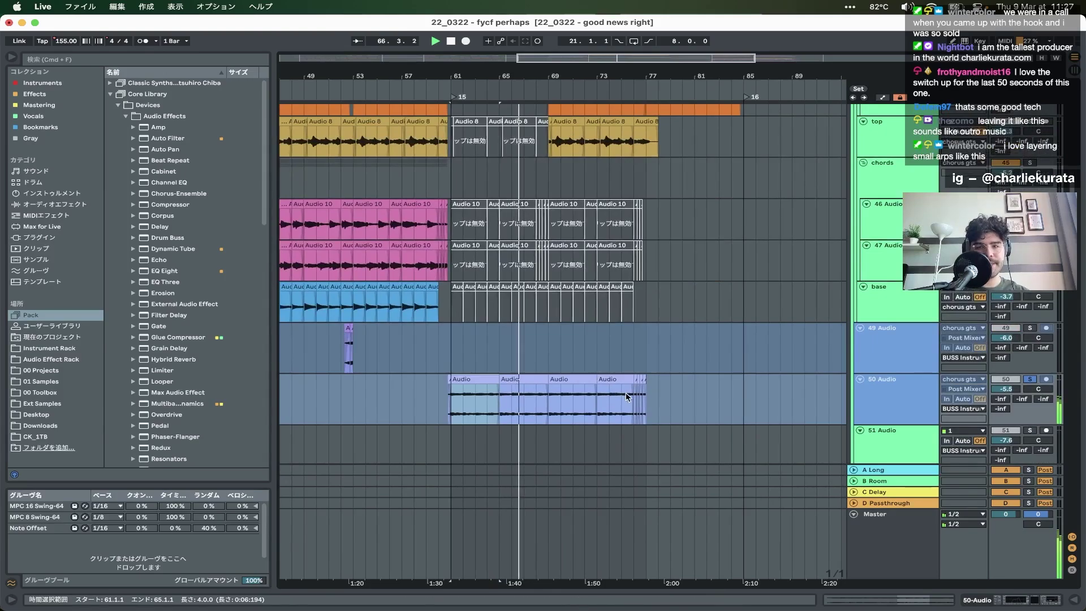
{"action": "scroll", "coordinate": [558, 346], "scroll_direction": "up", "scroll_amount": 5}
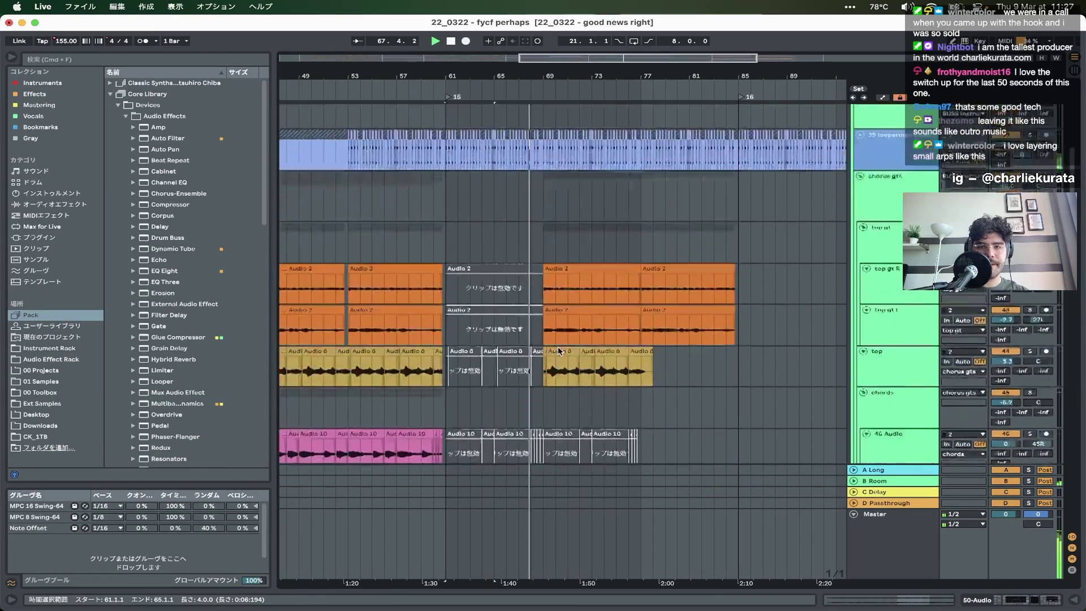
{"action": "scroll", "coordinate": [557, 346], "scroll_direction": "up", "scroll_amount": 6}
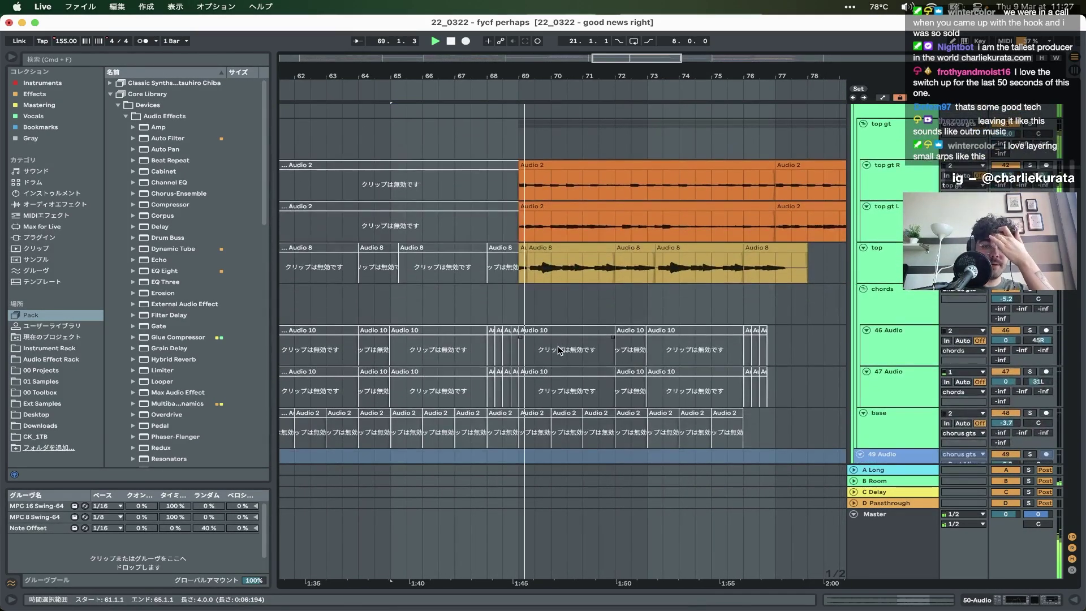
{"action": "scroll", "coordinate": [558, 351], "scroll_direction": "right", "scroll_amount": 3}
{"action": "scroll", "coordinate": [558, 351], "scroll_direction": "down", "scroll_amount": 2}
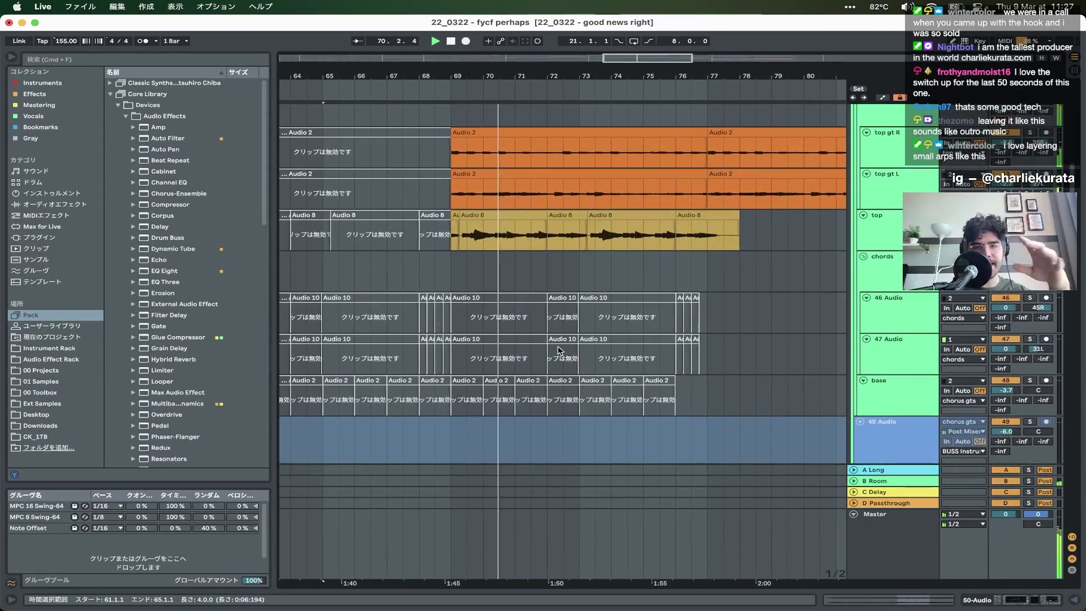
{"action": "scroll", "coordinate": [558, 350], "scroll_direction": "down", "scroll_amount": 3}
{"action": "scroll", "coordinate": [558, 349], "scroll_direction": "down", "scroll_amount": 10}
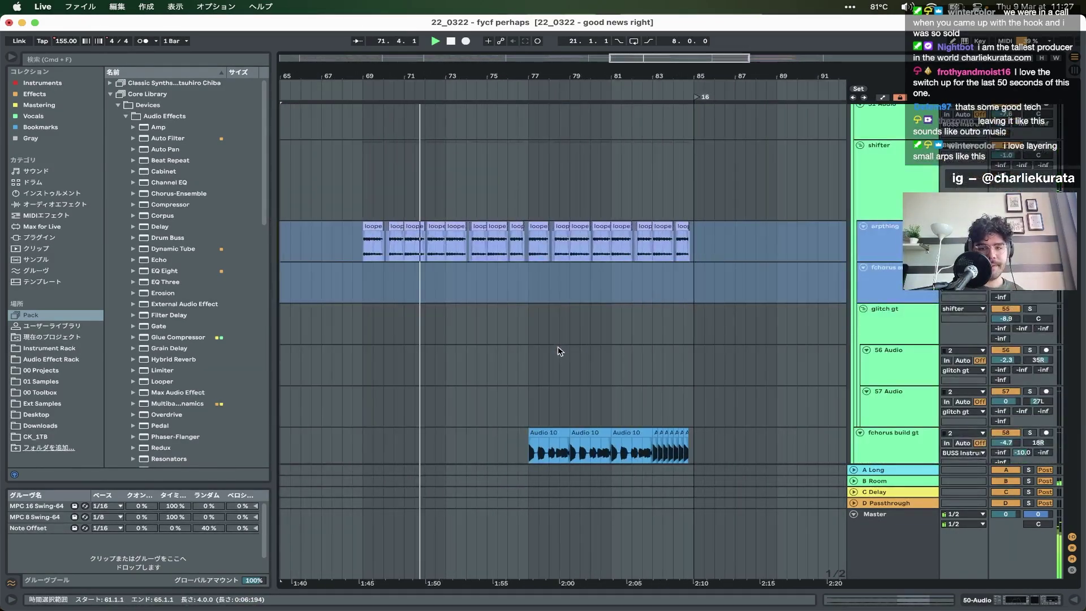
- Examine the final chorus build guitar tracks leading up to bar 85 against the top gt and shifter layers during playback
{"action": "scroll", "coordinate": [557, 350], "scroll_direction": "down", "scroll_amount": 8}
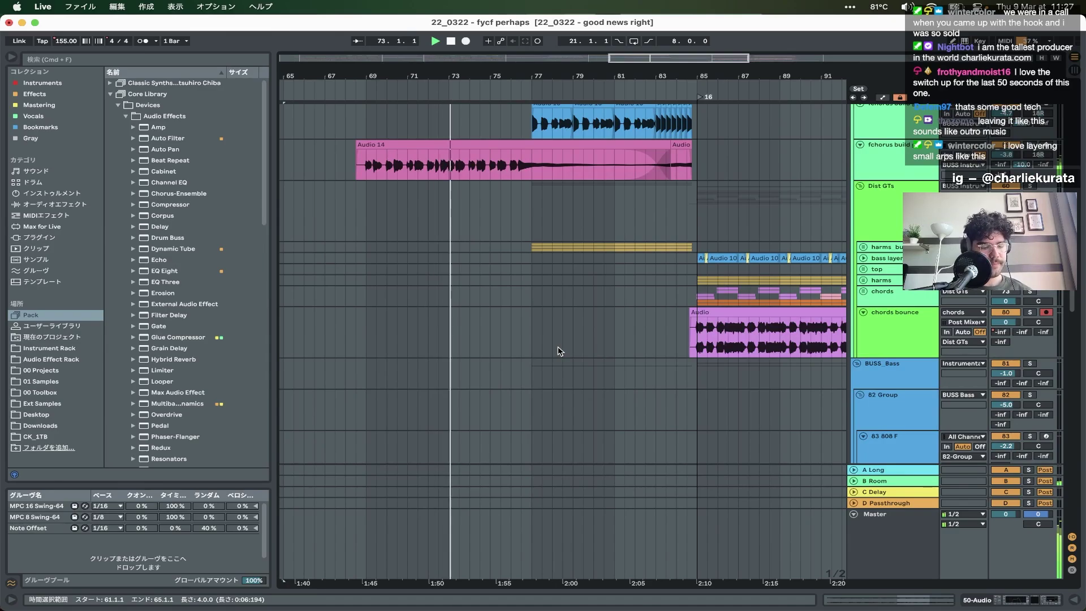
{"action": "scroll", "coordinate": [558, 351], "scroll_direction": "up", "scroll_amount": 8}
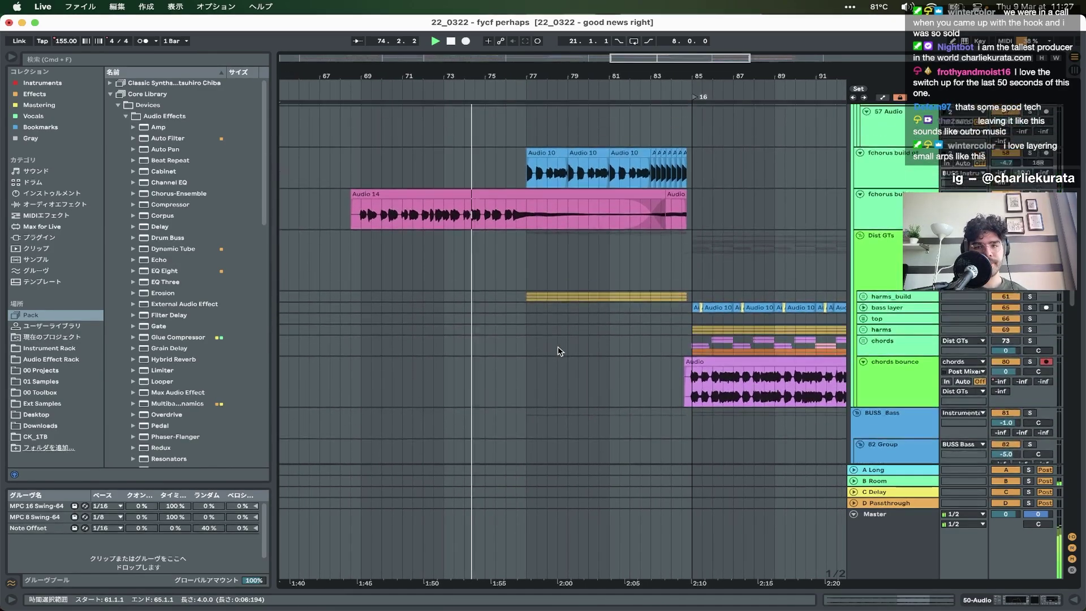
{"action": "scroll", "coordinate": [558, 351], "scroll_direction": "up", "scroll_amount": 4}
{"action": "scroll", "coordinate": [558, 350], "scroll_direction": "down", "scroll_amount": 5}
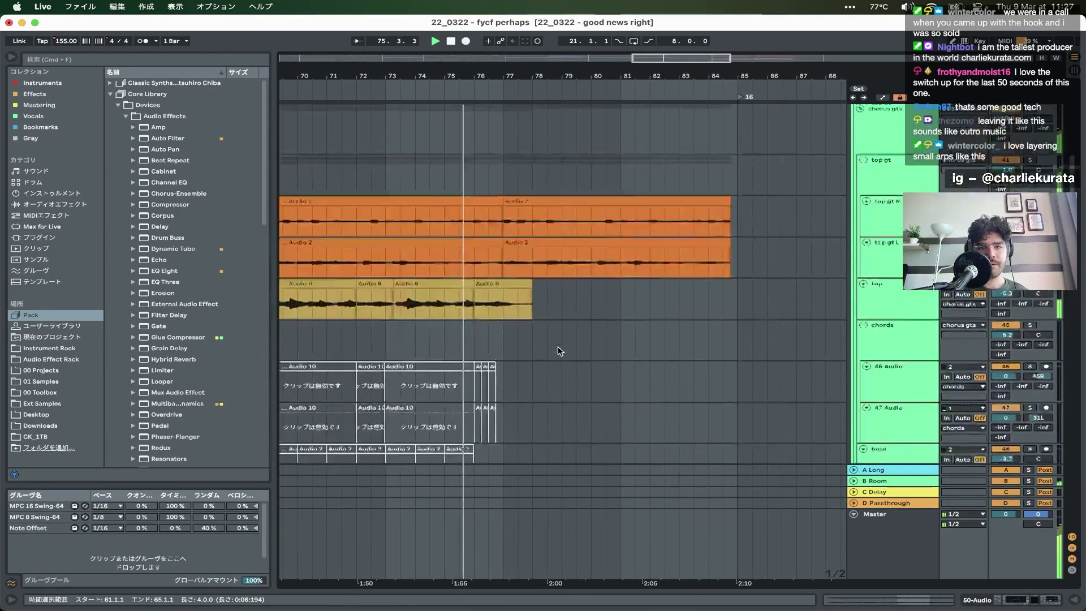
{"action": "scroll", "coordinate": [558, 350], "scroll_direction": "up", "scroll_amount": 3}
{"action": "scroll", "coordinate": [558, 350], "scroll_direction": "up", "scroll_amount": 8}
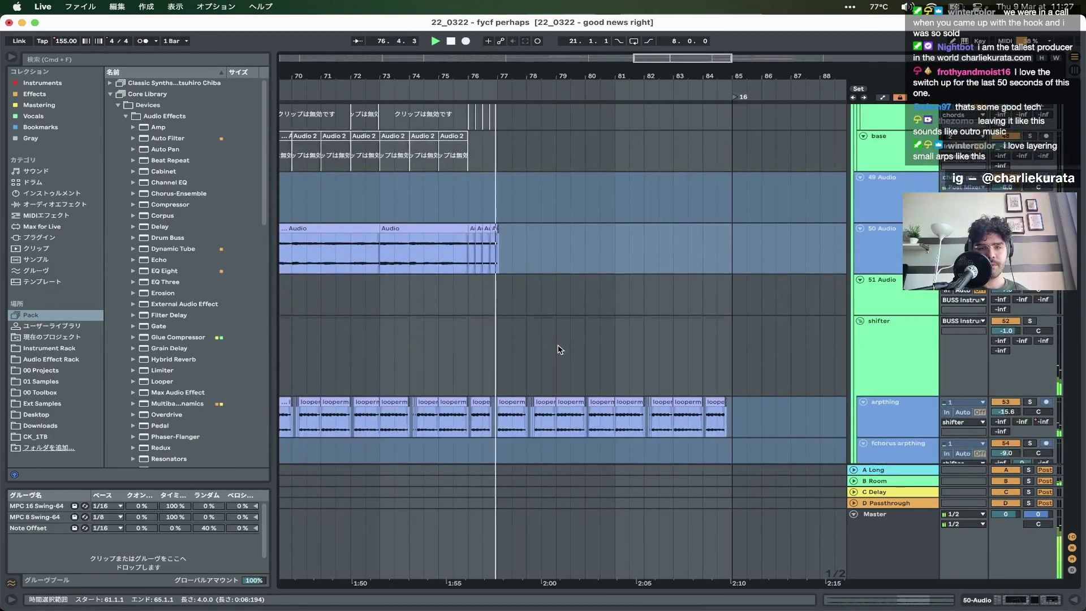
{"action": "scroll", "coordinate": [558, 350], "scroll_direction": "down", "scroll_amount": 8}
{"action": "scroll", "coordinate": [541, 327], "scroll_direction": "up", "scroll_amount": 2}
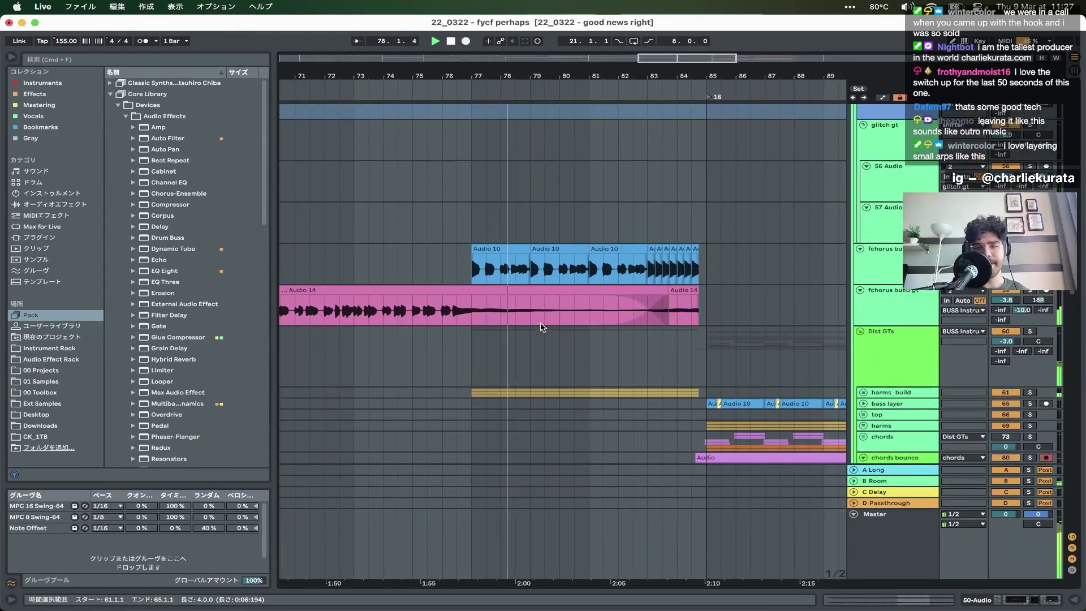
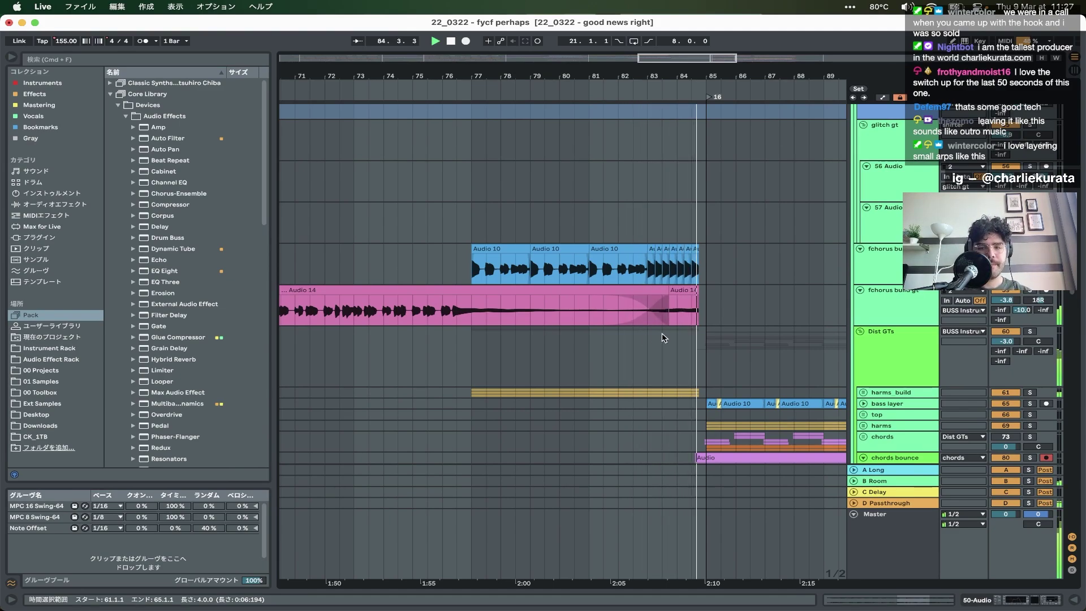
- Examine the Dist GTs, chords bounce, Operator bass and 87 Audio layers from bar 85 onward
{"action": "scroll", "coordinate": [664, 337], "scroll_direction": "right", "scroll_amount": 10}
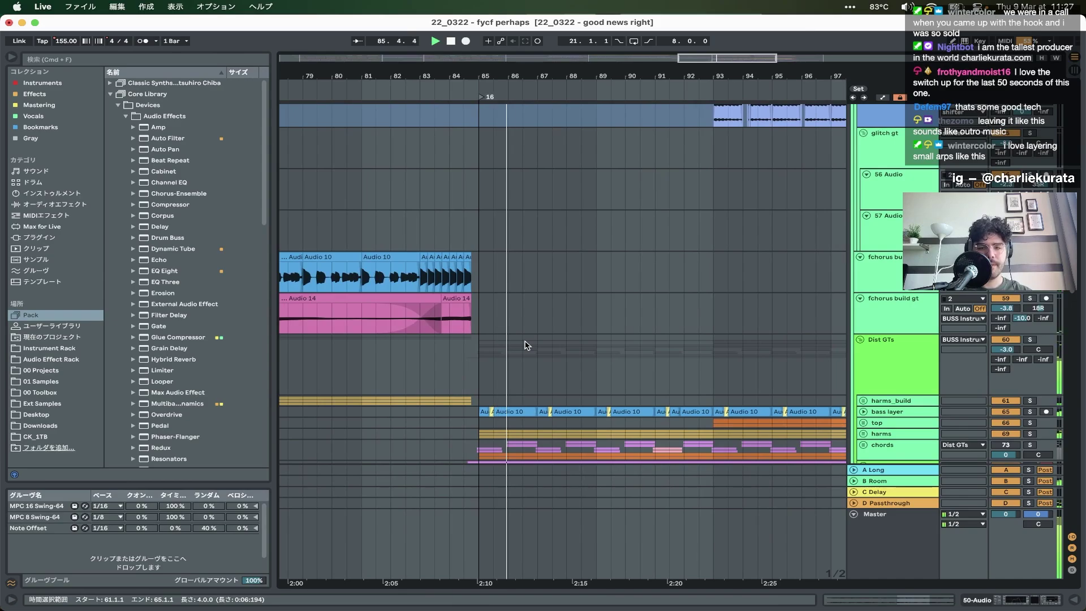
{"action": "scroll", "coordinate": [525, 345], "scroll_direction": "down", "scroll_amount": 10}
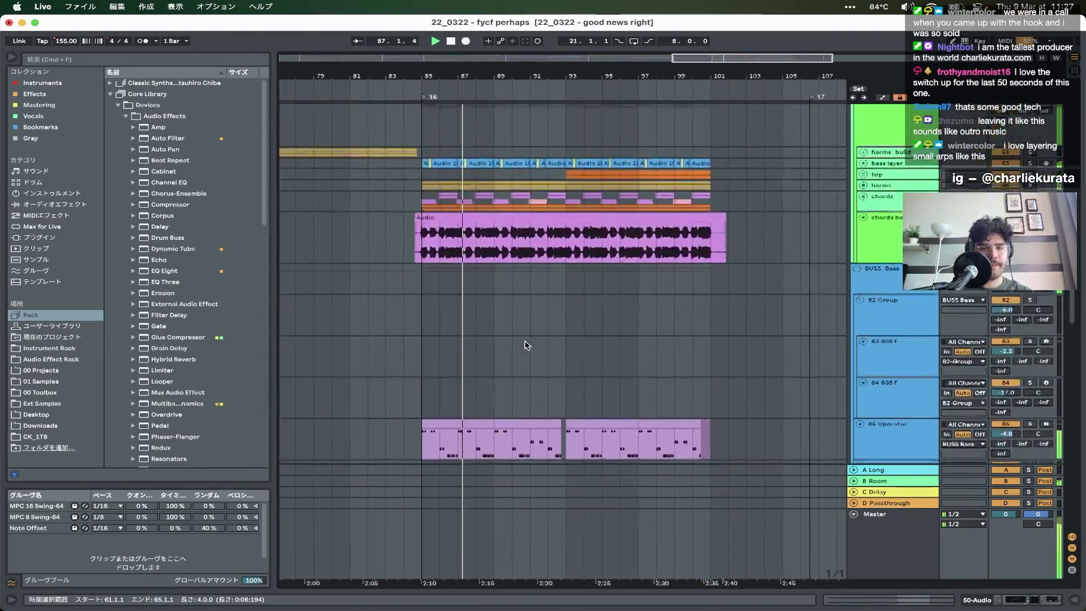
{"action": "scroll", "coordinate": [459, 338], "scroll_direction": "down", "scroll_amount": 10}
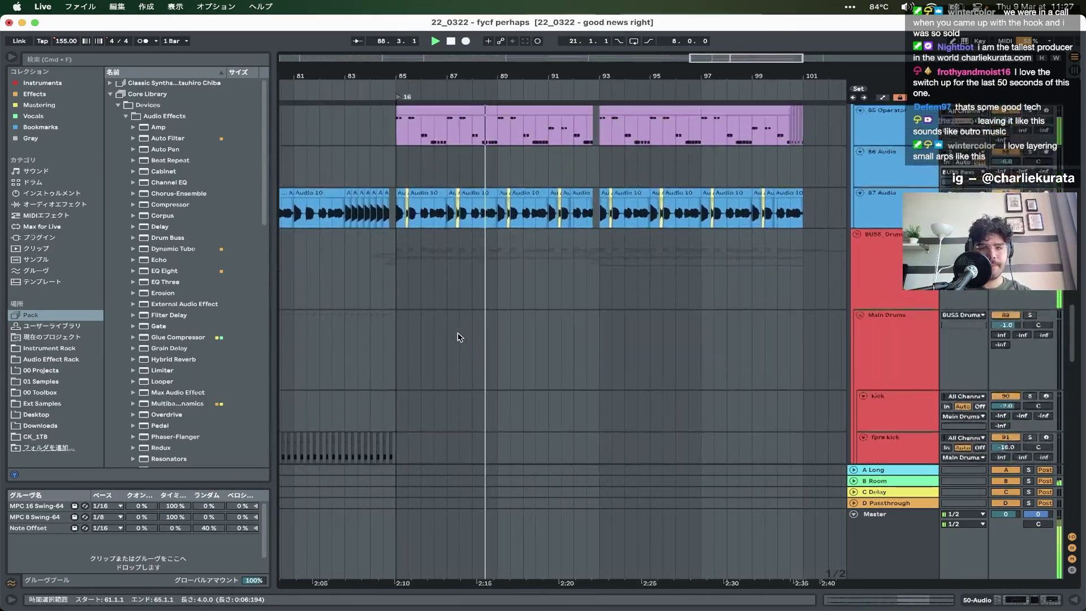
{"action": "scroll", "coordinate": [459, 337], "scroll_direction": "up", "scroll_amount": 3}
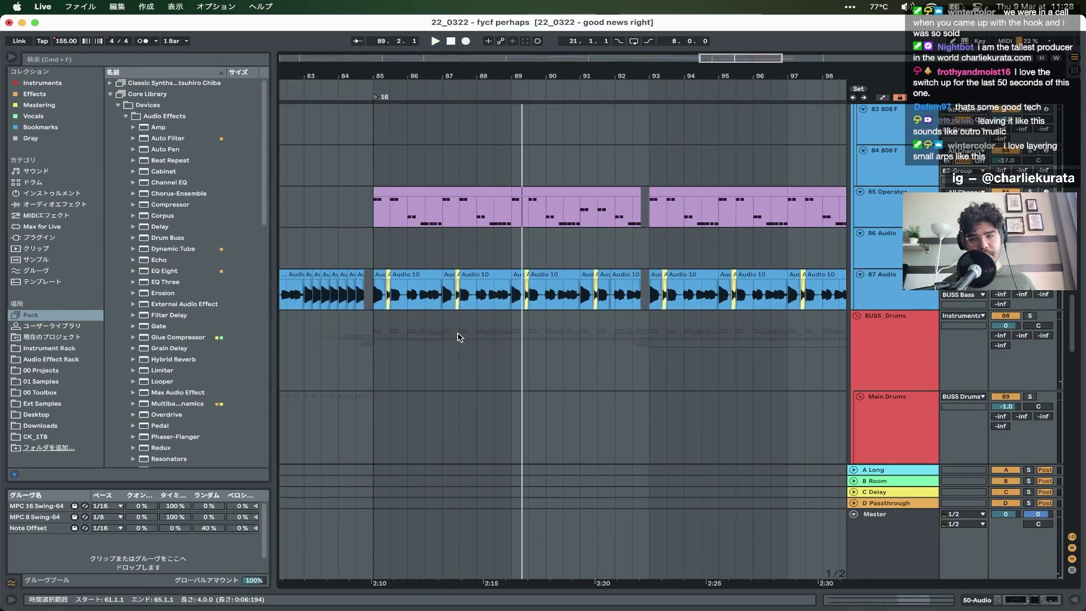
- Select the BUSS_Drums group, play from 84.1.1 and examine the claps, kick, snare, percussion and fill tracks
{"action": "left_click", "coordinate": [895, 316]}
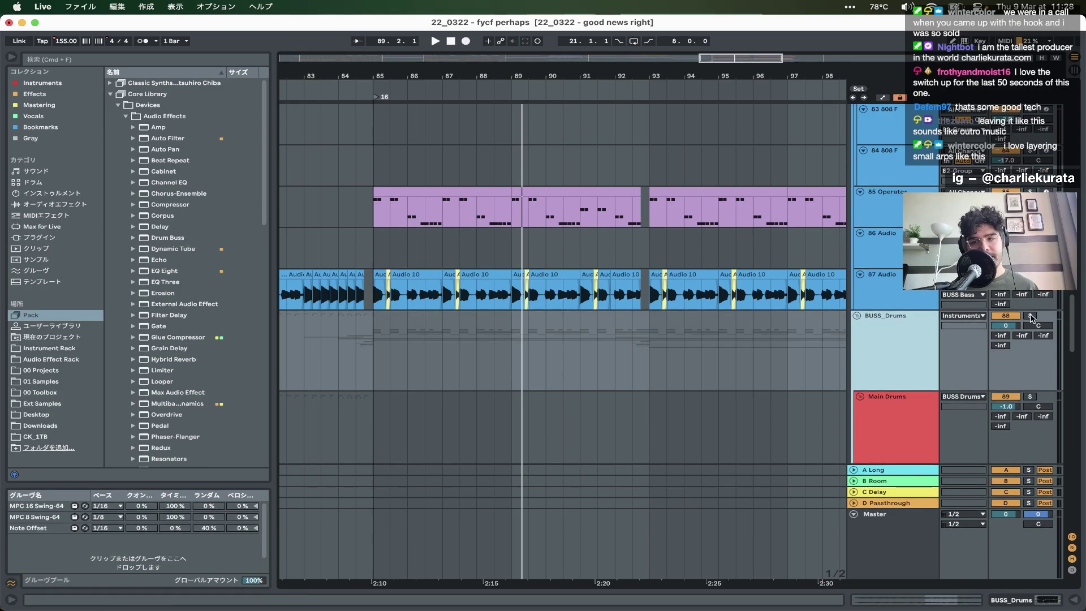
{"action": "scroll", "coordinate": [361, 258], "scroll_direction": "down", "scroll_amount": 5}
{"action": "left_click", "coordinate": [333, 245]}
{"action": "key", "text": "space"}
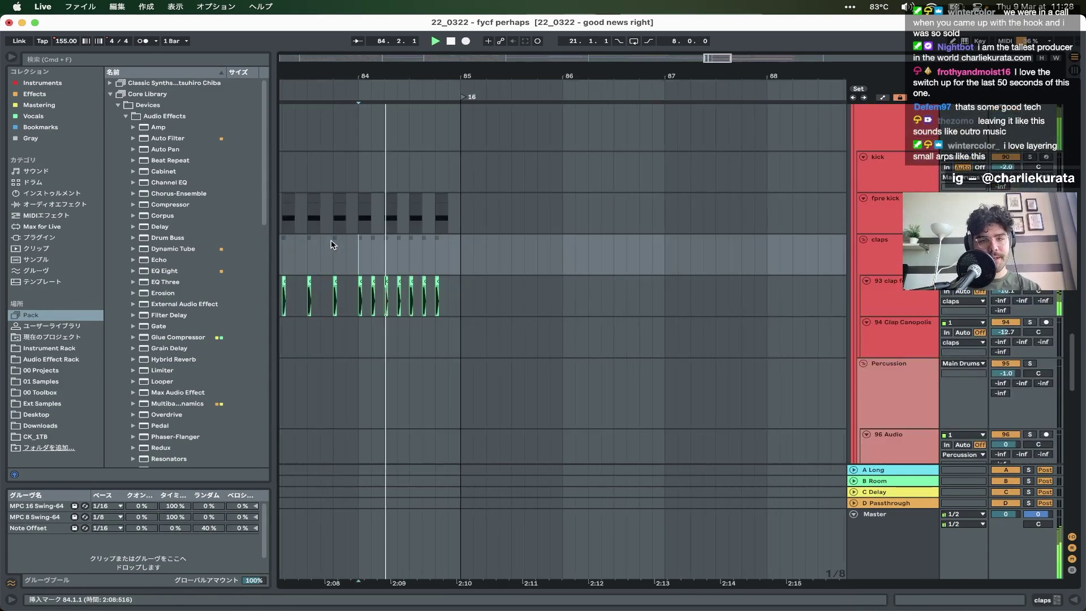
{"action": "scroll", "coordinate": [332, 244], "scroll_direction": "up", "scroll_amount": 4}
{"action": "scroll", "coordinate": [332, 244], "scroll_direction": "down", "scroll_amount": 5}
{"action": "scroll", "coordinate": [332, 244], "scroll_direction": "down", "scroll_amount": 5}
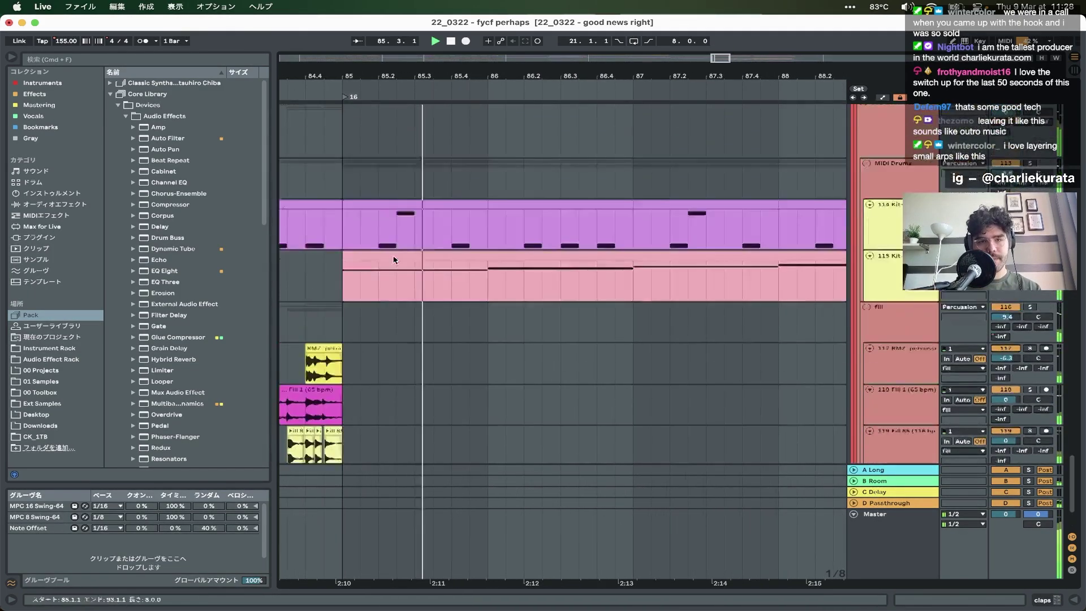
{"action": "scroll", "coordinate": [368, 255], "scroll_direction": "up", "scroll_amount": 4}
{"action": "scroll", "coordinate": [394, 259], "scroll_direction": "up", "scroll_amount": 1}
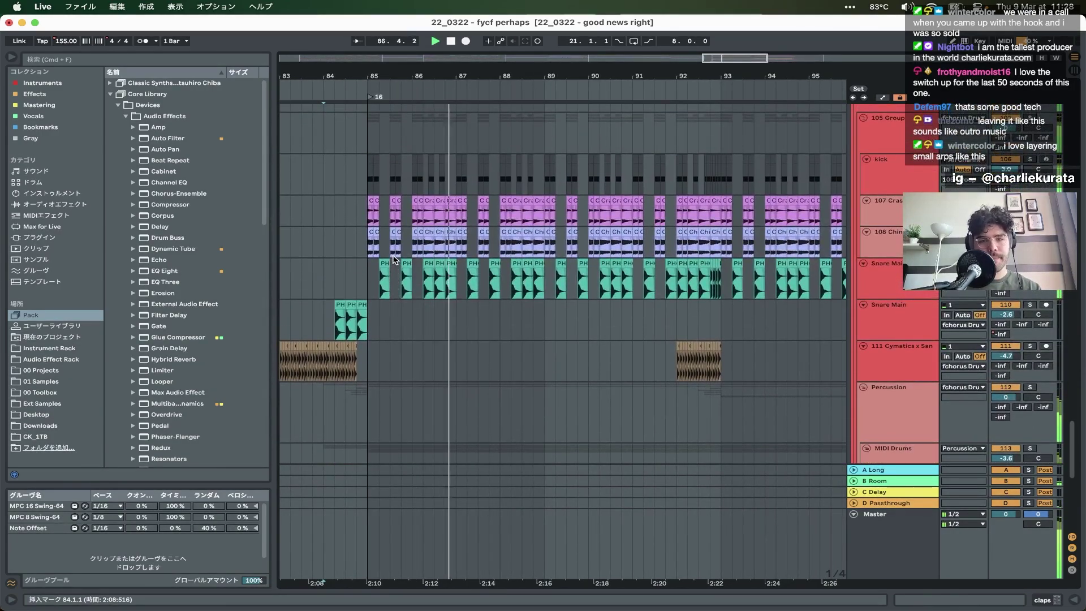
{"action": "scroll", "coordinate": [394, 260], "scroll_direction": "down", "scroll_amount": 1}
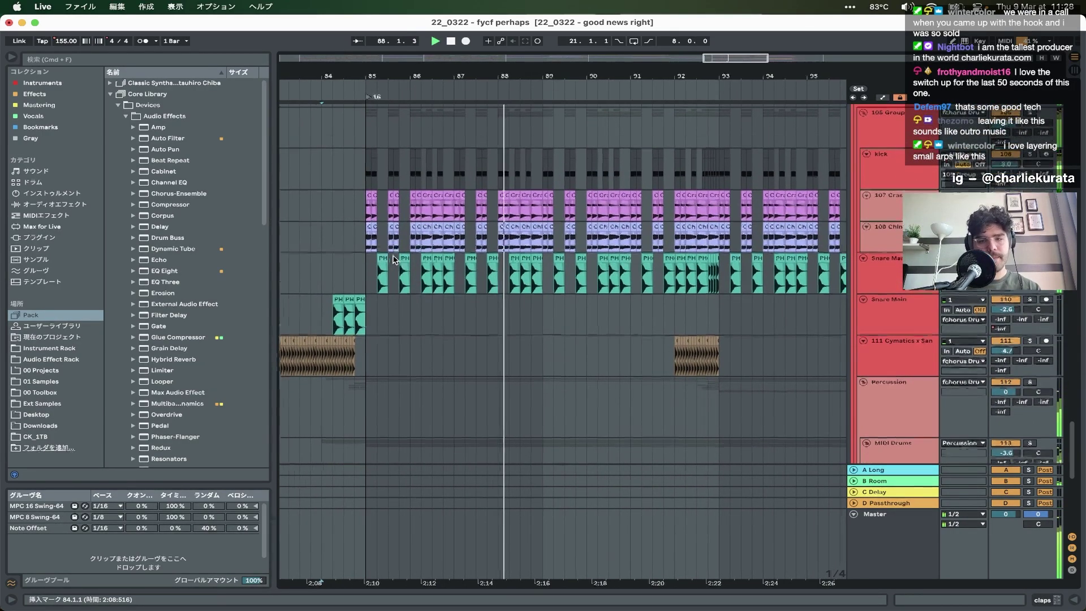
- Play the 87 Audio bass clips from 85.1.1 and examine them alongside the Operator bass
{"action": "scroll", "coordinate": [394, 260], "scroll_direction": "up", "scroll_amount": 10}
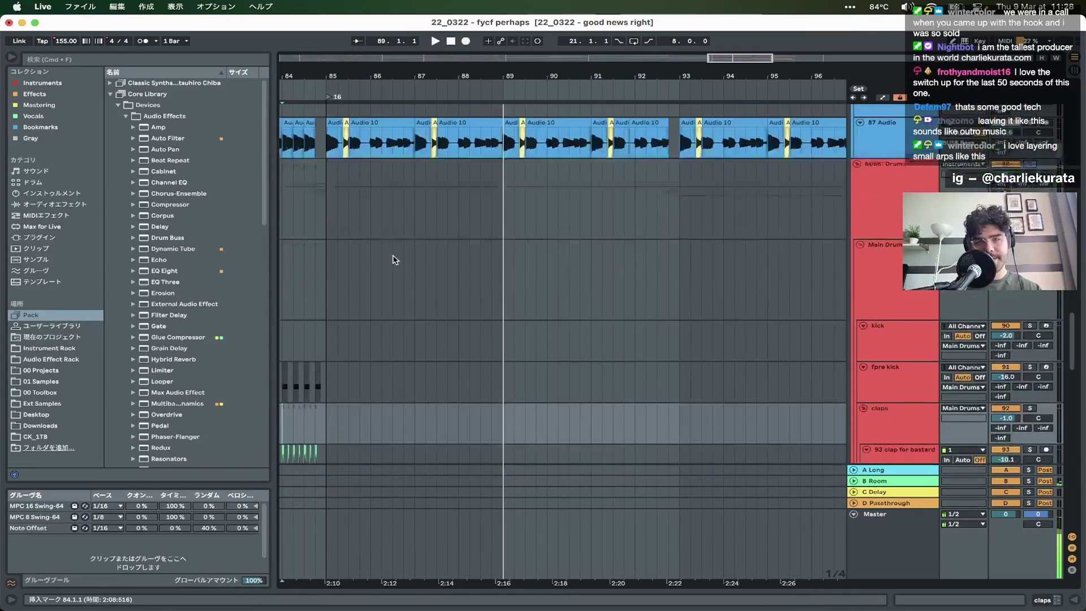
{"action": "scroll", "coordinate": [394, 260], "scroll_direction": "up", "scroll_amount": 3}
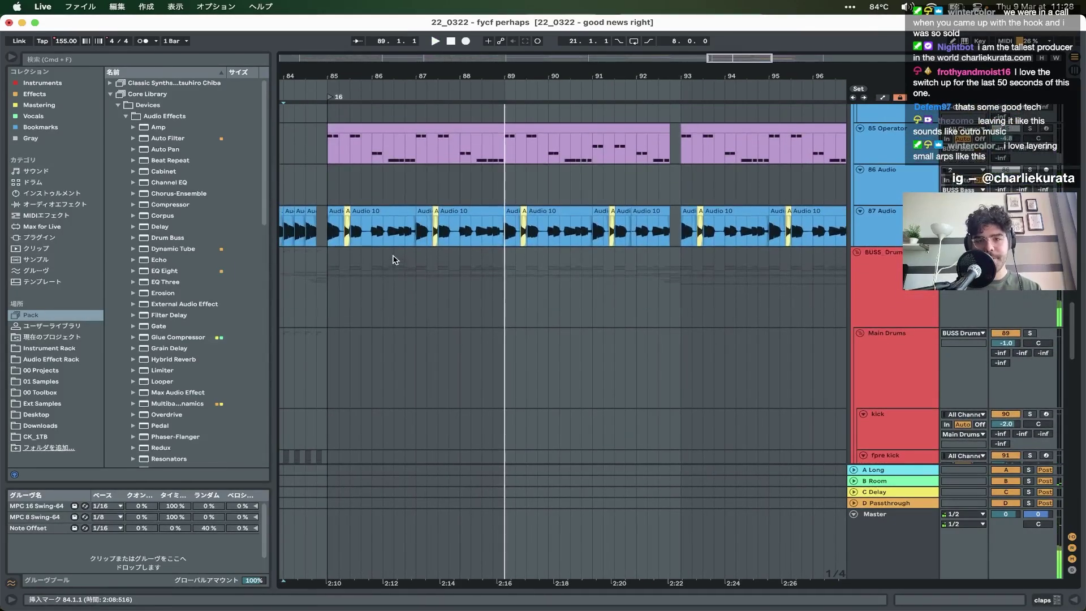
{"action": "left_click", "coordinate": [336, 225]}
{"action": "key", "text": "space"}
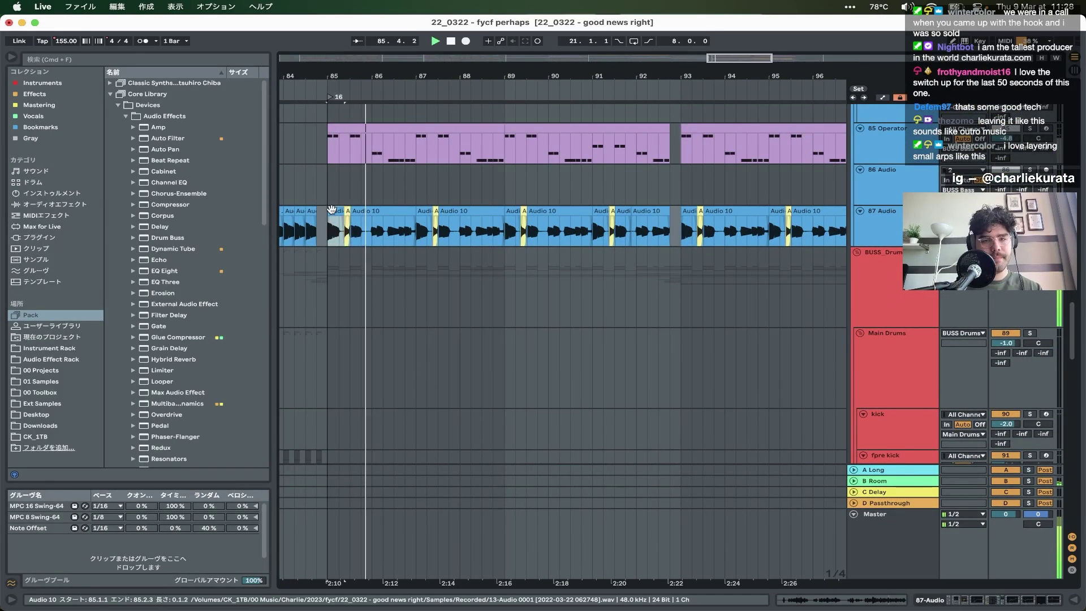
{"action": "scroll", "coordinate": [380, 238], "scroll_direction": "up", "scroll_amount": 3}
{"action": "scroll", "coordinate": [380, 238], "scroll_direction": "down", "scroll_amount": 3}
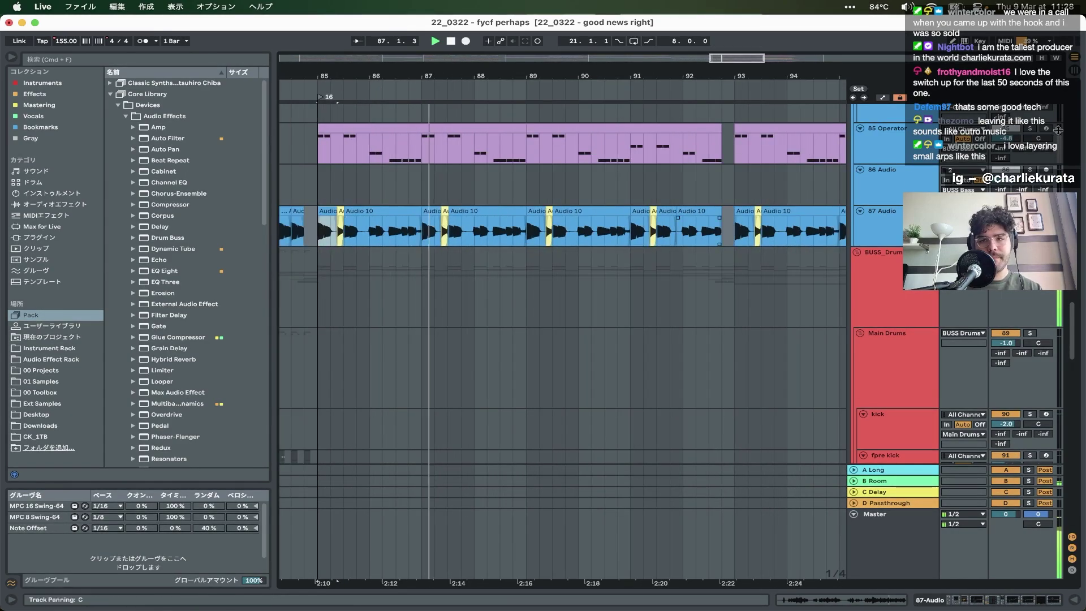
- Select the chords bounce track, expand the chords group and zoom in on its guitar tracks around bar 85
{"action": "scroll", "coordinate": [682, 198], "scroll_direction": "up", "scroll_amount": 10}
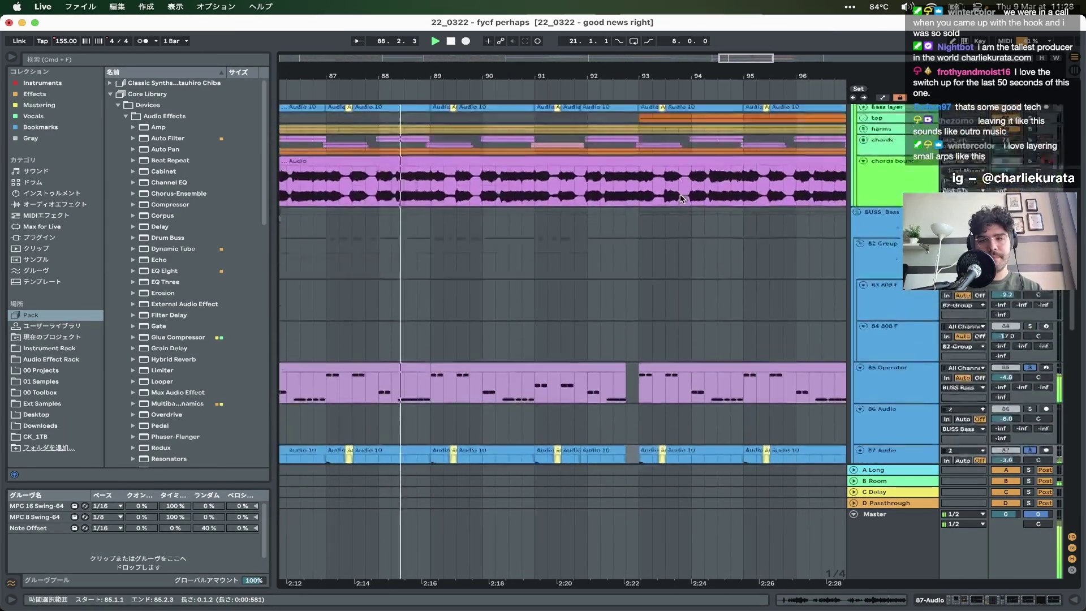
{"action": "scroll", "coordinate": [681, 198], "scroll_direction": "up", "scroll_amount": 5}
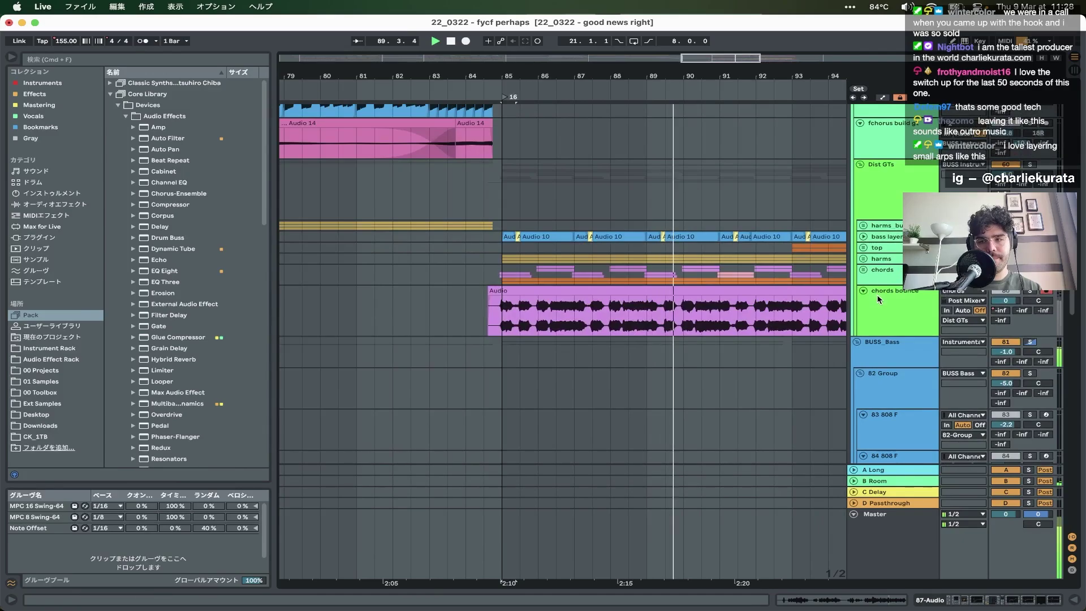
{"action": "left_click", "coordinate": [877, 294]}
{"action": "left_click", "coordinate": [865, 270]}
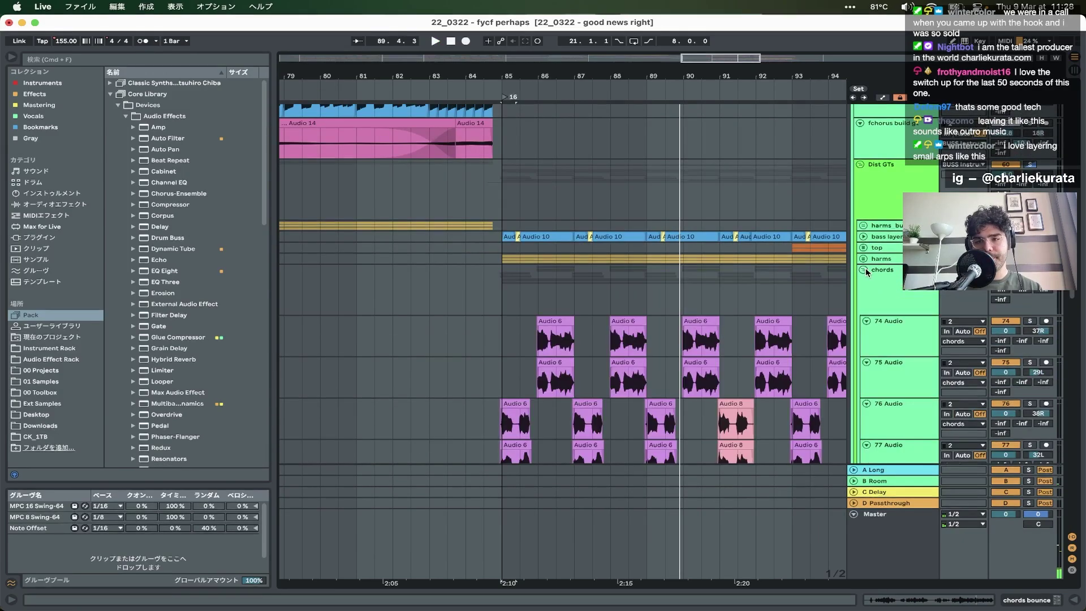
{"action": "key", "text": "z"}
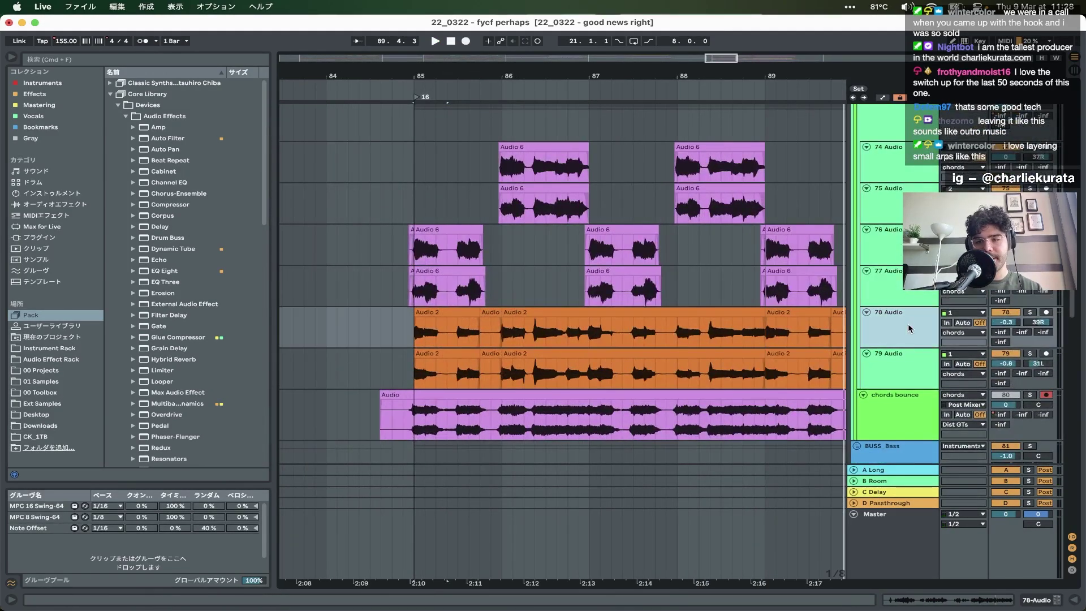
- Solo the 78 Audio and 79 Audio chord tracks and play them from bar 85
{"action": "left_click", "coordinate": [1029, 312]}
{"action": "key", "text": "space"}
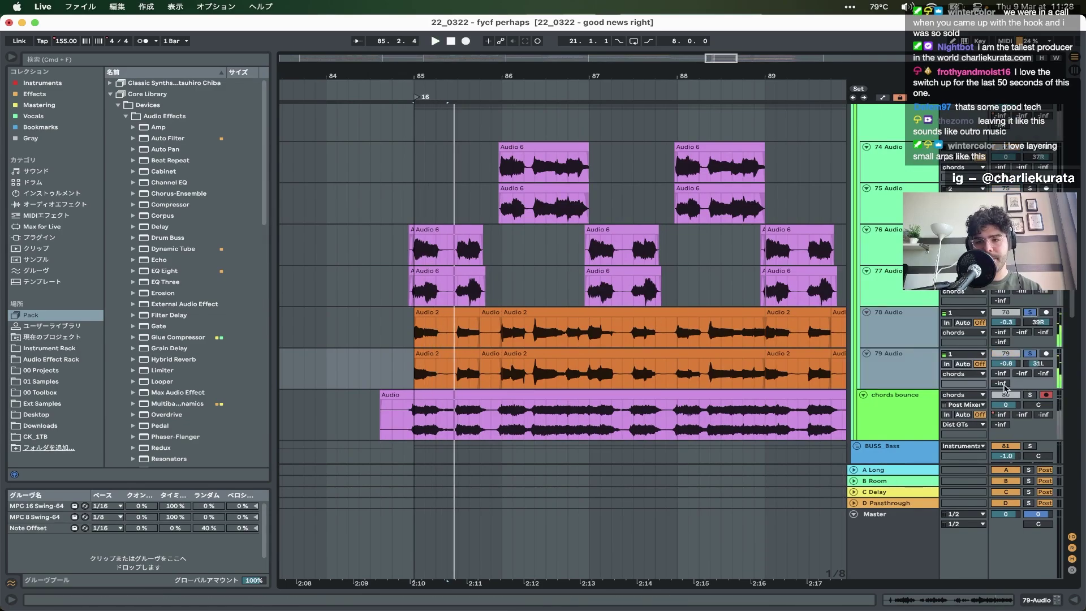
{"action": "scroll", "coordinate": [951, 315], "scroll_direction": "up", "scroll_amount": 2}
{"action": "scroll", "coordinate": [950, 315], "scroll_direction": "up", "scroll_amount": 4}
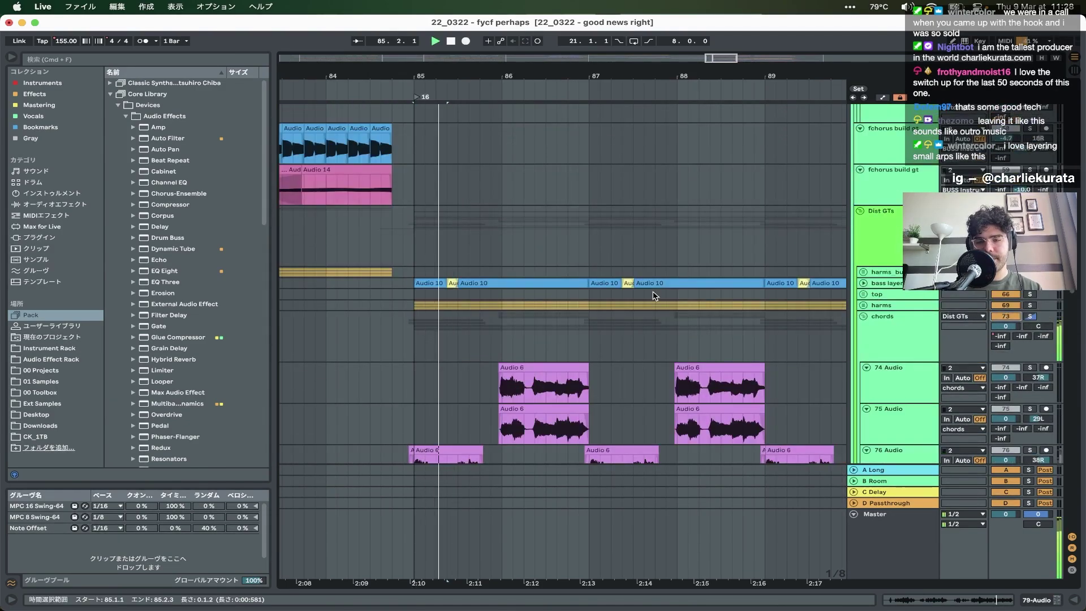
{"action": "scroll", "coordinate": [655, 296], "scroll_direction": "down", "scroll_amount": 5}
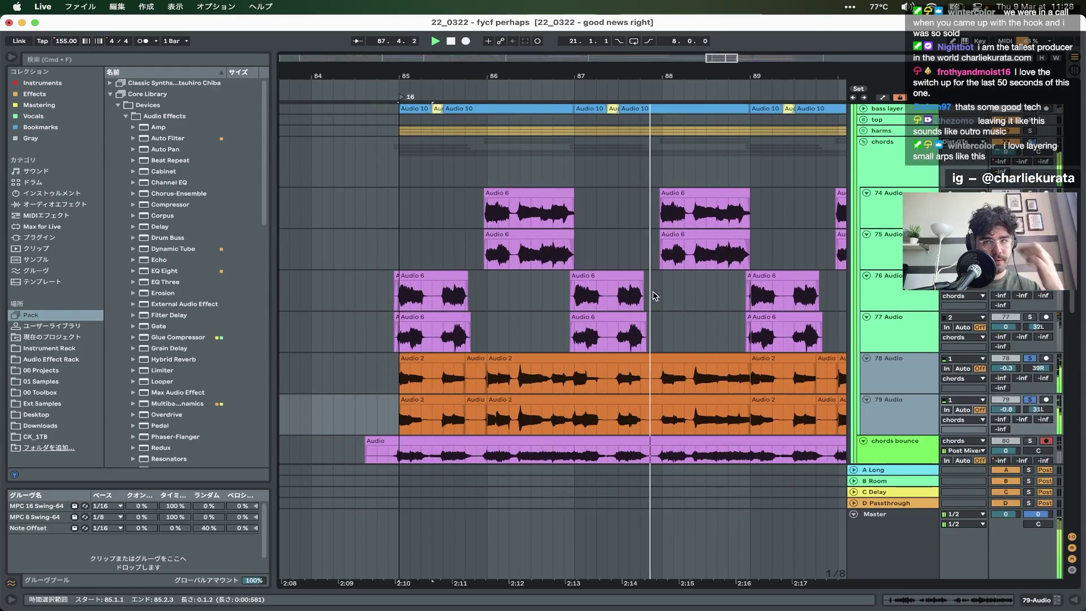
{"action": "key", "text": "ctrl+Up"}
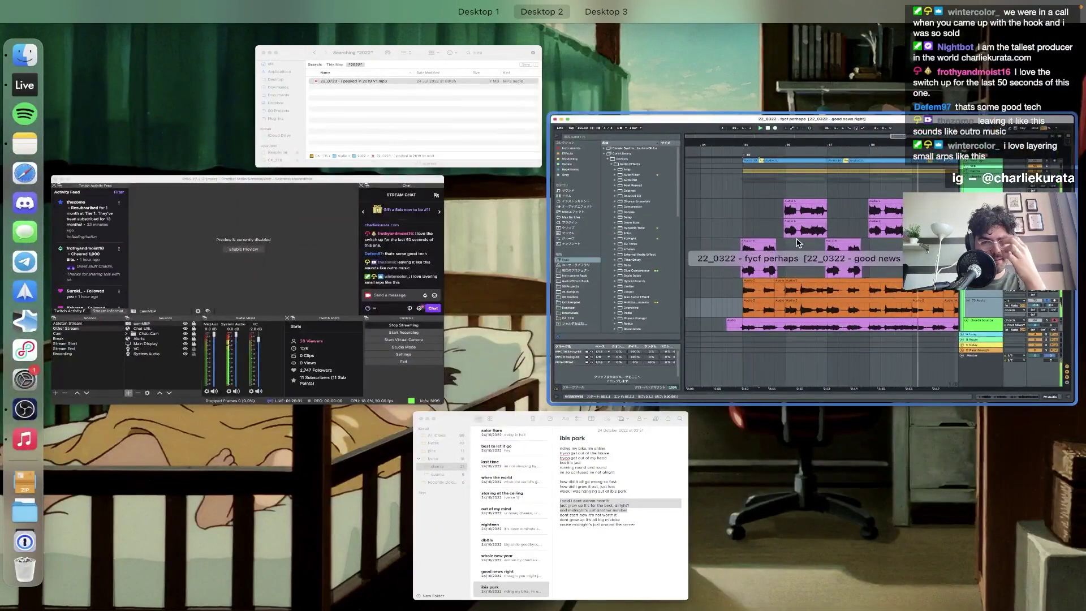
{"action": "left_click", "coordinate": [798, 244]}
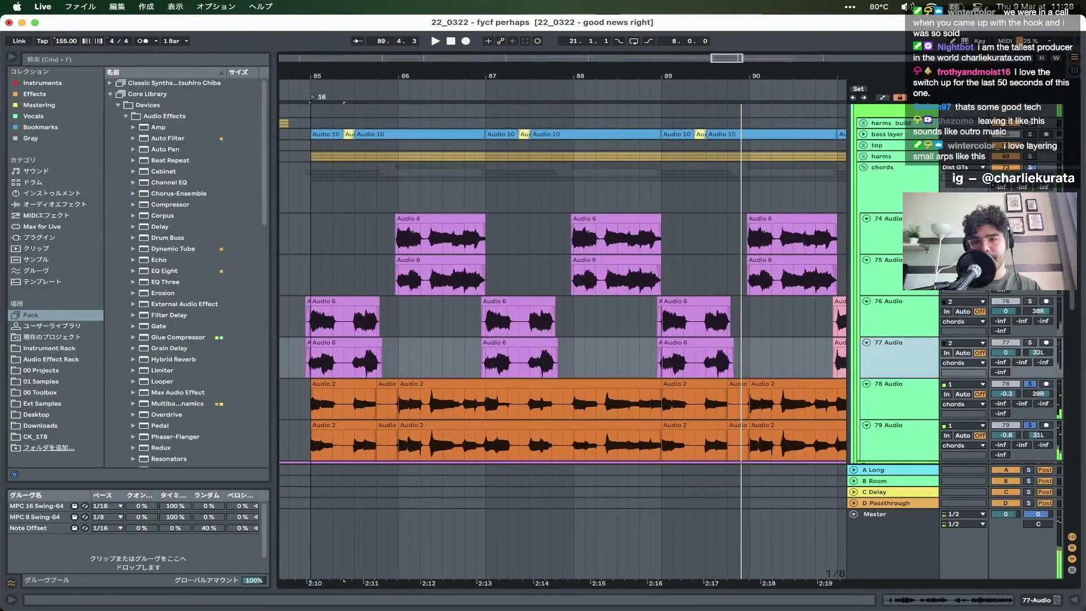
- Play the Audio 6 clips on tracks 74 to 77 in solo from bar 85
{"action": "left_click_drag", "start_coordinate": [310, 235], "coordinate": [344, 234]}
{"action": "key", "text": "space"}
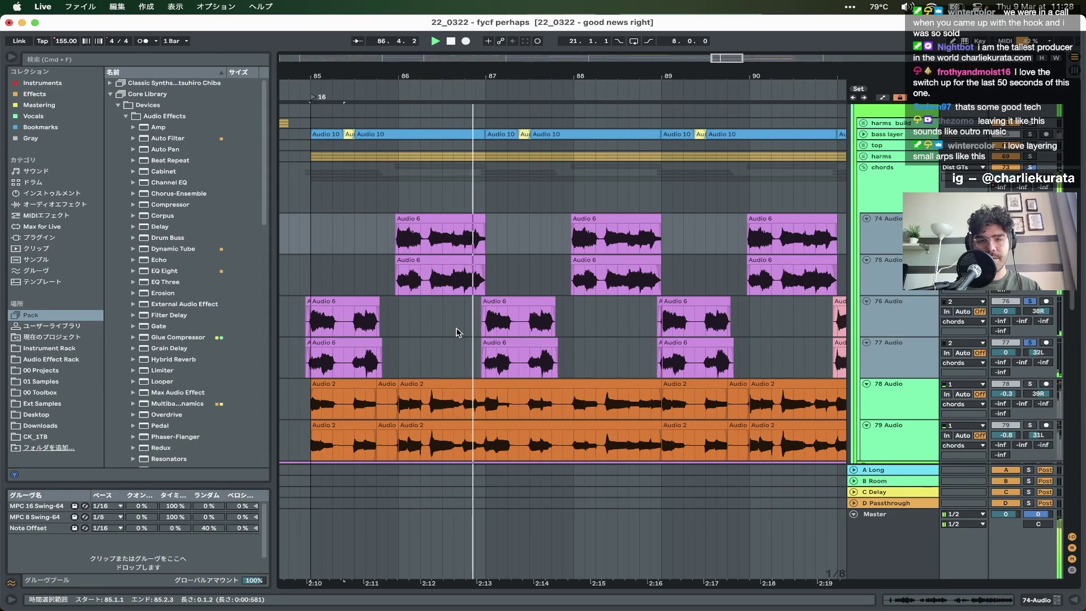
{"action": "scroll", "coordinate": [458, 332], "scroll_direction": "down", "scroll_amount": 1}
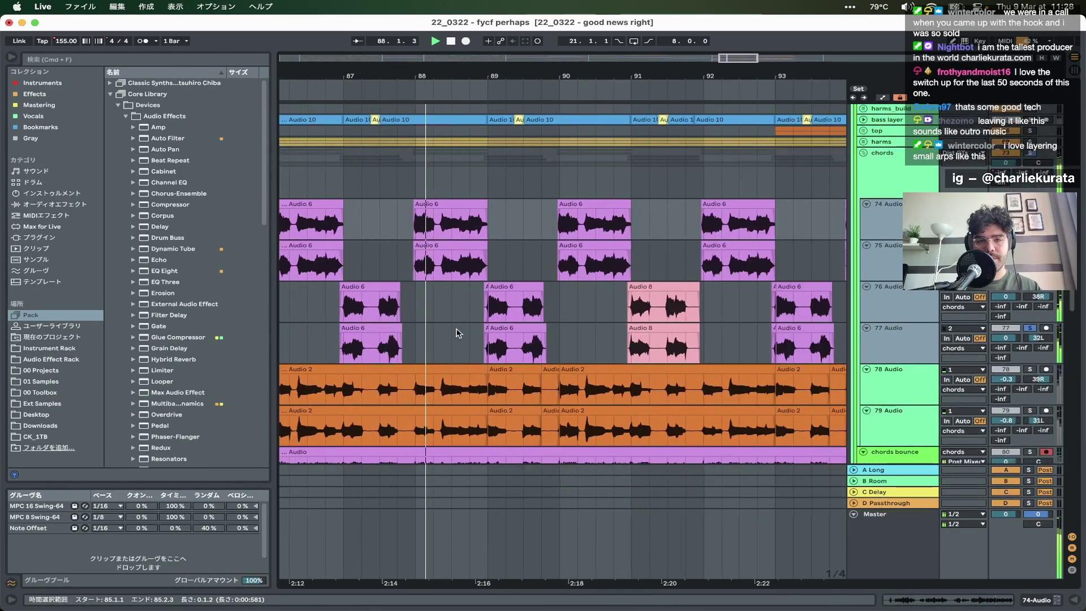
{"action": "scroll", "coordinate": [458, 332], "scroll_direction": "down", "scroll_amount": 1}
{"action": "scroll", "coordinate": [456, 351], "scroll_direction": "up", "scroll_amount": 3}
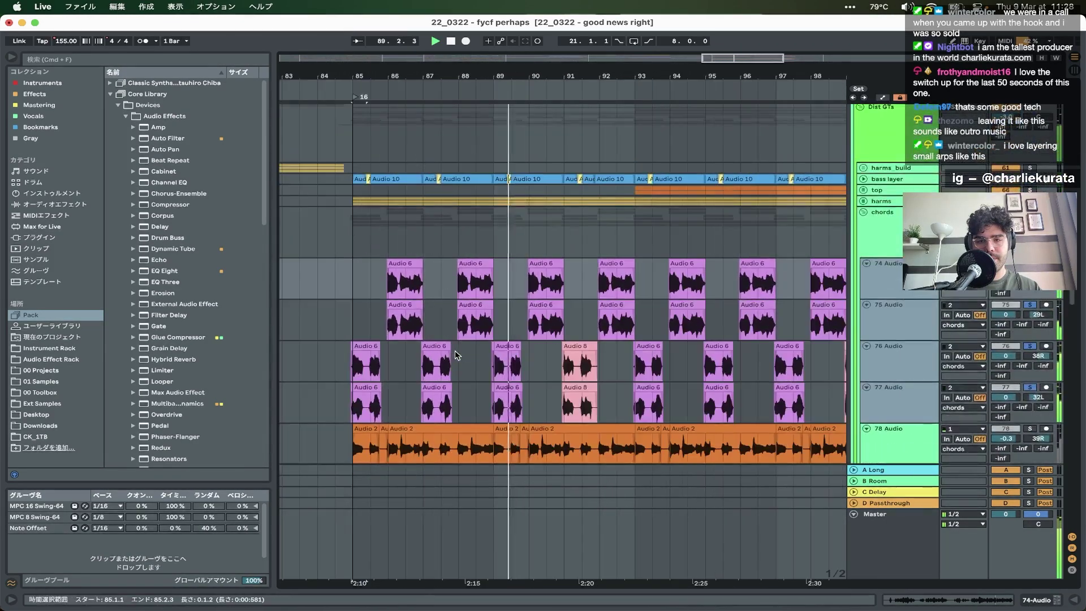
- Collapse the chords group and play the section from bar 85
{"action": "left_click", "coordinate": [863, 212]}
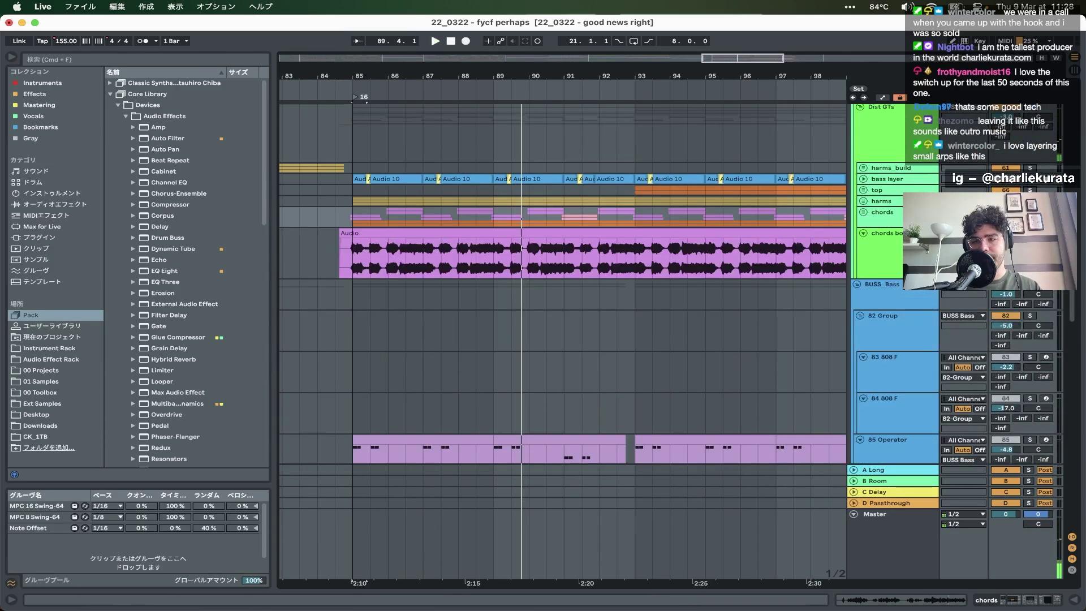
{"action": "left_click_drag", "start_coordinate": [353, 249], "coordinate": [366, 248]}
{"action": "key", "text": "space"}
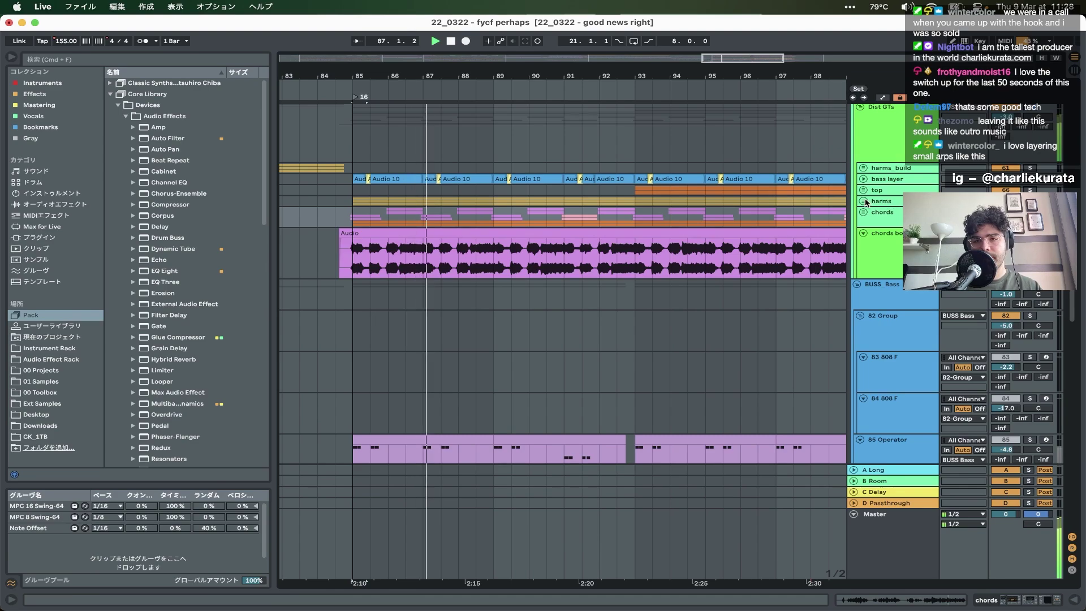
- Expand the harms group and listen to its layers from bar 85, briefly unfolding the bass layer track
{"action": "double_click", "coordinate": [884, 203]}
{"action": "key", "text": "space"}
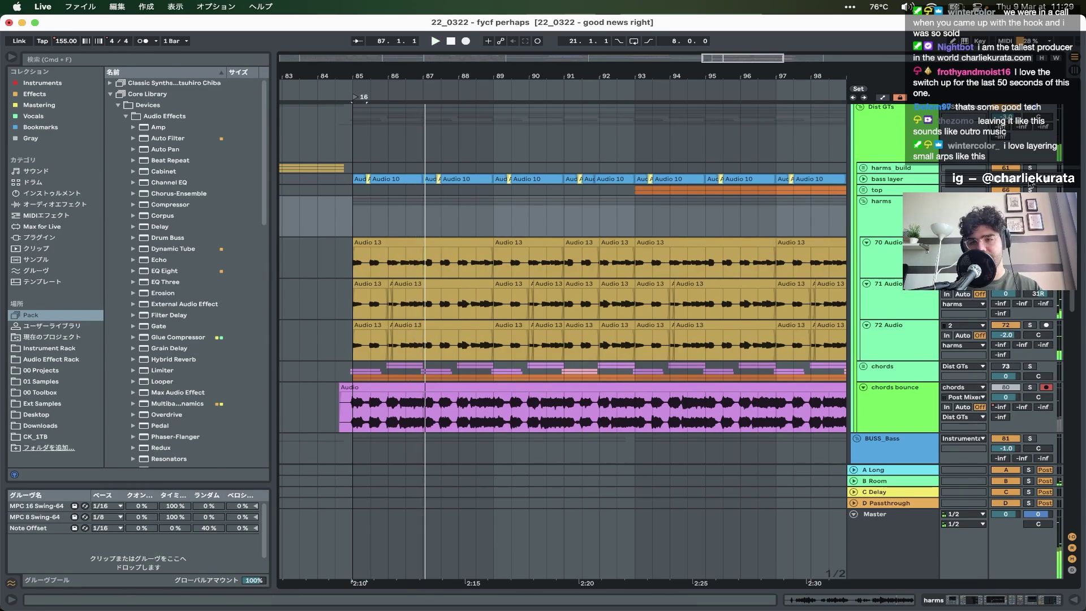
{"action": "key", "text": "space"}
{"action": "left_click", "coordinate": [863, 180]}
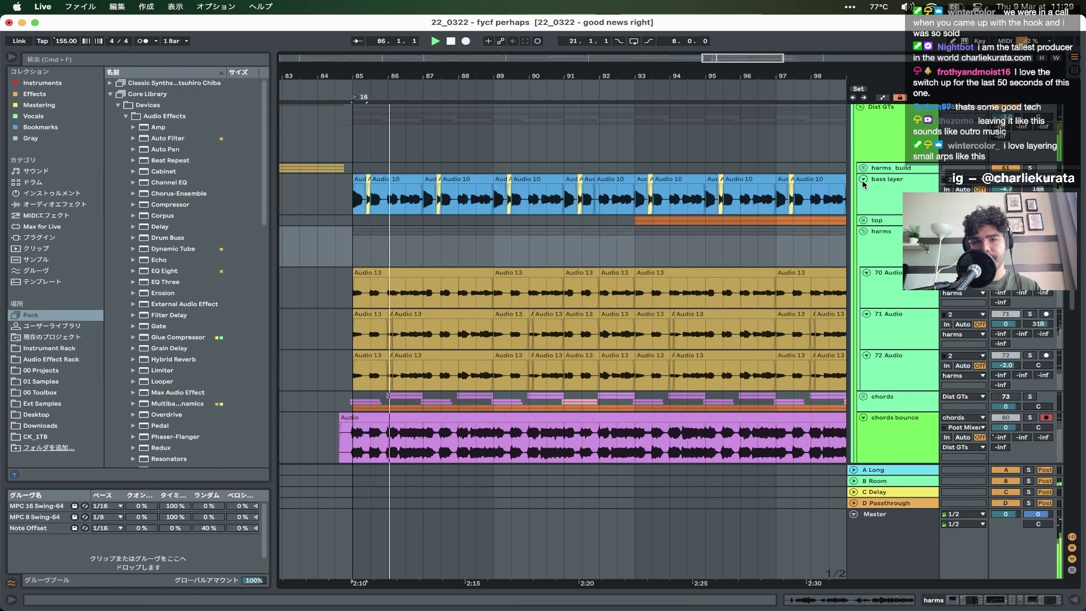
{"action": "left_click", "coordinate": [863, 179]}
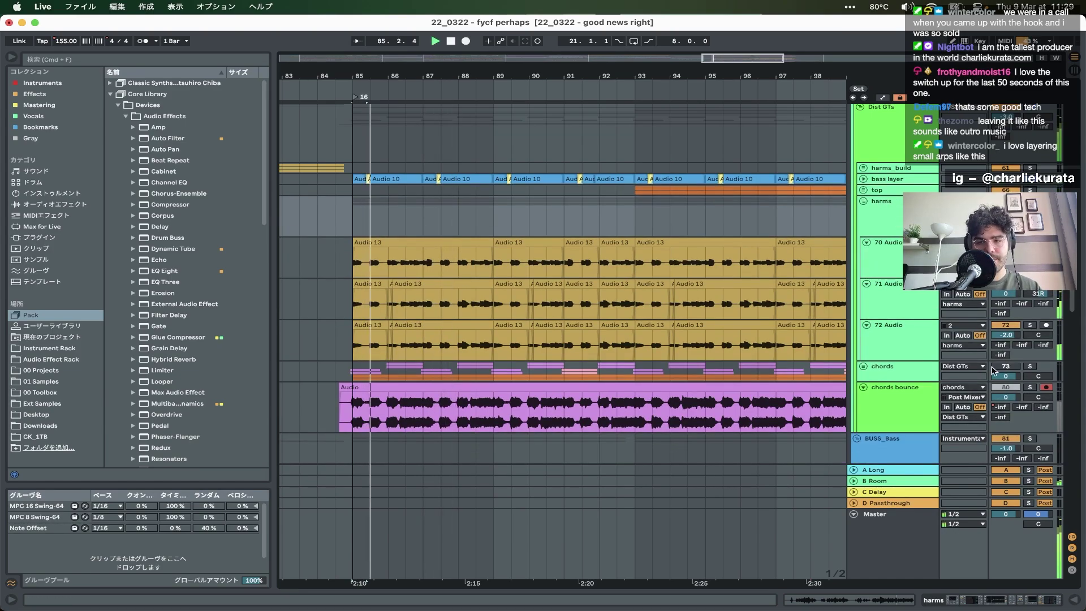
- Solo the chords bounce track and listen to it during playback
{"action": "left_click", "coordinate": [1030, 387]}
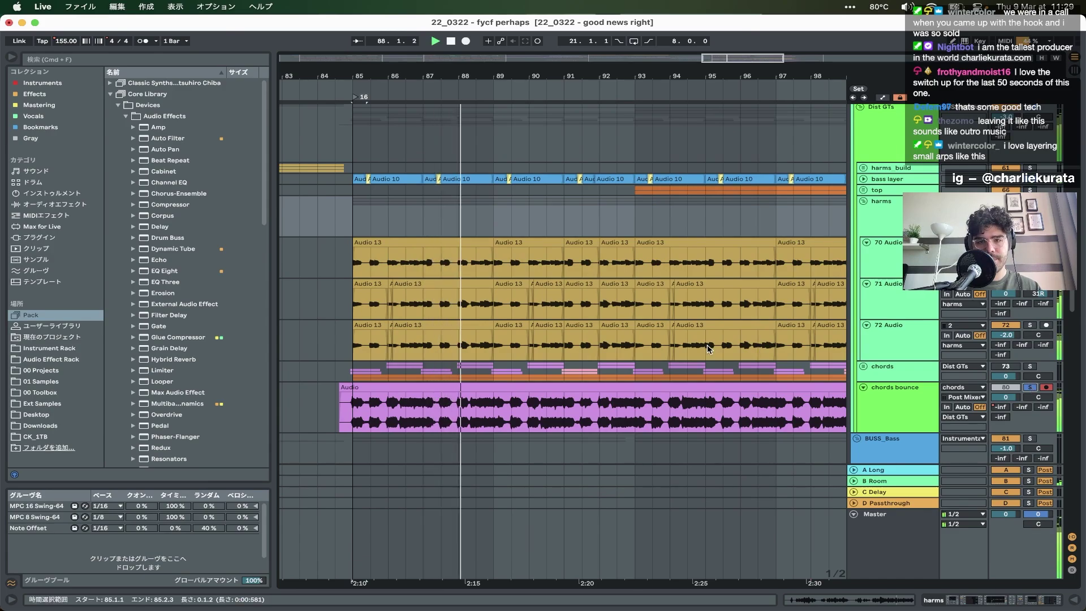
{"action": "scroll", "coordinate": [707, 344], "scroll_direction": "right", "scroll_amount": 5}
{"action": "scroll", "coordinate": [707, 344], "scroll_direction": "up", "scroll_amount": 2}
{"action": "scroll", "coordinate": [550, 308], "scroll_direction": "up", "scroll_amount": 2}
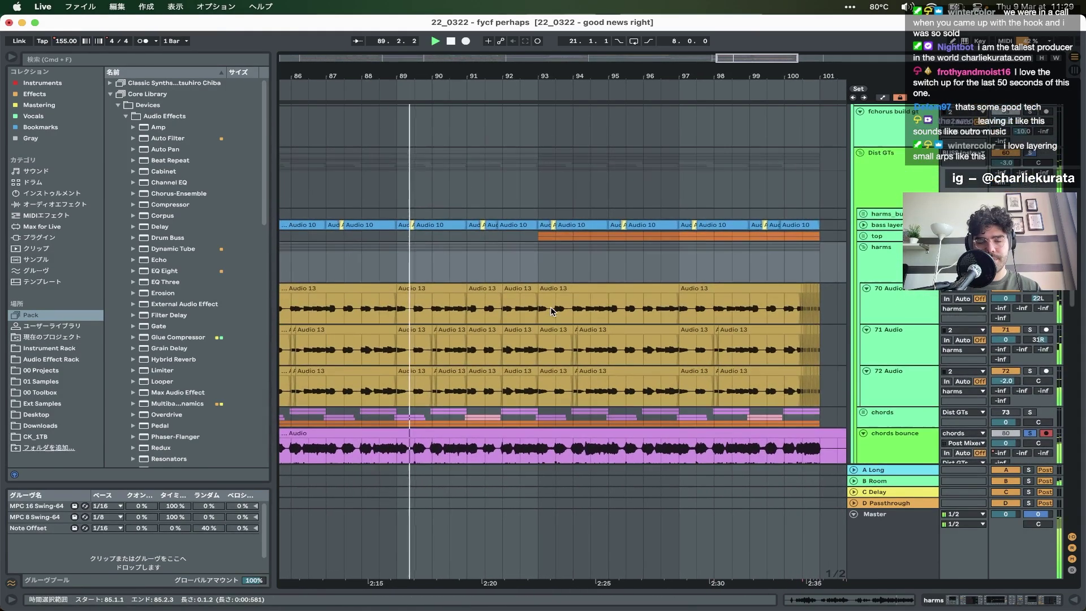
- Stop playback and play the top layer of the distorted guitars from bar 93
{"action": "left_click", "coordinate": [538, 255]}
{"action": "key", "text": "space"}
{"action": "scroll", "coordinate": [574, 262], "scroll_direction": "down", "scroll_amount": 4}
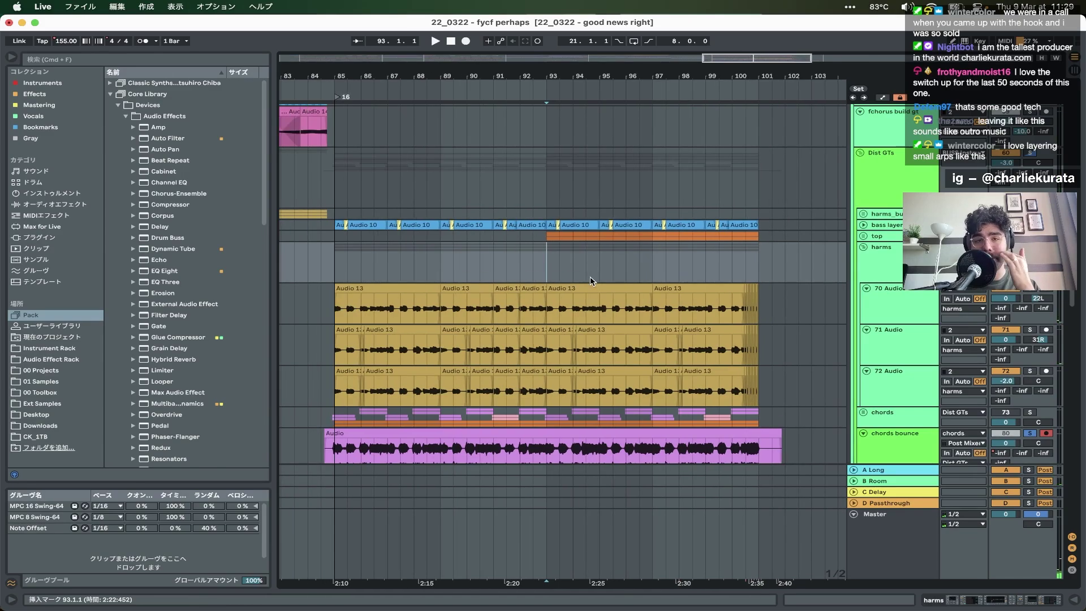
{"action": "left_click_drag", "start_coordinate": [445, 254], "coordinate": [681, 254]}
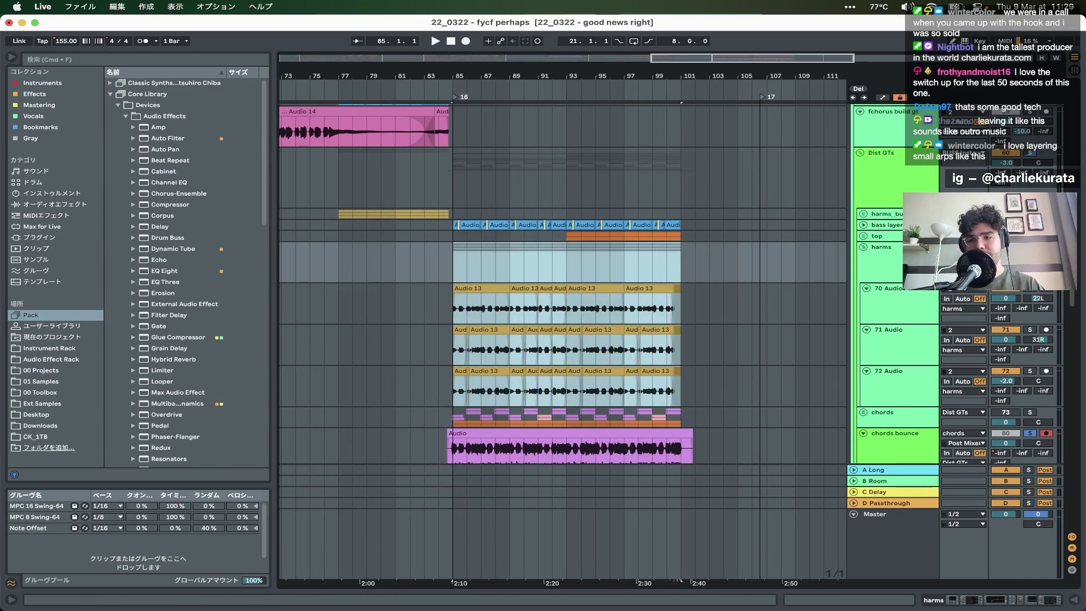
{"action": "left_click", "coordinate": [568, 237]}
{"action": "key", "text": "space"}
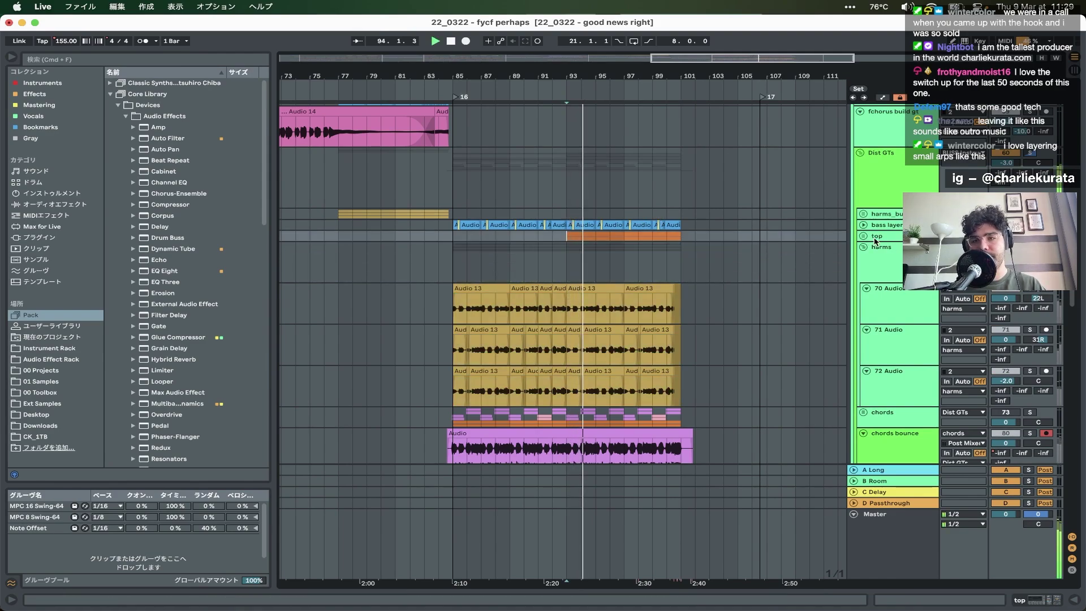
- Play the Dist GTs group from bar 91 and collapse it
{"action": "left_click", "coordinate": [874, 153]}
{"action": "left_click", "coordinate": [860, 153]}
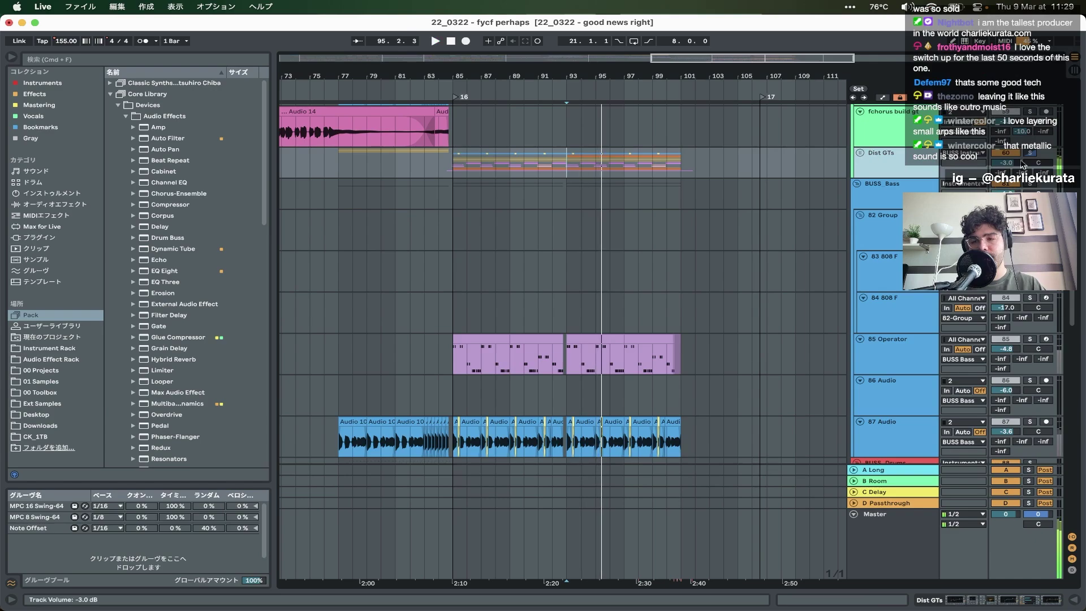
{"action": "key", "text": "Right"}
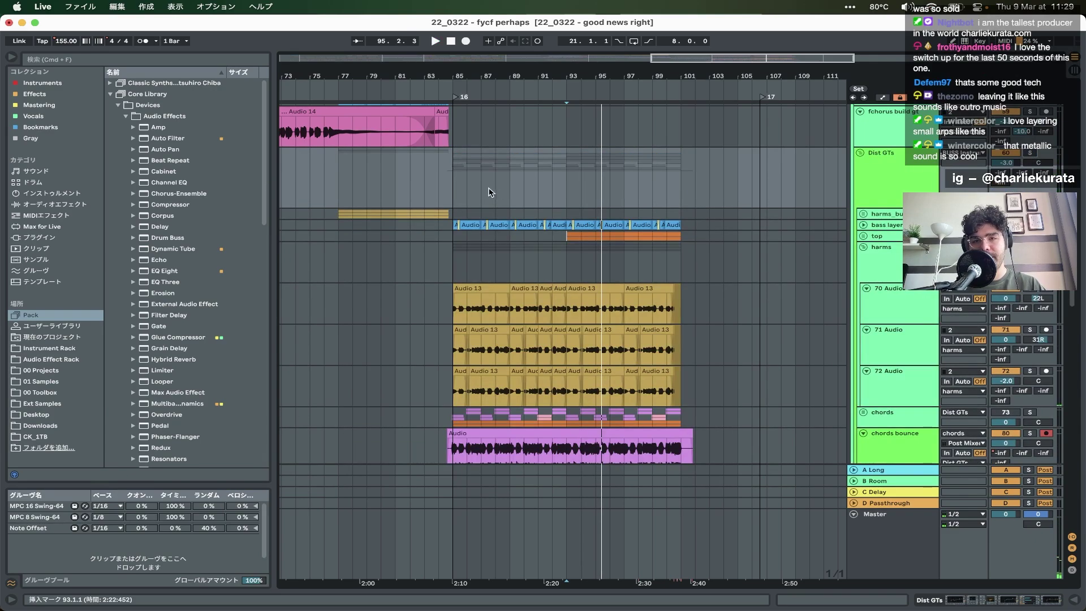
{"action": "left_click", "coordinate": [531, 192]}
{"action": "key", "text": "space"}
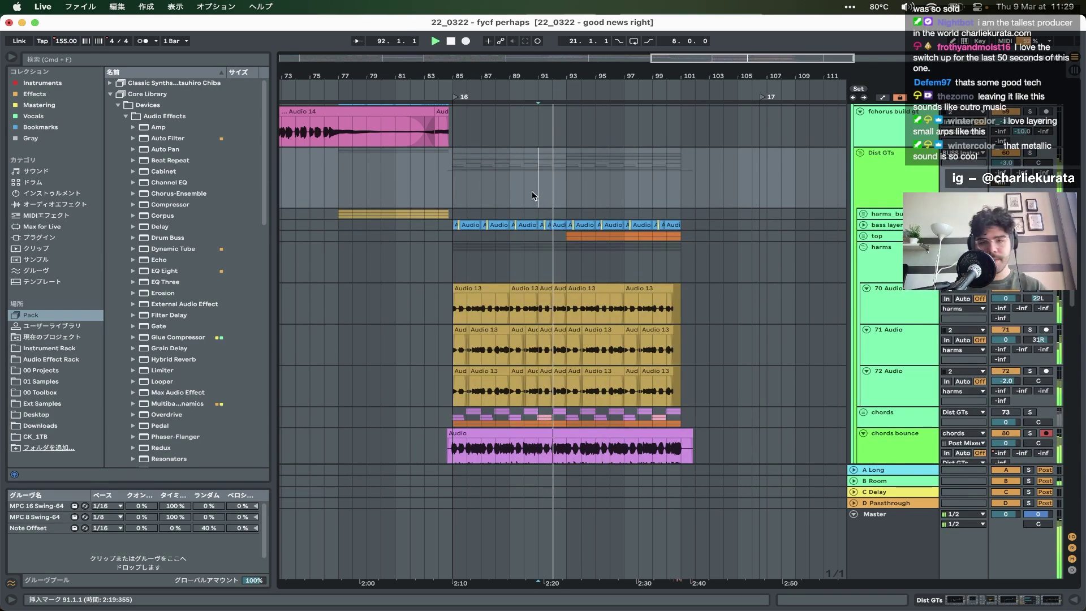
{"action": "key", "text": "Left"}
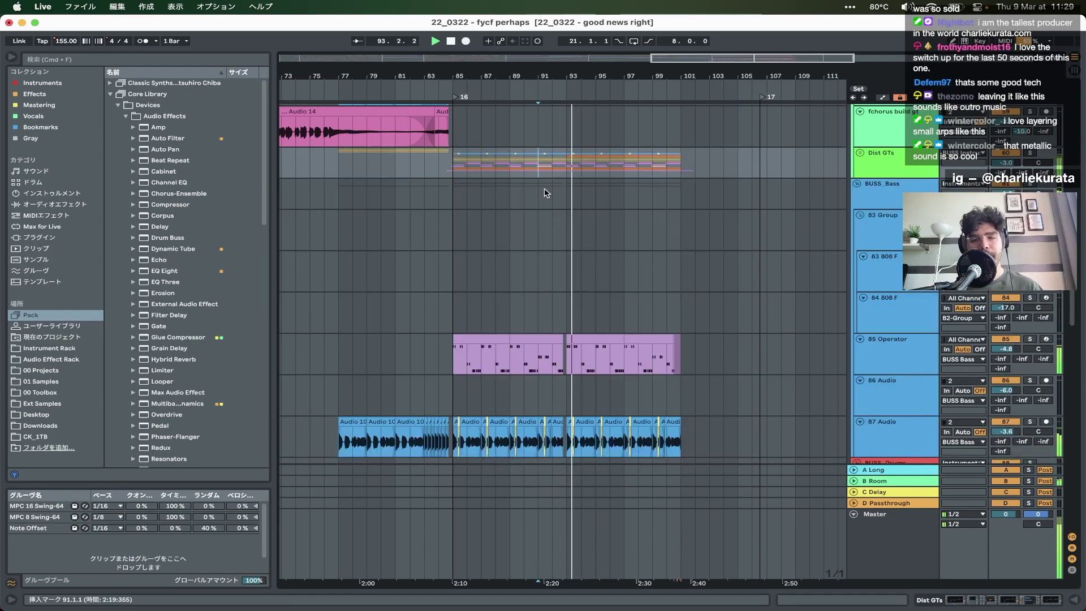
- Locate the fchorus arpthing track and audition it in solo from bar 93
{"action": "scroll", "coordinate": [573, 267], "scroll_direction": "up", "scroll_amount": 5}
{"action": "scroll", "coordinate": [572, 267], "scroll_direction": "up", "scroll_amount": 10}
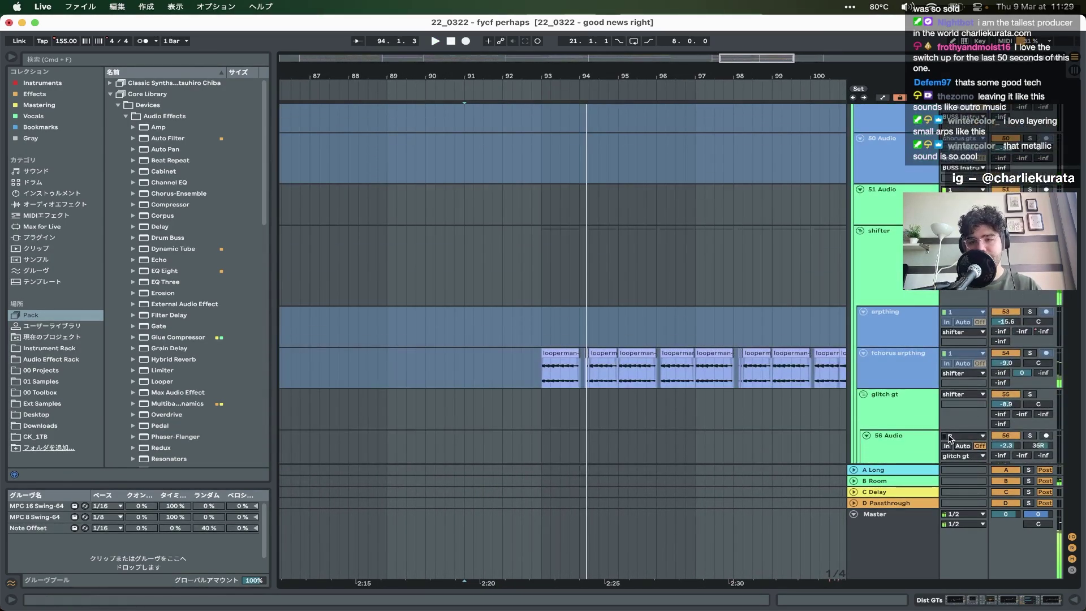
{"action": "left_click", "coordinate": [541, 368]}
{"action": "key", "text": "space"}
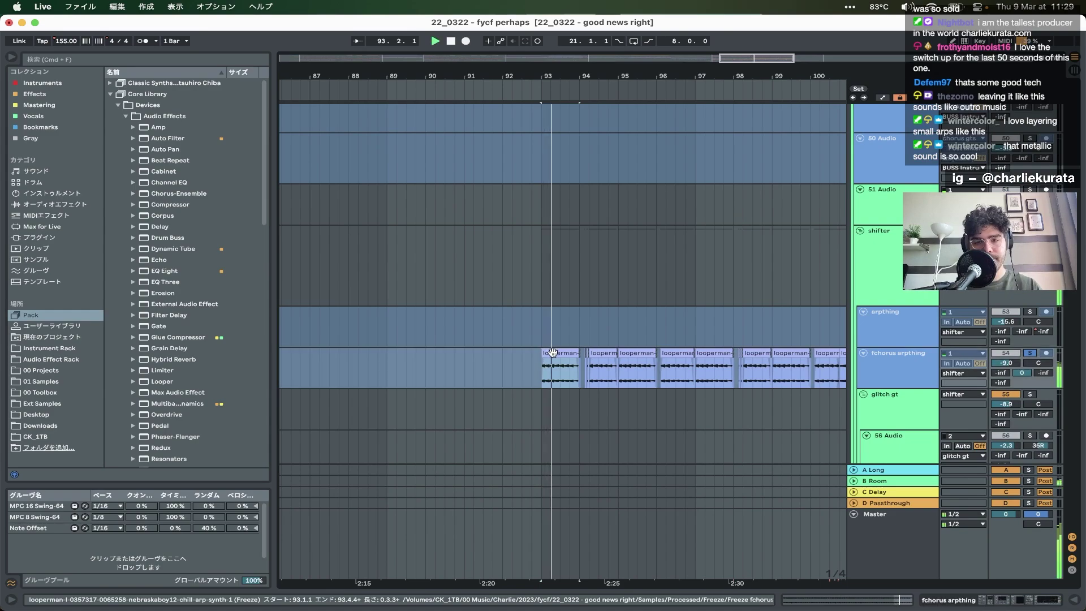
{"action": "left_click", "coordinate": [1030, 354]}
{"action": "key", "text": "space"}
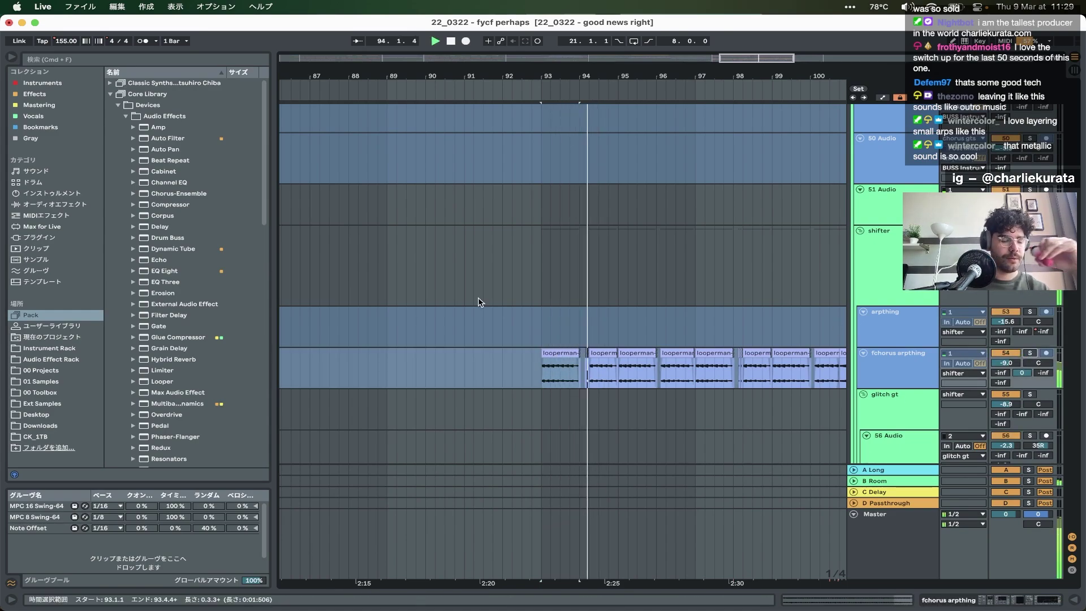
{"action": "scroll", "coordinate": [478, 301], "scroll_direction": "down", "scroll_amount": 5}
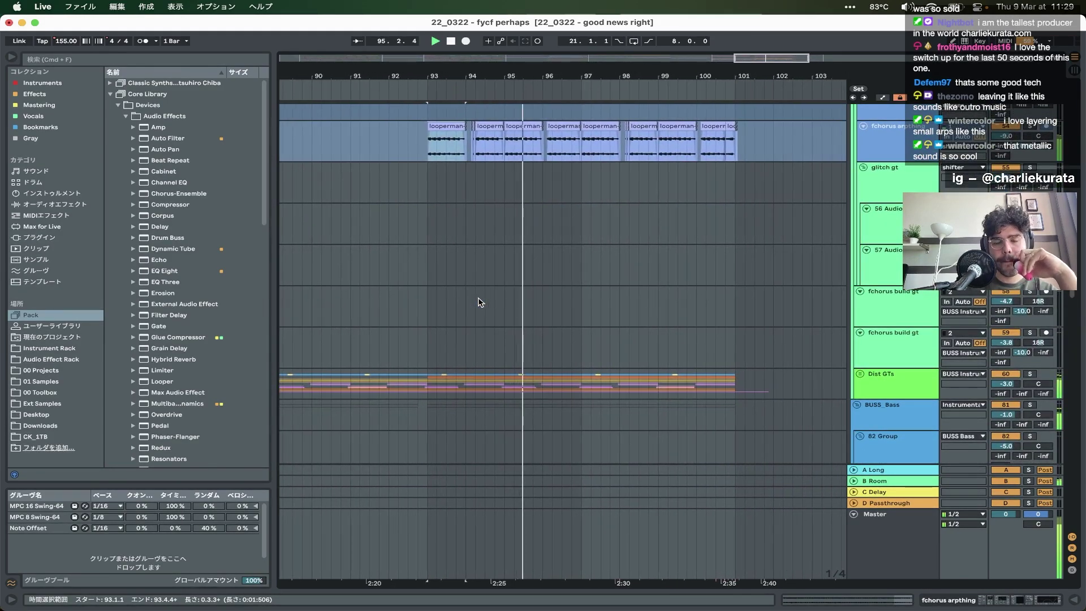
{"action": "scroll", "coordinate": [478, 301], "scroll_direction": "down", "scroll_amount": 2}
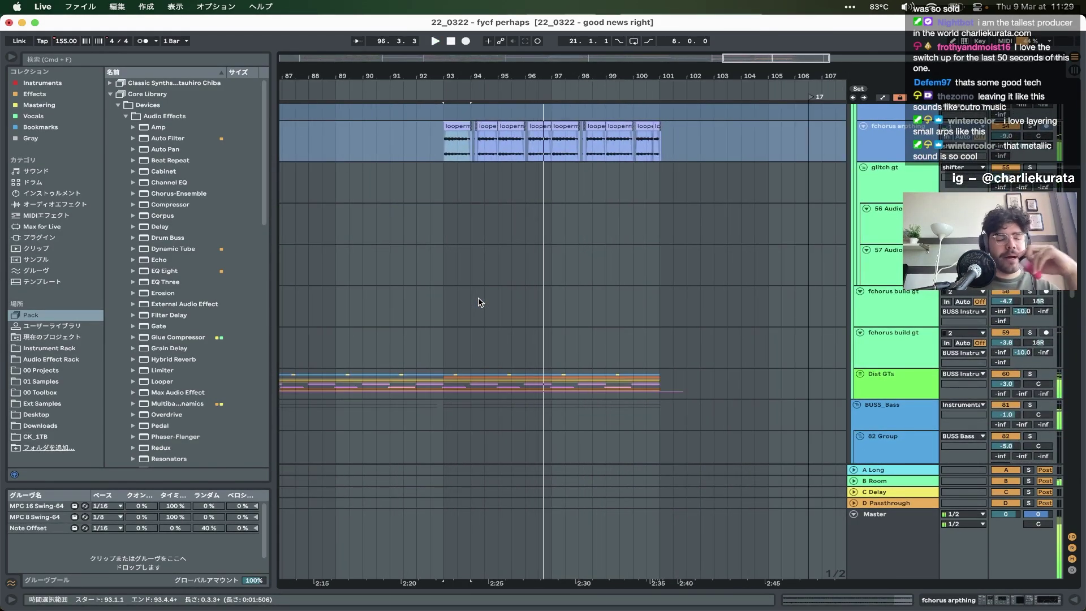
- Examine the arrangement's vocal, instrument, bass and drum tracks across the bridge and c end sections
{"action": "scroll", "coordinate": [478, 302], "scroll_direction": "up", "scroll_amount": 5}
{"action": "scroll", "coordinate": [478, 302], "scroll_direction": "left", "scroll_amount": 15}
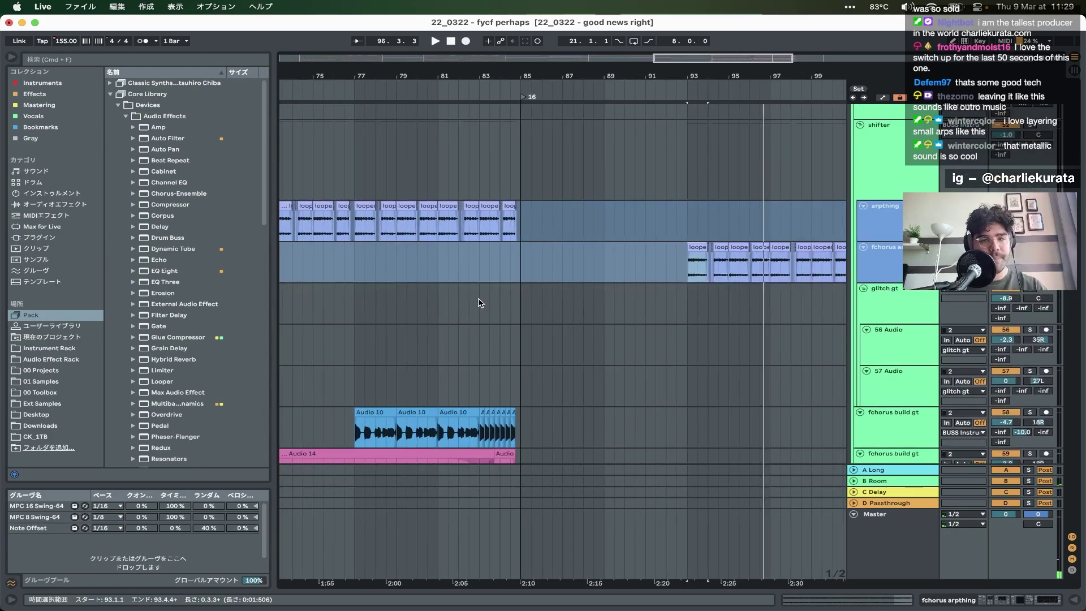
{"action": "scroll", "coordinate": [478, 302], "scroll_direction": "down", "scroll_amount": 2}
{"action": "scroll", "coordinate": [478, 302], "scroll_direction": "down", "scroll_amount": 12}
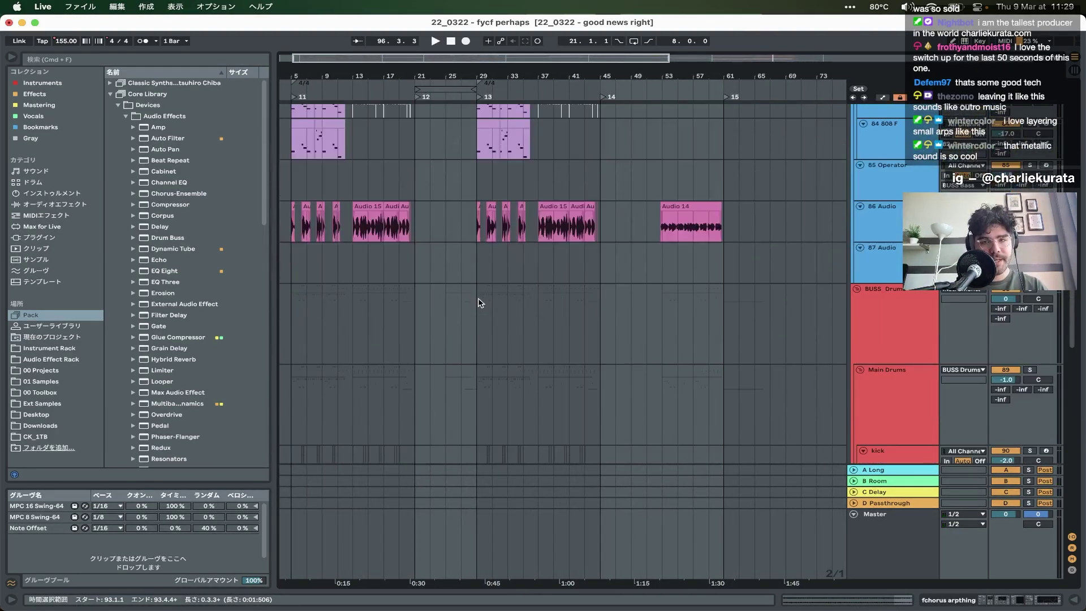
{"action": "scroll", "coordinate": [478, 301], "scroll_direction": "down", "scroll_amount": 10}
{"action": "scroll", "coordinate": [478, 302], "scroll_direction": "right", "scroll_amount": 8}
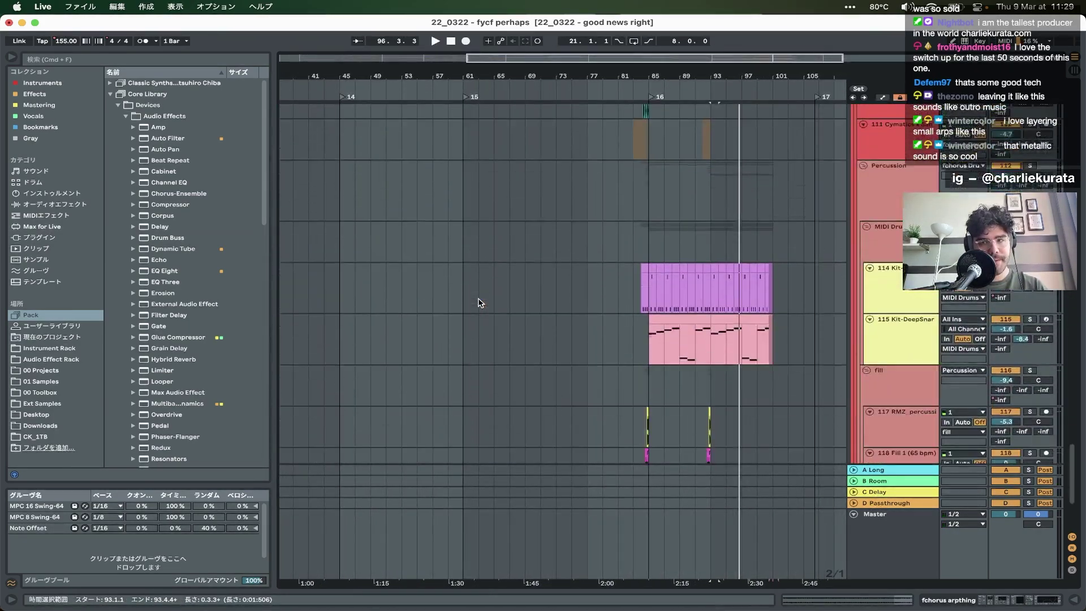
{"action": "scroll", "coordinate": [478, 302], "scroll_direction": "up", "scroll_amount": 20}
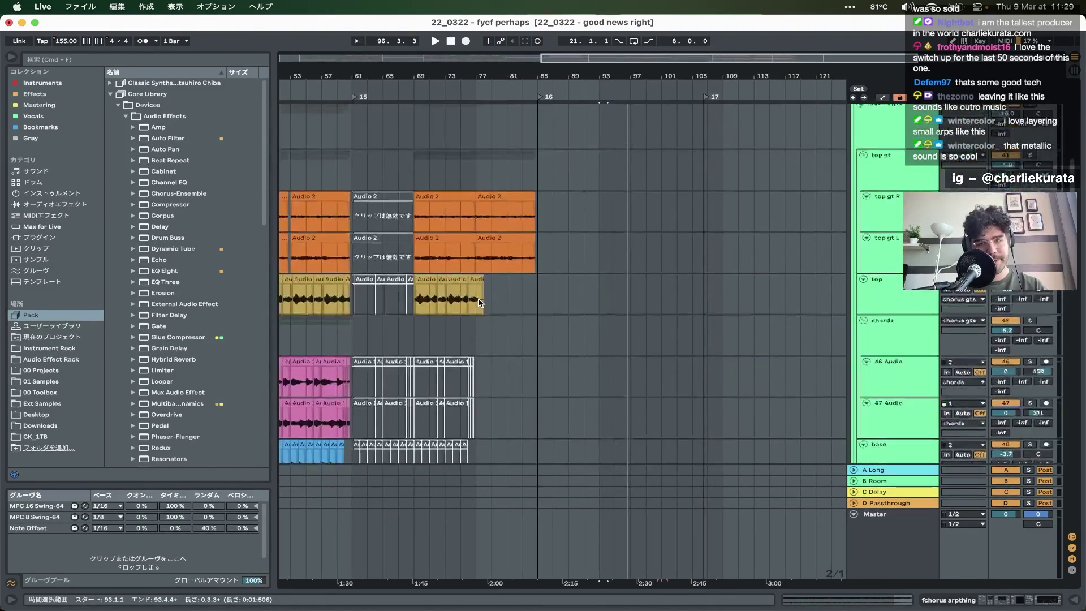
{"action": "scroll", "coordinate": [478, 302], "scroll_direction": "up", "scroll_amount": 15}
{"action": "scroll", "coordinate": [478, 302], "scroll_direction": "down", "scroll_amount": 10}
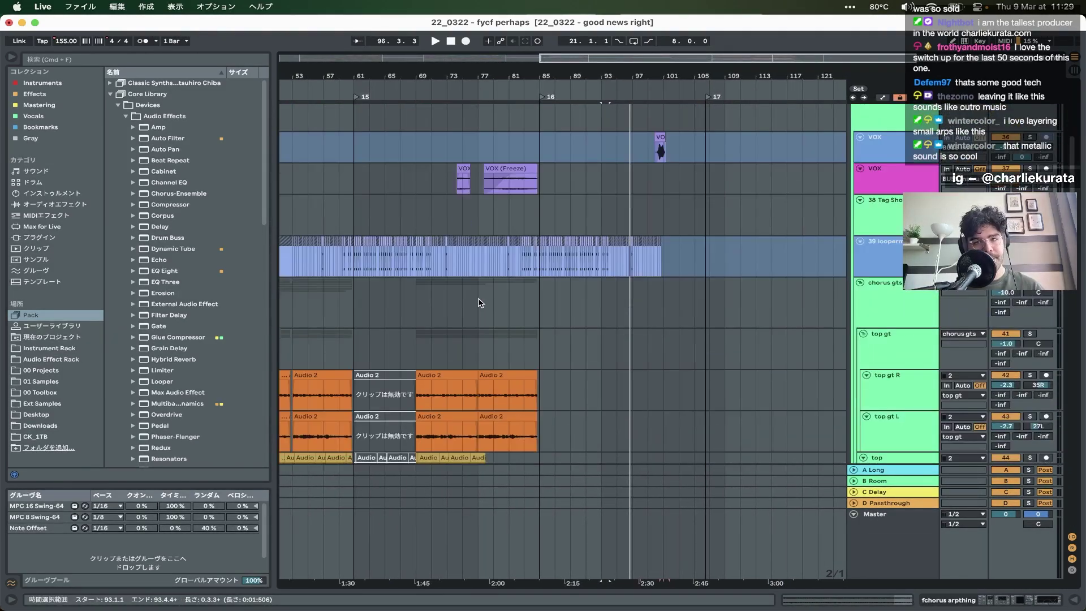
{"action": "scroll", "coordinate": [478, 301], "scroll_direction": "up", "scroll_amount": 15}
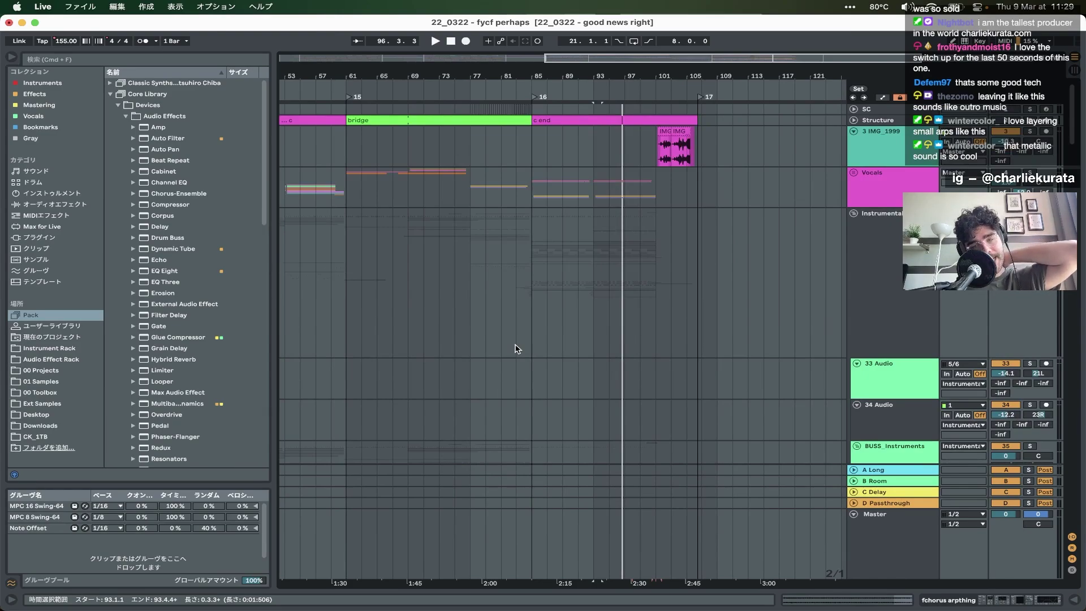
{"action": "scroll", "coordinate": [602, 306], "scroll_direction": "down", "scroll_amount": 15}
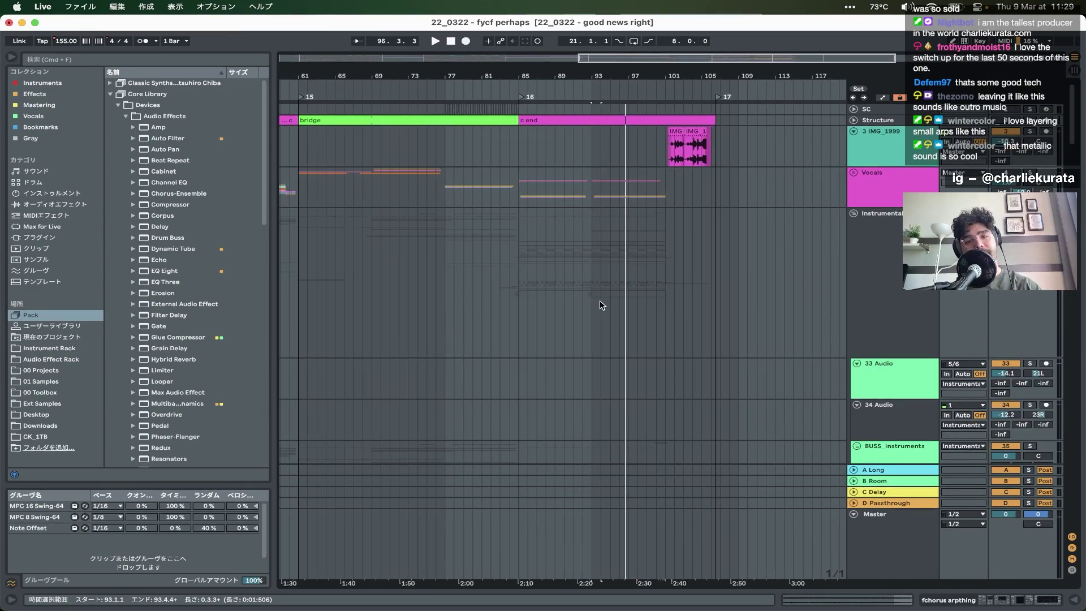
{"action": "scroll", "coordinate": [602, 304], "scroll_direction": "down", "scroll_amount": 15}
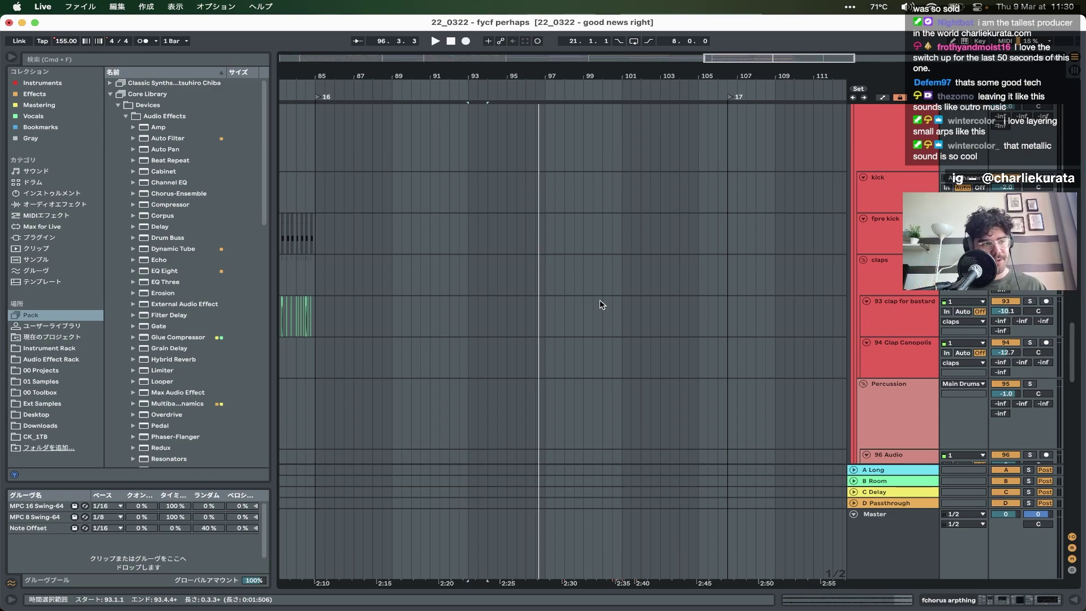
- Show the master's Song Tempo automation and highlight the tempo drop between bars 98 and 101
{"action": "scroll", "coordinate": [601, 305], "scroll_direction": "down", "scroll_amount": 15}
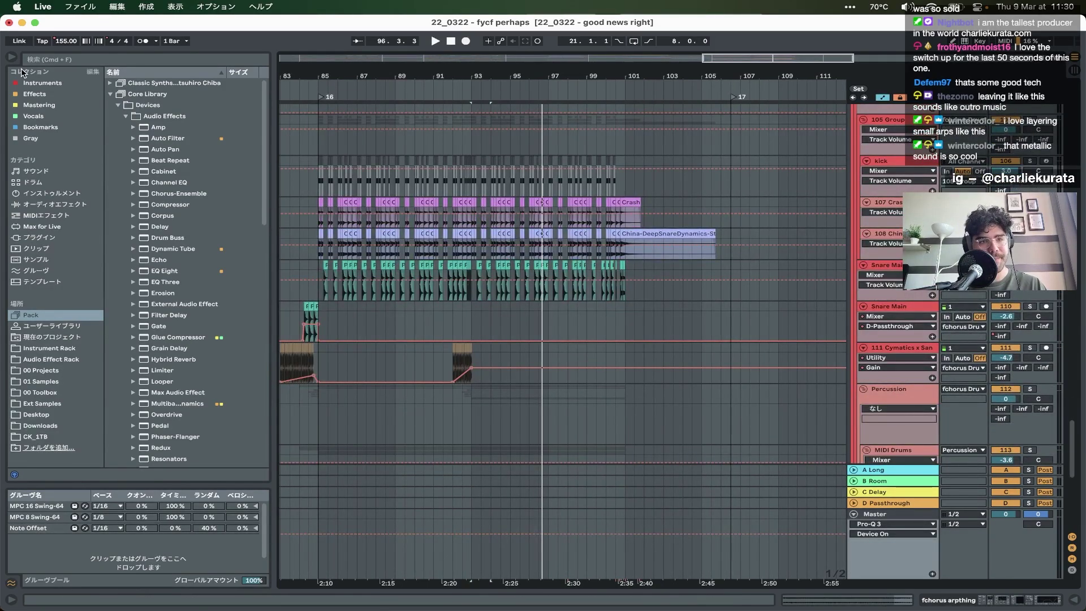
{"action": "left_click", "coordinate": [67, 41]}
{"action": "scroll", "coordinate": [605, 543], "scroll_direction": "up", "scroll_amount": 5}
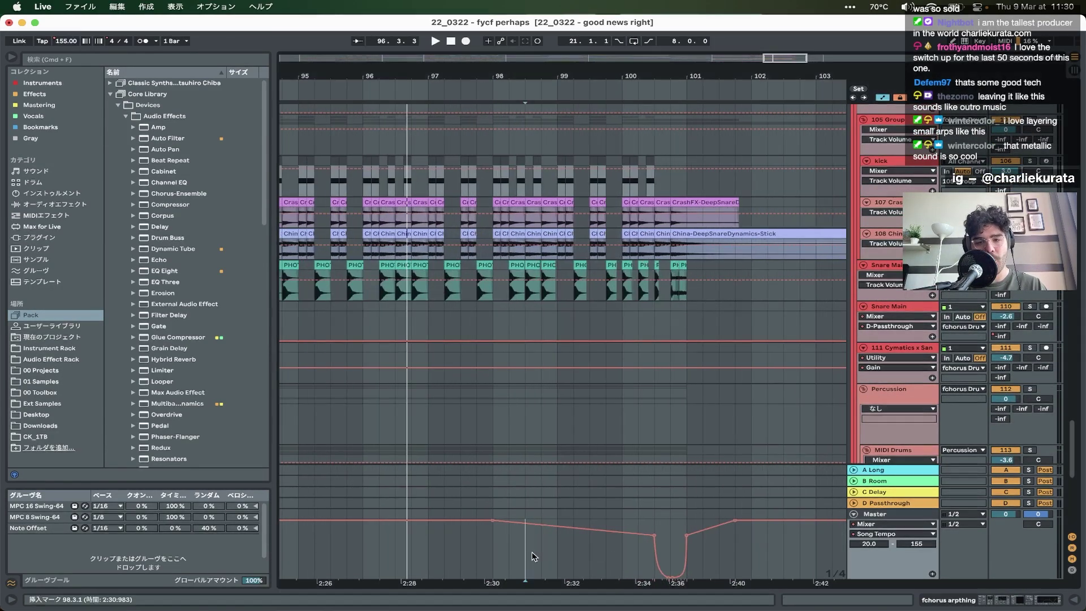
{"action": "left_click_drag", "start_coordinate": [525, 559], "coordinate": [707, 561]}
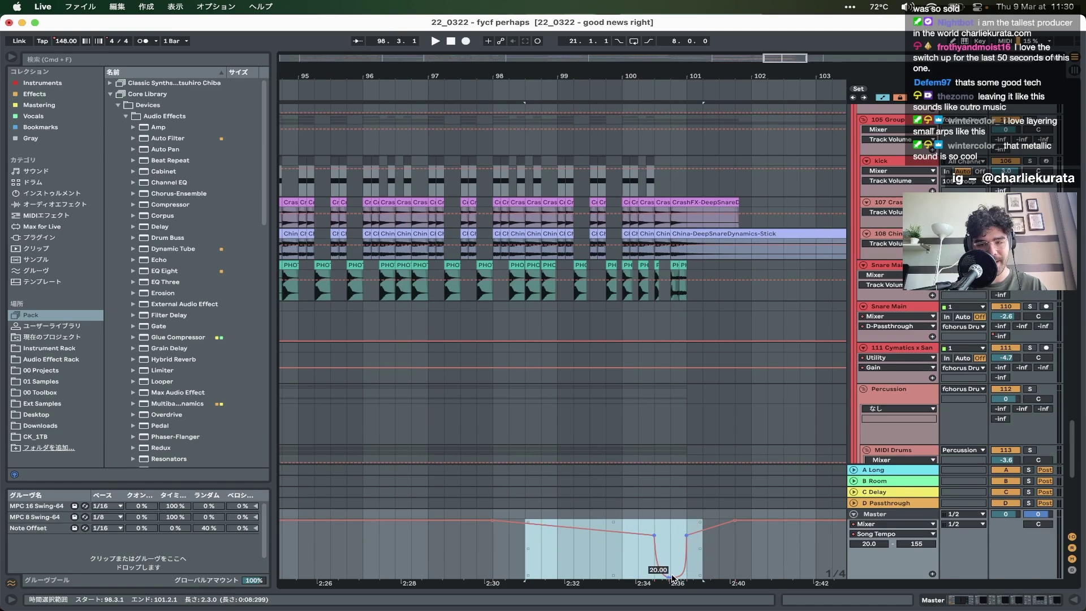
{"action": "left_click", "coordinate": [541, 546]}
{"action": "left_click_drag", "start_coordinate": [494, 548], "coordinate": [593, 547]}
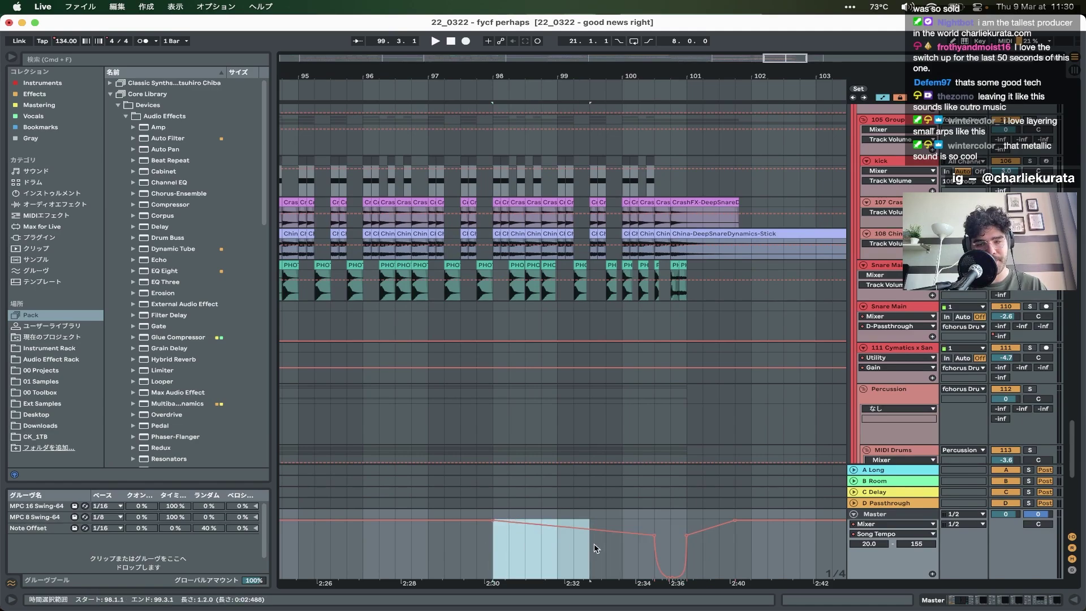
- Play the tempo dip from bar 100.3 and hide the automation lanes
{"action": "left_click", "coordinate": [655, 526]}
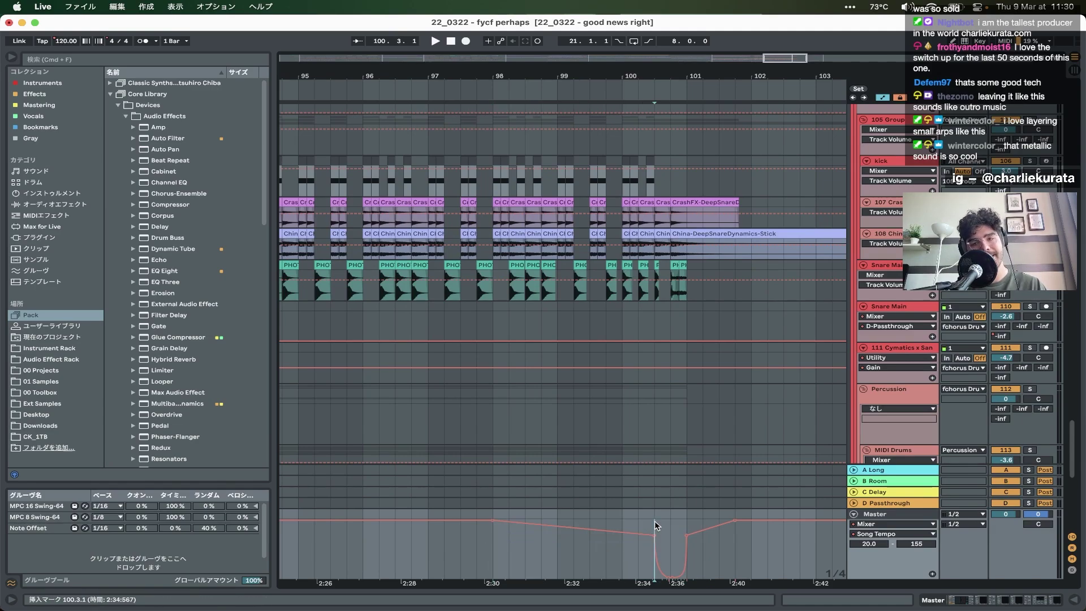
{"action": "key", "text": "space"}
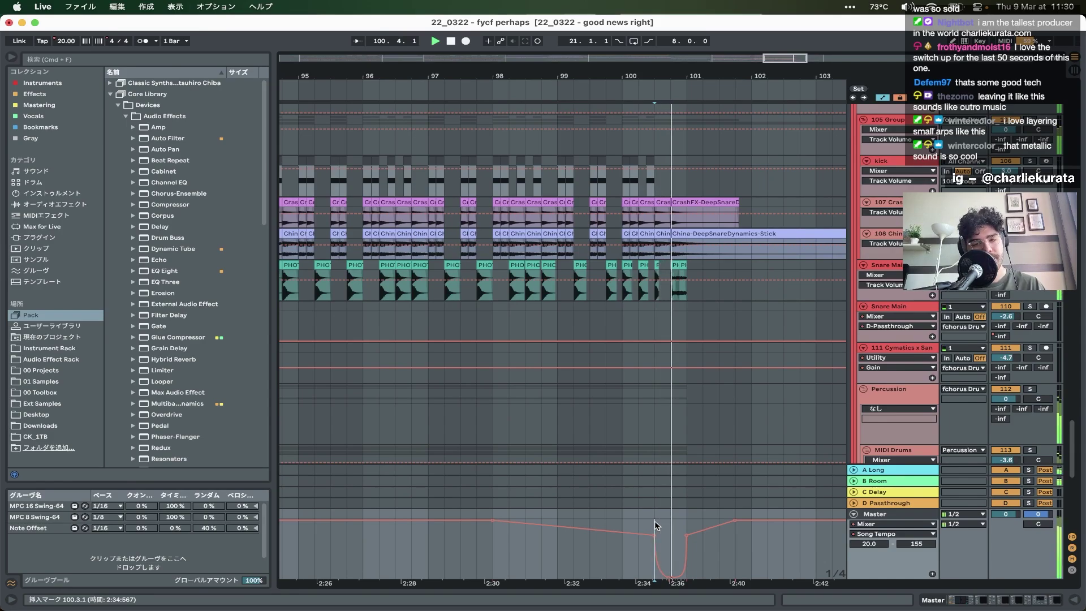
{"action": "scroll", "coordinate": [673, 345], "scroll_direction": "up", "scroll_amount": 4}
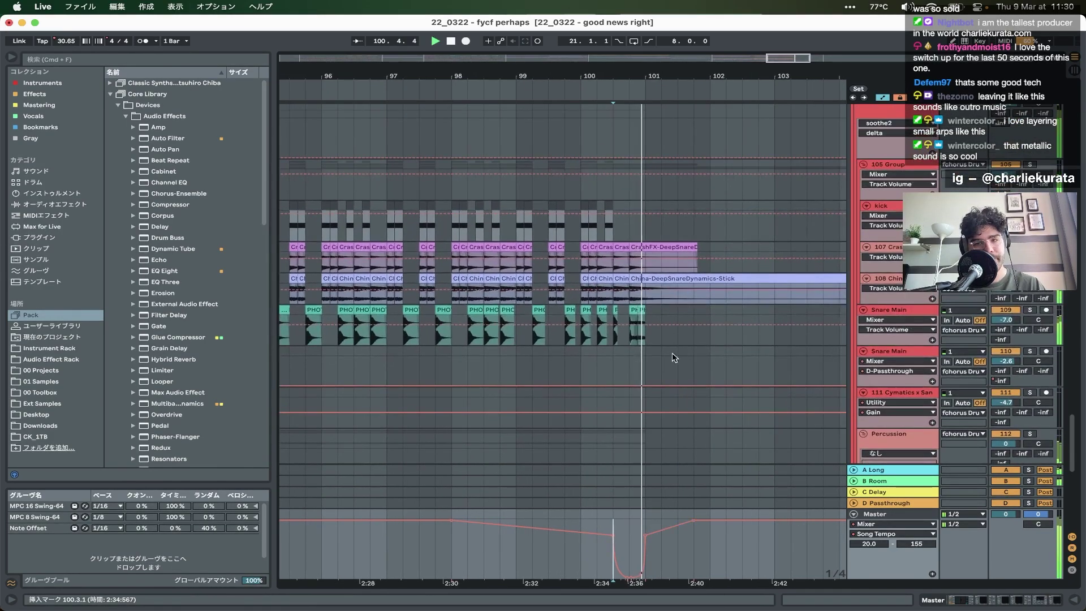
{"action": "key", "text": "a"}
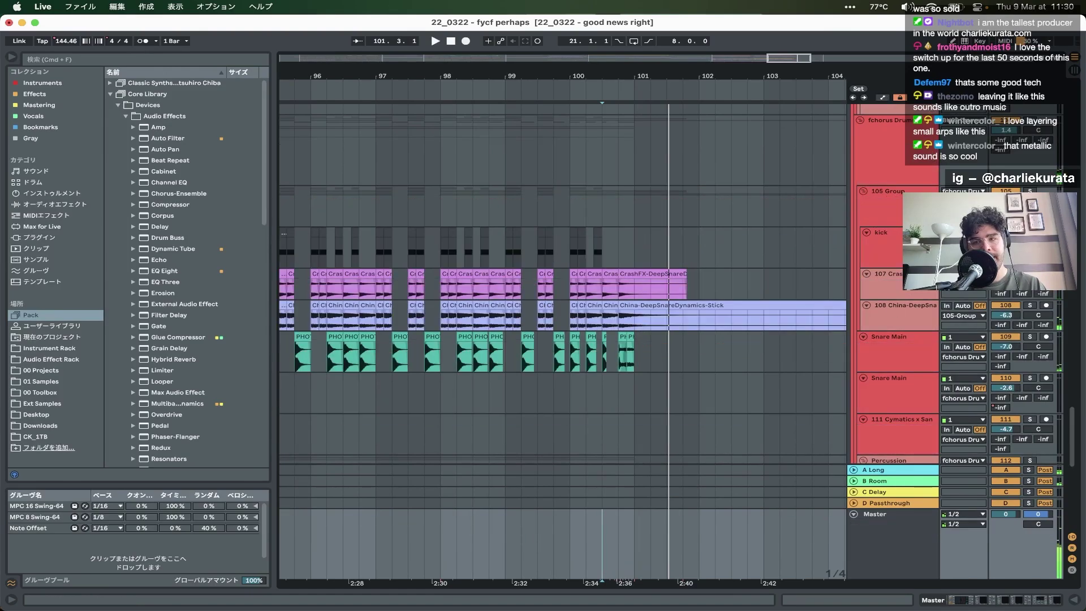
- Audition the fchorus Drums group in solo from bar 100 through the slowdown
{"action": "left_click", "coordinate": [896, 157]}
{"action": "scroll", "coordinate": [897, 157], "scroll_direction": "up", "scroll_amount": 4}
{"action": "left_click", "coordinate": [1000, 187]}
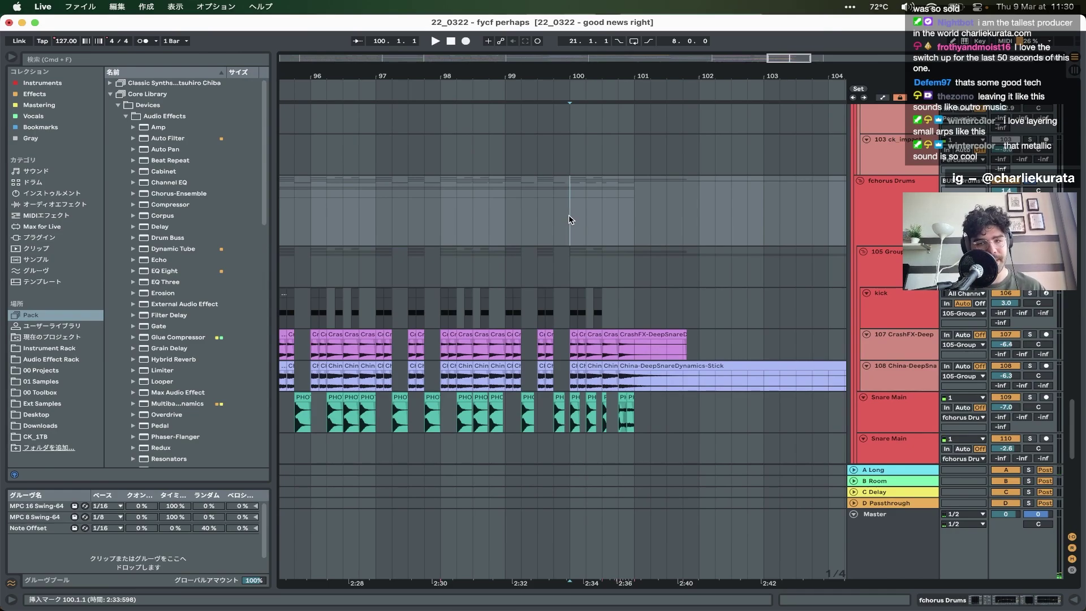
{"action": "key", "text": "space"}
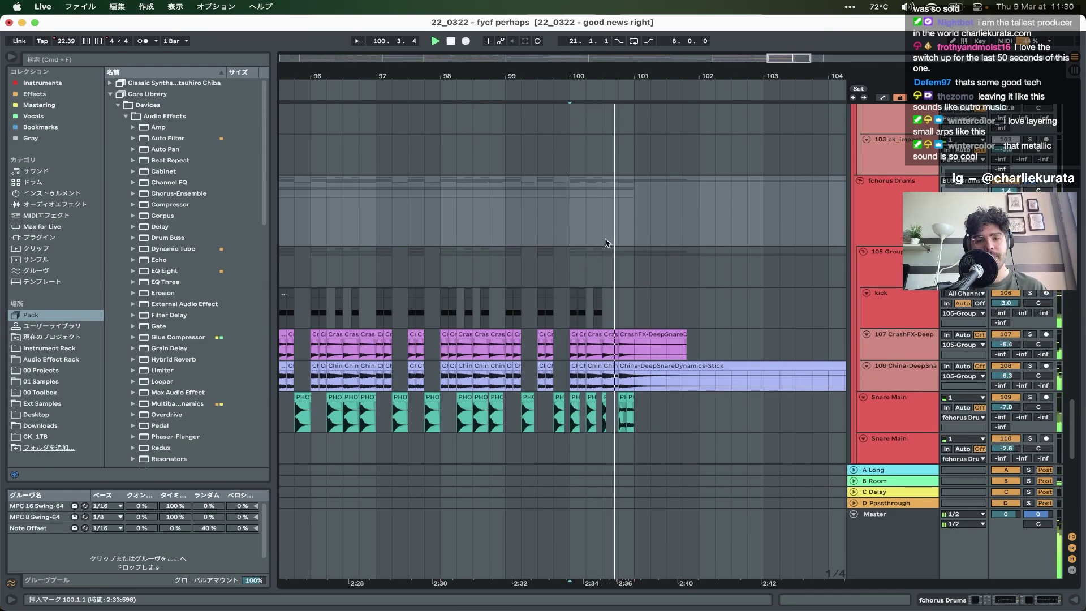
{"action": "scroll", "coordinate": [622, 246], "scroll_direction": "down", "scroll_amount": 10}
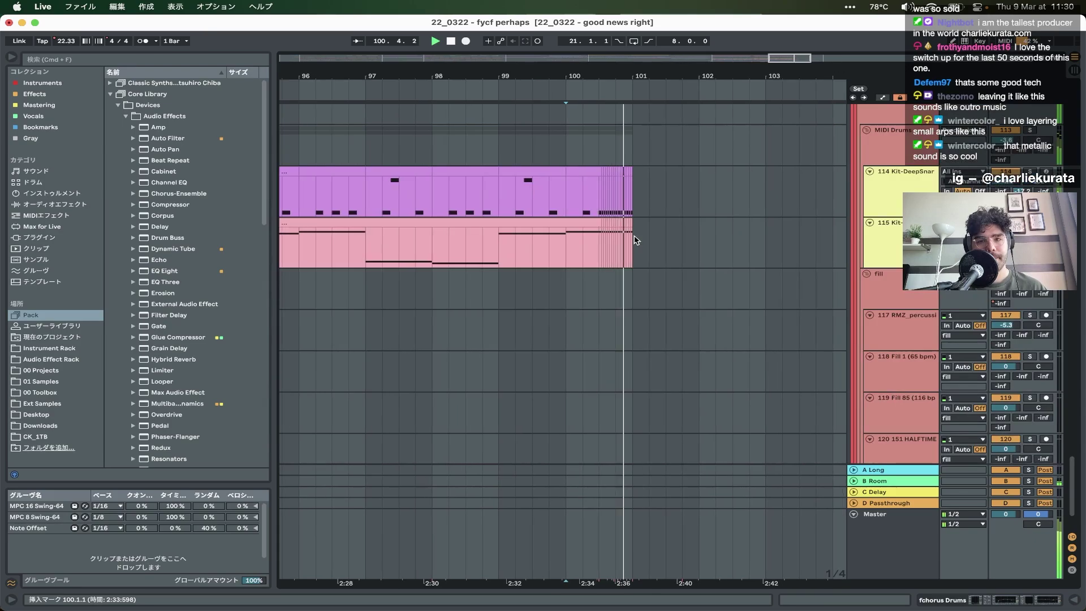
{"action": "scroll", "coordinate": [635, 247], "scroll_direction": "up", "scroll_amount": 5, "text": "super"}
{"action": "scroll", "coordinate": [636, 243], "scroll_direction": "up", "scroll_amount": 4}
{"action": "scroll", "coordinate": [638, 239], "scroll_direction": "down", "scroll_amount": 5, "text": "super"}
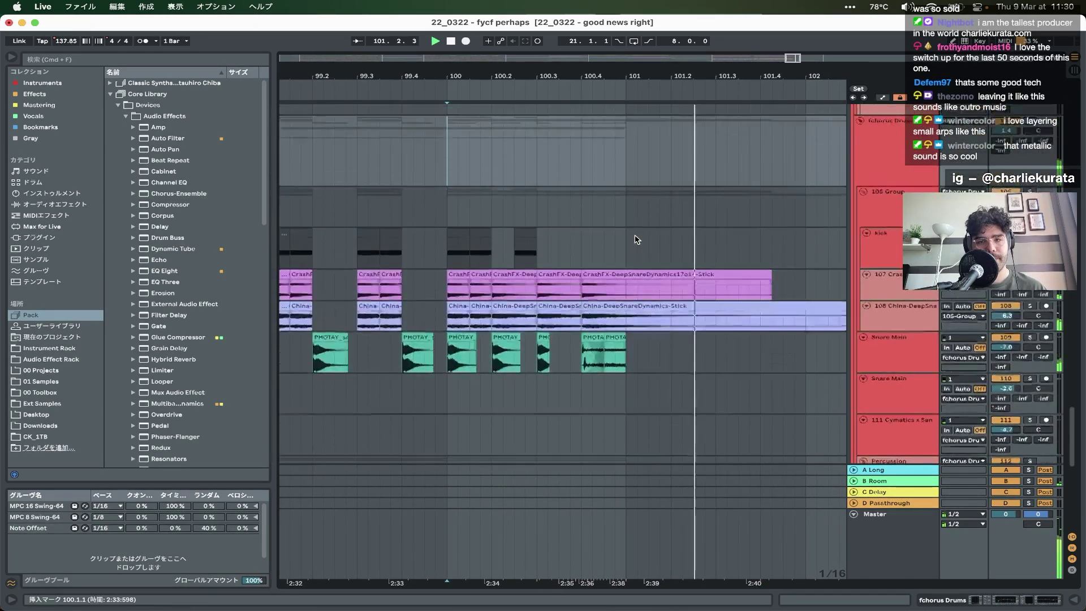
{"action": "key", "text": "space"}
- Audition the BUSS_Bass group in solo from bar 100 through the slowdown
{"action": "scroll", "coordinate": [637, 240], "scroll_direction": "up", "scroll_amount": 5}
{"action": "scroll", "coordinate": [638, 240], "scroll_direction": "down", "scroll_amount": 3, "text": "super"}
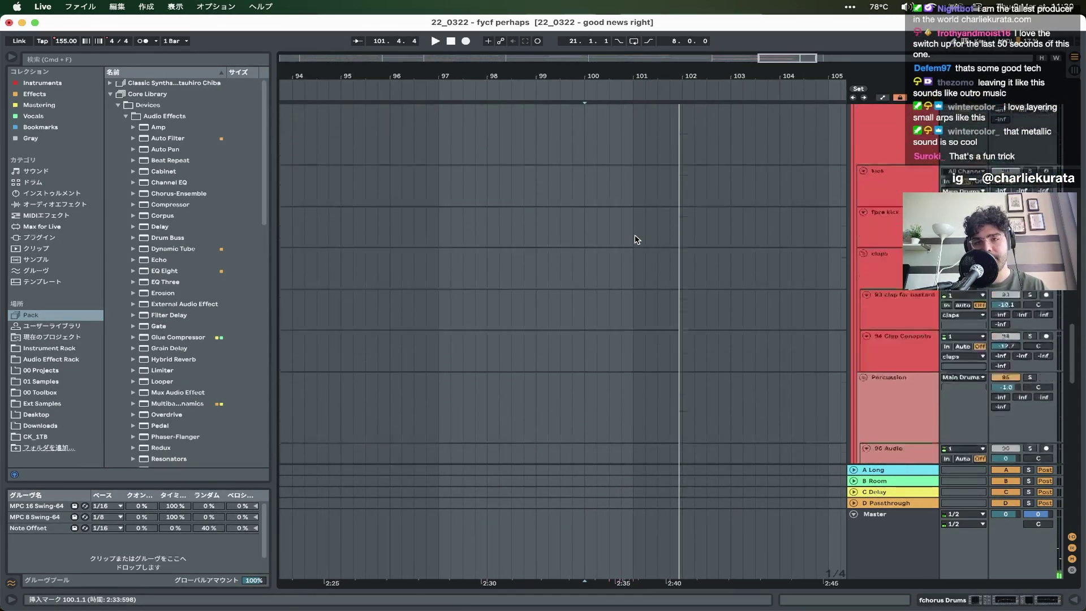
{"action": "scroll", "coordinate": [637, 240], "scroll_direction": "up", "scroll_amount": 8}
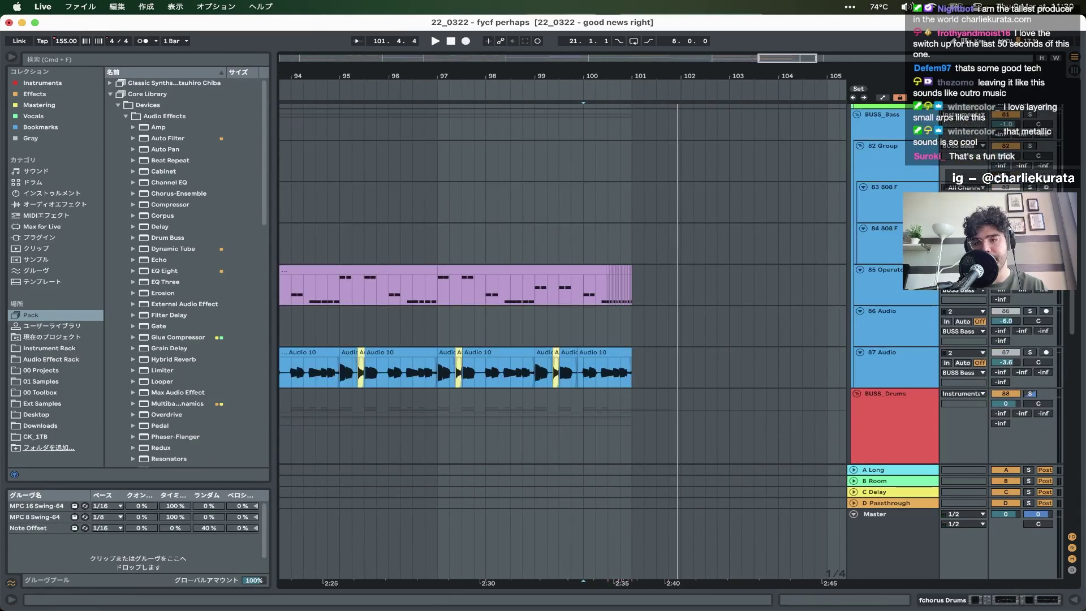
{"action": "left_click", "coordinate": [578, 294]}
{"action": "key", "text": "space"}
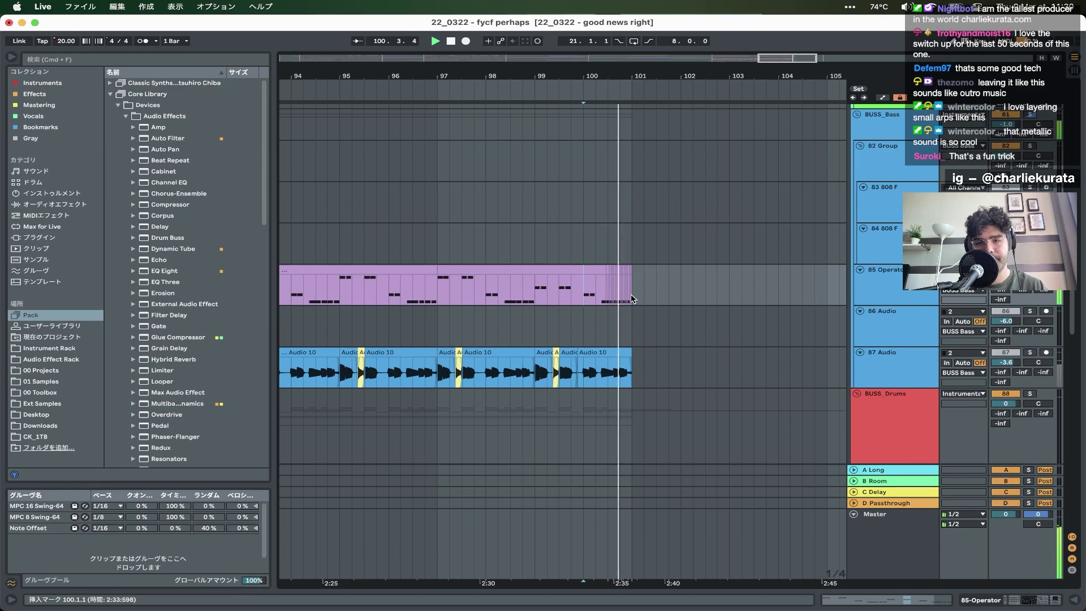
{"action": "scroll", "coordinate": [631, 298], "scroll_direction": "up", "scroll_amount": 10, "text": "super"}
{"action": "scroll", "coordinate": [632, 299], "scroll_direction": "down", "scroll_amount": 5, "text": "super"}
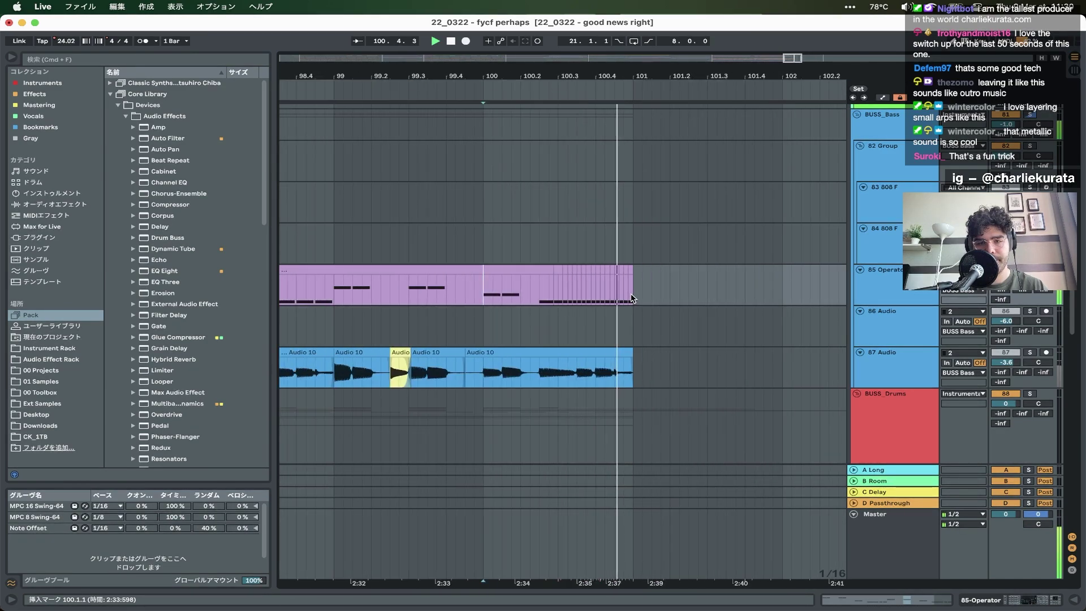
- Audition the Dist GTs group in solo from bar 100
{"action": "scroll", "coordinate": [633, 300], "scroll_direction": "up", "scroll_amount": 5}
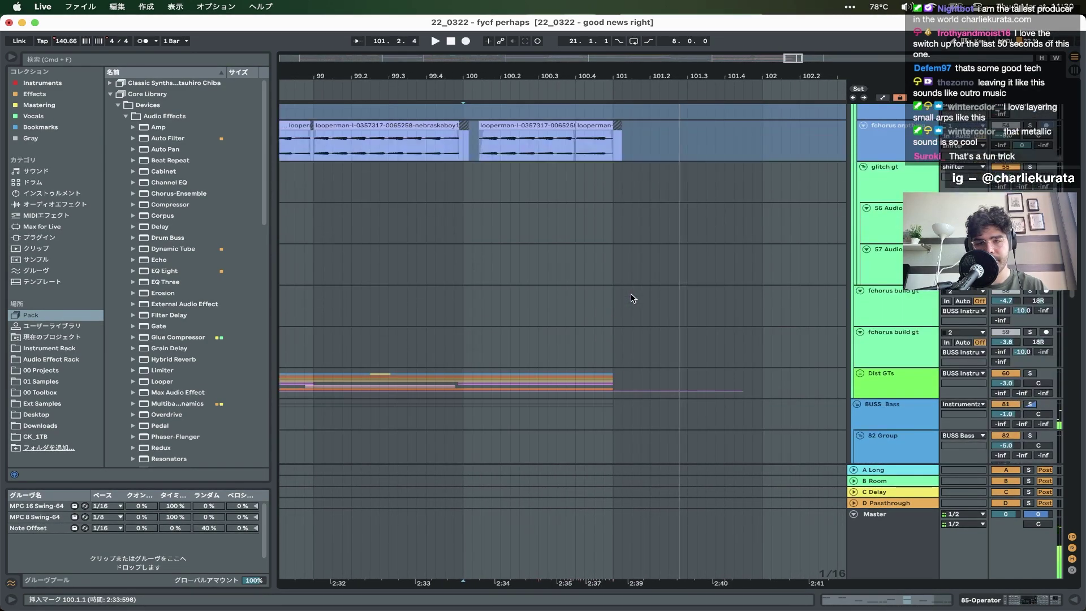
{"action": "left_click", "coordinate": [1029, 375]}
{"action": "left_click", "coordinate": [467, 385]}
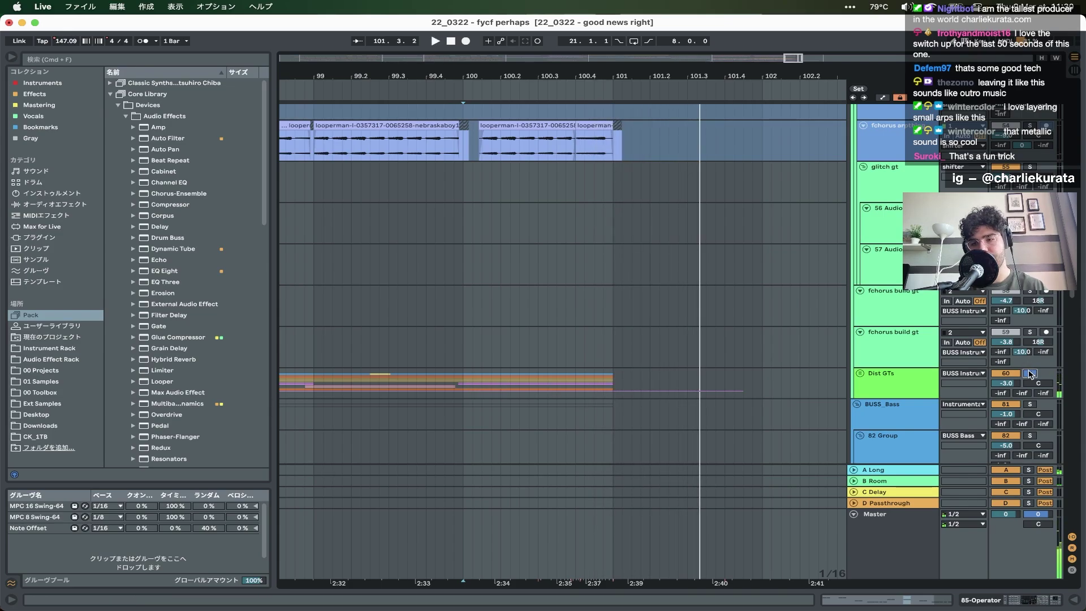
- Play the end section from bar 99, and again from bar 96.4 with the master's Song Tempo automation shown
{"action": "scroll", "coordinate": [649, 317], "scroll_direction": "down", "scroll_amount": 10}
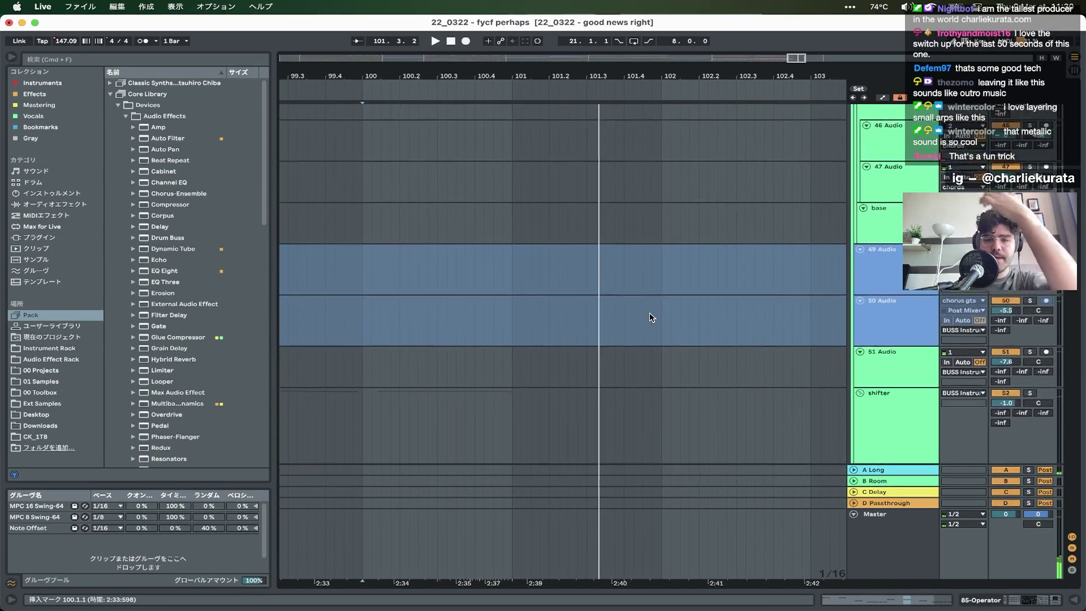
{"action": "scroll", "coordinate": [649, 318], "scroll_direction": "down", "scroll_amount": 2}
{"action": "left_click", "coordinate": [545, 305]}
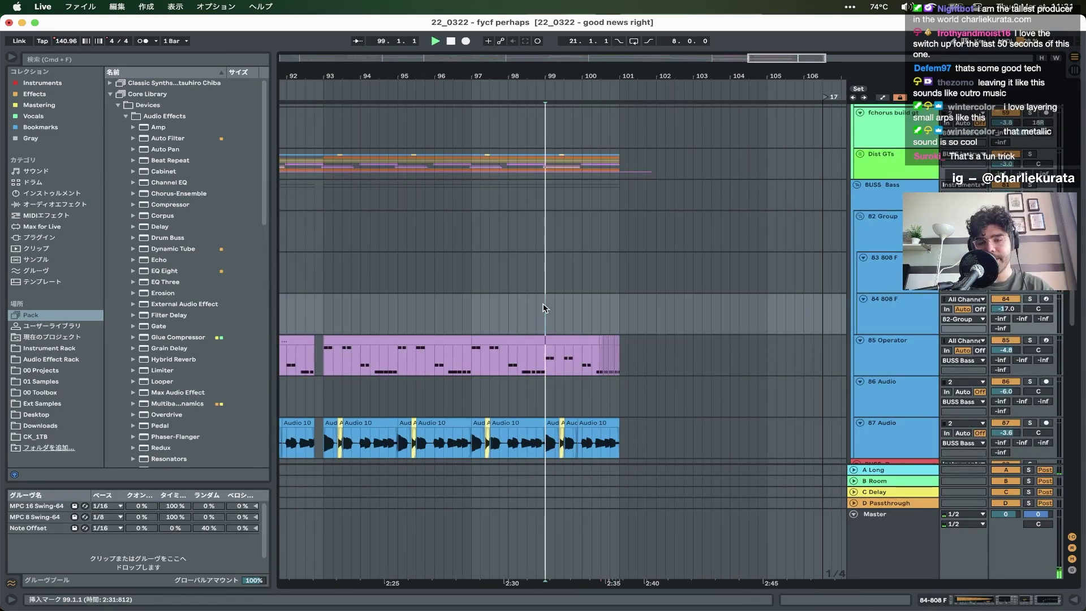
{"action": "key", "text": "a"}
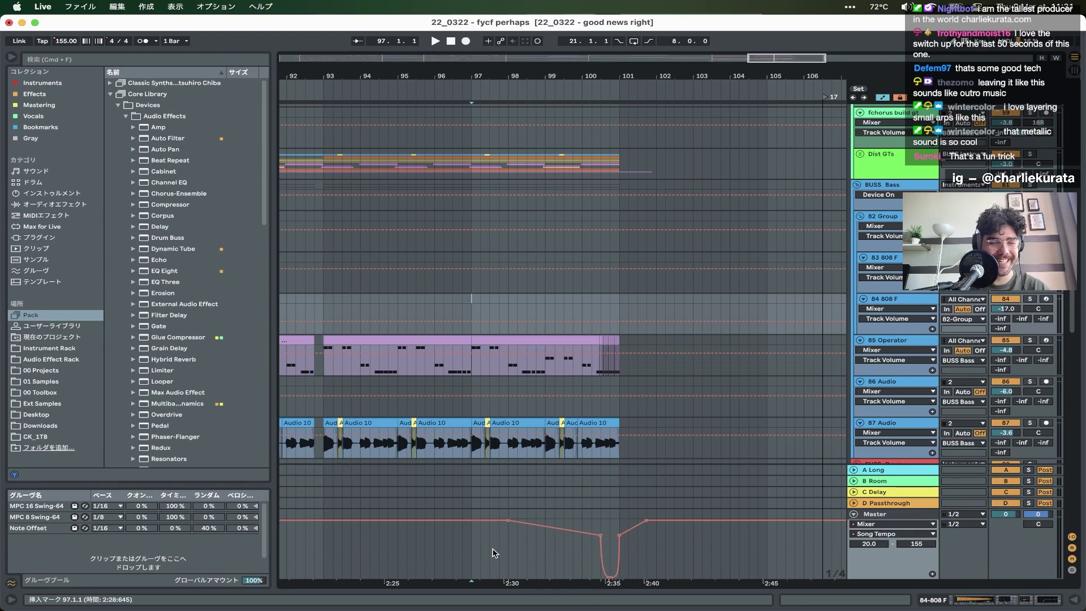
{"action": "left_click", "coordinate": [464, 552]}
{"action": "key", "text": "space"}
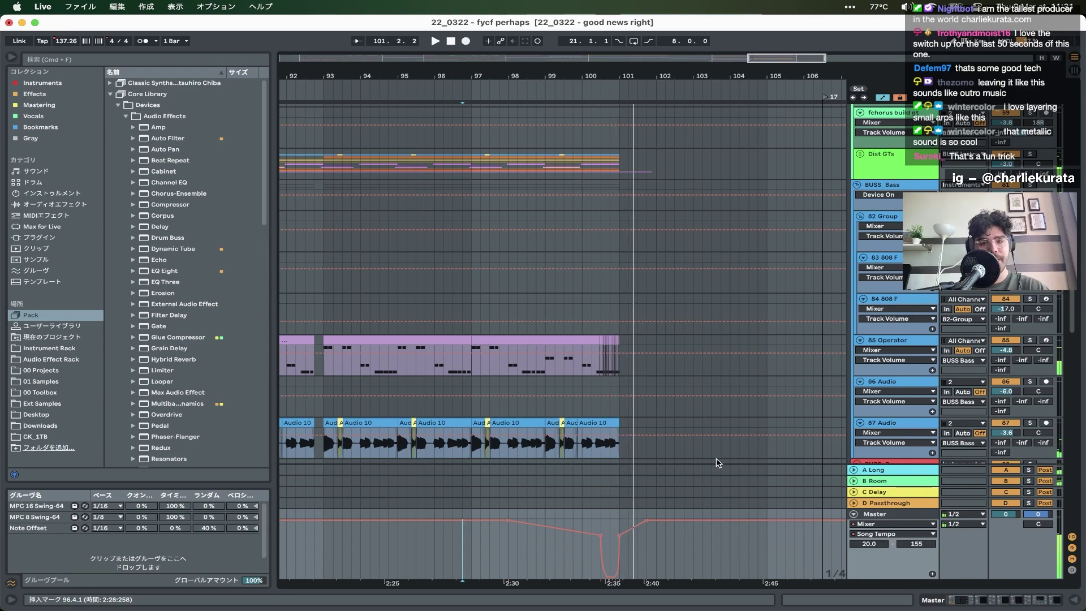
- Locate the upper VOX track among the instrument tracks and select its short vocal clip around bar 100
{"action": "scroll", "coordinate": [616, 255], "scroll_direction": "up", "scroll_amount": 15}
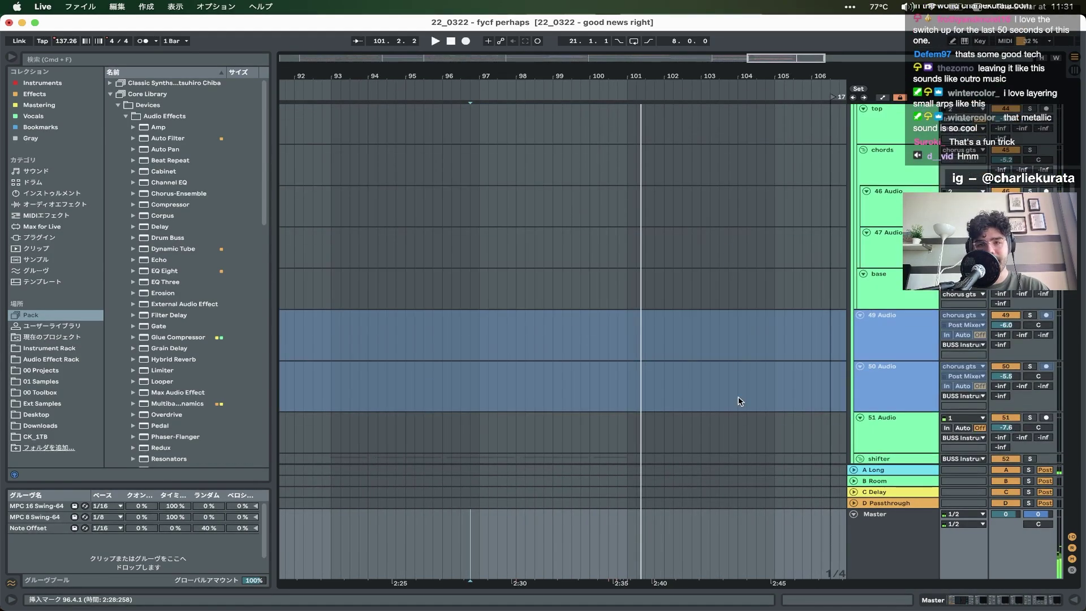
{"action": "scroll", "coordinate": [741, 401], "scroll_direction": "up", "scroll_amount": 5}
{"action": "left_click", "coordinate": [890, 216]}
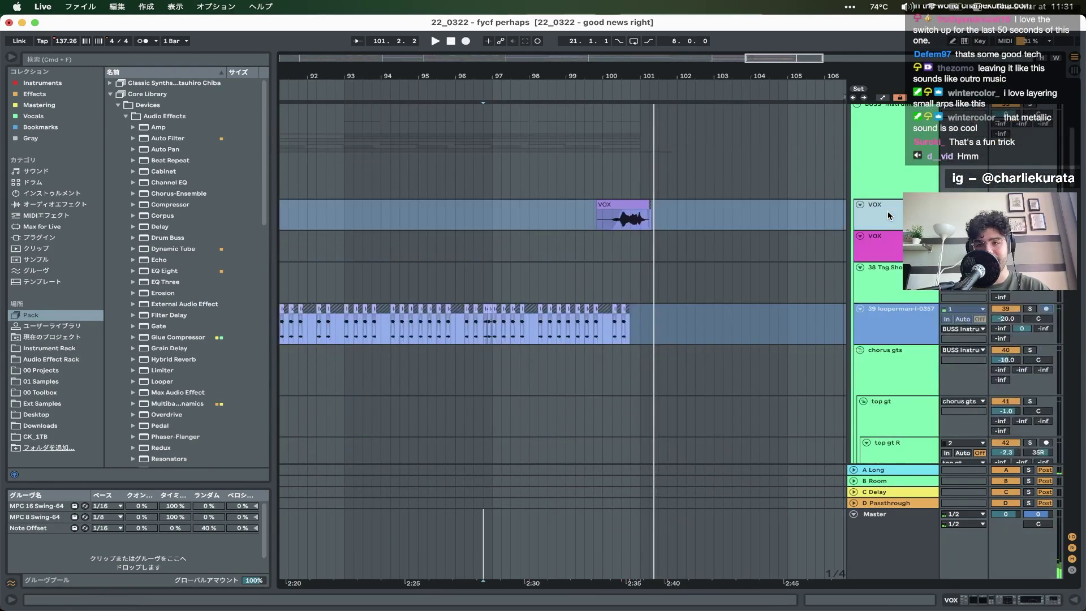
{"action": "left_click", "coordinate": [618, 204]}
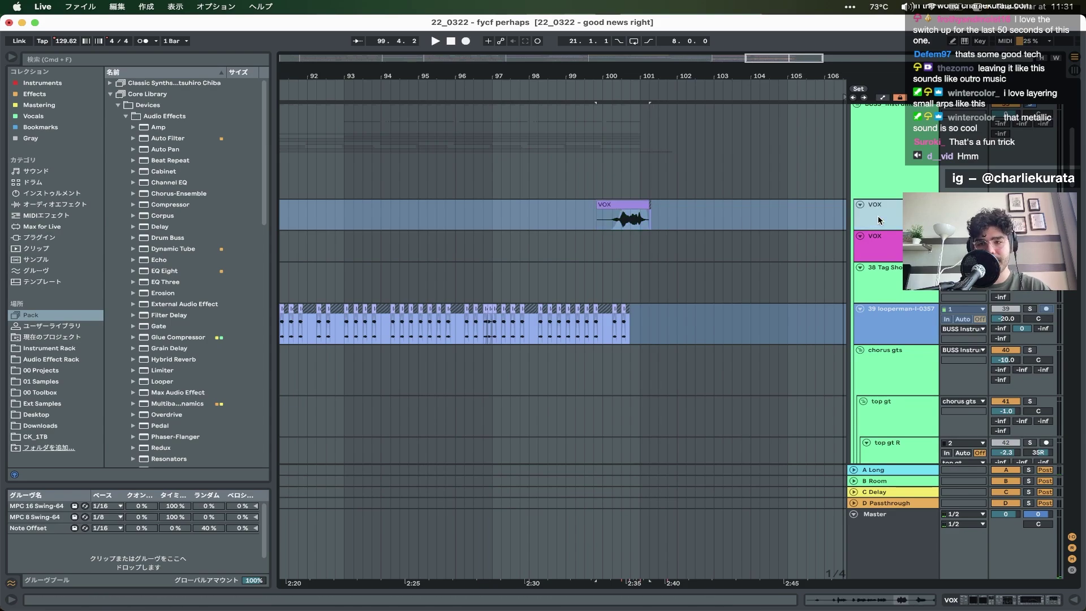
- Duplicate the VOX track that holds the short vocal clip and unfreeze the copy
{"action": "scroll", "coordinate": [635, 238], "scroll_direction": "down", "scroll_amount": 3}
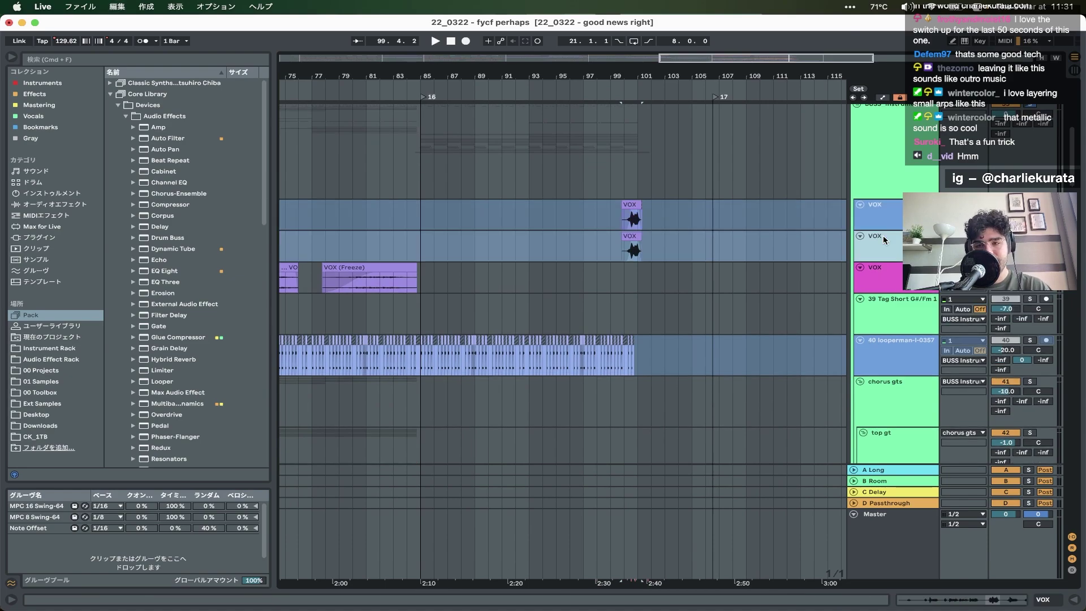
{"action": "key", "text": "super+d"}
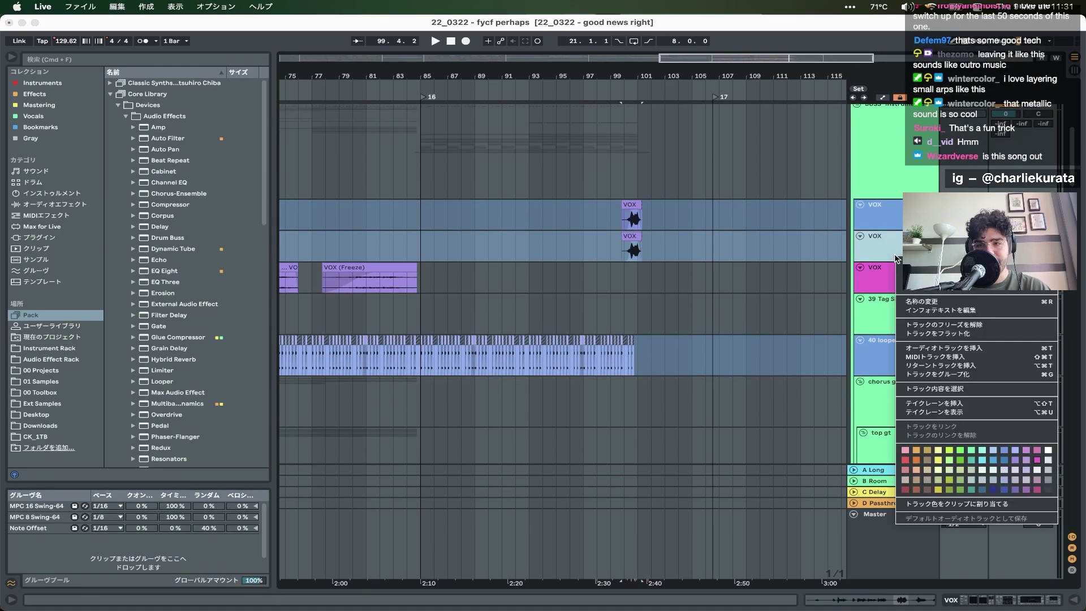
{"action": "right_click", "coordinate": [889, 260]}
{"action": "left_click", "coordinate": [925, 325]}
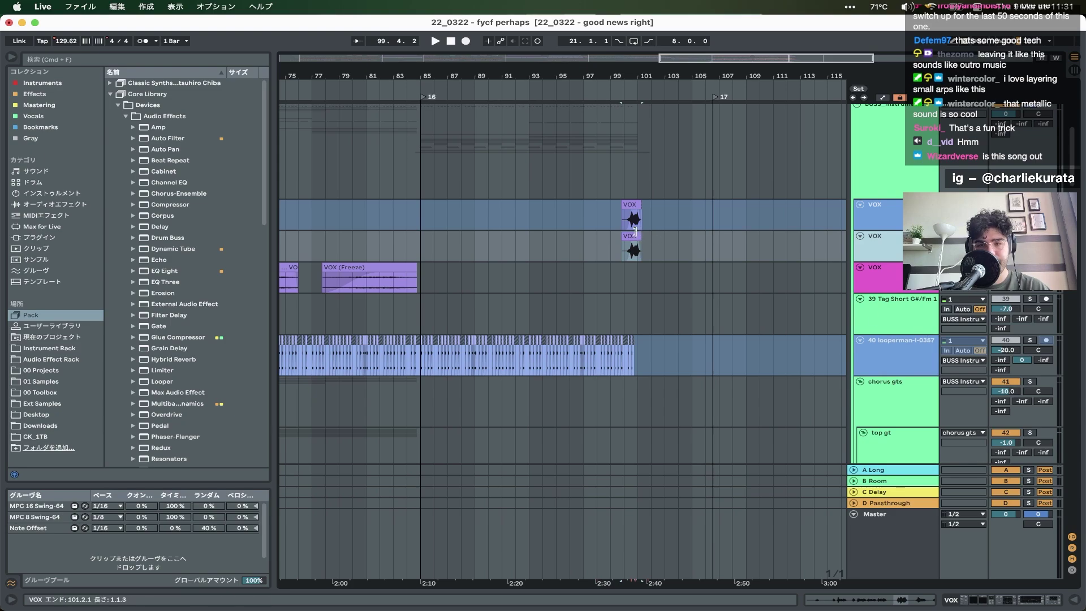
- Extend the duplicated VOX clip's start back to bar 91 and remove the part before bar 93
{"action": "left_click_drag", "start_coordinate": [635, 230], "coordinate": [294, 239]}
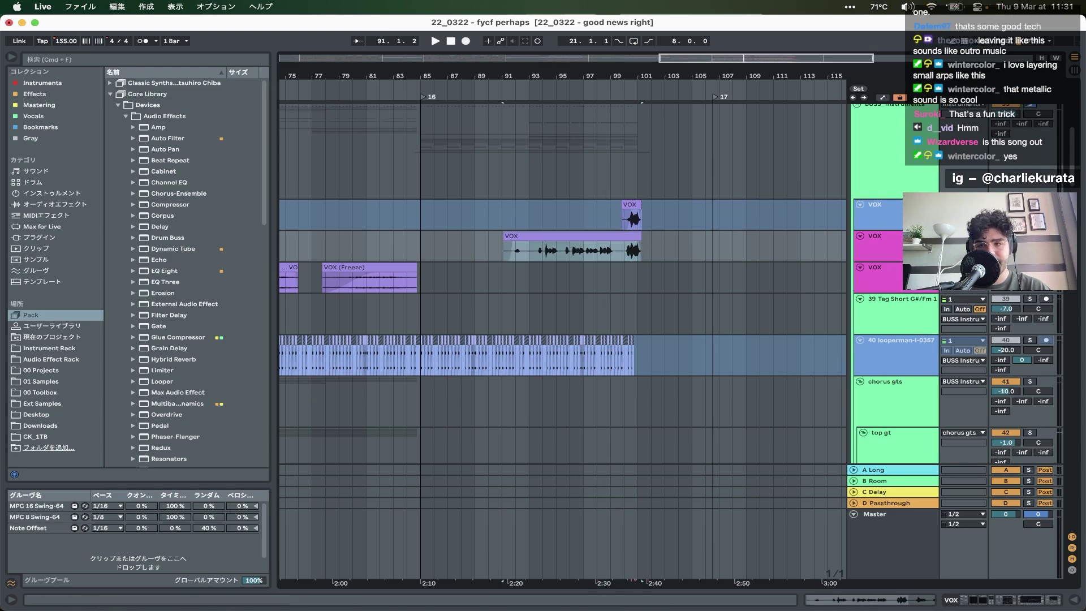
{"action": "left_click_drag", "start_coordinate": [503, 249], "coordinate": [529, 249]}
{"action": "key", "text": "space"}
{"action": "key", "text": "Delete"}
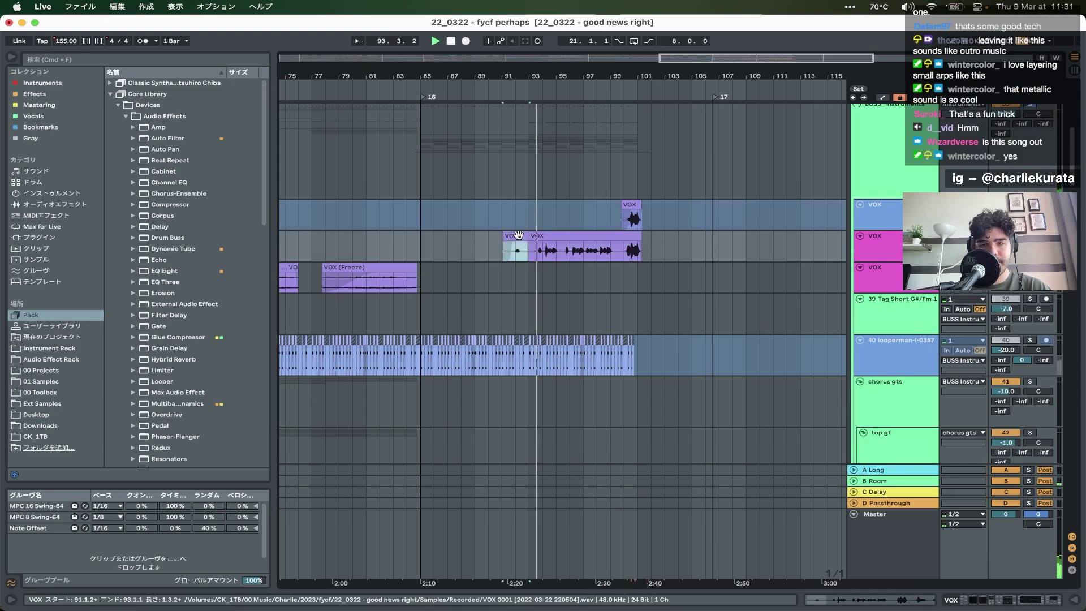
- Select the remaining VOX clip from bar 93 and listen to its full vocal line
{"action": "left_click", "coordinate": [555, 247]}
{"action": "scroll", "coordinate": [556, 247], "scroll_direction": "up", "scroll_amount": 6}
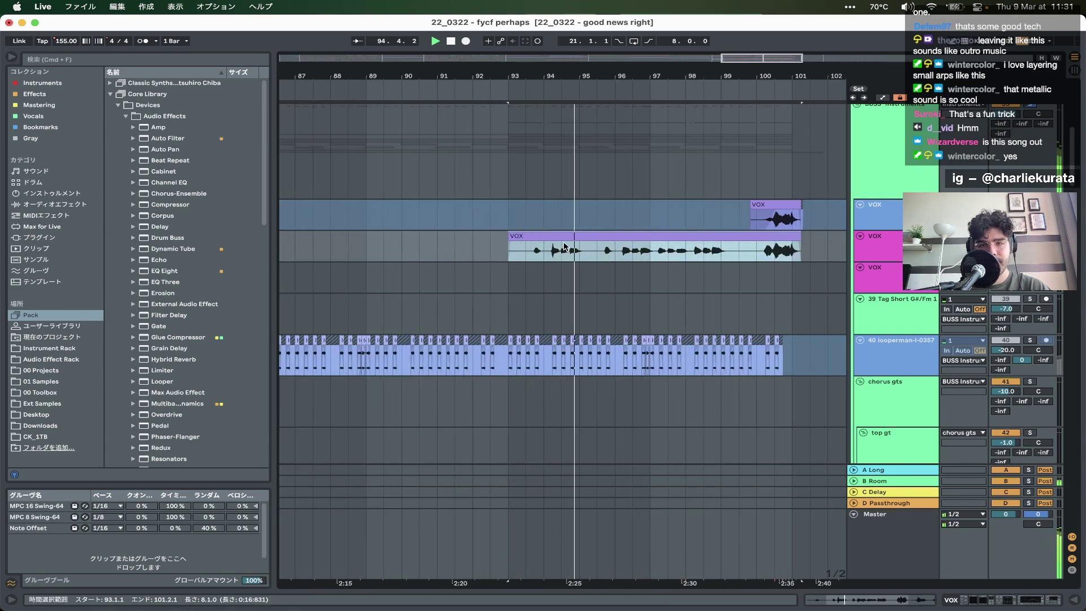
{"action": "scroll", "coordinate": [635, 247], "scroll_direction": "right", "scroll_amount": 5}
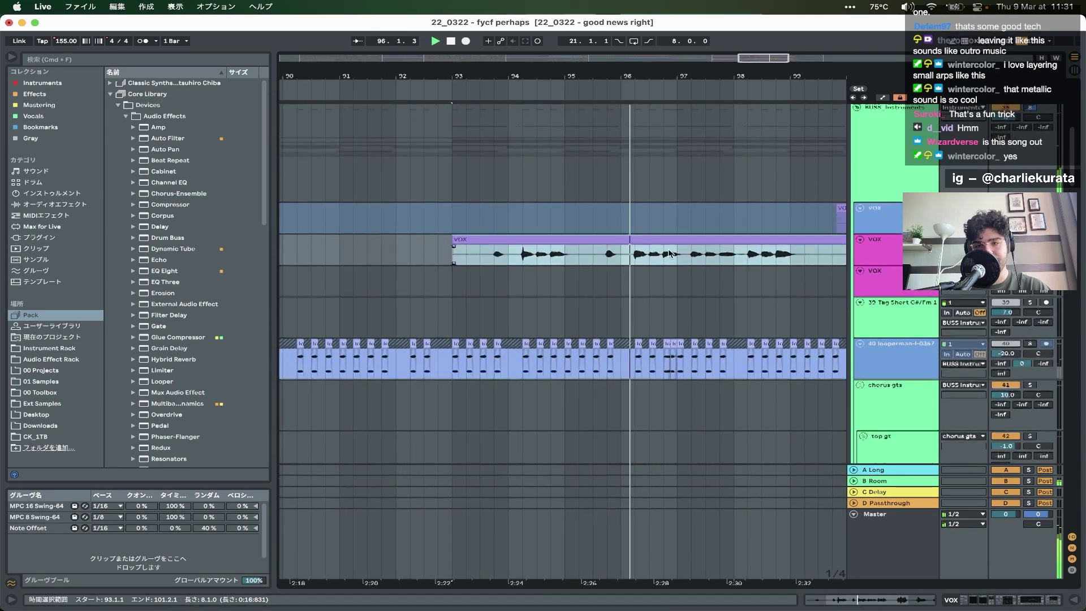
{"action": "key", "text": "space"}
{"action": "key", "text": "space"}
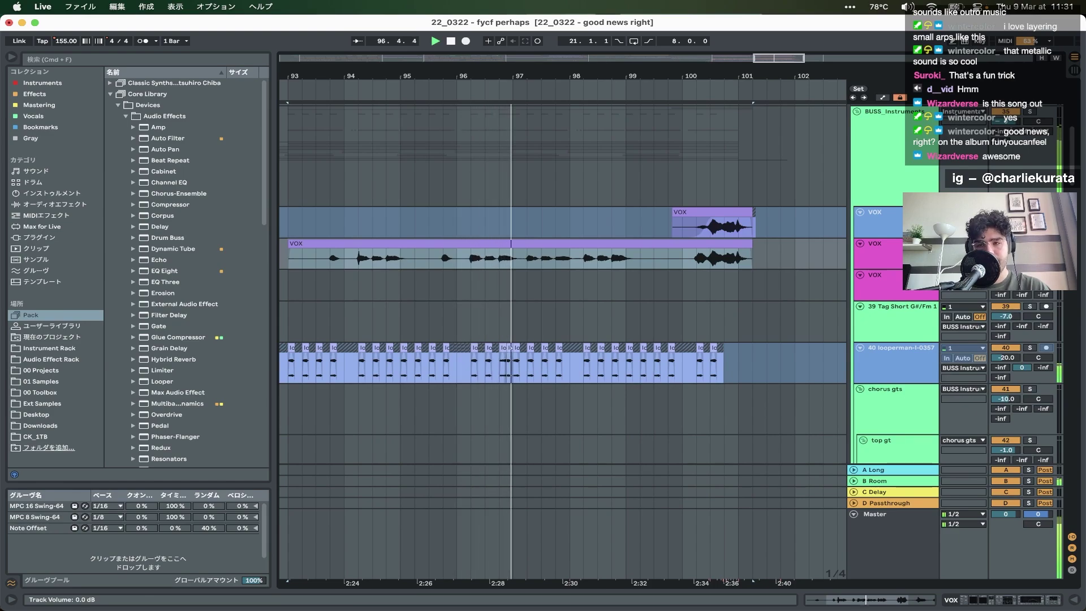
- Move the duplicated VOX clip earlier so it ends near bar 99 and play its last phrase from bar 97.4
{"action": "key", "text": "space"}
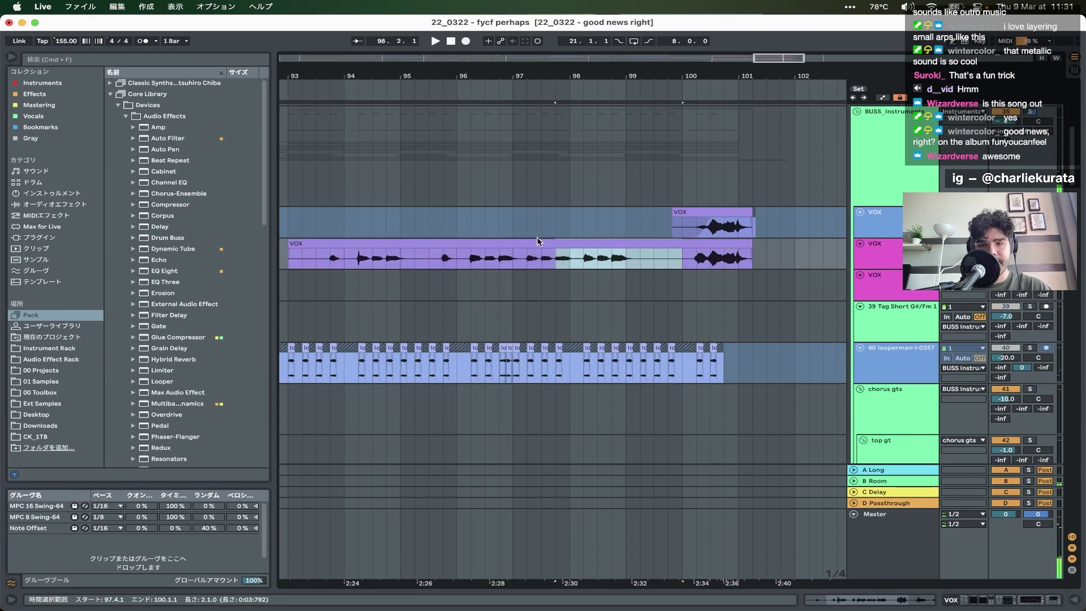
{"action": "left_click_drag", "start_coordinate": [600, 246], "coordinate": [480, 245]}
{"action": "left_click", "coordinate": [567, 268]}
{"action": "key", "text": "space"}
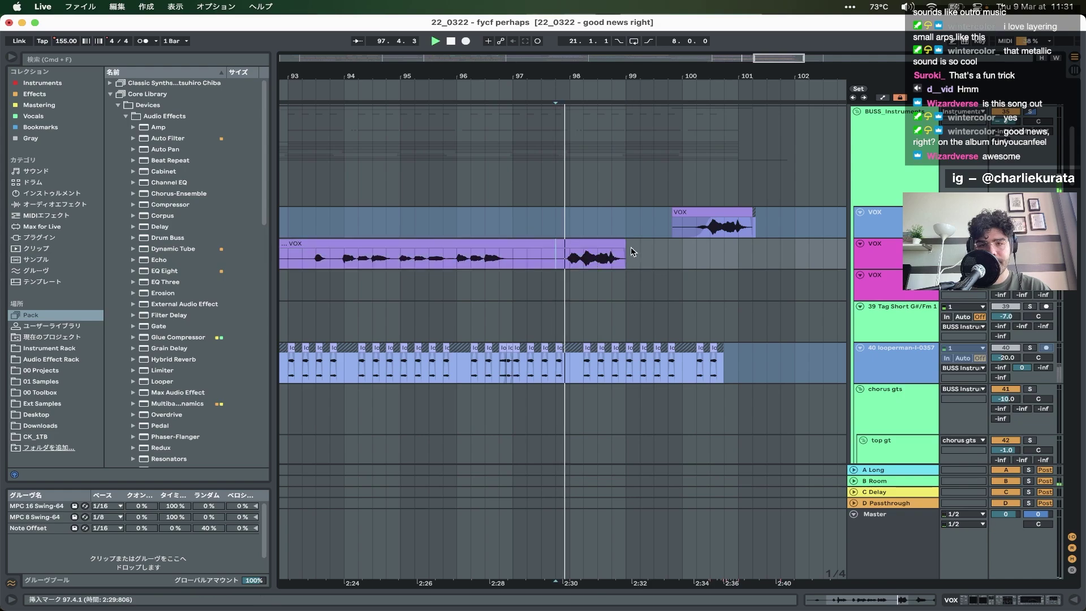
- Extend the duplicated VOX clip's end to bar 99.3, undo back to its original position, and delete the duplicated VOX track
{"action": "mouse_move", "coordinate": [626, 255]}
{"action": "left_mouse_down"}
{"action": "mouse_move", "coordinate": [724, 243]}
{"action": "mouse_move", "coordinate": [649, 238]}
{"action": "left_mouse_up"}
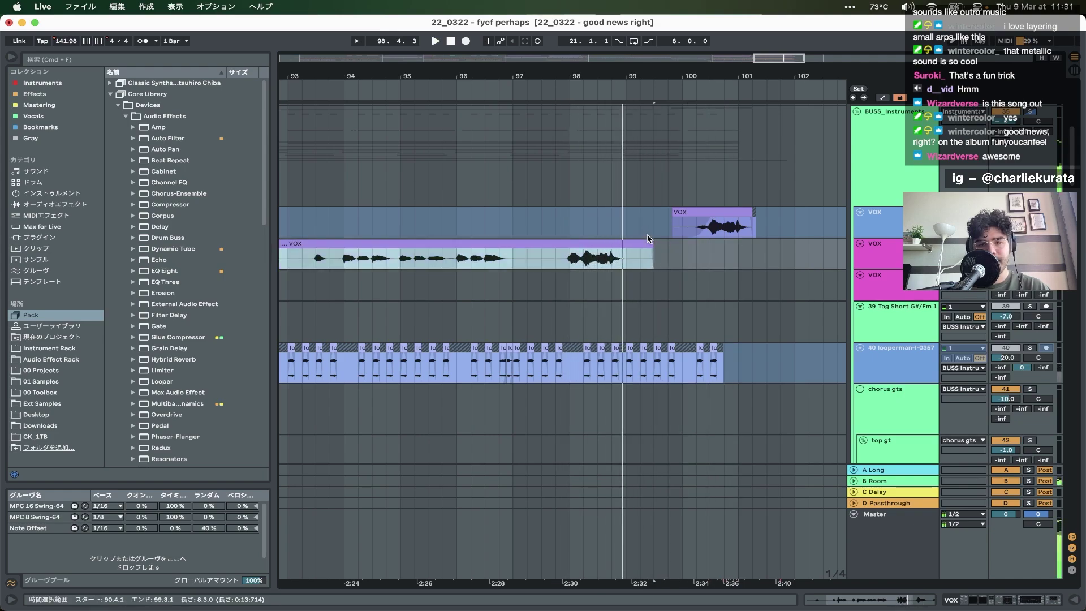
{"action": "key", "text": "super+j"}
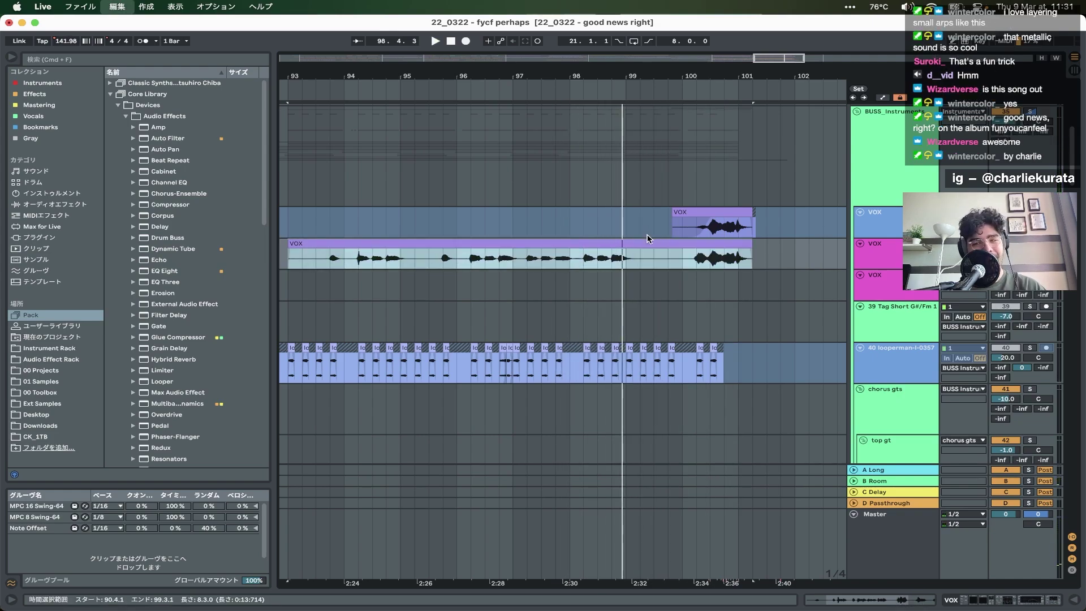
{"action": "left_click", "coordinate": [896, 247]}
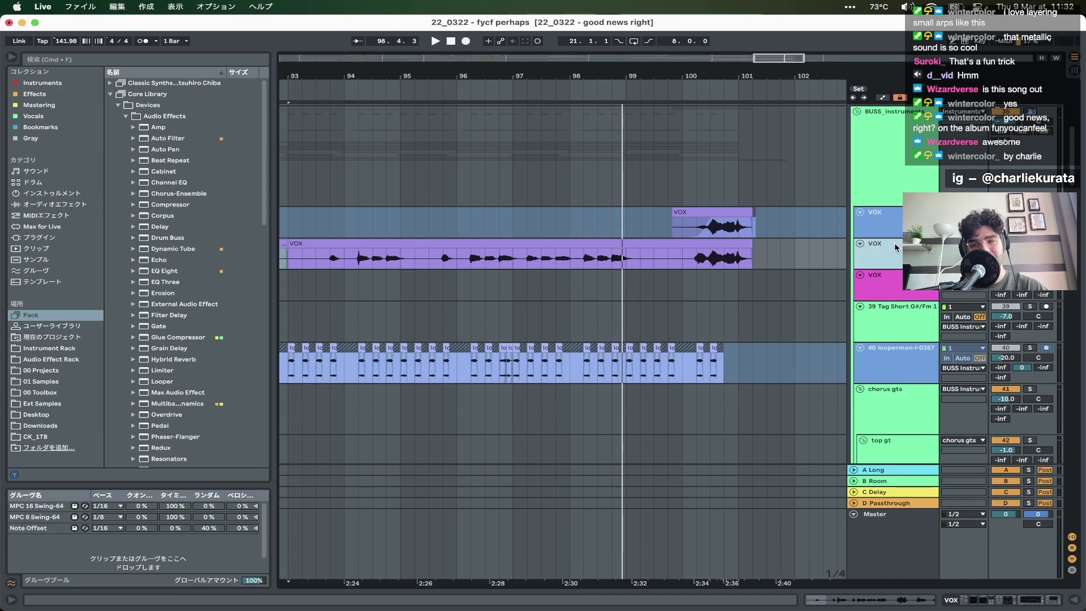
{"action": "key", "text": "Delete"}
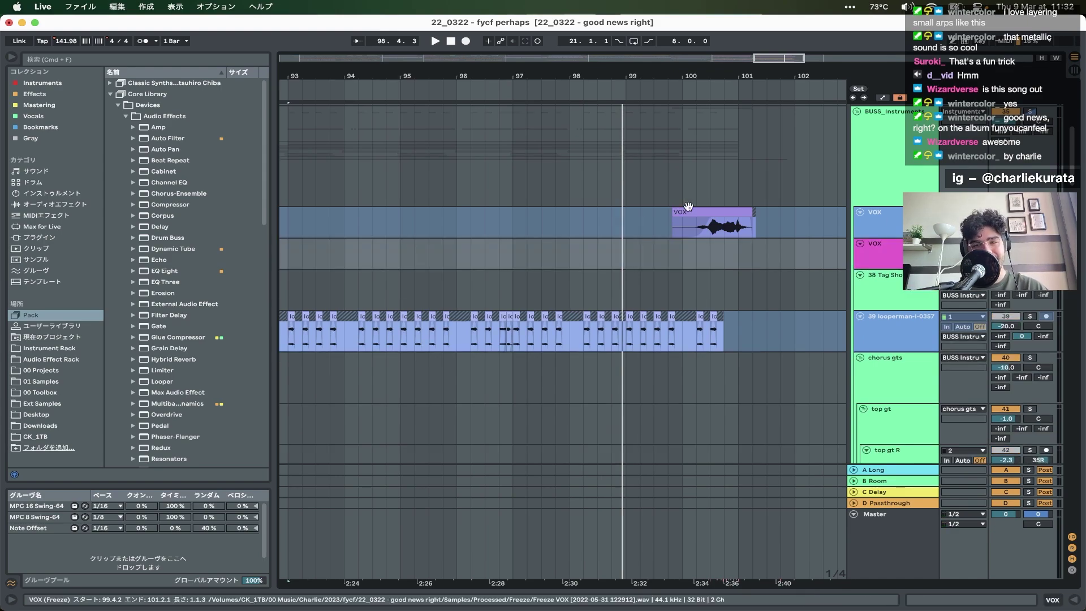
- Play the short VOX clip at the song's end from bar 100.2 and again from bar 99.1.3
{"action": "left_click", "coordinate": [695, 224]}
{"action": "key", "text": "space"}
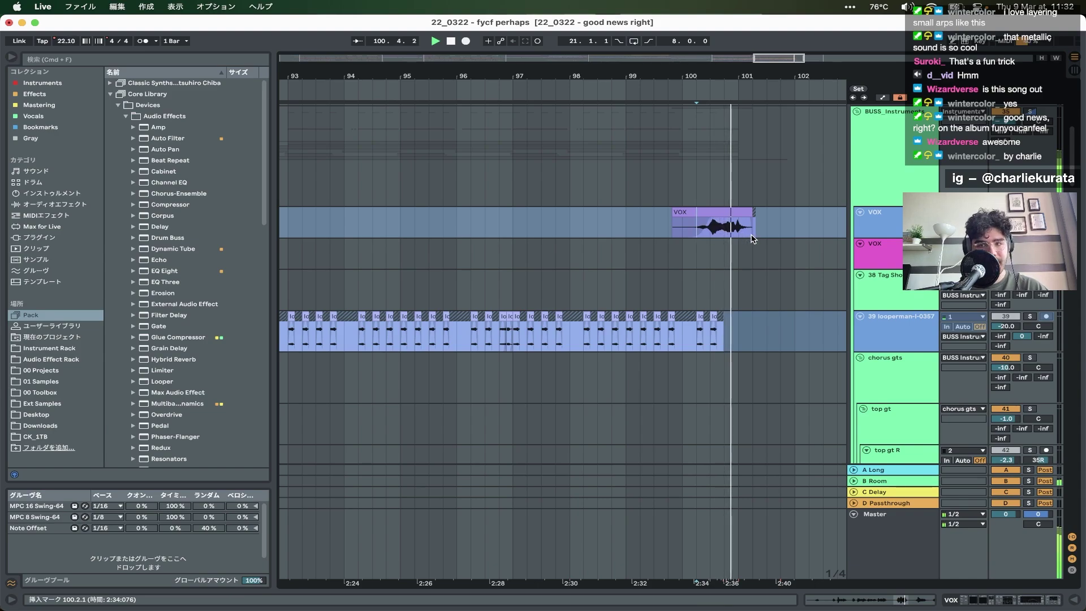
{"action": "scroll", "coordinate": [745, 244], "scroll_direction": "up", "scroll_amount": 3}
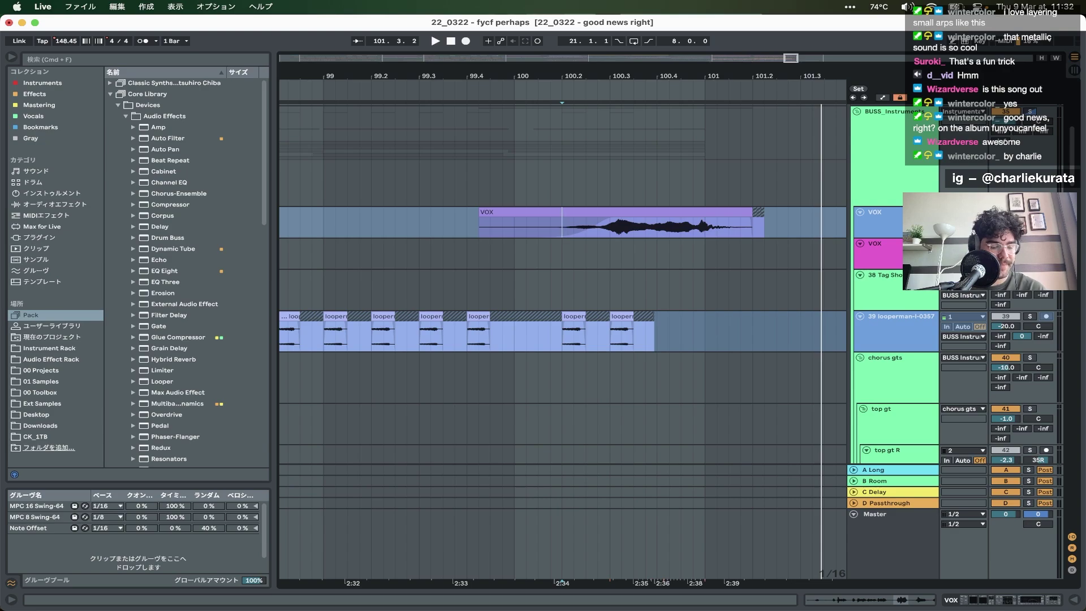
{"action": "left_click", "coordinate": [347, 226]}
{"action": "key", "text": "space"}
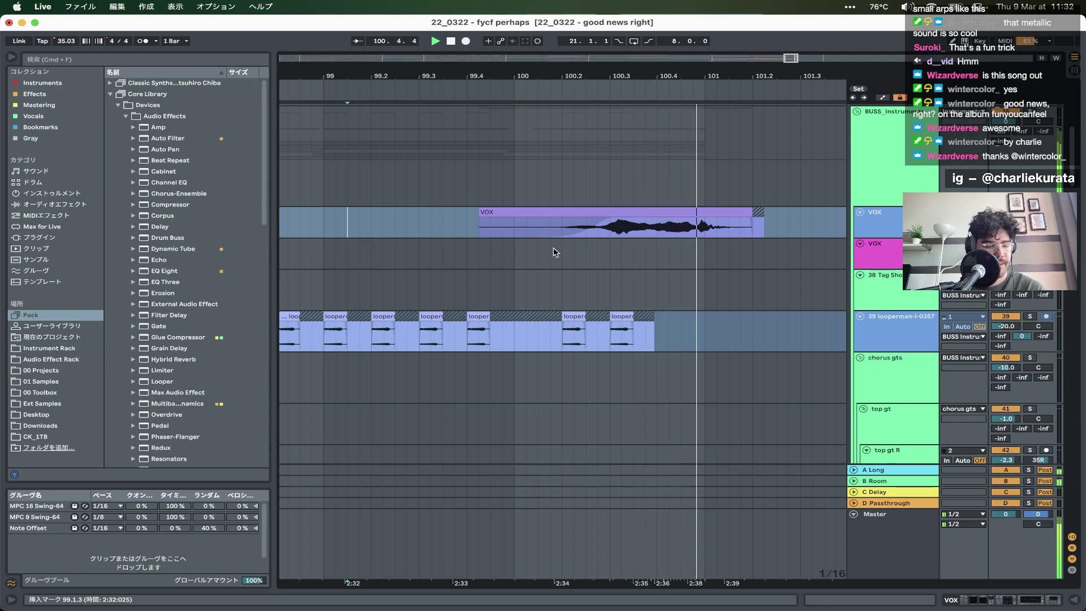
- Find the closing IMG_1999 clips and listen to them from bar 101.1.3 and again from bar 103.3.3
{"action": "scroll", "coordinate": [628, 283], "scroll_direction": "down", "scroll_amount": 5}
{"action": "scroll", "coordinate": [628, 283], "scroll_direction": "up", "scroll_amount": 6}
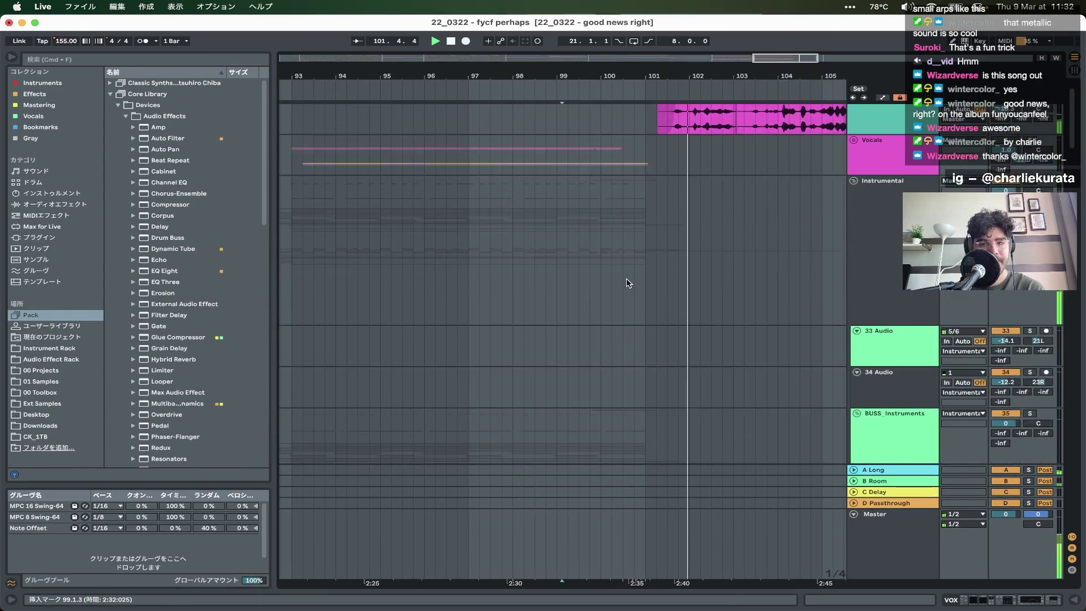
{"action": "scroll", "coordinate": [628, 283], "scroll_direction": "down", "scroll_amount": 3}
{"action": "scroll", "coordinate": [628, 283], "scroll_direction": "up", "scroll_amount": 3}
{"action": "scroll", "coordinate": [675, 150], "scroll_direction": "up", "scroll_amount": 6}
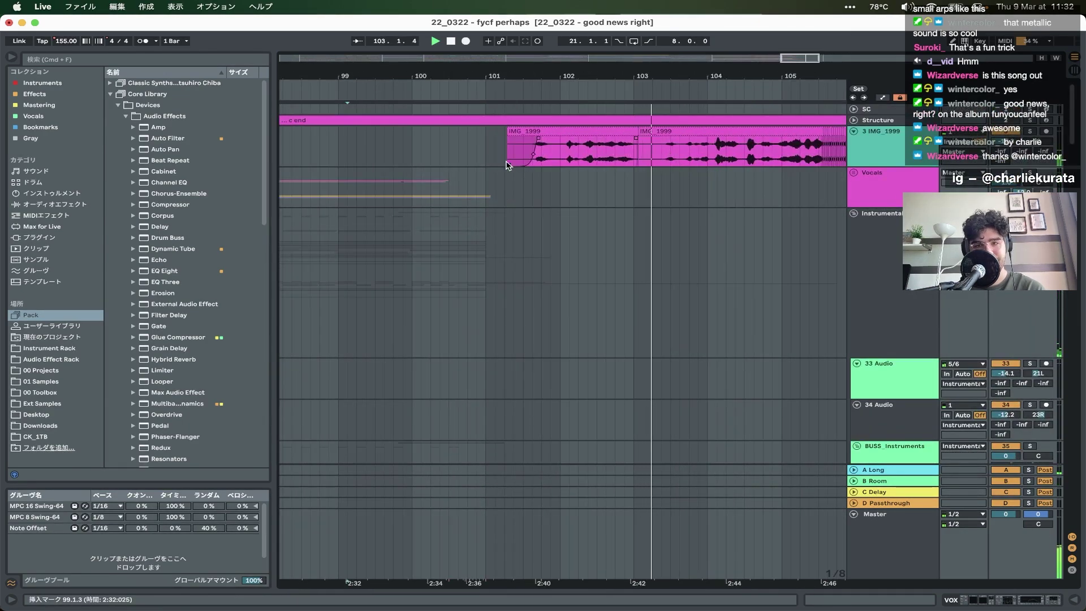
{"action": "mouse_move", "coordinate": [507, 163]}
{"action": "left_mouse_down"}
{"action": "mouse_move", "coordinate": [541, 162]}
{"action": "mouse_move", "coordinate": [491, 153]}
{"action": "left_mouse_up"}
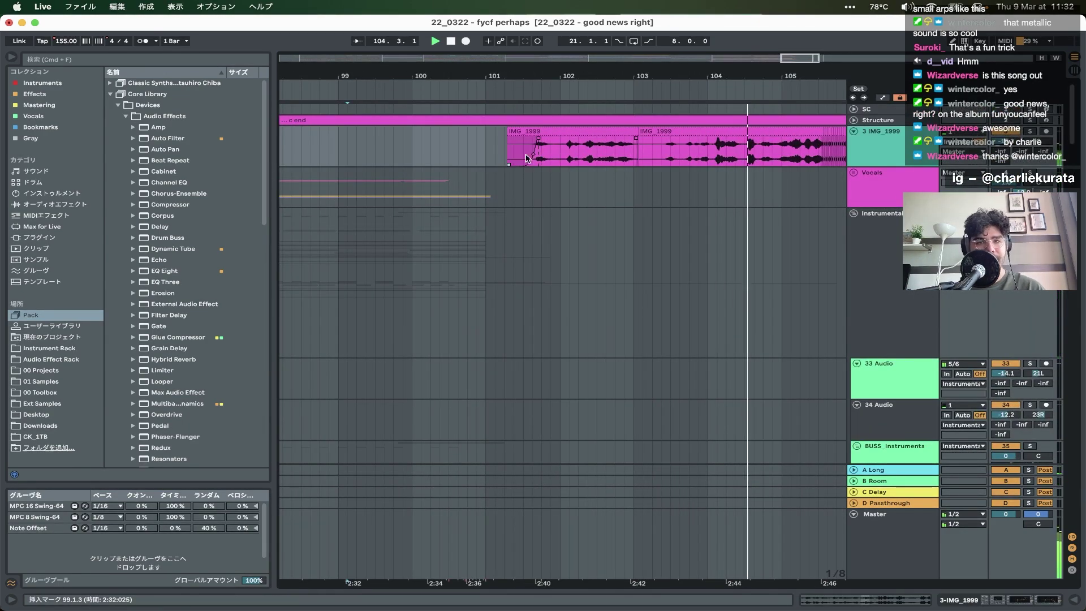
{"action": "scroll", "coordinate": [491, 154], "scroll_direction": "right", "scroll_amount": 5}
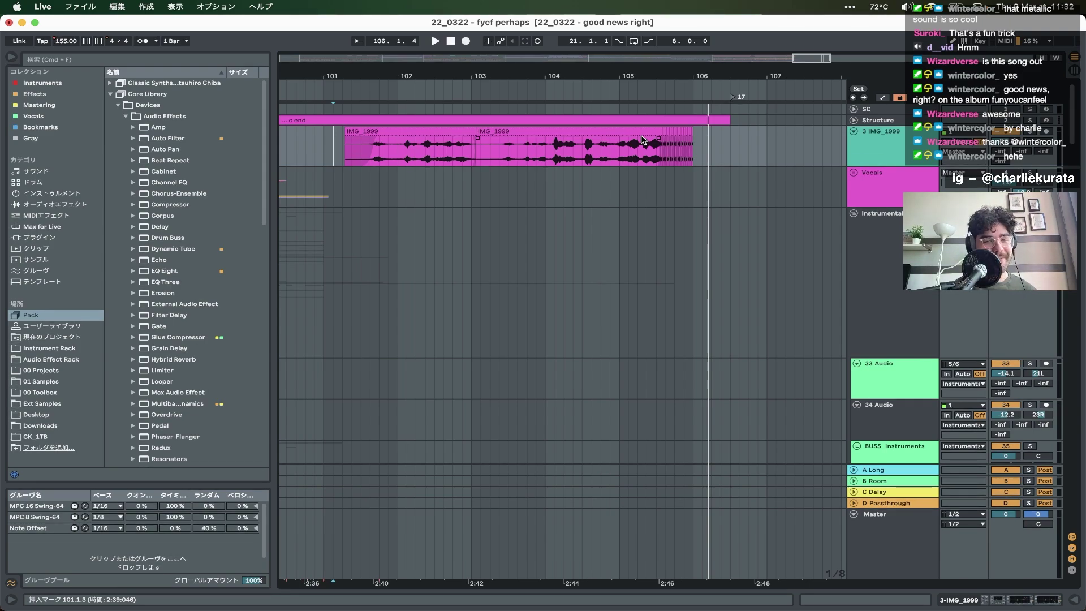
{"action": "left_click", "coordinate": [516, 155]}
{"action": "key", "text": "space"}
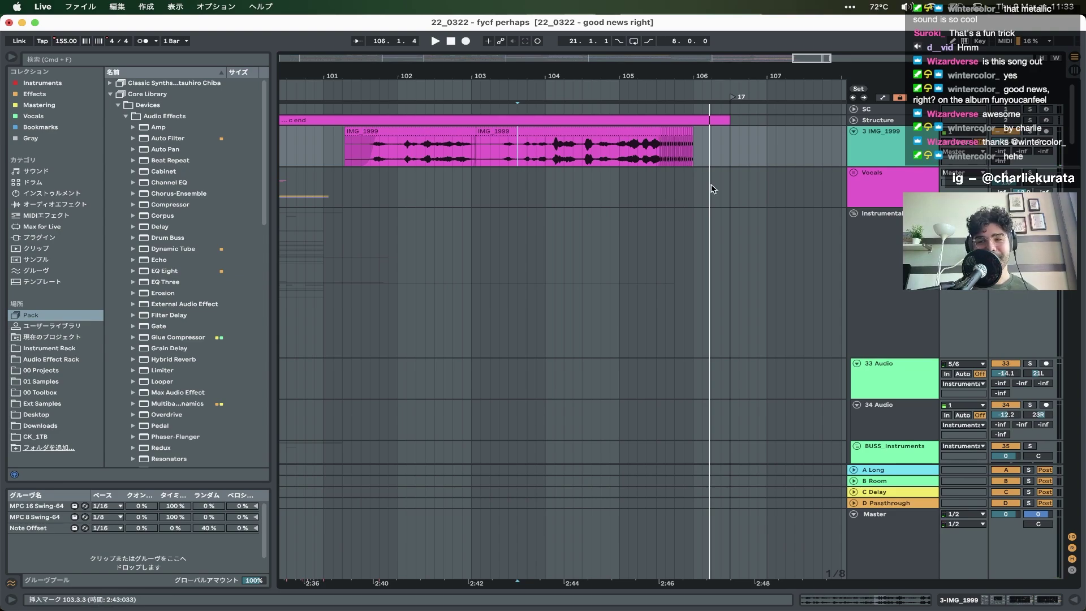
- Unfold the Vocals group and set the insert marker at bar 5, where the v1/pre section starts
{"action": "scroll", "coordinate": [709, 187], "scroll_direction": "down", "scroll_amount": 10}
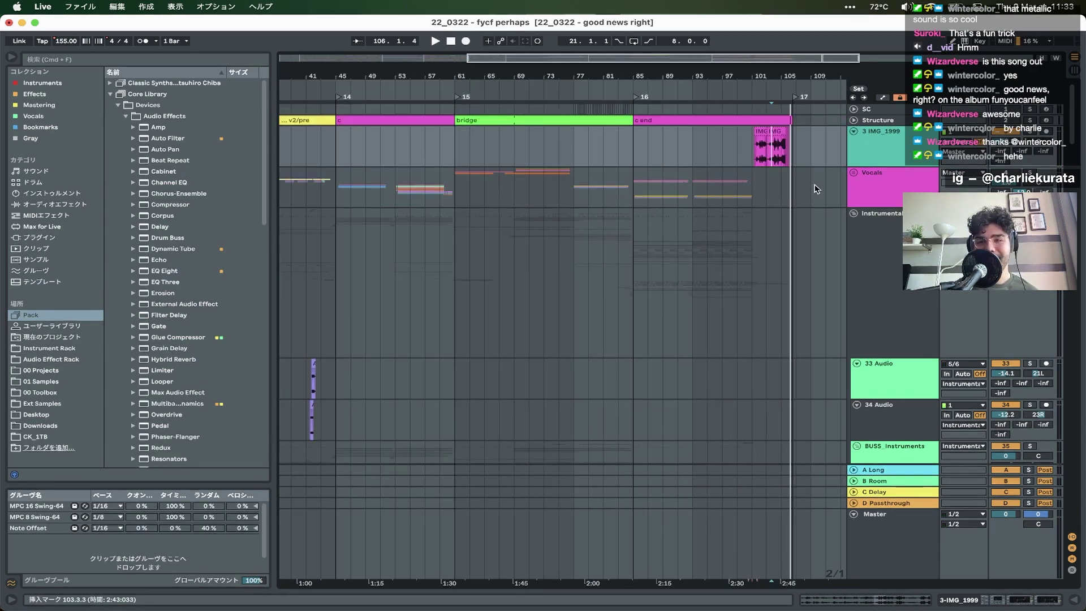
{"action": "left_click", "coordinate": [853, 173]}
{"action": "right_click", "coordinate": [871, 173]}
{"action": "key", "text": "Escape"}
{"action": "scroll", "coordinate": [388, 255], "scroll_direction": "down", "scroll_amount": 5}
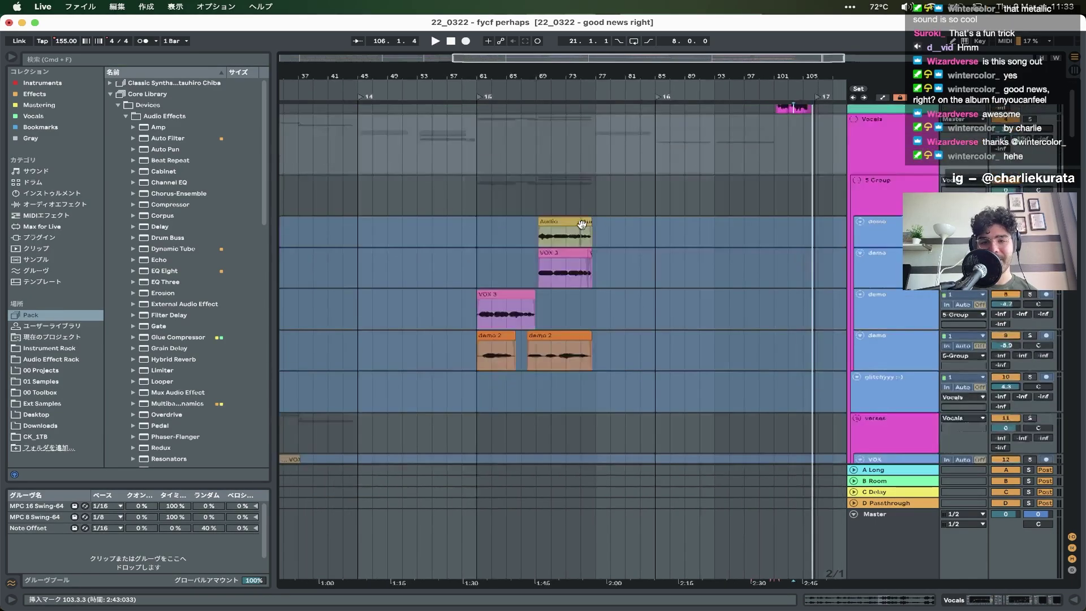
{"action": "scroll", "coordinate": [389, 255], "scroll_direction": "left", "scroll_amount": 10}
{"action": "scroll", "coordinate": [389, 255], "scroll_direction": "up", "scroll_amount": 5}
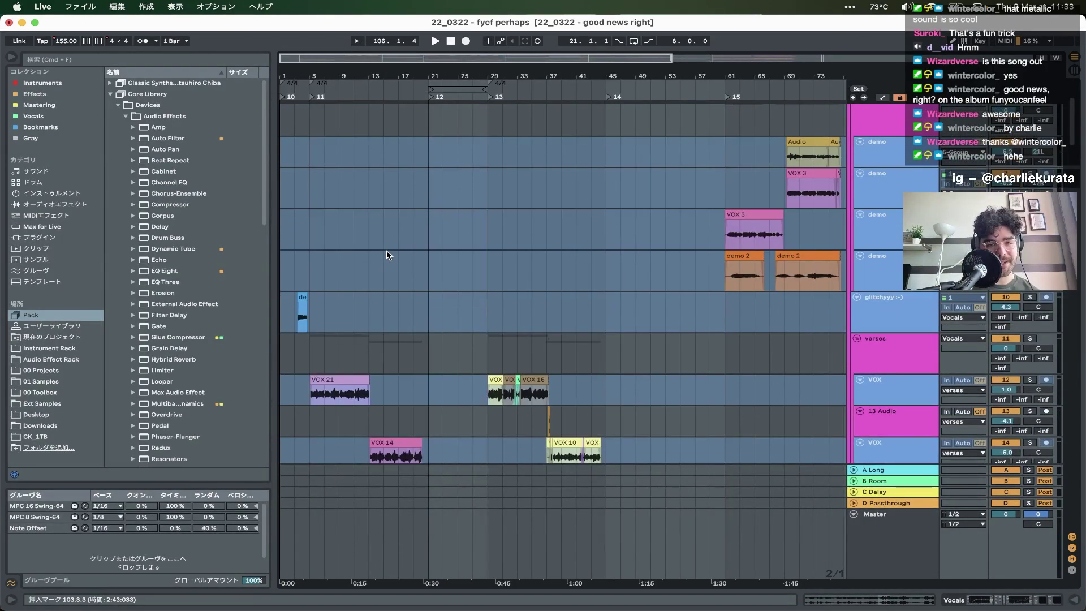
{"action": "scroll", "coordinate": [381, 269], "scroll_direction": "up", "scroll_amount": 5}
{"action": "left_click", "coordinate": [363, 336]}
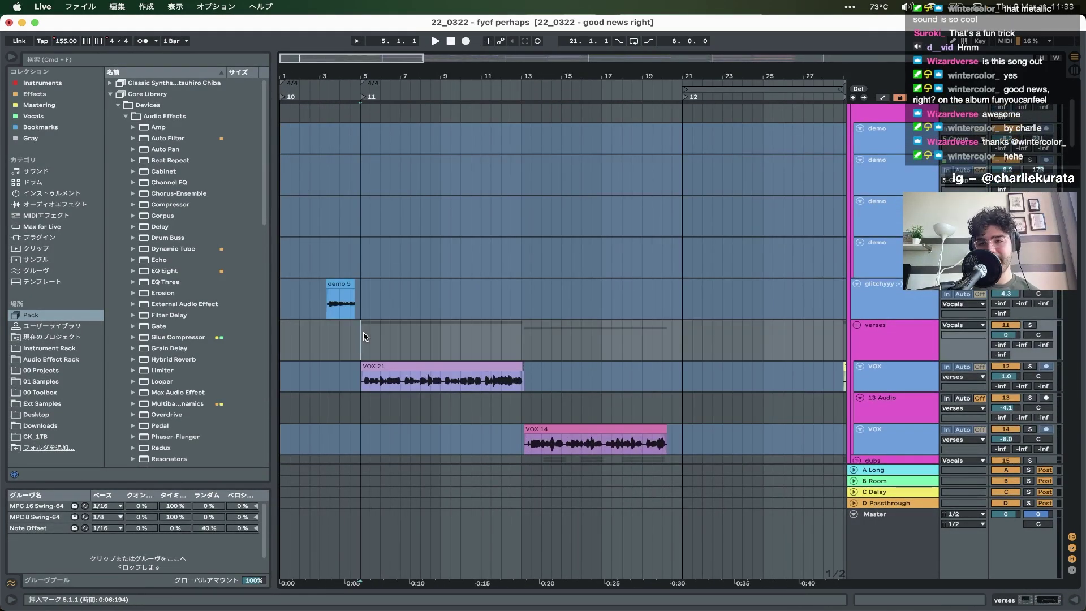
- Collapse 5 Group and the glitchyyy track inside the Vocals group so the verse tracks are within view
{"action": "scroll", "coordinate": [860, 284], "scroll_direction": "up", "scroll_amount": 3}
{"action": "left_click", "coordinate": [853, 172]}
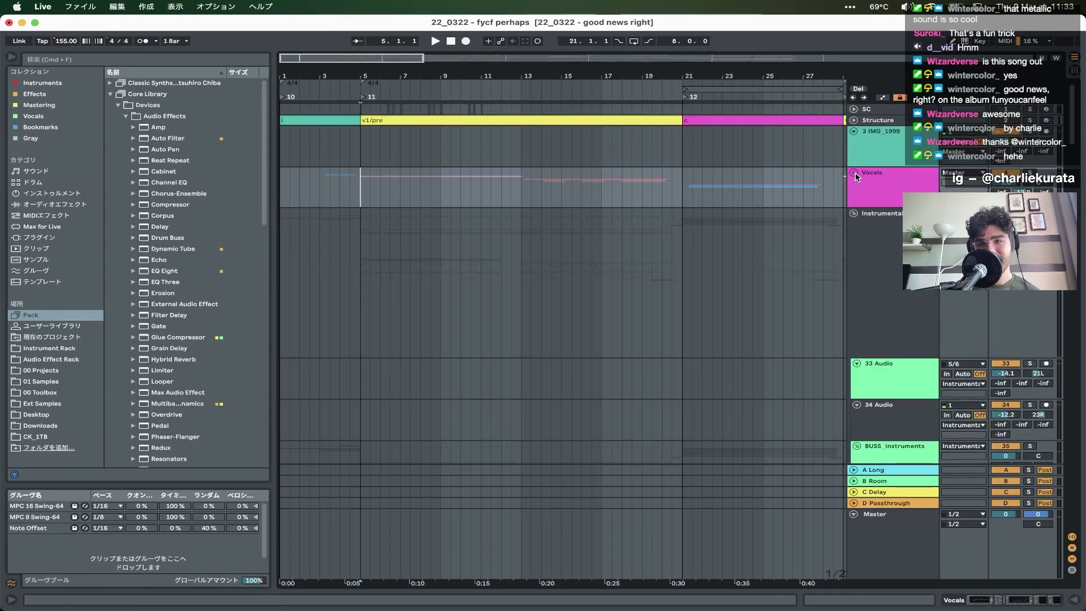
{"action": "left_click", "coordinate": [853, 173]}
{"action": "scroll", "coordinate": [873, 120], "scroll_direction": "down", "scroll_amount": 4}
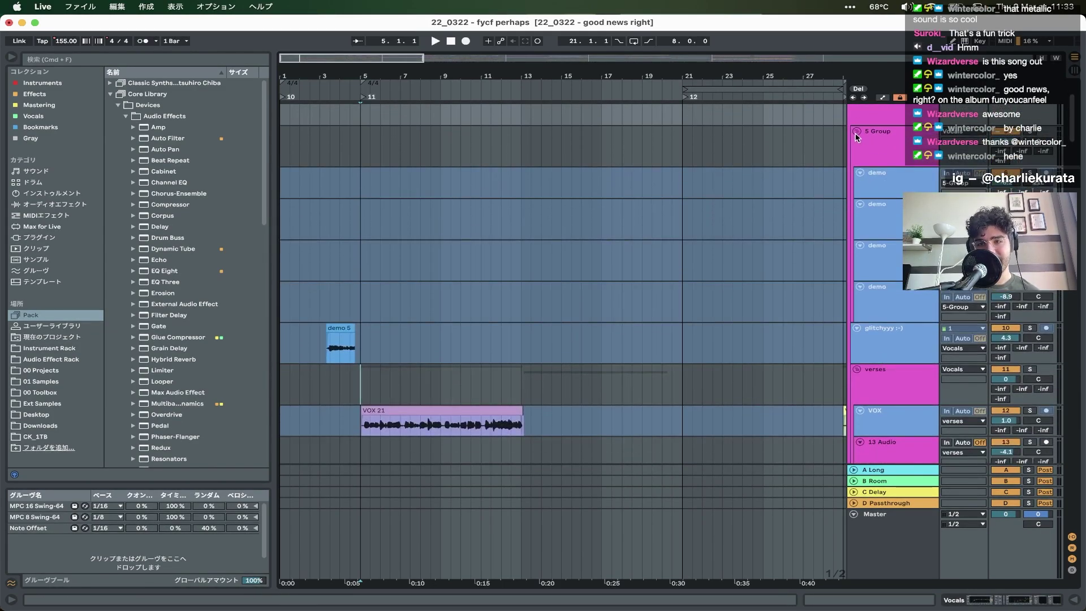
{"action": "left_click", "coordinate": [858, 132]}
{"action": "left_click", "coordinate": [857, 143]}
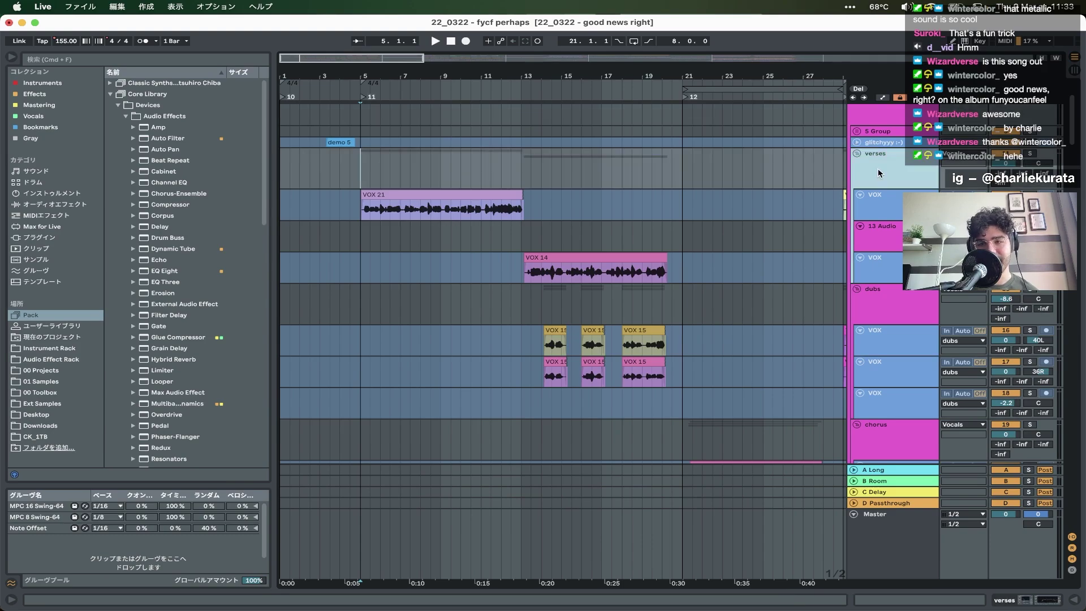
- Select the VOX 21 clip in the verses group and play it from bar 5
{"action": "left_click", "coordinate": [370, 207]}
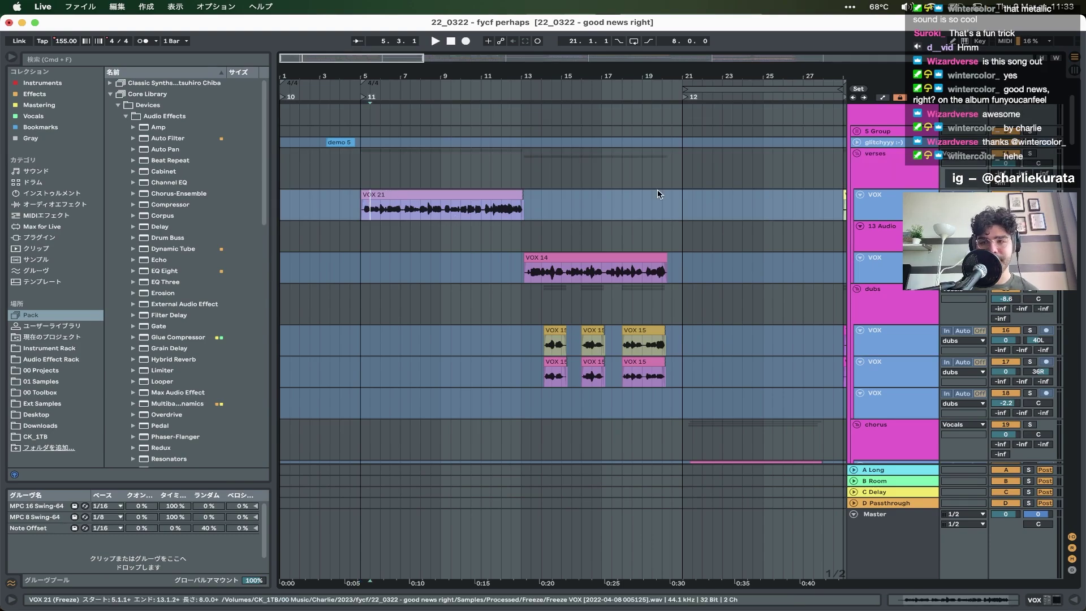
{"action": "left_click", "coordinate": [419, 195]}
{"action": "key", "text": "space"}
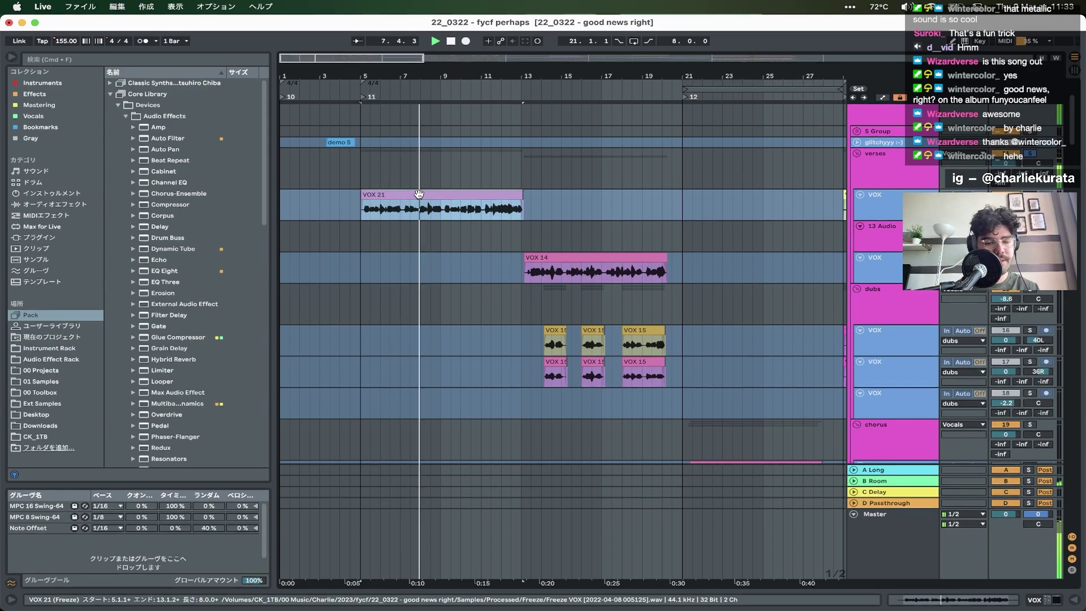
- Switch to Notes, open the "good news right" lyrics to follow the first verse, and return to Live
{"action": "key", "text": "super+space"}
{"action": "type", "text": "notes"}
{"action": "key", "text": "Return"}
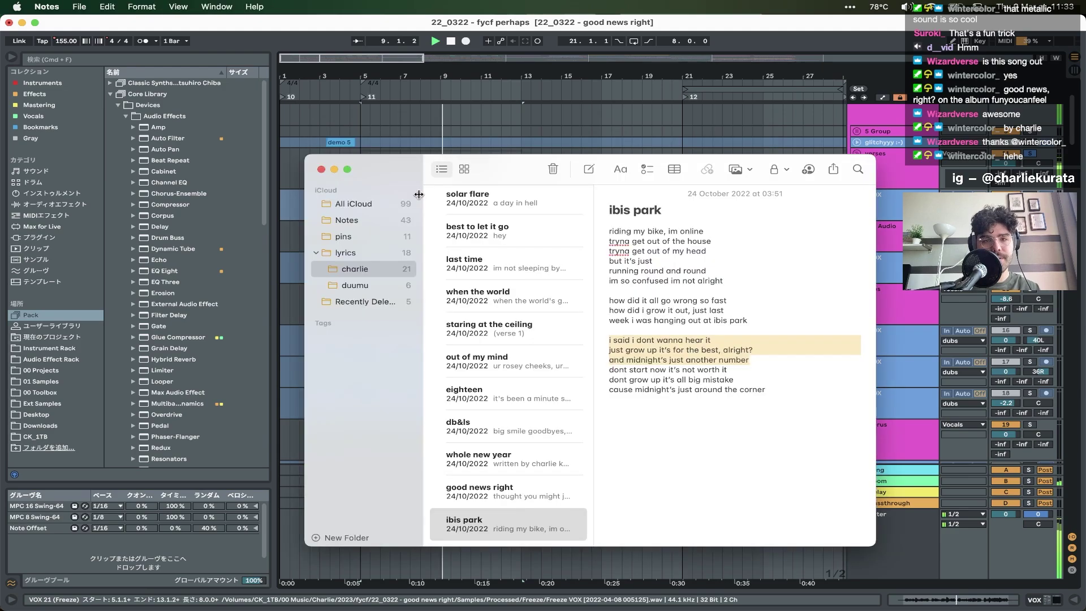
{"action": "left_click", "coordinate": [491, 494]}
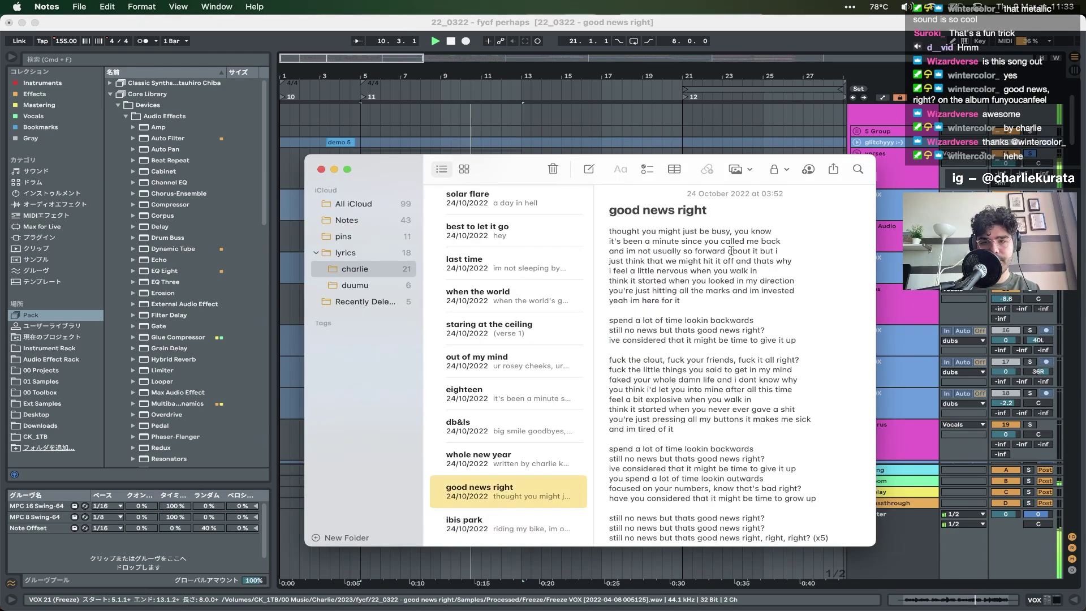
{"action": "left_click_drag", "start_coordinate": [708, 293], "coordinate": [609, 231]}
{"action": "left_click", "coordinate": [502, 232]}
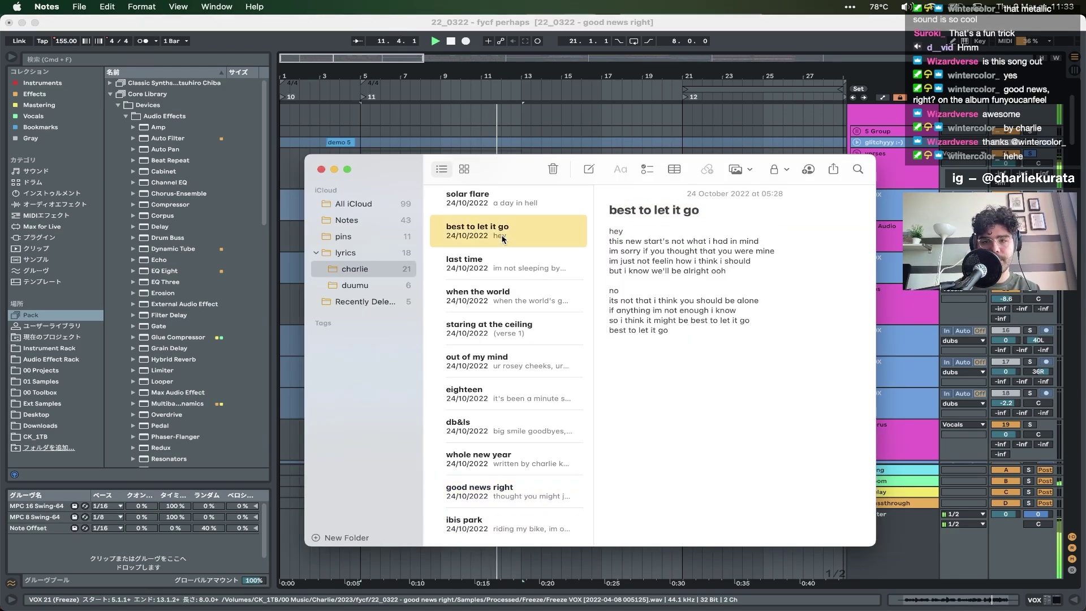
{"action": "left_click", "coordinate": [494, 491]}
{"action": "key", "text": "super+Tab"}
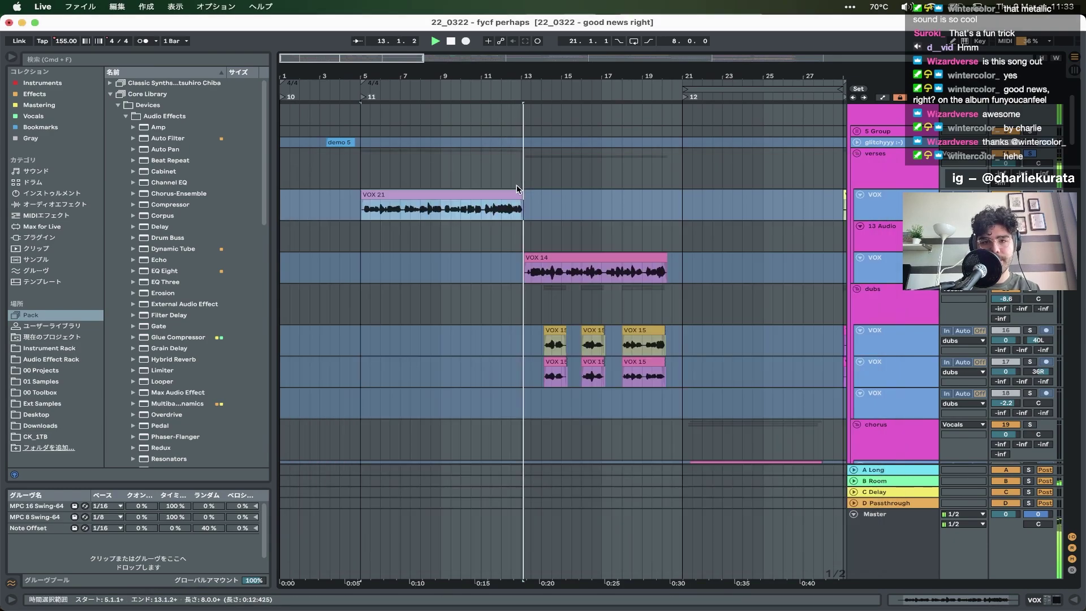
- Play the second half of the verse from bar 13, following the VOX 14 clip and the VOX 15 dubs to bar 20
{"action": "left_click", "coordinate": [516, 189]}
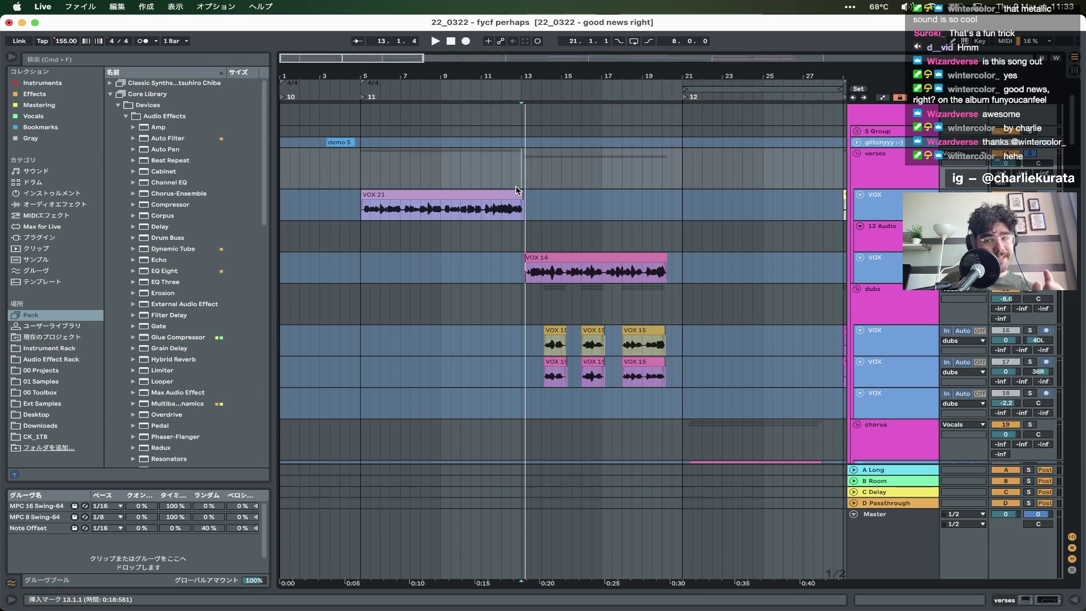
{"action": "scroll", "coordinate": [521, 178], "scroll_direction": "up", "scroll_amount": 3}
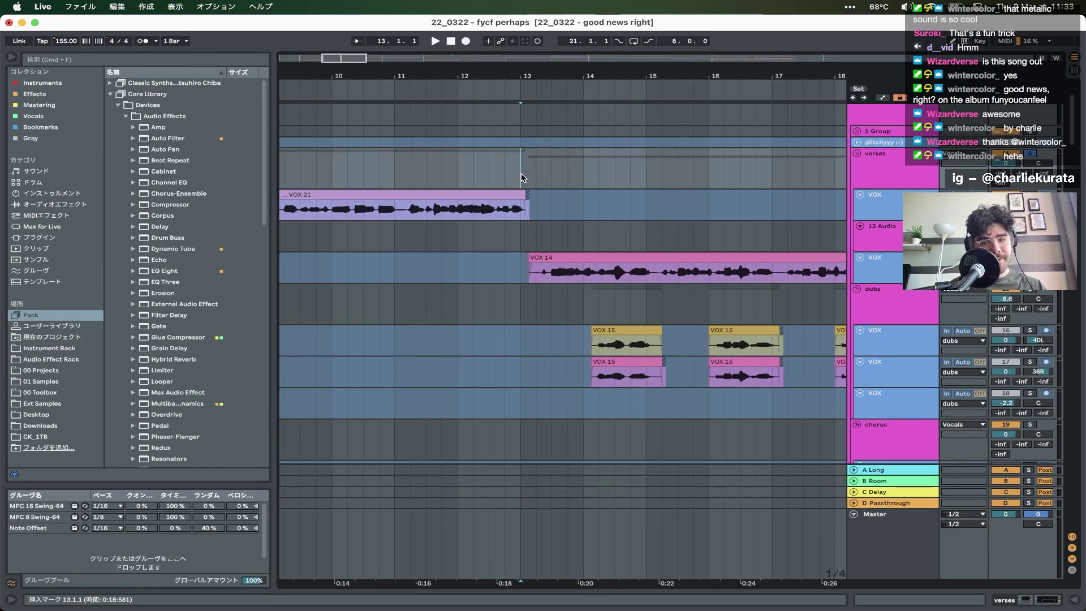
{"action": "key", "text": "space"}
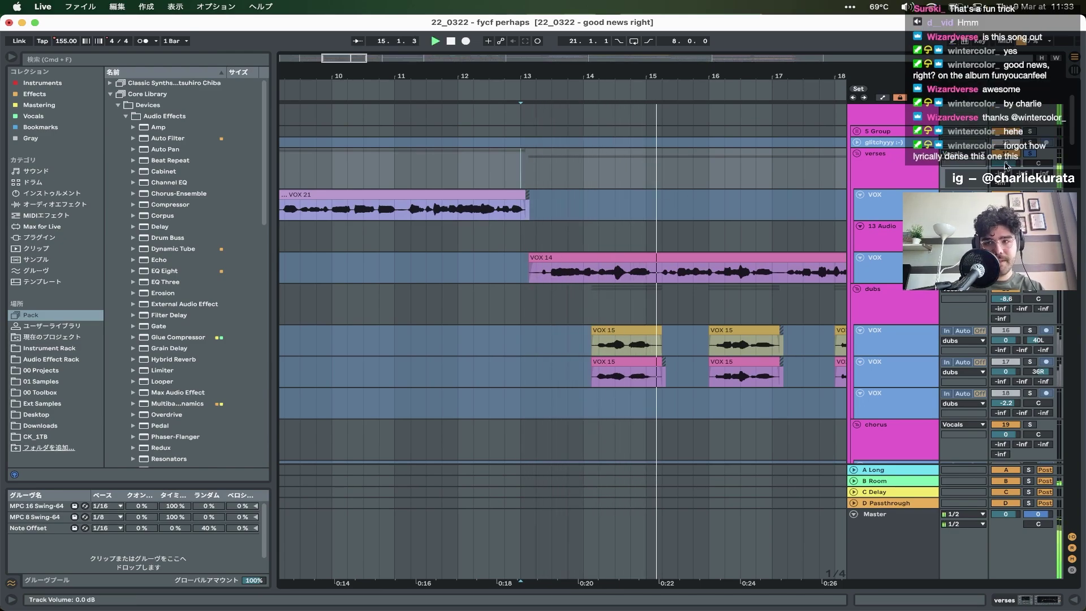
{"action": "scroll", "coordinate": [1012, 164], "scroll_direction": "up", "scroll_amount": 3}
{"action": "scroll", "coordinate": [742, 259], "scroll_direction": "down", "scroll_amount": 3}
{"action": "scroll", "coordinate": [741, 259], "scroll_direction": "right", "scroll_amount": 5}
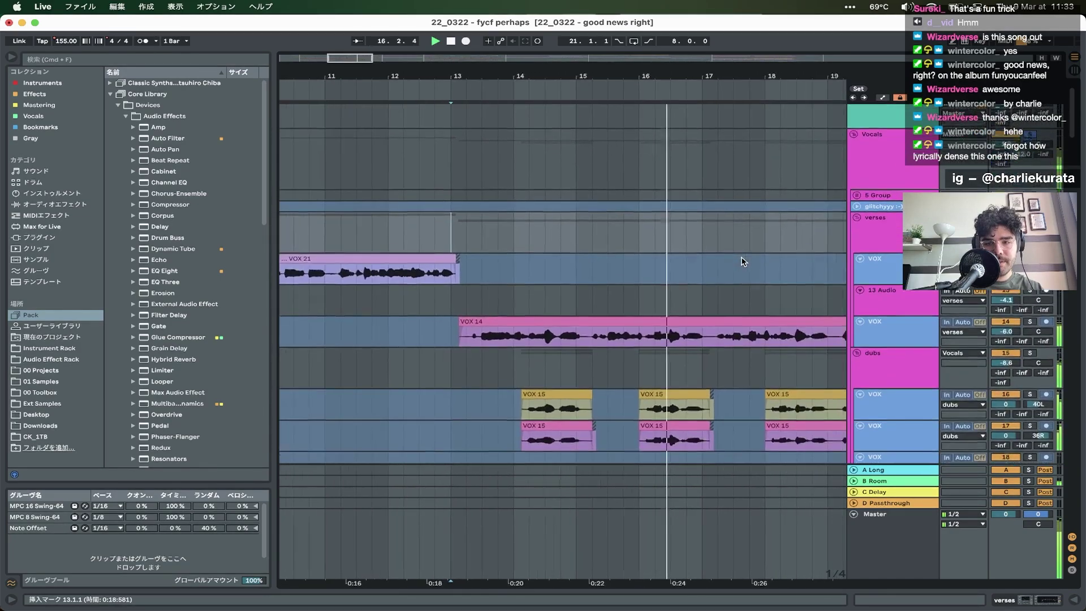
{"action": "scroll", "coordinate": [600, 259], "scroll_direction": "right", "scroll_amount": 4}
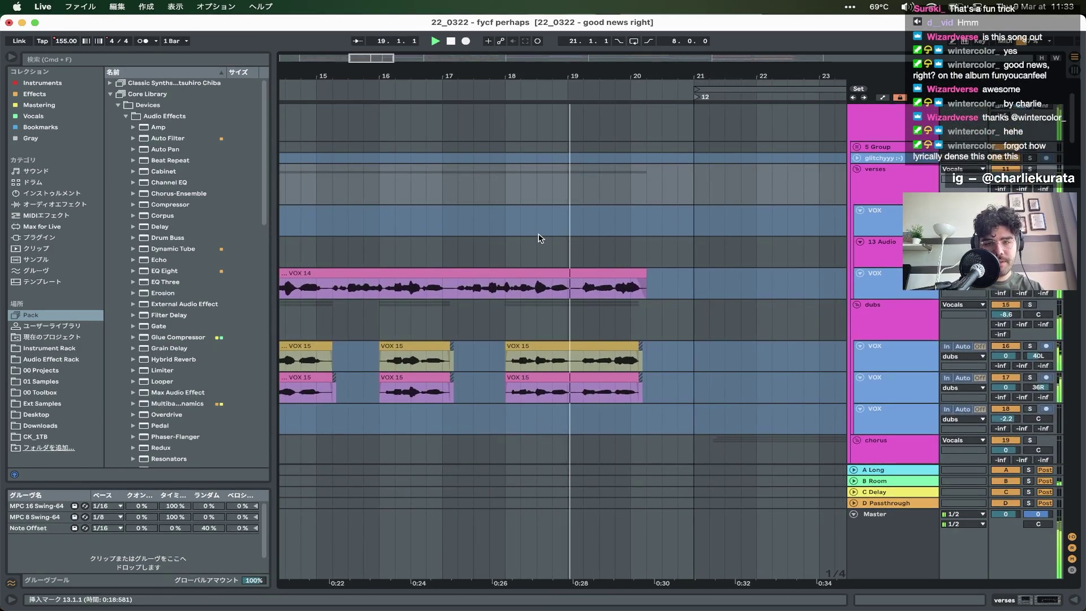
{"action": "scroll", "coordinate": [539, 238], "scroll_direction": "down", "scroll_amount": 1}
{"action": "scroll", "coordinate": [539, 238], "scroll_direction": "right", "scroll_amount": 3}
{"action": "scroll", "coordinate": [539, 239], "scroll_direction": "down", "scroll_amount": 2}
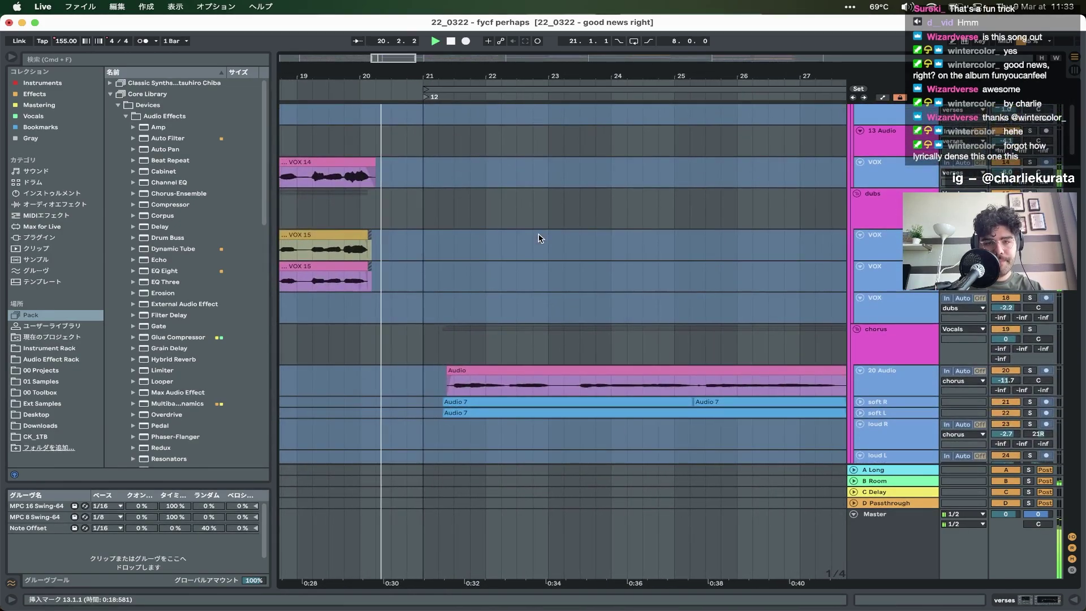
- Solo the chorus group and set the insert marker at bar 21, where the chorus starts
{"action": "scroll", "coordinate": [539, 238], "scroll_direction": "down", "scroll_amount": 3}
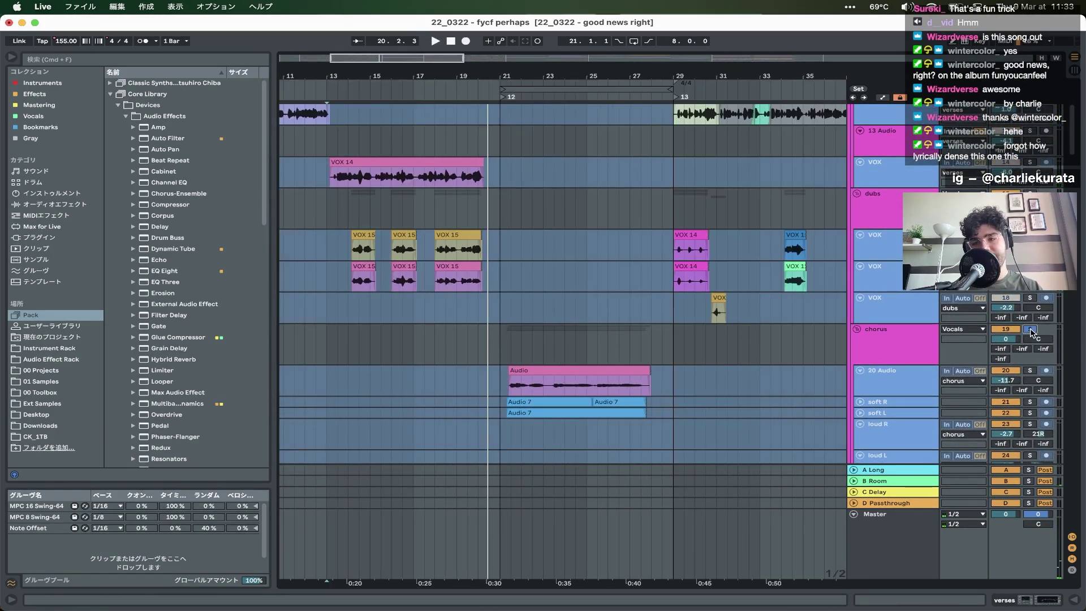
{"action": "left_click", "coordinate": [501, 350]}
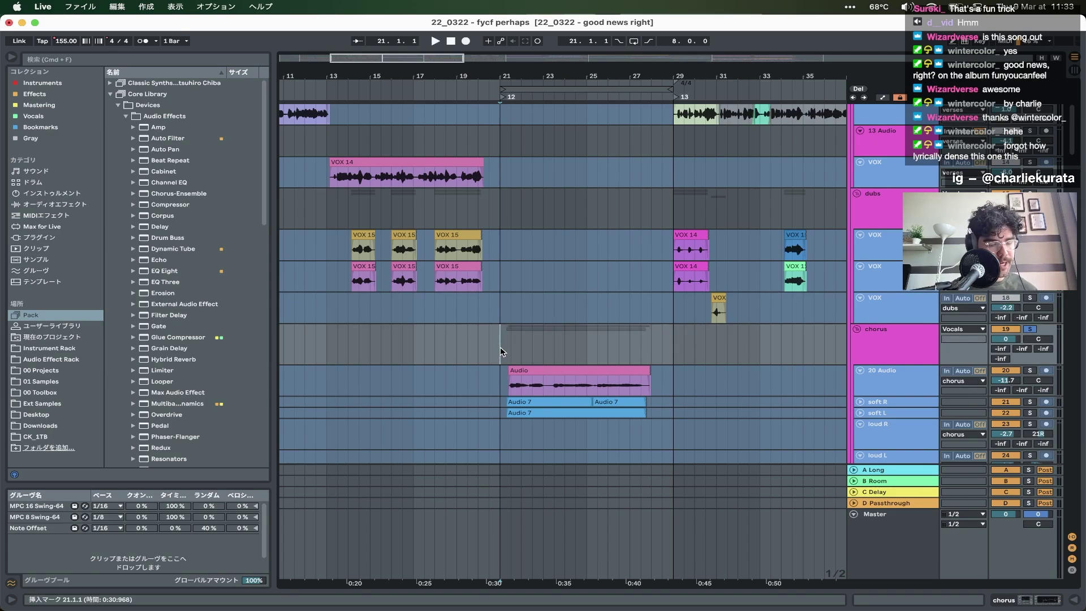
- Switch back to Notes, look through the "good news right" lyrics and bring up the "db&ls" note
{"action": "key", "text": "ctrl+Up"}
{"action": "left_click", "coordinate": [553, 498]}
{"action": "scroll", "coordinate": [740, 321], "scroll_direction": "down", "scroll_amount": 1}
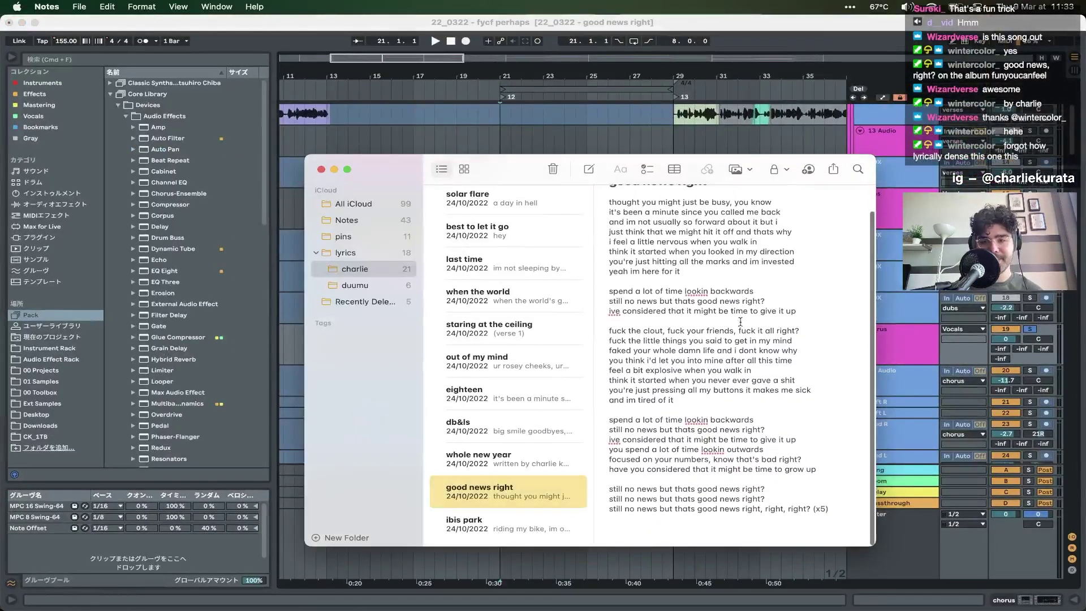
{"action": "scroll", "coordinate": [740, 321], "scroll_direction": "up", "scroll_amount": 2}
{"action": "key", "text": "Up"}
{"action": "key", "text": "Up"}
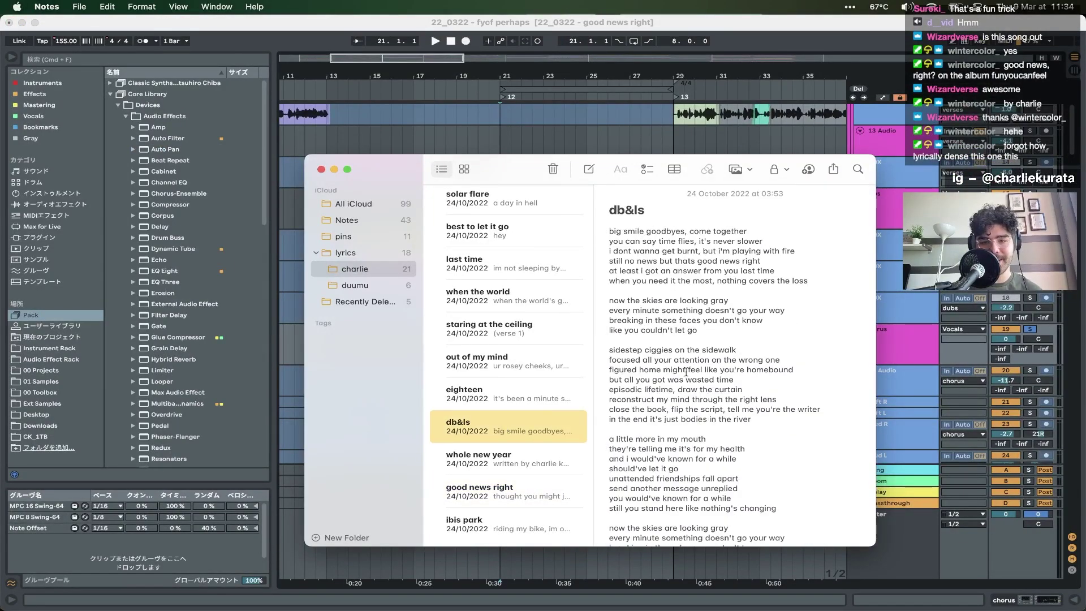
- Return to the "good news right" note and read the first chorus down to "ive considered that it might be time to give it up"
{"action": "scroll", "coordinate": [686, 372], "scroll_direction": "down", "scroll_amount": 3}
{"action": "scroll", "coordinate": [686, 372], "scroll_direction": "up", "scroll_amount": 3}
{"action": "key", "text": "Down"}
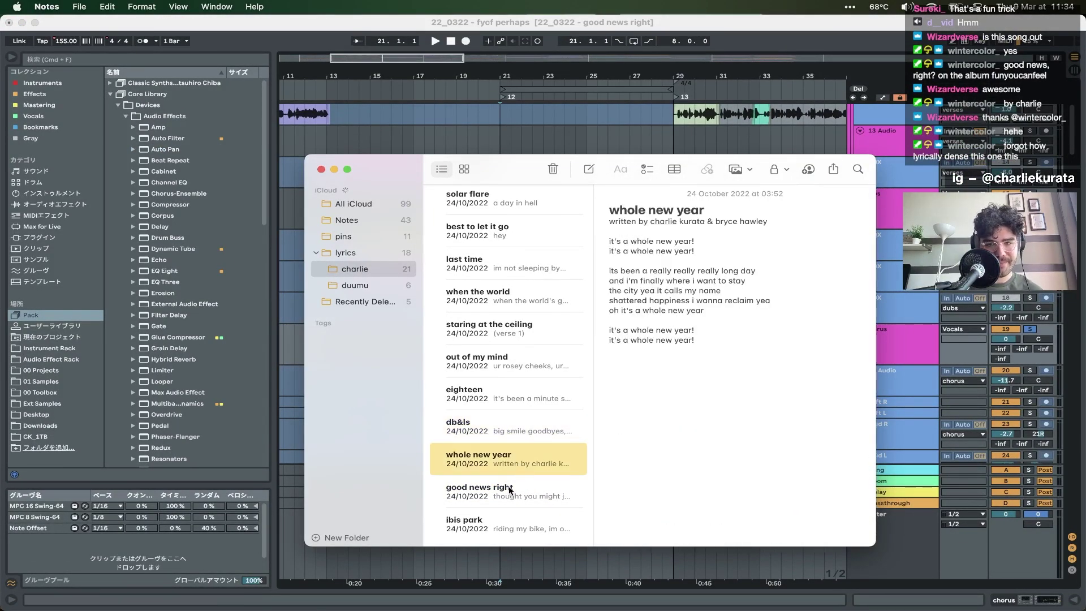
{"action": "left_click", "coordinate": [511, 489]}
{"action": "scroll", "coordinate": [661, 310], "scroll_direction": "down", "scroll_amount": 1}
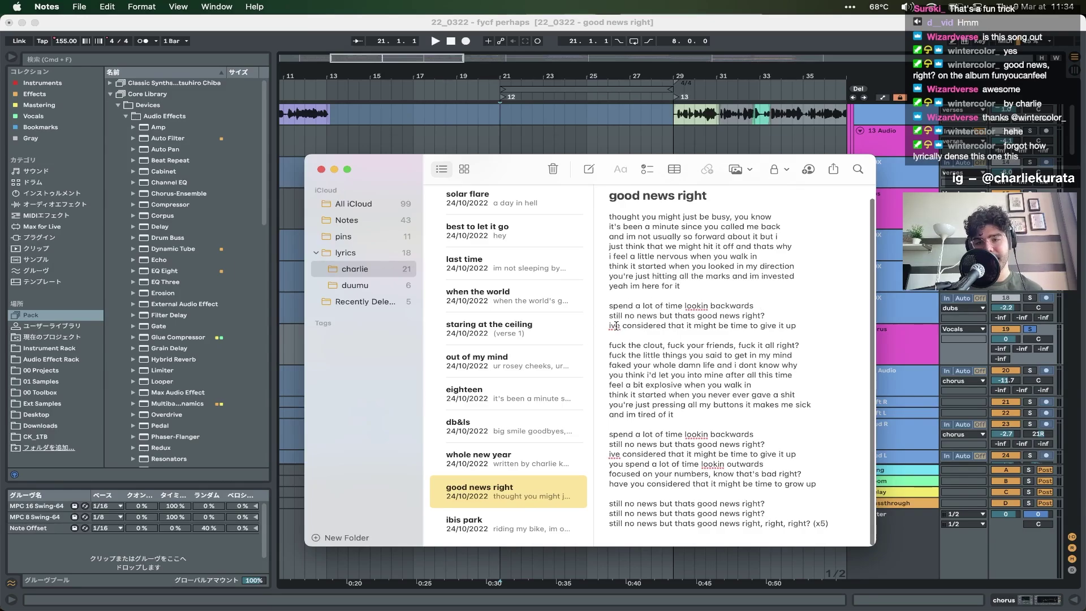
{"action": "left_click_drag", "start_coordinate": [605, 327], "coordinate": [799, 326]}
{"action": "left_click", "coordinate": [805, 324]}
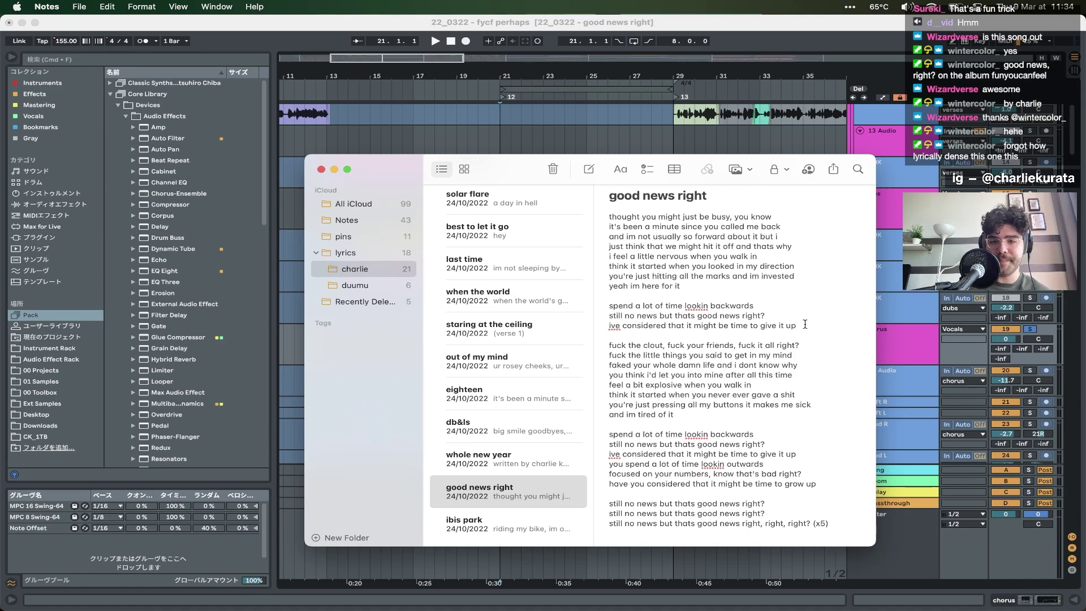
{"action": "left_click_drag", "start_coordinate": [805, 324], "coordinate": [606, 310]}
{"action": "left_click", "coordinate": [606, 311]}
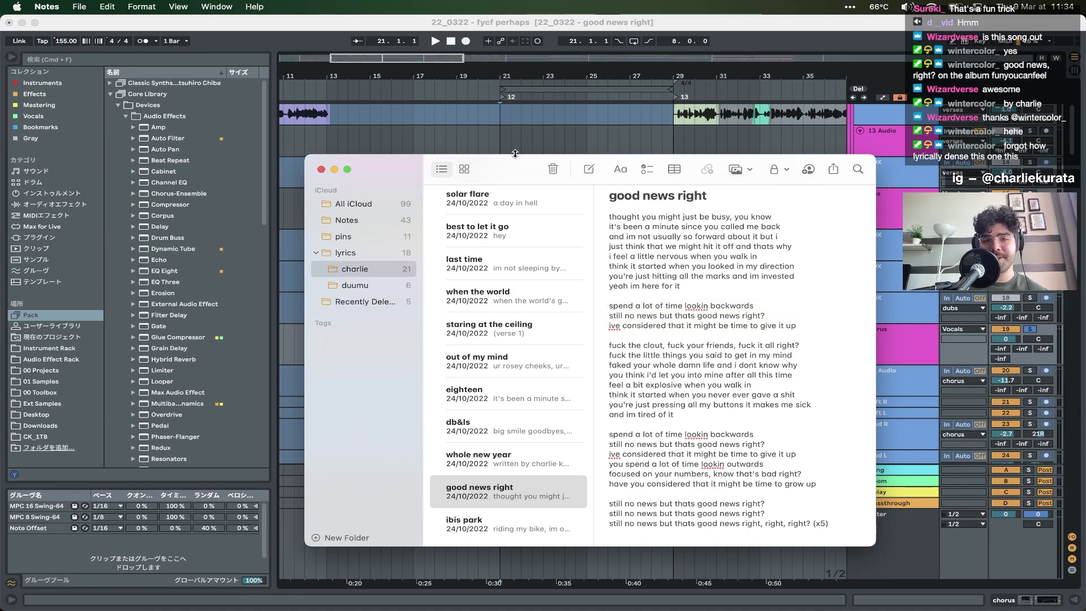
- Move the Notes window aside, return to Live and play the second verse's lead vocals and dubs from bar 29 to bar 36
{"action": "left_click_drag", "start_coordinate": [515, 156], "coordinate": [667, 199]}
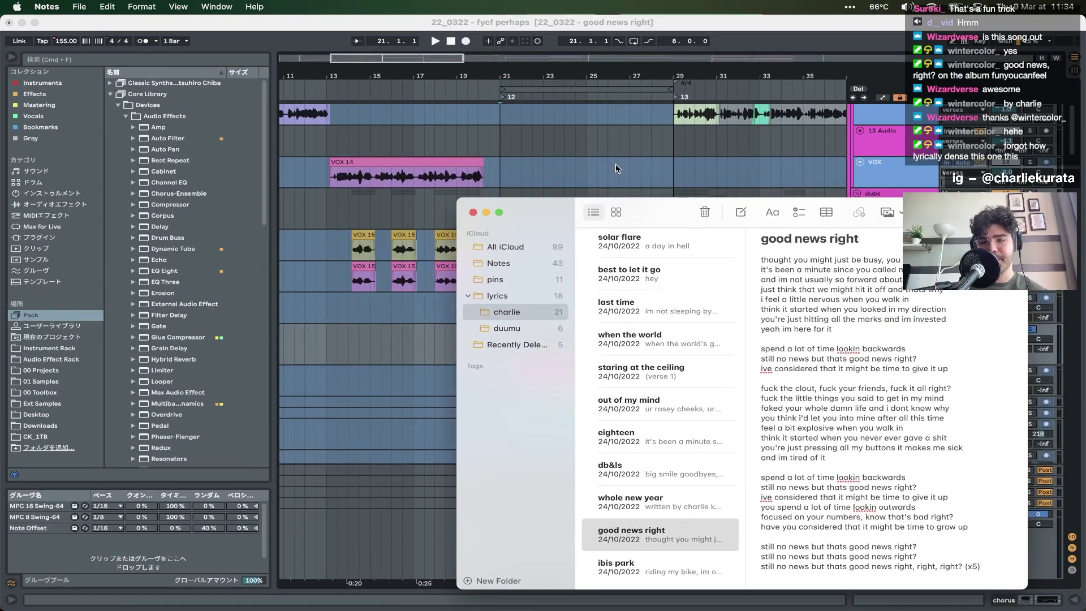
{"action": "left_click", "coordinate": [650, 164]}
{"action": "scroll", "coordinate": [649, 164], "scroll_direction": "up", "scroll_amount": 3}
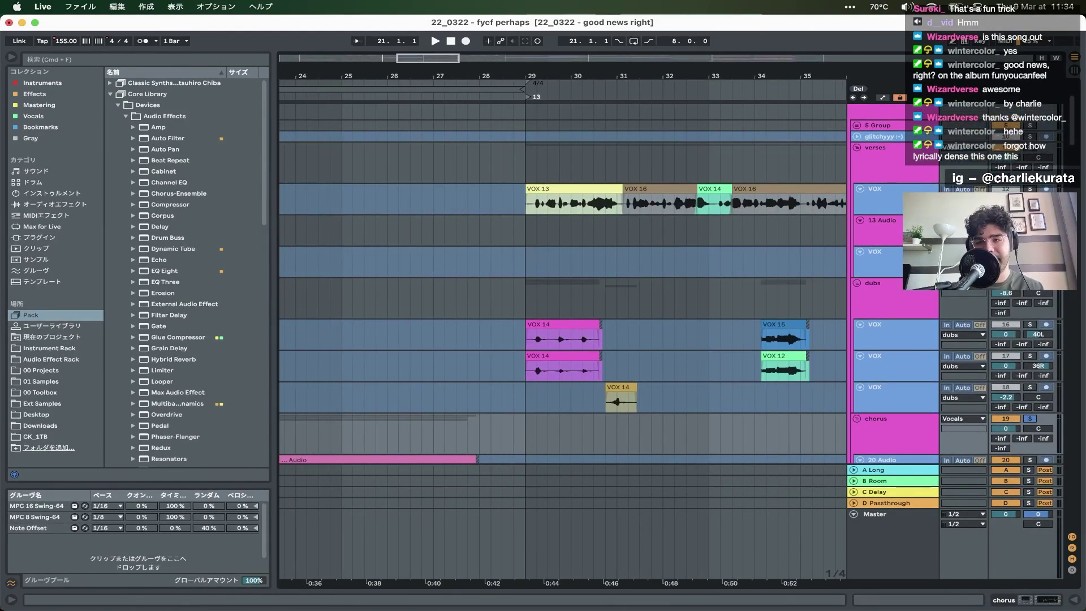
{"action": "left_click", "coordinate": [535, 292]}
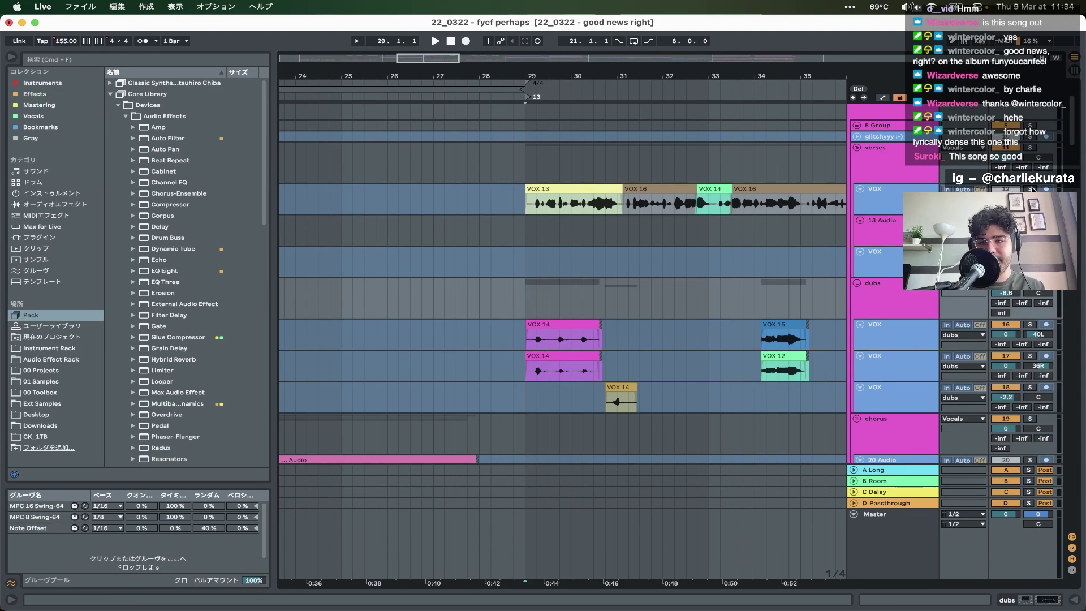
{"action": "key", "text": "space"}
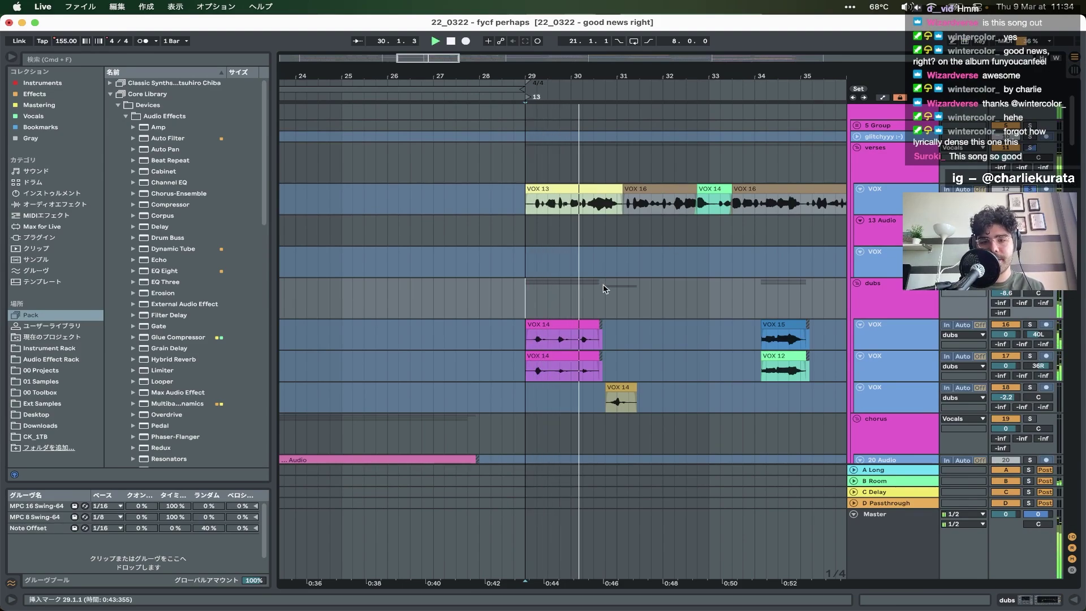
{"action": "scroll", "coordinate": [631, 334], "scroll_direction": "up", "scroll_amount": 5}
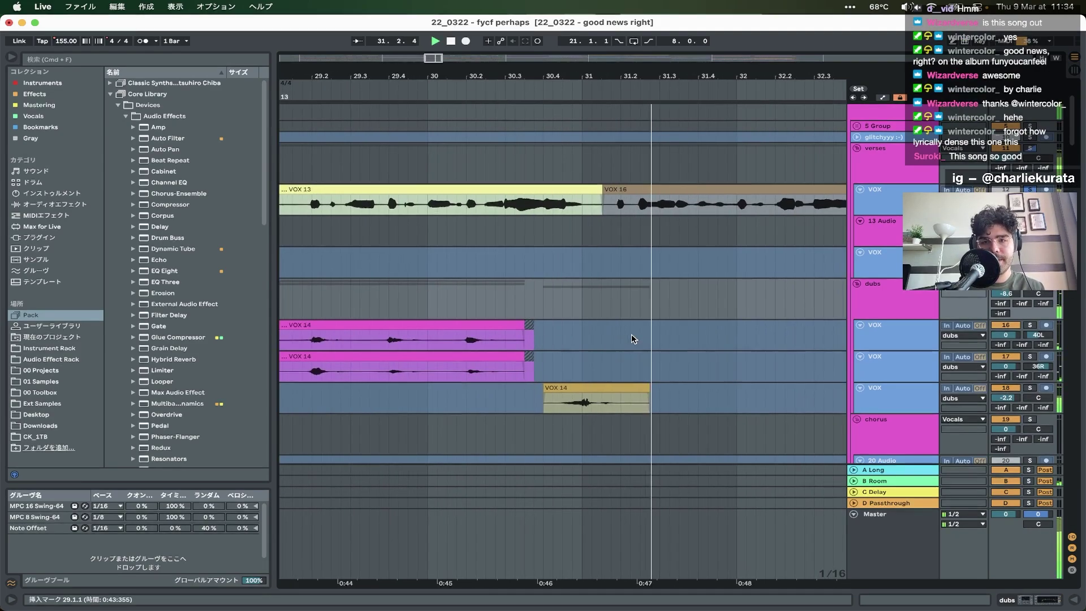
{"action": "scroll", "coordinate": [631, 338], "scroll_direction": "down", "scroll_amount": 5}
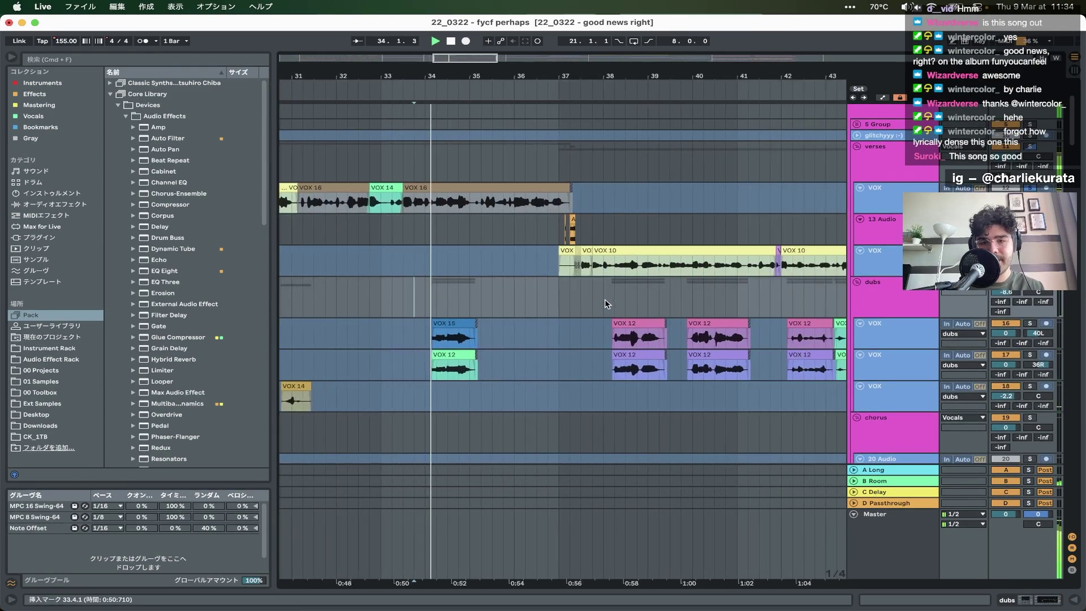
{"action": "scroll", "coordinate": [509, 298], "scroll_direction": "up", "scroll_amount": 2}
{"action": "scroll", "coordinate": [532, 293], "scroll_direction": "up", "scroll_amount": 5}
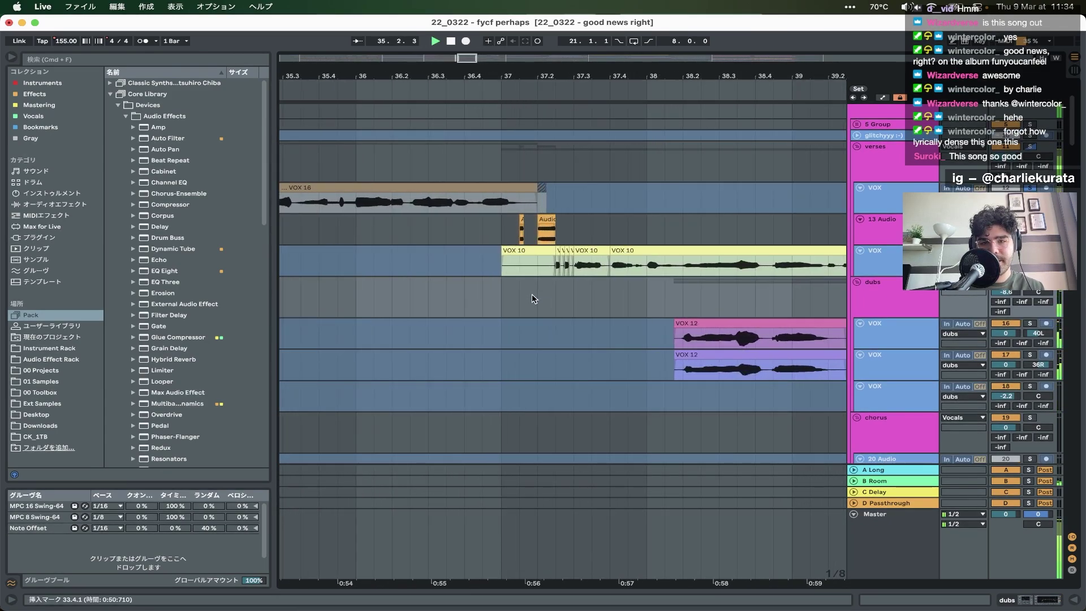
{"action": "key", "text": "space"}
- Play the end of the second verse from bar 42 and again from bar 41, following the VOX 10 clips and VOX 12 dubs
{"action": "scroll", "coordinate": [532, 294], "scroll_direction": "down", "scroll_amount": 5}
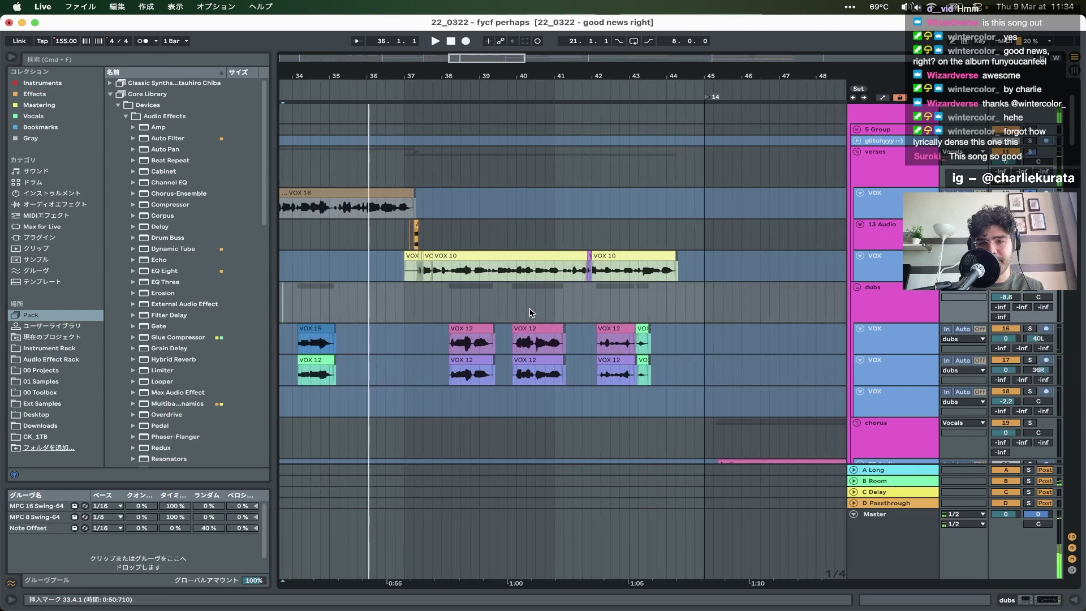
{"action": "left_click", "coordinate": [592, 304]}
{"action": "key", "text": "space"}
{"action": "scroll", "coordinate": [592, 304], "scroll_direction": "up", "scroll_amount": 6}
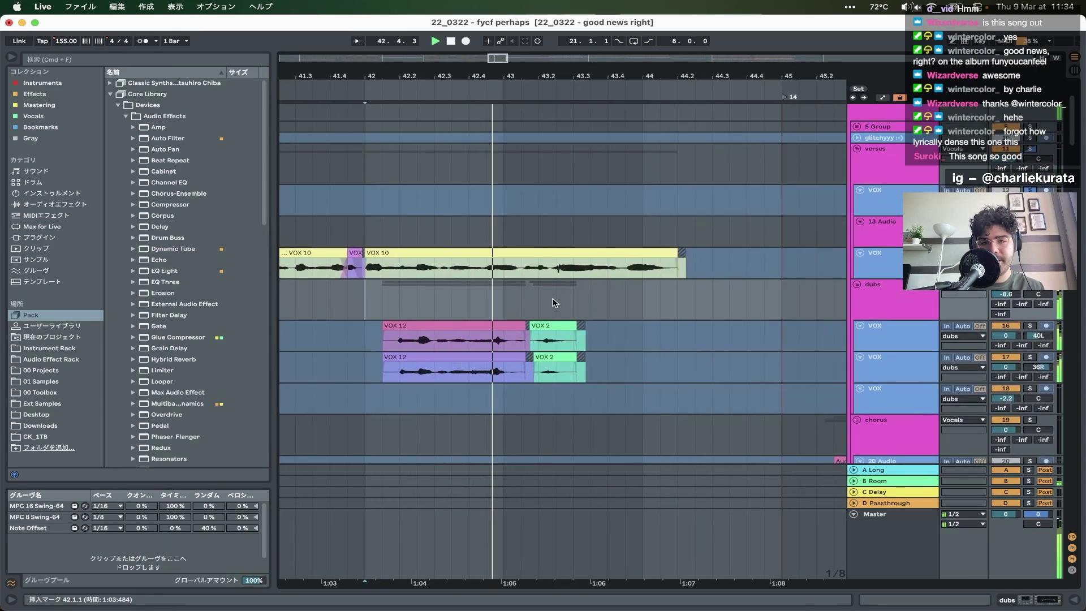
{"action": "scroll", "coordinate": [553, 301], "scroll_direction": "down", "scroll_amount": 3}
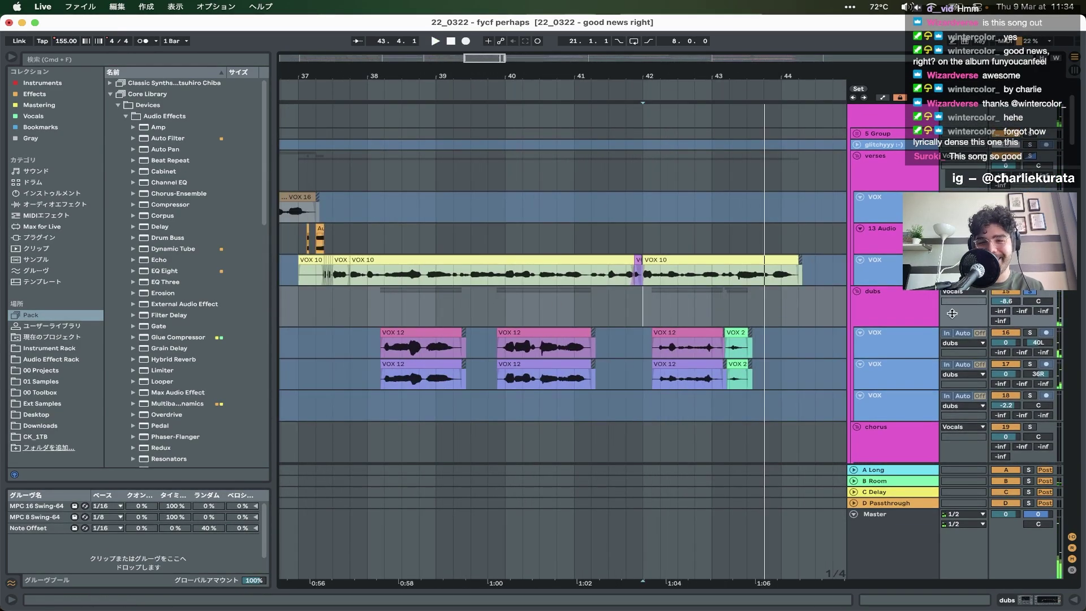
{"action": "left_click", "coordinate": [576, 302]}
{"action": "key", "text": "space"}
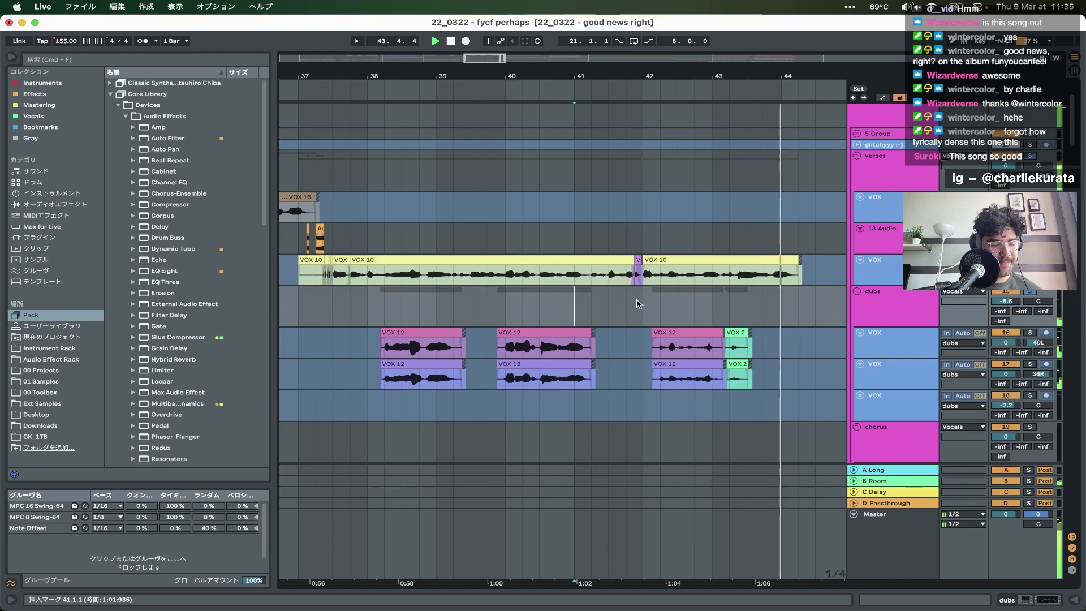
{"action": "key", "text": "space"}
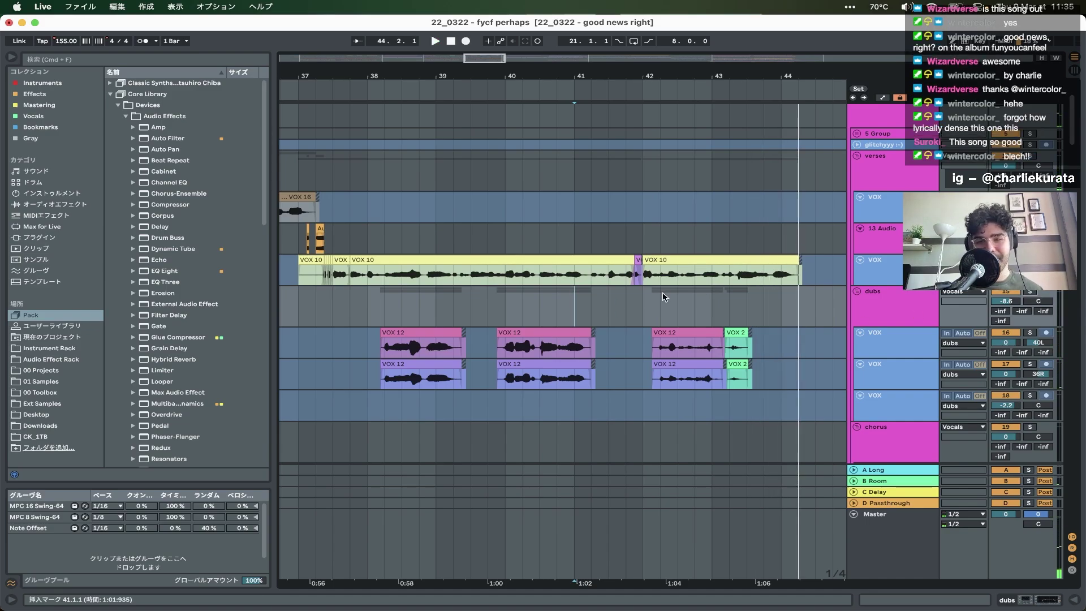
- Switch to Notes and compare the "i feel a little nervous when you walk in" line with "feel a bit explosive when you walk in"
{"action": "scroll", "coordinate": [663, 292], "scroll_direction": "down", "scroll_amount": 3}
{"action": "key", "text": "ctrl+Up"}
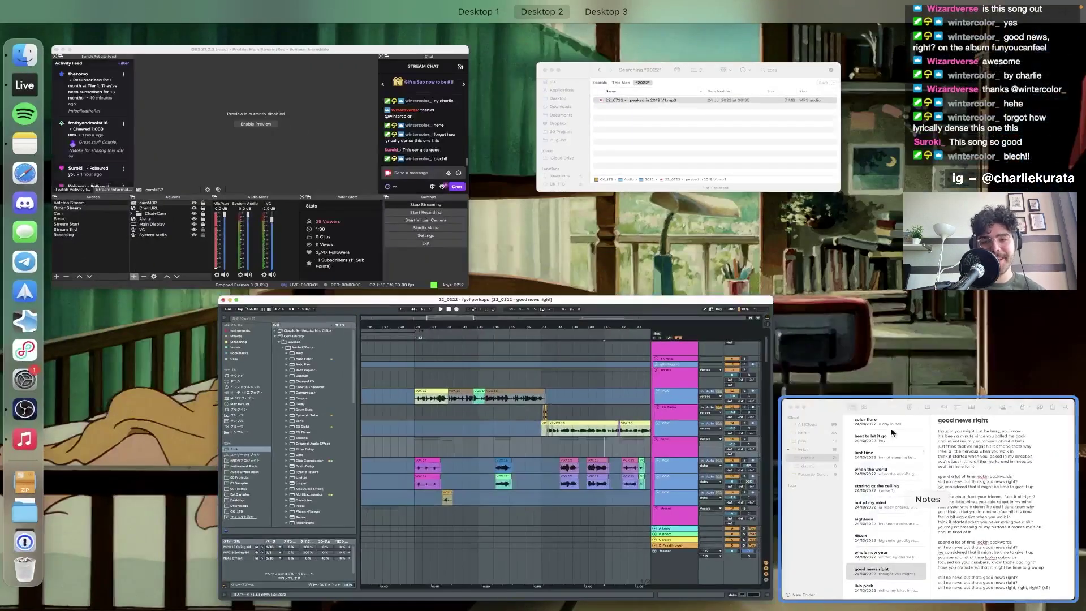
{"action": "left_click", "coordinate": [808, 433]}
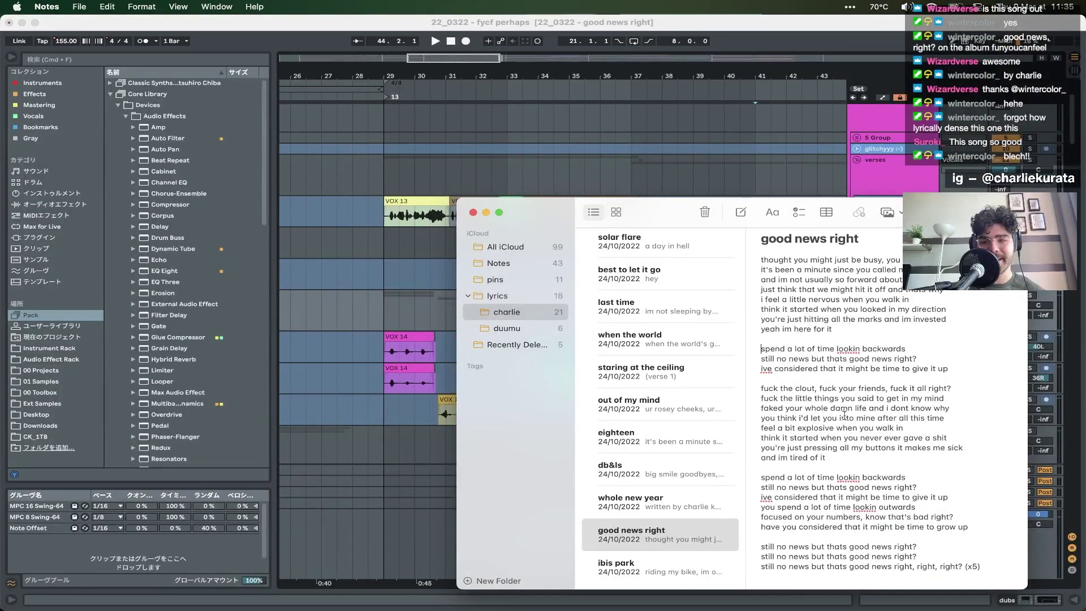
{"action": "left_click_drag", "start_coordinate": [846, 332], "coordinate": [749, 296]}
{"action": "left_click", "coordinate": [764, 299]}
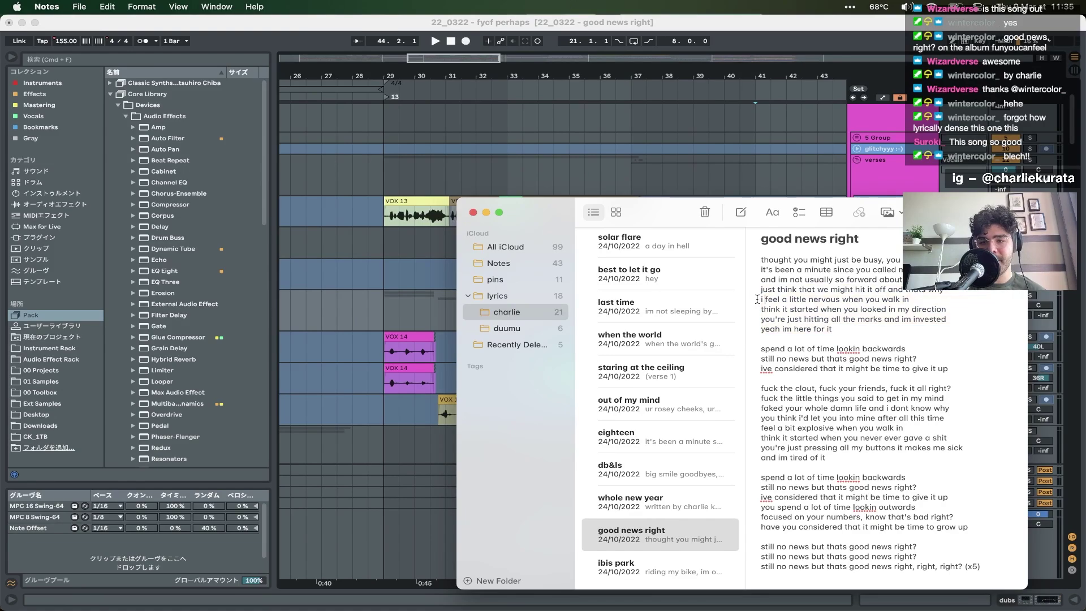
{"action": "left_click", "coordinate": [918, 301]}
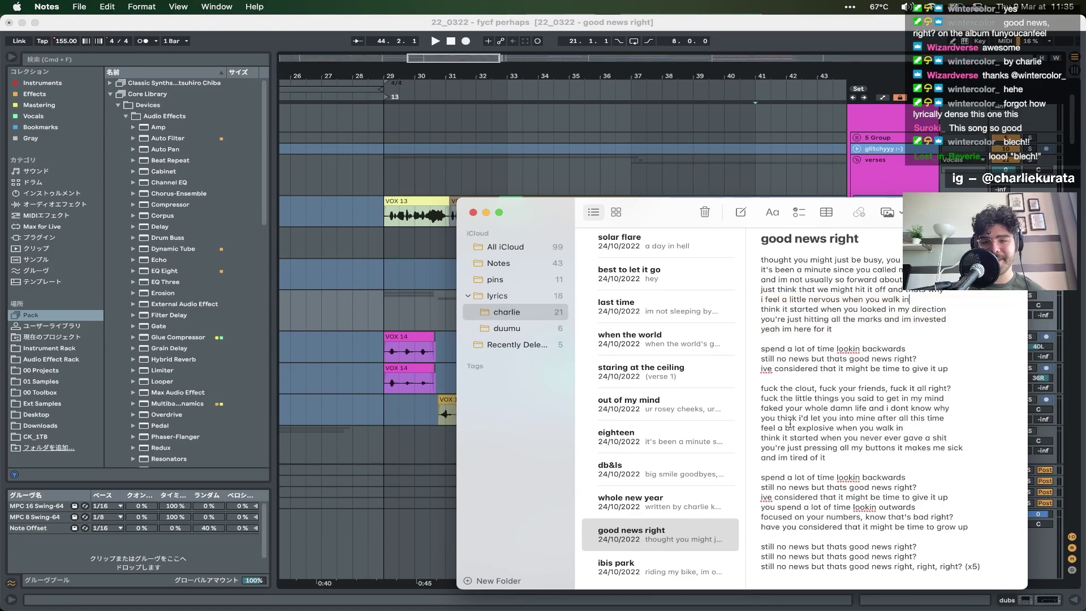
{"action": "left_click_drag", "start_coordinate": [768, 429], "coordinate": [850, 431]}
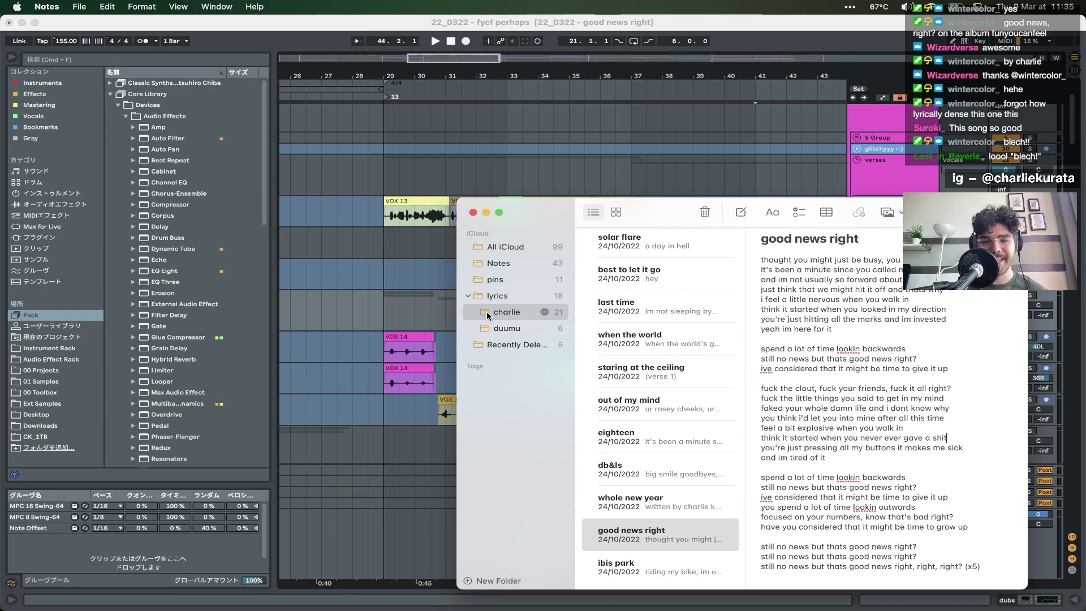
- Return to Live and compare the matching verse passages by playing VOX 14 from bar 13 and VOX 10 from bar 37
{"action": "left_click", "coordinate": [452, 310]}
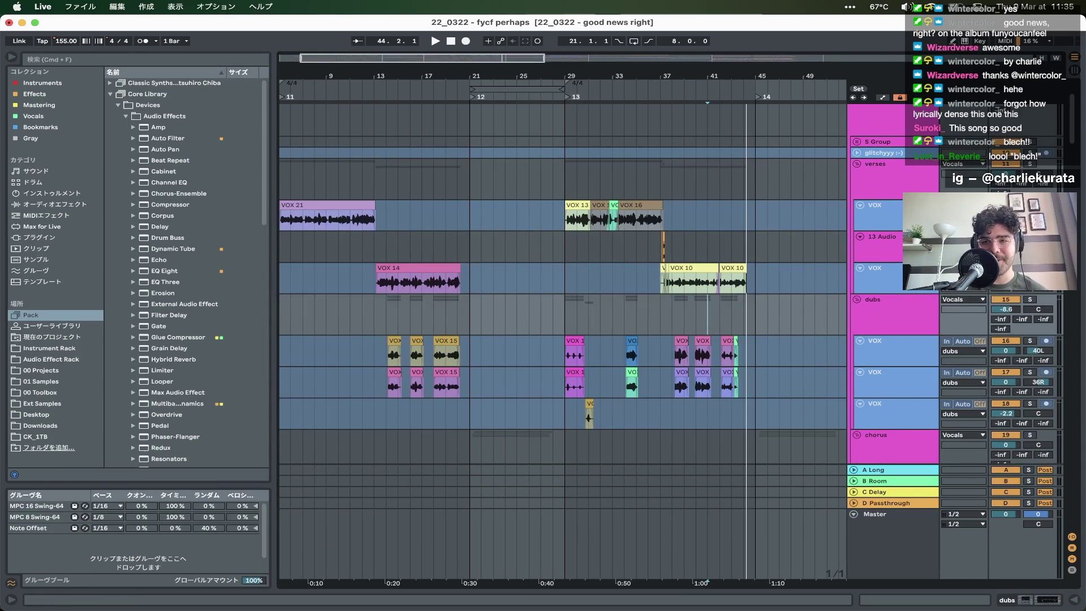
{"action": "scroll", "coordinate": [1033, 145], "scroll_direction": "up", "scroll_amount": 3}
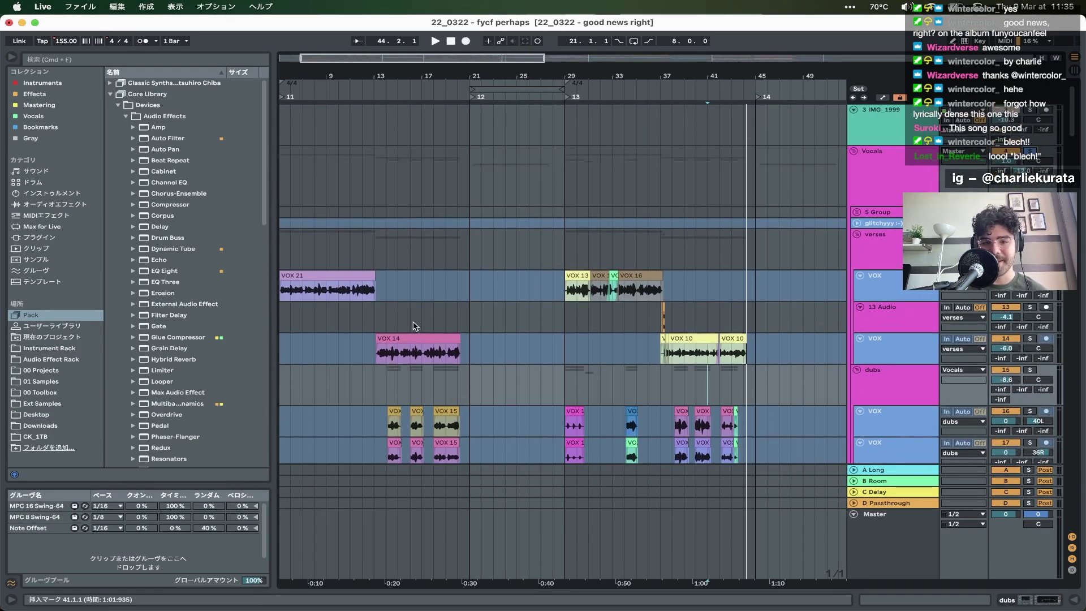
{"action": "left_click", "coordinate": [362, 315]}
{"action": "left_click", "coordinate": [374, 318]}
{"action": "key", "text": "space"}
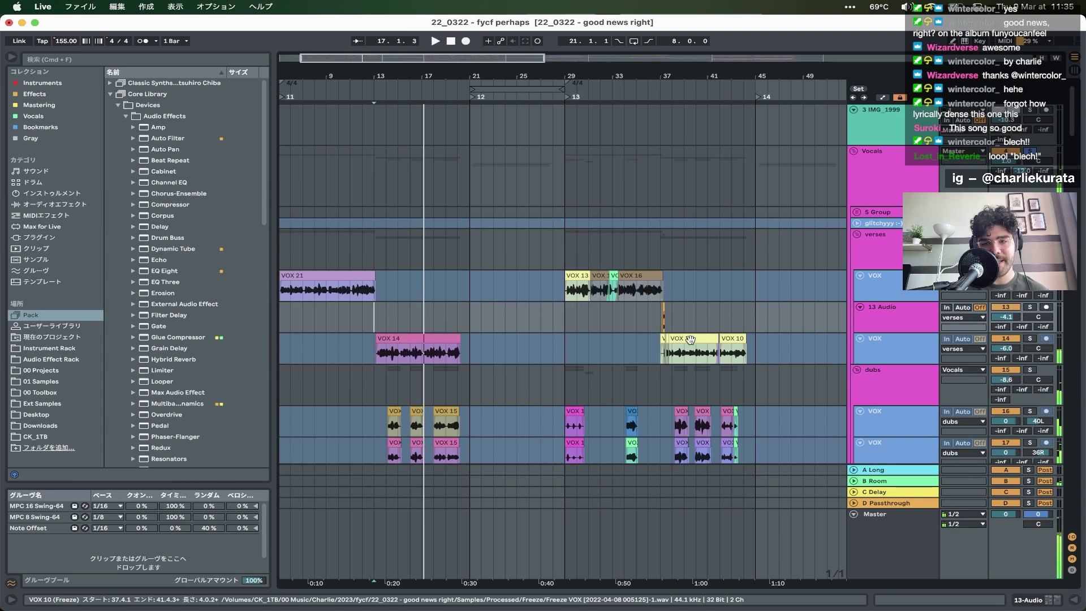
{"action": "left_click", "coordinate": [655, 326]}
{"action": "scroll", "coordinate": [653, 323], "scroll_direction": "up", "scroll_amount": 8}
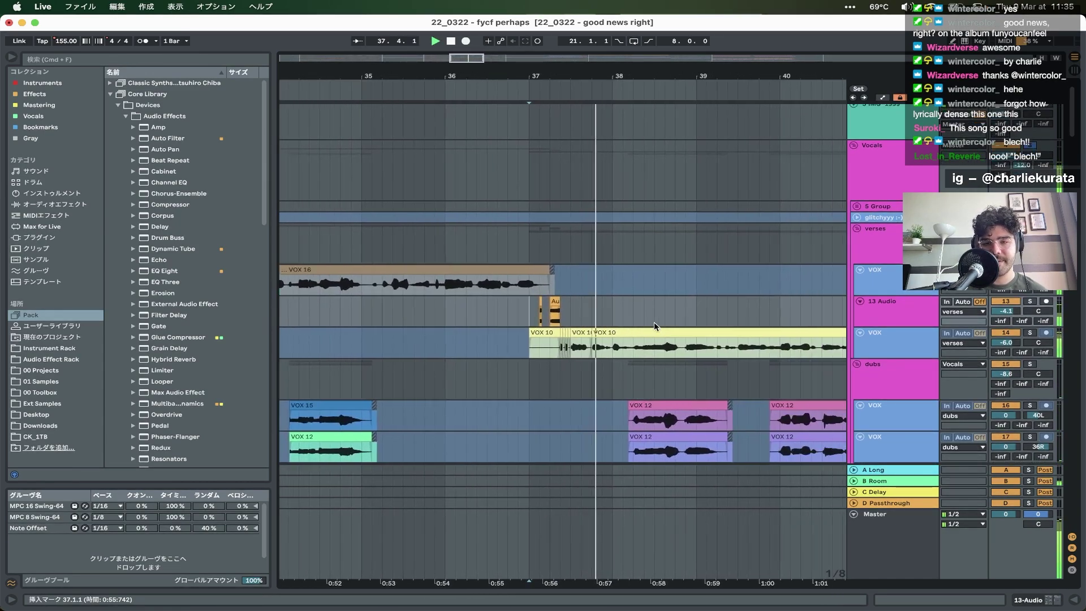
{"action": "scroll", "coordinate": [654, 323], "scroll_direction": "right", "scroll_amount": 2}
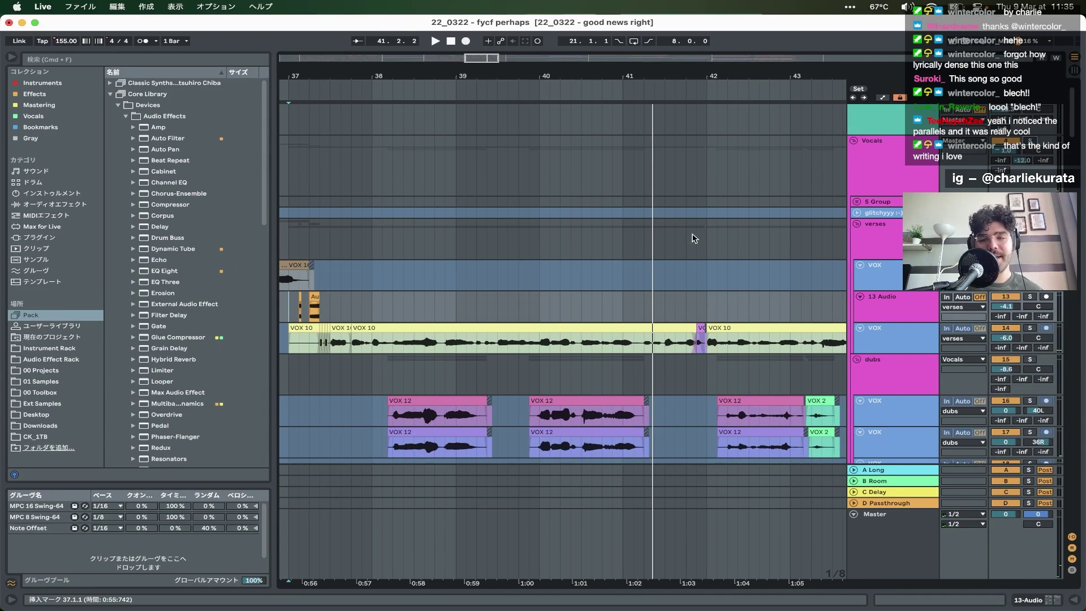
- Bring the second chorus's clips into view, then switch to Notes and read the second chorus's lyrics around "you spend a lot of time lookin outwards"
{"action": "scroll", "coordinate": [695, 238], "scroll_direction": "down", "scroll_amount": 5}
{"action": "key", "text": "minus"}
{"action": "key", "text": "minus"}
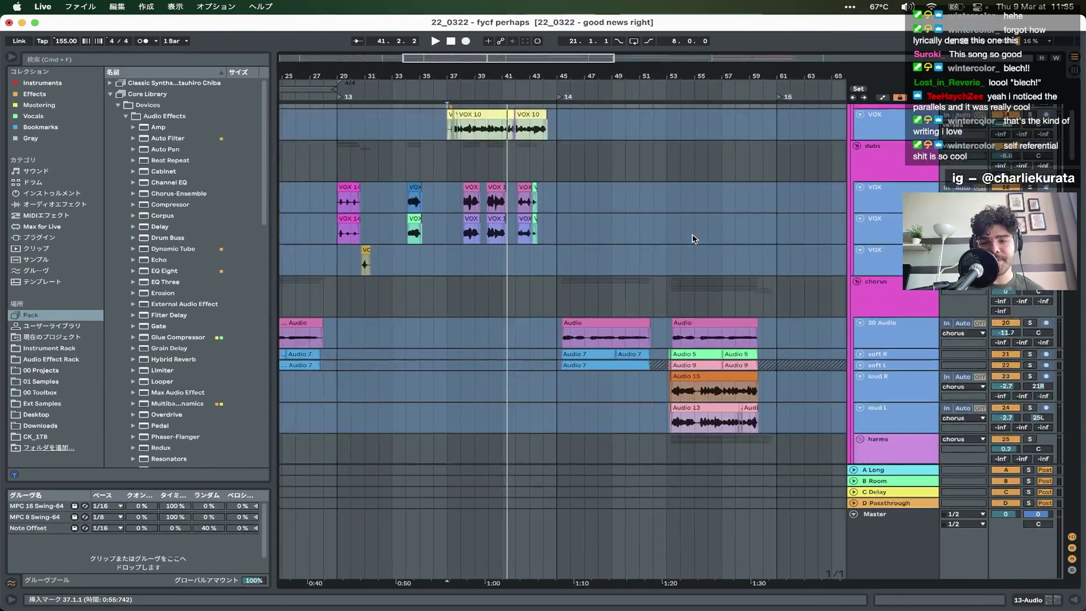
{"action": "scroll", "coordinate": [694, 238], "scroll_direction": "down", "scroll_amount": 2}
{"action": "scroll", "coordinate": [694, 238], "scroll_direction": "right", "scroll_amount": 3}
{"action": "key", "text": "ctrl+Up"}
{"action": "left_click", "coordinate": [961, 492]}
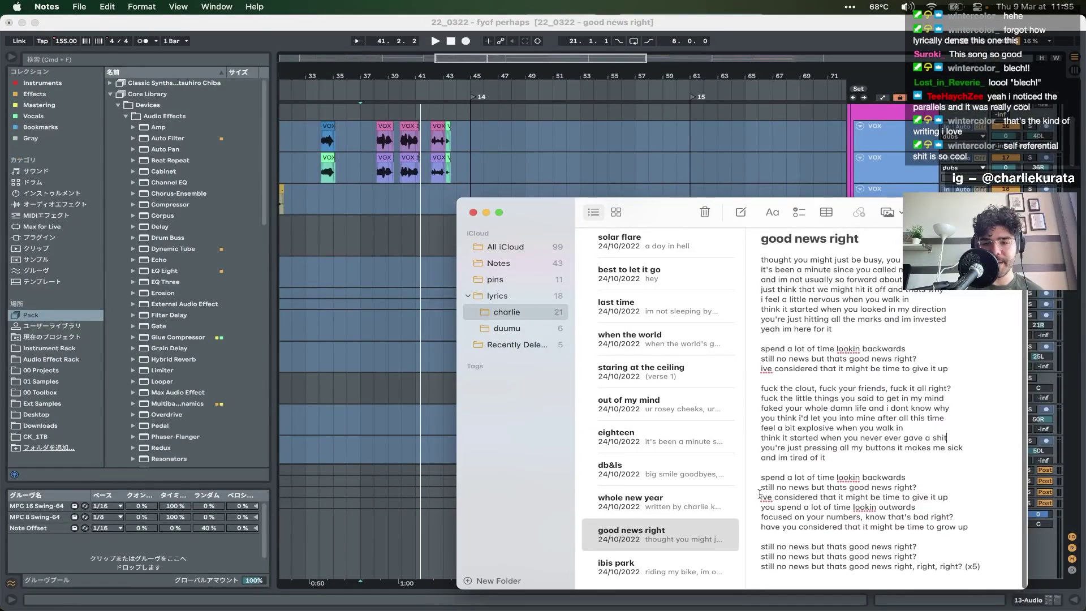
{"action": "left_click_drag", "start_coordinate": [969, 498], "coordinate": [948, 504]}
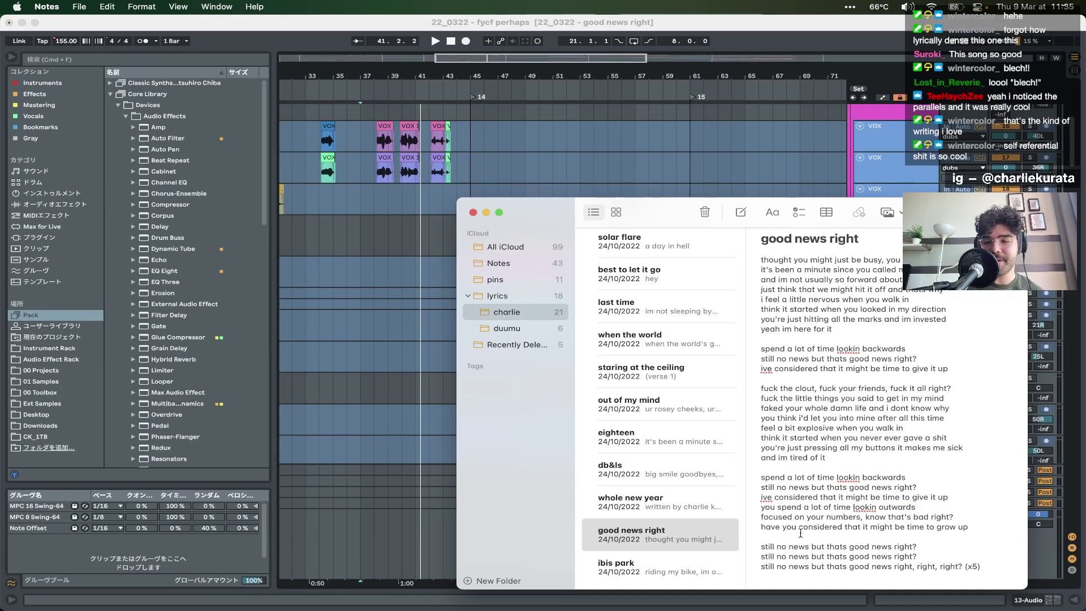
- Return to Live and play the second chorus from bar 45, following its main, soft, loud and harmony vocal layers
{"action": "left_click", "coordinate": [433, 440]}
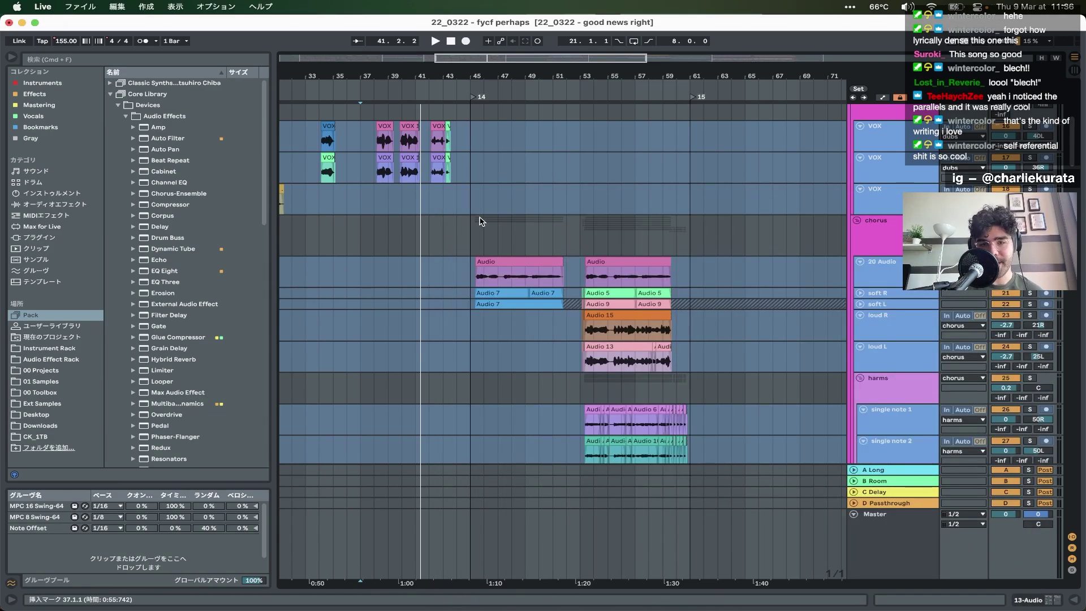
{"action": "key", "text": "space"}
{"action": "scroll", "coordinate": [467, 231], "scroll_direction": "up", "scroll_amount": 5}
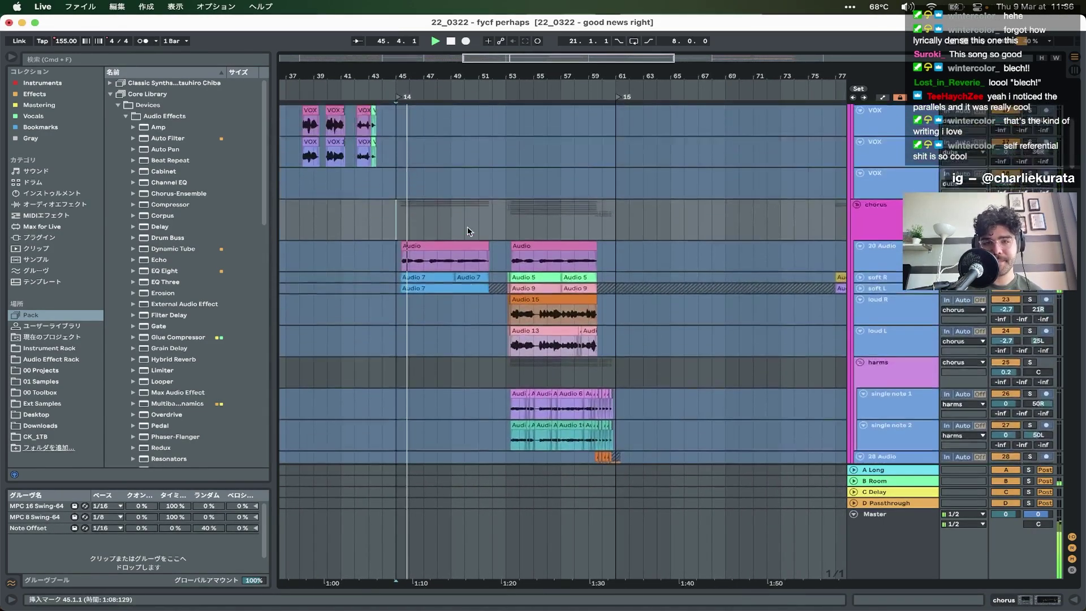
{"action": "scroll", "coordinate": [467, 232], "scroll_direction": "down", "scroll_amount": 5}
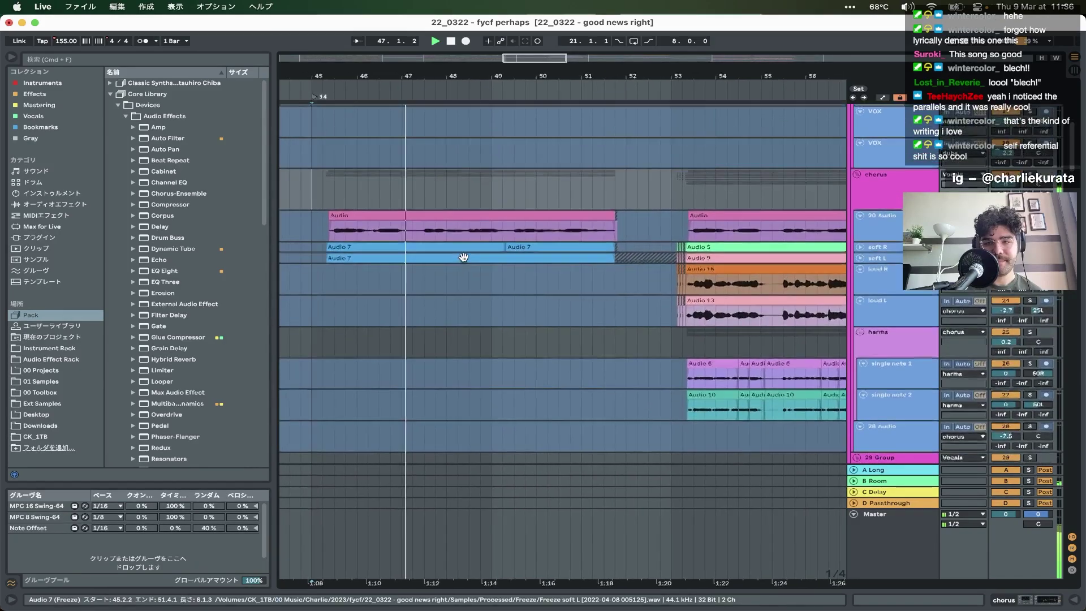
{"action": "scroll", "coordinate": [463, 258], "scroll_direction": "up", "scroll_amount": 5}
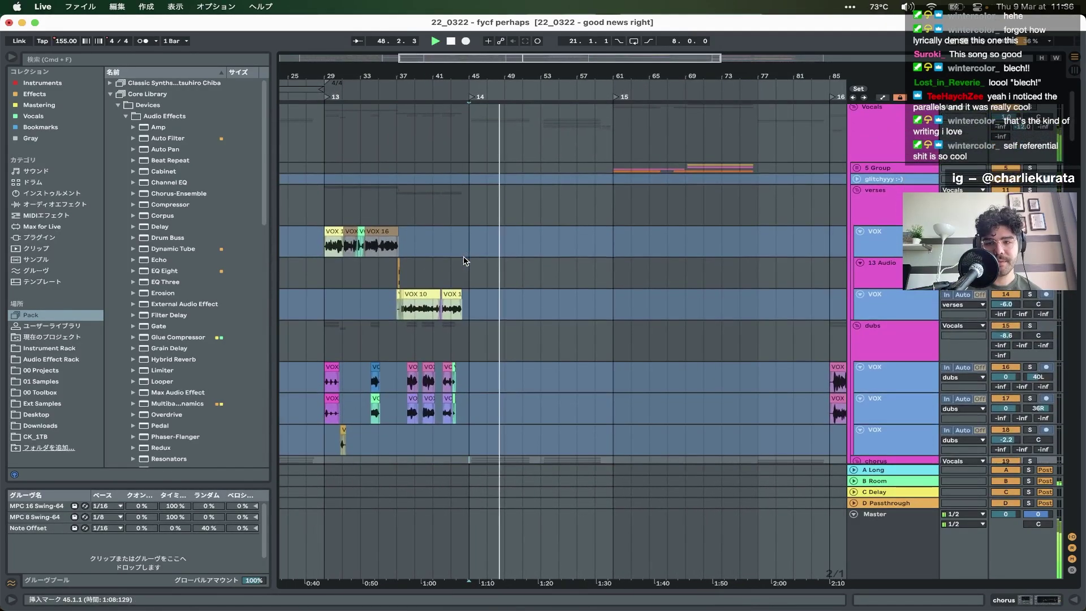
{"action": "scroll", "coordinate": [464, 259], "scroll_direction": "down", "scroll_amount": 10}
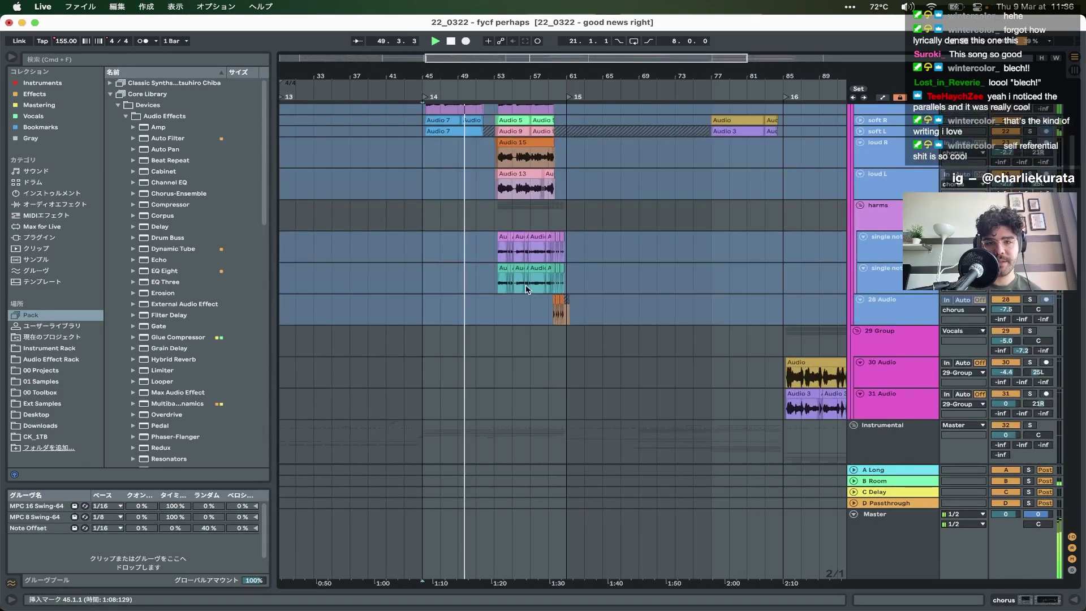
{"action": "scroll", "coordinate": [525, 287], "scroll_direction": "up", "scroll_amount": 5}
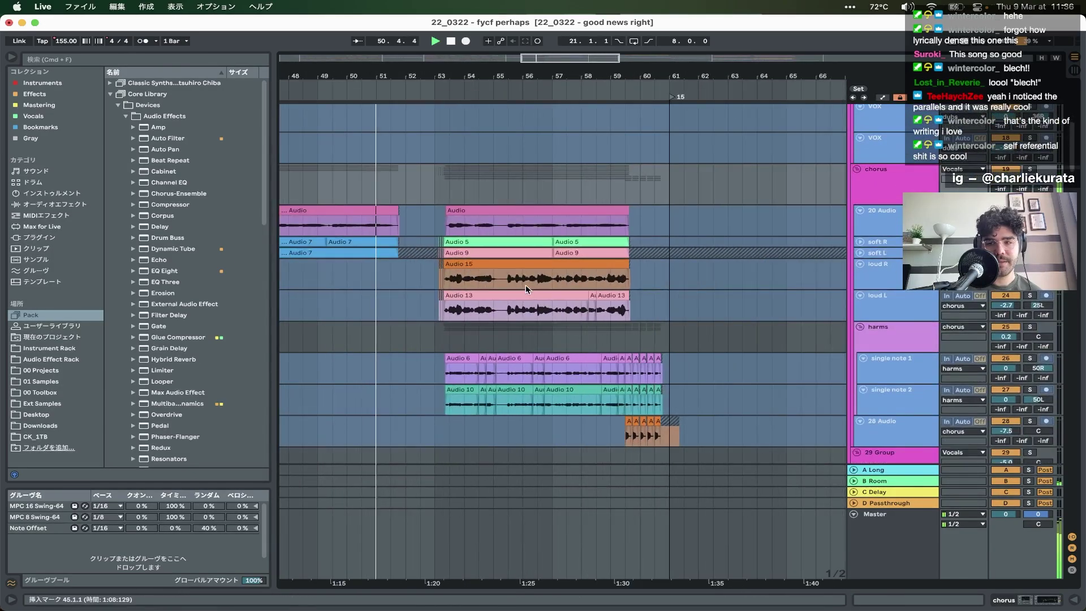
{"action": "scroll", "coordinate": [462, 326], "scroll_direction": "down", "scroll_amount": 3}
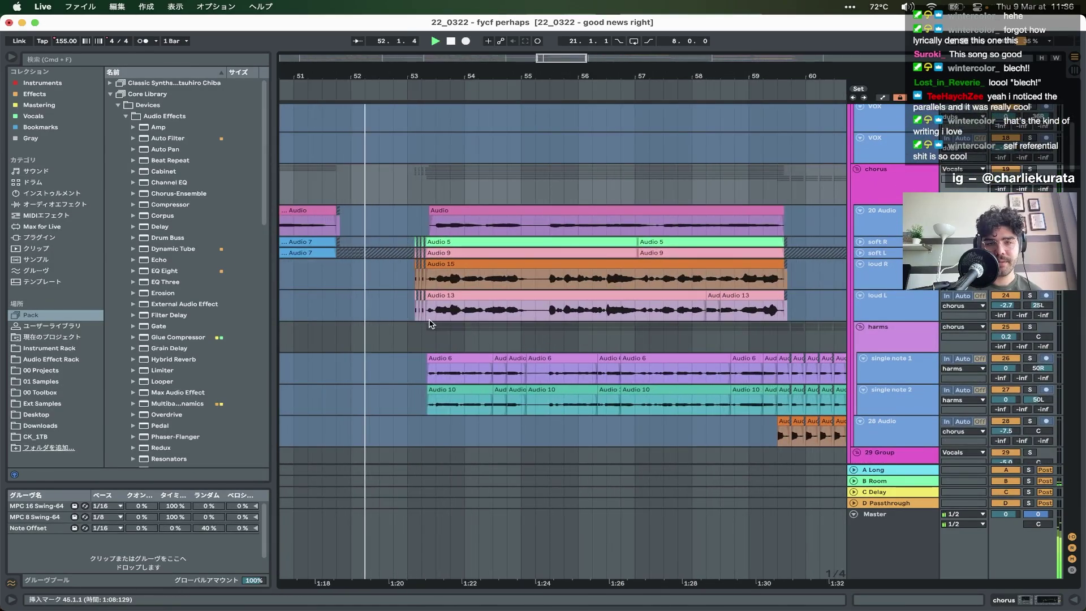
- Replay the latter half of the second chorus from bar 53 through its loud and harms layers
{"action": "left_click", "coordinate": [419, 336]}
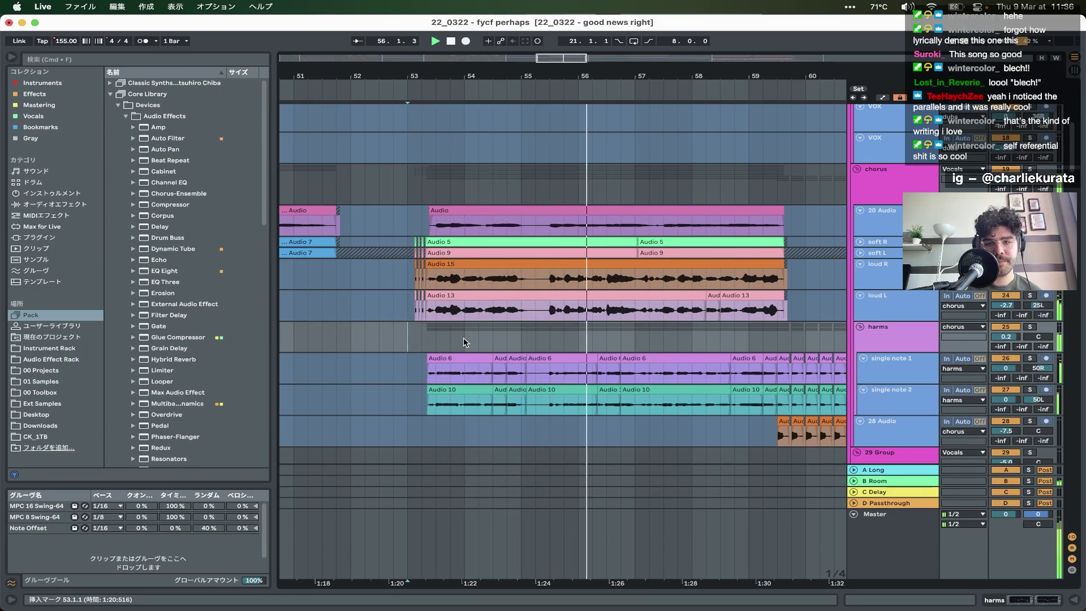
{"action": "scroll", "coordinate": [463, 342], "scroll_direction": "up", "scroll_amount": 3}
{"action": "scroll", "coordinate": [463, 342], "scroll_direction": "down", "scroll_amount": 3}
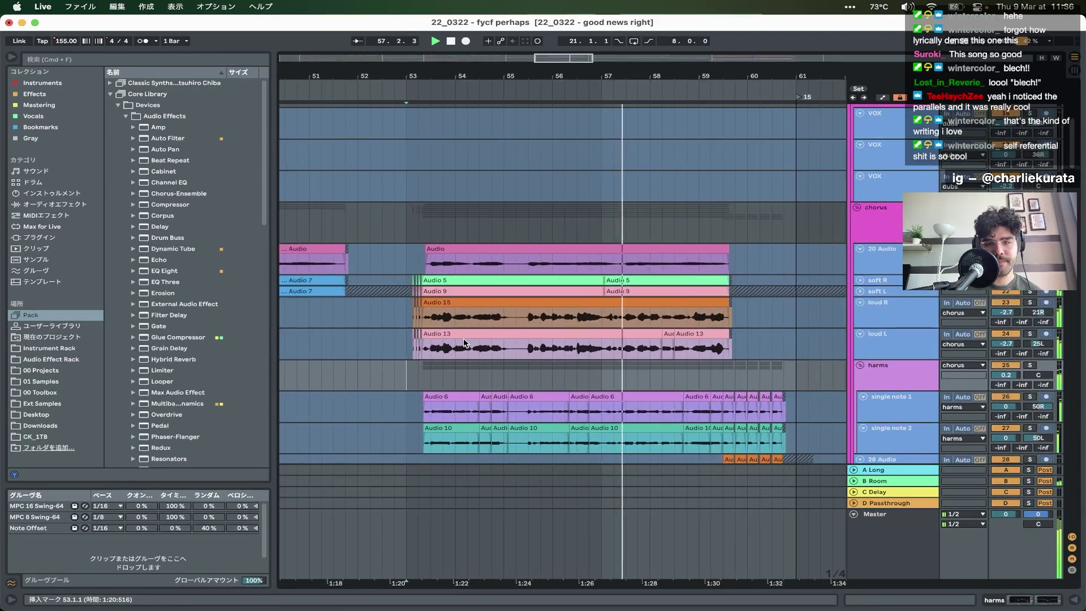
- Play the second chorus's main vocal on the 20 Audio track from bar 49
{"action": "left_click", "coordinate": [899, 267]}
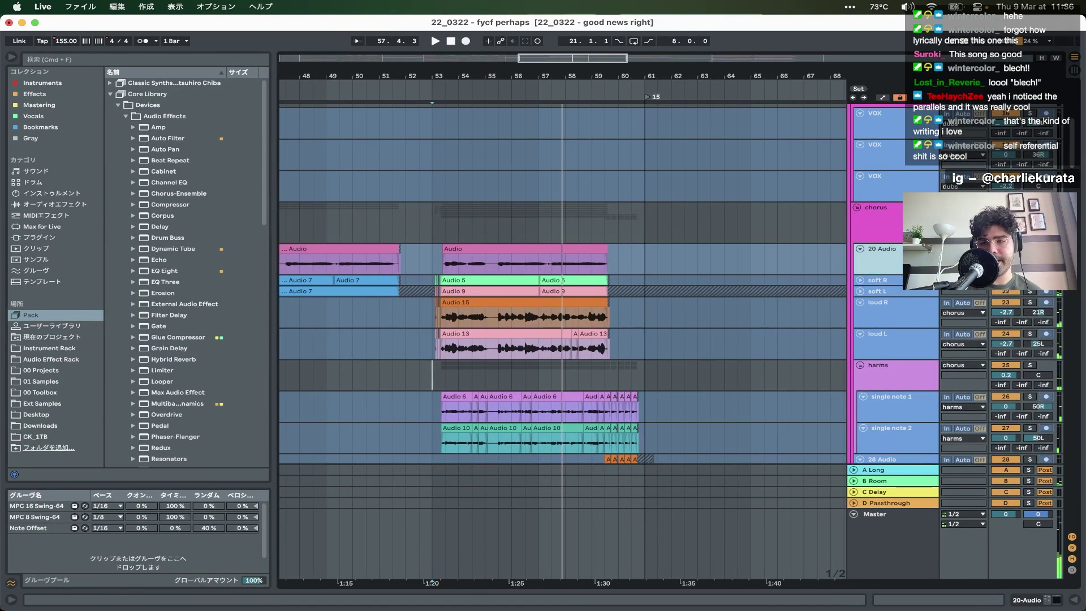
{"action": "left_click", "coordinate": [328, 260]}
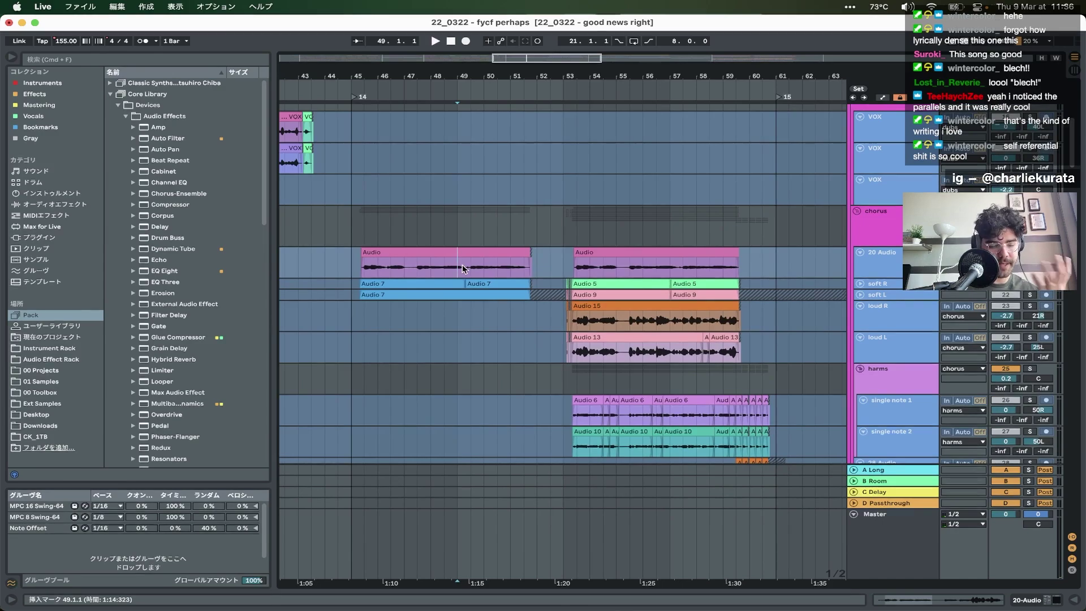
{"action": "key", "text": "space"}
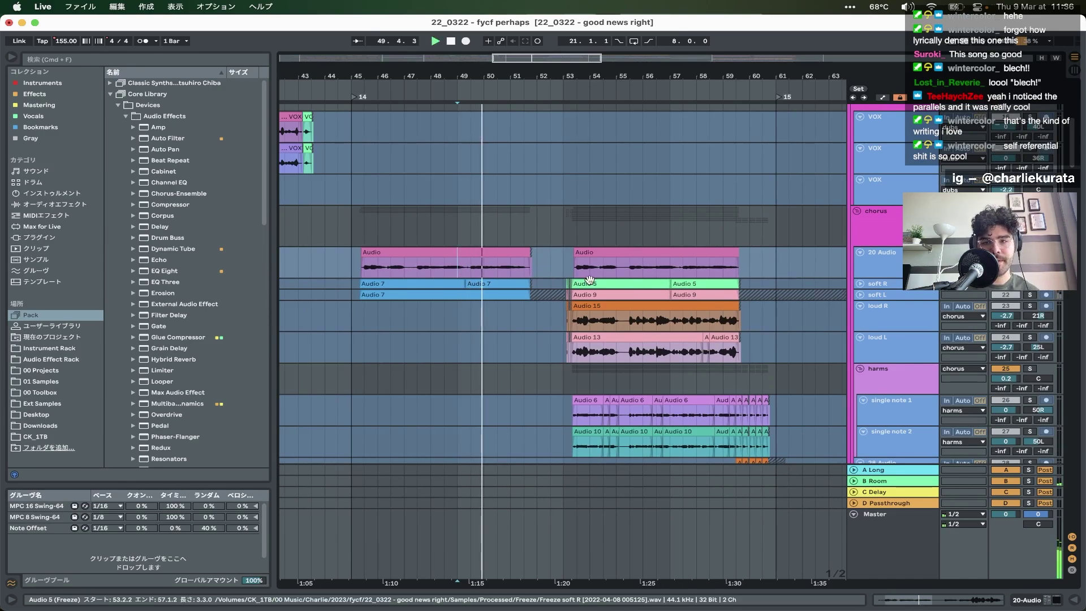
- Expand the soft R and soft L tracks to inspect their Audio 7 clips from bar 45, and collapse both tracks
{"action": "left_click", "coordinate": [861, 284]}
{"action": "scroll", "coordinate": [341, 250], "scroll_direction": "up", "scroll_amount": 3}
{"action": "scroll", "coordinate": [341, 253], "scroll_direction": "left", "scroll_amount": 5}
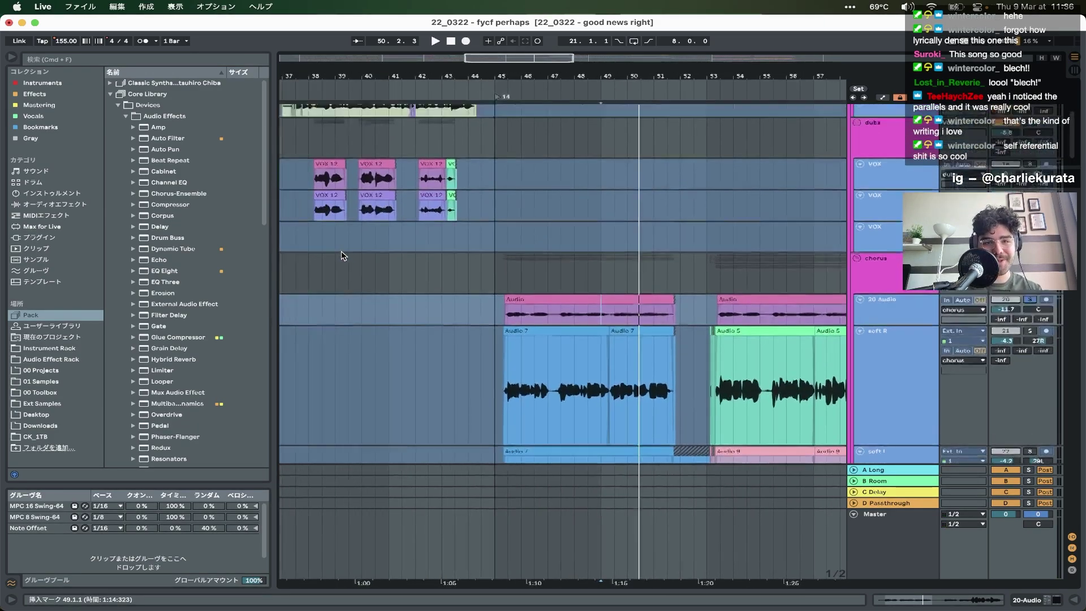
{"action": "key", "text": "space"}
{"action": "left_click", "coordinate": [473, 345]}
{"action": "scroll", "coordinate": [474, 356], "scroll_direction": "down", "scroll_amount": 2}
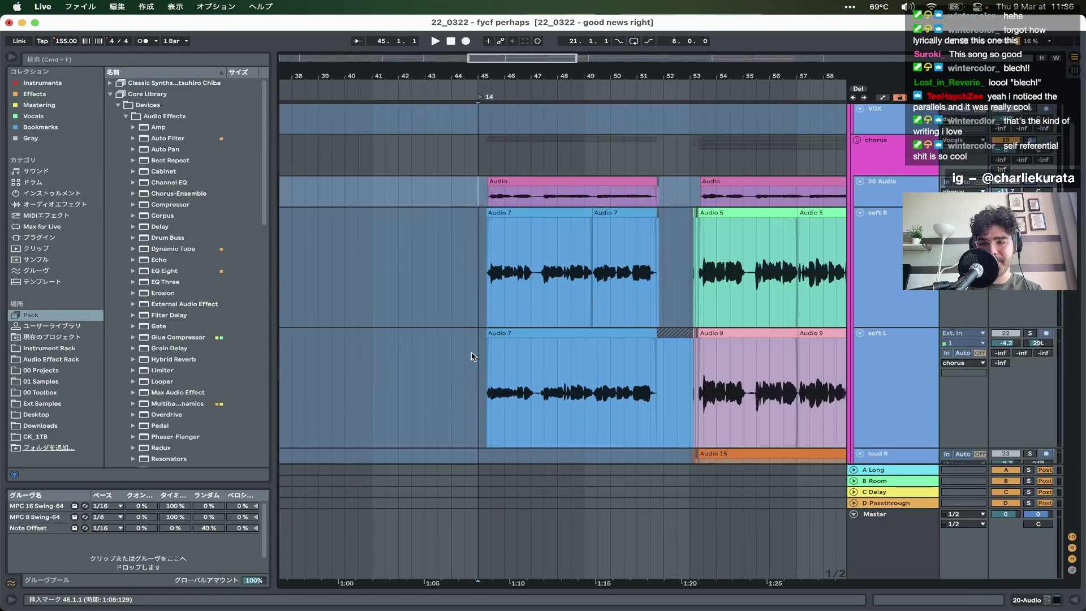
{"action": "left_click", "coordinate": [859, 213]}
{"action": "left_click", "coordinate": [858, 224]}
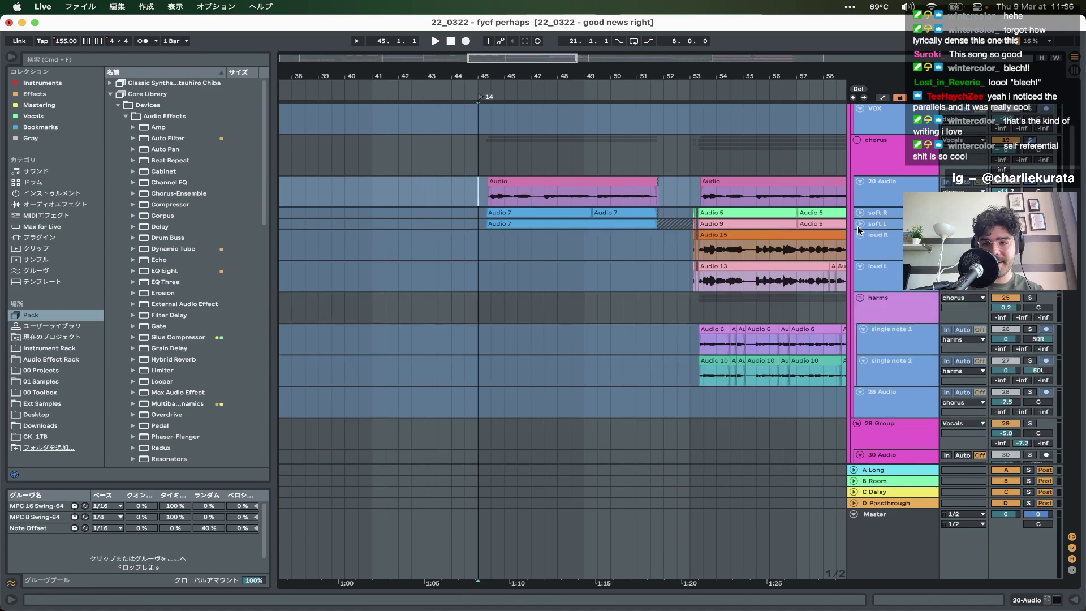
- Play the 20 Audio main vocal from bar 45 with the soft and loud tracks switched off
{"action": "left_click", "coordinate": [879, 214]}
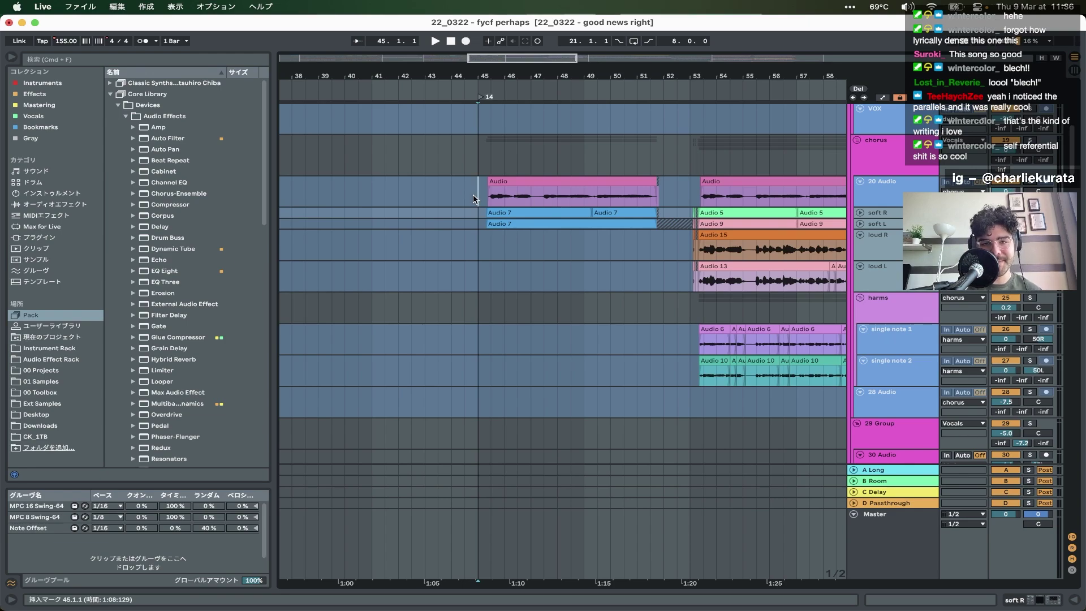
{"action": "key", "text": "space"}
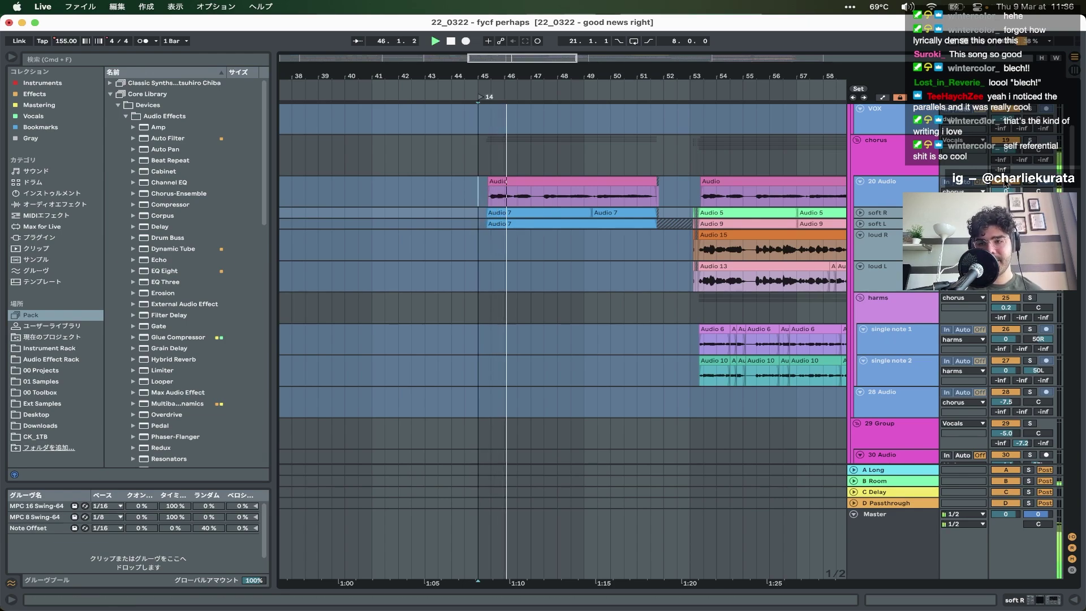
{"action": "left_click_drag", "start_coordinate": [1004, 182], "coordinate": [1005, 171]}
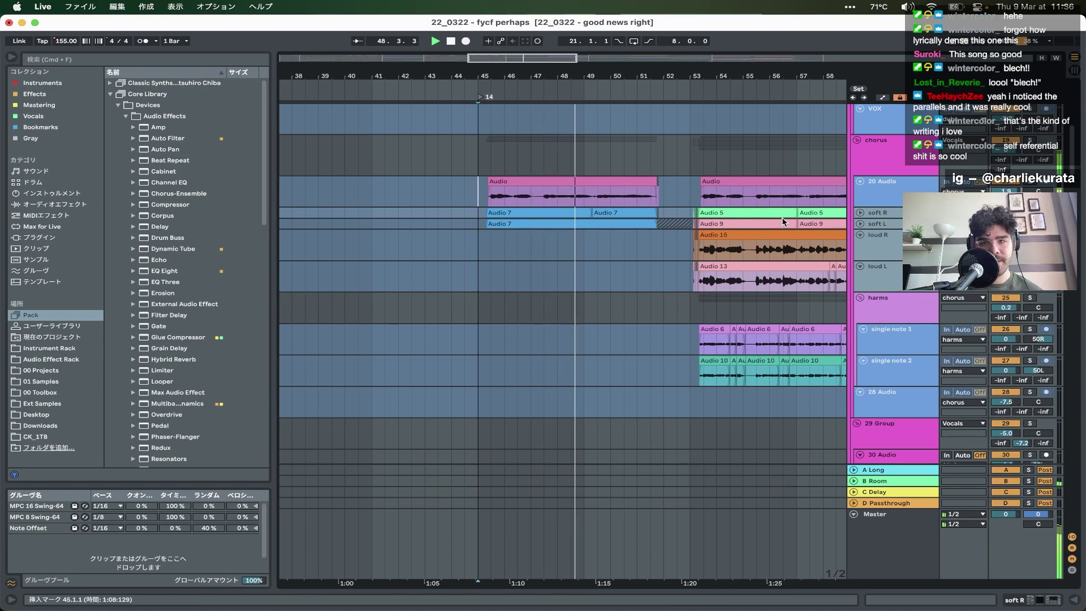
{"action": "scroll", "coordinate": [783, 221], "scroll_direction": "right", "scroll_amount": 5}
{"action": "scroll", "coordinate": [783, 222], "scroll_direction": "up", "scroll_amount": 2}
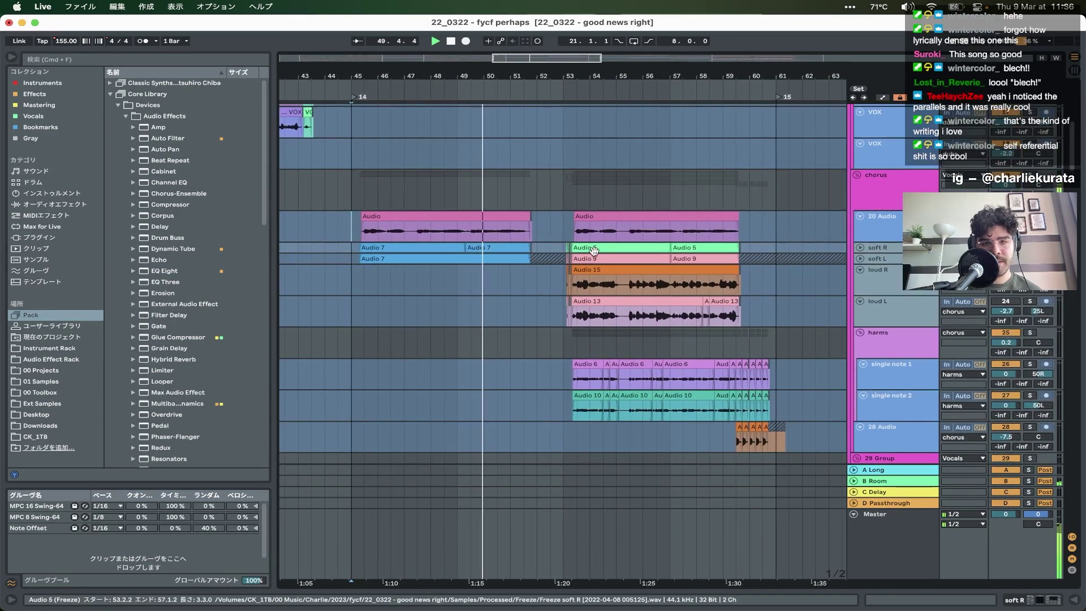
- Expand the soft R and soft L tracks and play their Audio 7 clips from bar 50
{"action": "left_click", "coordinate": [568, 234]}
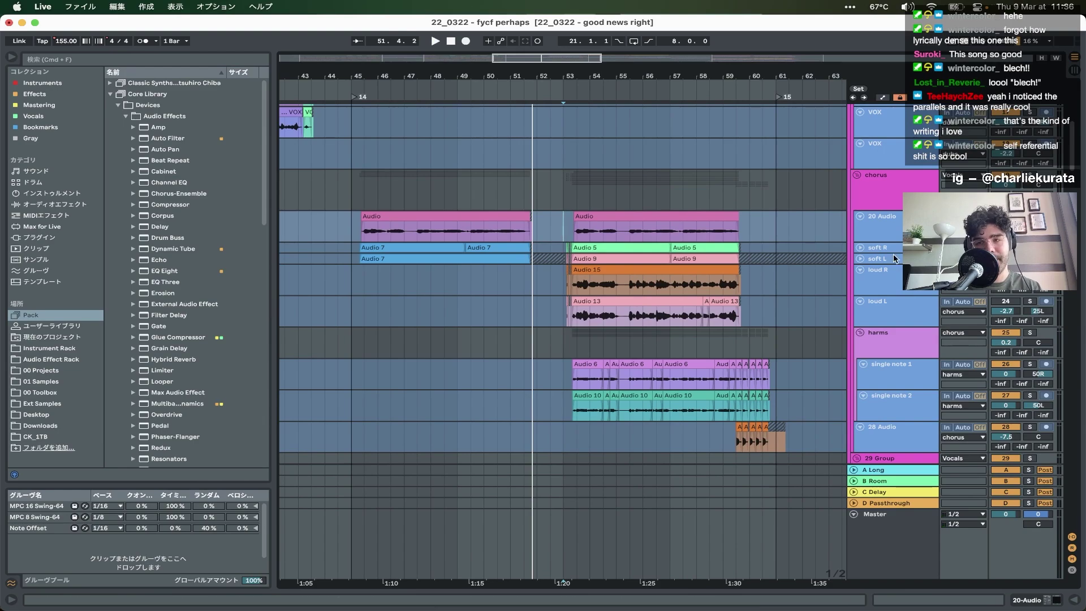
{"action": "key", "text": "Down"}
{"action": "key", "text": "Down"}
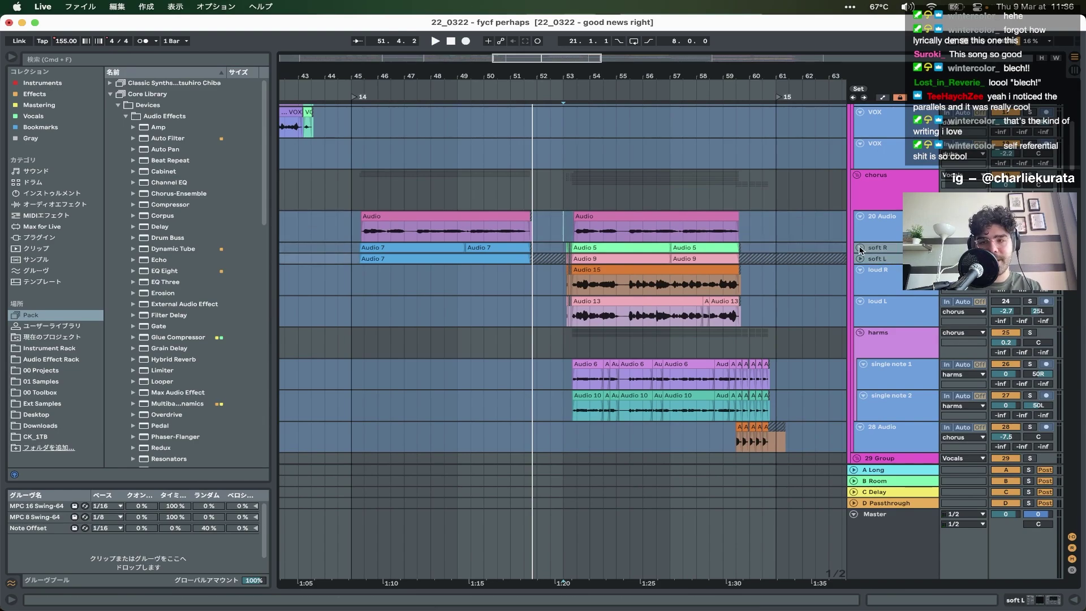
{"action": "left_click", "coordinate": [859, 248]}
{"action": "left_click", "coordinate": [487, 288]}
{"action": "key", "text": "space"}
{"action": "scroll", "coordinate": [494, 290], "scroll_direction": "up", "scroll_amount": 5}
{"action": "scroll", "coordinate": [494, 289], "scroll_direction": "right", "scroll_amount": 3}
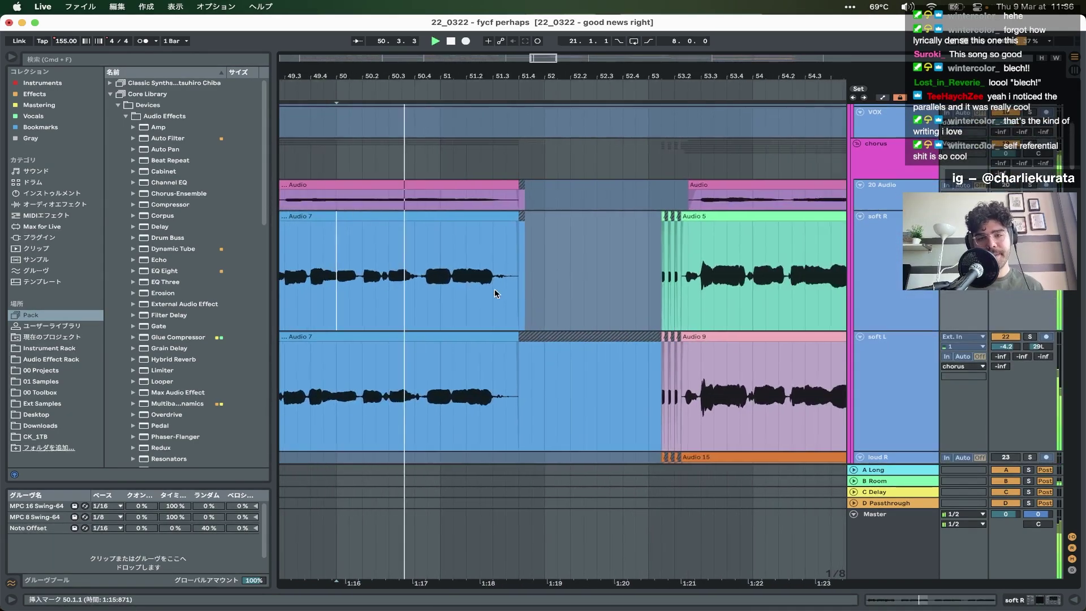
- Play the soft layers' Audio 5 and Audio 9 clips from just before bar 53, comparing them with the loud and harms tracks
{"action": "scroll", "coordinate": [494, 293], "scroll_direction": "right", "scroll_amount": 5}
{"action": "scroll", "coordinate": [430, 271], "scroll_direction": "down", "scroll_amount": 3}
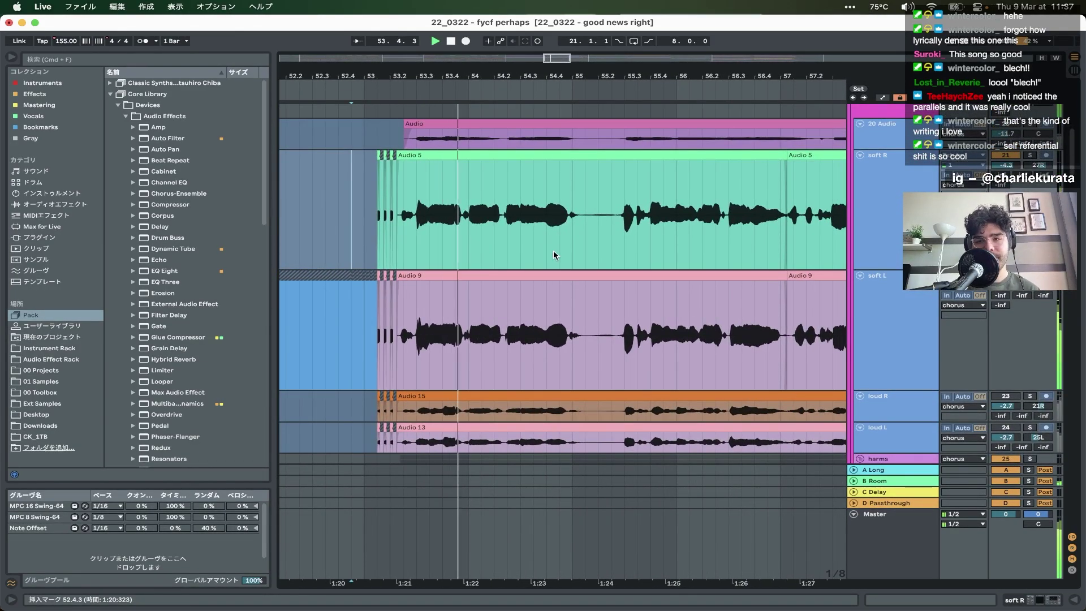
{"action": "scroll", "coordinate": [553, 255], "scroll_direction": "down", "scroll_amount": 1}
{"action": "scroll", "coordinate": [553, 256], "scroll_direction": "down", "scroll_amount": 5}
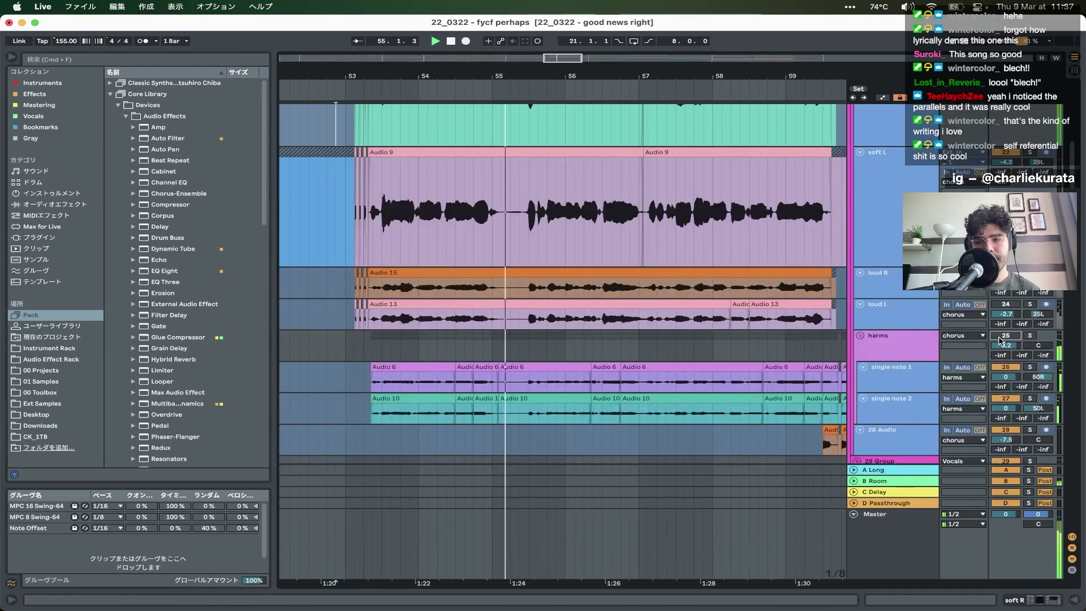
{"action": "scroll", "coordinate": [644, 308], "scroll_direction": "down", "scroll_amount": 1}
{"action": "scroll", "coordinate": [644, 304], "scroll_direction": "up", "scroll_amount": 4}
{"action": "scroll", "coordinate": [644, 305], "scroll_direction": "down", "scroll_amount": 2}
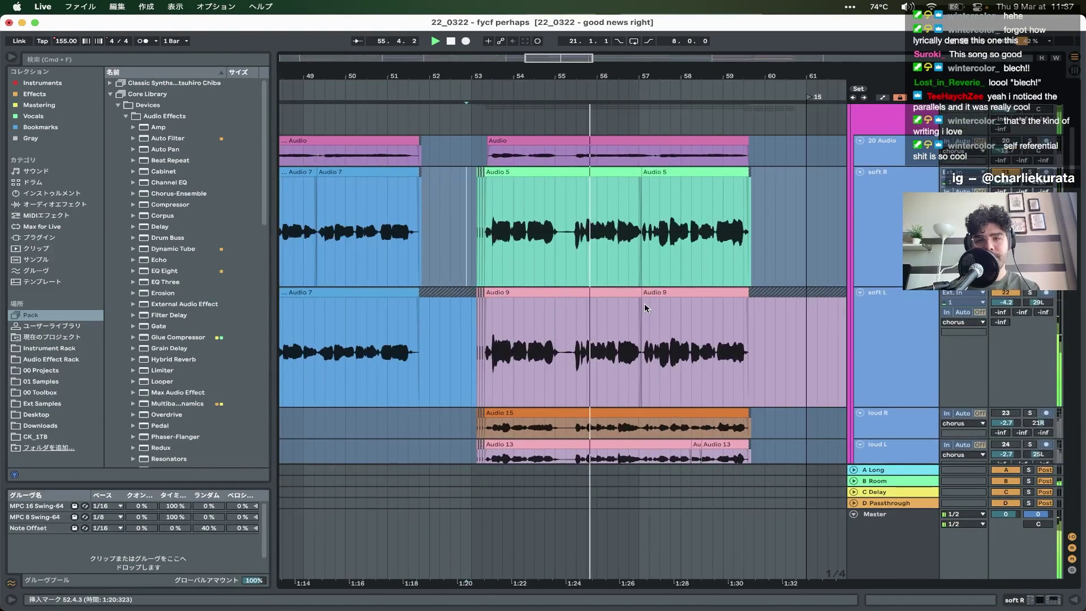
- Collapse the soft R and soft L tracks, and play the loud R and loud L layers from bar 53
{"action": "left_click", "coordinate": [861, 171]}
{"action": "left_click", "coordinate": [861, 182]}
{"action": "key", "text": "Down"}
{"action": "key", "text": "Down"}
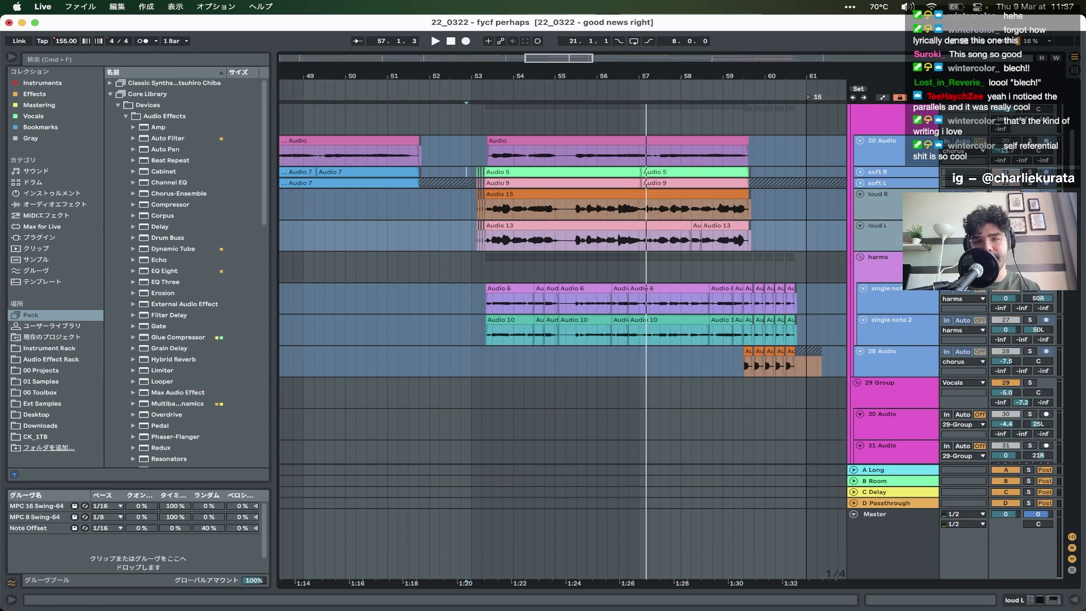
{"action": "left_click", "coordinate": [475, 208]}
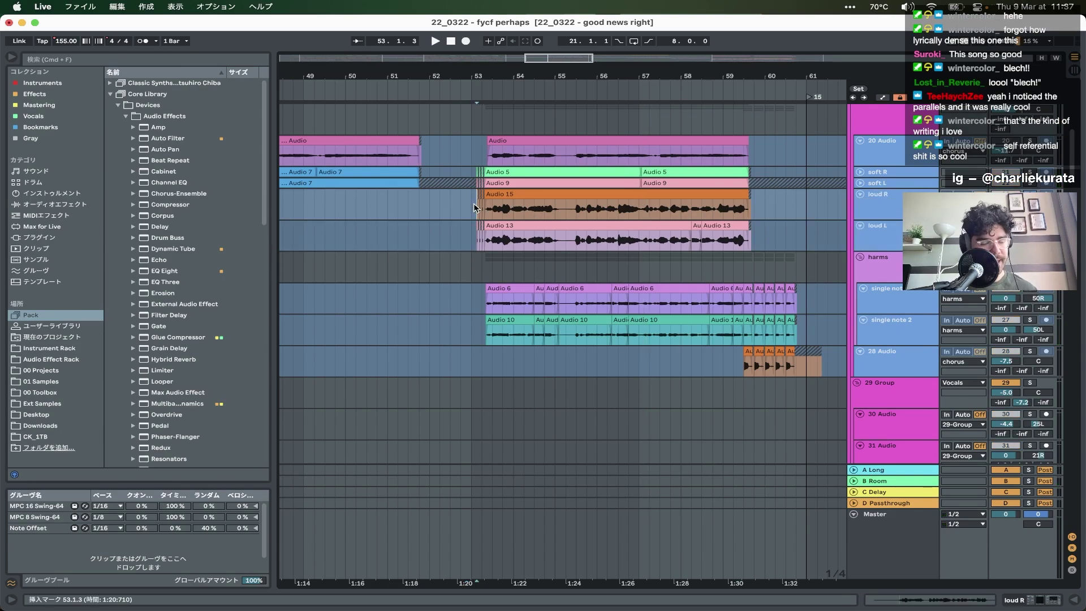
{"action": "key", "text": "space"}
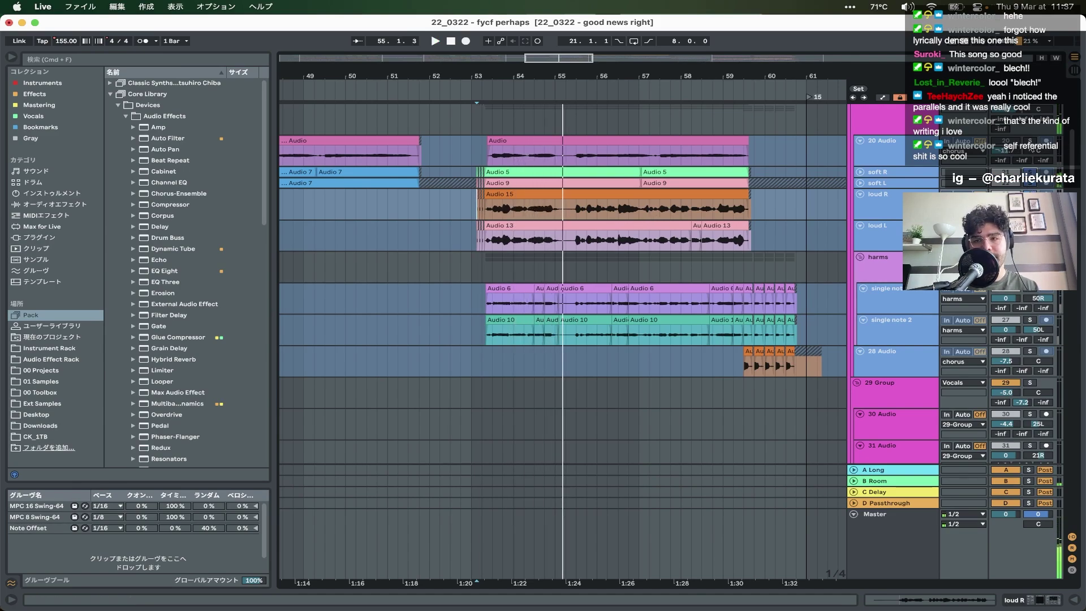
{"action": "key", "text": "space"}
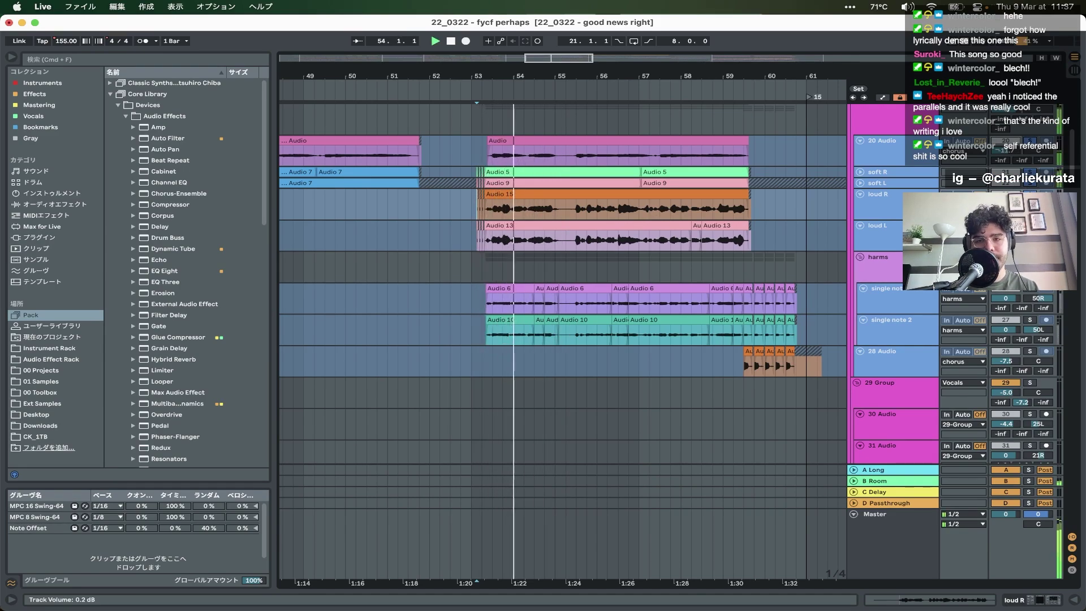
- Play the harms group from bar 53.2, following the single note 1 and single note 2 clips
{"action": "left_click", "coordinate": [878, 257]}
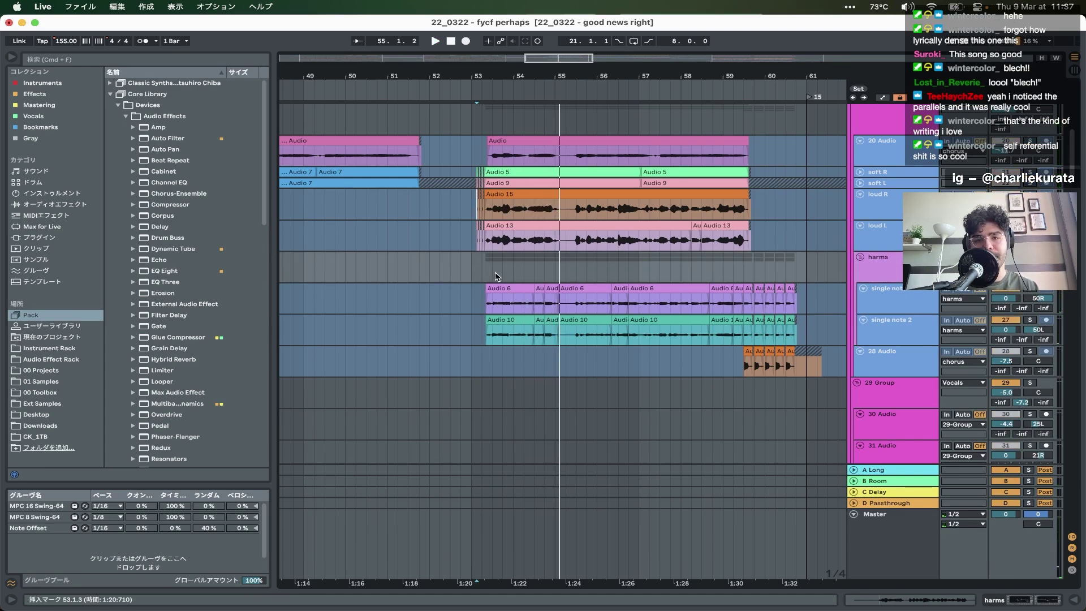
{"action": "key", "text": "space"}
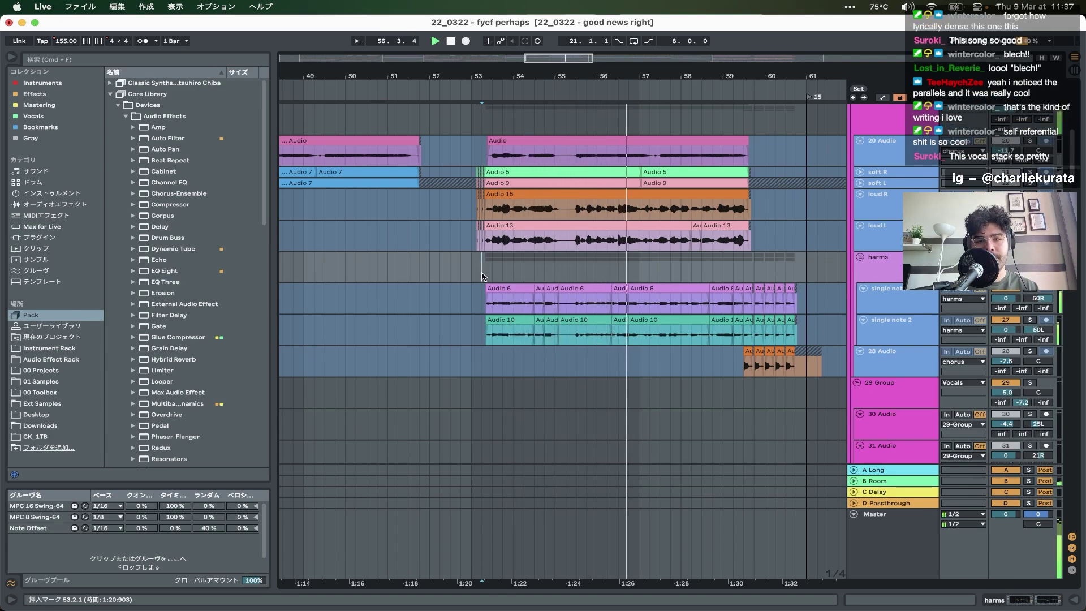
{"action": "scroll", "coordinate": [563, 308], "scroll_direction": "up", "scroll_amount": 3}
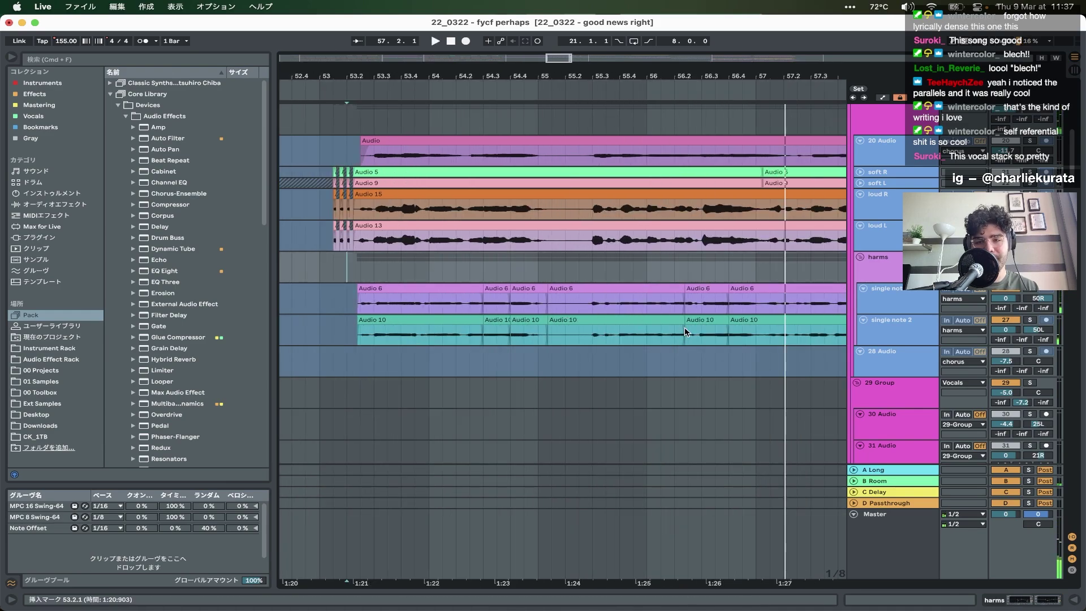
- Play the rest of the harms group from around bar 56 and from bar 58.3 to the chopped clips ending the chorus
{"action": "key", "text": "space"}
{"action": "left_click", "coordinate": [695, 271]}
{"action": "scroll", "coordinate": [678, 269], "scroll_direction": "right", "scroll_amount": 5}
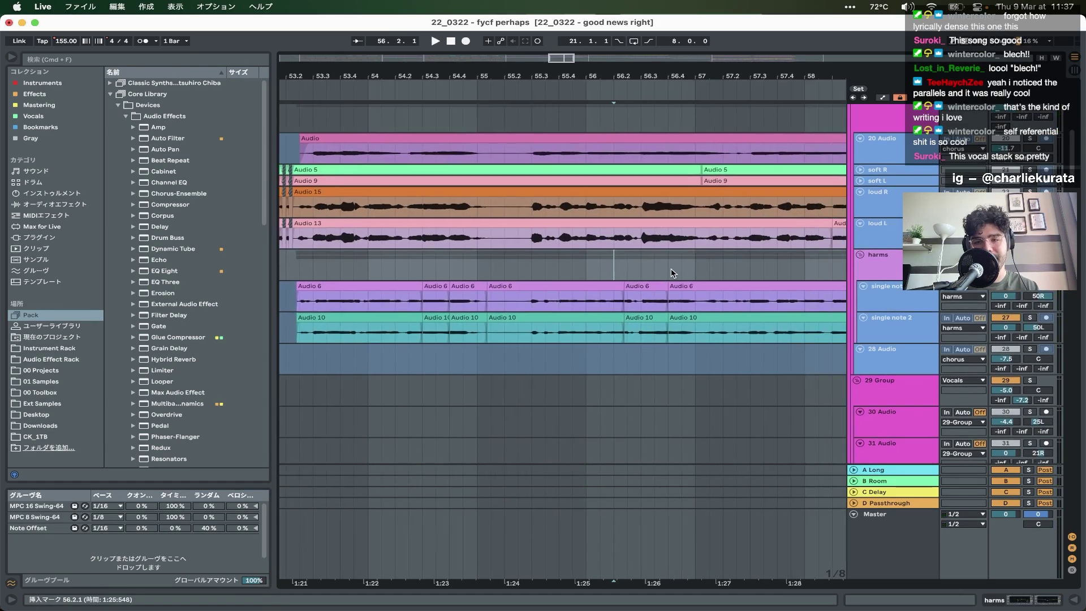
{"action": "left_click", "coordinate": [634, 268]}
{"action": "key", "text": "space"}
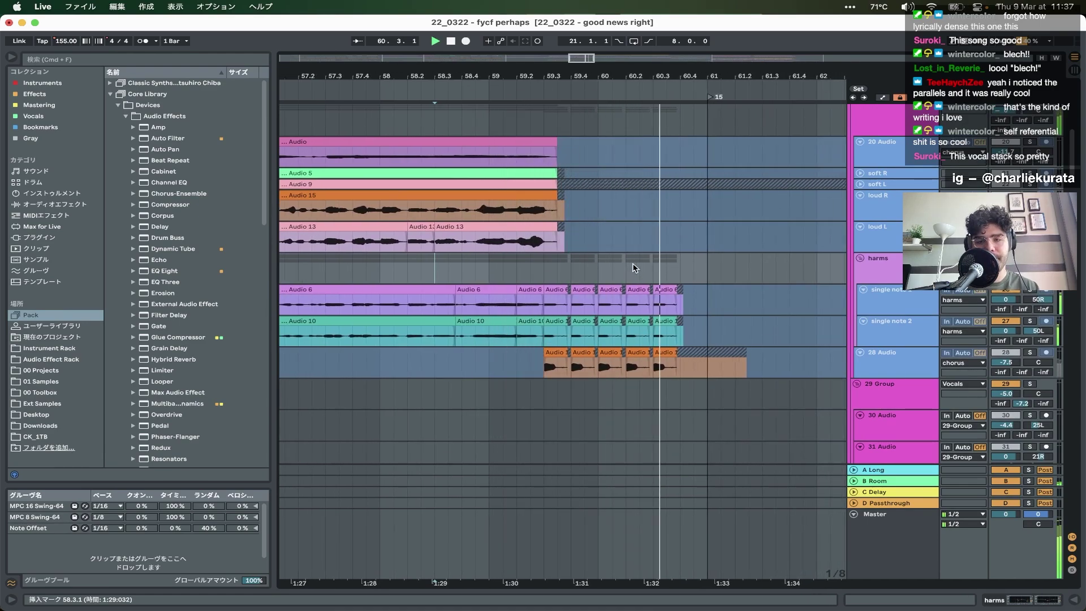
{"action": "key", "text": "space"}
{"action": "scroll", "coordinate": [696, 307], "scroll_direction": "down", "scroll_amount": 3}
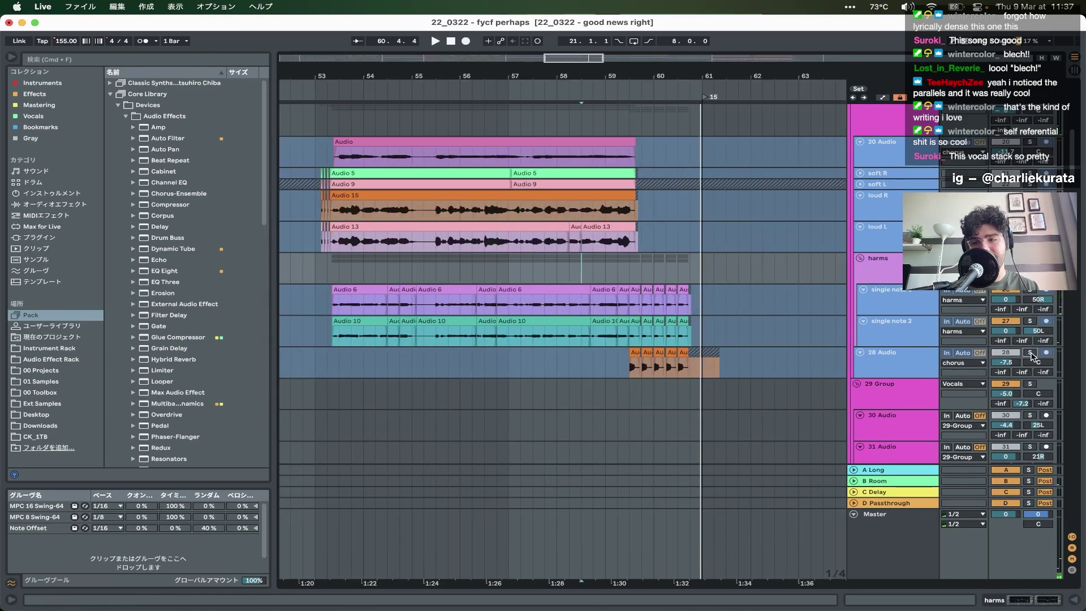
- Solo the 28 Audio track and play its chopped clips from just before 59.3
{"action": "left_click", "coordinate": [607, 372]}
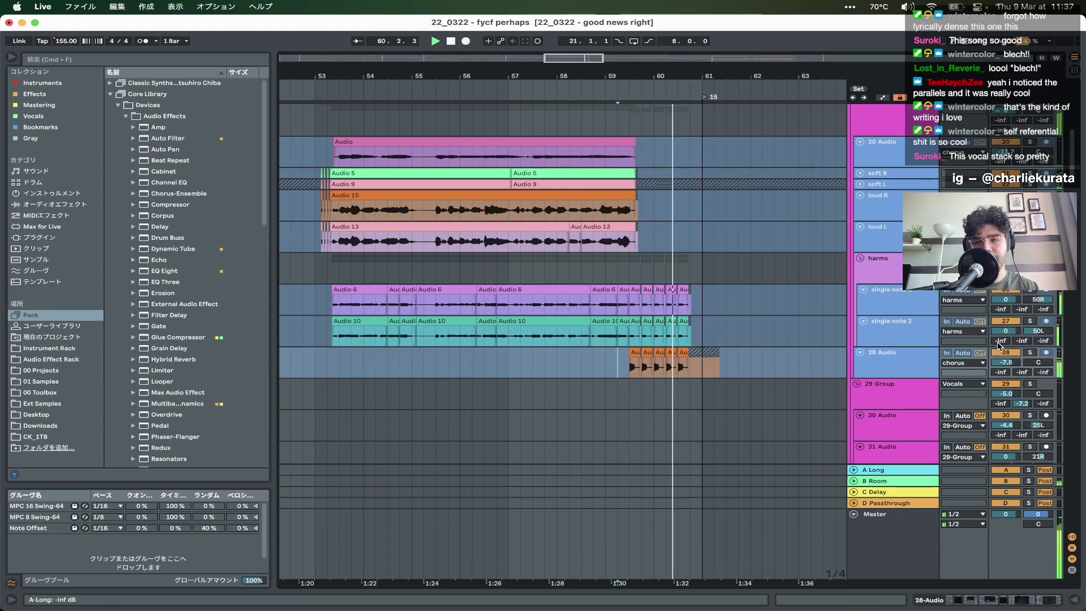
{"action": "left_click", "coordinate": [1030, 352]}
{"action": "key", "text": "space"}
{"action": "key", "text": "space"}
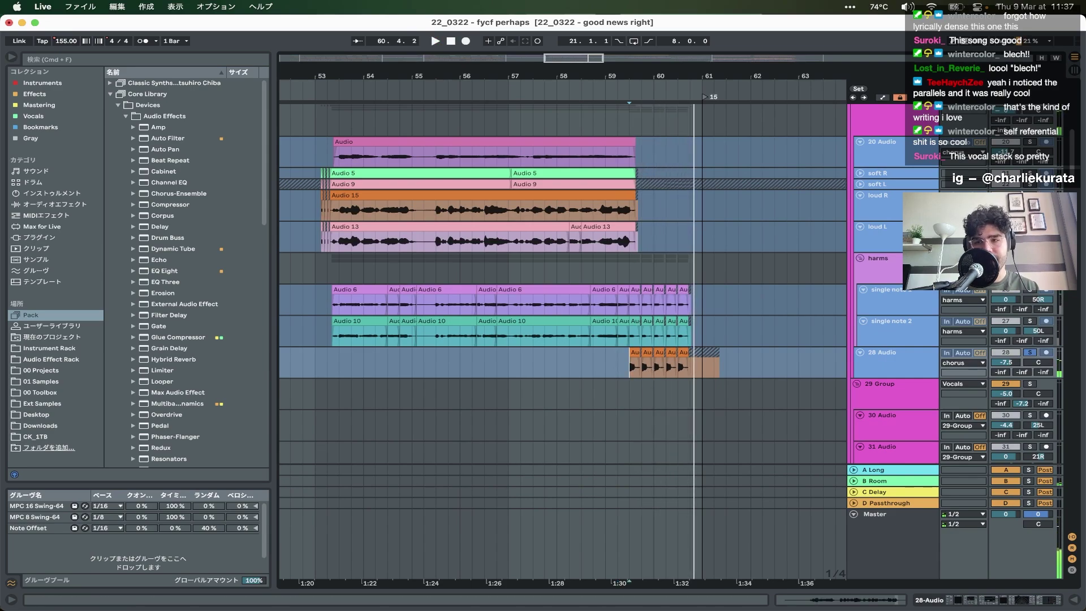
{"action": "key", "text": "space"}
- Play the end of the loud R and loud L clips from around 59.2.3 into the chopped clips
{"action": "left_click", "coordinate": [622, 209]}
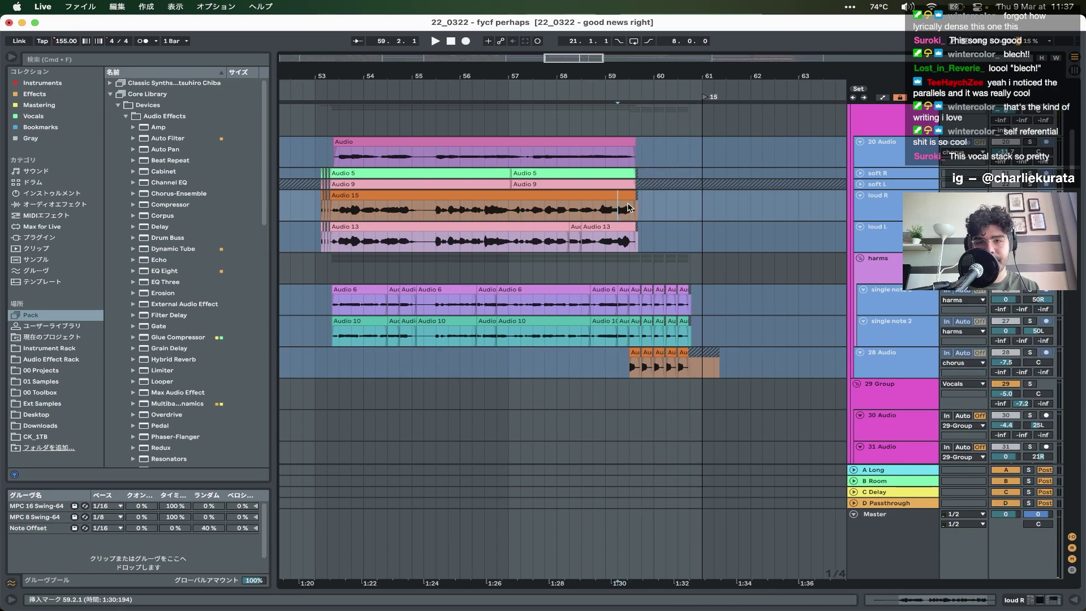
{"action": "scroll", "coordinate": [623, 213], "scroll_direction": "up", "scroll_amount": 5}
{"action": "left_click", "coordinate": [651, 214]}
{"action": "key", "text": "space"}
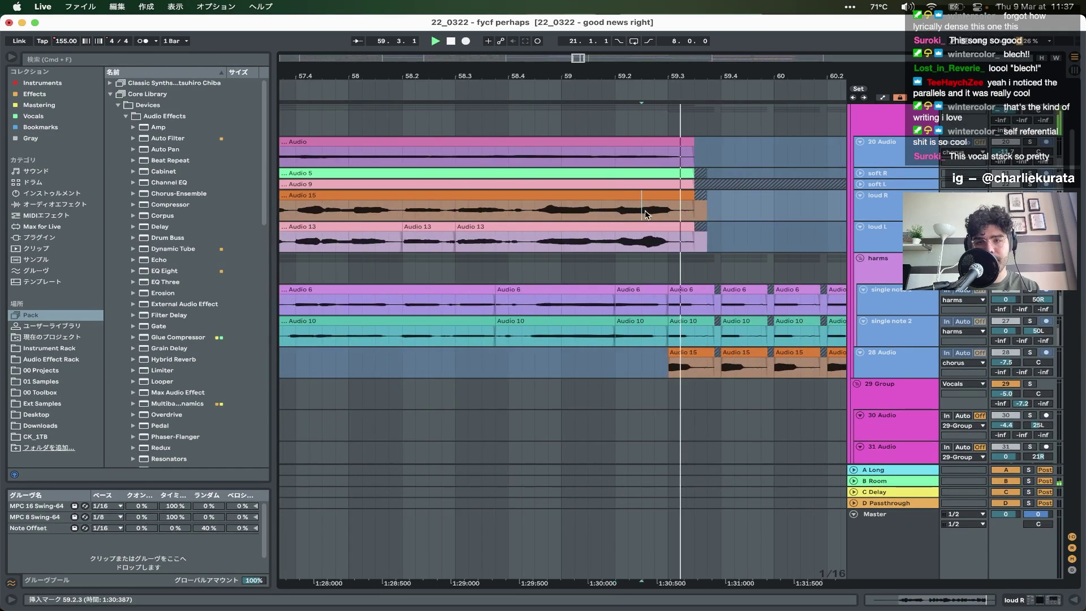
{"action": "key", "text": "space"}
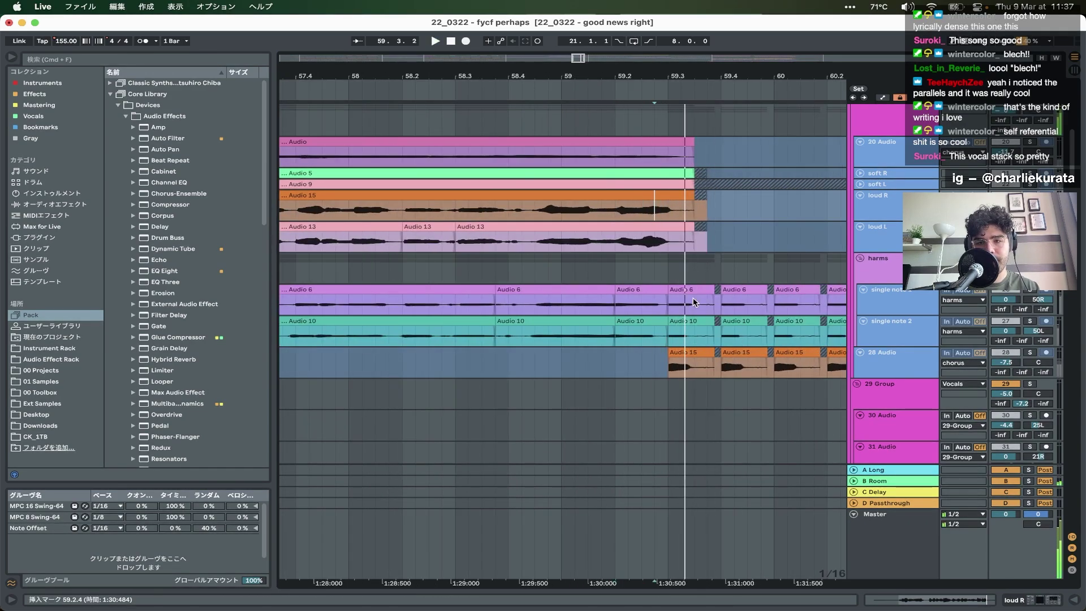
- Solo 28 Audio and play its chopped Audio 15 clips from 59.3.1 past bar 61
{"action": "left_click", "coordinate": [685, 355]}
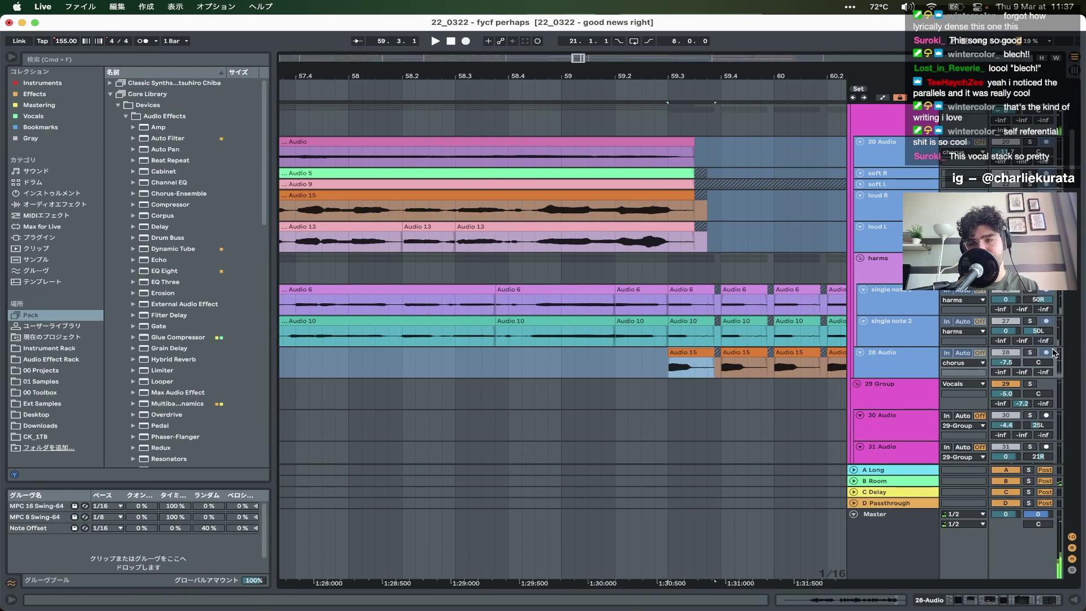
{"action": "key", "text": "space"}
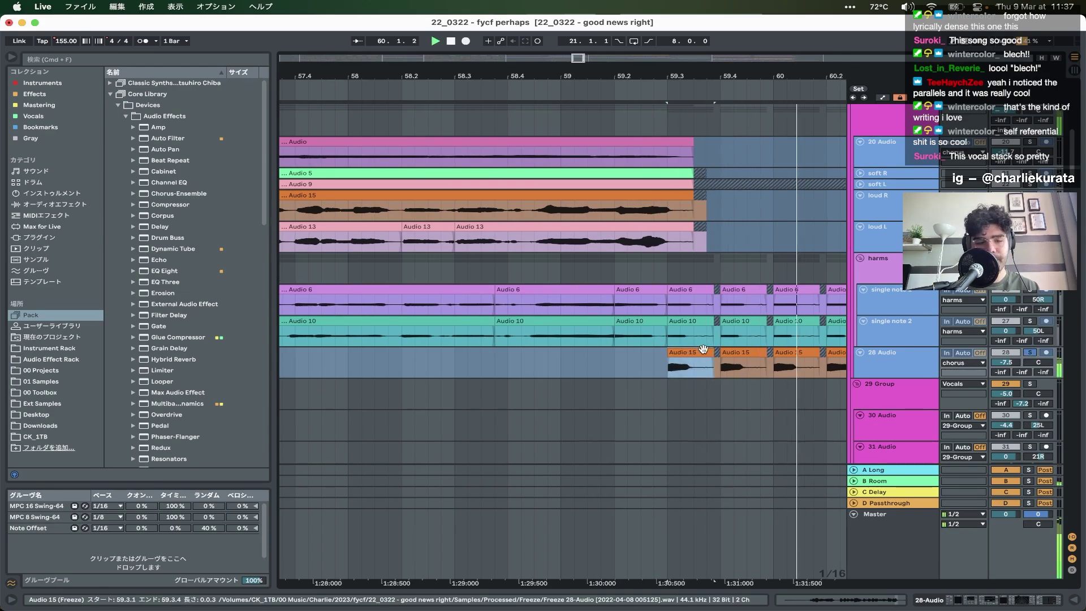
{"action": "scroll", "coordinate": [704, 348], "scroll_direction": "down", "scroll_amount": 3}
{"action": "key", "text": "space"}
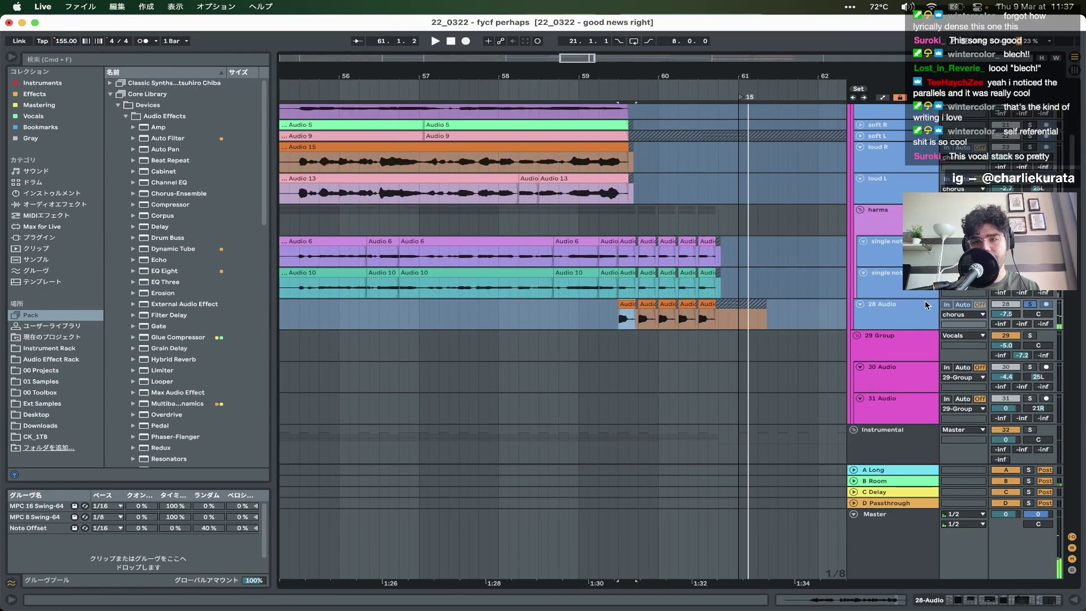
- Show the automation on 28 Audio and select the Echo L Time and Dry Wet lanes from 59.3.1 to 61.1.1
{"action": "key", "text": "a"}
{"action": "left_click", "coordinate": [862, 324]}
{"action": "scroll", "coordinate": [699, 353], "scroll_direction": "down", "scroll_amount": 2}
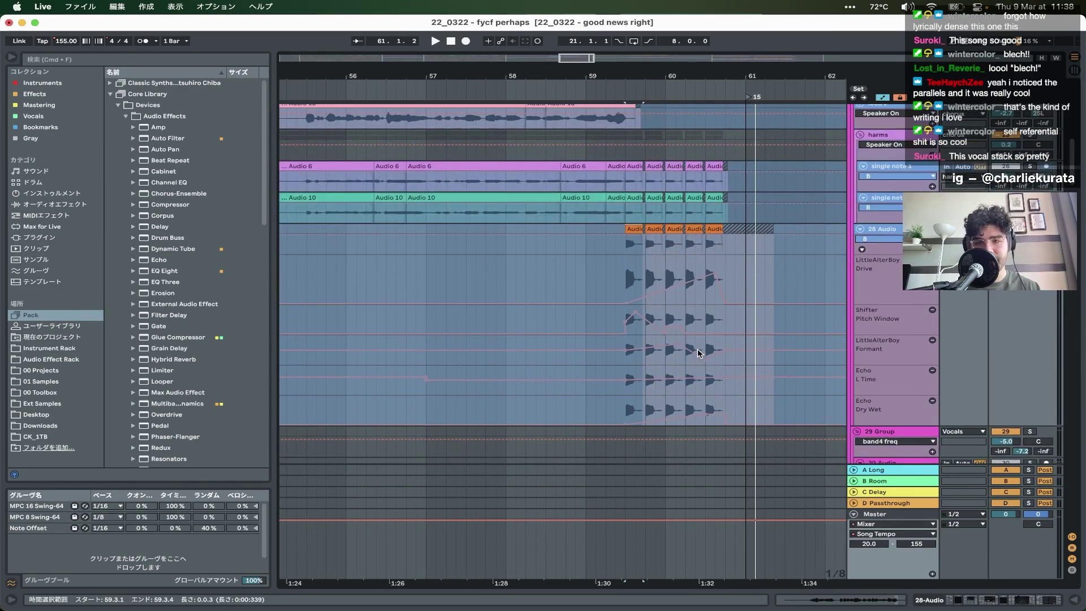
{"action": "left_click_drag", "start_coordinate": [633, 320], "coordinate": [735, 348]}
{"action": "left_click_drag", "start_coordinate": [631, 419], "coordinate": [745, 390]}
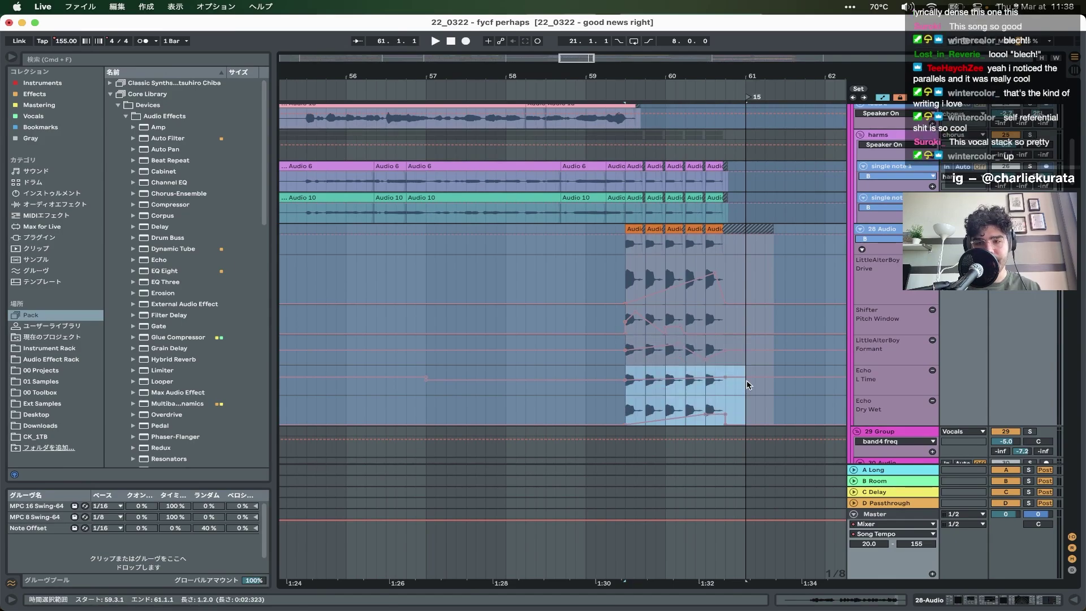
- Play the soloed 28 Audio clips over the selected range and hide the automation lanes
{"action": "key", "text": "space"}
{"action": "key", "text": "a"}
{"action": "scroll", "coordinate": [732, 317], "scroll_direction": "up", "scroll_amount": 4}
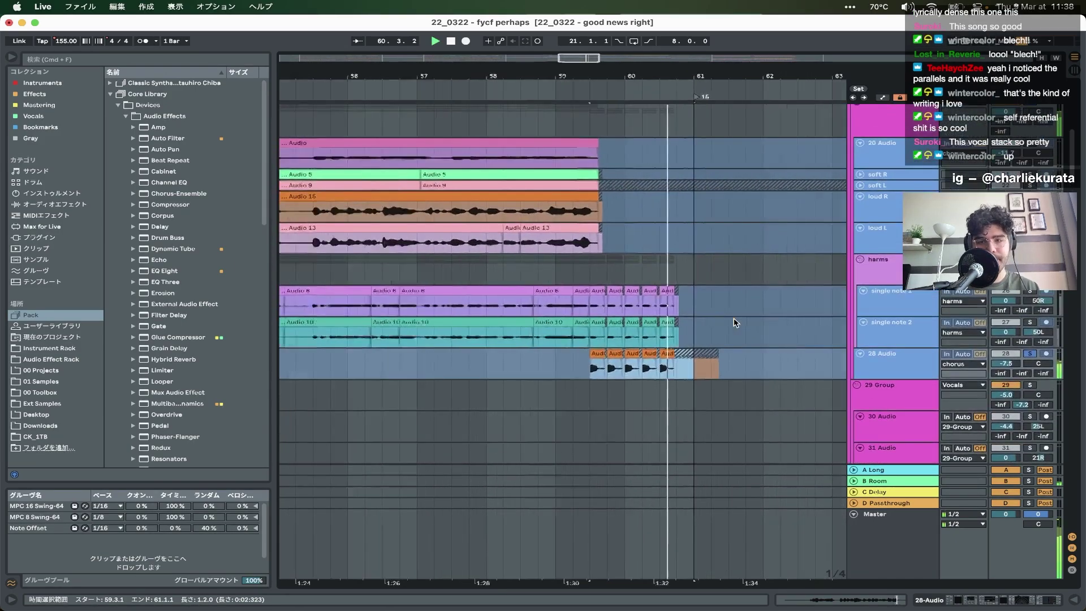
{"action": "scroll", "coordinate": [732, 318], "scroll_direction": "down", "scroll_amount": 3}
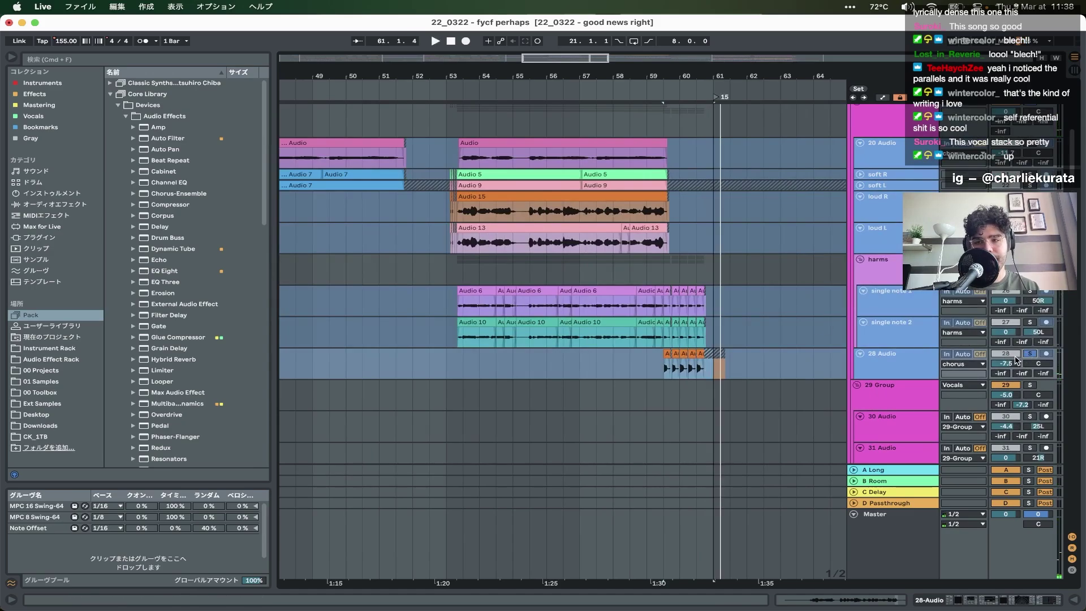
- Unsolo 28 Audio, play the second chorus's ending from bar 57 and collapse the chorus group
{"action": "left_click", "coordinate": [579, 271]}
{"action": "key", "text": "space"}
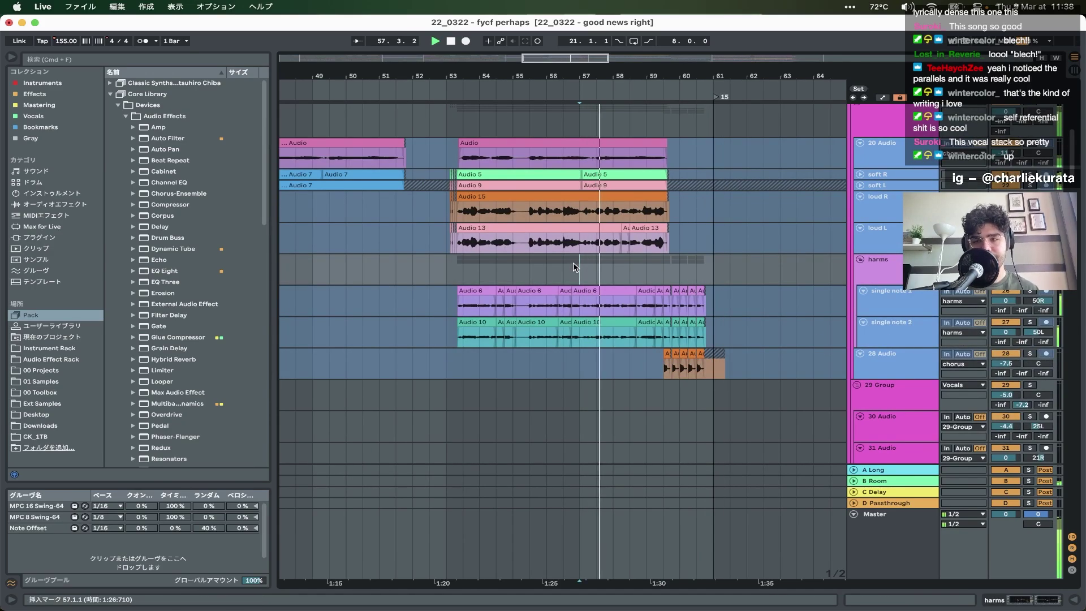
{"action": "scroll", "coordinate": [776, 266], "scroll_direction": "up", "scroll_amount": 3}
{"action": "scroll", "coordinate": [776, 266], "scroll_direction": "down", "scroll_amount": 3}
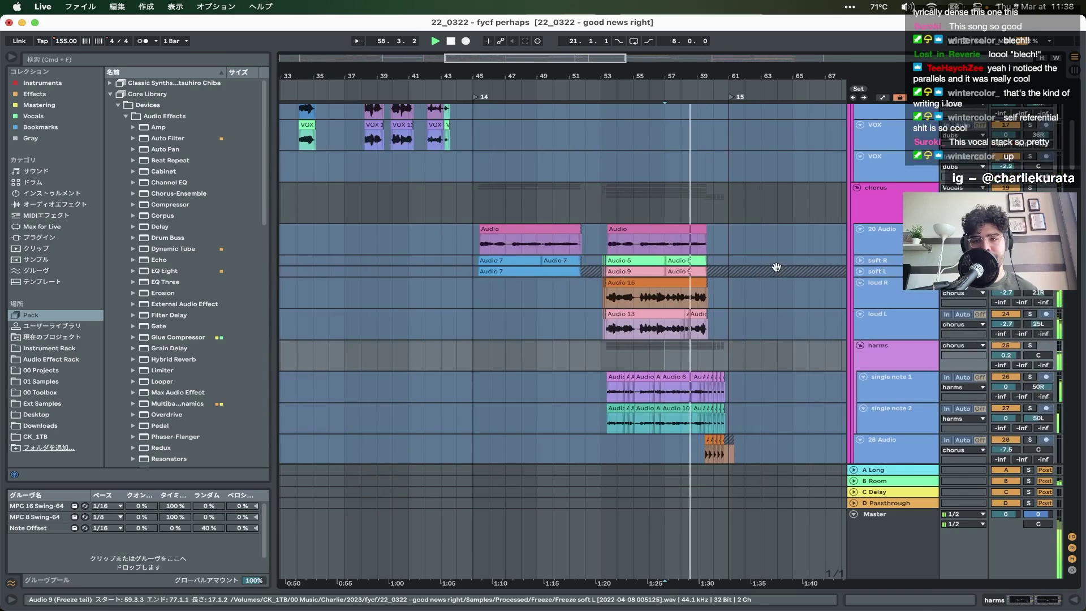
{"action": "left_click", "coordinate": [857, 190]}
- Unfold 5 Group at the bridge to show its demo vocal tracks
{"action": "scroll", "coordinate": [730, 218], "scroll_direction": "up", "scroll_amount": 5}
{"action": "scroll", "coordinate": [730, 218], "scroll_direction": "right", "scroll_amount": 5}
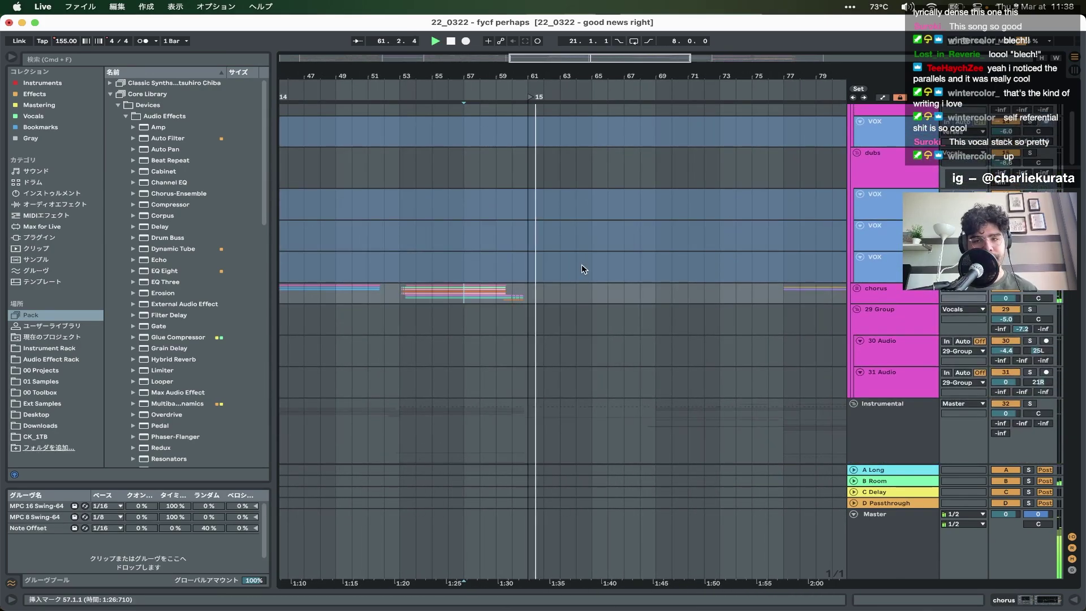
{"action": "scroll", "coordinate": [582, 264], "scroll_direction": "down", "scroll_amount": 3}
{"action": "scroll", "coordinate": [582, 263], "scroll_direction": "down", "scroll_amount": 5}
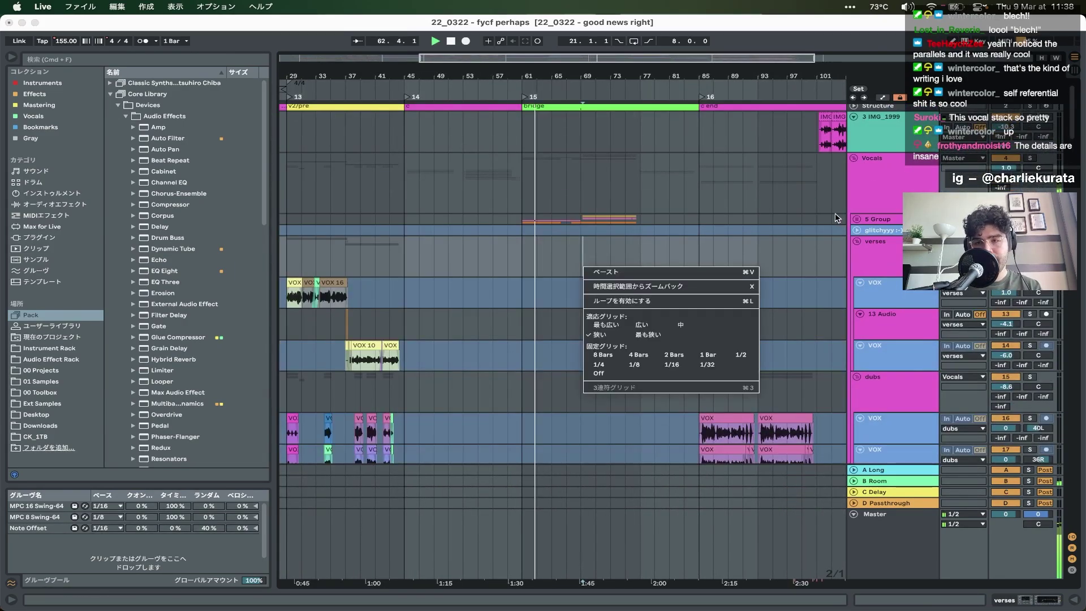
{"action": "left_click", "coordinate": [857, 219]}
{"action": "scroll", "coordinate": [667, 291], "scroll_direction": "up", "scroll_amount": 5}
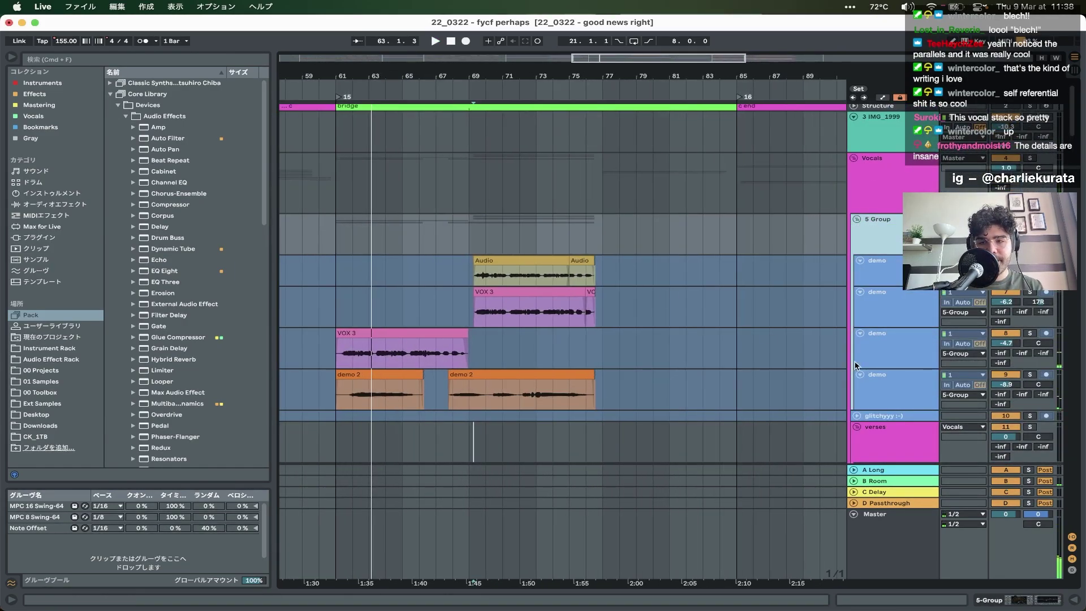
{"action": "scroll", "coordinate": [547, 339], "scroll_direction": "down", "scroll_amount": 3}
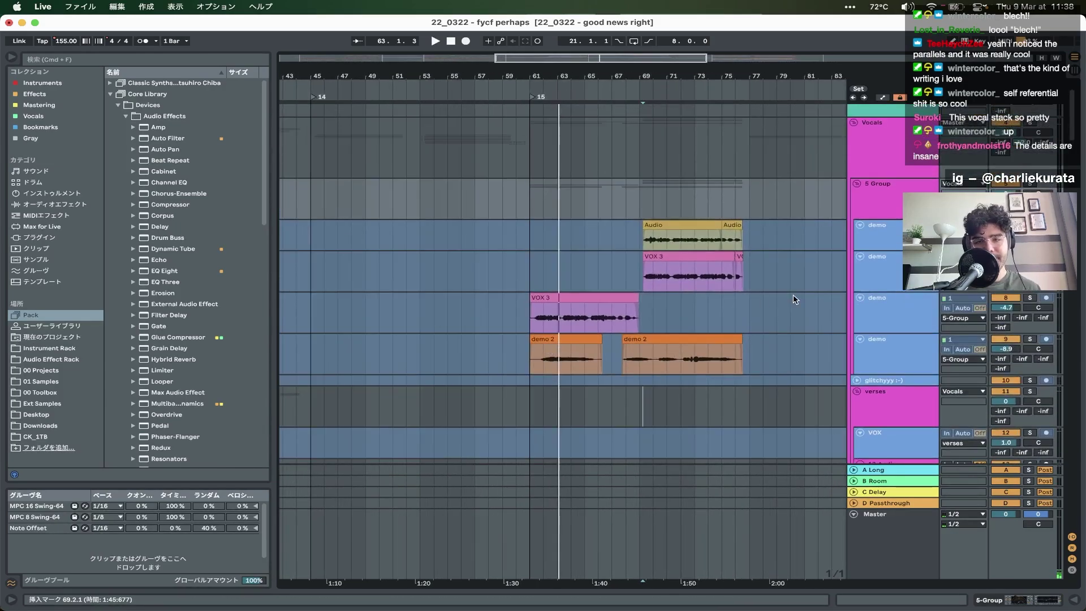
- Solo 5 Group and play the bridge's layered demo vocals from bar 72
{"action": "left_click", "coordinate": [645, 276]}
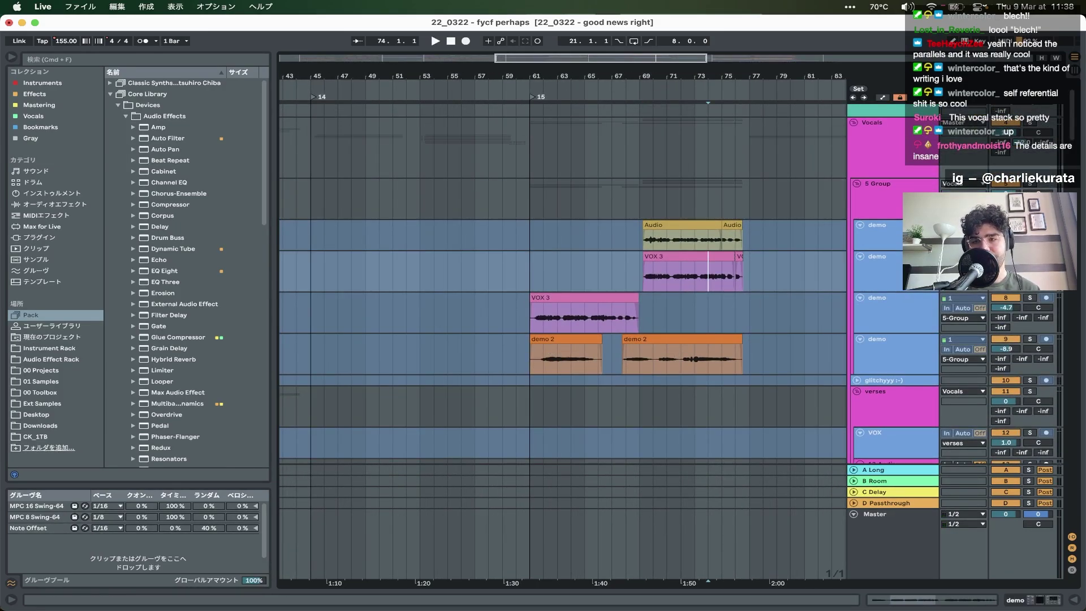
{"action": "left_click", "coordinate": [1030, 188]}
{"action": "key", "text": "space"}
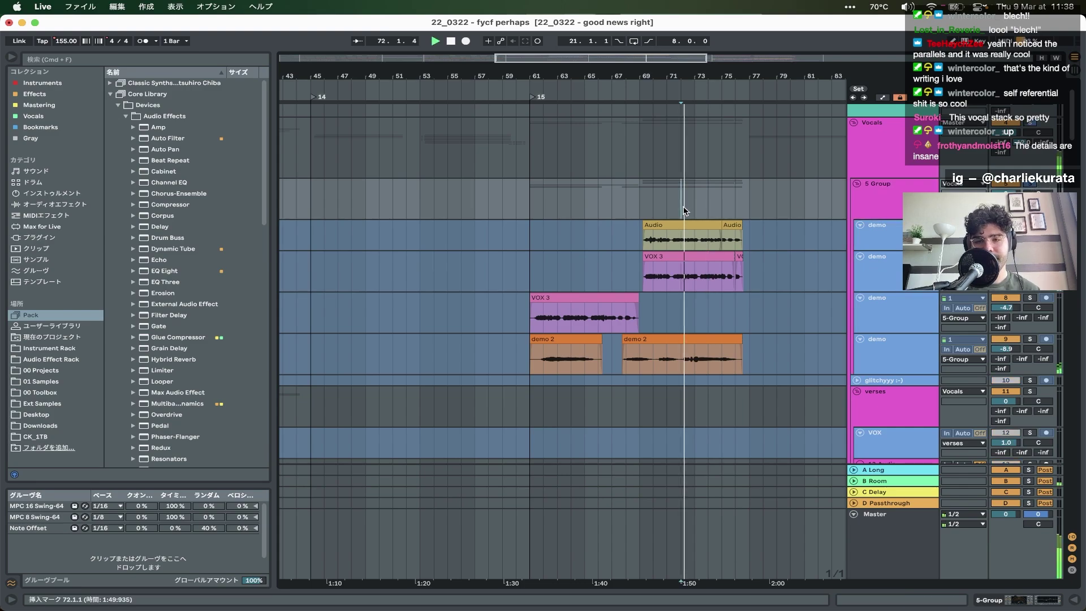
{"action": "key", "text": "plus"}
{"action": "key", "text": "plus"}
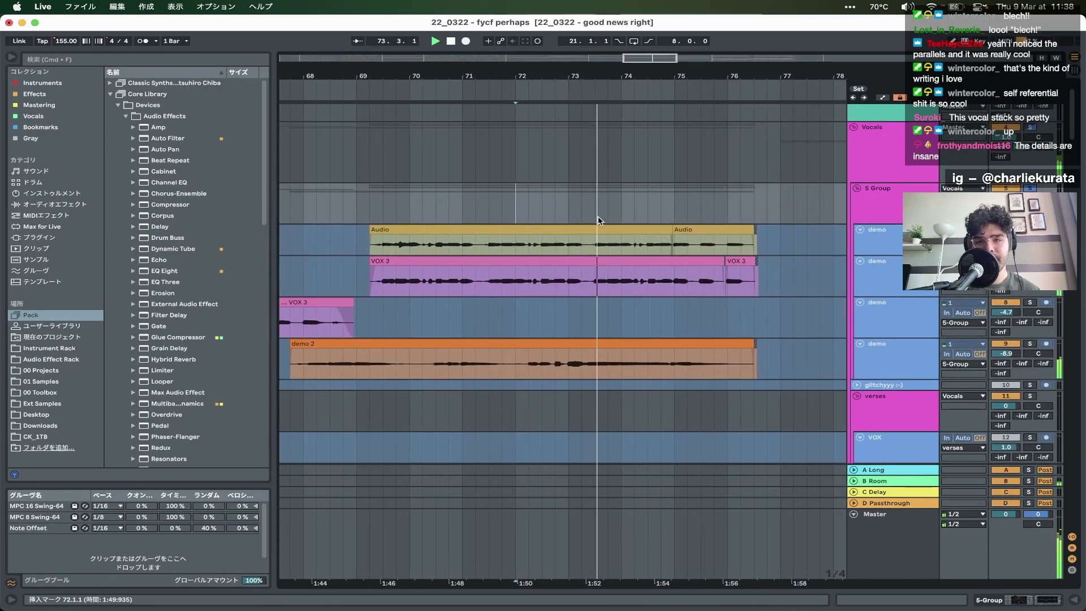
{"action": "scroll", "coordinate": [655, 222], "scroll_direction": "down", "scroll_amount": 3}
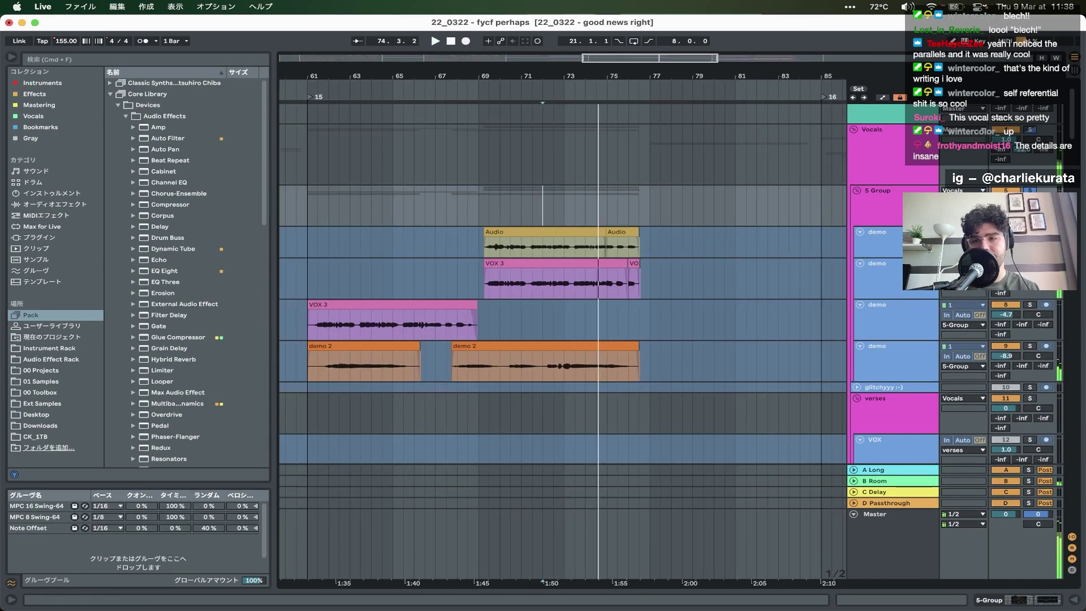
- Unsolo 5 Group, replay the bridge from bar 72 in the full mix and collapse the group
{"action": "left_click", "coordinate": [1030, 190]}
{"action": "key", "text": "space"}
{"action": "key", "text": "space"}
{"action": "scroll", "coordinate": [531, 232], "scroll_direction": "right", "scroll_amount": 2}
{"action": "scroll", "coordinate": [534, 231], "scroll_direction": "down", "scroll_amount": 2}
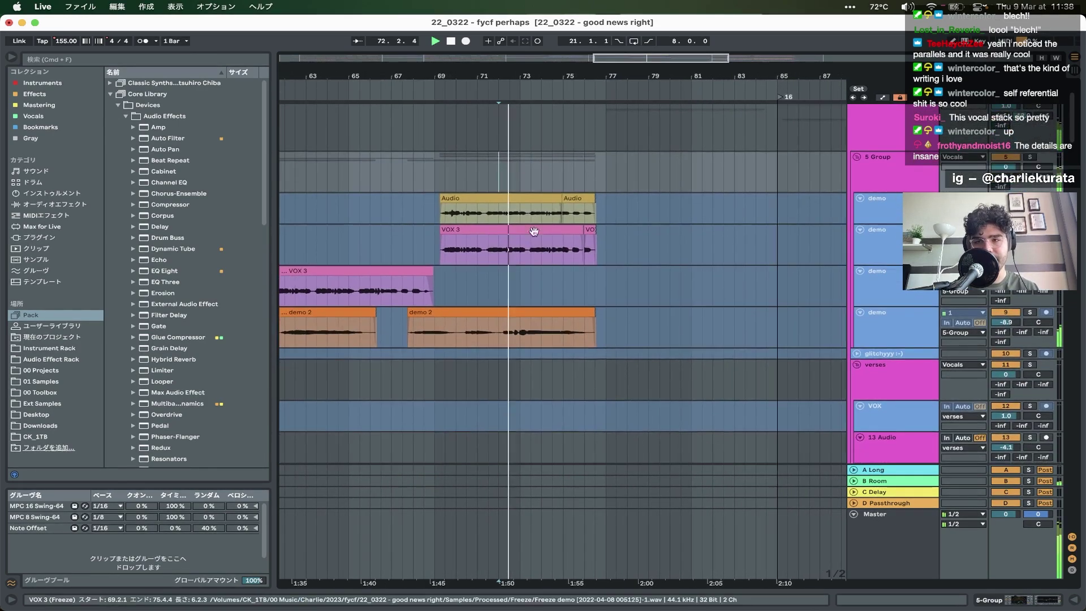
{"action": "left_click", "coordinate": [857, 157]}
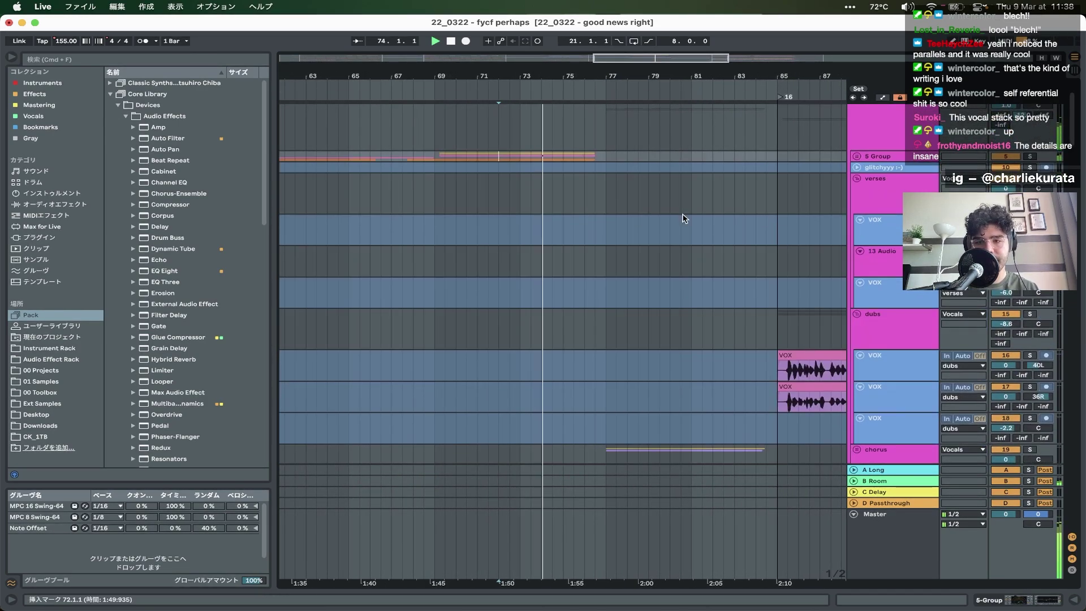
- Unfold the chorus group's soft R and soft L tracks around bars 77 to 84
{"action": "scroll", "coordinate": [684, 219], "scroll_direction": "down", "scroll_amount": 5}
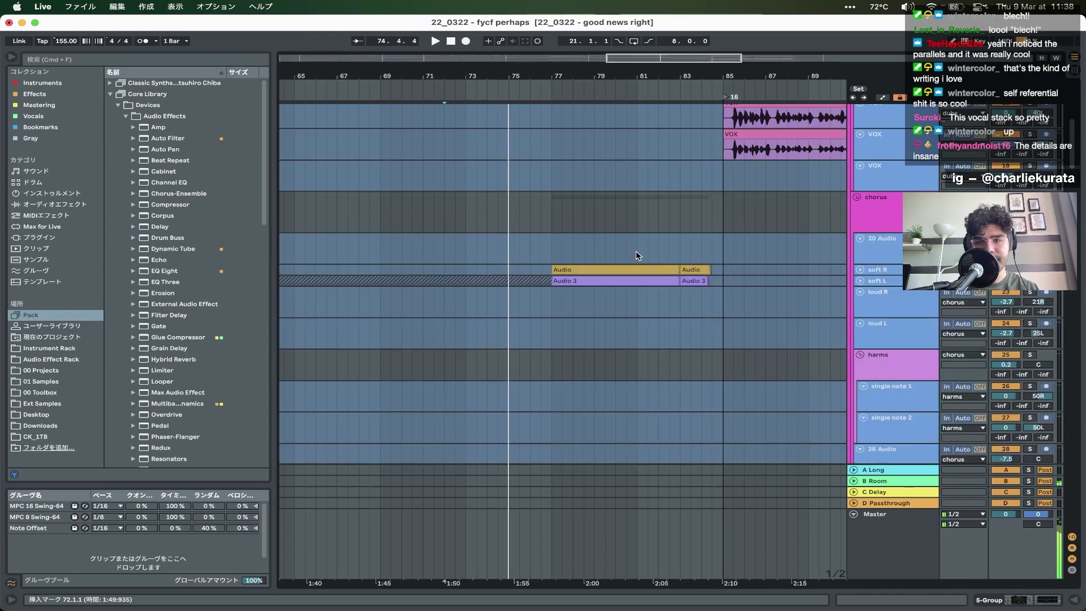
{"action": "left_click", "coordinate": [886, 281]}
{"action": "left_click", "coordinate": [884, 270], "text": "shift"}
{"action": "left_click", "coordinate": [860, 270]}
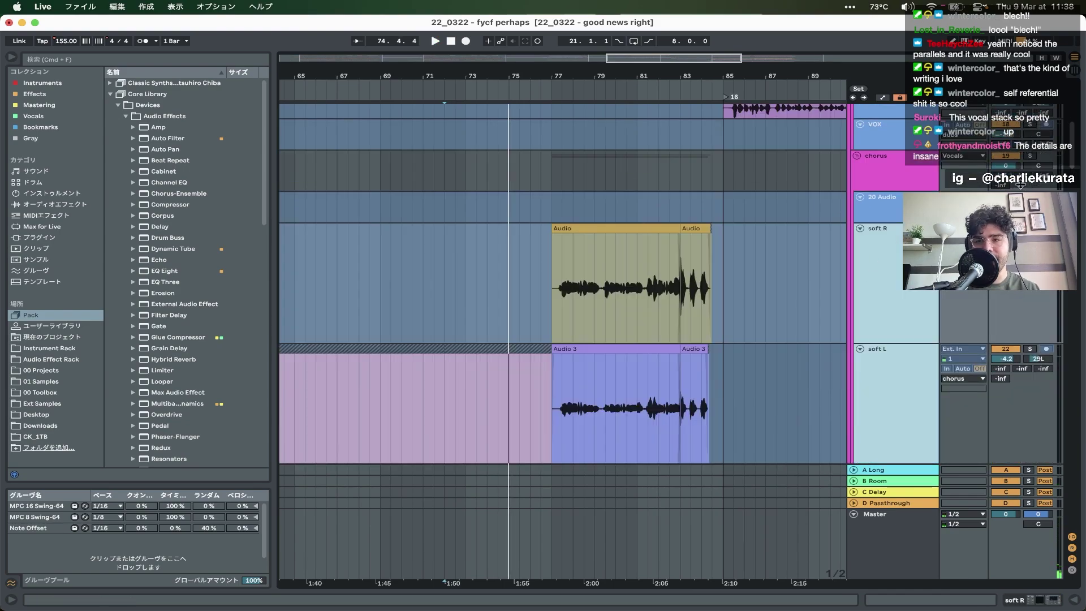
- Solo the chorus group and play its soft R and soft L clips from 81.1, then from 80.3.1 to their end
{"action": "left_click", "coordinate": [1030, 156]}
{"action": "left_click", "coordinate": [646, 300]}
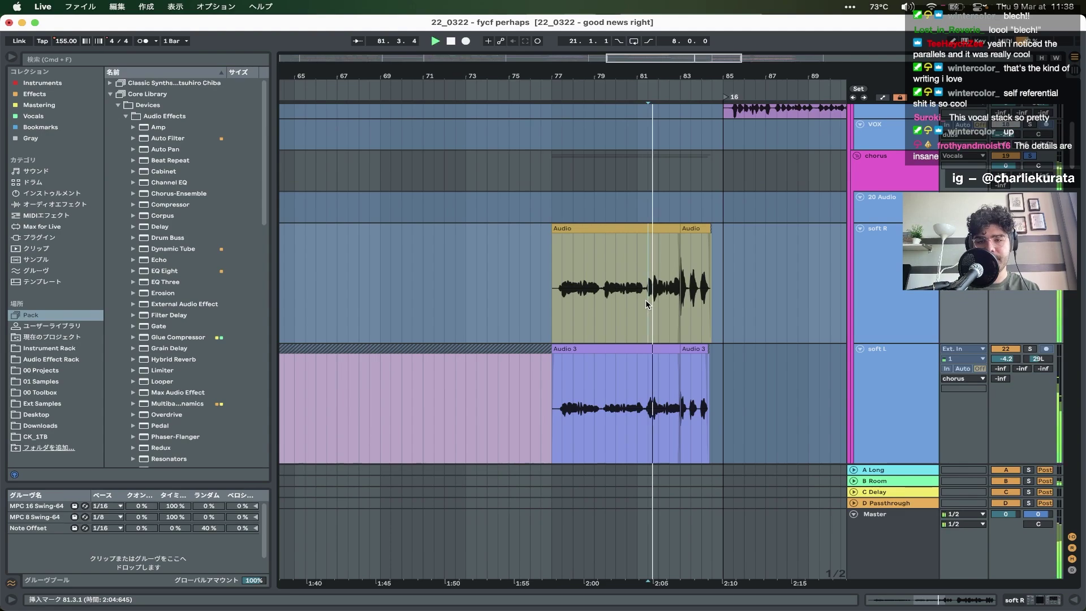
{"action": "left_click", "coordinate": [627, 304]}
{"action": "key", "text": "space"}
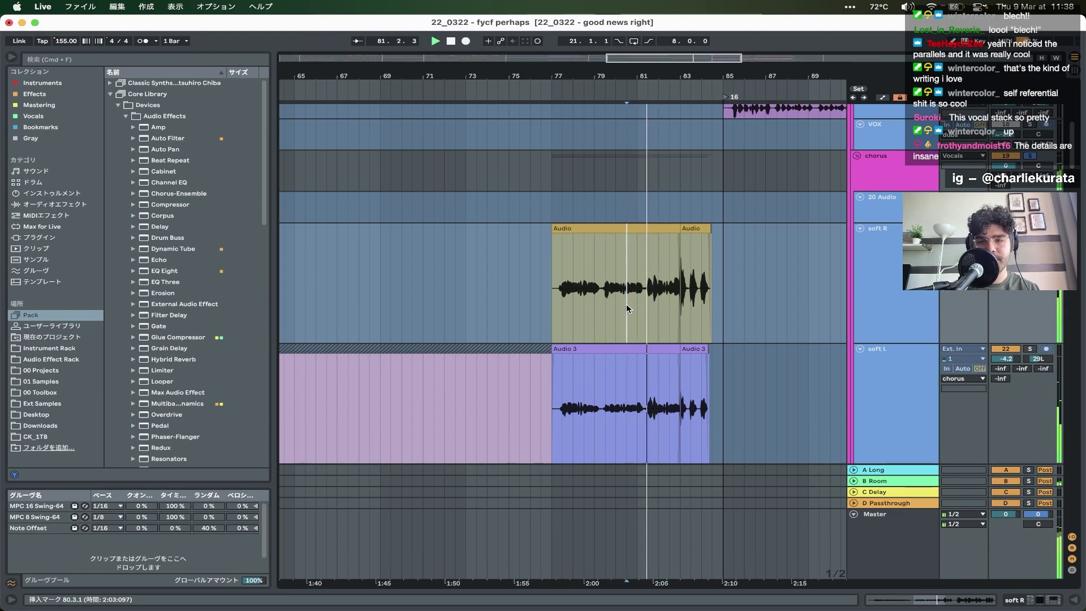
{"action": "scroll", "coordinate": [669, 305], "scroll_direction": "up", "scroll_amount": 3}
{"action": "scroll", "coordinate": [673, 304], "scroll_direction": "down", "scroll_amount": 2}
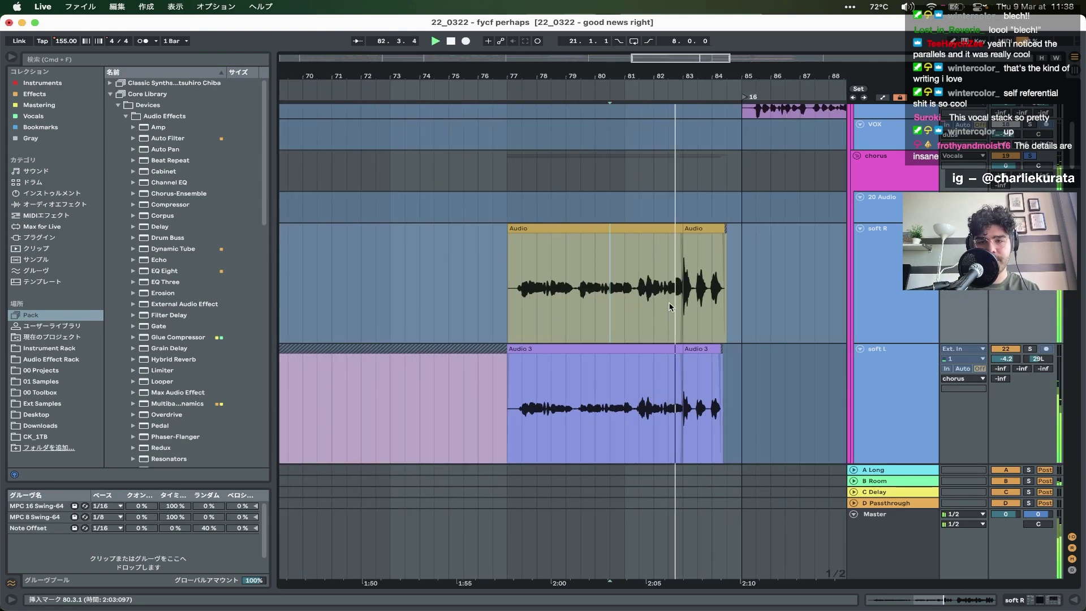
{"action": "scroll", "coordinate": [690, 303], "scroll_direction": "up", "scroll_amount": 3}
{"action": "scroll", "coordinate": [690, 303], "scroll_direction": "down", "scroll_amount": 3}
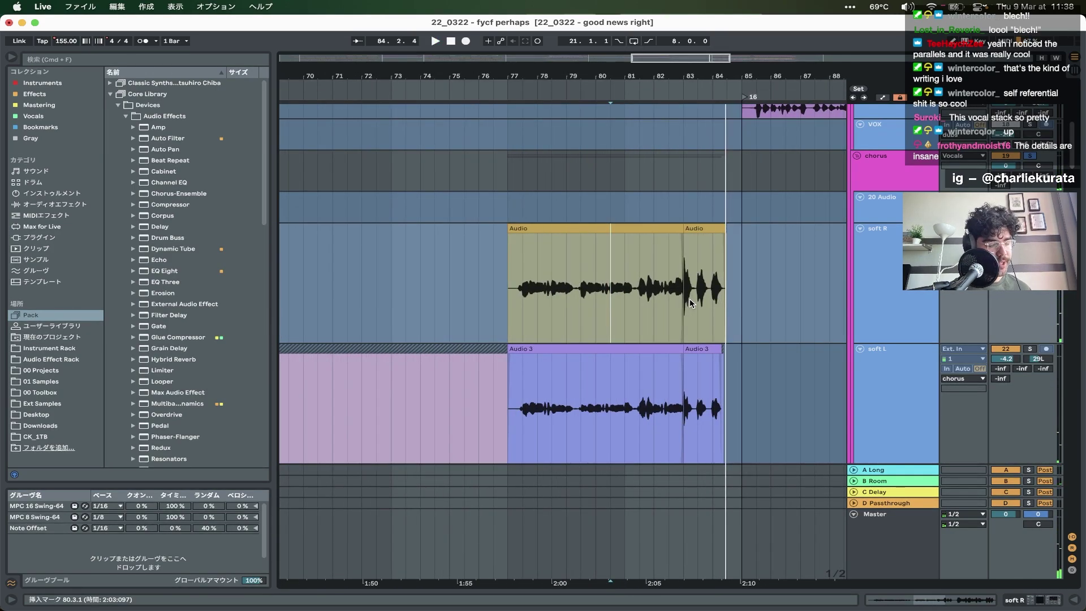
- Collapse the soft R and soft L tracks in the chorus group
{"action": "left_click", "coordinate": [860, 227]}
{"action": "left_click", "coordinate": [859, 239]}
{"action": "scroll", "coordinate": [867, 230], "scroll_direction": "up", "scroll_amount": 2}
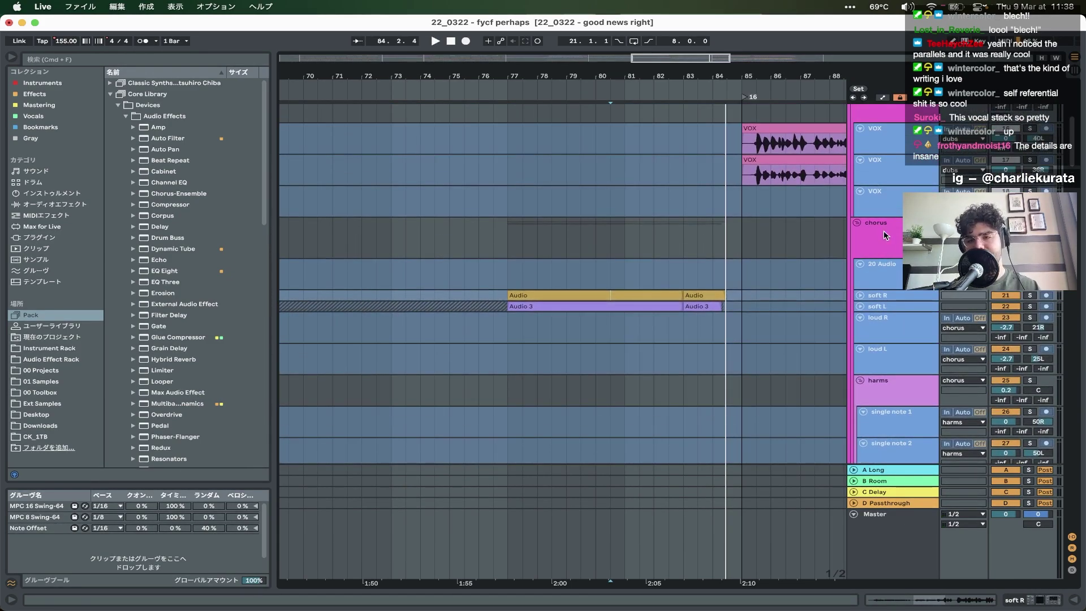
- Unfold 5 Group, solo it and play the bridge's first VOX 3 and demo 2 clips from bar 62
{"action": "scroll", "coordinate": [630, 236], "scroll_direction": "up", "scroll_amount": 10}
{"action": "scroll", "coordinate": [630, 235], "scroll_direction": "left", "scroll_amount": 5}
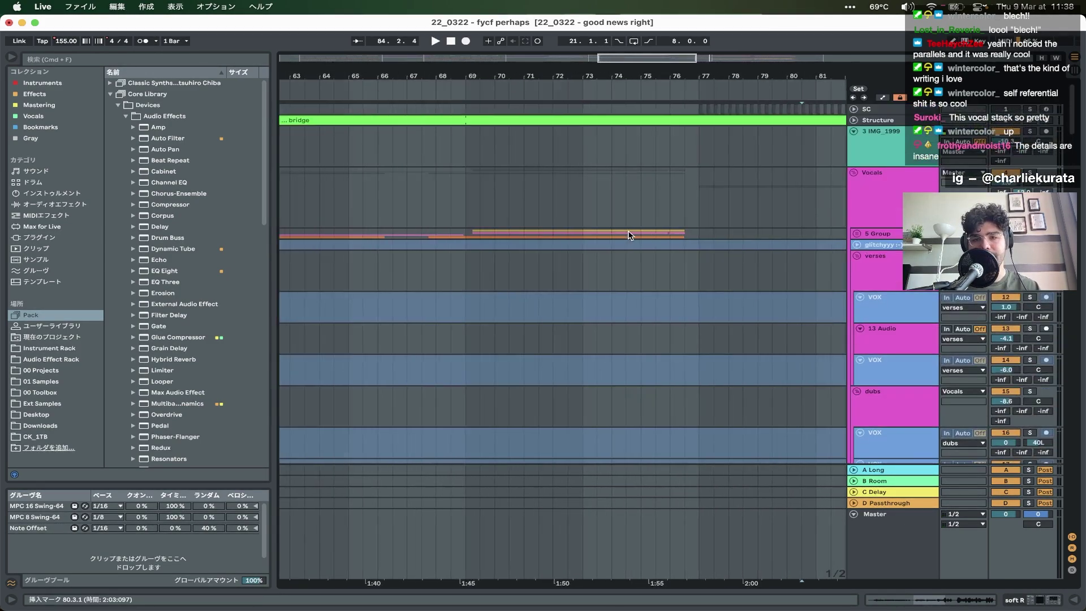
{"action": "left_click", "coordinate": [861, 232]}
{"action": "scroll", "coordinate": [861, 260], "scroll_direction": "down", "scroll_amount": 2}
{"action": "scroll", "coordinate": [861, 260], "scroll_direction": "left", "scroll_amount": 2}
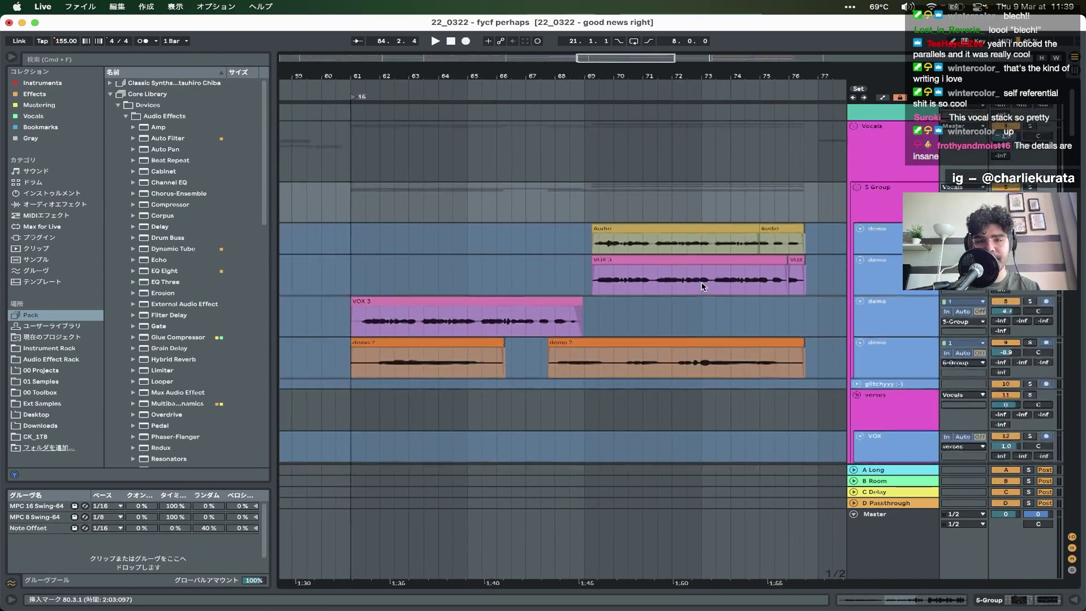
{"action": "left_click", "coordinate": [406, 300]}
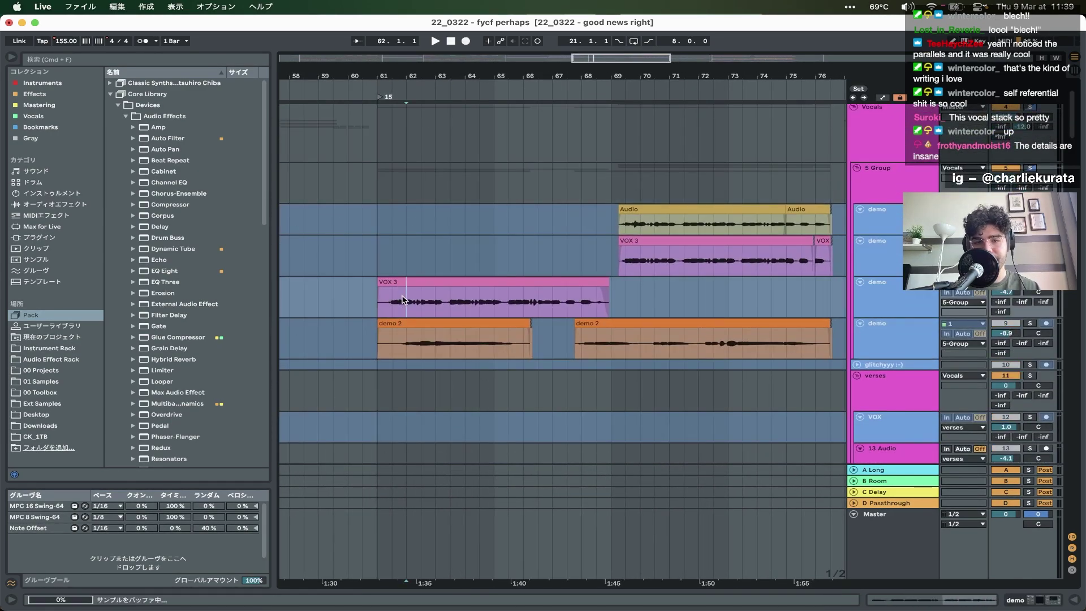
{"action": "key", "text": "space"}
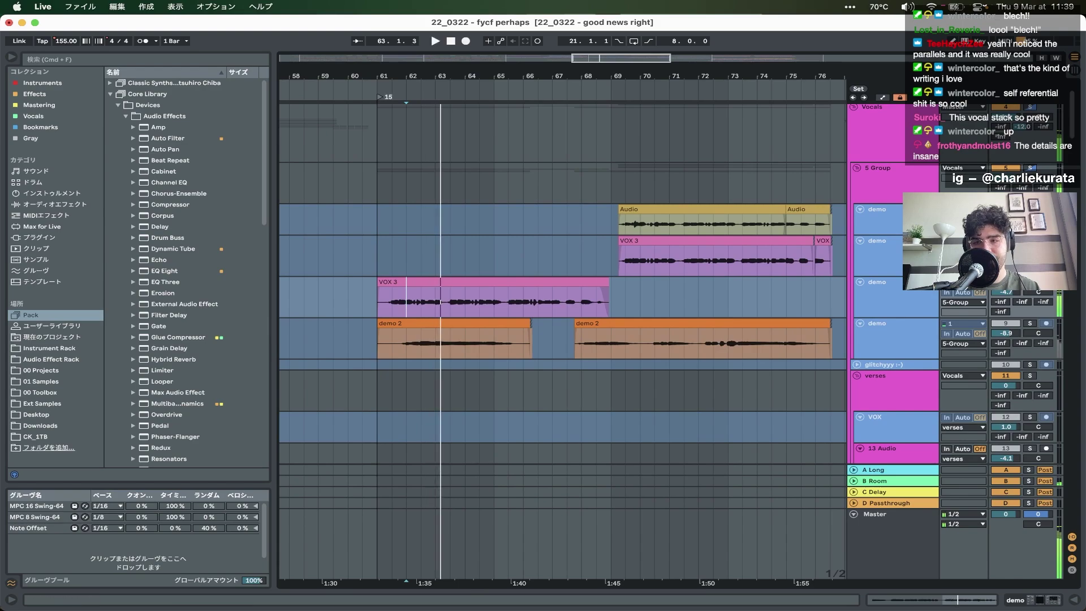
- Play the bridge vocals from 69.3.1, then solo the demo 2 track and play its clips from 61.3.1, 67.3.1 and 72.3.1
{"action": "left_click", "coordinate": [625, 261]}
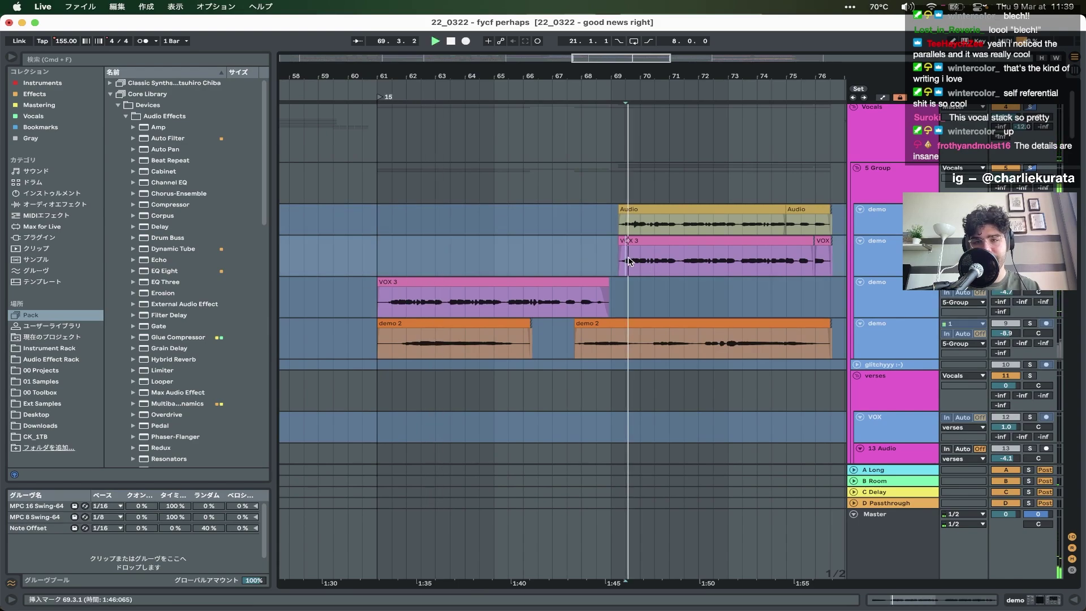
{"action": "left_click", "coordinate": [879, 321]}
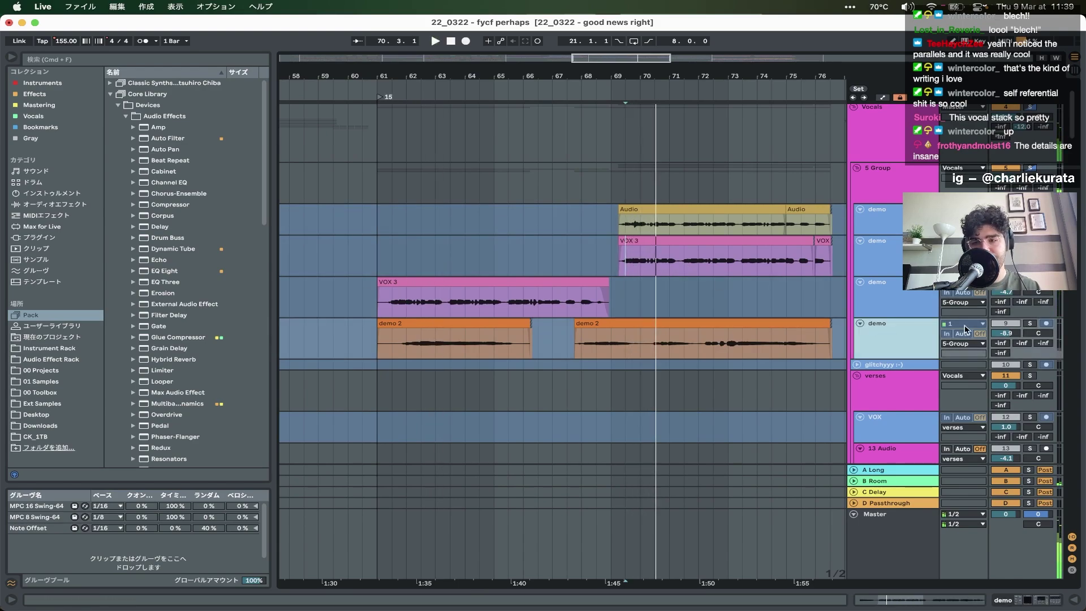
{"action": "left_click", "coordinate": [1029, 323]}
{"action": "left_click", "coordinate": [395, 341]}
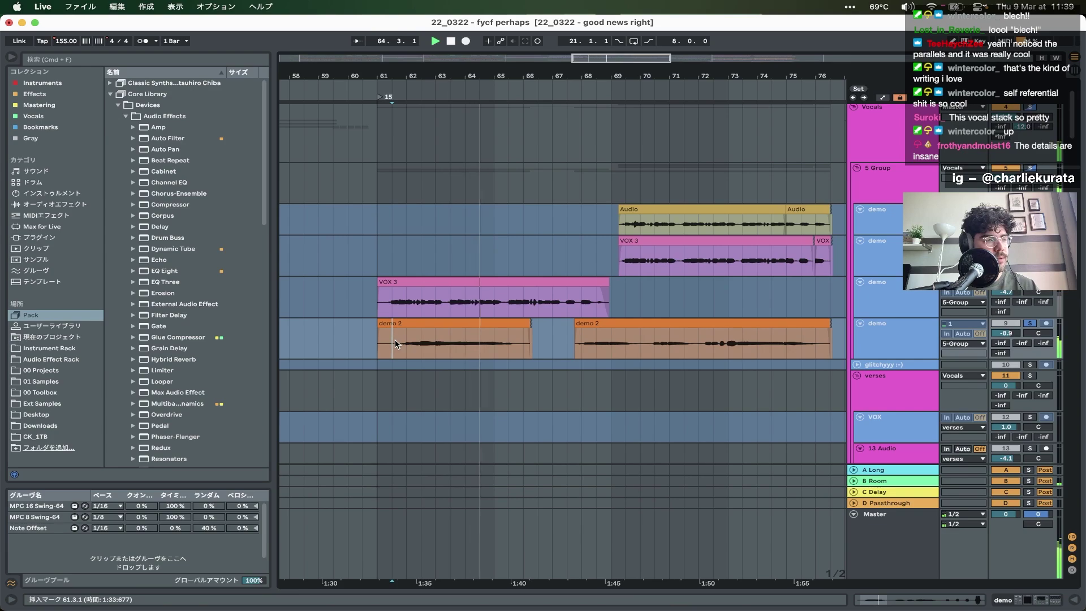
{"action": "left_click", "coordinate": [568, 346]}
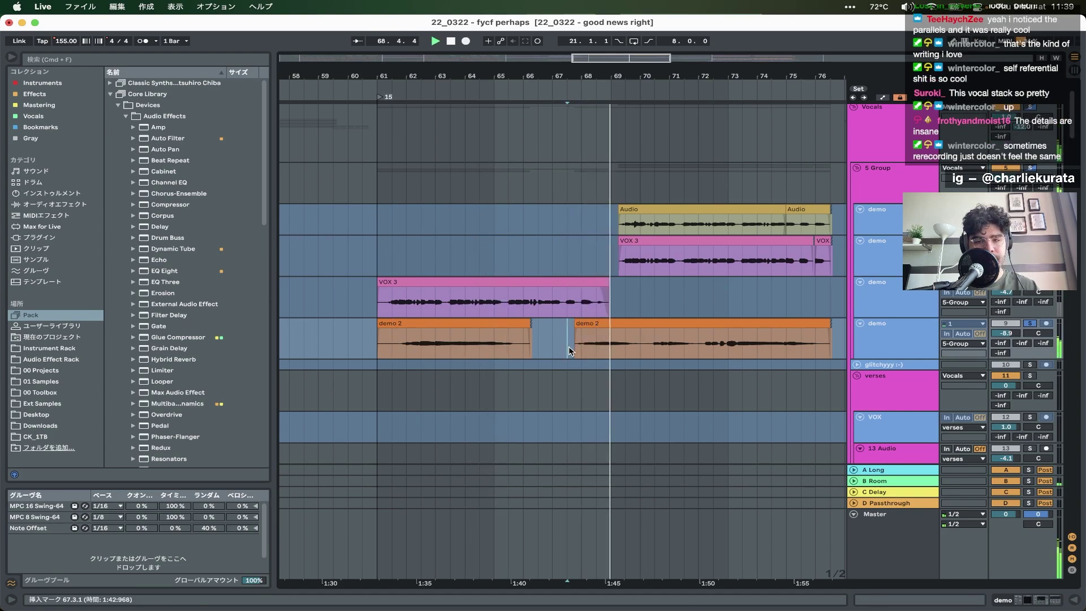
{"action": "left_click", "coordinate": [653, 348]}
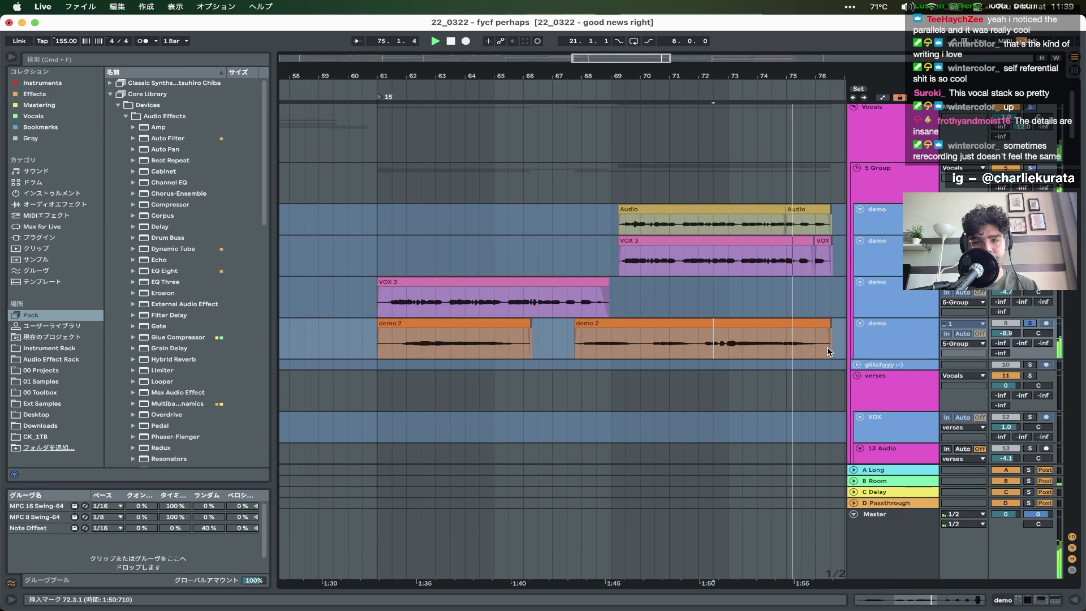
- Clear the demo 2 track's solo and play the whole bridge from 61.1.1
{"action": "left_click", "coordinate": [380, 353]}
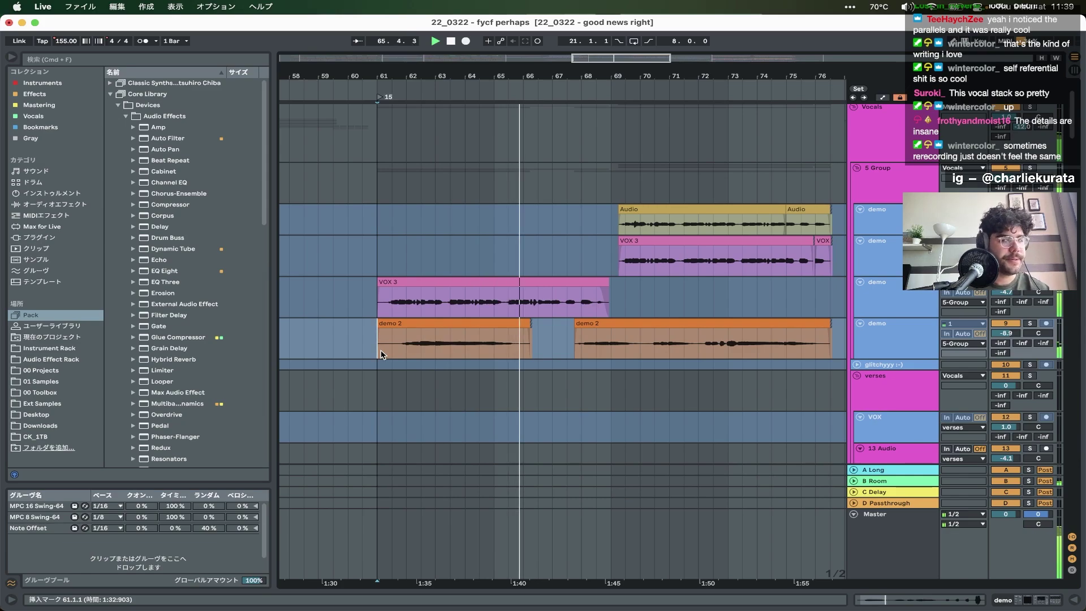
{"action": "key", "text": "minus"}
{"action": "key", "text": "minus"}
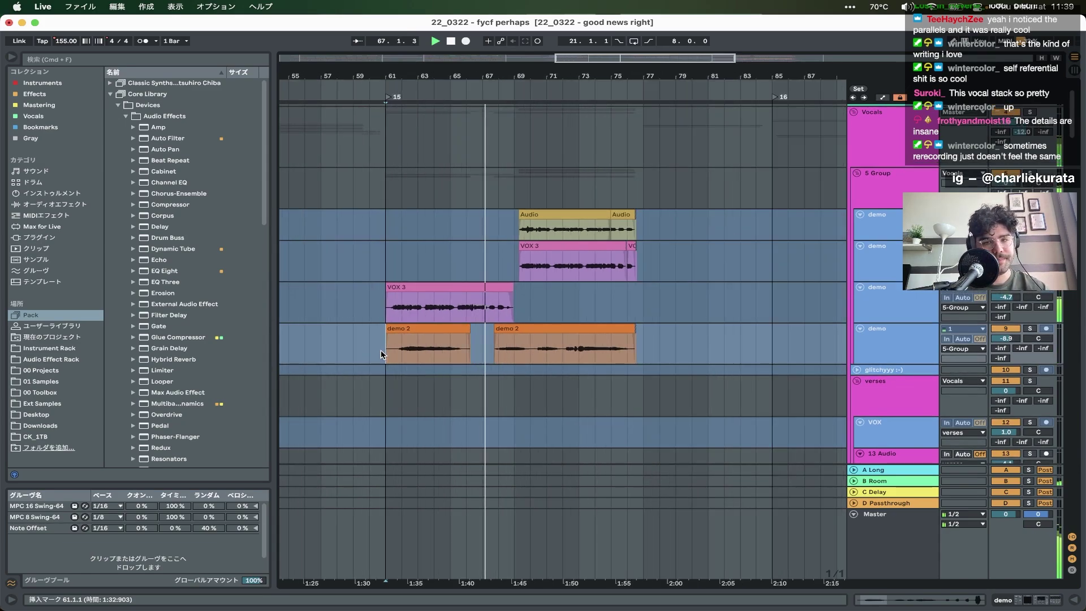
{"action": "key", "text": "minus"}
{"action": "key", "text": "minus"}
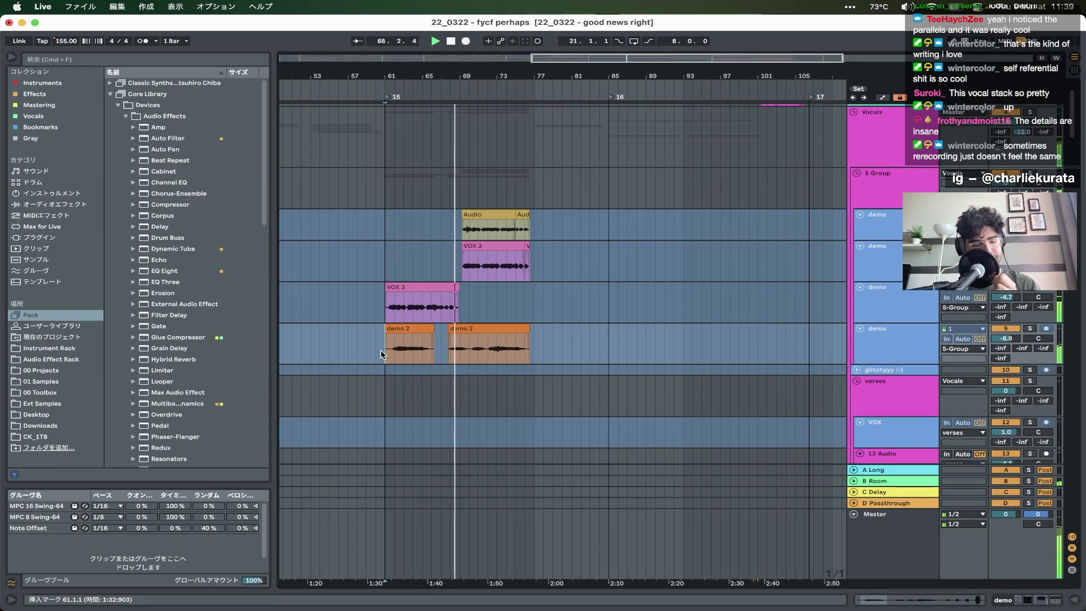
- Collapse 5 Group and stop playback
{"action": "scroll", "coordinate": [716, 321], "scroll_direction": "up", "scroll_amount": 3}
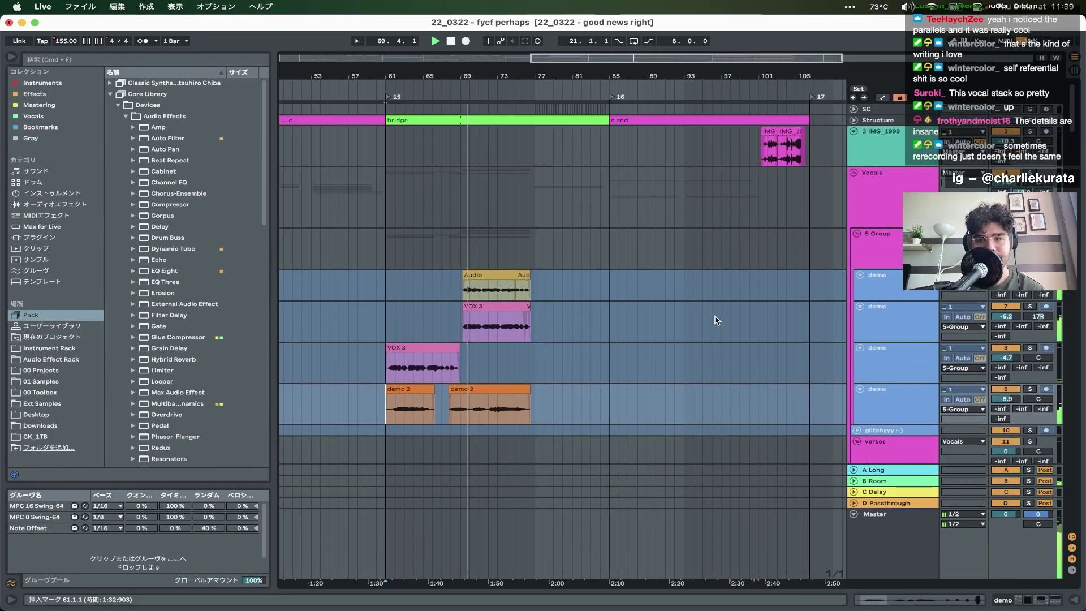
{"action": "left_click", "coordinate": [857, 233]}
{"action": "scroll", "coordinate": [562, 262], "scroll_direction": "down", "scroll_amount": 1}
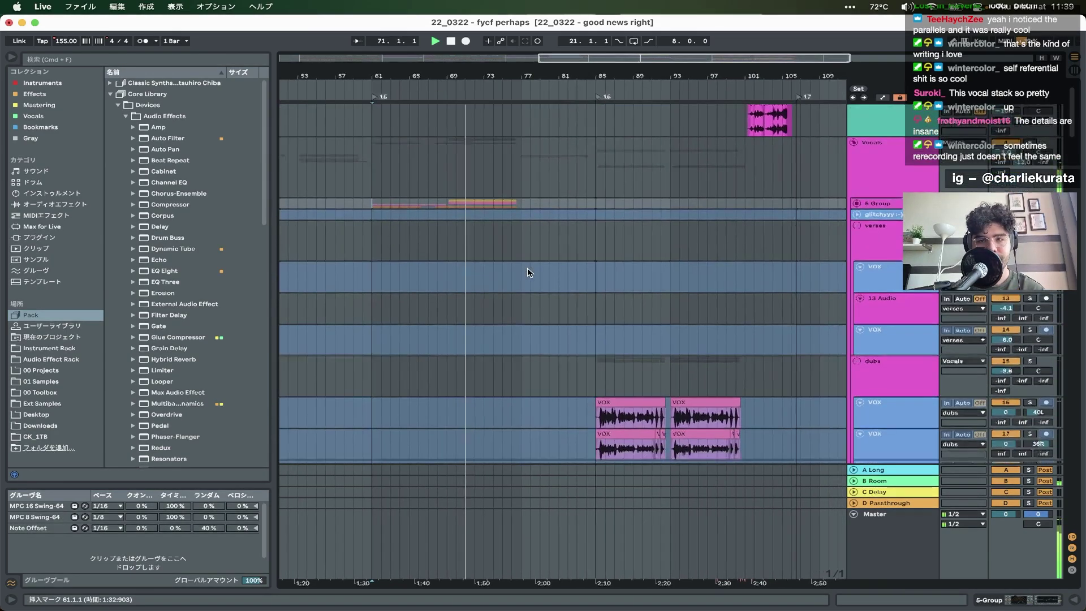
{"action": "scroll", "coordinate": [527, 272], "scroll_direction": "down", "scroll_amount": 5}
{"action": "key", "text": "space"}
- Open the dubs group's effect chain, solo the group and play its VOX clips from 85.1.1
{"action": "key", "text": "plus"}
{"action": "key", "text": "plus"}
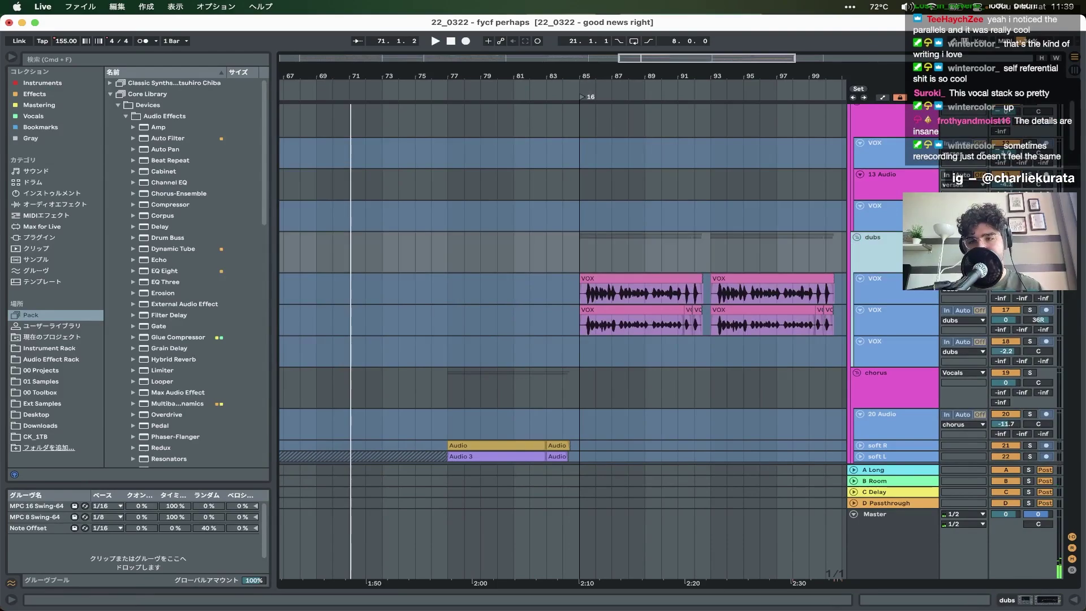
{"action": "left_click", "coordinate": [889, 310]}
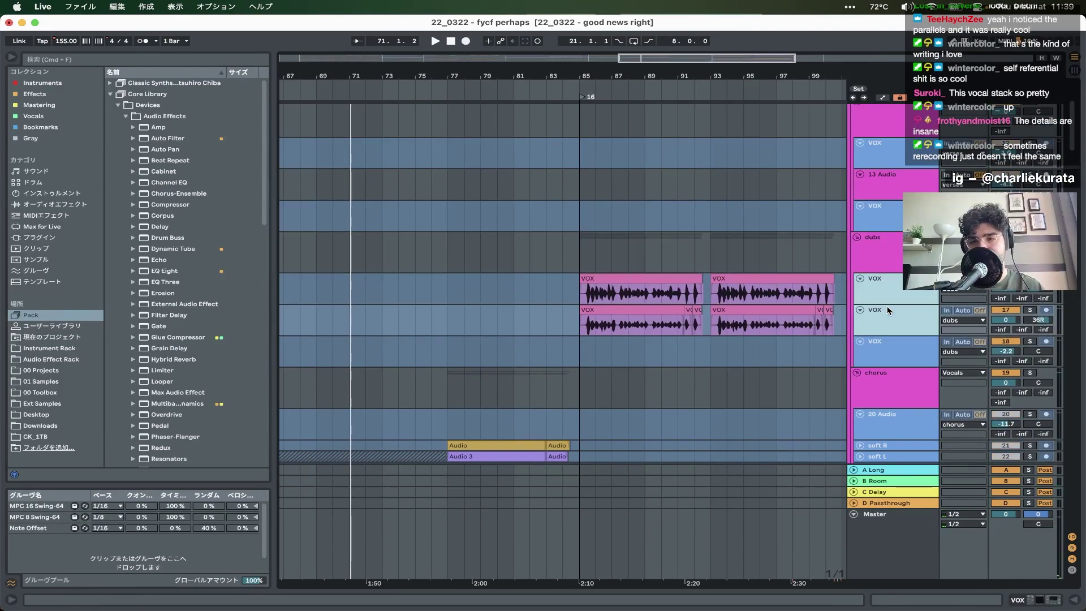
{"action": "left_click", "coordinate": [1009, 596]}
{"action": "left_click", "coordinate": [889, 245]}
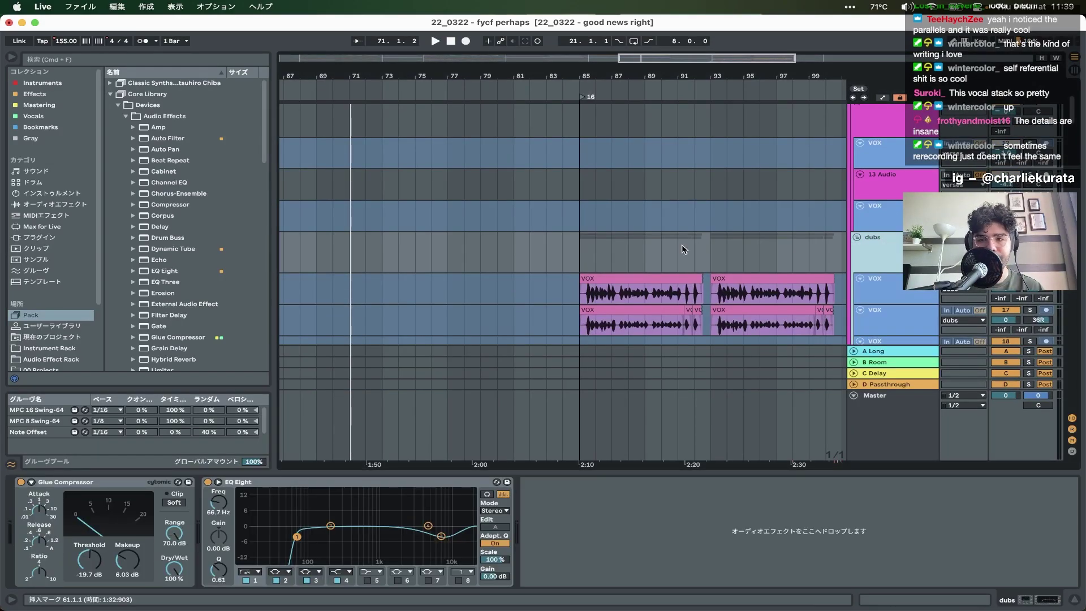
{"action": "left_click", "coordinate": [581, 254]}
{"action": "key", "text": "space"}
{"action": "scroll", "coordinate": [583, 266], "scroll_direction": "up", "scroll_amount": 3}
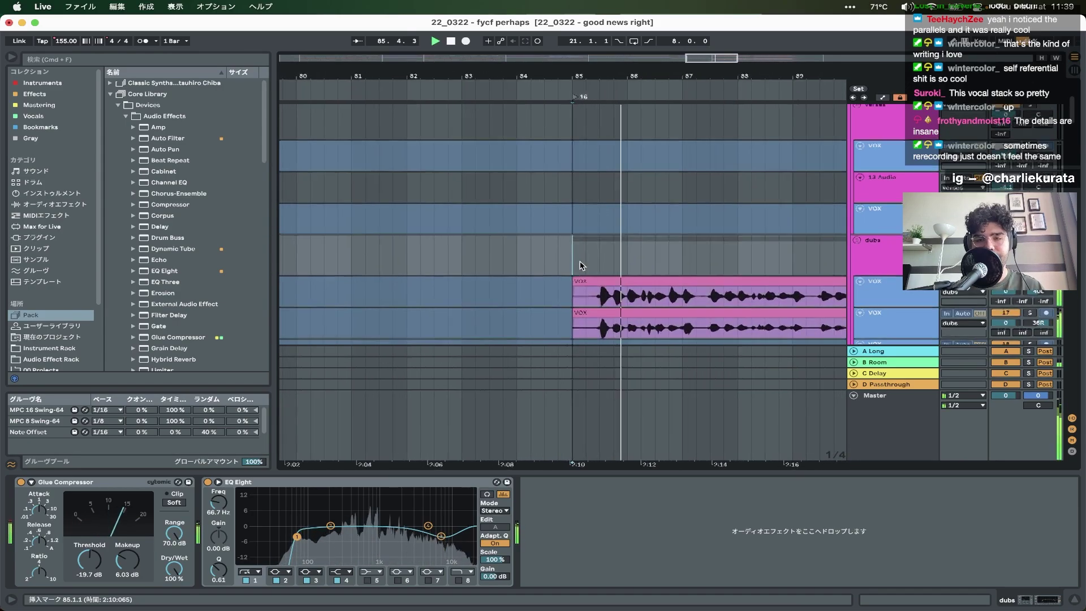
- Inspect the effect chains of 30 Audio, 31 Audio and their parent 29 Group
{"action": "scroll", "coordinate": [582, 266], "scroll_direction": "down", "scroll_amount": 5}
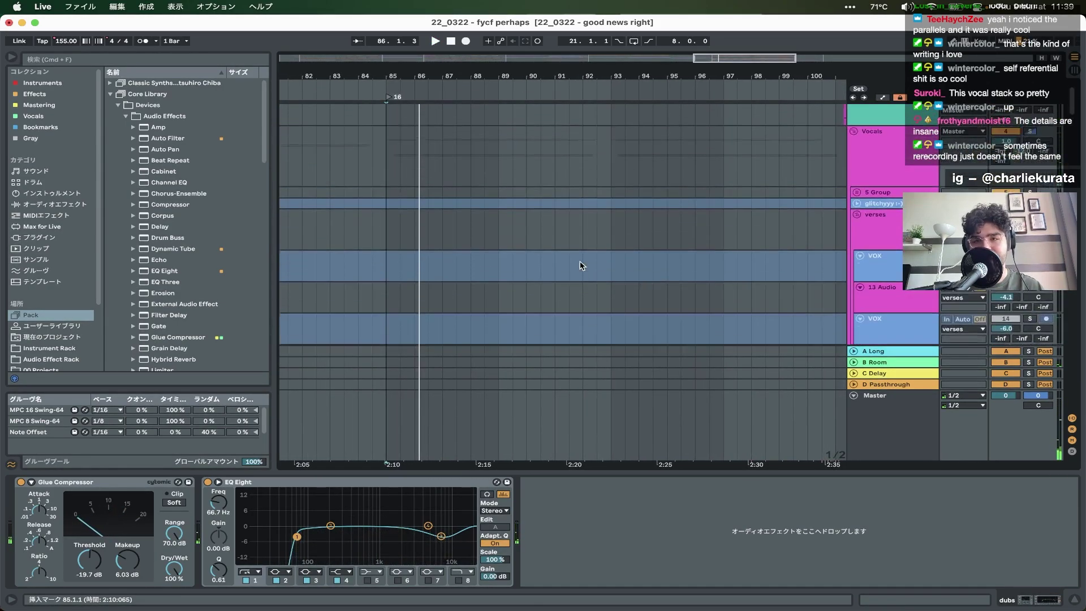
{"action": "scroll", "coordinate": [581, 265], "scroll_direction": "down", "scroll_amount": 5}
{"action": "scroll", "coordinate": [622, 260], "scroll_direction": "left", "scroll_amount": 3}
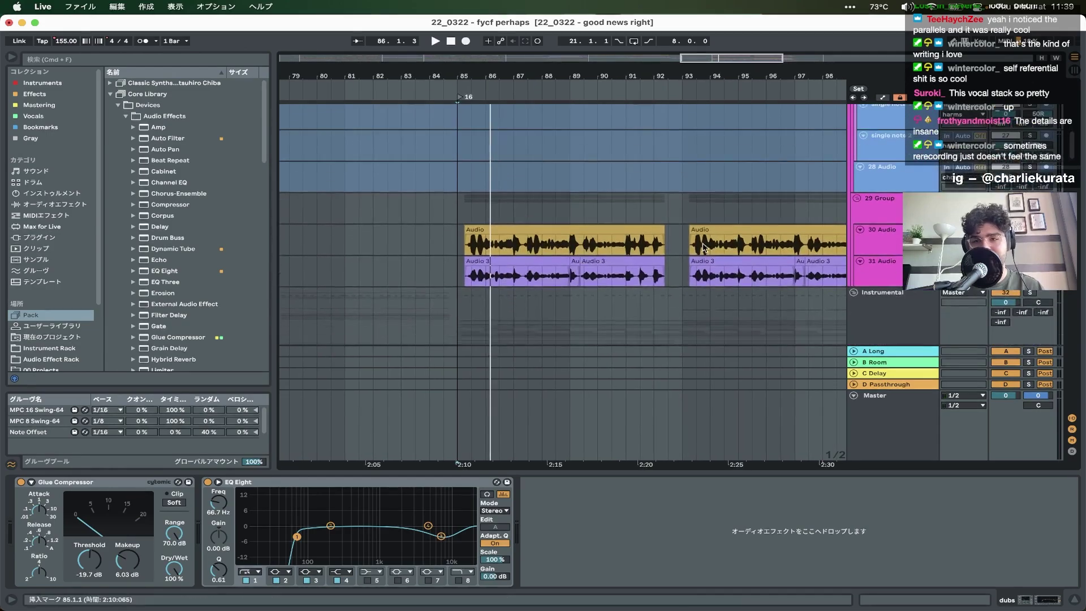
{"action": "left_click", "coordinate": [704, 247]}
{"action": "left_click", "coordinate": [886, 240]}
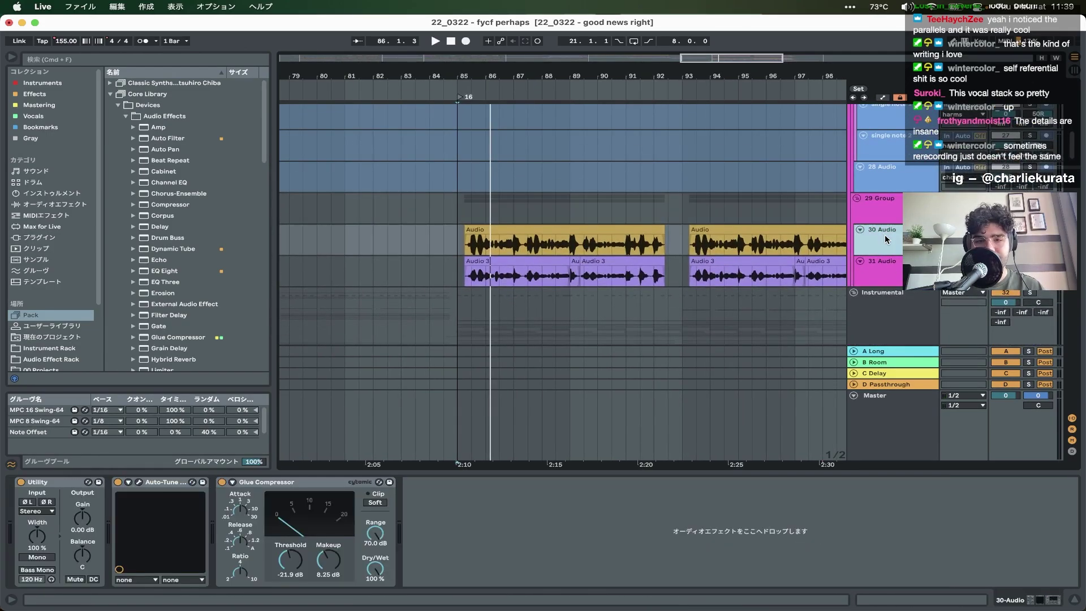
{"action": "left_click", "coordinate": [890, 263]}
{"action": "left_click", "coordinate": [882, 210]}
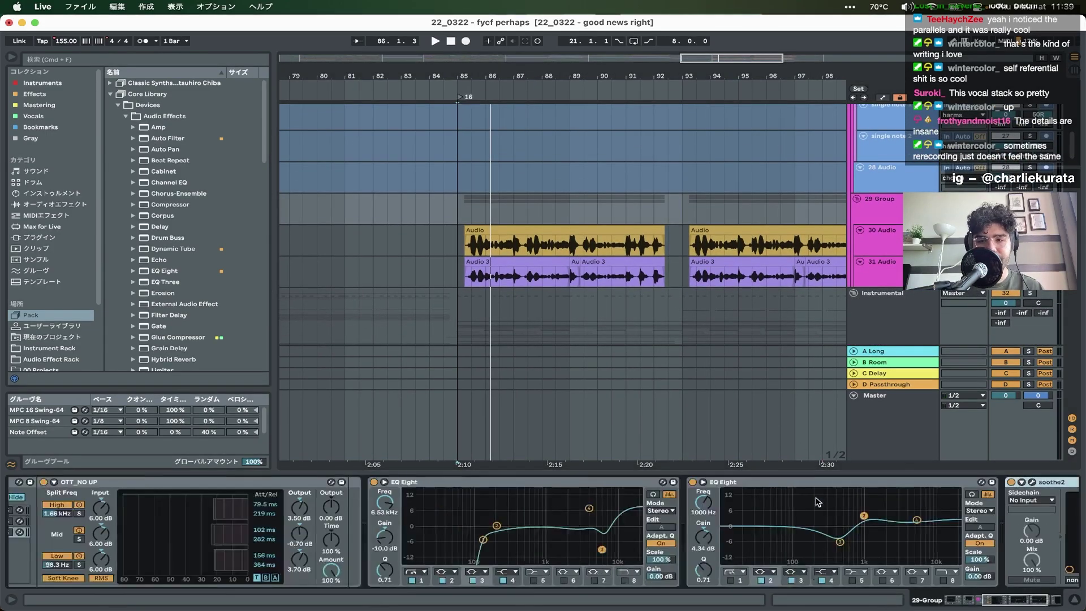
{"action": "left_click", "coordinate": [444, 214]}
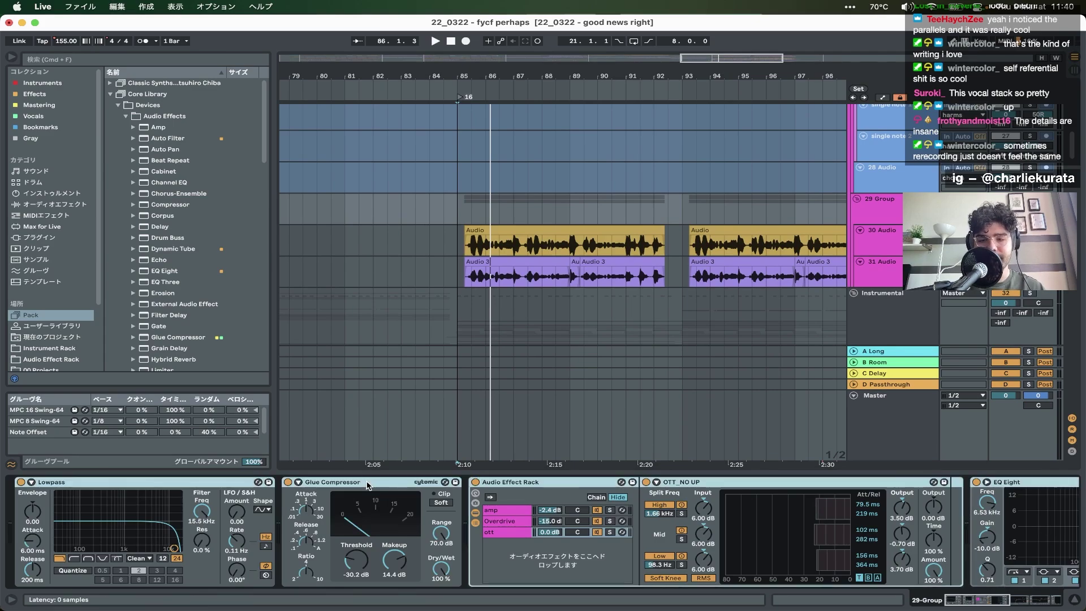
- Play 29 Group's vocals from 85.1.1 with its effect devices bypassed, then switch the devices back on
{"action": "key", "text": "space"}
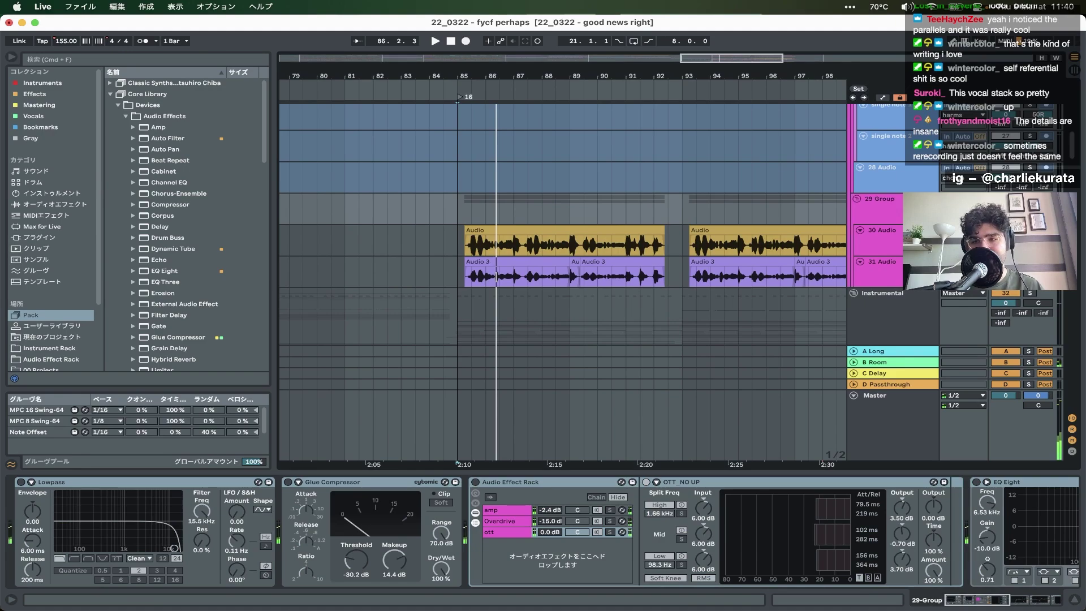
{"action": "key", "text": "space"}
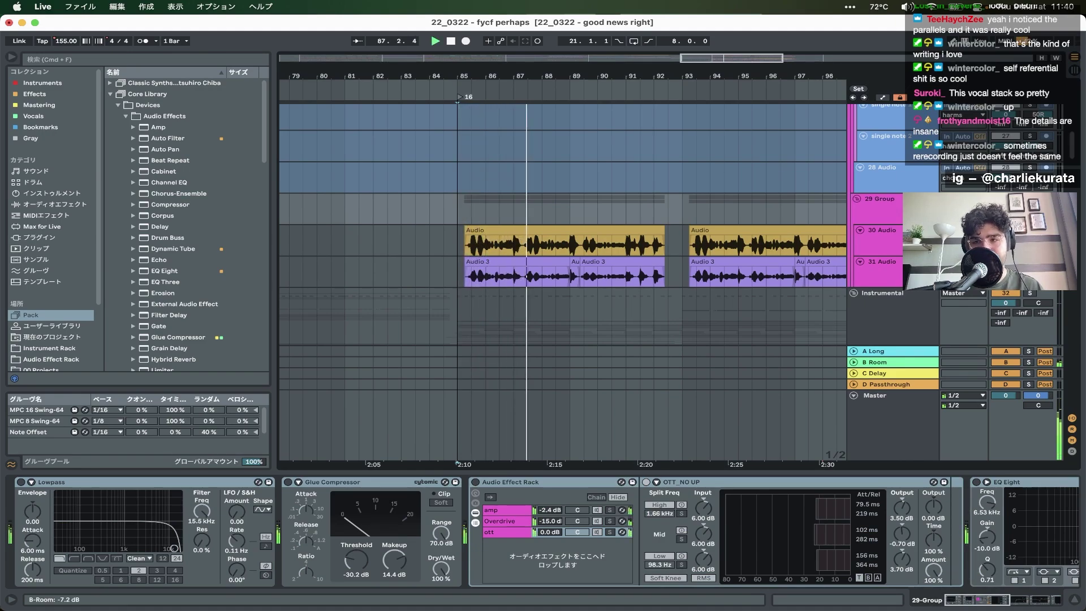
{"action": "left_click", "coordinate": [870, 218]}
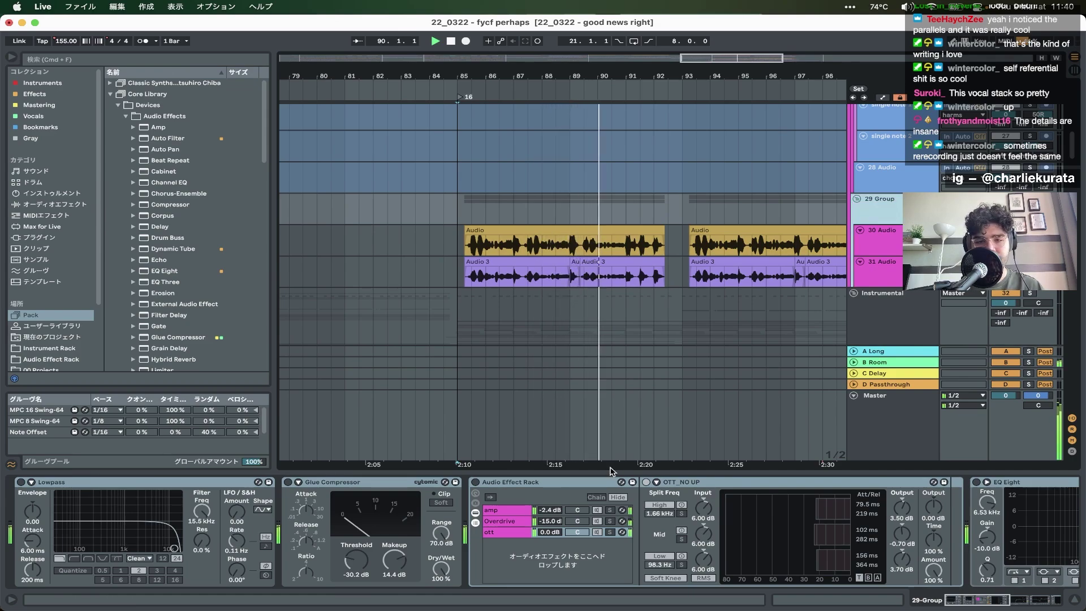
{"action": "key", "text": "space"}
{"action": "left_click", "coordinate": [380, 485]}
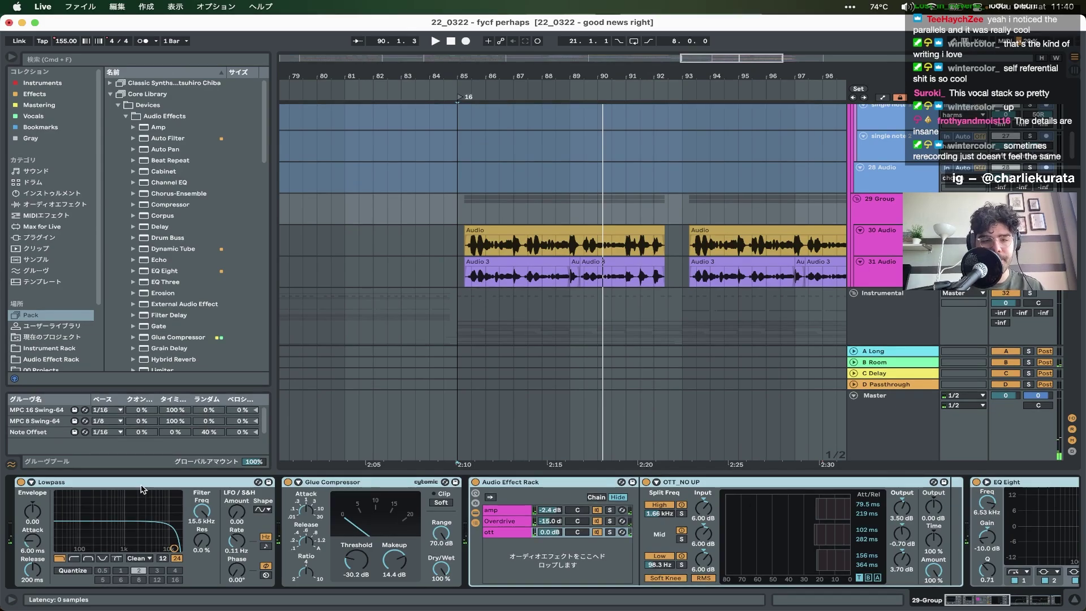
- Audition the amp and Overdrive chains of 29 Group's Audio Effect Rack separately, soloing each and playing from 85.1.1
{"action": "left_click", "coordinate": [502, 511]}
{"action": "left_click", "coordinate": [502, 510]}
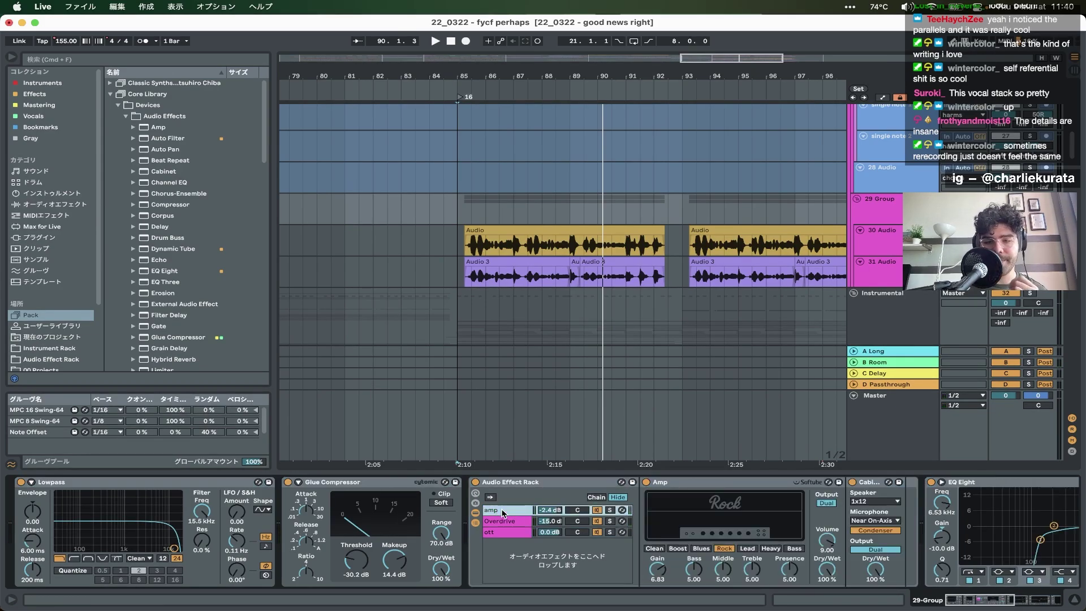
{"action": "left_click", "coordinate": [610, 510]}
{"action": "key", "text": "space"}
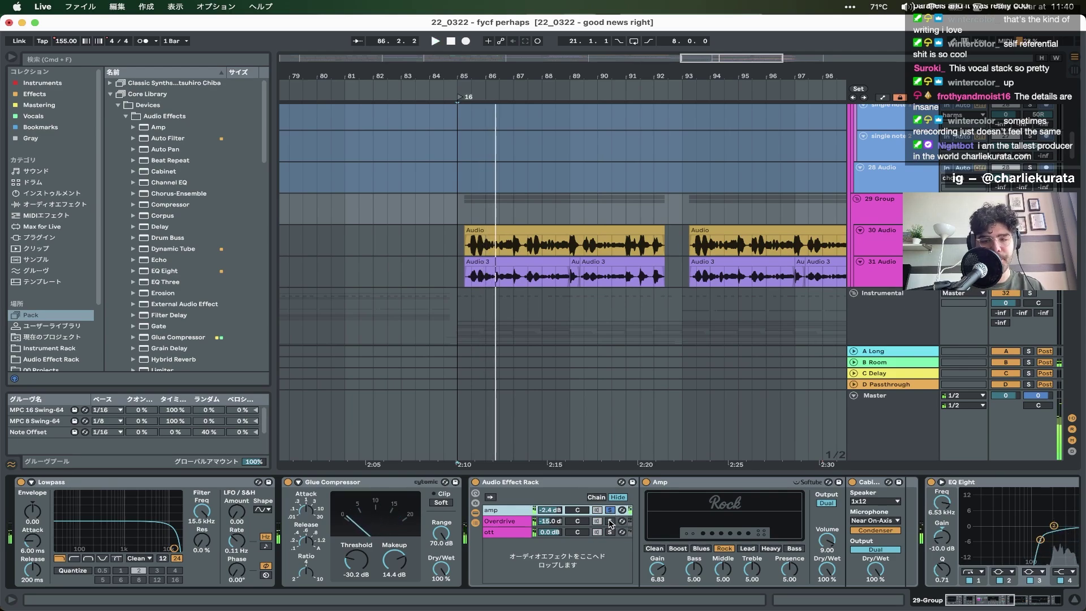
{"action": "left_click", "coordinate": [610, 521]}
{"action": "key", "text": "space"}
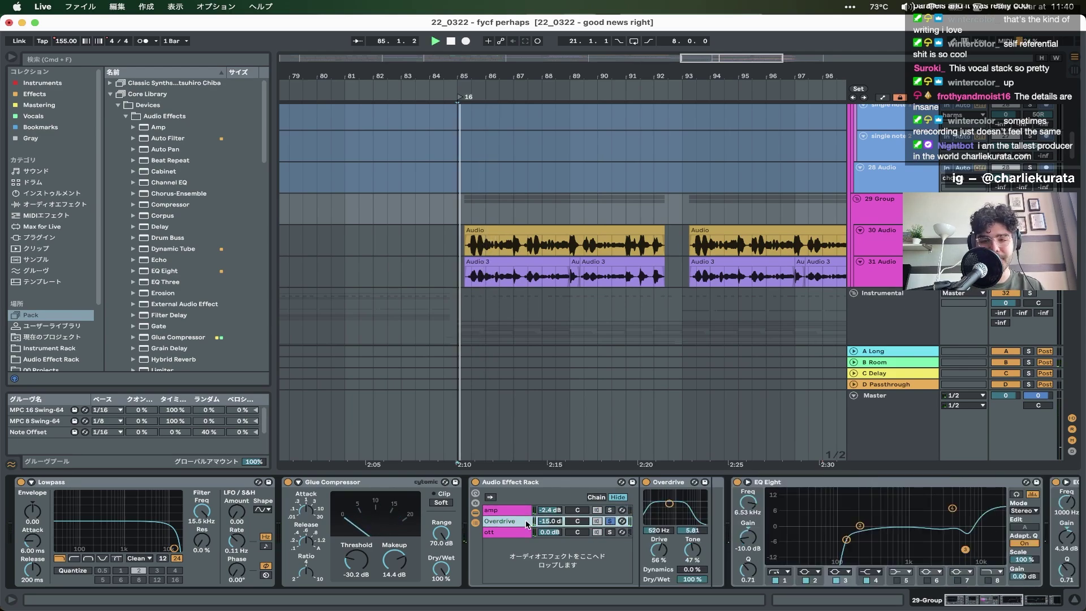
- Solo the rack's ott chain in place of Overdrive and play it from 85.1.1
{"action": "left_click", "coordinate": [609, 533]}
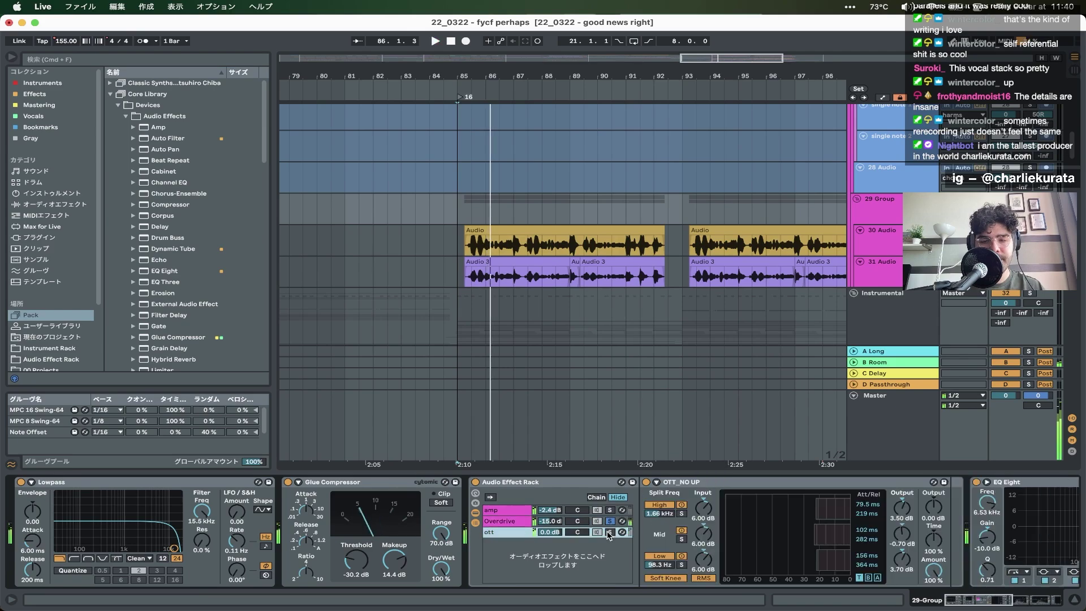
{"action": "left_click", "coordinate": [610, 533]}
{"action": "key", "text": "space"}
{"action": "key", "text": "space"}
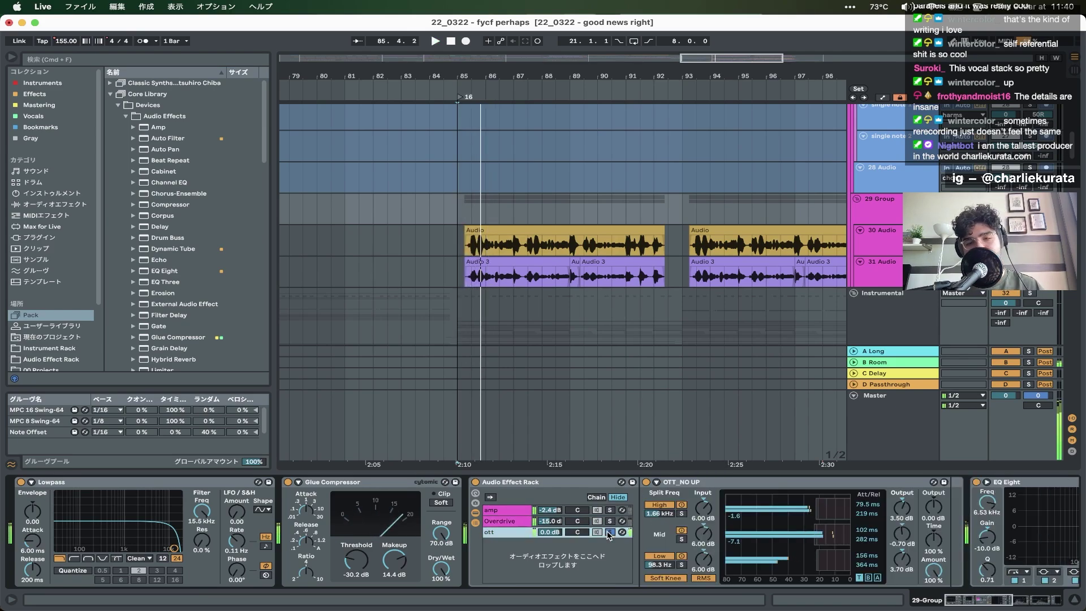
- Play 29 Group's vocals from 85.1.1 with all rack chains active, then replay the section in the full mix
{"action": "key", "text": "space"}
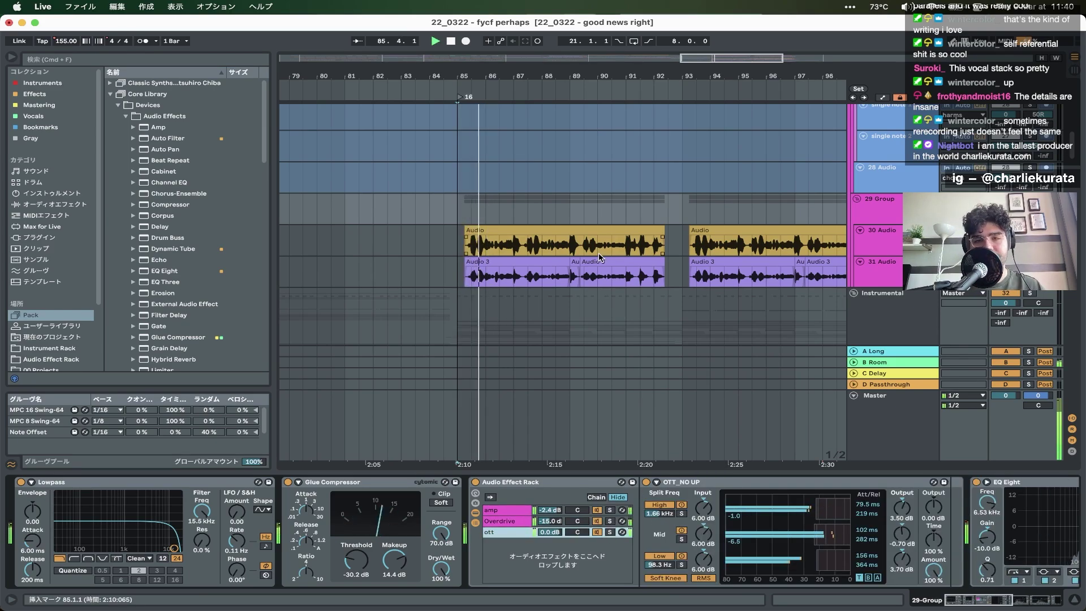
{"action": "scroll", "coordinate": [600, 259], "scroll_direction": "right", "scroll_amount": 5}
{"action": "scroll", "coordinate": [600, 283], "scroll_direction": "down", "scroll_amount": 1}
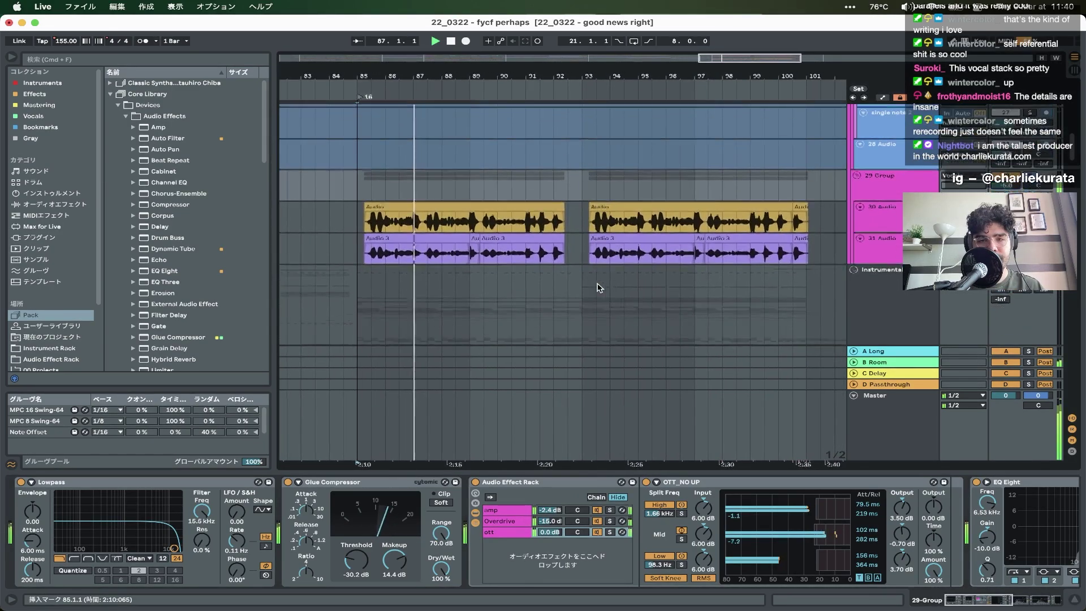
{"action": "scroll", "coordinate": [599, 294], "scroll_direction": "down", "scroll_amount": 3}
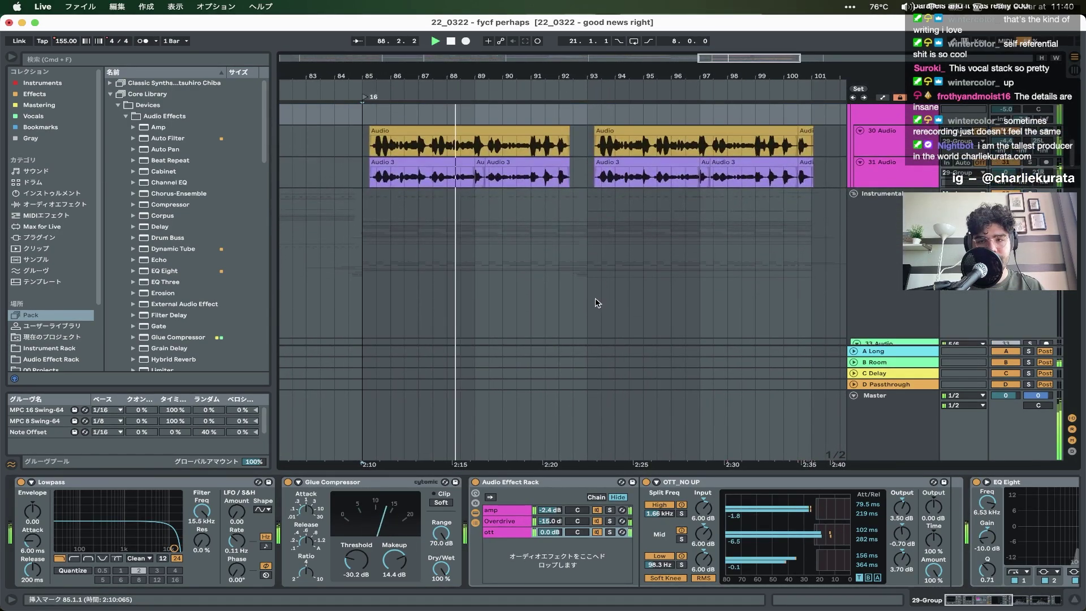
{"action": "scroll", "coordinate": [591, 311], "scroll_direction": "up", "scroll_amount": 2}
{"action": "scroll", "coordinate": [591, 311], "scroll_direction": "down", "scroll_amount": 5}
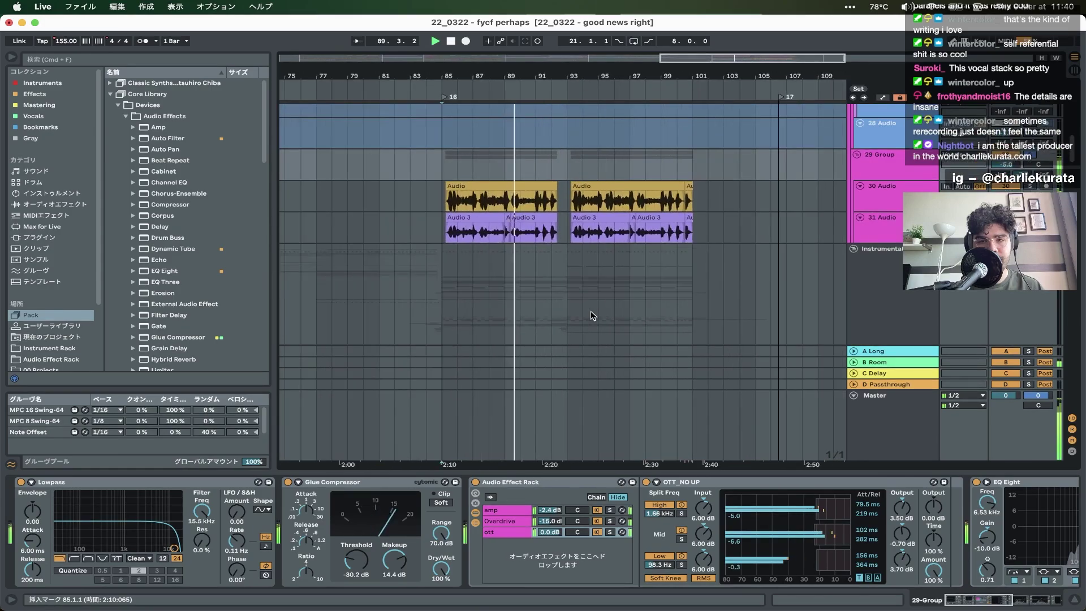
{"action": "key", "text": "space"}
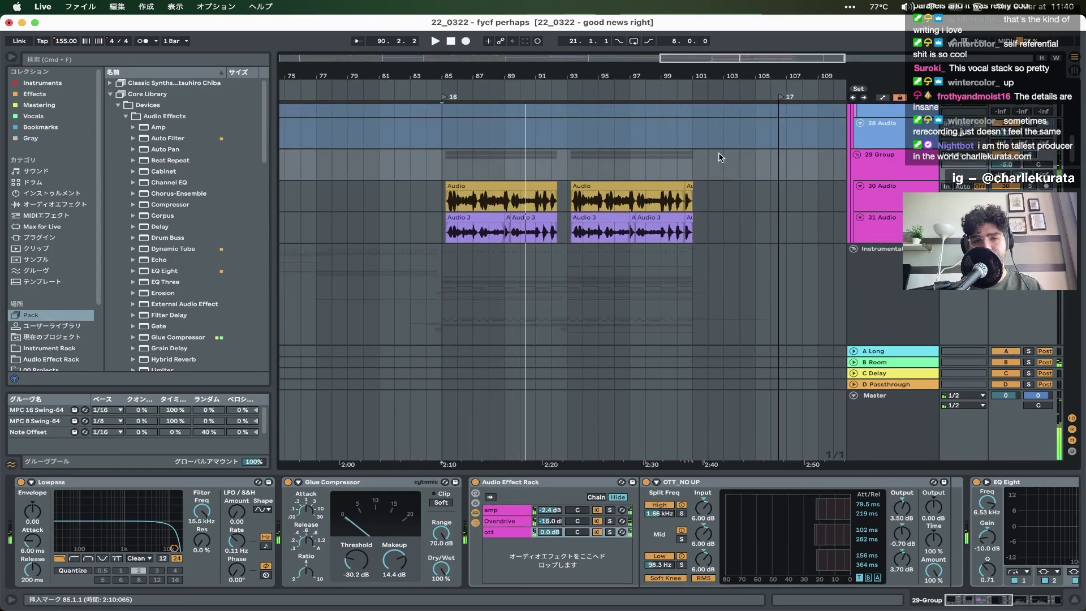
{"action": "key", "text": "space"}
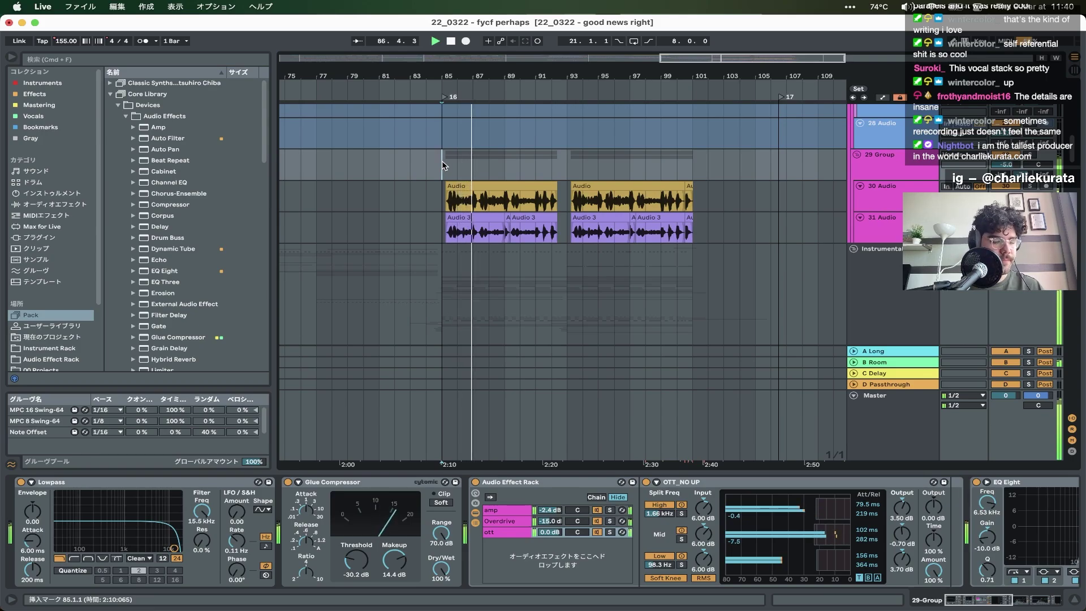
{"action": "scroll", "coordinate": [443, 161], "scroll_direction": "up", "scroll_amount": 5}
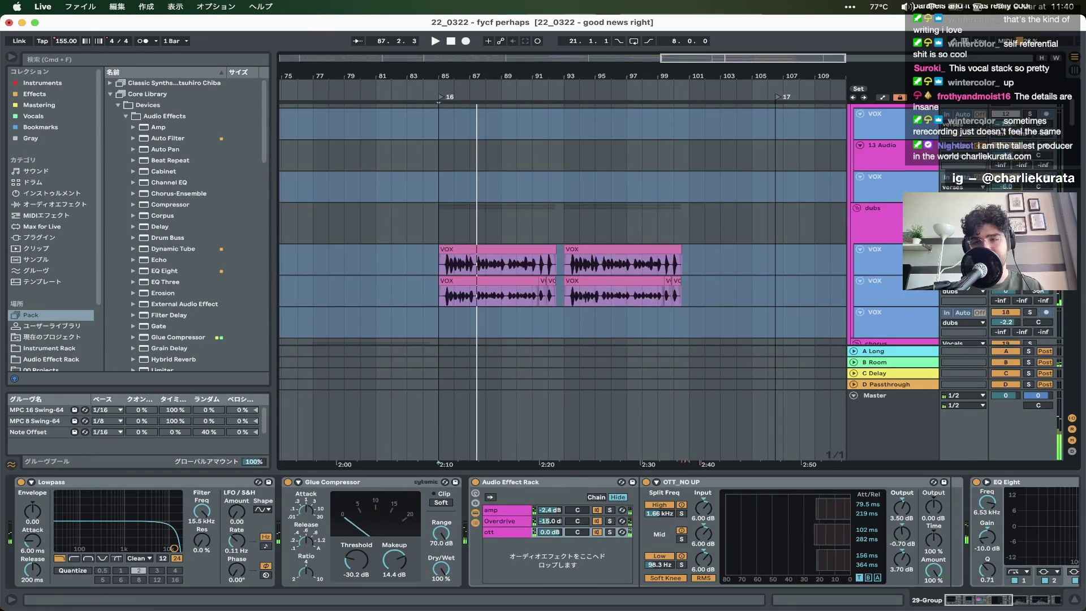
- Play the final chorus from 85.1.1 and follow the dubs group's VOX clips through to bar 92
{"action": "scroll", "coordinate": [563, 238], "scroll_direction": "down", "scroll_amount": 5}
{"action": "key", "text": "space"}
{"action": "key", "text": "space"}
{"action": "key", "text": "z"}
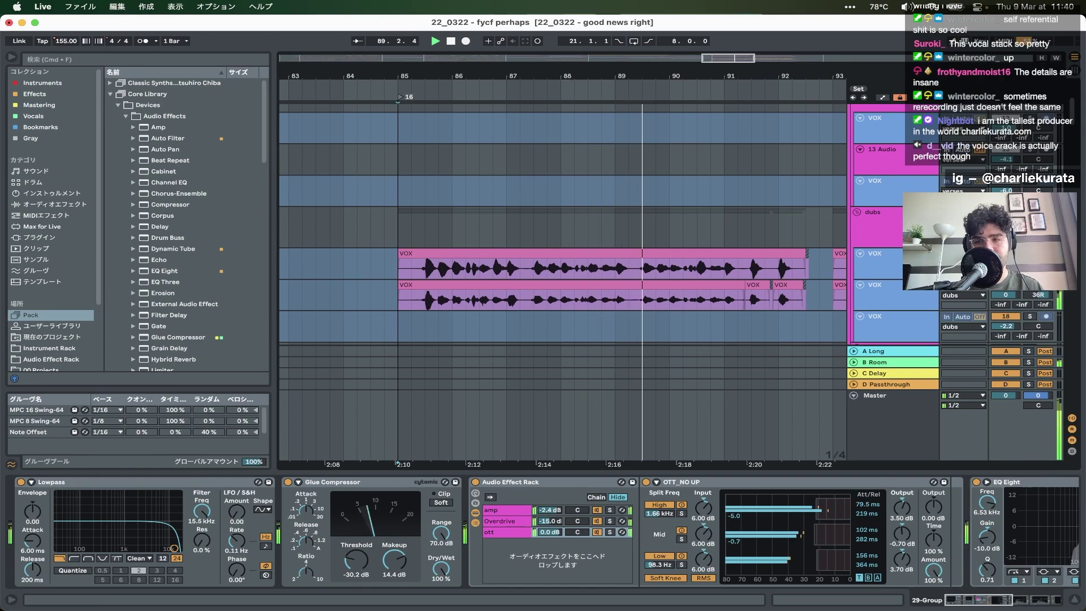
{"action": "scroll", "coordinate": [716, 247], "scroll_direction": "right", "scroll_amount": 5}
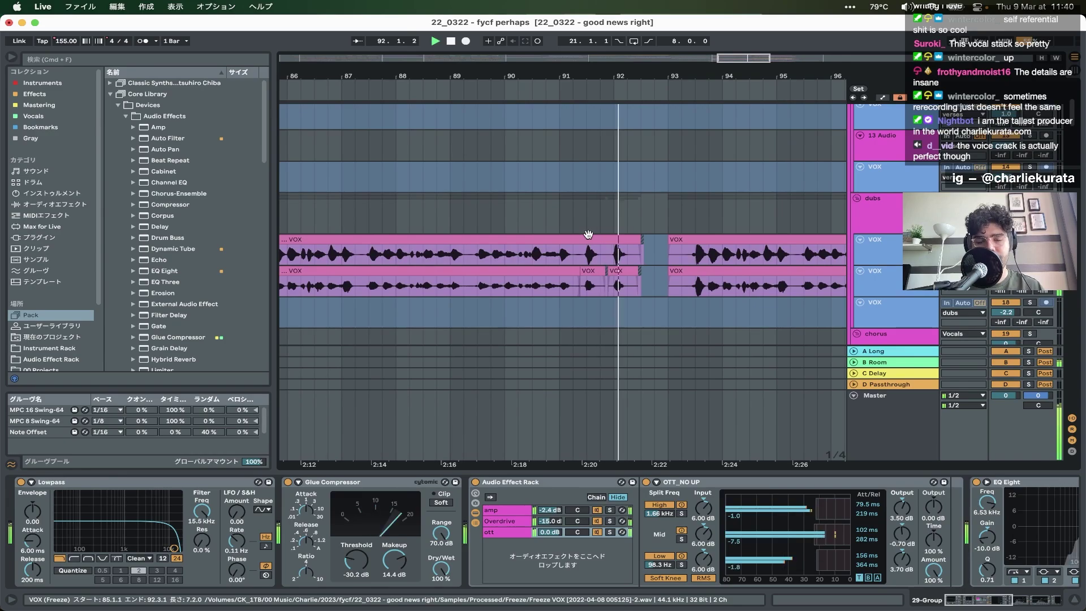
{"action": "scroll", "coordinate": [586, 249], "scroll_direction": "down", "scroll_amount": 5}
{"action": "scroll", "coordinate": [586, 249], "scroll_direction": "right", "scroll_amount": 3}
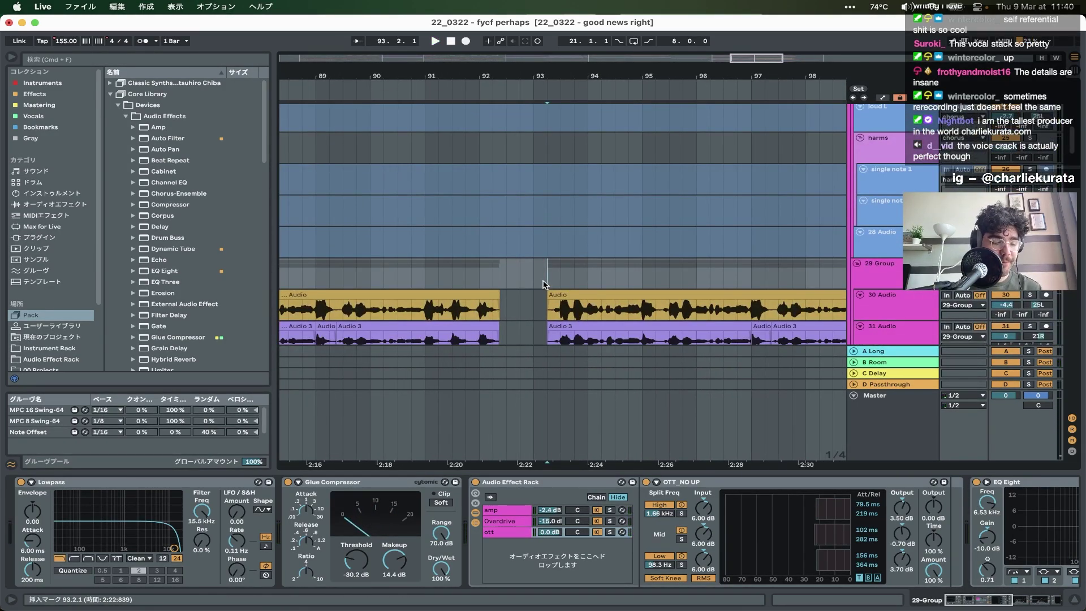
- Select 29 Group's final chorus vocals from 85.1.1 to 102.1.1 and look over the tracks of the whole arrangement
{"action": "scroll", "coordinate": [543, 285], "scroll_direction": "down", "scroll_amount": 5}
{"action": "scroll", "coordinate": [543, 285], "scroll_direction": "down", "scroll_amount": 5, "text": "super"}
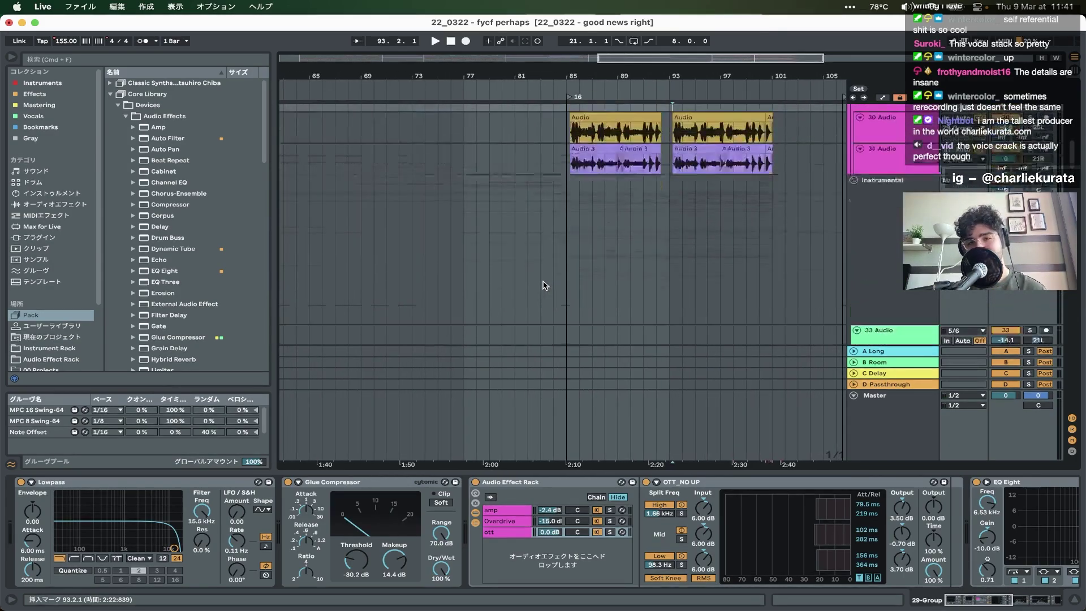
{"action": "scroll", "coordinate": [543, 284], "scroll_direction": "up", "scroll_amount": 4}
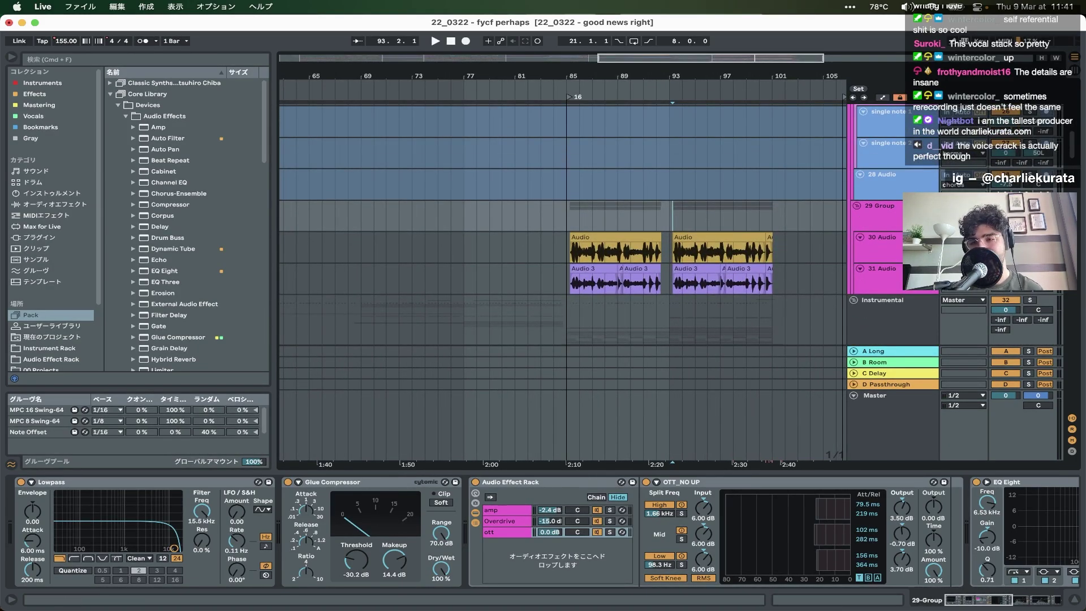
{"action": "left_click_drag", "start_coordinate": [785, 225], "coordinate": [564, 220]}
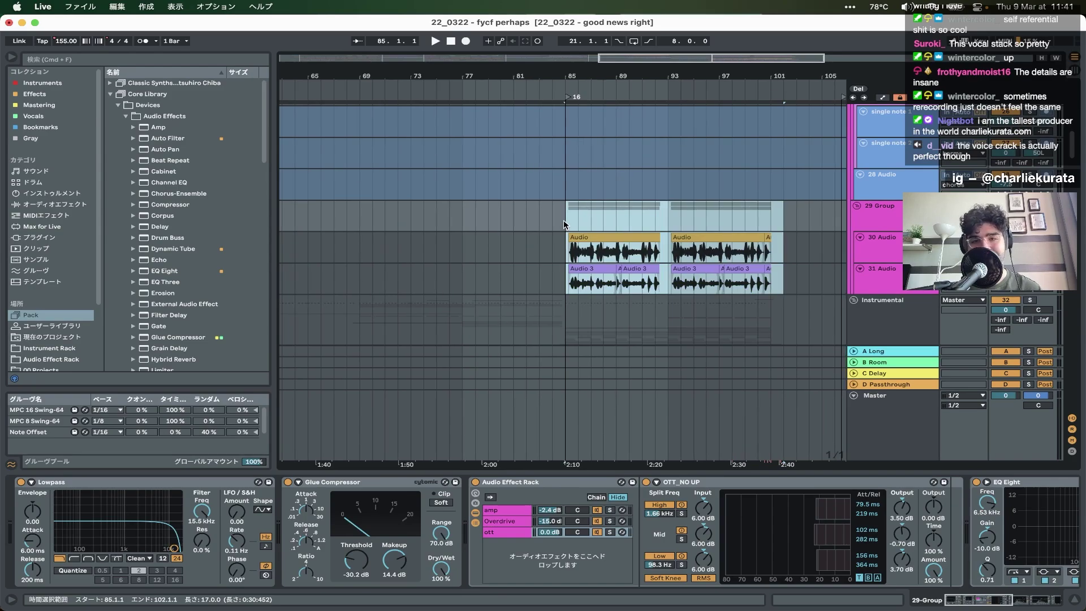
{"action": "scroll", "coordinate": [563, 221], "scroll_direction": "down", "scroll_amount": 5, "text": "super"}
{"action": "scroll", "coordinate": [563, 221], "scroll_direction": "up", "scroll_amount": 4}
{"action": "scroll", "coordinate": [563, 222], "scroll_direction": "down", "scroll_amount": 15}
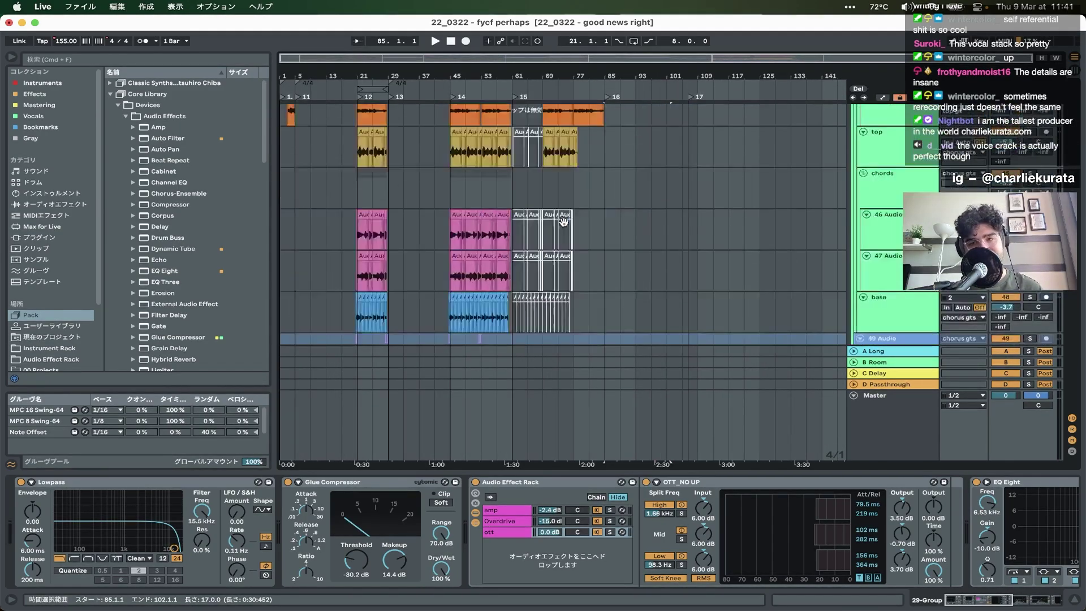
{"action": "scroll", "coordinate": [564, 226], "scroll_direction": "up", "scroll_amount": 15}
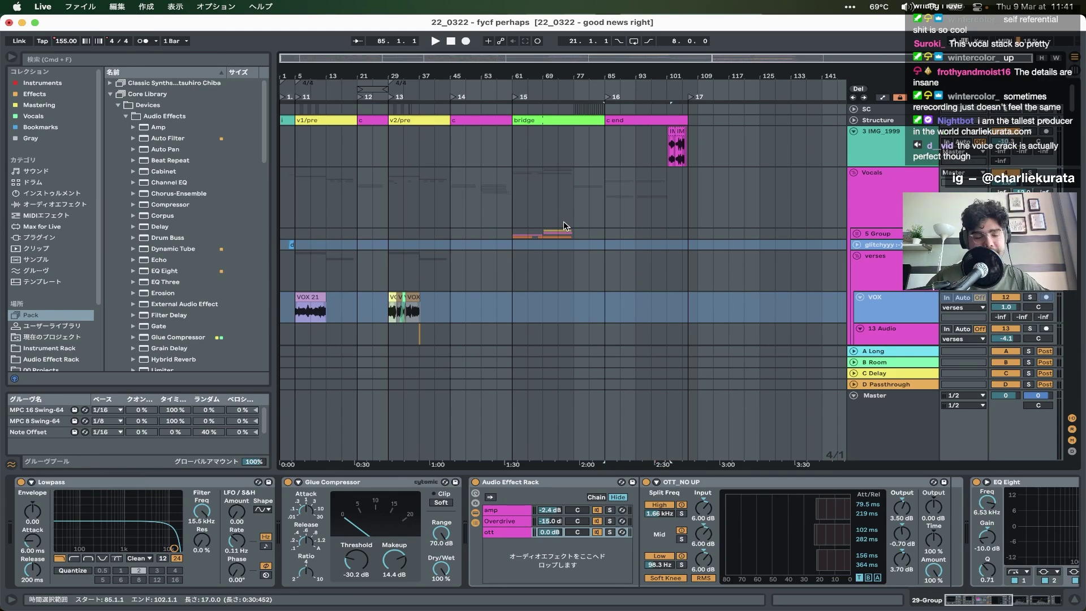
- Check the album's song list in Music, return to Live and select 61.1.1 to 85.1.1 on the 49 Audio track
{"action": "key", "text": "ctrl+Right"}
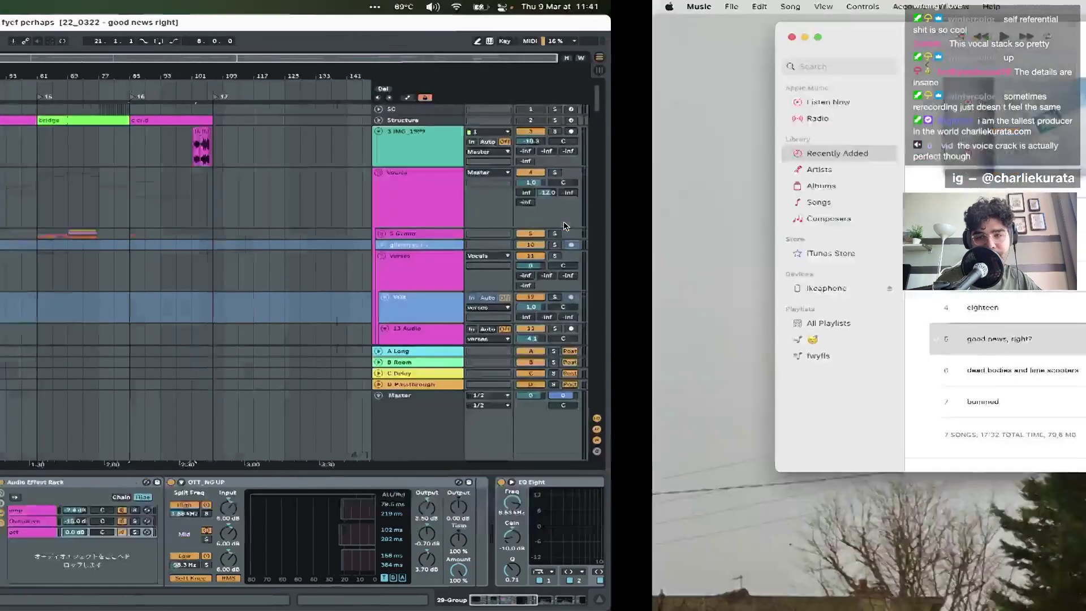
{"action": "key", "text": "ctrl+Left"}
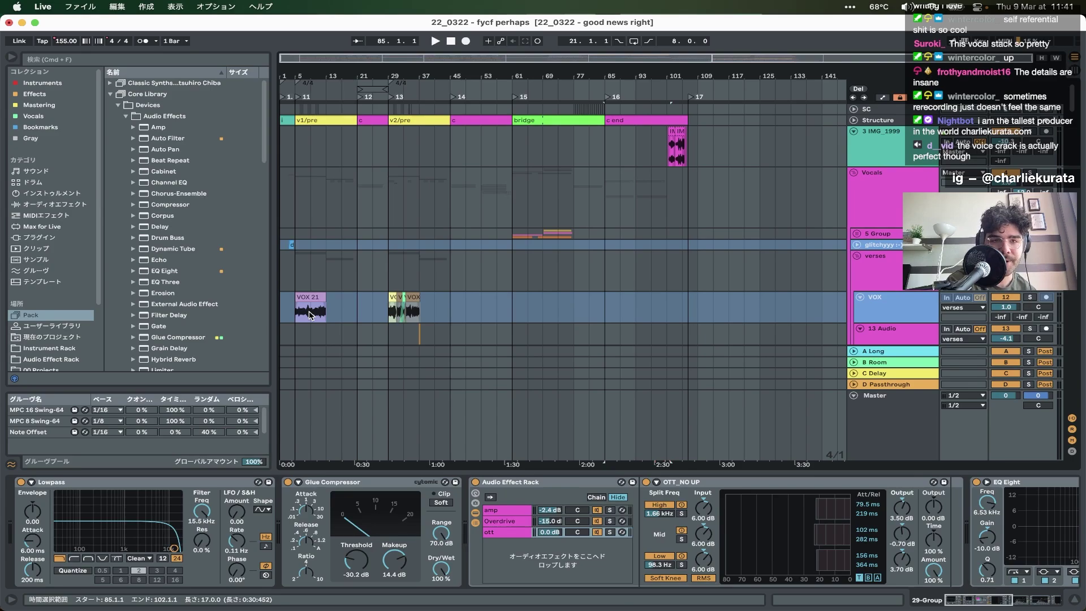
{"action": "scroll", "coordinate": [498, 296], "scroll_direction": "down", "scroll_amount": 10}
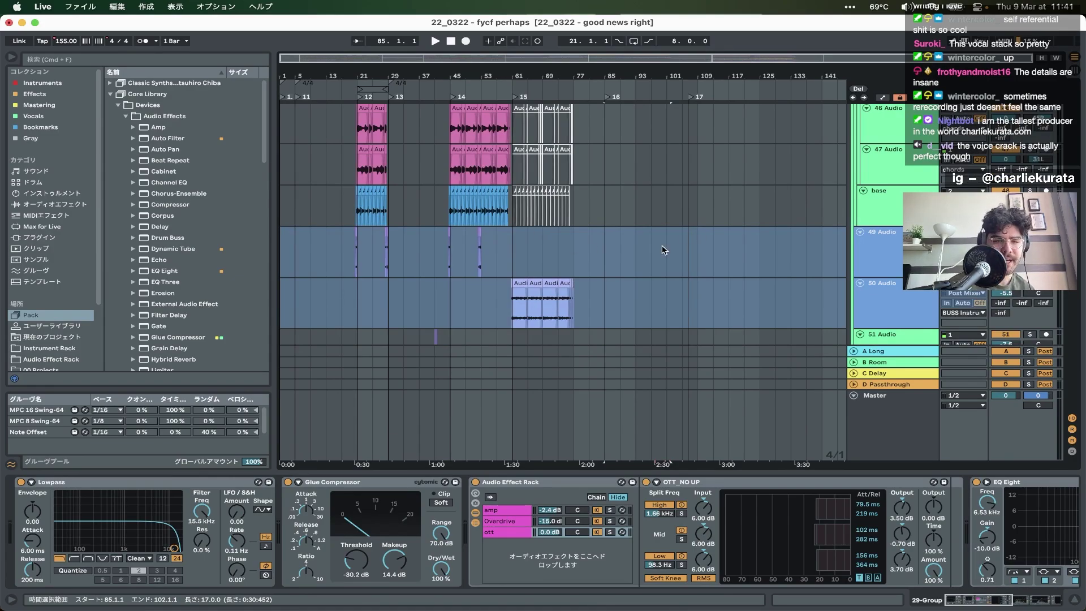
{"action": "left_click", "coordinate": [504, 253]}
{"action": "left_click_drag", "start_coordinate": [504, 254], "coordinate": [605, 254]}
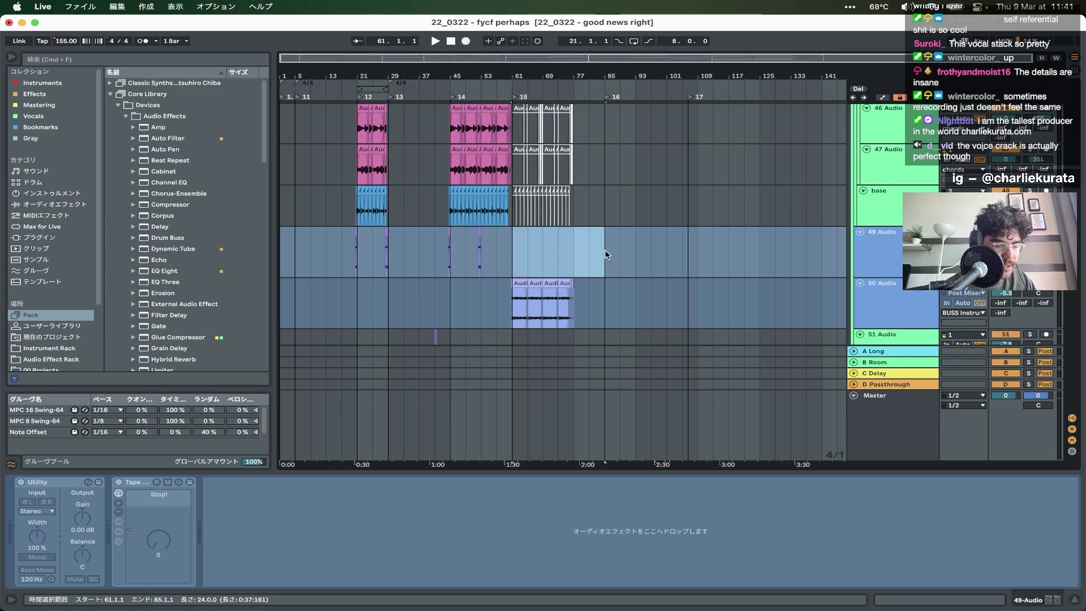
{"action": "scroll", "coordinate": [77, 331], "scroll_direction": "down", "scroll_amount": 5}
- Browse to the fycf projects on CK_1TB, collapse 22_0322 - good news right and expand 22_0503 - dead bodies and lime scooters
{"action": "left_click", "coordinate": [41, 315]}
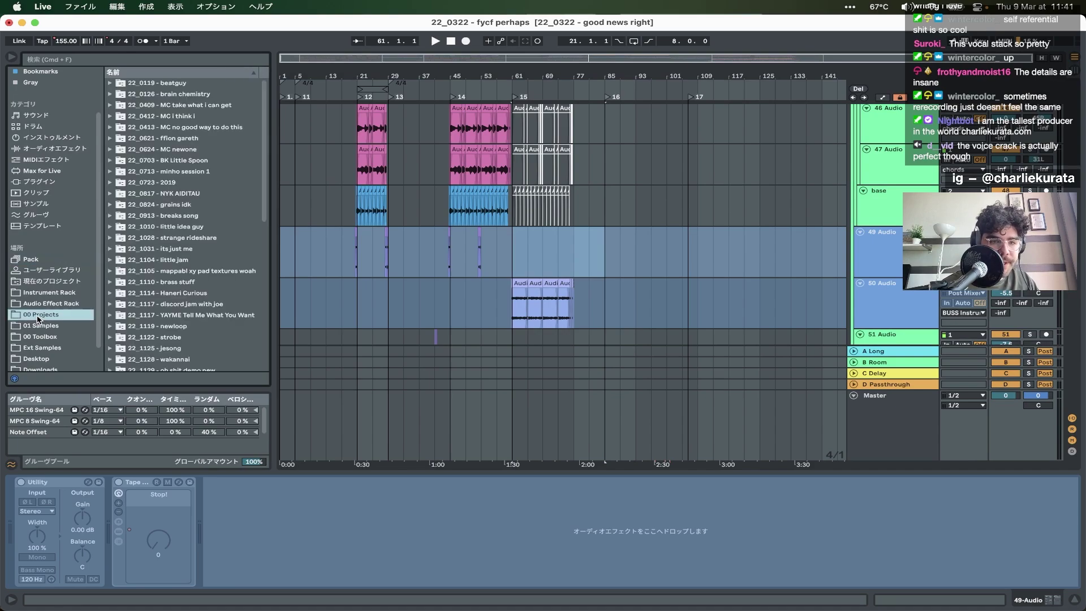
{"action": "left_click", "coordinate": [44, 326]}
{"action": "scroll", "coordinate": [48, 340], "scroll_direction": "down", "scroll_amount": 1}
{"action": "left_click", "coordinate": [49, 362]}
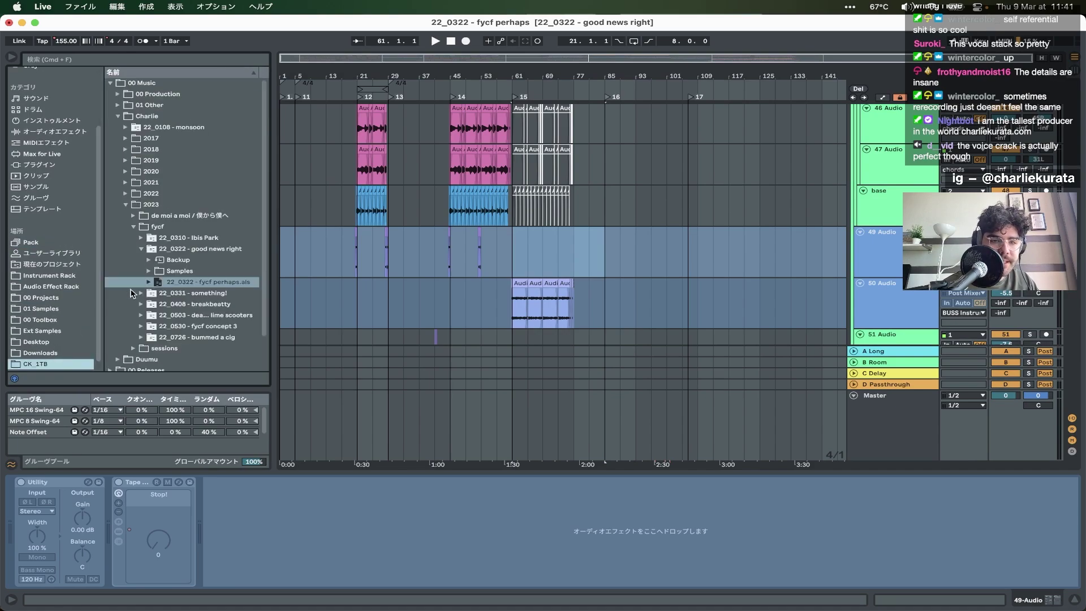
{"action": "left_click", "coordinate": [142, 251]}
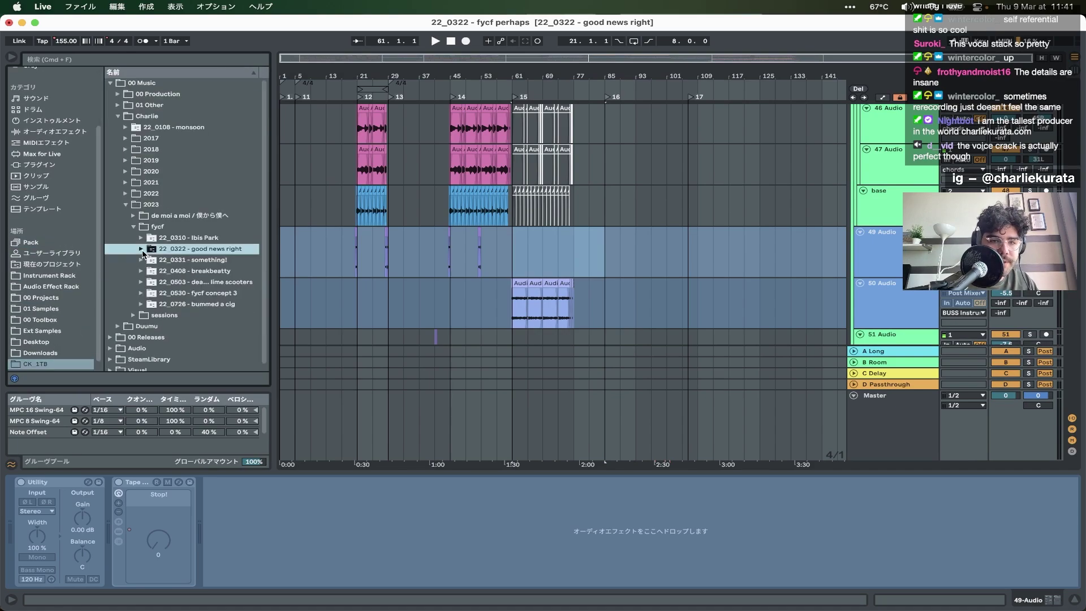
{"action": "left_click", "coordinate": [139, 282]}
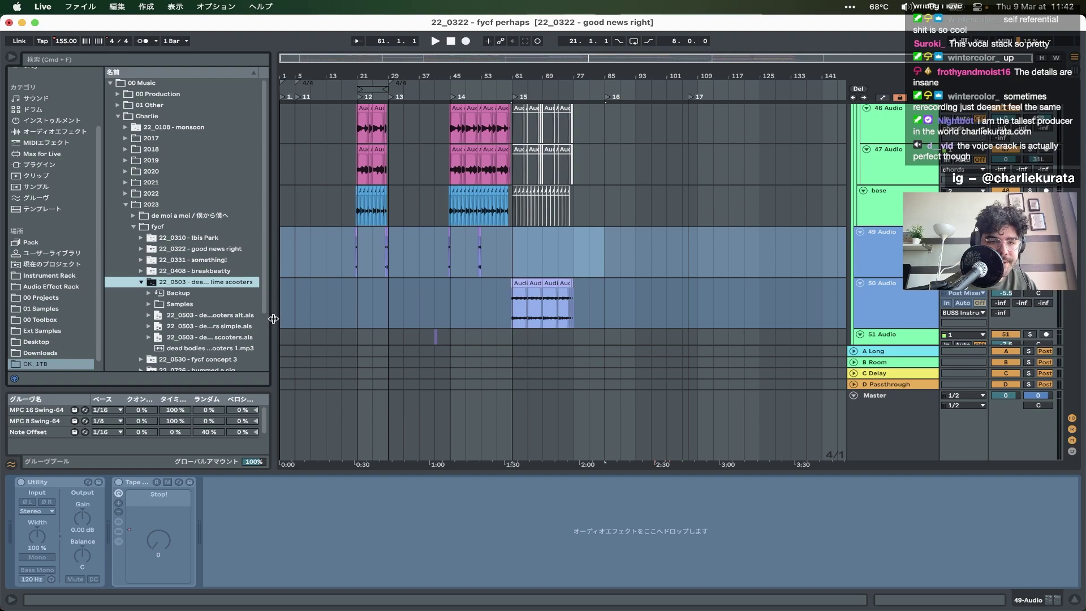
- Widen the browser to read the full set names and show the 22_0503 - dead bodies and lime scooters folder in Finder
{"action": "left_click_drag", "start_coordinate": [273, 319], "coordinate": [359, 315]}
{"action": "left_click", "coordinate": [249, 317]}
{"action": "key", "text": "Down"}
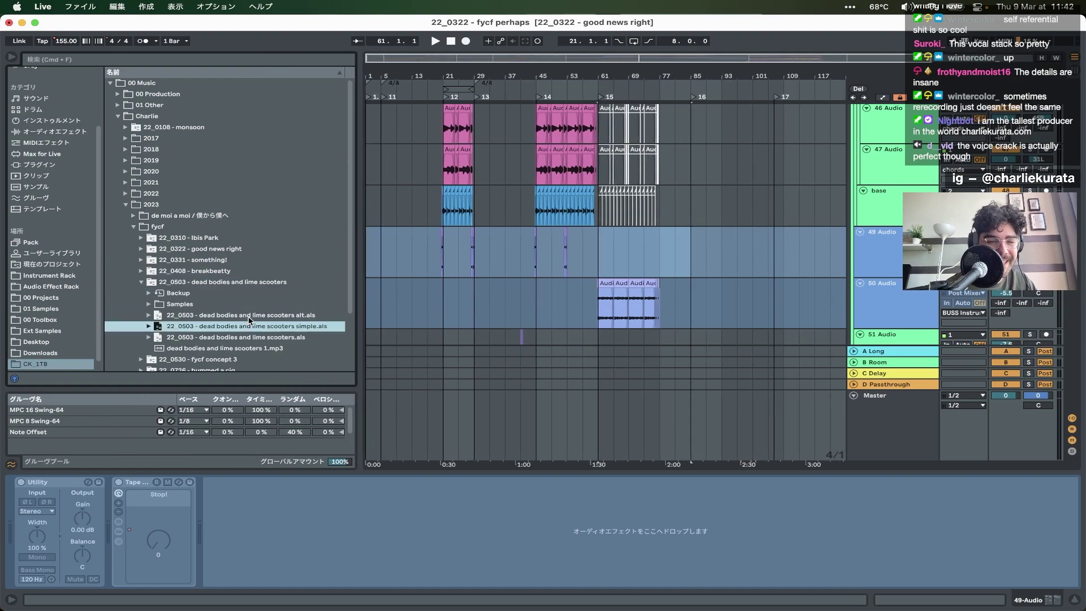
{"action": "key", "text": "Down"}
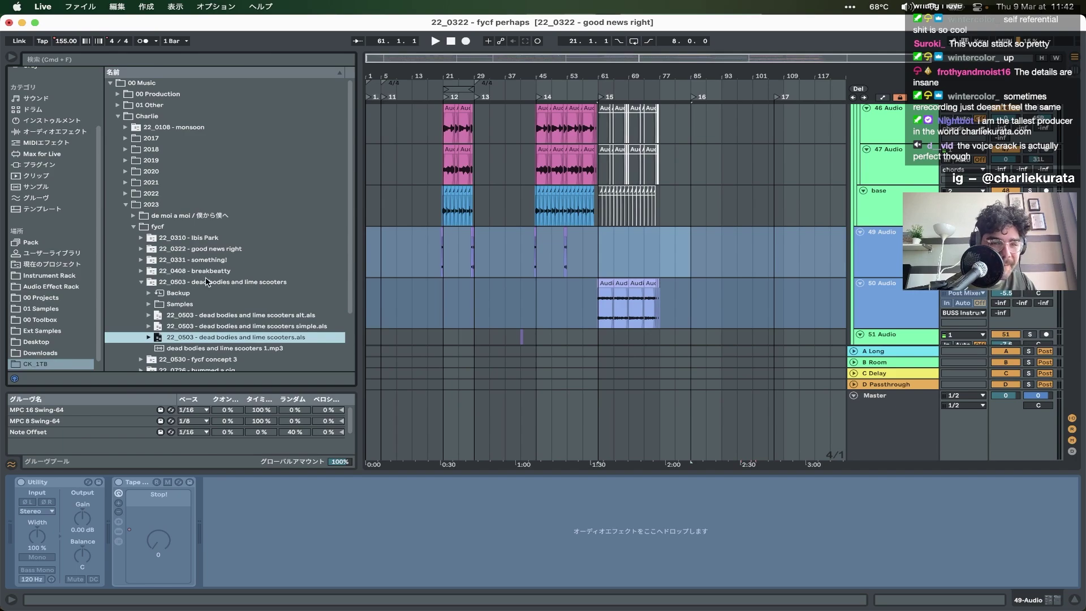
{"action": "right_click", "coordinate": [208, 281]}
{"action": "left_click", "coordinate": [247, 331]}
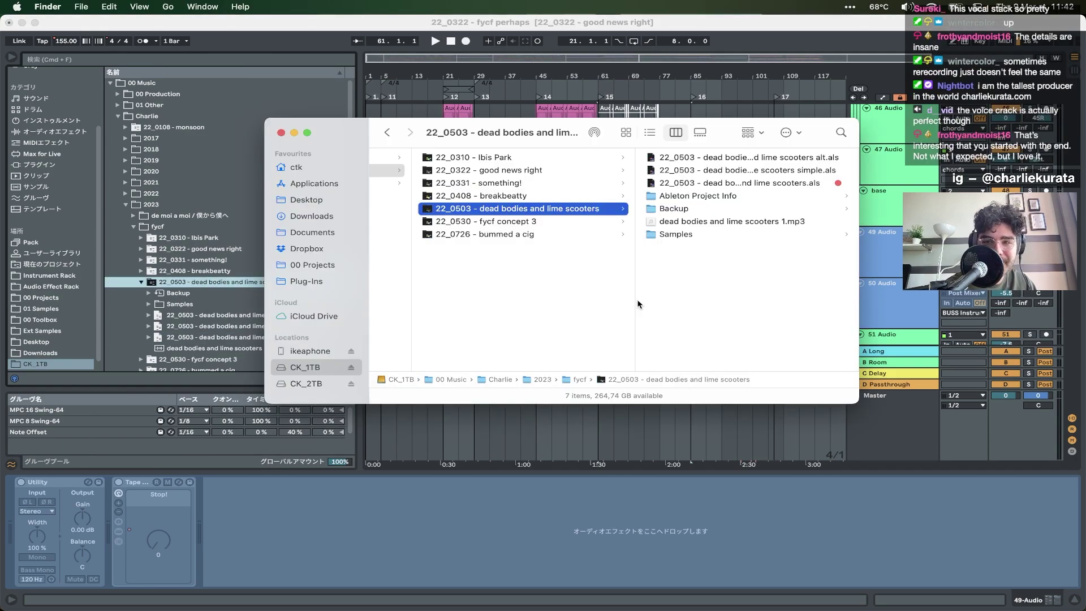
- Return to Live and open the set 22_0503 - dead bodies and lime scooters.als
{"action": "left_click", "coordinate": [146, 378]}
{"action": "left_click", "coordinate": [177, 328]}
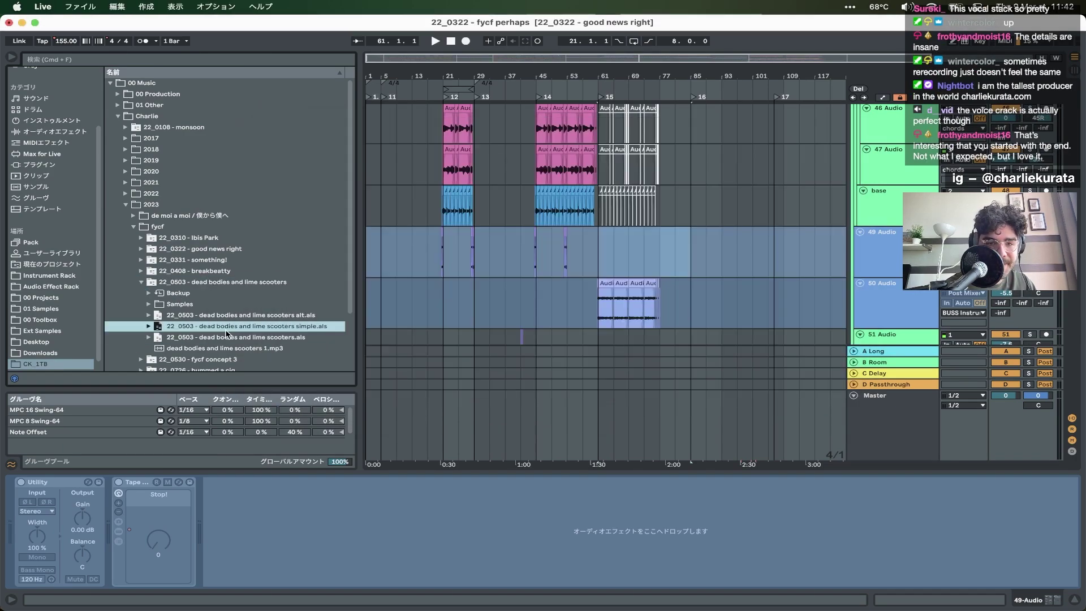
{"action": "double_click", "coordinate": [239, 338]}
{"action": "left_click", "coordinate": [439, 336]}
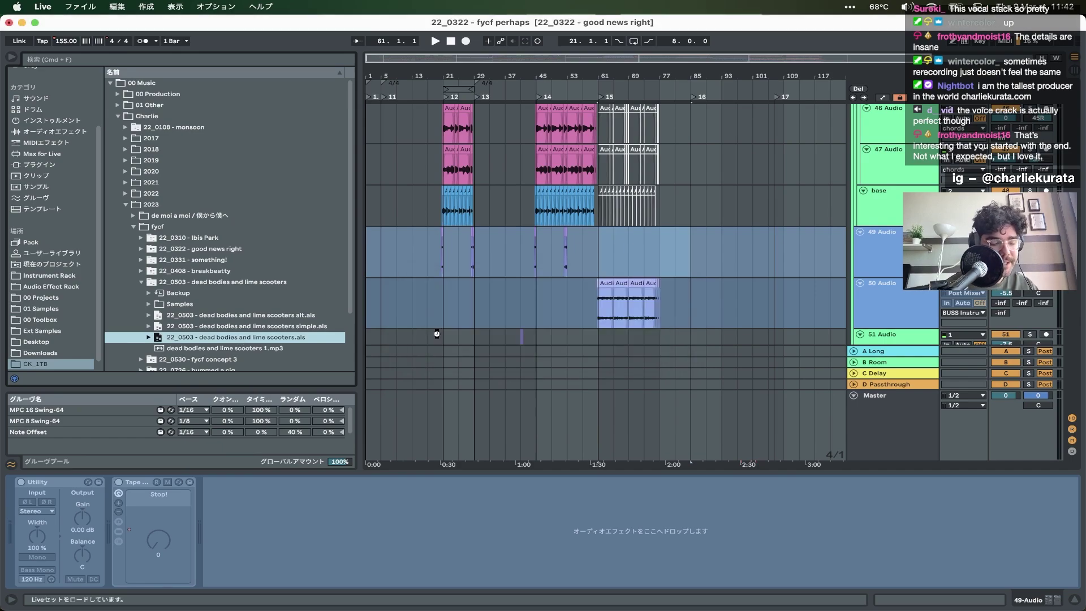
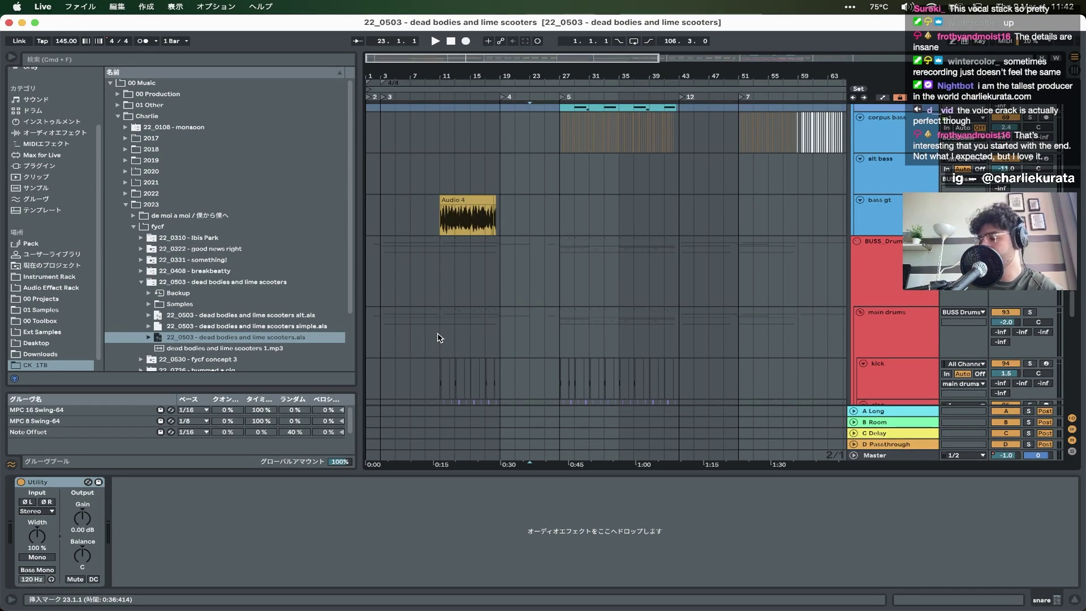
- Look over the new set's tracks, hide the device view to enlarge the arrangement and fold the Vocals group
{"action": "scroll", "coordinate": [436, 338], "scroll_direction": "down", "scroll_amount": 10}
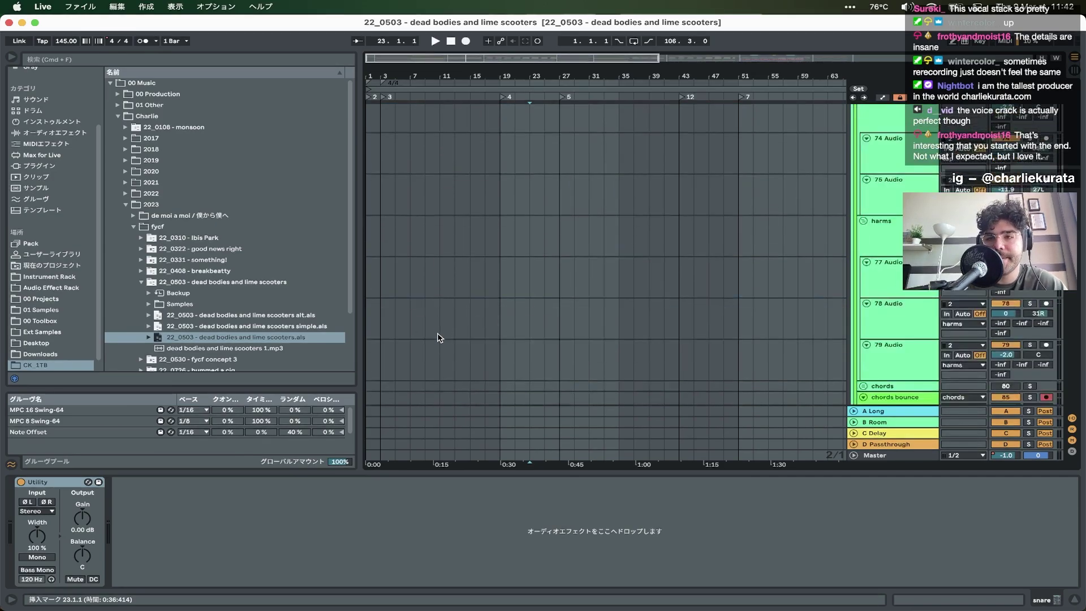
{"action": "scroll", "coordinate": [437, 338], "scroll_direction": "down", "scroll_amount": 20}
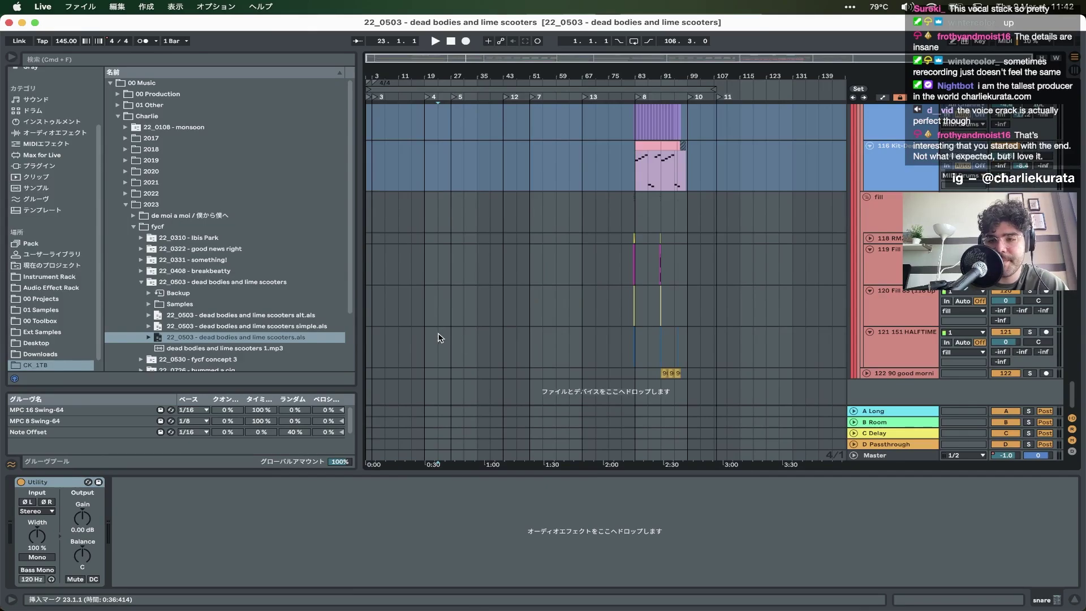
{"action": "scroll", "coordinate": [649, 281], "scroll_direction": "up", "scroll_amount": 20}
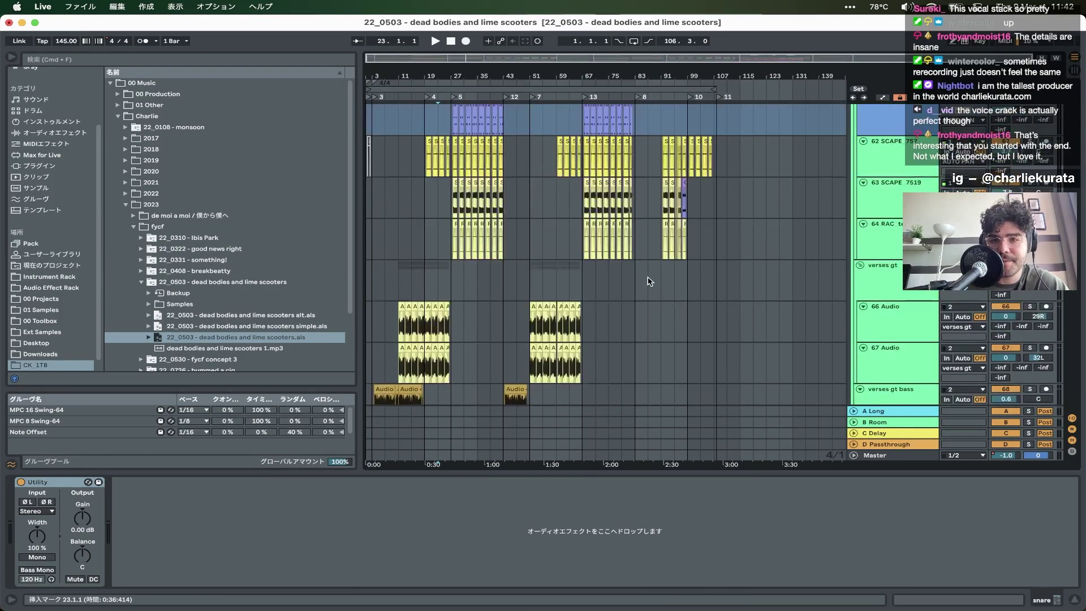
{"action": "scroll", "coordinate": [649, 281], "scroll_direction": "up", "scroll_amount": 4}
{"action": "left_click_drag", "start_coordinate": [710, 473], "coordinate": [710, 565]}
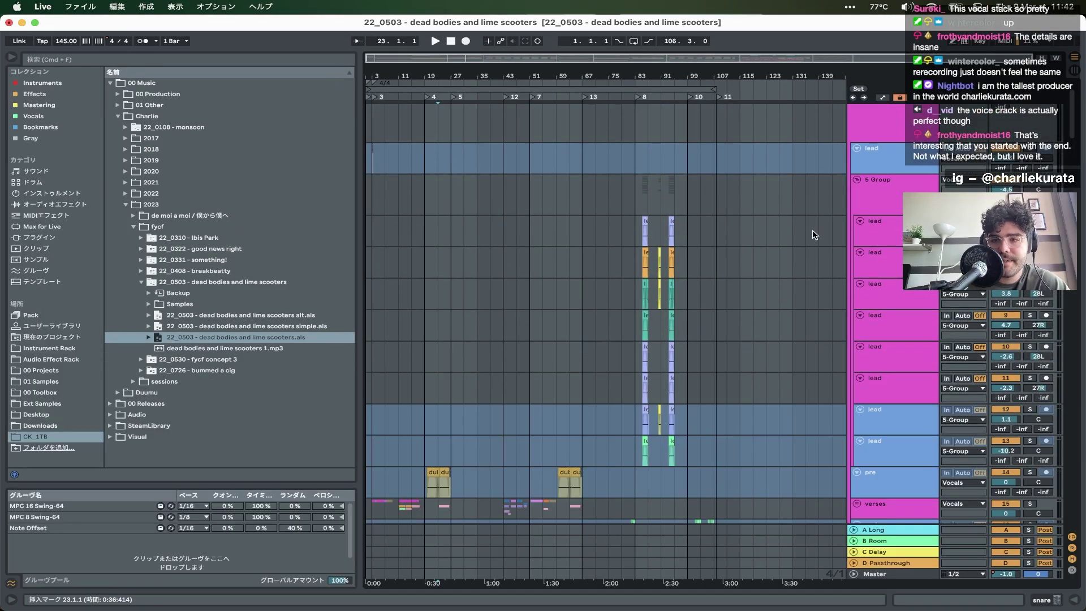
{"action": "scroll", "coordinate": [623, 283], "scroll_direction": "up", "scroll_amount": 5}
{"action": "left_click", "coordinate": [853, 131]}
{"action": "scroll", "coordinate": [410, 263], "scroll_direction": "up", "scroll_amount": 3}
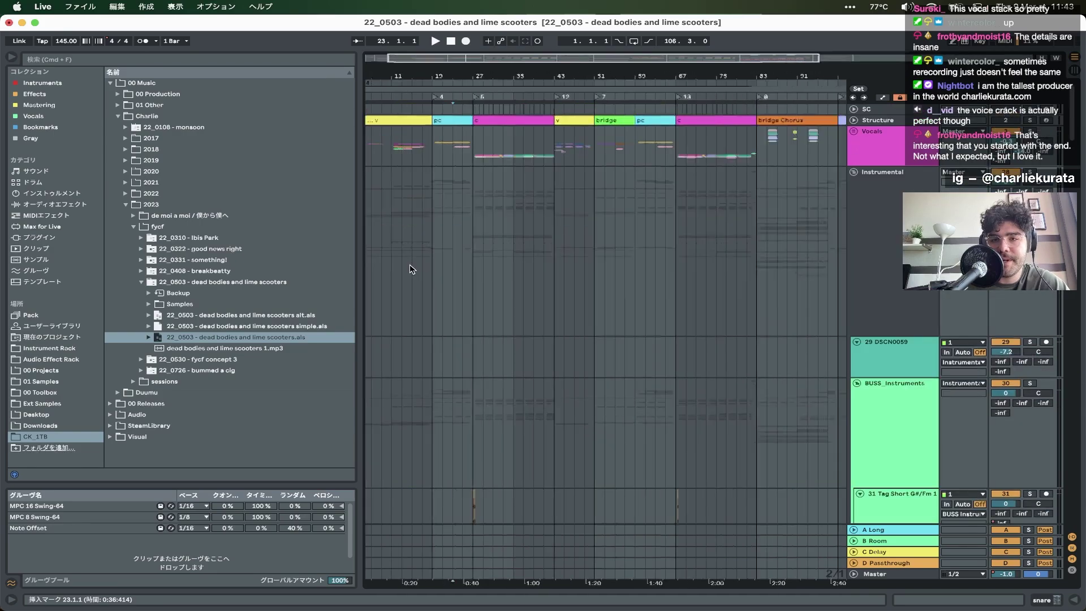
- Solo the intro pluck track, show its devices and play its clip from 11.3.1
{"action": "scroll", "coordinate": [884, 115], "scroll_direction": "down", "scroll_amount": 1}
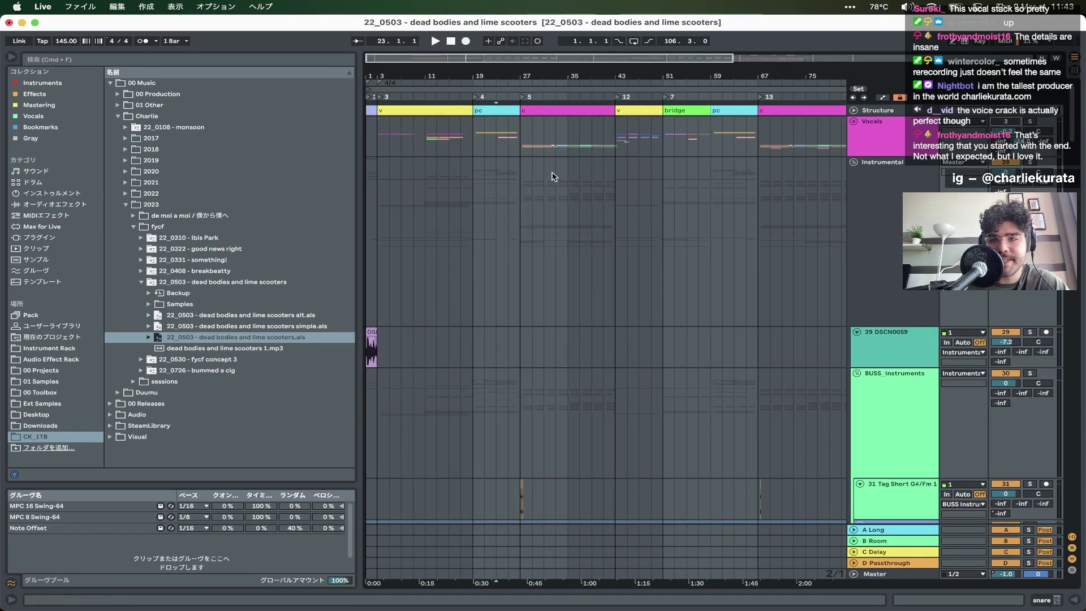
{"action": "scroll", "coordinate": [495, 187], "scroll_direction": "up", "scroll_amount": 3}
{"action": "scroll", "coordinate": [493, 190], "scroll_direction": "down", "scroll_amount": 10}
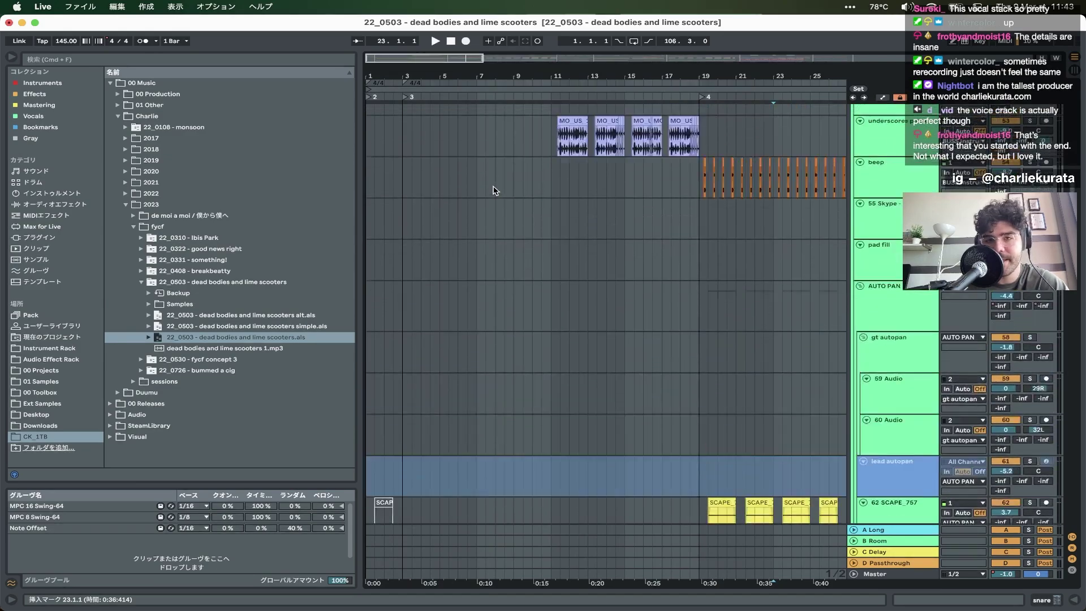
{"action": "scroll", "coordinate": [495, 190], "scroll_direction": "up", "scroll_amount": 6}
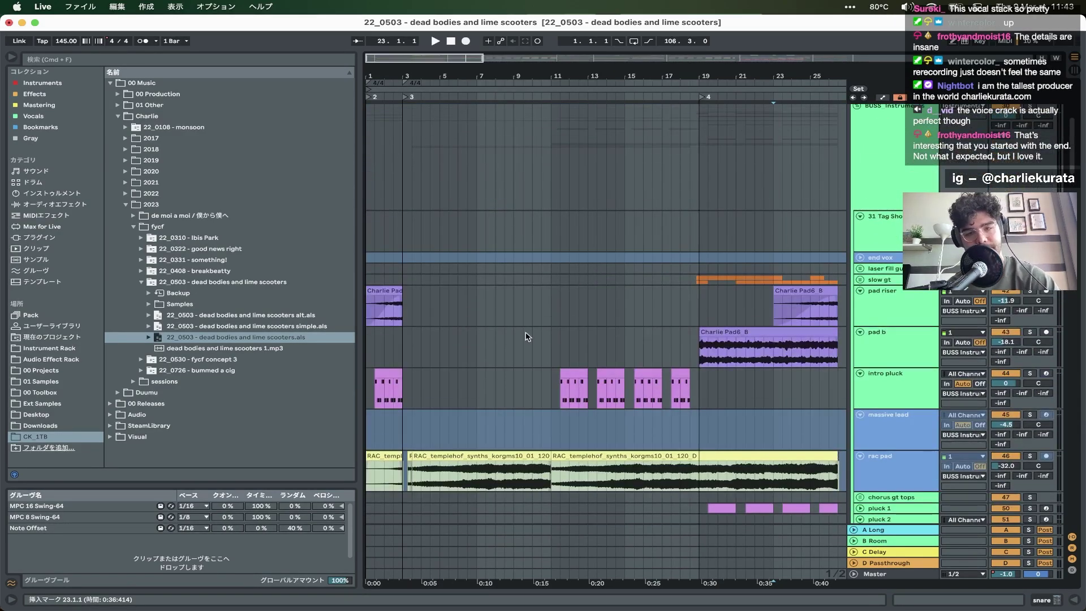
{"action": "left_click", "coordinate": [567, 371]}
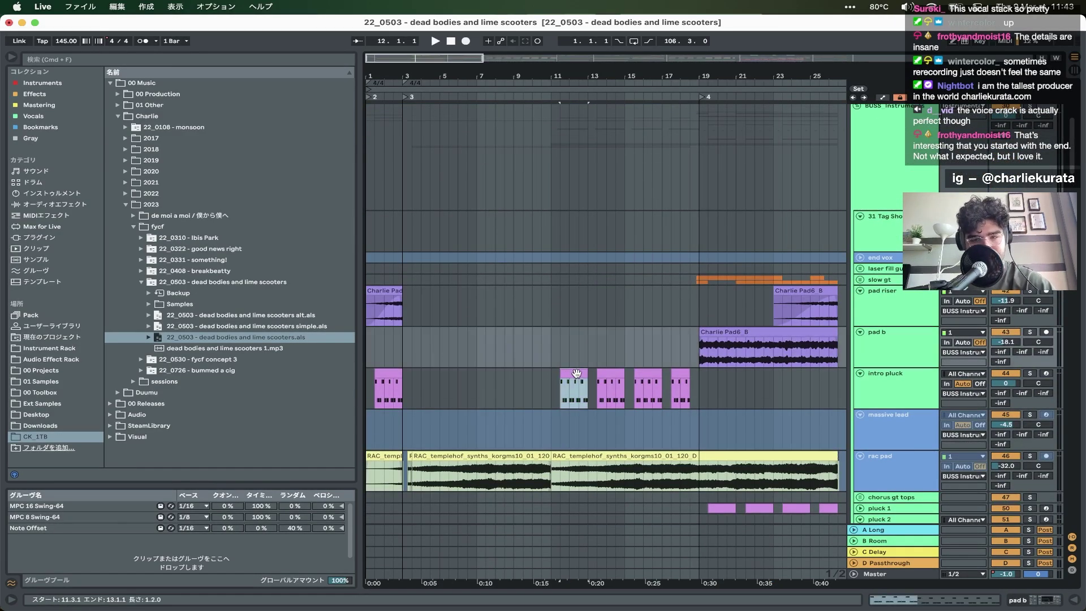
{"action": "left_click", "coordinate": [1029, 373]}
{"action": "key", "text": "super+alt+l"}
{"action": "key", "text": "space"}
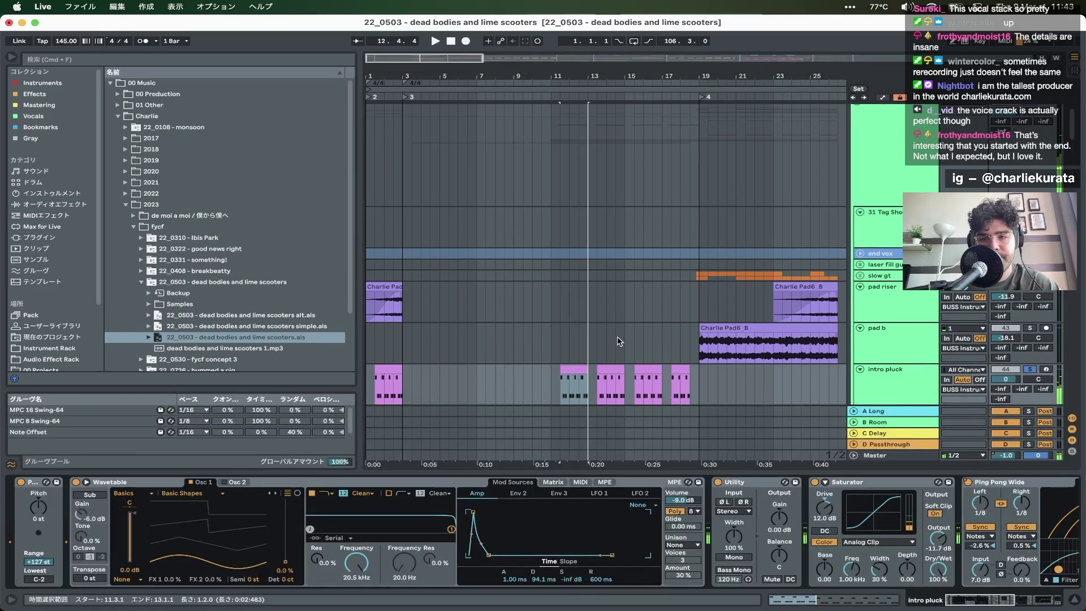
- Unfold the pluck 1 track and play its clip from 19.3.1
{"action": "scroll", "coordinate": [619, 341], "scroll_direction": "down", "scroll_amount": 10}
{"action": "scroll", "coordinate": [619, 341], "scroll_direction": "down", "scroll_amount": 5}
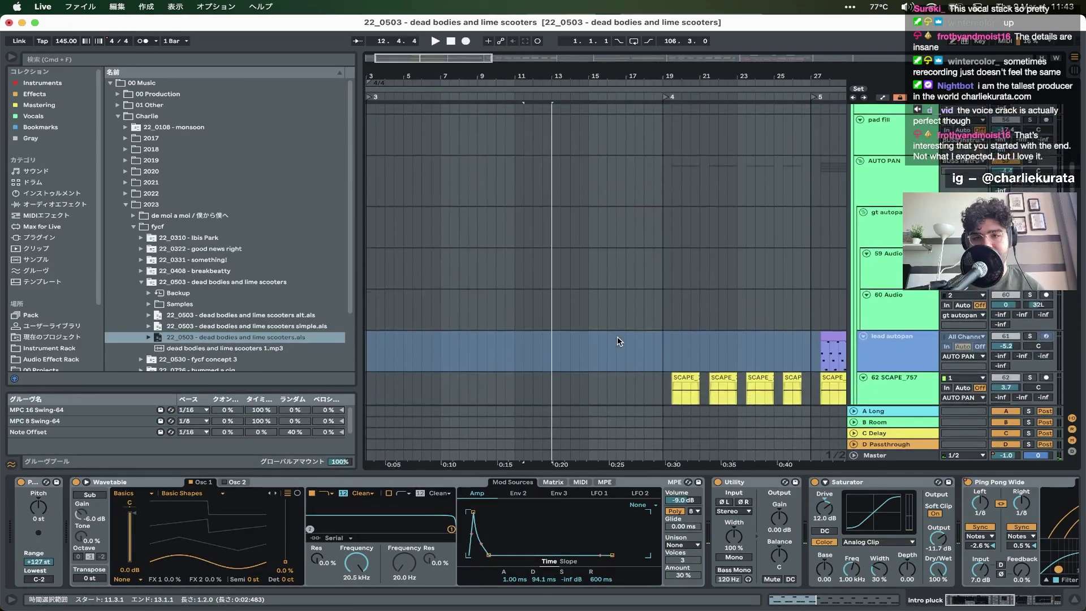
{"action": "scroll", "coordinate": [625, 340], "scroll_direction": "up", "scroll_amount": 8}
{"action": "left_click", "coordinate": [860, 229]}
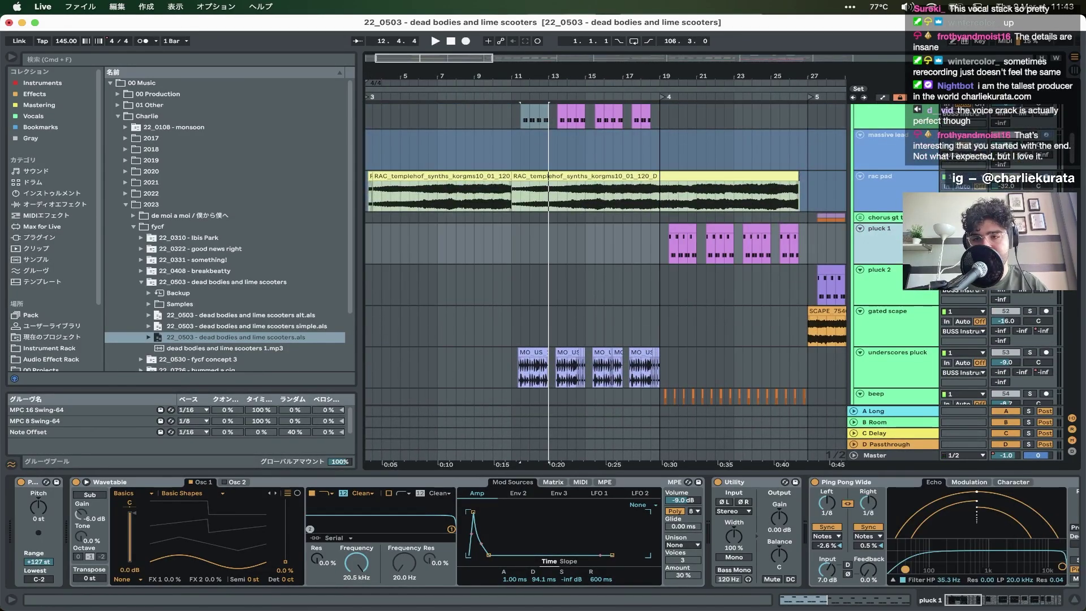
{"action": "left_click", "coordinate": [692, 231]}
{"action": "key", "text": "space"}
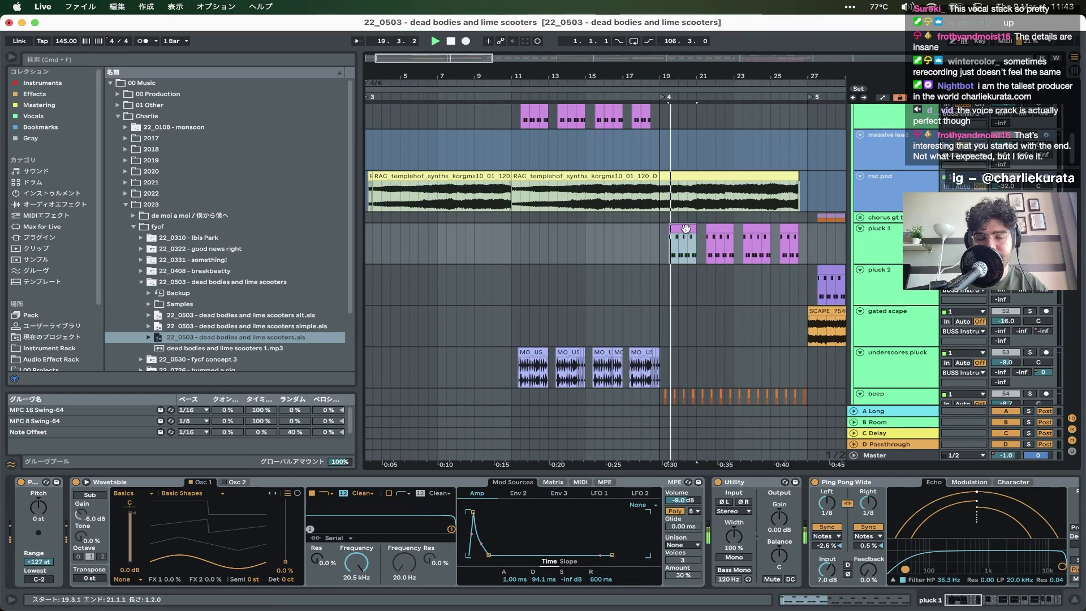
- Listen to the selected pluck 1 clip up close, then move on to the tracks below it
{"action": "key", "text": "z"}
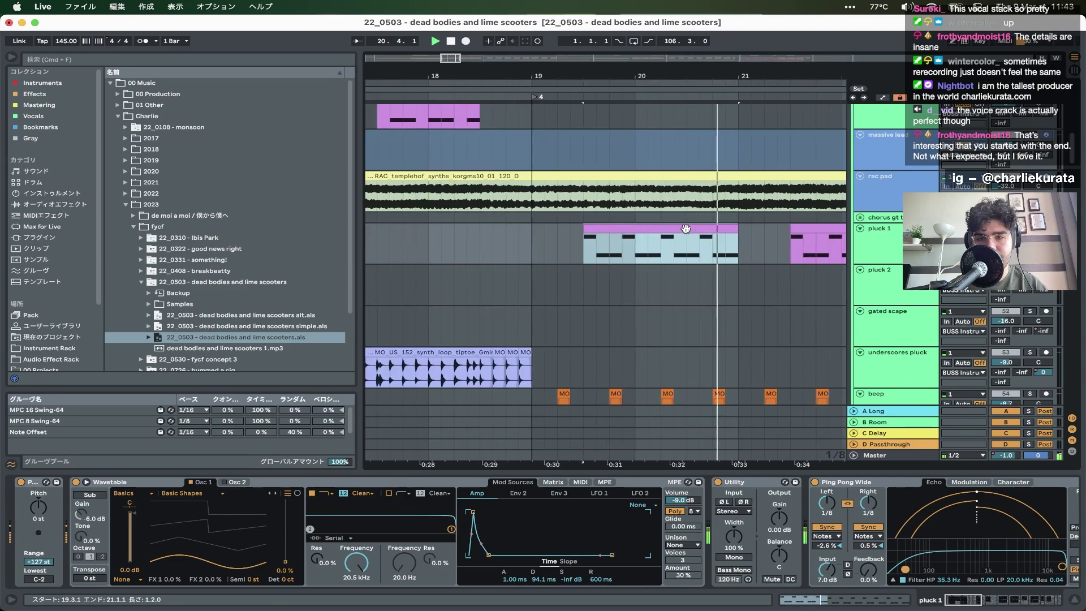
{"action": "key", "text": "x"}
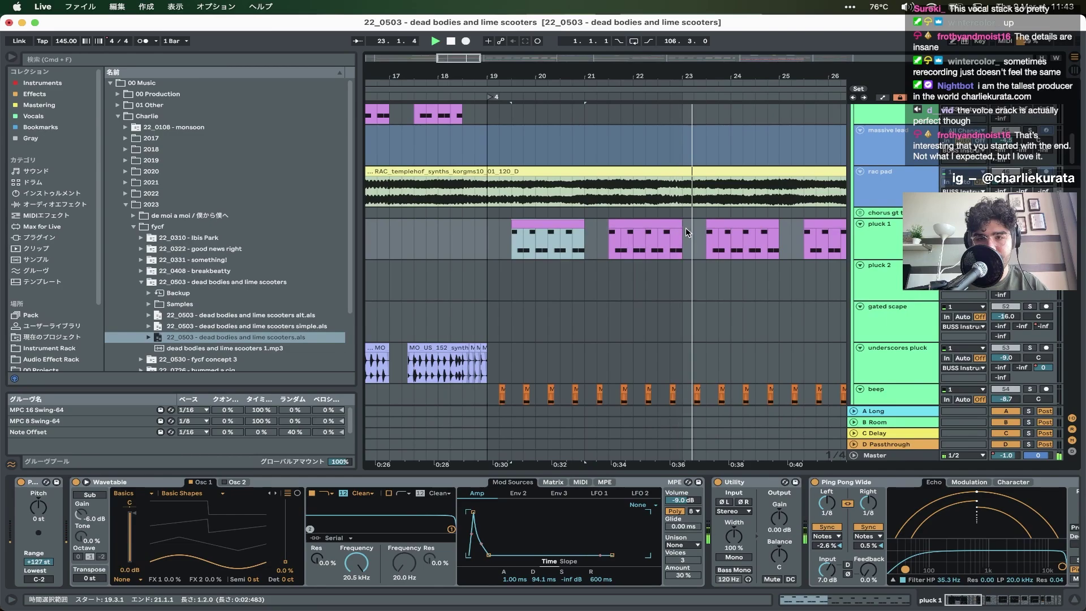
{"action": "scroll", "coordinate": [686, 228], "scroll_direction": "down", "scroll_amount": 10}
{"action": "key", "text": "minus"}
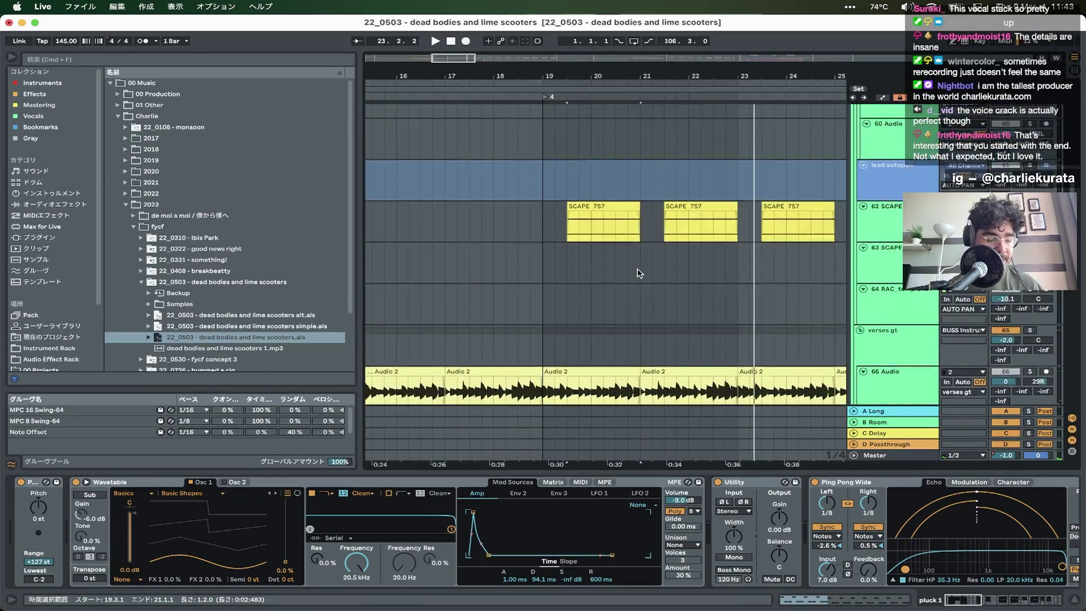
- Show the devices of the 29 DSCN0059 track and play its clip from 1.1.1 to the clip's end
{"action": "scroll", "coordinate": [639, 273], "scroll_direction": "up", "scroll_amount": 10}
{"action": "scroll", "coordinate": [638, 273], "scroll_direction": "up", "scroll_amount": 5}
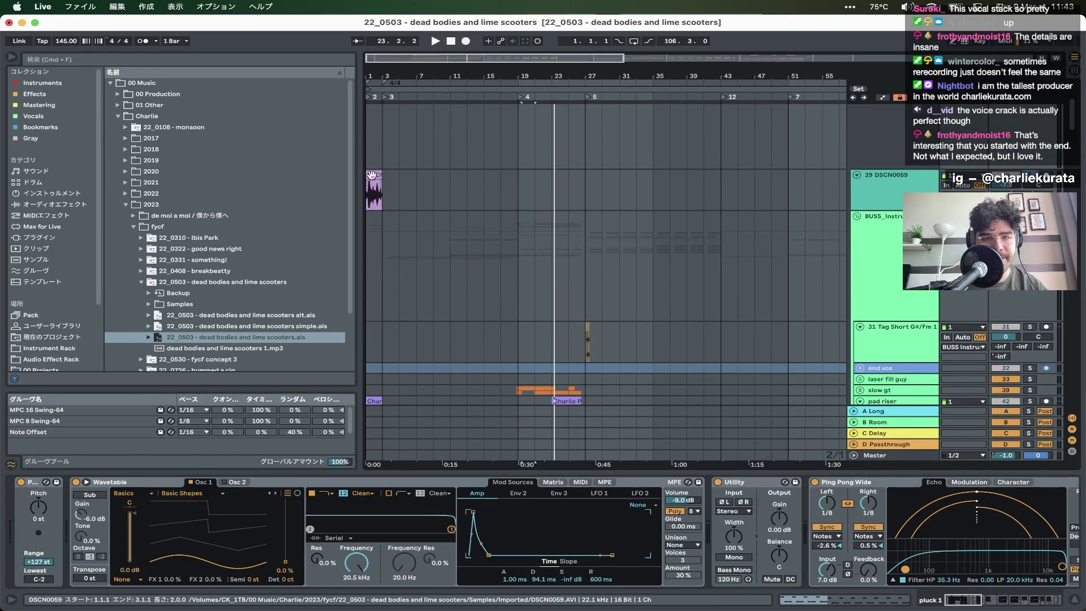
{"action": "key", "text": "space"}
{"action": "left_click", "coordinate": [370, 175]}
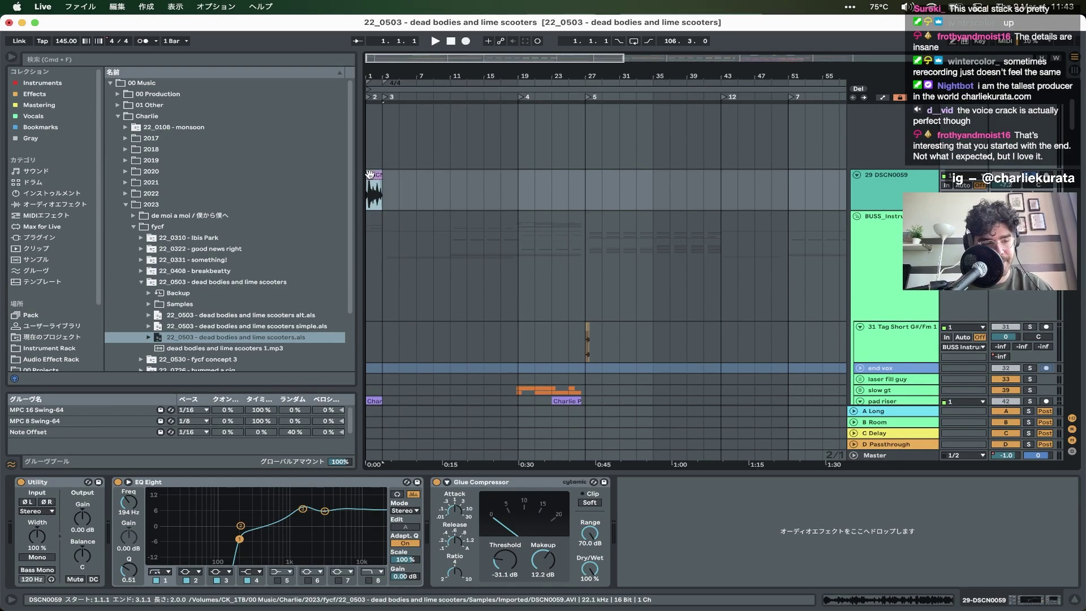
{"action": "key", "text": "space"}
{"action": "key", "text": "z"}
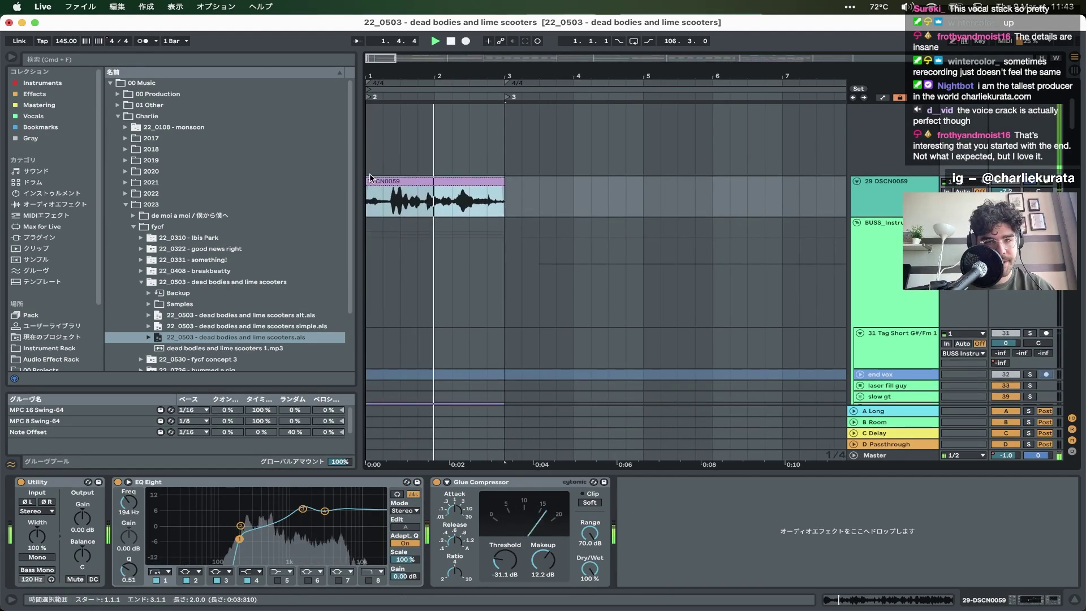
{"action": "key", "text": "space"}
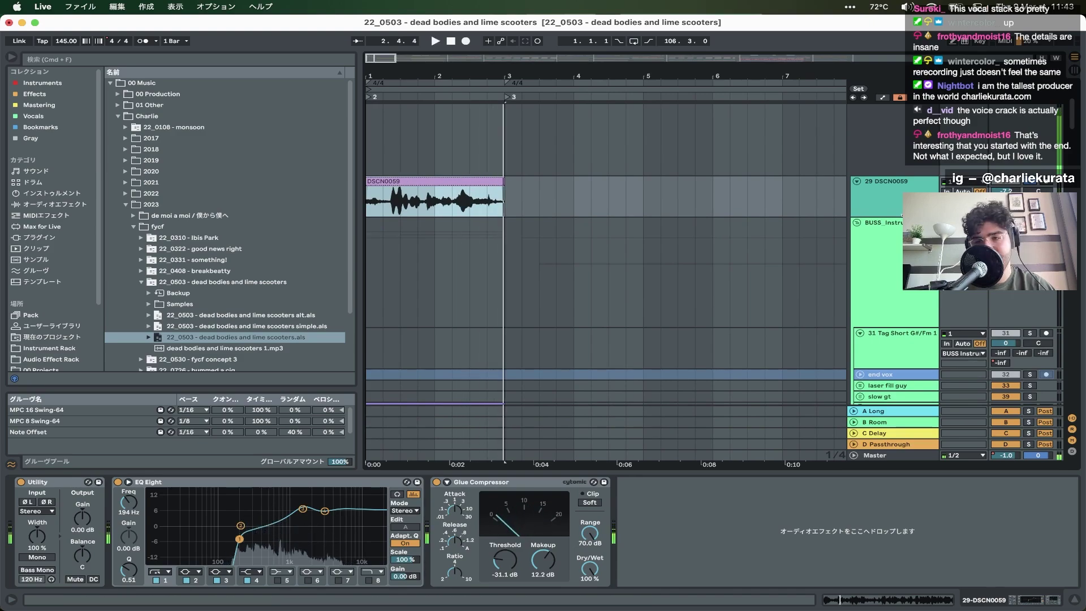
- Show the pad riser track's devices and play its Charlie Pad6 clip from 1.1.1
{"action": "left_click", "coordinate": [545, 245]}
{"action": "scroll", "coordinate": [545, 245], "scroll_direction": "down", "scroll_amount": 5}
{"action": "left_click", "coordinate": [410, 273]}
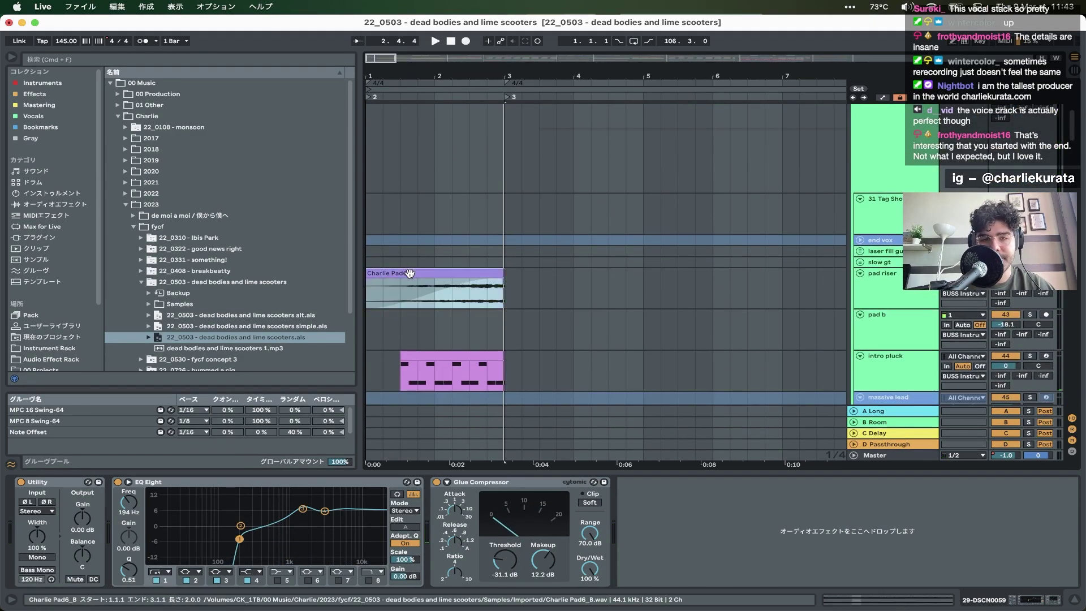
{"action": "key", "text": "space"}
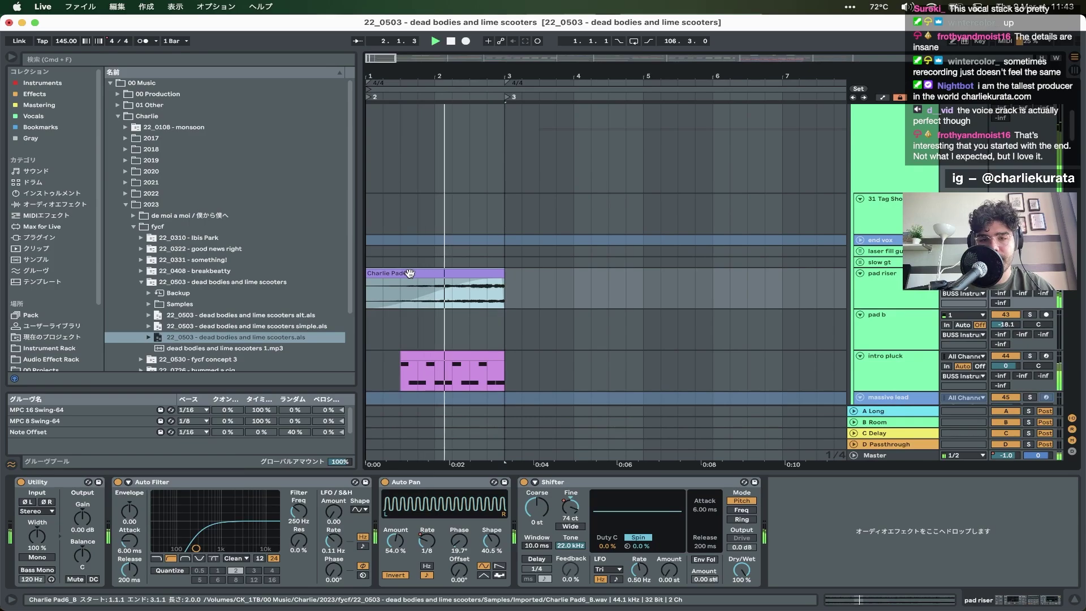
{"action": "scroll", "coordinate": [447, 283], "scroll_direction": "down", "scroll_amount": 6}
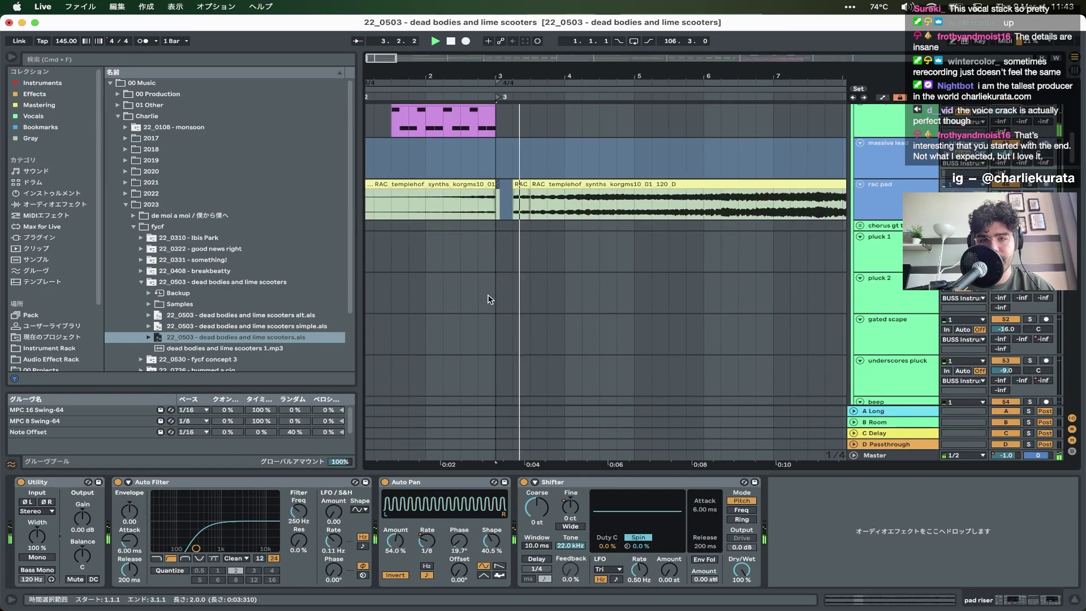
- Look over the instrument tracks during playback and show the rac pad track's devices with the insert marker at 6.3.1
{"action": "scroll", "coordinate": [490, 300], "scroll_direction": "up", "scroll_amount": 10}
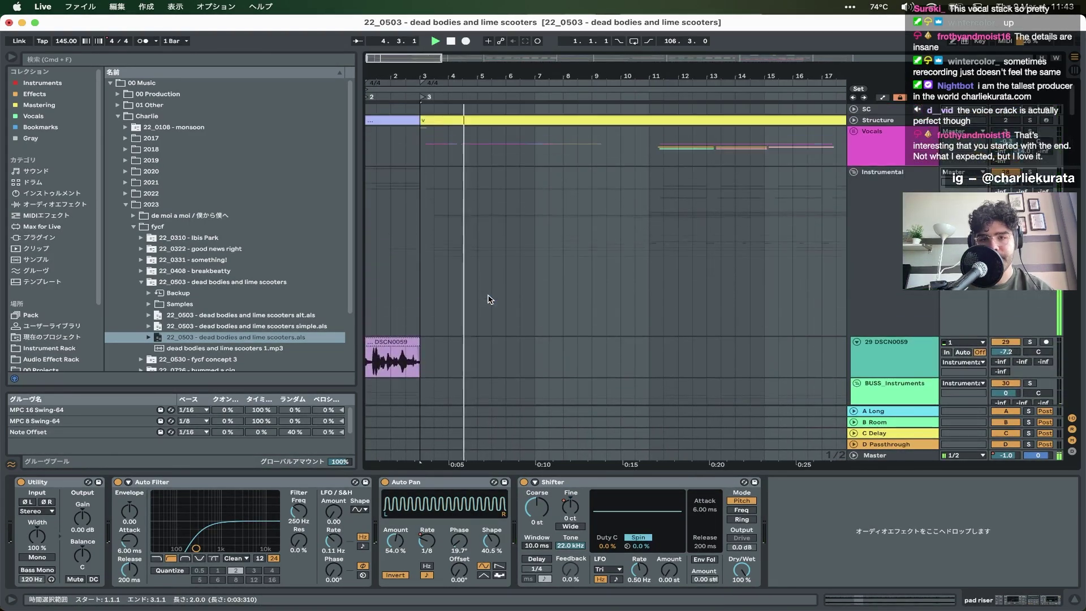
{"action": "scroll", "coordinate": [490, 299], "scroll_direction": "down", "scroll_amount": 10}
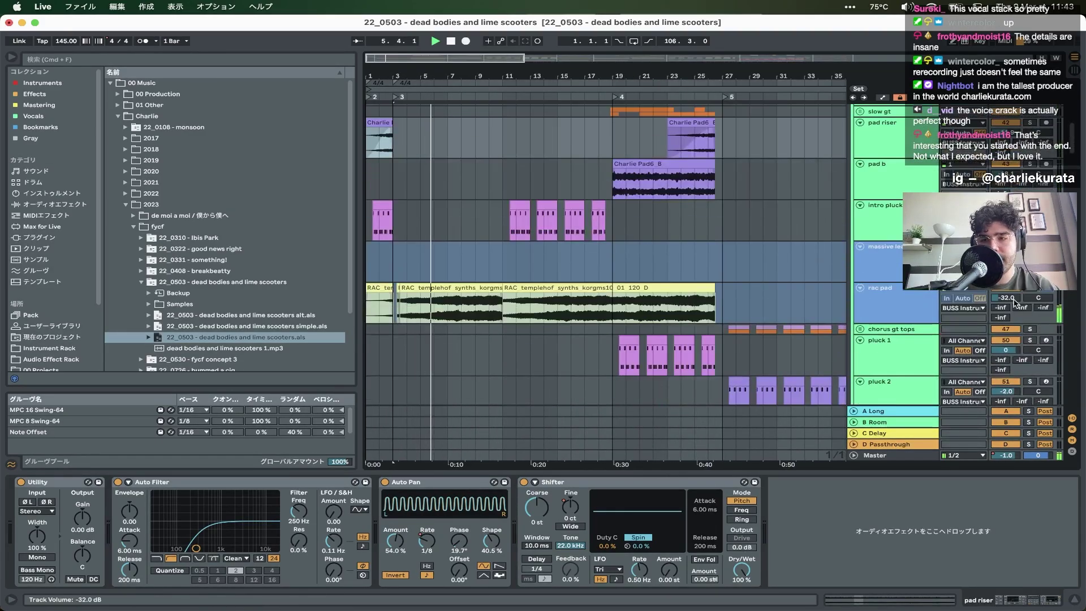
{"action": "scroll", "coordinate": [425, 308], "scroll_direction": "down", "scroll_amount": 4}
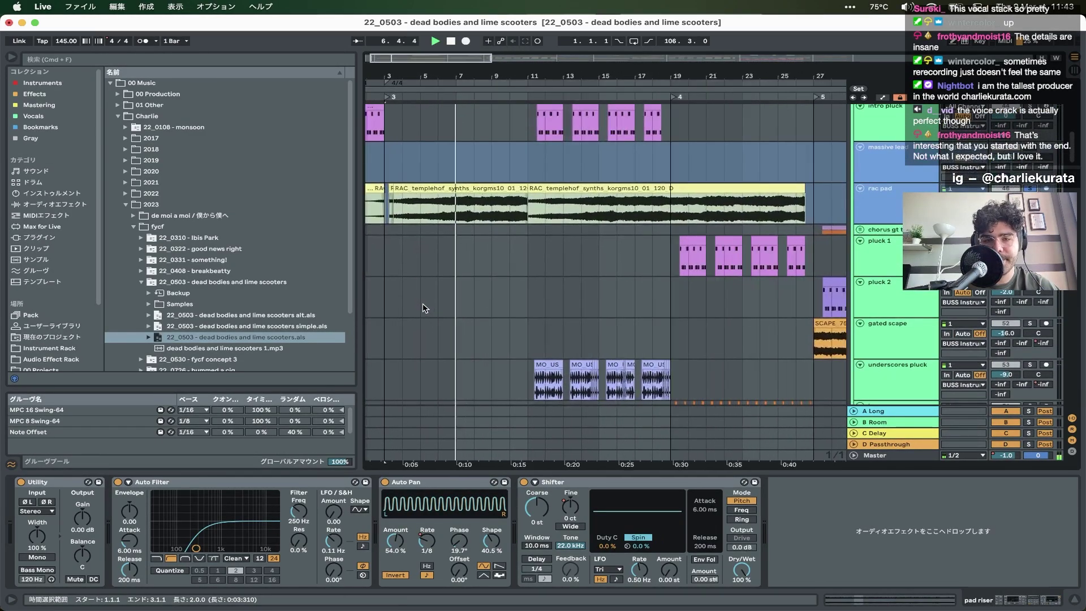
{"action": "left_click", "coordinate": [458, 217]}
{"action": "scroll", "coordinate": [530, 230], "scroll_direction": "down", "scroll_amount": 4}
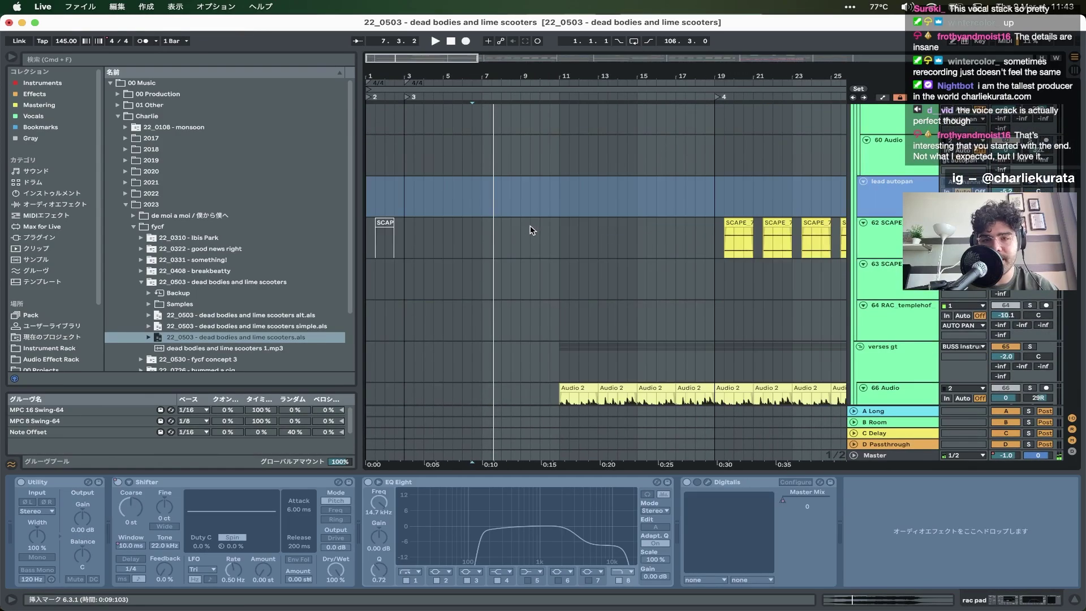
- Solo the verses gt bass and verses gt bass dist tracks and play the first verses gt bass clip from 3.3.1
{"action": "scroll", "coordinate": [532, 229], "scroll_direction": "down", "scroll_amount": 5}
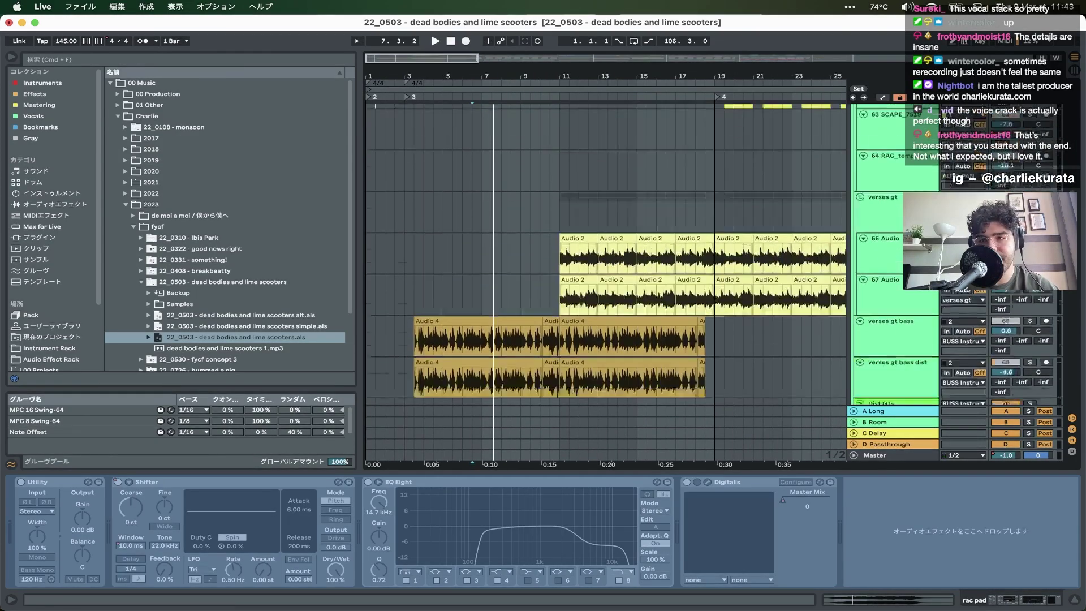
{"action": "scroll", "coordinate": [605, 254], "scroll_direction": "up", "scroll_amount": 8}
{"action": "scroll", "coordinate": [605, 255], "scroll_direction": "down", "scroll_amount": 8}
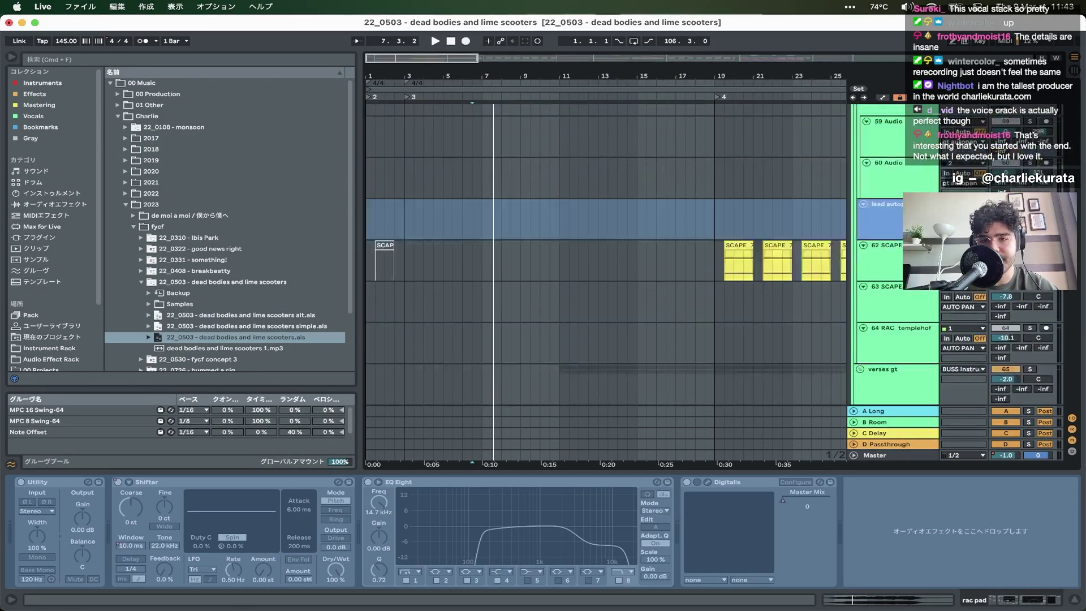
{"action": "left_click", "coordinate": [988, 340]}
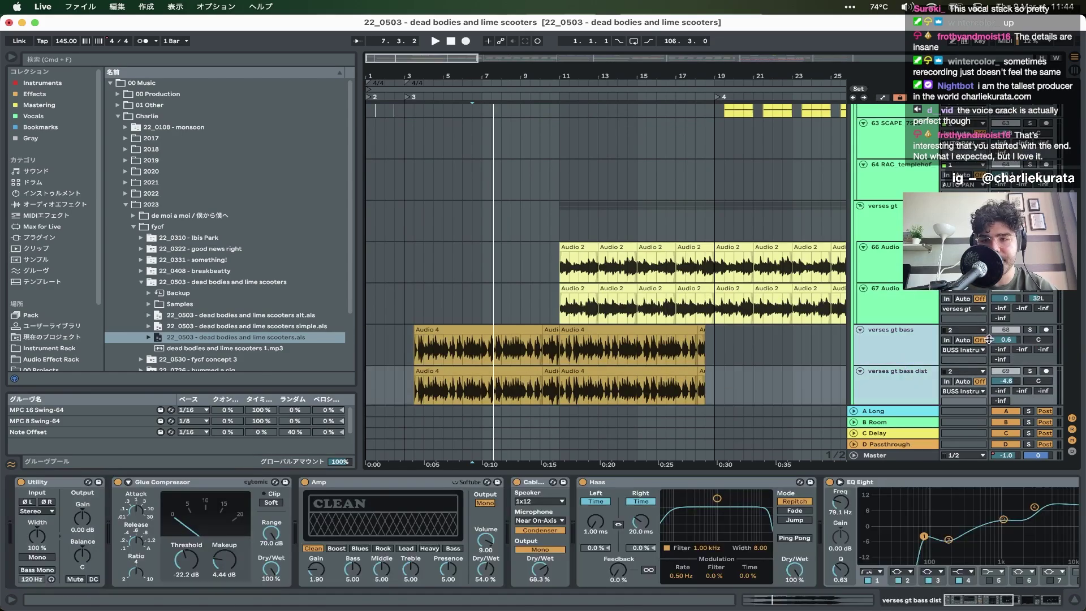
{"action": "left_click", "coordinate": [1027, 330]}
{"action": "left_click", "coordinate": [478, 348]}
{"action": "key", "text": "space"}
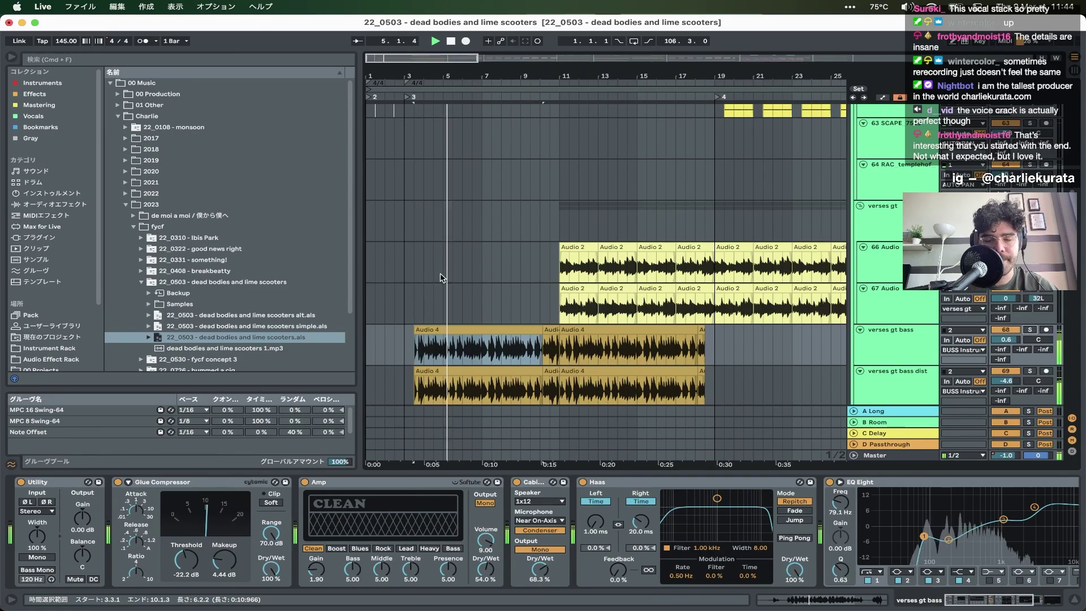
- Examine the drum and percussion loops during playback and place the insert marker at 7.3.1 on the tonal snare track
{"action": "scroll", "coordinate": [442, 278], "scroll_direction": "down", "scroll_amount": 15}
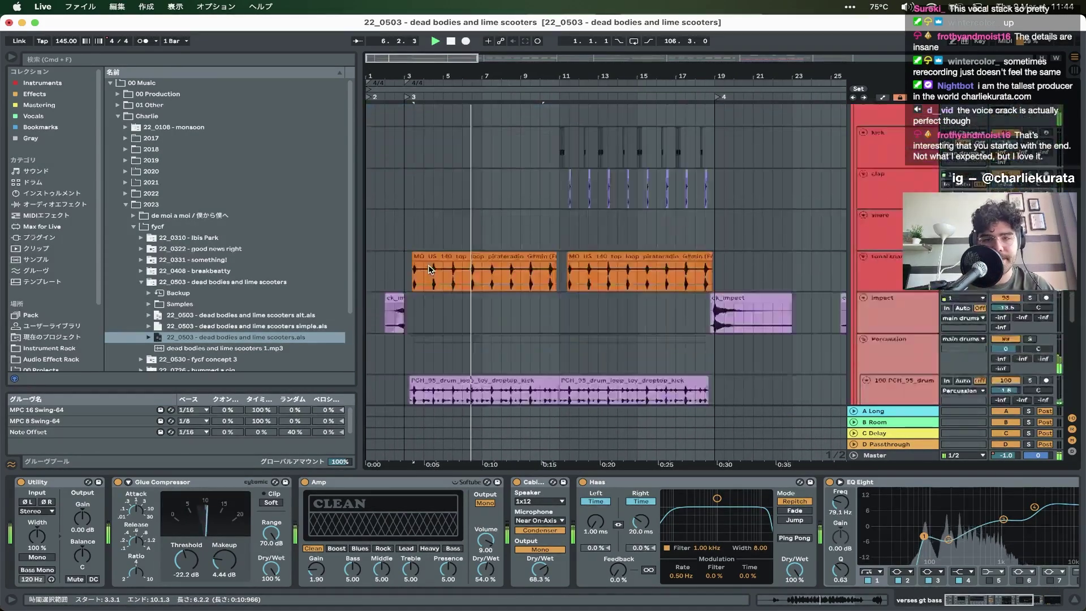
{"action": "scroll", "coordinate": [430, 270], "scroll_direction": "down", "scroll_amount": 5}
{"action": "scroll", "coordinate": [557, 238], "scroll_direction": "up", "scroll_amount": 1}
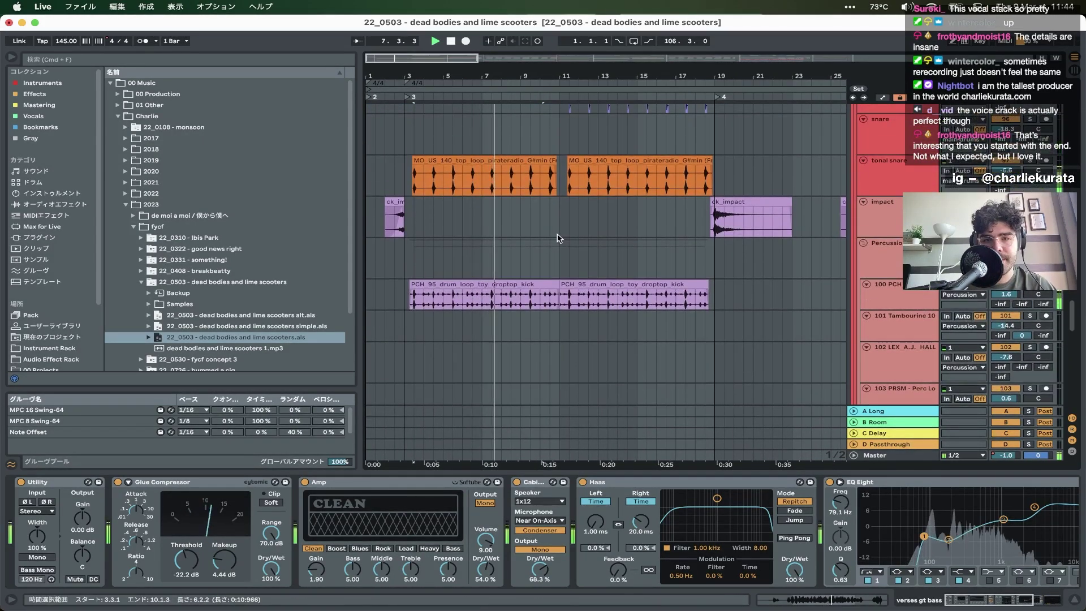
{"action": "left_click", "coordinate": [494, 176]}
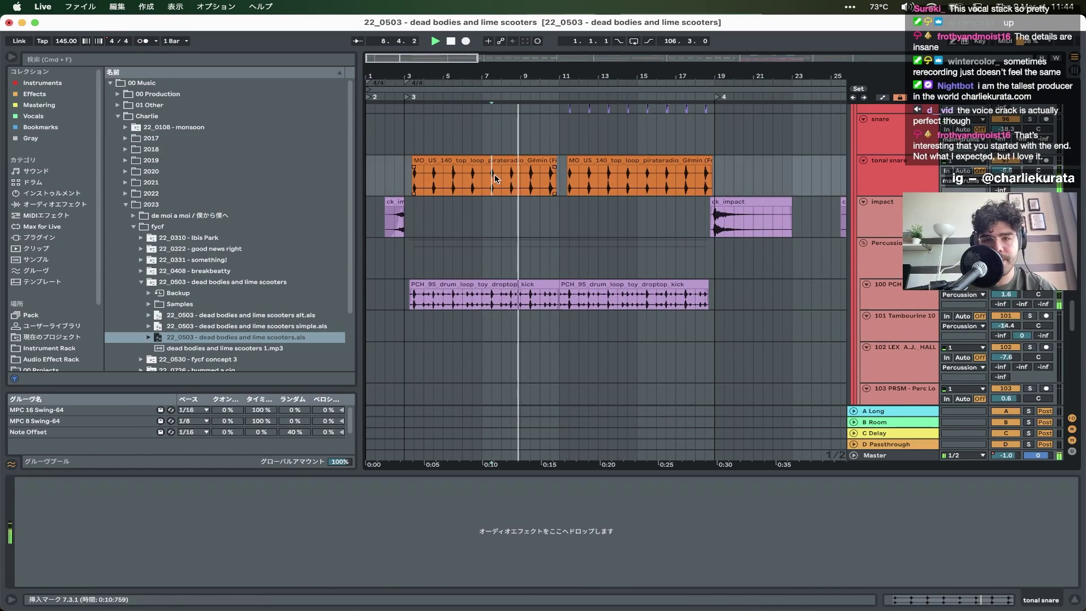
{"action": "scroll", "coordinate": [509, 176], "scroll_direction": "up", "scroll_amount": 2}
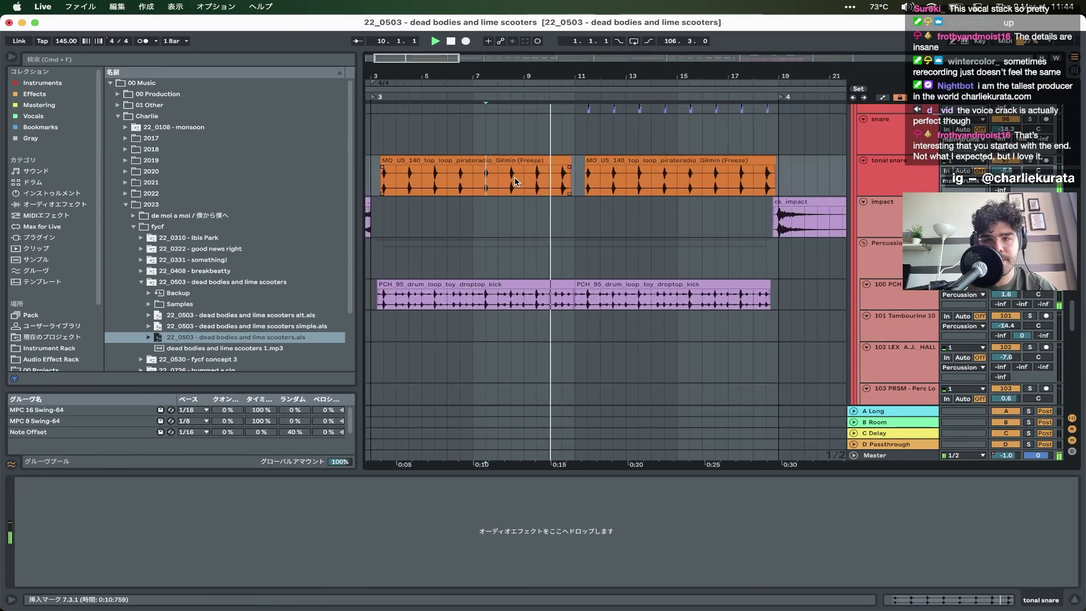
- Loop the 11.1.1 to 19.1.1 range selected on the main drums group
{"action": "scroll", "coordinate": [515, 181], "scroll_direction": "up", "scroll_amount": 10}
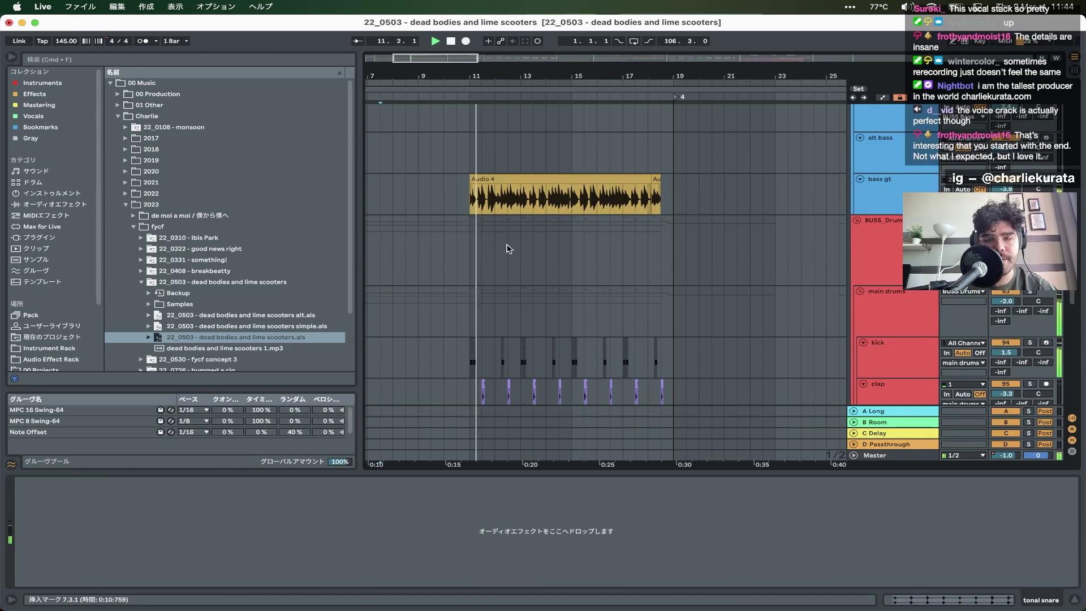
{"action": "left_click_drag", "start_coordinate": [474, 299], "coordinate": [673, 295]}
{"action": "key", "text": "super+l"}
- Solo the verses gt group and play the looped section from 11.1.1
{"action": "scroll", "coordinate": [676, 294], "scroll_direction": "down", "scroll_amount": 15}
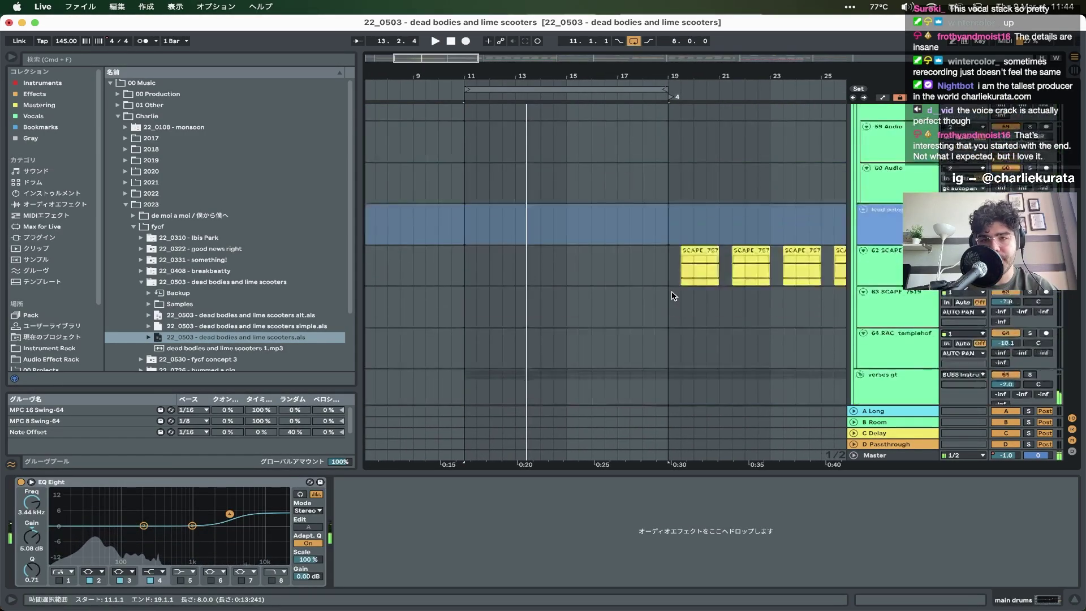
{"action": "scroll", "coordinate": [686, 293], "scroll_direction": "up", "scroll_amount": 5}
{"action": "left_click", "coordinate": [1033, 168]}
{"action": "key", "text": "space"}
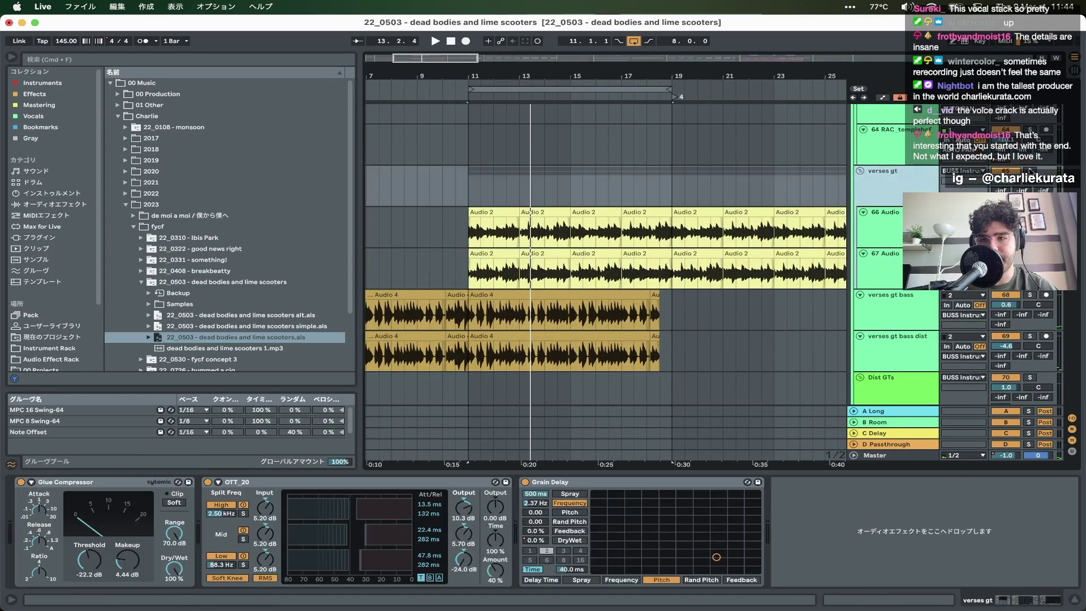
- Examine the bass, drum, percussion and guitar tracks within the looped section while it plays
{"action": "scroll", "coordinate": [558, 279], "scroll_direction": "down", "scroll_amount": 10}
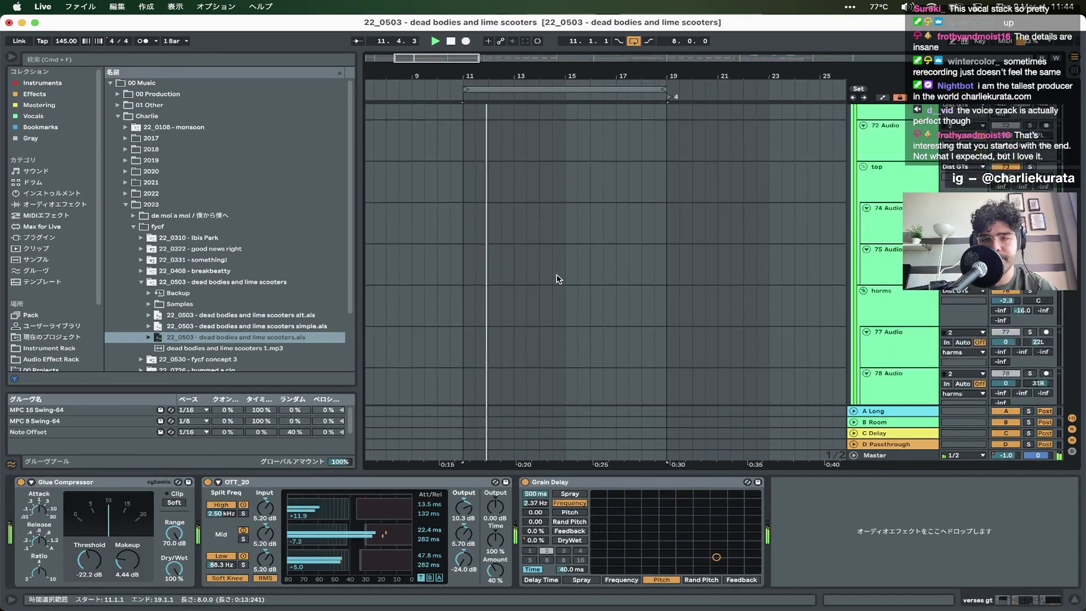
{"action": "scroll", "coordinate": [558, 279], "scroll_direction": "down", "scroll_amount": 3}
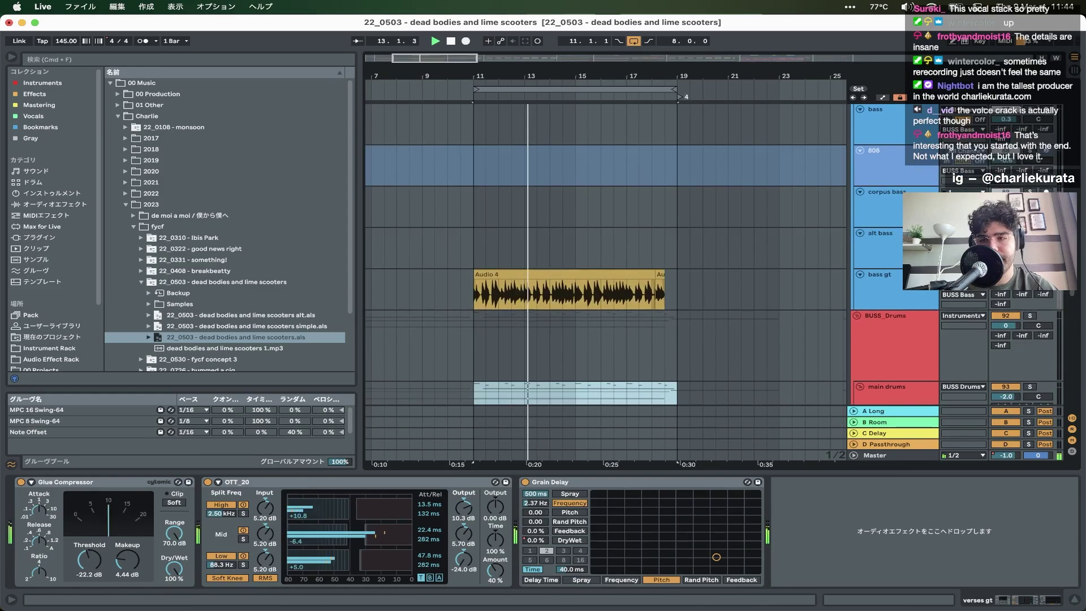
{"action": "scroll", "coordinate": [558, 279], "scroll_direction": "down", "scroll_amount": 3}
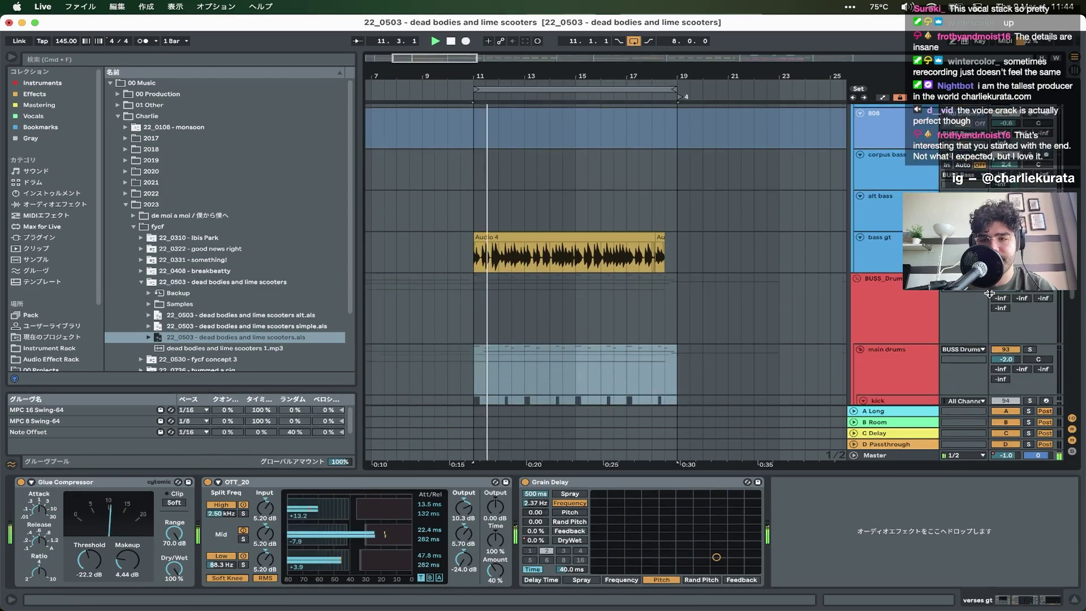
{"action": "key", "text": "z"}
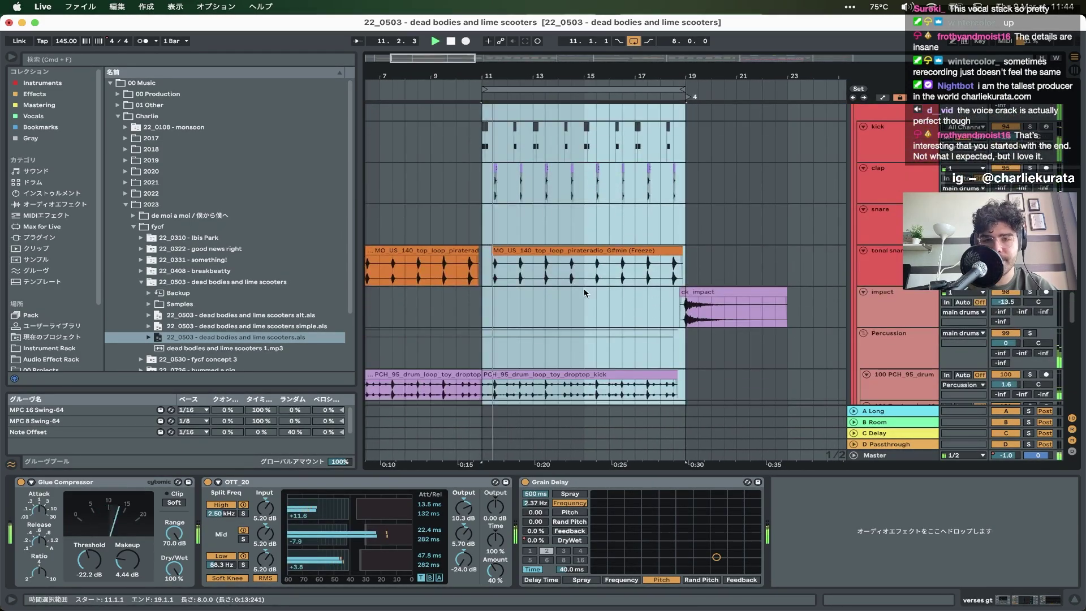
{"action": "scroll", "coordinate": [515, 271], "scroll_direction": "down", "scroll_amount": 4}
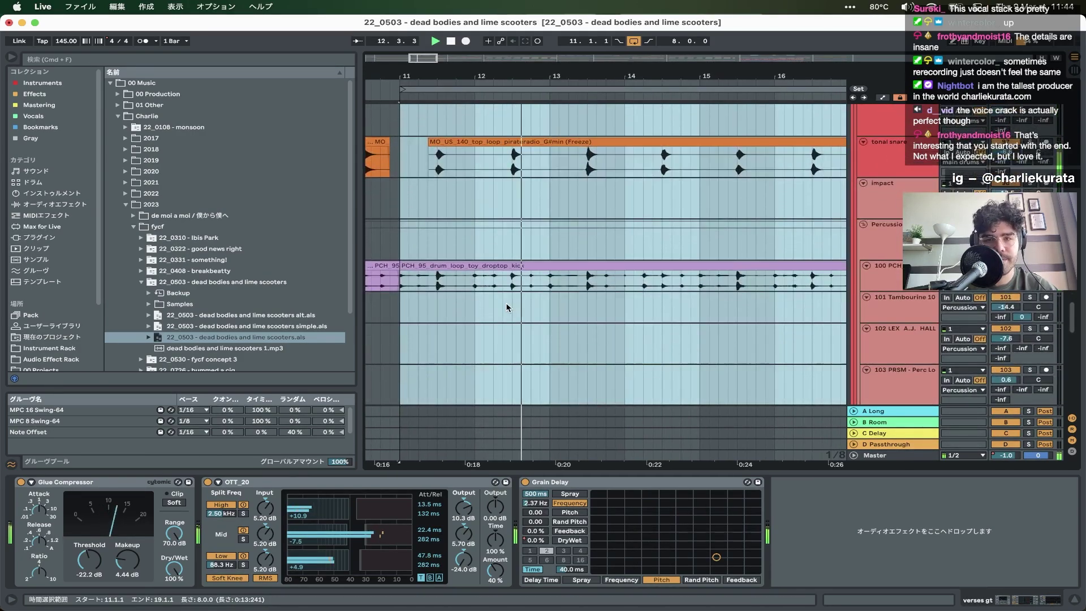
{"action": "key", "text": "x"}
{"action": "scroll", "coordinate": [508, 307], "scroll_direction": "up", "scroll_amount": 6}
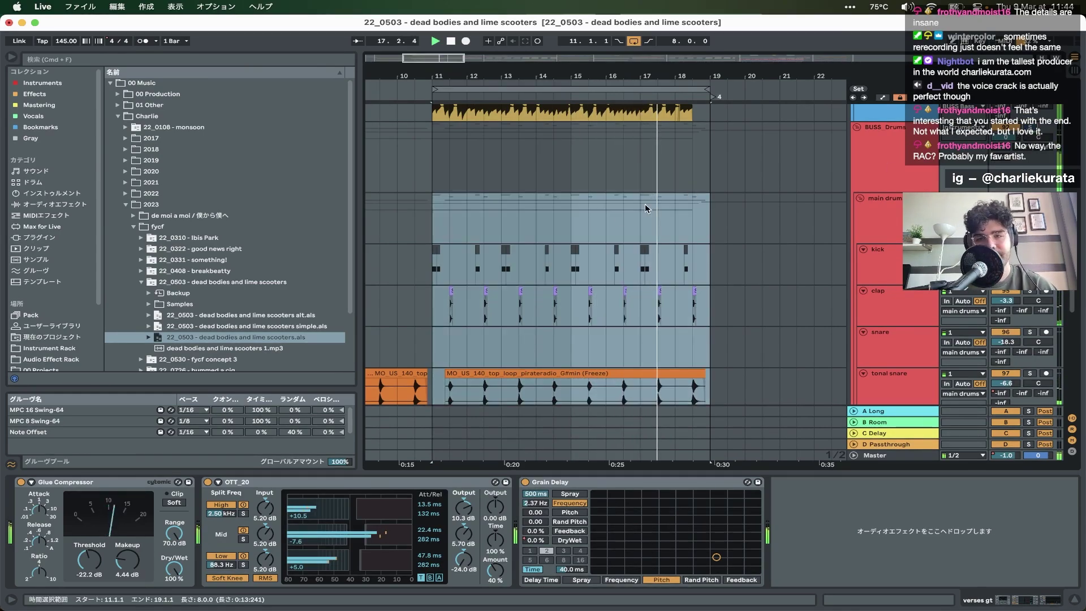
{"action": "scroll", "coordinate": [618, 213], "scroll_direction": "down", "scroll_amount": 10}
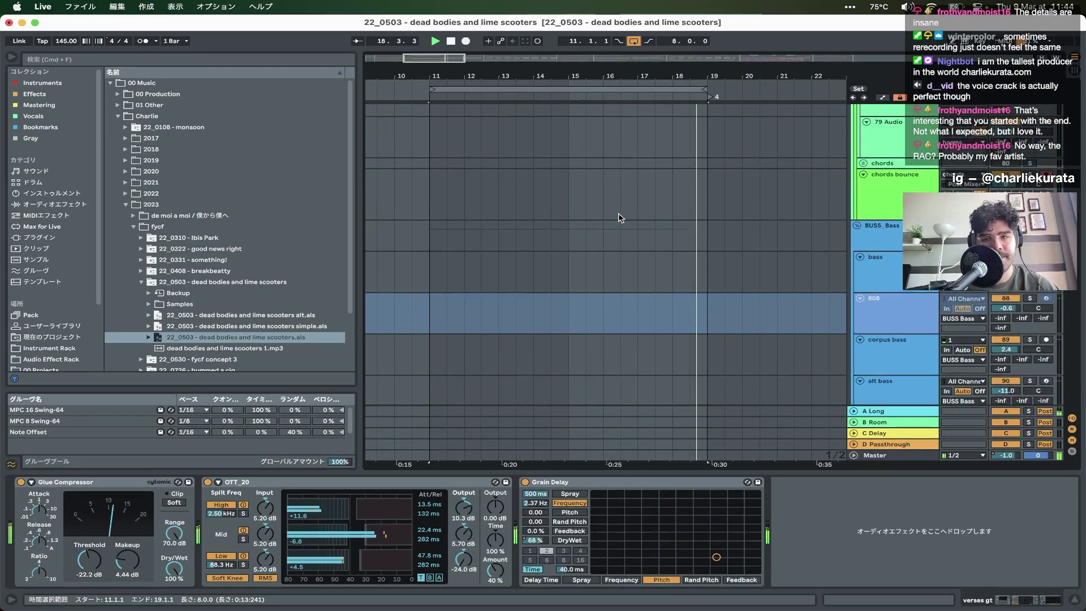
{"action": "scroll", "coordinate": [619, 212], "scroll_direction": "up", "scroll_amount": 10}
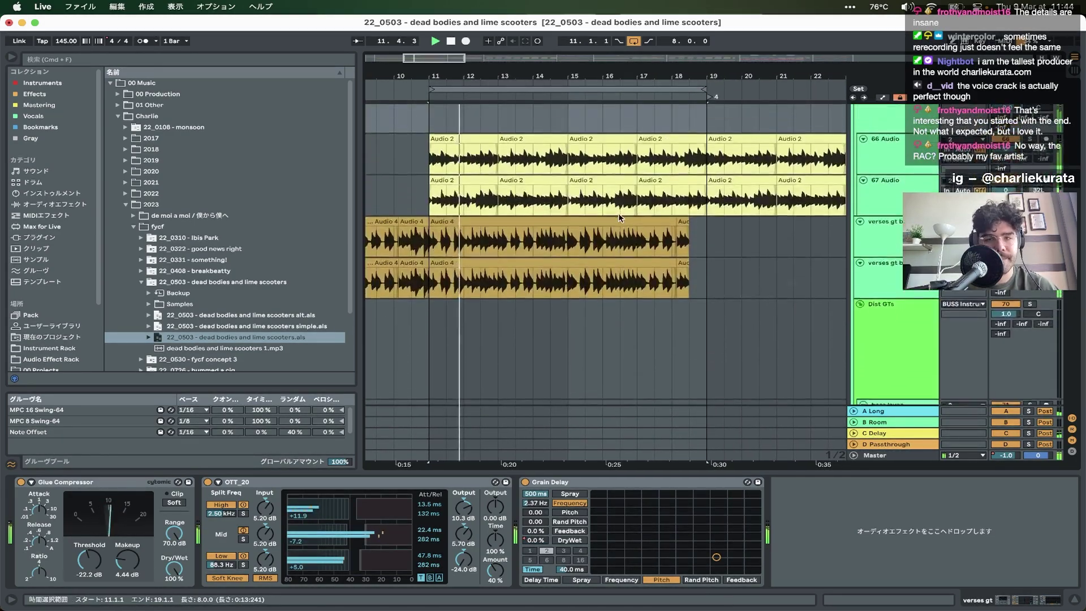
{"action": "scroll", "coordinate": [618, 213], "scroll_direction": "up", "scroll_amount": 3}
- Play the verses gt lead-in from 10.1.1 and stop just before bar 11
{"action": "left_click", "coordinate": [393, 231]}
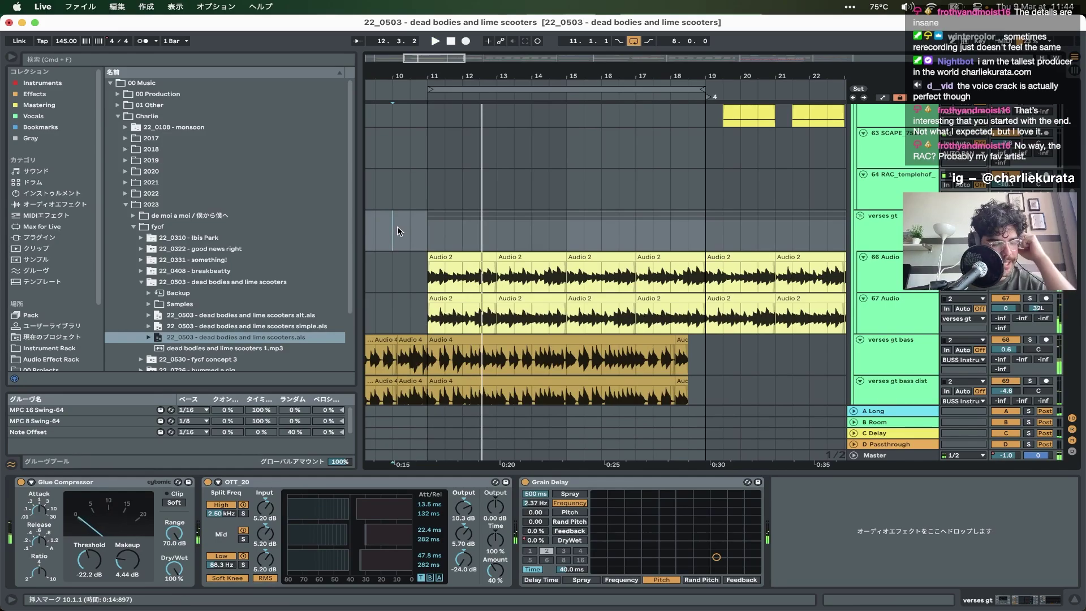
{"action": "key", "text": "space"}
{"action": "key", "text": "space"}
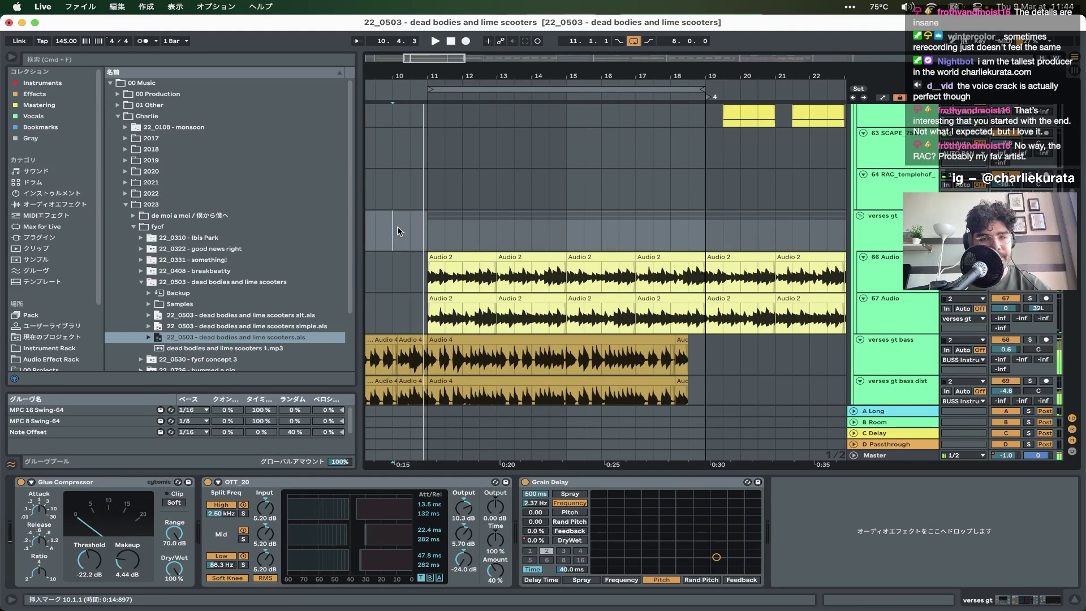
- Play the verses gt group from 9.1.1 and stop during bar 17
{"action": "scroll", "coordinate": [373, 231], "scroll_direction": "left", "scroll_amount": 1}
{"action": "left_click", "coordinate": [370, 232]}
{"action": "key", "text": "space"}
{"action": "key", "text": "space"}
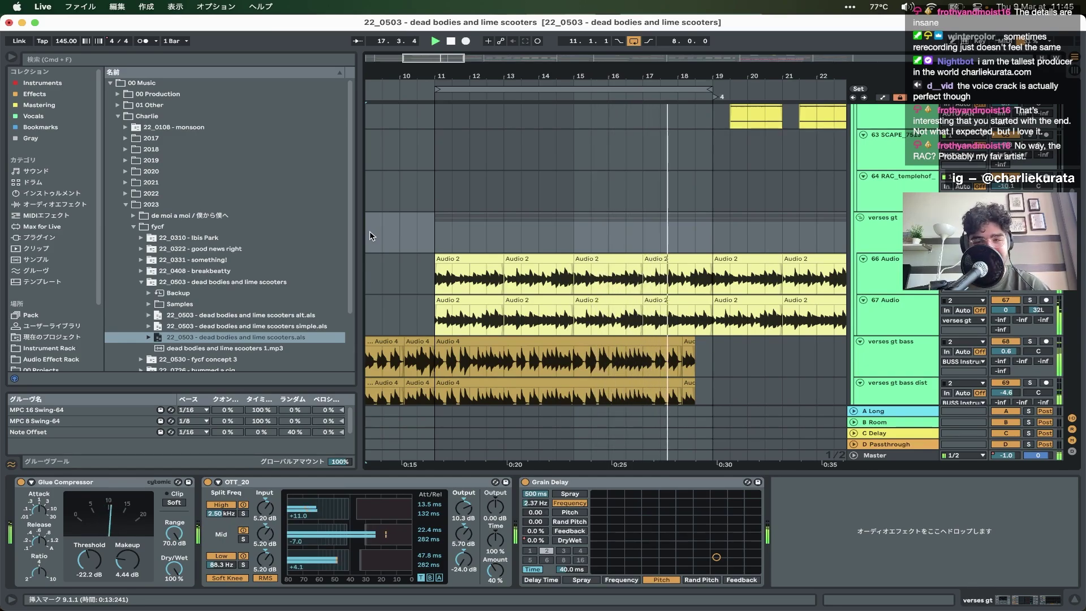
{"action": "key", "text": "space"}
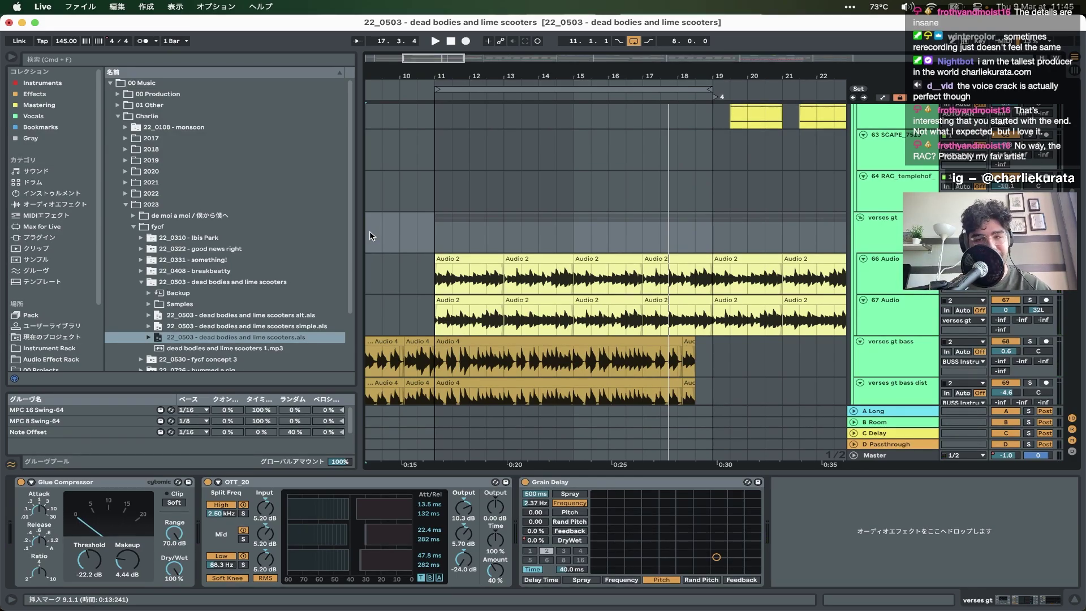
- Turn off the arrangement loop and select the underscores pluck track
{"action": "left_click", "coordinate": [633, 45]}
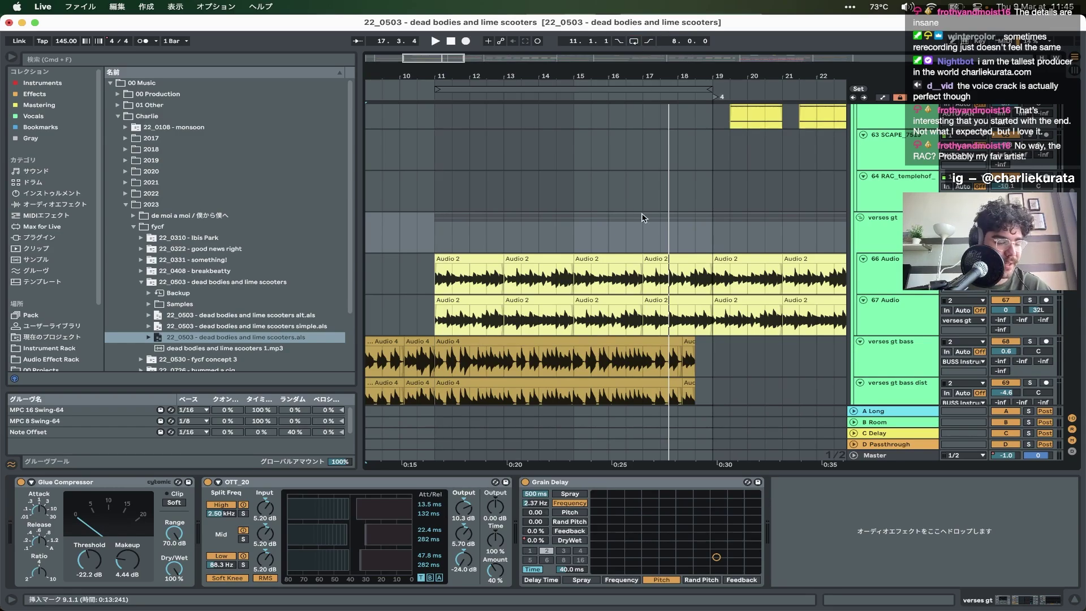
{"action": "scroll", "coordinate": [643, 218], "scroll_direction": "down", "scroll_amount": 3}
{"action": "scroll", "coordinate": [644, 218], "scroll_direction": "up", "scroll_amount": 10}
{"action": "scroll", "coordinate": [642, 218], "scroll_direction": "up", "scroll_amount": 3}
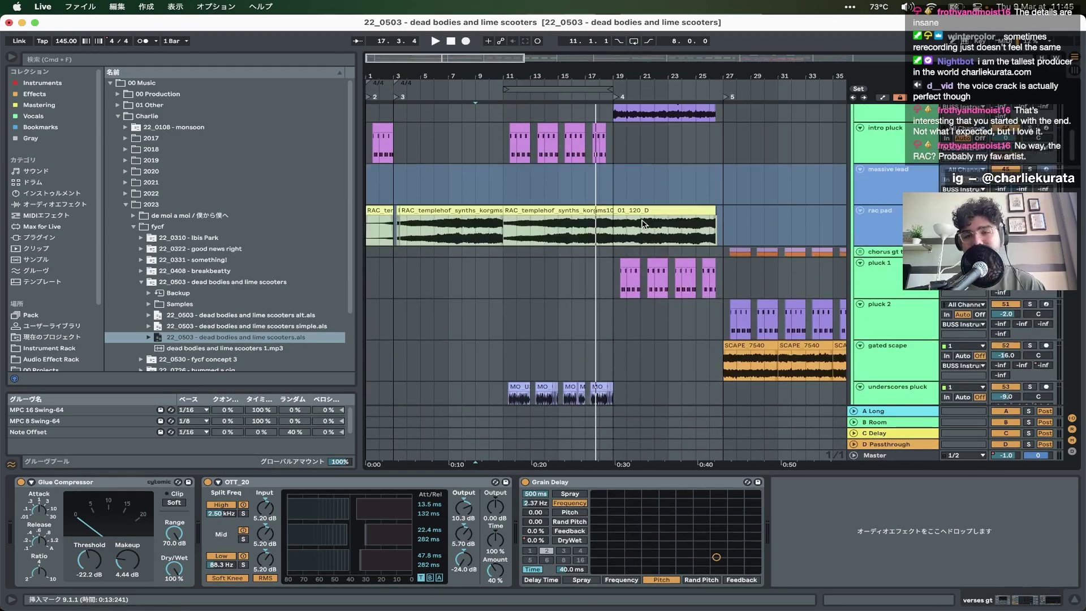
{"action": "scroll", "coordinate": [599, 263], "scroll_direction": "up", "scroll_amount": 5}
{"action": "left_click", "coordinate": [918, 225]}
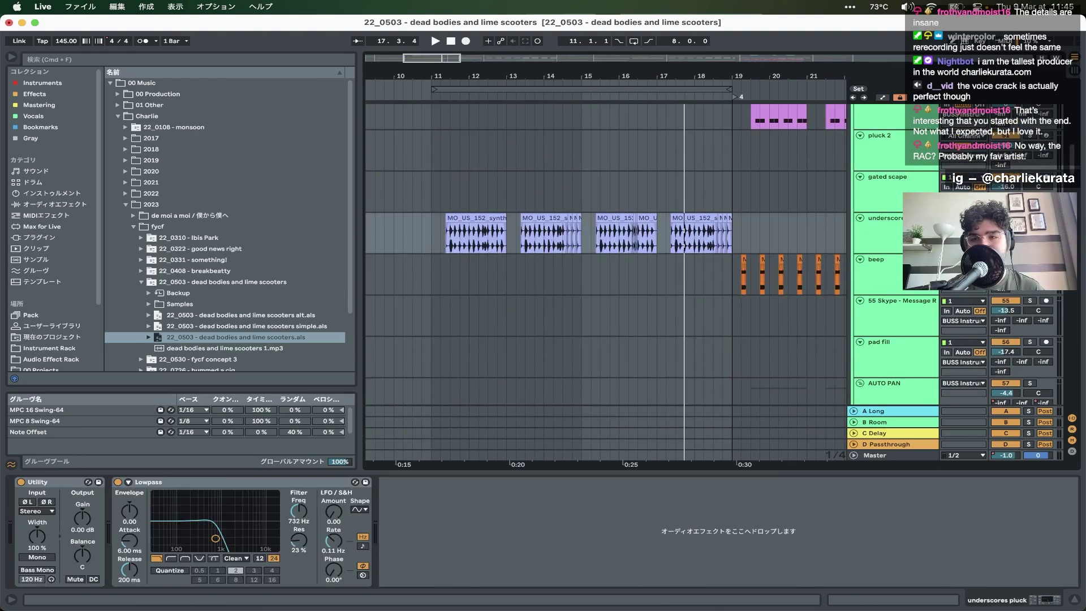
- Audition the underscores pluck clips from 11.1.1 with the track's Lowpass bypassed and again with it enabled
{"action": "left_click", "coordinate": [117, 482]}
{"action": "key", "text": "space"}
{"action": "left_click", "coordinate": [473, 249]}
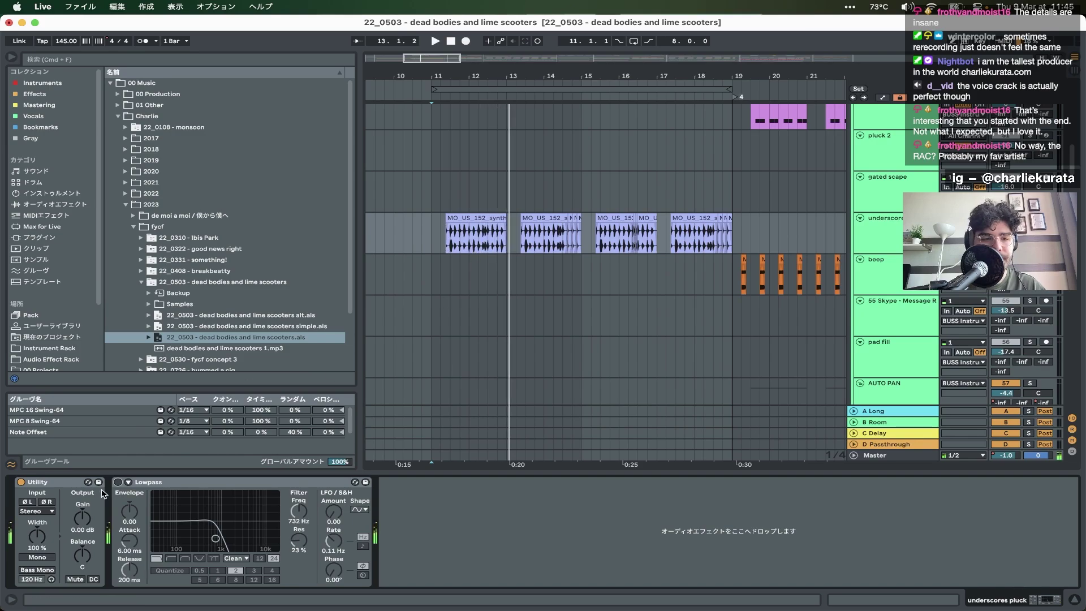
{"action": "key", "text": "space"}
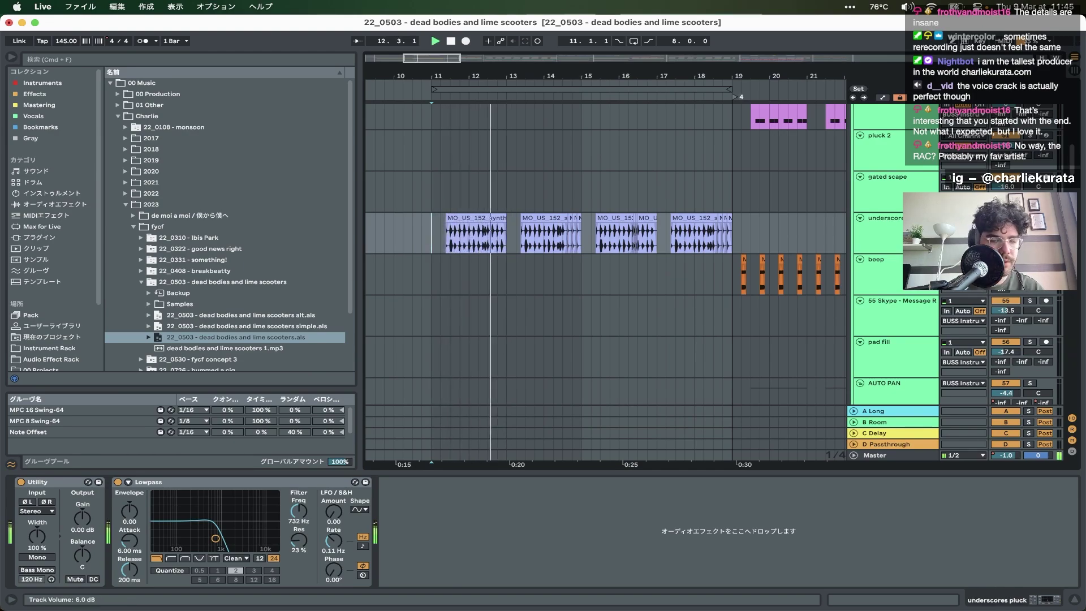
- Play the intro pluck clip from 11.3.1, and the 67 Audio guitar clip from 19.1.1
{"action": "scroll", "coordinate": [684, 228], "scroll_direction": "up", "scroll_amount": 5}
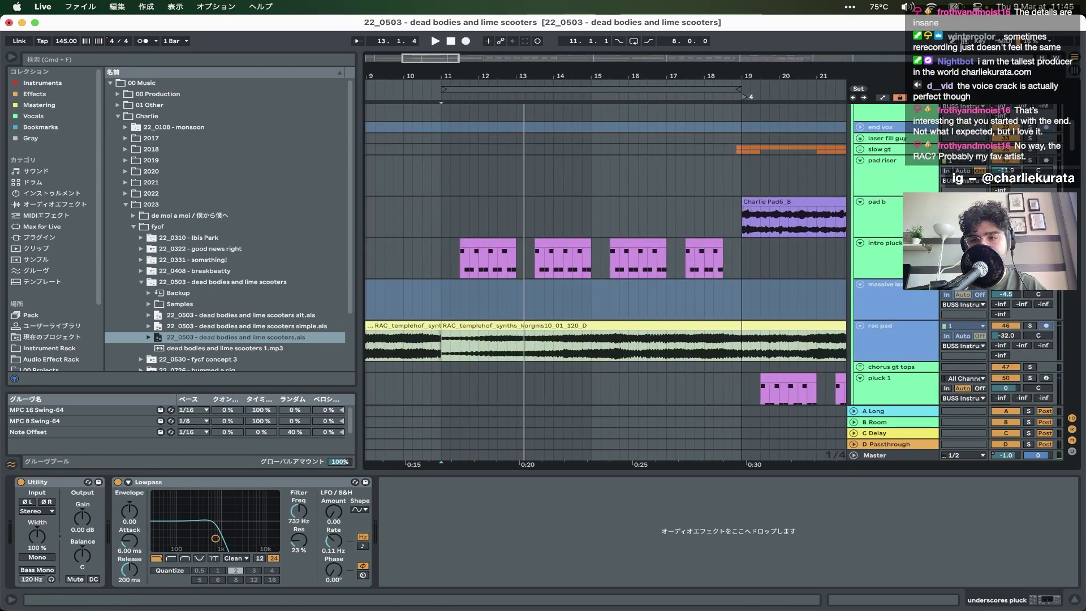
{"action": "left_click", "coordinate": [468, 244]}
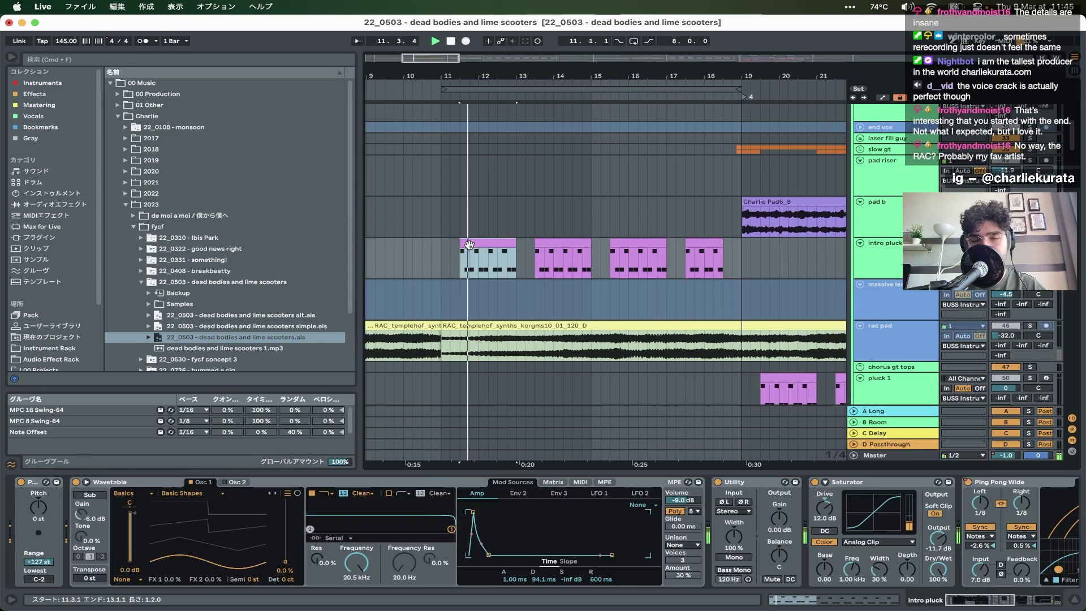
{"action": "scroll", "coordinate": [470, 244], "scroll_direction": "down", "scroll_amount": 10}
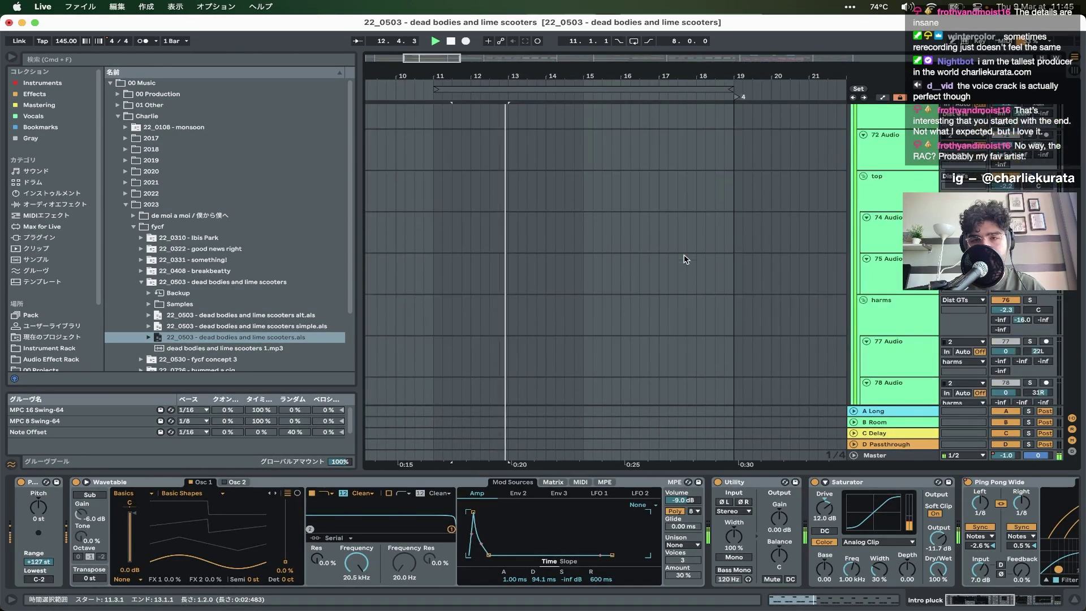
{"action": "key", "text": "space"}
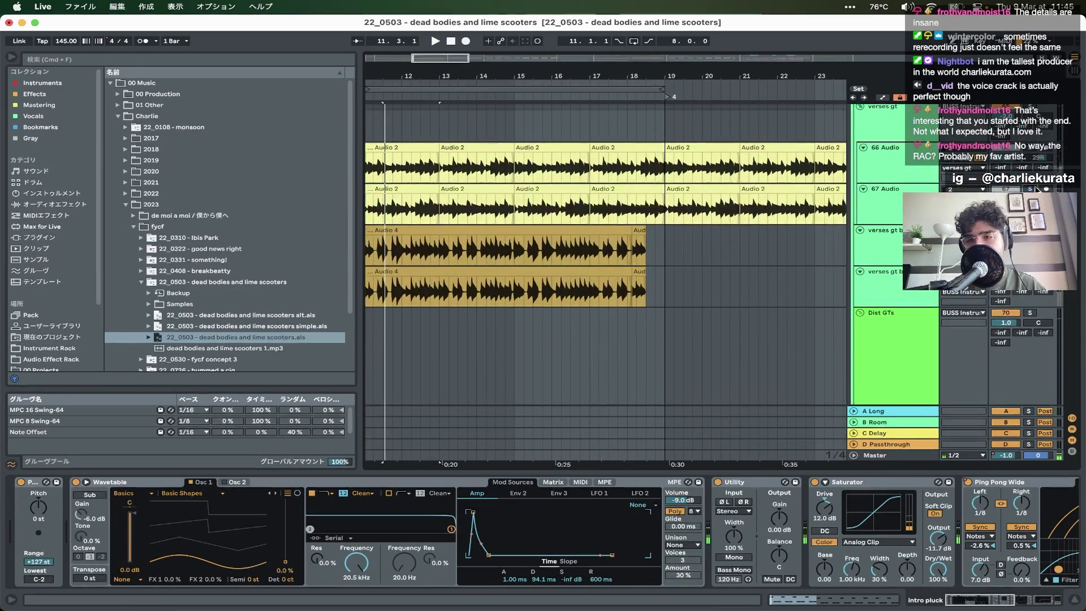
{"action": "left_click", "coordinate": [670, 193]}
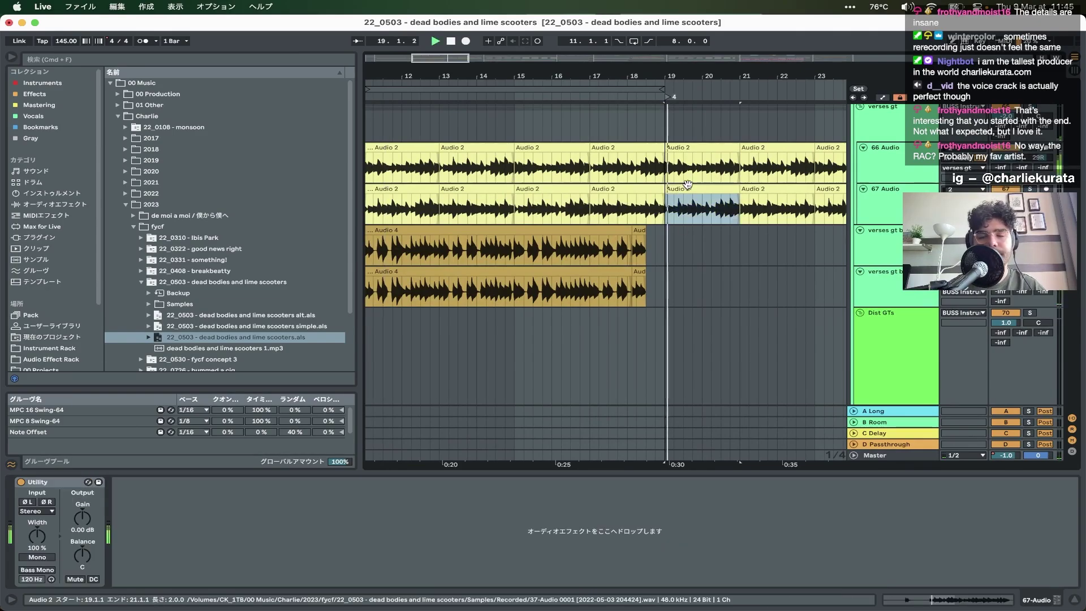
{"action": "key", "text": "space"}
- Unfold and solo the slow gt group, with the insert marker at 19.1.1
{"action": "scroll", "coordinate": [689, 183], "scroll_direction": "up", "scroll_amount": 10}
{"action": "scroll", "coordinate": [689, 188], "scroll_direction": "up", "scroll_amount": 5}
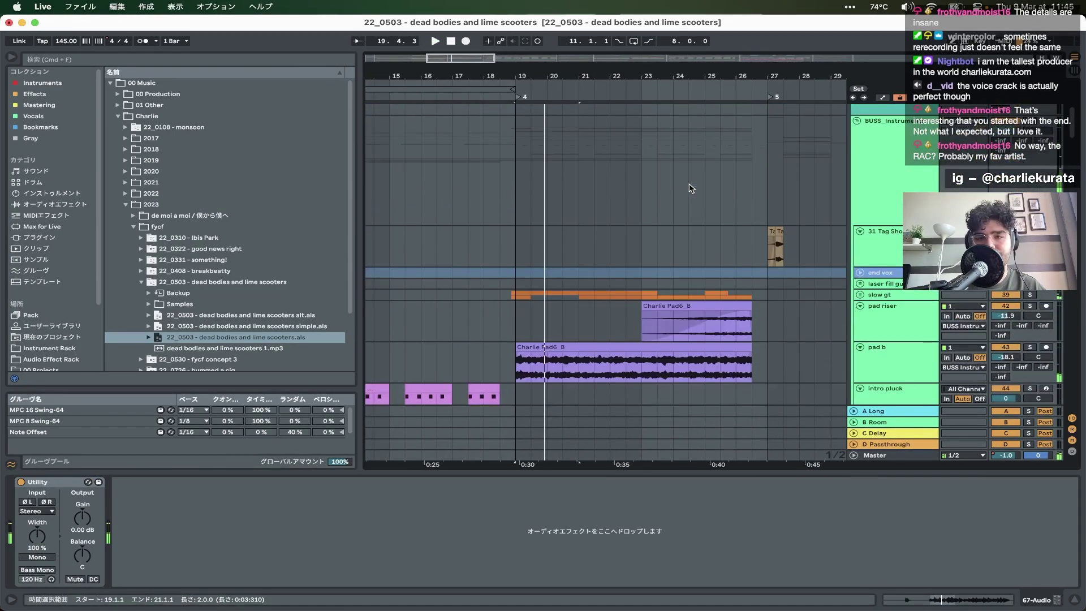
{"action": "left_click", "coordinate": [861, 295]}
{"action": "scroll", "coordinate": [880, 298], "scroll_direction": "down", "scroll_amount": 2}
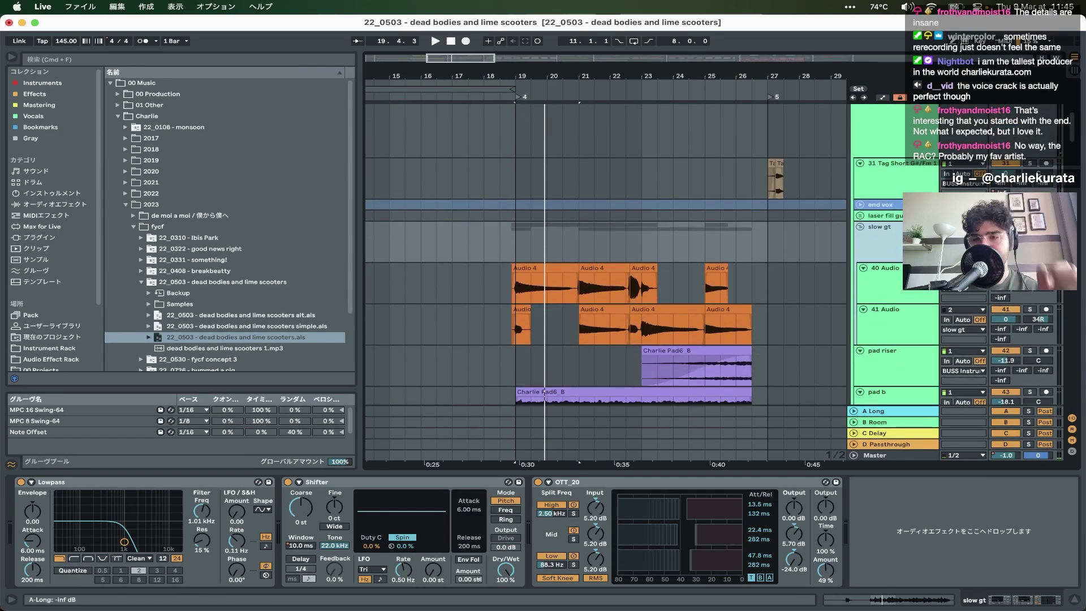
{"action": "left_click", "coordinate": [515, 252]}
{"action": "key", "text": "space"}
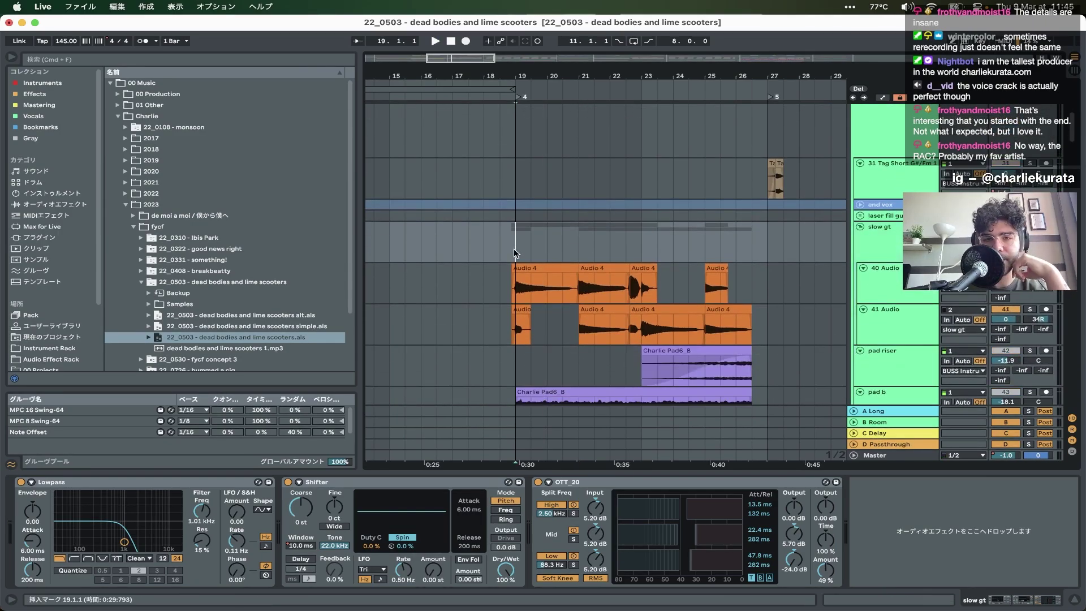
- Show the automation lanes and play slow gt from 19.1.1 through bar 26, following its Shifter Pitch Window automation
{"action": "key", "text": "a"}
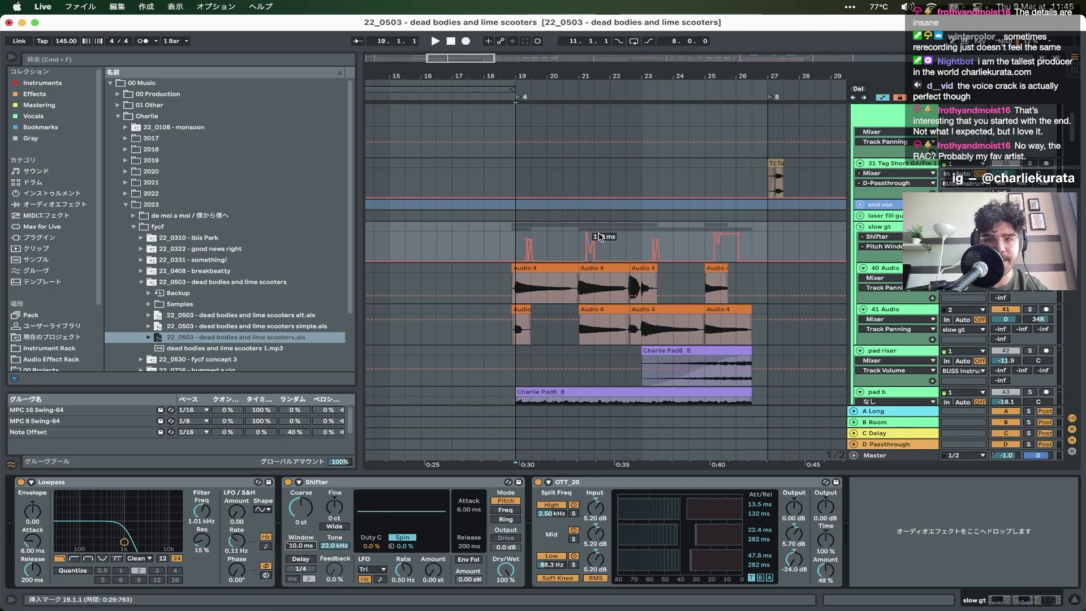
{"action": "key", "text": "plus"}
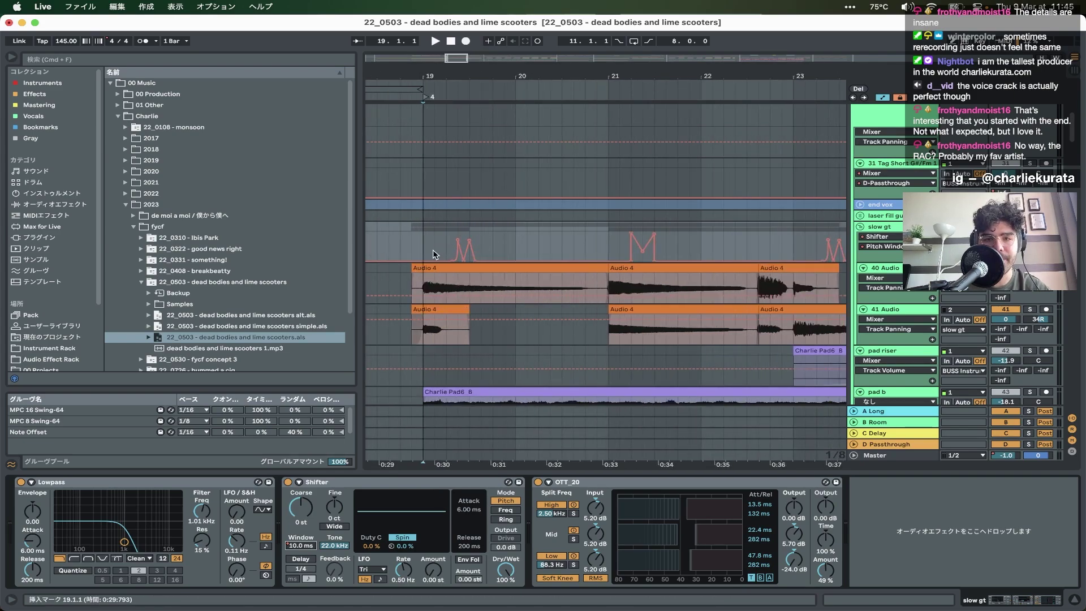
{"action": "left_click", "coordinate": [416, 247]}
{"action": "key", "text": "space"}
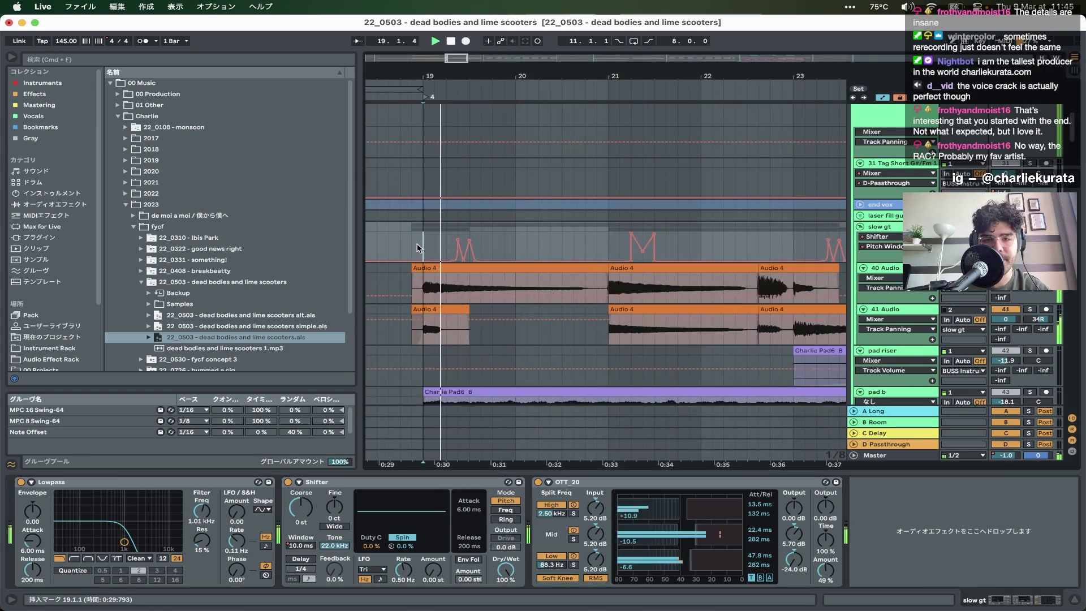
{"action": "scroll", "coordinate": [636, 254], "scroll_direction": "down", "scroll_amount": 3}
{"action": "scroll", "coordinate": [637, 254], "scroll_direction": "right", "scroll_amount": 3}
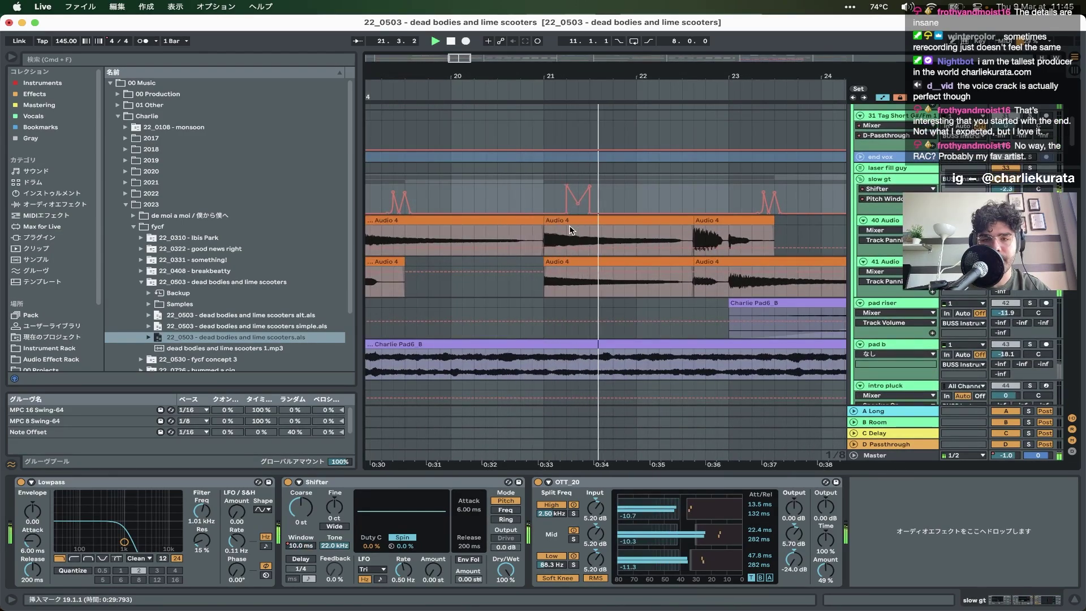
{"action": "scroll", "coordinate": [570, 229], "scroll_direction": "right", "scroll_amount": 5}
{"action": "scroll", "coordinate": [570, 230], "scroll_direction": "down", "scroll_amount": 1}
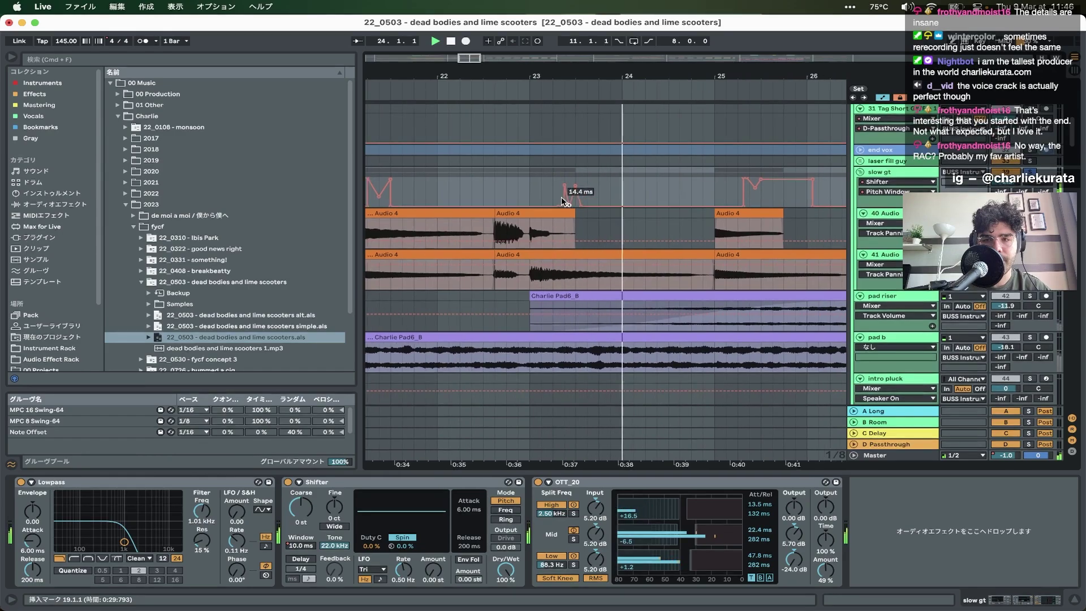
{"action": "scroll", "coordinate": [562, 198], "scroll_direction": "right", "scroll_amount": 6}
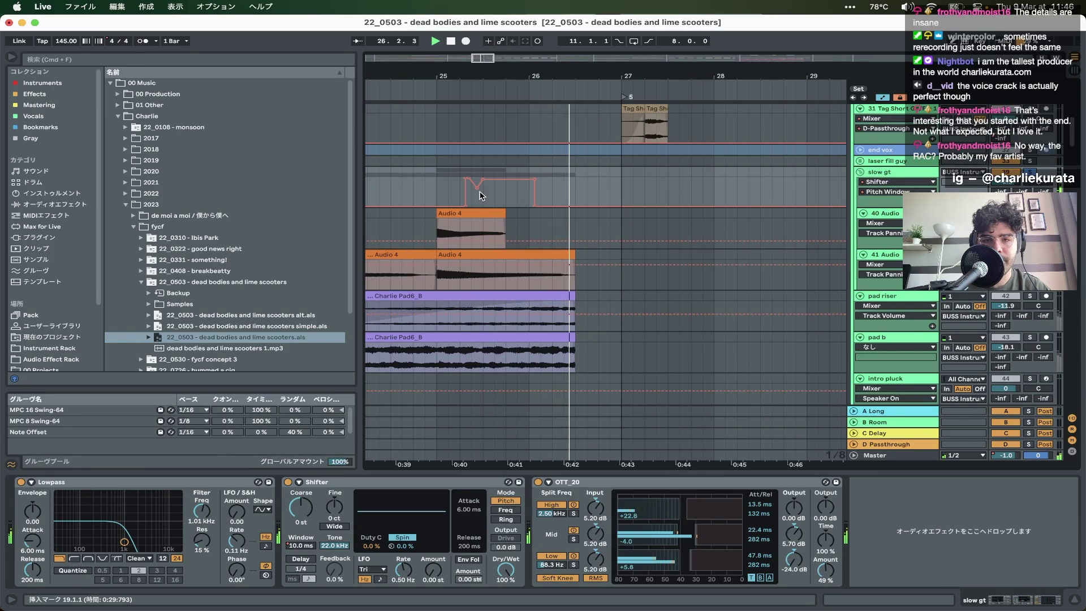
{"action": "scroll", "coordinate": [480, 195], "scroll_direction": "down", "scroll_amount": 5}
{"action": "key", "text": "space"}
- Look over the guitar, pad and pluck tracks across bars 19 to 26 and hide the automation lanes
{"action": "key", "text": "minus"}
{"action": "key", "text": "minus"}
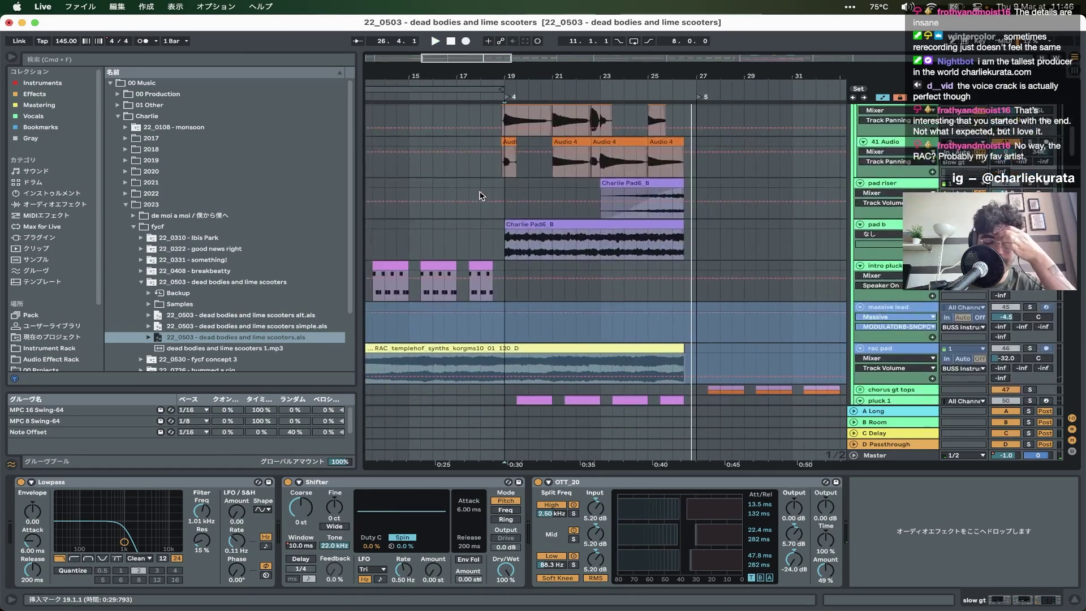
{"action": "scroll", "coordinate": [479, 196], "scroll_direction": "up", "scroll_amount": 1}
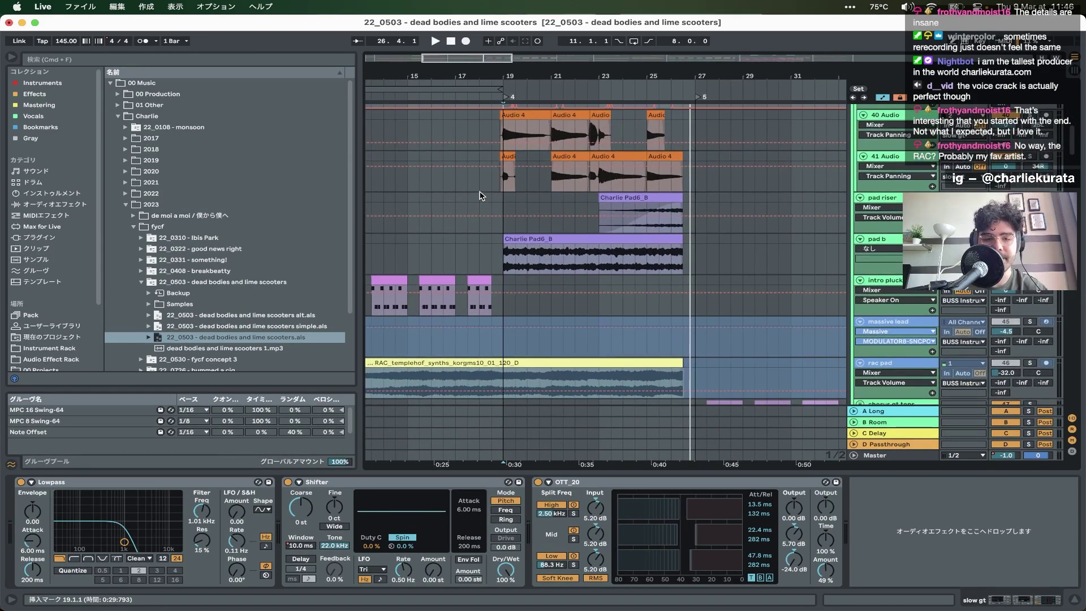
{"action": "scroll", "coordinate": [480, 196], "scroll_direction": "up", "scroll_amount": 5}
{"action": "scroll", "coordinate": [479, 196], "scroll_direction": "down", "scroll_amount": 10}
{"action": "scroll", "coordinate": [480, 196], "scroll_direction": "up", "scroll_amount": 6}
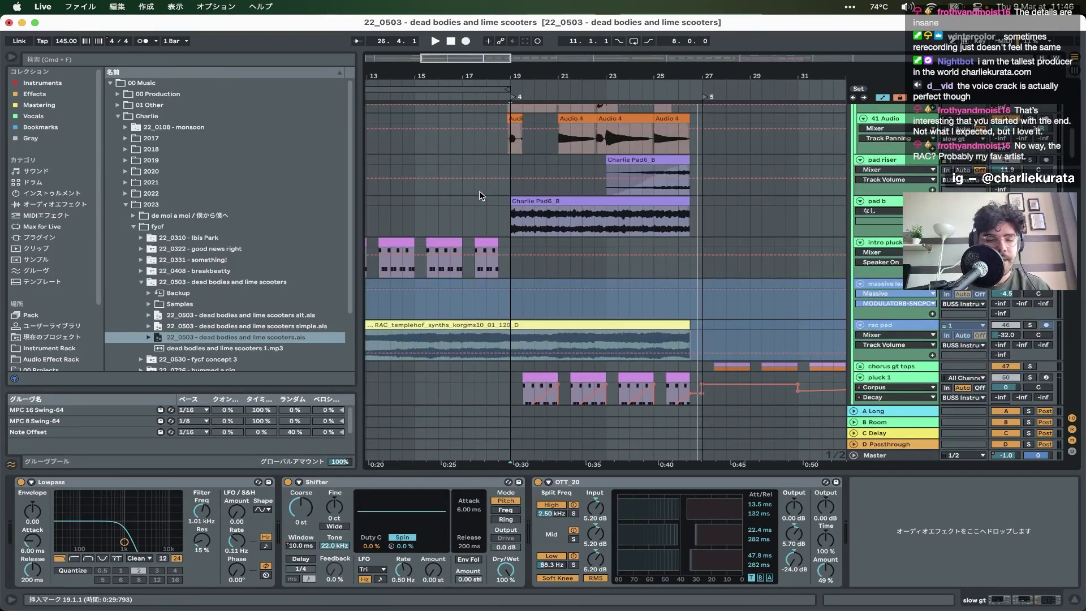
{"action": "key", "text": "a"}
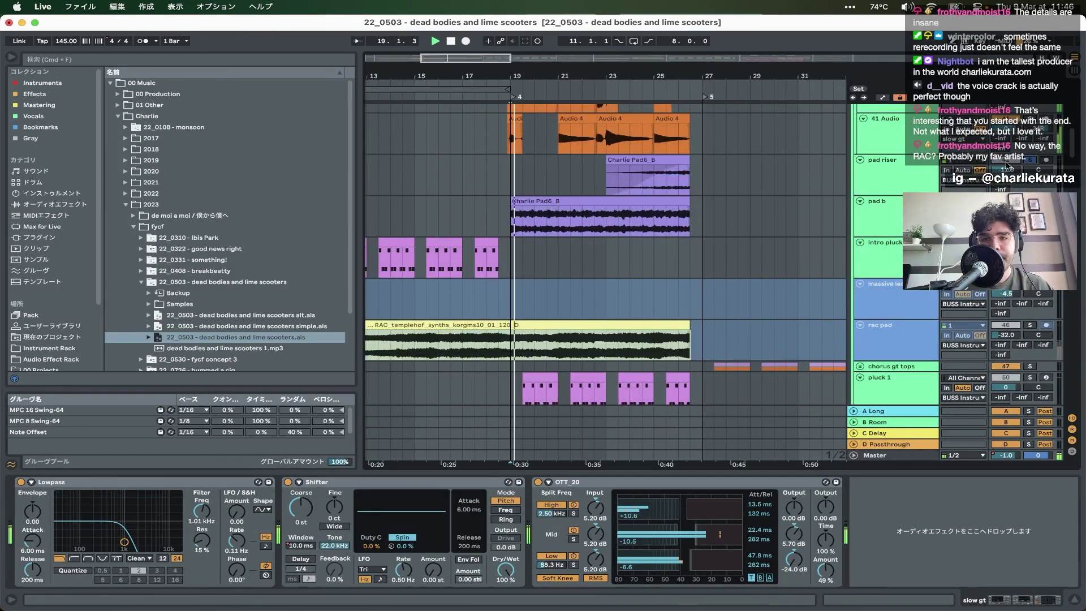
- Review the pad b, pluck, beep and AUTO PAN tracks while the section from 19.1.1 plays
{"action": "left_click", "coordinate": [523, 203]}
{"action": "scroll", "coordinate": [526, 204], "scroll_direction": "down", "scroll_amount": 5}
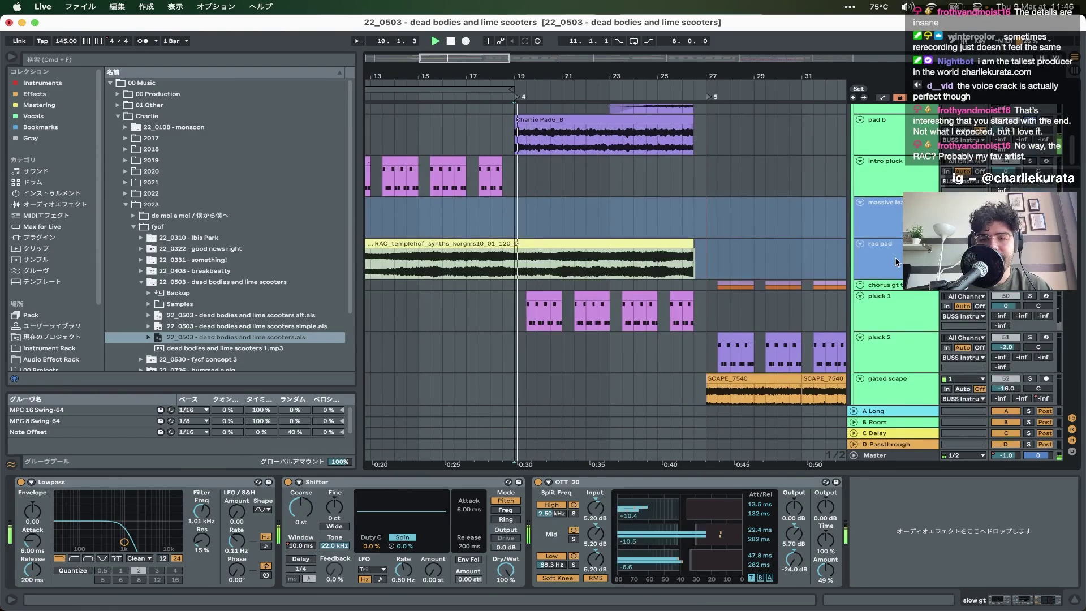
{"action": "scroll", "coordinate": [526, 203], "scroll_direction": "down", "scroll_amount": 10}
{"action": "left_click", "coordinate": [534, 204]}
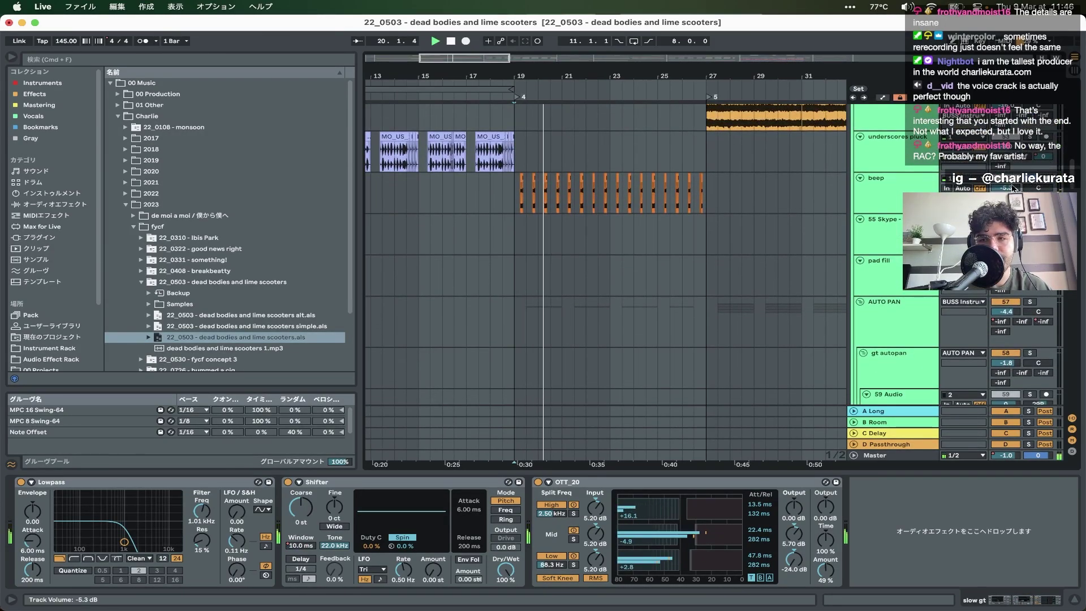
{"action": "scroll", "coordinate": [577, 213], "scroll_direction": "up", "scroll_amount": 5}
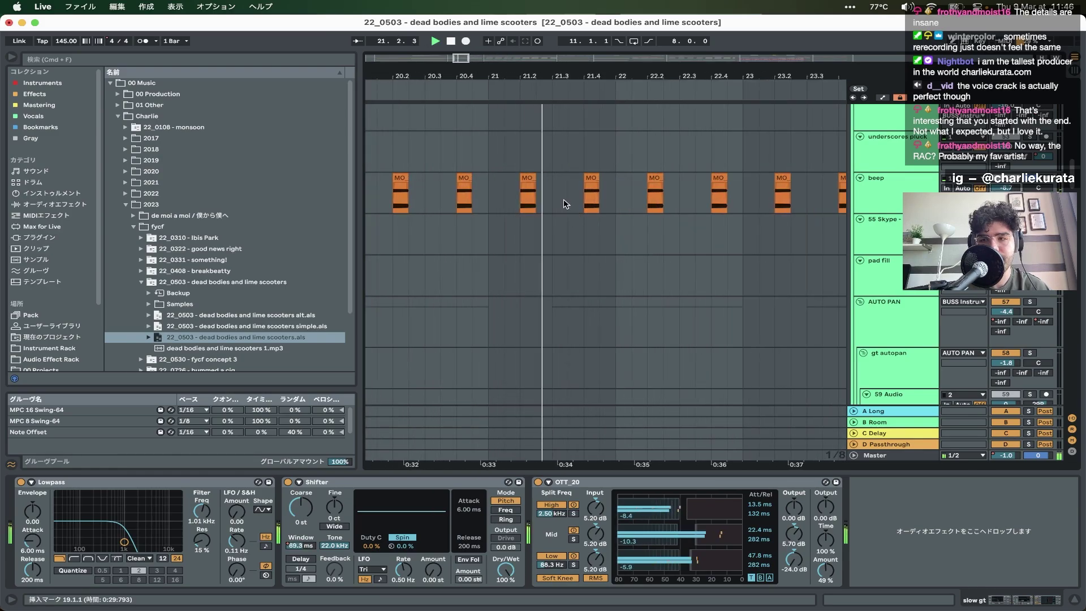
{"action": "scroll", "coordinate": [566, 203], "scroll_direction": "down", "scroll_amount": 5}
{"action": "scroll", "coordinate": [566, 203], "scroll_direction": "down", "scroll_amount": 5}
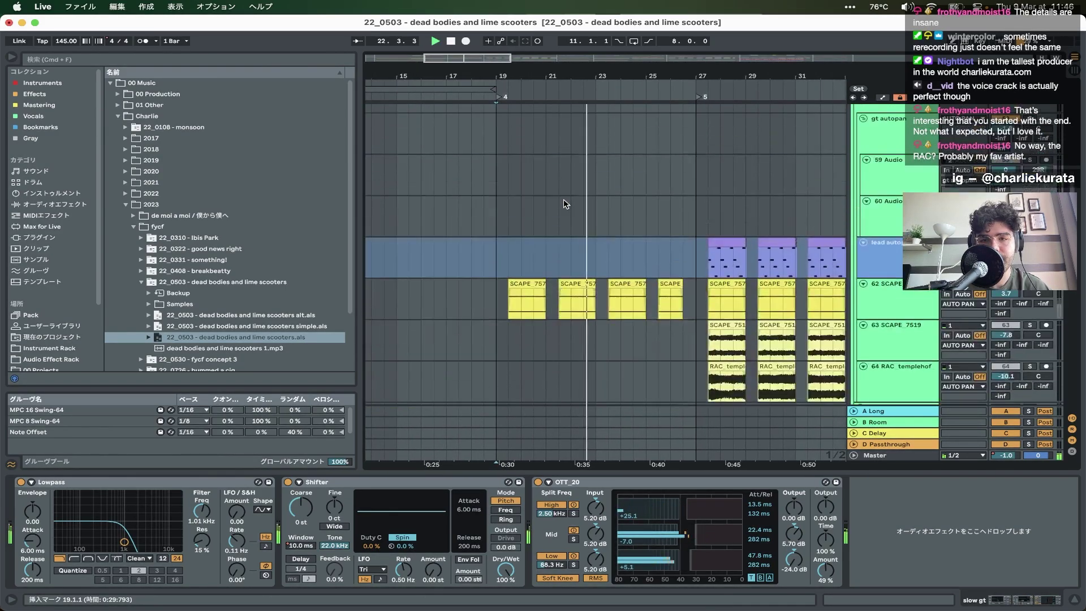
- Solo the 62 SCAPE_757 track and play its first clip from 19.3.1
{"action": "left_click", "coordinate": [1029, 284]}
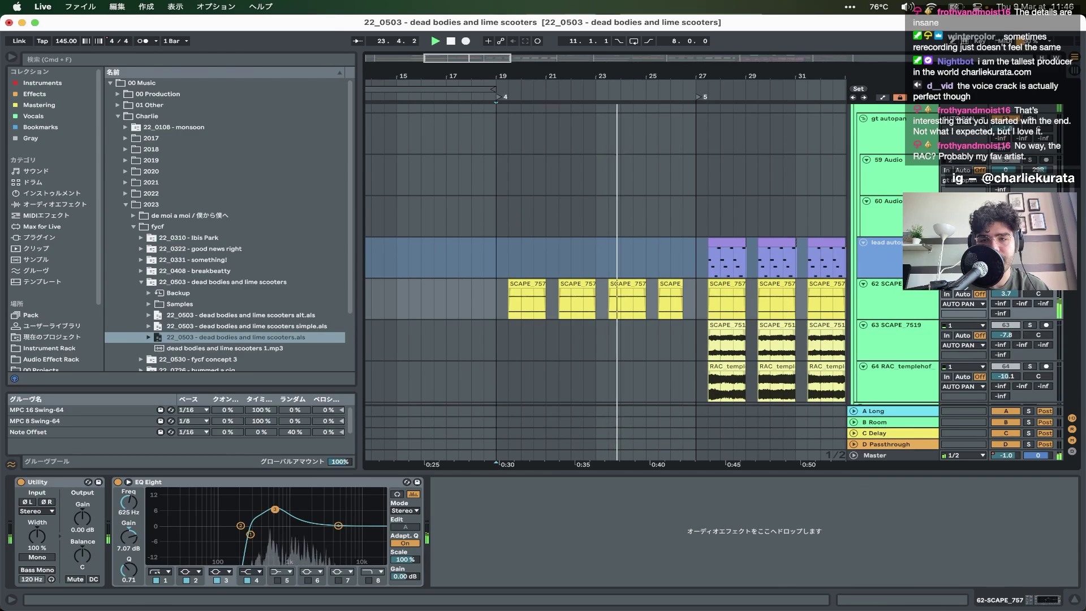
{"action": "key", "text": "space"}
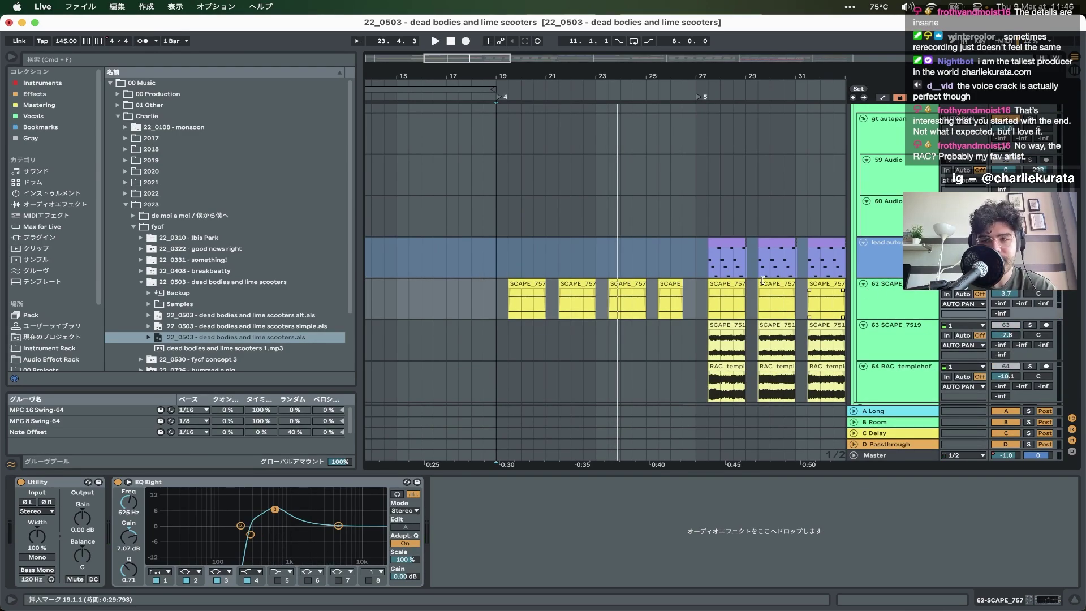
{"action": "left_click", "coordinate": [533, 283]}
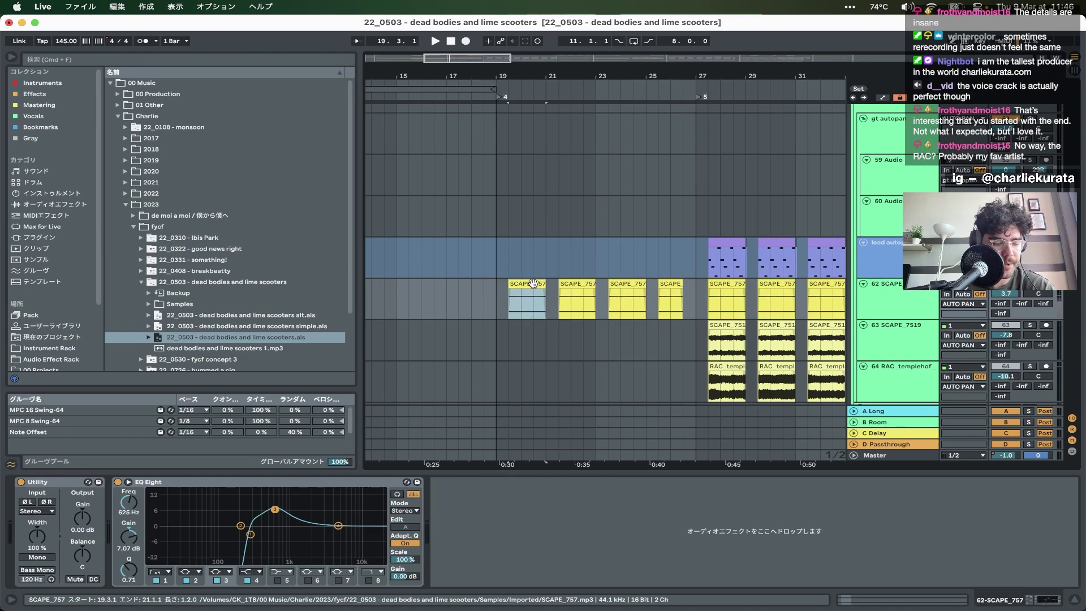
{"action": "key", "text": "space"}
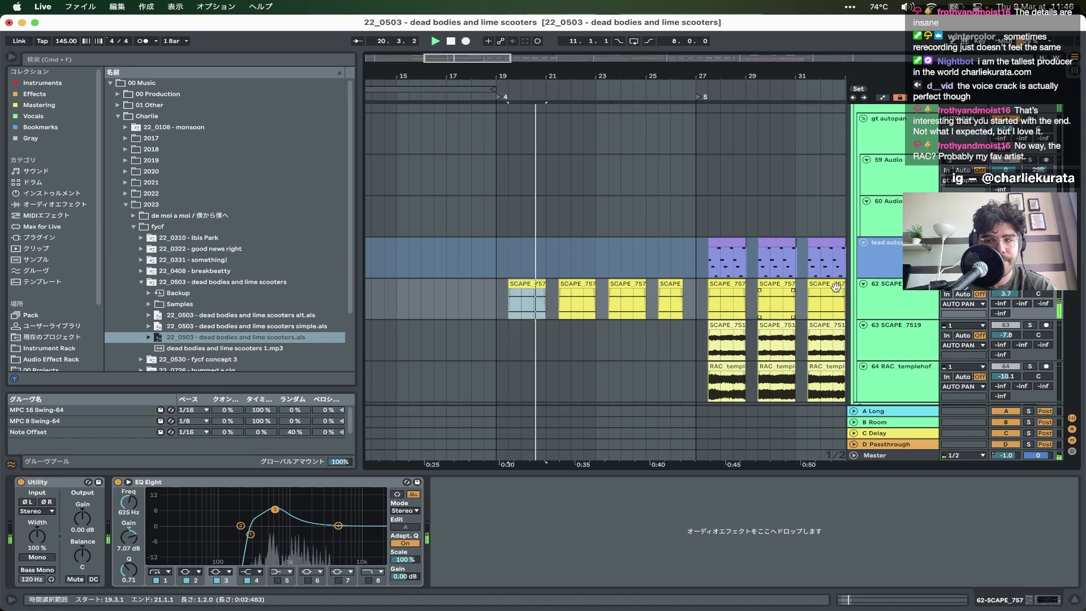
- Unsolo the 62 SCAPE_757 track and select its clip at 21.3.1 during playback
{"action": "left_click", "coordinate": [1029, 292]}
{"action": "left_click", "coordinate": [573, 282]}
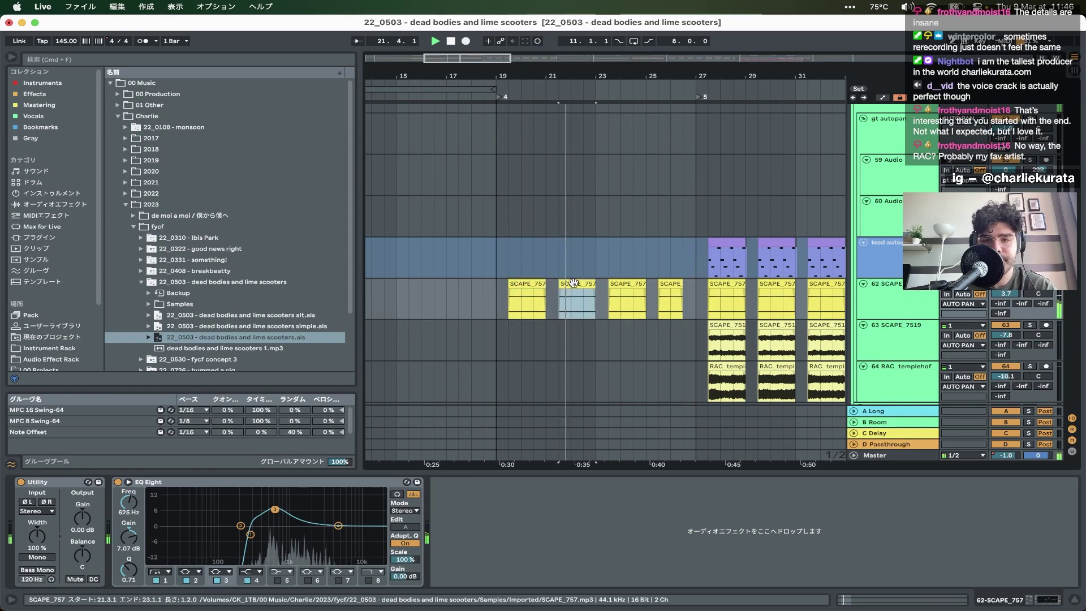
{"action": "scroll", "coordinate": [574, 285], "scroll_direction": "up", "scroll_amount": 15}
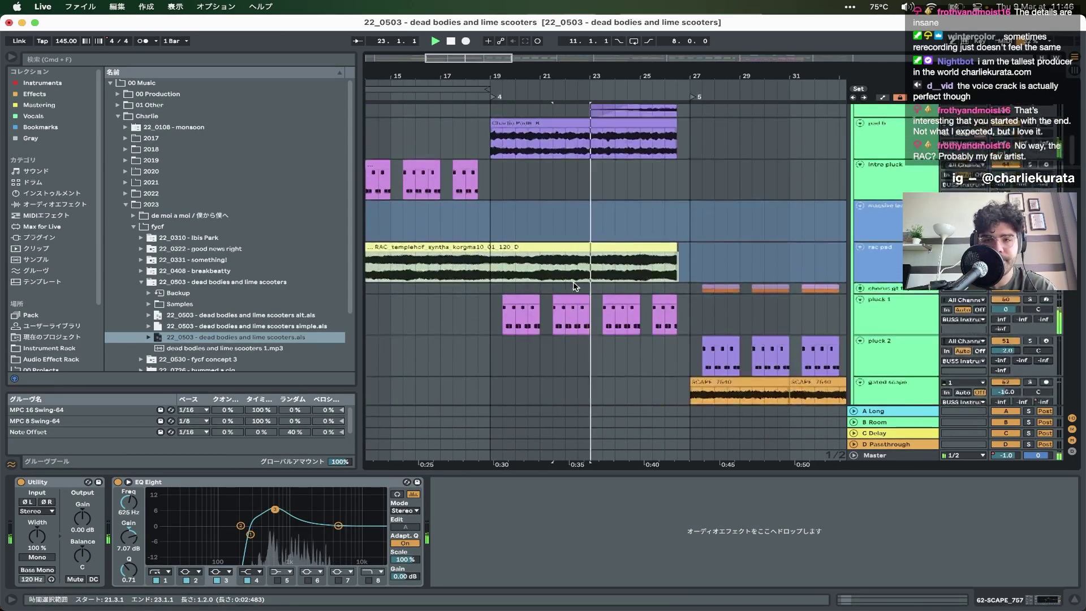
- Look over the tracks around bar 27 and show the gated scape track's devices during playback
{"action": "scroll", "coordinate": [575, 285], "scroll_direction": "down", "scroll_amount": 5}
{"action": "scroll", "coordinate": [574, 285], "scroll_direction": "right", "scroll_amount": 5}
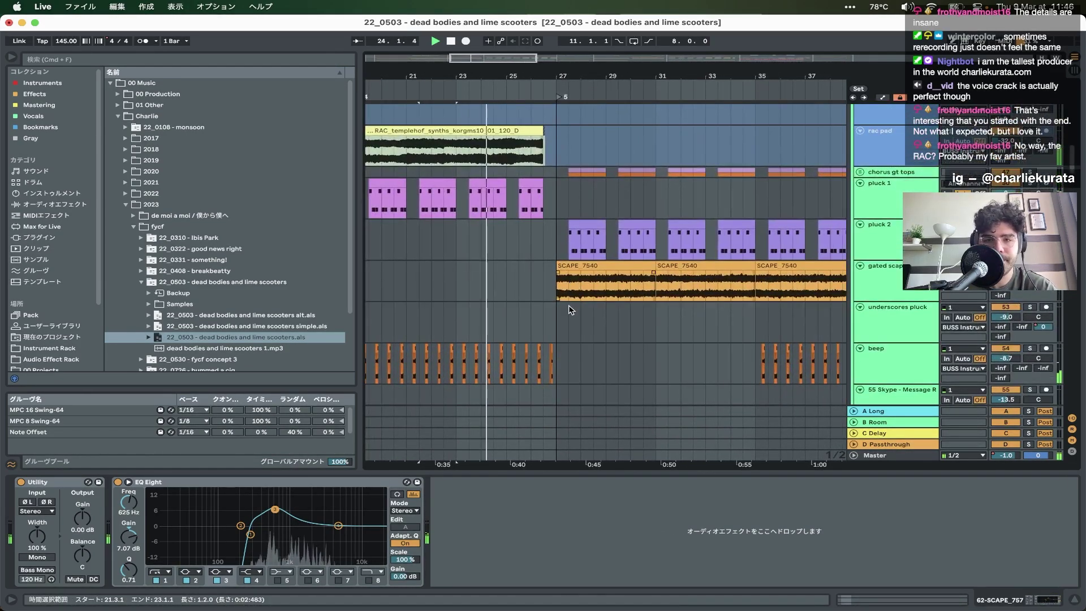
{"action": "scroll", "coordinate": [570, 311], "scroll_direction": "down", "scroll_amount": 10}
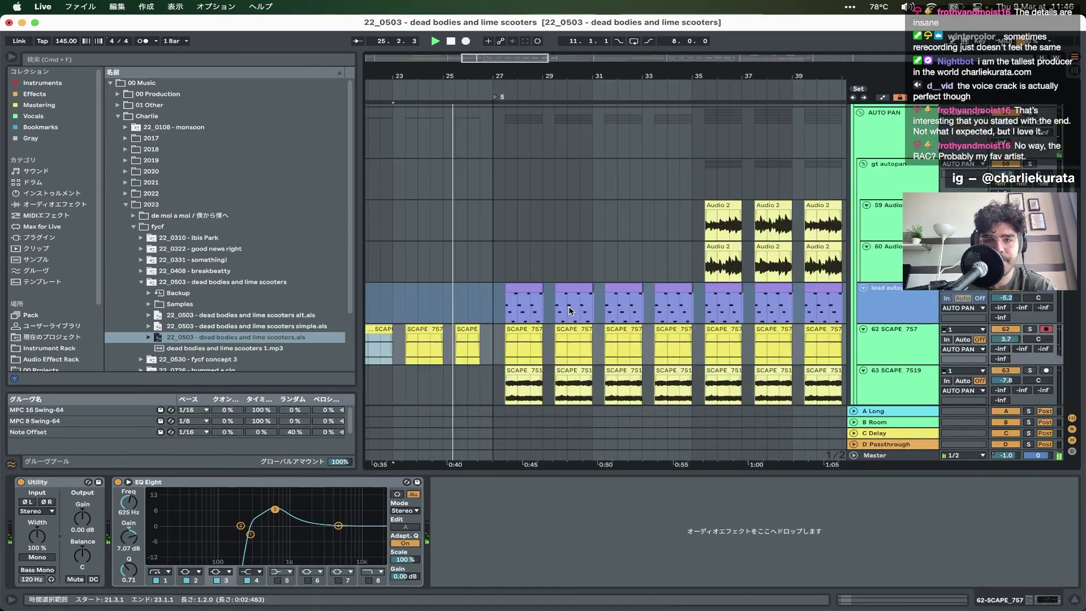
{"action": "scroll", "coordinate": [516, 265], "scroll_direction": "up", "scroll_amount": 8}
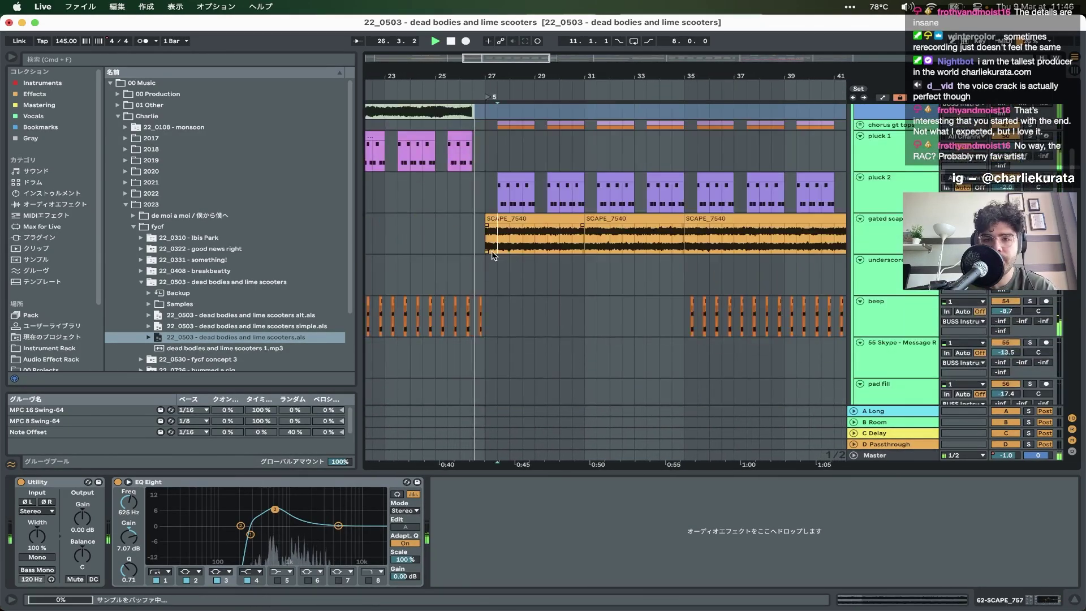
{"action": "left_click", "coordinate": [492, 249]}
{"action": "scroll", "coordinate": [489, 252], "scroll_direction": "up", "scroll_amount": 3}
{"action": "scroll", "coordinate": [489, 251], "scroll_direction": "down", "scroll_amount": 3}
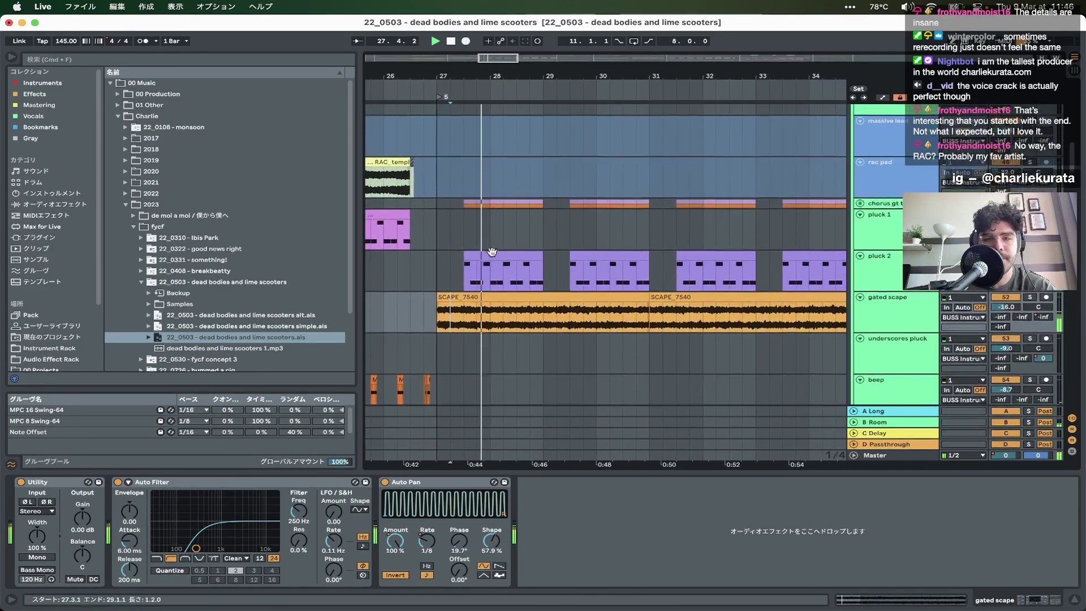
- Loop bars 27.1.1 to 35.1.1 using a time selection on the pluck 1 track
{"action": "left_click", "coordinate": [431, 234]}
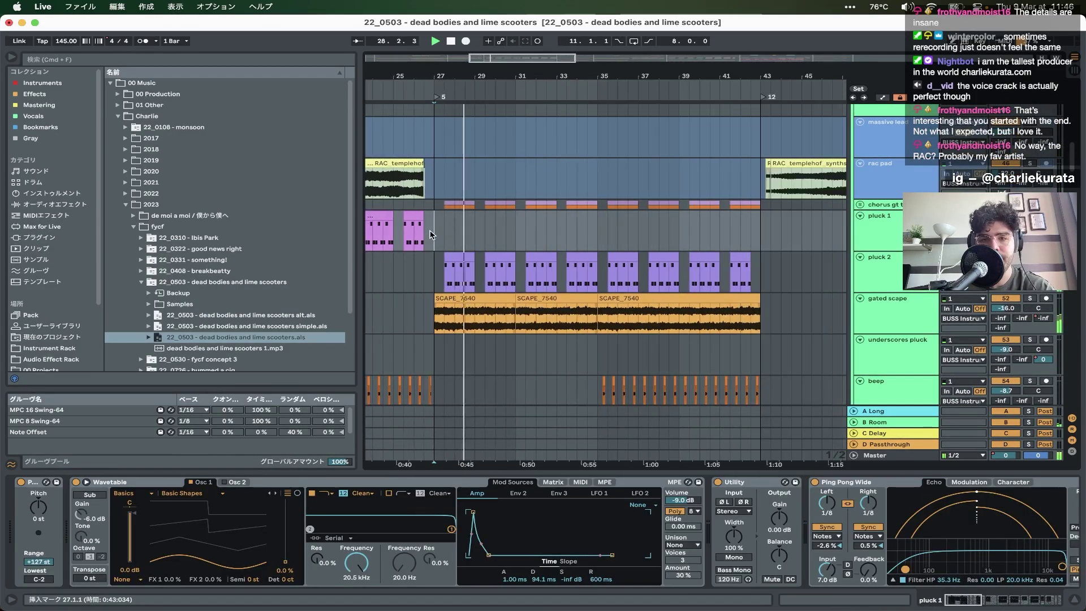
{"action": "left_click", "coordinate": [597, 236], "text": "shift"}
{"action": "key", "text": "super+l"}
{"action": "key", "text": "z"}
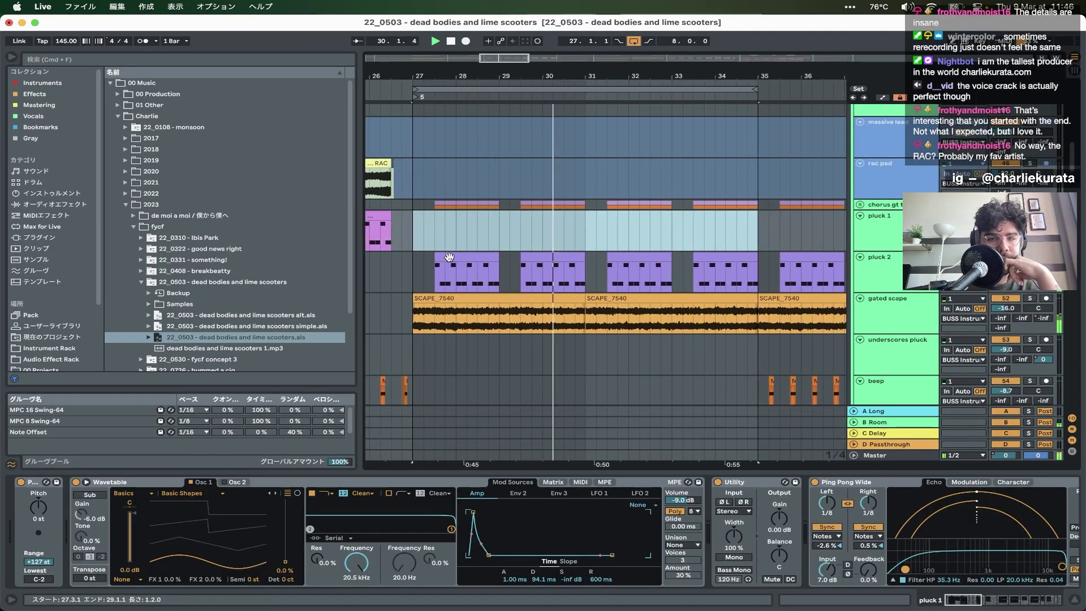
- Examine the 808 and bass tracks' devices in the BUSS Bass group and play the section from 27.1.1
{"action": "scroll", "coordinate": [449, 259], "scroll_direction": "down", "scroll_amount": 10}
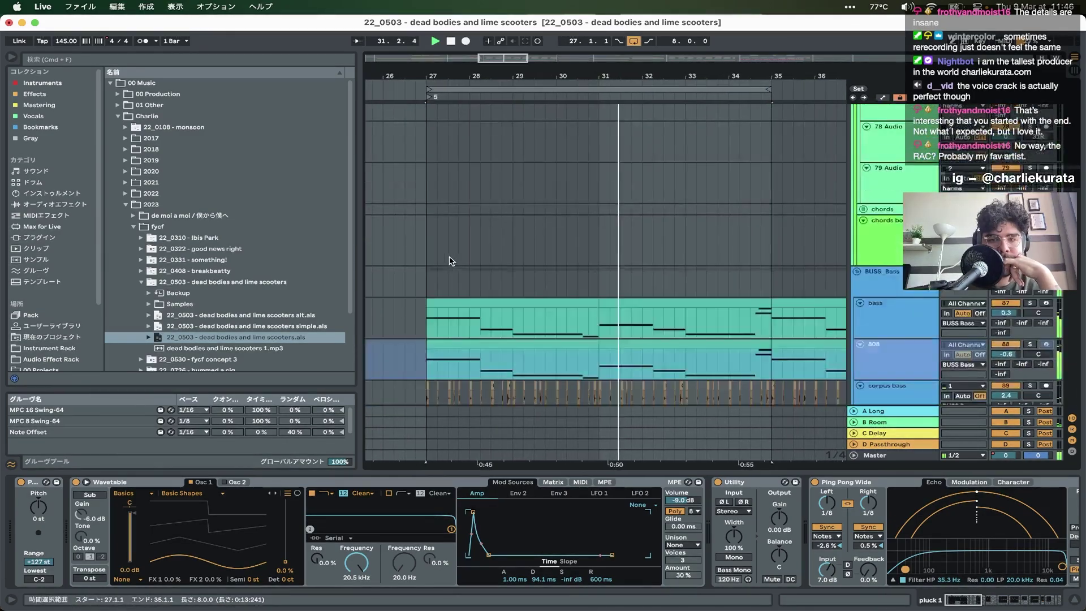
{"action": "scroll", "coordinate": [451, 260], "scroll_direction": "down", "scroll_amount": 5}
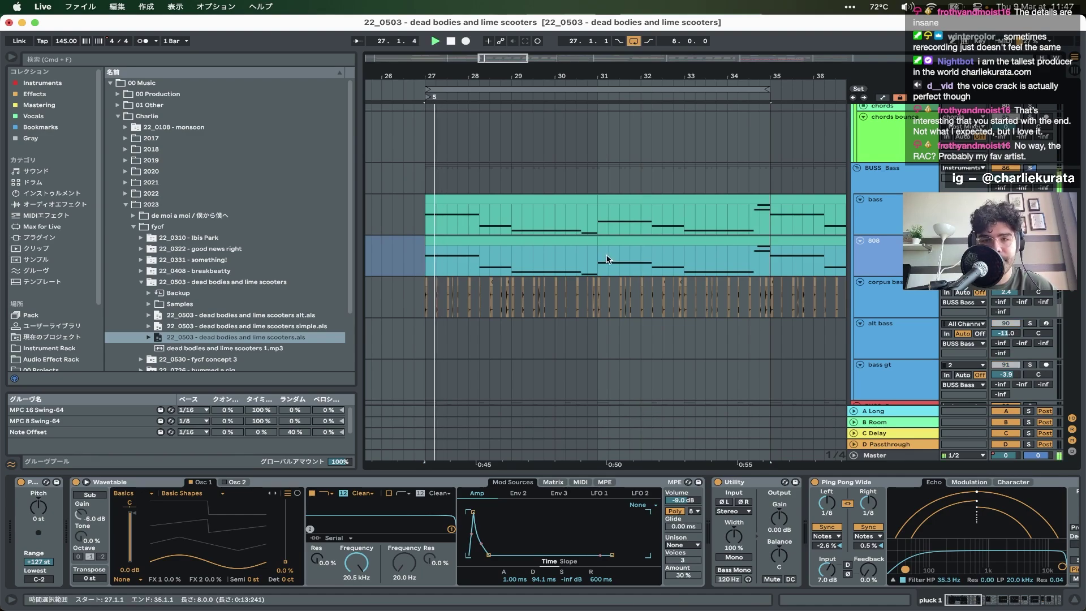
{"action": "left_click", "coordinate": [476, 261]}
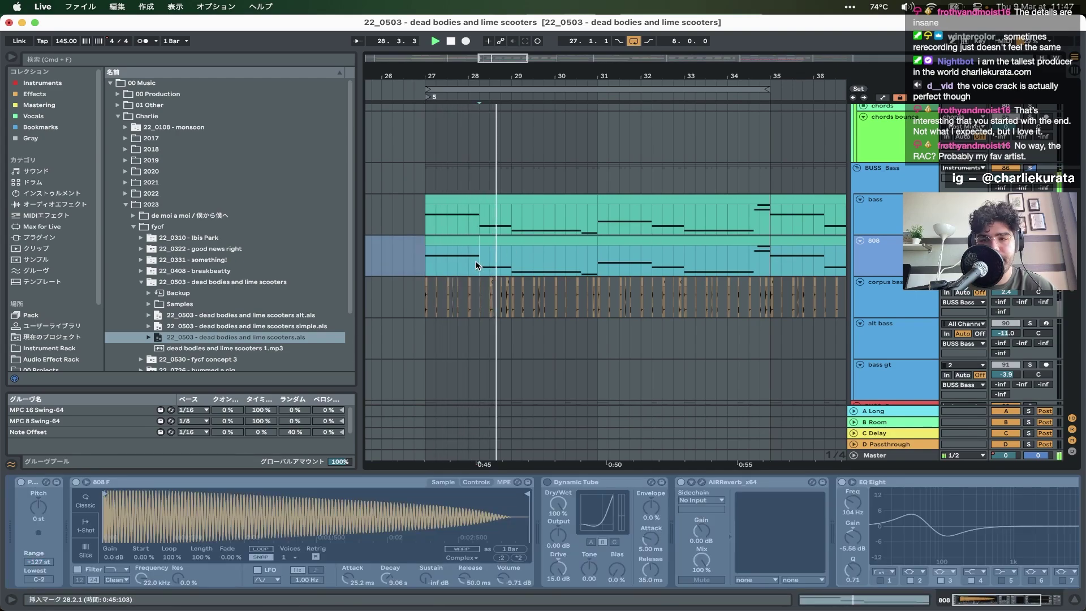
{"action": "left_click", "coordinate": [901, 210]}
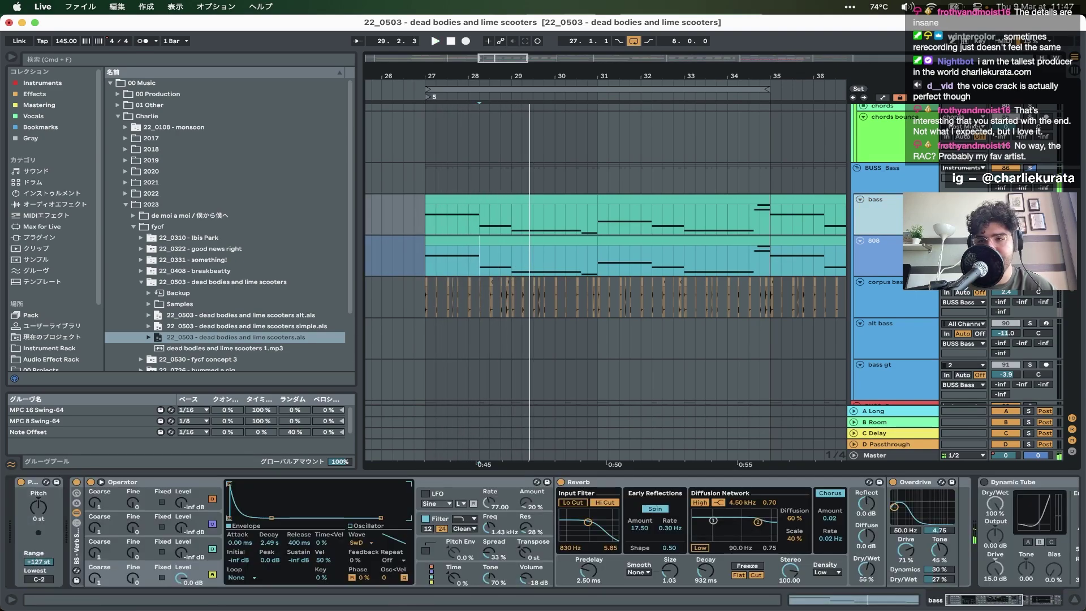
{"action": "key", "text": "space"}
{"action": "left_click", "coordinate": [552, 201]}
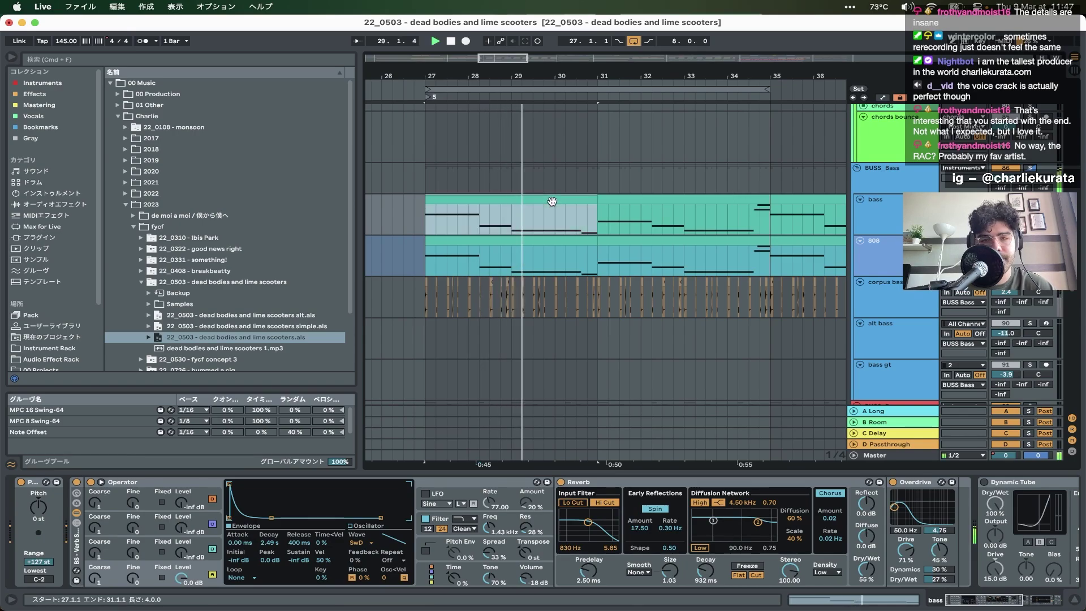
{"action": "key", "text": "space"}
- Play the corpus bass track and inspect its Glue Compressor and Corpus devices
{"action": "left_click", "coordinate": [922, 299]}
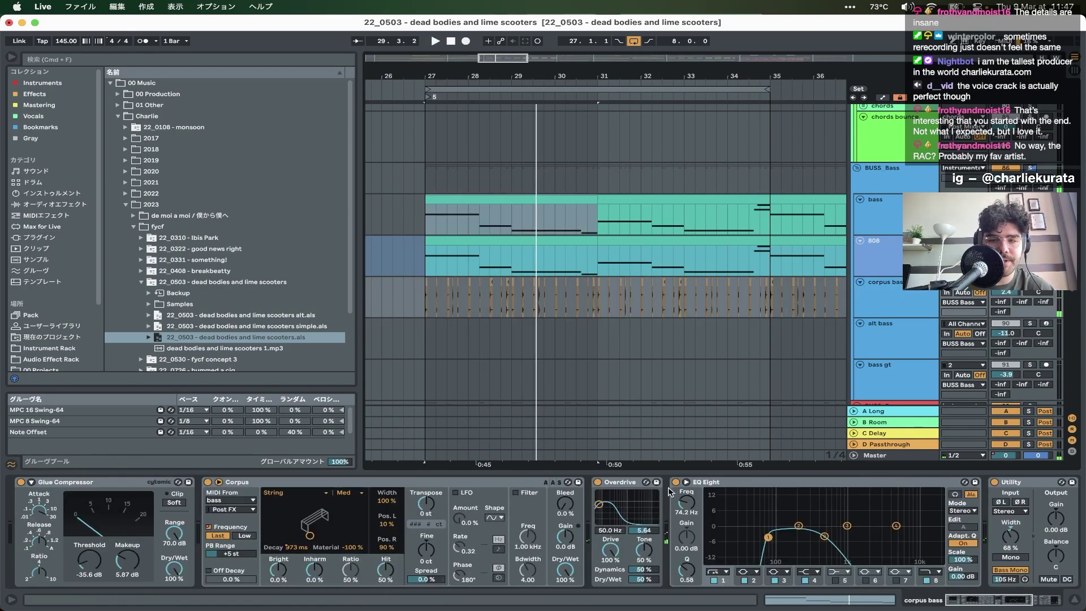
{"action": "key", "text": "space"}
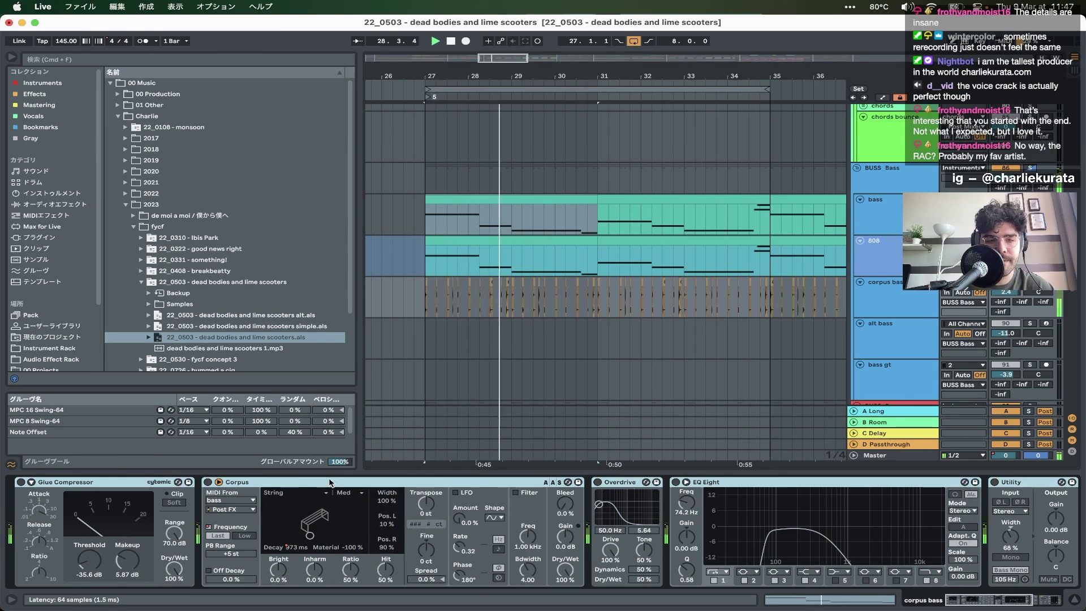
{"action": "left_click", "coordinate": [103, 483]}
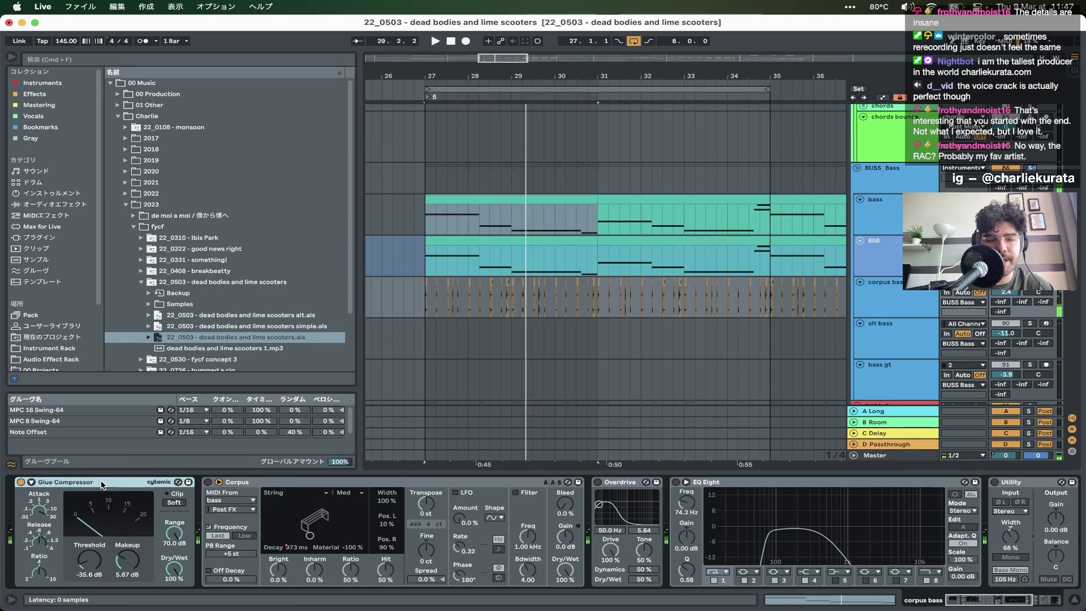
{"action": "key", "text": "space"}
{"action": "key", "text": "space"}
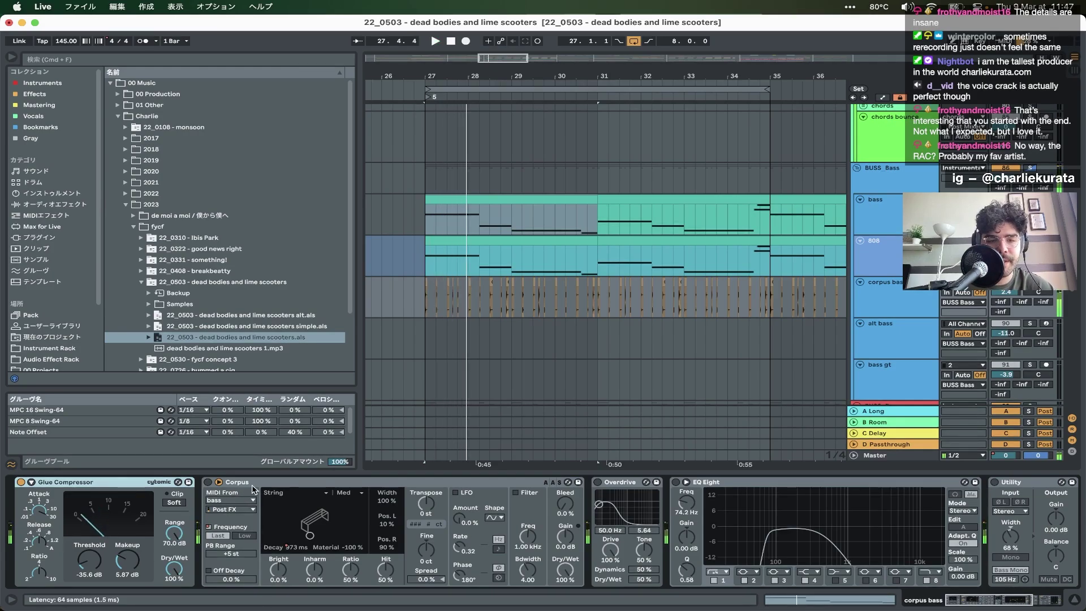
{"action": "left_click", "coordinate": [204, 485]}
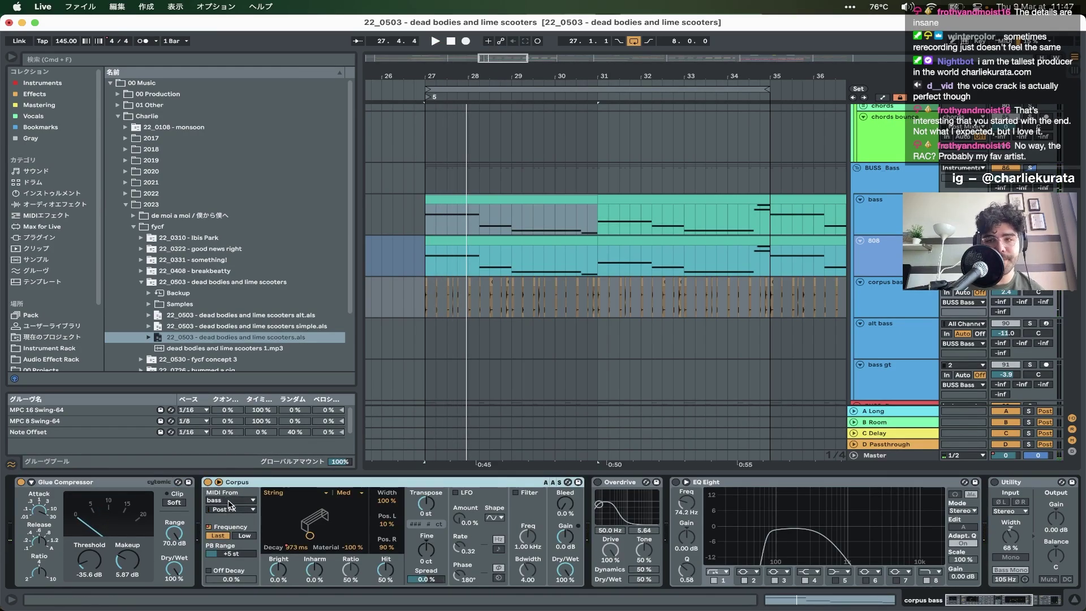
- Point out the bass notes from 27.1.1 to 35.4.1 and play the corpus bass track from 27.1.1
{"action": "left_click", "coordinate": [473, 183]}
{"action": "left_click_drag", "start_coordinate": [425, 215], "coordinate": [802, 214]}
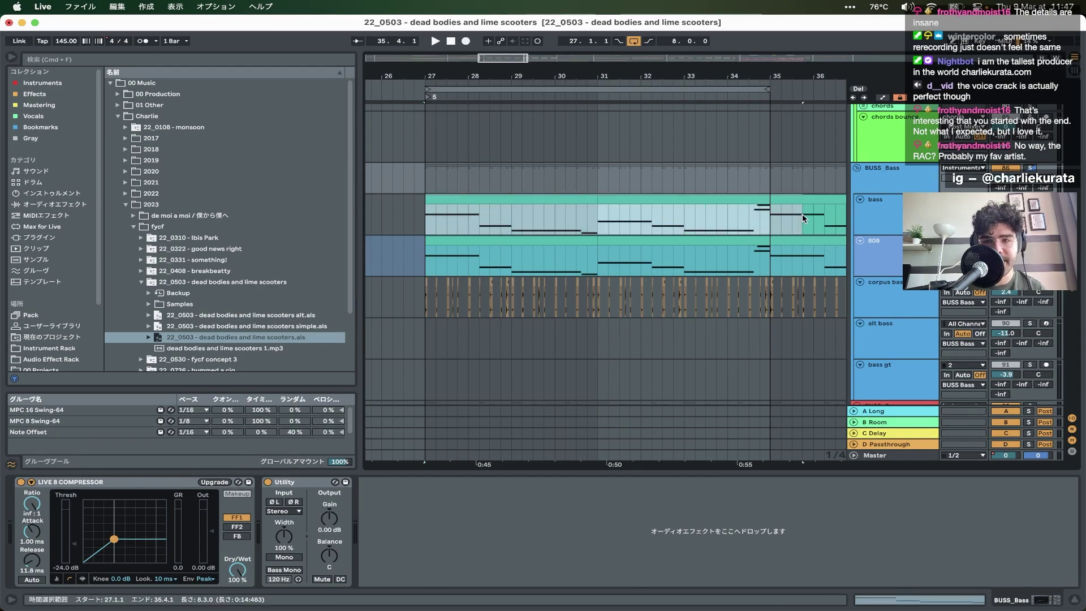
{"action": "left_click", "coordinate": [739, 218]}
{"action": "left_click", "coordinate": [432, 305]}
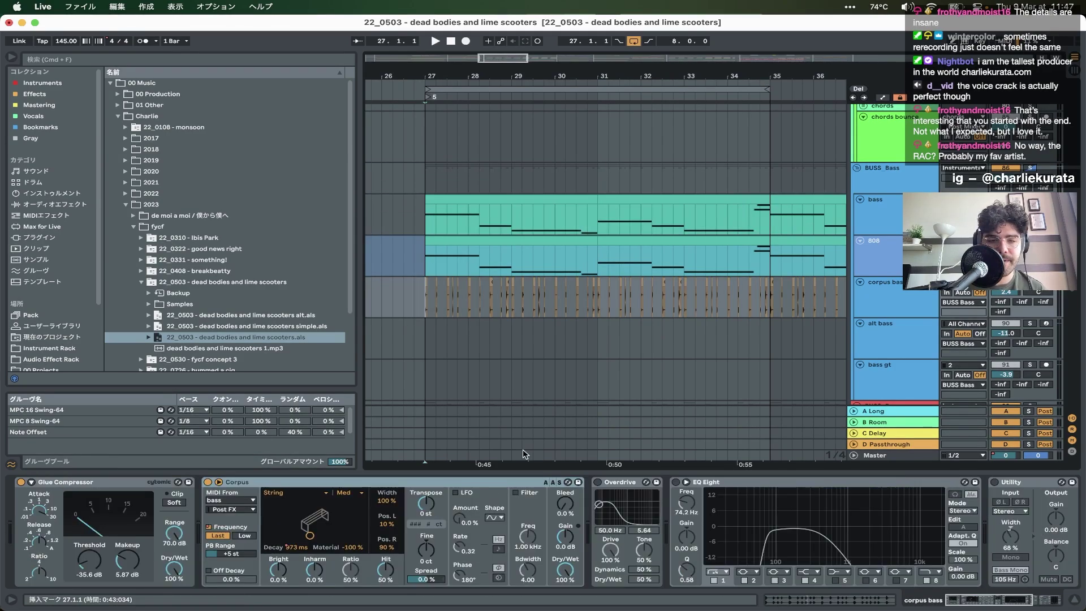
{"action": "key", "text": "space"}
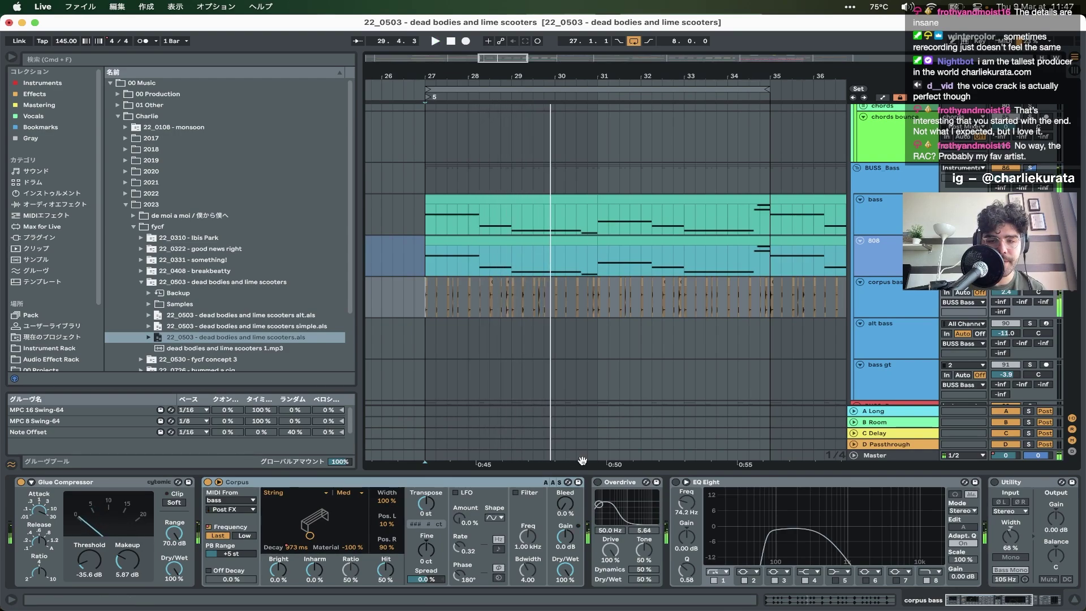
- Turn on the Utility and Compressor devices on the corpus bass track and listen to the section
{"action": "scroll", "coordinate": [669, 486], "scroll_direction": "right", "scroll_amount": 5}
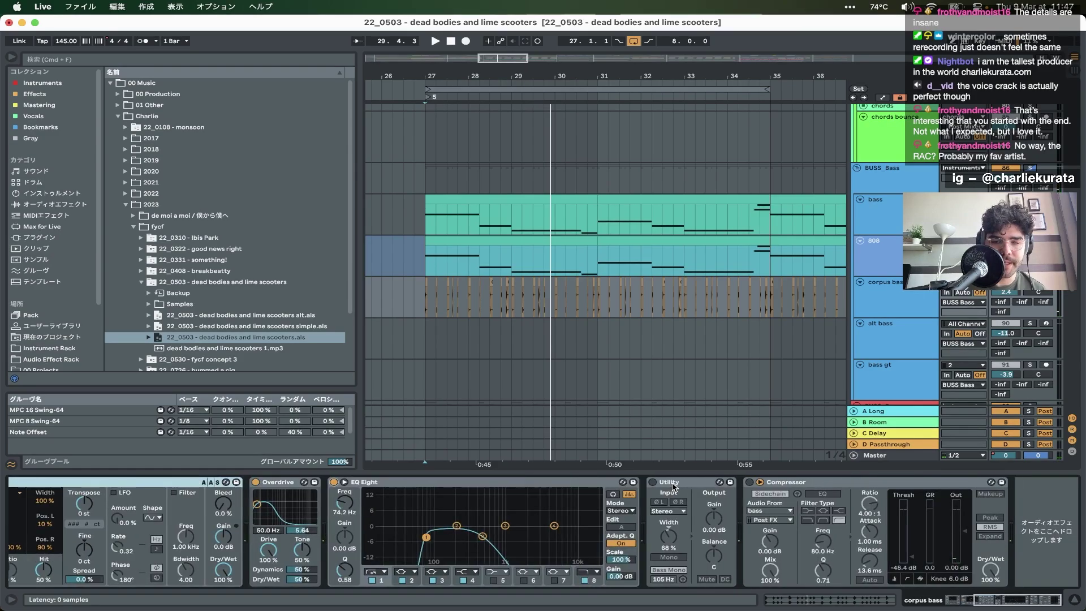
{"action": "left_click", "coordinate": [654, 482]}
{"action": "left_click", "coordinate": [750, 482]}
{"action": "key", "text": "space"}
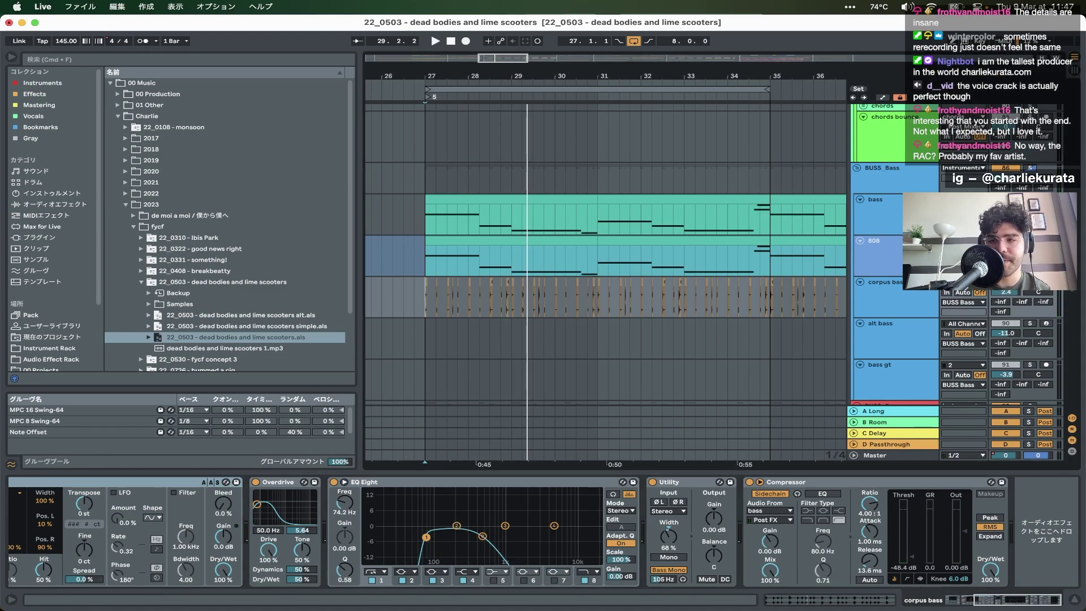
{"action": "key", "text": "space"}
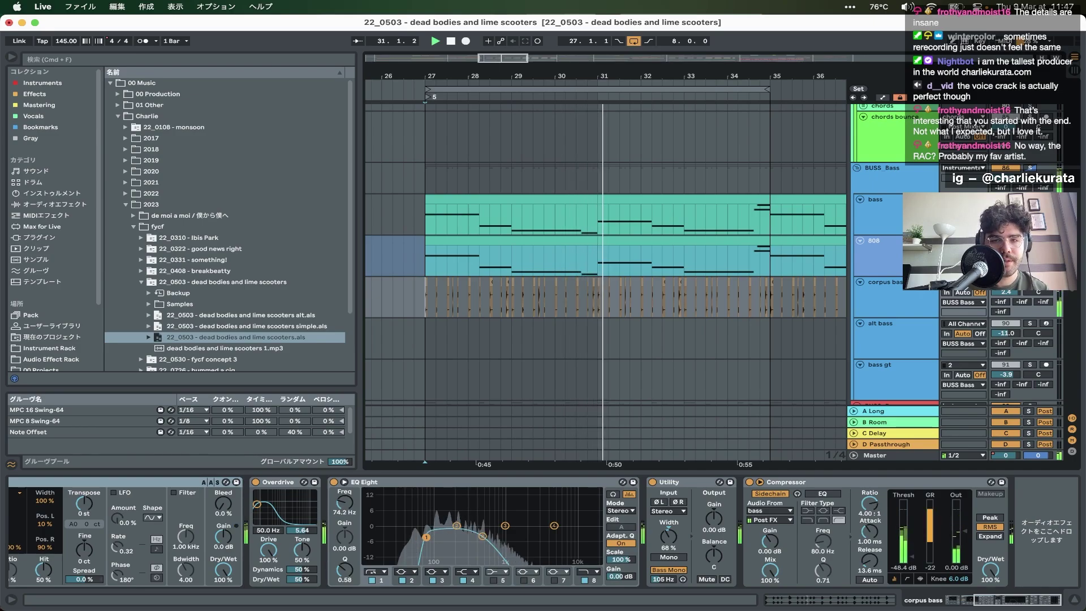
{"action": "key", "text": "space"}
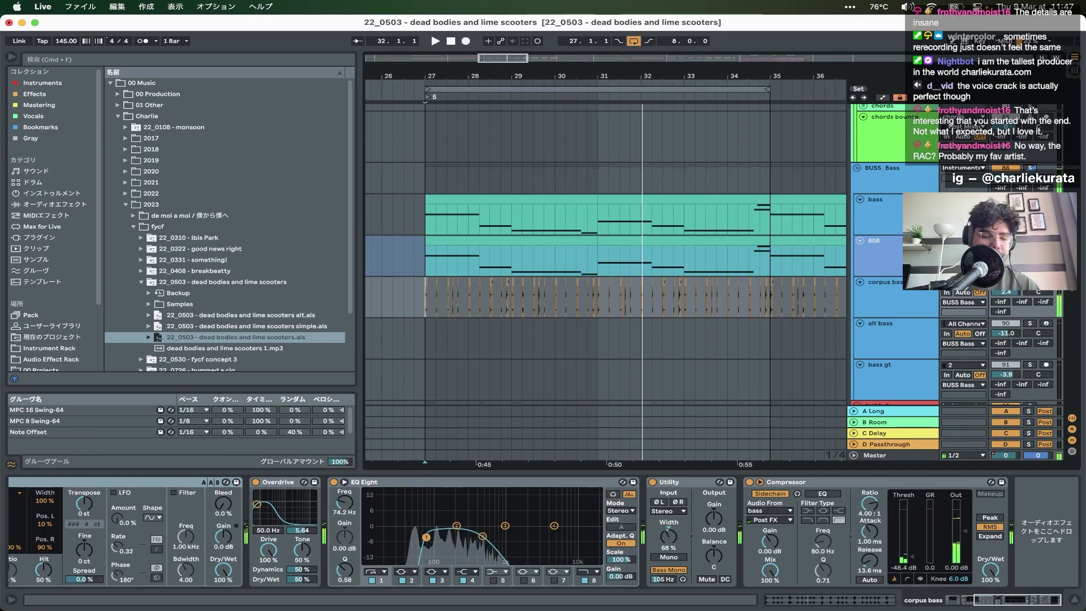
- Play the main drums from 27.1.1 and look over the percussion tracks
{"action": "scroll", "coordinate": [700, 207], "scroll_direction": "up", "scroll_amount": 1}
{"action": "scroll", "coordinate": [700, 209], "scroll_direction": "up", "scroll_amount": 5}
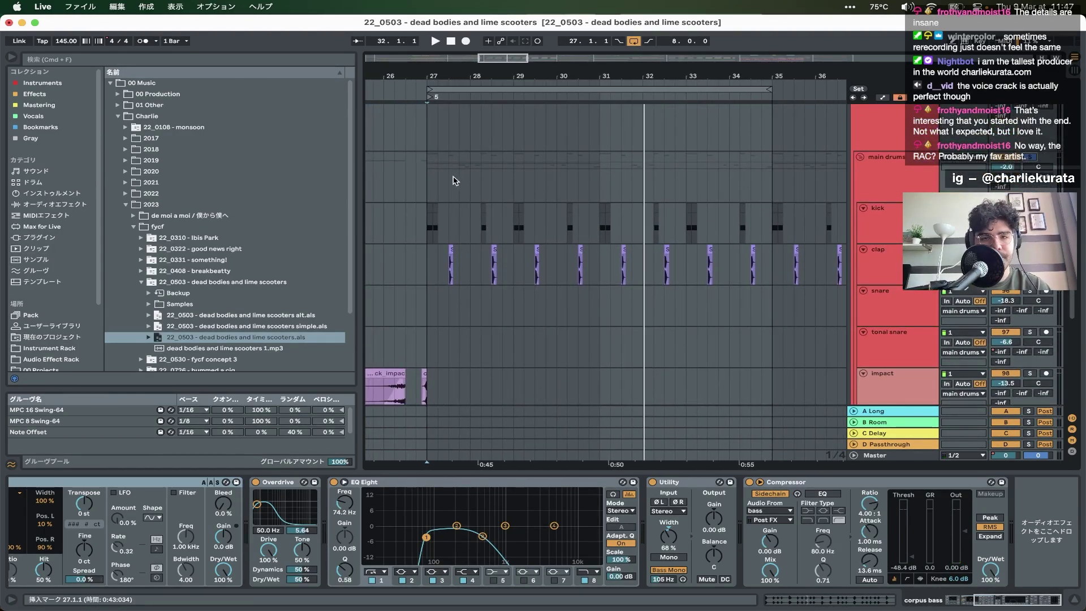
{"action": "left_click", "coordinate": [426, 177]}
{"action": "scroll", "coordinate": [427, 178], "scroll_direction": "down", "scroll_amount": 5}
{"action": "key", "text": "space"}
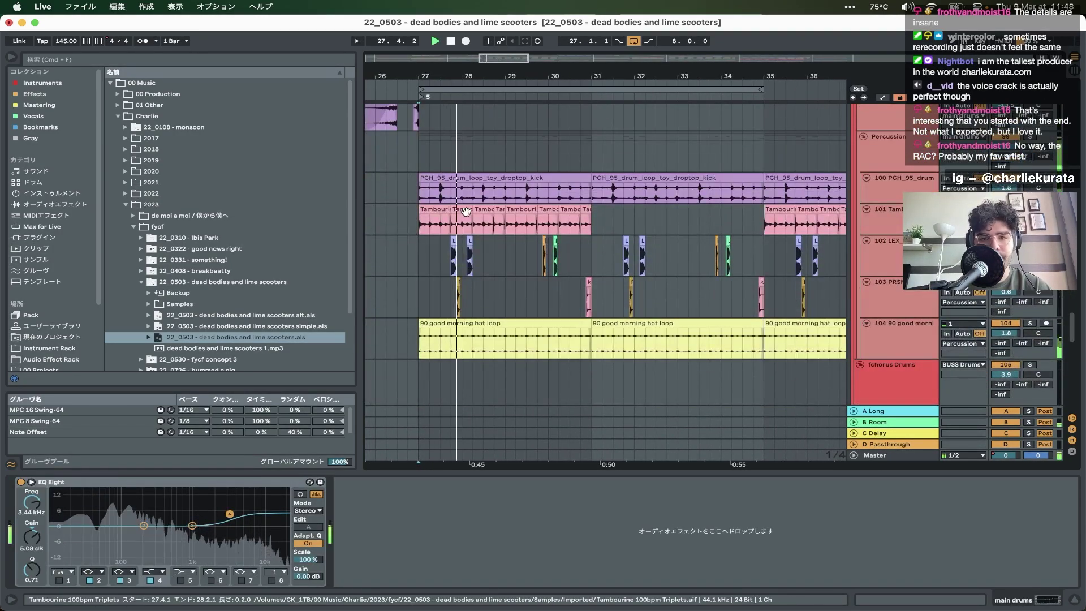
{"action": "scroll", "coordinate": [470, 221], "scroll_direction": "up", "scroll_amount": 2}
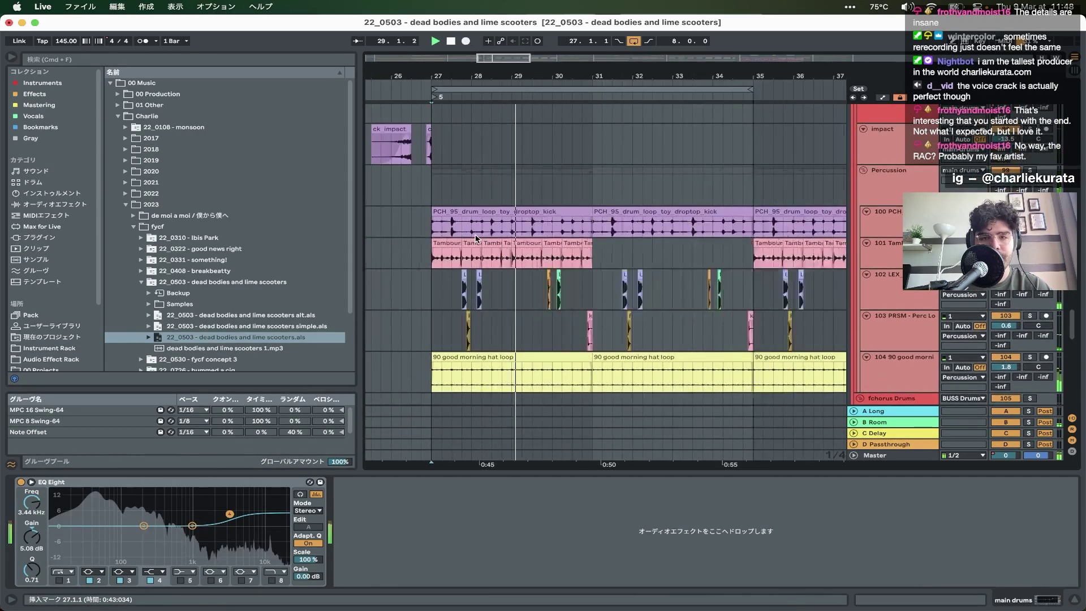
- Examine the percussion, bass and synth tracks around bars 27 to 35 during playback
{"action": "scroll", "coordinate": [475, 239], "scroll_direction": "down", "scroll_amount": 3}
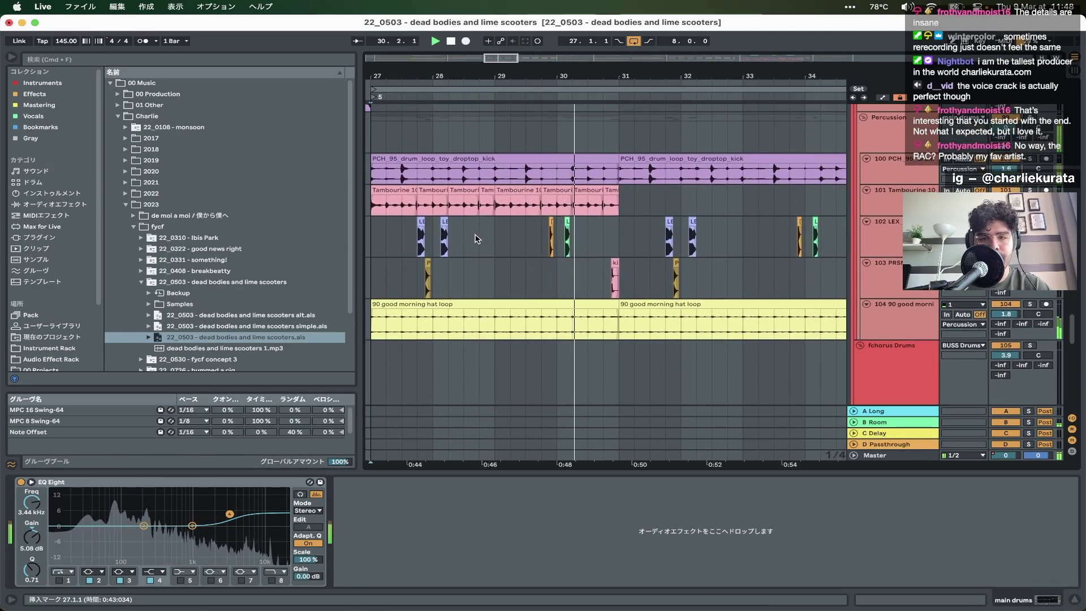
{"action": "scroll", "coordinate": [475, 239], "scroll_direction": "up", "scroll_amount": 2}
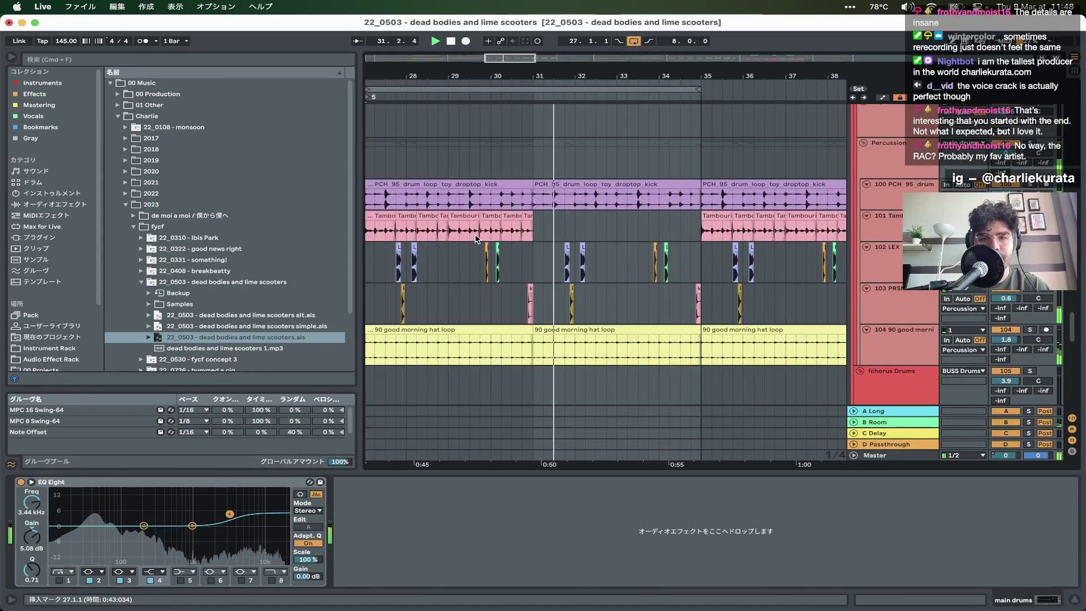
{"action": "scroll", "coordinate": [475, 239], "scroll_direction": "up", "scroll_amount": 4}
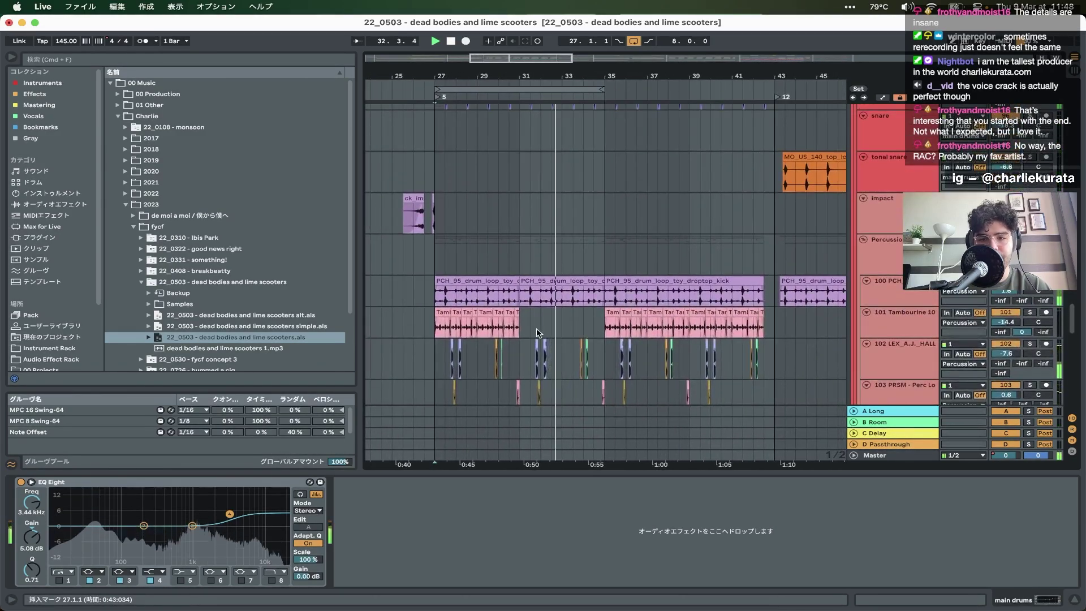
{"action": "scroll", "coordinate": [543, 323], "scroll_direction": "up", "scroll_amount": 8}
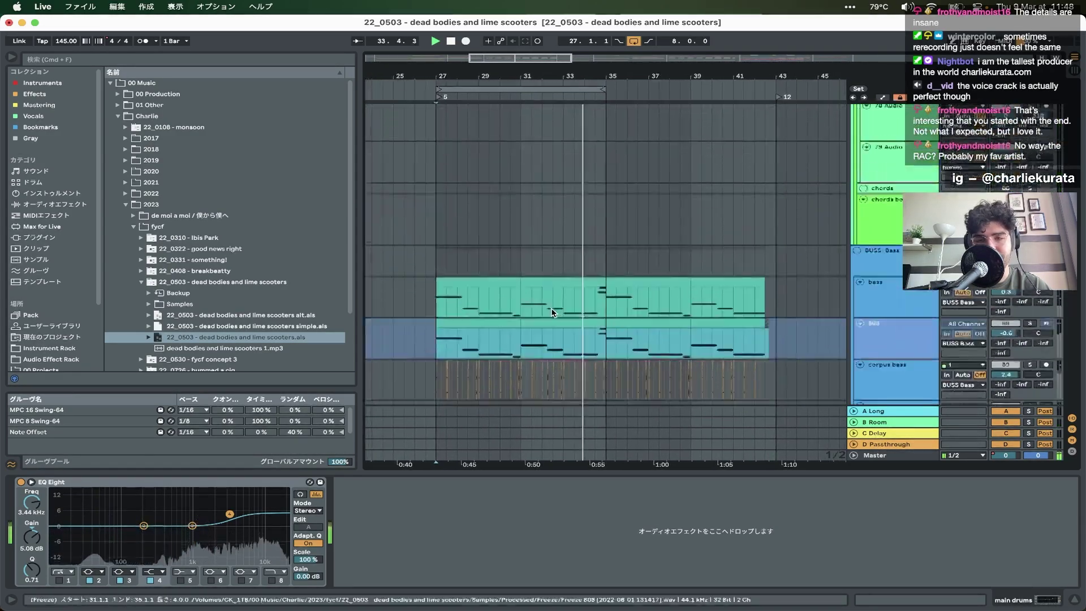
{"action": "scroll", "coordinate": [552, 312], "scroll_direction": "up", "scroll_amount": 10}
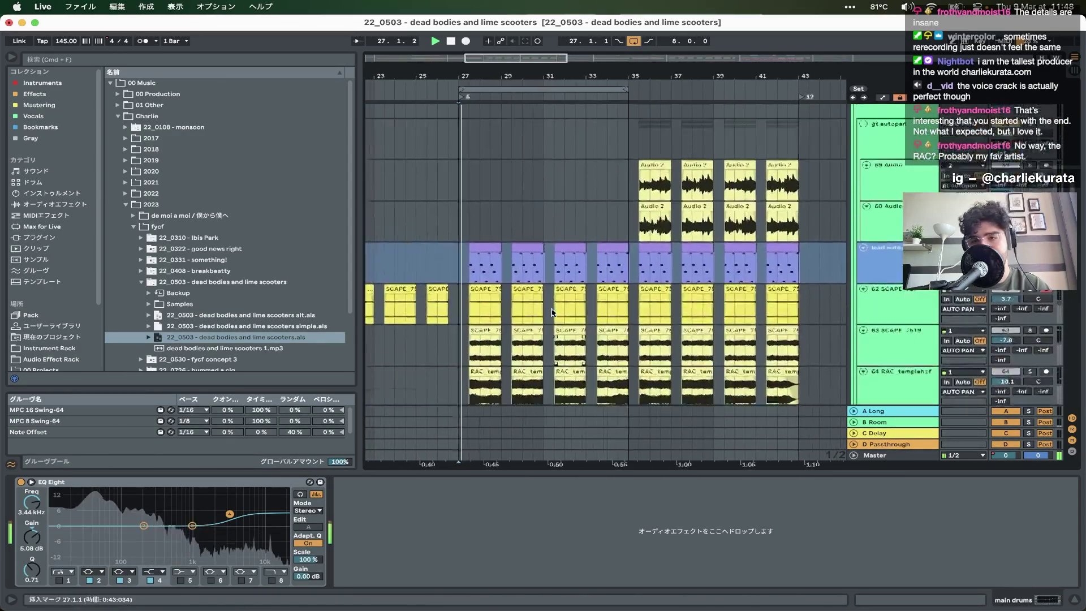
{"action": "scroll", "coordinate": [552, 312], "scroll_direction": "up", "scroll_amount": 10}
- Select the AUTO PAN group and play its tracks from bar 27
{"action": "left_click", "coordinate": [889, 300]}
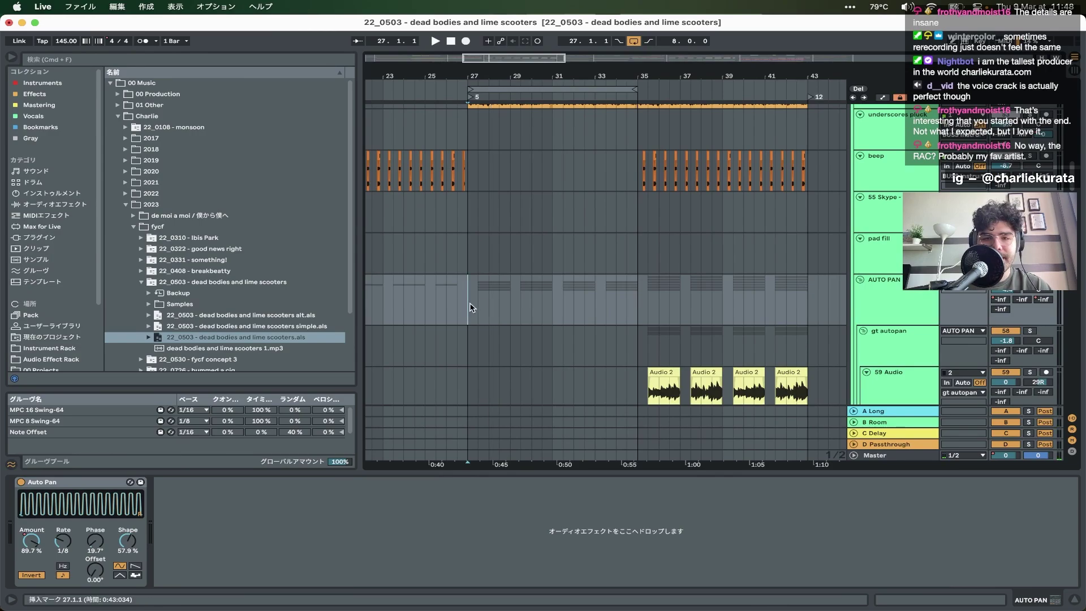
{"action": "scroll", "coordinate": [481, 304], "scroll_direction": "down", "scroll_amount": 10}
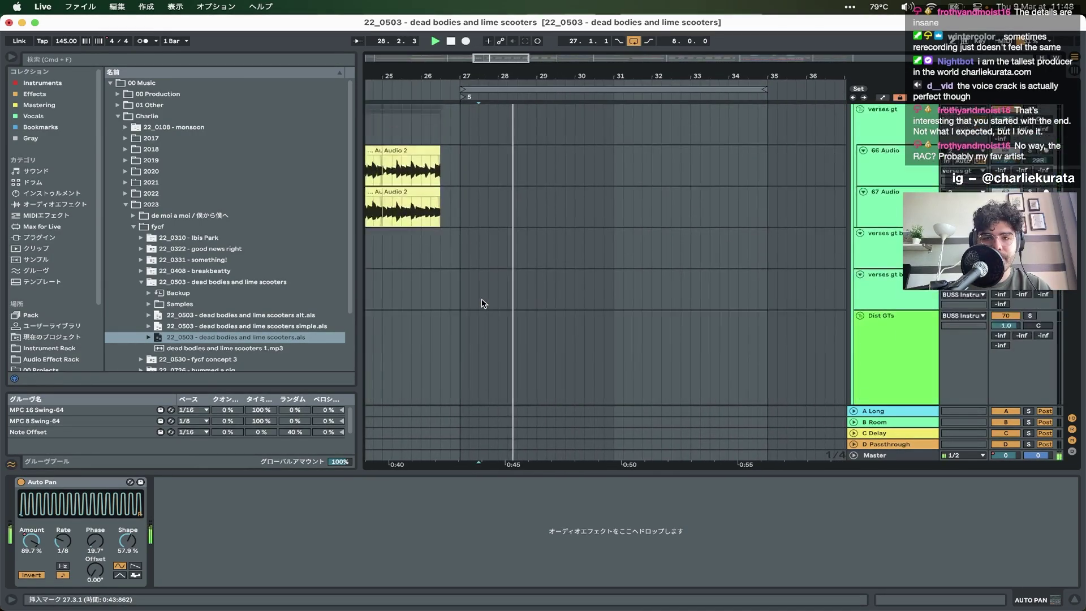
{"action": "scroll", "coordinate": [481, 304], "scroll_direction": "up", "scroll_amount": 5}
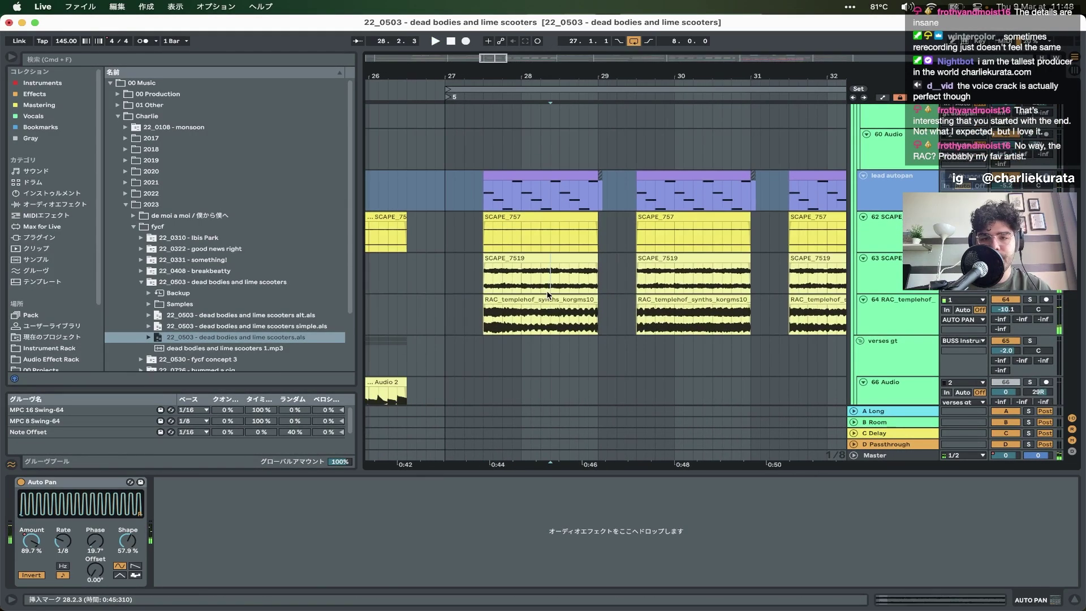
- Solo track 64 RAC_templehof and listen to its first clip after bar 27
{"action": "key", "text": "space"}
{"action": "left_click", "coordinate": [1005, 299]}
{"action": "left_click", "coordinate": [1030, 299]}
{"action": "key", "text": "space"}
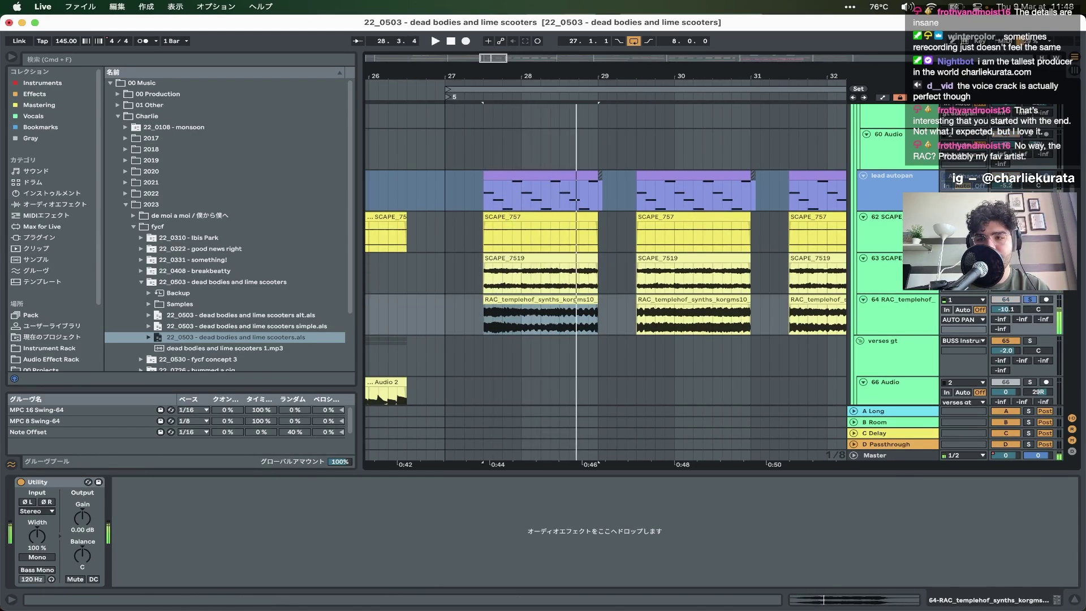
{"action": "key", "text": "space"}
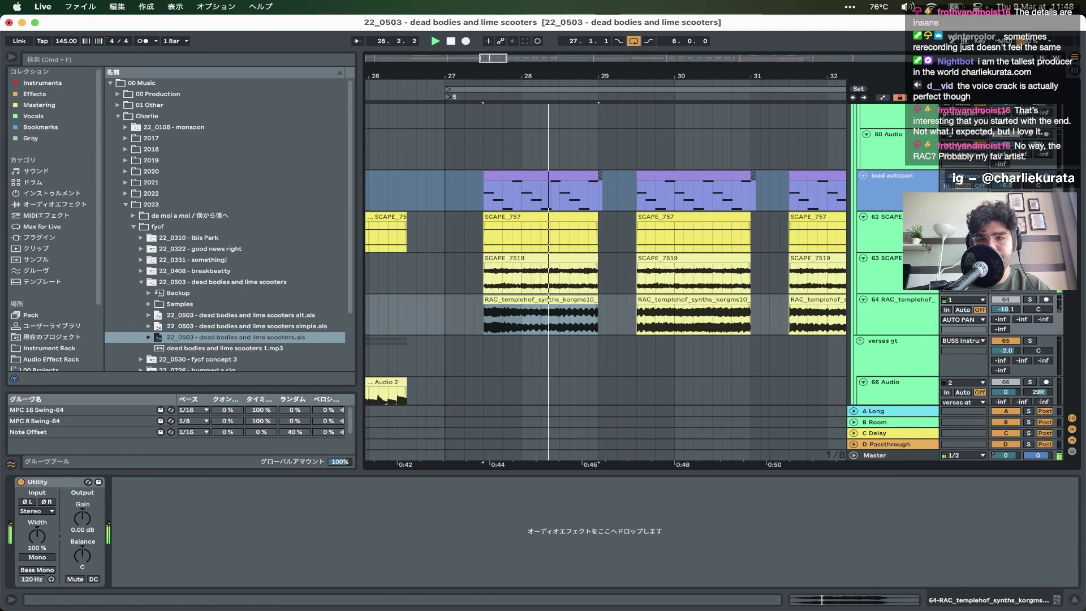
- Audition the SCAPE layers and the first lead autopan clip after bar 27
{"action": "key", "text": "space"}
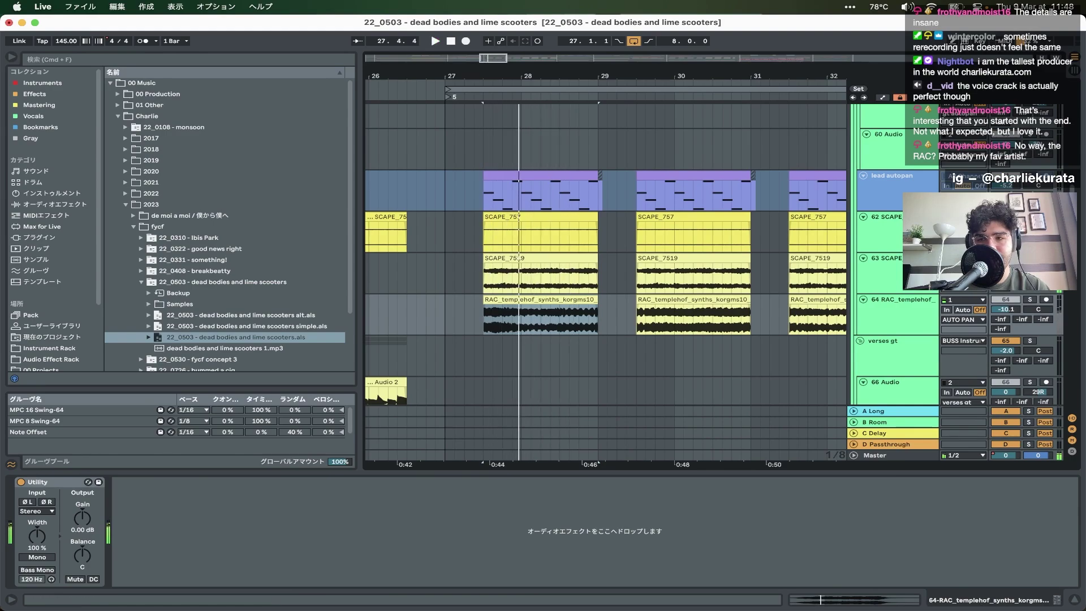
{"action": "key", "text": "space"}
{"action": "left_click", "coordinate": [521, 258]}
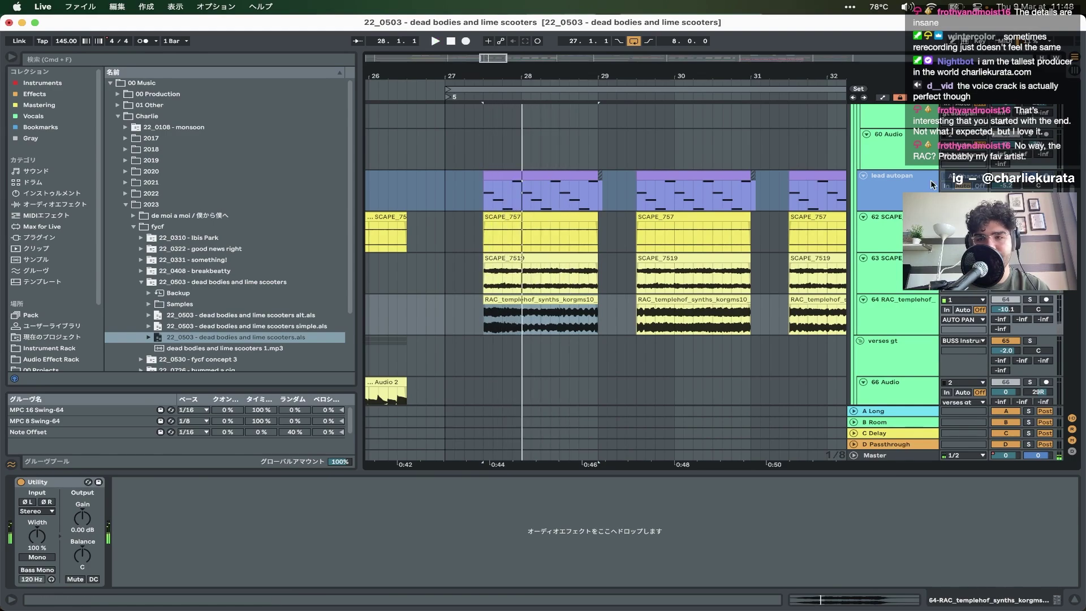
{"action": "left_click", "coordinate": [531, 176]}
{"action": "key", "text": "space"}
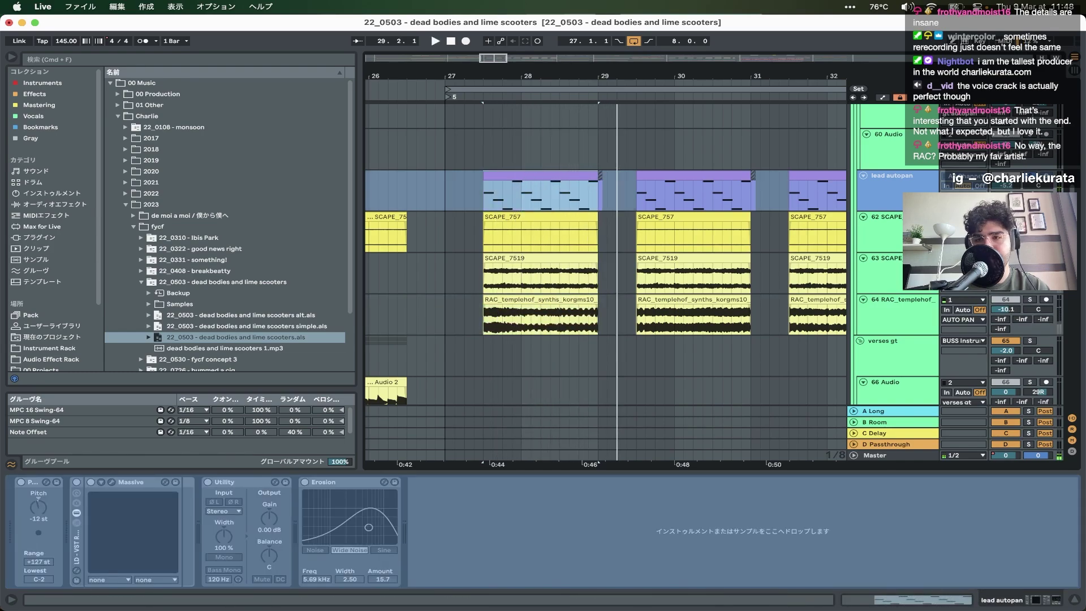
- Place the insert marker at bar 27 on the AUTO PAN group and fold the Dist GTs group
{"action": "scroll", "coordinate": [1027, 302], "scroll_direction": "up", "scroll_amount": 10}
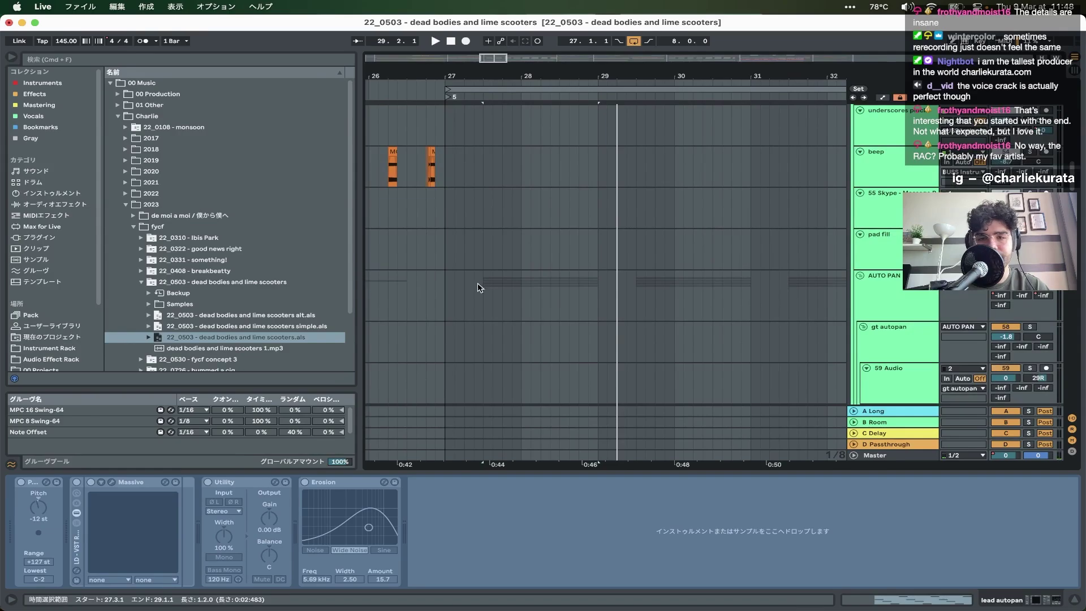
{"action": "left_click", "coordinate": [443, 291]}
{"action": "scroll", "coordinate": [443, 294], "scroll_direction": "down", "scroll_amount": 5}
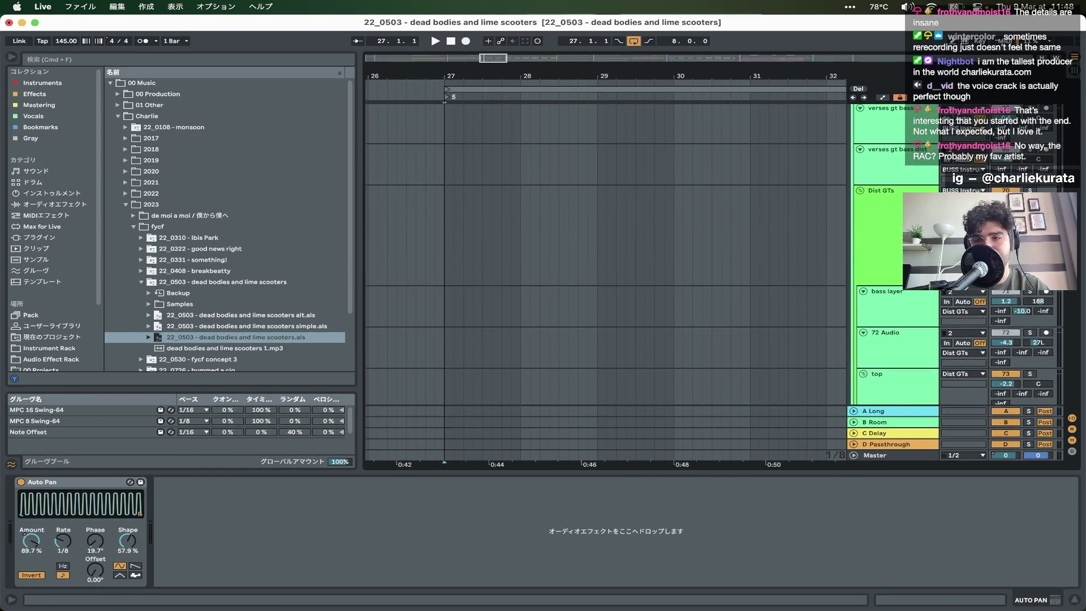
{"action": "scroll", "coordinate": [605, 255], "scroll_direction": "down", "scroll_amount": 3}
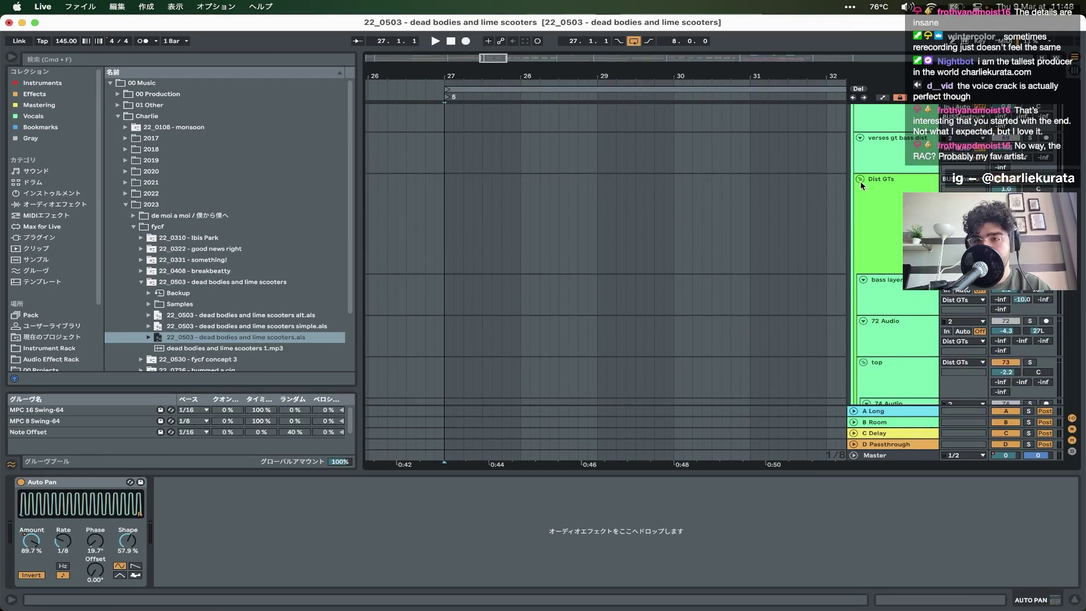
{"action": "left_click", "coordinate": [860, 179]}
{"action": "scroll", "coordinate": [1026, 328], "scroll_direction": "down", "scroll_amount": 4}
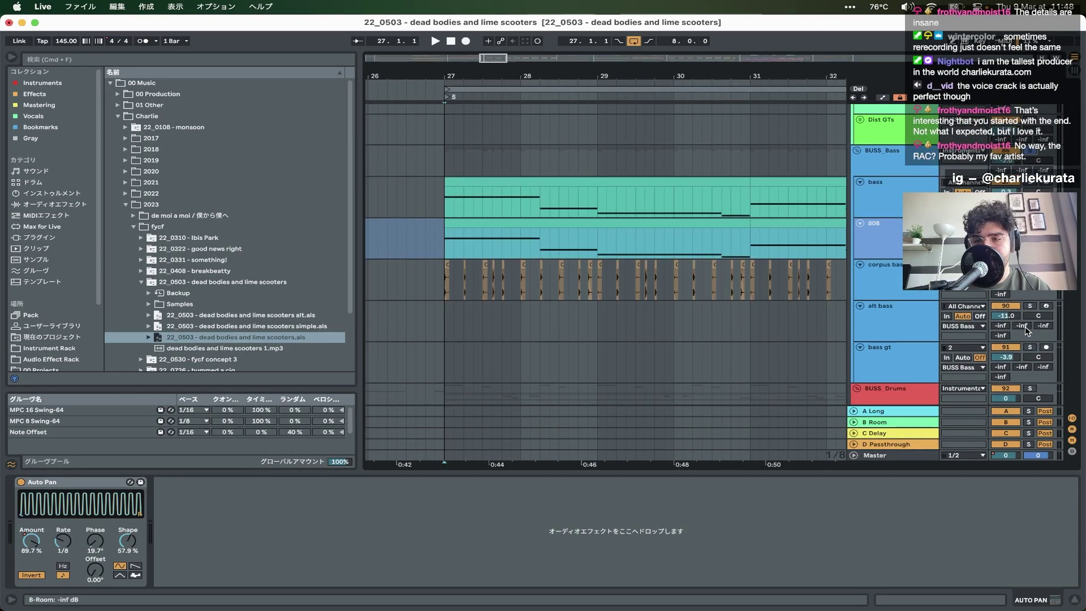
{"action": "scroll", "coordinate": [537, 232], "scroll_direction": "down", "scroll_amount": 10}
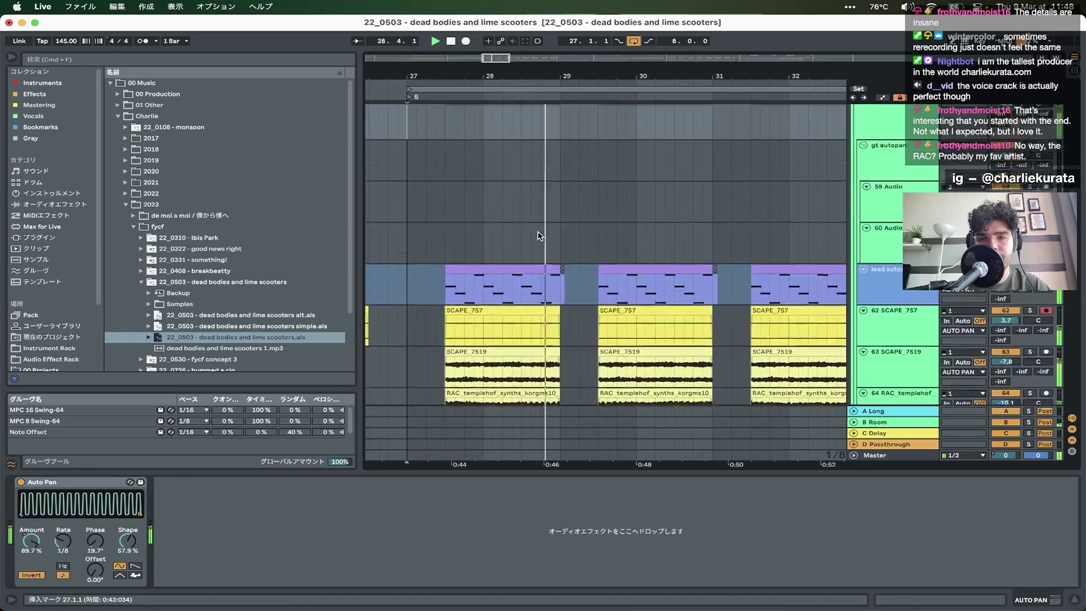
- Unfold the chorus gt tops group and play it soloed from the first Audio 2 clip after bar 27
{"action": "scroll", "coordinate": [538, 235], "scroll_direction": "up", "scroll_amount": 5}
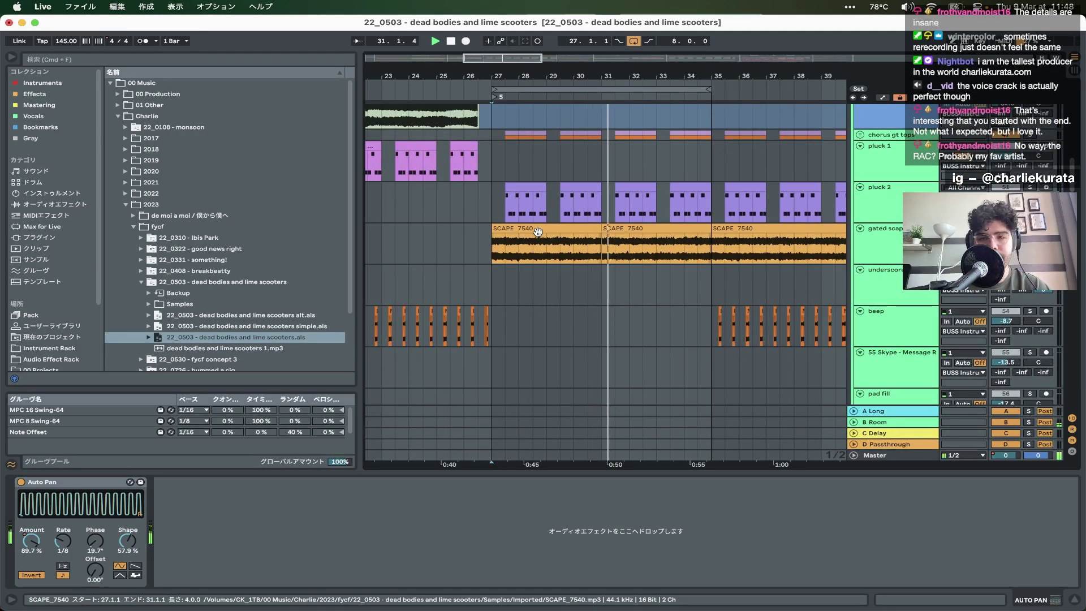
{"action": "scroll", "coordinate": [692, 227], "scroll_direction": "up", "scroll_amount": 3}
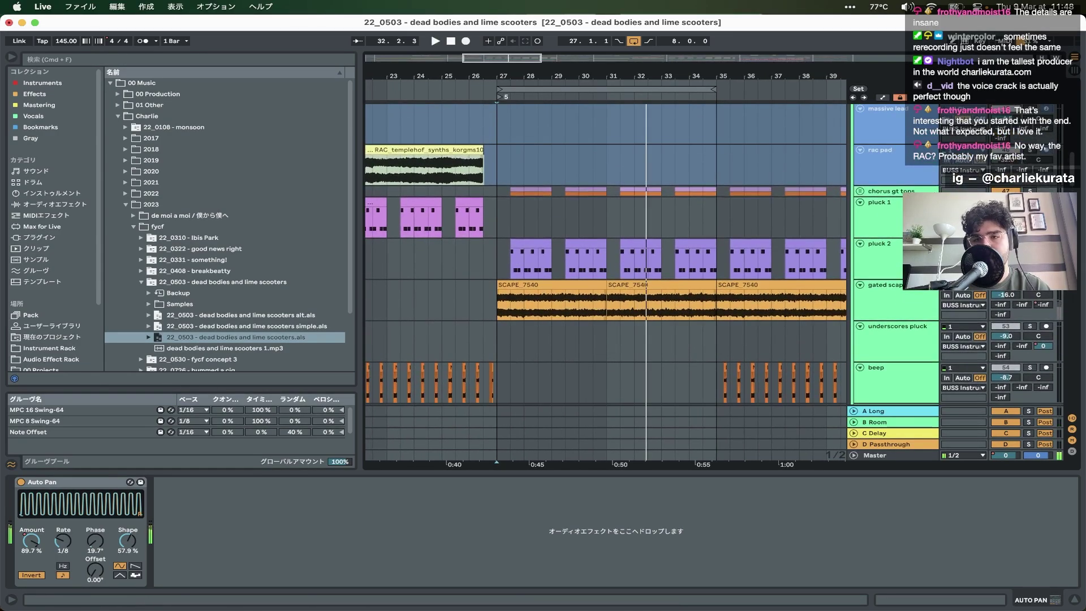
{"action": "left_click", "coordinate": [859, 191]}
{"action": "left_click", "coordinate": [886, 192]}
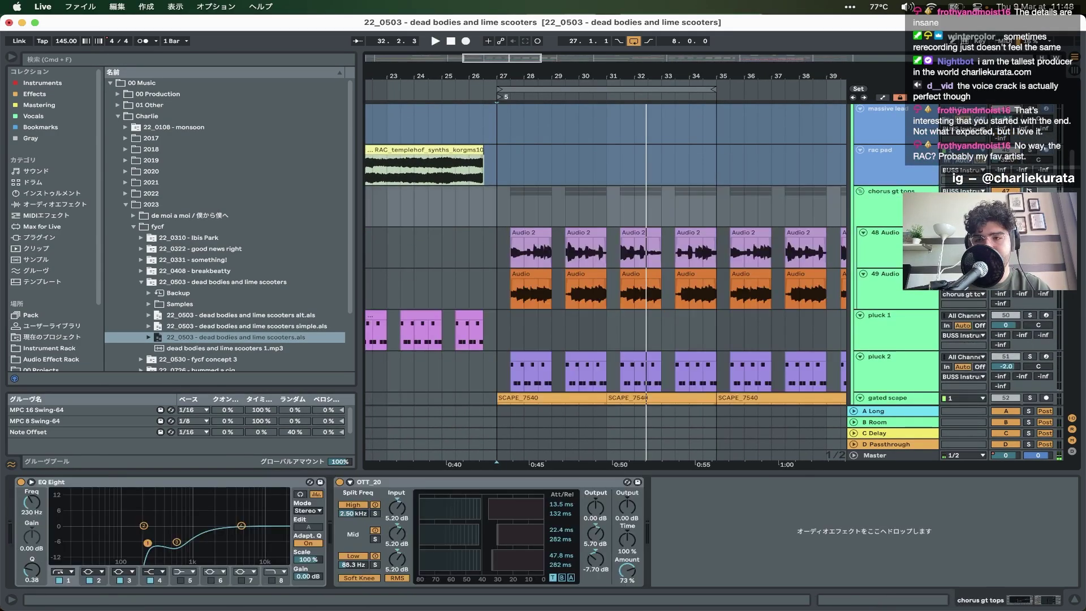
{"action": "left_click", "coordinate": [523, 243]}
{"action": "key", "text": "plus"}
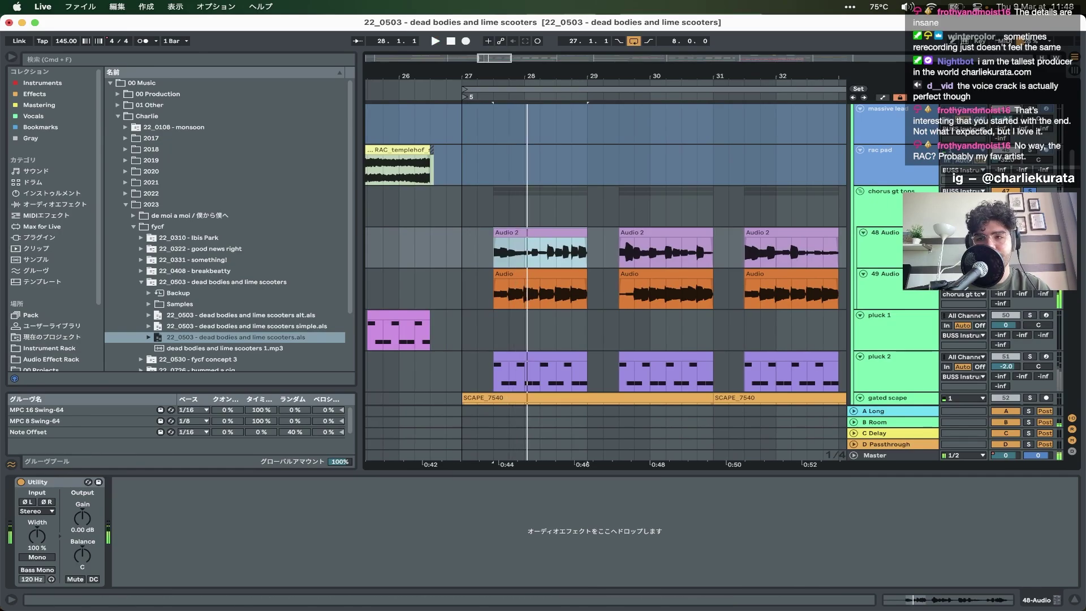
{"action": "left_click", "coordinate": [1032, 190]}
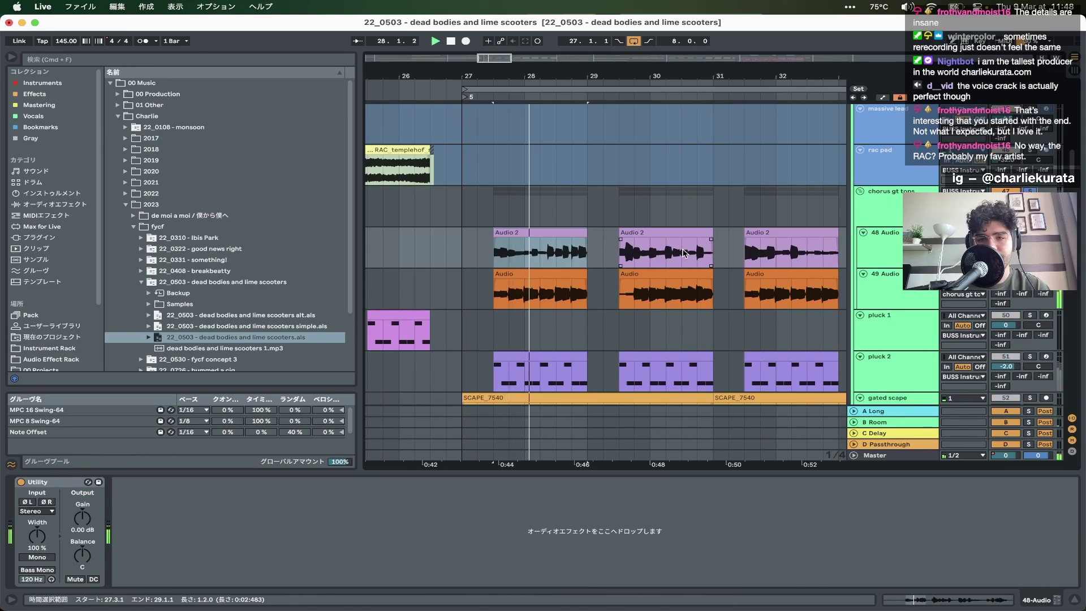
{"action": "scroll", "coordinate": [685, 253], "scroll_direction": "down", "scroll_amount": 2}
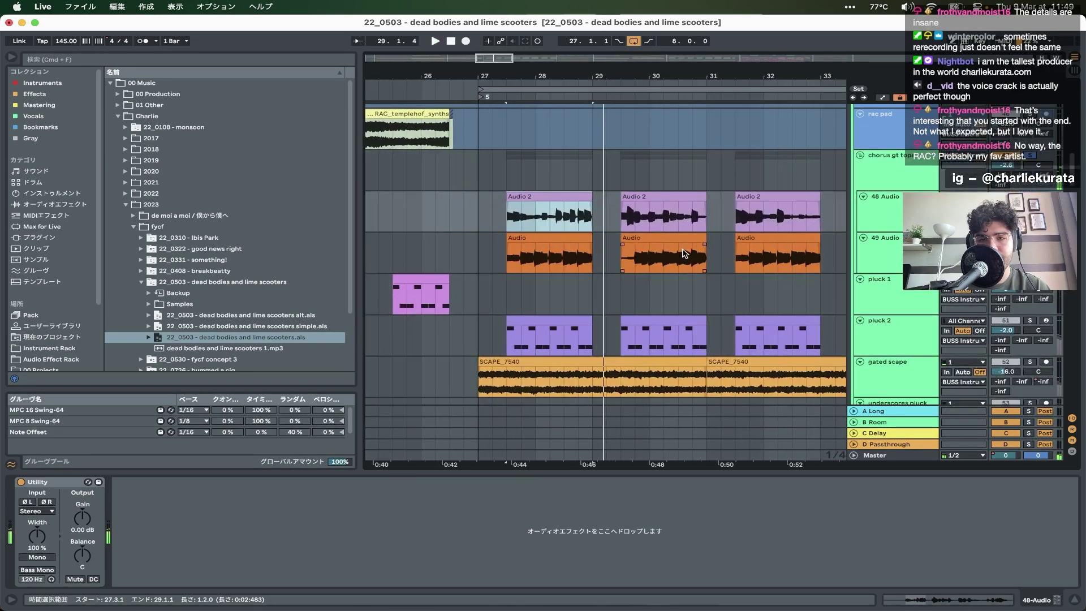
- Listen to the pluck 2 track from its first clip after bar 27
{"action": "scroll", "coordinate": [684, 253], "scroll_direction": "down", "scroll_amount": 1}
{"action": "left_click", "coordinate": [582, 275]}
{"action": "key", "text": "space"}
{"action": "left_click", "coordinate": [629, 268]}
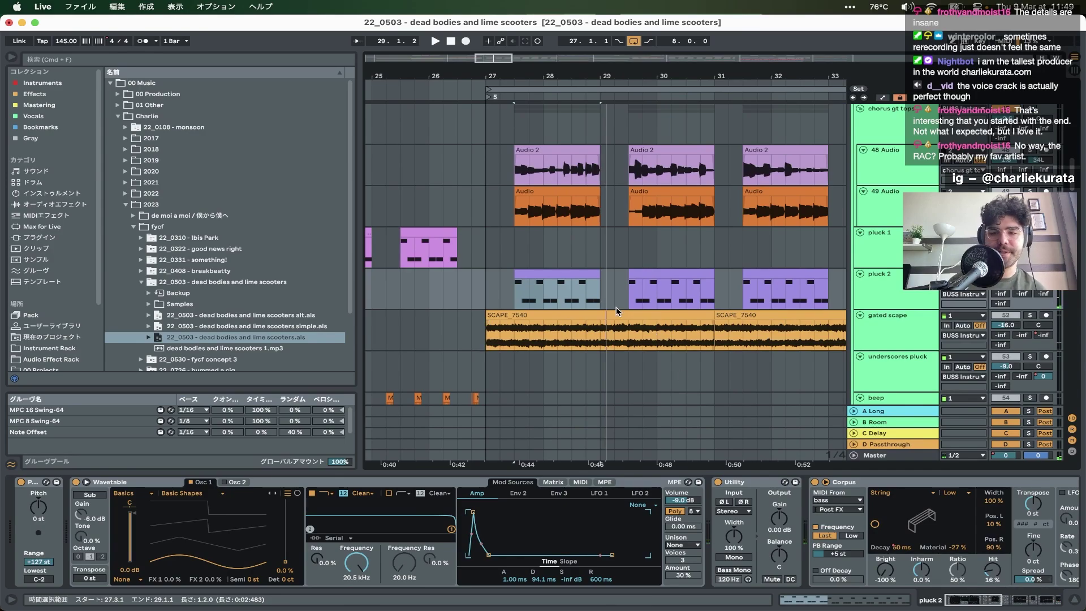
- Show the automation lanes and fold the two EQ Eight devices between Corpus and Saturator on pluck 2
{"action": "scroll", "coordinate": [845, 521], "scroll_direction": "right", "scroll_amount": 5}
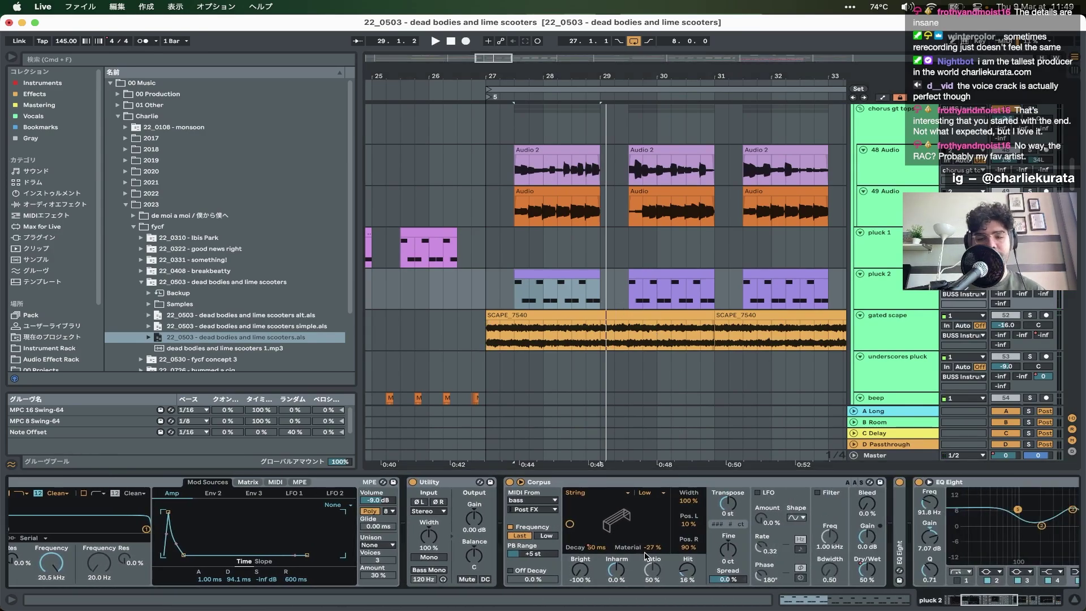
{"action": "key", "text": "a"}
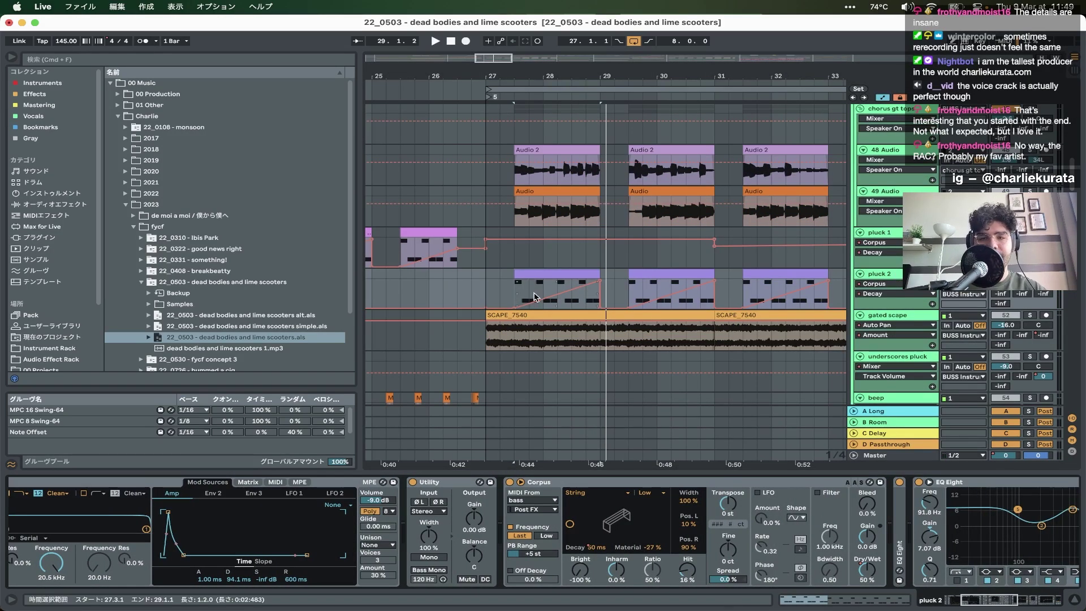
{"action": "left_click", "coordinate": [902, 529]}
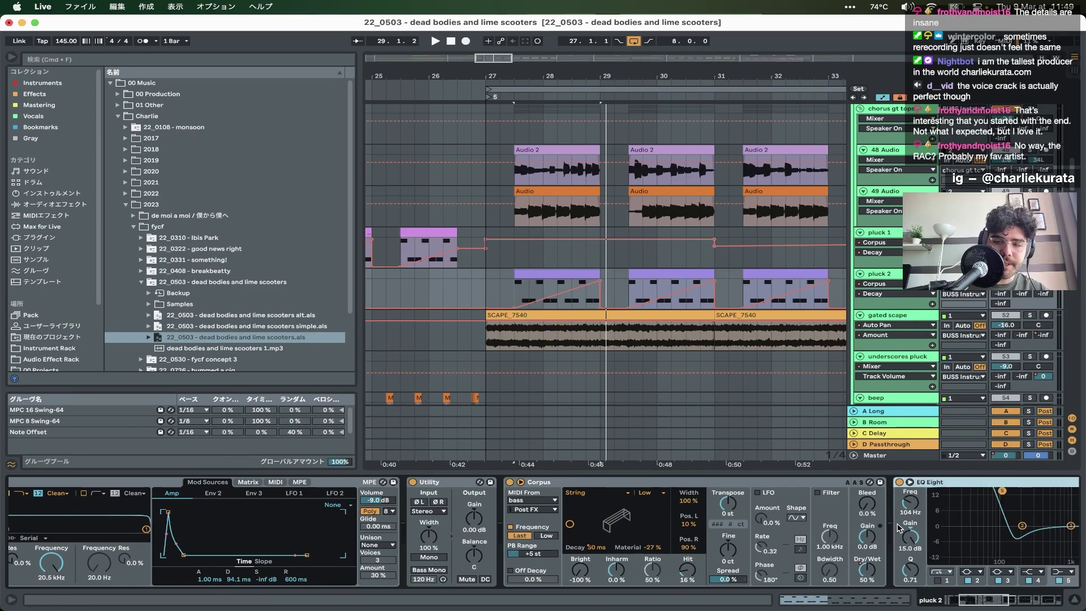
{"action": "scroll", "coordinate": [622, 526], "scroll_direction": "right", "scroll_amount": 10}
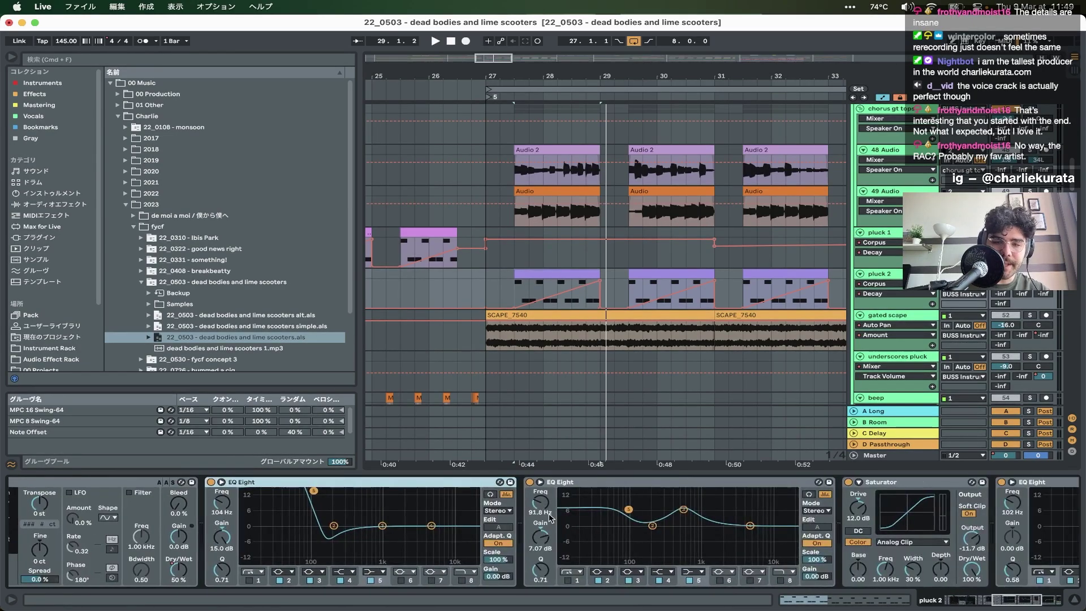
{"action": "double_click", "coordinate": [297, 485]}
{"action": "double_click", "coordinate": [310, 485]}
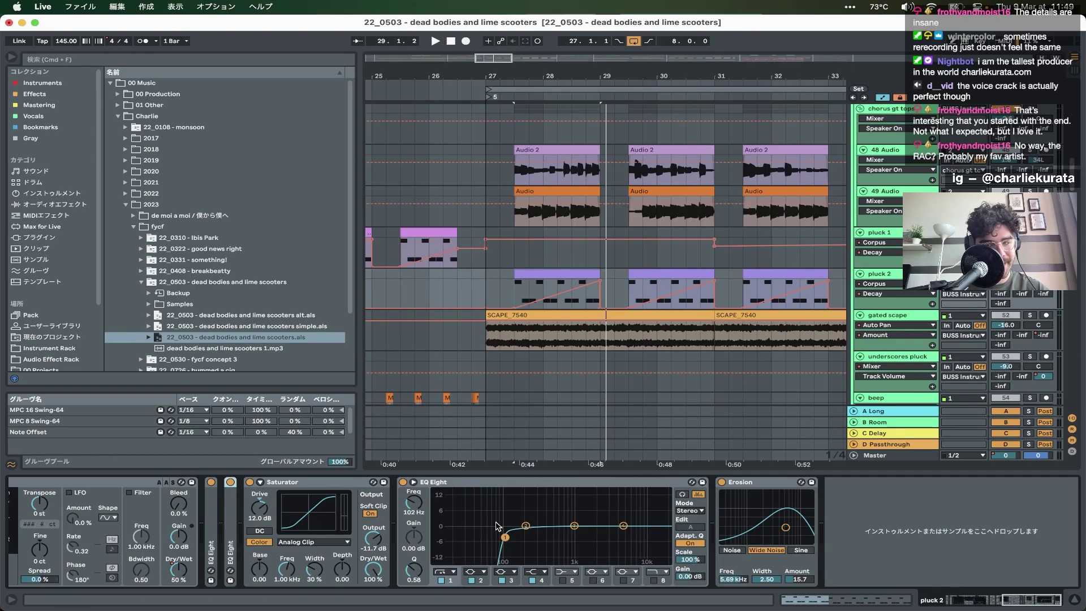
- Play pluck 2 with its repeating Corpus automation ramps in view across the chorus
{"action": "key", "text": "space"}
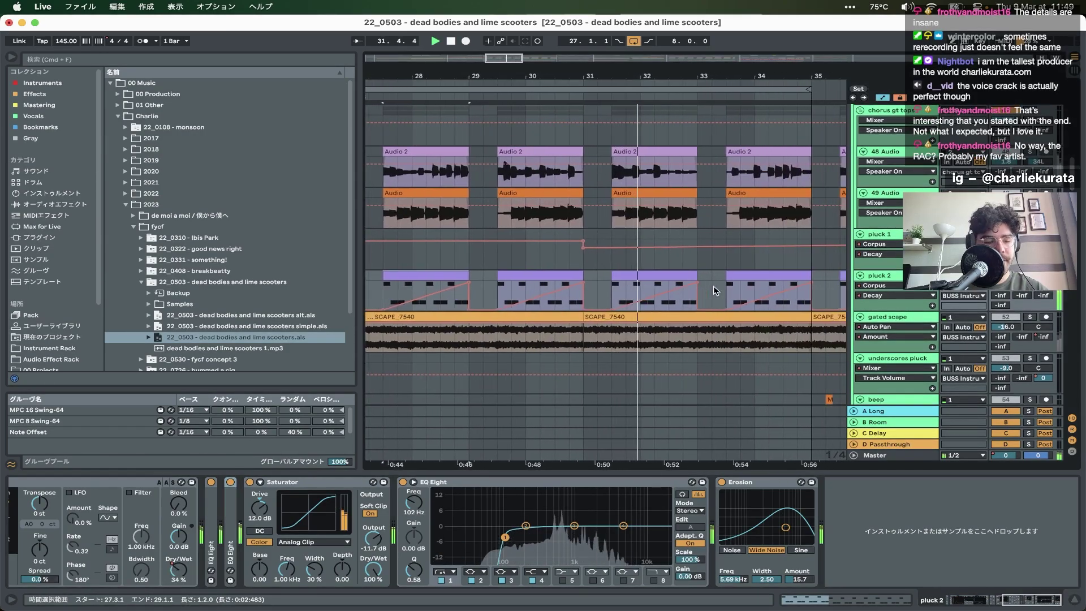
{"action": "key", "text": "minus"}
{"action": "key", "text": "minus"}
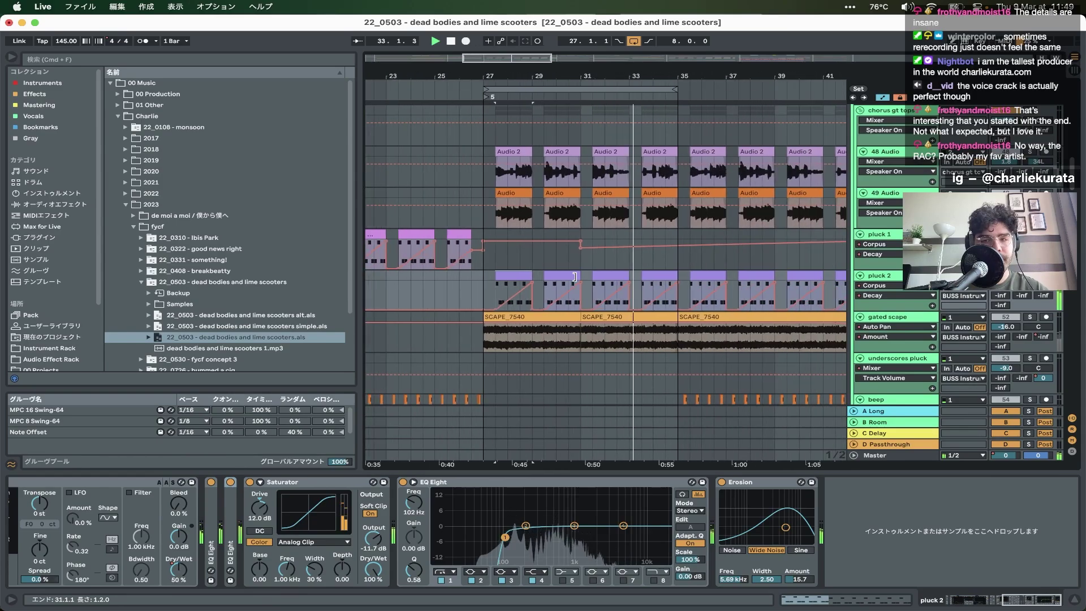
- Select the first SCAPE_7540 clip on gated scape, hide the automation lanes and play from bar 27
{"action": "left_click", "coordinate": [502, 313]}
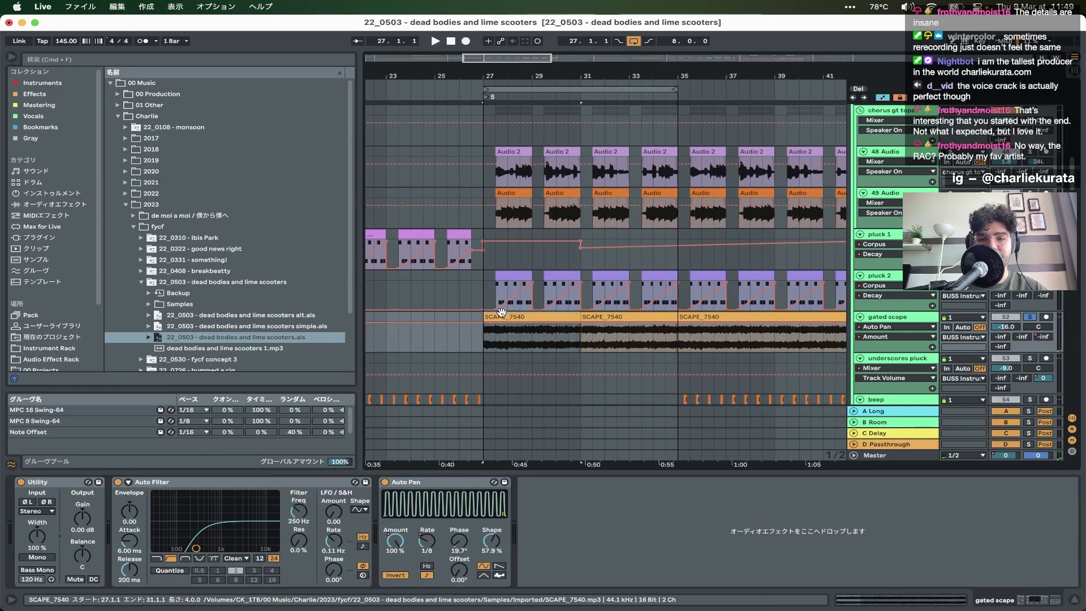
{"action": "key", "text": "a"}
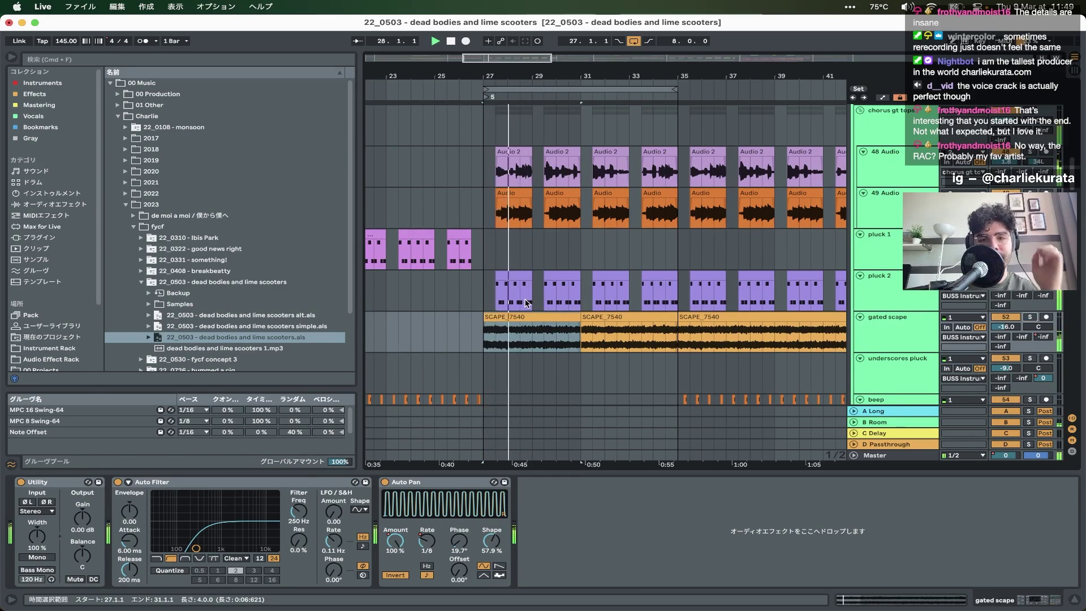
{"action": "scroll", "coordinate": [525, 302], "scroll_direction": "up", "scroll_amount": 3}
{"action": "scroll", "coordinate": [523, 300], "scroll_direction": "up", "scroll_amount": 5}
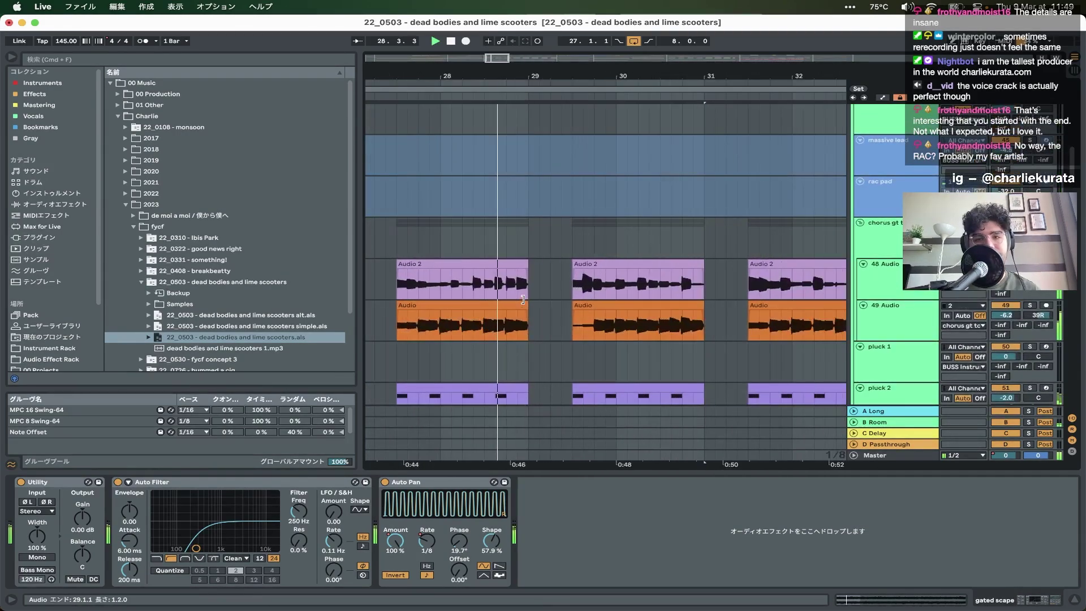
- Turn off the arrangement loop and play on through the chorus while looking over the auto-pan, bass and percussion tracks
{"action": "left_click", "coordinate": [633, 42]}
{"action": "scroll", "coordinate": [562, 201], "scroll_direction": "down", "scroll_amount": 2}
{"action": "scroll", "coordinate": [562, 202], "scroll_direction": "up", "scroll_amount": 5}
{"action": "scroll", "coordinate": [563, 202], "scroll_direction": "right", "scroll_amount": 3}
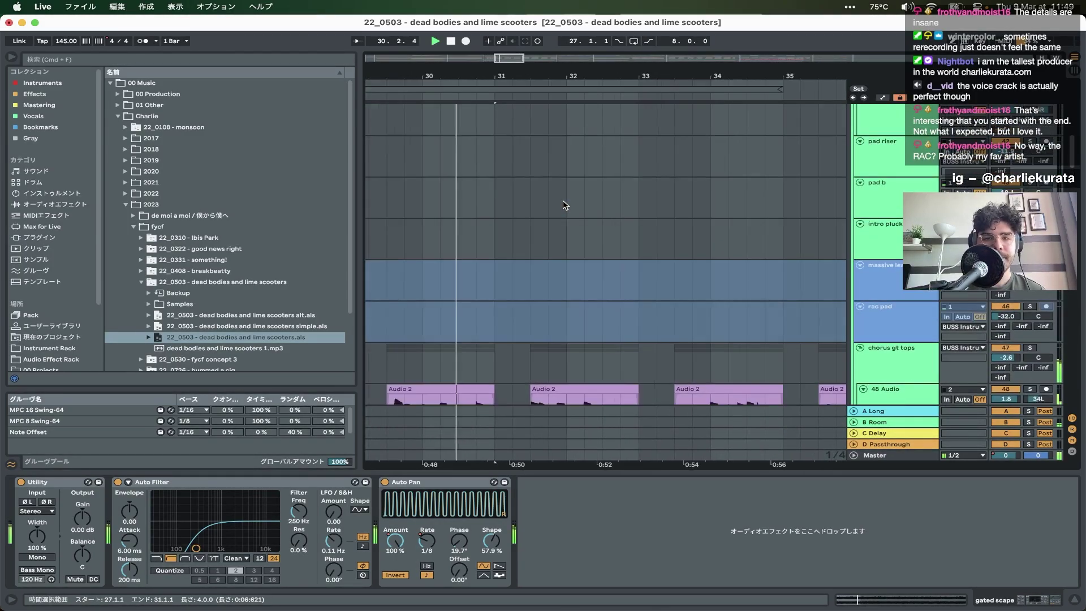
{"action": "scroll", "coordinate": [563, 204], "scroll_direction": "down", "scroll_amount": 5}
{"action": "scroll", "coordinate": [563, 204], "scroll_direction": "down", "scroll_amount": 10}
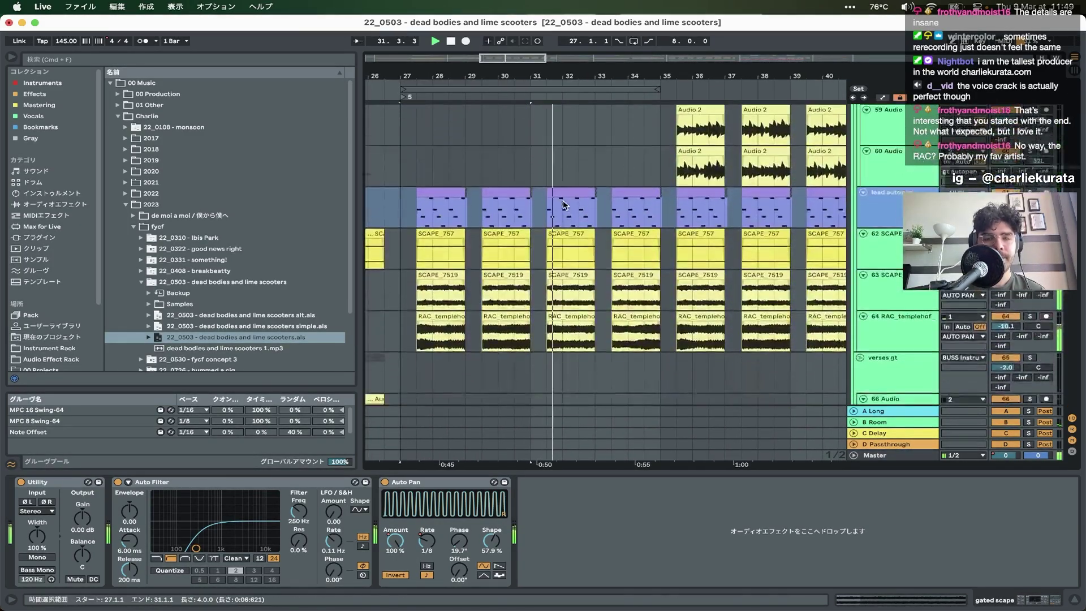
{"action": "scroll", "coordinate": [563, 203], "scroll_direction": "down", "scroll_amount": 10}
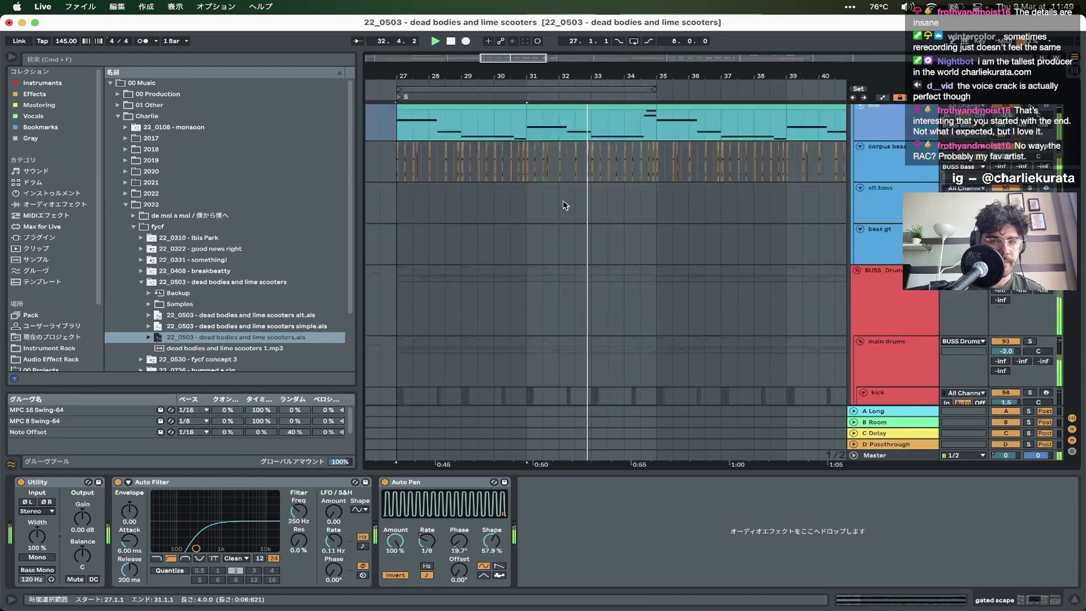
{"action": "scroll", "coordinate": [563, 205], "scroll_direction": "down", "scroll_amount": 5}
{"action": "scroll", "coordinate": [563, 204], "scroll_direction": "right", "scroll_amount": 2}
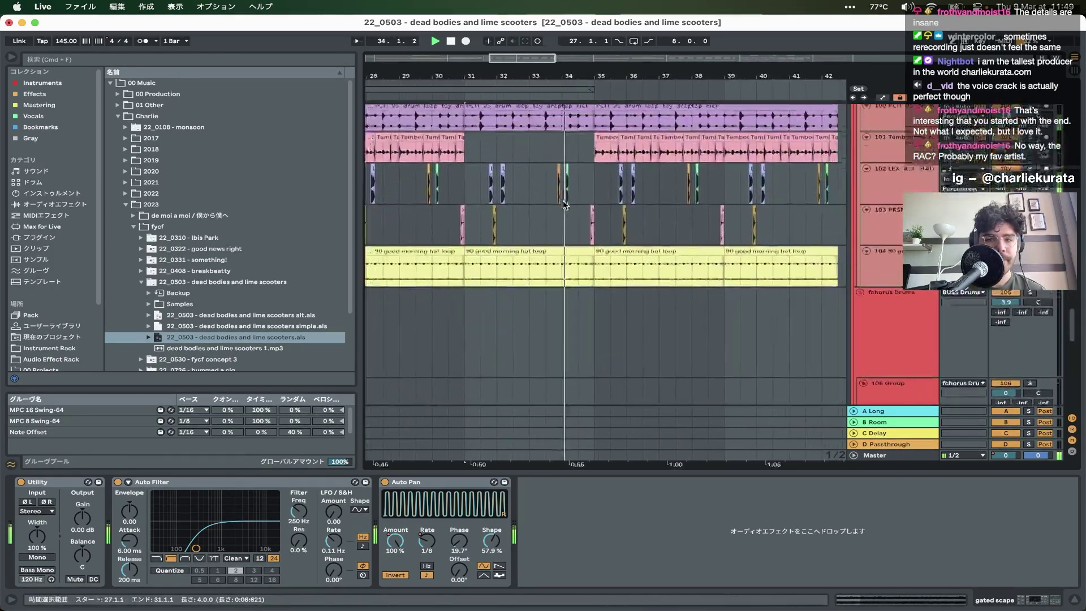
{"action": "scroll", "coordinate": [563, 203], "scroll_direction": "up", "scroll_amount": 3}
{"action": "scroll", "coordinate": [563, 202], "scroll_direction": "up", "scroll_amount": 8}
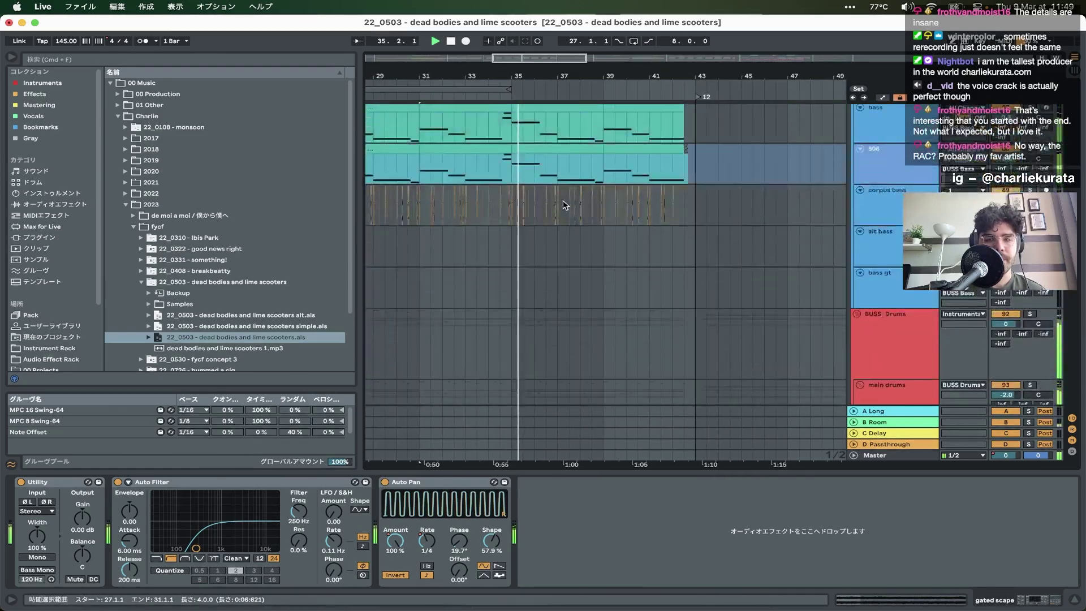
{"action": "scroll", "coordinate": [565, 205], "scroll_direction": "up", "scroll_amount": 10}
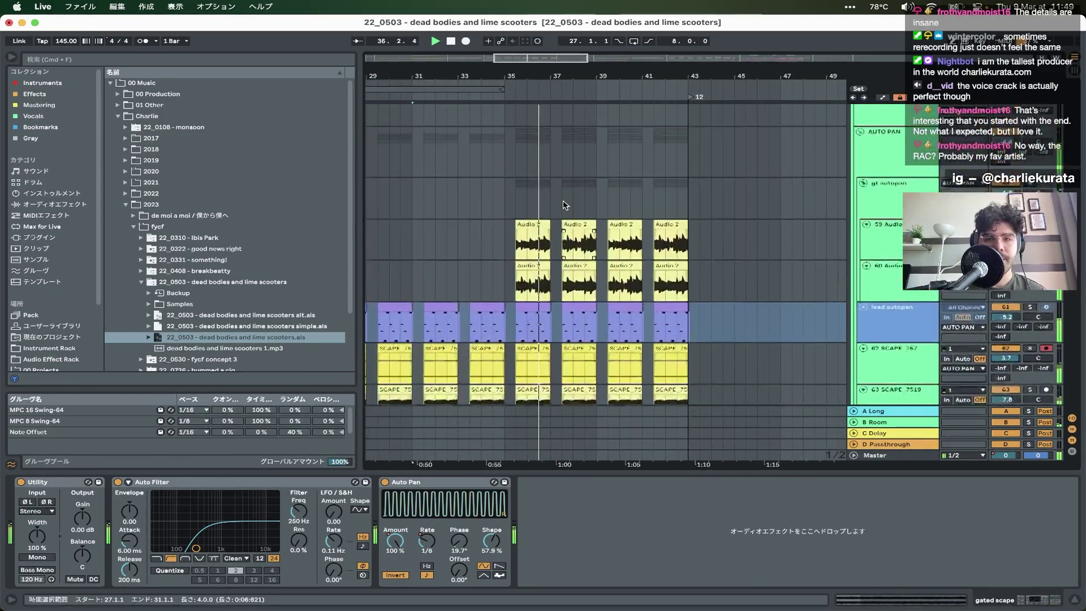
- Play from 34.3.1 on the beep track and look over the beep, AUTO PAN and gt autopan tracks
{"action": "left_click", "coordinate": [492, 288]}
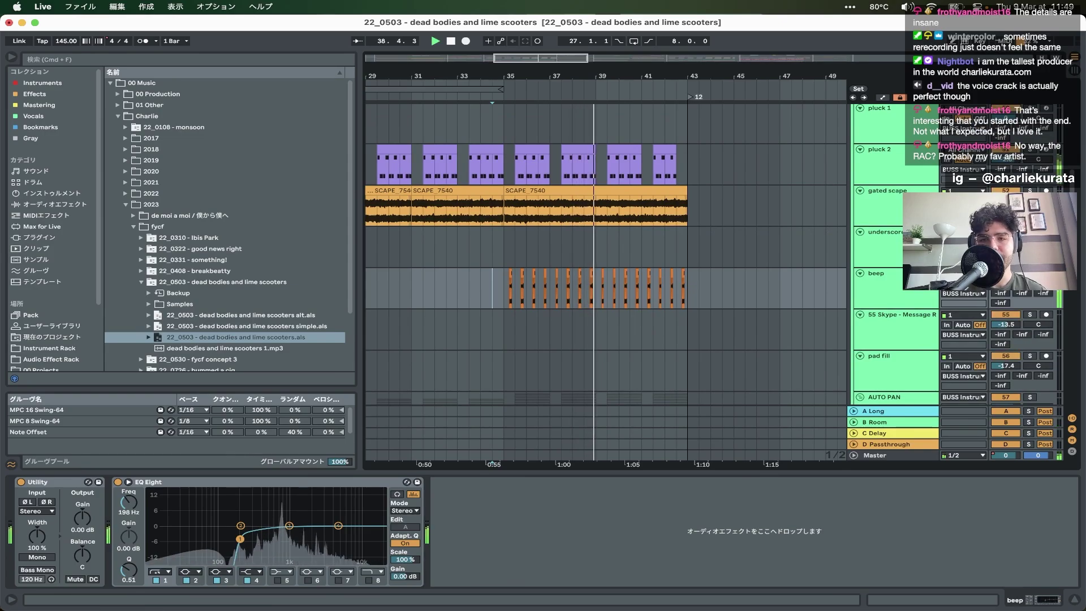
{"action": "scroll", "coordinate": [607, 254], "scroll_direction": "up", "scroll_amount": 8}
{"action": "scroll", "coordinate": [606, 254], "scroll_direction": "down", "scroll_amount": 10}
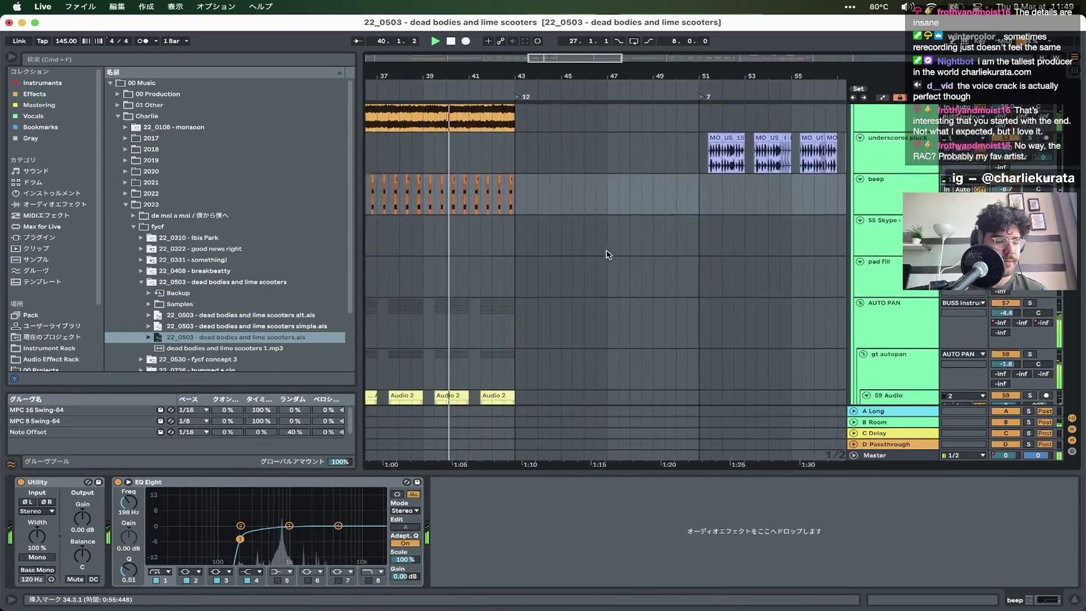
{"action": "scroll", "coordinate": [607, 255], "scroll_direction": "down", "scroll_amount": 5}
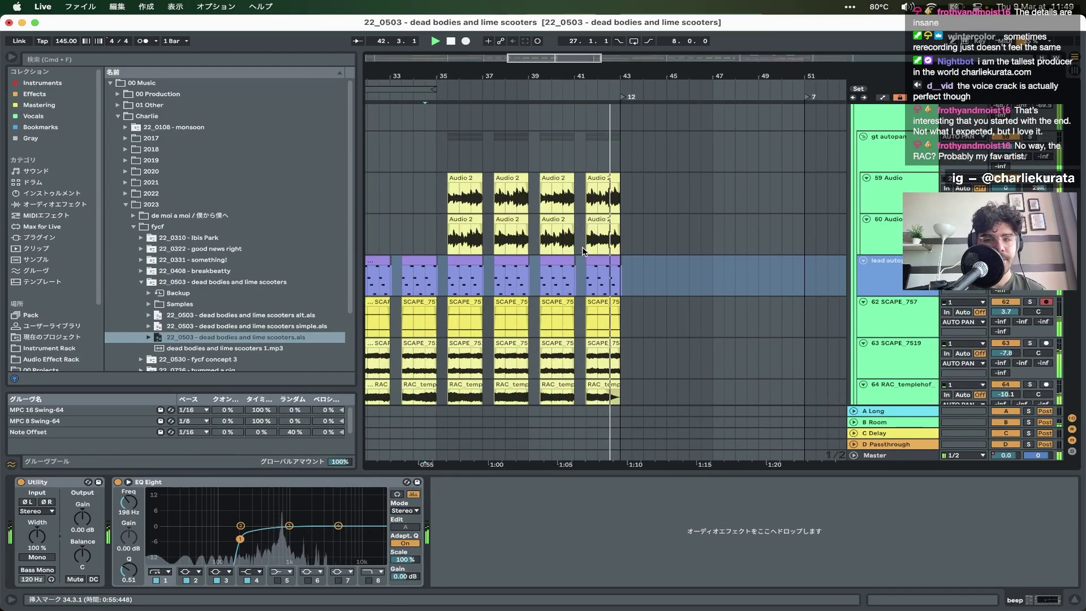
- Play from bar 43 on the 59 Audio track and look through the instrument and bass tracks of the verse
{"action": "scroll", "coordinate": [582, 247], "scroll_direction": "up", "scroll_amount": 5}
{"action": "left_click", "coordinate": [521, 253]}
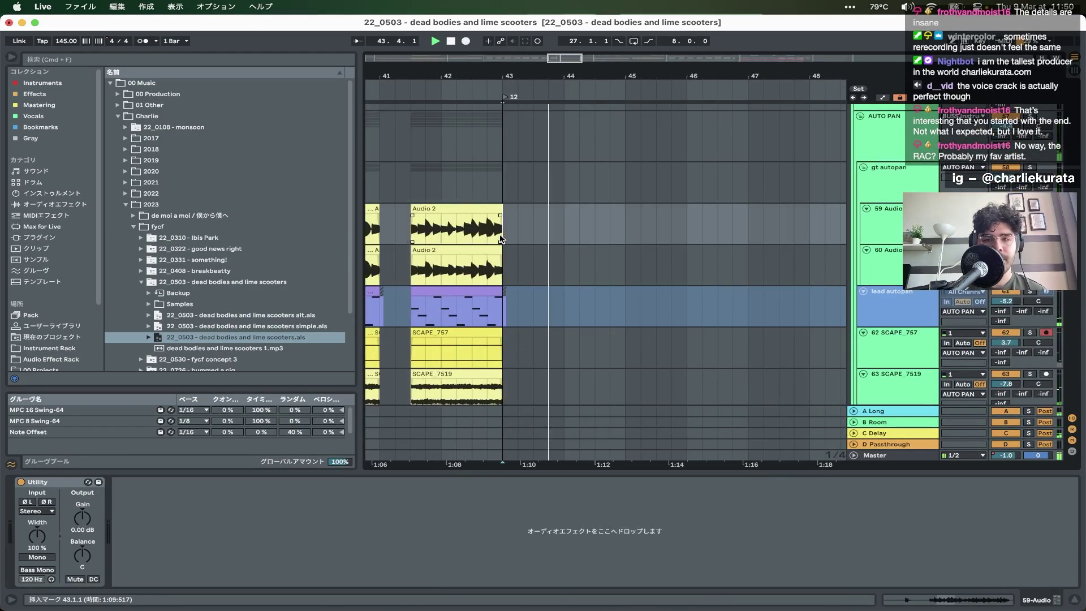
{"action": "scroll", "coordinate": [487, 272], "scroll_direction": "up", "scroll_amount": 10}
{"action": "scroll", "coordinate": [482, 277], "scroll_direction": "down", "scroll_amount": 8}
{"action": "scroll", "coordinate": [482, 277], "scroll_direction": "up", "scroll_amount": 15}
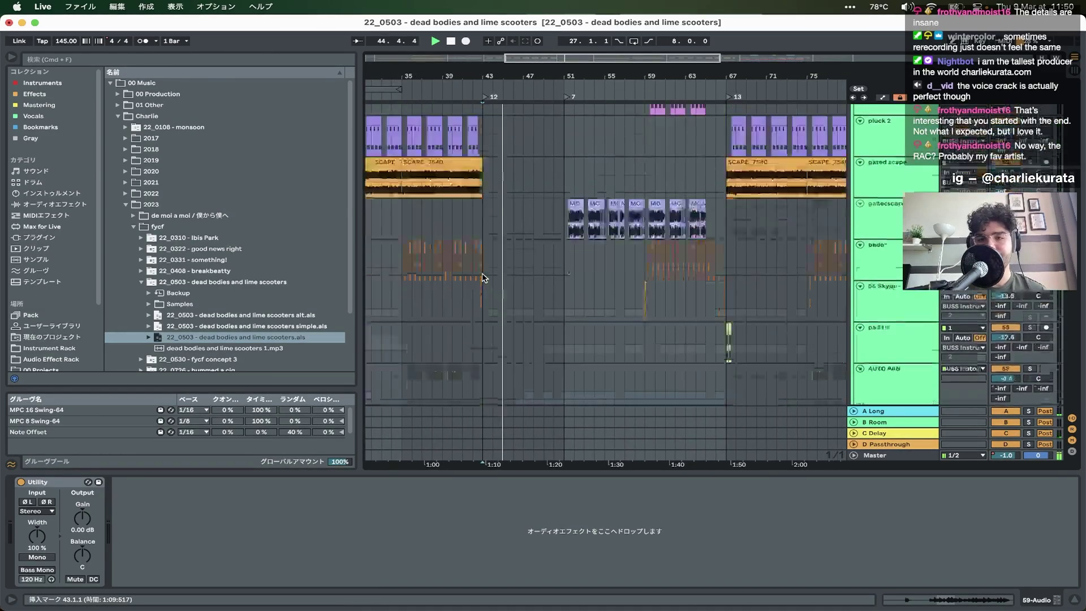
{"action": "scroll", "coordinate": [482, 277], "scroll_direction": "down", "scroll_amount": 5}
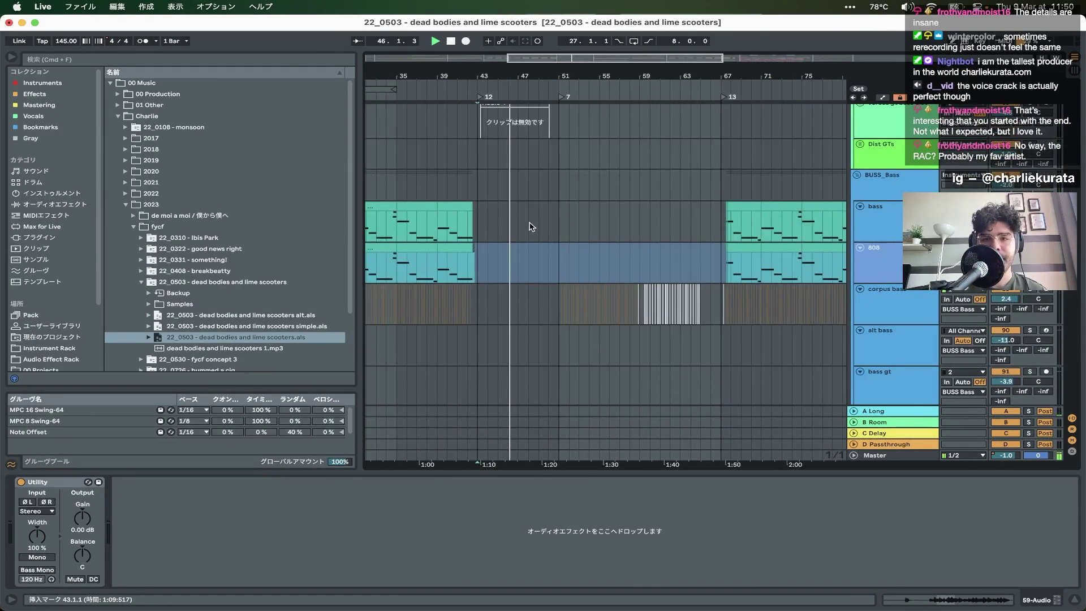
{"action": "scroll", "coordinate": [532, 238], "scroll_direction": "down", "scroll_amount": 5}
- Select the verses gt track and play its guitar layers from bar 50 into the bridge
{"action": "left_click", "coordinate": [538, 308]}
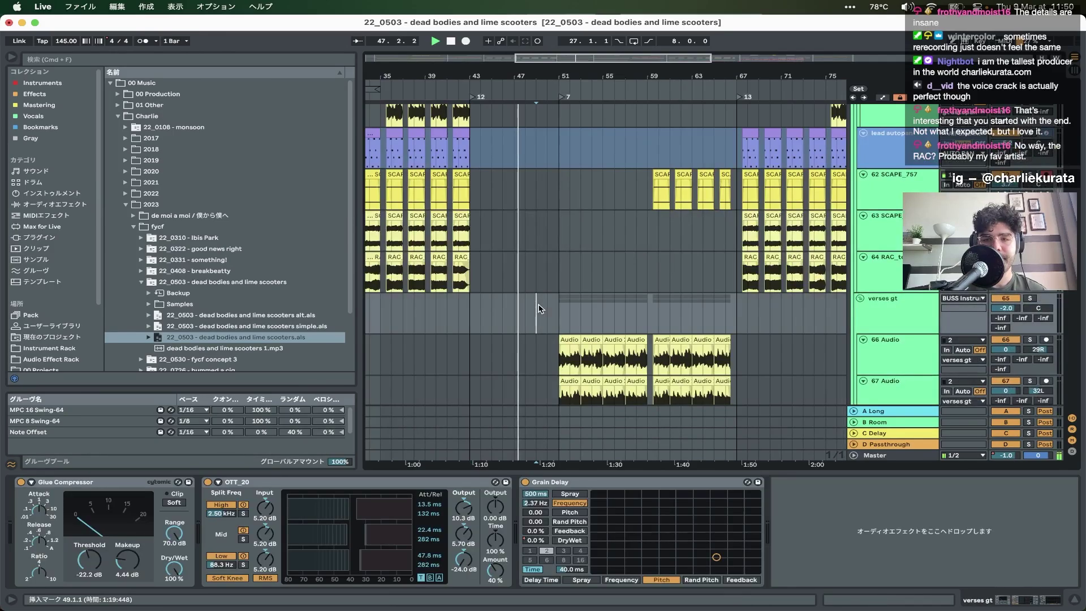
{"action": "scroll", "coordinate": [551, 305], "scroll_direction": "down", "scroll_amount": 4}
{"action": "scroll", "coordinate": [551, 306], "scroll_direction": "up", "scroll_amount": 6}
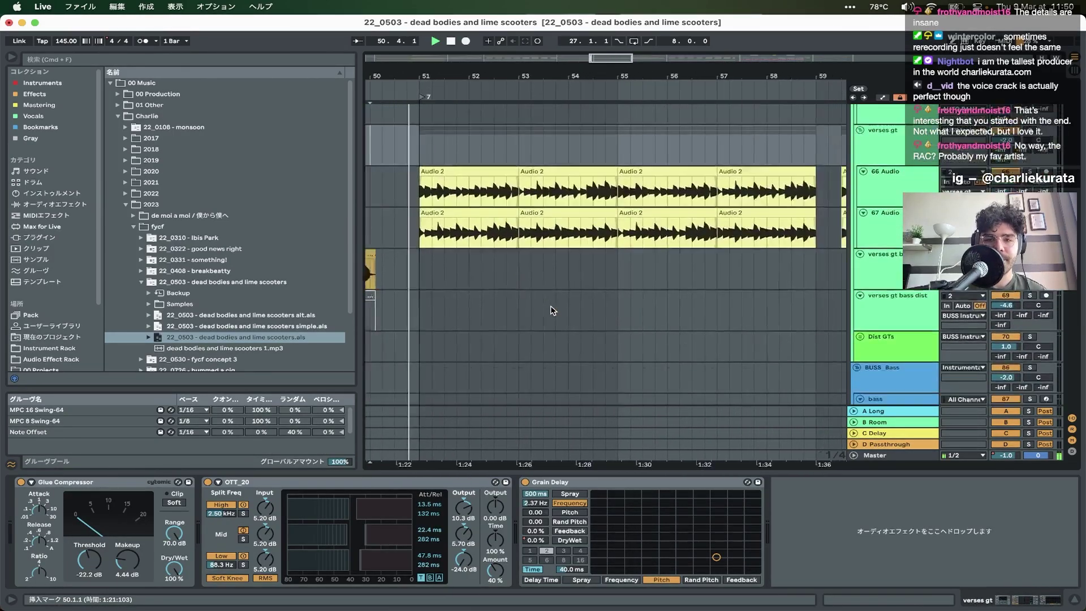
{"action": "scroll", "coordinate": [547, 348], "scroll_direction": "down", "scroll_amount": 2}
{"action": "scroll", "coordinate": [510, 307], "scroll_direction": "up", "scroll_amount": 6}
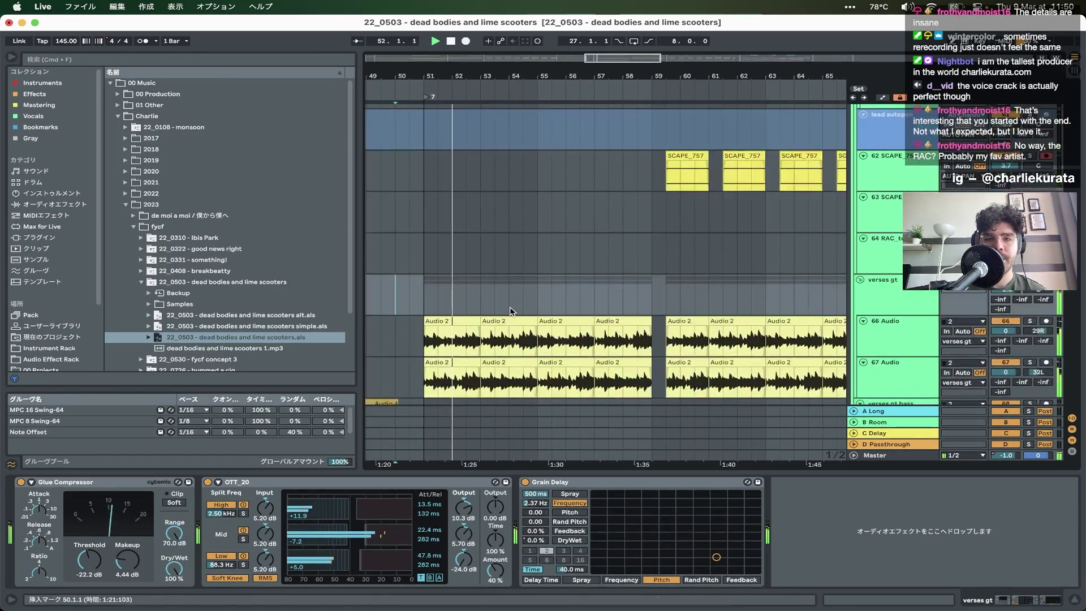
- Play corpus bass from bar 51 and bring its Glue Compressor and Corpus devices into view
{"action": "scroll", "coordinate": [510, 307], "scroll_direction": "down", "scroll_amount": 5}
{"action": "scroll", "coordinate": [491, 306], "scroll_direction": "up", "scroll_amount": 10}
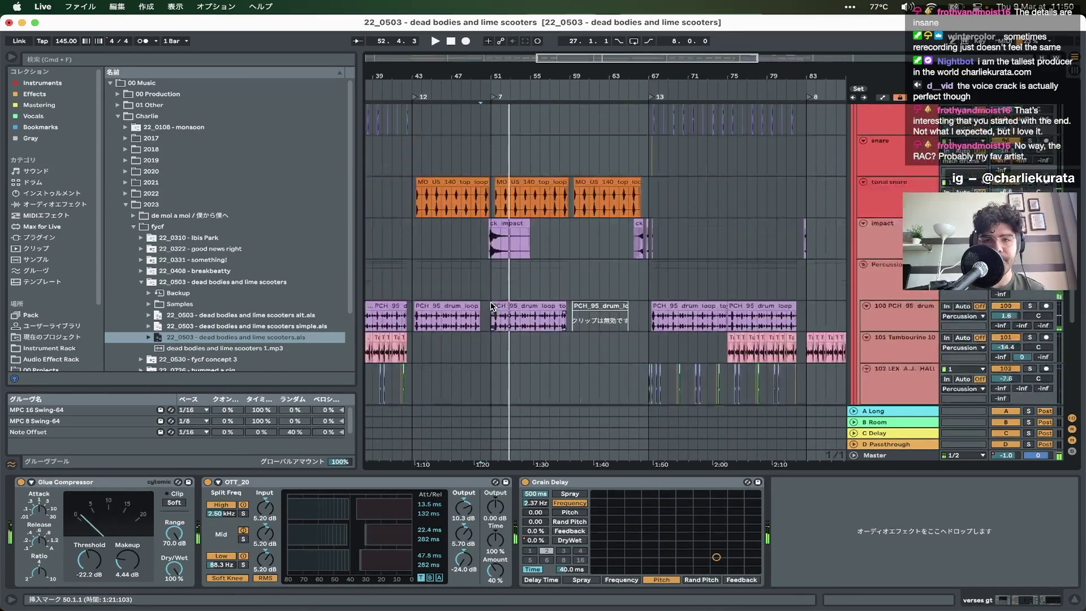
{"action": "scroll", "coordinate": [492, 306], "scroll_direction": "up", "scroll_amount": 8}
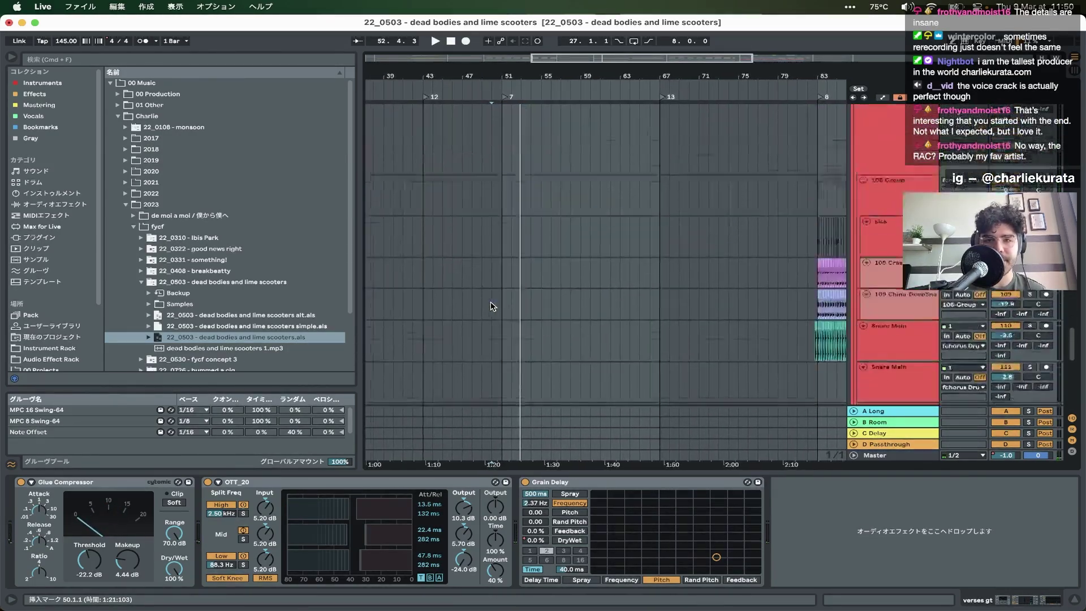
{"action": "scroll", "coordinate": [491, 306], "scroll_direction": "up", "scroll_amount": 8}
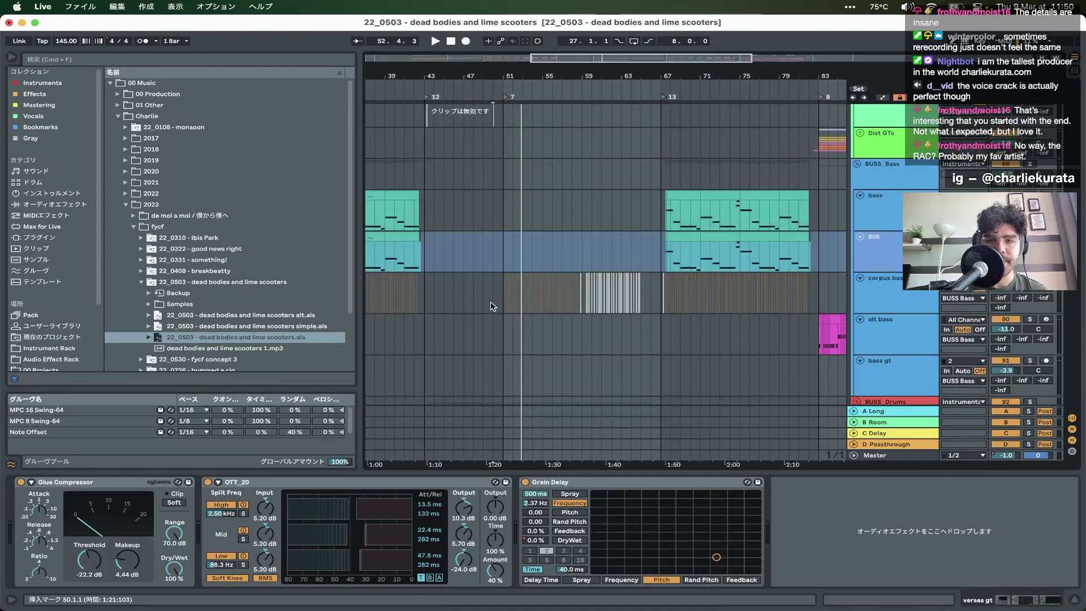
{"action": "left_click", "coordinate": [499, 300]}
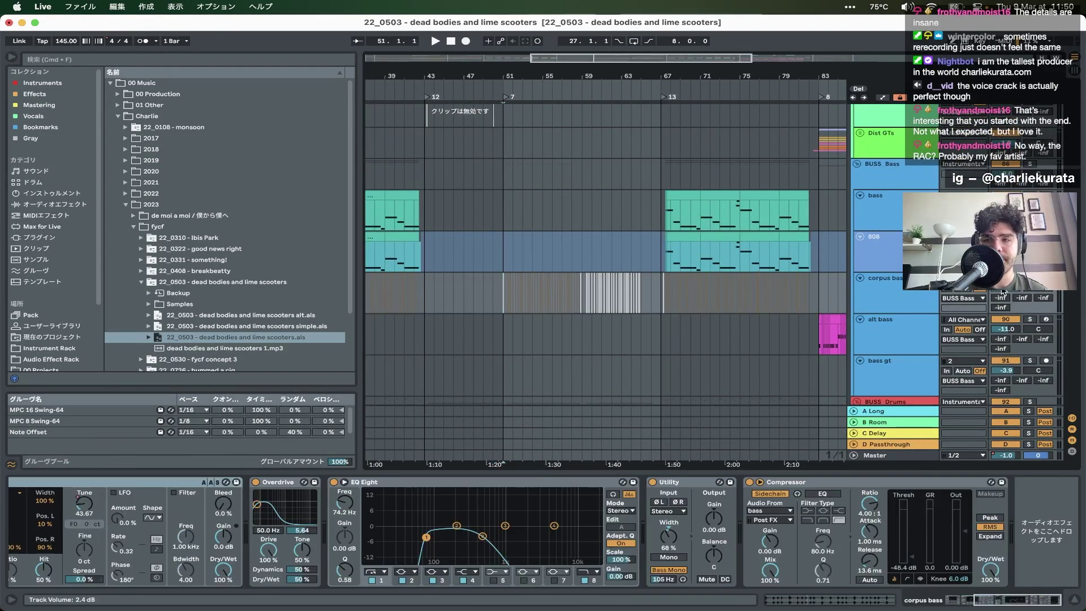
{"action": "key", "text": "space"}
{"action": "scroll", "coordinate": [544, 275], "scroll_direction": "up", "scroll_amount": 10}
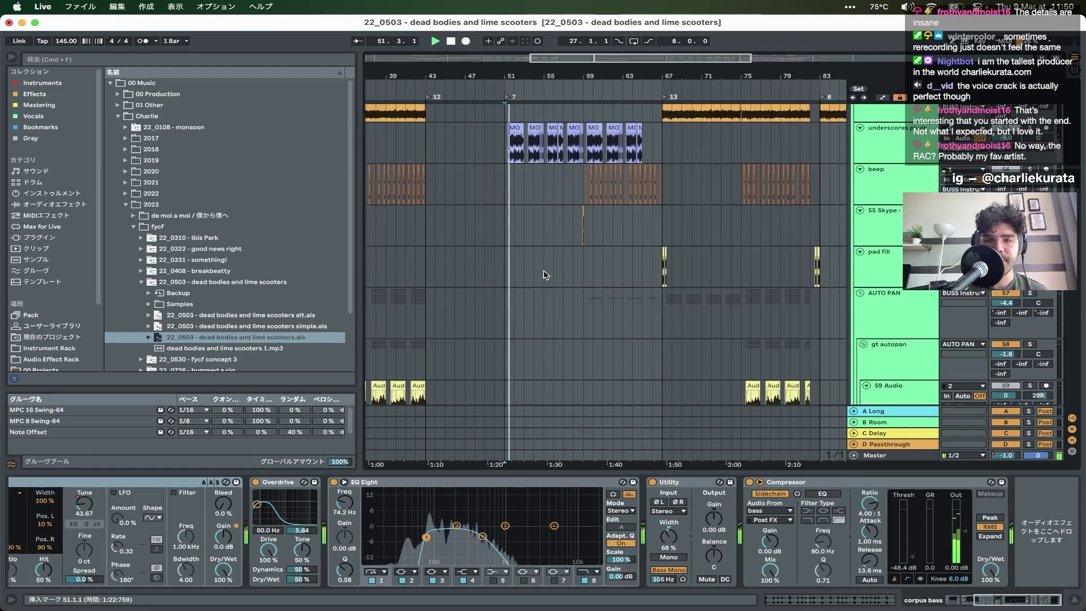
{"action": "scroll", "coordinate": [544, 276], "scroll_direction": "down", "scroll_amount": 10}
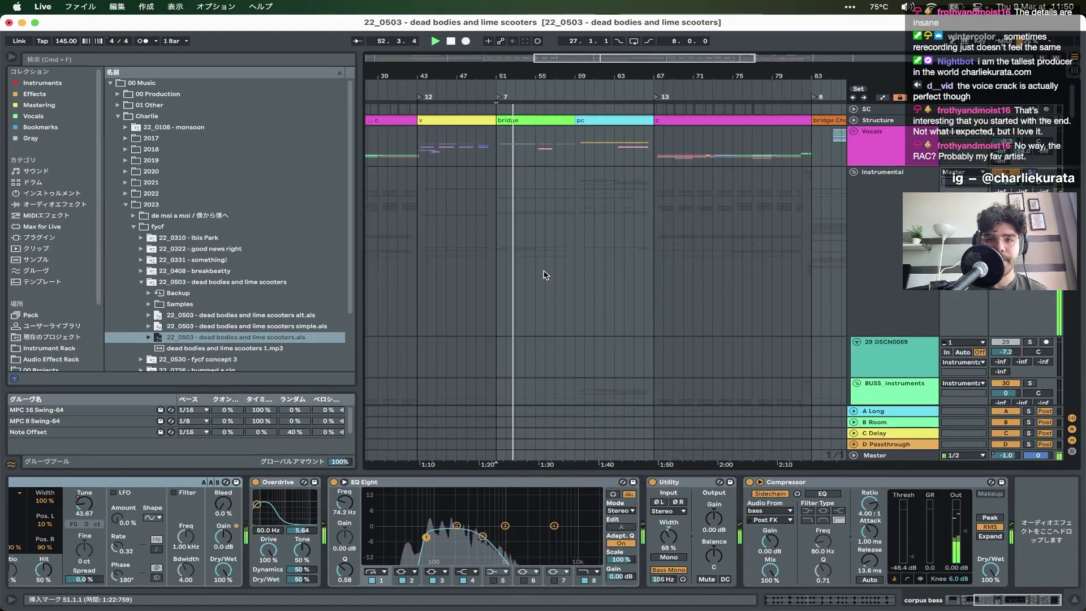
{"action": "scroll", "coordinate": [544, 275], "scroll_direction": "down", "scroll_amount": 5}
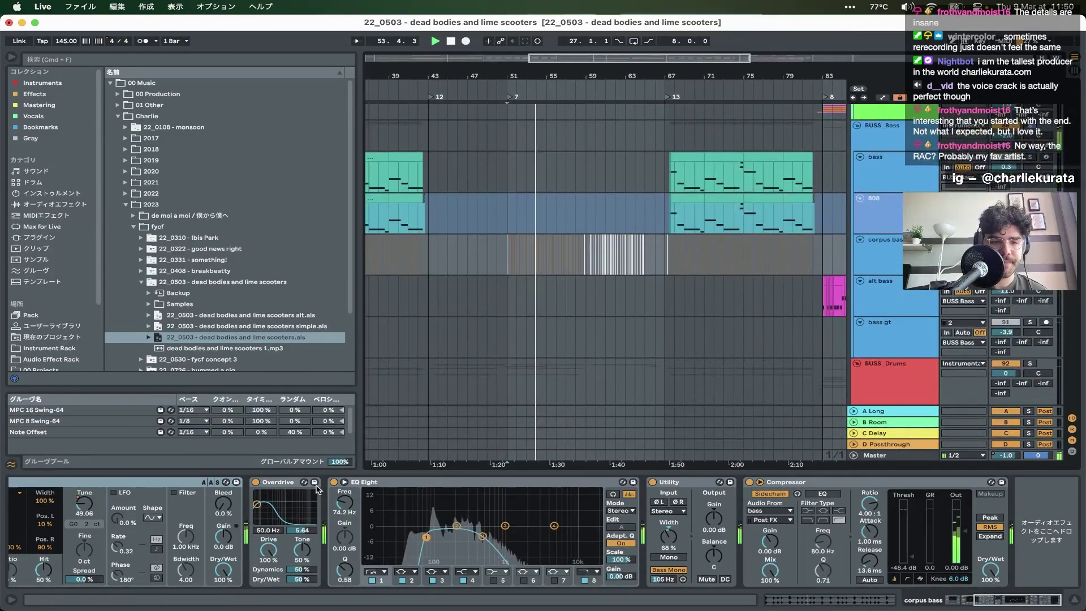
{"action": "scroll", "coordinate": [317, 490], "scroll_direction": "left", "scroll_amount": 5}
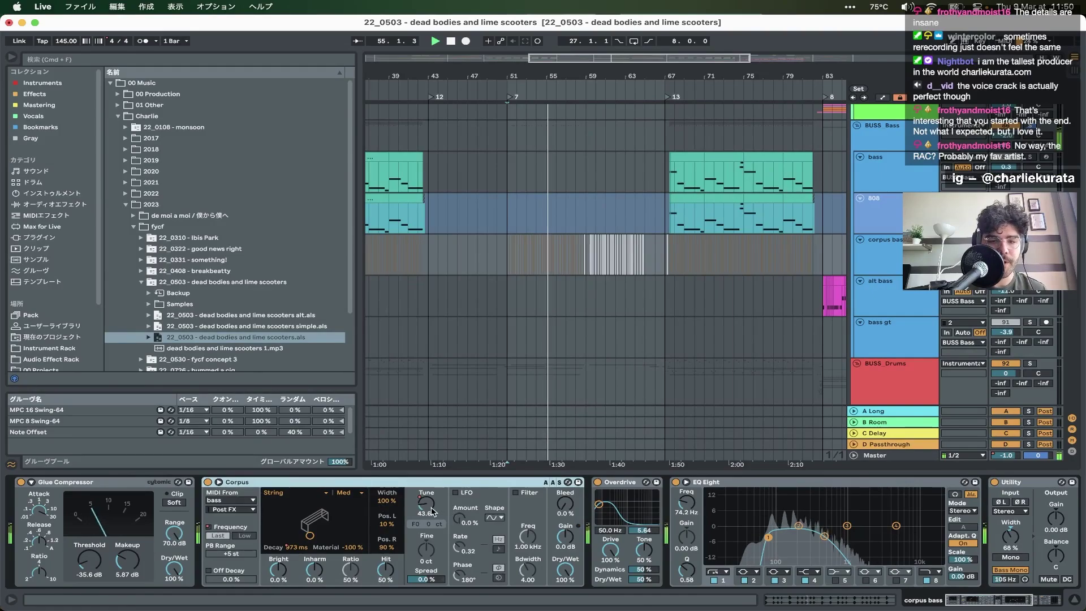
- Show the automation lanes and enlarge the corpus bass track to examine its Corpus Tune automation
{"action": "key", "text": "a"}
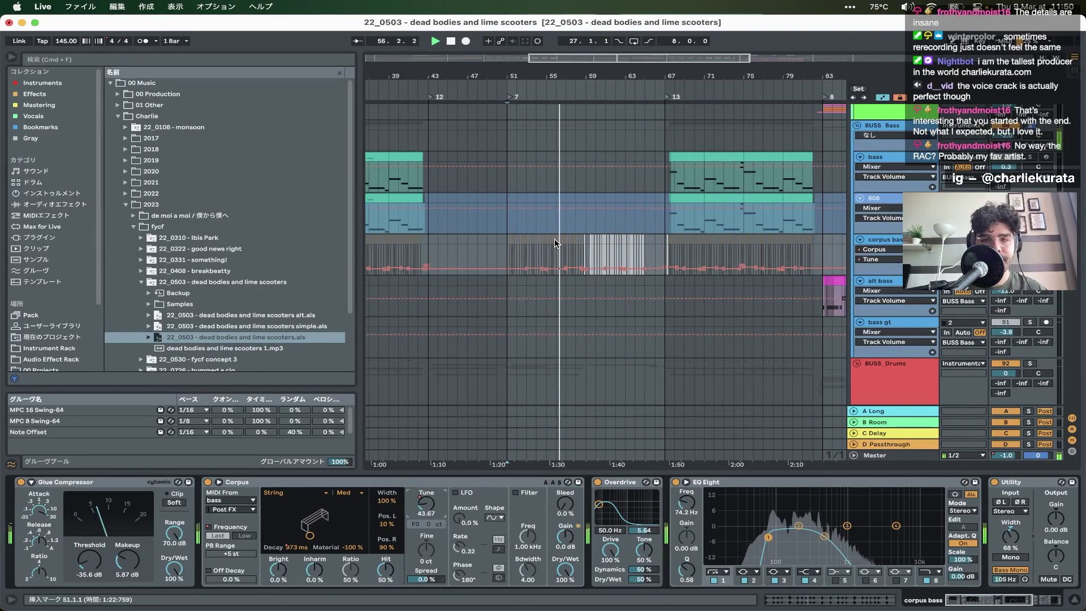
{"action": "key", "text": "plus"}
{"action": "key", "text": "plus"}
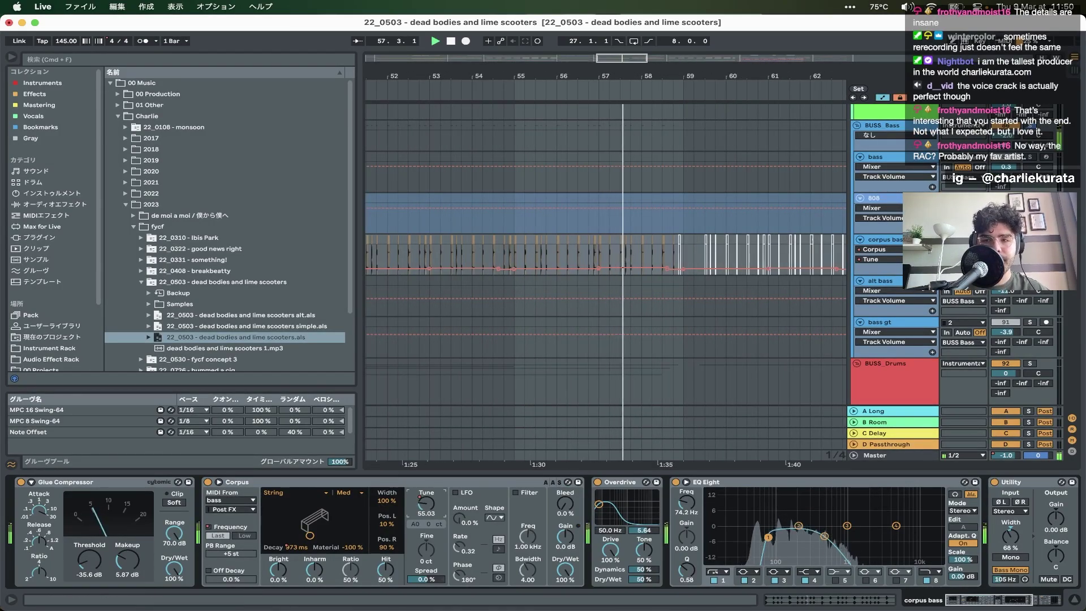
{"action": "left_click_drag", "start_coordinate": [888, 276], "coordinate": [888, 362]}
{"action": "key", "text": "minus"}
{"action": "key", "text": "minus"}
{"action": "key", "text": "minus"}
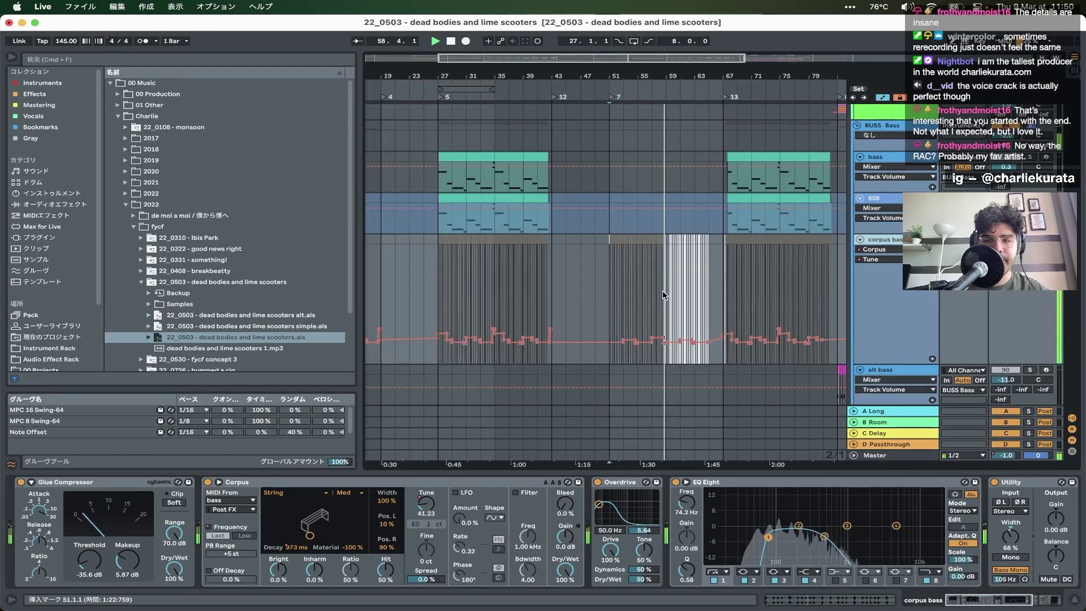
{"action": "key", "text": "plus"}
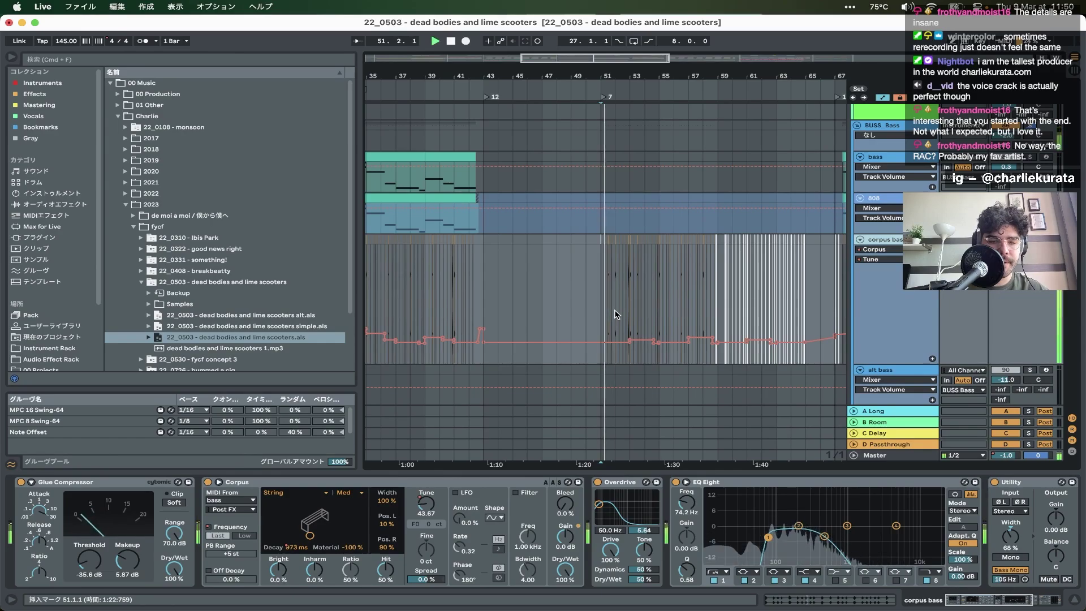
- Hide the automation lanes and play the bridge again from bar 51
{"action": "key", "text": "space"}
{"action": "key", "text": "a"}
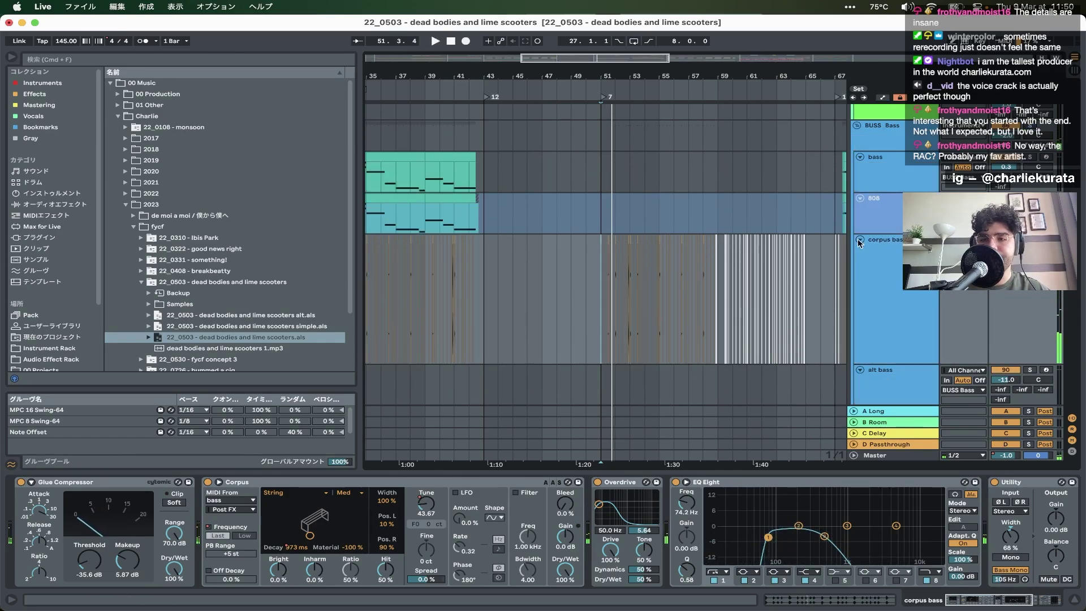
{"action": "scroll", "coordinate": [680, 215], "scroll_direction": "down", "scroll_amount": 10}
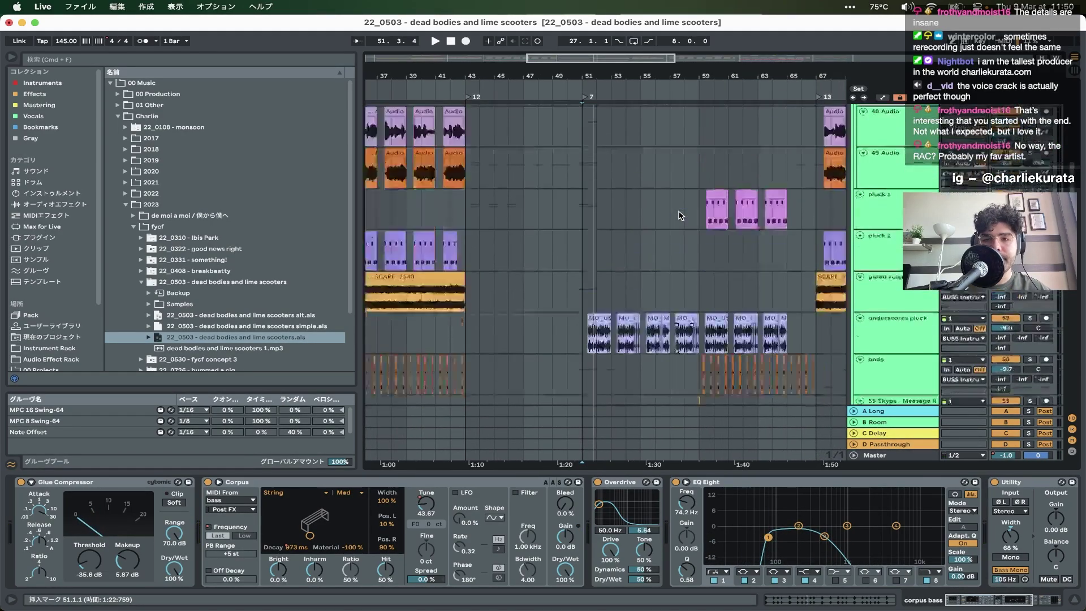
{"action": "key", "text": "space"}
{"action": "scroll", "coordinate": [680, 215], "scroll_direction": "up", "scroll_amount": 8}
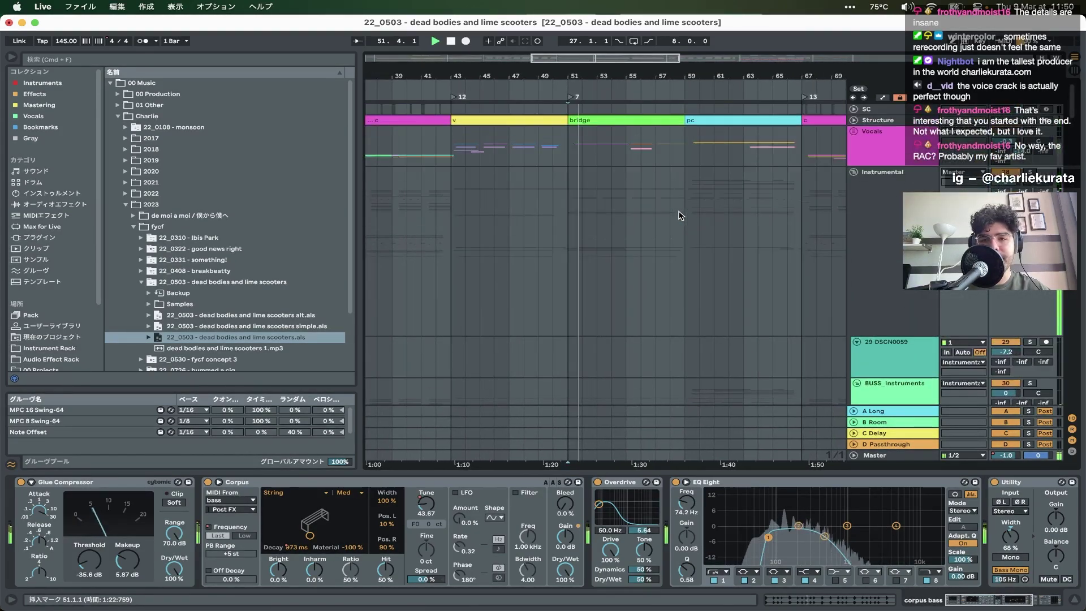
- Play pluck 1 from bar 59 and look over the layers leading into the second chorus
{"action": "scroll", "coordinate": [680, 215], "scroll_direction": "down", "scroll_amount": 10}
{"action": "left_click", "coordinate": [652, 216]}
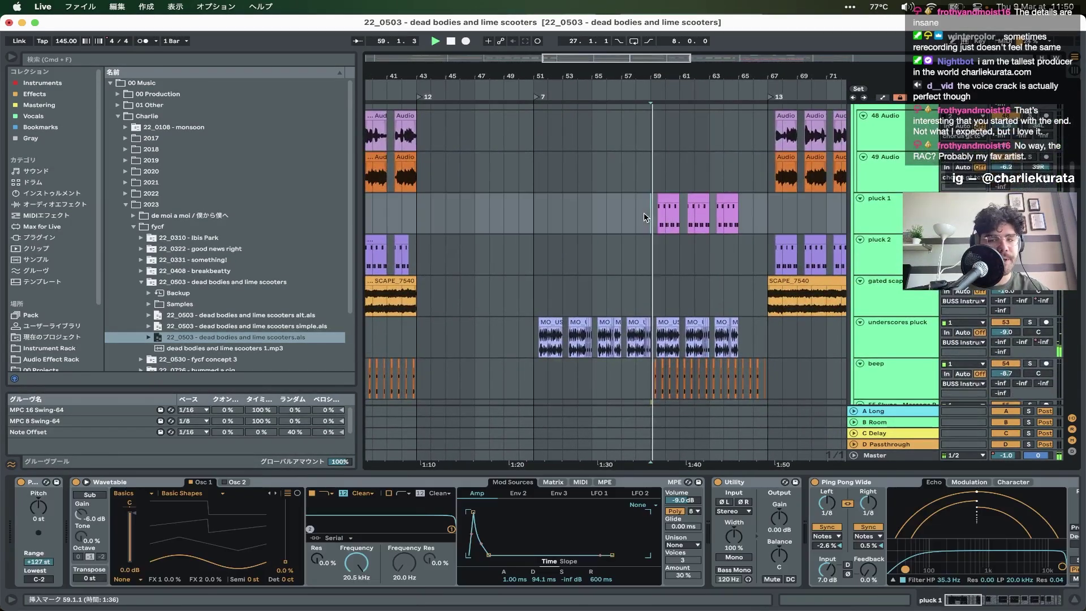
{"action": "scroll", "coordinate": [645, 217], "scroll_direction": "up", "scroll_amount": 10}
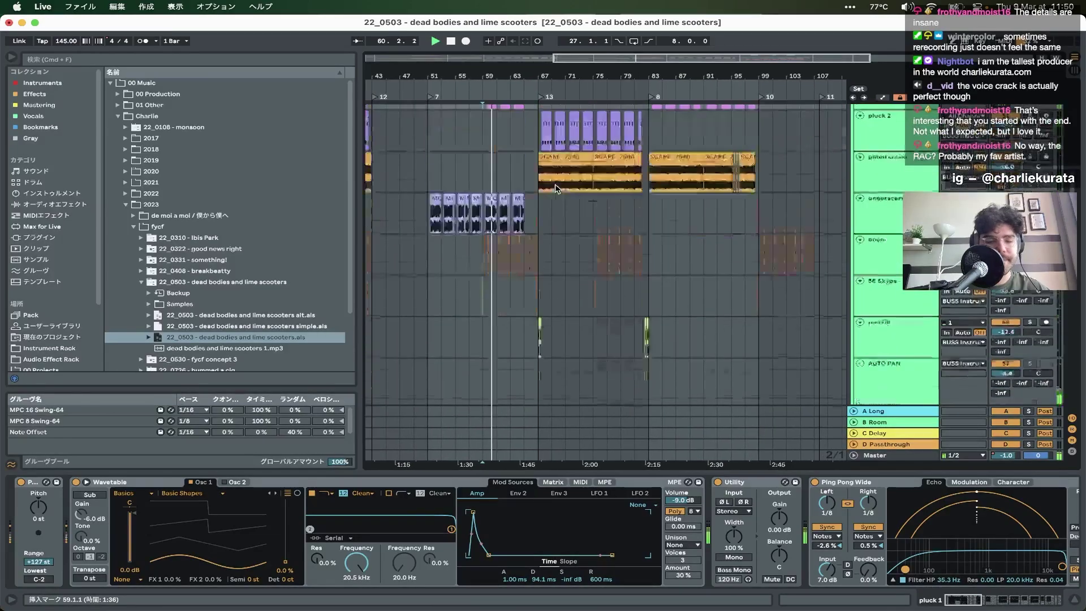
{"action": "scroll", "coordinate": [557, 189], "scroll_direction": "up", "scroll_amount": 1}
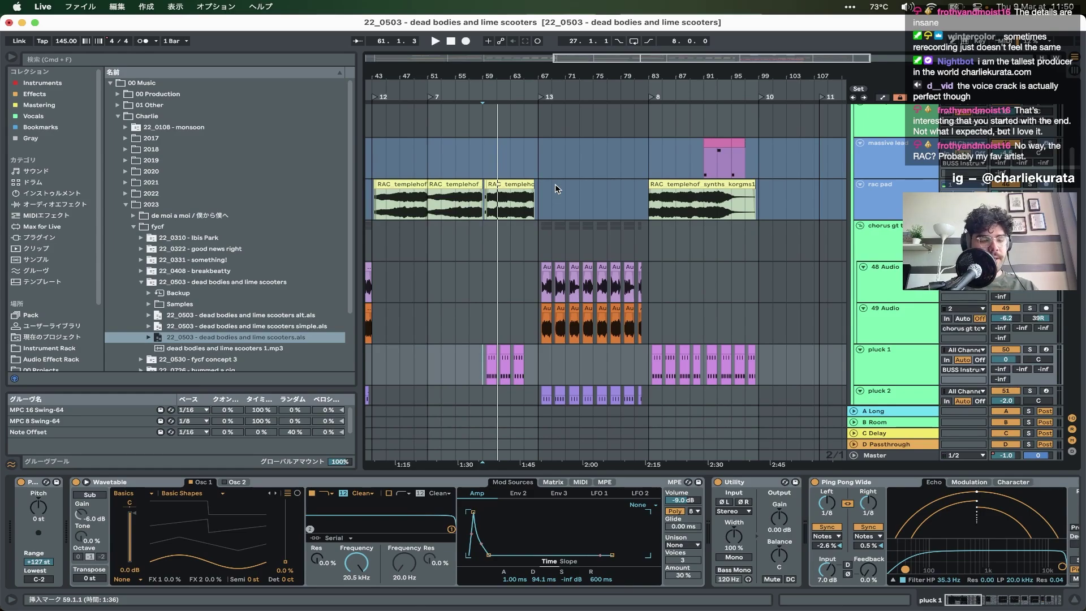
- Play the second chorus from bar 67 on chorus gt tops and look down to the pad fill and auto-pan tracks
{"action": "left_click", "coordinate": [548, 237]}
{"action": "scroll", "coordinate": [537, 240], "scroll_direction": "down", "scroll_amount": 5}
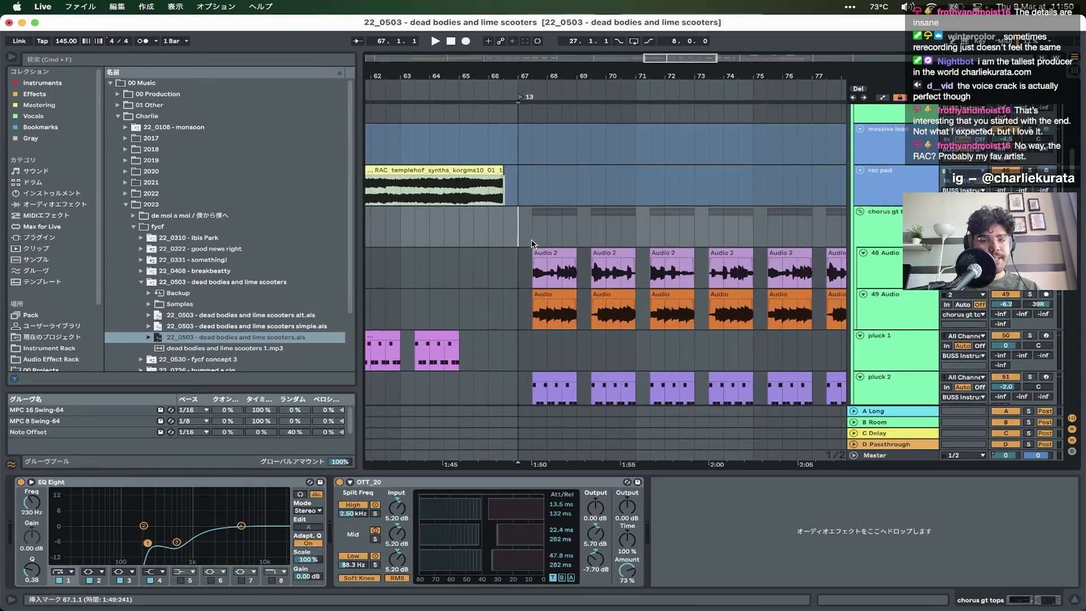
{"action": "scroll", "coordinate": [531, 244], "scroll_direction": "down", "scroll_amount": 6}
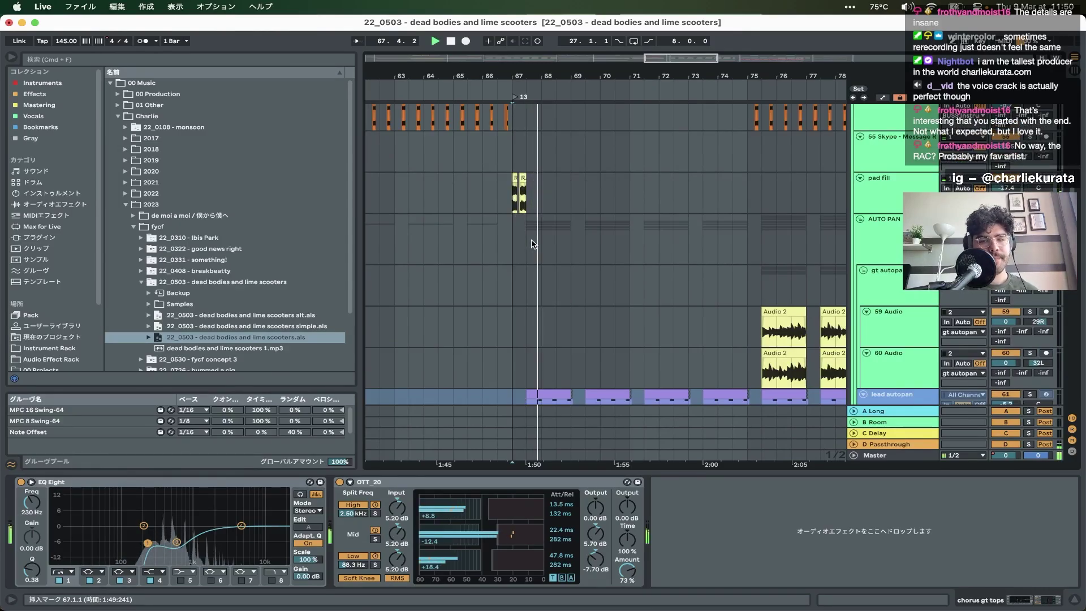
- Play the second chorus from bar 75 on the gt autopan group, then fold up the AUTO PAN group
{"action": "scroll", "coordinate": [531, 244], "scroll_direction": "down", "scroll_amount": 5}
{"action": "scroll", "coordinate": [530, 245], "scroll_direction": "up", "scroll_amount": 6}
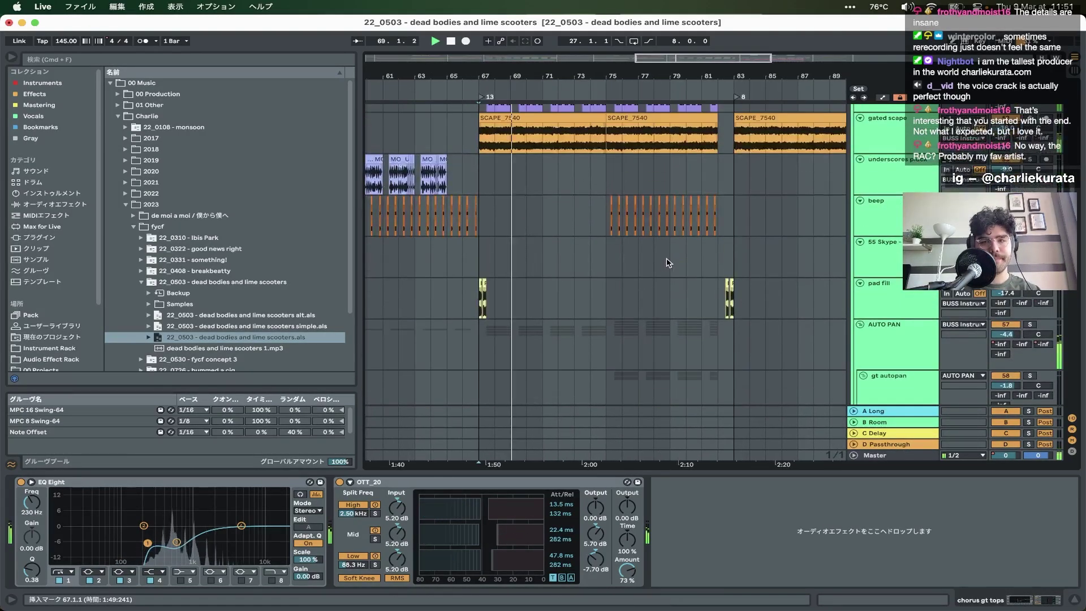
{"action": "scroll", "coordinate": [534, 246], "scroll_direction": "down", "scroll_amount": 4}
{"action": "scroll", "coordinate": [667, 258], "scroll_direction": "down", "scroll_amount": 5}
{"action": "scroll", "coordinate": [650, 249], "scroll_direction": "up", "scroll_amount": 4}
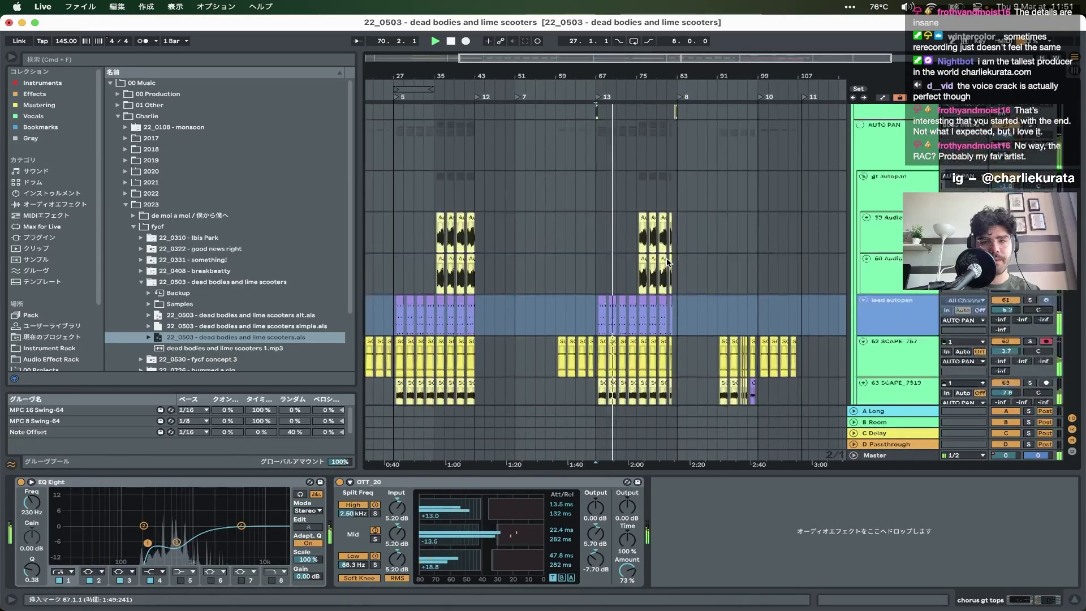
{"action": "left_click", "coordinate": [634, 242]}
{"action": "scroll", "coordinate": [673, 214], "scroll_direction": "up", "scroll_amount": 3}
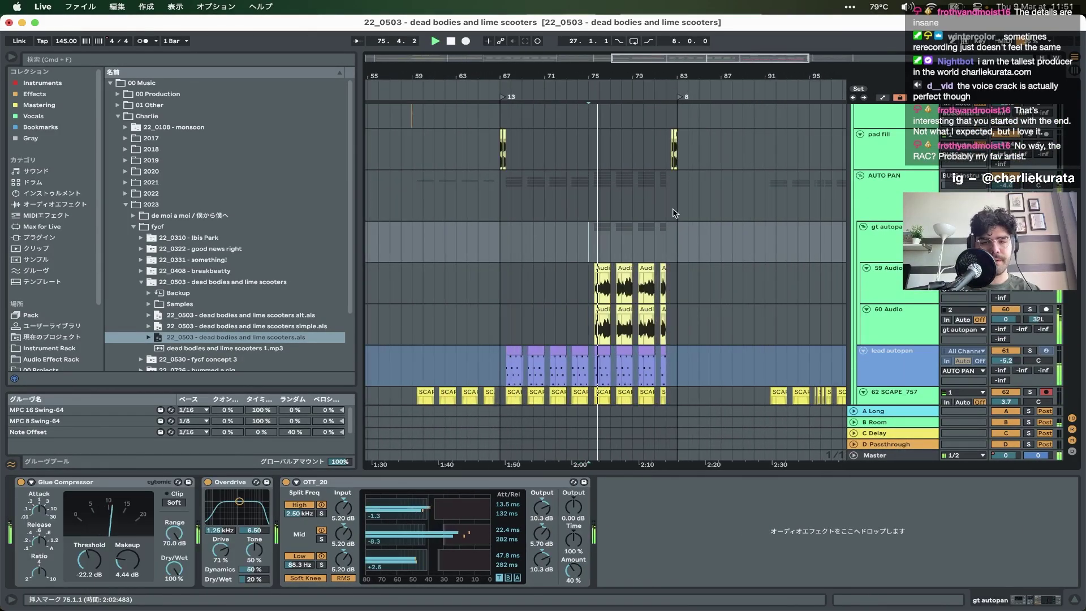
{"action": "left_click", "coordinate": [857, 178]}
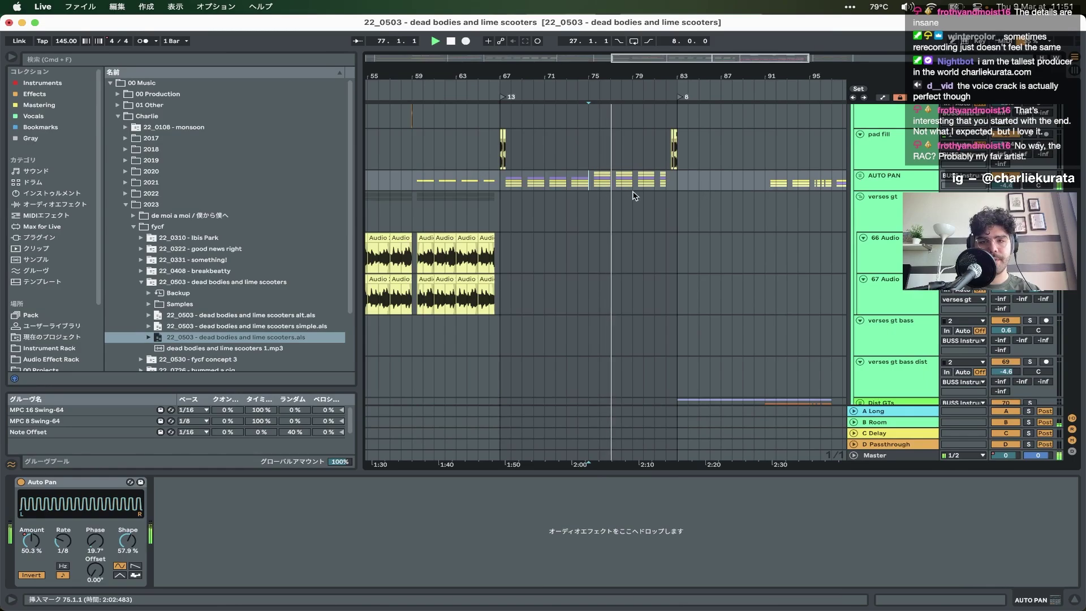
- Play the next section from bar 83 on the underscores pluck track and look over the instrument layers around it
{"action": "scroll", "coordinate": [634, 196], "scroll_direction": "up", "scroll_amount": 4}
{"action": "scroll", "coordinate": [634, 196], "scroll_direction": "up", "scroll_amount": 3}
{"action": "key", "text": "space"}
{"action": "left_click", "coordinate": [411, 289]}
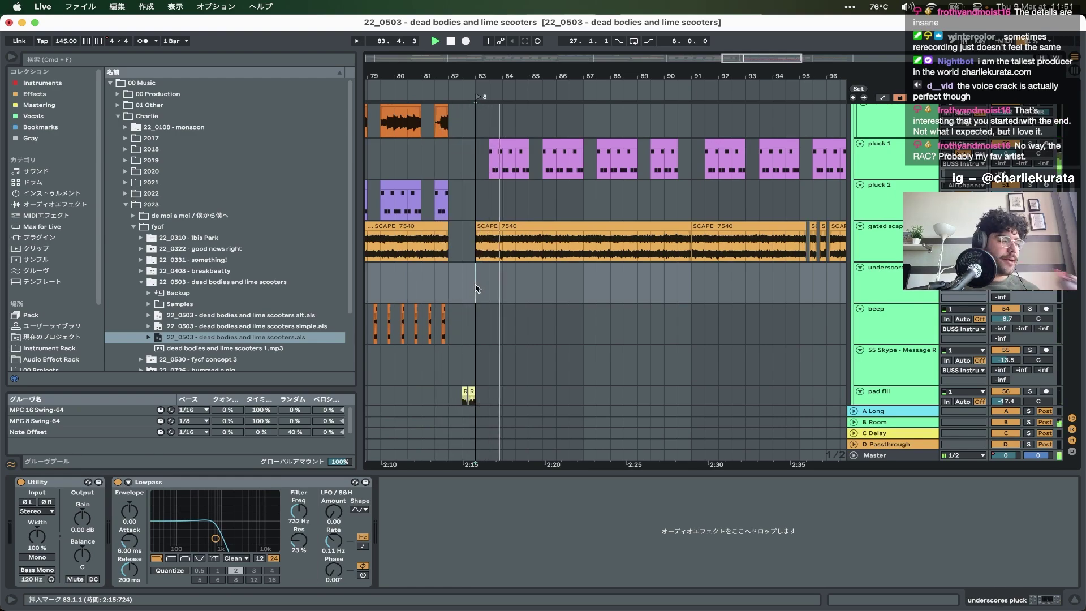
{"action": "scroll", "coordinate": [475, 289], "scroll_direction": "down", "scroll_amount": 10}
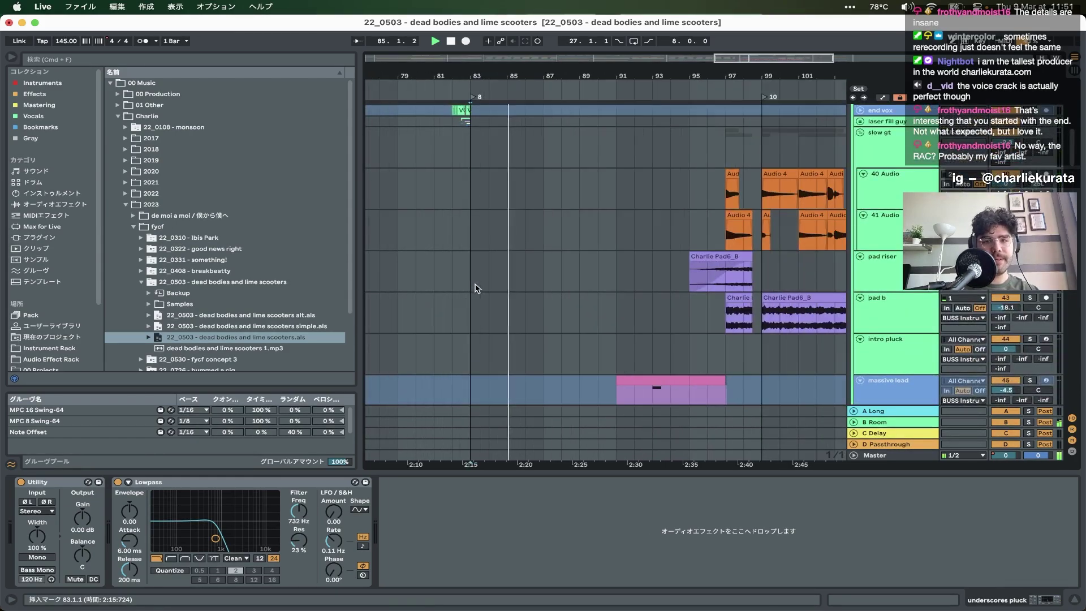
{"action": "scroll", "coordinate": [473, 170], "scroll_direction": "up", "scroll_amount": 5}
{"action": "scroll", "coordinate": [469, 283], "scroll_direction": "down", "scroll_amount": 4}
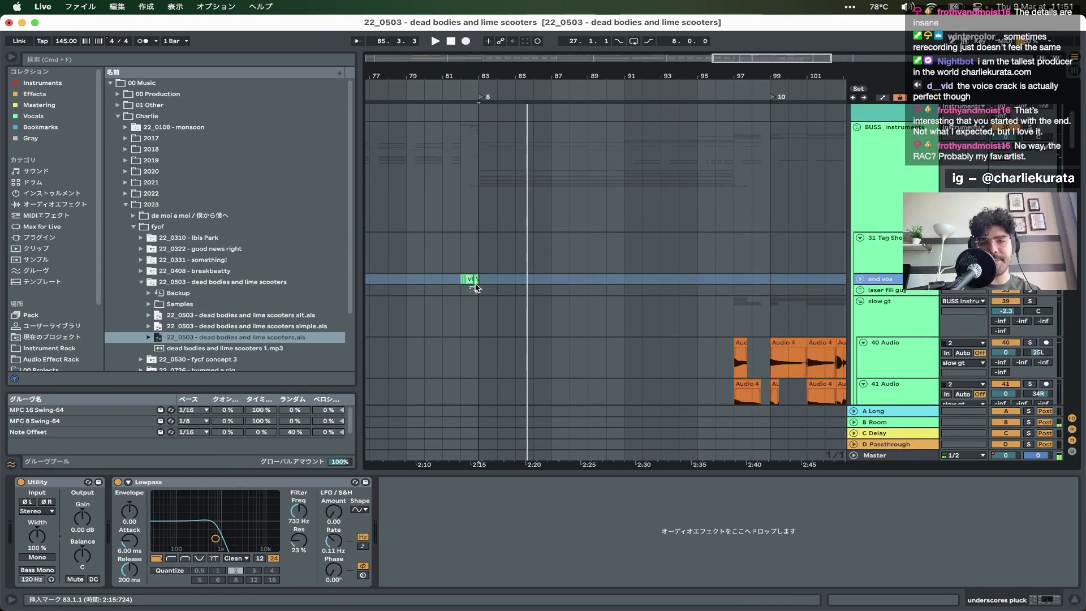
- Unfold the laser fill guy group and play its fill from 82.2
{"action": "scroll", "coordinate": [470, 283], "scroll_direction": "up", "scroll_amount": 3}
{"action": "left_click", "coordinate": [860, 289]}
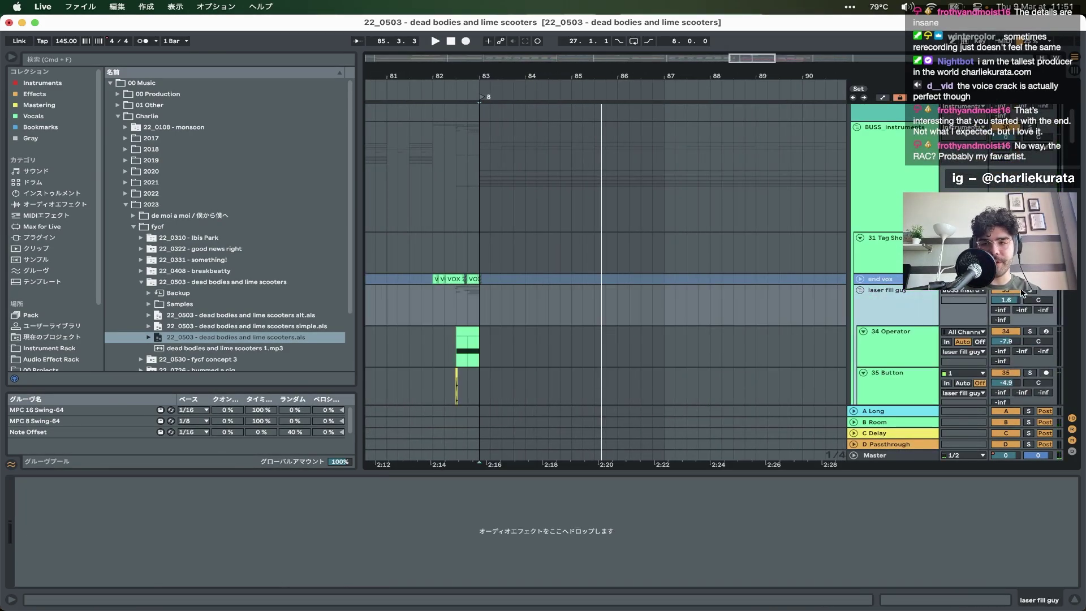
{"action": "scroll", "coordinate": [446, 313], "scroll_direction": "up", "scroll_amount": 4}
{"action": "scroll", "coordinate": [444, 328], "scroll_direction": "down", "scroll_amount": 5}
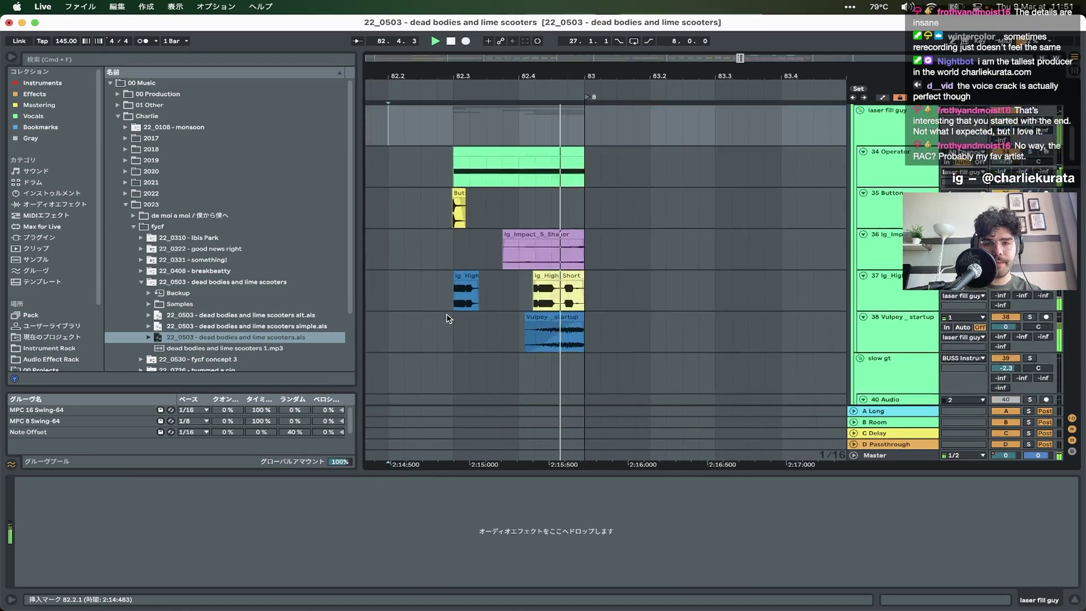
{"action": "scroll", "coordinate": [440, 345], "scroll_direction": "up", "scroll_amount": 1}
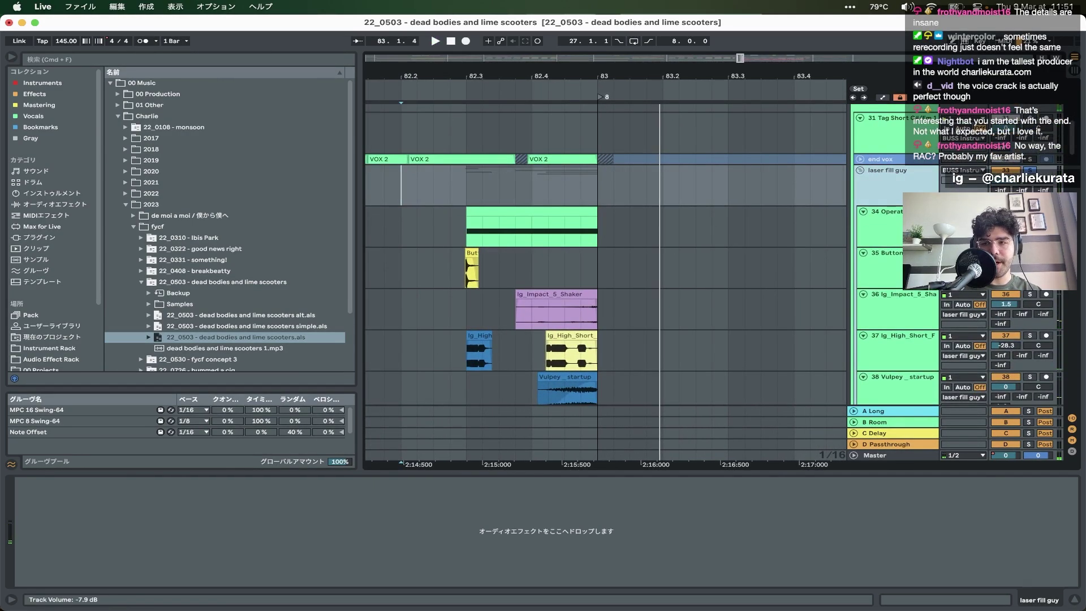
- Play the Operator clip of the laser fill from 82.3 and solo the fill's other layers to hear them
{"action": "left_click", "coordinate": [565, 216]}
{"action": "key", "text": "space"}
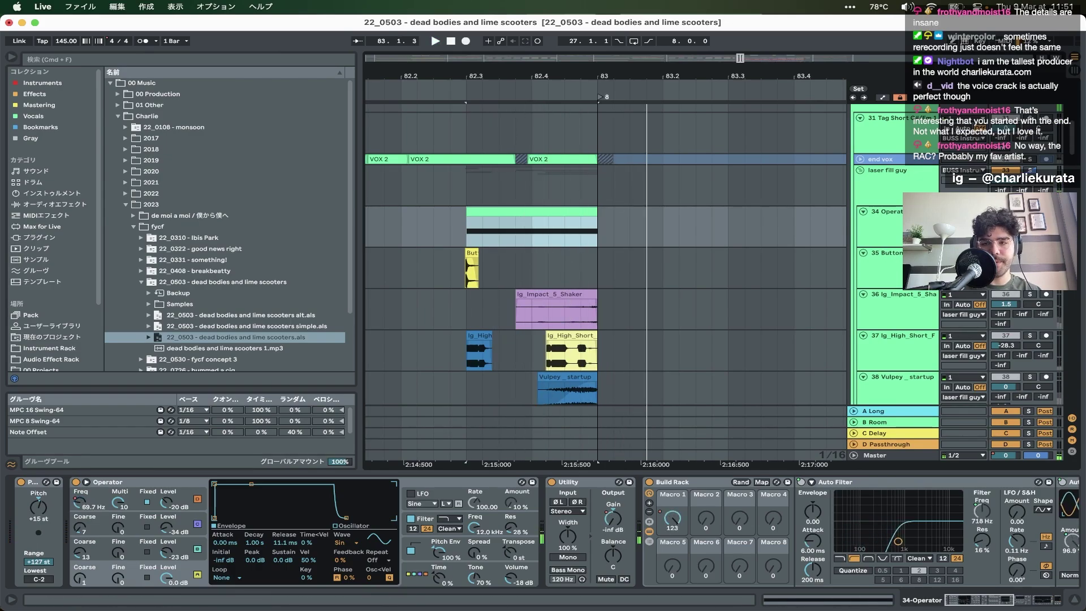
{"action": "key", "text": "space"}
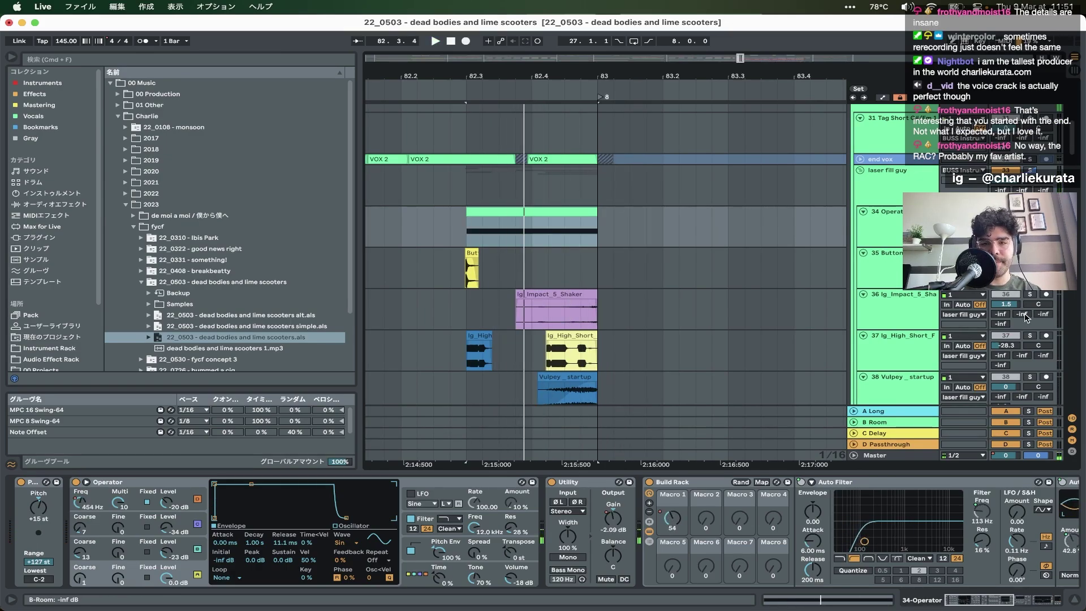
{"action": "key", "text": "space"}
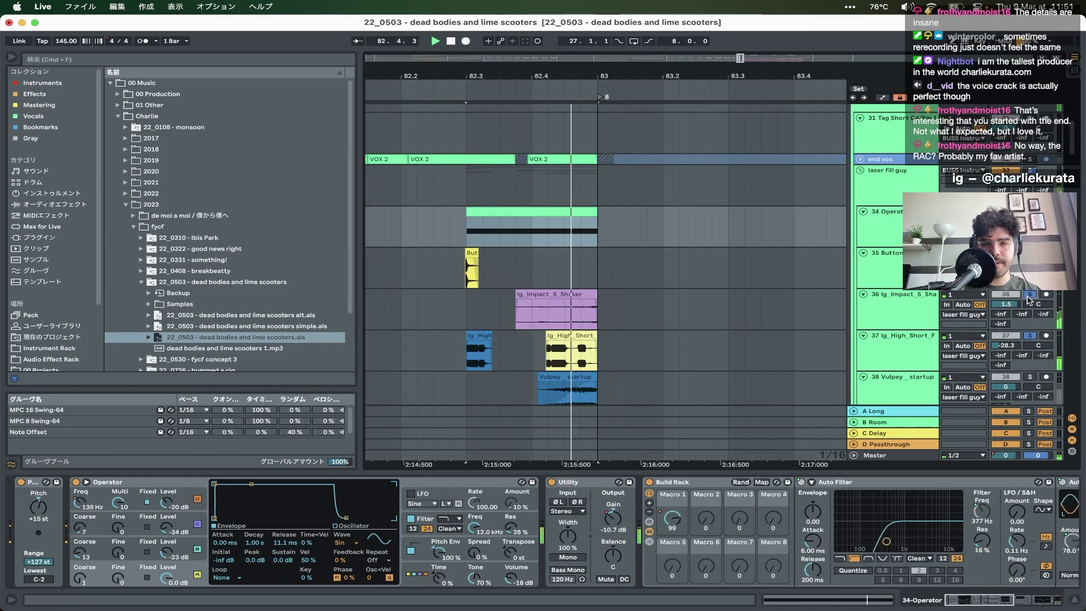
{"action": "scroll", "coordinate": [1024, 308], "scroll_direction": "down", "scroll_amount": 3}
{"action": "left_click", "coordinate": [1030, 315]}
{"action": "key", "text": "space"}
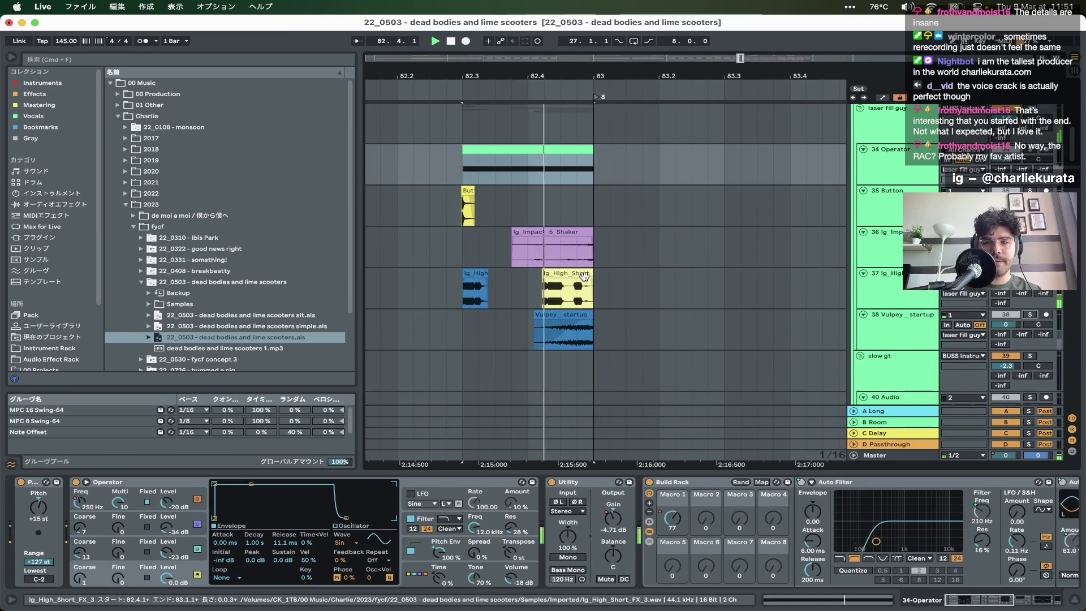
- Solo the pad fill track and play its clips from 82.3
{"action": "scroll", "coordinate": [1034, 186], "scroll_direction": "up", "scroll_amount": 3}
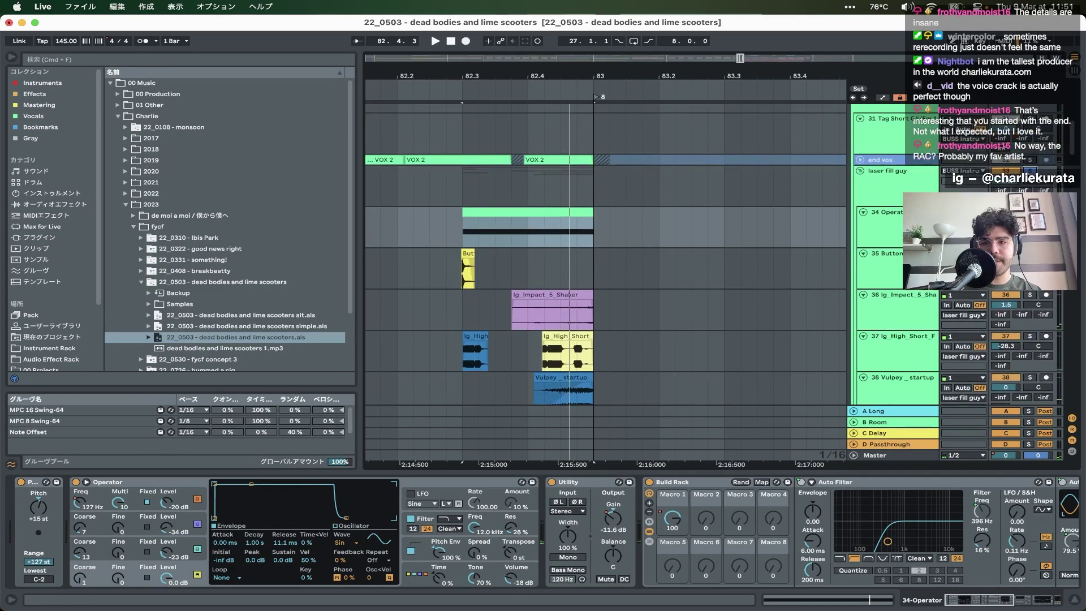
{"action": "scroll", "coordinate": [556, 213], "scroll_direction": "down", "scroll_amount": 3}
{"action": "scroll", "coordinate": [556, 213], "scroll_direction": "down", "scroll_amount": 10}
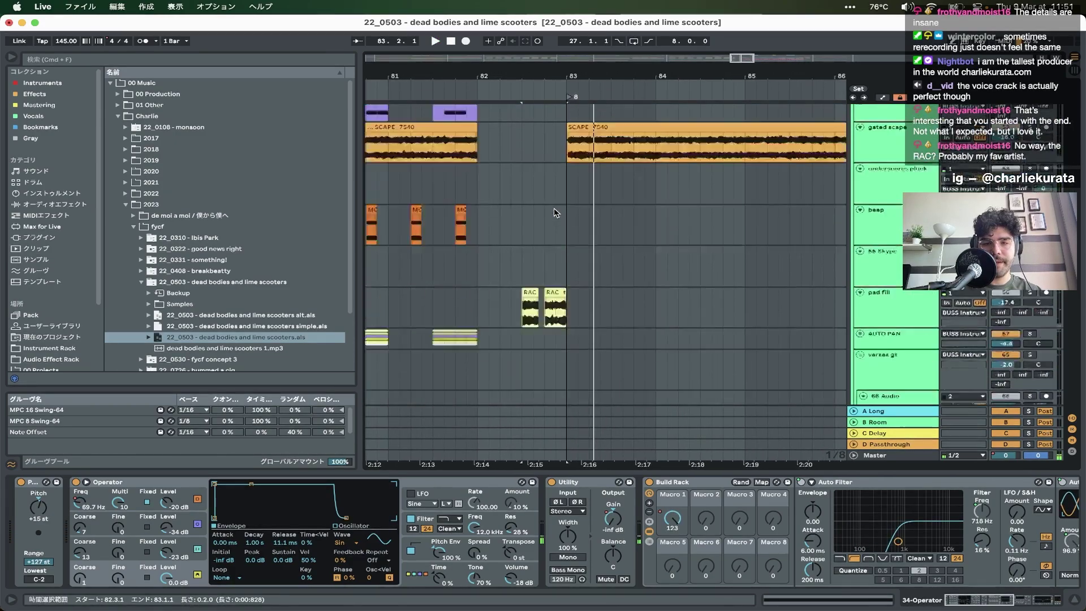
{"action": "scroll", "coordinate": [556, 212], "scroll_direction": "down", "scroll_amount": 3}
{"action": "scroll", "coordinate": [556, 212], "scroll_direction": "up", "scroll_amount": 4}
{"action": "left_click", "coordinate": [530, 355]}
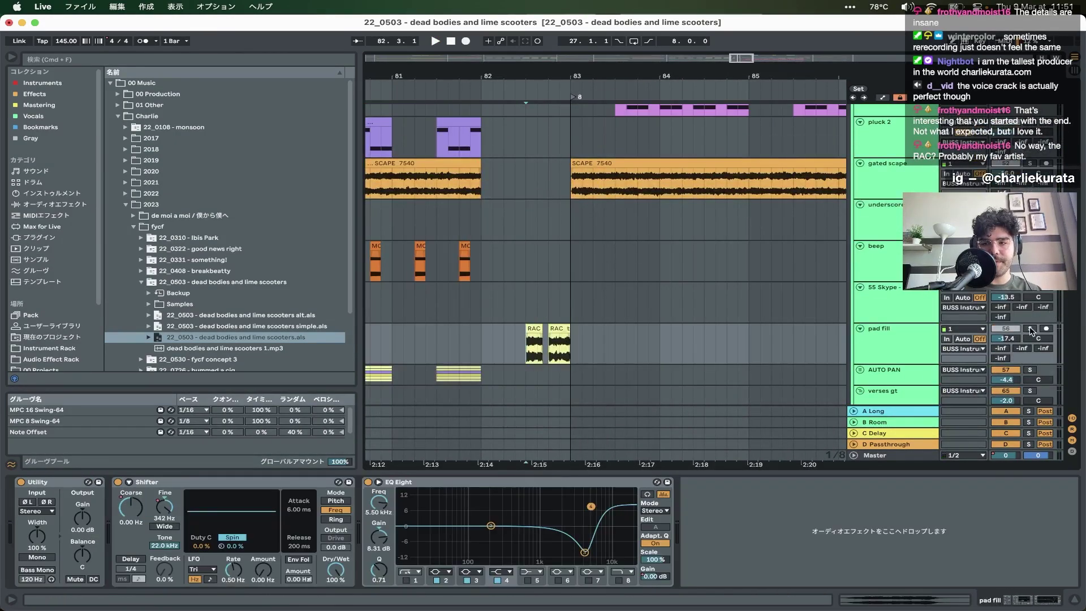
{"action": "key", "text": "space"}
{"action": "scroll", "coordinate": [607, 313], "scroll_direction": "down", "scroll_amount": 5}
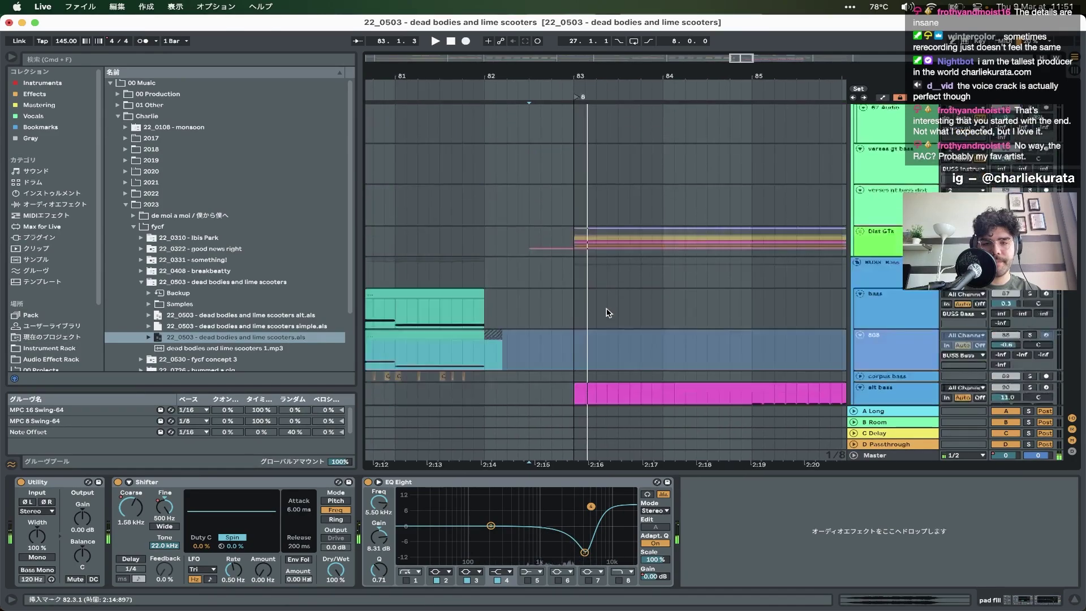
- Unfold the Dist GTs group and play the soloed chords bounce track from bar 83
{"action": "scroll", "coordinate": [606, 313], "scroll_direction": "up", "scroll_amount": 5}
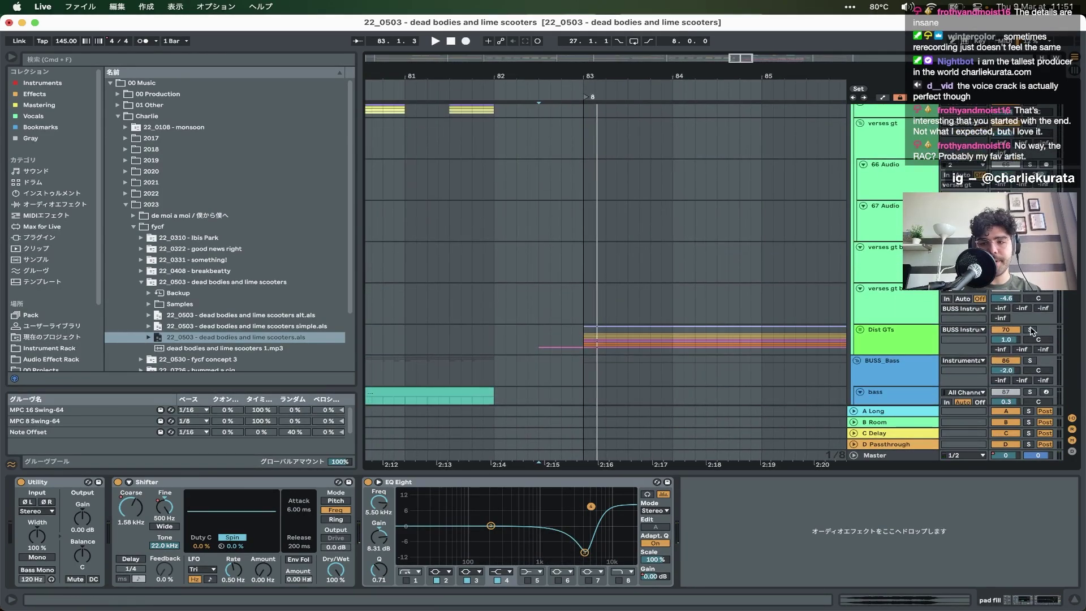
{"action": "left_click", "coordinate": [911, 328]}
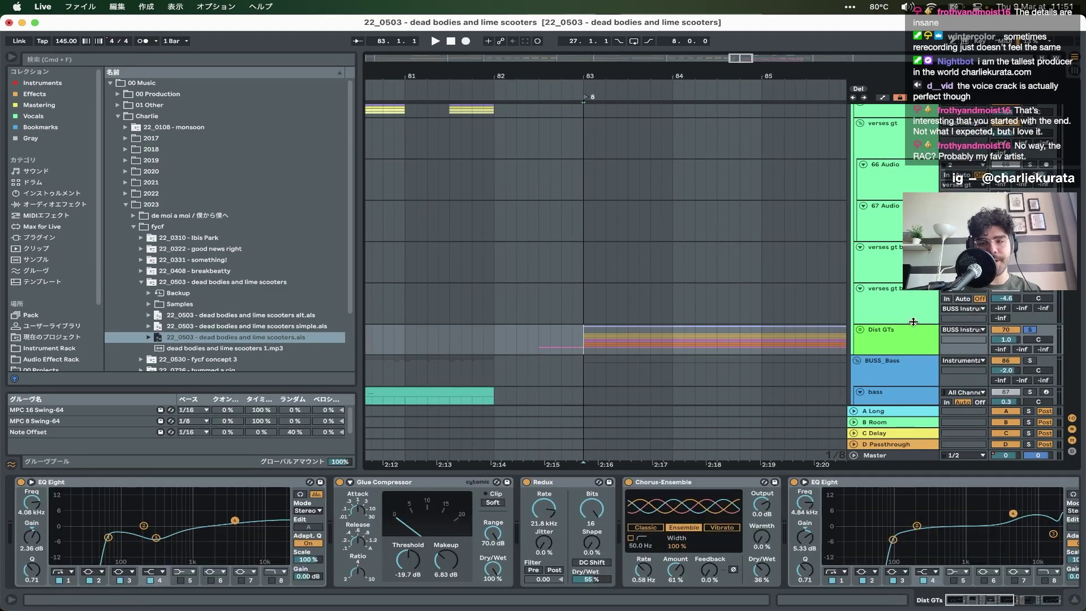
{"action": "left_click", "coordinate": [859, 330]}
{"action": "left_click", "coordinate": [1048, 312]}
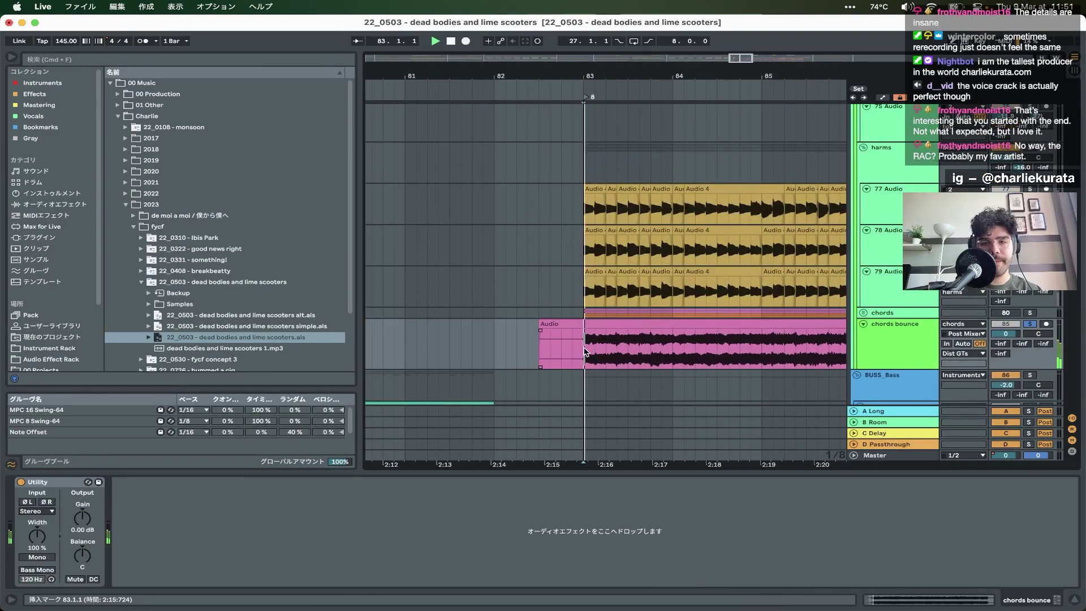
{"action": "key", "text": "minus"}
{"action": "scroll", "coordinate": [584, 352], "scroll_direction": "up", "scroll_amount": 5}
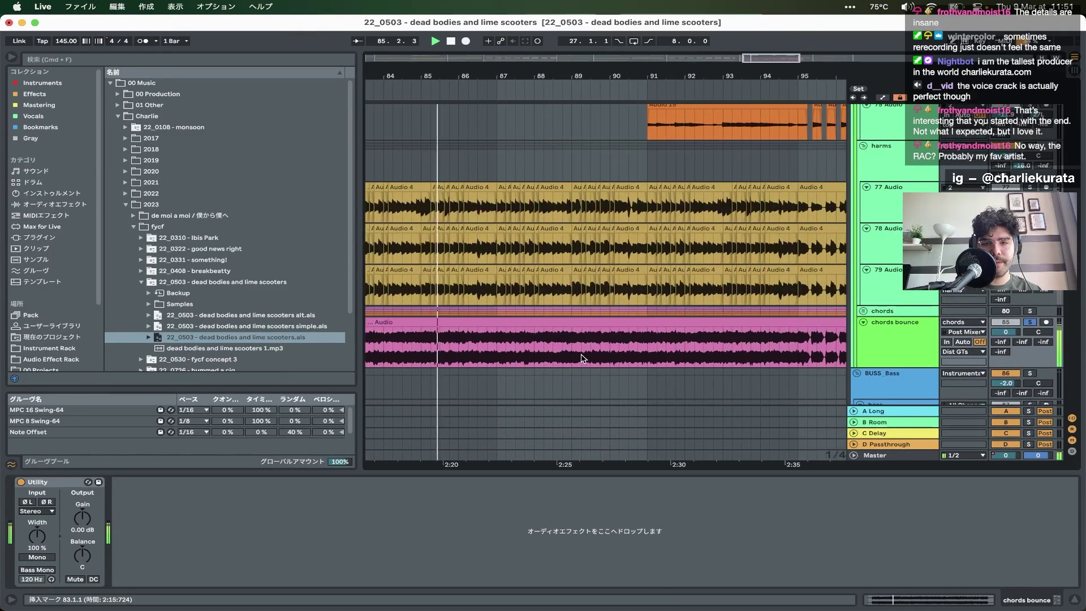
{"action": "scroll", "coordinate": [582, 358], "scroll_direction": "up", "scroll_amount": 3}
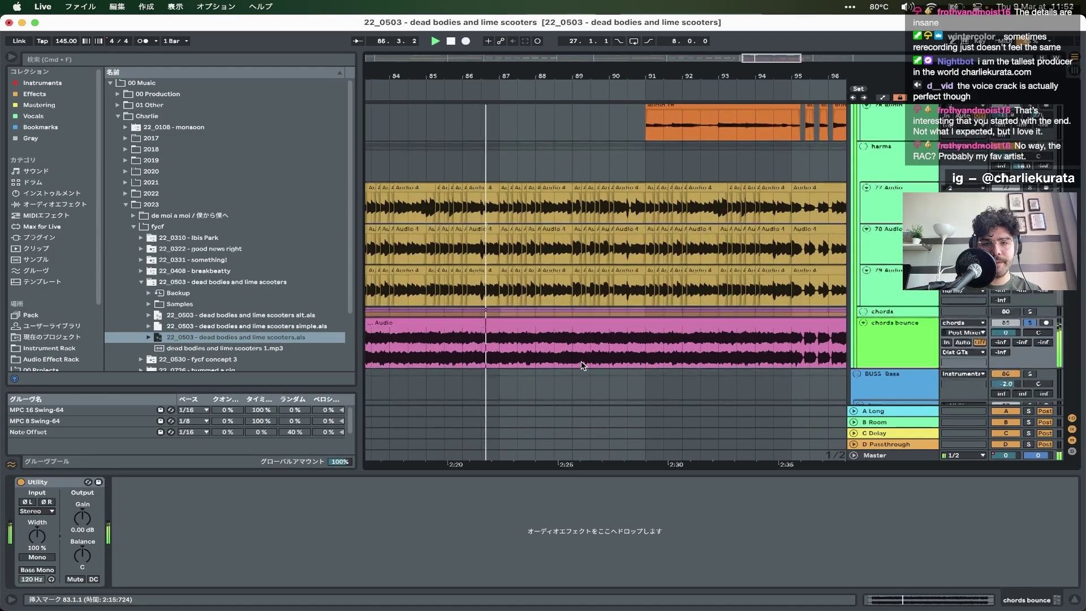
- Select the harms guitar clips just before bar 95, then play the final Audio 4 clip on 77 Audio from bar 95
{"action": "scroll", "coordinate": [581, 362], "scroll_direction": "right", "scroll_amount": 6}
{"action": "key", "text": "space"}
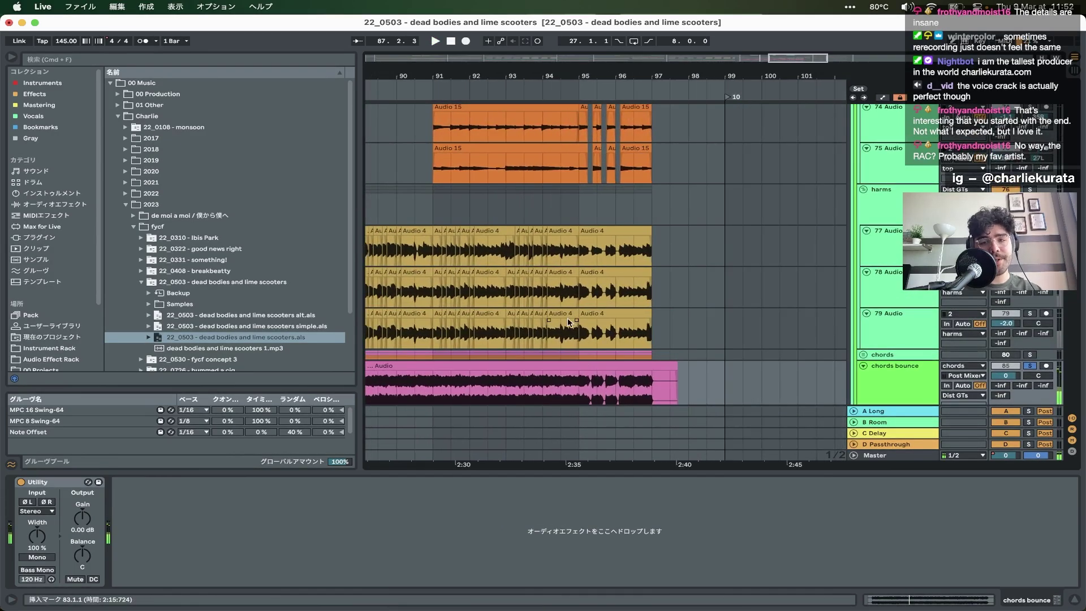
{"action": "left_click", "coordinate": [548, 312]}
{"action": "left_click_drag", "start_coordinate": [548, 312], "coordinate": [451, 231]}
{"action": "key", "text": "super+v"}
{"action": "key", "text": "super+v"}
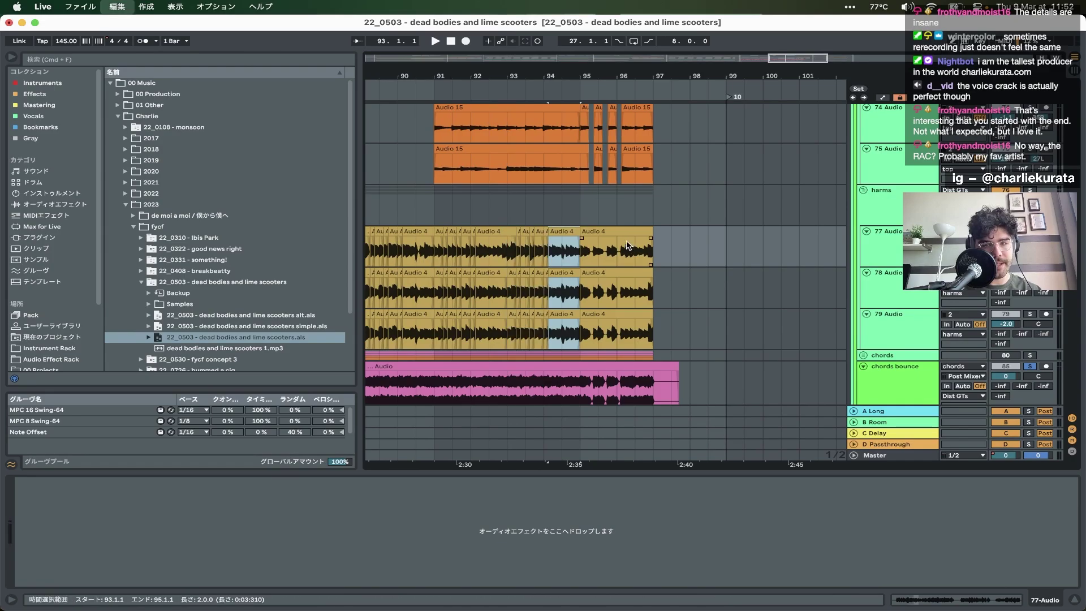
{"action": "left_click", "coordinate": [599, 231]}
{"action": "key", "text": "space"}
{"action": "scroll", "coordinate": [599, 232], "scroll_direction": "up", "scroll_amount": 2}
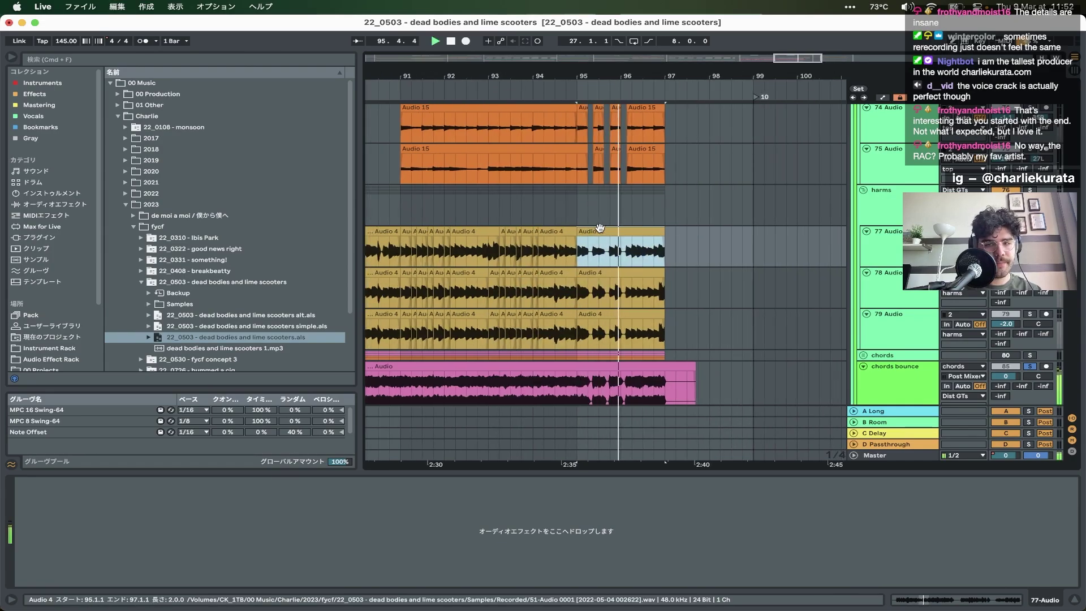
{"action": "key", "text": "space"}
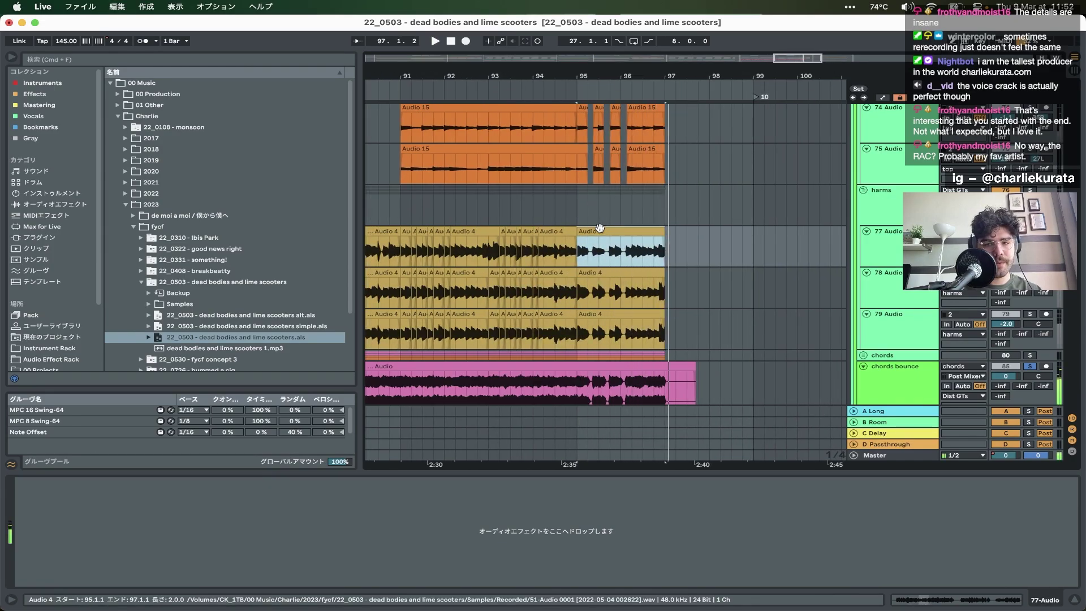
- Return to bar 83 and play the chords bounce track again while looking over the stacked guitar layers
{"action": "scroll", "coordinate": [600, 229], "scroll_direction": "down", "scroll_amount": 5}
{"action": "scroll", "coordinate": [599, 229], "scroll_direction": "left", "scroll_amount": 5}
{"action": "scroll", "coordinate": [601, 232], "scroll_direction": "up", "scroll_amount": 2}
{"action": "scroll", "coordinate": [457, 229], "scroll_direction": "up", "scroll_amount": 3}
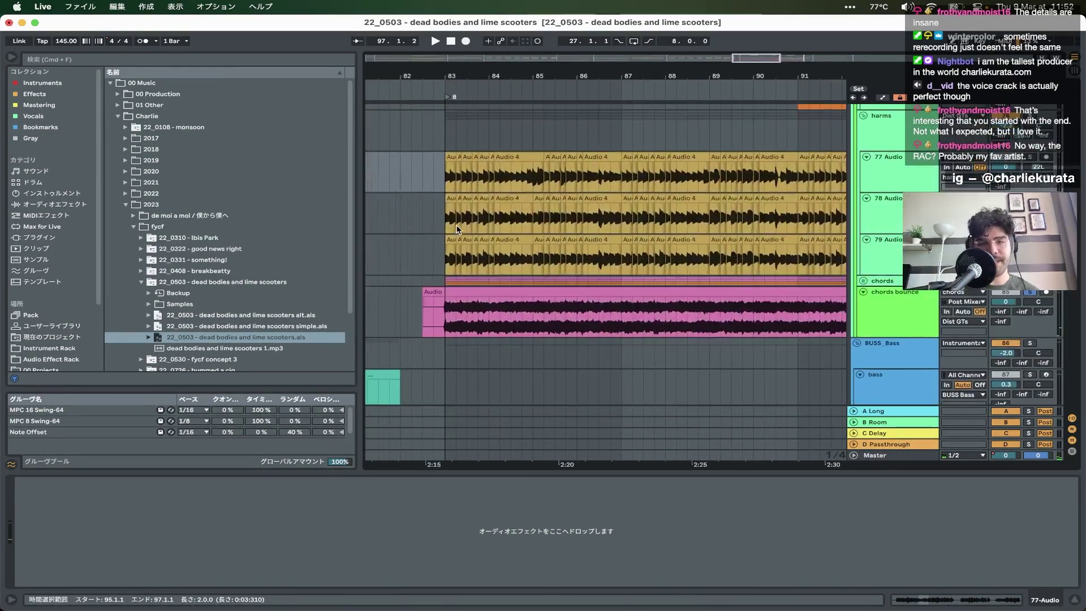
{"action": "scroll", "coordinate": [457, 229], "scroll_direction": "left", "scroll_amount": 3}
{"action": "left_click_drag", "start_coordinate": [436, 255], "coordinate": [573, 169]}
{"action": "left_click", "coordinate": [431, 315]}
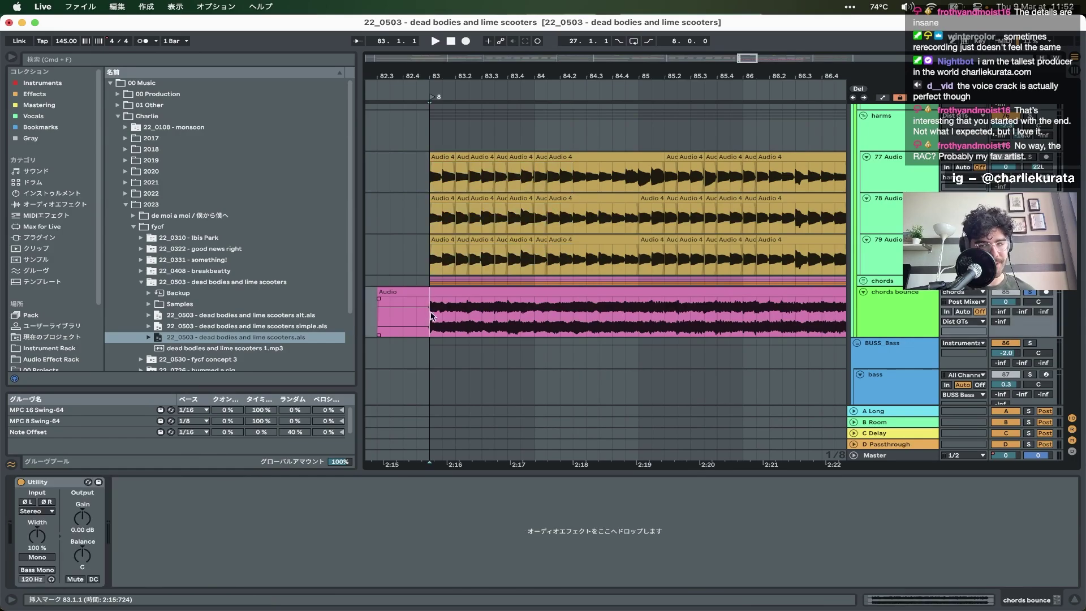
{"action": "key", "text": "space"}
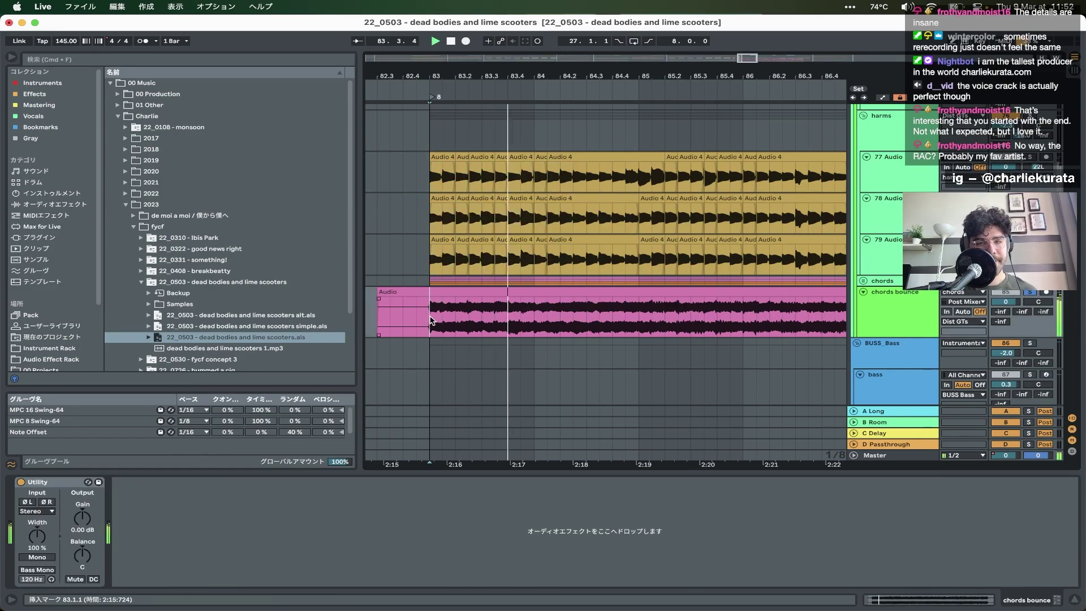
{"action": "scroll", "coordinate": [431, 321], "scroll_direction": "down", "scroll_amount": 3}
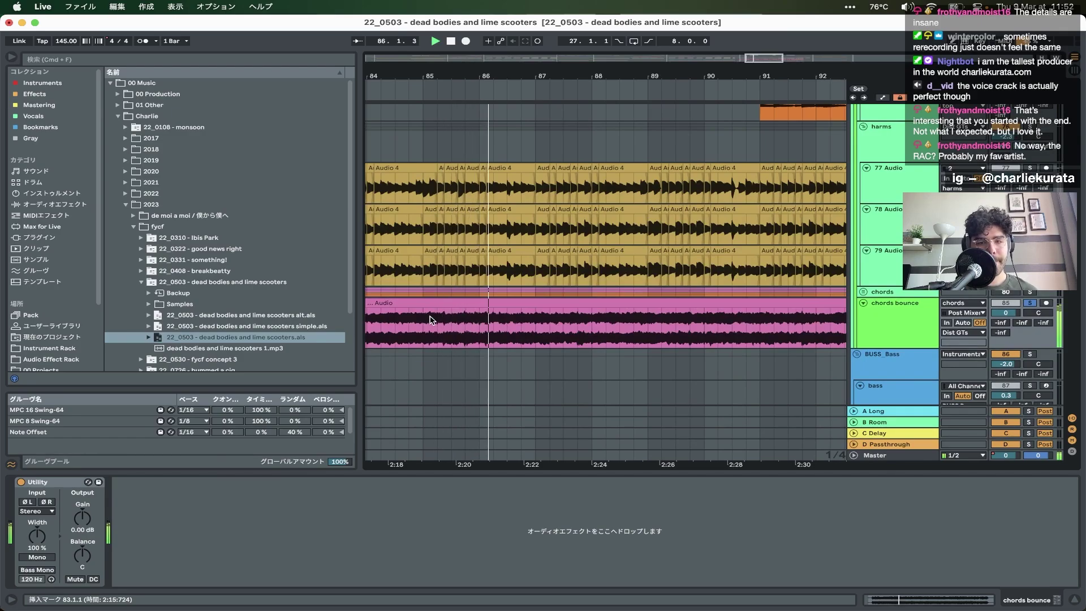
{"action": "scroll", "coordinate": [431, 321], "scroll_direction": "up", "scroll_amount": 2}
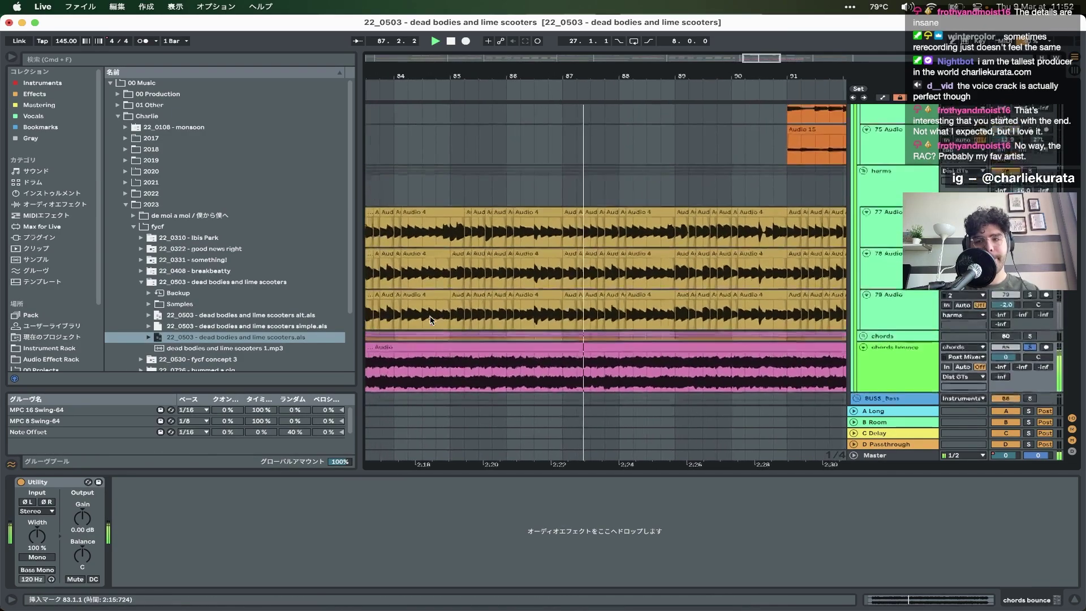
{"action": "scroll", "coordinate": [431, 321], "scroll_direction": "up", "scroll_amount": 6}
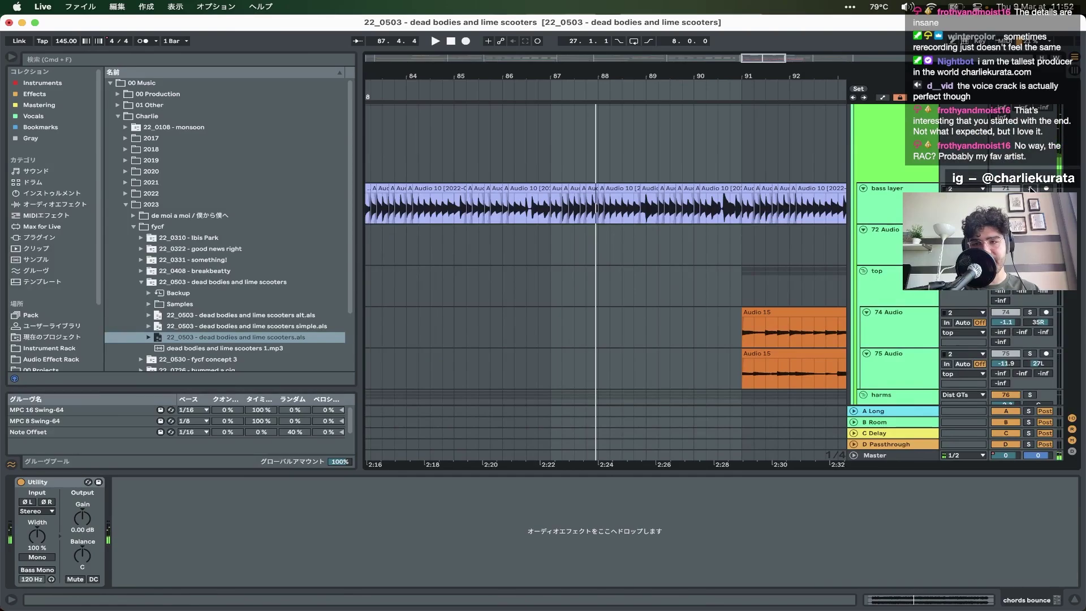
- Solo the bass layer track, play it from bar 83 and look down to the alt bass and bass gt tracks
{"action": "left_click", "coordinate": [1030, 189]}
{"action": "key", "text": "space"}
{"action": "scroll", "coordinate": [606, 250], "scroll_direction": "down", "scroll_amount": 3}
{"action": "scroll", "coordinate": [523, 231], "scroll_direction": "up", "scroll_amount": 5}
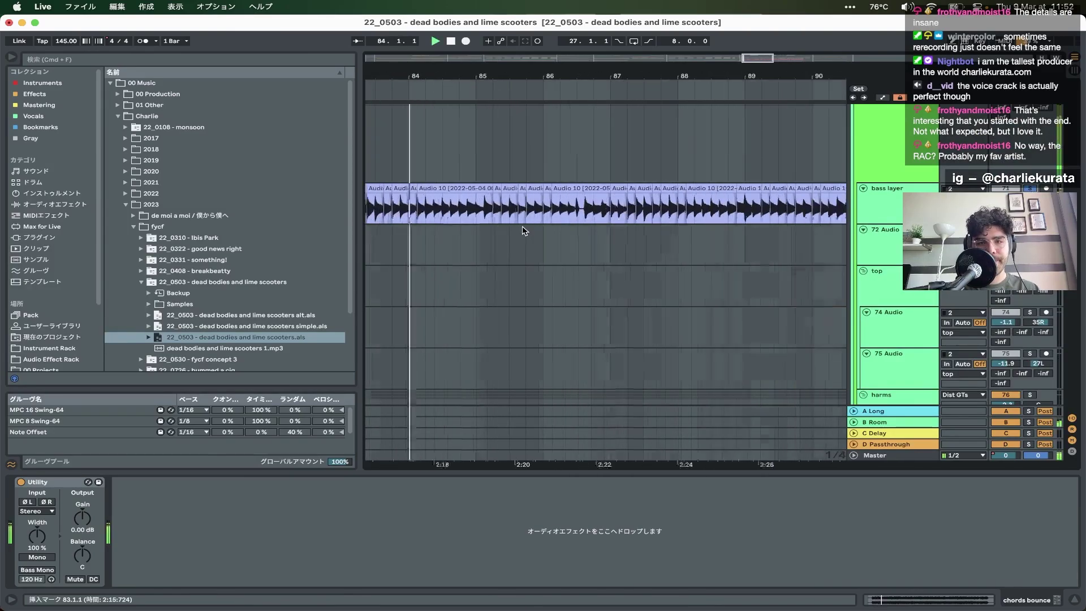
{"action": "scroll", "coordinate": [523, 229], "scroll_direction": "down", "scroll_amount": 10}
{"action": "scroll", "coordinate": [522, 230], "scroll_direction": "down", "scroll_amount": 2}
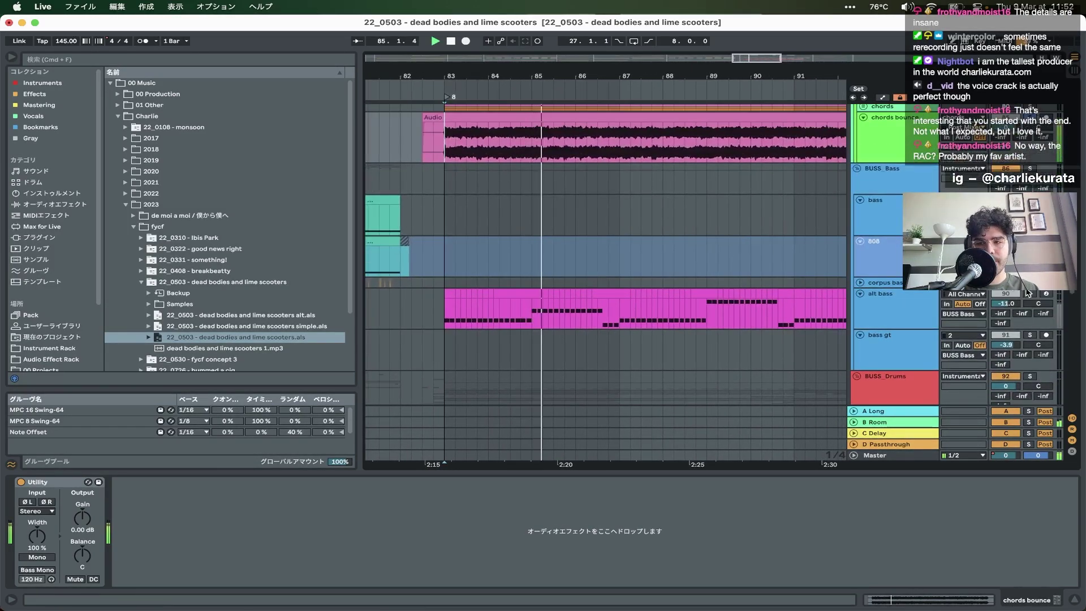
- Look over the alt bass clip beneath the chords bounce track from about bar 85 during playback
{"action": "scroll", "coordinate": [636, 278], "scroll_direction": "down", "scroll_amount": 1}
{"action": "scroll", "coordinate": [636, 278], "scroll_direction": "right", "scroll_amount": 1}
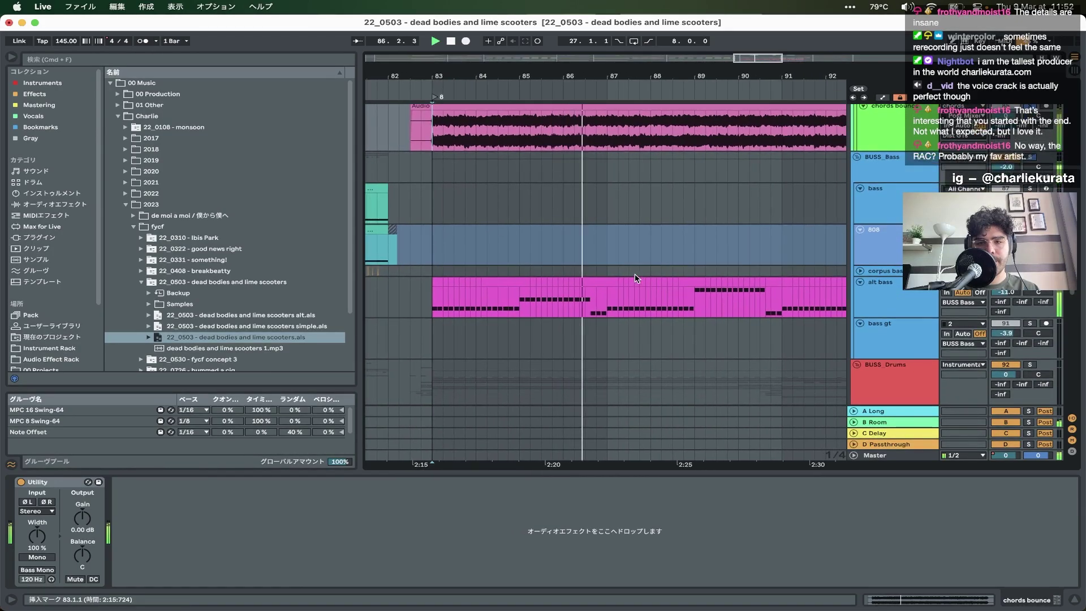
{"action": "scroll", "coordinate": [636, 278], "scroll_direction": "up", "scroll_amount": 2}
{"action": "scroll", "coordinate": [635, 278], "scroll_direction": "right", "scroll_amount": 2}
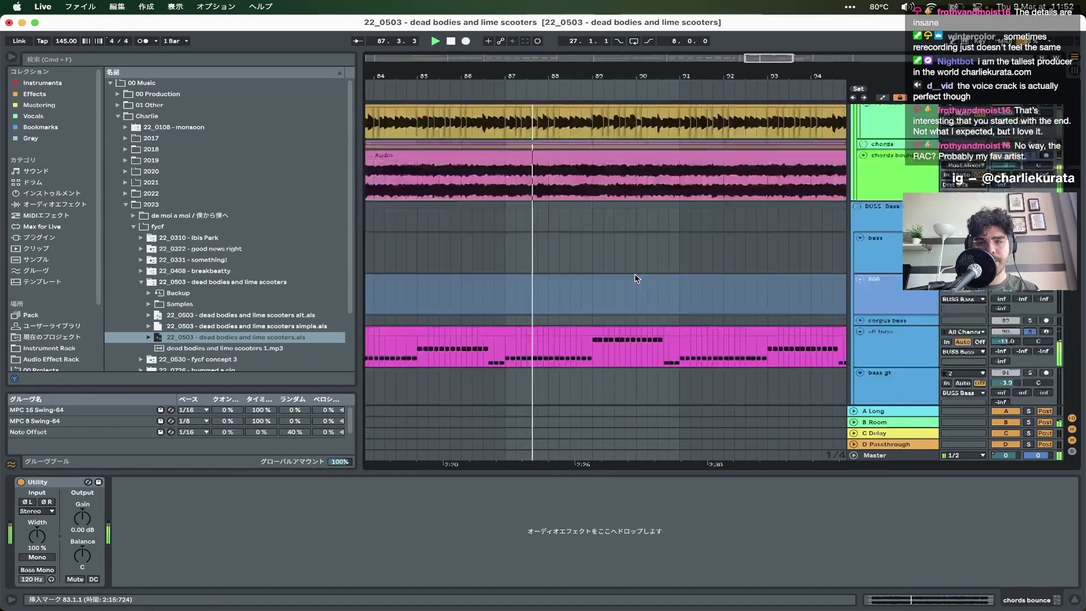
- Solo the top guitar group and play its Audio 15 layers from bar 91
{"action": "scroll", "coordinate": [636, 278], "scroll_direction": "up", "scroll_amount": 5}
{"action": "scroll", "coordinate": [635, 278], "scroll_direction": "up", "scroll_amount": 3}
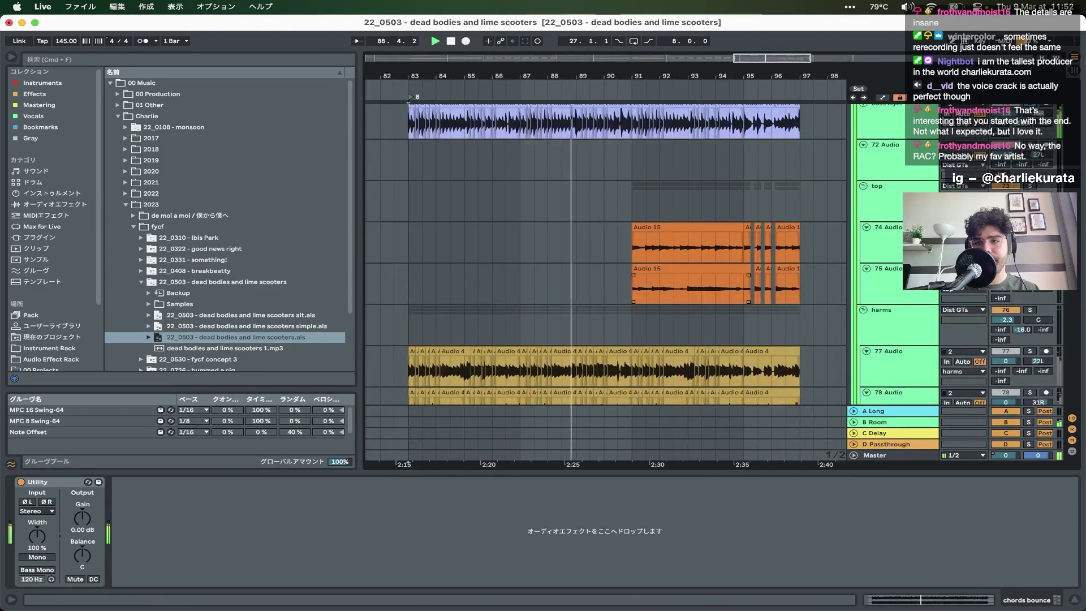
{"action": "left_click", "coordinate": [1033, 190]}
{"action": "left_click", "coordinate": [632, 204]}
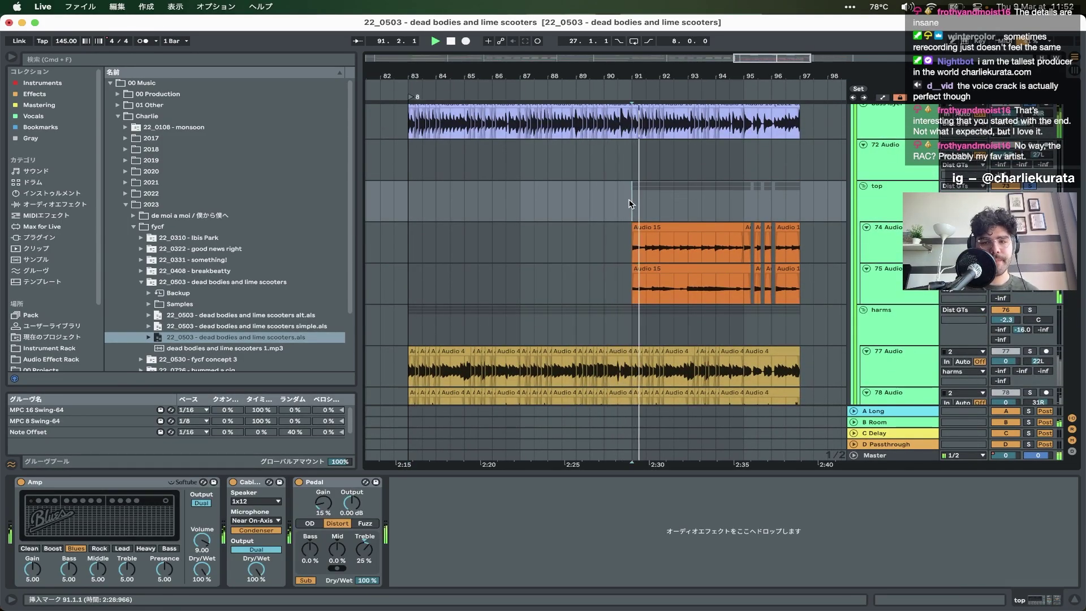
{"action": "scroll", "coordinate": [789, 222], "scroll_direction": "up", "scroll_amount": 4}
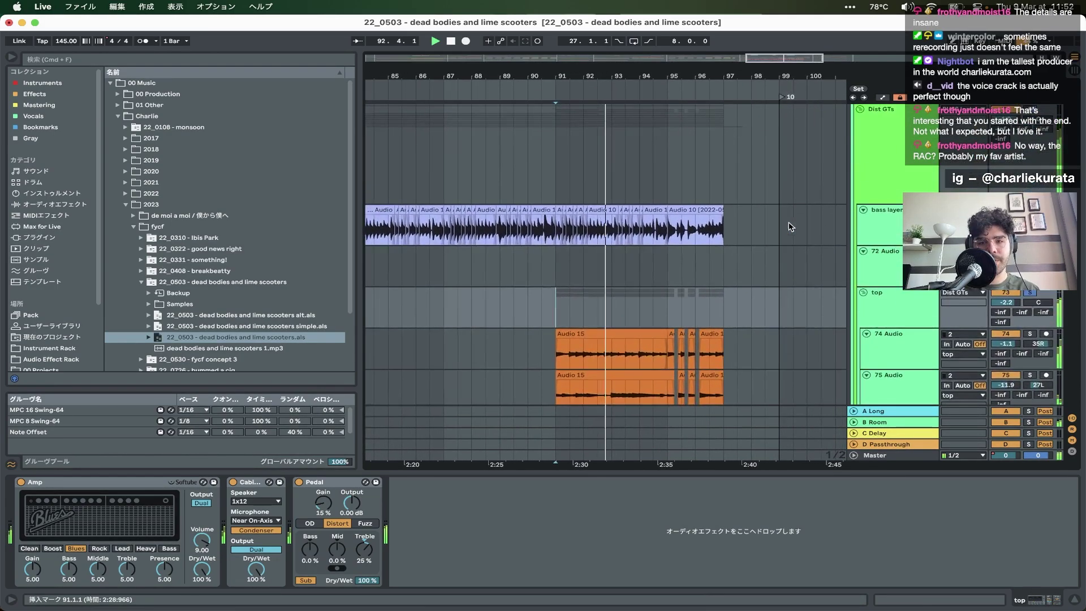
- Fold the Dist GTs group, look over the neighbouring instrument tracks and stop playback
{"action": "left_click", "coordinate": [858, 109]}
{"action": "scroll", "coordinate": [763, 205], "scroll_direction": "up", "scroll_amount": 10}
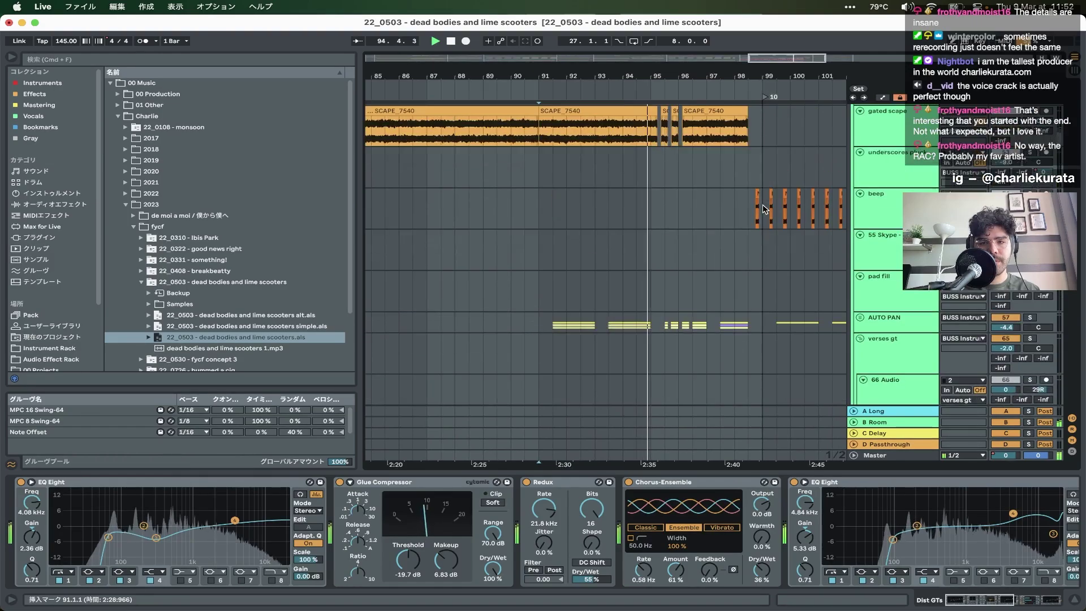
{"action": "scroll", "coordinate": [762, 205], "scroll_direction": "down", "scroll_amount": 12}
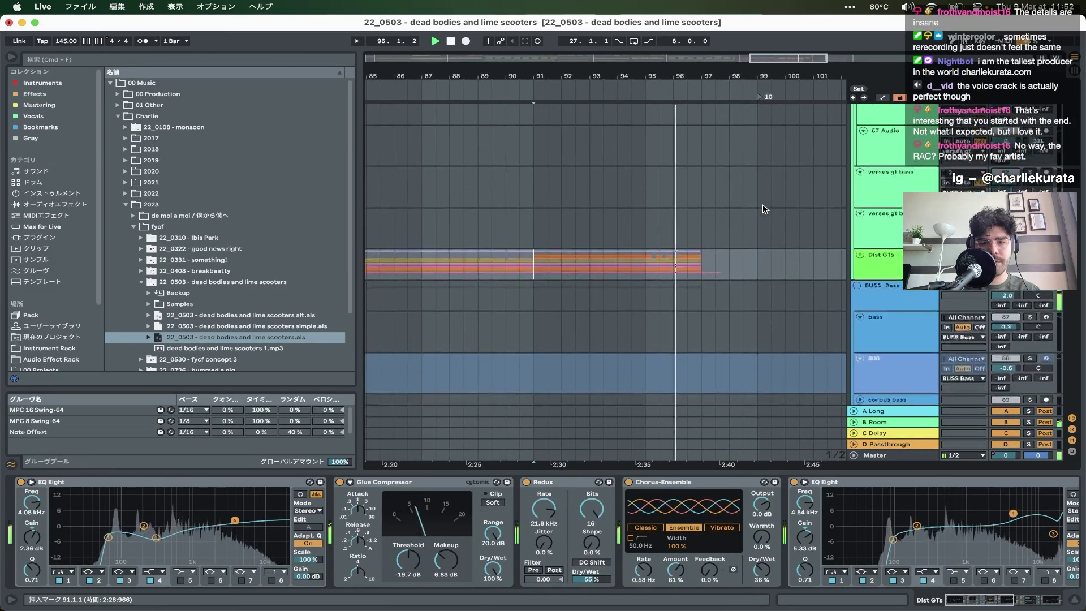
{"action": "scroll", "coordinate": [762, 209], "scroll_direction": "up", "scroll_amount": 8}
{"action": "key", "text": "space"}
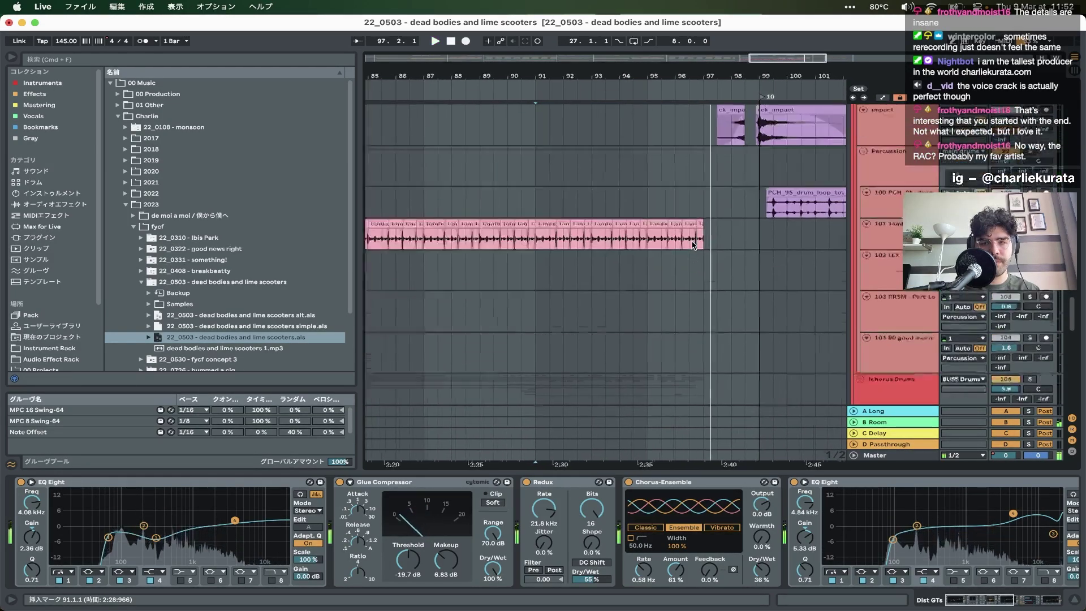
- Select bars 91 to 95 of the massive lead track and play that passage
{"action": "scroll", "coordinate": [693, 245], "scroll_direction": "up", "scroll_amount": 20}
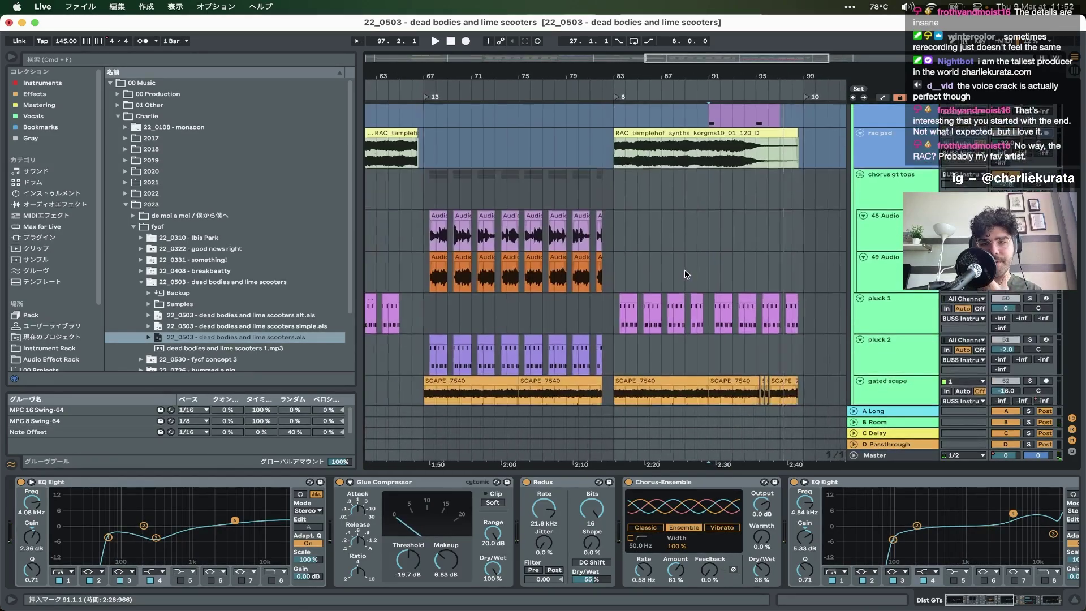
{"action": "left_click_drag", "start_coordinate": [710, 249], "coordinate": [665, 249]}
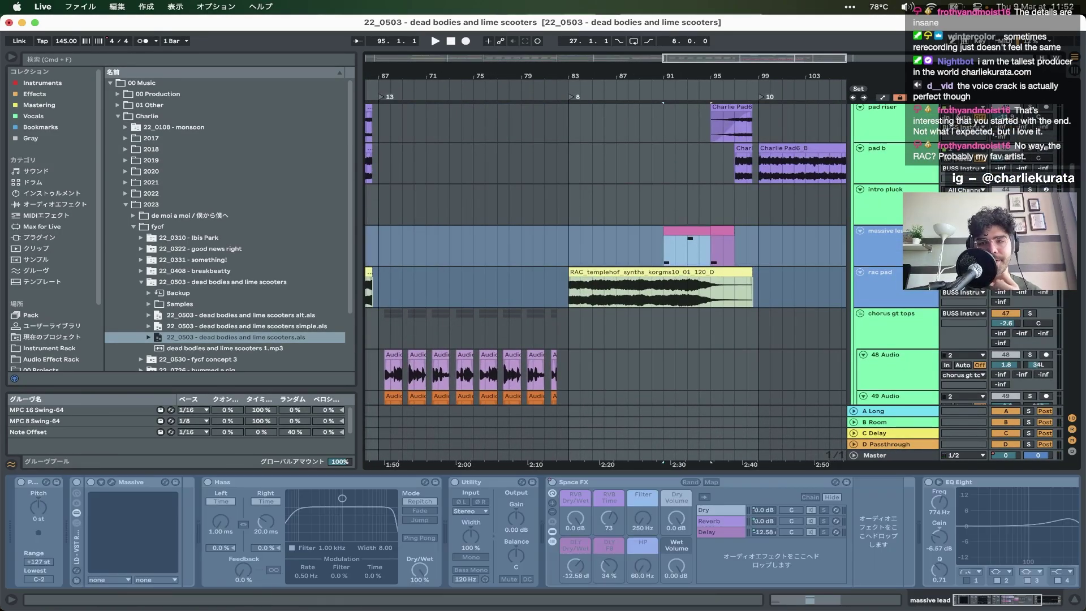
{"action": "key", "text": "space"}
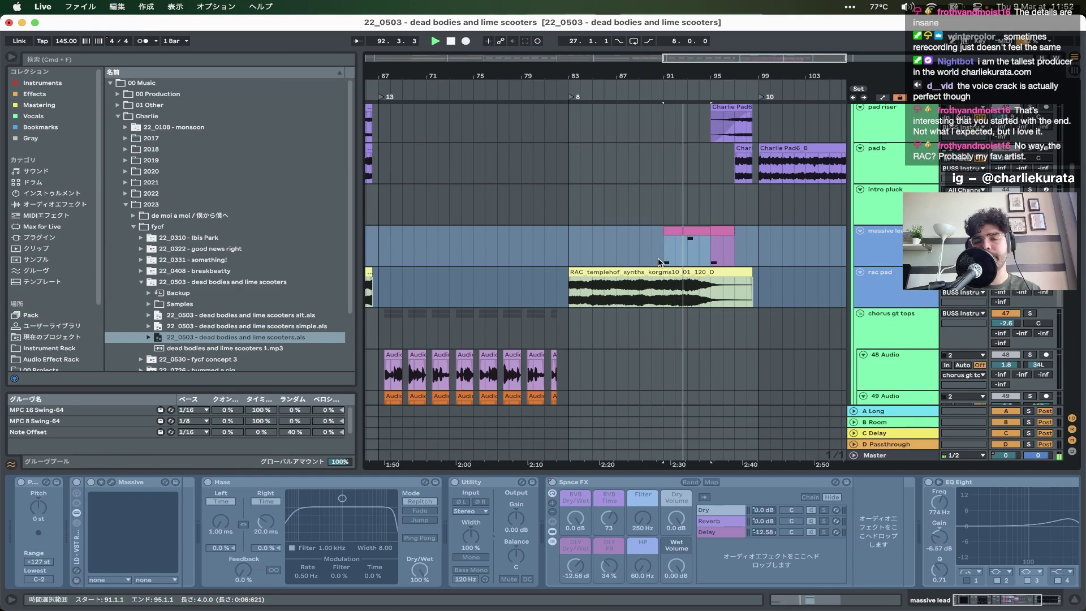
{"action": "scroll", "coordinate": [725, 252], "scroll_direction": "up", "scroll_amount": 3}
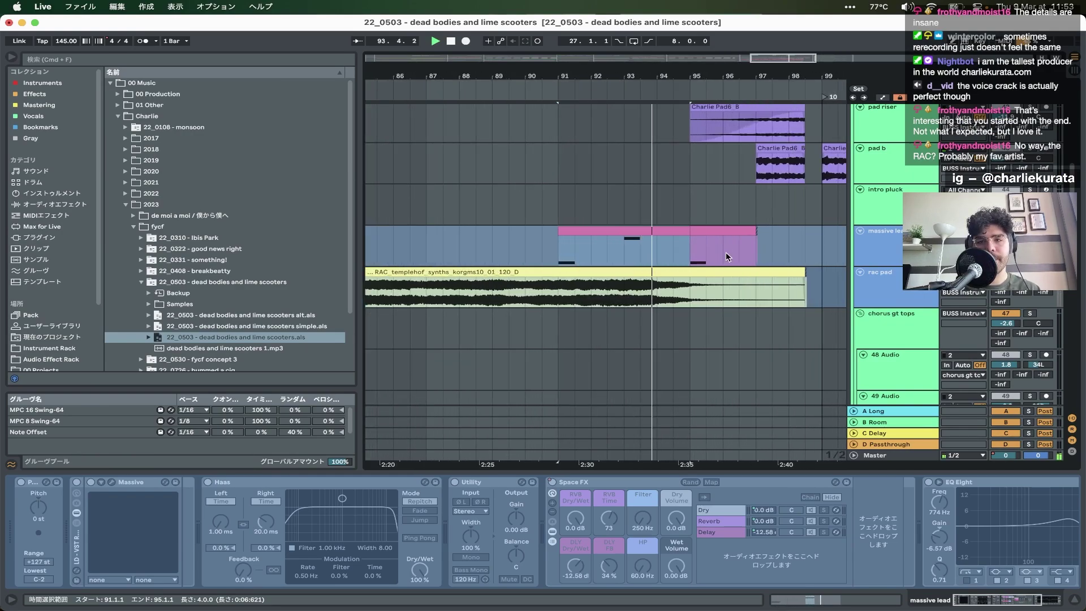
{"action": "key", "text": "space"}
- Go down to the fchorus Drums group and play it from bar 87
{"action": "scroll", "coordinate": [550, 246], "scroll_direction": "down", "scroll_amount": 8}
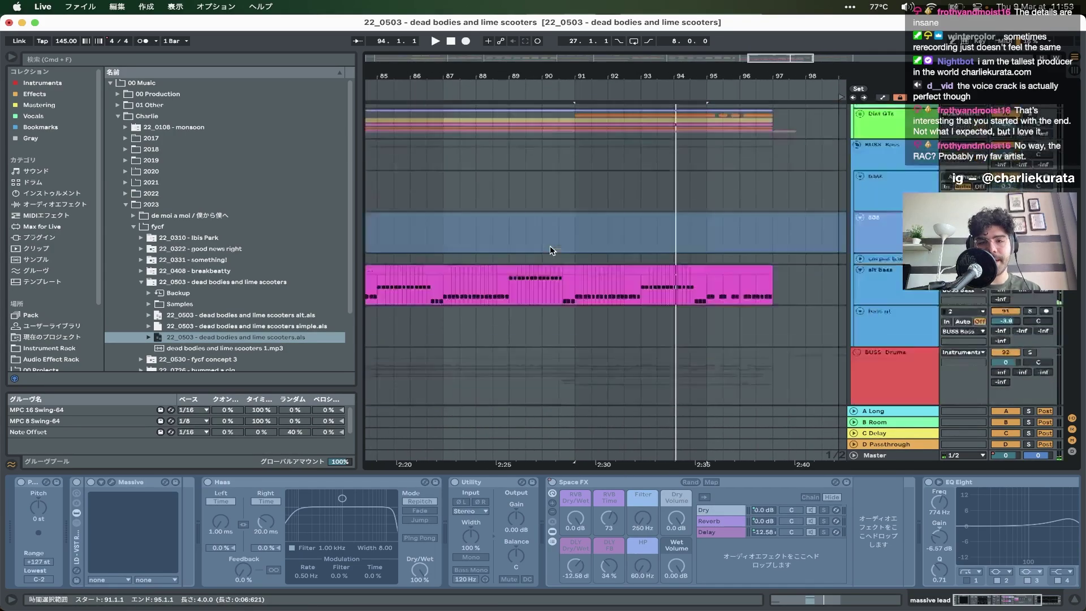
{"action": "scroll", "coordinate": [549, 245], "scroll_direction": "up", "scroll_amount": 3}
{"action": "scroll", "coordinate": [549, 246], "scroll_direction": "right", "scroll_amount": 3}
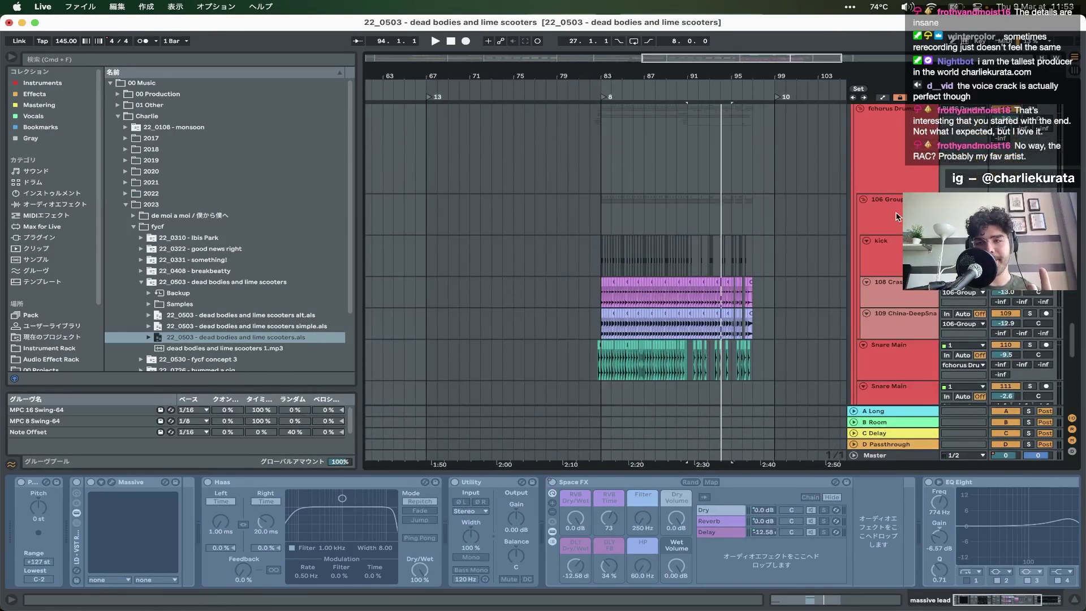
{"action": "left_click", "coordinate": [554, 147]}
{"action": "left_click", "coordinate": [647, 176]}
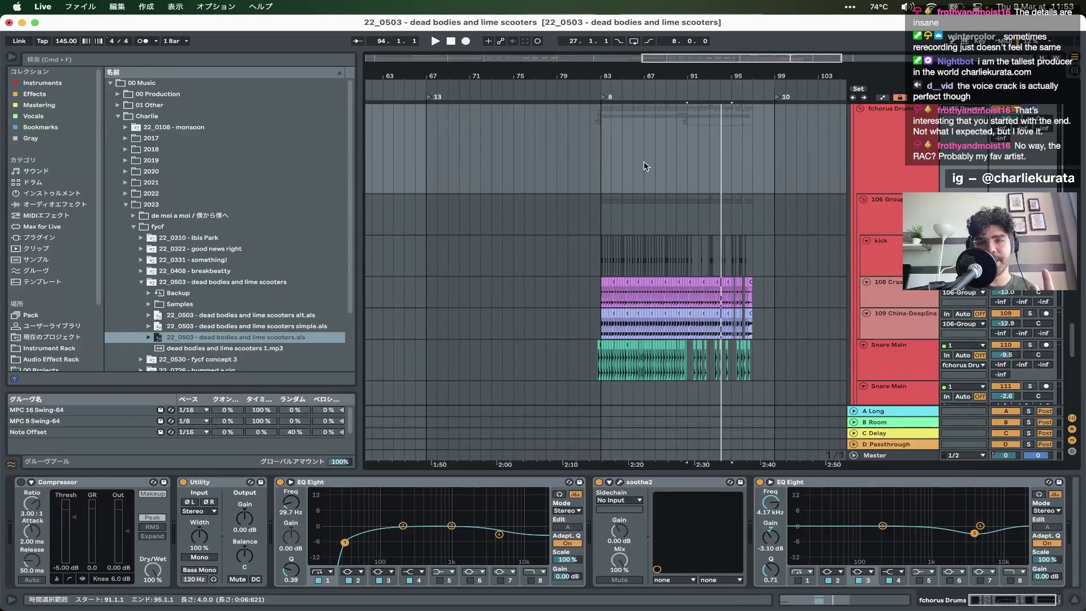
{"action": "left_click", "coordinate": [643, 161]}
{"action": "key", "text": "space"}
{"action": "scroll", "coordinate": [660, 169], "scroll_direction": "up", "scroll_amount": 5}
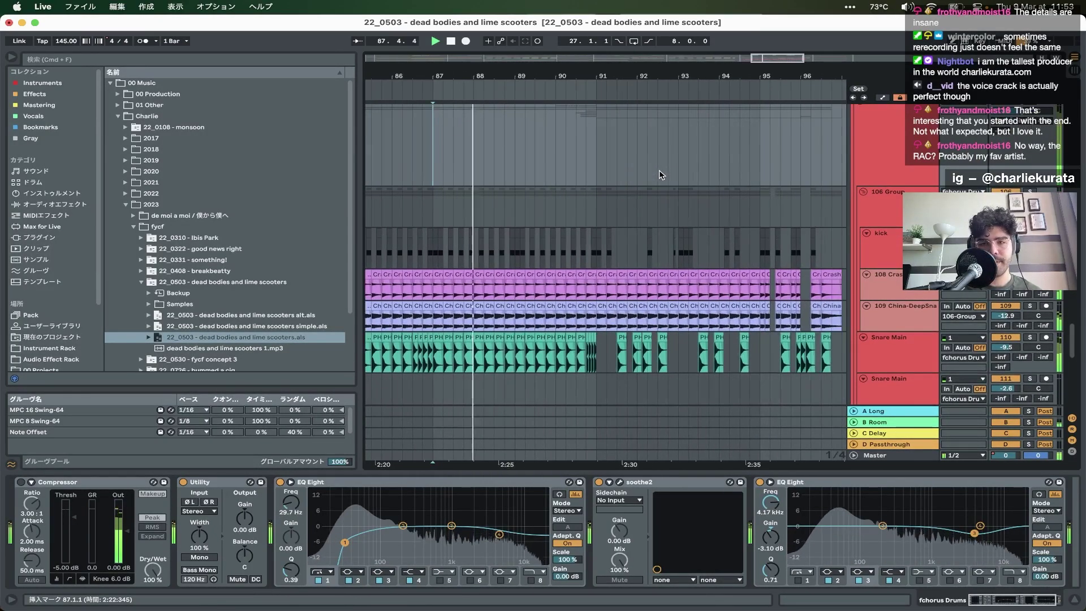
- Replay the fchorus Drums group from the third beat of bar 90
{"action": "scroll", "coordinate": [659, 170], "scroll_direction": "down", "scroll_amount": 1}
{"action": "left_click", "coordinate": [584, 162]}
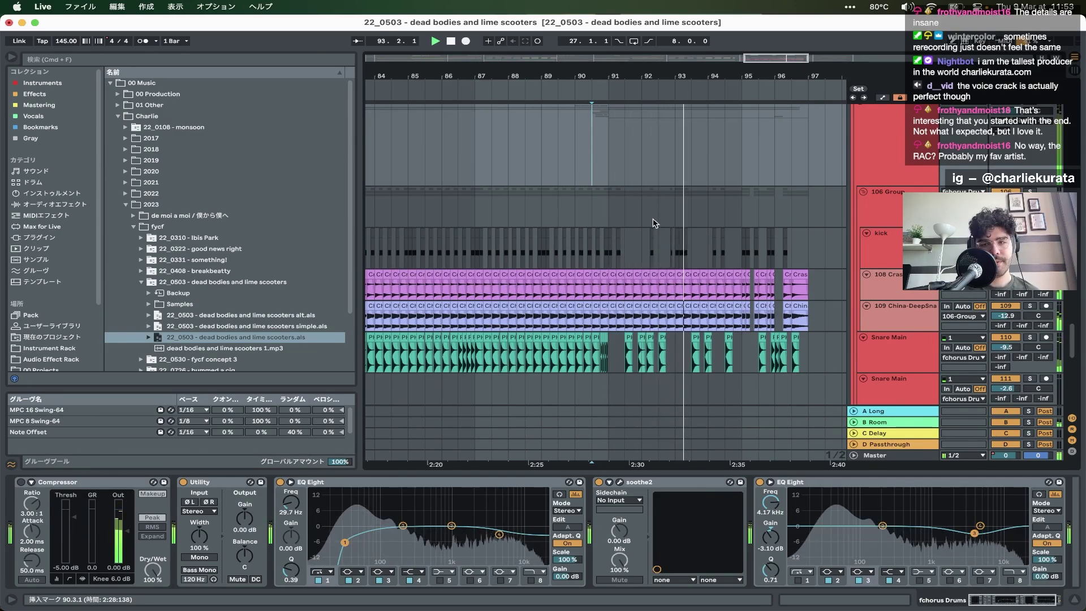
{"action": "scroll", "coordinate": [653, 220], "scroll_direction": "up", "scroll_amount": 3}
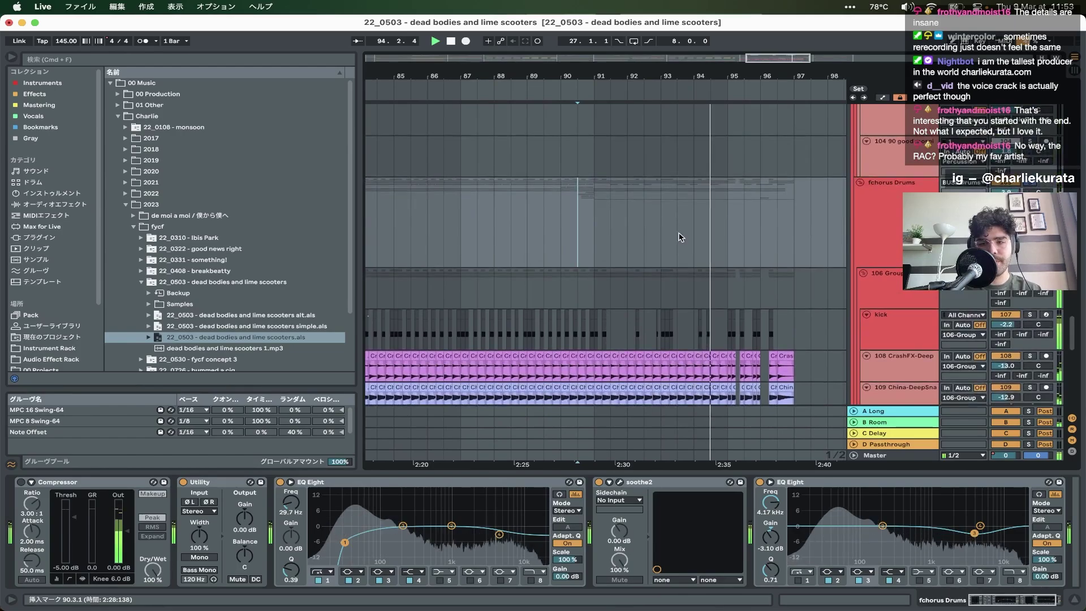
{"action": "left_click", "coordinate": [578, 238]}
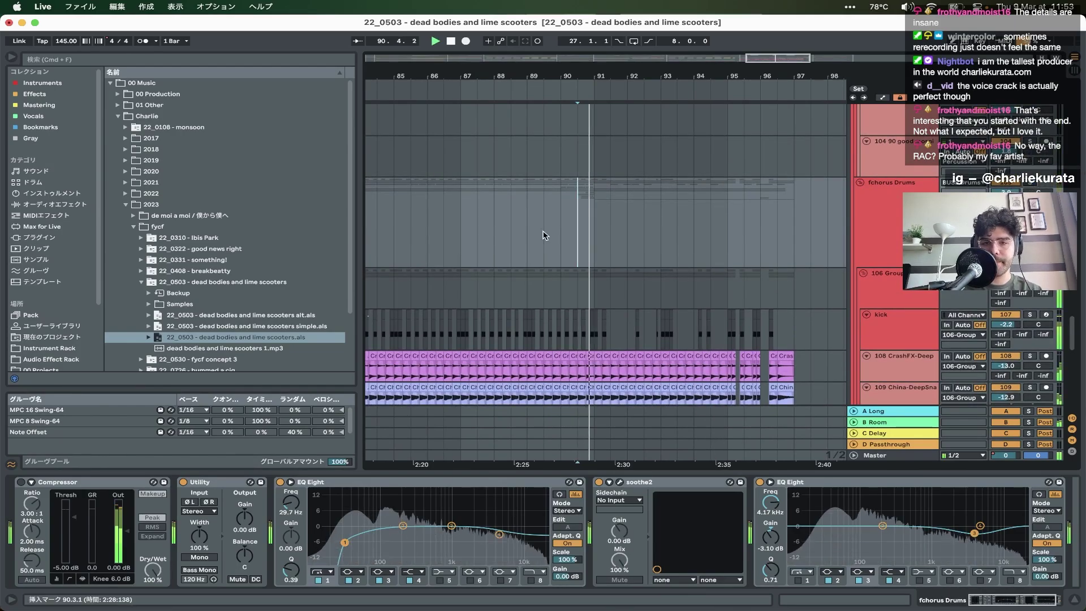
- Return to the massive lead track and play it from bar 93 into the pad riser and pad b clips
{"action": "scroll", "coordinate": [588, 240], "scroll_direction": "up", "scroll_amount": 10}
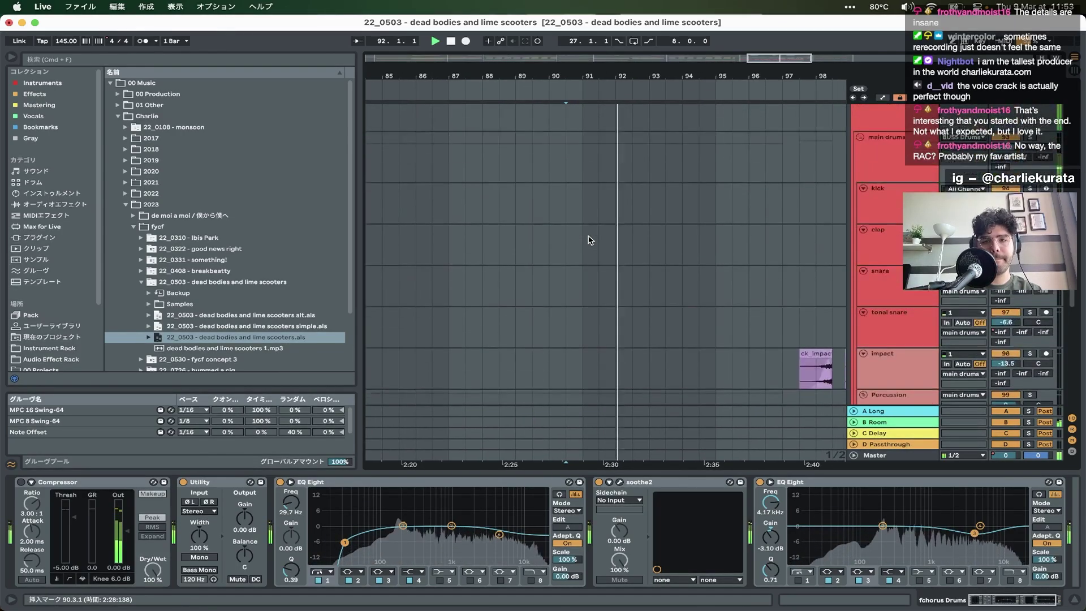
{"action": "scroll", "coordinate": [588, 240], "scroll_direction": "up", "scroll_amount": 3}
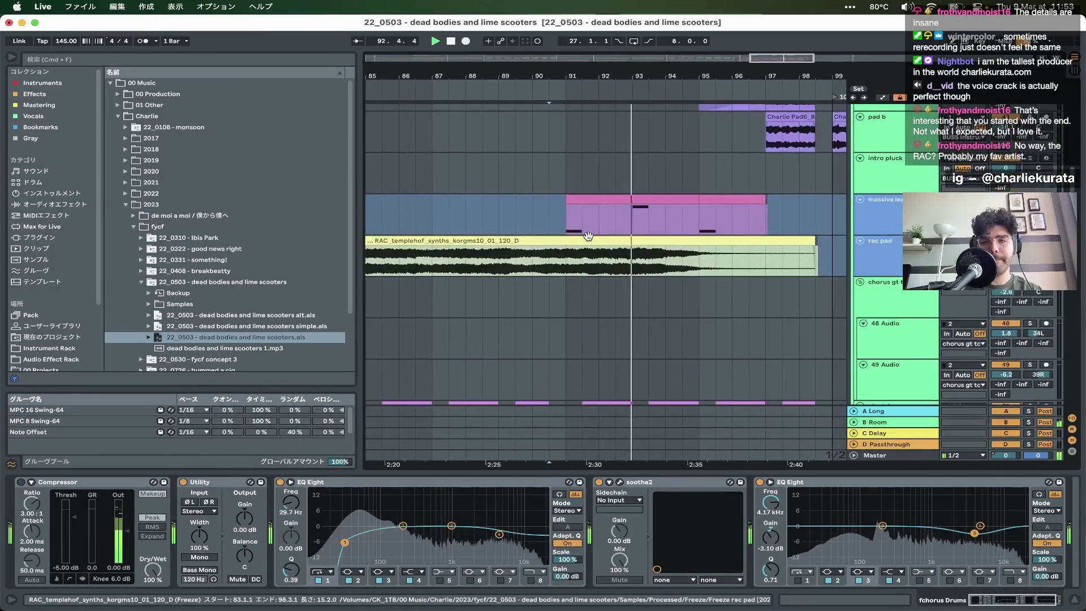
{"action": "left_click", "coordinate": [627, 223]}
{"action": "scroll", "coordinate": [627, 222], "scroll_direction": "up", "scroll_amount": 3}
{"action": "scroll", "coordinate": [627, 222], "scroll_direction": "down", "scroll_amount": 5}
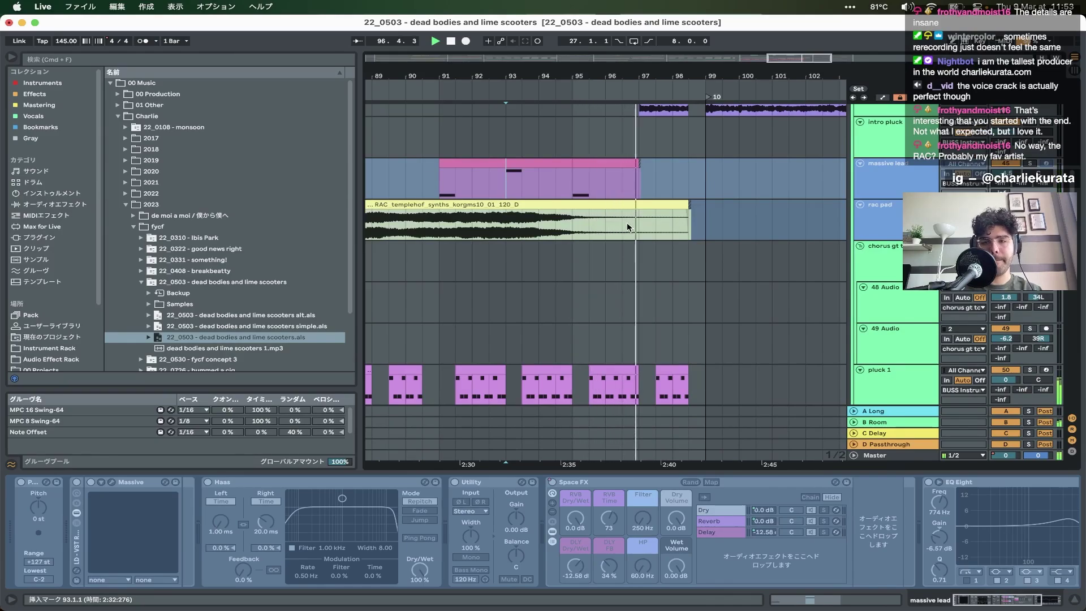
{"action": "scroll", "coordinate": [627, 222], "scroll_direction": "up", "scroll_amount": 2}
{"action": "scroll", "coordinate": [627, 222], "scroll_direction": "up", "scroll_amount": 2}
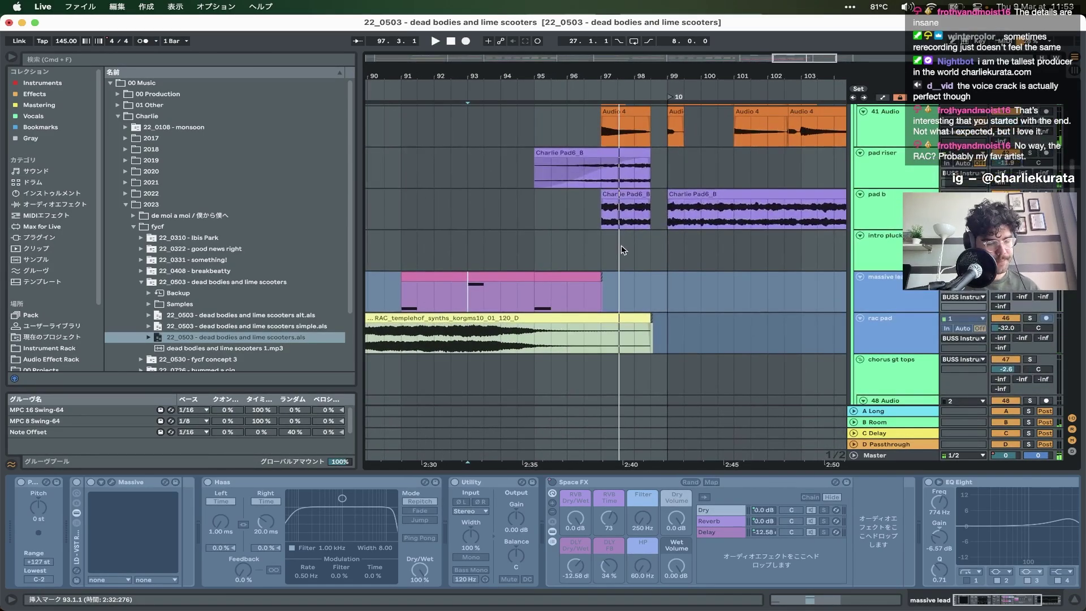
- Find the slow gt group and play it from the third beat of bar 96 on the 40 Audio track
{"action": "scroll", "coordinate": [621, 248], "scroll_direction": "down", "scroll_amount": 4}
{"action": "scroll", "coordinate": [621, 249], "scroll_direction": "down", "scroll_amount": 10}
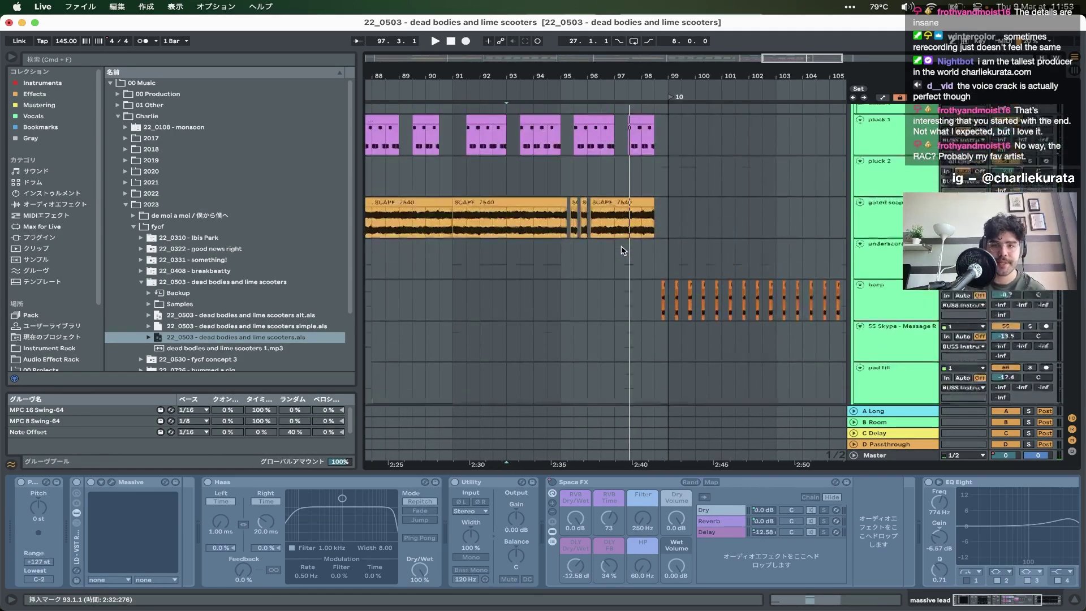
{"action": "scroll", "coordinate": [622, 249], "scroll_direction": "down", "scroll_amount": 5}
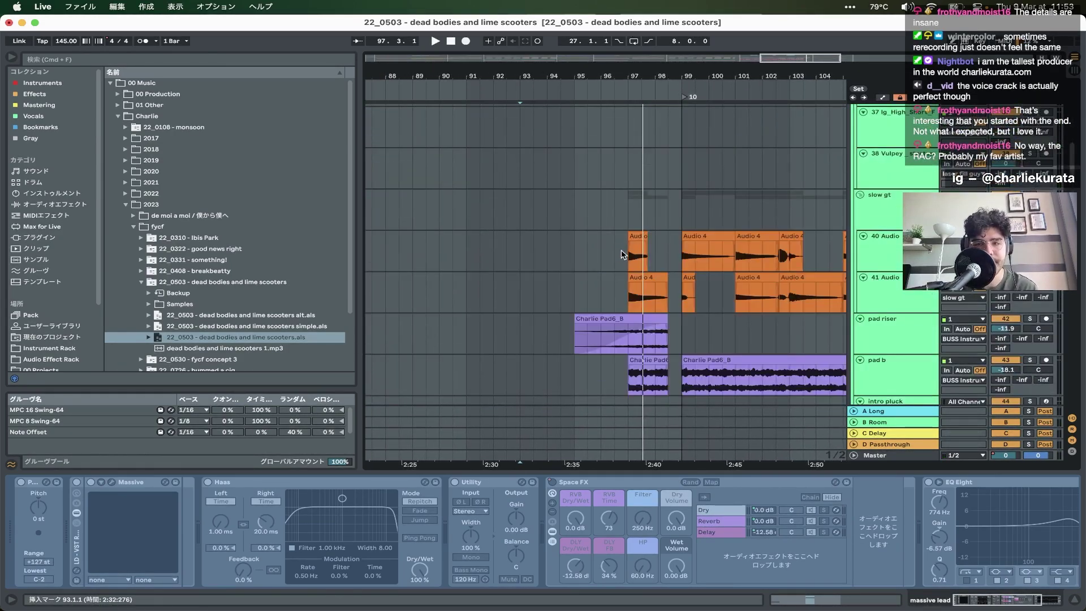
{"action": "left_click", "coordinate": [621, 255]}
{"action": "key", "text": "space"}
{"action": "scroll", "coordinate": [627, 260], "scroll_direction": "up", "scroll_amount": 3}
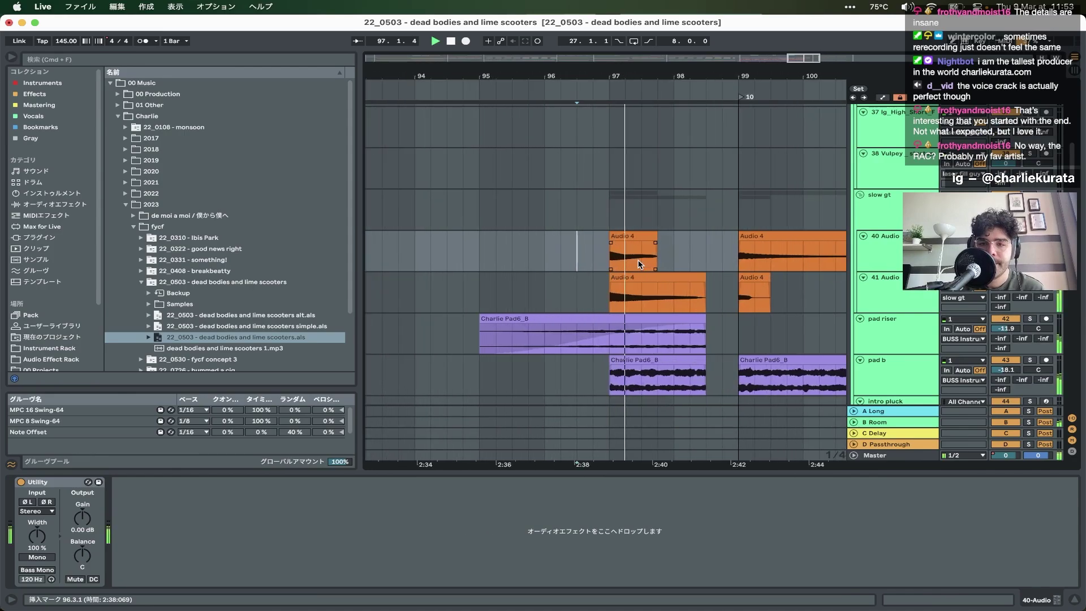
- Examine the slow guitars, pads, beep and AUTO PAN layers from bar 97 onward during playback
{"action": "scroll", "coordinate": [638, 263], "scroll_direction": "down", "scroll_amount": 4}
{"action": "scroll", "coordinate": [638, 277], "scroll_direction": "down", "scroll_amount": 3}
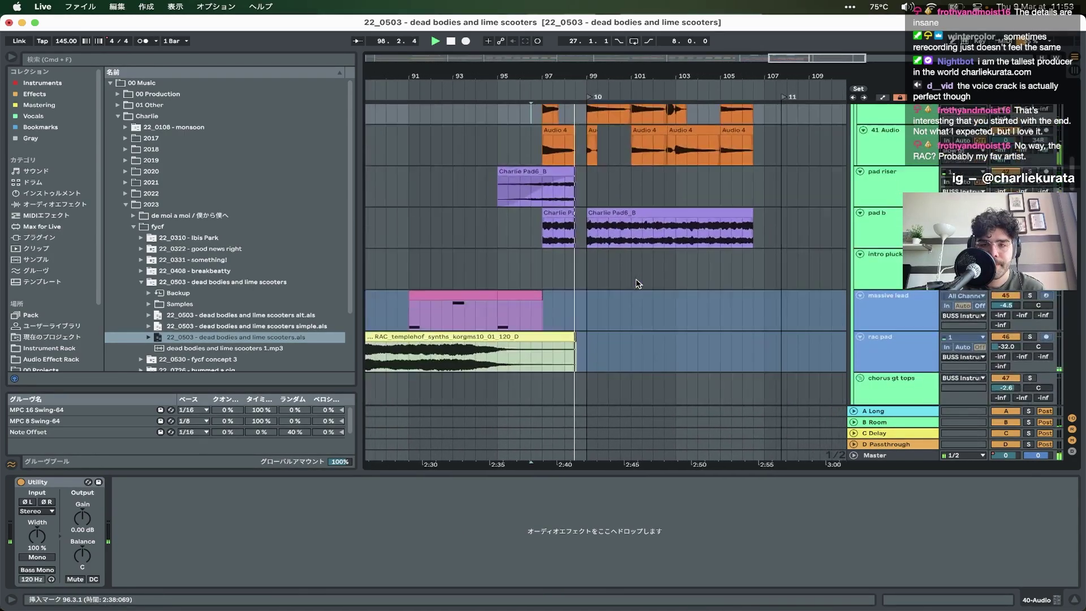
{"action": "scroll", "coordinate": [638, 282], "scroll_direction": "up", "scroll_amount": 3}
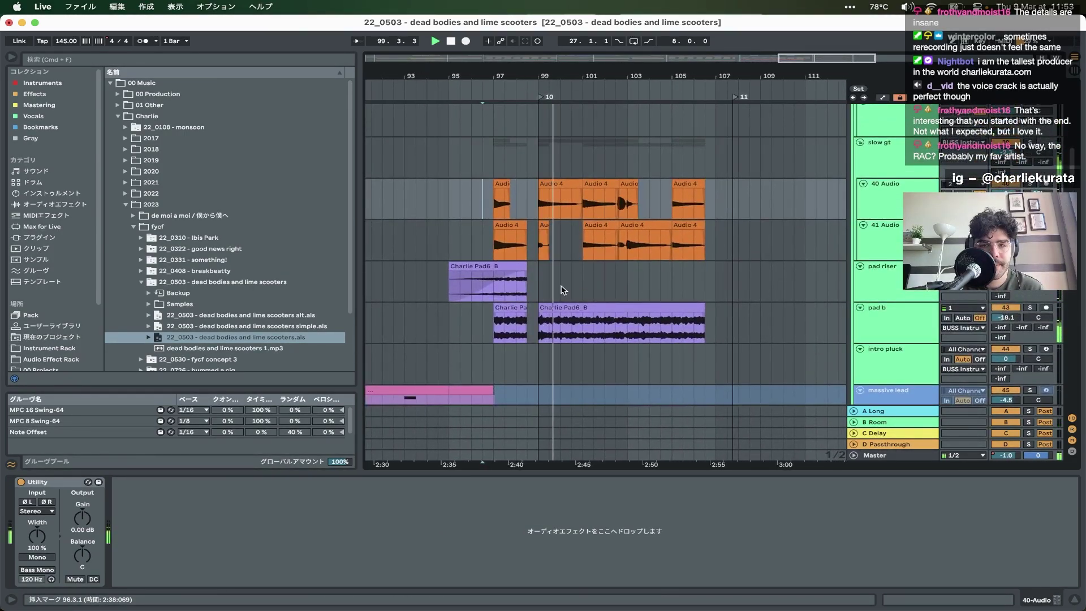
{"action": "scroll", "coordinate": [563, 289], "scroll_direction": "up", "scroll_amount": 2}
{"action": "scroll", "coordinate": [560, 300], "scroll_direction": "down", "scroll_amount": 10}
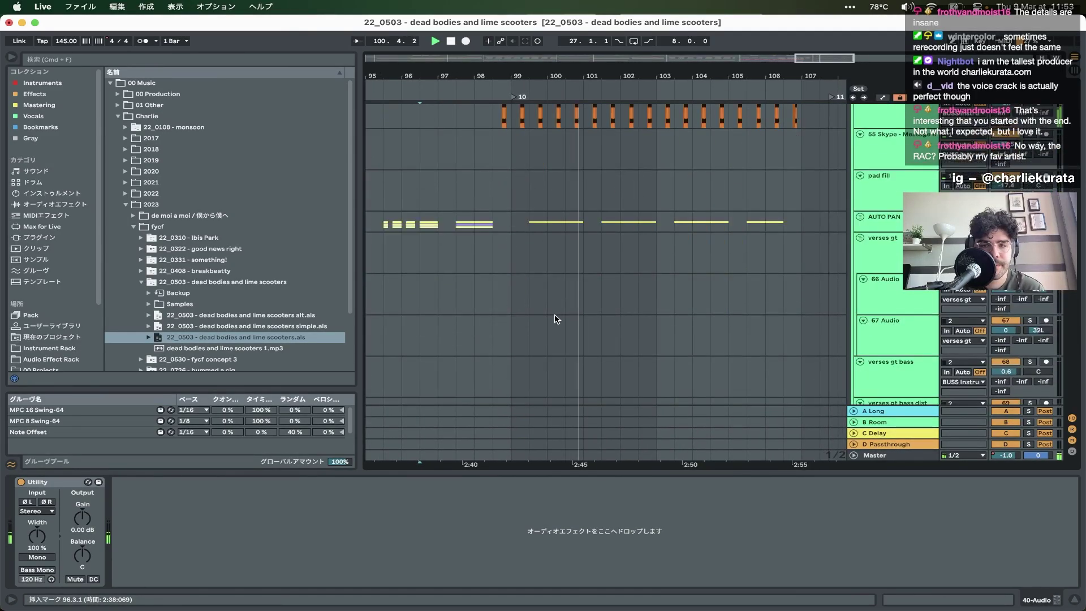
{"action": "scroll", "coordinate": [555, 314], "scroll_direction": "up", "scroll_amount": 10}
{"action": "scroll", "coordinate": [545, 349], "scroll_direction": "down", "scroll_amount": 3}
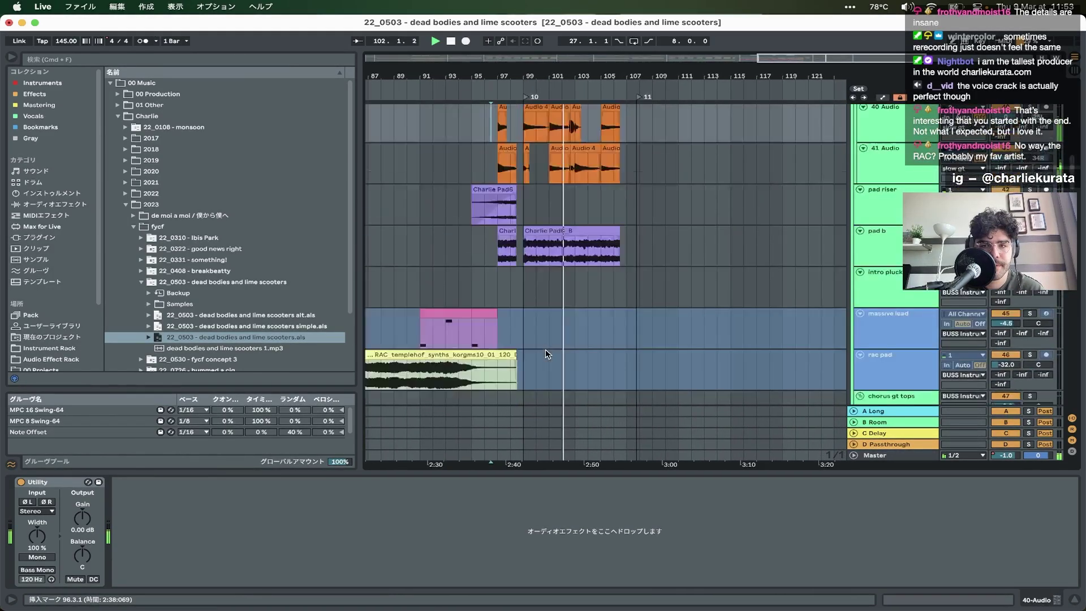
{"action": "scroll", "coordinate": [545, 348], "scroll_direction": "up", "scroll_amount": 3}
{"action": "scroll", "coordinate": [586, 304], "scroll_direction": "up", "scroll_amount": 2}
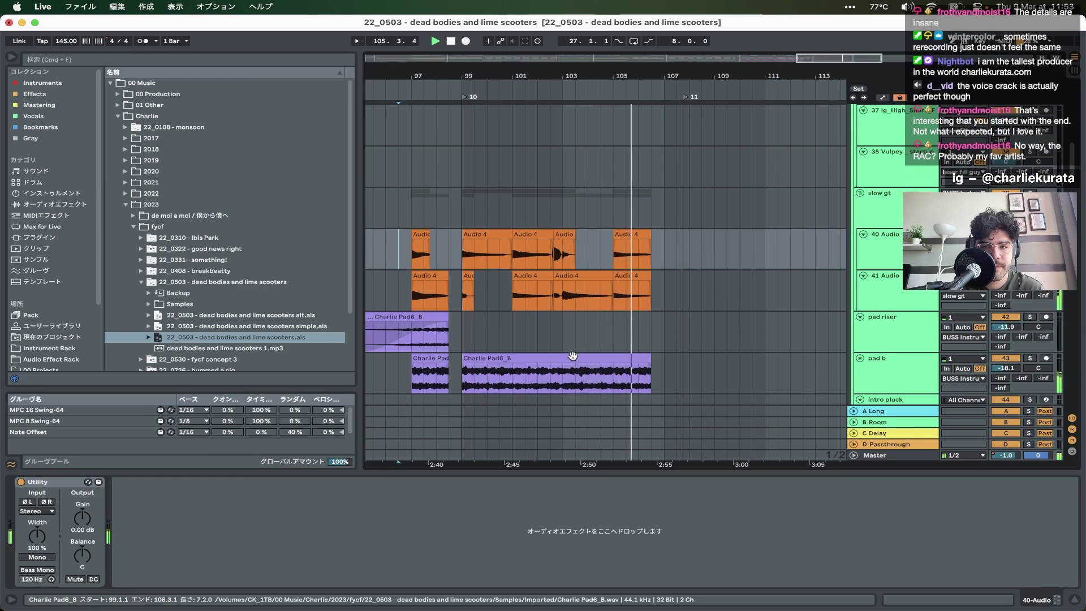
- Stop playback after the pad b clip ends, then look over the beep, verse guitar and bass tracks across the whole arrangement
{"action": "scroll", "coordinate": [577, 358], "scroll_direction": "up", "scroll_amount": 2}
{"action": "scroll", "coordinate": [593, 361], "scroll_direction": "down", "scroll_amount": 6}
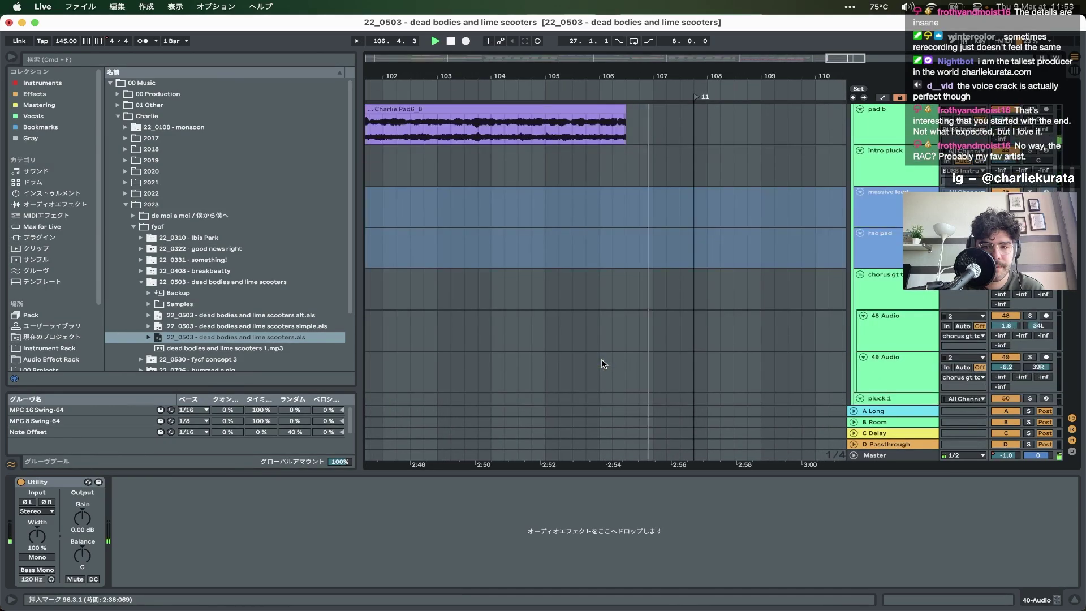
{"action": "scroll", "coordinate": [611, 362], "scroll_direction": "down", "scroll_amount": 5}
{"action": "scroll", "coordinate": [621, 360], "scroll_direction": "down", "scroll_amount": 2}
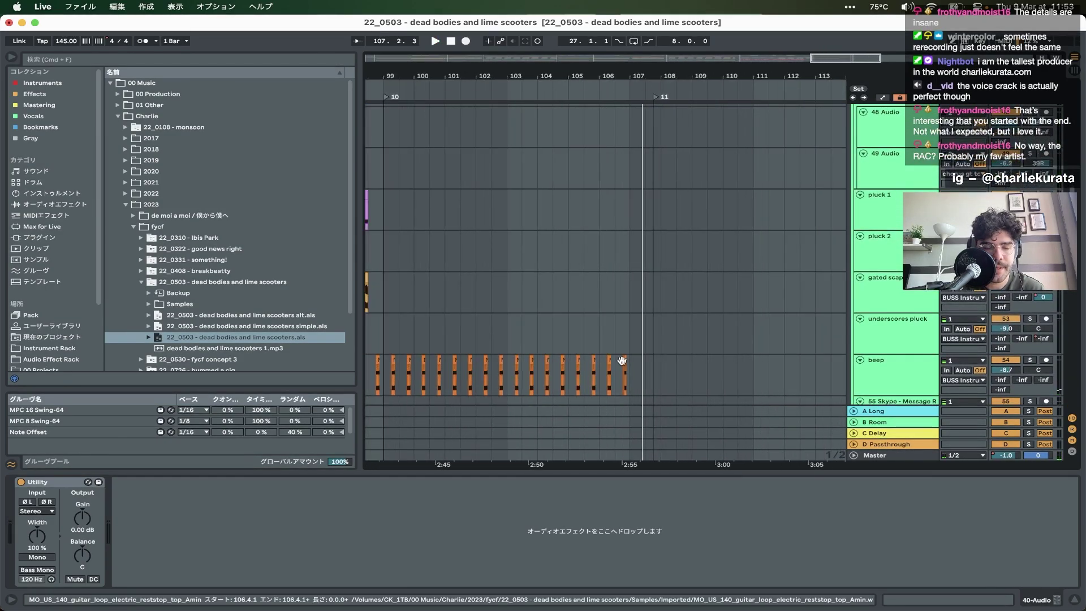
{"action": "scroll", "coordinate": [622, 361], "scroll_direction": "down", "scroll_amount": 5}
{"action": "scroll", "coordinate": [624, 362], "scroll_direction": "down", "scroll_amount": 5}
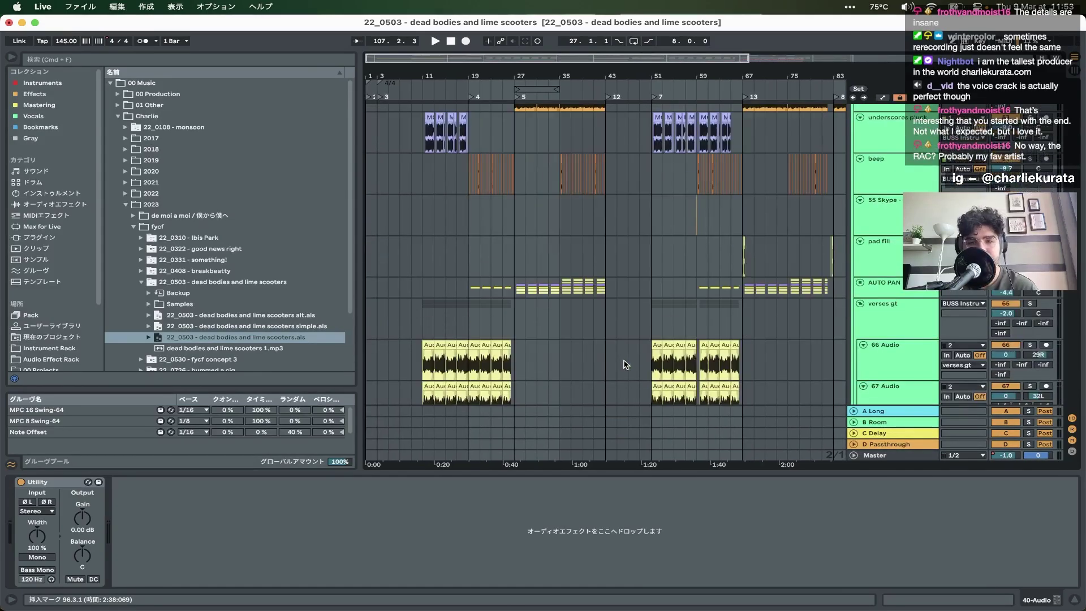
{"action": "scroll", "coordinate": [624, 362], "scroll_direction": "down", "scroll_amount": 2}
{"action": "scroll", "coordinate": [624, 362], "scroll_direction": "down", "scroll_amount": 3}
{"action": "scroll", "coordinate": [625, 363], "scroll_direction": "down", "scroll_amount": 4}
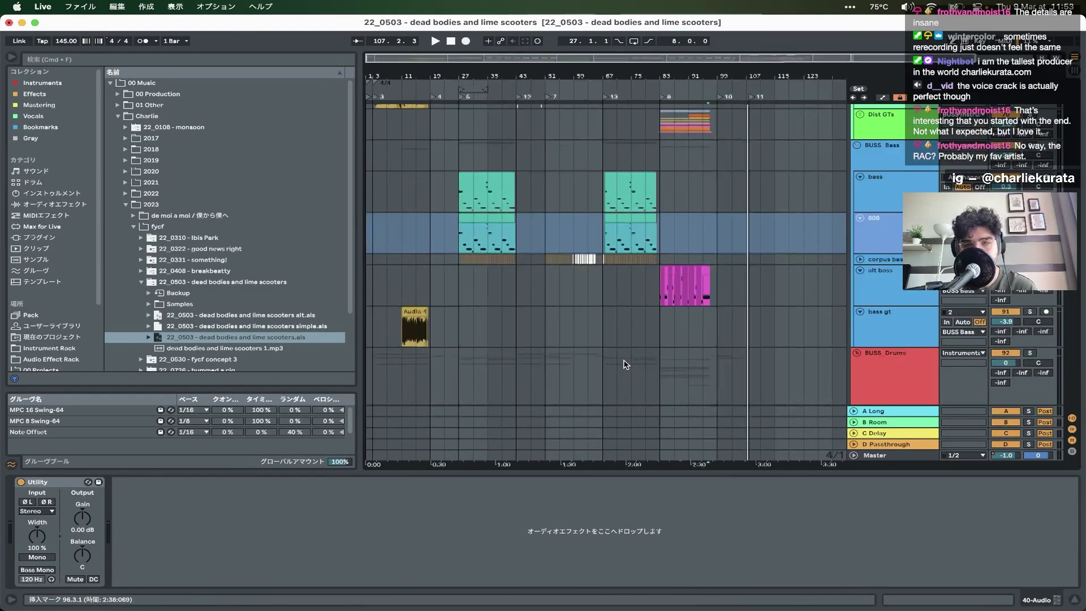
- Look through the bass and drum tracks, then fold the Instrumental group and unfold the Vocals group
{"action": "scroll", "coordinate": [624, 364], "scroll_direction": "down", "scroll_amount": 4}
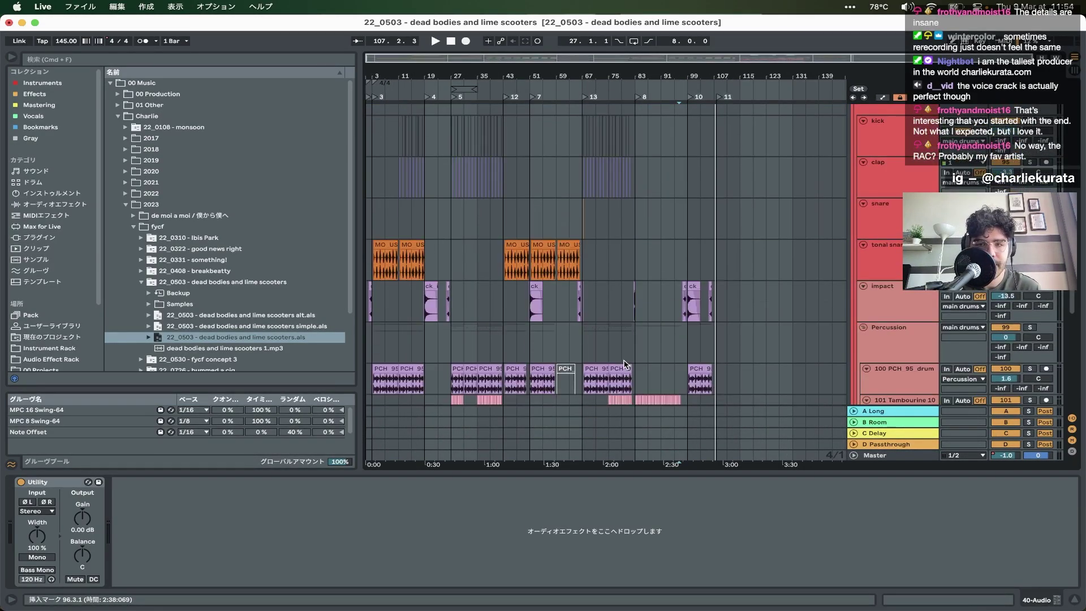
{"action": "scroll", "coordinate": [624, 364], "scroll_direction": "up", "scroll_amount": 4}
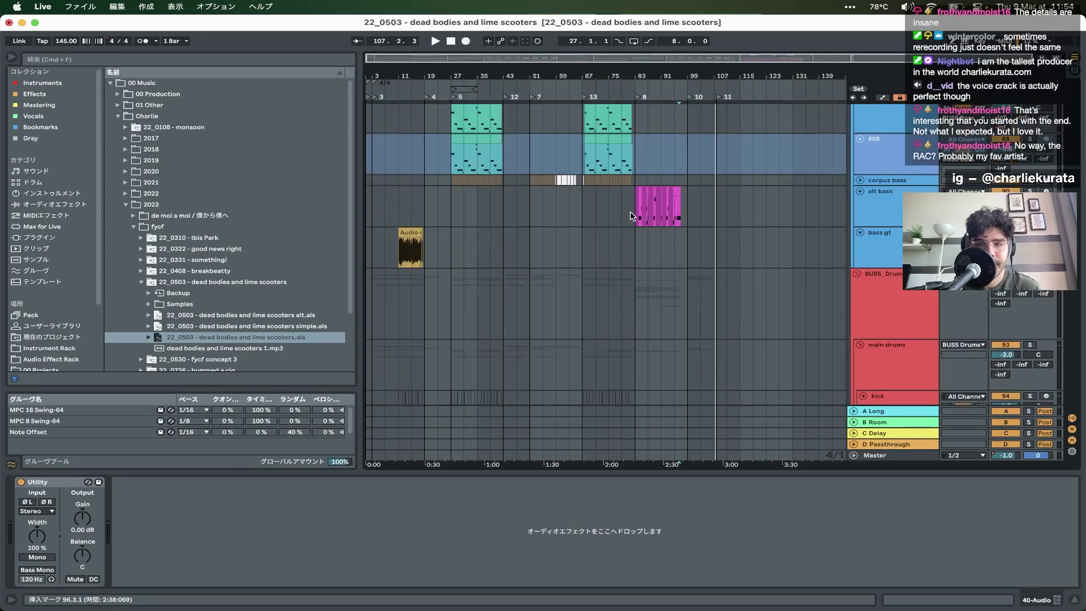
{"action": "scroll", "coordinate": [631, 216], "scroll_direction": "up", "scroll_amount": 8}
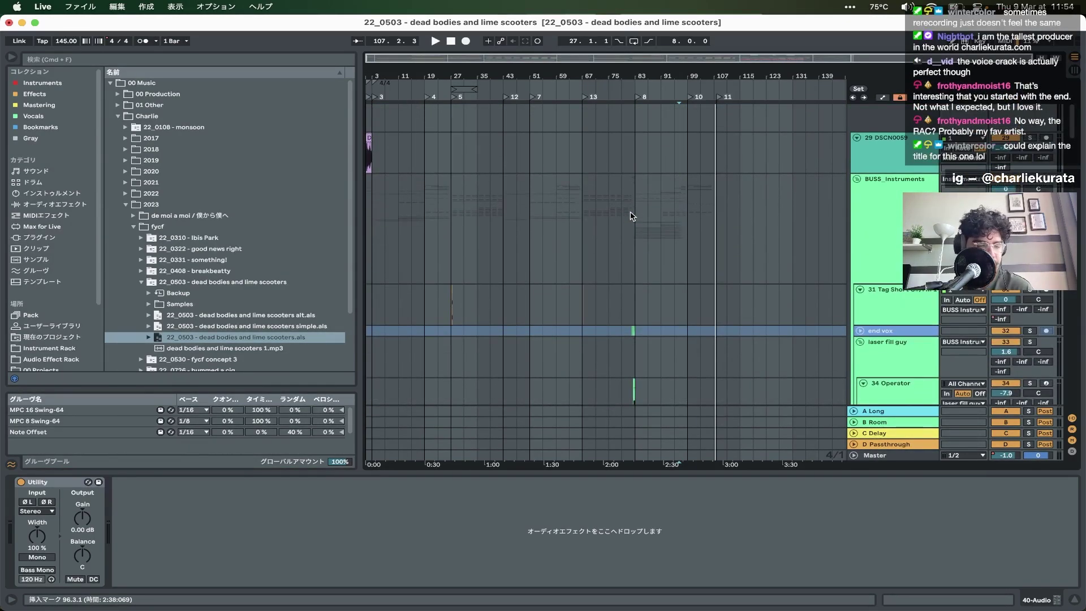
{"action": "scroll", "coordinate": [632, 216], "scroll_direction": "up", "scroll_amount": 4}
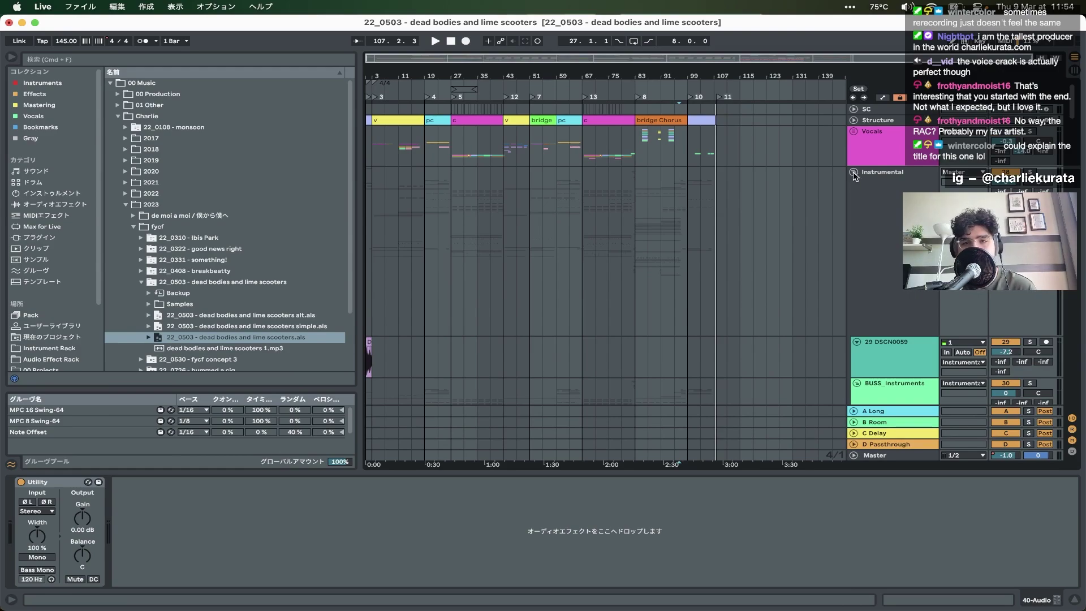
{"action": "left_click", "coordinate": [861, 206]}
{"action": "left_click", "coordinate": [854, 131]}
{"action": "left_click", "coordinate": [874, 210]}
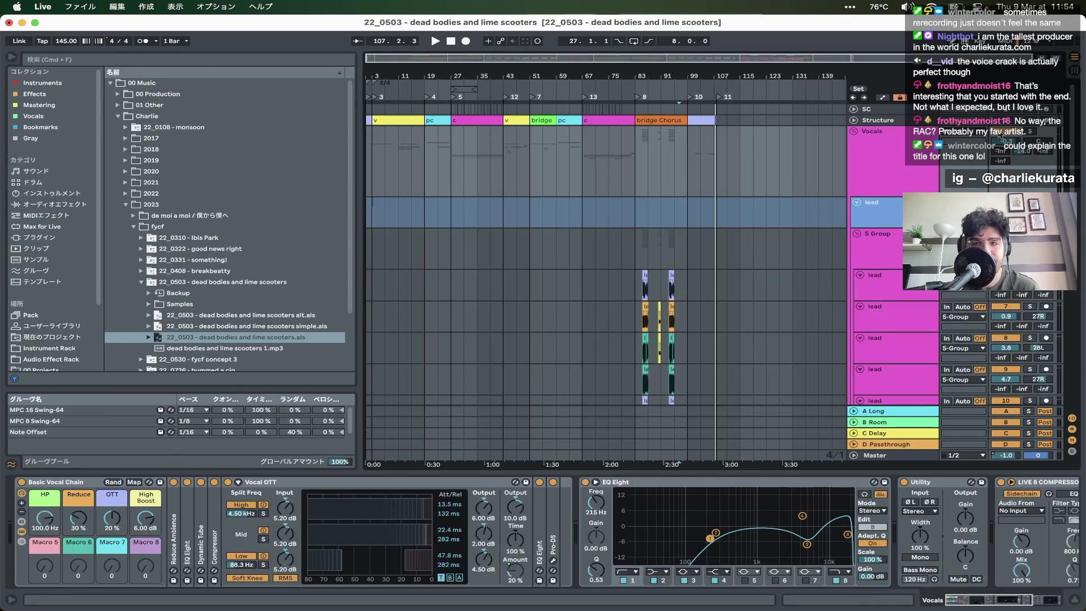
- Fold the 5 Group within Vocals and unfold the verses group
{"action": "left_click", "coordinate": [858, 235]}
{"action": "left_click", "coordinate": [859, 235]}
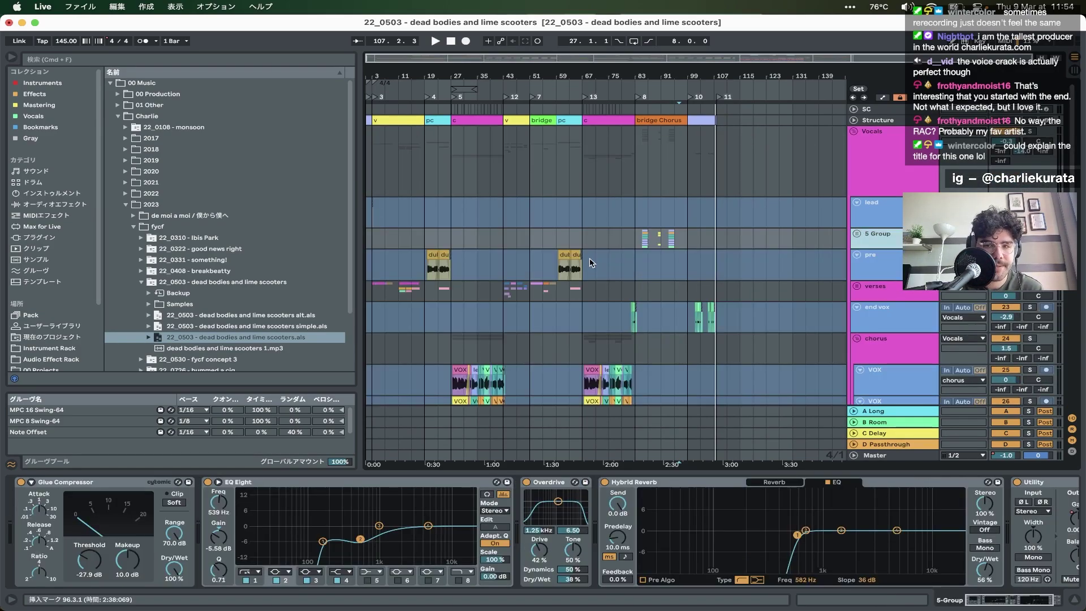
{"action": "scroll", "coordinate": [626, 262], "scroll_direction": "up", "scroll_amount": 5}
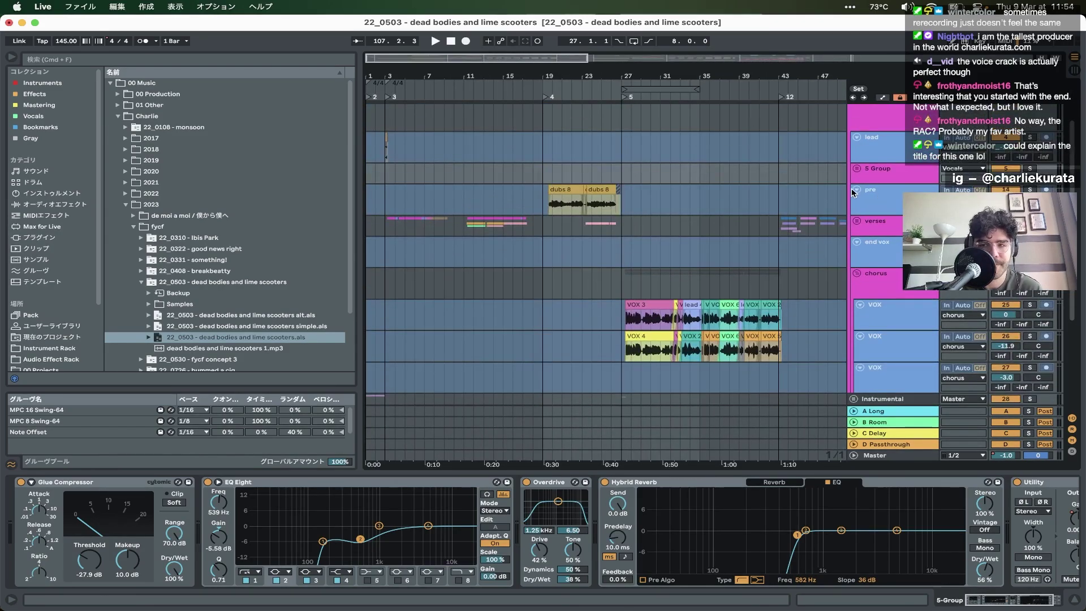
{"action": "left_click", "coordinate": [858, 220]}
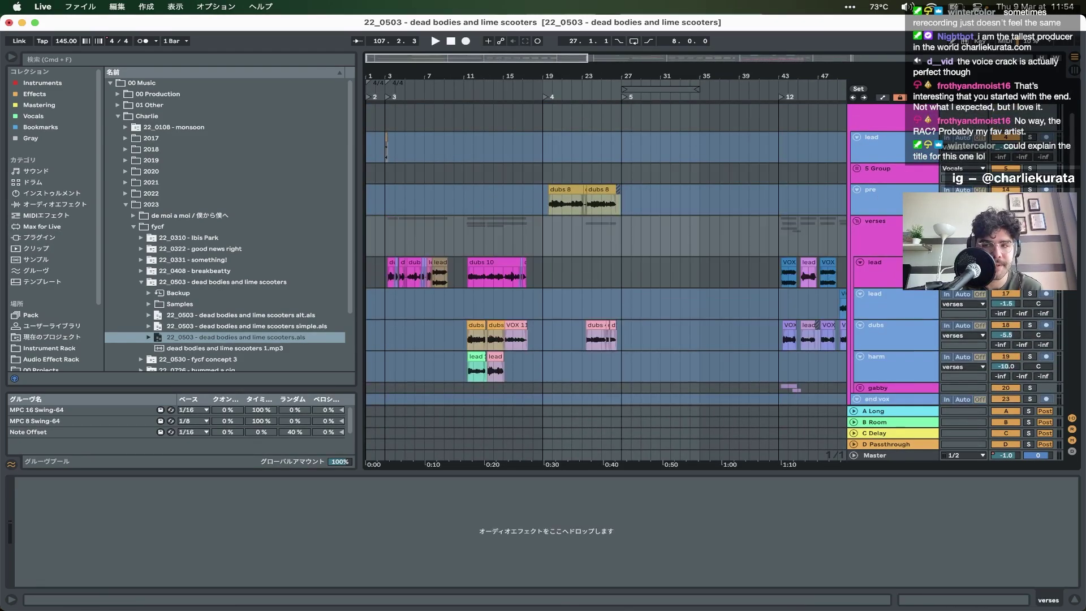
- Play the first verse from bar 3, following the lead and dubs clips through lead 13 (Freeze)
{"action": "left_click", "coordinate": [385, 236]}
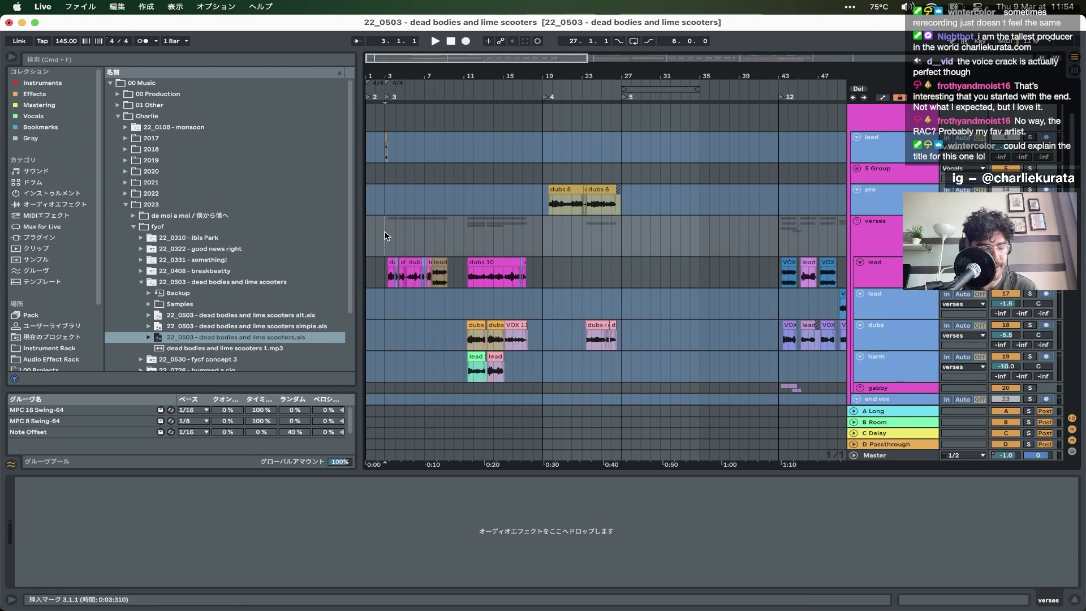
{"action": "scroll", "coordinate": [391, 224], "scroll_direction": "up", "scroll_amount": 5}
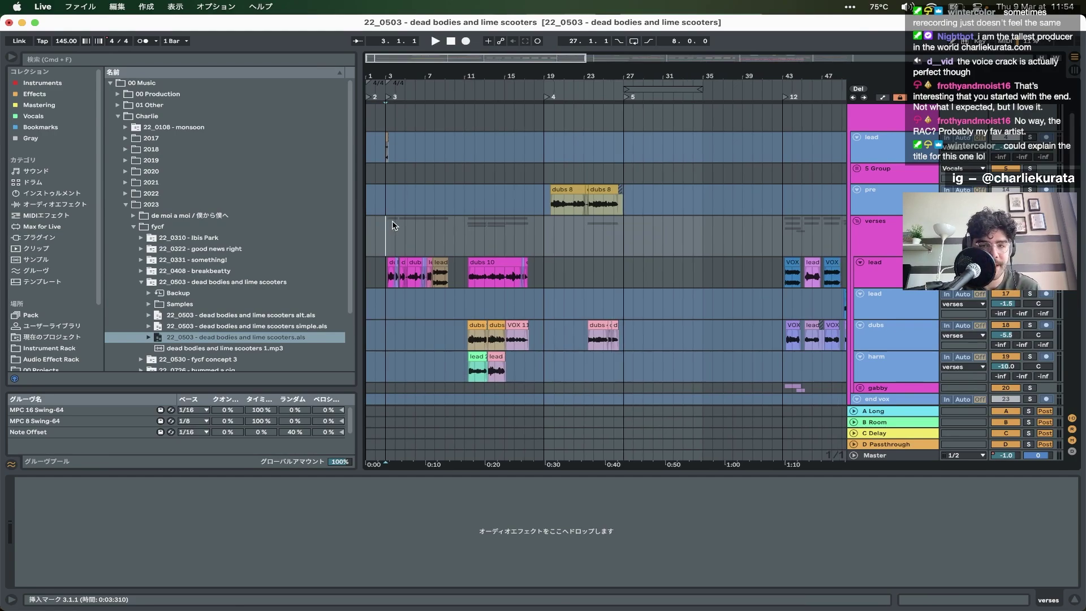
{"action": "scroll", "coordinate": [435, 282], "scroll_direction": "up", "scroll_amount": 4}
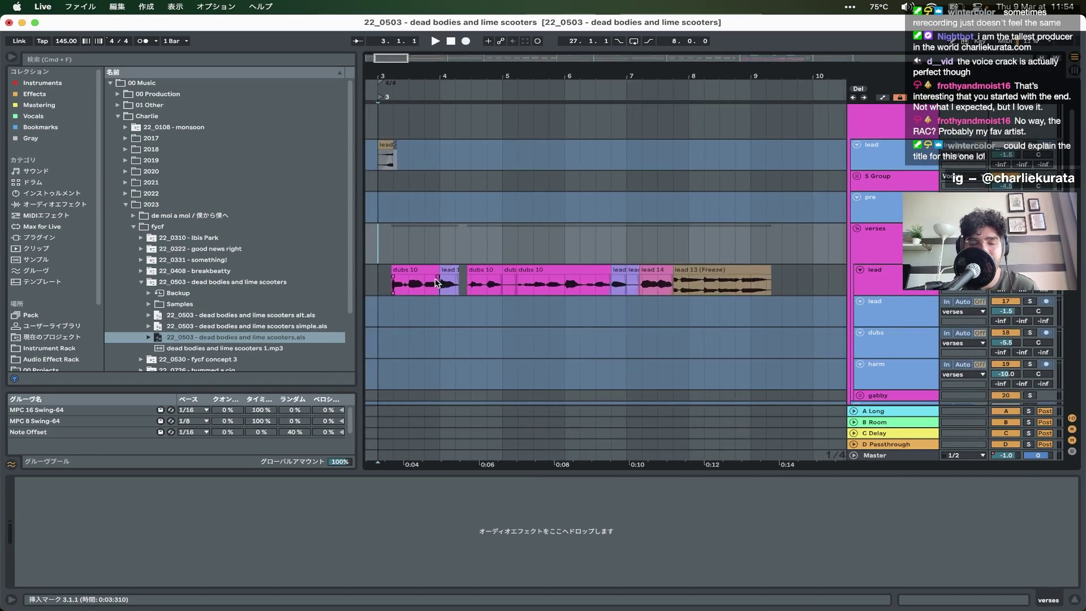
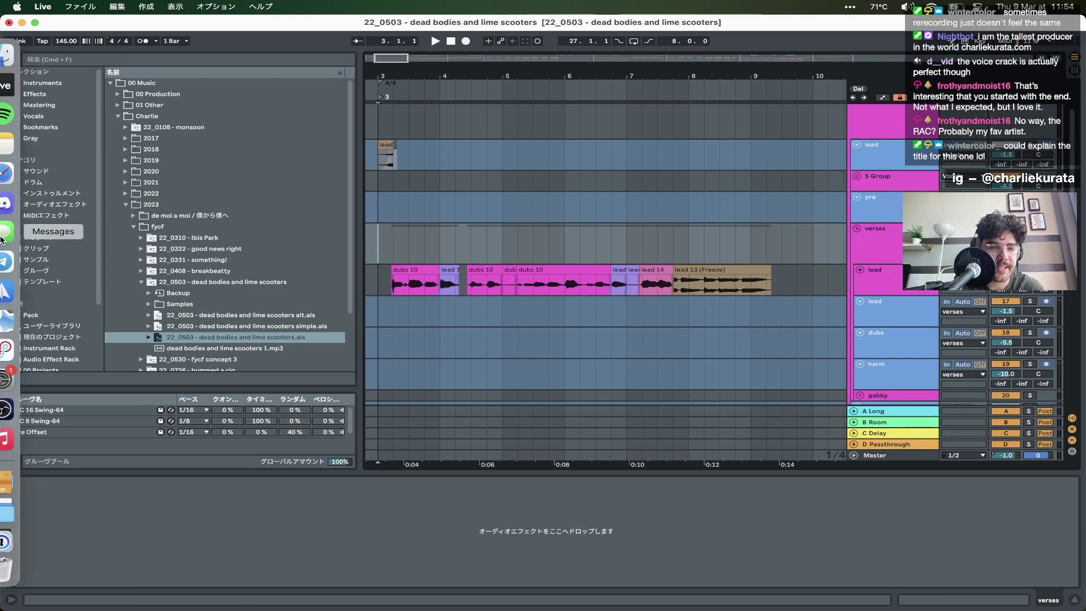
{"action": "left_click", "coordinate": [394, 252]}
{"action": "left_click", "coordinate": [379, 249]}
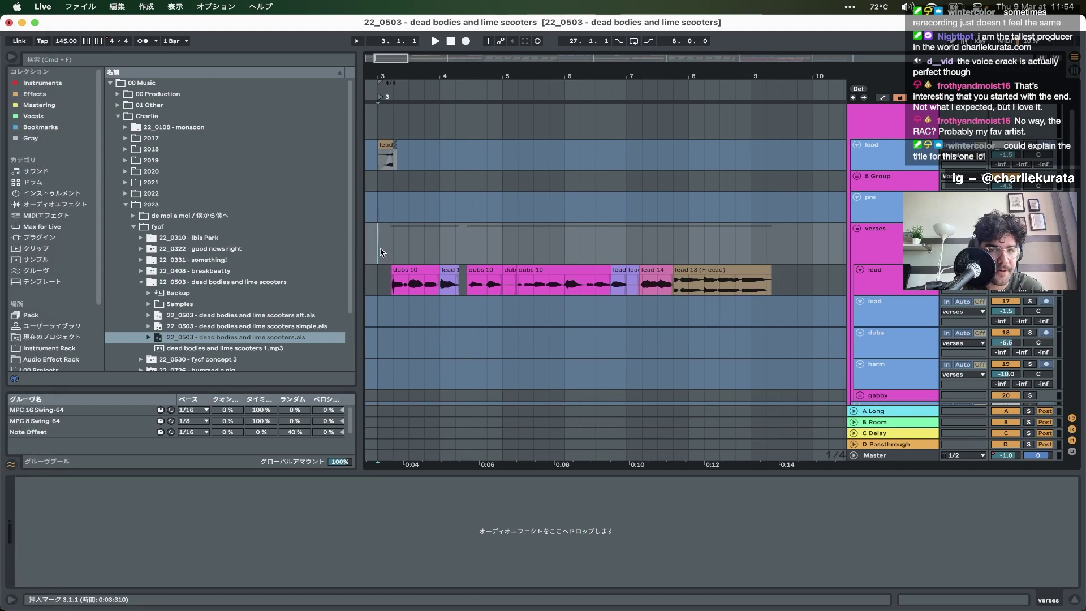
{"action": "key", "text": "space"}
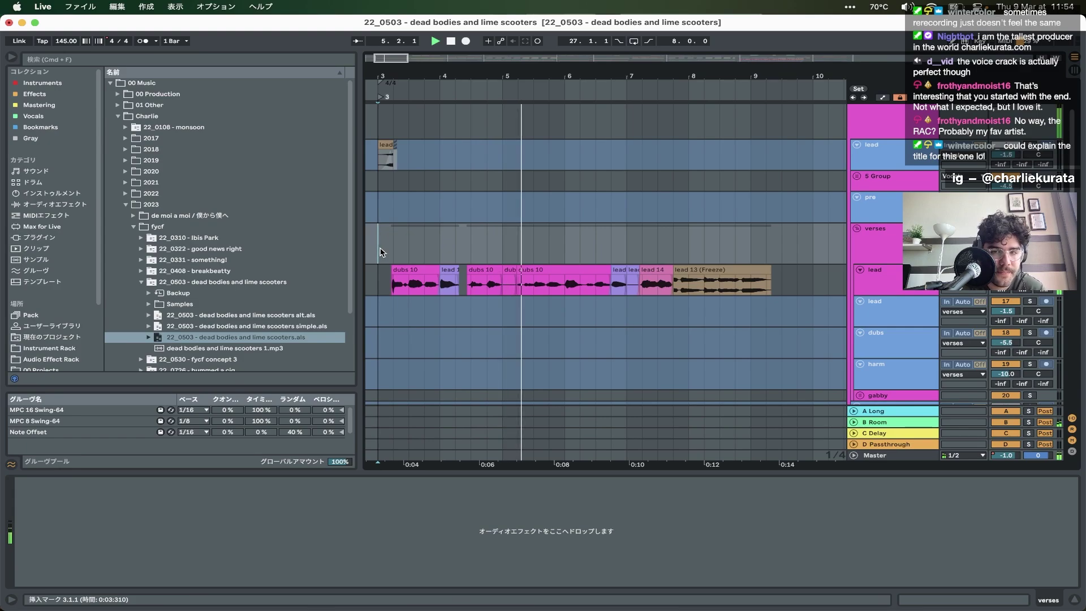
{"action": "left_click", "coordinate": [559, 255]}
{"action": "key", "text": "minus"}
{"action": "key", "text": "minus"}
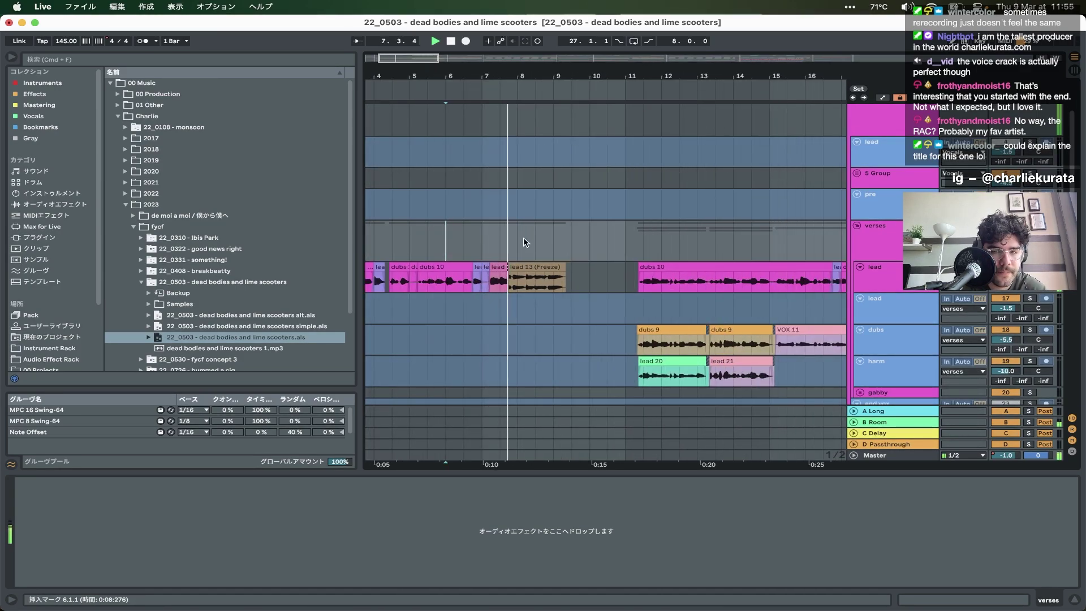
{"action": "key", "text": "minus"}
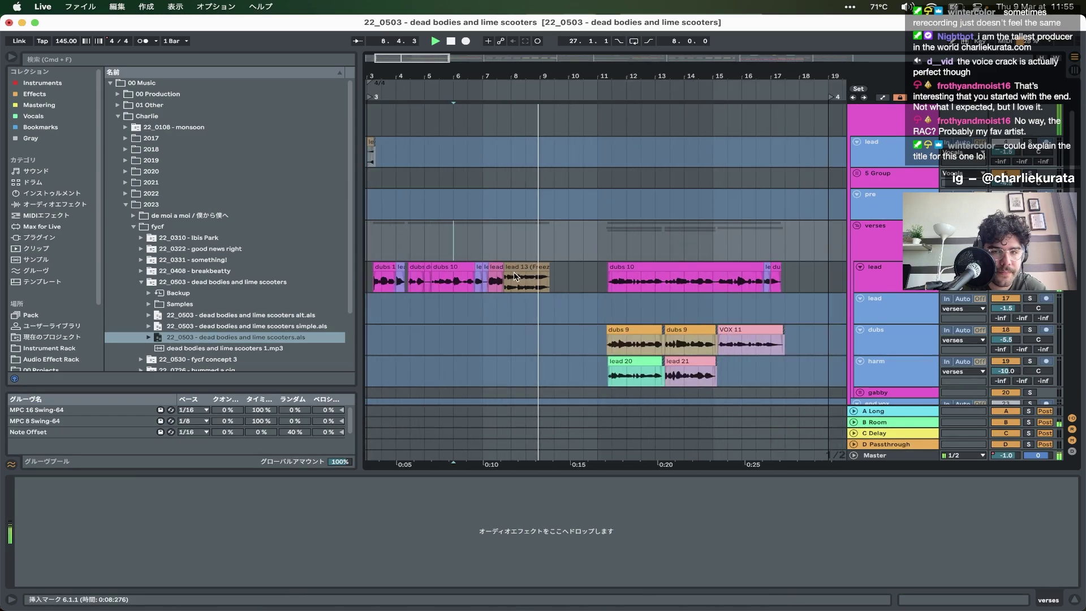
- Play the first verse's second half from bar 11, where the dubs and harm tracks join the lead vocal
{"action": "scroll", "coordinate": [513, 271], "scroll_direction": "right", "scroll_amount": 3}
{"action": "scroll", "coordinate": [513, 272], "scroll_direction": "up", "scroll_amount": 1}
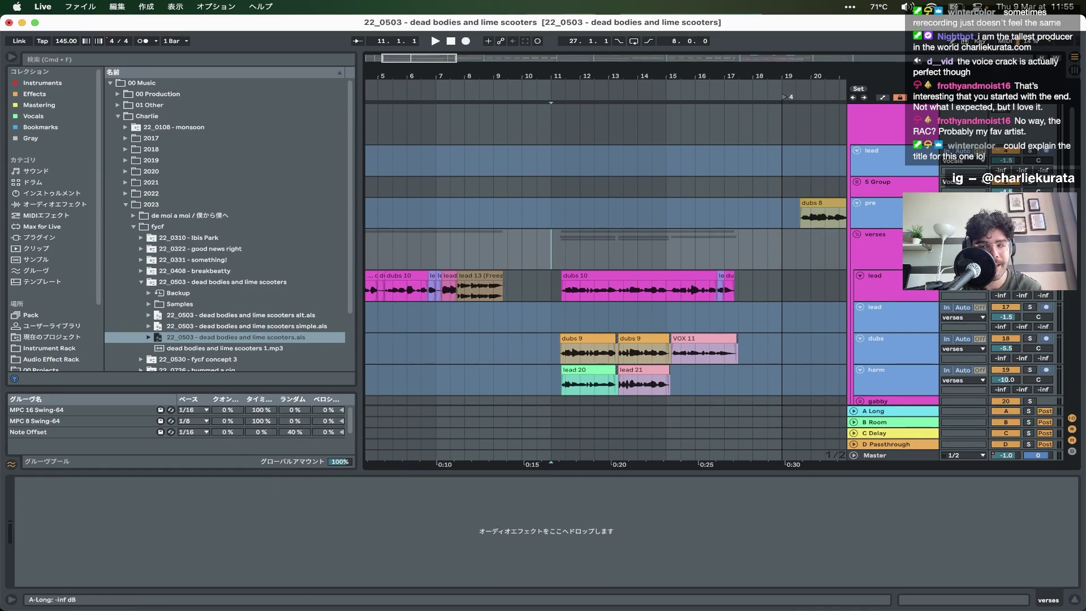
{"action": "key", "text": "space"}
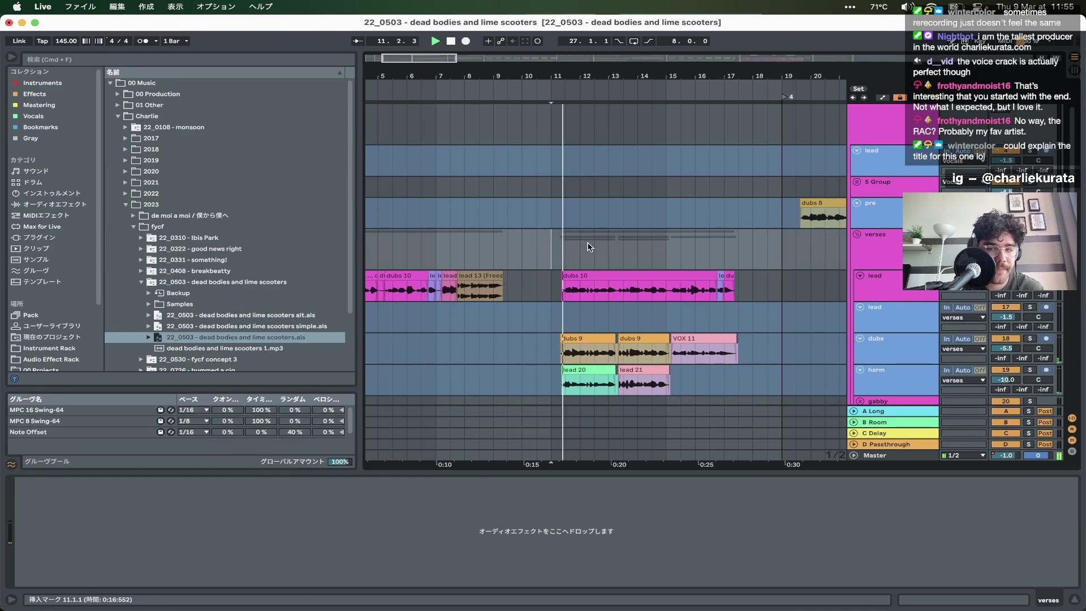
{"action": "scroll", "coordinate": [588, 243], "scroll_direction": "up", "scroll_amount": 5}
{"action": "scroll", "coordinate": [587, 243], "scroll_direction": "down", "scroll_amount": 5}
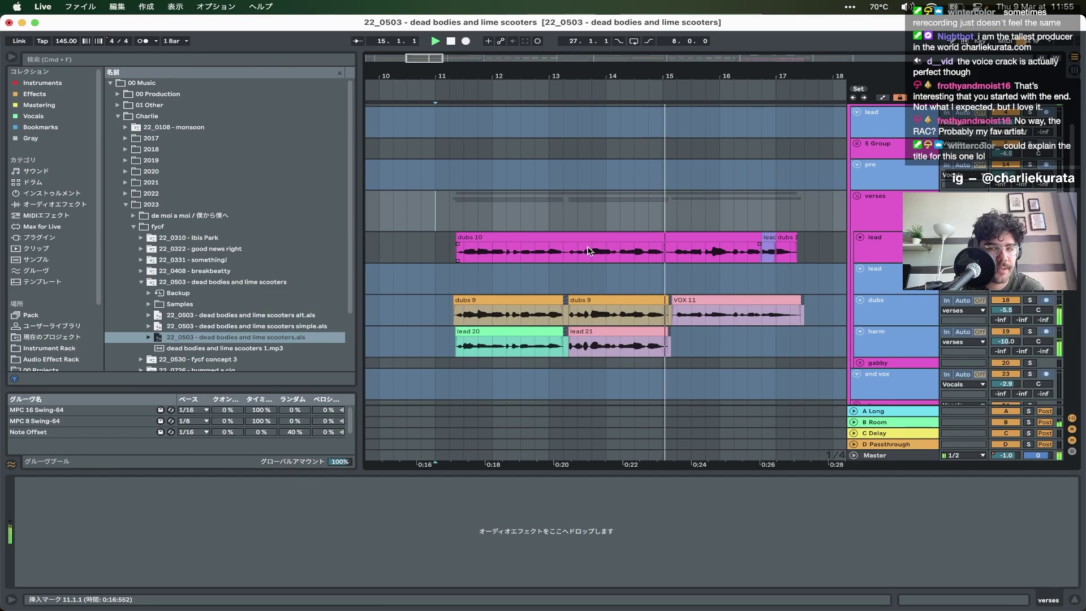
- Unfold the verse subgroup holding the mid [Acapella] tracks and play it from bar 43
{"action": "scroll", "coordinate": [586, 259], "scroll_direction": "right", "scroll_amount": 5}
{"action": "scroll", "coordinate": [586, 259], "scroll_direction": "up", "scroll_amount": 2}
{"action": "scroll", "coordinate": [582, 266], "scroll_direction": "down", "scroll_amount": 10}
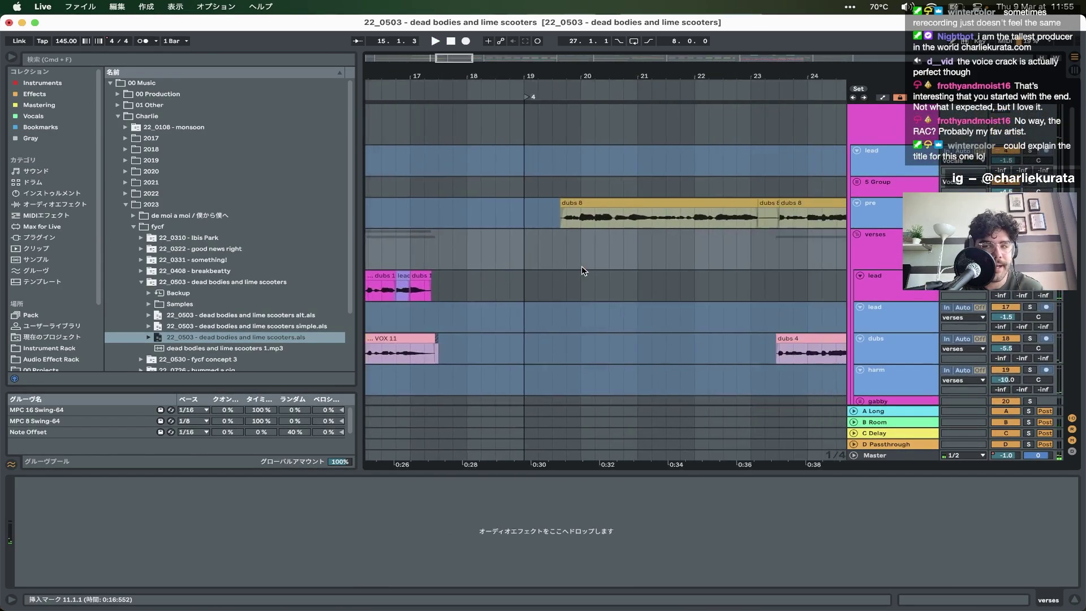
{"action": "scroll", "coordinate": [581, 266], "scroll_direction": "right", "scroll_amount": 10}
{"action": "scroll", "coordinate": [585, 241], "scroll_direction": "up", "scroll_amount": 8}
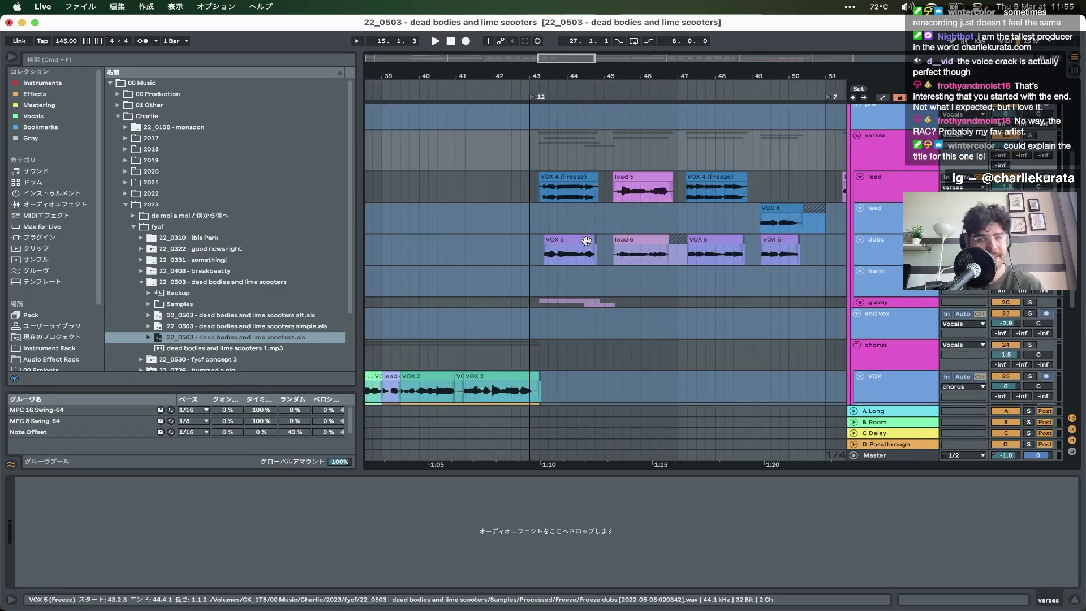
{"action": "left_click", "coordinate": [861, 302]}
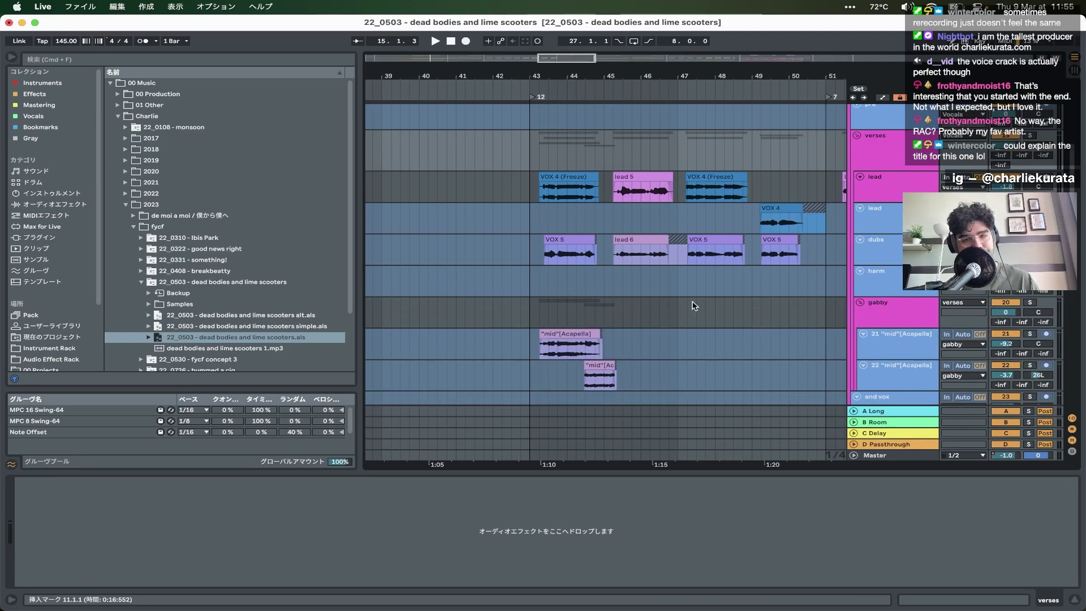
{"action": "left_click", "coordinate": [532, 310]}
{"action": "key", "text": "space"}
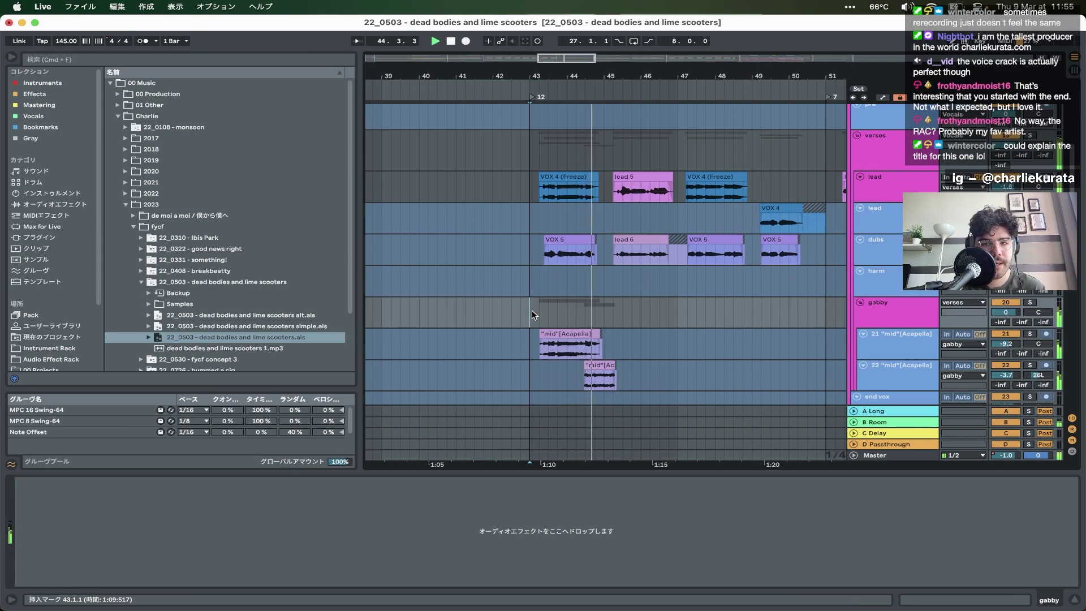
{"action": "mouse_move", "coordinate": [1, 278]}
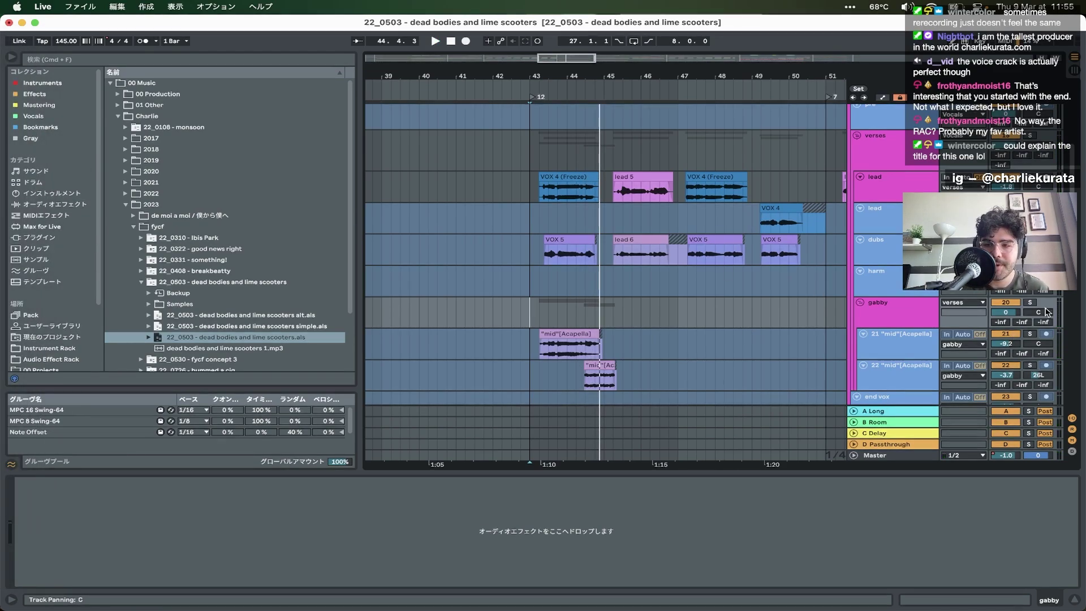
- Solo the first mid [Acapella] track, number 21, and play it from bar 43
{"action": "left_click", "coordinate": [1030, 302]}
{"action": "left_click", "coordinate": [1030, 334]}
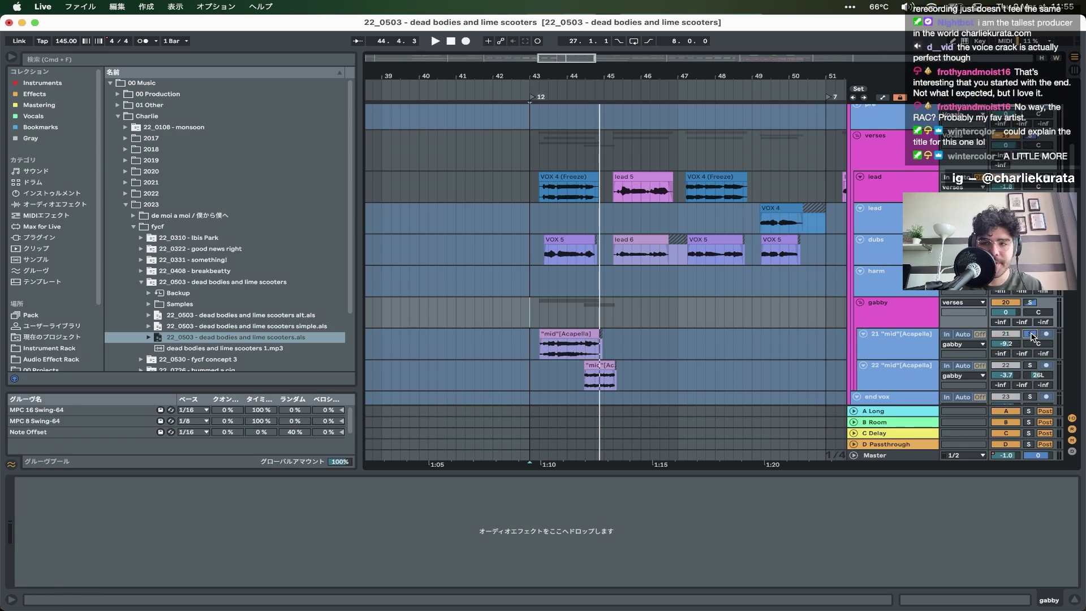
{"action": "key", "text": "space"}
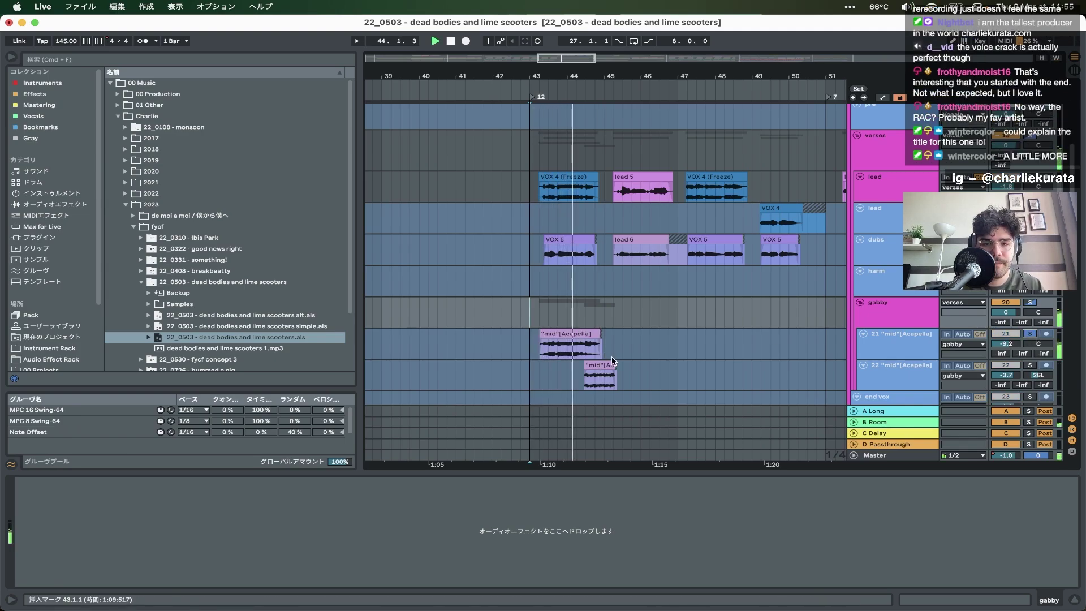
{"action": "key", "text": "space"}
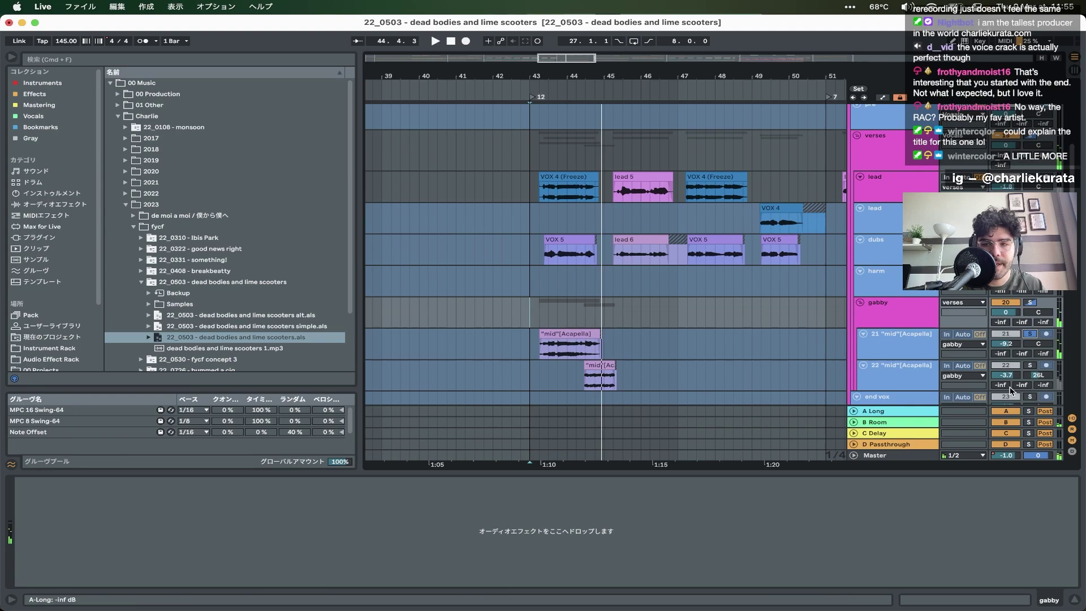
- Solo the second mid [Acapella] track, number 22, and play it from the start of its clip
{"action": "left_click", "coordinate": [1029, 365]}
{"action": "left_click", "coordinate": [598, 364]}
{"action": "key", "text": "space"}
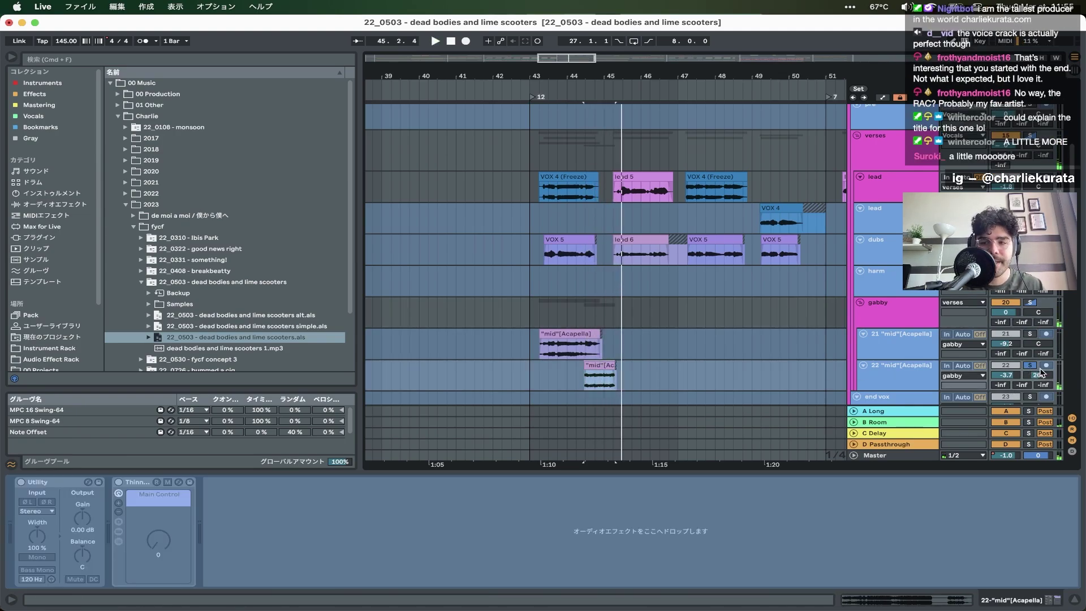
- Remove the solo from track 22 and replay both acapella layers in the full mix from bar 43
{"action": "left_click", "coordinate": [1029, 365]}
{"action": "left_click", "coordinate": [529, 315]}
{"action": "key", "text": "space"}
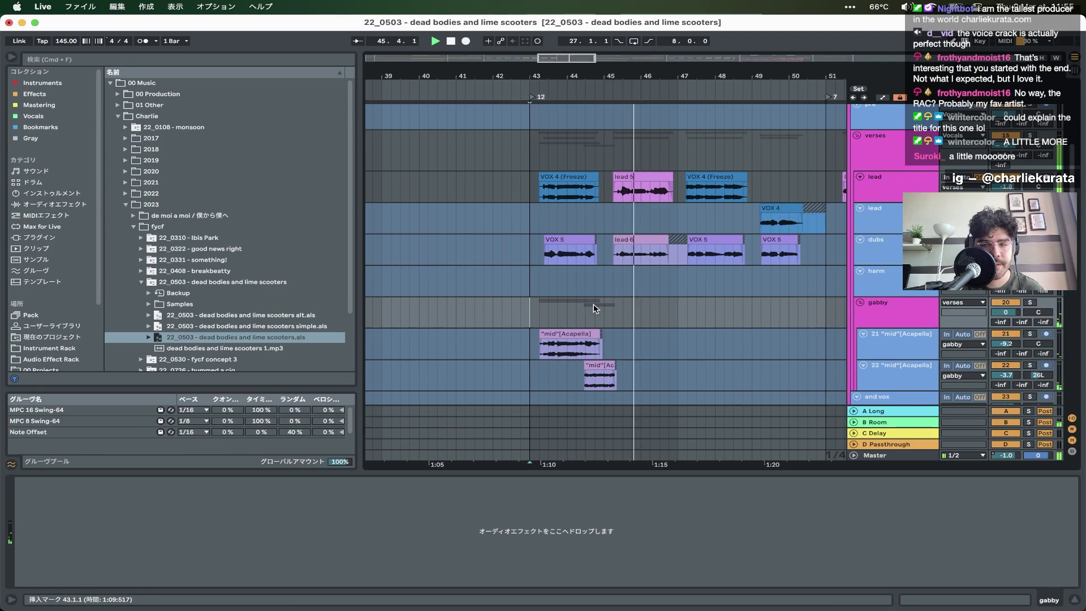
{"action": "scroll", "coordinate": [623, 308], "scroll_direction": "up", "scroll_amount": 3}
{"action": "scroll", "coordinate": [622, 307], "scroll_direction": "down", "scroll_amount": 5}
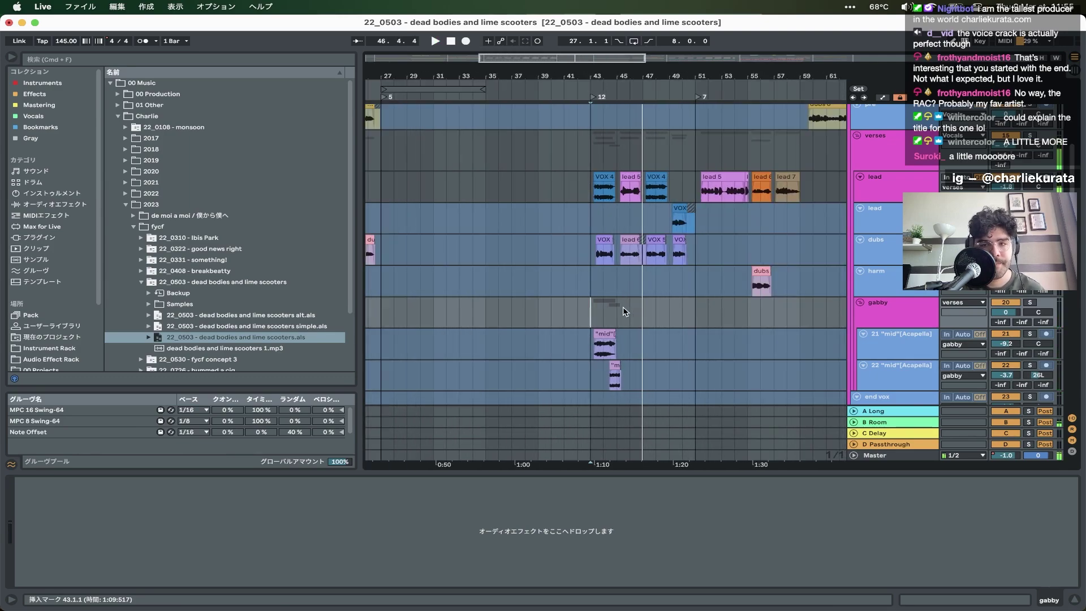
{"action": "key", "text": "space"}
- Briefly play the verses group from bar 43 and examine the second verse's lead and dubs clips
{"action": "left_click_drag", "start_coordinate": [594, 308], "coordinate": [724, 162]}
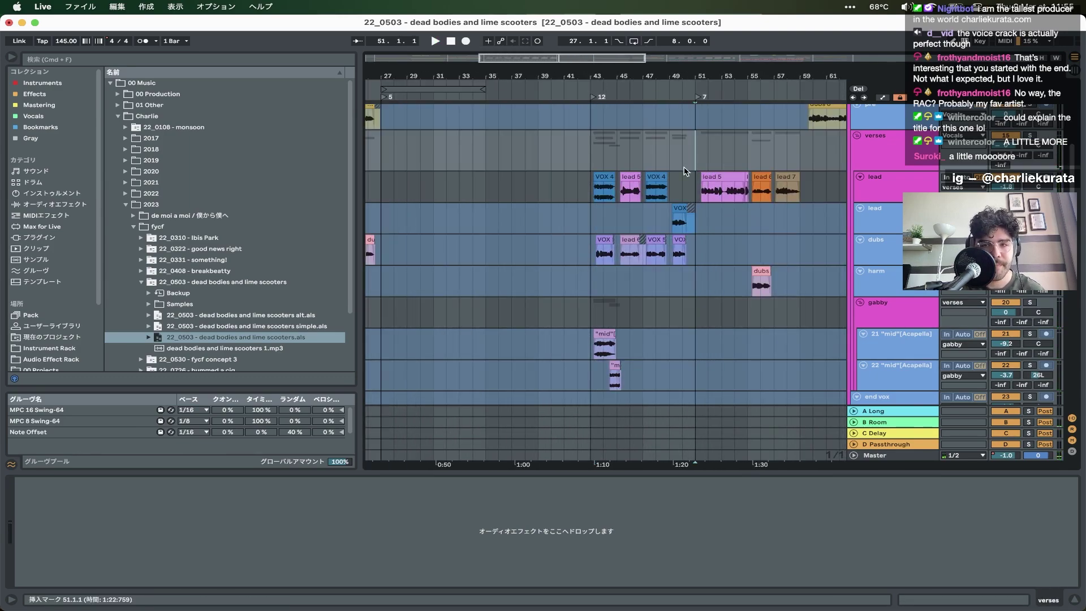
{"action": "left_click", "coordinate": [591, 145]}
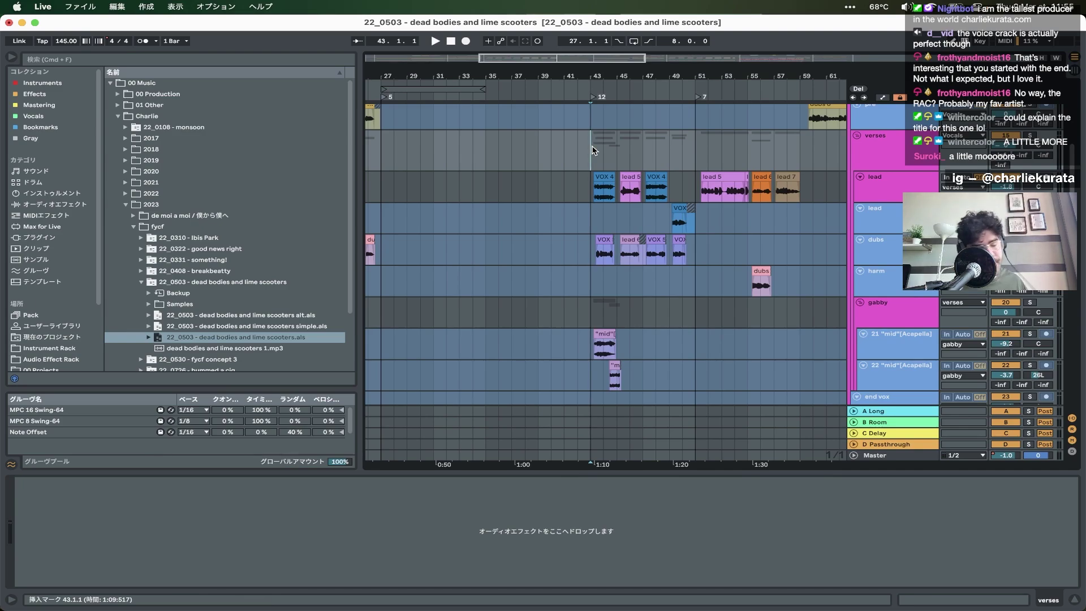
{"action": "key", "text": "space"}
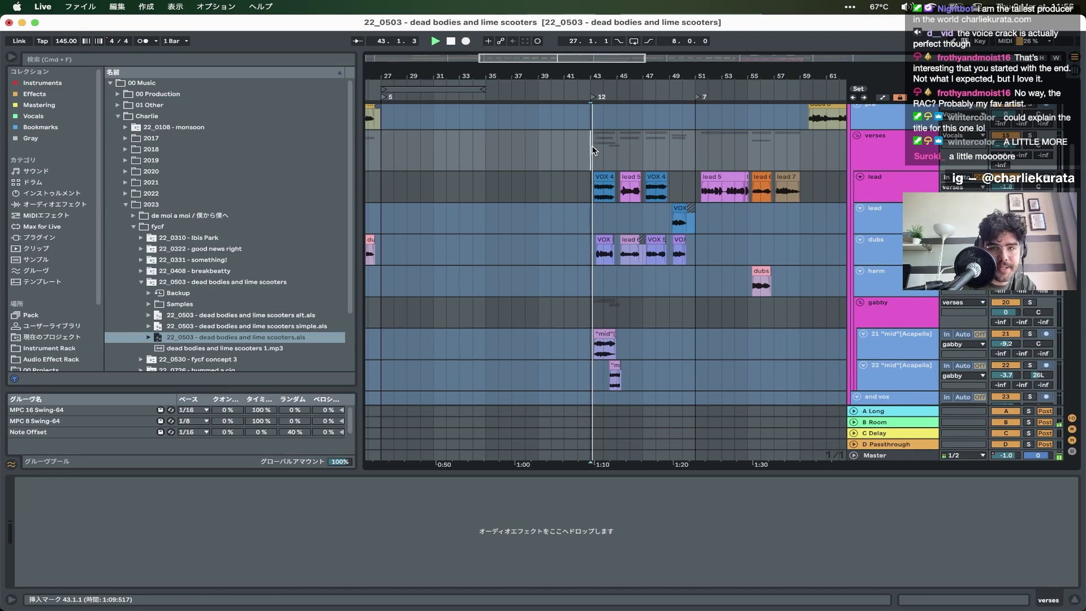
{"action": "scroll", "coordinate": [605, 215], "scroll_direction": "up", "scroll_amount": 5}
{"action": "scroll", "coordinate": [623, 274], "scroll_direction": "left", "scroll_amount": 1}
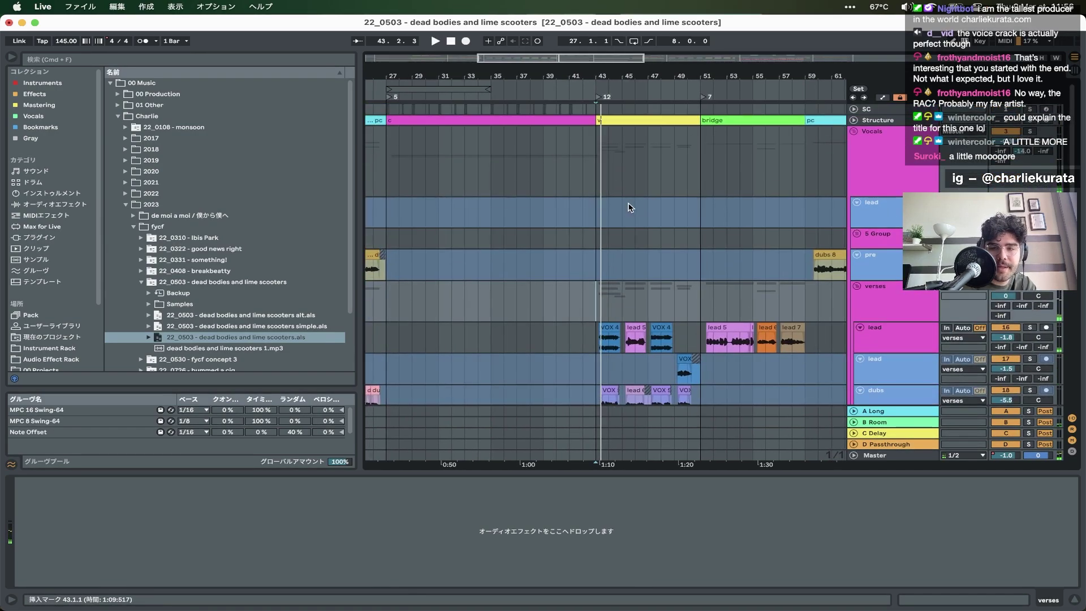
{"action": "scroll", "coordinate": [622, 274], "scroll_direction": "down", "scroll_amount": 2}
{"action": "scroll", "coordinate": [622, 274], "scroll_direction": "left", "scroll_amount": 3}
{"action": "scroll", "coordinate": [622, 274], "scroll_direction": "right", "scroll_amount": 4}
{"action": "scroll", "coordinate": [622, 273], "scroll_direction": "up", "scroll_amount": 5}
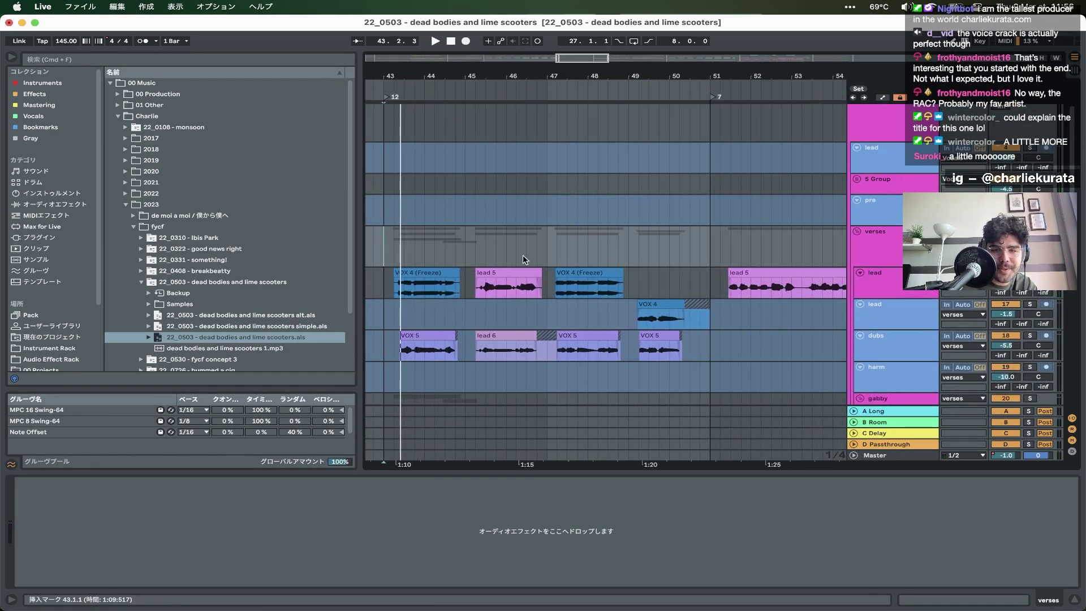
- Play the second verse's vocals from bar 47, and also from the lead 5 clip near bar 51
{"action": "left_click_drag", "start_coordinate": [386, 245], "coordinate": [710, 237]}
{"action": "left_click", "coordinate": [555, 248]}
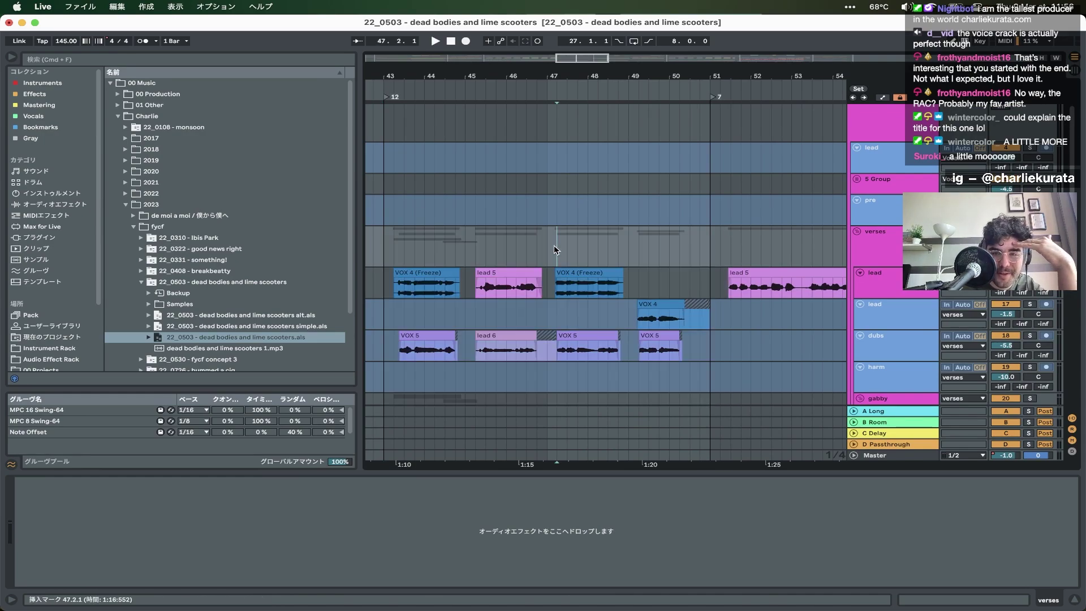
{"action": "key", "text": "space"}
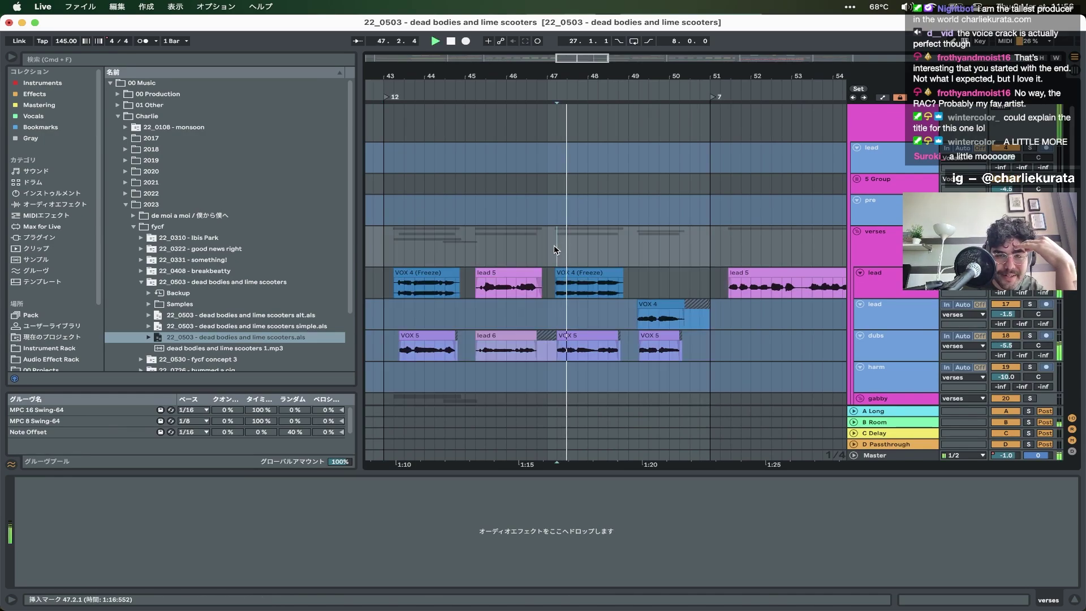
{"action": "scroll", "coordinate": [554, 245], "scroll_direction": "right", "scroll_amount": 10}
{"action": "scroll", "coordinate": [554, 245], "scroll_direction": "down", "scroll_amount": 1}
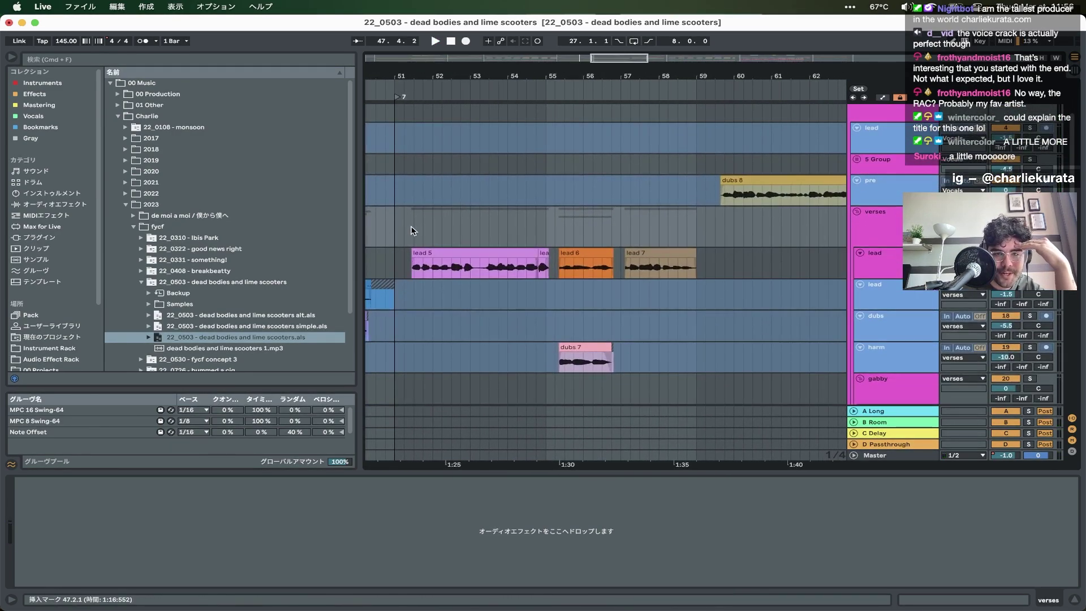
{"action": "key", "text": "space"}
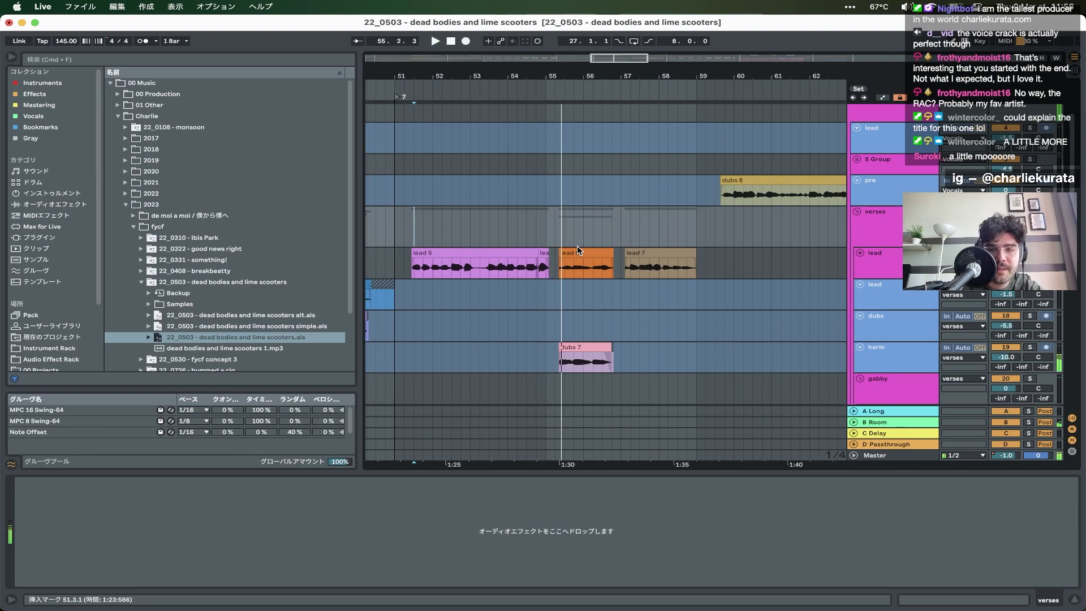
- Play the chorus group's VOX layers from bar 27
{"action": "scroll", "coordinate": [577, 245], "scroll_direction": "right", "scroll_amount": 5}
{"action": "scroll", "coordinate": [584, 249], "scroll_direction": "down", "scroll_amount": 5}
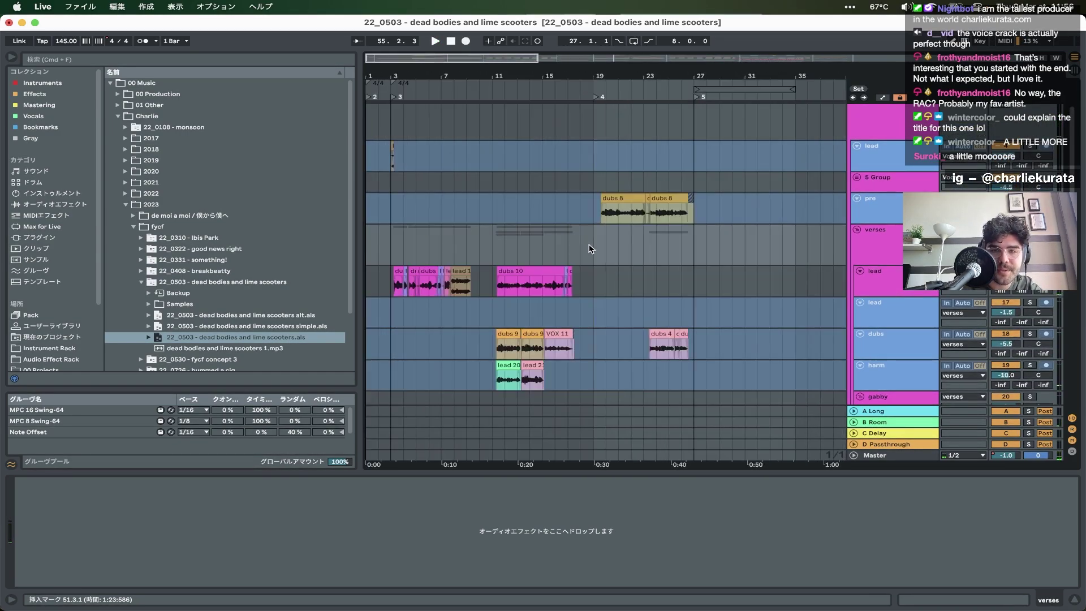
{"action": "scroll", "coordinate": [527, 249], "scroll_direction": "down", "scroll_amount": 5}
{"action": "left_click", "coordinate": [535, 263]}
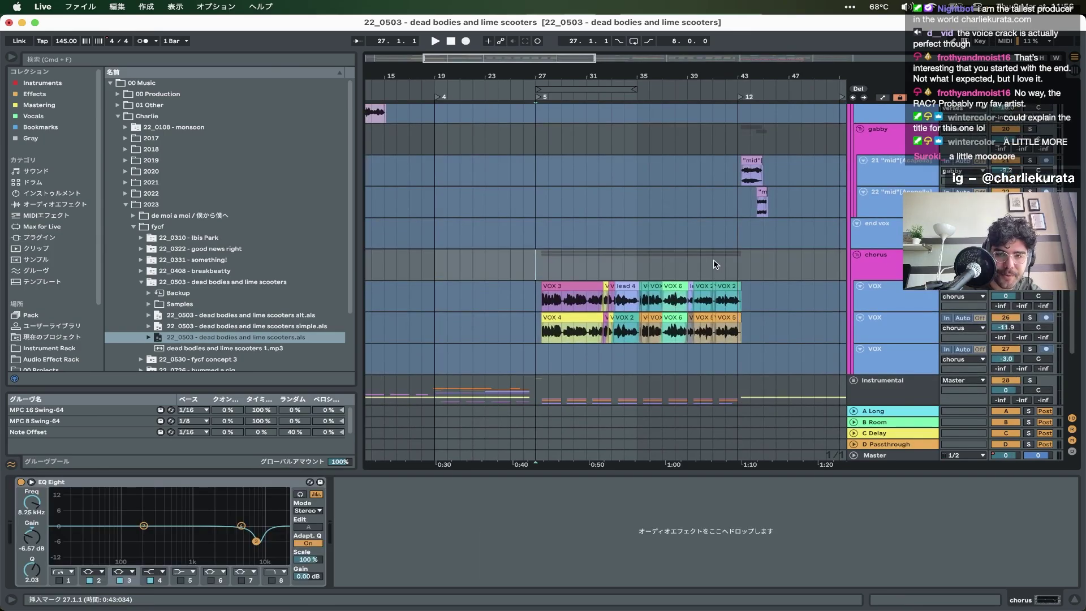
{"action": "scroll", "coordinate": [719, 264], "scroll_direction": "up", "scroll_amount": 5}
{"action": "scroll", "coordinate": [819, 261], "scroll_direction": "down", "scroll_amount": 2}
{"action": "scroll", "coordinate": [818, 260], "scroll_direction": "down", "scroll_amount": 3}
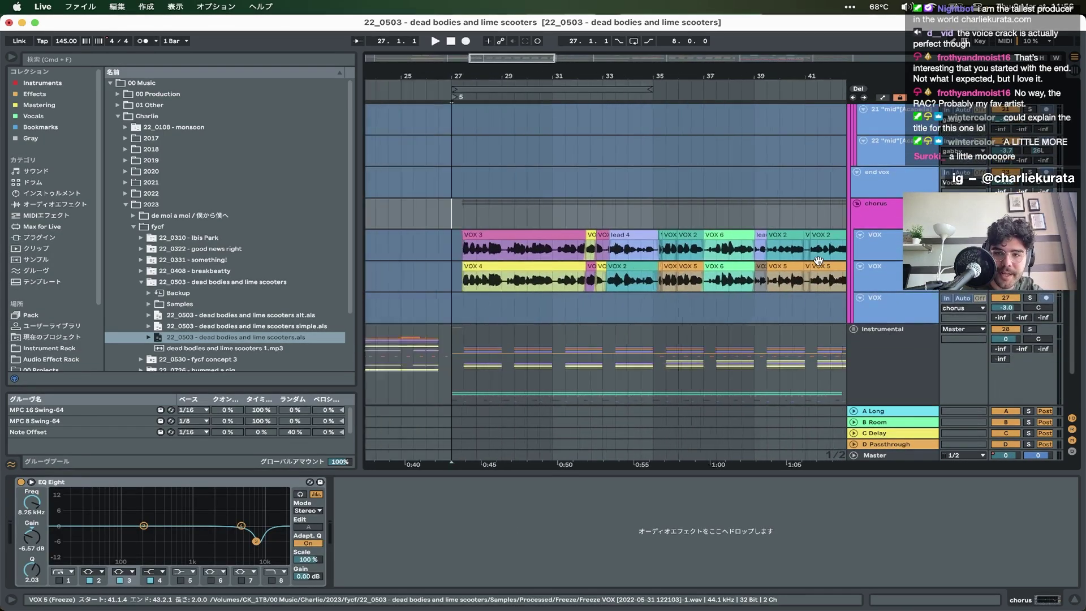
{"action": "key", "text": "space"}
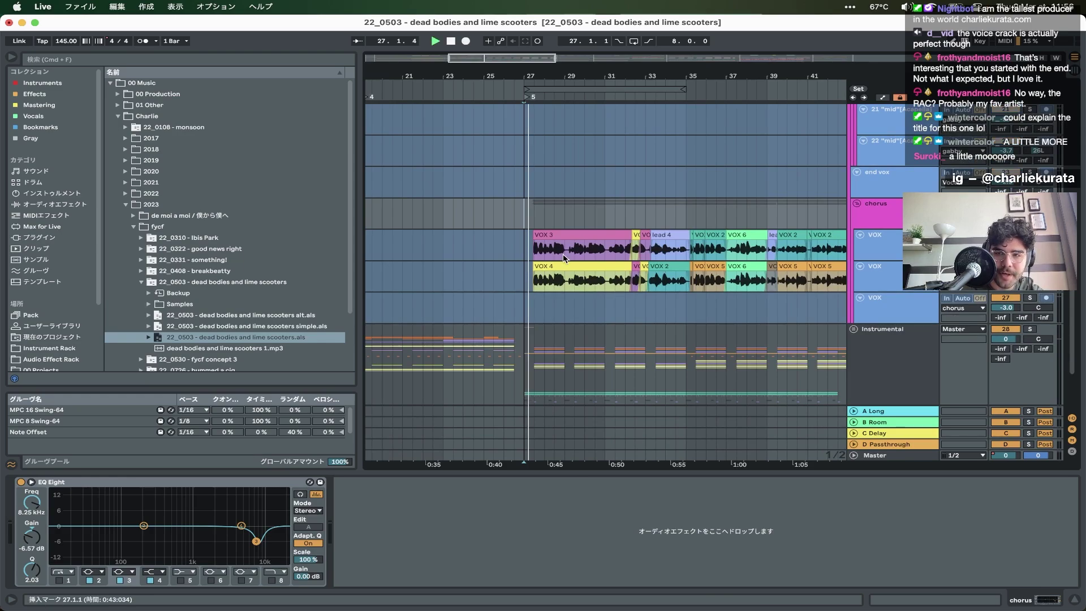
{"action": "scroll", "coordinate": [598, 257], "scroll_direction": "up", "scroll_amount": 4}
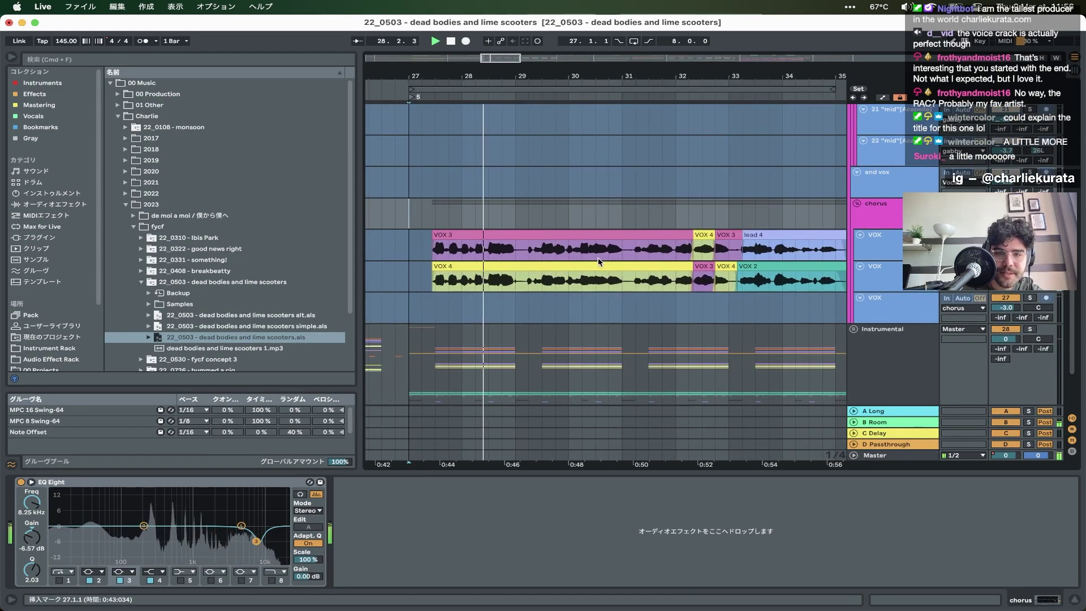
- Switch to Notes and open the db&ls lyrics note in the charlie folder
{"action": "mouse_move", "coordinate": [2, 294]}
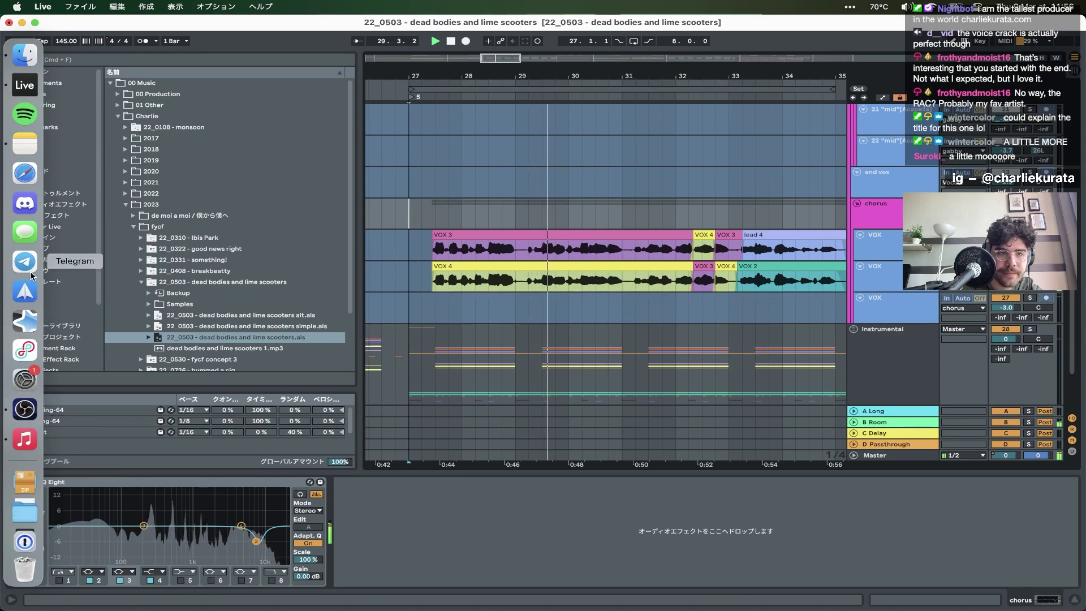
{"action": "left_click", "coordinate": [24, 144]}
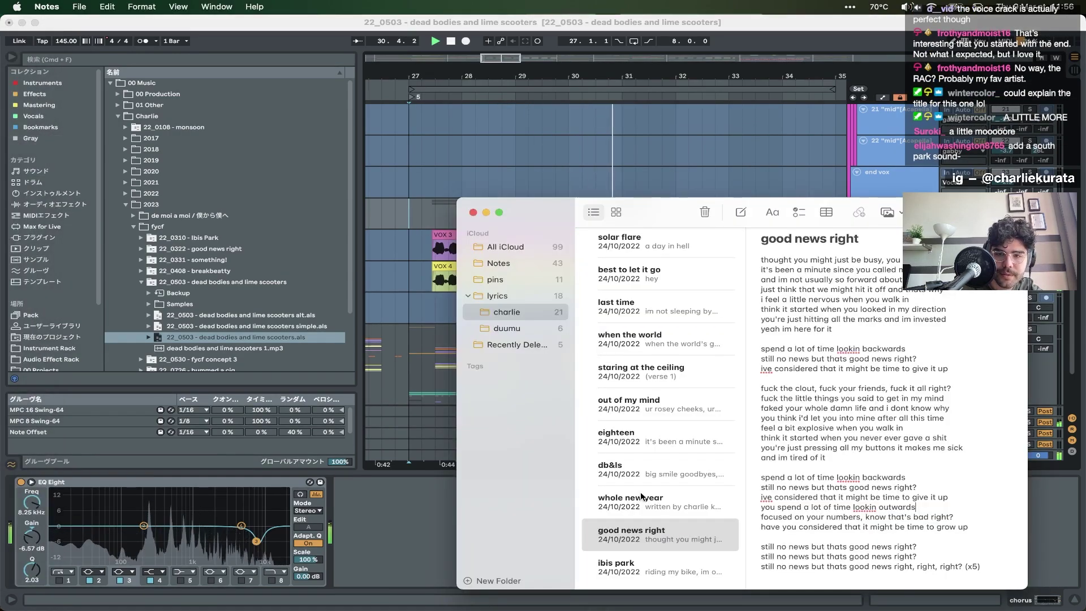
{"action": "key", "text": "Up"}
{"action": "key", "text": "Up"}
- Enlarge the stanza starting "sidestep ciggies on the sidewalk" by two steps and highlight the line "episodic lifetime, draw the curtain"
{"action": "left_click_drag", "start_coordinate": [905, 463], "coordinate": [734, 399]}
{"action": "key", "text": "super+plus"}
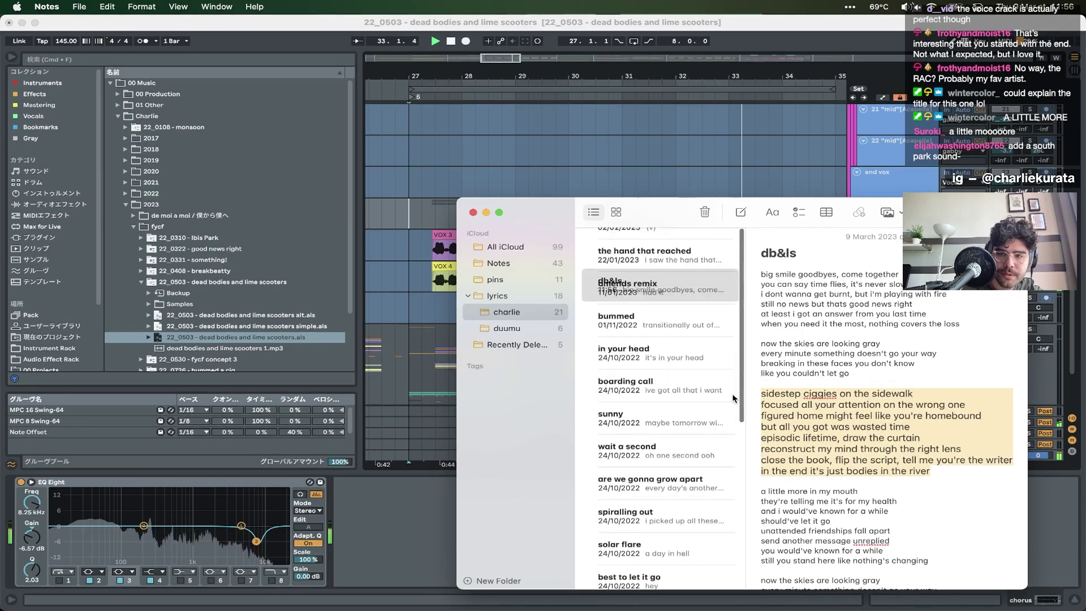
{"action": "key", "text": "super+plus"}
{"action": "left_click", "coordinate": [949, 441]}
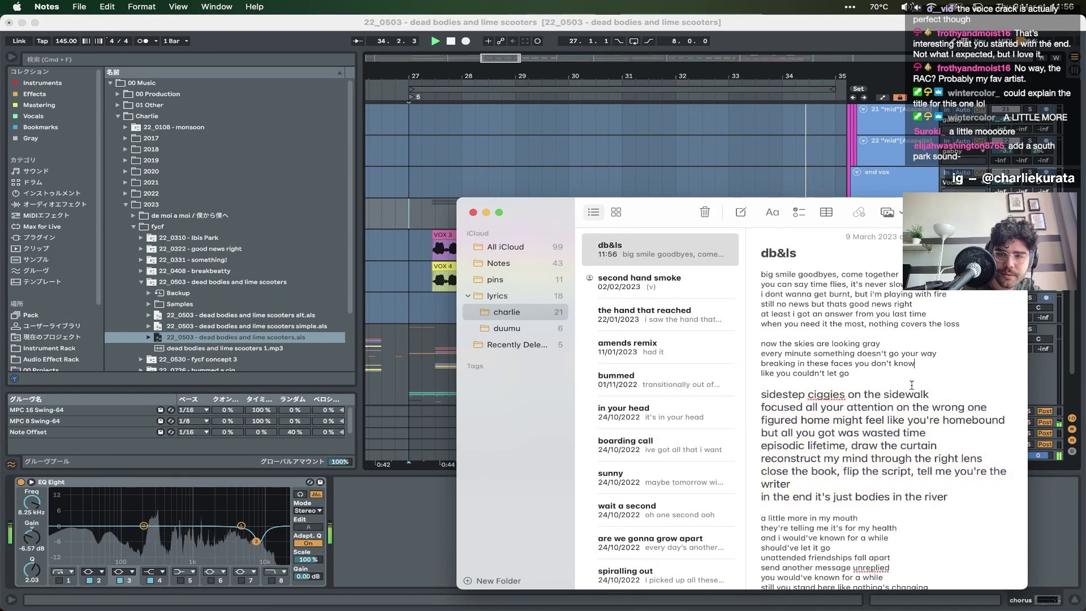
{"action": "mouse_move", "coordinate": [950, 439]}
{"action": "left_mouse_down"}
{"action": "mouse_move", "coordinate": [705, 445]}
{"action": "mouse_move", "coordinate": [946, 445]}
{"action": "left_mouse_up"}
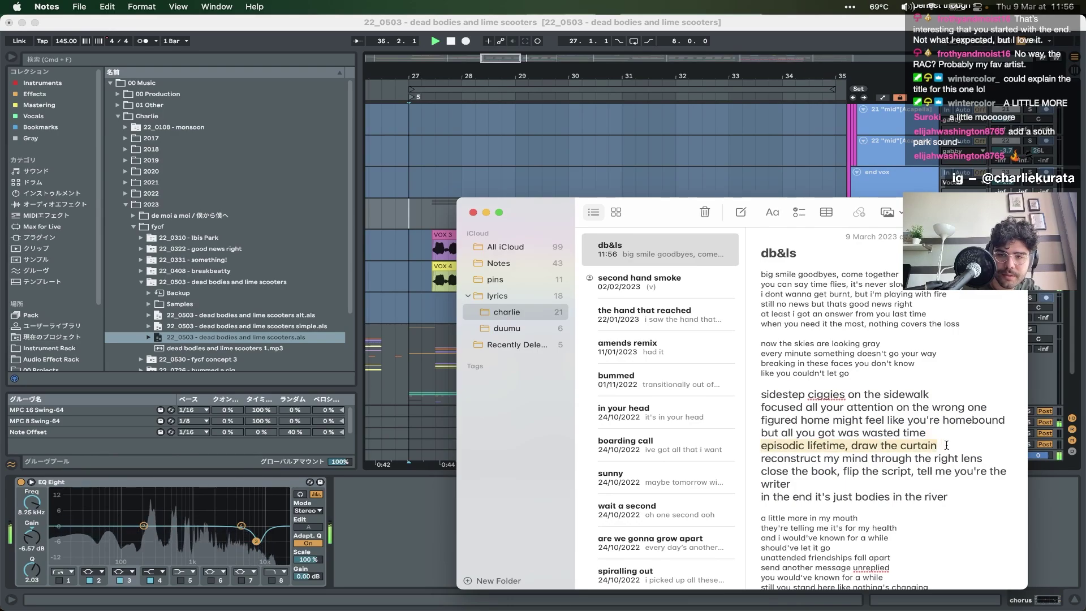
{"action": "left_click", "coordinate": [912, 469]}
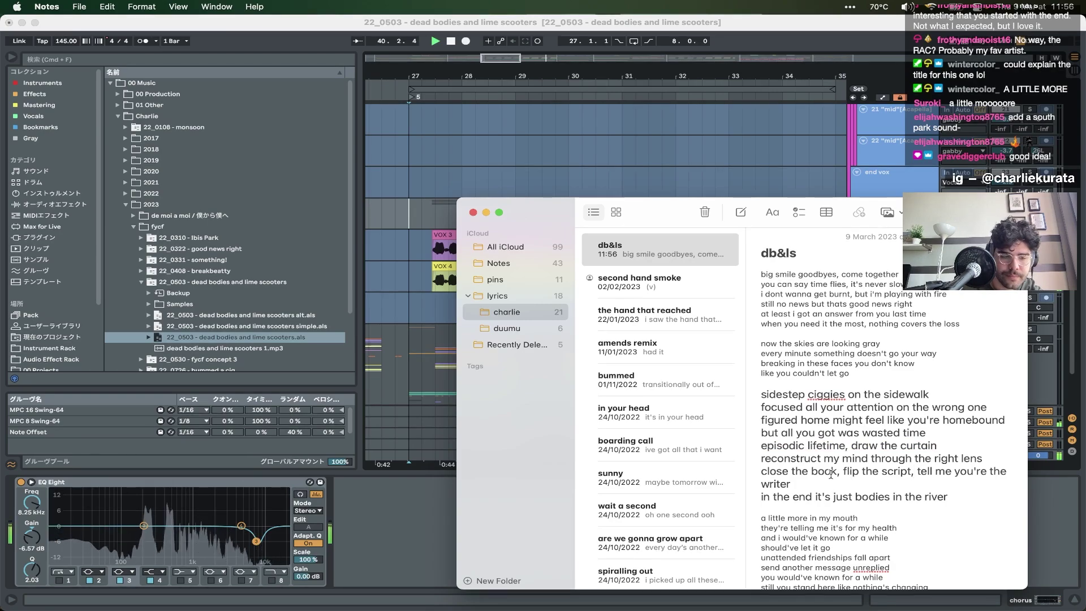
- Reduce the text of the "sidestep ciggies" stanza by two steps
{"action": "left_click_drag", "start_coordinate": [975, 496], "coordinate": [748, 395]}
{"action": "key", "text": "super+minus"}
{"action": "key", "text": "super+minus"}
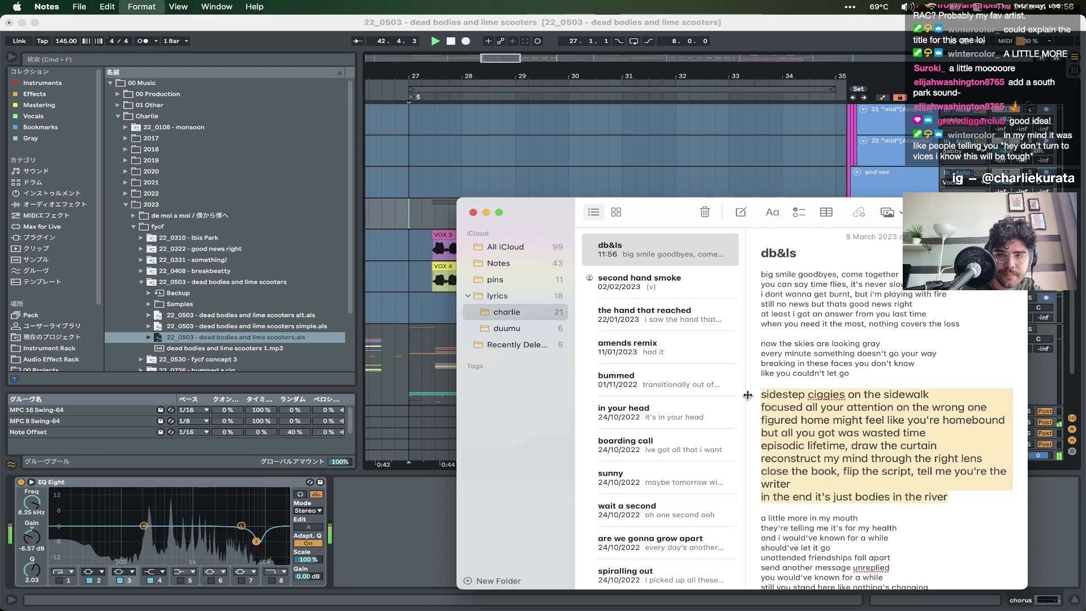
- Return to Live, stop playback and bring the chorus VOX tracks and the acapella clips into view
{"action": "left_click", "coordinate": [386, 299]}
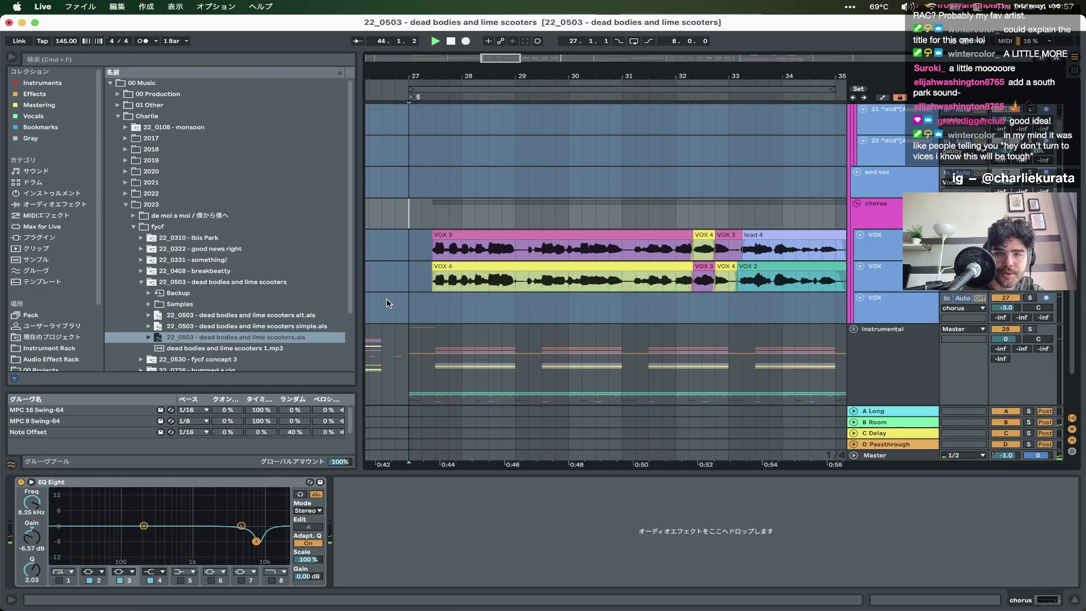
{"action": "left_click", "coordinate": [448, 286]}
{"action": "scroll", "coordinate": [448, 286], "scroll_direction": "up", "scroll_amount": 5}
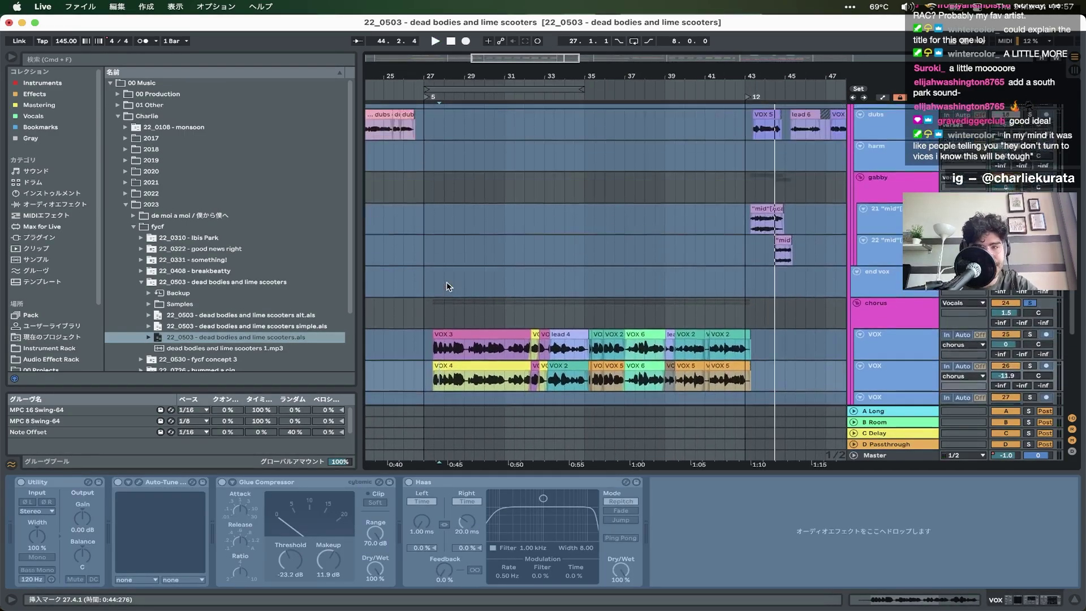
- Switch back to the db&ls note and go through the stanza's lines from "sidestep ciggies" to "draw the curtain"
{"action": "key", "text": "ctrl+Up"}
{"action": "left_click", "coordinate": [883, 418]}
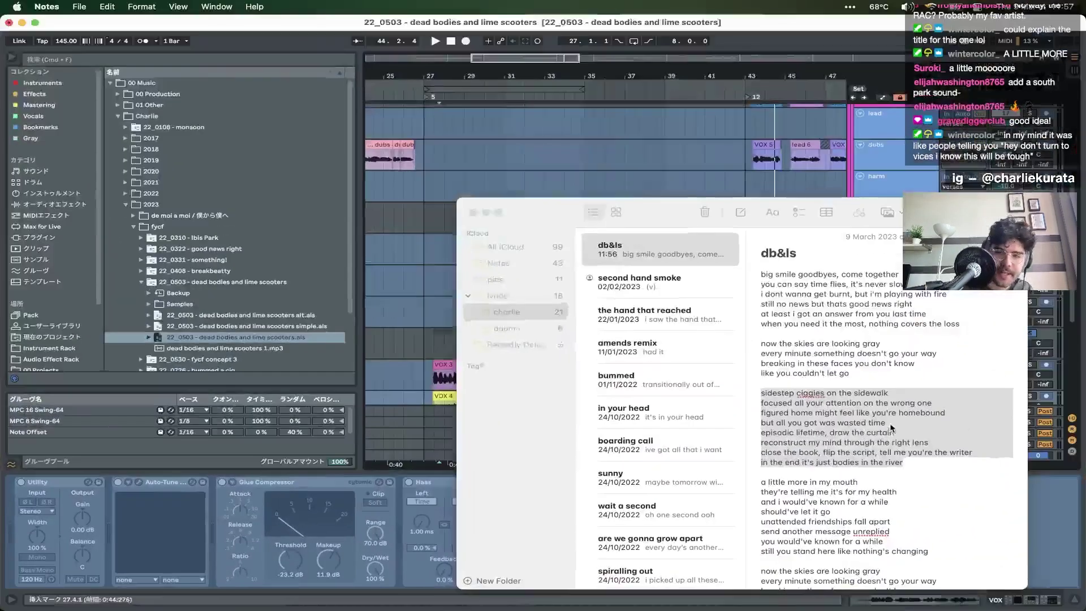
{"action": "left_click", "coordinate": [889, 392]}
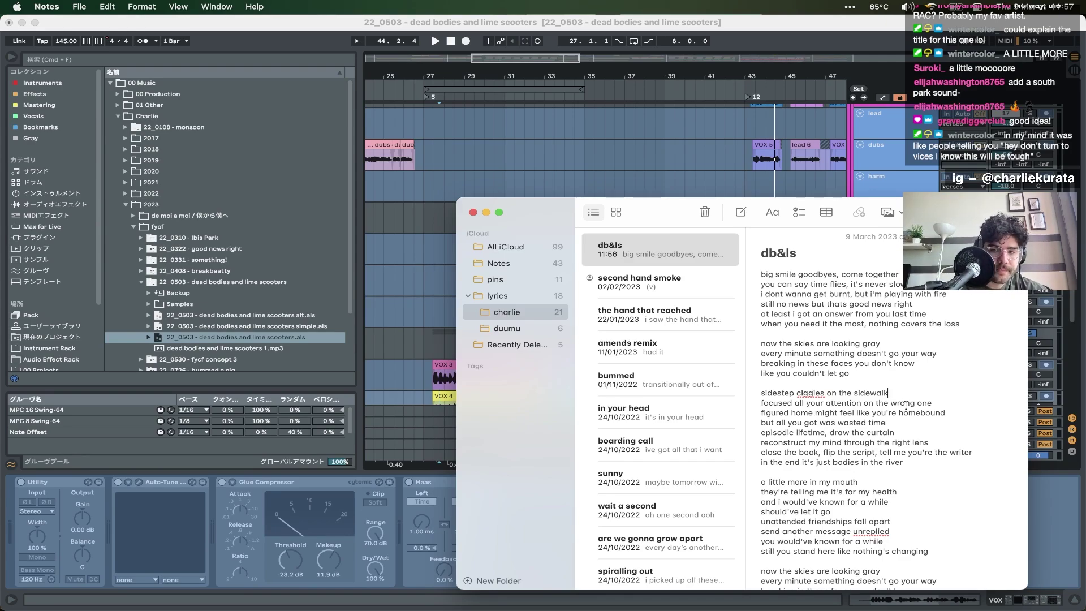
{"action": "left_click_drag", "start_coordinate": [944, 416], "coordinate": [759, 414]}
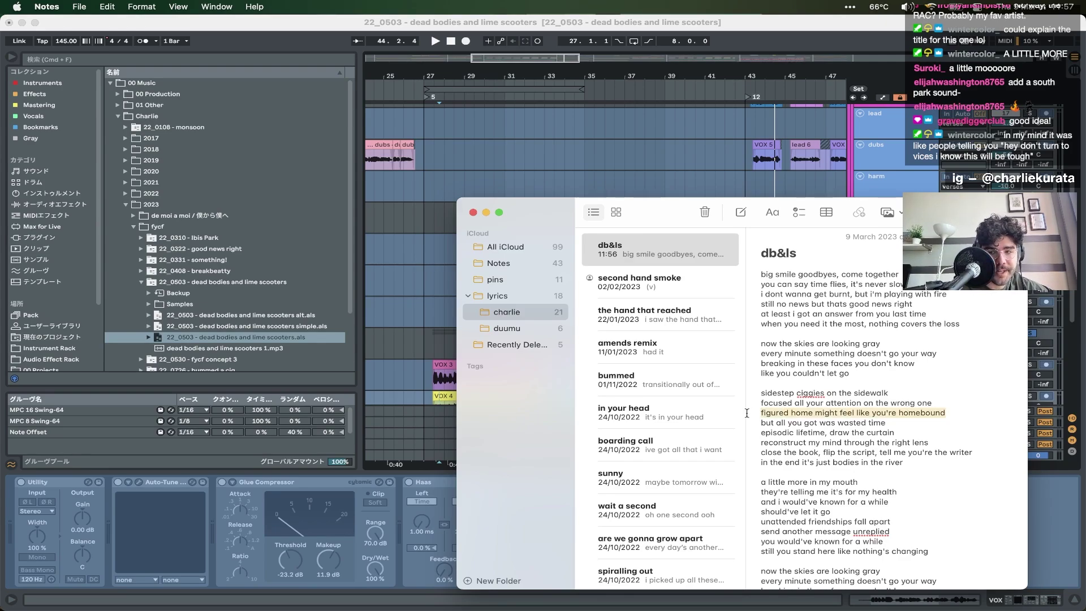
{"action": "left_click", "coordinate": [777, 414]}
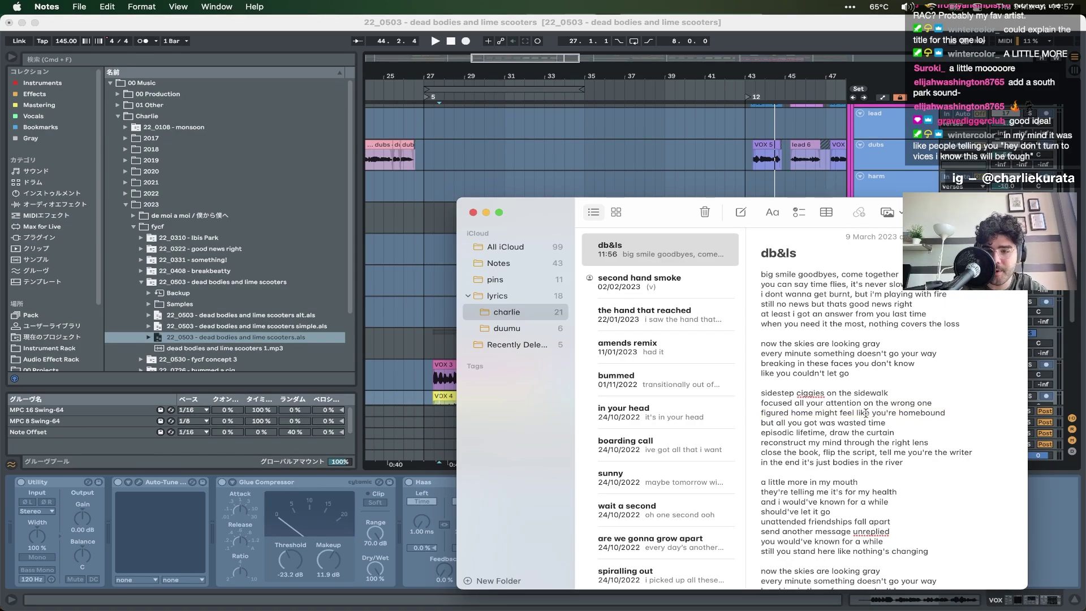
{"action": "mouse_move", "coordinate": [908, 422]}
{"action": "left_mouse_down"}
{"action": "mouse_move", "coordinate": [771, 423]}
{"action": "mouse_move", "coordinate": [780, 433]}
{"action": "mouse_move", "coordinate": [905, 432]}
{"action": "left_mouse_up"}
{"action": "left_click", "coordinate": [905, 431]}
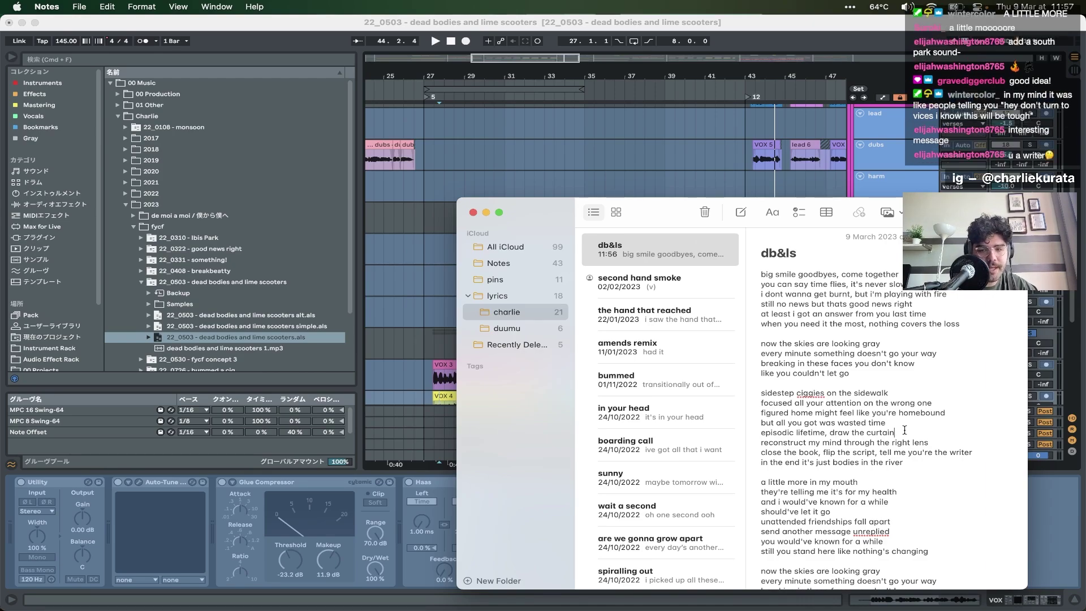
- Return to Live and play the 5 Group vocals from bar 83, at the start of the bridge chorus
{"action": "left_click", "coordinate": [450, 176]}
{"action": "scroll", "coordinate": [602, 297], "scroll_direction": "down", "scroll_amount": 5}
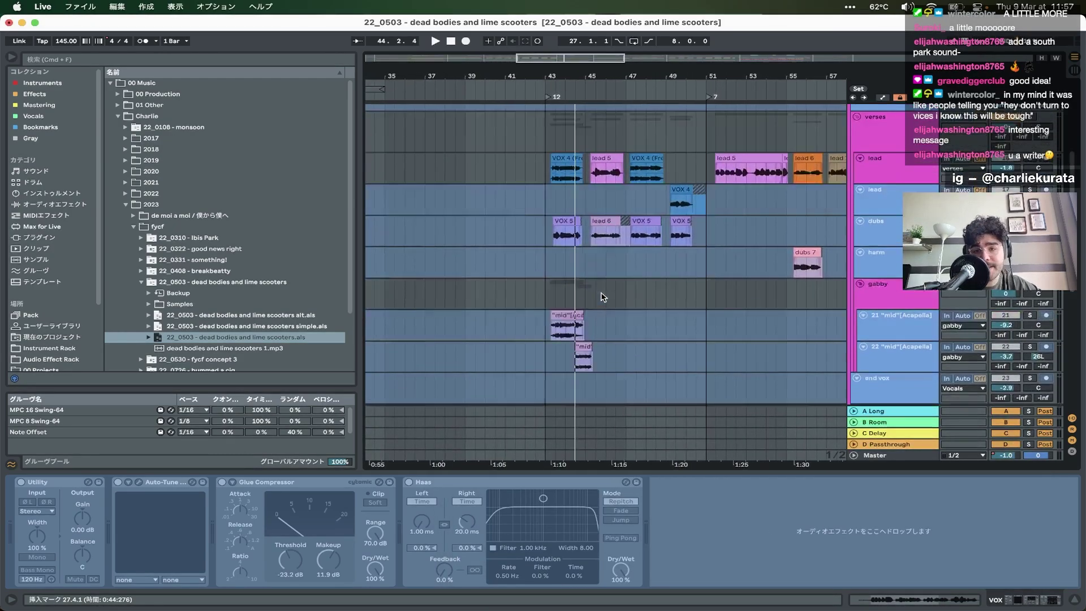
{"action": "scroll", "coordinate": [603, 297], "scroll_direction": "down", "scroll_amount": 5}
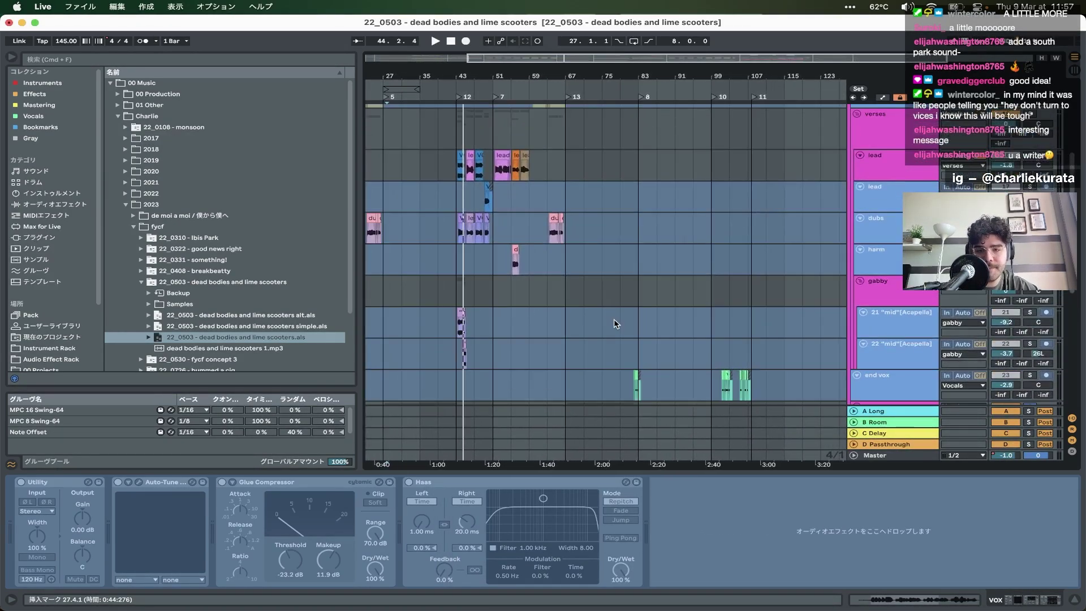
{"action": "scroll", "coordinate": [616, 323], "scroll_direction": "right", "scroll_amount": 5}
{"action": "scroll", "coordinate": [616, 323], "scroll_direction": "down", "scroll_amount": 1}
{"action": "scroll", "coordinate": [617, 323], "scroll_direction": "right", "scroll_amount": 2}
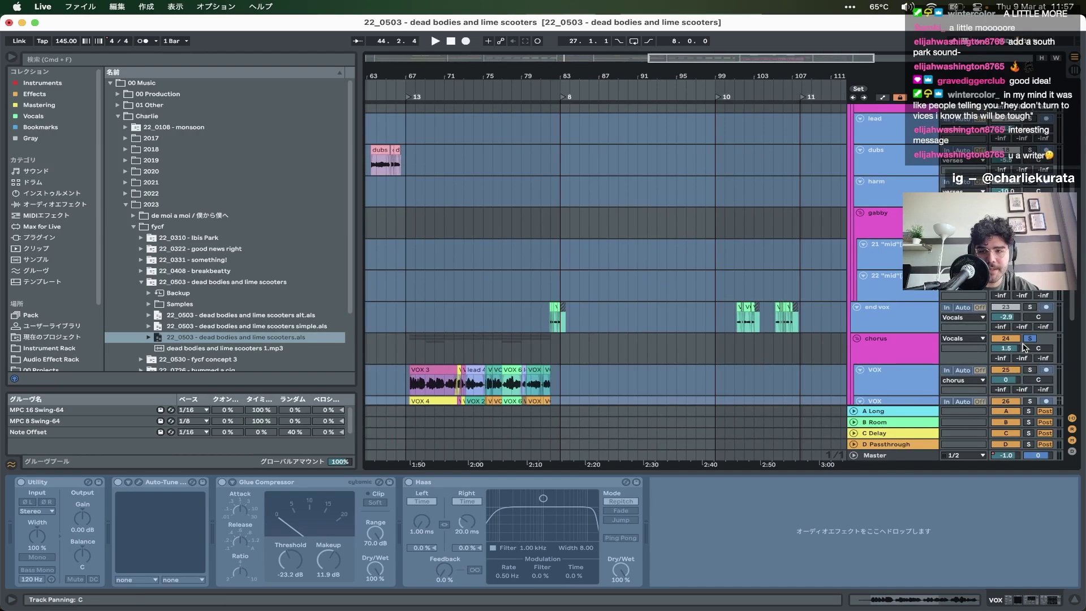
{"action": "scroll", "coordinate": [726, 294], "scroll_direction": "up", "scroll_amount": 5}
{"action": "left_click", "coordinate": [546, 238]}
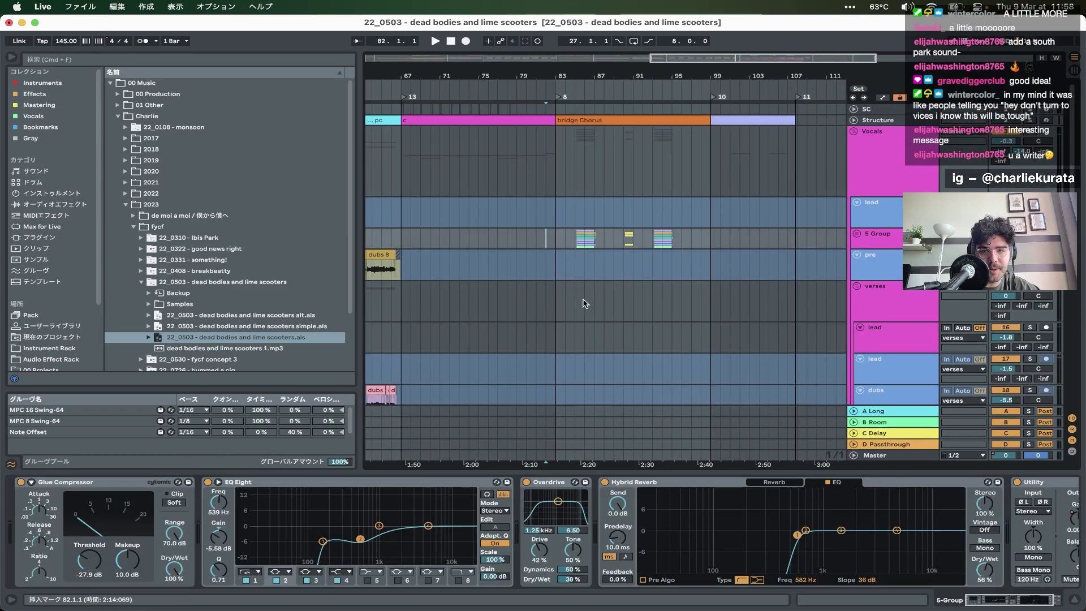
{"action": "key", "text": "space"}
{"action": "key", "text": "plus"}
{"action": "key", "text": "plus"}
{"action": "key", "text": "plus"}
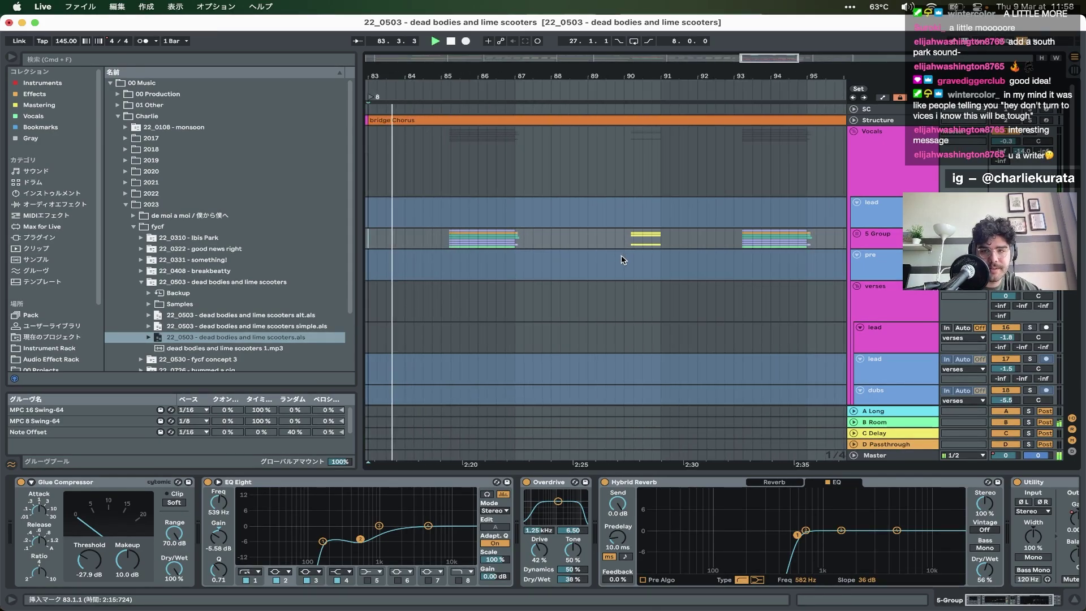
- Unfold the 5 Group and examine the stacked lead clips between bars 85 and 87
{"action": "left_click", "coordinate": [863, 233]}
{"action": "key", "text": "plus"}
{"action": "scroll", "coordinate": [676, 287], "scroll_direction": "down", "scroll_amount": 5}
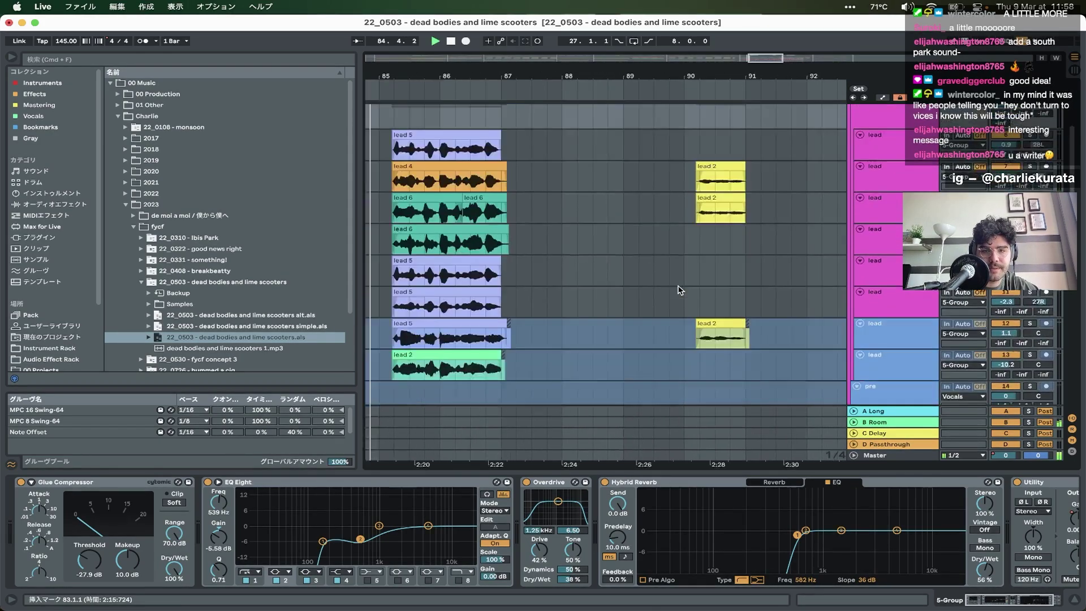
{"action": "key", "text": "minus"}
{"action": "scroll", "coordinate": [676, 288], "scroll_direction": "up", "scroll_amount": 3}
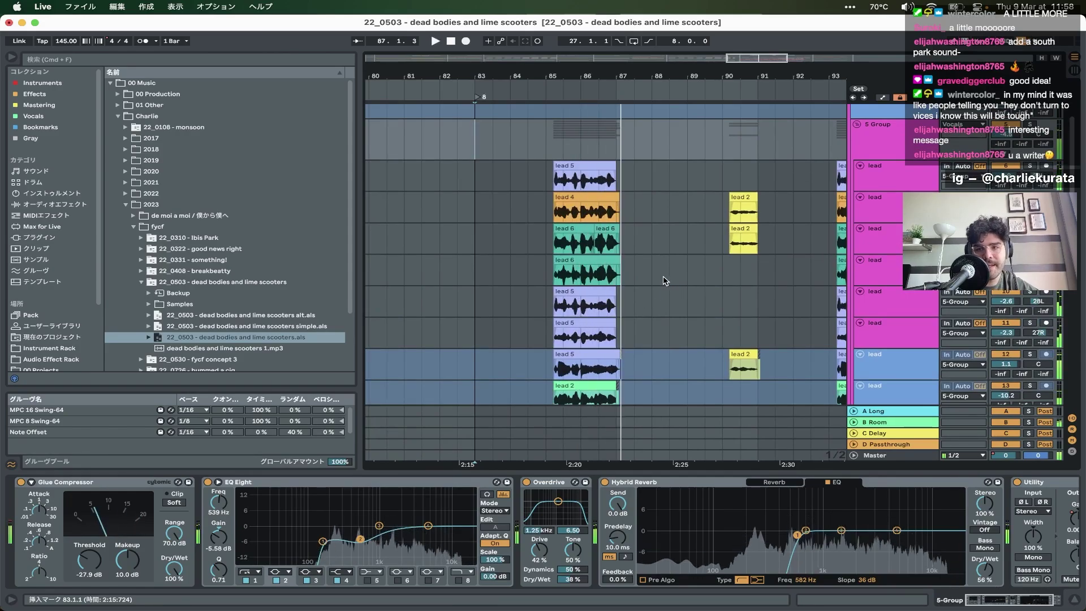
- Zoom to the first lead 5 clip at bar 85 in the 5 Group and play the lead layers twice from there
{"action": "left_click", "coordinate": [900, 149]}
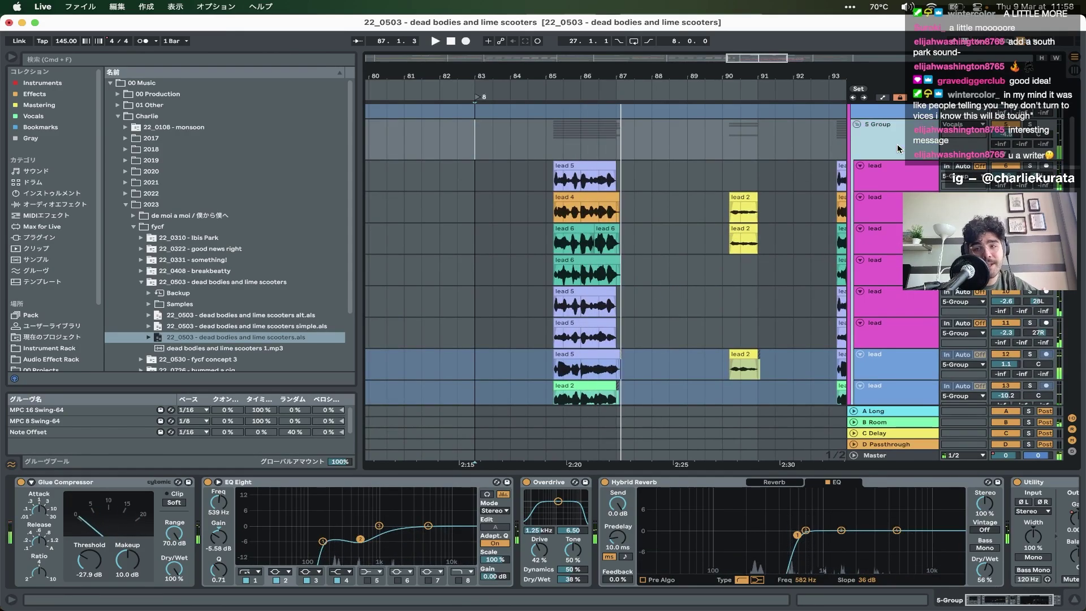
{"action": "left_click", "coordinate": [574, 163]}
{"action": "key", "text": "space"}
{"action": "key", "text": "z"}
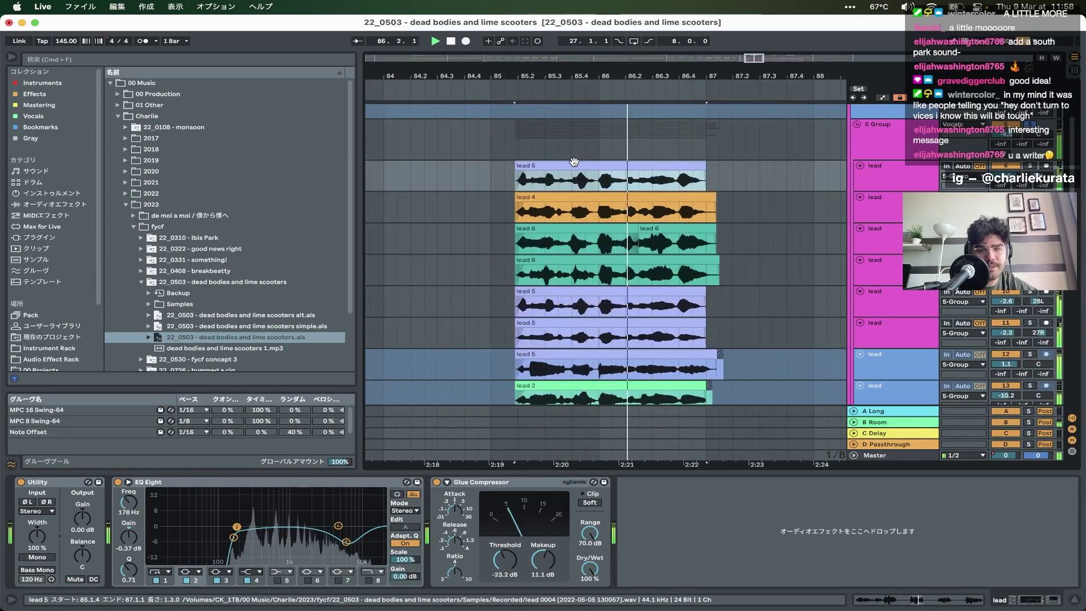
{"action": "key", "text": "space"}
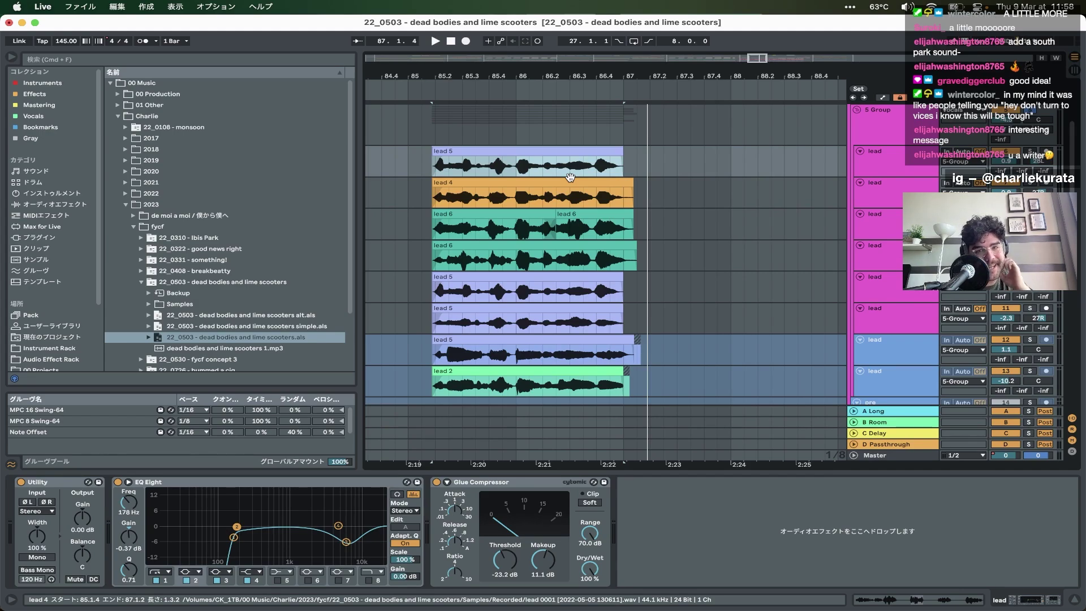
{"action": "key", "text": "space"}
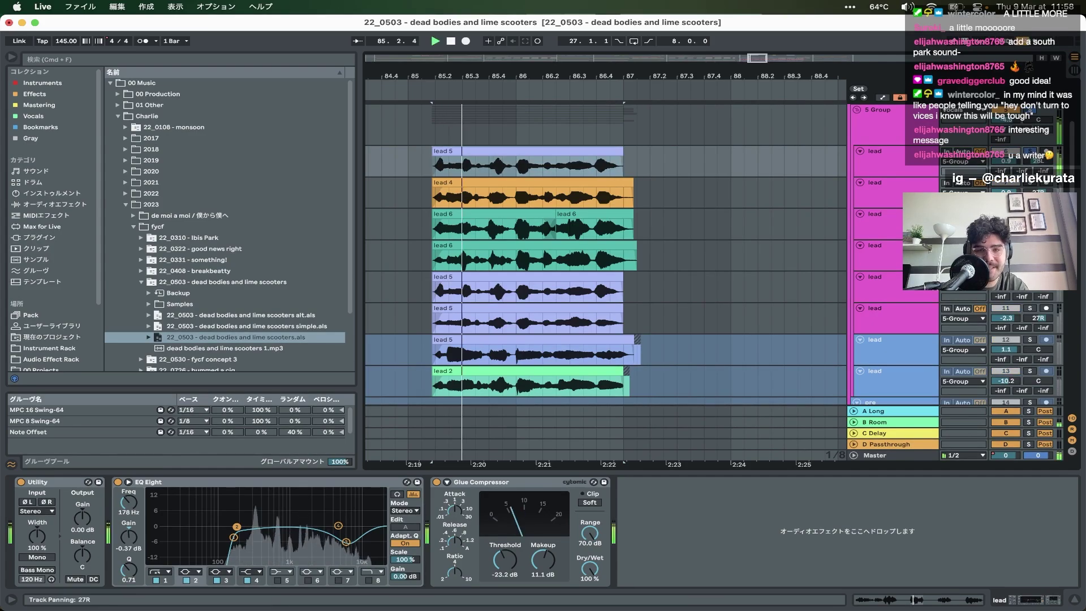
{"action": "key", "text": "space"}
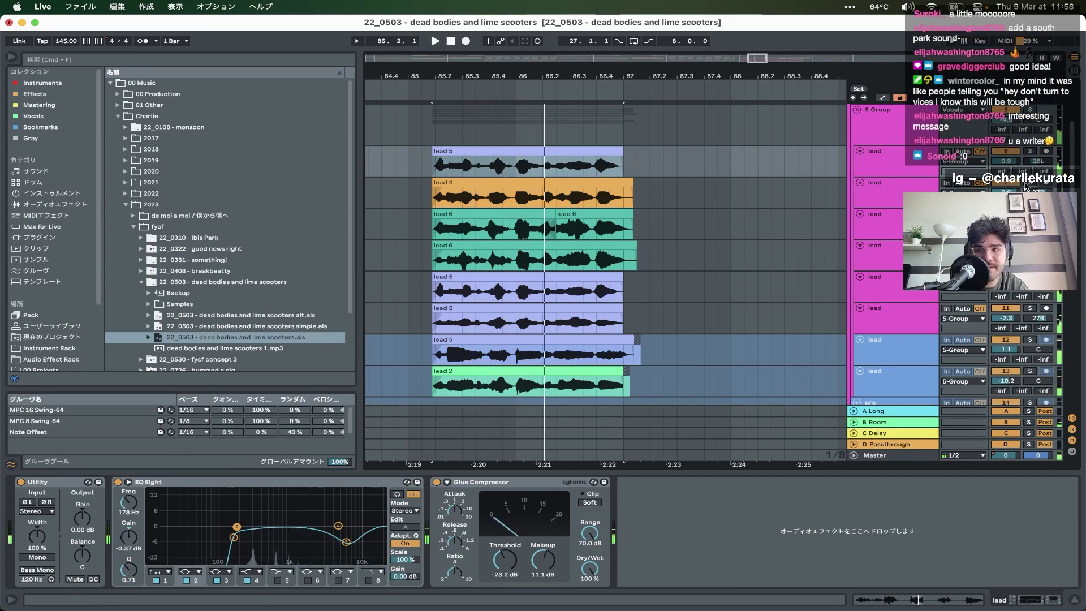
- Replay the stacked lead clips in the 5 Group between bars 85 and 87 and review all its layers
{"action": "key", "text": "space"}
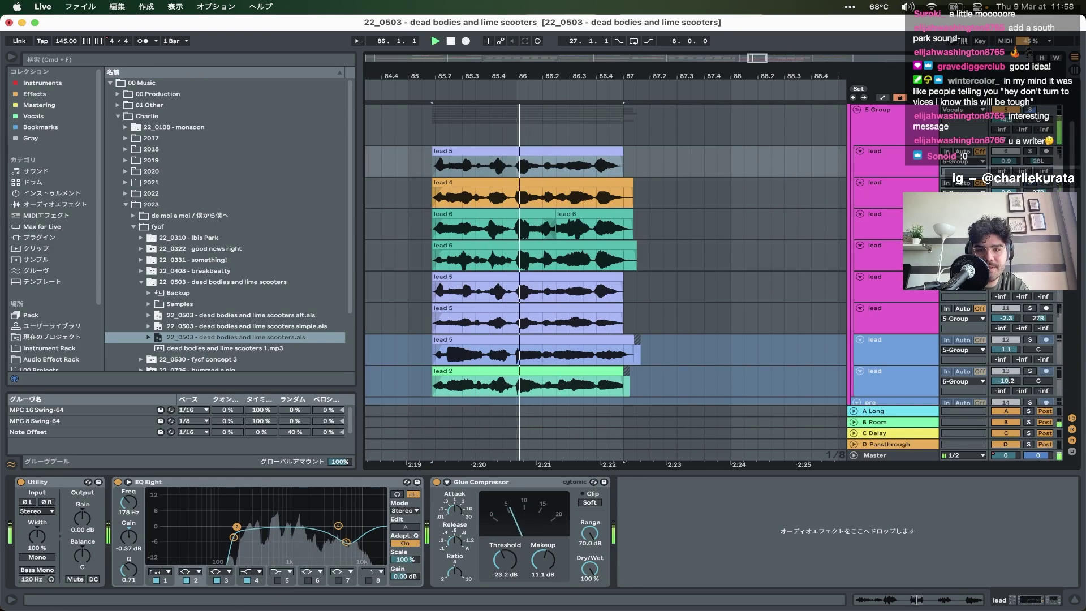
{"action": "scroll", "coordinate": [605, 283], "scroll_direction": "down", "scroll_amount": 1}
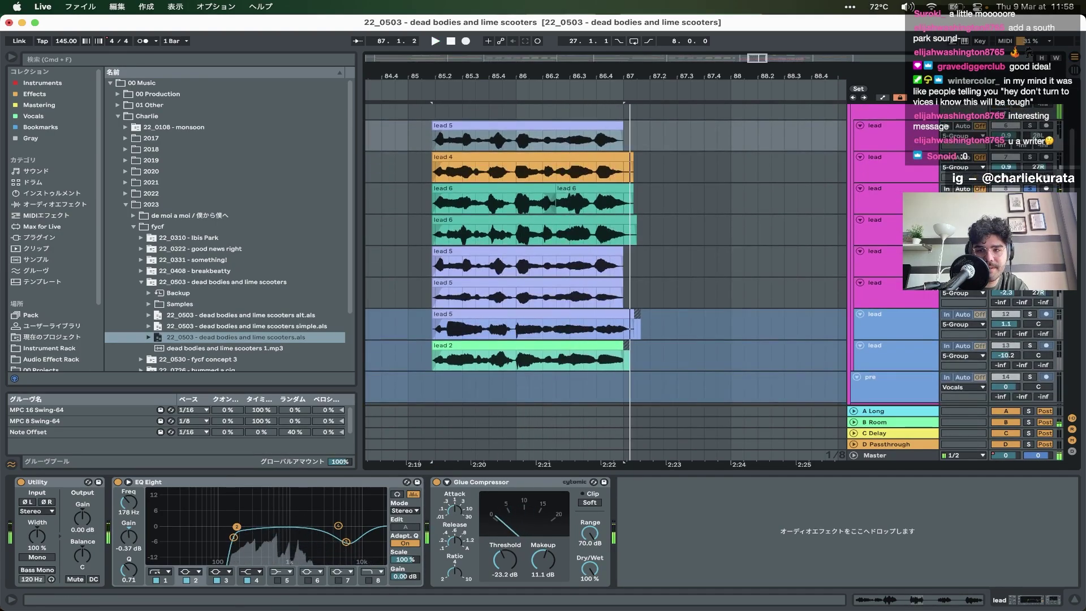
{"action": "scroll", "coordinate": [605, 263], "scroll_direction": "up", "scroll_amount": 4}
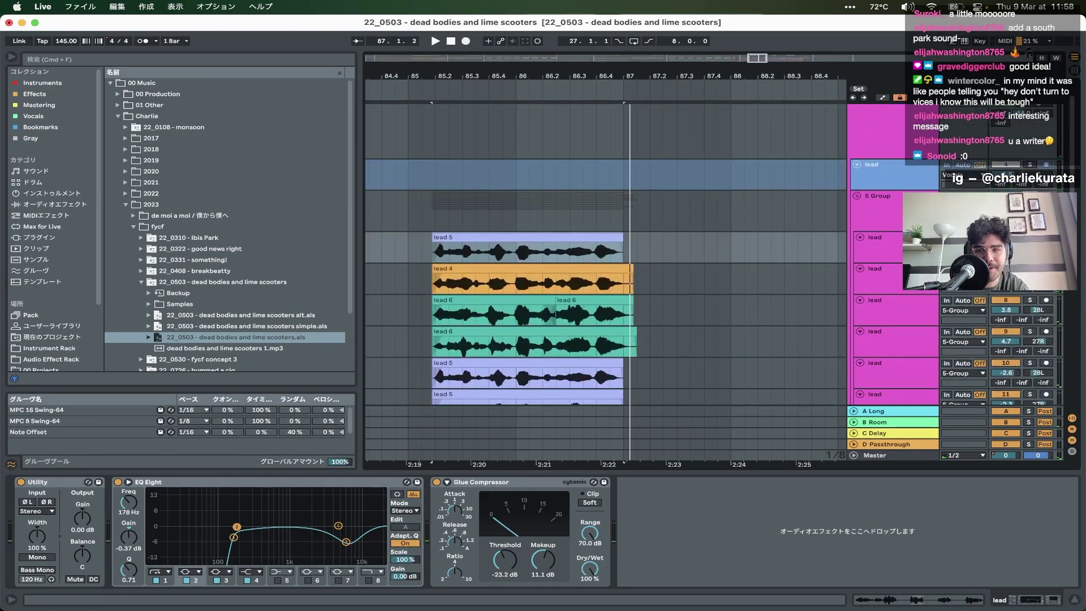
- Play the arrangement from bar 85 and follow the 5 Group vocals past the short lead 2 clips at bar 90
{"action": "left_click", "coordinate": [410, 215]}
{"action": "key", "text": "minus"}
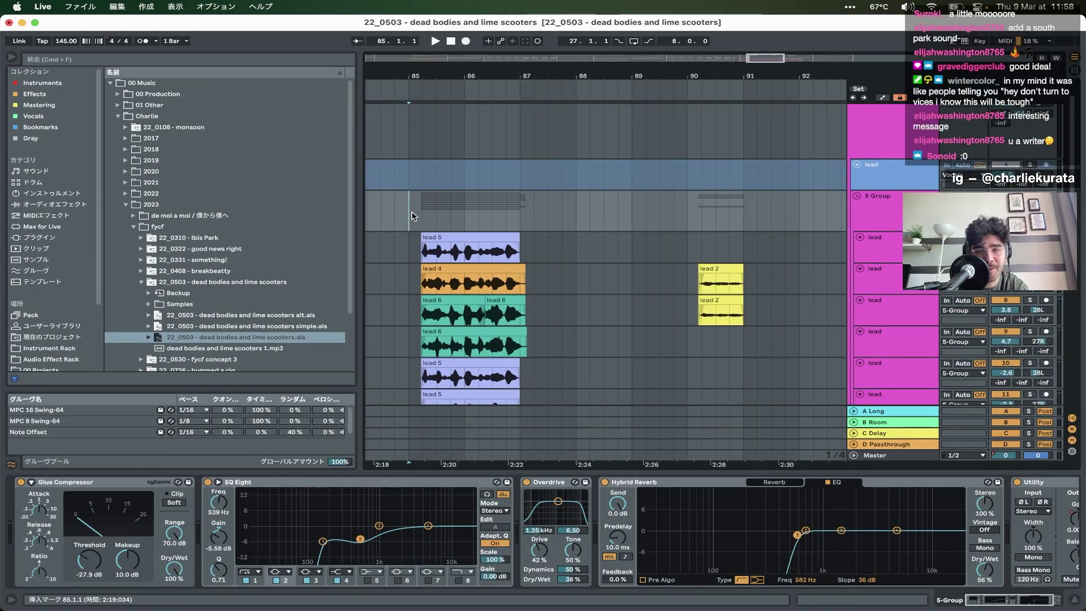
{"action": "key", "text": "space"}
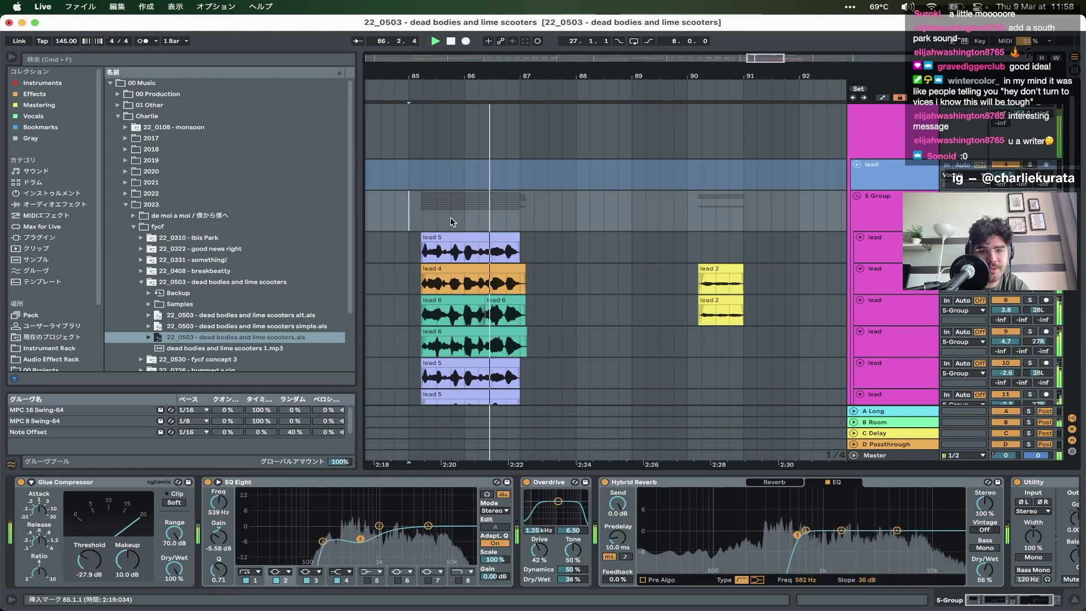
{"action": "scroll", "coordinate": [522, 221], "scroll_direction": "down", "scroll_amount": 1}
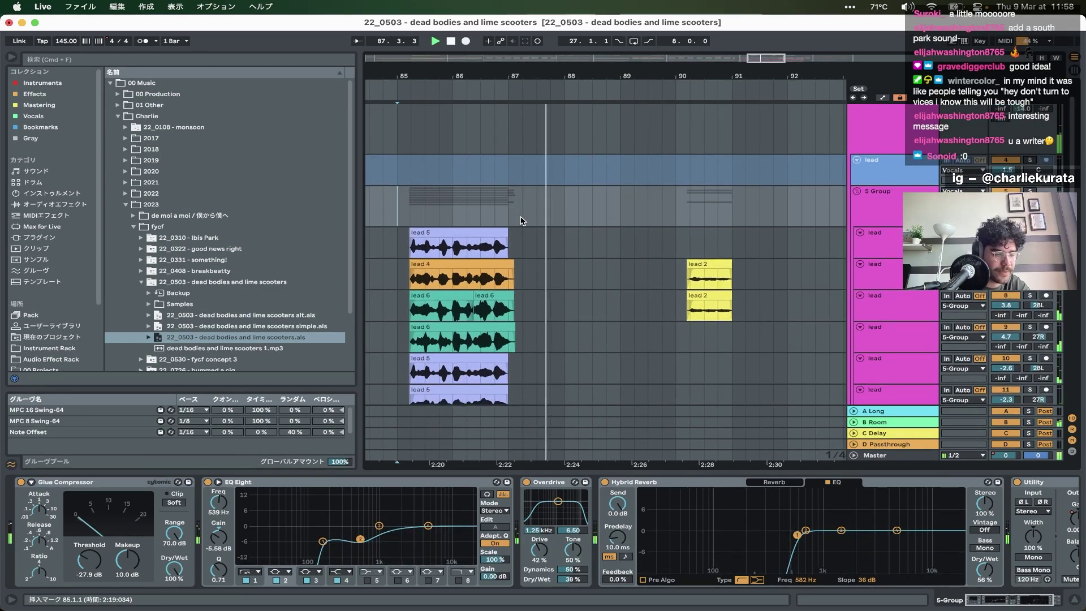
{"action": "scroll", "coordinate": [521, 219], "scroll_direction": "right", "scroll_amount": 3}
{"action": "scroll", "coordinate": [676, 245], "scroll_direction": "right", "scroll_amount": 3}
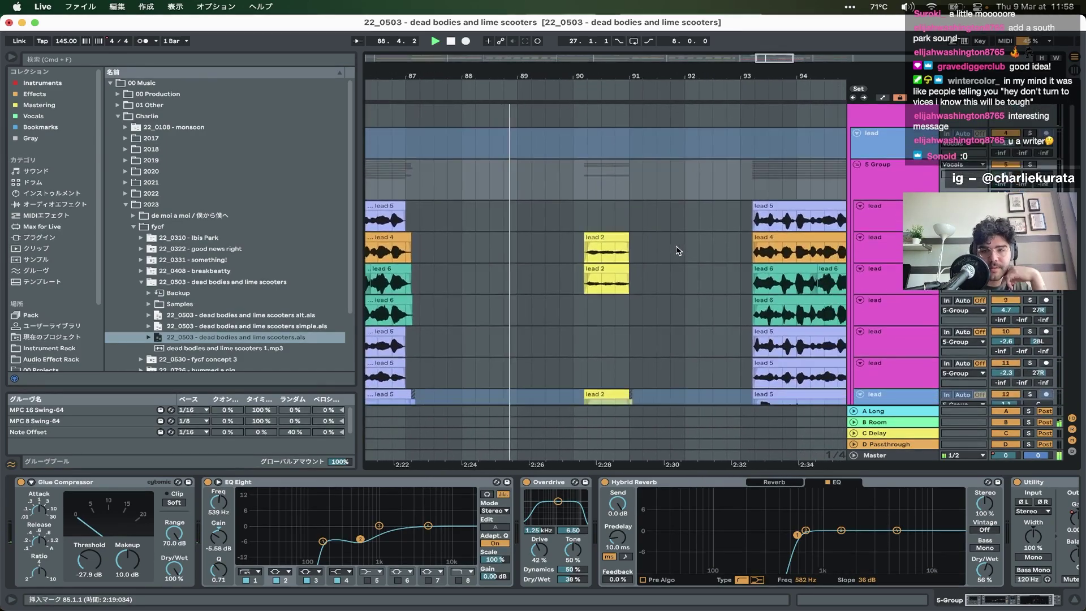
{"action": "scroll", "coordinate": [677, 245], "scroll_direction": "down", "scroll_amount": 3}
{"action": "scroll", "coordinate": [622, 265], "scroll_direction": "up", "scroll_amount": 1}
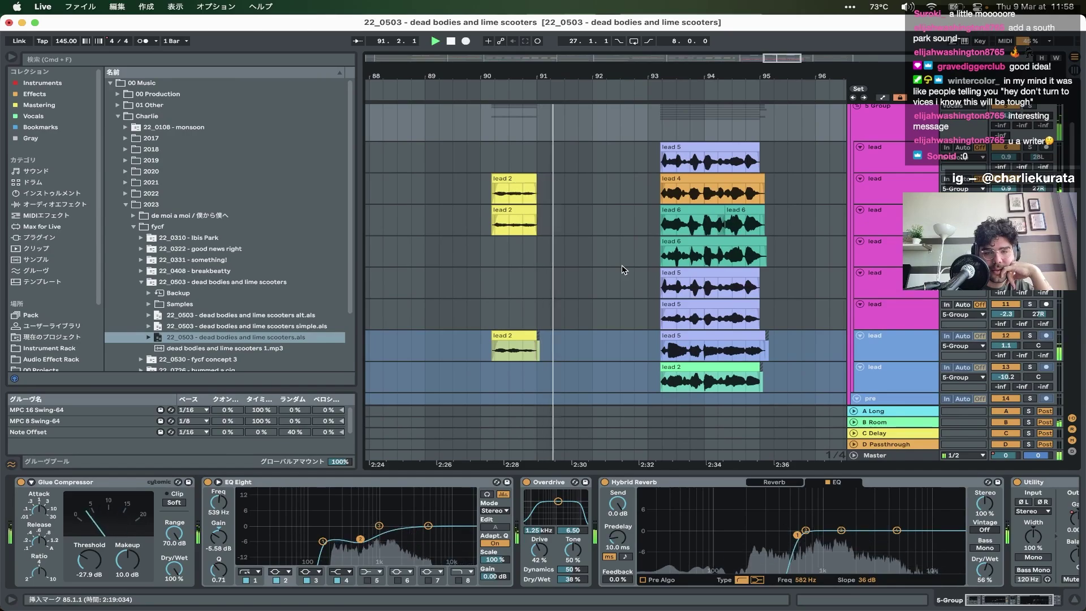
- Follow the playback through the second lead stack at bar 93 toward the end of the bridge chorus
{"action": "scroll", "coordinate": [622, 265], "scroll_direction": "up", "scroll_amount": 2}
{"action": "scroll", "coordinate": [622, 265], "scroll_direction": "right", "scroll_amount": 2}
{"action": "scroll", "coordinate": [622, 264], "scroll_direction": "right", "scroll_amount": 1}
{"action": "scroll", "coordinate": [623, 264], "scroll_direction": "up", "scroll_amount": 1}
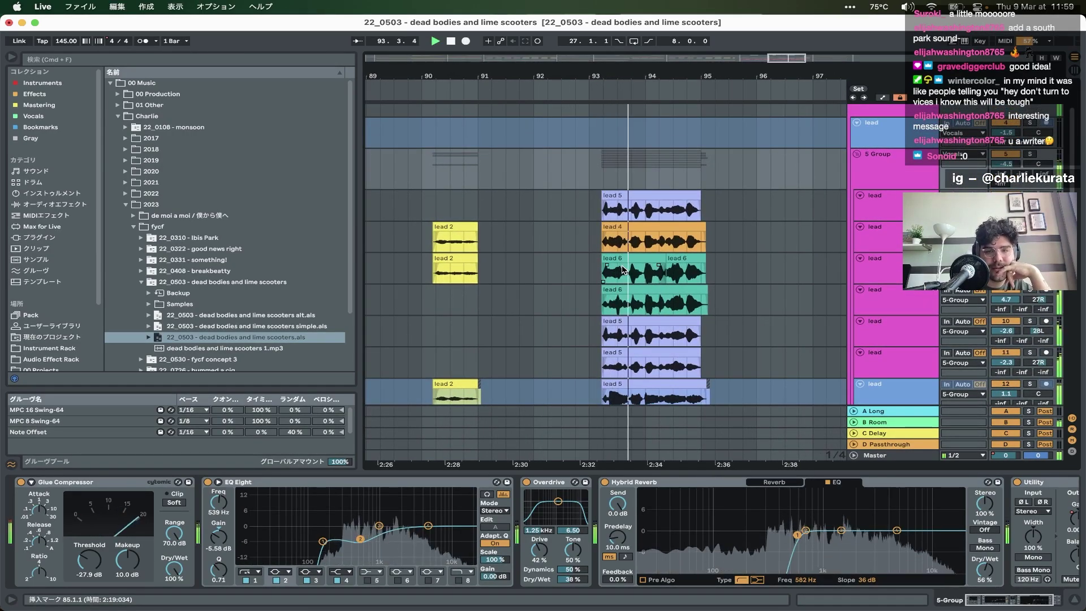
{"action": "scroll", "coordinate": [622, 269], "scroll_direction": "right", "scroll_amount": 5}
{"action": "scroll", "coordinate": [622, 269], "scroll_direction": "up", "scroll_amount": 3}
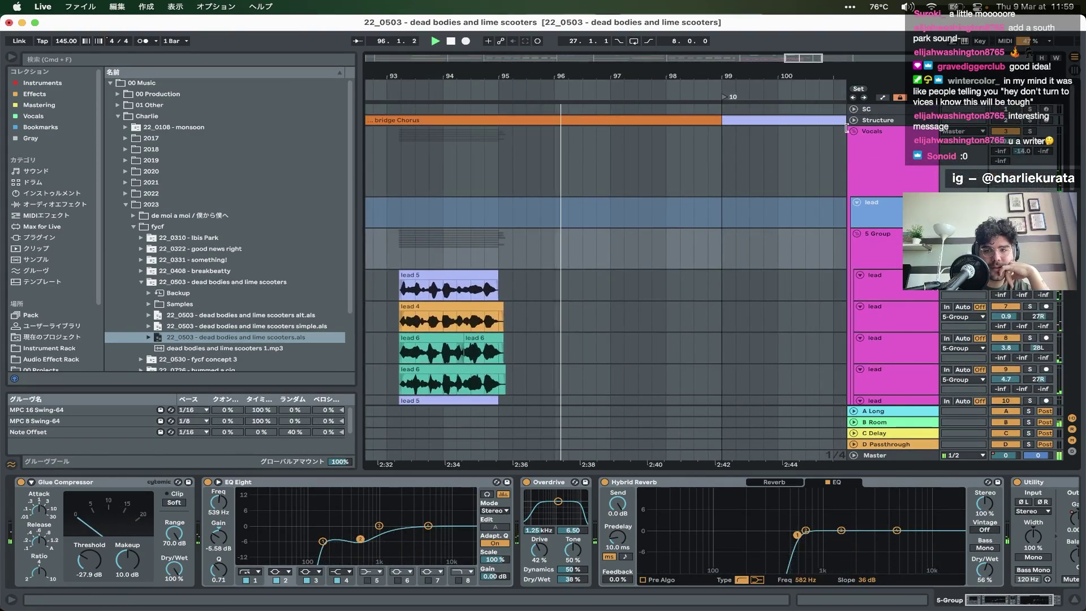
- Fold the Vocals group, stop playback around bar 98 and show the whole arrangement with the Vocals track selected
{"action": "left_click", "coordinate": [863, 143]}
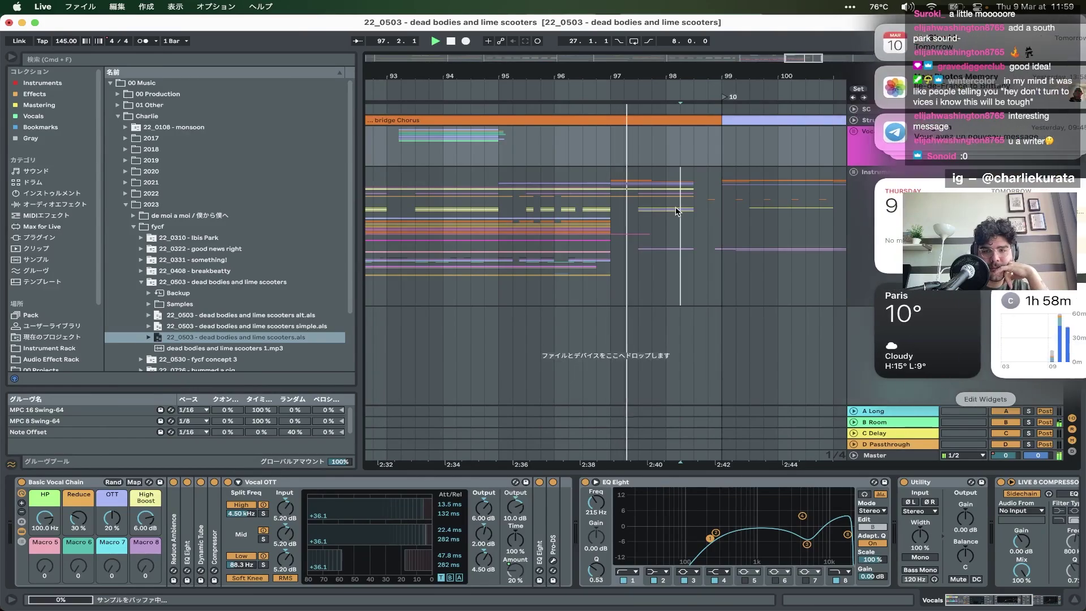
{"action": "left_click", "coordinate": [656, 226]}
{"action": "key", "text": "minus"}
{"action": "key", "text": "minus"}
{"action": "key", "text": "space"}
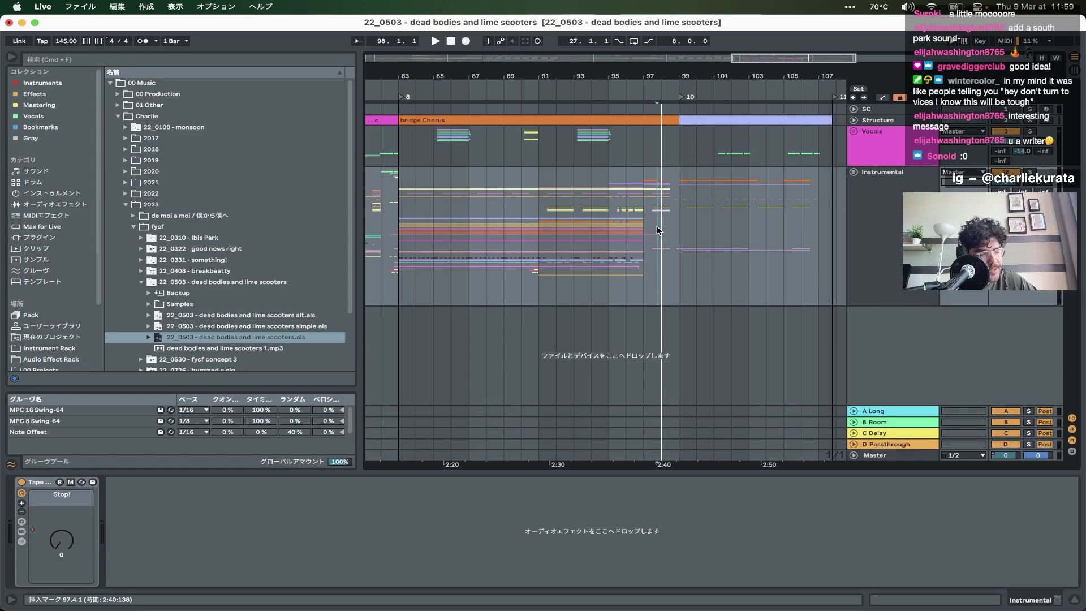
{"action": "key", "text": "minus"}
{"action": "key", "text": "minus"}
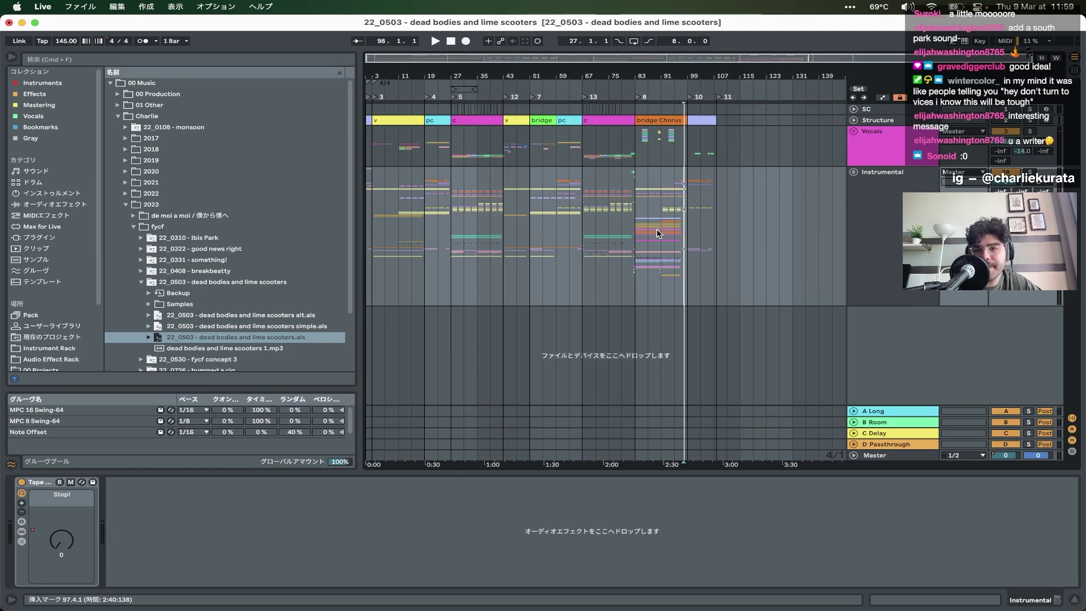
{"action": "left_click", "coordinate": [854, 163]}
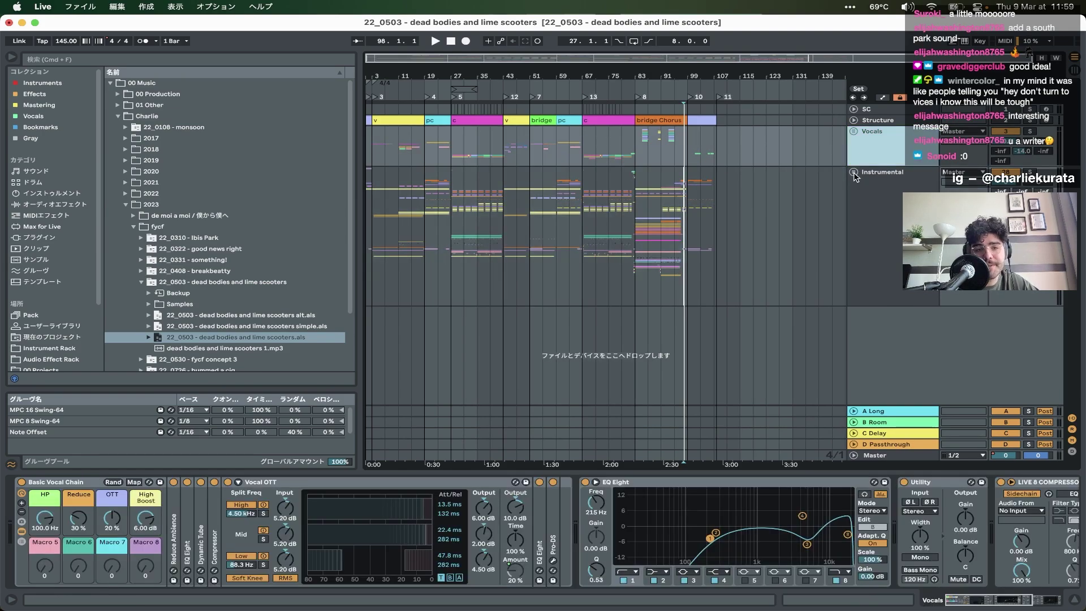
- Open the set 22 0726 - bummed a cig.als from its project folder without saving changes to the current set
{"action": "left_click", "coordinate": [141, 285]}
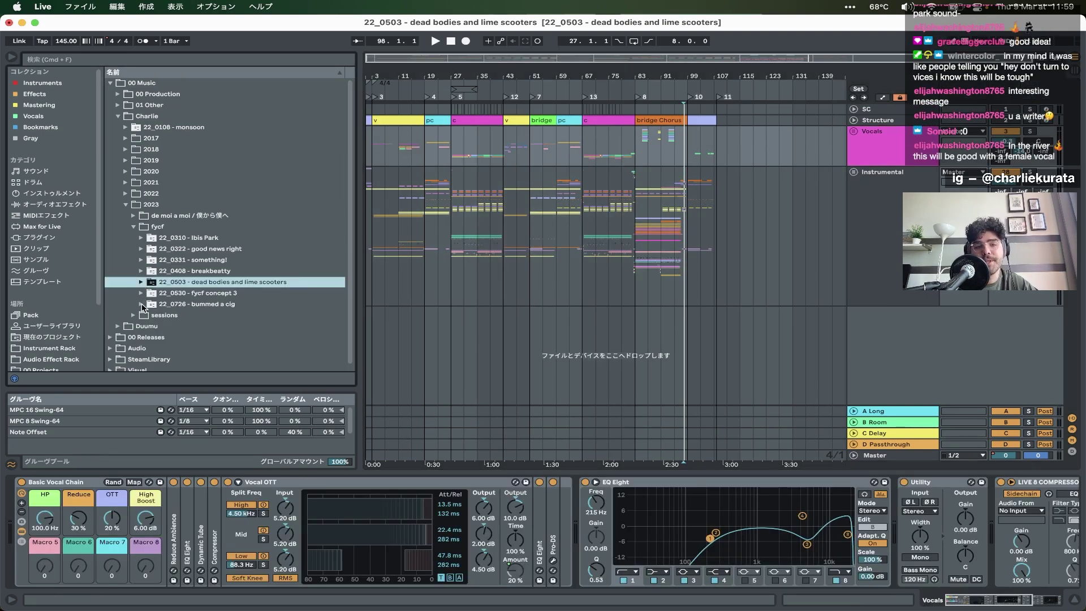
{"action": "left_click", "coordinate": [141, 307]}
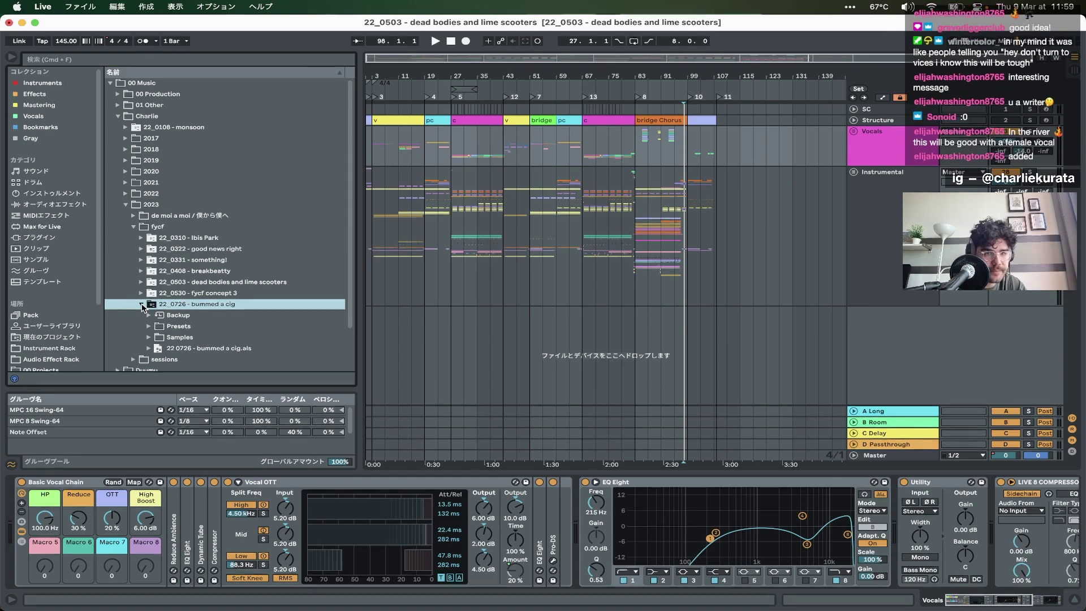
{"action": "double_click", "coordinate": [205, 350]}
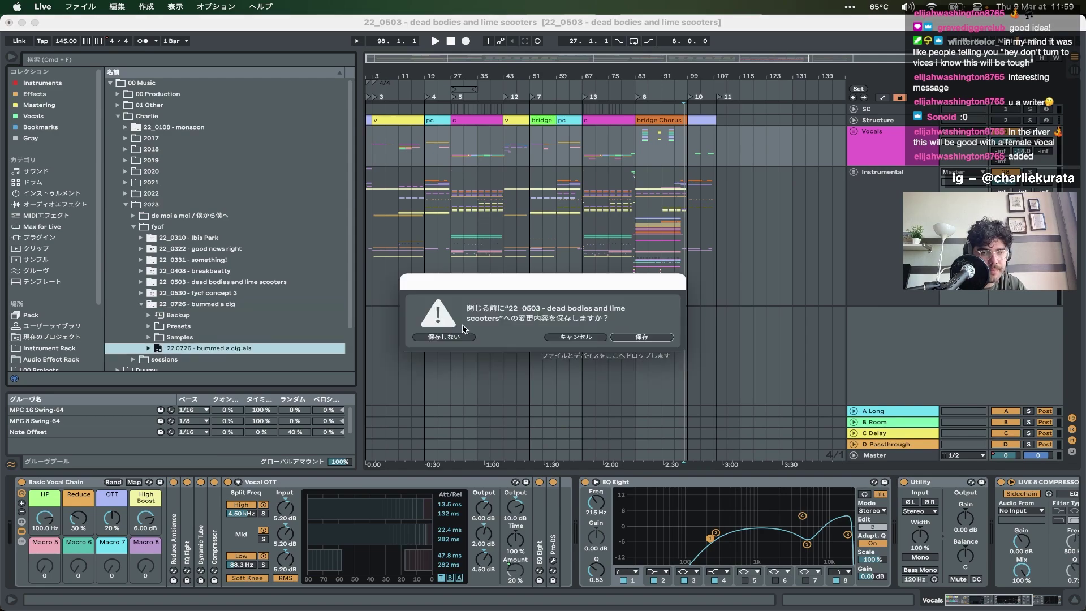
{"action": "left_click", "coordinate": [453, 336]}
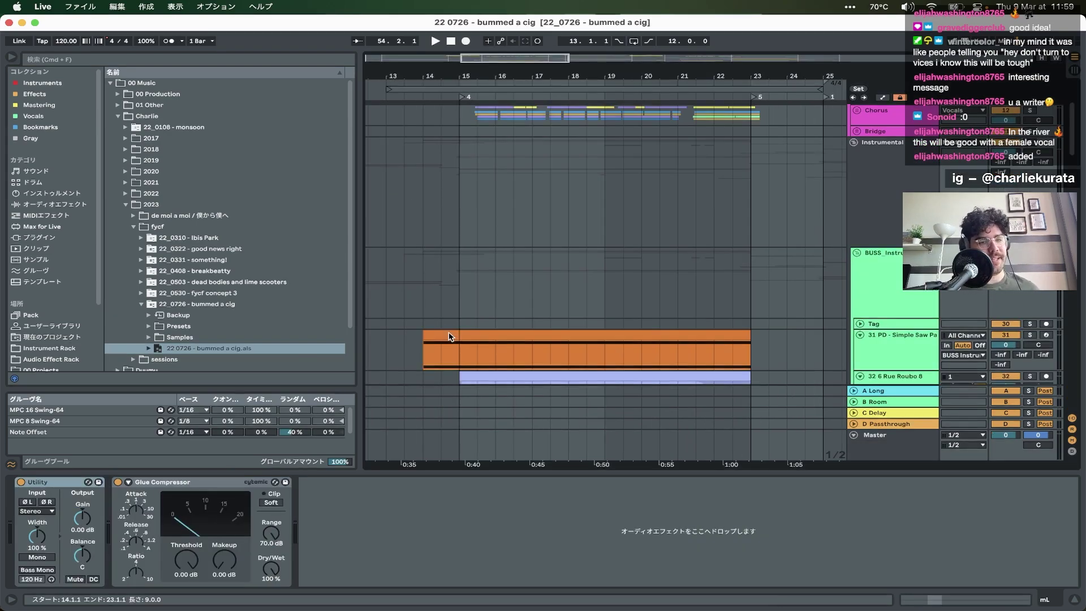
- Switch to Notes and look through the notes in the lyrics folder
{"action": "mouse_move", "coordinate": [5, 351]}
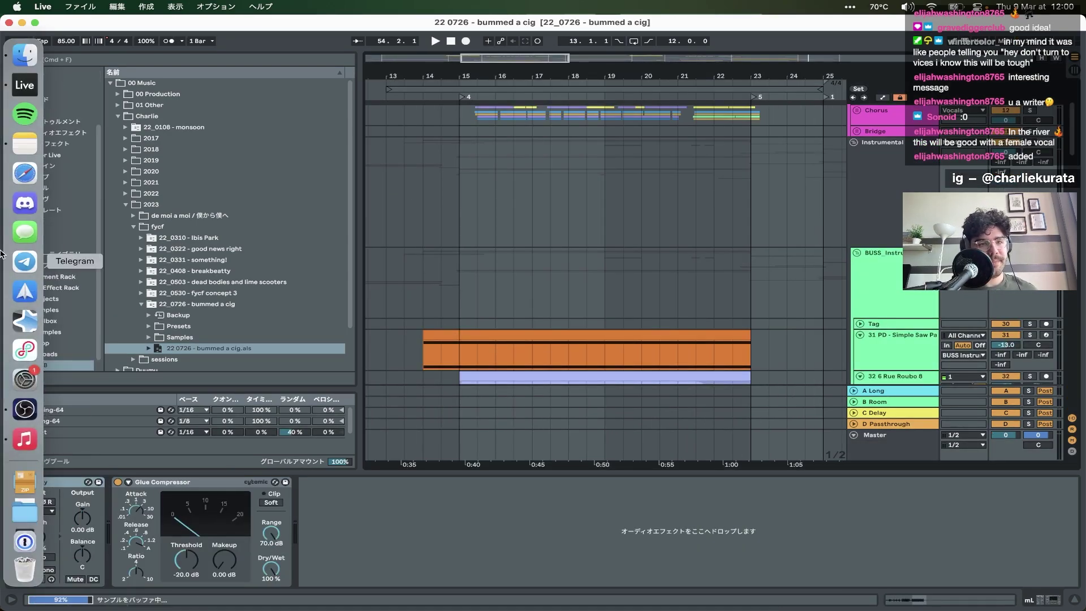
{"action": "left_click", "coordinate": [11, 147]}
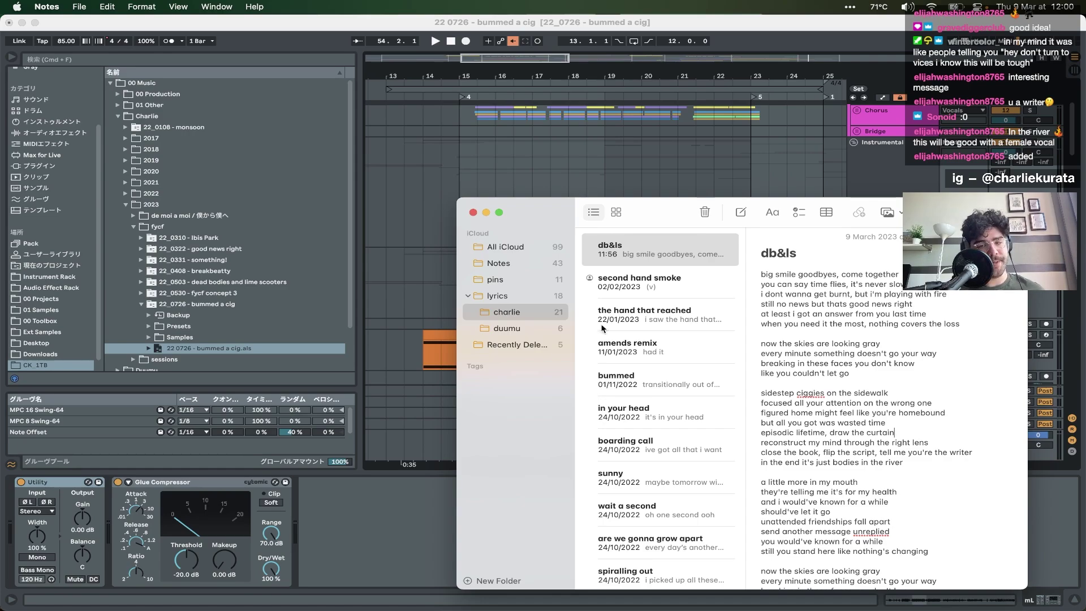
{"action": "left_click", "coordinate": [501, 297]}
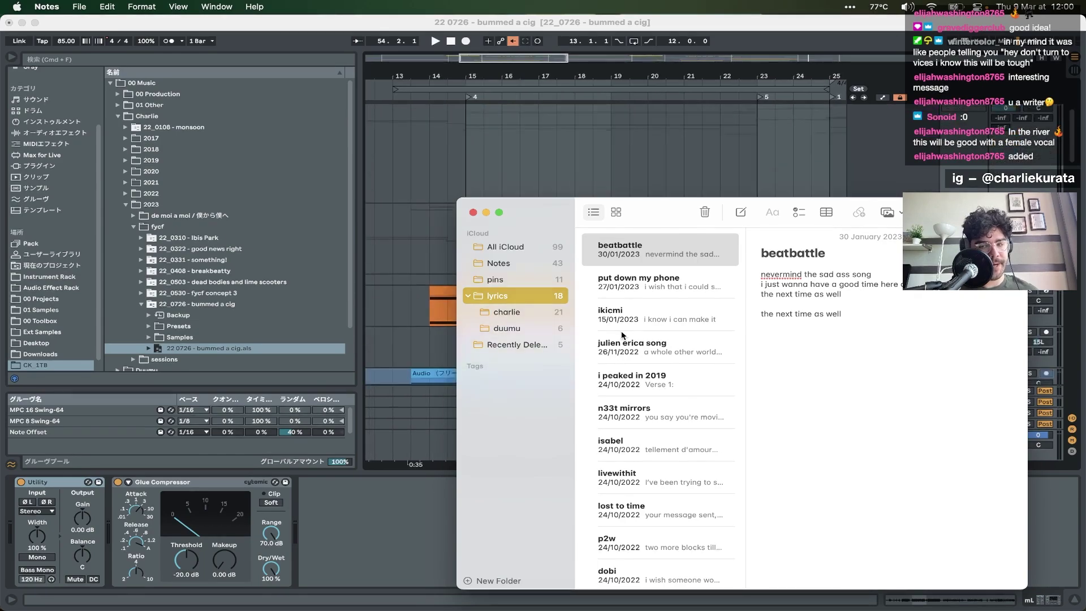
{"action": "scroll", "coordinate": [647, 406], "scroll_direction": "down", "scroll_amount": 3}
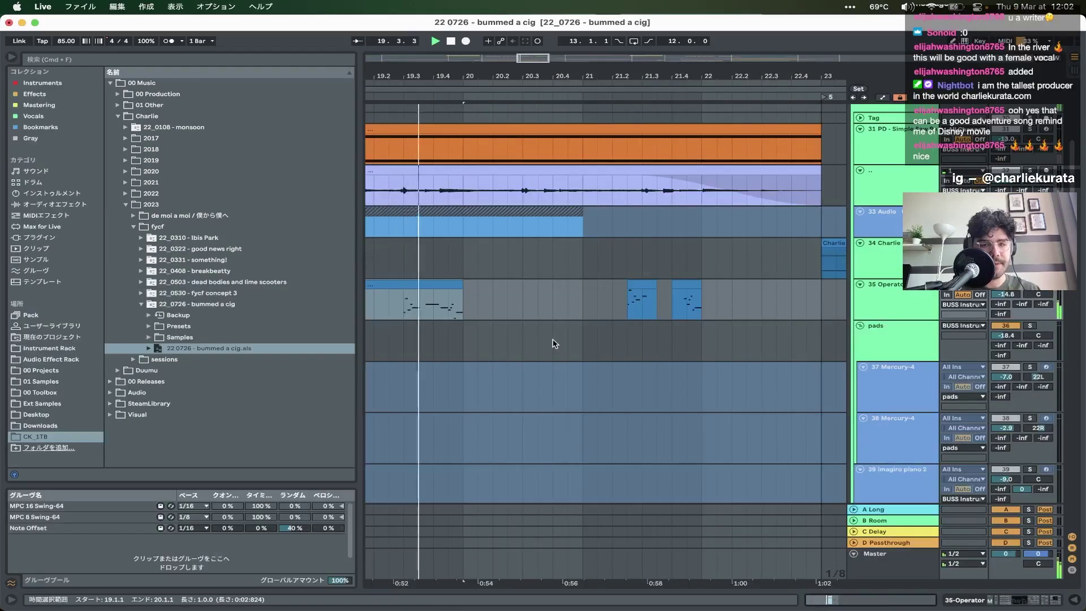
- Follow the playback in Live from bar 19 to bar 23, examining the structure, vocals and BUSS_Instruments tracks
{"action": "scroll", "coordinate": [555, 343], "scroll_direction": "down", "scroll_amount": 3, "text": "super"}
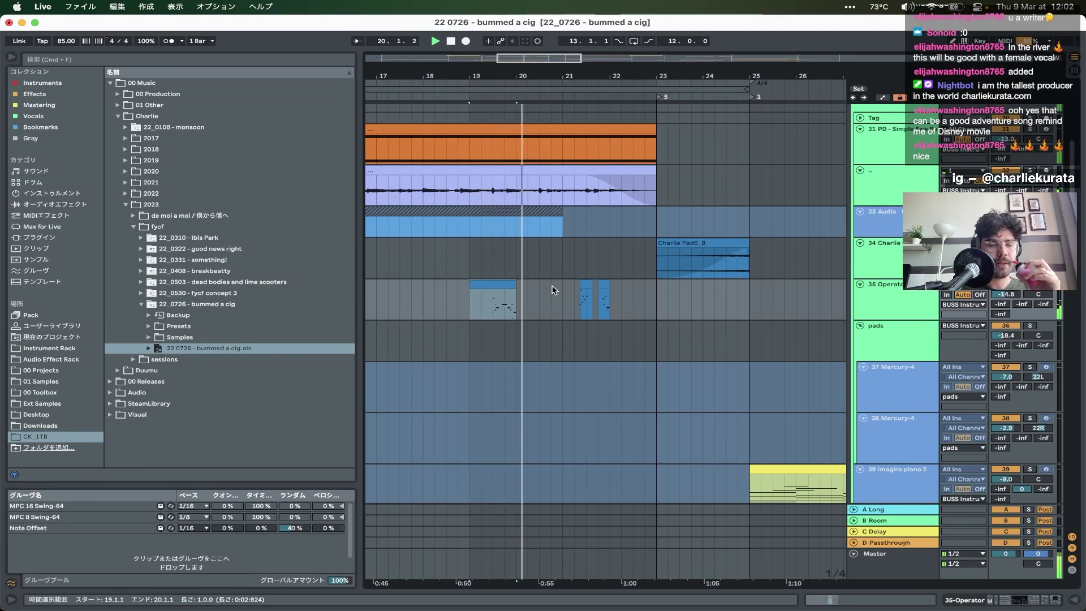
{"action": "scroll", "coordinate": [553, 291], "scroll_direction": "down", "scroll_amount": 6}
{"action": "scroll", "coordinate": [554, 290], "scroll_direction": "up", "scroll_amount": 10}
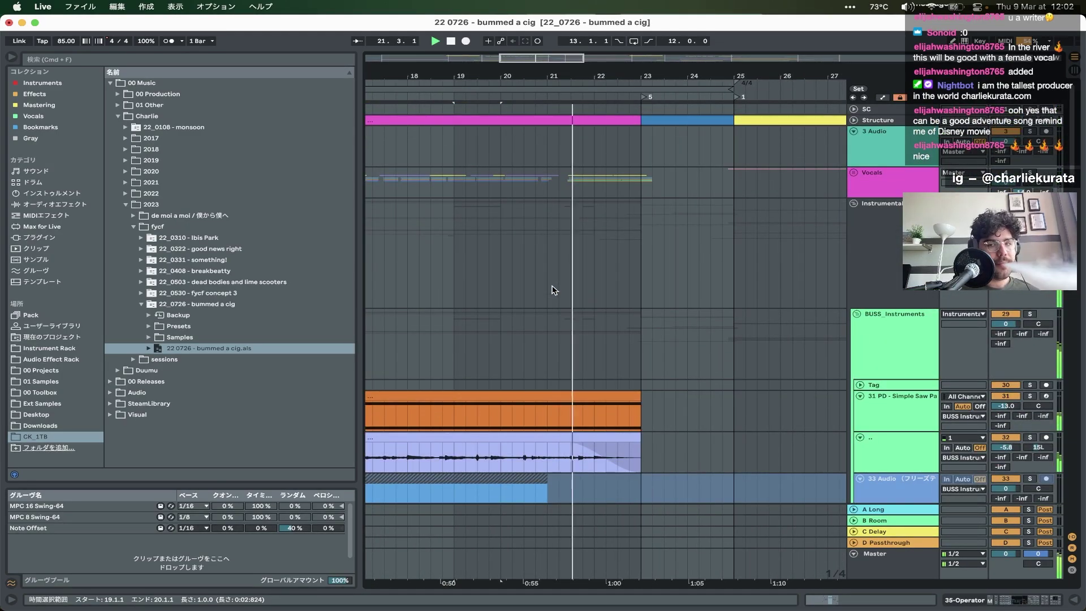
{"action": "scroll", "coordinate": [553, 290], "scroll_direction": "down", "scroll_amount": 2}
{"action": "scroll", "coordinate": [553, 291], "scroll_direction": "right", "scroll_amount": 3}
{"action": "scroll", "coordinate": [553, 290], "scroll_direction": "down", "scroll_amount": 1}
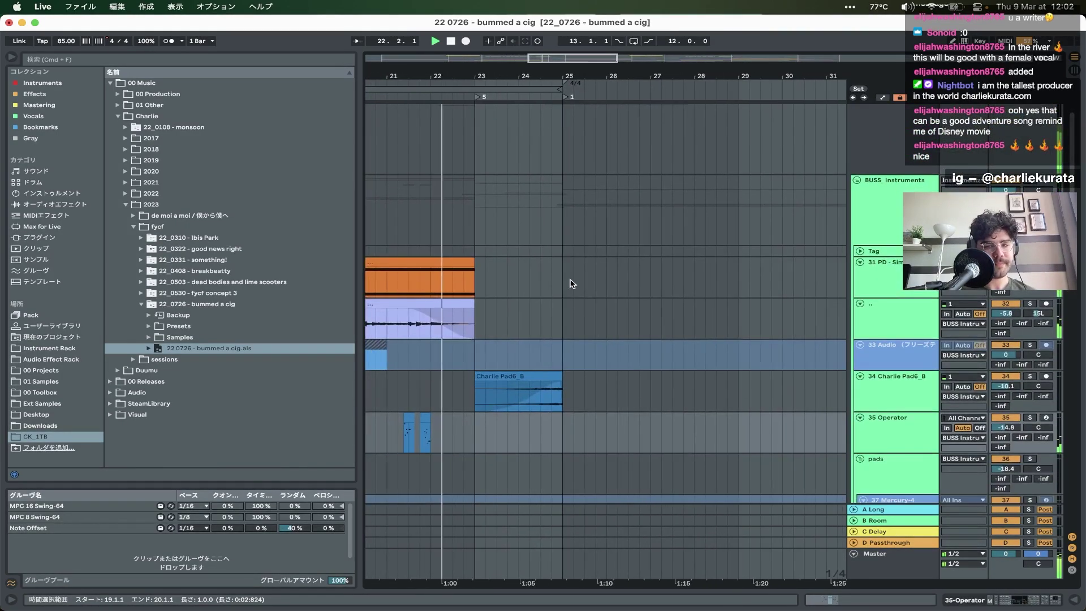
{"action": "scroll", "coordinate": [560, 287], "scroll_direction": "down", "scroll_amount": 2, "text": "super"}
{"action": "scroll", "coordinate": [570, 284], "scroll_direction": "down", "scroll_amount": 10}
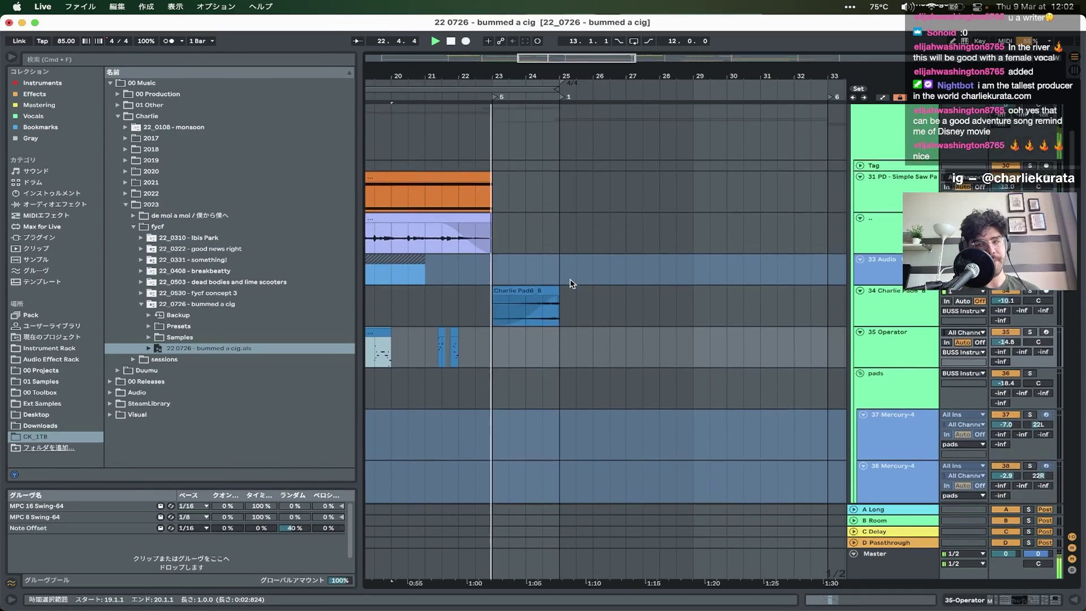
- Stop the playback, zoom in on the McNally Street 25 clip and play the transition from bar 23
{"action": "key", "text": "space"}
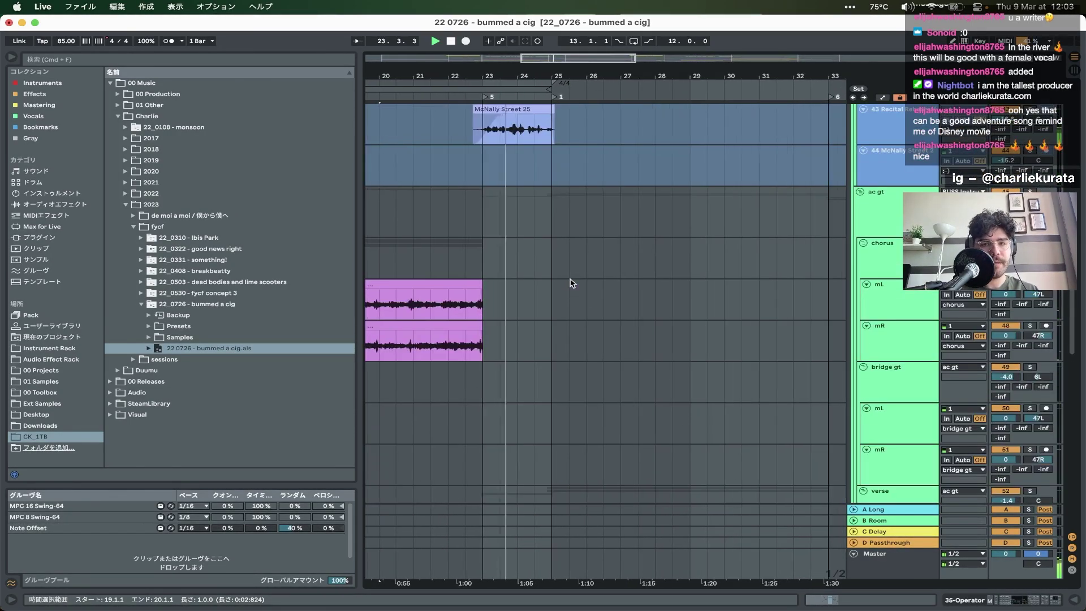
{"action": "scroll", "coordinate": [573, 284], "scroll_direction": "up", "scroll_amount": 5}
{"action": "scroll", "coordinate": [565, 285], "scroll_direction": "up", "scroll_amount": 5, "text": "super"}
{"action": "left_click", "coordinate": [536, 290]}
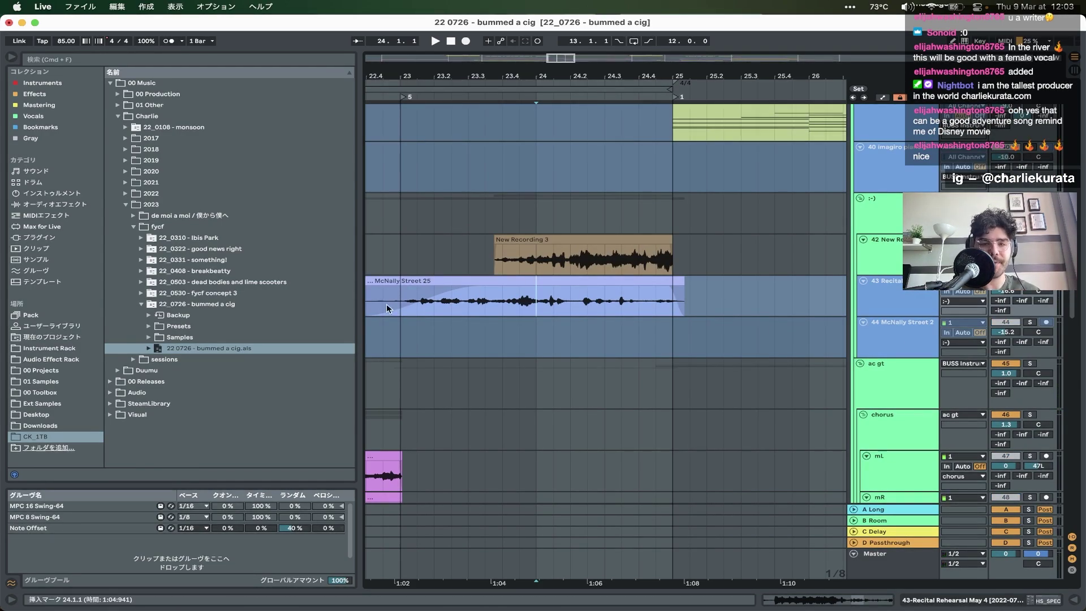
{"action": "key", "text": "space"}
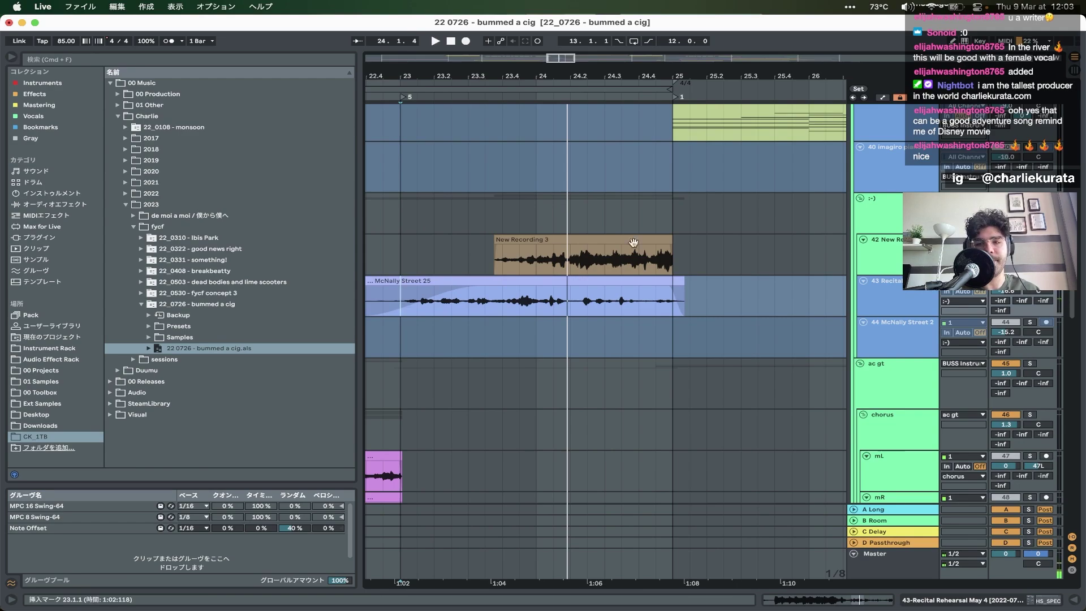
- Select the New Recording 3 clip and play it from its start
{"action": "left_click", "coordinate": [537, 240]}
{"action": "key", "text": "space"}
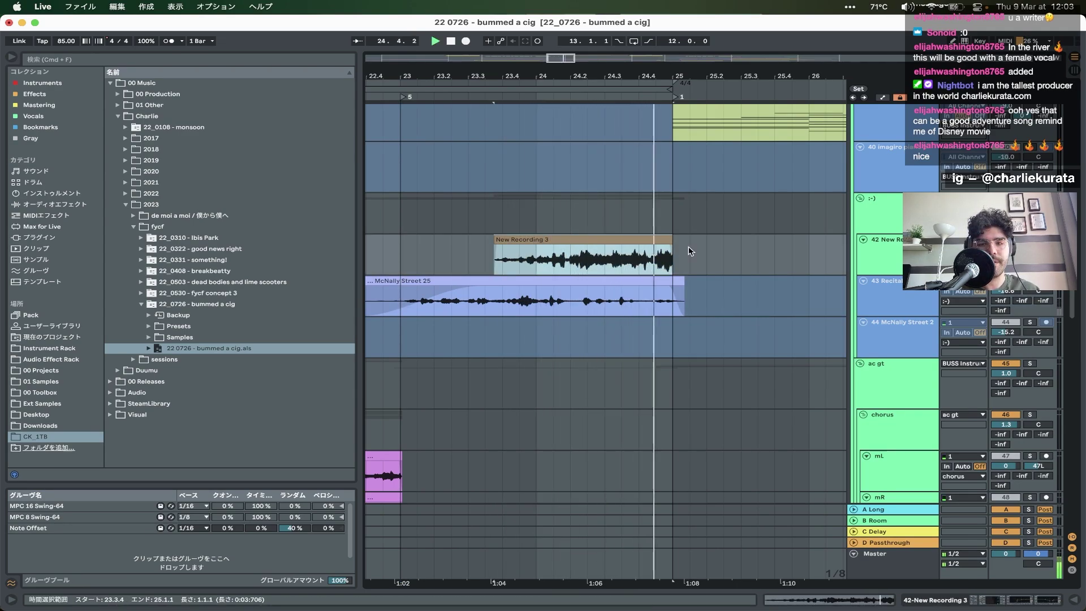
{"action": "left_click", "coordinate": [465, 262]}
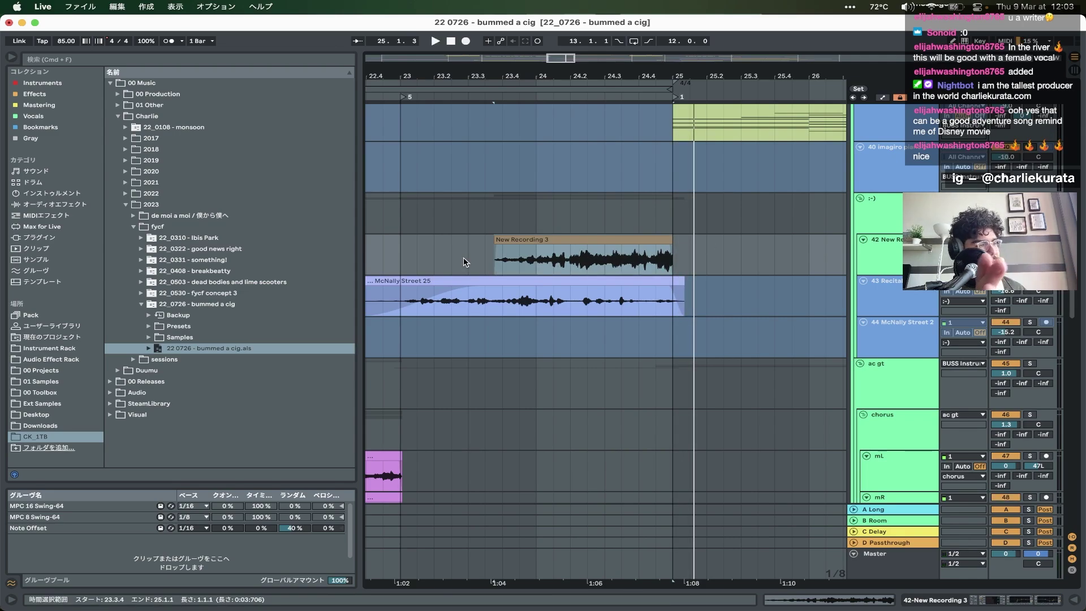
- Play from bar 22.4 and follow the transition layers and the instrument tracks into the section at bar 25
{"action": "left_click", "coordinate": [372, 254]}
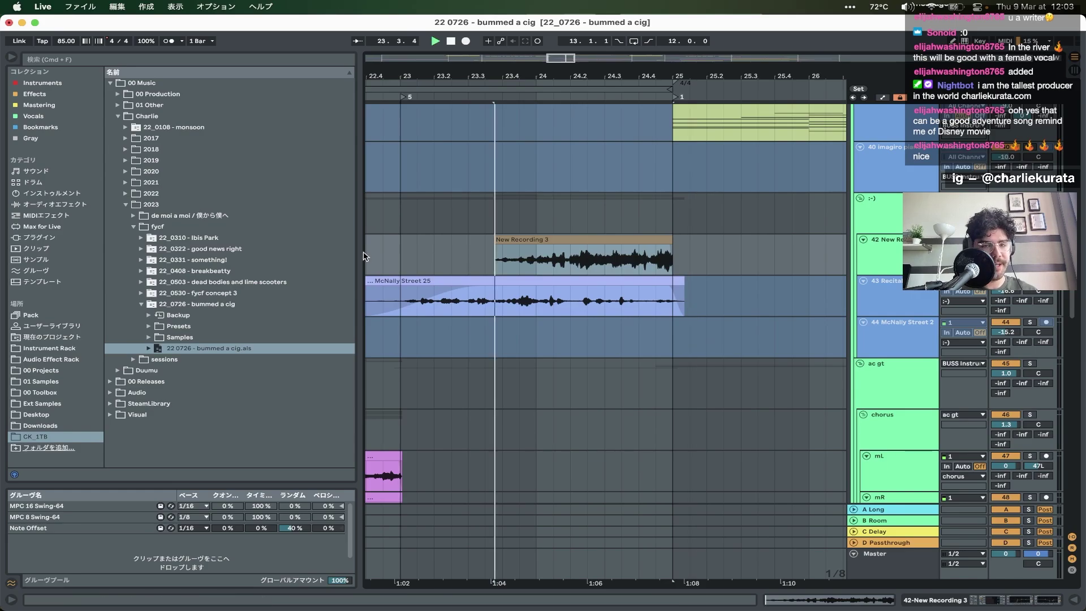
{"action": "key", "text": "space"}
{"action": "scroll", "coordinate": [374, 252], "scroll_direction": "up", "scroll_amount": 1}
{"action": "scroll", "coordinate": [375, 253], "scroll_direction": "up", "scroll_amount": 2}
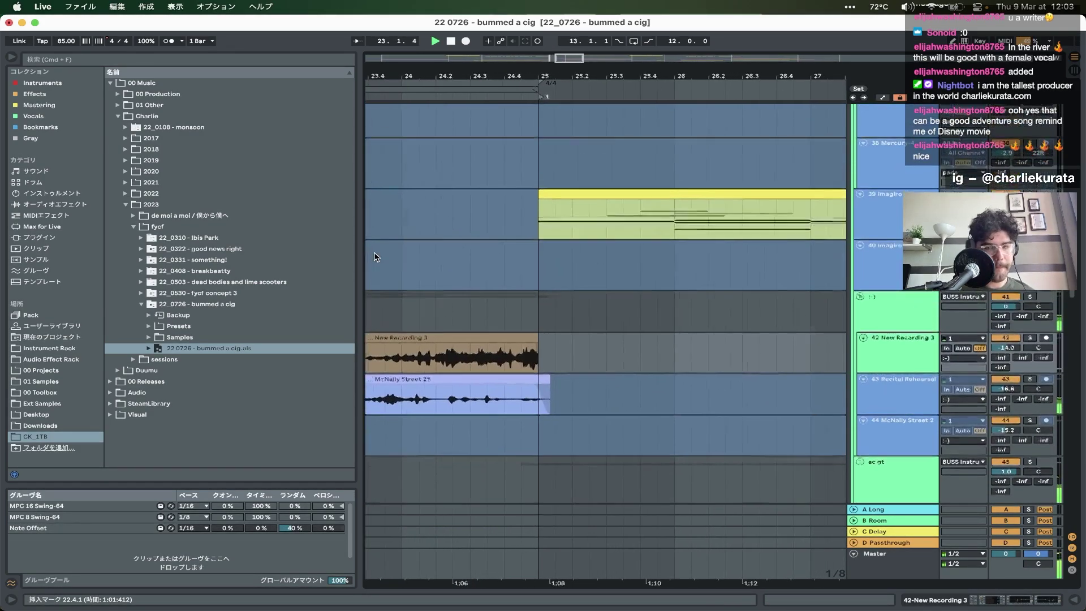
{"action": "scroll", "coordinate": [374, 253], "scroll_direction": "down", "scroll_amount": 2}
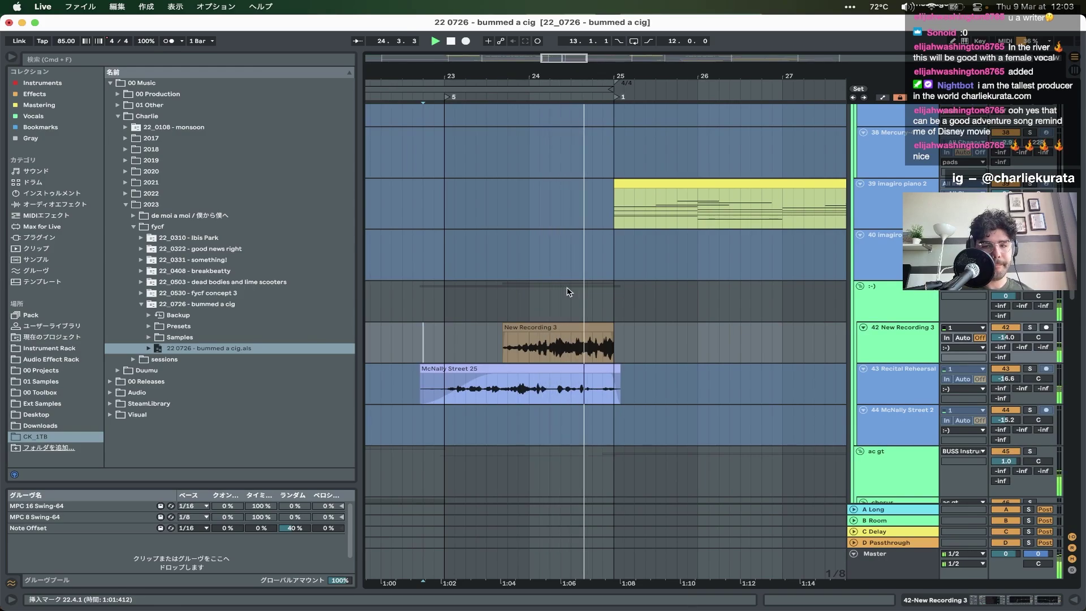
{"action": "scroll", "coordinate": [564, 291], "scroll_direction": "up", "scroll_amount": 5}
{"action": "scroll", "coordinate": [473, 330], "scroll_direction": "down", "scroll_amount": 5}
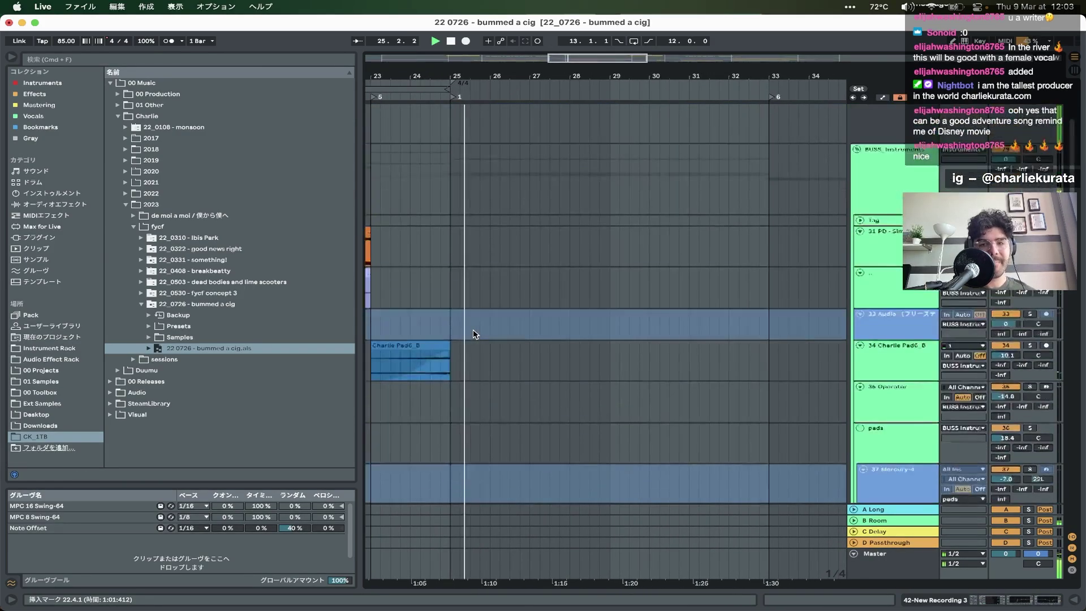
- Open the piano clip at bar 25 on the 39 imagiro piano 2 track, view its notes and close the clip view
{"action": "scroll", "coordinate": [473, 329], "scroll_direction": "up", "scroll_amount": 4}
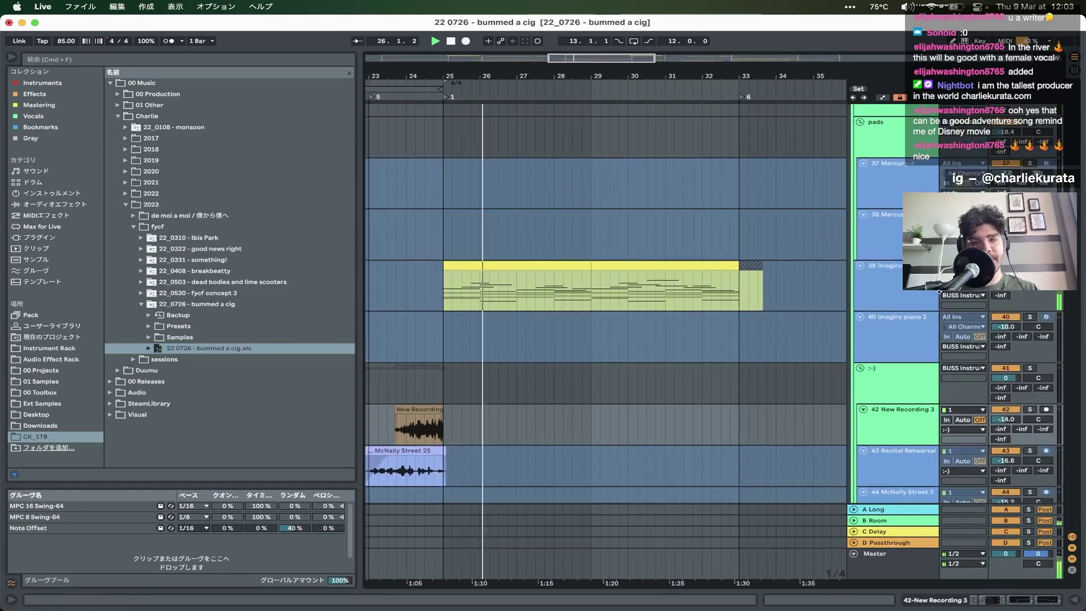
{"action": "double_click", "coordinate": [532, 264]}
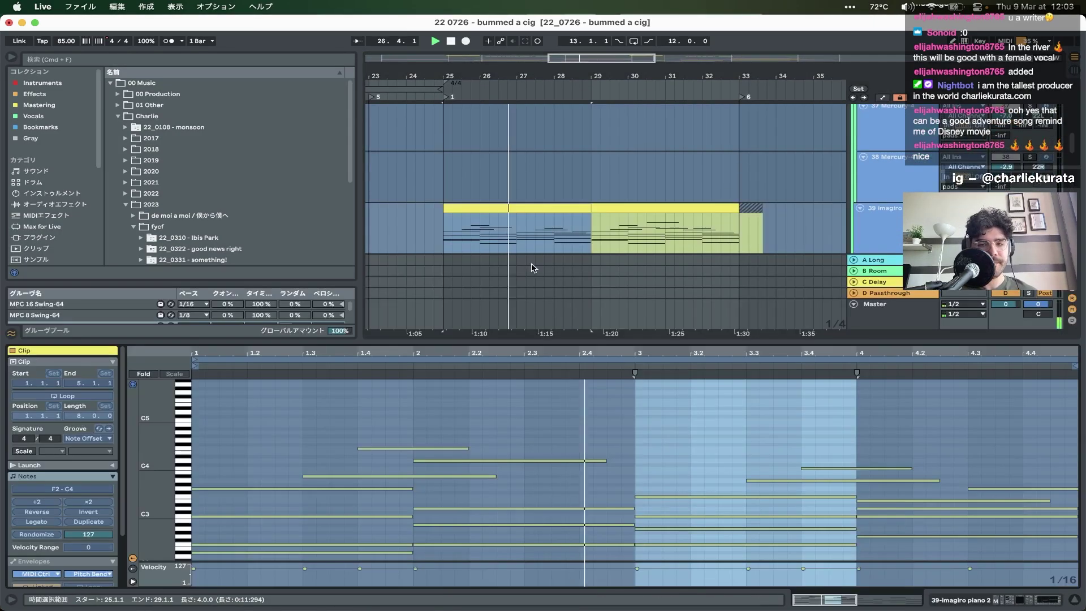
{"action": "left_click_drag", "start_coordinate": [614, 340], "coordinate": [614, 588]}
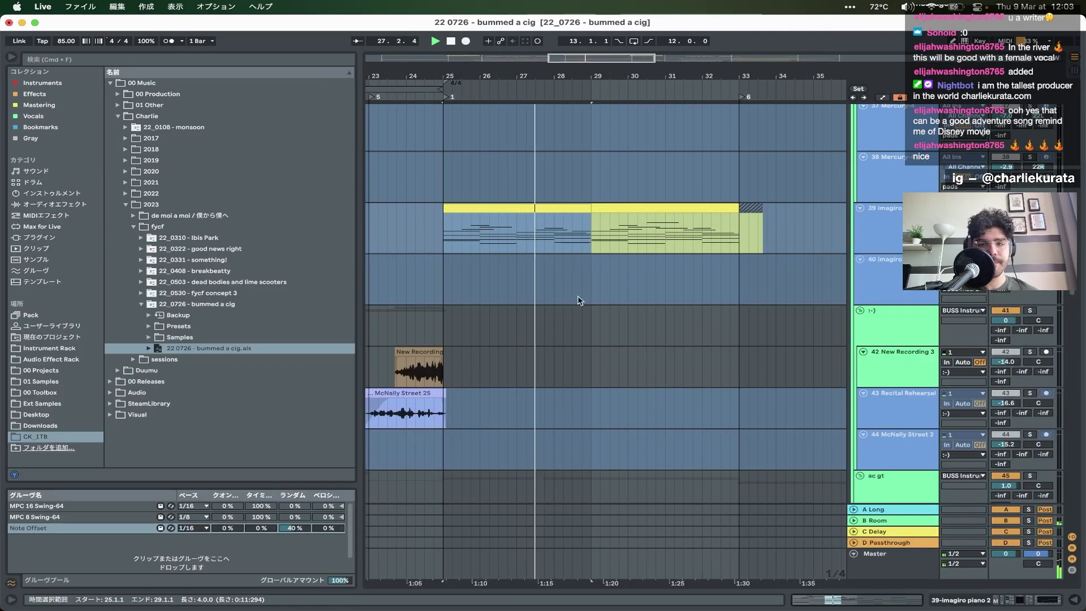
- Follow the playback of the section at bar 25, examining the bass audio, verse guitar and piano tracks
{"action": "scroll", "coordinate": [489, 273], "scroll_direction": "down", "scroll_amount": 15}
{"action": "scroll", "coordinate": [559, 276], "scroll_direction": "up", "scroll_amount": 4}
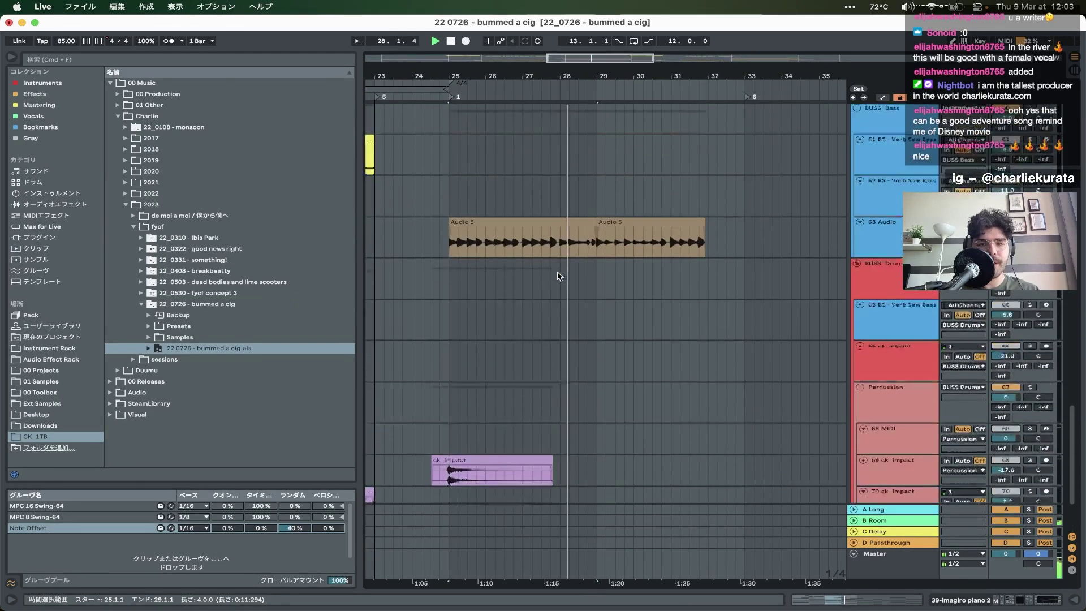
{"action": "scroll", "coordinate": [736, 242], "scroll_direction": "up", "scroll_amount": 10}
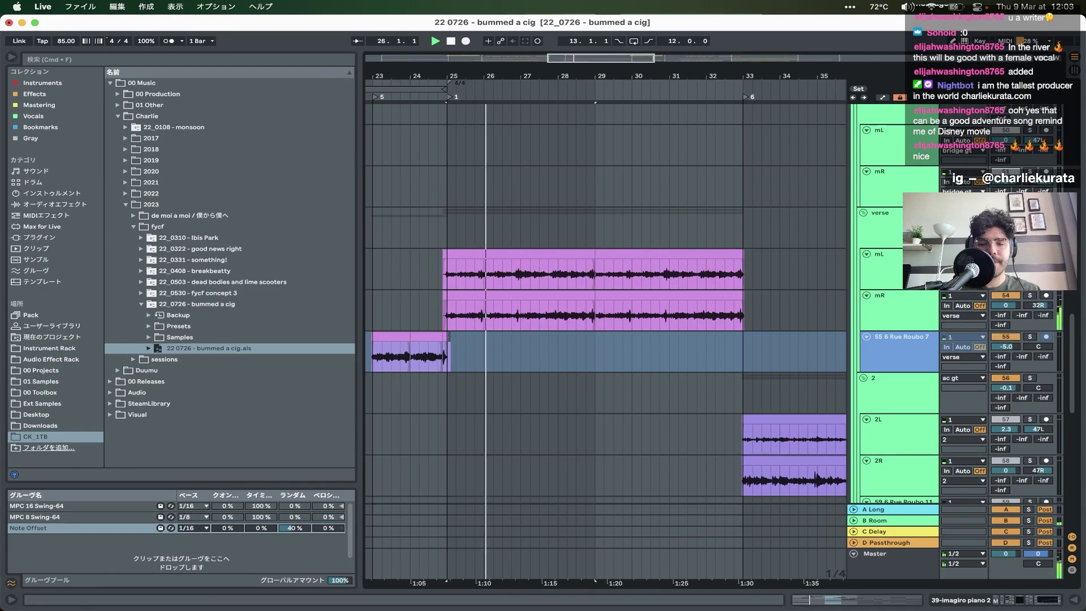
{"action": "scroll", "coordinate": [664, 257], "scroll_direction": "up", "scroll_amount": 12}
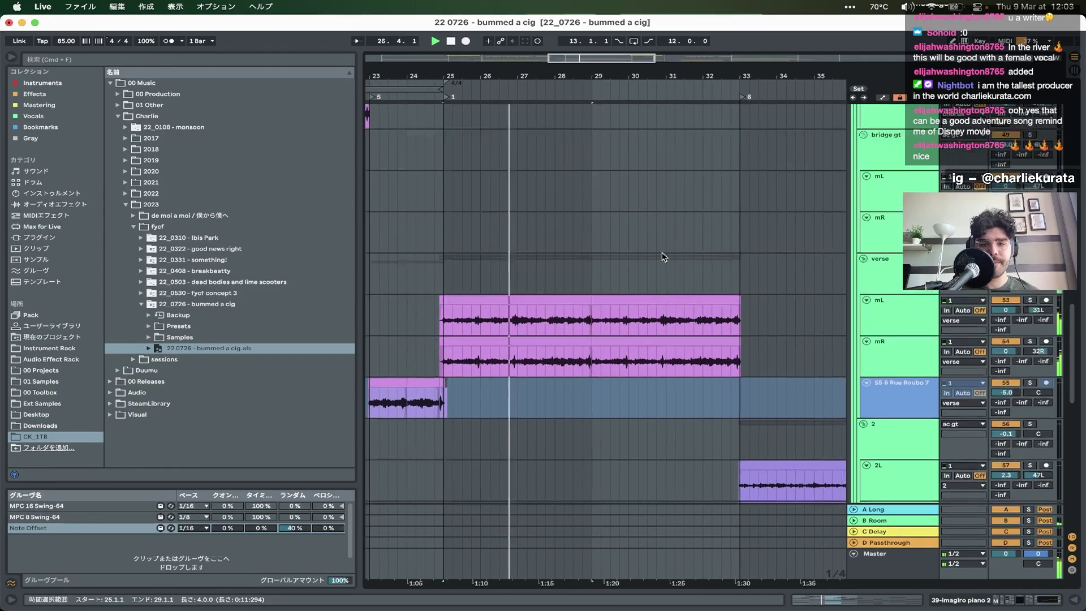
{"action": "scroll", "coordinate": [664, 256], "scroll_direction": "up", "scroll_amount": 8}
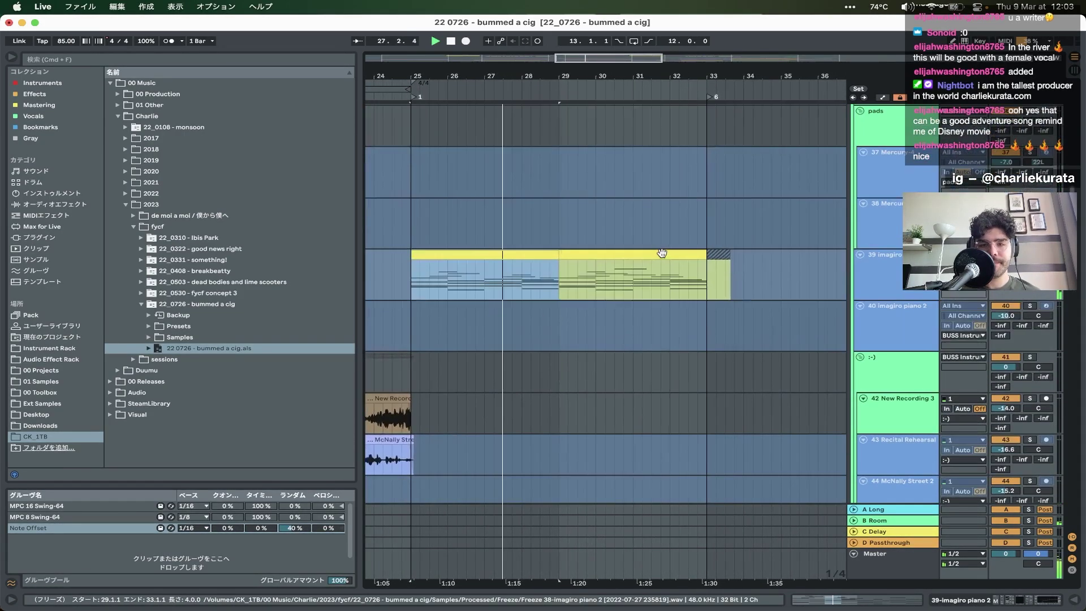
- Follow the playback from bar 28 into section 6 at bar 33 and examine the 2L and 2R guitar tracks
{"action": "scroll", "coordinate": [577, 298], "scroll_direction": "down", "scroll_amount": 5}
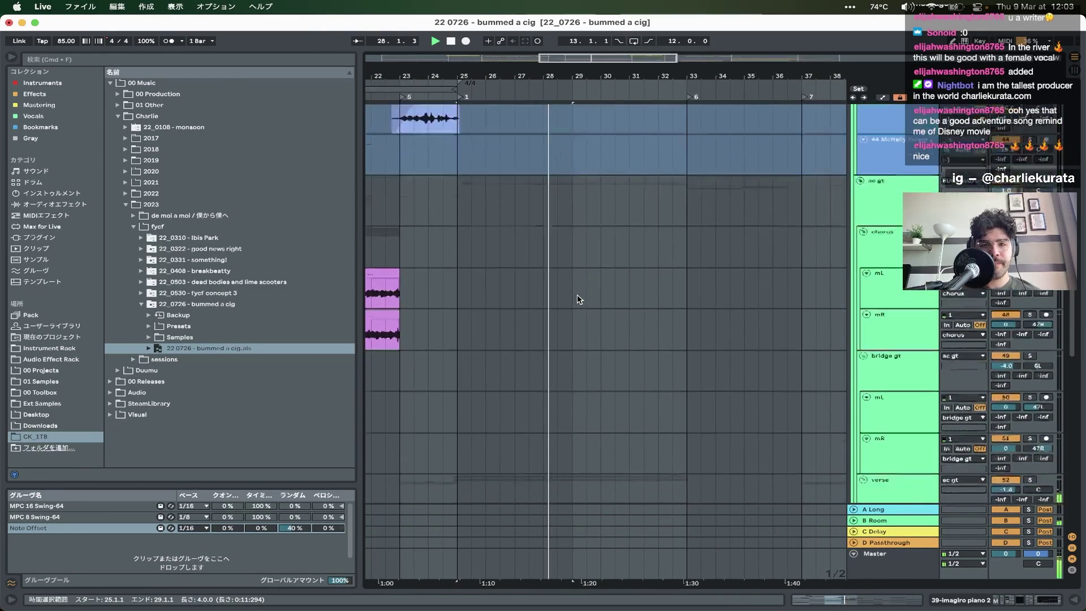
{"action": "scroll", "coordinate": [577, 298], "scroll_direction": "up", "scroll_amount": 3}
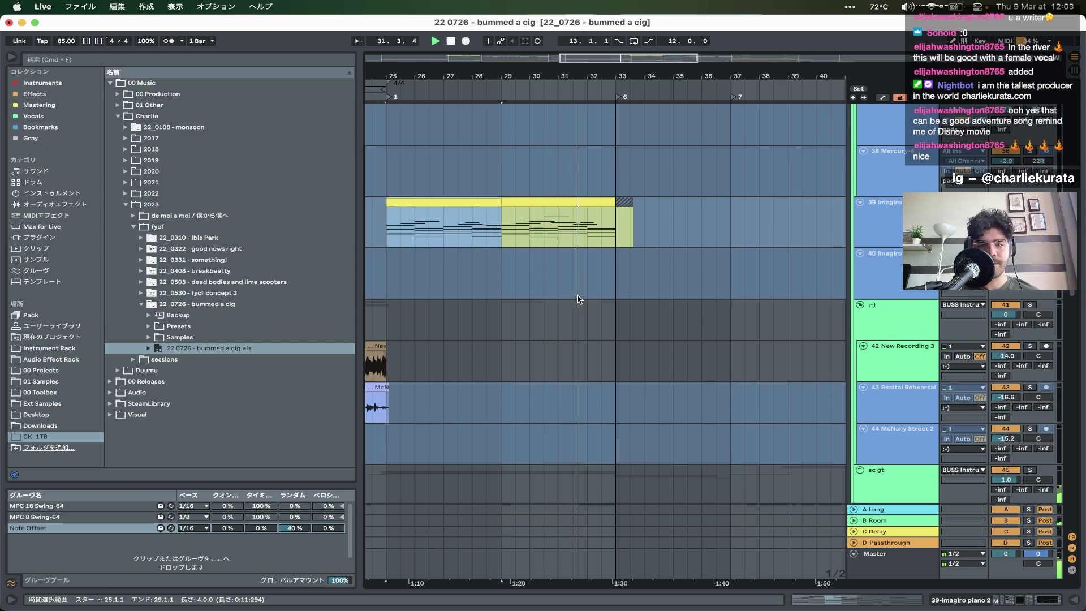
{"action": "scroll", "coordinate": [578, 299], "scroll_direction": "down", "scroll_amount": 5}
{"action": "scroll", "coordinate": [578, 300], "scroll_direction": "down", "scroll_amount": 6}
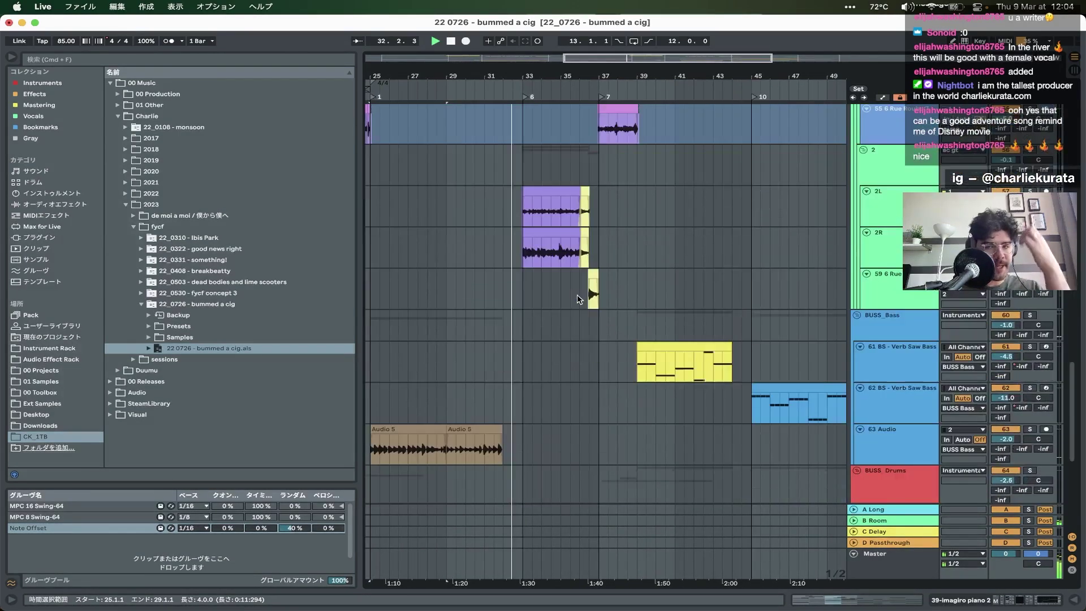
{"action": "scroll", "coordinate": [576, 296], "scroll_direction": "up", "scroll_amount": 2}
{"action": "scroll", "coordinate": [577, 295], "scroll_direction": "up", "scroll_amount": 3}
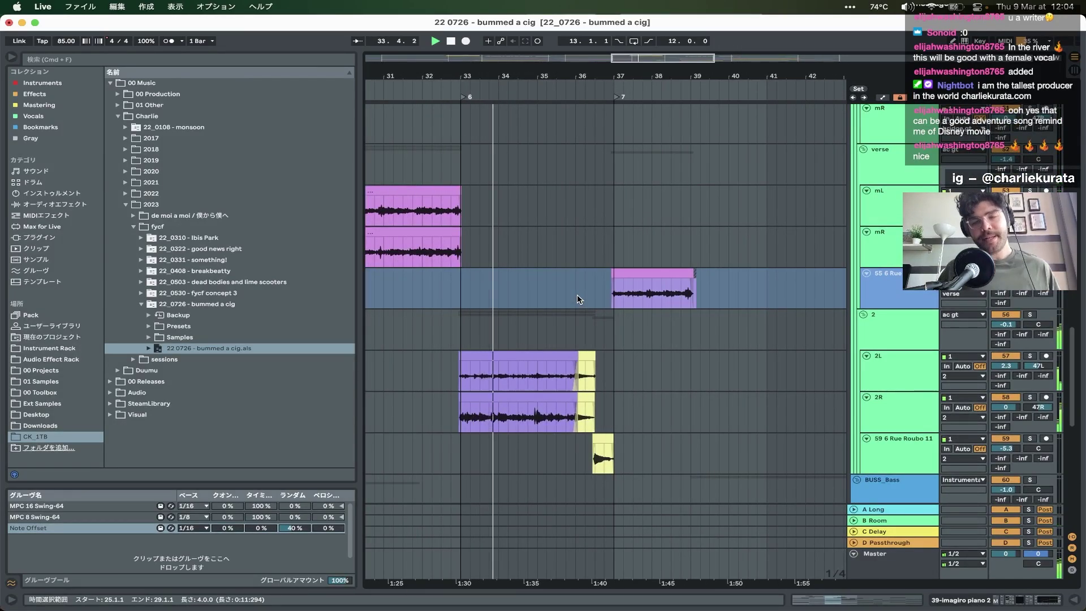
- Play from bar 36.4 and follow the transition through section 7, examining the chorus guitars, drums and RisingCymbal1 clip
{"action": "left_click", "coordinate": [605, 328]}
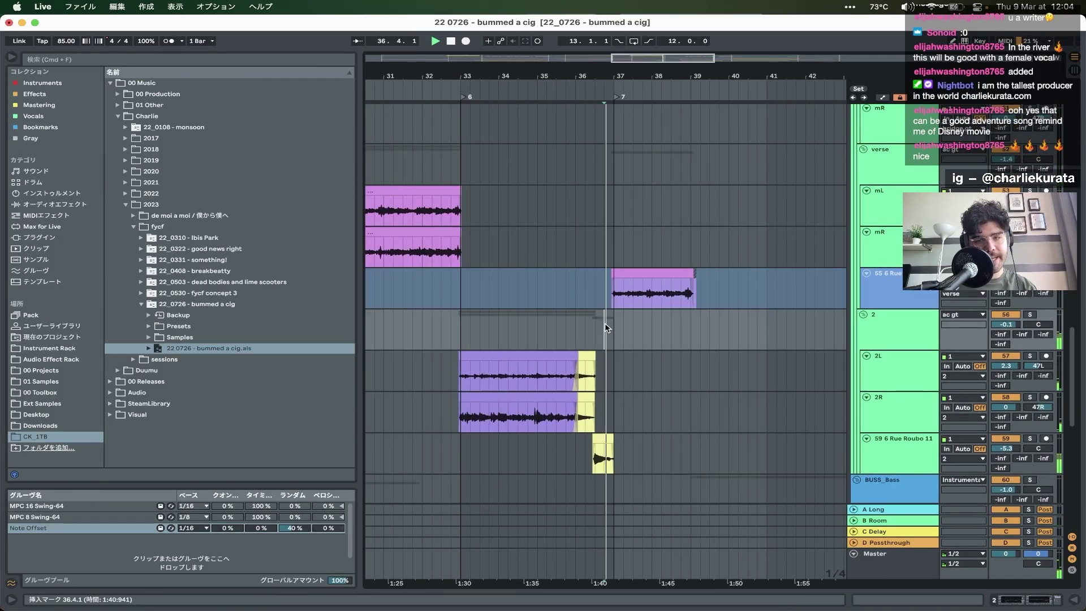
{"action": "scroll", "coordinate": [605, 328], "scroll_direction": "down", "scroll_amount": 3}
{"action": "scroll", "coordinate": [605, 328], "scroll_direction": "up", "scroll_amount": 6}
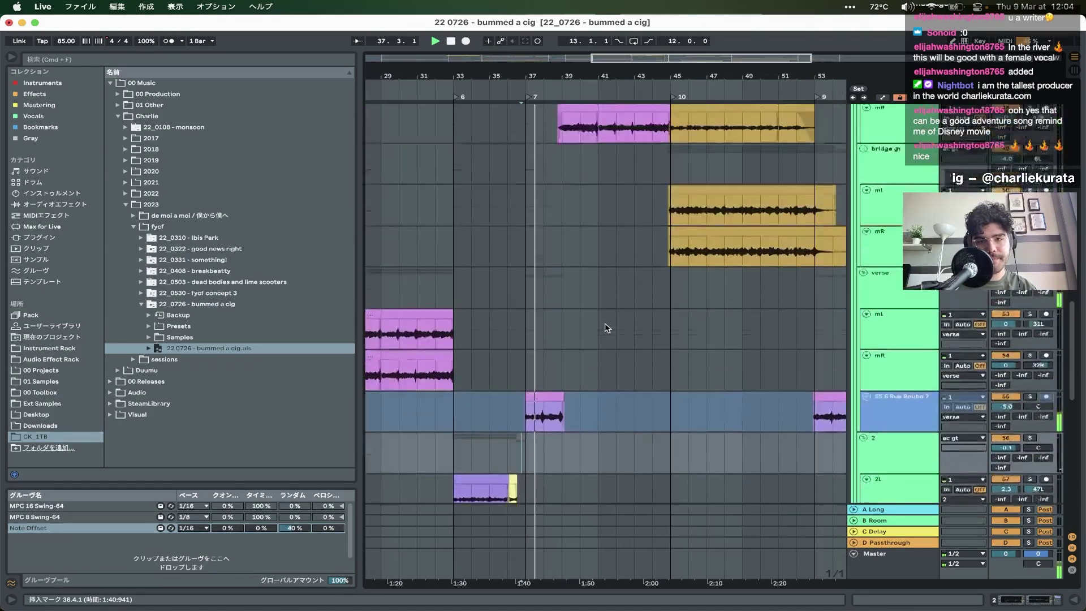
{"action": "scroll", "coordinate": [553, 324], "scroll_direction": "up", "scroll_amount": 2}
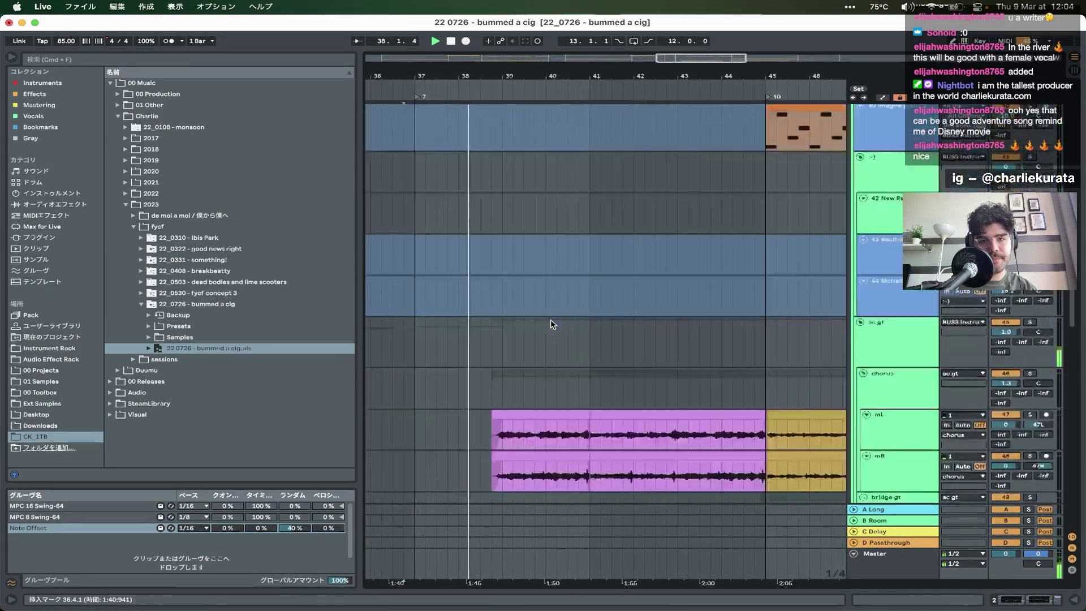
{"action": "scroll", "coordinate": [553, 324], "scroll_direction": "down", "scroll_amount": 10}
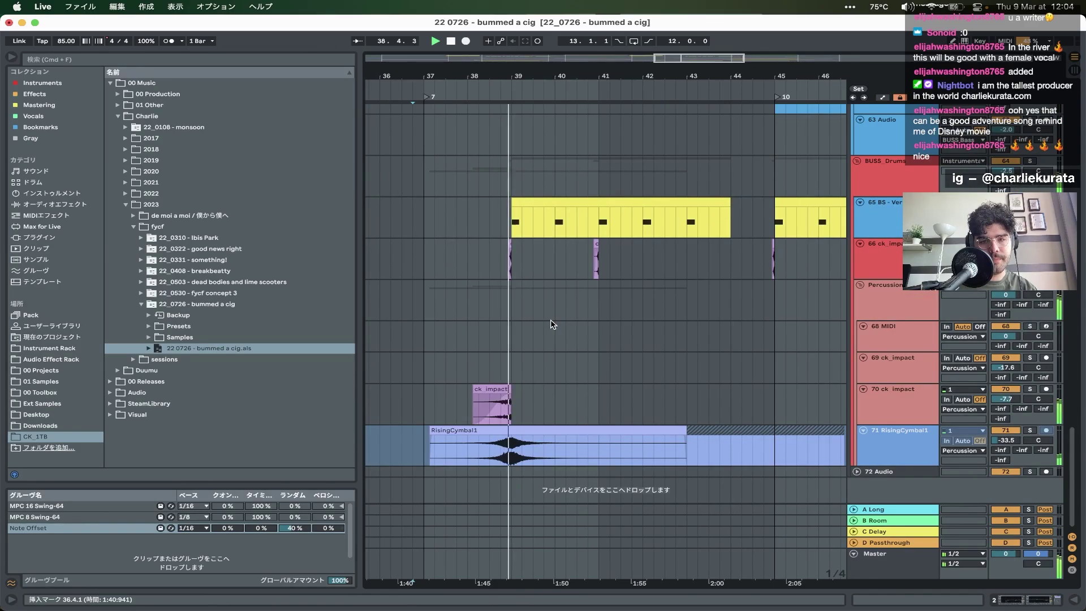
- Examine the pad and piano layers, and play section 10 from bar 45 while viewing the chorus and bridge guitars
{"action": "scroll", "coordinate": [553, 324], "scroll_direction": "up", "scroll_amount": 15}
{"action": "scroll", "coordinate": [552, 324], "scroll_direction": "up", "scroll_amount": 5}
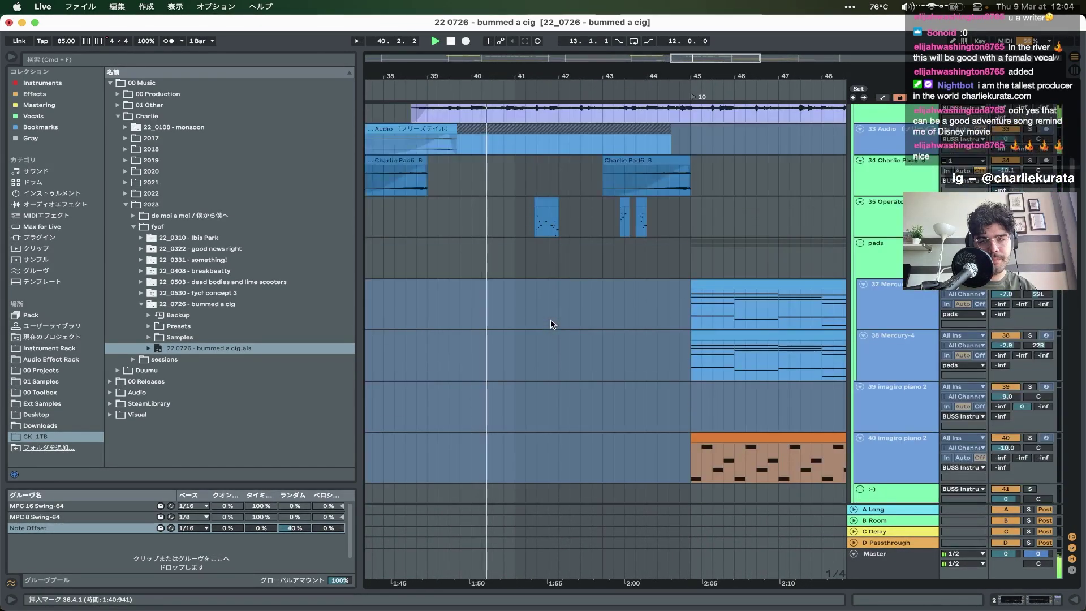
{"action": "scroll", "coordinate": [550, 334], "scroll_direction": "right", "scroll_amount": 5}
{"action": "scroll", "coordinate": [549, 333], "scroll_direction": "down", "scroll_amount": 3}
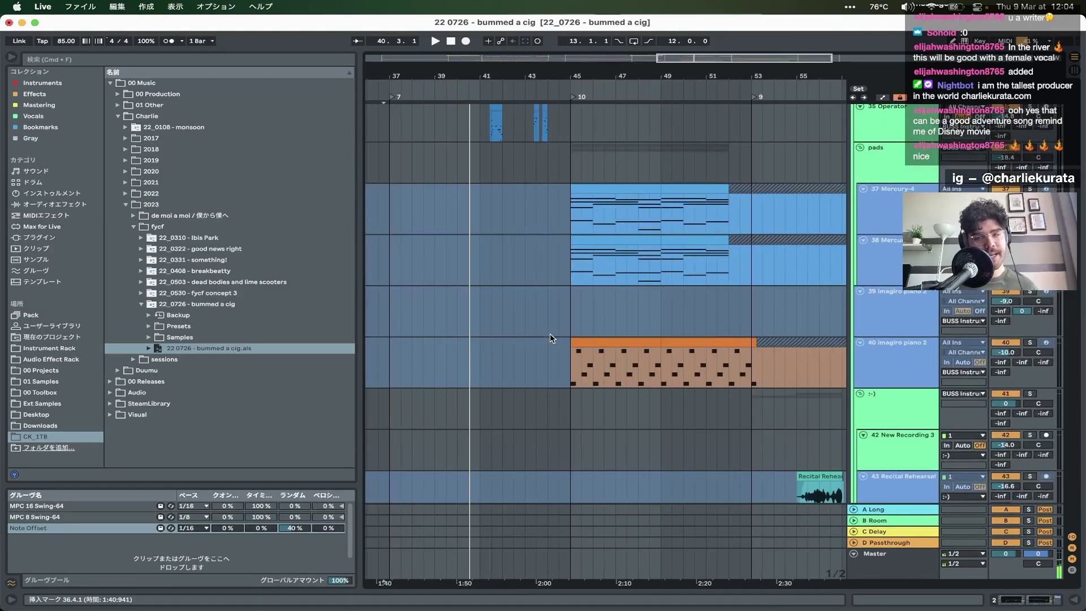
{"action": "left_click", "coordinate": [568, 308]}
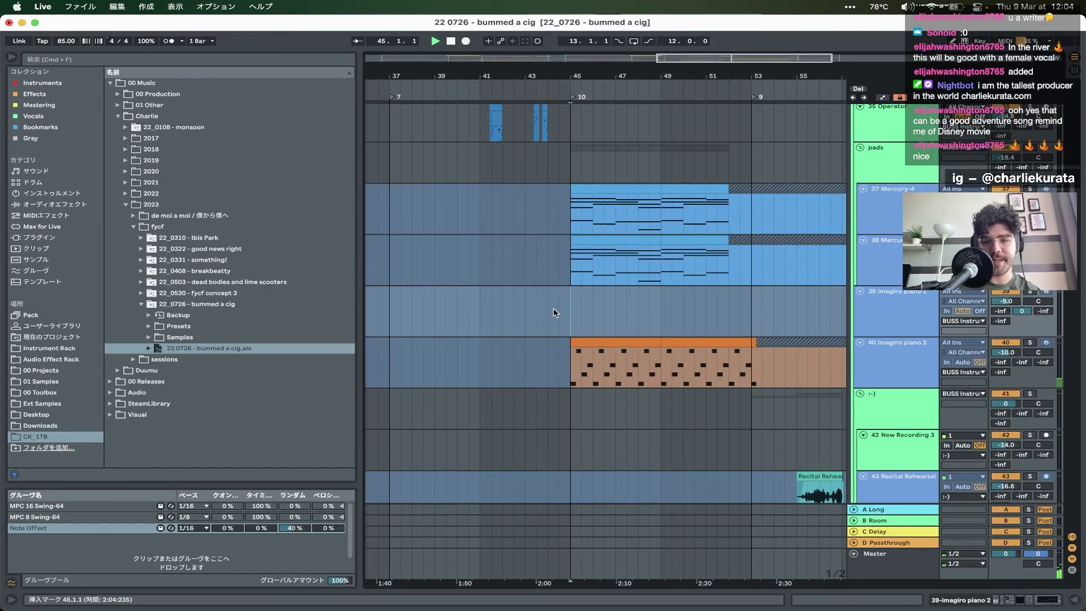
{"action": "scroll", "coordinate": [553, 309], "scroll_direction": "down", "scroll_amount": 2}
{"action": "scroll", "coordinate": [553, 312], "scroll_direction": "down", "scroll_amount": 8}
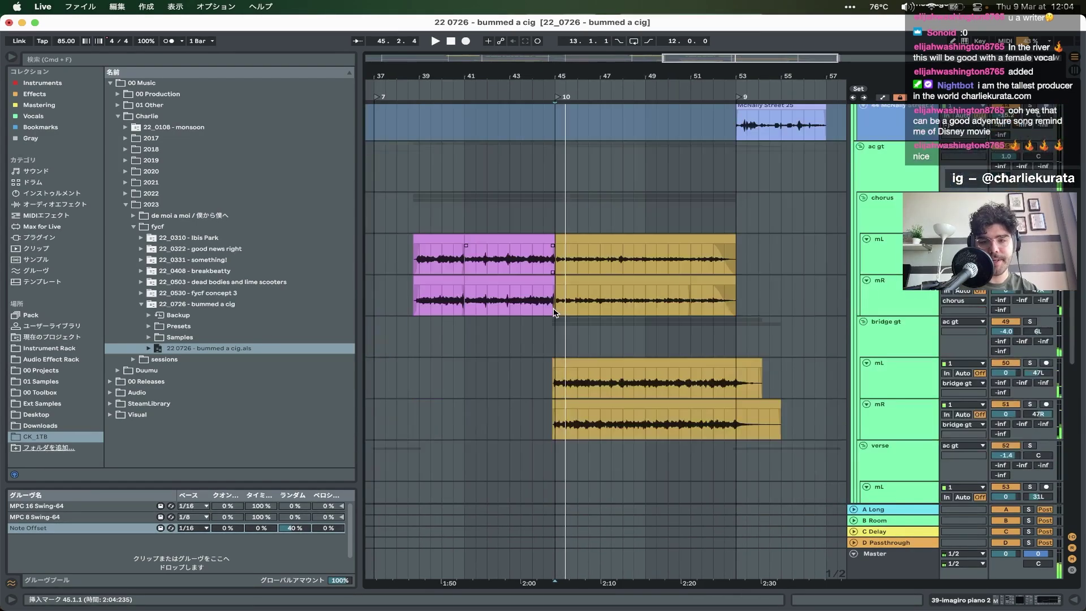
- Solo the ac gt group and play its chorus and bridge guitars from bar 44
{"action": "left_click", "coordinate": [885, 179]}
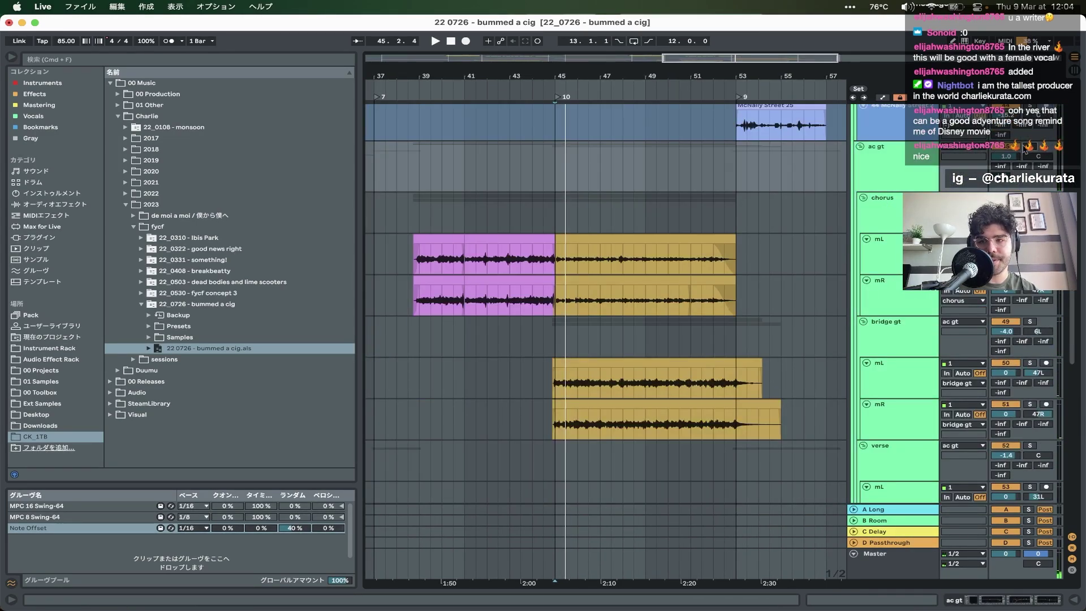
{"action": "left_click", "coordinate": [536, 205]}
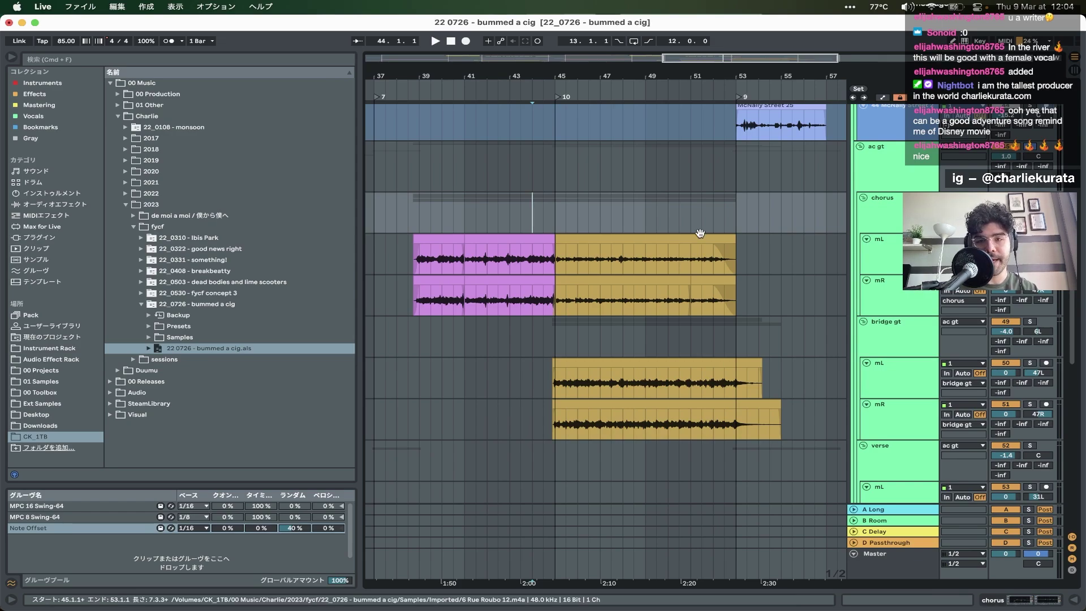
{"action": "key", "text": "plus"}
{"action": "key", "text": "plus"}
{"action": "key", "text": "plus"}
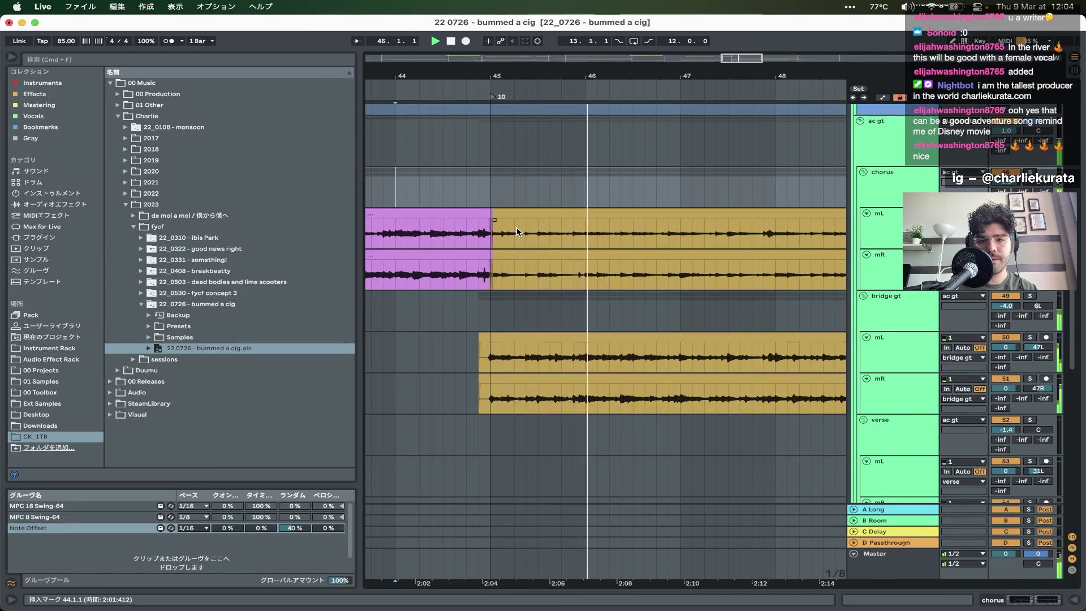
{"action": "key", "text": "minus"}
{"action": "key", "text": "minus"}
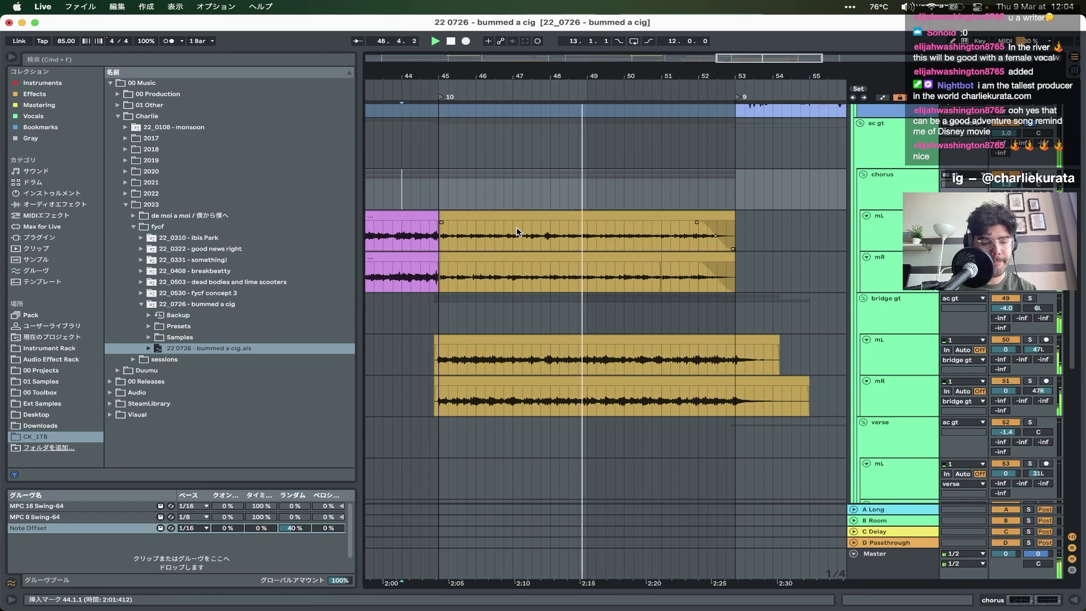
- Select the bridge gt range from bar 51 to 55.4 and follow the guitars' transition into section 9 at bar 53
{"action": "scroll", "coordinate": [590, 247], "scroll_direction": "down", "scroll_amount": 3}
{"action": "scroll", "coordinate": [590, 248], "scroll_direction": "right", "scroll_amount": 2}
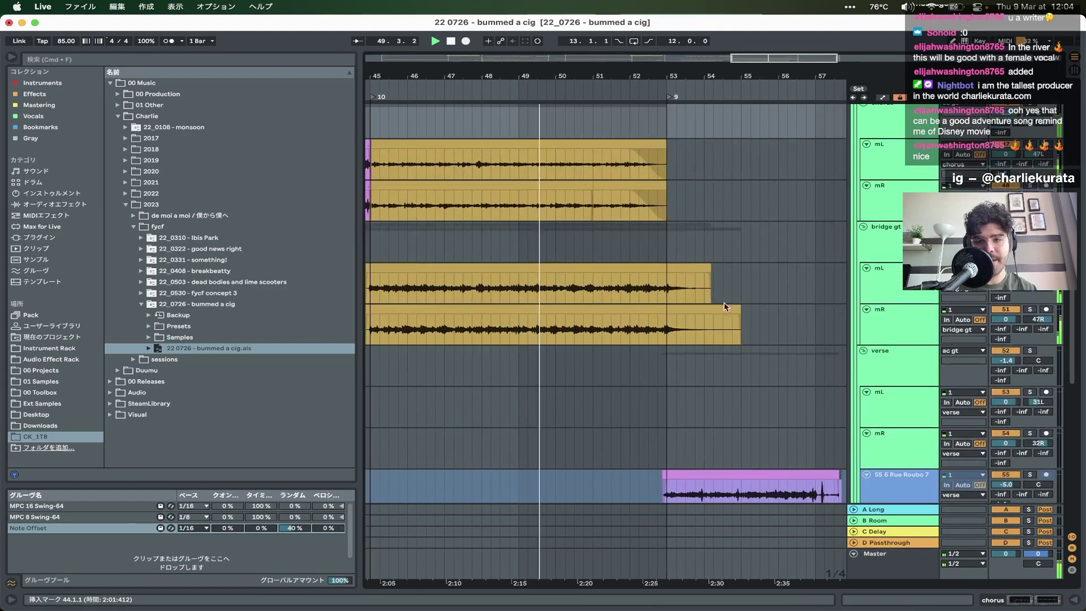
{"action": "left_click_drag", "start_coordinate": [590, 247], "coordinate": [772, 242]}
{"action": "scroll", "coordinate": [667, 232], "scroll_direction": "up", "scroll_amount": 3}
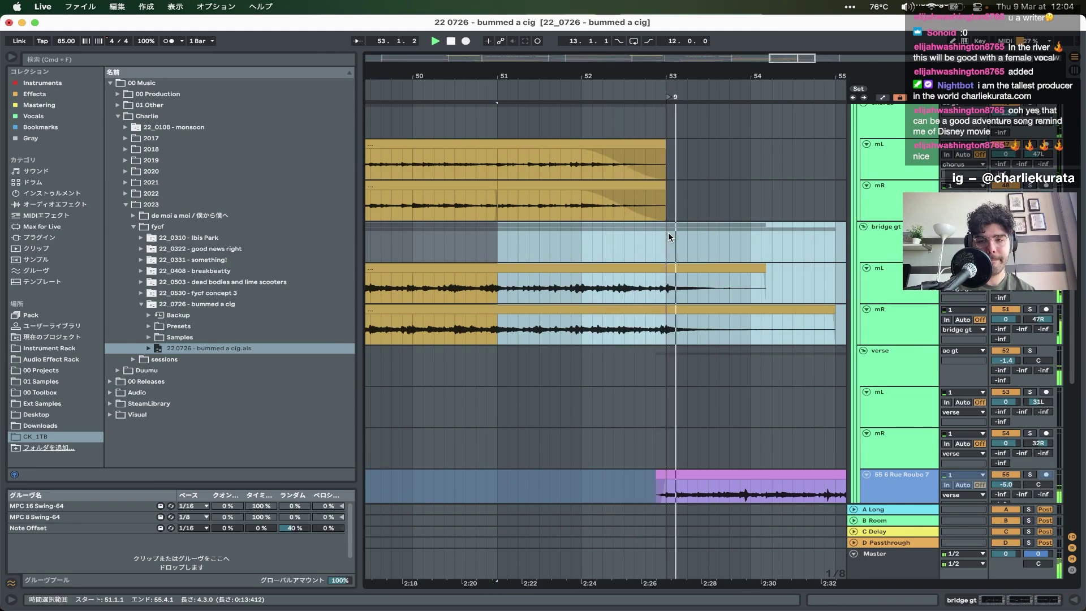
{"action": "scroll", "coordinate": [668, 232], "scroll_direction": "down", "scroll_amount": 5}
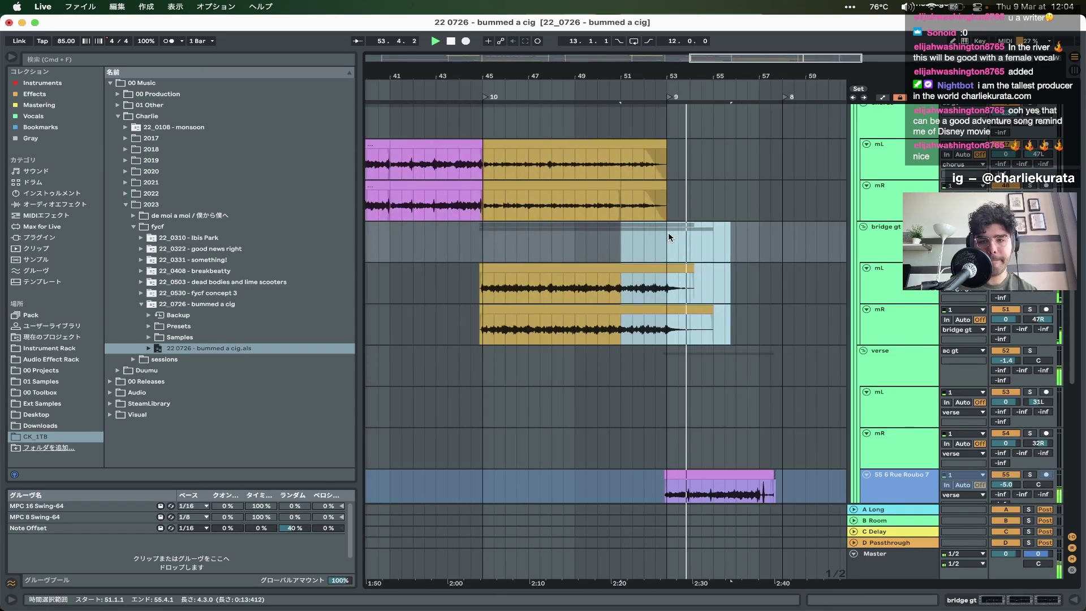
- Solo the pads group, play the 37 Mercury-4 clip from bar 45 and stop the playback
{"action": "scroll", "coordinate": [669, 233], "scroll_direction": "up", "scroll_amount": 15}
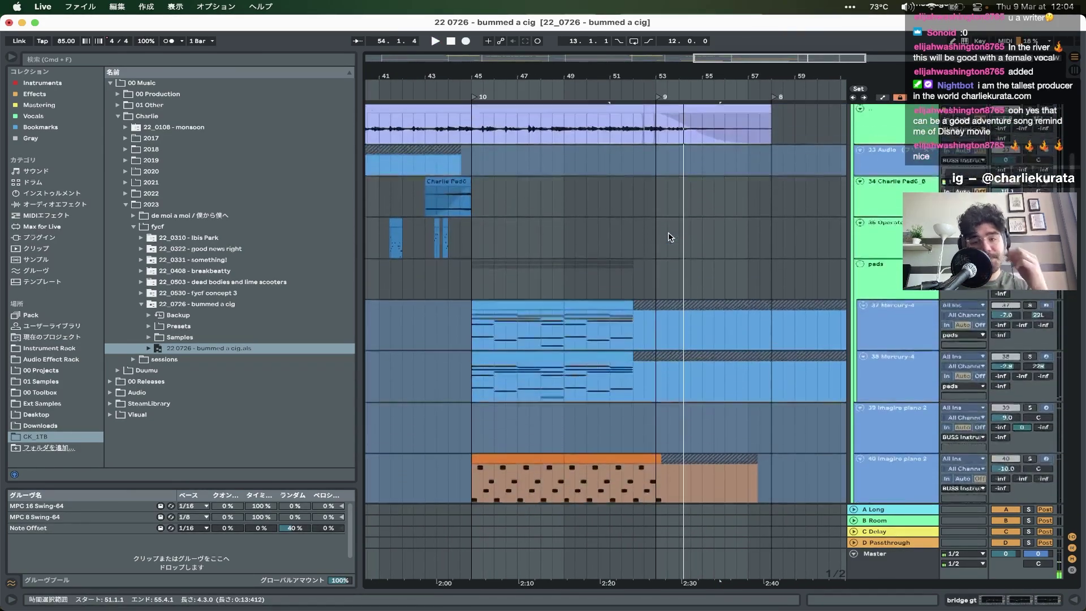
{"action": "left_click", "coordinate": [936, 290]}
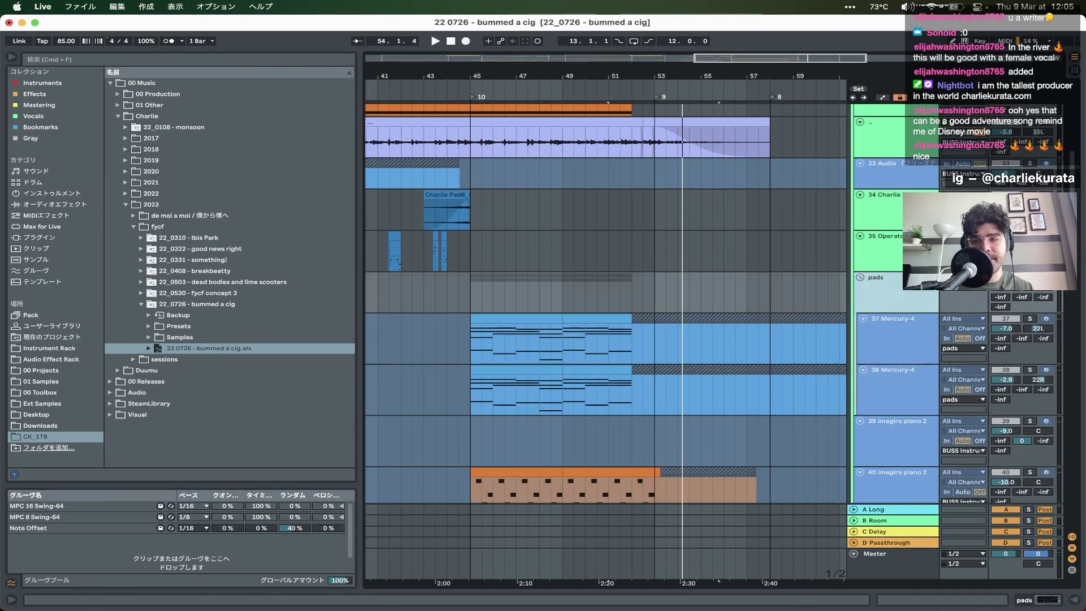
{"action": "left_click", "coordinate": [927, 260]}
{"action": "left_click", "coordinate": [513, 317]}
{"action": "key", "text": "space"}
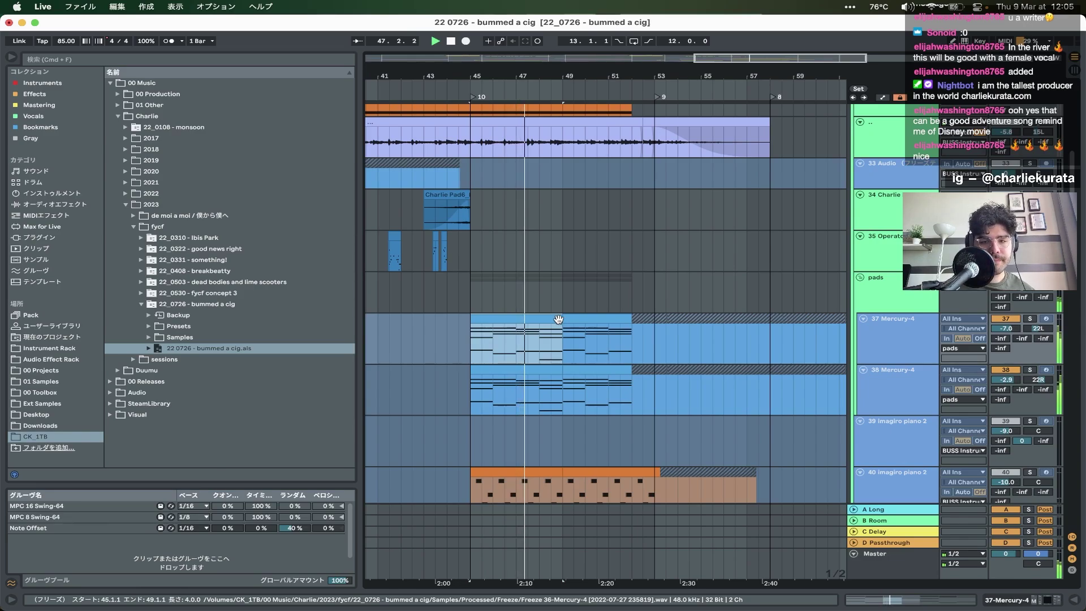
{"action": "key", "text": "plus"}
{"action": "scroll", "coordinate": [566, 320], "scroll_direction": "down", "scroll_amount": 3}
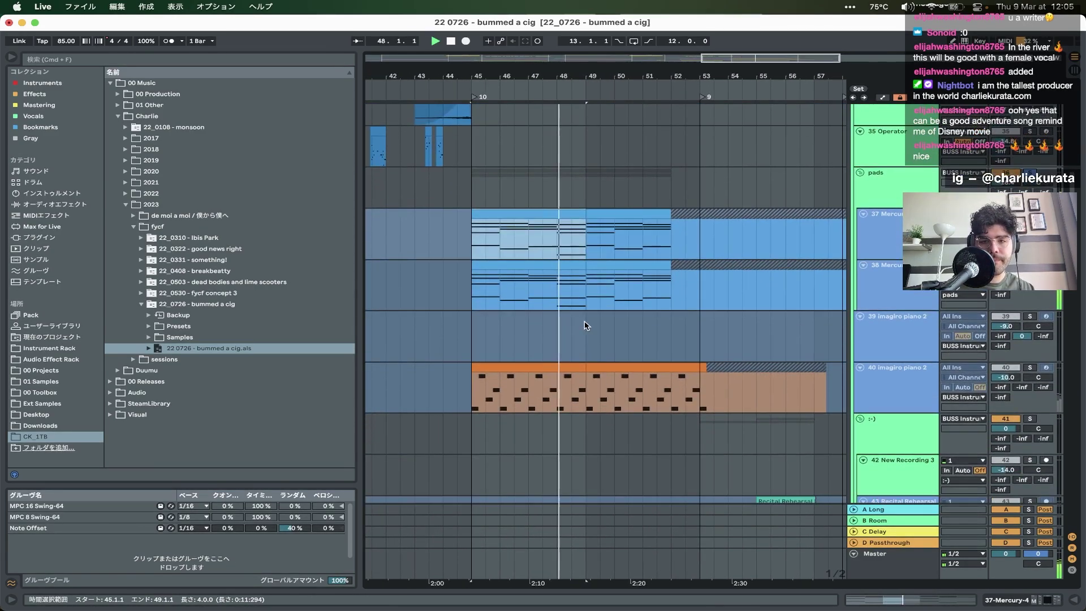
{"action": "key", "text": "space"}
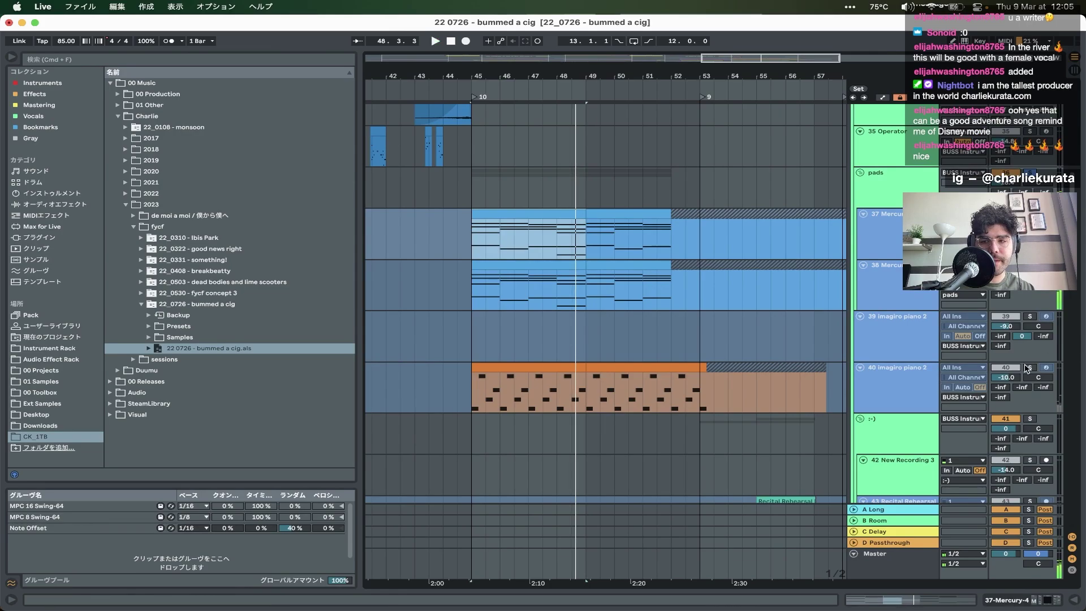
- Solo the 40 imagiro piano 2 track and play its clip from bar 45
{"action": "left_click", "coordinate": [1029, 367]}
{"action": "left_click", "coordinate": [536, 366]}
{"action": "key", "text": "space"}
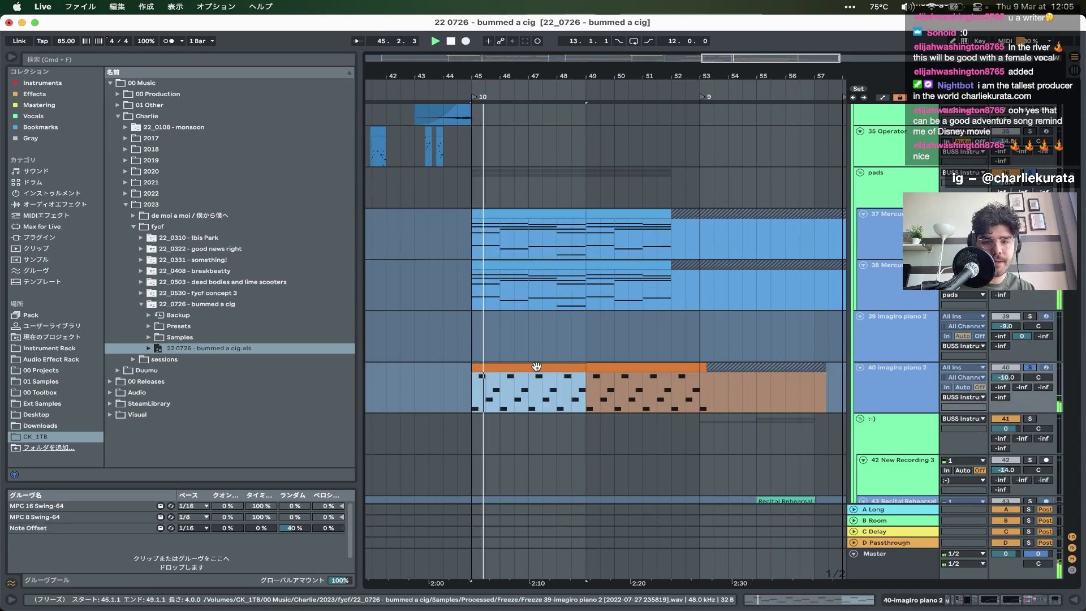
{"action": "key", "text": "plus"}
- Examine the guitar, BUSS_Bass and BUSS_Drums tracks of the section at bar 45 and stop the playback
{"action": "key", "text": "minus"}
{"action": "key", "text": "minus"}
{"action": "scroll", "coordinate": [536, 365], "scroll_direction": "down", "scroll_amount": 10}
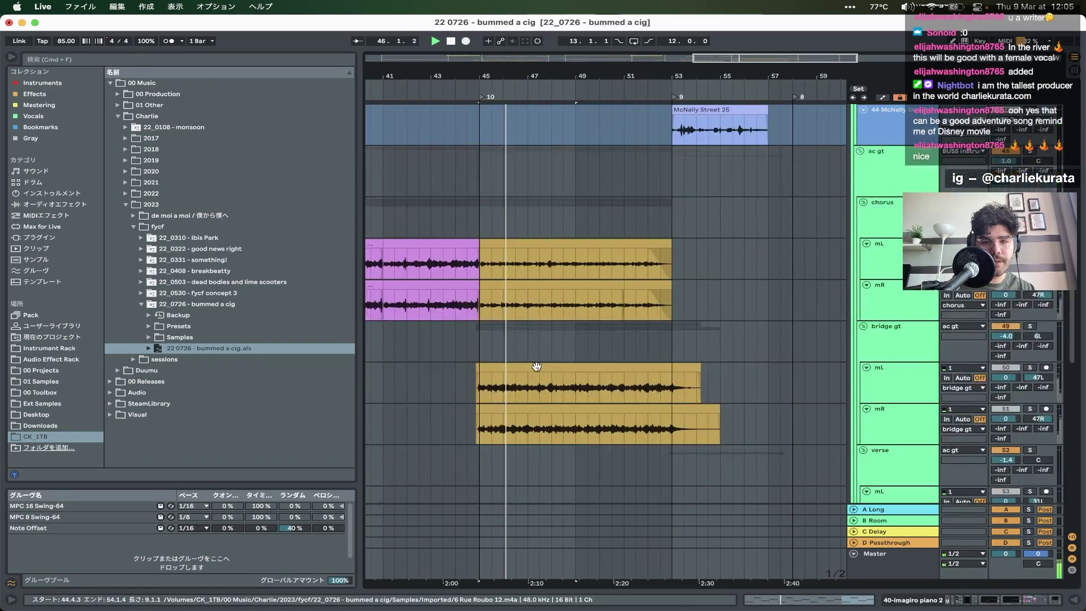
{"action": "scroll", "coordinate": [487, 340], "scroll_direction": "down", "scroll_amount": 8}
{"action": "key", "text": "plus"}
{"action": "key", "text": "plus"}
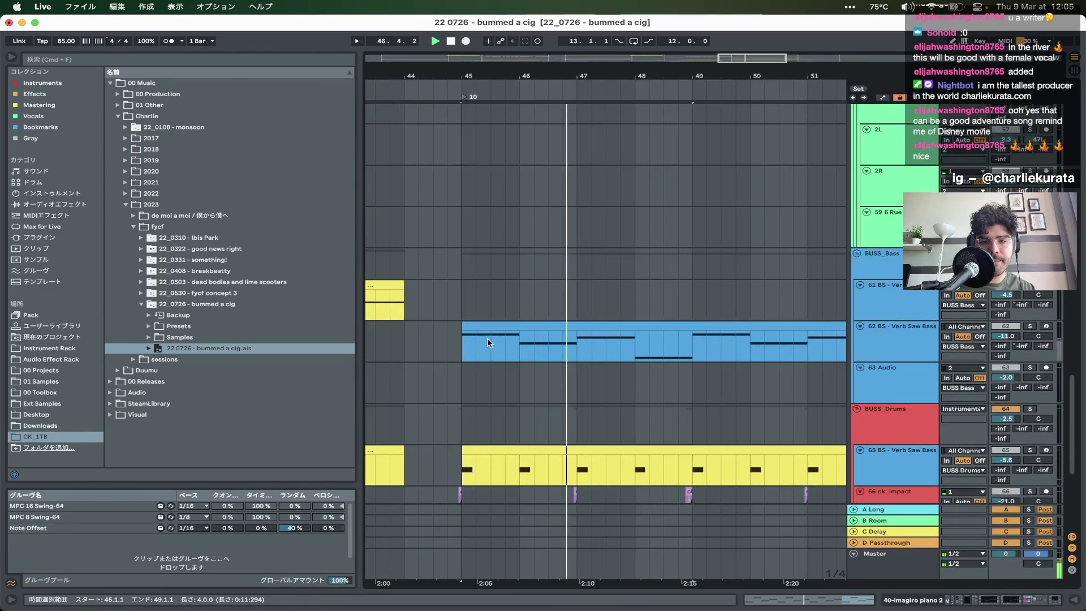
{"action": "scroll", "coordinate": [489, 343], "scroll_direction": "down", "scroll_amount": 3}
{"action": "key", "text": "minus"}
{"action": "key", "text": "minus"}
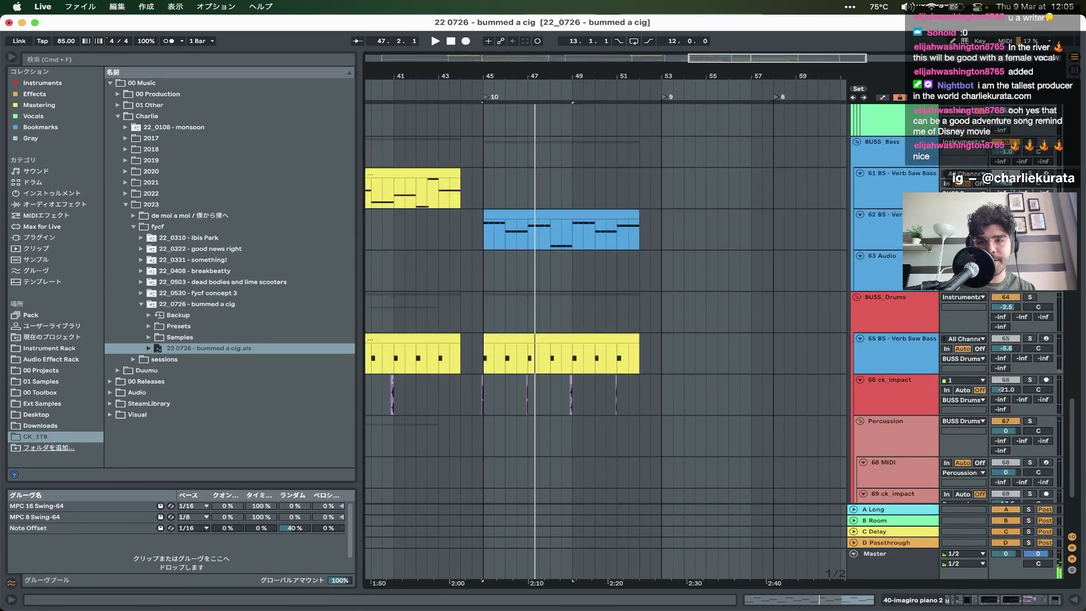
- Select the 62 BS - Verb Saw Bass clip at bar 45 and start playback from there
{"action": "left_click", "coordinate": [498, 217]}
{"action": "key", "text": "space"}
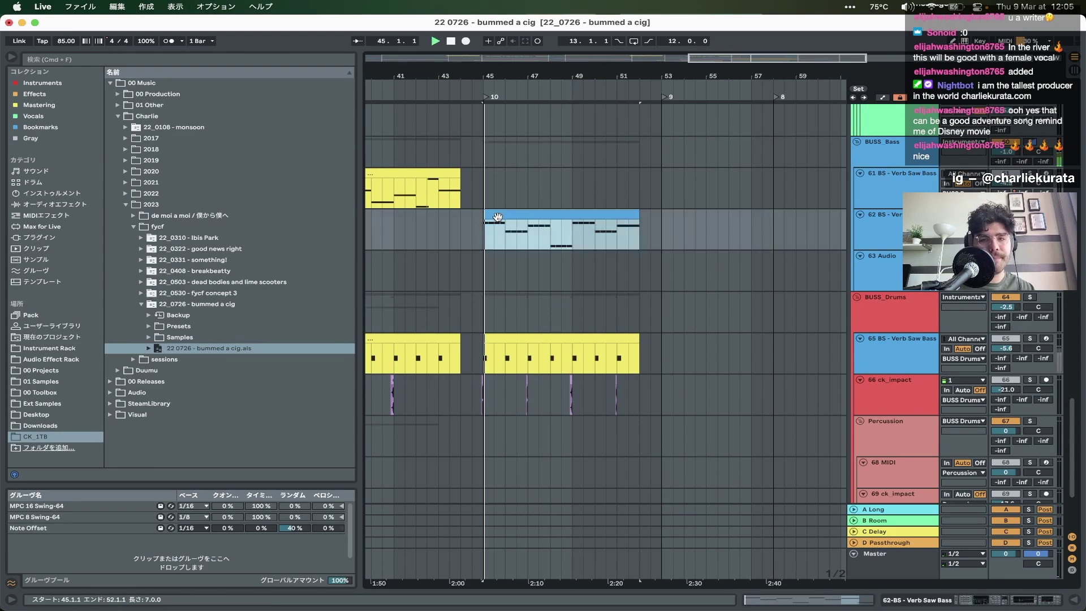
{"action": "key", "text": "plus"}
{"action": "key", "text": "plus"}
{"action": "key", "text": "plus"}
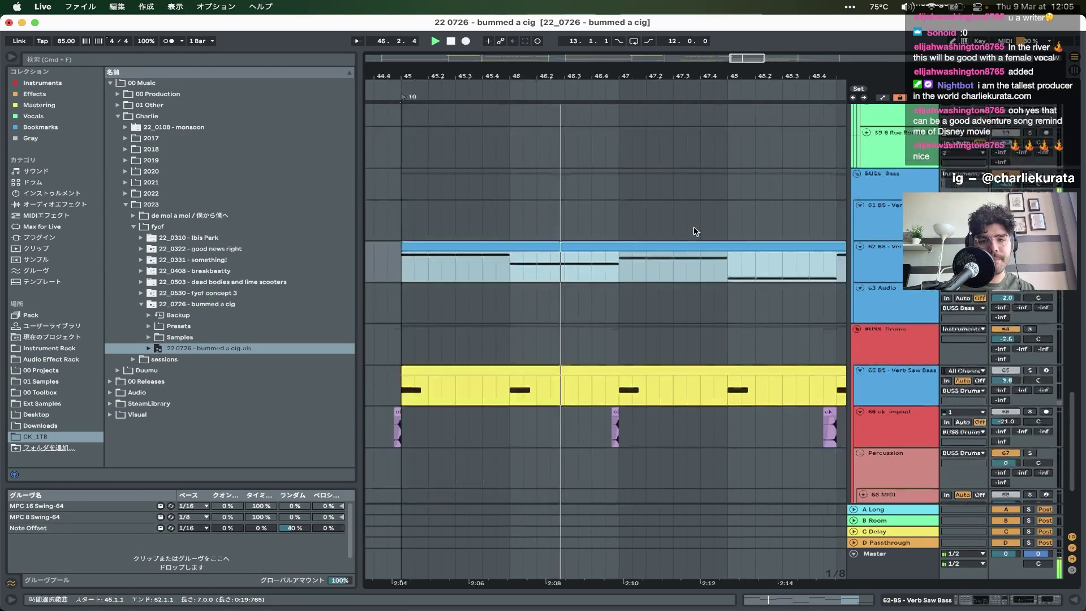
{"action": "key", "text": "minus"}
{"action": "scroll", "coordinate": [693, 229], "scroll_direction": "up", "scroll_amount": 10}
{"action": "scroll", "coordinate": [694, 231], "scroll_direction": "up", "scroll_amount": 5}
{"action": "key", "text": "minus"}
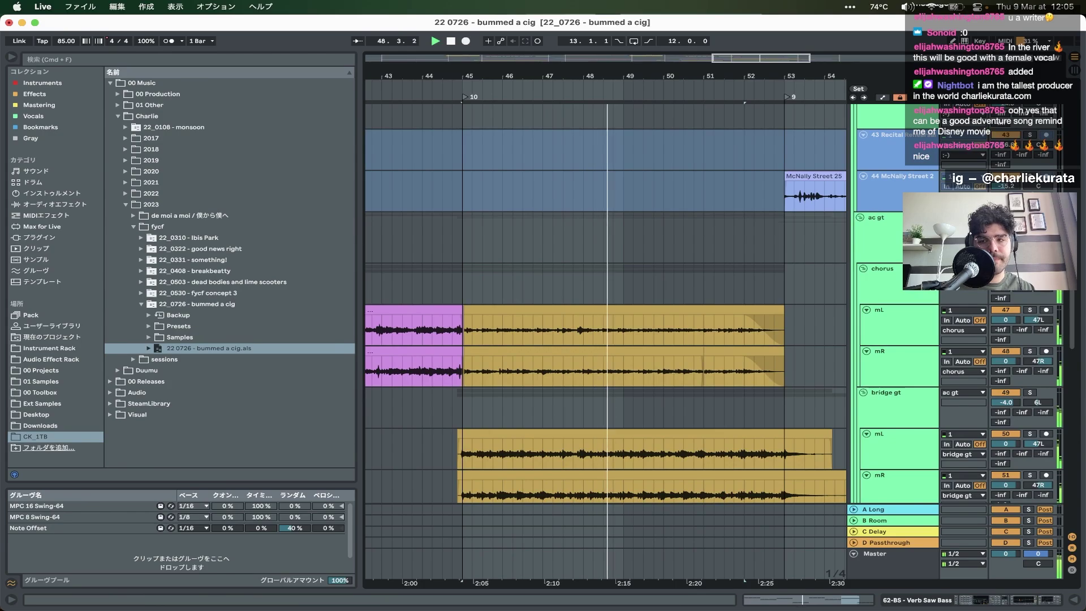
- Examine the guitar, pads and imagiro piano 2 tracks between bars 45 and 53 while section 10 plays
{"action": "scroll", "coordinate": [681, 253], "scroll_direction": "down", "scroll_amount": 3}
{"action": "scroll", "coordinate": [681, 253], "scroll_direction": "up", "scroll_amount": 5}
{"action": "scroll", "coordinate": [681, 253], "scroll_direction": "right", "scroll_amount": 5}
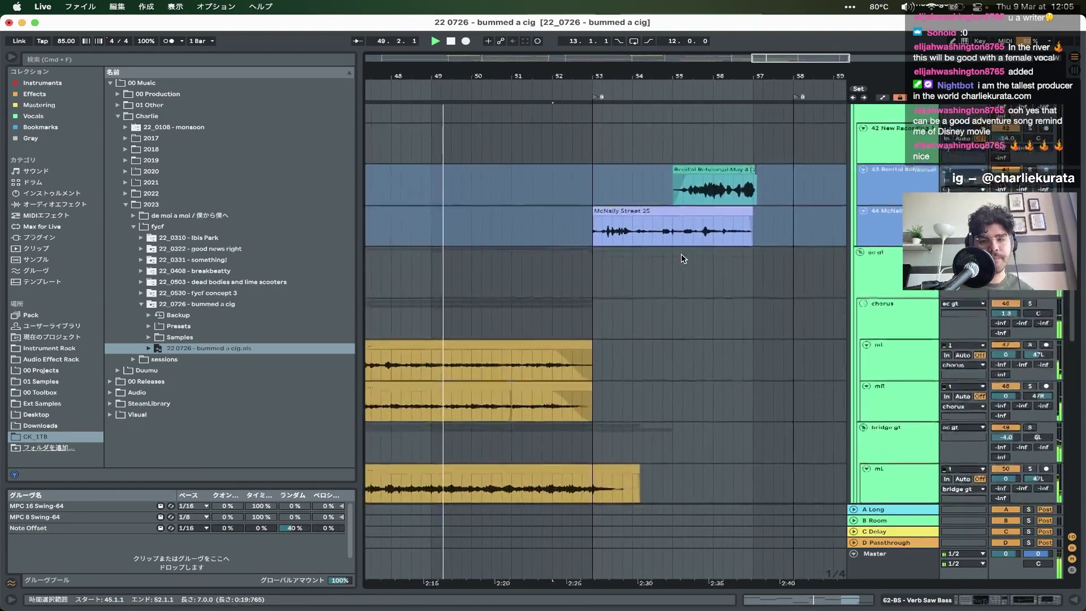
{"action": "scroll", "coordinate": [681, 256], "scroll_direction": "up", "scroll_amount": 5}
{"action": "scroll", "coordinate": [681, 256], "scroll_direction": "down", "scroll_amount": 2}
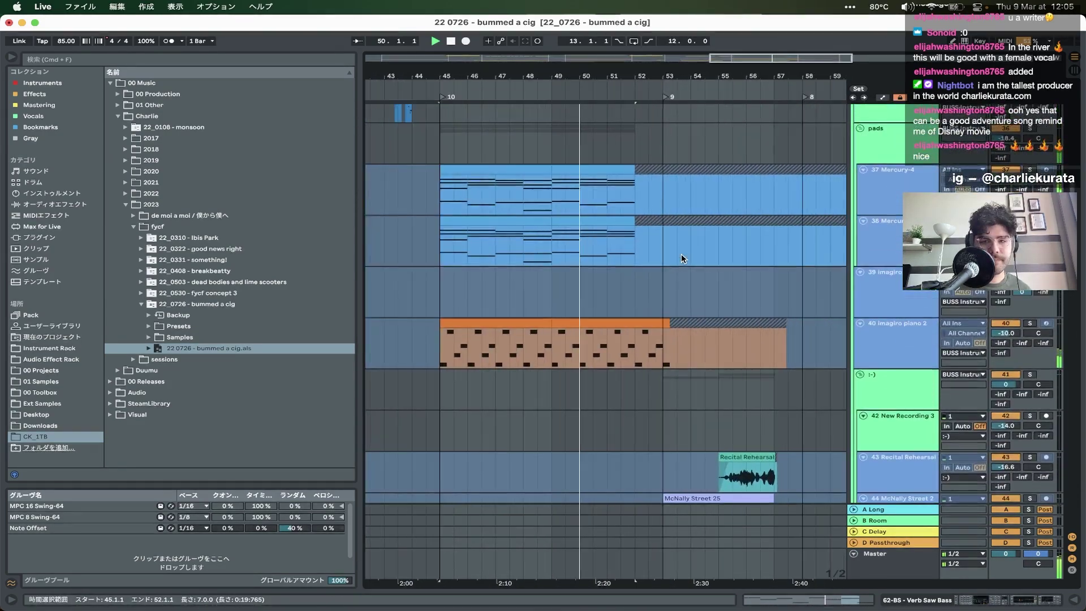
{"action": "scroll", "coordinate": [681, 253], "scroll_direction": "up", "scroll_amount": 3}
{"action": "scroll", "coordinate": [681, 254], "scroll_direction": "right", "scroll_amount": 3}
{"action": "scroll", "coordinate": [514, 297], "scroll_direction": "up", "scroll_amount": 4}
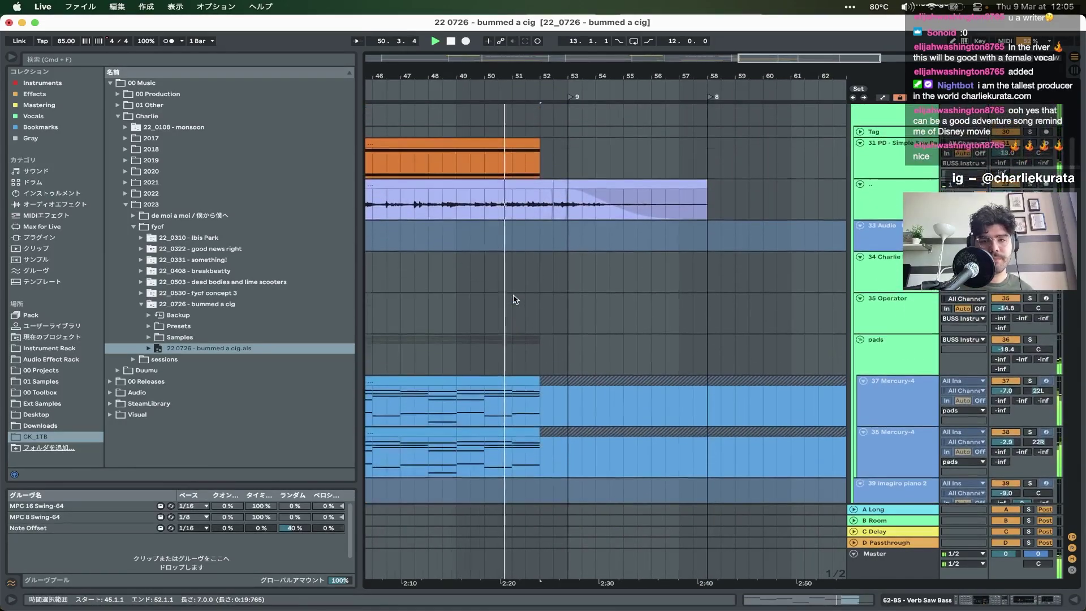
{"action": "scroll", "coordinate": [514, 299], "scroll_direction": "down", "scroll_amount": 10}
{"action": "scroll", "coordinate": [514, 299], "scroll_direction": "right", "scroll_amount": 2}
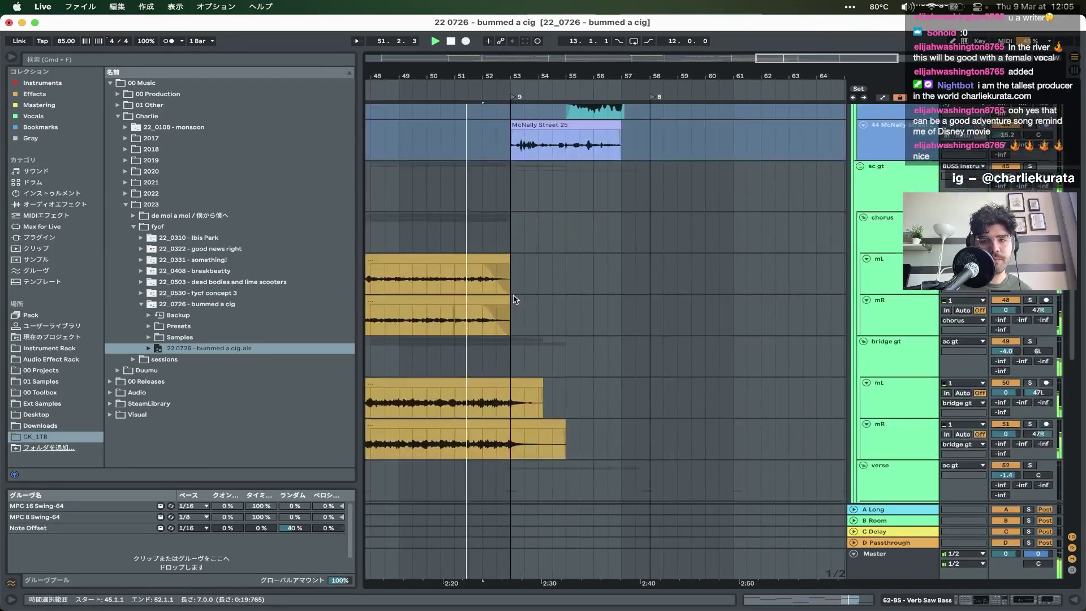
- Follow the playback through the ends of the chorus and bridge guitar clips into section 9 at bar 53
{"action": "scroll", "coordinate": [513, 299], "scroll_direction": "up", "scroll_amount": 4}
{"action": "scroll", "coordinate": [514, 299], "scroll_direction": "down", "scroll_amount": 2}
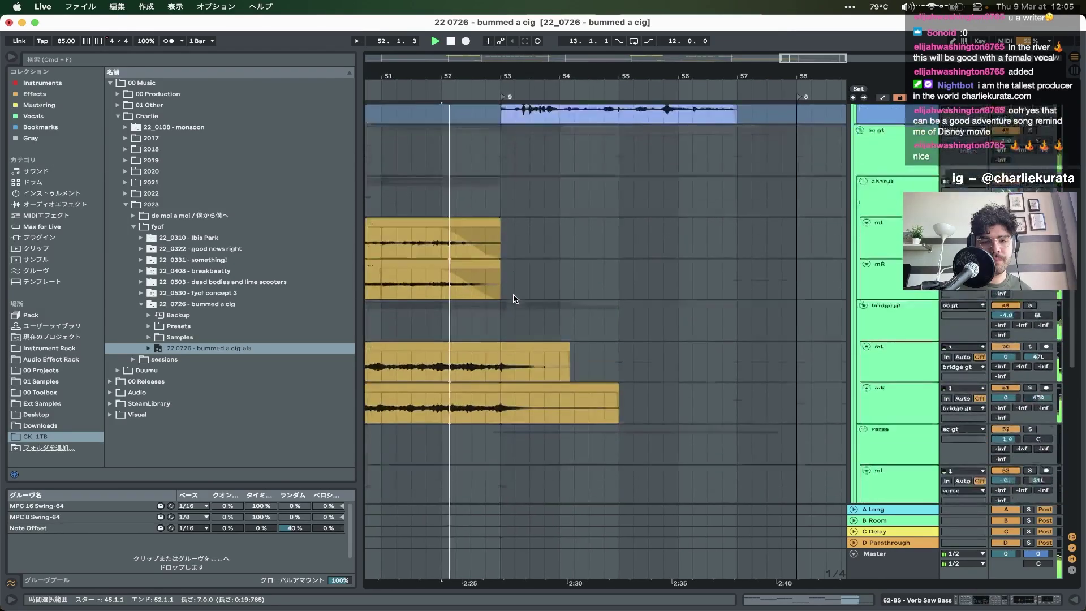
{"action": "scroll", "coordinate": [513, 299], "scroll_direction": "down", "scroll_amount": 2}
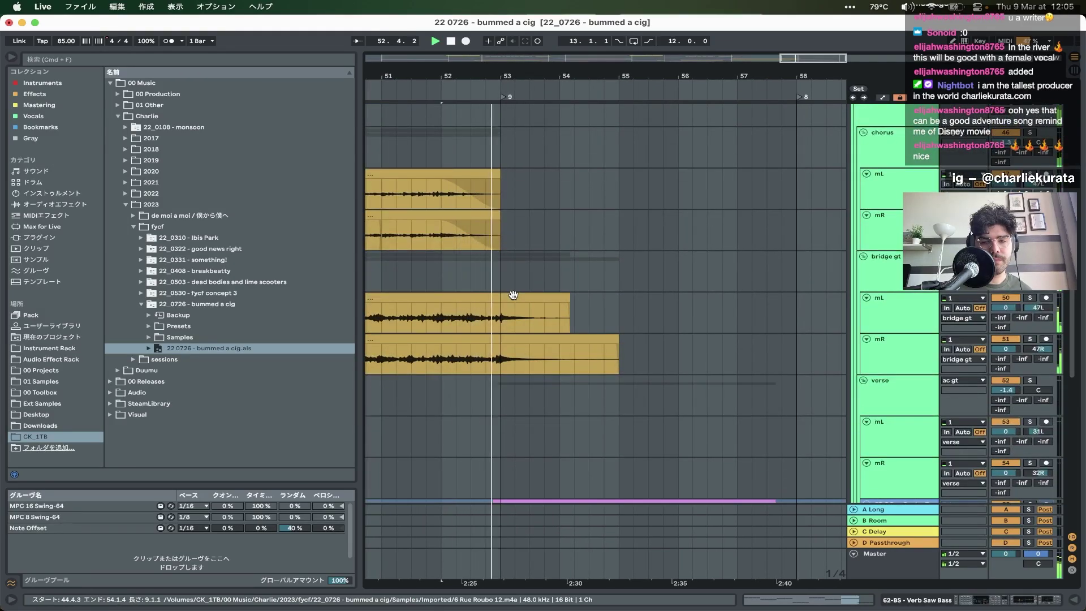
{"action": "scroll", "coordinate": [513, 295], "scroll_direction": "down", "scroll_amount": 5}
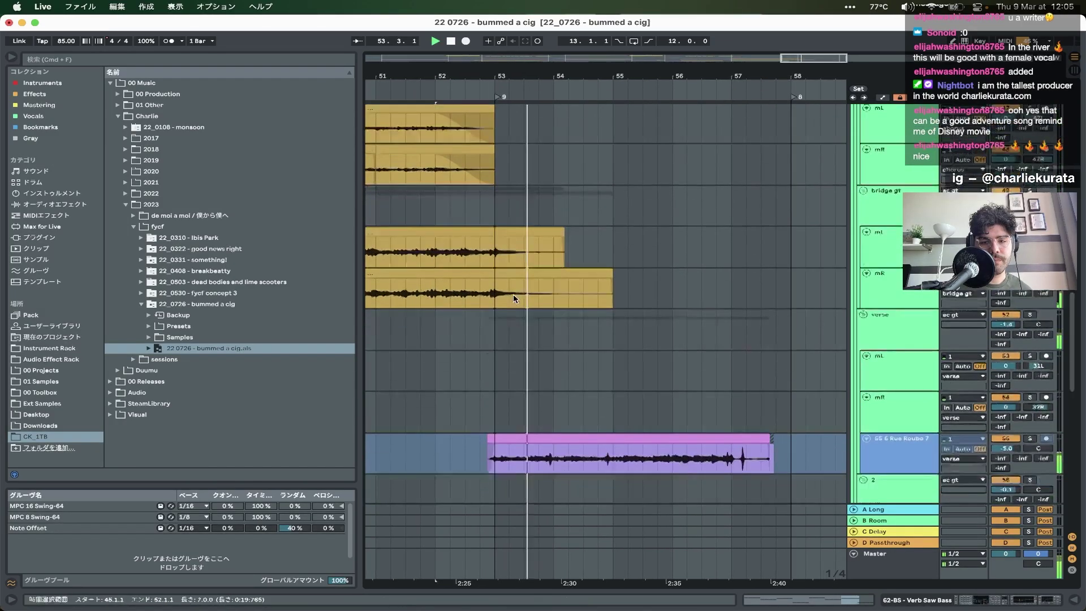
{"action": "scroll", "coordinate": [515, 299], "scroll_direction": "down", "scroll_amount": 2}
- Select the Recital Rehearsal and McNally Street clips over the range 52.4 to 58.3 and stop the playback
{"action": "scroll", "coordinate": [515, 298], "scroll_direction": "up", "scroll_amount": 5}
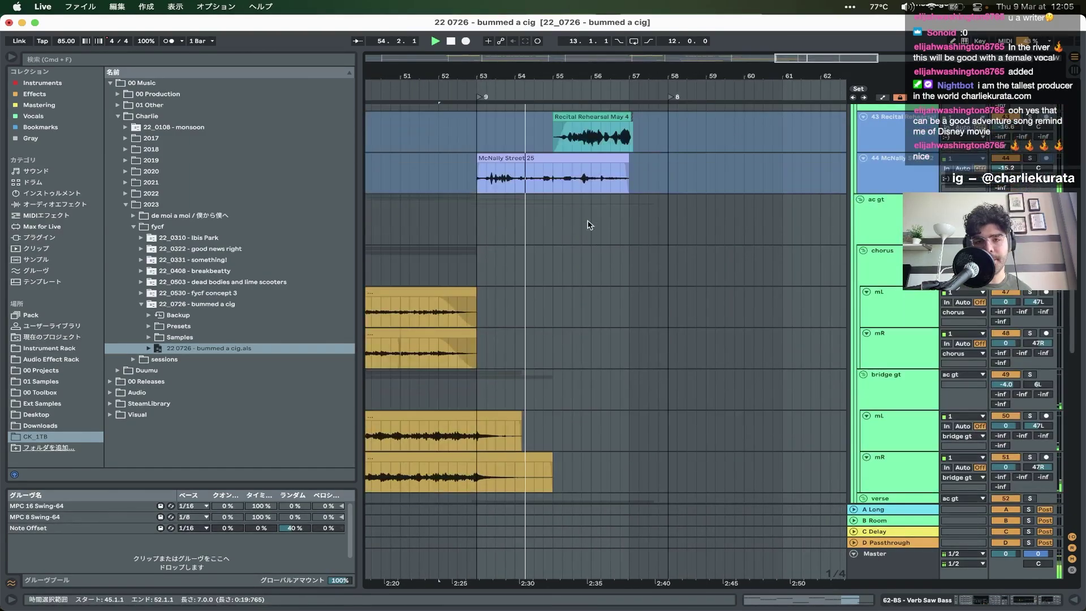
{"action": "scroll", "coordinate": [682, 145], "scroll_direction": "down", "scroll_amount": 4}
{"action": "scroll", "coordinate": [683, 149], "scroll_direction": "up", "scroll_amount": 10}
{"action": "scroll", "coordinate": [683, 150], "scroll_direction": "left", "scroll_amount": 5}
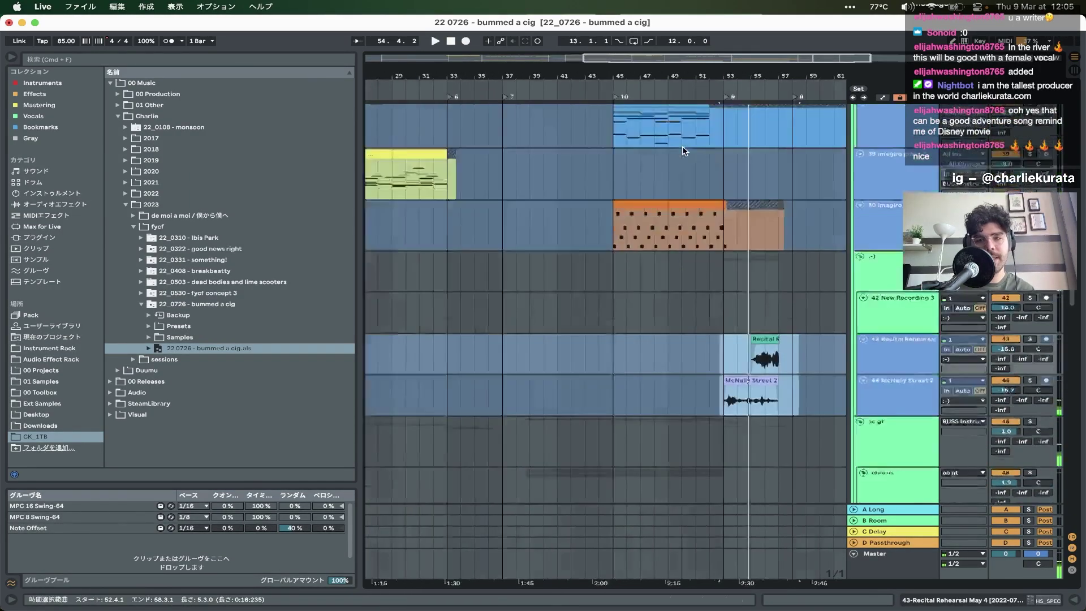
- Examine the instrument, bass and drum tracks across the earlier sections, back to the start of the song
{"action": "scroll", "coordinate": [684, 150], "scroll_direction": "up", "scroll_amount": 8}
{"action": "scroll", "coordinate": [684, 150], "scroll_direction": "right", "scroll_amount": 3}
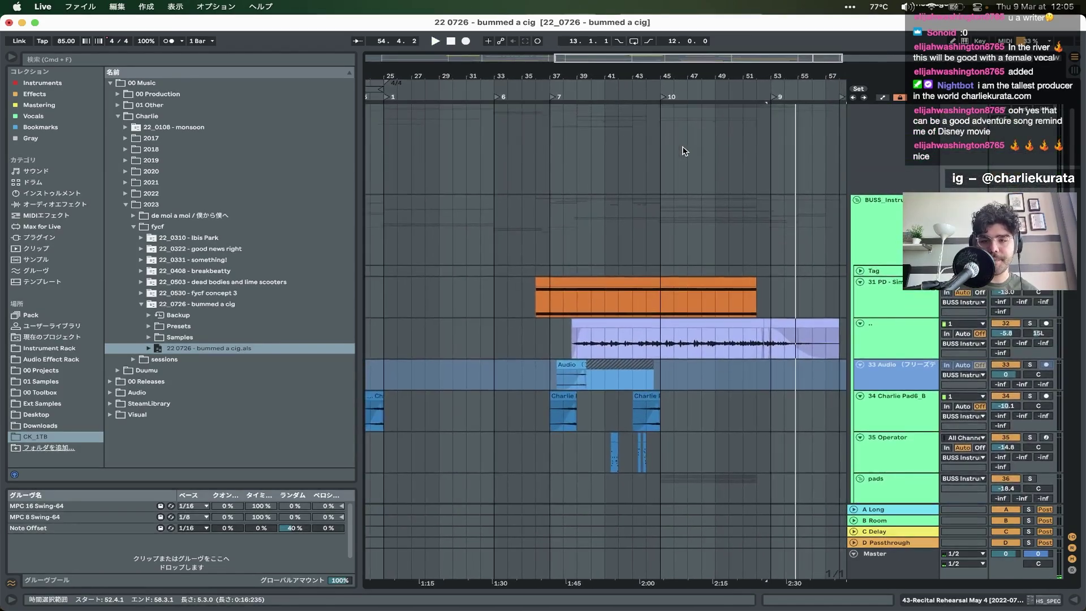
{"action": "scroll", "coordinate": [684, 150], "scroll_direction": "down", "scroll_amount": 10}
{"action": "scroll", "coordinate": [684, 150], "scroll_direction": "down", "scroll_amount": 10}
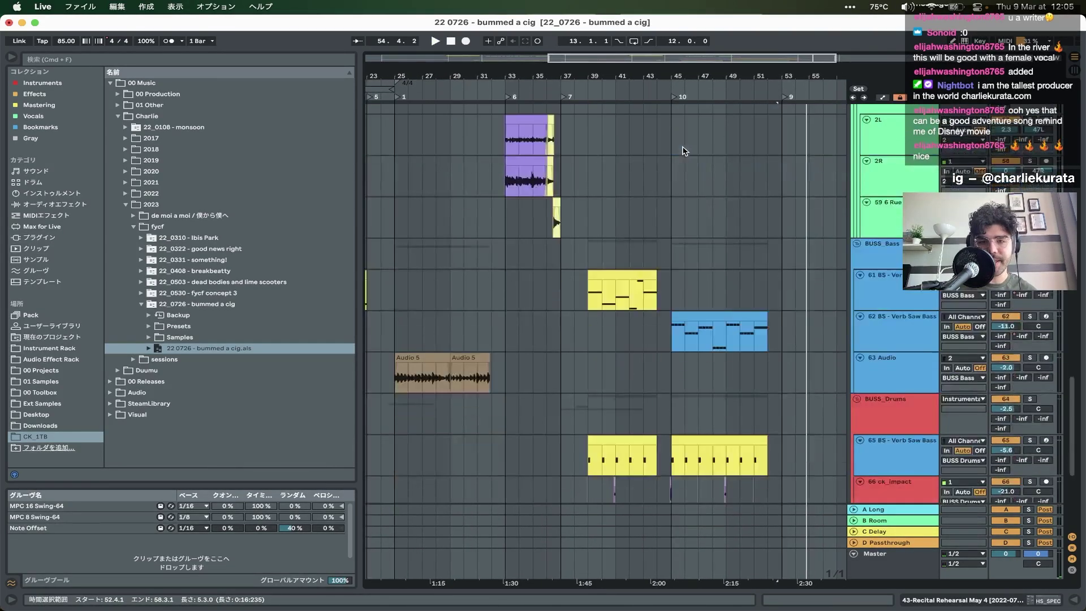
{"action": "scroll", "coordinate": [685, 150], "scroll_direction": "left", "scroll_amount": 5}
{"action": "scroll", "coordinate": [684, 150], "scroll_direction": "up", "scroll_amount": 15}
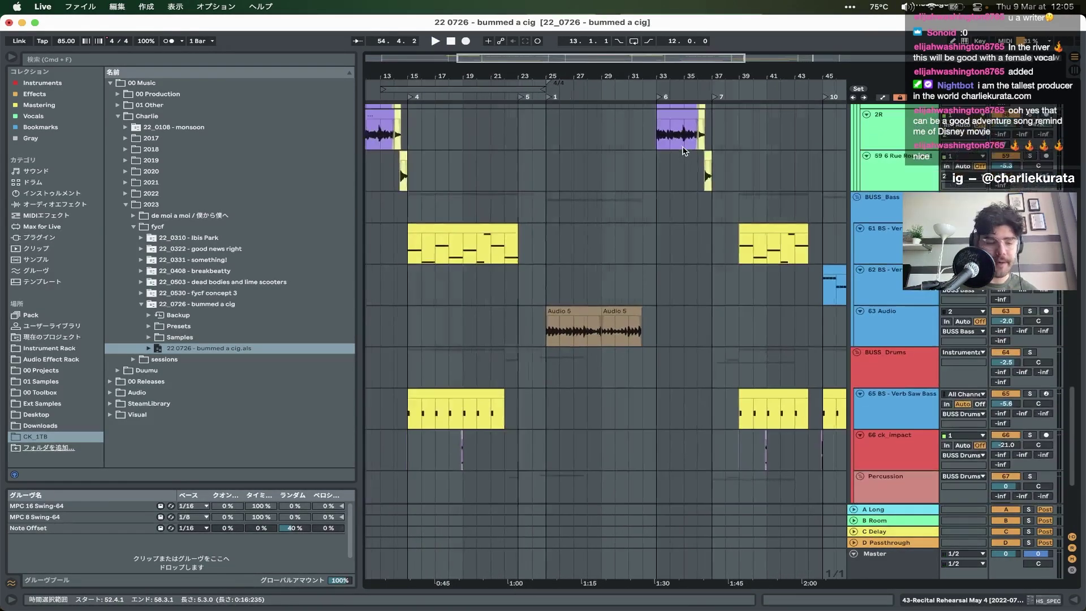
{"action": "scroll", "coordinate": [802, 199], "scroll_direction": "down", "scroll_amount": 3}
{"action": "scroll", "coordinate": [802, 200], "scroll_direction": "up", "scroll_amount": 15}
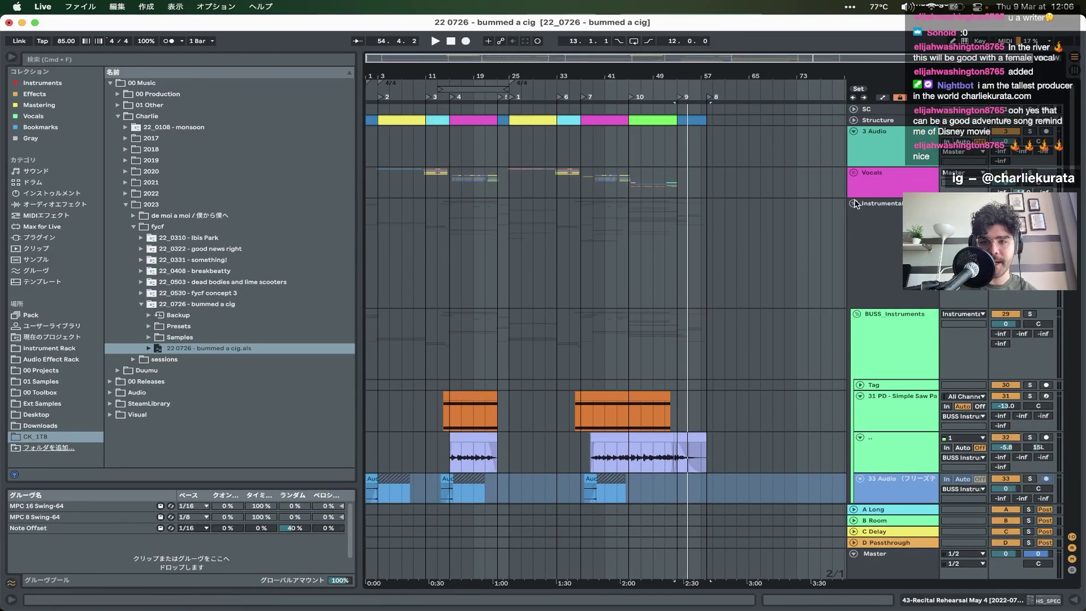
- Collapse the Instrumental group, expand the Vocals group and examine its Verse/Pre, Chorus and Bridge tracks
{"action": "left_click", "coordinate": [854, 203]}
{"action": "left_click", "coordinate": [876, 190]}
{"action": "left_click", "coordinate": [854, 174]}
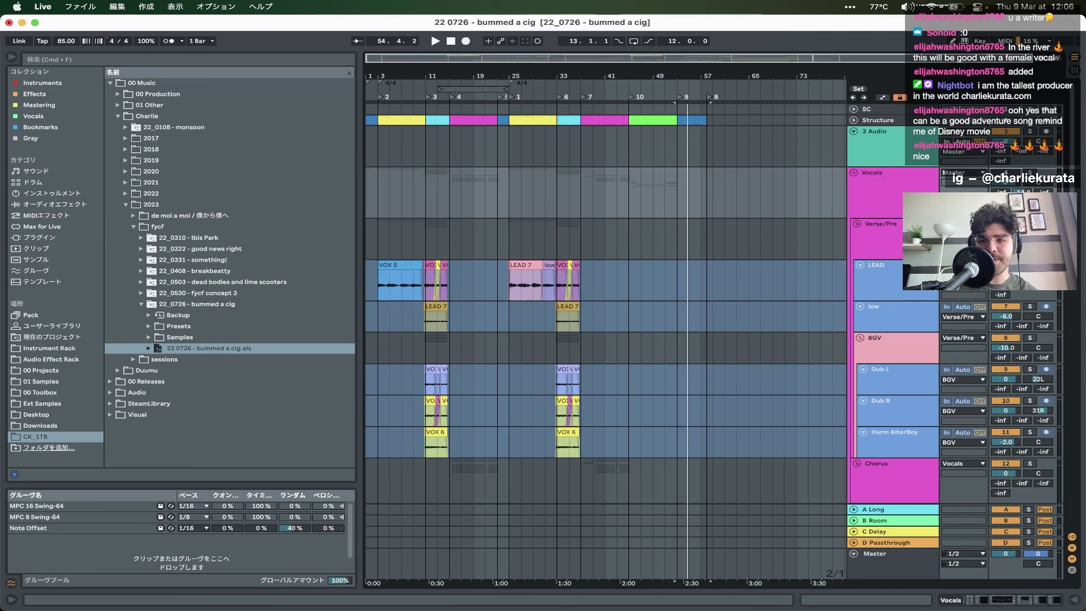
{"action": "scroll", "coordinate": [426, 294], "scroll_direction": "up", "scroll_amount": 5}
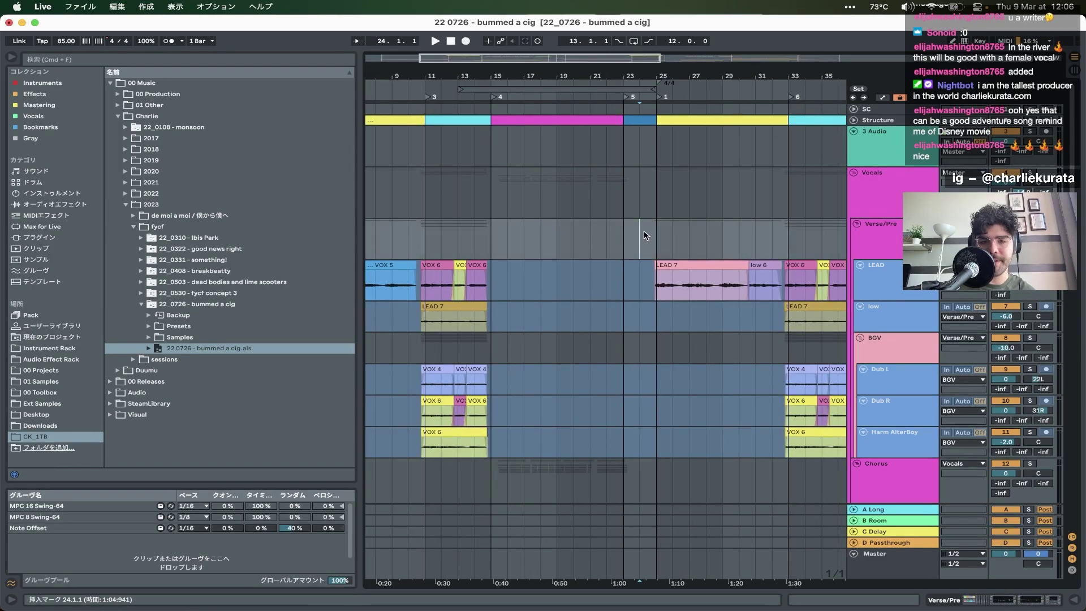
{"action": "scroll", "coordinate": [645, 235], "scroll_direction": "left", "scroll_amount": 5}
{"action": "scroll", "coordinate": [586, 236], "scroll_direction": "down", "scroll_amount": 5}
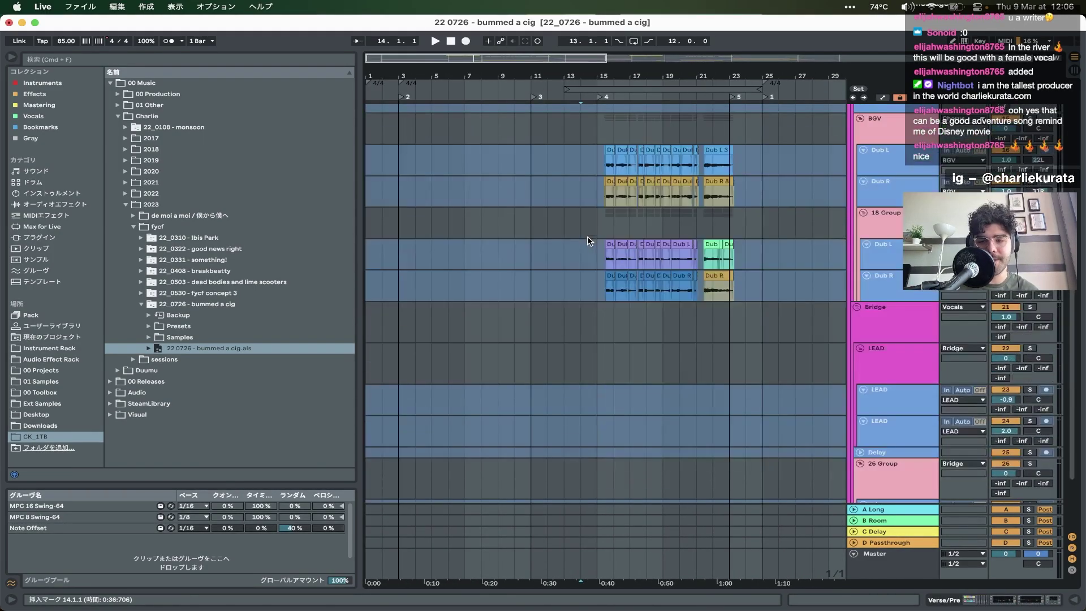
{"action": "scroll", "coordinate": [589, 240], "scroll_direction": "up", "scroll_amount": 5}
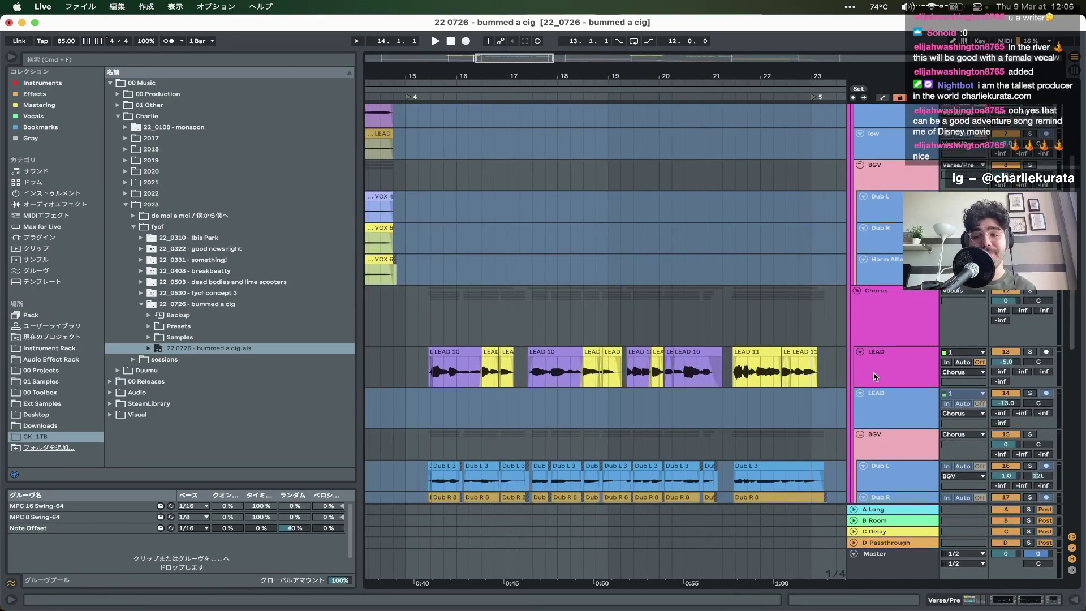
- Solo the Chorus group's LEAD track 13 and play it from 15.2
{"action": "left_click", "coordinate": [912, 366]}
{"action": "left_click", "coordinate": [1028, 353]}
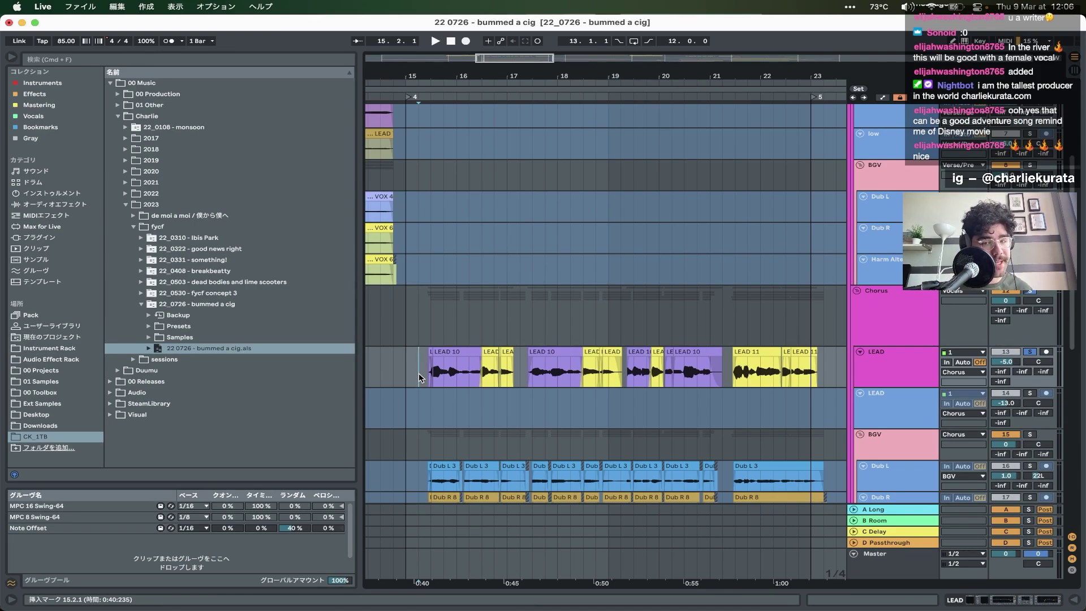
{"action": "key", "text": "space"}
{"action": "key", "text": "plus"}
{"action": "key", "text": "plus"}
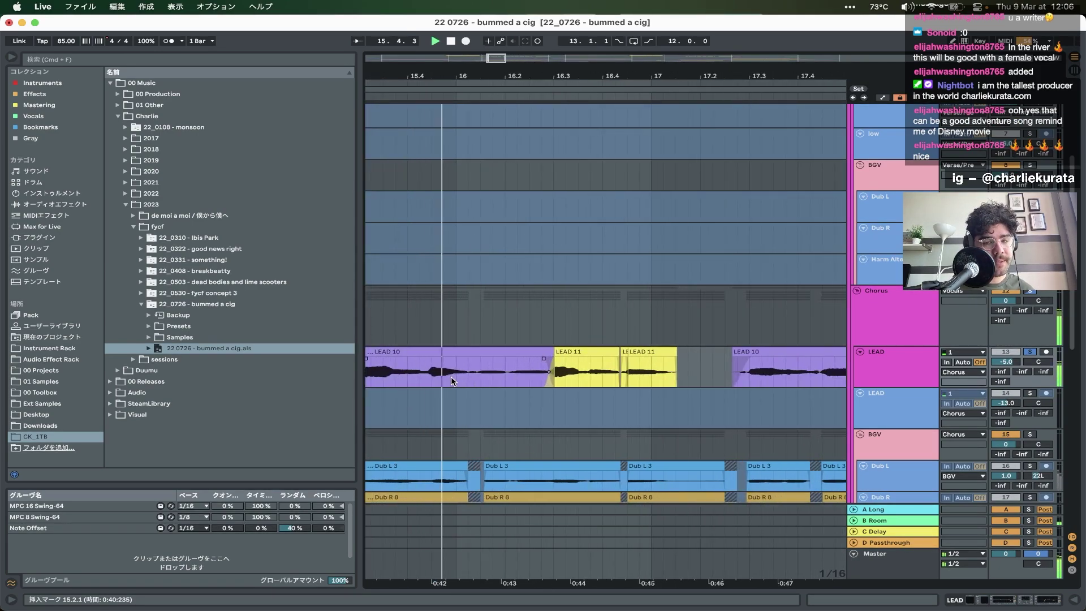
- Follow the alternating LEAD 10 and LEAD 11 clips of the first chorus to bar 21 and stop the playback
{"action": "key", "text": "minus"}
{"action": "key", "text": "minus"}
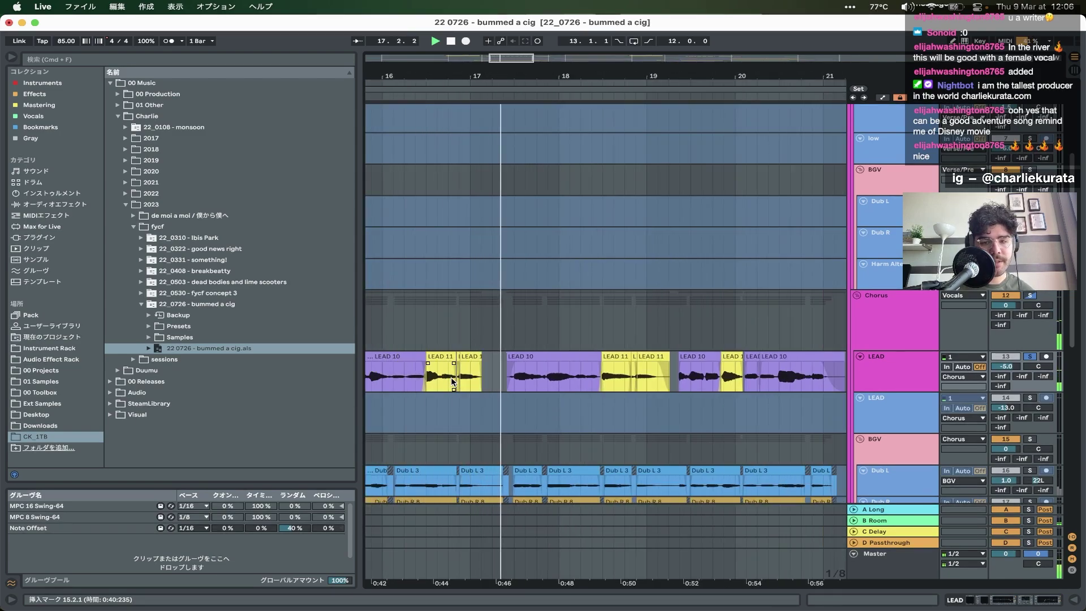
{"action": "key", "text": "minus"}
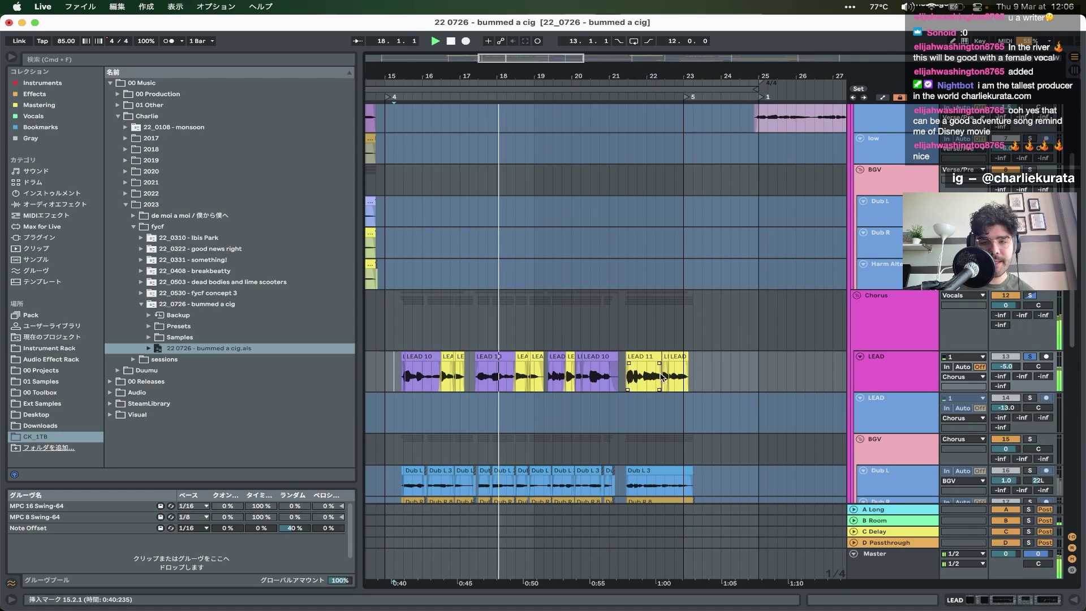
{"action": "key", "text": "plus"}
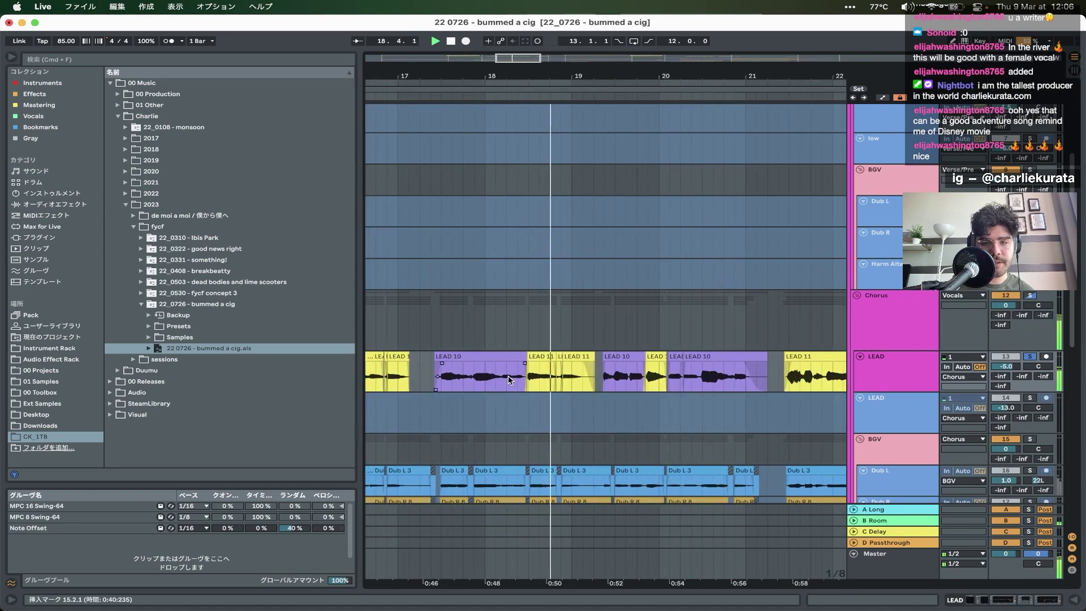
{"action": "scroll", "coordinate": [509, 380], "scroll_direction": "right", "scroll_amount": 5}
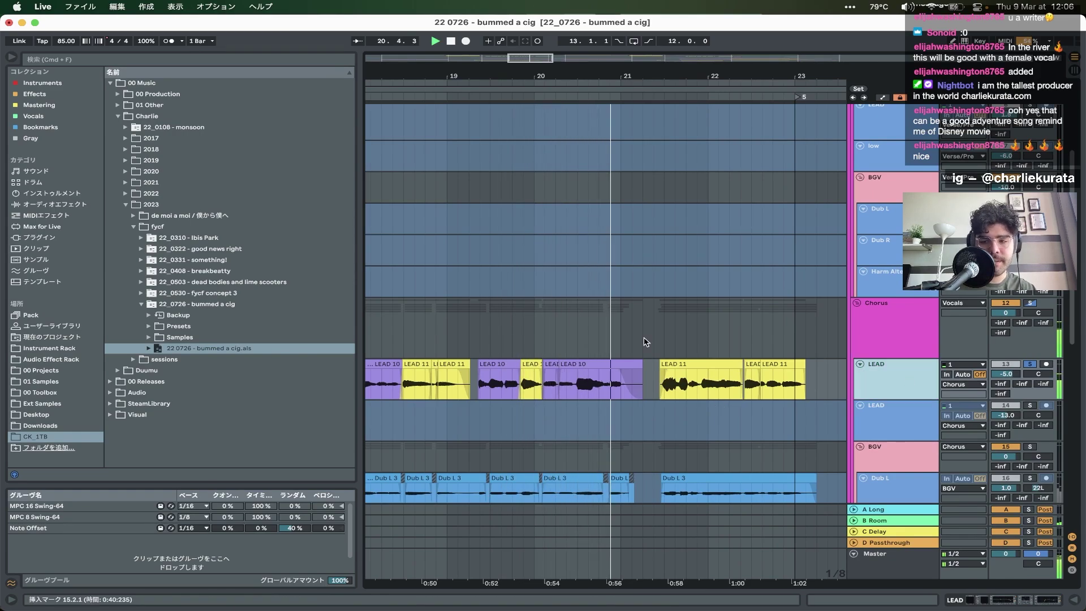
{"action": "key", "text": "minus"}
{"action": "scroll", "coordinate": [645, 343], "scroll_direction": "right", "scroll_amount": 15}
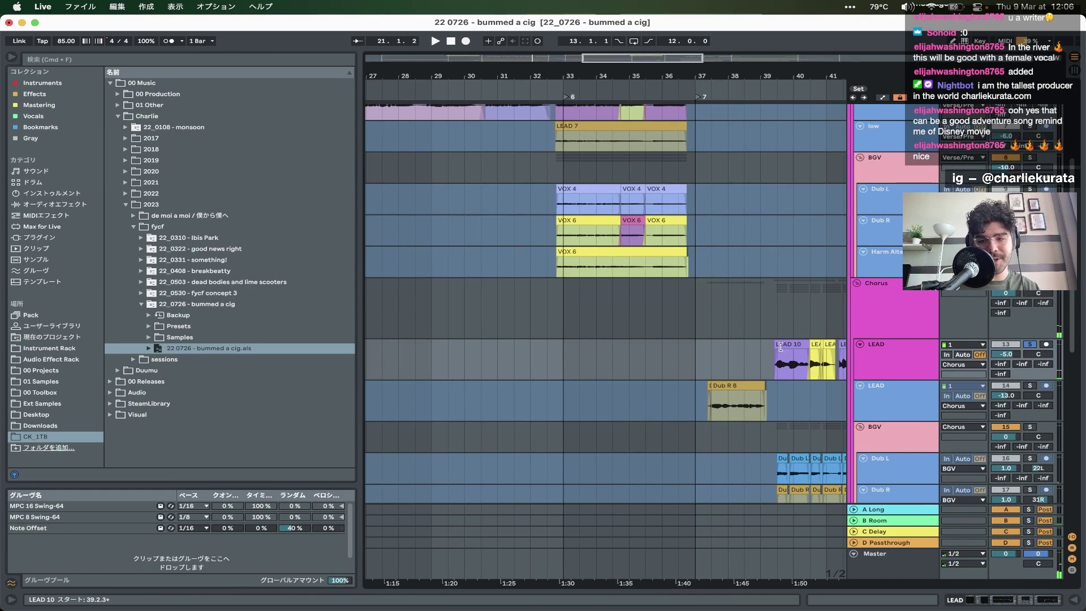
- Select the range from 28.3 to 40.2 on the Chorus LEAD track, including the second chorus's first LEAD 10 clip
{"action": "left_click", "coordinate": [789, 362]}
{"action": "left_click_drag", "start_coordinate": [536, 341], "coordinate": [431, 338]}
{"action": "key", "text": "Delete"}
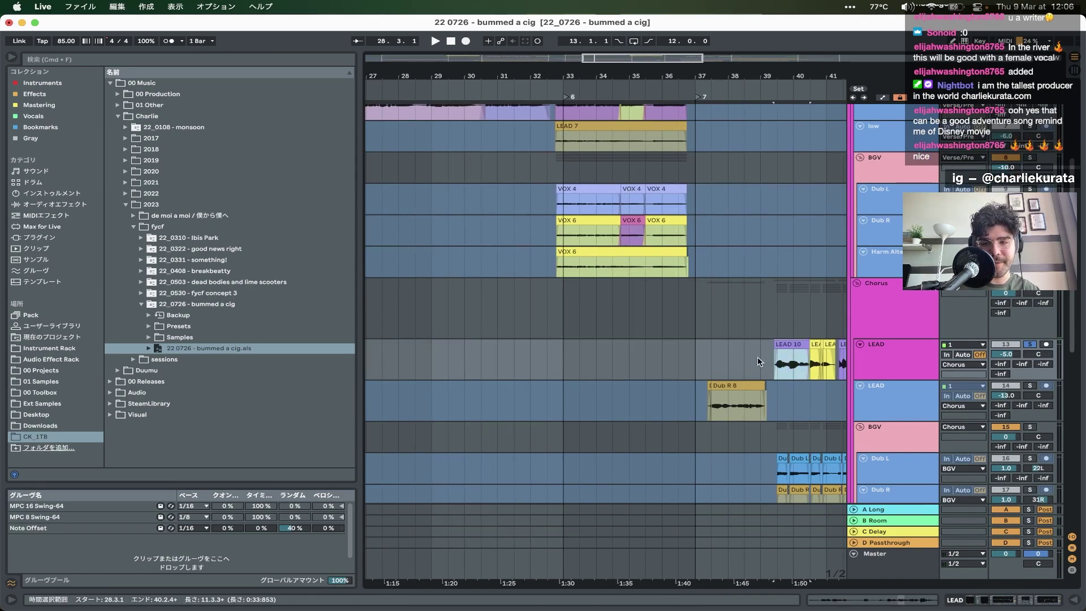
{"action": "key", "text": "minus"}
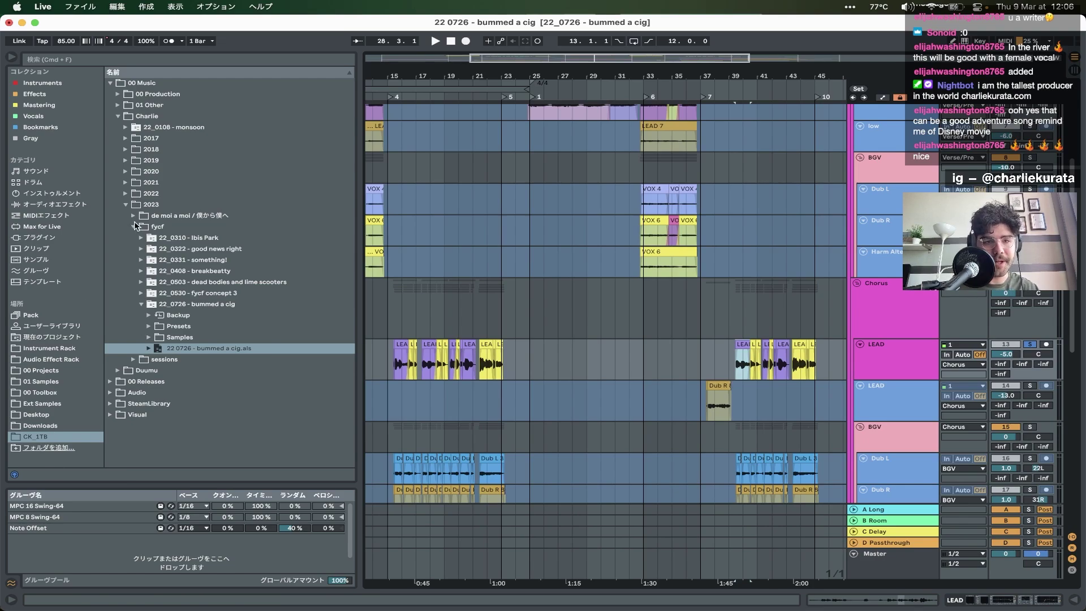
- Open the project's Samples folder and its Recorded subfolder, and find the LEAD vocal recordings
{"action": "left_click", "coordinate": [150, 338]}
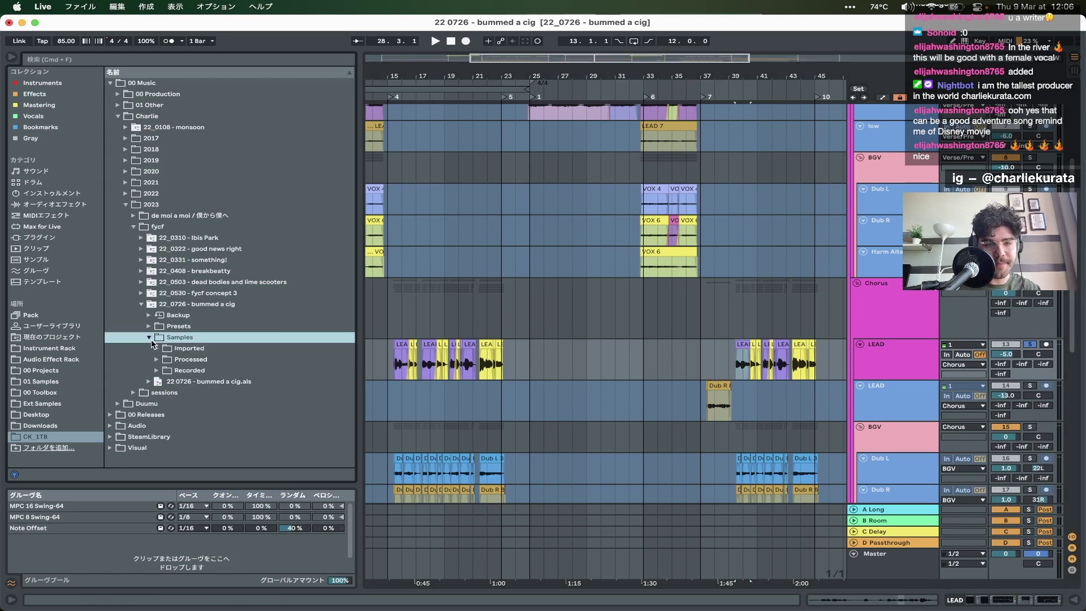
{"action": "left_click", "coordinate": [158, 371]}
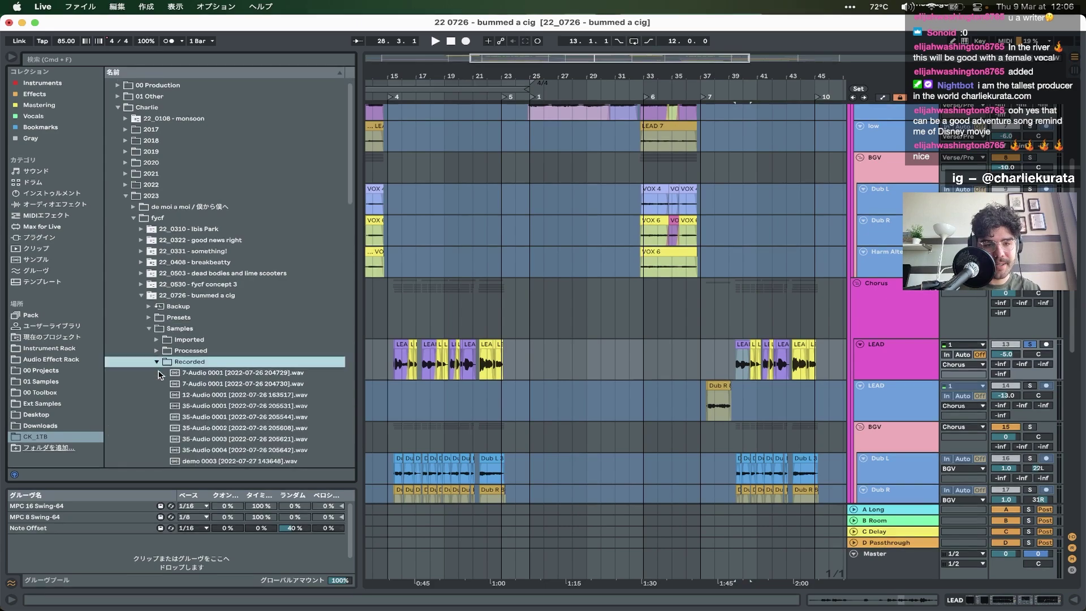
{"action": "scroll", "coordinate": [238, 243], "scroll_direction": "down", "scroll_amount": 5}
{"action": "scroll", "coordinate": [210, 336], "scroll_direction": "down", "scroll_amount": 6}
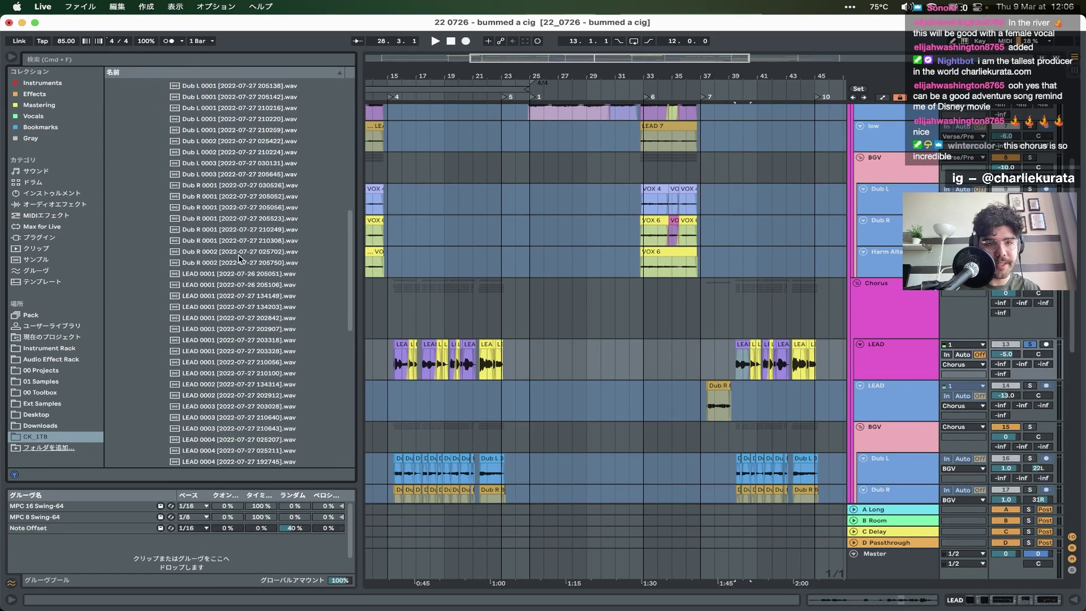
{"action": "left_click", "coordinate": [203, 275]}
{"action": "key", "text": "Down"}
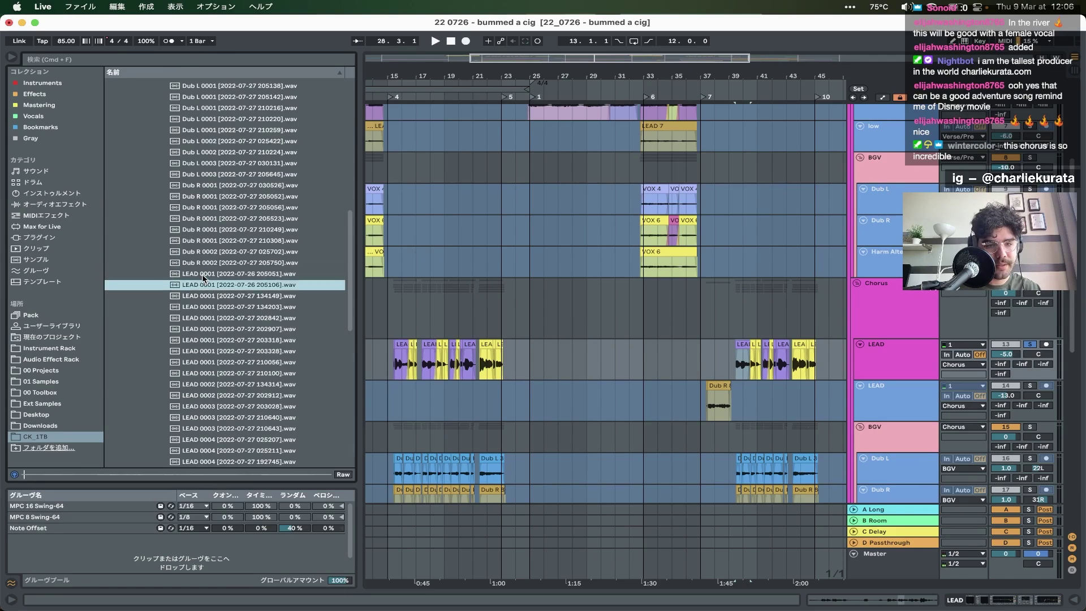
{"action": "key", "text": "Down"}
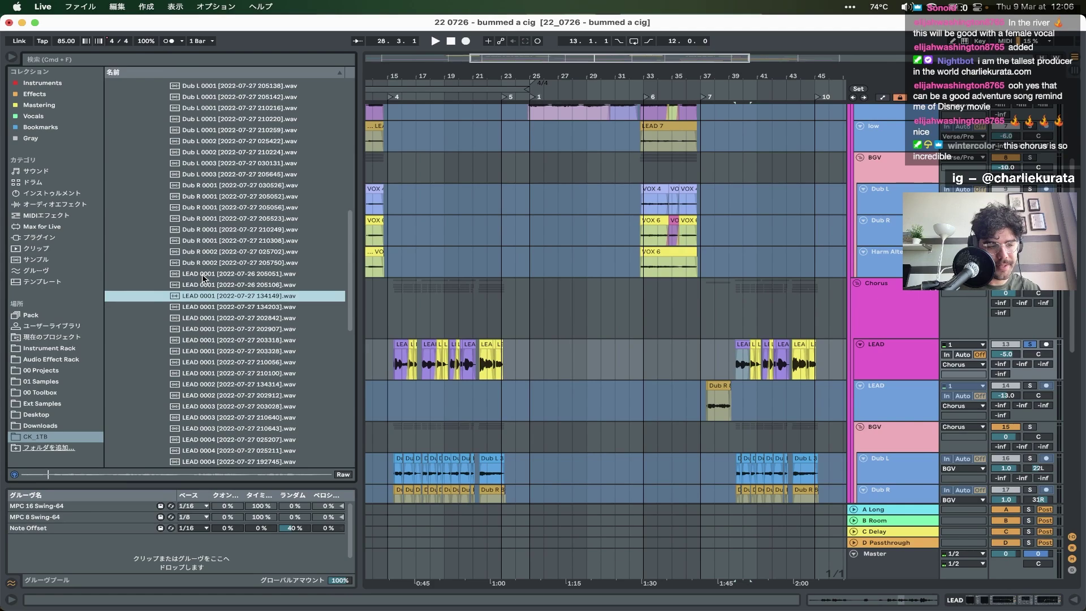
{"action": "key", "text": "Down"}
{"action": "key", "text": "Down"}
{"action": "key", "text": "Down"}
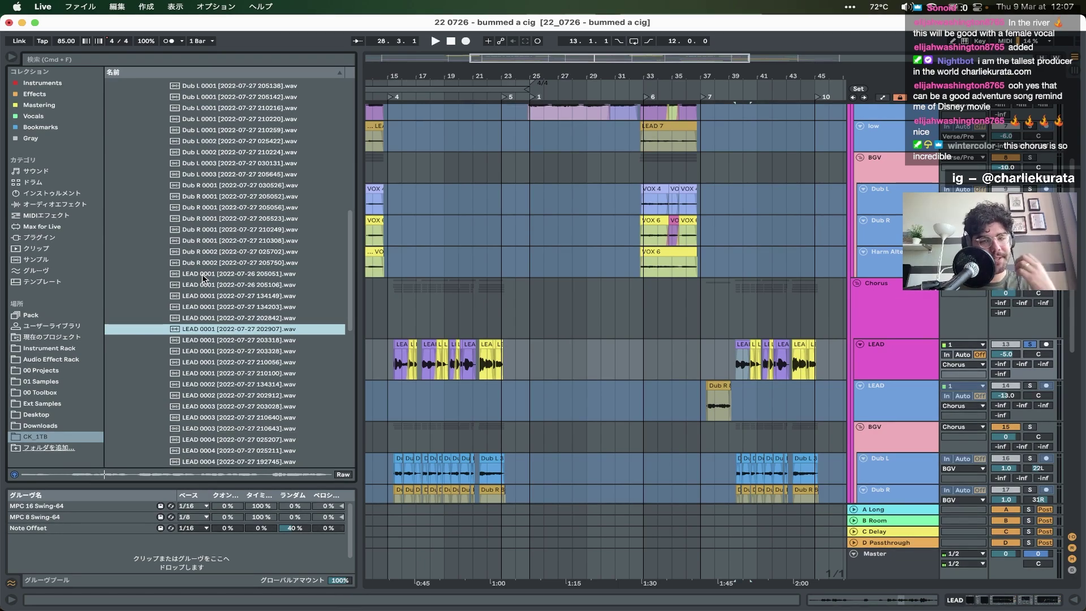
{"action": "key", "text": "Down"}
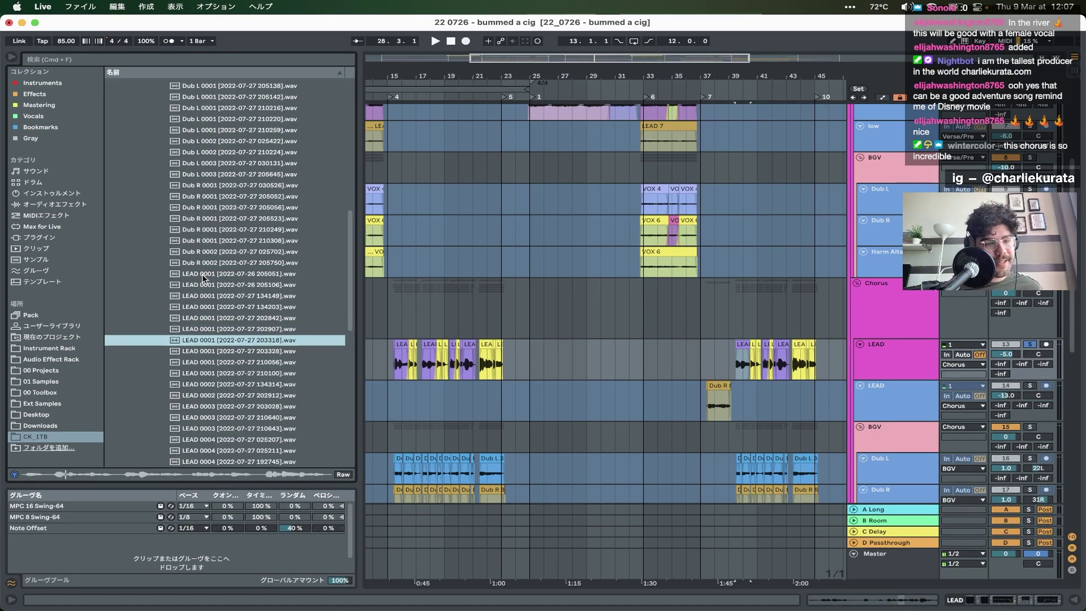
{"action": "key", "text": "Down"}
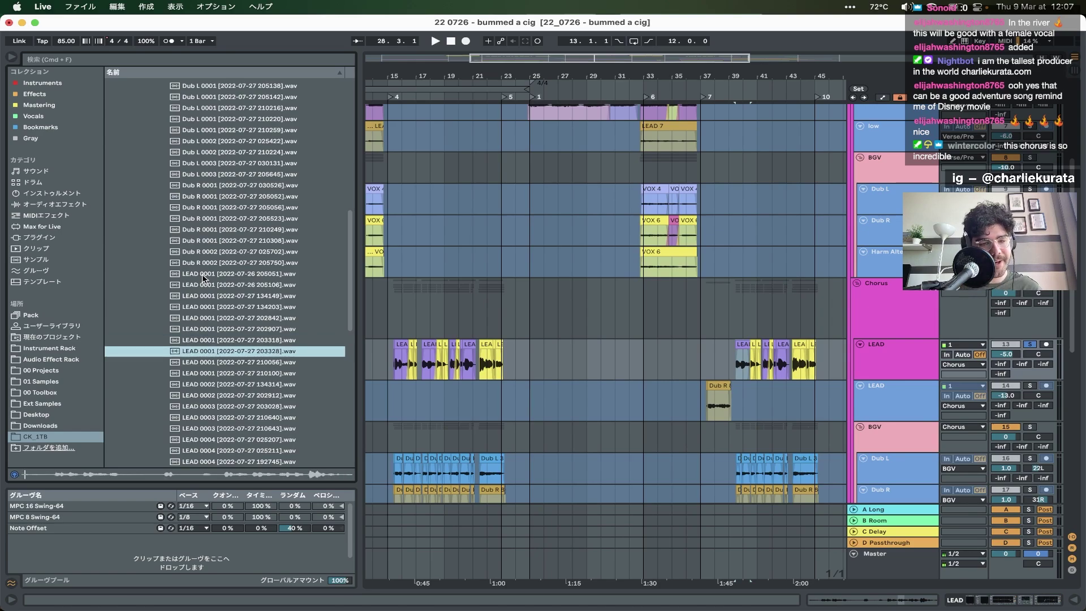
{"action": "key", "text": "Down"}
{"action": "key", "text": "Down"}
{"action": "key", "text": "Down"}
{"action": "key", "text": "Down"}
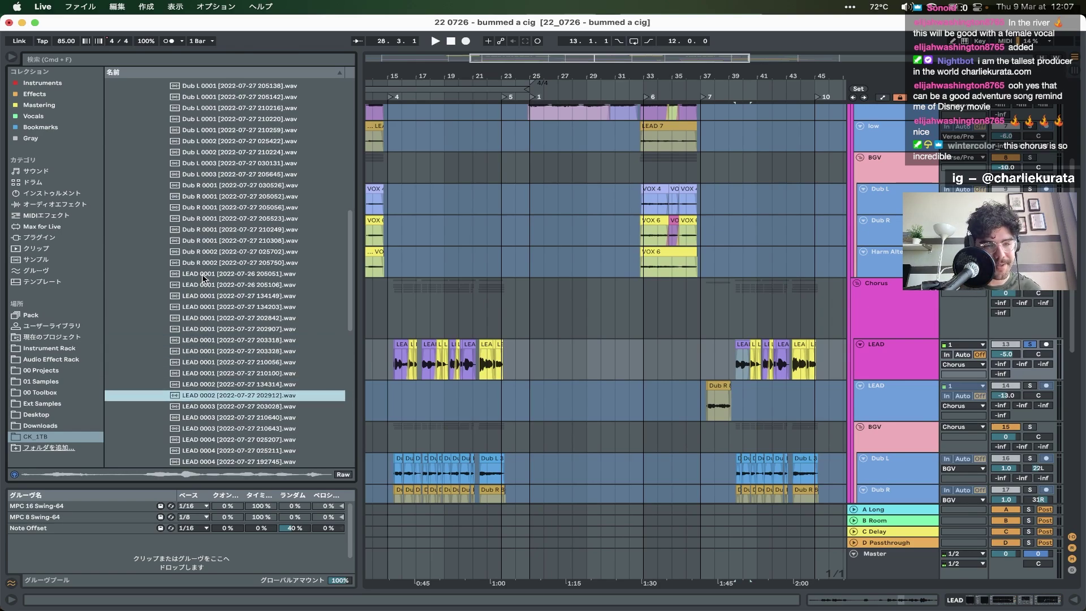
{"action": "key", "text": "Down"}
{"action": "key", "text": "Down"}
{"action": "key", "text": "Down"}
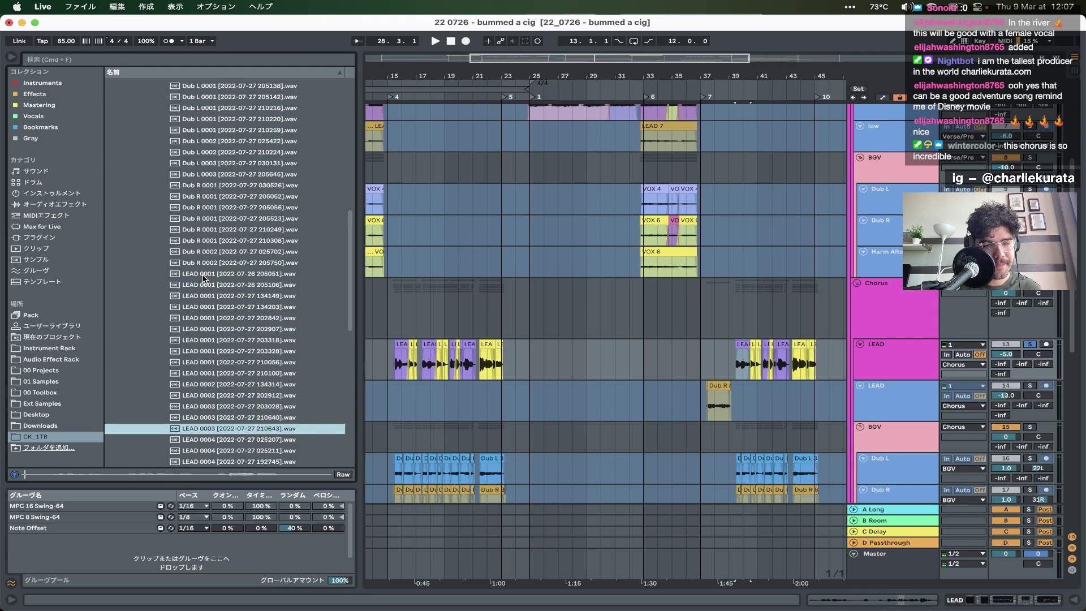
{"action": "key", "text": "Down"}
{"action": "key", "text": "Down"}
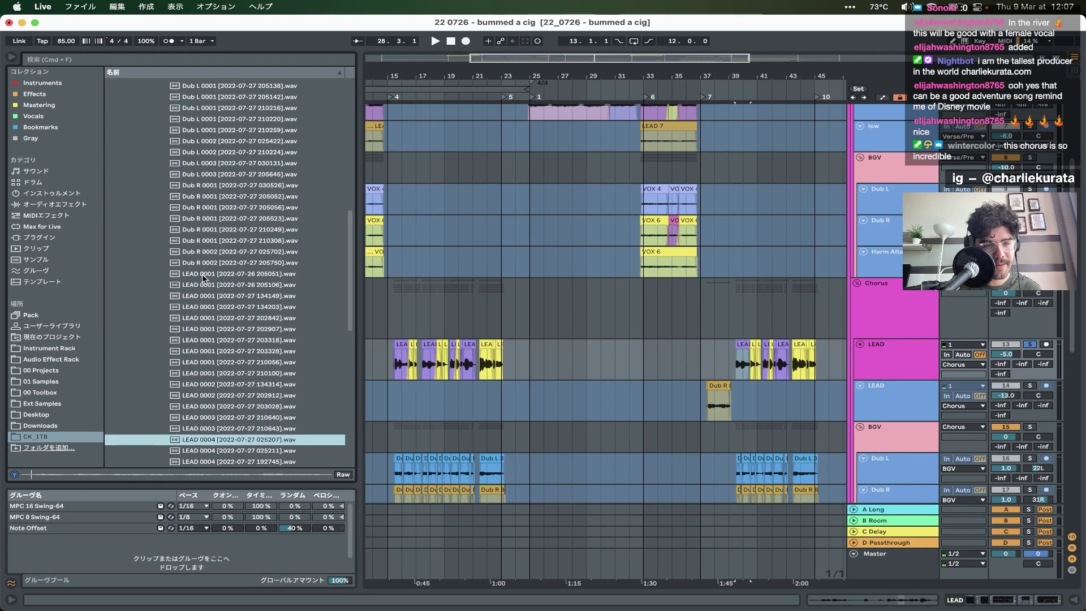
{"action": "key", "text": "Down"}
{"action": "key", "text": "Down"}
{"action": "key", "text": "Down"}
{"action": "key", "text": "Down"}
{"action": "key", "text": "Down"}
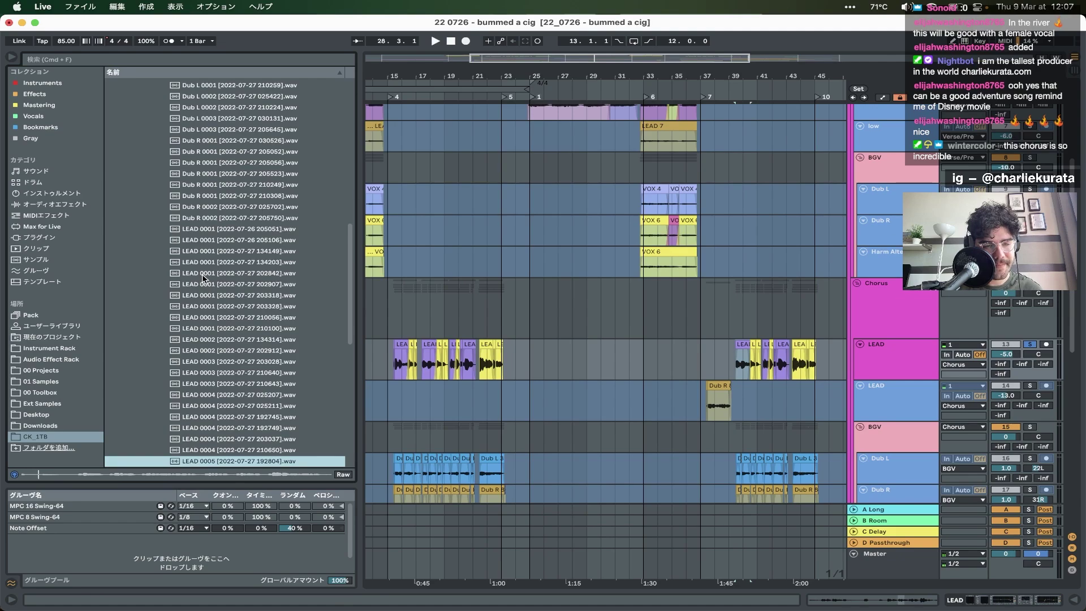
{"action": "key", "text": "Down"}
{"action": "key", "text": "Down"}
{"action": "key", "text": "Down"}
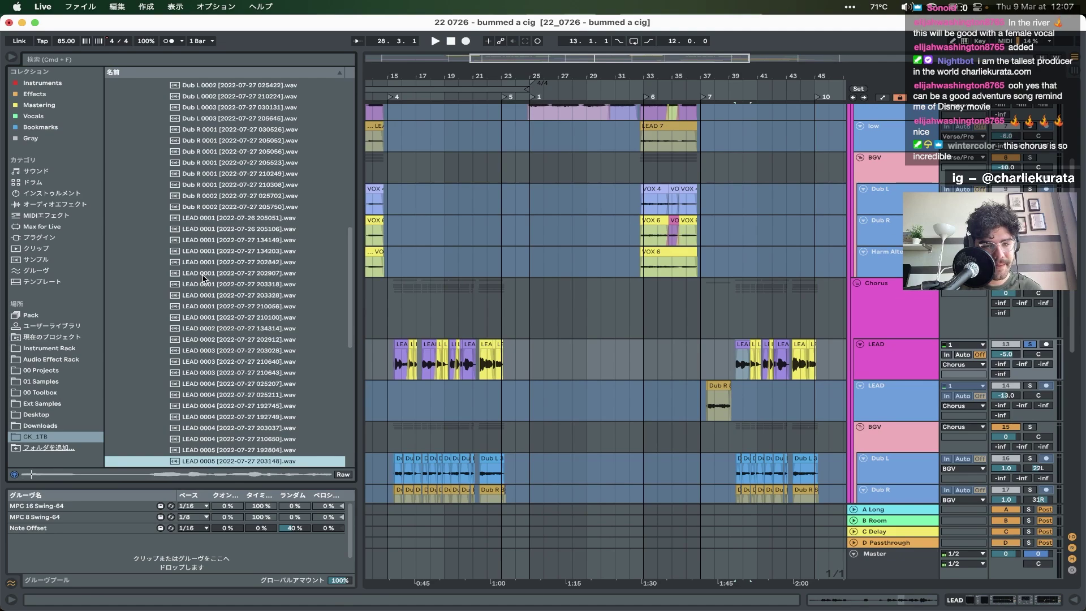
{"action": "key", "text": "Down"}
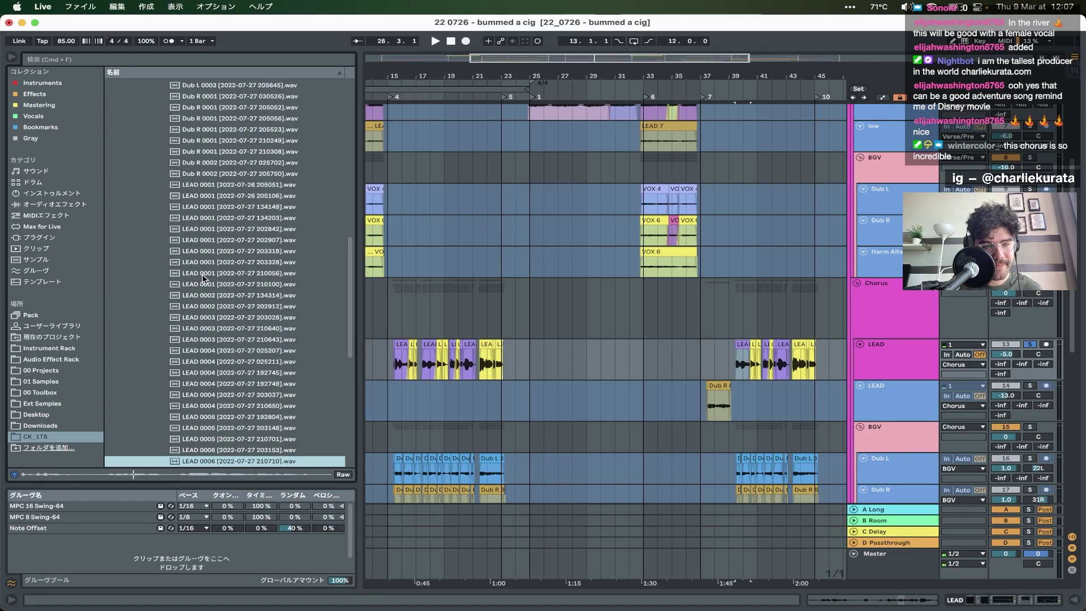
{"action": "key", "text": "Down"}
{"action": "key", "text": "Down"}
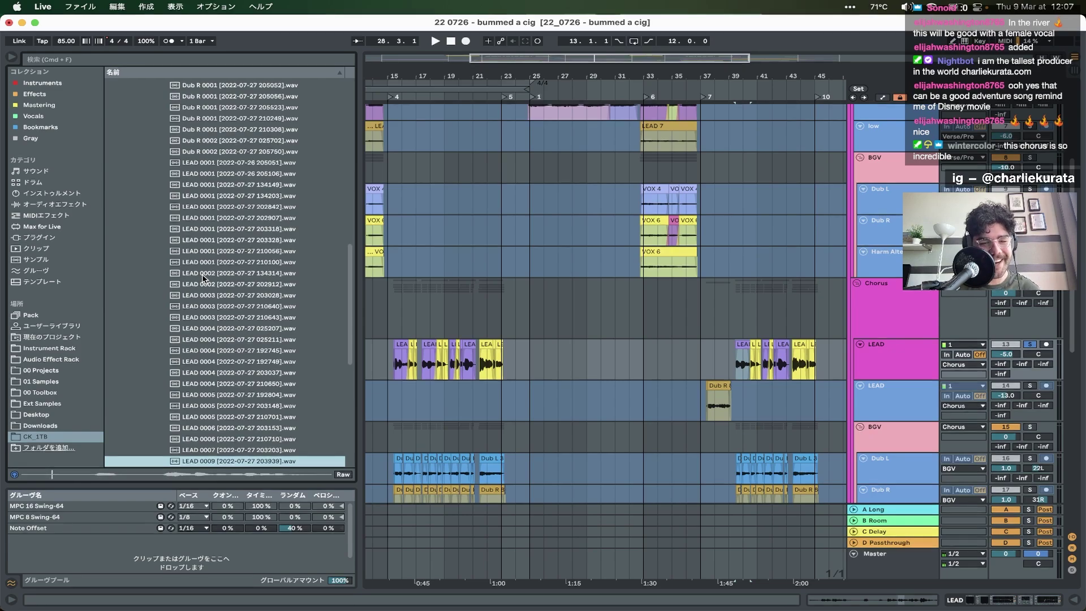
{"action": "key", "text": "Down"}
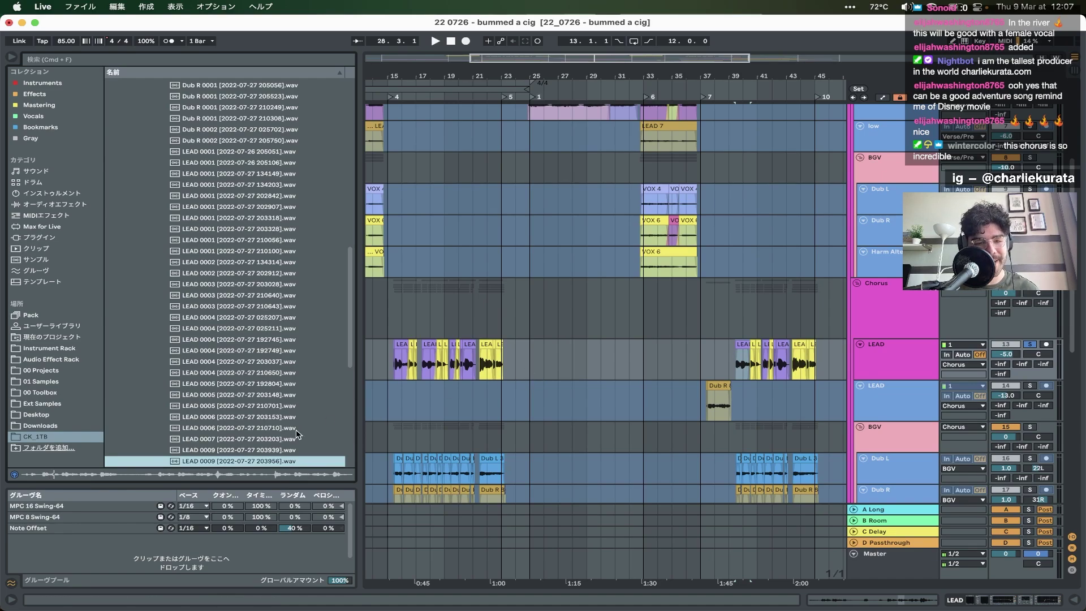
{"action": "key", "text": "Down"}
{"action": "key", "text": "Down"}
{"action": "key", "text": "Down"}
{"action": "key", "text": "Down"}
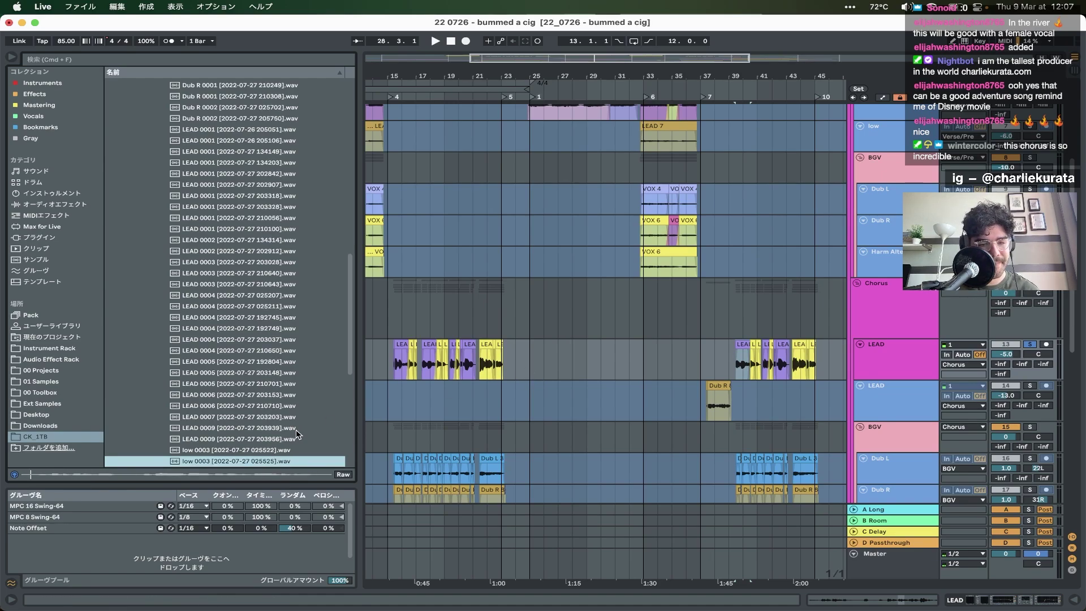
{"action": "key", "text": "Down"}
{"action": "key", "text": "Down"}
{"action": "key", "text": "Down"}
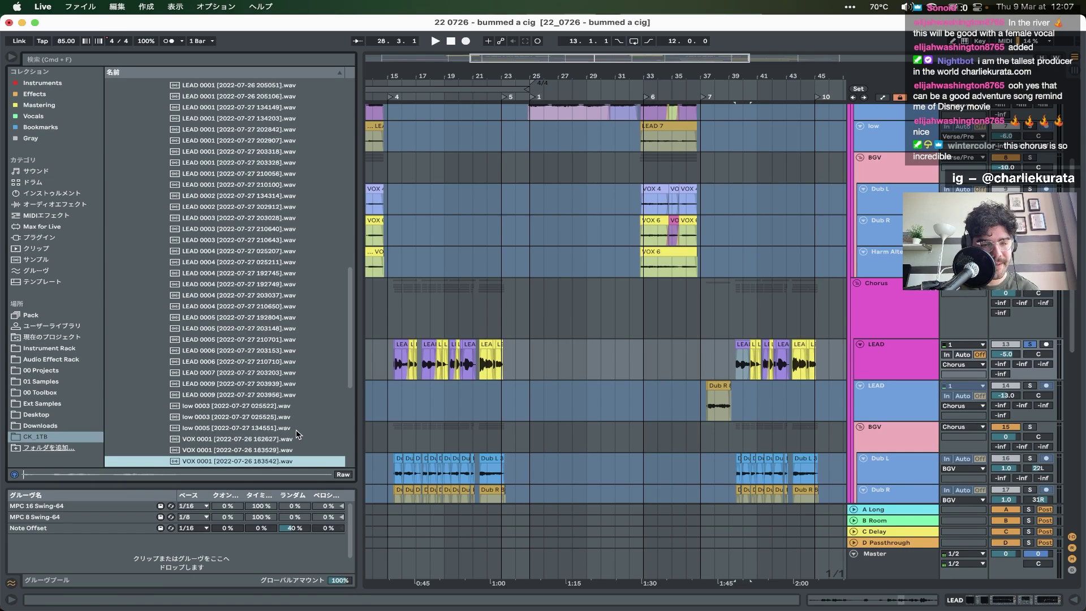
{"action": "key", "text": "Down"}
{"action": "key", "text": "Down"}
{"action": "key", "text": "Down"}
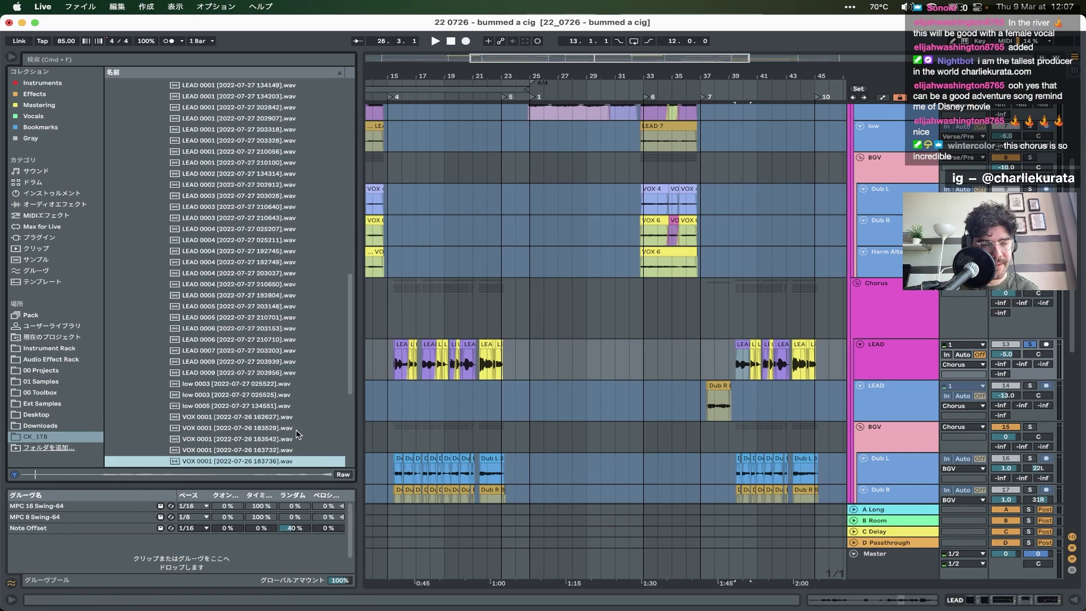
{"action": "key", "text": "Down"}
{"action": "key", "text": "Down"}
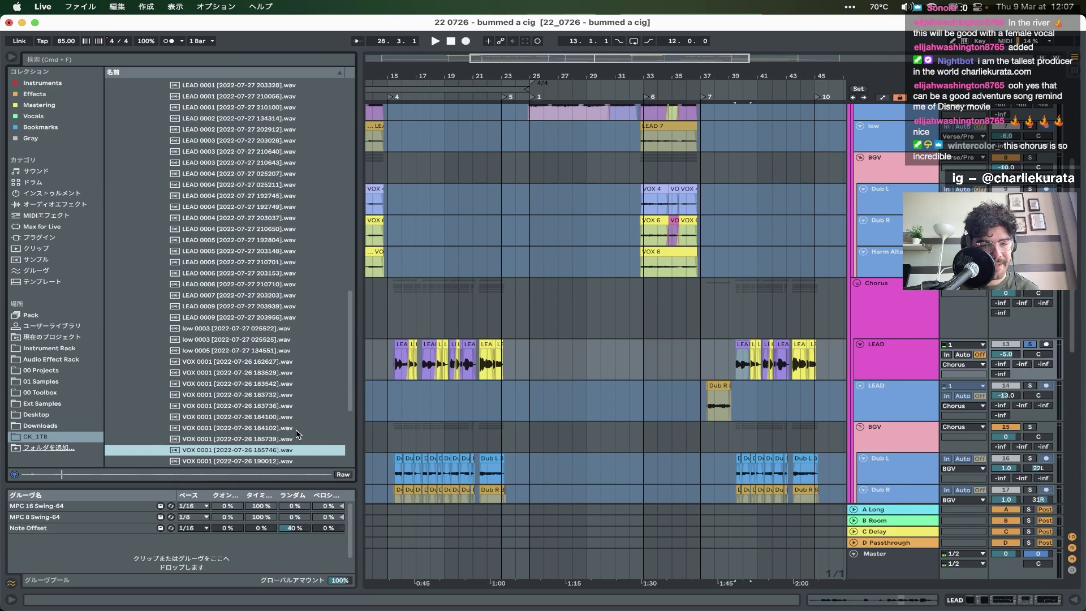
{"action": "key", "text": "Down"}
{"action": "key", "text": "Down"}
{"action": "key", "text": "Down"}
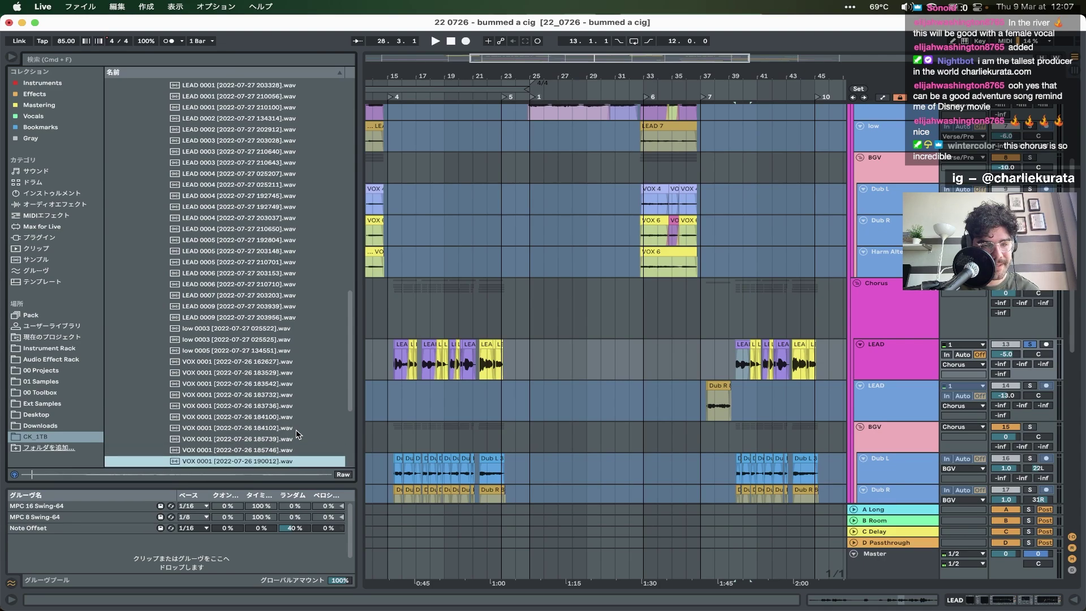
{"action": "key", "text": "Down"}
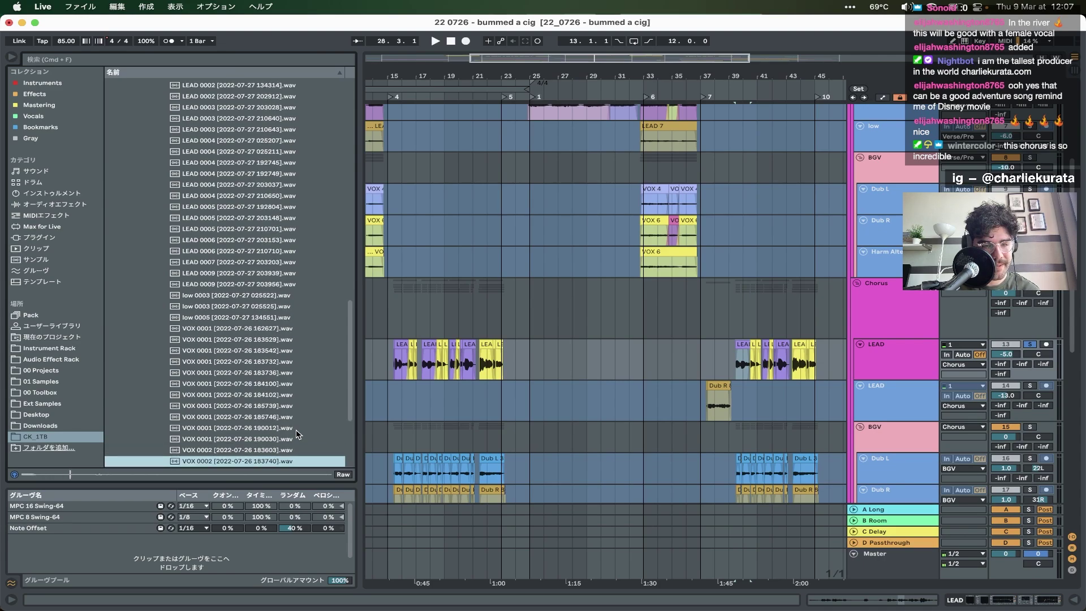
{"action": "key", "text": "Down"}
{"action": "key", "text": "Down"}
{"action": "key", "text": "Down"}
{"action": "key", "text": "Down"}
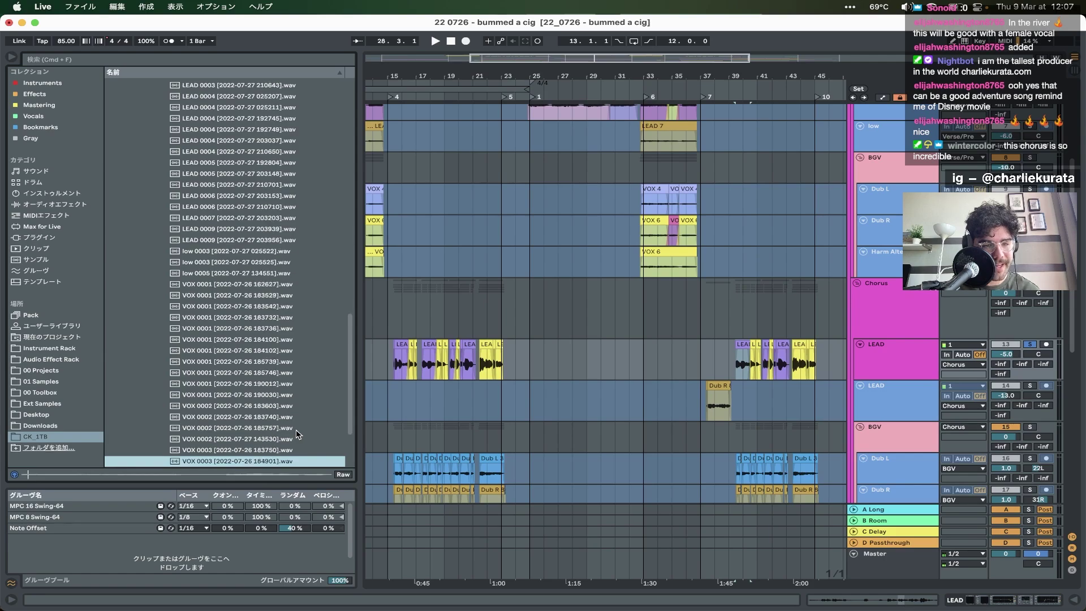
{"action": "key", "text": "Down"}
{"action": "key", "text": "Down"}
- Duplicate the Chorus LEAD track with its clips and solo the copy
{"action": "left_click", "coordinate": [673, 368]}
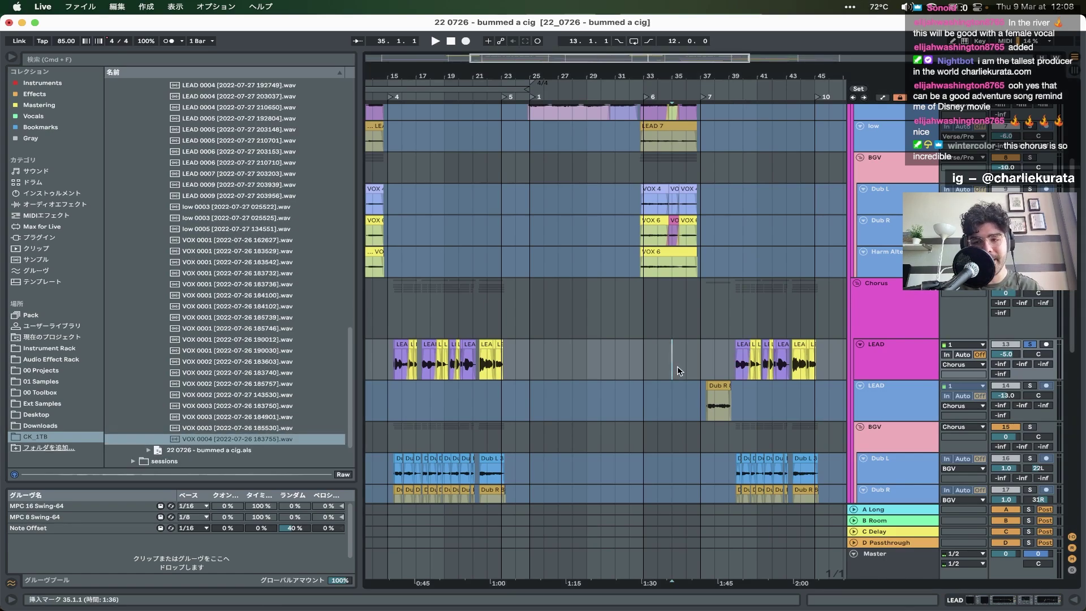
{"action": "left_click", "coordinate": [915, 359]}
{"action": "key", "text": "super+d"}
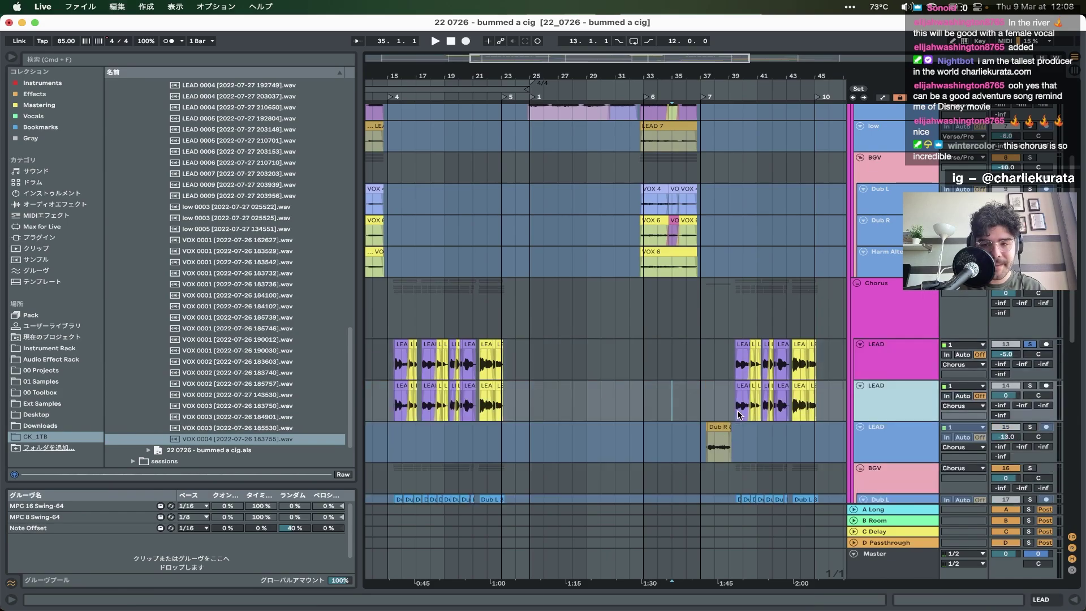
- On the duplicated LEAD track, extend the second chorus's LEAD 11 clip back to 35.2.1 and on to 55.2.1 while playing it
{"action": "scroll", "coordinate": [800, 396], "scroll_direction": "up", "scroll_amount": 5}
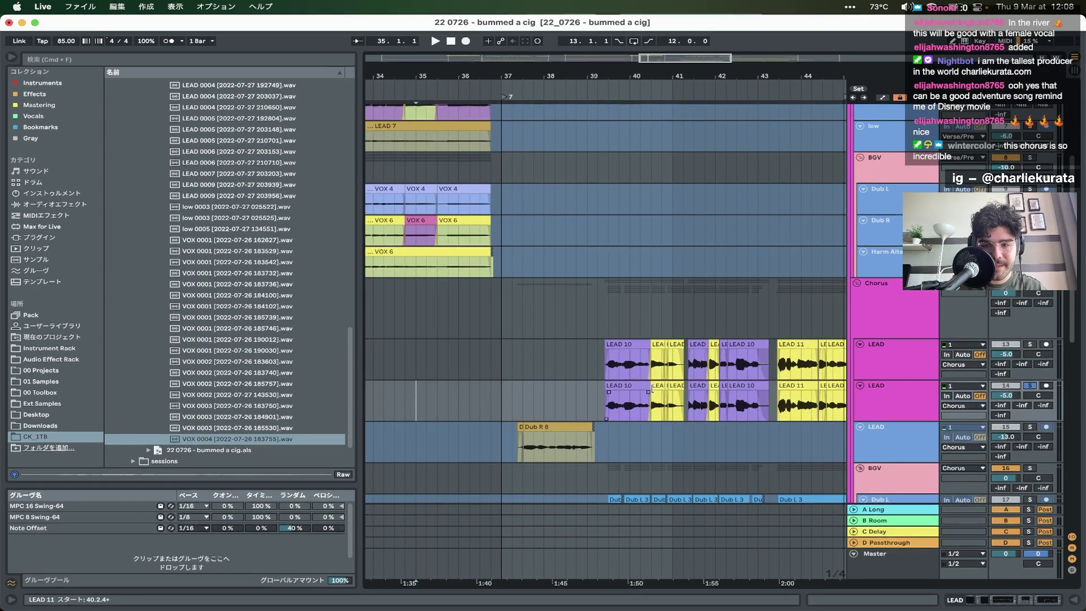
{"action": "left_click_drag", "start_coordinate": [651, 398], "coordinate": [388, 388]}
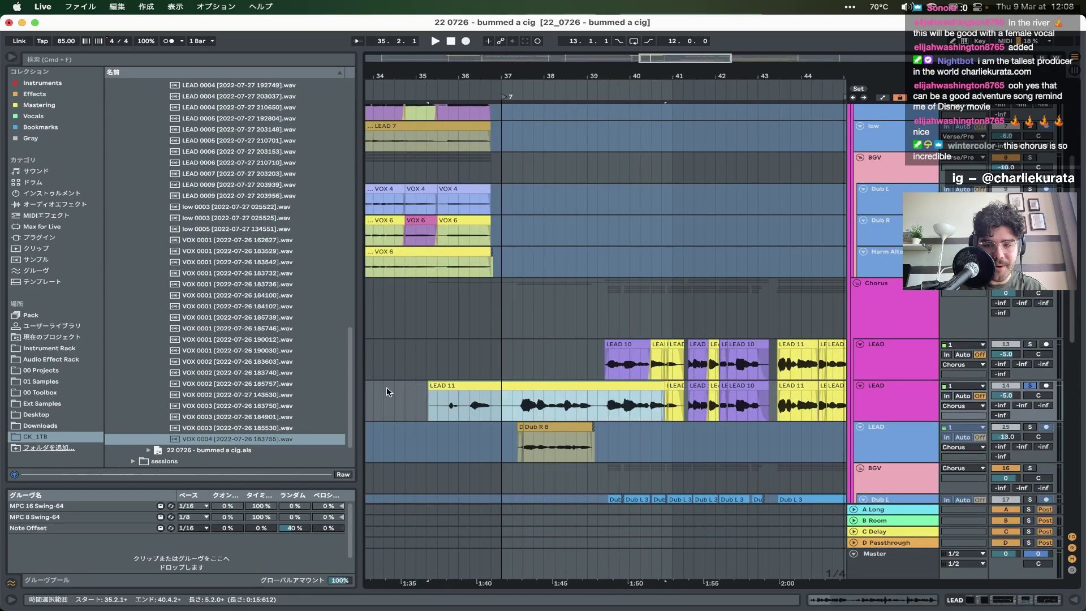
{"action": "key", "text": "space"}
{"action": "left_click_drag", "start_coordinate": [660, 388], "coordinate": [847, 390]}
{"action": "left_click", "coordinate": [727, 413]}
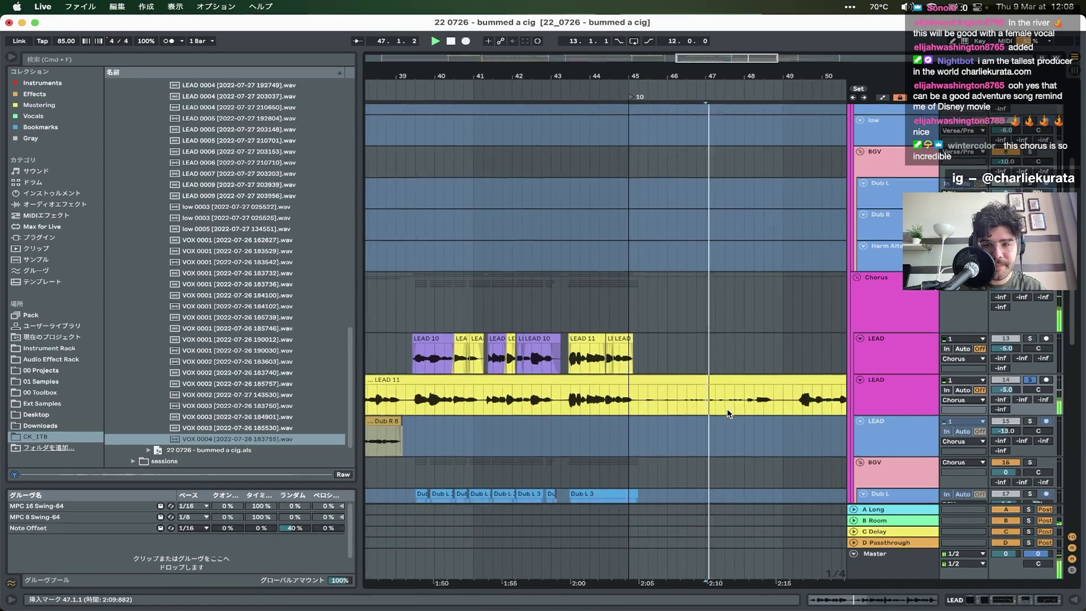
{"action": "left_click_drag", "start_coordinate": [633, 379], "coordinate": [813, 380]}
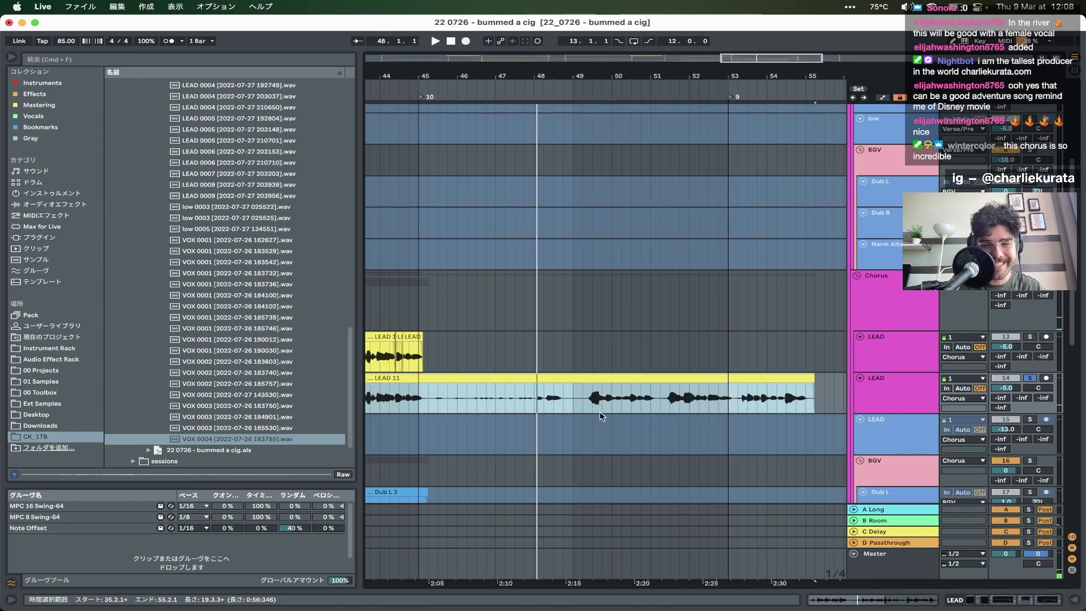
- Play the LEAD 11 take from 49.4.3, 53.1 and 57.4, extending the clip's end to 61.1.1 and on to 69.2.4
{"action": "left_click", "coordinate": [586, 399]}
{"action": "key", "text": "space"}
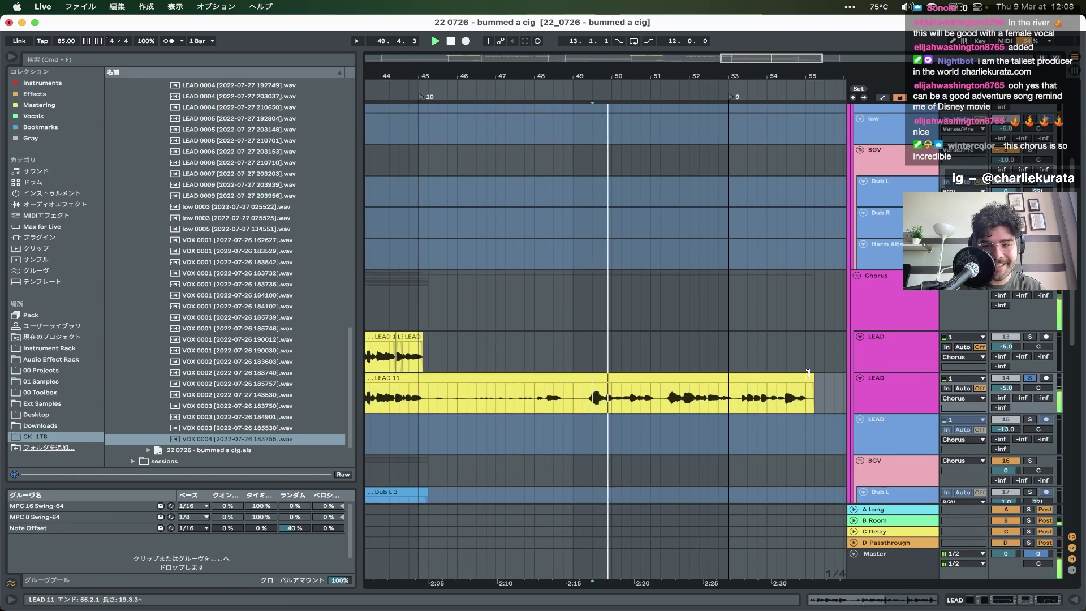
{"action": "mouse_move", "coordinate": [812, 379]}
{"action": "left_mouse_down"}
{"action": "mouse_move", "coordinate": [903, 377]}
{"action": "mouse_move", "coordinate": [650, 378]}
{"action": "mouse_move", "coordinate": [722, 377]}
{"action": "left_mouse_up"}
{"action": "left_click", "coordinate": [469, 402]}
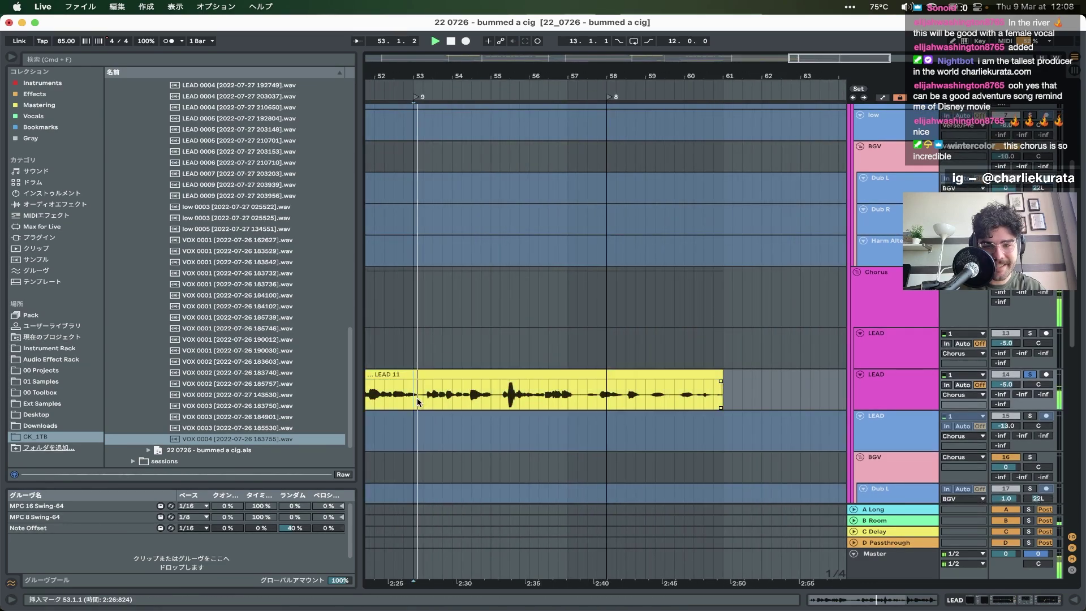
{"action": "left_click", "coordinate": [586, 403]}
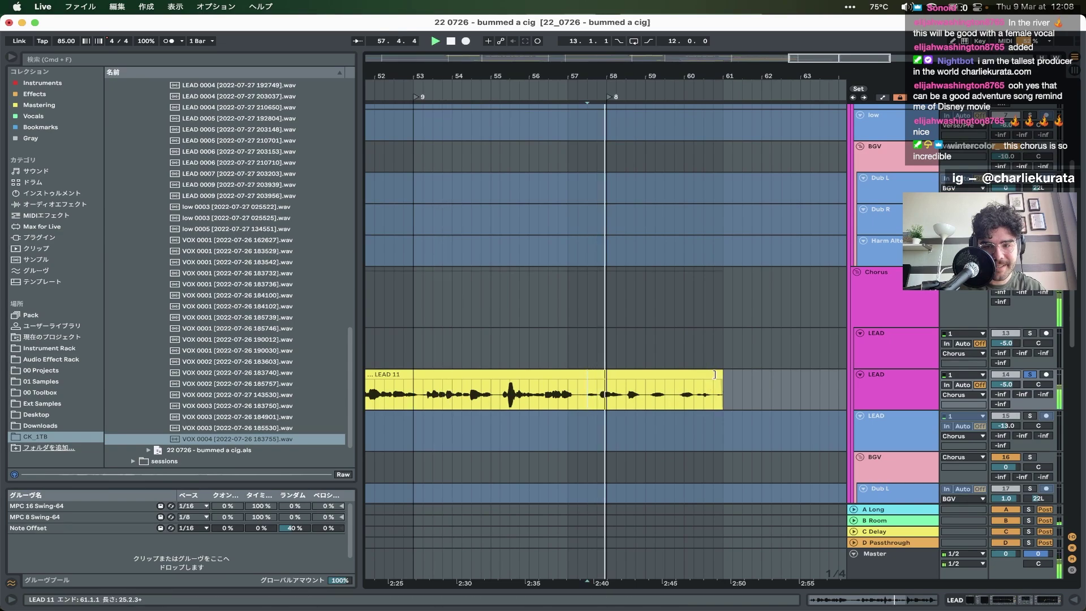
{"action": "mouse_move", "coordinate": [722, 391]}
{"action": "left_mouse_down"}
{"action": "mouse_move", "coordinate": [928, 370]}
{"action": "mouse_move", "coordinate": [636, 377]}
{"action": "mouse_move", "coordinate": [708, 376]}
{"action": "left_mouse_up"}
- Listen to the extended LEAD 11 take past bar 62, and delete the duplicated LEAD track once playback is stopped
{"action": "scroll", "coordinate": [579, 396], "scroll_direction": "up", "scroll_amount": 3}
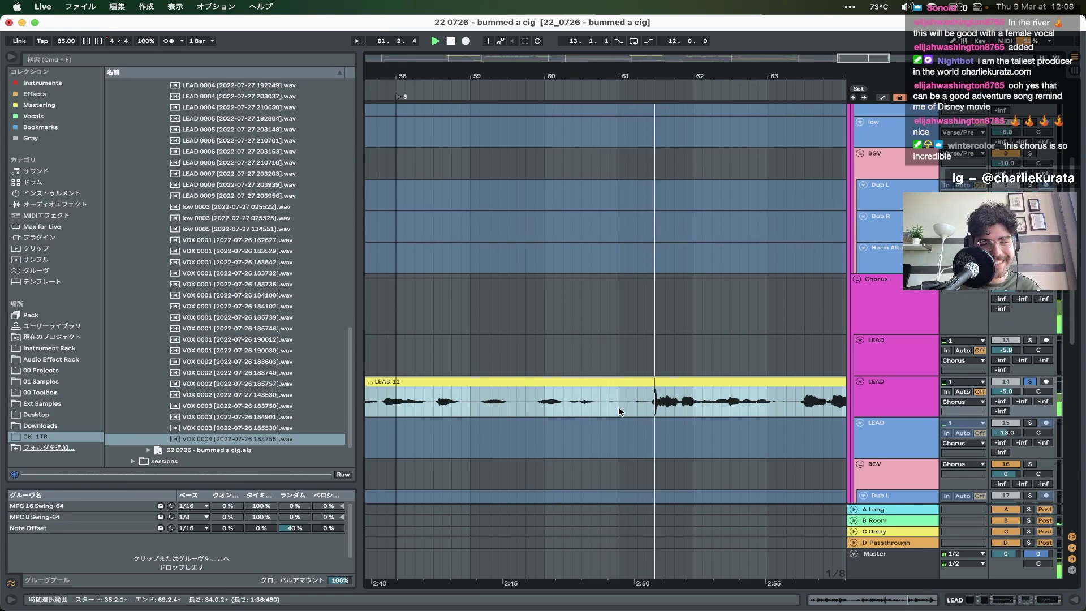
{"action": "scroll", "coordinate": [659, 410], "scroll_direction": "right", "scroll_amount": 2}
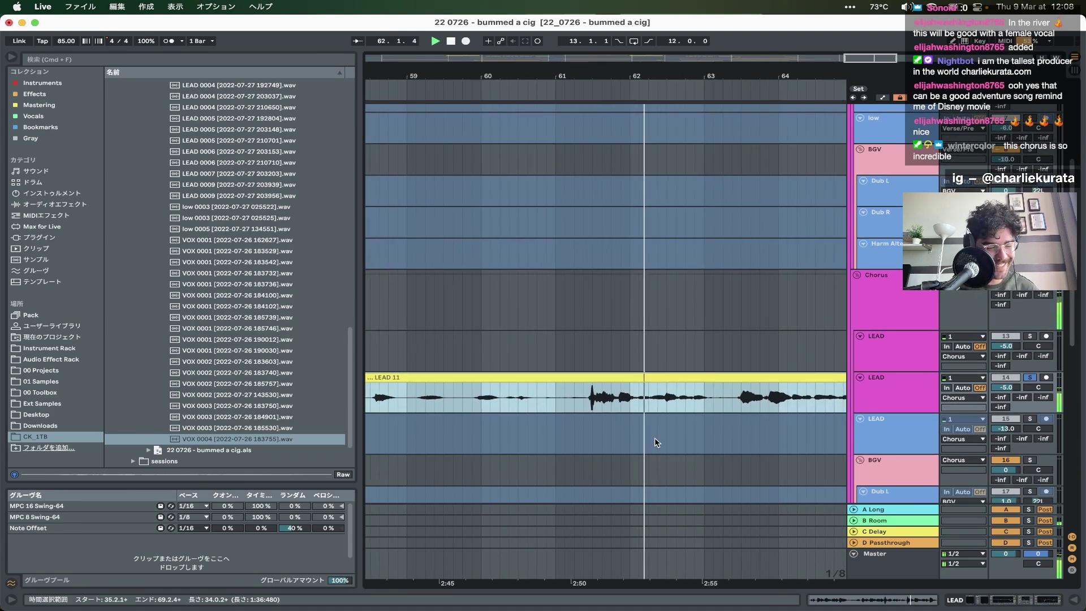
{"action": "scroll", "coordinate": [654, 436], "scroll_direction": "down", "scroll_amount": 5}
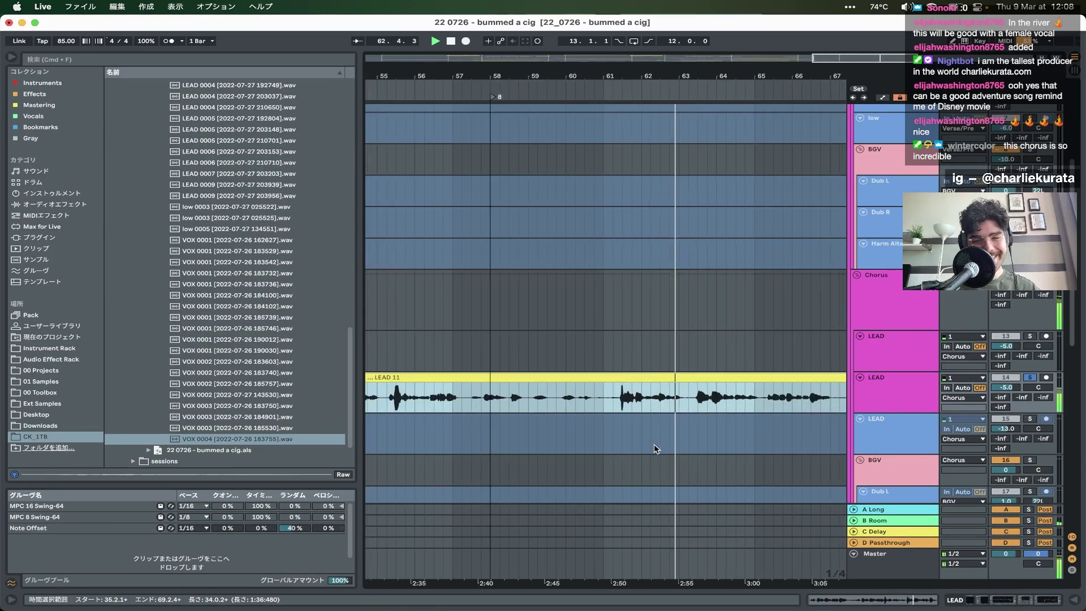
{"action": "key", "text": "space"}
{"action": "left_click", "coordinate": [919, 392]}
{"action": "key", "text": "Delete"}
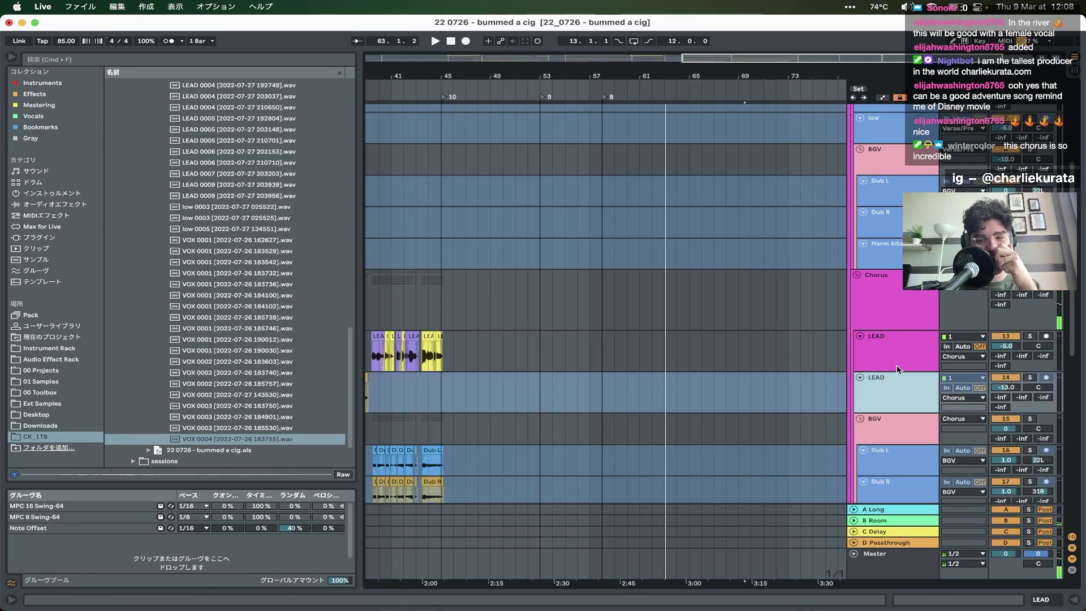
- Return to the first chorus and play it from 15.1.1 with the whole Chorus group soloed
{"action": "scroll", "coordinate": [696, 382], "scroll_direction": "left", "scroll_amount": 4}
{"action": "scroll", "coordinate": [699, 383], "scroll_direction": "left", "scroll_amount": 3}
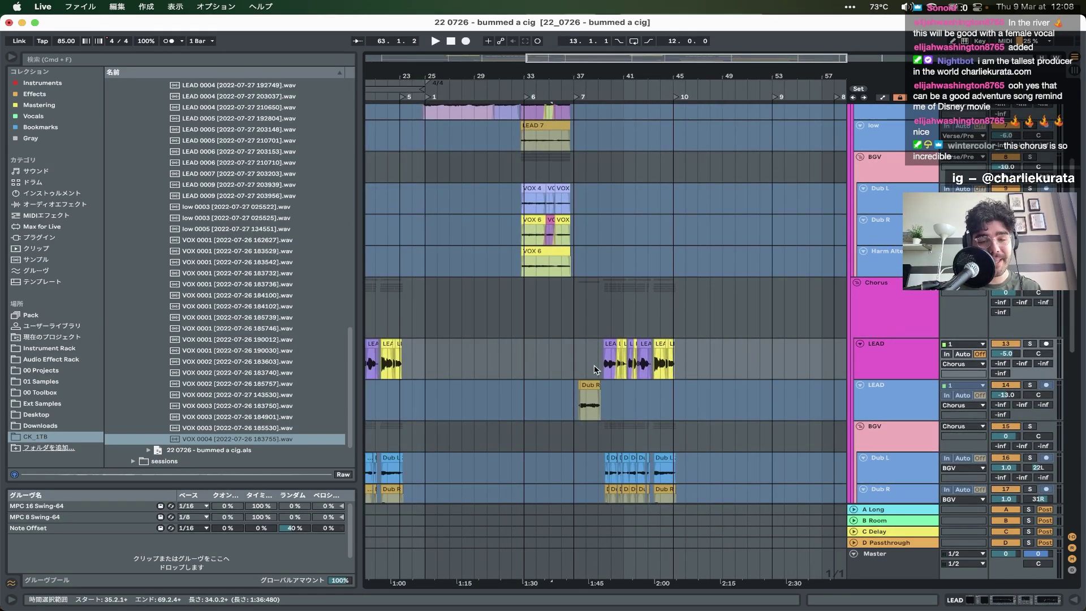
{"action": "scroll", "coordinate": [594, 365], "scroll_direction": "left", "scroll_amount": 6}
{"action": "left_click", "coordinate": [540, 318]}
{"action": "key", "text": "plus"}
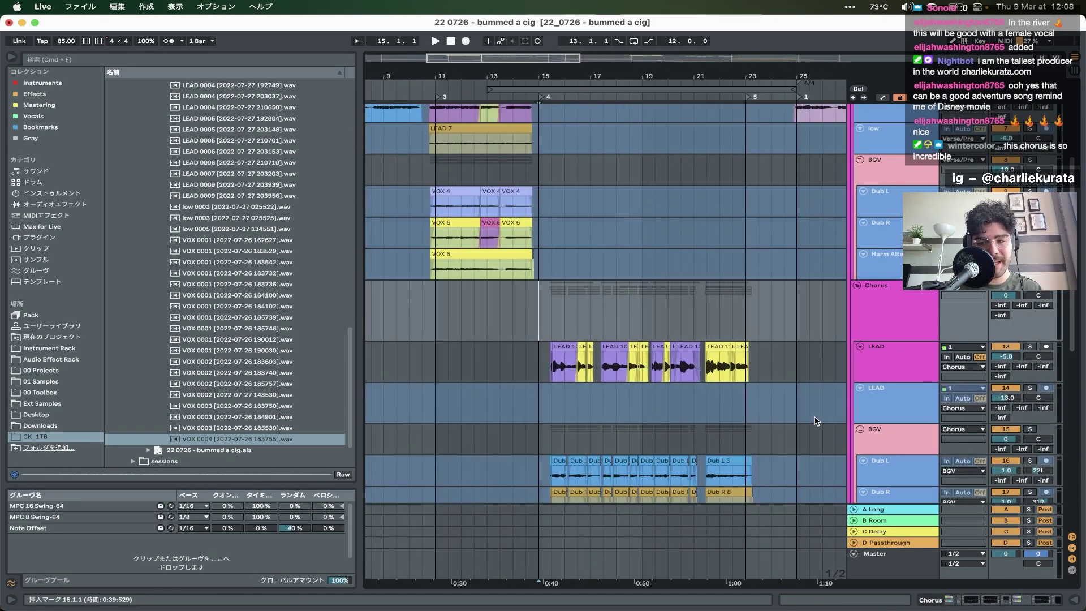
{"action": "scroll", "coordinate": [816, 420], "scroll_direction": "down", "scroll_amount": 5}
{"action": "key", "text": "space"}
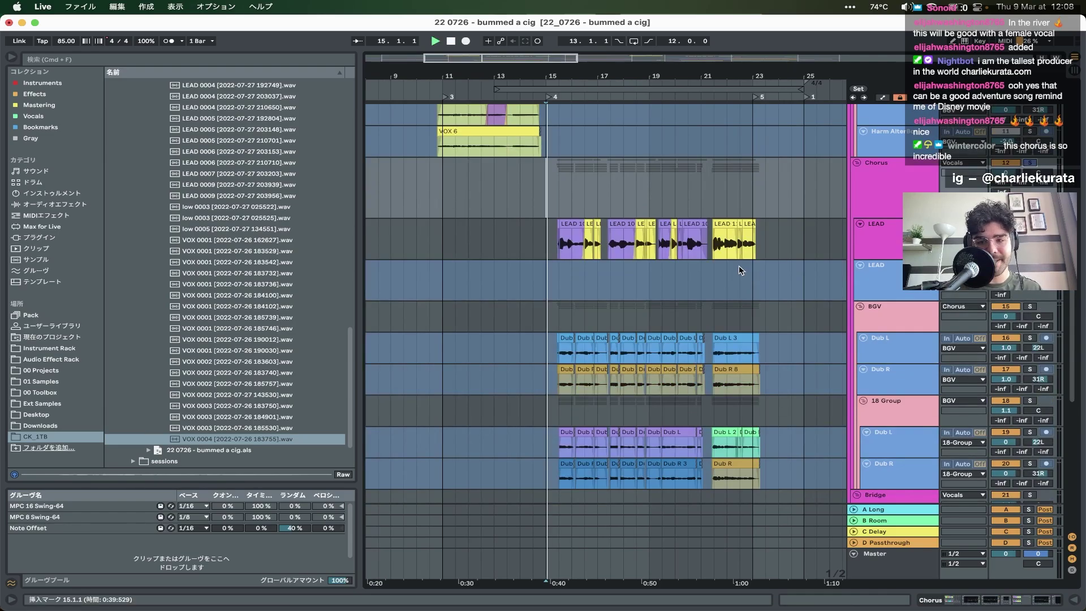
- Solo the Instrumental group together with the Chorus group while the first chorus plays
{"action": "scroll", "coordinate": [738, 266], "scroll_direction": "up", "scroll_amount": 6}
{"action": "scroll", "coordinate": [478, 284], "scroll_direction": "down", "scroll_amount": 5}
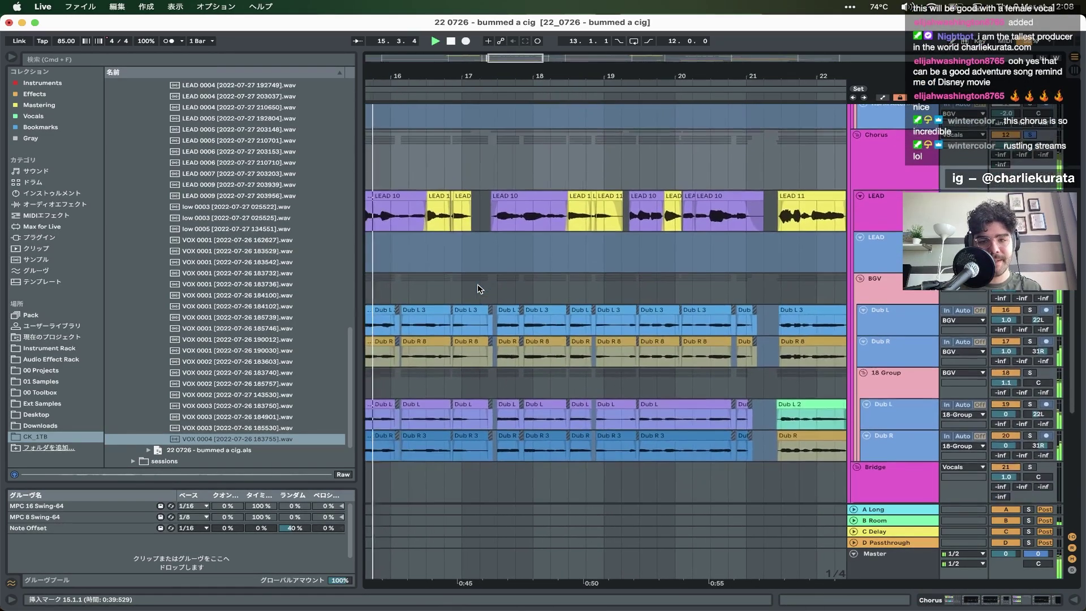
{"action": "scroll", "coordinate": [478, 284], "scroll_direction": "down", "scroll_amount": 10}
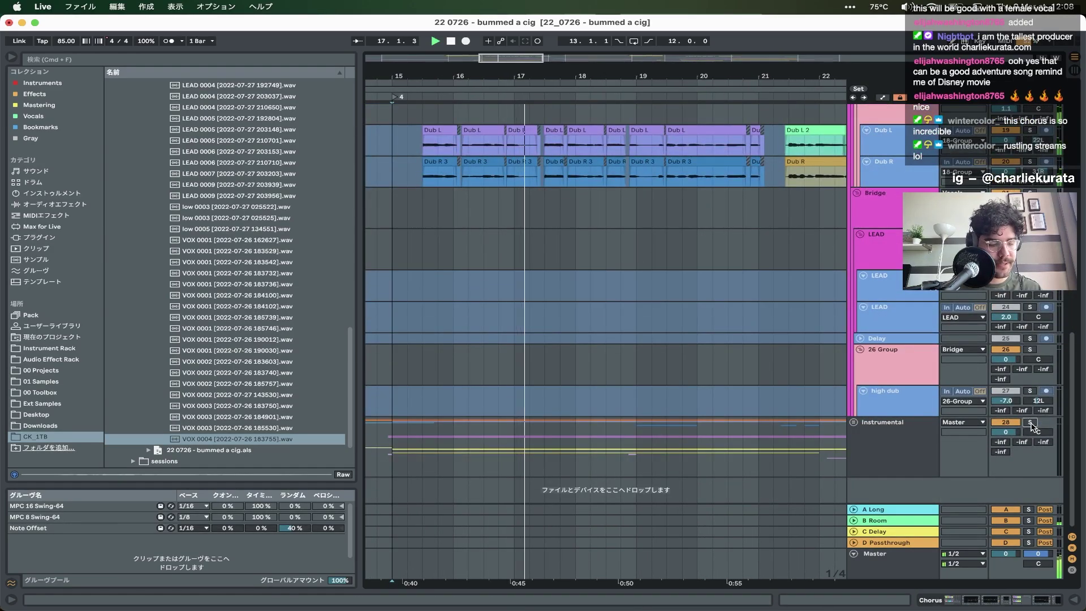
{"action": "scroll", "coordinate": [586, 348], "scroll_direction": "up", "scroll_amount": 5}
{"action": "scroll", "coordinate": [586, 348], "scroll_direction": "up", "scroll_amount": 8}
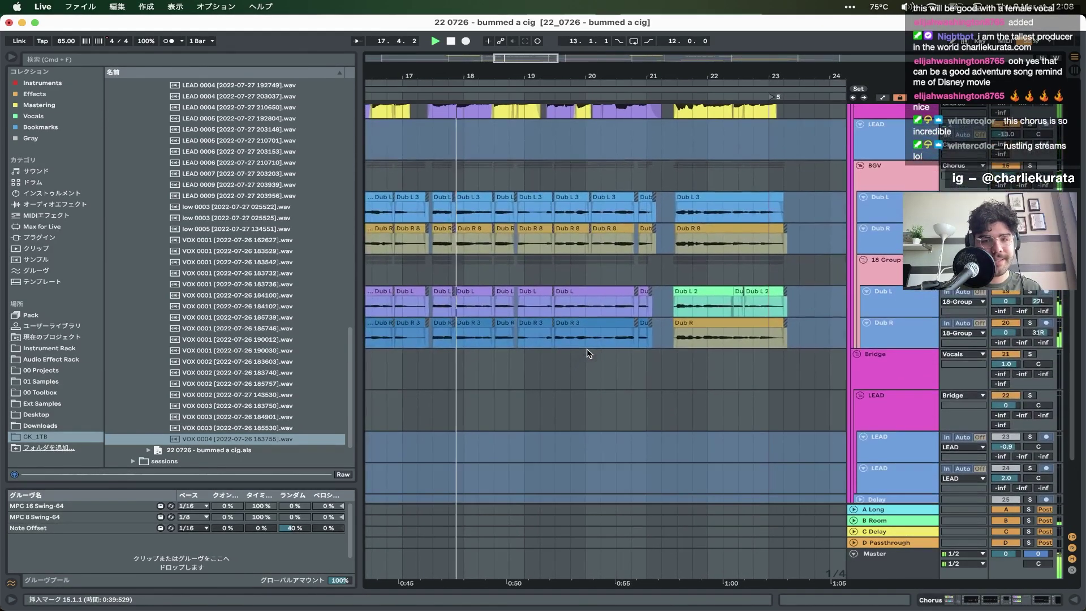
{"action": "scroll", "coordinate": [688, 346], "scroll_direction": "down", "scroll_amount": 3}
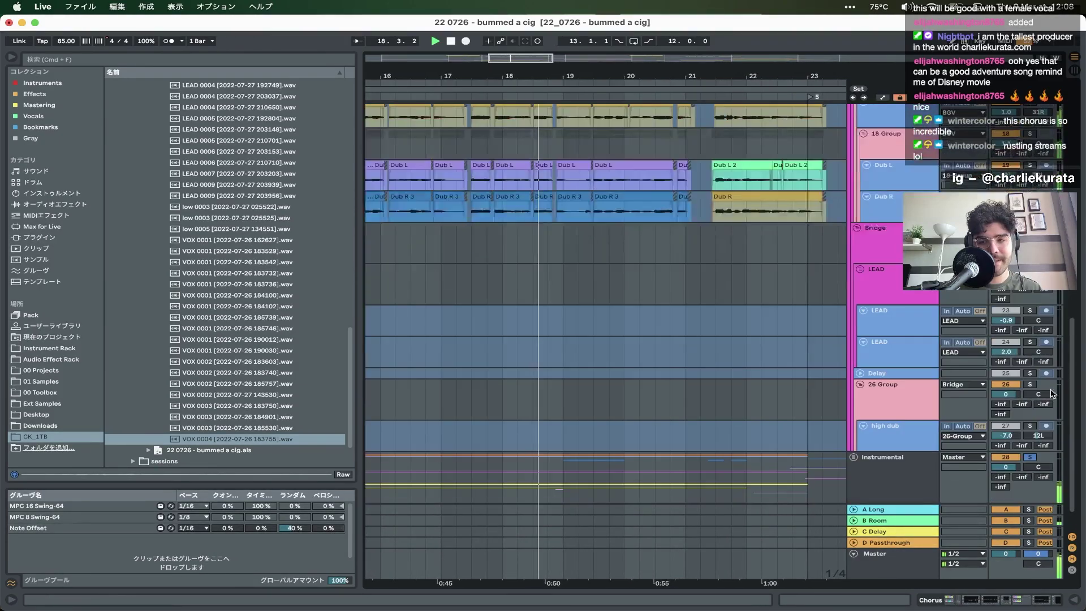
{"action": "scroll", "coordinate": [688, 346], "scroll_direction": "down", "scroll_amount": 3}
{"action": "scroll", "coordinate": [687, 346], "scroll_direction": "up", "scroll_amount": 3}
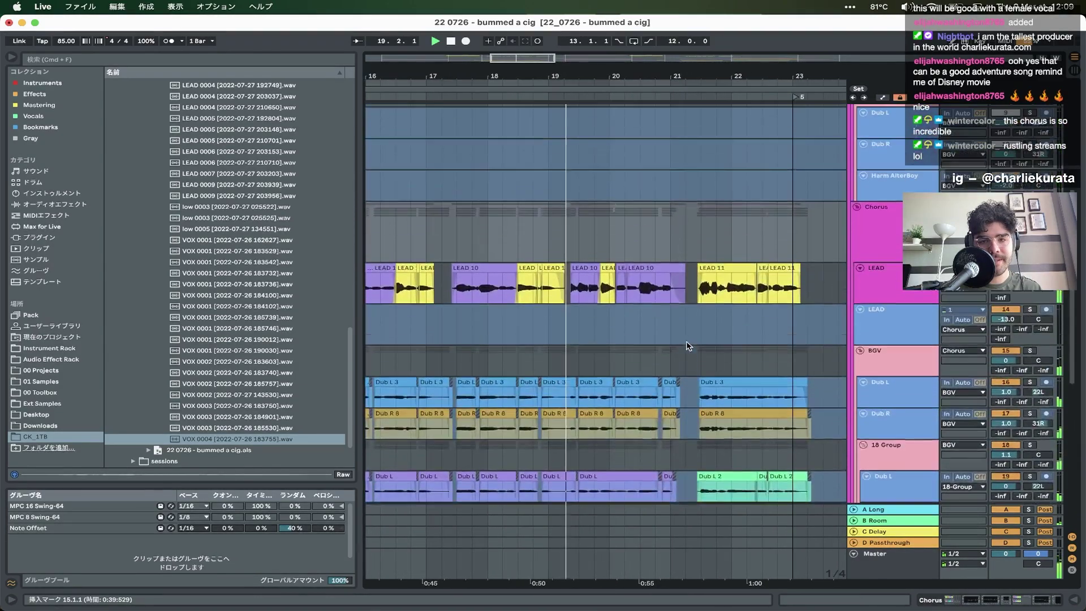
- Stop the chorus playback and play the second verse's LEAD 7 vocal from 24.3.1
{"action": "scroll", "coordinate": [622, 346], "scroll_direction": "down", "scroll_amount": 2}
{"action": "scroll", "coordinate": [595, 345], "scroll_direction": "up", "scroll_amount": 3}
{"action": "scroll", "coordinate": [595, 345], "scroll_direction": "up", "scroll_amount": 10}
{"action": "scroll", "coordinate": [616, 346], "scroll_direction": "right", "scroll_amount": 2}
{"action": "key", "text": "space"}
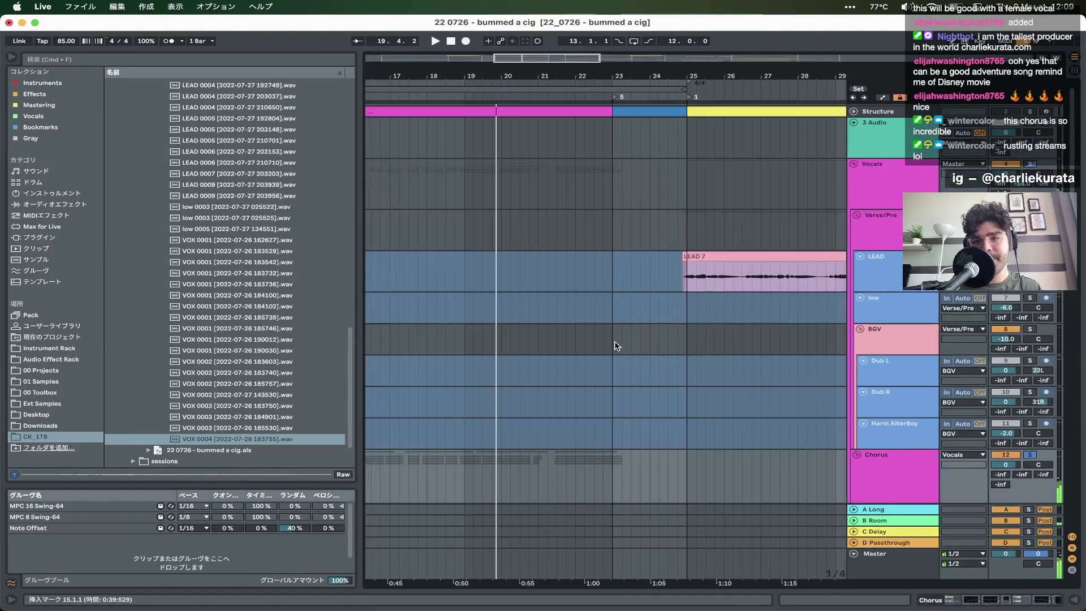
{"action": "left_click", "coordinate": [671, 278]}
{"action": "key", "text": "space"}
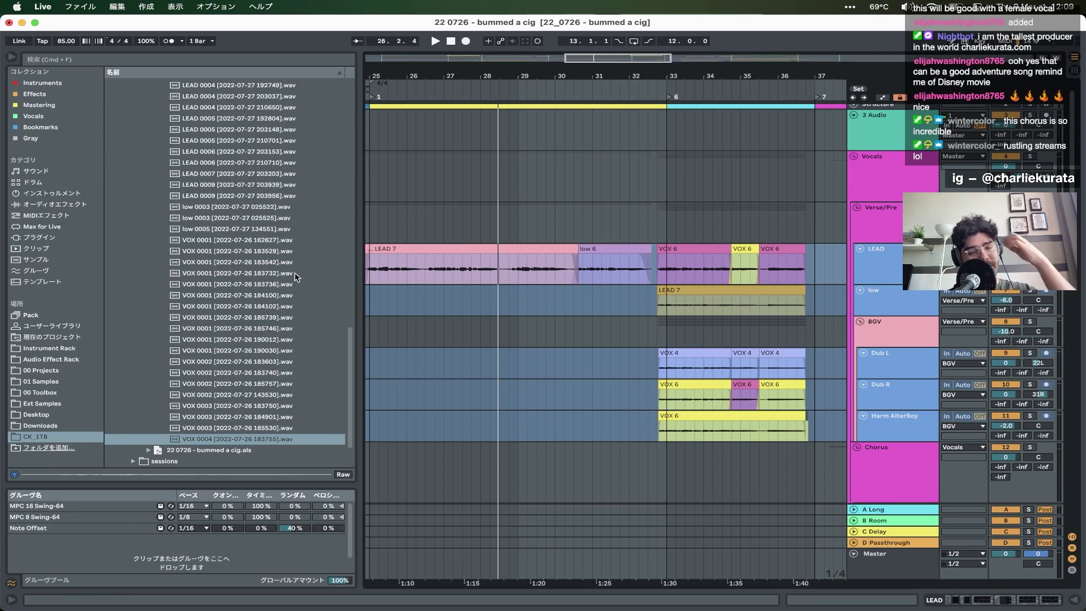
- Collapse the bummed a cig project's Recorded and Samples folders and all their parent folders in the browser, leaving only 00 Music expanded
{"action": "scroll", "coordinate": [296, 277], "scroll_direction": "up", "scroll_amount": 15}
{"action": "left_click", "coordinate": [158, 371]}
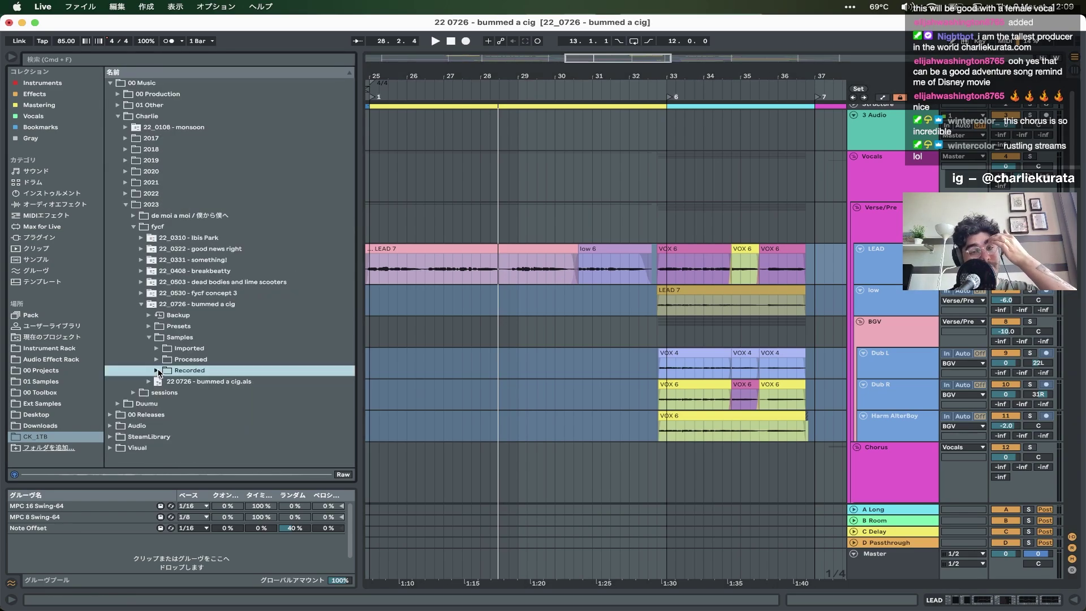
{"action": "left_click", "coordinate": [150, 338]}
{"action": "left_click", "coordinate": [140, 305]}
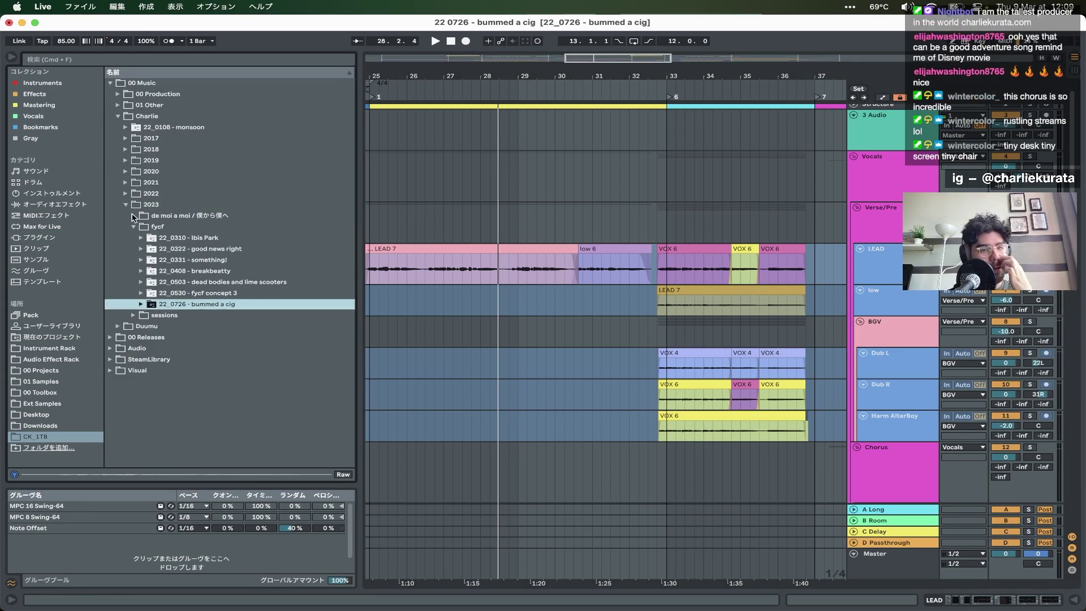
{"action": "left_click", "coordinate": [134, 218]}
{"action": "left_click", "coordinate": [125, 205]}
{"action": "left_click", "coordinate": [118, 116]}
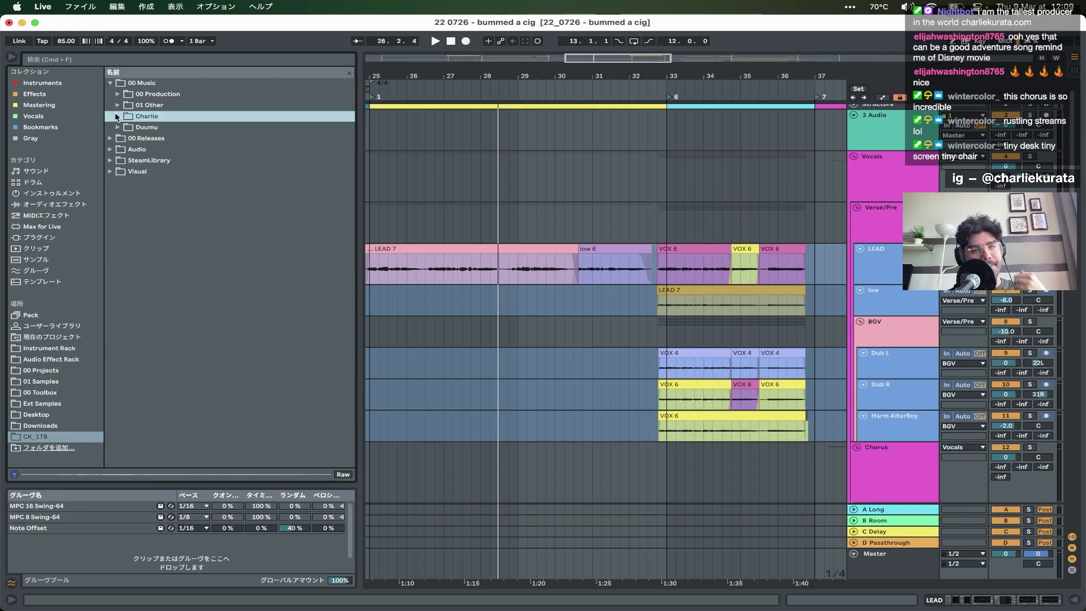
- Fold the Vocals group so the whole song shows as a compact arrangement overview
{"action": "key", "text": "minus"}
{"action": "key", "text": "minus"}
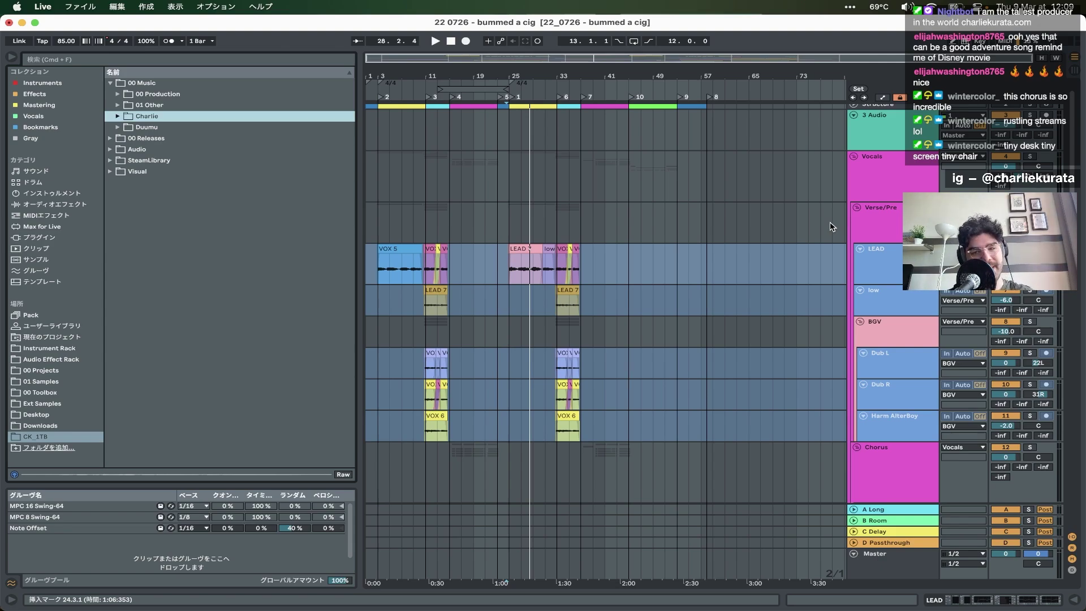
{"action": "left_click", "coordinate": [853, 153]}
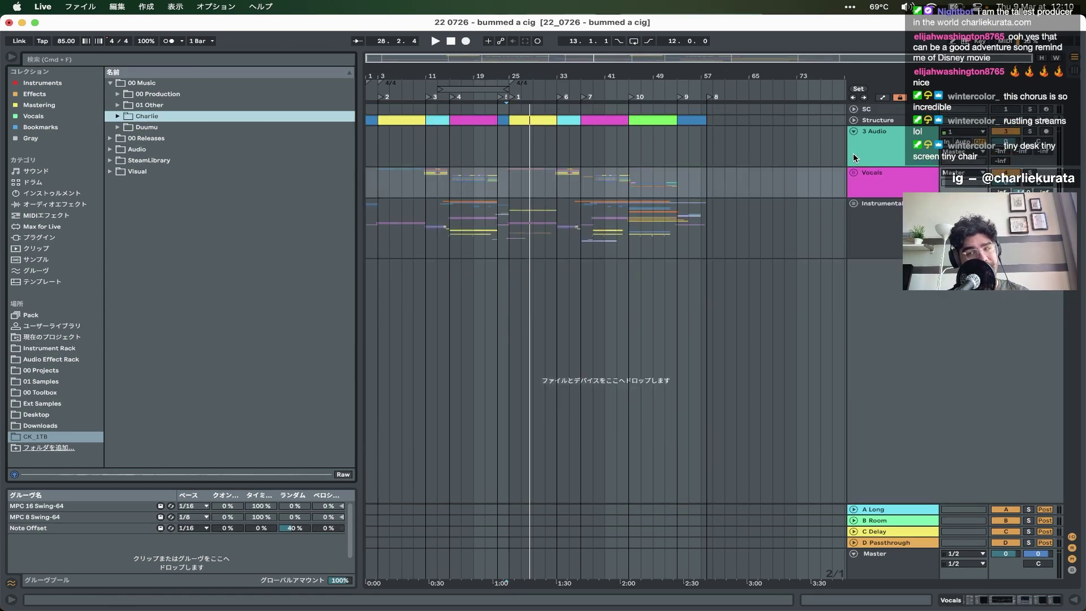
- Play the song from 1.1.1 and lower the Master volume to -20.0 dB
{"action": "mouse_move", "coordinate": [2, 378]}
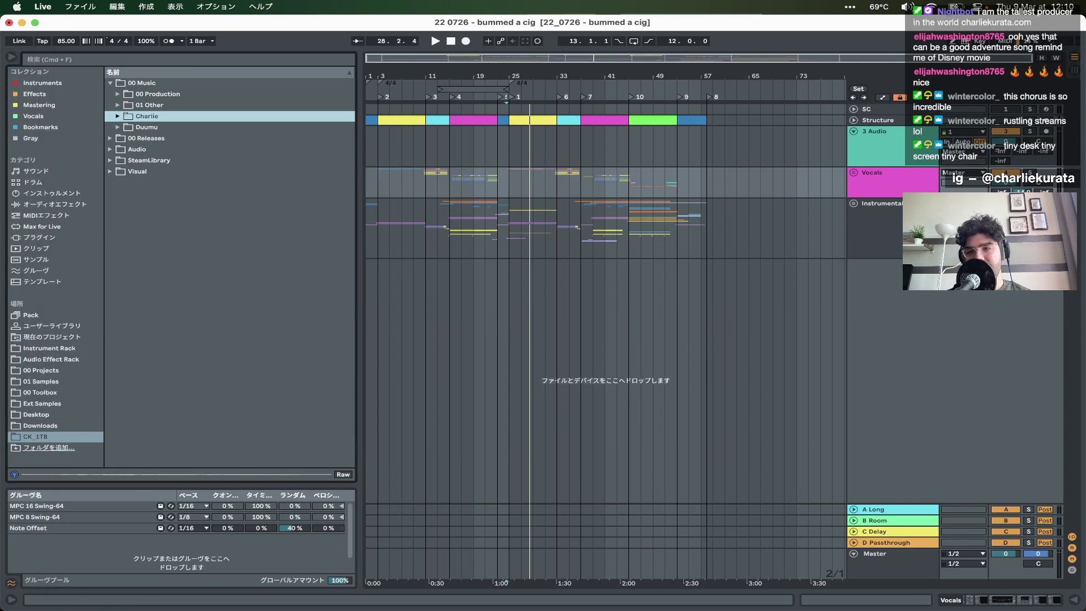
{"action": "left_click", "coordinate": [985, 574]}
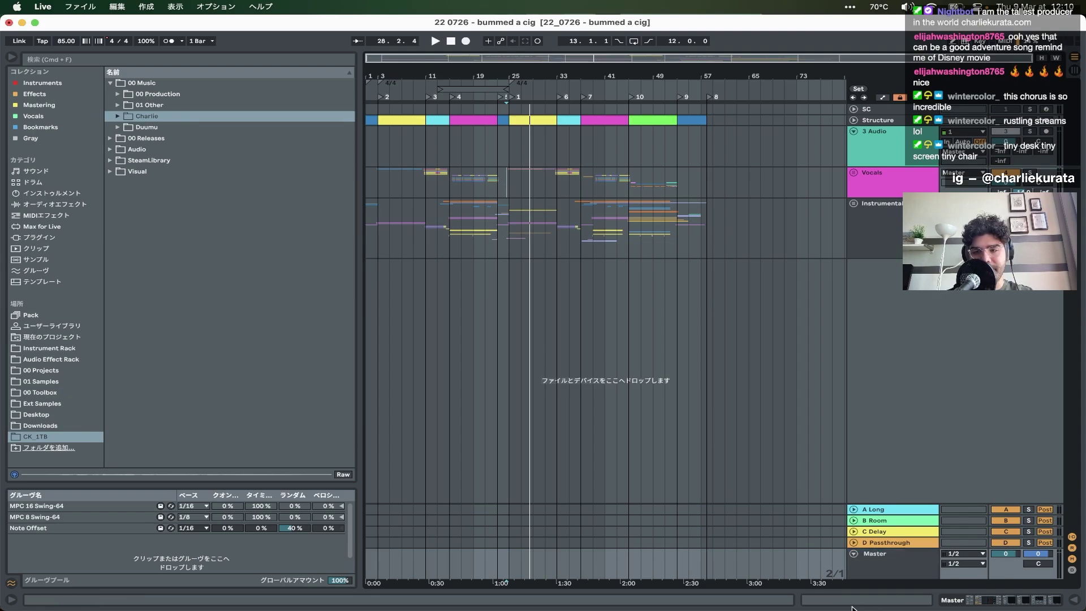
{"action": "left_click", "coordinate": [369, 223]}
{"action": "key", "text": "space"}
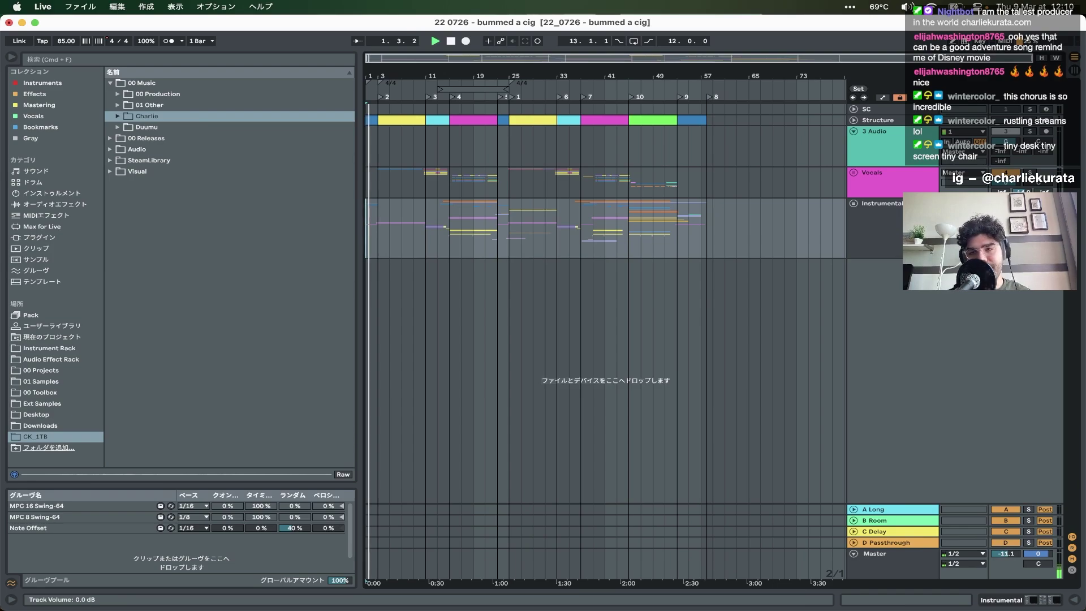
{"action": "left_click", "coordinate": [1003, 556]}
{"action": "left_click_drag", "start_coordinate": [1003, 556], "coordinate": [1004, 557]}
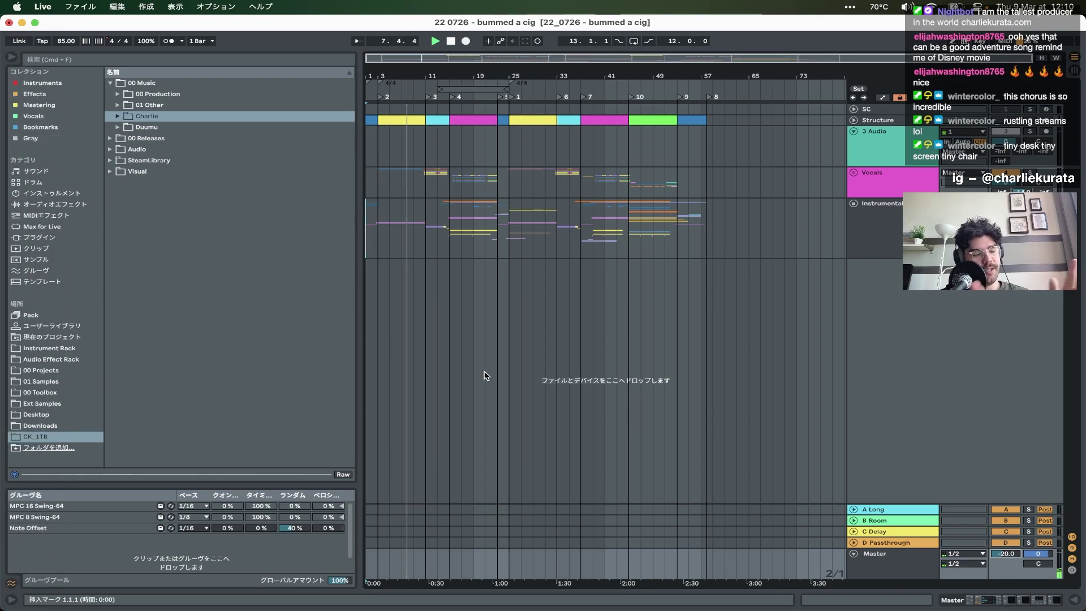
- Search the computer for "funyoucanfeel charlie", dismiss the search, and place the insert marker at 11.1.1 on the Instrumental group
{"action": "key", "text": "super+space"}
{"action": "type", "text": "funyouc"}
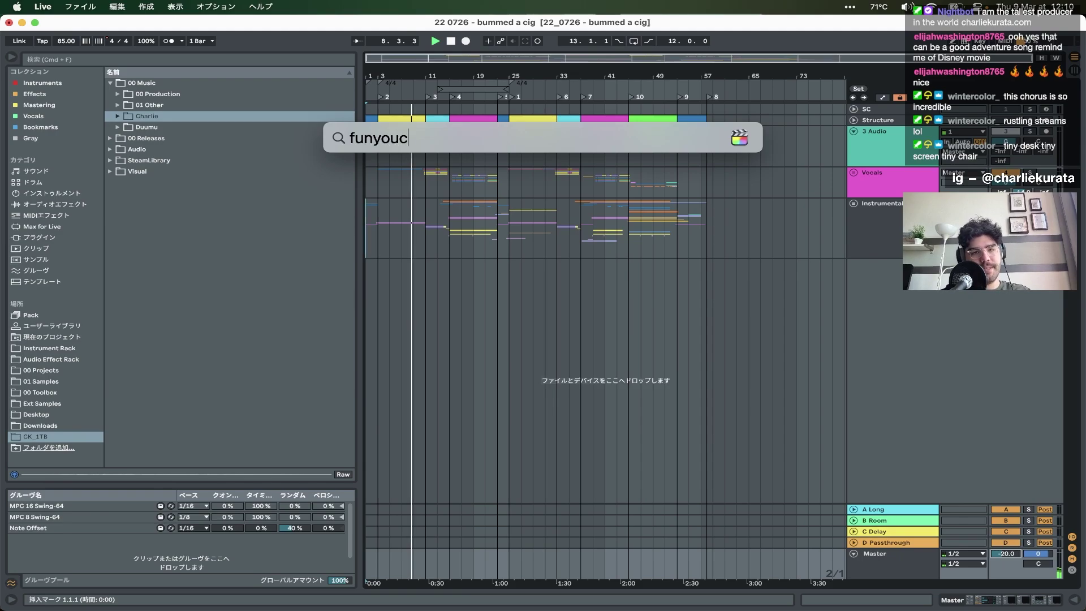
{"action": "type", "text": "anfeel charlie"}
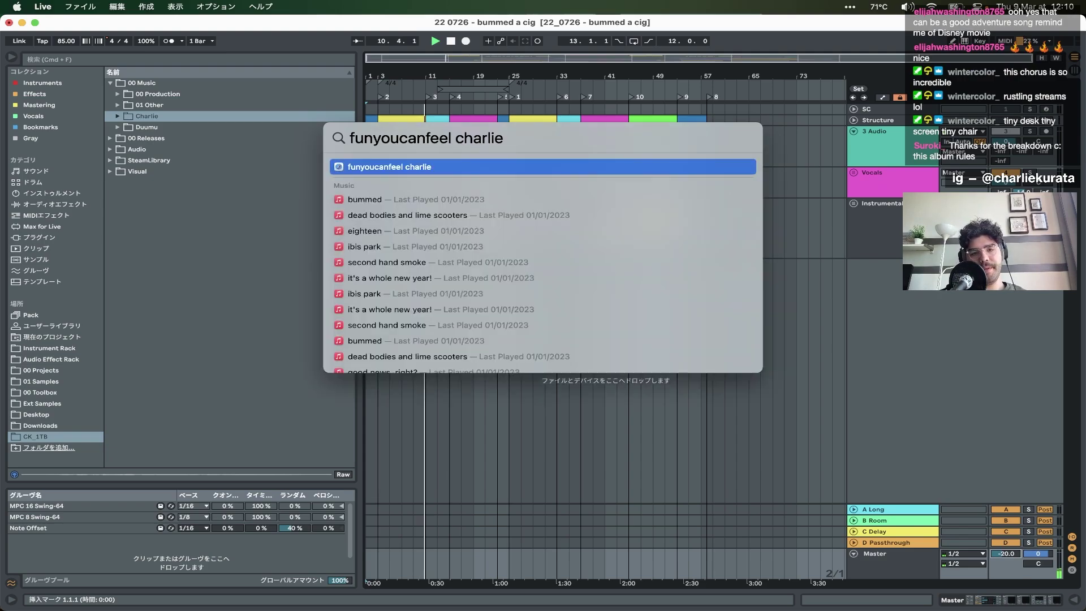
{"action": "key", "text": "Escape"}
{"action": "left_click", "coordinate": [430, 242]}
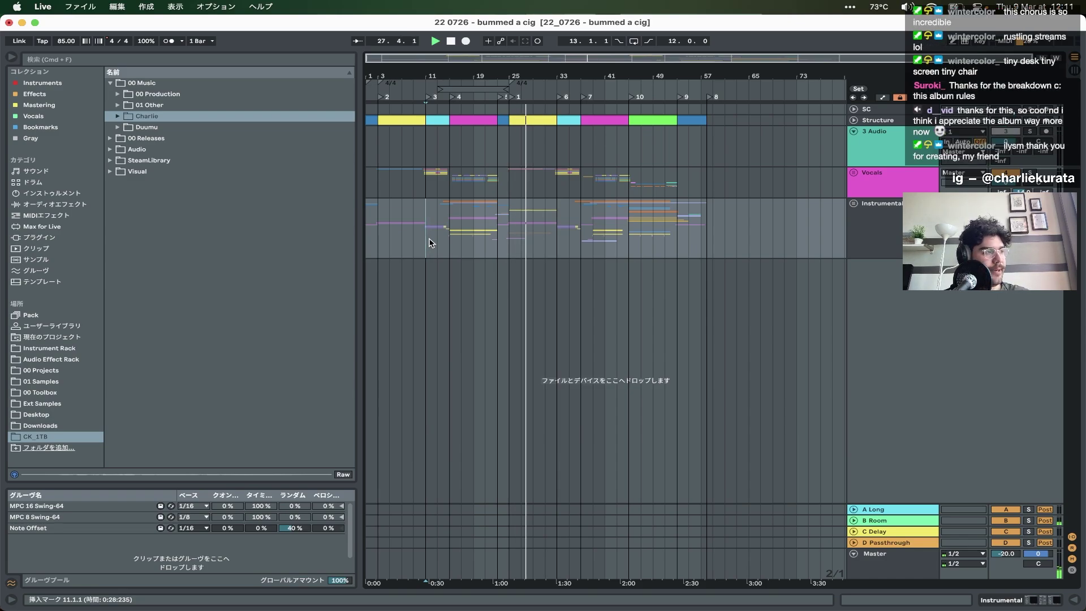
- Switch to OBS to bring up the stream's scene list and controls
{"action": "mouse_move", "coordinate": [1, 371]}
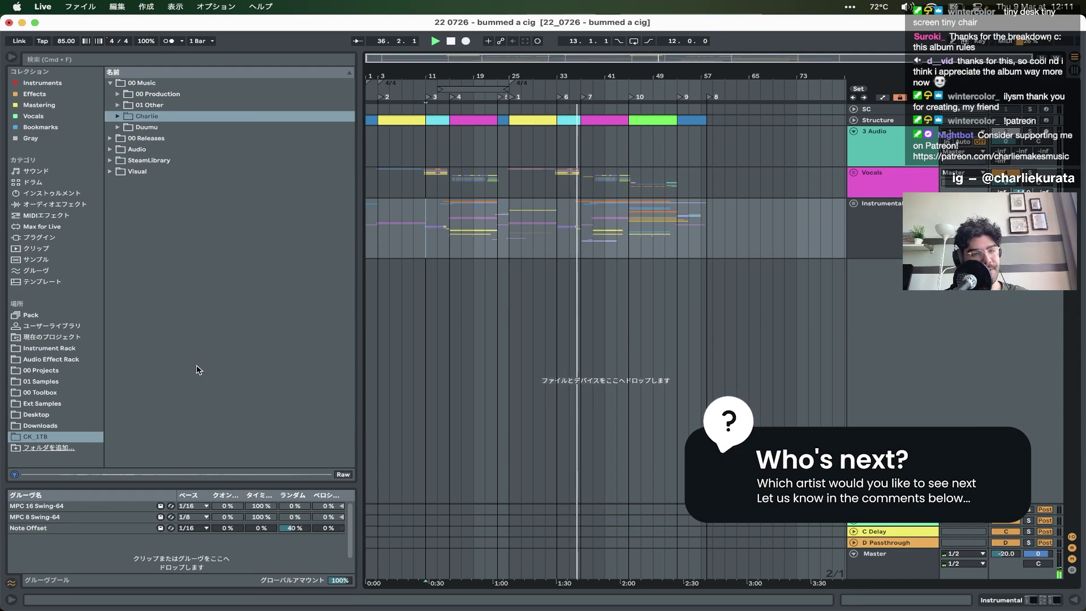
{"action": "mouse_move", "coordinate": [4, 347]}
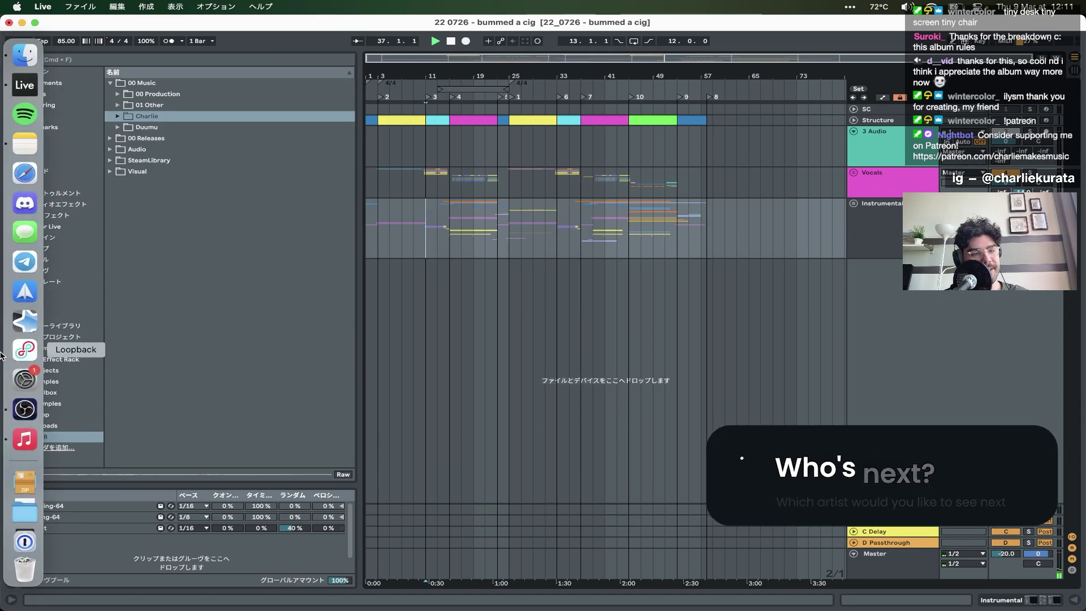
{"action": "left_click", "coordinate": [9, 416]}
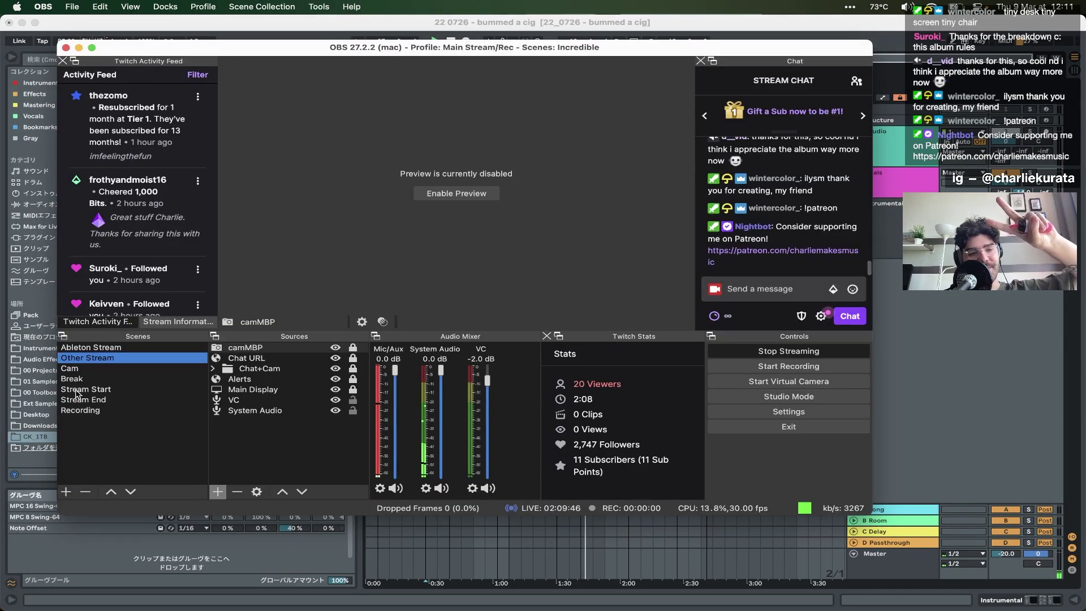